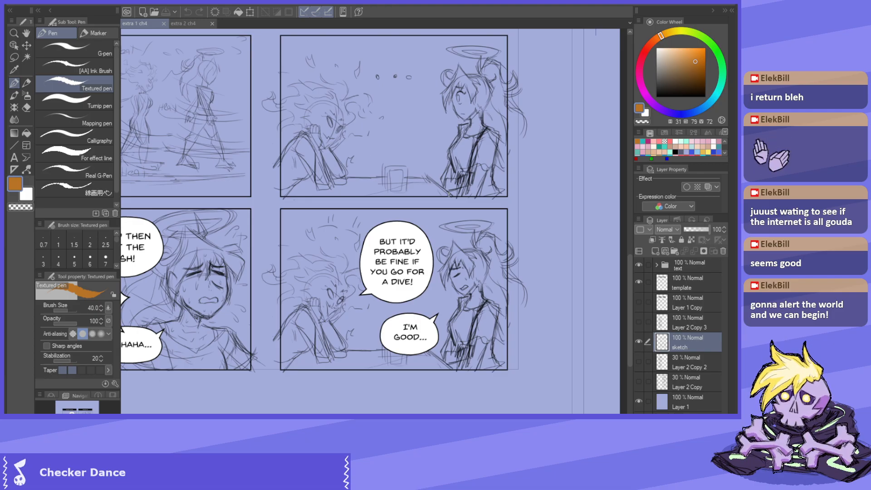
Step: Compare the sketched panels and dialogue of the extra 1 ch4 and extra 2 ch4 comic pages
{"action": "scroll", "coordinate": [446, 267], "scroll_direction": "down", "scroll_amount": 5}
{"action": "scroll", "coordinate": [424, 83], "scroll_direction": "up", "scroll_amount": 3}
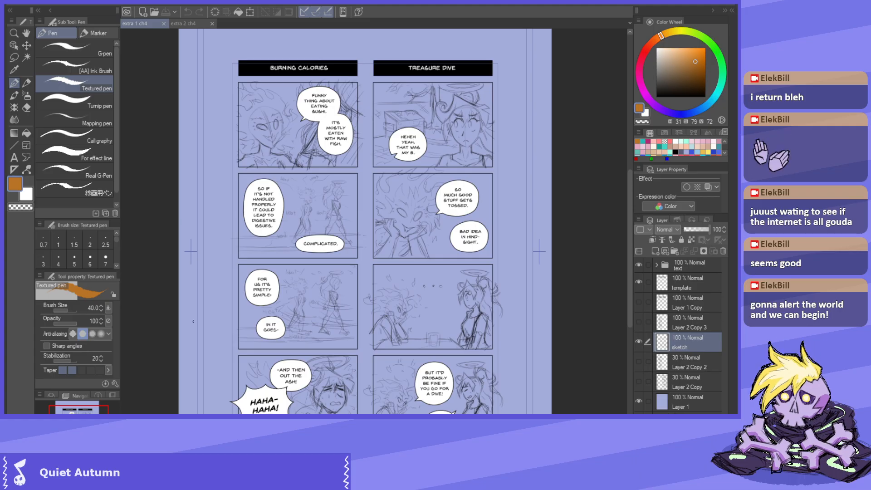
{"action": "scroll", "coordinate": [349, 179], "scroll_direction": "down", "scroll_amount": 3}
{"action": "scroll", "coordinate": [393, 222], "scroll_direction": "up", "scroll_amount": 3}
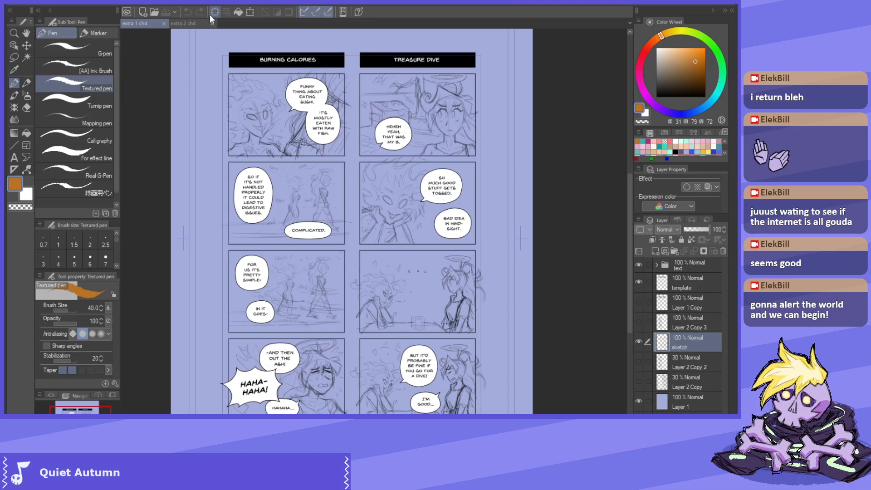
{"action": "left_click", "coordinate": [184, 23]}
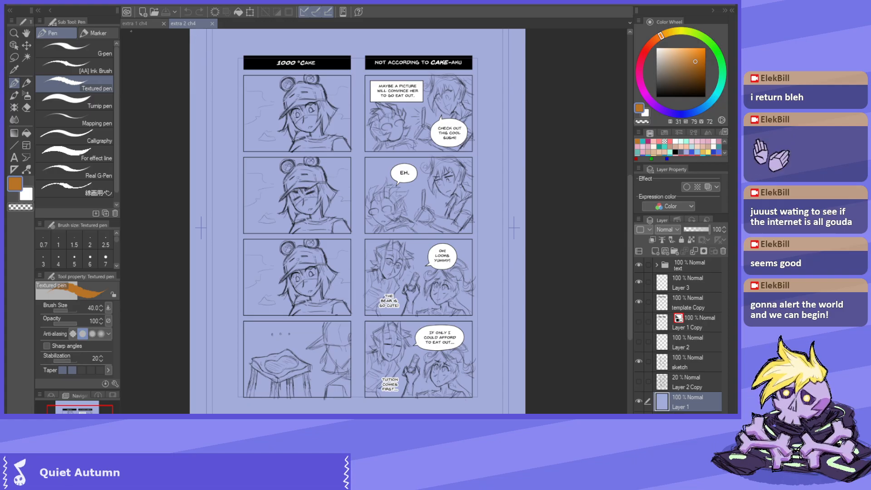
{"action": "left_click", "coordinate": [140, 23]}
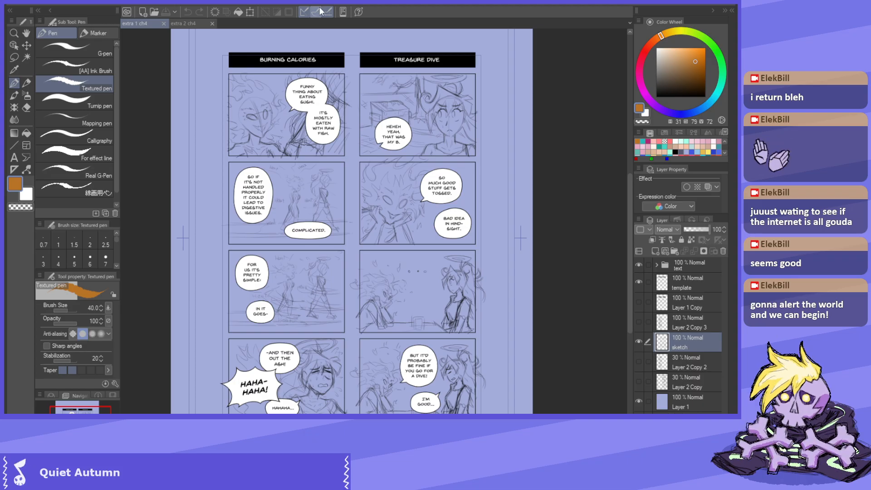
{"action": "left_click", "coordinate": [189, 23]}
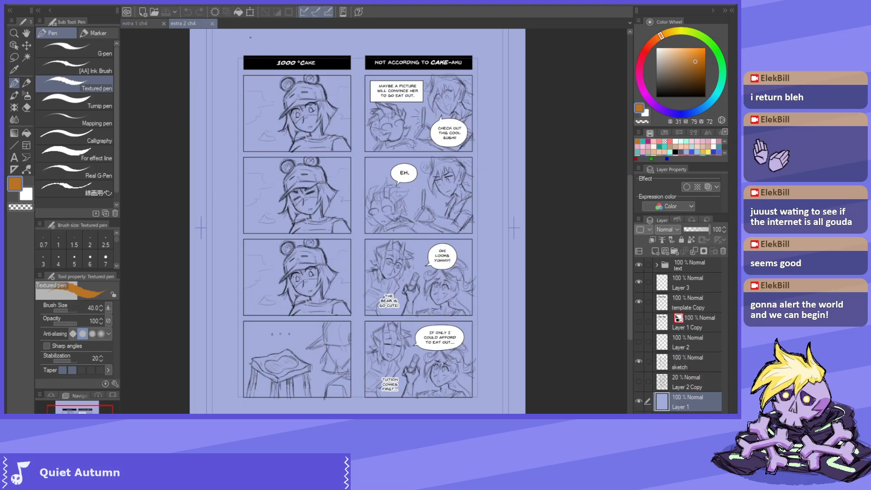
{"action": "left_click", "coordinate": [143, 23]}
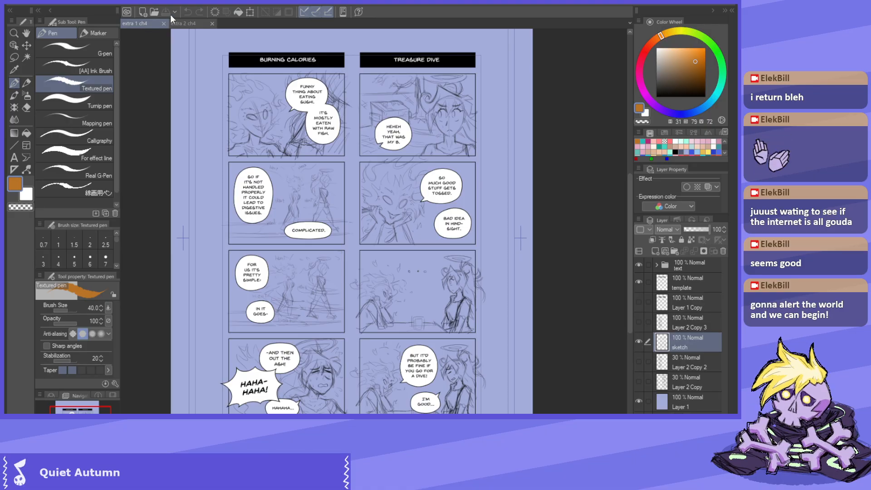
{"action": "left_click", "coordinate": [182, 23]}
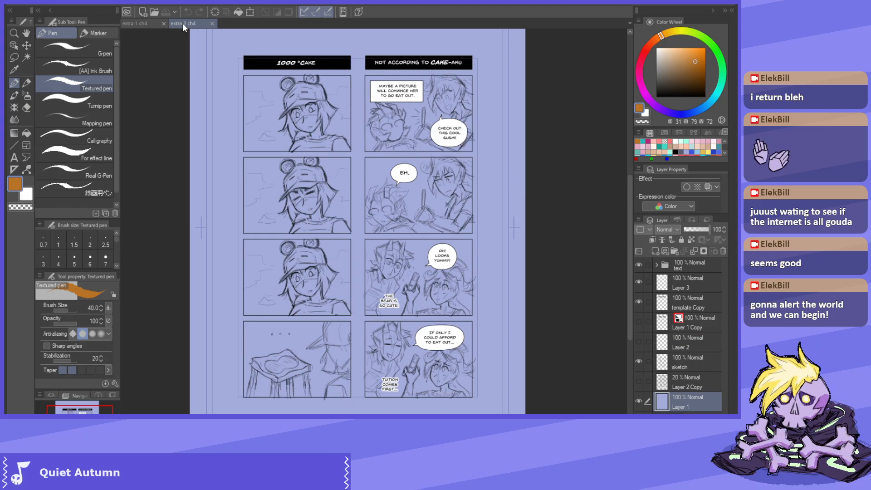
{"action": "left_click", "coordinate": [144, 21]}
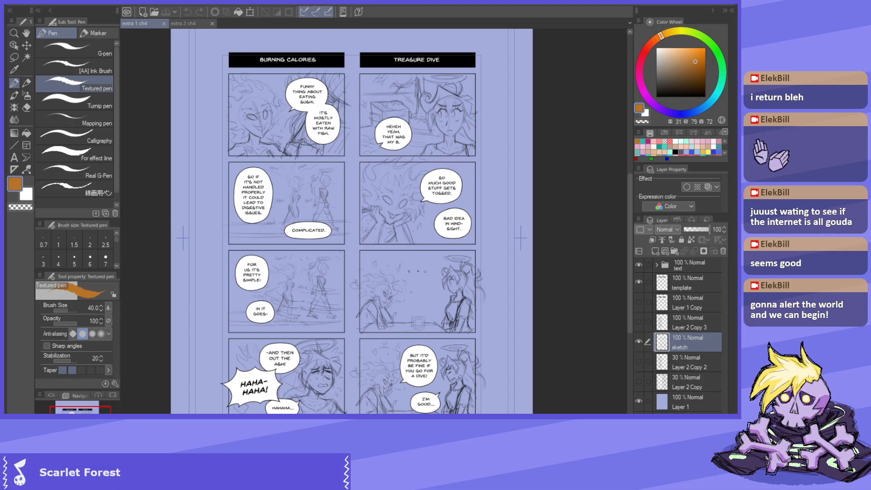
{"action": "left_click", "coordinate": [188, 26]}
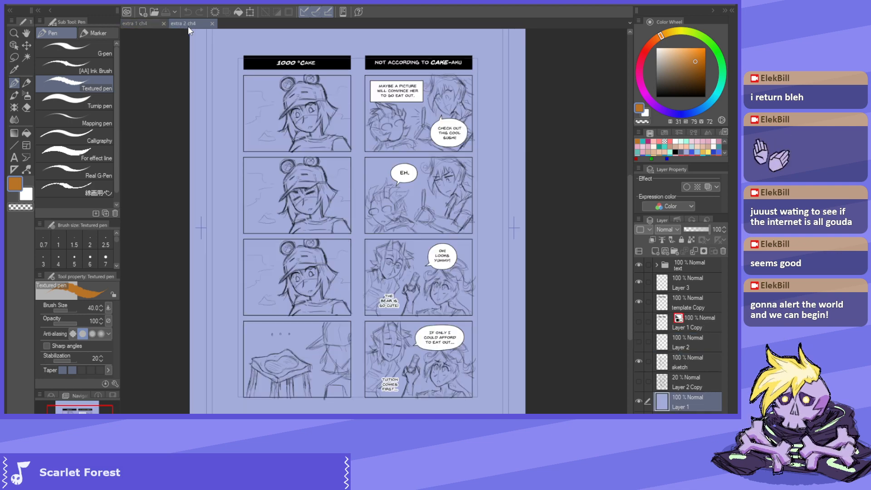
{"action": "left_click", "coordinate": [144, 23]}
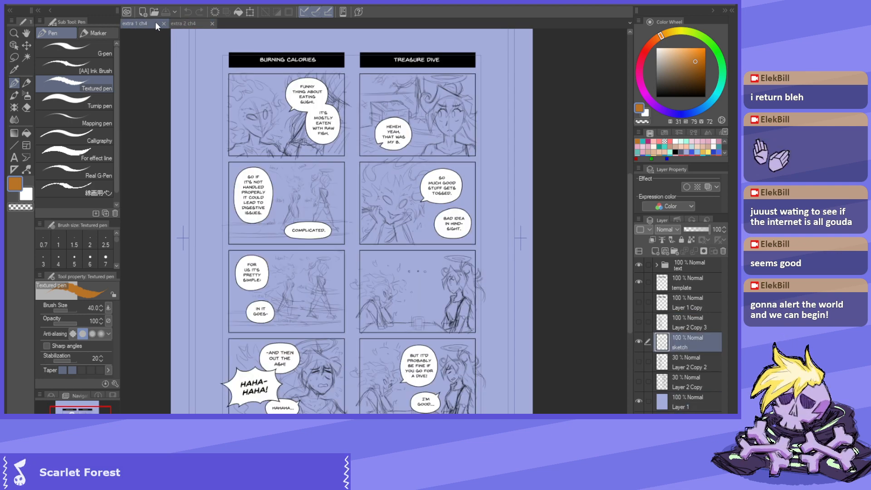
{"action": "left_click", "coordinate": [180, 21]}
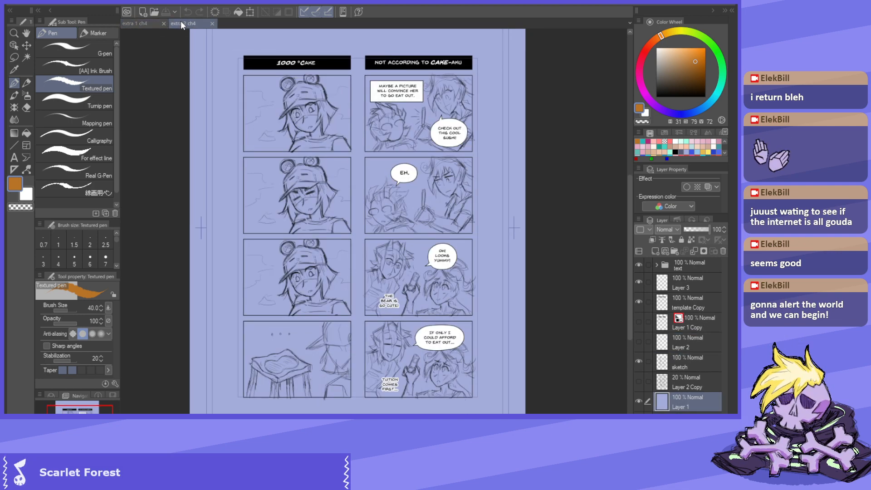
{"action": "left_click", "coordinate": [142, 22]}
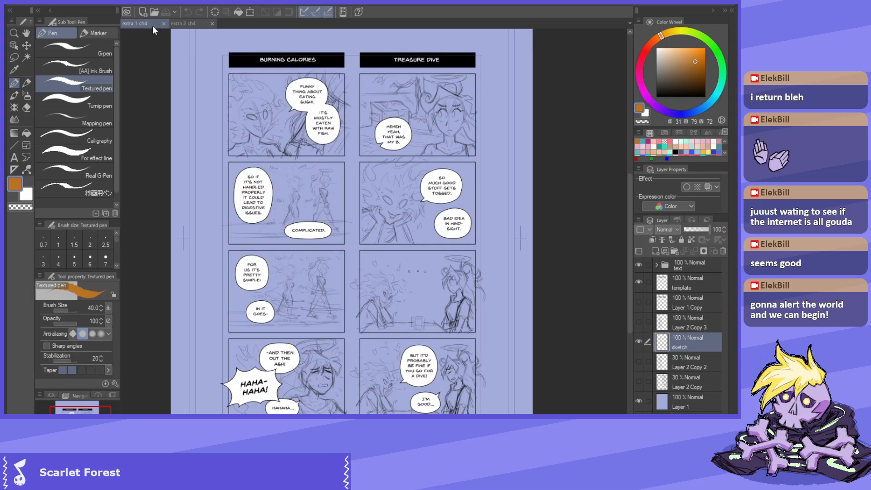
Step: Examine all panels of extra 1 ch4, then the full extra 2 ch4 page, and return to extra 1 ch4
{"action": "scroll", "coordinate": [346, 191], "scroll_direction": "down", "scroll_amount": 2}
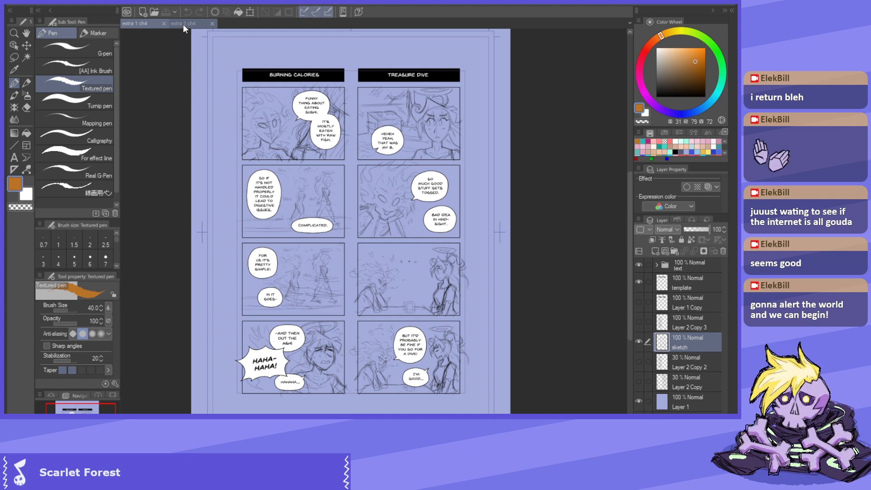
{"action": "scroll", "coordinate": [415, 411], "scroll_direction": "up", "scroll_amount": 3}
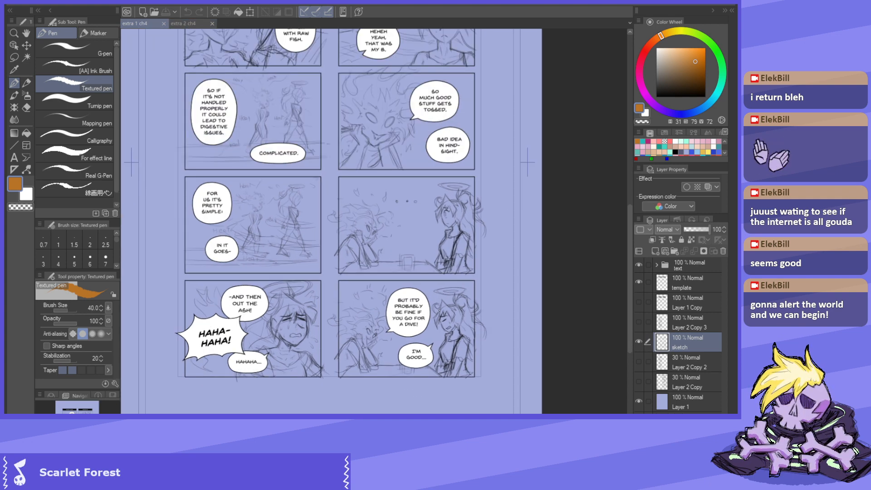
{"action": "scroll", "coordinate": [368, 329], "scroll_direction": "up", "scroll_amount": 2}
{"action": "scroll", "coordinate": [350, 313], "scroll_direction": "down", "scroll_amount": 4}
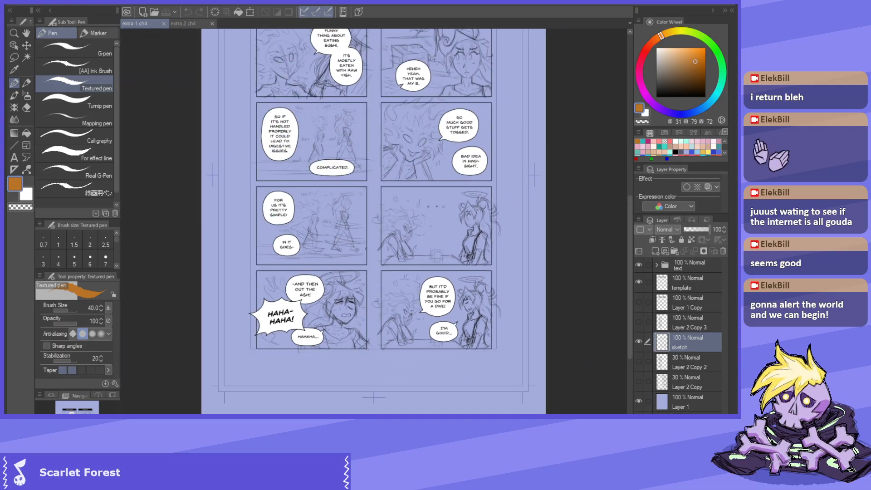
{"action": "scroll", "coordinate": [349, 313], "scroll_direction": "up", "scroll_amount": 3}
{"action": "scroll", "coordinate": [355, 256], "scroll_direction": "down", "scroll_amount": 1}
{"action": "left_click", "coordinate": [181, 21]}
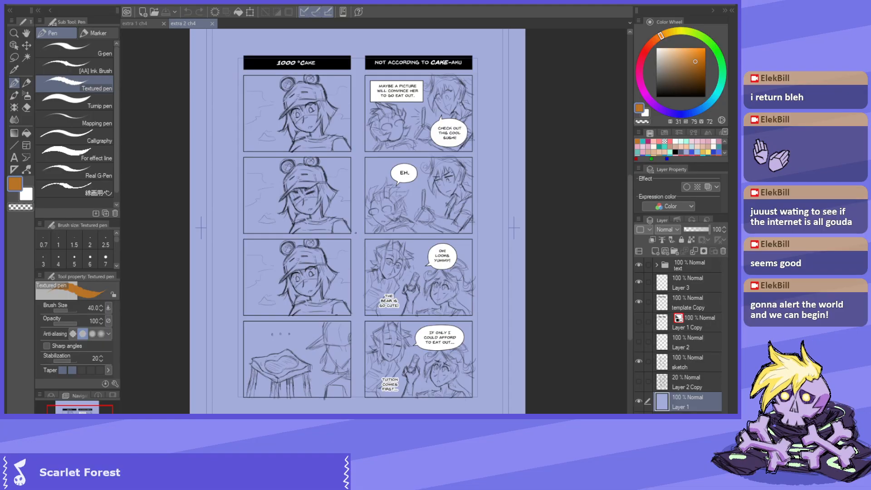
{"action": "scroll", "coordinate": [485, 267], "scroll_direction": "up", "scroll_amount": 2}
{"action": "scroll", "coordinate": [394, 200], "scroll_direction": "down", "scroll_amount": 2}
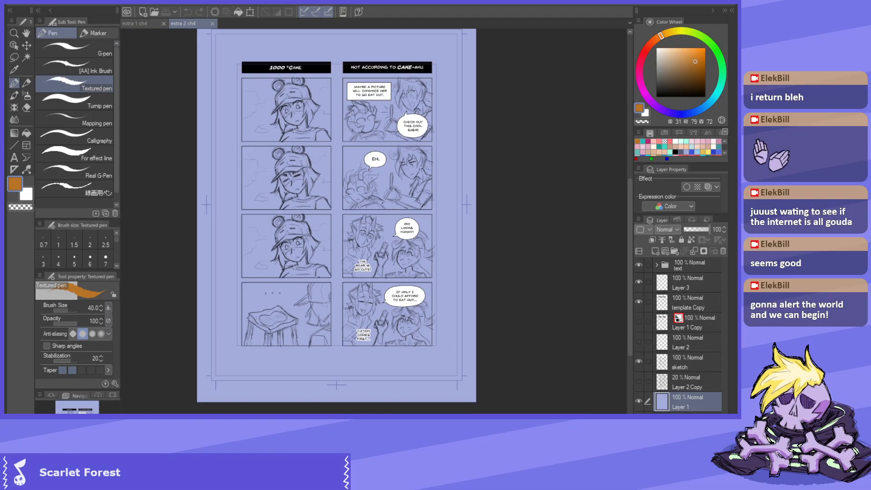
{"action": "scroll", "coordinate": [402, 183], "scroll_direction": "up", "scroll_amount": 1}
{"action": "left_click", "coordinate": [133, 23]}
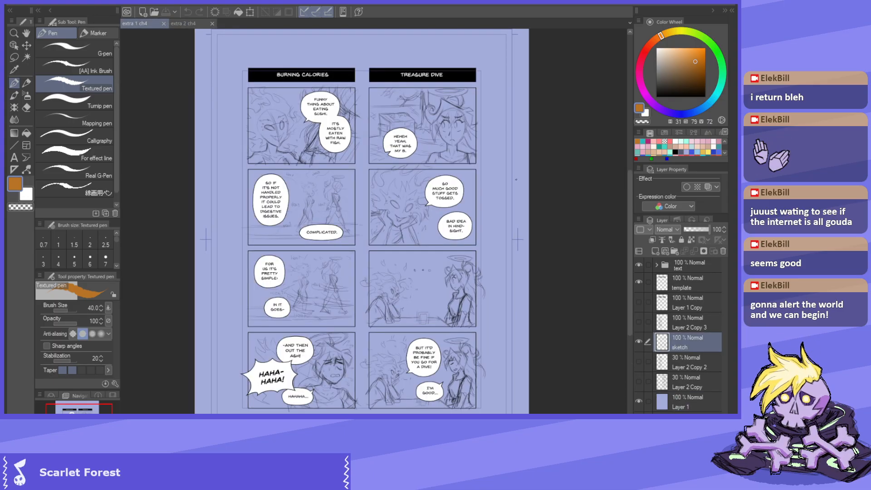
Step: Examine the Burning Calories and Treasure Dive strips on the extra 1 ch4 page, both close up and as a whole
{"action": "scroll", "coordinate": [521, 204], "scroll_direction": "down", "scroll_amount": 1}
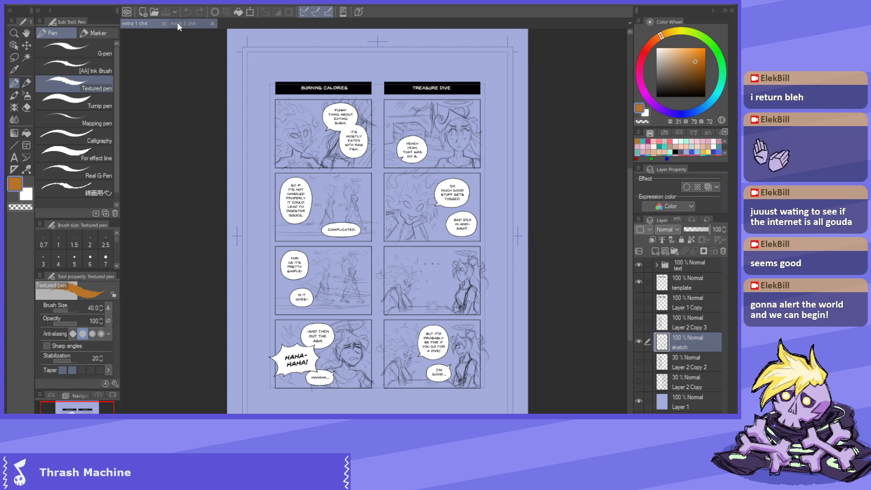
{"action": "scroll", "coordinate": [424, 188], "scroll_direction": "up", "scroll_amount": 4}
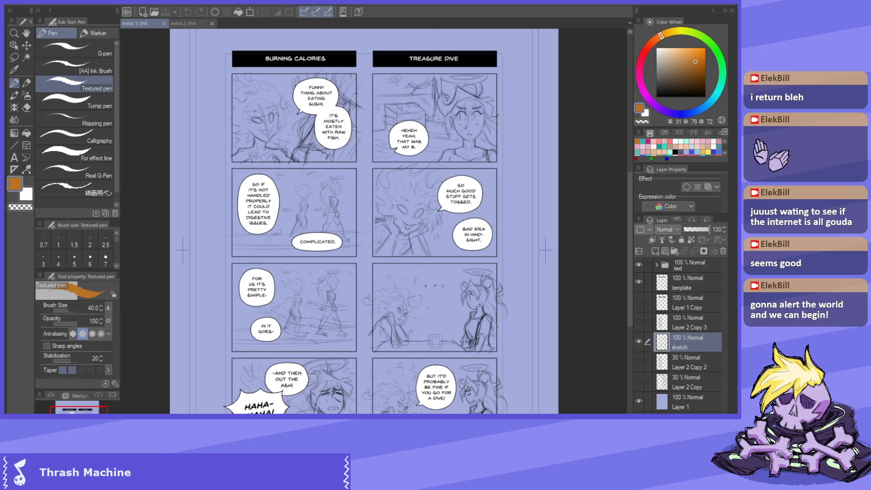
{"action": "scroll", "coordinate": [404, 236], "scroll_direction": "down", "scroll_amount": 1}
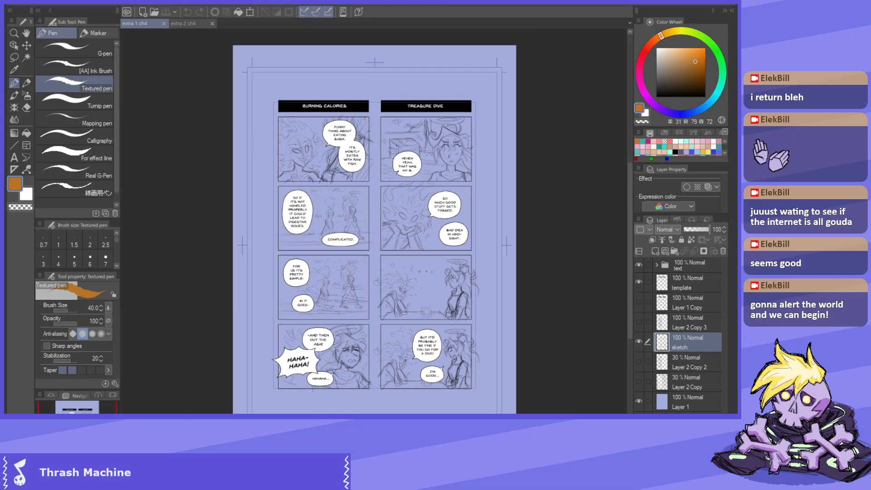
{"action": "scroll", "coordinate": [397, 146], "scroll_direction": "up", "scroll_amount": 1}
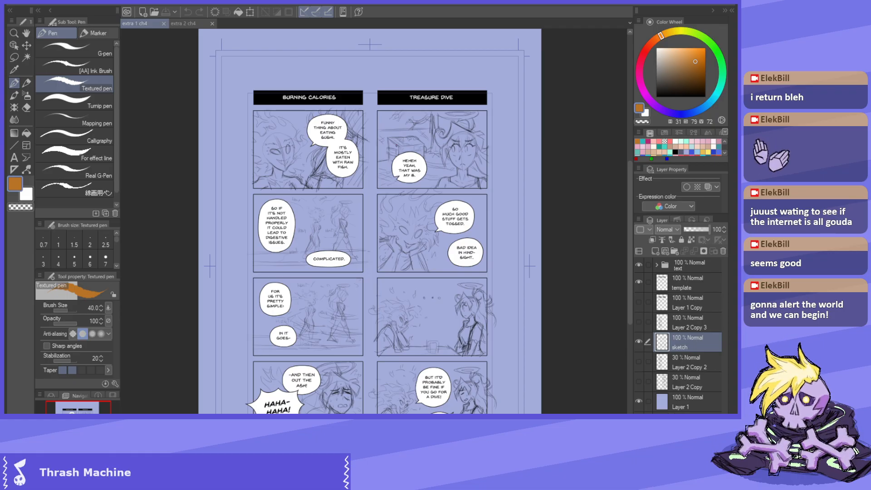
{"action": "scroll", "coordinate": [405, 179], "scroll_direction": "up", "scroll_amount": 2}
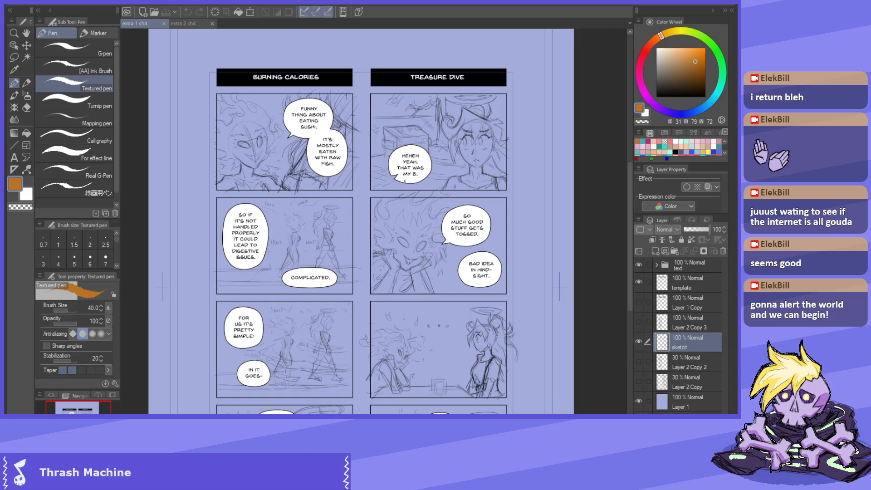
{"action": "scroll", "coordinate": [364, 154], "scroll_direction": "down", "scroll_amount": 2}
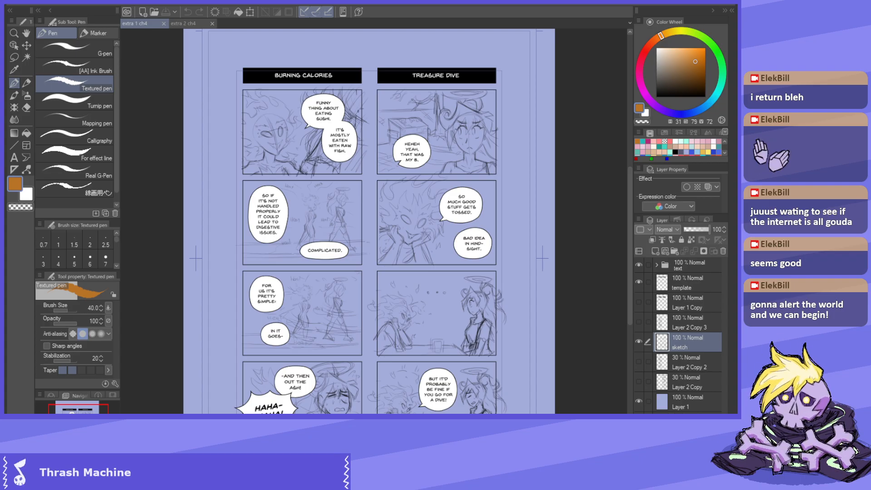
{"action": "scroll", "coordinate": [354, 97], "scroll_direction": "down", "scroll_amount": 3}
{"action": "scroll", "coordinate": [436, 236], "scroll_direction": "up", "scroll_amount": 4}
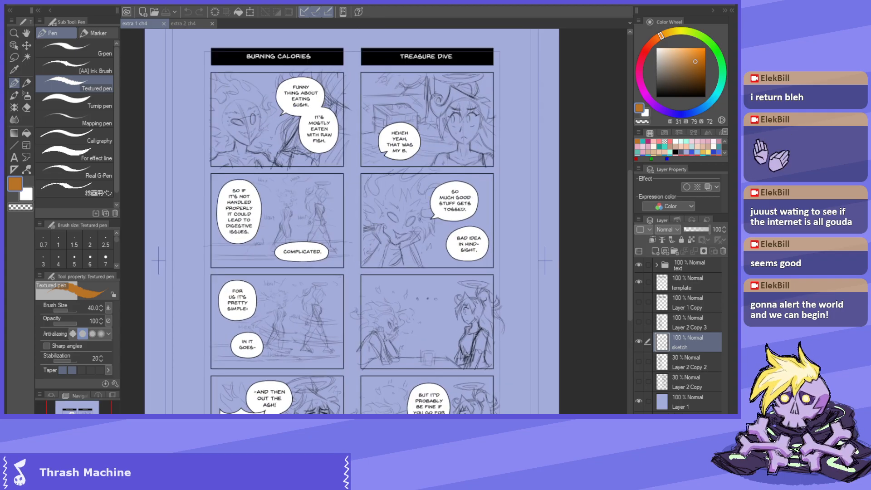
{"action": "scroll", "coordinate": [422, 191], "scroll_direction": "down", "scroll_amount": 3}
{"action": "scroll", "coordinate": [412, 258], "scroll_direction": "up", "scroll_amount": 2}
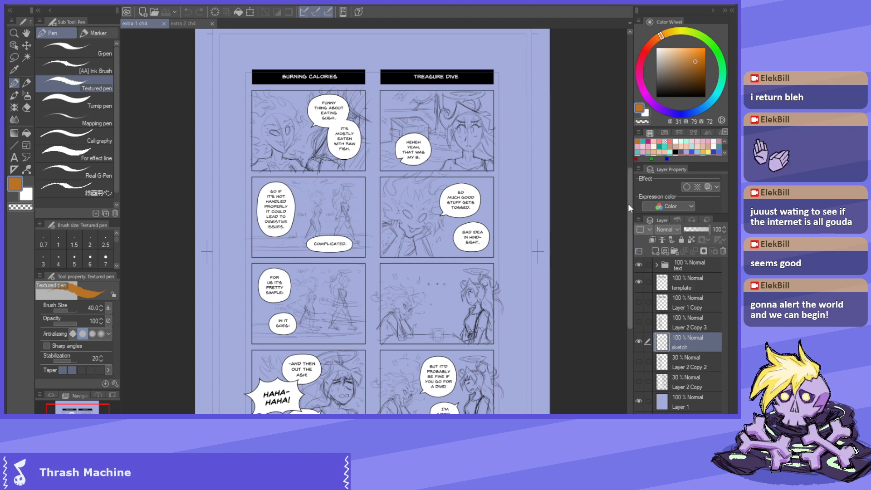
Step: Shrink the Timeline palette to its title bar so that the canvas gets more height
{"action": "left_click_drag", "start_coordinate": [631, 198], "coordinate": [630, 211]}
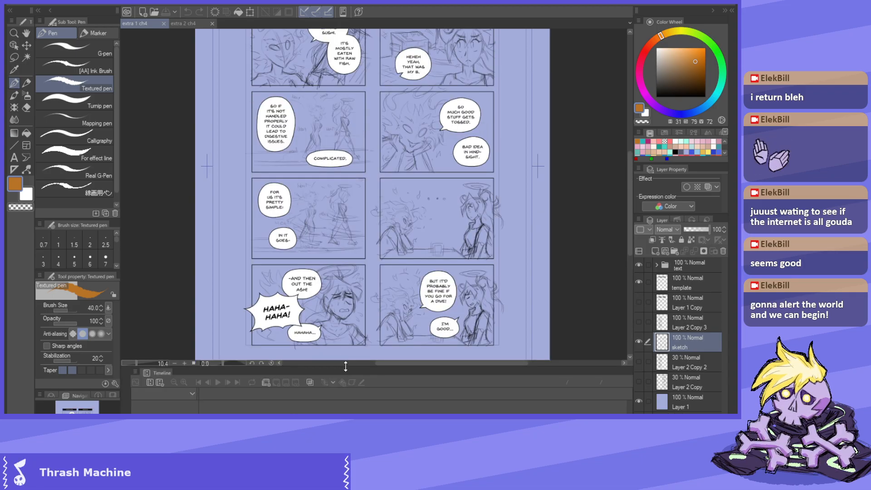
{"action": "left_click_drag", "start_coordinate": [347, 368], "coordinate": [347, 391]}
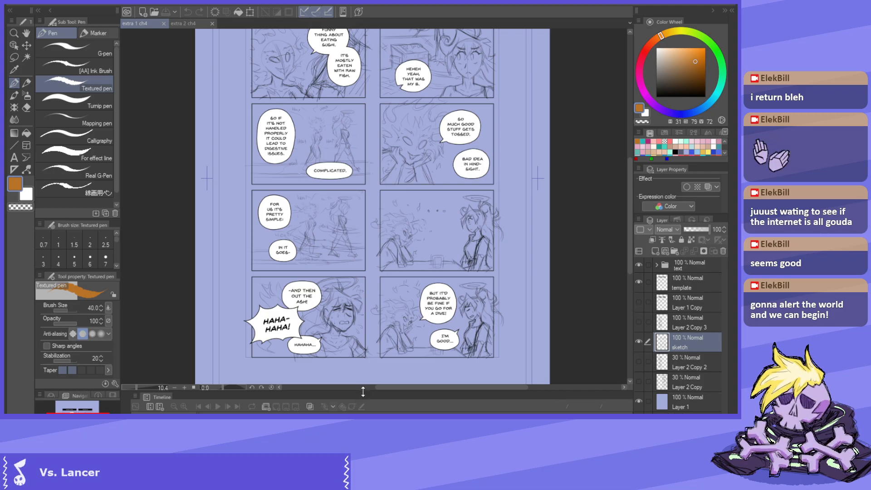
{"action": "left_click_drag", "start_coordinate": [364, 392], "coordinate": [364, 403]}
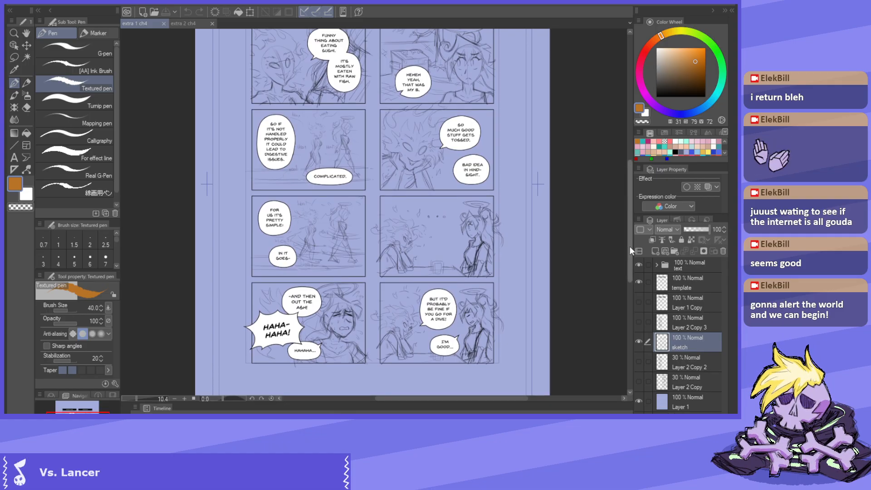
{"action": "left_click_drag", "start_coordinate": [630, 247], "coordinate": [630, 239]}
{"action": "scroll", "coordinate": [401, 214], "scroll_direction": "down", "scroll_amount": 1}
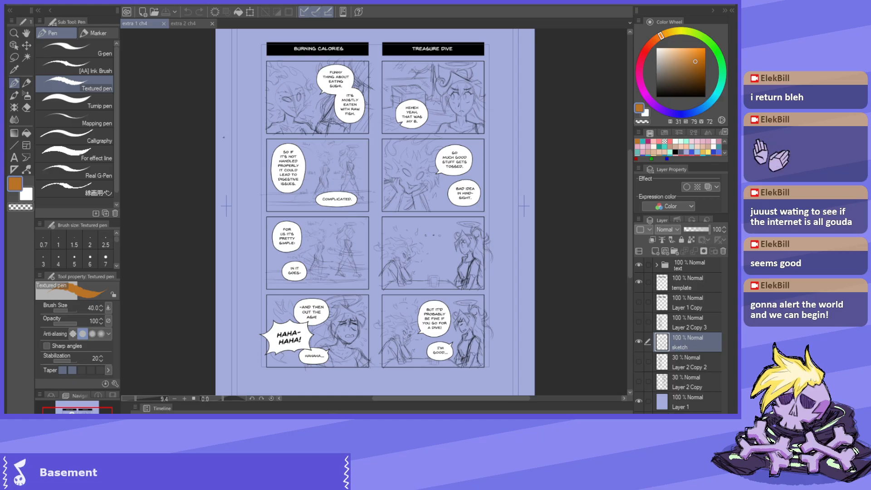
Step: Activate the Operation tool's Object sub tool for working on the page's lettering
{"action": "left_click", "coordinate": [15, 45]}
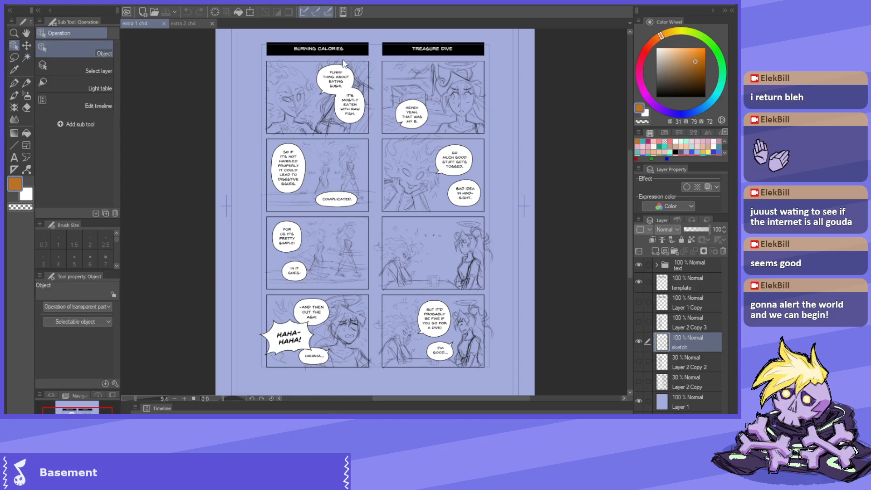
{"action": "scroll", "coordinate": [341, 60], "scroll_direction": "up", "scroll_amount": 3}
{"action": "scroll", "coordinate": [341, 60], "scroll_direction": "down", "scroll_amount": 3}
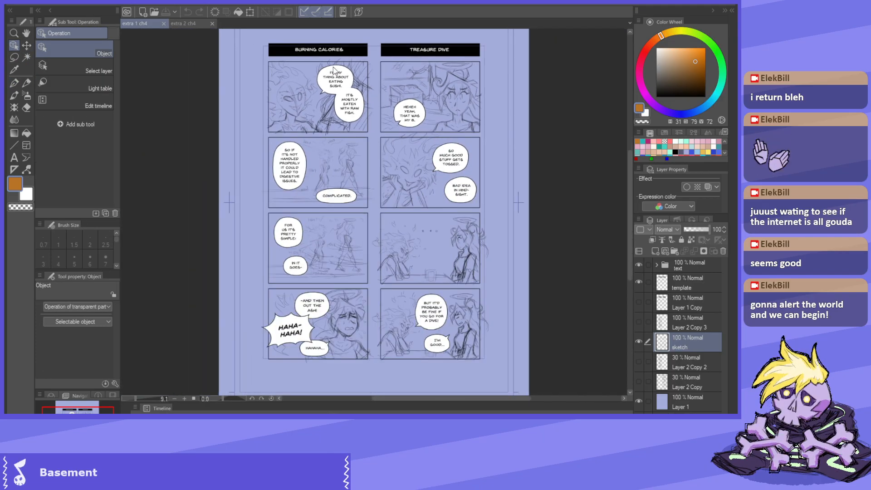
Step: Hide the text folder to view the sketches without lettering and speech bubbles, and show it again
{"action": "left_click", "coordinate": [640, 266]}
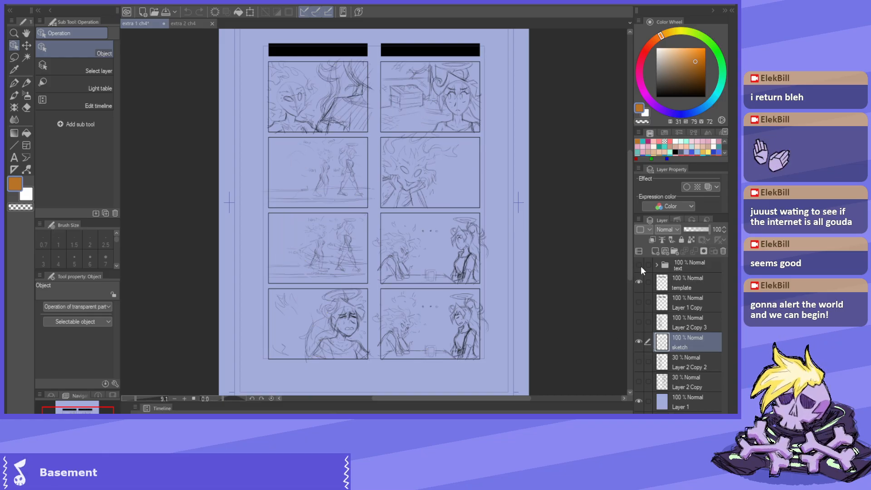
{"action": "left_click", "coordinate": [641, 266]}
{"action": "left_click", "coordinate": [641, 266]}
{"action": "left_click", "coordinate": [641, 266]}
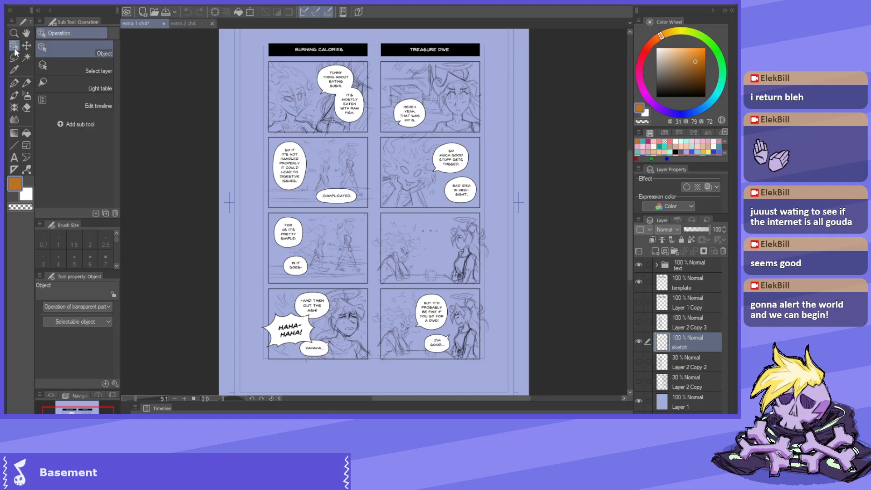
Step: Select the "Funny thing about eating sushi." text object in the first Burning Calories panel
{"action": "scroll", "coordinate": [312, 81], "scroll_direction": "up", "scroll_amount": 4}
{"action": "left_click", "coordinate": [363, 87]}
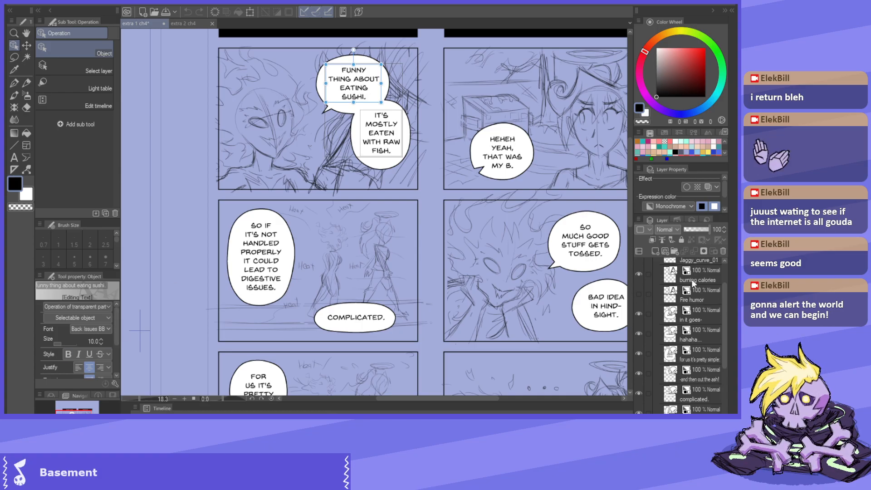
Step: Set the font size of the "Funny thing about eating sushi." and "It's mostly eaten with raw fish." texts to 11
{"action": "scroll", "coordinate": [451, 252], "scroll_direction": "up", "scroll_amount": 3}
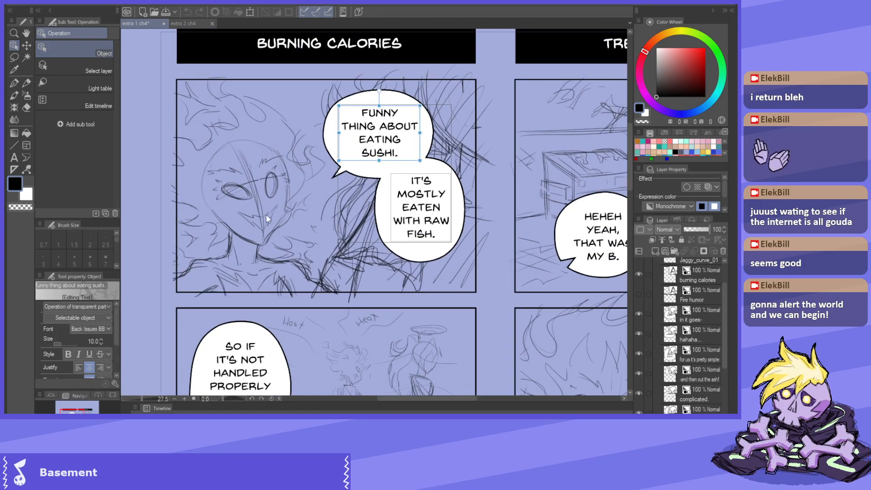
{"action": "scroll", "coordinate": [447, 134], "scroll_direction": "down", "scroll_amount": 2}
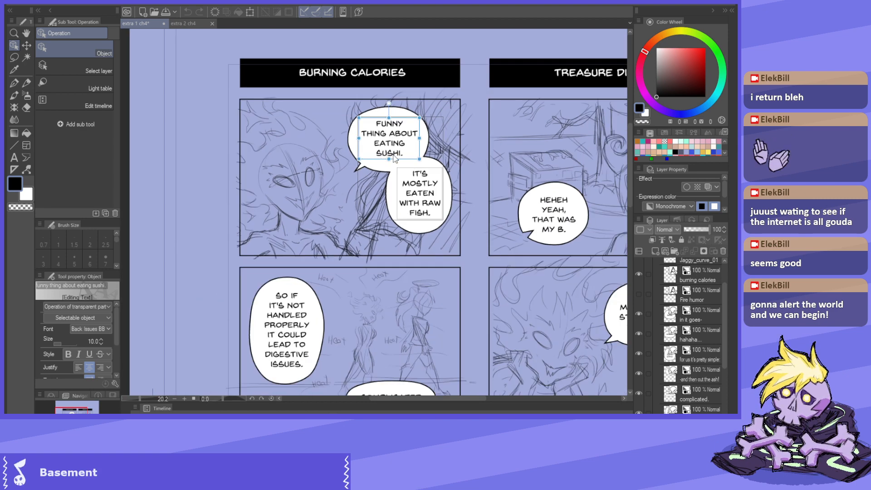
{"action": "scroll", "coordinate": [447, 134], "scroll_direction": "down", "scroll_amount": 1}
{"action": "scroll", "coordinate": [421, 150], "scroll_direction": "up", "scroll_amount": 2}
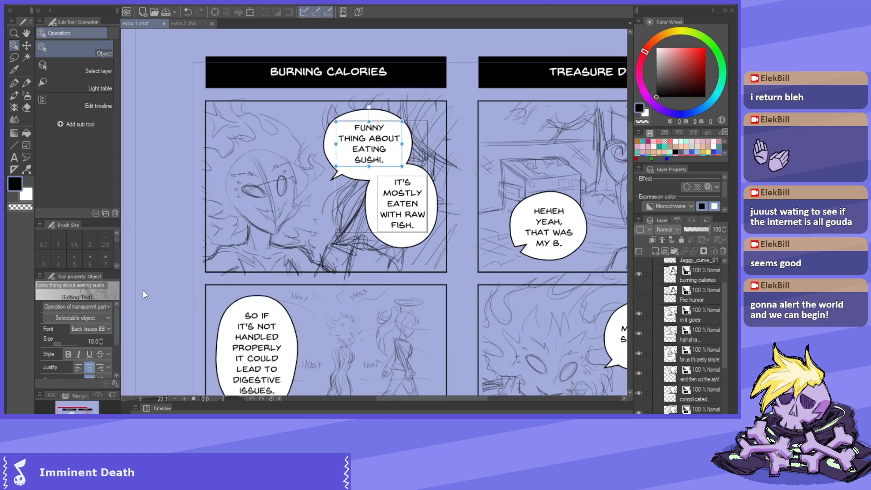
{"action": "left_click", "coordinate": [404, 209]}
{"action": "scroll", "coordinate": [284, 153], "scroll_direction": "down", "scroll_amount": 2}
{"action": "scroll", "coordinate": [287, 126], "scroll_direction": "up", "scroll_amount": 3}
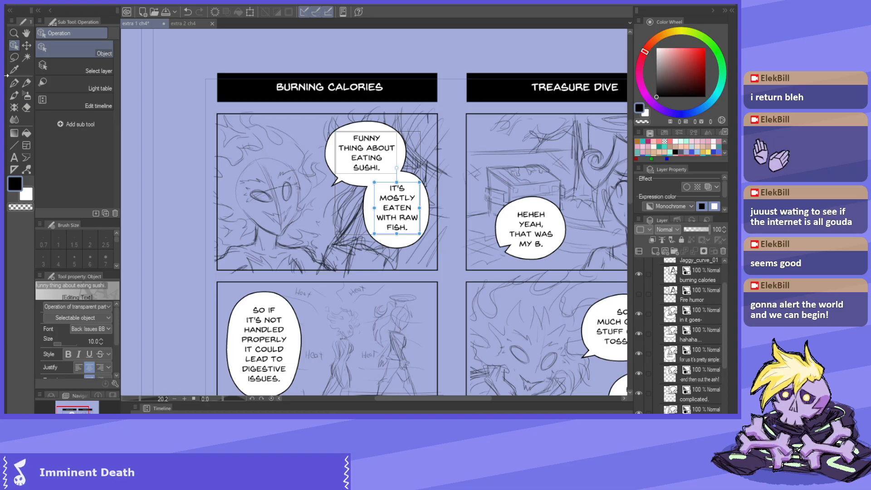
{"action": "left_click", "coordinate": [370, 150]}
{"action": "scroll", "coordinate": [356, 144], "scroll_direction": "up", "scroll_amount": 4}
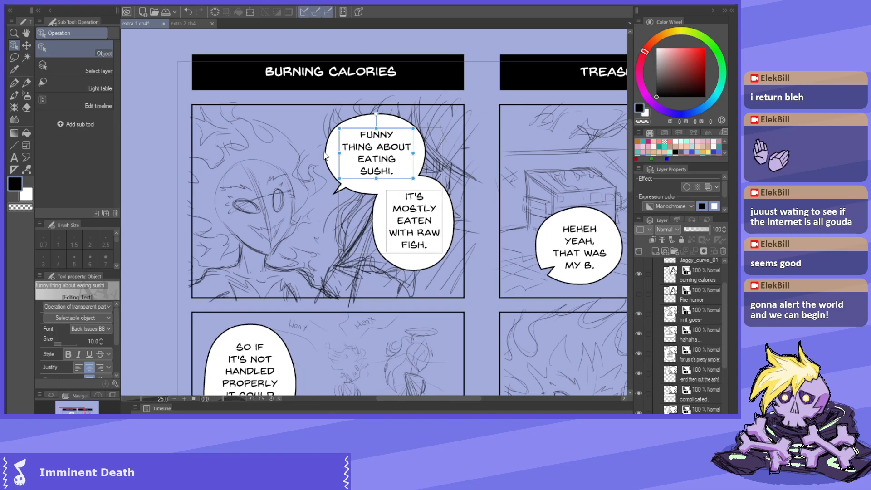
{"action": "scroll", "coordinate": [99, 338], "scroll_direction": "up", "scroll_amount": 2}
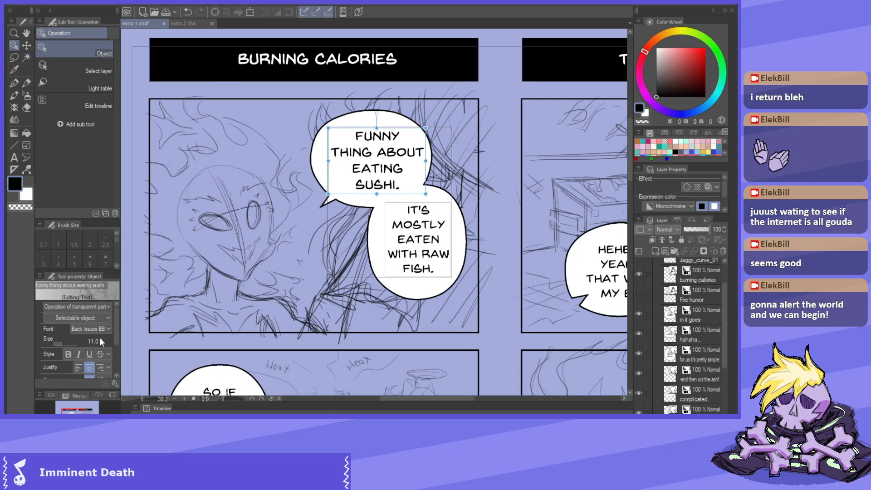
{"action": "scroll", "coordinate": [273, 202], "scroll_direction": "down", "scroll_amount": 2}
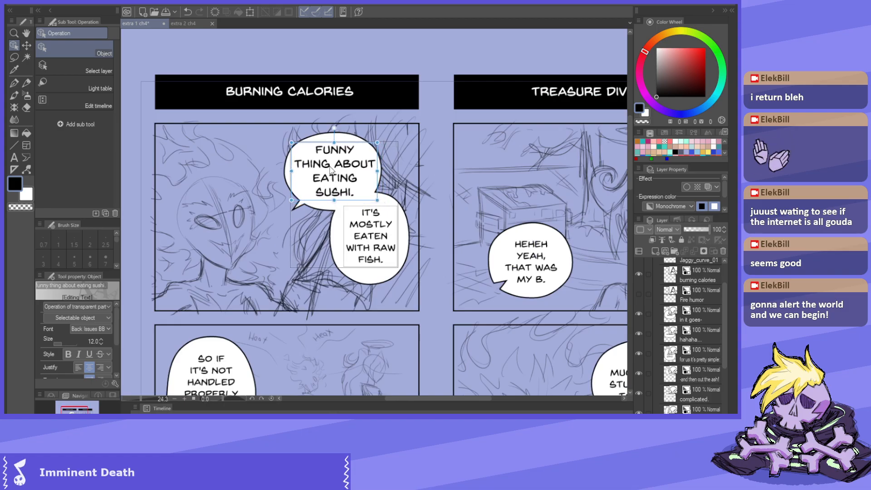
{"action": "scroll", "coordinate": [99, 345], "scroll_direction": "down", "scroll_amount": 1}
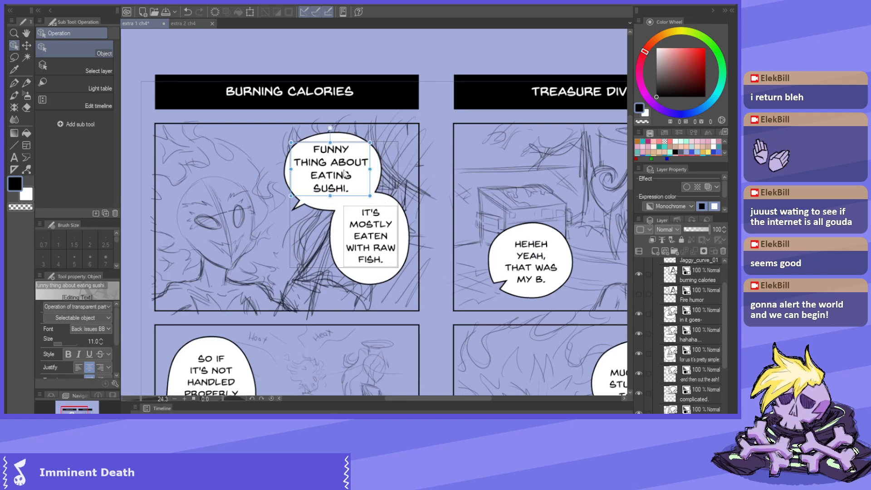
{"action": "left_click_drag", "start_coordinate": [336, 199], "coordinate": [362, 222]}
{"action": "left_click", "coordinate": [364, 231]}
Step: Enlarge the "Funny thing about eating sushi." speech balloon up and to the left, and shift it slightly down and right
{"action": "scroll", "coordinate": [366, 225], "scroll_direction": "up", "scroll_amount": 2}
{"action": "left_click", "coordinate": [262, 149]}
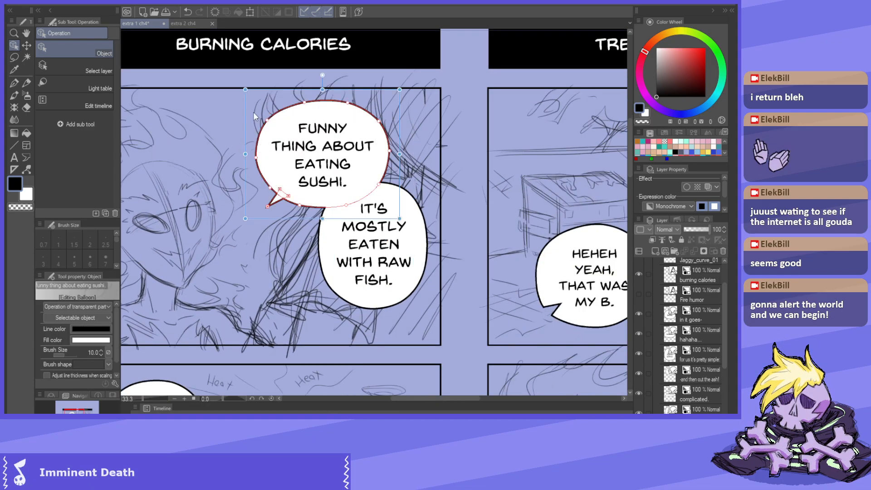
{"action": "left_click_drag", "start_coordinate": [245, 89], "coordinate": [232, 80]}
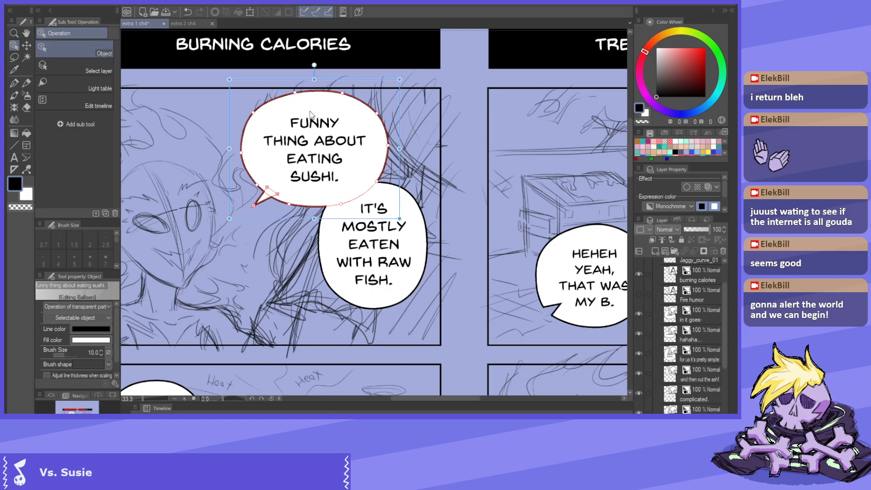
{"action": "left_click_drag", "start_coordinate": [311, 114], "coordinate": [316, 118]}
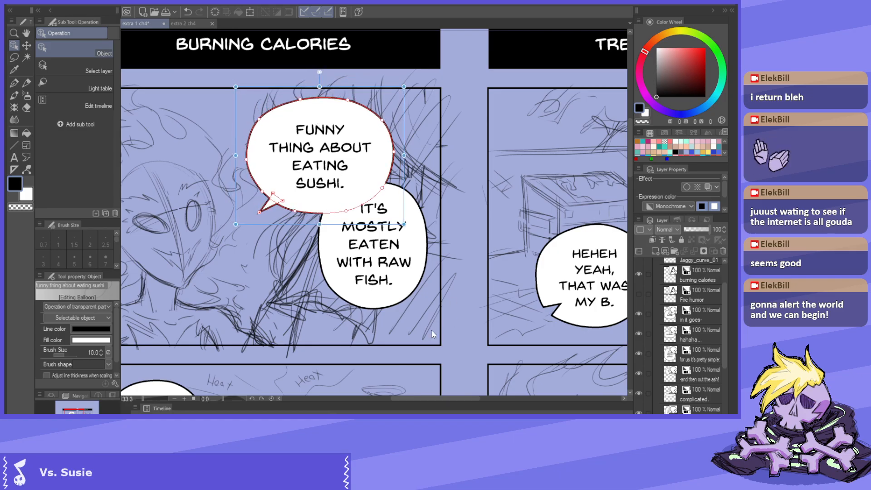
Step: Enlarge the "It's mostly eaten with raw fish." balloon downward and to the left, and shift it slightly down and left
{"action": "left_click", "coordinate": [389, 303]}
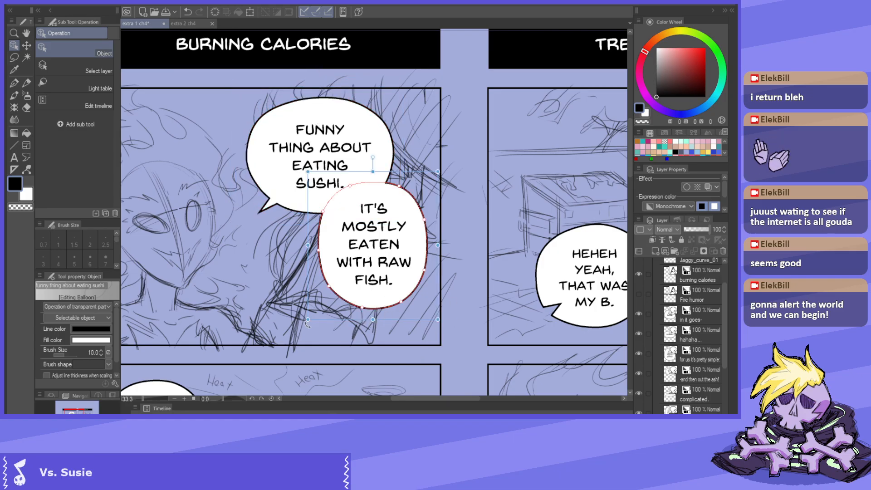
{"action": "left_click_drag", "start_coordinate": [373, 320], "coordinate": [373, 332]}
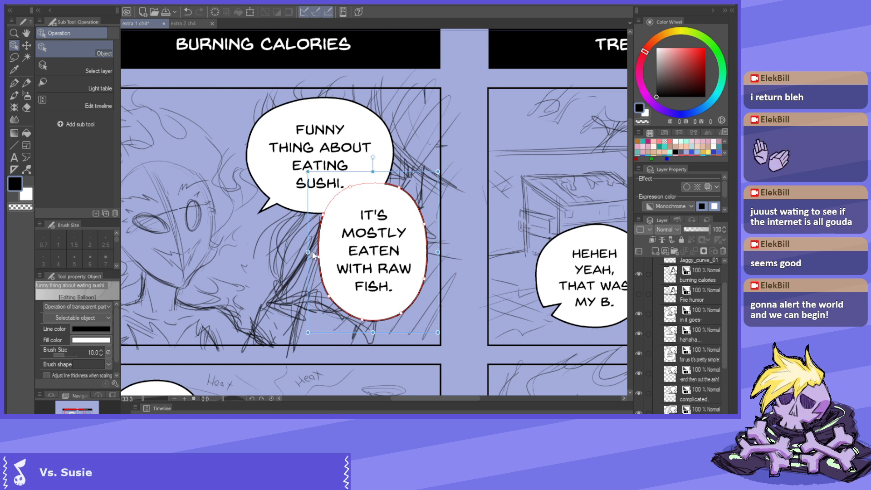
{"action": "left_click_drag", "start_coordinate": [309, 252], "coordinate": [302, 252]}
{"action": "left_click_drag", "start_coordinate": [374, 196], "coordinate": [370, 204]}
Step: Collapse the text folder and examine the enlarged lettering against the other panels across the whole page
{"action": "scroll", "coordinate": [353, 108], "scroll_direction": "down", "scroll_amount": 4}
{"action": "scroll", "coordinate": [321, 124], "scroll_direction": "up", "scroll_amount": 1}
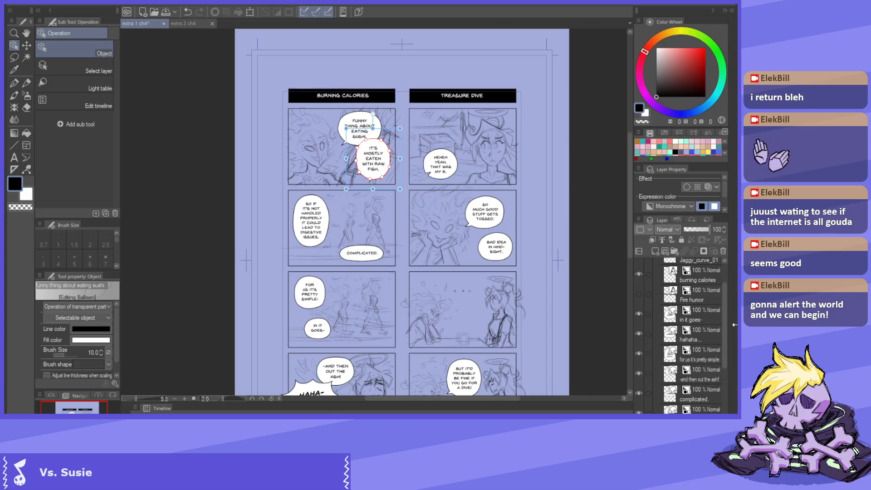
{"action": "left_click", "coordinate": [714, 280]}
{"action": "scroll", "coordinate": [424, 187], "scroll_direction": "down", "scroll_amount": 1}
{"action": "scroll", "coordinate": [423, 187], "scroll_direction": "up", "scroll_amount": 1}
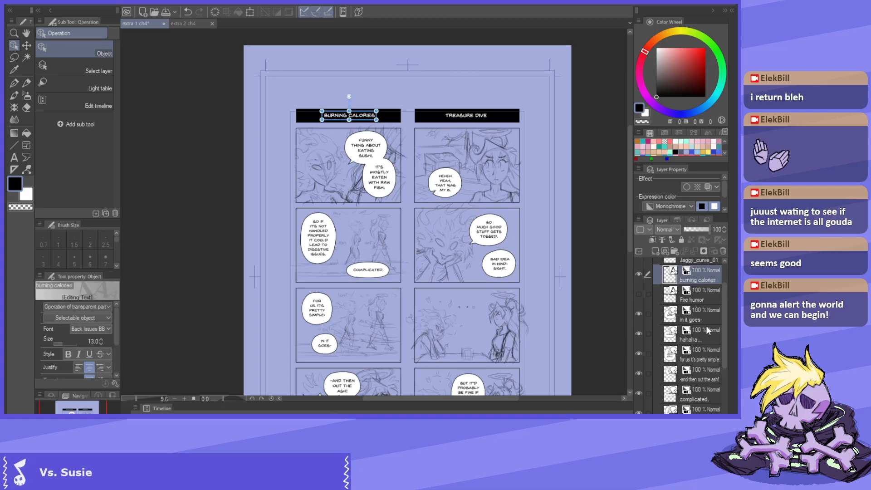
{"action": "scroll", "coordinate": [687, 320], "scroll_direction": "up", "scroll_amount": 2}
{"action": "left_click", "coordinate": [657, 265]}
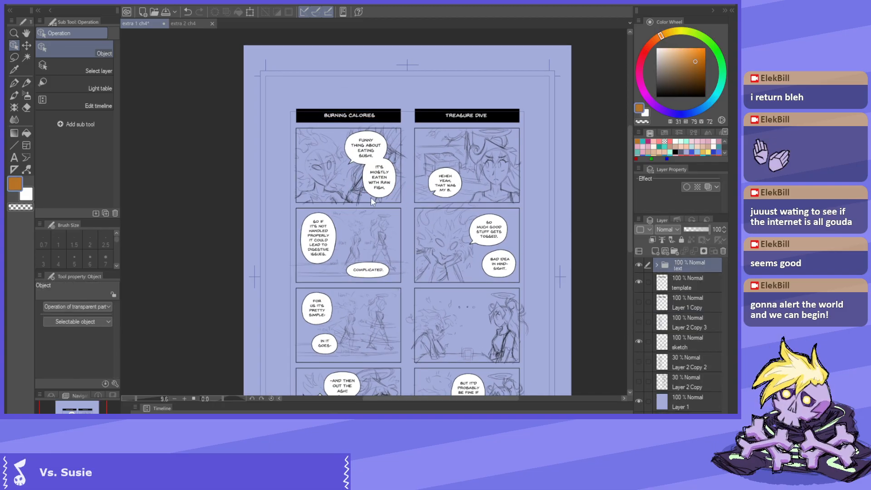
{"action": "scroll", "coordinate": [399, 206], "scroll_direction": "down", "scroll_amount": 2}
{"action": "scroll", "coordinate": [399, 206], "scroll_direction": "up", "scroll_amount": 2}
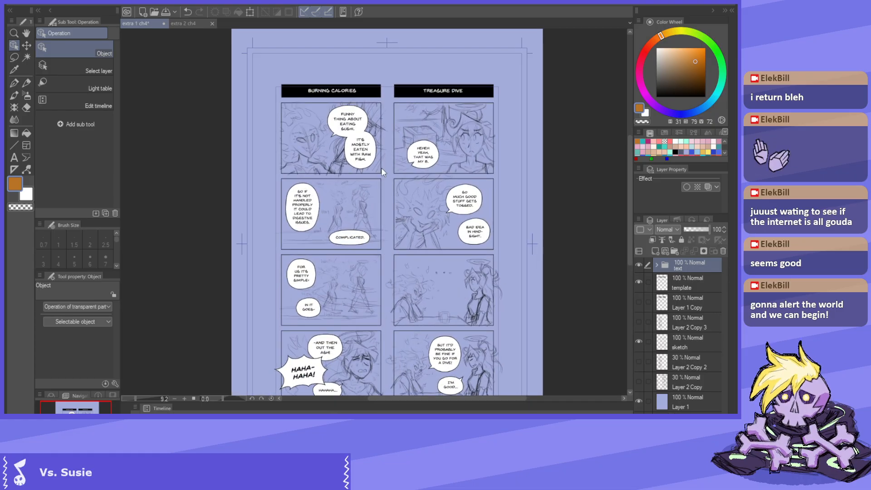
Step: Undo the size and position changes to the first Burning Calories panel's lettering and redo them to compare both versions
{"action": "key", "text": "ctrl+z"}
{"action": "key", "text": "ctrl+z"}
{"action": "key", "text": "ctrl+z"}
{"action": "key", "text": "ctrl+z"}
{"action": "key", "text": "ctrl+z"}
{"action": "key", "text": "ctrl+z"}
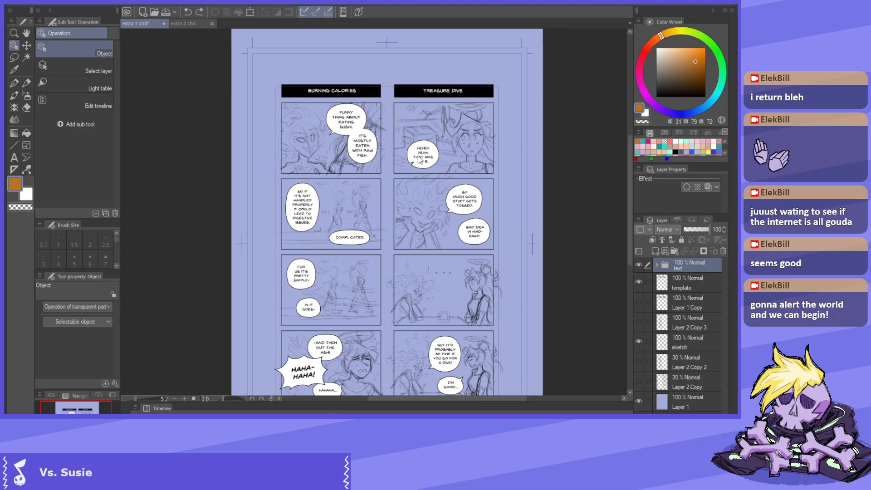
{"action": "key", "text": "ctrl+z"}
{"action": "key", "text": "ctrl+z"}
{"action": "key", "text": "ctrl+z"}
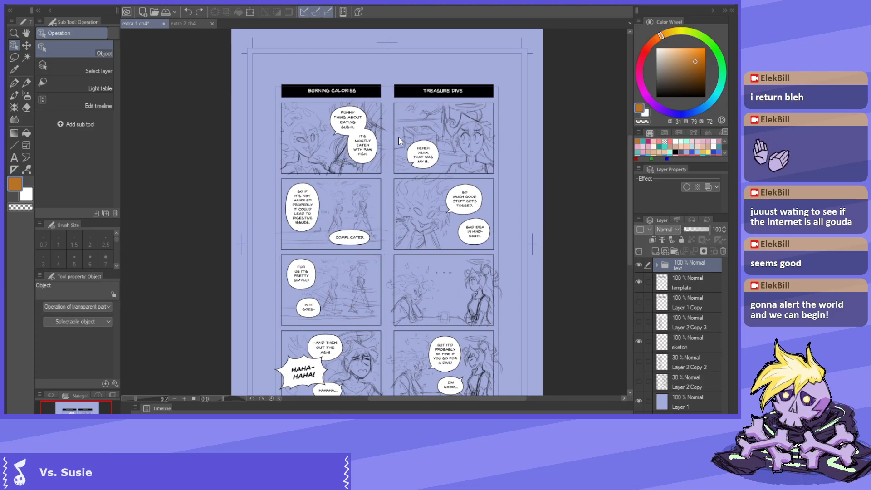
{"action": "key", "text": "ctrl+z"}
{"action": "key", "text": "ctrl+z"}
{"action": "key", "text": "ctrl+z"}
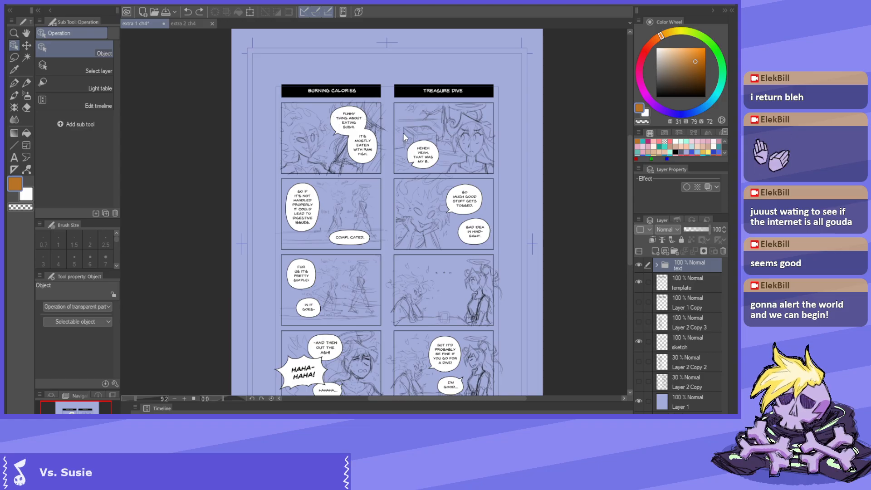
{"action": "key", "text": "ctrl+z"}
{"action": "key", "text": "ctrl+z"}
{"action": "key", "text": "ctrl+z"}
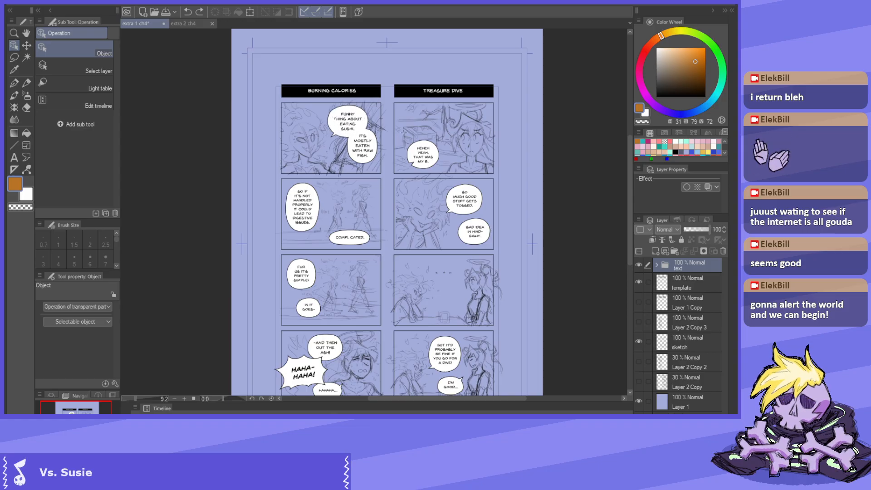
{"action": "key", "text": "ctrl+y"}
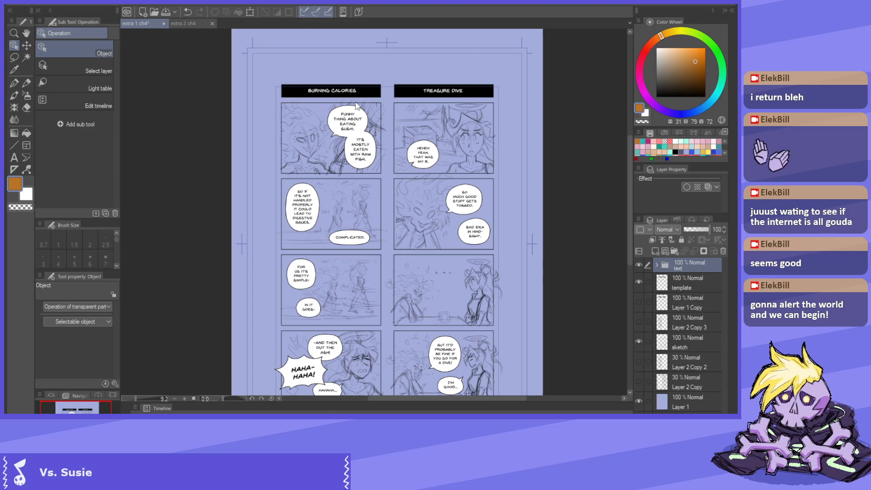
Step: Shift both speech balloons in the first Burning Calories panel slightly down and to the right
{"action": "scroll", "coordinate": [343, 96], "scroll_direction": "up", "scroll_amount": 2}
{"action": "scroll", "coordinate": [249, 94], "scroll_direction": "up", "scroll_amount": 1}
{"action": "scroll", "coordinate": [493, 184], "scroll_direction": "up", "scroll_amount": 1}
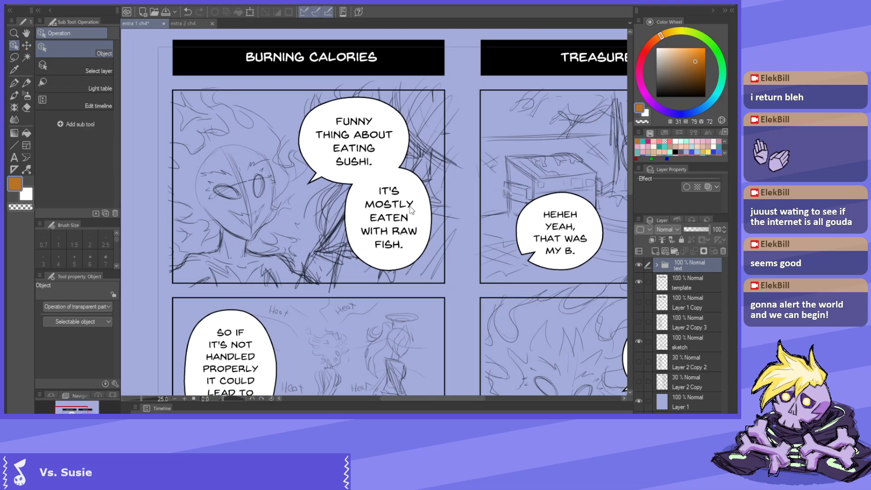
{"action": "left_click_drag", "start_coordinate": [410, 181], "coordinate": [417, 188]}
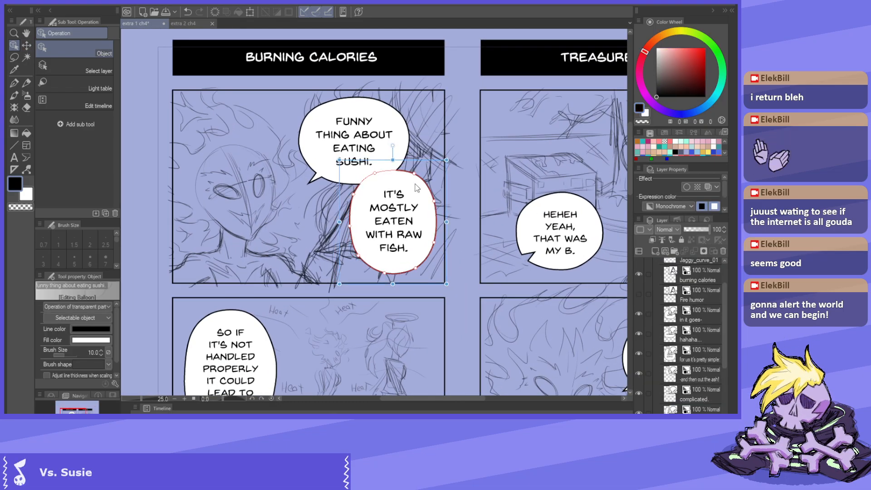
{"action": "left_click_drag", "start_coordinate": [359, 109], "coordinate": [362, 113]}
Step: Increase the font size of both texts in the first Burning Calories panel to 12
{"action": "left_click", "coordinate": [358, 152]}
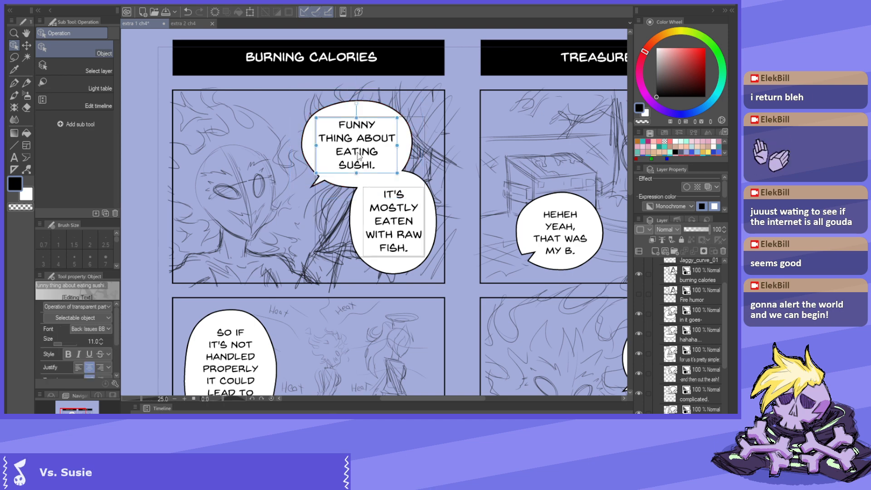
{"action": "left_click", "coordinate": [102, 339]}
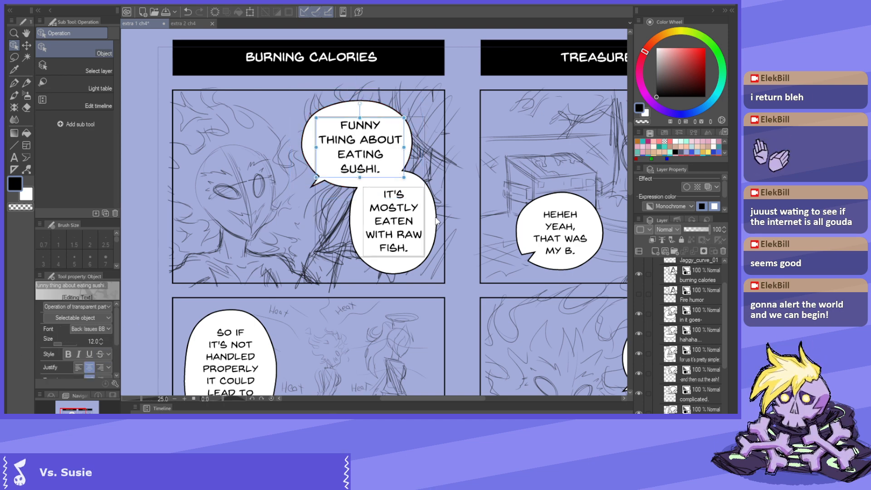
{"action": "left_click", "coordinate": [394, 223]}
{"action": "left_click", "coordinate": [100, 339]}
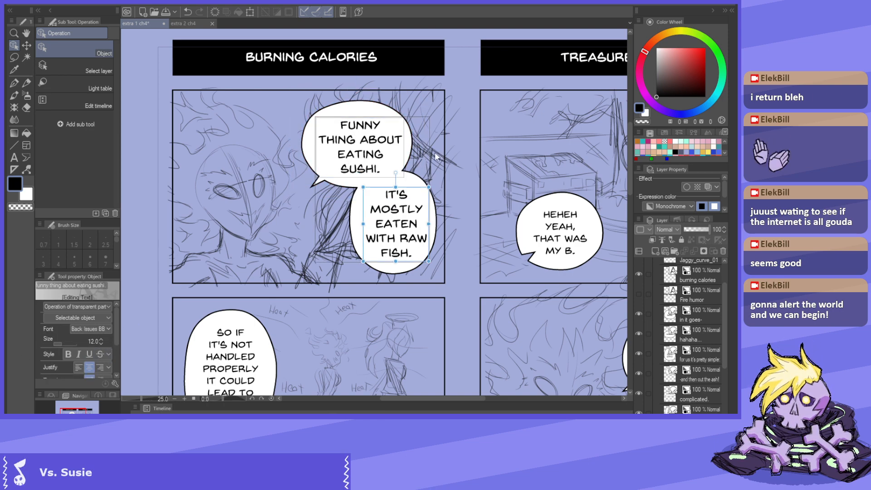
Step: Center the "Funny thing about eating sushi." text in its balloon and enlarge the balloon up and to the left
{"action": "scroll", "coordinate": [435, 152], "scroll_direction": "up", "scroll_amount": 1}
{"action": "left_click", "coordinate": [336, 136]}
{"action": "left_click_drag", "start_coordinate": [336, 136], "coordinate": [336, 134]}
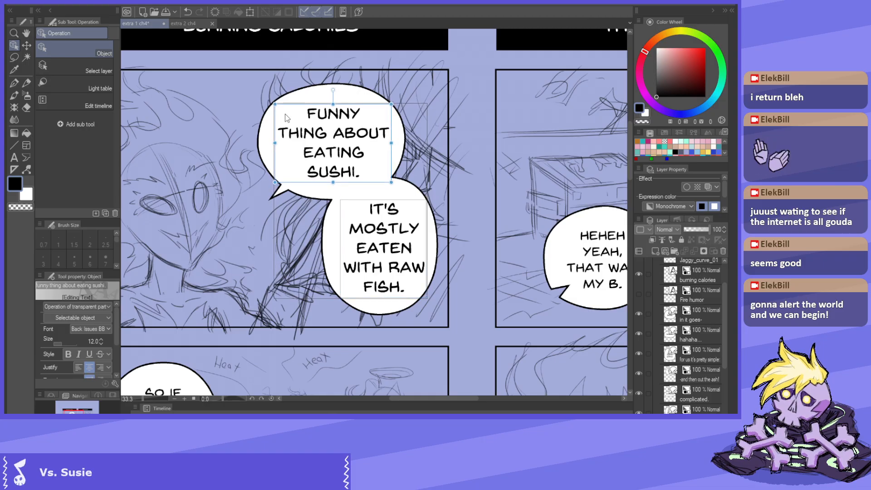
{"action": "left_click", "coordinate": [257, 116]}
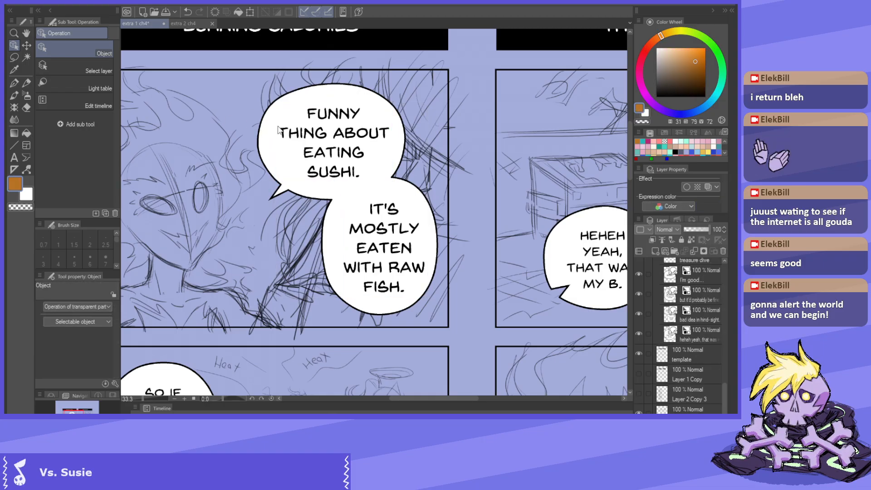
{"action": "left_click", "coordinate": [278, 127]}
{"action": "left_click", "coordinate": [260, 91]}
{"action": "left_click", "coordinate": [275, 128]}
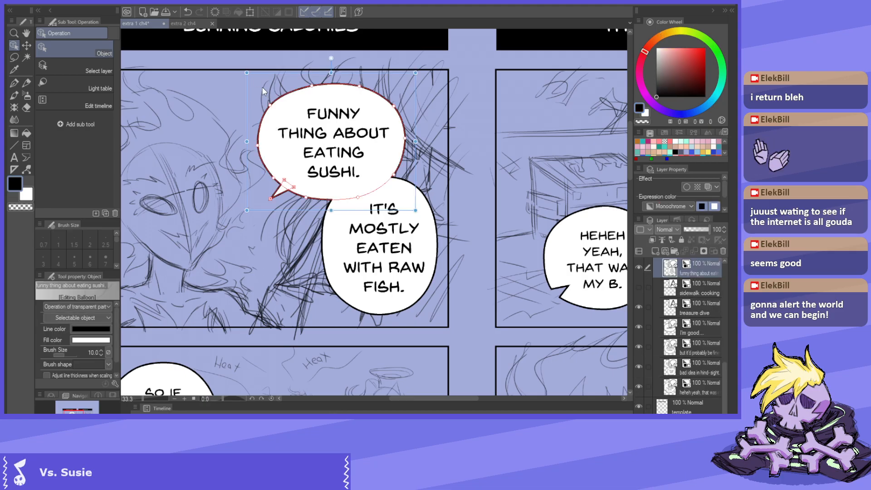
{"action": "left_click_drag", "start_coordinate": [244, 68], "coordinate": [236, 61]}
Step: Move the "It's mostly eaten with raw fish." text slightly up and left to center it in its balloon
{"action": "left_click", "coordinate": [393, 190]}
{"action": "left_click", "coordinate": [387, 249]}
{"action": "left_click_drag", "start_coordinate": [387, 248], "coordinate": [382, 244]}
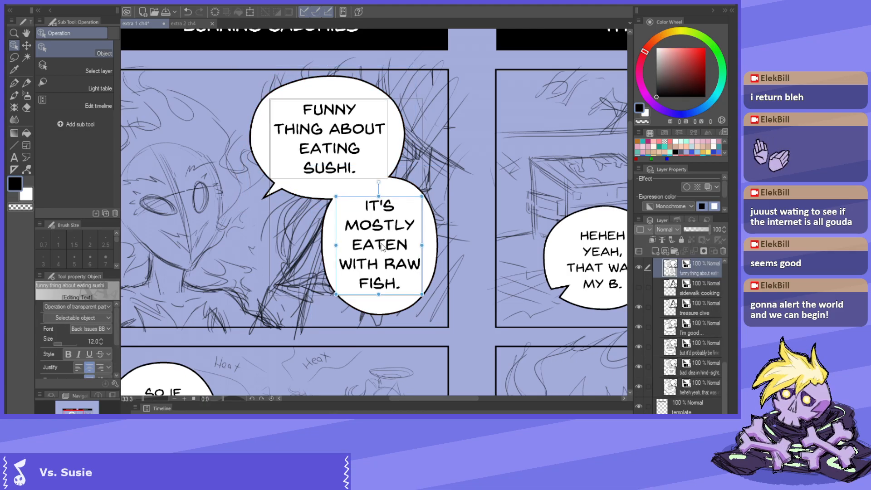
Step: Widen both speech balloons together slightly to the right, and nudge the "Funny thing about eating sushi." balloon left and down
{"action": "left_click", "coordinate": [380, 311]}
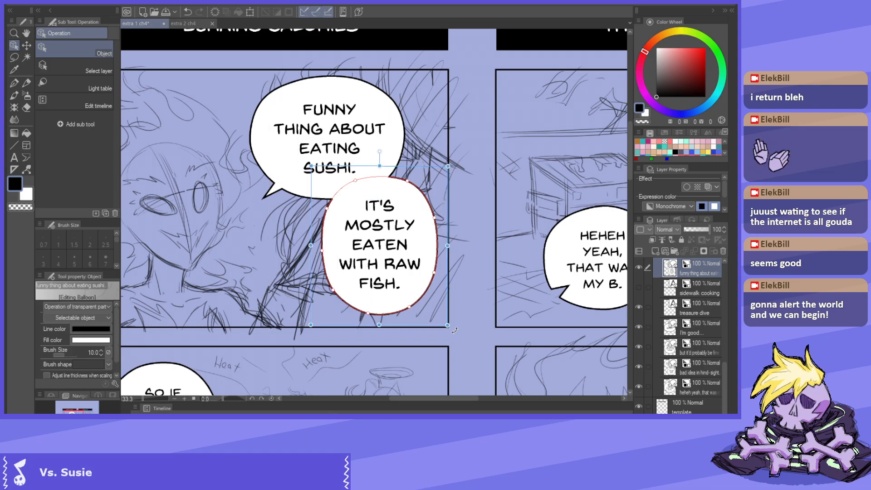
{"action": "left_click_drag", "start_coordinate": [457, 334], "coordinate": [454, 330]}
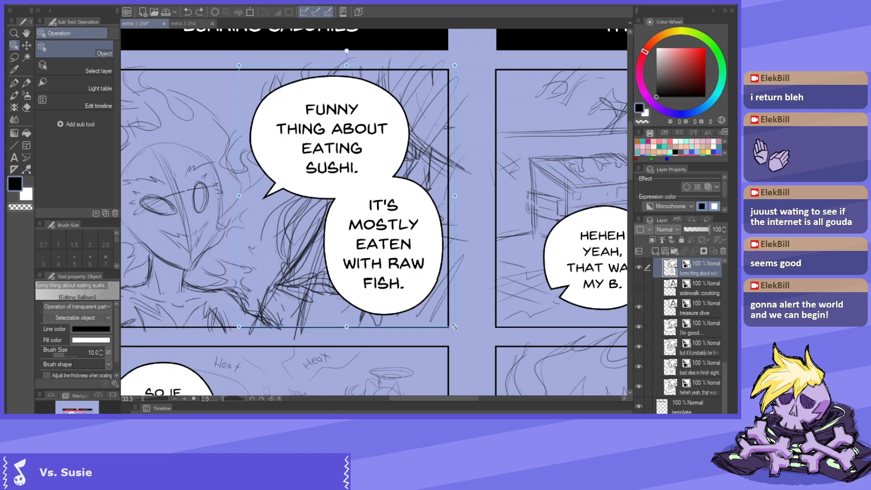
{"action": "left_click", "coordinate": [367, 105]}
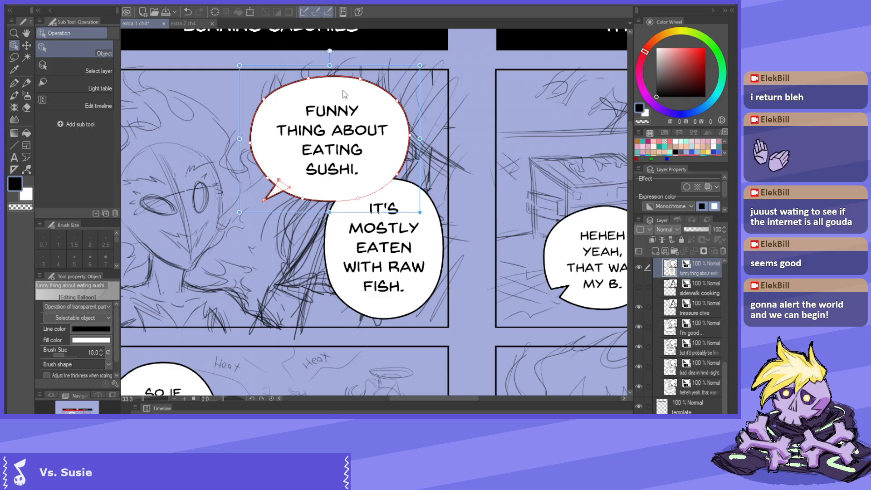
{"action": "left_click_drag", "start_coordinate": [345, 93], "coordinate": [341, 91]}
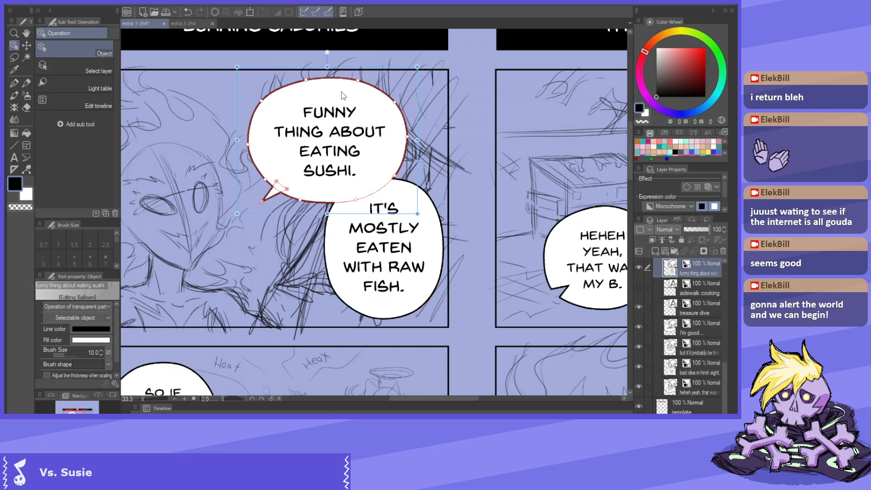
Step: Nudge the "It's mostly eaten with raw fish." balloon slightly left and down, and the "Funny thing about eating sushi." balloon slightly right and down
{"action": "left_click_drag", "start_coordinate": [404, 193], "coordinate": [404, 198]}
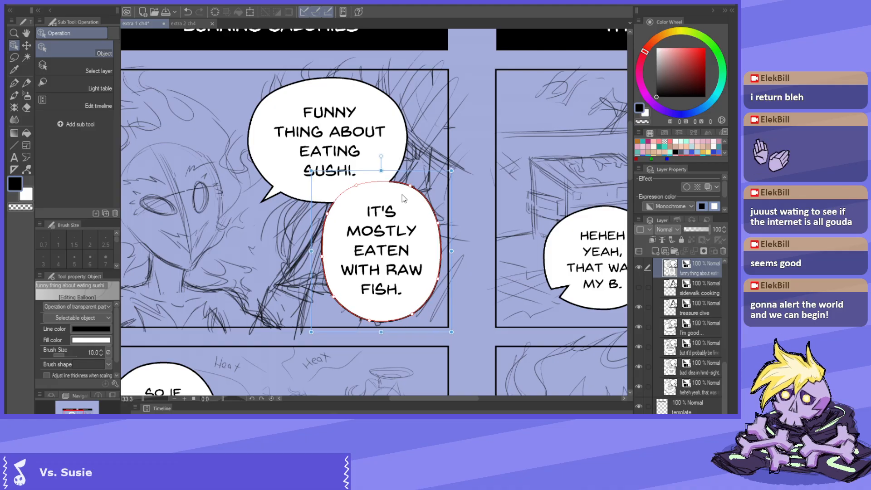
{"action": "left_click_drag", "start_coordinate": [325, 116], "coordinate": [327, 117]}
{"action": "left_click", "coordinate": [327, 118]}
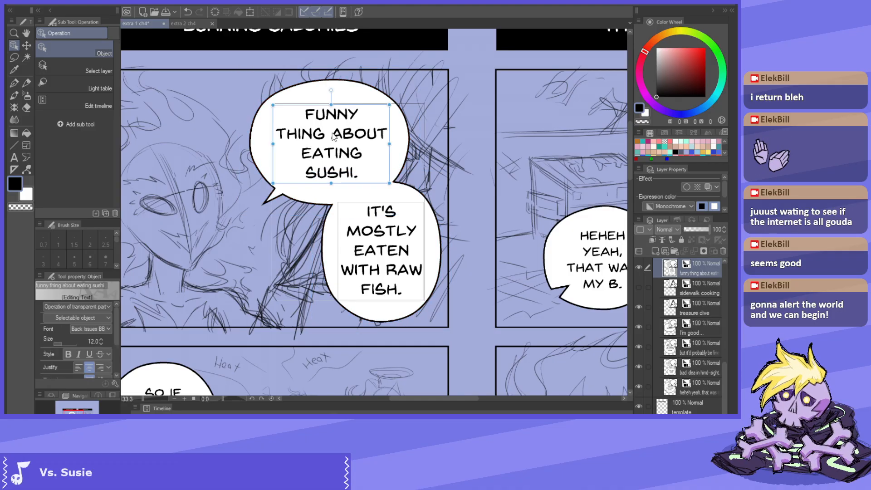
{"action": "left_click", "coordinate": [393, 255]}
Step: Select the text layer folder, check the lettering on the whole page, and save the file
{"action": "key", "text": "ctrl+0"}
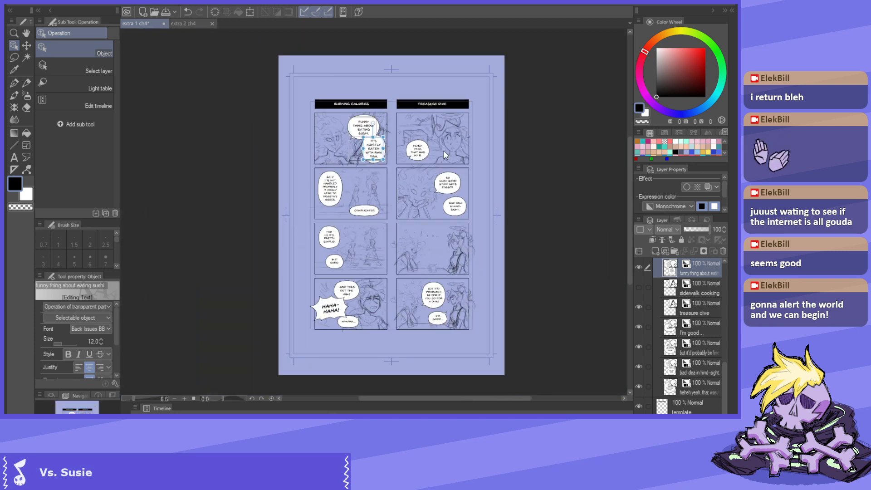
{"action": "scroll", "coordinate": [706, 297], "scroll_direction": "up", "scroll_amount": 5}
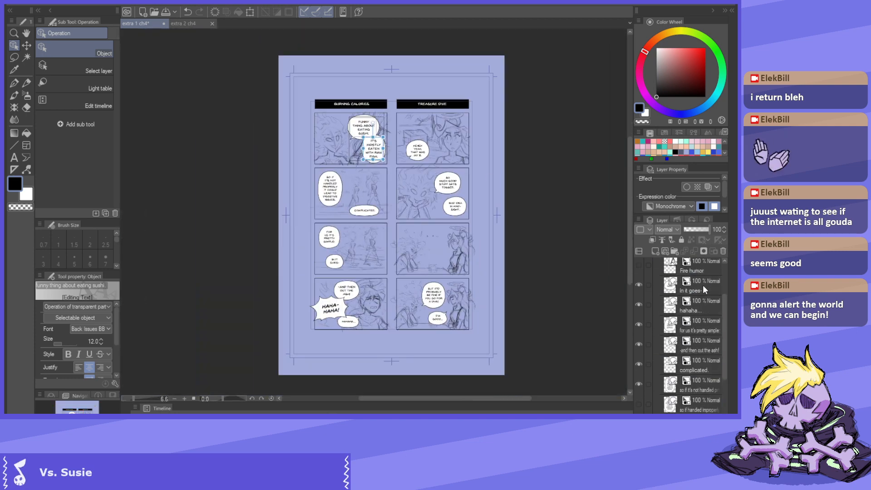
{"action": "left_click", "coordinate": [699, 266]}
{"action": "scroll", "coordinate": [435, 184], "scroll_direction": "up", "scroll_amount": 1}
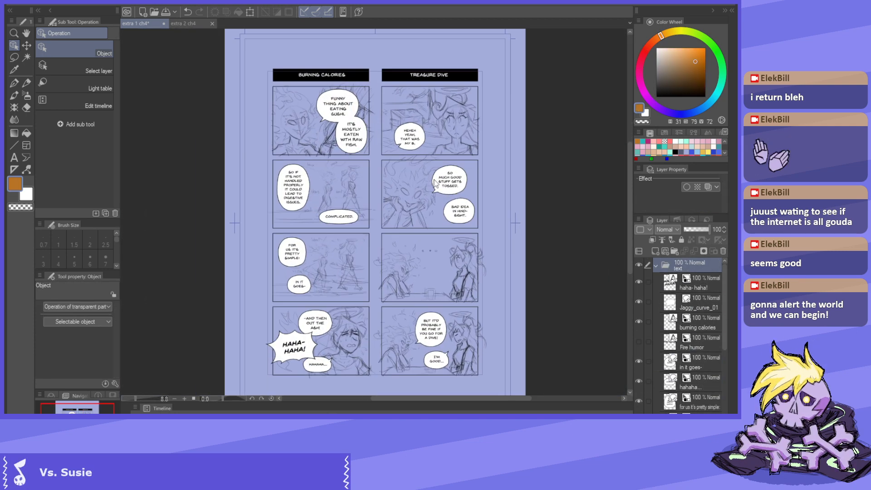
{"action": "scroll", "coordinate": [342, 105], "scroll_direction": "up", "scroll_amount": 3}
{"action": "scroll", "coordinate": [340, 123], "scroll_direction": "down", "scroll_amount": 4}
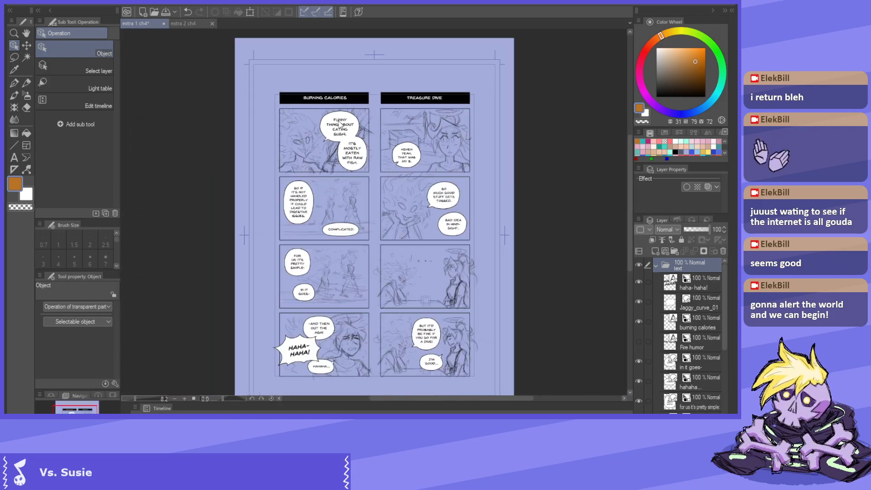
{"action": "scroll", "coordinate": [364, 140], "scroll_direction": "down", "scroll_amount": 2}
{"action": "scroll", "coordinate": [349, 138], "scroll_direction": "up", "scroll_amount": 2}
{"action": "left_click", "coordinate": [164, 13]}
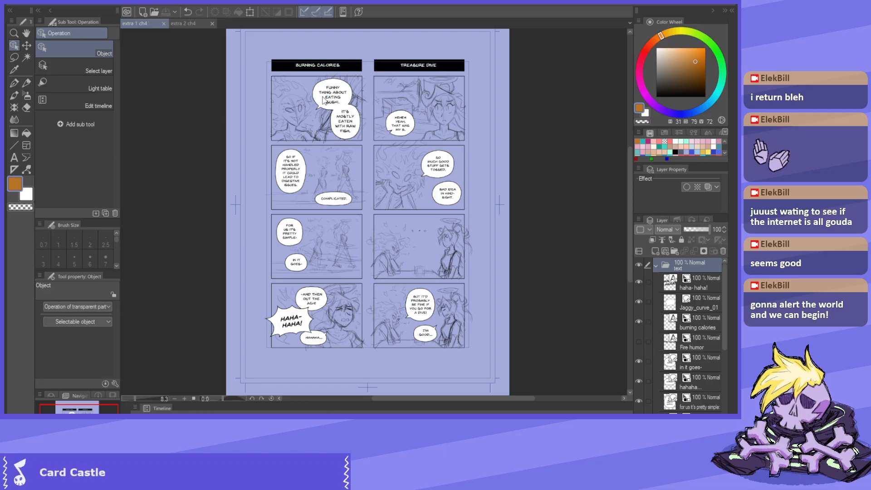
Step: Shift both balloons in the first Burning Calories panel slightly left and up, and save the page
{"action": "scroll", "coordinate": [321, 114], "scroll_direction": "up", "scroll_amount": 4}
{"action": "scroll", "coordinate": [343, 116], "scroll_direction": "down", "scroll_amount": 5}
{"action": "scroll", "coordinate": [373, 90], "scroll_direction": "up", "scroll_amount": 2}
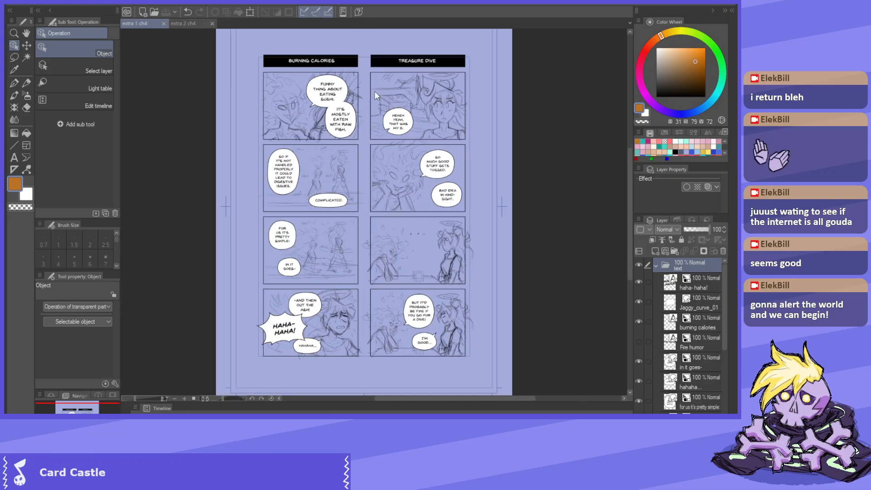
{"action": "scroll", "coordinate": [373, 91], "scroll_direction": "up", "scroll_amount": 1}
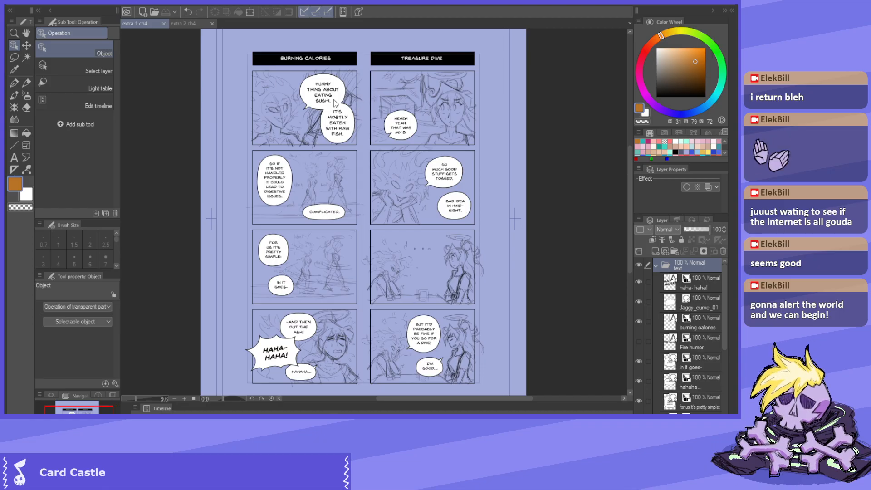
{"action": "scroll", "coordinate": [280, 96], "scroll_direction": "up", "scroll_amount": 5}
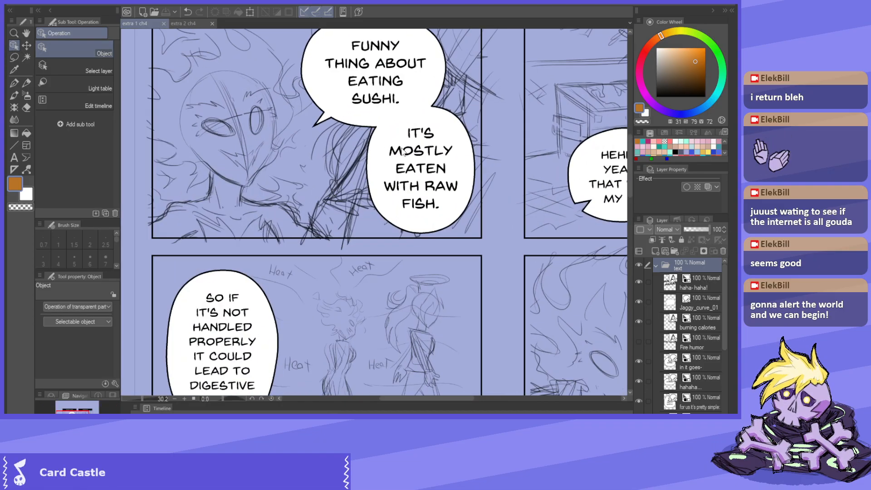
{"action": "left_click", "coordinate": [373, 81]}
{"action": "left_click", "coordinate": [372, 83]}
{"action": "scroll", "coordinate": [385, 152], "scroll_direction": "down", "scroll_amount": 5}
{"action": "scroll", "coordinate": [393, 93], "scroll_direction": "up", "scroll_amount": 4}
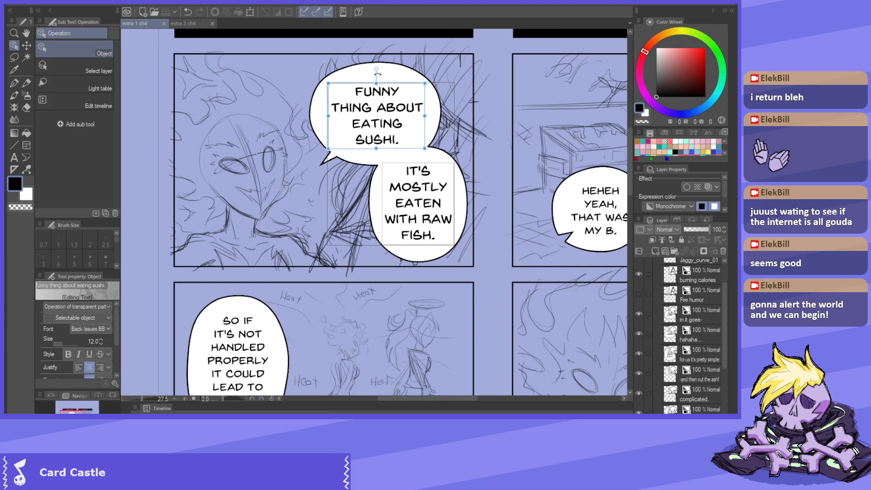
{"action": "left_click_drag", "start_coordinate": [350, 83], "coordinate": [347, 82]}
{"action": "left_click_drag", "start_coordinate": [438, 163], "coordinate": [432, 163]}
{"action": "left_click", "coordinate": [410, 193]}
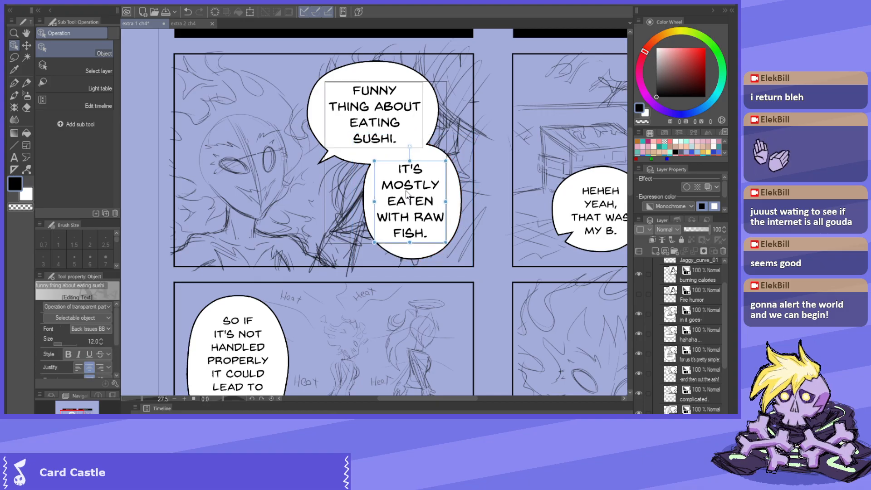
{"action": "left_click", "coordinate": [164, 12]}
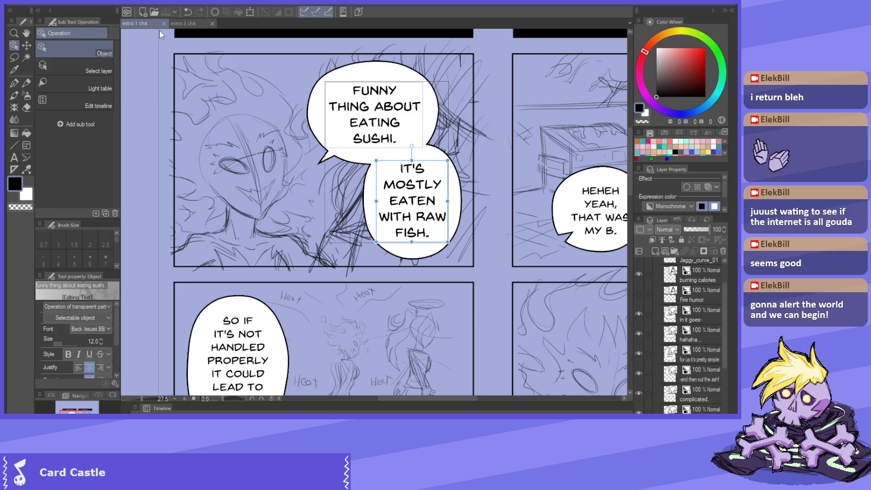
Step: Fine-tune the placement of the two texts inside their balloons in the first Burning Calories panel
{"action": "scroll", "coordinate": [376, 207], "scroll_direction": "down", "scroll_amount": 3}
{"action": "scroll", "coordinate": [376, 207], "scroll_direction": "up", "scroll_amount": 2}
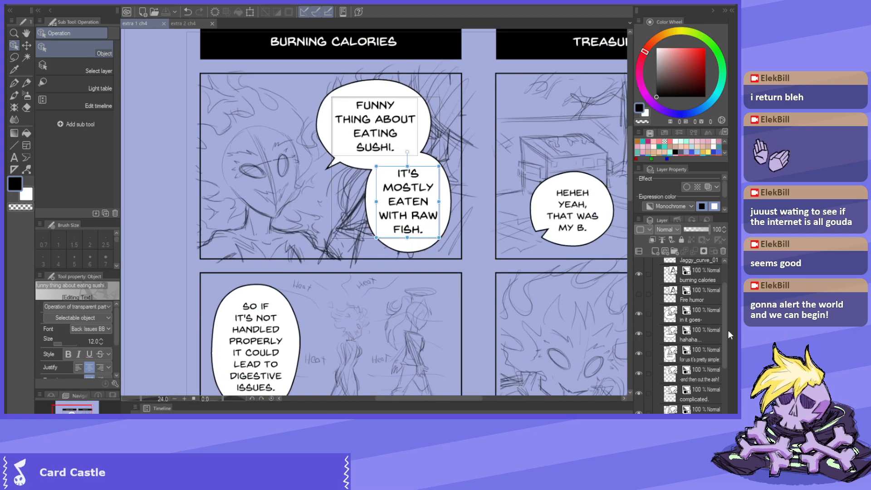
{"action": "key", "text": "Escape"}
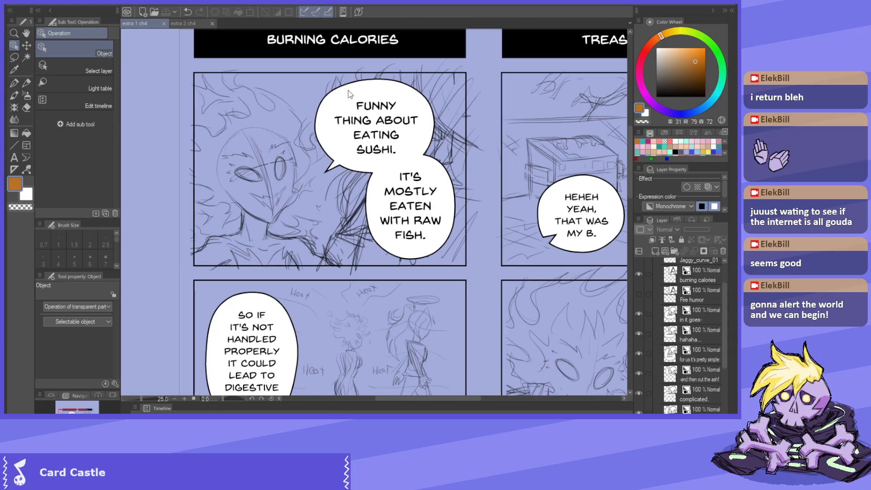
{"action": "scroll", "coordinate": [350, 96], "scroll_direction": "up", "scroll_amount": 2}
{"action": "double_click", "coordinate": [395, 133]}
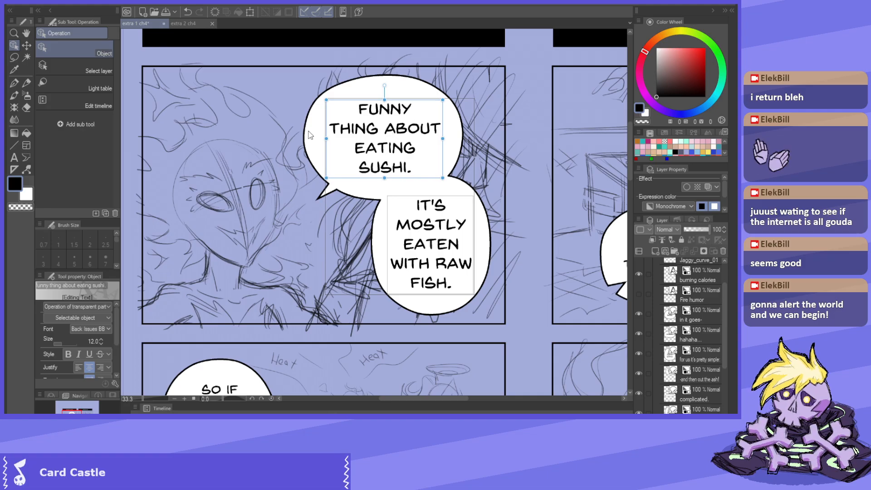
{"action": "left_click", "coordinate": [430, 248]}
{"action": "left_click_drag", "start_coordinate": [430, 248], "coordinate": [431, 248]}
{"action": "scroll", "coordinate": [403, 161], "scroll_direction": "down", "scroll_amount": 1}
{"action": "scroll", "coordinate": [672, 339], "scroll_direction": "up", "scroll_amount": 2}
{"action": "scroll", "coordinate": [537, 213], "scroll_direction": "down", "scroll_amount": 1}
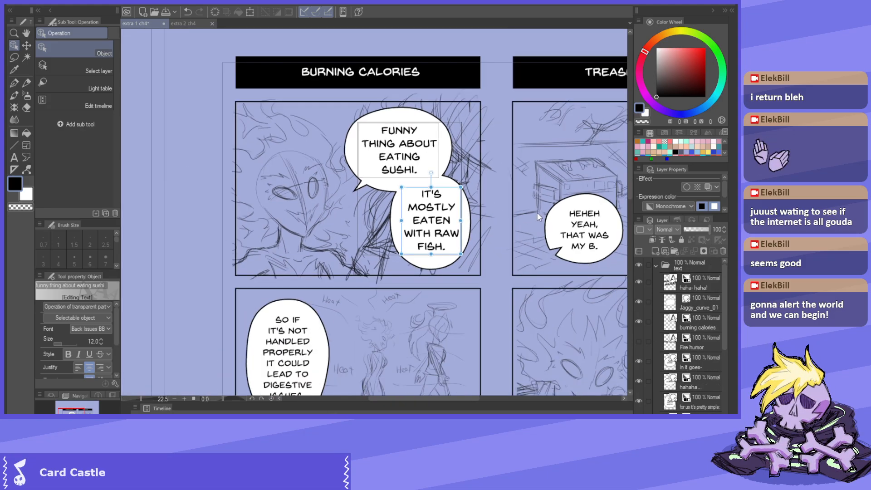
Step: Increase the font size of the "So if it's not handled properly it could lead to digestive issues." text to 12
{"action": "left_click", "coordinate": [318, 320]}
{"action": "scroll", "coordinate": [342, 176], "scroll_direction": "down", "scroll_amount": 8}
{"action": "scroll", "coordinate": [323, 290], "scroll_direction": "up", "scroll_amount": 2}
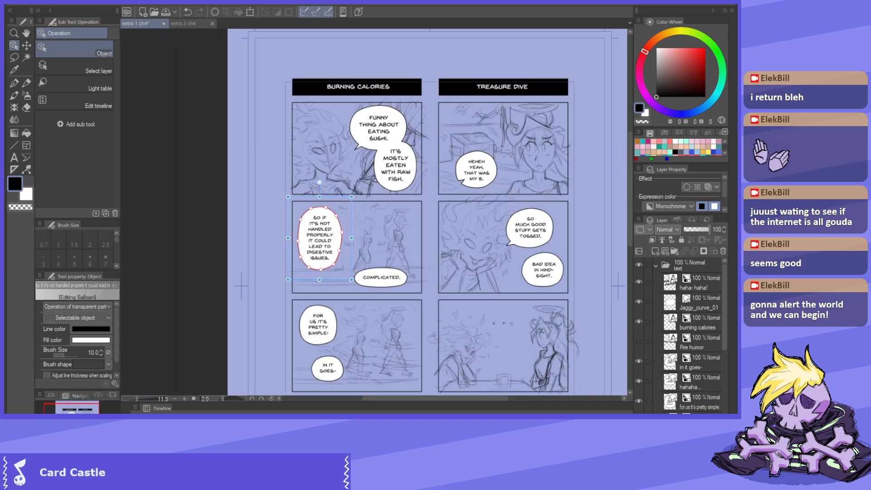
{"action": "scroll", "coordinate": [321, 359], "scroll_direction": "up", "scroll_amount": 3}
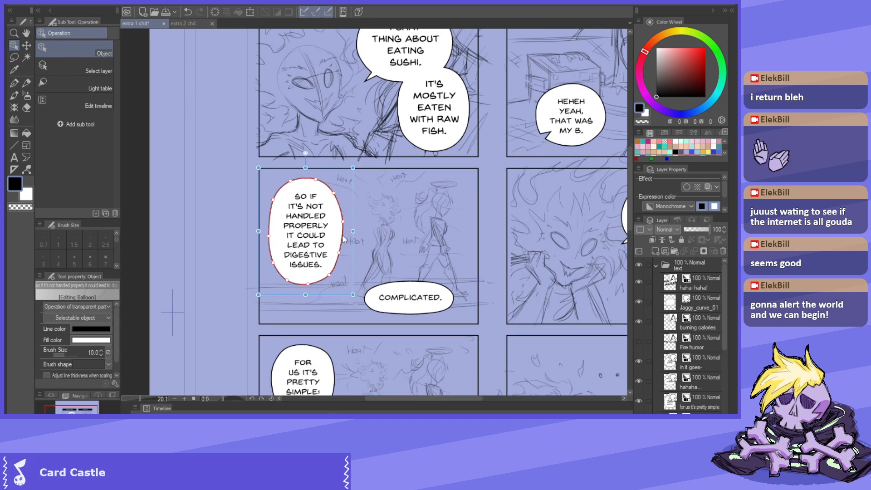
{"action": "scroll", "coordinate": [308, 221], "scroll_direction": "down", "scroll_amount": 2}
{"action": "scroll", "coordinate": [308, 221], "scroll_direction": "up", "scroll_amount": 2}
{"action": "scroll", "coordinate": [309, 221], "scroll_direction": "down", "scroll_amount": 3}
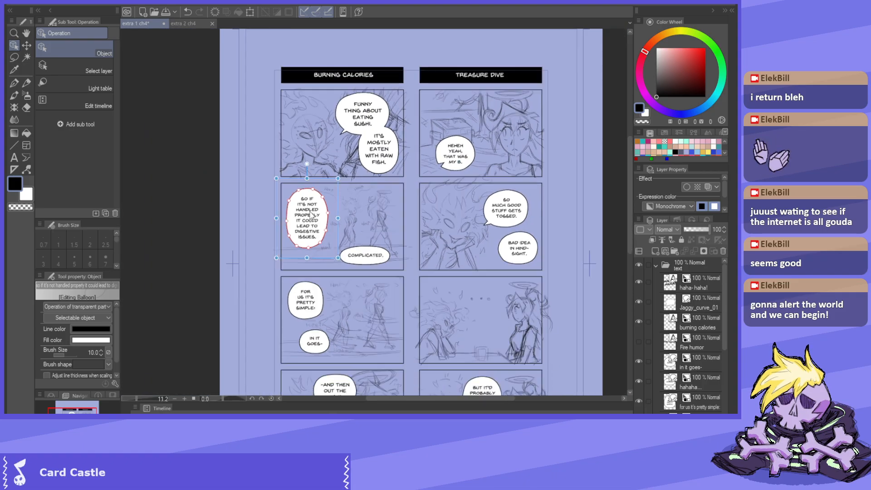
{"action": "scroll", "coordinate": [309, 221], "scroll_direction": "up", "scroll_amount": 1}
{"action": "left_click", "coordinate": [310, 223]}
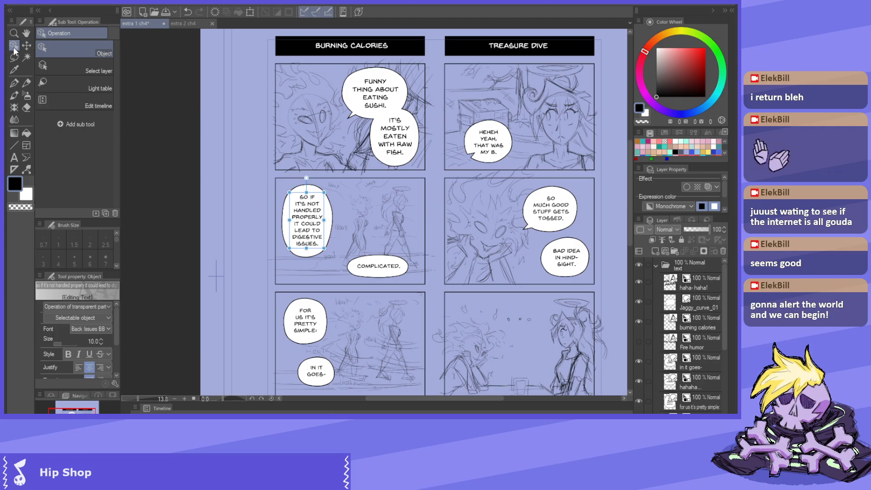
{"action": "key", "text": "ctrl+plus"}
{"action": "key", "text": "ctrl+plus"}
{"action": "key", "text": "ctrl+plus"}
{"action": "key", "text": "ctrl+plus"}
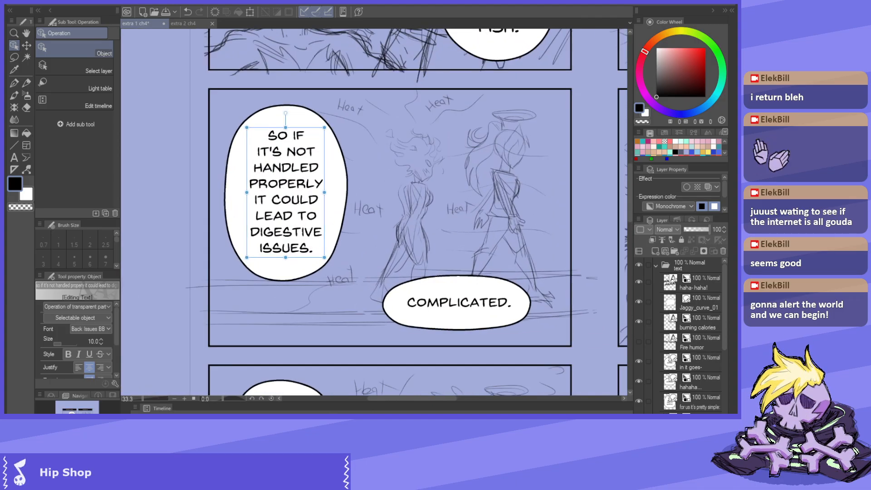
{"action": "scroll", "coordinate": [281, 173], "scroll_direction": "up", "scroll_amount": 1}
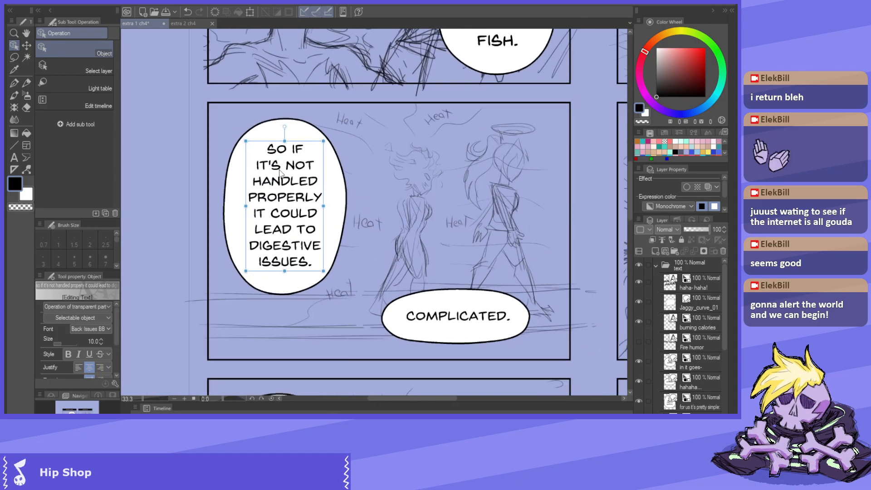
{"action": "left_click", "coordinate": [102, 339]}
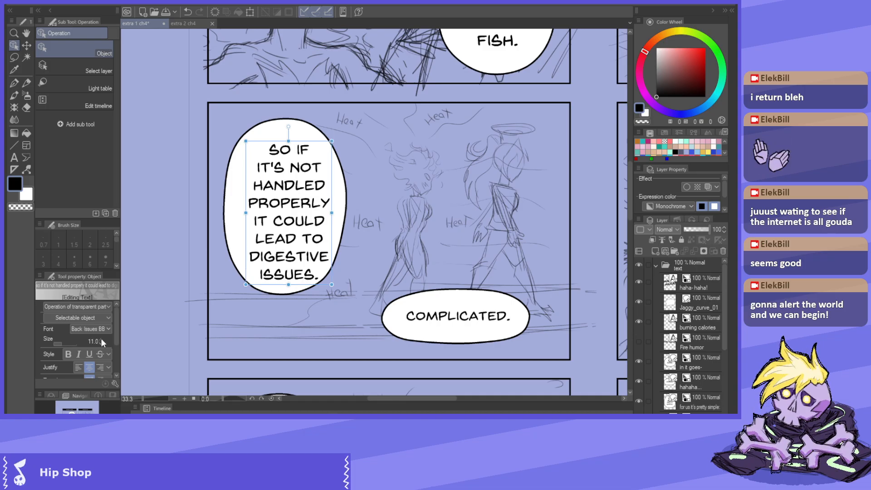
{"action": "left_click", "coordinate": [102, 338]}
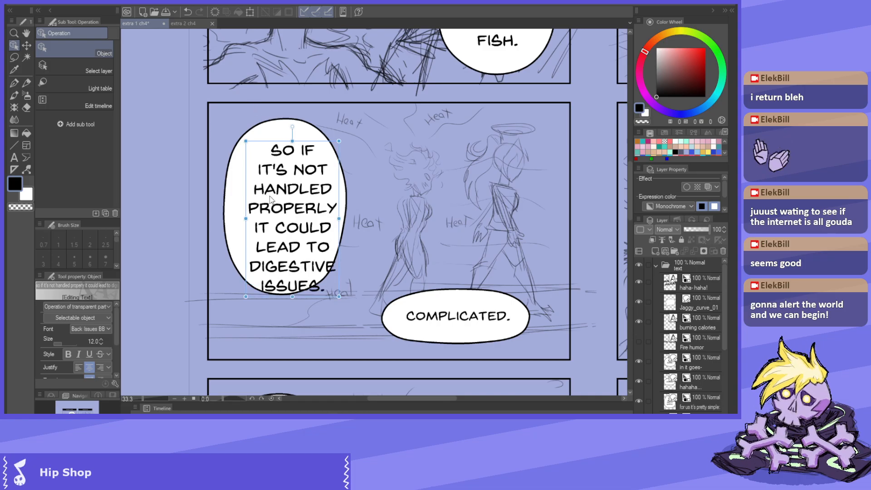
Step: Move the "So if it's not handled properly" text up and left, and enlarge its balloon downward and to the right
{"action": "left_click_drag", "start_coordinate": [278, 205], "coordinate": [270, 196]}
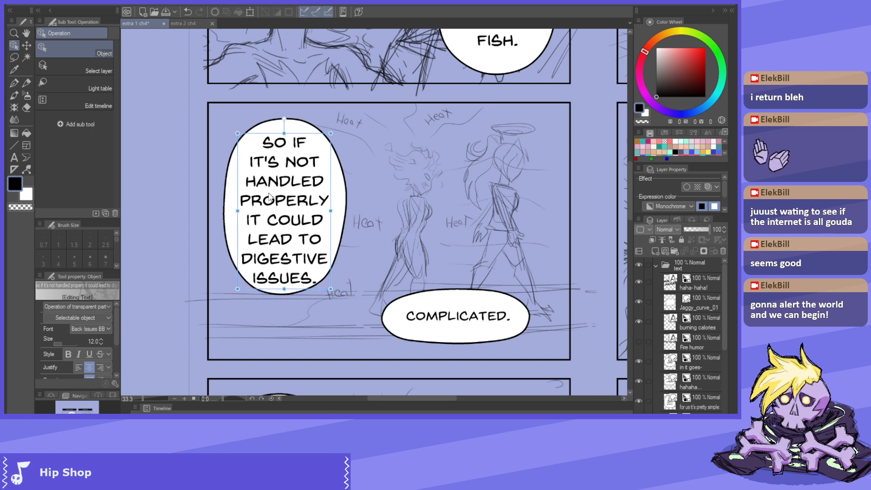
{"action": "left_click", "coordinate": [227, 205]}
{"action": "left_click_drag", "start_coordinate": [358, 305], "coordinate": [386, 344]}
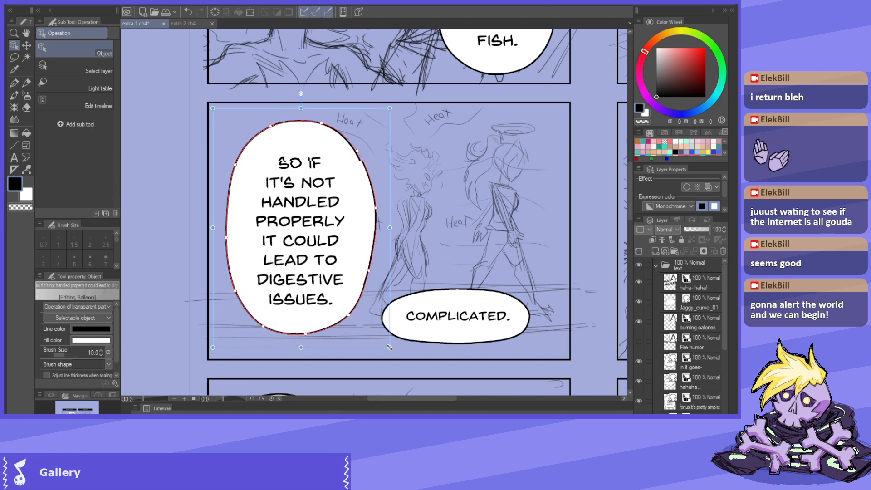
Step: Move the "So if it's not handled properly" balloon slightly up and left in its panel, and center its text inside
{"action": "left_click_drag", "start_coordinate": [300, 145], "coordinate": [294, 146]}
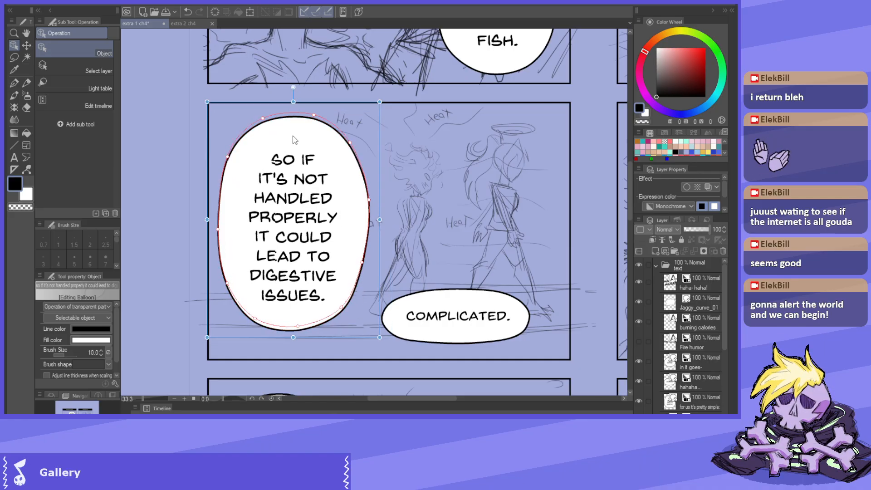
{"action": "left_click", "coordinate": [303, 196]}
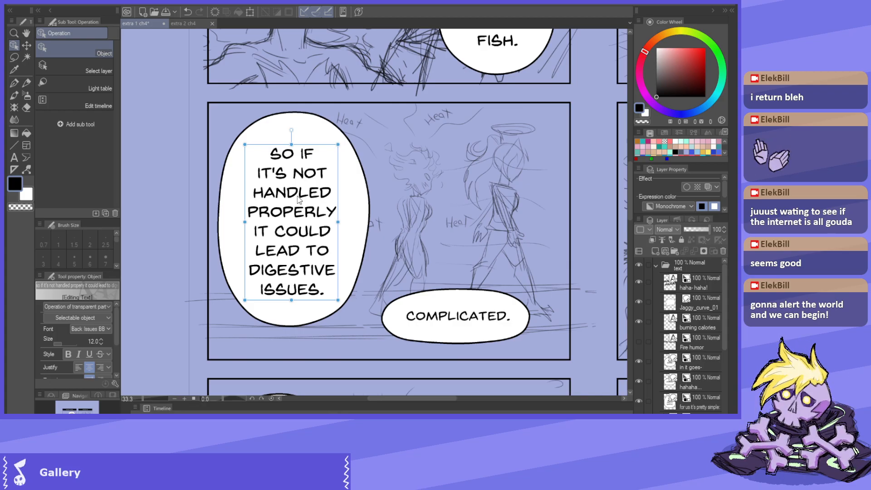
{"action": "mouse_move", "coordinate": [273, 131]}
{"action": "left_mouse_down"}
{"action": "mouse_move", "coordinate": [280, 134]}
{"action": "mouse_move", "coordinate": [271, 128]}
{"action": "left_mouse_up"}
Step: Increase the font size of the "Complicated." text in the second Burning Calories panel to 12
{"action": "scroll", "coordinate": [228, 85], "scroll_direction": "down", "scroll_amount": 1}
{"action": "scroll", "coordinate": [228, 85], "scroll_direction": "down", "scroll_amount": 1}
{"action": "scroll", "coordinate": [326, 203], "scroll_direction": "up", "scroll_amount": 2}
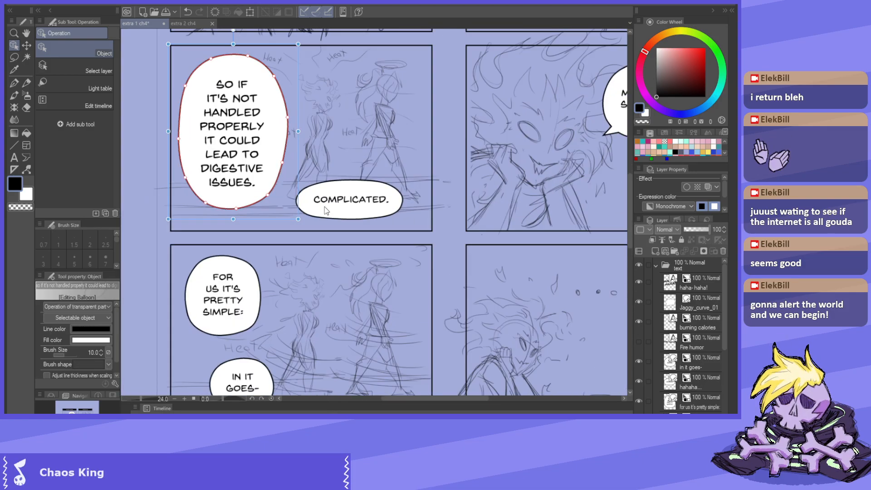
{"action": "left_click", "coordinate": [327, 208]}
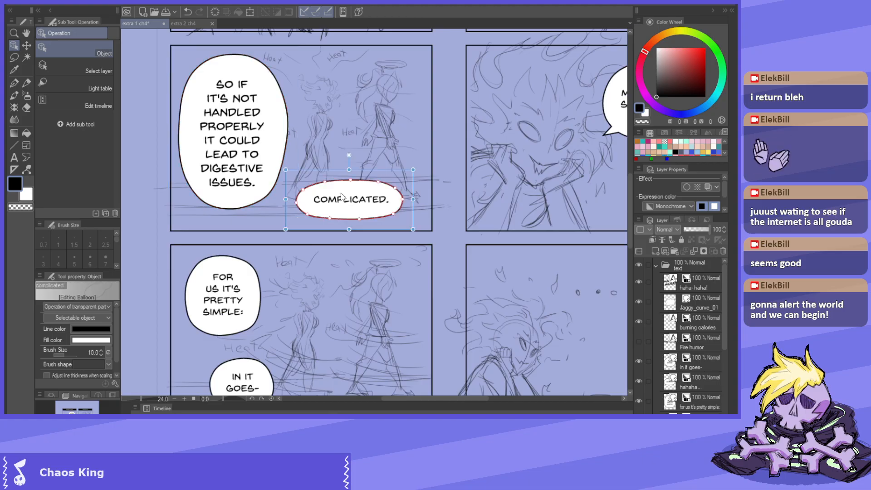
{"action": "left_click", "coordinate": [103, 353]}
{"action": "left_click", "coordinate": [317, 225]}
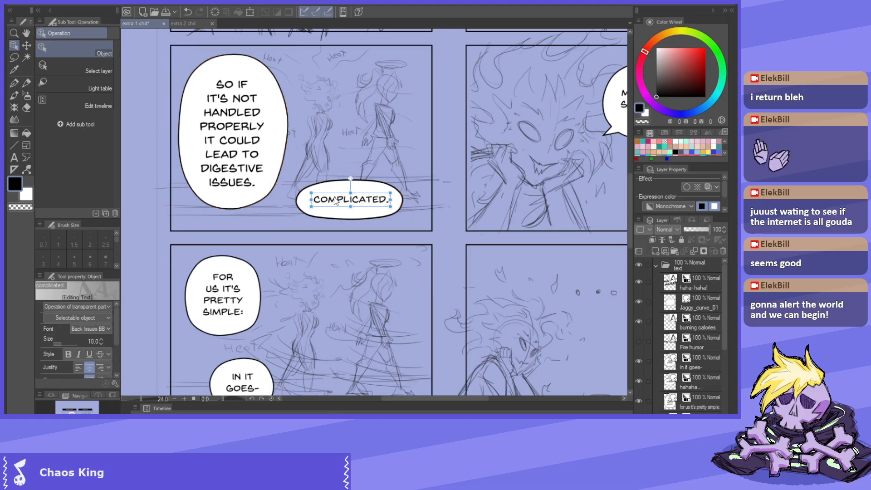
{"action": "left_click", "coordinate": [101, 339]}
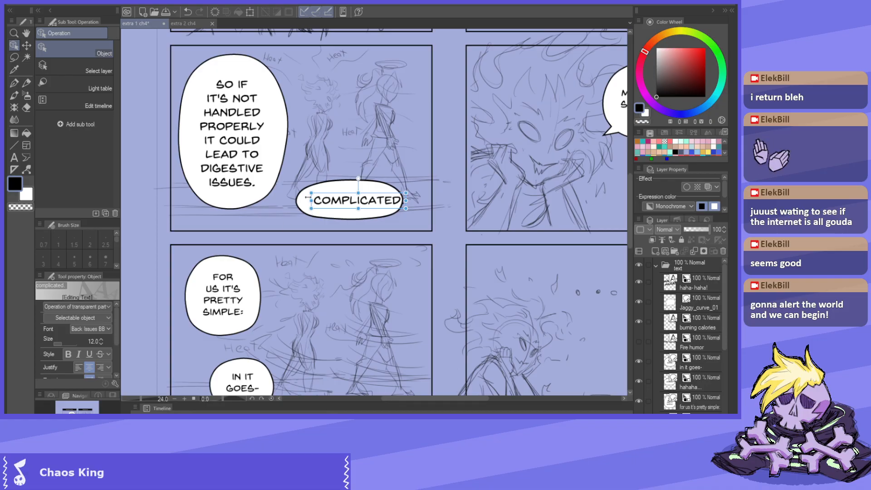
Step: Shift the "Complicated." text left so it sits centered inside its balloon
{"action": "scroll", "coordinate": [302, 200], "scroll_direction": "up", "scroll_amount": 2}
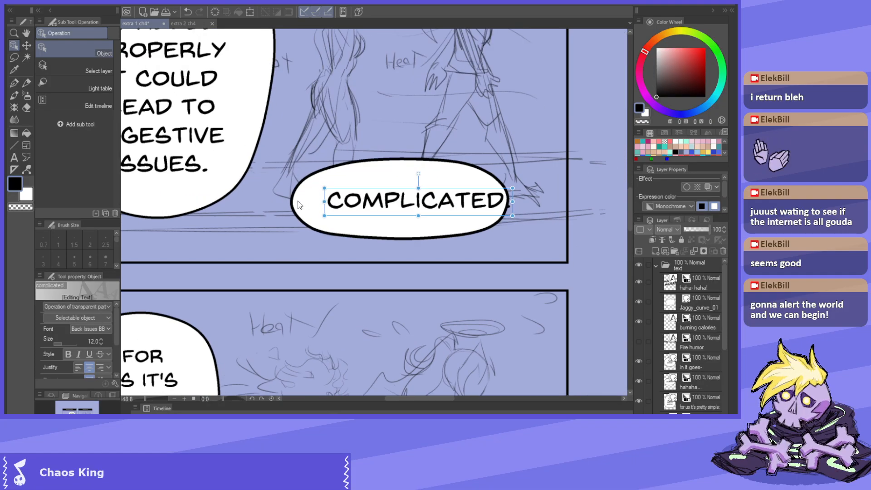
{"action": "left_click", "coordinate": [298, 201]}
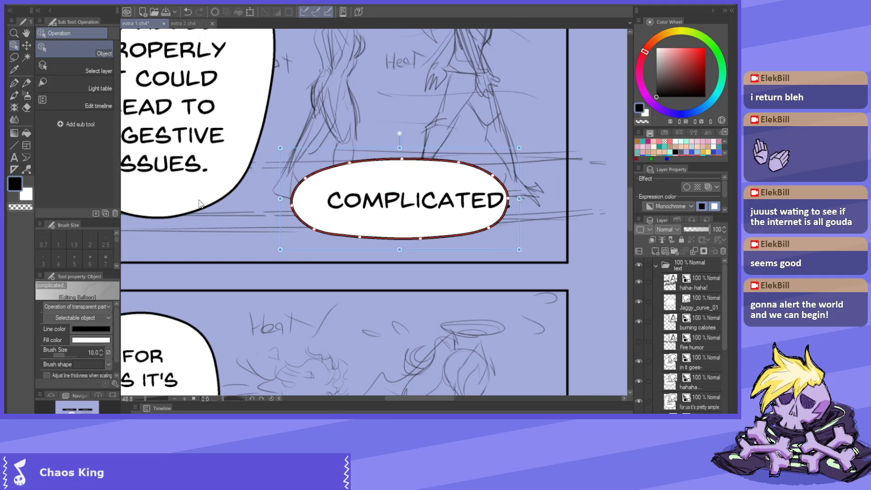
{"action": "left_click", "coordinate": [272, 211]}
{"action": "left_click", "coordinate": [396, 203]}
{"action": "double_click", "coordinate": [396, 203]}
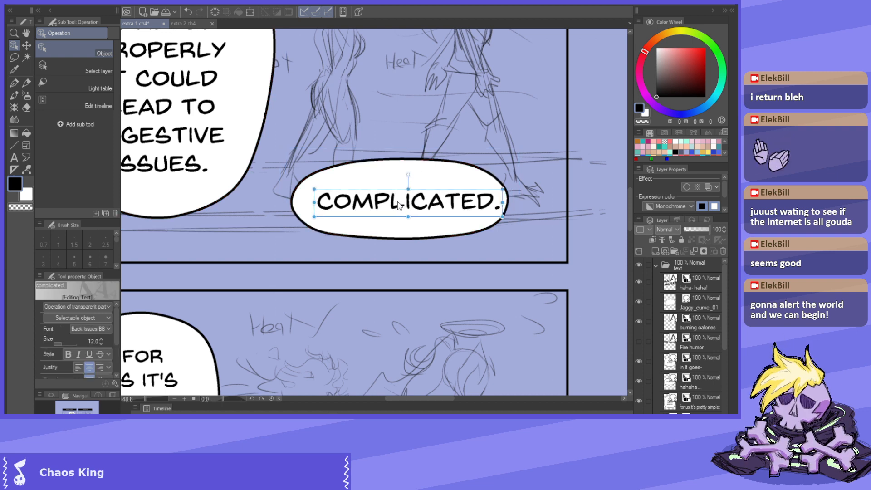
Step: Enlarge the "Complicated." balloon upward and to the right, and move it slightly down and left in its panel
{"action": "left_click", "coordinate": [395, 180]}
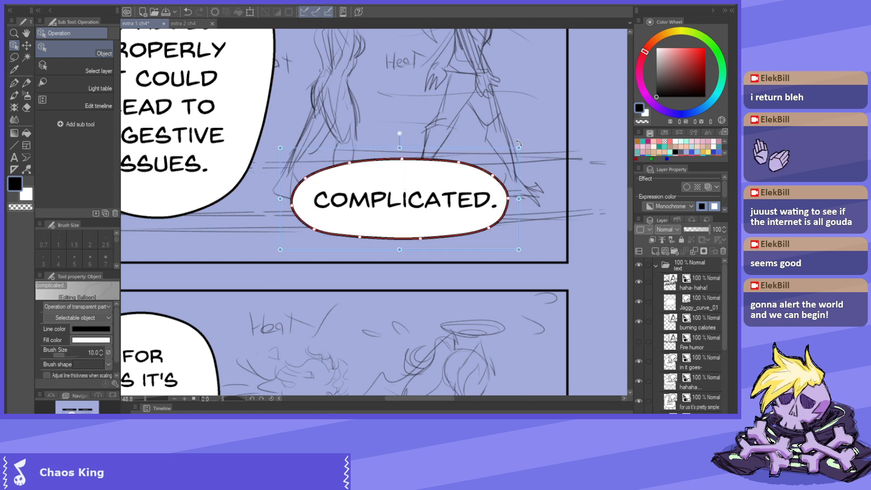
{"action": "left_click_drag", "start_coordinate": [519, 144], "coordinate": [549, 130]}
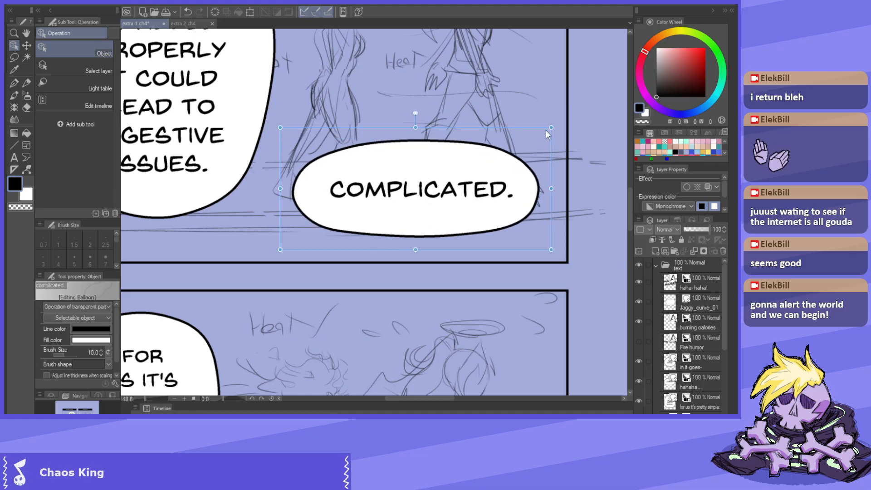
{"action": "left_click_drag", "start_coordinate": [478, 171], "coordinate": [463, 179]}
{"action": "scroll", "coordinate": [408, 178], "scroll_direction": "down", "scroll_amount": 6}
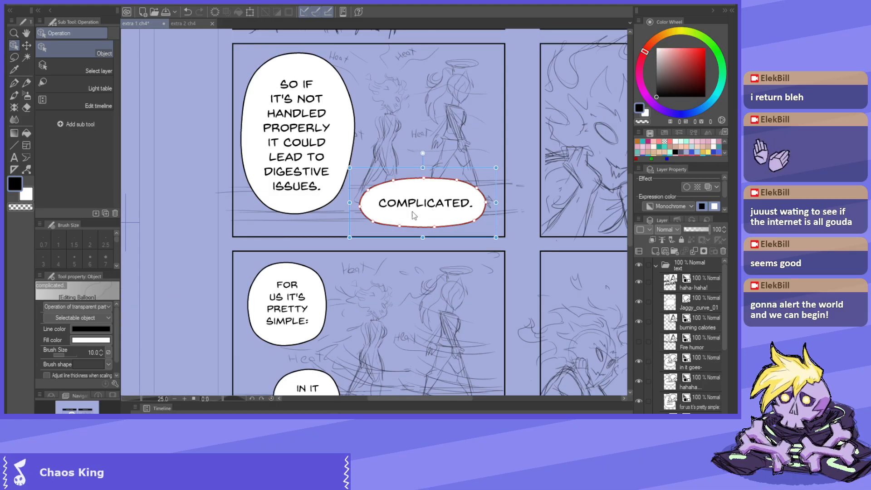
{"action": "scroll", "coordinate": [375, 165], "scroll_direction": "up", "scroll_amount": 3}
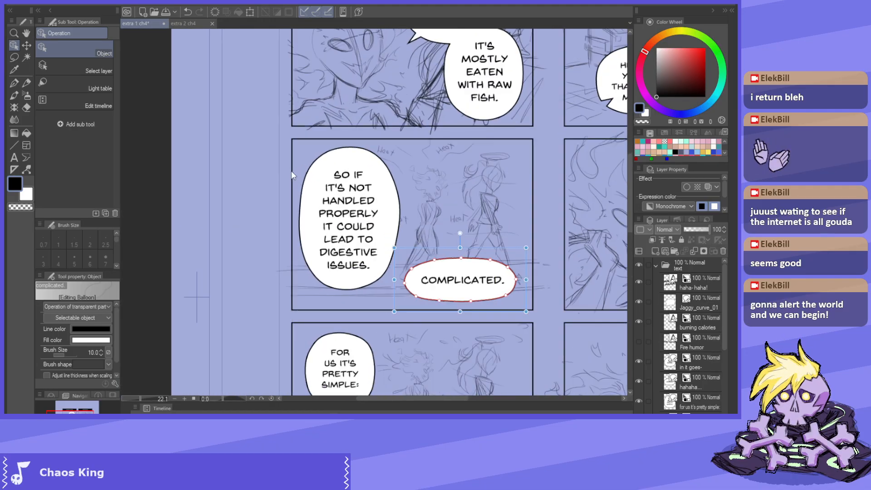
Step: Nudge the "So if it's not handled properly" balloon slightly right and down, and save the page
{"action": "left_click", "coordinate": [357, 167]}
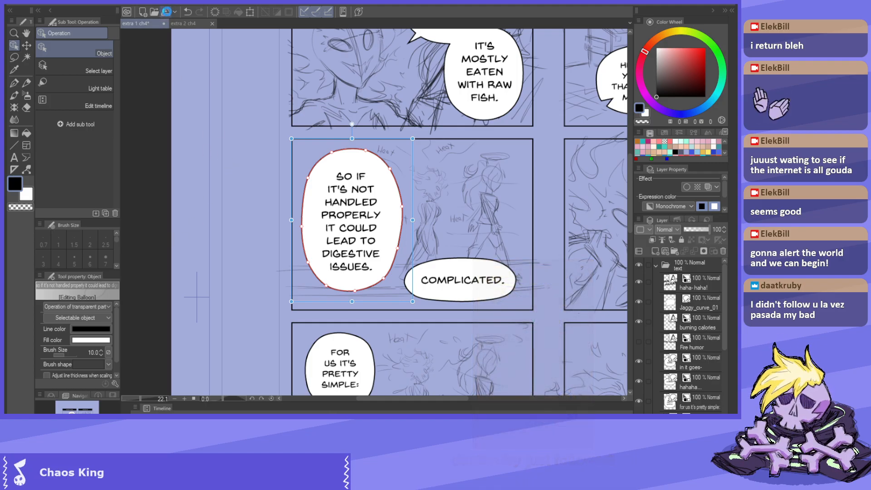
{"action": "left_click", "coordinate": [167, 11]}
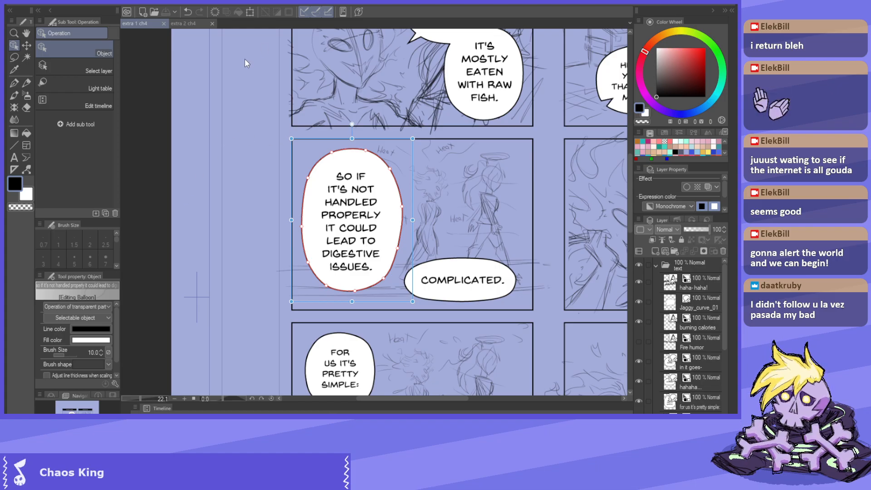
{"action": "scroll", "coordinate": [348, 149], "scroll_direction": "down", "scroll_amount": 2}
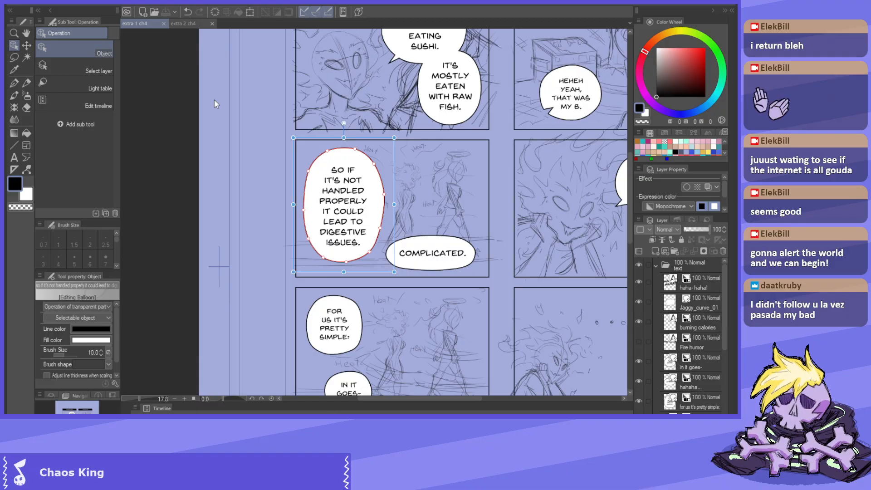
{"action": "scroll", "coordinate": [280, 181], "scroll_direction": "down", "scroll_amount": 3}
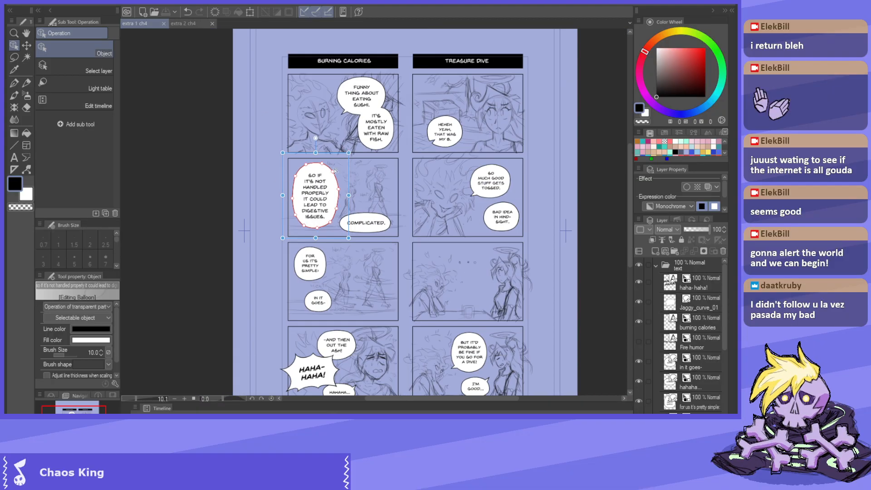
{"action": "scroll", "coordinate": [324, 165], "scroll_direction": "up", "scroll_amount": 5}
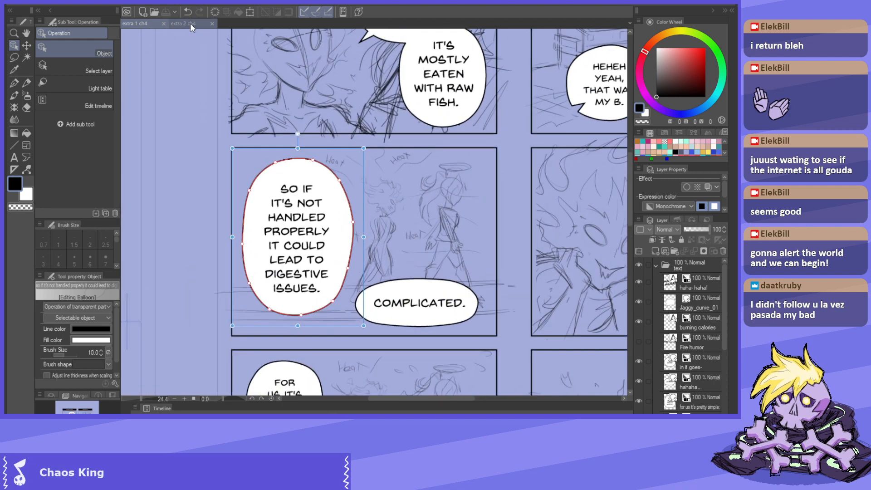
{"action": "left_click", "coordinate": [189, 24]}
{"action": "left_click", "coordinate": [133, 26]}
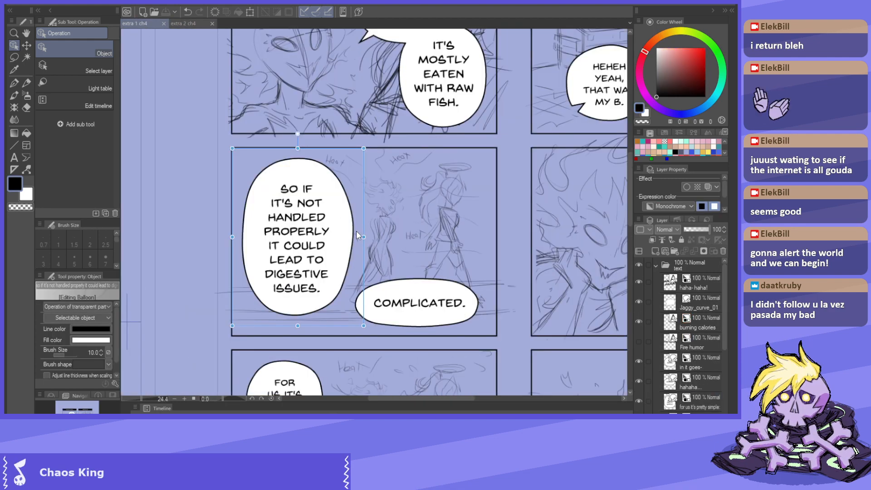
Step: Nudge the "So if it's not handled properly" text to center it inside its balloon
{"action": "scroll", "coordinate": [356, 231], "scroll_direction": "up", "scroll_amount": 2}
{"action": "double_click", "coordinate": [289, 236]}
{"action": "left_click_drag", "start_coordinate": [288, 233], "coordinate": [288, 232]}
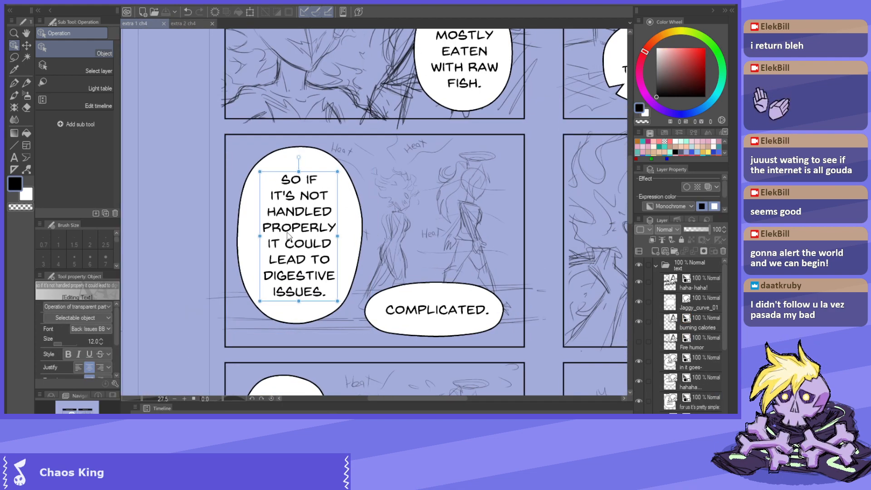
Step: Examine the lettering size and balloon placement across the Burning Calories and Treasure Dive strips, comparing the enlarged and unedited balloons
{"action": "scroll", "coordinate": [287, 236], "scroll_direction": "down", "scroll_amount": 6}
{"action": "scroll", "coordinate": [352, 279], "scroll_direction": "up", "scroll_amount": 7}
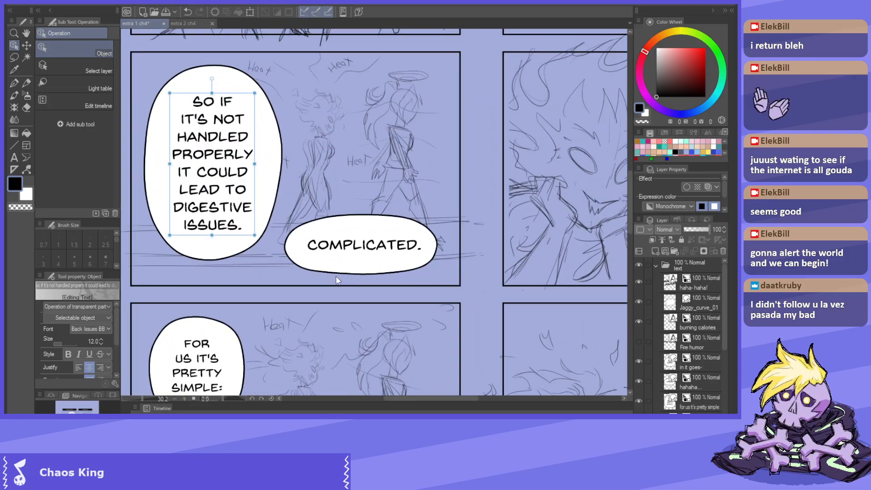
{"action": "scroll", "coordinate": [336, 271], "scroll_direction": "down", "scroll_amount": 6}
{"action": "scroll", "coordinate": [359, 214], "scroll_direction": "down", "scroll_amount": 5}
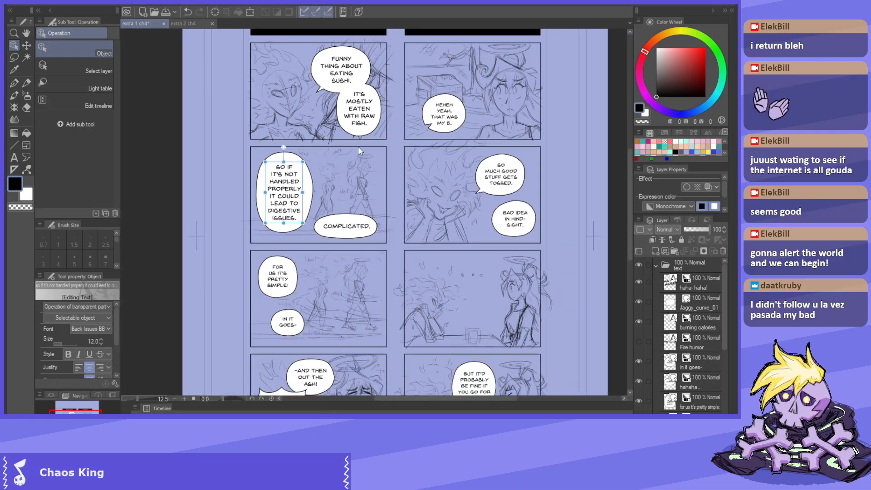
{"action": "scroll", "coordinate": [322, 249], "scroll_direction": "up", "scroll_amount": 4}
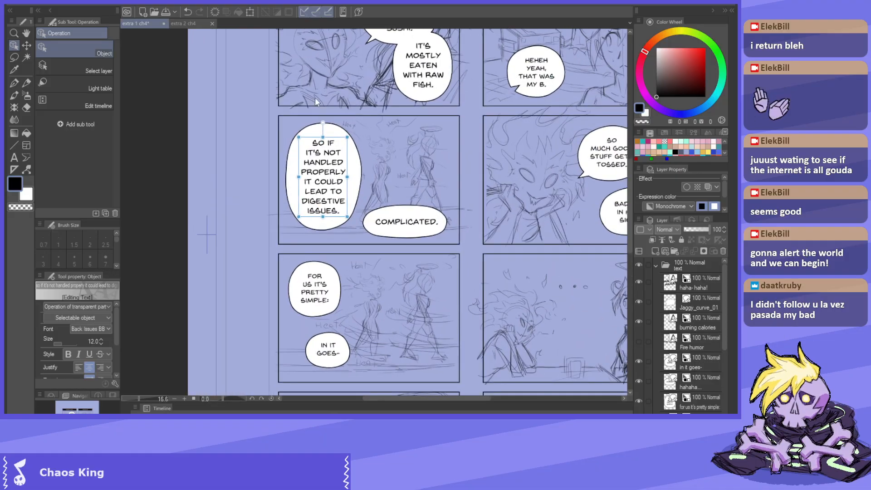
{"action": "scroll", "coordinate": [309, 202], "scroll_direction": "up", "scroll_amount": 4}
{"action": "left_click", "coordinate": [335, 208]}
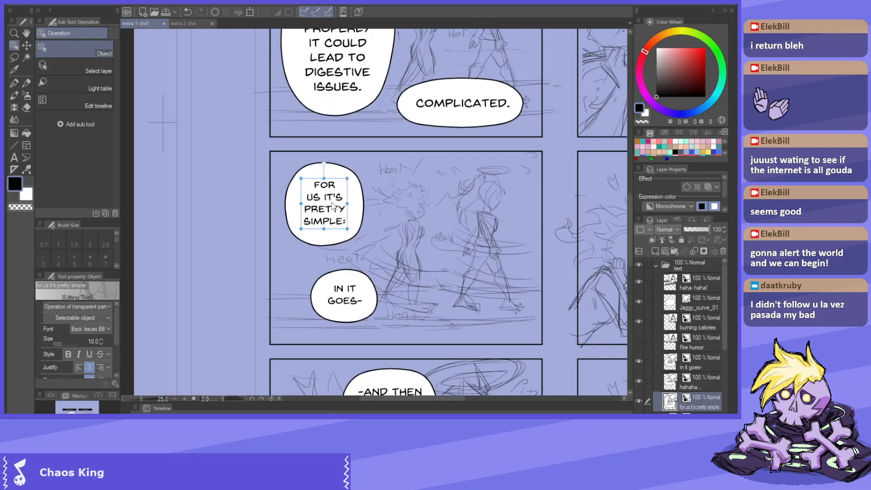
{"action": "scroll", "coordinate": [335, 208], "scroll_direction": "down", "scroll_amount": 4}
{"action": "scroll", "coordinate": [335, 208], "scroll_direction": "down", "scroll_amount": 3}
{"action": "scroll", "coordinate": [409, 52], "scroll_direction": "up", "scroll_amount": 2}
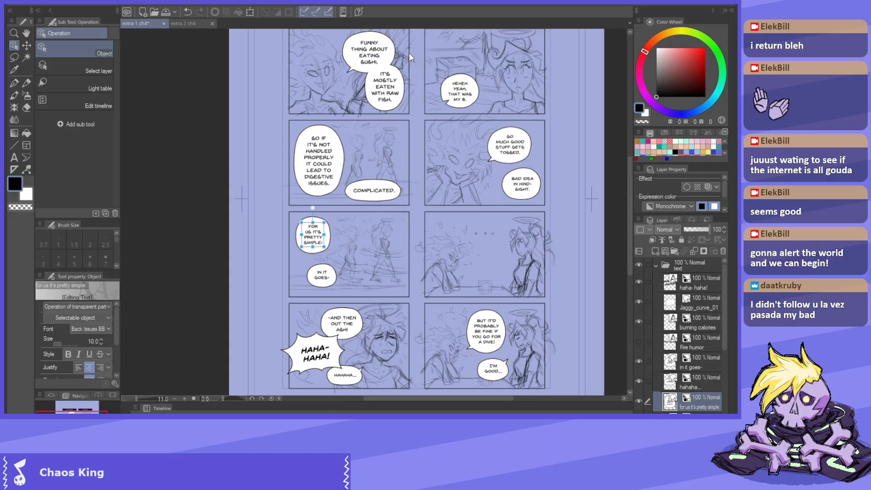
{"action": "scroll", "coordinate": [409, 75], "scroll_direction": "down", "scroll_amount": 2}
{"action": "scroll", "coordinate": [431, 143], "scroll_direction": "down", "scroll_amount": 1}
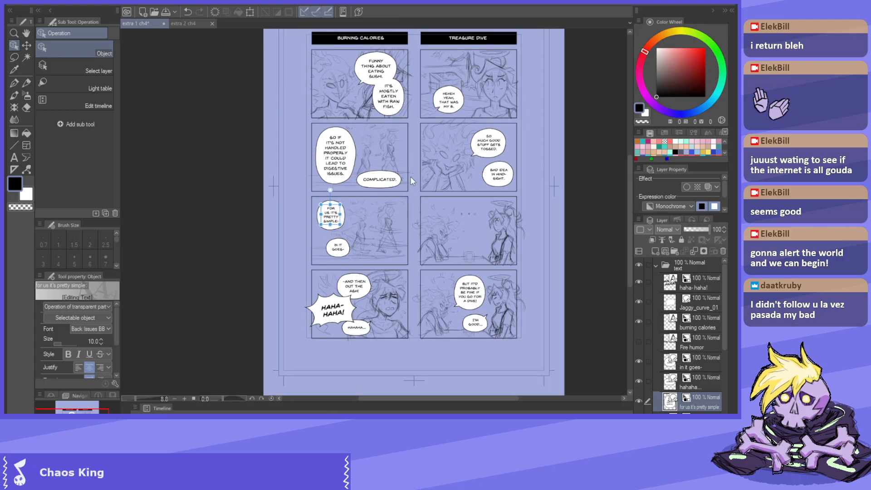
{"action": "scroll", "coordinate": [388, 172], "scroll_direction": "down", "scroll_amount": 2}
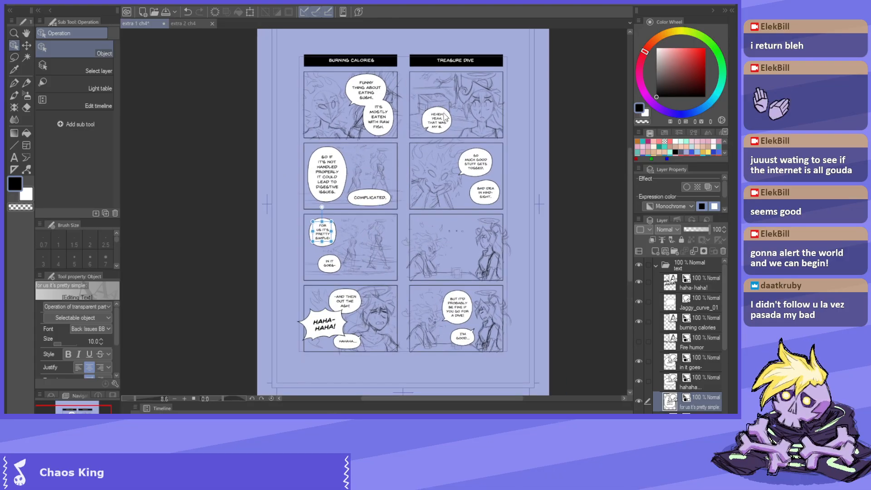
{"action": "scroll", "coordinate": [458, 95], "scroll_direction": "down", "scroll_amount": 1}
{"action": "scroll", "coordinate": [414, 107], "scroll_direction": "up", "scroll_amount": 1}
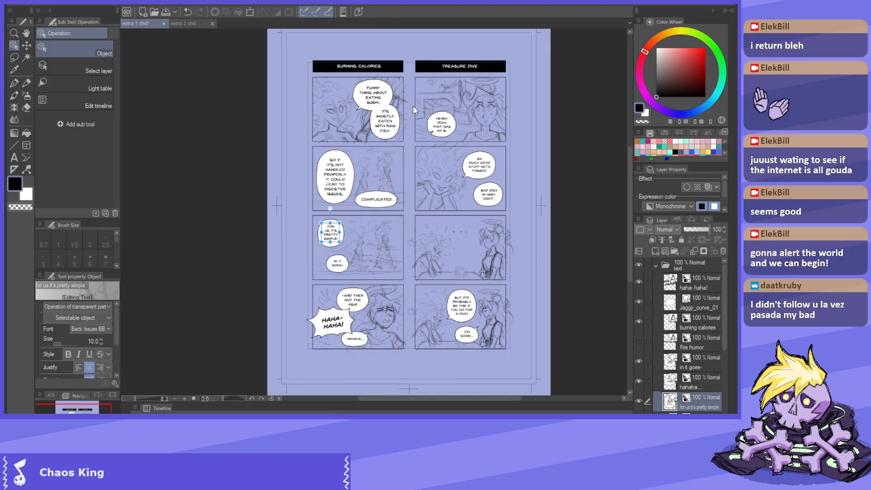
{"action": "scroll", "coordinate": [413, 113], "scroll_direction": "down", "scroll_amount": 2}
{"action": "scroll", "coordinate": [418, 106], "scroll_direction": "up", "scroll_amount": 2}
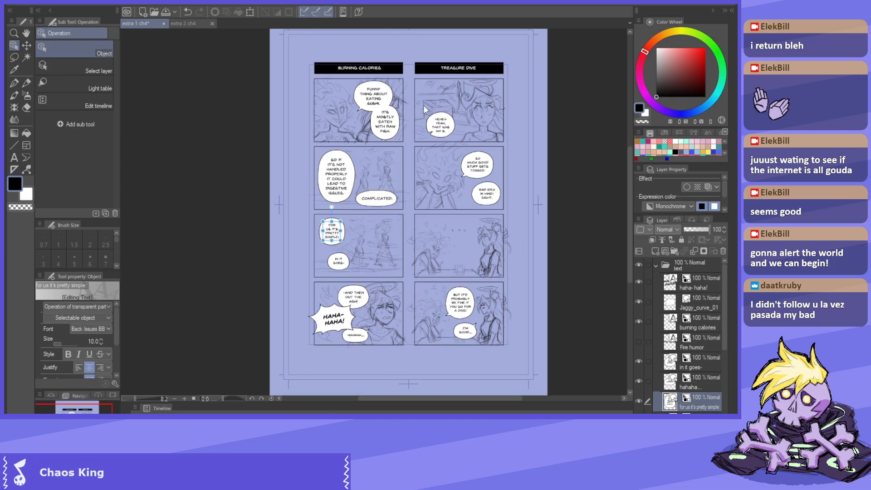
{"action": "scroll", "coordinate": [331, 69], "scroll_direction": "up", "scroll_amount": 7}
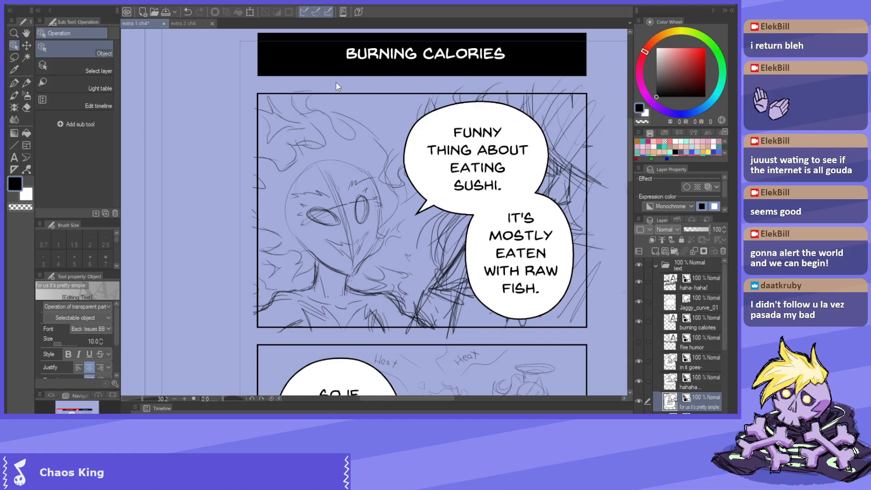
{"action": "scroll", "coordinate": [292, 78], "scroll_direction": "down", "scroll_amount": 7}
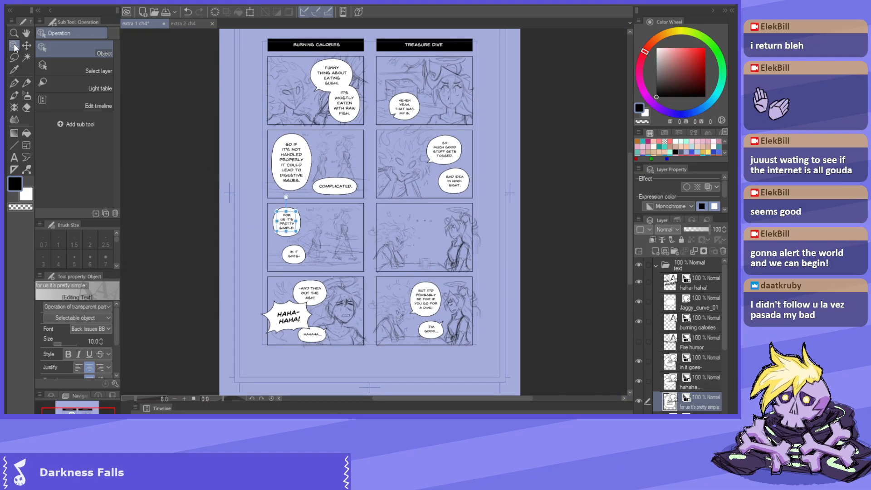
Step: Save the extra 1 ch4 page with the adjusted balloons
{"action": "left_click", "coordinate": [166, 14]}
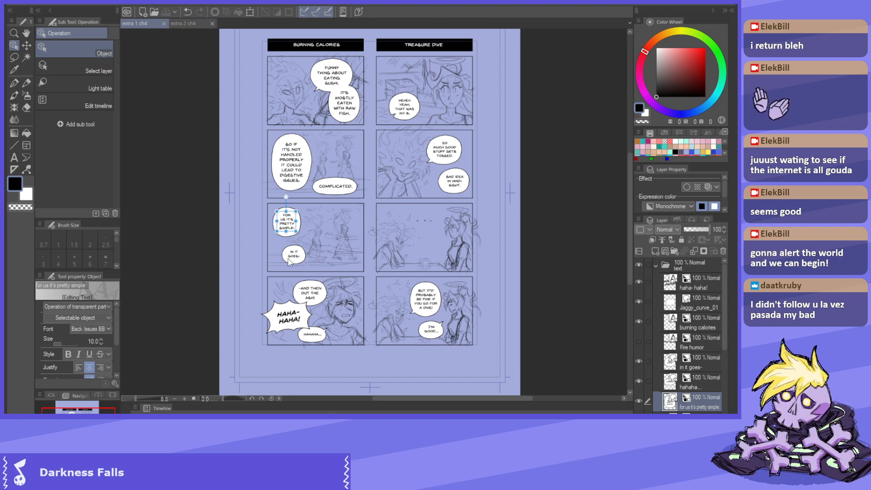
{"action": "scroll", "coordinate": [289, 261], "scroll_direction": "up", "scroll_amount": 4}
{"action": "scroll", "coordinate": [289, 195], "scroll_direction": "down", "scroll_amount": 7}
{"action": "scroll", "coordinate": [290, 130], "scroll_direction": "up", "scroll_amount": 2}
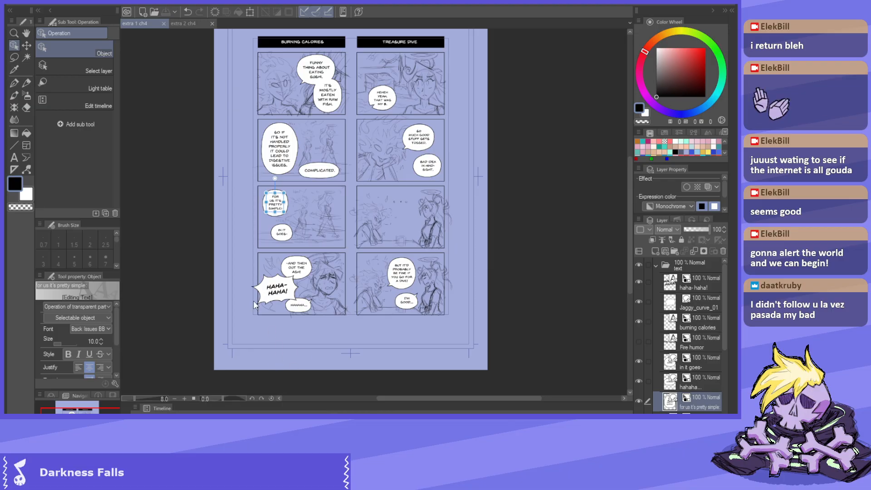
Step: Increase the font size of the "For us it's pretty simple:" text to 12 and center it in its balloon
{"action": "scroll", "coordinate": [246, 279], "scroll_direction": "up", "scroll_amount": 2}
{"action": "scroll", "coordinate": [296, 151], "scroll_direction": "up", "scroll_amount": 2}
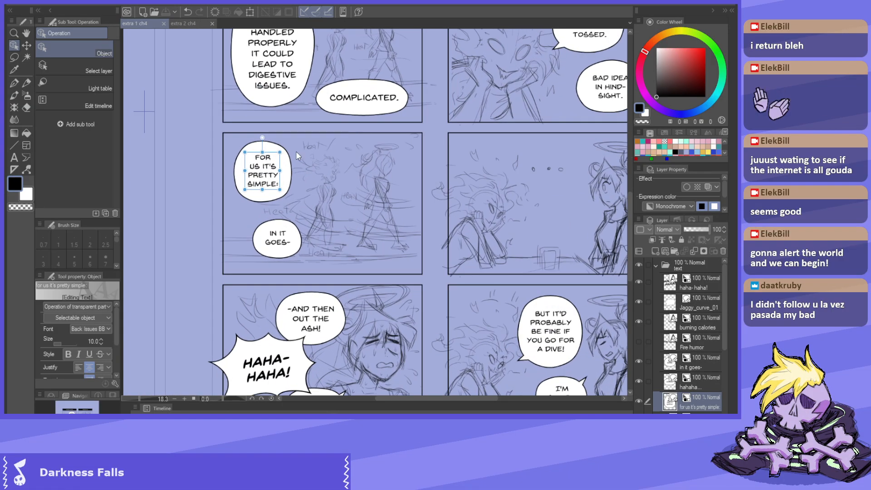
{"action": "scroll", "coordinate": [220, 164], "scroll_direction": "up", "scroll_amount": 1}
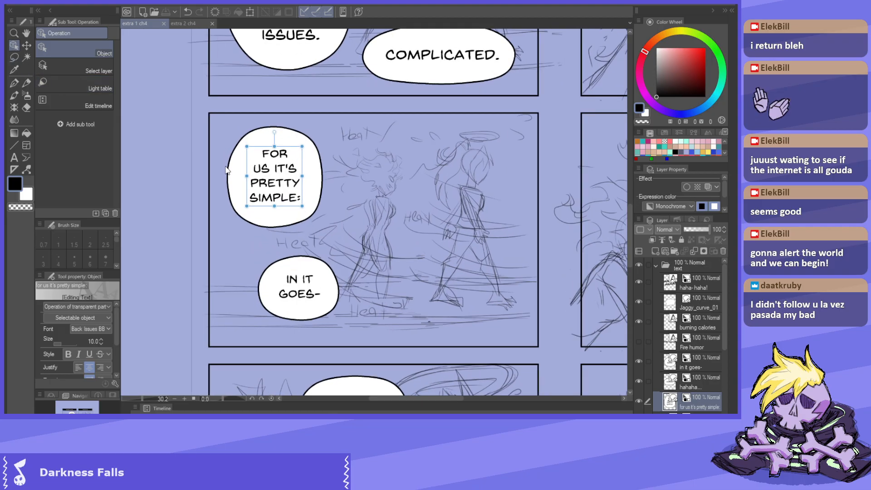
{"action": "left_click", "coordinate": [100, 338]}
{"action": "left_click", "coordinate": [100, 337]}
{"action": "scroll", "coordinate": [259, 137], "scroll_direction": "up", "scroll_amount": 1}
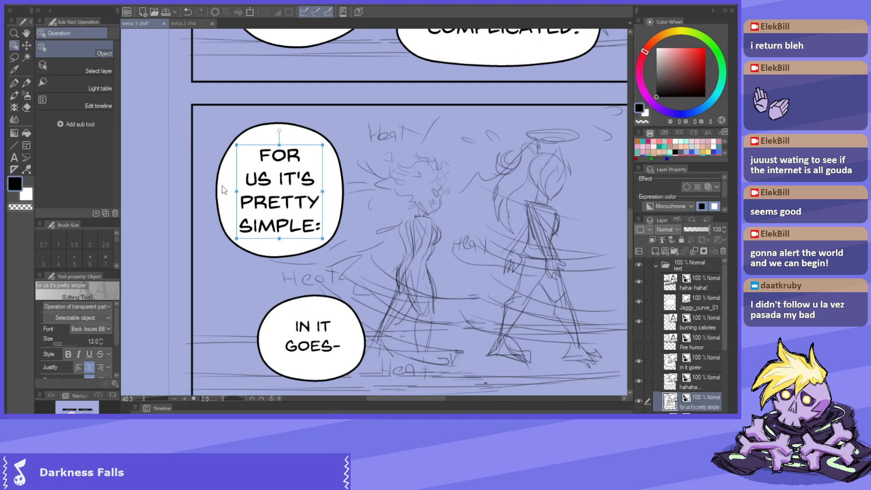
{"action": "scroll", "coordinate": [210, 132], "scroll_direction": "down", "scroll_amount": 1}
{"action": "left_click_drag", "start_coordinate": [266, 171], "coordinate": [267, 172]}
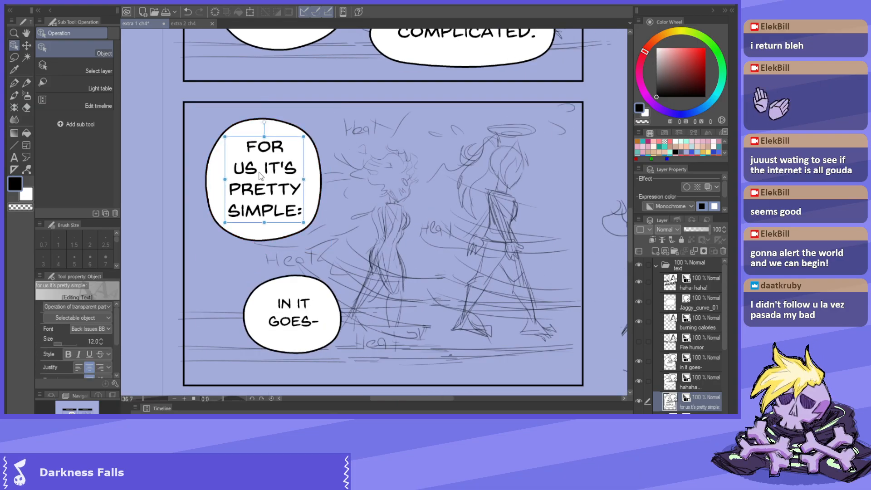
Step: Enlarge the "For us it's pretty simple:" balloon downward and to the right, and move it slightly up and left
{"action": "left_click", "coordinate": [213, 179]}
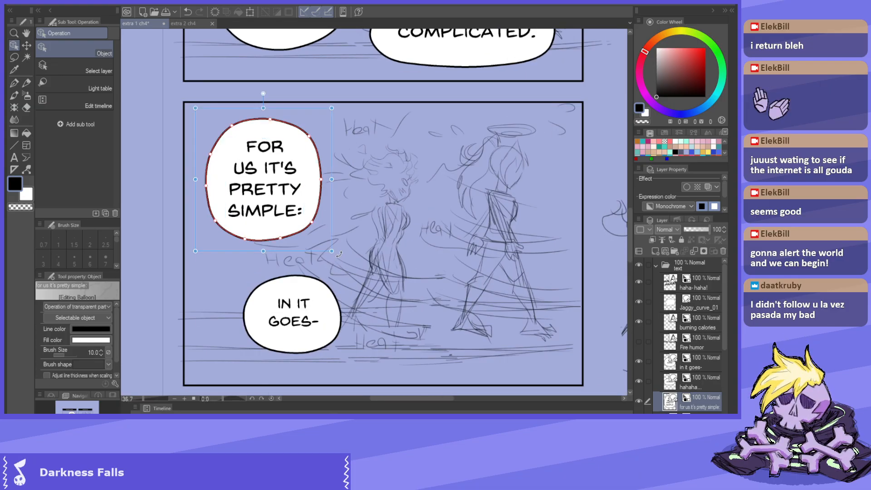
{"action": "left_click_drag", "start_coordinate": [332, 251], "coordinate": [348, 262]}
{"action": "left_click_drag", "start_coordinate": [351, 269], "coordinate": [354, 271]}
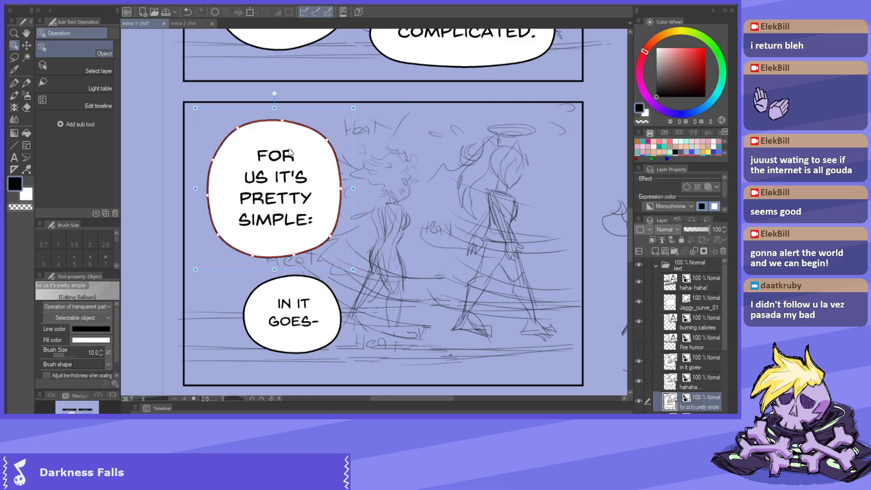
{"action": "left_click_drag", "start_coordinate": [275, 136], "coordinate": [263, 129]}
{"action": "scroll", "coordinate": [245, 88], "scroll_direction": "down", "scroll_amount": 3}
{"action": "scroll", "coordinate": [245, 88], "scroll_direction": "down", "scroll_amount": 1}
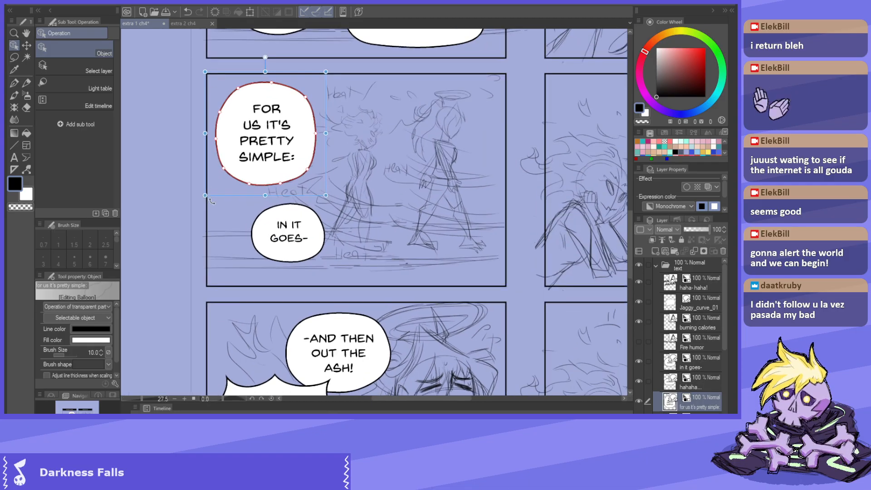
Step: Increase the font size of the "In it goes-" text to 12 and center it in its balloon
{"action": "scroll", "coordinate": [251, 258], "scroll_direction": "up", "scroll_amount": 1}
{"action": "left_click", "coordinate": [274, 219]}
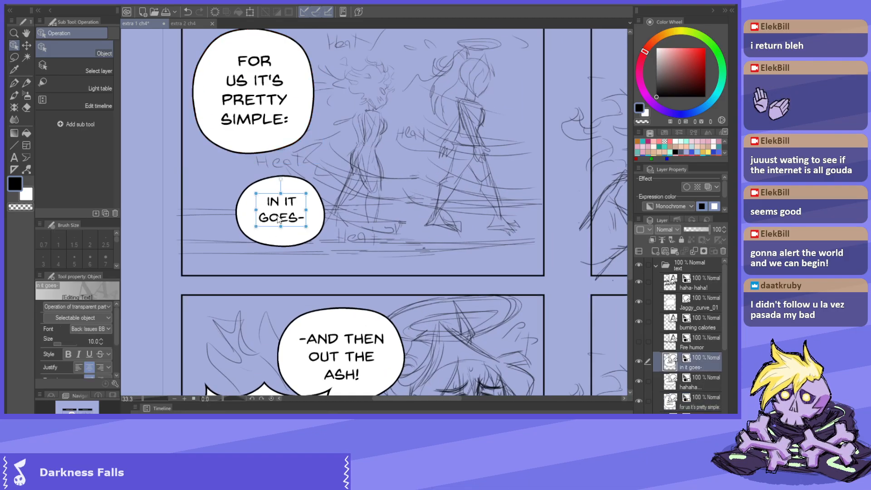
{"action": "left_click", "coordinate": [100, 339]}
{"action": "left_click", "coordinate": [100, 339]}
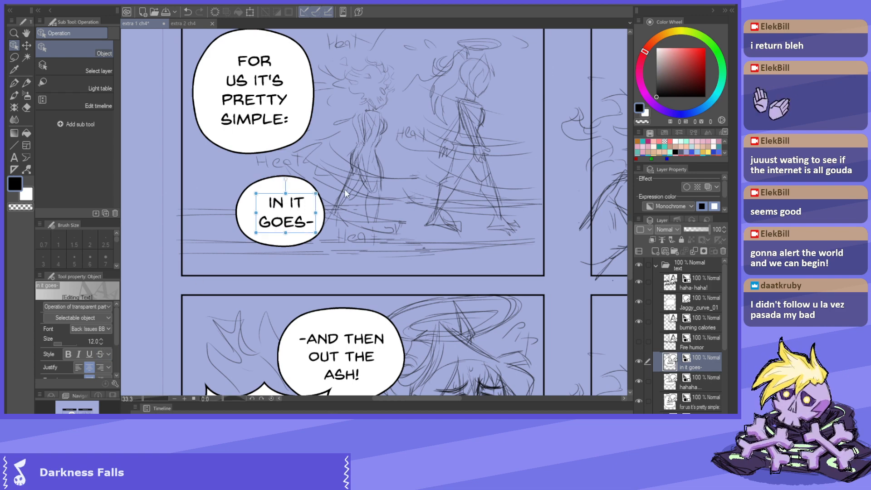
{"action": "scroll", "coordinate": [344, 189], "scroll_direction": "up", "scroll_amount": 2}
{"action": "left_click_drag", "start_coordinate": [257, 214], "coordinate": [252, 210]}
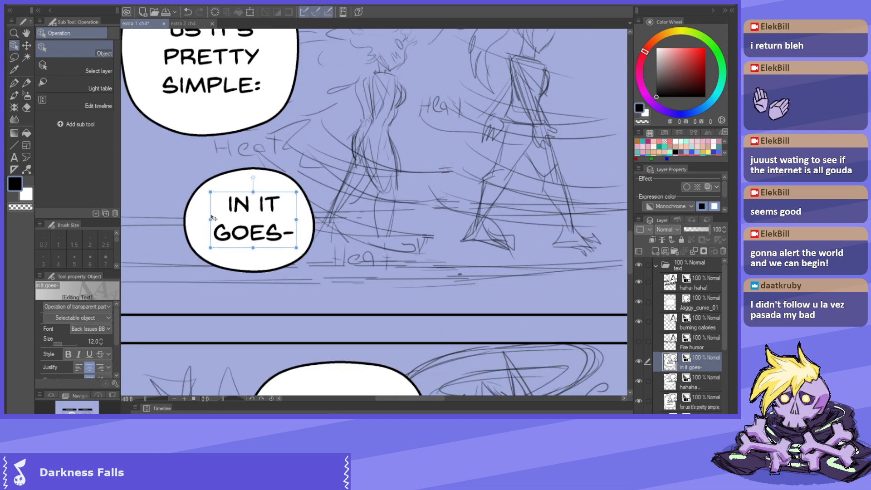
Step: Enlarge the "In it goes-" balloon to the right and slightly downward around its text
{"action": "left_click", "coordinate": [187, 217]}
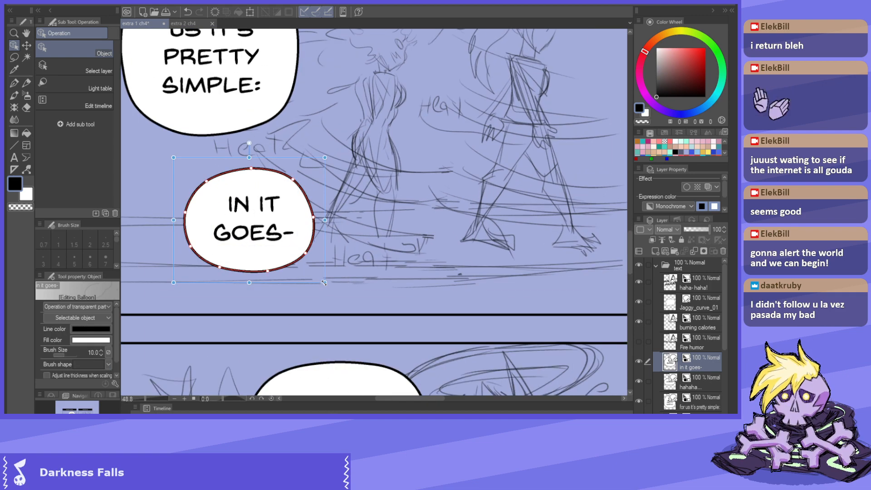
{"action": "left_click_drag", "start_coordinate": [328, 285], "coordinate": [347, 286]}
{"action": "left_click", "coordinate": [281, 233]}
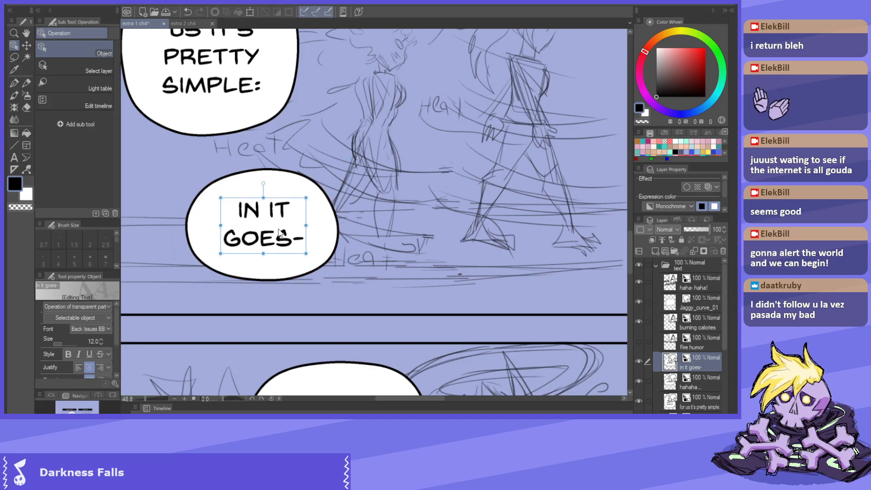
{"action": "scroll", "coordinate": [282, 232], "scroll_direction": "down", "scroll_amount": 1}
{"action": "scroll", "coordinate": [282, 231], "scroll_direction": "down", "scroll_amount": 3}
{"action": "scroll", "coordinate": [187, 251], "scroll_direction": "up", "scroll_amount": 2}
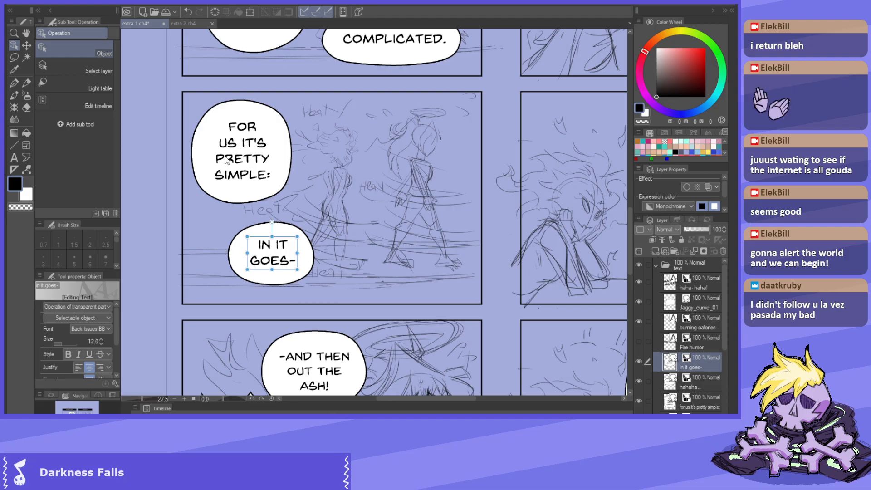
Step: Move the "In it goes-" balloon with its text slightly to the right in its panel and save the page
{"action": "left_click", "coordinate": [236, 107]}
{"action": "left_click", "coordinate": [273, 238]}
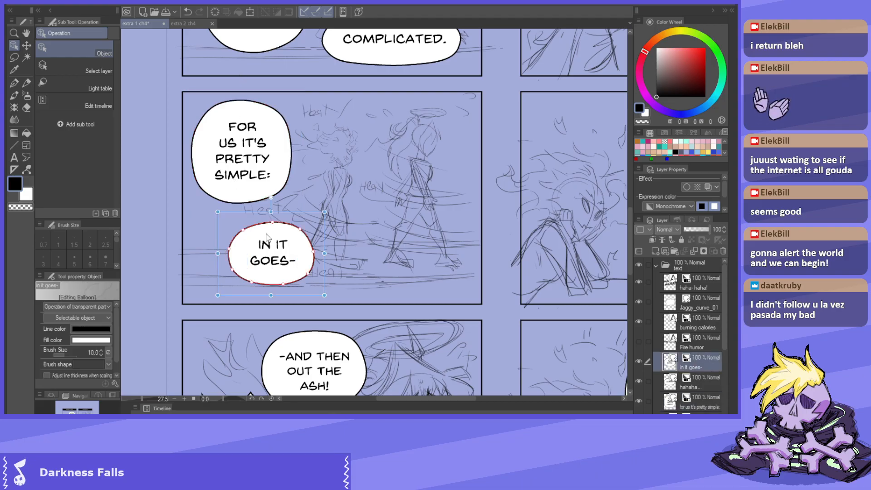
{"action": "left_click_drag", "start_coordinate": [273, 238], "coordinate": [283, 239]}
{"action": "left_click", "coordinate": [280, 259]}
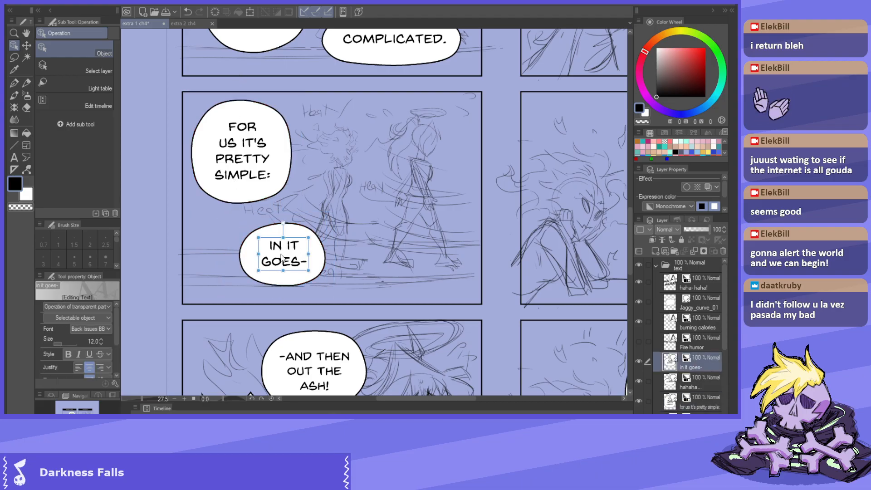
{"action": "left_click", "coordinate": [225, 127]}
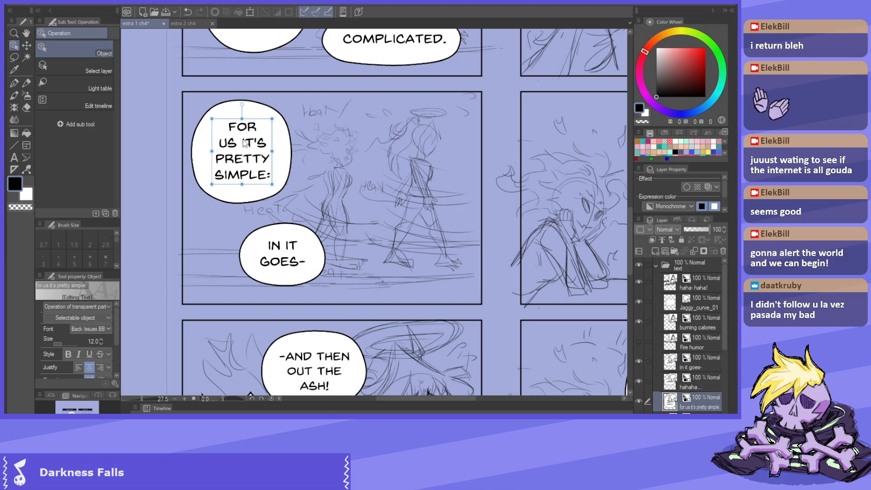
{"action": "scroll", "coordinate": [245, 144], "scroll_direction": "up", "scroll_amount": 2}
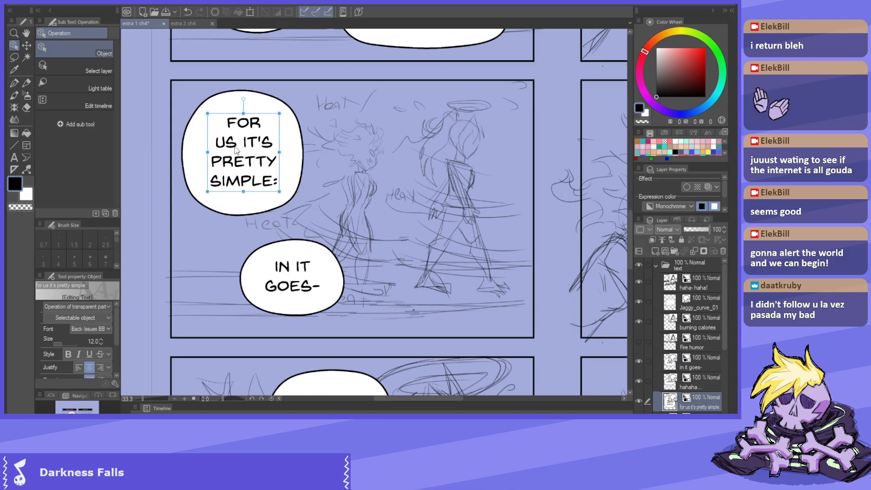
{"action": "scroll", "coordinate": [236, 149], "scroll_direction": "down", "scroll_amount": 7}
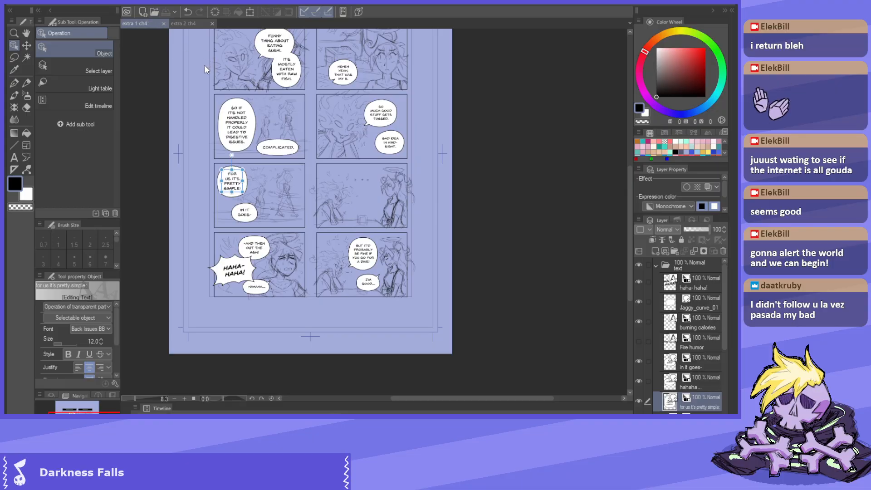
Step: Examine the lettering and balloon layout across the Burning Calories and Treasure Dive strips, close up and at full-page scale
{"action": "scroll", "coordinate": [204, 65], "scroll_direction": "down", "scroll_amount": 1}
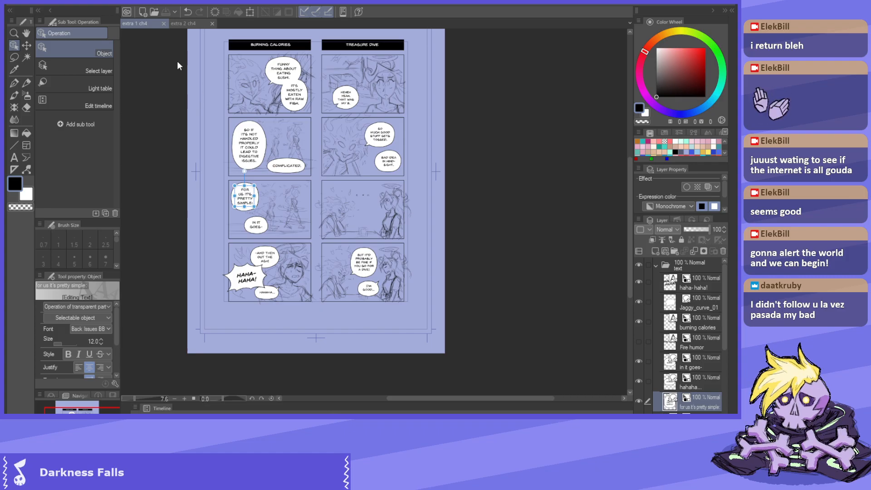
{"action": "left_click", "coordinate": [180, 23]}
{"action": "left_click", "coordinate": [137, 23]}
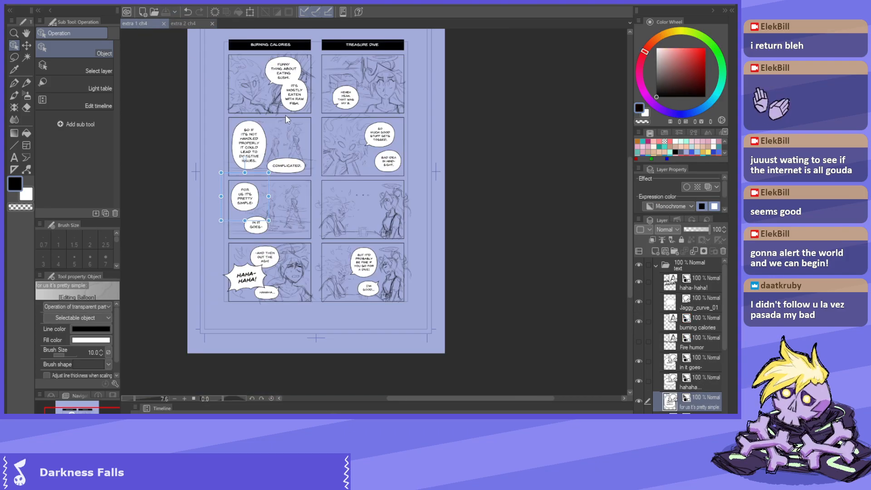
{"action": "scroll", "coordinate": [237, 293], "scroll_direction": "up", "scroll_amount": 3}
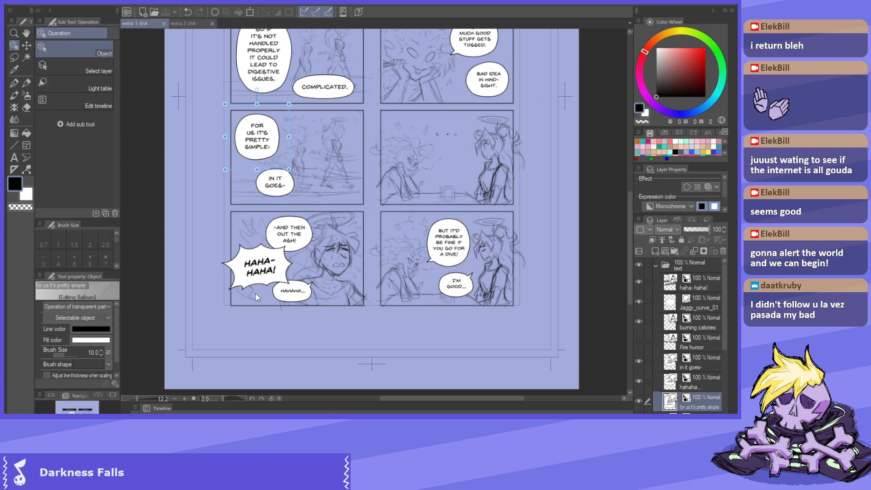
{"action": "scroll", "coordinate": [287, 312], "scroll_direction": "down", "scroll_amount": 5}
{"action": "scroll", "coordinate": [290, 310], "scroll_direction": "up", "scroll_amount": 3}
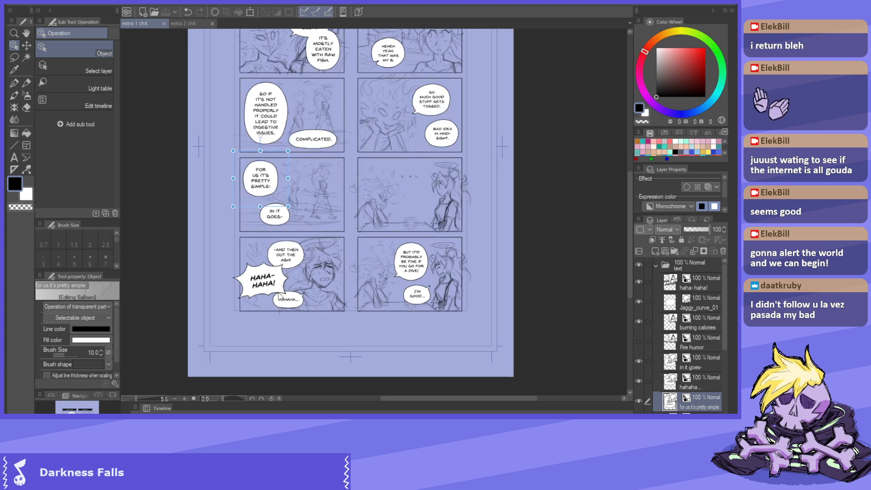
{"action": "scroll", "coordinate": [290, 206], "scroll_direction": "down", "scroll_amount": 2}
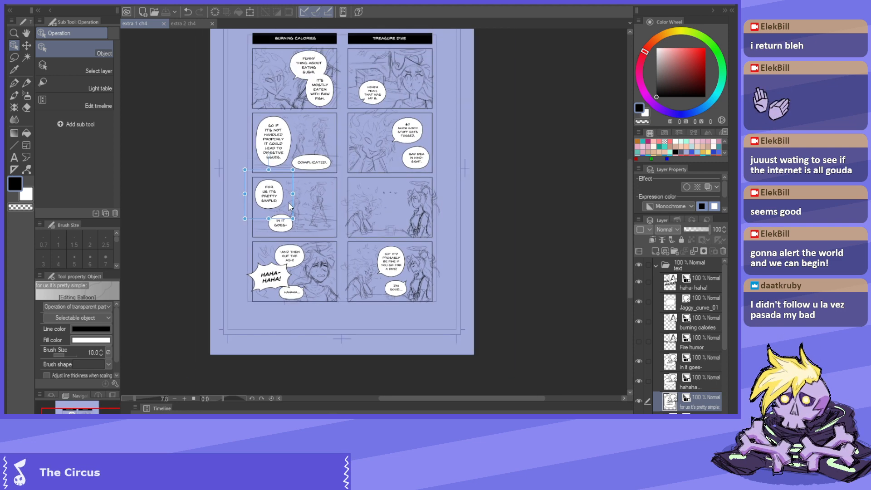
{"action": "scroll", "coordinate": [296, 208], "scroll_direction": "down", "scroll_amount": 2}
{"action": "scroll", "coordinate": [297, 208], "scroll_direction": "up", "scroll_amount": 2}
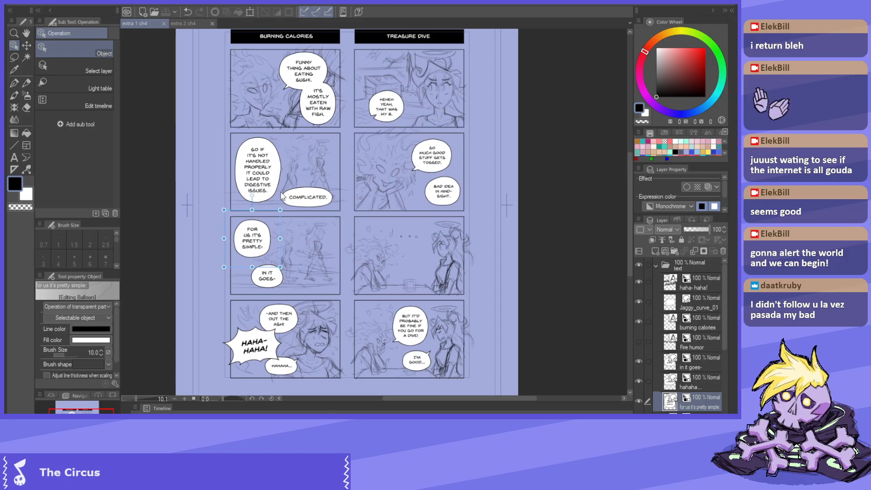
{"action": "scroll", "coordinate": [297, 209], "scroll_direction": "down", "scroll_amount": 1}
{"action": "scroll", "coordinate": [262, 272], "scroll_direction": "up", "scroll_amount": 3}
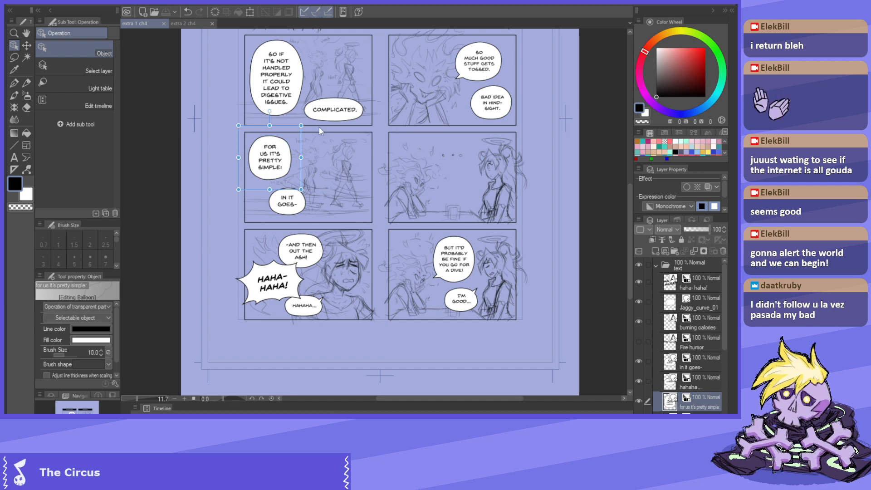
{"action": "scroll", "coordinate": [430, 236], "scroll_direction": "down", "scroll_amount": 7}
{"action": "scroll", "coordinate": [398, 89], "scroll_direction": "up", "scroll_amount": 4}
{"action": "scroll", "coordinate": [399, 84], "scroll_direction": "down", "scroll_amount": 2}
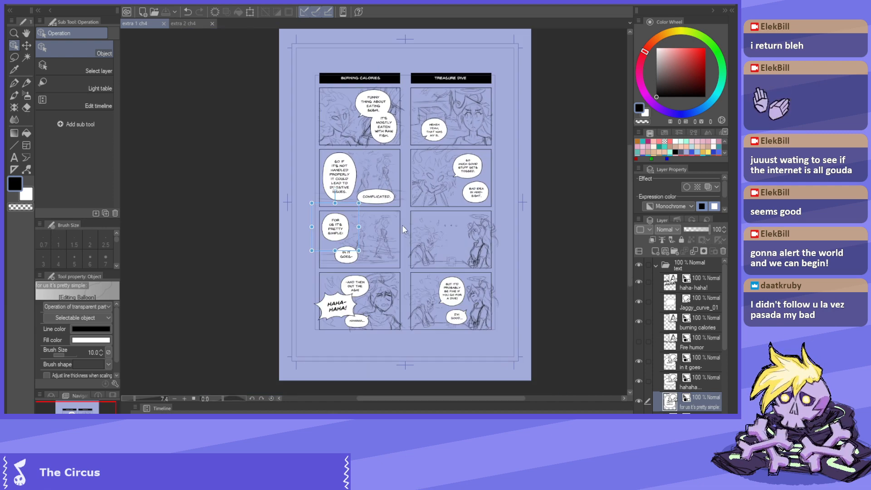
Step: Nudge the "For us it's pretty simple:" balloon with its text slightly right and down, and save the page
{"action": "scroll", "coordinate": [405, 225], "scroll_direction": "up", "scroll_amount": 3}
{"action": "scroll", "coordinate": [409, 201], "scroll_direction": "up", "scroll_amount": 1}
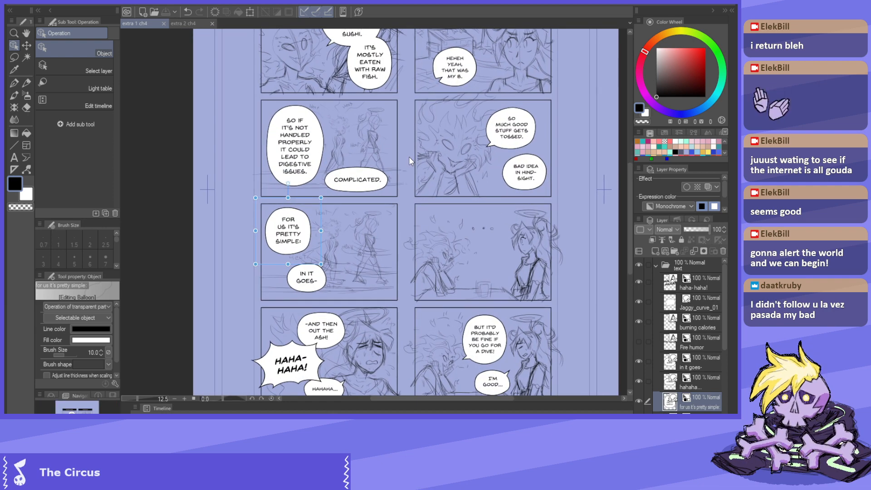
{"action": "scroll", "coordinate": [281, 287], "scroll_direction": "up", "scroll_amount": 1}
{"action": "scroll", "coordinate": [254, 200], "scroll_direction": "up", "scroll_amount": 2}
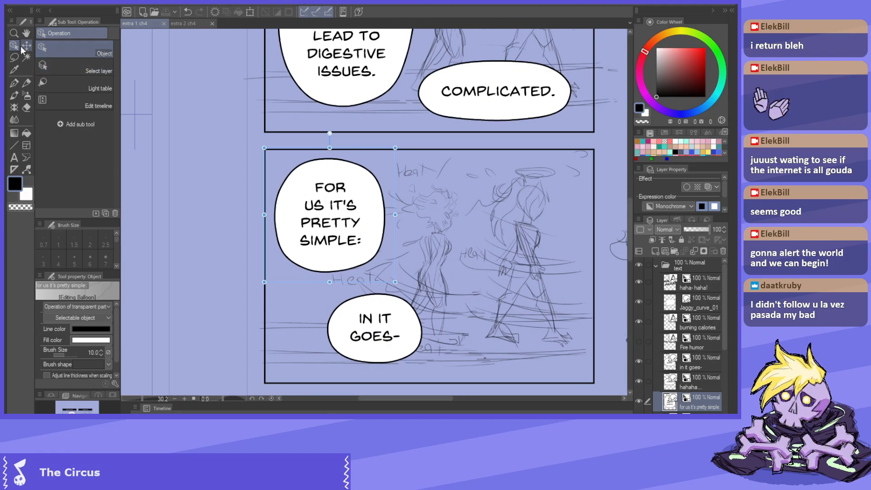
{"action": "left_click", "coordinate": [341, 181]}
{"action": "left_click", "coordinate": [311, 171]}
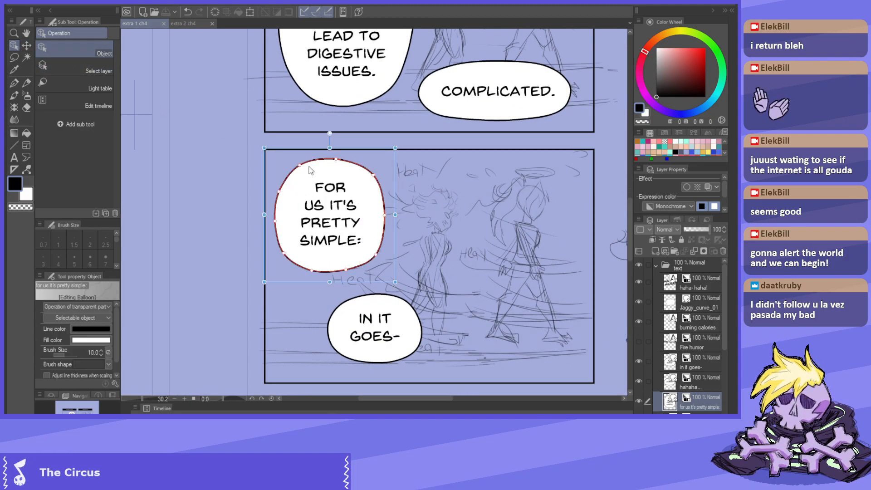
{"action": "left_click_drag", "start_coordinate": [313, 169], "coordinate": [316, 171]}
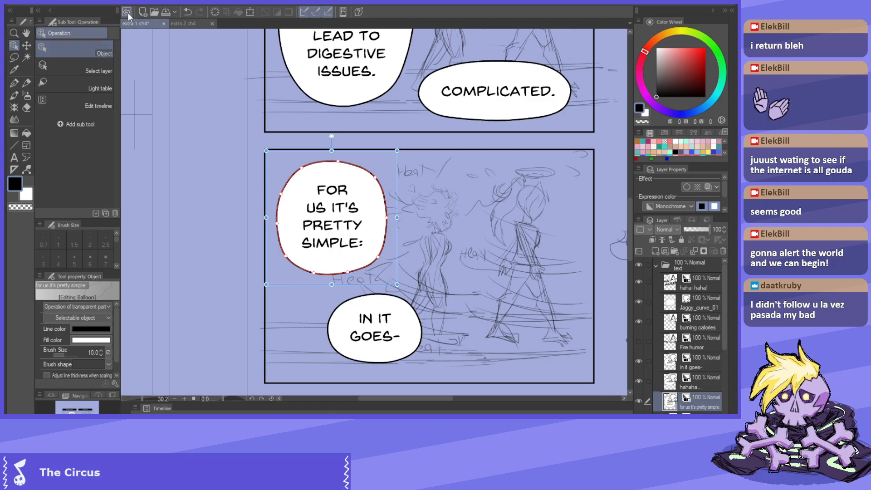
{"action": "left_click", "coordinate": [166, 11]}
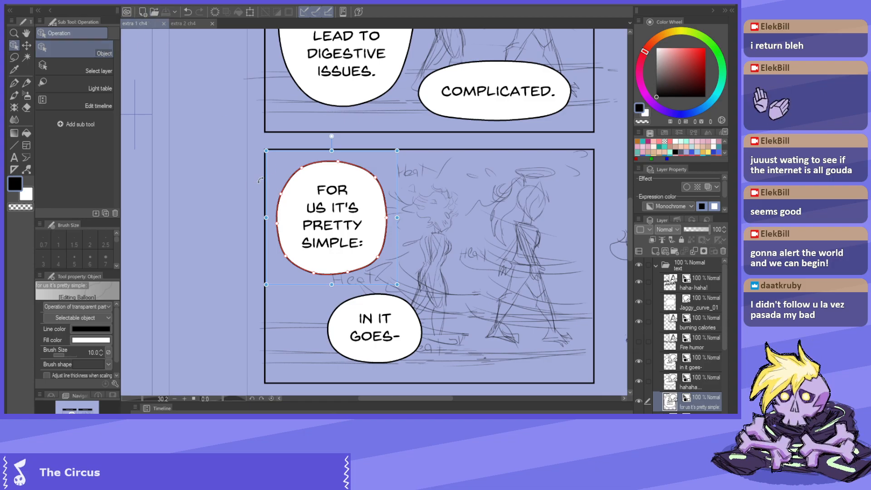
Step: Check the balloons in the last two Burning Calories panels against the rest of the page, including the "Haha-haha!" burst
{"action": "scroll", "coordinate": [327, 166], "scroll_direction": "down", "scroll_amount": 3}
{"action": "scroll", "coordinate": [328, 168], "scroll_direction": "down", "scroll_amount": 3}
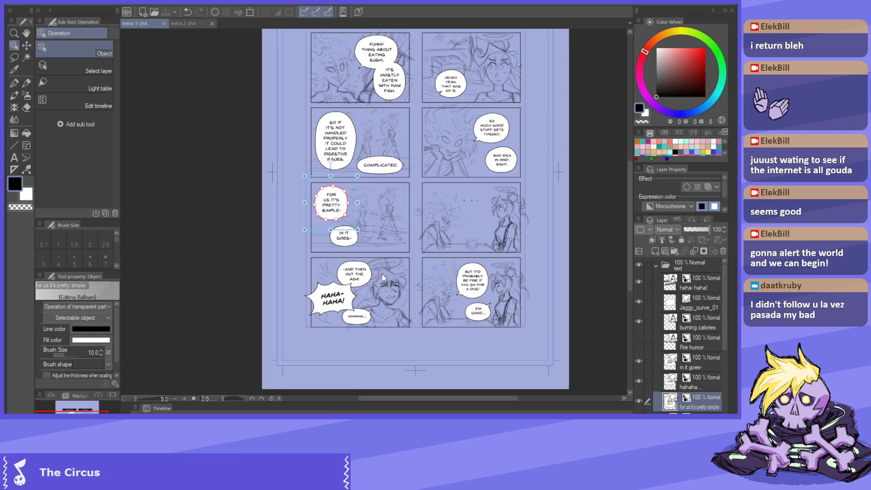
{"action": "scroll", "coordinate": [383, 273], "scroll_direction": "down", "scroll_amount": 2}
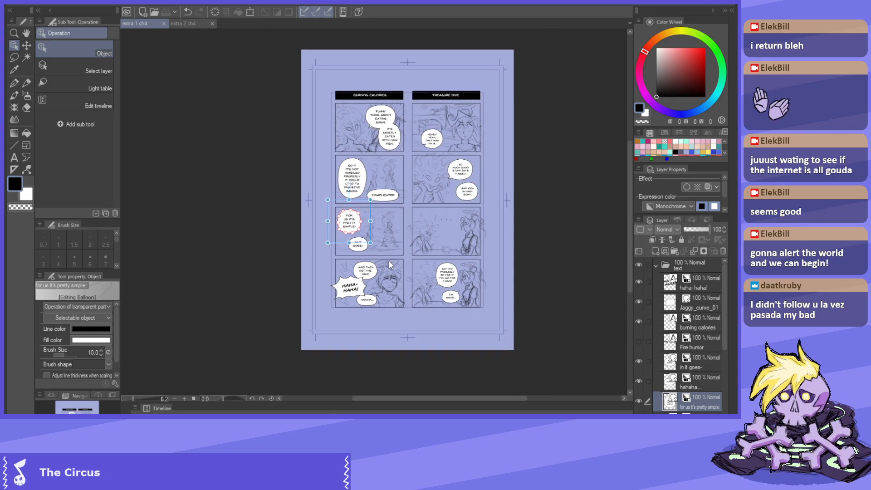
{"action": "scroll", "coordinate": [378, 315], "scroll_direction": "up", "scroll_amount": 3}
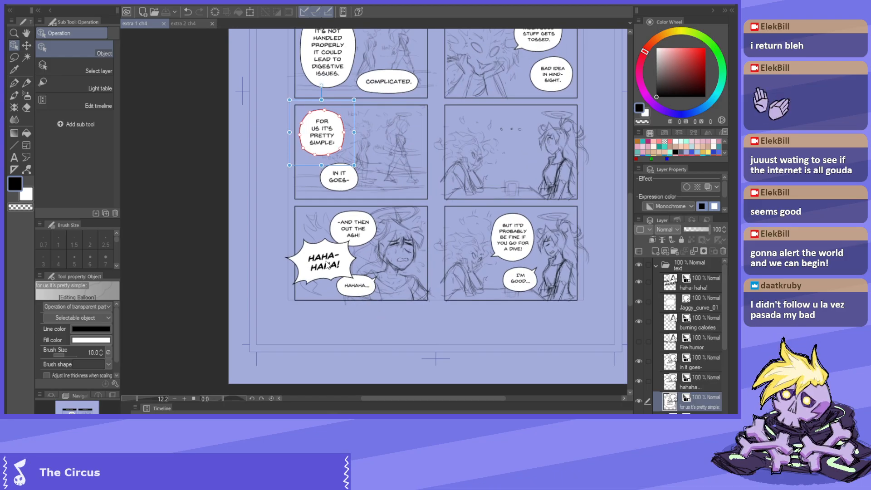
{"action": "scroll", "coordinate": [327, 266], "scroll_direction": "up", "scroll_amount": 2}
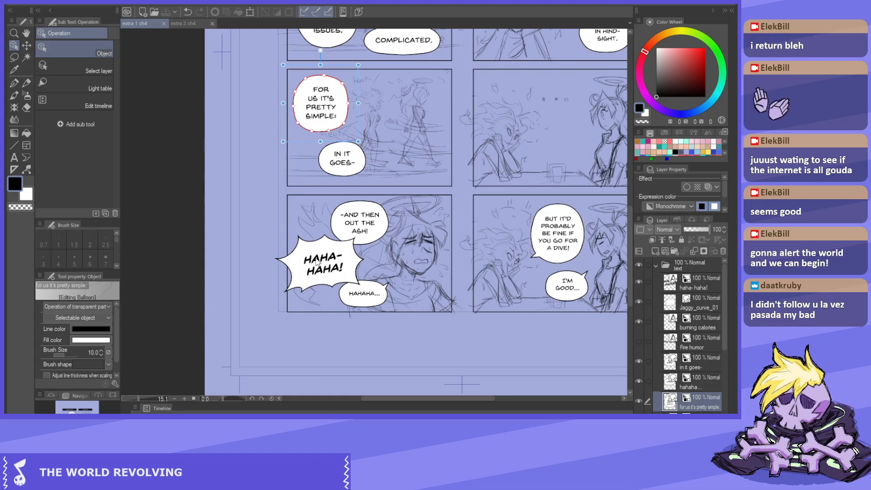
{"action": "scroll", "coordinate": [319, 264], "scroll_direction": "up", "scroll_amount": 2}
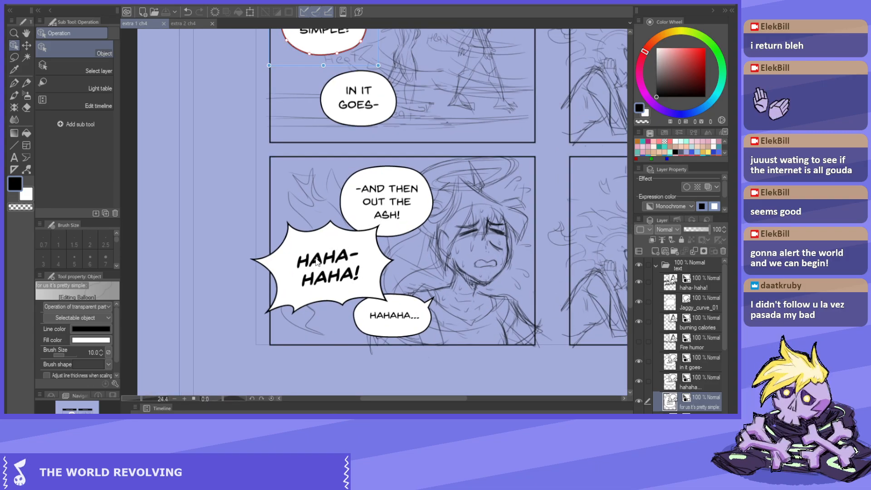
{"action": "scroll", "coordinate": [335, 189], "scroll_direction": "down", "scroll_amount": 2}
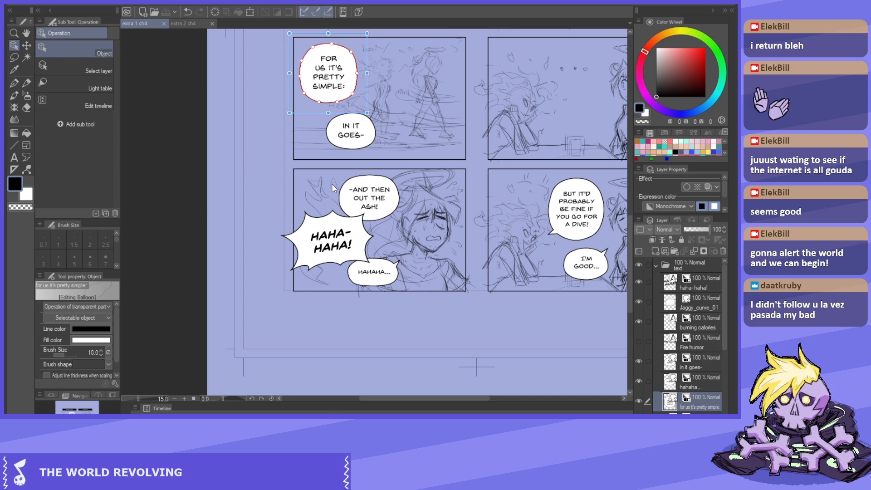
{"action": "scroll", "coordinate": [332, 181], "scroll_direction": "down", "scroll_amount": 1}
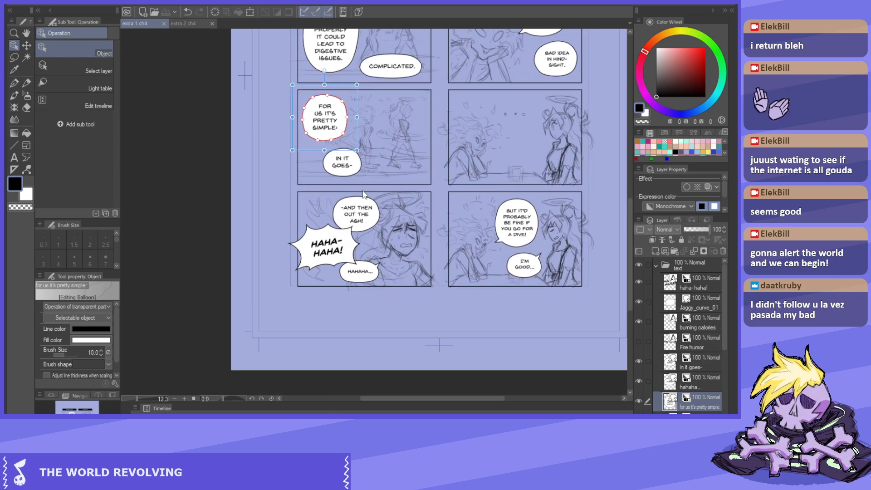
{"action": "scroll", "coordinate": [363, 195], "scroll_direction": "down", "scroll_amount": 1}
{"action": "scroll", "coordinate": [348, 232], "scroll_direction": "up", "scroll_amount": 2}
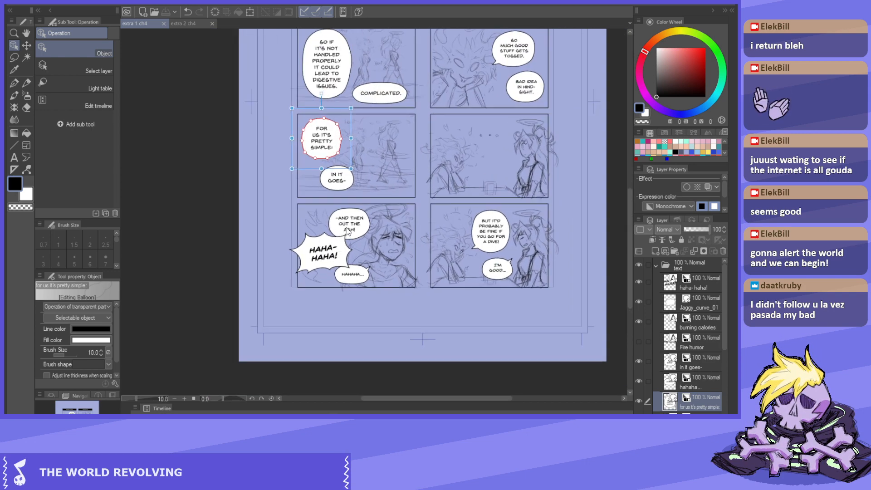
{"action": "scroll", "coordinate": [348, 232], "scroll_direction": "up", "scroll_amount": 1}
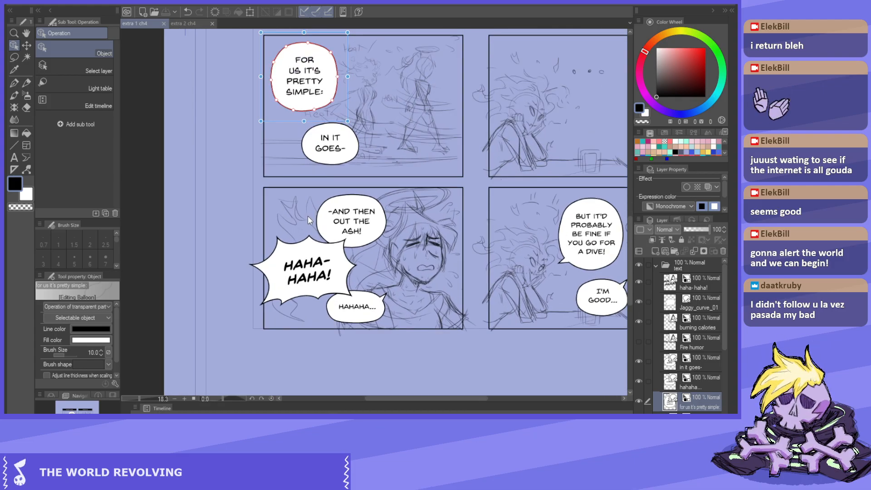
{"action": "scroll", "coordinate": [339, 227], "scroll_direction": "up", "scroll_amount": 2}
{"action": "scroll", "coordinate": [277, 184], "scroll_direction": "up", "scroll_amount": 2}
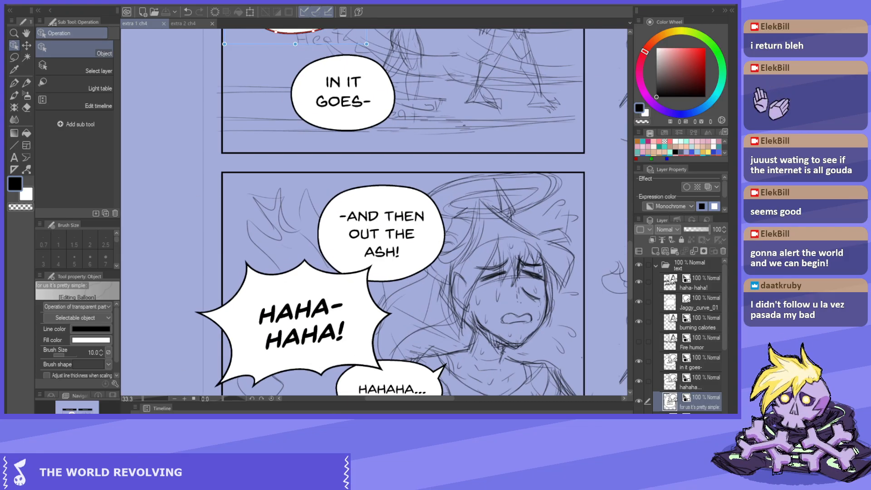
{"action": "scroll", "coordinate": [281, 261], "scroll_direction": "down", "scroll_amount": 4}
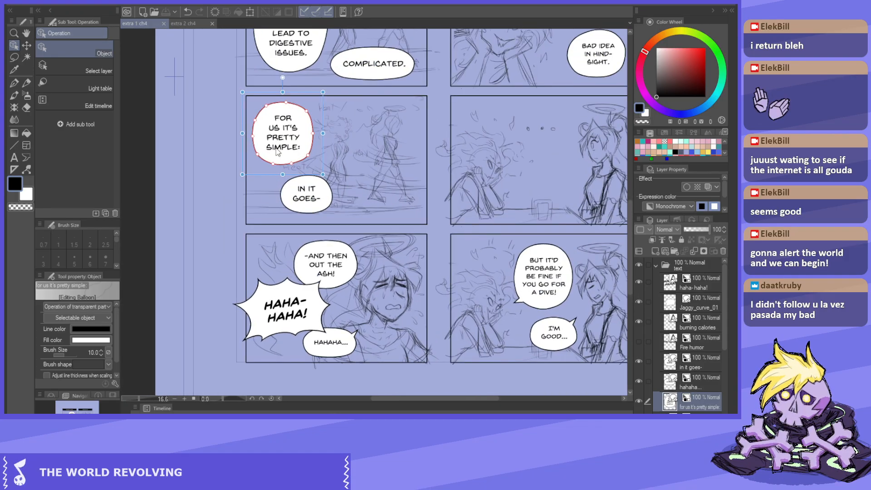
Step: Compare the "For us it's pretty simple:", "Complicated." and "In it goes-" balloons with those in the last Burning Calories panel
{"action": "left_click", "coordinate": [285, 127]}
{"action": "left_click", "coordinate": [291, 59]}
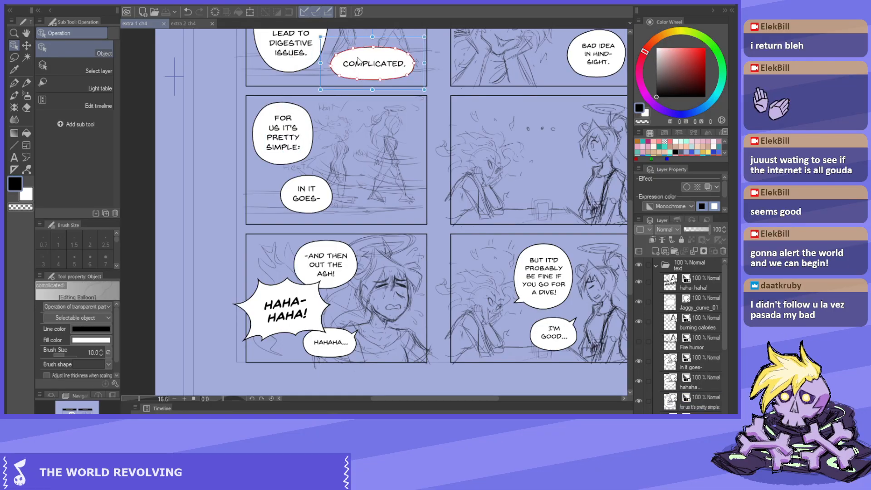
{"action": "left_click", "coordinate": [284, 133]}
{"action": "scroll", "coordinate": [271, 169], "scroll_direction": "up", "scroll_amount": 2}
{"action": "left_click", "coordinate": [320, 213]}
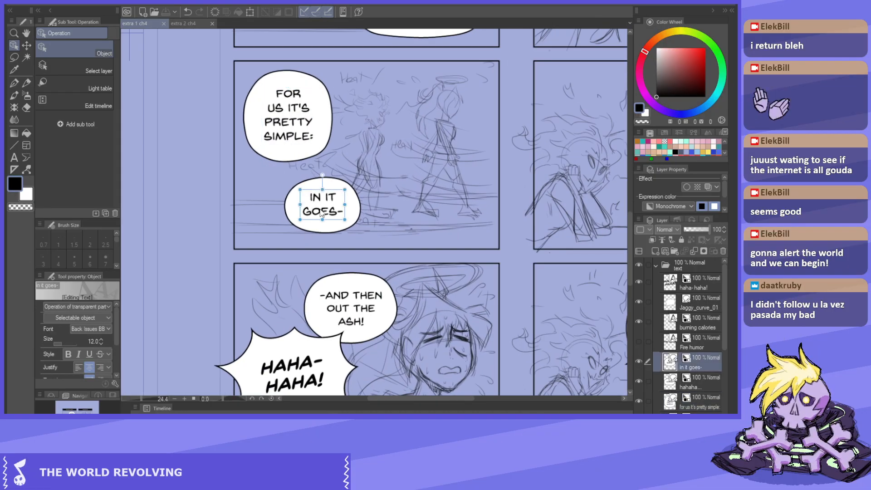
{"action": "scroll", "coordinate": [320, 214], "scroll_direction": "down", "scroll_amount": 3}
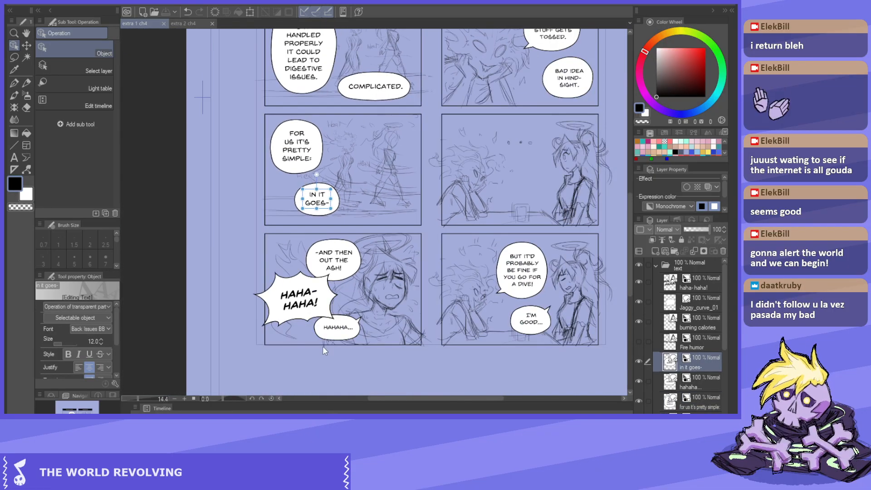
{"action": "scroll", "coordinate": [323, 347], "scroll_direction": "up", "scroll_amount": 3}
{"action": "scroll", "coordinate": [313, 279], "scroll_direction": "up", "scroll_amount": 2}
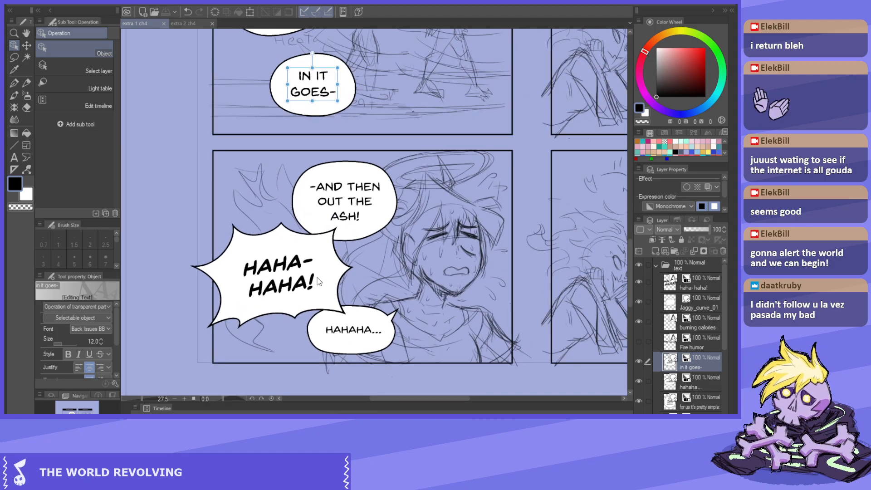
{"action": "scroll", "coordinate": [313, 282], "scroll_direction": "down", "scroll_amount": 3}
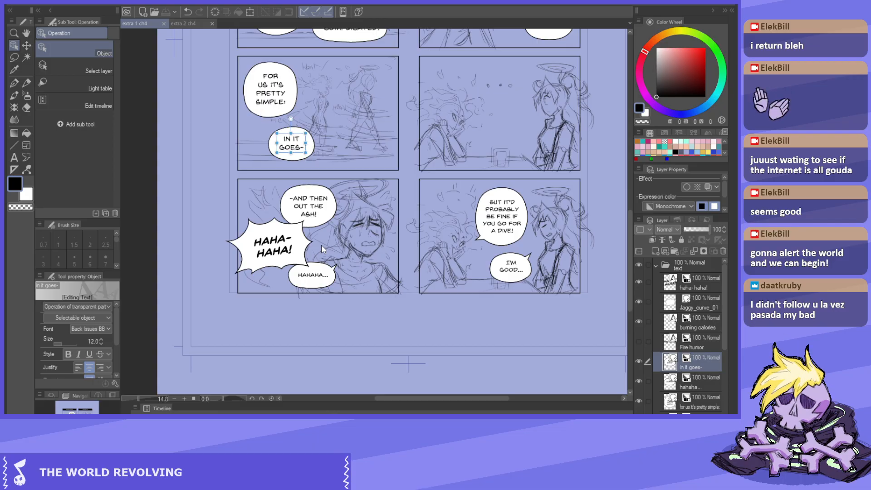
{"action": "scroll", "coordinate": [297, 208], "scroll_direction": "up", "scroll_amount": 3}
{"action": "scroll", "coordinate": [298, 210], "scroll_direction": "up", "scroll_amount": 1}
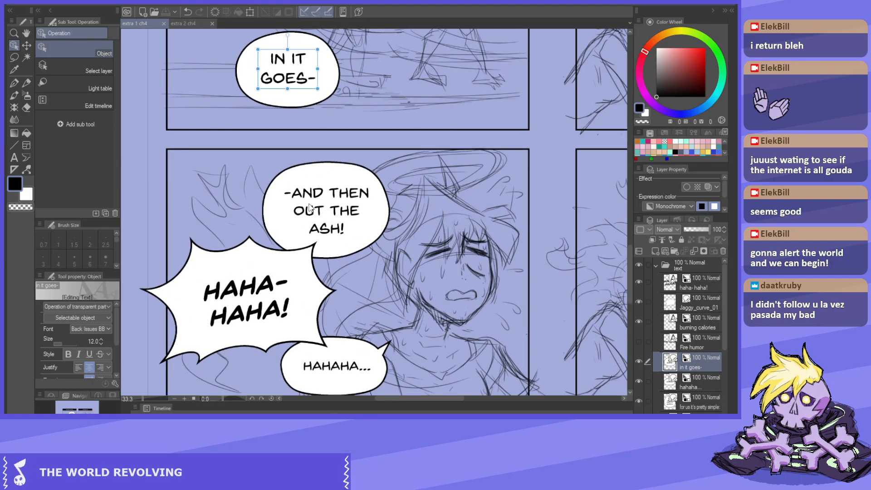
Step: Examine the "-And then out the ash!" lettering and its panel's balloon layout, both close up and against the surrounding panels
{"action": "left_click", "coordinate": [311, 208]}
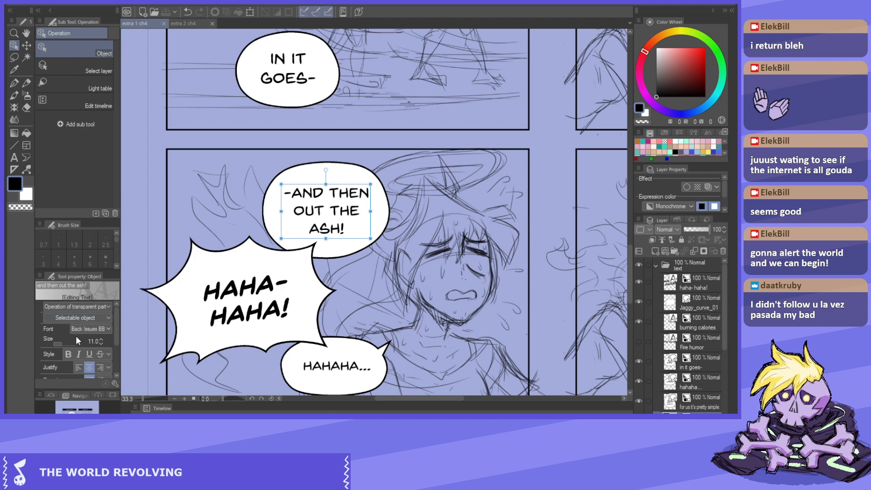
{"action": "scroll", "coordinate": [290, 190], "scroll_direction": "down", "scroll_amount": 1}
{"action": "scroll", "coordinate": [291, 190], "scroll_direction": "down", "scroll_amount": 3}
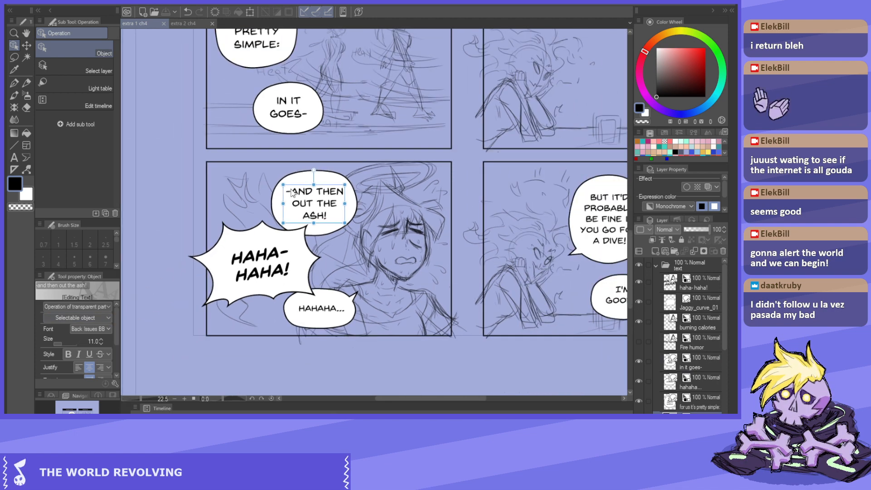
{"action": "scroll", "coordinate": [303, 154], "scroll_direction": "up", "scroll_amount": 2}
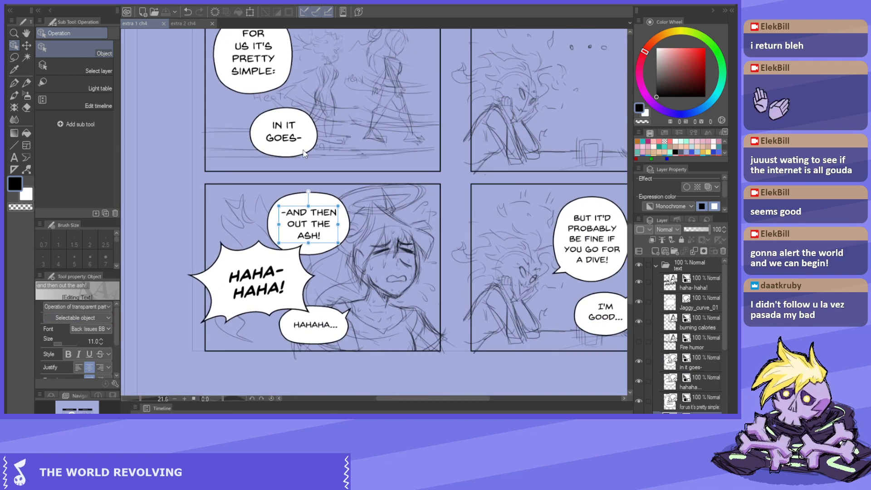
{"action": "scroll", "coordinate": [285, 157], "scroll_direction": "down", "scroll_amount": 3}
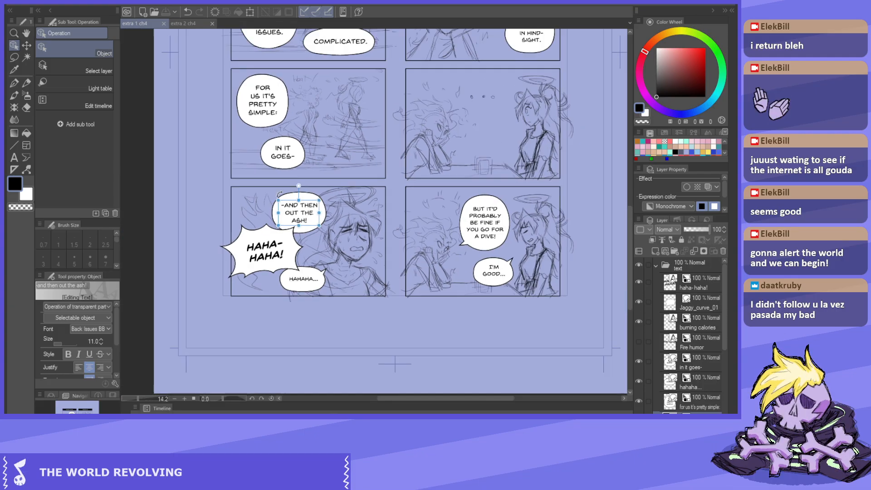
{"action": "scroll", "coordinate": [322, 175], "scroll_direction": "up", "scroll_amount": 2}
{"action": "scroll", "coordinate": [245, 193], "scroll_direction": "down", "scroll_amount": 2}
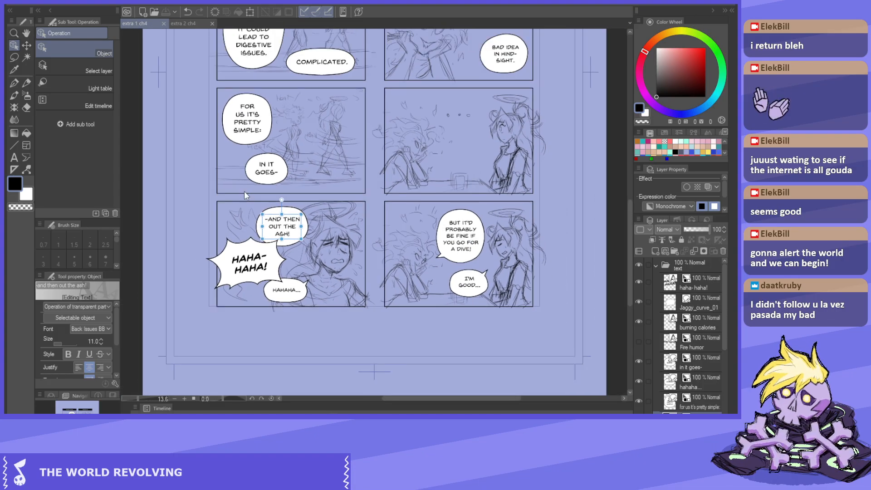
{"action": "scroll", "coordinate": [247, 195], "scroll_direction": "up", "scroll_amount": 2}
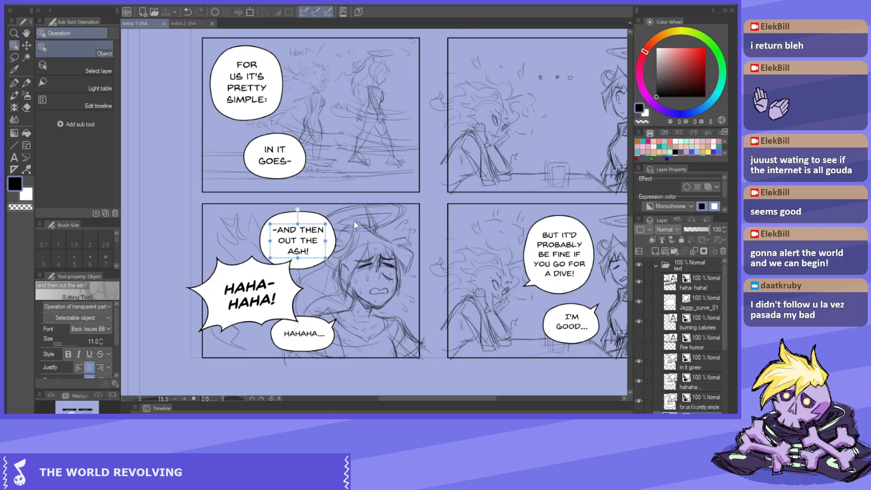
{"action": "scroll", "coordinate": [361, 236], "scroll_direction": "down", "scroll_amount": 3}
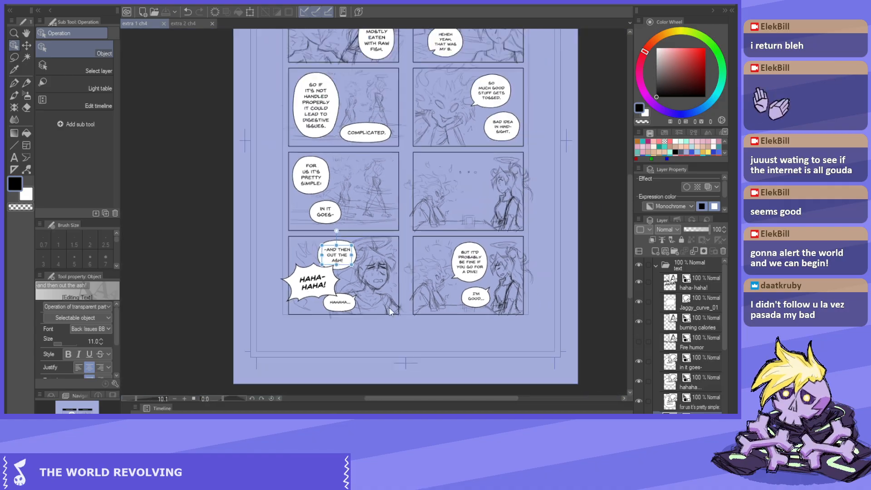
{"action": "scroll", "coordinate": [384, 249], "scroll_direction": "up", "scroll_amount": 4}
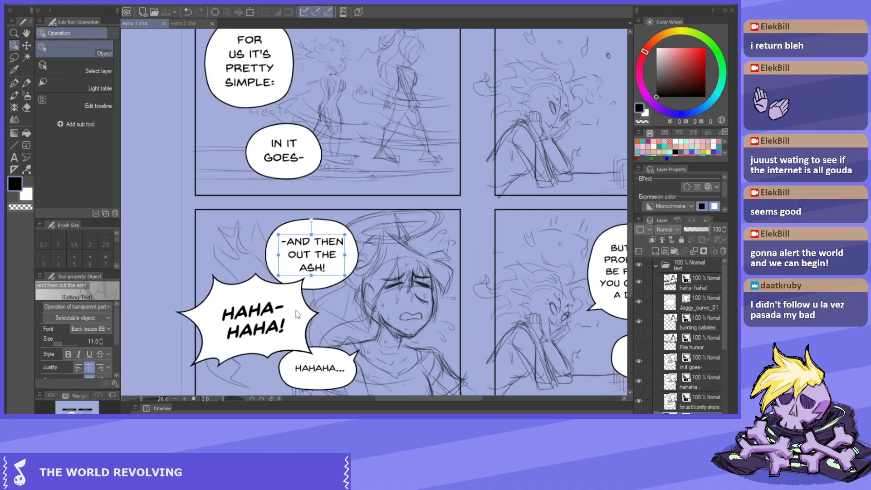
{"action": "scroll", "coordinate": [296, 268], "scroll_direction": "down", "scroll_amount": 2}
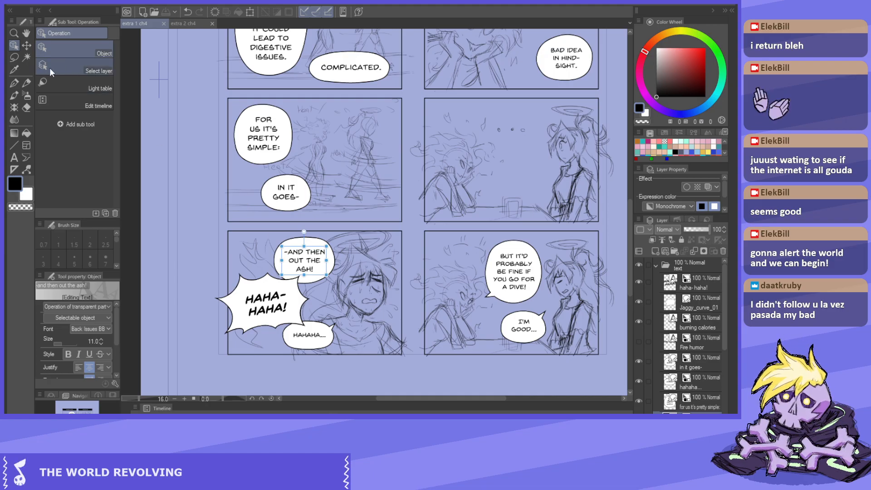
{"action": "scroll", "coordinate": [237, 256], "scroll_direction": "up", "scroll_amount": 3}
{"action": "scroll", "coordinate": [312, 239], "scroll_direction": "down", "scroll_amount": 4}
{"action": "scroll", "coordinate": [326, 291], "scroll_direction": "up", "scroll_amount": 4}
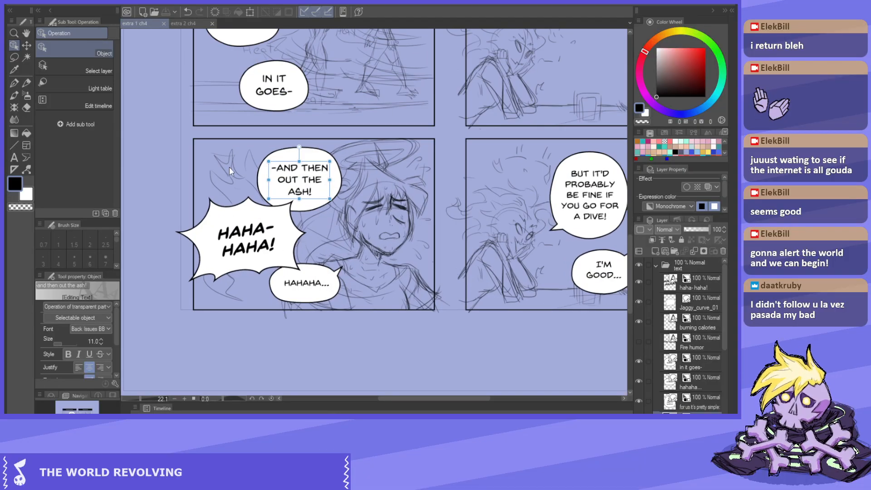
{"action": "scroll", "coordinate": [279, 161], "scroll_direction": "up", "scroll_amount": 2}
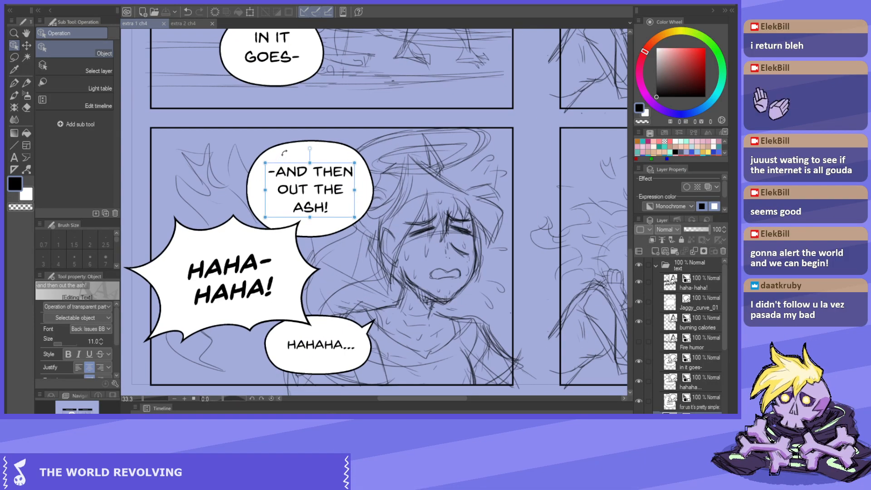
Step: Check the selected "-And then out the ash!" balloon's size and placement against the balloons across the whole page
{"action": "left_click", "coordinate": [286, 151]}
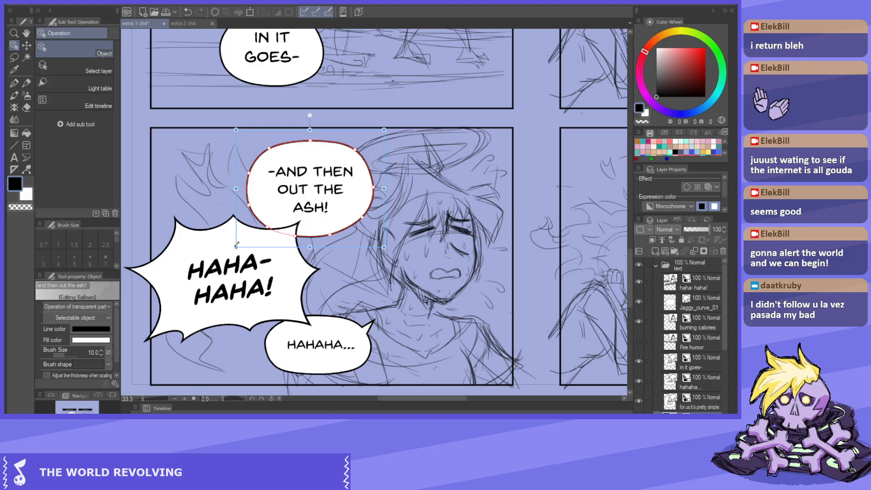
{"action": "scroll", "coordinate": [237, 246], "scroll_direction": "down", "scroll_amount": 5}
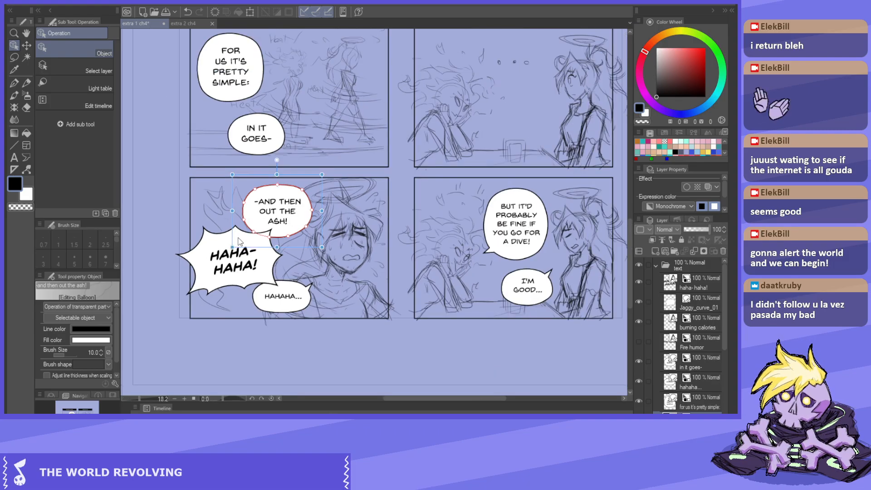
{"action": "scroll", "coordinate": [256, 177], "scroll_direction": "up", "scroll_amount": 2}
{"action": "scroll", "coordinate": [248, 172], "scroll_direction": "up", "scroll_amount": 1}
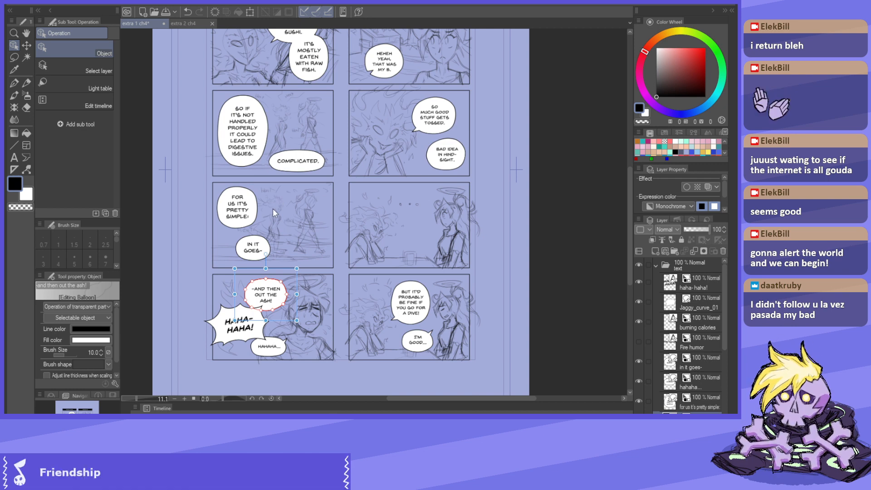
{"action": "scroll", "coordinate": [267, 400], "scroll_direction": "up", "scroll_amount": 5}
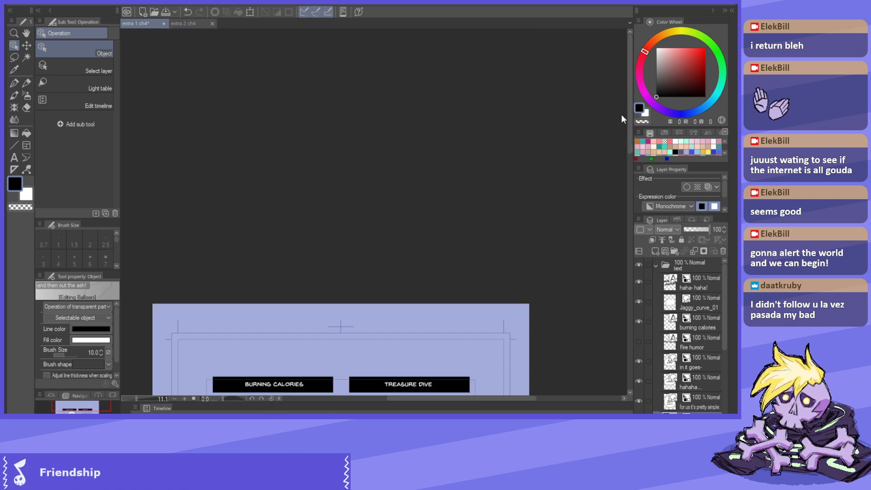
{"action": "left_click_drag", "start_coordinate": [629, 114], "coordinate": [629, 261]}
{"action": "scroll", "coordinate": [241, 260], "scroll_direction": "up", "scroll_amount": 2}
{"action": "scroll", "coordinate": [241, 260], "scroll_direction": "up", "scroll_amount": 3}
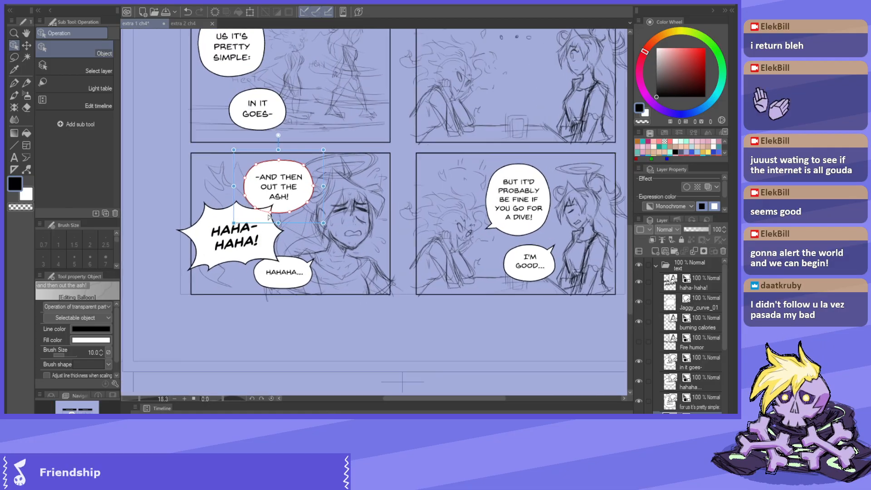
Step: Set the "-And then out the ash!" text to size 12, enlarge its balloon slightly, and nudge the text and balloon into place
{"action": "left_click", "coordinate": [291, 158]}
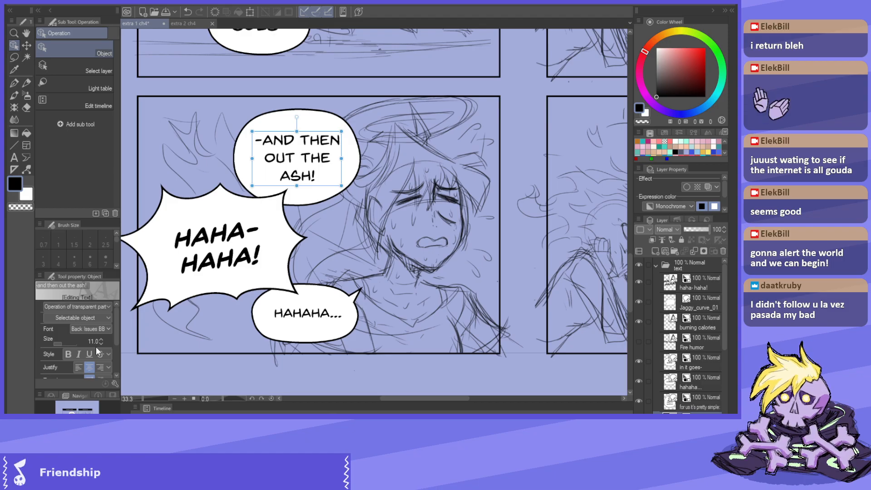
{"action": "scroll", "coordinate": [96, 347], "scroll_direction": "up", "scroll_amount": 1}
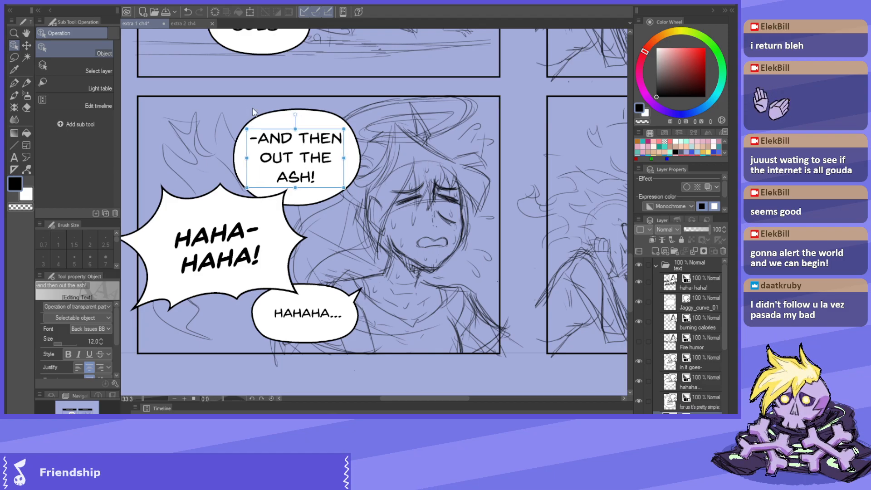
{"action": "left_click", "coordinate": [275, 122]}
{"action": "left_click_drag", "start_coordinate": [224, 213], "coordinate": [217, 219]}
{"action": "left_click", "coordinate": [283, 153]}
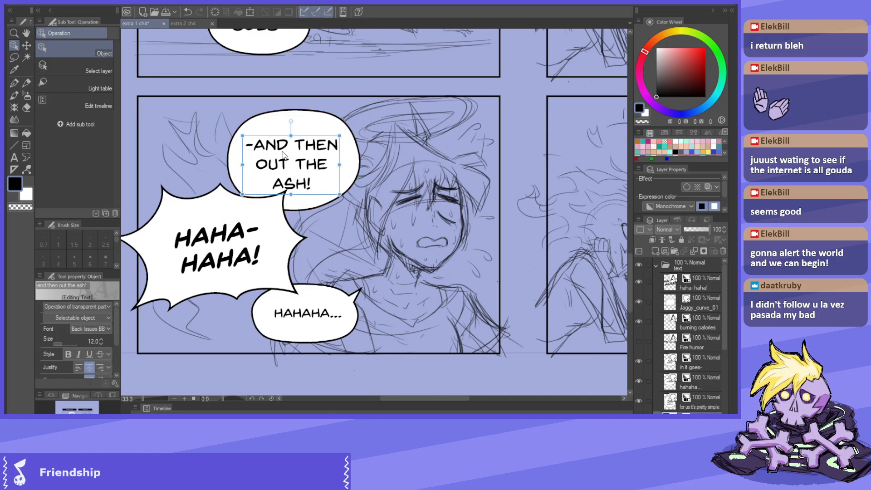
{"action": "left_click", "coordinate": [308, 126]}
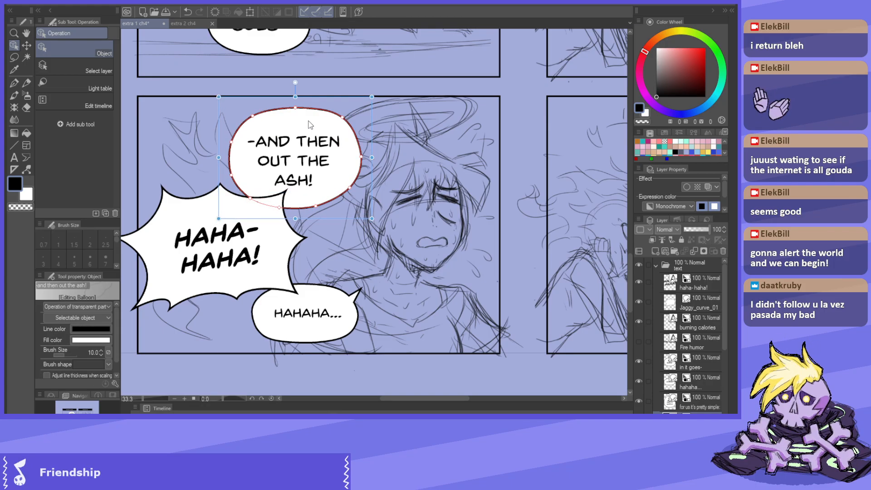
Step: Set the "Haha-haha!" text to size 17, nudge it slightly up and left inside its jagged burst, and select the burst
{"action": "scroll", "coordinate": [227, 118], "scroll_direction": "down", "scroll_amount": 3}
{"action": "scroll", "coordinate": [191, 156], "scroll_direction": "up", "scroll_amount": 2}
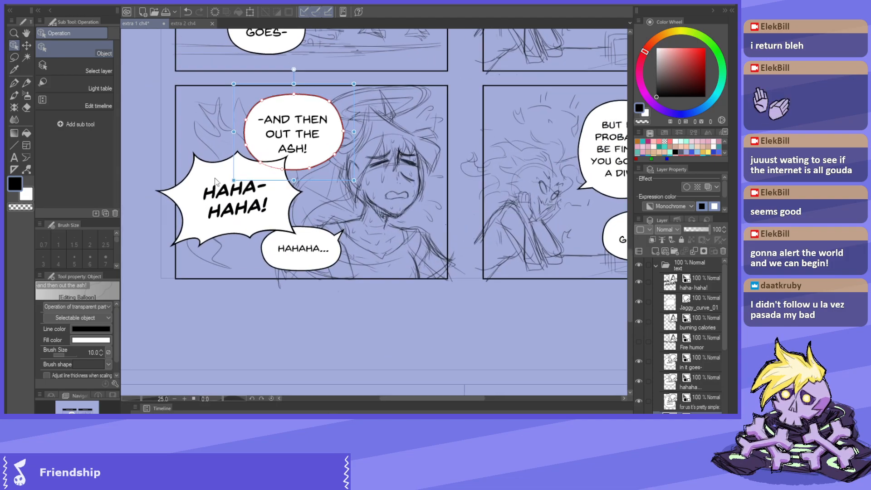
{"action": "left_click", "coordinate": [223, 184]}
{"action": "left_click", "coordinate": [298, 253]}
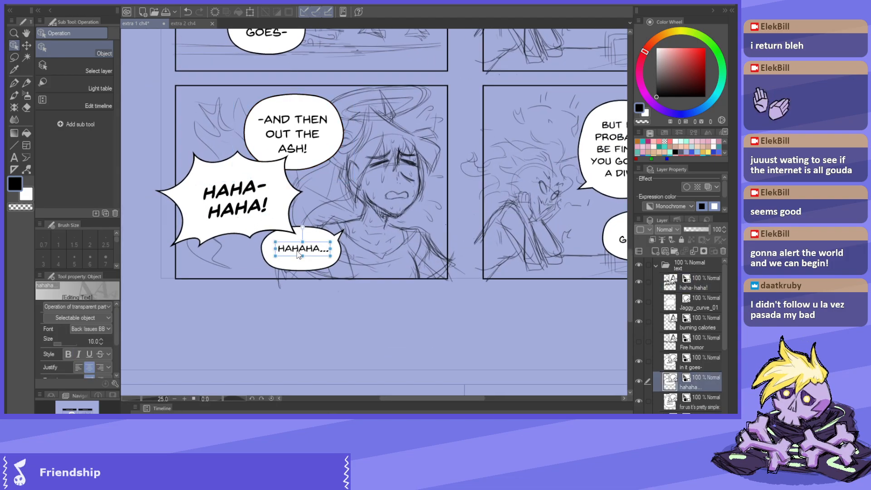
{"action": "left_click", "coordinate": [240, 196]}
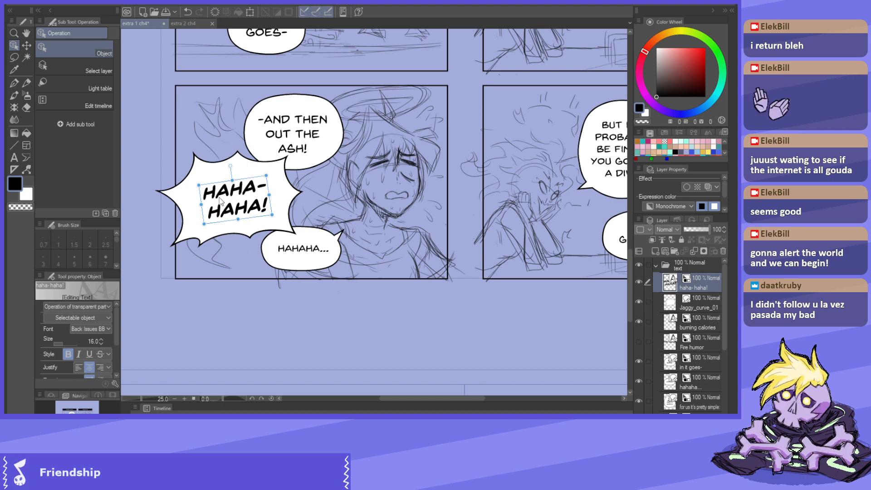
{"action": "left_click", "coordinate": [102, 339]}
{"action": "scroll", "coordinate": [208, 199], "scroll_direction": "up", "scroll_amount": 2}
{"action": "left_click_drag", "start_coordinate": [233, 207], "coordinate": [231, 204]}
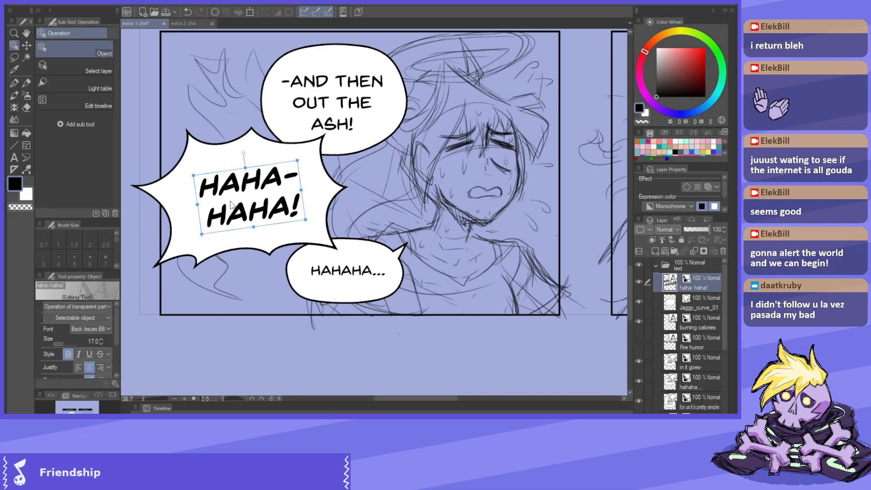
{"action": "left_click", "coordinate": [173, 198]}
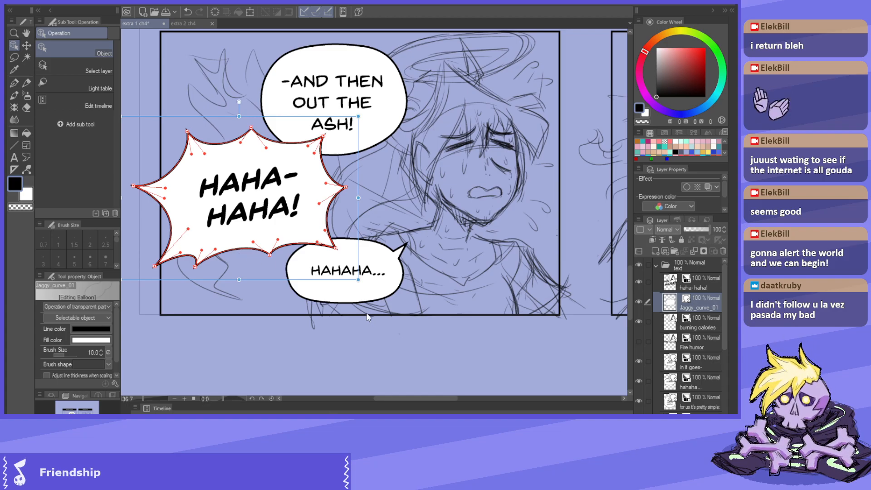
Step: Set the "Hahaha..." text in the last Burning Calories panel to size 12
{"action": "scroll", "coordinate": [400, 307], "scroll_direction": "up", "scroll_amount": 2}
{"action": "left_click", "coordinate": [353, 284]}
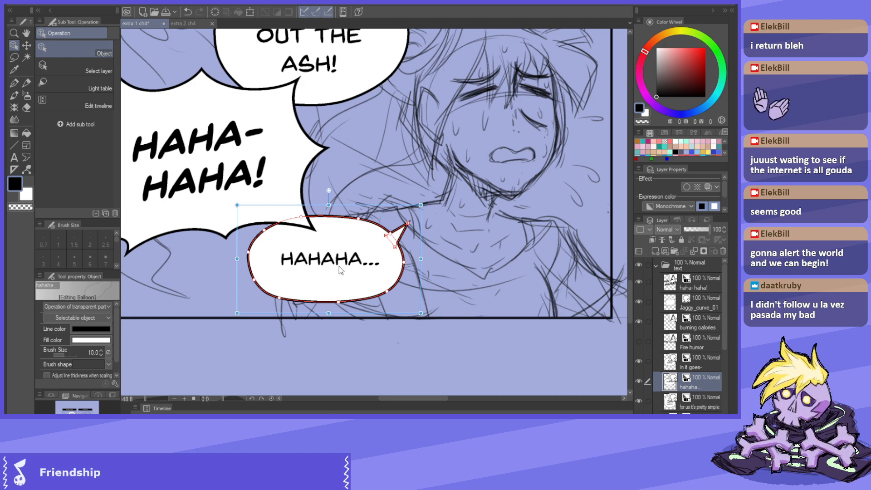
{"action": "scroll", "coordinate": [347, 212], "scroll_direction": "down", "scroll_amount": 2}
{"action": "scroll", "coordinate": [305, 246], "scroll_direction": "up", "scroll_amount": 3}
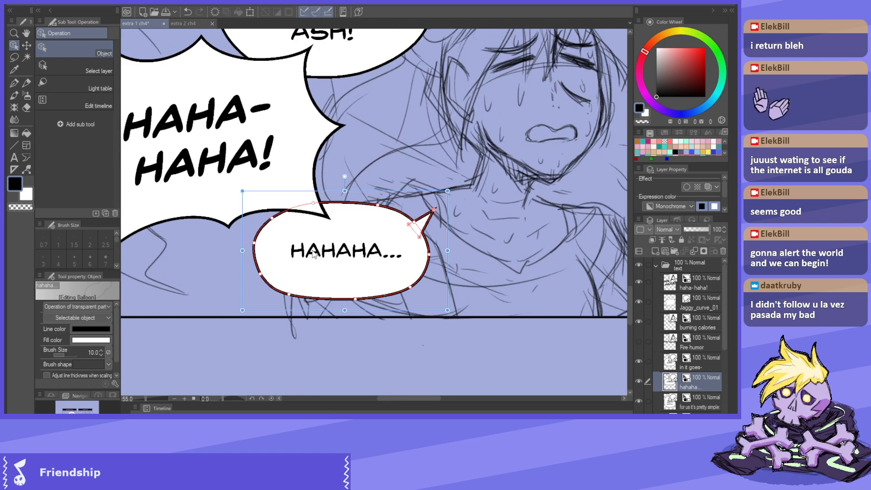
{"action": "left_click", "coordinate": [316, 255]}
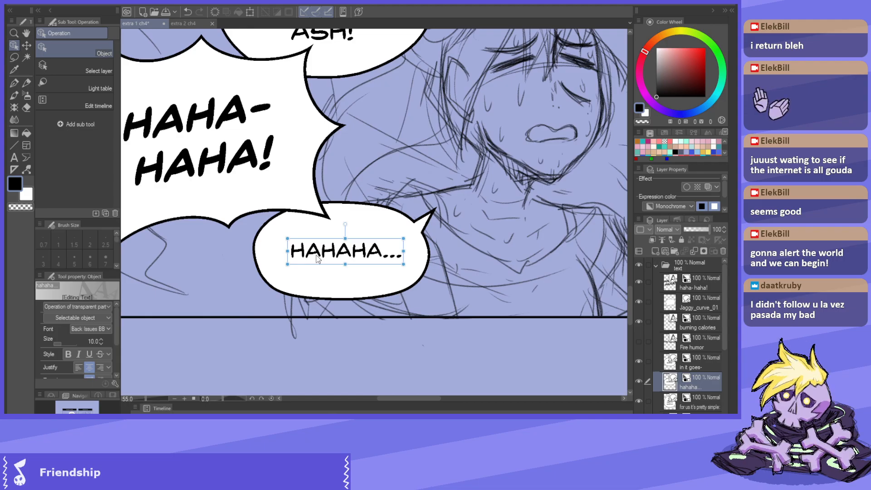
{"action": "left_click", "coordinate": [100, 340]}
{"action": "left_click", "coordinate": [100, 339]}
{"action": "scroll", "coordinate": [359, 251], "scroll_direction": "up", "scroll_amount": 2}
{"action": "scroll", "coordinate": [359, 251], "scroll_direction": "down", "scroll_amount": 1}
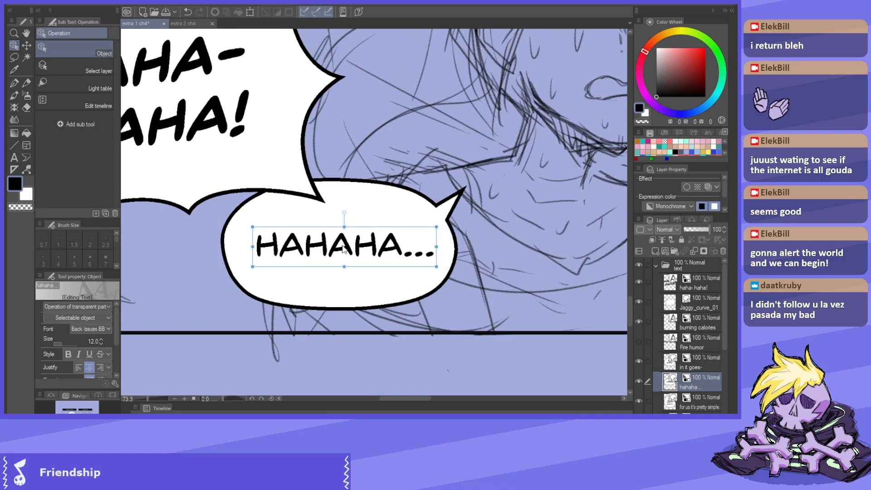
Step: Enlarge the "Hahaha..." balloon slightly toward its lower left and nudge the text and balloon into place at the panel's bottom edge
{"action": "left_click", "coordinate": [248, 222]}
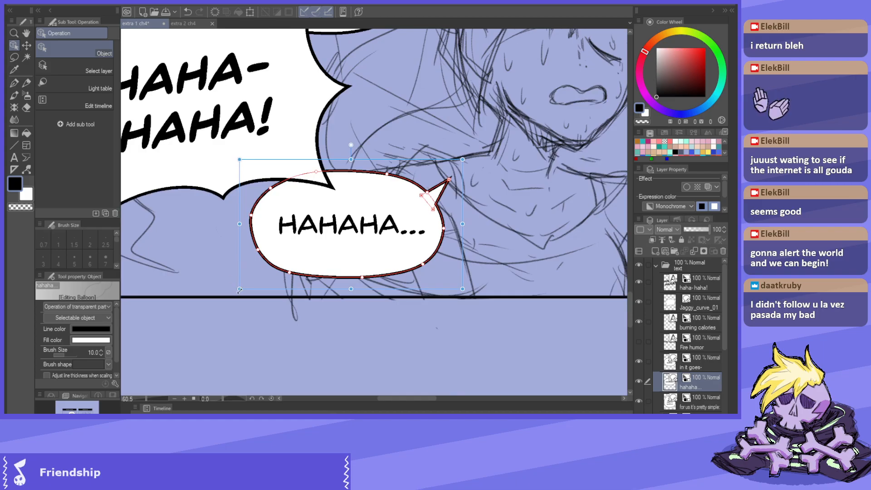
{"action": "left_click_drag", "start_coordinate": [240, 288], "coordinate": [215, 299]}
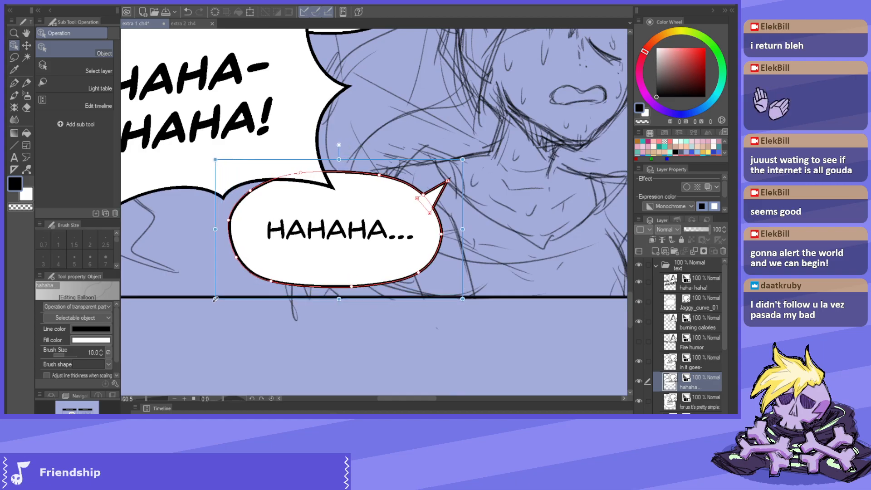
{"action": "left_click", "coordinate": [331, 236]}
{"action": "left_click", "coordinate": [370, 191]}
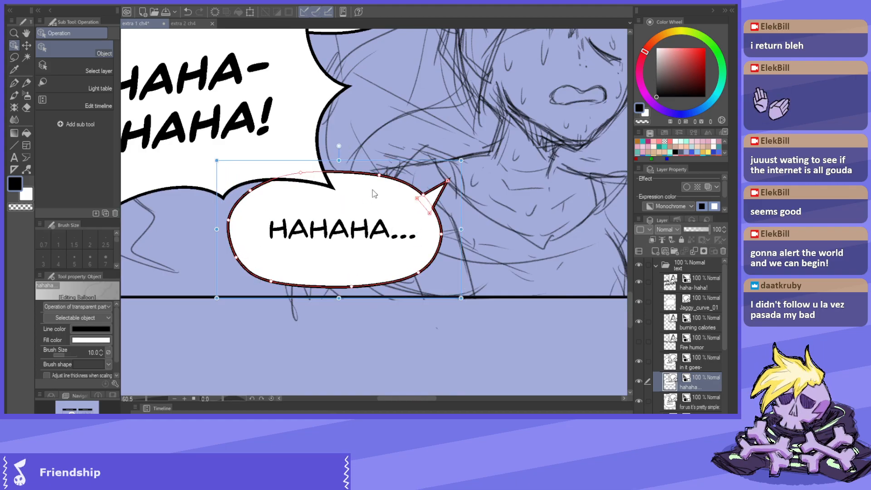
{"action": "left_click_drag", "start_coordinate": [369, 190], "coordinate": [374, 193]}
{"action": "left_click_drag", "start_coordinate": [234, 221], "coordinate": [236, 220]}
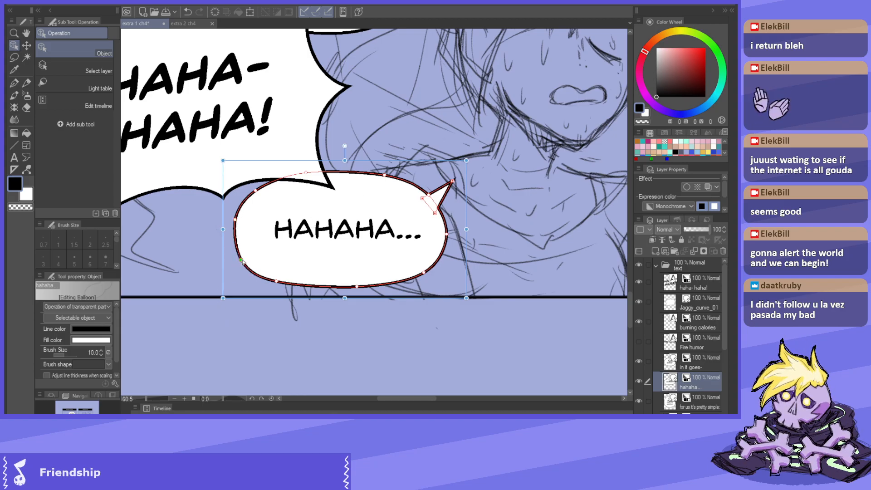
{"action": "left_click", "coordinate": [323, 229]}
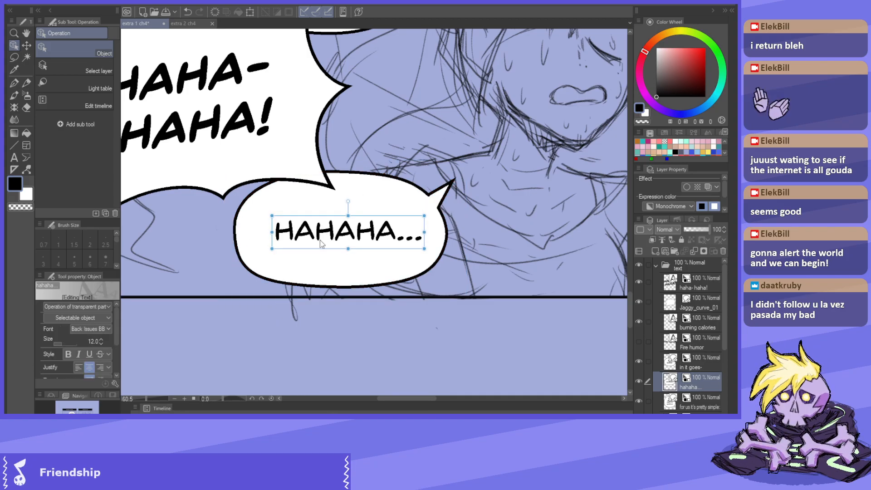
{"action": "scroll", "coordinate": [325, 230], "scroll_direction": "down", "scroll_amount": 3}
{"action": "left_click", "coordinate": [342, 240]}
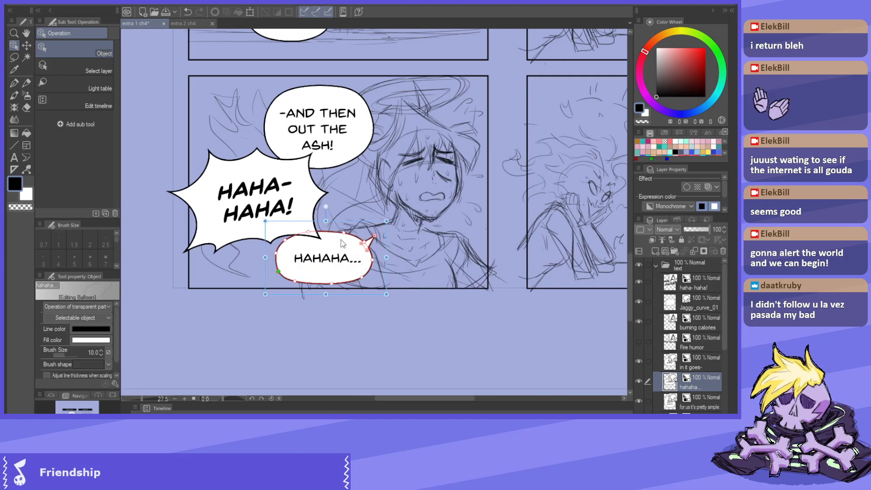
Step: Check the "Hahaha..." balloon within its panel and compare the page's lettering with the extra 2 ch4 page
{"action": "scroll", "coordinate": [341, 240], "scroll_direction": "up", "scroll_amount": 2}
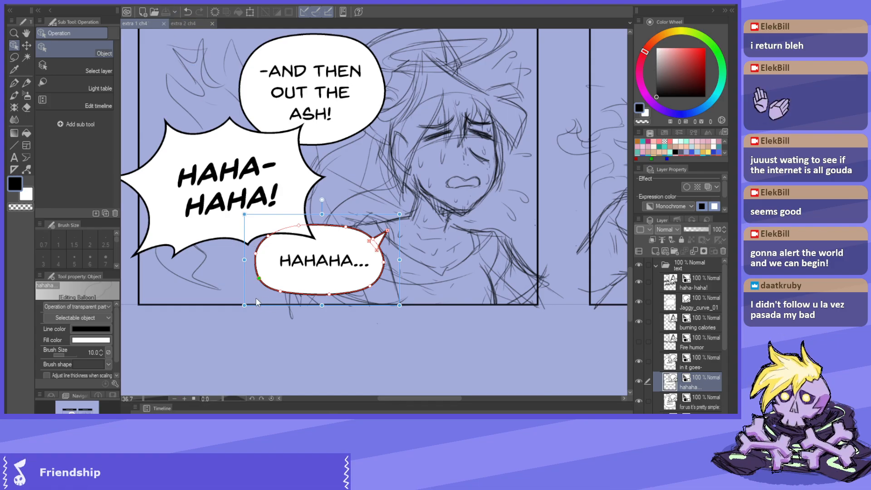
{"action": "scroll", "coordinate": [261, 300], "scroll_direction": "up", "scroll_amount": 2}
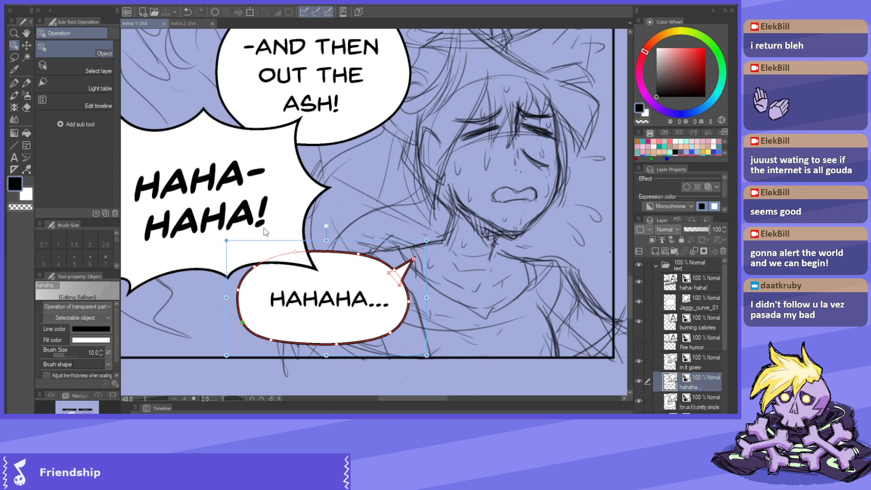
{"action": "scroll", "coordinate": [266, 232], "scroll_direction": "down", "scroll_amount": 5}
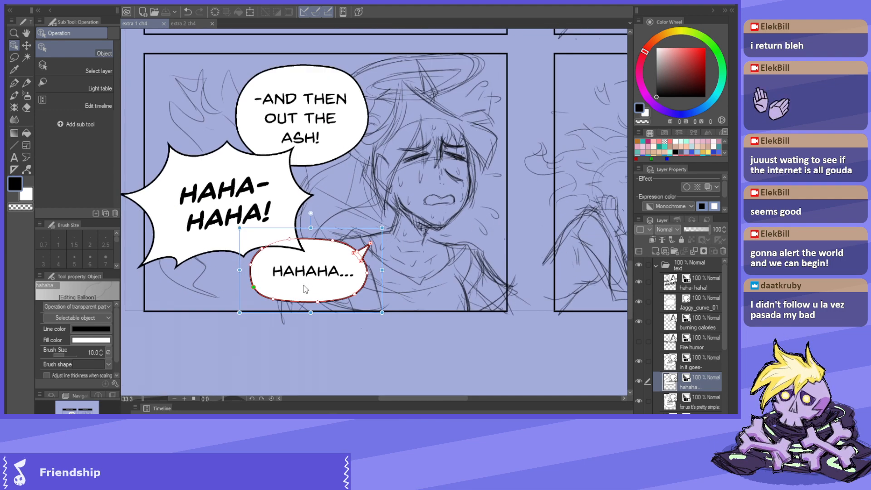
{"action": "scroll", "coordinate": [239, 327], "scroll_direction": "down", "scroll_amount": 2}
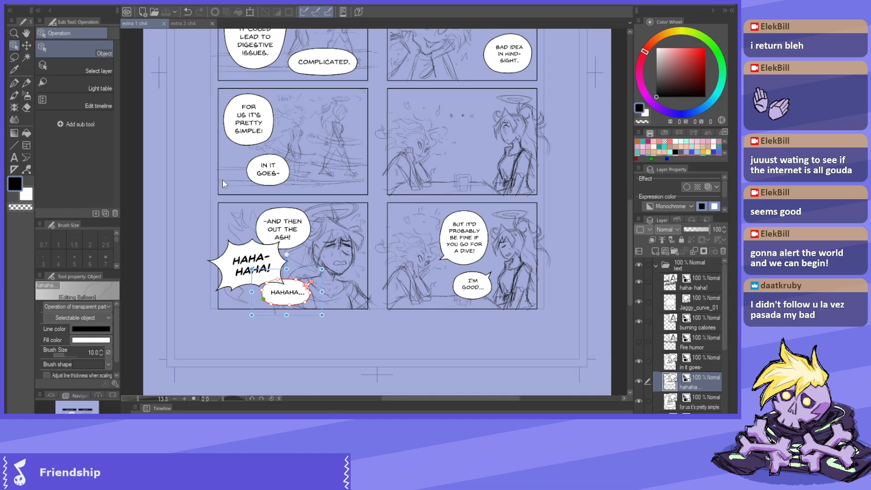
{"action": "scroll", "coordinate": [282, 275], "scroll_direction": "down", "scroll_amount": 1}
{"action": "scroll", "coordinate": [277, 211], "scroll_direction": "up", "scroll_amount": 1}
{"action": "left_click", "coordinate": [186, 23]}
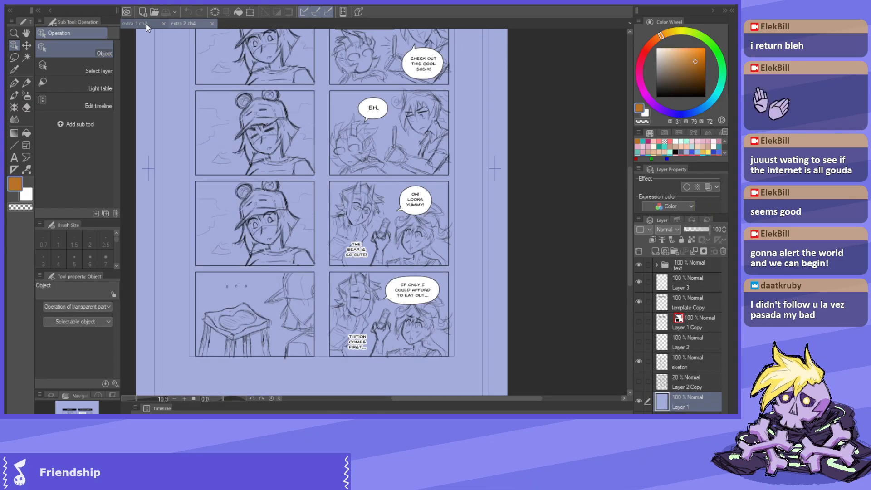
{"action": "left_click", "coordinate": [146, 23]}
{"action": "scroll", "coordinate": [434, 282], "scroll_direction": "down", "scroll_amount": 1}
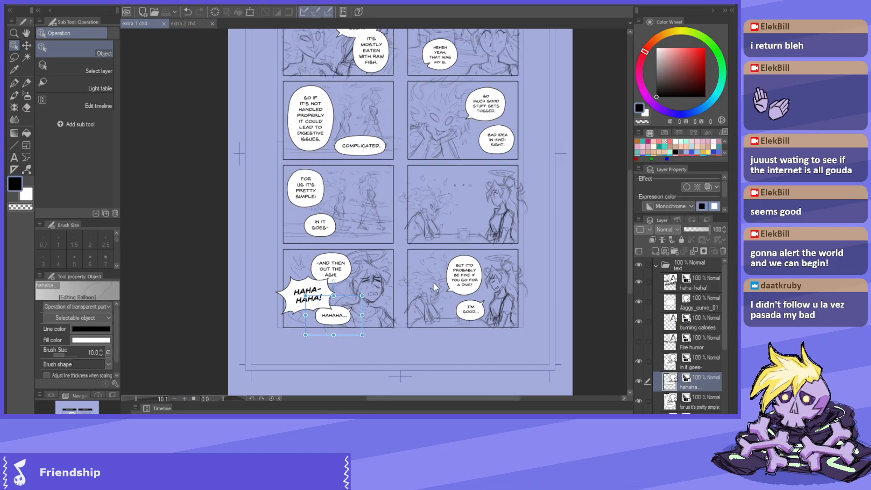
{"action": "scroll", "coordinate": [405, 273], "scroll_direction": "down", "scroll_amount": 1}
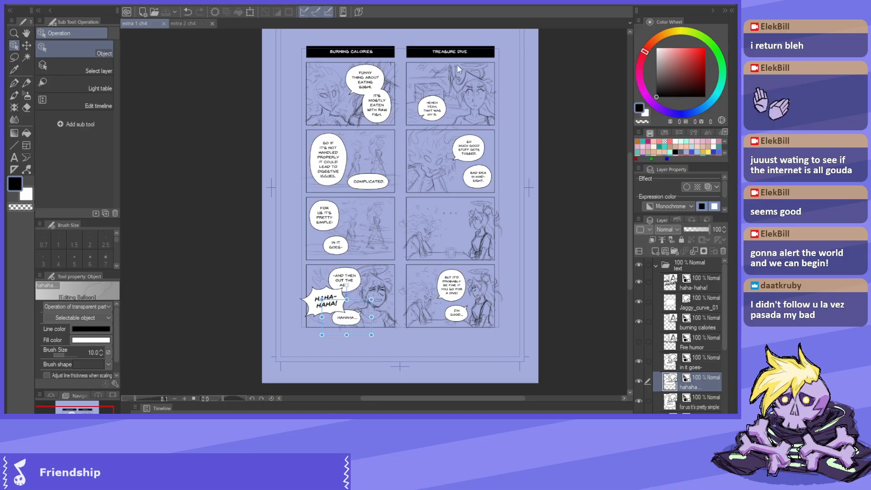
Step: Compare the Burning Calories lettering with the Treasure Dive balloons and inspect the "Hahaha..." text's size
{"action": "scroll", "coordinate": [401, 68], "scroll_direction": "up", "scroll_amount": 3}
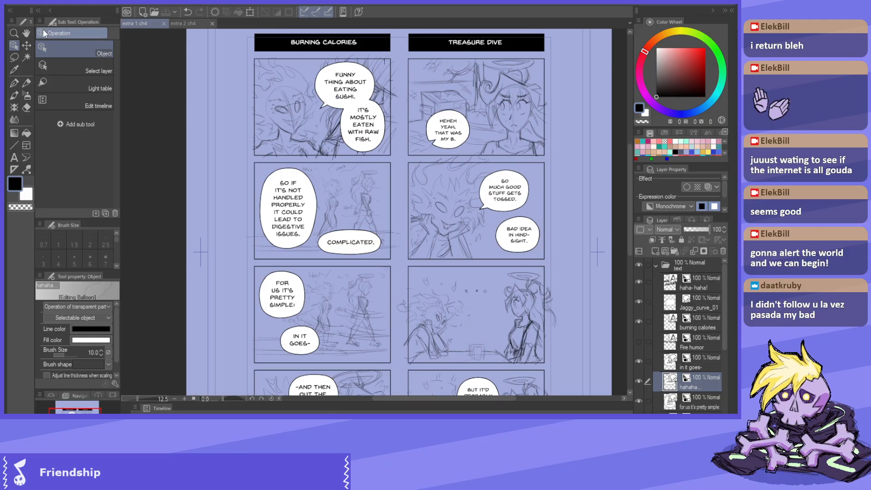
{"action": "scroll", "coordinate": [422, 67], "scroll_direction": "down", "scroll_amount": 3}
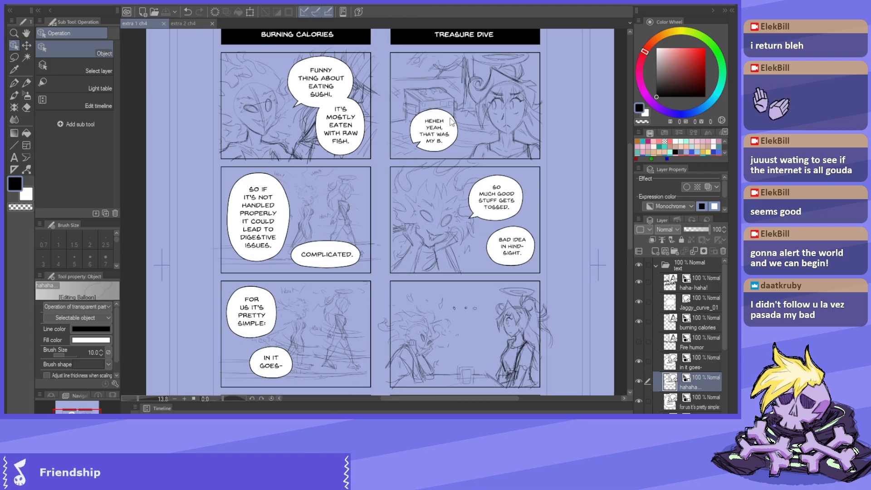
{"action": "scroll", "coordinate": [422, 72], "scroll_direction": "down", "scroll_amount": 1}
{"action": "scroll", "coordinate": [408, 198], "scroll_direction": "up", "scroll_amount": 2}
{"action": "left_click", "coordinate": [363, 297]}
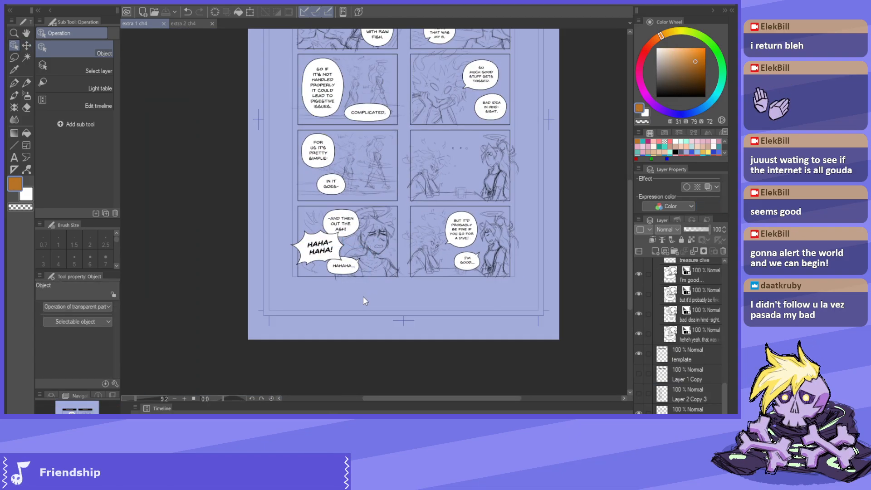
{"action": "left_click", "coordinate": [334, 261]}
{"action": "left_click", "coordinate": [346, 272]}
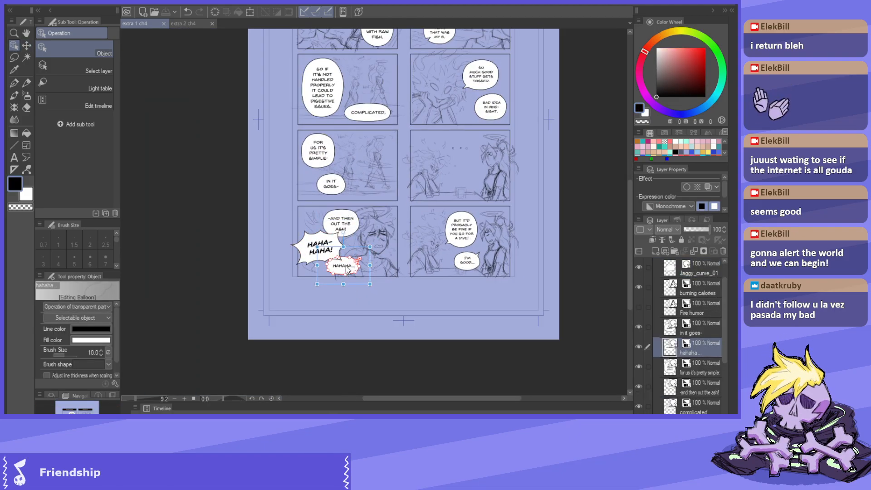
{"action": "left_click", "coordinate": [346, 267]}
Step: Set the "Heheh yeah, that was my b." text in the first Treasure Dive panel to size 12 and nudge it up and left
{"action": "scroll", "coordinate": [458, 84], "scroll_direction": "down", "scroll_amount": 2}
{"action": "scroll", "coordinate": [457, 83], "scroll_direction": "up", "scroll_amount": 3}
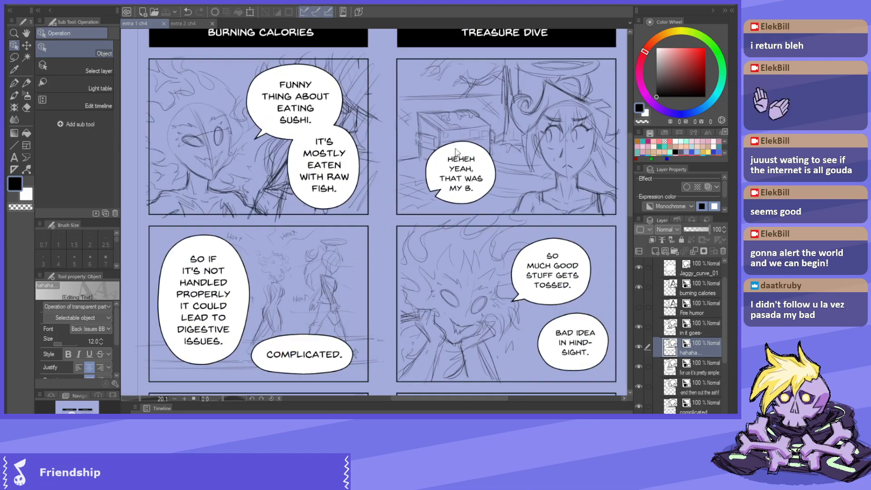
{"action": "left_click", "coordinate": [460, 174]}
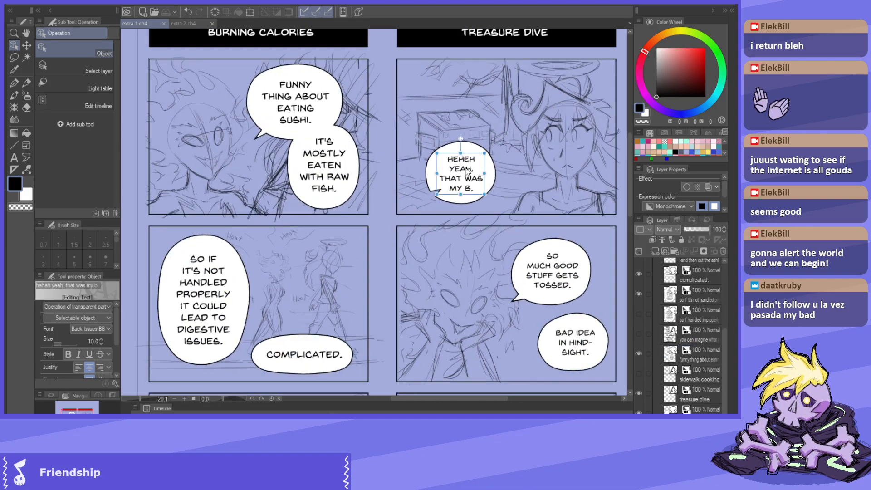
{"action": "left_click", "coordinate": [100, 345]}
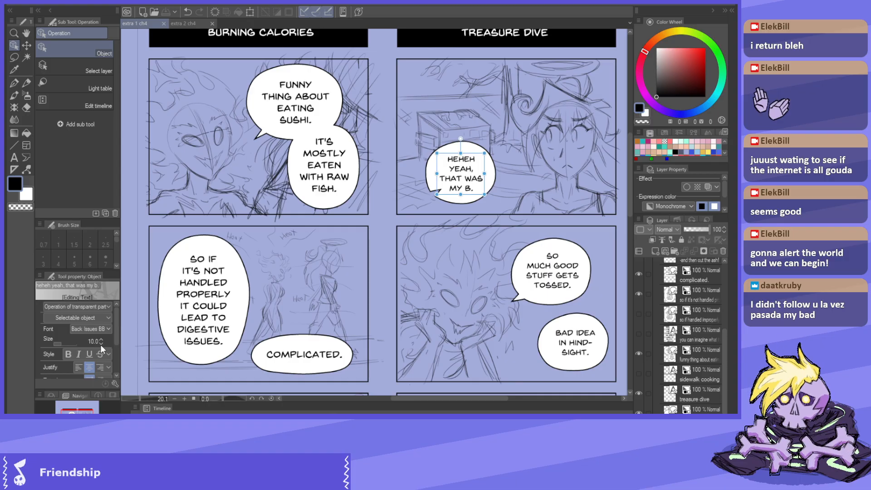
{"action": "type", "text": "12"}
{"action": "key", "text": "Return"}
{"action": "scroll", "coordinate": [459, 181], "scroll_direction": "up", "scroll_amount": 1}
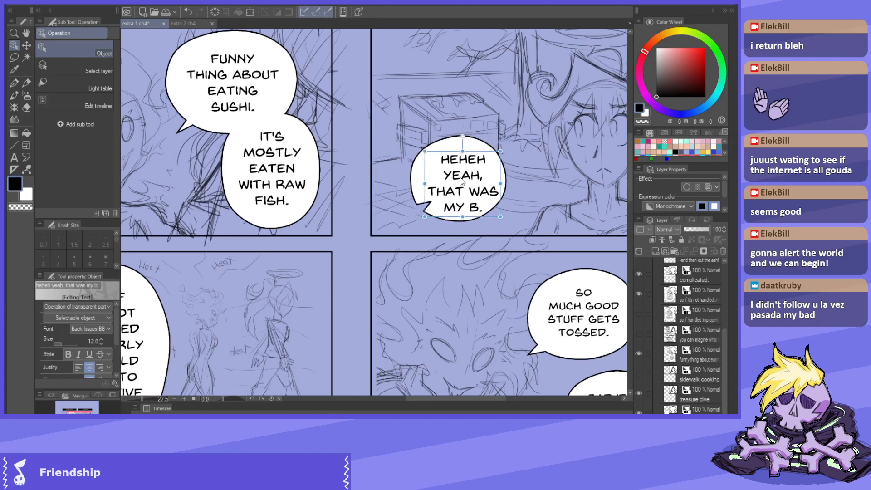
{"action": "left_click_drag", "start_coordinate": [459, 180], "coordinate": [459, 176]}
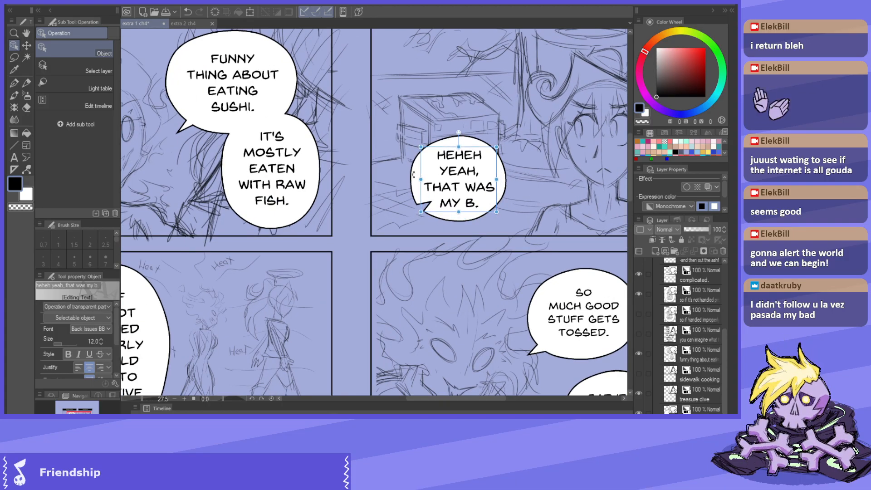
Step: Enlarge the "Heheh yeah, that was my b." balloon toward its lower left and its top, and shift it slightly left with its text
{"action": "left_click", "coordinate": [417, 173]}
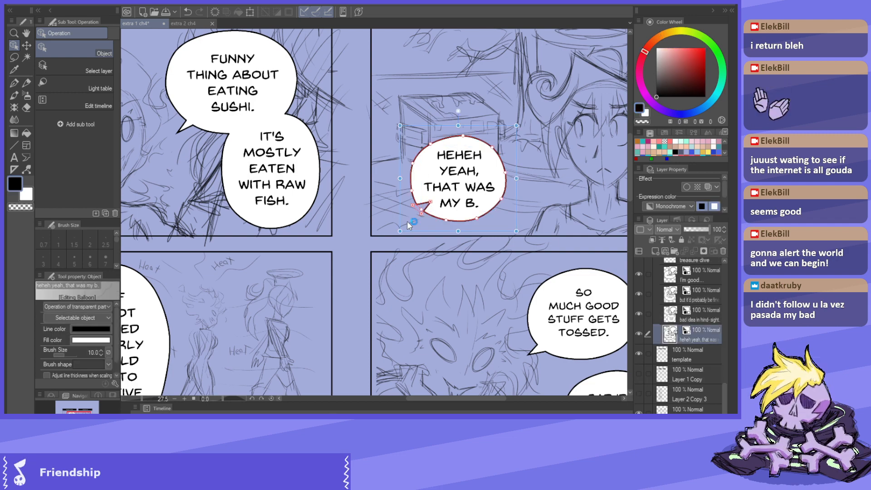
{"action": "left_click_drag", "start_coordinate": [400, 232], "coordinate": [383, 241]}
{"action": "left_click_drag", "start_coordinate": [447, 150], "coordinate": [448, 116]}
{"action": "left_click_drag", "start_coordinate": [446, 146], "coordinate": [442, 149]}
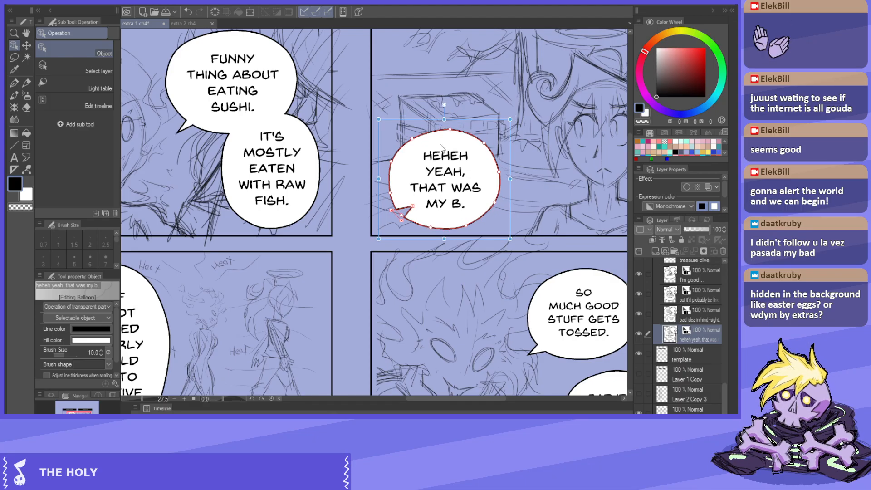
Step: Reposition the tail points of the "Heheh yeah, that was my b." balloon slightly, saving the page along the way
{"action": "scroll", "coordinate": [412, 197], "scroll_direction": "up", "scroll_amount": 4}
{"action": "scroll", "coordinate": [412, 198], "scroll_direction": "up", "scroll_amount": 3}
{"action": "left_click", "coordinate": [385, 228]}
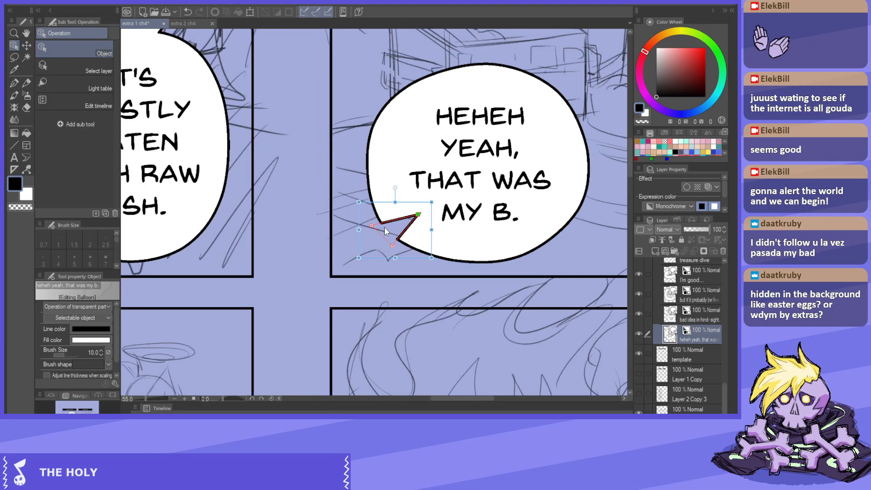
{"action": "left_click_drag", "start_coordinate": [370, 226], "coordinate": [374, 223]}
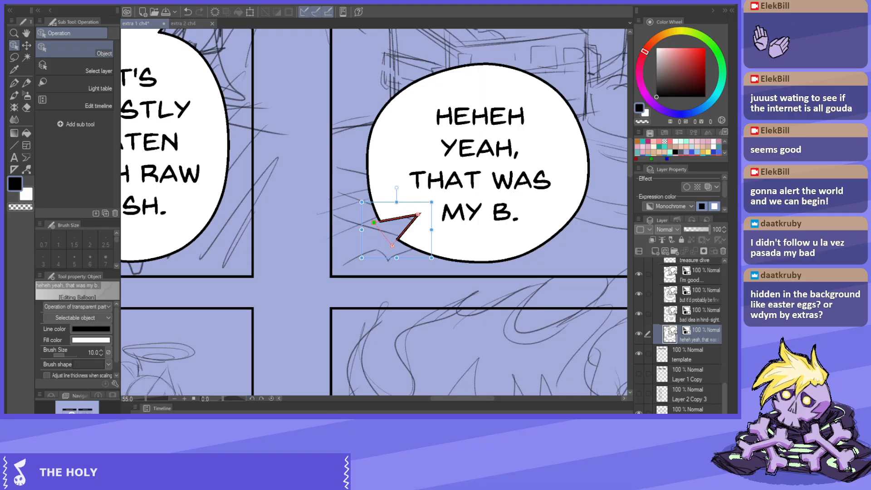
{"action": "left_click", "coordinate": [166, 13]}
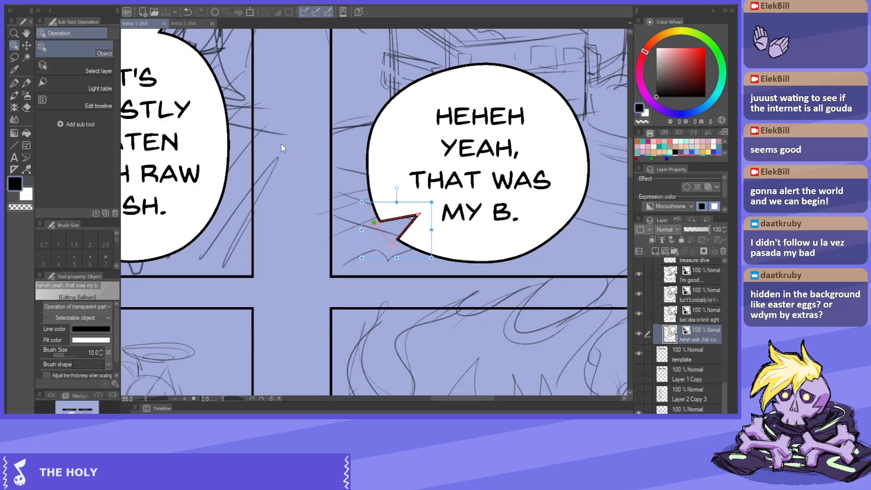
{"action": "scroll", "coordinate": [410, 220], "scroll_direction": "up", "scroll_amount": 3}
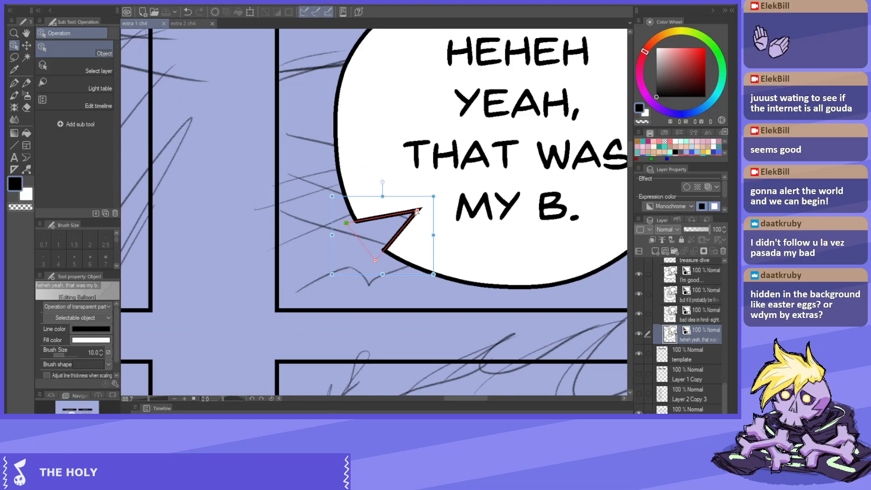
{"action": "left_click_drag", "start_coordinate": [423, 208], "coordinate": [429, 206]}
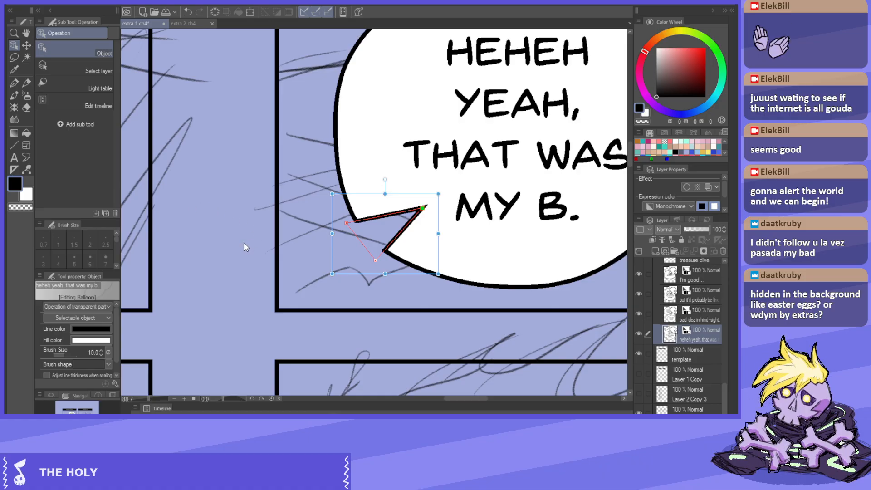
Step: Check the "Heheh yeah, that was my b." balloon and its tail against the neighbouring panels and save the page
{"action": "scroll", "coordinate": [227, 246], "scroll_direction": "down", "scroll_amount": 3}
{"action": "scroll", "coordinate": [187, 246], "scroll_direction": "down", "scroll_amount": 2}
{"action": "scroll", "coordinate": [233, 186], "scroll_direction": "up", "scroll_amount": 2}
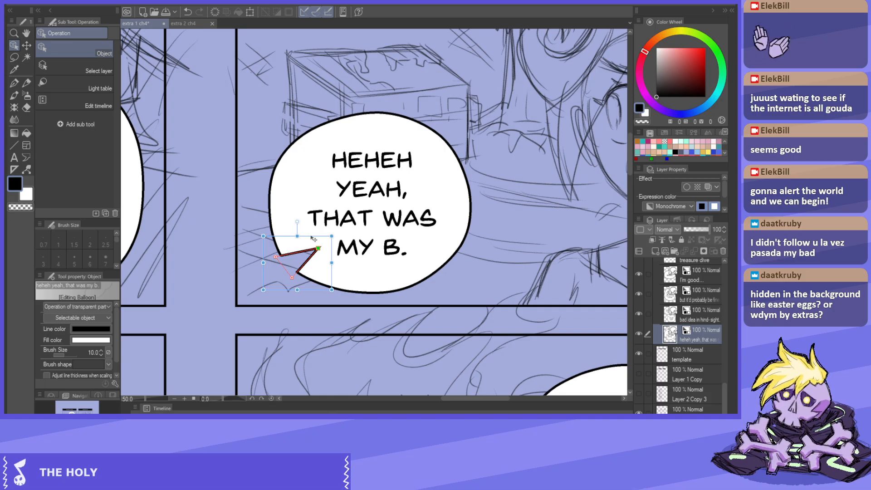
{"action": "scroll", "coordinate": [284, 227], "scroll_direction": "down", "scroll_amount": 4}
{"action": "scroll", "coordinate": [291, 222], "scroll_direction": "up", "scroll_amount": 1}
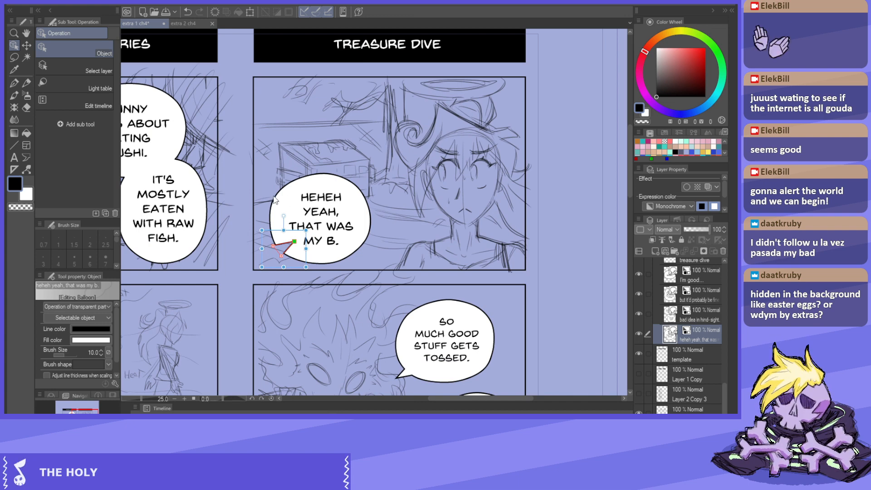
{"action": "scroll", "coordinate": [296, 194], "scroll_direction": "down", "scroll_amount": 2}
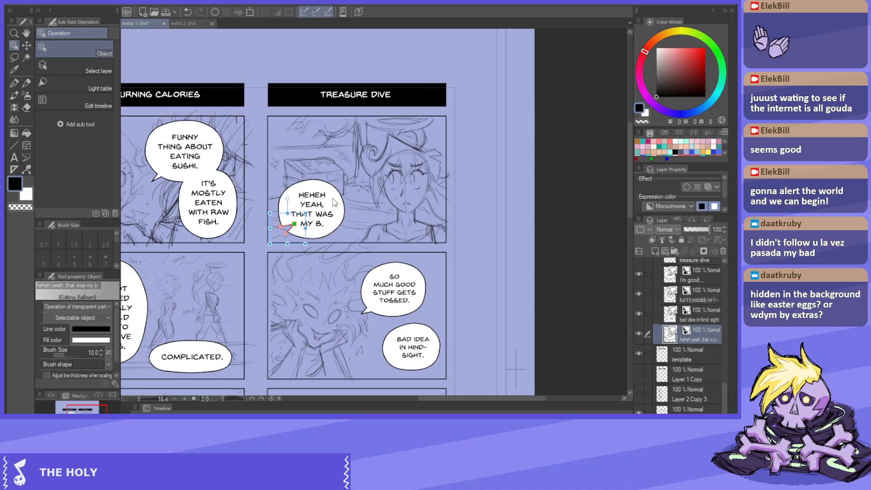
{"action": "scroll", "coordinate": [311, 142], "scroll_direction": "down", "scroll_amount": 1}
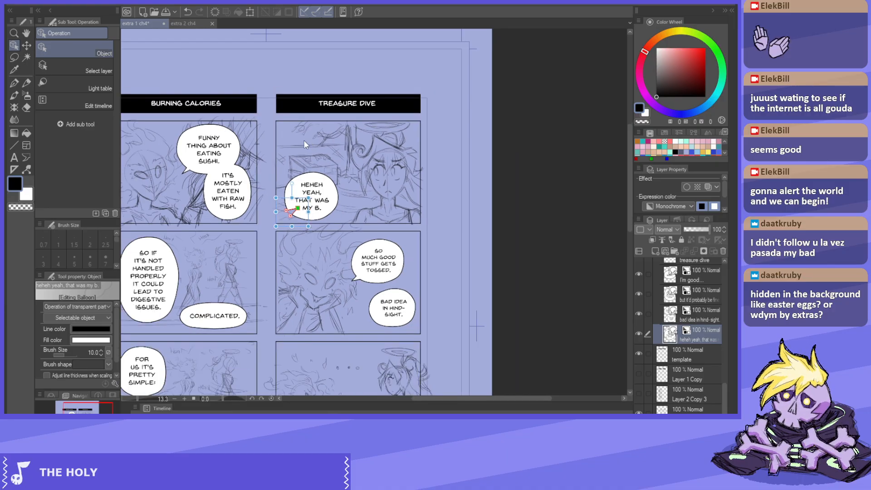
{"action": "left_click", "coordinate": [167, 13]}
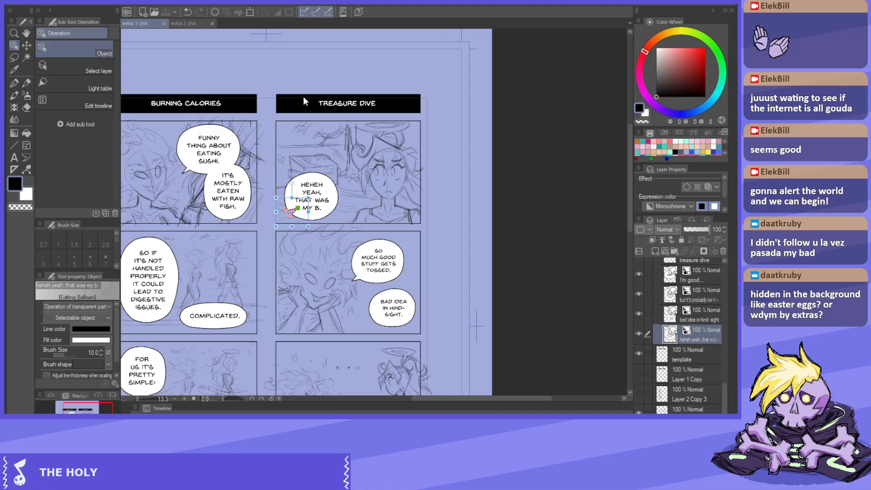
{"action": "scroll", "coordinate": [245, 186], "scroll_direction": "up", "scroll_amount": 3}
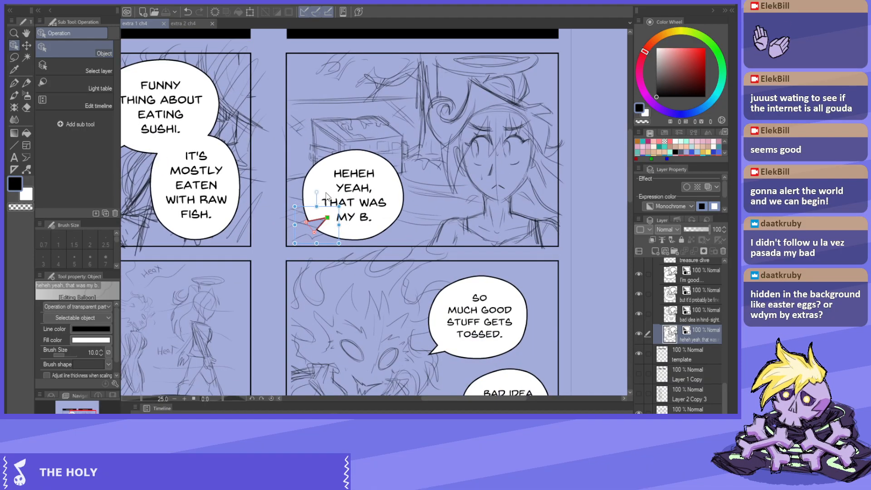
Step: Examine the enlarged "Heheh yeah, that was my b." balloon against the whole page layout and the Burning Calories balloons
{"action": "left_click", "coordinate": [321, 178]}
{"action": "scroll", "coordinate": [434, 96], "scroll_direction": "down", "scroll_amount": 2}
{"action": "scroll", "coordinate": [435, 95], "scroll_direction": "down", "scroll_amount": 3}
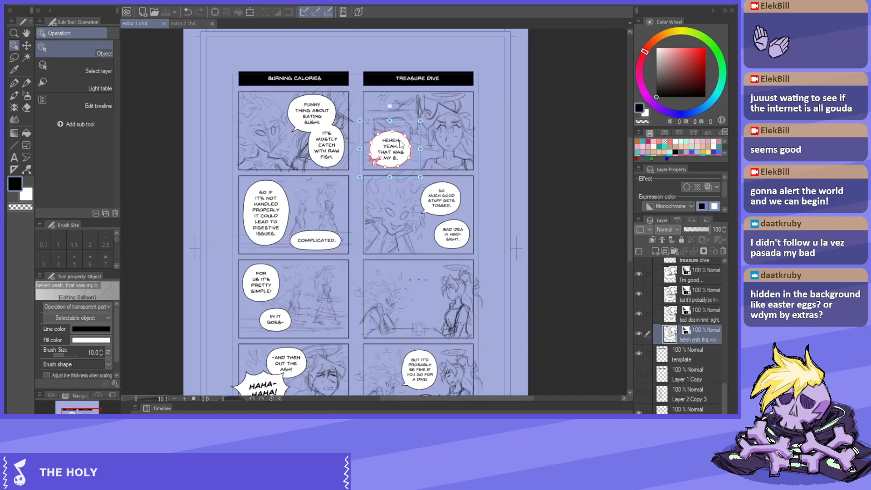
{"action": "scroll", "coordinate": [366, 135], "scroll_direction": "up", "scroll_amount": 1}
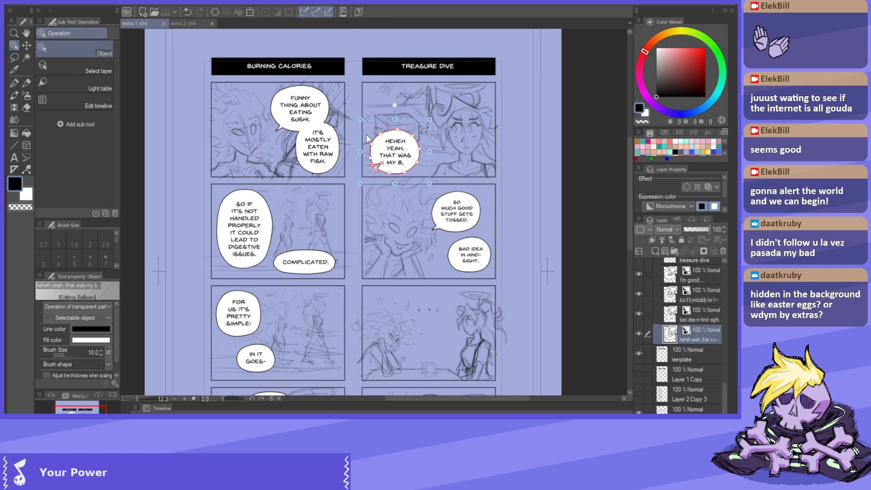
{"action": "scroll", "coordinate": [366, 135], "scroll_direction": "down", "scroll_amount": 3}
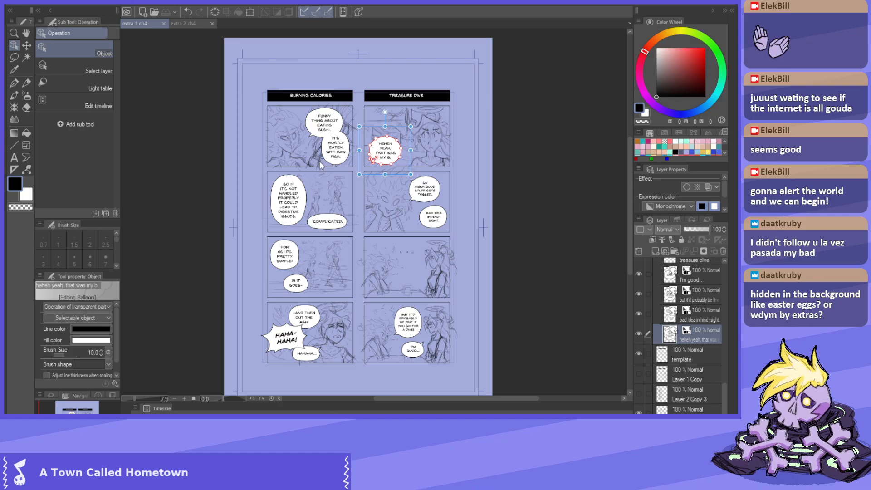
{"action": "scroll", "coordinate": [343, 144], "scroll_direction": "up", "scroll_amount": 3}
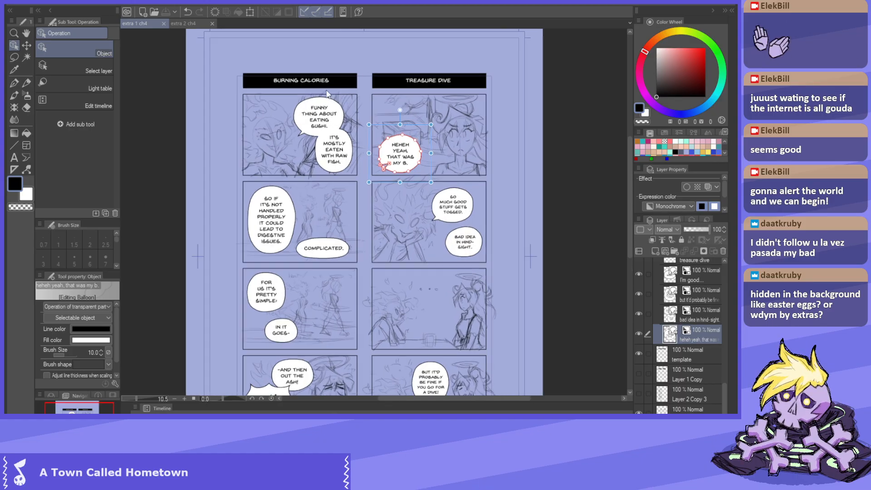
{"action": "scroll", "coordinate": [341, 113], "scroll_direction": "down", "scroll_amount": 3}
{"action": "scroll", "coordinate": [337, 122], "scroll_direction": "up", "scroll_amount": 1}
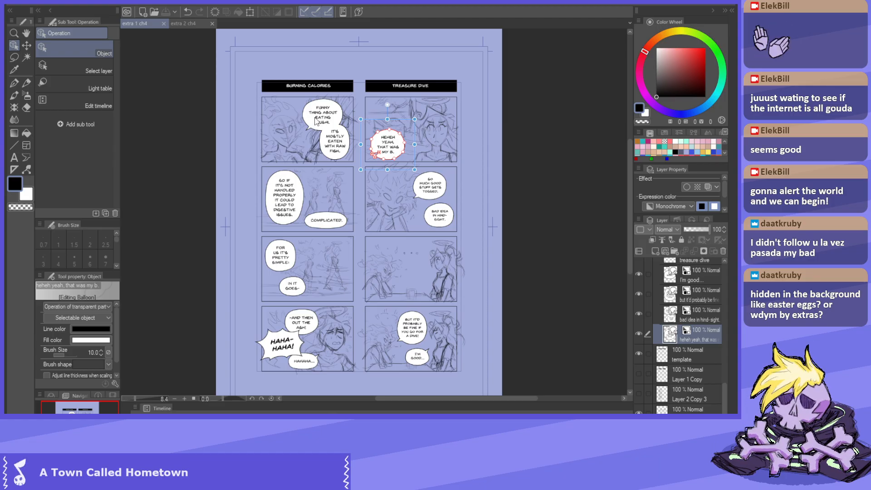
{"action": "scroll", "coordinate": [334, 156], "scroll_direction": "up", "scroll_amount": 2}
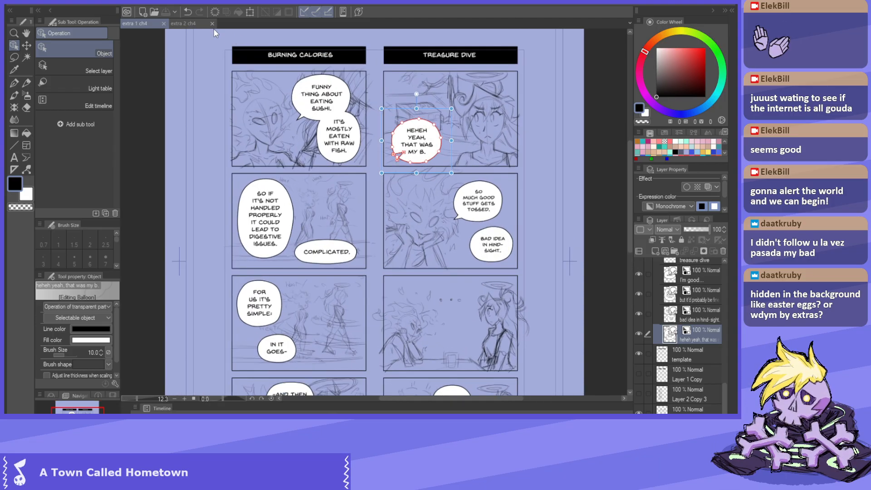
Step: Compare the lettering and balloon scale of this page with the extra 2 ch4 page
{"action": "left_click", "coordinate": [189, 22]}
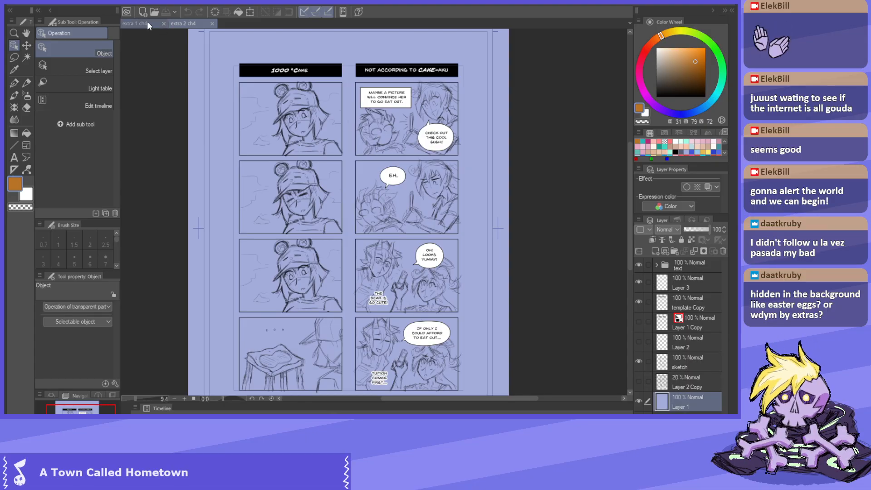
{"action": "left_click", "coordinate": [147, 21]}
{"action": "scroll", "coordinate": [374, 168], "scroll_direction": "down", "scroll_amount": 4}
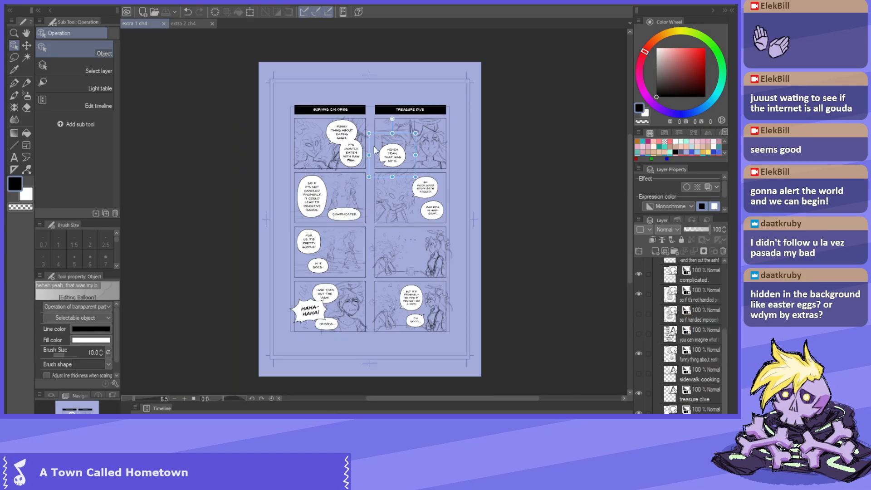
{"action": "scroll", "coordinate": [377, 160], "scroll_direction": "up", "scroll_amount": 2}
{"action": "scroll", "coordinate": [355, 196], "scroll_direction": "down", "scroll_amount": 1}
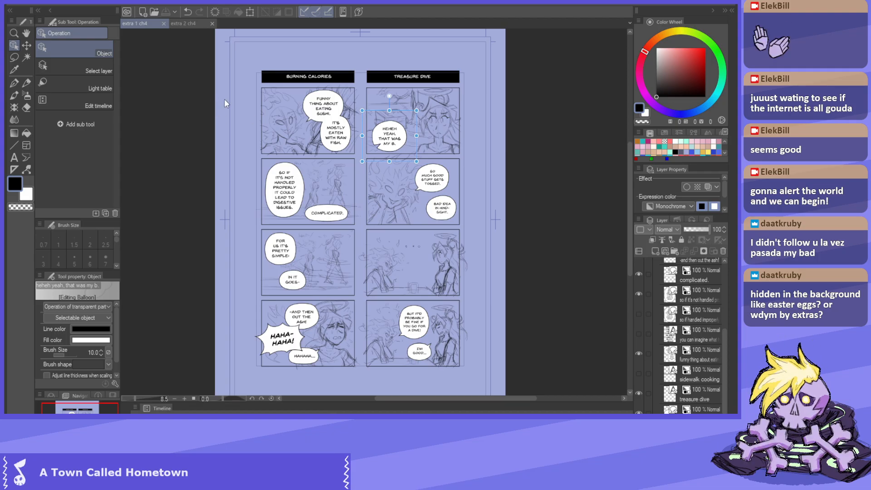
{"action": "left_click", "coordinate": [180, 25]}
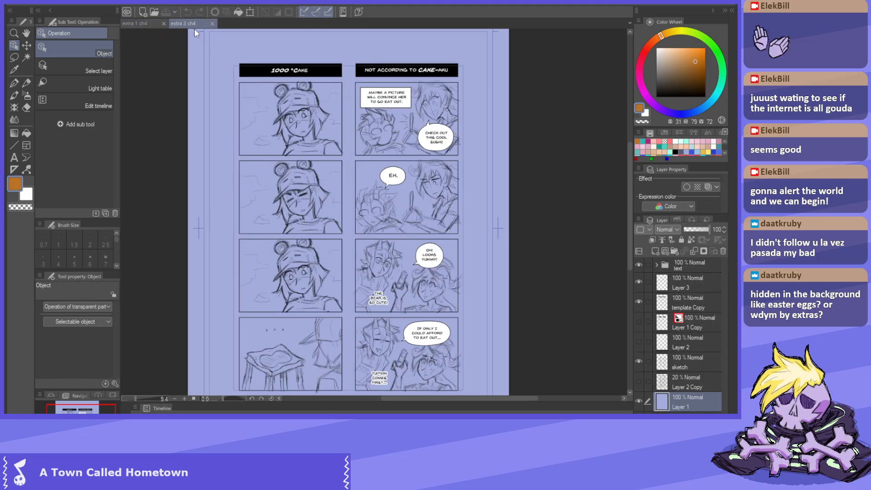
{"action": "left_click", "coordinate": [132, 25]}
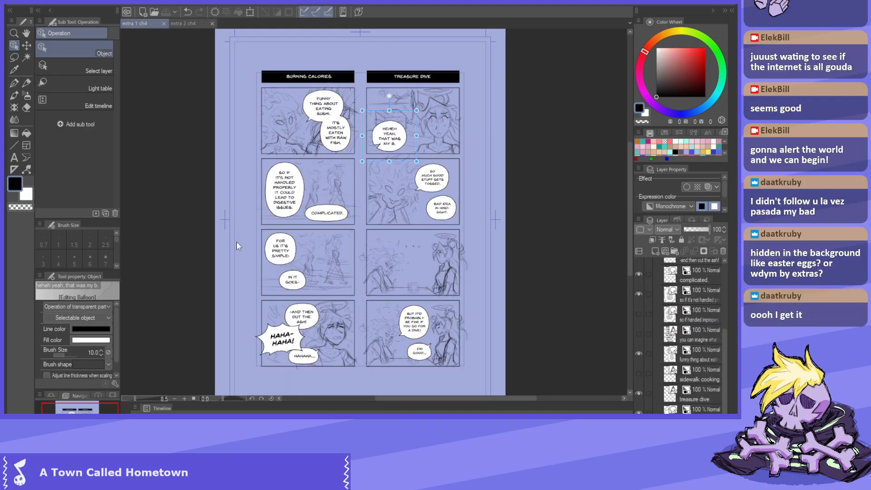
Step: Examine the "It's mostly eaten with raw fish." and "Heheh yeah, that was my b." lettering up close and at page scale
{"action": "scroll", "coordinate": [322, 189], "scroll_direction": "up", "scroll_amount": 1}
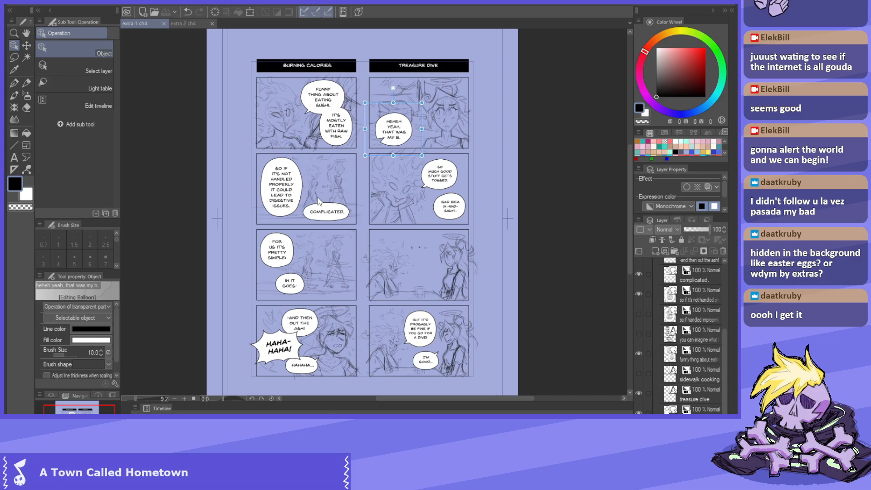
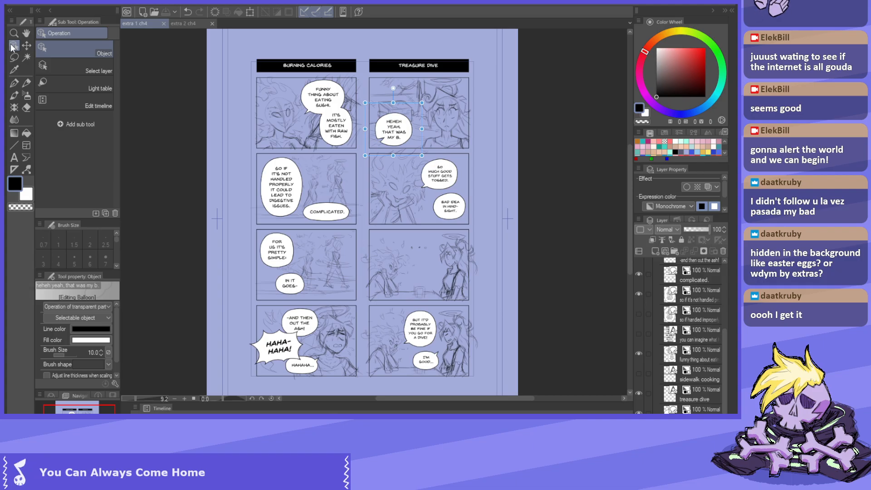
{"action": "scroll", "coordinate": [393, 120], "scroll_direction": "up", "scroll_amount": 4}
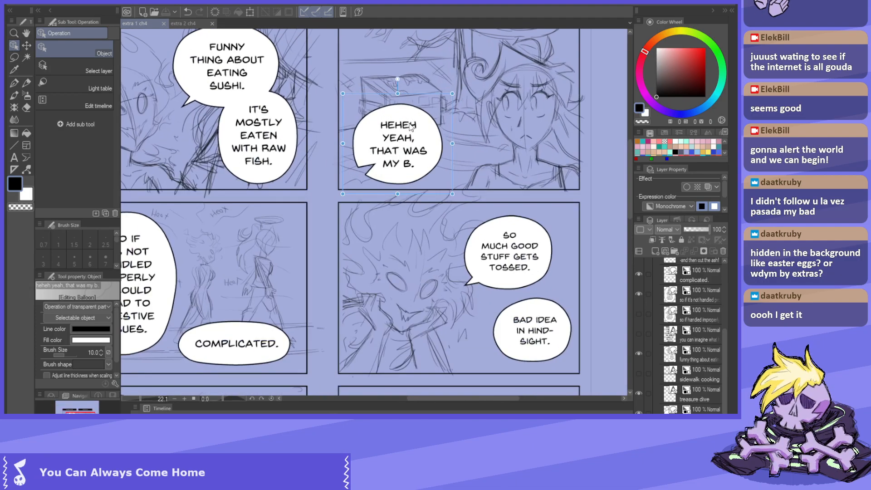
{"action": "scroll", "coordinate": [355, 125], "scroll_direction": "down", "scroll_amount": 2}
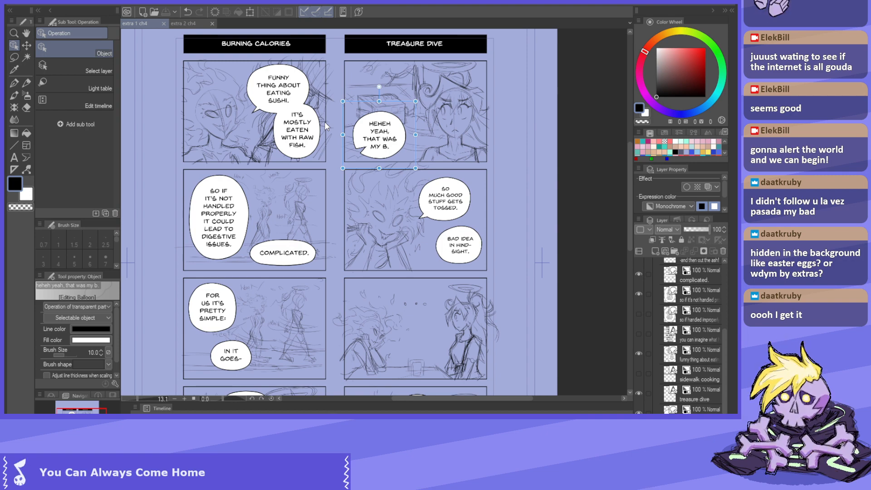
{"action": "scroll", "coordinate": [325, 122], "scroll_direction": "down", "scroll_amount": 2}
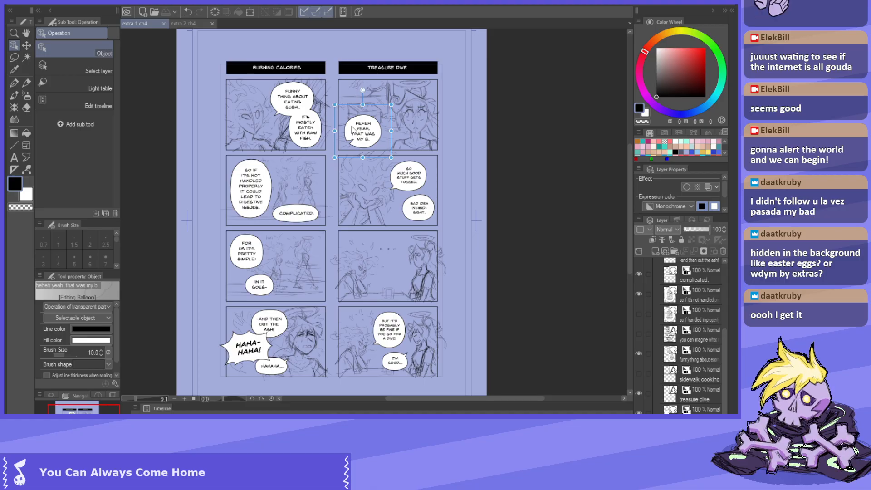
{"action": "scroll", "coordinate": [362, 157], "scroll_direction": "up", "scroll_amount": 2}
{"action": "scroll", "coordinate": [361, 148], "scroll_direction": "up", "scroll_amount": 1}
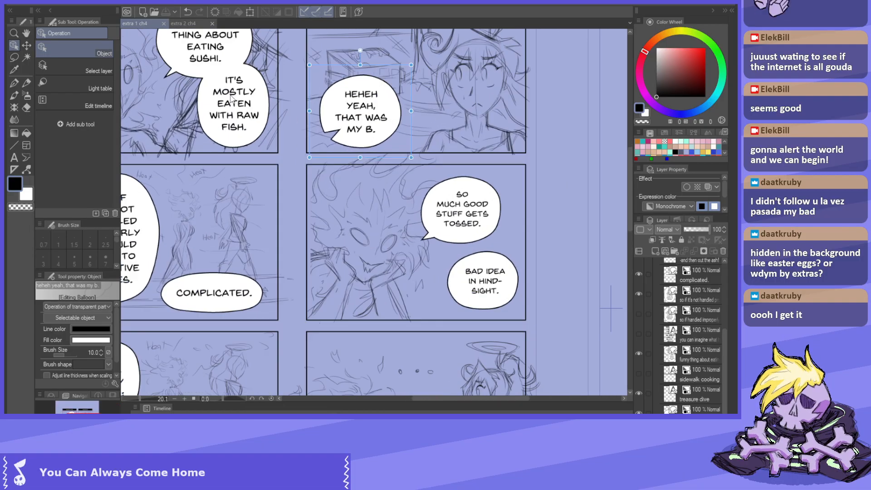
{"action": "left_click", "coordinate": [233, 96]}
{"action": "left_click", "coordinate": [362, 108]}
{"action": "scroll", "coordinate": [363, 107], "scroll_direction": "down", "scroll_amount": 3}
{"action": "scroll", "coordinate": [363, 108], "scroll_direction": "down", "scroll_amount": 1}
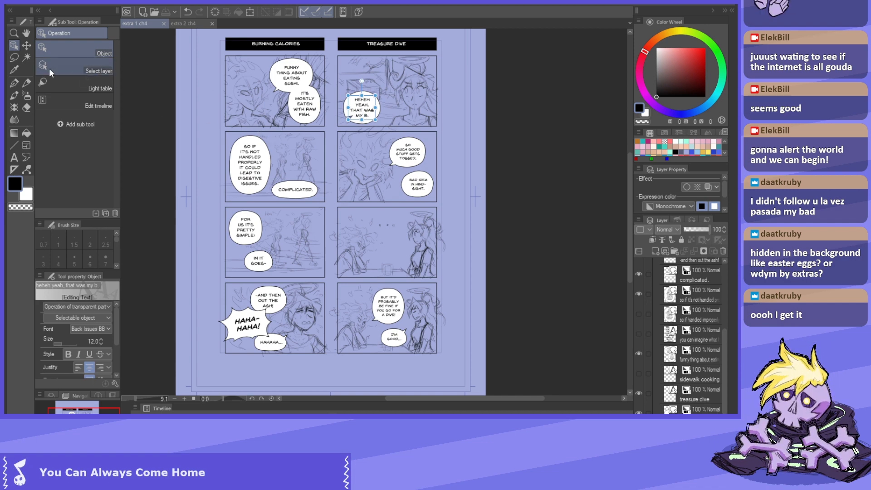
{"action": "scroll", "coordinate": [363, 173], "scroll_direction": "down", "scroll_amount": 1}
Step: Set the "So much good stuff gets tossed." text in the second Treasure Dive panel to size 12
{"action": "scroll", "coordinate": [401, 168], "scroll_direction": "up", "scroll_amount": 4}
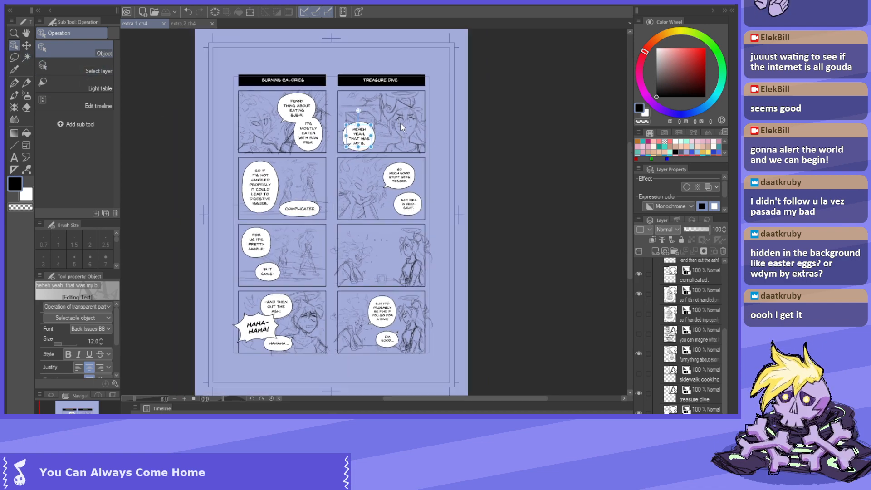
{"action": "left_click", "coordinate": [406, 178]}
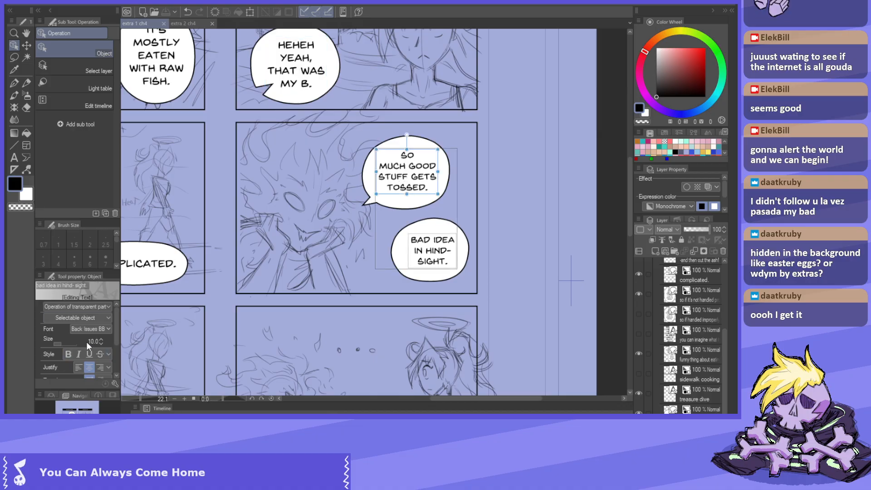
{"action": "left_click", "coordinate": [101, 339]}
{"action": "left_click", "coordinate": [101, 339]}
{"action": "scroll", "coordinate": [421, 137], "scroll_direction": "up", "scroll_amount": 2}
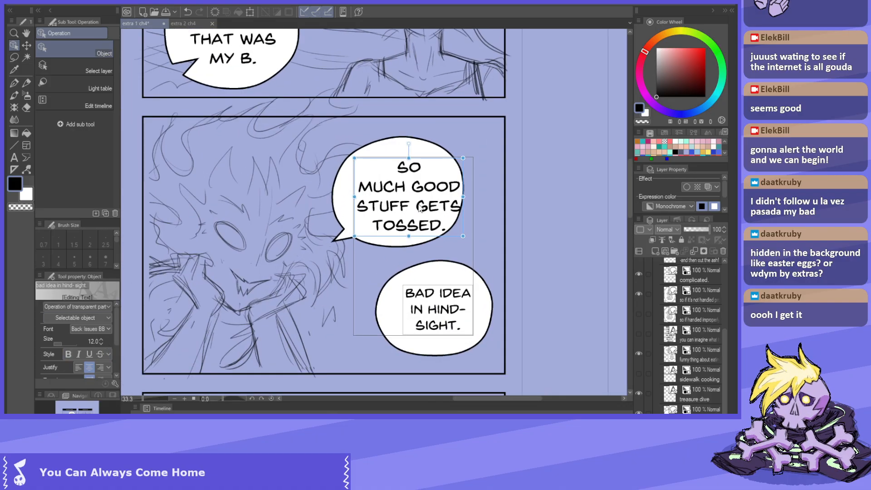
Step: Enlarge the "So much good stuff gets tossed." balloon toward its upper right and nudge it slightly down and left with its text
{"action": "left_click", "coordinate": [421, 144]}
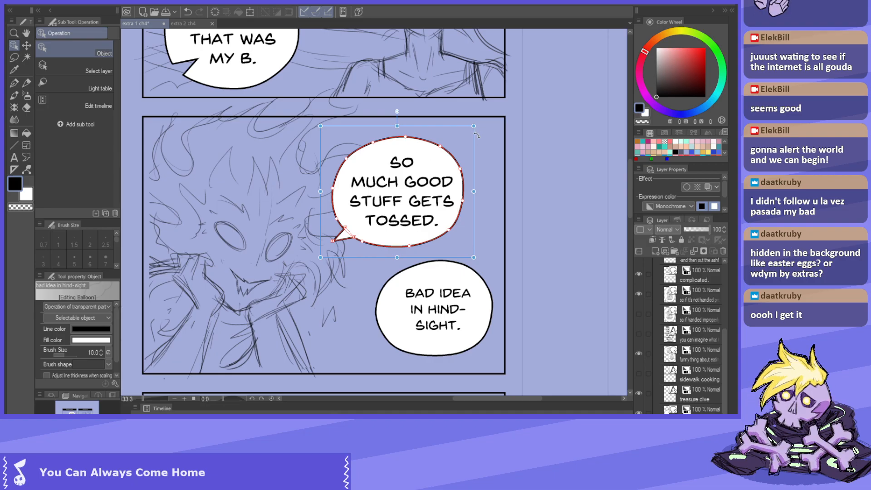
{"action": "left_click_drag", "start_coordinate": [477, 122], "coordinate": [495, 113]}
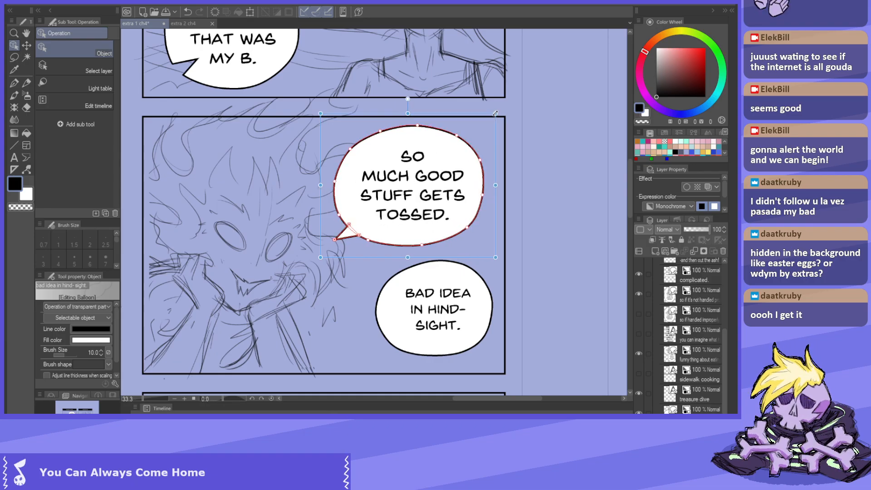
{"action": "left_click", "coordinate": [447, 191]}
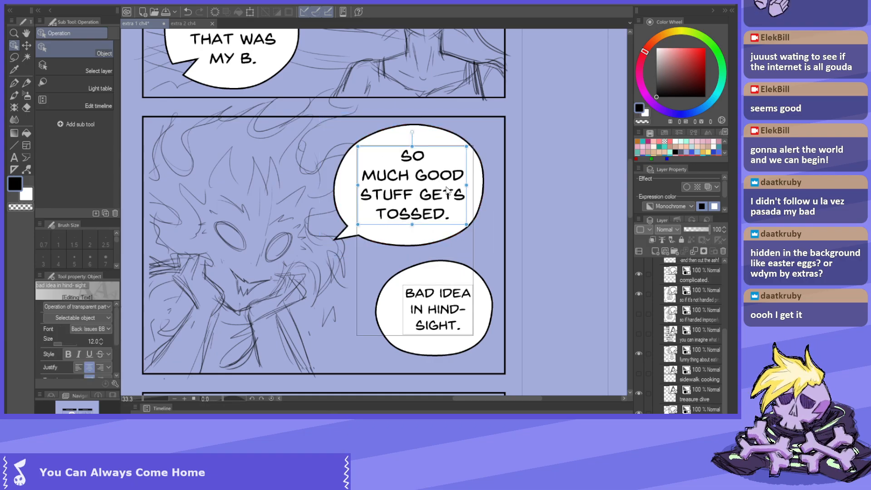
{"action": "left_click", "coordinate": [422, 136]}
{"action": "left_click_drag", "start_coordinate": [422, 136], "coordinate": [421, 139]}
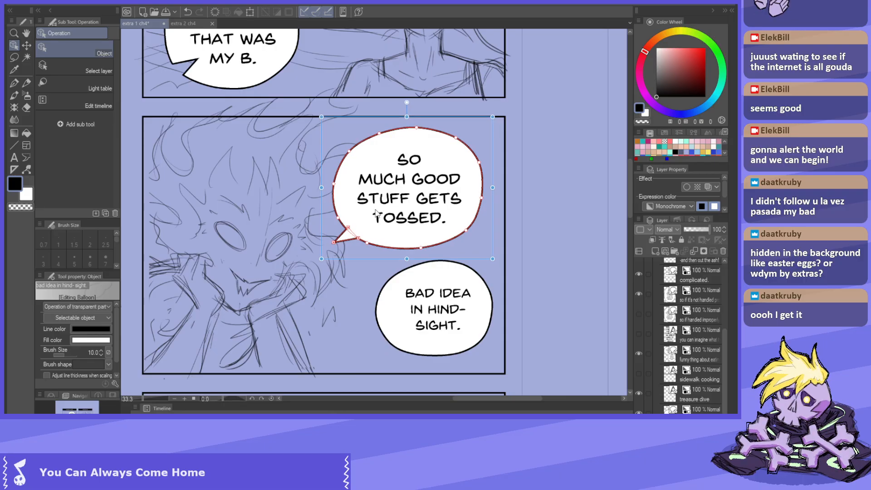
Step: Move the "So much good stuff gets tossed." balloon's tail up and left, and extend its tip toward the grinning character
{"action": "left_click_drag", "start_coordinate": [356, 238], "coordinate": [348, 230]}
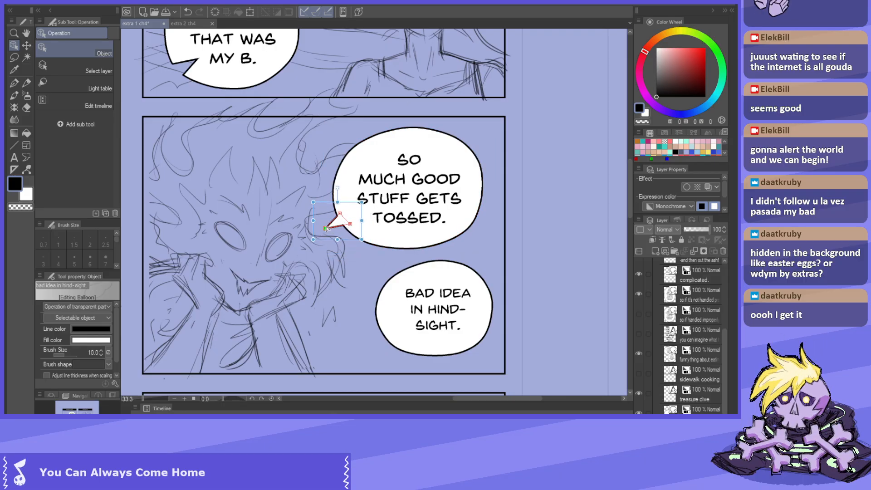
{"action": "left_click_drag", "start_coordinate": [341, 211], "coordinate": [320, 229]}
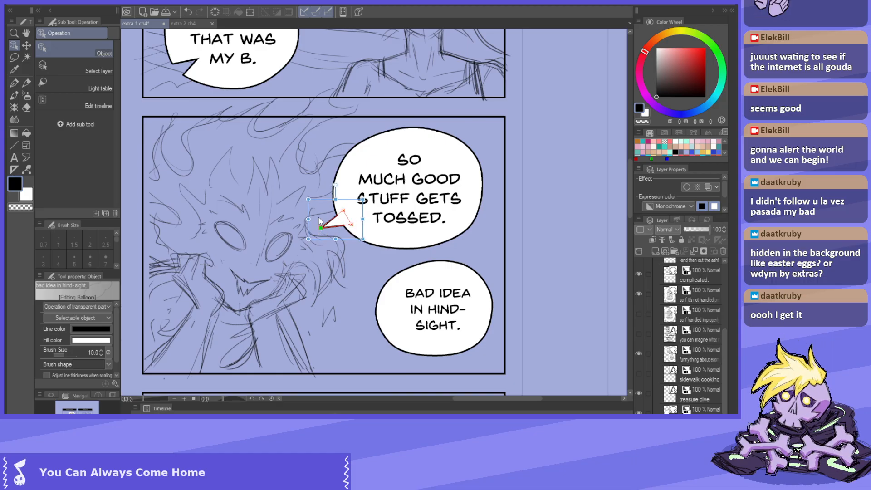
{"action": "scroll", "coordinate": [344, 138], "scroll_direction": "down", "scroll_amount": 3}
{"action": "scroll", "coordinate": [405, 192], "scroll_direction": "up", "scroll_amount": 3}
Step: Nudge the "Bad idea in hind-sight." text slightly down and left in its balloon and set it to size 12
{"action": "left_click", "coordinate": [404, 193]}
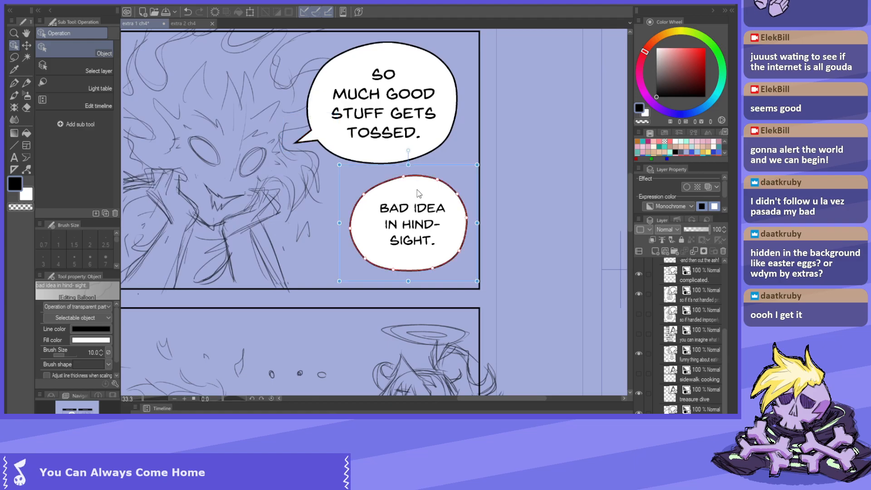
{"action": "left_click", "coordinate": [411, 223]}
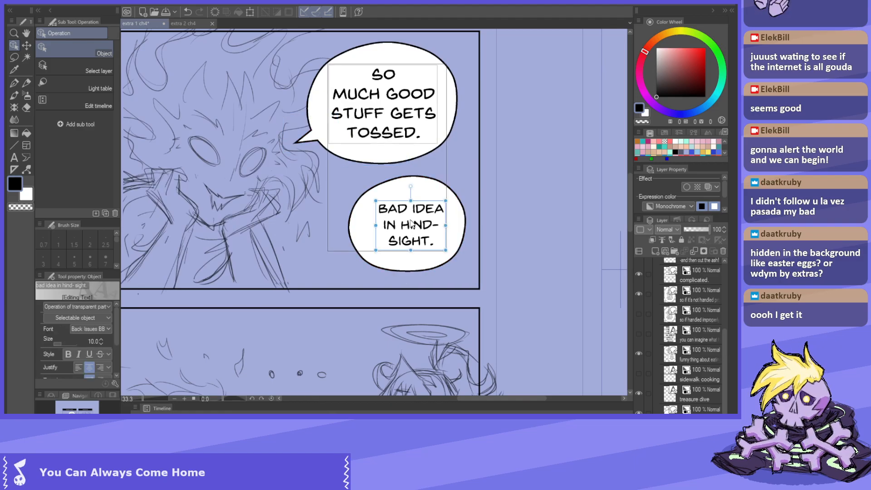
{"action": "left_click_drag", "start_coordinate": [411, 223], "coordinate": [409, 226]}
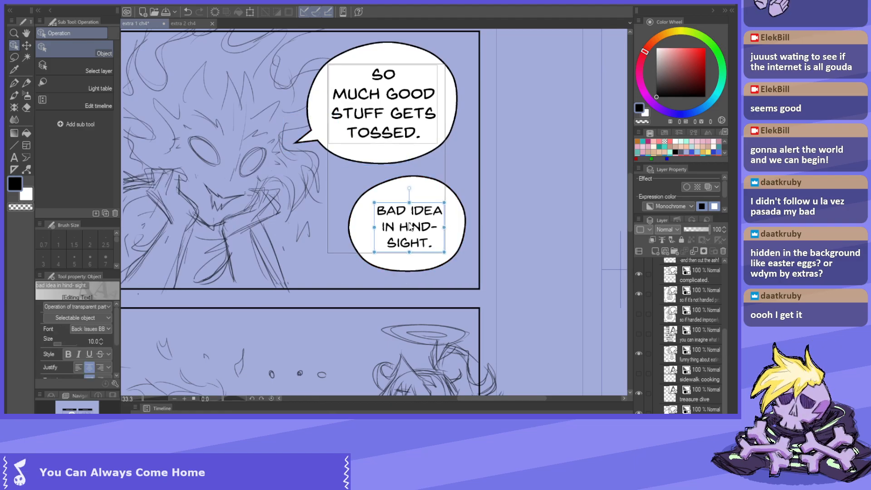
{"action": "scroll", "coordinate": [402, 186], "scroll_direction": "down", "scroll_amount": 8}
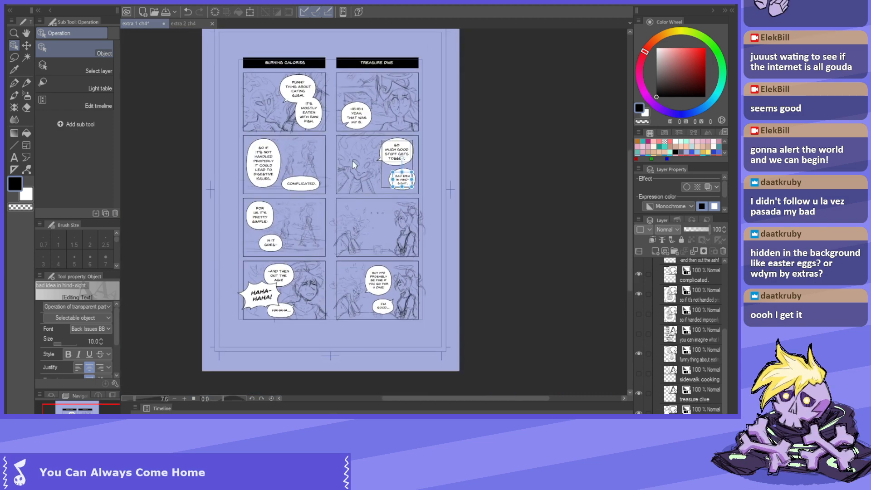
{"action": "scroll", "coordinate": [408, 200], "scroll_direction": "up", "scroll_amount": 3}
{"action": "scroll", "coordinate": [407, 197], "scroll_direction": "up", "scroll_amount": 5}
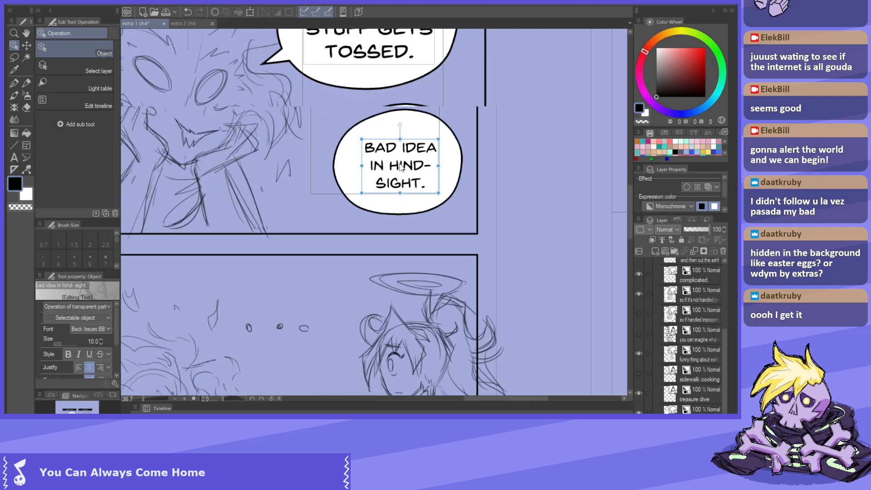
{"action": "left_click", "coordinate": [101, 339]}
{"action": "left_click", "coordinate": [102, 339]}
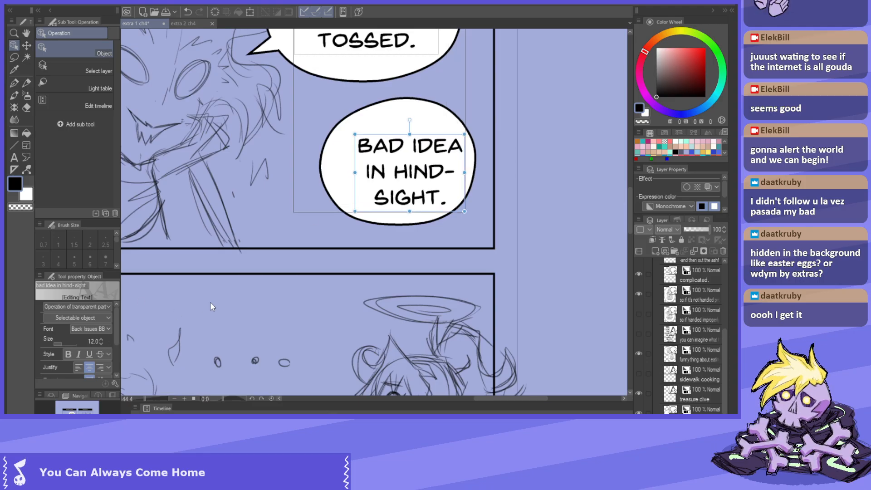
Step: Enlarge the "Bad idea in hind-sight." balloon toward its lower left and shift it slightly right to fit around its text
{"action": "left_click_drag", "start_coordinate": [211, 302], "coordinate": [154, 354]}
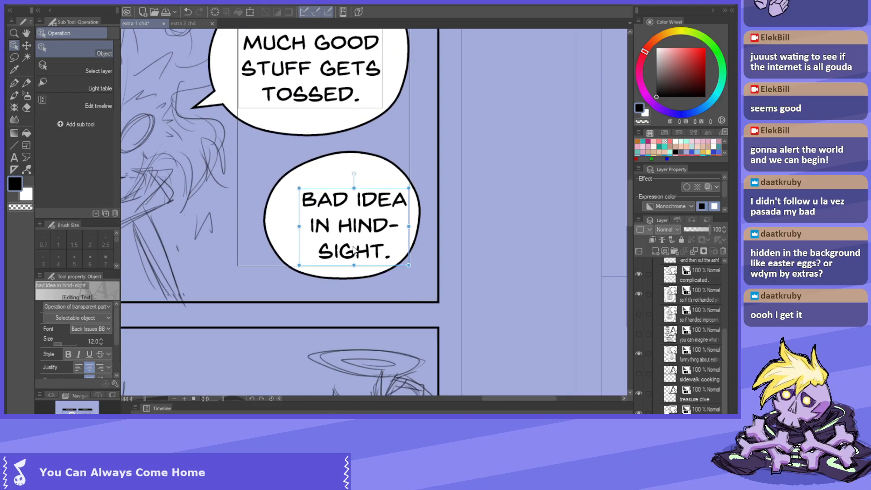
{"action": "left_click", "coordinate": [268, 231]}
{"action": "scroll", "coordinate": [274, 229], "scroll_direction": "down", "scroll_amount": 2}
{"action": "left_click_drag", "start_coordinate": [250, 278], "coordinate": [239, 279]}
{"action": "left_click_drag", "start_coordinate": [314, 194], "coordinate": [323, 192]}
{"action": "left_click", "coordinate": [303, 119]}
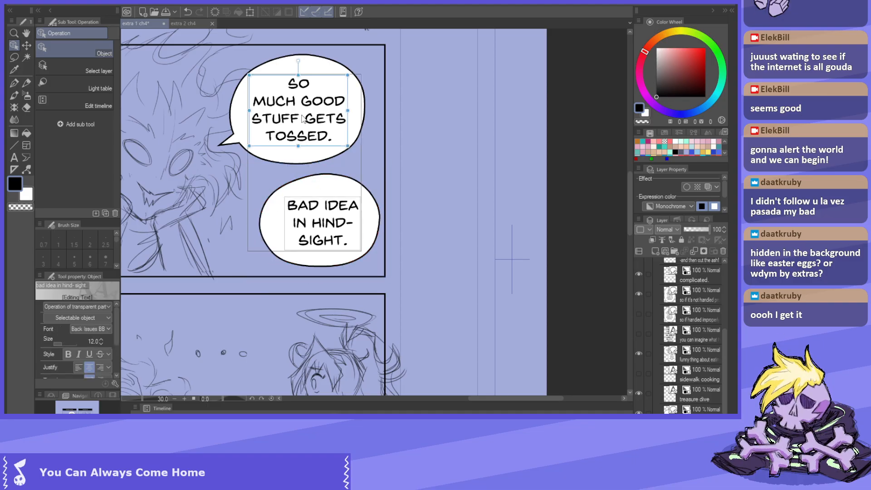
Step: Nudge the "So much good stuff gets tossed." text slightly up and right, and enlarge its balloon slightly toward the upper right
{"action": "left_click_drag", "start_coordinate": [302, 118], "coordinate": [304, 118]}
{"action": "left_click", "coordinate": [237, 116]}
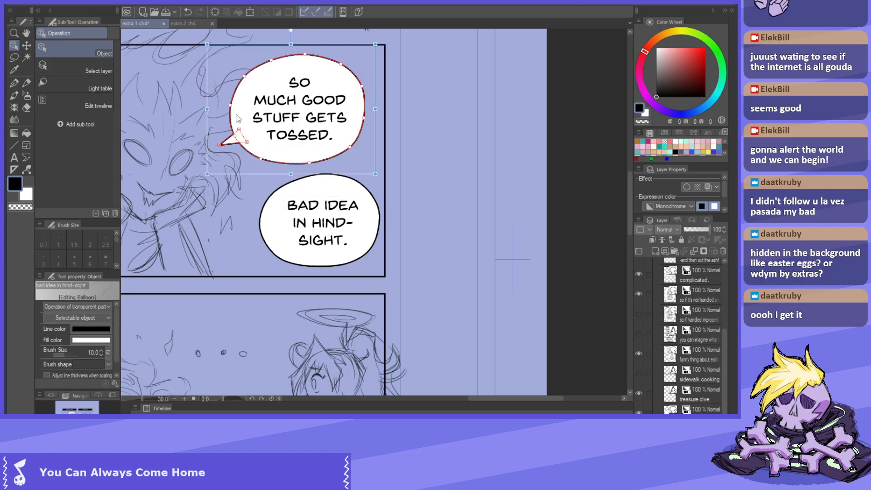
{"action": "scroll", "coordinate": [220, 146], "scroll_direction": "down", "scroll_amount": 3}
{"action": "scroll", "coordinate": [254, 91], "scroll_direction": "up", "scroll_amount": 2}
{"action": "left_click_drag", "start_coordinate": [280, 88], "coordinate": [278, 92]}
{"action": "left_click_drag", "start_coordinate": [352, 73], "coordinate": [354, 68]}
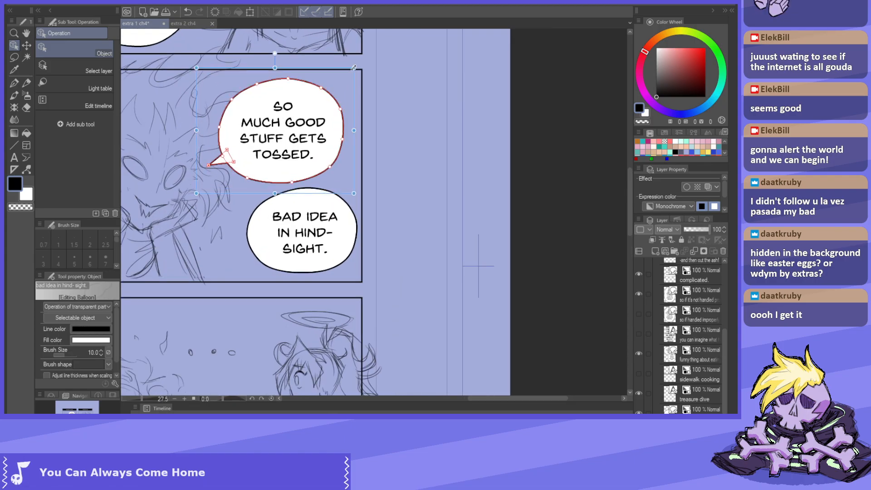
{"action": "left_click", "coordinate": [275, 132]}
{"action": "scroll", "coordinate": [277, 136], "scroll_direction": "down", "scroll_amount": 1}
{"action": "scroll", "coordinate": [286, 191], "scroll_direction": "up", "scroll_amount": 1}
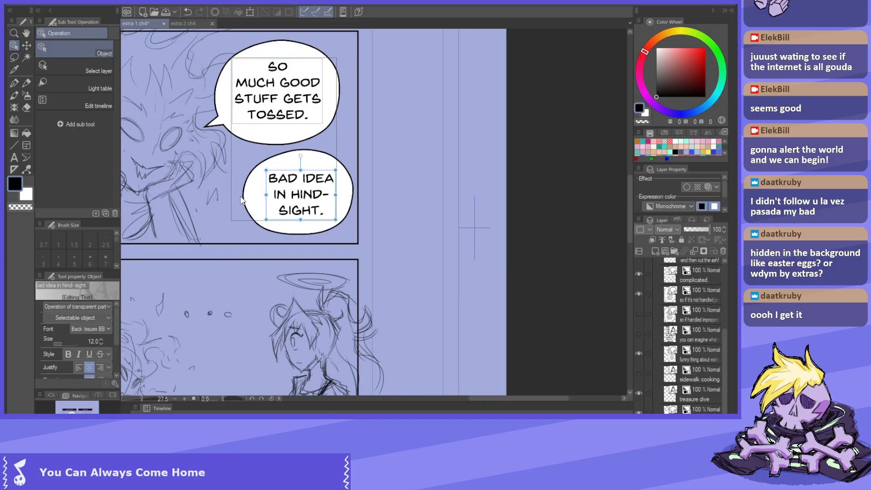
Step: Enlarge the "Bad idea in hind-sight." balloon toward its upper left and lower it slightly, then shift the "So much good stuff" balloon up and left
{"action": "left_click", "coordinate": [250, 176]}
{"action": "left_click_drag", "start_coordinate": [234, 137], "coordinate": [231, 135]}
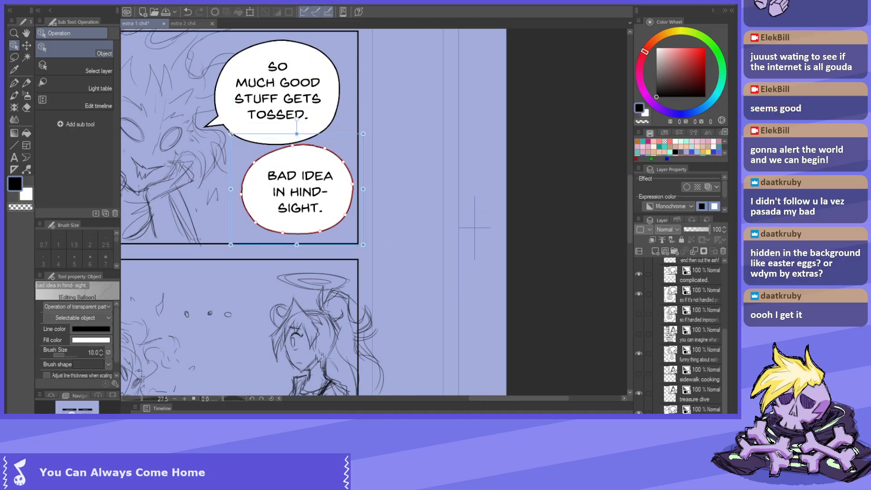
{"action": "left_click_drag", "start_coordinate": [304, 163], "coordinate": [305, 168]}
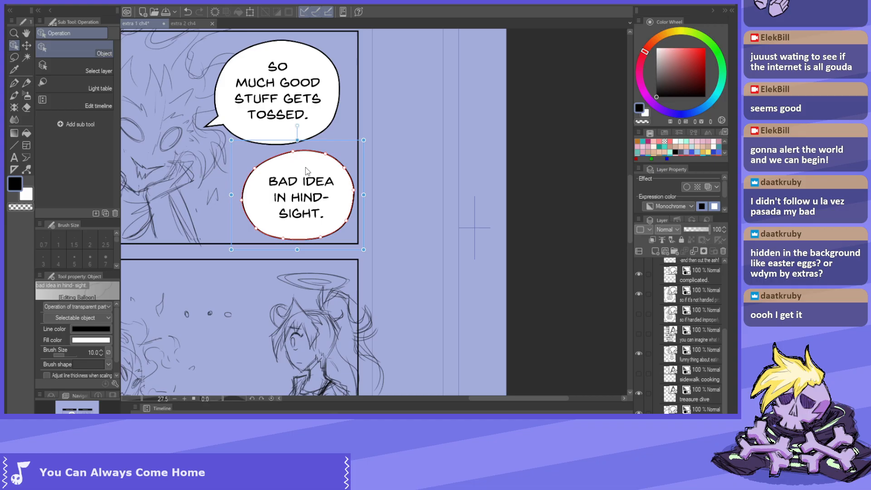
{"action": "left_click", "coordinate": [276, 52]}
{"action": "left_click_drag", "start_coordinate": [274, 50], "coordinate": [269, 47]}
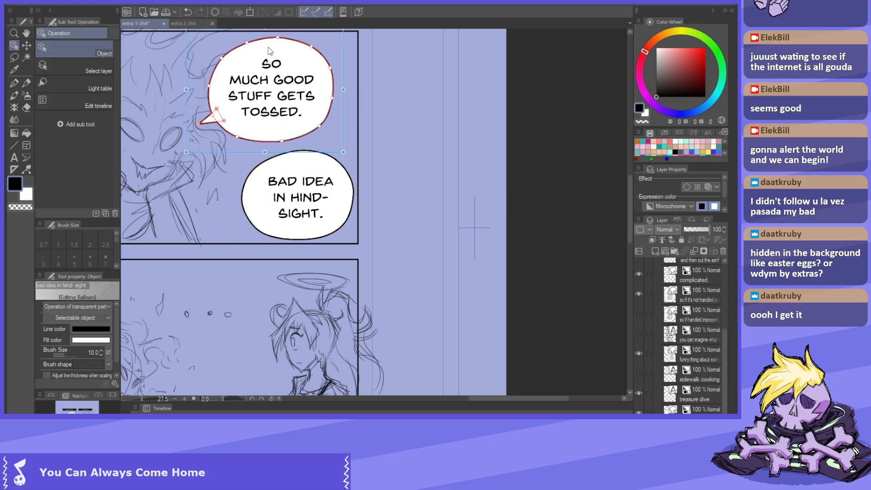
Step: Narrow the "Bad idea in hind-sight." balloon from its left side, nudge it slightly up with its text, and save the page
{"action": "left_click", "coordinate": [313, 179]}
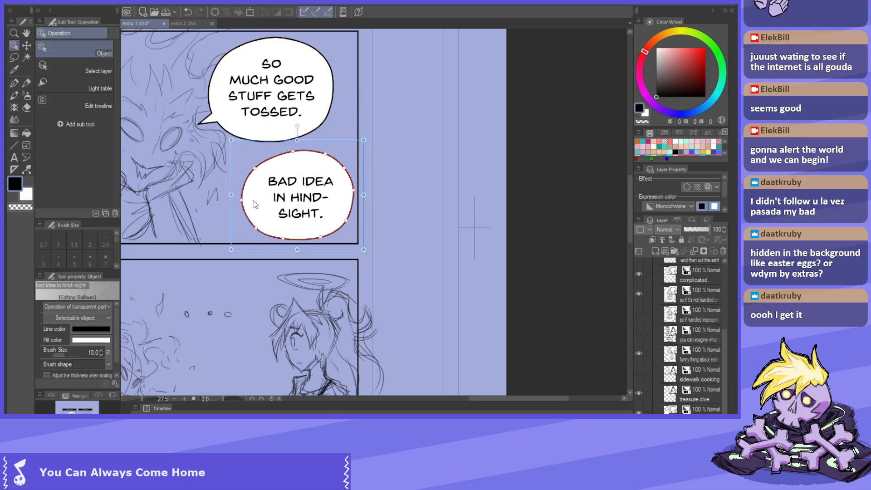
{"action": "left_click_drag", "start_coordinate": [232, 194], "coordinate": [236, 194]}
{"action": "double_click", "coordinate": [298, 198]}
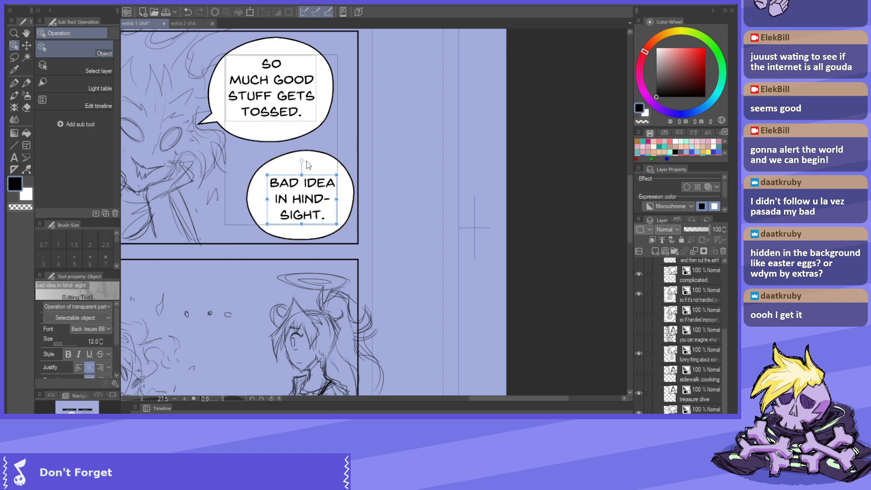
{"action": "left_click", "coordinate": [317, 166]}
{"action": "left_click_drag", "start_coordinate": [317, 159], "coordinate": [317, 158]}
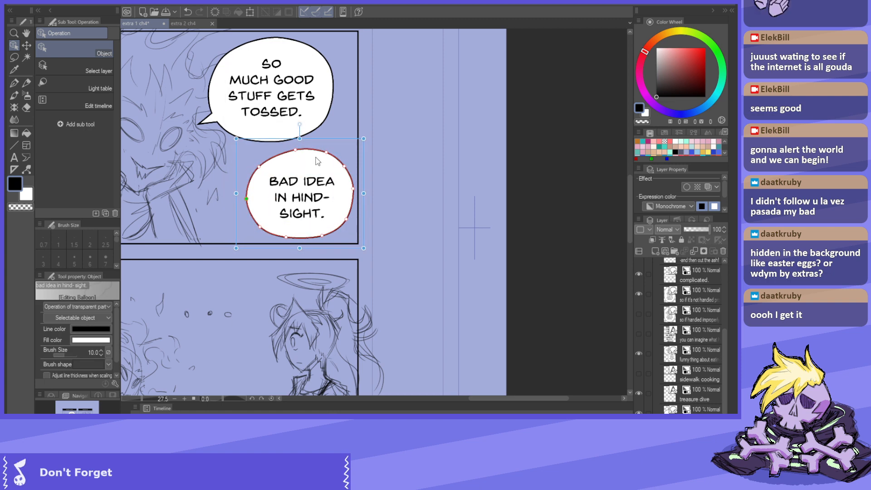
{"action": "left_click", "coordinate": [305, 196]}
{"action": "left_click", "coordinate": [272, 87]}
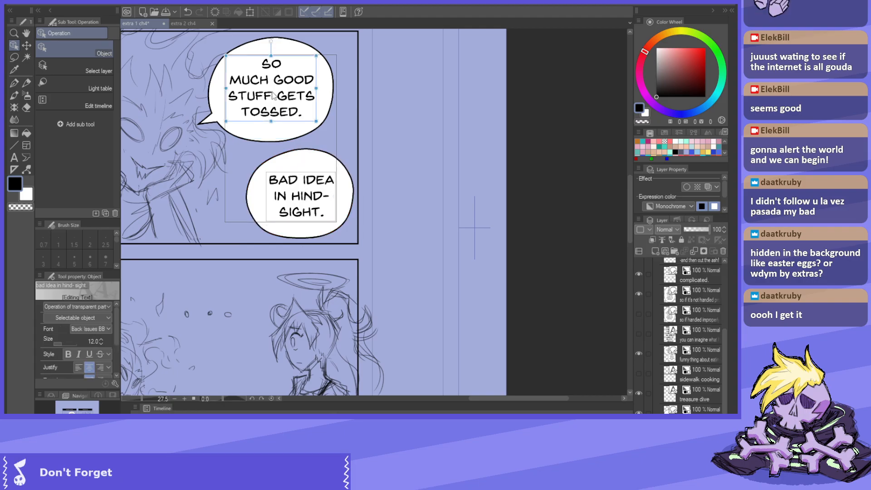
{"action": "scroll", "coordinate": [274, 91], "scroll_direction": "up", "scroll_amount": 1}
{"action": "scroll", "coordinate": [278, 109], "scroll_direction": "up", "scroll_amount": 1}
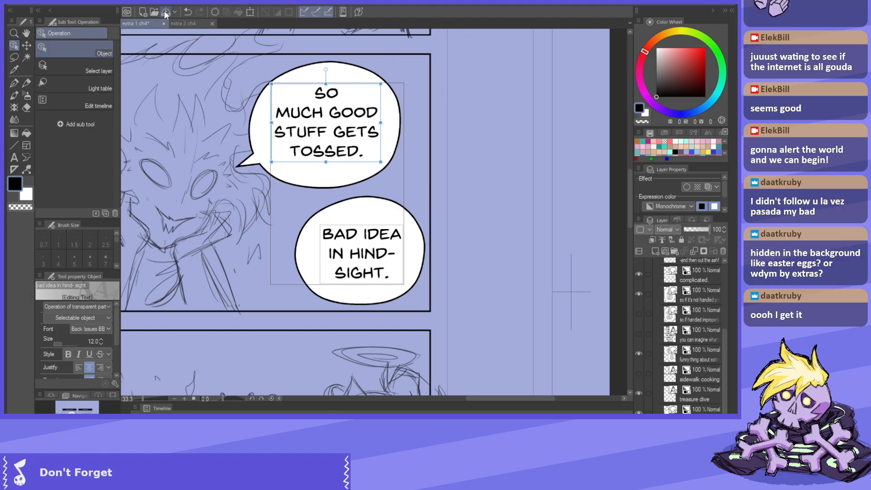
{"action": "scroll", "coordinate": [259, 228], "scroll_direction": "down", "scroll_amount": 7}
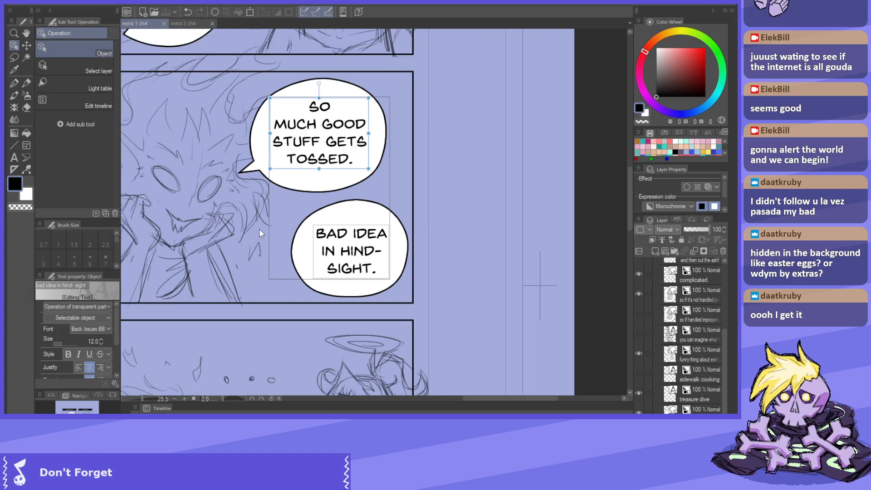
Step: Nudge the "So much good stuff gets tossed." balloon's tail slightly up and right into the balloon, and save the page
{"action": "scroll", "coordinate": [237, 194], "scroll_direction": "up", "scroll_amount": 2}
{"action": "scroll", "coordinate": [237, 194], "scroll_direction": "down", "scroll_amount": 2}
{"action": "scroll", "coordinate": [272, 191], "scroll_direction": "up", "scroll_amount": 6}
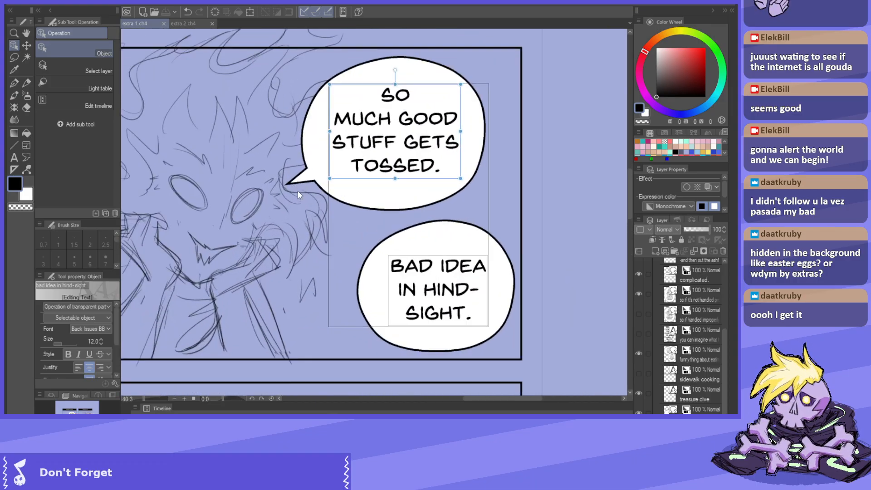
{"action": "left_click", "coordinate": [305, 181]}
{"action": "left_click_drag", "start_coordinate": [305, 184], "coordinate": [309, 181]}
{"action": "scroll", "coordinate": [308, 181], "scroll_direction": "down", "scroll_amount": 10}
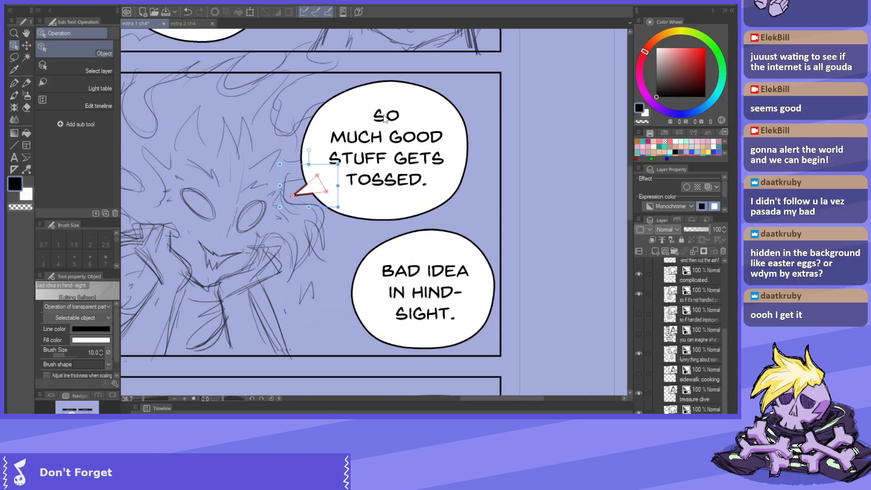
{"action": "left_click", "coordinate": [166, 13]}
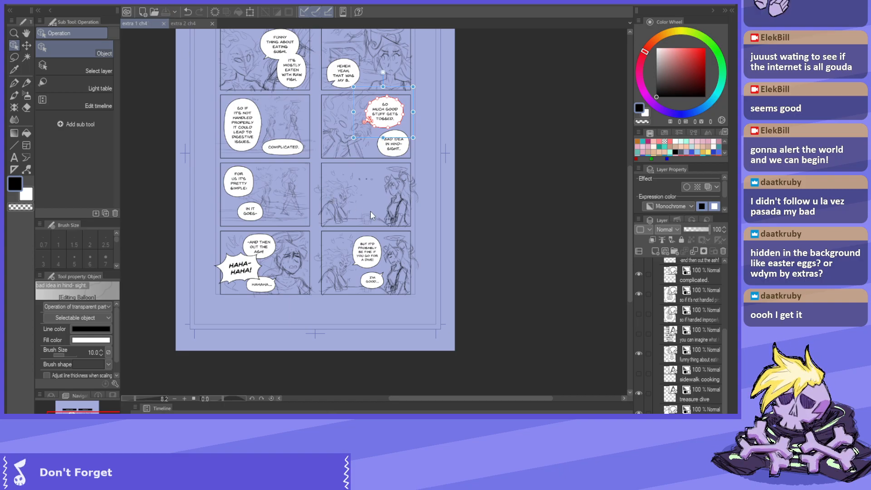
Step: Set the "But it'd probably be fine if you go for a dive!" text in the last Treasure Dive panel to size 12
{"action": "scroll", "coordinate": [369, 193], "scroll_direction": "up", "scroll_amount": 5}
{"action": "scroll", "coordinate": [368, 280], "scroll_direction": "up", "scroll_amount": 2}
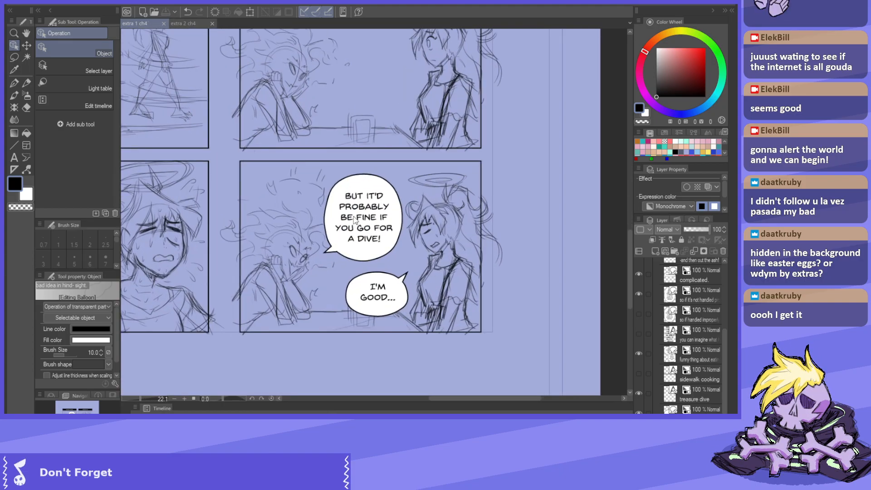
{"action": "left_click", "coordinate": [352, 265]}
{"action": "scroll", "coordinate": [225, 353], "scroll_direction": "up", "scroll_amount": 2}
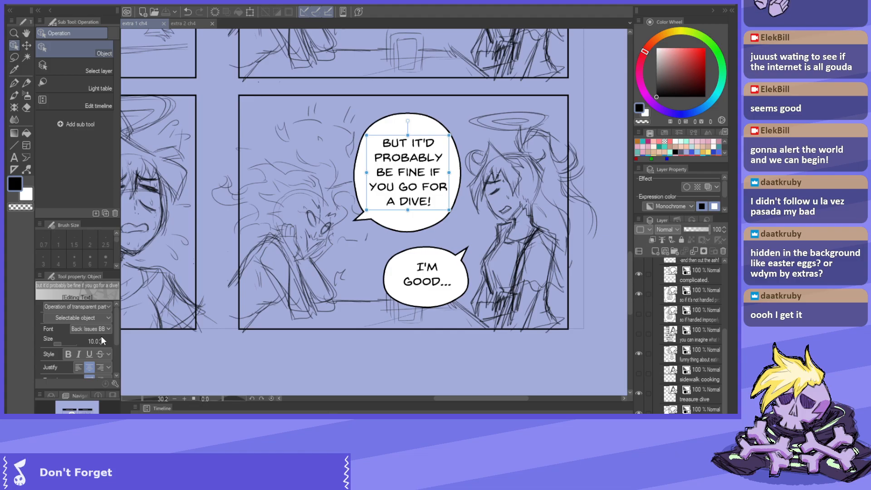
{"action": "left_click", "coordinate": [102, 339]}
{"action": "left_click", "coordinate": [101, 339]}
{"action": "scroll", "coordinate": [433, 182], "scroll_direction": "up", "scroll_amount": 2}
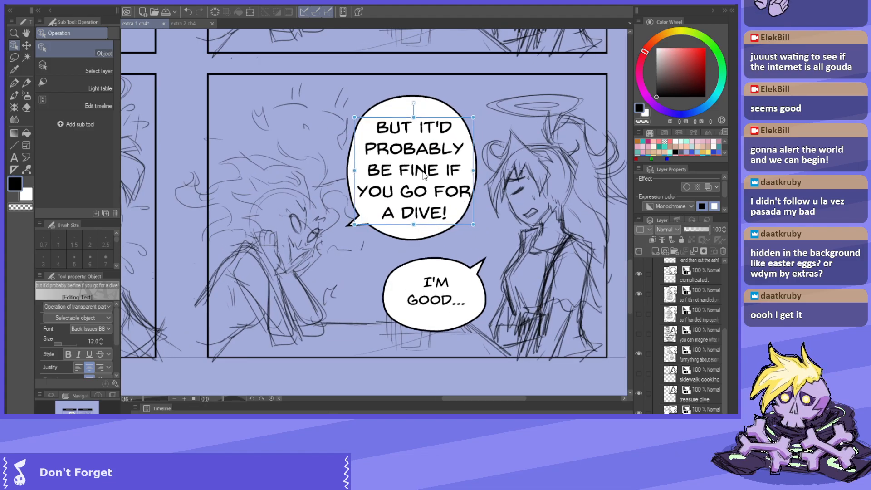
{"action": "scroll", "coordinate": [363, 181], "scroll_direction": "down", "scroll_amount": 2}
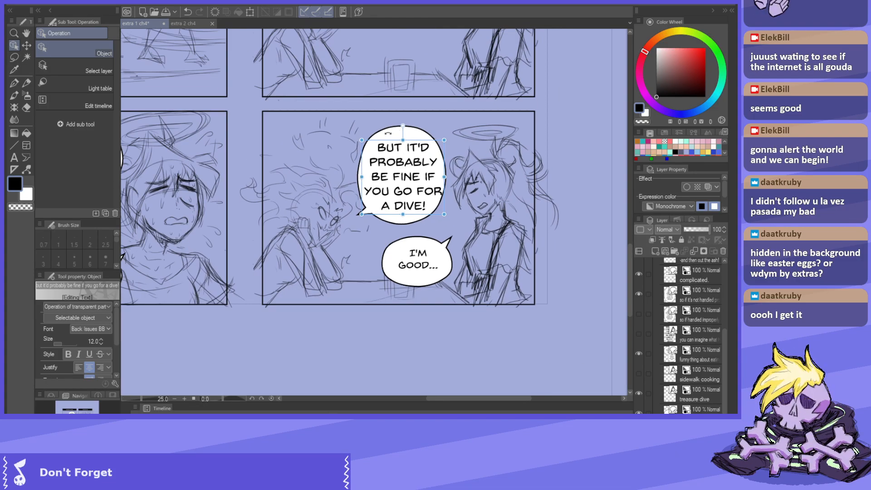
Step: Enlarge the "But it'd probably be fine" balloon toward its upper left and shift it slightly down with its text
{"action": "left_click", "coordinate": [388, 133]}
{"action": "left_click_drag", "start_coordinate": [345, 116], "coordinate": [328, 98]}
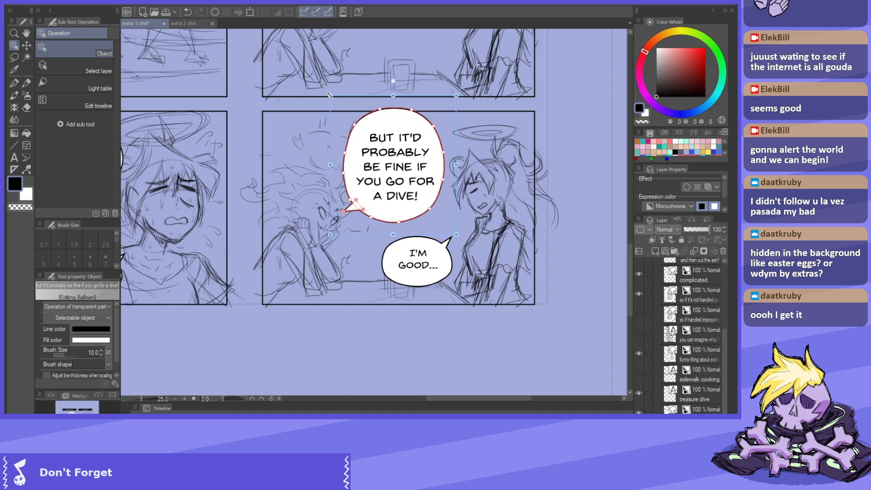
{"action": "left_click_drag", "start_coordinate": [405, 124], "coordinate": [405, 131]}
Step: Set the "I'm good..." text in the last Treasure Dive panel to size 11
{"action": "left_click", "coordinate": [418, 259]}
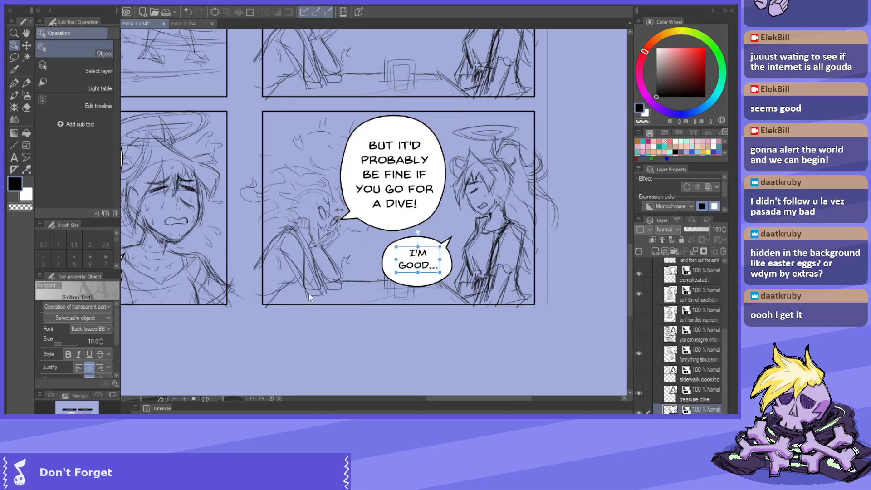
{"action": "left_click", "coordinate": [101, 339]}
{"action": "scroll", "coordinate": [560, 264], "scroll_direction": "up", "scroll_amount": 2}
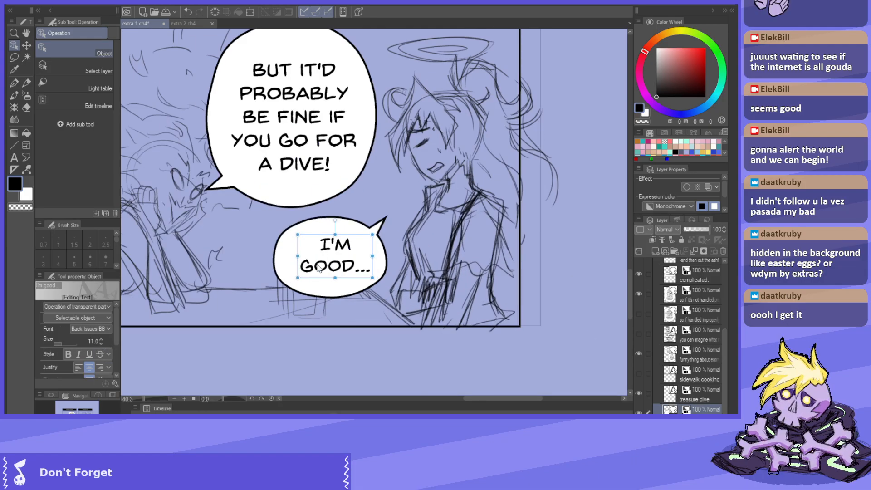
{"action": "left_click", "coordinate": [276, 254]}
{"action": "scroll", "coordinate": [313, 217], "scroll_direction": "down", "scroll_amount": 1}
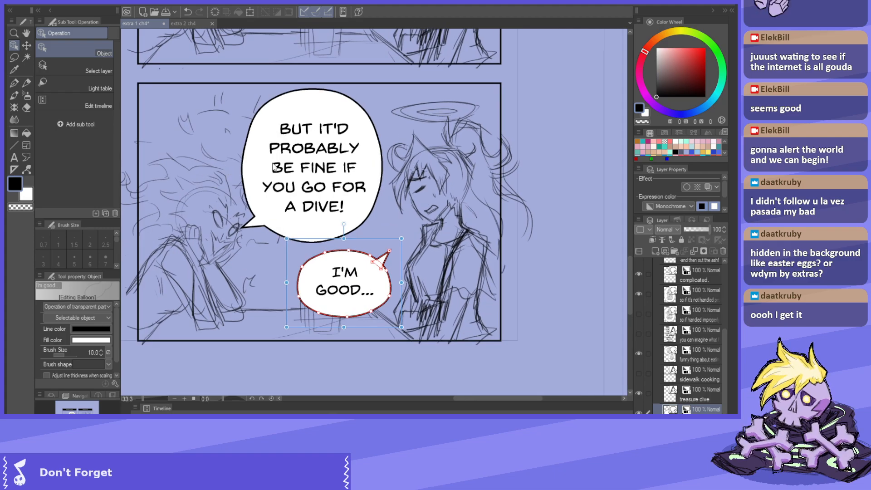
Step: Set the "But it'd probably be fine" text to size 11 and nudge it slightly down and right within its balloon
{"action": "left_click", "coordinate": [314, 169]}
{"action": "left_click", "coordinate": [100, 343]}
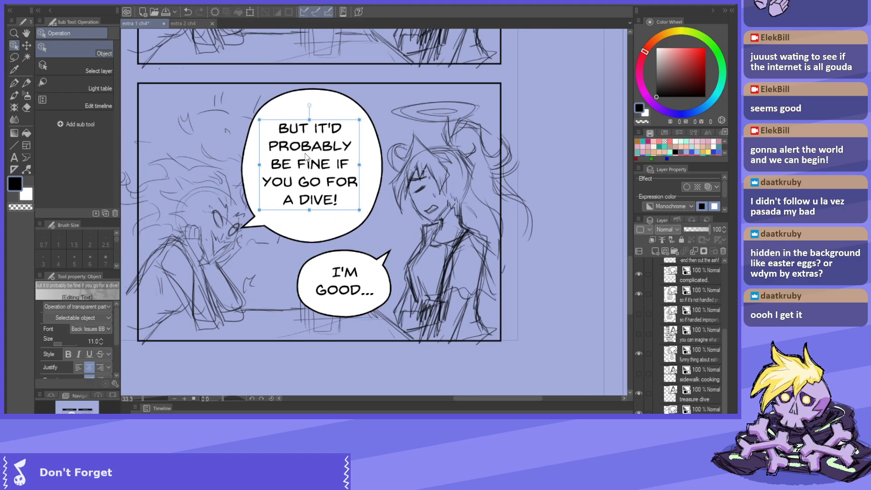
{"action": "left_click_drag", "start_coordinate": [303, 167], "coordinate": [305, 166]}
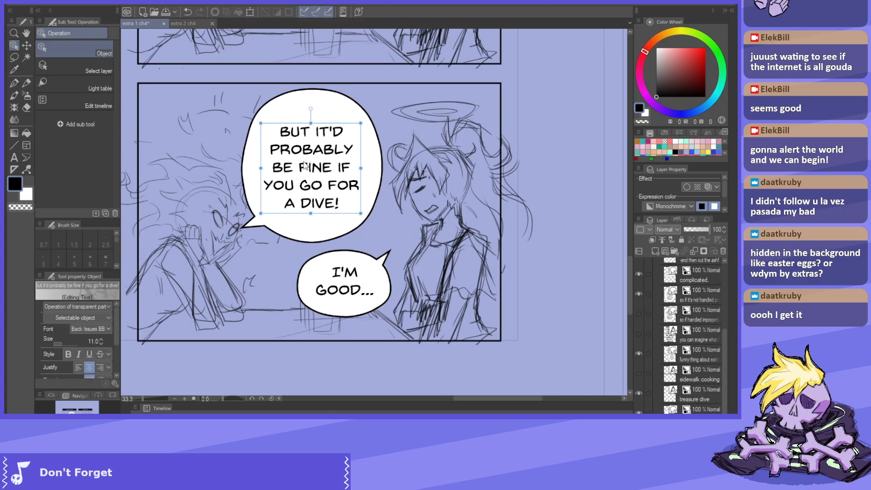
Step: Shrink the "But it'd probably be fine" balloon from its left and upper edges, and reshape its tail with the tip pointing further down
{"action": "left_click", "coordinate": [247, 161]}
{"action": "left_click_drag", "start_coordinate": [236, 164], "coordinate": [244, 162]}
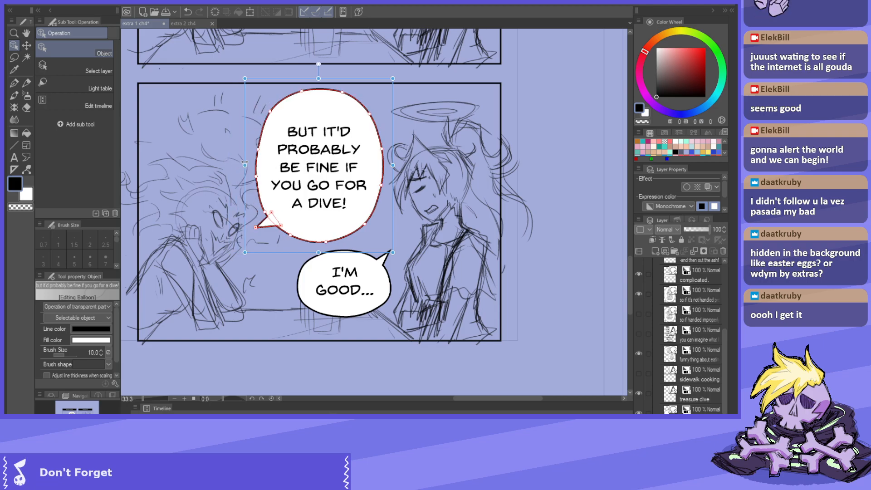
{"action": "left_click_drag", "start_coordinate": [318, 77], "coordinate": [318, 88]}
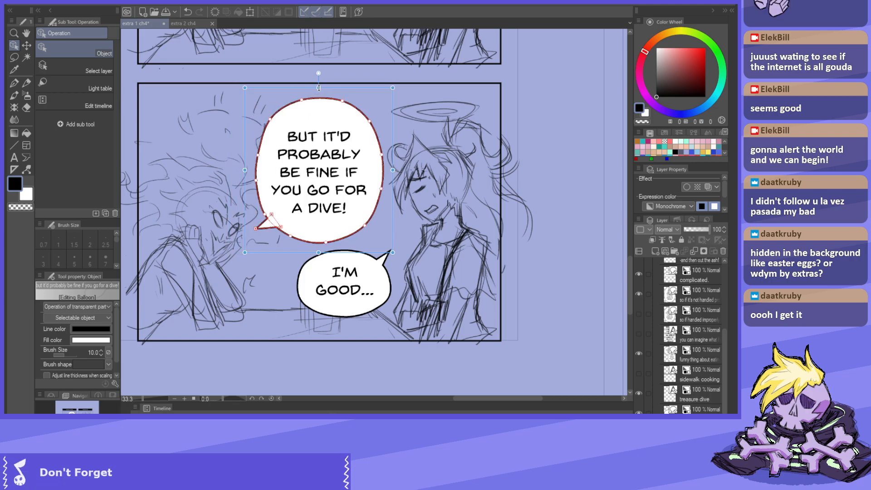
{"action": "left_click_drag", "start_coordinate": [325, 119], "coordinate": [326, 117]}
{"action": "left_click", "coordinate": [267, 225]}
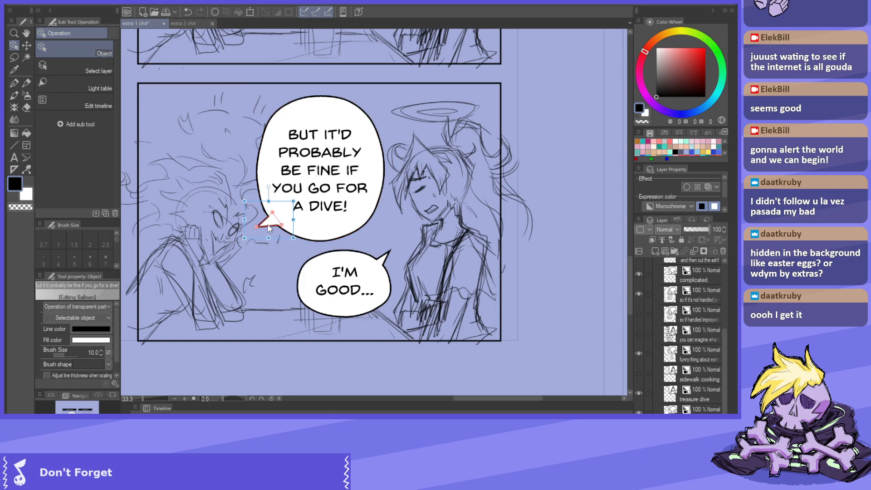
{"action": "left_click_drag", "start_coordinate": [258, 227], "coordinate": [283, 223]}
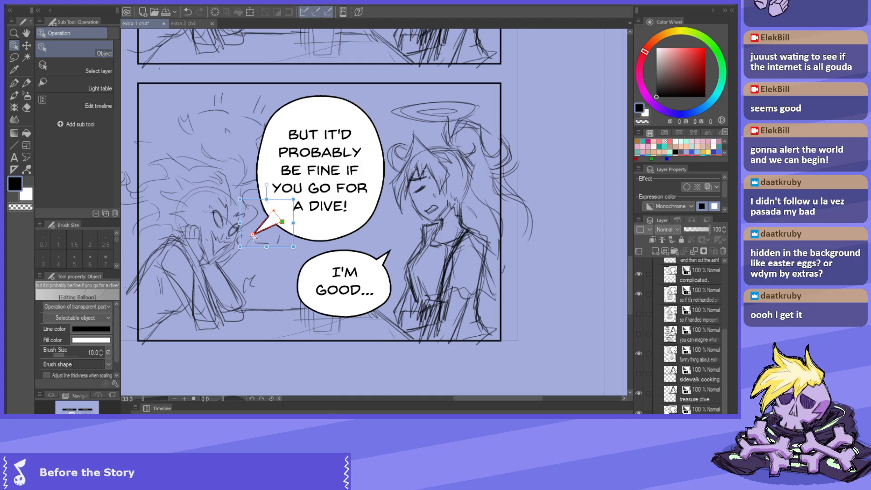
Step: Extend the "I'm good..." balloon's tail tip up and right toward the haloed character, adjust the tail's base, and save the page
{"action": "left_click", "coordinate": [354, 273]}
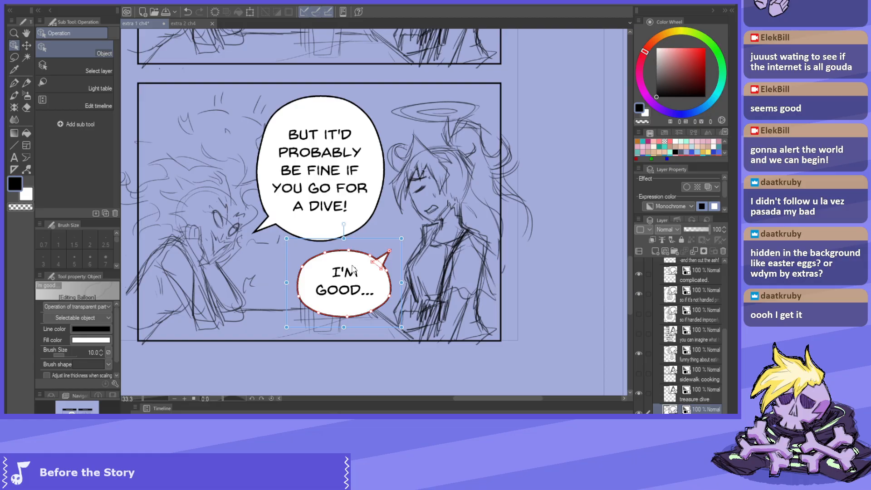
{"action": "left_click", "coordinate": [390, 257]}
{"action": "left_click", "coordinate": [390, 250]}
{"action": "left_click_drag", "start_coordinate": [398, 246], "coordinate": [377, 265]}
{"action": "left_click", "coordinate": [380, 269]}
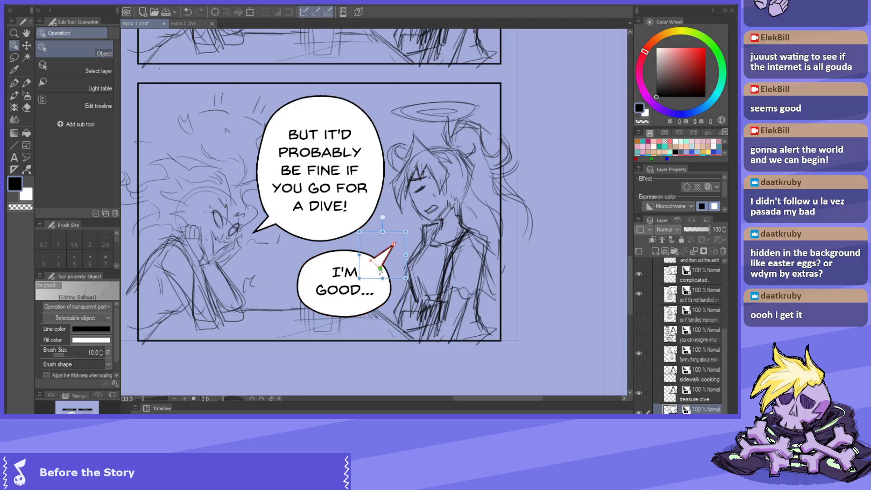
{"action": "left_click", "coordinate": [372, 262]}
{"action": "left_click", "coordinate": [285, 171]}
{"action": "scroll", "coordinate": [306, 199], "scroll_direction": "down", "scroll_amount": 2}
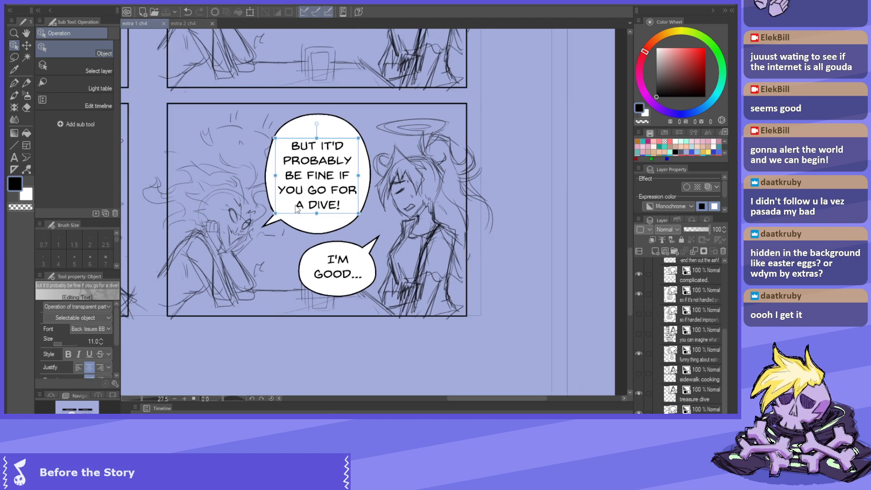
{"action": "scroll", "coordinate": [241, 219], "scroll_direction": "down", "scroll_amount": 4}
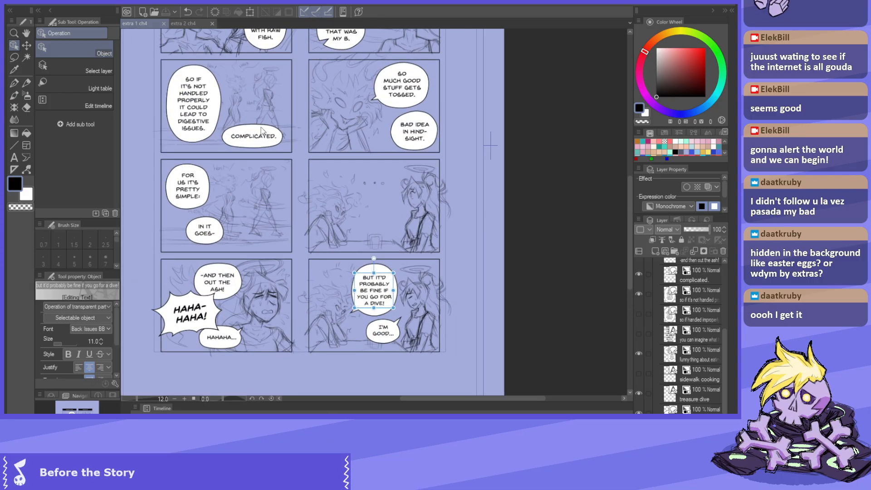
{"action": "scroll", "coordinate": [336, 252], "scroll_direction": "down", "scroll_amount": 2}
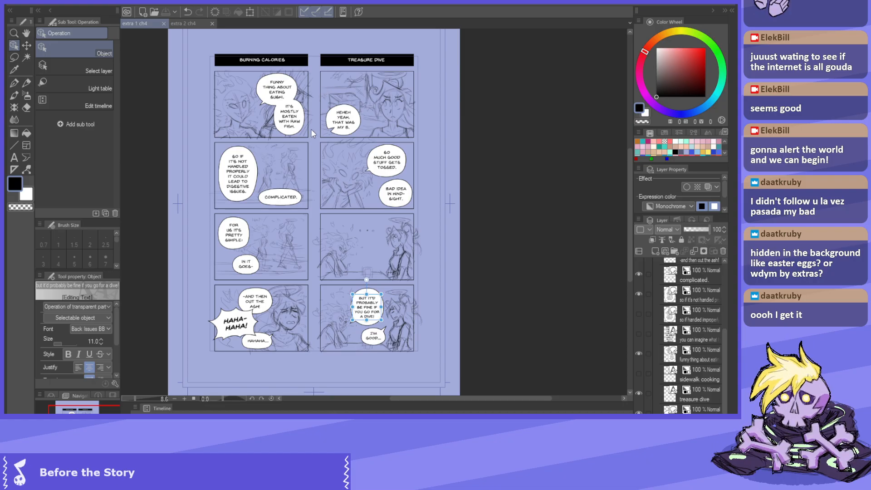
{"action": "scroll", "coordinate": [312, 129], "scroll_direction": "up", "scroll_amount": 1}
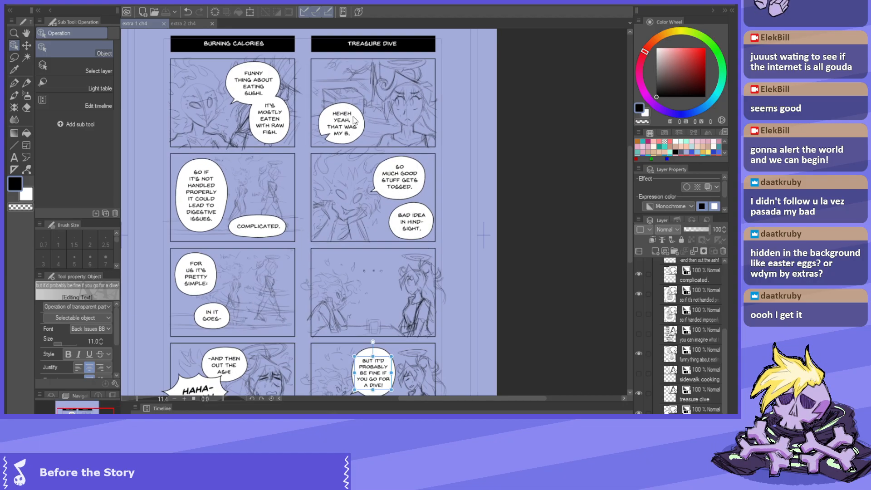
Step: Review the lettering sizes and balloon placement across all panels of the Burning Calories and Treasure Dive page
{"action": "scroll", "coordinate": [355, 119], "scroll_direction": "down", "scroll_amount": 2}
{"action": "scroll", "coordinate": [356, 121], "scroll_direction": "up", "scroll_amount": 1}
{"action": "scroll", "coordinate": [313, 117], "scroll_direction": "up", "scroll_amount": 1}
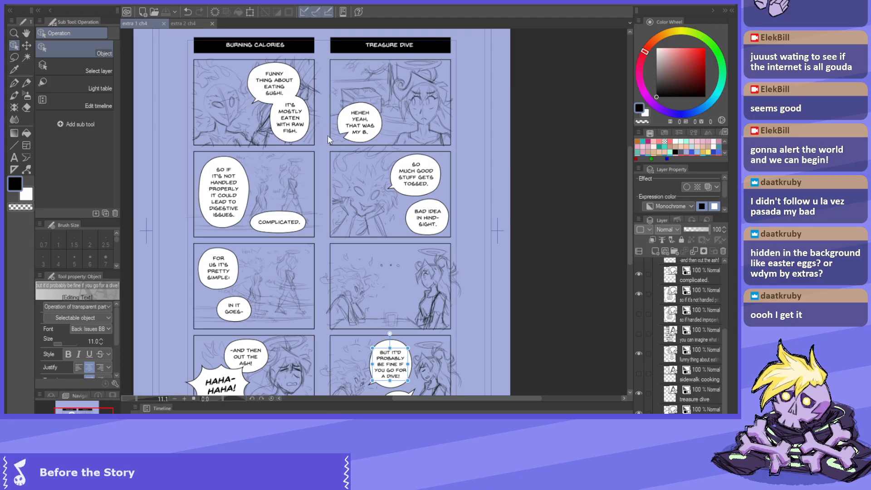
{"action": "scroll", "coordinate": [328, 136], "scroll_direction": "down", "scroll_amount": 2}
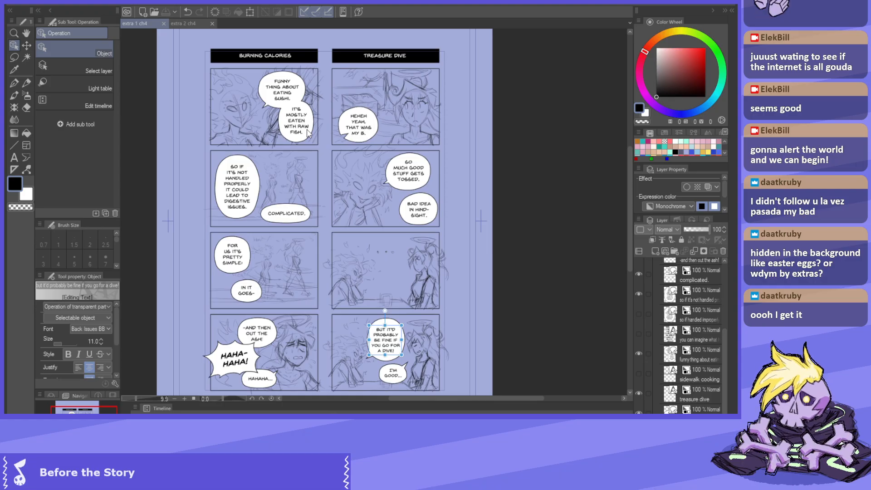
{"action": "scroll", "coordinate": [297, 138], "scroll_direction": "down", "scroll_amount": 2}
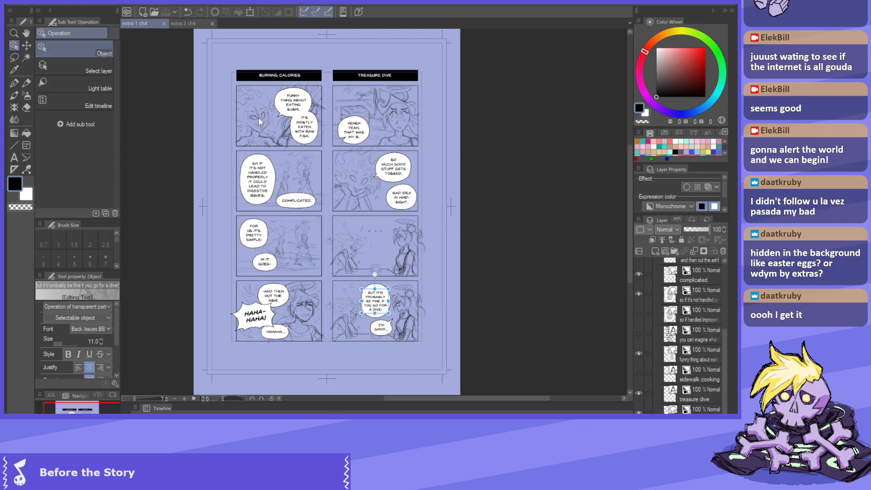
{"action": "scroll", "coordinate": [260, 112], "scroll_direction": "up", "scroll_amount": 2}
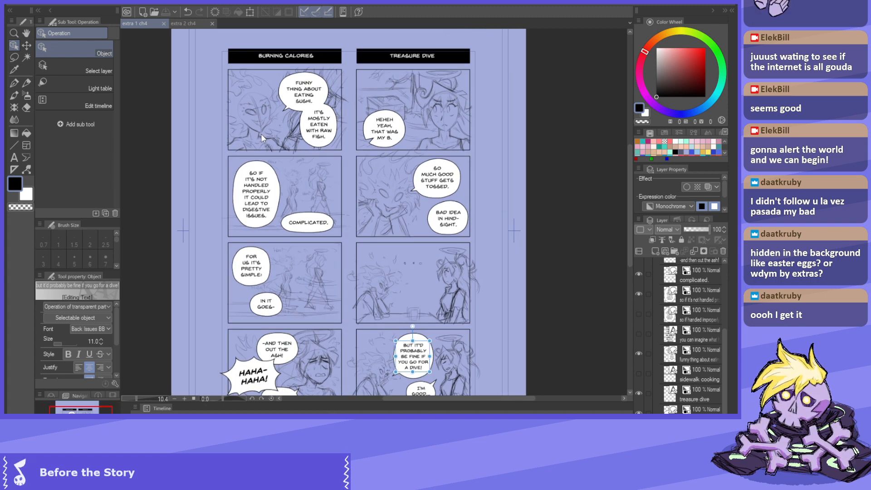
{"action": "scroll", "coordinate": [261, 136], "scroll_direction": "down", "scroll_amount": 2}
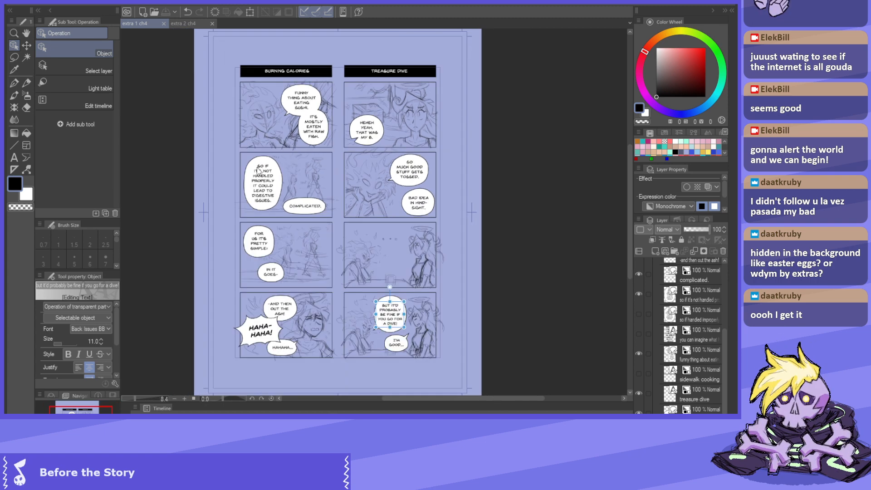
{"action": "scroll", "coordinate": [266, 58], "scroll_direction": "up", "scroll_amount": 2}
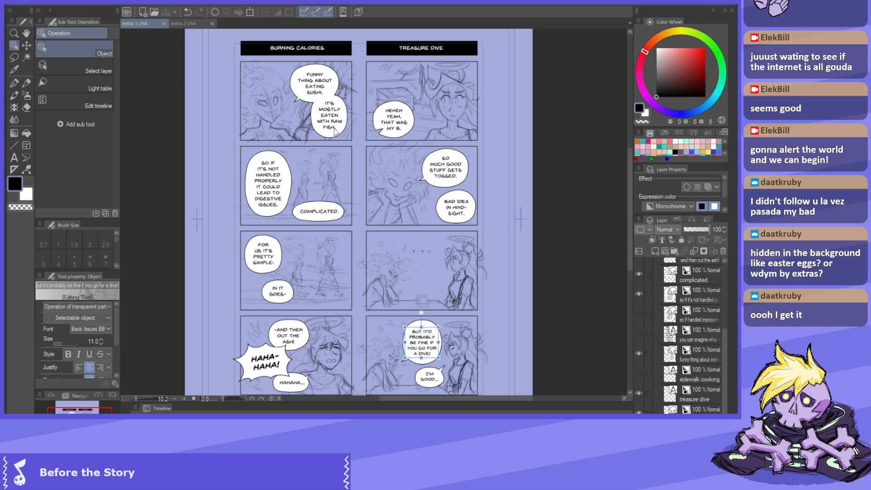
{"action": "scroll", "coordinate": [456, 75], "scroll_direction": "down", "scroll_amount": 2}
{"action": "scroll", "coordinate": [478, 143], "scroll_direction": "up", "scroll_amount": 2}
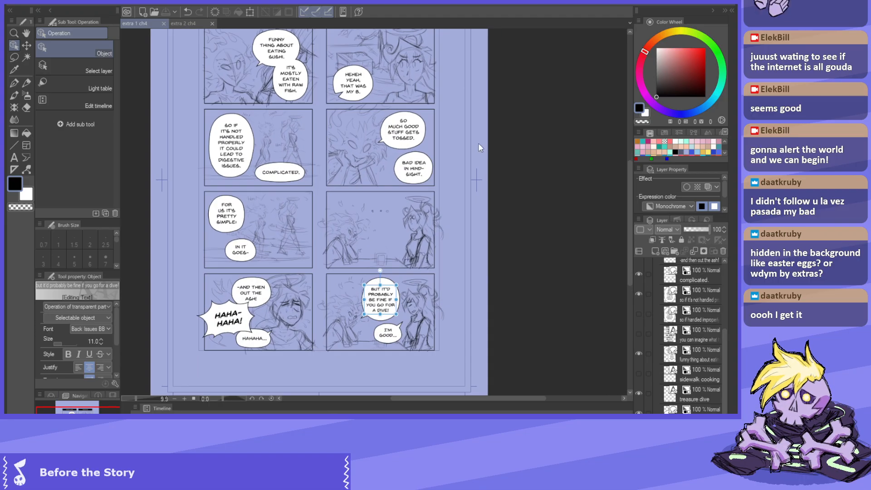
{"action": "scroll", "coordinate": [457, 121], "scroll_direction": "down", "scroll_amount": 1}
{"action": "scroll", "coordinate": [457, 120], "scroll_direction": "up", "scroll_amount": 2}
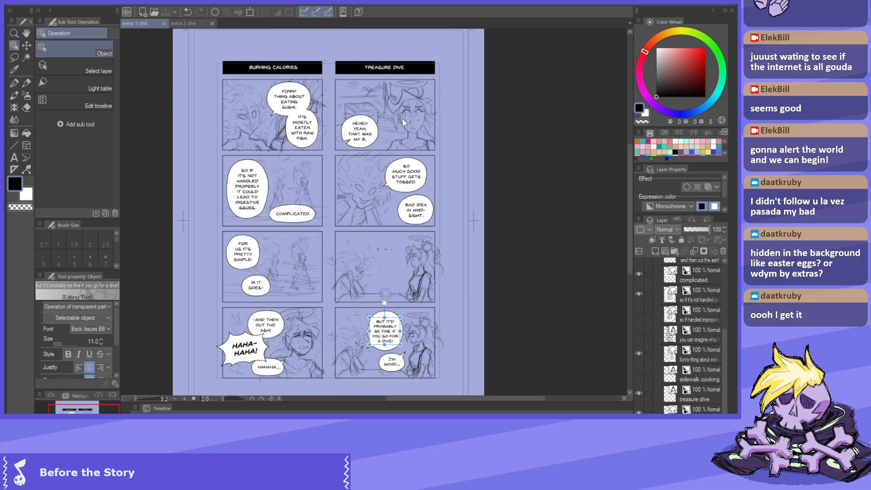
{"action": "scroll", "coordinate": [365, 347], "scroll_direction": "up", "scroll_amount": 3}
{"action": "scroll", "coordinate": [369, 333], "scroll_direction": "up", "scroll_amount": 3}
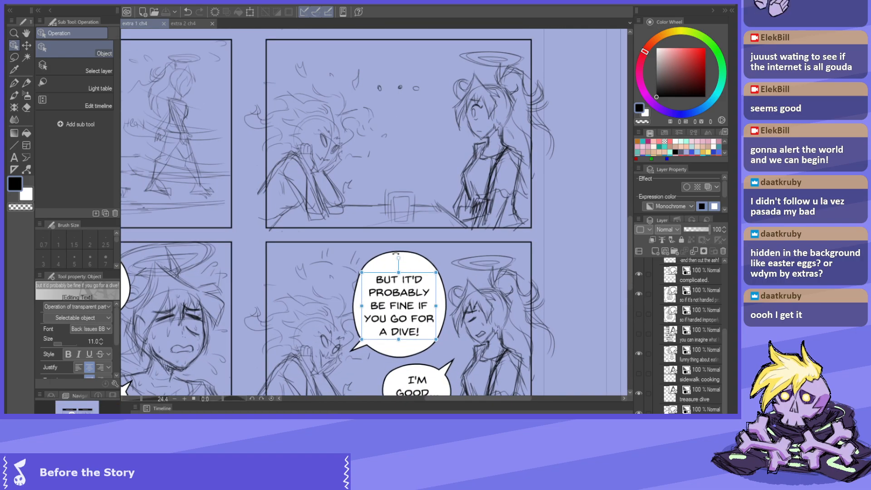
{"action": "left_click", "coordinate": [383, 260]}
{"action": "scroll", "coordinate": [383, 260], "scroll_direction": "down", "scroll_amount": 5}
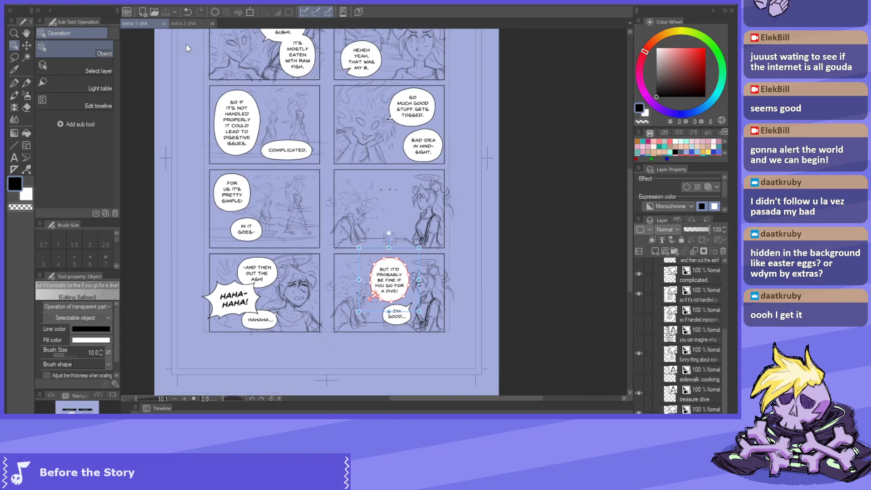
Step: Compare the lettering on the extra 2 ch4 page with the enlarged lettering on the extra 1 ch4 page
{"action": "left_click", "coordinate": [193, 21]}
{"action": "scroll", "coordinate": [348, 112], "scroll_direction": "up", "scroll_amount": 5}
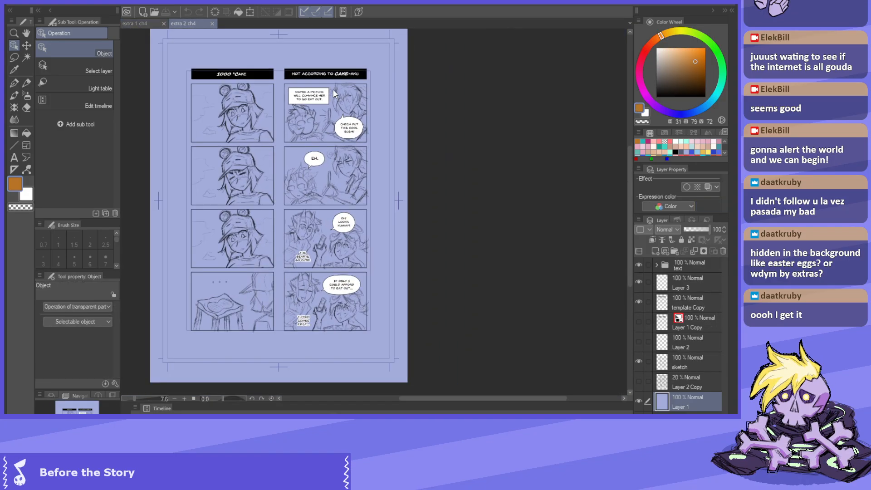
{"action": "scroll", "coordinate": [352, 97], "scroll_direction": "up", "scroll_amount": 2}
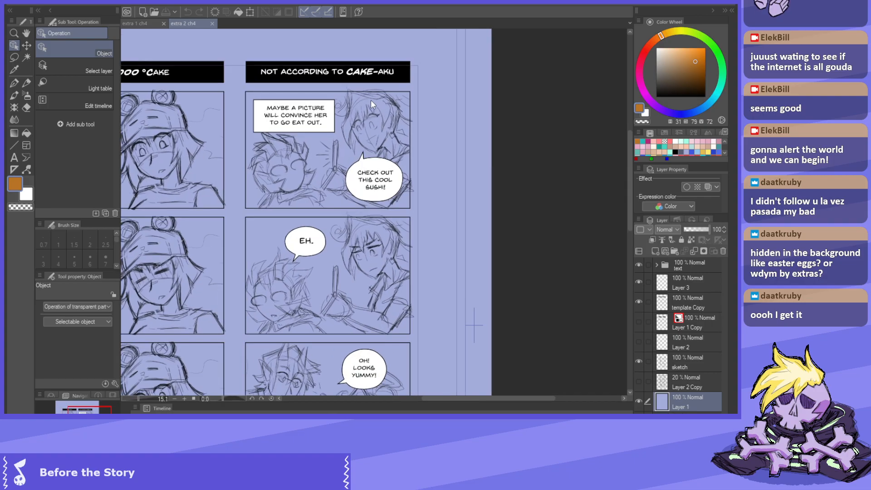
{"action": "scroll", "coordinate": [346, 104], "scroll_direction": "down", "scroll_amount": 3}
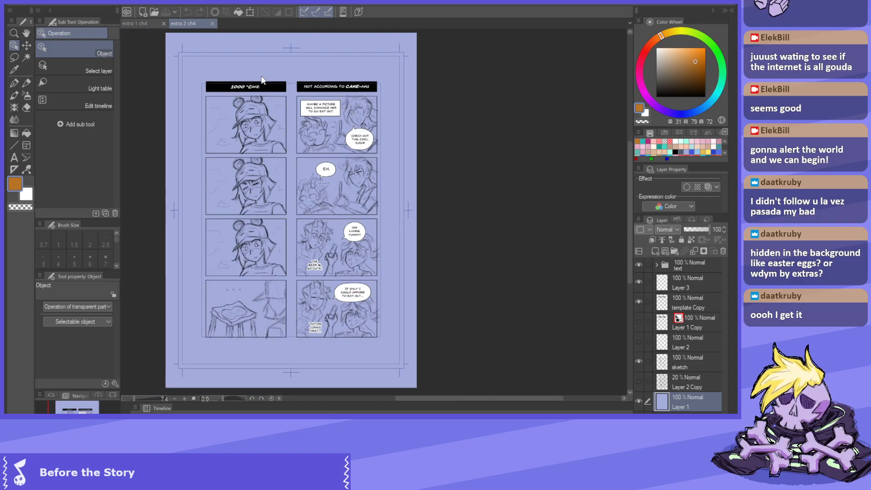
{"action": "left_click", "coordinate": [147, 26]}
{"action": "scroll", "coordinate": [373, 156], "scroll_direction": "up", "scroll_amount": 1}
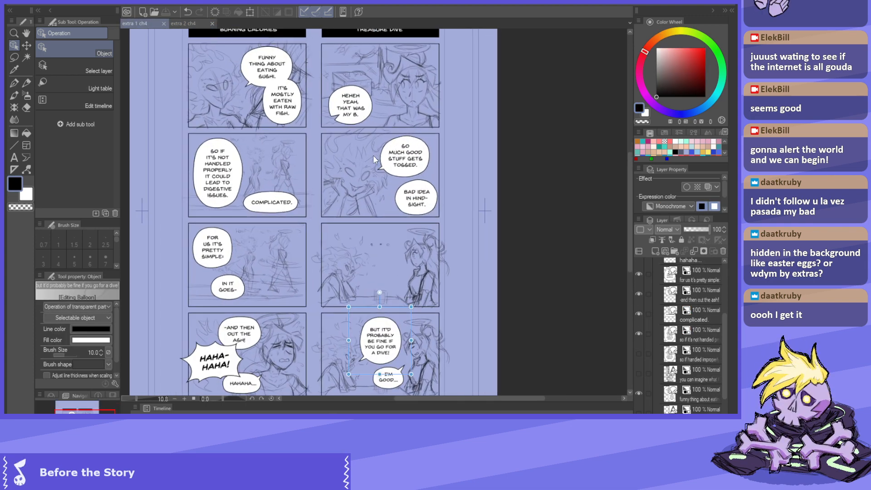
{"action": "left_click", "coordinate": [194, 25]}
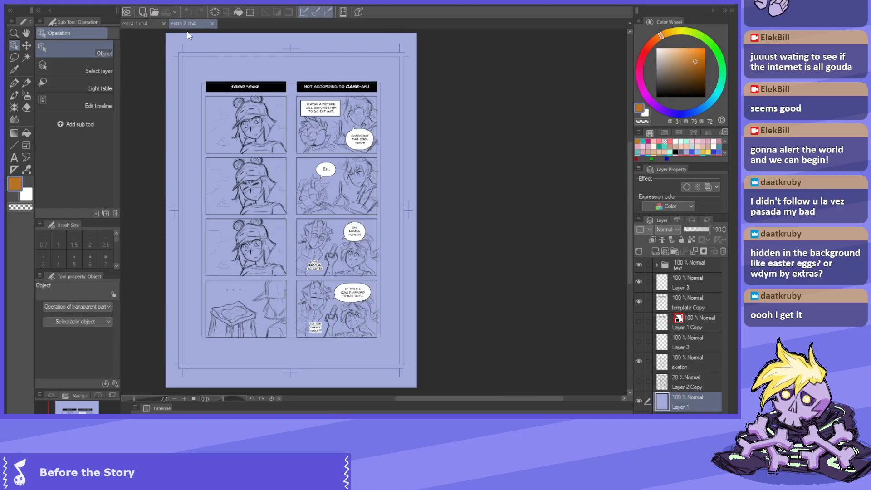
{"action": "left_click", "coordinate": [140, 22]}
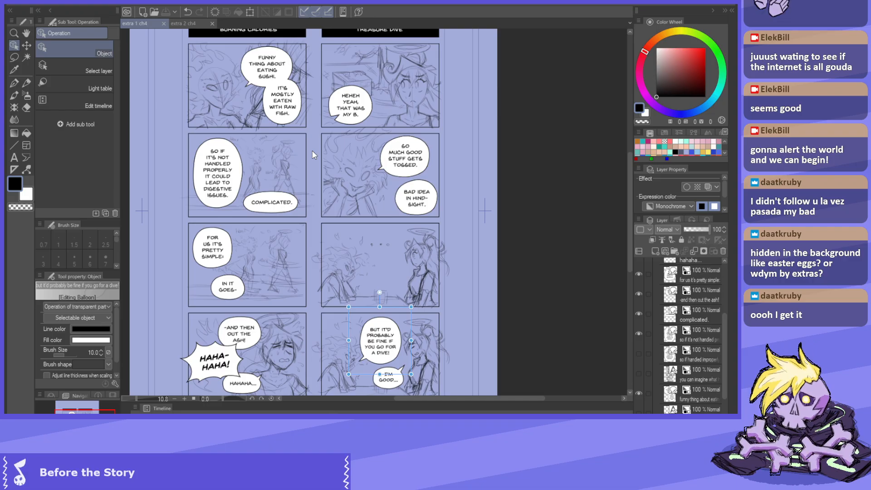
{"action": "scroll", "coordinate": [380, 221], "scroll_direction": "down", "scroll_amount": 4}
{"action": "scroll", "coordinate": [358, 195], "scroll_direction": "up", "scroll_amount": 4}
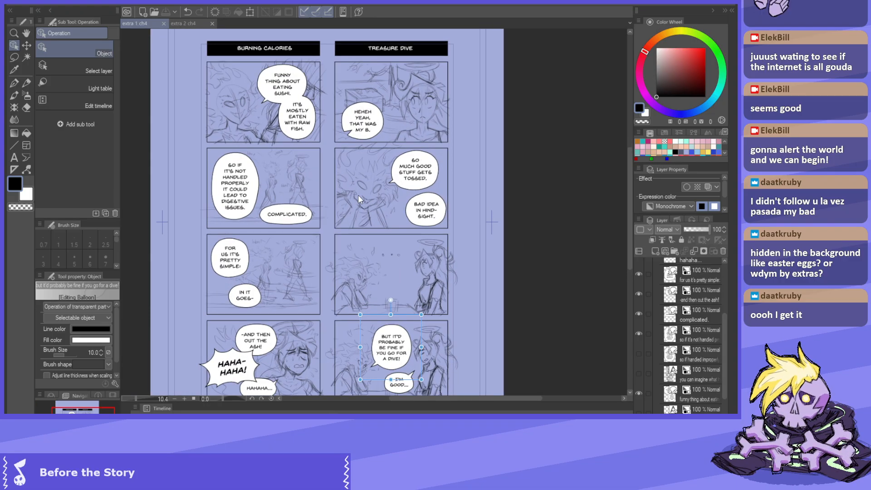
{"action": "left_click", "coordinate": [175, 21]}
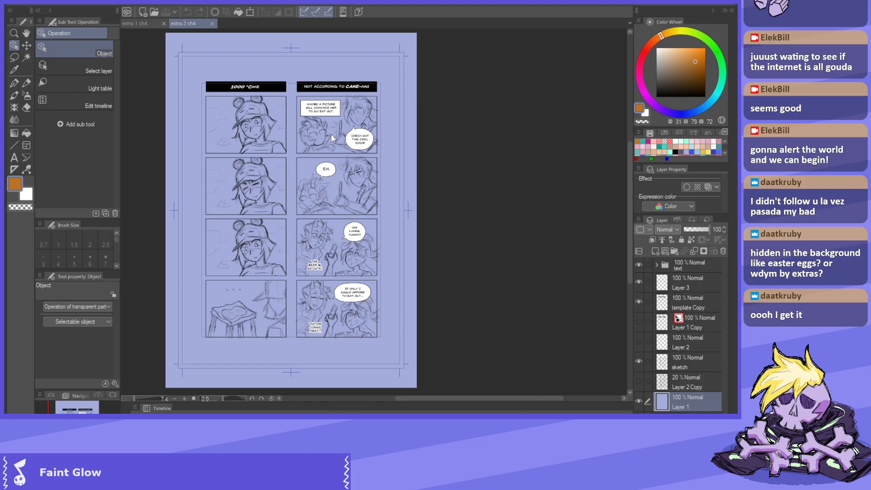
{"action": "left_click", "coordinate": [129, 23]}
{"action": "scroll", "coordinate": [336, 144], "scroll_direction": "down", "scroll_amount": 2}
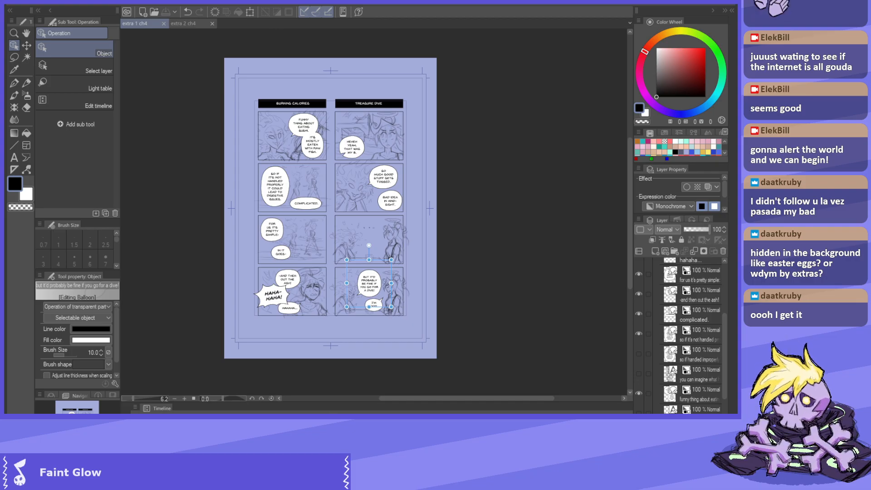
{"action": "scroll", "coordinate": [332, 148], "scroll_direction": "up", "scroll_amount": 2}
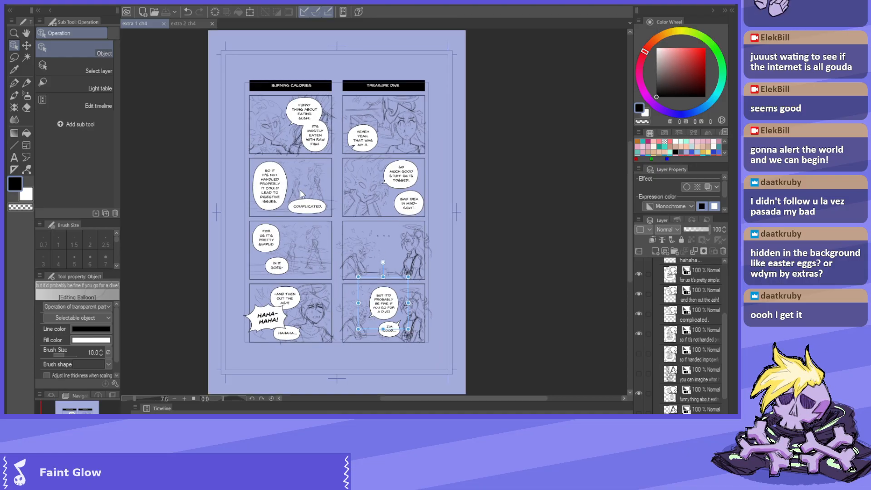
Step: On the extra 2 ch4 page, set the "Maybe a picture will convince her" caption text to size 11 and nudge it slightly within its box
{"action": "left_click", "coordinate": [186, 24]}
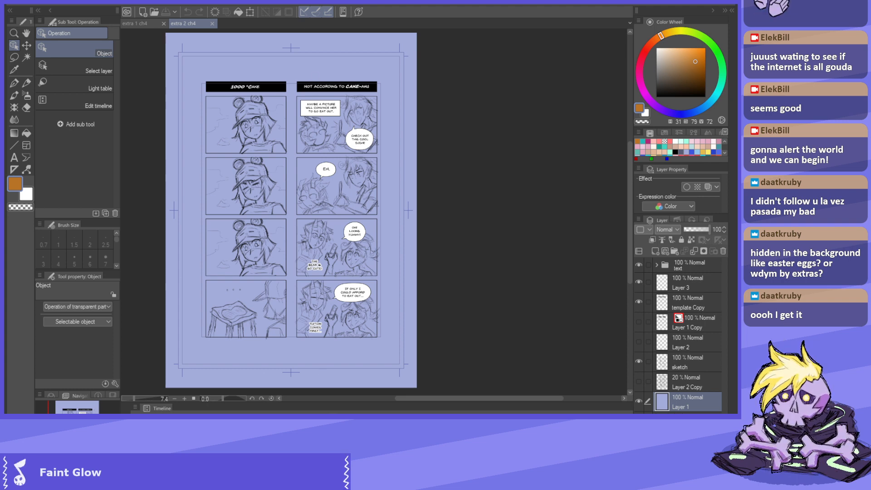
{"action": "scroll", "coordinate": [277, 108], "scroll_direction": "up", "scroll_amount": 2}
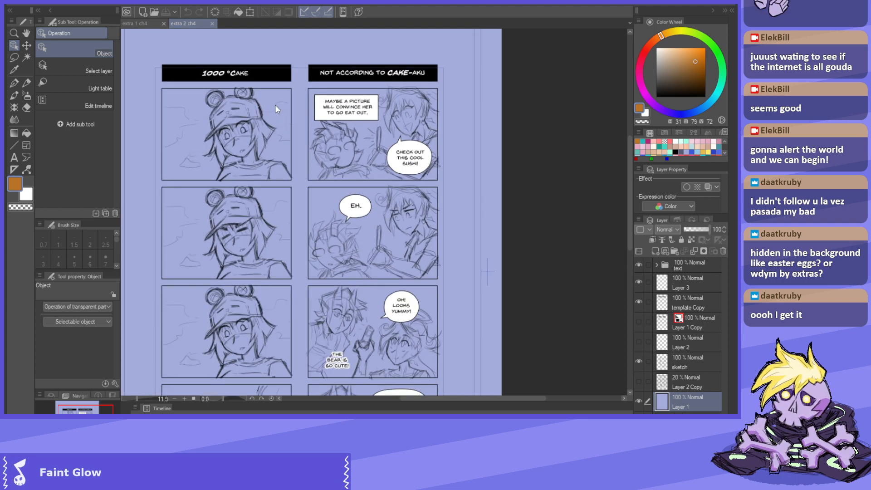
{"action": "scroll", "coordinate": [410, 127], "scroll_direction": "up", "scroll_amount": 2}
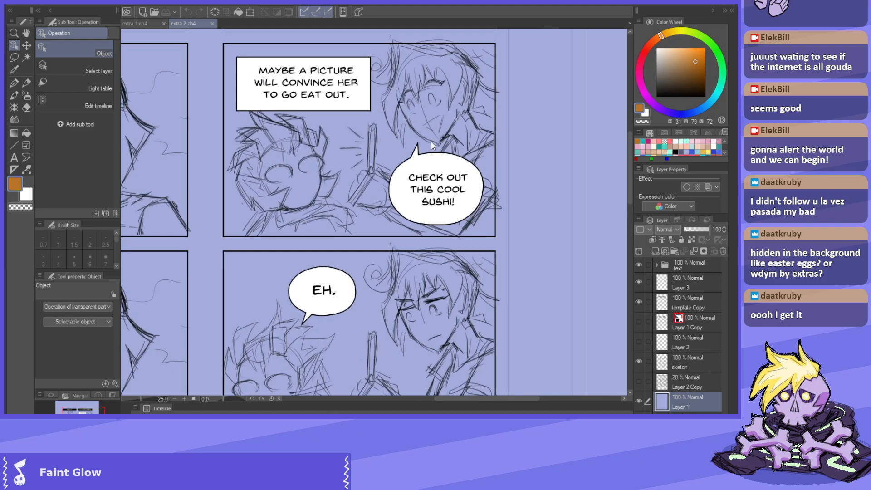
{"action": "scroll", "coordinate": [391, 115], "scroll_direction": "down", "scroll_amount": 2}
{"action": "scroll", "coordinate": [391, 114], "scroll_direction": "up", "scroll_amount": 1}
{"action": "left_click", "coordinate": [364, 110]}
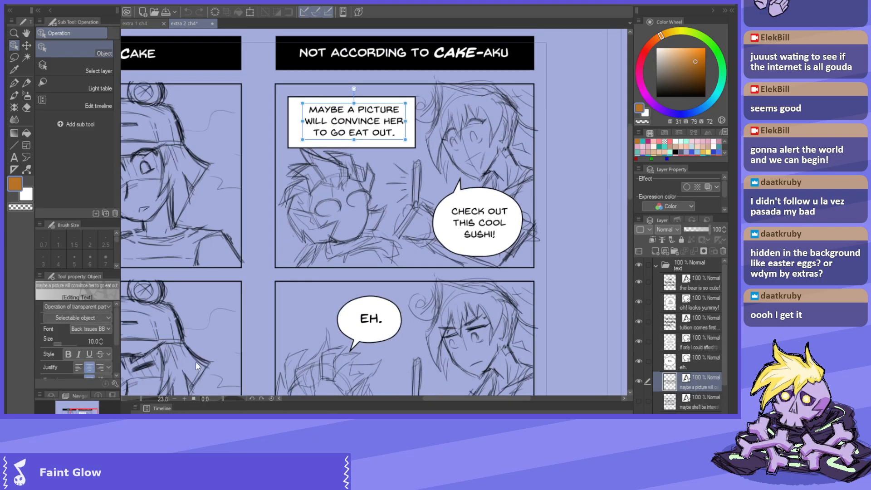
{"action": "scroll", "coordinate": [363, 120], "scroll_direction": "up", "scroll_amount": 1}
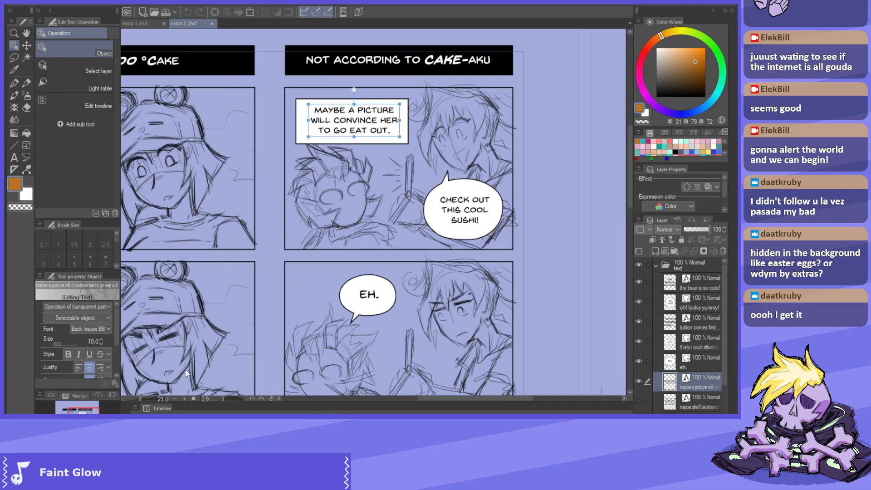
{"action": "left_click", "coordinate": [101, 339]}
{"action": "scroll", "coordinate": [356, 145], "scroll_direction": "up", "scroll_amount": 2}
{"action": "left_click_drag", "start_coordinate": [356, 145], "coordinate": [348, 144]}
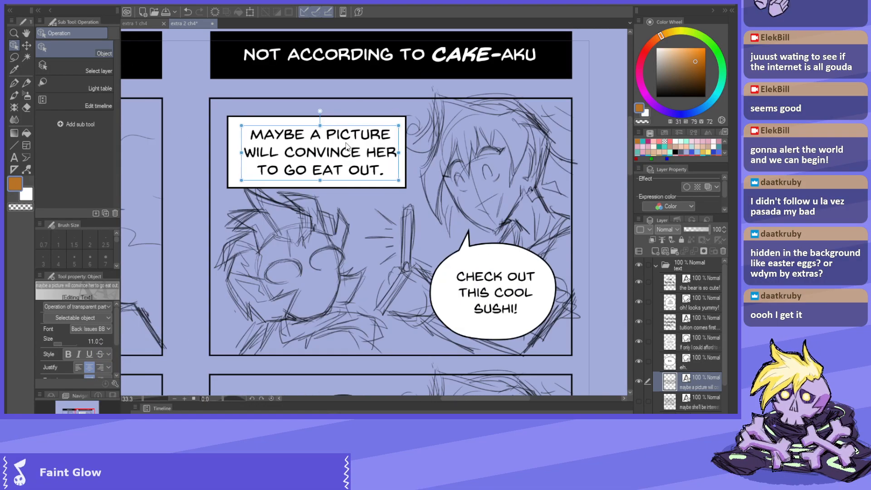
Step: Scale the white box behind the "Maybe a picture" caption to about 109% width and shift it slightly up and left around the text
{"action": "left_click", "coordinate": [231, 184]}
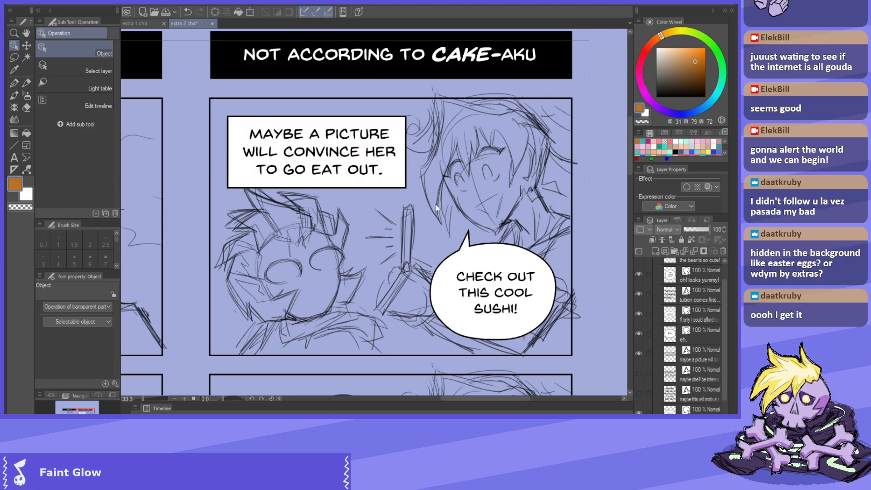
{"action": "scroll", "coordinate": [395, 143], "scroll_direction": "up", "scroll_amount": 1}
{"action": "key", "text": "ctrl+t"}
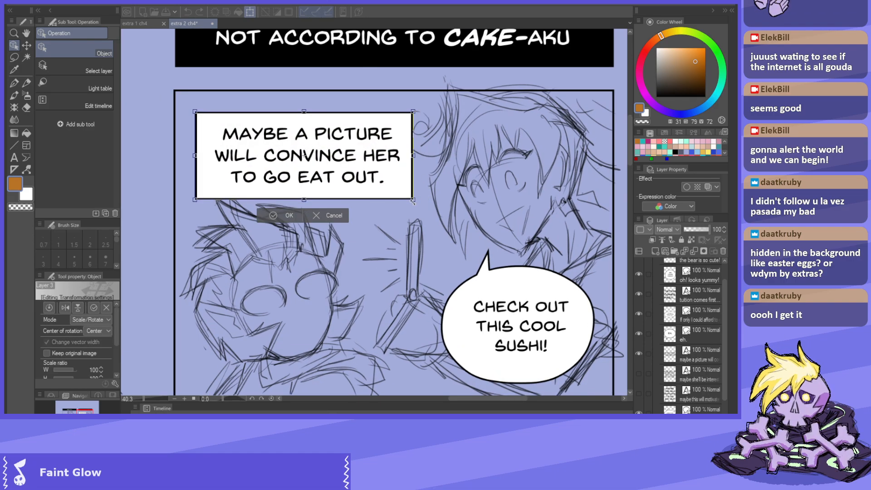
{"action": "left_click_drag", "start_coordinate": [415, 202], "coordinate": [433, 209]}
{"action": "left_click_drag", "start_coordinate": [408, 128], "coordinate": [398, 119]}
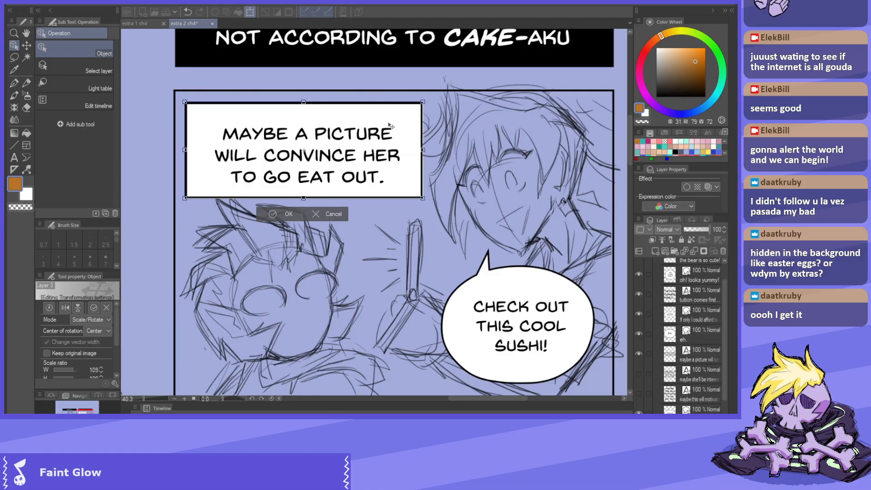
{"action": "left_click", "coordinate": [288, 214]}
{"action": "double_click", "coordinate": [272, 131]}
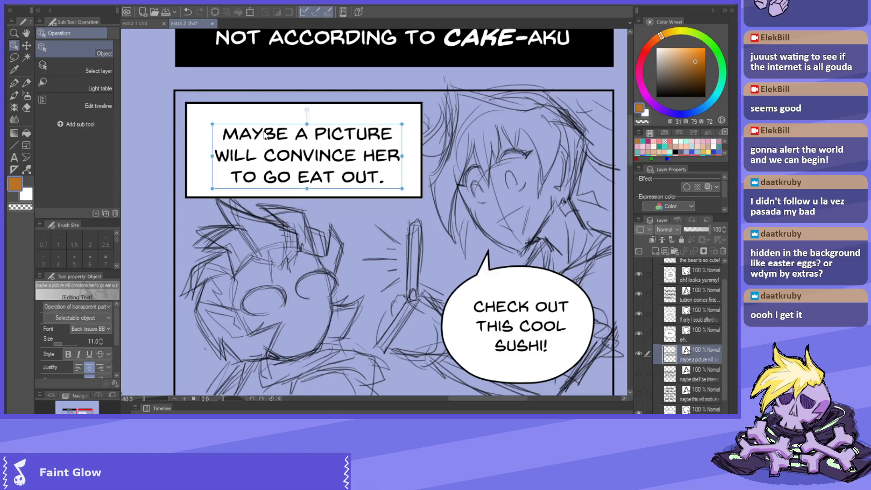
{"action": "scroll", "coordinate": [272, 132], "scroll_direction": "down", "scroll_amount": 2}
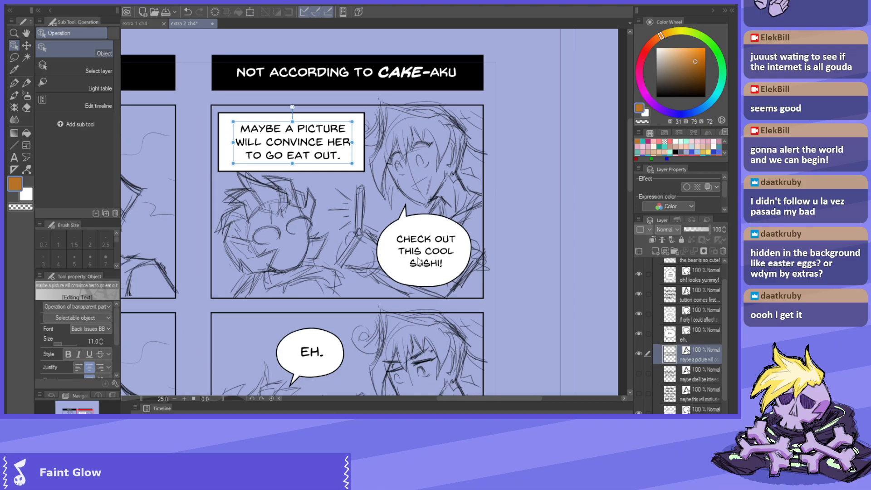
Step: Set the "Check out this cool sushi!" text to size 12 and nudge it up and left within its balloon
{"action": "left_click", "coordinate": [425, 227]}
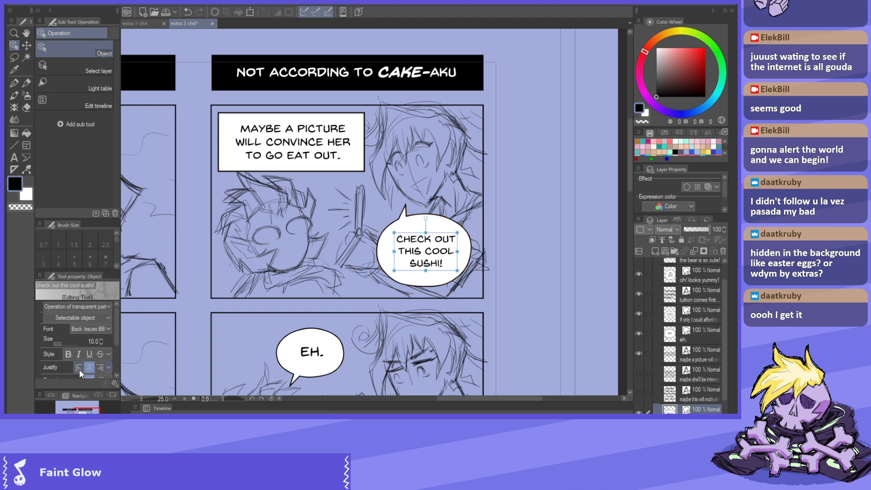
{"action": "left_click", "coordinate": [101, 339]}
{"action": "left_click", "coordinate": [101, 339]}
{"action": "scroll", "coordinate": [449, 239], "scroll_direction": "up", "scroll_amount": 2}
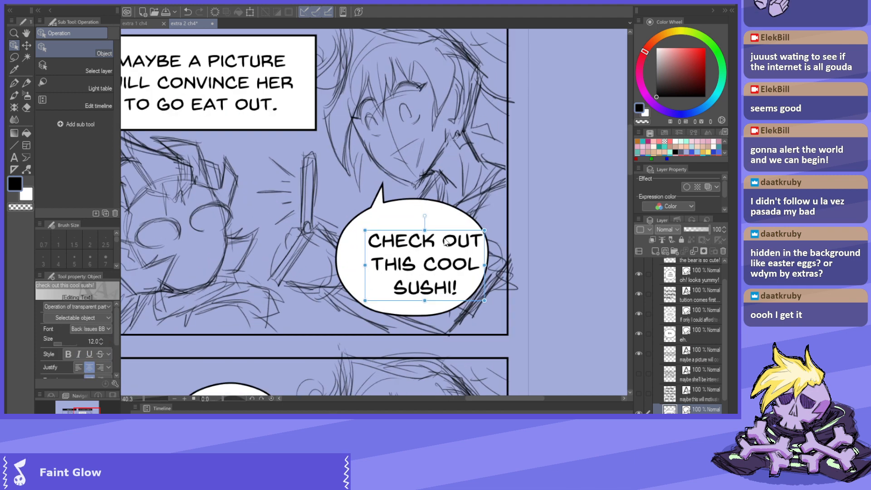
{"action": "left_click_drag", "start_coordinate": [427, 248], "coordinate": [432, 248]}
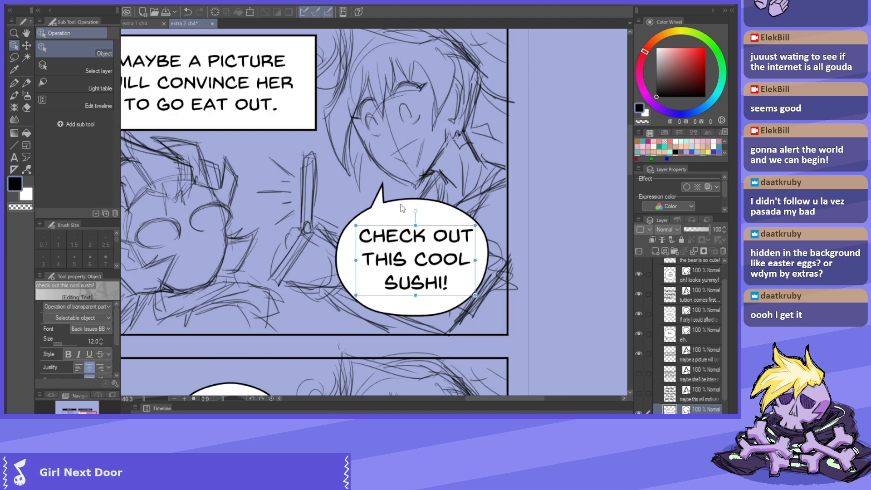
Step: Enlarge the "Check out this cool sushi!" balloon to leave more room around its text
{"action": "left_click", "coordinate": [385, 193]}
{"action": "scroll", "coordinate": [388, 190], "scroll_direction": "down", "scroll_amount": 3}
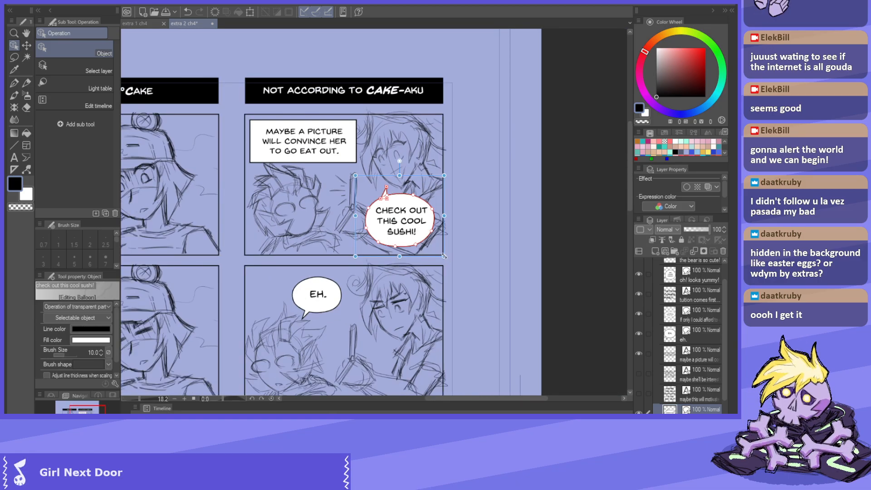
{"action": "left_click_drag", "start_coordinate": [446, 257], "coordinate": [453, 264]}
{"action": "scroll", "coordinate": [398, 214], "scroll_direction": "up", "scroll_amount": 2}
Step: Reshape the tail of the "Check out this cool sushi!" balloon so its tip leans toward the character's face
{"action": "left_click_drag", "start_coordinate": [412, 199], "coordinate": [393, 203]}
{"action": "left_click", "coordinate": [403, 229]}
{"action": "scroll", "coordinate": [346, 175], "scroll_direction": "up", "scroll_amount": 2}
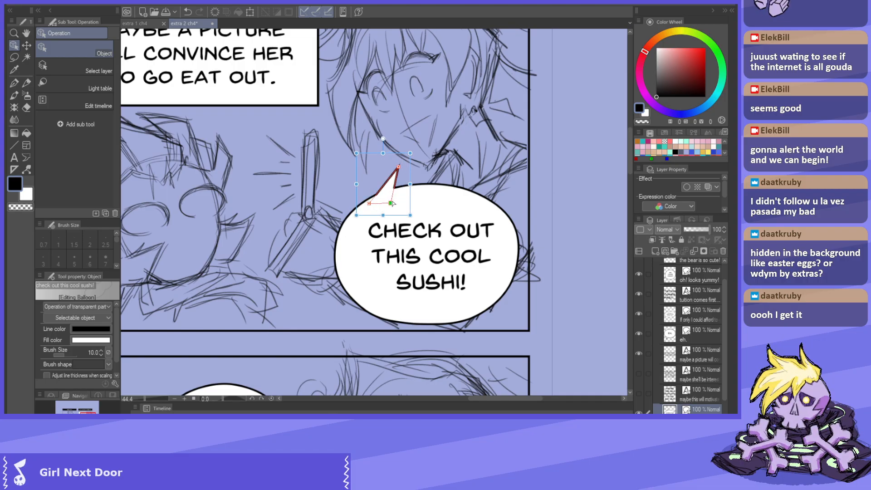
{"action": "left_click_drag", "start_coordinate": [400, 167], "coordinate": [400, 166]}
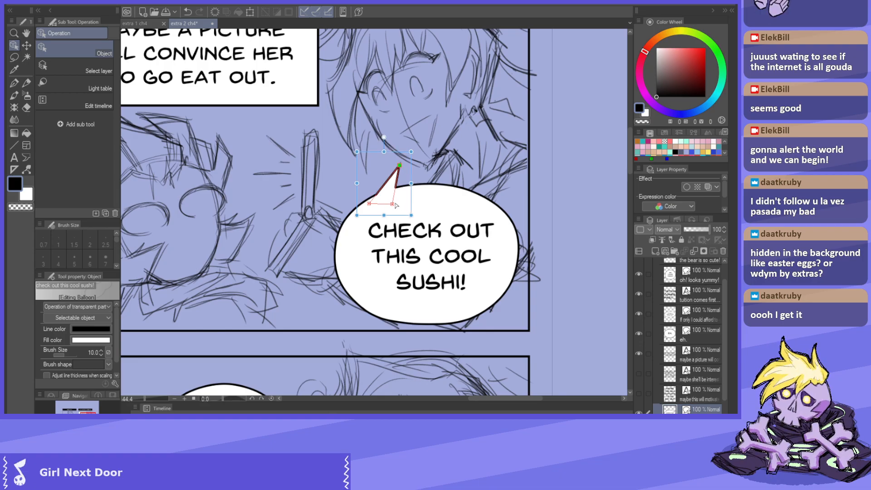
{"action": "left_click_drag", "start_coordinate": [392, 204], "coordinate": [396, 200]}
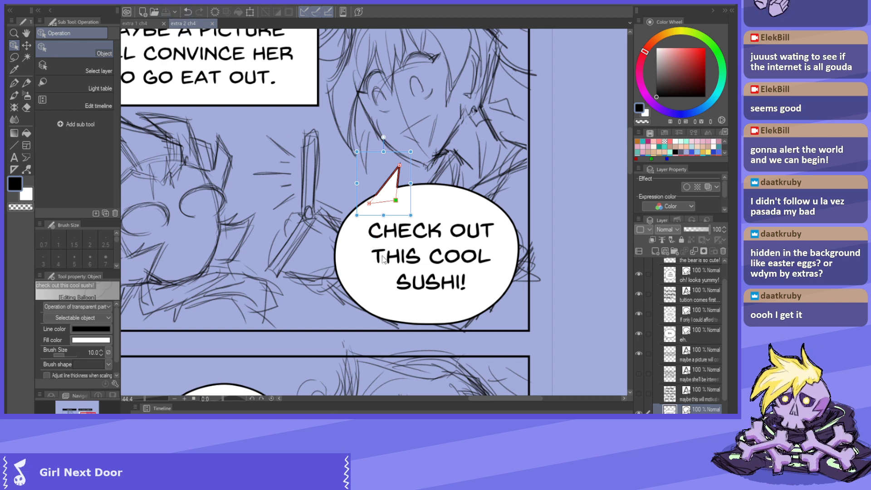
Step: Compare the resized sushi balloon on the extra 2 ch4 page with the extra 1 ch4 page
{"action": "scroll", "coordinate": [360, 256], "scroll_direction": "down", "scroll_amount": 1}
{"action": "scroll", "coordinate": [358, 220], "scroll_direction": "up", "scroll_amount": 2}
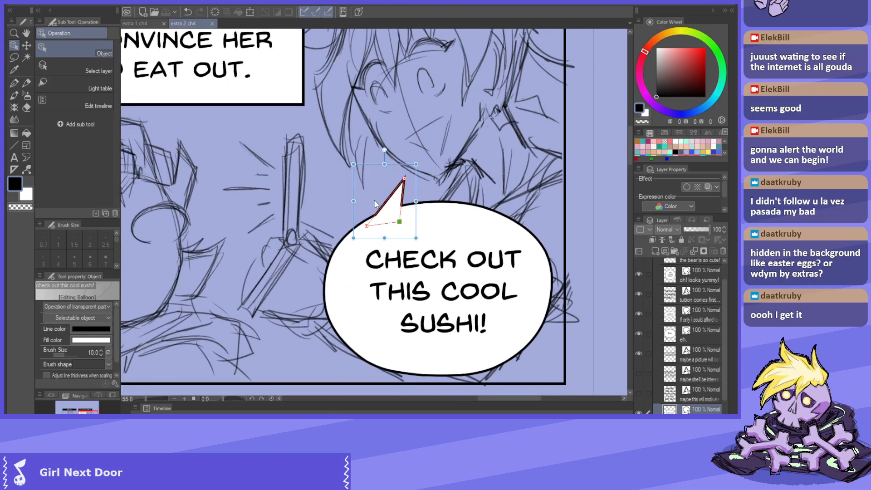
{"action": "left_click", "coordinate": [139, 24]}
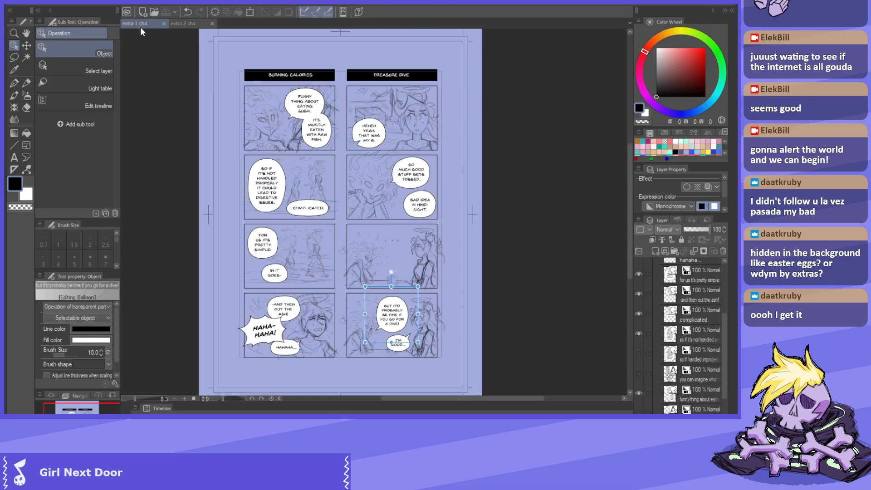
{"action": "left_click", "coordinate": [184, 23]}
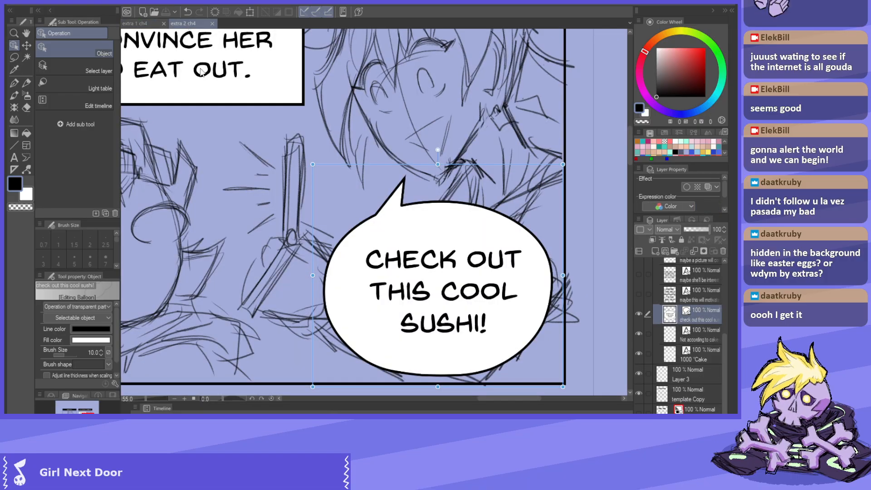
{"action": "scroll", "coordinate": [380, 217], "scroll_direction": "down", "scroll_amount": 2}
{"action": "scroll", "coordinate": [350, 235], "scroll_direction": "up", "scroll_amount": 1}
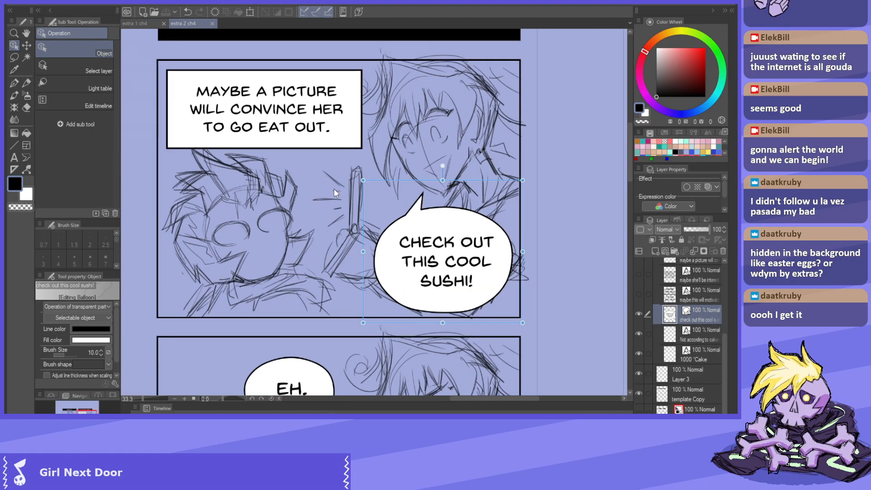
{"action": "scroll", "coordinate": [350, 177], "scroll_direction": "down", "scroll_amount": 4}
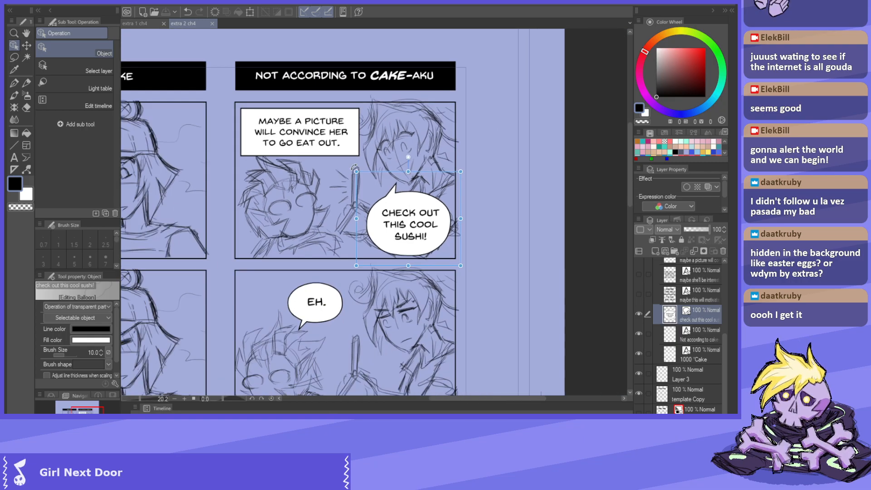
{"action": "scroll", "coordinate": [379, 223], "scroll_direction": "up", "scroll_amount": 1}
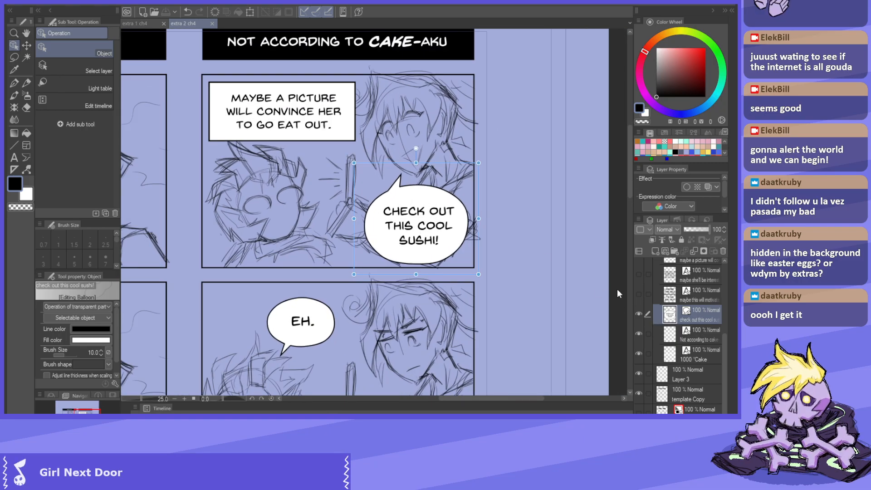
Step: Toggle the sushi balloon's visibility off and on to examine the sketch beneath it
{"action": "left_click", "coordinate": [639, 315]}
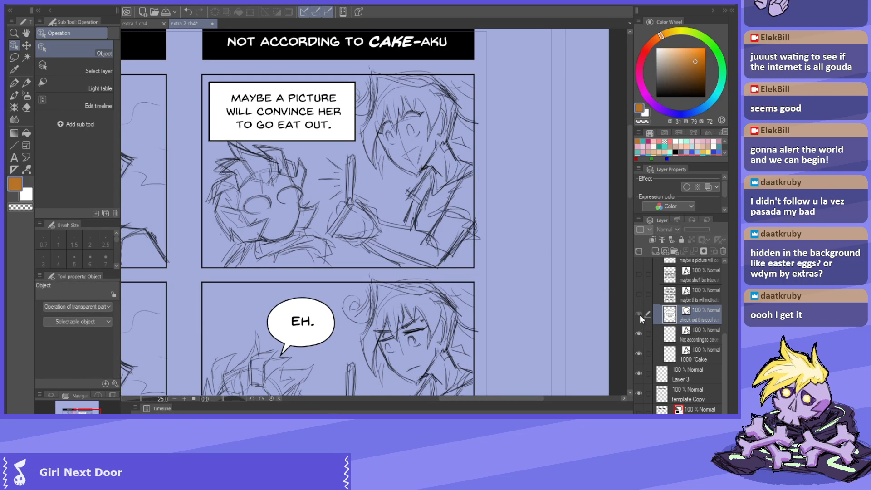
{"action": "left_click", "coordinate": [639, 315]}
{"action": "left_click", "coordinate": [639, 314]}
{"action": "left_click", "coordinate": [639, 315]}
Step: Nudge the sushi balloon slightly up and left, and shift its tail slightly down and right
{"action": "scroll", "coordinate": [408, 166], "scroll_direction": "up", "scroll_amount": 1}
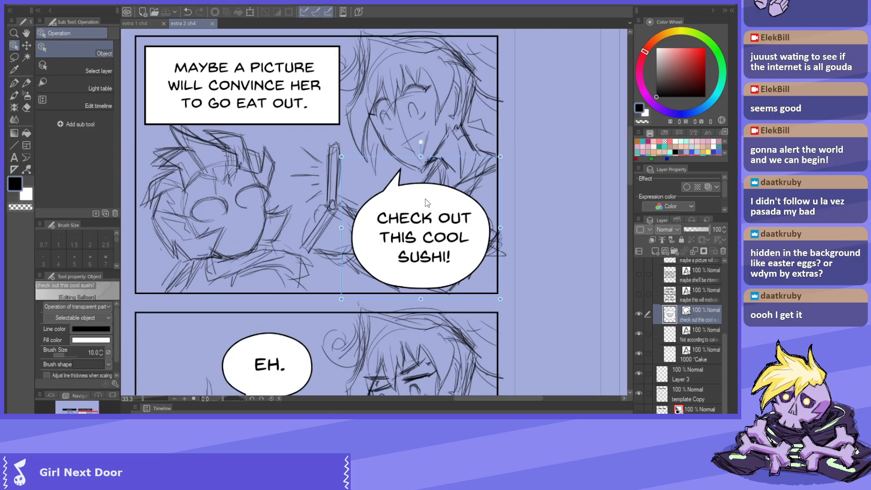
{"action": "left_click_drag", "start_coordinate": [436, 199], "coordinate": [435, 199]}
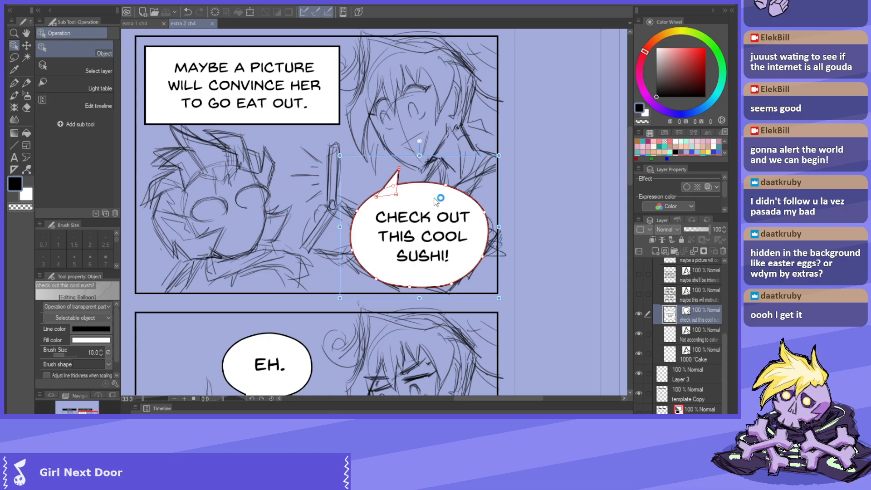
{"action": "scroll", "coordinate": [383, 173], "scroll_direction": "up", "scroll_amount": 1}
{"action": "left_click", "coordinate": [397, 182]}
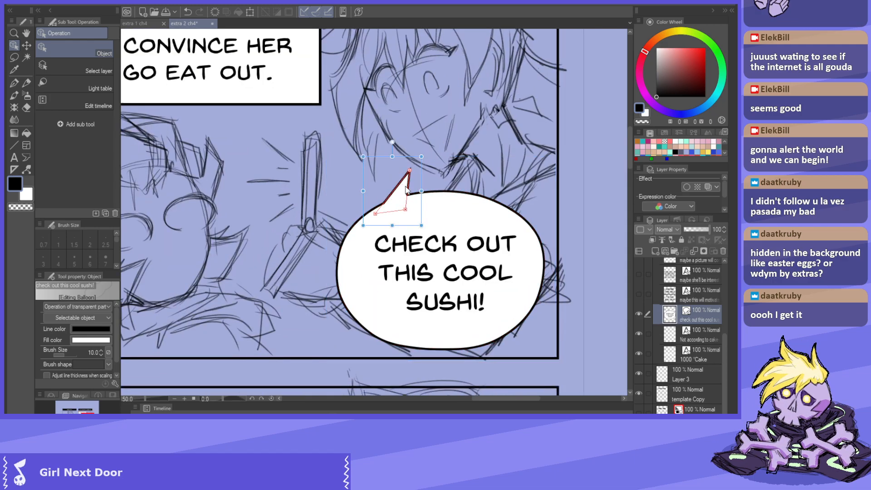
{"action": "left_click_drag", "start_coordinate": [406, 193], "coordinate": [408, 195]}
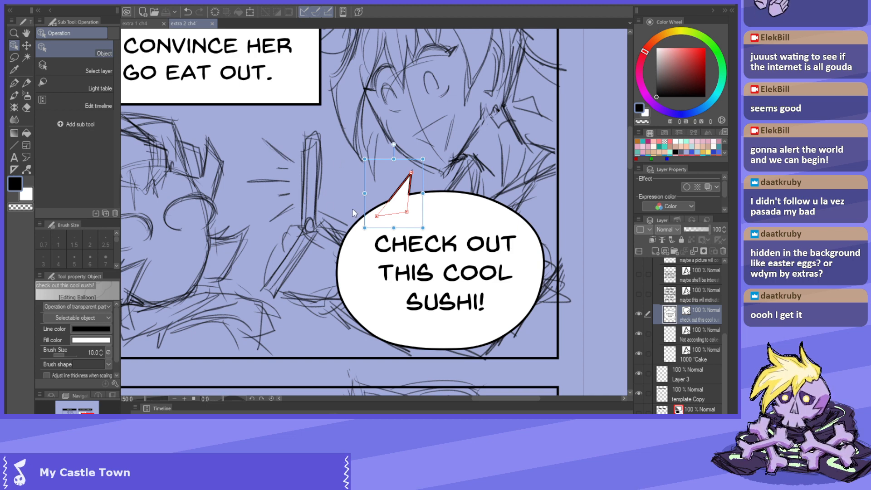
{"action": "scroll", "coordinate": [354, 213], "scroll_direction": "down", "scroll_amount": 3}
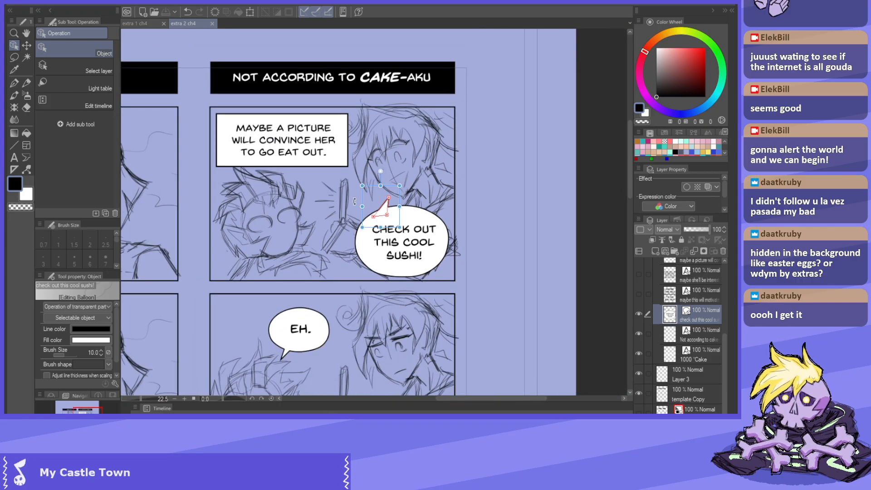
Step: Fine-tune the position of the whole sushi balloon in the first panel and save the extra 2 ch4 page
{"action": "scroll", "coordinate": [369, 189], "scroll_direction": "down", "scroll_amount": 3}
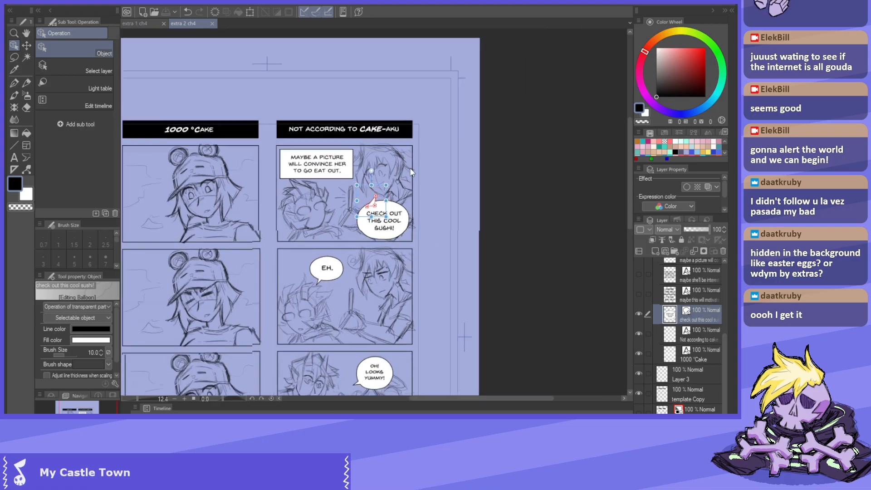
{"action": "scroll", "coordinate": [393, 195], "scroll_direction": "up", "scroll_amount": 4}
{"action": "left_click_drag", "start_coordinate": [374, 222], "coordinate": [376, 220]}
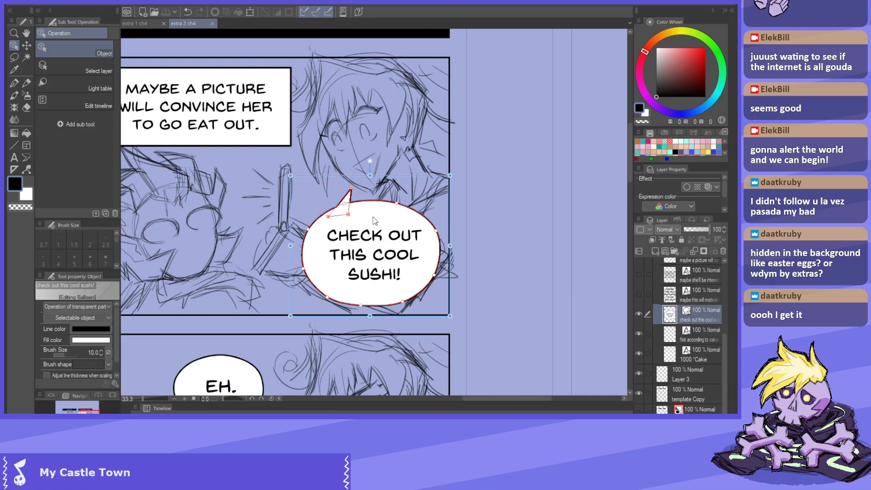
{"action": "left_click", "coordinate": [703, 300]}
{"action": "left_click", "coordinate": [700, 316]}
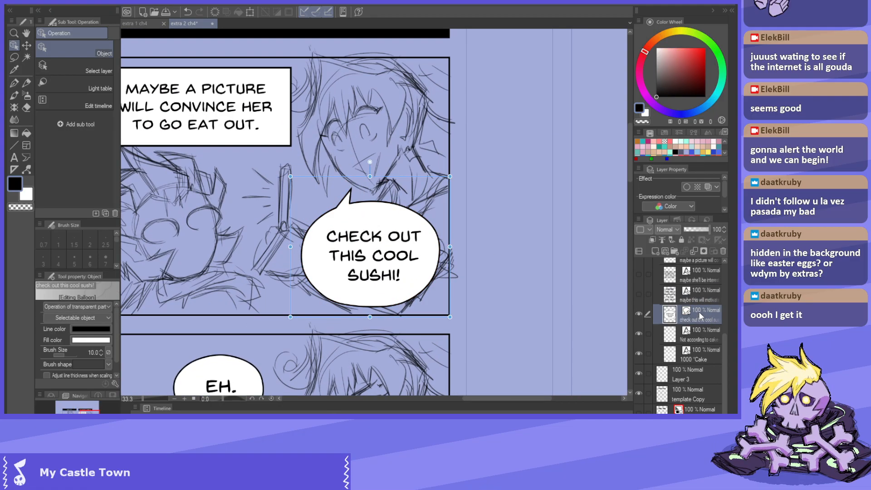
{"action": "left_click", "coordinate": [171, 15]}
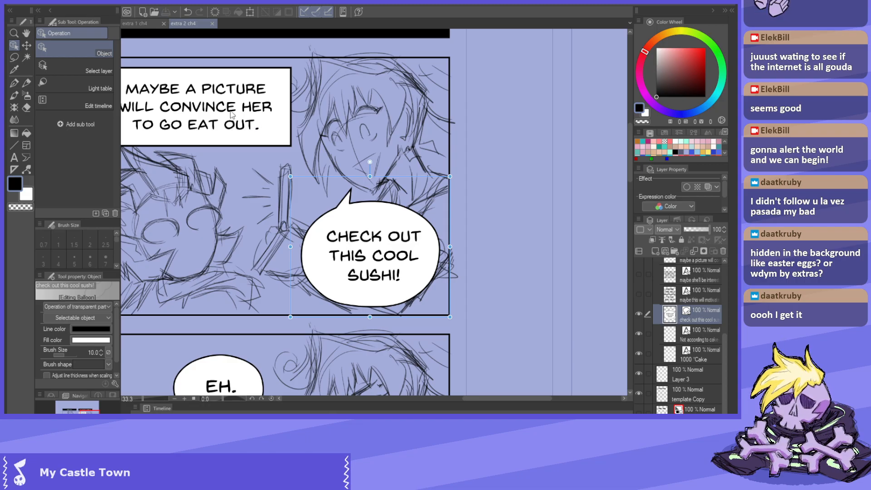
Step: Check the lettering size of the "Eh." balloon in the second panel
{"action": "scroll", "coordinate": [259, 118], "scroll_direction": "down", "scroll_amount": 4}
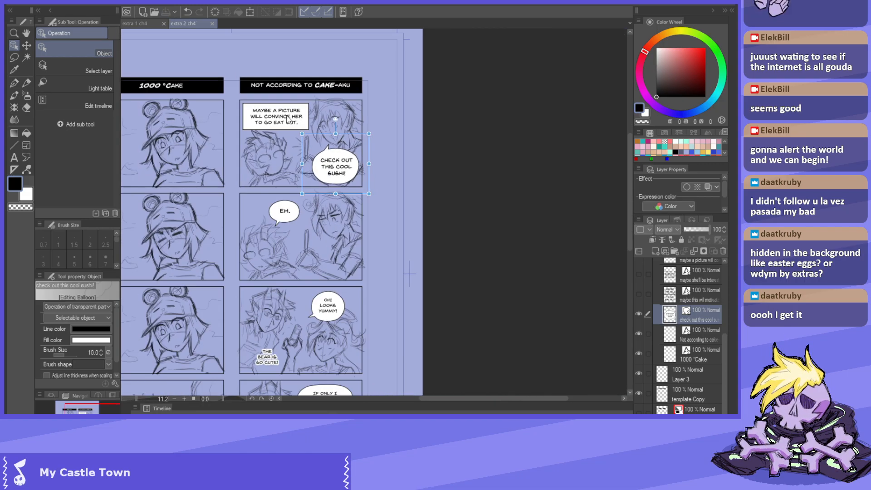
{"action": "scroll", "coordinate": [285, 206], "scroll_direction": "up", "scroll_amount": 4}
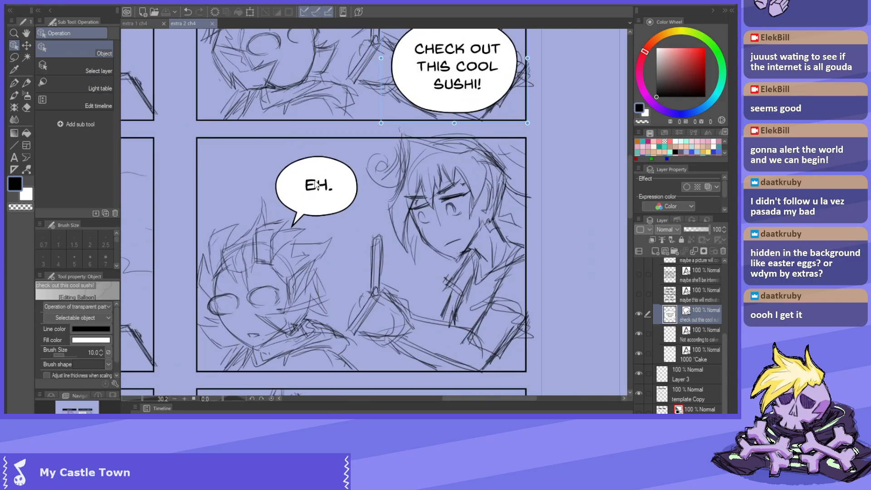
{"action": "left_click", "coordinate": [320, 187]}
{"action": "scroll", "coordinate": [301, 129], "scroll_direction": "down", "scroll_amount": 2}
{"action": "scroll", "coordinate": [356, 286], "scroll_direction": "up", "scroll_amount": 2}
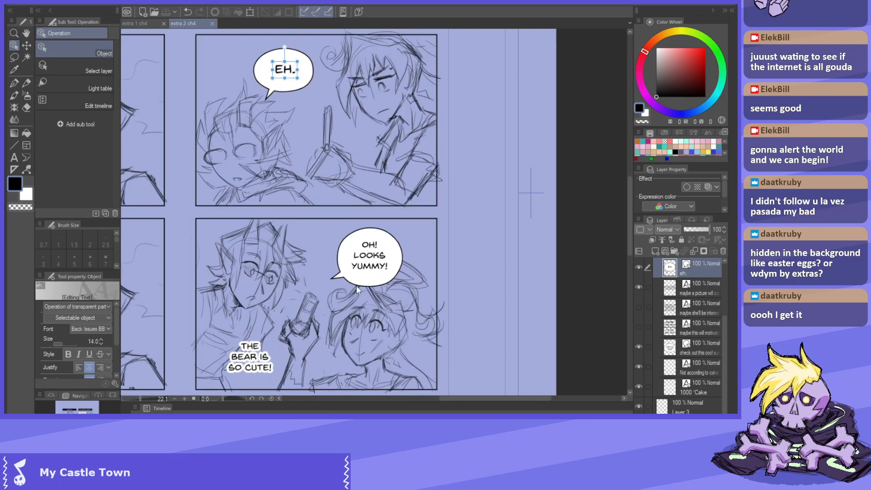
Step: Set the "Oh! Looks yummy!" text in the third panel to size 12
{"action": "left_click", "coordinate": [373, 255]}
{"action": "left_click", "coordinate": [101, 339]}
{"action": "left_click", "coordinate": [101, 340]}
{"action": "scroll", "coordinate": [323, 174], "scroll_direction": "down", "scroll_amount": 1}
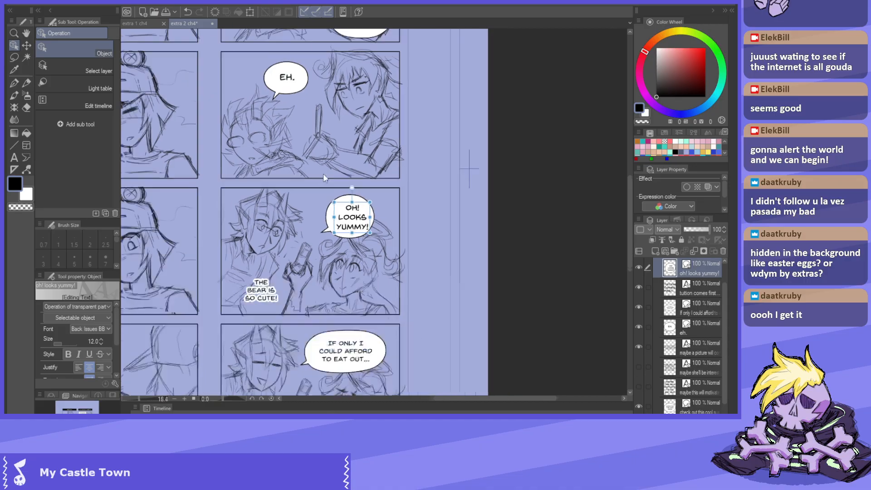
{"action": "scroll", "coordinate": [357, 211], "scroll_direction": "up", "scroll_amount": 3}
{"action": "scroll", "coordinate": [381, 145], "scroll_direction": "down", "scroll_amount": 5}
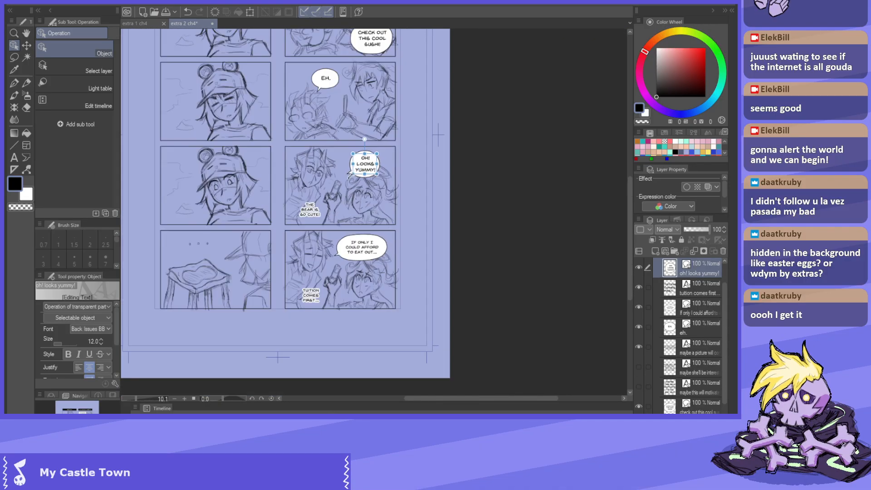
{"action": "scroll", "coordinate": [364, 164], "scroll_direction": "up", "scroll_amount": 5}
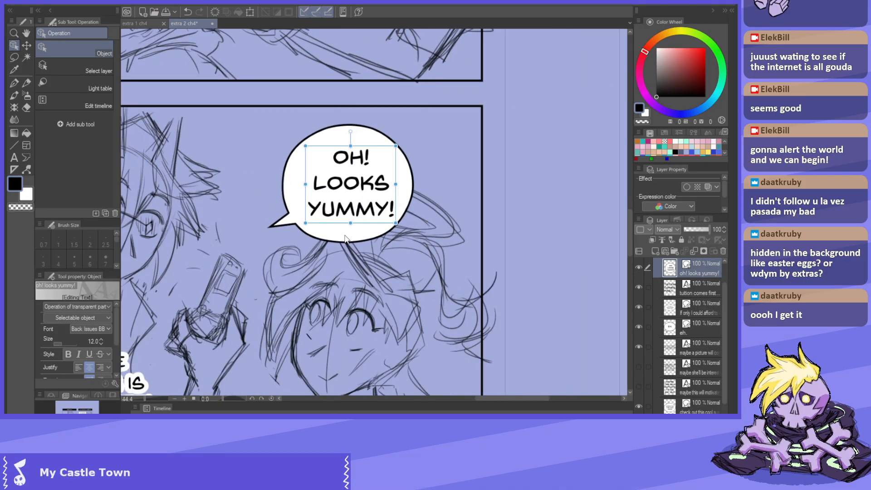
Step: Enlarge the "Oh! Looks yummy!" balloon around its text and shift it slightly up
{"action": "left_click", "coordinate": [347, 240]}
{"action": "left_click_drag", "start_coordinate": [424, 253], "coordinate": [455, 272]}
{"action": "left_click_drag", "start_coordinate": [376, 148], "coordinate": [377, 140]}
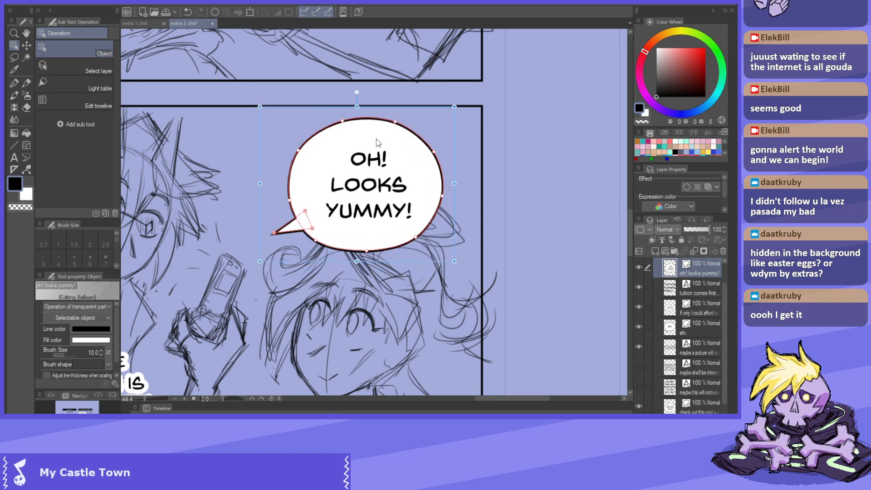
Step: Adjust the tail of the "Oh! Looks yummy!" balloon and nudge its text slightly up and left
{"action": "left_click", "coordinate": [287, 226]}
{"action": "left_click_drag", "start_coordinate": [288, 224], "coordinate": [298, 206]}
{"action": "left_click_drag", "start_coordinate": [364, 184], "coordinate": [360, 182]}
{"action": "scroll", "coordinate": [255, 117], "scroll_direction": "down", "scroll_amount": 5}
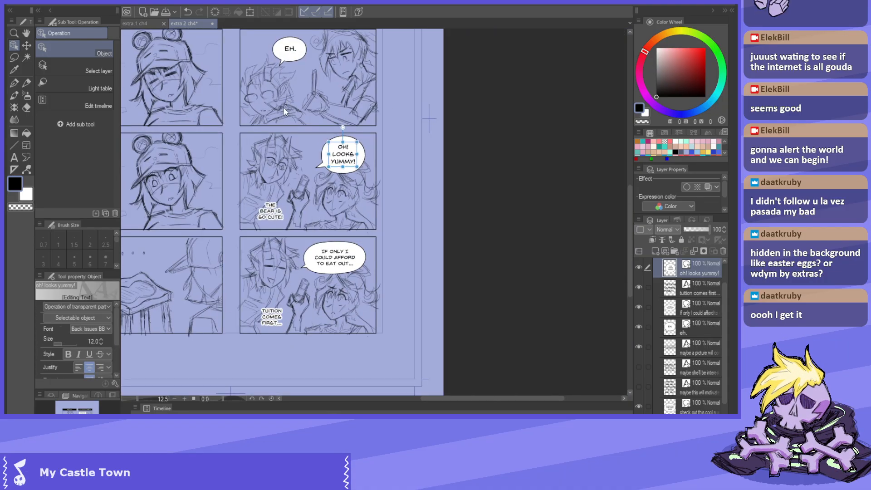
Step: Set the "The bear is so cute!" text to size 11 and nudge it slightly left
{"action": "scroll", "coordinate": [291, 216], "scroll_direction": "up", "scroll_amount": 4}
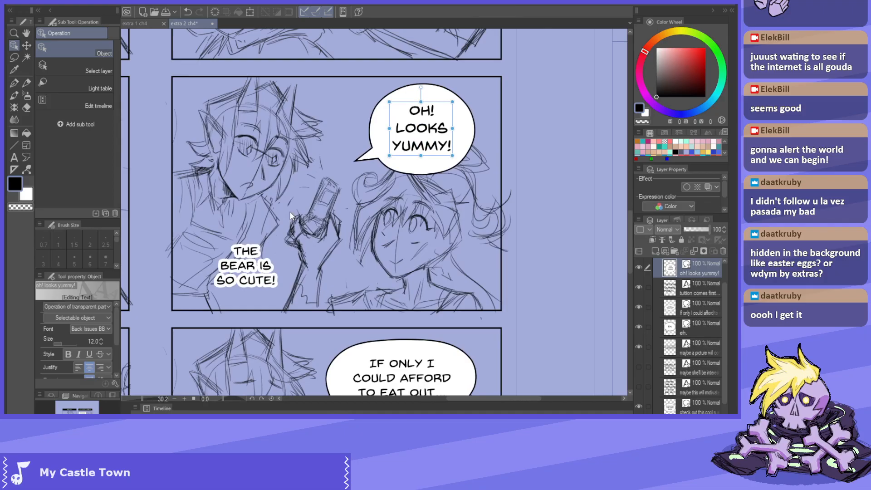
{"action": "left_click", "coordinate": [263, 268]}
{"action": "left_click_drag", "start_coordinate": [248, 269], "coordinate": [242, 270]}
{"action": "scroll", "coordinate": [275, 200], "scroll_direction": "down", "scroll_amount": 4}
{"action": "scroll", "coordinate": [291, 279], "scroll_direction": "up", "scroll_amount": 3}
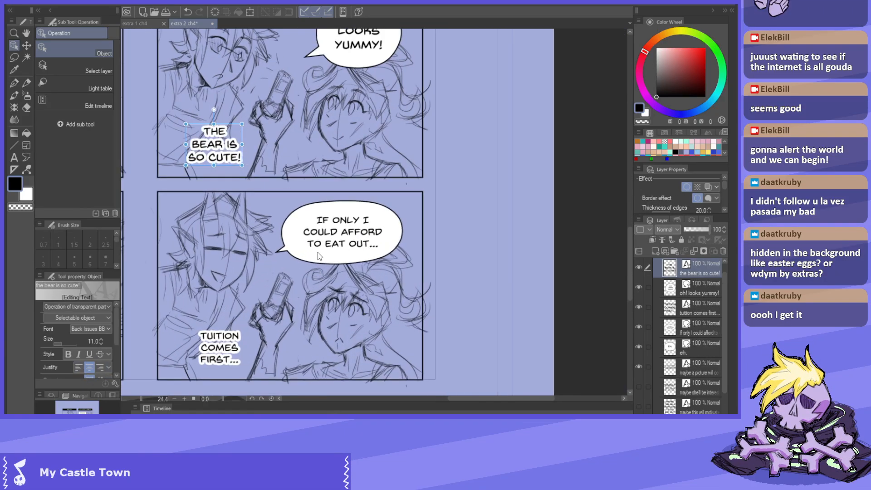
Step: Set the "If only I could afford to eat out..." text in the last panel to size 12
{"action": "left_click", "coordinate": [340, 232]}
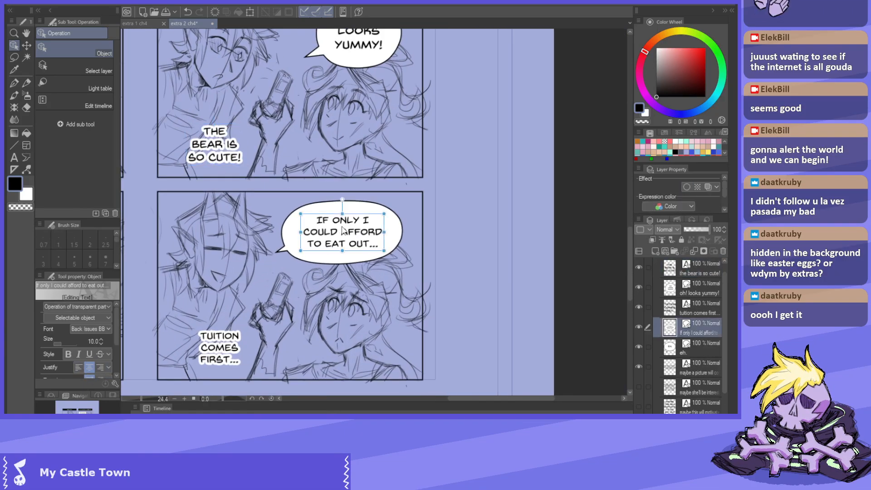
{"action": "left_click", "coordinate": [101, 340]}
{"action": "left_click", "coordinate": [100, 339]}
{"action": "scroll", "coordinate": [343, 228], "scroll_direction": "up", "scroll_amount": 1}
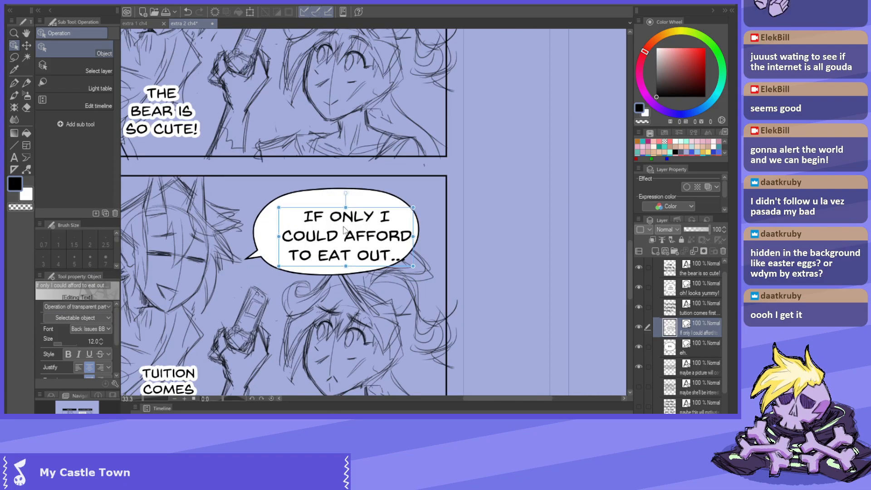
Step: Enlarge the "If only I could afford to eat out..." balloon and center the text within it
{"action": "left_click", "coordinate": [321, 275]}
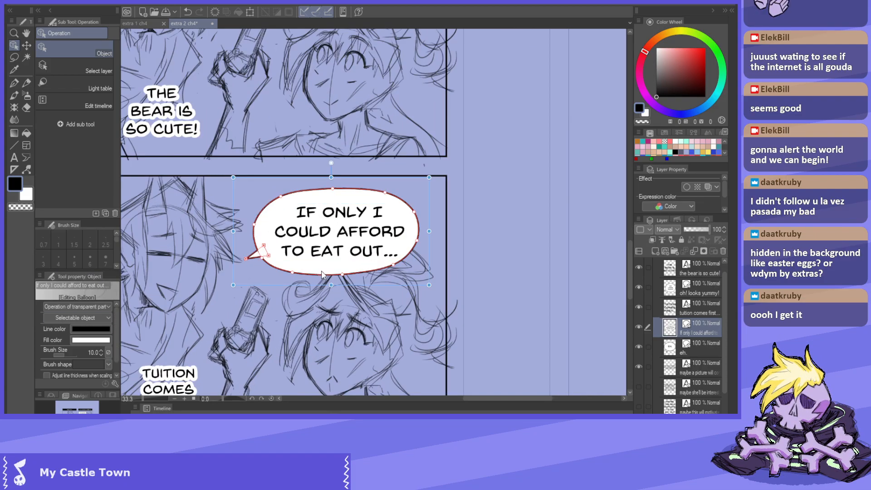
{"action": "left_click_drag", "start_coordinate": [429, 284], "coordinate": [451, 295]}
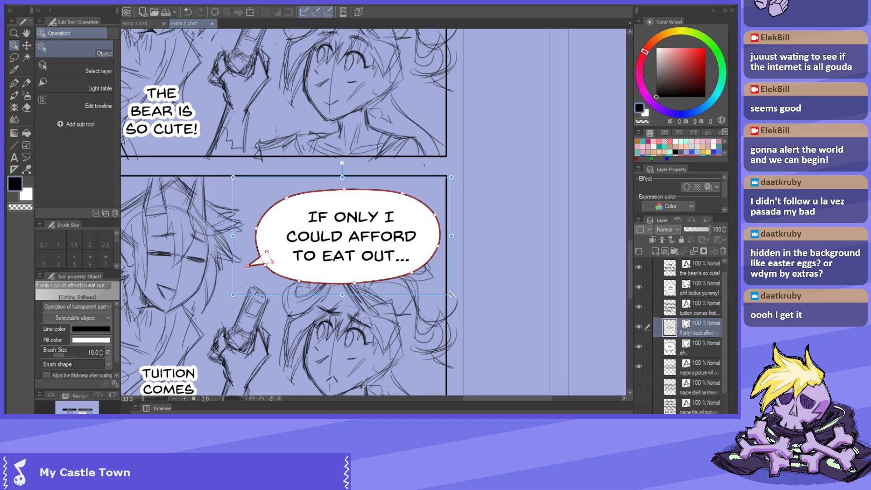
{"action": "left_click", "coordinate": [351, 224]}
{"action": "scroll", "coordinate": [351, 223], "scroll_direction": "down", "scroll_amount": 3}
{"action": "scroll", "coordinate": [301, 230], "scroll_direction": "up", "scroll_amount": 3}
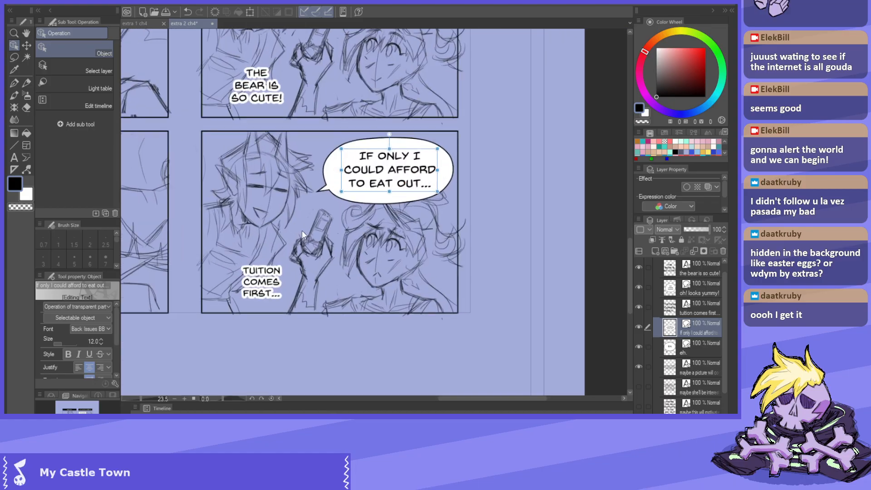
Step: Set the "Tuition comes first..." text to size 11 and save the page
{"action": "left_click", "coordinate": [254, 282]}
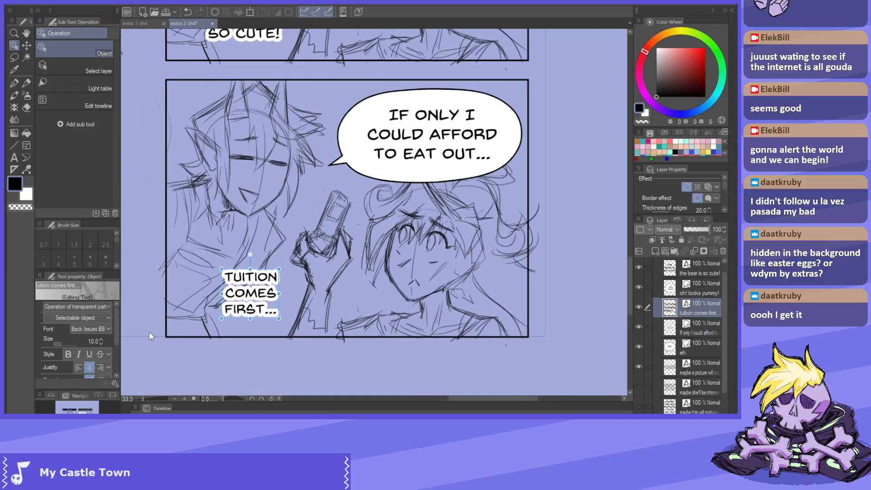
{"action": "left_click", "coordinate": [101, 339]}
{"action": "scroll", "coordinate": [255, 295], "scroll_direction": "down", "scroll_amount": 4}
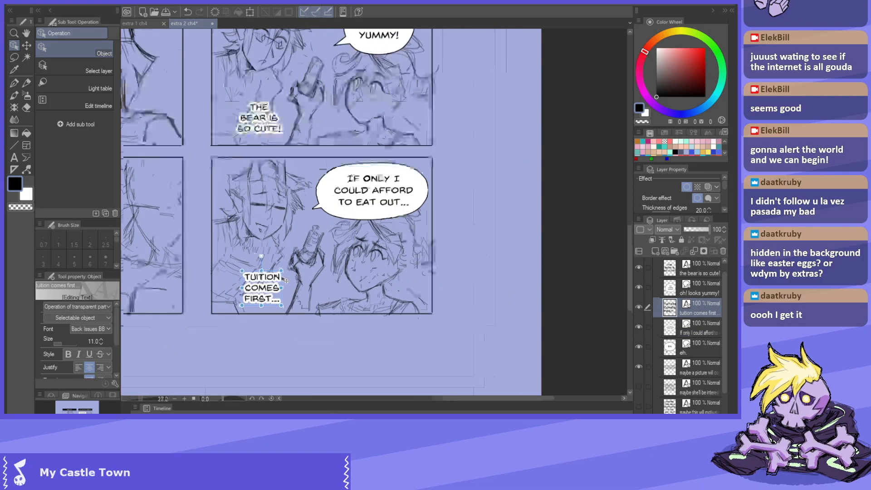
{"action": "scroll", "coordinate": [290, 209], "scroll_direction": "up", "scroll_amount": 1}
{"action": "key", "text": "ctrl+s"}
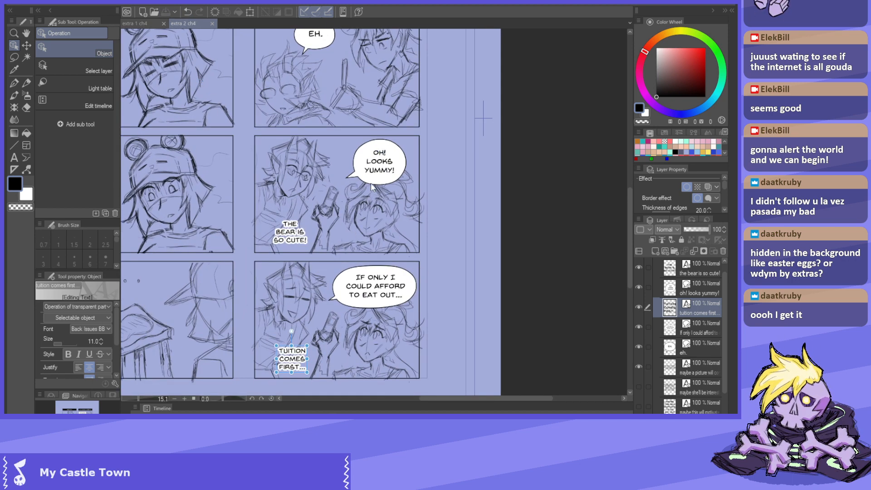
{"action": "scroll", "coordinate": [371, 184], "scroll_direction": "up", "scroll_amount": 3}
{"action": "scroll", "coordinate": [379, 149], "scroll_direction": "down", "scroll_amount": 3}
{"action": "scroll", "coordinate": [390, 248], "scroll_direction": "up", "scroll_amount": 2}
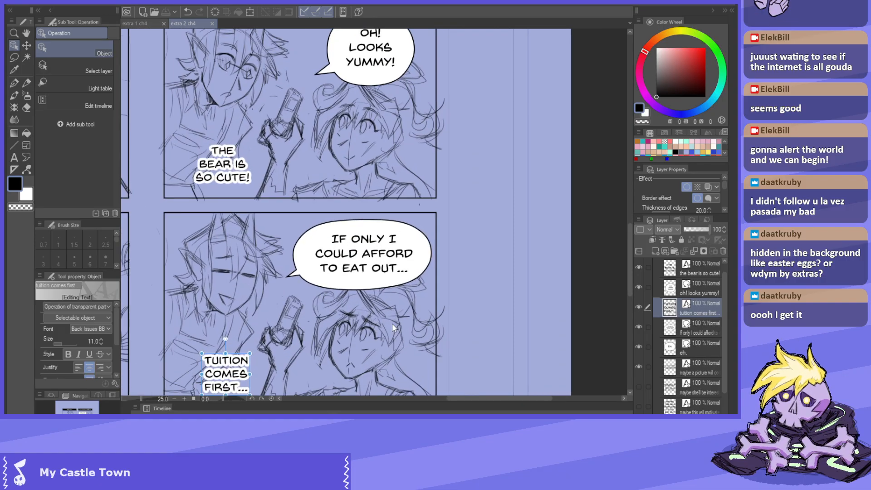
Step: Nudge the "CHECK OUT THIS COOL SUSHI!" speech balloon slightly to the left and down in its panel
{"action": "scroll", "coordinate": [392, 273], "scroll_direction": "down", "scroll_amount": 5}
{"action": "scroll", "coordinate": [366, 100], "scroll_direction": "up", "scroll_amount": 4}
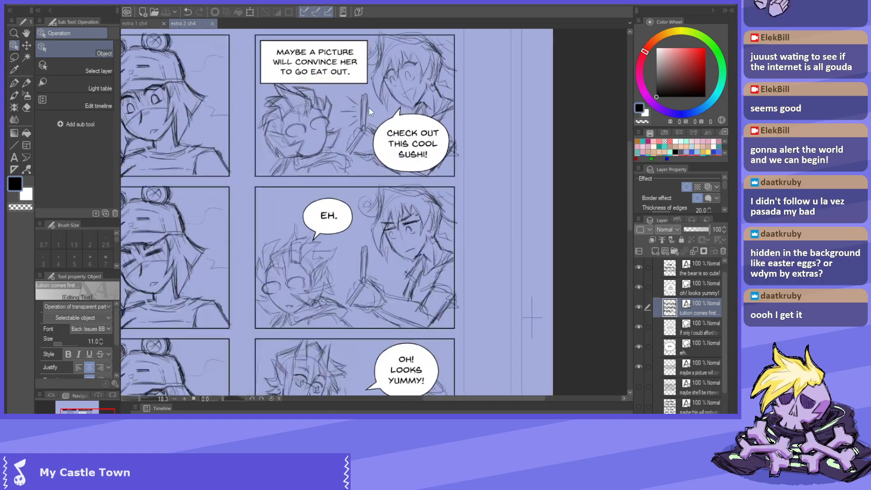
{"action": "left_click", "coordinate": [381, 104]}
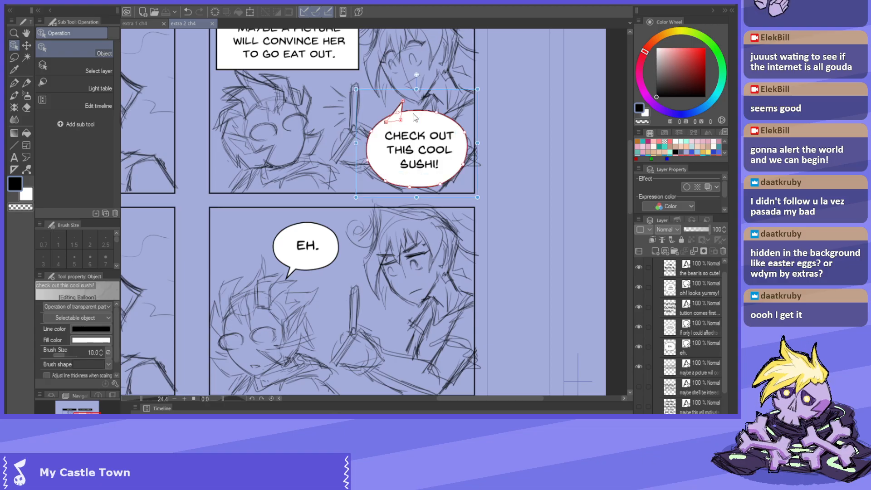
{"action": "left_click", "coordinate": [412, 120]}
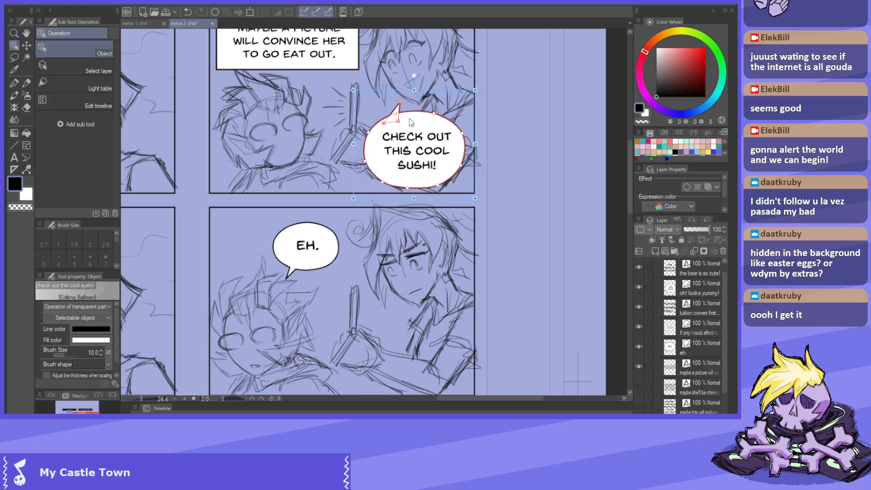
Step: Collapse the text layer folder of the extra 2 ch4 page and select the folder
{"action": "scroll", "coordinate": [400, 120], "scroll_direction": "down", "scroll_amount": 6}
{"action": "scroll", "coordinate": [393, 171], "scroll_direction": "up", "scroll_amount": 1}
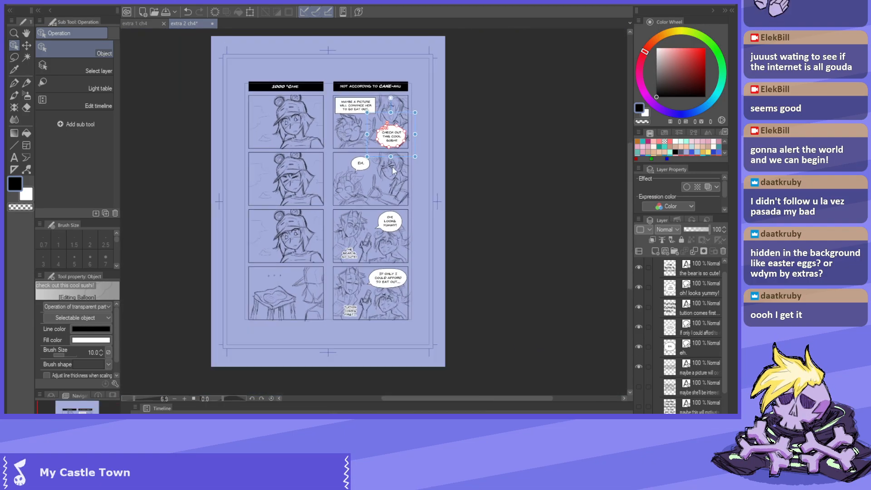
{"action": "scroll", "coordinate": [723, 285], "scroll_direction": "up", "scroll_amount": 1}
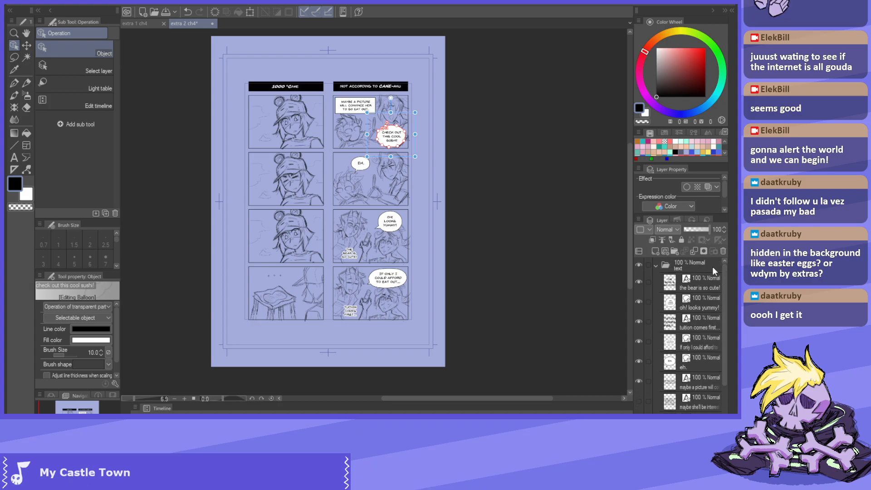
{"action": "left_click", "coordinate": [656, 266]}
{"action": "left_click", "coordinate": [676, 266]}
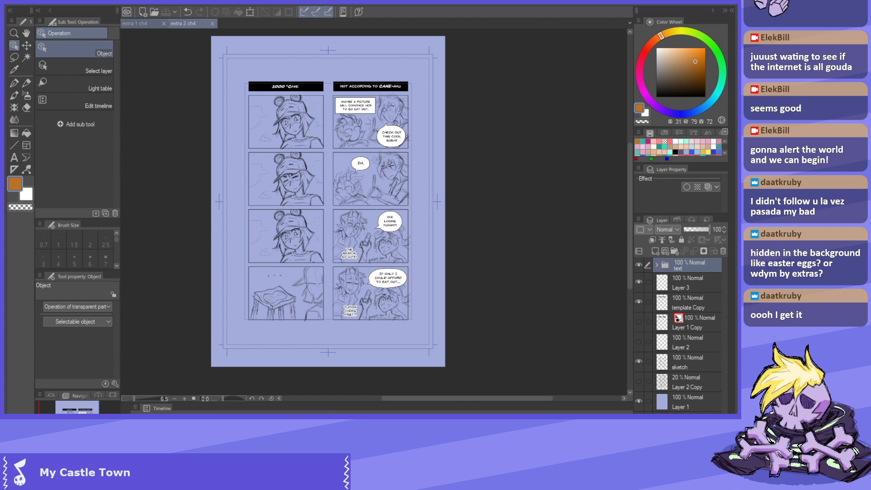
Step: Switch to the extra 1 ch4 page and collapse its text layer folder
{"action": "scroll", "coordinate": [393, 239], "scroll_direction": "up", "scroll_amount": 6}
{"action": "scroll", "coordinate": [383, 236], "scroll_direction": "down", "scroll_amount": 6}
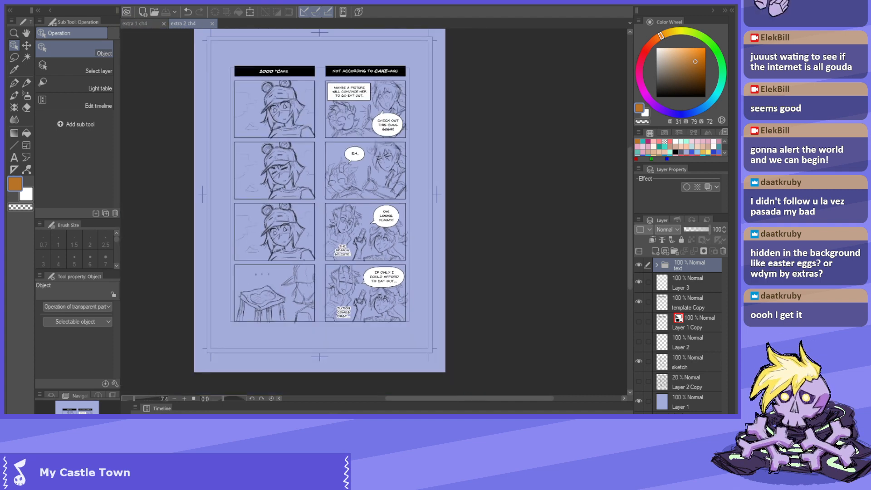
{"action": "scroll", "coordinate": [363, 181], "scroll_direction": "up", "scroll_amount": 1}
{"action": "left_click", "coordinate": [127, 24]}
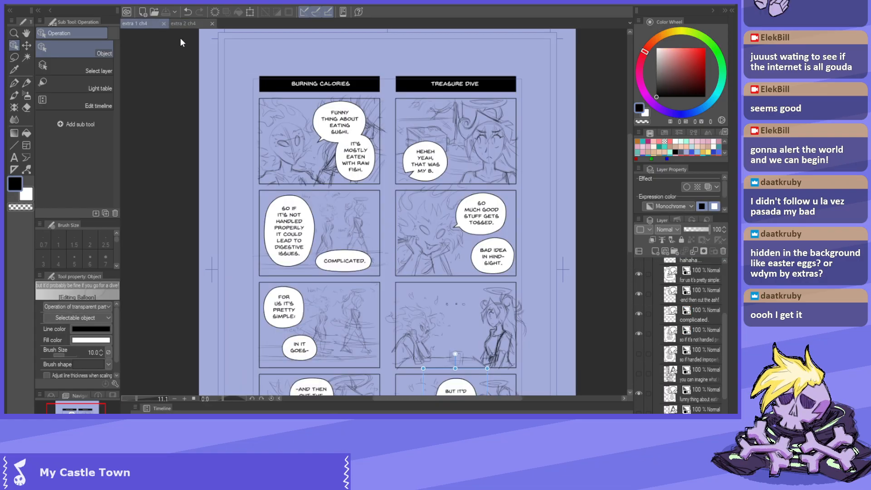
{"action": "scroll", "coordinate": [222, 63], "scroll_direction": "down", "scroll_amount": 7}
{"action": "scroll", "coordinate": [270, 89], "scroll_direction": "up", "scroll_amount": 1}
{"action": "scroll", "coordinate": [689, 314], "scroll_direction": "up", "scroll_amount": 8}
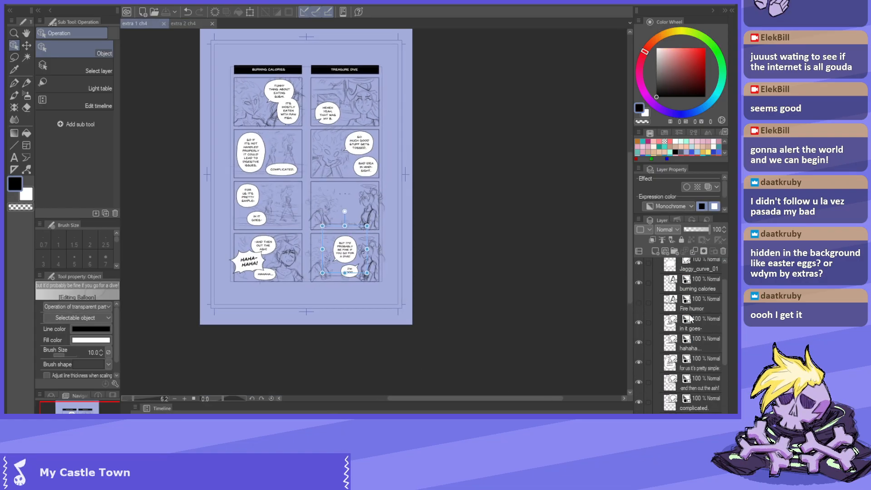
{"action": "left_click", "coordinate": [658, 265]}
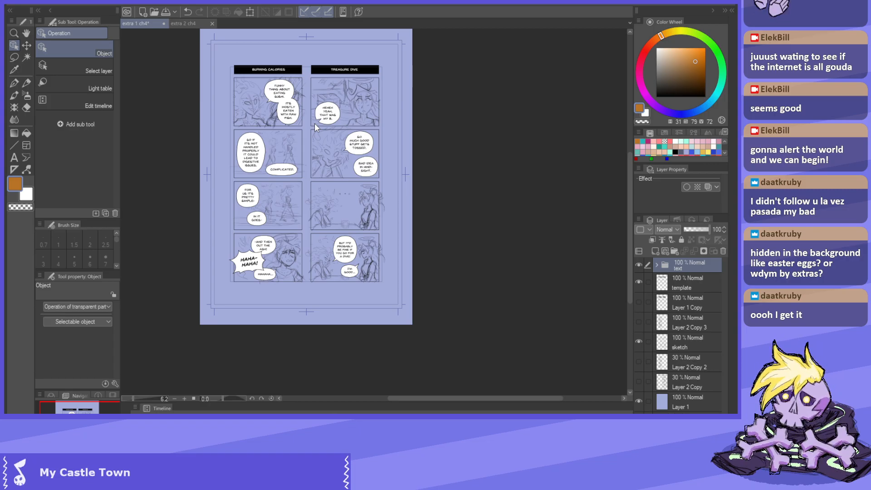
Step: Examine the lettering and sketches in the panels of the "Burning Calories" and "Treasure Dive" strips
{"action": "scroll", "coordinate": [321, 91], "scroll_direction": "up", "scroll_amount": 4}
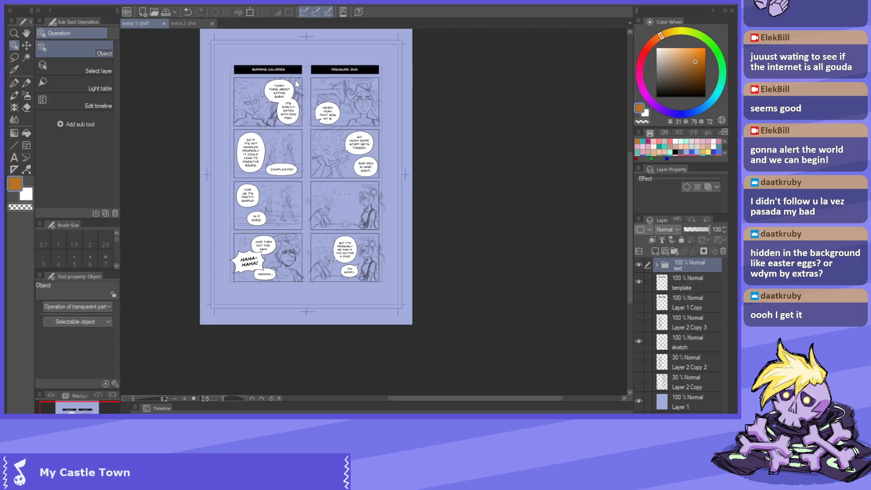
{"action": "scroll", "coordinate": [416, 161], "scroll_direction": "down", "scroll_amount": 2}
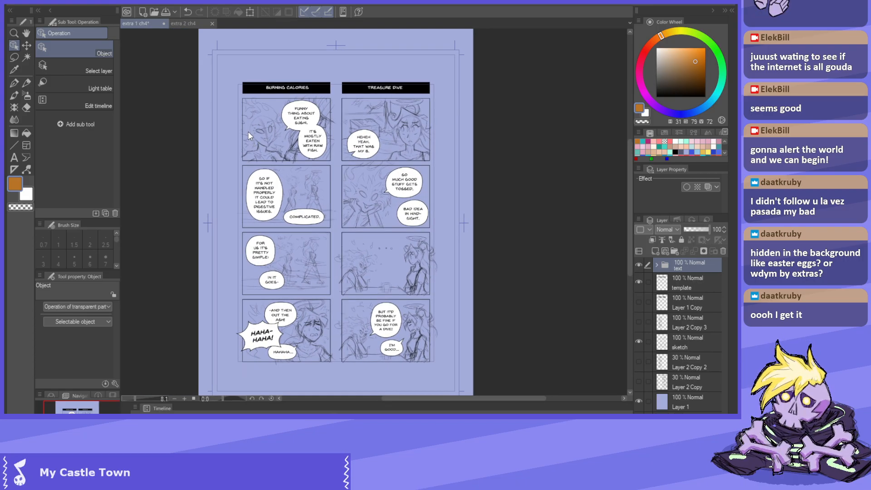
{"action": "scroll", "coordinate": [248, 131], "scroll_direction": "up", "scroll_amount": 2}
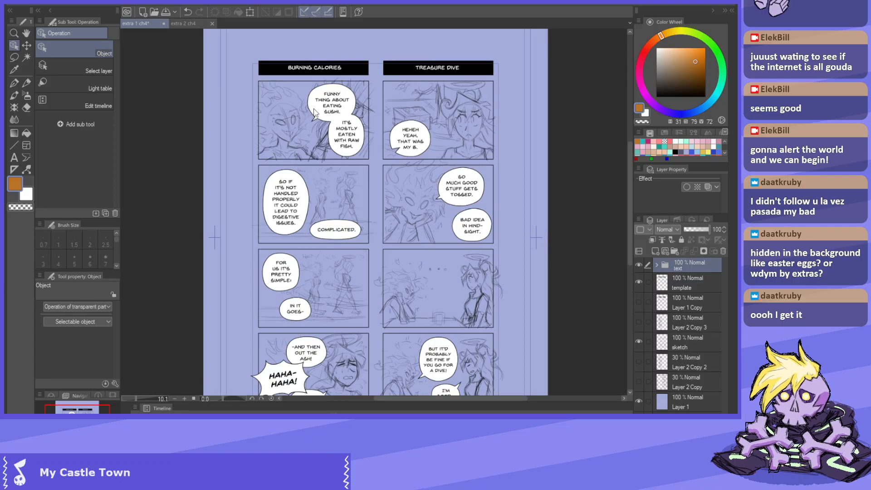
{"action": "scroll", "coordinate": [313, 109], "scroll_direction": "up", "scroll_amount": 2}
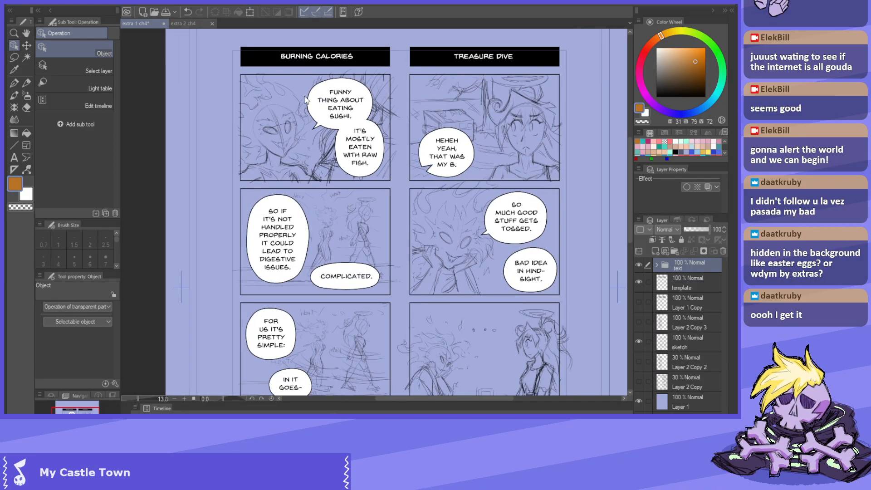
{"action": "scroll", "coordinate": [313, 109], "scroll_direction": "down", "scroll_amount": 2}
{"action": "scroll", "coordinate": [323, 133], "scroll_direction": "up", "scroll_amount": 2}
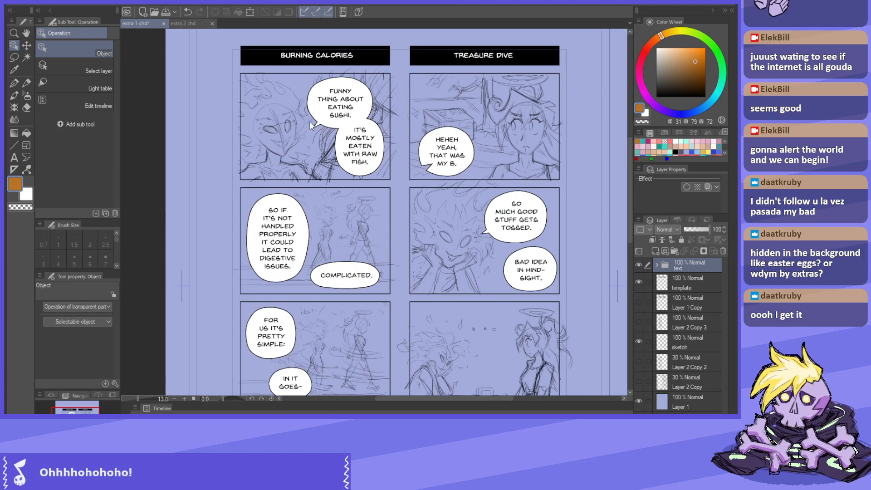
{"action": "scroll", "coordinate": [310, 122], "scroll_direction": "down", "scroll_amount": 2}
{"action": "scroll", "coordinate": [350, 61], "scroll_direction": "up", "scroll_amount": 3}
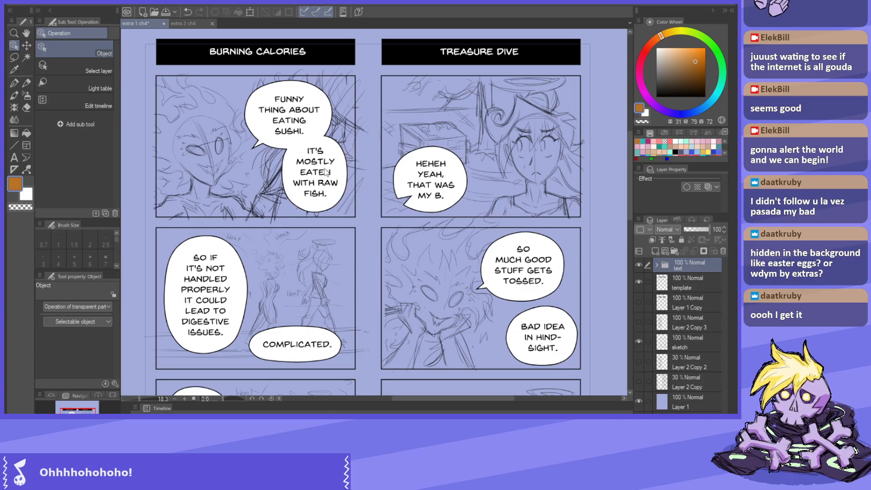
{"action": "scroll", "coordinate": [325, 170], "scroll_direction": "down", "scroll_amount": 1}
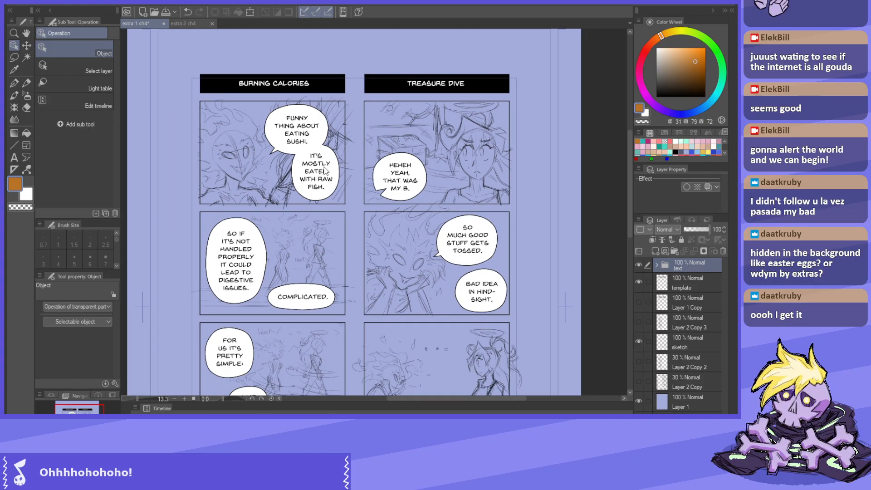
{"action": "scroll", "coordinate": [325, 171], "scroll_direction": "up", "scroll_amount": 1}
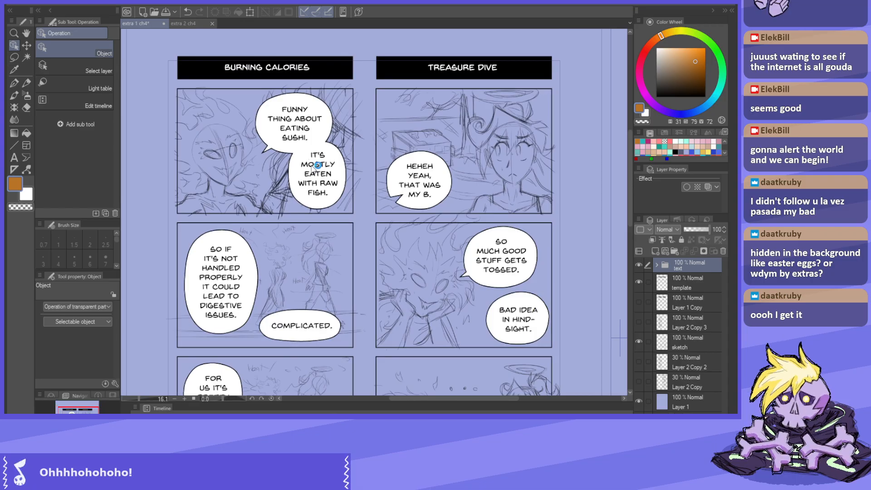
{"action": "scroll", "coordinate": [325, 168], "scroll_direction": "down", "scroll_amount": 1}
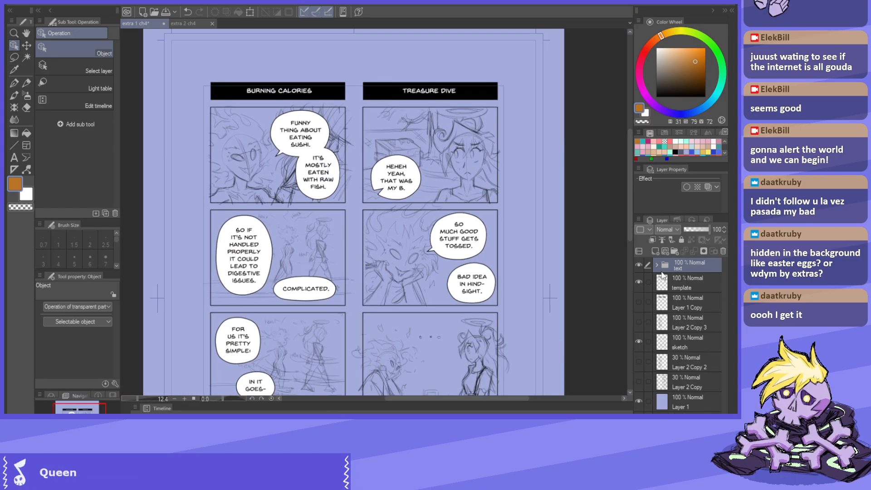
Step: Hide the text folder temporarily to inspect the full page of sketches, and show it again
{"action": "left_click", "coordinate": [637, 264]}
{"action": "left_click", "coordinate": [637, 263]}
{"action": "left_click", "coordinate": [637, 263]}
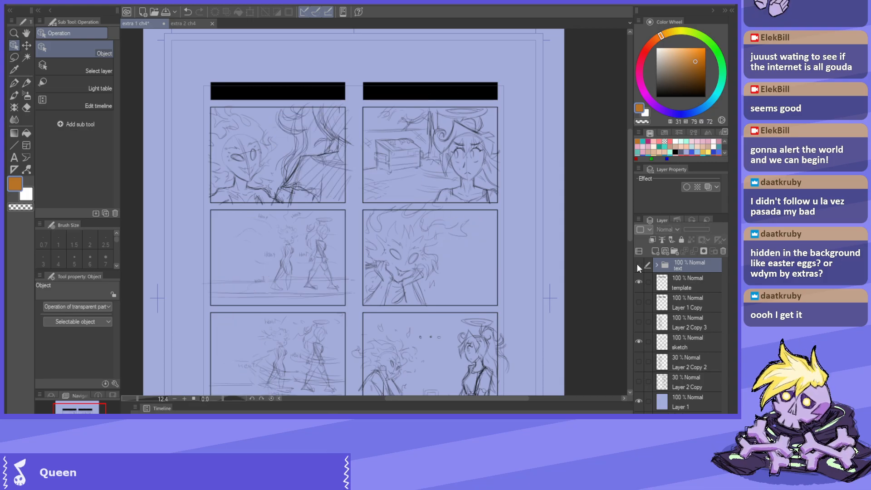
{"action": "scroll", "coordinate": [336, 101], "scroll_direction": "down", "scroll_amount": 3}
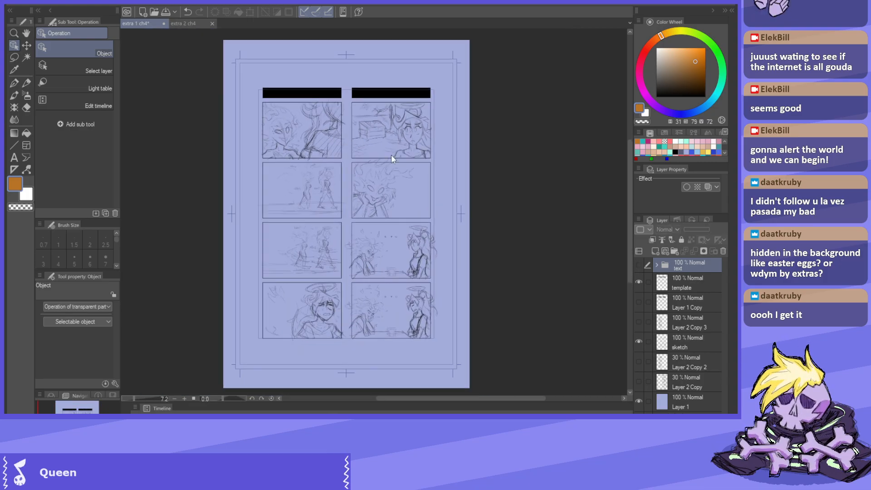
{"action": "left_click", "coordinate": [639, 265]}
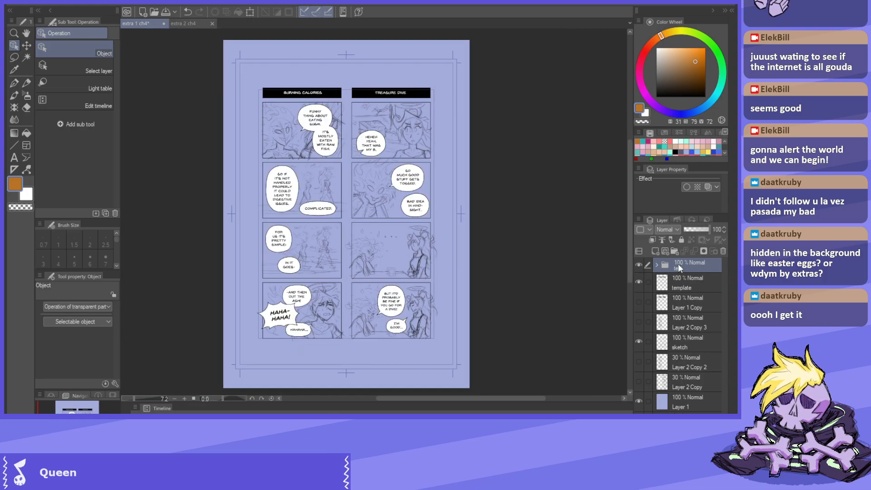
Step: Lower the text folder's opacity to 10%
{"action": "left_click", "coordinate": [690, 229]}
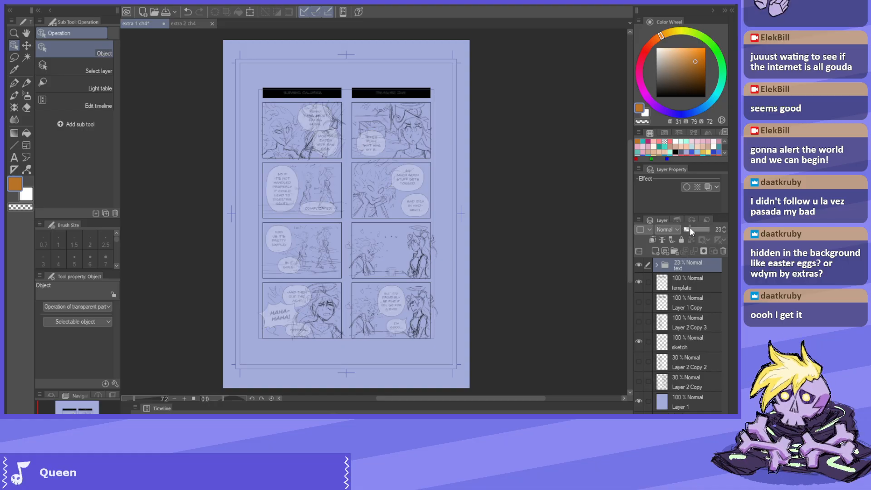
{"action": "left_click", "coordinate": [724, 232]}
{"action": "left_click", "coordinate": [724, 232]}
{"action": "left_click", "coordinate": [725, 231]}
{"action": "left_click", "coordinate": [726, 232]}
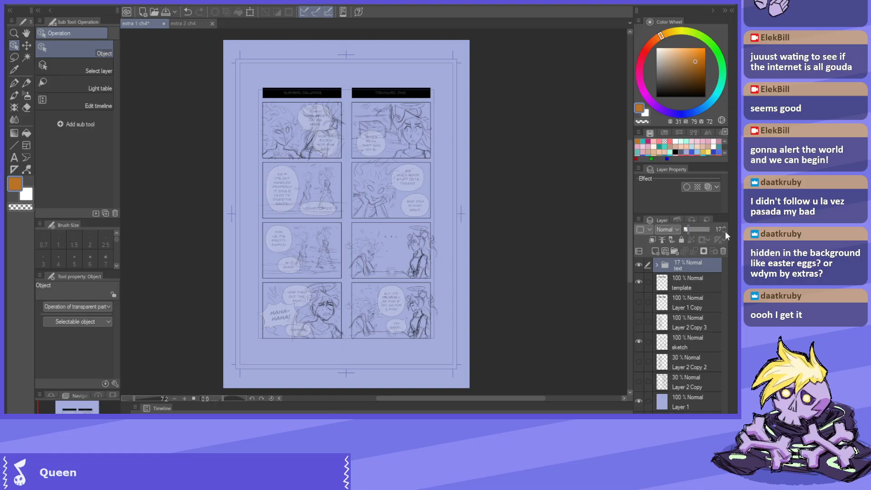
{"action": "left_click", "coordinate": [725, 230]}
{"action": "left_click", "coordinate": [725, 230]}
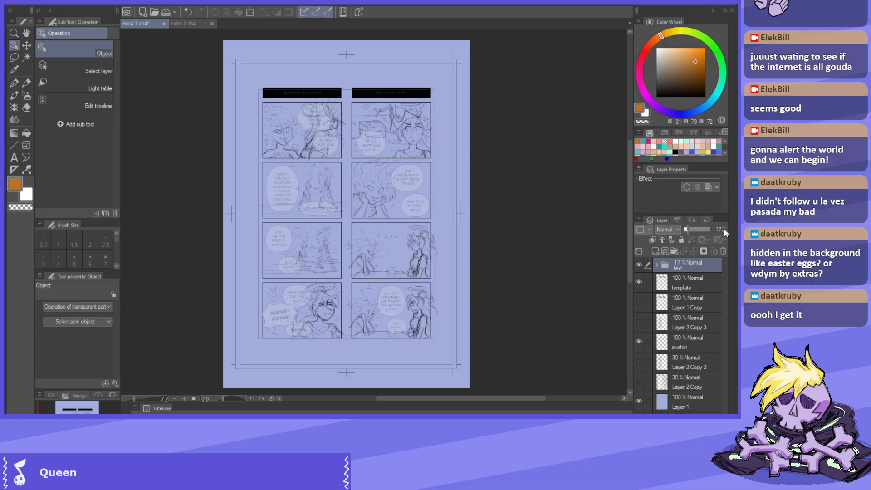
{"action": "left_click", "coordinate": [726, 232]}
{"action": "left_click", "coordinate": [726, 232]}
Step: Select the template layer and compare its panel frames with Layer 1 Copy by toggling the visibility of both layers
{"action": "left_click", "coordinate": [685, 282]}
{"action": "left_click", "coordinate": [639, 283]}
{"action": "left_click", "coordinate": [639, 282]}
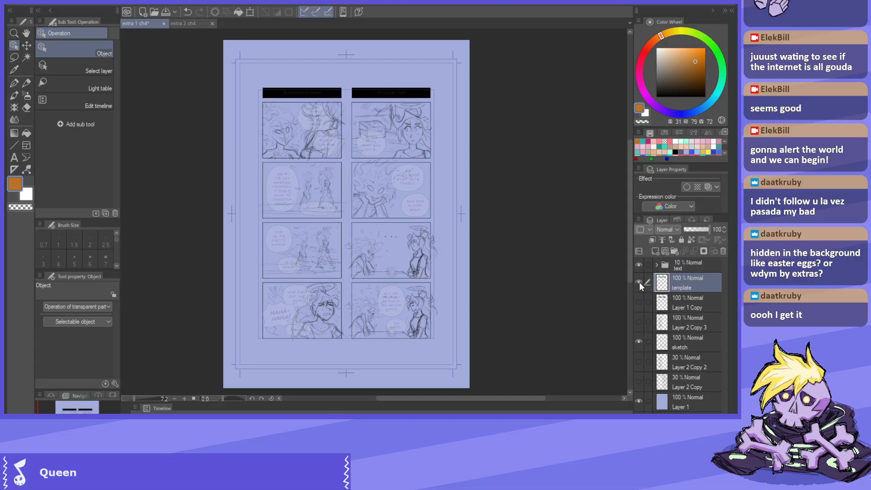
{"action": "left_click", "coordinate": [639, 301]}
{"action": "left_click", "coordinate": [639, 302]}
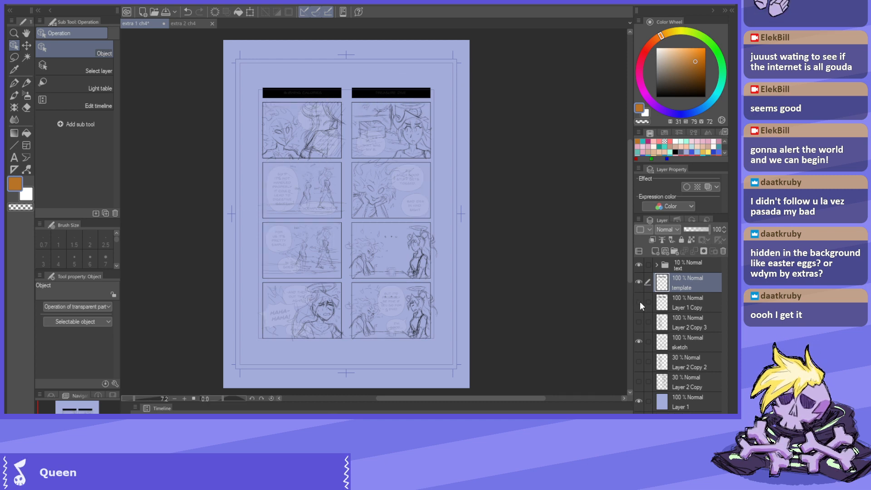
{"action": "left_click", "coordinate": [639, 301]}
{"action": "left_click", "coordinate": [639, 288]}
{"action": "left_click", "coordinate": [639, 287]}
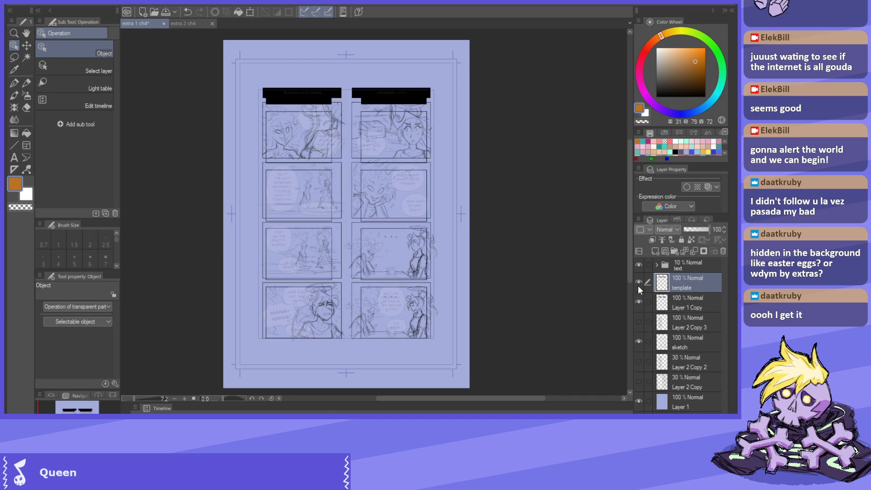
{"action": "left_click", "coordinate": [639, 296]}
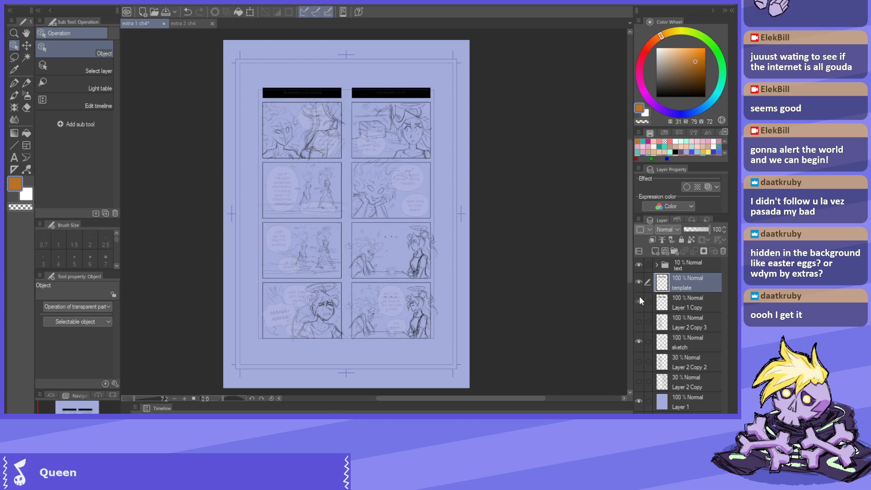
{"action": "left_click", "coordinate": [639, 296]}
{"action": "left_click", "coordinate": [639, 283]}
{"action": "left_click", "coordinate": [639, 283]}
{"action": "left_click", "coordinate": [639, 294]}
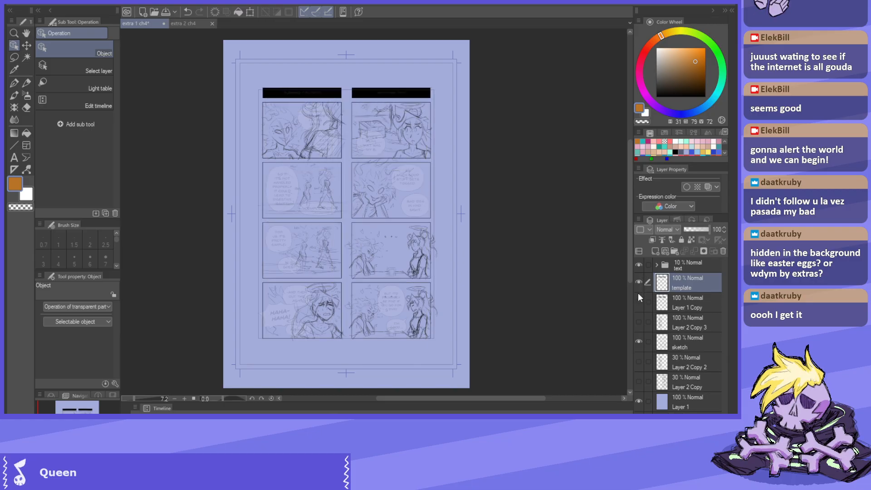
Step: Compare the rough thumbnails on Layer 2 Copy 3 with the sketch layer by toggling both layers, leaving only the sketch shown
{"action": "left_click", "coordinate": [639, 320]}
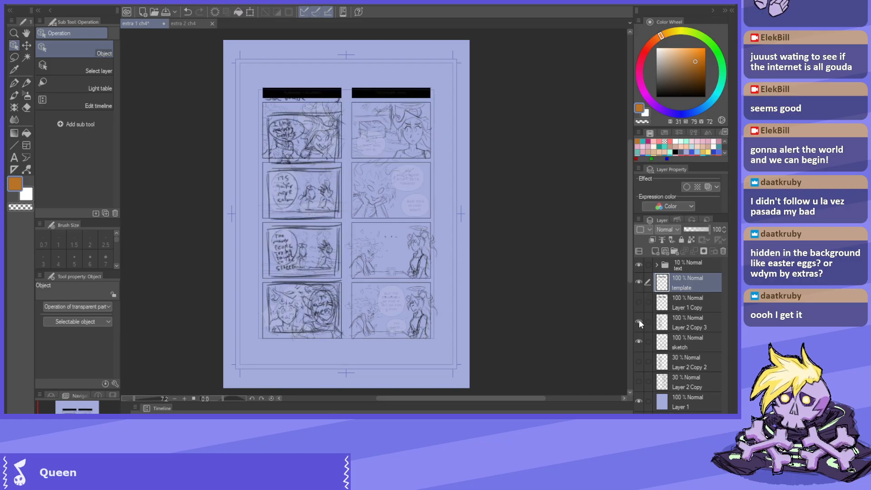
{"action": "left_click", "coordinate": [639, 321]}
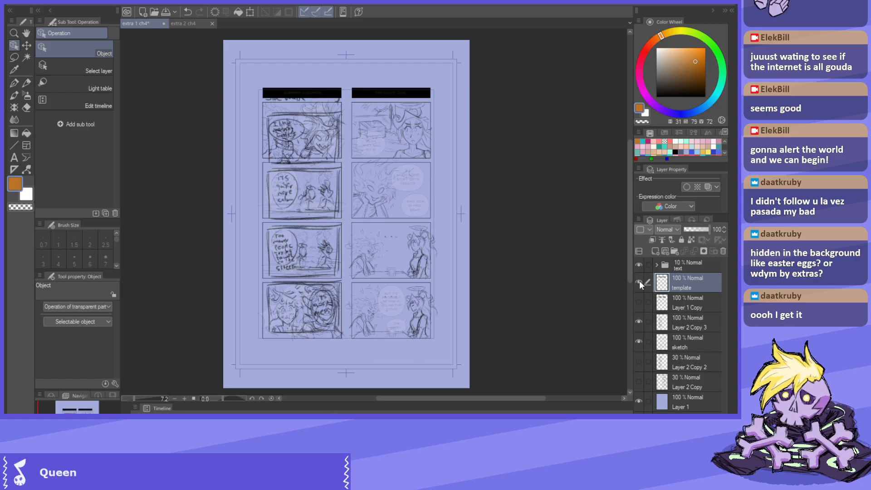
{"action": "left_click", "coordinate": [641, 341]}
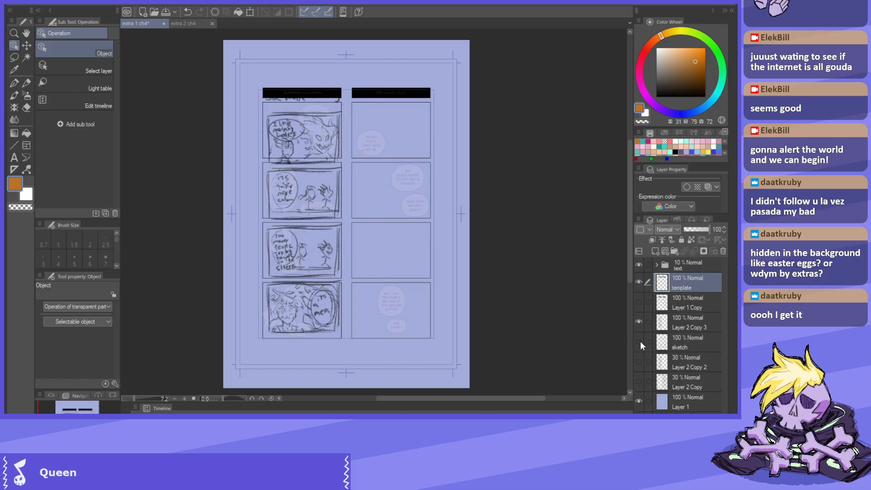
{"action": "left_click", "coordinate": [641, 342]}
{"action": "left_click", "coordinate": [641, 342]}
{"action": "left_click", "coordinate": [640, 342]}
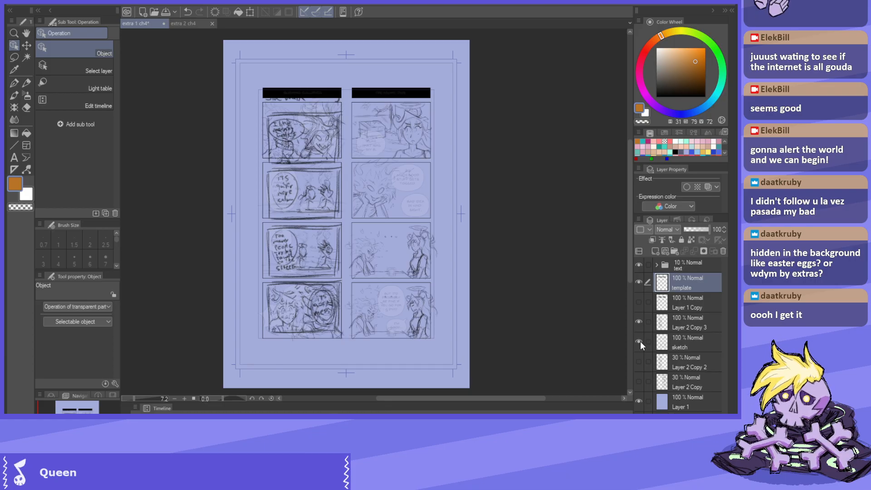
{"action": "left_click", "coordinate": [641, 322]}
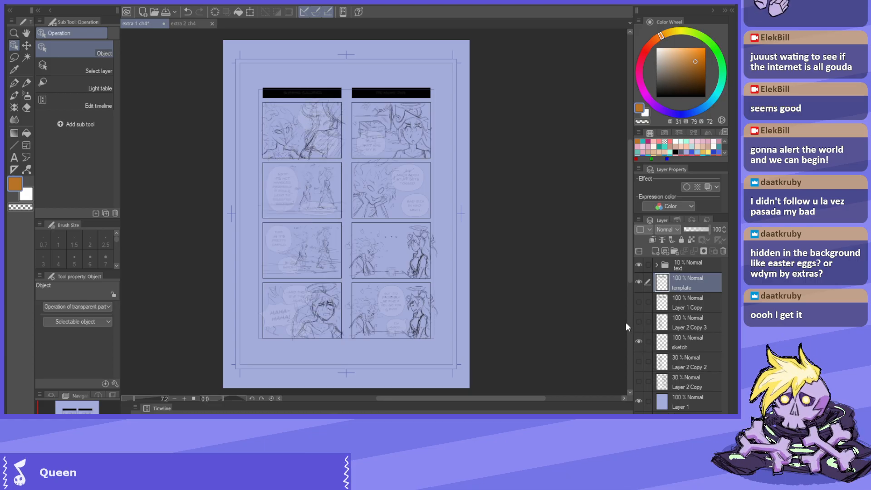
Step: Compare the rough thumbnails on Layer 2 Copy 3 against the sketch layer again, leaving only the sketch visible
{"action": "left_click", "coordinate": [642, 322]}
{"action": "left_click", "coordinate": [642, 335]}
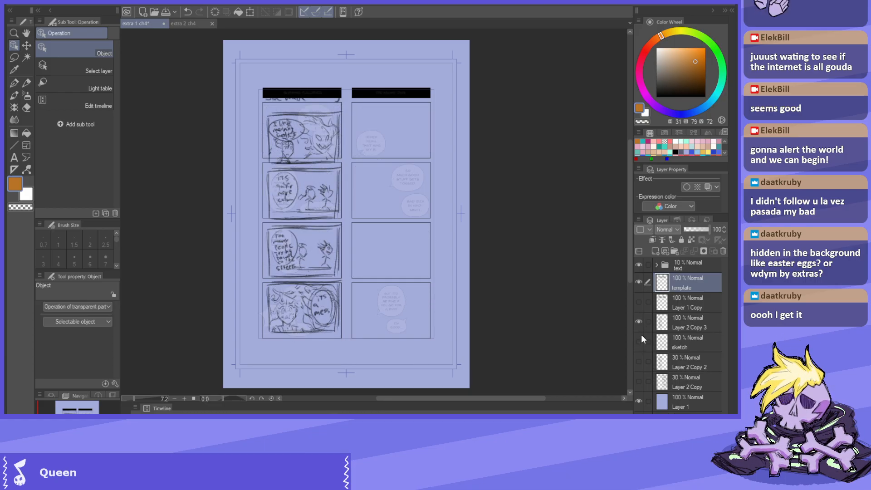
{"action": "left_click", "coordinate": [640, 339]}
{"action": "left_click", "coordinate": [639, 322]}
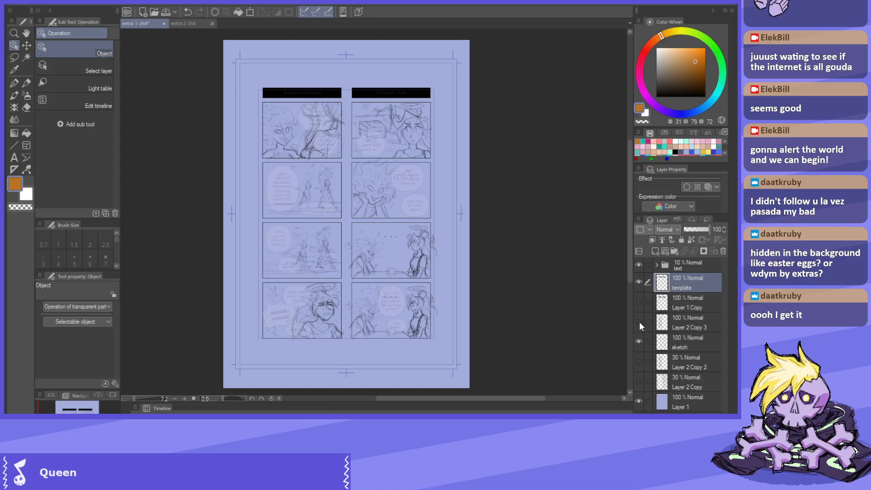
{"action": "left_click", "coordinate": [639, 322]}
{"action": "left_click", "coordinate": [641, 336]}
{"action": "left_click", "coordinate": [641, 334]}
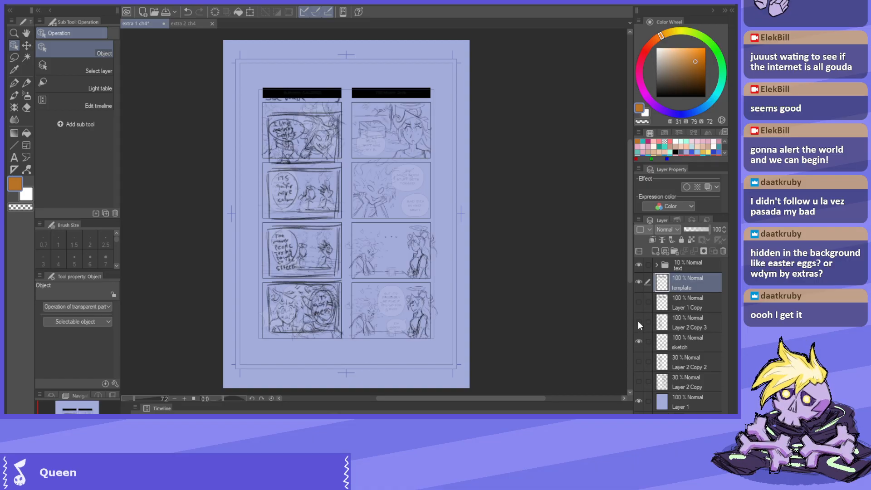
{"action": "left_click", "coordinate": [638, 320]}
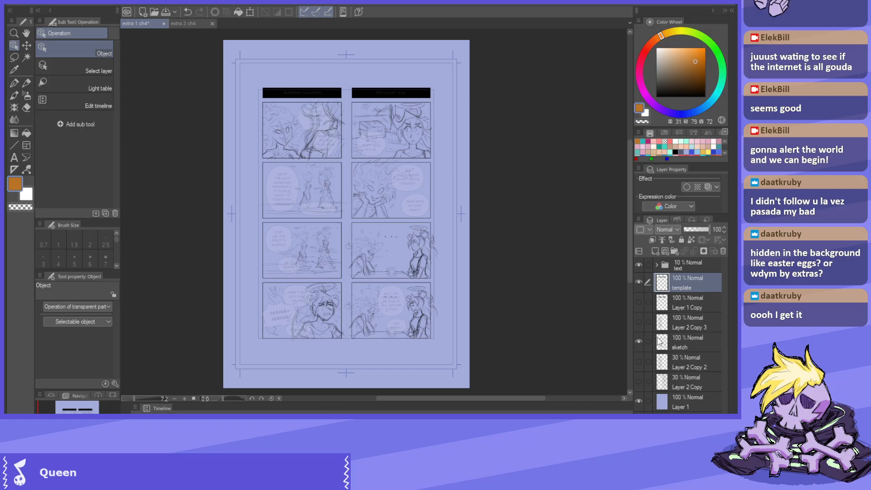
Step: Check the contents of Layer 2 Copy 2 and Layer 2 Copy 3 against the sketch, leaving both layers hidden
{"action": "left_click", "coordinate": [644, 341]}
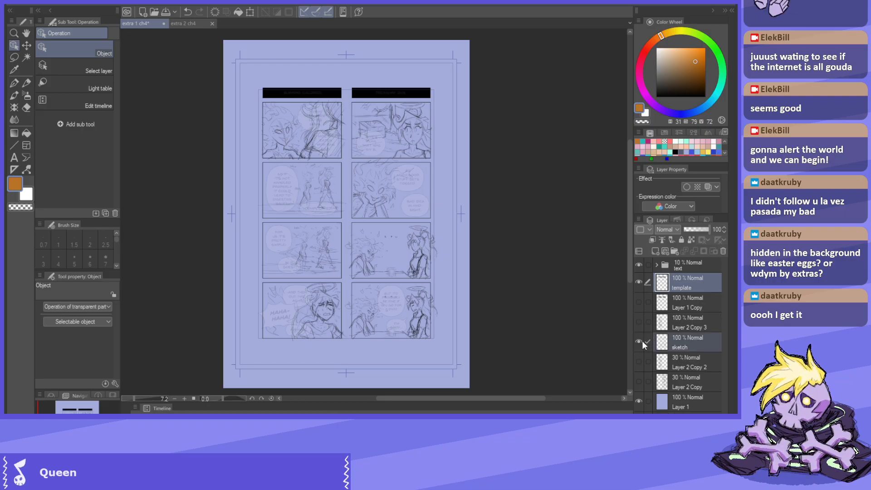
{"action": "left_click", "coordinate": [642, 341]}
{"action": "left_click", "coordinate": [639, 341]}
{"action": "left_click", "coordinate": [641, 364]}
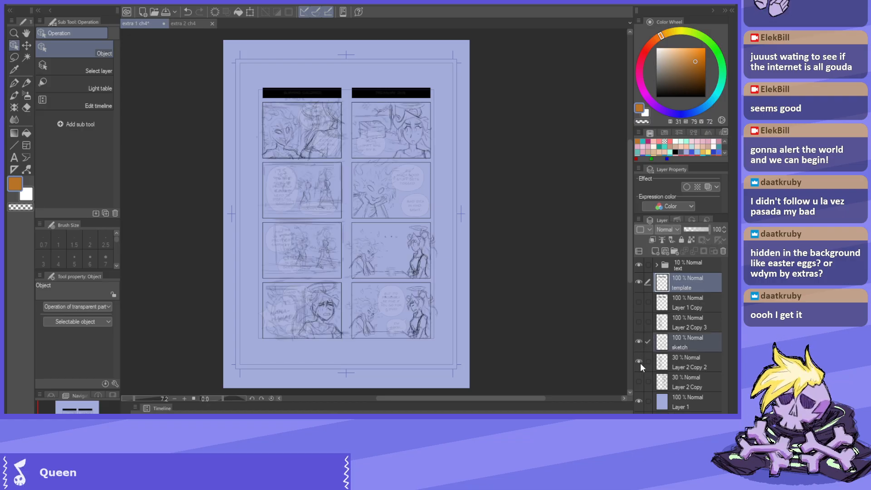
{"action": "left_click", "coordinate": [641, 363]}
{"action": "left_click", "coordinate": [639, 323]}
{"action": "left_click", "coordinate": [639, 322]}
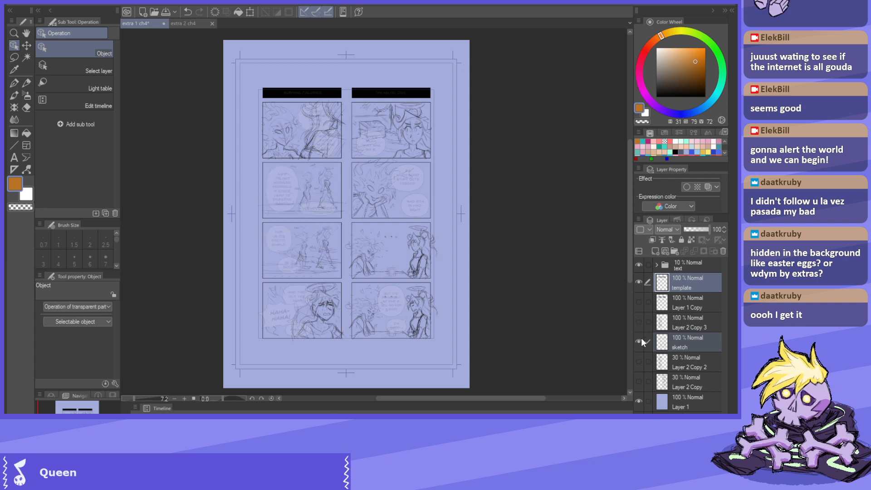
{"action": "left_click", "coordinate": [641, 363]}
{"action": "left_click", "coordinate": [641, 363]}
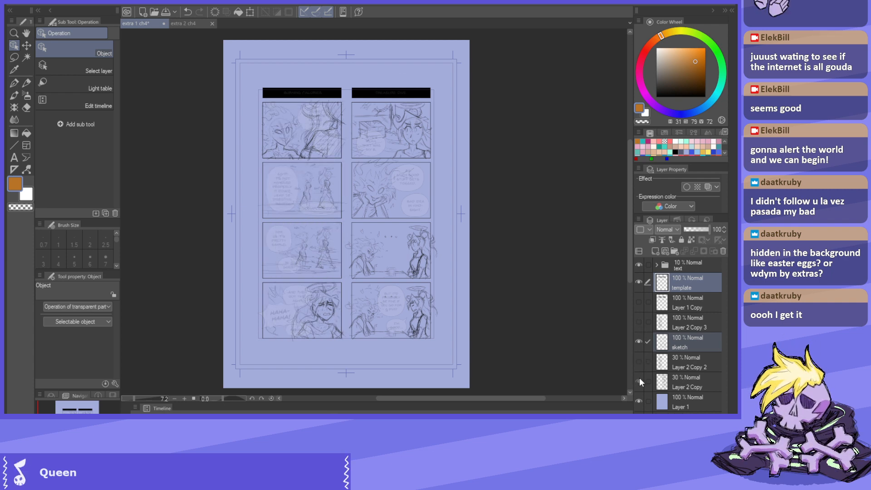
Step: Compare the rough drawing on Layer 2 Copy with the sketch layer by toggling both, leaving only the sketch shown
{"action": "left_click", "coordinate": [639, 381]}
{"action": "left_click", "coordinate": [639, 381]}
{"action": "left_click", "coordinate": [640, 378]}
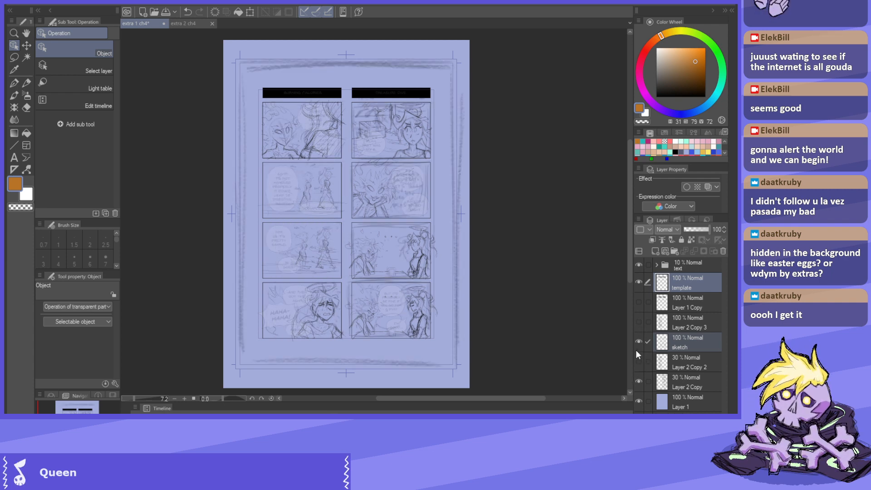
{"action": "left_click", "coordinate": [638, 343]}
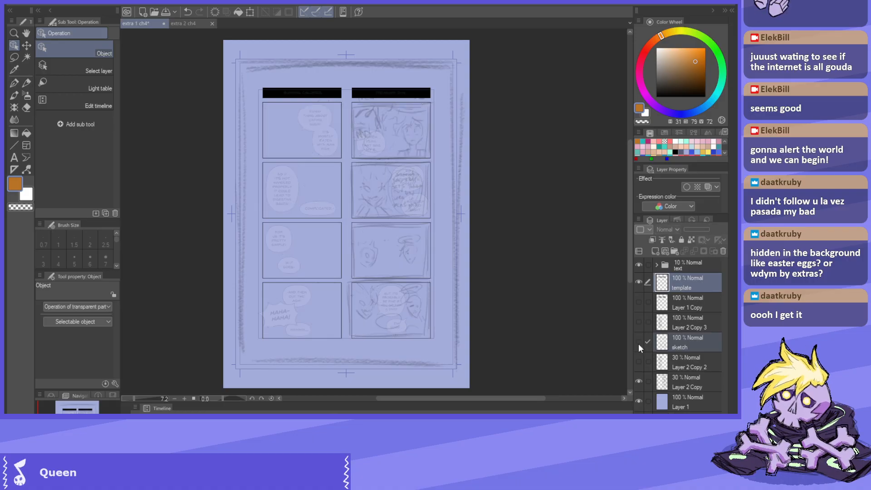
{"action": "left_click", "coordinate": [638, 343]}
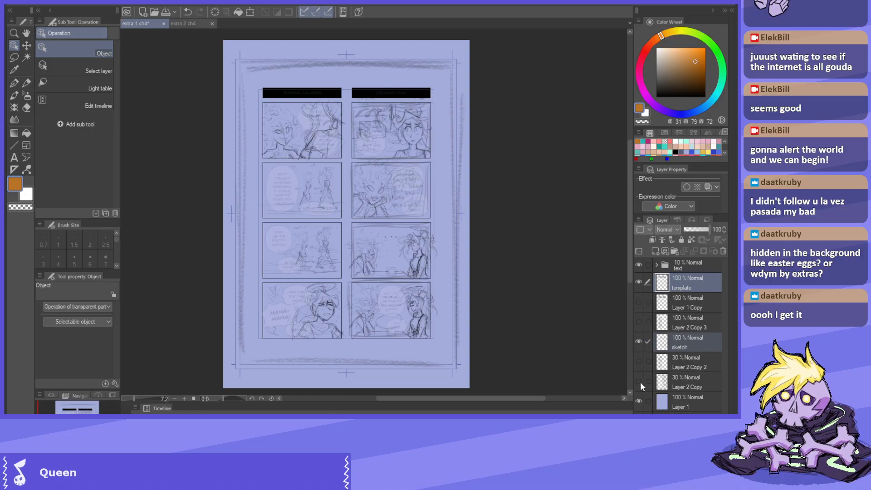
{"action": "left_click", "coordinate": [640, 382]}
Step: Hide and reshow the template layer to check the panel frames, and save the extra 1 ch4 page
{"action": "left_click", "coordinate": [639, 281]}
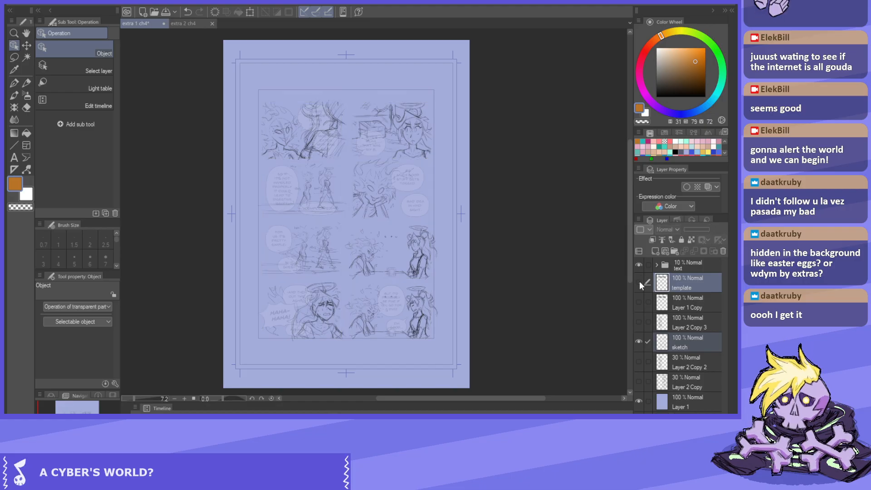
{"action": "left_click", "coordinate": [639, 281]}
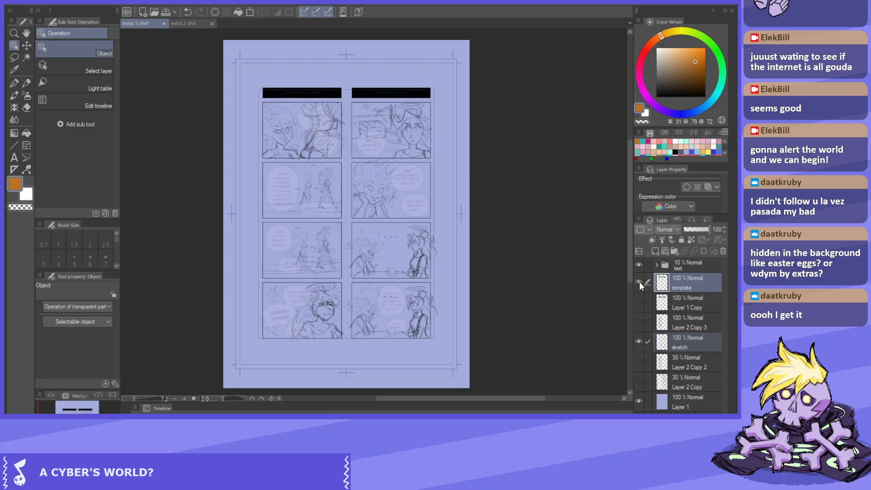
{"action": "left_click", "coordinate": [166, 12]}
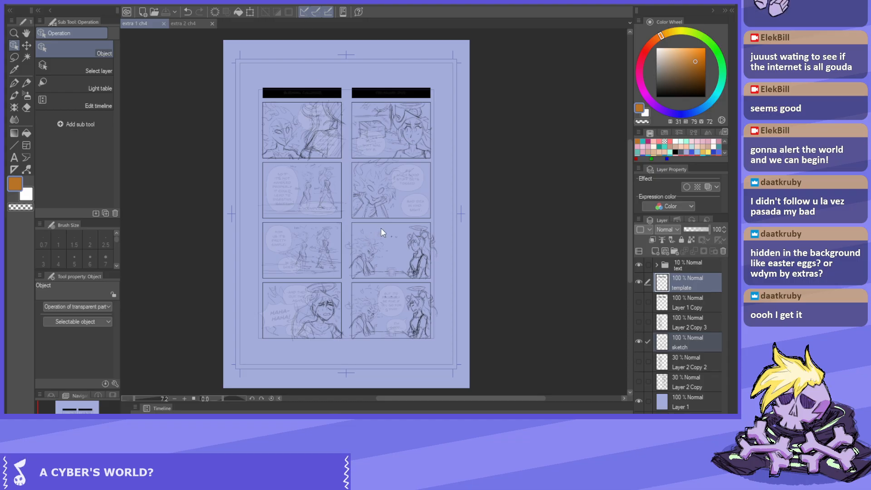
Step: Select only the sketch layer and move it directly beneath the template layer in the stack
{"action": "left_click", "coordinate": [644, 340]}
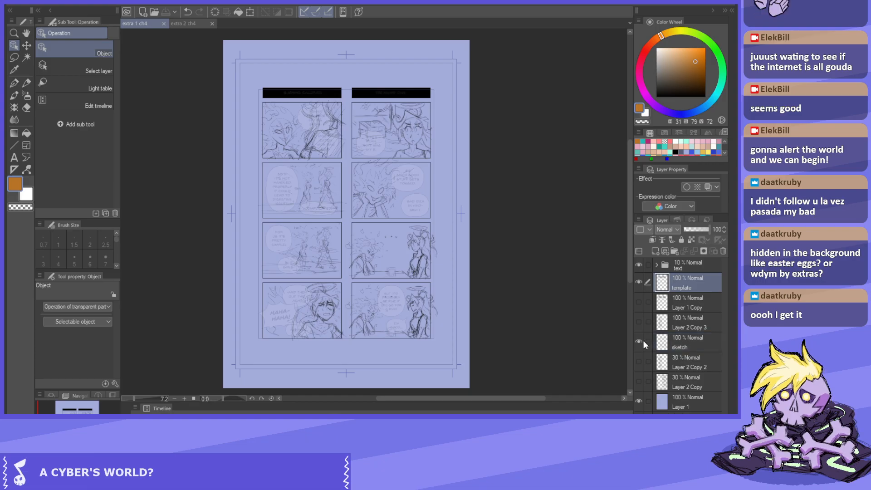
{"action": "left_click", "coordinate": [641, 343]}
{"action": "left_click", "coordinate": [641, 343]}
{"action": "left_click", "coordinate": [688, 345]}
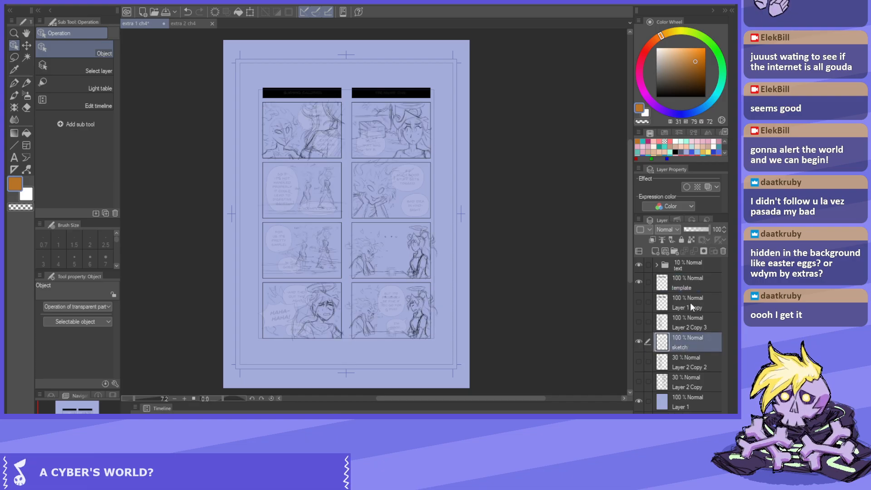
{"action": "left_click_drag", "start_coordinate": [701, 337], "coordinate": [702, 294]}
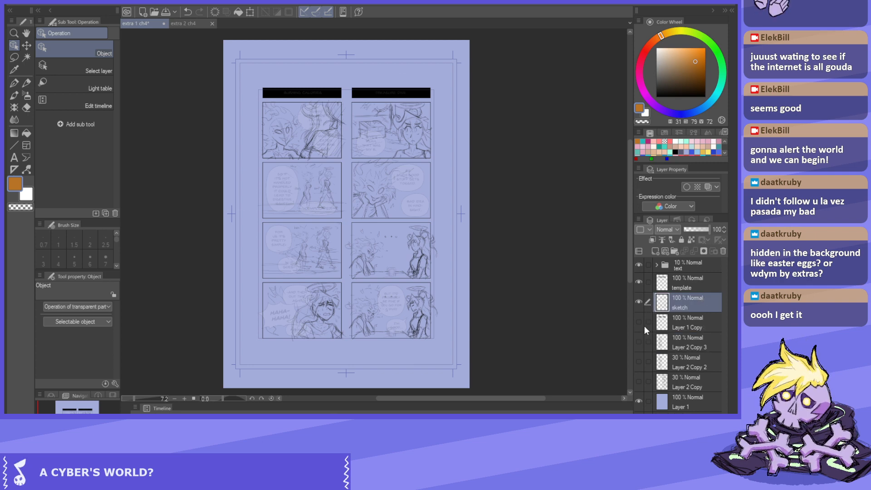
Step: Preview Layer 2 Copy 3, Layer 2 Copy 2 and Layer 2 Copy one by one, leaving all three hidden
{"action": "left_click", "coordinate": [638, 345]}
{"action": "left_click", "coordinate": [639, 344]}
{"action": "left_click", "coordinate": [639, 362]}
{"action": "left_click", "coordinate": [639, 361]}
{"action": "left_click", "coordinate": [639, 381]}
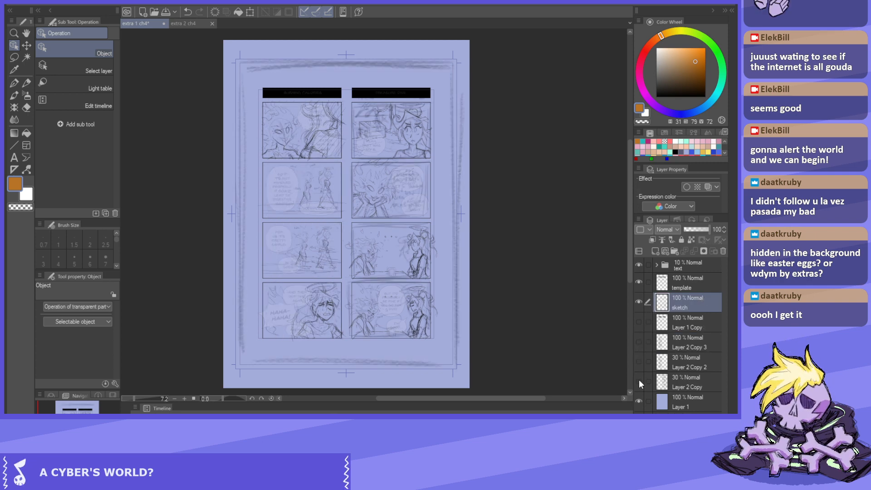
{"action": "left_click", "coordinate": [639, 380]}
Step: Create a new layer folder above Layer 1 Copy and name it "stuff"
{"action": "left_click", "coordinate": [682, 324]}
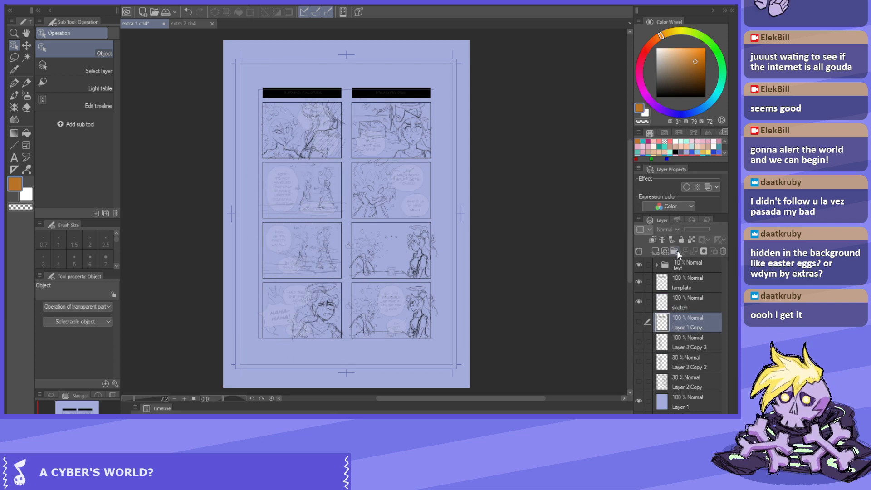
{"action": "left_click", "coordinate": [676, 251]}
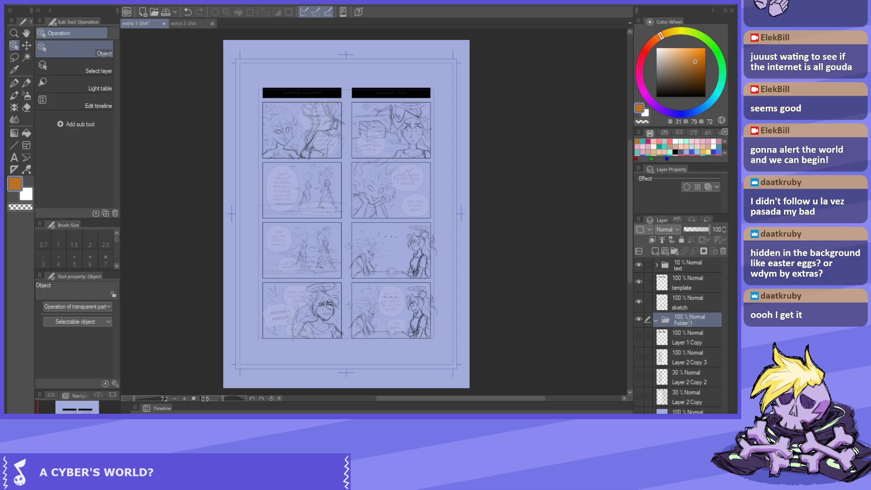
{"action": "type", "text": "stuff"}
Step: Move Layer 1 Copy and the three Layer 2 copies into the stuff folder, and collapse the folder
{"action": "left_click", "coordinate": [687, 400]}
{"action": "left_click", "coordinate": [688, 378], "text": "ctrl"}
{"action": "left_click", "coordinate": [687, 362], "text": "ctrl"}
{"action": "left_click", "coordinate": [683, 339], "text": "ctrl"}
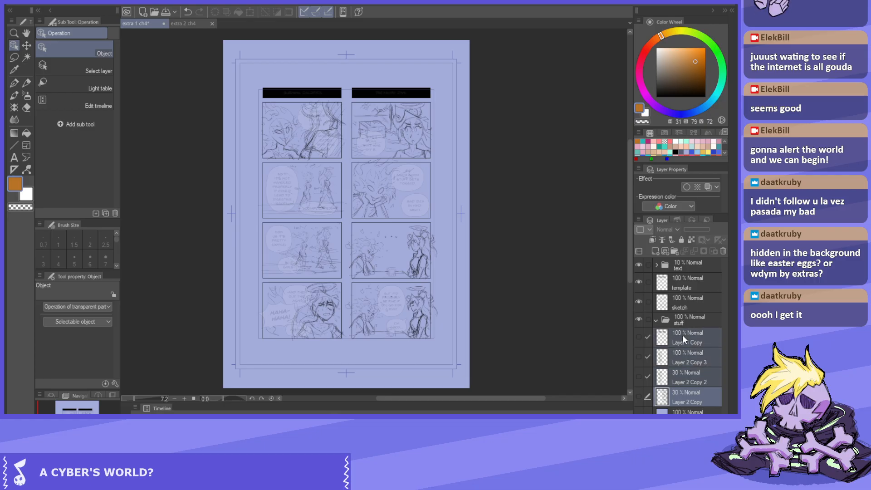
{"action": "left_click_drag", "start_coordinate": [682, 337], "coordinate": [681, 321]}
{"action": "left_click", "coordinate": [658, 320]}
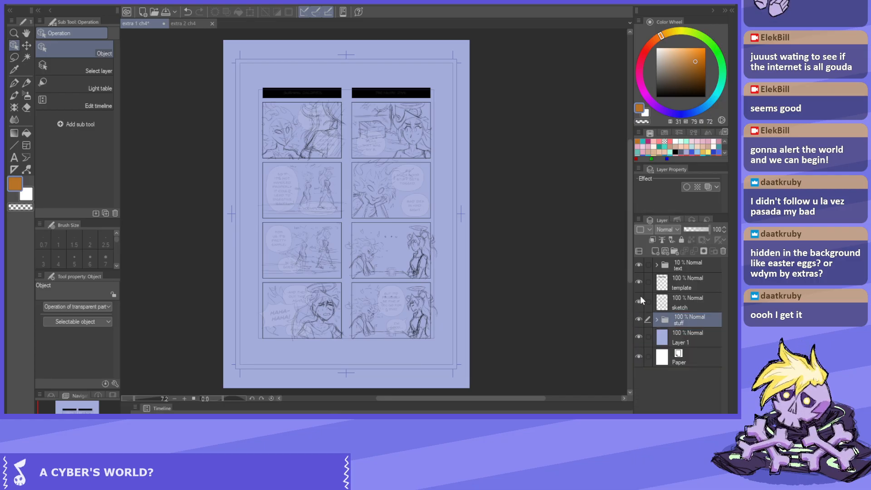
Step: Add a new layer above the template layer and name it "lines 1"
{"action": "left_click", "coordinate": [673, 286]}
{"action": "left_click", "coordinate": [653, 251]}
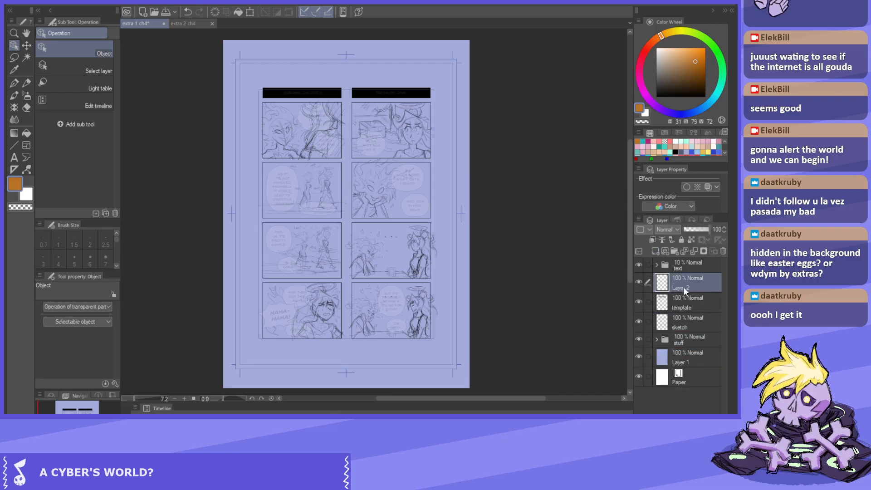
{"action": "type", "text": "lines 1"}
{"action": "key", "text": "Return"}
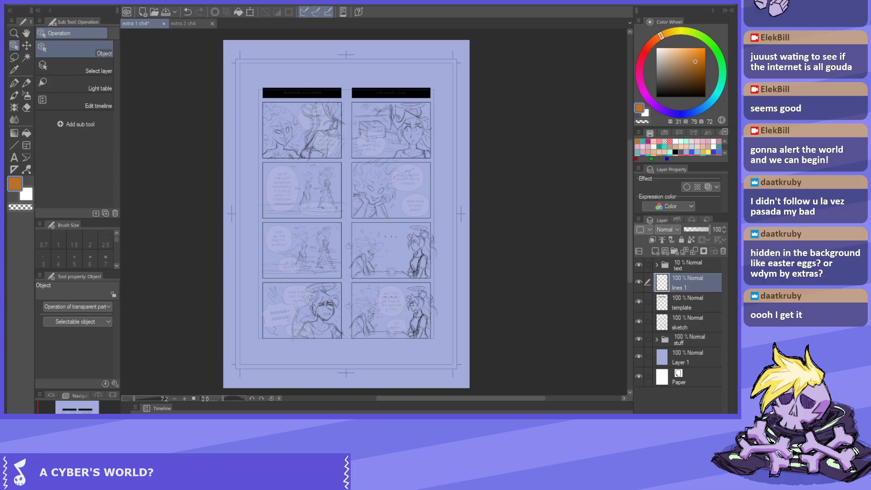
Step: Inspect the upper panels with the text folder hidden and shown, leaving the text visible
{"action": "scroll", "coordinate": [302, 104], "scroll_direction": "up", "scroll_amount": 4}
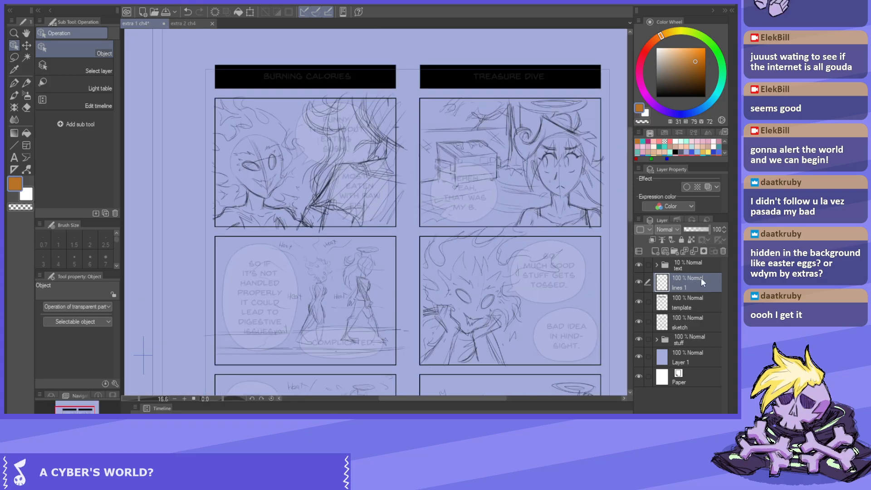
{"action": "left_click", "coordinate": [638, 263]}
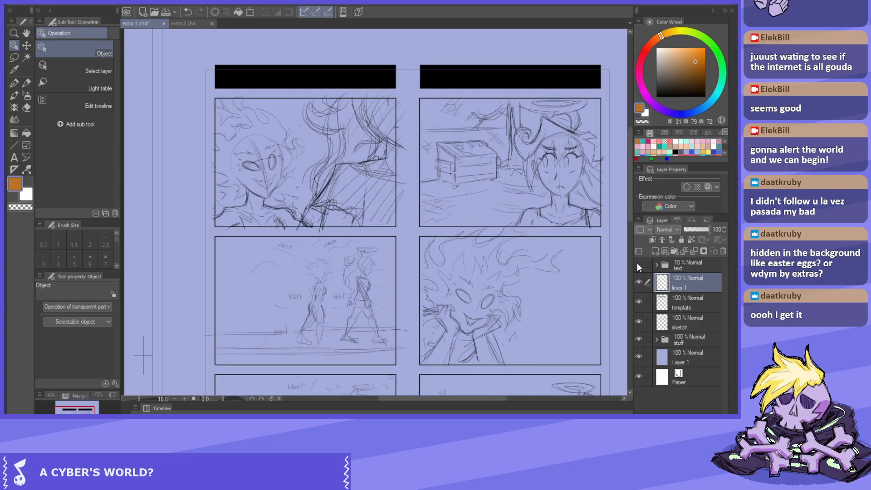
{"action": "left_click", "coordinate": [637, 263]}
{"action": "left_click", "coordinate": [637, 263]}
{"action": "left_click", "coordinate": [637, 263]}
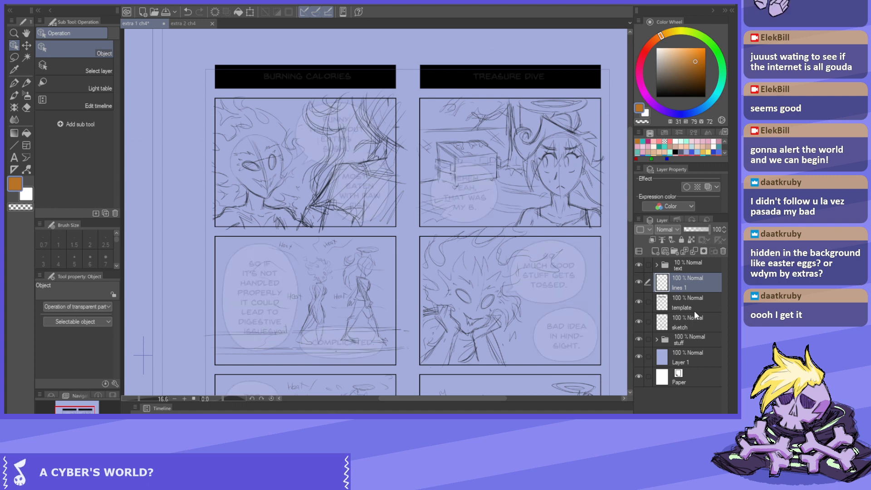
Step: Lower the sketch layer's opacity to 30%
{"action": "left_click", "coordinate": [693, 317]}
{"action": "left_click", "coordinate": [703, 299]}
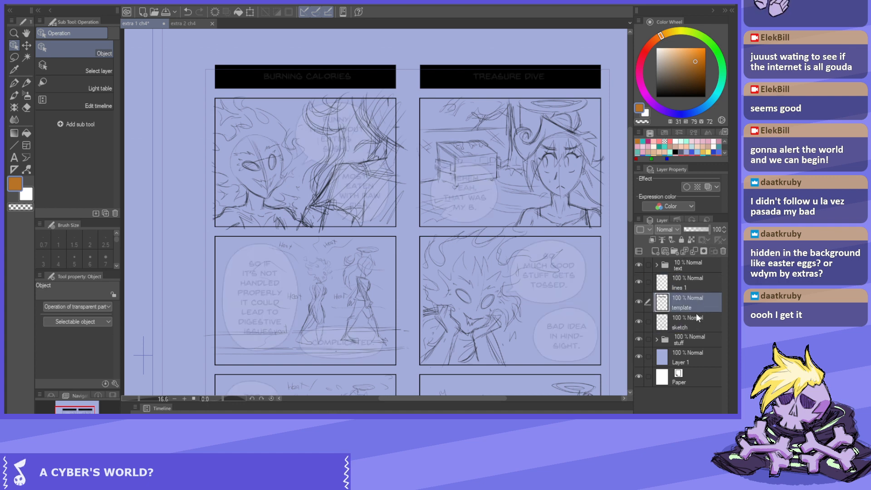
{"action": "left_click", "coordinate": [639, 319]}
{"action": "left_click", "coordinate": [638, 320]}
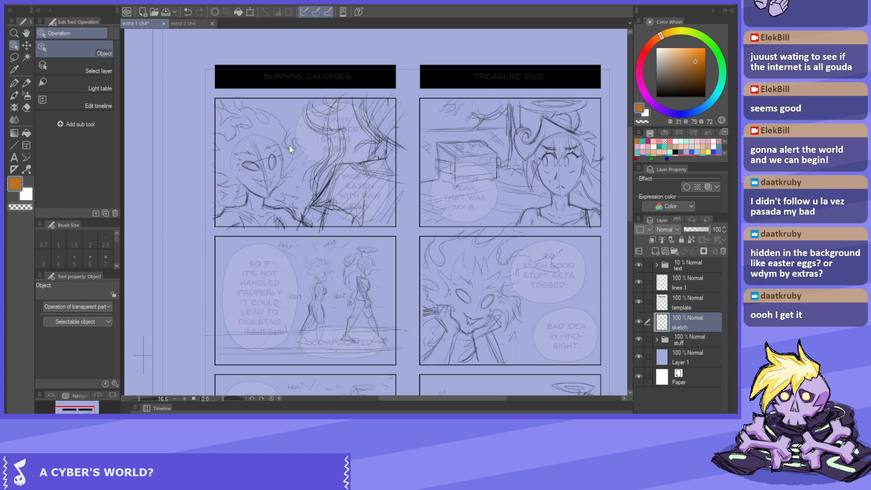
{"action": "scroll", "coordinate": [320, 128], "scroll_direction": "down", "scroll_amount": 3}
{"action": "scroll", "coordinate": [310, 132], "scroll_direction": "up", "scroll_amount": 3}
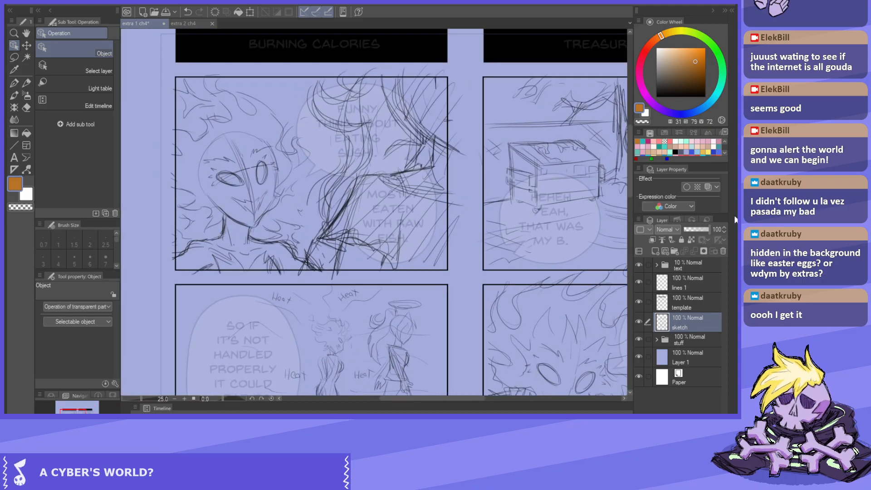
{"action": "left_click_drag", "start_coordinate": [695, 227], "coordinate": [693, 227]}
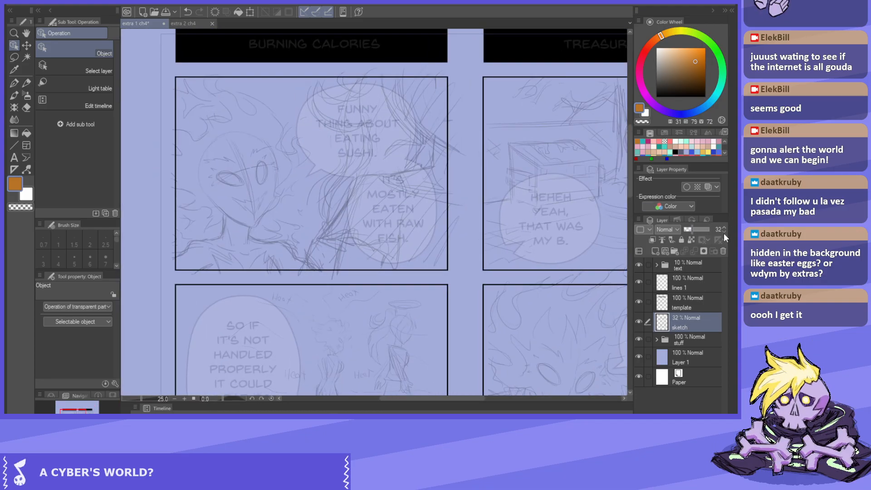
{"action": "scroll", "coordinate": [373, 118], "scroll_direction": "down", "scroll_amount": 3}
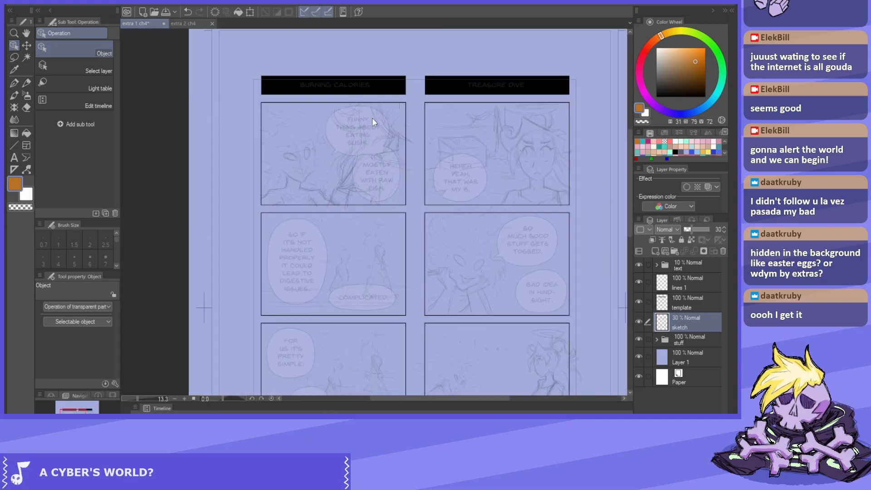
Step: Reduce the text folder's opacity to 4%
{"action": "left_click", "coordinate": [681, 264]}
{"action": "left_click", "coordinate": [724, 231]}
{"action": "left_click", "coordinate": [724, 231]}
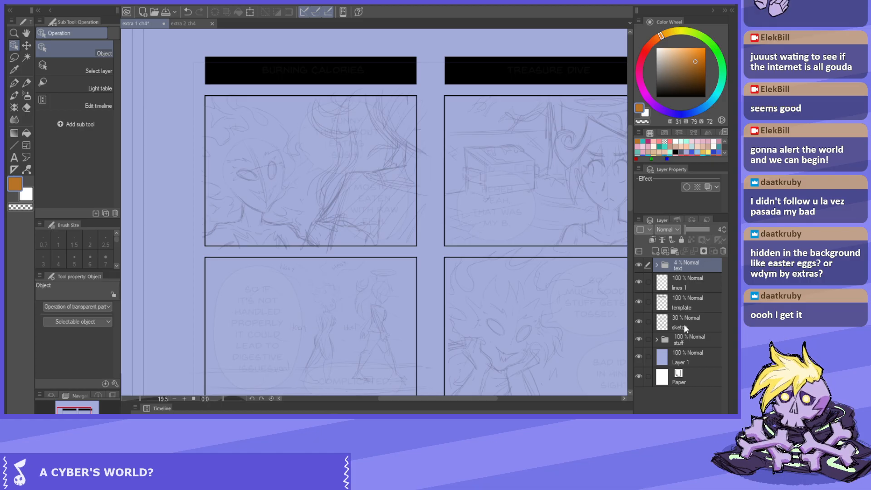
Step: Select the lines 1 layer and prepare the [AA] Ink Brush pen with black as the drawing colour
{"action": "left_click", "coordinate": [662, 289]}
{"action": "key", "text": "p"}
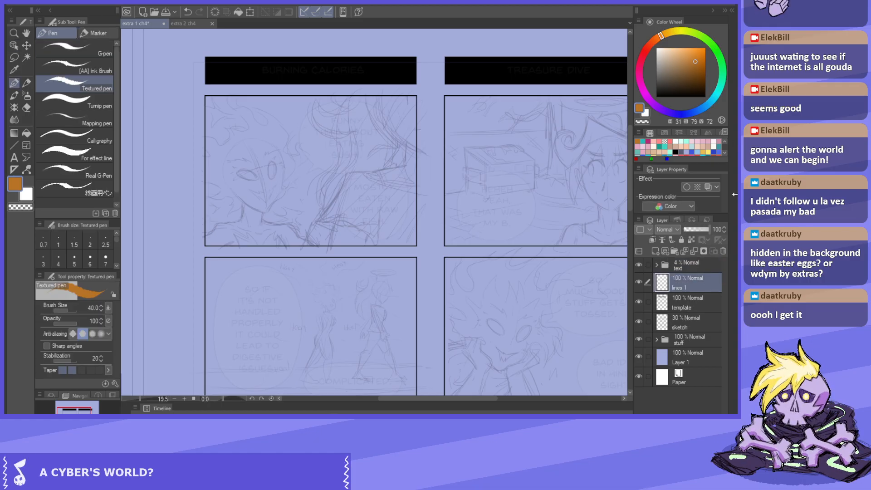
{"action": "left_click_drag", "start_coordinate": [678, 57], "coordinate": [654, 99]}
{"action": "left_click", "coordinate": [91, 68]}
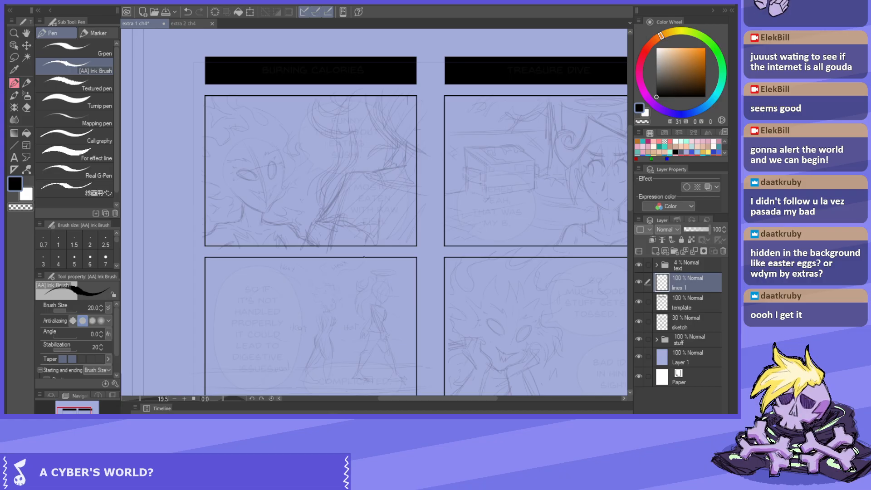
Step: Test the ink brush with trial strokes over the first panel, removing them, and set the brush size to 30
{"action": "left_click_drag", "start_coordinate": [325, 184], "coordinate": [360, 177]}
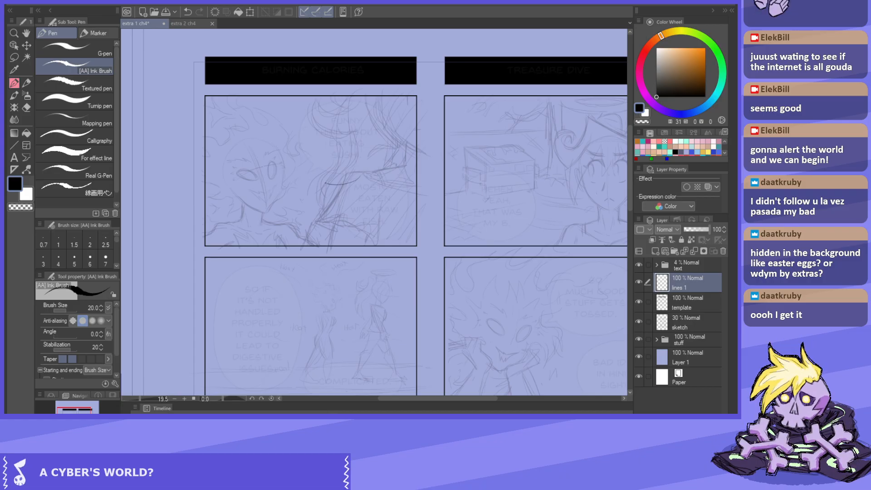
{"action": "key", "text": "ctrl+z"}
{"action": "scroll", "coordinate": [343, 149], "scroll_direction": "up", "scroll_amount": 3}
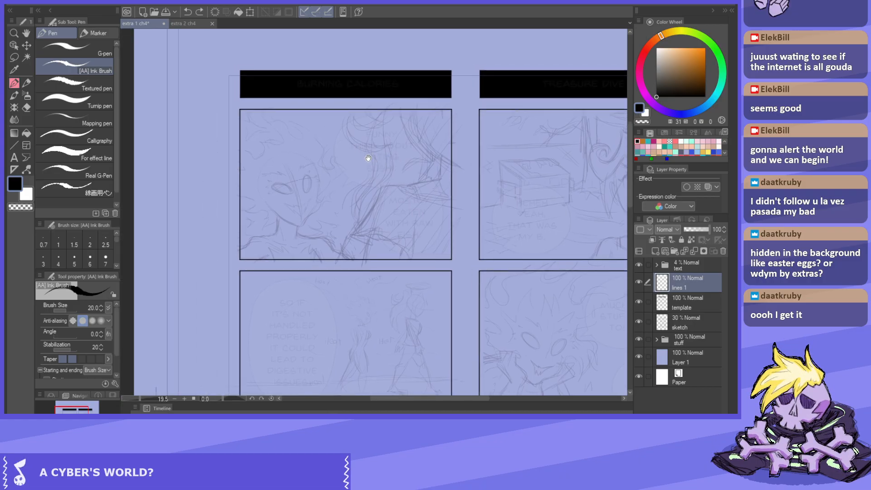
{"action": "mouse_move", "coordinate": [387, 206]}
{"action": "left_mouse_down"}
{"action": "mouse_move", "coordinate": [415, 170]}
{"action": "mouse_move", "coordinate": [379, 209]}
{"action": "left_mouse_up"}
{"action": "key", "text": "ctrl+z"}
{"action": "left_click_drag", "start_coordinate": [358, 144], "coordinate": [371, 157]}
{"action": "scroll", "coordinate": [372, 157], "scroll_direction": "up", "scroll_amount": 5}
{"action": "mouse_move", "coordinate": [404, 194]}
{"action": "left_mouse_down"}
{"action": "mouse_move", "coordinate": [410, 139]}
{"action": "mouse_move", "coordinate": [465, 195]}
{"action": "mouse_move", "coordinate": [412, 243]}
{"action": "mouse_move", "coordinate": [385, 248]}
{"action": "left_mouse_up"}
{"action": "key", "text": "ctrl+z"}
{"action": "scroll", "coordinate": [408, 181], "scroll_direction": "down", "scroll_amount": 4}
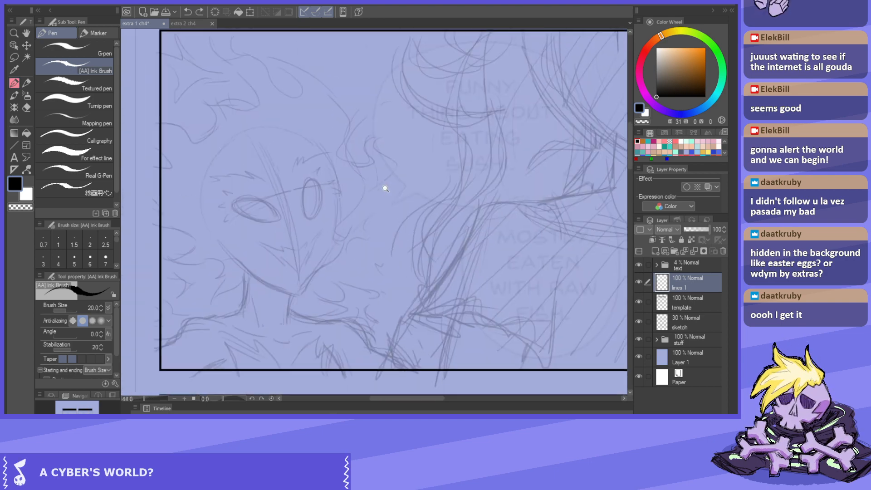
{"action": "mouse_move", "coordinate": [399, 166]}
{"action": "left_mouse_down"}
{"action": "mouse_move", "coordinate": [393, 227]}
{"action": "mouse_move", "coordinate": [388, 204]}
{"action": "mouse_move", "coordinate": [444, 173]}
{"action": "mouse_move", "coordinate": [395, 256]}
{"action": "left_mouse_up"}
{"action": "key", "text": "ctrl+z"}
{"action": "scroll", "coordinate": [473, 210], "scroll_direction": "down", "scroll_amount": 3}
{"action": "left_click_drag", "start_coordinate": [473, 210], "coordinate": [415, 192]}
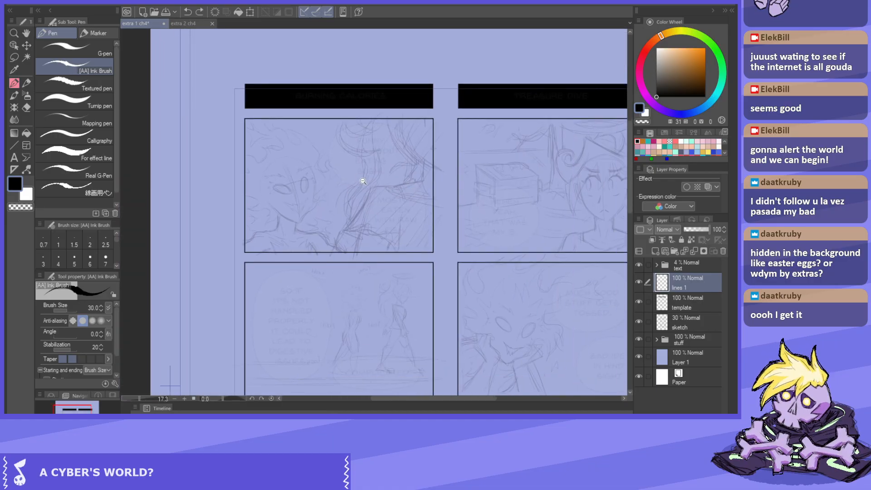
{"action": "scroll", "coordinate": [362, 181], "scroll_direction": "up", "scroll_amount": 1}
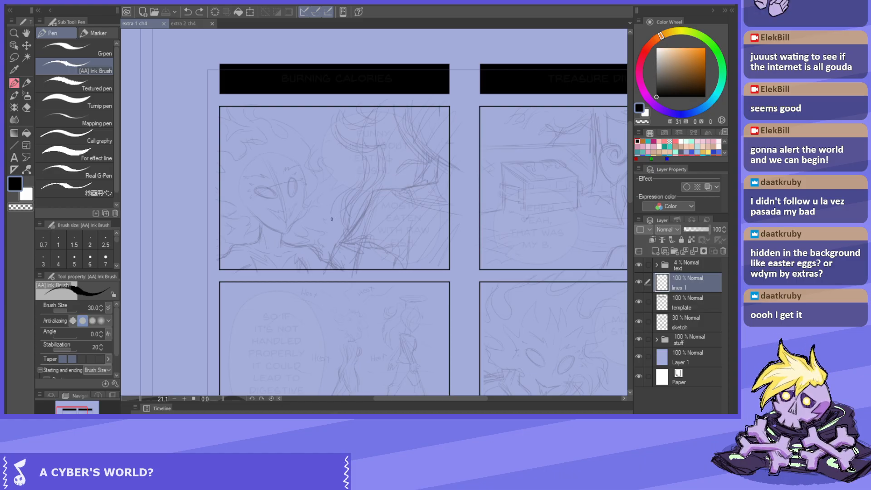
{"action": "scroll", "coordinate": [313, 181], "scroll_direction": "up", "scroll_amount": 3}
{"action": "mouse_move", "coordinate": [380, 187]}
{"action": "left_mouse_down"}
{"action": "mouse_move", "coordinate": [403, 219]}
{"action": "mouse_move", "coordinate": [451, 244]}
{"action": "left_mouse_up"}
{"action": "key", "text": "ctrl+z"}
{"action": "mouse_move", "coordinate": [403, 222]}
{"action": "left_mouse_down"}
{"action": "mouse_move", "coordinate": [436, 174]}
{"action": "mouse_move", "coordinate": [447, 238]}
{"action": "mouse_move", "coordinate": [427, 241]}
{"action": "mouse_move", "coordinate": [495, 233]}
{"action": "left_mouse_up"}
{"action": "key", "text": "ctrl+z"}
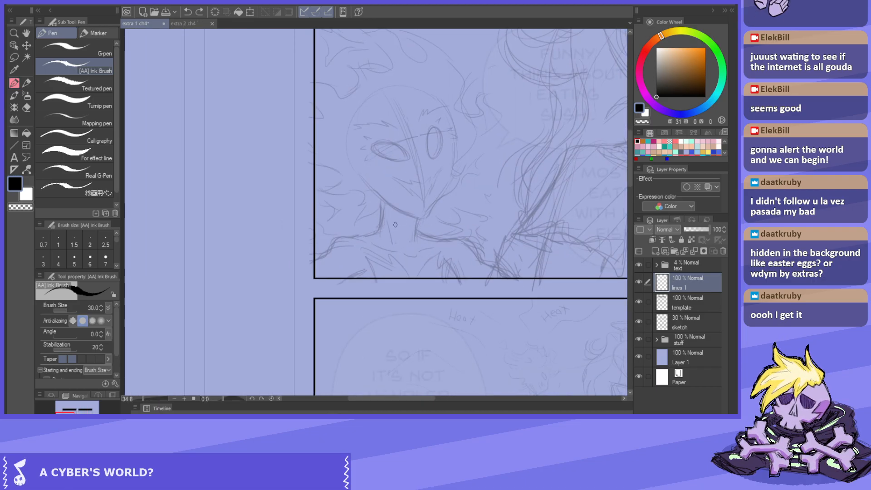
{"action": "mouse_move", "coordinate": [399, 225]}
{"action": "left_mouse_down"}
{"action": "mouse_move", "coordinate": [389, 196]}
{"action": "mouse_move", "coordinate": [462, 202]}
{"action": "mouse_move", "coordinate": [489, 286]}
{"action": "left_mouse_up"}
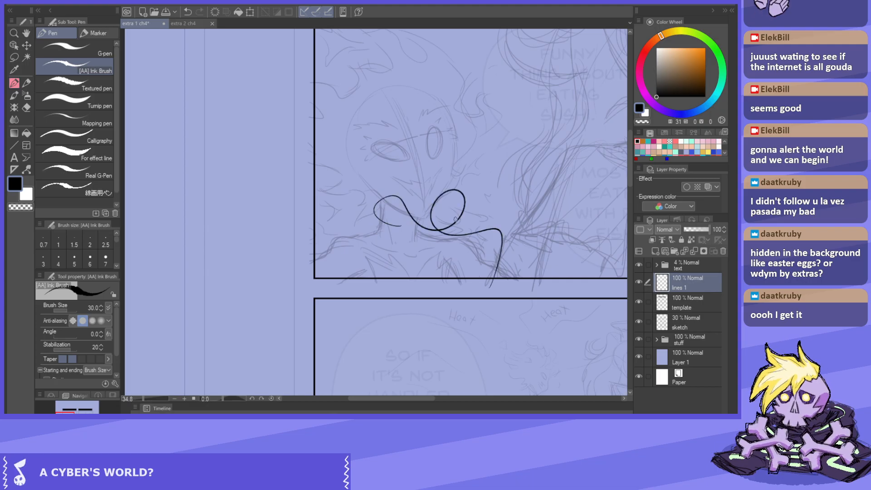
{"action": "key", "text": "ctrl+z"}
{"action": "left_click_drag", "start_coordinate": [403, 225], "coordinate": [372, 206]}
{"action": "mouse_move", "coordinate": [475, 202]}
{"action": "left_mouse_down"}
{"action": "mouse_move", "coordinate": [491, 227]}
{"action": "mouse_move", "coordinate": [438, 260]}
{"action": "left_mouse_up"}
{"action": "scroll", "coordinate": [460, 213], "scroll_direction": "up", "scroll_amount": 7}
{"action": "key", "text": "ctrl+z"}
{"action": "mouse_move", "coordinate": [410, 225]}
{"action": "left_mouse_down"}
{"action": "mouse_move", "coordinate": [436, 196]}
{"action": "mouse_move", "coordinate": [458, 195]}
{"action": "left_mouse_up"}
{"action": "key", "text": "ctrl+z"}
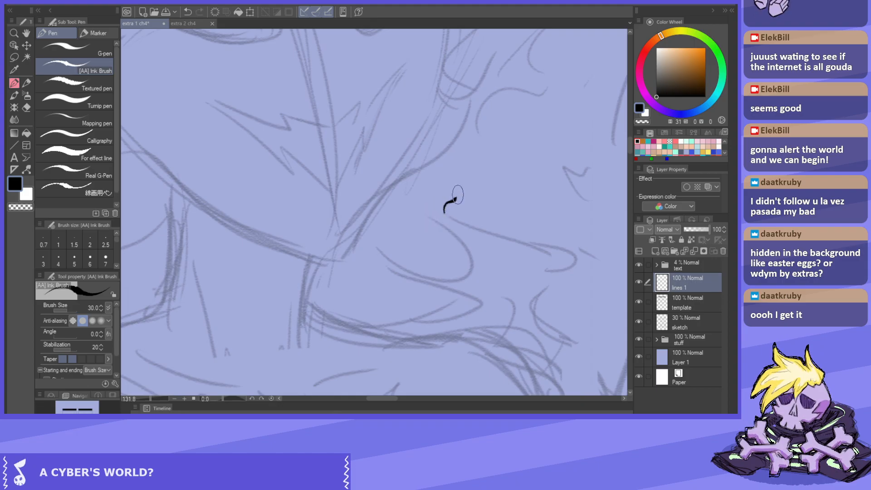
{"action": "key", "text": "ctrl+z"}
{"action": "scroll", "coordinate": [458, 213], "scroll_direction": "up", "scroll_amount": 5}
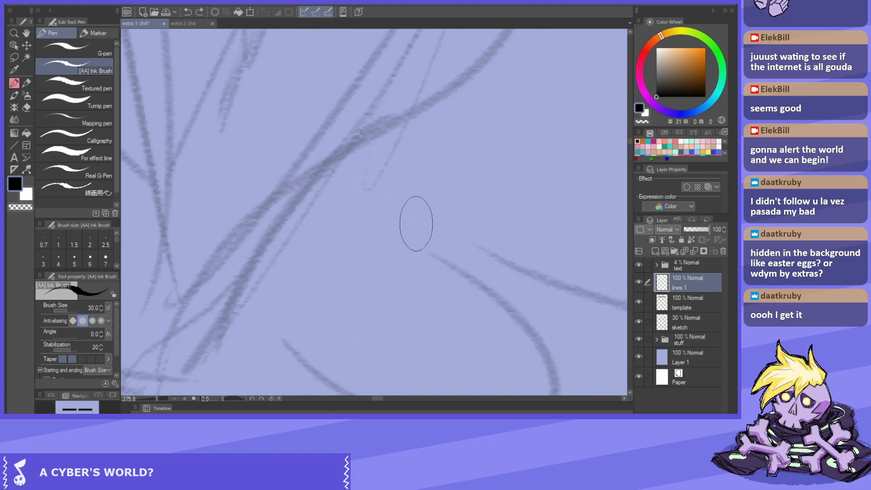
{"action": "mouse_move", "coordinate": [411, 232]}
{"action": "left_mouse_down"}
{"action": "mouse_move", "coordinate": [418, 196]}
{"action": "mouse_move", "coordinate": [482, 141]}
{"action": "mouse_move", "coordinate": [428, 137]}
{"action": "mouse_move", "coordinate": [385, 200]}
{"action": "left_mouse_up"}
{"action": "key", "text": "ctrl+z"}
{"action": "scroll", "coordinate": [374, 184], "scroll_direction": "down", "scroll_amount": 8}
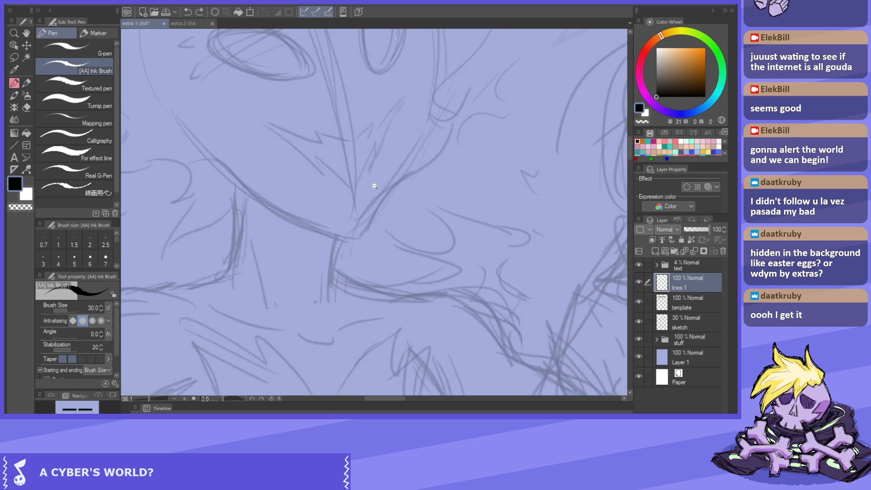
{"action": "scroll", "coordinate": [449, 209], "scroll_direction": "down", "scroll_amount": 5}
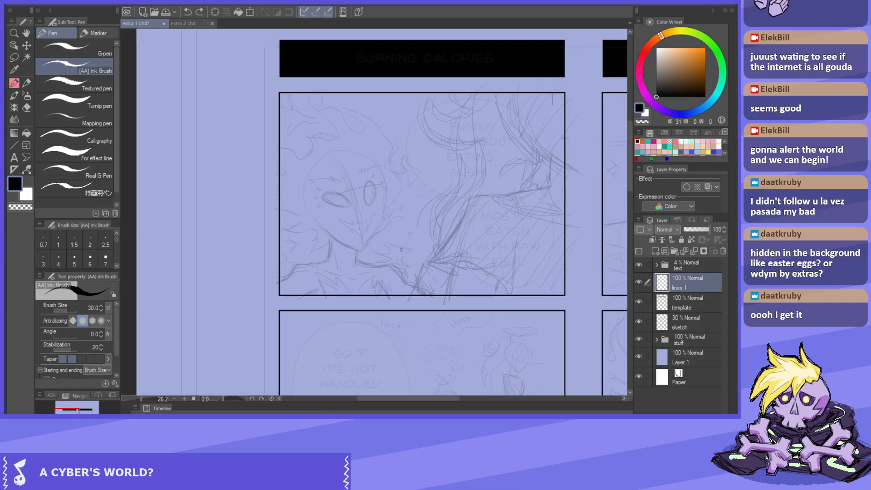
{"action": "scroll", "coordinate": [400, 241], "scroll_direction": "up", "scroll_amount": 3}
{"action": "key", "text": "ctrl+z"}
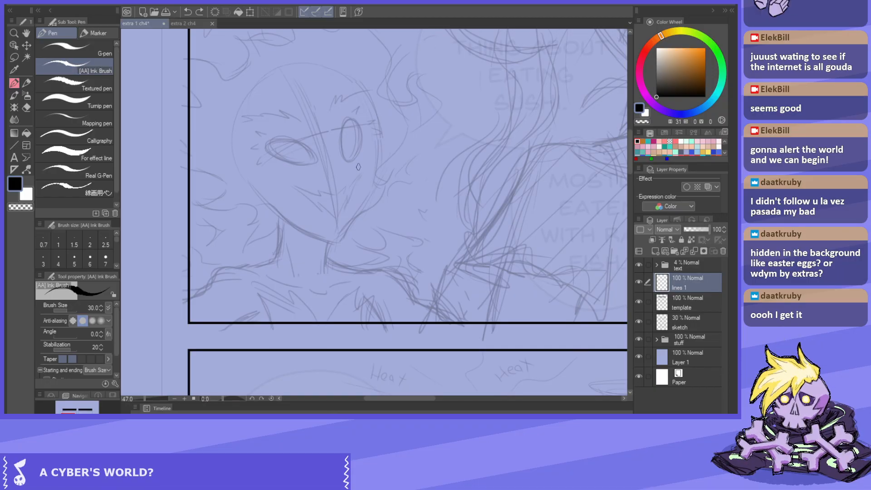
{"action": "left_click_drag", "start_coordinate": [394, 218], "coordinate": [436, 227]}
{"action": "key", "text": "ctrl+z"}
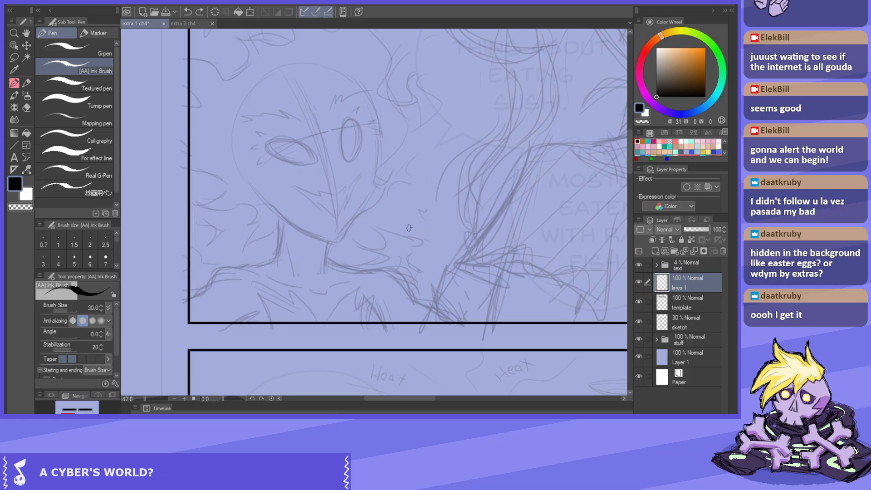
{"action": "left_click_drag", "start_coordinate": [418, 195], "coordinate": [444, 243]}
{"action": "key", "text": "ctrl+z"}
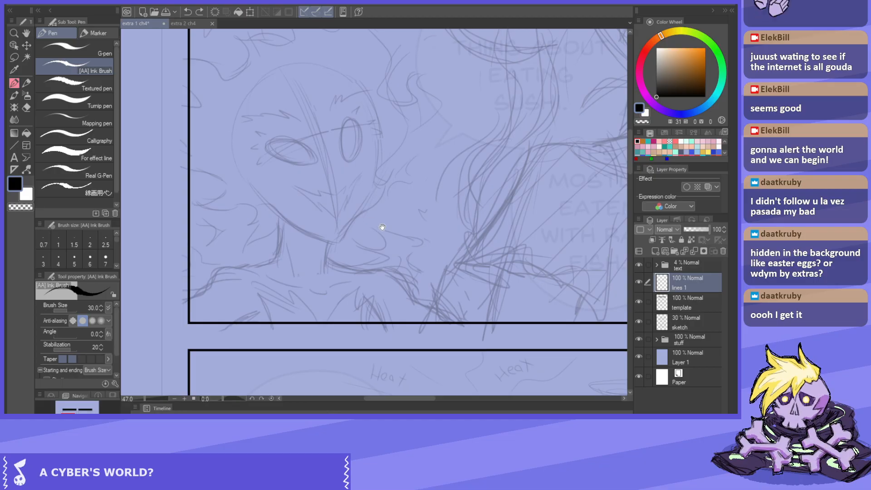
{"action": "left_click_drag", "start_coordinate": [373, 243], "coordinate": [415, 241]}
{"action": "left_click_drag", "start_coordinate": [342, 192], "coordinate": [371, 197]}
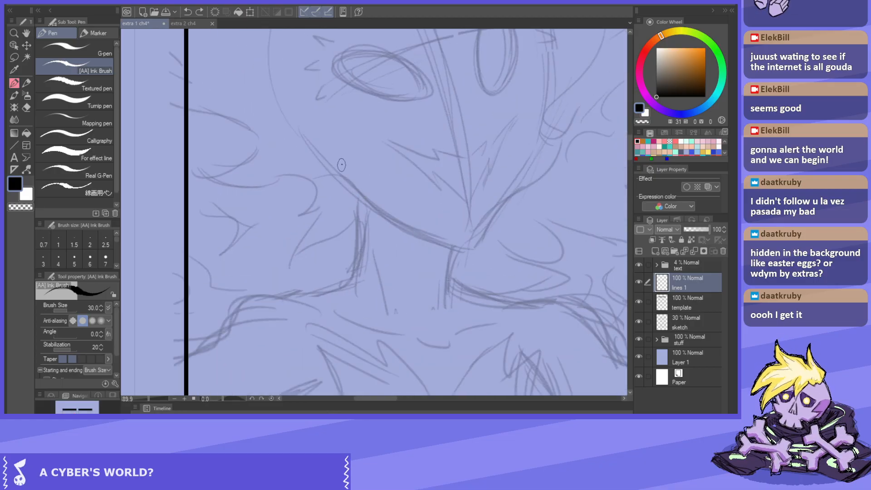
{"action": "key", "text": "ctrl+z"}
{"action": "mouse_move", "coordinate": [342, 166]}
{"action": "left_mouse_down"}
{"action": "mouse_move", "coordinate": [436, 249]}
{"action": "mouse_move", "coordinate": [385, 219]}
{"action": "mouse_move", "coordinate": [376, 195]}
{"action": "mouse_move", "coordinate": [395, 199]}
{"action": "left_mouse_up"}
{"action": "key", "text": "ctrl+z"}
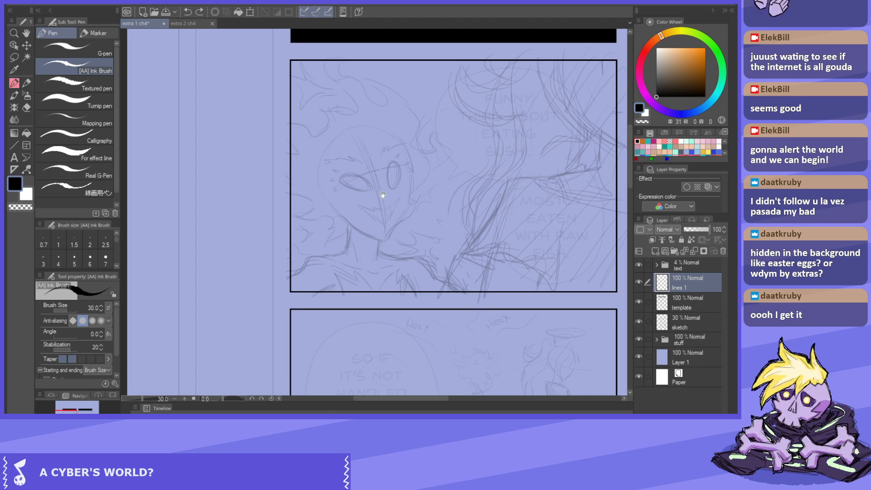
Step: Ink the jawline of the first panel's masked face from the border-side cheek down to the chin, doubling the stroke for thickness
{"action": "left_click_drag", "start_coordinate": [381, 194], "coordinate": [441, 195]}
{"action": "left_click_drag", "start_coordinate": [396, 217], "coordinate": [422, 217]}
{"action": "mouse_move", "coordinate": [378, 185]}
{"action": "left_mouse_down"}
{"action": "mouse_move", "coordinate": [437, 237]}
{"action": "mouse_move", "coordinate": [421, 233]}
{"action": "mouse_move", "coordinate": [409, 207]}
{"action": "mouse_move", "coordinate": [406, 214]}
{"action": "left_mouse_up"}
{"action": "key", "text": "ctrl+z"}
{"action": "key", "text": "ctrl+z"}
{"action": "mouse_move", "coordinate": [366, 185]}
{"action": "left_mouse_down"}
{"action": "mouse_move", "coordinate": [399, 220]}
{"action": "mouse_move", "coordinate": [453, 248]}
{"action": "left_mouse_up"}
{"action": "key", "text": "ctrl+z"}
{"action": "left_click_drag", "start_coordinate": [383, 197], "coordinate": [479, 254]}
{"action": "key", "text": "ctrl+z"}
{"action": "mouse_move", "coordinate": [394, 212]}
{"action": "left_mouse_down"}
{"action": "mouse_move", "coordinate": [480, 257]}
{"action": "mouse_move", "coordinate": [470, 256]}
{"action": "left_mouse_up"}
{"action": "left_click_drag", "start_coordinate": [428, 236], "coordinate": [497, 260]}
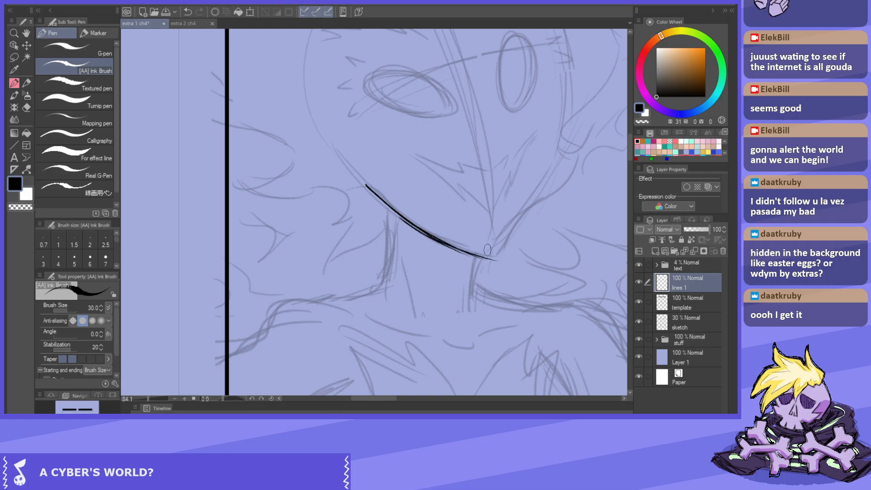
Step: Mirror the canvas view and ink the opposite side of the jaw from the cheek to the chin, reinforcing it with a second stroke
{"action": "key", "text": "h"}
{"action": "left_click_drag", "start_coordinate": [476, 202], "coordinate": [430, 222]}
{"action": "mouse_move", "coordinate": [336, 222]}
{"action": "left_mouse_down"}
{"action": "mouse_move", "coordinate": [407, 160]}
{"action": "mouse_move", "coordinate": [422, 159]}
{"action": "left_mouse_up"}
{"action": "mouse_move", "coordinate": [397, 148]}
{"action": "left_mouse_down"}
{"action": "mouse_move", "coordinate": [424, 197]}
{"action": "mouse_move", "coordinate": [486, 248]}
{"action": "left_mouse_up"}
{"action": "key", "text": "ctrl+z"}
{"action": "key", "text": "ctrl+z"}
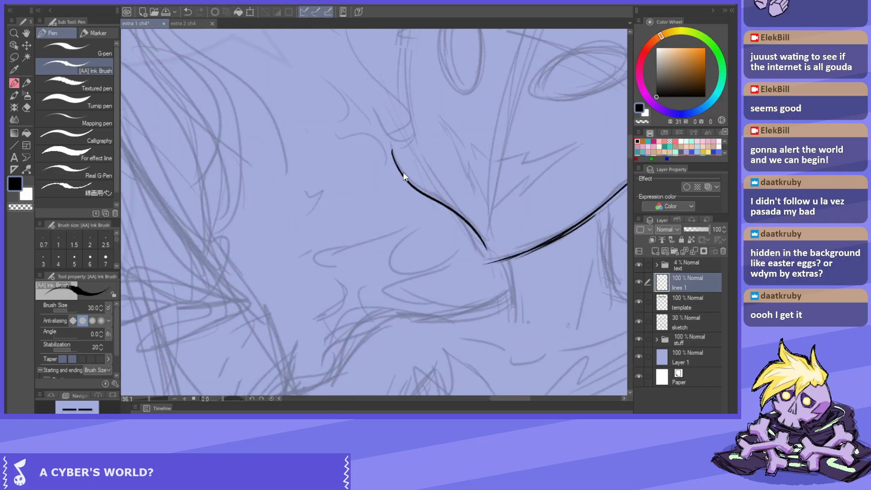
{"action": "key", "text": "ctrl+z"}
{"action": "mouse_move", "coordinate": [387, 144]}
{"action": "left_mouse_down"}
{"action": "mouse_move", "coordinate": [408, 181]}
{"action": "mouse_move", "coordinate": [478, 253]}
{"action": "left_mouse_up"}
{"action": "key", "text": "ctrl+z"}
{"action": "left_click_drag", "start_coordinate": [390, 148], "coordinate": [488, 251]}
{"action": "key", "text": "ctrl+z"}
{"action": "left_click_drag", "start_coordinate": [406, 182], "coordinate": [479, 252]}
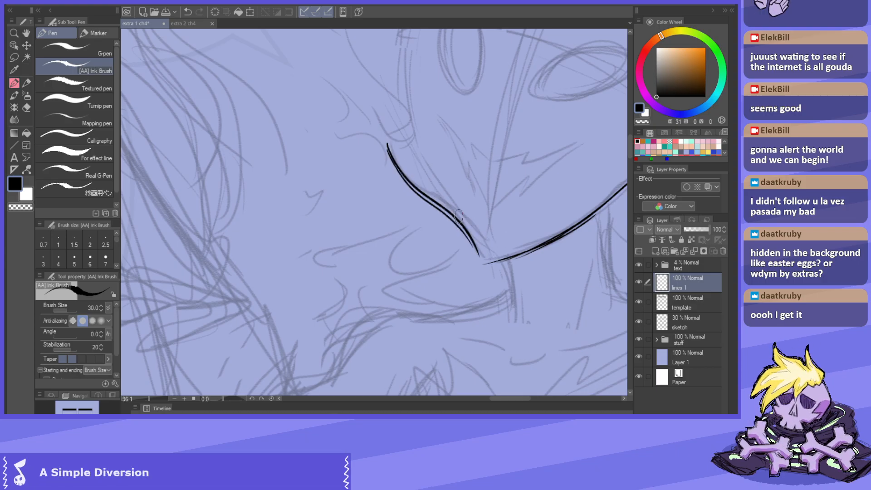
Step: Ink the wavy flame-like hair lock rising beside the cheek, with the small curls at its base and tip
{"action": "scroll", "coordinate": [460, 189], "scroll_direction": "down", "scroll_amount": 5}
{"action": "scroll", "coordinate": [438, 184], "scroll_direction": "up", "scroll_amount": 5}
{"action": "mouse_move", "coordinate": [449, 157]}
{"action": "left_mouse_down"}
{"action": "mouse_move", "coordinate": [399, 145]}
{"action": "mouse_move", "coordinate": [444, 193]}
{"action": "mouse_move", "coordinate": [400, 139]}
{"action": "mouse_move", "coordinate": [411, 182]}
{"action": "mouse_move", "coordinate": [485, 176]}
{"action": "mouse_move", "coordinate": [435, 125]}
{"action": "mouse_move", "coordinate": [477, 254]}
{"action": "mouse_move", "coordinate": [429, 201]}
{"action": "left_mouse_up"}
{"action": "key", "text": "ctrl+z"}
{"action": "mouse_move", "coordinate": [454, 257]}
{"action": "left_mouse_down"}
{"action": "mouse_move", "coordinate": [385, 185]}
{"action": "mouse_move", "coordinate": [408, 107]}
{"action": "mouse_move", "coordinate": [388, 103]}
{"action": "mouse_move", "coordinate": [410, 102]}
{"action": "left_mouse_up"}
{"action": "key", "text": "ctrl+z"}
{"action": "mouse_move", "coordinate": [401, 97]}
{"action": "left_mouse_down"}
{"action": "mouse_move", "coordinate": [430, 119]}
{"action": "mouse_move", "coordinate": [434, 162]}
{"action": "mouse_move", "coordinate": [457, 155]}
{"action": "mouse_move", "coordinate": [482, 130]}
{"action": "mouse_move", "coordinate": [449, 68]}
{"action": "left_mouse_up"}
{"action": "key", "text": "ctrl+z"}
{"action": "key", "text": "ctrl+z"}
{"action": "mouse_move", "coordinate": [481, 107]}
{"action": "left_mouse_down"}
{"action": "mouse_move", "coordinate": [446, 106]}
{"action": "mouse_move", "coordinate": [399, 158]}
{"action": "mouse_move", "coordinate": [438, 174]}
{"action": "mouse_move", "coordinate": [444, 194]}
{"action": "mouse_move", "coordinate": [484, 91]}
{"action": "mouse_move", "coordinate": [471, 90]}
{"action": "mouse_move", "coordinate": [416, 183]}
{"action": "left_mouse_up"}
{"action": "key", "text": "ctrl+z"}
{"action": "key", "text": "ctrl+z"}
{"action": "key", "text": "ctrl+z"}
Step: Restore the unmirrored view, ink the S-shaped hair contour above the cheek lock, and thicken the lock's outer bend
{"action": "key", "text": "h"}
{"action": "mouse_move", "coordinate": [462, 165]}
{"action": "left_mouse_down"}
{"action": "mouse_move", "coordinate": [414, 177]}
{"action": "mouse_move", "coordinate": [418, 157]}
{"action": "left_mouse_up"}
{"action": "mouse_move", "coordinate": [418, 157]}
{"action": "left_mouse_down"}
{"action": "mouse_move", "coordinate": [480, 139]}
{"action": "mouse_move", "coordinate": [485, 211]}
{"action": "left_mouse_up"}
{"action": "key", "text": "ctrl+z"}
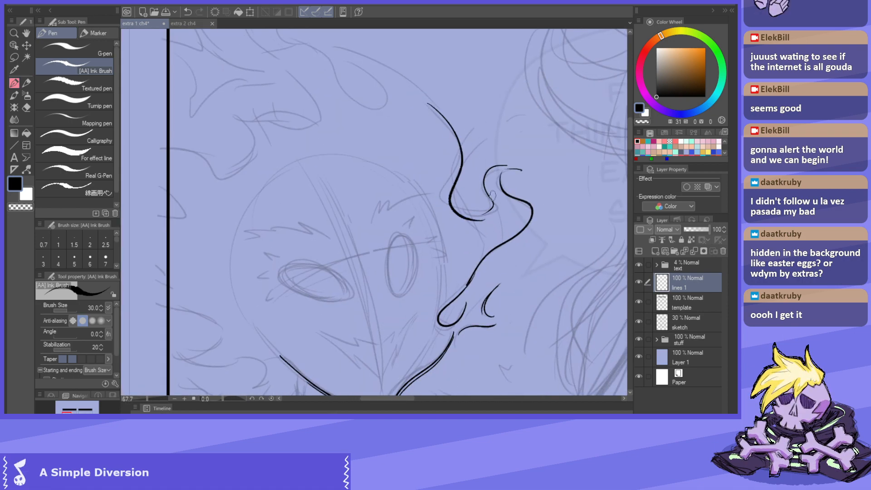
{"action": "key", "text": "ctrl+z"}
{"action": "mouse_move", "coordinate": [416, 86]}
{"action": "left_mouse_down"}
{"action": "mouse_move", "coordinate": [454, 133]}
{"action": "mouse_move", "coordinate": [483, 210]}
{"action": "left_mouse_up"}
{"action": "left_click_drag", "start_coordinate": [441, 105], "coordinate": [460, 159]}
{"action": "key", "text": "ctrl+z"}
{"action": "mouse_move", "coordinate": [479, 190]}
{"action": "left_mouse_down"}
{"action": "mouse_move", "coordinate": [458, 162]}
{"action": "mouse_move", "coordinate": [472, 140]}
{"action": "mouse_move", "coordinate": [468, 125]}
{"action": "mouse_move", "coordinate": [498, 158]}
{"action": "left_mouse_up"}
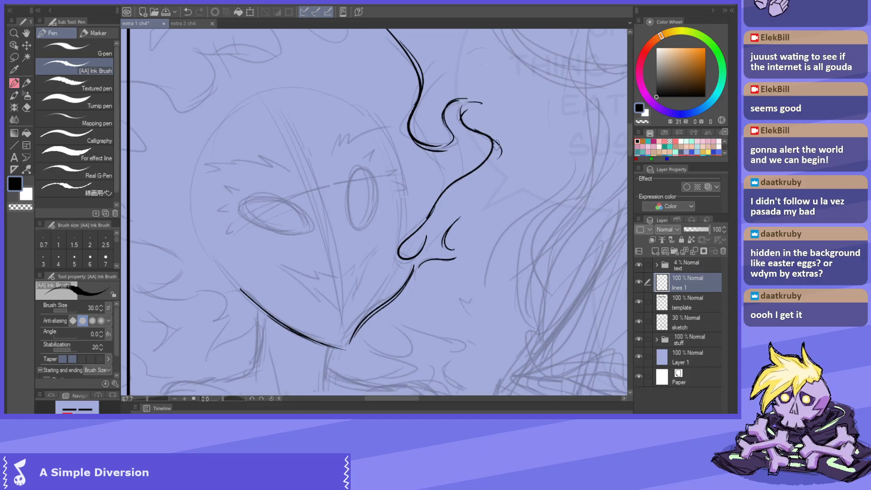
{"action": "left_click_drag", "start_coordinate": [477, 131], "coordinate": [494, 162]}
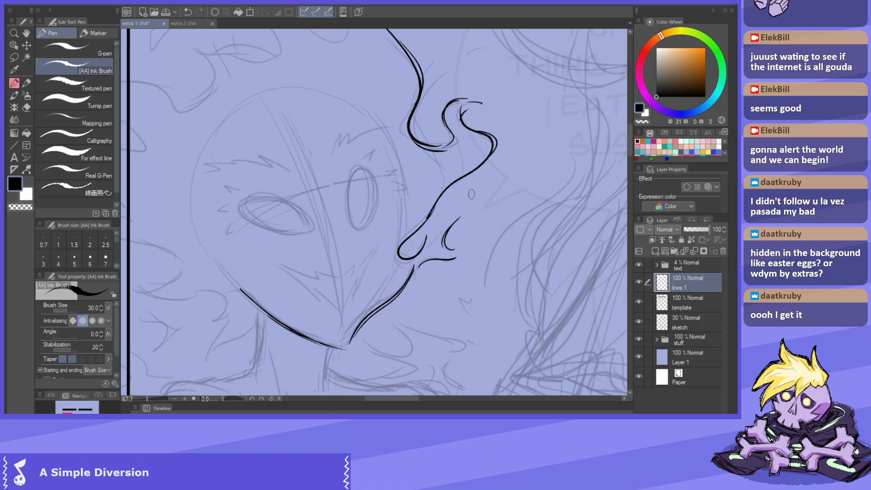
Step: Extend the outer hair contour in an arc up toward the top of the head
{"action": "scroll", "coordinate": [417, 162], "scroll_direction": "down", "scroll_amount": 3}
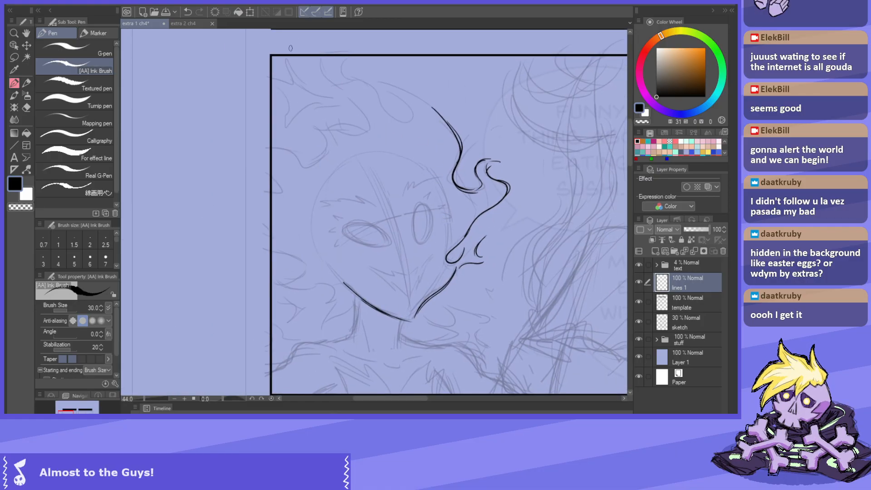
{"action": "scroll", "coordinate": [414, 148], "scroll_direction": "up", "scroll_amount": 2}
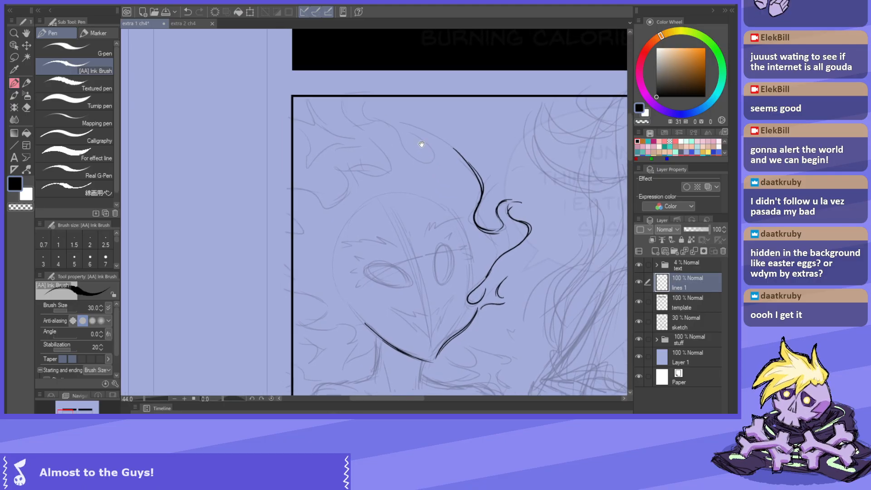
{"action": "mouse_move", "coordinate": [395, 120]}
{"action": "left_mouse_down"}
{"action": "mouse_move", "coordinate": [476, 162]}
{"action": "mouse_move", "coordinate": [460, 155]}
{"action": "left_mouse_up"}
{"action": "key", "text": "ctrl+z"}
{"action": "key", "text": "ctrl+z"}
{"action": "key", "text": "ctrl+z"}
{"action": "left_click_drag", "start_coordinate": [400, 123], "coordinate": [474, 174]}
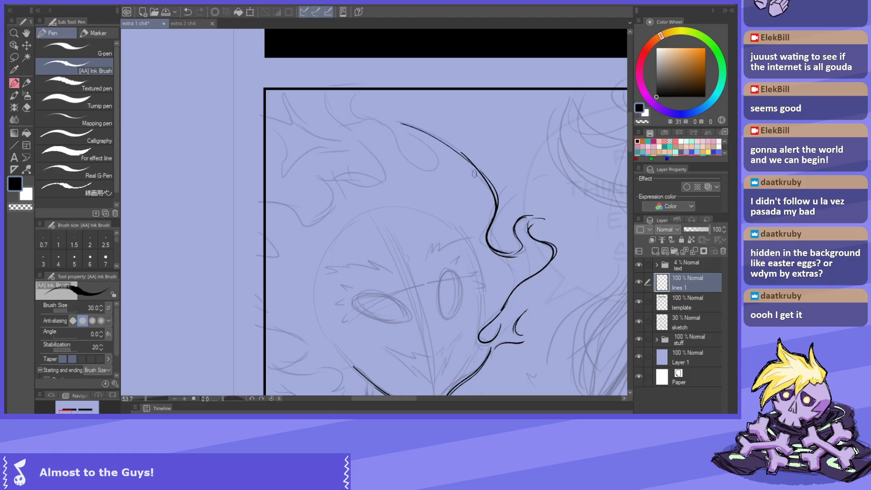
{"action": "mouse_move", "coordinate": [398, 135]}
{"action": "left_mouse_down"}
{"action": "mouse_move", "coordinate": [418, 124]}
{"action": "mouse_move", "coordinate": [466, 160]}
{"action": "left_mouse_up"}
Step: Ink the rounded teardrop-shaped inner edge of the hair flame at the upper end of the contour
{"action": "scroll", "coordinate": [418, 125], "scroll_direction": "up", "scroll_amount": 3}
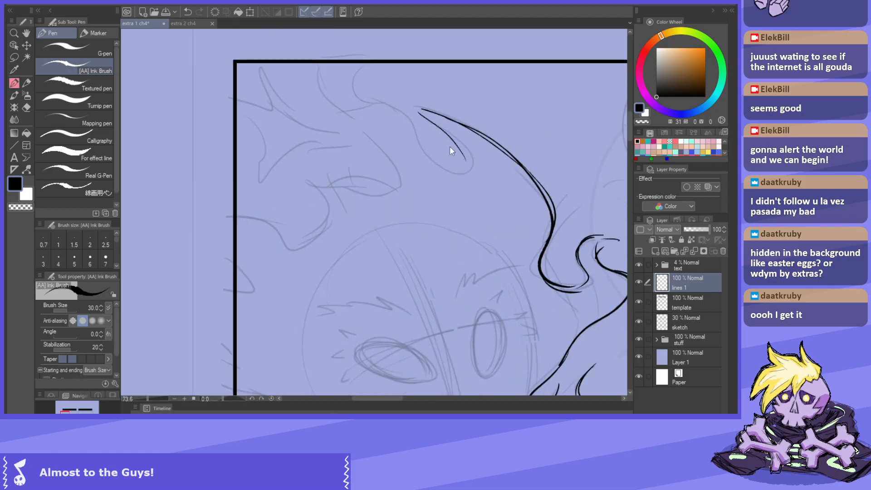
{"action": "key", "text": "ctrl+z"}
{"action": "left_click_drag", "start_coordinate": [434, 121], "coordinate": [432, 161]}
{"action": "key", "text": "ctrl+z"}
{"action": "mouse_move", "coordinate": [427, 117]}
{"action": "left_mouse_down"}
{"action": "mouse_move", "coordinate": [449, 129]}
{"action": "mouse_move", "coordinate": [434, 163]}
{"action": "left_mouse_up"}
{"action": "left_click_drag", "start_coordinate": [417, 133], "coordinate": [476, 175]}
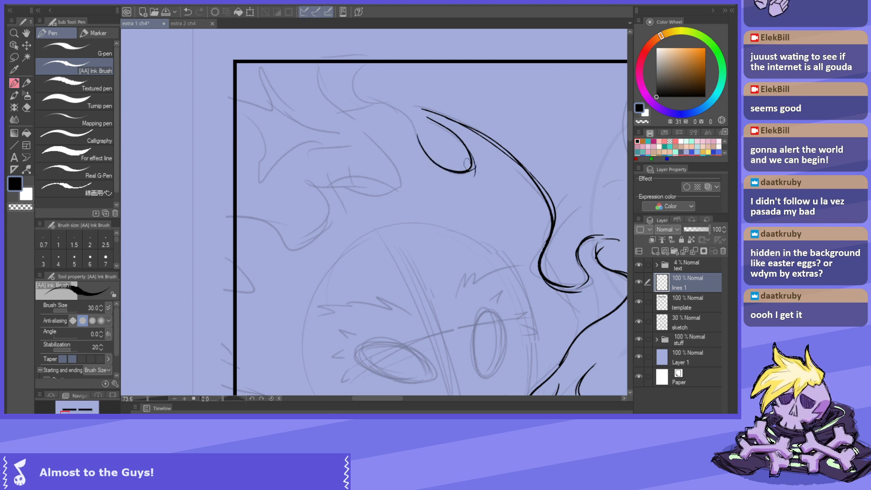
Step: Ink the line continuing from the teardrop-shaped flame toward the top of the panel, thickening where they join
{"action": "mouse_move", "coordinate": [407, 140]}
{"action": "left_mouse_down"}
{"action": "mouse_move", "coordinate": [465, 175]}
{"action": "mouse_move", "coordinate": [474, 162]}
{"action": "mouse_move", "coordinate": [475, 176]}
{"action": "left_mouse_up"}
{"action": "key", "text": "ctrl+z"}
{"action": "key", "text": "ctrl+z"}
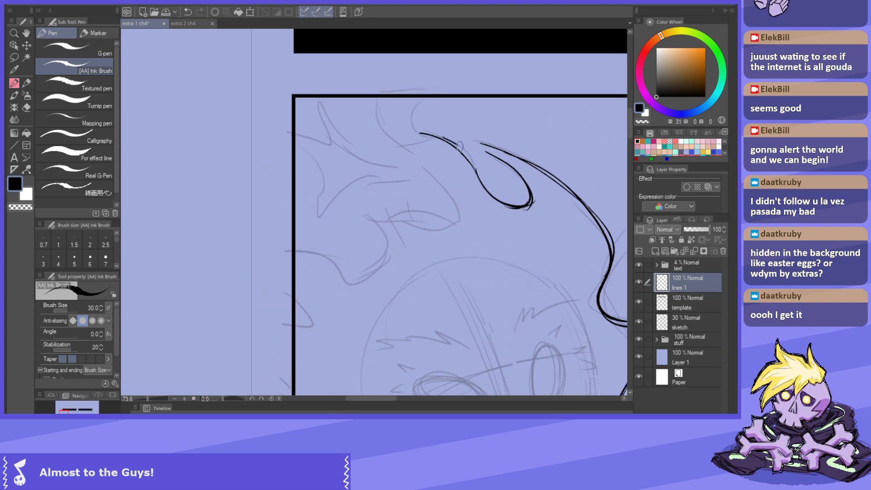
{"action": "key", "text": "ctrl+z"}
{"action": "left_click_drag", "start_coordinate": [420, 133], "coordinate": [475, 177]}
{"action": "key", "text": "ctrl+z"}
{"action": "left_click_drag", "start_coordinate": [419, 134], "coordinate": [479, 176]}
{"action": "key", "text": "ctrl+z"}
{"action": "left_click_drag", "start_coordinate": [460, 144], "coordinate": [479, 176]}
{"action": "scroll", "coordinate": [505, 174], "scroll_direction": "down", "scroll_amount": 6}
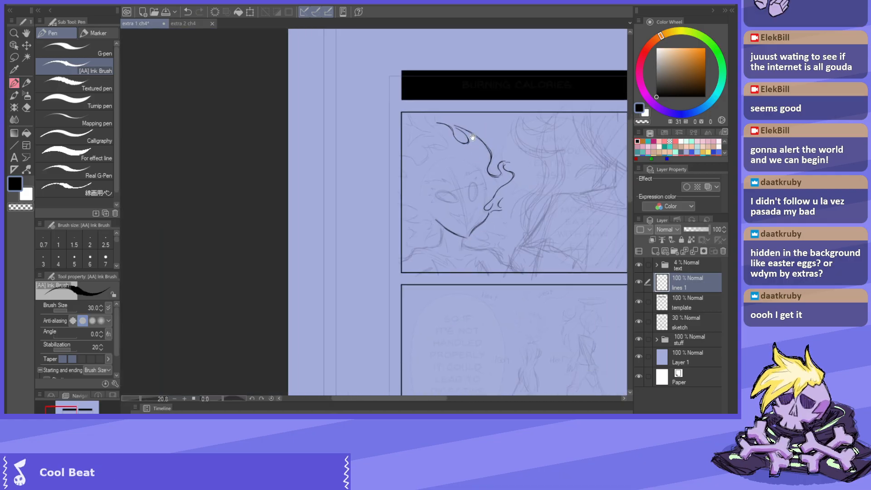
Step: Ink the pointed flame lock at the top of the hair, curving it just below the panel's upper border
{"action": "scroll", "coordinate": [451, 135], "scroll_direction": "up", "scroll_amount": 5}
{"action": "key", "text": "ctrl+z"}
{"action": "mouse_move", "coordinate": [453, 137]}
{"action": "left_mouse_down"}
{"action": "mouse_move", "coordinate": [451, 114]}
{"action": "mouse_move", "coordinate": [423, 131]}
{"action": "left_mouse_up"}
{"action": "key", "text": "ctrl+z"}
{"action": "mouse_move", "coordinate": [416, 111]}
{"action": "left_mouse_down"}
{"action": "mouse_move", "coordinate": [413, 132]}
{"action": "mouse_move", "coordinate": [456, 165]}
{"action": "mouse_move", "coordinate": [411, 137]}
{"action": "mouse_move", "coordinate": [478, 193]}
{"action": "left_mouse_up"}
{"action": "key", "text": "ctrl+z"}
{"action": "mouse_move", "coordinate": [409, 133]}
{"action": "left_mouse_down"}
{"action": "mouse_move", "coordinate": [477, 175]}
{"action": "mouse_move", "coordinate": [463, 125]}
{"action": "left_mouse_up"}
{"action": "scroll", "coordinate": [482, 166], "scroll_direction": "down", "scroll_amount": 4}
Step: Mirror the canvas view and ink the rounded hollow at the base of the top flame lock
{"action": "key", "text": "h"}
{"action": "scroll", "coordinate": [429, 154], "scroll_direction": "up", "scroll_amount": 5}
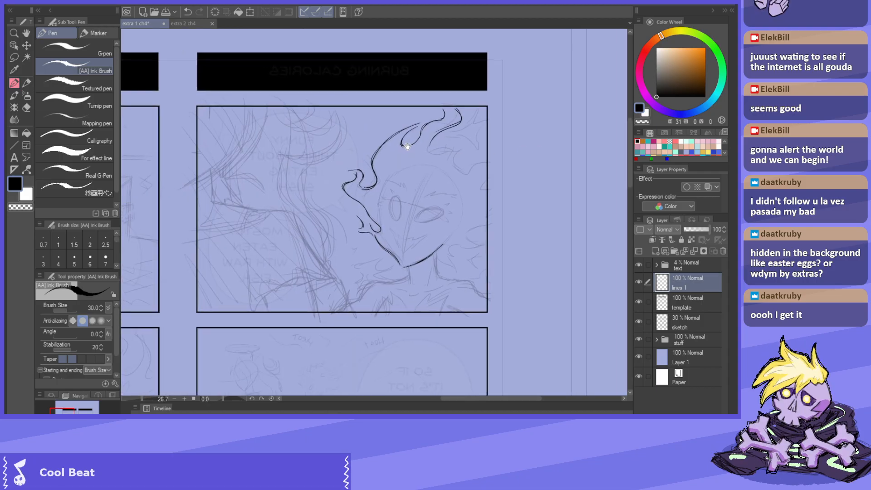
{"action": "left_click_drag", "start_coordinate": [437, 158], "coordinate": [481, 153]}
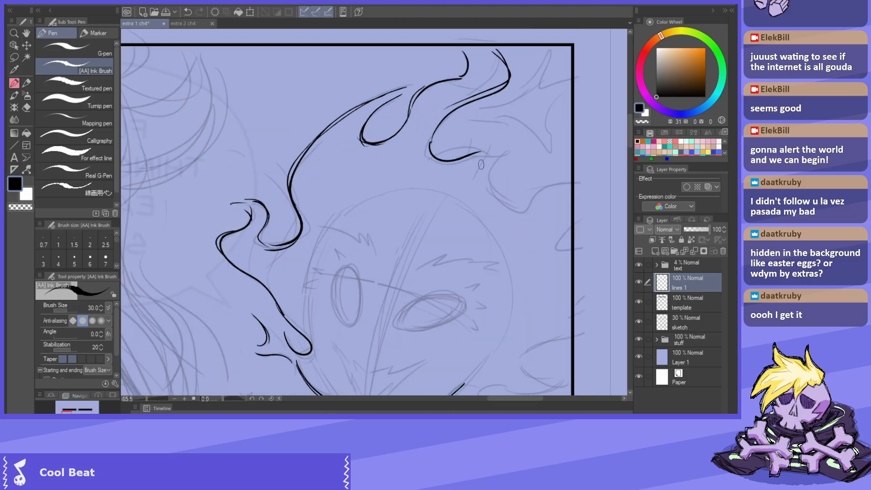
{"action": "key", "text": "ctrl+z"}
{"action": "mouse_move", "coordinate": [430, 140]}
{"action": "left_mouse_down"}
{"action": "mouse_move", "coordinate": [436, 157]}
{"action": "mouse_move", "coordinate": [479, 150]}
{"action": "mouse_move", "coordinate": [516, 162]}
{"action": "mouse_move", "coordinate": [525, 206]}
{"action": "mouse_move", "coordinate": [466, 151]}
{"action": "left_mouse_up"}
{"action": "key", "text": "ctrl+z"}
{"action": "key", "text": "ctrl+z"}
{"action": "key", "text": "ctrl+z"}
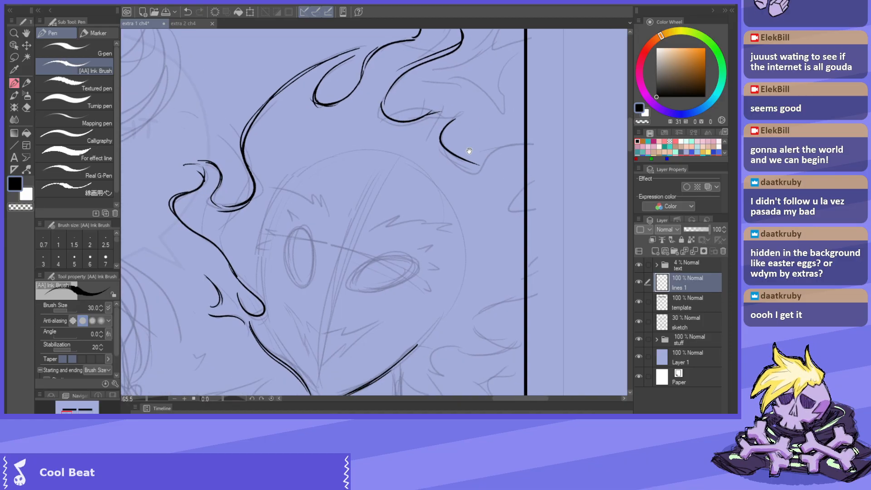
Step: Ink the next hair lock's curve out to the panel's side border and thicken the neighbouring flame contours
{"action": "key", "text": "ctrl+z"}
{"action": "key", "text": "ctrl+z"}
{"action": "mouse_move", "coordinate": [452, 121]}
{"action": "left_mouse_down"}
{"action": "mouse_move", "coordinate": [455, 168]}
{"action": "mouse_move", "coordinate": [478, 172]}
{"action": "mouse_move", "coordinate": [485, 153]}
{"action": "mouse_move", "coordinate": [524, 144]}
{"action": "left_mouse_up"}
{"action": "key", "text": "ctrl+z"}
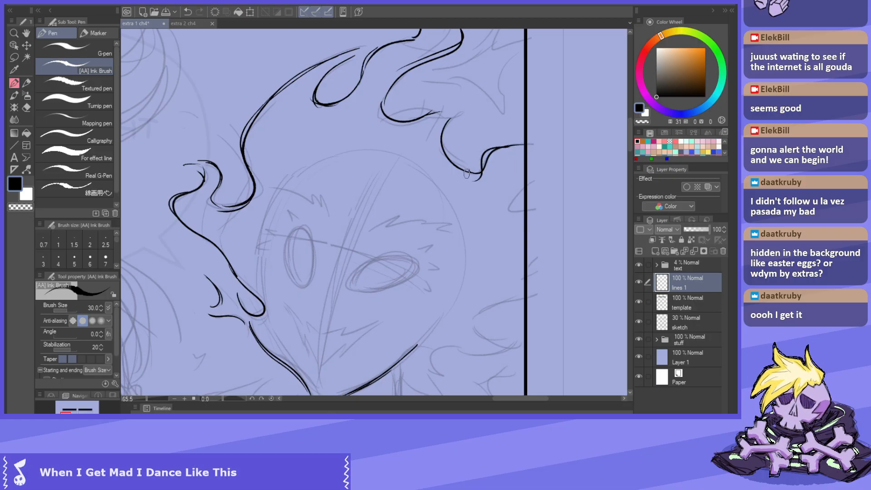
{"action": "left_click_drag", "start_coordinate": [439, 129], "coordinate": [475, 179]}
{"action": "left_click_drag", "start_coordinate": [421, 121], "coordinate": [452, 151]}
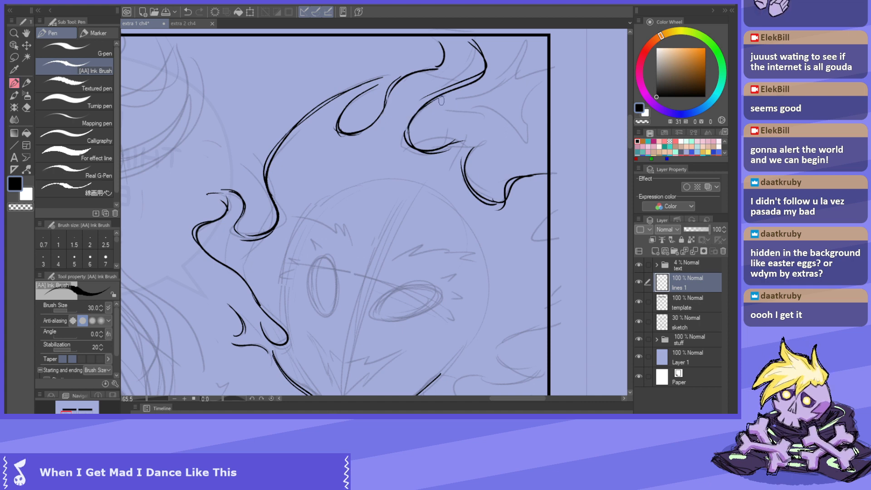
{"action": "left_click_drag", "start_coordinate": [437, 73], "coordinate": [470, 92]}
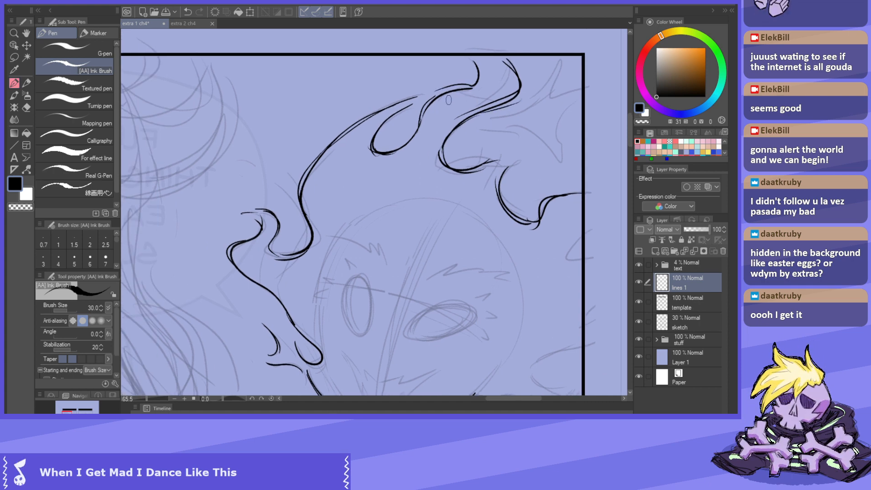
Step: Unmirror the canvas view and ink the arched flame lock and the neighbouring hair curves inside the first panel's upper corner
{"action": "scroll", "coordinate": [468, 87], "scroll_direction": "down", "scroll_amount": 8}
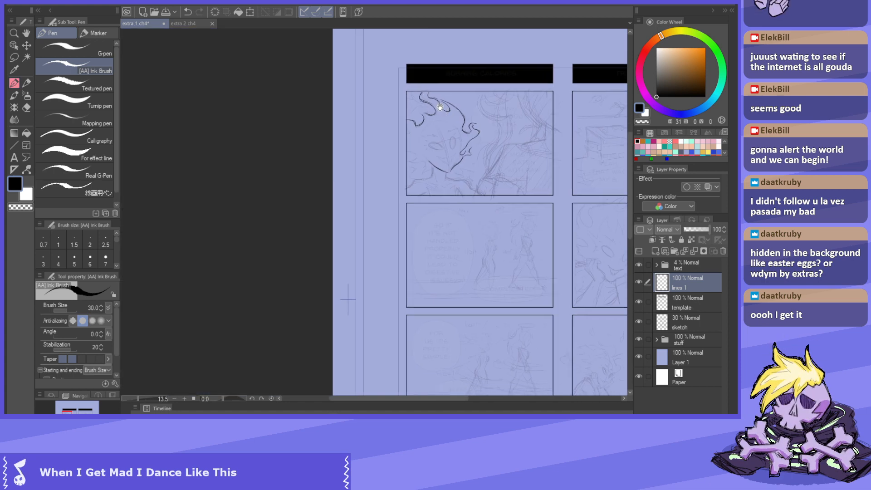
{"action": "left_click_drag", "start_coordinate": [441, 128], "coordinate": [443, 113]}
{"action": "scroll", "coordinate": [442, 113], "scroll_direction": "up", "scroll_amount": 8}
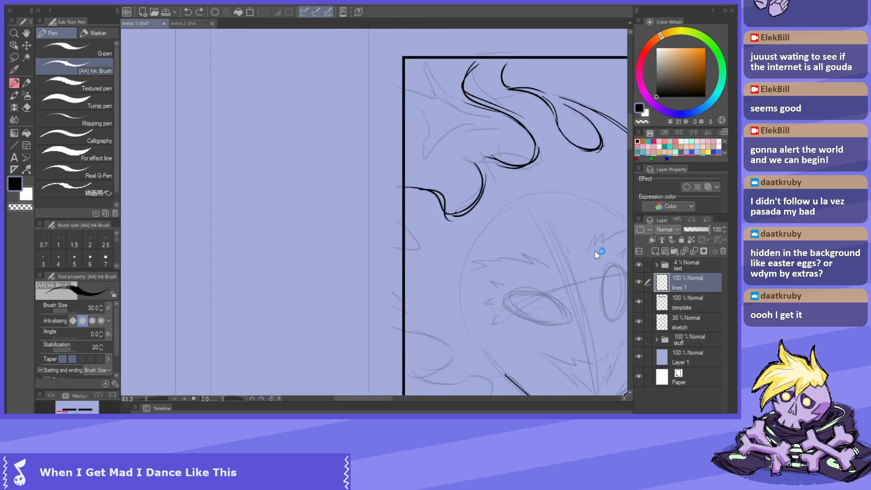
{"action": "left_click", "coordinate": [639, 282]}
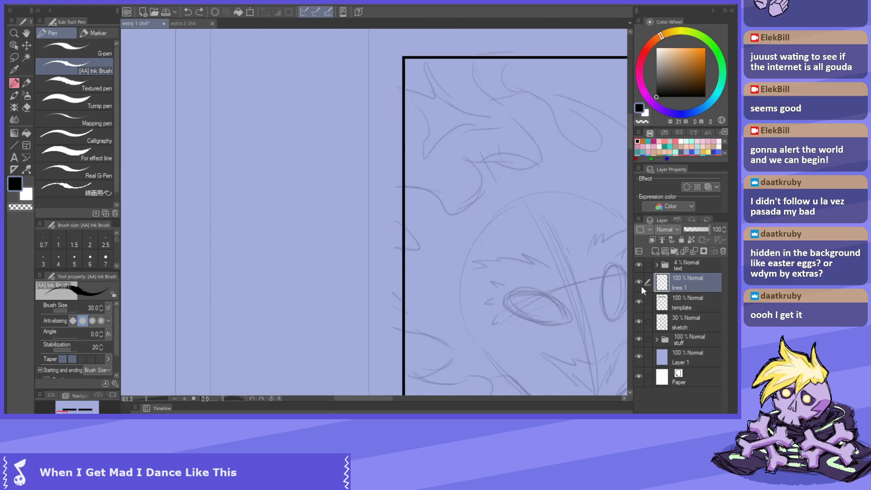
{"action": "left_click", "coordinate": [639, 282]}
{"action": "mouse_move", "coordinate": [425, 160]}
{"action": "left_mouse_down"}
{"action": "mouse_move", "coordinate": [452, 141]}
{"action": "mouse_move", "coordinate": [479, 139]}
{"action": "left_mouse_up"}
{"action": "key", "text": "ctrl+z"}
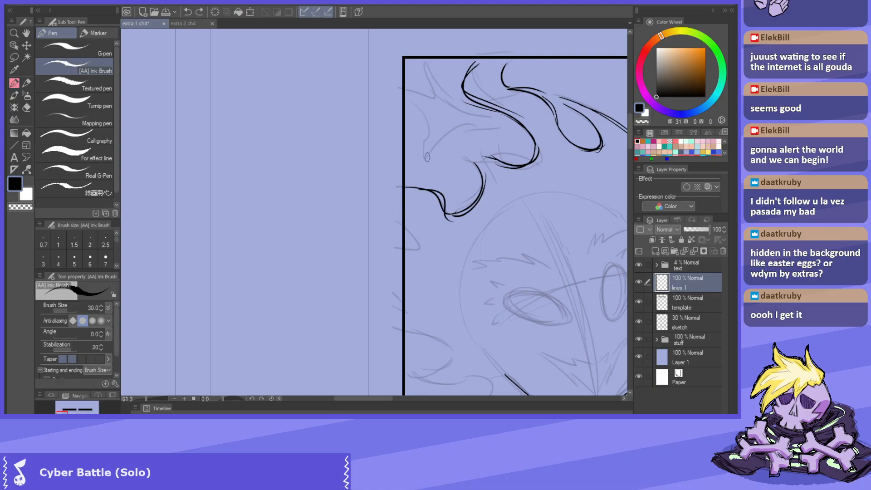
{"action": "mouse_move", "coordinate": [423, 162]}
{"action": "left_mouse_down"}
{"action": "mouse_move", "coordinate": [484, 144]}
{"action": "mouse_move", "coordinate": [456, 108]}
{"action": "left_mouse_up"}
{"action": "key", "text": "ctrl+z"}
{"action": "mouse_move", "coordinate": [485, 141]}
{"action": "left_mouse_down"}
{"action": "mouse_move", "coordinate": [439, 98]}
{"action": "mouse_move", "coordinate": [439, 72]}
{"action": "mouse_move", "coordinate": [410, 90]}
{"action": "mouse_move", "coordinate": [423, 141]}
{"action": "left_mouse_up"}
{"action": "key", "text": "ctrl+z"}
{"action": "key", "text": "ctrl+z"}
{"action": "key", "text": "ctrl+z"}
{"action": "key", "text": "ctrl+z"}
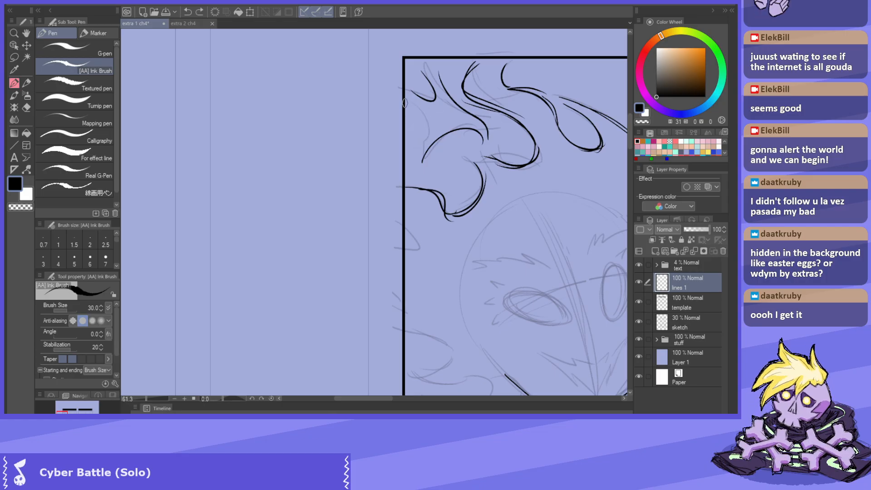
Step: Ink the small notched curve near the side border and thicken the long lock contour beside the arched flame
{"action": "key", "text": "ctrl+z"}
{"action": "left_click_drag", "start_coordinate": [410, 103], "coordinate": [422, 144]}
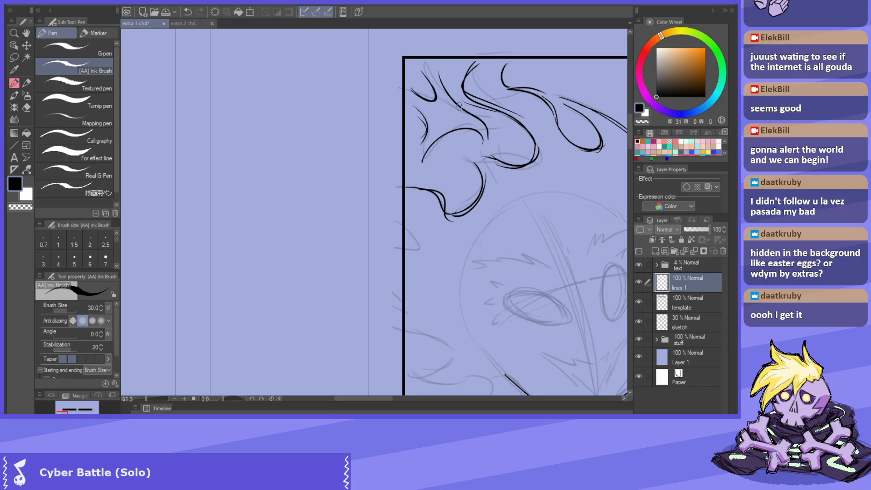
{"action": "left_click_drag", "start_coordinate": [441, 81], "coordinate": [488, 131]}
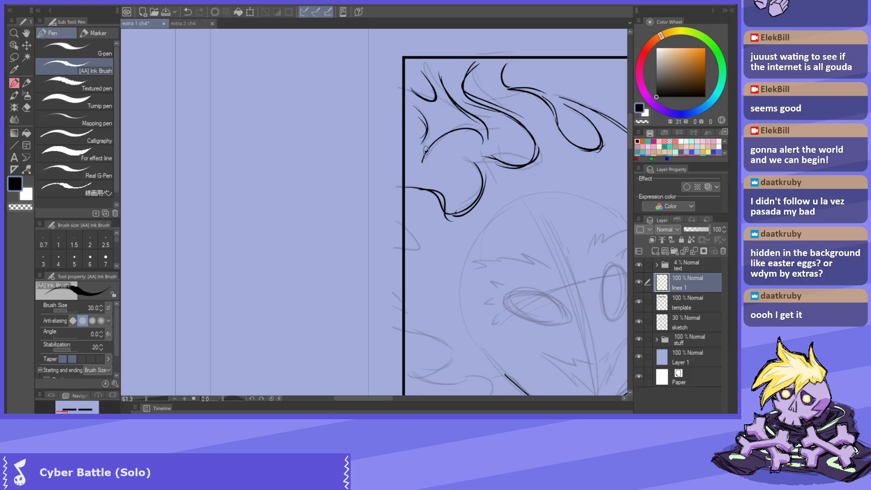
{"action": "scroll", "coordinate": [475, 149], "scroll_direction": "down", "scroll_amount": 5}
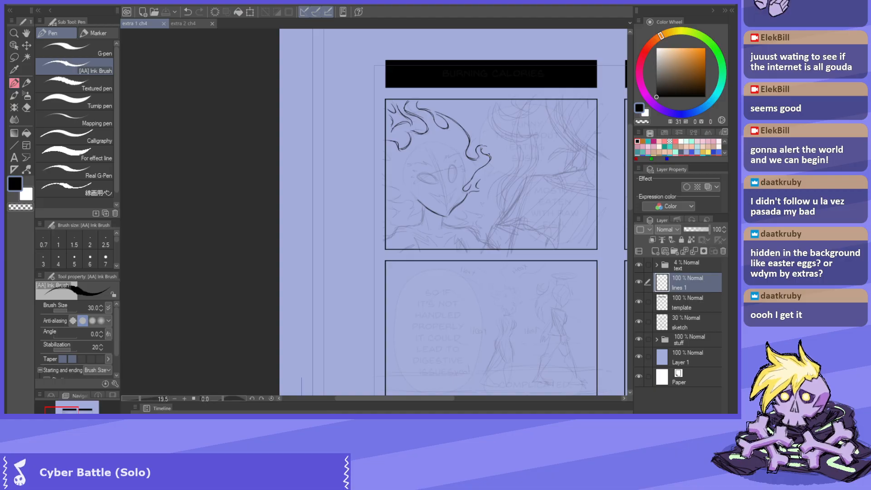
Step: Ink both sides of the neck below the chin and the pointed flame lock next to it
{"action": "scroll", "coordinate": [398, 193], "scroll_direction": "up", "scroll_amount": 10}
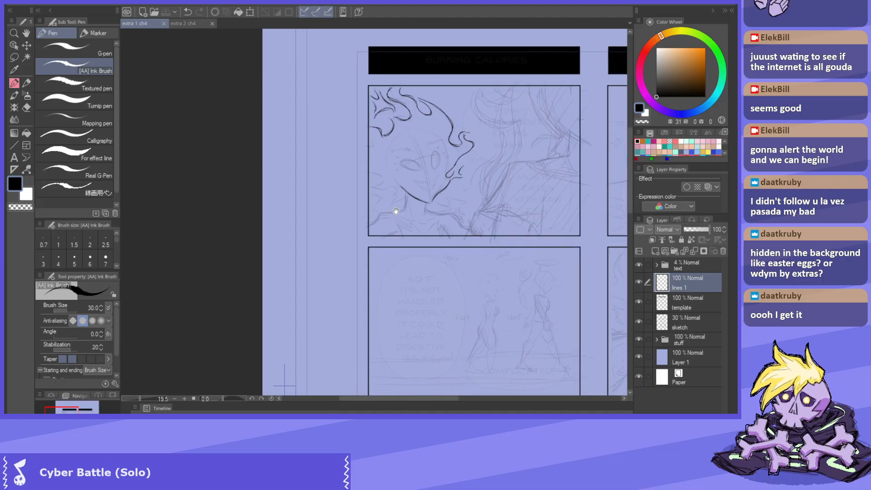
{"action": "left_click_drag", "start_coordinate": [420, 186], "coordinate": [415, 230]}
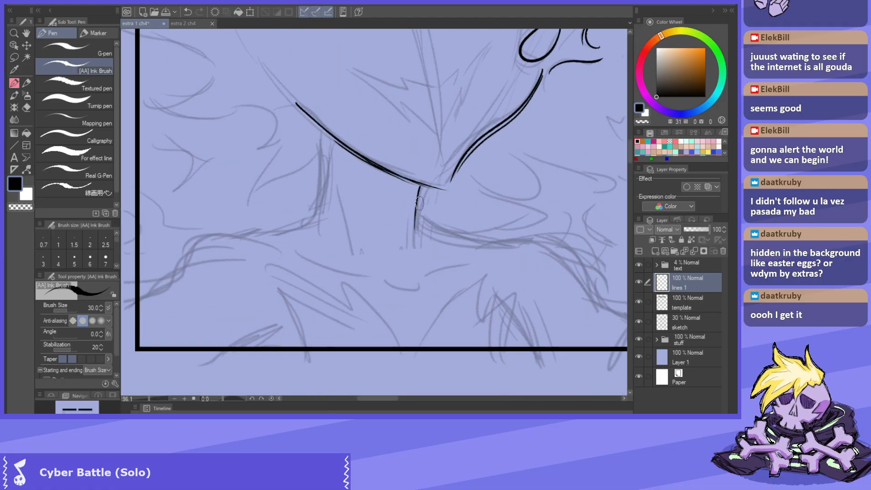
{"action": "mouse_move", "coordinate": [419, 185]}
{"action": "left_mouse_down"}
{"action": "mouse_move", "coordinate": [413, 213]}
{"action": "mouse_move", "coordinate": [340, 235]}
{"action": "mouse_move", "coordinate": [301, 270]}
{"action": "left_mouse_up"}
{"action": "mouse_move", "coordinate": [385, 184]}
{"action": "left_mouse_down"}
{"action": "mouse_move", "coordinate": [391, 263]}
{"action": "mouse_move", "coordinate": [387, 245]}
{"action": "mouse_move", "coordinate": [418, 225]}
{"action": "mouse_move", "coordinate": [452, 238]}
{"action": "left_mouse_up"}
{"action": "key", "text": "ctrl+z"}
{"action": "mouse_move", "coordinate": [416, 176]}
{"action": "left_mouse_down"}
{"action": "mouse_move", "coordinate": [459, 251]}
{"action": "mouse_move", "coordinate": [434, 192]}
{"action": "mouse_move", "coordinate": [457, 239]}
{"action": "left_mouse_up"}
{"action": "key", "text": "ctrl+z"}
{"action": "key", "text": "ctrl+z"}
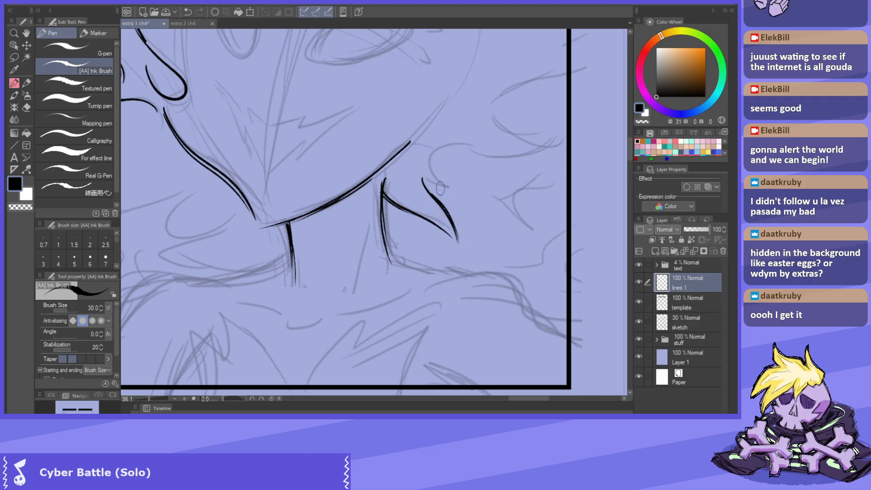
Step: Ink the wavy flame contour from the pointed lock beside the neck outward toward the panel's side border
{"action": "left_click_drag", "start_coordinate": [502, 155], "coordinate": [411, 221]}
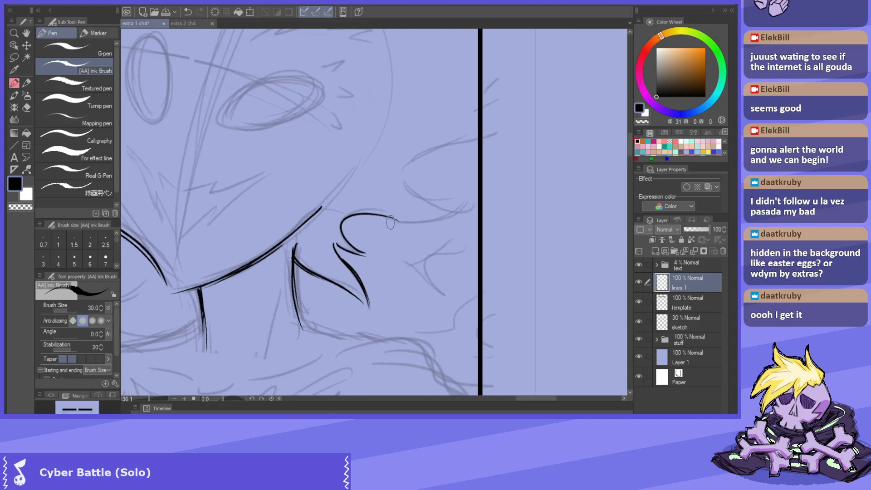
{"action": "mouse_move", "coordinate": [335, 244]}
{"action": "left_mouse_down"}
{"action": "mouse_move", "coordinate": [364, 252]}
{"action": "mouse_move", "coordinate": [398, 231]}
{"action": "mouse_move", "coordinate": [513, 237]}
{"action": "left_mouse_up"}
{"action": "key", "text": "ctrl+z"}
{"action": "mouse_move", "coordinate": [448, 254]}
{"action": "left_mouse_down"}
{"action": "mouse_move", "coordinate": [434, 244]}
{"action": "mouse_move", "coordinate": [480, 233]}
{"action": "mouse_move", "coordinate": [424, 227]}
{"action": "mouse_move", "coordinate": [511, 233]}
{"action": "mouse_move", "coordinate": [556, 207]}
{"action": "left_mouse_up"}
{"action": "key", "text": "ctrl+z"}
{"action": "key", "text": "ctrl+z"}
{"action": "mouse_move", "coordinate": [476, 225]}
{"action": "left_mouse_down"}
{"action": "mouse_move", "coordinate": [547, 211]}
{"action": "mouse_move", "coordinate": [504, 227]}
{"action": "mouse_move", "coordinate": [545, 207]}
{"action": "mouse_move", "coordinate": [485, 178]}
{"action": "mouse_move", "coordinate": [533, 214]}
{"action": "left_mouse_up"}
{"action": "key", "text": "ctrl+z"}
{"action": "key", "text": "ctrl+z"}
Step: Ink the rounded flame hollow above the wavy contour, carrying its upper curve out to the panel's side border
{"action": "mouse_move", "coordinate": [494, 191]}
{"action": "left_mouse_down"}
{"action": "mouse_move", "coordinate": [545, 205]}
{"action": "mouse_move", "coordinate": [482, 219]}
{"action": "left_mouse_up"}
{"action": "left_click_drag", "start_coordinate": [447, 205], "coordinate": [520, 180]}
{"action": "key", "text": "ctrl+z"}
{"action": "left_click_drag", "start_coordinate": [449, 198], "coordinate": [515, 179]}
{"action": "key", "text": "ctrl+z"}
{"action": "key", "text": "ctrl+z"}
{"action": "mouse_move", "coordinate": [447, 206]}
{"action": "left_mouse_down"}
{"action": "mouse_move", "coordinate": [481, 183]}
{"action": "mouse_move", "coordinate": [524, 176]}
{"action": "mouse_move", "coordinate": [515, 170]}
{"action": "left_mouse_up"}
{"action": "key", "text": "ctrl+z"}
{"action": "left_click_drag", "start_coordinate": [446, 200], "coordinate": [512, 172]}
{"action": "key", "text": "ctrl+z"}
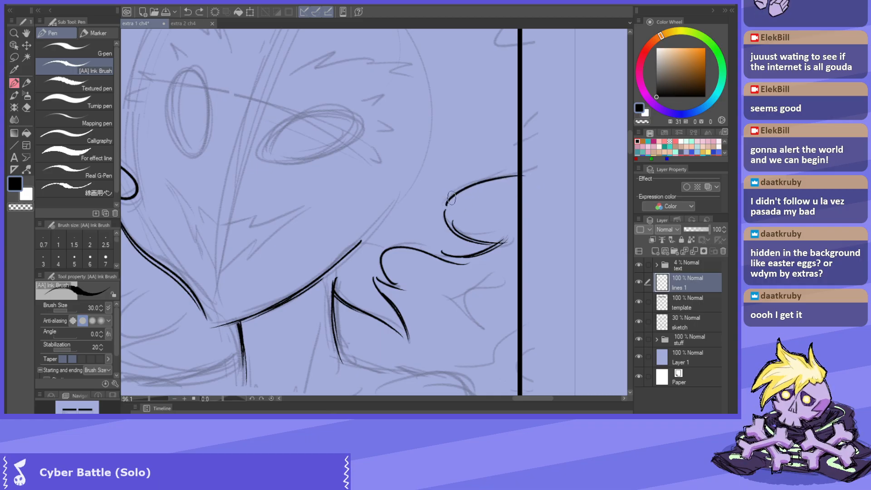
{"action": "mouse_move", "coordinate": [449, 199]}
{"action": "left_mouse_down"}
{"action": "mouse_move", "coordinate": [514, 175]}
{"action": "mouse_move", "coordinate": [517, 184]}
{"action": "left_mouse_up"}
Step: Unmirror the canvas view and ink the small flame tip on the side border between the upper and lower locks
{"action": "scroll", "coordinate": [512, 197], "scroll_direction": "down", "scroll_amount": 5}
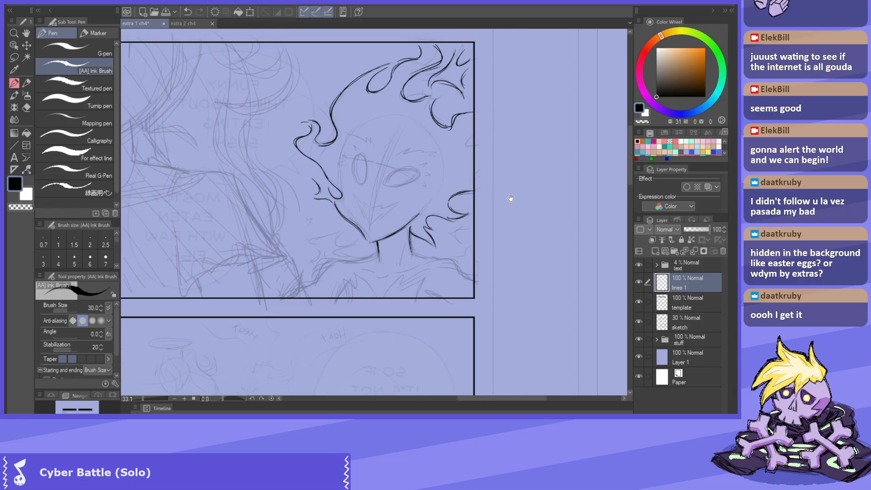
{"action": "key", "text": "h"}
{"action": "scroll", "coordinate": [436, 165], "scroll_direction": "down", "scroll_amount": 5}
{"action": "left_click_drag", "start_coordinate": [418, 164], "coordinate": [430, 165]}
{"action": "scroll", "coordinate": [430, 164], "scroll_direction": "up", "scroll_amount": 4}
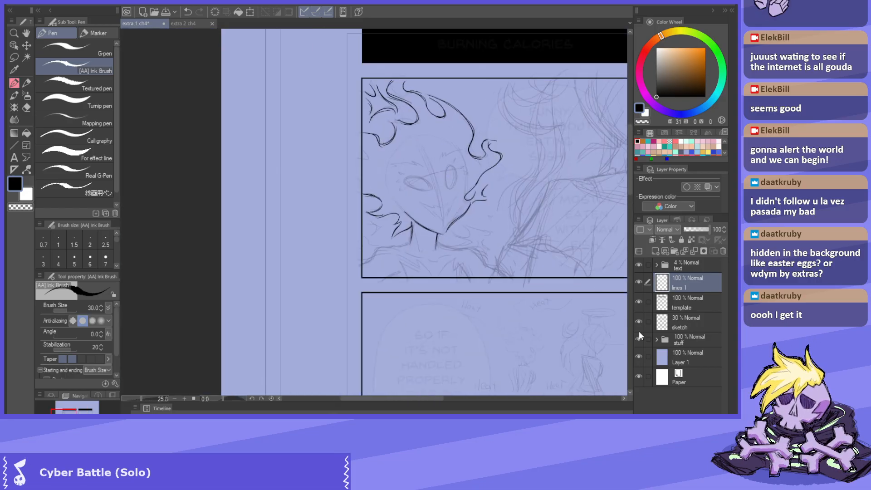
{"action": "left_click", "coordinate": [637, 278]}
{"action": "left_click", "coordinate": [635, 276]}
{"action": "left_click_drag", "start_coordinate": [426, 156], "coordinate": [493, 181]}
{"action": "scroll", "coordinate": [454, 178], "scroll_direction": "up", "scroll_amount": 3}
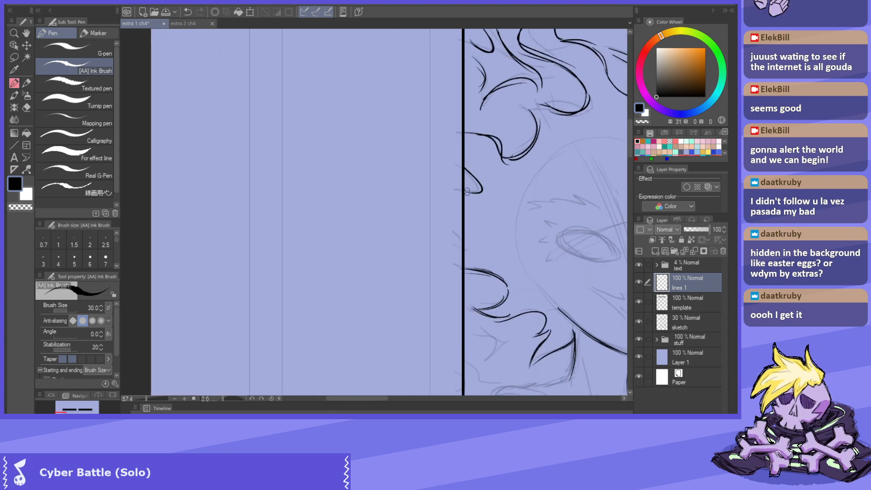
{"action": "scroll", "coordinate": [482, 195], "scroll_direction": "down", "scroll_amount": 3}
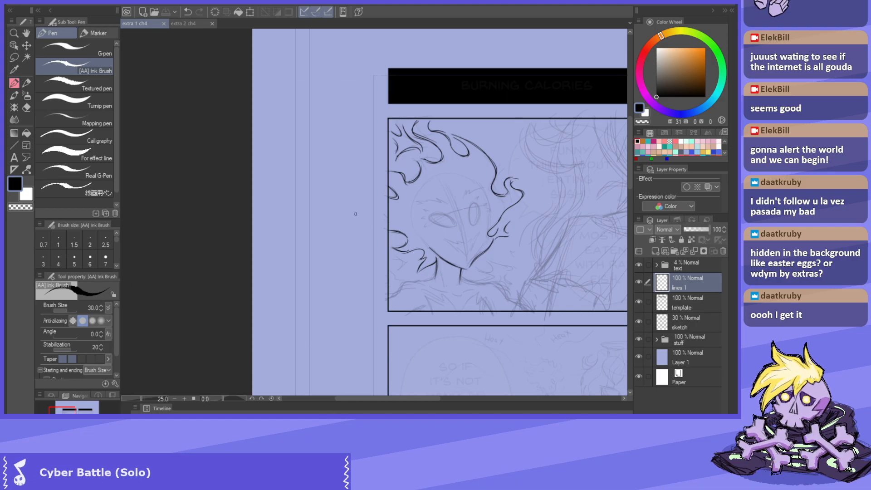
{"action": "scroll", "coordinate": [448, 209], "scroll_direction": "down", "scroll_amount": 1}
{"action": "scroll", "coordinate": [448, 209], "scroll_direction": "up", "scroll_amount": 1}
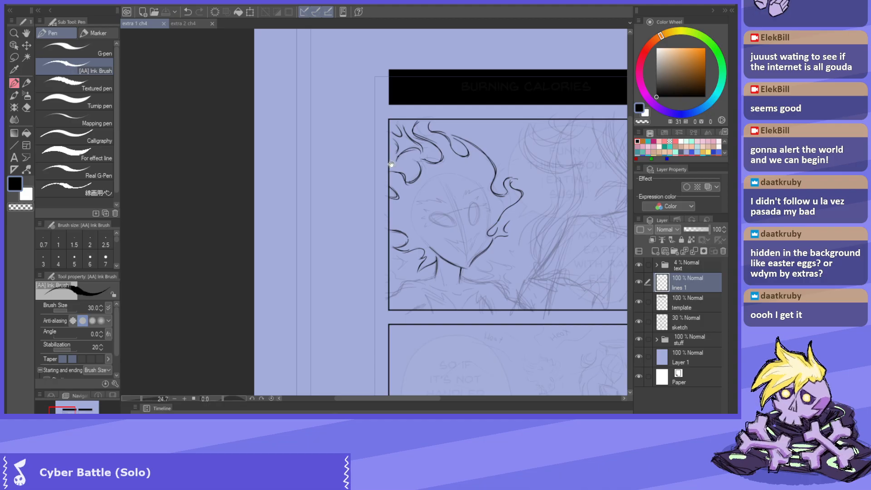
Step: Thicken the rounded hollow's contour in the upper hair and its line running to the panel's side border
{"action": "scroll", "coordinate": [448, 209], "scroll_direction": "up", "scroll_amount": 10}
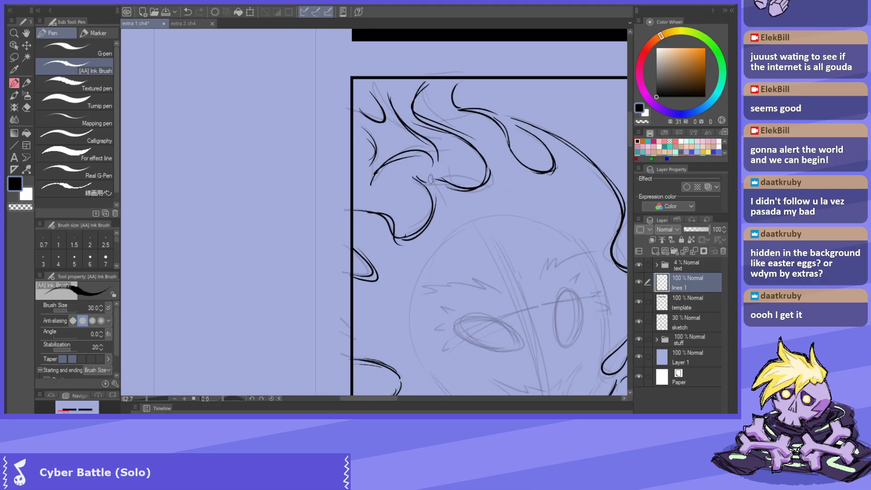
{"action": "left_click_drag", "start_coordinate": [420, 178], "coordinate": [435, 198]}
{"action": "left_click_drag", "start_coordinate": [410, 218], "coordinate": [454, 173]}
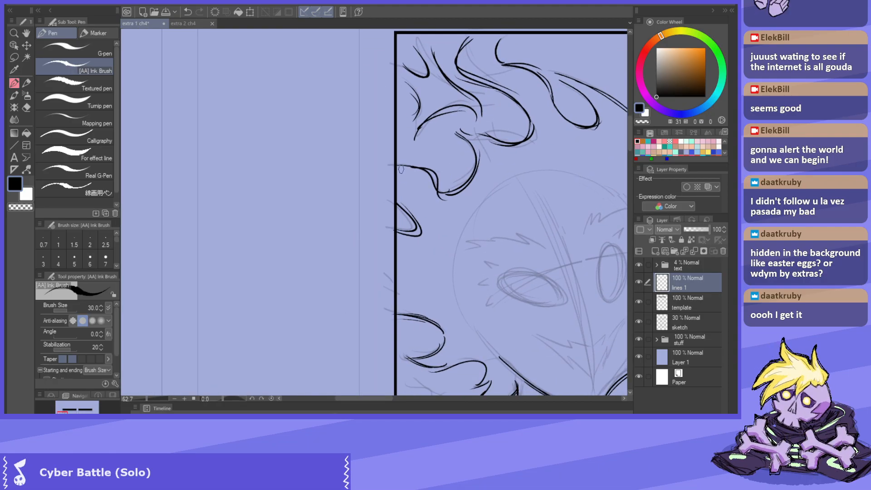
{"action": "key", "text": "ctrl+z"}
{"action": "left_click_drag", "start_coordinate": [397, 164], "coordinate": [425, 167]}
Step: Thicken the outer hair contour over the head and down to the teardrop-shaped flame beside the mask
{"action": "left_click_drag", "start_coordinate": [542, 136], "coordinate": [413, 175]}
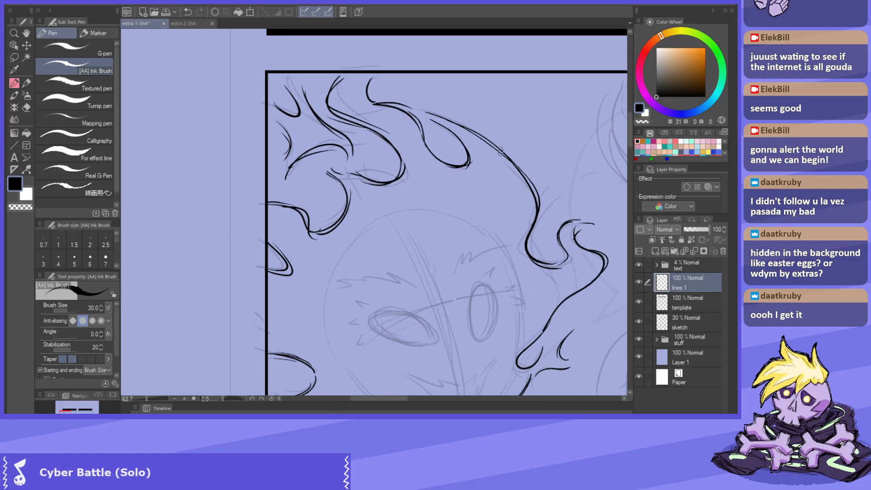
{"action": "left_click_drag", "start_coordinate": [530, 187], "coordinate": [481, 123]}
{"action": "left_click_drag", "start_coordinate": [483, 189], "coordinate": [449, 125]}
{"action": "left_click_drag", "start_coordinate": [517, 134], "coordinate": [465, 195]}
{"action": "key", "text": "ctrl+z"}
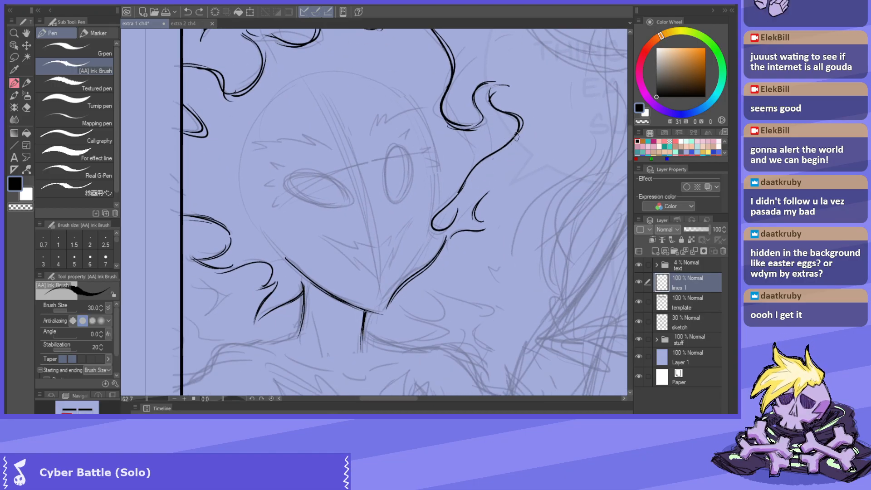
{"action": "mouse_move", "coordinate": [520, 132]}
{"action": "left_mouse_down"}
{"action": "mouse_move", "coordinate": [497, 150]}
{"action": "mouse_move", "coordinate": [489, 175]}
{"action": "mouse_move", "coordinate": [459, 184]}
{"action": "left_mouse_up"}
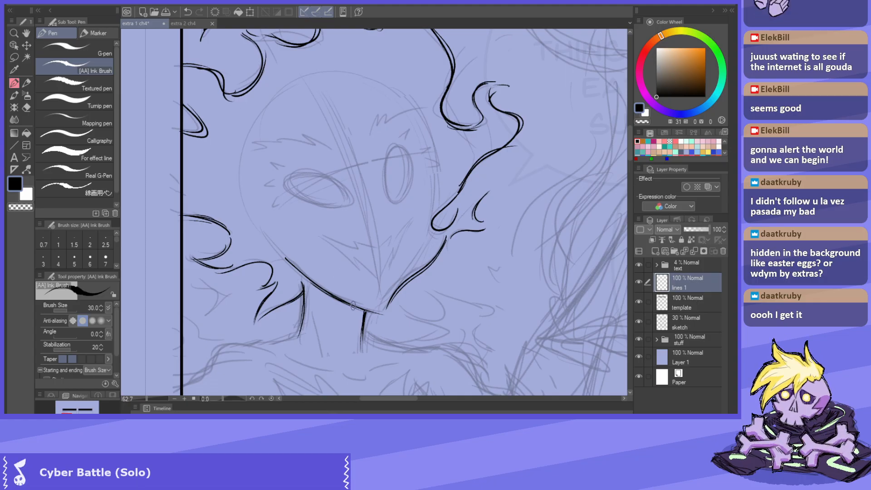
Step: Ink the sloping shoulder lines from the base of the neck on both sides, mirroring the canvas view
{"action": "left_click_drag", "start_coordinate": [378, 337], "coordinate": [348, 211]}
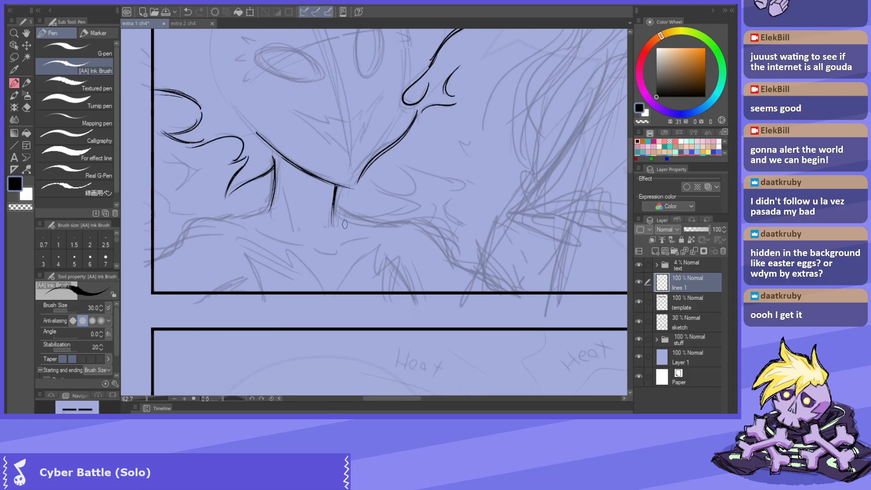
{"action": "left_click_drag", "start_coordinate": [407, 235], "coordinate": [449, 255]}
{"action": "scroll", "coordinate": [391, 242], "scroll_direction": "up", "scroll_amount": 1}
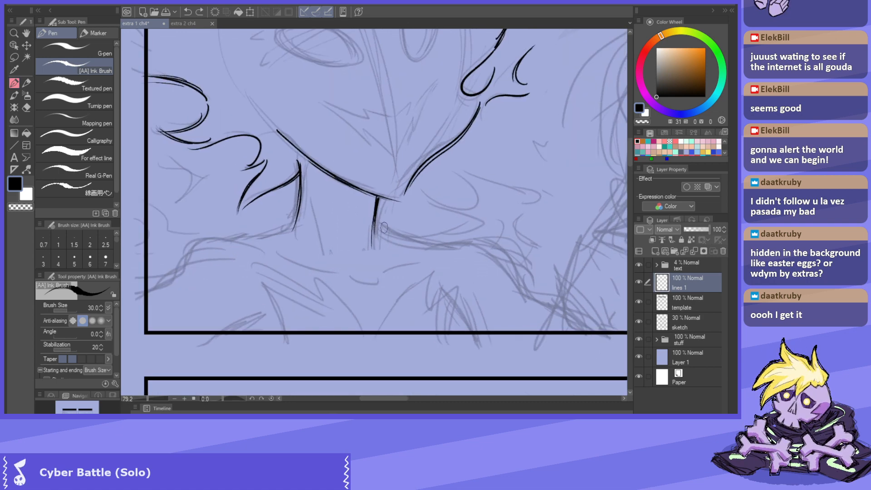
{"action": "mouse_move", "coordinate": [374, 222]}
{"action": "left_mouse_down"}
{"action": "mouse_move", "coordinate": [451, 250]}
{"action": "mouse_move", "coordinate": [407, 214]}
{"action": "mouse_move", "coordinate": [449, 233]}
{"action": "mouse_move", "coordinate": [437, 231]}
{"action": "left_mouse_up"}
{"action": "key", "text": "h"}
{"action": "key", "text": "ctrl+z"}
{"action": "left_click_drag", "start_coordinate": [381, 195], "coordinate": [391, 231]}
{"action": "left_click_drag", "start_coordinate": [369, 224], "coordinate": [403, 203]}
Step: Ink the neck tendons converging toward the base of the throat
{"action": "left_click_drag", "start_coordinate": [407, 159], "coordinate": [392, 208]}
{"action": "key", "text": "ctrl+z"}
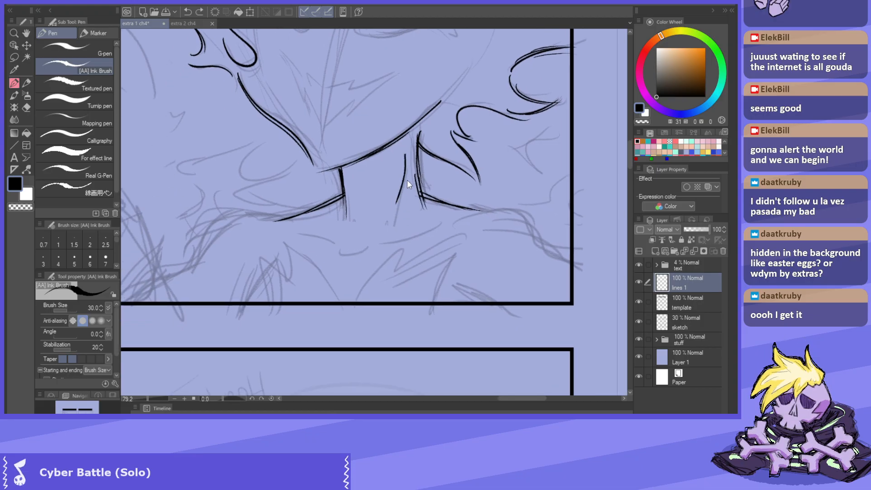
{"action": "key", "text": "ctrl+z"}
{"action": "left_click_drag", "start_coordinate": [406, 157], "coordinate": [396, 210]}
{"action": "left_click_drag", "start_coordinate": [398, 193], "coordinate": [381, 248]}
{"action": "key", "text": "ctrl+z"}
{"action": "key", "text": "ctrl+z"}
{"action": "left_click_drag", "start_coordinate": [401, 186], "coordinate": [377, 251]}
{"action": "key", "text": "ctrl+z"}
Step: Ink the collarbone lines on both sides of the small notch at the base of the throat
{"action": "mouse_move", "coordinate": [352, 202]}
{"action": "left_mouse_down"}
{"action": "mouse_move", "coordinate": [356, 248]}
{"action": "mouse_move", "coordinate": [358, 236]}
{"action": "mouse_move", "coordinate": [426, 219]}
{"action": "left_mouse_up"}
{"action": "left_click_drag", "start_coordinate": [357, 227], "coordinate": [439, 229]}
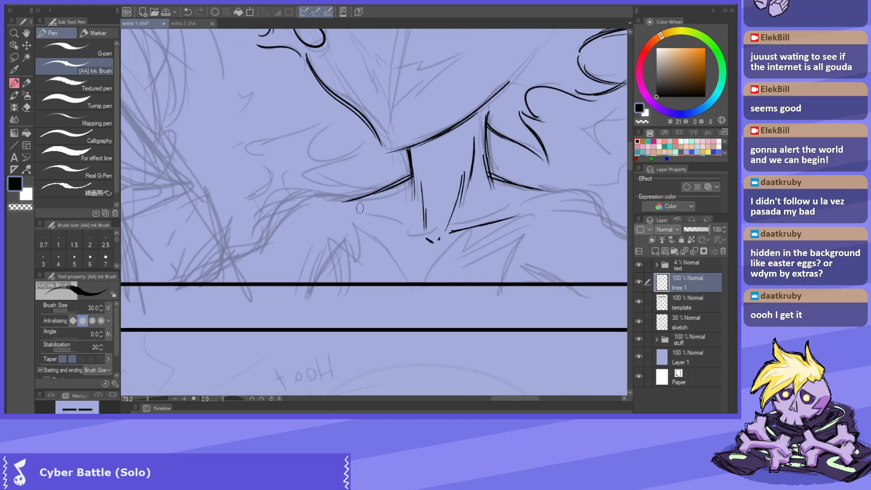
{"action": "key", "text": "ctrl+z"}
{"action": "left_click_drag", "start_coordinate": [360, 210], "coordinate": [405, 230]}
{"action": "left_click_drag", "start_coordinate": [374, 217], "coordinate": [414, 232]}
{"action": "key", "text": "ctrl+z"}
{"action": "key", "text": "ctrl+z"}
{"action": "left_click_drag", "start_coordinate": [359, 210], "coordinate": [414, 237]}
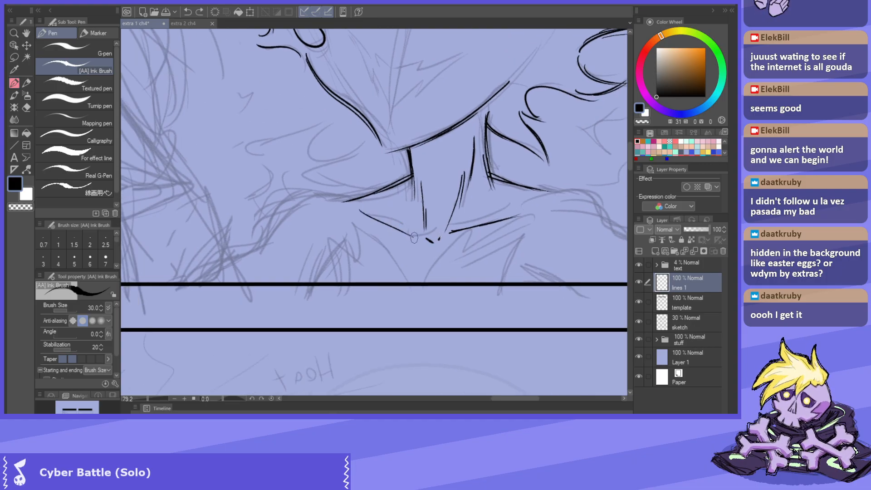
{"action": "key", "text": "ctrl+z"}
{"action": "key", "text": "ctrl+z"}
{"action": "left_click_drag", "start_coordinate": [359, 210], "coordinate": [405, 230]}
{"action": "left_click_drag", "start_coordinate": [386, 221], "coordinate": [422, 239]}
Step: Unmirror the canvas view and ink the pointed and wavy flame locks above the shoulder, on the jaw's far side
{"action": "scroll", "coordinate": [428, 225], "scroll_direction": "down", "scroll_amount": 5}
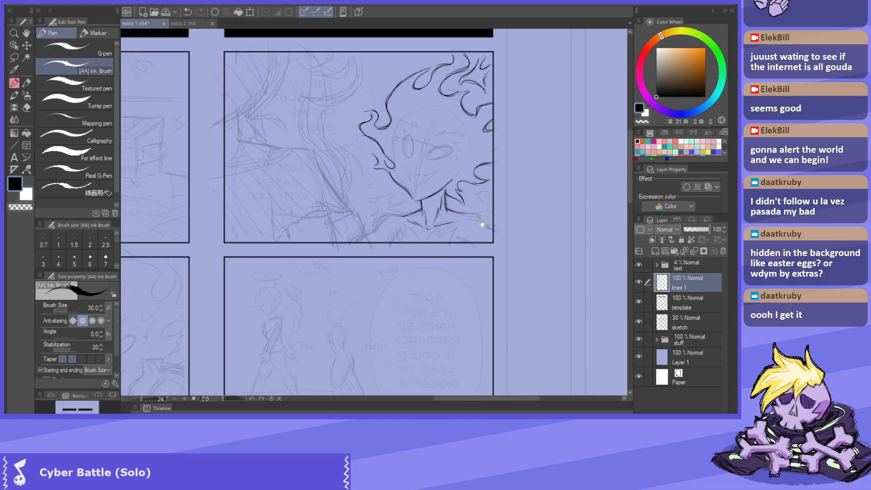
{"action": "left_click_drag", "start_coordinate": [481, 225], "coordinate": [433, 242]}
{"action": "key", "text": "h"}
{"action": "left_click_drag", "start_coordinate": [384, 196], "coordinate": [418, 214]}
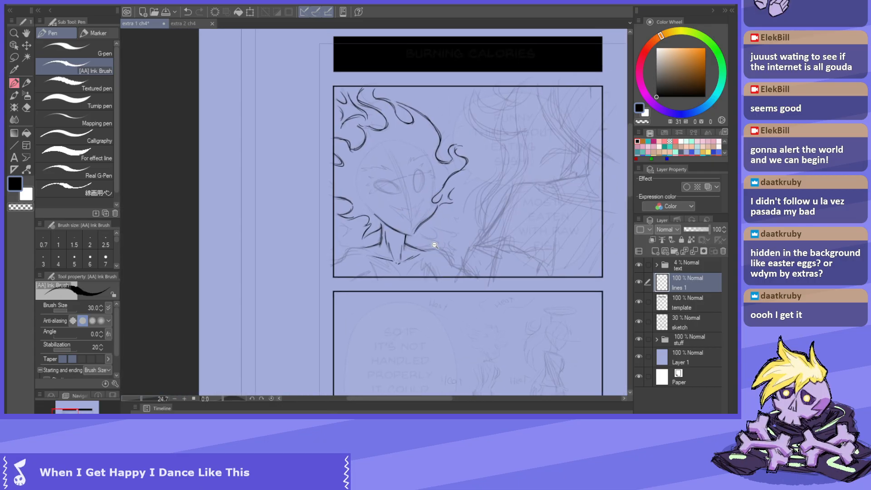
{"action": "scroll", "coordinate": [418, 255], "scroll_direction": "up", "scroll_amount": 3}
{"action": "mouse_move", "coordinate": [413, 231]}
{"action": "left_mouse_down"}
{"action": "mouse_move", "coordinate": [414, 252]}
{"action": "mouse_move", "coordinate": [446, 253]}
{"action": "mouse_move", "coordinate": [428, 243]}
{"action": "mouse_move", "coordinate": [446, 239]}
{"action": "mouse_move", "coordinate": [444, 210]}
{"action": "mouse_move", "coordinate": [465, 233]}
{"action": "mouse_move", "coordinate": [407, 229]}
{"action": "mouse_move", "coordinate": [442, 250]}
{"action": "left_mouse_up"}
{"action": "scroll", "coordinate": [437, 243], "scroll_direction": "up", "scroll_amount": 2}
{"action": "key", "text": "ctrl+z"}
{"action": "key", "text": "ctrl+z"}
{"action": "mouse_move", "coordinate": [458, 210]}
{"action": "left_mouse_down"}
{"action": "mouse_move", "coordinate": [427, 216]}
{"action": "mouse_move", "coordinate": [487, 239]}
{"action": "mouse_move", "coordinate": [478, 284]}
{"action": "left_mouse_up"}
{"action": "left_click_drag", "start_coordinate": [476, 240], "coordinate": [457, 272]}
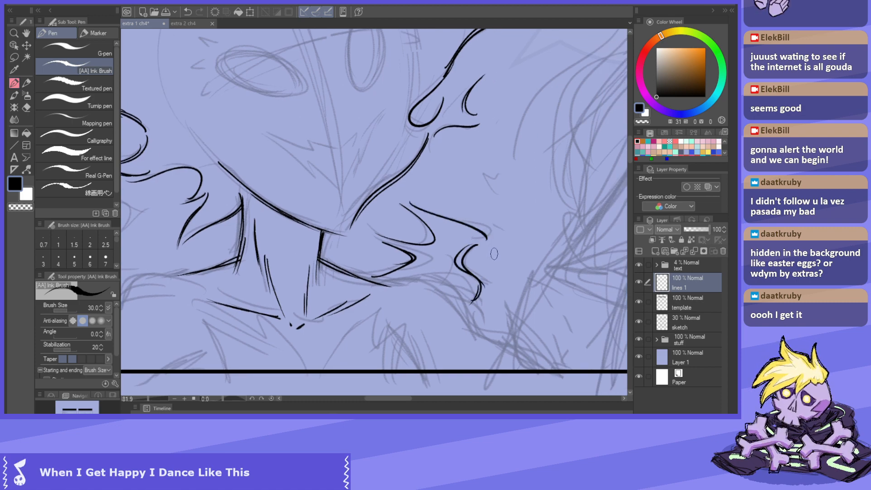
{"action": "left_click_drag", "start_coordinate": [426, 203], "coordinate": [474, 223]}
Step: Ink the shoulder outline below those flames, curving down the arm toward the panel's lower border, and compare it with the sketch
{"action": "left_click_drag", "start_coordinate": [448, 278], "coordinate": [457, 189]}
{"action": "left_click_drag", "start_coordinate": [420, 196], "coordinate": [473, 222]}
{"action": "key", "text": "ctrl+z"}
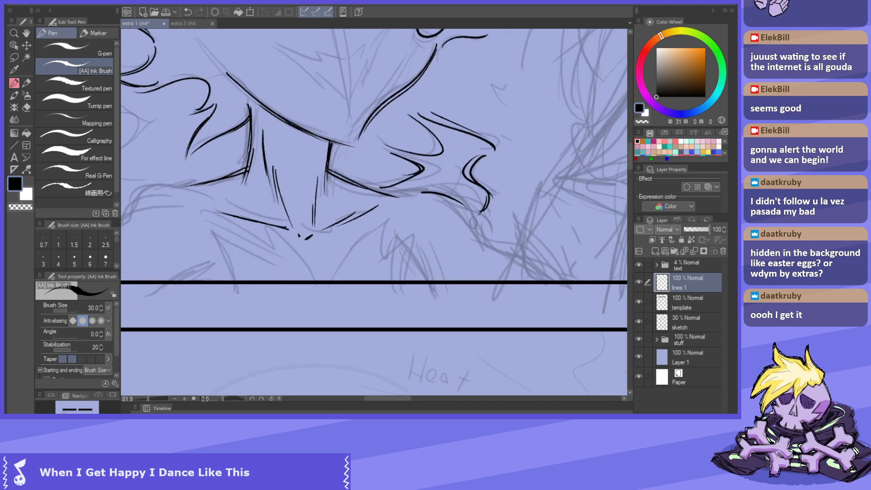
{"action": "key", "text": "ctrl+z"}
{"action": "key", "text": "ctrl+z"}
{"action": "left_click_drag", "start_coordinate": [421, 189], "coordinate": [517, 261]}
{"action": "key", "text": "c"}
{"action": "key", "text": "c"}
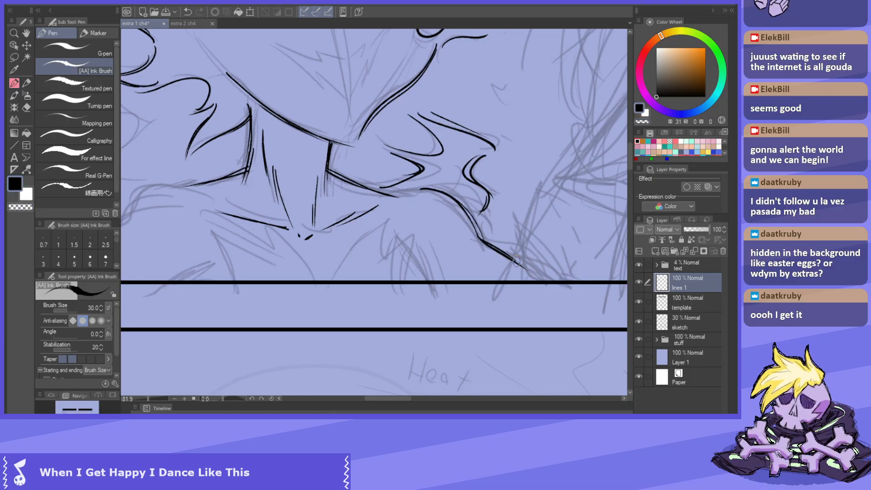
{"action": "left_click_drag", "start_coordinate": [473, 224], "coordinate": [485, 231]}
{"action": "left_click_drag", "start_coordinate": [455, 257], "coordinate": [402, 228]}
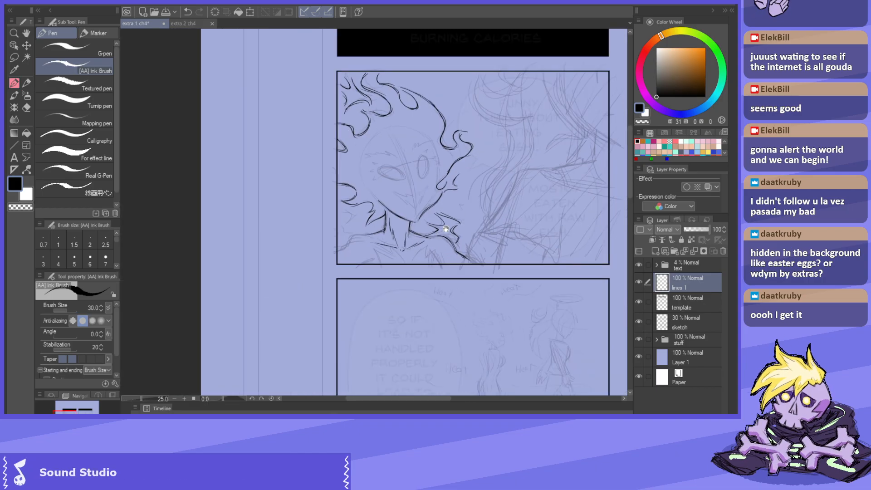
{"action": "left_click", "coordinate": [638, 321]}
{"action": "left_click", "coordinate": [639, 321]}
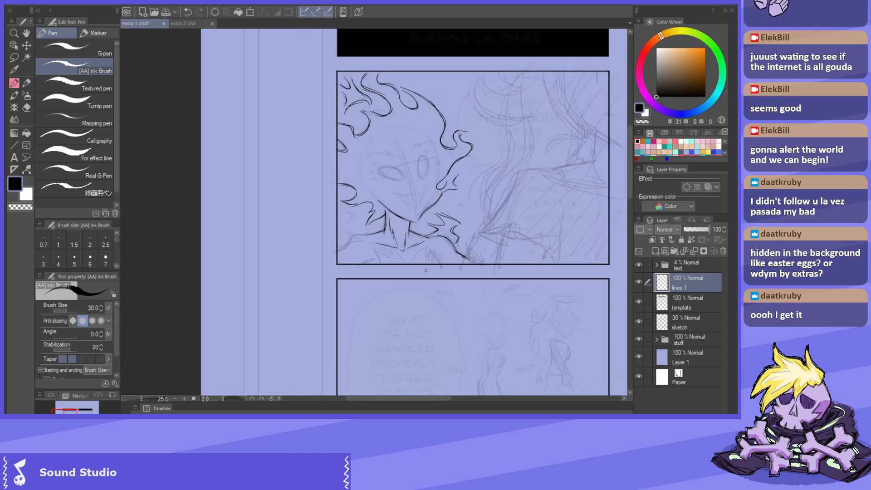
Step: Ink the outline of the shoulder nearest the panel's side border, plus a short armpit line below it near the lower border
{"action": "scroll", "coordinate": [435, 250], "scroll_direction": "up", "scroll_amount": 5}
{"action": "scroll", "coordinate": [436, 251], "scroll_direction": "up", "scroll_amount": 1}
{"action": "mouse_move", "coordinate": [429, 244]}
{"action": "left_mouse_down"}
{"action": "mouse_move", "coordinate": [477, 256]}
{"action": "mouse_move", "coordinate": [488, 275]}
{"action": "mouse_move", "coordinate": [521, 294]}
{"action": "mouse_move", "coordinate": [481, 257]}
{"action": "mouse_move", "coordinate": [508, 288]}
{"action": "left_mouse_up"}
{"action": "key", "text": "ctrl+z"}
{"action": "key", "text": "ctrl+z"}
{"action": "key", "text": "ctrl+z"}
{"action": "left_click_drag", "start_coordinate": [430, 242], "coordinate": [503, 288]}
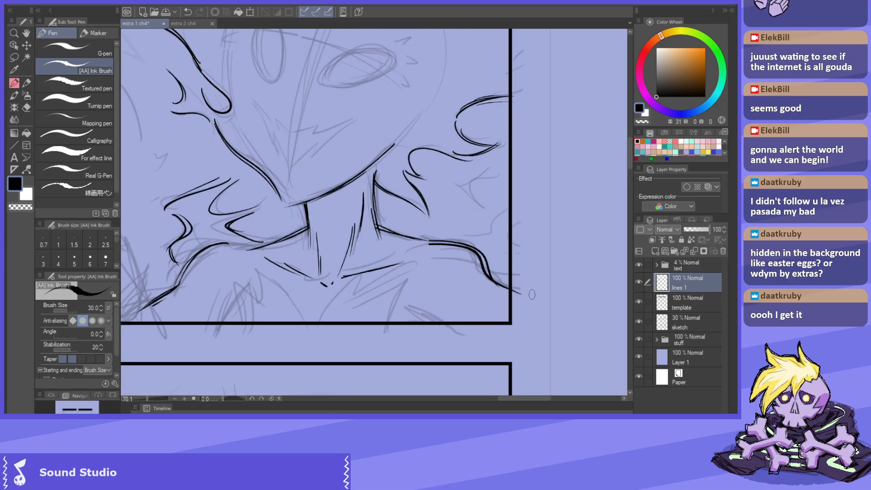
{"action": "left_click_drag", "start_coordinate": [429, 295], "coordinate": [453, 269]}
{"action": "left_click_drag", "start_coordinate": [427, 277], "coordinate": [439, 282]}
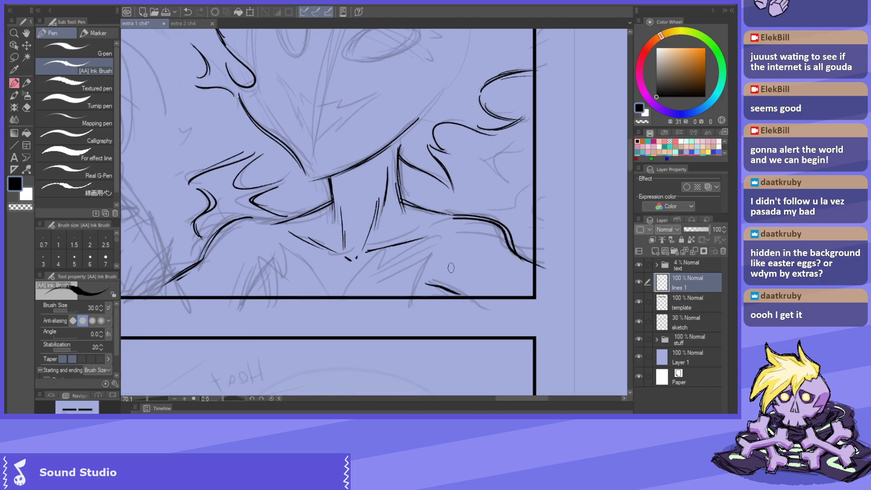
Step: Try adding strokes where the neck slope runs into the shoulder nearest the side border, and compare with the mirrored view
{"action": "scroll", "coordinate": [429, 230], "scroll_direction": "up", "scroll_amount": 5}
{"action": "scroll", "coordinate": [438, 234], "scroll_direction": "up", "scroll_amount": 4}
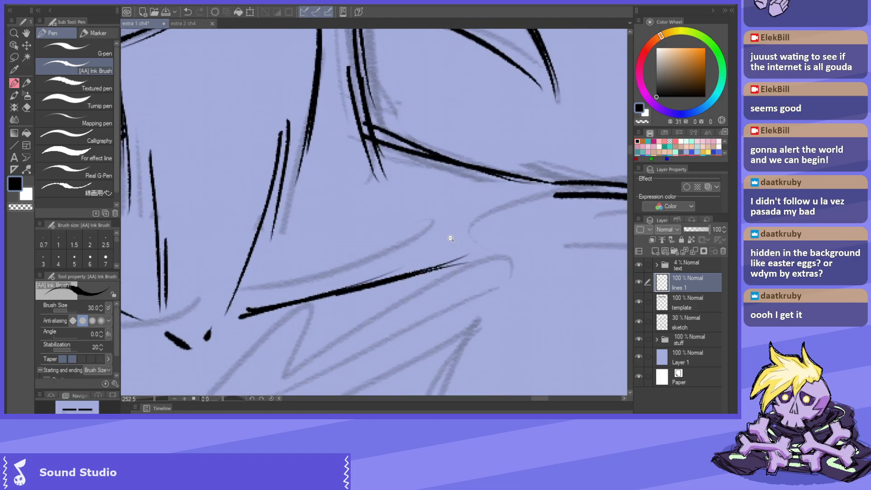
{"action": "mouse_move", "coordinate": [407, 212]}
{"action": "left_mouse_down"}
{"action": "mouse_move", "coordinate": [475, 217]}
{"action": "mouse_move", "coordinate": [495, 231]}
{"action": "left_mouse_up"}
{"action": "left_click_drag", "start_coordinate": [505, 241], "coordinate": [551, 245]}
{"action": "key", "text": "ctrl+z"}
{"action": "key", "text": "ctrl+z"}
{"action": "mouse_move", "coordinate": [473, 215]}
{"action": "left_mouse_down"}
{"action": "mouse_move", "coordinate": [442, 201]}
{"action": "mouse_move", "coordinate": [385, 231]}
{"action": "left_mouse_up"}
{"action": "key", "text": "ctrl+z"}
{"action": "left_click_drag", "start_coordinate": [452, 215], "coordinate": [350, 195]}
{"action": "key", "text": "h"}
{"action": "left_click_drag", "start_coordinate": [420, 225], "coordinate": [407, 226]}
{"action": "left_click_drag", "start_coordinate": [451, 268], "coordinate": [446, 190]}
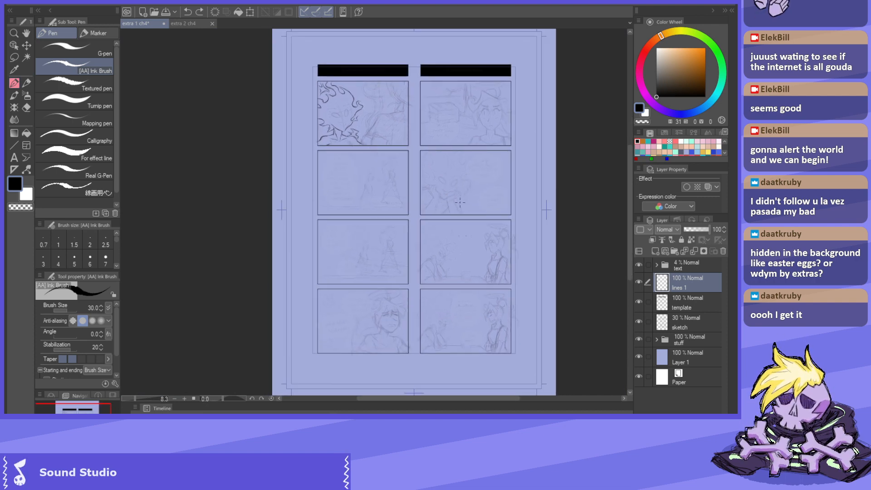
Step: Try another stroke along the neck slope toward the shoulder facing the panel's centre, and compare both view directions
{"action": "key", "text": "h"}
{"action": "mouse_move", "coordinate": [423, 116]}
{"action": "left_mouse_down"}
{"action": "mouse_move", "coordinate": [439, 150]}
{"action": "mouse_move", "coordinate": [412, 175]}
{"action": "mouse_move", "coordinate": [426, 178]}
{"action": "left_mouse_up"}
{"action": "mouse_move", "coordinate": [426, 198]}
{"action": "left_mouse_down"}
{"action": "mouse_move", "coordinate": [411, 181]}
{"action": "mouse_move", "coordinate": [465, 176]}
{"action": "mouse_move", "coordinate": [412, 170]}
{"action": "mouse_move", "coordinate": [485, 183]}
{"action": "mouse_move", "coordinate": [468, 205]}
{"action": "mouse_move", "coordinate": [486, 202]}
{"action": "left_mouse_up"}
{"action": "key", "text": "ctrl+z"}
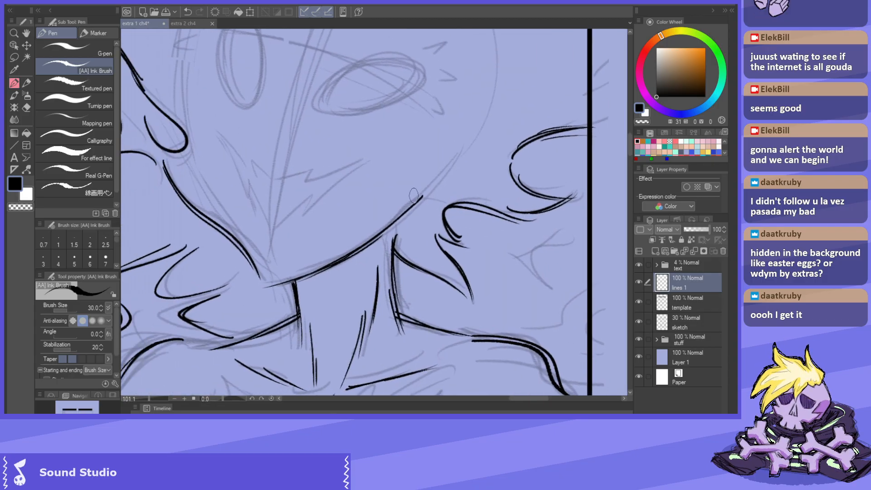
{"action": "key", "text": "h"}
{"action": "left_click_drag", "start_coordinate": [393, 208], "coordinate": [437, 198]}
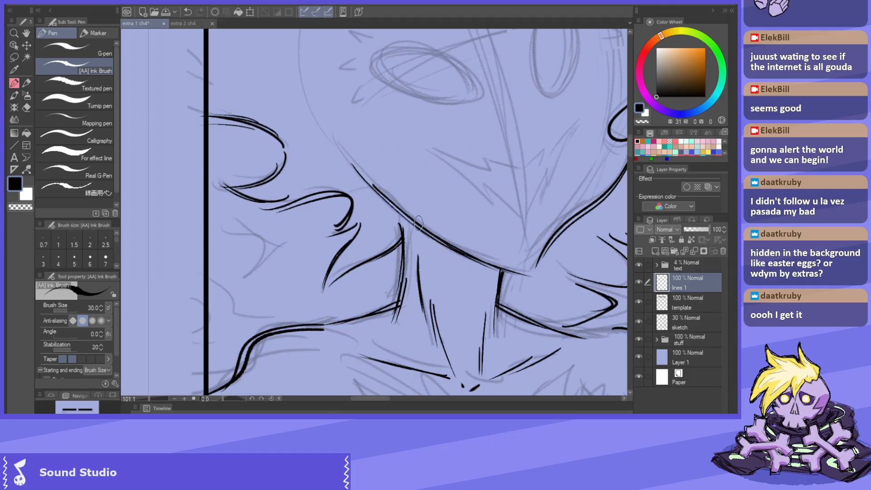
{"action": "scroll", "coordinate": [443, 204], "scroll_direction": "down", "scroll_amount": 5}
{"action": "left_click_drag", "start_coordinate": [441, 202], "coordinate": [488, 203]}
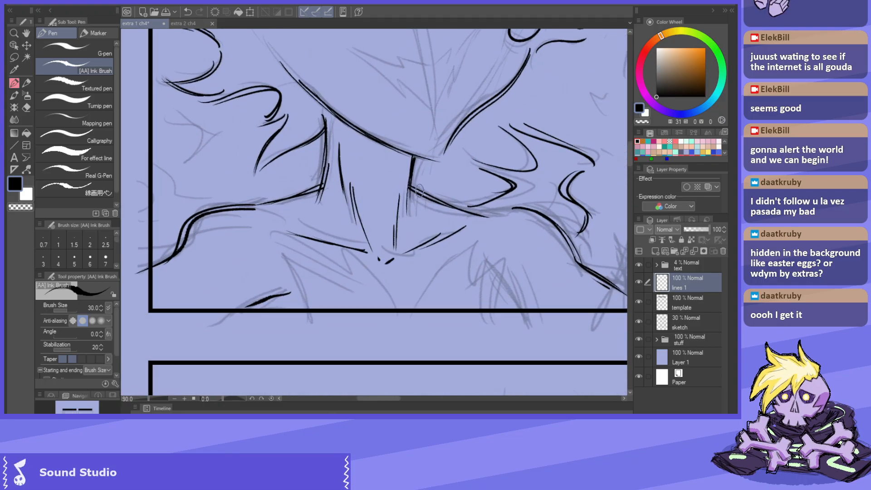
{"action": "mouse_move", "coordinate": [405, 186]}
{"action": "left_mouse_down"}
{"action": "mouse_move", "coordinate": [487, 219]}
{"action": "mouse_move", "coordinate": [461, 201]}
{"action": "mouse_move", "coordinate": [470, 196]}
{"action": "mouse_move", "coordinate": [502, 230]}
{"action": "left_mouse_up"}
{"action": "key", "text": "ctrl+z"}
{"action": "left_click_drag", "start_coordinate": [466, 190], "coordinate": [494, 217]}
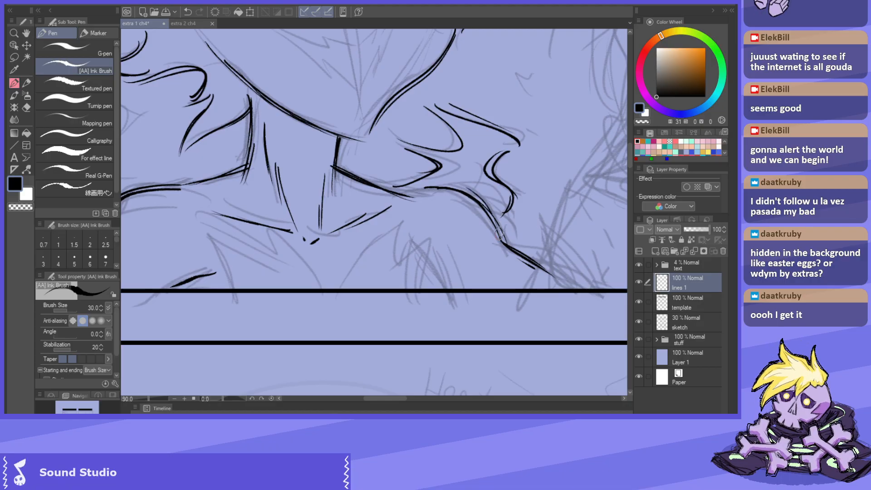
{"action": "scroll", "coordinate": [495, 242], "scroll_direction": "down", "scroll_amount": 1}
{"action": "left_click_drag", "start_coordinate": [546, 257], "coordinate": [530, 258]}
{"action": "scroll", "coordinate": [530, 257], "scroll_direction": "down", "scroll_amount": 2}
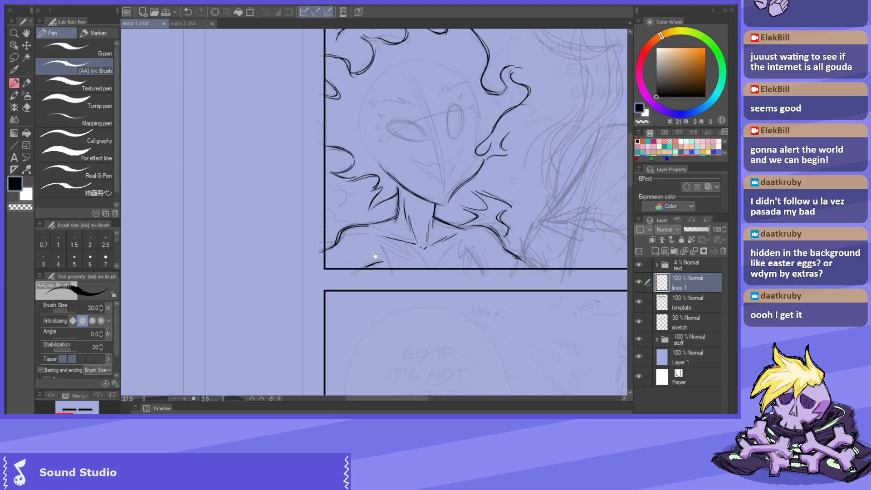
{"action": "scroll", "coordinate": [385, 254], "scroll_direction": "up", "scroll_amount": 5}
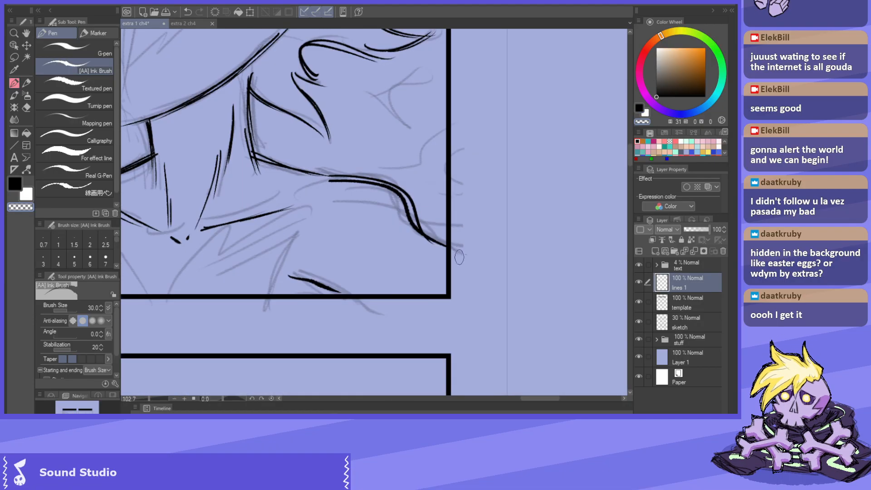
Step: Thicken the short armpit line and ink the low flame curl resting on the shoulder beside the panel's side border
{"action": "left_click_drag", "start_coordinate": [359, 282], "coordinate": [438, 265]}
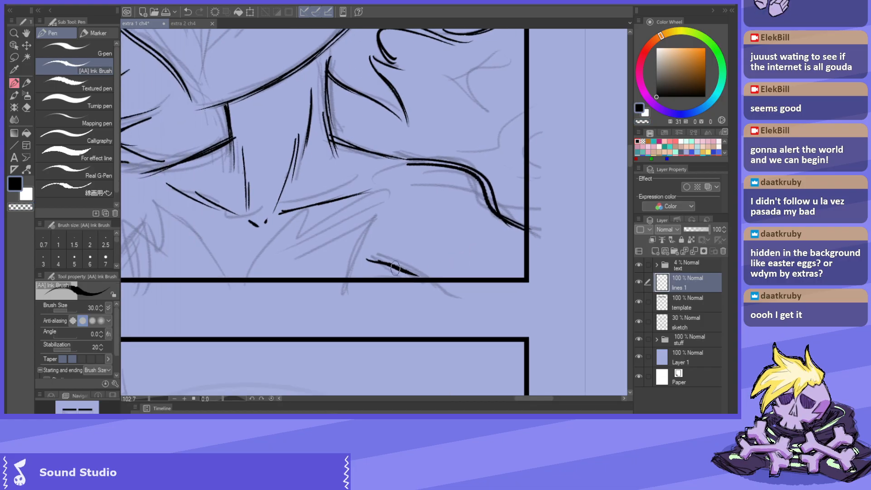
{"action": "left_click_drag", "start_coordinate": [377, 262], "coordinate": [418, 280]}
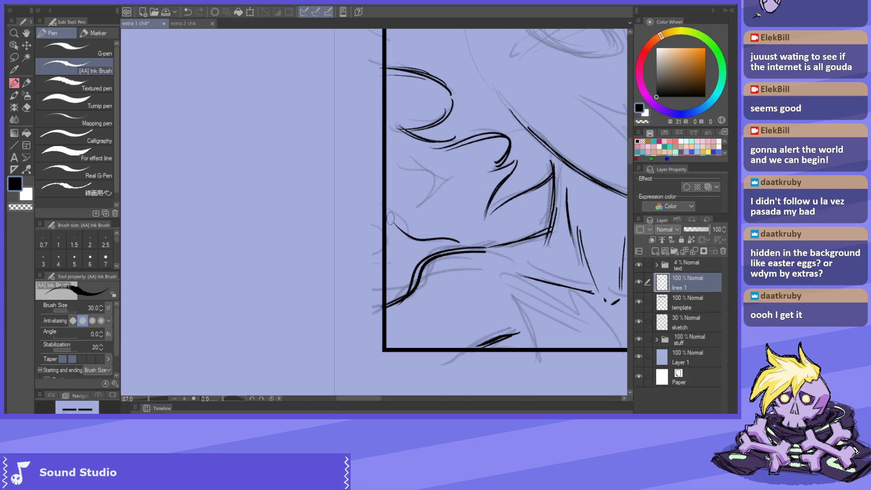
{"action": "left_click_drag", "start_coordinate": [389, 229], "coordinate": [404, 258]}
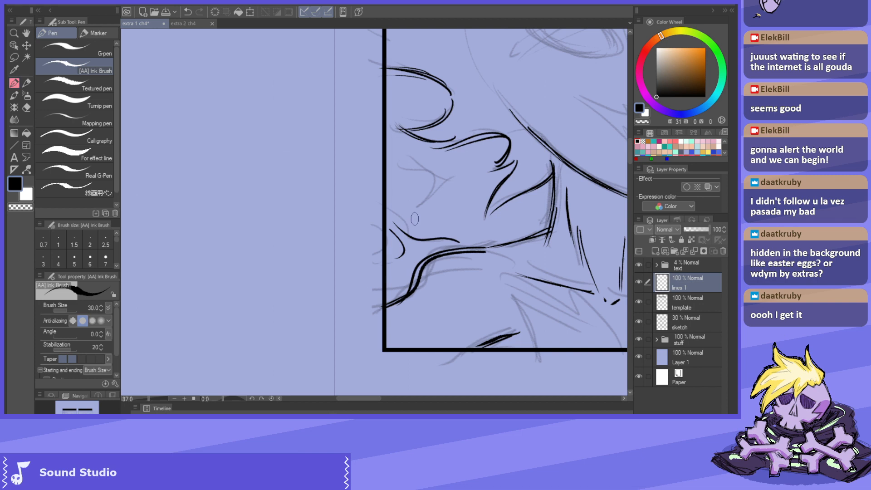
Step: Ink the small pointed flame shape between the larger locks beside the side border, and save the file
{"action": "left_click_drag", "start_coordinate": [416, 188], "coordinate": [448, 200]}
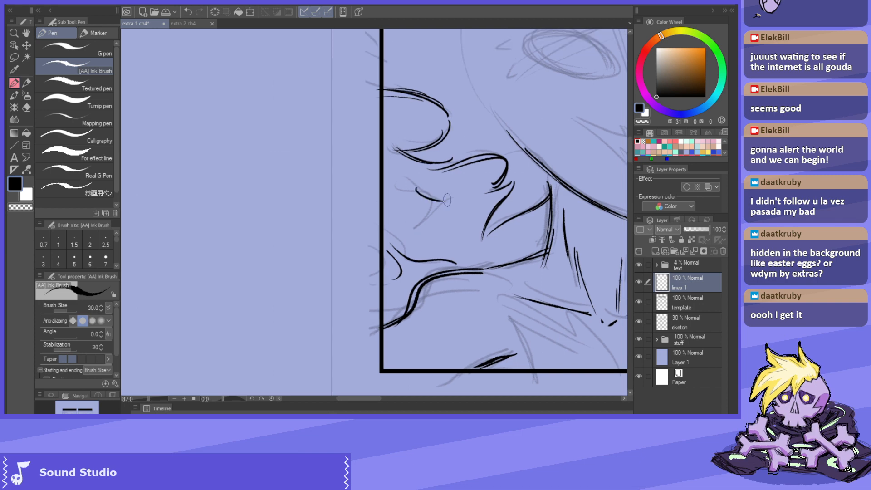
{"action": "left_click_drag", "start_coordinate": [445, 209], "coordinate": [416, 228]}
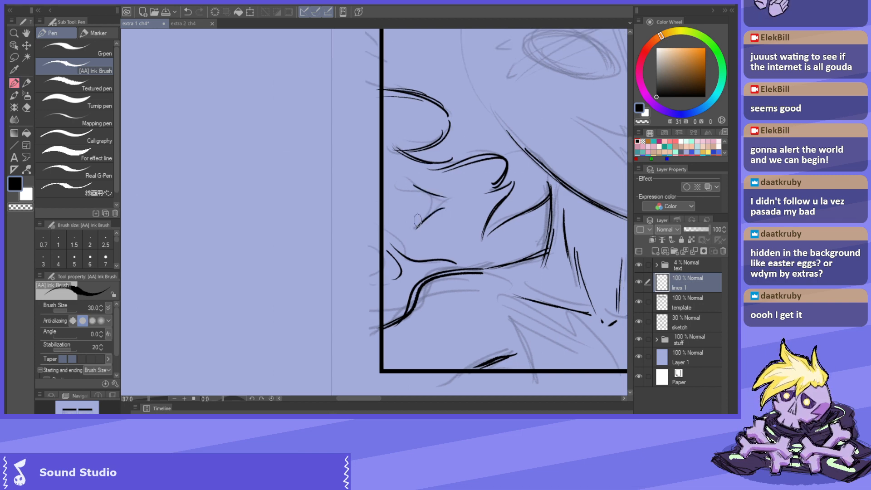
{"action": "key", "text": "ctrl+z"}
{"action": "left_click_drag", "start_coordinate": [403, 186], "coordinate": [417, 217]}
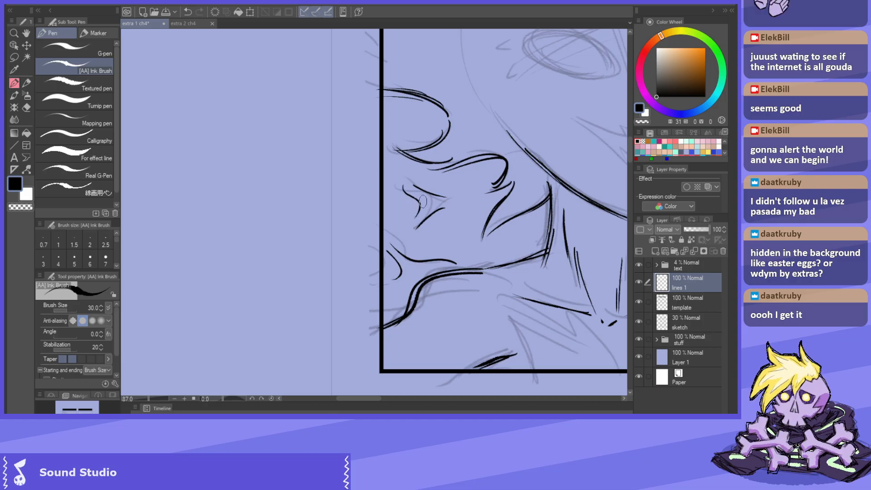
{"action": "mouse_move", "coordinate": [417, 185]}
{"action": "left_mouse_down"}
{"action": "mouse_move", "coordinate": [438, 194]}
{"action": "mouse_move", "coordinate": [421, 216]}
{"action": "left_mouse_up"}
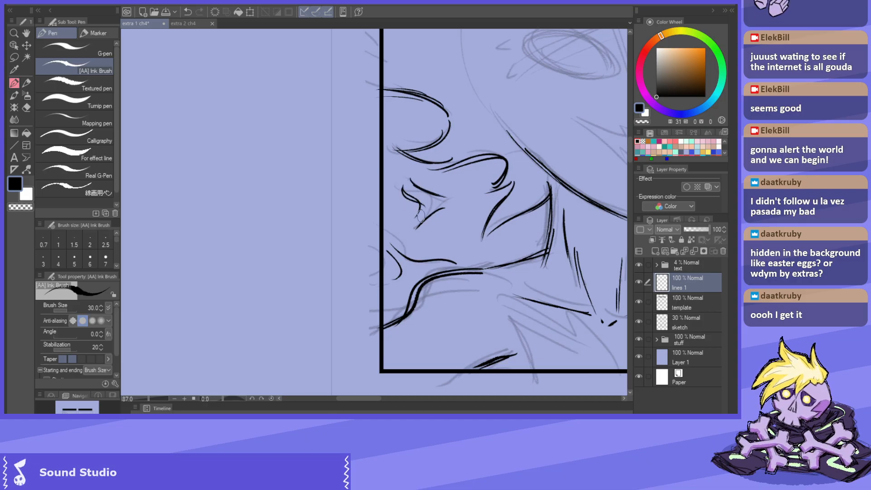
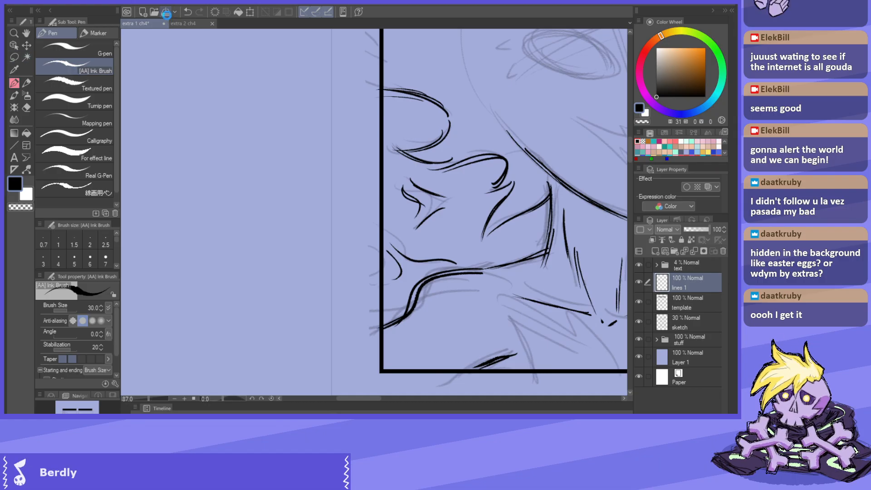
{"action": "key", "text": "ctrl+s"}
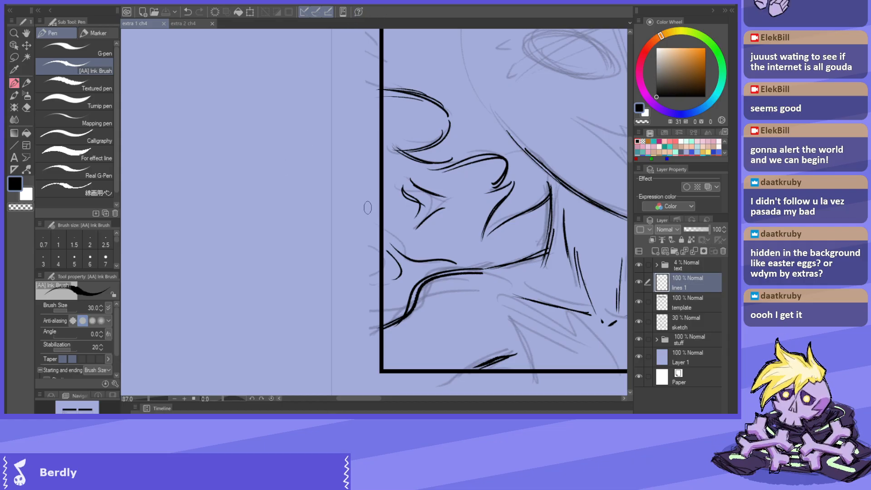
Step: Refine the line joining the neck to the shoulder nearest the side border, check it mirrored, and save the file
{"action": "left_click_drag", "start_coordinate": [373, 238], "coordinate": [325, 242]}
{"action": "mouse_move", "coordinate": [422, 248]}
{"action": "left_mouse_down"}
{"action": "mouse_move", "coordinate": [349, 240]}
{"action": "mouse_move", "coordinate": [422, 234]}
{"action": "mouse_move", "coordinate": [478, 258]}
{"action": "left_mouse_up"}
{"action": "key", "text": "h"}
{"action": "key", "text": "c"}
{"action": "key", "text": "c"}
{"action": "left_click_drag", "start_coordinate": [437, 228], "coordinate": [468, 247]}
{"action": "key", "text": "ctrl+z"}
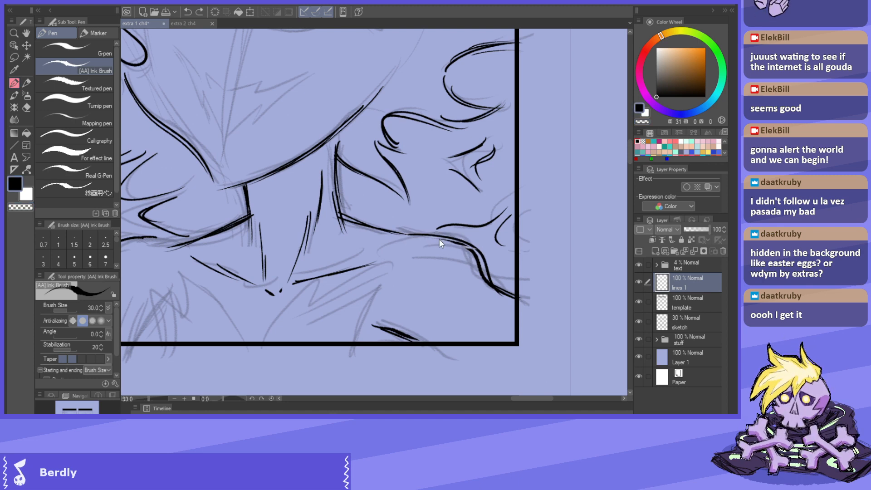
{"action": "mouse_move", "coordinate": [412, 231]}
{"action": "left_mouse_down"}
{"action": "mouse_move", "coordinate": [476, 249]}
{"action": "mouse_move", "coordinate": [435, 232]}
{"action": "left_mouse_up"}
{"action": "key", "text": "ctrl+z"}
{"action": "left_click_drag", "start_coordinate": [363, 229], "coordinate": [397, 233]}
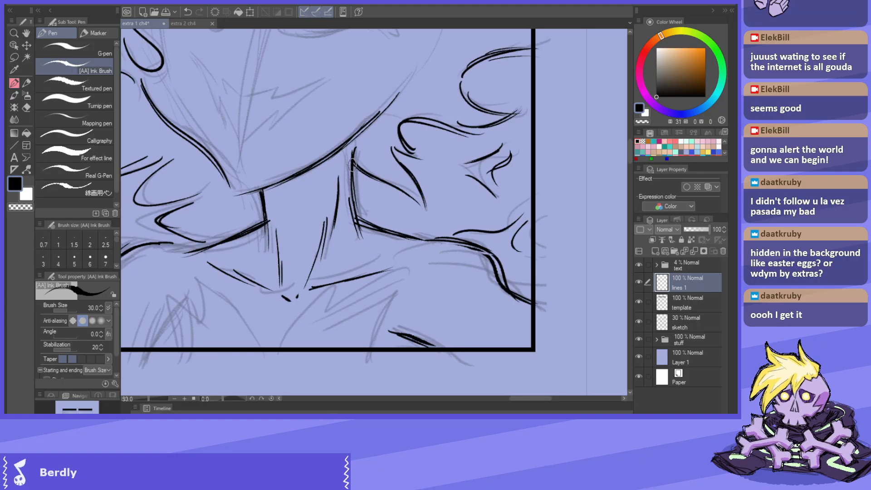
{"action": "key", "text": "ctrl+z"}
{"action": "key", "text": "h"}
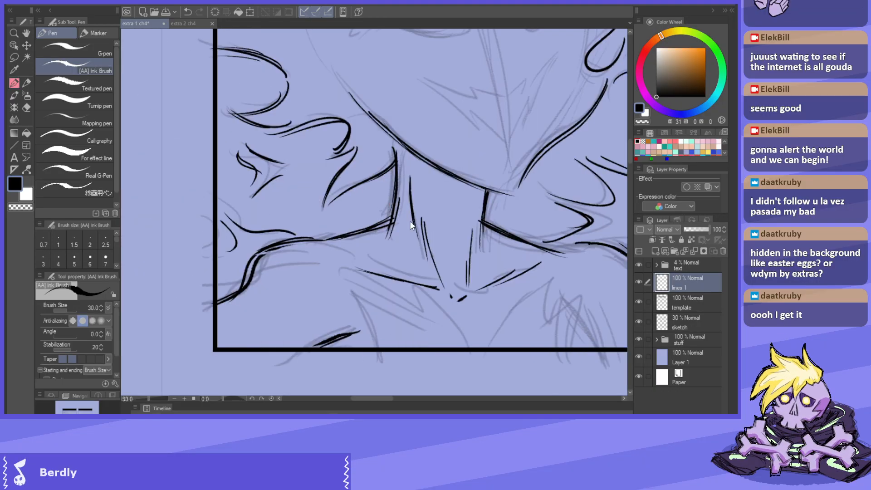
{"action": "key", "text": "ctrl+s"}
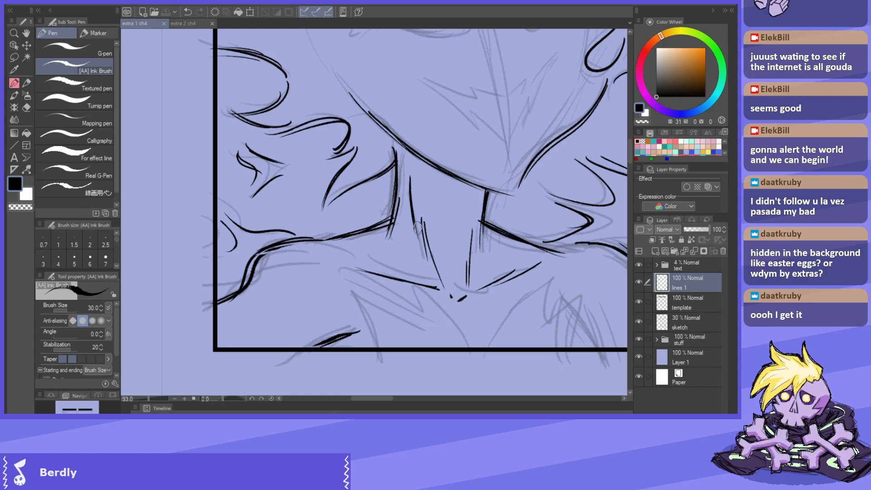
Step: Thicken the outline of the shoulder facing the panel's centre and ink a short armpit line down to the lower border
{"action": "scroll", "coordinate": [409, 227], "scroll_direction": "down", "scroll_amount": 4}
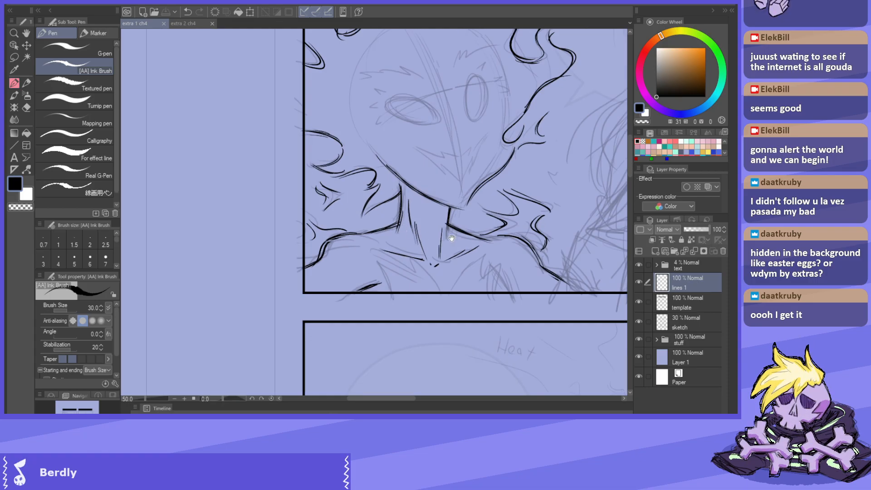
{"action": "mouse_move", "coordinate": [491, 250]}
{"action": "left_mouse_down"}
{"action": "mouse_move", "coordinate": [382, 233]}
{"action": "mouse_move", "coordinate": [411, 220]}
{"action": "left_mouse_up"}
{"action": "scroll", "coordinate": [407, 213], "scroll_direction": "up", "scroll_amount": 3}
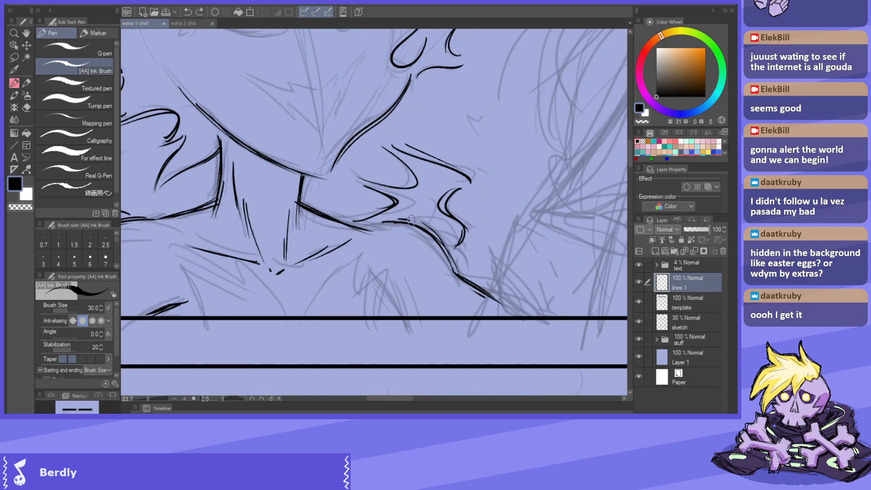
{"action": "scroll", "coordinate": [442, 254], "scroll_direction": "down", "scroll_amount": 4}
{"action": "mouse_move", "coordinate": [428, 276]}
{"action": "left_mouse_down"}
{"action": "mouse_move", "coordinate": [417, 195]}
{"action": "mouse_move", "coordinate": [437, 223]}
{"action": "left_mouse_up"}
{"action": "scroll", "coordinate": [422, 213], "scroll_direction": "up", "scroll_amount": 4}
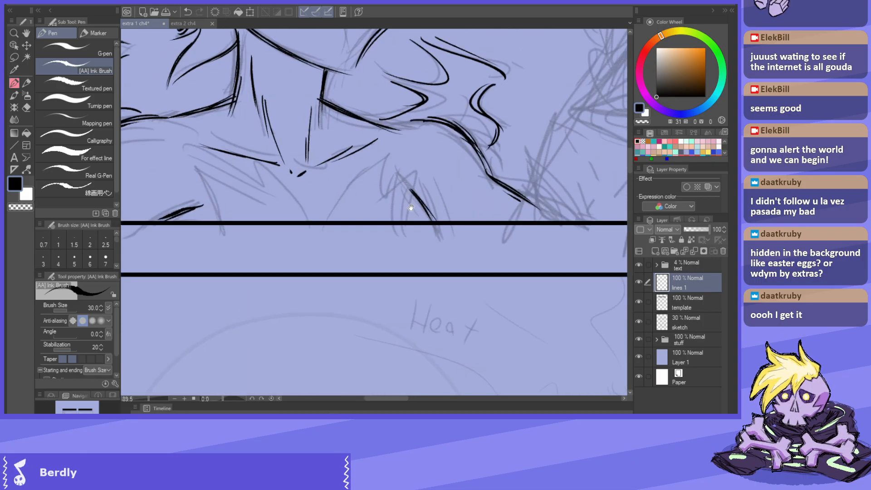
Step: Ink the V-shaped neckline below the collarbones, with its point reaching toward the panel's lower border
{"action": "mouse_move", "coordinate": [300, 199]}
{"action": "left_mouse_down"}
{"action": "mouse_move", "coordinate": [360, 218]}
{"action": "mouse_move", "coordinate": [382, 213]}
{"action": "left_mouse_up"}
{"action": "left_click_drag", "start_coordinate": [348, 191], "coordinate": [408, 227]}
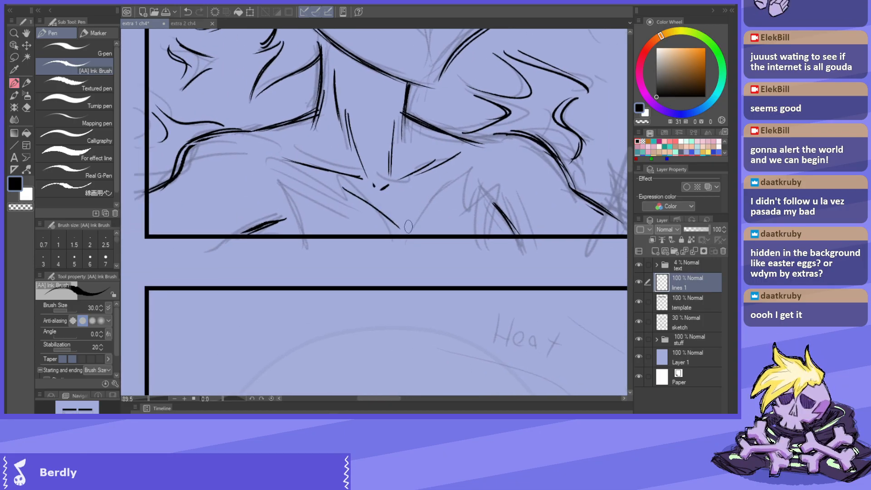
{"action": "key", "text": "ctrl+z"}
{"action": "left_click_drag", "start_coordinate": [340, 188], "coordinate": [403, 223]}
{"action": "mouse_move", "coordinate": [408, 222]}
{"action": "left_mouse_down"}
{"action": "mouse_move", "coordinate": [471, 171]}
{"action": "mouse_move", "coordinate": [489, 193]}
{"action": "mouse_move", "coordinate": [486, 234]}
{"action": "left_mouse_up"}
{"action": "key", "text": "ctrl+z"}
{"action": "mouse_move", "coordinate": [416, 235]}
{"action": "left_mouse_down"}
{"action": "mouse_move", "coordinate": [443, 204]}
{"action": "mouse_move", "coordinate": [464, 218]}
{"action": "left_mouse_up"}
{"action": "left_click_drag", "start_coordinate": [462, 224], "coordinate": [466, 224]}
Step: Ink the jagged, pointed tufts on the chest on both sides of the V-shaped neckline
{"action": "left_click_drag", "start_coordinate": [357, 218], "coordinate": [414, 235]}
{"action": "mouse_move", "coordinate": [364, 196]}
{"action": "left_mouse_down"}
{"action": "mouse_move", "coordinate": [459, 242]}
{"action": "mouse_move", "coordinate": [506, 197]}
{"action": "mouse_move", "coordinate": [526, 191]}
{"action": "left_mouse_up"}
{"action": "key", "text": "ctrl+z"}
{"action": "left_click_drag", "start_coordinate": [405, 224], "coordinate": [440, 216]}
{"action": "mouse_move", "coordinate": [395, 189]}
{"action": "left_mouse_down"}
{"action": "mouse_move", "coordinate": [379, 210]}
{"action": "mouse_move", "coordinate": [396, 246]}
{"action": "left_mouse_up"}
{"action": "key", "text": "ctrl+z"}
{"action": "left_click_drag", "start_coordinate": [418, 217], "coordinate": [386, 187]}
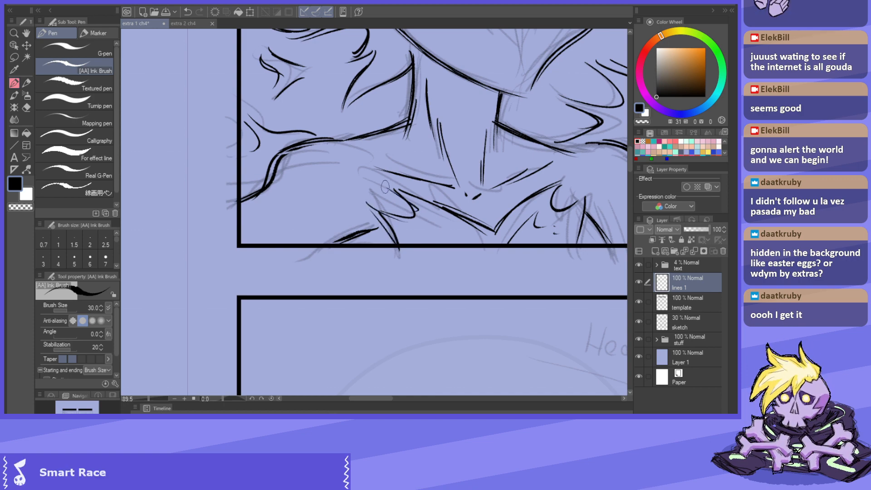
Step: Ink short contour strokes inside the shoulder facing the panel's centre
{"action": "left_click_drag", "start_coordinate": [491, 228], "coordinate": [400, 238]}
{"action": "left_click_drag", "start_coordinate": [452, 227], "coordinate": [400, 227]}
{"action": "left_click_drag", "start_coordinate": [524, 215], "coordinate": [425, 223]}
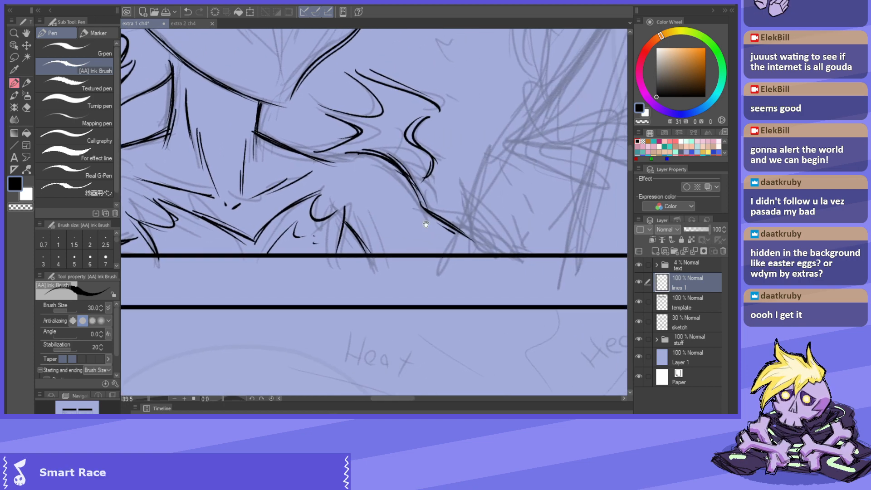
{"action": "key", "text": "ctrl+z"}
{"action": "left_click_drag", "start_coordinate": [354, 173], "coordinate": [390, 187]}
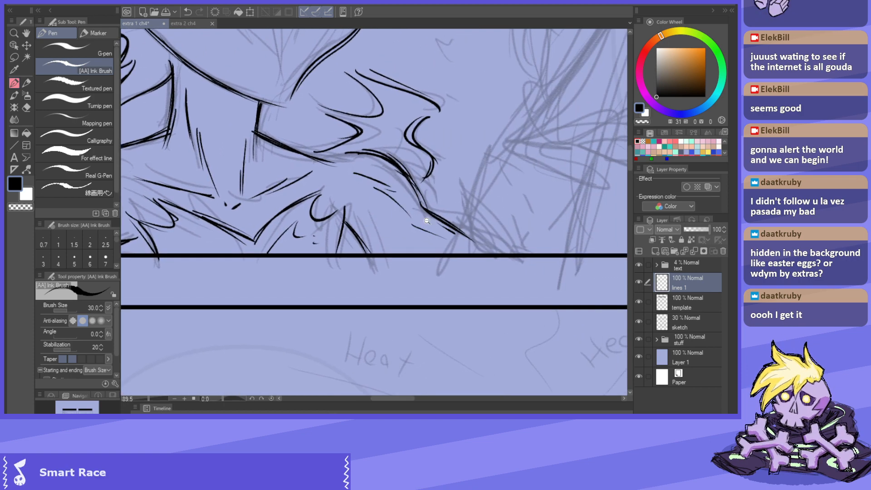
Step: Ink short contour strokes inside the shoulder nearest the side border, compare the figure in both view directions, and save the file
{"action": "scroll", "coordinate": [411, 221], "scroll_direction": "down", "scroll_amount": 4}
{"action": "left_click_drag", "start_coordinate": [256, 213], "coordinate": [400, 211]}
{"action": "scroll", "coordinate": [401, 210], "scroll_direction": "up", "scroll_amount": 3}
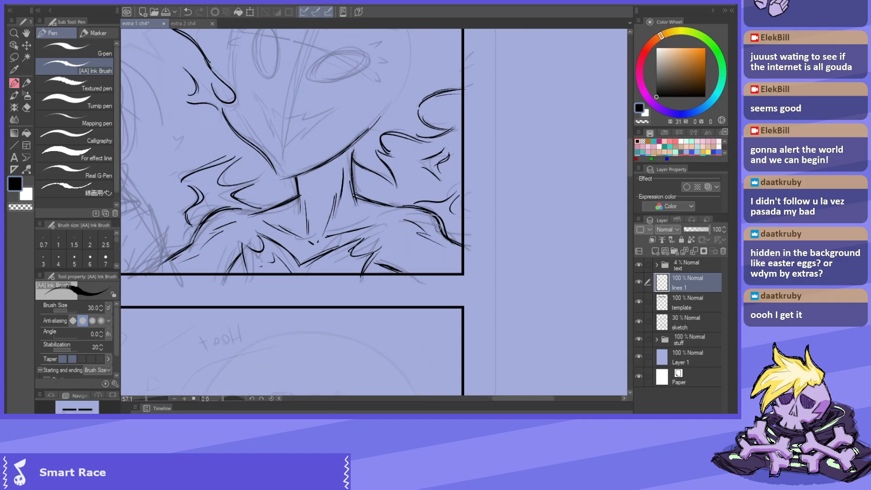
{"action": "scroll", "coordinate": [420, 232], "scroll_direction": "up", "scroll_amount": 3}
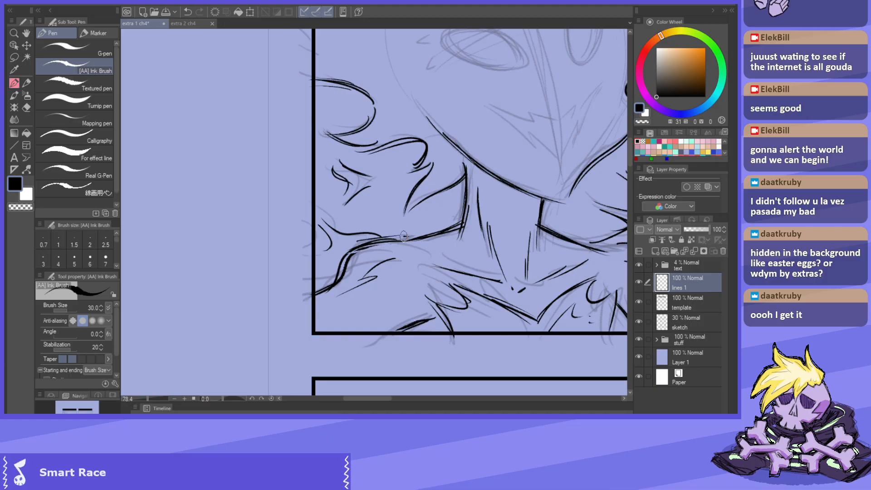
{"action": "scroll", "coordinate": [471, 231], "scroll_direction": "down", "scroll_amount": 4}
{"action": "scroll", "coordinate": [428, 216], "scroll_direction": "up", "scroll_amount": 4}
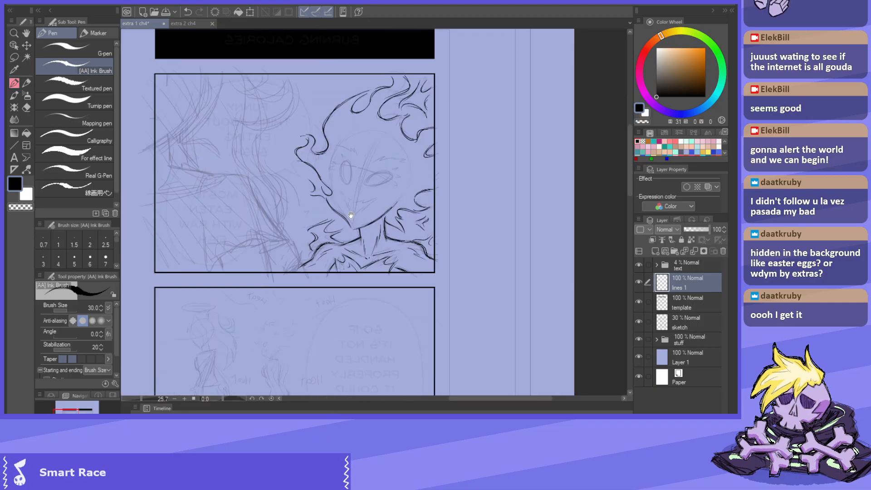
{"action": "left_click_drag", "start_coordinate": [359, 179], "coordinate": [421, 244]}
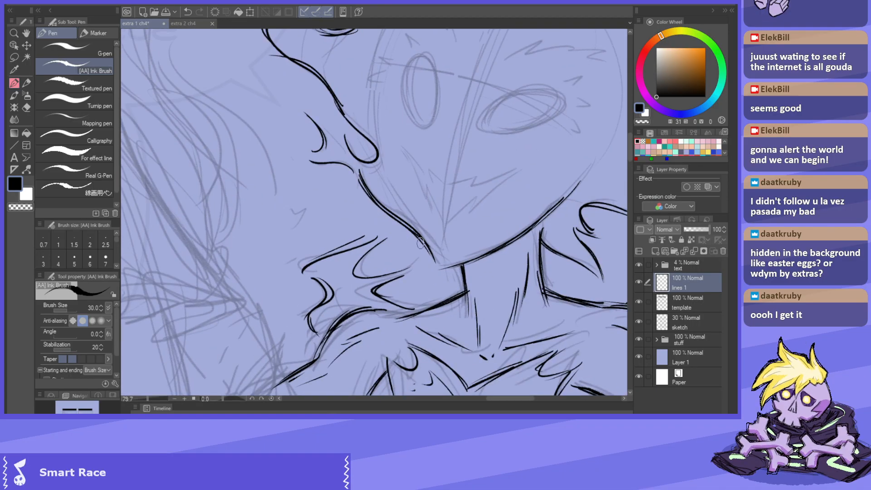
{"action": "scroll", "coordinate": [435, 245], "scroll_direction": "down", "scroll_amount": 3}
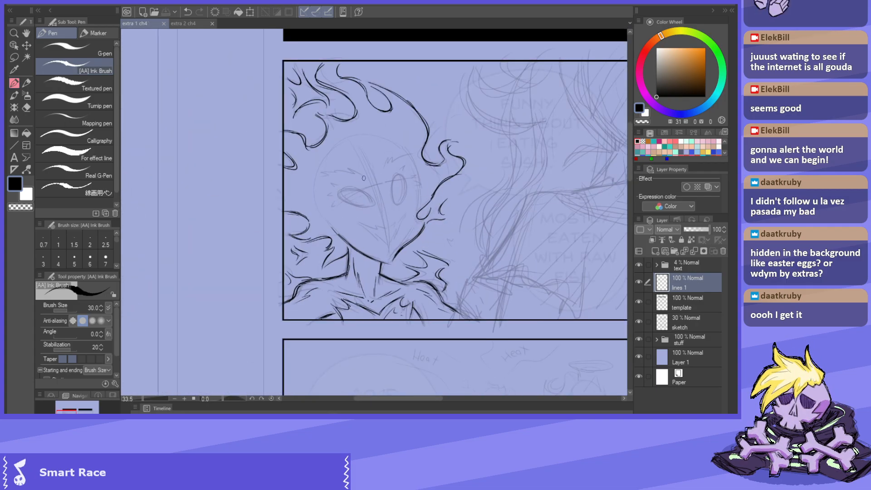
Step: Thicken the line of the curling flame tip beside the face toward the panel's centre, and check it in mirrored view
{"action": "scroll", "coordinate": [415, 185], "scroll_direction": "up", "scroll_amount": 5}
{"action": "left_click_drag", "start_coordinate": [435, 125], "coordinate": [434, 159]}
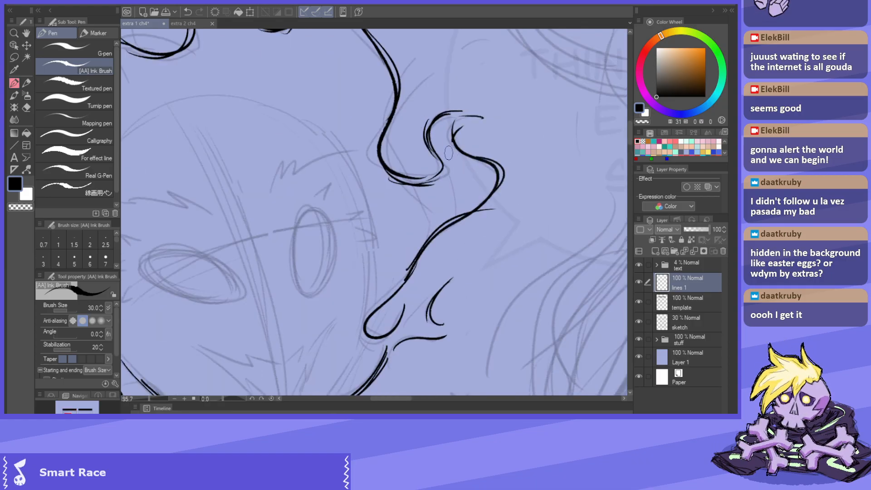
{"action": "mouse_move", "coordinate": [426, 123]}
{"action": "left_mouse_down"}
{"action": "mouse_move", "coordinate": [443, 149]}
{"action": "mouse_move", "coordinate": [411, 184]}
{"action": "left_mouse_up"}
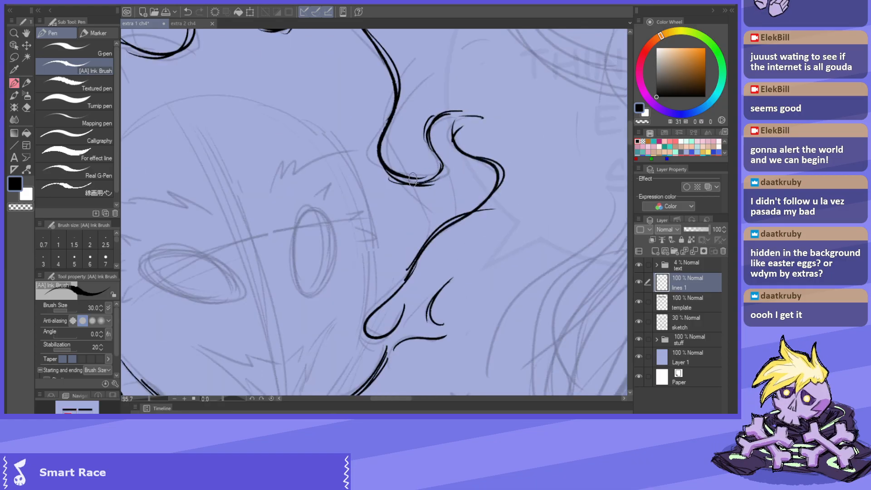
{"action": "scroll", "coordinate": [423, 177], "scroll_direction": "down", "scroll_amount": 5}
{"action": "scroll", "coordinate": [428, 182], "scroll_direction": "up", "scroll_amount": 3}
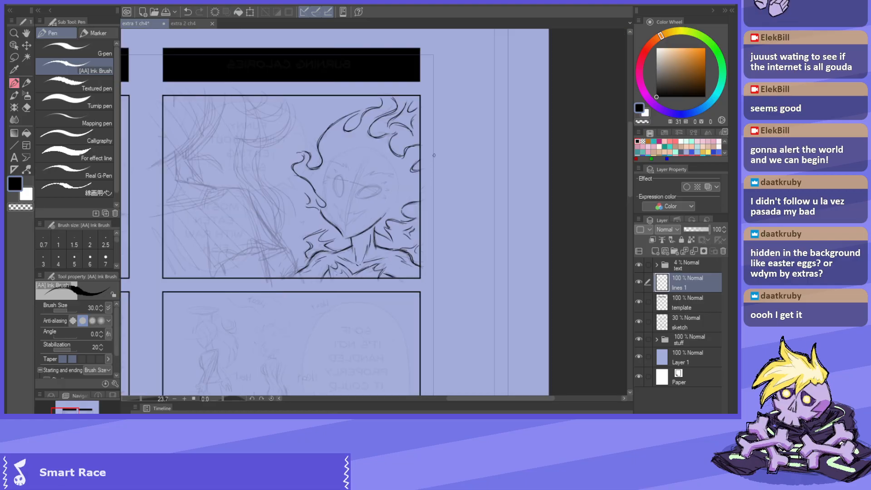
Step: Ink a small curled ember and a tiny V-shaped spark above the flame hair near the panel's upper border, and save the file
{"action": "mouse_move", "coordinate": [400, 92]}
{"action": "left_mouse_down"}
{"action": "mouse_move", "coordinate": [379, 113]}
{"action": "mouse_move", "coordinate": [416, 100]}
{"action": "mouse_move", "coordinate": [389, 115]}
{"action": "left_mouse_up"}
{"action": "scroll", "coordinate": [393, 107], "scroll_direction": "up", "scroll_amount": 4}
{"action": "key", "text": "ctrl+z"}
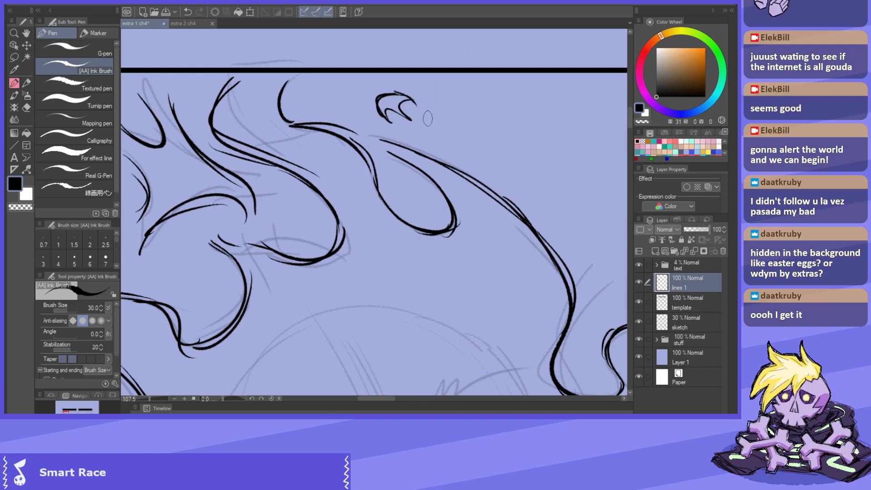
{"action": "scroll", "coordinate": [429, 136], "scroll_direction": "down", "scroll_amount": 5}
{"action": "left_click_drag", "start_coordinate": [476, 175], "coordinate": [447, 138]}
{"action": "scroll", "coordinate": [427, 123], "scroll_direction": "up", "scroll_amount": 4}
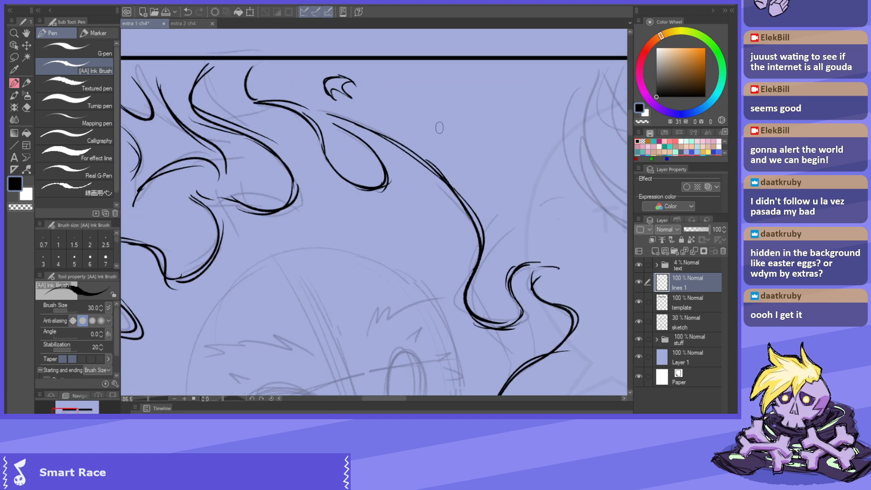
{"action": "scroll", "coordinate": [431, 118], "scroll_direction": "down", "scroll_amount": 4}
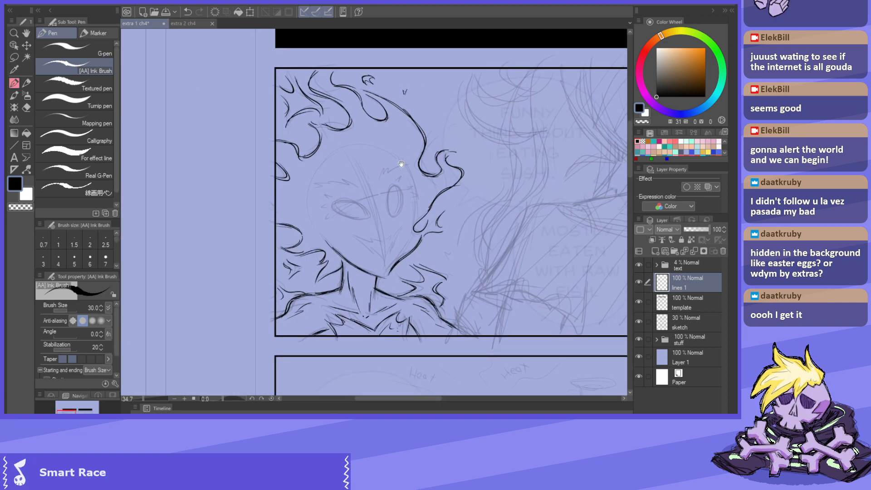
{"action": "key", "text": "h"}
{"action": "key", "text": "ctrl+s"}
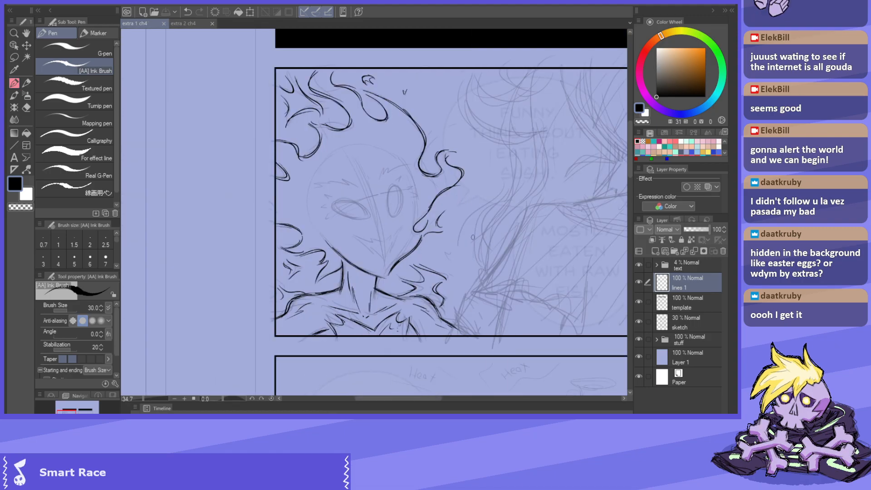
Step: Ink the narrow upright oval eye on the side of the face toward the panel's centre
{"action": "scroll", "coordinate": [386, 233], "scroll_direction": "up", "scroll_amount": 5}
{"action": "mouse_move", "coordinate": [421, 133]}
{"action": "left_mouse_down"}
{"action": "mouse_move", "coordinate": [415, 199]}
{"action": "mouse_move", "coordinate": [429, 148]}
{"action": "mouse_move", "coordinate": [409, 199]}
{"action": "mouse_move", "coordinate": [424, 129]}
{"action": "mouse_move", "coordinate": [407, 189]}
{"action": "mouse_move", "coordinate": [430, 144]}
{"action": "mouse_move", "coordinate": [403, 173]}
{"action": "left_mouse_up"}
{"action": "key", "text": "ctrl+z"}
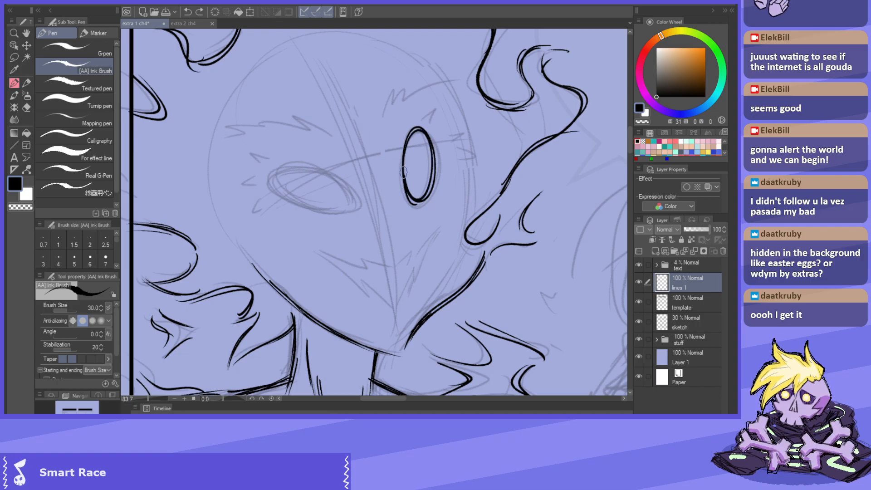
{"action": "left_click_drag", "start_coordinate": [351, 207], "coordinate": [408, 200]}
{"action": "scroll", "coordinate": [382, 199], "scroll_direction": "down", "scroll_amount": 3}
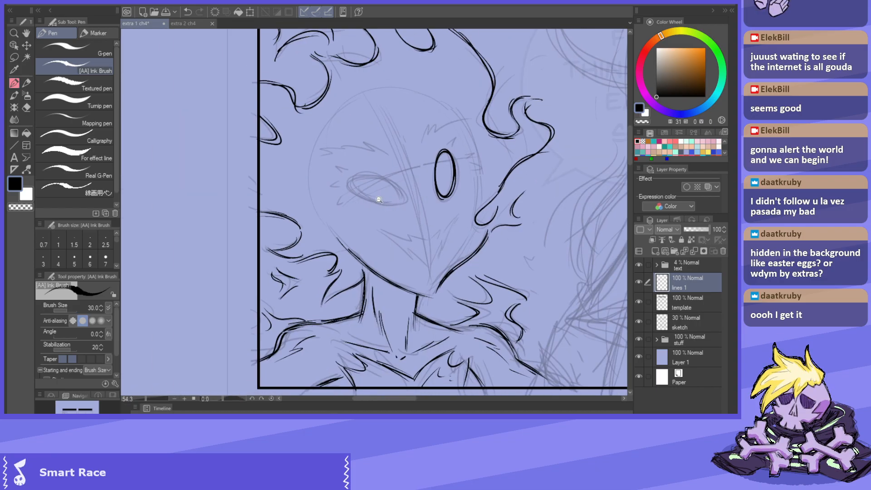
Step: Ink the slanted oval eye on the side of the face nearest the panel's side border
{"action": "scroll", "coordinate": [376, 199], "scroll_direction": "up", "scroll_amount": 2}
{"action": "mouse_move", "coordinate": [346, 176]}
{"action": "left_mouse_down"}
{"action": "mouse_move", "coordinate": [406, 209]}
{"action": "mouse_move", "coordinate": [382, 206]}
{"action": "mouse_move", "coordinate": [402, 205]}
{"action": "mouse_move", "coordinate": [345, 178]}
{"action": "mouse_move", "coordinate": [382, 206]}
{"action": "mouse_move", "coordinate": [404, 182]}
{"action": "mouse_move", "coordinate": [385, 205]}
{"action": "mouse_move", "coordinate": [364, 171]}
{"action": "mouse_move", "coordinate": [347, 169]}
{"action": "mouse_move", "coordinate": [427, 206]}
{"action": "mouse_move", "coordinate": [355, 197]}
{"action": "mouse_move", "coordinate": [350, 164]}
{"action": "left_mouse_up"}
{"action": "key", "text": "ctrl+z"}
{"action": "key", "text": "ctrl+z"}
{"action": "key", "text": "ctrl+z"}
{"action": "key", "text": "ctrl+z"}
Step: Thicken the upright oval eye's outline with extra strokes around it, and save the file
{"action": "mouse_move", "coordinate": [419, 184]}
{"action": "left_mouse_down"}
{"action": "mouse_move", "coordinate": [385, 172]}
{"action": "mouse_move", "coordinate": [422, 205]}
{"action": "mouse_move", "coordinate": [421, 194]}
{"action": "mouse_move", "coordinate": [396, 216]}
{"action": "mouse_move", "coordinate": [410, 149]}
{"action": "mouse_move", "coordinate": [404, 177]}
{"action": "mouse_move", "coordinate": [423, 147]}
{"action": "left_mouse_up"}
{"action": "scroll", "coordinate": [400, 215], "scroll_direction": "up", "scroll_amount": 3}
{"action": "key", "text": "ctrl+z"}
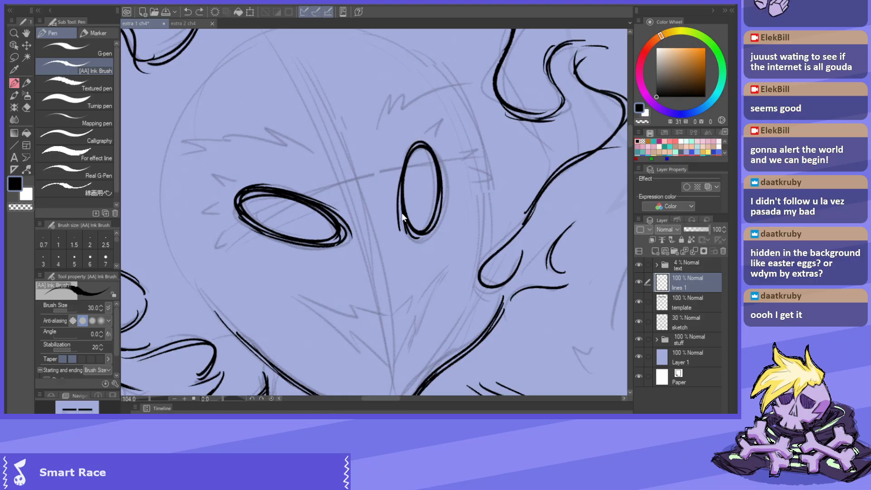
{"action": "mouse_move", "coordinate": [403, 227]}
{"action": "left_mouse_down"}
{"action": "mouse_move", "coordinate": [405, 161]}
{"action": "mouse_move", "coordinate": [400, 175]}
{"action": "mouse_move", "coordinate": [411, 160]}
{"action": "mouse_move", "coordinate": [403, 227]}
{"action": "mouse_move", "coordinate": [401, 171]}
{"action": "mouse_move", "coordinate": [401, 183]}
{"action": "mouse_move", "coordinate": [421, 134]}
{"action": "left_mouse_up"}
{"action": "key", "text": "ctrl+z"}
{"action": "mouse_move", "coordinate": [435, 168]}
{"action": "left_mouse_down"}
{"action": "mouse_move", "coordinate": [426, 138]}
{"action": "mouse_move", "coordinate": [438, 215]}
{"action": "mouse_move", "coordinate": [435, 151]}
{"action": "mouse_move", "coordinate": [443, 184]}
{"action": "mouse_move", "coordinate": [444, 165]}
{"action": "mouse_move", "coordinate": [427, 137]}
{"action": "mouse_move", "coordinate": [441, 214]}
{"action": "mouse_move", "coordinate": [442, 162]}
{"action": "mouse_move", "coordinate": [429, 234]}
{"action": "left_mouse_up"}
{"action": "key", "text": "ctrl+z"}
{"action": "key", "text": "ctrl+z"}
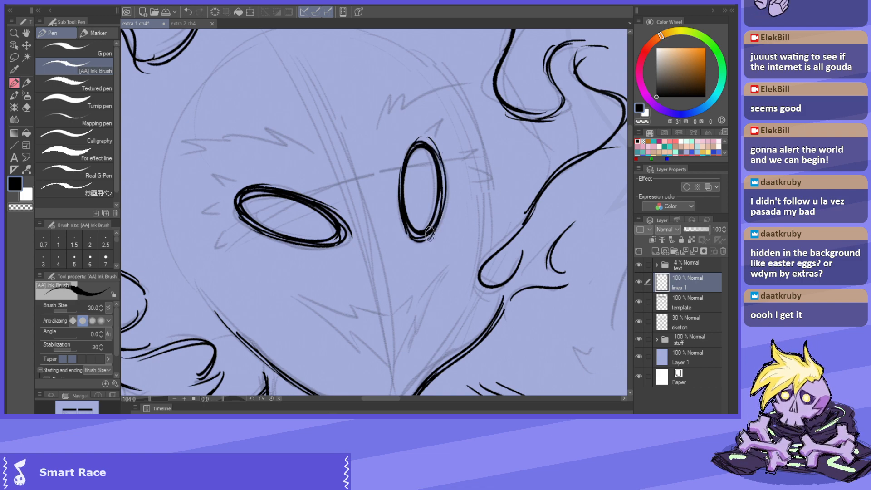
{"action": "left_click_drag", "start_coordinate": [427, 134], "coordinate": [438, 155]}
{"action": "scroll", "coordinate": [472, 158], "scroll_direction": "down", "scroll_amount": 6}
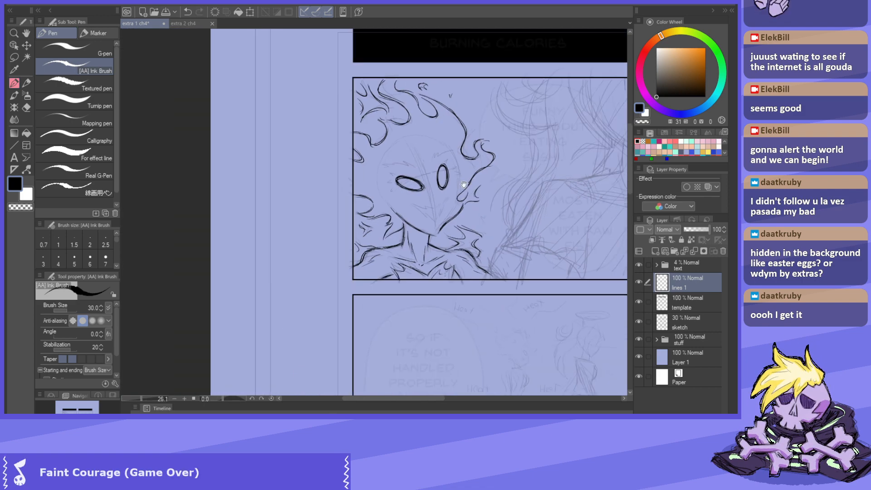
{"action": "left_click_drag", "start_coordinate": [491, 187], "coordinate": [455, 165]}
{"action": "scroll", "coordinate": [500, 195], "scroll_direction": "down", "scroll_amount": 2}
{"action": "scroll", "coordinate": [500, 195], "scroll_direction": "up", "scroll_amount": 2}
{"action": "key", "text": "ctrl+s"}
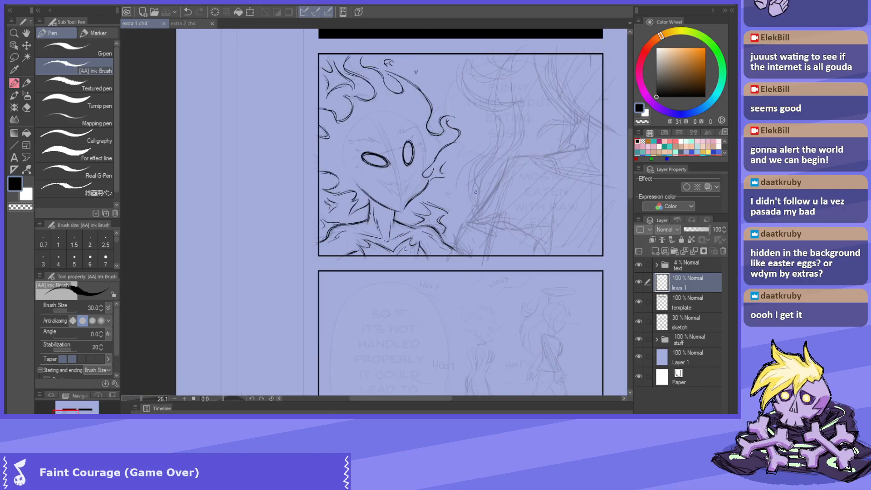
Step: Ink the jagged upper edge of the mouth below the slanted eye, with its zigzag spike toward the face's centre line
{"action": "scroll", "coordinate": [454, 181], "scroll_direction": "down", "scroll_amount": 4}
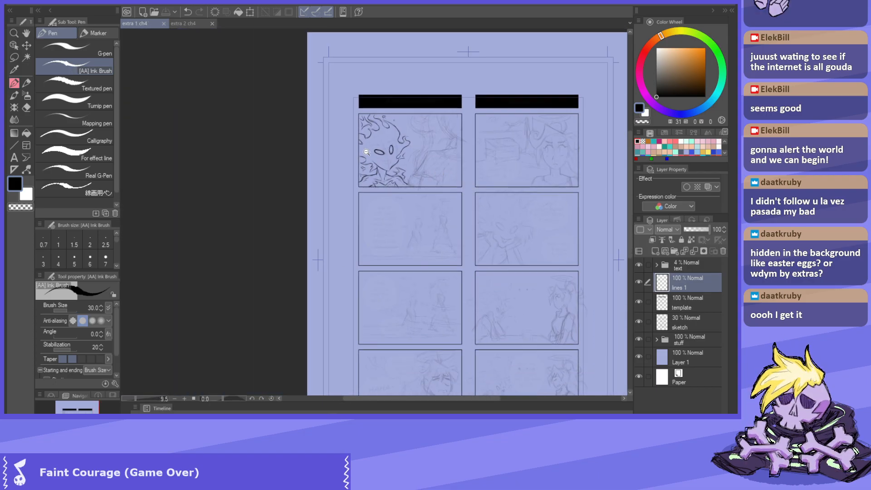
{"action": "scroll", "coordinate": [436, 181], "scroll_direction": "up", "scroll_amount": 7}
{"action": "scroll", "coordinate": [434, 186], "scroll_direction": "up", "scroll_amount": 3}
{"action": "left_click_drag", "start_coordinate": [437, 220], "coordinate": [443, 223]}
{"action": "key", "text": "ctrl+z"}
{"action": "mouse_move", "coordinate": [370, 184]}
{"action": "left_mouse_down"}
{"action": "mouse_move", "coordinate": [442, 216]}
{"action": "mouse_move", "coordinate": [430, 199]}
{"action": "mouse_move", "coordinate": [489, 209]}
{"action": "mouse_move", "coordinate": [432, 199]}
{"action": "mouse_move", "coordinate": [479, 211]}
{"action": "left_mouse_up"}
{"action": "key", "text": "ctrl+z"}
{"action": "key", "text": "ctrl+z"}
{"action": "key", "text": "ctrl+z"}
{"action": "left_click_drag", "start_coordinate": [374, 187], "coordinate": [443, 249]}
Step: Ink the jagged lower edge of the same mouth half, running down to the mouth's point near the chin
{"action": "scroll", "coordinate": [389, 218], "scroll_direction": "up", "scroll_amount": 4}
{"action": "left_click_drag", "start_coordinate": [389, 194], "coordinate": [407, 234]}
{"action": "key", "text": "ctrl+z"}
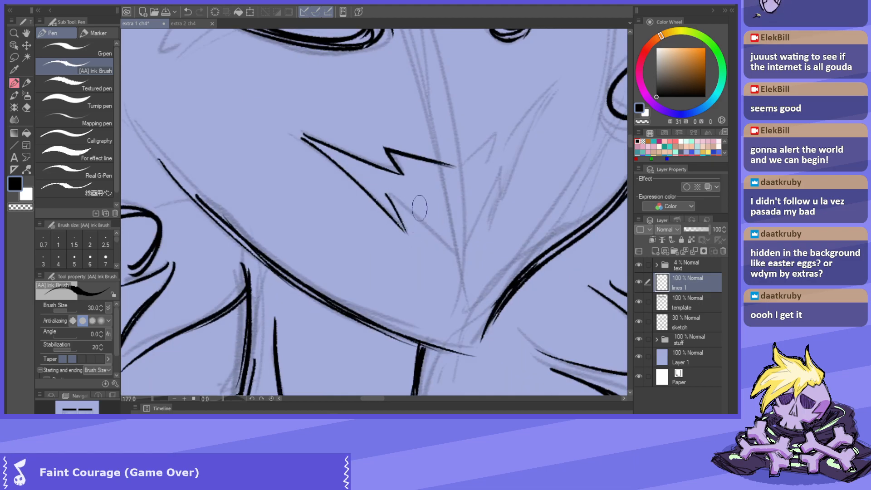
{"action": "mouse_move", "coordinate": [390, 194]}
{"action": "left_mouse_down"}
{"action": "mouse_move", "coordinate": [463, 259]}
{"action": "mouse_move", "coordinate": [405, 234]}
{"action": "mouse_move", "coordinate": [439, 245]}
{"action": "left_mouse_up"}
{"action": "left_click_drag", "start_coordinate": [362, 186], "coordinate": [432, 256]}
{"action": "left_click_drag", "start_coordinate": [508, 247], "coordinate": [391, 230]}
Step: Ink the lower edge of the mouth's other half, from the chin point through a small spike up to the mouth corner
{"action": "left_click_drag", "start_coordinate": [405, 264], "coordinate": [431, 196]}
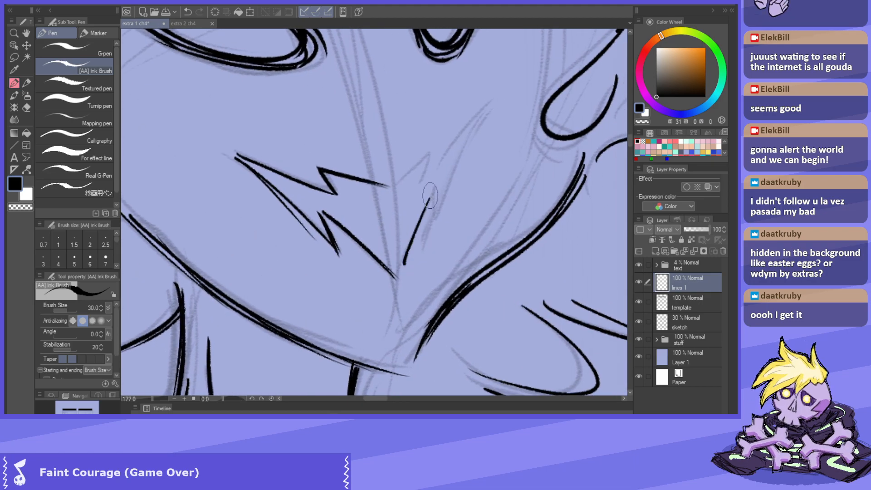
{"action": "left_click_drag", "start_coordinate": [397, 278], "coordinate": [434, 192]}
{"action": "mouse_move", "coordinate": [398, 273]}
{"action": "left_mouse_down"}
{"action": "mouse_move", "coordinate": [435, 190]}
{"action": "mouse_move", "coordinate": [433, 225]}
{"action": "mouse_move", "coordinate": [477, 124]}
{"action": "left_mouse_up"}
{"action": "key", "text": "ctrl+z"}
{"action": "key", "text": "ctrl+z"}
{"action": "key", "text": "ctrl+z"}
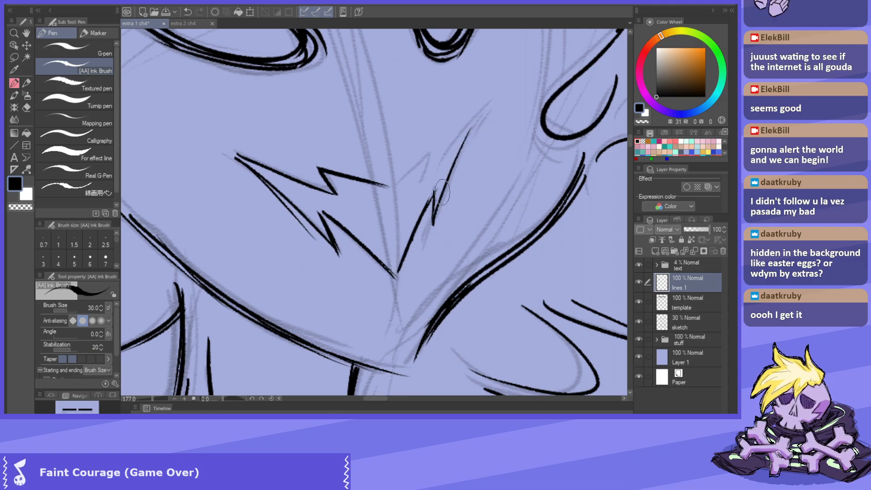
{"action": "left_click_drag", "start_coordinate": [443, 192], "coordinate": [486, 113]}
Step: Ink the spiked upper edge of the mouth half below the upright eye and join it to the mouth corner, working in mirrored view
{"action": "key", "text": "h"}
{"action": "left_click_drag", "start_coordinate": [332, 160], "coordinate": [487, 210]}
{"action": "key", "text": "c"}
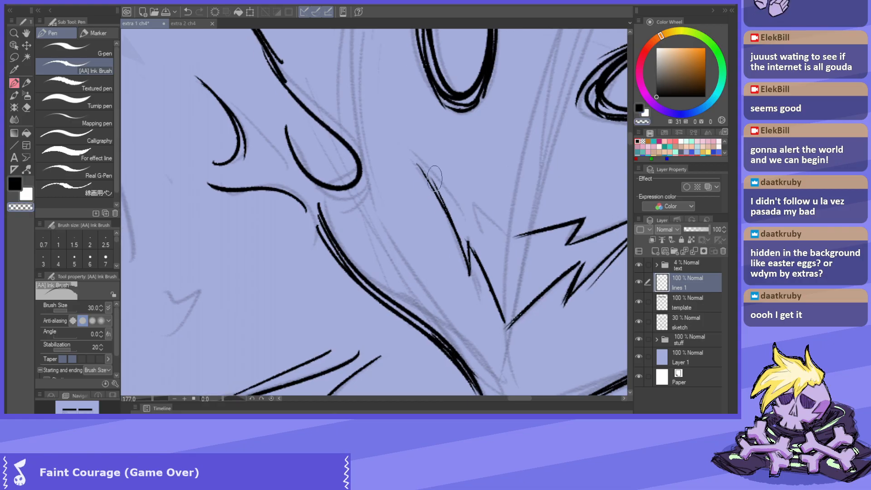
{"action": "left_click_drag", "start_coordinate": [432, 172], "coordinate": [459, 220]}
{"action": "key", "text": "c"}
{"action": "key", "text": "ctrl+z"}
{"action": "mouse_move", "coordinate": [417, 160]}
{"action": "left_mouse_down"}
{"action": "mouse_move", "coordinate": [479, 229]}
{"action": "mouse_move", "coordinate": [441, 194]}
{"action": "mouse_move", "coordinate": [424, 195]}
{"action": "mouse_move", "coordinate": [423, 207]}
{"action": "mouse_move", "coordinate": [427, 192]}
{"action": "mouse_move", "coordinate": [455, 213]}
{"action": "left_mouse_up"}
{"action": "key", "text": "ctrl+z"}
{"action": "key", "text": "ctrl+z"}
{"action": "key", "text": "ctrl+z"}
{"action": "mouse_move", "coordinate": [379, 160]}
{"action": "left_mouse_down"}
{"action": "mouse_move", "coordinate": [404, 182]}
{"action": "mouse_move", "coordinate": [398, 175]}
{"action": "left_mouse_up"}
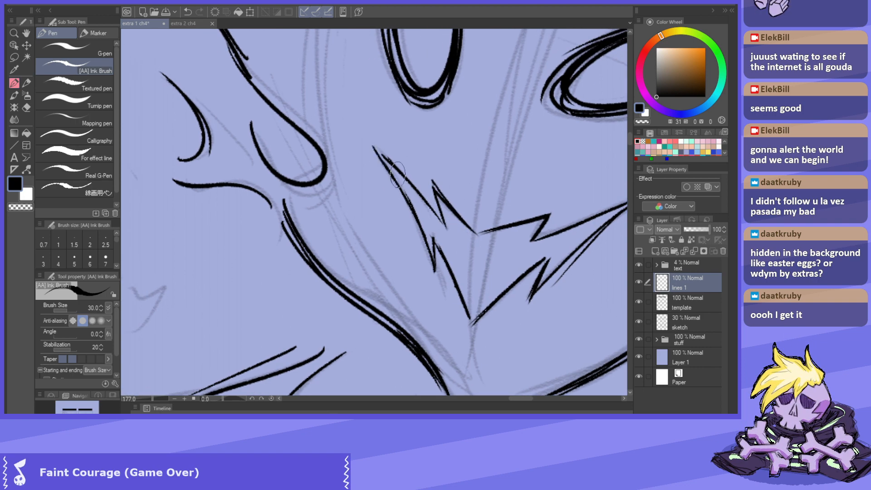
Step: Examine the finished mouth against the whole face in normal view direction and at several view sizes
{"action": "key", "text": "h"}
{"action": "scroll", "coordinate": [444, 198], "scroll_direction": "down", "scroll_amount": 6}
{"action": "mouse_move", "coordinate": [457, 195]}
{"action": "left_mouse_down"}
{"action": "mouse_move", "coordinate": [461, 179]}
{"action": "mouse_move", "coordinate": [462, 188]}
{"action": "left_mouse_up"}
{"action": "key", "text": "ctrl+z"}
{"action": "scroll", "coordinate": [450, 195], "scroll_direction": "down", "scroll_amount": 2}
{"action": "scroll", "coordinate": [415, 142], "scroll_direction": "up", "scroll_amount": 2}
{"action": "scroll", "coordinate": [414, 142], "scroll_direction": "down", "scroll_amount": 1}
{"action": "scroll", "coordinate": [477, 153], "scroll_direction": "up", "scroll_amount": 4}
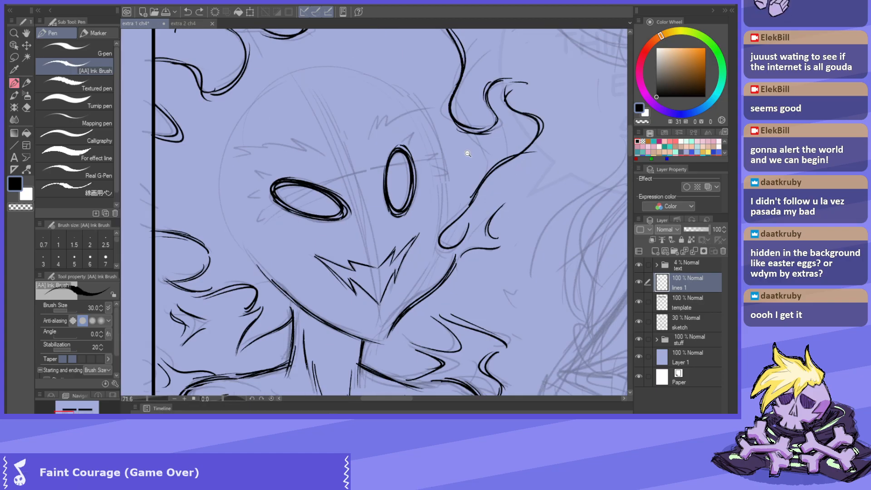
Step: Ink a small pointed spike mark just above the upright oval eye
{"action": "scroll", "coordinate": [393, 141], "scroll_direction": "up", "scroll_amount": 4}
{"action": "left_click_drag", "start_coordinate": [396, 142], "coordinate": [417, 153]}
{"action": "key", "text": "ctrl+z"}
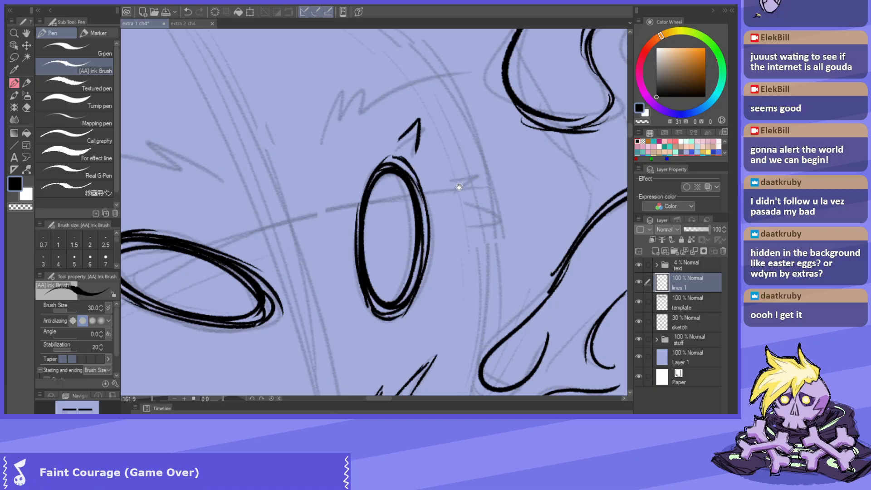
{"action": "left_click_drag", "start_coordinate": [458, 187], "coordinate": [448, 175]}
{"action": "key", "text": "ctrl+z"}
{"action": "left_click_drag", "start_coordinate": [385, 131], "coordinate": [414, 116]}
{"action": "mouse_move", "coordinate": [415, 112]}
{"action": "left_mouse_down"}
{"action": "mouse_move", "coordinate": [410, 148]}
{"action": "mouse_move", "coordinate": [415, 115]}
{"action": "left_mouse_up"}
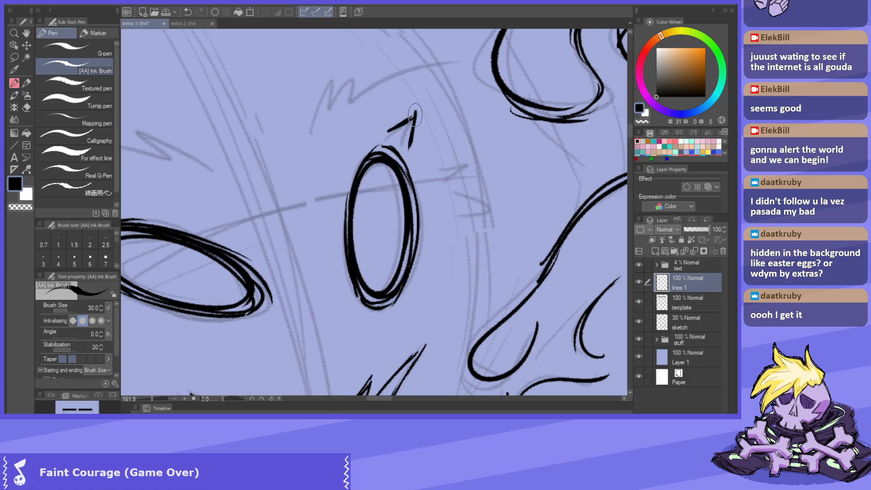
Step: Ink two sideways V-shaped spike marks along the outer side of the upright oval eye
{"action": "left_click_drag", "start_coordinate": [421, 161], "coordinate": [451, 159]}
{"action": "mouse_move", "coordinate": [457, 162]}
{"action": "left_mouse_down"}
{"action": "mouse_move", "coordinate": [434, 186]}
{"action": "mouse_move", "coordinate": [454, 159]}
{"action": "left_mouse_up"}
{"action": "mouse_move", "coordinate": [447, 191]}
{"action": "left_mouse_down"}
{"action": "mouse_move", "coordinate": [441, 162]}
{"action": "mouse_move", "coordinate": [461, 183]}
{"action": "left_mouse_up"}
{"action": "key", "text": "ctrl+z"}
{"action": "mouse_move", "coordinate": [461, 185]}
{"action": "left_mouse_down"}
{"action": "mouse_move", "coordinate": [428, 196]}
{"action": "mouse_move", "coordinate": [463, 184]}
{"action": "mouse_move", "coordinate": [455, 135]}
{"action": "left_mouse_up"}
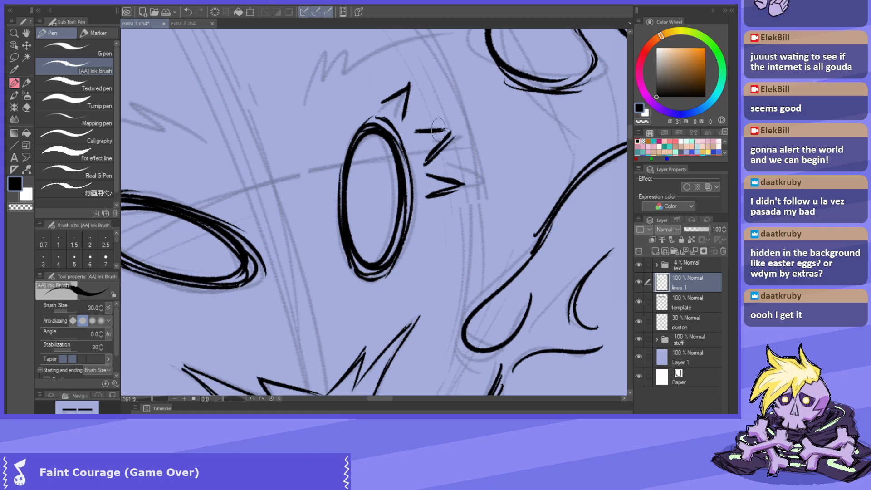
{"action": "scroll", "coordinate": [438, 127], "scroll_direction": "down", "scroll_amount": 2}
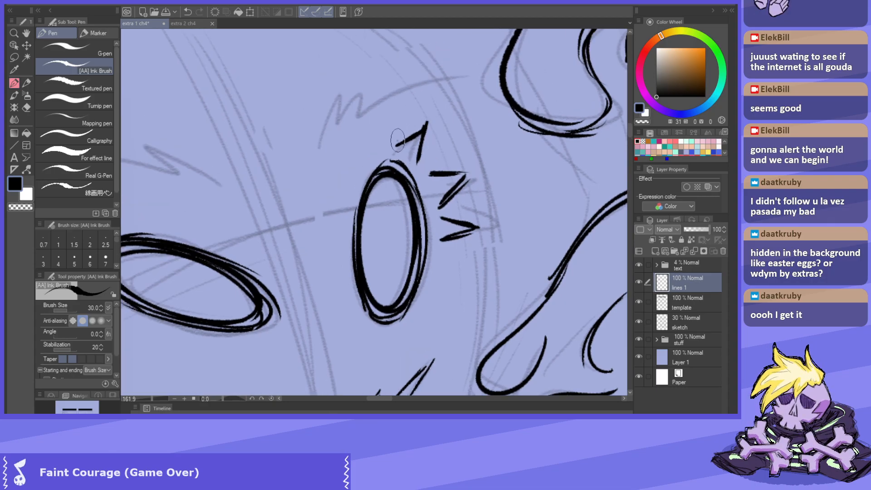
Step: Ink the uppermost V-shaped spike mark at the outer corner of the slanted oval eye
{"action": "scroll", "coordinate": [432, 142], "scroll_direction": "down", "scroll_amount": 5}
{"action": "scroll", "coordinate": [431, 143], "scroll_direction": "up", "scroll_amount": 5}
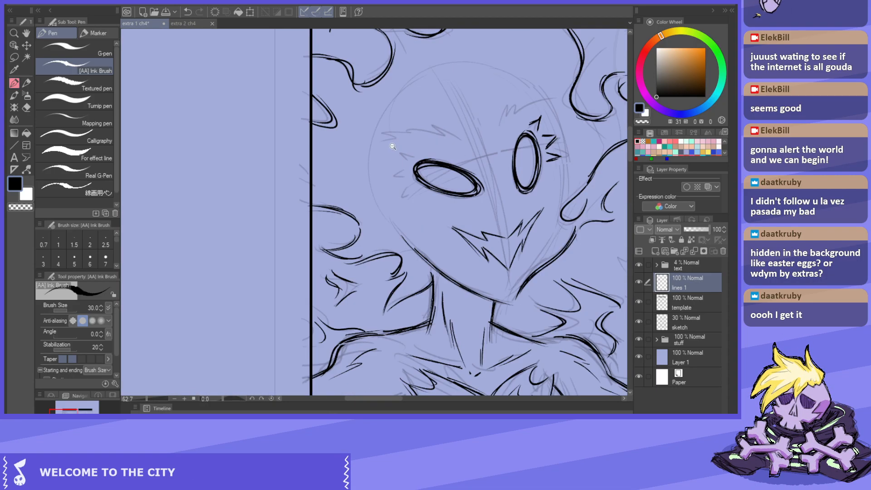
{"action": "key", "text": "ctrl+z"}
{"action": "key", "text": "ctrl+z"}
{"action": "scroll", "coordinate": [410, 162], "scroll_direction": "up", "scroll_amount": 3}
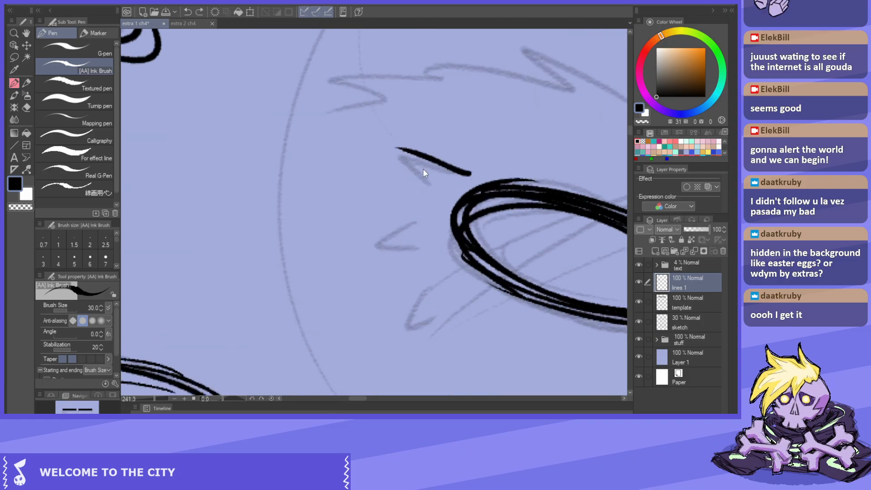
{"action": "key", "text": "ctrl+z"}
{"action": "mouse_move", "coordinate": [398, 150]}
{"action": "left_mouse_down"}
{"action": "mouse_move", "coordinate": [460, 169]}
{"action": "mouse_move", "coordinate": [426, 198]}
{"action": "mouse_move", "coordinate": [459, 173]}
{"action": "left_mouse_up"}
{"action": "key", "text": "ctrl+z"}
{"action": "key", "text": "ctrl+z"}
Step: Ink the middle and lowest V-shaped spike marks beside the slanted oval eye's outer corner
{"action": "mouse_move", "coordinate": [416, 226]}
{"action": "left_mouse_down"}
{"action": "mouse_move", "coordinate": [445, 160]}
{"action": "mouse_move", "coordinate": [403, 182]}
{"action": "left_mouse_up"}
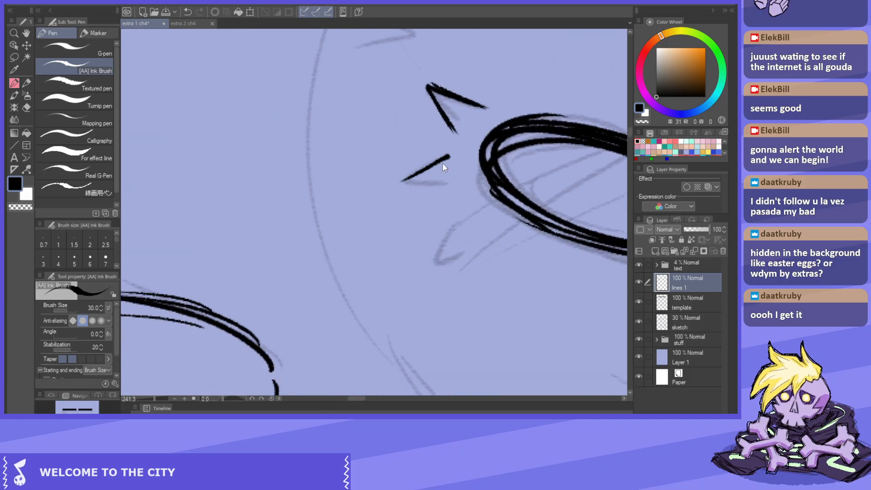
{"action": "key", "text": "ctrl+z"}
{"action": "mouse_move", "coordinate": [443, 157]}
{"action": "left_mouse_down"}
{"action": "mouse_move", "coordinate": [396, 183]}
{"action": "mouse_move", "coordinate": [455, 187]}
{"action": "mouse_move", "coordinate": [397, 184]}
{"action": "mouse_move", "coordinate": [385, 134]}
{"action": "left_mouse_up"}
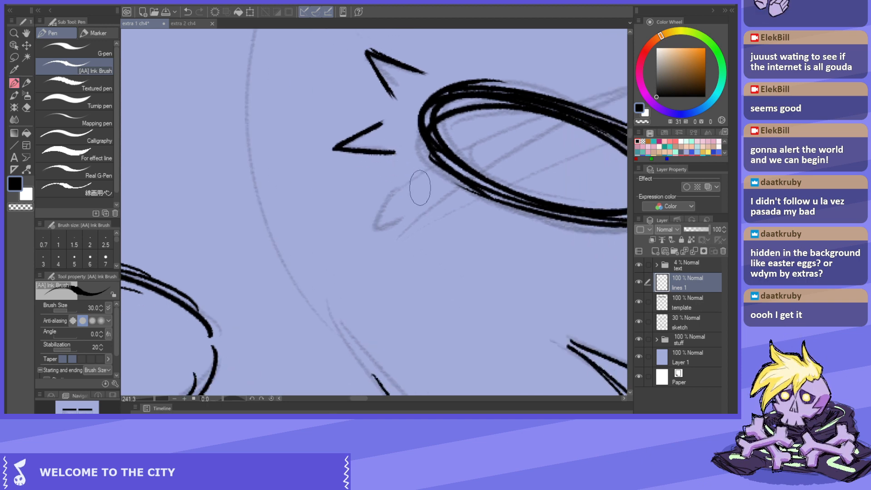
{"action": "mouse_move", "coordinate": [412, 176]}
{"action": "left_mouse_down"}
{"action": "mouse_move", "coordinate": [382, 229]}
{"action": "mouse_move", "coordinate": [433, 196]}
{"action": "left_mouse_up"}
{"action": "mouse_move", "coordinate": [384, 227]}
{"action": "left_mouse_down"}
{"action": "mouse_move", "coordinate": [409, 181]}
{"action": "mouse_move", "coordinate": [386, 215]}
{"action": "left_mouse_up"}
{"action": "key", "text": "ctrl+z"}
{"action": "key", "text": "ctrl+z"}
{"action": "key", "text": "ctrl+z"}
{"action": "mouse_move", "coordinate": [386, 214]}
{"action": "left_mouse_down"}
{"action": "mouse_move", "coordinate": [437, 194]}
{"action": "mouse_move", "coordinate": [407, 169]}
{"action": "mouse_move", "coordinate": [428, 191]}
{"action": "left_mouse_up"}
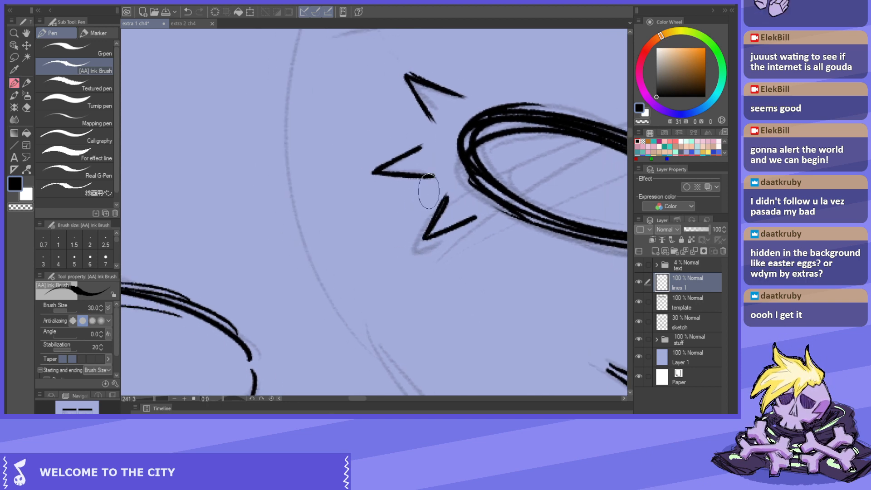
{"action": "mouse_move", "coordinate": [375, 173]}
{"action": "left_mouse_down"}
{"action": "mouse_move", "coordinate": [429, 177]}
{"action": "mouse_move", "coordinate": [425, 144]}
{"action": "mouse_move", "coordinate": [422, 233]}
{"action": "left_mouse_up"}
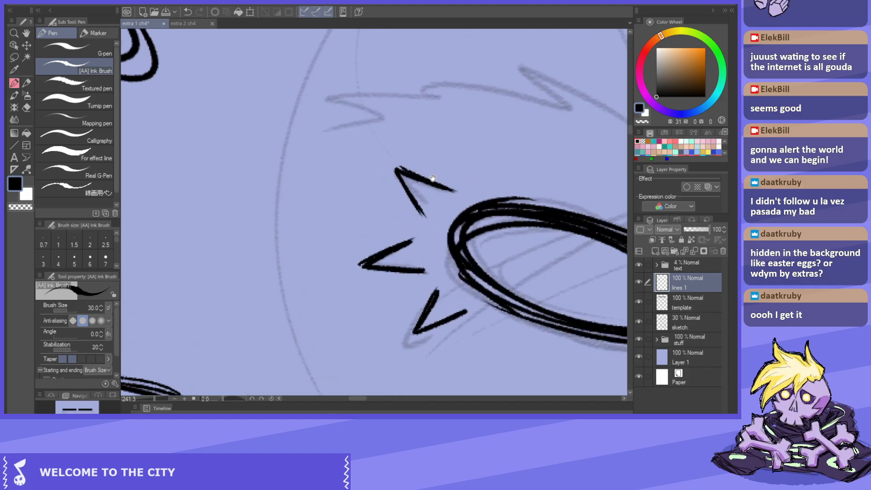
Step: Save the file and check the inked face against the rest of the page
{"action": "left_click_drag", "start_coordinate": [427, 184], "coordinate": [331, 180]}
{"action": "left_click_drag", "start_coordinate": [331, 180], "coordinate": [373, 210]}
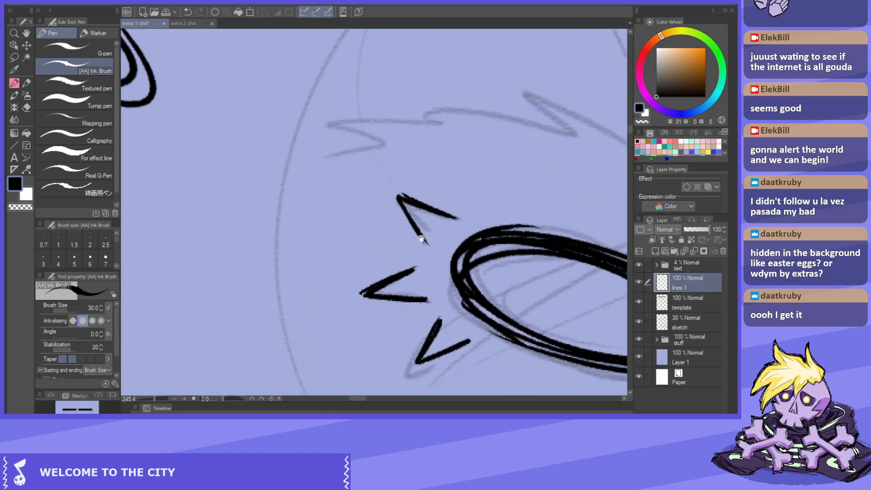
{"action": "mouse_move", "coordinate": [427, 243]}
{"action": "left_mouse_down"}
{"action": "mouse_move", "coordinate": [393, 185]}
{"action": "mouse_move", "coordinate": [449, 212]}
{"action": "mouse_move", "coordinate": [381, 195]}
{"action": "left_mouse_up"}
{"action": "left_click_drag", "start_coordinate": [436, 194], "coordinate": [406, 169]}
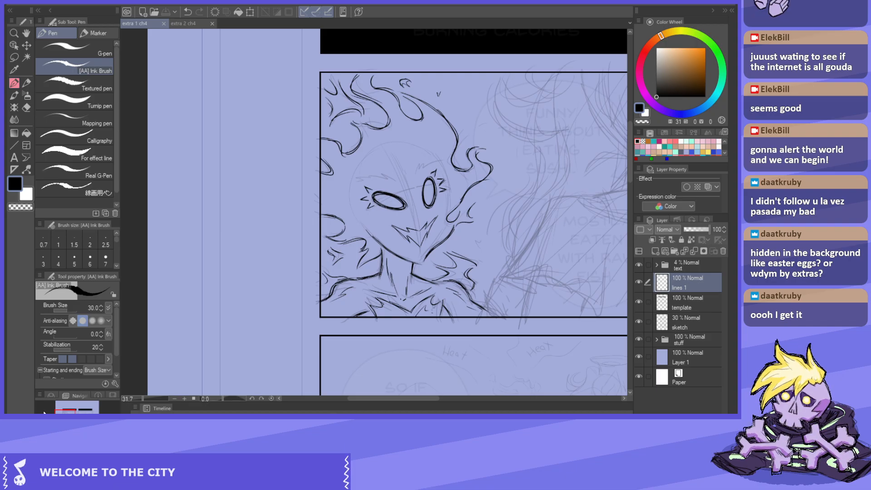
{"action": "scroll", "coordinate": [336, 104], "scroll_direction": "down", "scroll_amount": 5}
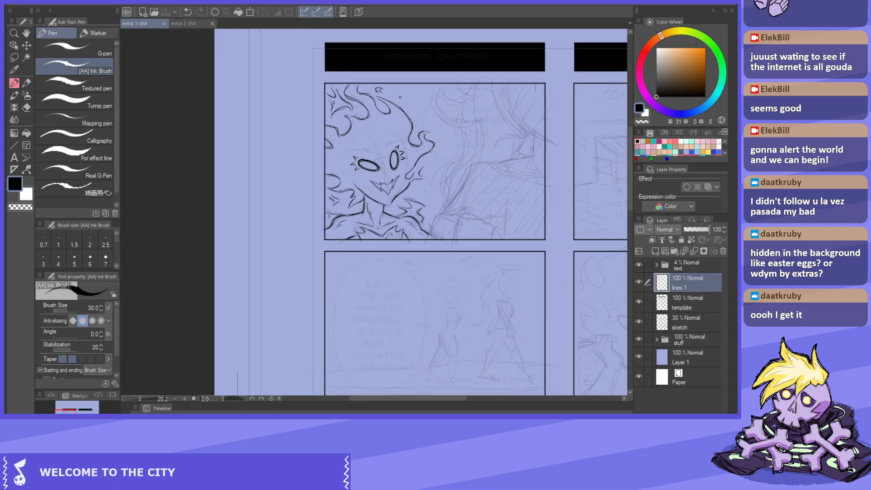
{"action": "scroll", "coordinate": [336, 104], "scroll_direction": "up", "scroll_amount": 1}
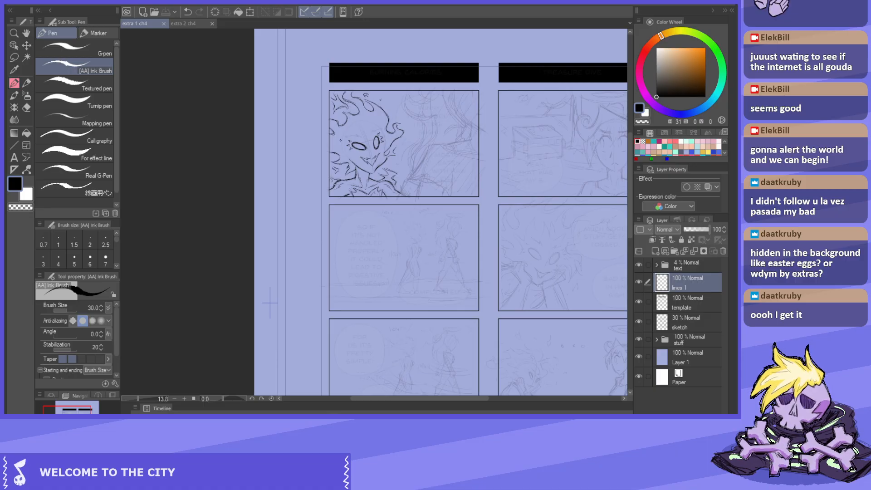
{"action": "scroll", "coordinate": [409, 172], "scroll_direction": "up", "scroll_amount": 5}
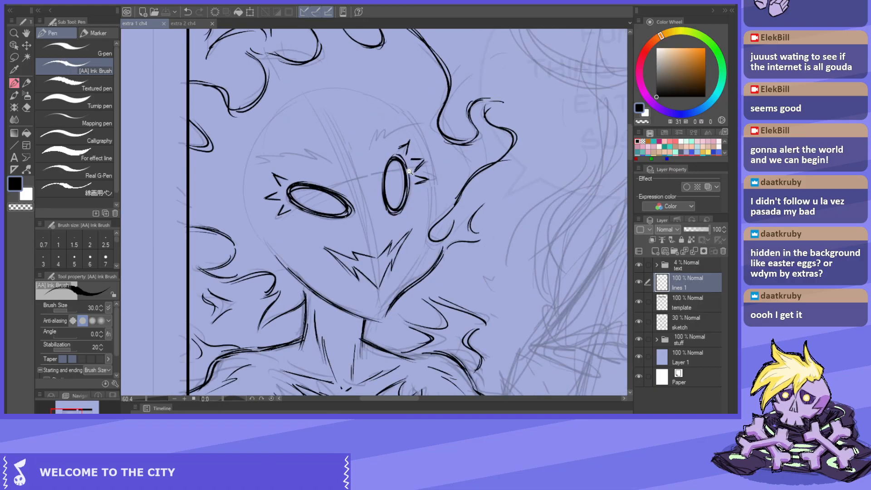
Step: Ink the jagged zigzag inner end of the eyebrow above the upright oval eye
{"action": "scroll", "coordinate": [379, 261], "scroll_direction": "down", "scroll_amount": 3}
{"action": "mouse_move", "coordinate": [385, 280]}
{"action": "left_mouse_down"}
{"action": "mouse_move", "coordinate": [388, 262]}
{"action": "mouse_move", "coordinate": [399, 288]}
{"action": "left_mouse_up"}
{"action": "scroll", "coordinate": [378, 272], "scroll_direction": "up", "scroll_amount": 5}
{"action": "scroll", "coordinate": [442, 247], "scroll_direction": "down", "scroll_amount": 4}
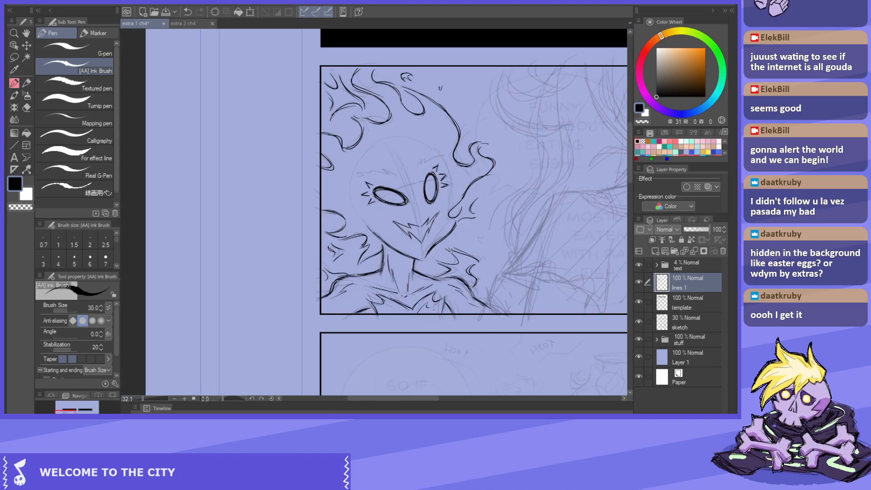
{"action": "scroll", "coordinate": [433, 185], "scroll_direction": "up", "scroll_amount": 5}
{"action": "key", "text": "ctrl+z"}
{"action": "mouse_move", "coordinate": [399, 202]}
{"action": "left_mouse_down"}
{"action": "mouse_move", "coordinate": [421, 159]}
{"action": "mouse_move", "coordinate": [419, 179]}
{"action": "mouse_move", "coordinate": [437, 173]}
{"action": "mouse_move", "coordinate": [419, 148]}
{"action": "left_mouse_up"}
{"action": "key", "text": "ctrl+z"}
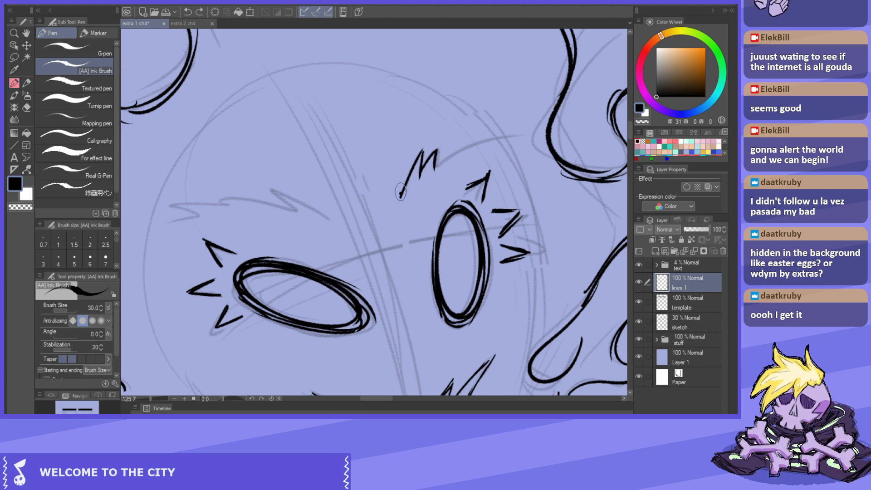
Step: Ink the long sweeping outer arc of the upright eye's brow, starting from its zigzag inner end
{"action": "left_click_drag", "start_coordinate": [420, 180], "coordinate": [439, 171]}
{"action": "mouse_move", "coordinate": [432, 172]}
{"action": "left_mouse_down"}
{"action": "mouse_move", "coordinate": [458, 152]}
{"action": "mouse_move", "coordinate": [519, 134]}
{"action": "left_mouse_up"}
{"action": "key", "text": "ctrl+z"}
{"action": "mouse_move", "coordinate": [429, 176]}
{"action": "left_mouse_down"}
{"action": "mouse_move", "coordinate": [495, 135]}
{"action": "mouse_move", "coordinate": [509, 137]}
{"action": "left_mouse_up"}
{"action": "key", "text": "ctrl+z"}
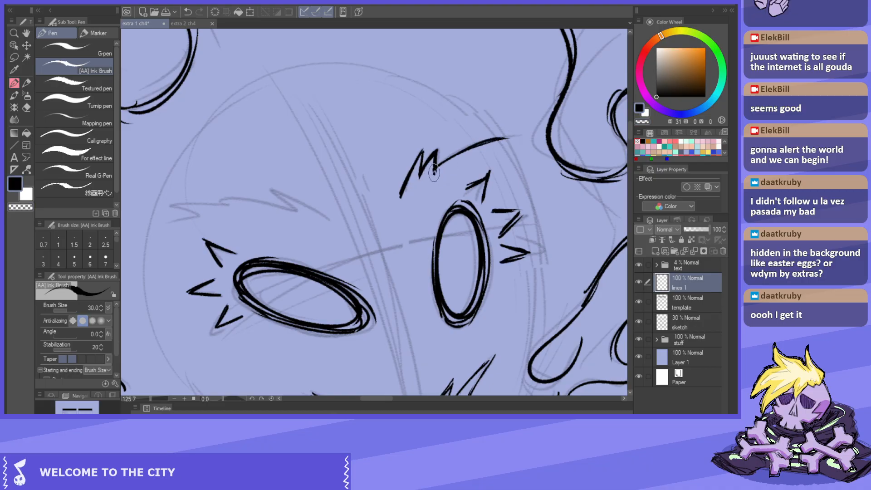
Step: Thicken the spot where the upright eye's brow arc meets the zigzag and save the file
{"action": "mouse_move", "coordinate": [437, 168]}
{"action": "left_mouse_down"}
{"action": "mouse_move", "coordinate": [453, 142]}
{"action": "mouse_move", "coordinate": [482, 139]}
{"action": "mouse_move", "coordinate": [418, 173]}
{"action": "left_mouse_up"}
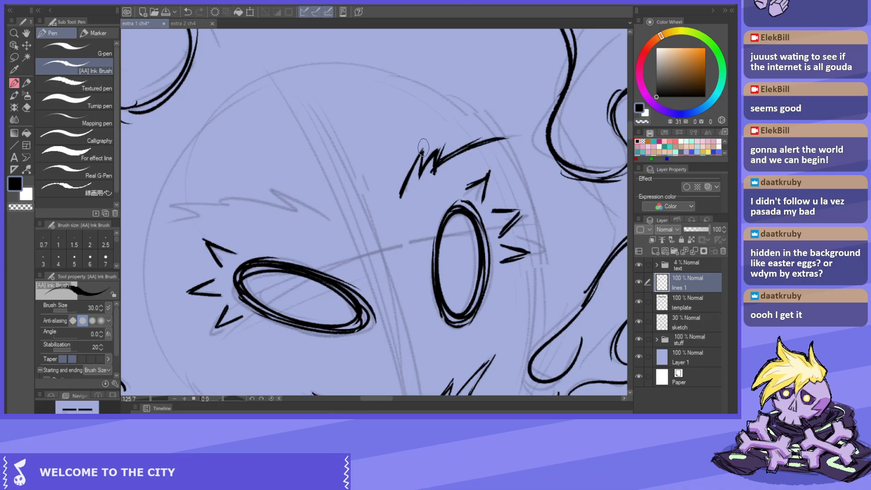
{"action": "left_click_drag", "start_coordinate": [429, 139], "coordinate": [394, 198]}
{"action": "key", "text": "ctrl+z"}
{"action": "scroll", "coordinate": [454, 164], "scroll_direction": "down", "scroll_amount": 5}
{"action": "left_click_drag", "start_coordinate": [491, 191], "coordinate": [471, 184]}
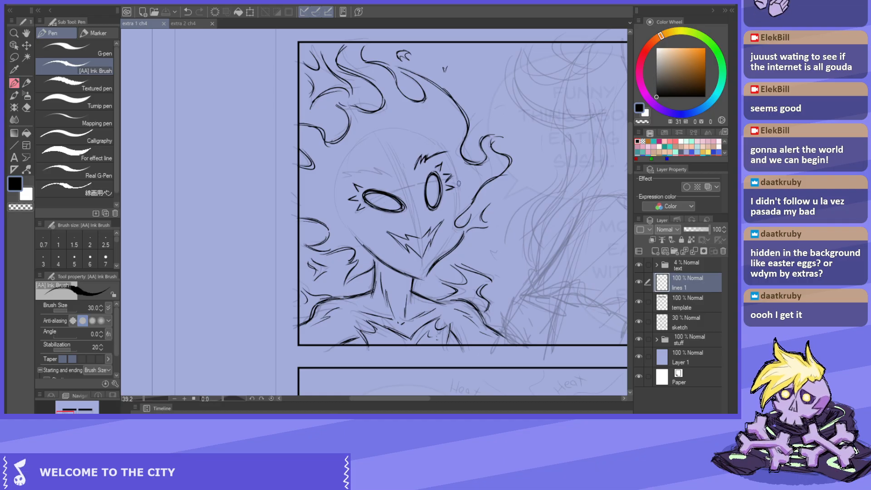
{"action": "mouse_move", "coordinate": [343, 100]}
{"action": "left_mouse_down"}
{"action": "mouse_move", "coordinate": [331, 107]}
{"action": "mouse_move", "coordinate": [351, 84]}
{"action": "left_mouse_up"}
{"action": "key", "text": "ctrl+z"}
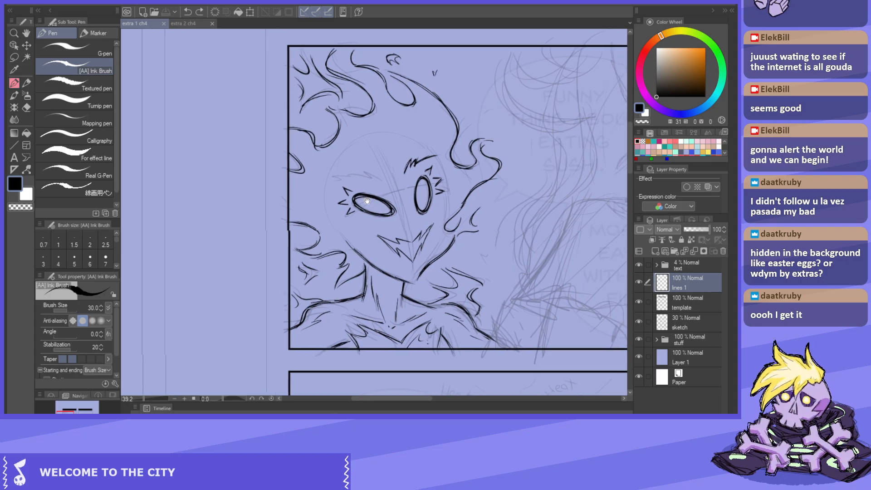
Step: Ink the pointed inner strokes of the eyebrow above the slanted oval eye
{"action": "scroll", "coordinate": [367, 184], "scroll_direction": "up", "scroll_amount": 4}
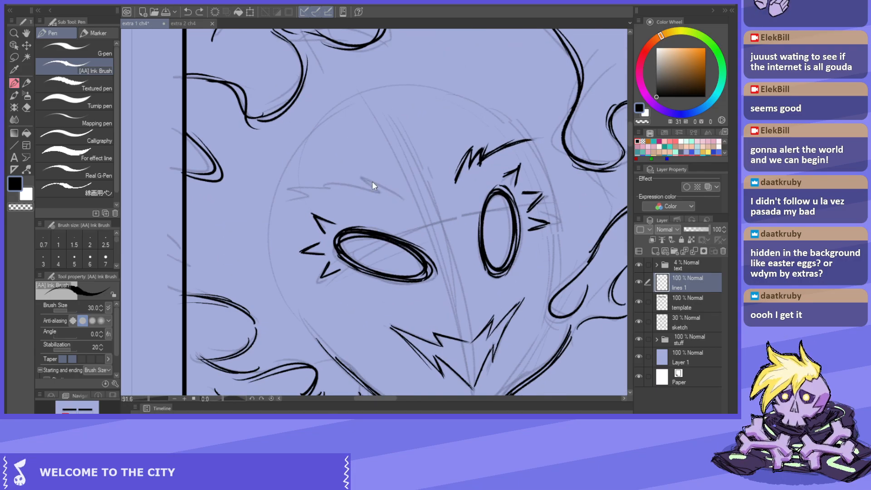
{"action": "left_click_drag", "start_coordinate": [361, 176], "coordinate": [403, 196]}
{"action": "key", "text": "ctrl+z"}
{"action": "left_click_drag", "start_coordinate": [359, 176], "coordinate": [401, 197]}
{"action": "mouse_move", "coordinate": [360, 177]}
{"action": "left_mouse_down"}
{"action": "mouse_move", "coordinate": [400, 195]}
{"action": "mouse_move", "coordinate": [367, 164]}
{"action": "mouse_move", "coordinate": [396, 135]}
{"action": "left_mouse_up"}
{"action": "key", "text": "ctrl+z"}
{"action": "key", "text": "ctrl+z"}
Step: Ink the middle and tapered outer end of the slanted eye's brow, using the horizontally flipped canvas view
{"action": "key", "text": "h"}
{"action": "mouse_move", "coordinate": [388, 141]}
{"action": "left_mouse_down"}
{"action": "mouse_move", "coordinate": [436, 155]}
{"action": "mouse_move", "coordinate": [411, 141]}
{"action": "left_mouse_up"}
{"action": "key", "text": "ctrl+z"}
{"action": "mouse_move", "coordinate": [329, 147]}
{"action": "left_mouse_down"}
{"action": "mouse_move", "coordinate": [369, 130]}
{"action": "mouse_move", "coordinate": [371, 143]}
{"action": "left_mouse_up"}
{"action": "key", "text": "ctrl+z"}
{"action": "key", "text": "h"}
{"action": "scroll", "coordinate": [371, 143], "scroll_direction": "up", "scroll_amount": 6}
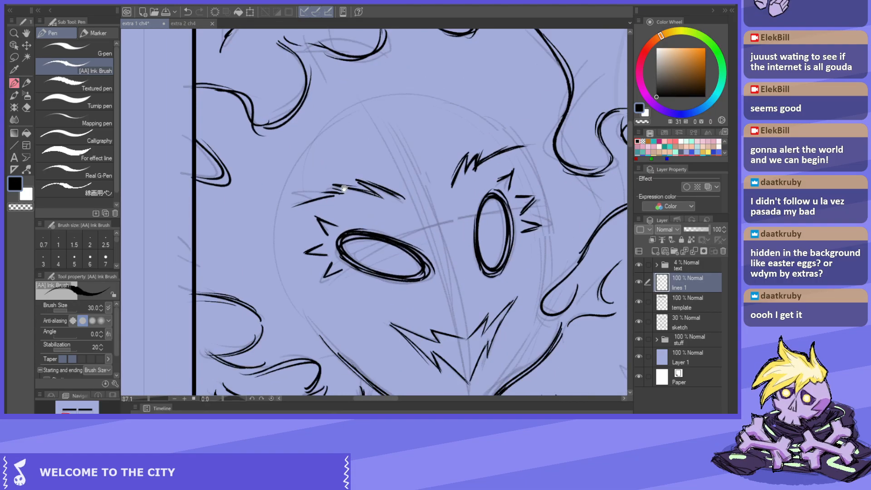
Step: Refine the middle spikes of the slanted eye's brow in the flipped view, restore the normal view and save the file
{"action": "left_click_drag", "start_coordinate": [339, 194], "coordinate": [365, 201]}
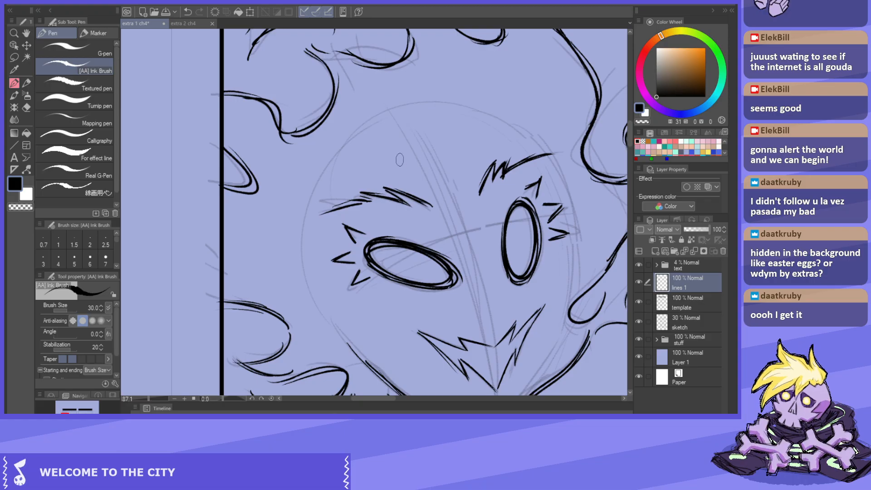
{"action": "key", "text": "ctrl+z"}
{"action": "key", "text": "h"}
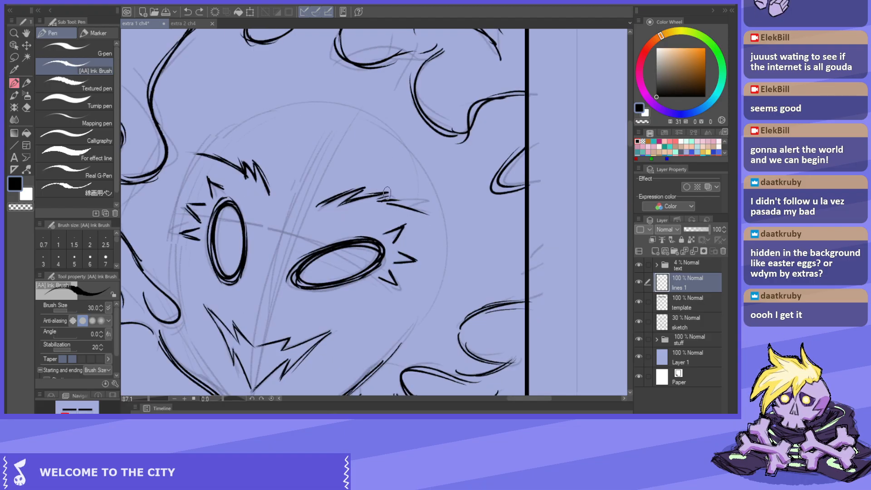
{"action": "left_click_drag", "start_coordinate": [403, 190], "coordinate": [393, 176]}
{"action": "left_click", "coordinate": [392, 176]}
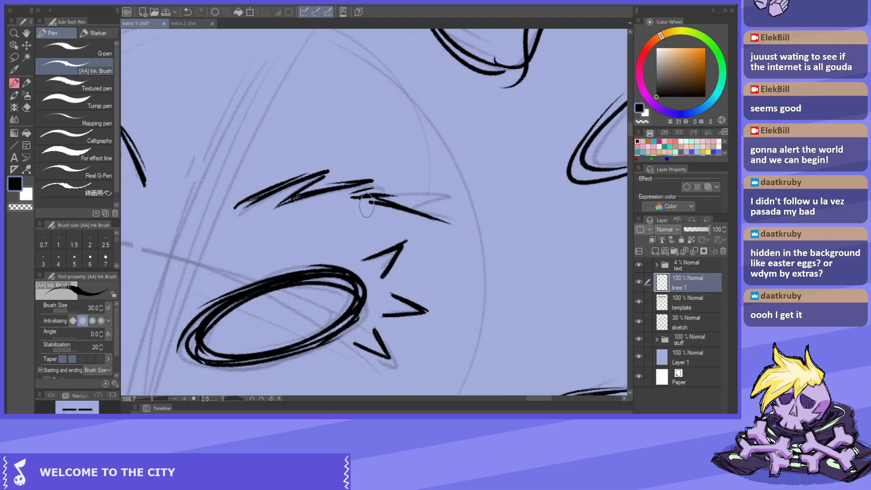
{"action": "key", "text": "ctrl+0"}
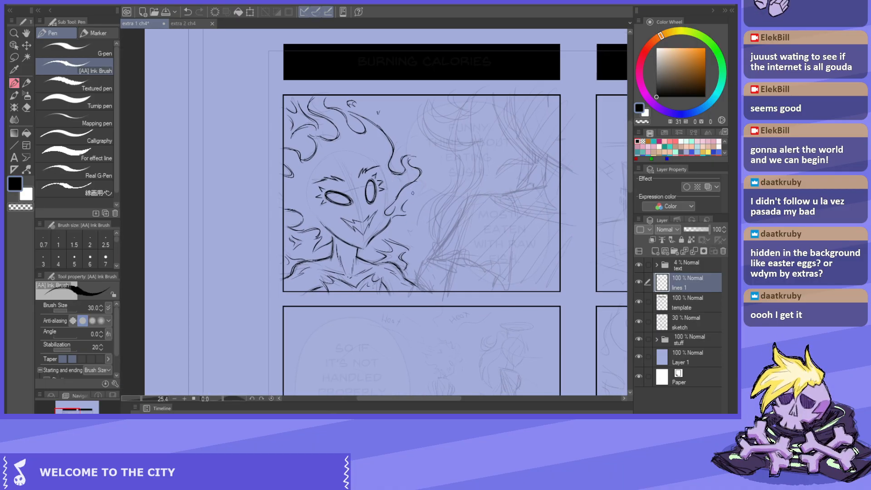
{"action": "key", "text": "ctrl+s"}
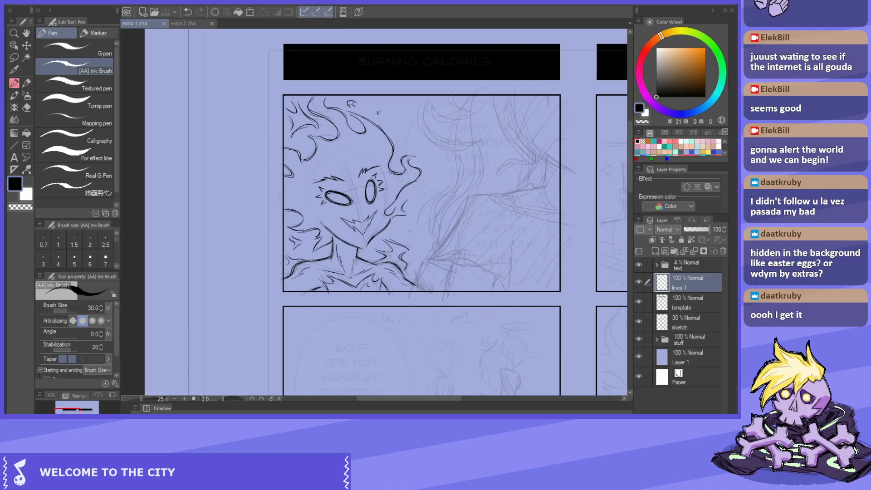
Step: Ink a shallow U-shaped curve and a long curved line inside the flame hair above the upright eye's brow
{"action": "mouse_move", "coordinate": [357, 165]}
{"action": "left_mouse_down"}
{"action": "mouse_move", "coordinate": [370, 175]}
{"action": "mouse_move", "coordinate": [390, 139]}
{"action": "mouse_move", "coordinate": [404, 155]}
{"action": "left_mouse_up"}
{"action": "scroll", "coordinate": [397, 155], "scroll_direction": "up", "scroll_amount": 3}
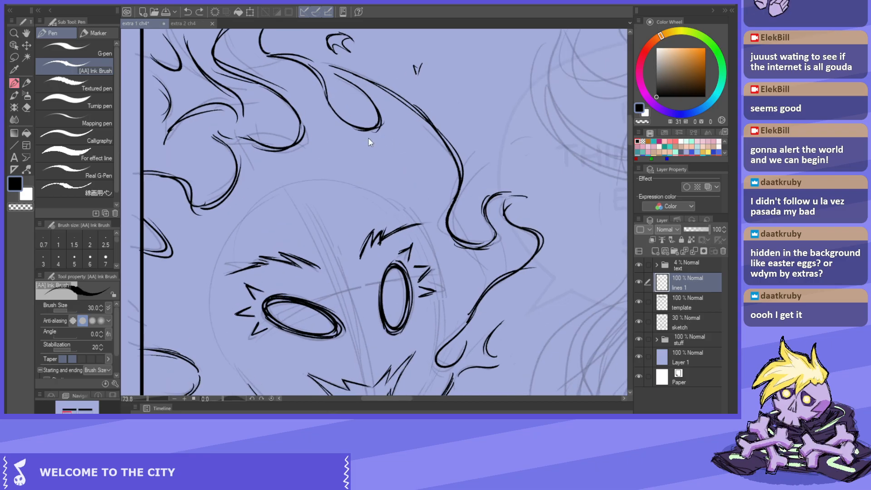
{"action": "left_click_drag", "start_coordinate": [345, 154], "coordinate": [400, 137]}
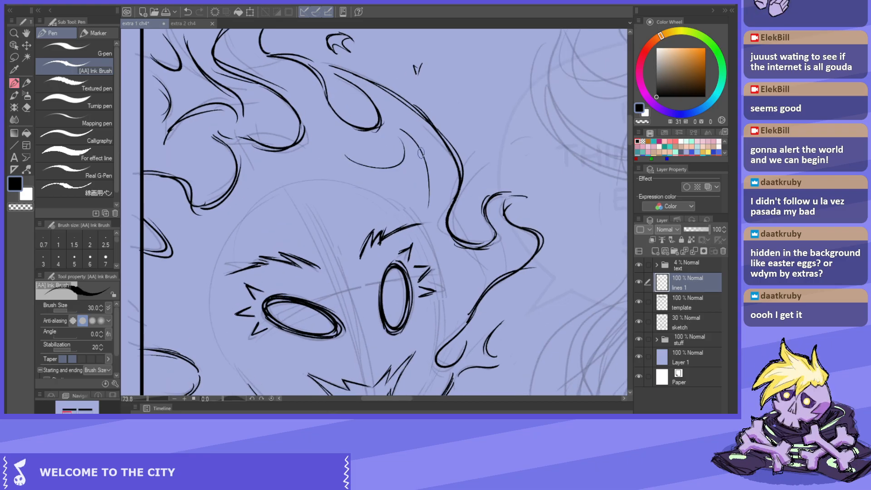
{"action": "left_click_drag", "start_coordinate": [437, 226], "coordinate": [389, 139]}
Step: Ink short accent lines beneath and inside the curling flame beside the upright eye, including a small V mark
{"action": "left_click_drag", "start_coordinate": [428, 184], "coordinate": [438, 179]}
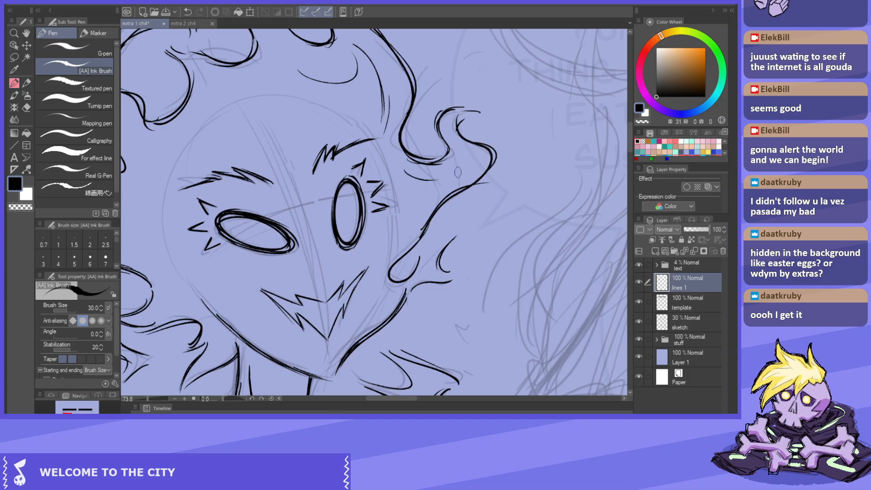
{"action": "mouse_move", "coordinate": [457, 145]}
{"action": "left_mouse_down"}
{"action": "mouse_move", "coordinate": [477, 166]}
{"action": "mouse_move", "coordinate": [451, 180]}
{"action": "mouse_move", "coordinate": [474, 159]}
{"action": "left_mouse_up"}
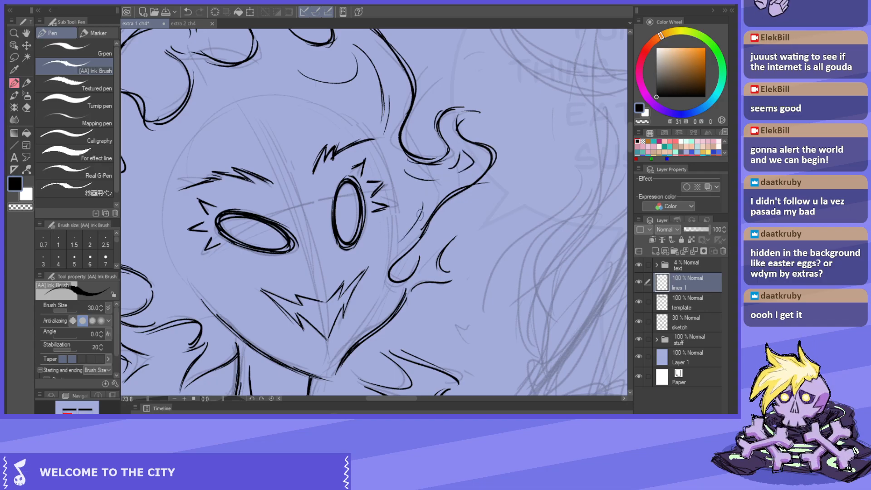
{"action": "scroll", "coordinate": [422, 223], "scroll_direction": "down", "scroll_amount": 4}
{"action": "scroll", "coordinate": [388, 182], "scroll_direction": "up", "scroll_amount": 3}
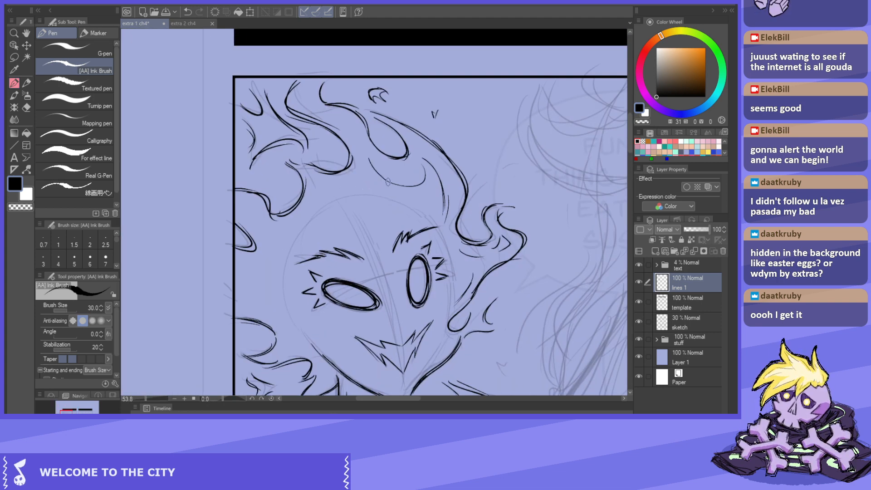
Step: Thicken the U-shaped hair curve and ink accent curves under the neighbouring flames above the slanted eye's brow
{"action": "left_click_drag", "start_coordinate": [372, 162], "coordinate": [385, 177]}
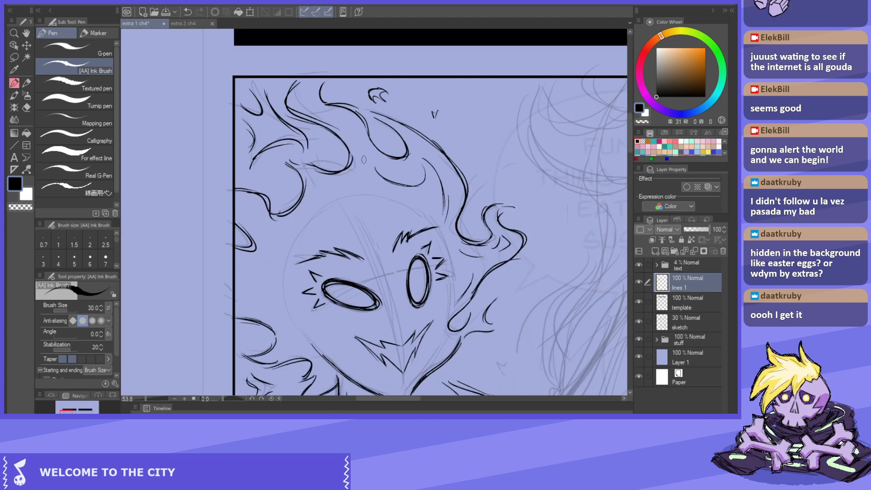
{"action": "left_click_drag", "start_coordinate": [320, 198], "coordinate": [396, 148]}
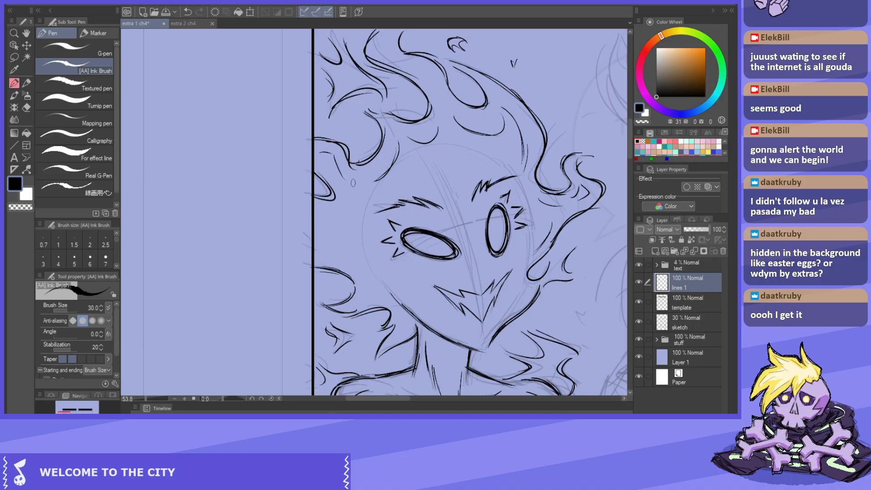
{"action": "left_click_drag", "start_coordinate": [370, 219], "coordinate": [429, 168]}
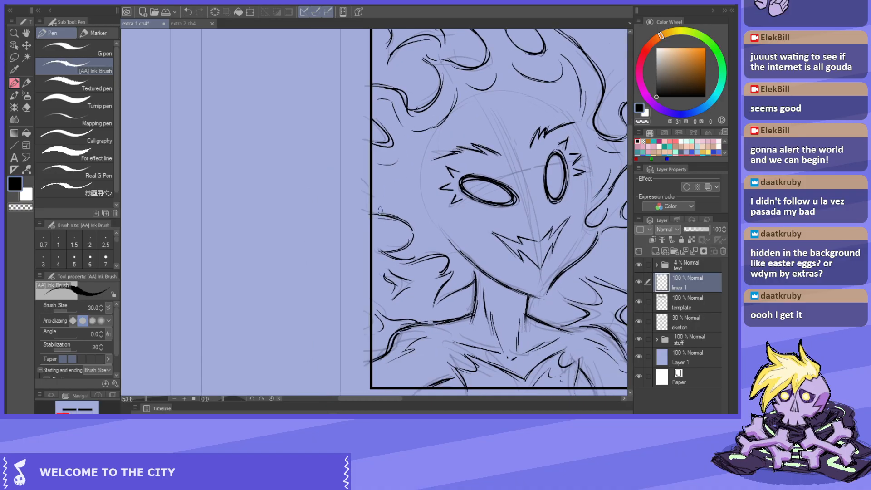
Step: Ink short accent curves in the flames along the panel's left border and small strokes at the hair's upper tips
{"action": "left_click_drag", "start_coordinate": [377, 194], "coordinate": [409, 209]}
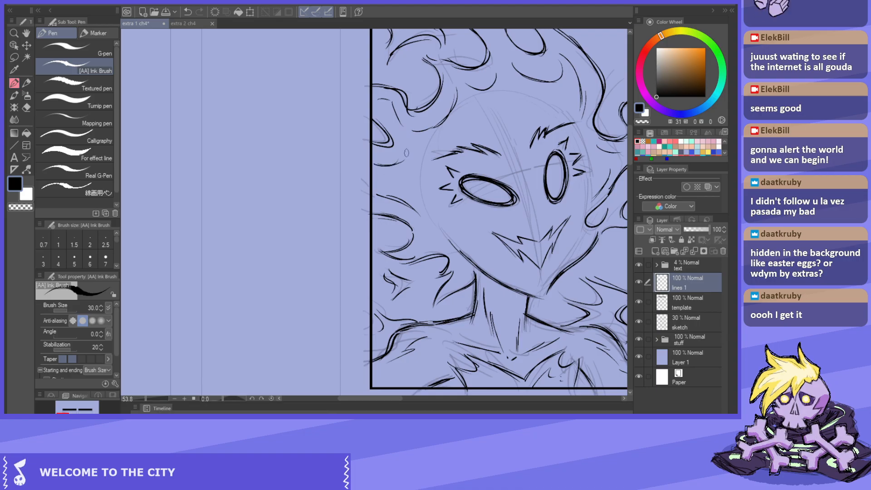
{"action": "left_click_drag", "start_coordinate": [440, 118], "coordinate": [396, 208]}
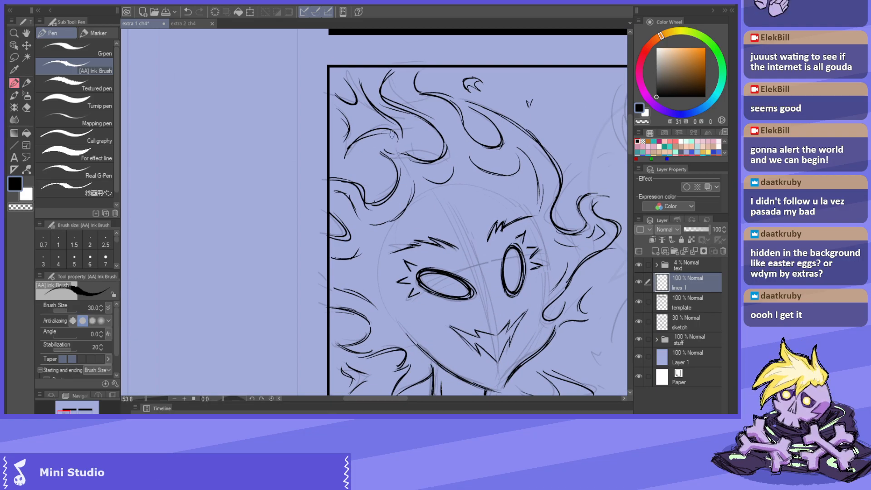
{"action": "left_click_drag", "start_coordinate": [355, 117], "coordinate": [348, 132]}
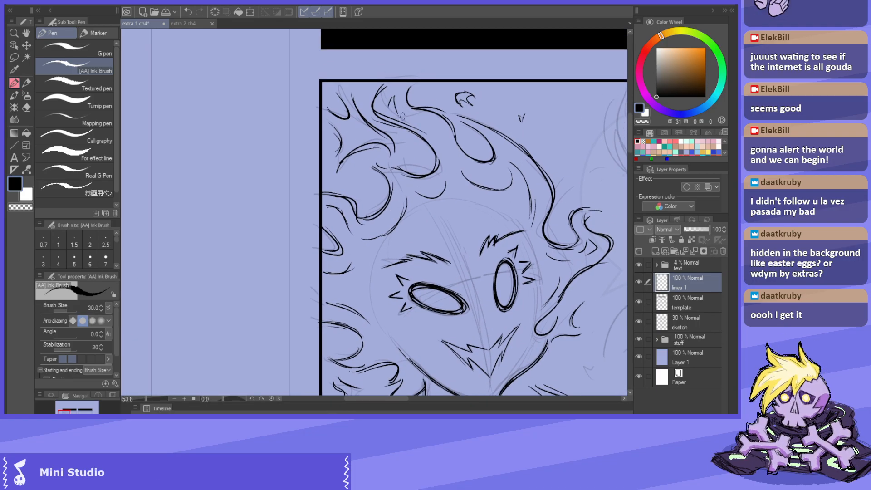
{"action": "scroll", "coordinate": [419, 130], "scroll_direction": "down", "scroll_amount": 2}
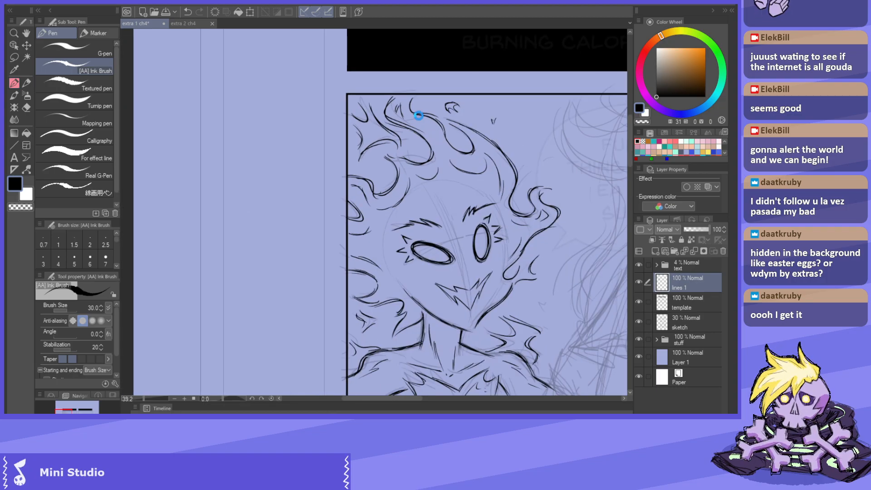
{"action": "scroll", "coordinate": [436, 167], "scroll_direction": "up", "scroll_amount": 3}
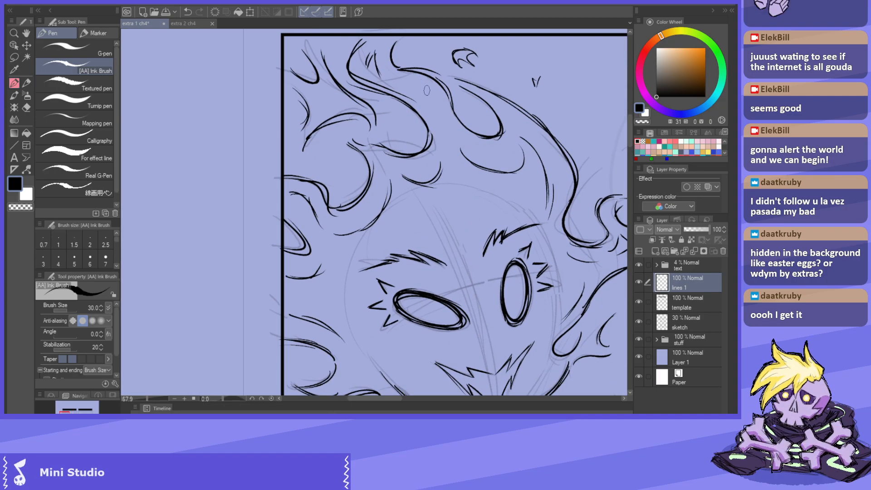
Step: Ink small accent strokes in the lower flames beside the slanted eye's cheek and check the flames near the jaw
{"action": "left_click_drag", "start_coordinate": [408, 220], "coordinate": [481, 78]}
{"action": "mouse_move", "coordinate": [435, 227]}
{"action": "left_mouse_down"}
{"action": "mouse_move", "coordinate": [400, 177]}
{"action": "mouse_move", "coordinate": [358, 187]}
{"action": "left_mouse_up"}
{"action": "left_click_drag", "start_coordinate": [486, 198], "coordinate": [413, 200]}
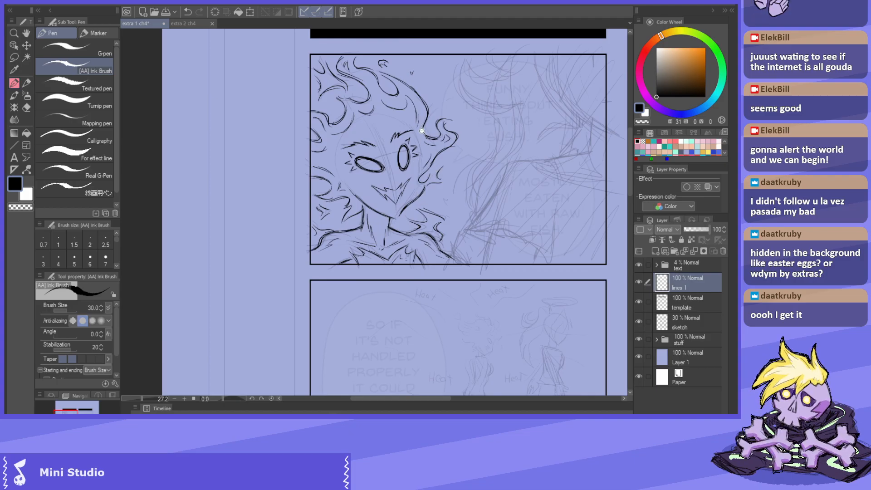
{"action": "scroll", "coordinate": [423, 133], "scroll_direction": "up", "scroll_amount": 4}
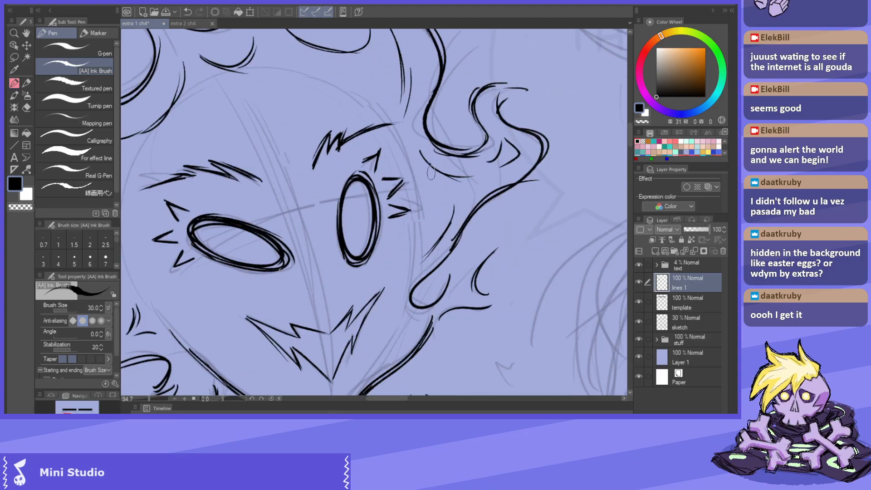
{"action": "scroll", "coordinate": [440, 233], "scroll_direction": "down", "scroll_amount": 3}
{"action": "scroll", "coordinate": [410, 231], "scroll_direction": "down", "scroll_amount": 1}
{"action": "mouse_move", "coordinate": [410, 274]}
{"action": "left_mouse_down"}
{"action": "mouse_move", "coordinate": [421, 180]}
{"action": "mouse_move", "coordinate": [432, 183]}
{"action": "left_mouse_up"}
{"action": "scroll", "coordinate": [421, 180], "scroll_direction": "up", "scroll_amount": 4}
{"action": "key", "text": "ctrl+z"}
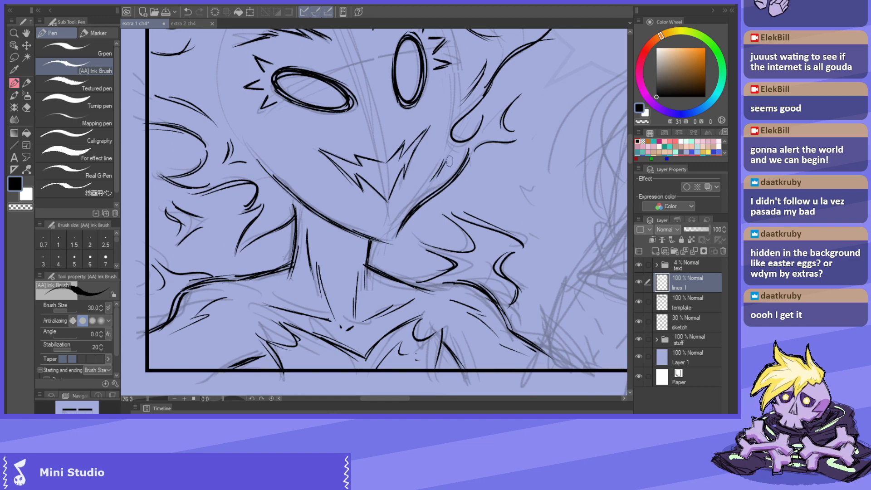
Step: Check the inked flame-haired character in mirrored view and against the whole page of panels
{"action": "scroll", "coordinate": [446, 159], "scroll_direction": "down", "scroll_amount": 5}
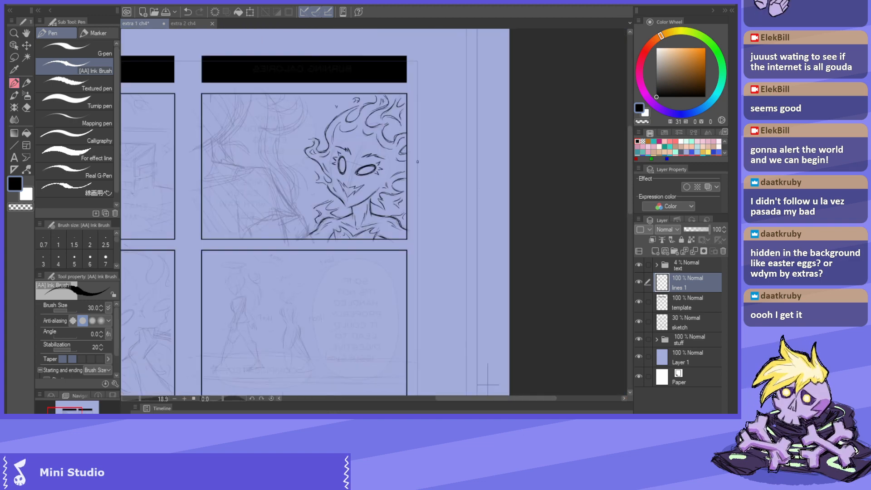
{"action": "scroll", "coordinate": [386, 139], "scroll_direction": "up", "scroll_amount": 2}
{"action": "scroll", "coordinate": [350, 163], "scroll_direction": "up", "scroll_amount": 2}
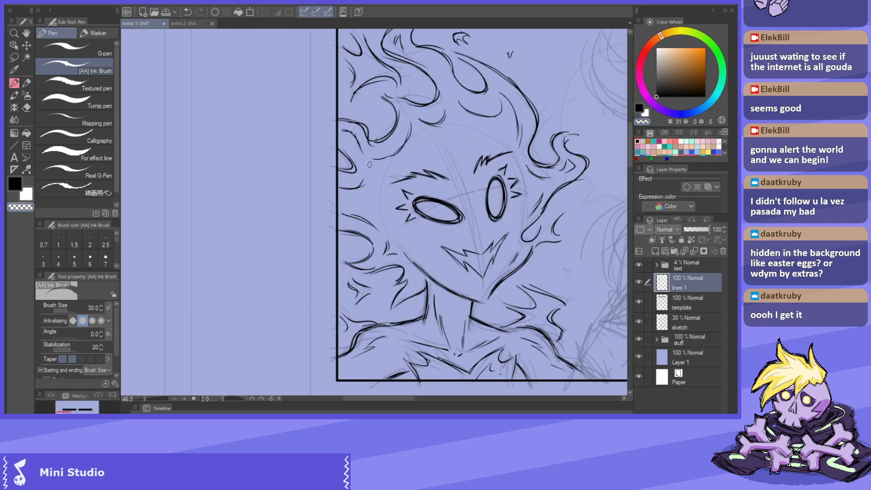
{"action": "key", "text": "c"}
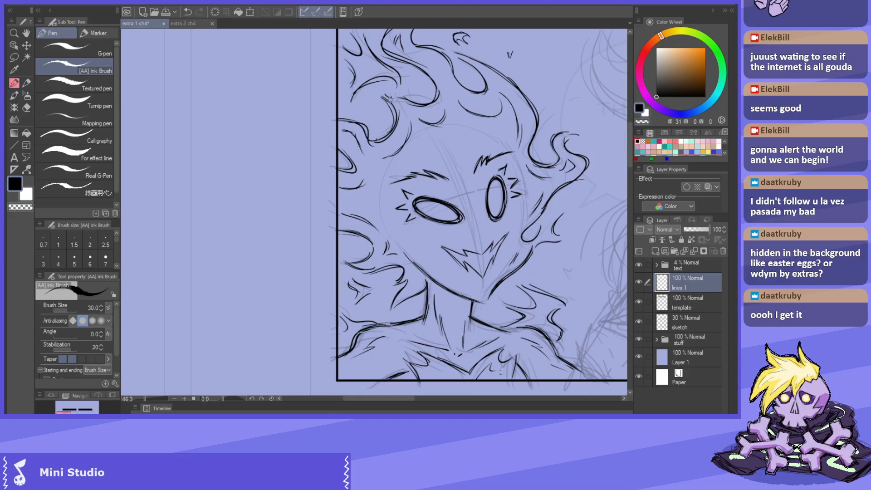
{"action": "left_click_drag", "start_coordinate": [386, 99], "coordinate": [388, 133]}
{"action": "left_click_drag", "start_coordinate": [471, 91], "coordinate": [414, 126]}
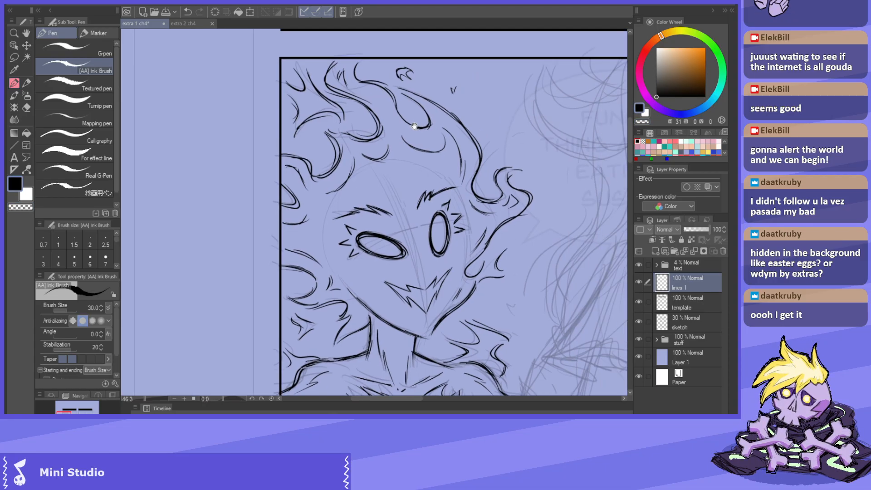
{"action": "left_click_drag", "start_coordinate": [476, 147], "coordinate": [424, 152]}
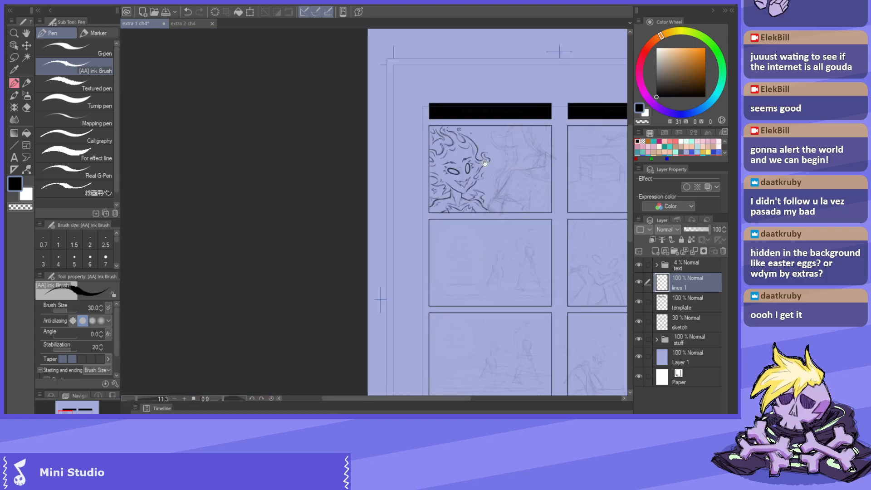
{"action": "left_click_drag", "start_coordinate": [551, 189], "coordinate": [438, 169]}
{"action": "left_click_drag", "start_coordinate": [477, 213], "coordinate": [450, 213]}
{"action": "left_click_drag", "start_coordinate": [495, 207], "coordinate": [413, 139]}
{"action": "left_click_drag", "start_coordinate": [394, 127], "coordinate": [425, 145]}
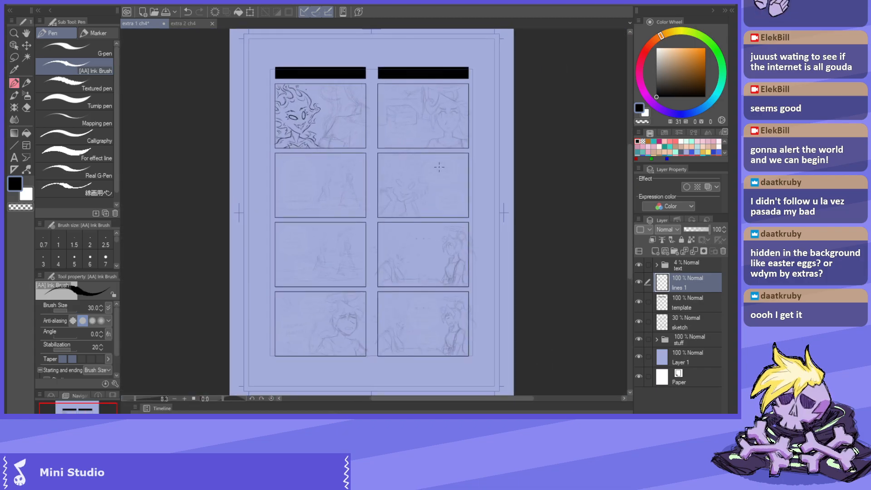
Step: Check the inked character in mirrored view and look over the page of panels at different magnifications
{"action": "key", "text": "h"}
{"action": "key", "text": "h"}
{"action": "left_click_drag", "start_coordinate": [310, 126], "coordinate": [454, 163]}
{"action": "mouse_move", "coordinate": [385, 146]}
{"action": "left_mouse_down"}
{"action": "mouse_move", "coordinate": [426, 194]}
{"action": "mouse_move", "coordinate": [420, 184]}
{"action": "mouse_move", "coordinate": [426, 189]}
{"action": "mouse_move", "coordinate": [436, 166]}
{"action": "mouse_move", "coordinate": [415, 171]}
{"action": "left_mouse_up"}
{"action": "key", "text": "ctrl+z"}
{"action": "key", "text": "ctrl+z"}
{"action": "mouse_move", "coordinate": [386, 158]}
{"action": "left_mouse_down"}
{"action": "mouse_move", "coordinate": [435, 172]}
{"action": "mouse_move", "coordinate": [475, 132]}
{"action": "mouse_move", "coordinate": [519, 111]}
{"action": "mouse_move", "coordinate": [439, 252]}
{"action": "left_mouse_up"}
{"action": "left_click_drag", "start_coordinate": [386, 195], "coordinate": [443, 246]}
{"action": "left_click_drag", "start_coordinate": [423, 201], "coordinate": [391, 203]}
{"action": "mouse_move", "coordinate": [460, 224]}
{"action": "left_mouse_down"}
{"action": "mouse_move", "coordinate": [389, 209]}
{"action": "mouse_move", "coordinate": [402, 209]}
{"action": "left_mouse_up"}
{"action": "left_click_drag", "start_coordinate": [495, 226], "coordinate": [381, 186]}
Step: Compare the inked character with and without the sketch by toggling the visibility of the sketch and lines 1 layers
{"action": "left_click", "coordinate": [640, 321]}
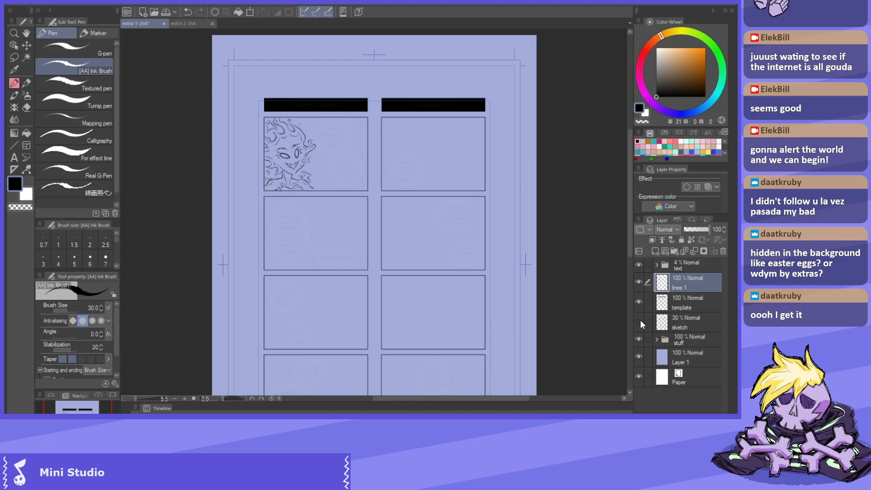
{"action": "left_click", "coordinate": [640, 320]}
{"action": "left_click", "coordinate": [640, 320]}
{"action": "left_click", "coordinate": [640, 320]}
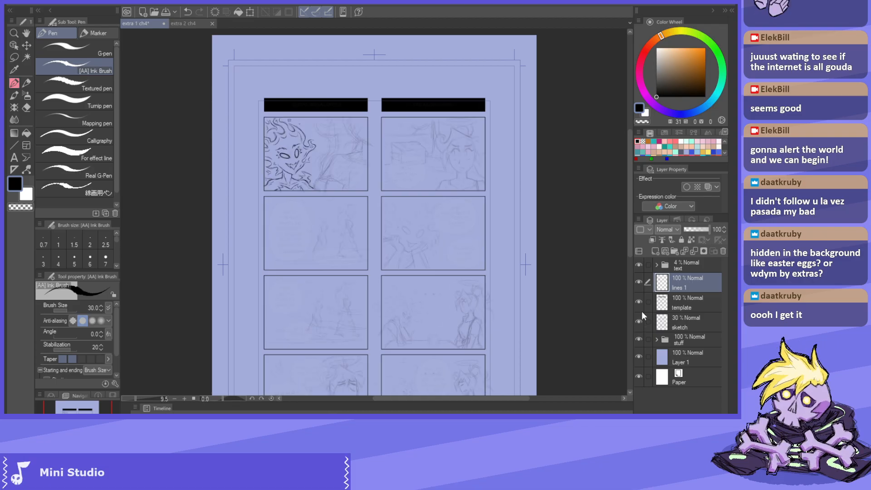
{"action": "left_click", "coordinate": [639, 282]}
{"action": "left_click", "coordinate": [639, 283]}
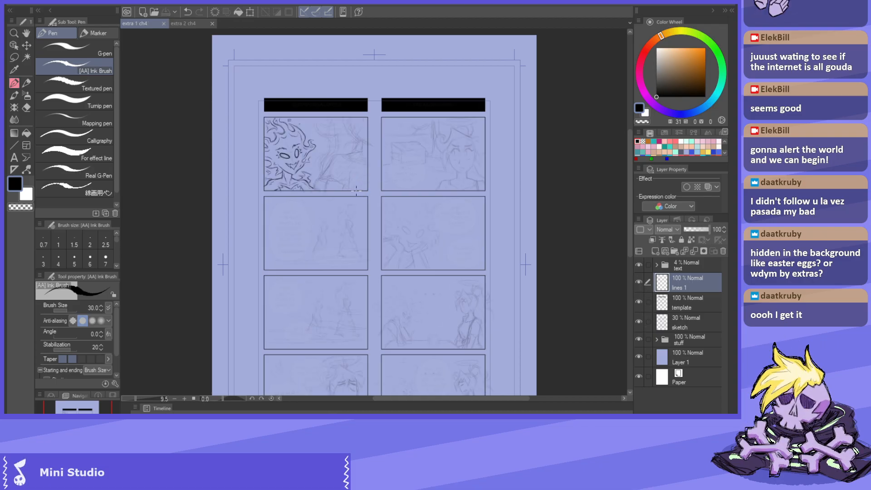
{"action": "scroll", "coordinate": [365, 181], "scroll_direction": "up", "scroll_amount": 2}
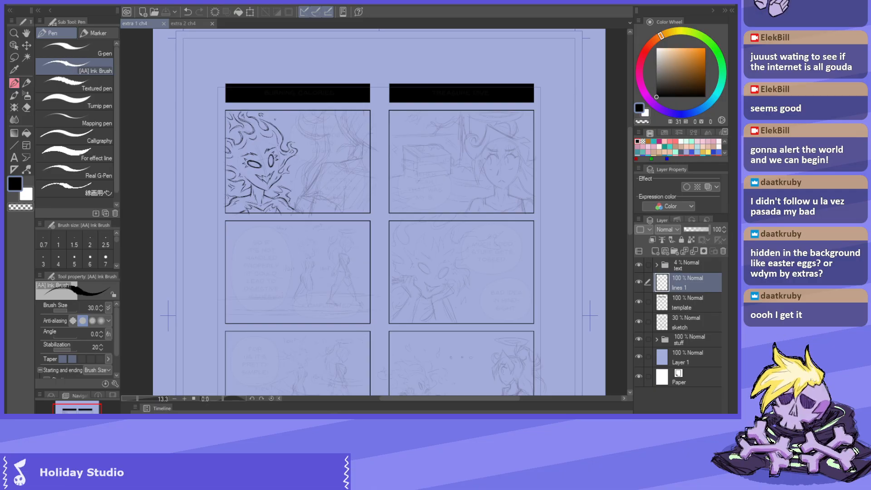
Step: Try to ink the long curve over the first panel's second figure at brush size 30
{"action": "left_click_drag", "start_coordinate": [334, 186], "coordinate": [325, 225]}
{"action": "key", "text": "ctrl+z"}
{"action": "left_click_drag", "start_coordinate": [425, 221], "coordinate": [455, 223]}
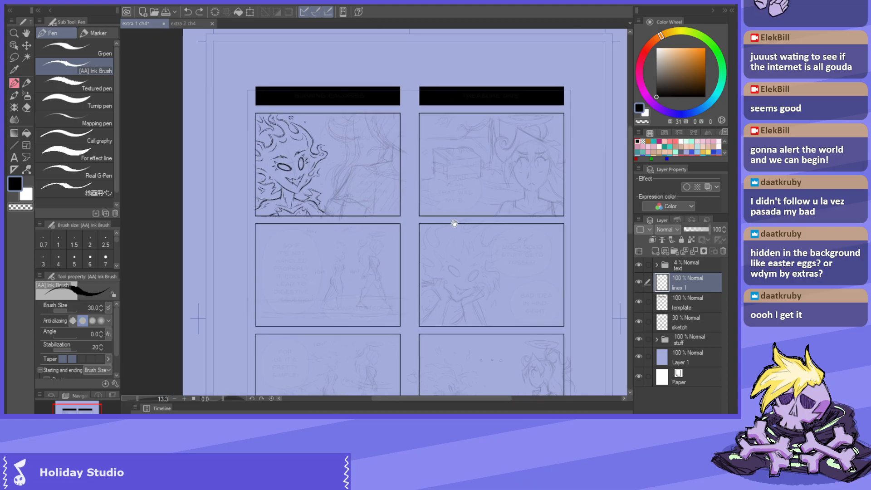
{"action": "left_click_drag", "start_coordinate": [444, 159], "coordinate": [460, 172]}
{"action": "left_click_drag", "start_coordinate": [392, 151], "coordinate": [402, 170]}
{"action": "left_click_drag", "start_coordinate": [421, 177], "coordinate": [425, 150]}
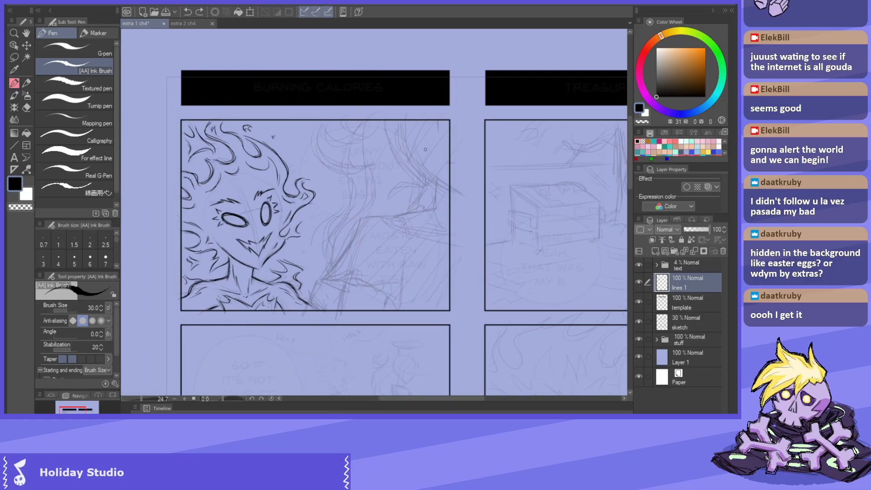
{"action": "mouse_move", "coordinate": [415, 257]}
{"action": "left_mouse_down"}
{"action": "mouse_move", "coordinate": [391, 264]}
{"action": "mouse_move", "coordinate": [410, 222]}
{"action": "left_mouse_up"}
{"action": "scroll", "coordinate": [413, 135], "scroll_direction": "up", "scroll_amount": 5}
{"action": "left_click_drag", "start_coordinate": [416, 179], "coordinate": [418, 205]}
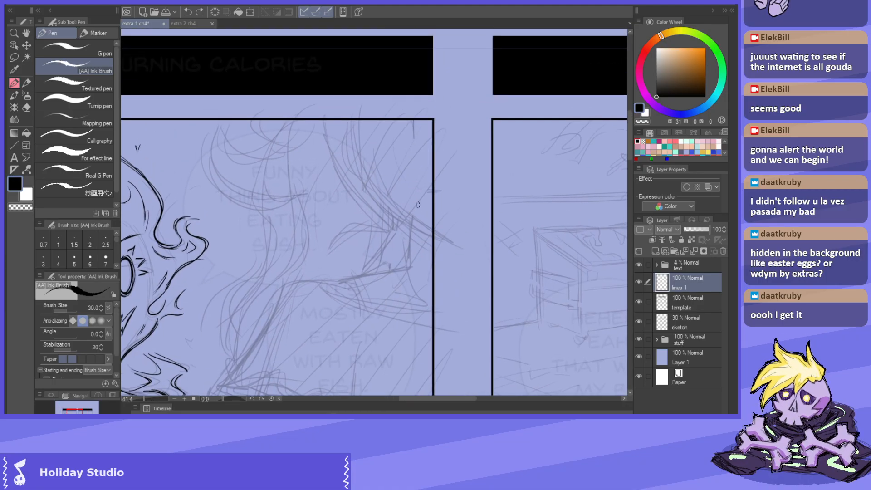
{"action": "left_click_drag", "start_coordinate": [357, 119], "coordinate": [374, 193]}
{"action": "key", "text": "ctrl+z"}
{"action": "key", "text": "ctrl+z"}
{"action": "mouse_move", "coordinate": [356, 117]}
{"action": "left_mouse_down"}
{"action": "mouse_move", "coordinate": [389, 205]}
{"action": "mouse_move", "coordinate": [411, 217]}
{"action": "left_mouse_up"}
{"action": "key", "text": "ctrl+z"}
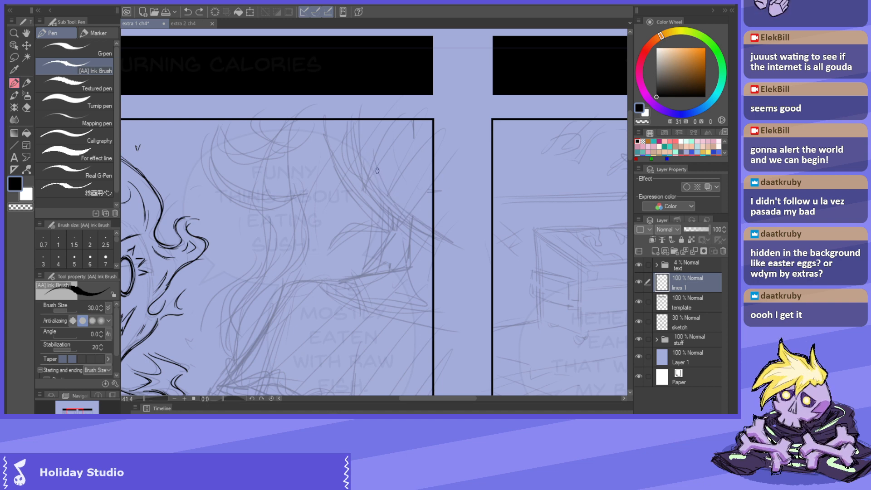
{"action": "left_click_drag", "start_coordinate": [352, 120], "coordinate": [376, 204]}
{"action": "key", "text": "ctrl+z"}
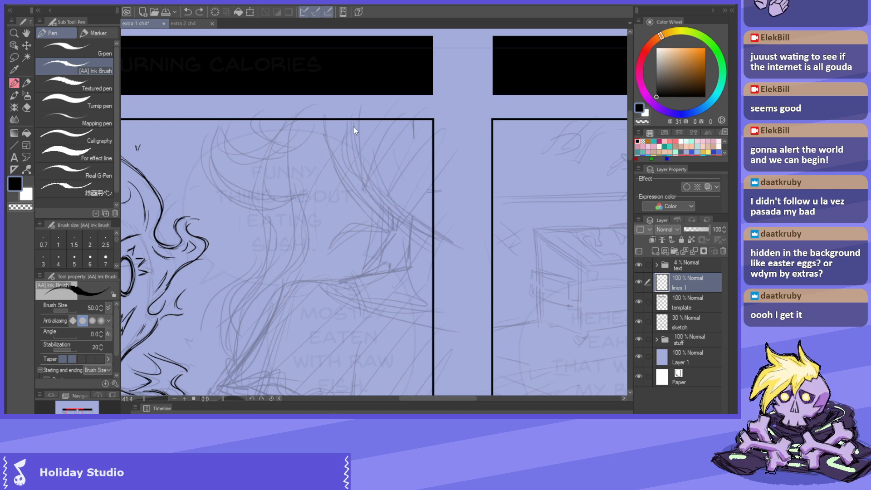
Step: Set the ink brush size to 50, ink a thick curve between the first panel's top and right borders over the second figure, and save
{"action": "left_click_drag", "start_coordinate": [352, 120], "coordinate": [377, 203]}
{"action": "key", "text": "ctrl+z"}
{"action": "mouse_move", "coordinate": [353, 121]}
{"action": "left_mouse_down"}
{"action": "mouse_move", "coordinate": [399, 213]}
{"action": "mouse_move", "coordinate": [436, 238]}
{"action": "left_mouse_up"}
{"action": "key", "text": "ctrl+z"}
{"action": "key", "text": "ctrl+z"}
{"action": "mouse_move", "coordinate": [352, 120]}
{"action": "left_mouse_down"}
{"action": "mouse_move", "coordinate": [373, 196]}
{"action": "mouse_move", "coordinate": [436, 234]}
{"action": "mouse_move", "coordinate": [390, 221]}
{"action": "mouse_move", "coordinate": [481, 222]}
{"action": "mouse_move", "coordinate": [437, 246]}
{"action": "mouse_move", "coordinate": [420, 217]}
{"action": "left_mouse_up"}
{"action": "key", "text": "c"}
{"action": "key", "text": "c"}
{"action": "key", "text": "ctrl+s"}
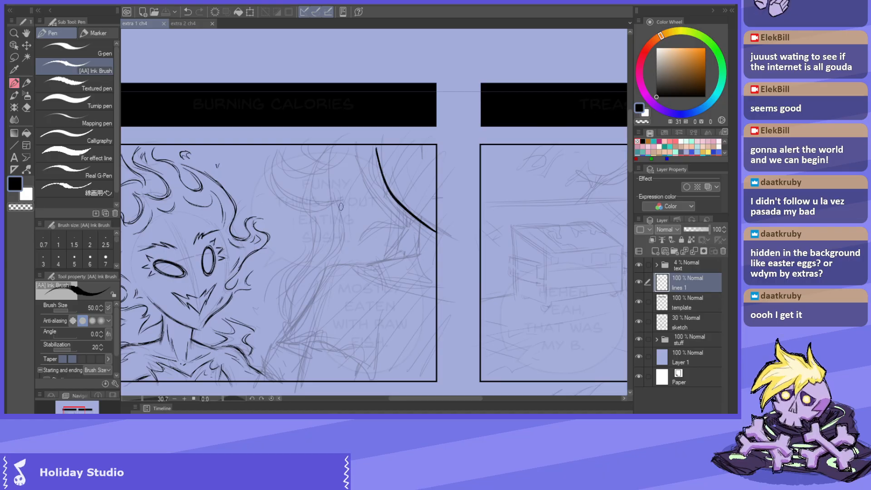
Step: Thicken the upper part of the second figure's curve where it meets the first panel's top border
{"action": "scroll", "coordinate": [440, 245], "scroll_direction": "down", "scroll_amount": 2}
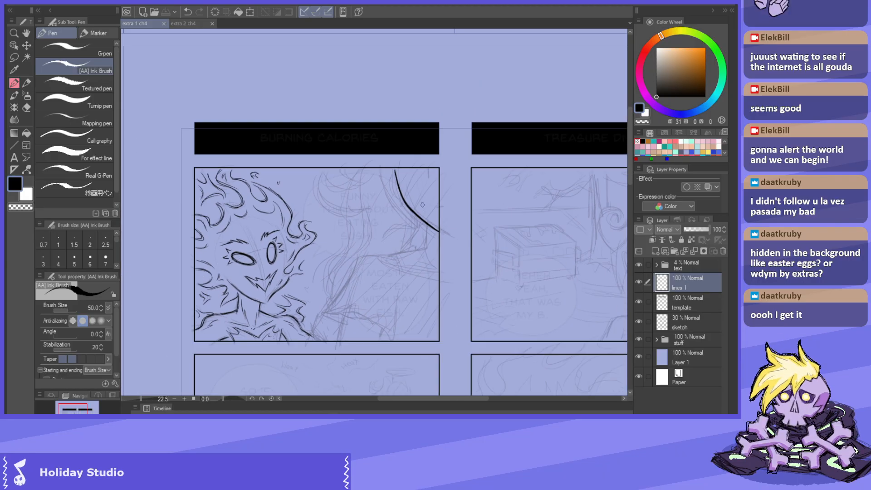
{"action": "scroll", "coordinate": [462, 319], "scroll_direction": "up", "scroll_amount": 1}
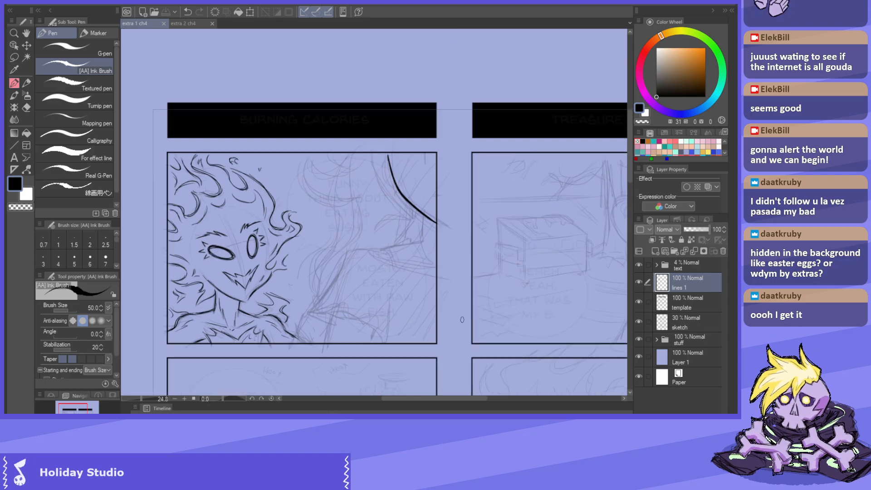
{"action": "scroll", "coordinate": [462, 319], "scroll_direction": "up", "scroll_amount": 1}
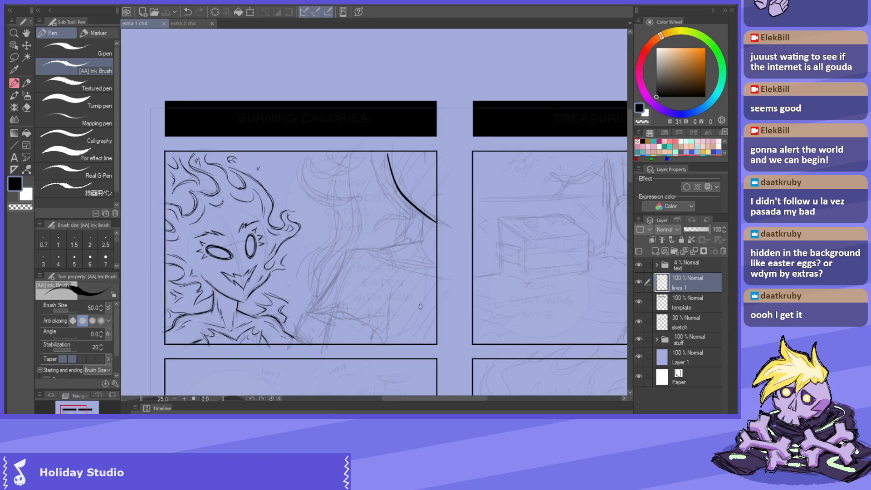
{"action": "scroll", "coordinate": [412, 316], "scroll_direction": "up", "scroll_amount": 1}
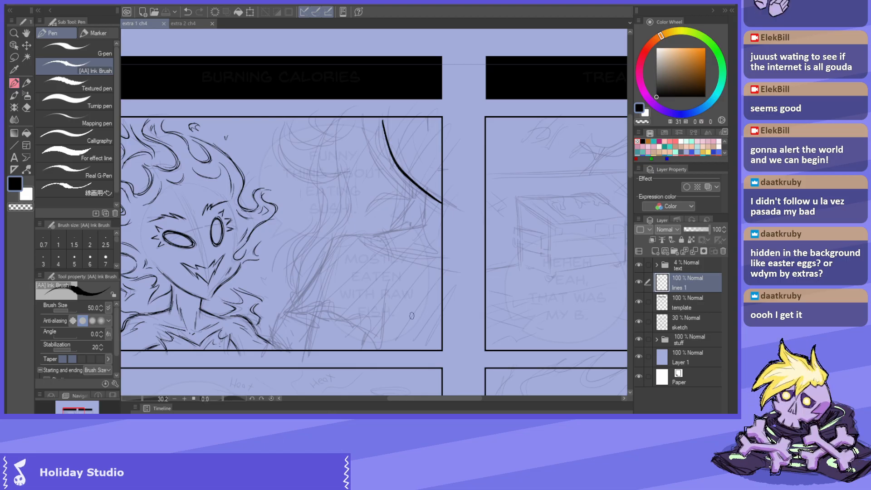
{"action": "left_click_drag", "start_coordinate": [396, 243], "coordinate": [379, 267]}
{"action": "left_click_drag", "start_coordinate": [358, 167], "coordinate": [376, 159]}
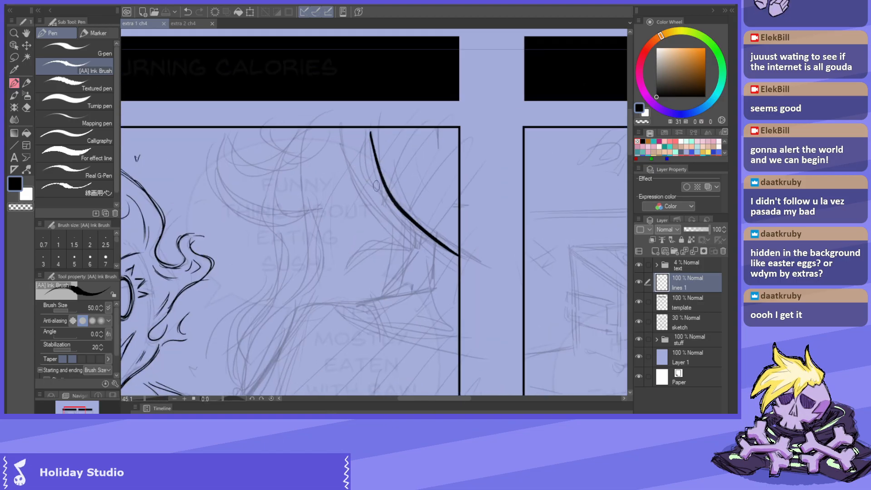
{"action": "mouse_move", "coordinate": [369, 129]}
{"action": "left_mouse_down"}
{"action": "mouse_move", "coordinate": [393, 195]}
{"action": "mouse_move", "coordinate": [367, 212]}
{"action": "left_mouse_up"}
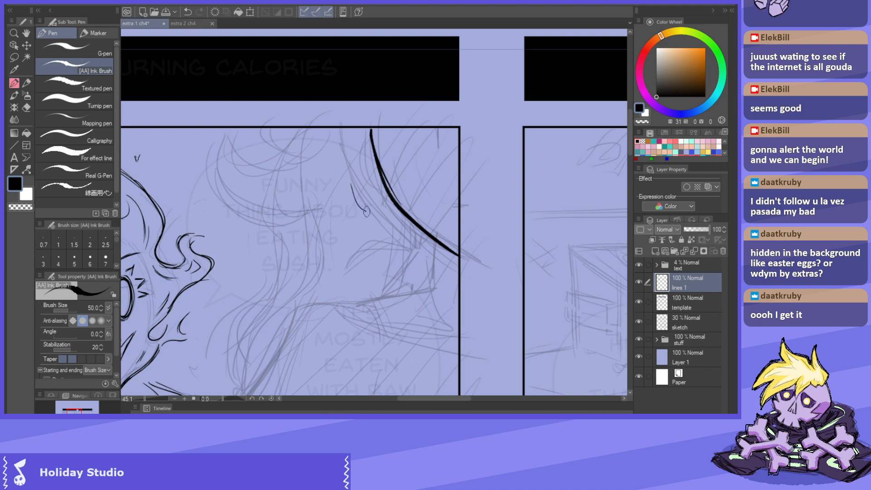
Step: Try a thin line beside the thick curve and loose wavy strokes next to the character's flame hair
{"action": "left_click_drag", "start_coordinate": [386, 251], "coordinate": [357, 235]}
{"action": "key", "text": "ctrl+z"}
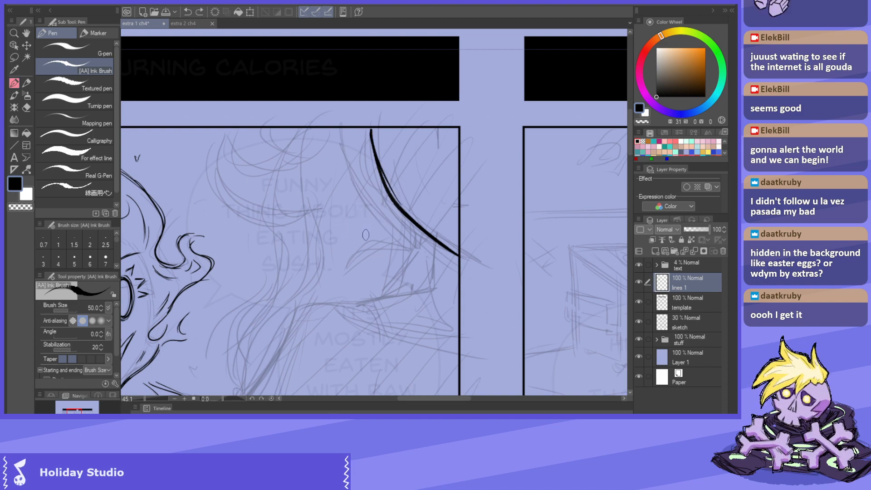
{"action": "mouse_move", "coordinate": [200, 265]}
{"action": "left_mouse_down"}
{"action": "mouse_move", "coordinate": [363, 192]}
{"action": "mouse_move", "coordinate": [399, 197]}
{"action": "left_mouse_up"}
{"action": "mouse_move", "coordinate": [385, 137]}
{"action": "left_mouse_down"}
{"action": "mouse_move", "coordinate": [426, 162]}
{"action": "mouse_move", "coordinate": [413, 237]}
{"action": "left_mouse_up"}
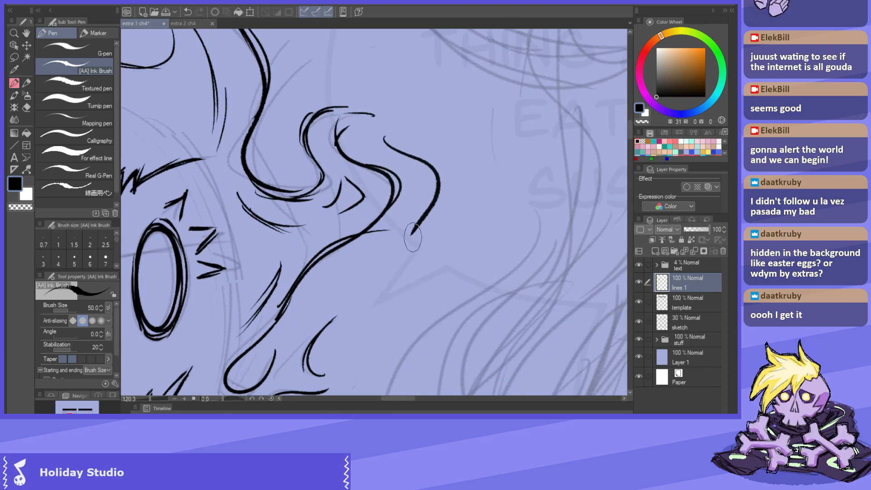
{"action": "key", "text": "ctrl+z"}
{"action": "mouse_move", "coordinate": [431, 158]}
{"action": "left_mouse_down"}
{"action": "mouse_move", "coordinate": [430, 135]}
{"action": "mouse_move", "coordinate": [515, 265]}
{"action": "left_mouse_up"}
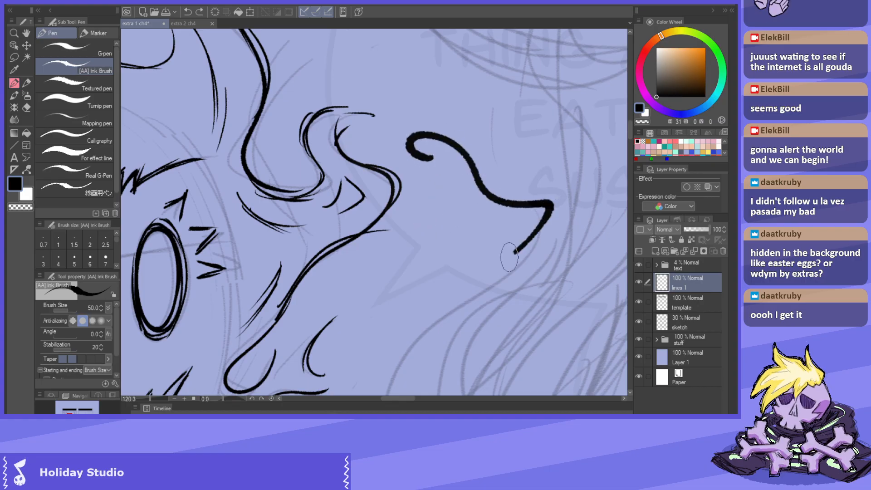
{"action": "key", "text": "ctrl+z"}
{"action": "left_click_drag", "start_coordinate": [445, 193], "coordinate": [426, 199]}
{"action": "mouse_move", "coordinate": [570, 199]}
{"action": "left_mouse_down"}
{"action": "mouse_move", "coordinate": [463, 189]}
{"action": "mouse_move", "coordinate": [431, 202]}
{"action": "left_mouse_up"}
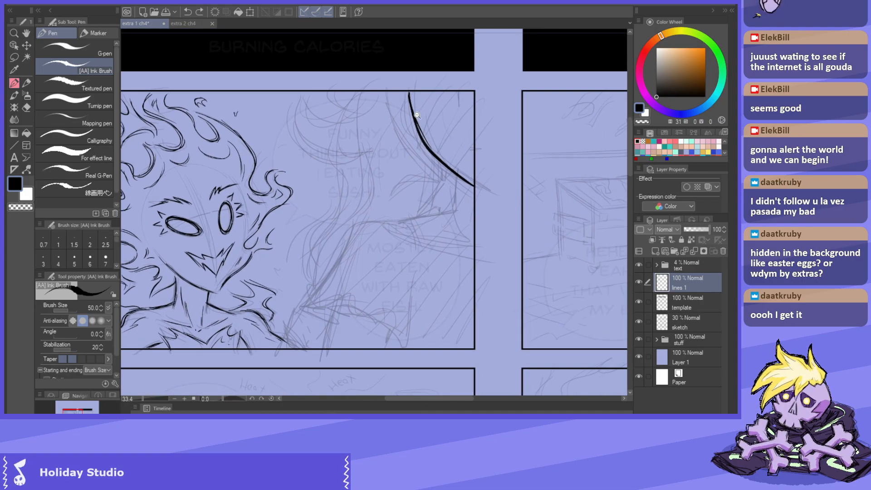
Step: Trim the thick curve's upper stretch with transparent ink and re-ink its top end and bend
{"action": "left_click_drag", "start_coordinate": [414, 117], "coordinate": [427, 115]}
{"action": "key", "text": "c"}
{"action": "left_click_drag", "start_coordinate": [443, 175], "coordinate": [415, 103]}
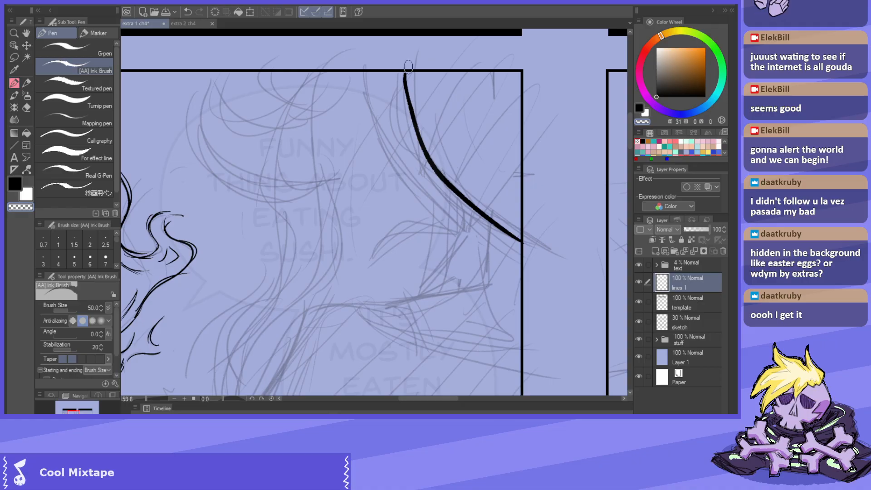
{"action": "left_click_drag", "start_coordinate": [409, 87], "coordinate": [404, 71]}
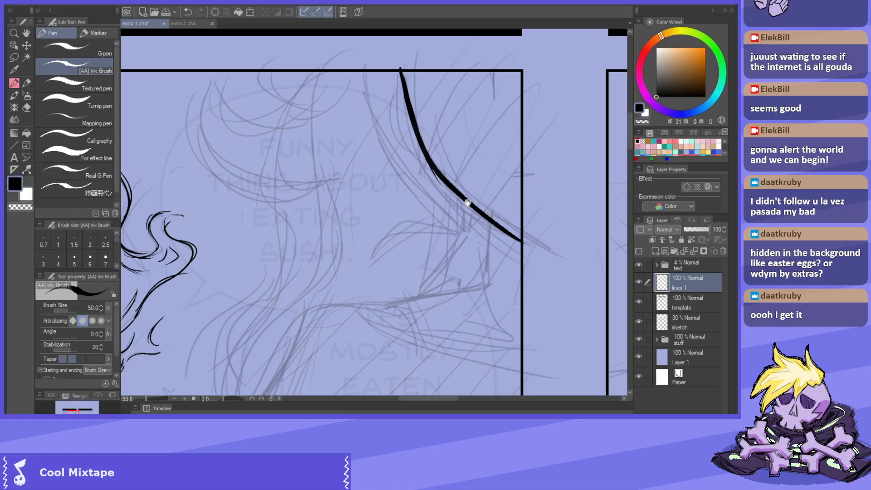
{"action": "left_click_drag", "start_coordinate": [434, 170], "coordinate": [444, 186]}
{"action": "key", "text": "c"}
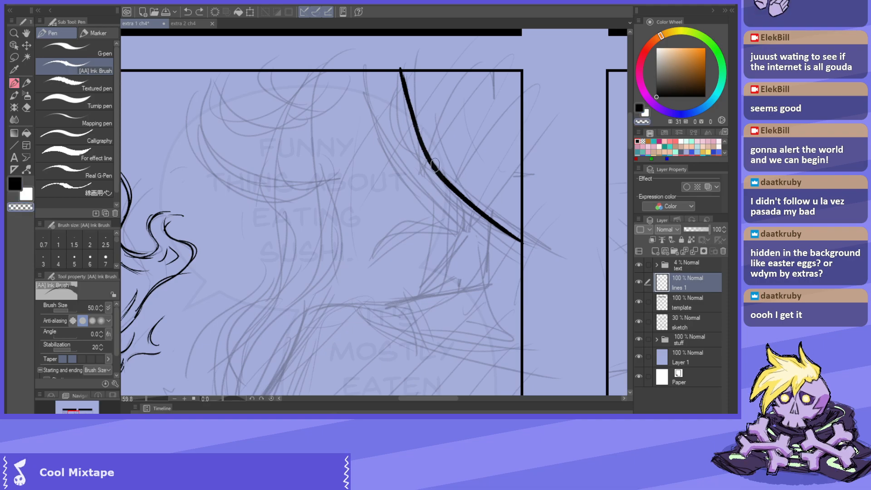
Step: Clean up the thick curve's tip at the panel's top border and touch up the edge around its bend
{"action": "key", "text": "c"}
{"action": "key", "text": "c"}
{"action": "key", "text": "c"}
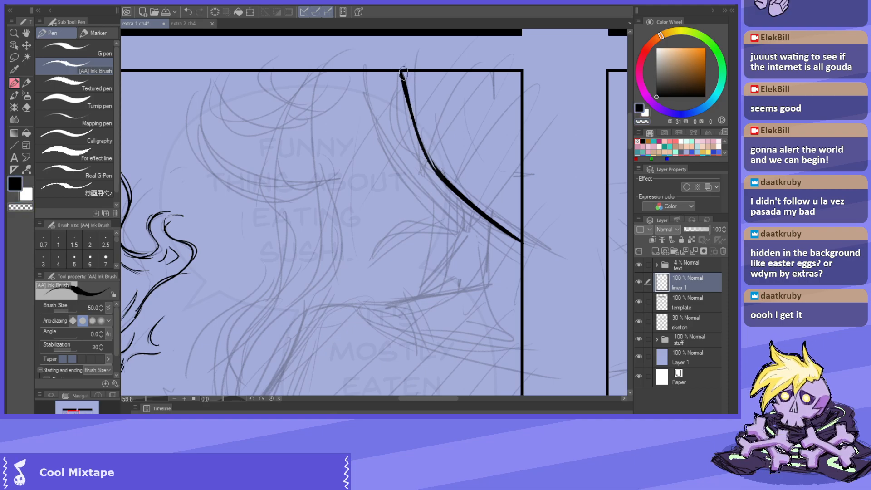
{"action": "key", "text": "ctrl+z"}
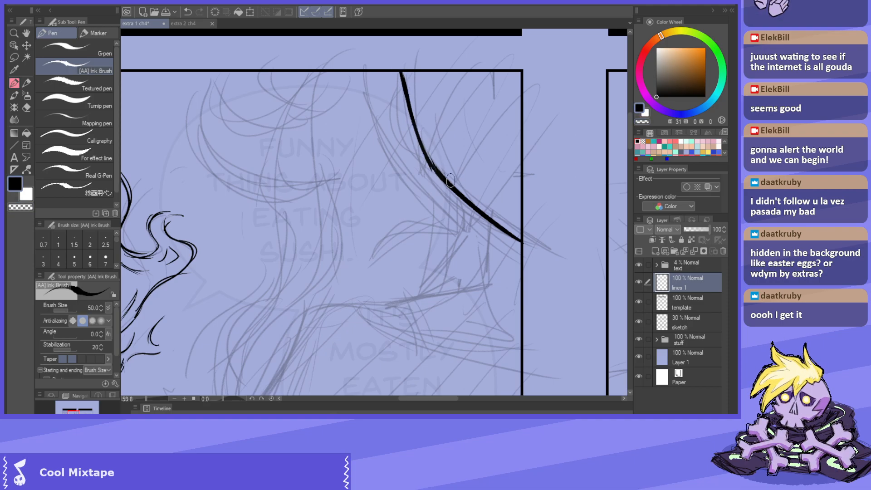
{"action": "key", "text": "c"}
{"action": "key", "text": "c"}
{"action": "mouse_move", "coordinate": [429, 162]}
{"action": "left_mouse_down"}
{"action": "mouse_move", "coordinate": [459, 188]}
{"action": "mouse_move", "coordinate": [411, 105]}
{"action": "mouse_move", "coordinate": [420, 155]}
{"action": "left_mouse_up"}
Step: Redraw the short tapered line dropping from the thick curve near the first panel's right border
{"action": "key", "text": "ctrl+z"}
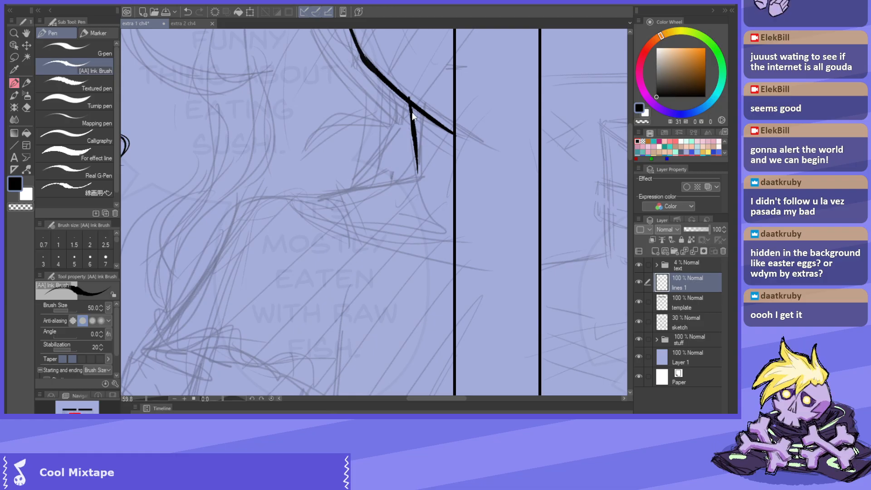
{"action": "key", "text": "ctrl+z"}
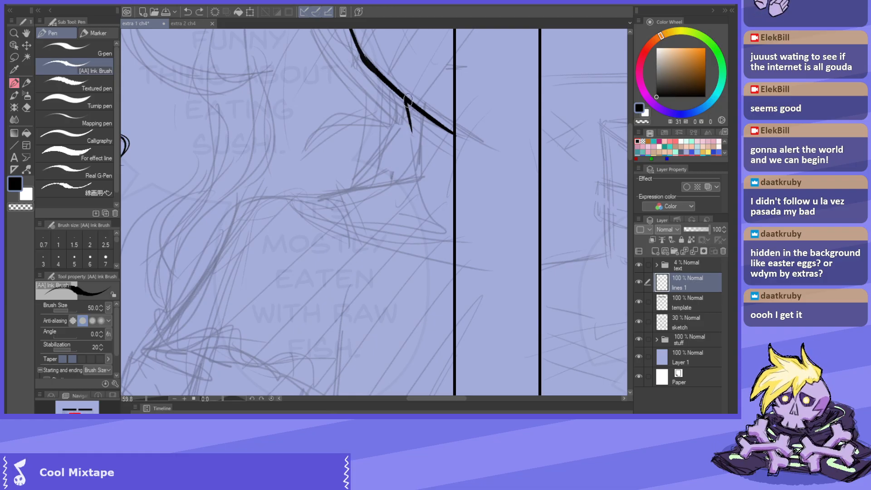
{"action": "left_click_drag", "start_coordinate": [408, 100], "coordinate": [418, 166]}
{"action": "scroll", "coordinate": [440, 170], "scroll_direction": "down", "scroll_amount": 5}
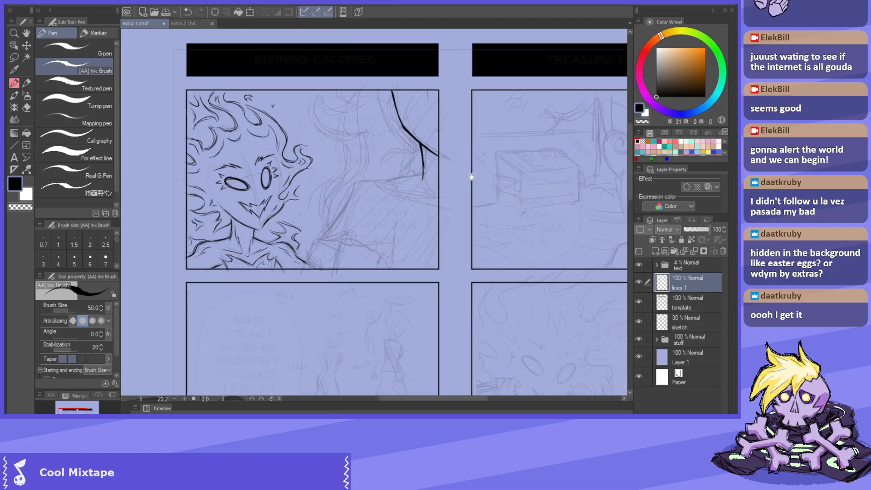
Step: Smooth the thick curve's bend with transparent ink and save the page
{"action": "left_click_drag", "start_coordinate": [478, 165], "coordinate": [464, 174]}
{"action": "scroll", "coordinate": [386, 130], "scroll_direction": "up", "scroll_amount": 7}
{"action": "key", "text": "c"}
{"action": "mouse_move", "coordinate": [395, 158]}
{"action": "left_mouse_down"}
{"action": "mouse_move", "coordinate": [455, 220]}
{"action": "mouse_move", "coordinate": [432, 191]}
{"action": "left_mouse_up"}
{"action": "key", "text": "c"}
{"action": "key", "text": "ctrl+s"}
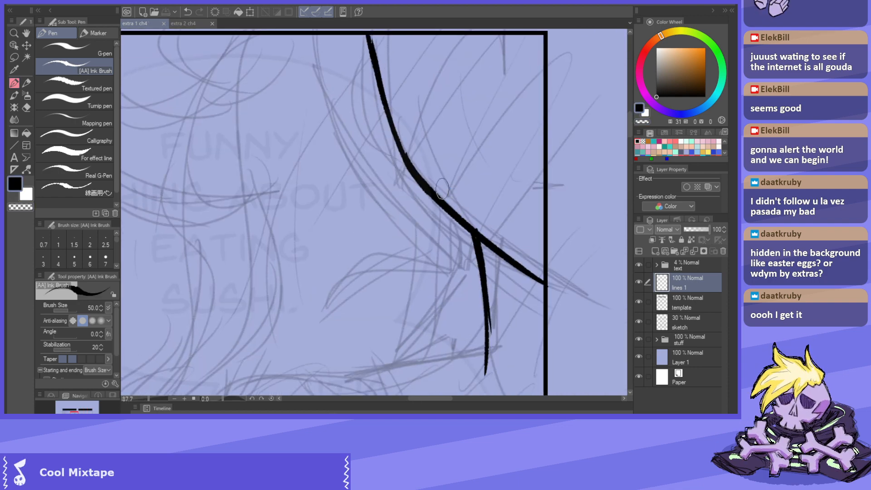
{"action": "scroll", "coordinate": [438, 179], "scroll_direction": "down", "scroll_amount": 6}
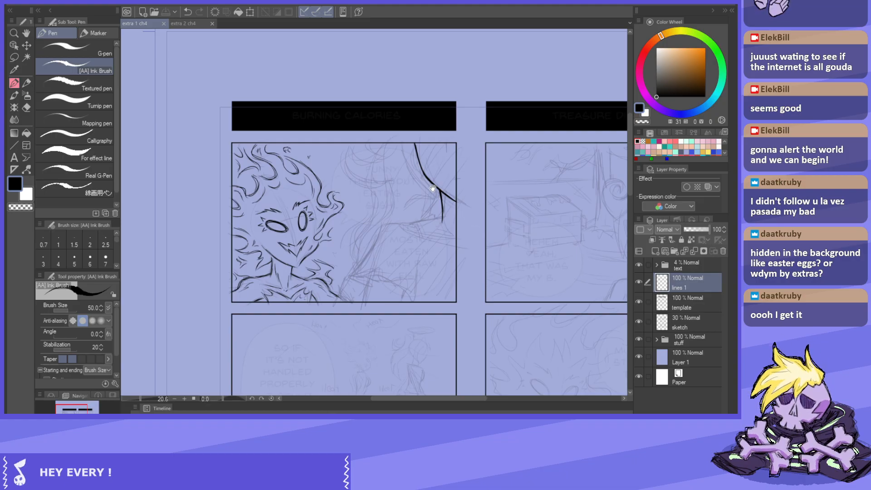
Step: Refine the thick curve's top end and bend by trimming with transparent ink and re-inking, and review the page
{"action": "left_click_drag", "start_coordinate": [506, 220], "coordinate": [432, 198]}
{"action": "mouse_move", "coordinate": [344, 128]}
{"action": "left_mouse_down"}
{"action": "mouse_move", "coordinate": [356, 140]}
{"action": "mouse_move", "coordinate": [338, 140]}
{"action": "mouse_move", "coordinate": [412, 155]}
{"action": "left_mouse_up"}
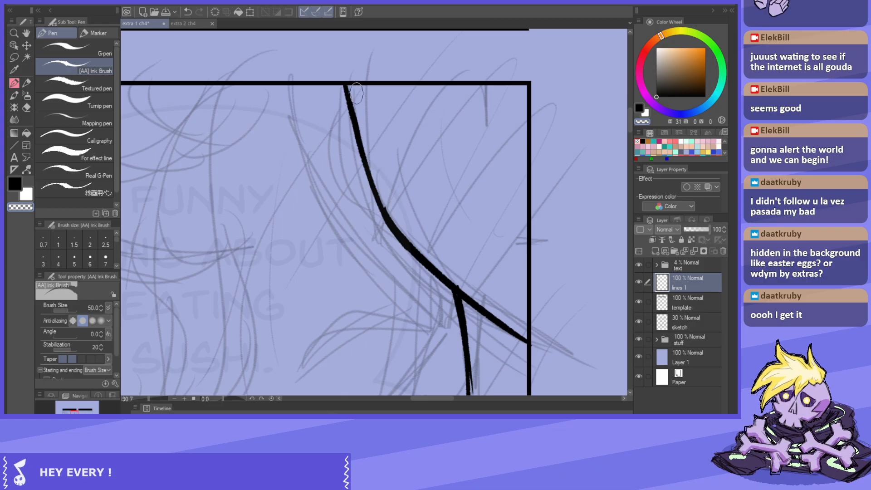
{"action": "key", "text": "c"}
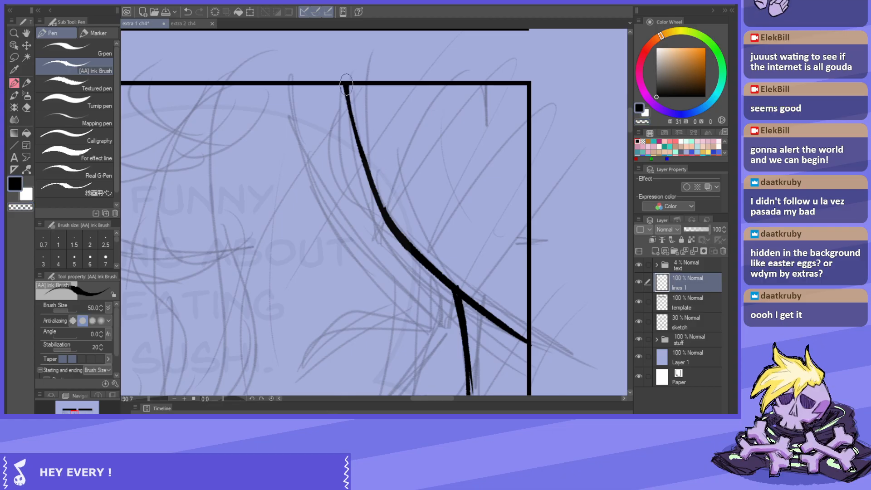
{"action": "left_click_drag", "start_coordinate": [365, 160], "coordinate": [356, 137]}
{"action": "key", "text": "c"}
{"action": "left_click_drag", "start_coordinate": [393, 210], "coordinate": [417, 246]}
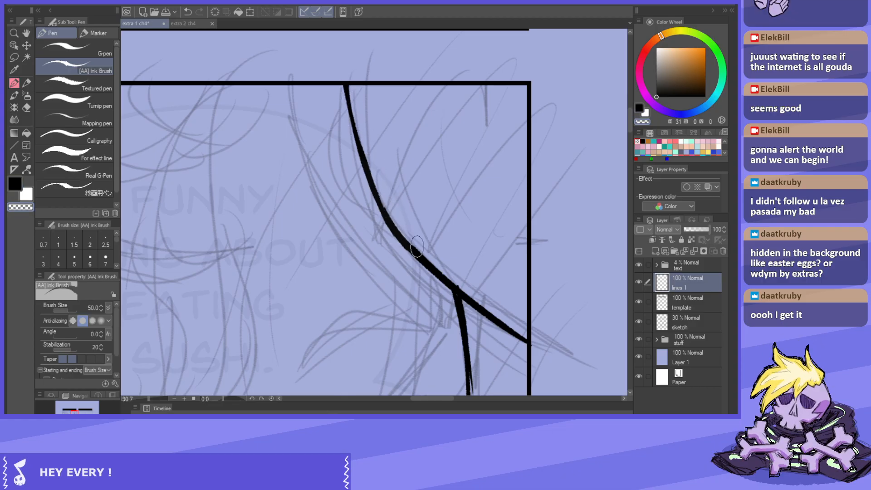
{"action": "key", "text": "c"}
{"action": "scroll", "coordinate": [408, 227], "scroll_direction": "down", "scroll_amount": 8}
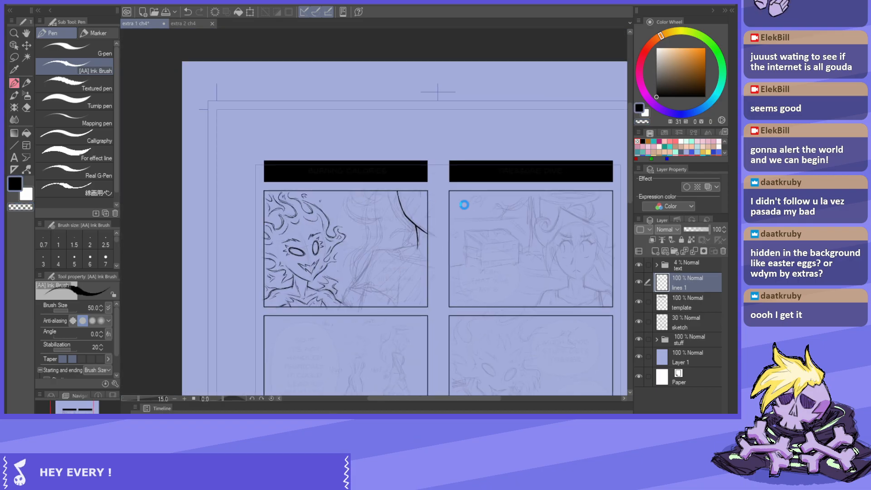
{"action": "left_click_drag", "start_coordinate": [441, 233], "coordinate": [431, 200]}
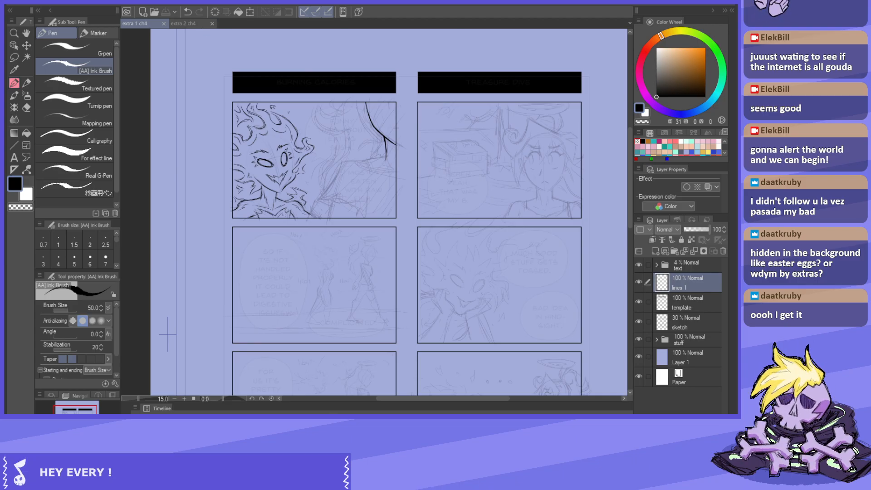
Step: Ink a thick tapered shoulder line from the lower end of the short vertical line, working on the mirrored canvas
{"action": "left_click_drag", "start_coordinate": [324, 246], "coordinate": [346, 265]}
{"action": "left_click_drag", "start_coordinate": [398, 167], "coordinate": [414, 172]}
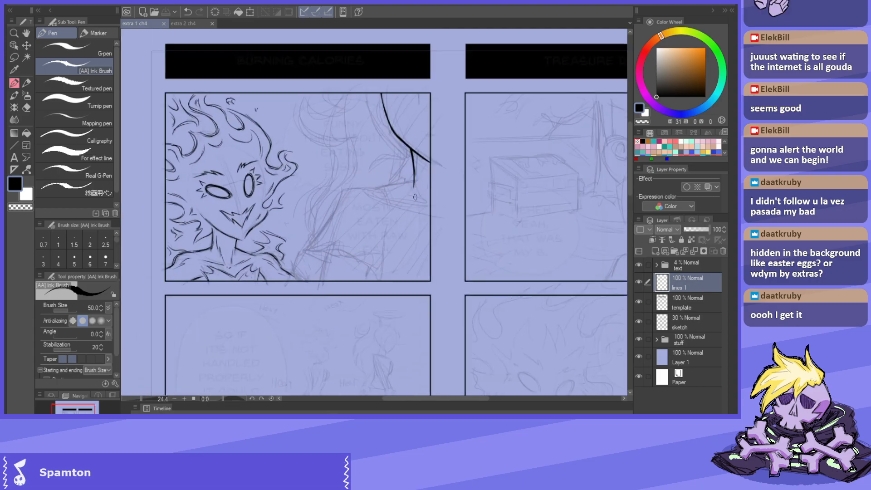
{"action": "key", "text": "h"}
{"action": "mouse_move", "coordinate": [365, 184]}
{"action": "left_mouse_down"}
{"action": "mouse_move", "coordinate": [403, 183]}
{"action": "mouse_move", "coordinate": [395, 202]}
{"action": "left_mouse_up"}
{"action": "scroll", "coordinate": [404, 183], "scroll_direction": "up", "scroll_amount": 4}
{"action": "key", "text": "ctrl+z"}
{"action": "scroll", "coordinate": [375, 195], "scroll_direction": "up", "scroll_amount": 3}
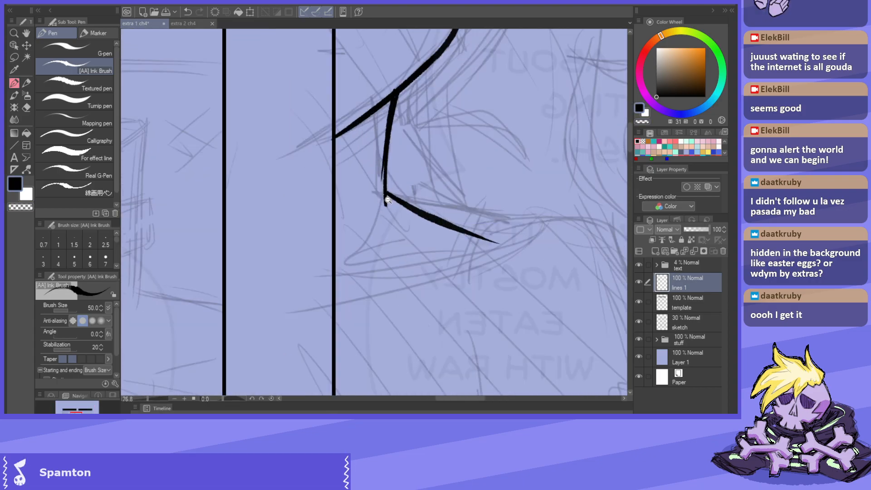
{"action": "left_click_drag", "start_coordinate": [394, 152], "coordinate": [389, 229]}
{"action": "mouse_move", "coordinate": [393, 199]}
{"action": "left_mouse_down"}
{"action": "mouse_move", "coordinate": [427, 219]}
{"action": "mouse_move", "coordinate": [456, 193]}
{"action": "left_mouse_up"}
{"action": "scroll", "coordinate": [463, 209], "scroll_direction": "down", "scroll_amount": 8}
{"action": "scroll", "coordinate": [425, 135], "scroll_direction": "up", "scroll_amount": 2}
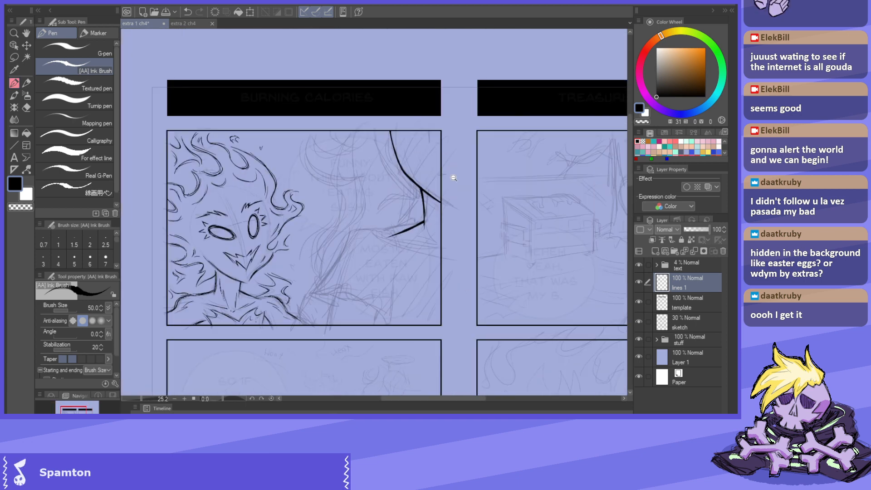
{"action": "left_click_drag", "start_coordinate": [378, 239], "coordinate": [414, 169]}
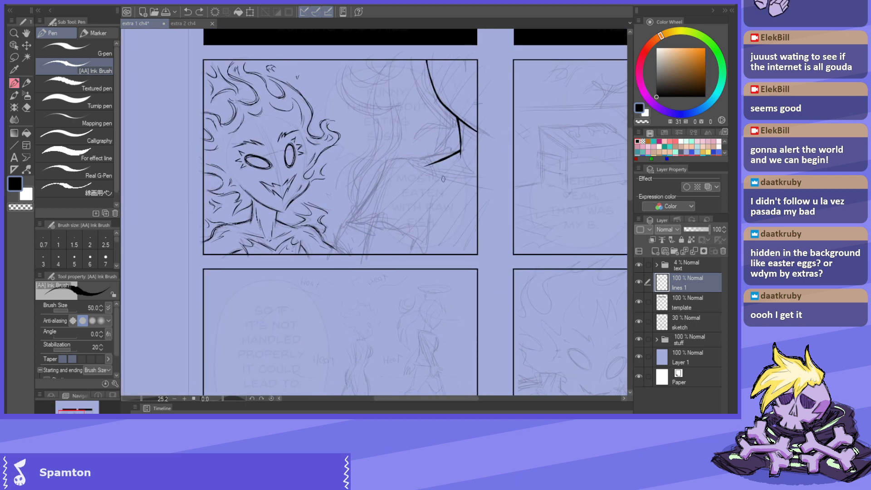
Step: Trim the corner where the vertical line meets the shoulder line with transparent ink, and check the lines 1 layer by toggling its visibility
{"action": "key", "text": "c"}
{"action": "left_click_drag", "start_coordinate": [463, 154], "coordinate": [459, 162]}
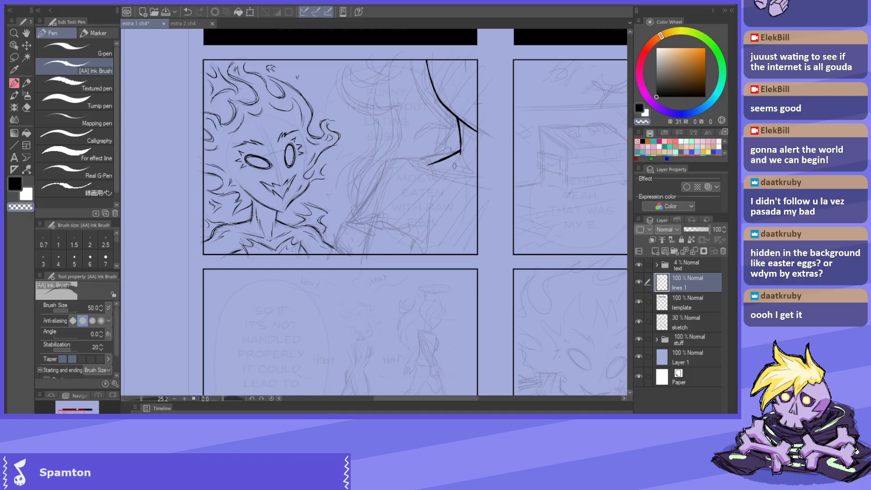
{"action": "key", "text": "c"}
{"action": "scroll", "coordinate": [455, 166], "scroll_direction": "down", "scroll_amount": 3}
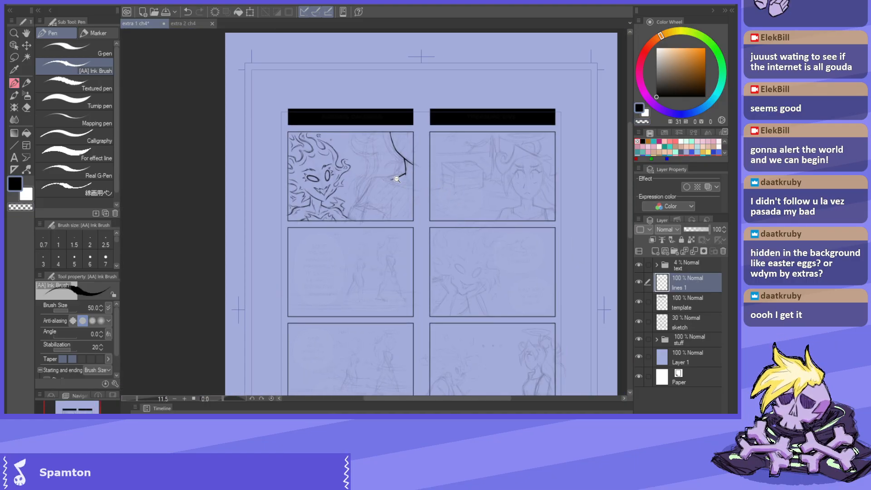
{"action": "scroll", "coordinate": [397, 179], "scroll_direction": "up", "scroll_amount": 3}
{"action": "scroll", "coordinate": [413, 193], "scroll_direction": "down", "scroll_amount": 2}
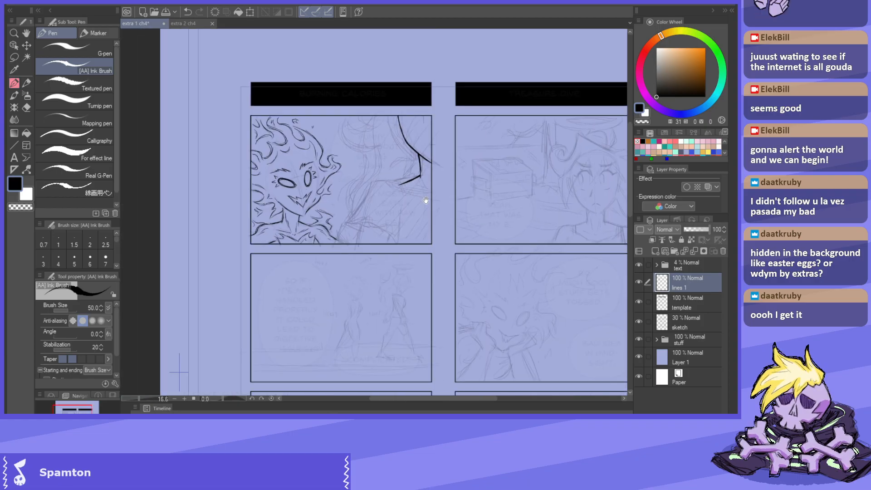
{"action": "scroll", "coordinate": [415, 186], "scroll_direction": "up", "scroll_amount": 2}
{"action": "scroll", "coordinate": [403, 190], "scroll_direction": "up", "scroll_amount": 2}
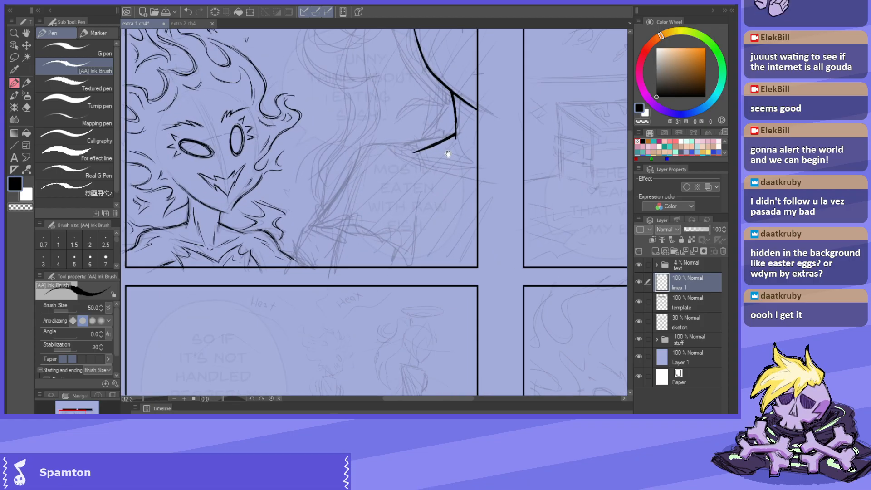
{"action": "left_click_drag", "start_coordinate": [457, 156], "coordinate": [436, 199]}
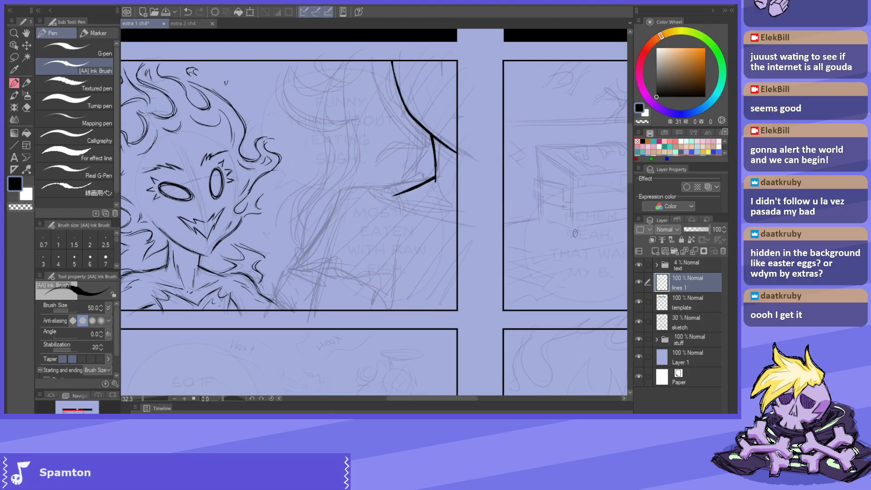
{"action": "left_click", "coordinate": [638, 282]}
{"action": "left_click", "coordinate": [638, 283]}
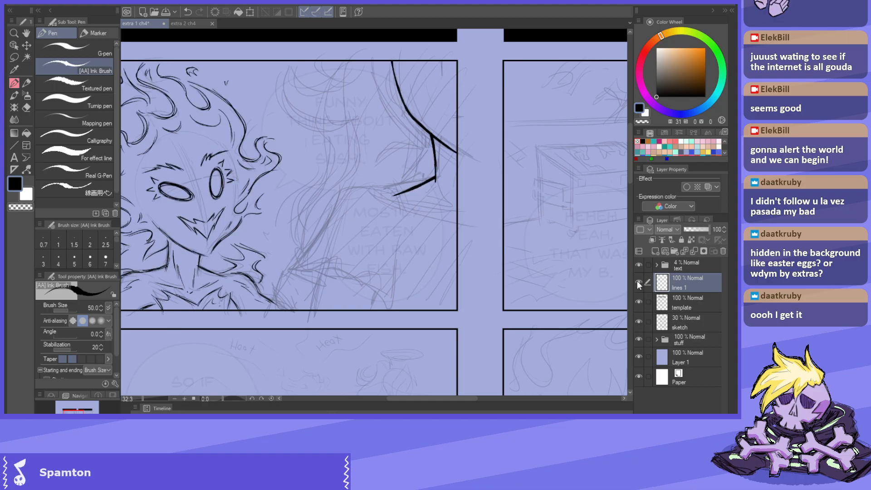
Step: Select the thick neck and shoulder lines near the first panel's right border, nudge them slightly upward and deselect
{"action": "key", "text": "m"}
{"action": "mouse_move", "coordinate": [353, 76]}
{"action": "left_mouse_down"}
{"action": "mouse_move", "coordinate": [483, 107]}
{"action": "mouse_move", "coordinate": [340, 203]}
{"action": "left_mouse_up"}
{"action": "left_click_drag", "start_coordinate": [410, 195], "coordinate": [407, 189]}
{"action": "key", "text": "ctrl+d"}
{"action": "key", "text": "p"}
Step: Re-ink the short vertical line between the thick curve and the shoulder line, tapering its lower end past the junction
{"action": "scroll", "coordinate": [416, 115], "scroll_direction": "up", "scroll_amount": 3}
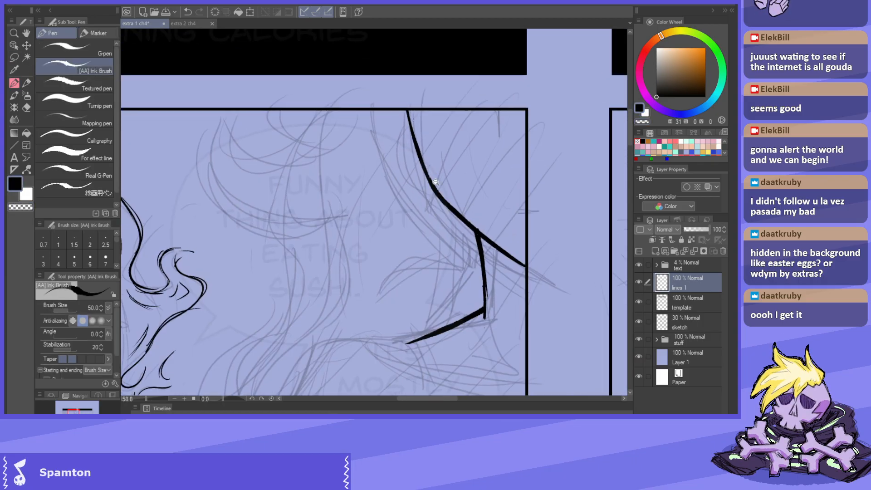
{"action": "left_click_drag", "start_coordinate": [434, 181], "coordinate": [417, 112]}
{"action": "scroll", "coordinate": [415, 136], "scroll_direction": "down", "scroll_amount": 3}
{"action": "scroll", "coordinate": [451, 184], "scroll_direction": "up", "scroll_amount": 5}
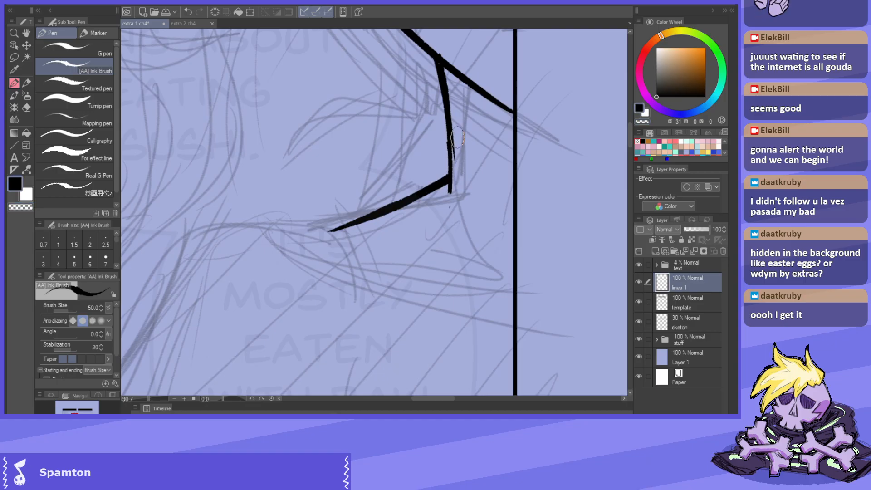
{"action": "mouse_move", "coordinate": [457, 191]}
{"action": "left_mouse_down"}
{"action": "mouse_move", "coordinate": [449, 210]}
{"action": "mouse_move", "coordinate": [452, 143]}
{"action": "left_mouse_up"}
{"action": "key", "text": "ctrl+z"}
{"action": "scroll", "coordinate": [455, 112], "scroll_direction": "down", "scroll_amount": 4}
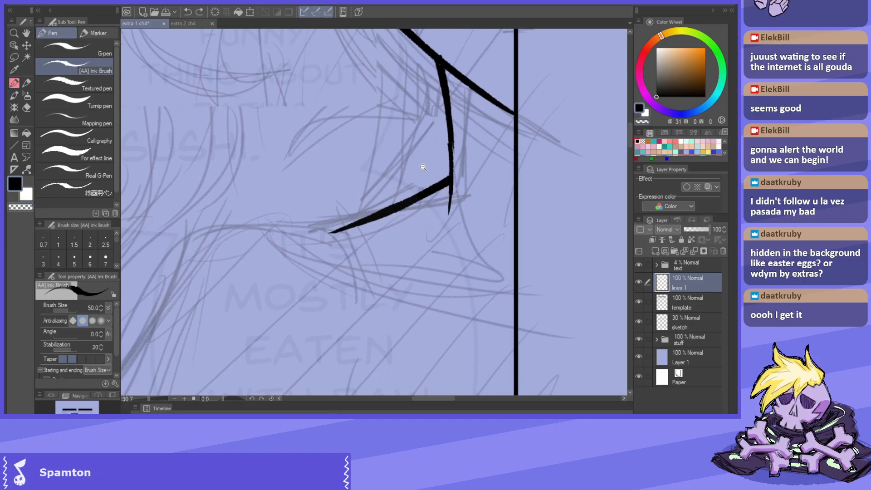
Step: Try re-inking the thick curve from its bend toward the panel's right border, and undo the strokes
{"action": "scroll", "coordinate": [431, 113], "scroll_direction": "up", "scroll_amount": 3}
{"action": "left_click_drag", "start_coordinate": [432, 113], "coordinate": [466, 134]}
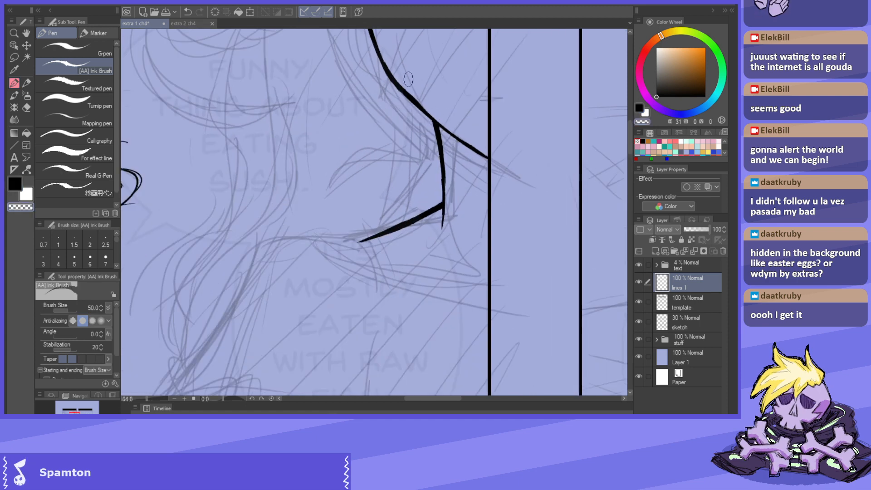
{"action": "key", "text": "c"}
{"action": "left_click_drag", "start_coordinate": [403, 92], "coordinate": [488, 169]}
{"action": "key", "text": "ctrl+z"}
{"action": "key", "text": "ctrl+z"}
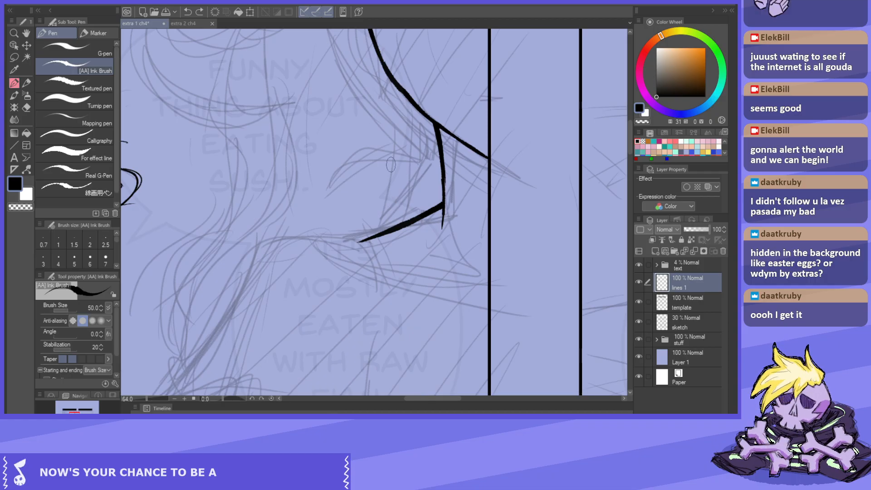
Step: Refine the shoulder line's tapered inner tip with a short stroke on the mirrored canvas
{"action": "left_click_drag", "start_coordinate": [392, 203], "coordinate": [412, 158]}
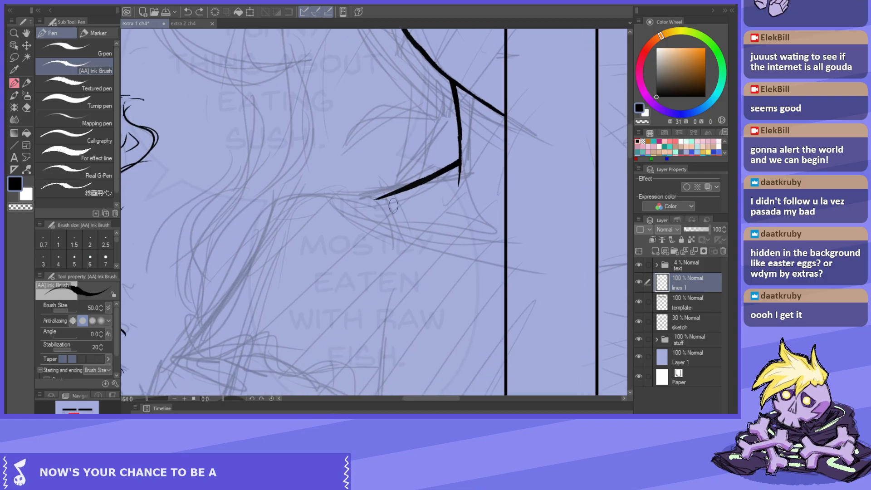
{"action": "key", "text": "h"}
{"action": "left_click_drag", "start_coordinate": [376, 201], "coordinate": [410, 214]}
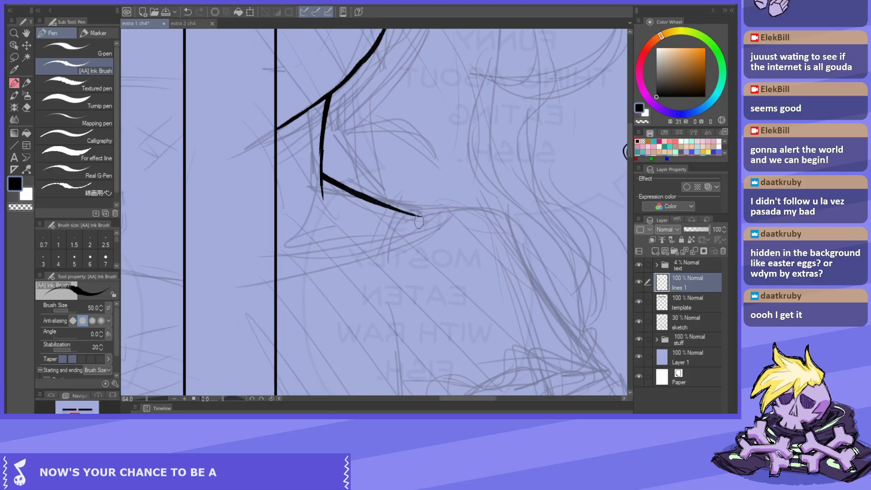
{"action": "key", "text": "h"}
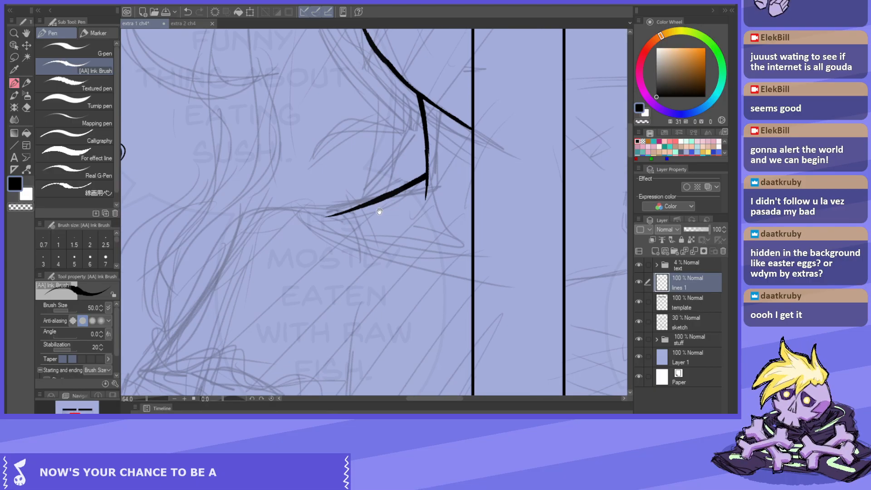
Step: Ink the rounded shoulder curve continuing from the tapered line, plus thin fold lines between the neck and the panel's right border
{"action": "mouse_move", "coordinate": [313, 228]}
{"action": "left_mouse_down"}
{"action": "mouse_move", "coordinate": [389, 194]}
{"action": "mouse_move", "coordinate": [379, 196]}
{"action": "mouse_move", "coordinate": [485, 205]}
{"action": "mouse_move", "coordinate": [470, 168]}
{"action": "mouse_move", "coordinate": [482, 195]}
{"action": "left_mouse_up"}
{"action": "left_click", "coordinate": [430, 191], "text": "ctrl+alt"}
{"action": "key", "text": "ctrl+z"}
{"action": "mouse_move", "coordinate": [415, 197]}
{"action": "left_mouse_down"}
{"action": "mouse_move", "coordinate": [460, 182]}
{"action": "mouse_move", "coordinate": [394, 174]}
{"action": "left_mouse_up"}
{"action": "mouse_move", "coordinate": [371, 235]}
{"action": "left_mouse_down"}
{"action": "mouse_move", "coordinate": [439, 159]}
{"action": "mouse_move", "coordinate": [385, 215]}
{"action": "left_mouse_up"}
{"action": "key", "text": "ctrl+z"}
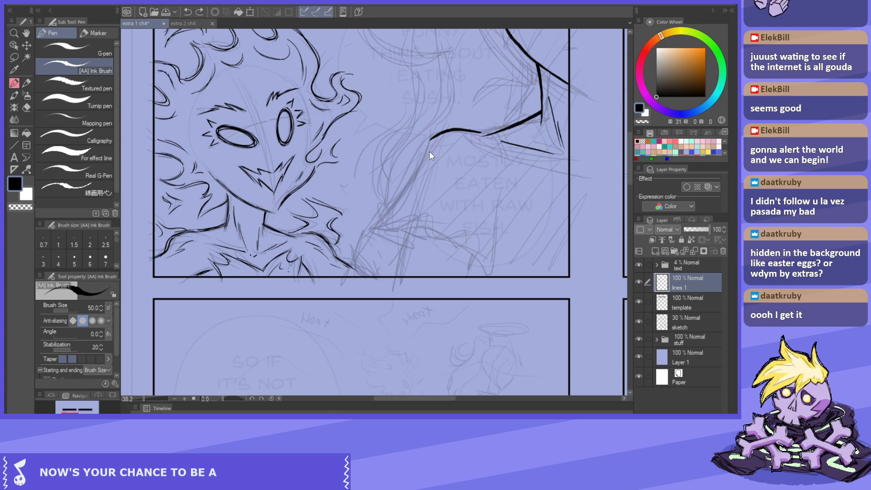
Step: Ink the sleeve's diagonal outer line down from the shoulder and the wavy ruffled hem below it
{"action": "mouse_move", "coordinate": [427, 146]}
{"action": "left_mouse_down"}
{"action": "mouse_move", "coordinate": [381, 220]}
{"action": "mouse_move", "coordinate": [396, 233]}
{"action": "mouse_move", "coordinate": [400, 224]}
{"action": "mouse_move", "coordinate": [459, 238]}
{"action": "mouse_move", "coordinate": [462, 255]}
{"action": "mouse_move", "coordinate": [483, 255]}
{"action": "mouse_move", "coordinate": [495, 274]}
{"action": "left_mouse_up"}
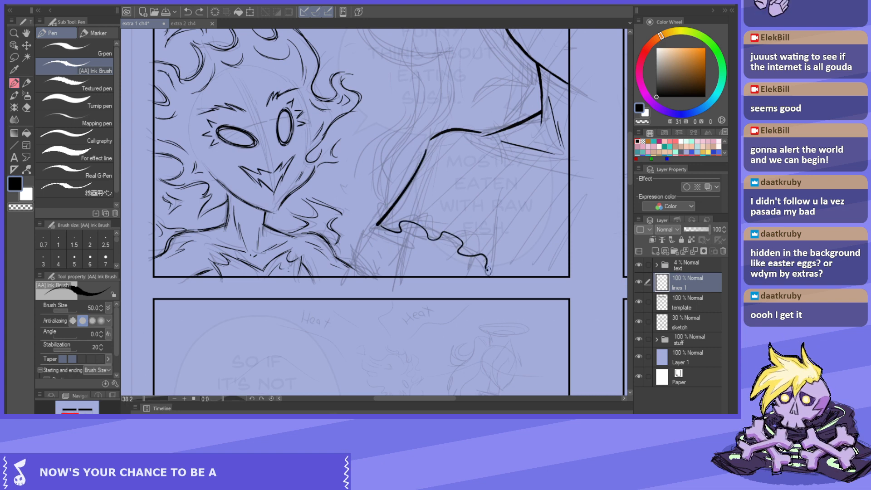
{"action": "left_click_drag", "start_coordinate": [395, 246], "coordinate": [428, 213]}
{"action": "left_click_drag", "start_coordinate": [428, 213], "coordinate": [454, 211]}
{"action": "key", "text": "ctrl+z"}
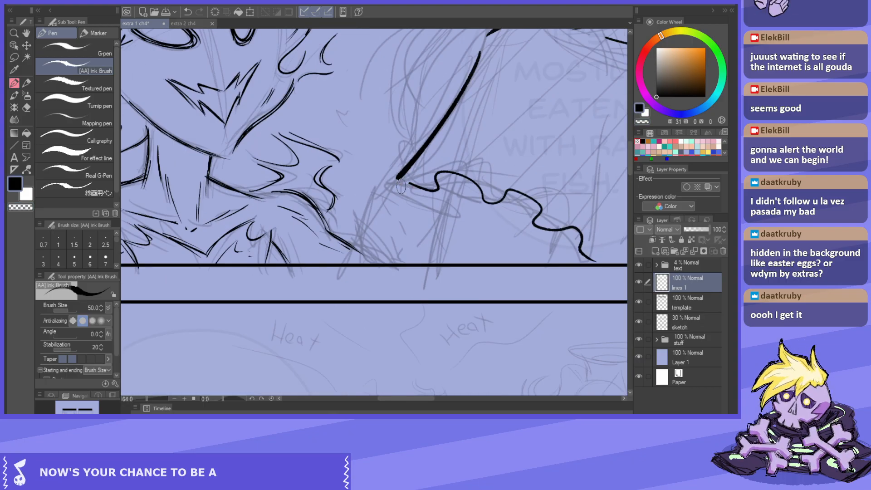
Step: Ink the zigzag folds at the sleeve hem's outer end and the thick arm line dropping from the ruffle to the panel's bottom border
{"action": "mouse_move", "coordinate": [400, 186]}
{"action": "left_mouse_down"}
{"action": "mouse_move", "coordinate": [425, 213]}
{"action": "mouse_move", "coordinate": [429, 235]}
{"action": "left_mouse_up"}
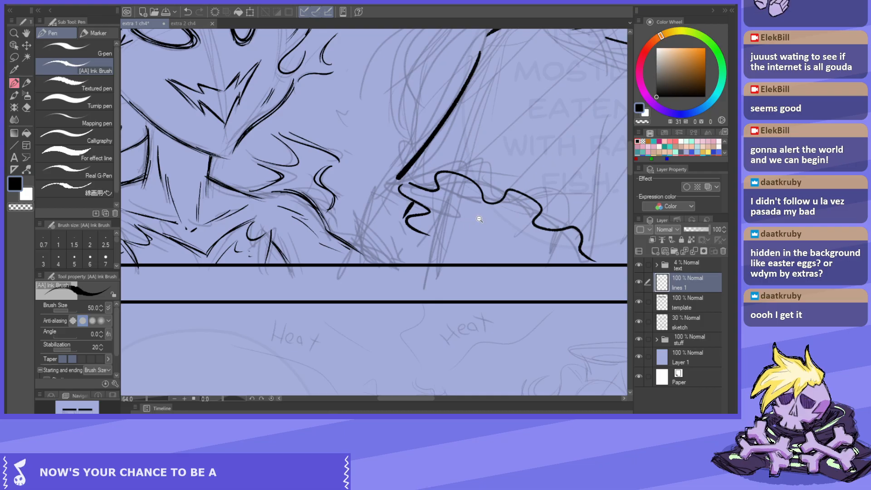
{"action": "mouse_move", "coordinate": [478, 219]}
{"action": "left_mouse_down"}
{"action": "mouse_move", "coordinate": [416, 204]}
{"action": "mouse_move", "coordinate": [448, 219]}
{"action": "left_mouse_up"}
{"action": "mouse_move", "coordinate": [404, 199]}
{"action": "left_mouse_down"}
{"action": "mouse_move", "coordinate": [384, 250]}
{"action": "mouse_move", "coordinate": [418, 199]}
{"action": "mouse_move", "coordinate": [467, 200]}
{"action": "left_mouse_up"}
{"action": "key", "text": "c"}
{"action": "key", "text": "c"}
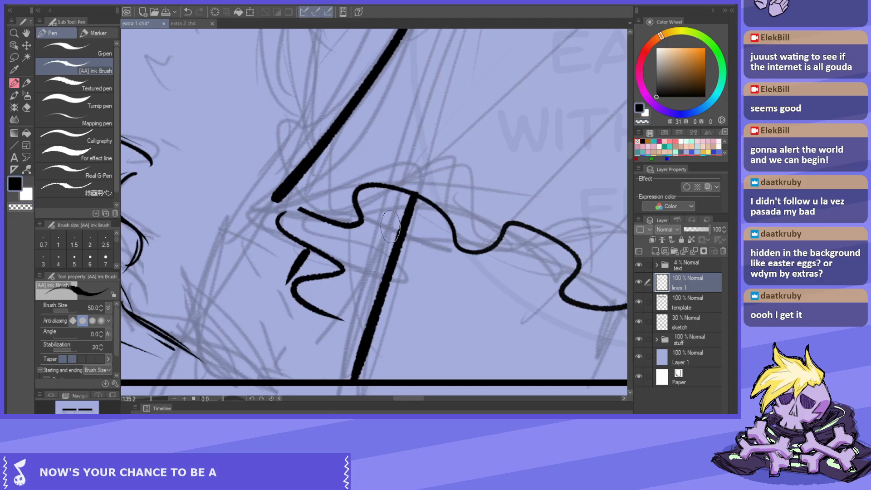
Step: Ink the torso's vertical side line next to the sleeve ruffle, and review the whole page
{"action": "scroll", "coordinate": [387, 203], "scroll_direction": "down", "scroll_amount": 6}
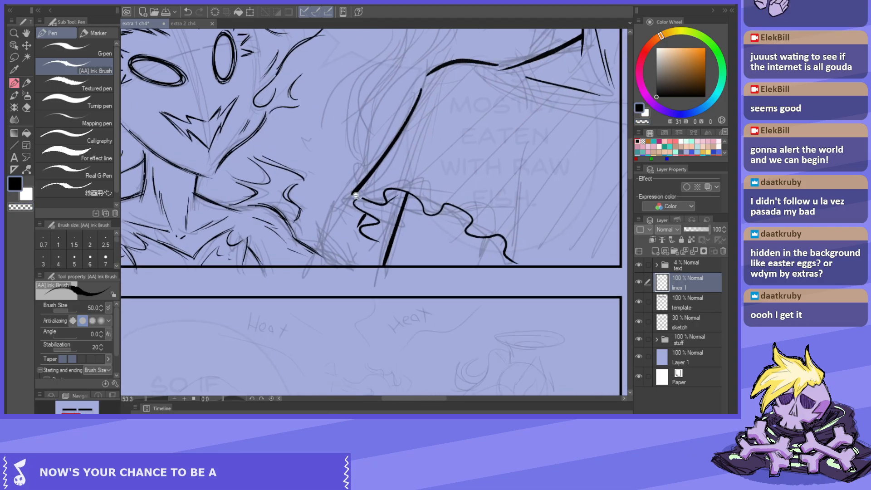
{"action": "scroll", "coordinate": [416, 207], "scroll_direction": "up", "scroll_amount": 2}
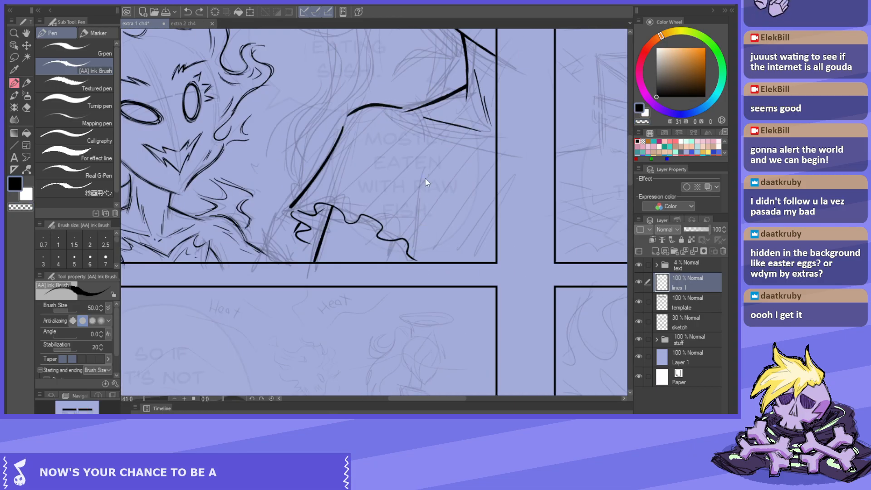
{"action": "left_click_drag", "start_coordinate": [418, 242], "coordinate": [423, 260]}
{"action": "scroll", "coordinate": [426, 251], "scroll_direction": "down", "scroll_amount": 2}
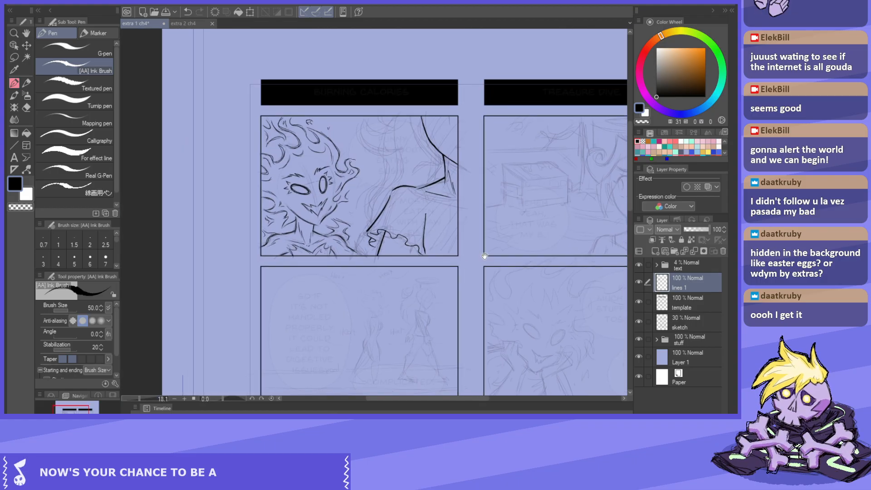
{"action": "left_click_drag", "start_coordinate": [495, 261], "coordinate": [456, 251]}
{"action": "left_click_drag", "start_coordinate": [531, 289], "coordinate": [428, 126]}
{"action": "left_click_drag", "start_coordinate": [467, 272], "coordinate": [413, 116]}
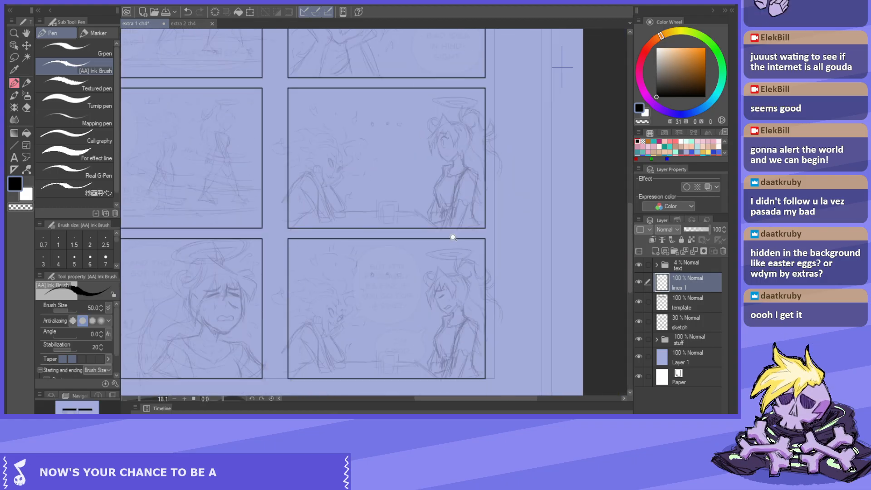
{"action": "left_click_drag", "start_coordinate": [454, 236], "coordinate": [467, 286]}
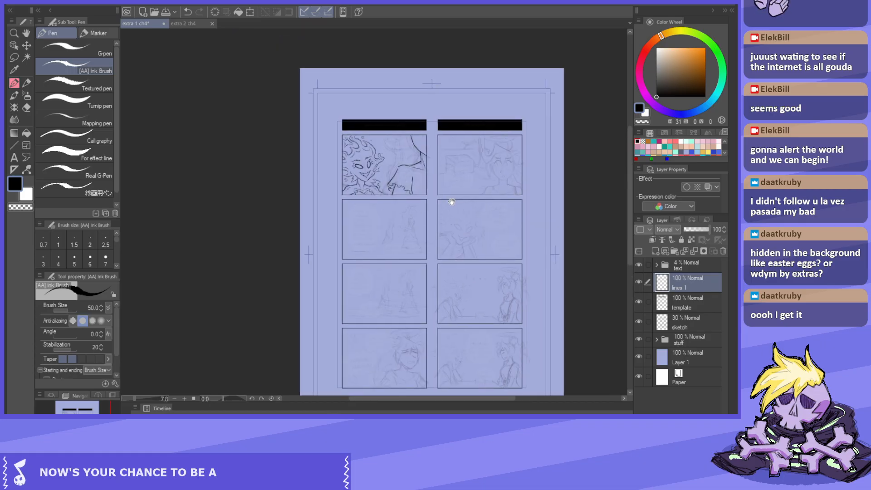
Step: Ink the neckline curve sweeping from the shoulder to the first panel's right border, with a short strap line crossing it
{"action": "mouse_move", "coordinate": [415, 181]}
{"action": "left_mouse_down"}
{"action": "mouse_move", "coordinate": [398, 163]}
{"action": "mouse_move", "coordinate": [411, 165]}
{"action": "mouse_move", "coordinate": [415, 188]}
{"action": "left_mouse_up"}
{"action": "mouse_move", "coordinate": [394, 163]}
{"action": "left_mouse_down"}
{"action": "mouse_move", "coordinate": [443, 208]}
{"action": "mouse_move", "coordinate": [474, 212]}
{"action": "left_mouse_up"}
{"action": "left_click_drag", "start_coordinate": [370, 148], "coordinate": [320, 147]}
{"action": "left_click_drag", "start_coordinate": [508, 237], "coordinate": [473, 217]}
{"action": "mouse_move", "coordinate": [443, 186]}
{"action": "left_mouse_down"}
{"action": "mouse_move", "coordinate": [491, 198]}
{"action": "mouse_move", "coordinate": [393, 191]}
{"action": "mouse_move", "coordinate": [452, 222]}
{"action": "left_mouse_up"}
{"action": "left_click_drag", "start_coordinate": [418, 177], "coordinate": [540, 190]}
{"action": "key", "text": "ctrl+z"}
{"action": "left_click_drag", "start_coordinate": [416, 177], "coordinate": [418, 204]}
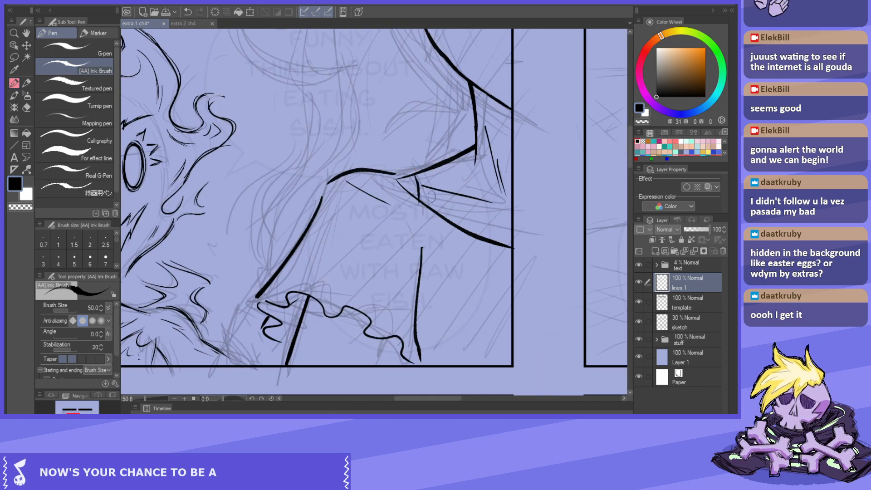
Step: Add the second short strap line beside the first, clean up the strap with transparent ink, and save the page
{"action": "scroll", "coordinate": [426, 195], "scroll_direction": "up", "scroll_amount": 3}
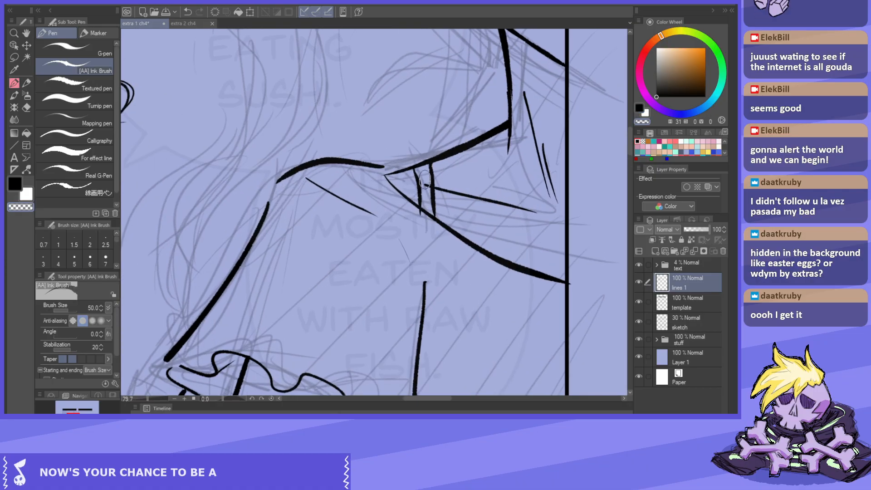
{"action": "scroll", "coordinate": [409, 201], "scroll_direction": "down", "scroll_amount": 2}
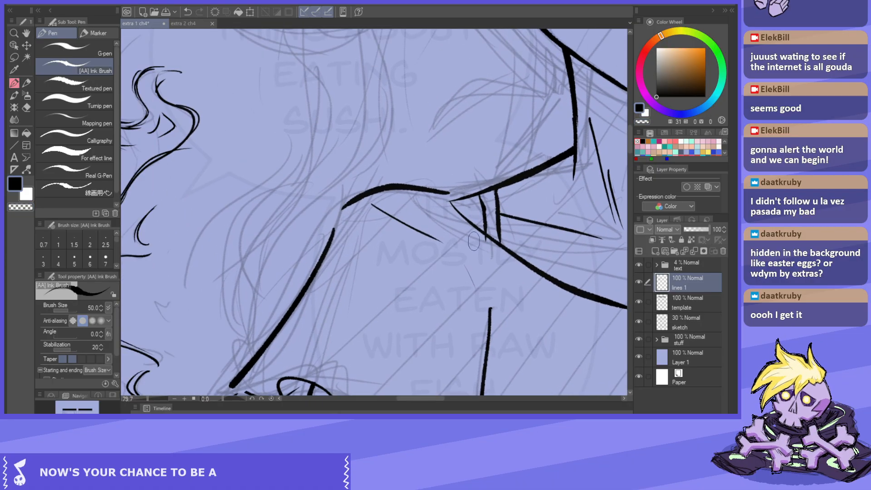
{"action": "scroll", "coordinate": [493, 216], "scroll_direction": "down", "scroll_amount": 3}
{"action": "scroll", "coordinate": [493, 216], "scroll_direction": "down", "scroll_amount": 3}
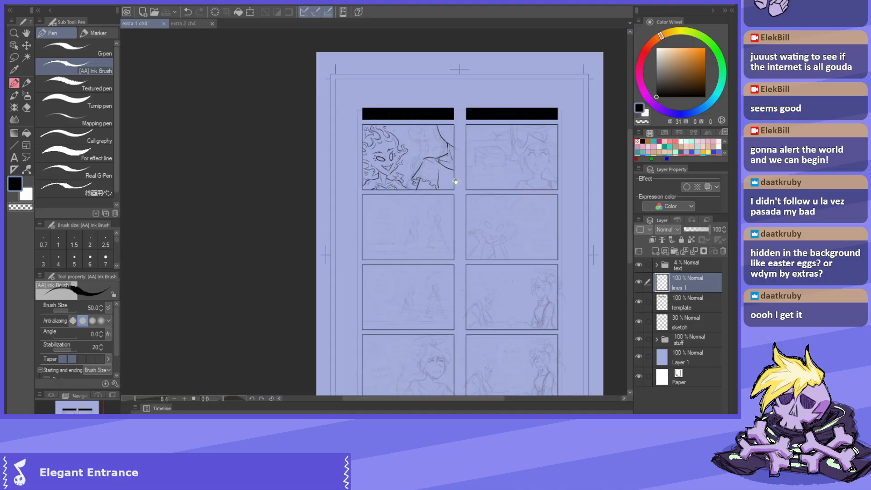
Step: Ink a short horizontal dash inside the first panel's right border above the thick curve, redrawing it after undoing the first attempt
{"action": "scroll", "coordinate": [457, 182], "scroll_direction": "up", "scroll_amount": 7}
{"action": "left_click_drag", "start_coordinate": [463, 177], "coordinate": [477, 175]}
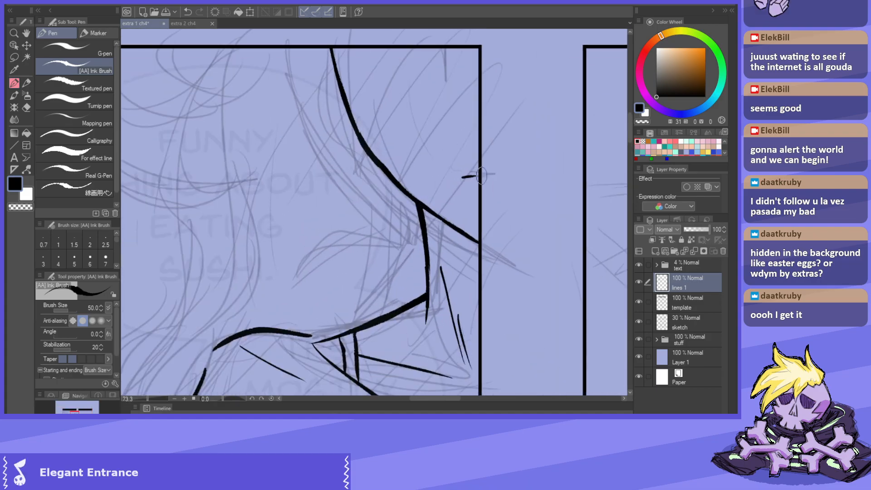
{"action": "key", "text": "ctrl+z"}
{"action": "scroll", "coordinate": [477, 180], "scroll_direction": "down", "scroll_amount": 4}
{"action": "left_click_drag", "start_coordinate": [458, 186], "coordinate": [461, 175]}
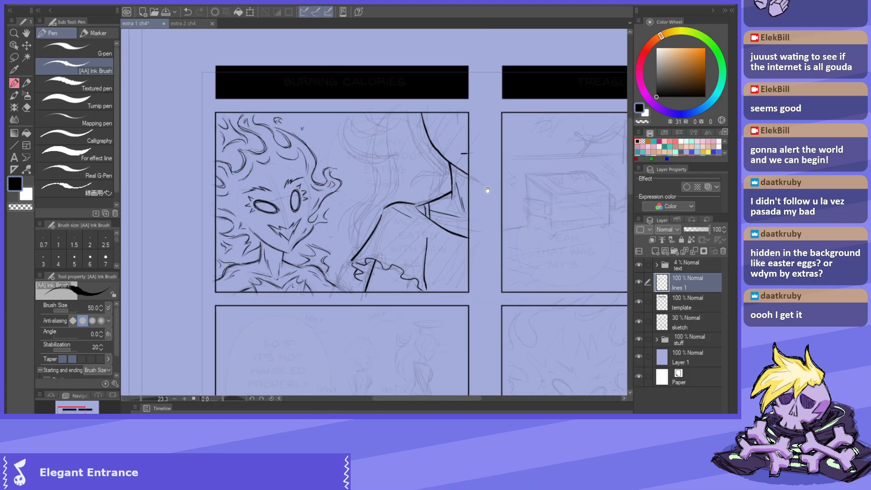
{"action": "left_click_drag", "start_coordinate": [400, 136], "coordinate": [411, 138]}
{"action": "left_click_drag", "start_coordinate": [424, 226], "coordinate": [469, 152]}
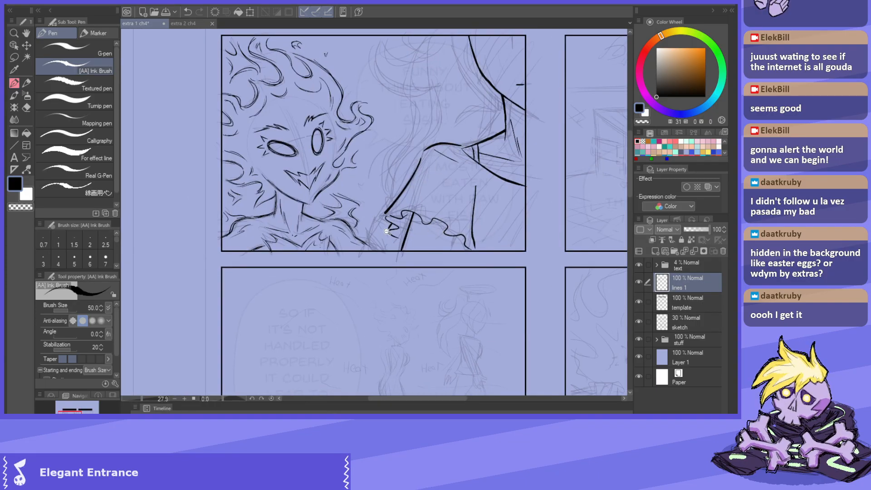
Step: Thicken the inner fold of the zigzag ruffle below the first panel's sleeve, and undo the stray stroke beside the arm line
{"action": "scroll", "coordinate": [444, 224], "scroll_direction": "up", "scroll_amount": 4}
{"action": "left_click_drag", "start_coordinate": [377, 187], "coordinate": [400, 202]}
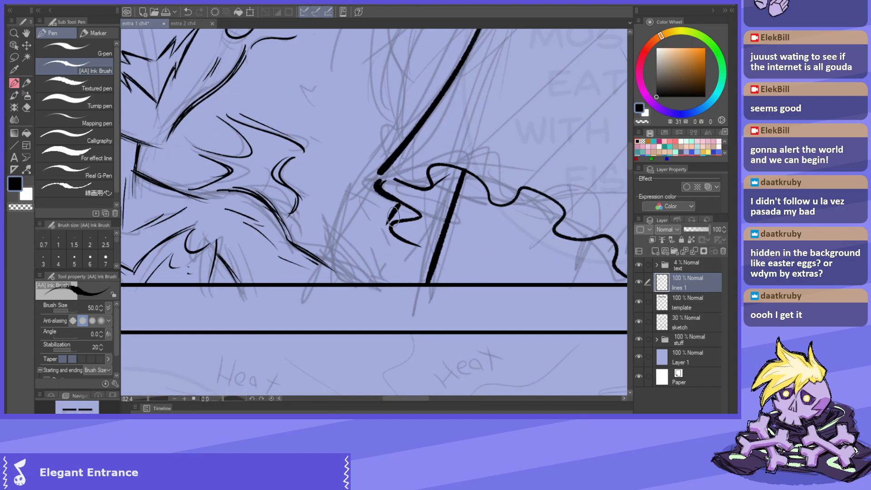
{"action": "left_click_drag", "start_coordinate": [433, 255], "coordinate": [427, 282]}
{"action": "key", "text": "ctrl+z"}
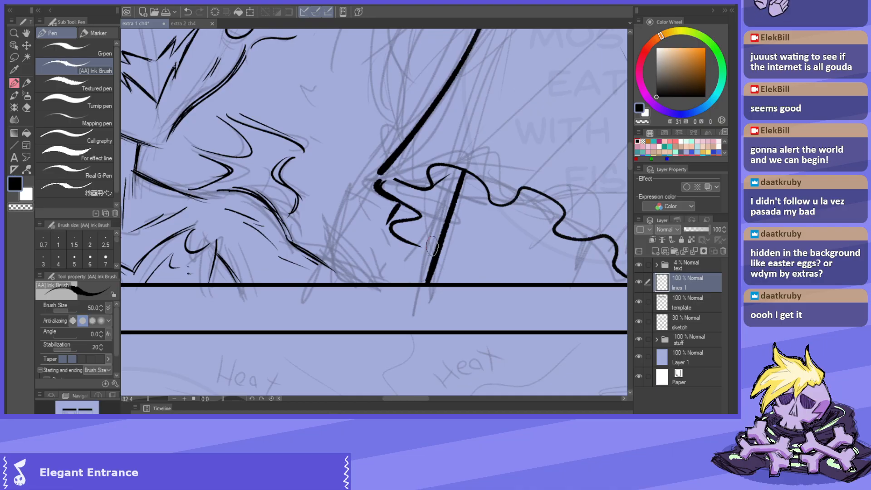
{"action": "scroll", "coordinate": [453, 252], "scroll_direction": "down", "scroll_amount": 6}
{"action": "left_click_drag", "start_coordinate": [503, 223], "coordinate": [466, 231]}
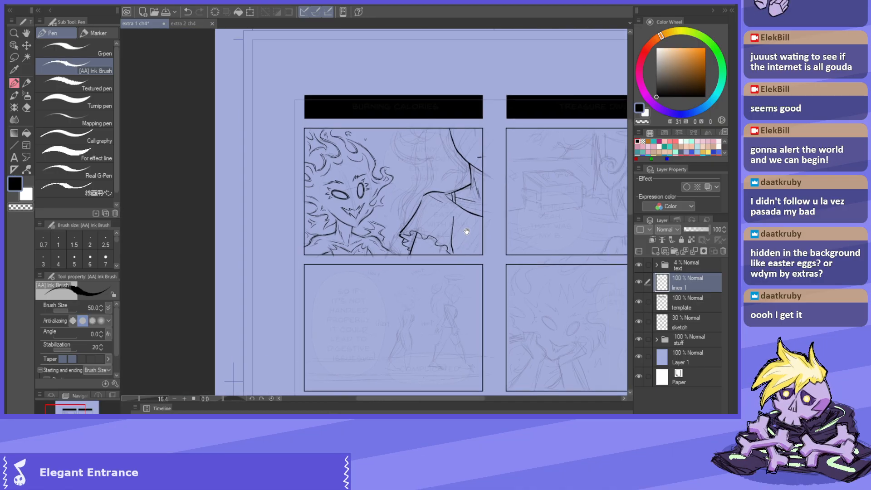
{"action": "scroll", "coordinate": [418, 235], "scroll_direction": "up", "scroll_amount": 3}
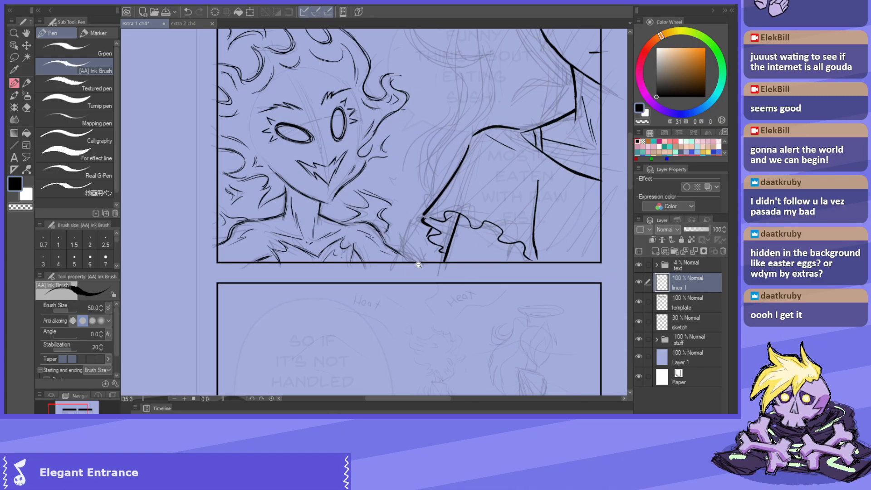
Step: Hide the lines 1 layer to examine the underlying sketch of the first panel, and show the layer again
{"action": "left_click", "coordinate": [640, 283]}
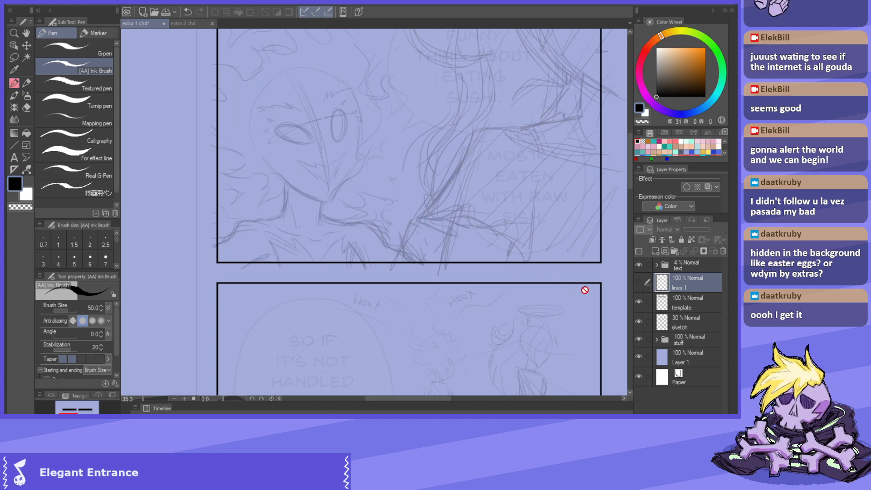
{"action": "scroll", "coordinate": [625, 290], "scroll_direction": "down", "scroll_amount": 3}
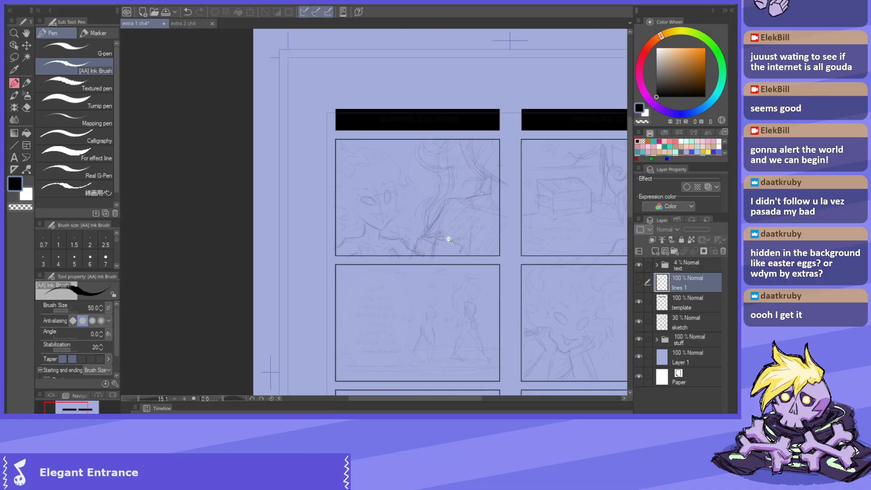
{"action": "scroll", "coordinate": [506, 263], "scroll_direction": "up", "scroll_amount": 2}
{"action": "left_click", "coordinate": [639, 282]}
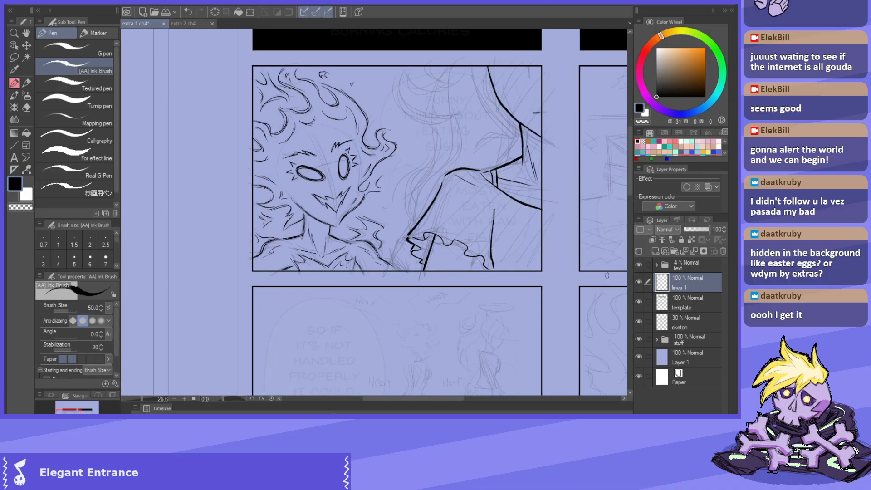
Step: Extend the sleeve's inner zigzag ruffle down to the lower end of the arm line, undoing a stray stroke
{"action": "scroll", "coordinate": [403, 275], "scroll_direction": "up", "scroll_amount": 4}
{"action": "key", "text": "ctrl+z"}
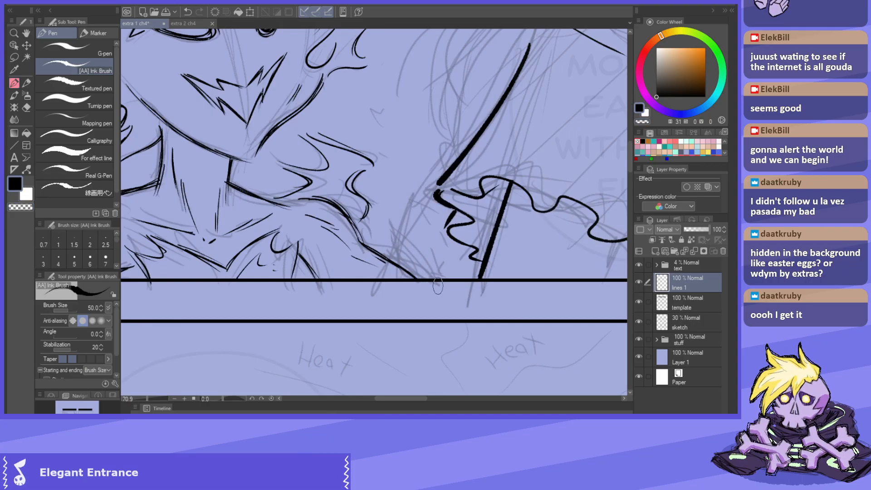
{"action": "scroll", "coordinate": [485, 280], "scroll_direction": "down", "scroll_amount": 4}
{"action": "scroll", "coordinate": [485, 280], "scroll_direction": "up", "scroll_amount": 3}
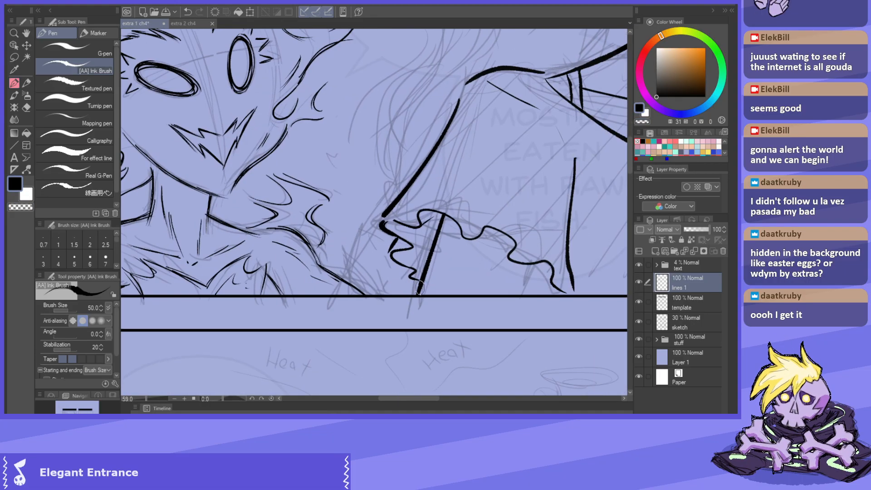
{"action": "scroll", "coordinate": [454, 254], "scroll_direction": "down", "scroll_amount": 4}
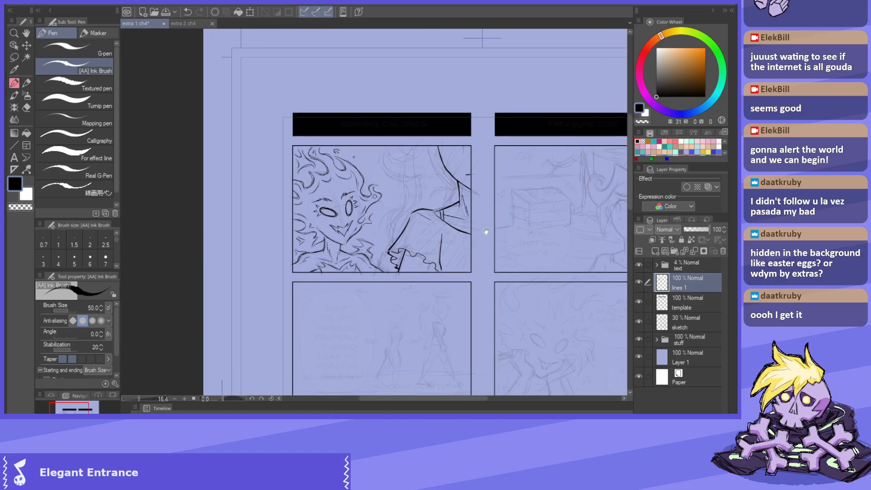
Step: Clean up the shoulder line where it meets the neckline strap with transparent ink, joining the lines neatly
{"action": "scroll", "coordinate": [438, 227], "scroll_direction": "up", "scroll_amount": 3}
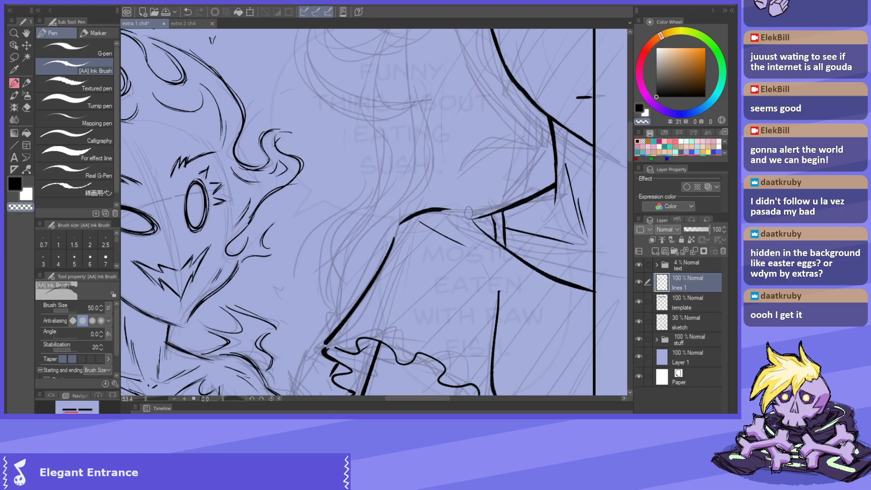
{"action": "mouse_move", "coordinate": [454, 209]}
{"action": "left_mouse_down"}
{"action": "mouse_move", "coordinate": [485, 210]}
{"action": "mouse_move", "coordinate": [483, 228]}
{"action": "left_mouse_up"}
{"action": "scroll", "coordinate": [521, 212], "scroll_direction": "down", "scroll_amount": 5}
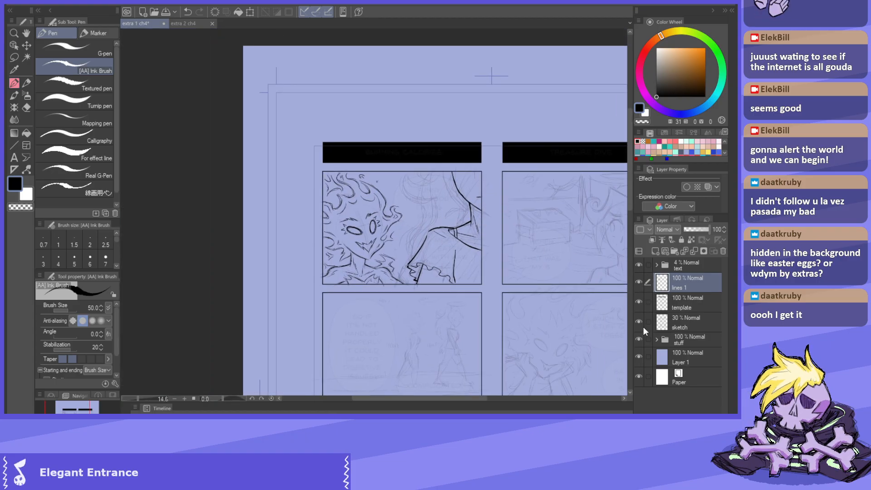
Step: Raise the text folder's opacity to 66% to examine the speech bubbles, return it to 4%, and reselect the lines 1 layer
{"action": "left_click", "coordinate": [657, 265]}
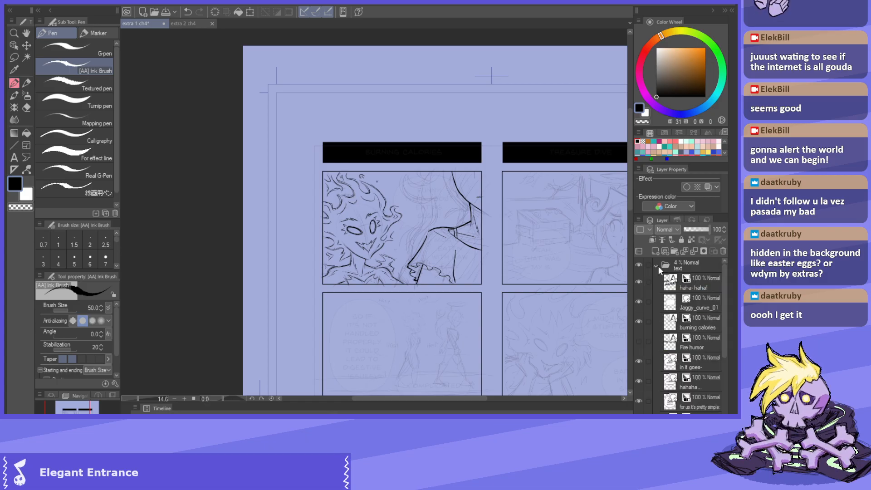
{"action": "left_click", "coordinate": [656, 265]}
{"action": "left_click", "coordinate": [639, 263]}
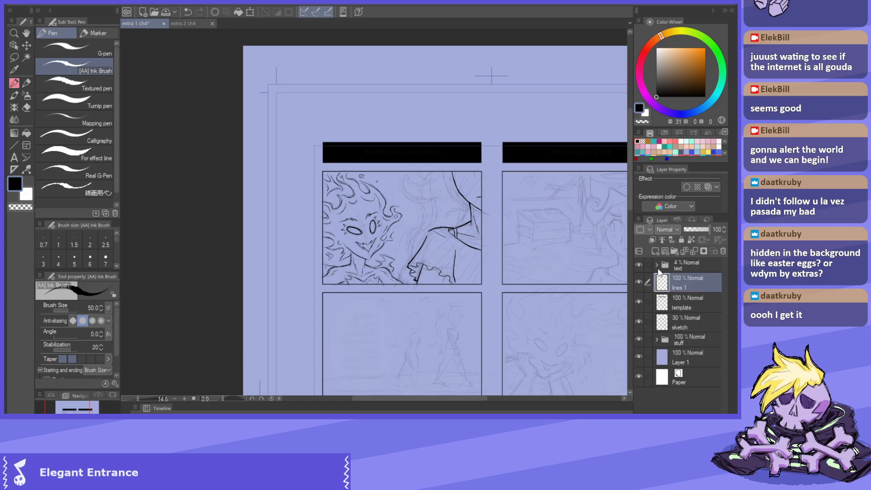
{"action": "left_click", "coordinate": [685, 261]}
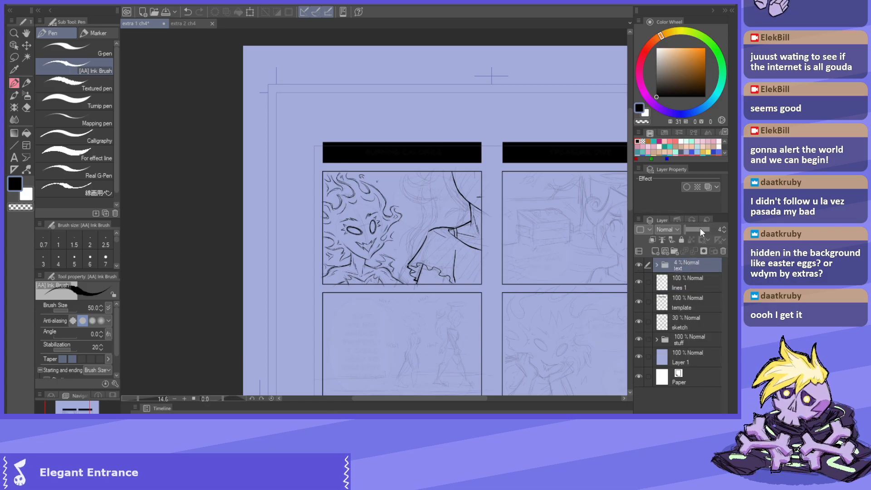
{"action": "left_click", "coordinate": [701, 227]}
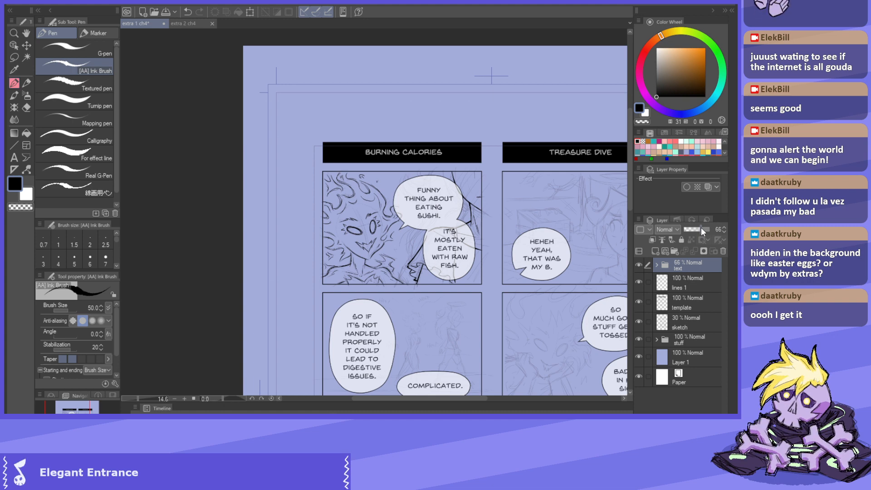
{"action": "left_click_drag", "start_coordinate": [702, 227], "coordinate": [691, 229]}
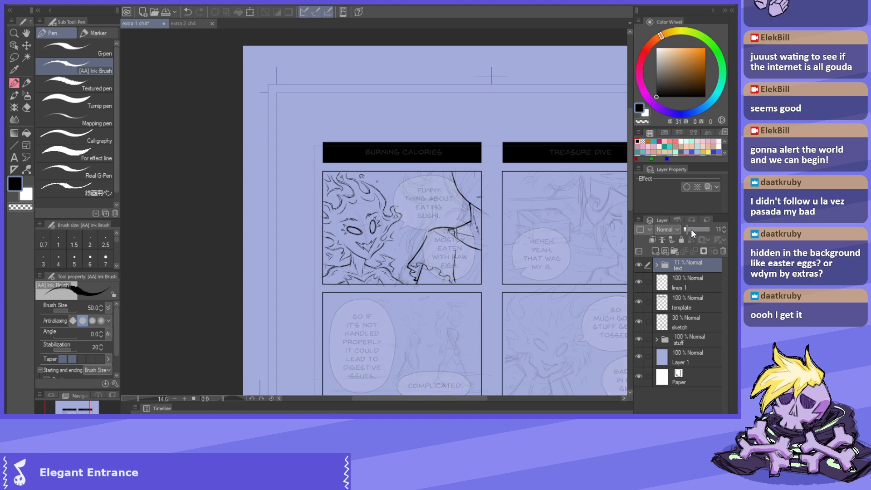
{"action": "left_click", "coordinate": [725, 230]}
{"action": "left_click", "coordinate": [724, 231]}
{"action": "left_click", "coordinate": [691, 296]}
{"action": "left_click", "coordinate": [685, 281]}
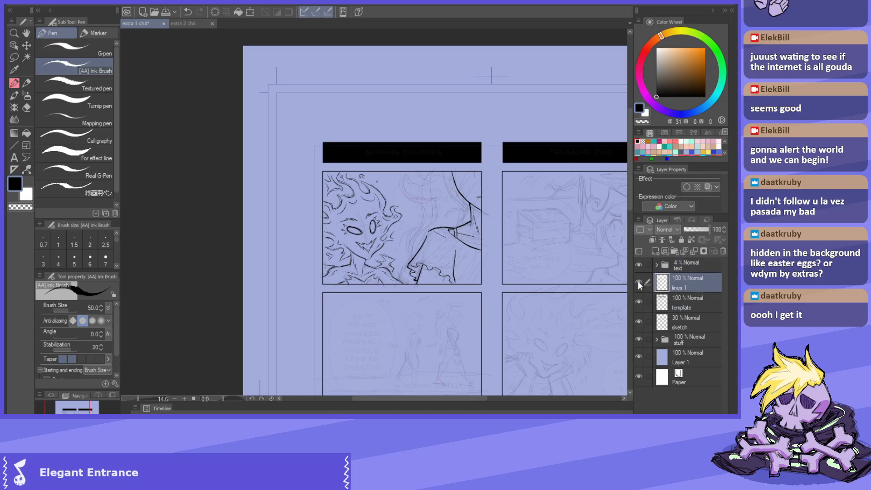
{"action": "left_click", "coordinate": [639, 283]}
{"action": "left_click", "coordinate": [638, 282]}
Step: Ink the narrow pointed shape beside the second figure's neck, with an angled outer edge and a straight inner edge
{"action": "left_click_drag", "start_coordinate": [495, 177], "coordinate": [494, 165]}
{"action": "left_click_drag", "start_coordinate": [438, 183], "coordinate": [472, 203]}
{"action": "left_click_drag", "start_coordinate": [428, 242], "coordinate": [424, 246]}
{"action": "mouse_move", "coordinate": [427, 243]}
{"action": "left_mouse_down"}
{"action": "mouse_move", "coordinate": [485, 187]}
{"action": "mouse_move", "coordinate": [447, 198]}
{"action": "mouse_move", "coordinate": [425, 247]}
{"action": "left_mouse_up"}
{"action": "key", "text": "ctrl+z"}
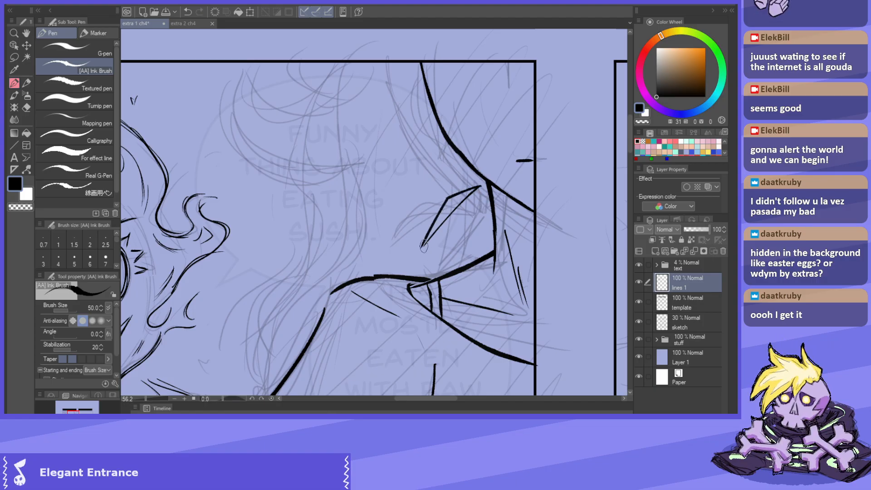
{"action": "left_click_drag", "start_coordinate": [471, 203], "coordinate": [427, 200]}
{"action": "mouse_move", "coordinate": [476, 202]}
{"action": "left_mouse_down"}
{"action": "mouse_move", "coordinate": [487, 185]}
{"action": "mouse_move", "coordinate": [479, 187]}
{"action": "mouse_move", "coordinate": [493, 209]}
{"action": "mouse_move", "coordinate": [464, 193]}
{"action": "mouse_move", "coordinate": [471, 205]}
{"action": "mouse_move", "coordinate": [464, 175]}
{"action": "mouse_move", "coordinate": [483, 209]}
{"action": "left_mouse_up"}
{"action": "scroll", "coordinate": [478, 187], "scroll_direction": "up", "scroll_amount": 2}
{"action": "left_click_drag", "start_coordinate": [467, 176], "coordinate": [485, 207]}
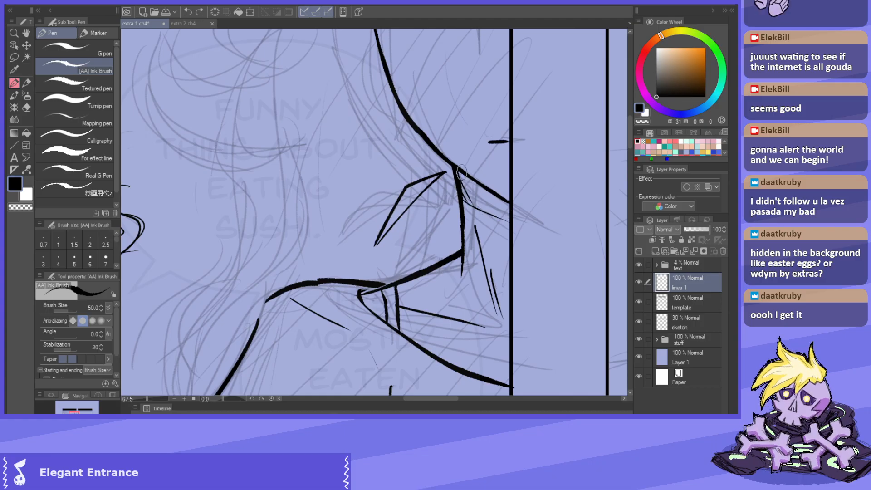
{"action": "left_click_drag", "start_coordinate": [460, 169], "coordinate": [484, 207]}
{"action": "scroll", "coordinate": [513, 208], "scroll_direction": "up", "scroll_amount": 2}
{"action": "key", "text": "ctrl+z"}
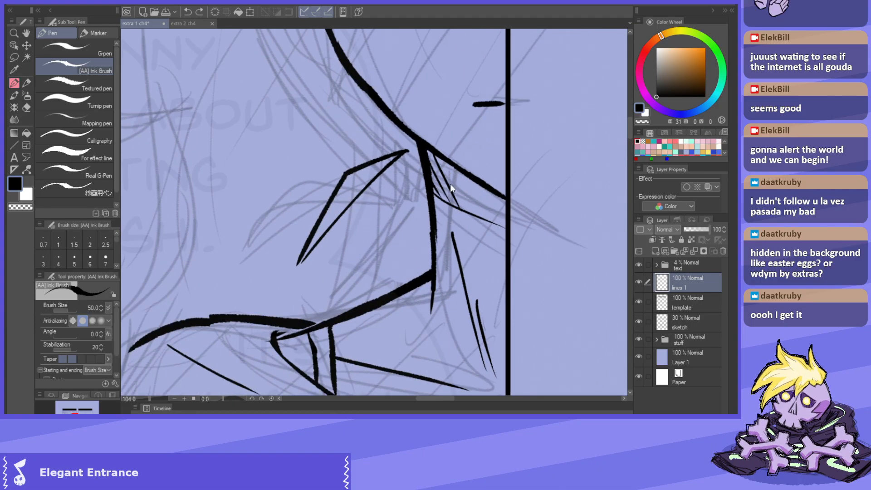
{"action": "key", "text": "ctrl+z"}
Step: Ink a thin shadow curve below the jaw beside the neck, and fill the area above it with diagonal hatching
{"action": "left_click_drag", "start_coordinate": [437, 196], "coordinate": [508, 221]}
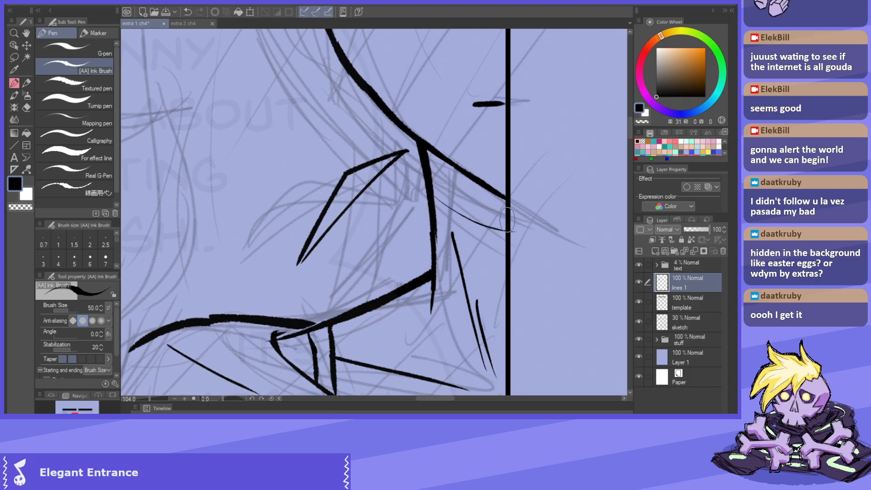
{"action": "left_click_drag", "start_coordinate": [435, 196], "coordinate": [490, 224]}
{"action": "left_click_drag", "start_coordinate": [430, 174], "coordinate": [442, 200]}
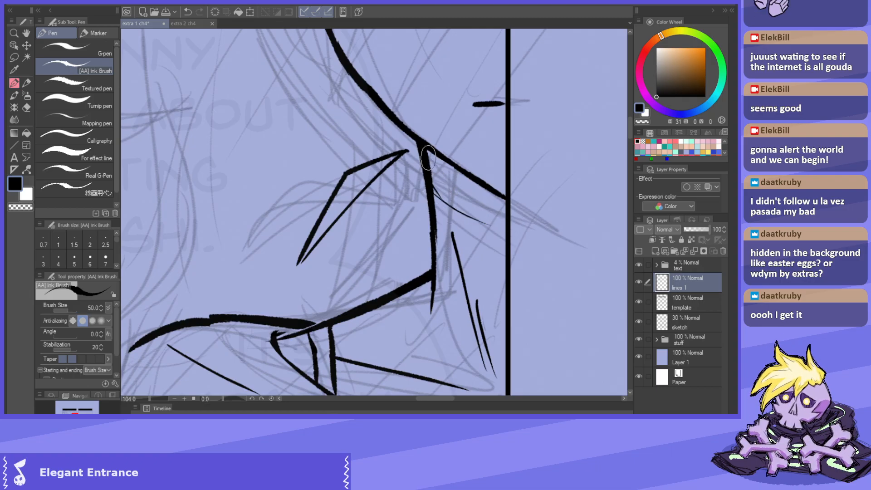
{"action": "left_click_drag", "start_coordinate": [434, 157], "coordinate": [462, 213]}
{"action": "left_click_drag", "start_coordinate": [456, 161], "coordinate": [485, 223]}
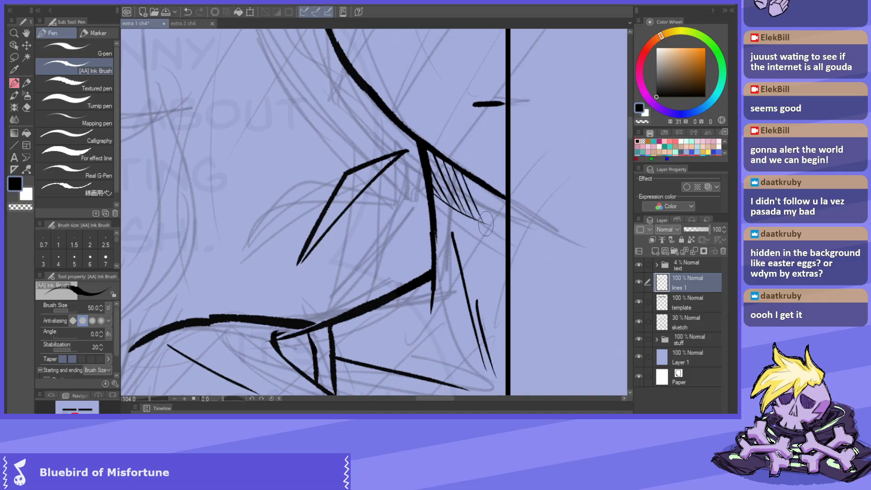
{"action": "left_click_drag", "start_coordinate": [480, 181], "coordinate": [496, 224]}
Step: Extend the neck shadow's lower curve to the first panel's right border, and save the page
{"action": "scroll", "coordinate": [508, 200], "scroll_direction": "down", "scroll_amount": 5}
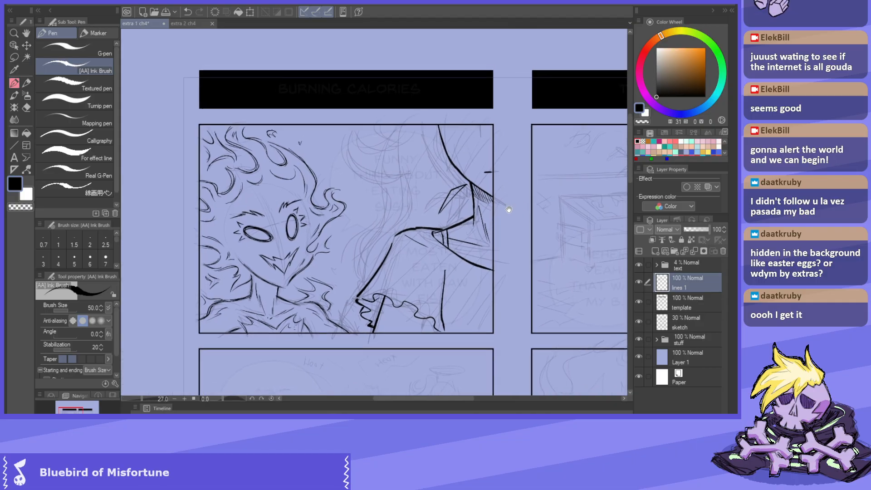
{"action": "scroll", "coordinate": [502, 208], "scroll_direction": "up", "scroll_amount": 6}
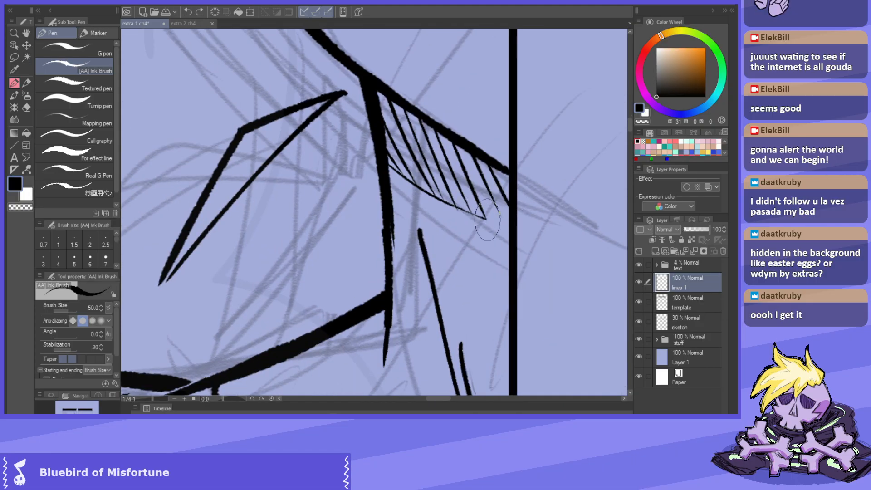
{"action": "scroll", "coordinate": [487, 219], "scroll_direction": "down", "scroll_amount": 5}
{"action": "scroll", "coordinate": [504, 200], "scroll_direction": "up", "scroll_amount": 4}
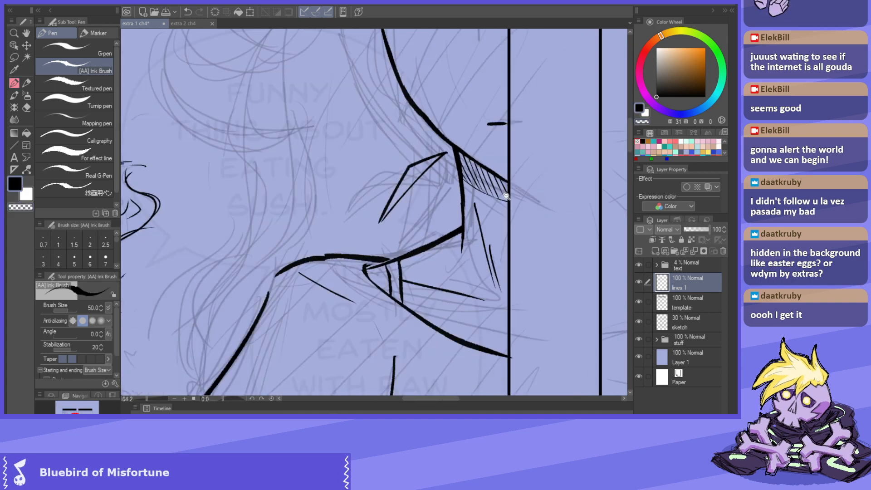
{"action": "scroll", "coordinate": [507, 197], "scroll_direction": "down", "scroll_amount": 3}
{"action": "scroll", "coordinate": [493, 211], "scroll_direction": "up", "scroll_amount": 1}
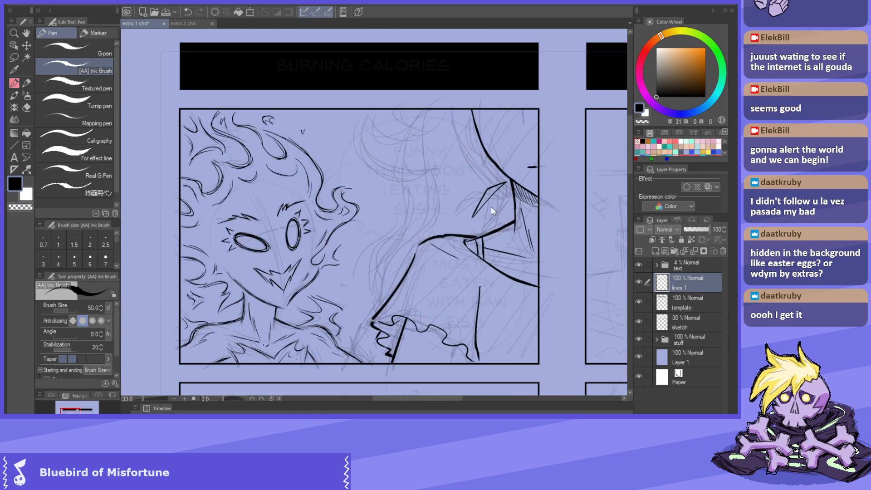
{"action": "key", "text": "ctrl+s"}
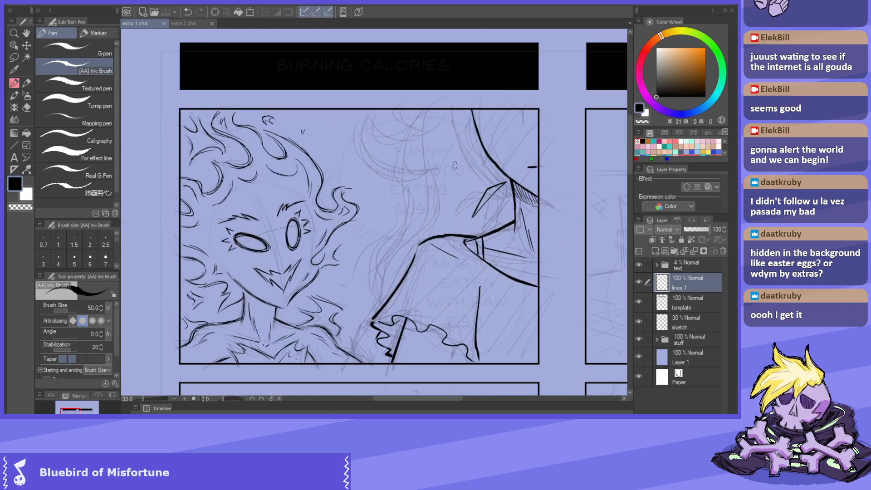
Step: Ink a short thick curve from the first panel's top border down to the second figure's face line
{"action": "left_click_drag", "start_coordinate": [455, 165], "coordinate": [462, 139]}
{"action": "scroll", "coordinate": [448, 110], "scroll_direction": "up", "scroll_amount": 2}
{"action": "scroll", "coordinate": [484, 164], "scroll_direction": "down", "scroll_amount": 5}
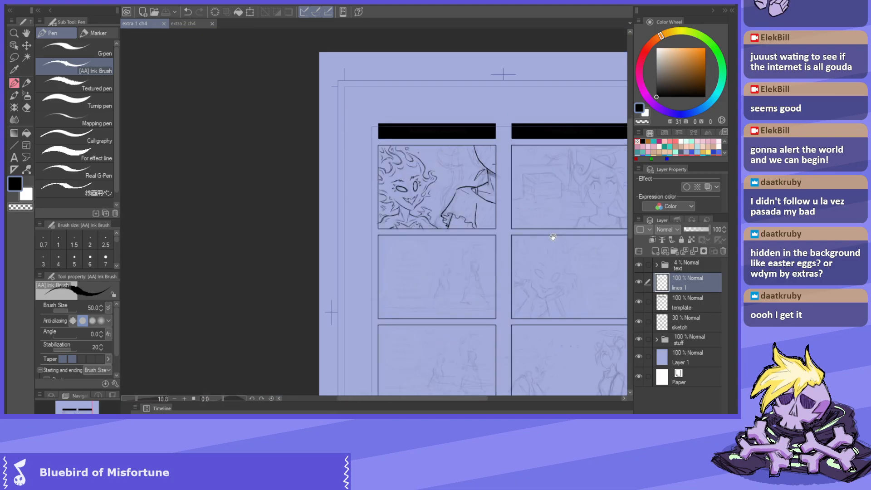
{"action": "scroll", "coordinate": [489, 149], "scroll_direction": "up", "scroll_amount": 4}
{"action": "scroll", "coordinate": [497, 156], "scroll_direction": "down", "scroll_amount": 5}
{"action": "scroll", "coordinate": [479, 187], "scroll_direction": "up", "scroll_amount": 3}
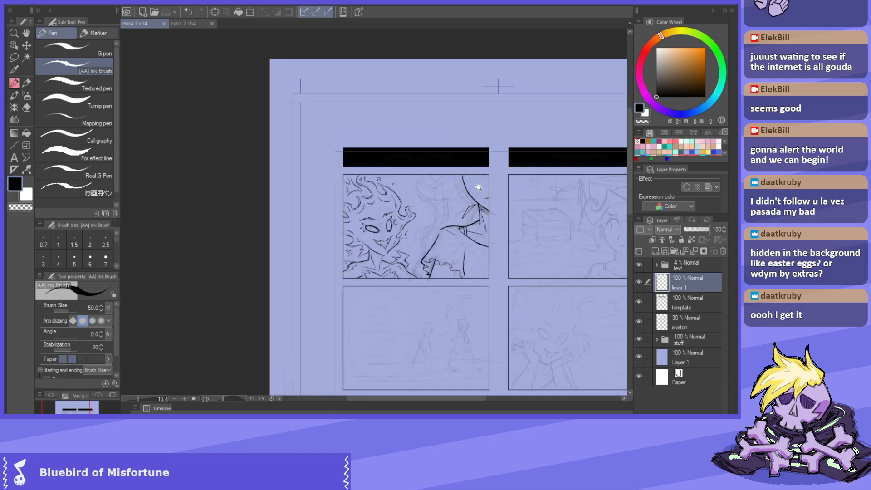
{"action": "scroll", "coordinate": [480, 188], "scroll_direction": "up", "scroll_amount": 5}
{"action": "left_click_drag", "start_coordinate": [415, 170], "coordinate": [427, 176]}
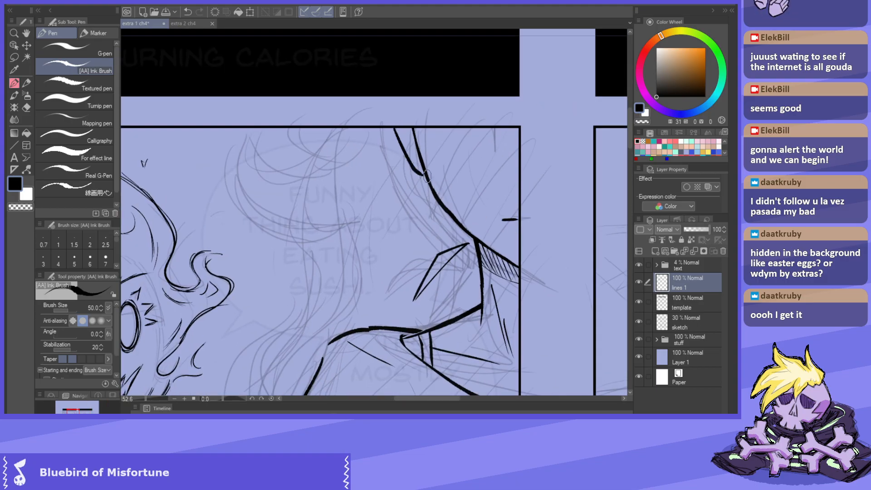
{"action": "scroll", "coordinate": [410, 144], "scroll_direction": "down", "scroll_amount": 3}
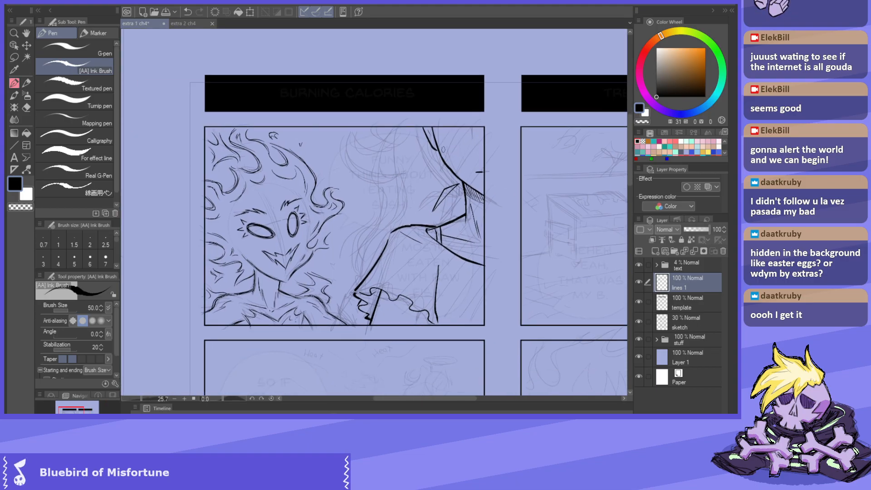
{"action": "left_click_drag", "start_coordinate": [544, 193], "coordinate": [410, 171]}
{"action": "scroll", "coordinate": [564, 193], "scroll_direction": "up", "scroll_amount": 1}
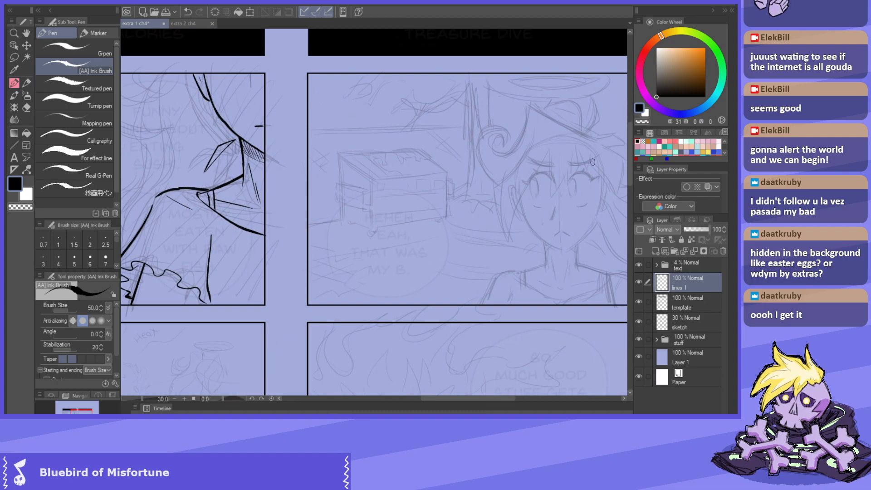
{"action": "scroll", "coordinate": [454, 165], "scroll_direction": "down", "scroll_amount": 3}
{"action": "scroll", "coordinate": [453, 156], "scroll_direction": "up", "scroll_amount": 4}
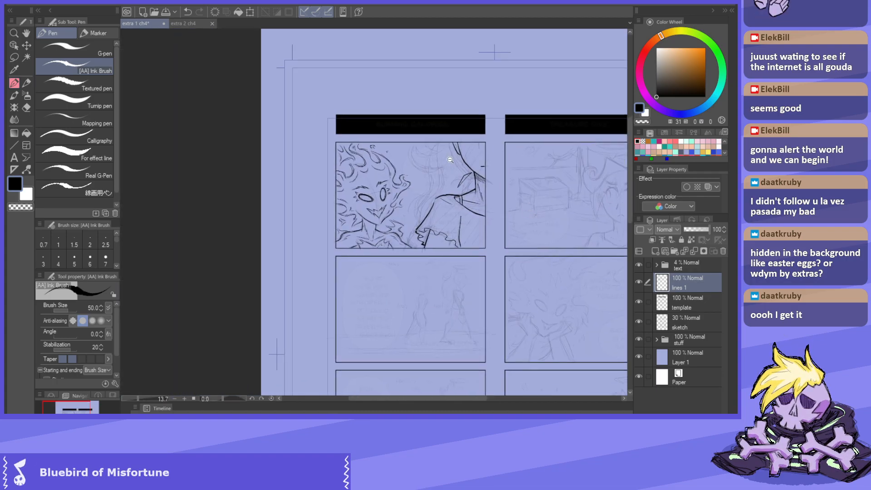
Step: Ink a pointed hair strand beside the second figure's face, hanging from near the first panel's top border
{"action": "left_click_drag", "start_coordinate": [481, 133], "coordinate": [459, 198]}
{"action": "left_click_drag", "start_coordinate": [444, 230], "coordinate": [422, 154]}
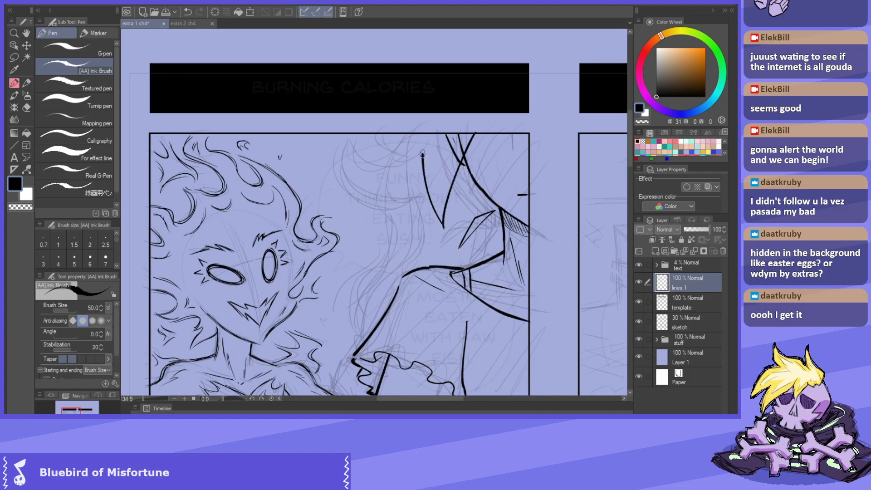
{"action": "mouse_move", "coordinate": [512, 135]}
{"action": "left_mouse_down"}
{"action": "mouse_move", "coordinate": [541, 138]}
{"action": "mouse_move", "coordinate": [511, 171]}
{"action": "mouse_move", "coordinate": [505, 132]}
{"action": "mouse_move", "coordinate": [453, 143]}
{"action": "left_mouse_up"}
{"action": "key", "text": "ctrl+z"}
{"action": "scroll", "coordinate": [500, 154], "scroll_direction": "down", "scroll_amount": 5}
Step: Erase the stray line segments inside the pointed hair strand near the first panel's top border
{"action": "scroll", "coordinate": [474, 140], "scroll_direction": "up", "scroll_amount": 6}
{"action": "key", "text": "c"}
{"action": "mouse_move", "coordinate": [441, 195]}
{"action": "left_mouse_down"}
{"action": "mouse_move", "coordinate": [426, 216]}
{"action": "mouse_move", "coordinate": [456, 170]}
{"action": "mouse_move", "coordinate": [429, 217]}
{"action": "mouse_move", "coordinate": [456, 176]}
{"action": "mouse_move", "coordinate": [433, 229]}
{"action": "mouse_move", "coordinate": [446, 200]}
{"action": "mouse_move", "coordinate": [427, 162]}
{"action": "mouse_move", "coordinate": [434, 198]}
{"action": "left_mouse_up"}
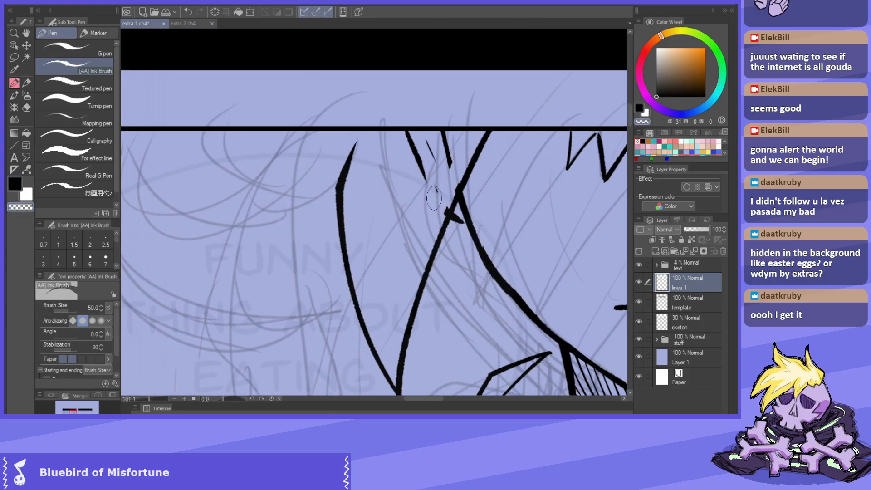
{"action": "mouse_move", "coordinate": [413, 133]}
{"action": "left_mouse_down"}
{"action": "mouse_move", "coordinate": [444, 175]}
{"action": "mouse_move", "coordinate": [450, 163]}
{"action": "mouse_move", "coordinate": [429, 150]}
{"action": "left_mouse_up"}
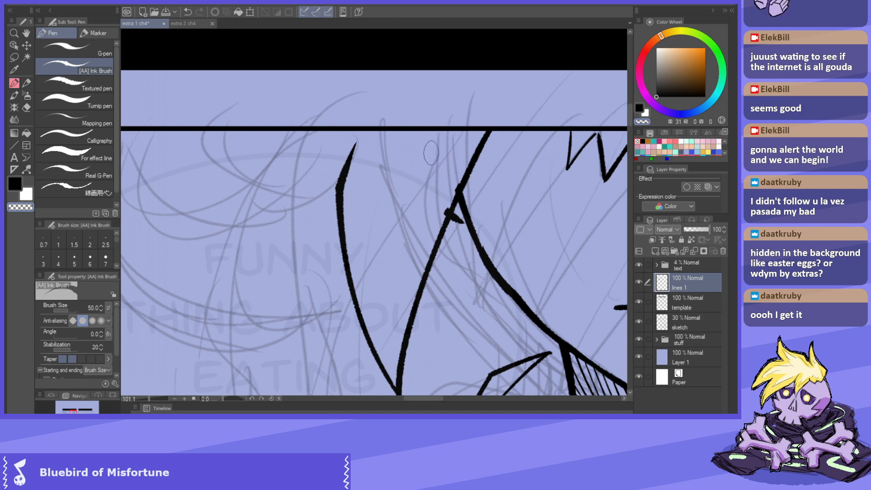
{"action": "scroll", "coordinate": [459, 200], "scroll_direction": "up", "scroll_amount": 2}
{"action": "mouse_move", "coordinate": [426, 226]}
{"action": "left_mouse_down"}
{"action": "mouse_move", "coordinate": [442, 188]}
{"action": "mouse_move", "coordinate": [475, 242]}
{"action": "left_mouse_up"}
{"action": "key", "text": "c"}
{"action": "key", "text": "c"}
{"action": "mouse_move", "coordinate": [437, 218]}
{"action": "left_mouse_down"}
{"action": "mouse_move", "coordinate": [485, 251]}
{"action": "mouse_move", "coordinate": [451, 223]}
{"action": "left_mouse_up"}
{"action": "key", "text": "c"}
{"action": "key", "text": "c"}
{"action": "key", "text": "c"}
{"action": "scroll", "coordinate": [486, 209], "scroll_direction": "down", "scroll_amount": 6}
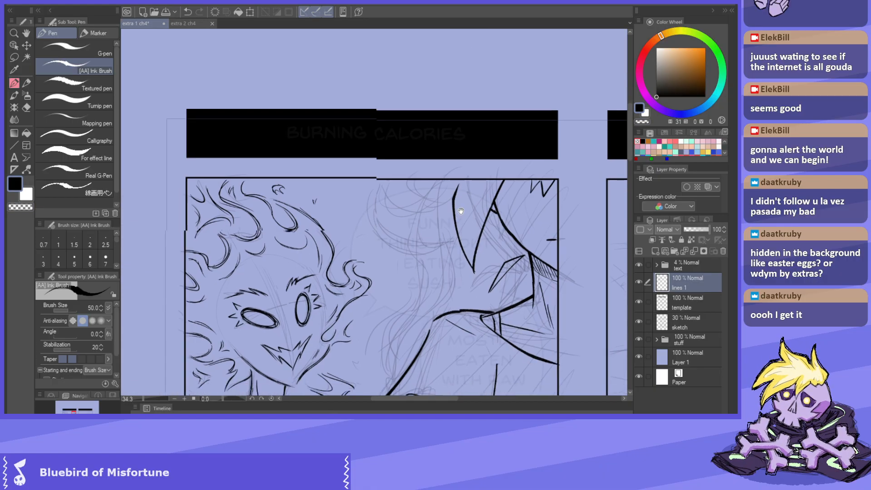
Step: Extend the outer edge of the pointed hair strand up to the first panel's top border
{"action": "scroll", "coordinate": [447, 198], "scroll_direction": "up", "scroll_amount": 3}
{"action": "key", "text": "ctrl+z"}
{"action": "mouse_move", "coordinate": [471, 169]}
{"action": "left_mouse_down"}
{"action": "mouse_move", "coordinate": [460, 192]}
{"action": "mouse_move", "coordinate": [465, 184]}
{"action": "left_mouse_up"}
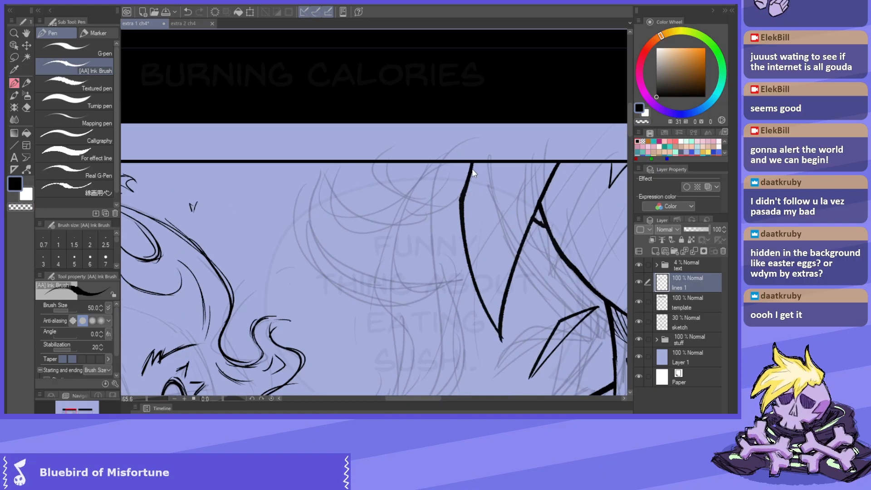
Step: Mirror the canvas and ink a long hair curve from the pointed strand's outer edge down toward the sleeve ruffle
{"action": "scroll", "coordinate": [516, 195], "scroll_direction": "down", "scroll_amount": 5}
{"action": "scroll", "coordinate": [506, 193], "scroll_direction": "up", "scroll_amount": 3}
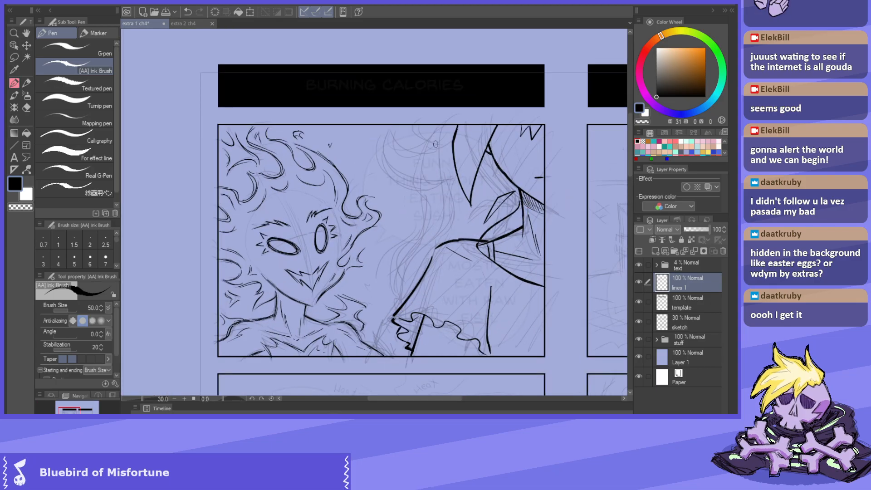
{"action": "left_click_drag", "start_coordinate": [454, 161], "coordinate": [412, 227]}
{"action": "key", "text": "h"}
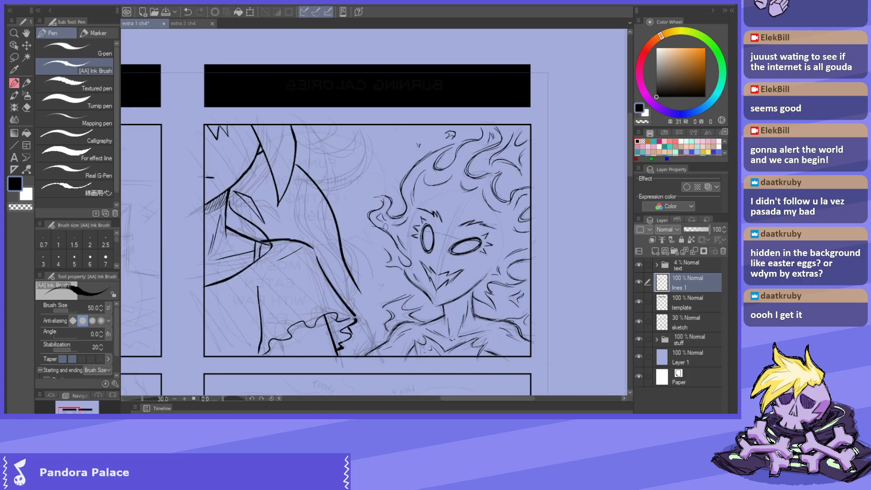
{"action": "left_click_drag", "start_coordinate": [345, 236], "coordinate": [473, 241]}
{"action": "key", "text": "ctrl+z"}
{"action": "left_click_drag", "start_coordinate": [422, 176], "coordinate": [483, 270]}
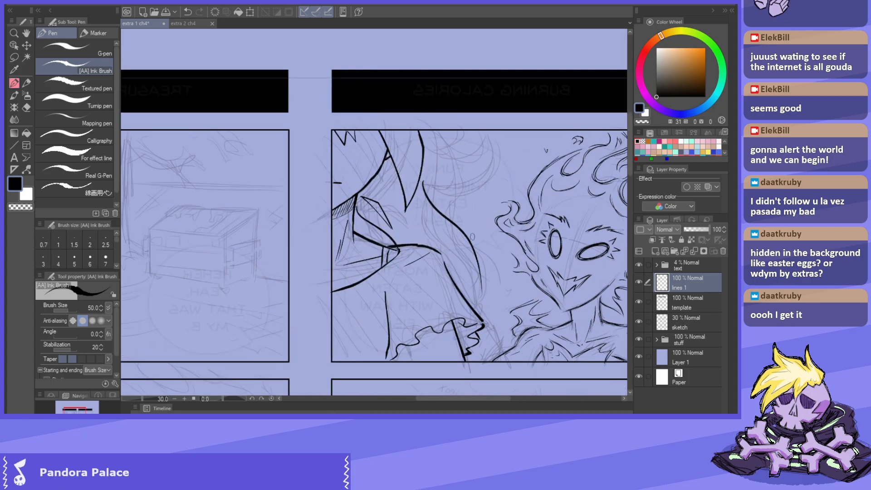
{"action": "left_click_drag", "start_coordinate": [417, 178], "coordinate": [426, 199]}
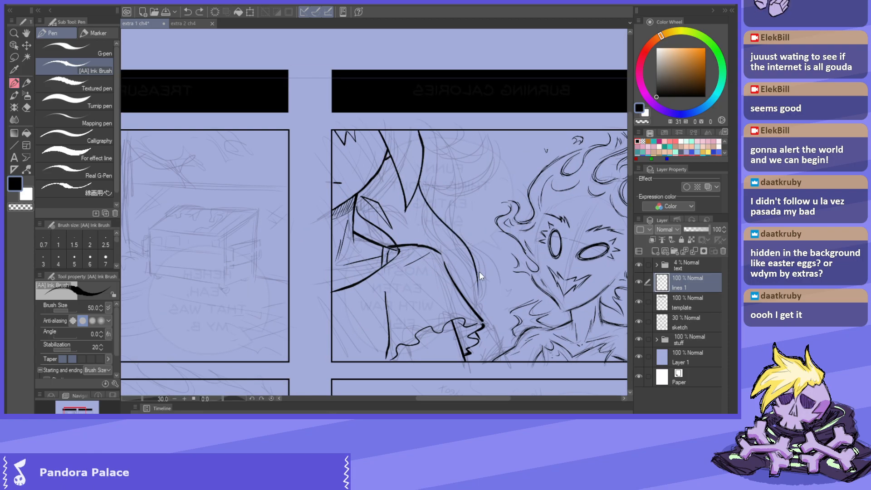
Step: Ink a large round hair curl beside the pointed strand with a smaller curve inside it, and unmirror the canvas
{"action": "left_click_drag", "start_coordinate": [450, 199], "coordinate": [464, 156]}
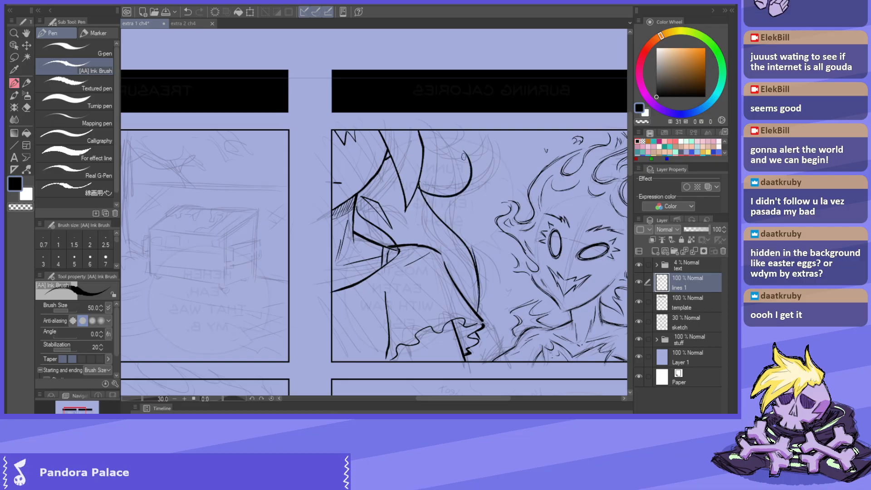
{"action": "left_click_drag", "start_coordinate": [423, 184], "coordinate": [465, 146]}
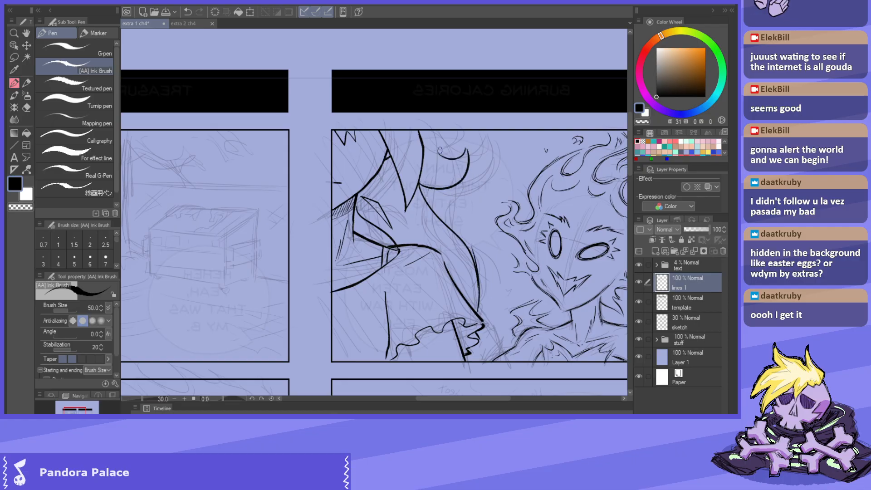
{"action": "key", "text": "h"}
Step: Ink a smaller curl above the round one, curving down from the first panel's top border
{"action": "left_click_drag", "start_coordinate": [411, 182], "coordinate": [539, 218]}
{"action": "scroll", "coordinate": [416, 184], "scroll_direction": "up", "scroll_amount": 4}
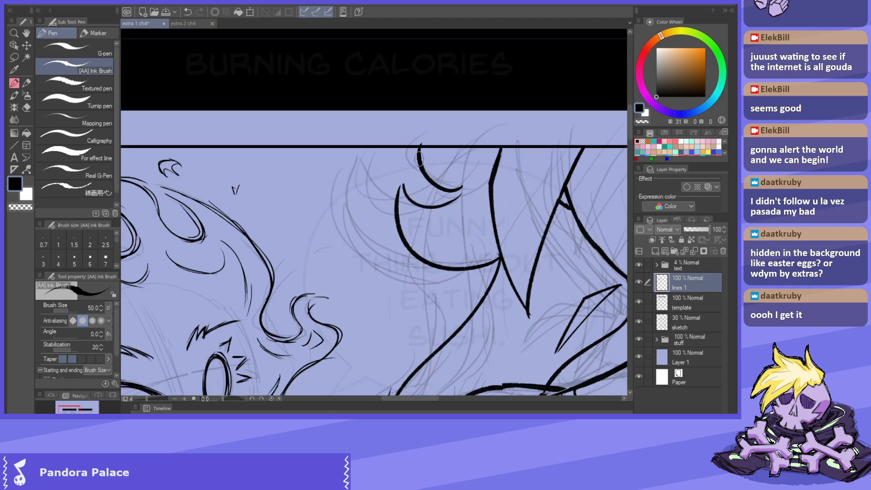
{"action": "key", "text": "ctrl+z"}
{"action": "mouse_move", "coordinate": [412, 143]}
{"action": "left_mouse_down"}
{"action": "mouse_move", "coordinate": [427, 176]}
{"action": "mouse_move", "coordinate": [411, 152]}
{"action": "mouse_move", "coordinate": [460, 185]}
{"action": "left_mouse_up"}
{"action": "key", "text": "ctrl+z"}
{"action": "key", "text": "ctrl+z"}
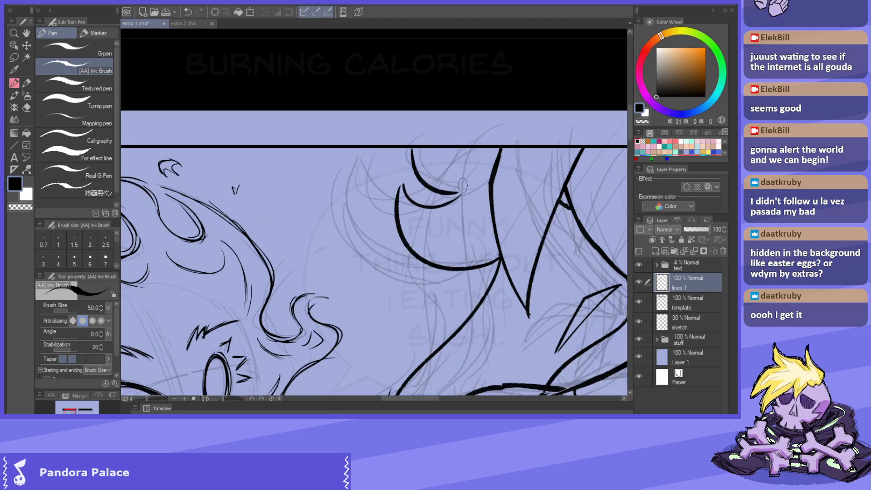
Step: Undo the stray double line on the long hair curve and thicken the curve where it bends beside the shoulder
{"action": "scroll", "coordinate": [507, 212], "scroll_direction": "down", "scroll_amount": 6}
{"action": "left_click_drag", "start_coordinate": [507, 212], "coordinate": [473, 183]}
{"action": "scroll", "coordinate": [408, 194], "scroll_direction": "up", "scroll_amount": 8}
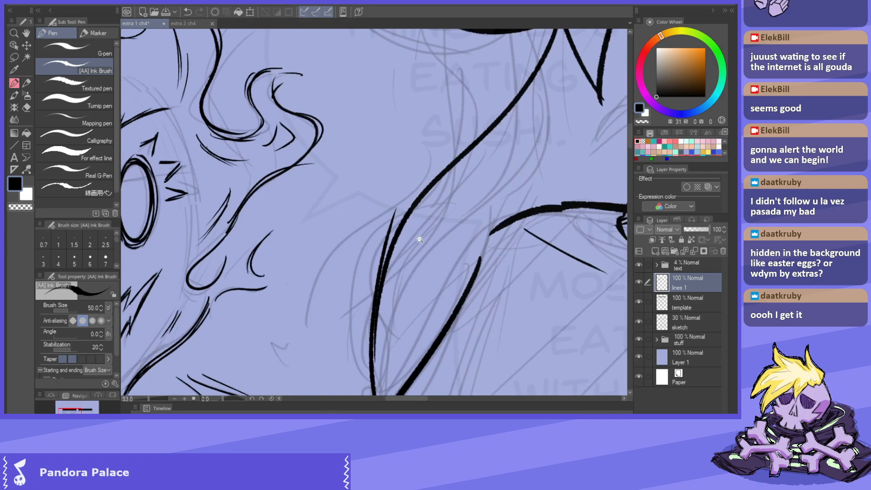
{"action": "key", "text": "ctrl+z"}
{"action": "key", "text": "c"}
{"action": "key", "text": "c"}
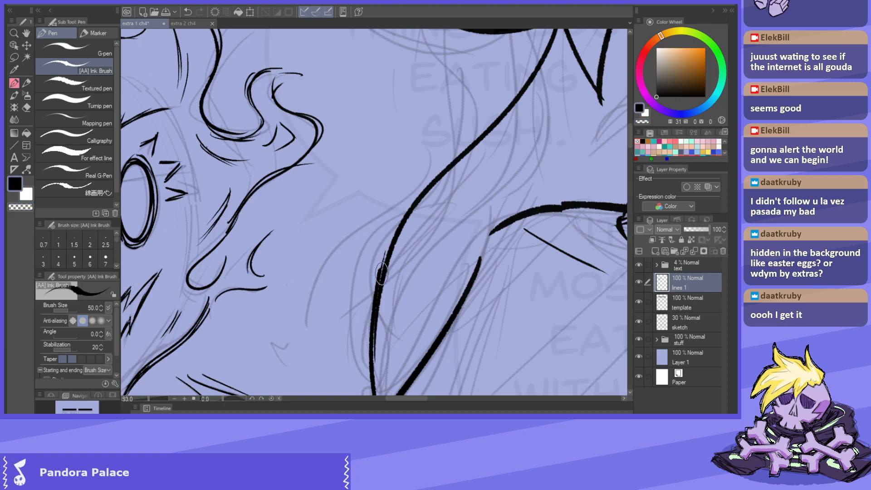
{"action": "left_click_drag", "start_coordinate": [382, 273], "coordinate": [398, 226]}
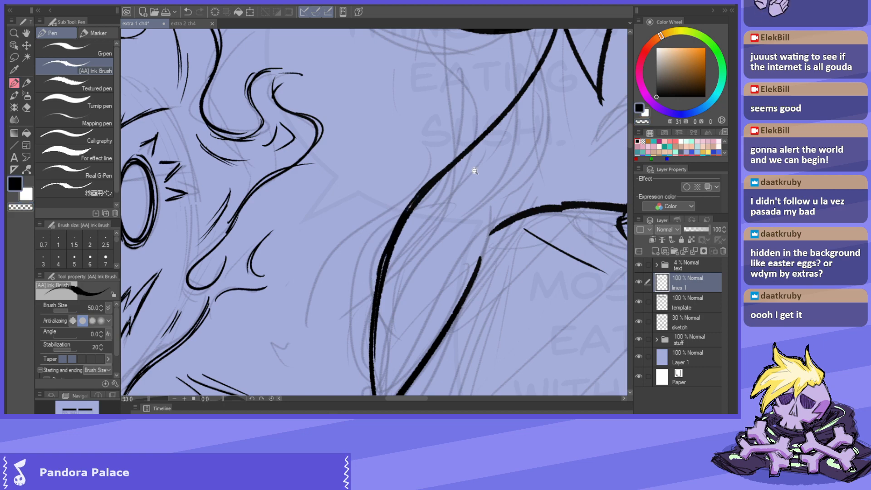
{"action": "mouse_move", "coordinate": [474, 171]}
{"action": "left_mouse_down"}
{"action": "mouse_move", "coordinate": [437, 197]}
{"action": "mouse_move", "coordinate": [425, 189]}
{"action": "mouse_move", "coordinate": [470, 206]}
{"action": "mouse_move", "coordinate": [481, 233]}
{"action": "mouse_move", "coordinate": [445, 228]}
{"action": "left_mouse_up"}
{"action": "left_click_drag", "start_coordinate": [525, 238], "coordinate": [520, 203]}
{"action": "left_click_drag", "start_coordinate": [486, 143], "coordinate": [496, 145]}
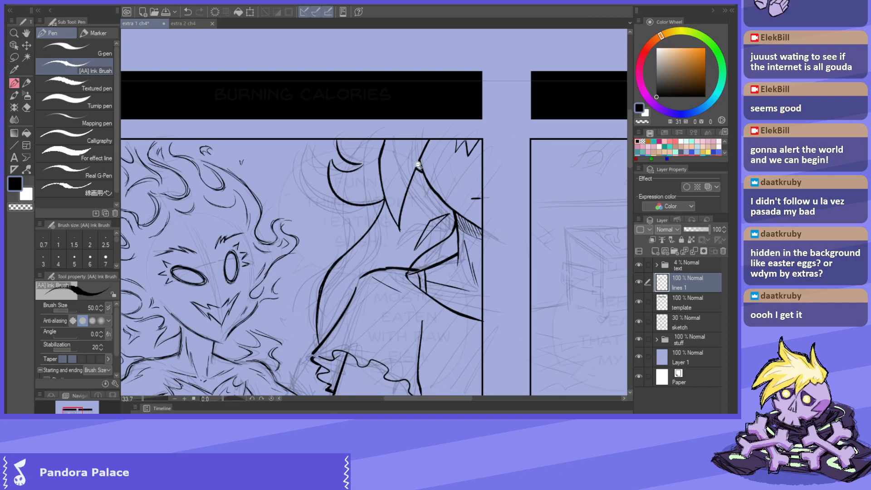
Step: Ink a short line doubling the top of the second figure's vertical clothing line, and add a crease near the panel's right border
{"action": "mouse_move", "coordinate": [431, 170]}
{"action": "left_mouse_down"}
{"action": "mouse_move", "coordinate": [458, 199]}
{"action": "mouse_move", "coordinate": [467, 237]}
{"action": "mouse_move", "coordinate": [452, 235]}
{"action": "left_mouse_up"}
{"action": "left_click_drag", "start_coordinate": [529, 247], "coordinate": [474, 189]}
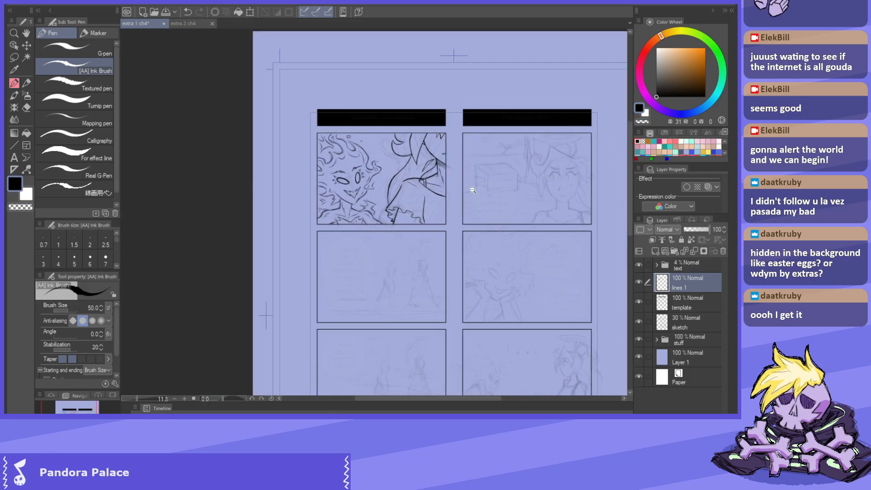
{"action": "left_click_drag", "start_coordinate": [417, 192], "coordinate": [432, 195]}
{"action": "left_click_drag", "start_coordinate": [441, 229], "coordinate": [458, 232]}
{"action": "left_click_drag", "start_coordinate": [411, 142], "coordinate": [410, 166]}
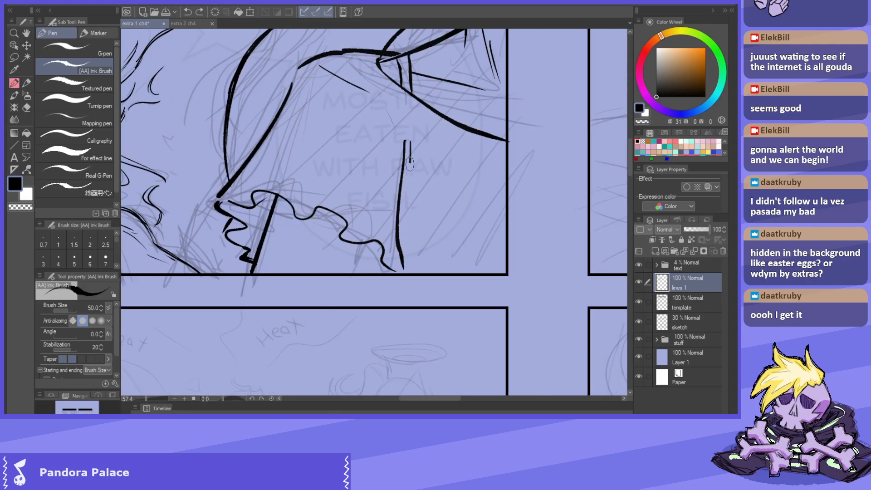
{"action": "scroll", "coordinate": [474, 222], "scroll_direction": "down", "scroll_amount": 3}
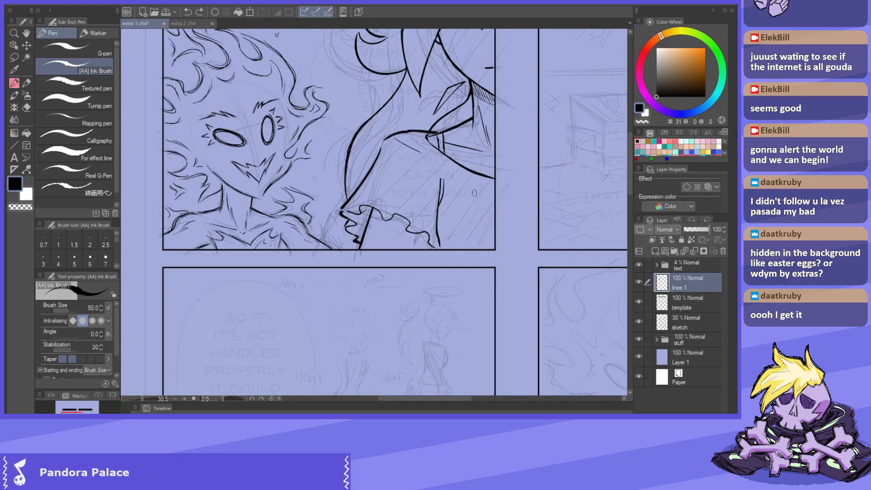
{"action": "scroll", "coordinate": [479, 196], "scroll_direction": "up", "scroll_amount": 2}
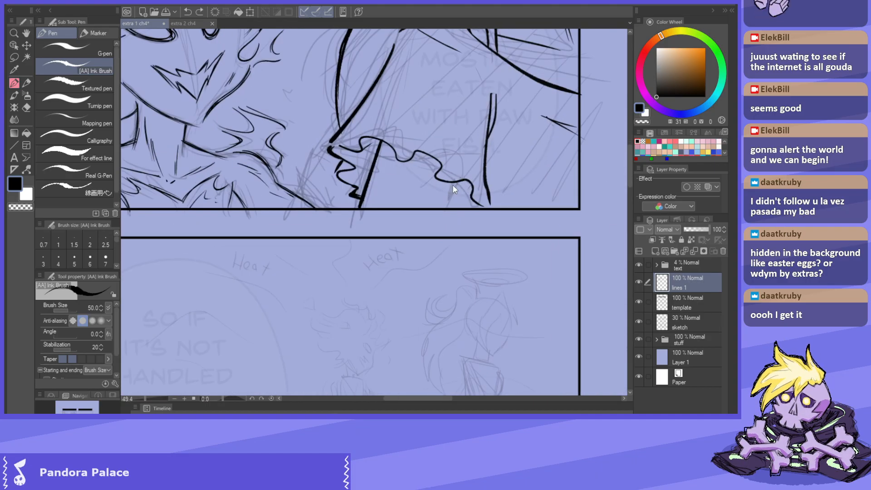
Step: Ink a short thick arm line from the sleeve ruffle down to the first panel's bottom border
{"action": "scroll", "coordinate": [494, 217], "scroll_direction": "up", "scroll_amount": 3}
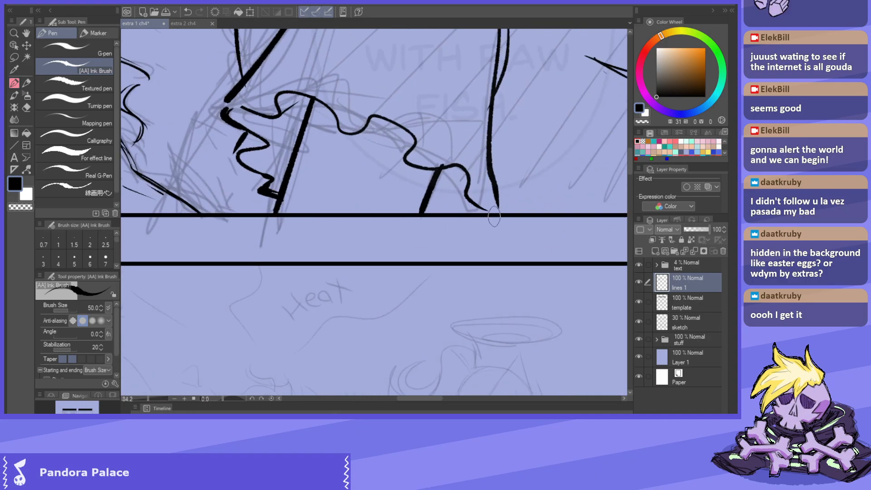
{"action": "scroll", "coordinate": [468, 220], "scroll_direction": "down", "scroll_amount": 5}
{"action": "scroll", "coordinate": [432, 210], "scroll_direction": "up", "scroll_amount": 3}
Step: Ink a thin shadow edge across the arm below the sleeve ruffle, and fill the area above it with hatching
{"action": "left_click_drag", "start_coordinate": [416, 206], "coordinate": [489, 234]}
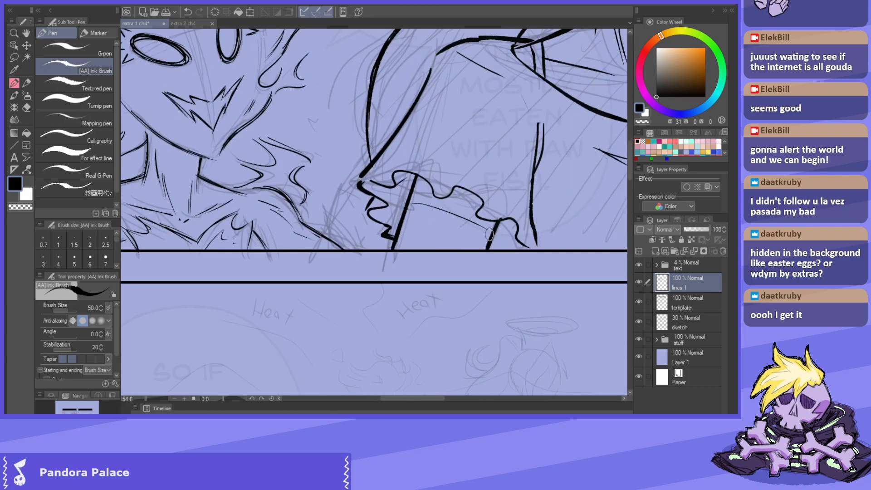
{"action": "mouse_move", "coordinate": [414, 203]}
{"action": "left_mouse_down"}
{"action": "mouse_move", "coordinate": [422, 180]}
{"action": "mouse_move", "coordinate": [442, 209]}
{"action": "left_mouse_up"}
{"action": "left_click_drag", "start_coordinate": [446, 200], "coordinate": [462, 209]}
{"action": "left_click_drag", "start_coordinate": [464, 196], "coordinate": [479, 214]}
{"action": "scroll", "coordinate": [492, 227], "scroll_direction": "down", "scroll_amount": 6}
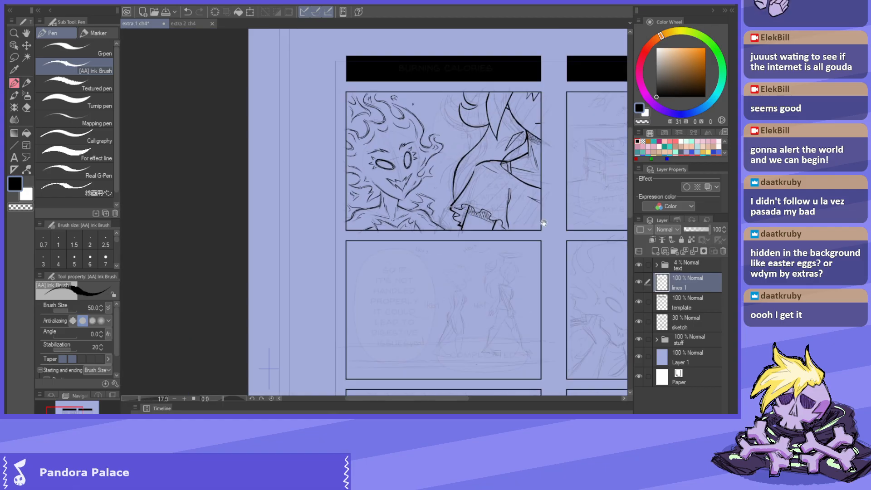
Step: Check the first panel's inks with the sketch layer temporarily hidden and the canvas mirrored
{"action": "left_click_drag", "start_coordinate": [543, 223], "coordinate": [463, 229]}
{"action": "scroll", "coordinate": [463, 205], "scroll_direction": "down", "scroll_amount": 2}
{"action": "left_click_drag", "start_coordinate": [489, 190], "coordinate": [474, 228]}
{"action": "scroll", "coordinate": [475, 227], "scroll_direction": "up", "scroll_amount": 2}
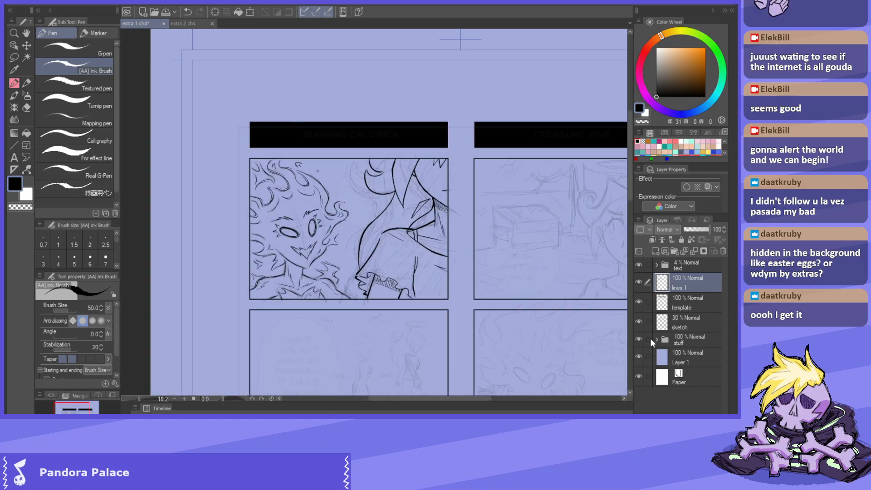
{"action": "left_click", "coordinate": [638, 325]}
{"action": "key", "text": "h"}
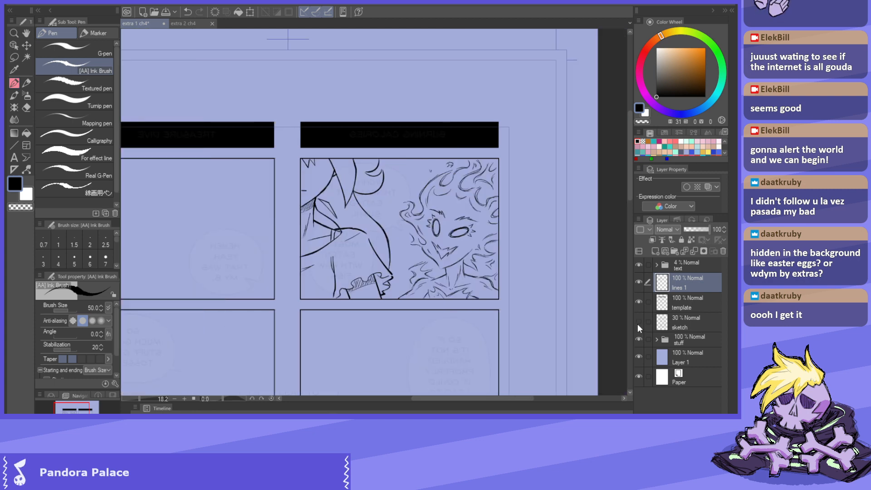
{"action": "key", "text": "h"}
{"action": "left_click", "coordinate": [638, 323]}
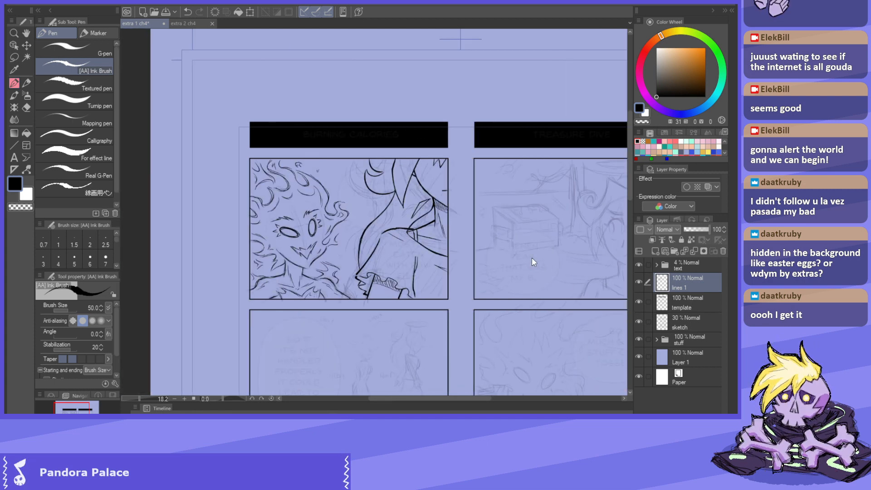
Step: Save the page, and retouch the smaller curl's line near the first panel's top border
{"action": "scroll", "coordinate": [373, 156], "scroll_direction": "up", "scroll_amount": 5}
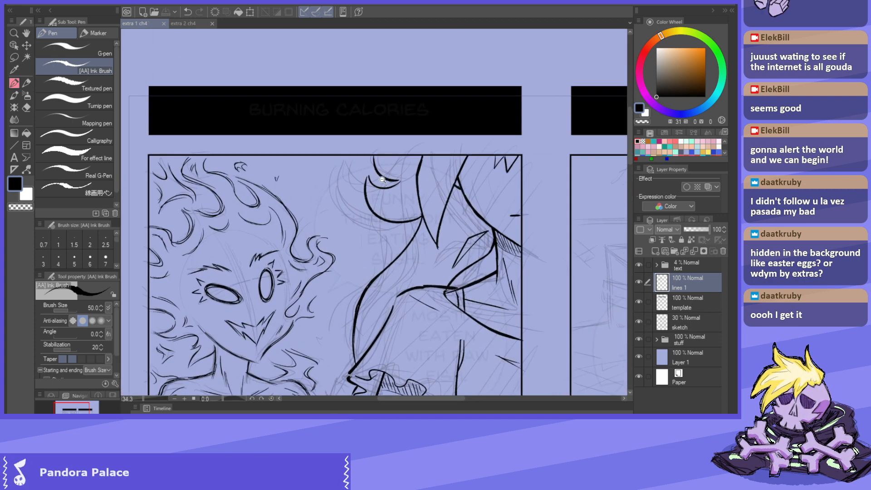
{"action": "left_click_drag", "start_coordinate": [373, 152], "coordinate": [392, 186]}
{"action": "key", "text": "ctrl+z"}
{"action": "mouse_move", "coordinate": [372, 153]}
{"action": "left_mouse_down"}
{"action": "mouse_move", "coordinate": [389, 189]}
{"action": "mouse_move", "coordinate": [382, 169]}
{"action": "left_mouse_up"}
{"action": "scroll", "coordinate": [407, 194], "scroll_direction": "down", "scroll_amount": 5}
{"action": "scroll", "coordinate": [412, 199], "scroll_direction": "up", "scroll_amount": 1}
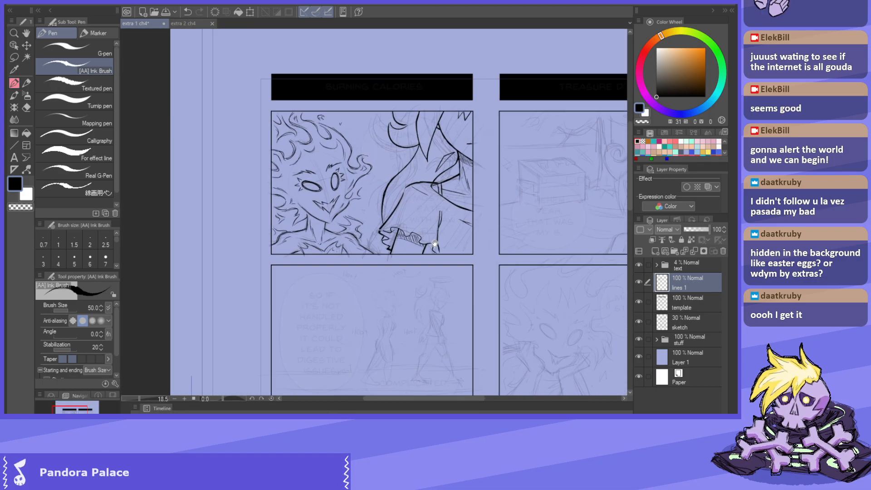
Step: Examine the inked first panel in the context of the whole page's panels
{"action": "scroll", "coordinate": [451, 240], "scroll_direction": "down", "scroll_amount": 3}
{"action": "scroll", "coordinate": [450, 230], "scroll_direction": "down", "scroll_amount": 1}
{"action": "left_click_drag", "start_coordinate": [454, 236], "coordinate": [451, 209]}
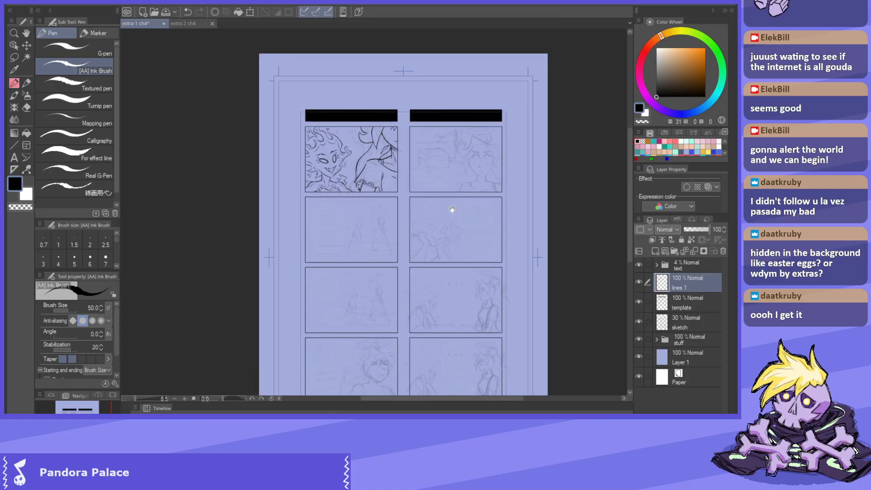
{"action": "scroll", "coordinate": [440, 212], "scroll_direction": "up", "scroll_amount": 2}
{"action": "scroll", "coordinate": [437, 156], "scroll_direction": "down", "scroll_amount": 2}
{"action": "scroll", "coordinate": [378, 147], "scroll_direction": "up", "scroll_amount": 3}
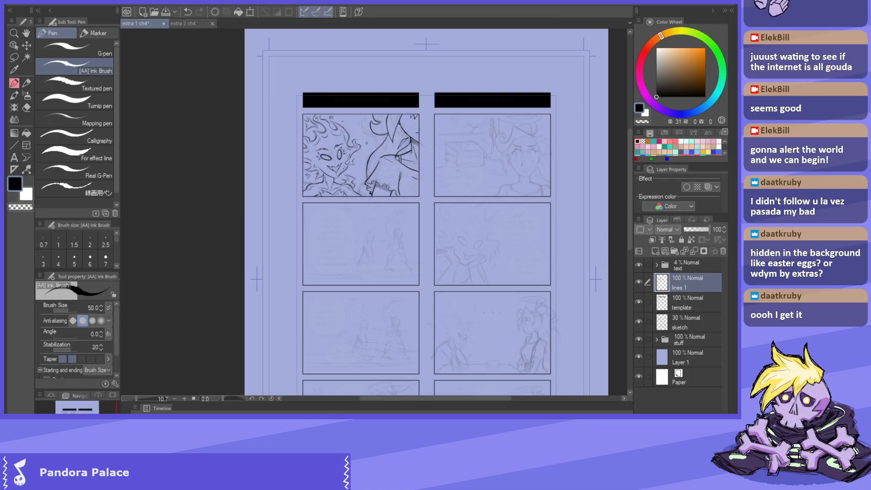
{"action": "scroll", "coordinate": [410, 121], "scroll_direction": "down", "scroll_amount": 2}
{"action": "scroll", "coordinate": [422, 171], "scroll_direction": "up", "scroll_amount": 1}
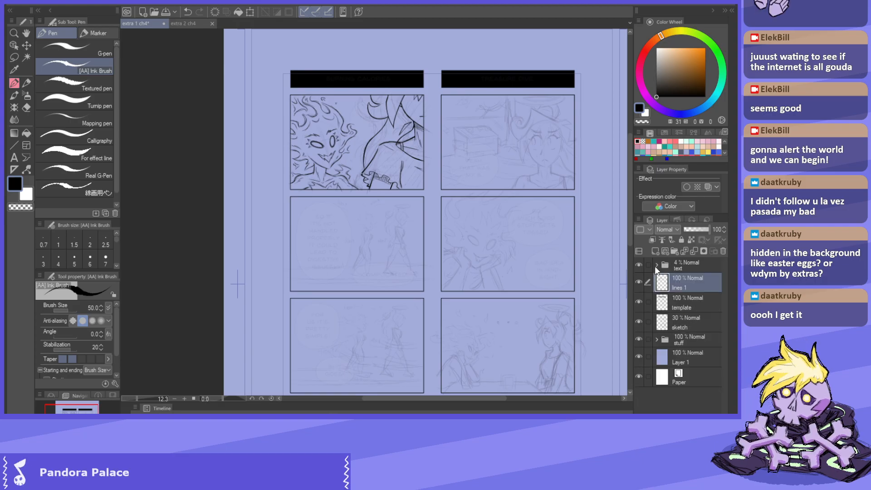
Step: Raise the text folder's opacity to 100 % and check the speech bubbles over the panels
{"action": "left_click", "coordinate": [690, 265]}
{"action": "left_click_drag", "start_coordinate": [692, 230], "coordinate": [699, 231]}
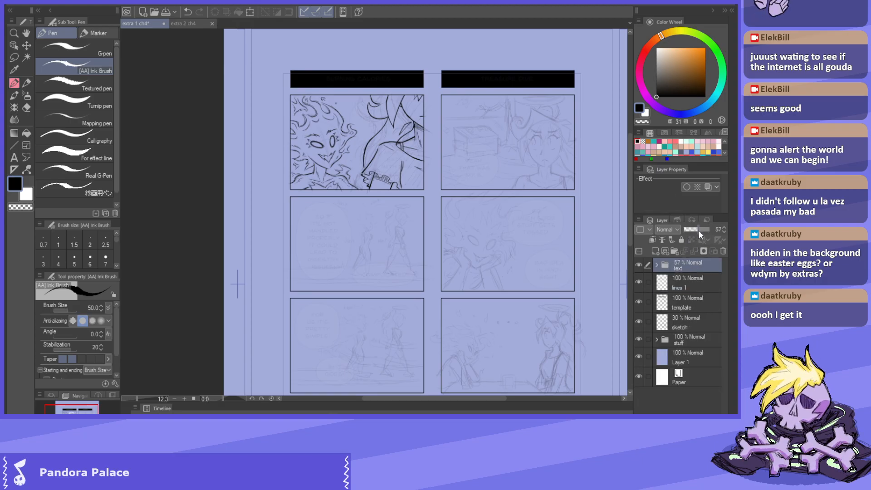
{"action": "scroll", "coordinate": [413, 112], "scroll_direction": "down", "scroll_amount": 2}
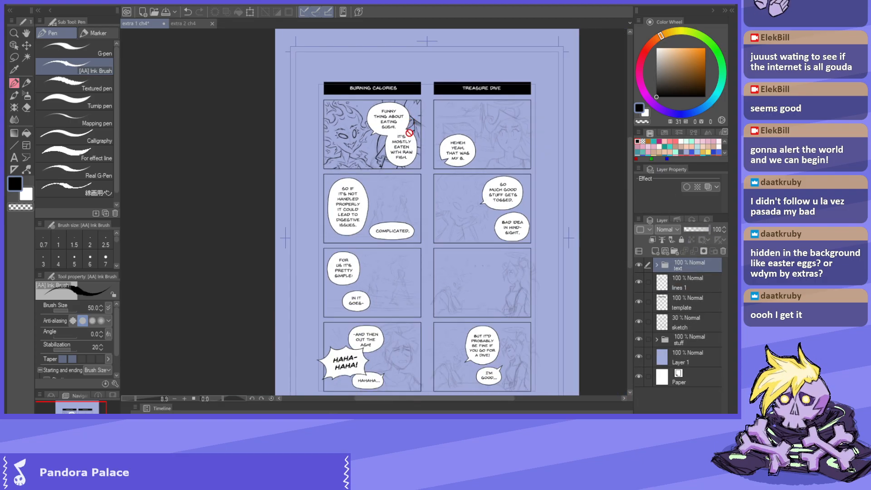
{"action": "scroll", "coordinate": [397, 153], "scroll_direction": "up", "scroll_amount": 4}
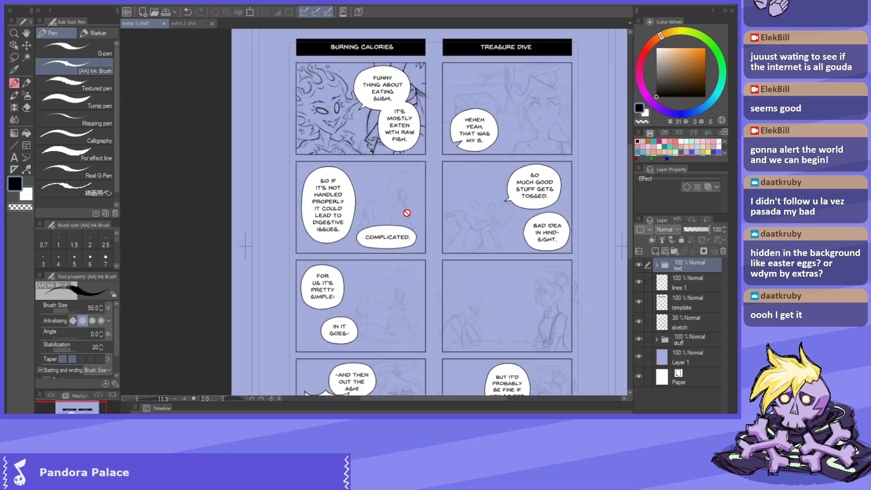
Step: Lower the opacity of the text folder to 4 %
{"action": "scroll", "coordinate": [402, 186], "scroll_direction": "down", "scroll_amount": 3}
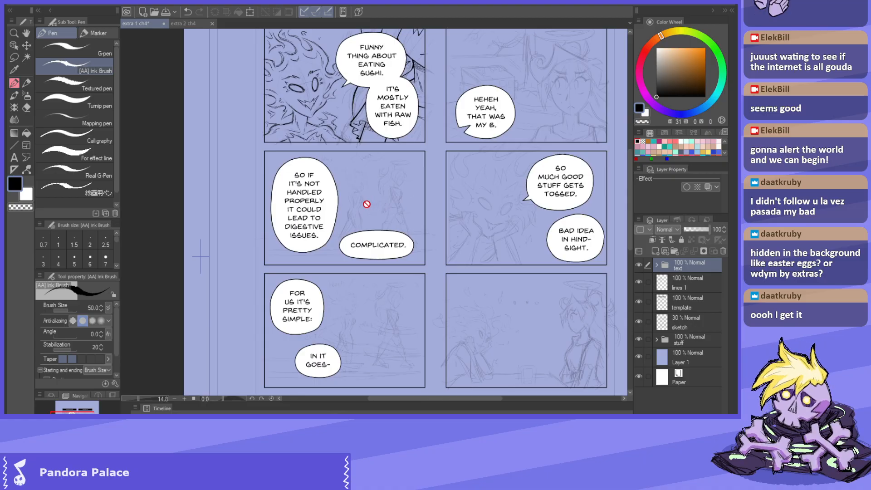
{"action": "scroll", "coordinate": [371, 209], "scroll_direction": "down", "scroll_amount": 5}
{"action": "scroll", "coordinate": [349, 119], "scroll_direction": "up", "scroll_amount": 3}
{"action": "scroll", "coordinate": [358, 110], "scroll_direction": "down", "scroll_amount": 4}
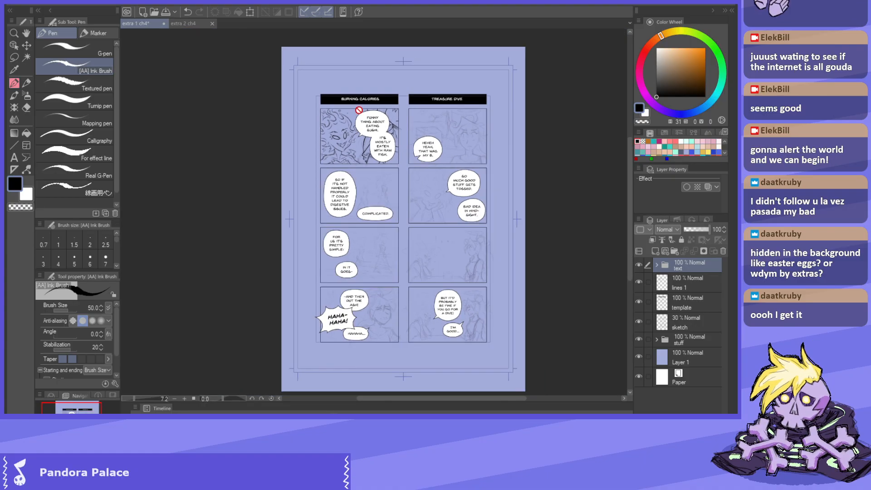
{"action": "scroll", "coordinate": [392, 178], "scroll_direction": "up", "scroll_amount": 2}
{"action": "left_click", "coordinate": [638, 263]}
{"action": "left_click", "coordinate": [639, 262]}
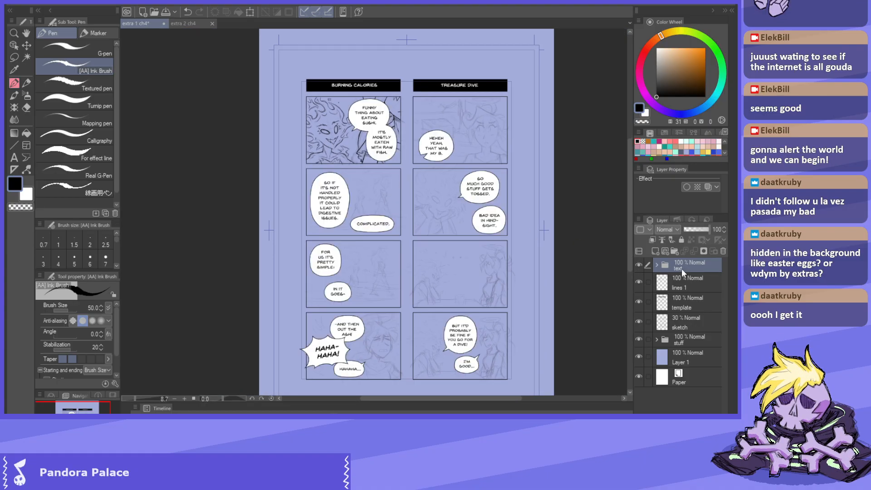
{"action": "left_click_drag", "start_coordinate": [690, 230], "coordinate": [686, 228]}
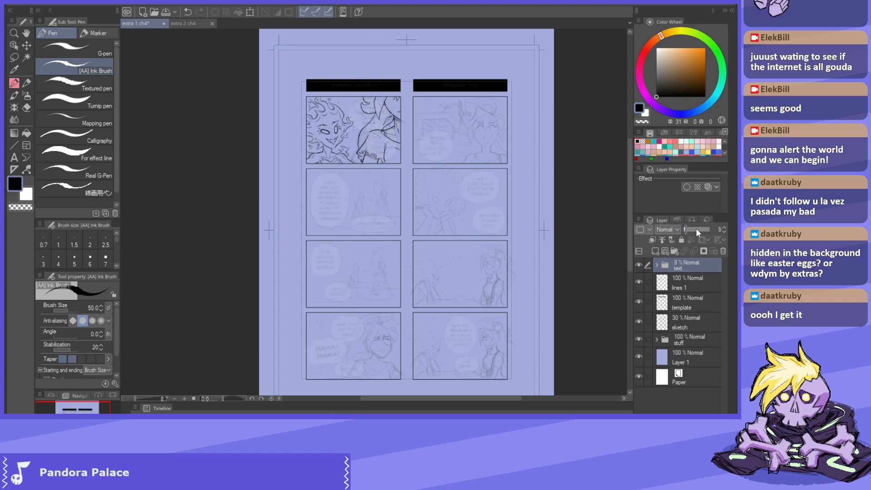
{"action": "left_click", "coordinate": [722, 233]}
{"action": "left_click", "coordinate": [722, 233]}
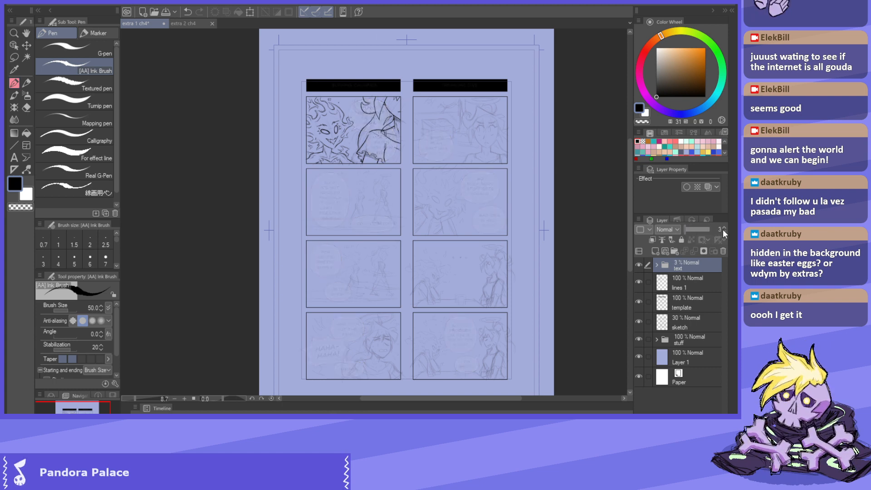
Step: Select the lines 1 layer and save the comic page
{"action": "left_click", "coordinate": [678, 285]}
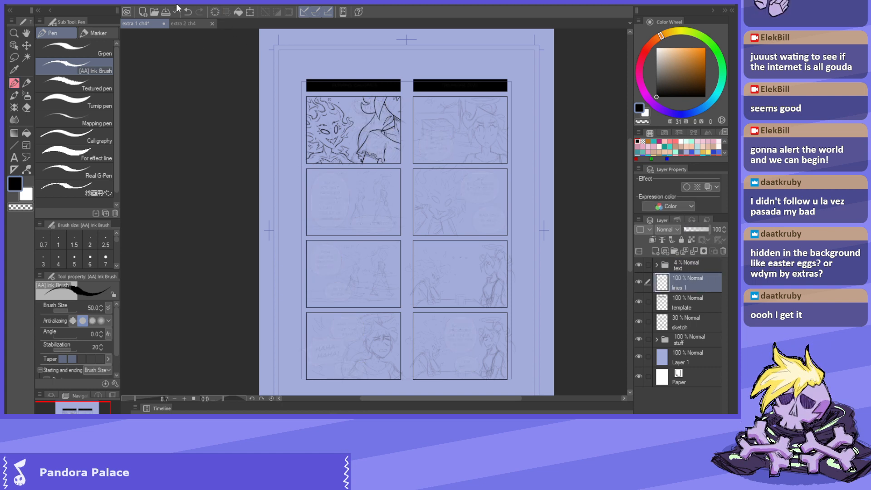
{"action": "left_click", "coordinate": [164, 12]}
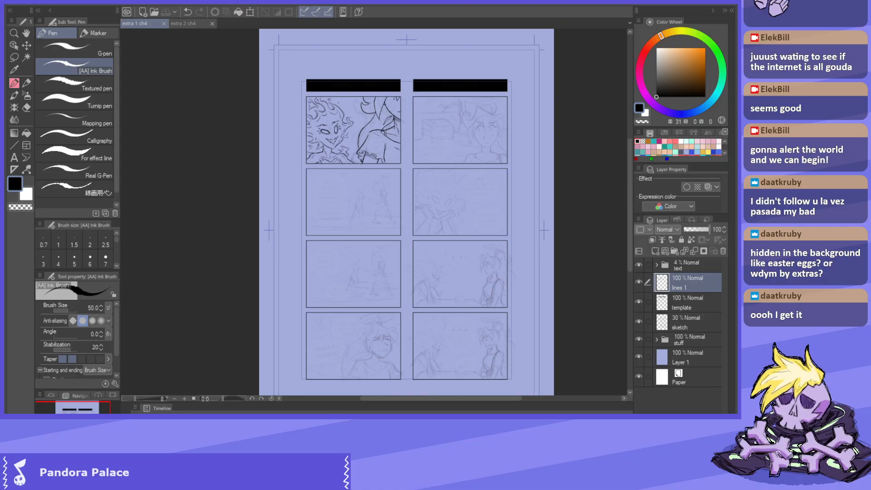
Step: Try inking extra strokes beside the flame-haired character's face in the first Burning Calories panel
{"action": "scroll", "coordinate": [389, 199], "scroll_direction": "up", "scroll_amount": 2}
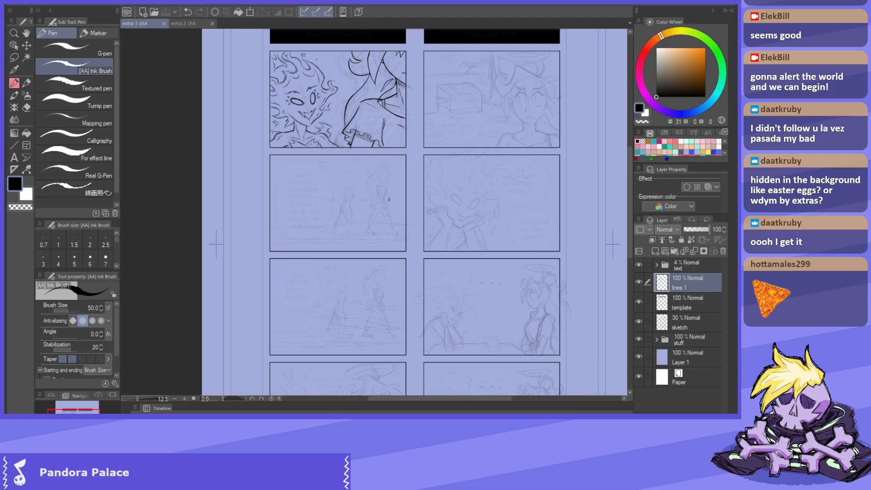
{"action": "left_click_drag", "start_coordinate": [359, 235], "coordinate": [360, 249]}
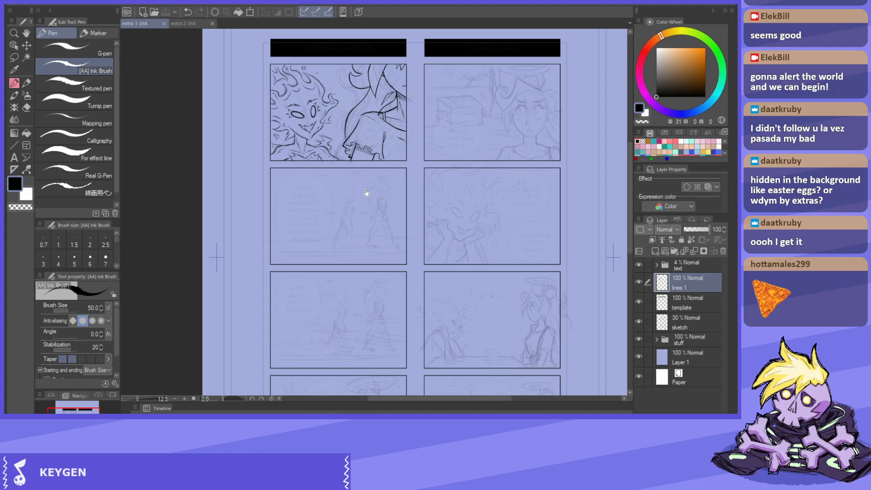
{"action": "left_click_drag", "start_coordinate": [367, 194], "coordinate": [434, 235]}
{"action": "left_click_drag", "start_coordinate": [380, 173], "coordinate": [418, 197]}
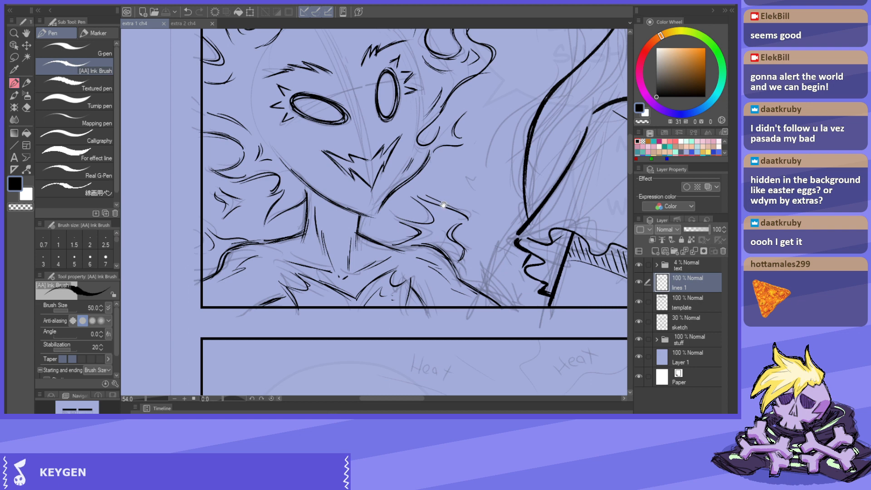
{"action": "scroll", "coordinate": [435, 239], "scroll_direction": "up", "scroll_amount": 2}
{"action": "mouse_move", "coordinate": [400, 197]}
{"action": "left_mouse_down"}
{"action": "mouse_move", "coordinate": [420, 175]}
{"action": "mouse_move", "coordinate": [404, 193]}
{"action": "mouse_move", "coordinate": [408, 203]}
{"action": "mouse_move", "coordinate": [394, 193]}
{"action": "mouse_move", "coordinate": [429, 164]}
{"action": "mouse_move", "coordinate": [414, 186]}
{"action": "mouse_move", "coordinate": [420, 192]}
{"action": "mouse_move", "coordinate": [413, 197]}
{"action": "mouse_move", "coordinate": [409, 176]}
{"action": "mouse_move", "coordinate": [433, 157]}
{"action": "left_mouse_up"}
{"action": "key", "text": "ctrl+z"}
{"action": "key", "text": "ctrl+z"}
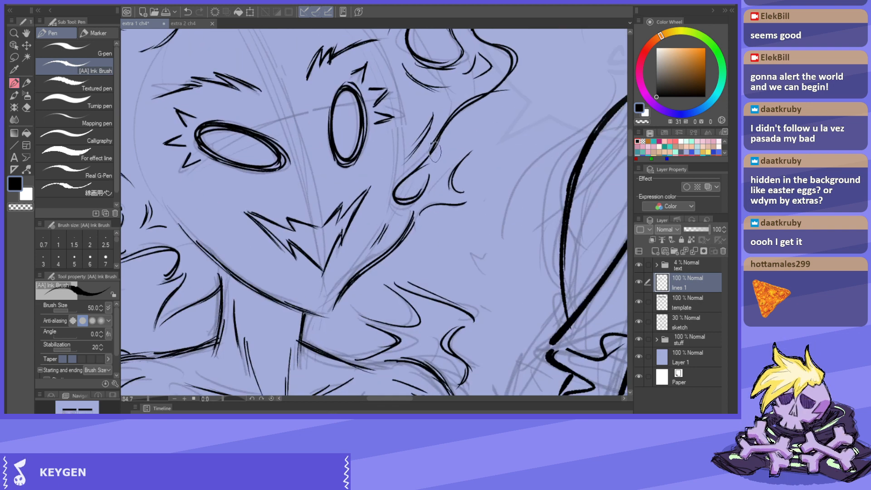
{"action": "scroll", "coordinate": [447, 181], "scroll_direction": "down", "scroll_amount": 7}
{"action": "scroll", "coordinate": [450, 200], "scroll_direction": "up", "scroll_amount": 6}
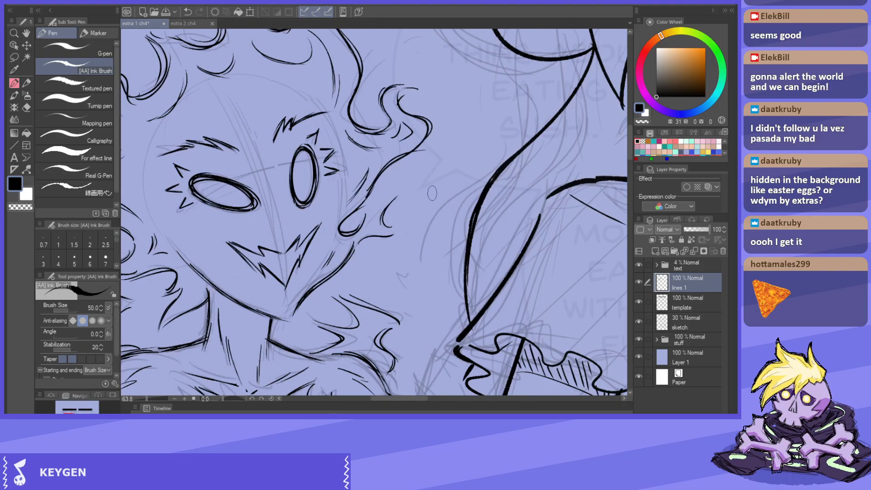
{"action": "mouse_move", "coordinate": [430, 160]}
{"action": "left_mouse_down"}
{"action": "mouse_move", "coordinate": [452, 191]}
{"action": "mouse_move", "coordinate": [405, 220]}
{"action": "mouse_move", "coordinate": [418, 215]}
{"action": "mouse_move", "coordinate": [421, 227]}
{"action": "mouse_move", "coordinate": [424, 204]}
{"action": "mouse_move", "coordinate": [395, 205]}
{"action": "left_mouse_up"}
{"action": "key", "text": "ctrl+z"}
{"action": "key", "text": "ctrl+z"}
{"action": "key", "text": "ctrl+z"}
Step: Save the comic page with the whole upper half in view
{"action": "left_click_drag", "start_coordinate": [443, 202], "coordinate": [400, 246]}
{"action": "left_click_drag", "start_coordinate": [503, 255], "coordinate": [423, 154]}
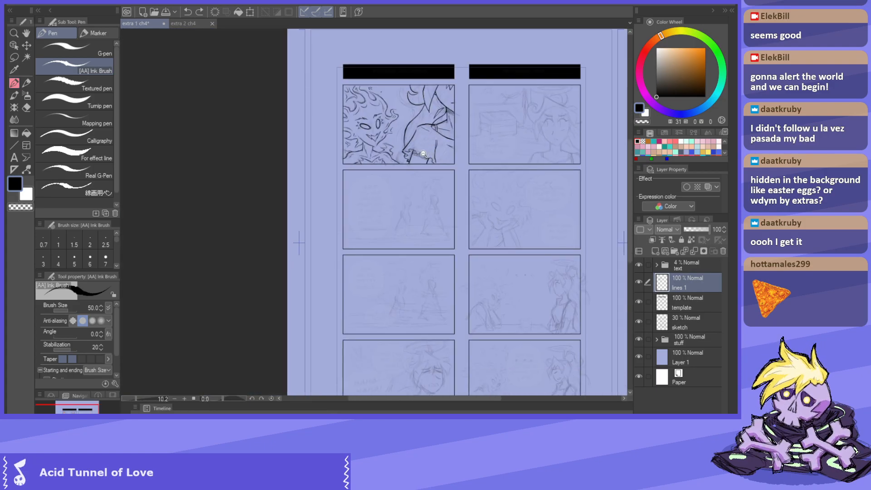
{"action": "key", "text": "ctrl+s"}
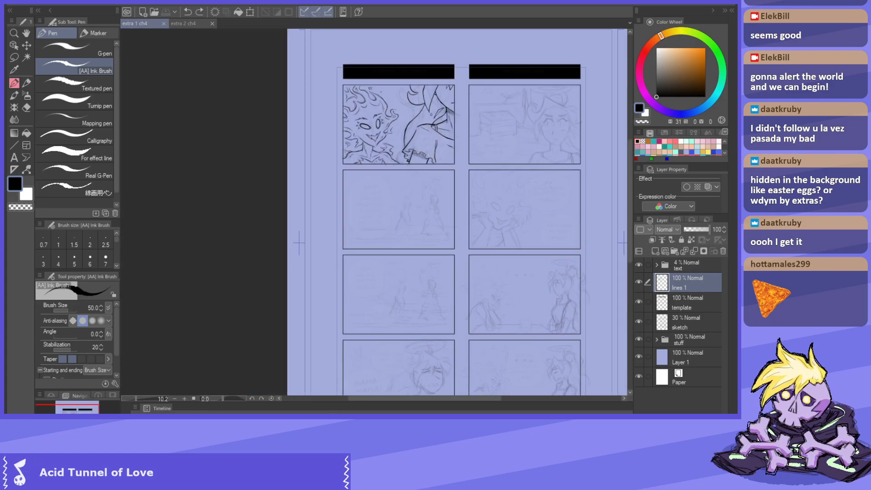
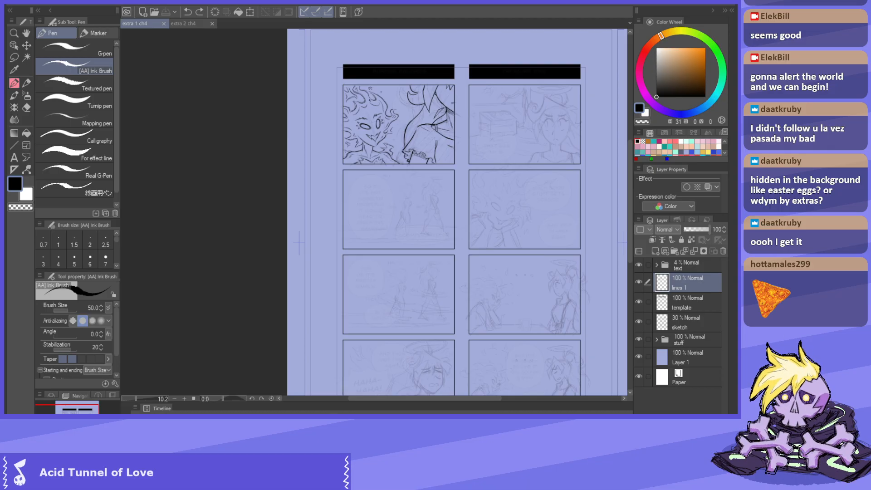
Step: Ink over the hair line just below the curl on the first panel's second figure, working in the mirrored view, and restore the normal orientation
{"action": "scroll", "coordinate": [447, 97], "scroll_direction": "up", "scroll_amount": 5}
{"action": "scroll", "coordinate": [443, 154], "scroll_direction": "up", "scroll_amount": 4}
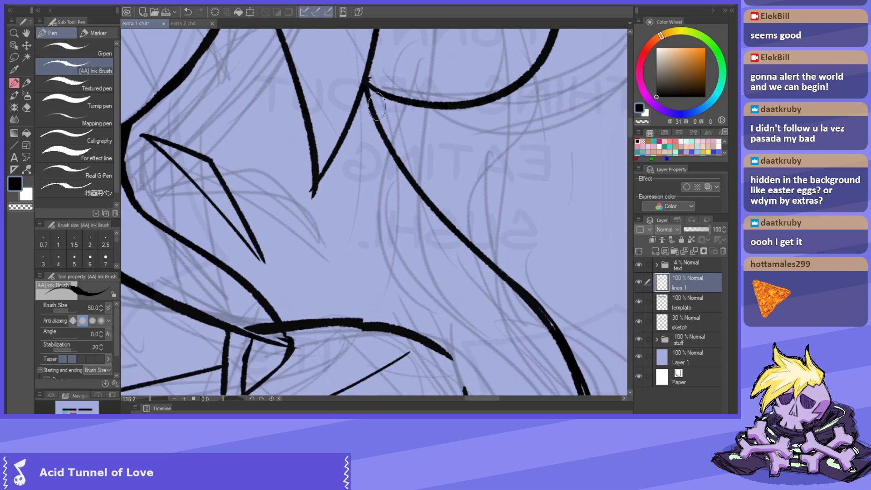
{"action": "left_click_drag", "start_coordinate": [365, 85], "coordinate": [411, 171]}
{"action": "left_click_drag", "start_coordinate": [427, 142], "coordinate": [339, 129]}
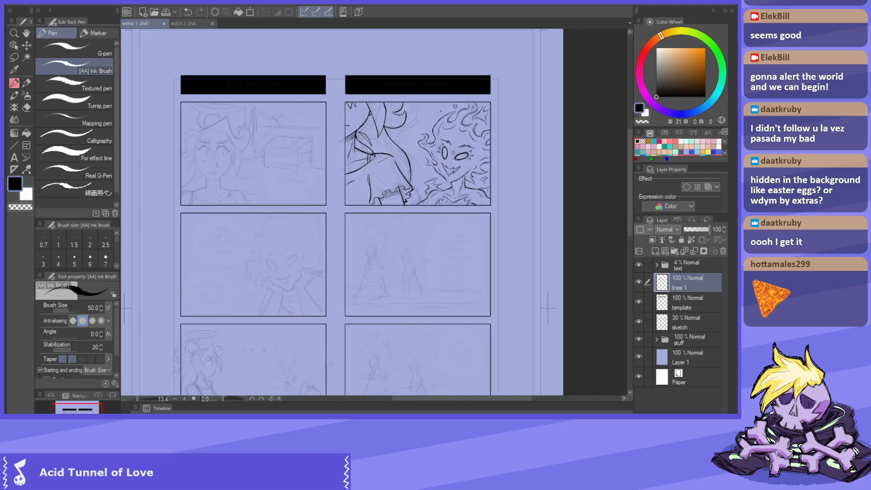
{"action": "key", "text": "h"}
{"action": "left_click_drag", "start_coordinate": [416, 158], "coordinate": [430, 138]}
{"action": "scroll", "coordinate": [431, 156], "scroll_direction": "up", "scroll_amount": 7}
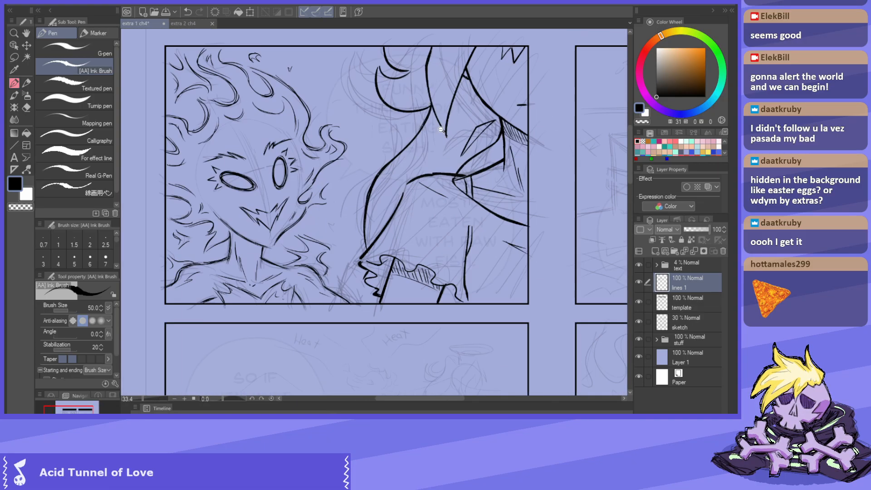
Step: Clean up the junction below the hair curl with transparent colour and redraw the hair line in black
{"action": "key", "text": "c"}
{"action": "mouse_move", "coordinate": [424, 108]}
{"action": "left_mouse_down"}
{"action": "mouse_move", "coordinate": [408, 192]}
{"action": "mouse_move", "coordinate": [418, 130]}
{"action": "mouse_move", "coordinate": [411, 176]}
{"action": "left_mouse_up"}
{"action": "key", "text": "ctrl+z"}
{"action": "key", "text": "c"}
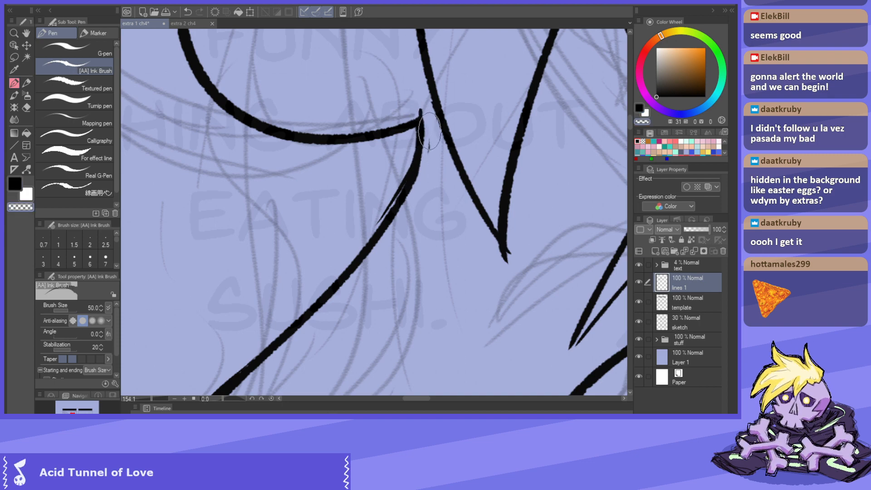
{"action": "left_click_drag", "start_coordinate": [430, 132], "coordinate": [431, 146]}
{"action": "key", "text": "c"}
{"action": "left_click_drag", "start_coordinate": [418, 108], "coordinate": [413, 175]}
{"action": "scroll", "coordinate": [436, 141], "scroll_direction": "down", "scroll_amount": 7}
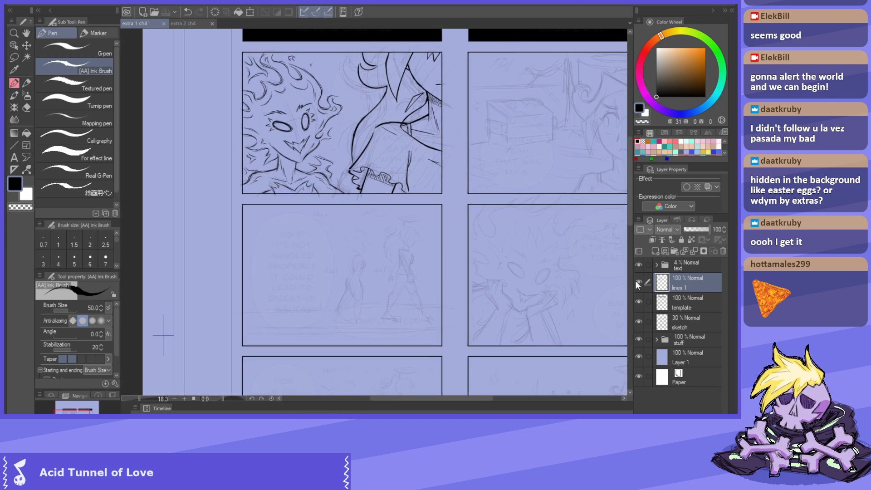
Step: Examine the inked first panel and compare it with the sketched panels on the rest of the page
{"action": "scroll", "coordinate": [423, 140], "scroll_direction": "down", "scroll_amount": 2}
{"action": "scroll", "coordinate": [423, 140], "scroll_direction": "up", "scroll_amount": 4}
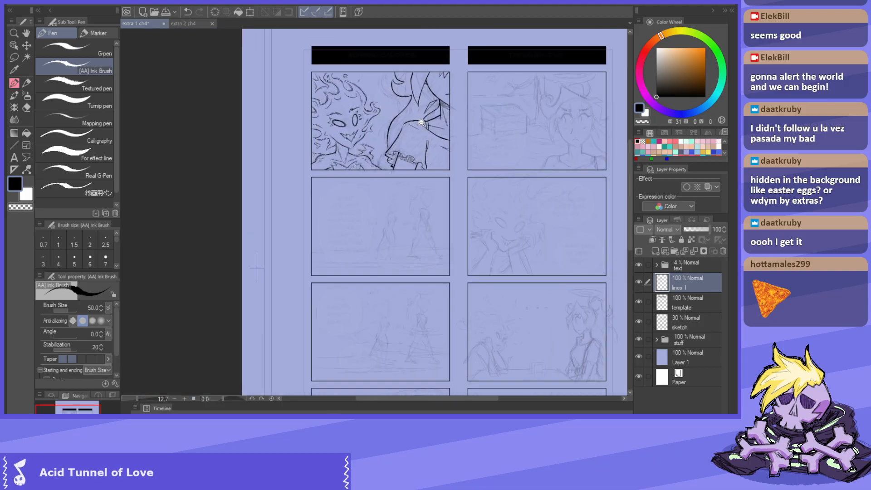
{"action": "scroll", "coordinate": [408, 179], "scroll_direction": "down", "scroll_amount": 2}
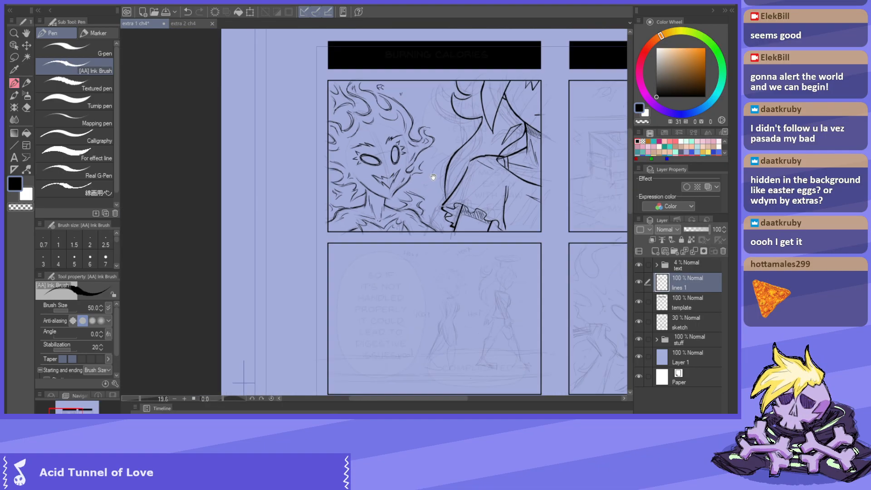
{"action": "scroll", "coordinate": [407, 179], "scroll_direction": "up", "scroll_amount": 3}
{"action": "scroll", "coordinate": [399, 194], "scroll_direction": "down", "scroll_amount": 2}
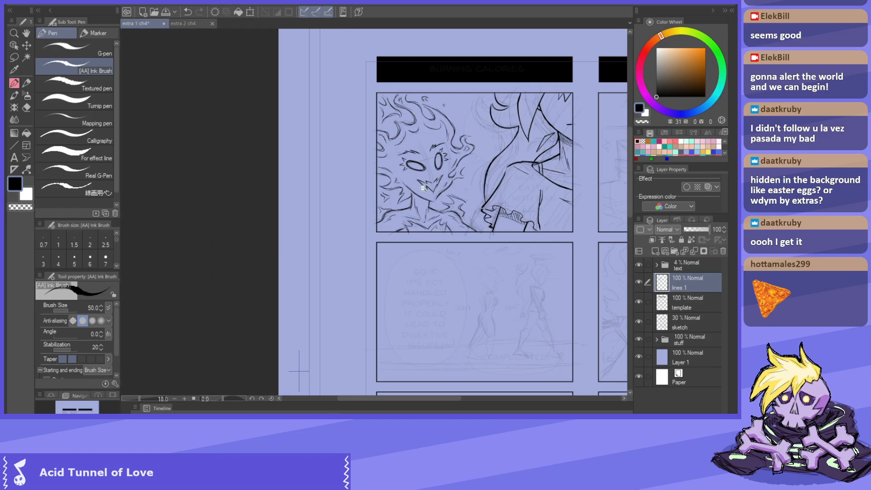
{"action": "scroll", "coordinate": [399, 193], "scroll_direction": "up", "scroll_amount": 1}
{"action": "left_click_drag", "start_coordinate": [279, 177], "coordinate": [434, 177]}
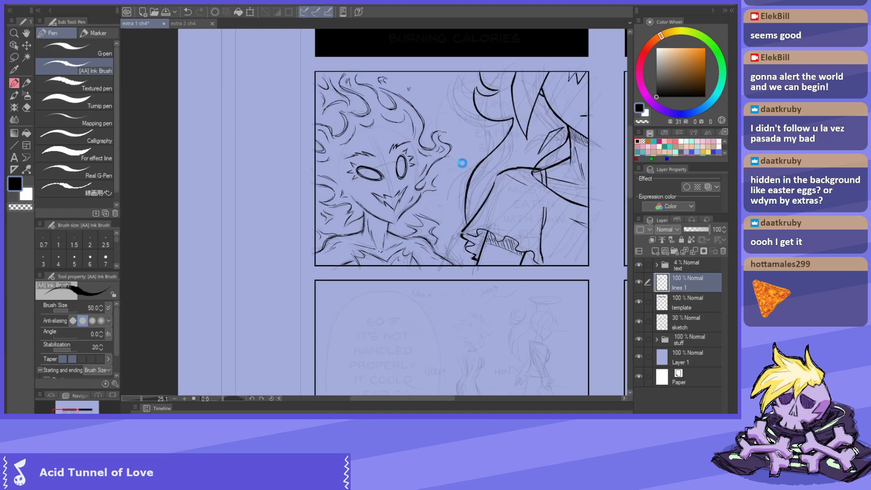
{"action": "scroll", "coordinate": [432, 135], "scroll_direction": "down", "scroll_amount": 2}
{"action": "scroll", "coordinate": [432, 135], "scroll_direction": "up", "scroll_amount": 3}
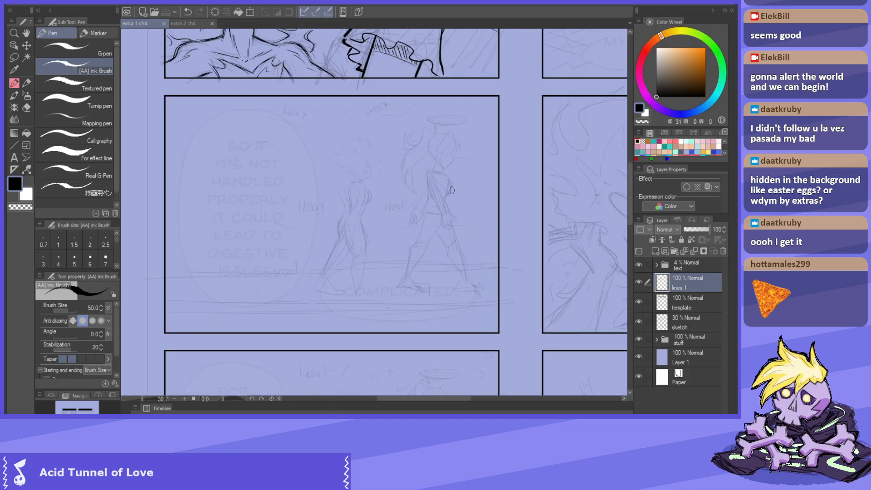
{"action": "scroll", "coordinate": [378, 126], "scroll_direction": "down", "scroll_amount": 3}
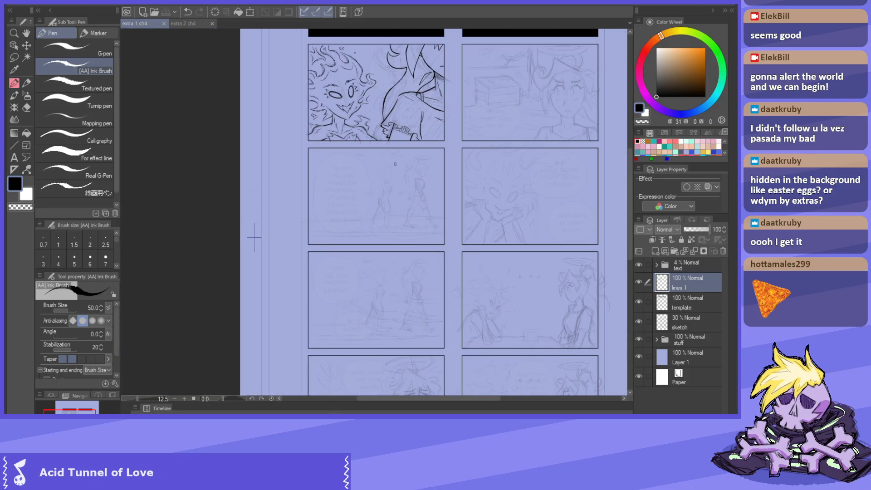
{"action": "scroll", "coordinate": [373, 154], "scroll_direction": "down", "scroll_amount": 2}
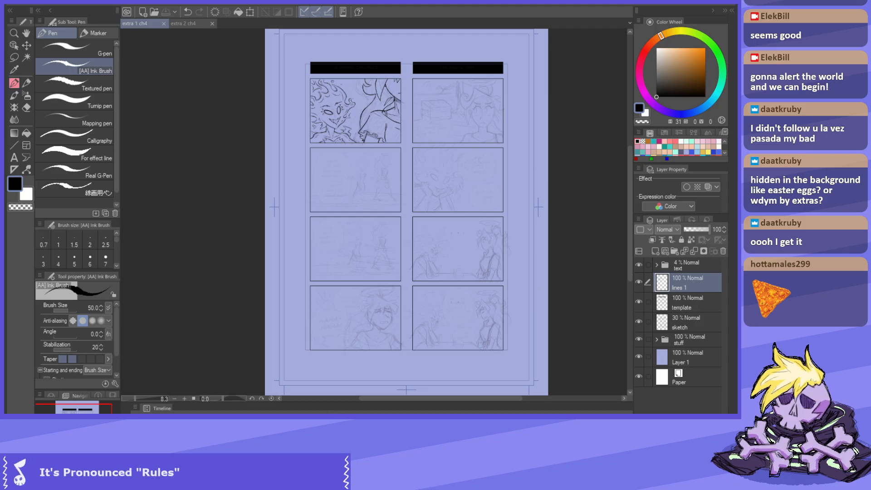
Step: Try inking the jaw and face outline of the haloed walking figure in the second Burning Calories panel
{"action": "scroll", "coordinate": [369, 227], "scroll_direction": "up", "scroll_amount": 4}
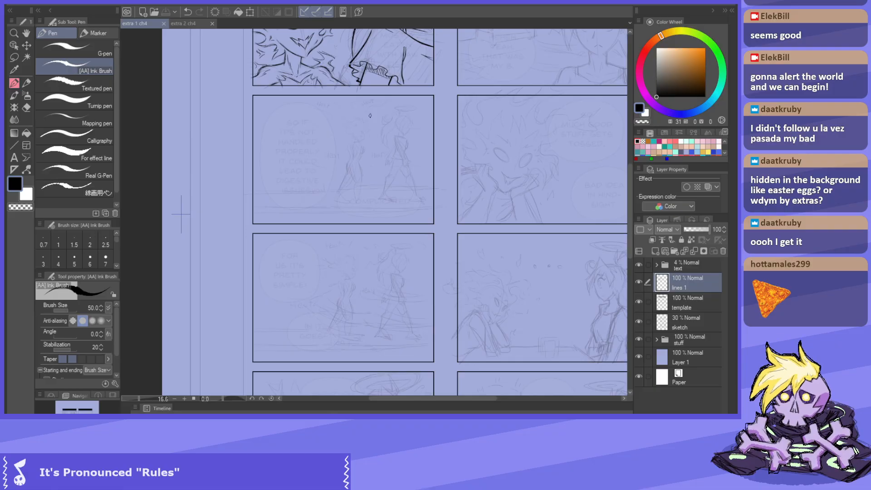
{"action": "scroll", "coordinate": [424, 186], "scroll_direction": "up", "scroll_amount": 5}
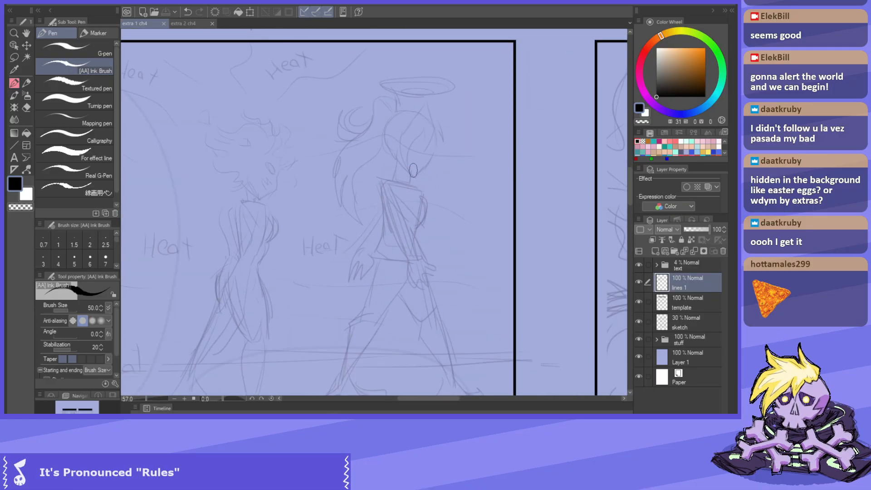
{"action": "scroll", "coordinate": [410, 167], "scroll_direction": "up", "scroll_amount": 2}
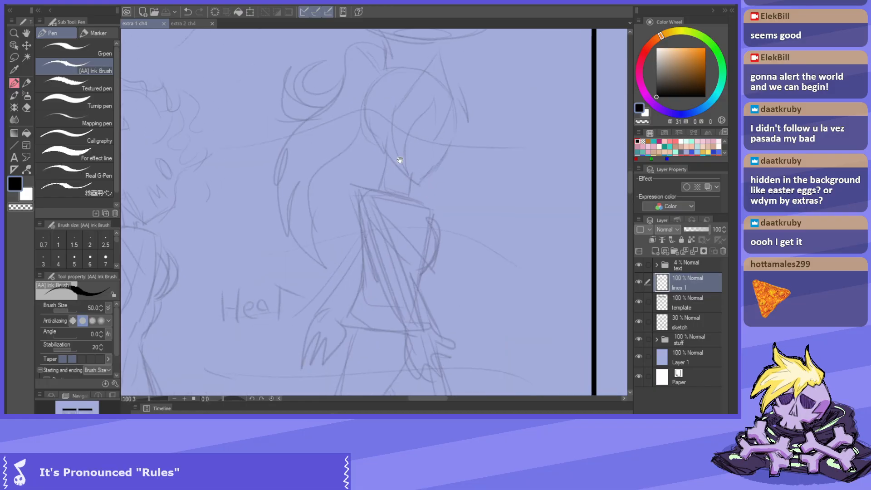
{"action": "mouse_move", "coordinate": [400, 160]}
{"action": "left_mouse_down"}
{"action": "mouse_move", "coordinate": [423, 186]}
{"action": "mouse_move", "coordinate": [426, 178]}
{"action": "left_mouse_up"}
{"action": "key", "text": "ctrl+z"}
{"action": "mouse_move", "coordinate": [424, 178]}
{"action": "left_mouse_down"}
{"action": "mouse_move", "coordinate": [451, 144]}
{"action": "mouse_move", "coordinate": [453, 114]}
{"action": "left_mouse_up"}
{"action": "key", "text": "ctrl+z"}
{"action": "key", "text": "ctrl+z"}
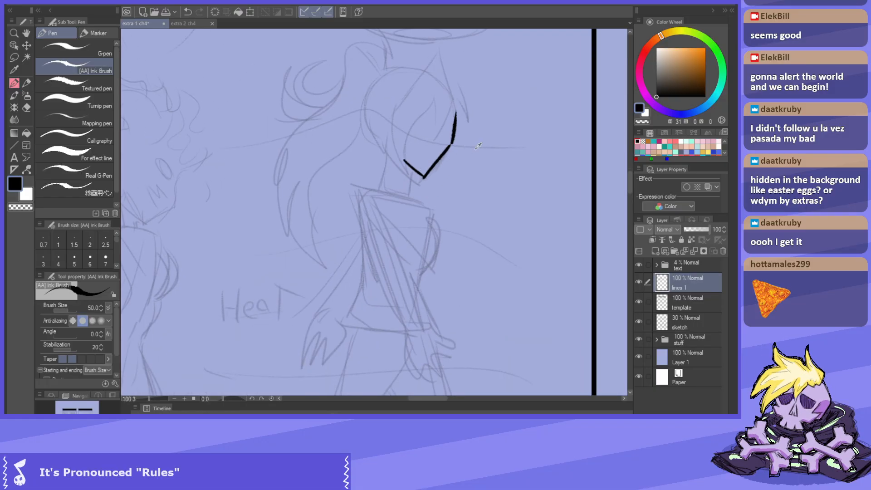
Step: Examine the sketched panels across the page and the walking figures in the second Burning Calories panel
{"action": "scroll", "coordinate": [461, 171], "scroll_direction": "down", "scroll_amount": 3}
{"action": "scroll", "coordinate": [485, 186], "scroll_direction": "down", "scroll_amount": 2}
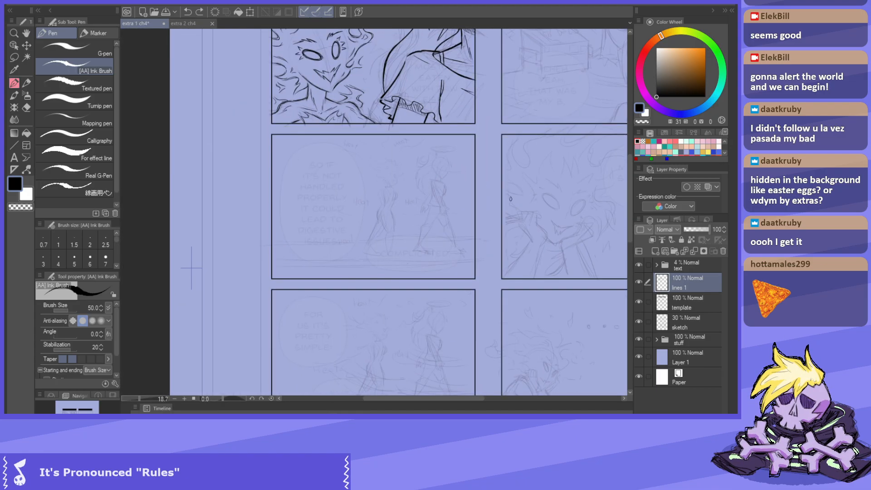
{"action": "mouse_move", "coordinate": [445, 196]}
{"action": "left_mouse_down"}
{"action": "mouse_move", "coordinate": [386, 172]}
{"action": "mouse_move", "coordinate": [400, 182]}
{"action": "left_mouse_up"}
{"action": "mouse_move", "coordinate": [355, 198]}
{"action": "left_mouse_down"}
{"action": "mouse_move", "coordinate": [399, 240]}
{"action": "mouse_move", "coordinate": [420, 248]}
{"action": "mouse_move", "coordinate": [471, 196]}
{"action": "mouse_move", "coordinate": [493, 152]}
{"action": "left_mouse_up"}
{"action": "key", "text": "ctrl+z"}
{"action": "mouse_move", "coordinate": [485, 165]}
{"action": "left_mouse_down"}
{"action": "mouse_move", "coordinate": [459, 150]}
{"action": "mouse_move", "coordinate": [462, 174]}
{"action": "left_mouse_up"}
{"action": "left_click_drag", "start_coordinate": [583, 208], "coordinate": [436, 125]}
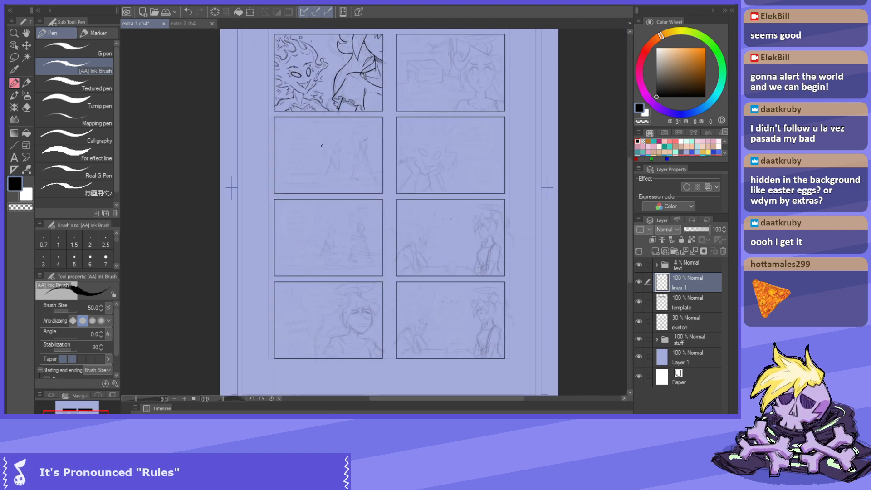
{"action": "mouse_move", "coordinate": [365, 192]}
{"action": "left_mouse_down"}
{"action": "mouse_move", "coordinate": [352, 211]}
{"action": "mouse_move", "coordinate": [374, 198]}
{"action": "left_mouse_up"}
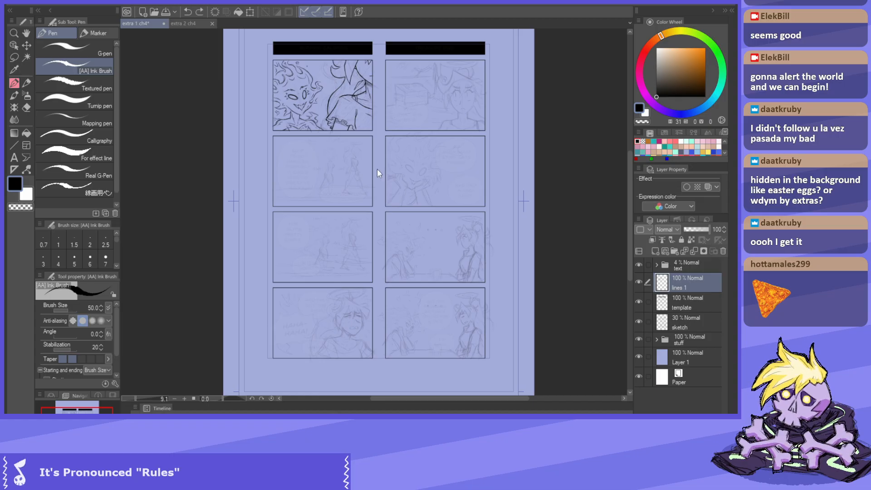
{"action": "scroll", "coordinate": [377, 169], "scroll_direction": "up", "scroll_amount": 6}
{"action": "left_click_drag", "start_coordinate": [384, 188], "coordinate": [385, 203]}
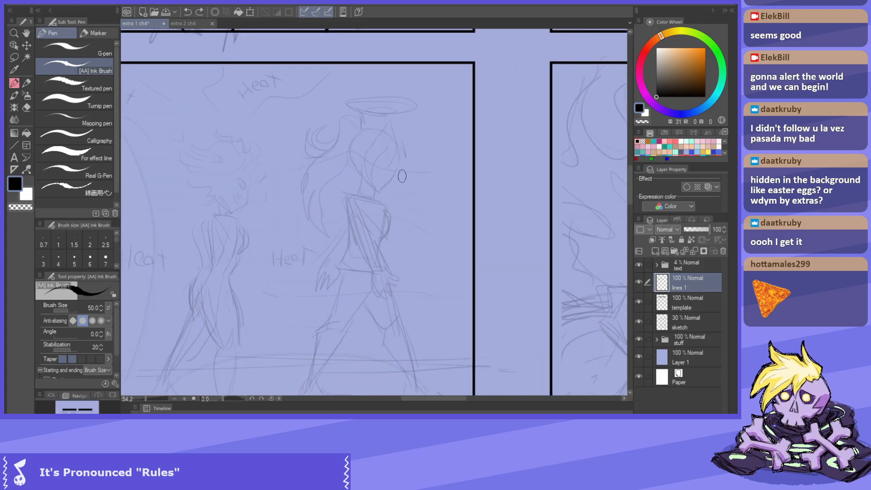
Step: Examine the walking-figure sketches in the second panel of the first column and the sketched panels around them
{"action": "scroll", "coordinate": [399, 181], "scroll_direction": "down", "scroll_amount": 3}
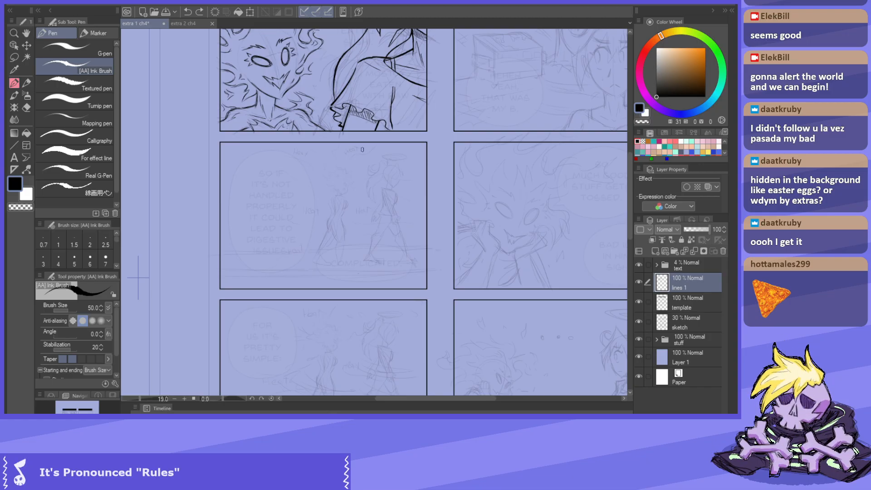
{"action": "scroll", "coordinate": [328, 193], "scroll_direction": "down", "scroll_amount": 4}
{"action": "scroll", "coordinate": [336, 196], "scroll_direction": "up", "scroll_amount": 2}
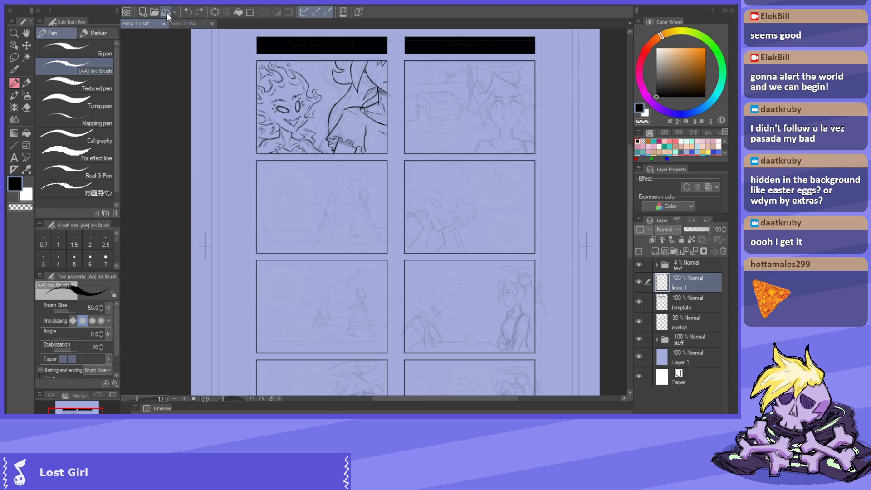
{"action": "scroll", "coordinate": [293, 168], "scroll_direction": "up", "scroll_amount": 3}
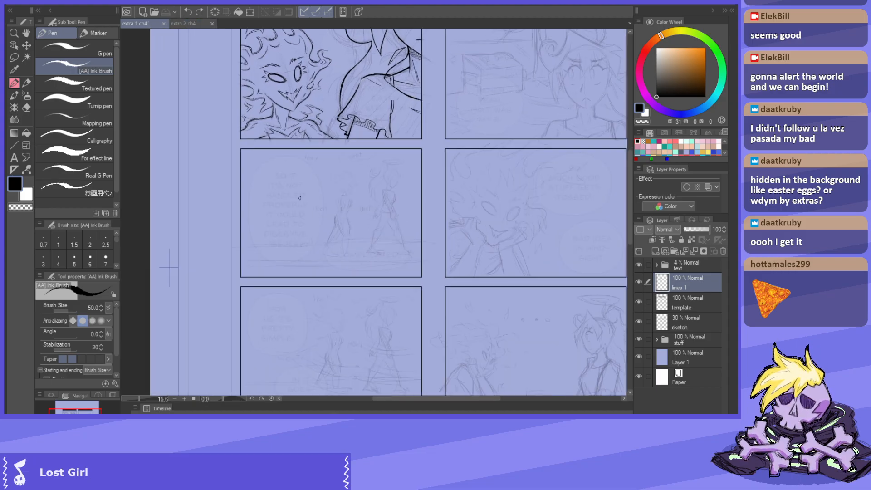
{"action": "scroll", "coordinate": [306, 183], "scroll_direction": "down", "scroll_amount": 5}
{"action": "scroll", "coordinate": [305, 182], "scroll_direction": "up", "scroll_amount": 4}
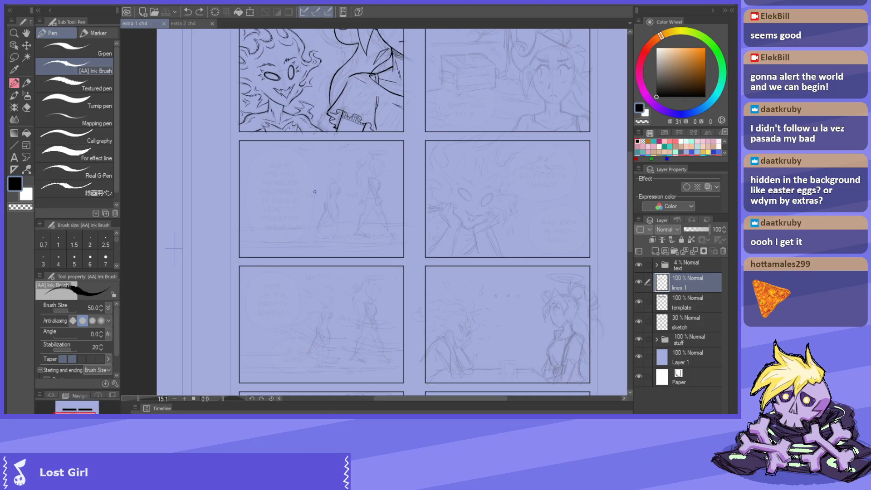
{"action": "scroll", "coordinate": [315, 192], "scroll_direction": "down", "scroll_amount": 4}
{"action": "scroll", "coordinate": [315, 191], "scroll_direction": "up", "scroll_amount": 2}
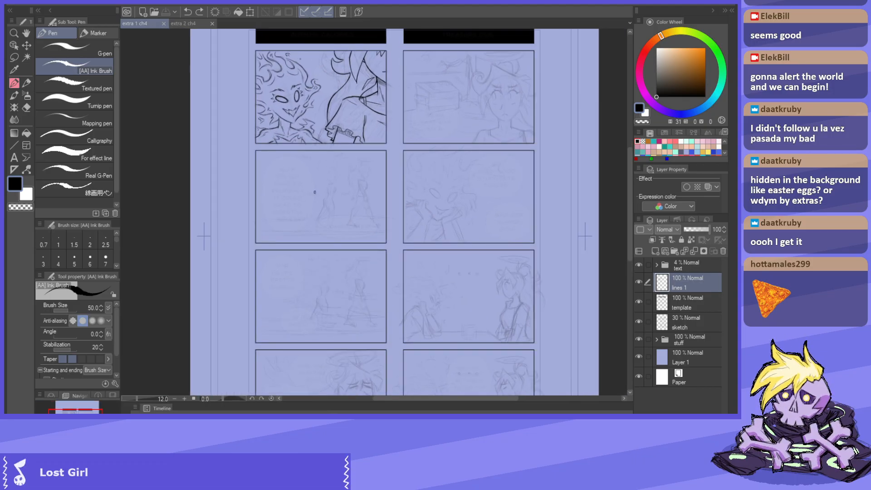
{"action": "scroll", "coordinate": [307, 166], "scroll_direction": "down", "scroll_amount": 3}
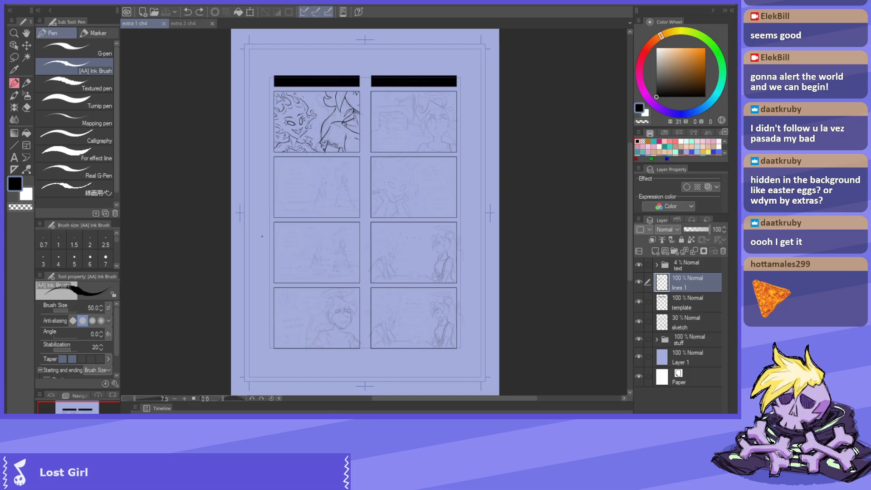
{"action": "scroll", "coordinate": [290, 214], "scroll_direction": "up", "scroll_amount": 2}
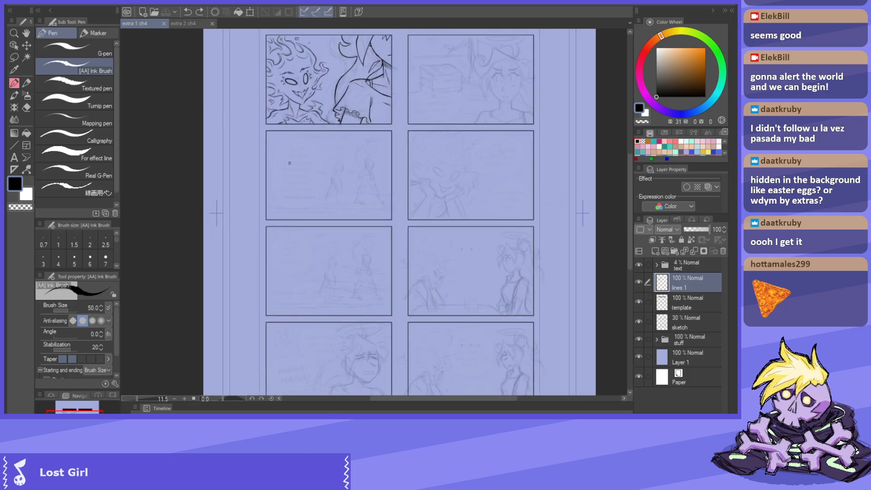
{"action": "scroll", "coordinate": [421, 199], "scroll_direction": "up", "scroll_amount": 1}
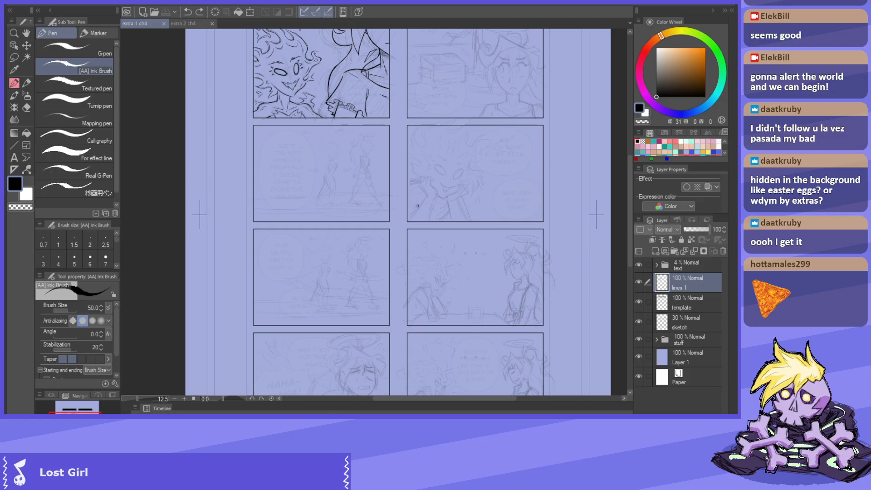
{"action": "scroll", "coordinate": [415, 205], "scroll_direction": "up", "scroll_amount": 5}
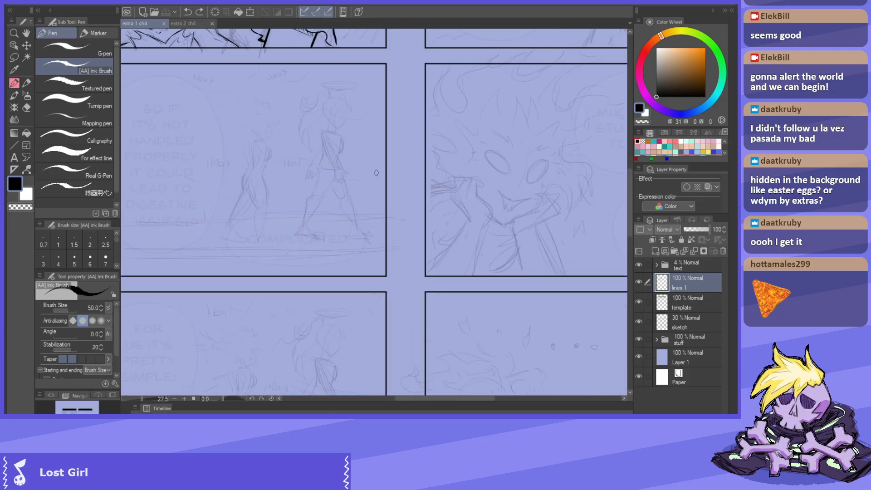
{"action": "scroll", "coordinate": [305, 154], "scroll_direction": "down", "scroll_amount": 7}
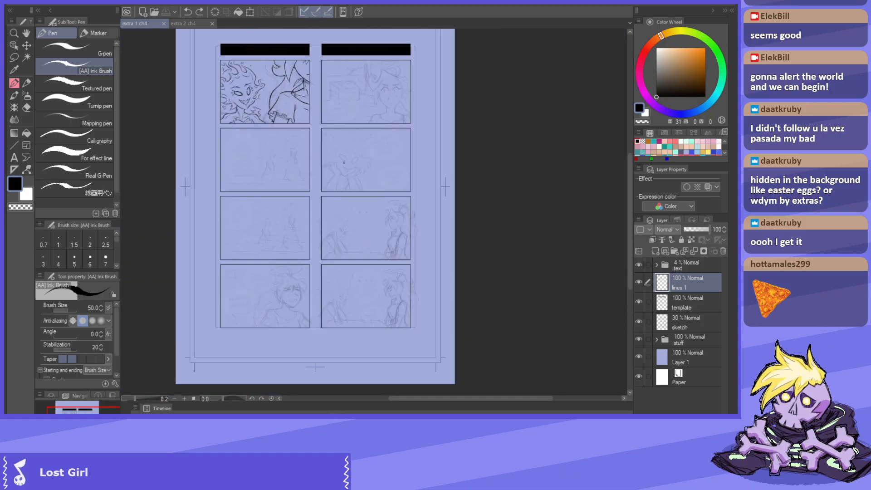
{"action": "scroll", "coordinate": [358, 146], "scroll_direction": "up", "scroll_amount": 2}
{"action": "left_click_drag", "start_coordinate": [357, 169], "coordinate": [349, 207]}
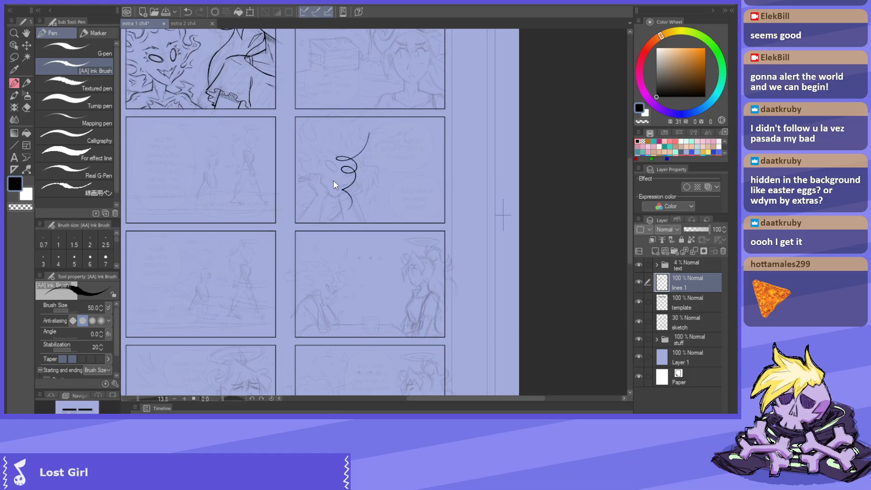
{"action": "key", "text": "ctrl+z"}
{"action": "key", "text": "ctrl+z"}
{"action": "scroll", "coordinate": [345, 233], "scroll_direction": "down", "scroll_amount": 3}
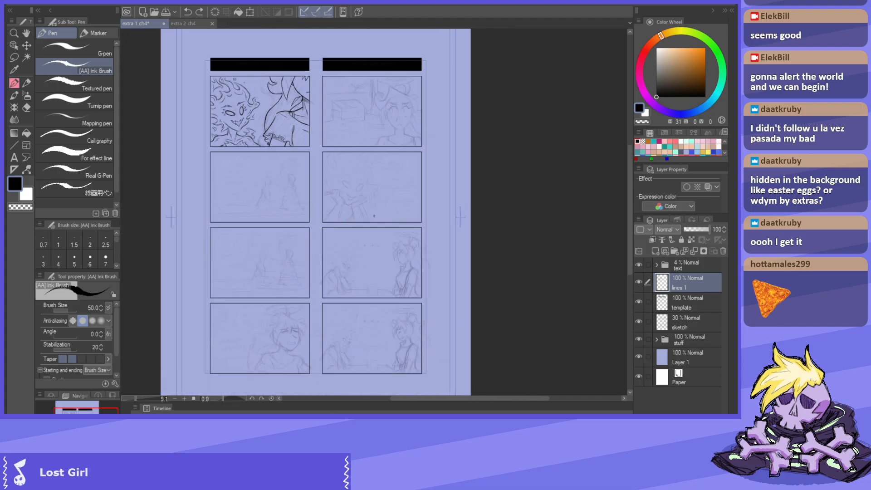
{"action": "scroll", "coordinate": [385, 145], "scroll_direction": "up", "scroll_amount": 5}
{"action": "mouse_move", "coordinate": [391, 148]}
{"action": "left_mouse_down"}
{"action": "mouse_move", "coordinate": [405, 126]}
{"action": "mouse_move", "coordinate": [331, 145]}
{"action": "left_mouse_up"}
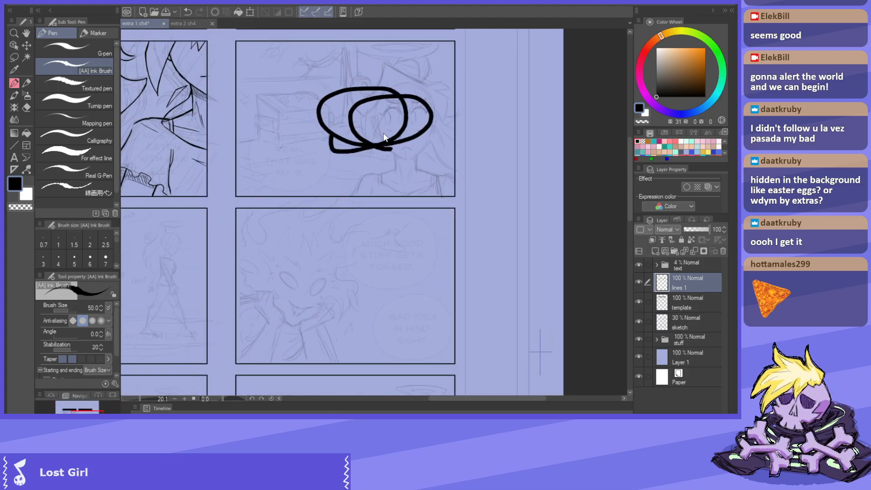
{"action": "key", "text": "ctrl+z"}
Step: Examine the whole page layout, comparing the inked first panel with the remaining sketched panels
{"action": "scroll", "coordinate": [415, 74], "scroll_direction": "down", "scroll_amount": 4}
{"action": "scroll", "coordinate": [282, 227], "scroll_direction": "up", "scroll_amount": 2}
{"action": "scroll", "coordinate": [389, 100], "scroll_direction": "down", "scroll_amount": 1}
{"action": "scroll", "coordinate": [389, 100], "scroll_direction": "down", "scroll_amount": 1}
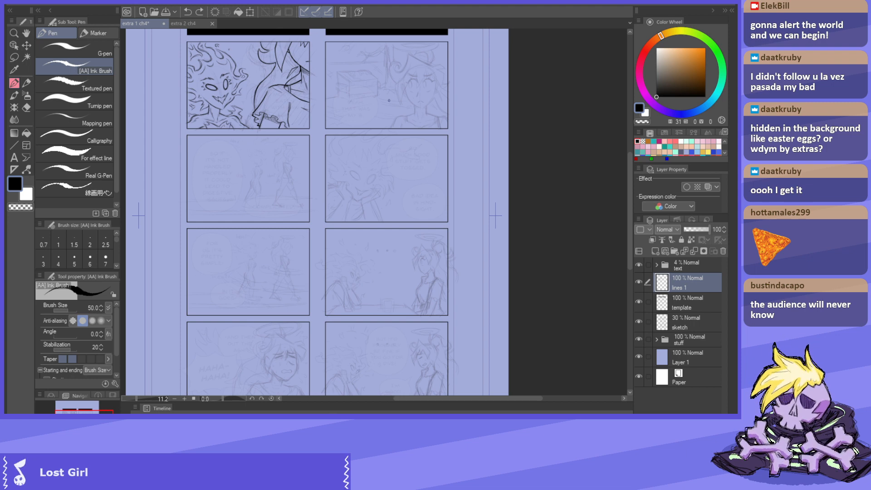
{"action": "scroll", "coordinate": [378, 155], "scroll_direction": "down", "scroll_amount": 2}
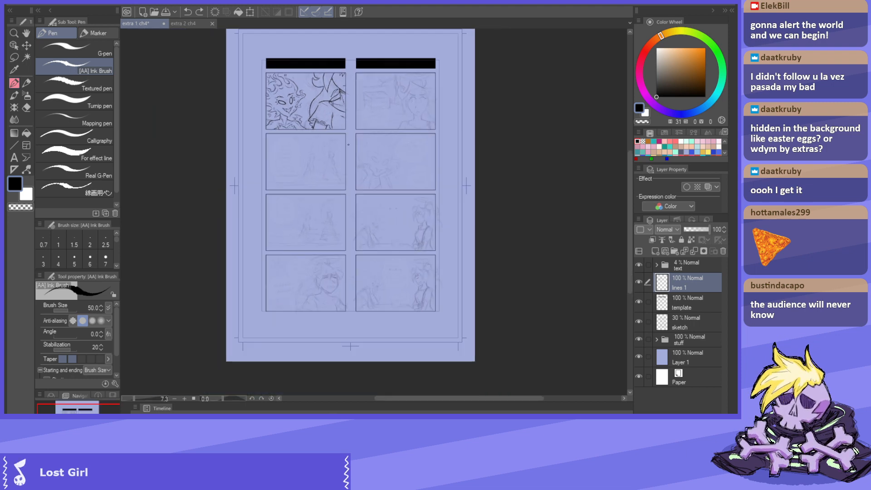
{"action": "scroll", "coordinate": [299, 151], "scroll_direction": "up", "scroll_amount": 1}
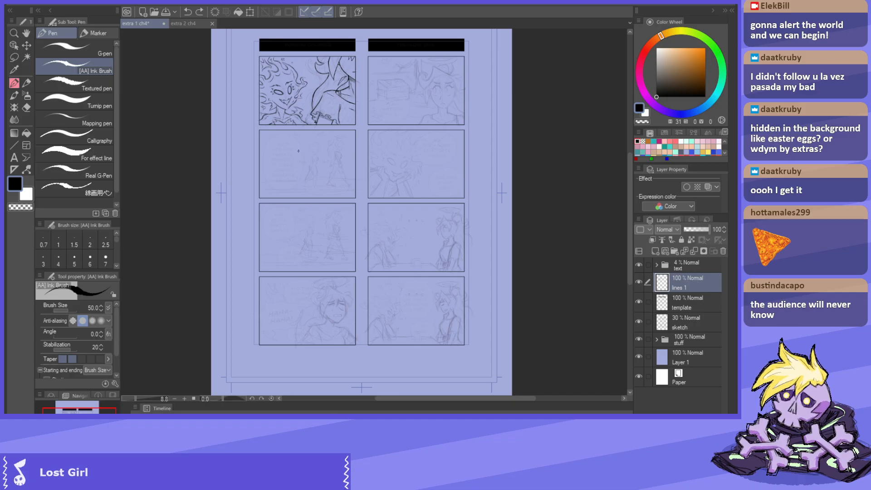
{"action": "scroll", "coordinate": [329, 175], "scroll_direction": "up", "scroll_amount": 1}
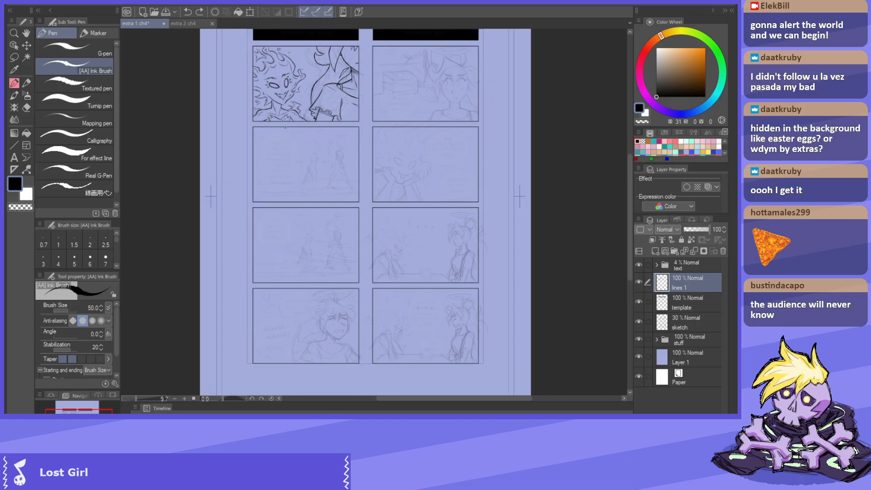
{"action": "scroll", "coordinate": [285, 128], "scroll_direction": "up", "scroll_amount": 1}
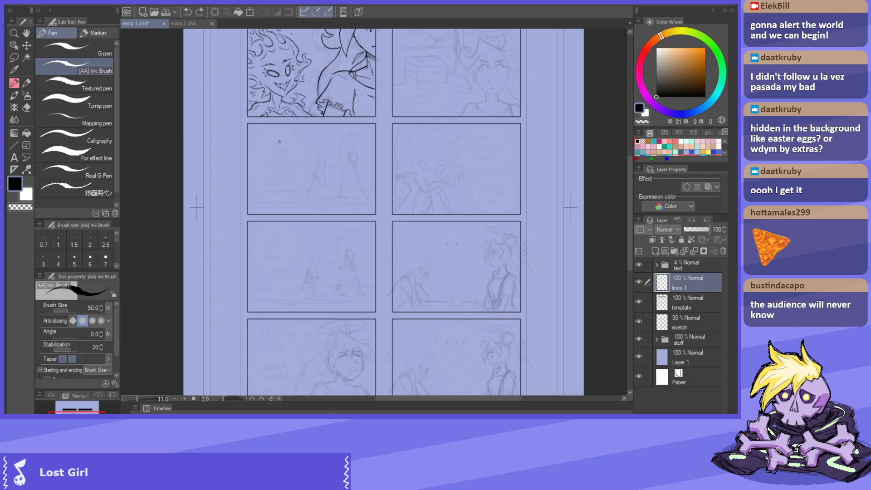
{"action": "scroll", "coordinate": [280, 142], "scroll_direction": "up", "scroll_amount": 1}
{"action": "scroll", "coordinate": [279, 149], "scroll_direction": "down", "scroll_amount": 1}
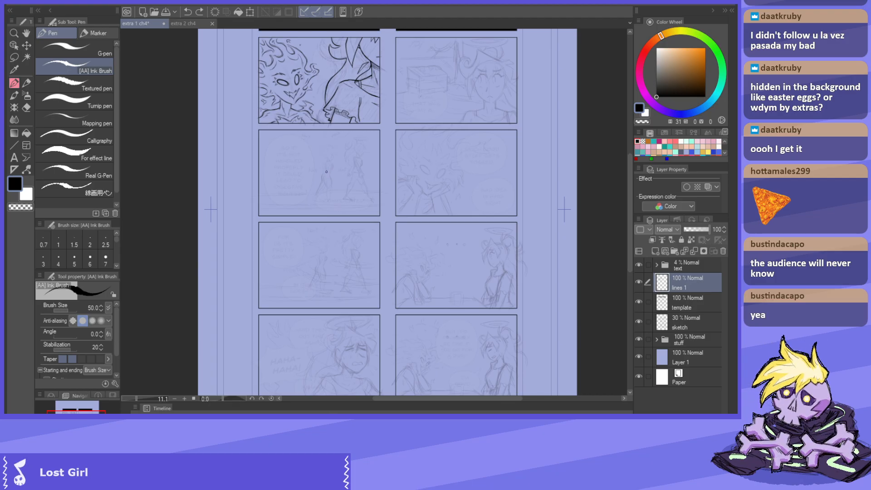
{"action": "scroll", "coordinate": [331, 183], "scroll_direction": "down", "scroll_amount": 1}
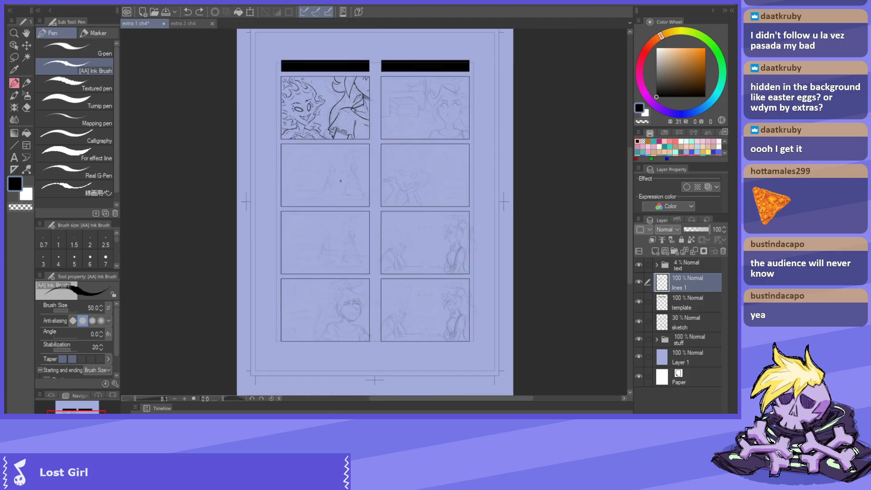
{"action": "scroll", "coordinate": [329, 182], "scroll_direction": "up", "scroll_amount": 1}
{"action": "scroll", "coordinate": [313, 177], "scroll_direction": "up", "scroll_amount": 1}
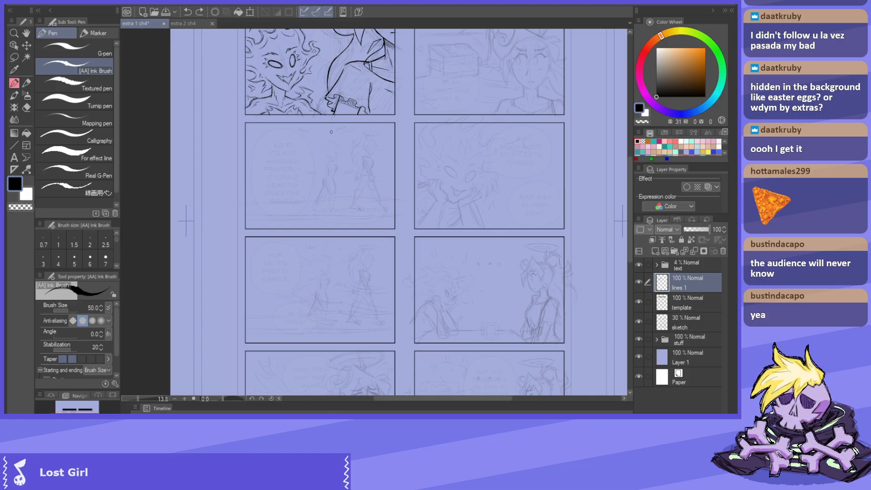
{"action": "scroll", "coordinate": [330, 131], "scroll_direction": "down", "scroll_amount": 3}
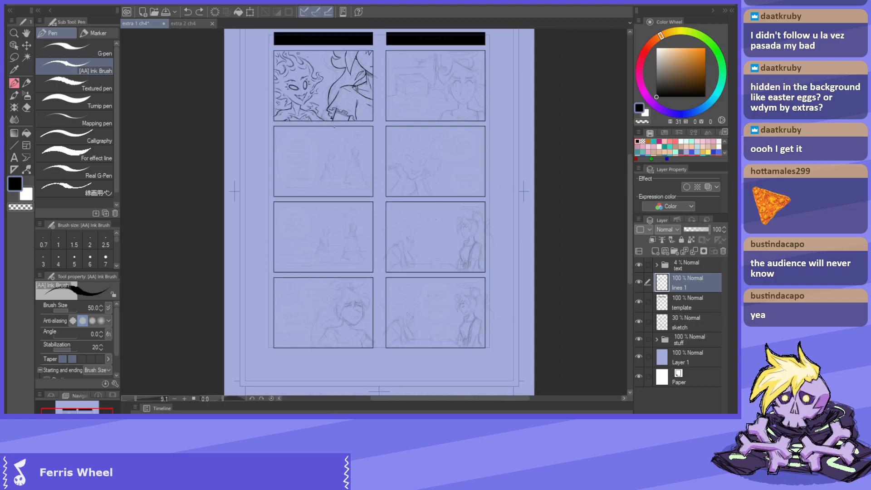
{"action": "scroll", "coordinate": [311, 151], "scroll_direction": "up", "scroll_amount": 4}
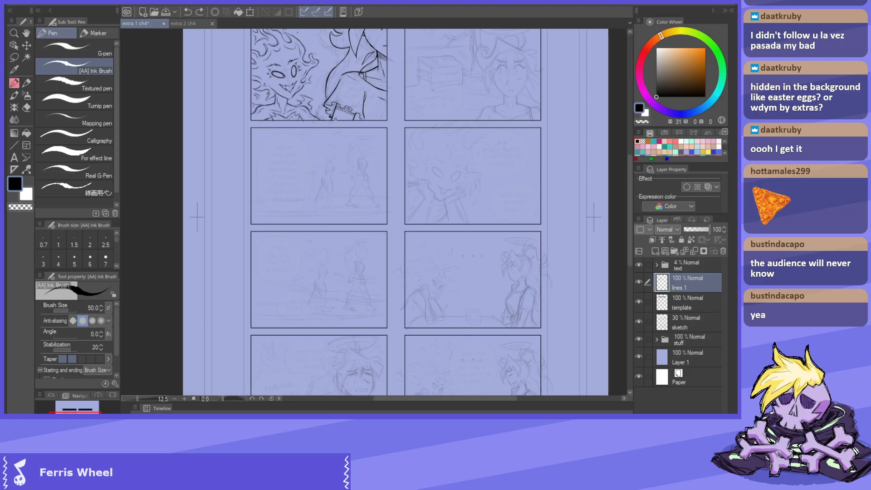
{"action": "scroll", "coordinate": [311, 151], "scroll_direction": "down", "scroll_amount": 4}
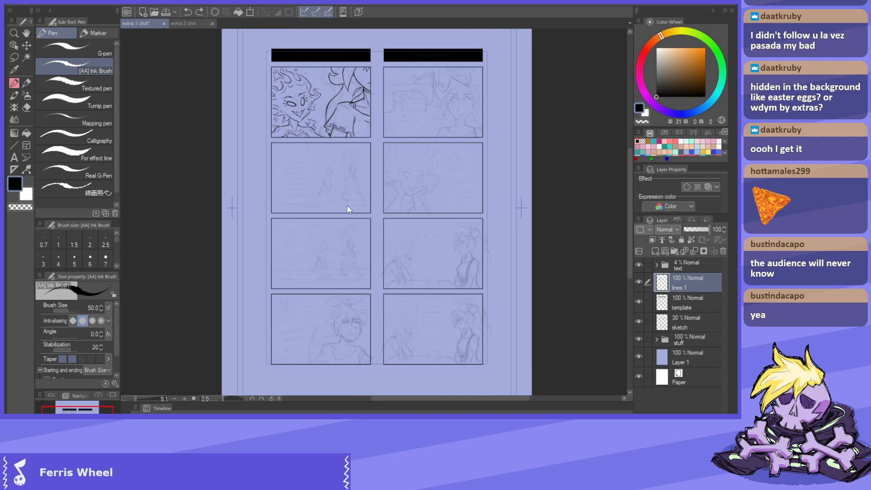
{"action": "scroll", "coordinate": [334, 190], "scroll_direction": "up", "scroll_amount": 2}
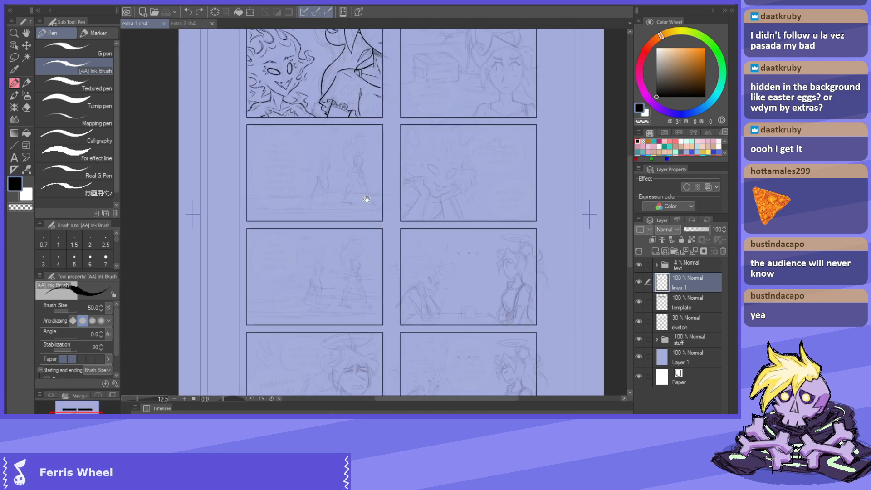
{"action": "left_click_drag", "start_coordinate": [365, 198], "coordinate": [388, 208]}
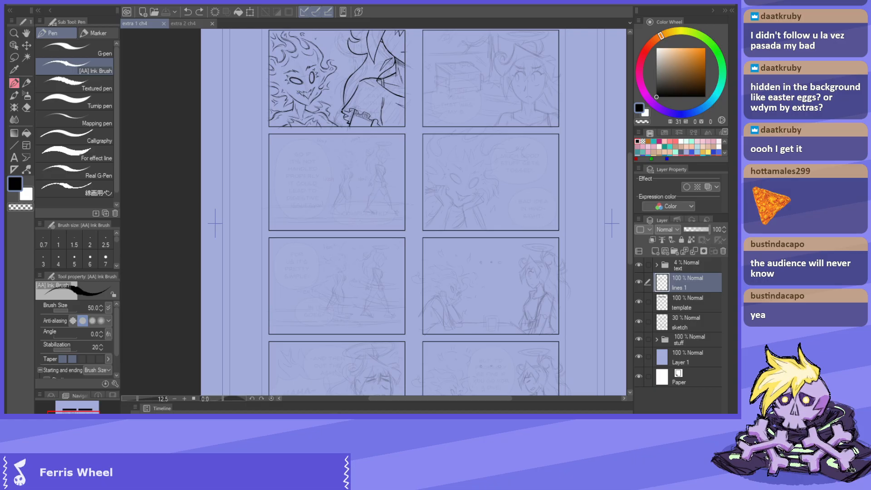
Step: Ink the pointed chin and the front edge of the face on the haloed walking figure in the second panel
{"action": "scroll", "coordinate": [332, 179], "scroll_direction": "up", "scroll_amount": 3}
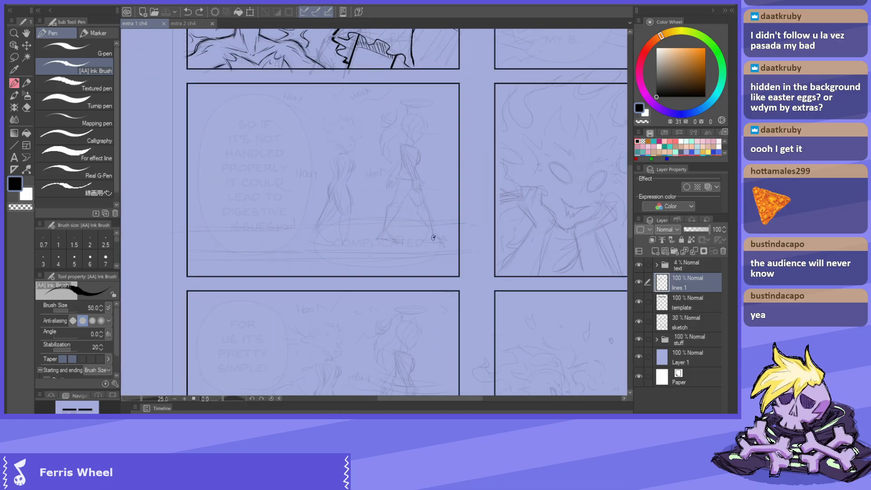
{"action": "scroll", "coordinate": [422, 175], "scroll_direction": "up", "scroll_amount": 8}
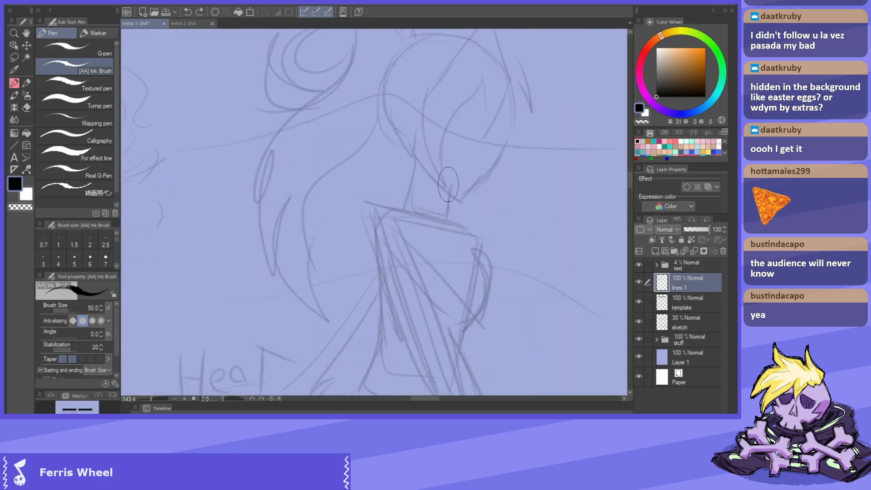
{"action": "mouse_move", "coordinate": [432, 171]}
{"action": "left_mouse_down"}
{"action": "mouse_move", "coordinate": [465, 196]}
{"action": "mouse_move", "coordinate": [488, 159]}
{"action": "left_mouse_up"}
{"action": "key", "text": "ctrl+z"}
{"action": "mouse_move", "coordinate": [433, 164]}
{"action": "left_mouse_down"}
{"action": "mouse_move", "coordinate": [462, 192]}
{"action": "mouse_move", "coordinate": [500, 156]}
{"action": "mouse_move", "coordinate": [466, 212]}
{"action": "mouse_move", "coordinate": [477, 153]}
{"action": "left_mouse_up"}
{"action": "key", "text": "ctrl+z"}
{"action": "key", "text": "ctrl+z"}
{"action": "mouse_move", "coordinate": [469, 190]}
{"action": "left_mouse_down"}
{"action": "mouse_move", "coordinate": [484, 130]}
{"action": "mouse_move", "coordinate": [479, 173]}
{"action": "left_mouse_up"}
{"action": "key", "text": "ctrl+z"}
{"action": "key", "text": "ctrl+z"}
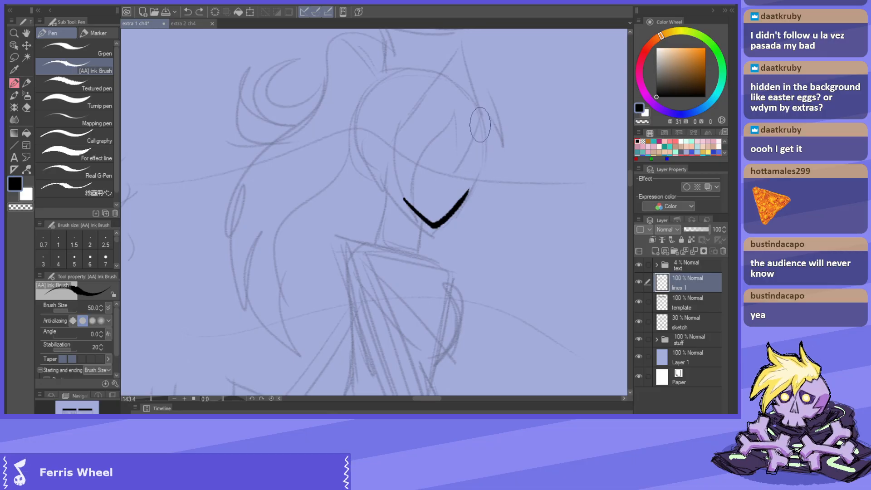
{"action": "key", "text": "ctrl+z"}
{"action": "left_click_drag", "start_coordinate": [483, 123], "coordinate": [475, 179]}
Step: Ink the pointed hair lock jutting out in front of the haloed figure's face
{"action": "scroll", "coordinate": [491, 153], "scroll_direction": "down", "scroll_amount": 6}
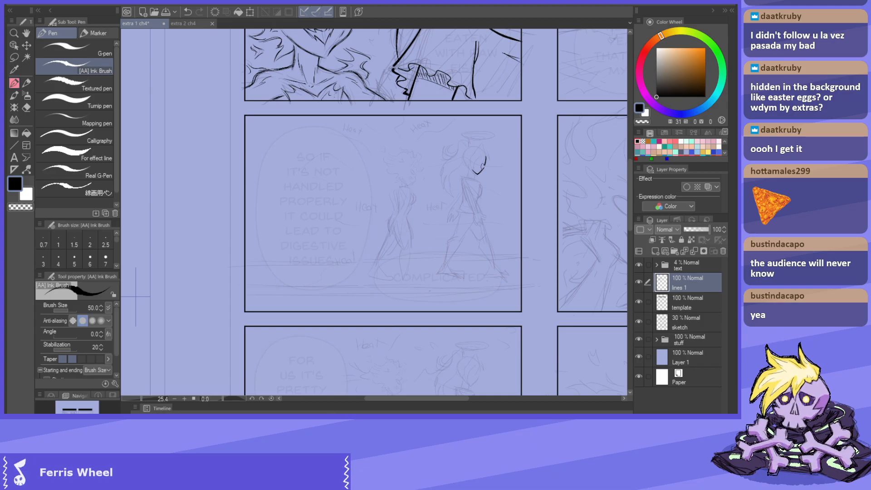
{"action": "scroll", "coordinate": [427, 188], "scroll_direction": "down", "scroll_amount": 3}
{"action": "scroll", "coordinate": [399, 125], "scroll_direction": "up", "scroll_amount": 8}
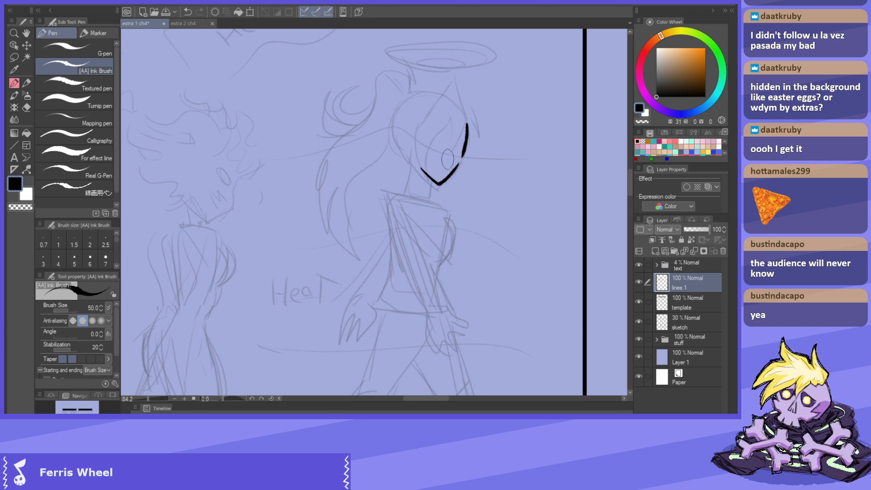
{"action": "left_click_drag", "start_coordinate": [439, 168], "coordinate": [431, 155]}
{"action": "left_click_drag", "start_coordinate": [475, 178], "coordinate": [461, 155]}
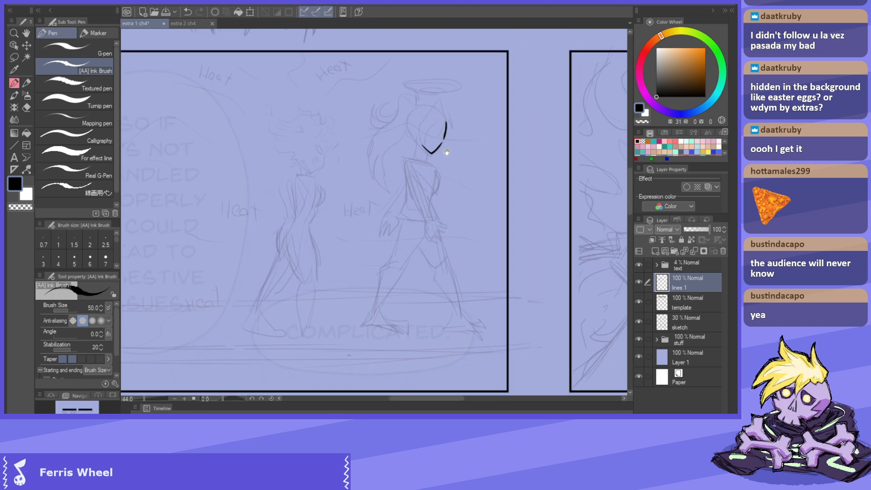
{"action": "left_click_drag", "start_coordinate": [430, 119], "coordinate": [432, 111]}
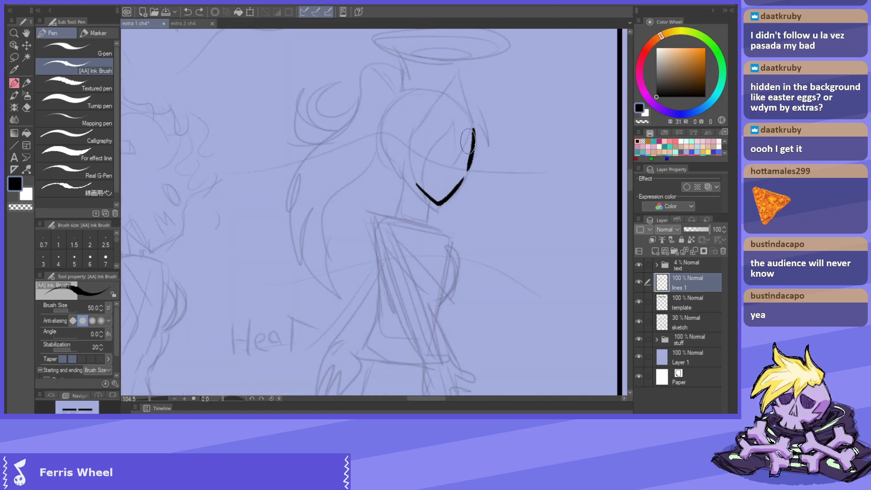
{"action": "mouse_move", "coordinate": [474, 129]}
{"action": "left_mouse_down"}
{"action": "mouse_move", "coordinate": [491, 150]}
{"action": "mouse_move", "coordinate": [490, 119]}
{"action": "mouse_move", "coordinate": [460, 80]}
{"action": "left_mouse_up"}
{"action": "key", "text": "ctrl+z"}
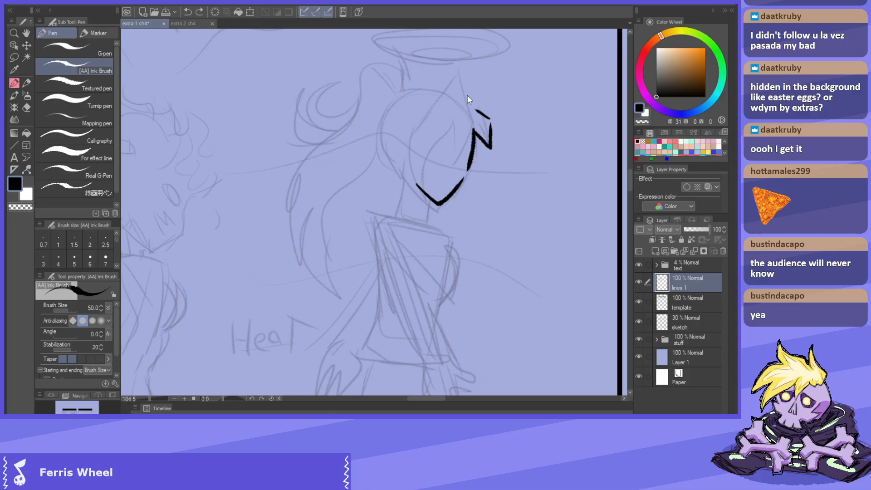
Step: Ink the front edge of the hair peak above the haloed figure's forehead, redoing strokes until it fits the sketch
{"action": "mouse_move", "coordinate": [474, 110]}
{"action": "left_mouse_down"}
{"action": "mouse_move", "coordinate": [455, 73]}
{"action": "mouse_move", "coordinate": [435, 99]}
{"action": "left_mouse_up"}
{"action": "key", "text": "ctrl+z"}
{"action": "mouse_move", "coordinate": [453, 68]}
{"action": "left_mouse_down"}
{"action": "mouse_move", "coordinate": [419, 123]}
{"action": "mouse_move", "coordinate": [439, 98]}
{"action": "mouse_move", "coordinate": [411, 111]}
{"action": "mouse_move", "coordinate": [432, 100]}
{"action": "left_mouse_up"}
{"action": "key", "text": "ctrl+z"}
{"action": "key", "text": "ctrl+z"}
{"action": "key", "text": "ctrl+z"}
{"action": "key", "text": "ctrl+z"}
Step: Ink the curled lock at the crown of the haloed figure's head with an inner hook and an outer arc
{"action": "left_click_drag", "start_coordinate": [454, 75], "coordinate": [408, 108]}
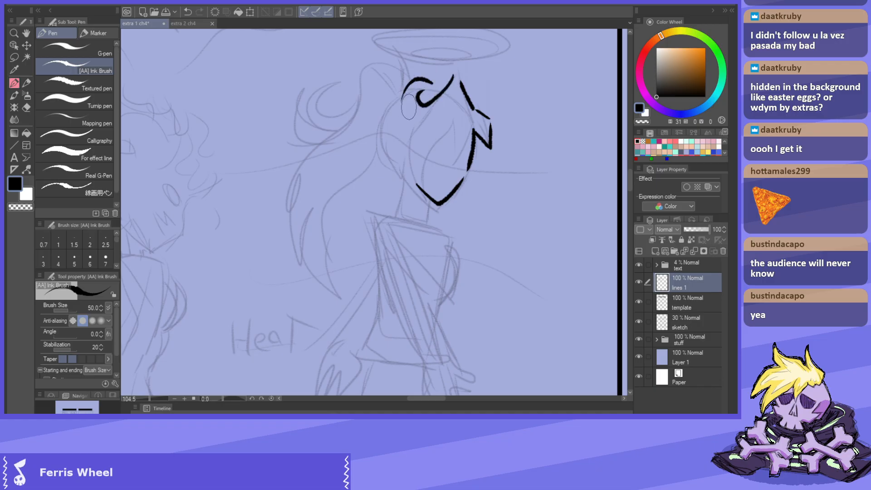
{"action": "key", "text": "ctrl+z"}
{"action": "key", "text": "ctrl+z"}
{"action": "mouse_move", "coordinate": [453, 75]}
{"action": "left_mouse_down"}
{"action": "mouse_move", "coordinate": [425, 103]}
{"action": "mouse_move", "coordinate": [436, 99]}
{"action": "mouse_move", "coordinate": [411, 98]}
{"action": "mouse_move", "coordinate": [449, 80]}
{"action": "mouse_move", "coordinate": [394, 96]}
{"action": "mouse_move", "coordinate": [408, 127]}
{"action": "left_mouse_up"}
{"action": "key", "text": "ctrl+z"}
{"action": "key", "text": "ctrl+z"}
{"action": "key", "text": "ctrl+z"}
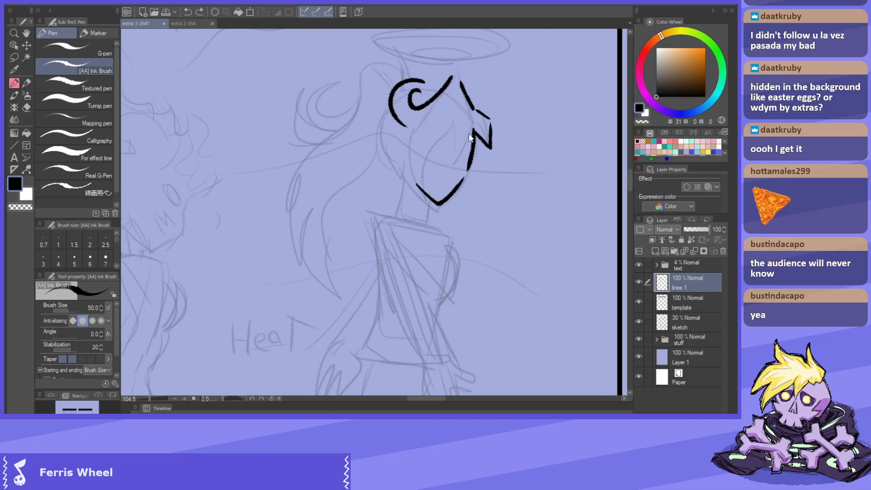
Step: Ink the zigzag bangs framing the haloed figure's face and the back edge of the head down to the nape
{"action": "mouse_move", "coordinate": [472, 127]}
{"action": "left_mouse_down"}
{"action": "mouse_move", "coordinate": [453, 158]}
{"action": "mouse_move", "coordinate": [452, 124]}
{"action": "mouse_move", "coordinate": [425, 152]}
{"action": "mouse_move", "coordinate": [420, 185]}
{"action": "mouse_move", "coordinate": [411, 131]}
{"action": "left_mouse_up"}
{"action": "key", "text": "ctrl+z"}
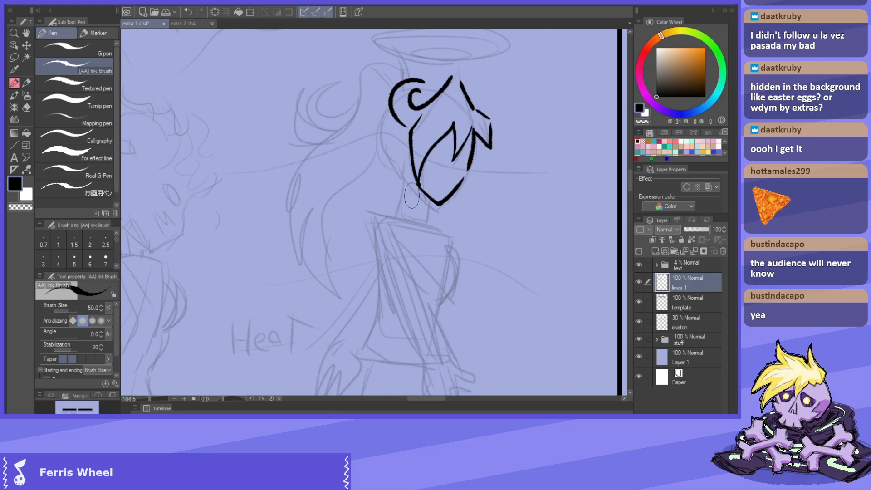
{"action": "mouse_move", "coordinate": [409, 176]}
{"action": "left_mouse_down"}
{"action": "mouse_move", "coordinate": [372, 137]}
{"action": "mouse_move", "coordinate": [388, 122]}
{"action": "mouse_move", "coordinate": [378, 123]}
{"action": "mouse_move", "coordinate": [387, 104]}
{"action": "mouse_move", "coordinate": [378, 120]}
{"action": "mouse_move", "coordinate": [404, 119]}
{"action": "mouse_move", "coordinate": [410, 151]}
{"action": "left_mouse_up"}
{"action": "key", "text": "ctrl+z"}
{"action": "key", "text": "ctrl+z"}
{"action": "key", "text": "ctrl+z"}
{"action": "left_click_drag", "start_coordinate": [405, 160], "coordinate": [418, 151]}
Step: Ink the front and back lines of the haloed figure's neck, curving the back one out to the shoulder
{"action": "scroll", "coordinate": [413, 148], "scroll_direction": "up", "scroll_amount": 3}
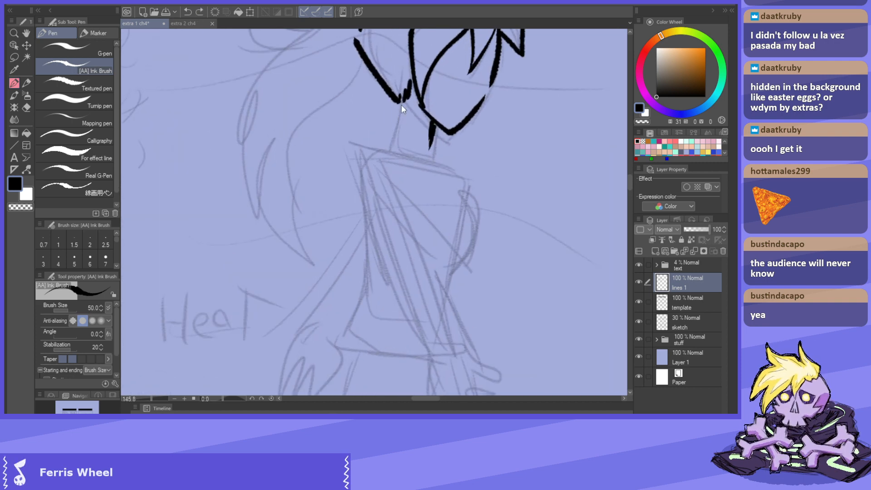
{"action": "mouse_move", "coordinate": [400, 96]}
{"action": "left_mouse_down"}
{"action": "mouse_move", "coordinate": [396, 135]}
{"action": "mouse_move", "coordinate": [446, 167]}
{"action": "left_mouse_up"}
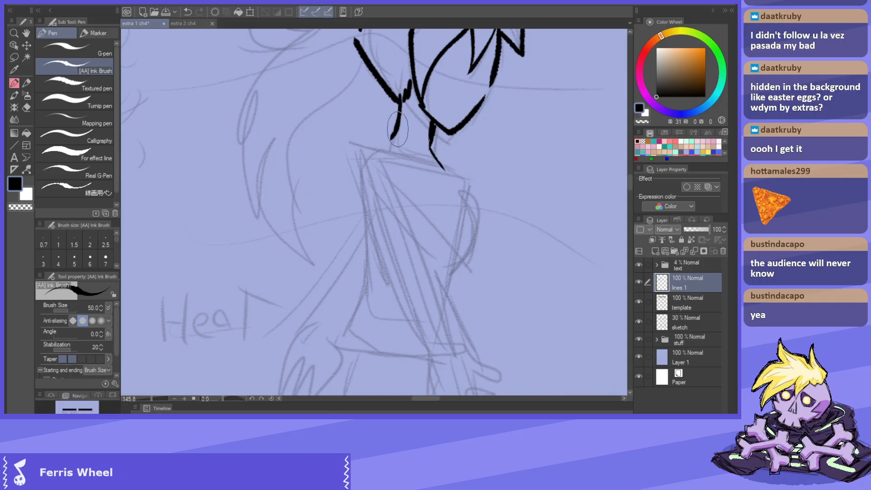
{"action": "left_click_drag", "start_coordinate": [393, 133], "coordinate": [348, 174]}
{"action": "key", "text": "ctrl+z"}
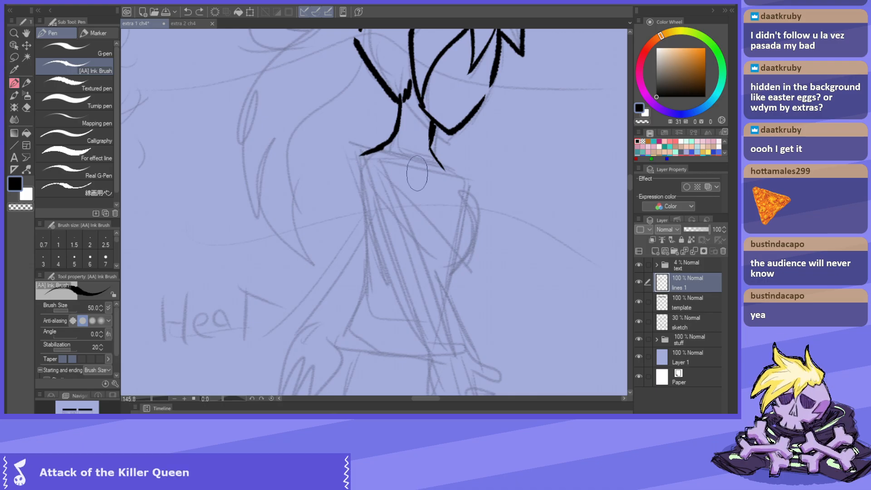
{"action": "mouse_move", "coordinate": [436, 177]}
{"action": "left_mouse_down"}
{"action": "mouse_move", "coordinate": [370, 207]}
{"action": "mouse_move", "coordinate": [462, 210]}
{"action": "mouse_move", "coordinate": [418, 228]}
{"action": "mouse_move", "coordinate": [447, 201]}
{"action": "mouse_move", "coordinate": [430, 186]}
{"action": "mouse_move", "coordinate": [432, 238]}
{"action": "mouse_move", "coordinate": [437, 142]}
{"action": "mouse_move", "coordinate": [458, 140]}
{"action": "mouse_move", "coordinate": [381, 175]}
{"action": "mouse_move", "coordinate": [424, 253]}
{"action": "mouse_move", "coordinate": [373, 172]}
{"action": "mouse_move", "coordinate": [398, 219]}
{"action": "mouse_move", "coordinate": [437, 243]}
{"action": "mouse_move", "coordinate": [461, 195]}
{"action": "mouse_move", "coordinate": [447, 188]}
{"action": "mouse_move", "coordinate": [400, 202]}
{"action": "left_mouse_up"}
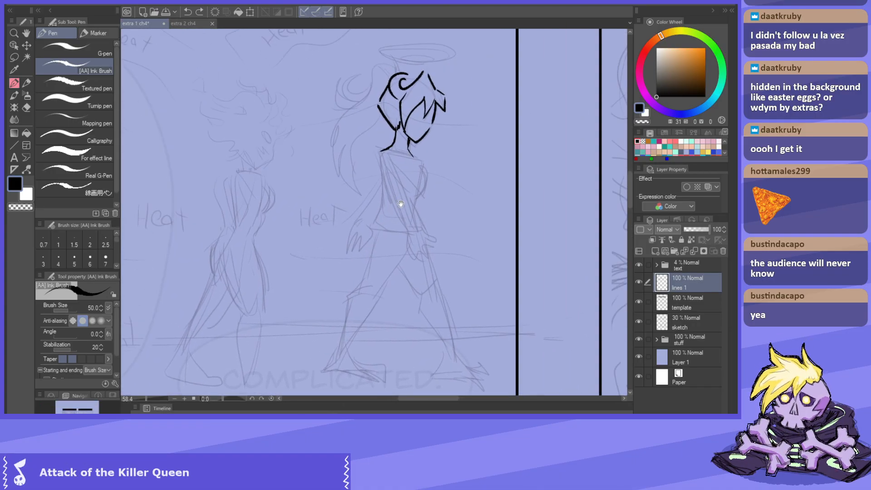
Step: Clean up the line running from the back of the haloed figure's neck to the shoulder using transparent colour
{"action": "mouse_move", "coordinate": [407, 137]}
{"action": "left_mouse_down"}
{"action": "mouse_move", "coordinate": [423, 150]}
{"action": "mouse_move", "coordinate": [438, 197]}
{"action": "left_mouse_up"}
{"action": "key", "text": "c"}
{"action": "mouse_move", "coordinate": [387, 132]}
{"action": "left_mouse_down"}
{"action": "mouse_move", "coordinate": [380, 150]}
{"action": "mouse_move", "coordinate": [380, 118]}
{"action": "mouse_move", "coordinate": [374, 149]}
{"action": "mouse_move", "coordinate": [348, 168]}
{"action": "left_mouse_up"}
{"action": "key", "text": "c"}
Step: Ink the halo above the walking figure's head as an outer and an inner ellipse, and save the page
{"action": "left_click_drag", "start_coordinate": [410, 176], "coordinate": [417, 192]}
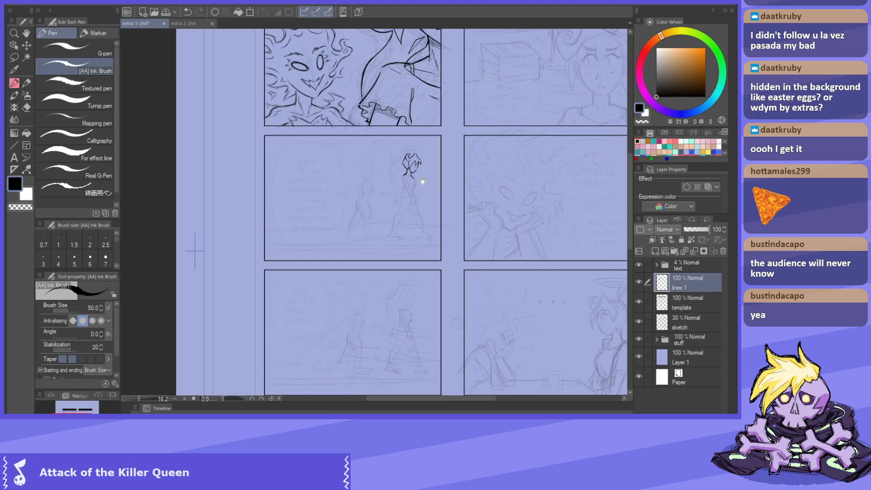
{"action": "scroll", "coordinate": [418, 177], "scroll_direction": "up", "scroll_amount": 6}
{"action": "mouse_move", "coordinate": [430, 150]}
{"action": "left_mouse_down"}
{"action": "mouse_move", "coordinate": [399, 125]}
{"action": "mouse_move", "coordinate": [413, 146]}
{"action": "mouse_move", "coordinate": [433, 145]}
{"action": "mouse_move", "coordinate": [375, 135]}
{"action": "mouse_move", "coordinate": [481, 138]}
{"action": "mouse_move", "coordinate": [436, 142]}
{"action": "mouse_move", "coordinate": [406, 132]}
{"action": "mouse_move", "coordinate": [441, 146]}
{"action": "mouse_move", "coordinate": [404, 135]}
{"action": "mouse_move", "coordinate": [442, 136]}
{"action": "left_mouse_up"}
{"action": "key", "text": "ctrl+z"}
{"action": "key", "text": "ctrl+z"}
{"action": "key", "text": "ctrl+z"}
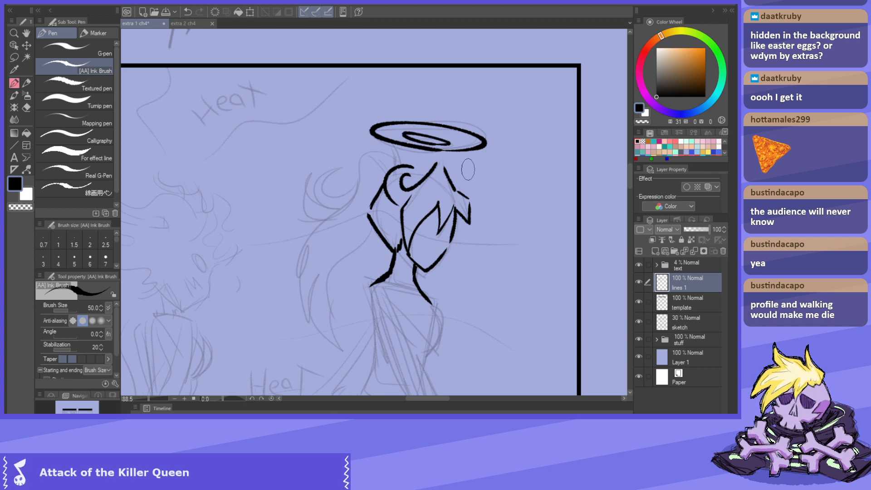
{"action": "scroll", "coordinate": [431, 186], "scroll_direction": "down", "scroll_amount": 4}
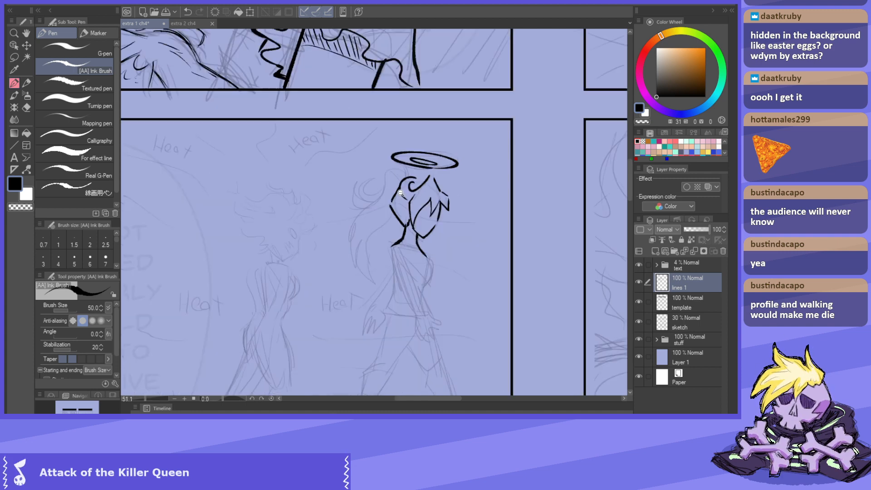
{"action": "key", "text": "ctrl+s"}
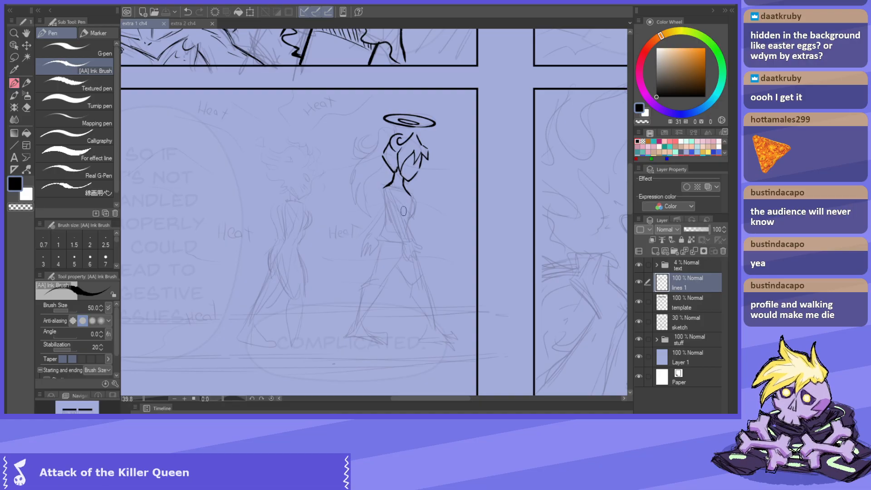
{"action": "left_click_drag", "start_coordinate": [407, 228], "coordinate": [404, 192]}
{"action": "scroll", "coordinate": [398, 172], "scroll_direction": "up", "scroll_amount": 2}
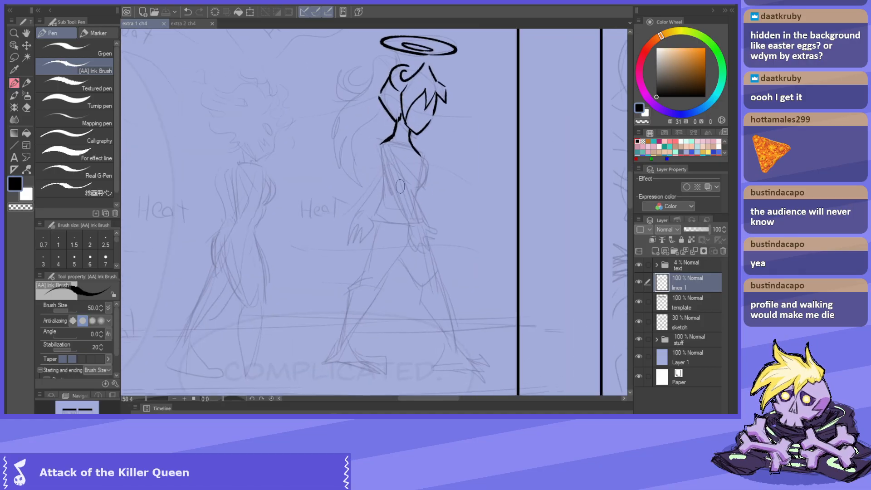
{"action": "mouse_move", "coordinate": [384, 143]}
{"action": "left_mouse_down"}
{"action": "mouse_move", "coordinate": [386, 242]}
{"action": "mouse_move", "coordinate": [382, 179]}
{"action": "mouse_move", "coordinate": [396, 194]}
{"action": "mouse_move", "coordinate": [381, 245]}
{"action": "left_mouse_up"}
{"action": "key", "text": "ctrl+z"}
{"action": "left_click_drag", "start_coordinate": [398, 147], "coordinate": [397, 251]}
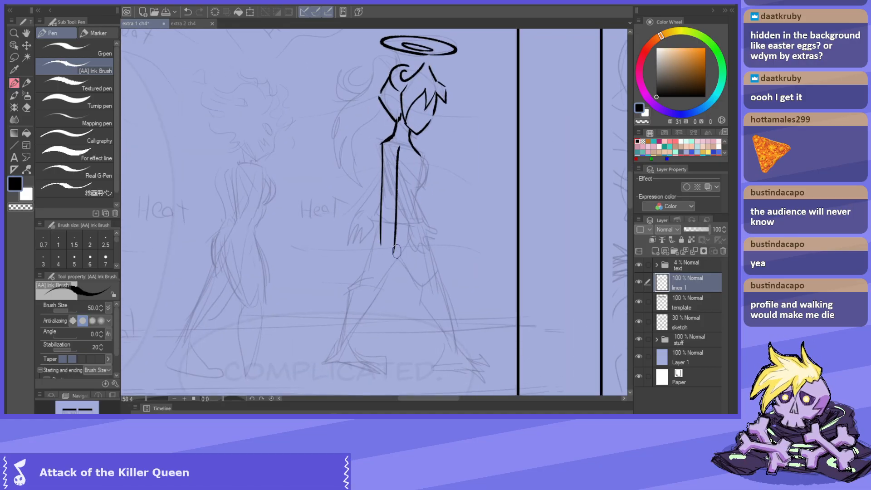
{"action": "key", "text": "ctrl+z"}
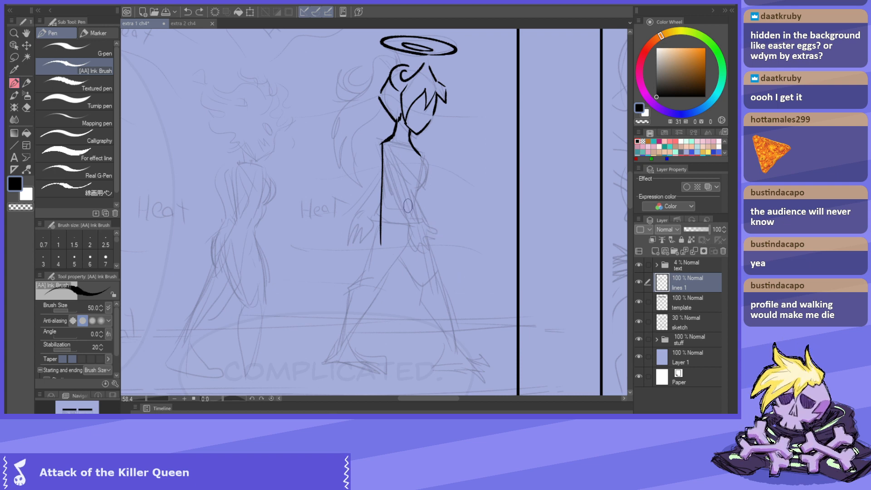
{"action": "key", "text": "ctrl+z"}
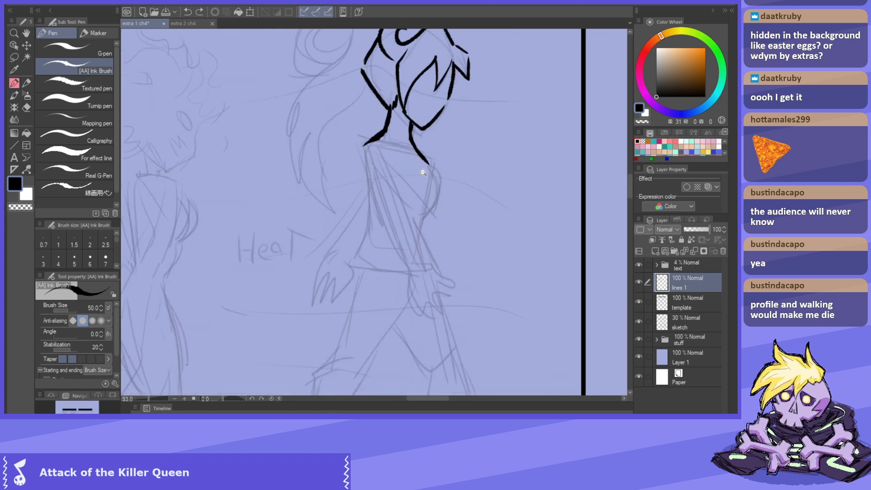
Step: Ink a short collarbone stroke below the haloed figure's neck and the curved front of the chest
{"action": "scroll", "coordinate": [416, 152], "scroll_direction": "up", "scroll_amount": 2}
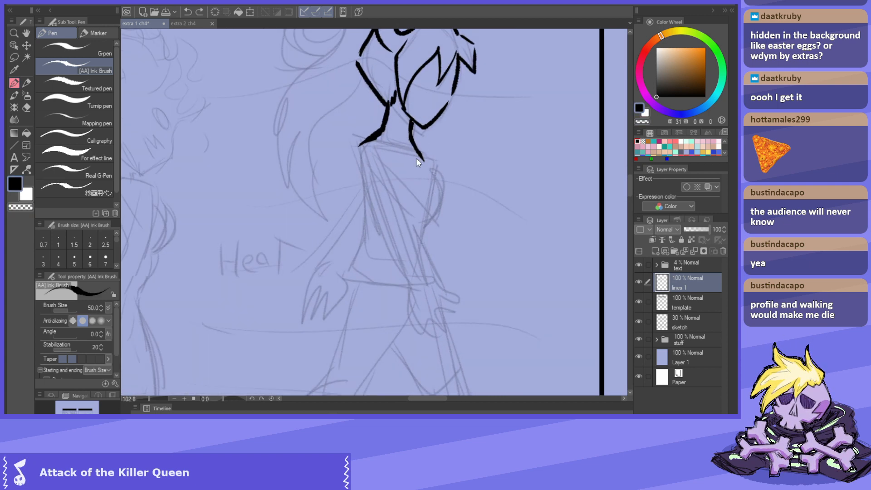
{"action": "mouse_move", "coordinate": [402, 147]}
{"action": "left_mouse_down"}
{"action": "mouse_move", "coordinate": [439, 176]}
{"action": "mouse_move", "coordinate": [427, 163]}
{"action": "mouse_move", "coordinate": [437, 214]}
{"action": "left_mouse_up"}
{"action": "key", "text": "ctrl+z"}
{"action": "key", "text": "ctrl+z"}
{"action": "key", "text": "ctrl+z"}
{"action": "mouse_move", "coordinate": [432, 170]}
{"action": "left_mouse_down"}
{"action": "mouse_move", "coordinate": [443, 198]}
{"action": "mouse_move", "coordinate": [421, 231]}
{"action": "left_mouse_up"}
{"action": "key", "text": "ctrl+z"}
Step: Ink the two long lines of the haloed figure's upper arm, running down from the shoulder over the torso
{"action": "left_click_drag", "start_coordinate": [361, 150], "coordinate": [377, 255]}
{"action": "key", "text": "ctrl+z"}
{"action": "key", "text": "ctrl+z"}
{"action": "mouse_move", "coordinate": [384, 156]}
{"action": "left_mouse_down"}
{"action": "mouse_move", "coordinate": [404, 251]}
{"action": "mouse_move", "coordinate": [413, 194]}
{"action": "left_mouse_up"}
{"action": "key", "text": "ctrl+z"}
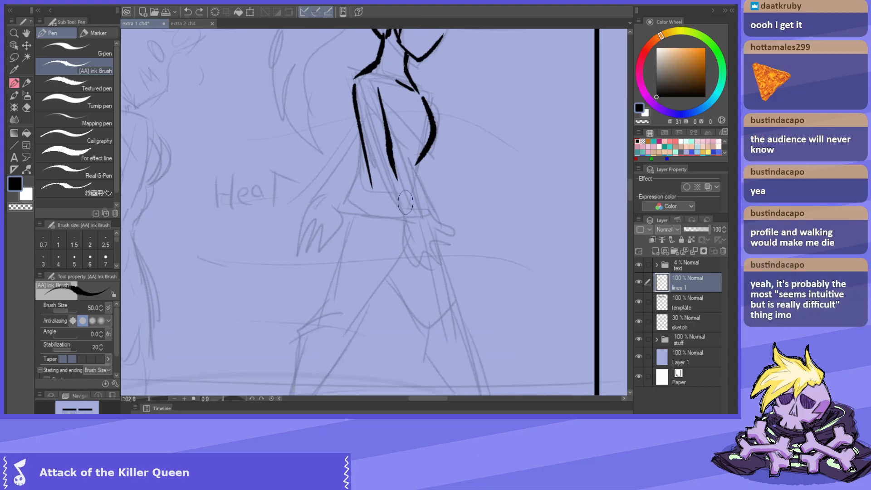
Step: Reshape the inner arm line with erasing and redrawn strokes, and thicken the outer arm line below the shoulder
{"action": "left_click_drag", "start_coordinate": [388, 166], "coordinate": [393, 194]}
{"action": "key", "text": "c"}
{"action": "left_click_drag", "start_coordinate": [393, 142], "coordinate": [394, 187]}
{"action": "key", "text": "c"}
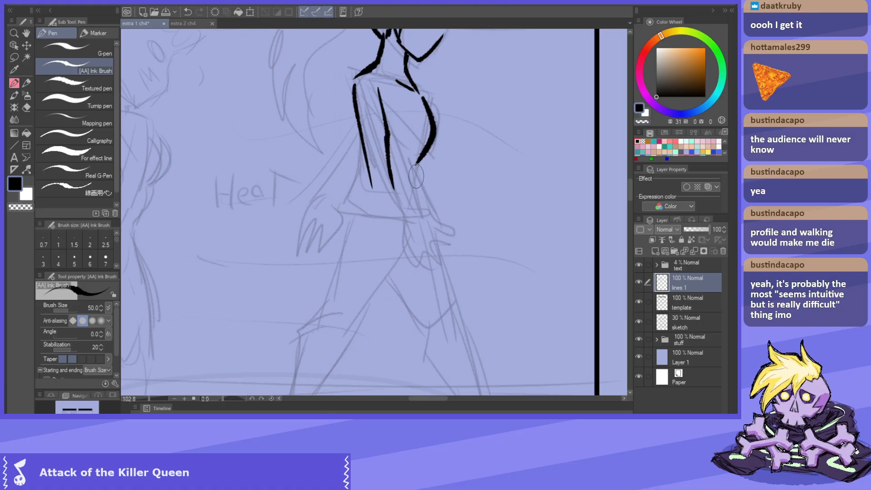
{"action": "left_click_drag", "start_coordinate": [414, 159], "coordinate": [432, 171]}
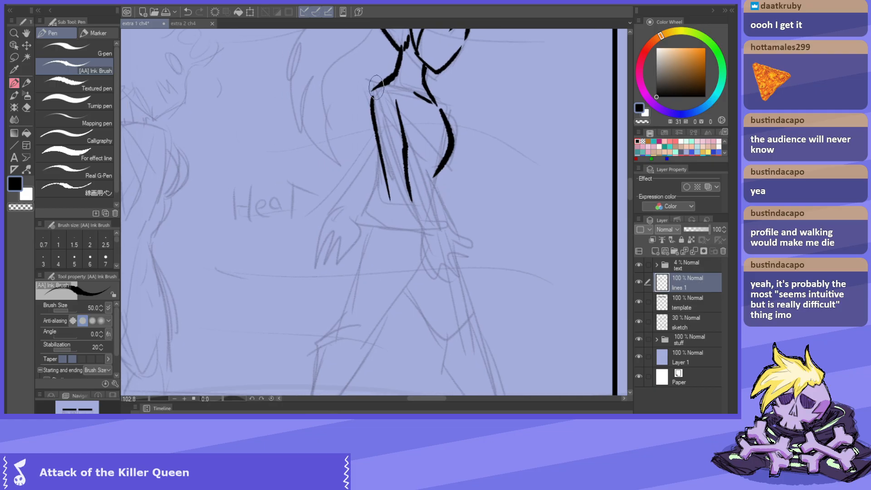
{"action": "key", "text": "c"}
{"action": "key", "text": "c"}
{"action": "left_click_drag", "start_coordinate": [373, 94], "coordinate": [378, 138]}
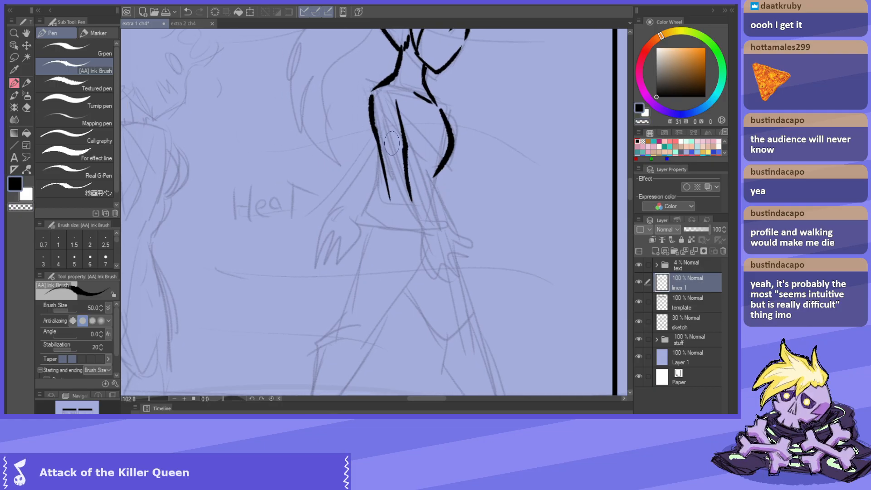
Step: Refine the curled lock at the crown of the haloed figure's head, alternating between ink and transparent colour
{"action": "scroll", "coordinate": [412, 139], "scroll_direction": "down", "scroll_amount": 5}
{"action": "left_click_drag", "start_coordinate": [442, 146], "coordinate": [432, 175]}
{"action": "scroll", "coordinate": [397, 104], "scroll_direction": "up", "scroll_amount": 1}
{"action": "left_click_drag", "start_coordinate": [431, 131], "coordinate": [438, 182]}
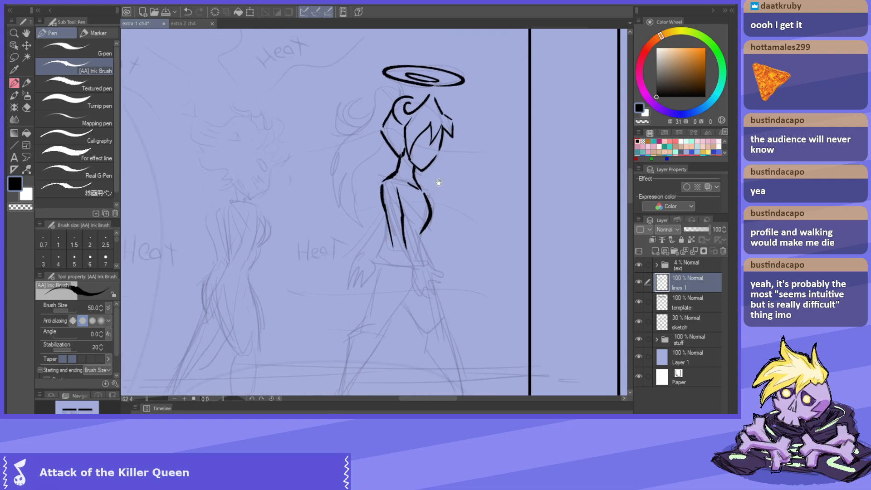
{"action": "scroll", "coordinate": [426, 141], "scroll_direction": "up", "scroll_amount": 5}
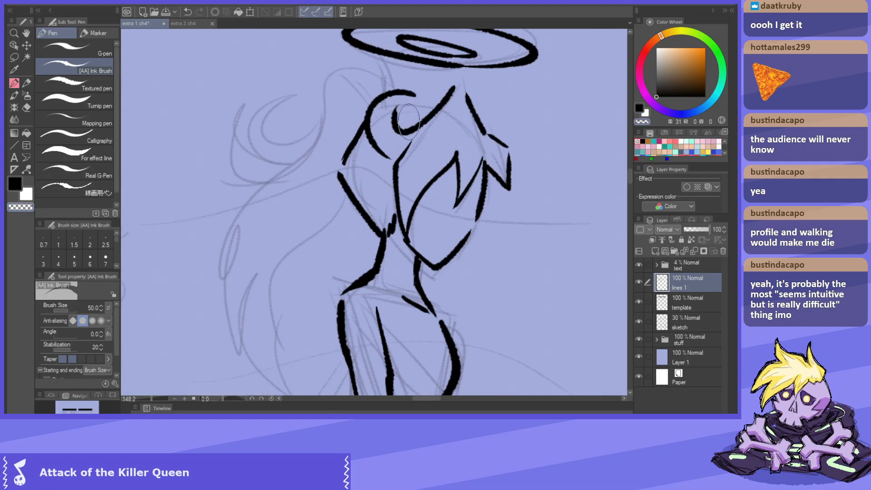
{"action": "mouse_move", "coordinate": [402, 116]}
{"action": "left_mouse_down"}
{"action": "mouse_move", "coordinate": [407, 102]}
{"action": "mouse_move", "coordinate": [403, 116]}
{"action": "mouse_move", "coordinate": [439, 110]}
{"action": "mouse_move", "coordinate": [418, 102]}
{"action": "mouse_move", "coordinate": [439, 109]}
{"action": "mouse_move", "coordinate": [441, 120]}
{"action": "left_mouse_up"}
{"action": "key", "text": "ctrl+z"}
{"action": "key", "text": "ctrl+z"}
{"action": "key", "text": "c"}
{"action": "key", "text": "c"}
{"action": "key", "text": "ctrl+z"}
{"action": "key", "text": "c"}
{"action": "key", "text": "c"}
Step: Flip the canvas view horizontally and ink the root of the haloed figure's ponytail and its upper curls
{"action": "scroll", "coordinate": [436, 106], "scroll_direction": "down", "scroll_amount": 5}
{"action": "key", "text": "h"}
{"action": "scroll", "coordinate": [413, 109], "scroll_direction": "up", "scroll_amount": 2}
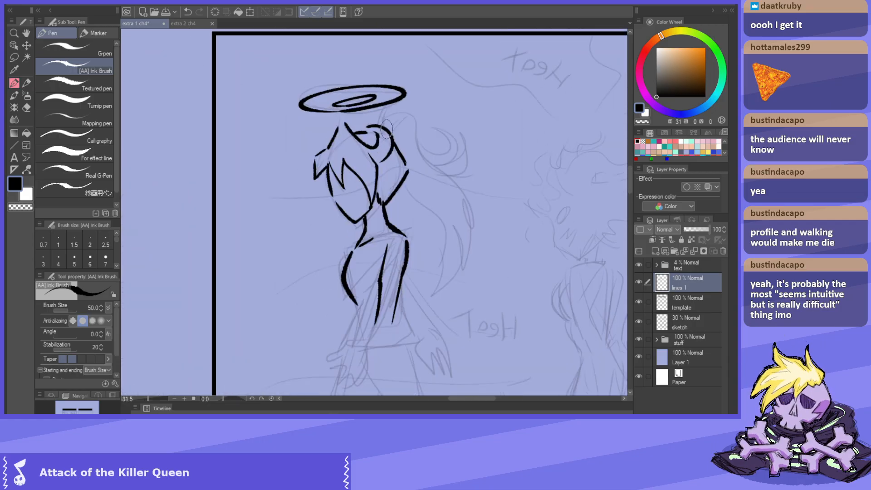
{"action": "key", "text": "ctrl+z"}
{"action": "mouse_move", "coordinate": [383, 125]}
{"action": "left_mouse_down"}
{"action": "mouse_move", "coordinate": [416, 115]}
{"action": "mouse_move", "coordinate": [436, 145]}
{"action": "mouse_move", "coordinate": [436, 132]}
{"action": "mouse_move", "coordinate": [447, 132]}
{"action": "mouse_move", "coordinate": [434, 158]}
{"action": "mouse_move", "coordinate": [463, 145]}
{"action": "mouse_move", "coordinate": [460, 172]}
{"action": "left_mouse_up"}
{"action": "key", "text": "ctrl+z"}
{"action": "key", "text": "ctrl+z"}
{"action": "mouse_move", "coordinate": [461, 139]}
{"action": "left_mouse_down"}
{"action": "mouse_move", "coordinate": [451, 173]}
{"action": "mouse_move", "coordinate": [444, 166]}
{"action": "left_mouse_up"}
{"action": "left_click_drag", "start_coordinate": [455, 182], "coordinate": [449, 125]}
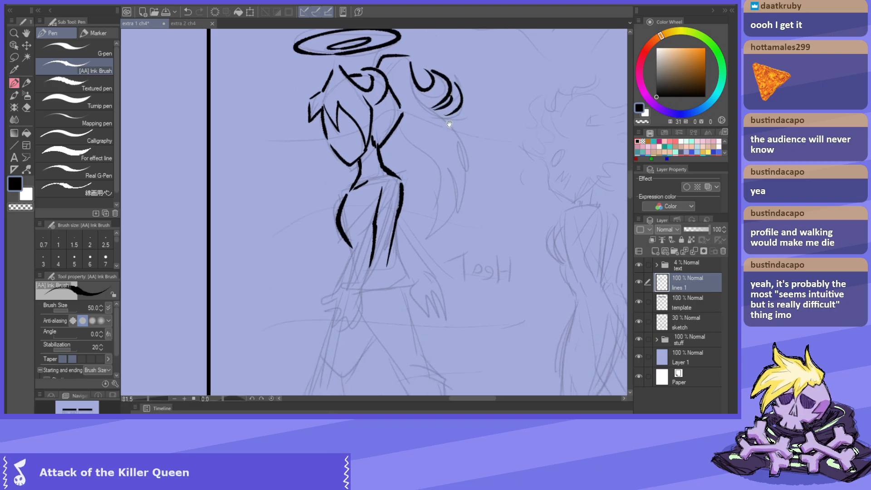
Step: Ink the long outer and inner edges of the ponytail sweeping down behind the haloed figure
{"action": "key", "text": "ctrl+z"}
{"action": "mouse_move", "coordinate": [443, 86]}
{"action": "left_mouse_down"}
{"action": "mouse_move", "coordinate": [442, 119]}
{"action": "mouse_move", "coordinate": [478, 187]}
{"action": "left_mouse_up"}
{"action": "key", "text": "ctrl+z"}
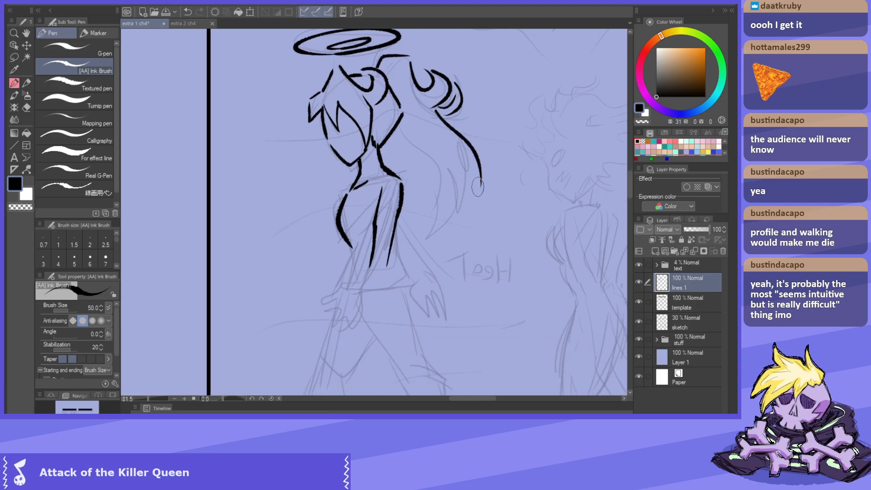
{"action": "left_click_drag", "start_coordinate": [405, 132], "coordinate": [432, 169]}
{"action": "key", "text": "ctrl+z"}
{"action": "left_click_drag", "start_coordinate": [402, 113], "coordinate": [439, 178]}
Step: Ink the tapering inner strands at the lower end of the ponytail
{"action": "left_click_drag", "start_coordinate": [453, 146], "coordinate": [450, 227]}
{"action": "key", "text": "ctrl+z"}
{"action": "key", "text": "c"}
{"action": "key", "text": "c"}
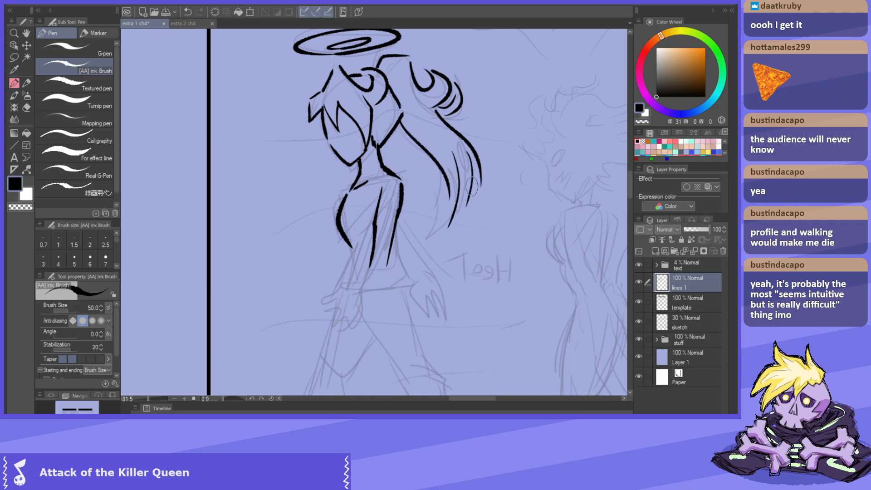
{"action": "key", "text": "ctrl+z"}
{"action": "left_click_drag", "start_coordinate": [455, 148], "coordinate": [448, 220]}
Step: Flip the canvas view back, check the haloed figure within the second panel, and save the page
{"action": "key", "text": "h"}
{"action": "scroll", "coordinate": [450, 171], "scroll_direction": "down", "scroll_amount": 5}
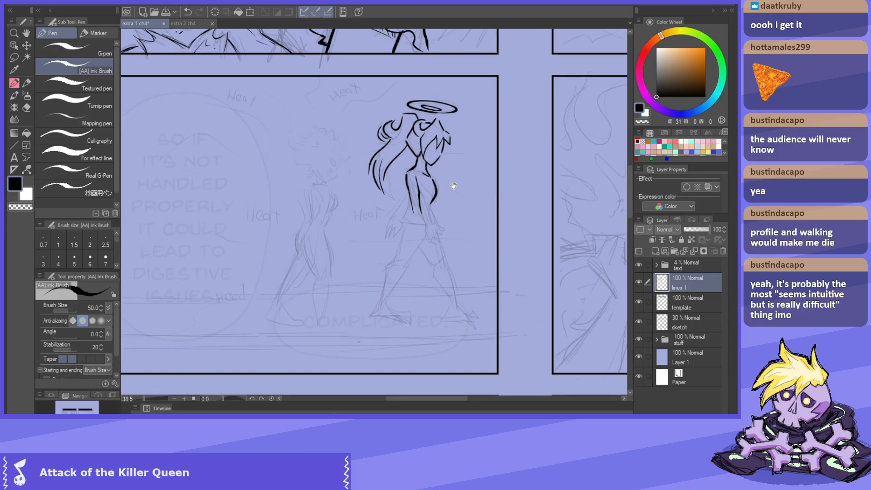
{"action": "scroll", "coordinate": [451, 184], "scroll_direction": "up", "scroll_amount": 3}
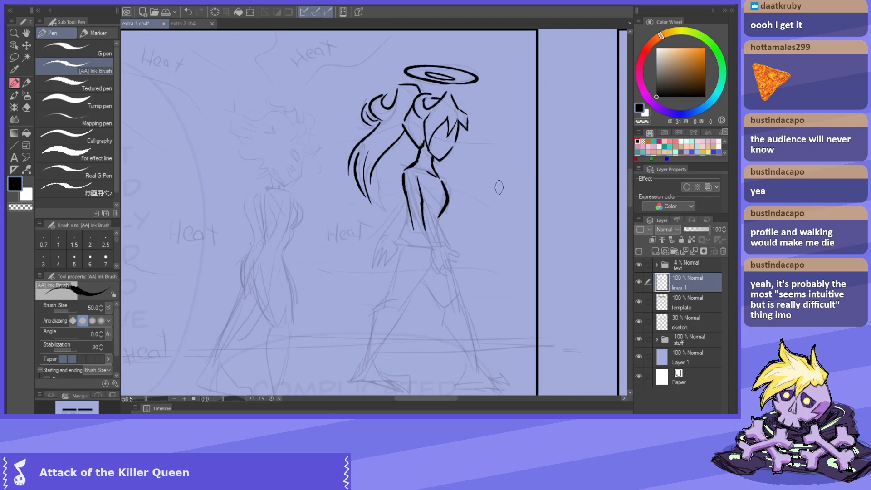
{"action": "scroll", "coordinate": [467, 141], "scroll_direction": "up", "scroll_amount": 3}
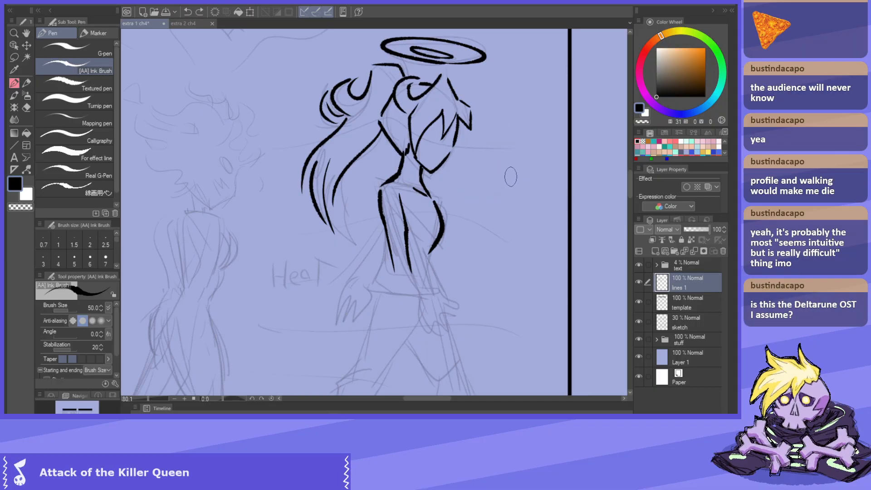
{"action": "left_click_drag", "start_coordinate": [457, 200], "coordinate": [471, 165]}
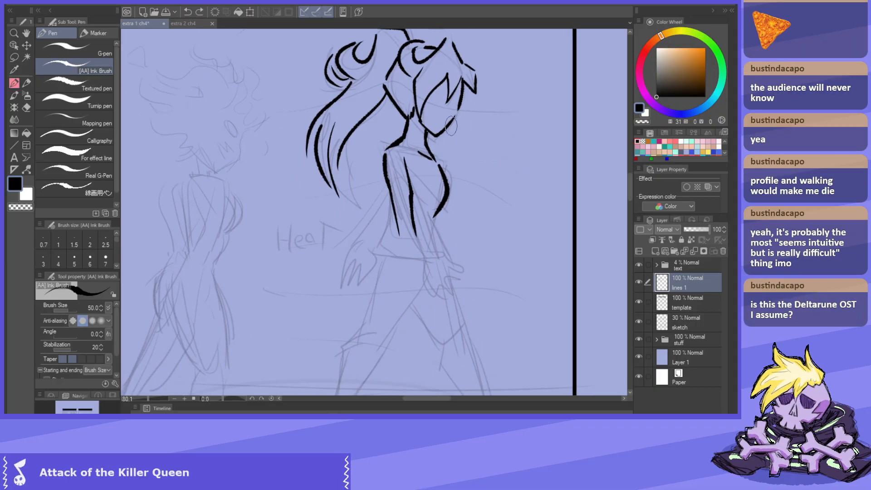
{"action": "scroll", "coordinate": [454, 128], "scroll_direction": "down", "scroll_amount": 2}
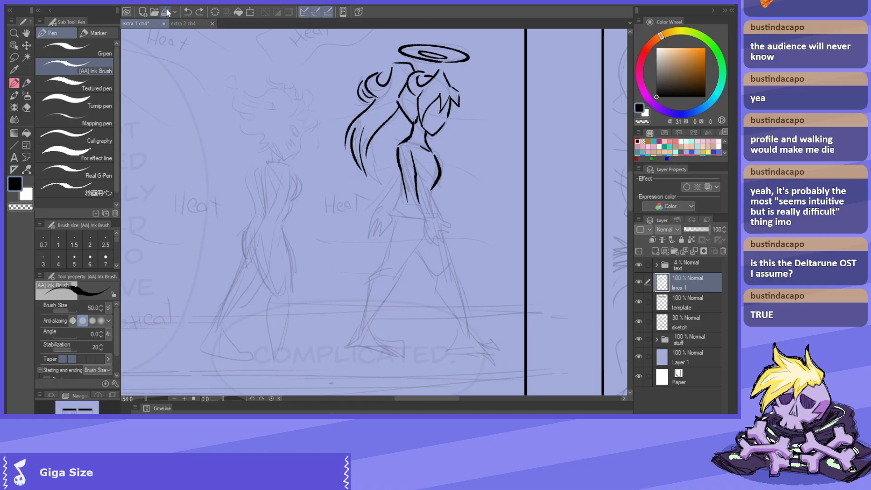
{"action": "key", "text": "ctrl+s"}
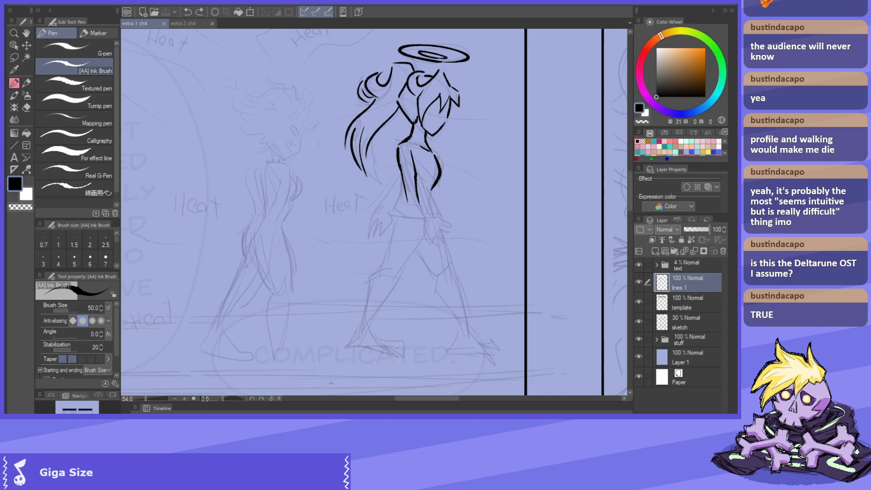
Step: Trim and touch up the lower ends of the haloed figure's arm lines with transparent colour and ink
{"action": "scroll", "coordinate": [418, 213], "scroll_direction": "up", "scroll_amount": 2}
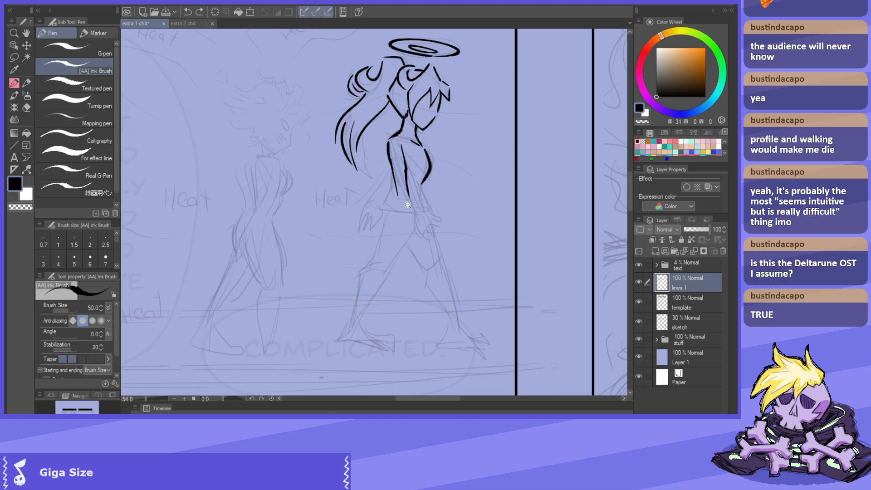
{"action": "key", "text": "c"}
{"action": "left_click_drag", "start_coordinate": [403, 191], "coordinate": [404, 192]}
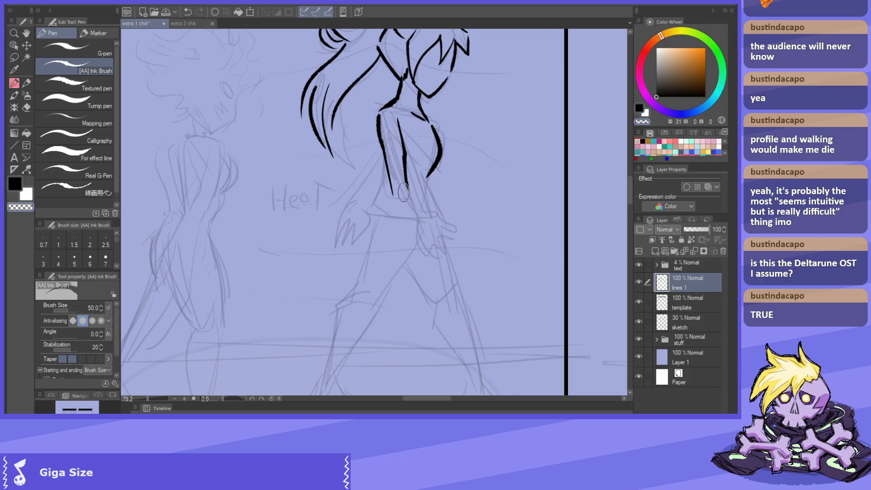
{"action": "key", "text": "c"}
{"action": "left_click_drag", "start_coordinate": [380, 144], "coordinate": [394, 200]}
{"action": "key", "text": "c"}
{"action": "key", "text": "c"}
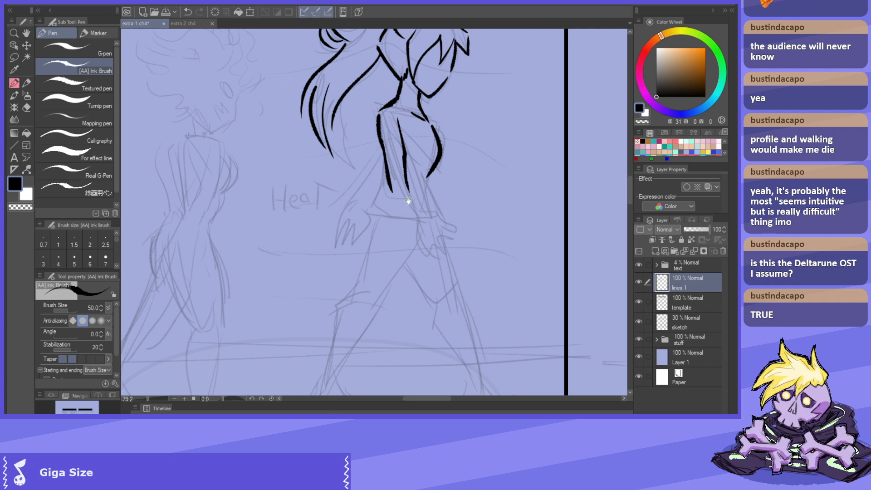
Step: Redraw the inner line of the haloed figure's near arm, from the upper arm down to the forearm
{"action": "left_click_drag", "start_coordinate": [408, 202], "coordinate": [413, 184]}
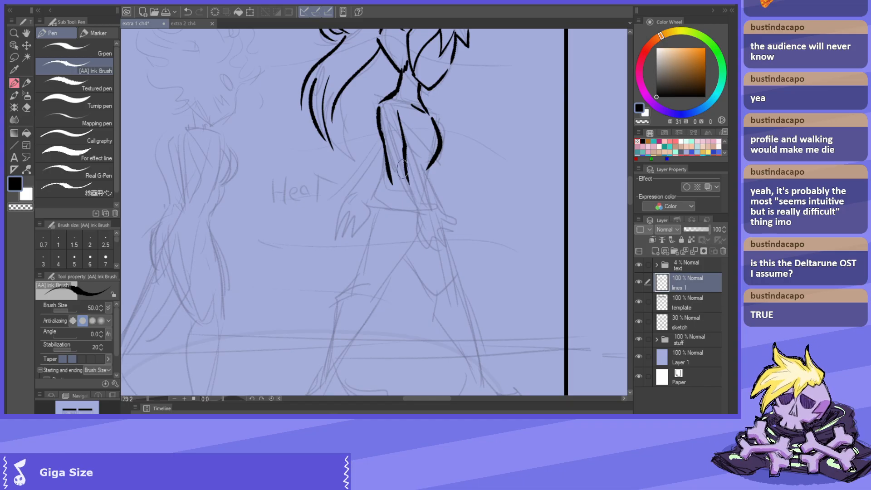
{"action": "left_click_drag", "start_coordinate": [404, 179], "coordinate": [414, 203]}
{"action": "key", "text": "ctrl+z"}
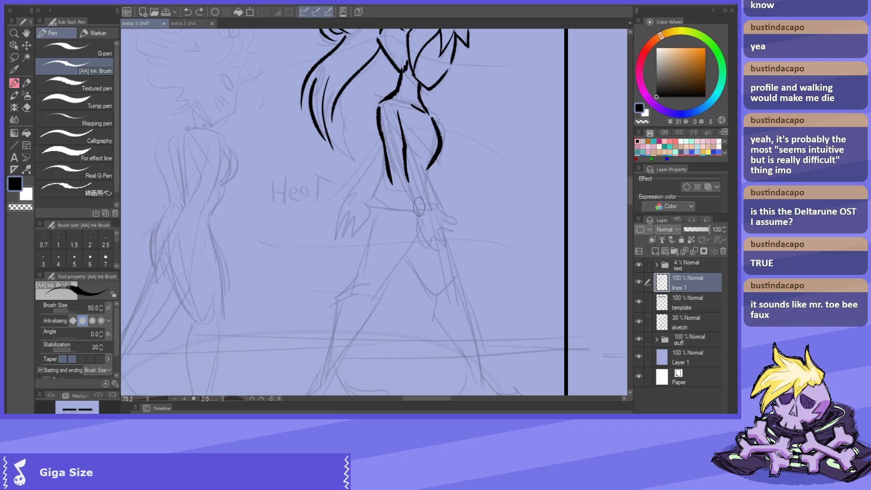
{"action": "left_click_drag", "start_coordinate": [425, 213], "coordinate": [424, 225]}
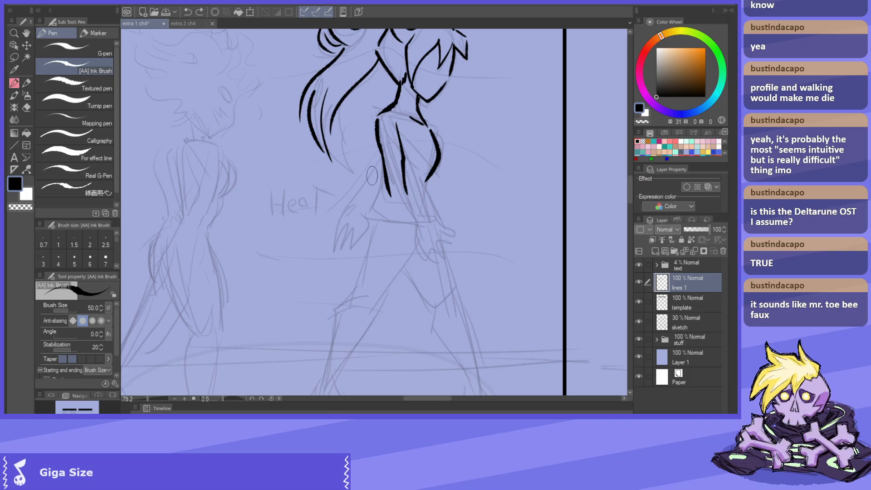
{"action": "mouse_move", "coordinate": [407, 209]}
{"action": "left_mouse_down"}
{"action": "mouse_move", "coordinate": [391, 109]}
{"action": "mouse_move", "coordinate": [402, 176]}
{"action": "left_mouse_up"}
{"action": "key", "text": "c"}
{"action": "key", "text": "c"}
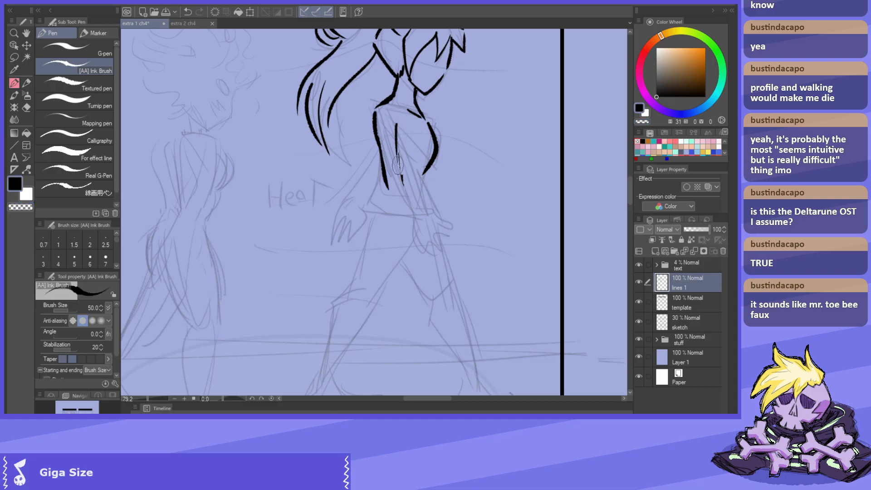
{"action": "key", "text": "ctrl+z"}
{"action": "left_click_drag", "start_coordinate": [396, 125], "coordinate": [406, 186]}
{"action": "key", "text": "ctrl+z"}
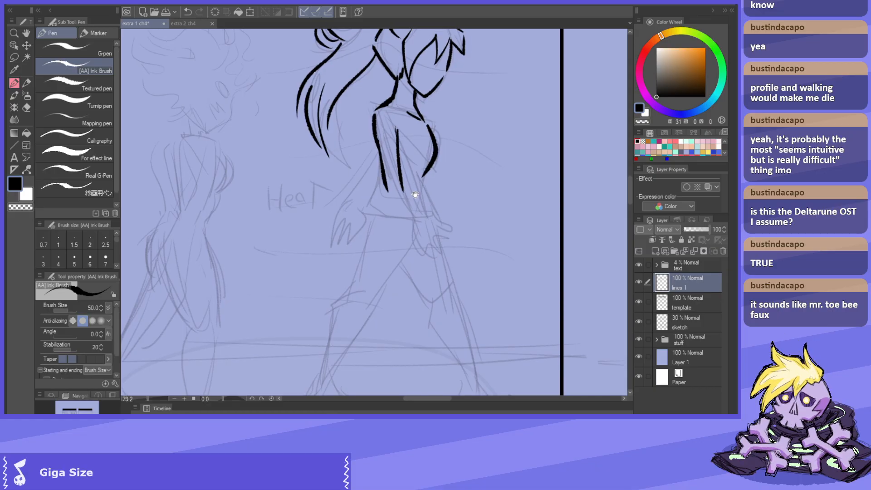
Step: Ink the back edge of the haloed figure's shirt below the arm and the rear corner of its hem
{"action": "scroll", "coordinate": [411, 191], "scroll_direction": "up", "scroll_amount": 2}
{"action": "key", "text": "c"}
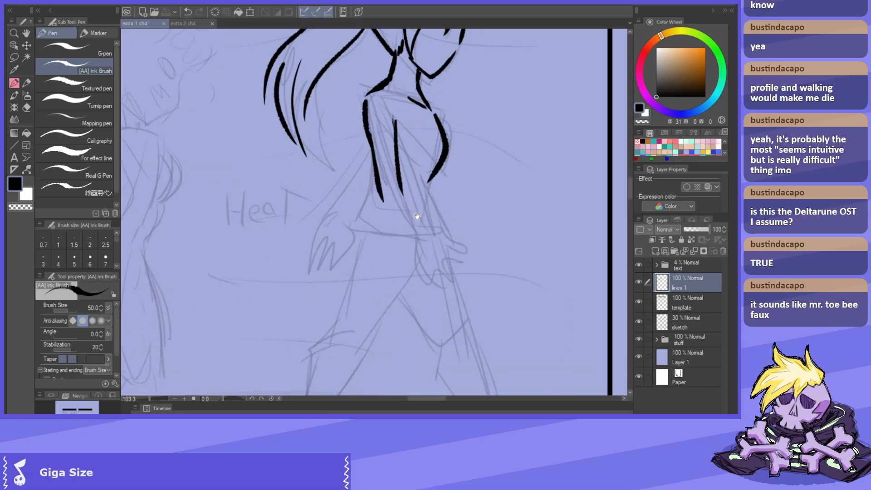
{"action": "mouse_move", "coordinate": [431, 179]}
{"action": "left_mouse_down"}
{"action": "mouse_move", "coordinate": [428, 191]}
{"action": "mouse_move", "coordinate": [430, 169]}
{"action": "mouse_move", "coordinate": [432, 192]}
{"action": "left_mouse_up"}
{"action": "key", "text": "ctrl+z"}
{"action": "key", "text": "c"}
{"action": "key", "text": "c"}
{"action": "mouse_move", "coordinate": [374, 155]}
{"action": "left_mouse_down"}
{"action": "mouse_move", "coordinate": [353, 204]}
{"action": "mouse_move", "coordinate": [377, 235]}
{"action": "left_mouse_up"}
{"action": "key", "text": "ctrl+z"}
{"action": "key", "text": "ctrl+z"}
{"action": "mouse_move", "coordinate": [355, 204]}
{"action": "left_mouse_down"}
{"action": "mouse_move", "coordinate": [356, 216]}
{"action": "mouse_move", "coordinate": [408, 236]}
{"action": "mouse_move", "coordinate": [426, 213]}
{"action": "left_mouse_up"}
{"action": "left_click_drag", "start_coordinate": [392, 184], "coordinate": [400, 205]}
{"action": "key", "text": "c"}
{"action": "left_click_drag", "start_coordinate": [398, 237], "coordinate": [377, 229]}
{"action": "key", "text": "c"}
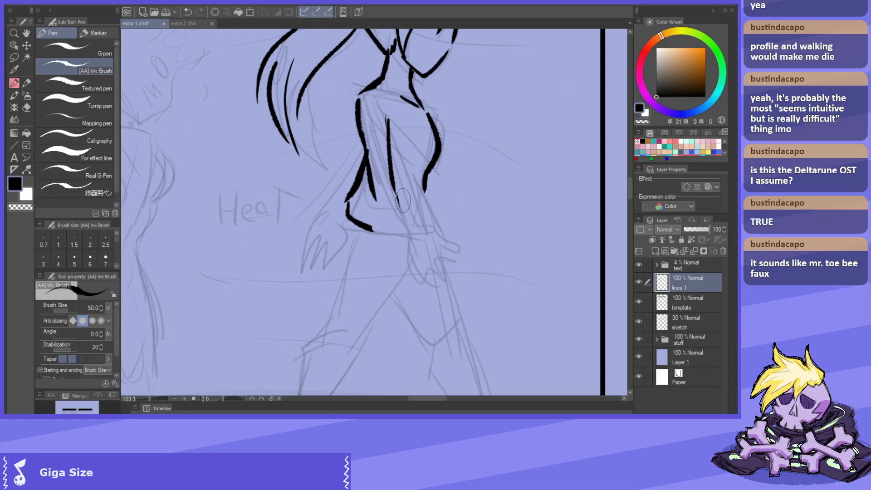
Step: Extend both forearm lines of the near arm down past the shirt hem and clean up where they cross it
{"action": "left_click_drag", "start_coordinate": [399, 200], "coordinate": [410, 233]}
{"action": "key", "text": "ctrl+z"}
{"action": "left_click_drag", "start_coordinate": [394, 184], "coordinate": [404, 246]}
{"action": "mouse_move", "coordinate": [373, 193]}
{"action": "left_mouse_down"}
{"action": "mouse_move", "coordinate": [388, 255]}
{"action": "mouse_move", "coordinate": [382, 223]}
{"action": "left_mouse_up"}
{"action": "key", "text": "c"}
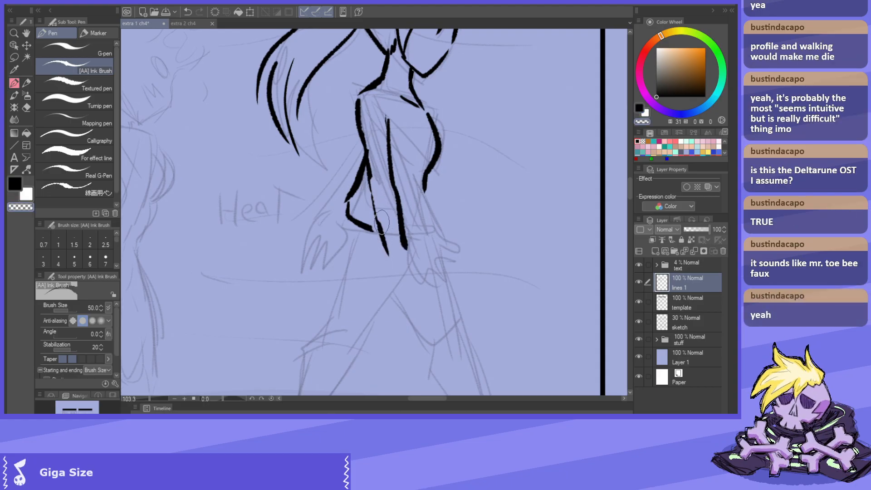
{"action": "key", "text": "c"}
{"action": "left_click_drag", "start_coordinate": [373, 179], "coordinate": [385, 234]}
{"action": "left_click_drag", "start_coordinate": [409, 195], "coordinate": [363, 198]}
{"action": "left_click_drag", "start_coordinate": [449, 218], "coordinate": [416, 208]}
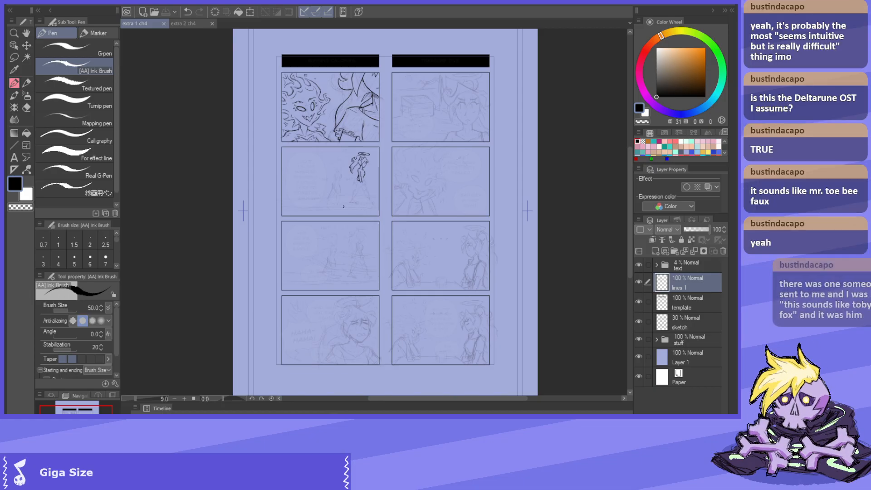
Step: Thin the join between the arm and shirt back with transparent colour, and rework the shirt's back edge and hem corner
{"action": "mouse_move", "coordinate": [356, 211]}
{"action": "left_mouse_down"}
{"action": "mouse_move", "coordinate": [363, 226]}
{"action": "mouse_move", "coordinate": [368, 218]}
{"action": "left_mouse_up"}
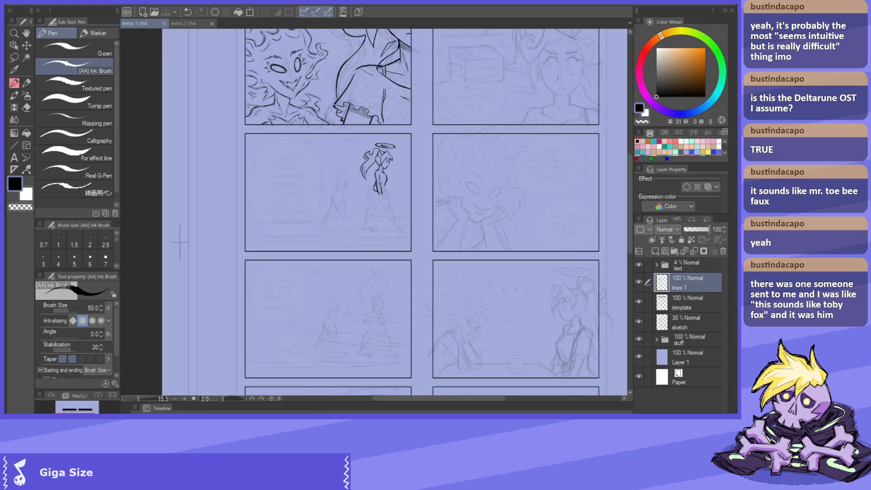
{"action": "scroll", "coordinate": [383, 237], "scroll_direction": "up", "scroll_amount": 10}
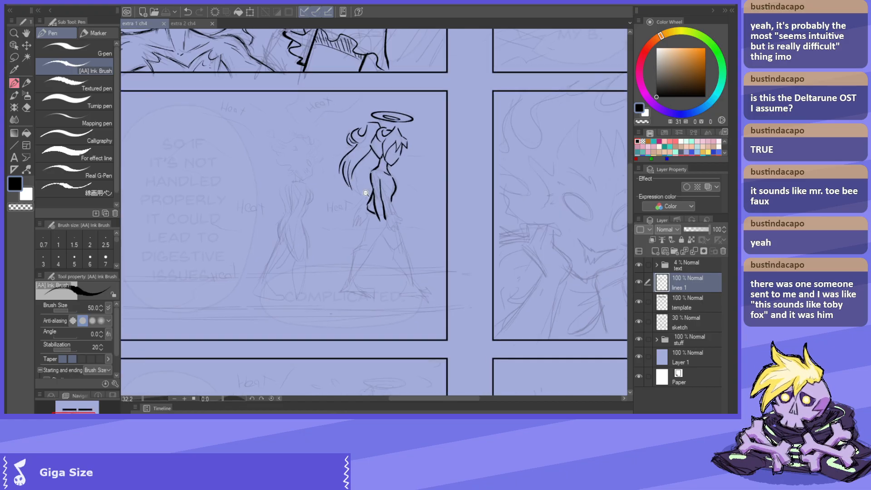
{"action": "key", "text": "c"}
{"action": "left_click_drag", "start_coordinate": [391, 169], "coordinate": [363, 232]}
{"action": "left_click_drag", "start_coordinate": [390, 186], "coordinate": [383, 210]}
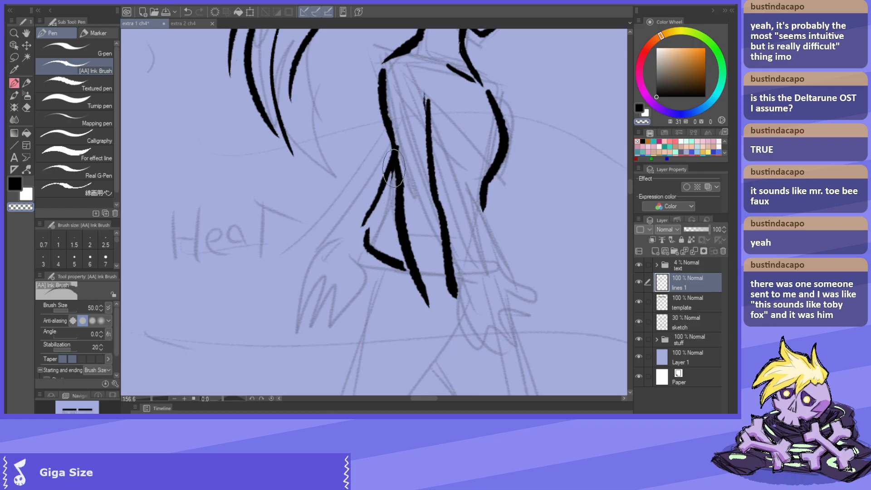
{"action": "left_click_drag", "start_coordinate": [394, 169], "coordinate": [397, 191]}
{"action": "left_click_drag", "start_coordinate": [400, 133], "coordinate": [408, 173]}
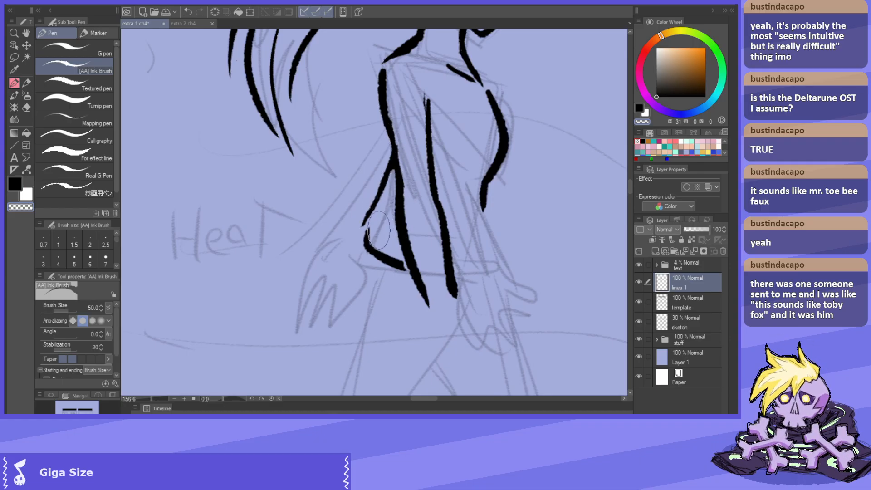
{"action": "mouse_move", "coordinate": [367, 232]}
{"action": "left_mouse_down"}
{"action": "mouse_move", "coordinate": [381, 255]}
{"action": "mouse_move", "coordinate": [360, 239]}
{"action": "mouse_move", "coordinate": [407, 265]}
{"action": "left_mouse_up"}
{"action": "key", "text": "c"}
{"action": "key", "text": "ctrl+z"}
{"action": "left_click_drag", "start_coordinate": [364, 225], "coordinate": [392, 166]}
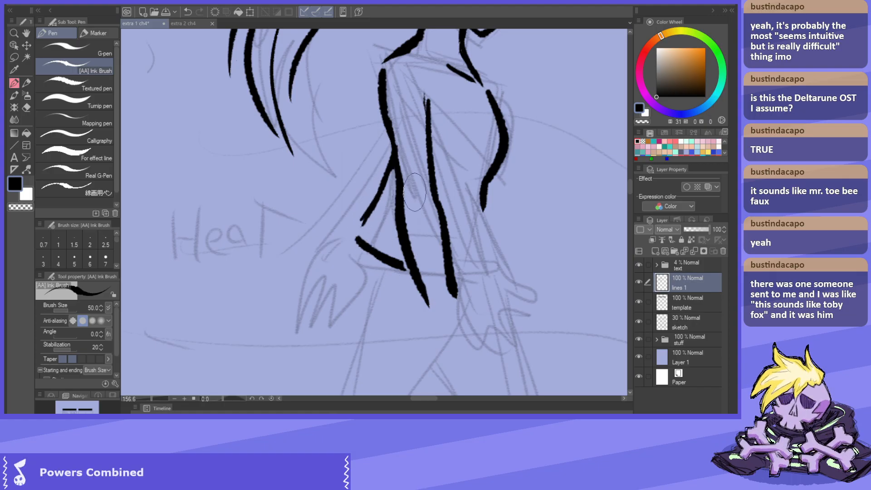
Step: Clear gaps in the upper arm lines, ink the short sleeve's hem and edges, and save the page
{"action": "left_click_drag", "start_coordinate": [487, 228], "coordinate": [413, 196]}
{"action": "scroll", "coordinate": [412, 195], "scroll_direction": "down", "scroll_amount": 5}
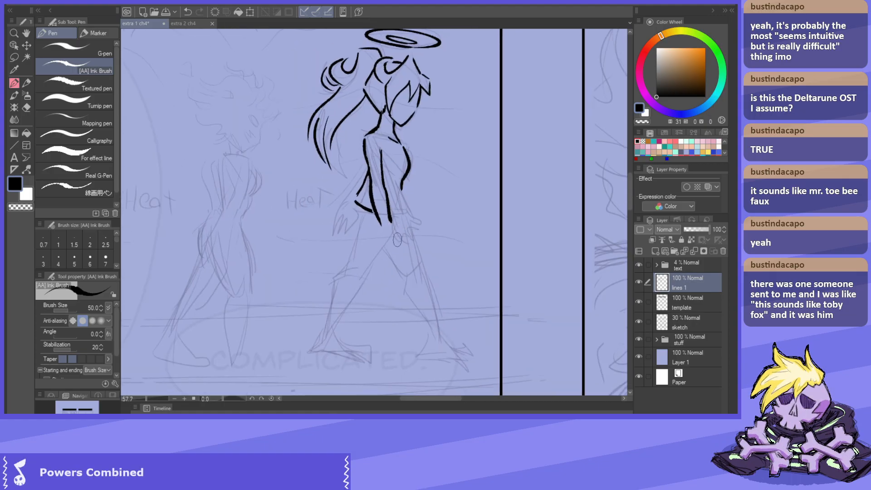
{"action": "scroll", "coordinate": [379, 157], "scroll_direction": "up", "scroll_amount": 4}
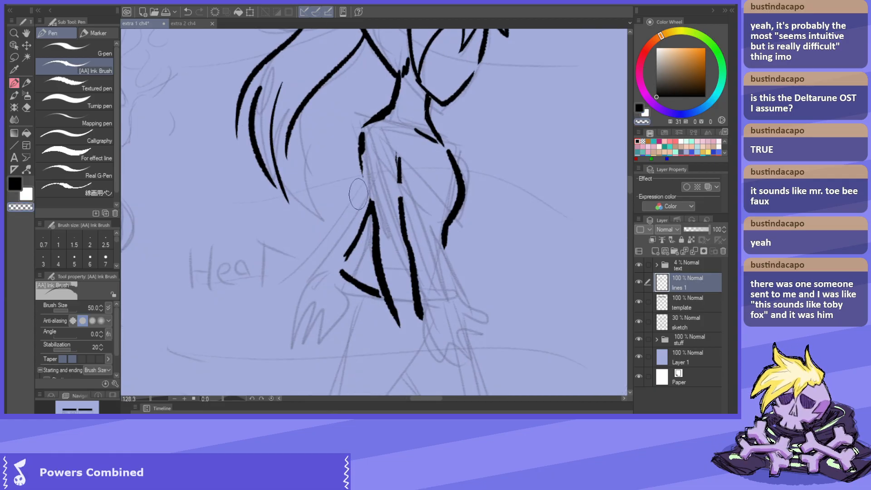
{"action": "mouse_move", "coordinate": [363, 135]}
{"action": "left_mouse_down"}
{"action": "mouse_move", "coordinate": [350, 192]}
{"action": "mouse_move", "coordinate": [415, 194]}
{"action": "left_mouse_up"}
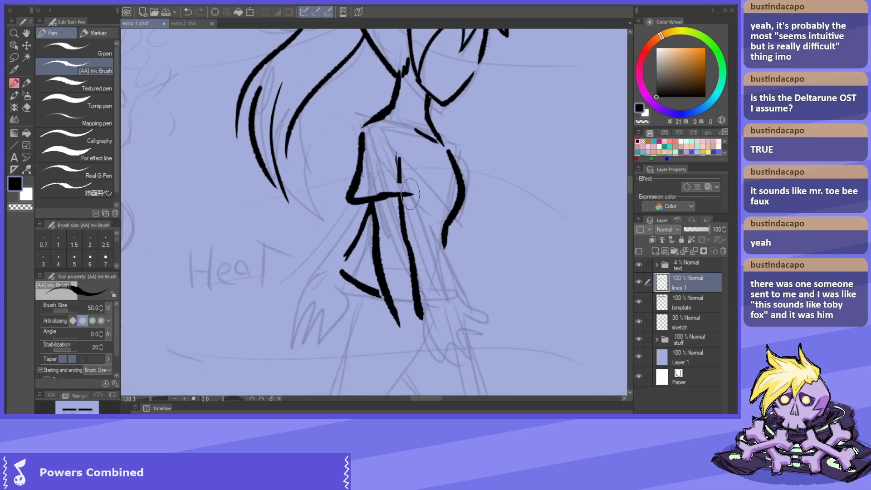
{"action": "left_click_drag", "start_coordinate": [399, 158], "coordinate": [413, 193]}
{"action": "key", "text": "ctrl+z"}
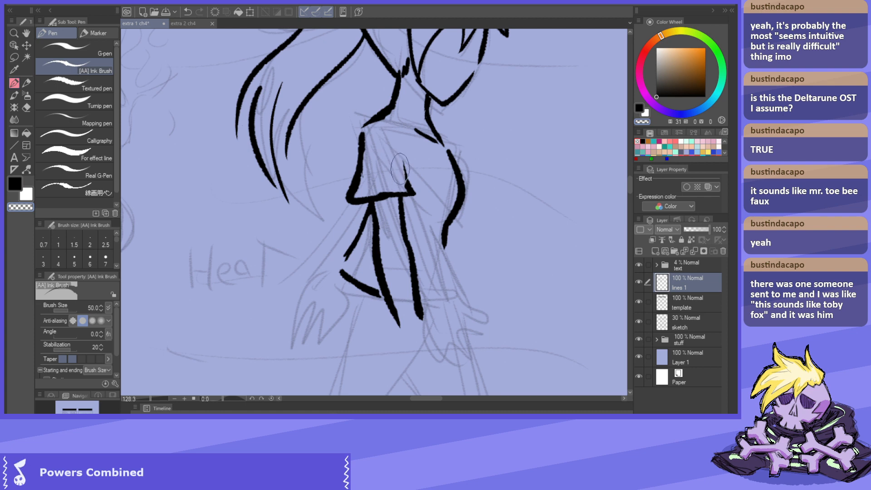
{"action": "left_click_drag", "start_coordinate": [404, 155], "coordinate": [412, 193]}
{"action": "key", "text": "c"}
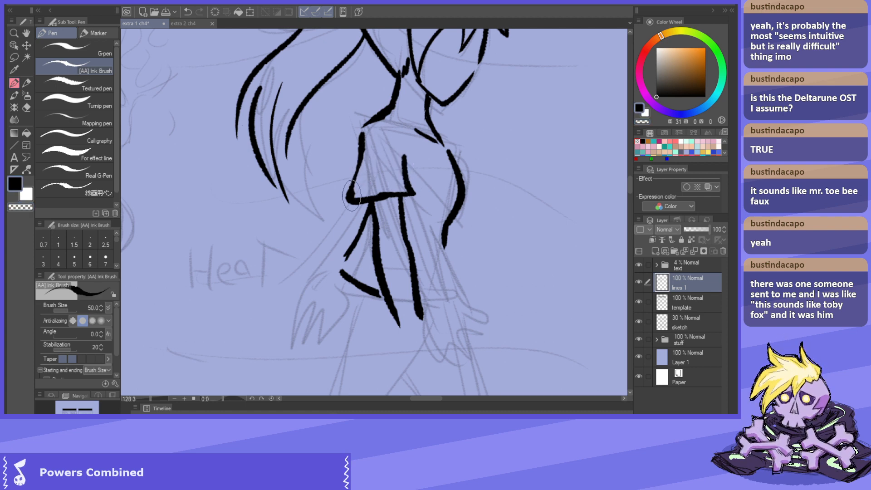
{"action": "left_click_drag", "start_coordinate": [362, 149], "coordinate": [350, 196]}
{"action": "scroll", "coordinate": [399, 181], "scroll_direction": "down", "scroll_amount": 5}
{"action": "scroll", "coordinate": [418, 229], "scroll_direction": "up", "scroll_amount": 3}
{"action": "key", "text": "c"}
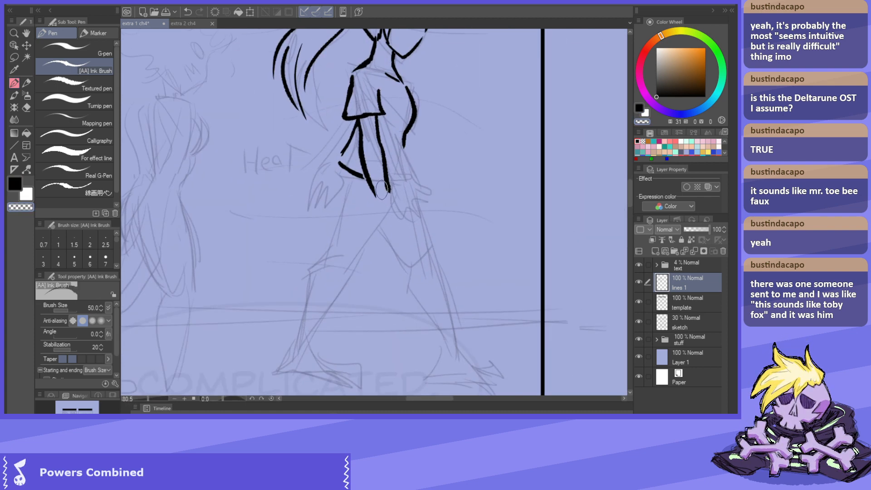
{"action": "key", "text": "c"}
{"action": "key", "text": "ctrl+s"}
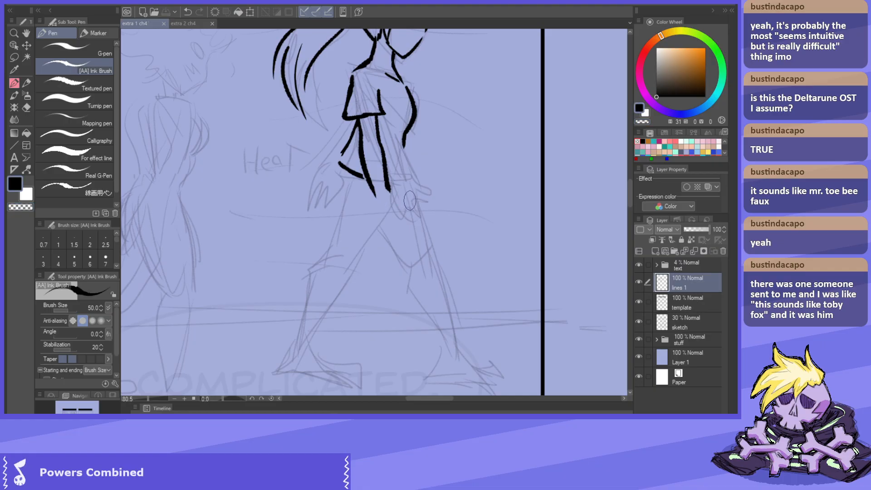
Step: Ink the near hand below the wrist, drawing the back of the hand, the thumb side and the fingers
{"action": "mouse_move", "coordinate": [400, 176]}
{"action": "left_mouse_down"}
{"action": "mouse_move", "coordinate": [390, 202]}
{"action": "mouse_move", "coordinate": [406, 200]}
{"action": "mouse_move", "coordinate": [408, 209]}
{"action": "mouse_move", "coordinate": [379, 229]}
{"action": "left_mouse_up"}
{"action": "key", "text": "ctrl+z"}
{"action": "key", "text": "ctrl+z"}
{"action": "key", "text": "ctrl+z"}
{"action": "mouse_move", "coordinate": [374, 195]}
{"action": "left_mouse_down"}
{"action": "mouse_move", "coordinate": [374, 224]}
{"action": "mouse_move", "coordinate": [392, 245]}
{"action": "left_mouse_up"}
{"action": "key", "text": "ctrl+z"}
{"action": "mouse_move", "coordinate": [389, 221]}
{"action": "left_mouse_down"}
{"action": "mouse_move", "coordinate": [398, 243]}
{"action": "mouse_move", "coordinate": [406, 239]}
{"action": "left_mouse_up"}
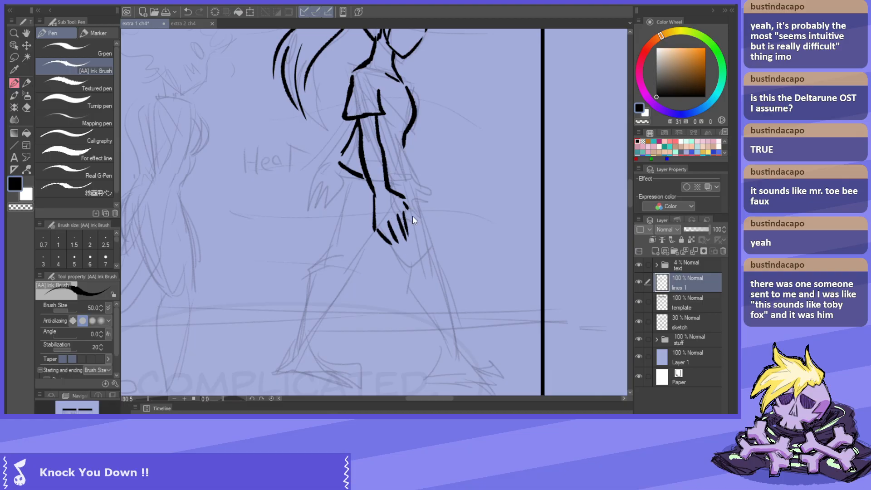
Step: Touch up the fingers of the near hand and ink the front of the shirt down to its hem
{"action": "key", "text": "ctrl+z"}
{"action": "key", "text": "c"}
{"action": "left_click_drag", "start_coordinate": [412, 210], "coordinate": [414, 220]}
{"action": "left_click_drag", "start_coordinate": [408, 215], "coordinate": [427, 224]}
{"action": "left_click_drag", "start_coordinate": [426, 223], "coordinate": [413, 217]}
{"action": "scroll", "coordinate": [403, 214], "scroll_direction": "up", "scroll_amount": 1}
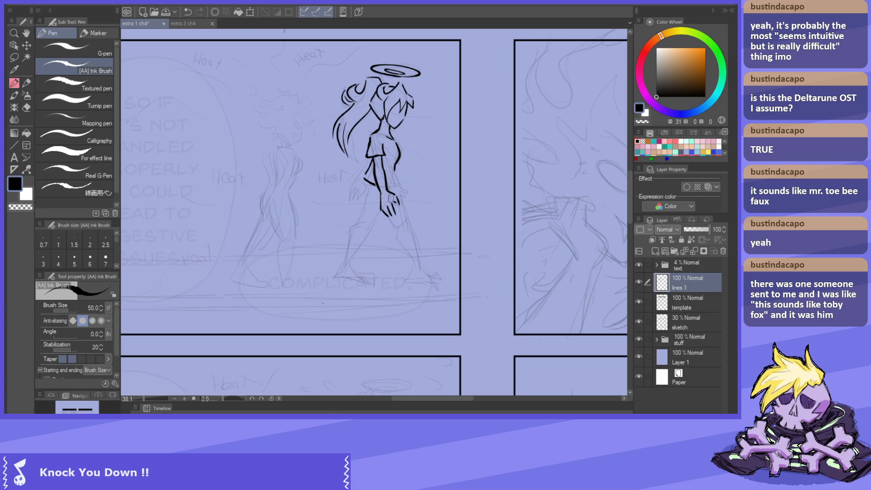
{"action": "scroll", "coordinate": [397, 193], "scroll_direction": "up", "scroll_amount": 3}
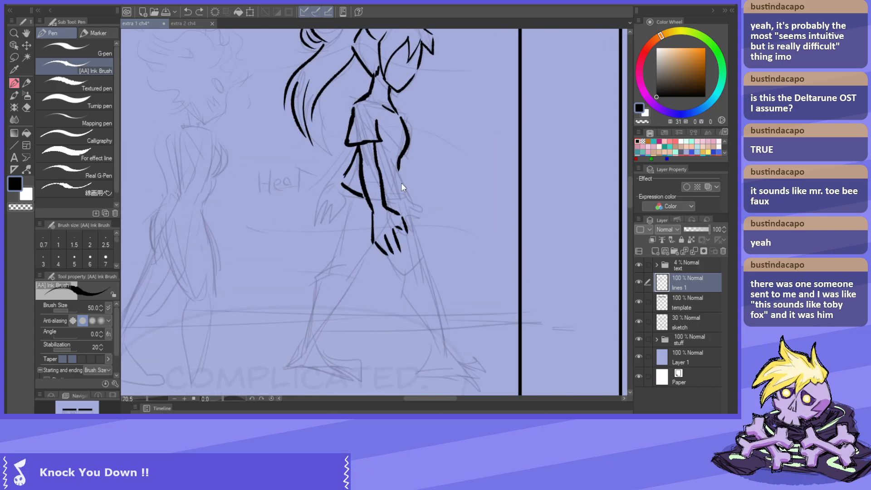
{"action": "left_click_drag", "start_coordinate": [399, 167], "coordinate": [403, 198]}
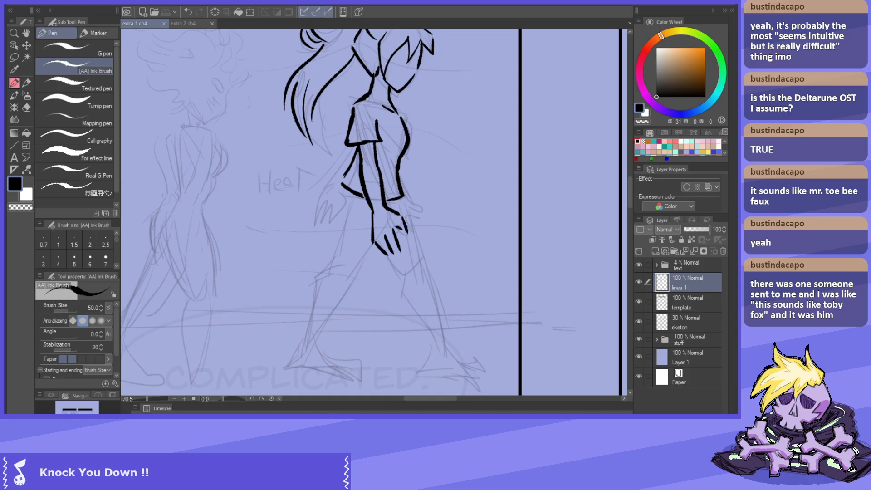
Step: Ink the rear leg's outer and inner thigh edges from the shirt hem down towards the knee
{"action": "left_click_drag", "start_coordinate": [370, 229], "coordinate": [335, 260]}
{"action": "key", "text": "ctrl+z"}
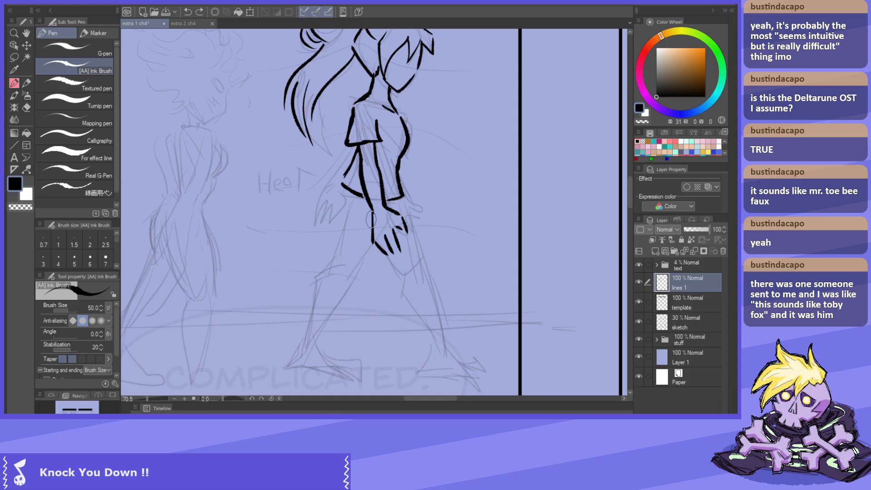
{"action": "scroll", "coordinate": [371, 226], "scroll_direction": "up", "scroll_amount": 3}
{"action": "mouse_move", "coordinate": [375, 215]}
{"action": "left_mouse_down"}
{"action": "mouse_move", "coordinate": [376, 232]}
{"action": "mouse_move", "coordinate": [391, 236]}
{"action": "mouse_move", "coordinate": [377, 239]}
{"action": "mouse_move", "coordinate": [386, 280]}
{"action": "left_mouse_up"}
{"action": "key", "text": "ctrl+z"}
{"action": "scroll", "coordinate": [391, 226], "scroll_direction": "down", "scroll_amount": 4}
{"action": "key", "text": "ctrl+z"}
{"action": "key", "text": "ctrl+z"}
{"action": "left_click_drag", "start_coordinate": [404, 247], "coordinate": [386, 275]}
{"action": "key", "text": "ctrl+z"}
{"action": "left_click_drag", "start_coordinate": [379, 229], "coordinate": [367, 266]}
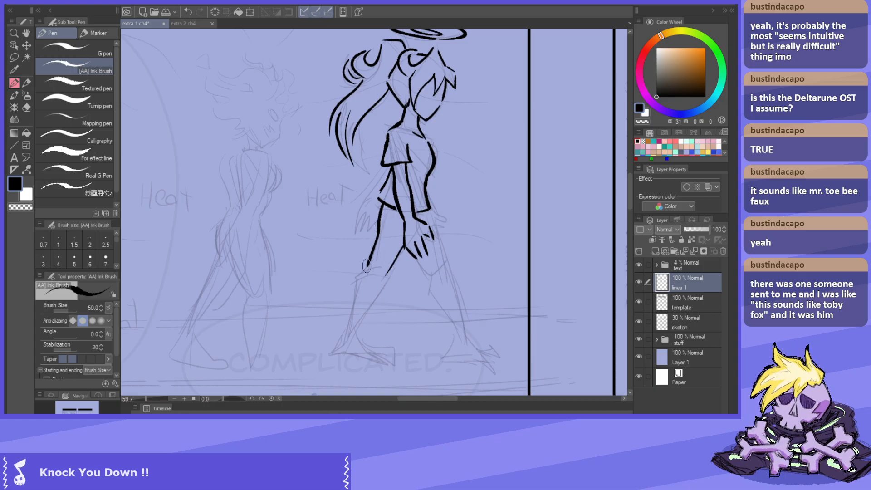
{"action": "key", "text": "ctrl+z"}
{"action": "left_click_drag", "start_coordinate": [380, 221], "coordinate": [370, 266]}
{"action": "key", "text": "ctrl+z"}
Step: Ink the front leg's thigh edges around the hand, breaking the front line where it passes the fingers
{"action": "left_click_drag", "start_coordinate": [428, 257], "coordinate": [402, 244]}
{"action": "left_click_drag", "start_coordinate": [402, 240], "coordinate": [412, 225]}
{"action": "left_click_drag", "start_coordinate": [396, 183], "coordinate": [411, 232]}
{"action": "key", "text": "ctrl+z"}
{"action": "mouse_move", "coordinate": [410, 219]}
{"action": "left_mouse_down"}
{"action": "mouse_move", "coordinate": [427, 274]}
{"action": "mouse_move", "coordinate": [417, 249]}
{"action": "mouse_move", "coordinate": [433, 268]}
{"action": "mouse_move", "coordinate": [429, 221]}
{"action": "mouse_move", "coordinate": [443, 279]}
{"action": "left_mouse_up"}
{"action": "key", "text": "ctrl+z"}
{"action": "key", "text": "ctrl+z"}
{"action": "key", "text": "ctrl+z"}
{"action": "key", "text": "ctrl+z"}
{"action": "key", "text": "ctrl+z"}
{"action": "key", "text": "ctrl+z"}
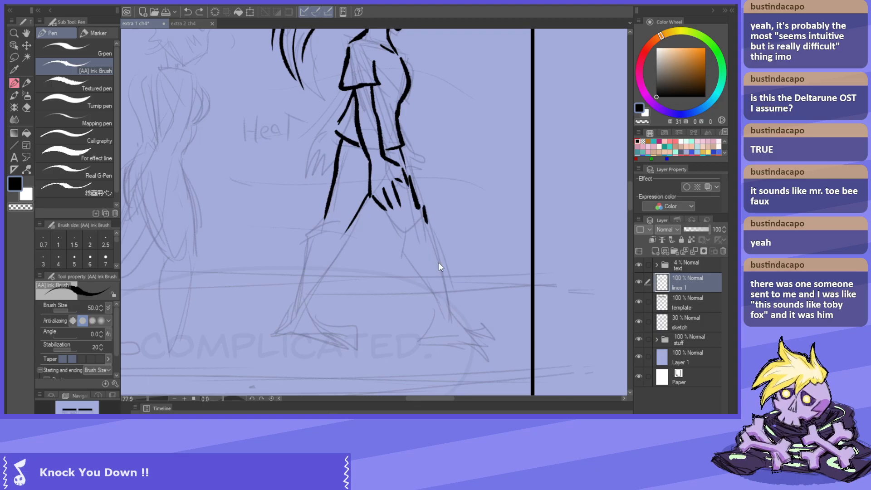
Step: Ink the front leg's knee and both edges of its lower leg down to the ankle, and save the page
{"action": "left_click_drag", "start_coordinate": [431, 229], "coordinate": [450, 308]}
{"action": "mouse_move", "coordinate": [387, 212]}
{"action": "left_mouse_down"}
{"action": "mouse_move", "coordinate": [408, 249]}
{"action": "mouse_move", "coordinate": [391, 213]}
{"action": "mouse_move", "coordinate": [411, 263]}
{"action": "left_mouse_up"}
{"action": "key", "text": "ctrl+z"}
{"action": "key", "text": "ctrl+z"}
{"action": "key", "text": "ctrl+z"}
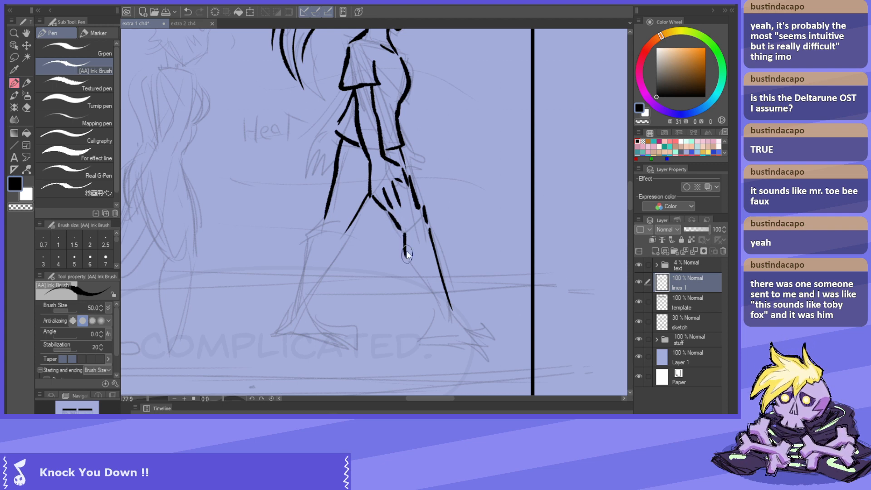
{"action": "key", "text": "ctrl+z"}
{"action": "mouse_move", "coordinate": [399, 224]}
{"action": "left_mouse_down"}
{"action": "mouse_move", "coordinate": [407, 262]}
{"action": "mouse_move", "coordinate": [444, 313]}
{"action": "left_mouse_up"}
{"action": "key", "text": "ctrl+z"}
{"action": "left_click_drag", "start_coordinate": [411, 267], "coordinate": [433, 298]}
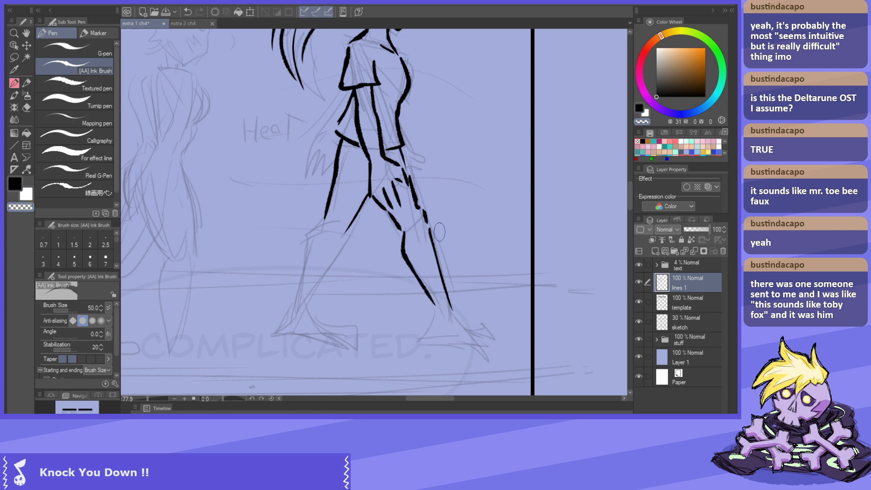
{"action": "key", "text": "ctrl+s"}
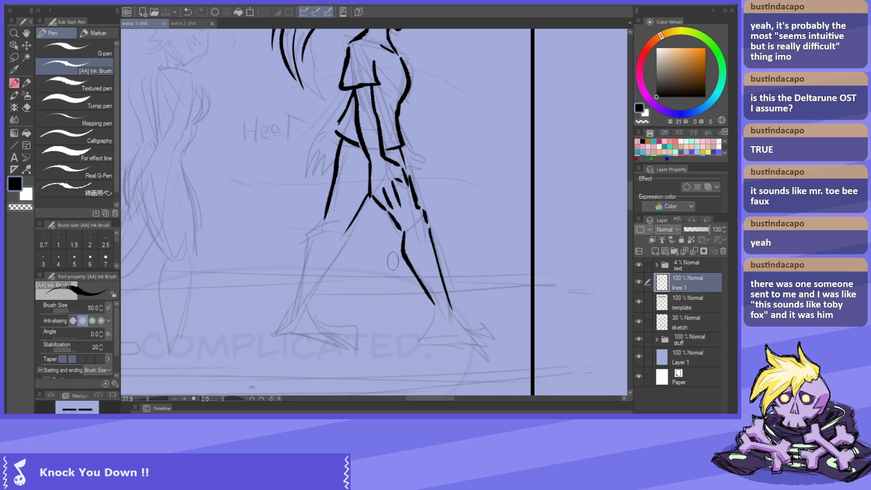
Step: Flip the canvas view horizontally, reinforce the rear leg's inner thigh line, and save the page
{"action": "key", "text": "h"}
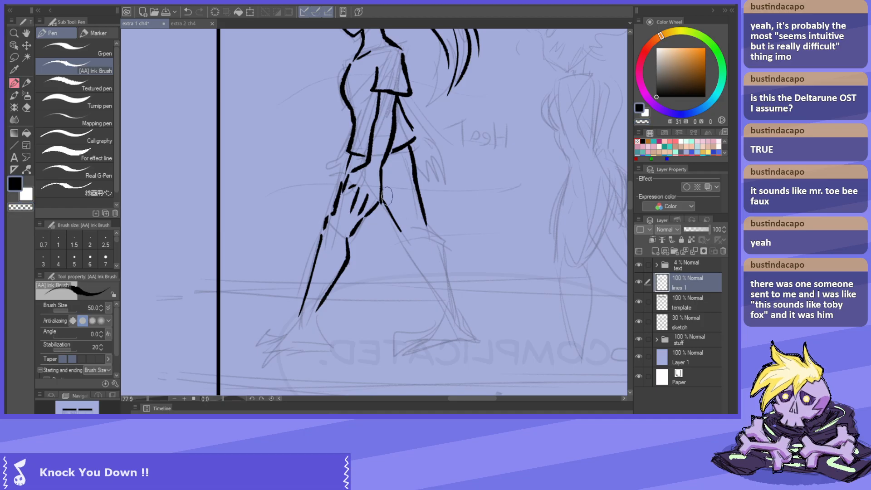
{"action": "left_click_drag", "start_coordinate": [382, 188], "coordinate": [399, 223]}
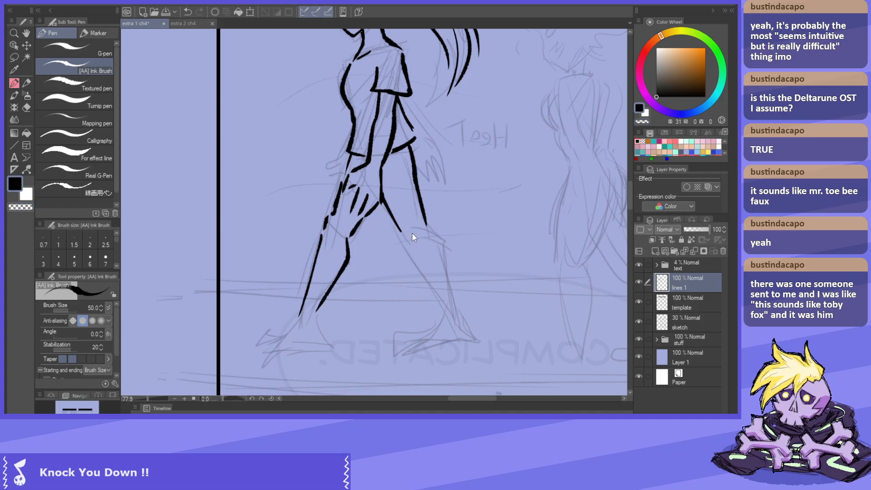
{"action": "key", "text": "ctrl+s"}
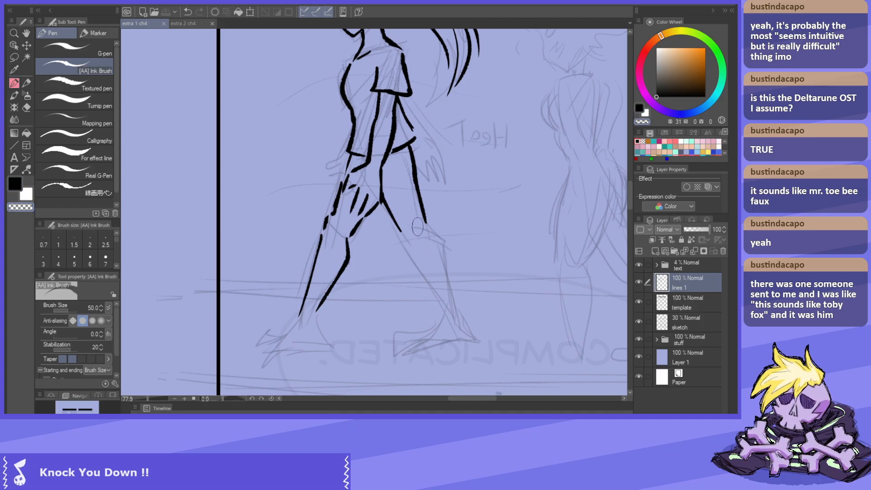
Step: Ink the rear leg's knee and both edges of its lower leg down to the ankle
{"action": "mouse_move", "coordinate": [426, 225]}
{"action": "left_mouse_down"}
{"action": "mouse_move", "coordinate": [443, 255]}
{"action": "mouse_move", "coordinate": [448, 303]}
{"action": "mouse_move", "coordinate": [450, 252]}
{"action": "mouse_move", "coordinate": [443, 263]}
{"action": "mouse_move", "coordinate": [452, 309]}
{"action": "left_mouse_up"}
{"action": "key", "text": "ctrl+z"}
{"action": "key", "text": "ctrl+z"}
{"action": "left_click_drag", "start_coordinate": [404, 234], "coordinate": [447, 318]}
{"action": "key", "text": "ctrl+z"}
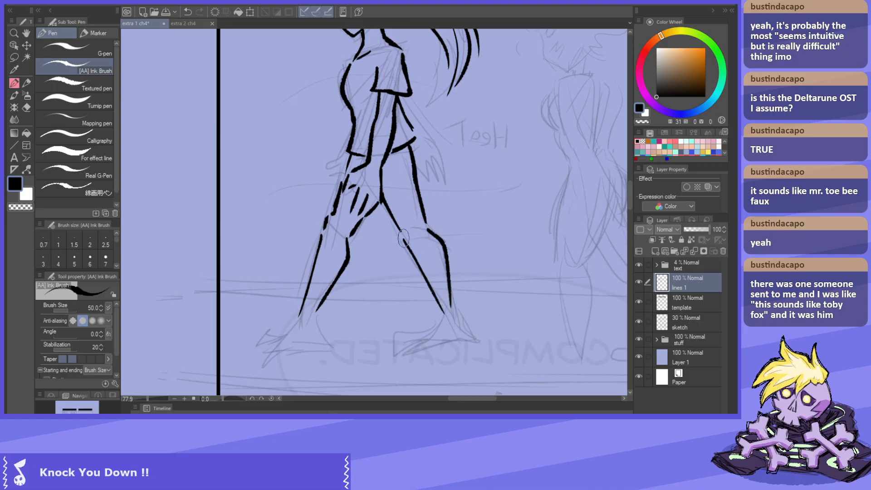
Step: Ink the rear leg's short inner knee line and flip the canvas view back to normal
{"action": "left_click_drag", "start_coordinate": [402, 245], "coordinate": [393, 226]}
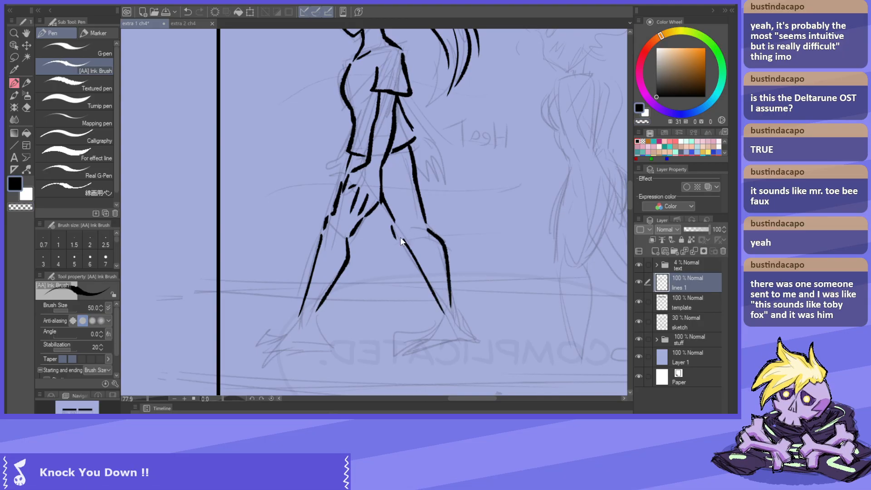
{"action": "key", "text": "h"}
{"action": "scroll", "coordinate": [386, 268], "scroll_direction": "down", "scroll_amount": 3}
{"action": "scroll", "coordinate": [386, 267], "scroll_direction": "up", "scroll_amount": 4}
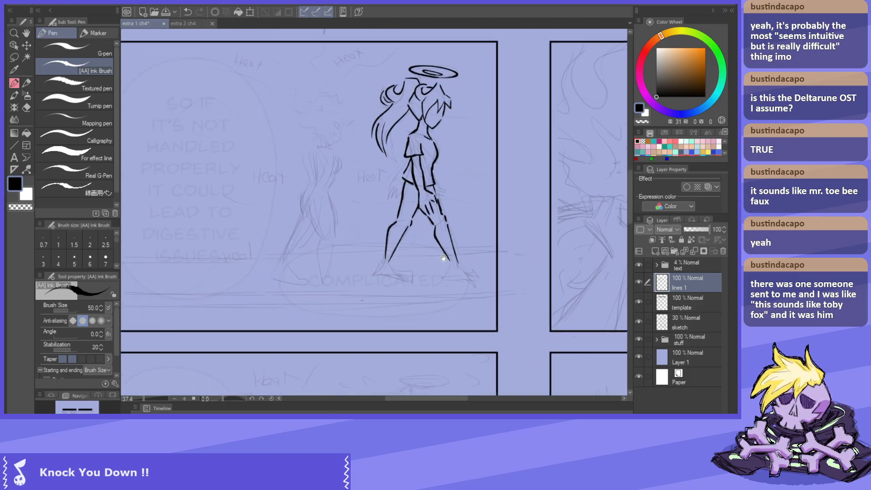
Step: Ink the shorts' hem across the walking figure's thighs, check the figure against the whole page, and save the page
{"action": "left_click_drag", "start_coordinate": [396, 206], "coordinate": [427, 221]}
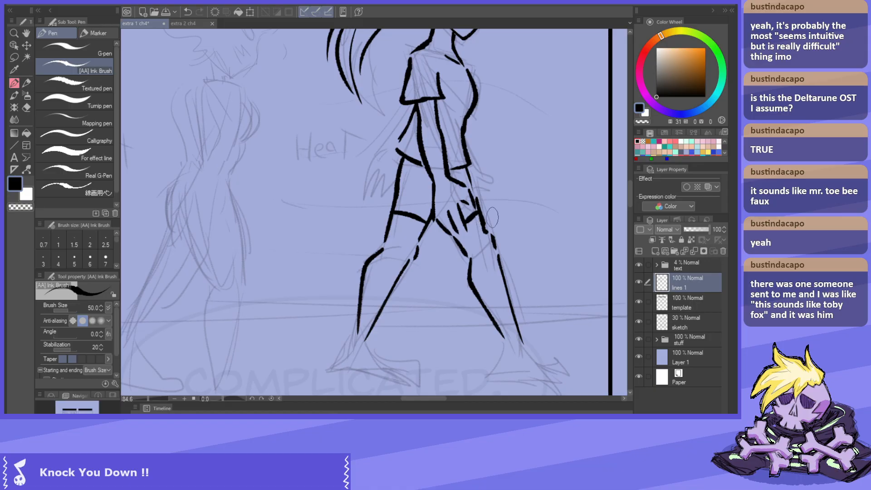
{"action": "scroll", "coordinate": [395, 210], "scroll_direction": "down", "scroll_amount": 10}
{"action": "scroll", "coordinate": [395, 210], "scroll_direction": "up", "scroll_amount": 1}
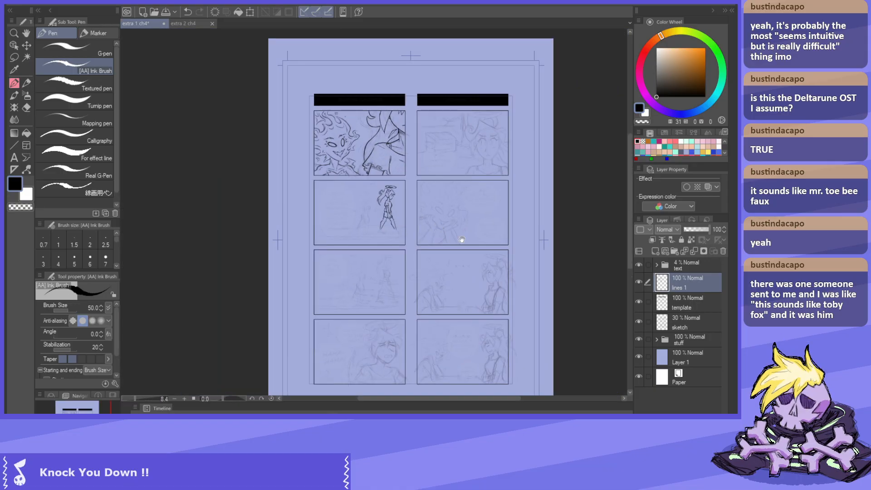
{"action": "left_click_drag", "start_coordinate": [428, 236], "coordinate": [425, 229]}
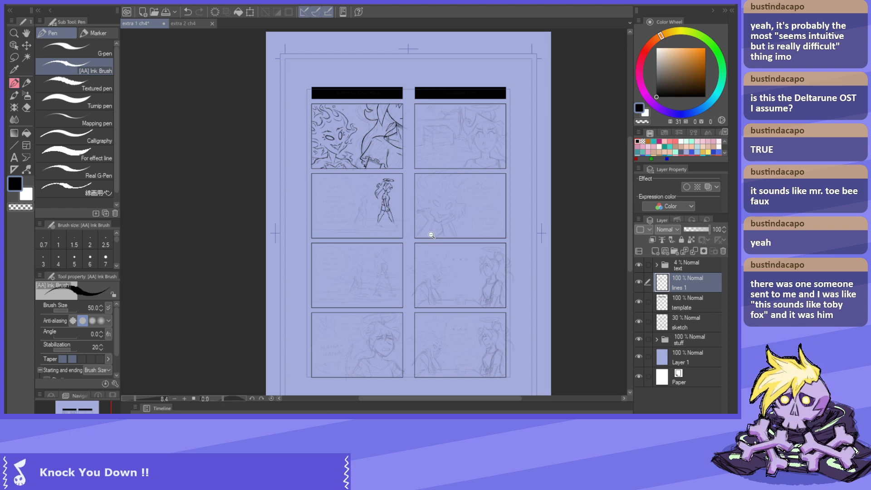
{"action": "scroll", "coordinate": [422, 230], "scroll_direction": "up", "scroll_amount": 3}
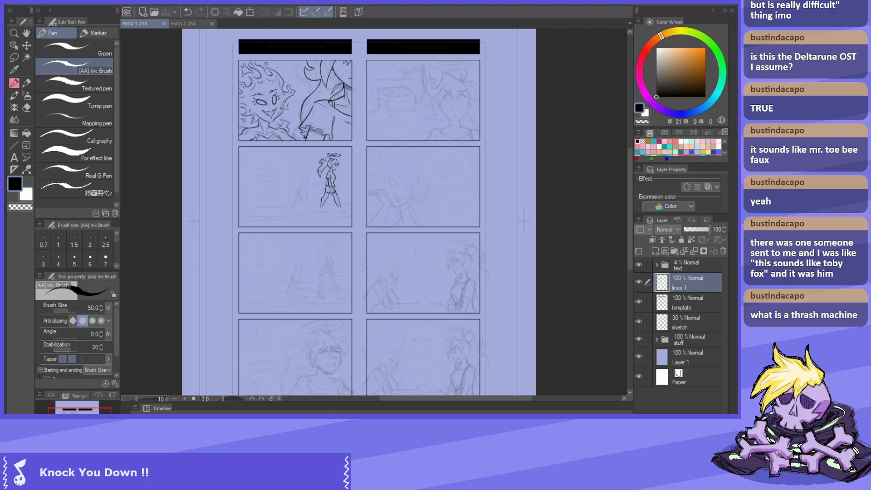
{"action": "scroll", "coordinate": [286, 134], "scroll_direction": "up", "scroll_amount": 3}
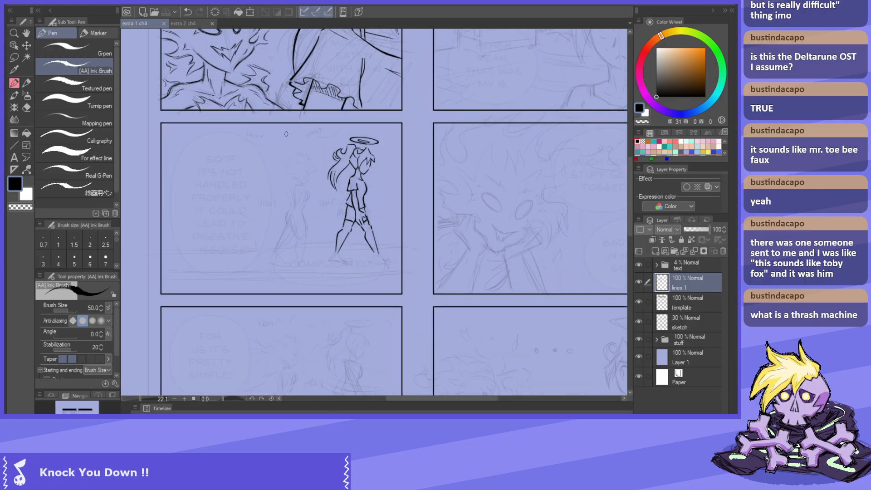
{"action": "scroll", "coordinate": [351, 180], "scroll_direction": "up", "scroll_amount": 3}
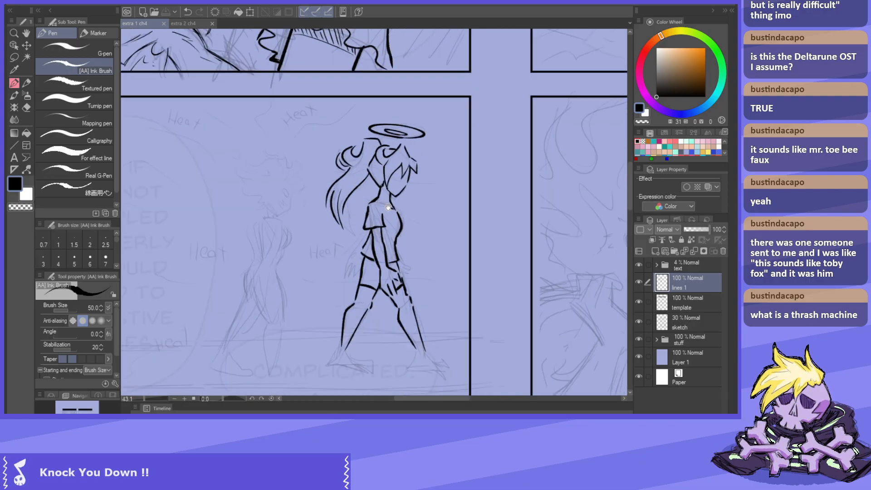
{"action": "key", "text": "m"}
{"action": "scroll", "coordinate": [391, 209], "scroll_direction": "up", "scroll_amount": 1}
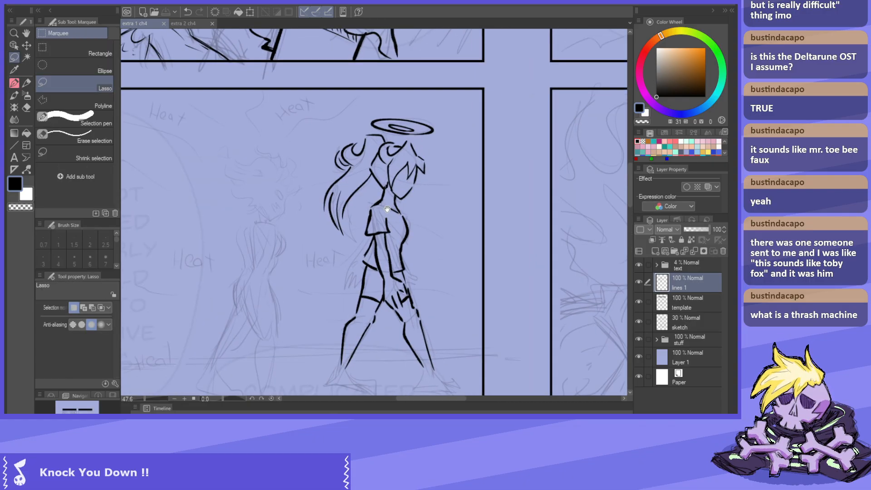
{"action": "scroll", "coordinate": [394, 199], "scroll_direction": "up", "scroll_amount": 1}
{"action": "scroll", "coordinate": [372, 195], "scroll_direction": "down", "scroll_amount": 2}
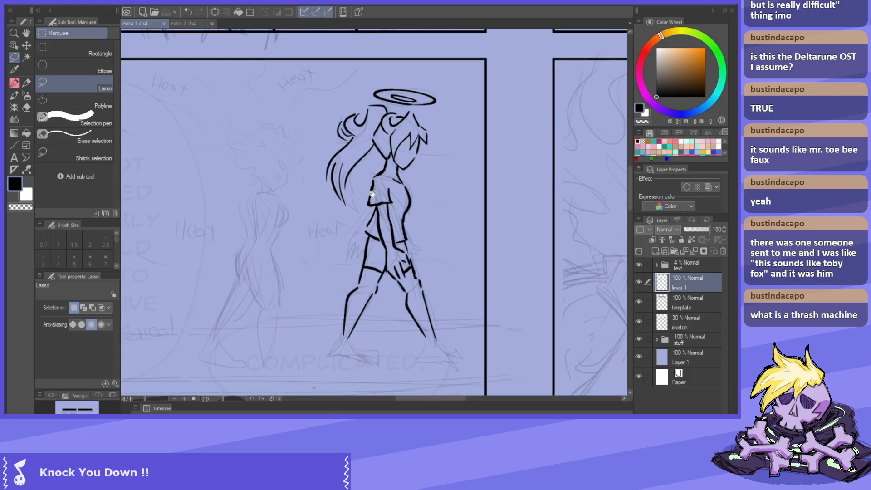
{"action": "key", "text": "p"}
Step: Ink the front foot's instep and the back of its ankle down to the heel, and save the page
{"action": "scroll", "coordinate": [392, 243], "scroll_direction": "up", "scroll_amount": 2}
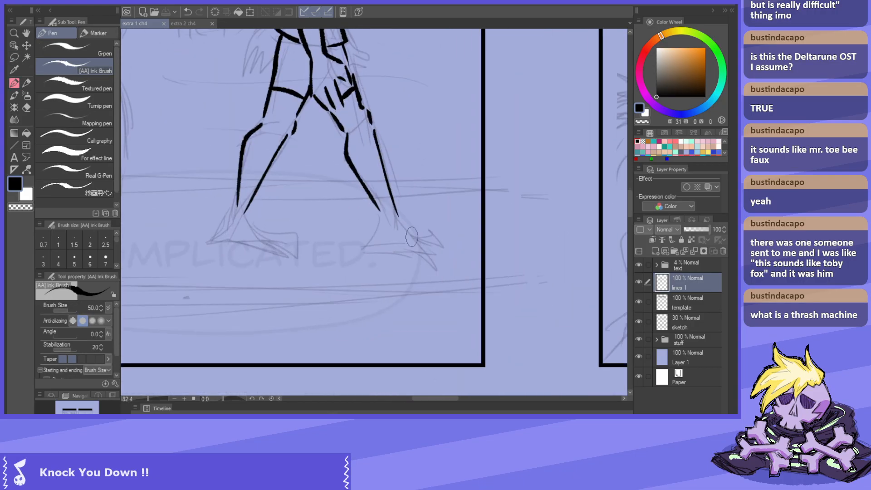
{"action": "left_click_drag", "start_coordinate": [396, 209], "coordinate": [420, 232]}
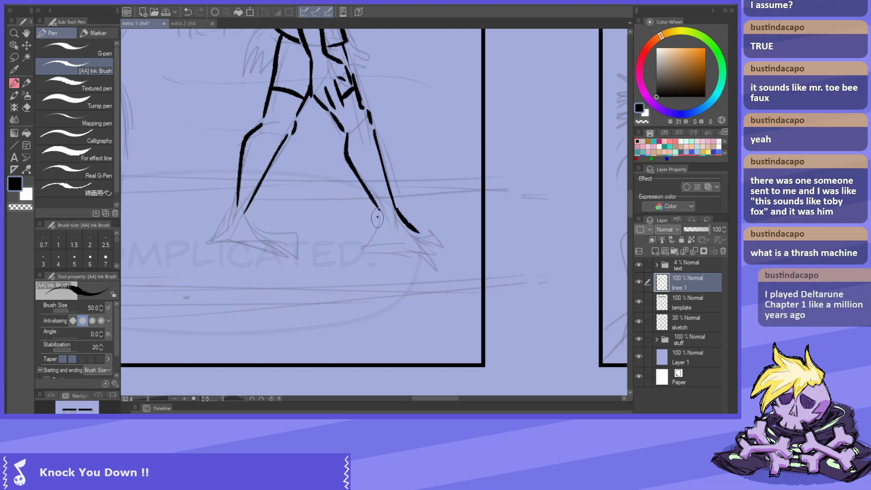
{"action": "left_click_drag", "start_coordinate": [378, 211], "coordinate": [370, 235]}
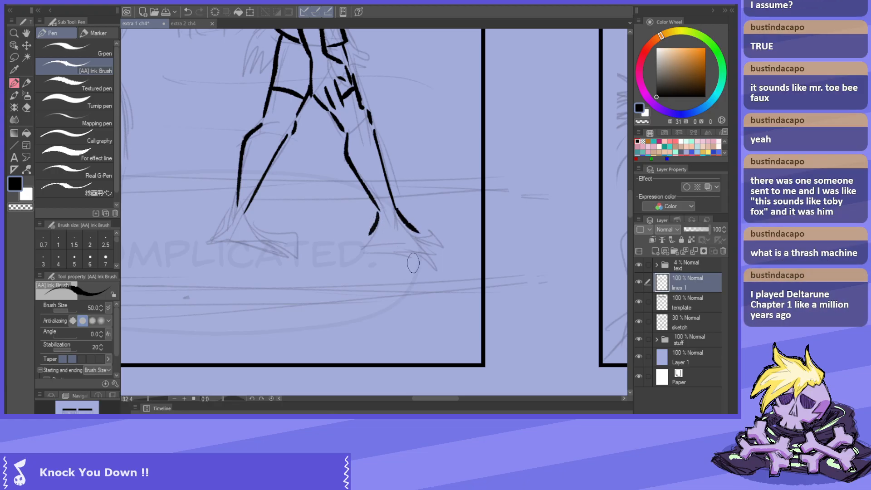
{"action": "key", "text": "ctrl+s"}
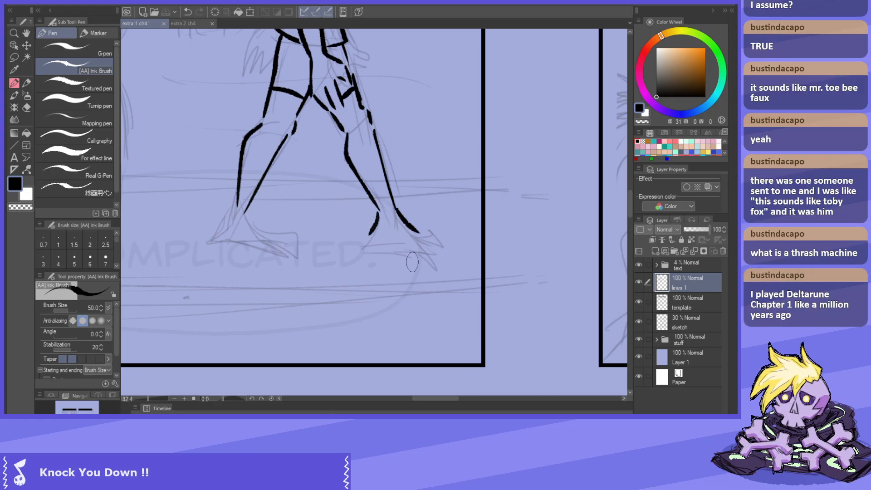
Step: Ink the front foot's sole line and first curved toes, redoing strokes that miss the sketch
{"action": "left_click_drag", "start_coordinate": [375, 246], "coordinate": [415, 252]}
{"action": "key", "text": "ctrl+z"}
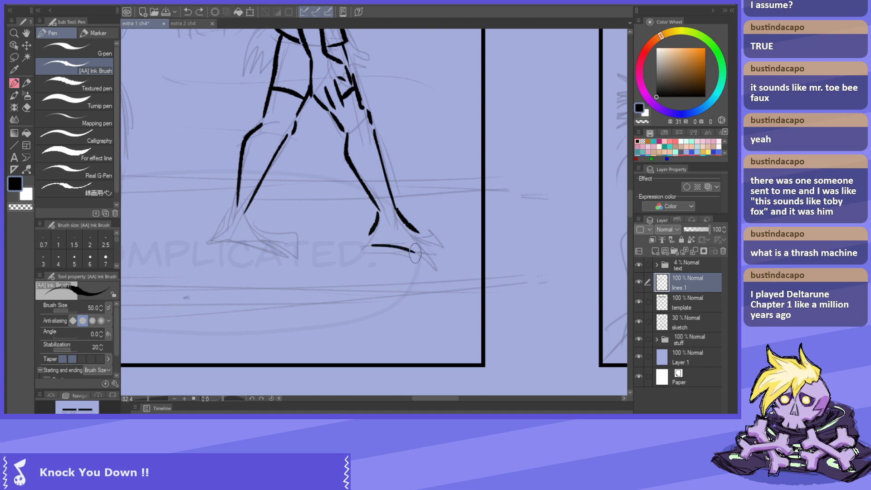
{"action": "key", "text": "ctrl+z"}
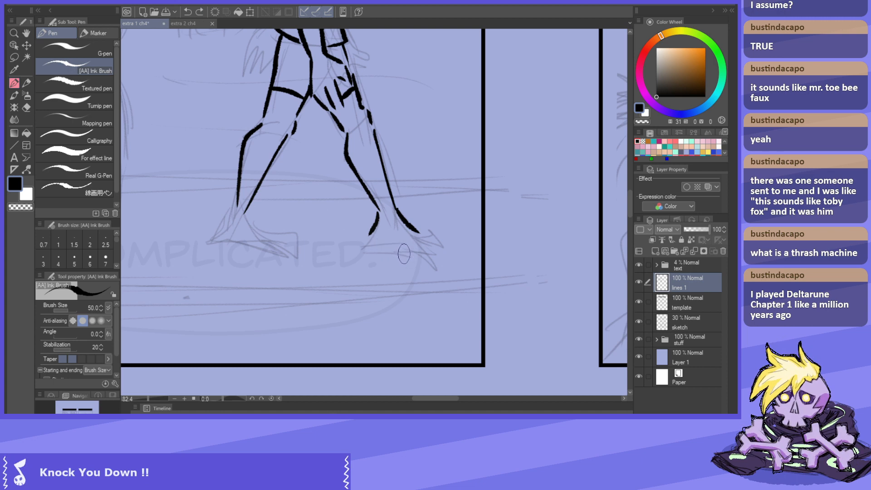
{"action": "left_click_drag", "start_coordinate": [397, 245], "coordinate": [435, 253]}
{"action": "key", "text": "ctrl+z"}
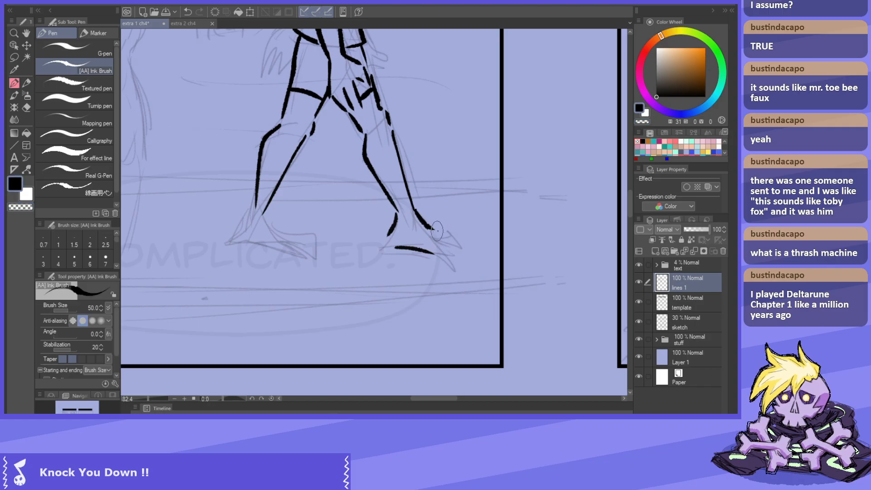
{"action": "key", "text": "ctrl+z"}
{"action": "mouse_move", "coordinate": [434, 229]}
{"action": "left_mouse_down"}
{"action": "mouse_move", "coordinate": [460, 232]}
{"action": "mouse_move", "coordinate": [468, 250]}
{"action": "mouse_move", "coordinate": [455, 261]}
{"action": "mouse_move", "coordinate": [464, 266]}
{"action": "mouse_move", "coordinate": [454, 239]}
{"action": "left_mouse_up"}
{"action": "key", "text": "ctrl+z"}
{"action": "left_click_drag", "start_coordinate": [456, 241], "coordinate": [469, 260]}
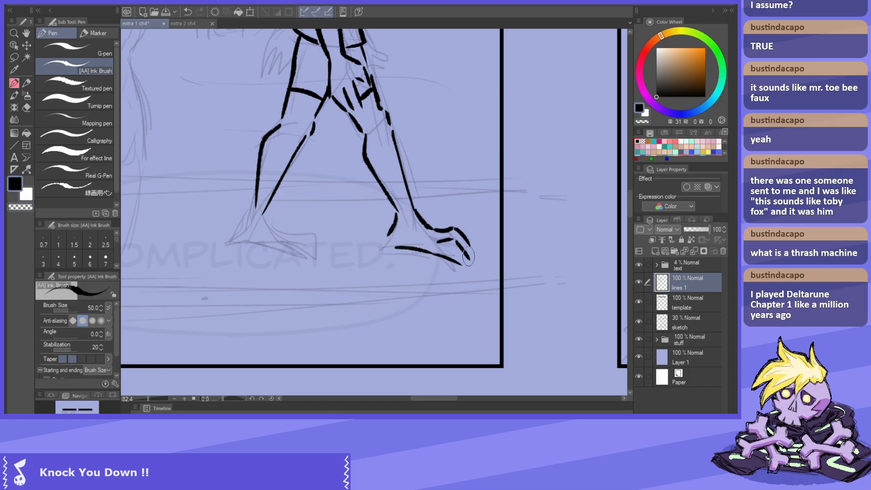
Step: Finish the front foot's clawed toes, trim the sole and ankle lines with transparent ink, and save the page
{"action": "key", "text": "c"}
{"action": "key", "text": "c"}
{"action": "mouse_move", "coordinate": [438, 227]}
{"action": "left_mouse_down"}
{"action": "mouse_move", "coordinate": [453, 215]}
{"action": "mouse_move", "coordinate": [474, 236]}
{"action": "mouse_move", "coordinate": [429, 246]}
{"action": "mouse_move", "coordinate": [464, 252]}
{"action": "mouse_move", "coordinate": [437, 256]}
{"action": "mouse_move", "coordinate": [464, 260]}
{"action": "mouse_move", "coordinate": [429, 256]}
{"action": "mouse_move", "coordinate": [421, 236]}
{"action": "left_mouse_up"}
{"action": "key", "text": "ctrl+z"}
{"action": "scroll", "coordinate": [481, 232], "scroll_direction": "down", "scroll_amount": 5}
{"action": "scroll", "coordinate": [437, 233], "scroll_direction": "up", "scroll_amount": 6}
{"action": "key", "text": "c"}
{"action": "key", "text": "c"}
{"action": "key", "text": "c"}
{"action": "key", "text": "c"}
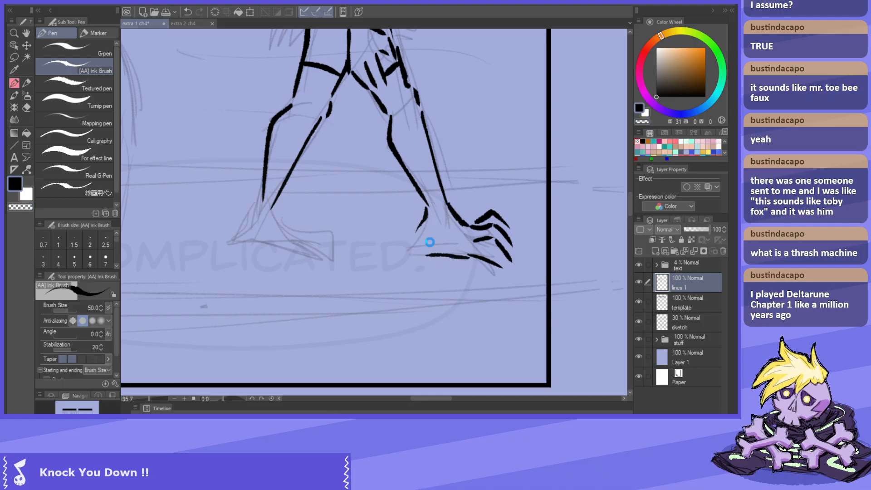
{"action": "key", "text": "ctrl+s"}
Step: Check the front foot in a horizontally flipped view and ink its heel
{"action": "key", "text": "h"}
{"action": "mouse_move", "coordinate": [373, 233]}
{"action": "left_mouse_down"}
{"action": "mouse_move", "coordinate": [435, 234]}
{"action": "mouse_move", "coordinate": [416, 236]}
{"action": "mouse_move", "coordinate": [428, 262]}
{"action": "mouse_move", "coordinate": [404, 254]}
{"action": "mouse_move", "coordinate": [439, 267]}
{"action": "mouse_move", "coordinate": [437, 296]}
{"action": "left_mouse_up"}
{"action": "key", "text": "ctrl+z"}
{"action": "key", "text": "h"}
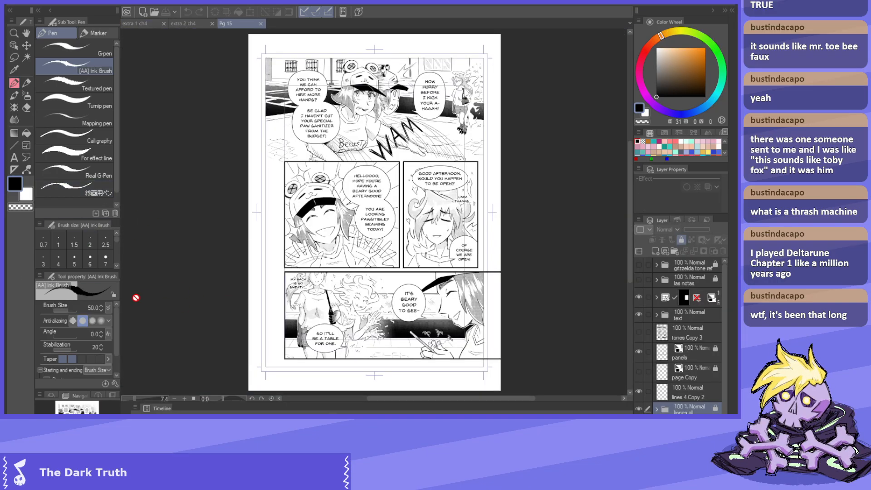
Step: Examine the strapped, clawed shoe in the first panel of "Pg 15" as reference, close that page, and return to "extra 1 ch4"
{"action": "scroll", "coordinate": [467, 132], "scroll_direction": "up", "scroll_amount": 10}
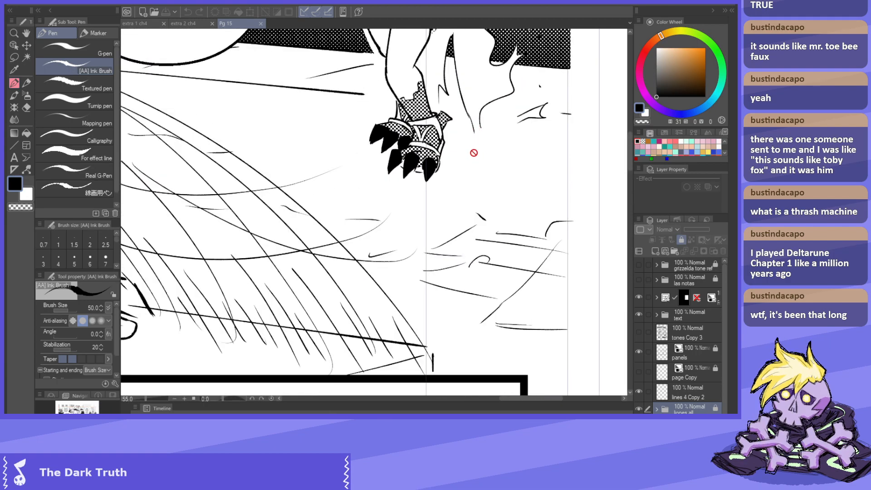
{"action": "scroll", "coordinate": [449, 138], "scroll_direction": "up", "scroll_amount": 2}
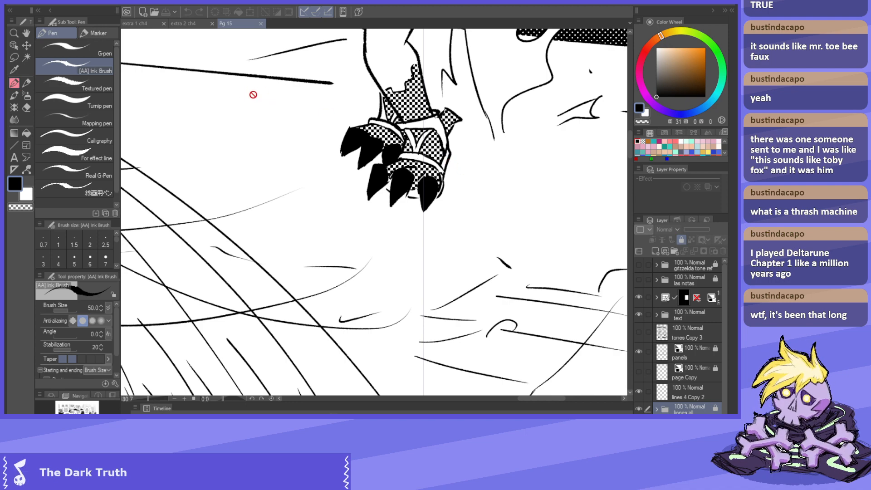
{"action": "scroll", "coordinate": [412, 114], "scroll_direction": "down", "scroll_amount": 5}
{"action": "scroll", "coordinate": [412, 115], "scroll_direction": "up", "scroll_amount": 2}
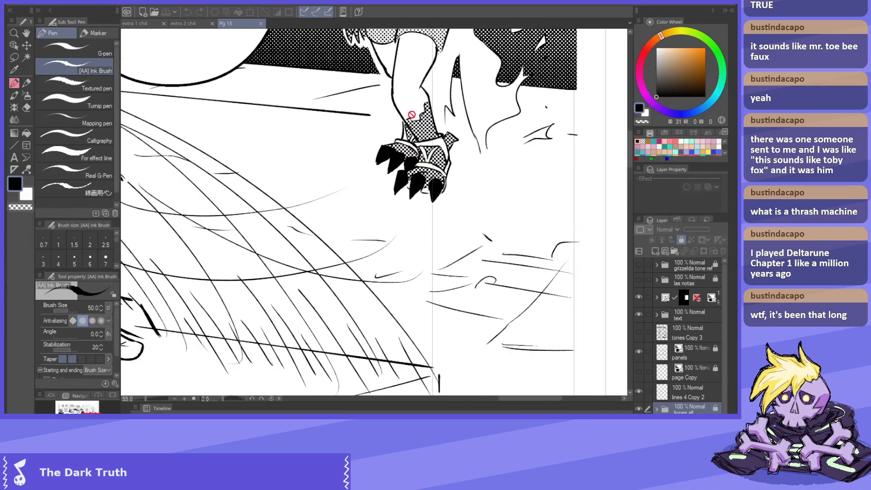
{"action": "scroll", "coordinate": [414, 140], "scroll_direction": "down", "scroll_amount": 4}
{"action": "scroll", "coordinate": [420, 160], "scroll_direction": "up", "scroll_amount": 4}
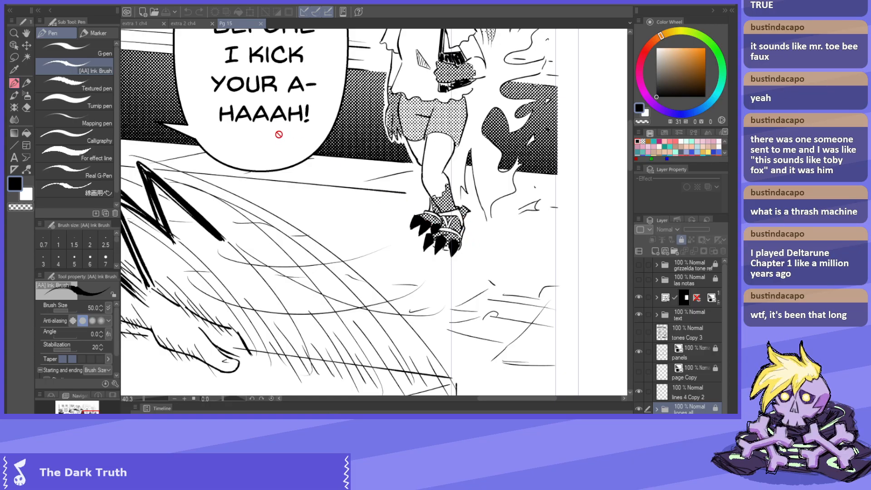
{"action": "scroll", "coordinate": [493, 201], "scroll_direction": "down", "scroll_amount": 3}
{"action": "scroll", "coordinate": [446, 136], "scroll_direction": "up", "scroll_amount": 2}
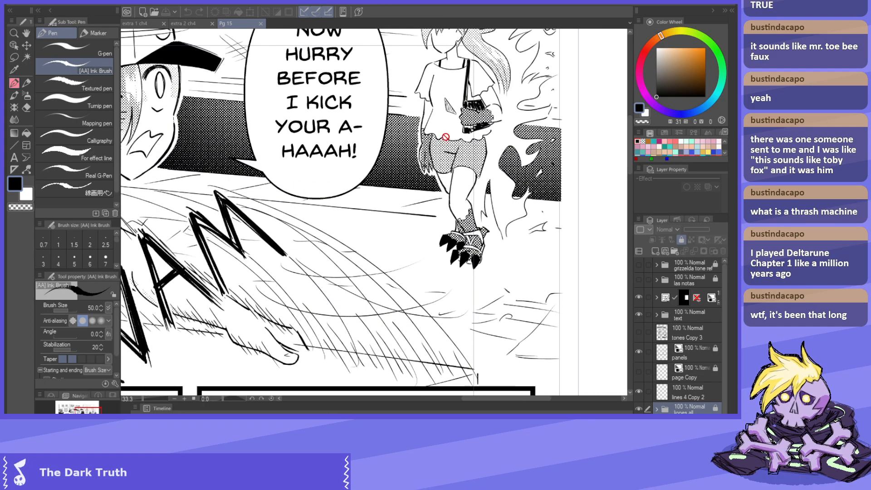
{"action": "scroll", "coordinate": [490, 289], "scroll_direction": "up", "scroll_amount": 1}
{"action": "scroll", "coordinate": [470, 231], "scroll_direction": "up", "scroll_amount": 2}
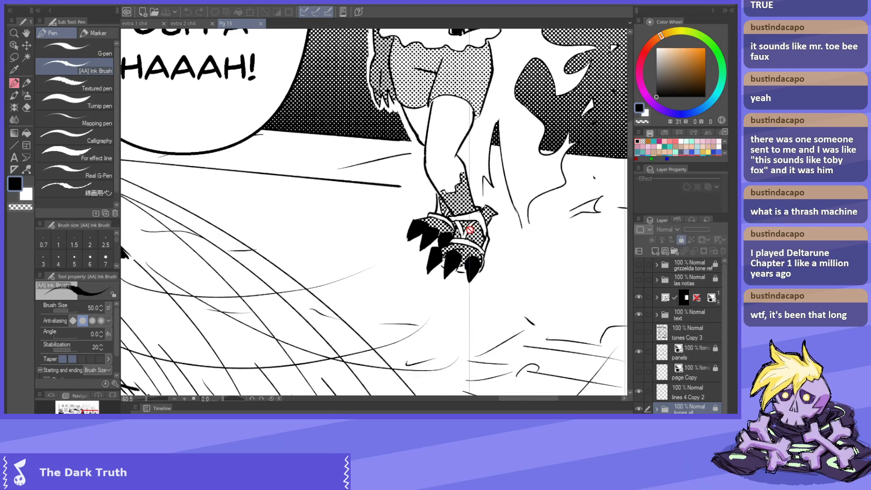
{"action": "left_click", "coordinate": [261, 23]}
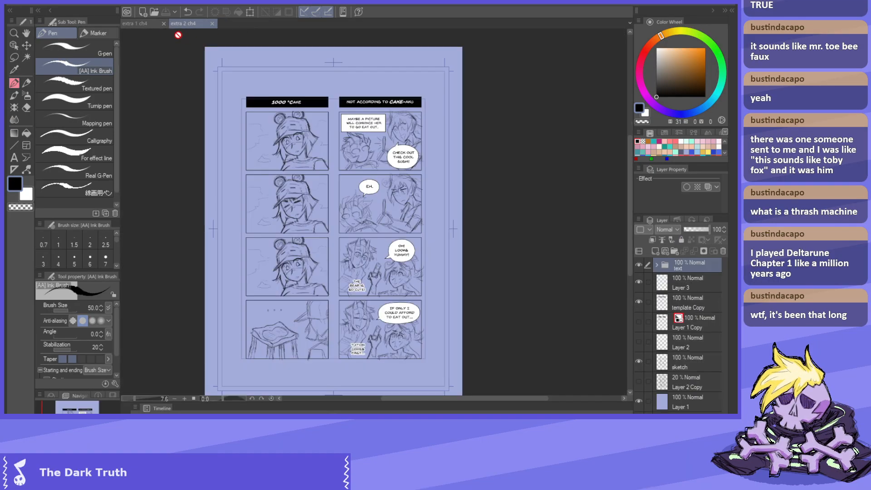
{"action": "left_click", "coordinate": [146, 23]}
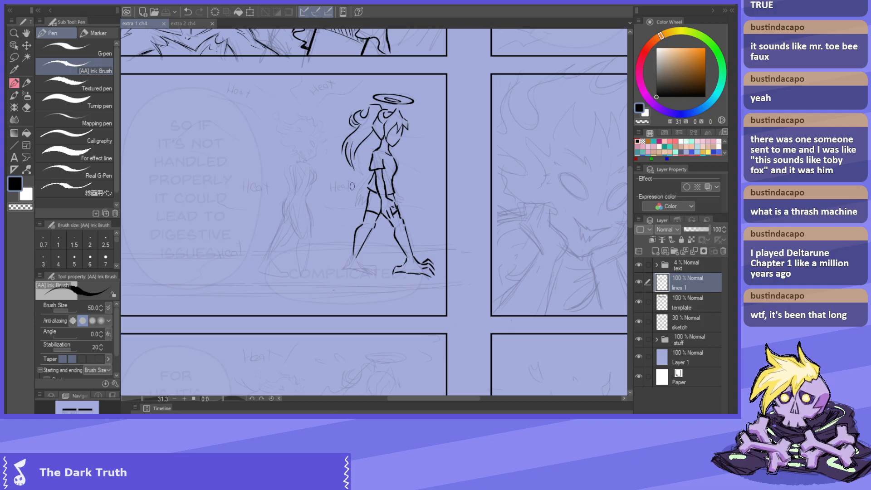
Step: Ink the shoe's ankle band and the straps across the front foot, tidying the overlaps with transparent ink
{"action": "scroll", "coordinate": [387, 259], "scroll_direction": "up", "scroll_amount": 5}
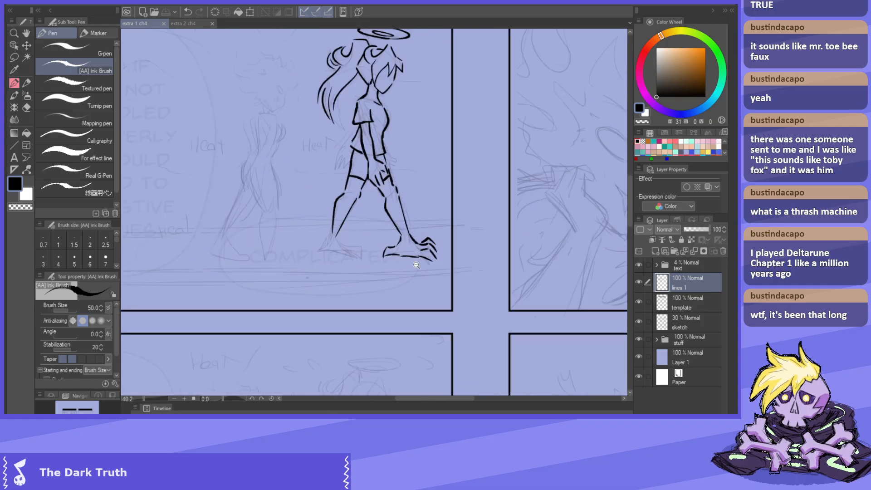
{"action": "key", "text": "ctrl+z"}
{"action": "left_click_drag", "start_coordinate": [393, 261], "coordinate": [435, 263]}
{"action": "mouse_move", "coordinate": [392, 216]}
{"action": "left_mouse_down"}
{"action": "mouse_move", "coordinate": [412, 210]}
{"action": "mouse_move", "coordinate": [421, 218]}
{"action": "left_mouse_up"}
{"action": "mouse_move", "coordinate": [420, 219]}
{"action": "left_mouse_down"}
{"action": "mouse_move", "coordinate": [394, 224]}
{"action": "mouse_move", "coordinate": [400, 218]}
{"action": "mouse_move", "coordinate": [430, 258]}
{"action": "mouse_move", "coordinate": [437, 235]}
{"action": "mouse_move", "coordinate": [422, 258]}
{"action": "left_mouse_up"}
{"action": "key", "text": "c"}
{"action": "key", "text": "c"}
{"action": "key", "text": "c"}
{"action": "key", "text": "c"}
{"action": "left_click_drag", "start_coordinate": [397, 226], "coordinate": [432, 232]}
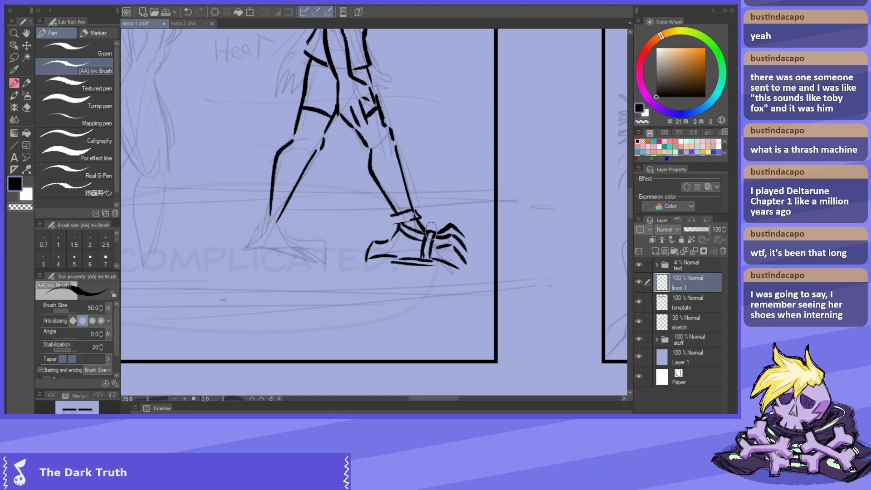
Step: Ink the shoe's vertical heel strap and lower sole edge on the front foot, clean up the overlaps, and save the page
{"action": "scroll", "coordinate": [431, 232], "scroll_direction": "down", "scroll_amount": 5}
{"action": "scroll", "coordinate": [422, 244], "scroll_direction": "up", "scroll_amount": 7}
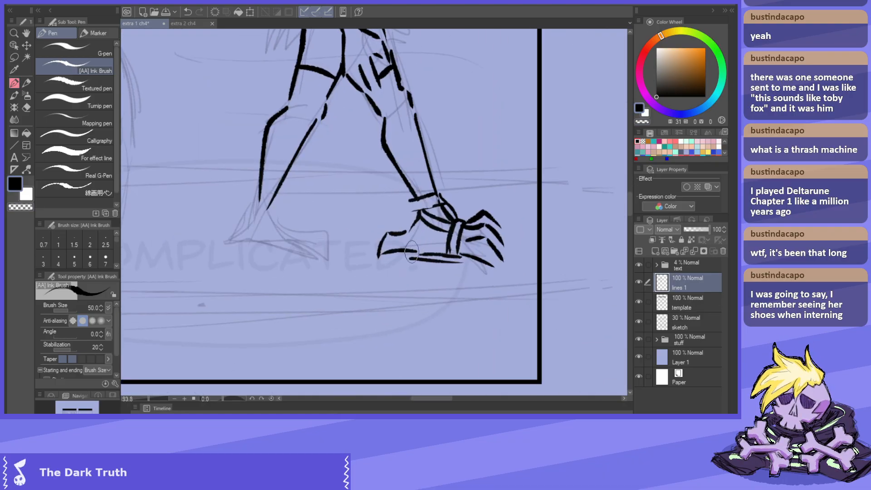
{"action": "mouse_move", "coordinate": [412, 223]}
{"action": "left_mouse_down"}
{"action": "mouse_move", "coordinate": [408, 205]}
{"action": "mouse_move", "coordinate": [416, 253]}
{"action": "left_mouse_up"}
{"action": "key", "text": "c"}
{"action": "key", "text": "c"}
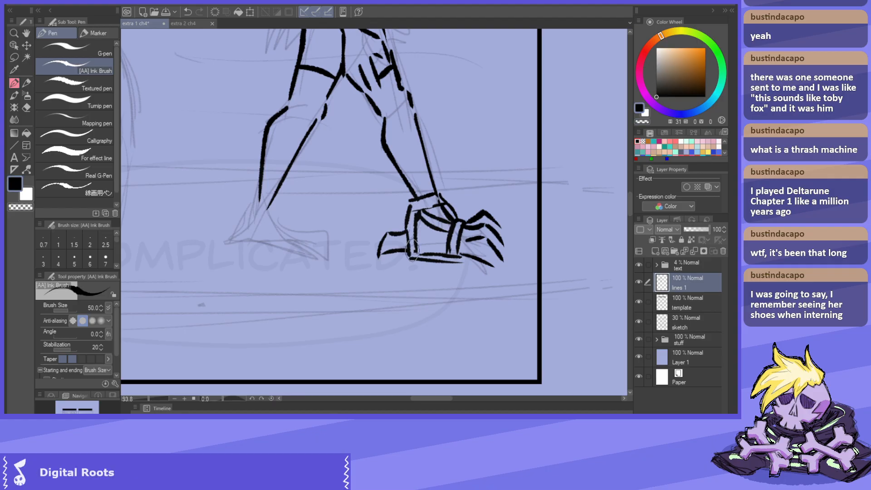
{"action": "key", "text": "c"}
{"action": "key", "text": "c"}
{"action": "mouse_move", "coordinate": [447, 261]}
{"action": "left_mouse_down"}
{"action": "mouse_move", "coordinate": [471, 264]}
{"action": "mouse_move", "coordinate": [404, 257]}
{"action": "mouse_move", "coordinate": [430, 259]}
{"action": "left_mouse_up"}
{"action": "key", "text": "c"}
{"action": "key", "text": "c"}
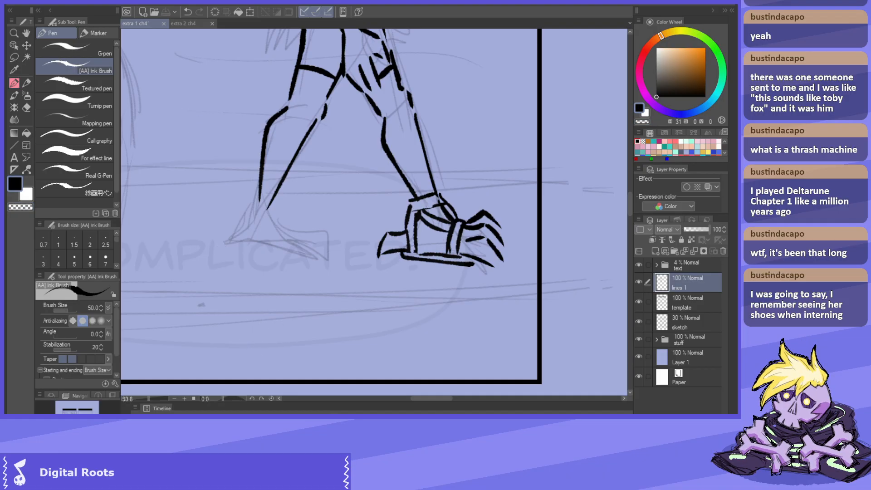
{"action": "scroll", "coordinate": [429, 217], "scroll_direction": "down", "scroll_amount": 1}
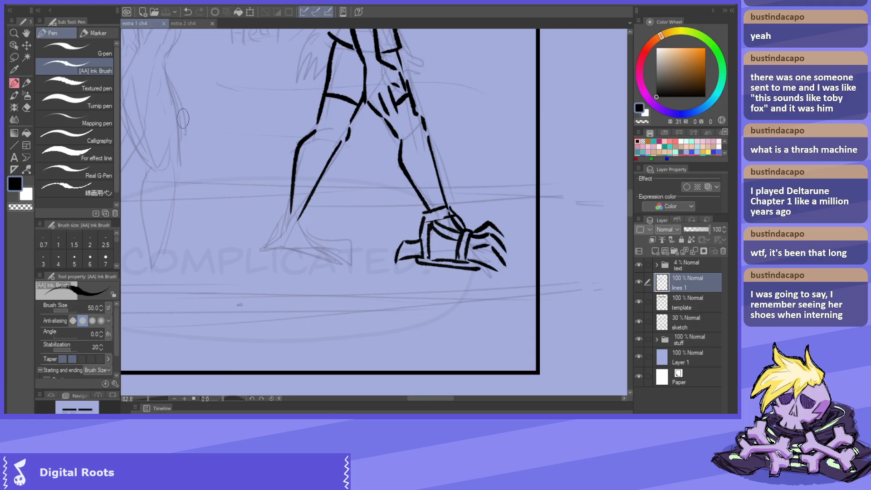
{"action": "left_click", "coordinate": [188, 23]}
{"action": "left_click", "coordinate": [156, 23]}
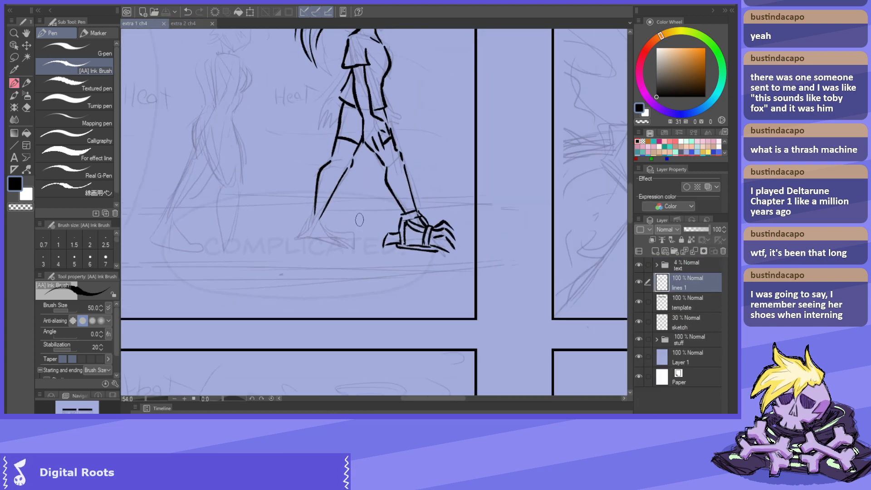
Step: Check the walking figure against the full page, also in a horizontally flipped view, undo the stray stroke and save the page
{"action": "scroll", "coordinate": [341, 225], "scroll_direction": "down", "scroll_amount": 4}
{"action": "scroll", "coordinate": [333, 178], "scroll_direction": "up", "scroll_amount": 2}
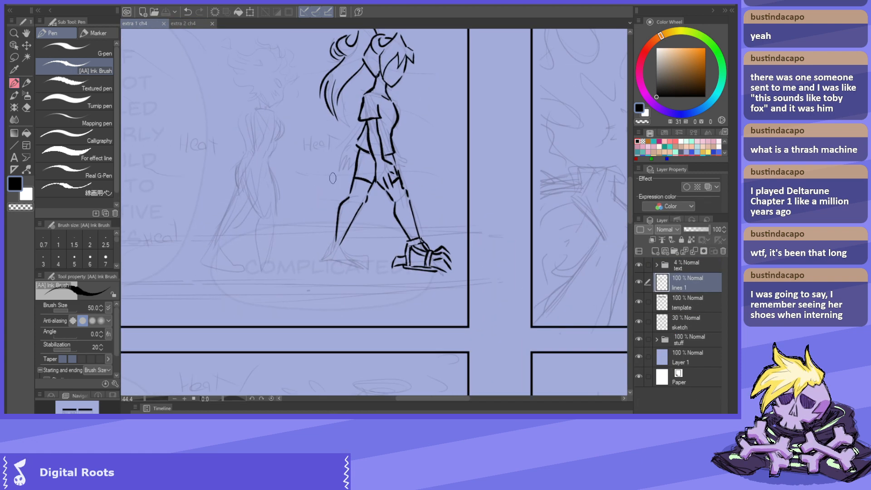
{"action": "scroll", "coordinate": [363, 193], "scroll_direction": "up", "scroll_amount": 5}
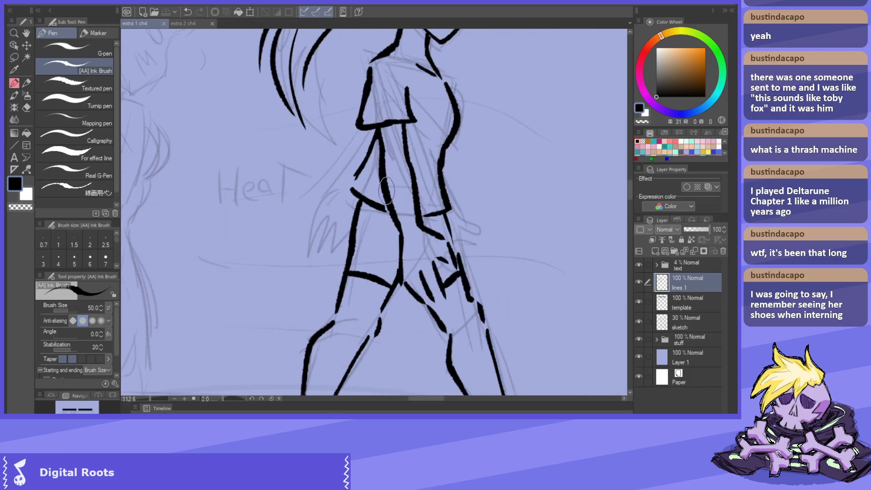
{"action": "left_click_drag", "start_coordinate": [386, 191], "coordinate": [410, 191]}
{"action": "scroll", "coordinate": [425, 200], "scroll_direction": "down", "scroll_amount": 5}
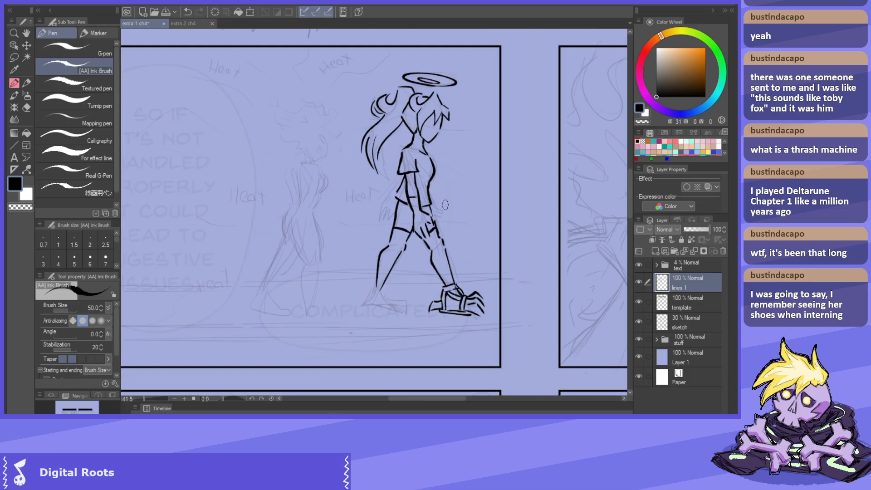
{"action": "key", "text": "ctrl+z"}
{"action": "scroll", "coordinate": [454, 215], "scroll_direction": "down", "scroll_amount": 8}
{"action": "left_click_drag", "start_coordinate": [462, 220], "coordinate": [415, 203]}
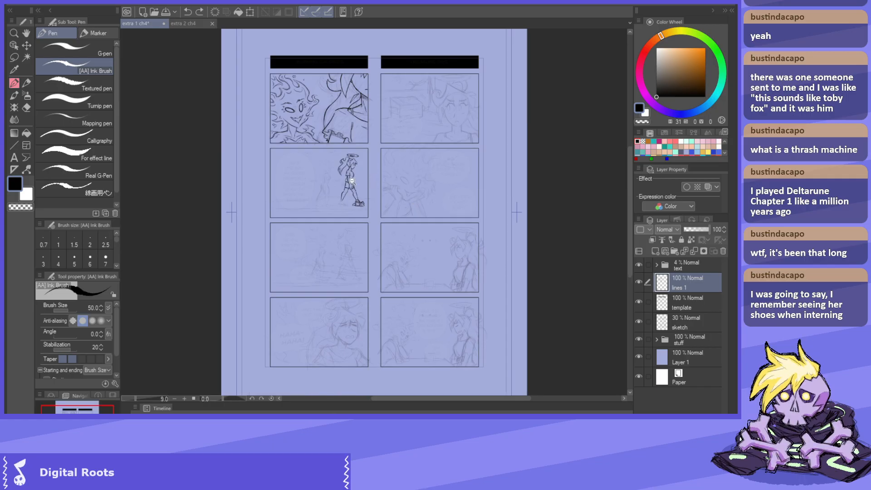
{"action": "scroll", "coordinate": [413, 203], "scroll_direction": "up", "scroll_amount": 1}
{"action": "scroll", "coordinate": [419, 201], "scroll_direction": "down", "scroll_amount": 3}
{"action": "scroll", "coordinate": [430, 191], "scroll_direction": "up", "scroll_amount": 2}
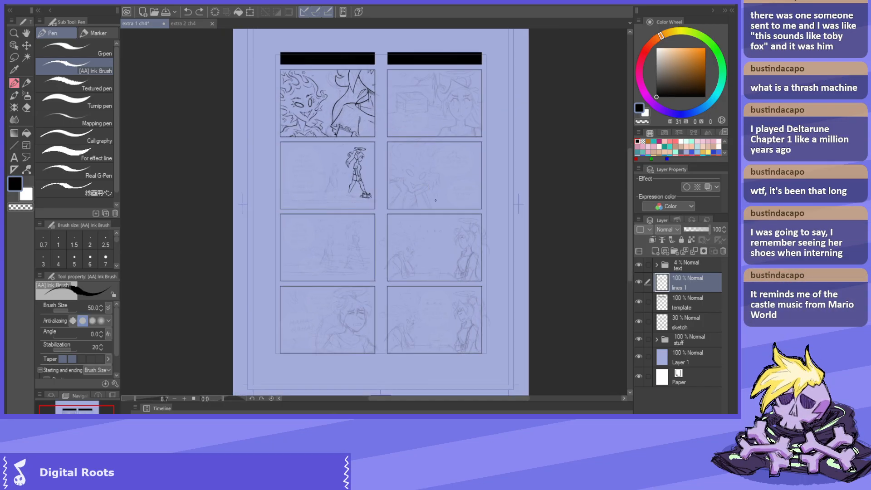
{"action": "key", "text": "h"}
{"action": "key", "text": "h"}
{"action": "left_click_drag", "start_coordinate": [392, 206], "coordinate": [398, 205]}
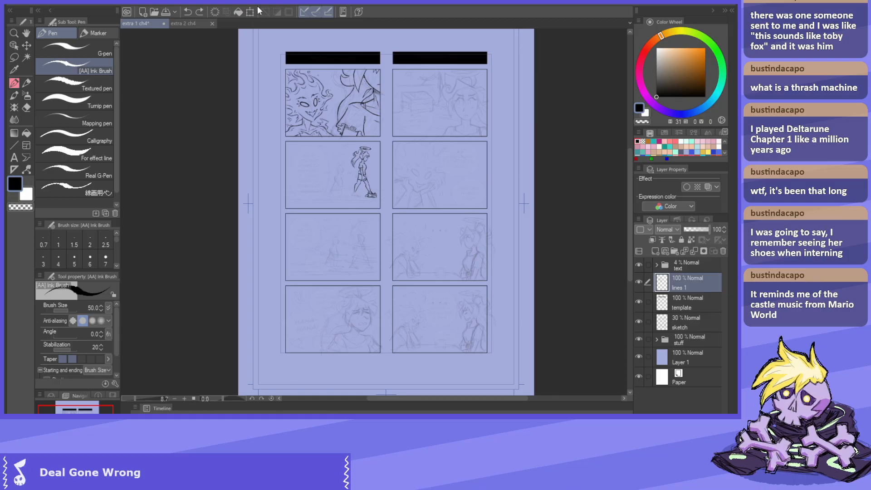
{"action": "left_click", "coordinate": [165, 13]}
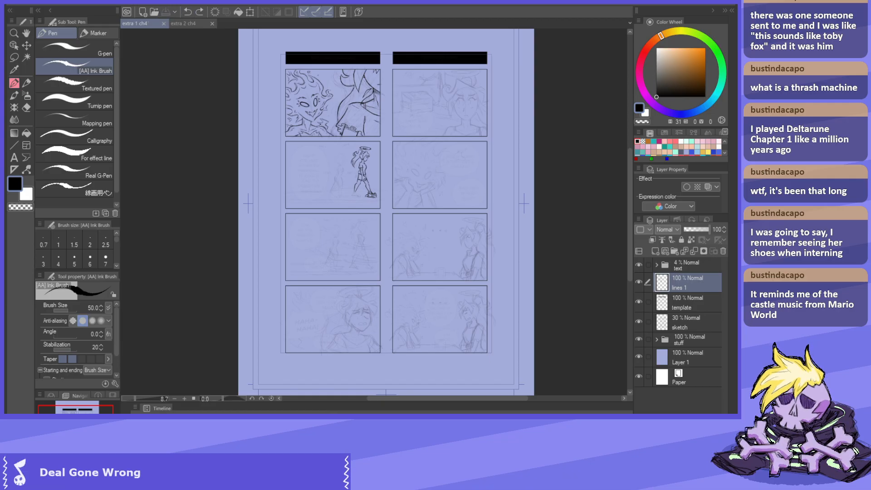
Step: Ink the line running from the ankle over the top of the walking figure's rear foot
{"action": "scroll", "coordinate": [349, 134], "scroll_direction": "up", "scroll_amount": 5}
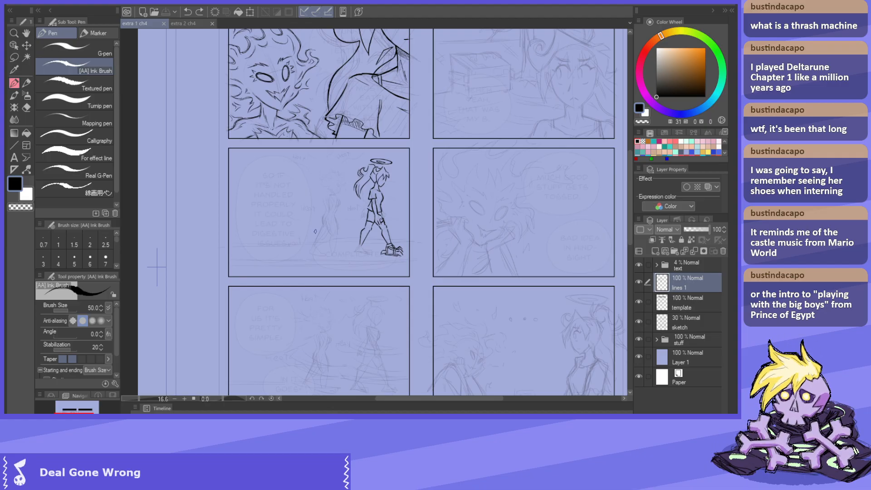
{"action": "scroll", "coordinate": [340, 210], "scroll_direction": "up", "scroll_amount": 2}
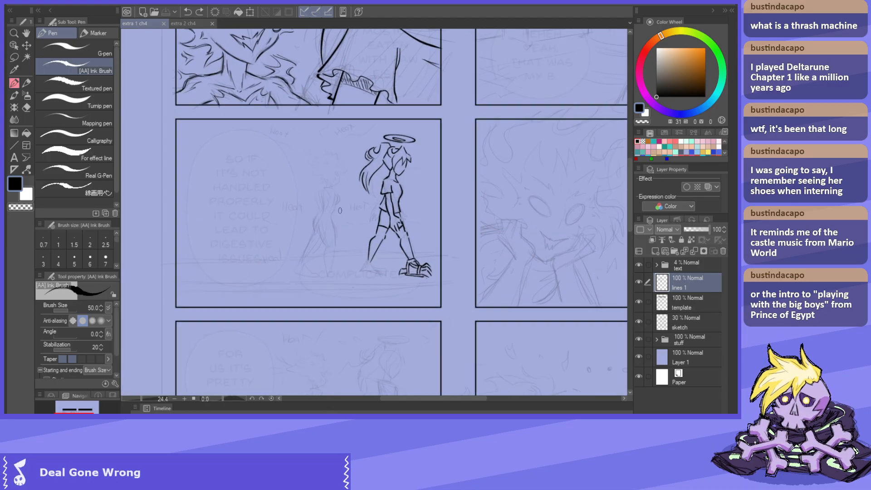
{"action": "scroll", "coordinate": [340, 211], "scroll_direction": "up", "scroll_amount": 1}
{"action": "left_click_drag", "start_coordinate": [352, 290], "coordinate": [348, 326]}
{"action": "key", "text": "ctrl+z"}
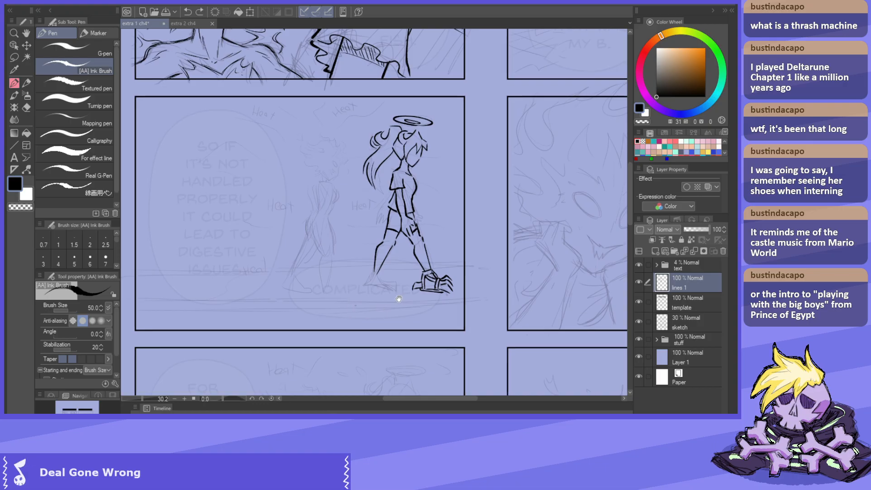
{"action": "scroll", "coordinate": [399, 299], "scroll_direction": "up", "scroll_amount": 4}
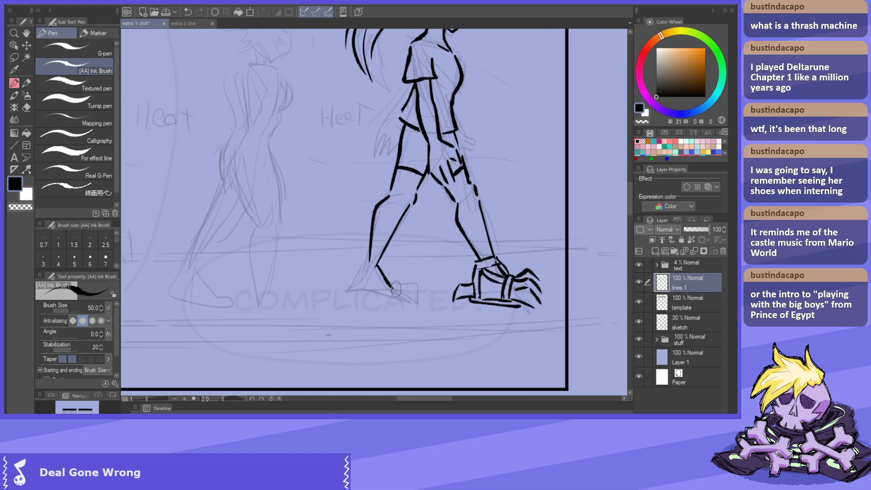
{"action": "scroll", "coordinate": [389, 243], "scroll_direction": "up", "scroll_amount": 2}
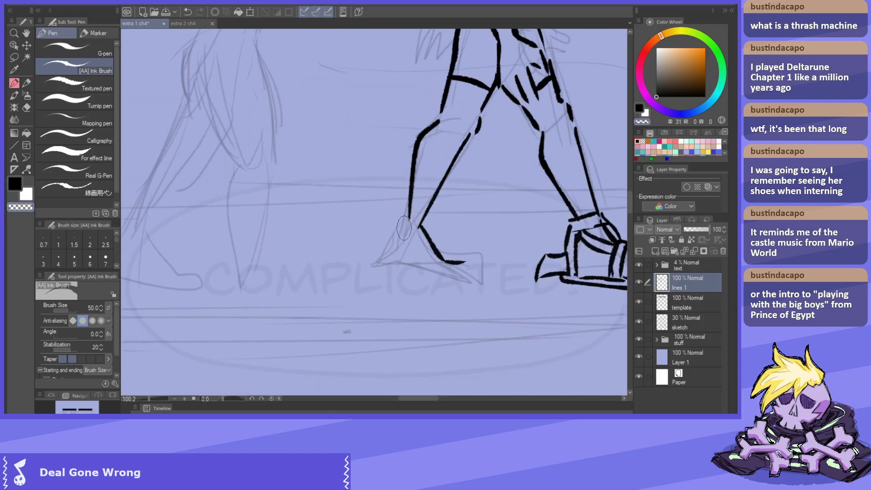
Step: Ink the shoe's ankle band around the rear ankle, cleaning up the overlaps with transparent ink
{"action": "mouse_move", "coordinate": [424, 224]}
{"action": "left_mouse_down"}
{"action": "mouse_move", "coordinate": [413, 218]}
{"action": "mouse_move", "coordinate": [436, 221]}
{"action": "mouse_move", "coordinate": [400, 217]}
{"action": "mouse_move", "coordinate": [428, 231]}
{"action": "mouse_move", "coordinate": [408, 224]}
{"action": "mouse_move", "coordinate": [391, 243]}
{"action": "mouse_move", "coordinate": [404, 232]}
{"action": "left_mouse_up"}
{"action": "key", "text": "c"}
{"action": "key", "text": "ctrl+z"}
{"action": "key", "text": "ctrl+z"}
{"action": "key", "text": "c"}
{"action": "key", "text": "c"}
{"action": "key", "text": "ctrl+z"}
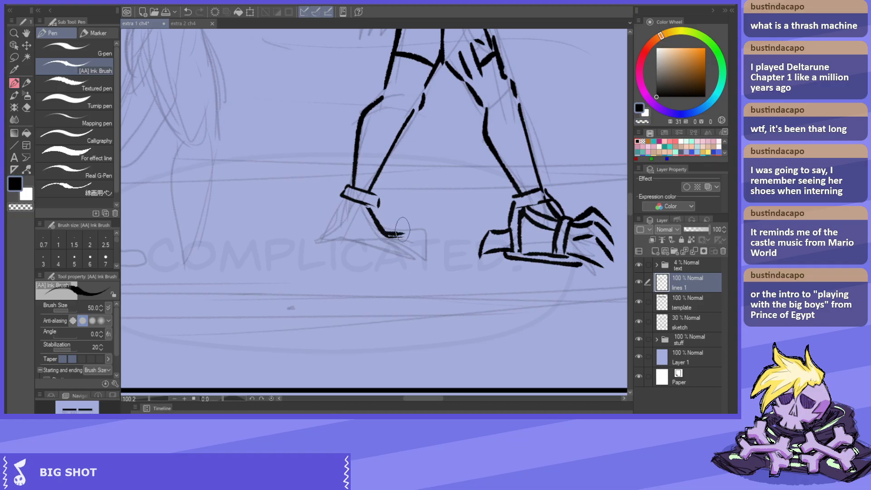
Step: Ink the crossing straps and the upper sole edge on the rear foot's shoe
{"action": "mouse_move", "coordinate": [337, 213]}
{"action": "left_mouse_down"}
{"action": "mouse_move", "coordinate": [372, 221]}
{"action": "mouse_move", "coordinate": [357, 244]}
{"action": "mouse_move", "coordinate": [391, 217]}
{"action": "mouse_move", "coordinate": [379, 222]}
{"action": "mouse_move", "coordinate": [399, 222]}
{"action": "mouse_move", "coordinate": [409, 228]}
{"action": "mouse_move", "coordinate": [399, 236]}
{"action": "mouse_move", "coordinate": [410, 240]}
{"action": "left_mouse_up"}
{"action": "key", "text": "ctrl+z"}
{"action": "key", "text": "c"}
{"action": "key", "text": "c"}
{"action": "left_click_drag", "start_coordinate": [406, 240], "coordinate": [427, 240]}
{"action": "mouse_move", "coordinate": [373, 235]}
{"action": "left_mouse_down"}
{"action": "mouse_move", "coordinate": [436, 245]}
{"action": "mouse_move", "coordinate": [410, 245]}
{"action": "mouse_move", "coordinate": [411, 234]}
{"action": "mouse_move", "coordinate": [429, 253]}
{"action": "left_mouse_up"}
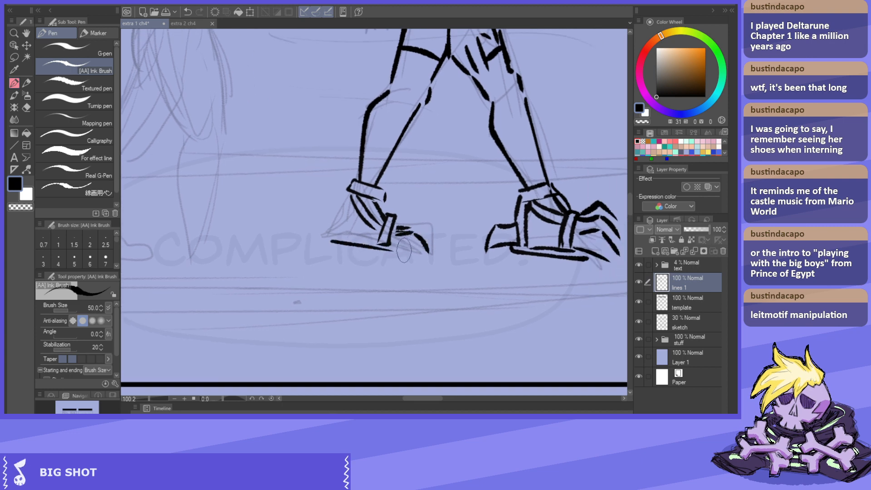
Step: Ink the clawed toes at the front of the rear foot, tidying their ends with transparent ink
{"action": "mouse_move", "coordinate": [396, 224]}
{"action": "left_mouse_down"}
{"action": "mouse_move", "coordinate": [412, 221]}
{"action": "mouse_move", "coordinate": [441, 242]}
{"action": "left_mouse_up"}
{"action": "key", "text": "ctrl+z"}
{"action": "key", "text": "ctrl+z"}
{"action": "key", "text": "ctrl+z"}
{"action": "key", "text": "c"}
{"action": "mouse_move", "coordinate": [441, 244]}
{"action": "left_mouse_down"}
{"action": "mouse_move", "coordinate": [430, 243]}
{"action": "mouse_move", "coordinate": [434, 256]}
{"action": "mouse_move", "coordinate": [420, 251]}
{"action": "mouse_move", "coordinate": [449, 257]}
{"action": "left_mouse_up"}
{"action": "key", "text": "c"}
Step: Ink the rear foot's heel claw and the shoe's vertical heel strap in a horizontally flipped view
{"action": "key", "text": "h"}
{"action": "left_click_drag", "start_coordinate": [395, 237], "coordinate": [483, 231]}
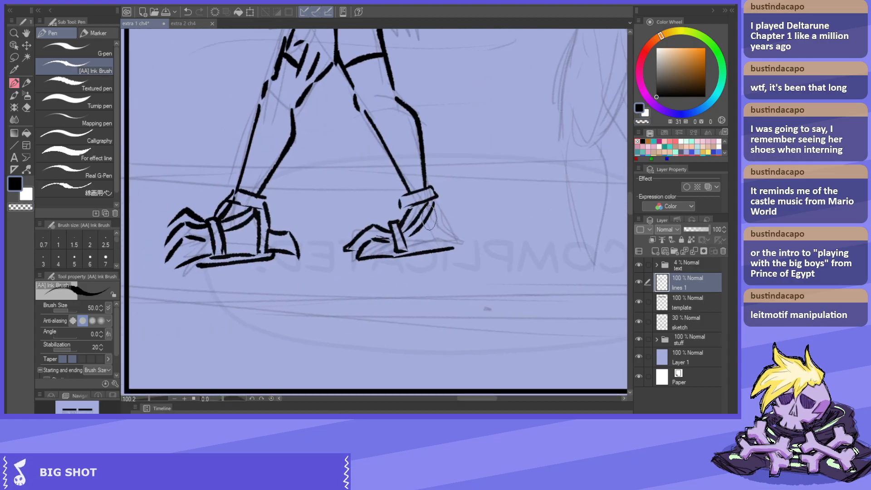
{"action": "mouse_move", "coordinate": [437, 203]}
{"action": "left_mouse_down"}
{"action": "mouse_move", "coordinate": [450, 231]}
{"action": "mouse_move", "coordinate": [441, 211]}
{"action": "mouse_move", "coordinate": [471, 226]}
{"action": "mouse_move", "coordinate": [486, 251]}
{"action": "left_mouse_up"}
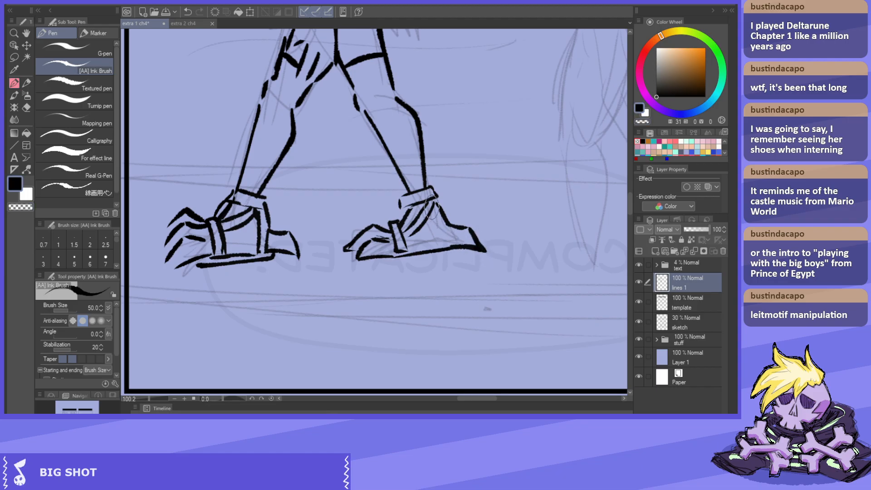
{"action": "mouse_move", "coordinate": [438, 205]}
{"action": "left_mouse_down"}
{"action": "mouse_move", "coordinate": [454, 225]}
{"action": "mouse_move", "coordinate": [455, 248]}
{"action": "left_mouse_up"}
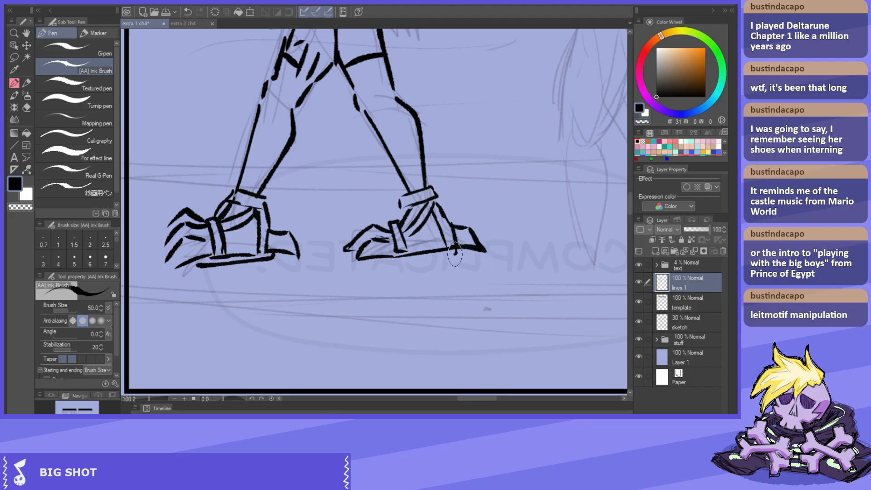
Step: Ink the lower sole edge under the rear shoe, redoing the first attempt, check it flipped, and save the page
{"action": "left_click_drag", "start_coordinate": [376, 258], "coordinate": [423, 262]}
{"action": "key", "text": "h"}
{"action": "left_click_drag", "start_coordinate": [295, 261], "coordinate": [366, 254]}
{"action": "scroll", "coordinate": [366, 253], "scroll_direction": "up", "scroll_amount": 2}
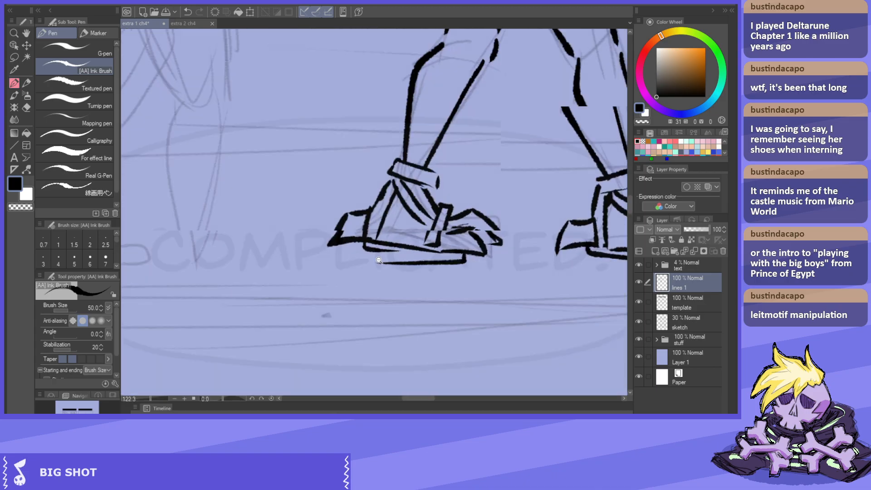
{"action": "key", "text": "ctrl+z"}
{"action": "key", "text": "c"}
{"action": "key", "text": "c"}
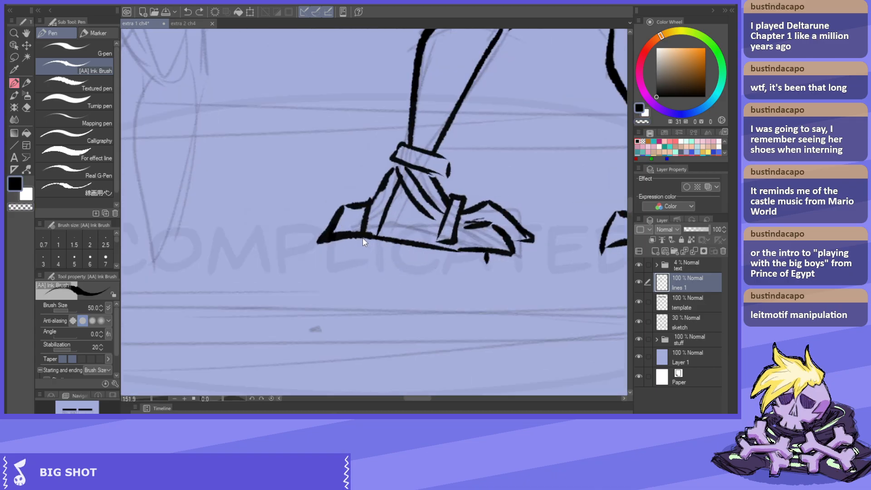
{"action": "mouse_move", "coordinate": [360, 236]}
{"action": "left_mouse_down"}
{"action": "mouse_move", "coordinate": [390, 254]}
{"action": "mouse_move", "coordinate": [491, 262]}
{"action": "mouse_move", "coordinate": [426, 252]}
{"action": "mouse_move", "coordinate": [490, 251]}
{"action": "left_mouse_up"}
{"action": "left_click_drag", "start_coordinate": [421, 241], "coordinate": [392, 249]}
{"action": "key", "text": "h"}
{"action": "left_click_drag", "start_coordinate": [327, 246], "coordinate": [412, 250]}
{"action": "key", "text": "h"}
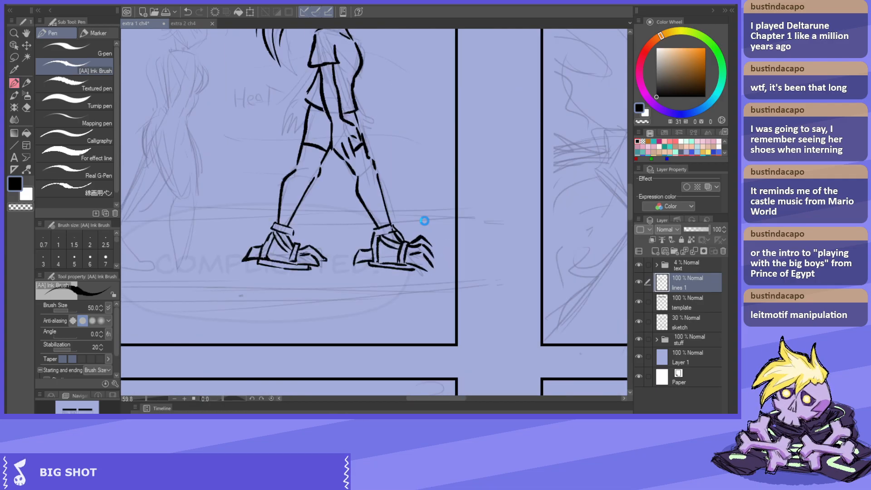
{"action": "key", "text": "ctrl+s"}
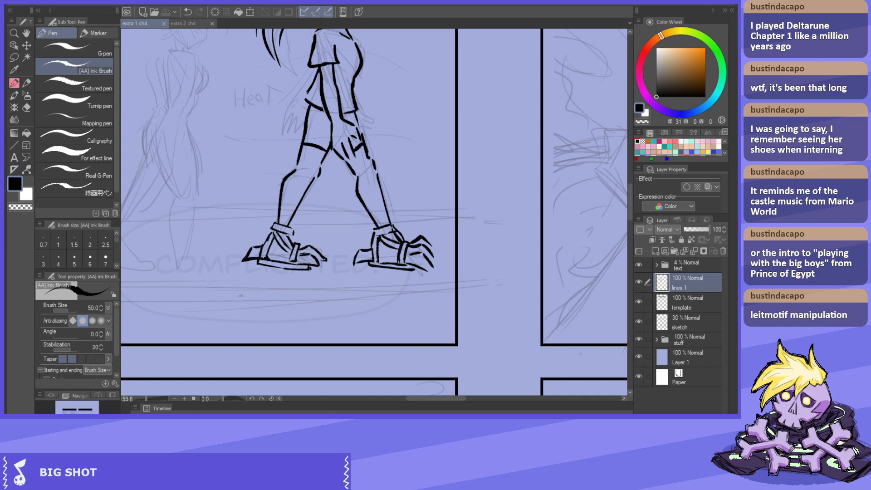
Step: Redraw the line down the back of the rear foot from the ankle band to the heel
{"action": "scroll", "coordinate": [357, 235], "scroll_direction": "down", "scroll_amount": 1}
{"action": "scroll", "coordinate": [357, 235], "scroll_direction": "down", "scroll_amount": 1}
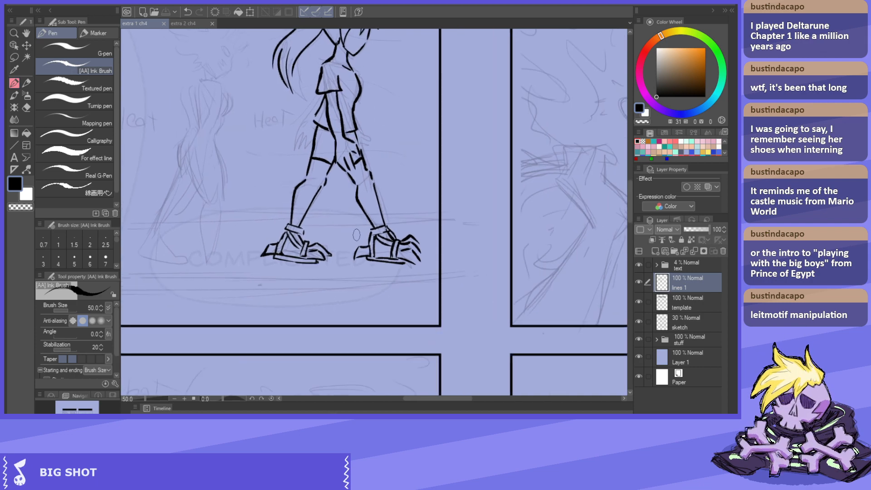
{"action": "scroll", "coordinate": [393, 280], "scroll_direction": "down", "scroll_amount": 4}
{"action": "scroll", "coordinate": [395, 249], "scroll_direction": "up", "scroll_amount": 10}
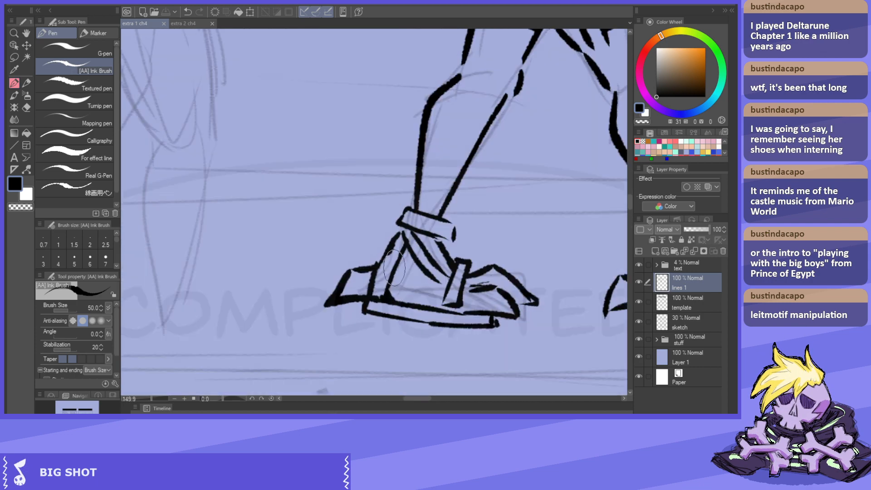
{"action": "left_click_drag", "start_coordinate": [396, 246], "coordinate": [376, 268]}
{"action": "key", "text": "c"}
{"action": "key", "text": "ctrl+z"}
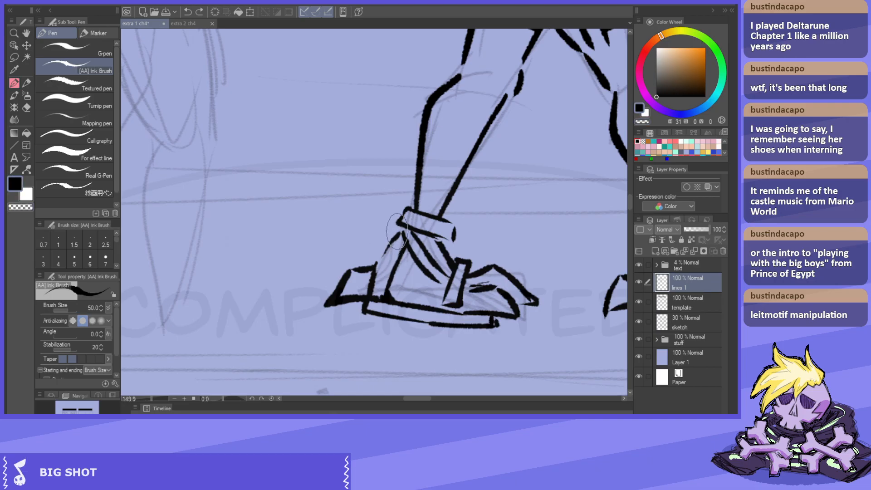
{"action": "left_click_drag", "start_coordinate": [400, 226], "coordinate": [369, 278]}
{"action": "key", "text": "c"}
Step: Clean up and reinforce the rear shoe's ankle band, touch up the front shoe's ankle lines, and save the page
{"action": "left_click_drag", "start_coordinate": [454, 244], "coordinate": [445, 237]}
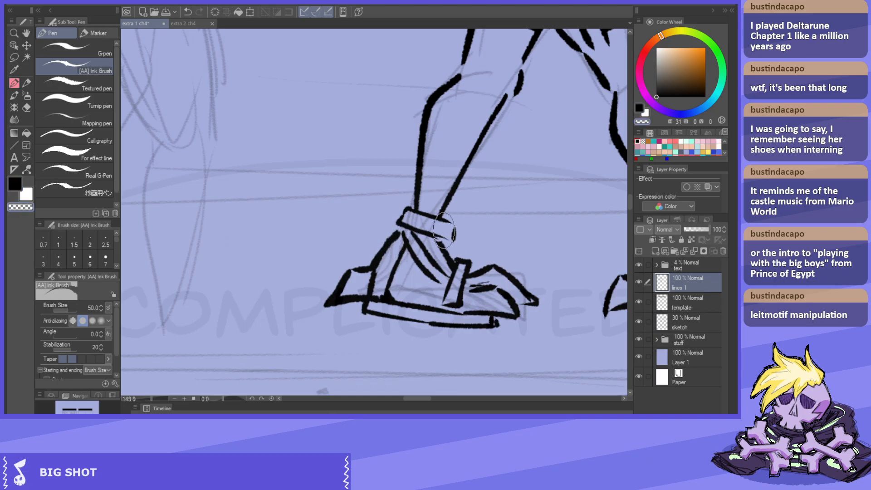
{"action": "key", "text": "c"}
{"action": "key", "text": "c"}
{"action": "mouse_move", "coordinate": [401, 209]}
{"action": "left_mouse_down"}
{"action": "mouse_move", "coordinate": [398, 223]}
{"action": "mouse_move", "coordinate": [403, 206]}
{"action": "left_mouse_up"}
{"action": "key", "text": "c"}
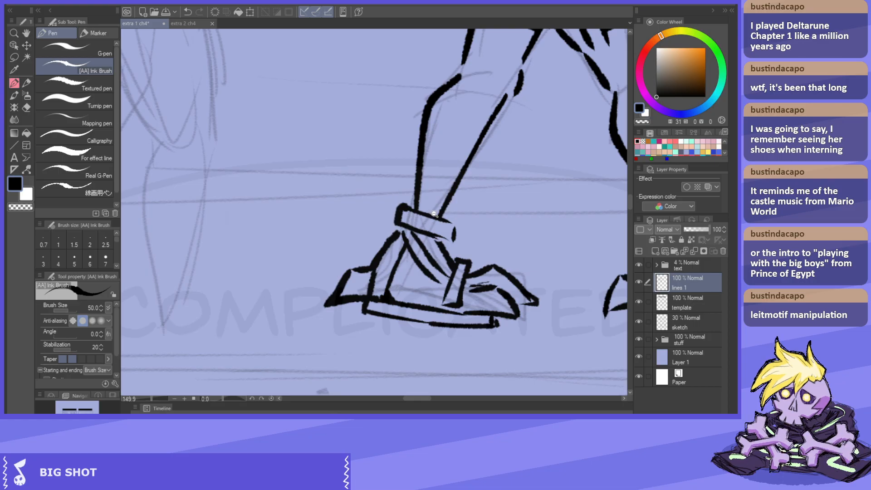
{"action": "scroll", "coordinate": [348, 234], "scroll_direction": "down", "scroll_amount": 8}
{"action": "scroll", "coordinate": [414, 230], "scroll_direction": "up", "scroll_amount": 7}
{"action": "key", "text": "c"}
{"action": "mouse_move", "coordinate": [410, 241]}
{"action": "left_mouse_down"}
{"action": "mouse_move", "coordinate": [449, 232]}
{"action": "mouse_move", "coordinate": [406, 249]}
{"action": "left_mouse_up"}
{"action": "key", "text": "c"}
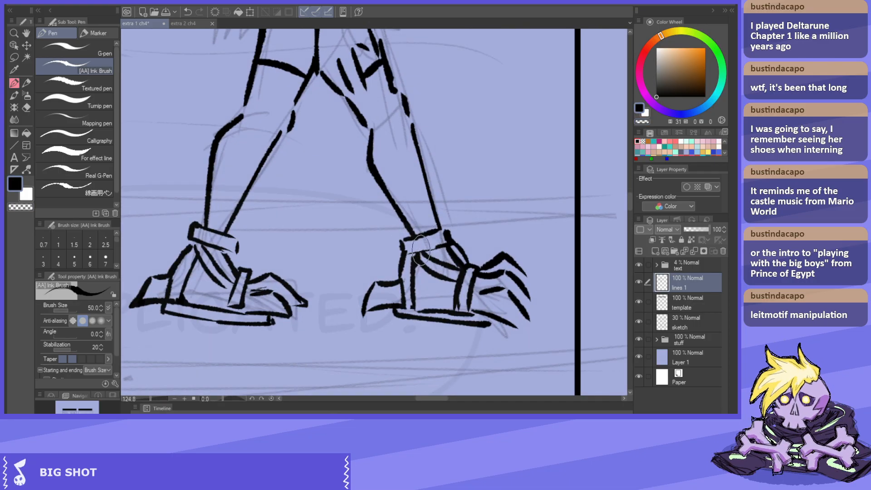
{"action": "scroll", "coordinate": [443, 252], "scroll_direction": "down", "scroll_amount": 7}
{"action": "key", "text": "ctrl+s"}
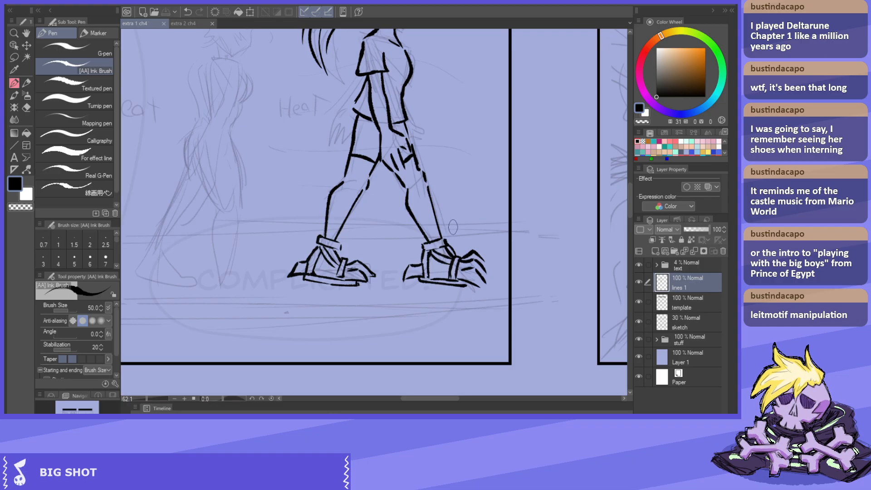
Step: Touch up the hair strokes on top of the walking figure's head, just below the halo
{"action": "scroll", "coordinate": [444, 224], "scroll_direction": "down", "scroll_amount": 5}
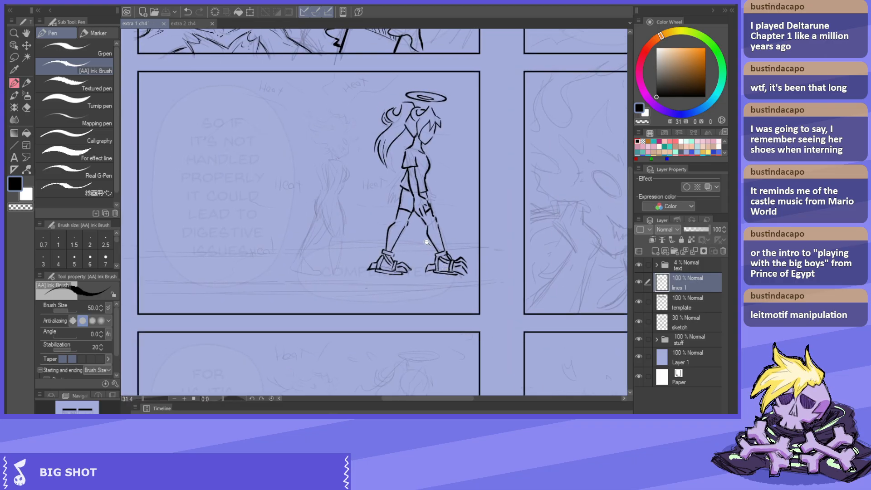
{"action": "left_click_drag", "start_coordinate": [438, 164], "coordinate": [450, 195]}
{"action": "scroll", "coordinate": [414, 120], "scroll_direction": "up", "scroll_amount": 14}
{"action": "key", "text": "c"}
{"action": "mouse_move", "coordinate": [396, 136]}
{"action": "left_mouse_down"}
{"action": "mouse_move", "coordinate": [423, 136]}
{"action": "mouse_move", "coordinate": [394, 134]}
{"action": "mouse_move", "coordinate": [428, 126]}
{"action": "mouse_move", "coordinate": [390, 132]}
{"action": "mouse_move", "coordinate": [441, 129]}
{"action": "left_mouse_up"}
{"action": "key", "text": "c"}
{"action": "key", "text": "ctrl+z"}
{"action": "key", "text": "ctrl+z"}
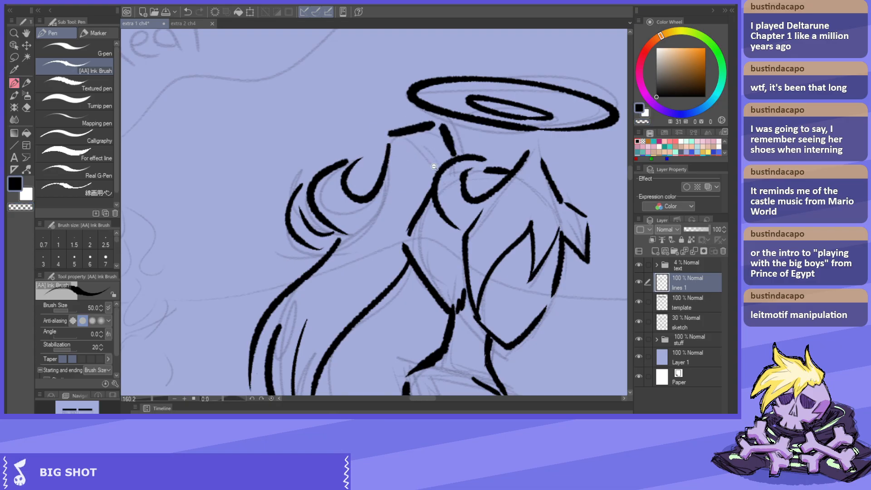
Step: Redraw the walking figure's shirt neckline as a curve from the back of the neck down to the chest
{"action": "scroll", "coordinate": [435, 167], "scroll_direction": "down", "scroll_amount": 11}
{"action": "left_click_drag", "start_coordinate": [490, 196], "coordinate": [453, 181]}
{"action": "scroll", "coordinate": [455, 187], "scroll_direction": "down", "scroll_amount": 6}
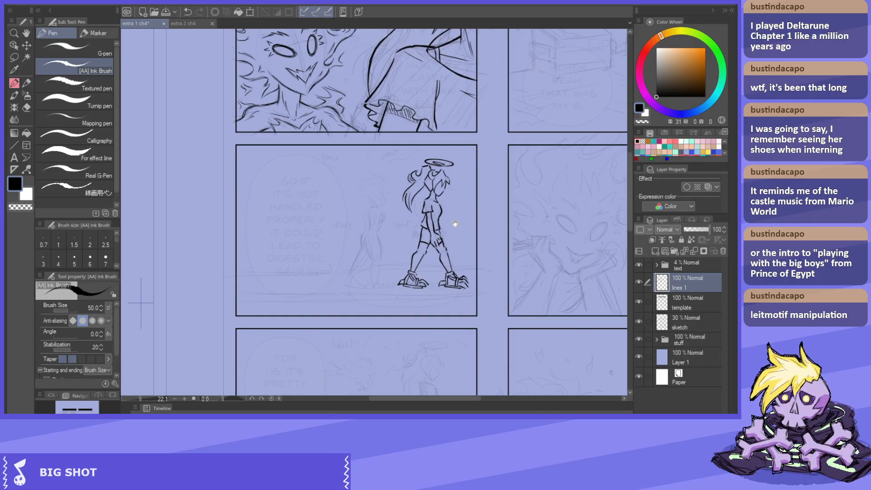
{"action": "mouse_move", "coordinate": [454, 224]}
{"action": "left_mouse_down"}
{"action": "mouse_move", "coordinate": [429, 222]}
{"action": "mouse_move", "coordinate": [464, 241]}
{"action": "left_mouse_up"}
{"action": "scroll", "coordinate": [404, 217], "scroll_direction": "up", "scroll_amount": 15}
{"action": "key", "text": "ctrl+z"}
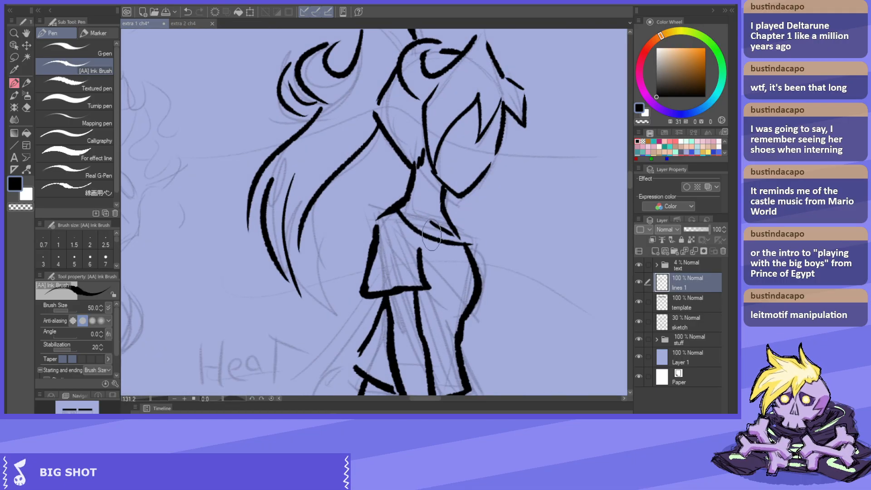
{"action": "key", "text": "ctrl+z"}
{"action": "left_click_drag", "start_coordinate": [398, 210], "coordinate": [466, 244]}
Step: Try to redraw the upper back edge of the shirt sleeve, and undo the new stroke
{"action": "key", "text": "c"}
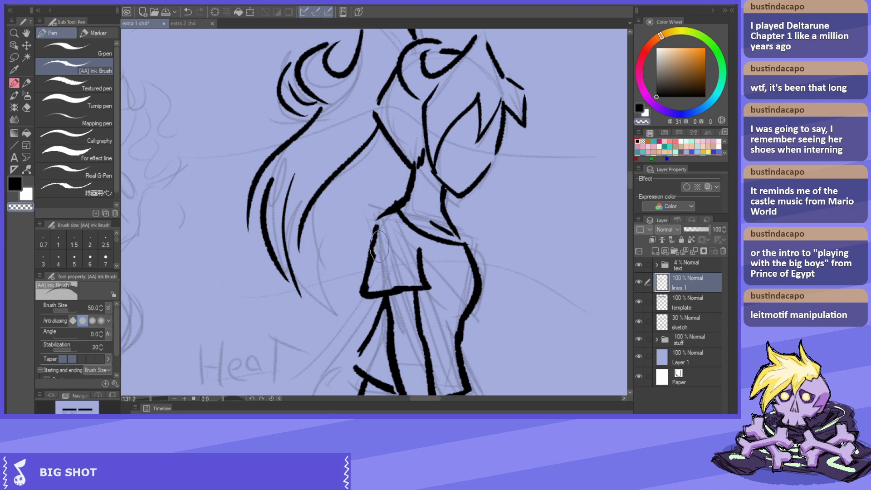
{"action": "key", "text": "c"}
{"action": "left_click_drag", "start_coordinate": [373, 226], "coordinate": [368, 268]}
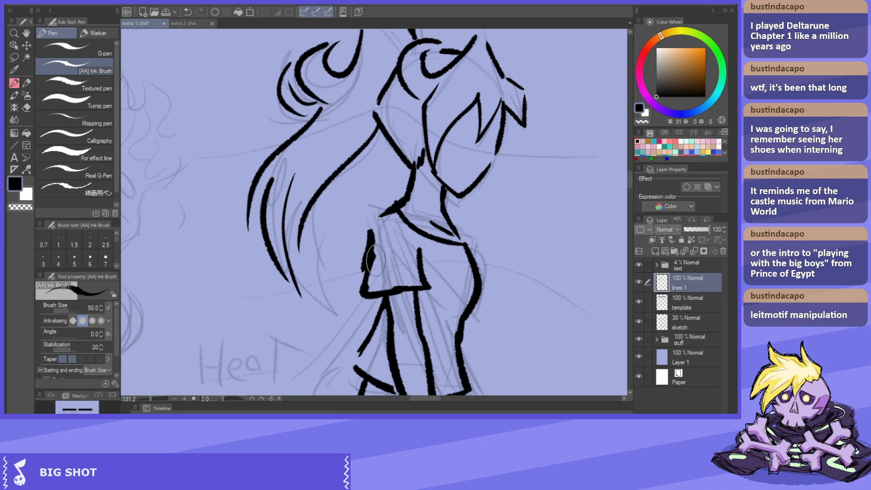
{"action": "key", "text": "ctrl+z"}
{"action": "scroll", "coordinate": [426, 234], "scroll_direction": "down", "scroll_amount": 10}
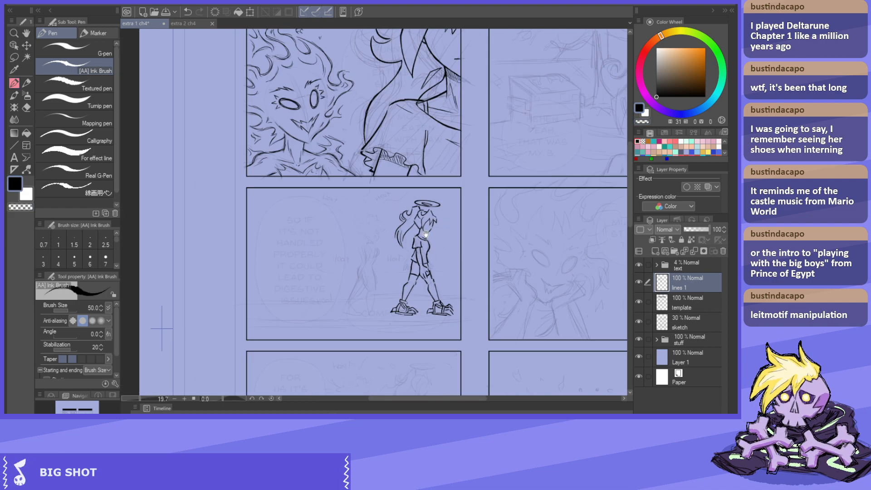
Step: Check the full page with the canvas mirrored horizontally, restore its orientation, and save the page
{"action": "left_click_drag", "start_coordinate": [549, 276], "coordinate": [426, 165]}
{"action": "scroll", "coordinate": [415, 164], "scroll_direction": "down", "scroll_amount": 1}
{"action": "scroll", "coordinate": [412, 163], "scroll_direction": "up", "scroll_amount": 1}
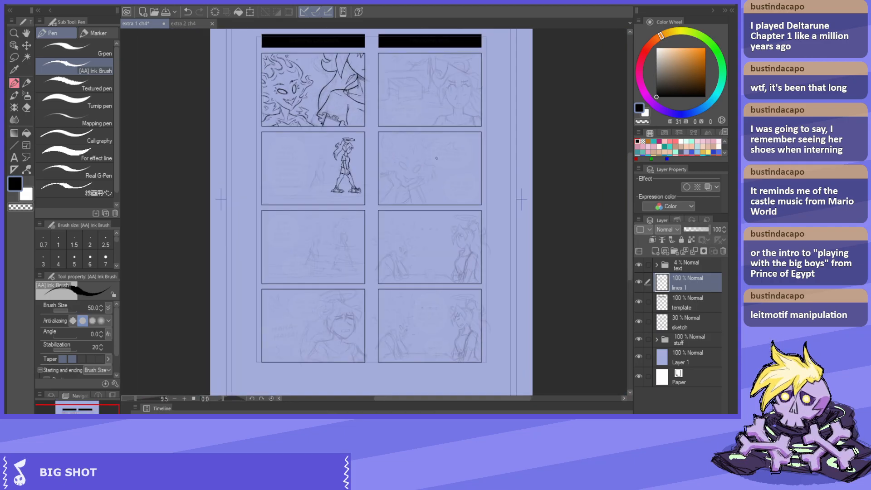
{"action": "key", "text": "h"}
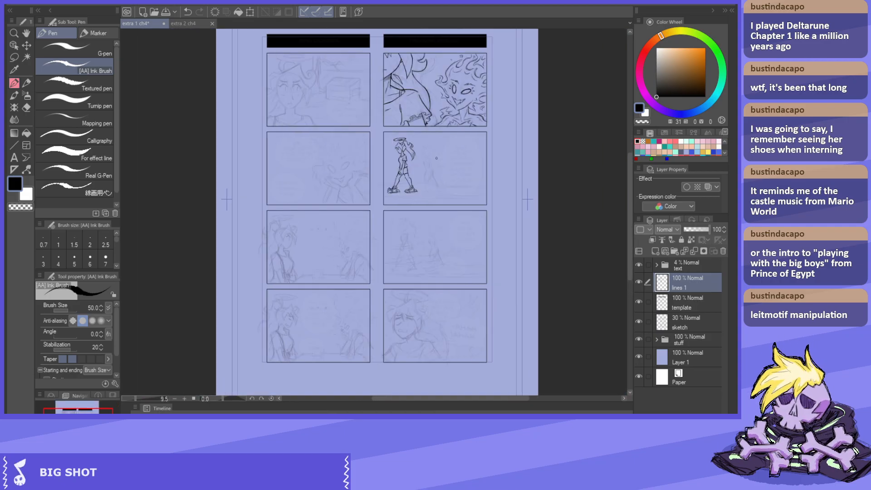
{"action": "key", "text": "h"}
{"action": "key", "text": "ctrl+s"}
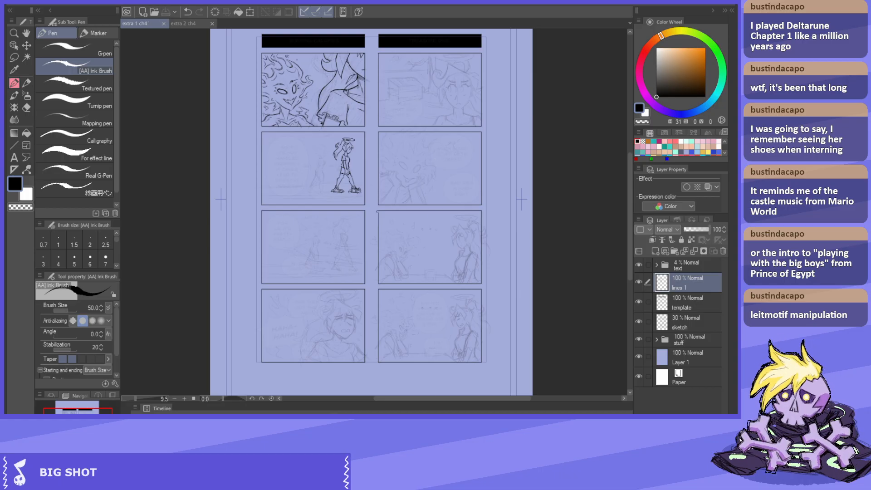
Step: Clean up the haloed walking figure's back-of-head line and the shirt's neck and shoulder lines, and save the page
{"action": "scroll", "coordinate": [378, 212], "scroll_direction": "up", "scroll_amount": 2}
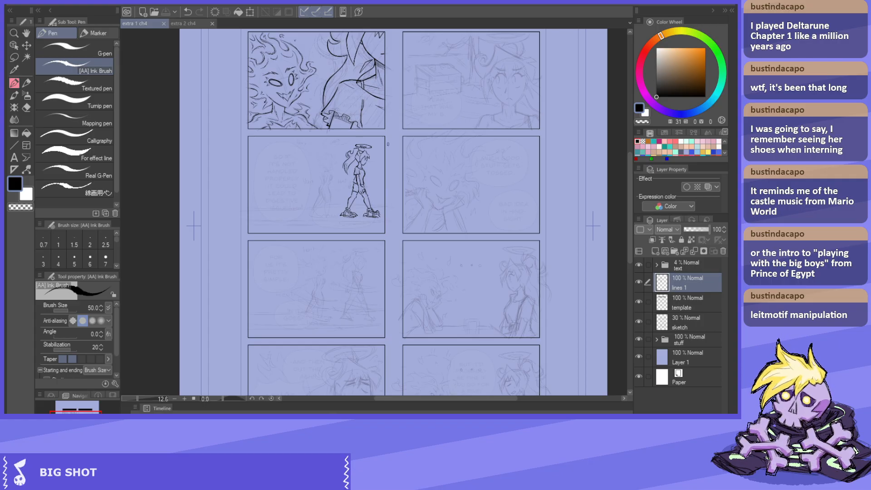
{"action": "left_click_drag", "start_coordinate": [382, 199], "coordinate": [387, 209]}
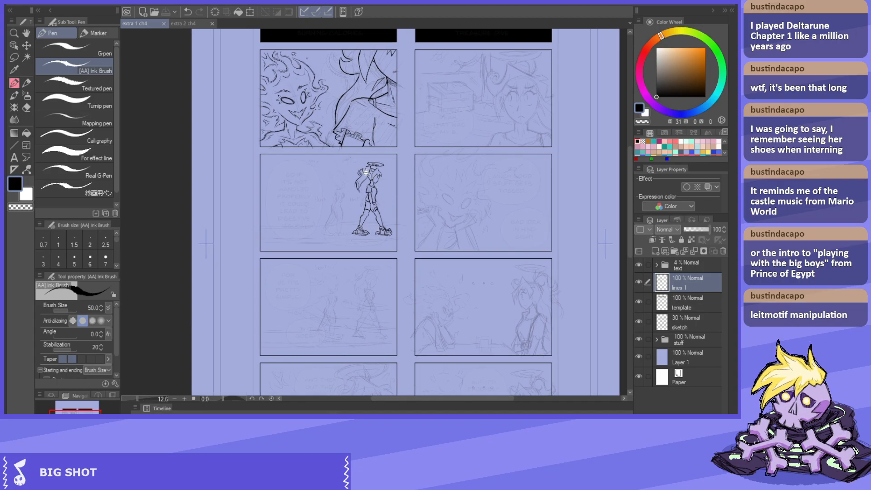
{"action": "scroll", "coordinate": [380, 180], "scroll_direction": "up", "scroll_amount": 10}
{"action": "mouse_move", "coordinate": [381, 180]}
{"action": "left_mouse_down"}
{"action": "mouse_move", "coordinate": [368, 186]}
{"action": "mouse_move", "coordinate": [382, 175]}
{"action": "left_mouse_up"}
{"action": "key", "text": "c"}
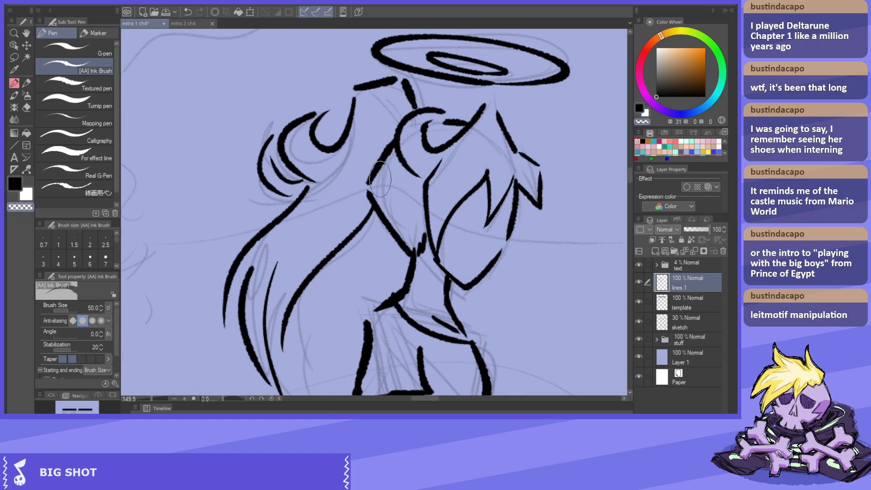
{"action": "key", "text": "c"}
{"action": "mouse_move", "coordinate": [496, 105]}
{"action": "left_mouse_down"}
{"action": "mouse_move", "coordinate": [512, 137]}
{"action": "mouse_move", "coordinate": [429, 150]}
{"action": "left_mouse_up"}
{"action": "mouse_move", "coordinate": [470, 187]}
{"action": "left_mouse_down"}
{"action": "mouse_move", "coordinate": [462, 177]}
{"action": "mouse_move", "coordinate": [410, 172]}
{"action": "mouse_move", "coordinate": [439, 187]}
{"action": "mouse_move", "coordinate": [458, 159]}
{"action": "left_mouse_up"}
{"action": "key", "text": "c"}
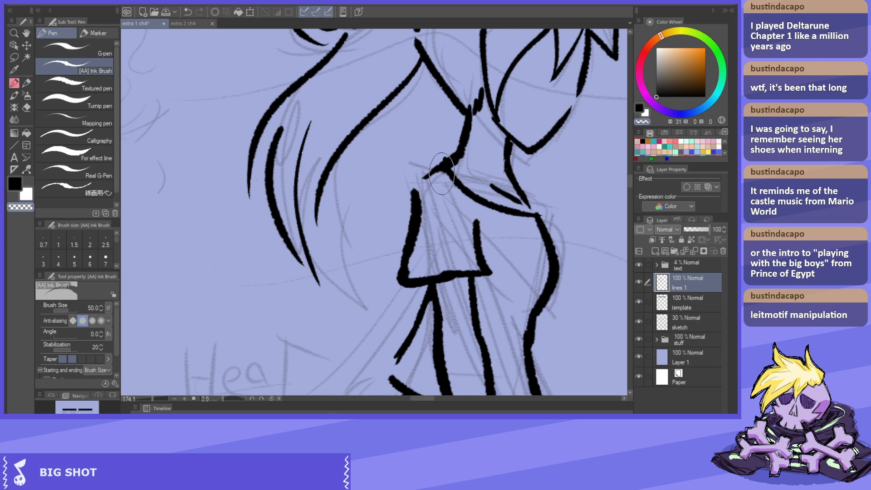
{"action": "key", "text": "c"}
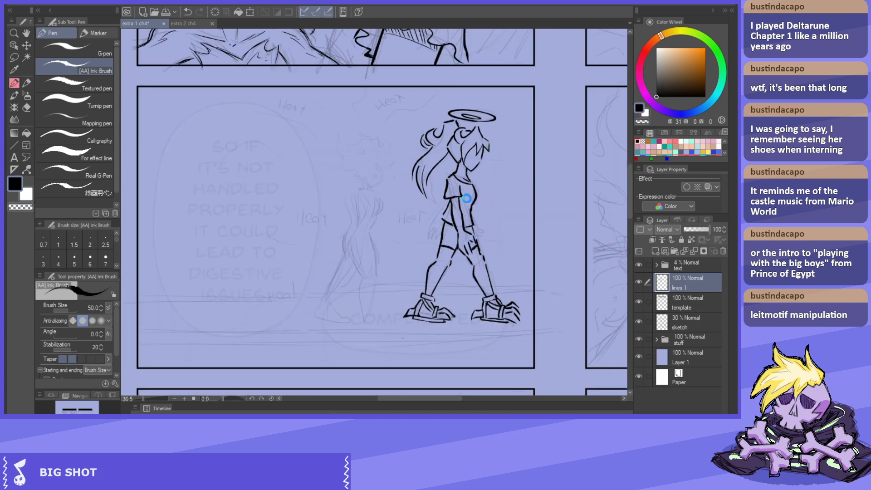
{"action": "key", "text": "ctrl+s"}
Step: Examine the haloed walking figure's overall proportions in the panel, in both normal and mirrored views
{"action": "scroll", "coordinate": [468, 205], "scroll_direction": "up", "scroll_amount": 3}
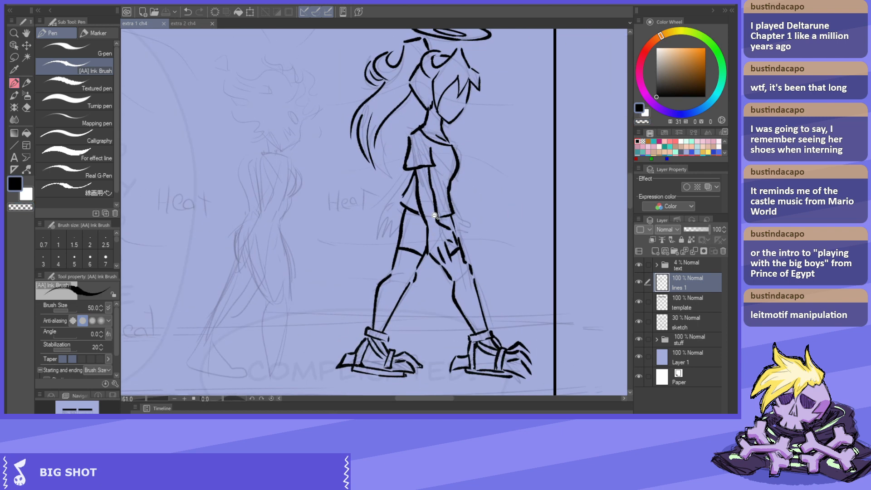
{"action": "scroll", "coordinate": [473, 209], "scroll_direction": "down", "scroll_amount": 2}
{"action": "left_click_drag", "start_coordinate": [460, 212], "coordinate": [448, 219]}
{"action": "left_click_drag", "start_coordinate": [448, 220], "coordinate": [481, 190]}
{"action": "scroll", "coordinate": [502, 218], "scroll_direction": "down", "scroll_amount": 3}
{"action": "scroll", "coordinate": [467, 140], "scroll_direction": "up", "scroll_amount": 2}
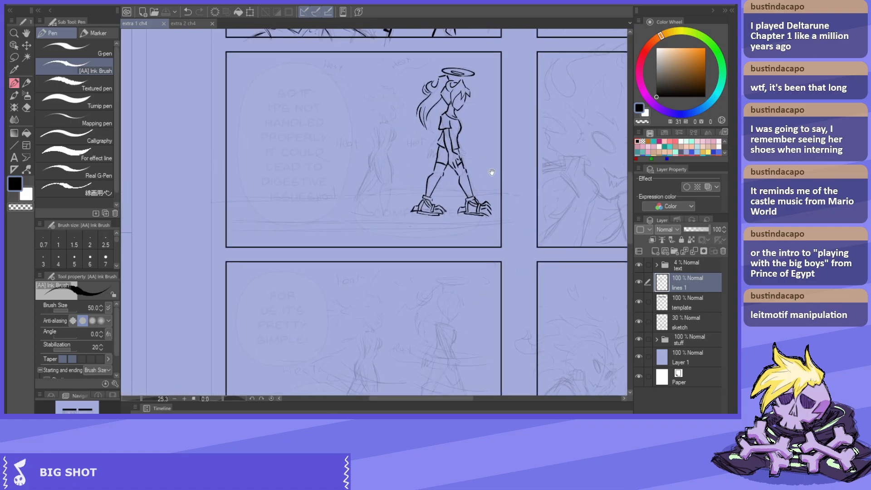
{"action": "scroll", "coordinate": [457, 106], "scroll_direction": "up", "scroll_amount": 1}
{"action": "mouse_move", "coordinate": [409, 174]}
{"action": "left_mouse_down"}
{"action": "mouse_move", "coordinate": [439, 200]}
{"action": "mouse_move", "coordinate": [405, 189]}
{"action": "mouse_move", "coordinate": [409, 198]}
{"action": "left_mouse_up"}
{"action": "scroll", "coordinate": [423, 202], "scroll_direction": "up", "scroll_amount": 2}
{"action": "left_click_drag", "start_coordinate": [433, 192], "coordinate": [408, 183]}
{"action": "left_click_drag", "start_coordinate": [474, 202], "coordinate": [460, 190]}
{"action": "key", "text": "h"}
{"action": "key", "text": "h"}
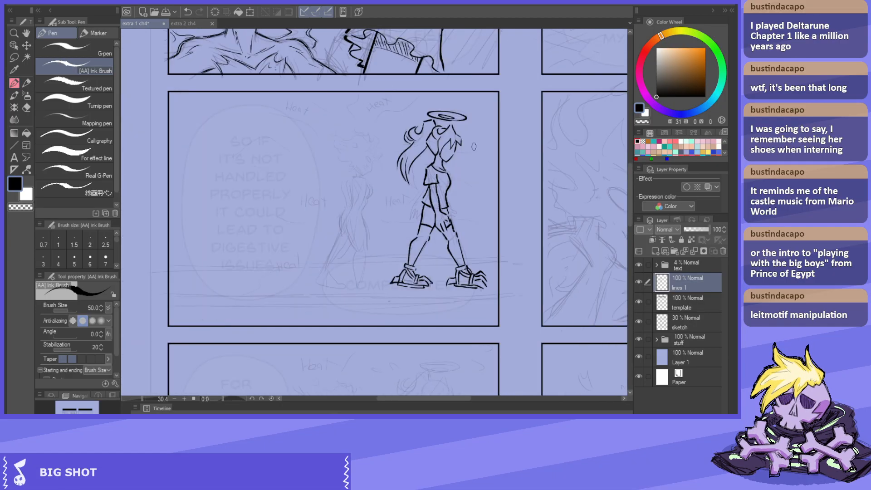
Step: Redraw the inner ring of the walking figure's halo as a wider ellipse and save the page
{"action": "scroll", "coordinate": [431, 125], "scroll_direction": "up", "scroll_amount": 4}
{"action": "left_click_drag", "start_coordinate": [429, 130], "coordinate": [477, 133]}
{"action": "key", "text": "c"}
{"action": "key", "text": "ctrl+z"}
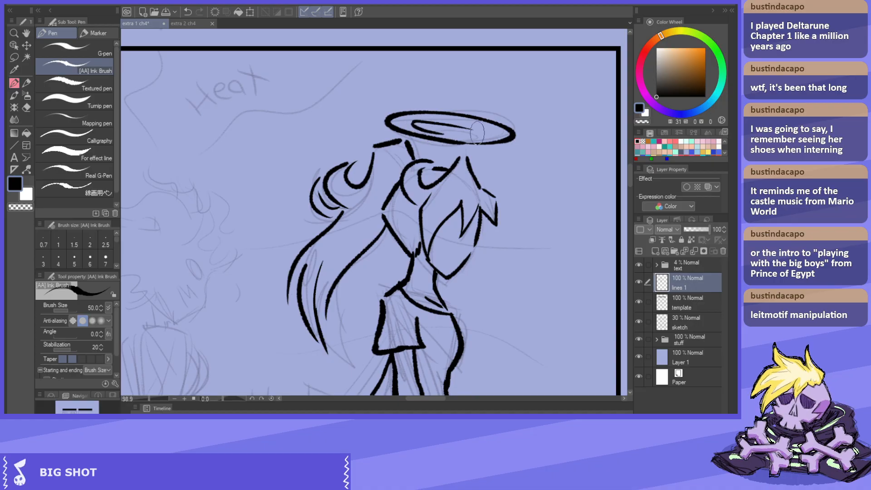
{"action": "mouse_move", "coordinate": [415, 124]}
{"action": "left_mouse_down"}
{"action": "mouse_move", "coordinate": [473, 131]}
{"action": "mouse_move", "coordinate": [476, 112]}
{"action": "left_mouse_up"}
{"action": "scroll", "coordinate": [458, 136], "scroll_direction": "down", "scroll_amount": 6}
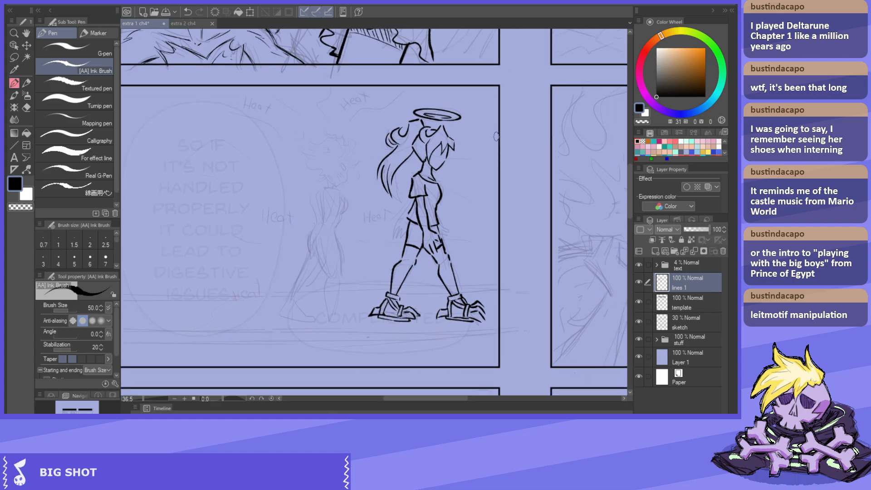
{"action": "key", "text": "ctrl+s"}
Step: Ink the flame-haired figure's face behind the haloed one, with an oval eye, jagged mouth and pointed chin profile
{"action": "scroll", "coordinate": [372, 150], "scroll_direction": "down", "scroll_amount": 10}
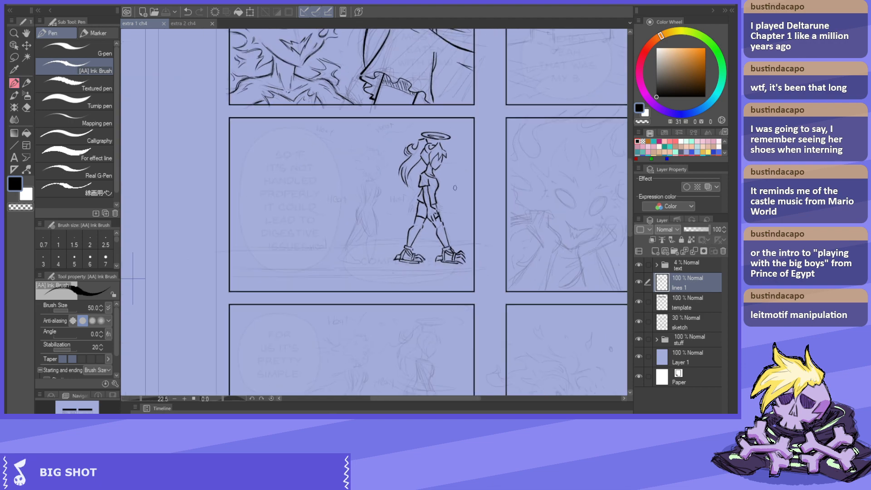
{"action": "scroll", "coordinate": [367, 158], "scroll_direction": "up", "scroll_amount": 7}
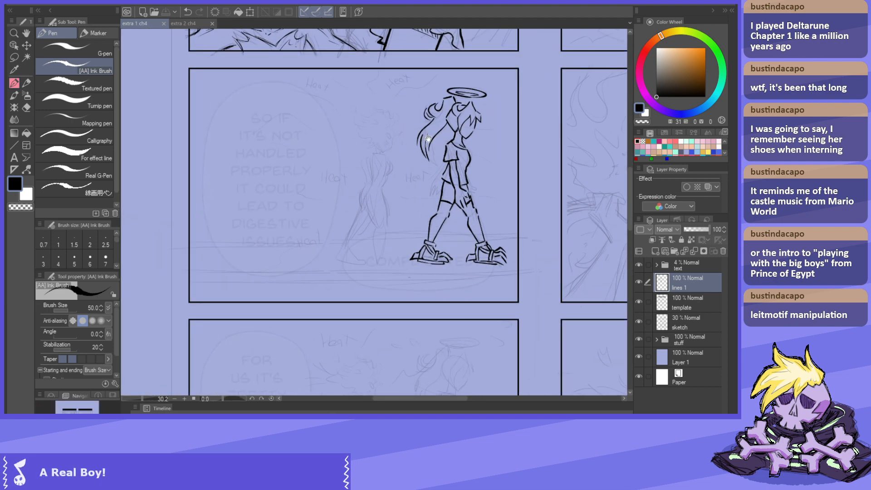
{"action": "scroll", "coordinate": [419, 177], "scroll_direction": "up", "scroll_amount": 7}
{"action": "scroll", "coordinate": [428, 207], "scroll_direction": "up", "scroll_amount": 1}
{"action": "left_click_drag", "start_coordinate": [395, 177], "coordinate": [411, 194]}
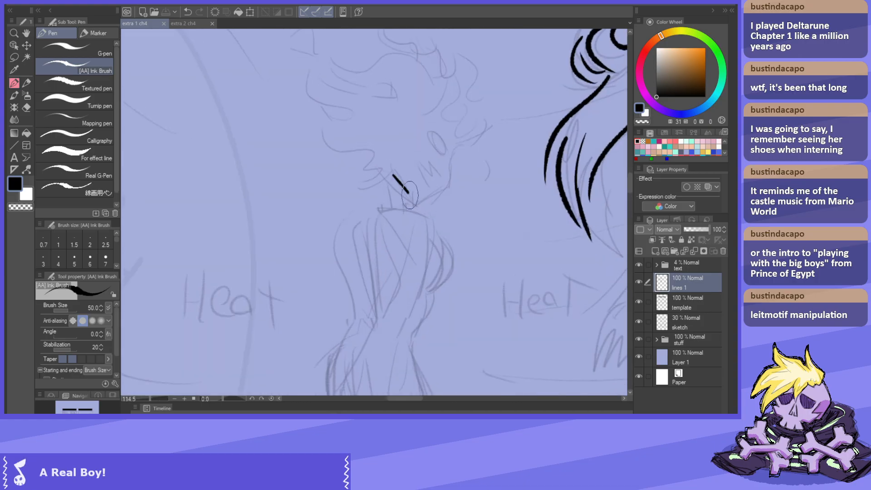
{"action": "mouse_move", "coordinate": [426, 131]}
{"action": "left_mouse_down"}
{"action": "mouse_move", "coordinate": [443, 151]}
{"action": "mouse_move", "coordinate": [419, 137]}
{"action": "mouse_move", "coordinate": [438, 138]}
{"action": "mouse_move", "coordinate": [420, 142]}
{"action": "mouse_move", "coordinate": [428, 130]}
{"action": "mouse_move", "coordinate": [438, 176]}
{"action": "left_mouse_up"}
{"action": "key", "text": "ctrl+z"}
{"action": "mouse_move", "coordinate": [408, 151]}
{"action": "left_mouse_down"}
{"action": "mouse_move", "coordinate": [420, 176]}
{"action": "mouse_move", "coordinate": [411, 155]}
{"action": "mouse_move", "coordinate": [422, 171]}
{"action": "mouse_move", "coordinate": [421, 158]}
{"action": "mouse_move", "coordinate": [447, 189]}
{"action": "mouse_move", "coordinate": [465, 152]}
{"action": "left_mouse_up"}
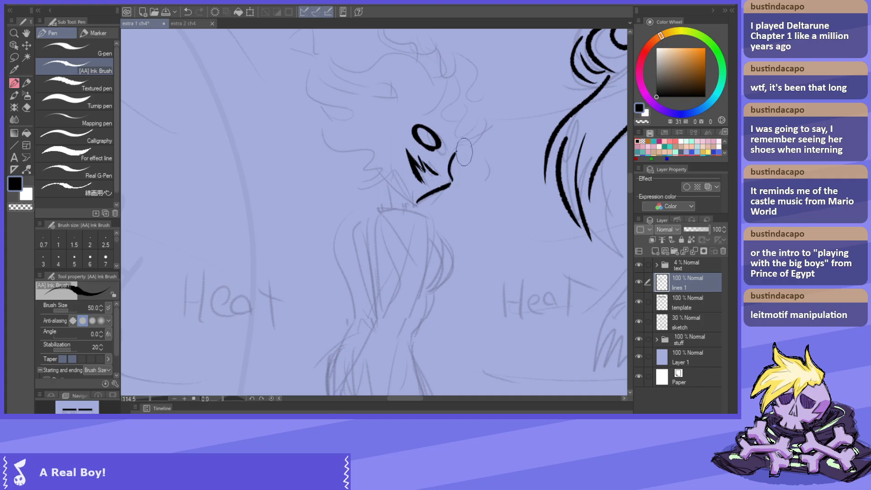
Step: Ink the curling flame locks along the forehead and top of the flame-haired figure's head
{"action": "mouse_move", "coordinate": [480, 119]}
{"action": "left_mouse_down"}
{"action": "mouse_move", "coordinate": [454, 126]}
{"action": "mouse_move", "coordinate": [475, 111]}
{"action": "mouse_move", "coordinate": [477, 141]}
{"action": "left_mouse_up"}
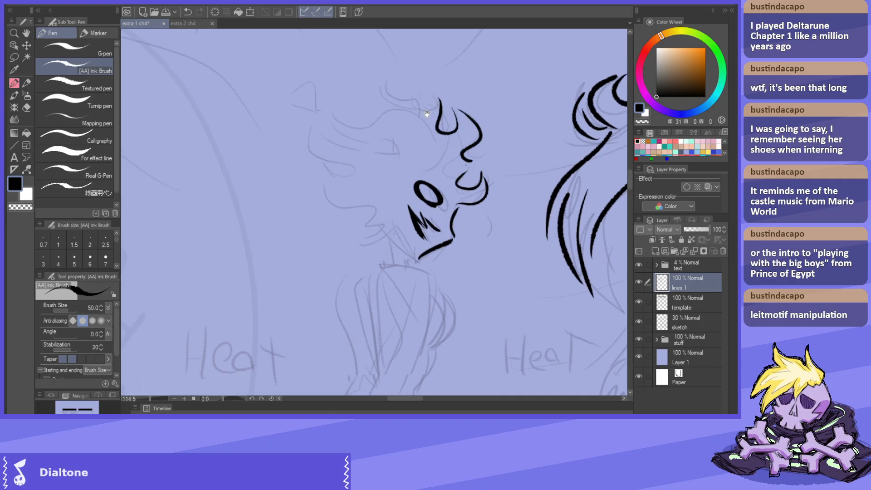
{"action": "mouse_move", "coordinate": [434, 111]}
{"action": "left_mouse_down"}
{"action": "mouse_move", "coordinate": [449, 122]}
{"action": "mouse_move", "coordinate": [420, 88]}
{"action": "mouse_move", "coordinate": [450, 122]}
{"action": "mouse_move", "coordinate": [415, 99]}
{"action": "mouse_move", "coordinate": [408, 141]}
{"action": "mouse_move", "coordinate": [449, 138]}
{"action": "mouse_move", "coordinate": [408, 133]}
{"action": "mouse_move", "coordinate": [428, 161]}
{"action": "mouse_move", "coordinate": [466, 158]}
{"action": "mouse_move", "coordinate": [479, 185]}
{"action": "left_mouse_up"}
{"action": "key", "text": "ctrl+z"}
{"action": "key", "text": "ctrl+z"}
{"action": "key", "text": "ctrl+z"}
{"action": "key", "text": "ctrl+z"}
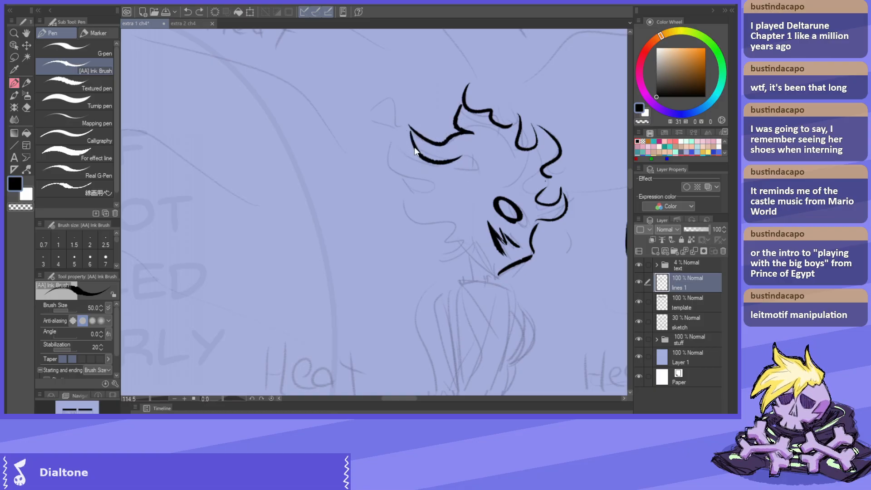
Step: Ink the brow and the wavy flame locks on the back of the flame-haired figure's head, redoing unsatisfactory strokes
{"action": "key", "text": "ctrl+z"}
{"action": "mouse_move", "coordinate": [407, 125]}
{"action": "left_mouse_down"}
{"action": "mouse_move", "coordinate": [442, 161]}
{"action": "mouse_move", "coordinate": [481, 167]}
{"action": "mouse_move", "coordinate": [447, 168]}
{"action": "left_mouse_up"}
{"action": "key", "text": "ctrl+z"}
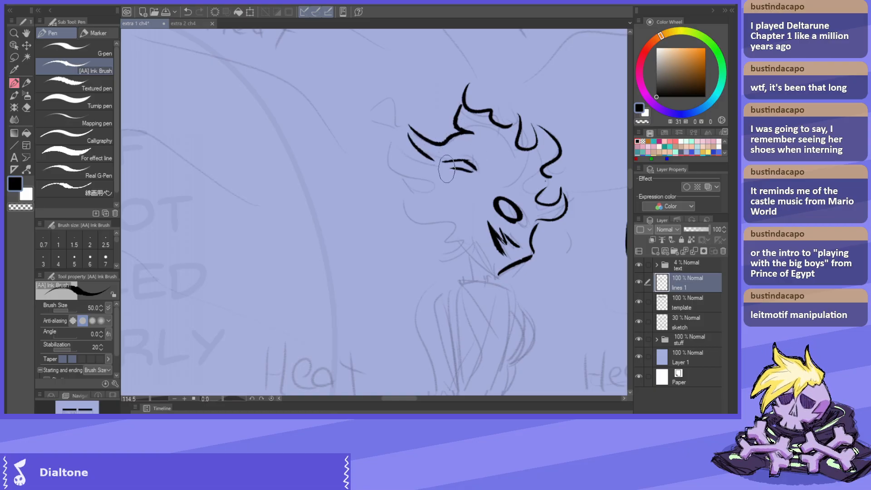
{"action": "mouse_move", "coordinate": [390, 142]}
{"action": "left_mouse_down"}
{"action": "mouse_move", "coordinate": [400, 174]}
{"action": "mouse_move", "coordinate": [435, 188]}
{"action": "mouse_move", "coordinate": [406, 189]}
{"action": "mouse_move", "coordinate": [403, 209]}
{"action": "left_mouse_up"}
{"action": "key", "text": "ctrl+z"}
{"action": "left_click_drag", "start_coordinate": [409, 209], "coordinate": [458, 240]}
{"action": "key", "text": "ctrl+z"}
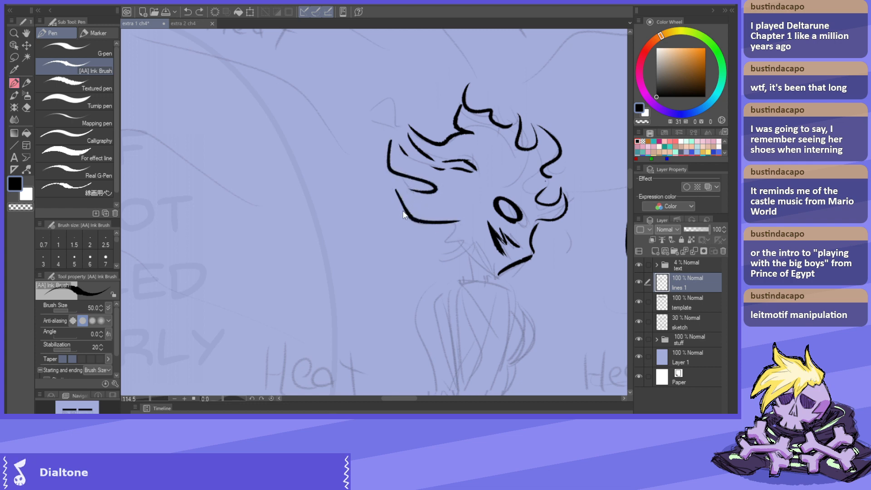
{"action": "left_click_drag", "start_coordinate": [399, 210], "coordinate": [448, 223]}
{"action": "left_click_drag", "start_coordinate": [403, 189], "coordinate": [420, 195]}
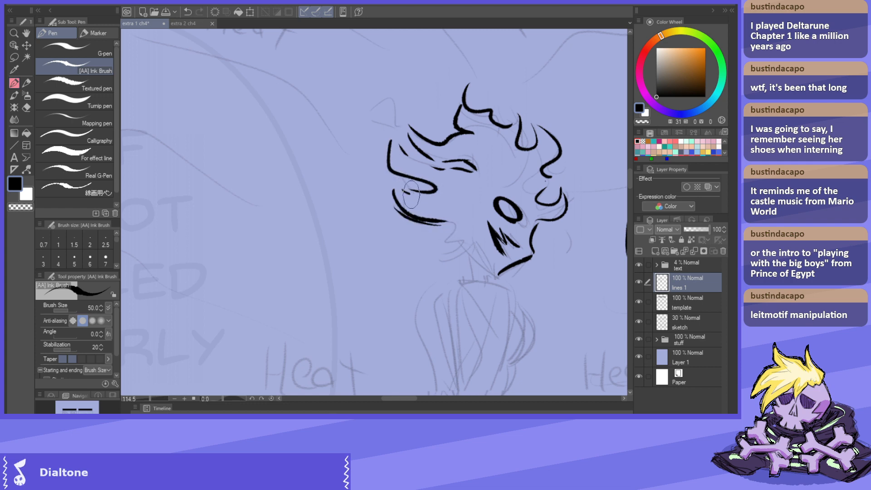
Step: Thicken the flame locks along the back and top of the flame-haired figure's head
{"action": "left_click_drag", "start_coordinate": [392, 136], "coordinate": [461, 162]}
{"action": "left_click_drag", "start_coordinate": [463, 132], "coordinate": [461, 101]}
{"action": "left_click_drag", "start_coordinate": [484, 96], "coordinate": [445, 199]}
{"action": "left_click_drag", "start_coordinate": [411, 174], "coordinate": [383, 150]}
{"action": "mouse_move", "coordinate": [393, 157]}
{"action": "left_mouse_down"}
{"action": "mouse_move", "coordinate": [401, 149]}
{"action": "mouse_move", "coordinate": [417, 174]}
{"action": "left_mouse_up"}
{"action": "left_click_drag", "start_coordinate": [442, 176], "coordinate": [407, 165]}
{"action": "left_click_drag", "start_coordinate": [458, 202], "coordinate": [423, 161]}
Step: Ink small loose flame wisps floating above the flame-haired figure's head
{"action": "left_click_drag", "start_coordinate": [394, 127], "coordinate": [427, 145]}
{"action": "left_click", "coordinate": [421, 134]}
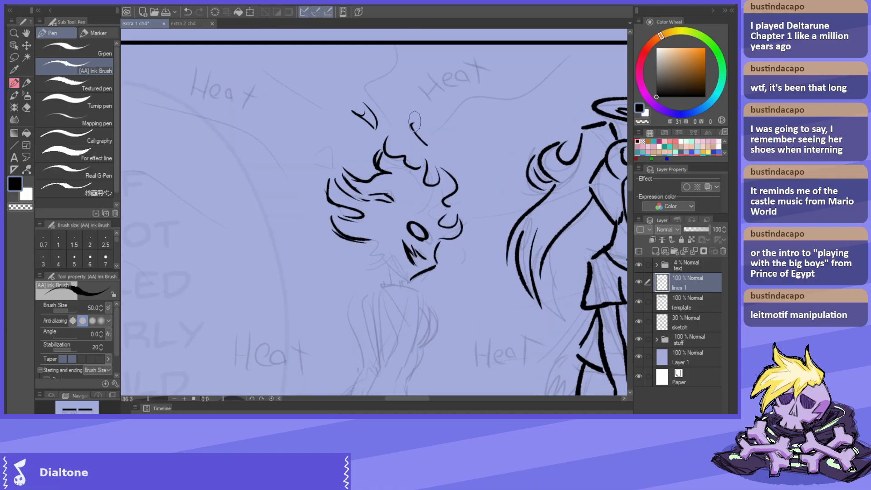
{"action": "mouse_move", "coordinate": [331, 161]}
{"action": "left_mouse_down"}
{"action": "mouse_move", "coordinate": [386, 169]}
{"action": "mouse_move", "coordinate": [361, 145]}
{"action": "left_mouse_up"}
{"action": "key", "text": "ctrl+z"}
{"action": "key", "text": "ctrl+z"}
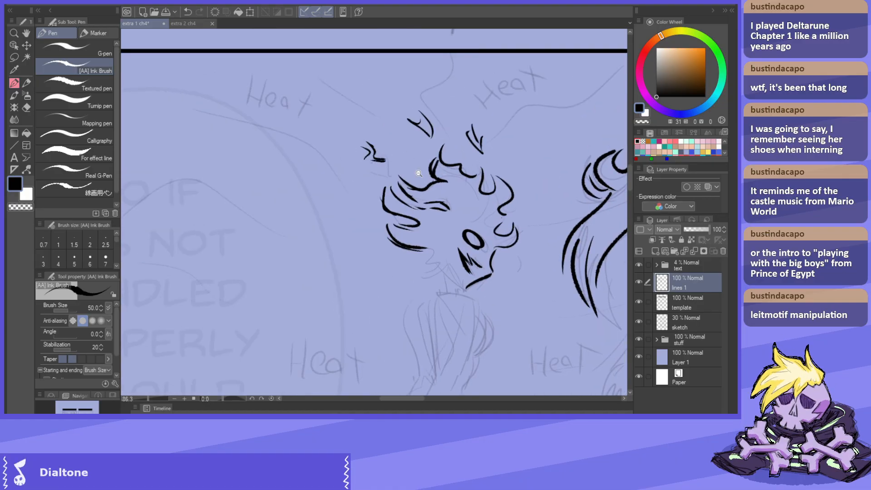
Step: Thicken the front flame curls and ink the lower flame tufts behind the jaw and the jaw's back line
{"action": "left_click_drag", "start_coordinate": [418, 173], "coordinate": [386, 174]}
{"action": "mouse_move", "coordinate": [447, 178]}
{"action": "left_mouse_down"}
{"action": "mouse_move", "coordinate": [437, 162]}
{"action": "mouse_move", "coordinate": [456, 196]}
{"action": "mouse_move", "coordinate": [472, 181]}
{"action": "left_mouse_up"}
{"action": "key", "text": "ctrl+z"}
{"action": "mouse_move", "coordinate": [439, 140]}
{"action": "left_mouse_down"}
{"action": "mouse_move", "coordinate": [458, 142]}
{"action": "mouse_move", "coordinate": [430, 119]}
{"action": "mouse_move", "coordinate": [432, 148]}
{"action": "mouse_move", "coordinate": [448, 139]}
{"action": "left_mouse_up"}
{"action": "key", "text": "ctrl+z"}
{"action": "left_click_drag", "start_coordinate": [456, 123], "coordinate": [469, 164]}
{"action": "mouse_move", "coordinate": [456, 169]}
{"action": "left_mouse_down"}
{"action": "mouse_move", "coordinate": [463, 166]}
{"action": "mouse_move", "coordinate": [452, 195]}
{"action": "left_mouse_up"}
{"action": "left_click_drag", "start_coordinate": [406, 216], "coordinate": [452, 155]}
{"action": "mouse_move", "coordinate": [439, 172]}
{"action": "left_mouse_down"}
{"action": "mouse_move", "coordinate": [420, 189]}
{"action": "mouse_move", "coordinate": [412, 184]}
{"action": "mouse_move", "coordinate": [425, 162]}
{"action": "mouse_move", "coordinate": [421, 156]}
{"action": "mouse_move", "coordinate": [408, 171]}
{"action": "mouse_move", "coordinate": [411, 187]}
{"action": "mouse_move", "coordinate": [450, 201]}
{"action": "mouse_move", "coordinate": [432, 200]}
{"action": "left_mouse_up"}
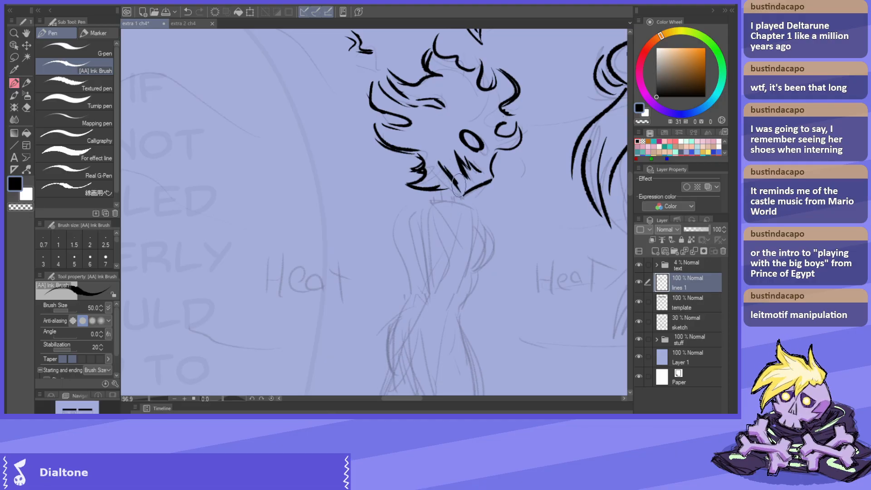
Step: Clean up and thicken the top flame locks of the flame-haired figure's head, and save the page
{"action": "scroll", "coordinate": [439, 161], "scroll_direction": "down", "scroll_amount": 6}
{"action": "scroll", "coordinate": [483, 172], "scroll_direction": "down", "scroll_amount": 3}
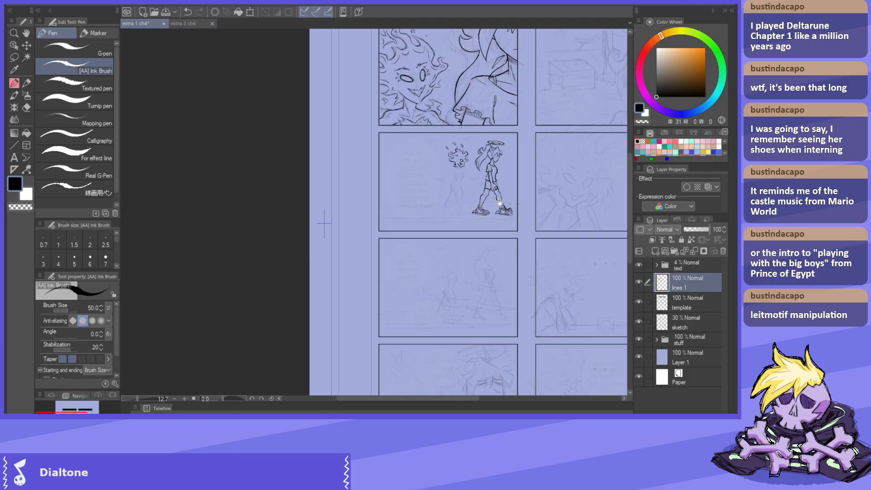
{"action": "scroll", "coordinate": [456, 155], "scroll_direction": "up", "scroll_amount": 10}
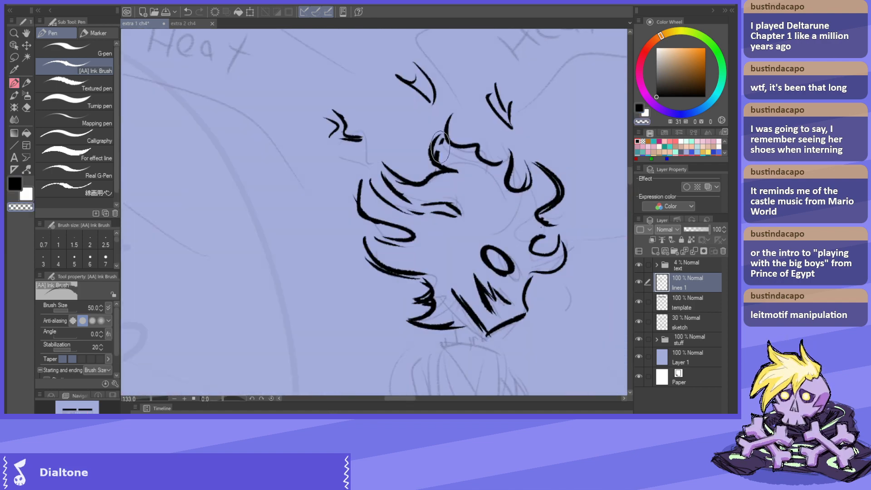
{"action": "left_click_drag", "start_coordinate": [452, 116], "coordinate": [479, 144]}
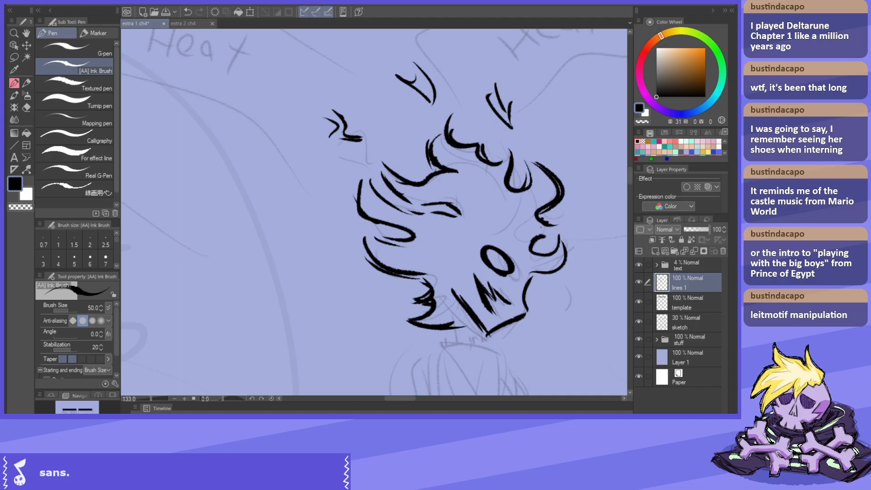
{"action": "left_click", "coordinate": [165, 13]}
{"action": "scroll", "coordinate": [422, 190], "scroll_direction": "down", "scroll_amount": 3}
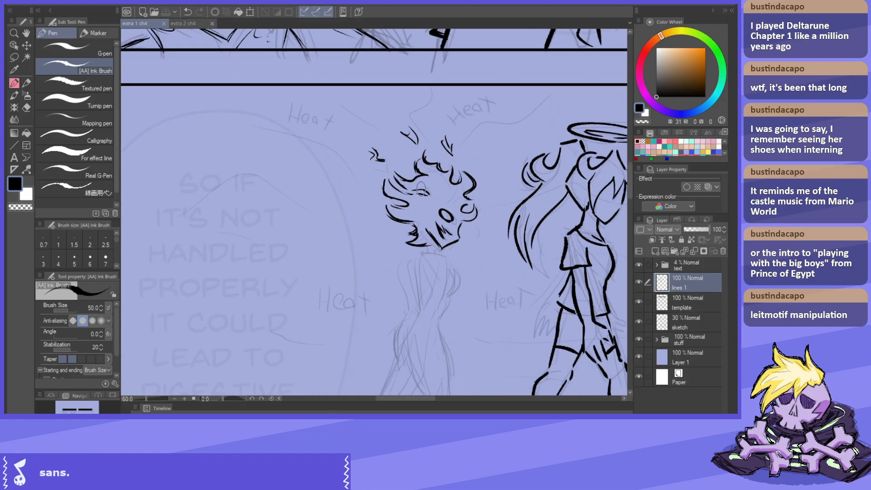
Step: Redraw the flame-haired figure's back jaw line, ink short neck lines below the chin, and save the page
{"action": "scroll", "coordinate": [407, 186], "scroll_direction": "up", "scroll_amount": 4}
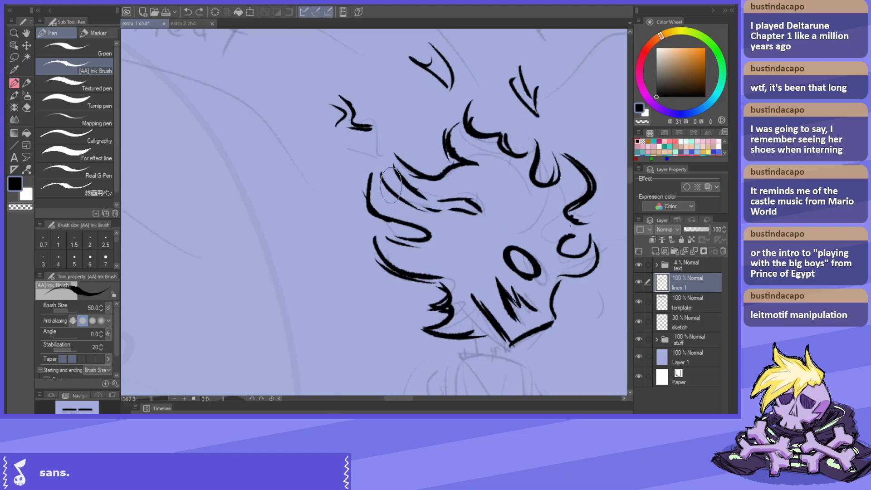
{"action": "scroll", "coordinate": [482, 216], "scroll_direction": "down", "scroll_amount": 4}
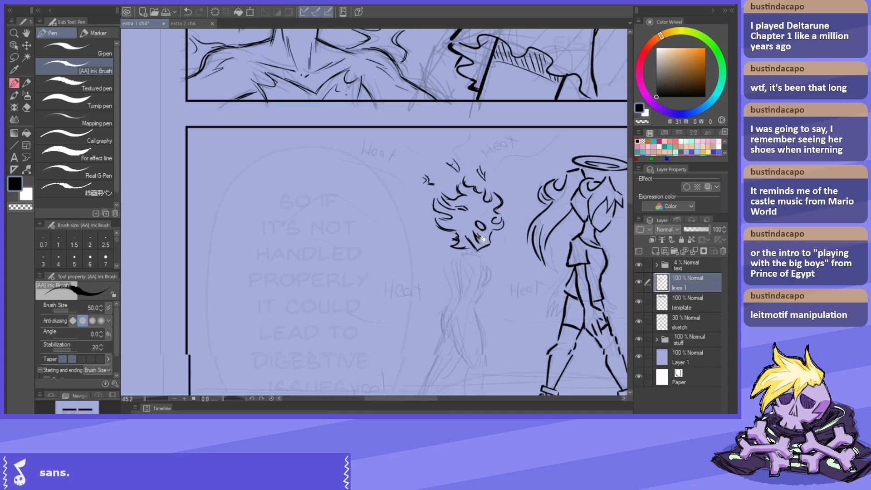
{"action": "scroll", "coordinate": [448, 133], "scroll_direction": "up", "scroll_amount": 3}
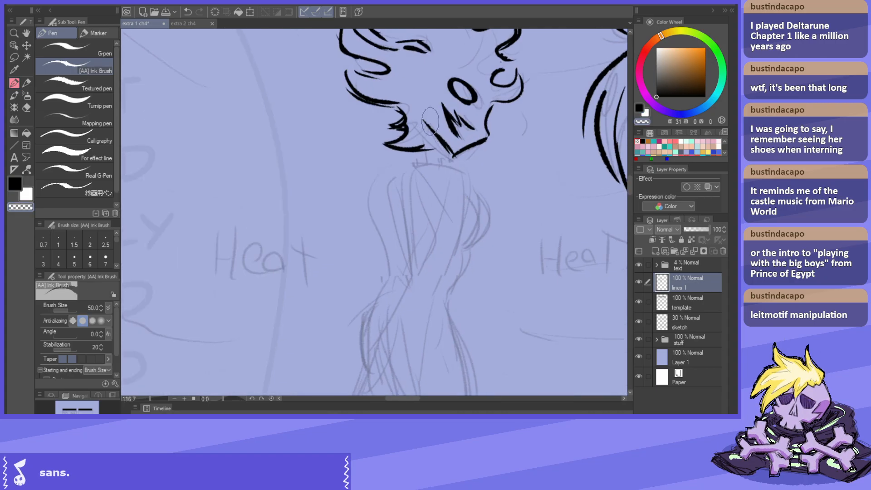
{"action": "mouse_move", "coordinate": [423, 122]}
{"action": "left_mouse_down"}
{"action": "mouse_move", "coordinate": [450, 154]}
{"action": "mouse_move", "coordinate": [443, 173]}
{"action": "mouse_move", "coordinate": [427, 146]}
{"action": "mouse_move", "coordinate": [417, 154]}
{"action": "mouse_move", "coordinate": [447, 174]}
{"action": "left_mouse_up"}
{"action": "key", "text": "c"}
{"action": "key", "text": "c"}
{"action": "key", "text": "ctrl+z"}
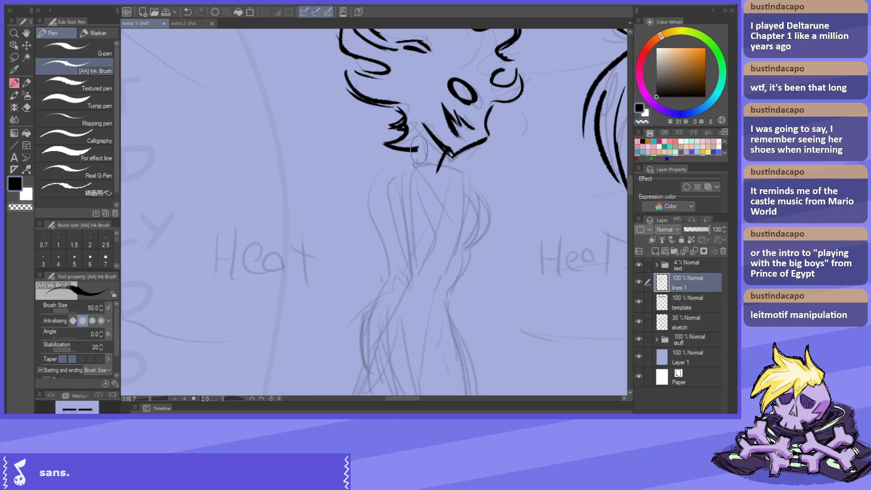
{"action": "mouse_move", "coordinate": [421, 148]}
{"action": "left_mouse_down"}
{"action": "mouse_move", "coordinate": [414, 167]}
{"action": "mouse_move", "coordinate": [443, 166]}
{"action": "left_mouse_up"}
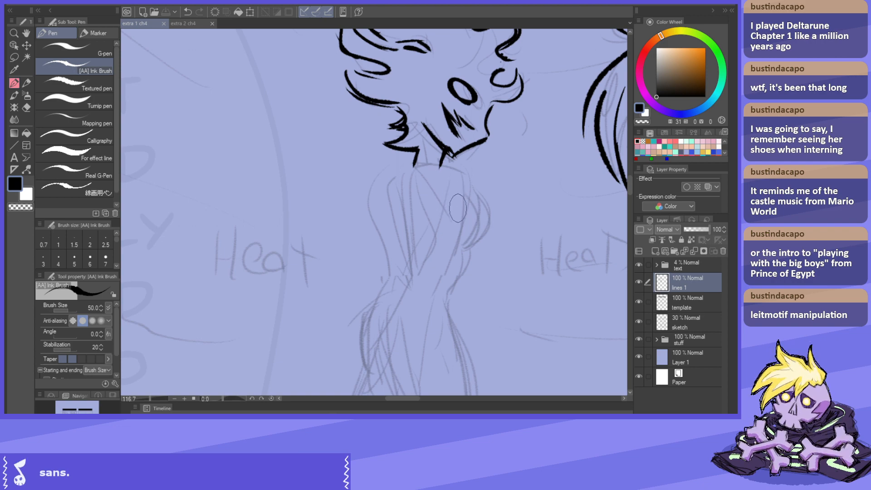
{"action": "mouse_move", "coordinate": [455, 195]}
{"action": "left_mouse_down"}
{"action": "mouse_move", "coordinate": [409, 198]}
{"action": "mouse_move", "coordinate": [442, 191]}
{"action": "mouse_move", "coordinate": [456, 202]}
{"action": "left_mouse_up"}
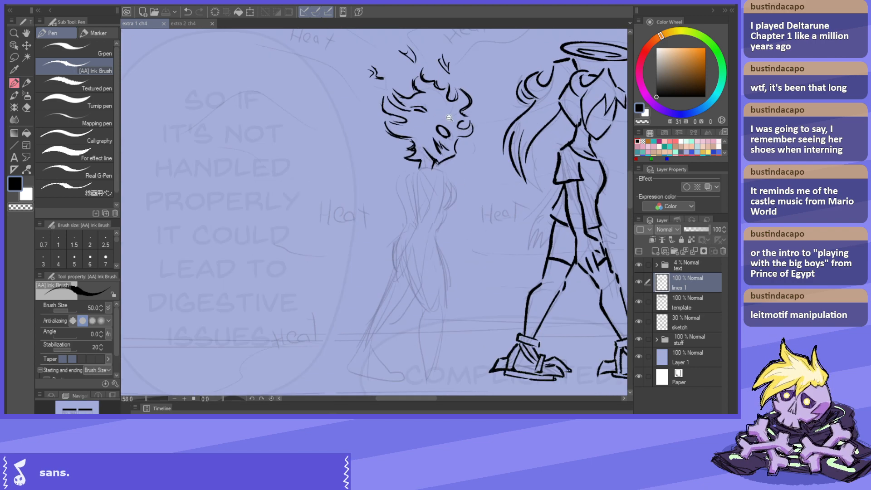
Step: Clean up the jaw line under the flame-haired figure's chin and undo the stray stroke beside the haloed walker
{"action": "left_click_drag", "start_coordinate": [452, 123], "coordinate": [484, 200]}
{"action": "key", "text": "c"}
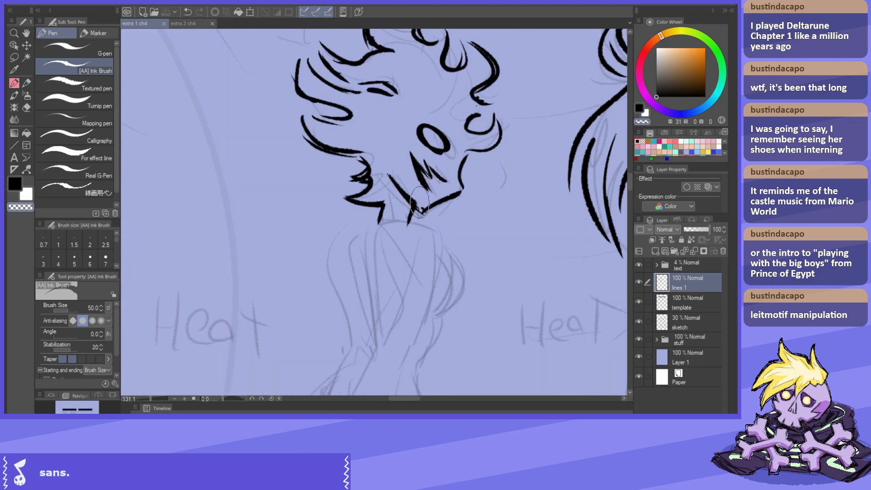
{"action": "key", "text": "c"}
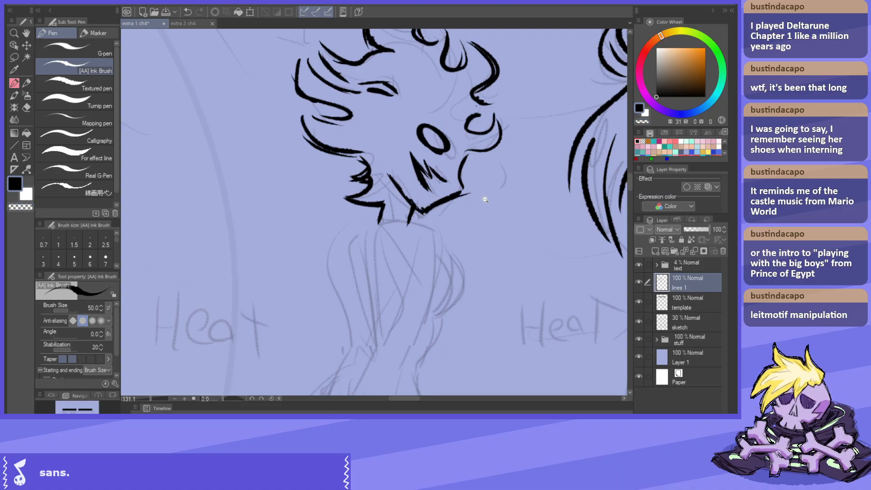
{"action": "left_click_drag", "start_coordinate": [474, 197], "coordinate": [416, 197]}
{"action": "mouse_move", "coordinate": [477, 218]}
{"action": "left_mouse_down"}
{"action": "mouse_move", "coordinate": [462, 189]}
{"action": "mouse_move", "coordinate": [443, 194]}
{"action": "mouse_move", "coordinate": [449, 184]}
{"action": "mouse_move", "coordinate": [459, 198]}
{"action": "mouse_move", "coordinate": [433, 200]}
{"action": "left_mouse_up"}
{"action": "mouse_move", "coordinate": [502, 156]}
{"action": "left_mouse_down"}
{"action": "mouse_move", "coordinate": [454, 91]}
{"action": "mouse_move", "coordinate": [486, 180]}
{"action": "mouse_move", "coordinate": [495, 159]}
{"action": "left_mouse_up"}
{"action": "key", "text": "ctrl+z"}
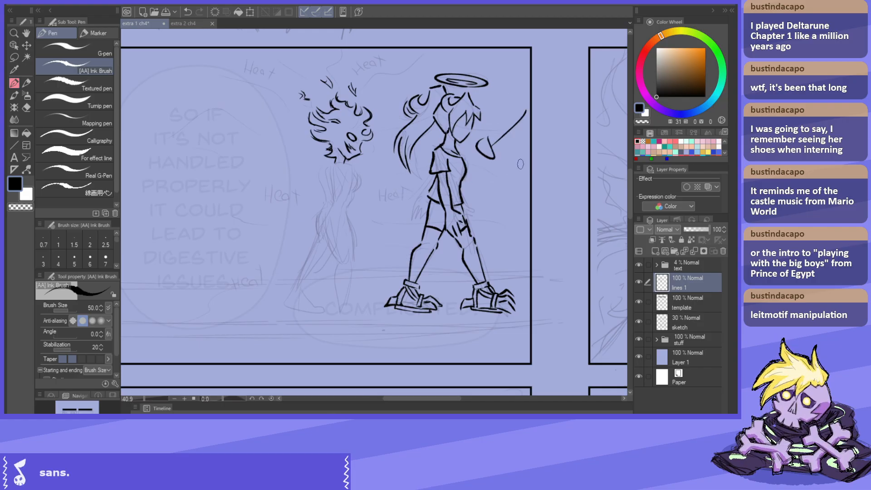
{"action": "left_click_drag", "start_coordinate": [405, 222], "coordinate": [496, 220]}
{"action": "scroll", "coordinate": [450, 150], "scroll_direction": "up", "scroll_amount": 4}
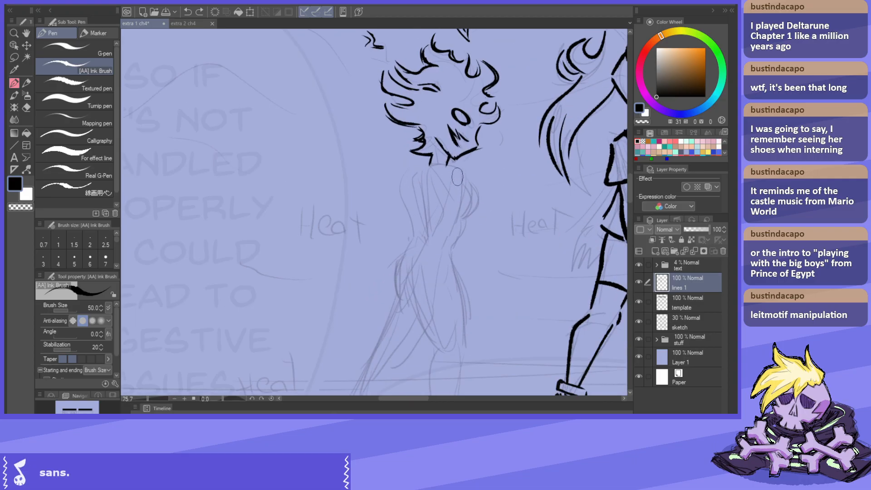
{"action": "left_click_drag", "start_coordinate": [448, 158], "coordinate": [467, 188]}
{"action": "key", "text": "ctrl+z"}
{"action": "scroll", "coordinate": [461, 203], "scroll_direction": "down", "scroll_amount": 5}
{"action": "left_click_drag", "start_coordinate": [477, 227], "coordinate": [483, 196]}
{"action": "scroll", "coordinate": [467, 162], "scroll_direction": "up", "scroll_amount": 2}
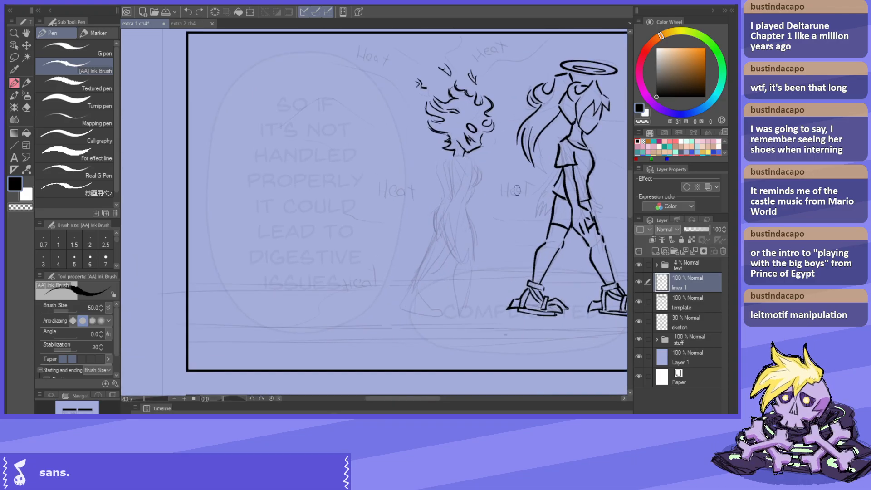
Step: Check the panel mirrored, restore the normal view, and save the page
{"action": "key", "text": "h"}
{"action": "key", "text": "h"}
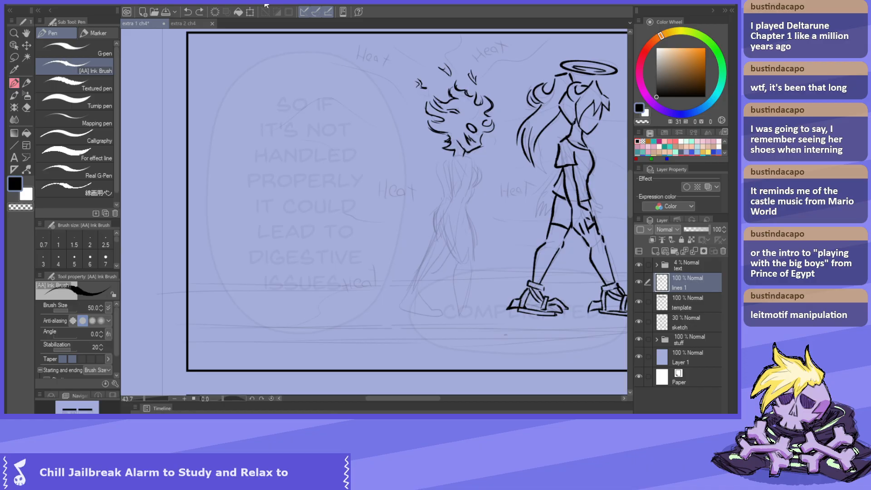
{"action": "left_click", "coordinate": [165, 10]}
{"action": "left_click_drag", "start_coordinate": [418, 241], "coordinate": [380, 260]}
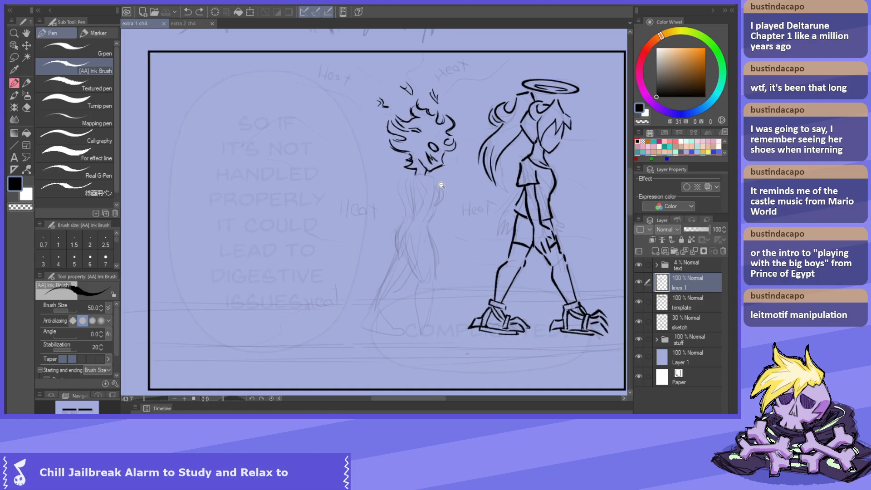
Step: Ink the flame-haired figure's chest contour and the inner line of the near arm
{"action": "mouse_move", "coordinate": [418, 183]}
{"action": "left_mouse_down"}
{"action": "mouse_move", "coordinate": [439, 183]}
{"action": "mouse_move", "coordinate": [386, 188]}
{"action": "left_mouse_up"}
{"action": "left_click_drag", "start_coordinate": [465, 204], "coordinate": [443, 200]}
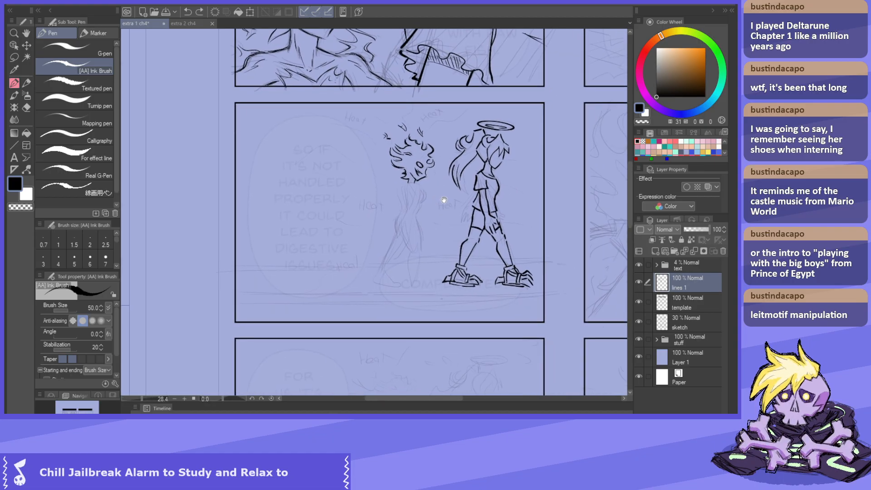
{"action": "left_click_drag", "start_coordinate": [427, 319], "coordinate": [426, 103]}
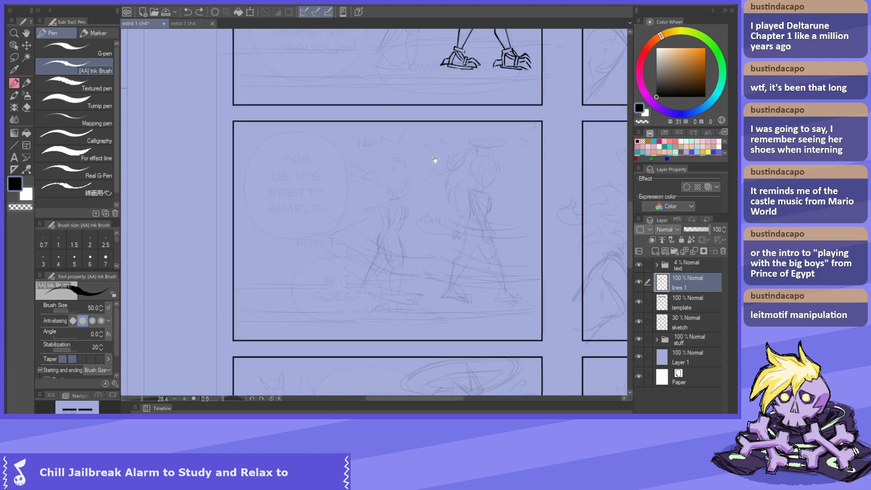
{"action": "left_click_drag", "start_coordinate": [457, 72], "coordinate": [415, 267]}
{"action": "mouse_move", "coordinate": [396, 173]}
{"action": "left_mouse_down"}
{"action": "mouse_move", "coordinate": [384, 172]}
{"action": "mouse_move", "coordinate": [488, 180]}
{"action": "left_mouse_up"}
{"action": "left_click_drag", "start_coordinate": [382, 172], "coordinate": [367, 243]}
{"action": "key", "text": "ctrl+z"}
{"action": "key", "text": "ctrl+z"}
{"action": "key", "text": "ctrl+z"}
{"action": "left_click_drag", "start_coordinate": [400, 169], "coordinate": [410, 219]}
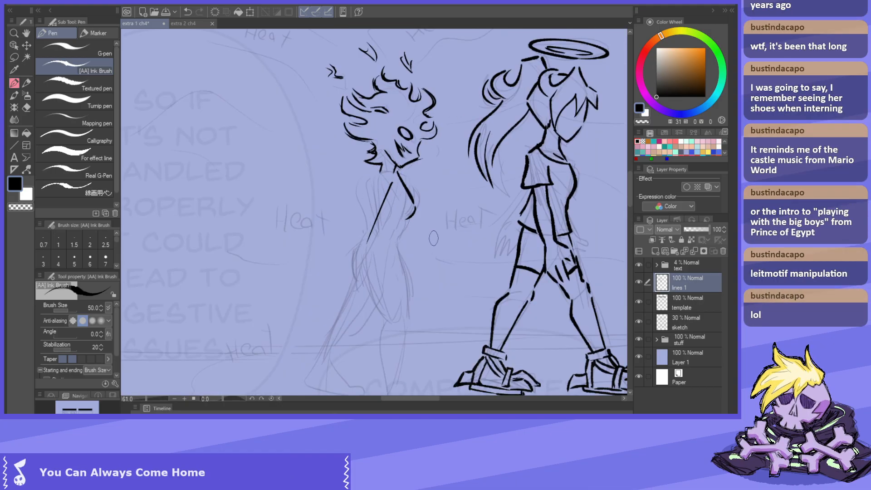
Step: Ink the flame-haired figure's shoulder and the outer line of the near arm down to the wrist
{"action": "left_click_drag", "start_coordinate": [380, 176], "coordinate": [368, 200]}
{"action": "key", "text": "ctrl+z"}
{"action": "left_click_drag", "start_coordinate": [377, 175], "coordinate": [374, 176]}
{"action": "key", "text": "ctrl+z"}
{"action": "mouse_move", "coordinate": [365, 208]}
{"action": "left_mouse_down"}
{"action": "mouse_move", "coordinate": [370, 227]}
{"action": "mouse_move", "coordinate": [362, 253]}
{"action": "left_mouse_up"}
{"action": "mouse_move", "coordinate": [367, 211]}
{"action": "left_mouse_down"}
{"action": "mouse_move", "coordinate": [354, 235]}
{"action": "mouse_move", "coordinate": [367, 249]}
{"action": "left_mouse_up"}
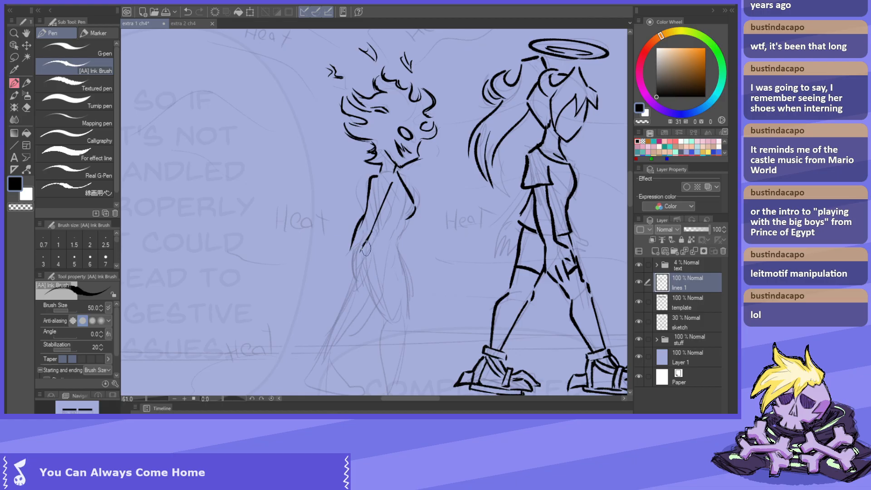
{"action": "key", "text": "ctrl+z"}
{"action": "left_click_drag", "start_coordinate": [380, 203], "coordinate": [363, 252]}
Step: Trim the tops of the inked shoulder and arm lines on the flame-haired figure
{"action": "scroll", "coordinate": [383, 181], "scroll_direction": "up", "scroll_amount": 3}
{"action": "mouse_move", "coordinate": [400, 185]}
{"action": "left_mouse_down"}
{"action": "mouse_move", "coordinate": [393, 202]}
{"action": "mouse_move", "coordinate": [408, 200]}
{"action": "left_mouse_up"}
{"action": "key", "text": "c"}
{"action": "mouse_move", "coordinate": [374, 174]}
{"action": "left_mouse_down"}
{"action": "mouse_move", "coordinate": [360, 190]}
{"action": "mouse_move", "coordinate": [361, 224]}
{"action": "left_mouse_up"}
{"action": "key", "text": "c"}
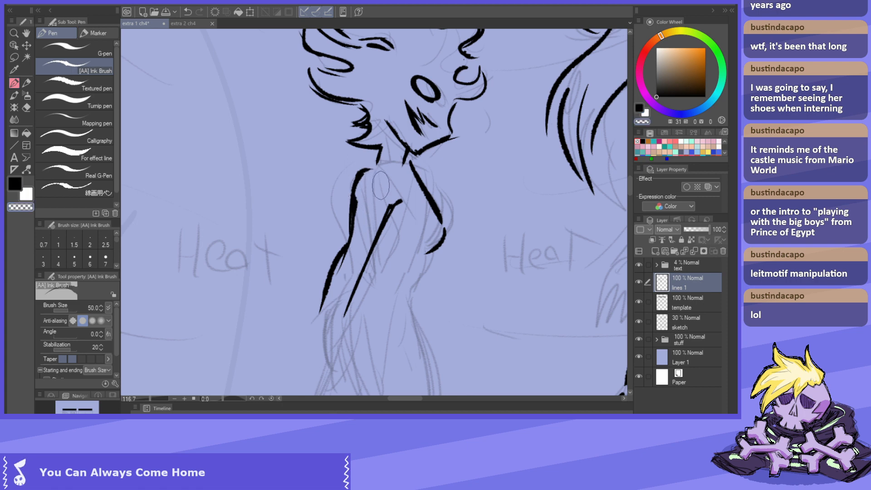
{"action": "scroll", "coordinate": [409, 199], "scroll_direction": "down", "scroll_amount": 4}
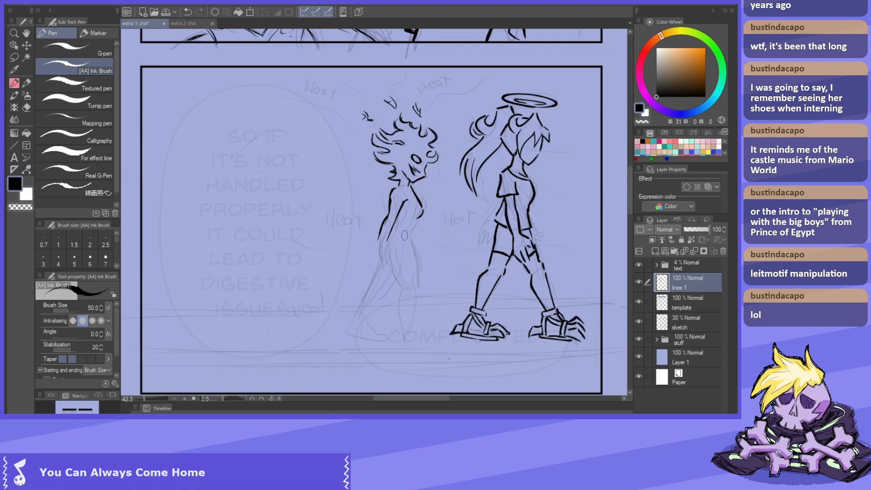
Step: Ink the flame-haired figure's front contour from waist to thigh and the back line of the thigh
{"action": "scroll", "coordinate": [399, 233], "scroll_direction": "up", "scroll_amount": 1}
{"action": "mouse_move", "coordinate": [420, 211]}
{"action": "left_mouse_down"}
{"action": "mouse_move", "coordinate": [412, 232]}
{"action": "mouse_move", "coordinate": [423, 304]}
{"action": "left_mouse_up"}
{"action": "key", "text": "ctrl+z"}
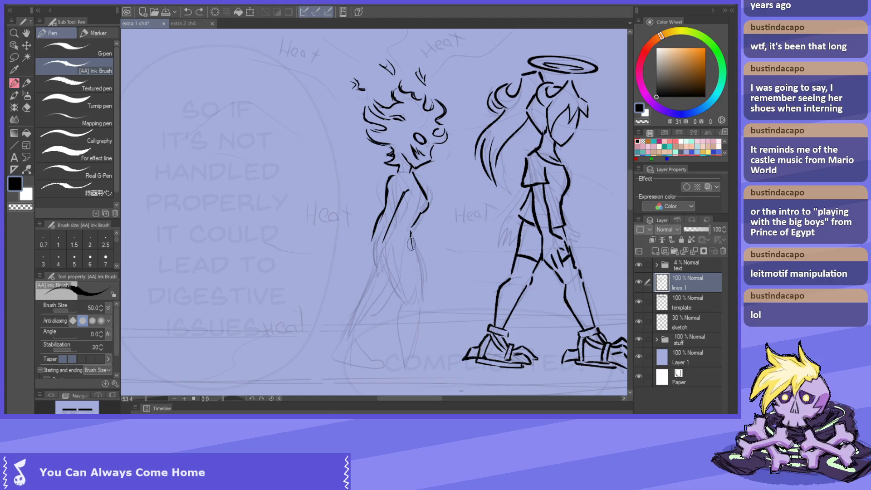
{"action": "left_click_drag", "start_coordinate": [411, 233], "coordinate": [420, 335]}
{"action": "key", "text": "ctrl+z"}
{"action": "left_click_drag", "start_coordinate": [411, 237], "coordinate": [423, 302]}
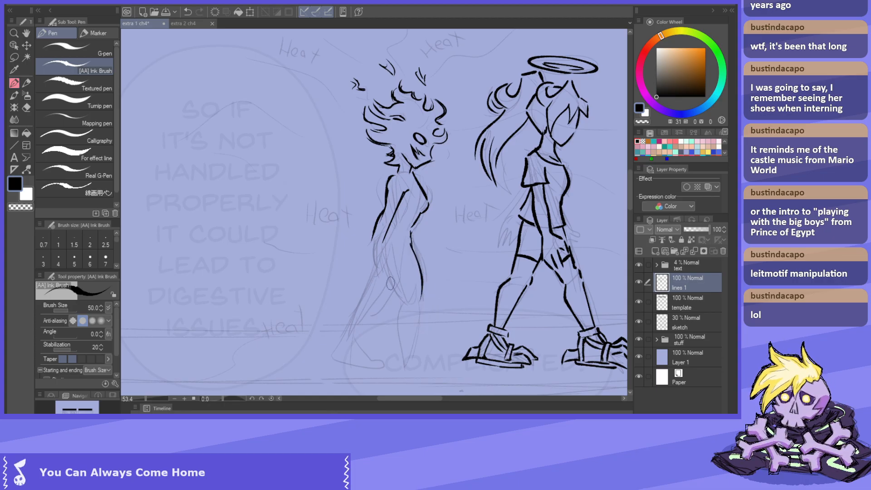
{"action": "left_click_drag", "start_coordinate": [387, 271], "coordinate": [407, 302]}
{"action": "key", "text": "ctrl+z"}
{"action": "mouse_move", "coordinate": [383, 249]}
{"action": "left_mouse_down"}
{"action": "mouse_move", "coordinate": [411, 302]}
{"action": "mouse_move", "coordinate": [442, 295]}
{"action": "left_mouse_up"}
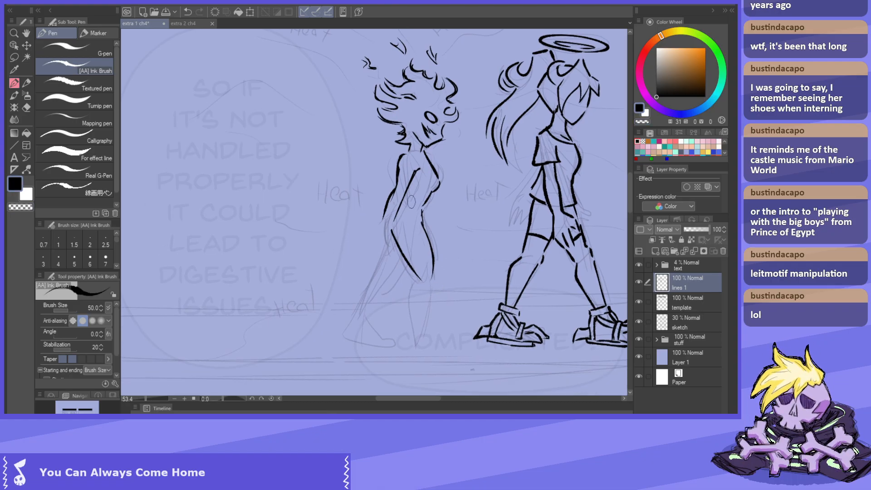
Step: Ink the flame-haired figure's hand with spread fingers at the end of the near arm
{"action": "key", "text": "ctrl+z"}
{"action": "key", "text": "ctrl+z"}
{"action": "mouse_move", "coordinate": [383, 225]}
{"action": "left_mouse_down"}
{"action": "mouse_move", "coordinate": [363, 237]}
{"action": "mouse_move", "coordinate": [385, 245]}
{"action": "left_mouse_up"}
{"action": "left_click_drag", "start_coordinate": [391, 187], "coordinate": [380, 230]}
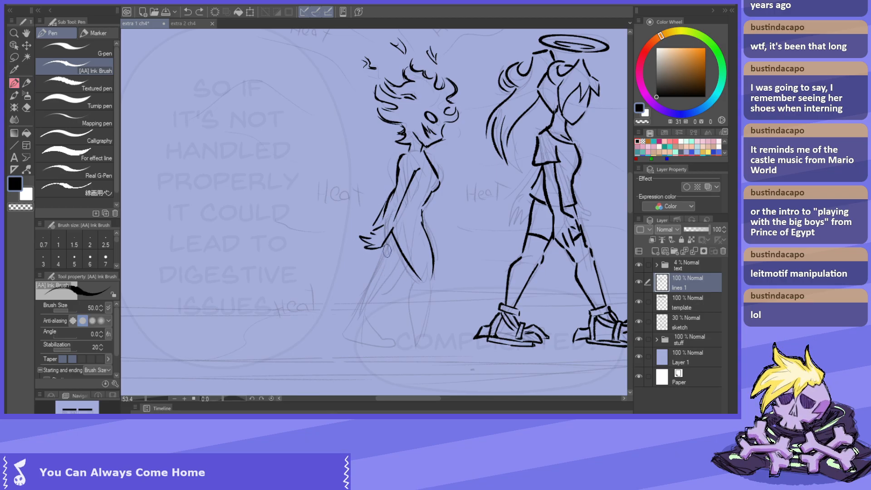
{"action": "key", "text": "ctrl+z"}
Step: Ink the upper contour of the flame-haired figure's trailing lower leg and trim the line ends at the knee
{"action": "left_click_drag", "start_coordinate": [386, 284], "coordinate": [370, 310]}
{"action": "left_click_drag", "start_coordinate": [403, 280], "coordinate": [370, 316]}
{"action": "left_click_drag", "start_coordinate": [419, 299], "coordinate": [406, 253]}
{"action": "left_click_drag", "start_coordinate": [421, 233], "coordinate": [421, 238]}
{"action": "key", "text": "c"}
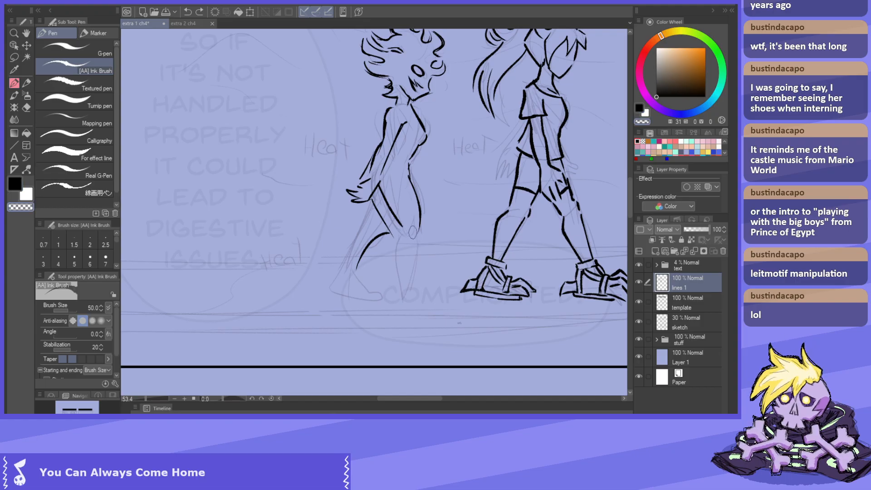
{"action": "key", "text": "c"}
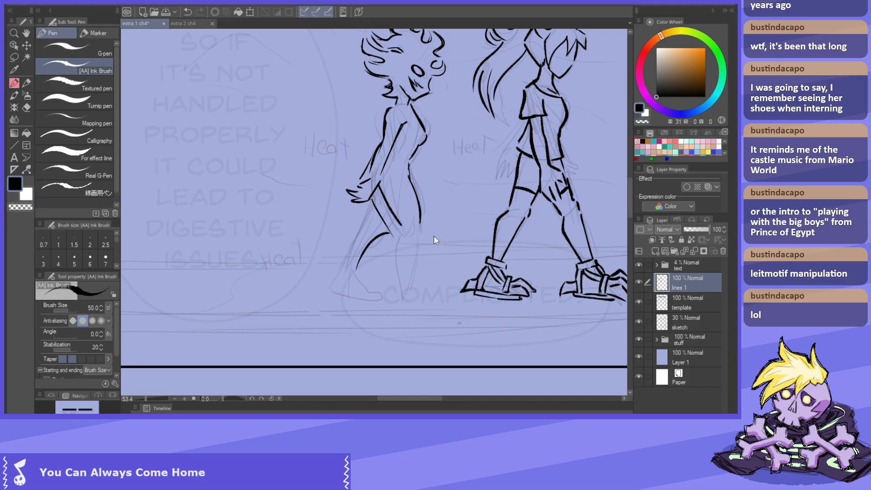
Step: Ink the shin and calf lines of the flame-haired figure's front leg and trim the shin's lower end
{"action": "scroll", "coordinate": [431, 227], "scroll_direction": "up", "scroll_amount": 1}
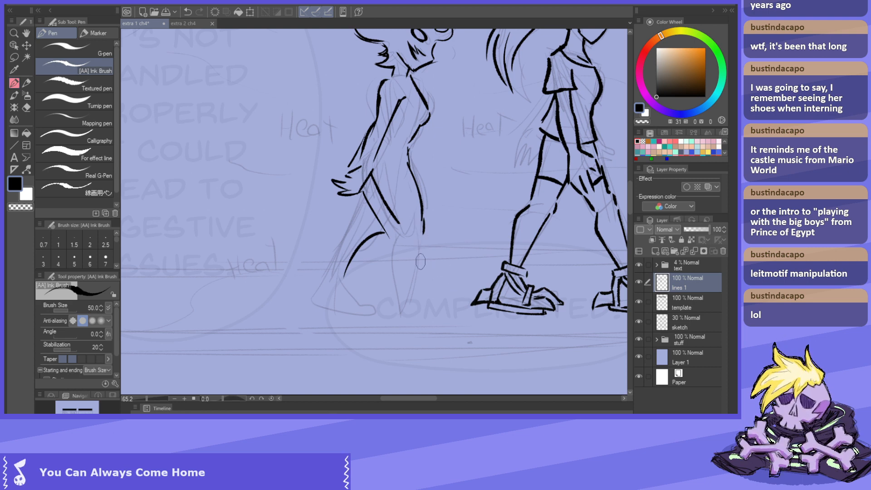
{"action": "left_click_drag", "start_coordinate": [418, 251], "coordinate": [382, 326]}
{"action": "key", "text": "ctrl+z"}
{"action": "key", "text": "c"}
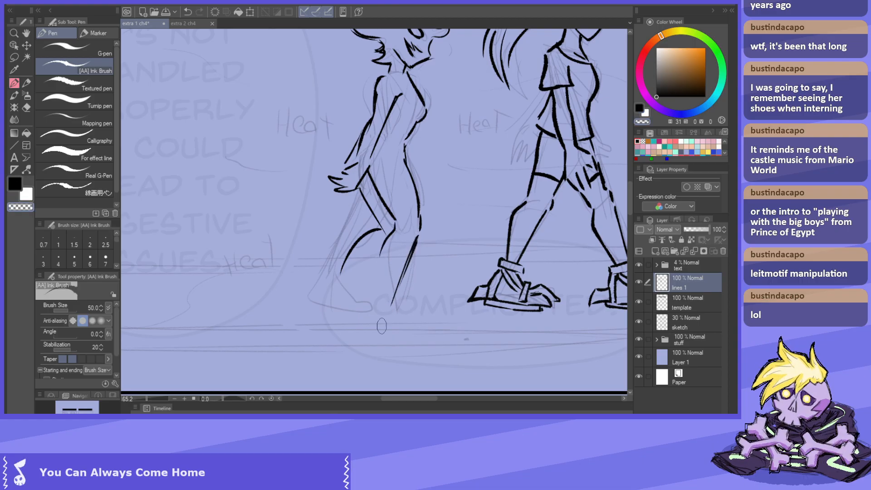
{"action": "key", "text": "c"}
{"action": "key", "text": "c"}
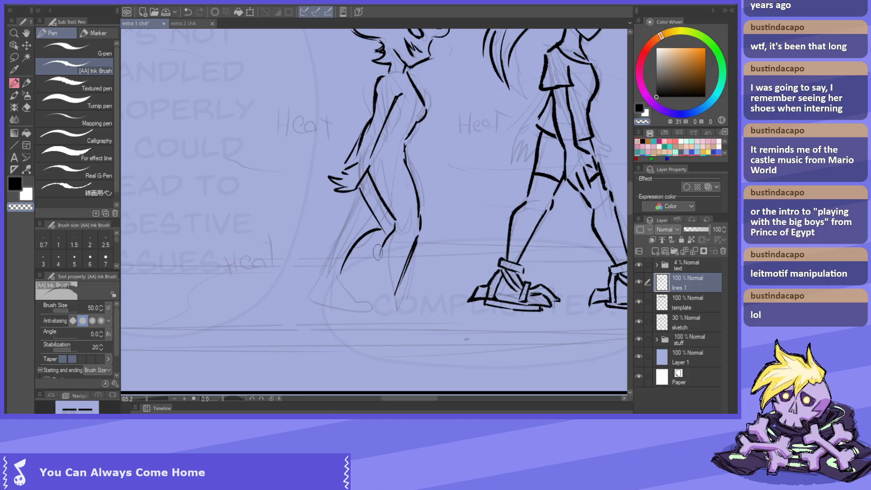
{"action": "key", "text": "c"}
{"action": "left_click_drag", "start_coordinate": [386, 242], "coordinate": [382, 292]}
Step: Ink the flame-haired figure's front foot below the shin
{"action": "scroll", "coordinate": [381, 292], "scroll_direction": "down", "scroll_amount": 5}
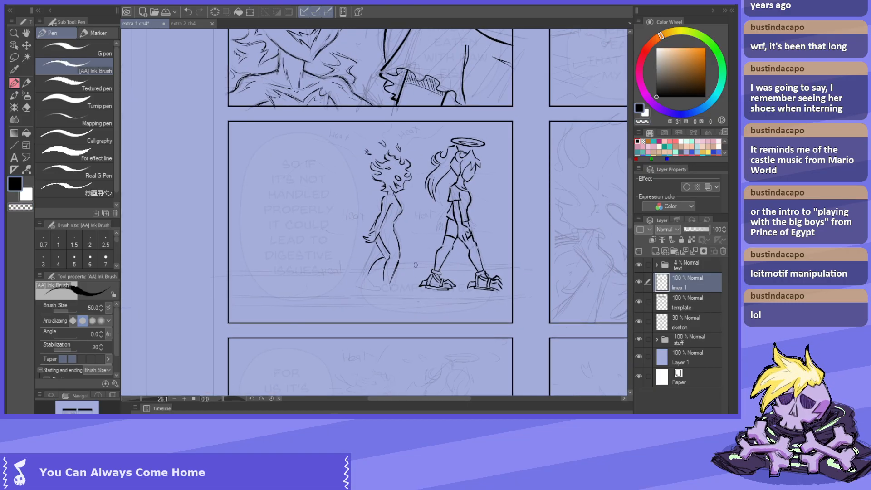
{"action": "scroll", "coordinate": [391, 275], "scroll_direction": "up", "scroll_amount": 5}
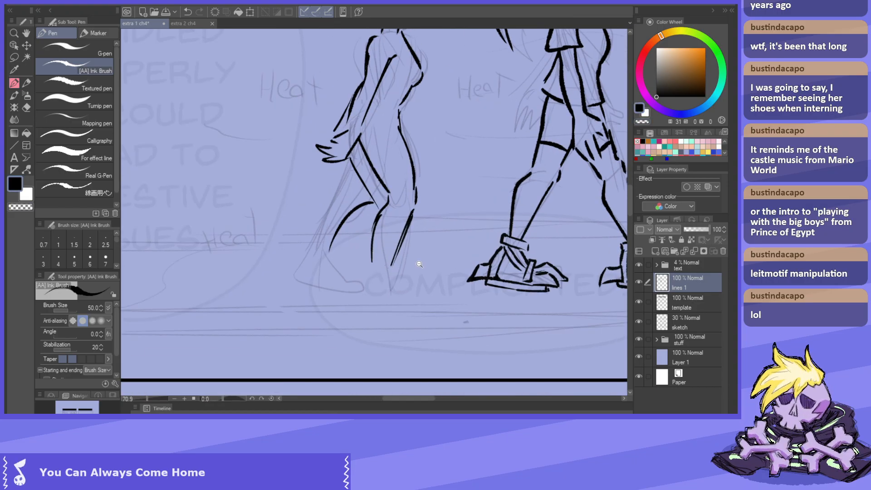
{"action": "scroll", "coordinate": [416, 278], "scroll_direction": "down", "scroll_amount": 3}
{"action": "mouse_move", "coordinate": [412, 271]}
{"action": "left_mouse_down"}
{"action": "mouse_move", "coordinate": [429, 267]}
{"action": "mouse_move", "coordinate": [388, 273]}
{"action": "mouse_move", "coordinate": [422, 284]}
{"action": "left_mouse_up"}
{"action": "key", "text": "ctrl+z"}
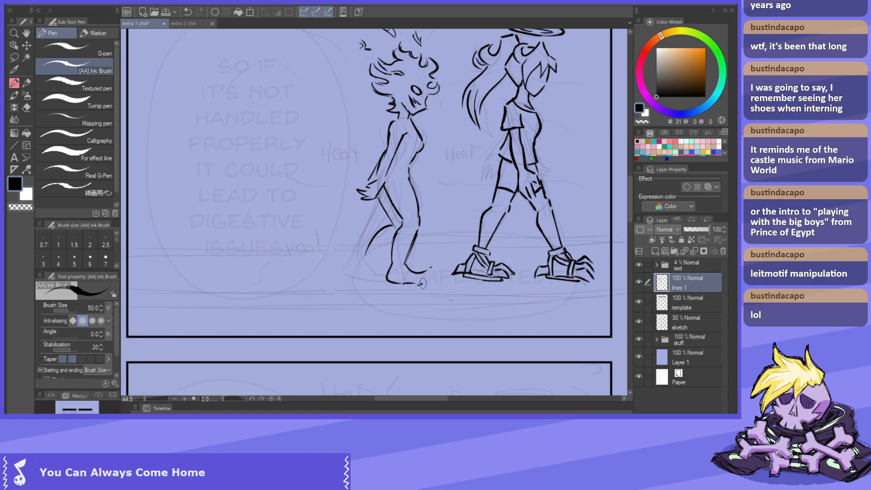
Step: Mirror the canvas view and ink the flame-haired figure's trailing lower leg and its clawed foot
{"action": "key", "text": "h"}
{"action": "mouse_move", "coordinate": [395, 248]}
{"action": "left_mouse_down"}
{"action": "mouse_move", "coordinate": [374, 261]}
{"action": "mouse_move", "coordinate": [464, 260]}
{"action": "mouse_move", "coordinate": [415, 261]}
{"action": "mouse_move", "coordinate": [438, 261]}
{"action": "mouse_move", "coordinate": [461, 281]}
{"action": "left_mouse_up"}
{"action": "key", "text": "c"}
{"action": "key", "text": "c"}
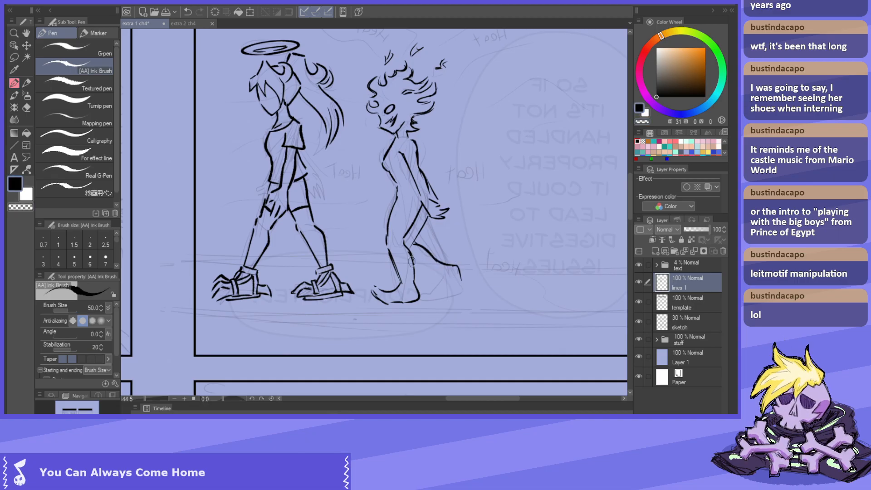
{"action": "mouse_move", "coordinate": [411, 271]}
{"action": "left_mouse_down"}
{"action": "mouse_move", "coordinate": [447, 281]}
{"action": "mouse_move", "coordinate": [456, 295]}
{"action": "mouse_move", "coordinate": [479, 296]}
{"action": "mouse_move", "coordinate": [461, 276]}
{"action": "mouse_move", "coordinate": [483, 284]}
{"action": "mouse_move", "coordinate": [468, 289]}
{"action": "mouse_move", "coordinate": [475, 298]}
{"action": "mouse_move", "coordinate": [441, 286]}
{"action": "mouse_move", "coordinate": [460, 298]}
{"action": "left_mouse_up"}
{"action": "key", "text": "ctrl+z"}
{"action": "key", "text": "ctrl+z"}
Step: Trim where the trailing leg meets the front calf and thicken the flame-haired figure's leg lines
{"action": "key", "text": "c"}
{"action": "left_click_drag", "start_coordinate": [411, 267], "coordinate": [412, 279]}
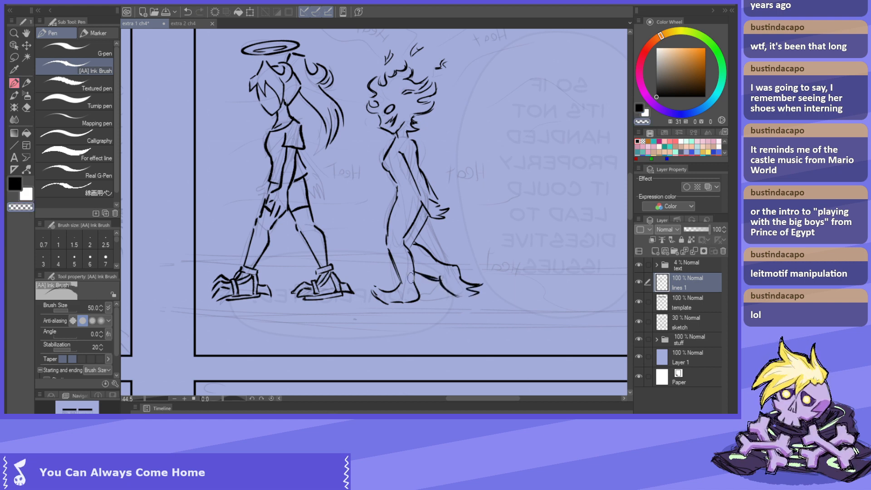
{"action": "key", "text": "c"}
{"action": "mouse_move", "coordinate": [414, 245]}
{"action": "left_mouse_down"}
{"action": "mouse_move", "coordinate": [457, 267]}
{"action": "mouse_move", "coordinate": [416, 273]}
{"action": "mouse_move", "coordinate": [441, 274]}
{"action": "left_mouse_up"}
{"action": "key", "text": "c"}
{"action": "key", "text": "c"}
{"action": "key", "text": "c"}
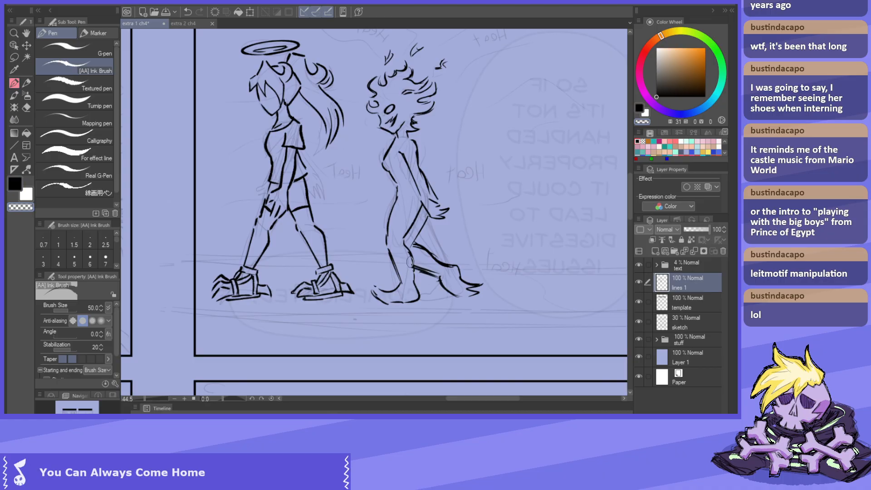
{"action": "key", "text": "c"}
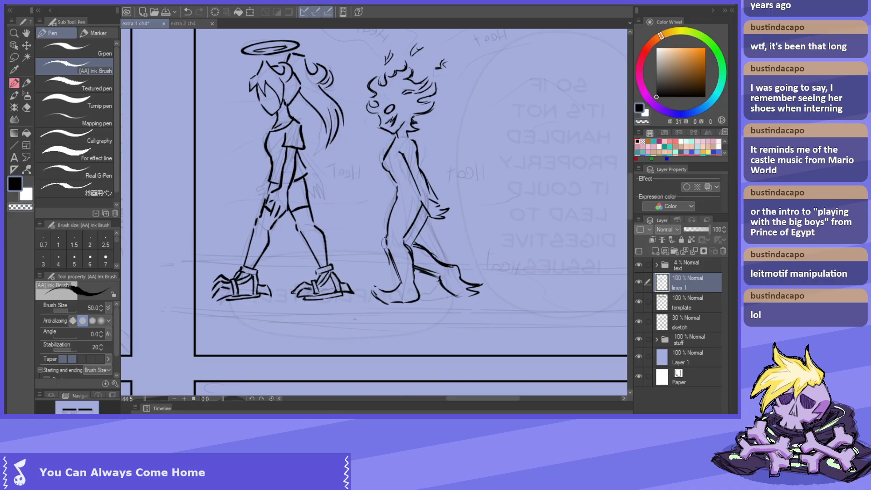
Step: Restore the unmirrored view, thicken the flame-haired figure's chest and waist contour, and save the page
{"action": "key", "text": "h"}
{"action": "left_click_drag", "start_coordinate": [392, 221], "coordinate": [444, 278]}
{"action": "scroll", "coordinate": [415, 249], "scroll_direction": "up", "scroll_amount": 3}
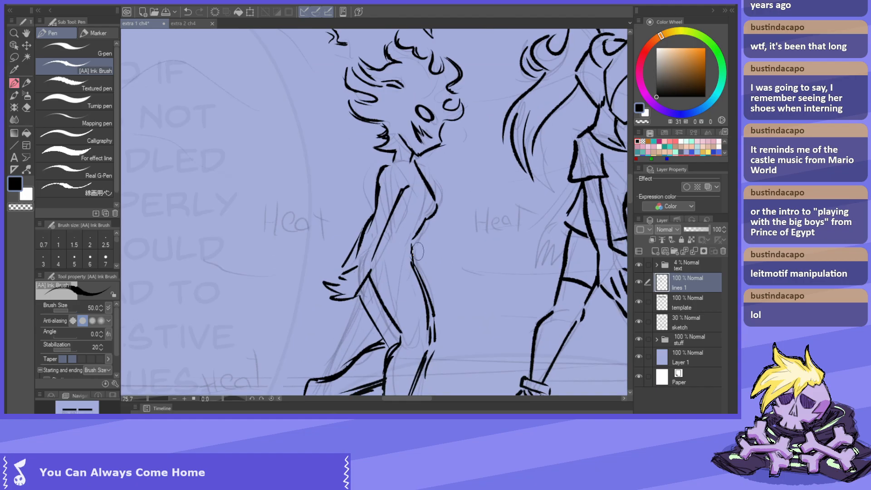
{"action": "left_click_drag", "start_coordinate": [417, 244], "coordinate": [439, 199]}
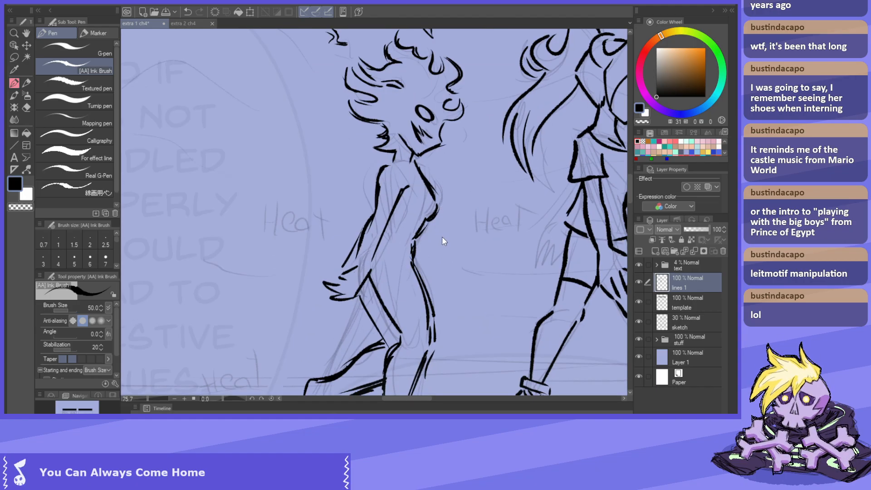
{"action": "key", "text": "ctrl+s"}
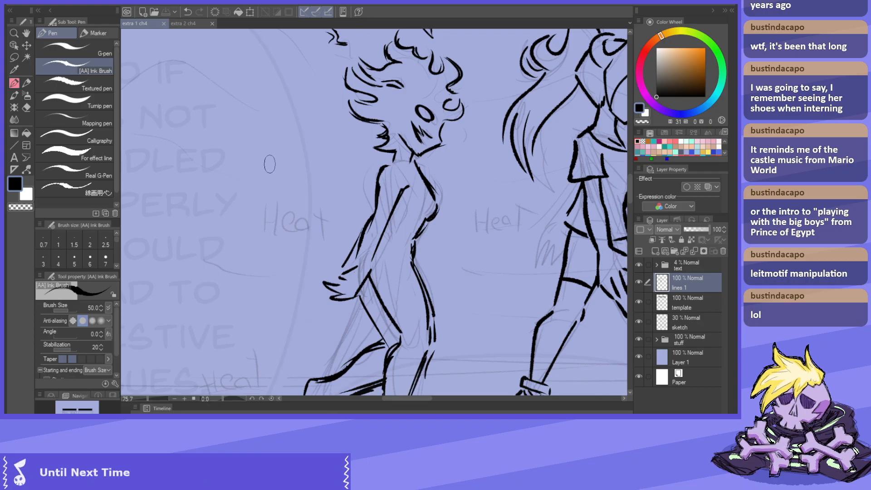
Step: Rework the line from the flame-haired figure's wrist down along the back of the thigh
{"action": "scroll", "coordinate": [270, 163], "scroll_direction": "down", "scroll_amount": 2}
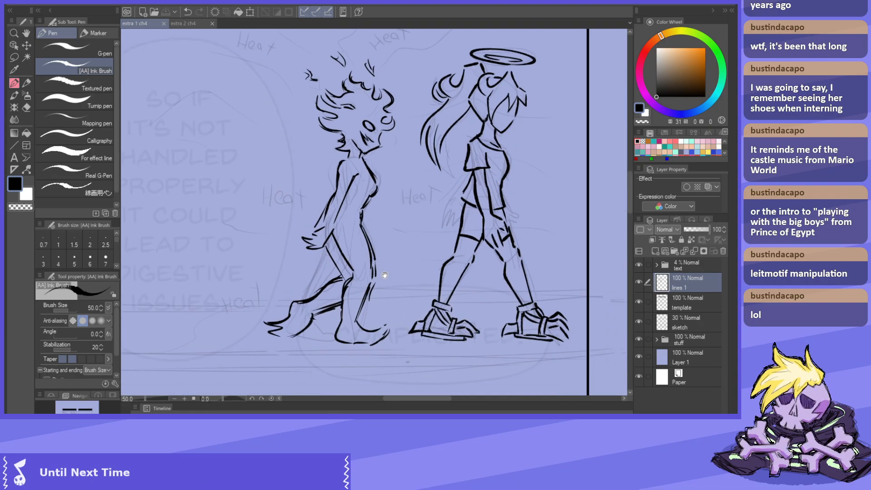
{"action": "scroll", "coordinate": [382, 238], "scroll_direction": "up", "scroll_amount": 3}
{"action": "key", "text": "c"}
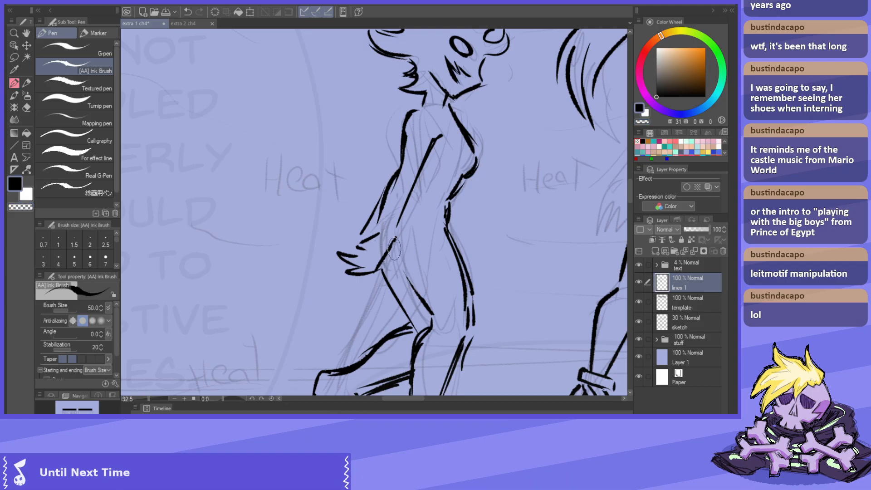
{"action": "key", "text": "ctrl+z"}
{"action": "left_click_drag", "start_coordinate": [392, 249], "coordinate": [418, 302]}
{"action": "scroll", "coordinate": [421, 289], "scroll_direction": "down", "scroll_amount": 3}
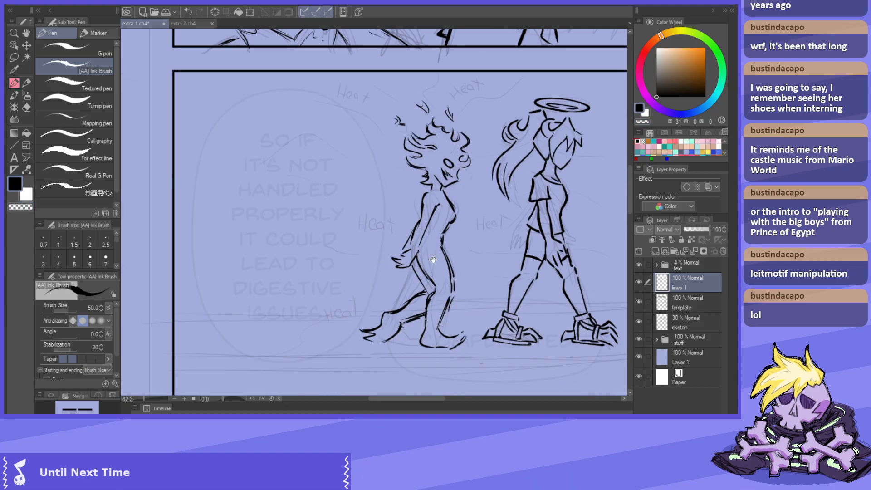
Step: Check the pose in a mirrored view and erase the flame-haired figure's trailing lower leg and clawed foot
{"action": "scroll", "coordinate": [420, 217], "scroll_direction": "up", "scroll_amount": 2}
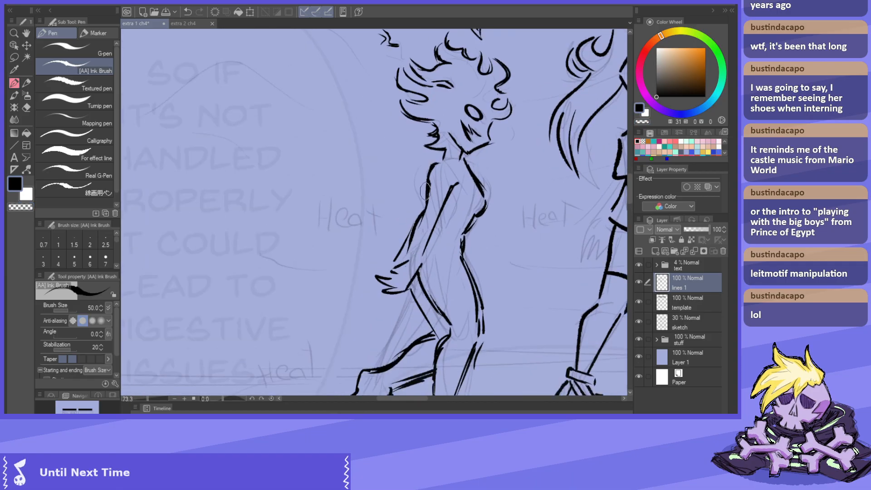
{"action": "scroll", "coordinate": [420, 217], "scroll_direction": "down", "scroll_amount": 3}
{"action": "scroll", "coordinate": [387, 263], "scroll_direction": "up", "scroll_amount": 2}
{"action": "key", "text": "h"}
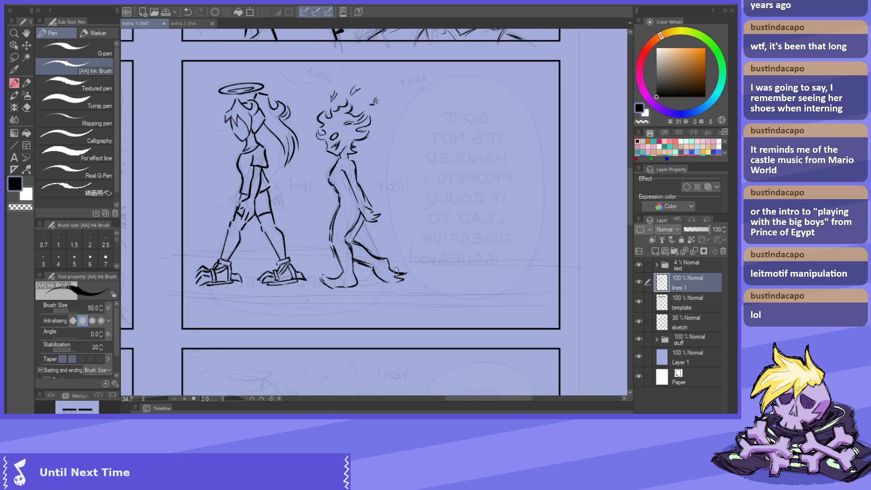
{"action": "left_click_drag", "start_coordinate": [366, 262], "coordinate": [409, 261]}
{"action": "key", "text": "h"}
{"action": "scroll", "coordinate": [391, 266], "scroll_direction": "up", "scroll_amount": 3}
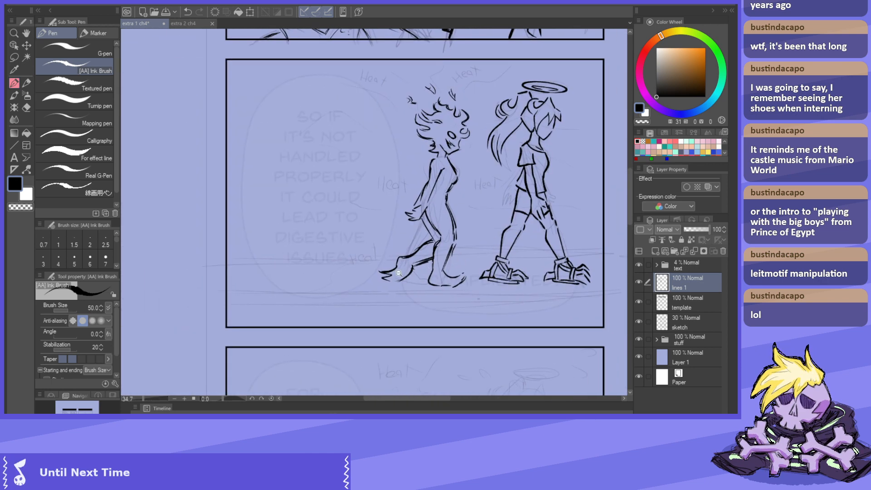
{"action": "key", "text": "e"}
{"action": "key", "text": "bracketright"}
{"action": "key", "text": "bracketright"}
{"action": "key", "text": "bracketright"}
{"action": "key", "text": "bracketright"}
{"action": "key", "text": "bracketright"}
{"action": "key", "text": "bracketright"}
{"action": "key", "text": "bracketright"}
{"action": "key", "text": "bracketright"}
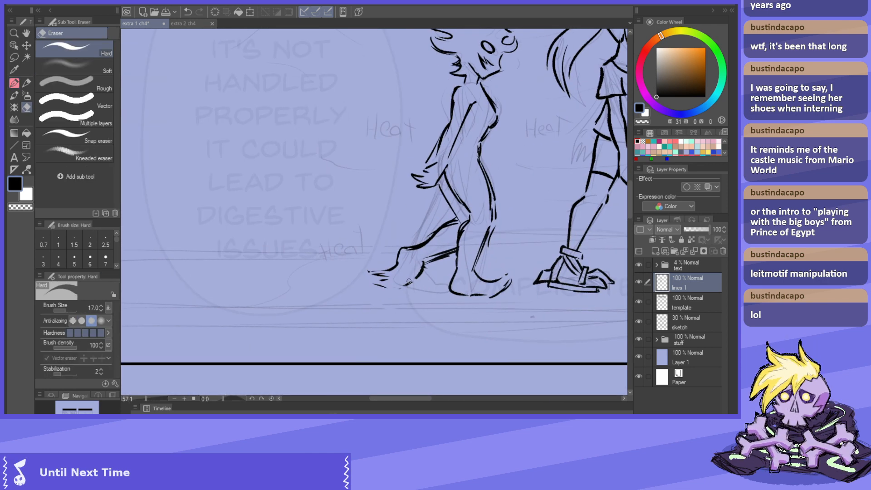
{"action": "mouse_move", "coordinate": [424, 269]}
{"action": "left_mouse_down"}
{"action": "mouse_move", "coordinate": [401, 289]}
{"action": "mouse_move", "coordinate": [440, 272]}
{"action": "mouse_move", "coordinate": [419, 245]}
{"action": "mouse_move", "coordinate": [427, 278]}
{"action": "left_mouse_up"}
{"action": "key", "text": "m"}
{"action": "key", "text": "ctrl+d"}
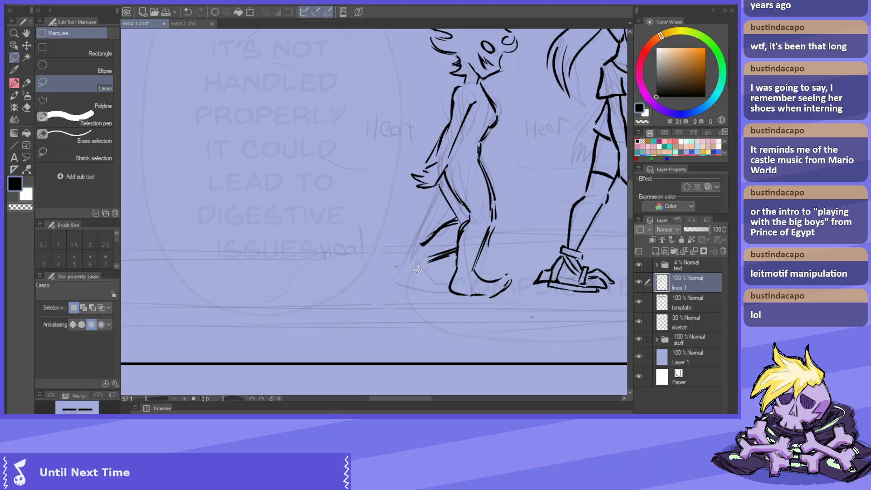
Step: Lock the blue background "Layer 1" and make "lines 1" the active layer again for inking with the [AA] Ink Brush
{"action": "key", "text": "o"}
{"action": "left_click", "coordinate": [433, 275]}
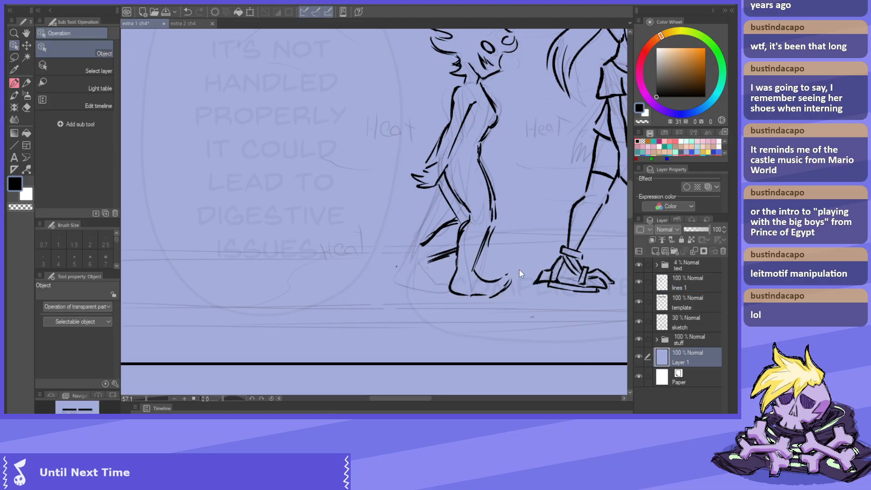
{"action": "scroll", "coordinate": [472, 236], "scroll_direction": "down", "scroll_amount": 1}
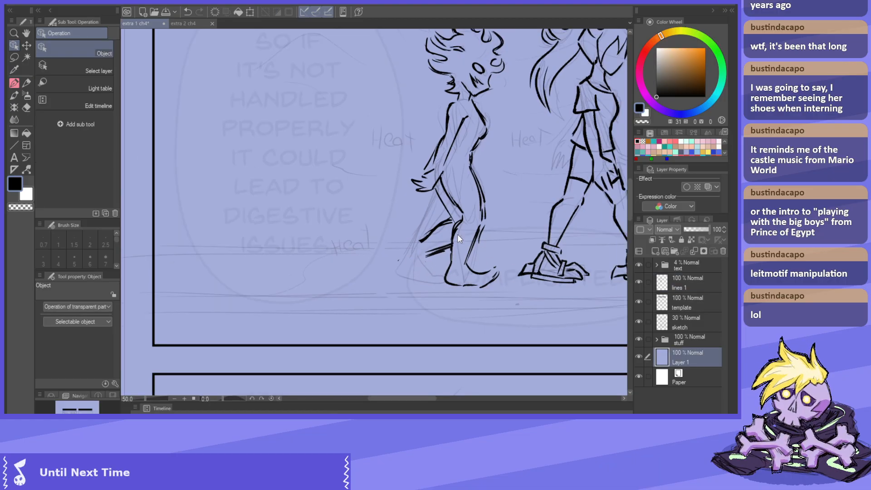
{"action": "scroll", "coordinate": [461, 227], "scroll_direction": "down", "scroll_amount": 8}
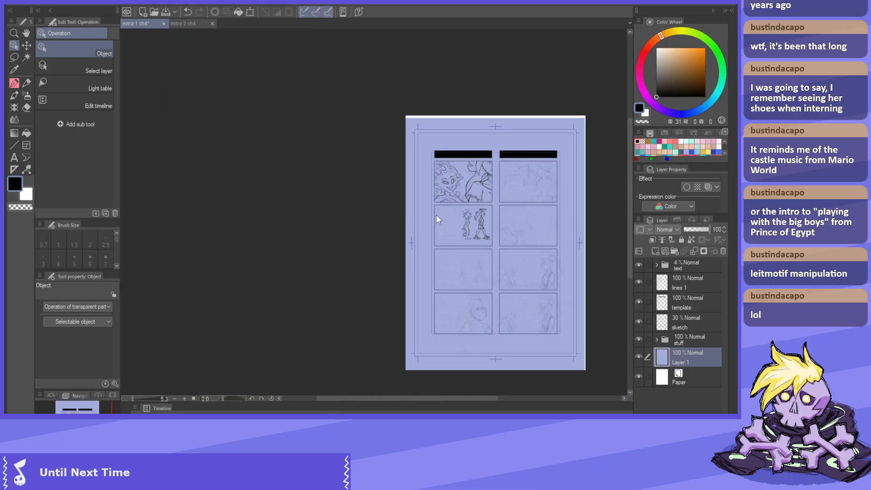
{"action": "scroll", "coordinate": [470, 236], "scroll_direction": "up", "scroll_amount": 3}
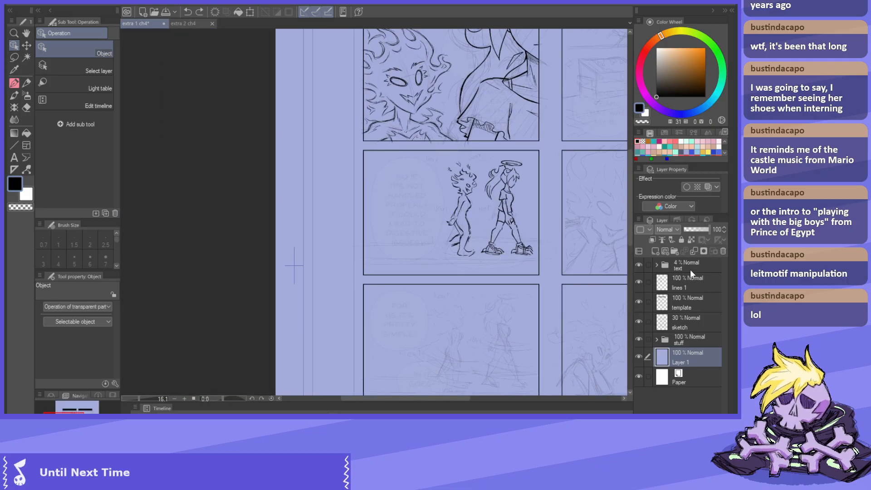
{"action": "left_click", "coordinate": [682, 240]}
{"action": "left_click", "coordinate": [690, 338]}
{"action": "left_click", "coordinate": [694, 321]}
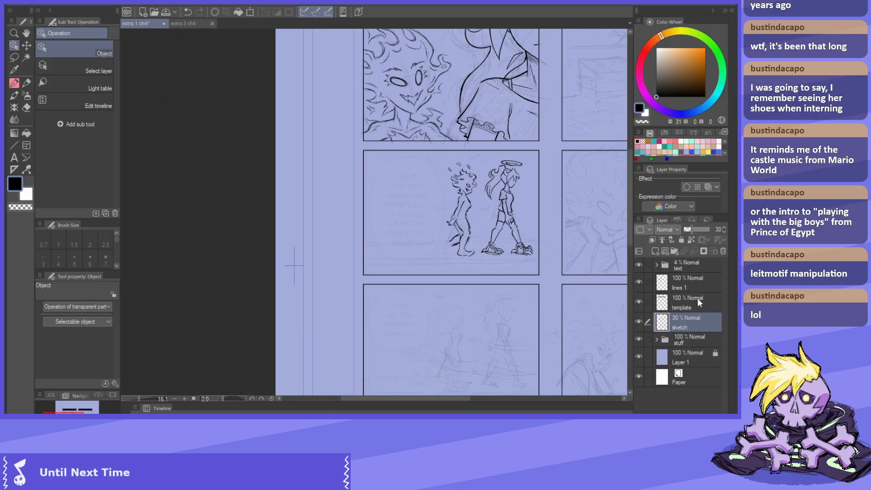
{"action": "left_click", "coordinate": [698, 302]}
{"action": "left_click", "coordinate": [665, 325]}
{"action": "left_click", "coordinate": [696, 287]}
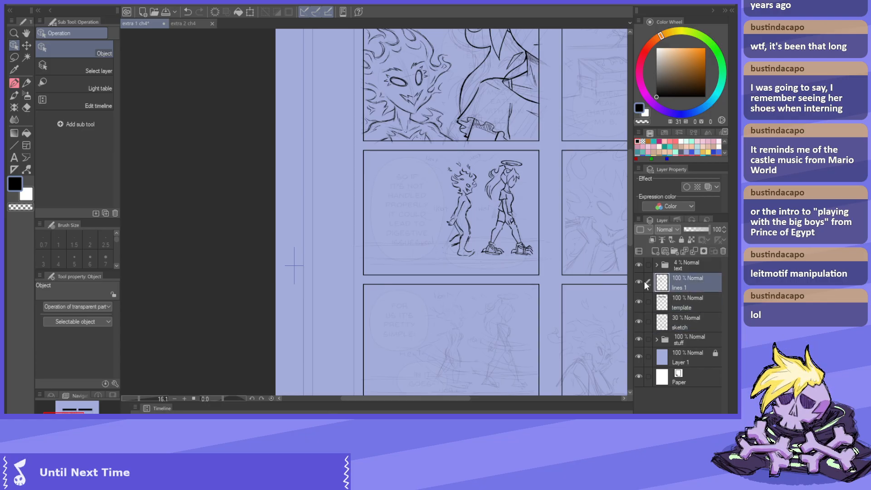
{"action": "left_click", "coordinate": [639, 280]}
{"action": "left_click", "coordinate": [640, 280]}
{"action": "key", "text": "p"}
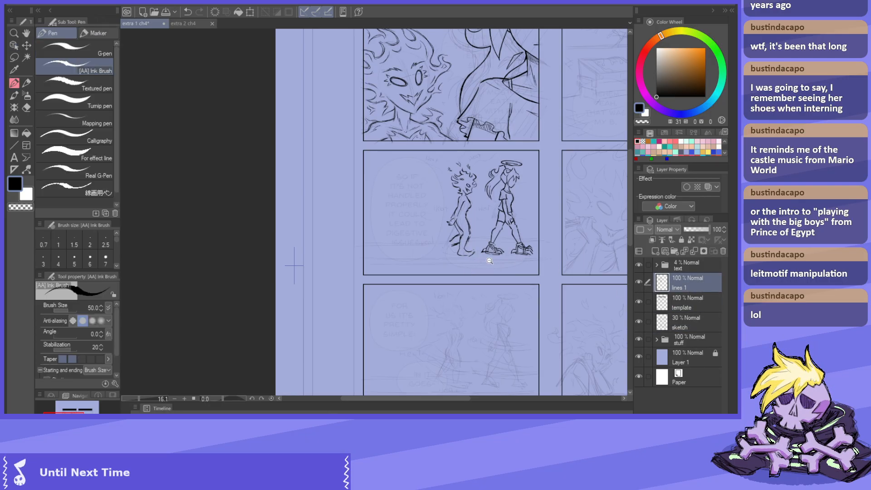
Step: Ink small flame wisps floating behind the flame-haired figure's head and shoulder
{"action": "scroll", "coordinate": [488, 259], "scroll_direction": "down", "scroll_amount": 6}
{"action": "scroll", "coordinate": [463, 214], "scroll_direction": "up", "scroll_amount": 3}
{"action": "key", "text": "h"}
{"action": "key", "text": "h"}
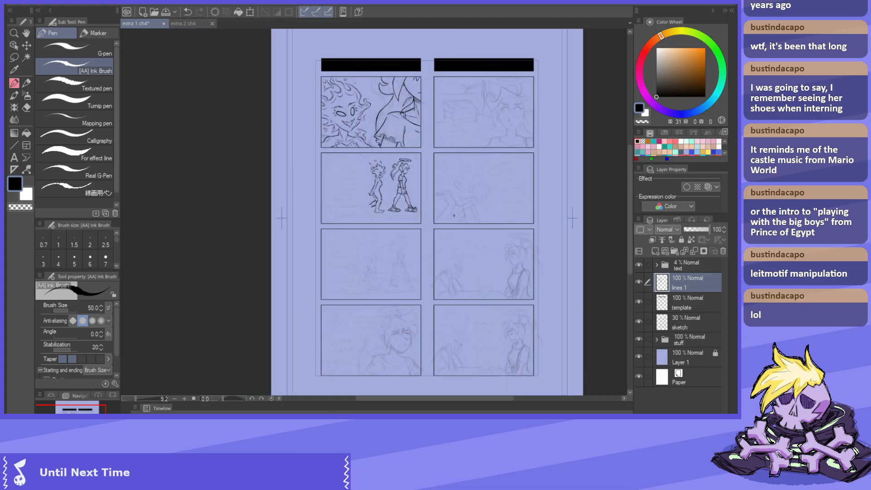
{"action": "scroll", "coordinate": [429, 185], "scroll_direction": "up", "scroll_amount": 8}
{"action": "scroll", "coordinate": [429, 184], "scroll_direction": "up", "scroll_amount": 3}
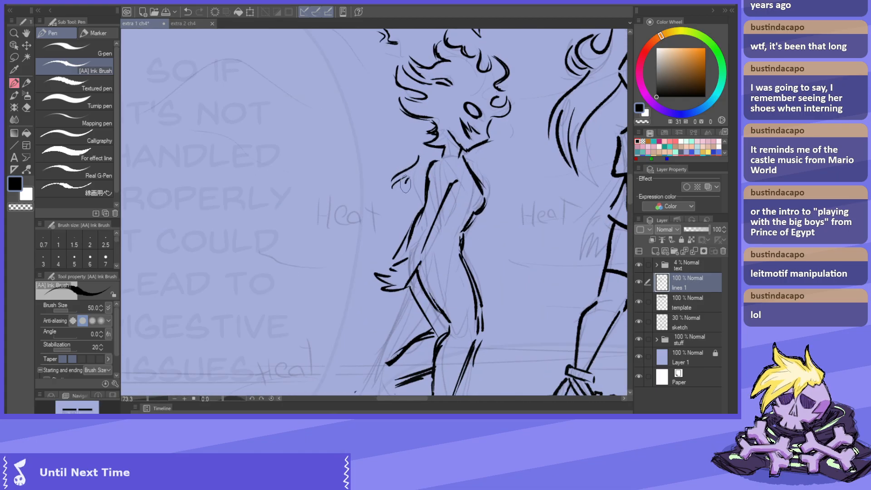
{"action": "mouse_move", "coordinate": [418, 168]}
{"action": "left_mouse_down"}
{"action": "mouse_move", "coordinate": [461, 208]}
{"action": "mouse_move", "coordinate": [437, 180]}
{"action": "left_mouse_up"}
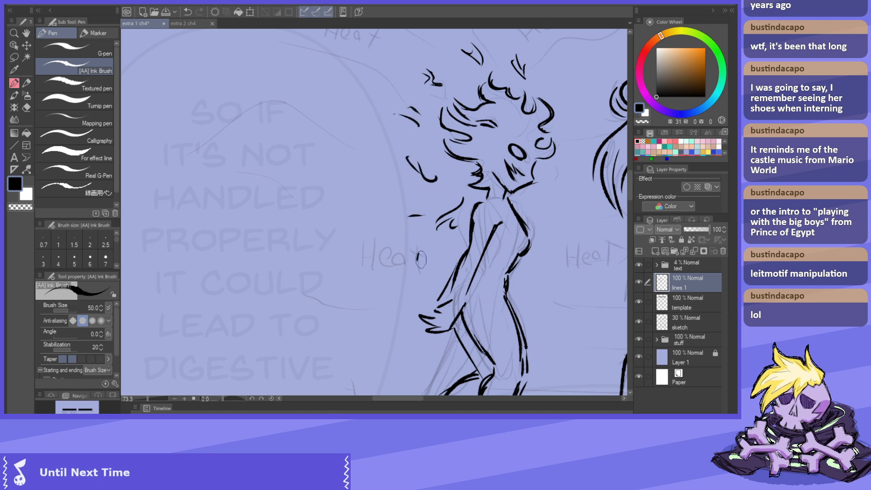
Step: Add a curved wisp below the flame-haired figure's hand and redraw the trailing lower leg with its clawed foot
{"action": "scroll", "coordinate": [407, 218], "scroll_direction": "down", "scroll_amount": 3}
{"action": "mouse_move", "coordinate": [445, 295]}
{"action": "left_mouse_down"}
{"action": "mouse_move", "coordinate": [423, 230]}
{"action": "mouse_move", "coordinate": [434, 250]}
{"action": "mouse_move", "coordinate": [448, 240]}
{"action": "mouse_move", "coordinate": [425, 249]}
{"action": "mouse_move", "coordinate": [445, 231]}
{"action": "mouse_move", "coordinate": [468, 236]}
{"action": "mouse_move", "coordinate": [409, 268]}
{"action": "left_mouse_up"}
{"action": "key", "text": "c"}
{"action": "key", "text": "c"}
{"action": "key", "text": "ctrl+z"}
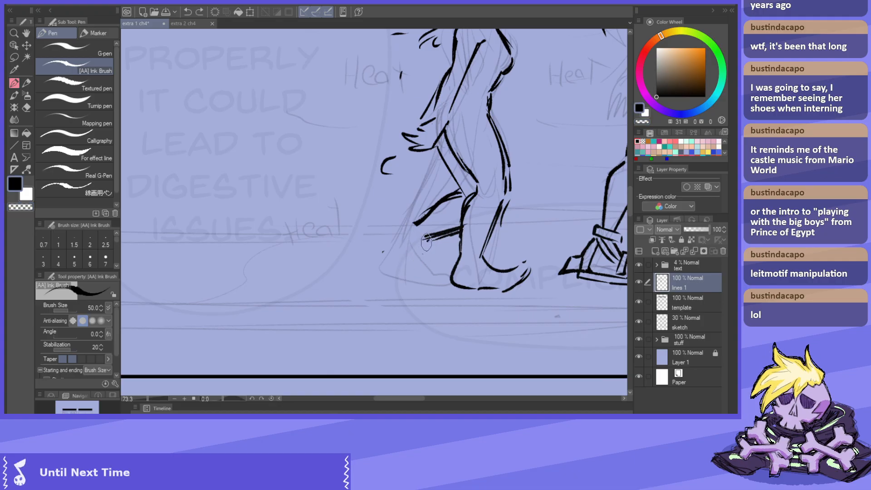
{"action": "left_click_drag", "start_coordinate": [416, 226], "coordinate": [404, 226]}
{"action": "mouse_move", "coordinate": [410, 263]}
{"action": "left_mouse_down"}
{"action": "mouse_move", "coordinate": [411, 290]}
{"action": "mouse_move", "coordinate": [391, 236]}
{"action": "mouse_move", "coordinate": [397, 250]}
{"action": "mouse_move", "coordinate": [397, 228]}
{"action": "mouse_move", "coordinate": [388, 274]}
{"action": "left_mouse_up"}
{"action": "key", "text": "c"}
{"action": "key", "text": "c"}
{"action": "key", "text": "ctrl+z"}
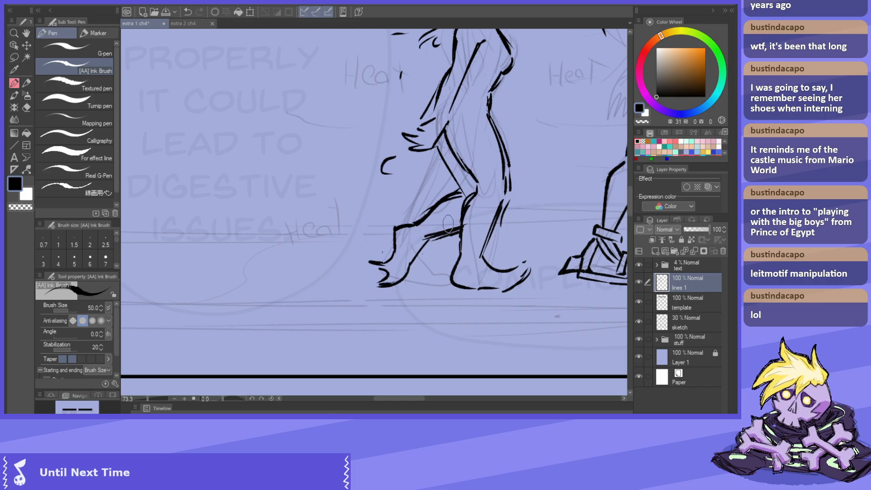
Step: Refine the lines where the trailing leg meets the front leg and check the figure in mirrored view
{"action": "left_click_drag", "start_coordinate": [481, 194], "coordinate": [481, 222]}
{"action": "key", "text": "ctrl+z"}
{"action": "left_click_drag", "start_coordinate": [438, 177], "coordinate": [453, 218]}
{"action": "left_click_drag", "start_coordinate": [496, 227], "coordinate": [446, 249]}
{"action": "key", "text": "h"}
{"action": "key", "text": "h"}
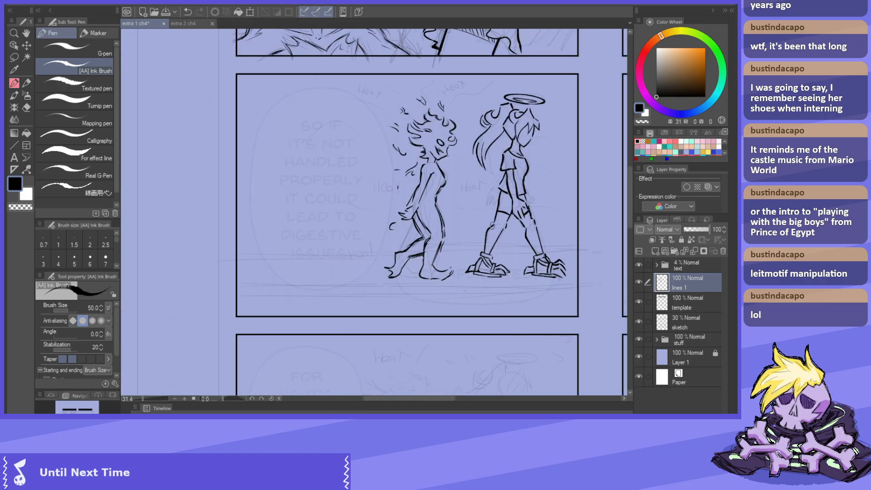
Step: Thicken the inner line of the flame-haired figure's arm and compare the panel in mirrored view
{"action": "scroll", "coordinate": [407, 207], "scroll_direction": "up", "scroll_amount": 4}
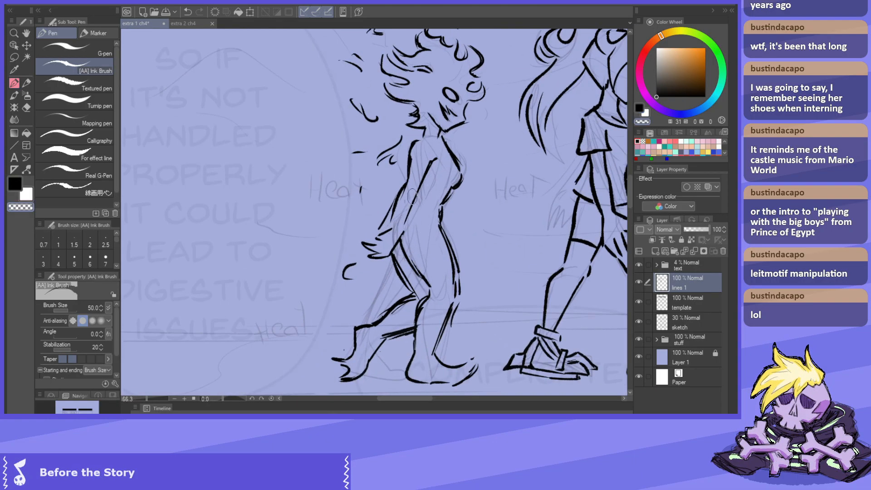
{"action": "left_click_drag", "start_coordinate": [398, 230], "coordinate": [423, 188]}
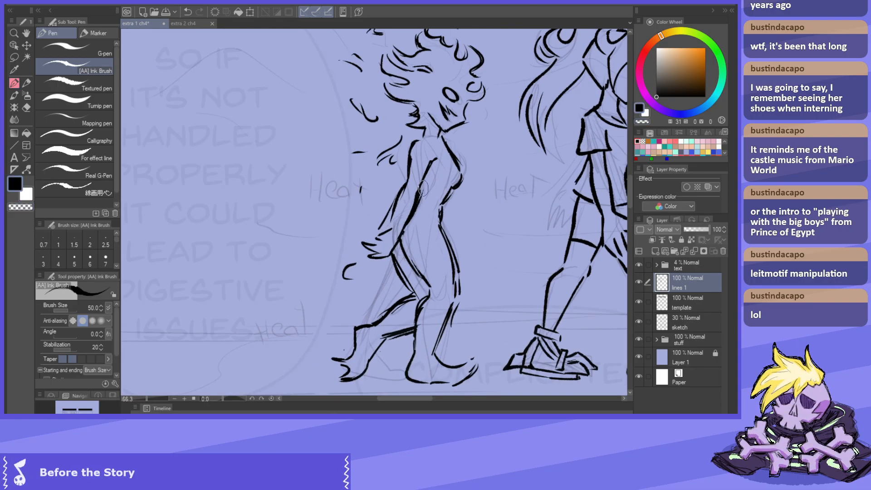
{"action": "scroll", "coordinate": [479, 192], "scroll_direction": "down", "scroll_amount": 4}
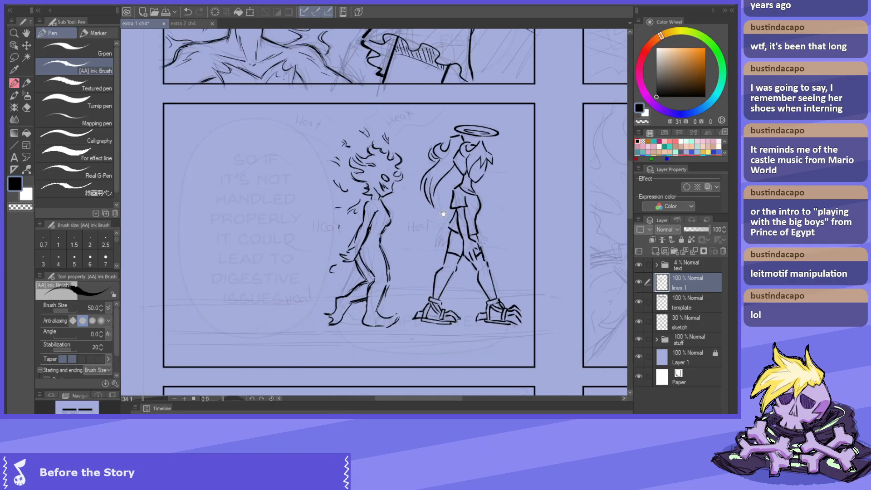
{"action": "key", "text": "h"}
{"action": "key", "text": "h"}
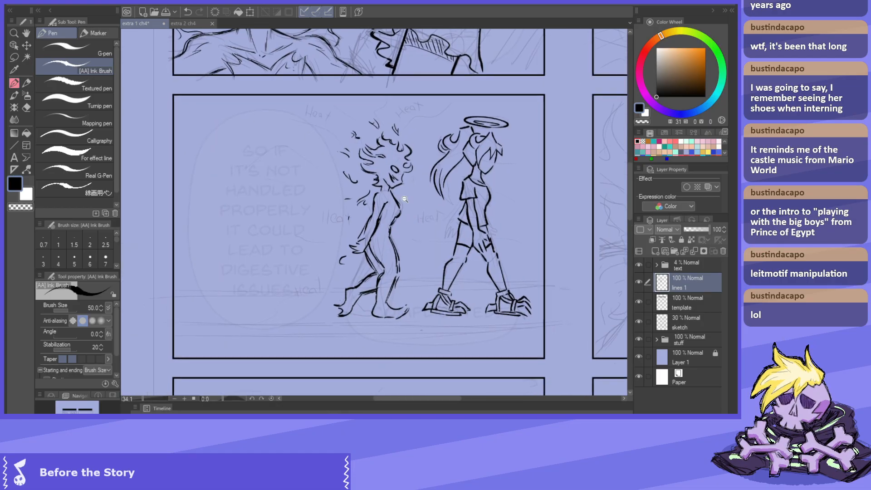
Step: Inspect the flame-haired figure's chest contour up close and save the page
{"action": "scroll", "coordinate": [422, 245], "scroll_direction": "up", "scroll_amount": 5}
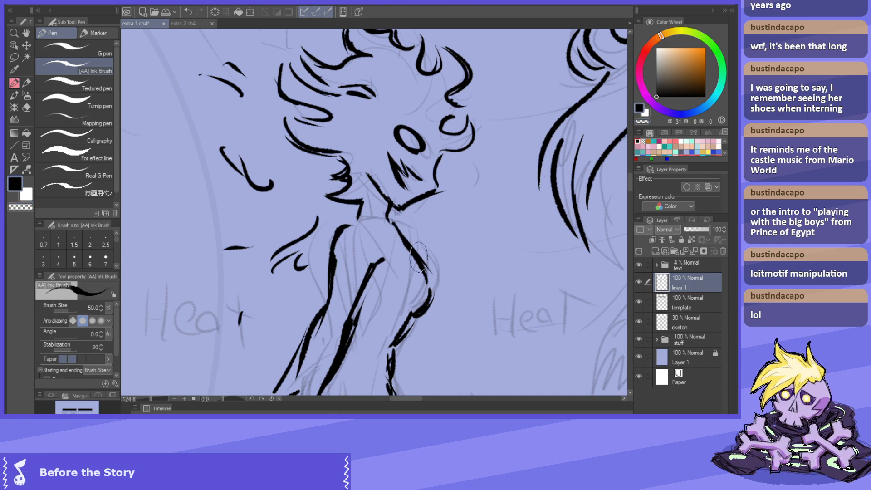
{"action": "scroll", "coordinate": [450, 245], "scroll_direction": "down", "scroll_amount": 9}
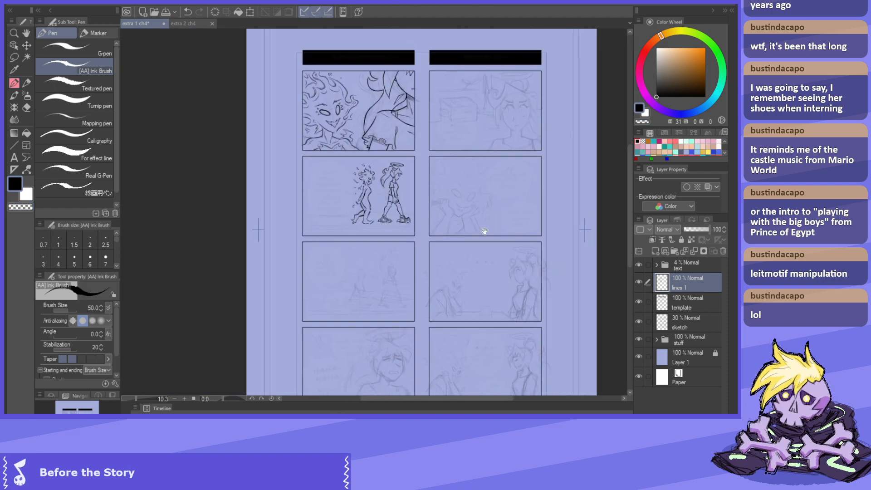
{"action": "scroll", "coordinate": [443, 217], "scroll_direction": "down", "scroll_amount": 1}
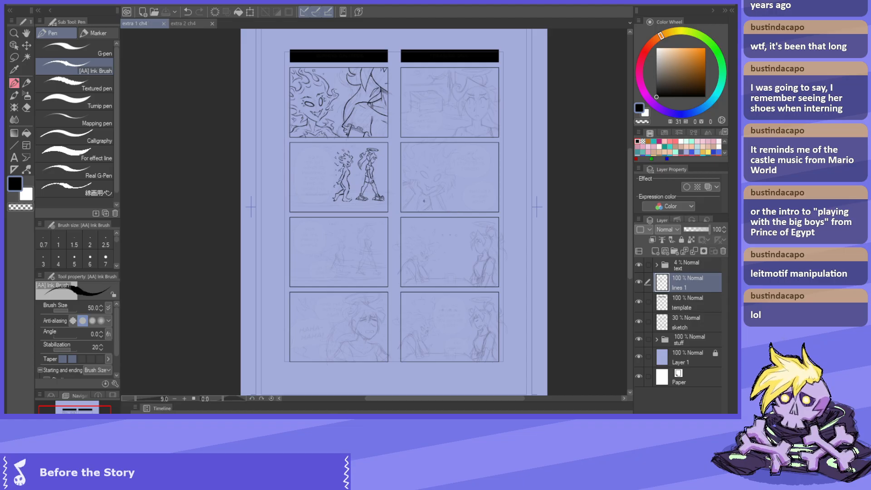
Step: Examine the two inked walking figures both against the whole page and up close around the chest
{"action": "scroll", "coordinate": [325, 166], "scroll_direction": "up", "scroll_amount": 10}
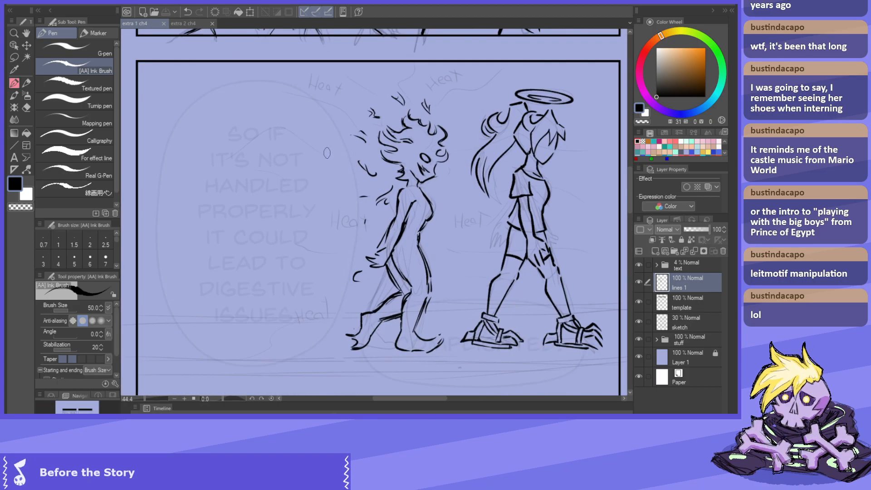
{"action": "scroll", "coordinate": [320, 152], "scroll_direction": "down", "scroll_amount": 12}
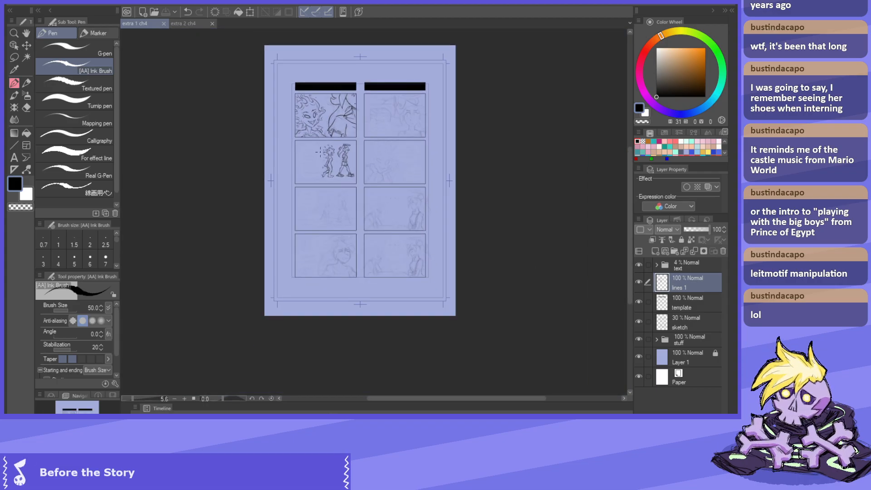
{"action": "scroll", "coordinate": [359, 149], "scroll_direction": "up", "scroll_amount": 2}
{"action": "scroll", "coordinate": [317, 138], "scroll_direction": "down", "scroll_amount": 2}
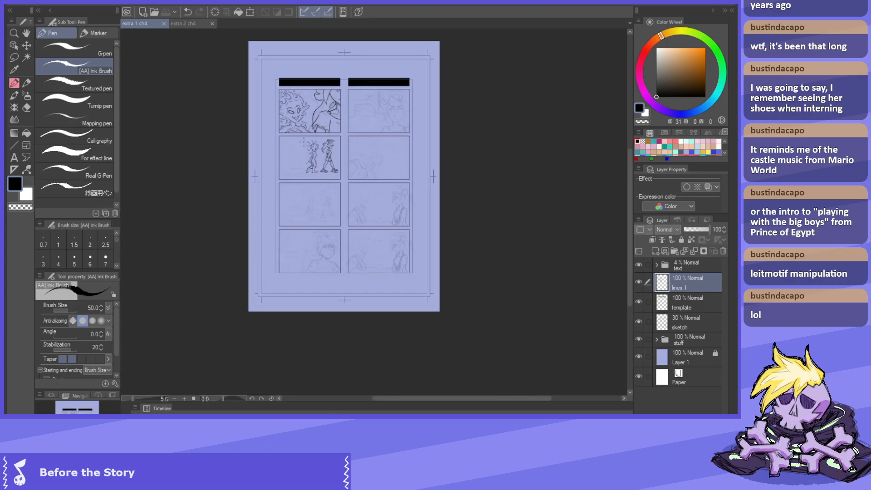
{"action": "scroll", "coordinate": [300, 144], "scroll_direction": "up", "scroll_amount": 5}
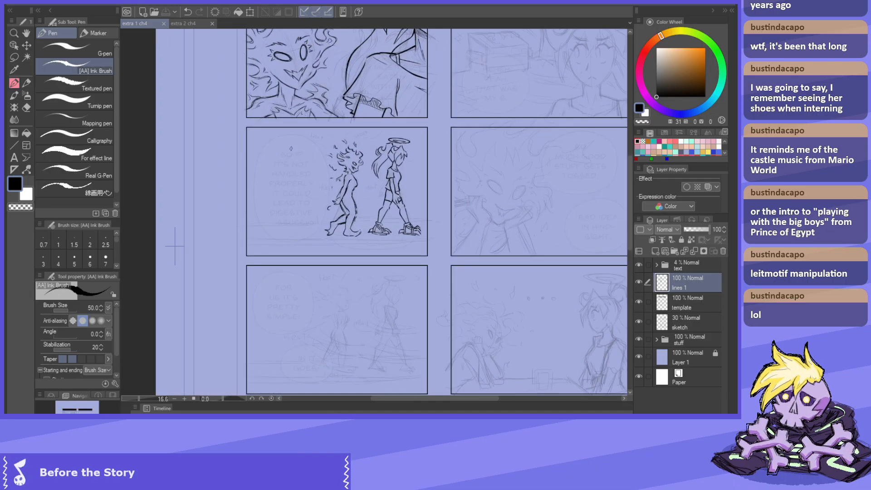
{"action": "scroll", "coordinate": [291, 148], "scroll_direction": "up", "scroll_amount": 1}
{"action": "scroll", "coordinate": [323, 145], "scroll_direction": "down", "scroll_amount": 3}
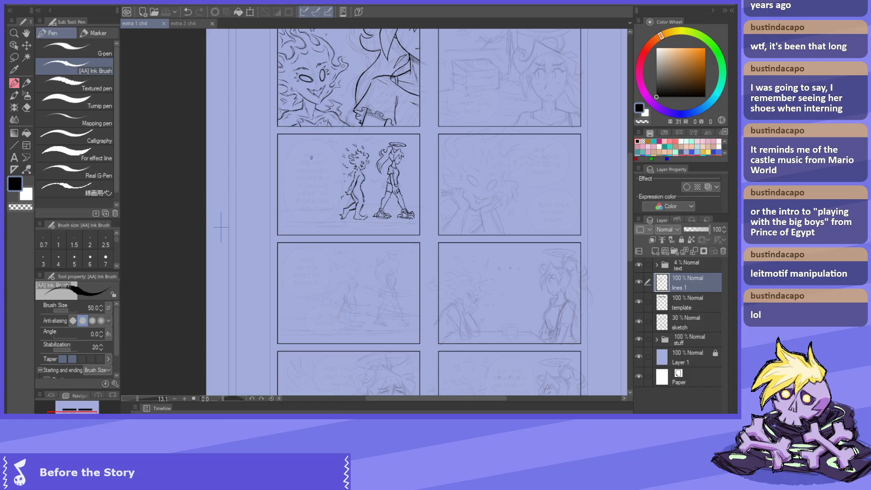
{"action": "scroll", "coordinate": [309, 157], "scroll_direction": "down", "scroll_amount": 2}
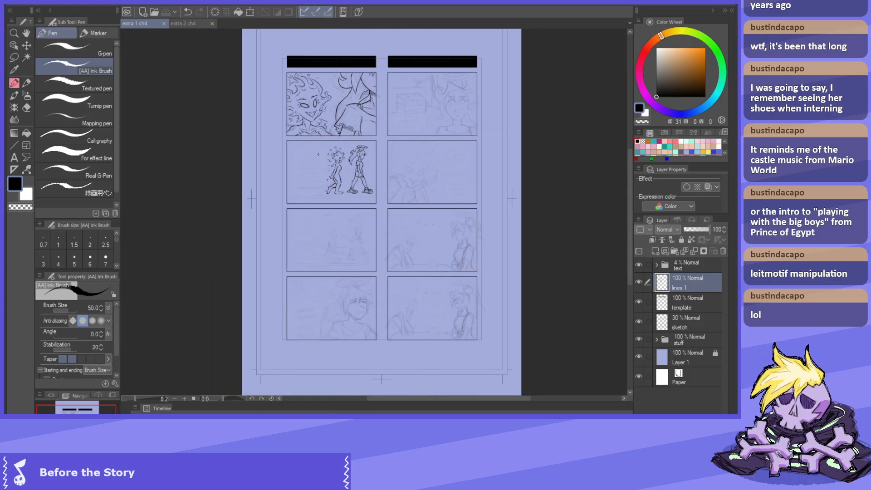
{"action": "scroll", "coordinate": [331, 165], "scroll_direction": "up", "scroll_amount": 1}
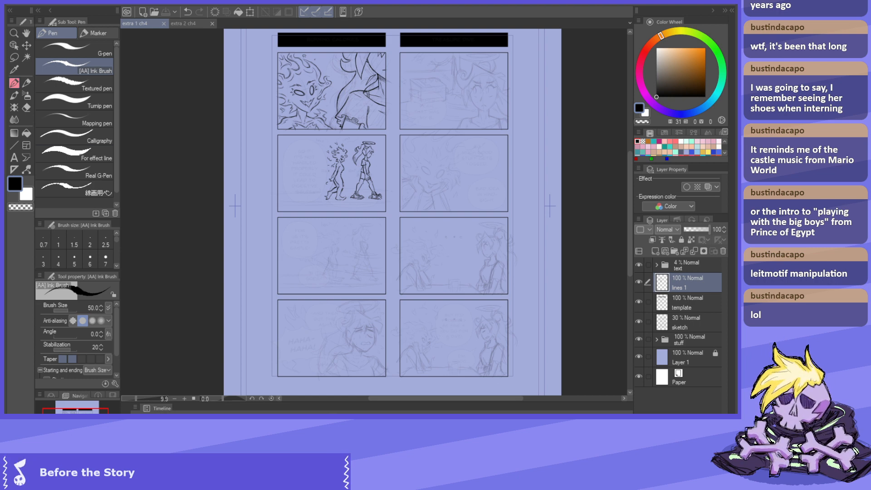
{"action": "scroll", "coordinate": [281, 166], "scroll_direction": "up", "scroll_amount": 2}
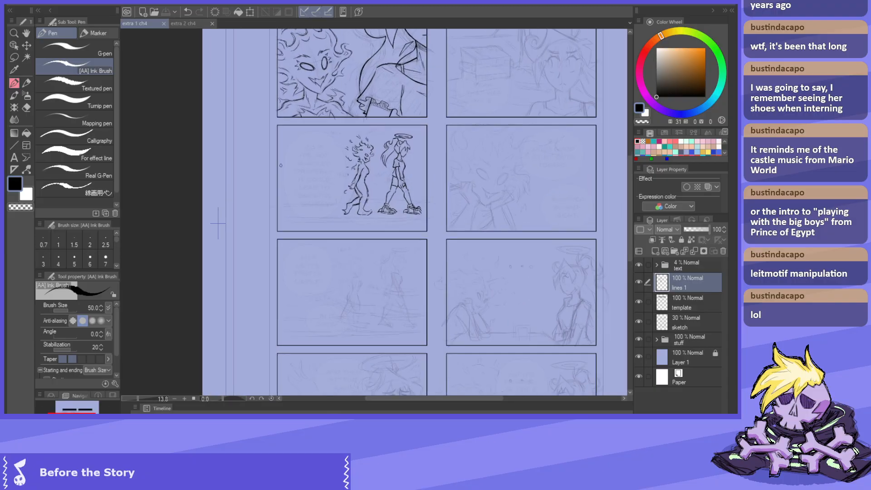
{"action": "scroll", "coordinate": [402, 205], "scroll_direction": "up", "scroll_amount": 3}
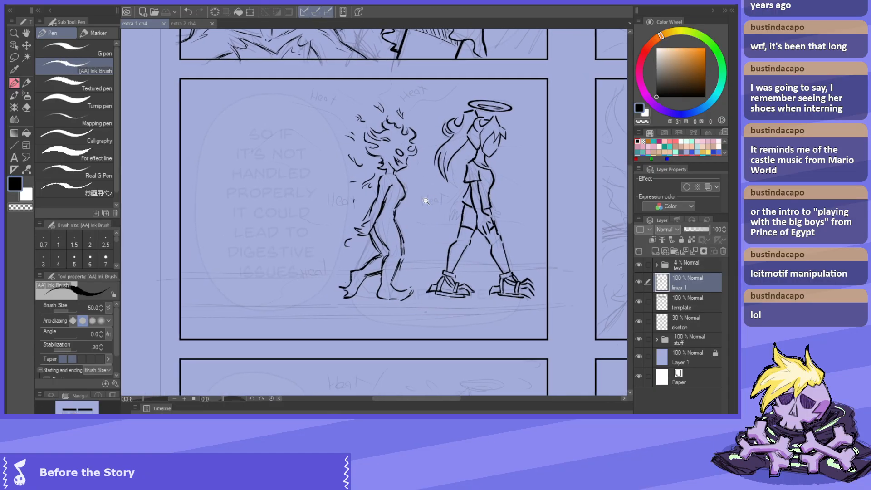
{"action": "scroll", "coordinate": [423, 205], "scroll_direction": "up", "scroll_amount": 8}
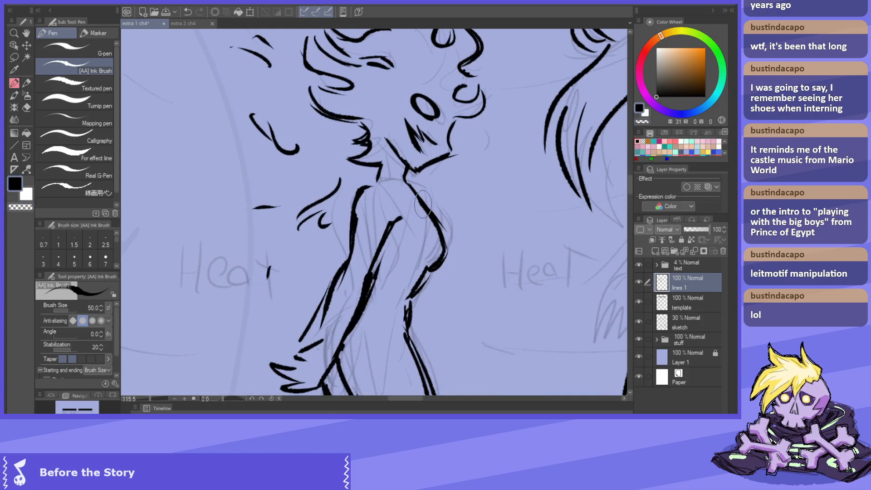
Step: Reshape the flame-haired figure's oval eye outline, alternating ink and transparent strokes around the eye and zigzag mouth
{"action": "scroll", "coordinate": [436, 214], "scroll_direction": "down", "scroll_amount": 4}
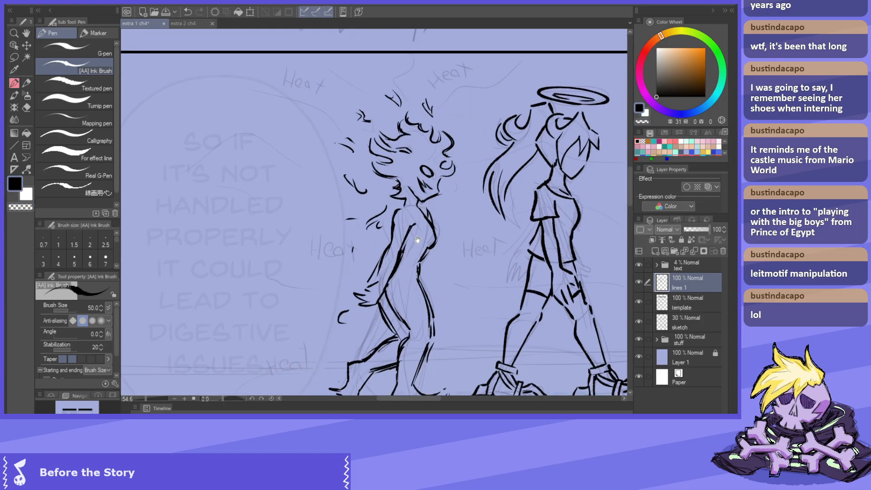
{"action": "scroll", "coordinate": [449, 191], "scroll_direction": "up", "scroll_amount": 5}
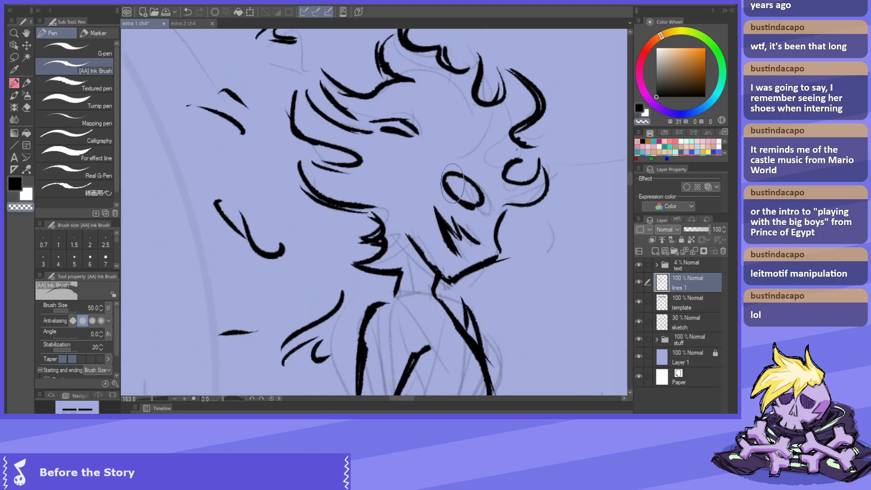
{"action": "key", "text": "c"}
{"action": "key", "text": "ctrl+z"}
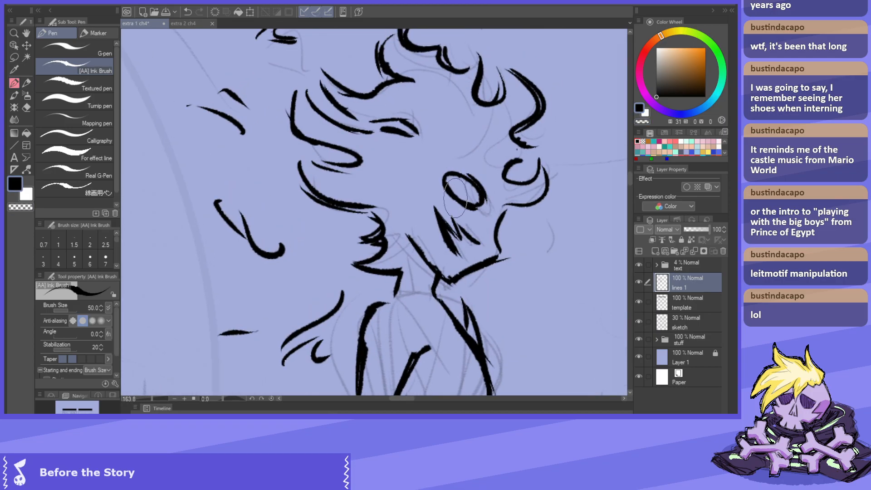
{"action": "key", "text": "c"}
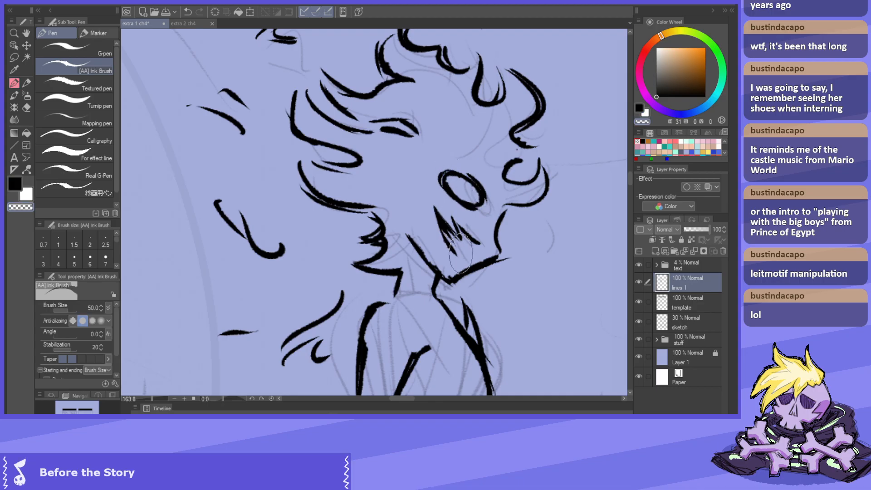
{"action": "key", "text": "c"}
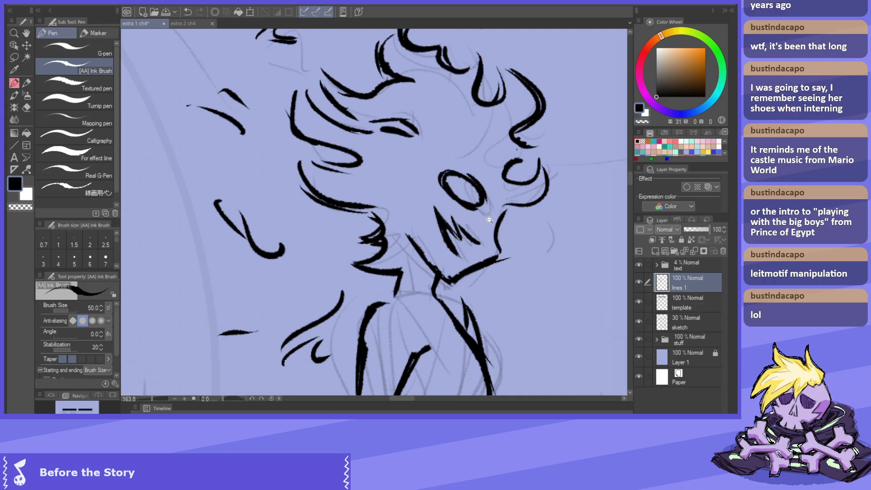
{"action": "mouse_move", "coordinate": [469, 193]}
{"action": "left_mouse_down"}
{"action": "mouse_move", "coordinate": [439, 205]}
{"action": "mouse_move", "coordinate": [455, 179]}
{"action": "mouse_move", "coordinate": [472, 182]}
{"action": "left_mouse_up"}
{"action": "key", "text": "c"}
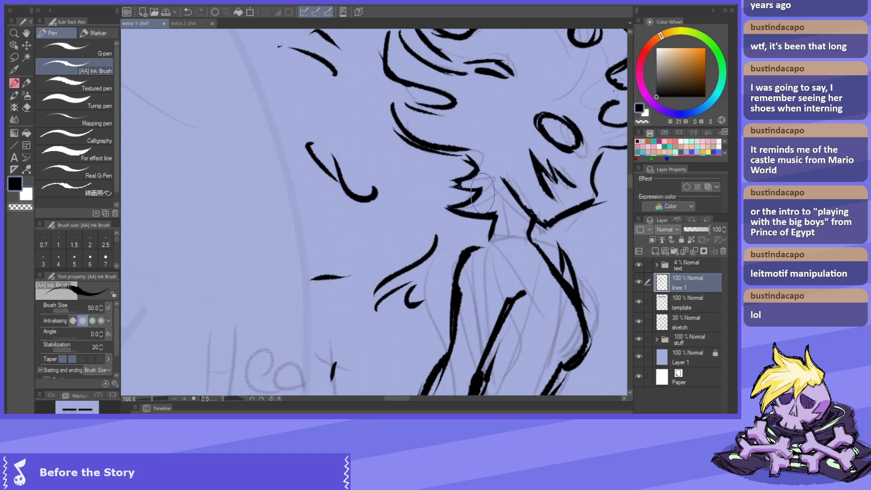
Step: Ink short ember strokes trailing behind the flame-haired figure from head height down to its feet
{"action": "scroll", "coordinate": [499, 204], "scroll_direction": "down", "scroll_amount": 6}
{"action": "scroll", "coordinate": [504, 209], "scroll_direction": "up", "scroll_amount": 4}
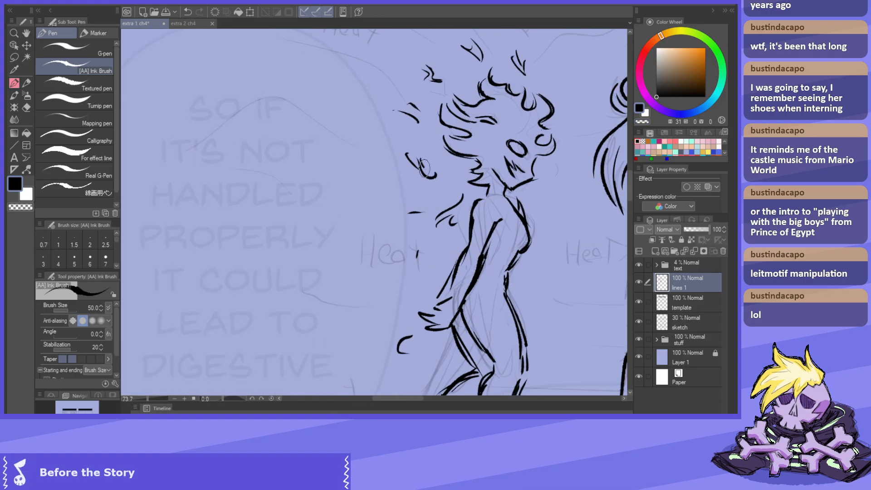
{"action": "scroll", "coordinate": [454, 186], "scroll_direction": "down", "scroll_amount": 3}
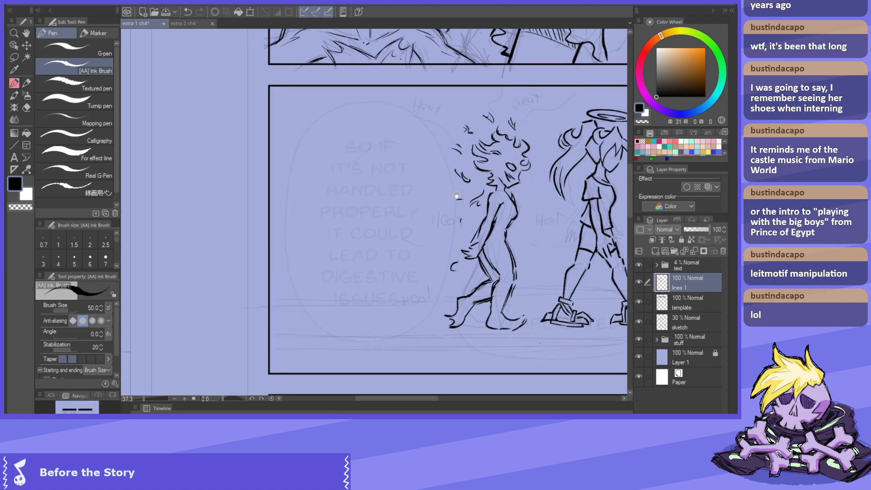
{"action": "left_click_drag", "start_coordinate": [428, 173], "coordinate": [441, 184]}
{"action": "left_click_drag", "start_coordinate": [428, 129], "coordinate": [435, 132]}
{"action": "left_click_drag", "start_coordinate": [435, 130], "coordinate": [445, 134]}
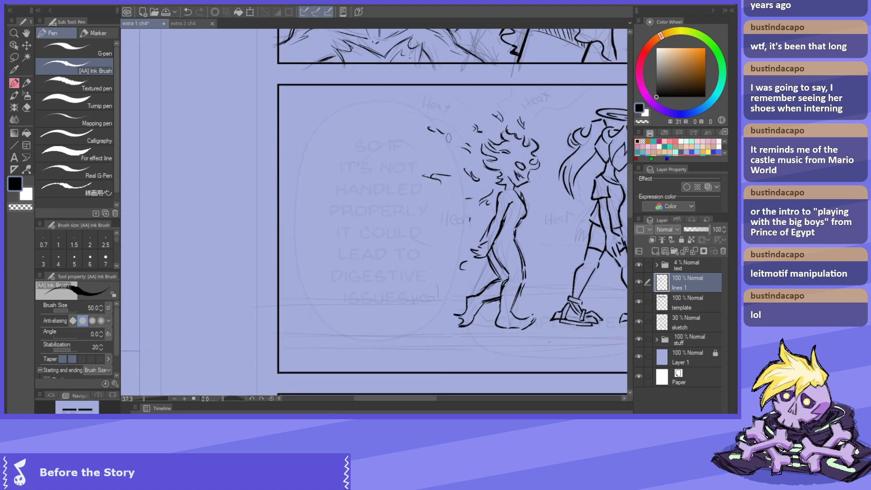
{"action": "left_click", "coordinate": [410, 118]}
{"action": "left_click", "coordinate": [406, 119]}
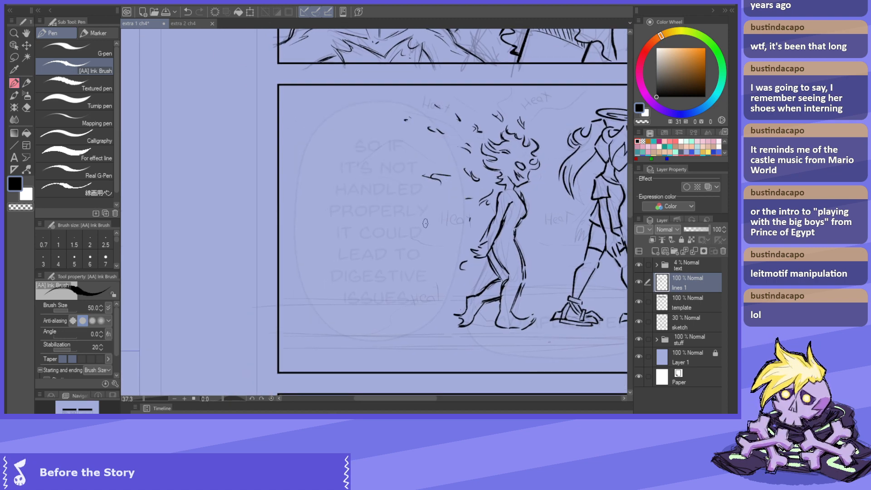
{"action": "left_click_drag", "start_coordinate": [414, 224], "coordinate": [433, 226]}
{"action": "left_click_drag", "start_coordinate": [429, 244], "coordinate": [419, 246]}
{"action": "left_click_drag", "start_coordinate": [427, 300], "coordinate": [435, 303]}
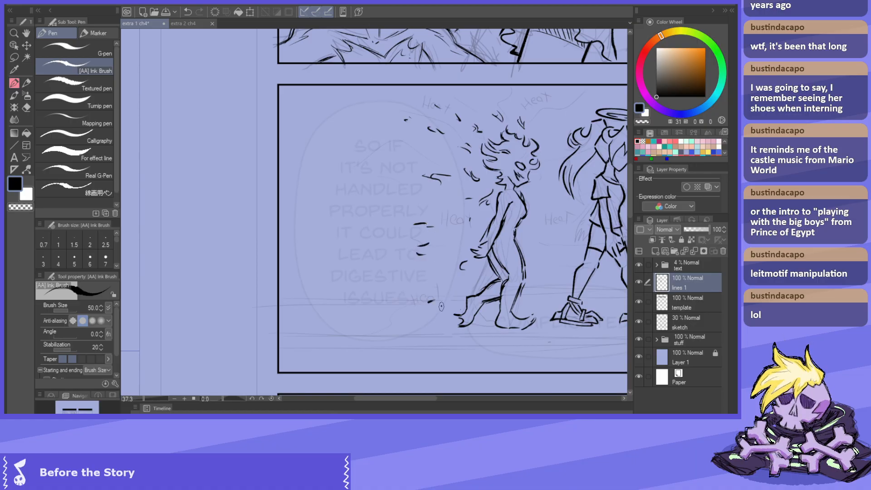
Step: Try inking a wavy heat line and the first letter of the "Heat" lettering between the two figures' heads, and undo both
{"action": "left_click_drag", "start_coordinate": [510, 213], "coordinate": [372, 228]}
{"action": "mouse_move", "coordinate": [403, 140]}
{"action": "left_mouse_down"}
{"action": "mouse_move", "coordinate": [428, 130]}
{"action": "mouse_move", "coordinate": [471, 79]}
{"action": "left_mouse_up"}
{"action": "mouse_move", "coordinate": [392, 118]}
{"action": "left_mouse_down"}
{"action": "mouse_move", "coordinate": [399, 131]}
{"action": "mouse_move", "coordinate": [408, 125]}
{"action": "left_mouse_up"}
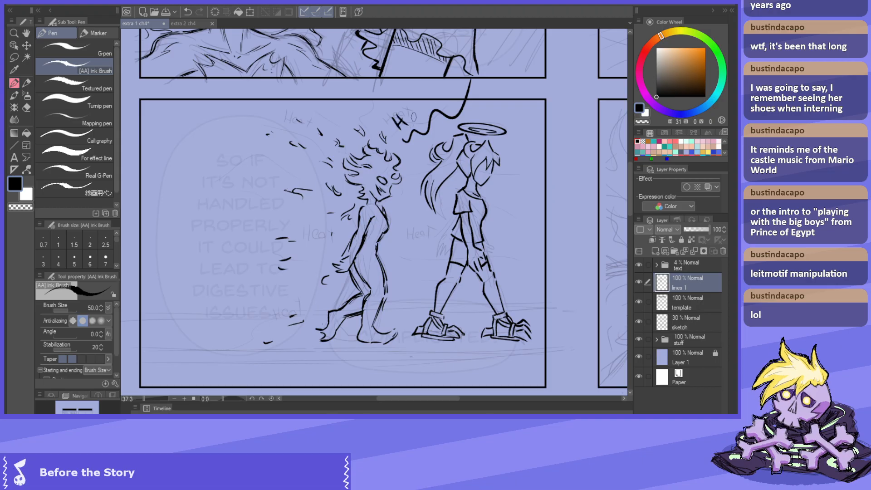
{"action": "key", "text": "ctrl+z"}
{"action": "key", "text": "ctrl+z"}
Step: Check the walking-figures panel against the surrounding panels, undo the stray stroke and save the page
{"action": "left_click_drag", "start_coordinate": [475, 141], "coordinate": [440, 204]}
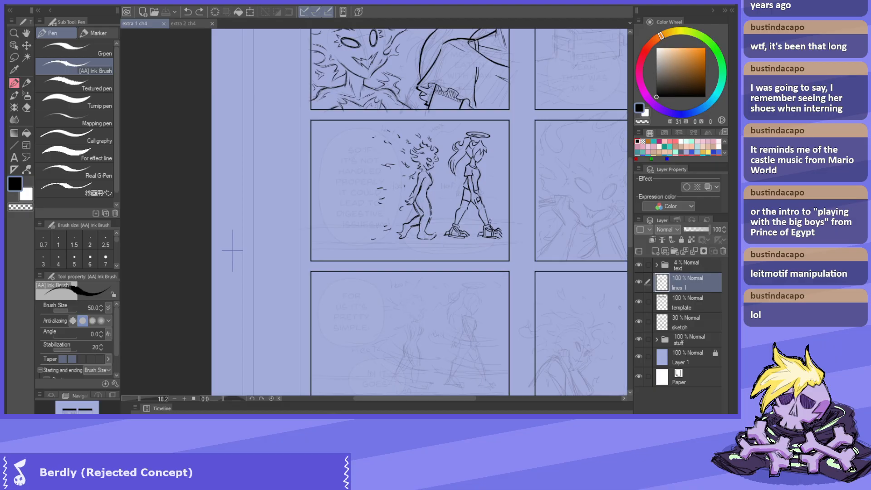
{"action": "scroll", "coordinate": [527, 192], "scroll_direction": "up", "scroll_amount": 3}
{"action": "scroll", "coordinate": [450, 154], "scroll_direction": "down", "scroll_amount": 1}
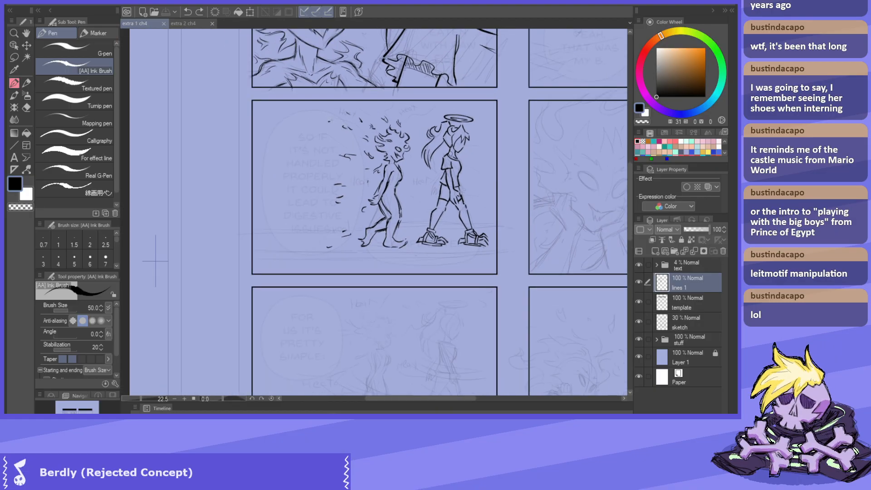
{"action": "left_click_drag", "start_coordinate": [386, 218], "coordinate": [343, 244]}
{"action": "key", "text": "ctrl+z"}
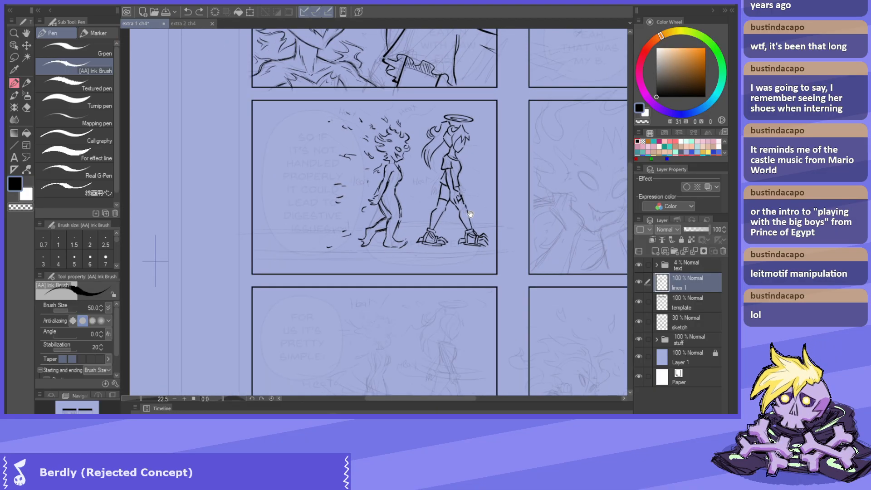
{"action": "left_click_drag", "start_coordinate": [470, 214], "coordinate": [442, 242]}
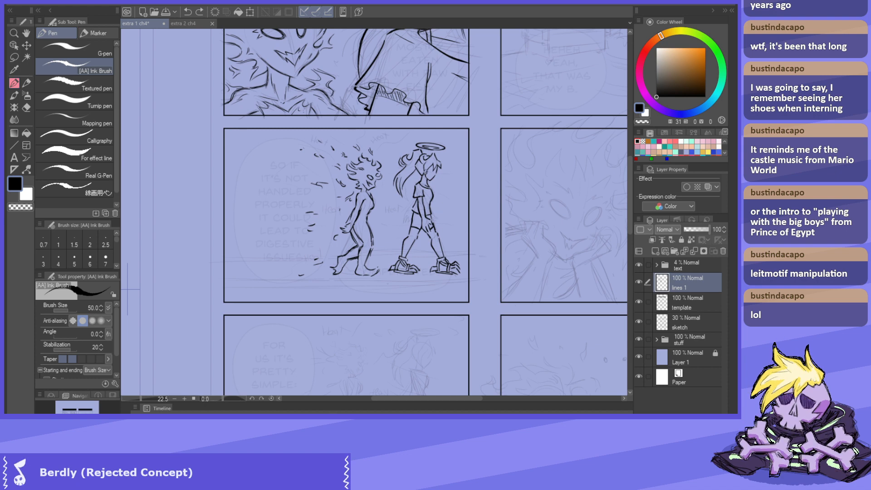
{"action": "scroll", "coordinate": [208, 257], "scroll_direction": "down", "scroll_amount": 2}
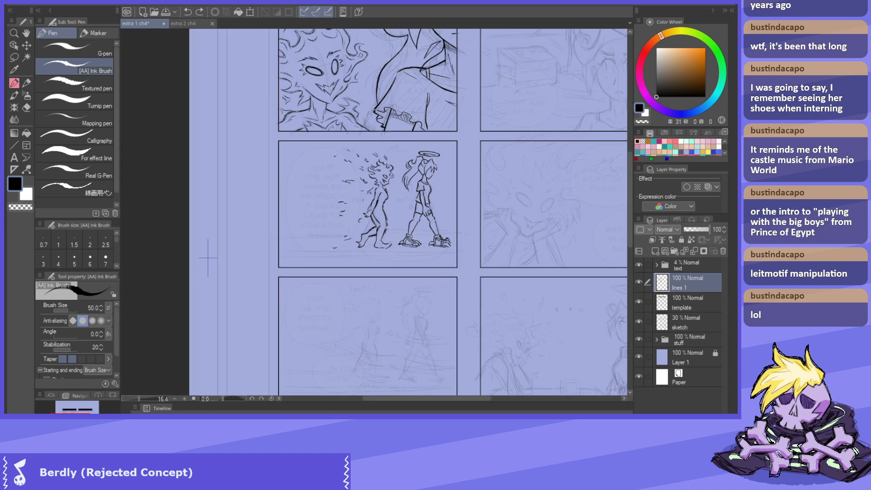
{"action": "left_click", "coordinate": [168, 13]}
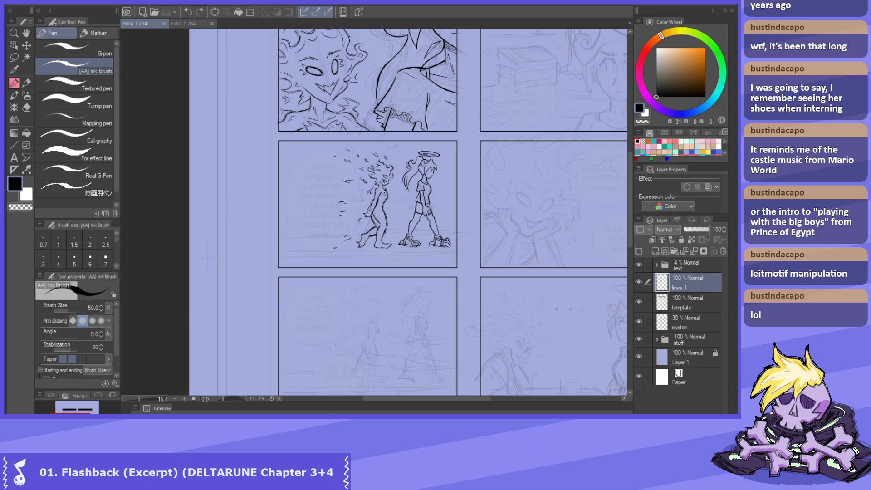
Step: Thicken the outline of the flame-haired figure's eye and trim its inner edge
{"action": "scroll", "coordinate": [398, 190], "scroll_direction": "up", "scroll_amount": 2}
{"action": "scroll", "coordinate": [383, 166], "scroll_direction": "up", "scroll_amount": 8}
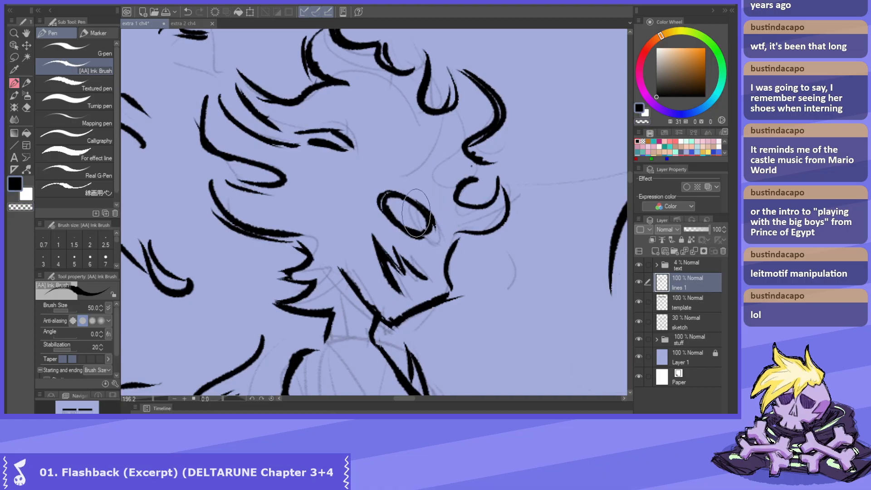
{"action": "key", "text": "c"}
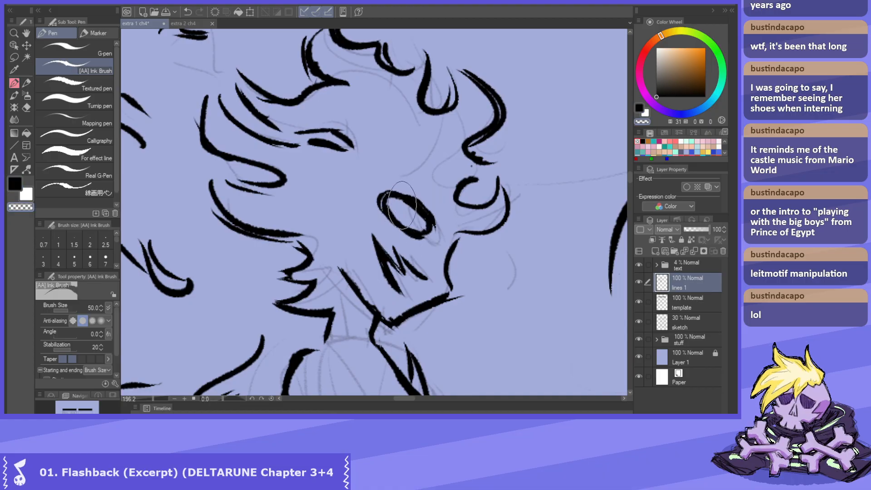
{"action": "key", "text": "c"}
{"action": "left_click_drag", "start_coordinate": [419, 252], "coordinate": [386, 245]}
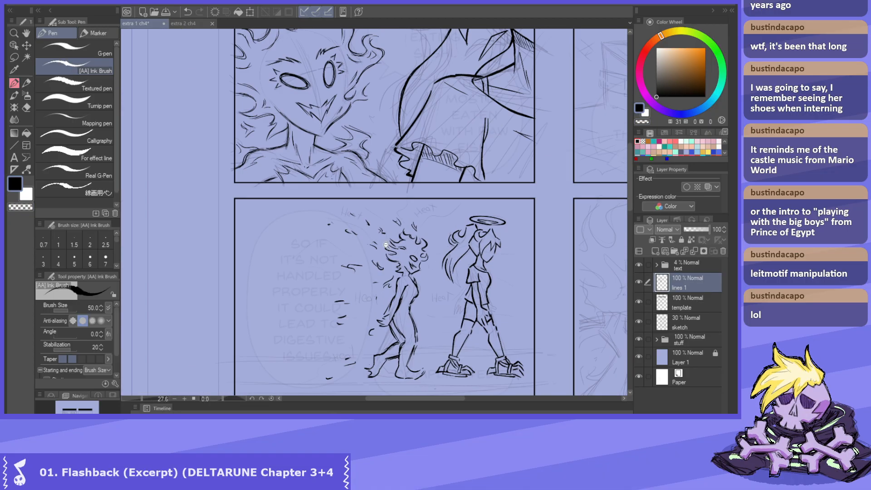
Step: Add thin contour strokes inside the flame-haired figure's body and small wisps in front of its torso and legs
{"action": "left_click_drag", "start_coordinate": [470, 276], "coordinate": [420, 181]}
{"action": "mouse_move", "coordinate": [422, 216]}
{"action": "left_mouse_down"}
{"action": "mouse_move", "coordinate": [435, 203]}
{"action": "mouse_move", "coordinate": [415, 202]}
{"action": "mouse_move", "coordinate": [420, 214]}
{"action": "left_mouse_up"}
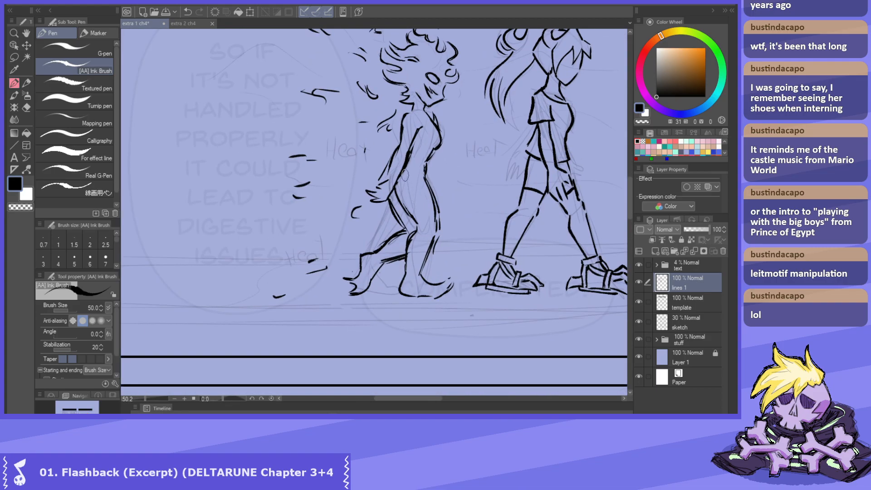
{"action": "left_click_drag", "start_coordinate": [404, 183], "coordinate": [411, 203]}
{"action": "left_click_drag", "start_coordinate": [430, 136], "coordinate": [430, 193]}
{"action": "scroll", "coordinate": [426, 196], "scroll_direction": "up", "scroll_amount": 3}
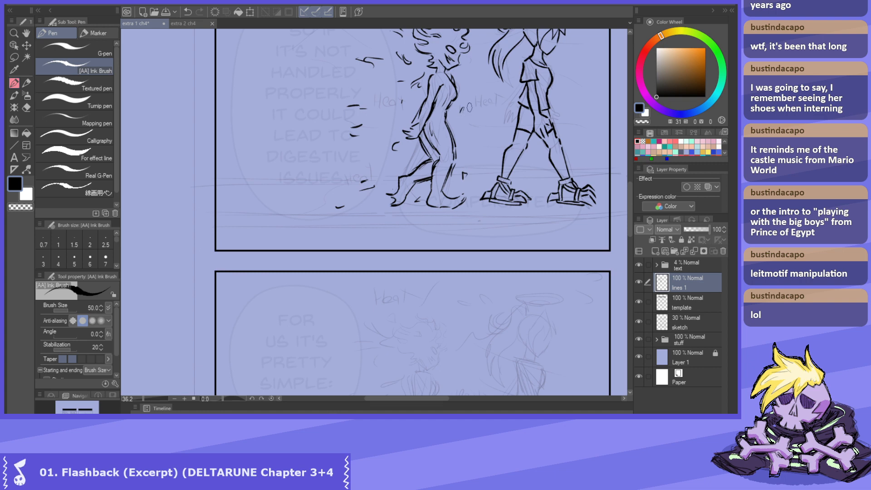
{"action": "left_click_drag", "start_coordinate": [460, 113], "coordinate": [454, 212]}
{"action": "left_click_drag", "start_coordinate": [393, 107], "coordinate": [474, 117]}
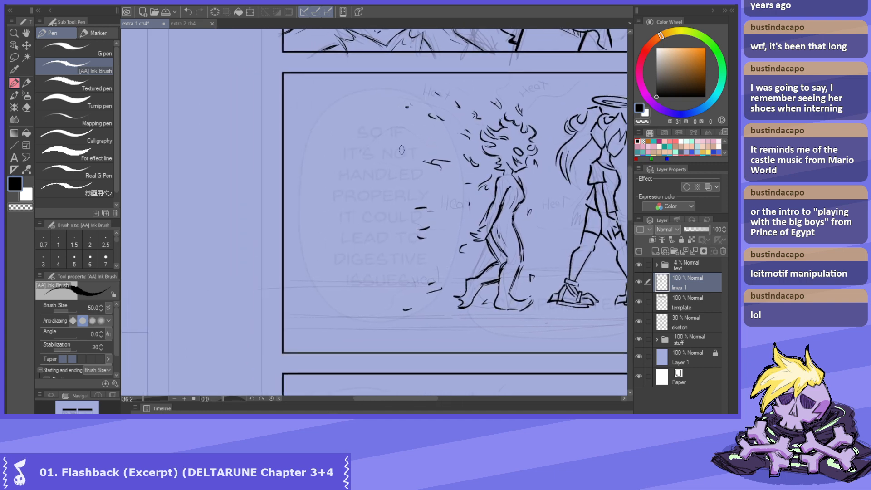
{"action": "scroll", "coordinate": [447, 220], "scroll_direction": "down", "scroll_amount": 3}
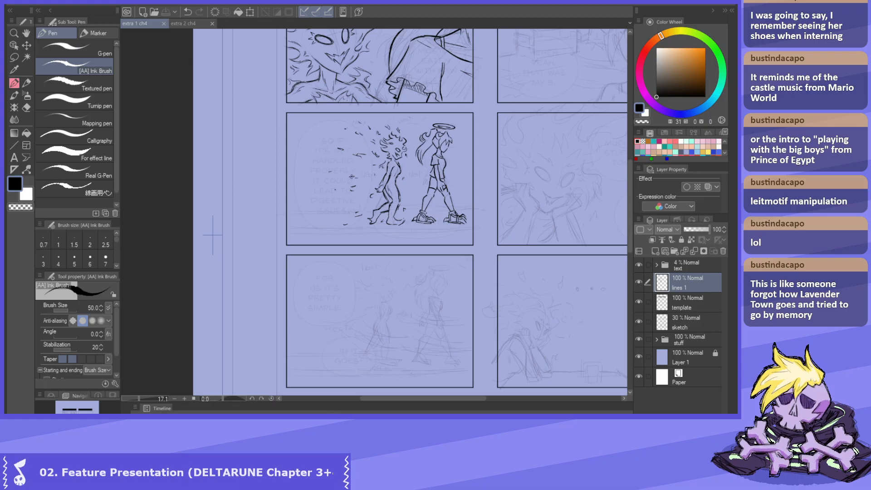
Step: Scatter more embers farther behind the flame-haired figure and compare the page with the "lines 1" layer hidden and shown
{"action": "scroll", "coordinate": [212, 235], "scroll_direction": "up", "scroll_amount": 2}
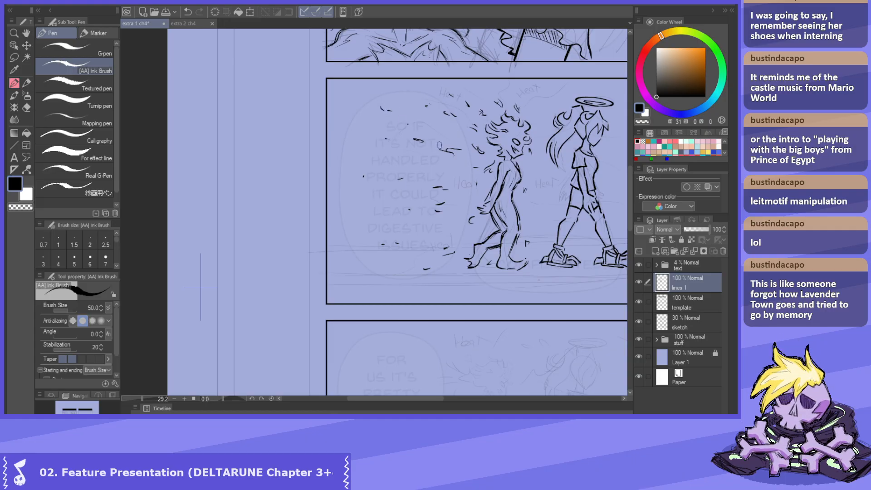
{"action": "scroll", "coordinate": [252, 207], "scroll_direction": "down", "scroll_amount": 3}
{"action": "left_click_drag", "start_coordinate": [416, 181], "coordinate": [404, 180]}
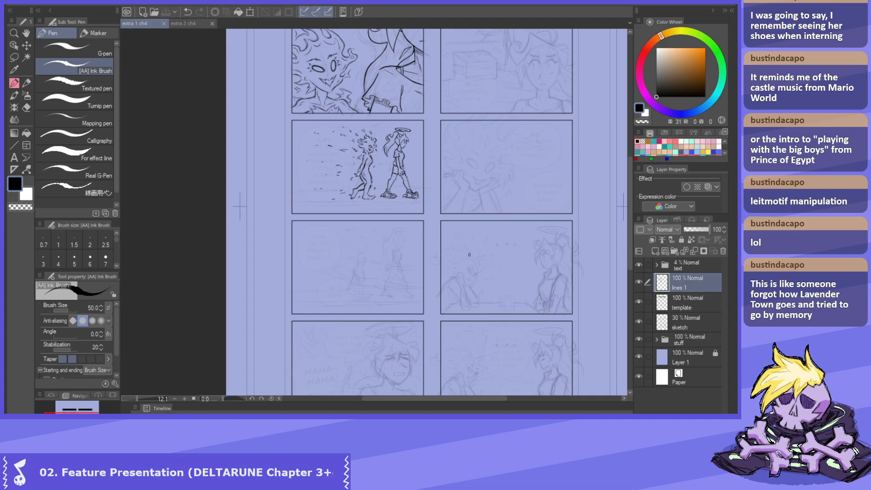
{"action": "left_click", "coordinate": [638, 282]}
{"action": "left_click", "coordinate": [639, 283]}
{"action": "scroll", "coordinate": [345, 218], "scroll_direction": "up", "scroll_amount": 2}
{"action": "scroll", "coordinate": [355, 176], "scroll_direction": "down", "scroll_amount": 2}
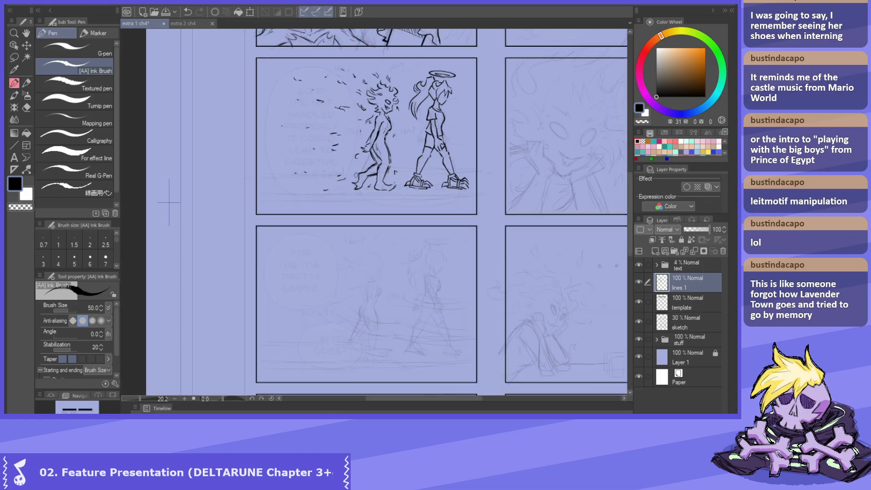
Step: Place a horizontal linear ruler across the walking panel just below the figures' feet
{"action": "scroll", "coordinate": [379, 154], "scroll_direction": "up", "scroll_amount": 1}
{"action": "key", "text": "u"}
{"action": "key", "text": "u"}
{"action": "key", "text": "u"}
{"action": "key", "text": "u"}
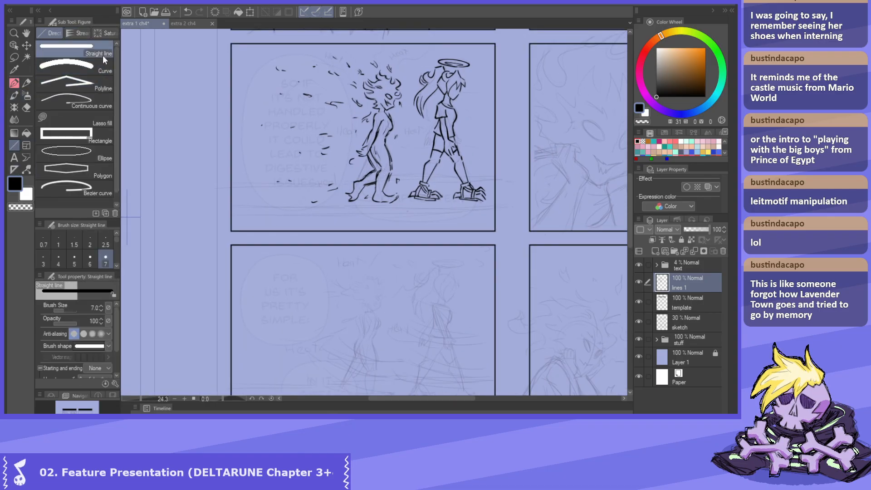
{"action": "key", "text": "u"}
{"action": "key", "text": "u"}
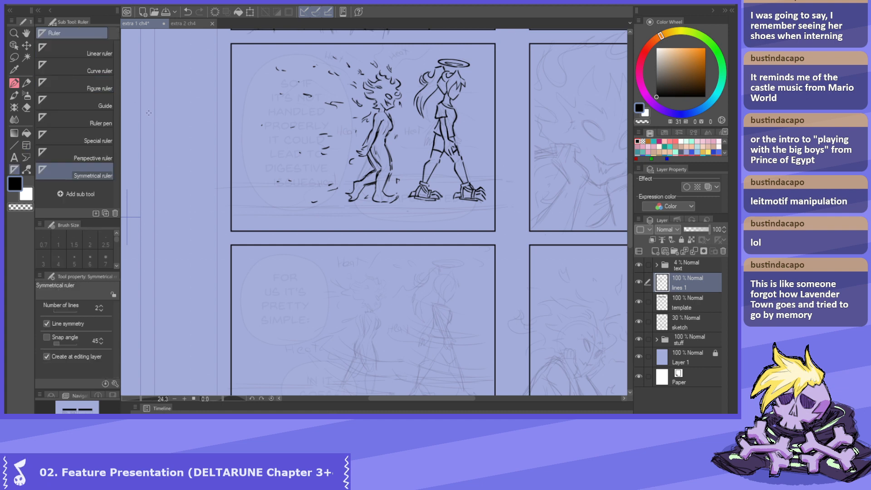
{"action": "left_click", "coordinate": [94, 53]}
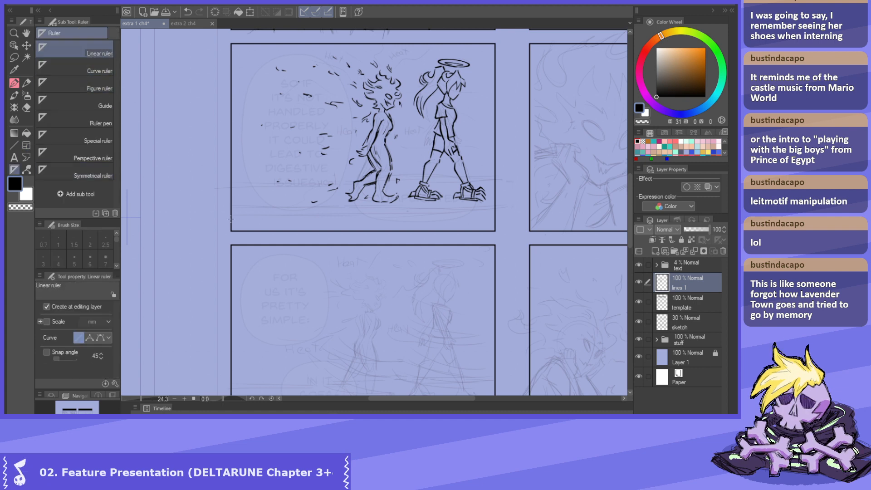
{"action": "left_click_drag", "start_coordinate": [266, 216], "coordinate": [335, 217]}
{"action": "left_click_drag", "start_coordinate": [470, 231], "coordinate": [521, 241]}
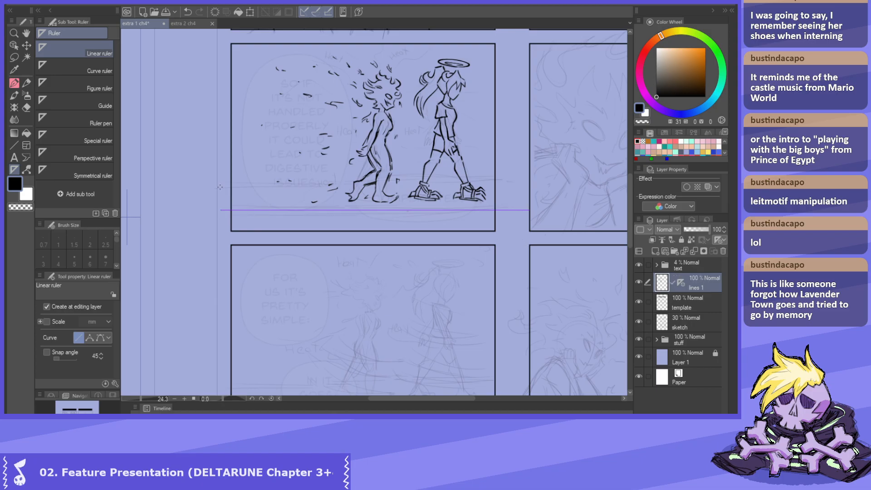
Step: Place two more horizontal linear rulers across the walking panel, one at ankle height and one just below the first
{"action": "left_click_drag", "start_coordinate": [327, 195], "coordinate": [499, 185]}
{"action": "left_click_drag", "start_coordinate": [328, 195], "coordinate": [546, 224]}
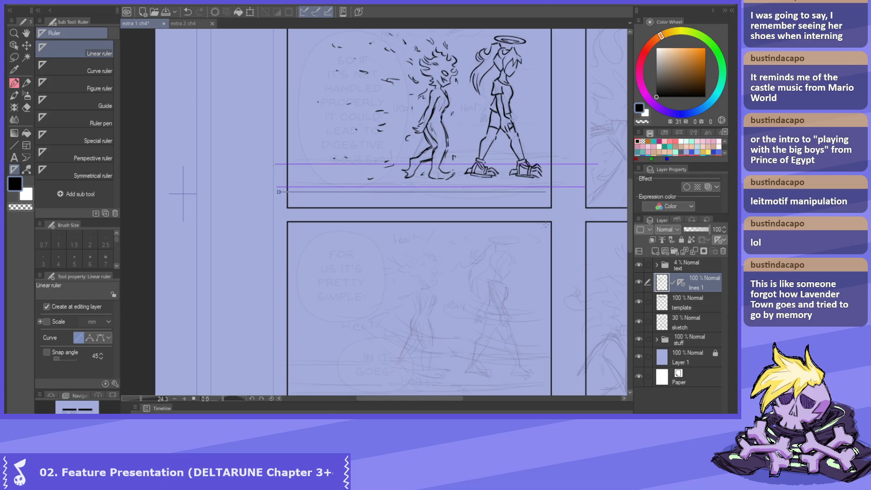
{"action": "key", "text": "ctrl+z"}
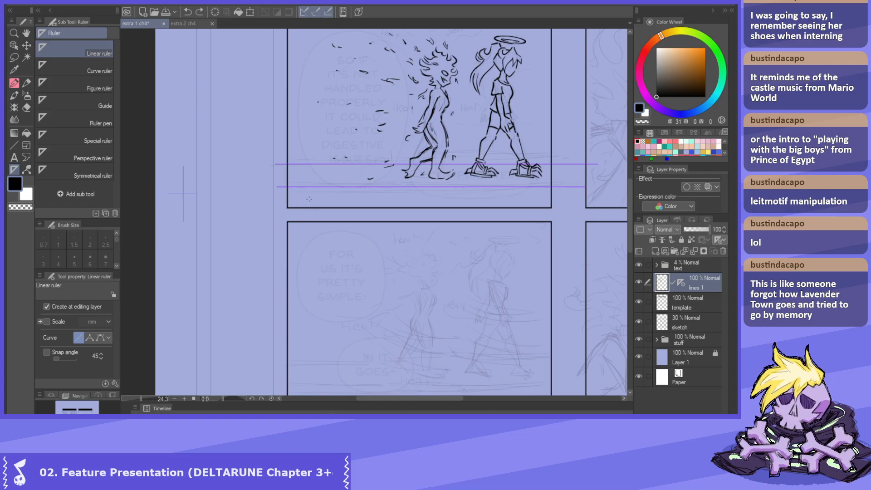
{"action": "left_click_drag", "start_coordinate": [282, 192], "coordinate": [317, 192]}
{"action": "left_click_drag", "start_coordinate": [416, 192], "coordinate": [572, 193]}
Step: Ink the two lower ground lines across the walking panel along their rulers with the [AA] Ink Brush
{"action": "key", "text": "p"}
{"action": "left_click_drag", "start_coordinate": [282, 200], "coordinate": [308, 199]}
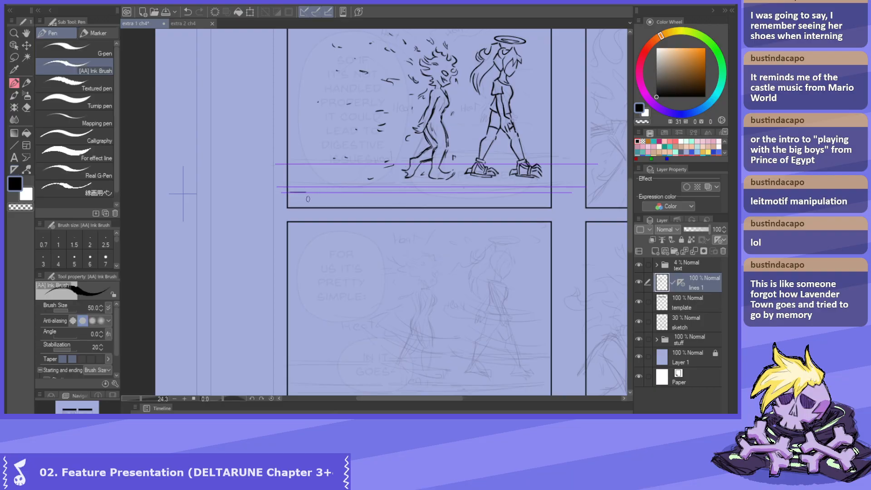
{"action": "left_click_drag", "start_coordinate": [480, 210], "coordinate": [561, 229]}
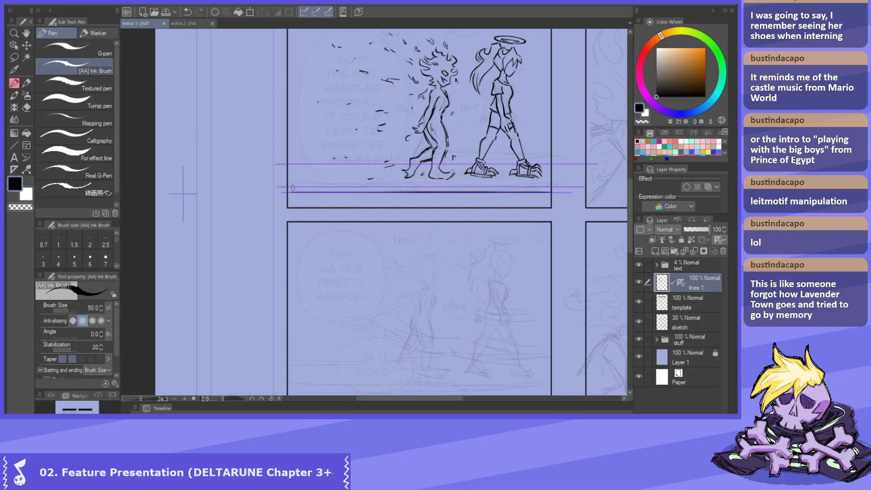
{"action": "key", "text": "ctrl+z"}
{"action": "left_click_drag", "start_coordinate": [433, 189], "coordinate": [478, 171]}
{"action": "left_click_drag", "start_coordinate": [413, 171], "coordinate": [447, 170]}
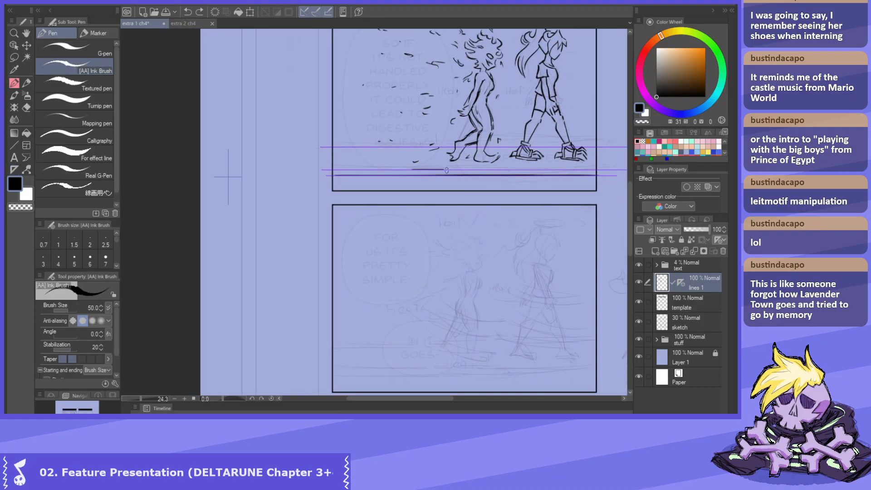
{"action": "left_click_drag", "start_coordinate": [593, 181], "coordinate": [599, 181]}
{"action": "left_click_drag", "start_coordinate": [335, 172], "coordinate": [422, 176]}
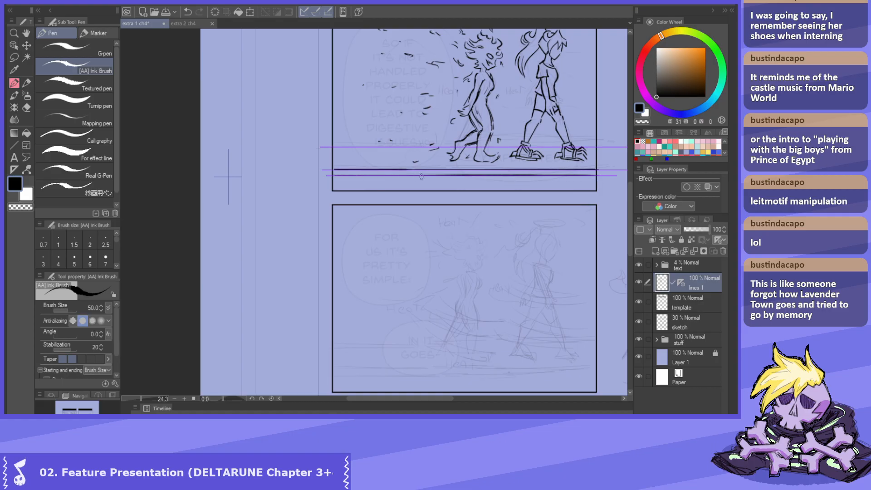
Step: Ink the ankle-height ground line along its ruler, leaving gaps where the two figures' legs and feet cross it
{"action": "left_click_drag", "start_coordinate": [336, 148], "coordinate": [396, 154]}
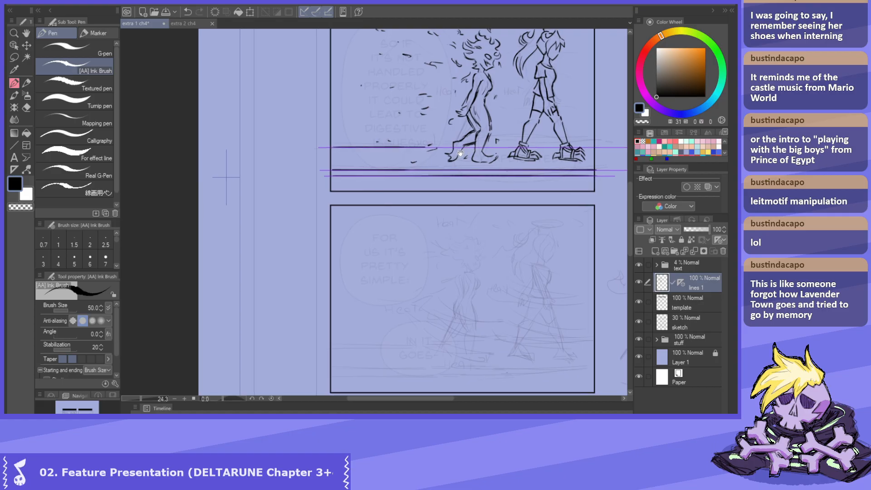
{"action": "mouse_move", "coordinate": [453, 142]}
{"action": "left_mouse_down"}
{"action": "mouse_move", "coordinate": [508, 145]}
{"action": "mouse_move", "coordinate": [399, 160]}
{"action": "left_mouse_up"}
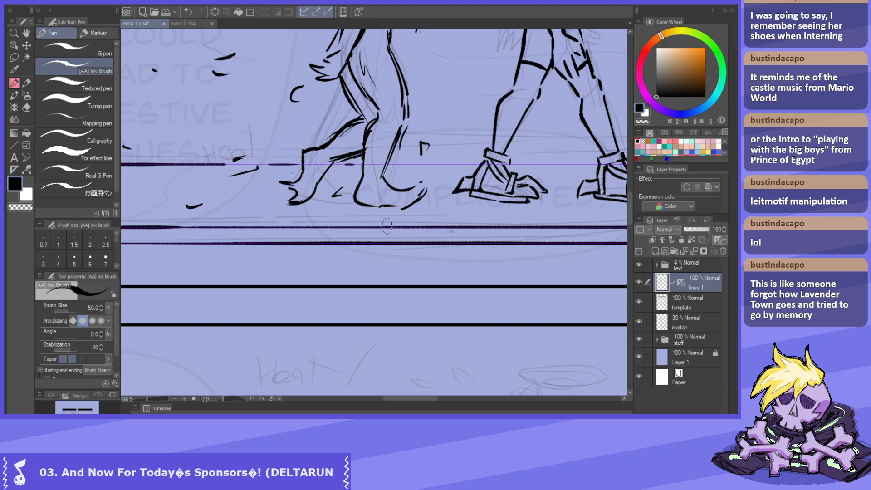
{"action": "left_click_drag", "start_coordinate": [396, 165], "coordinate": [460, 172]}
{"action": "left_click_drag", "start_coordinate": [538, 168], "coordinate": [382, 193]}
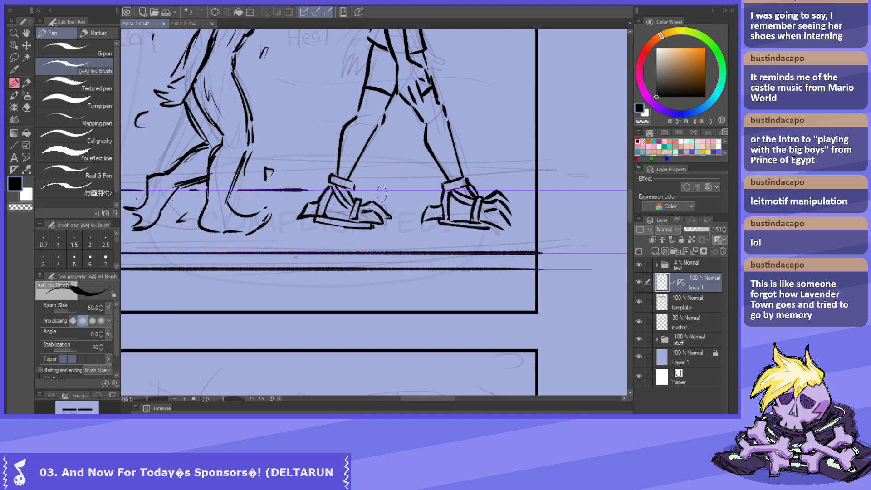
Step: Delete the linear rulers from the "lines 1" layer
{"action": "scroll", "coordinate": [494, 219], "scroll_direction": "down", "scroll_amount": 6}
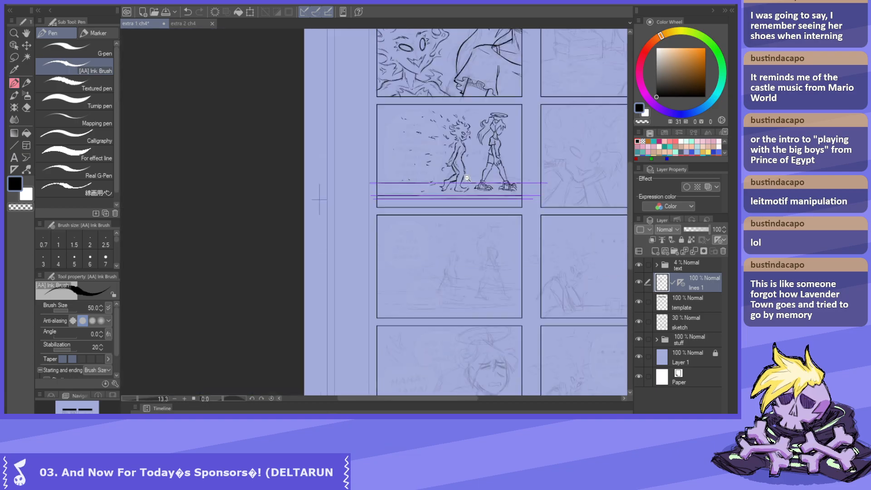
{"action": "scroll", "coordinate": [493, 220], "scroll_direction": "up", "scroll_amount": 3}
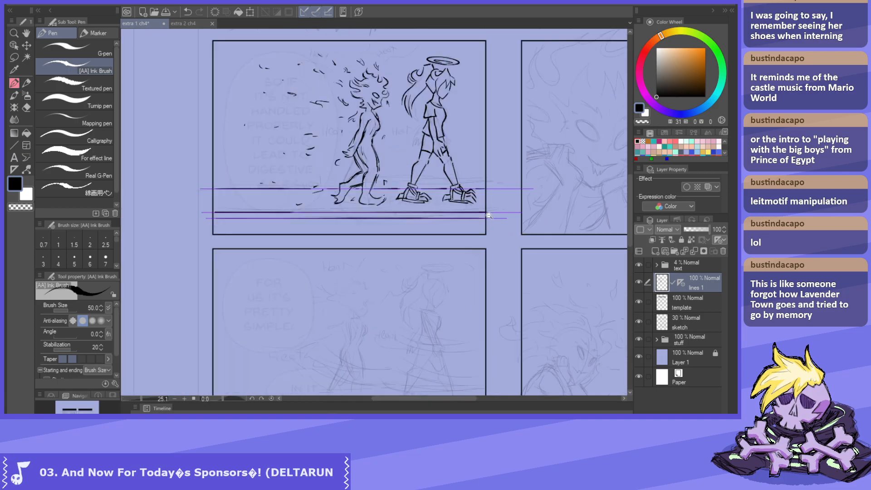
{"action": "left_click", "coordinate": [681, 282]}
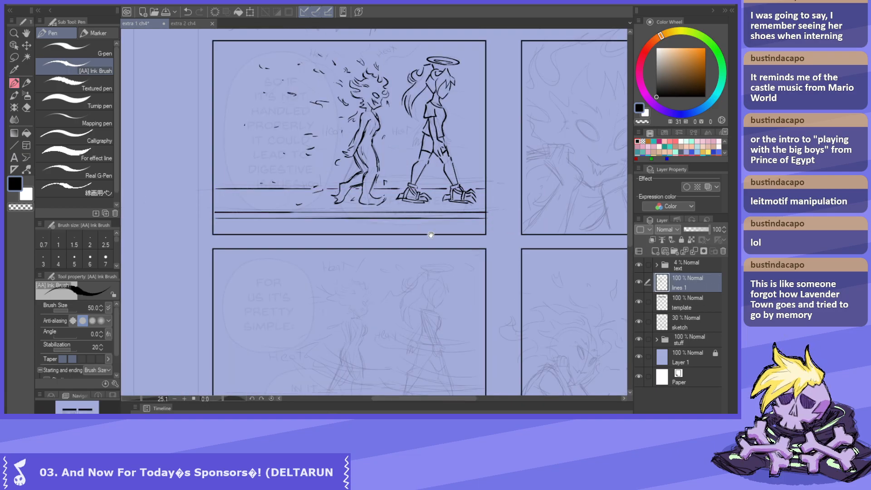
Step: Draw short seam strokes between the ground lines along the walking panel to divide the floor into tiles
{"action": "scroll", "coordinate": [450, 233], "scroll_direction": "down", "scroll_amount": 2}
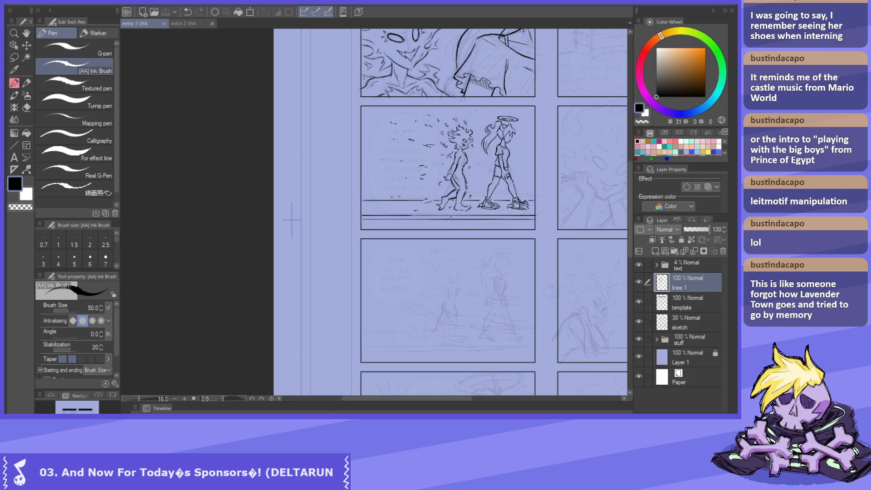
{"action": "scroll", "coordinate": [429, 201], "scroll_direction": "up", "scroll_amount": 4}
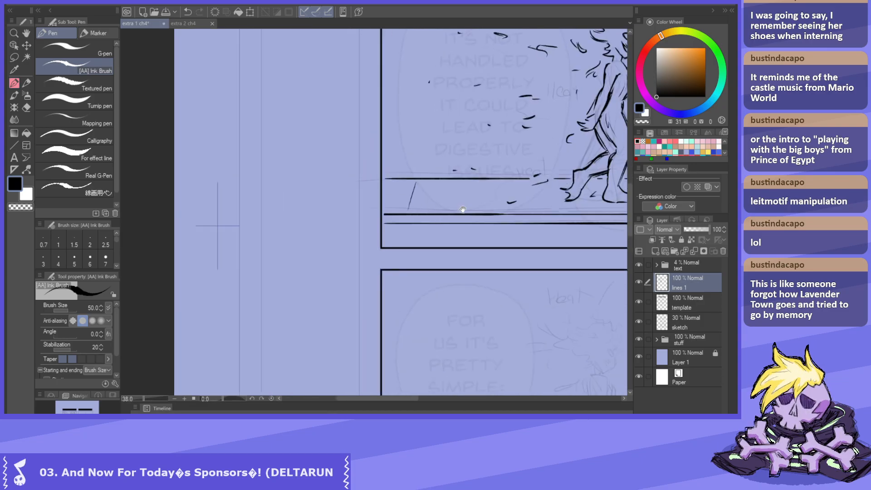
{"action": "scroll", "coordinate": [417, 193], "scroll_direction": "right", "scroll_amount": 2}
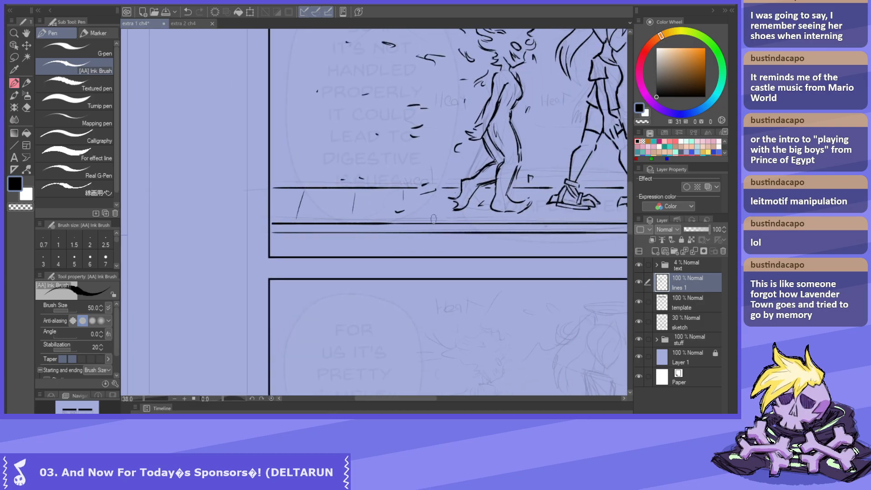
{"action": "scroll", "coordinate": [404, 194], "scroll_direction": "right", "scroll_amount": 2}
{"action": "scroll", "coordinate": [417, 221], "scroll_direction": "right", "scroll_amount": 2}
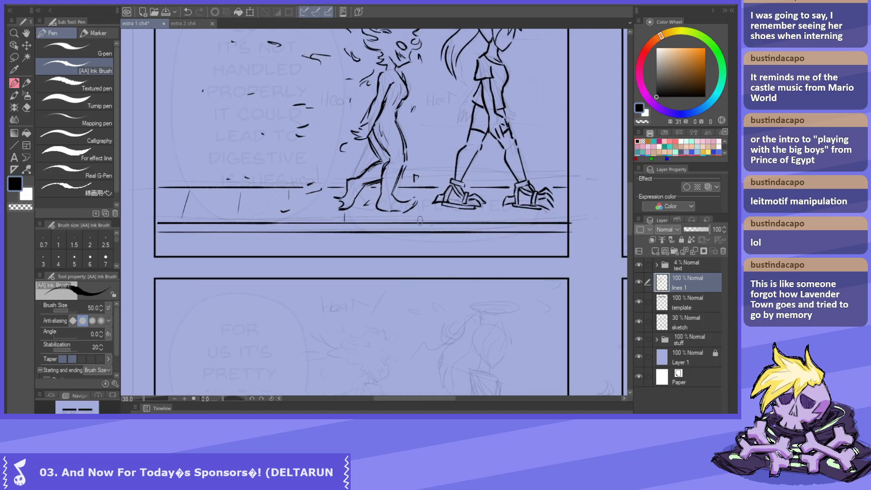
{"action": "scroll", "coordinate": [411, 217], "scroll_direction": "right", "scroll_amount": 2}
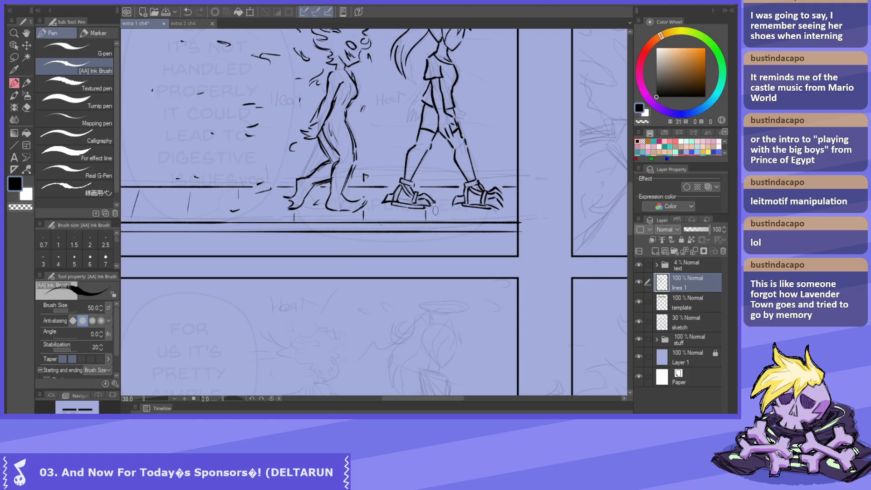
{"action": "left_click_drag", "start_coordinate": [490, 228], "coordinate": [444, 231]}
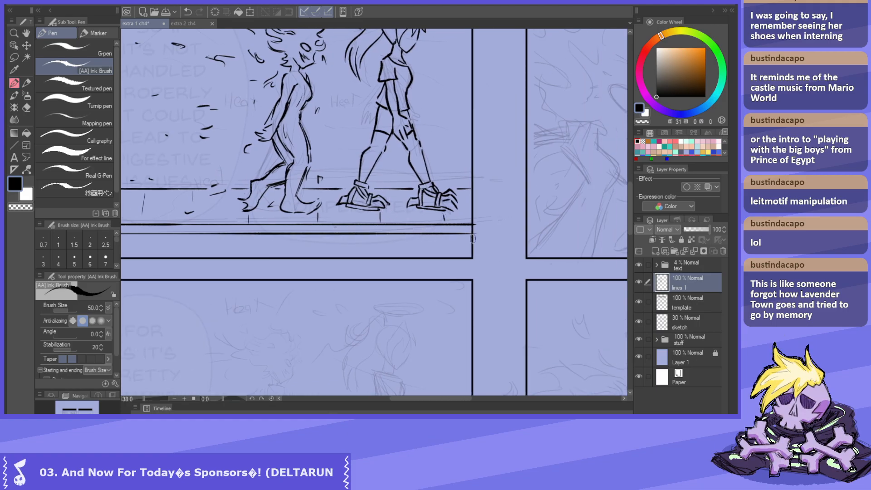
Step: Examine the inked panels against the rest of the page, both as a whole and close up
{"action": "scroll", "coordinate": [443, 214], "scroll_direction": "down", "scroll_amount": 4}
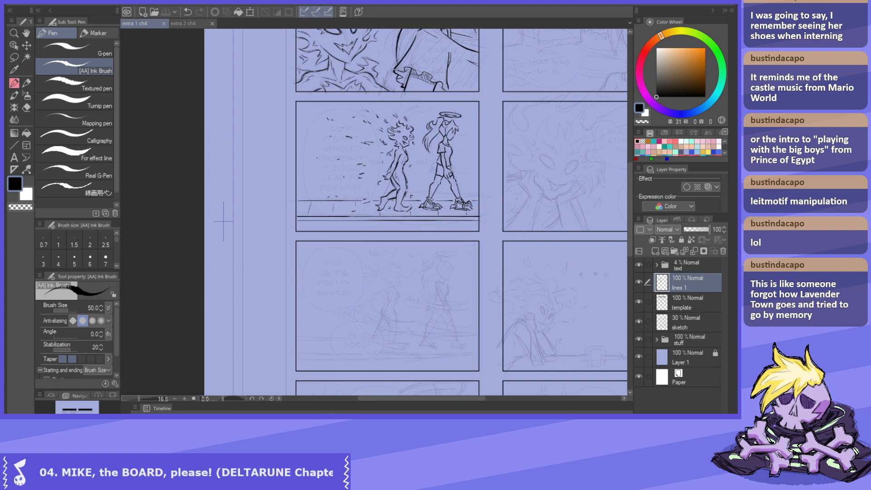
{"action": "scroll", "coordinate": [320, 198], "scroll_direction": "down", "scroll_amount": 3}
{"action": "scroll", "coordinate": [430, 182], "scroll_direction": "up", "scroll_amount": 1}
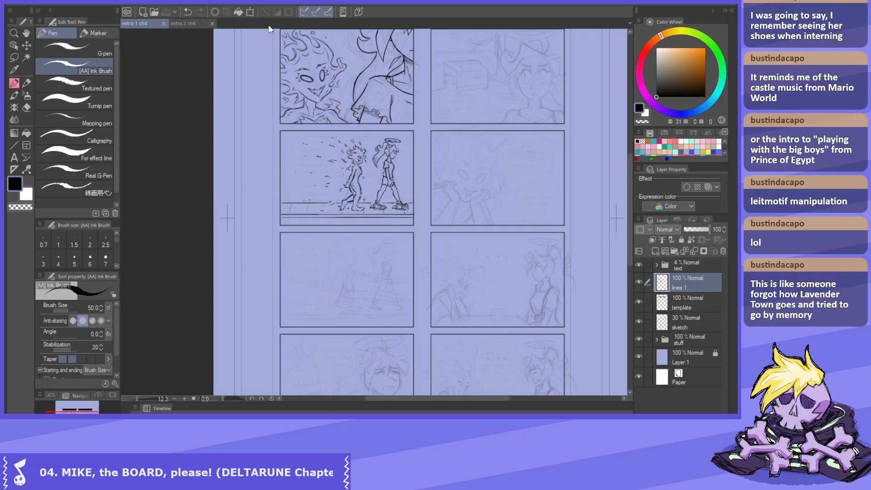
{"action": "scroll", "coordinate": [313, 169], "scroll_direction": "down", "scroll_amount": 9}
{"action": "scroll", "coordinate": [347, 129], "scroll_direction": "up", "scroll_amount": 6}
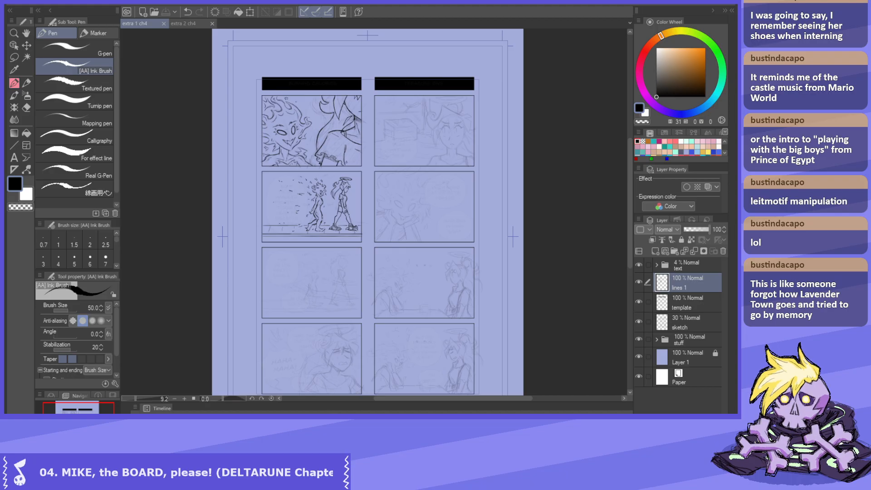
{"action": "scroll", "coordinate": [305, 222], "scroll_direction": "up", "scroll_amount": 3}
{"action": "scroll", "coordinate": [305, 221], "scroll_direction": "down", "scroll_amount": 5}
{"action": "scroll", "coordinate": [316, 240], "scroll_direction": "up", "scroll_amount": 2}
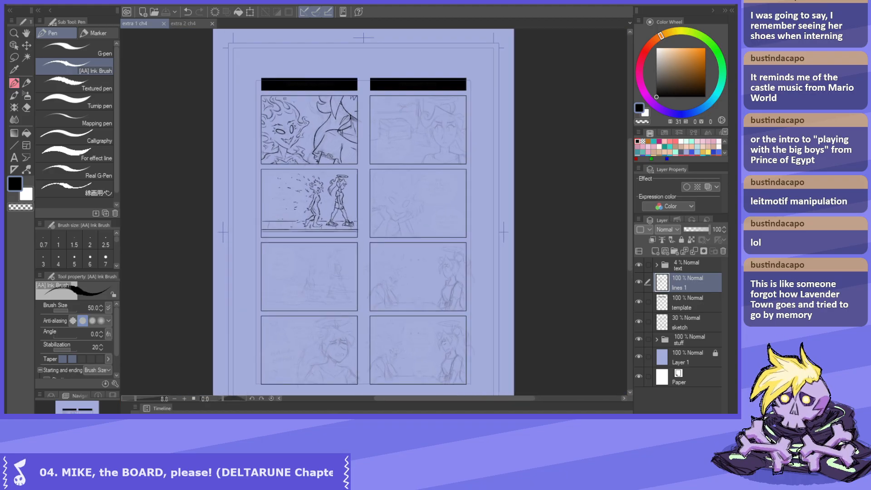
{"action": "scroll", "coordinate": [343, 211], "scroll_direction": "up", "scroll_amount": 4}
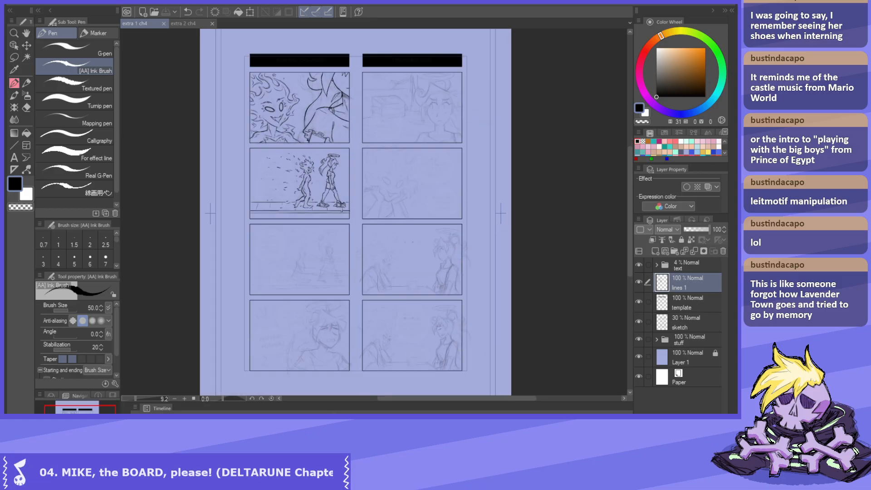
{"action": "scroll", "coordinate": [285, 274], "scroll_direction": "up", "scroll_amount": 4}
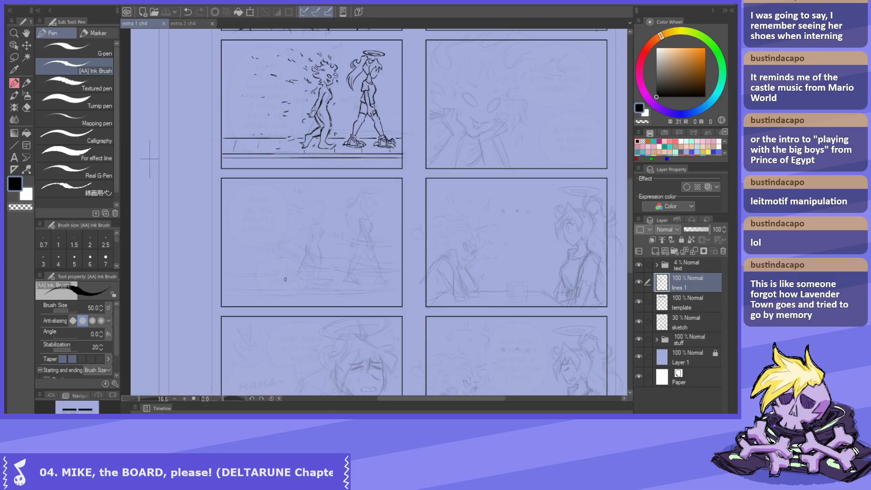
{"action": "scroll", "coordinate": [285, 279], "scroll_direction": "up", "scroll_amount": 2}
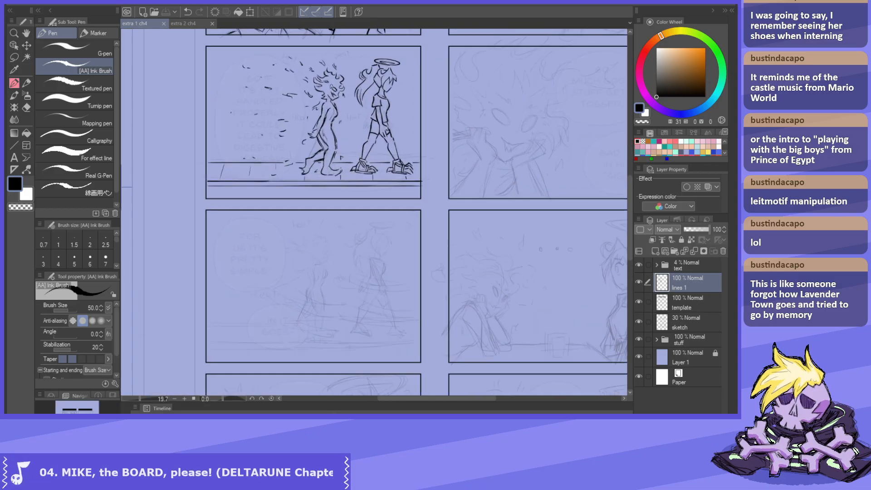
Step: Compare the walking panel's sketch and inks by hiding and showing the "lines 1" layer
{"action": "left_click", "coordinate": [640, 282]}
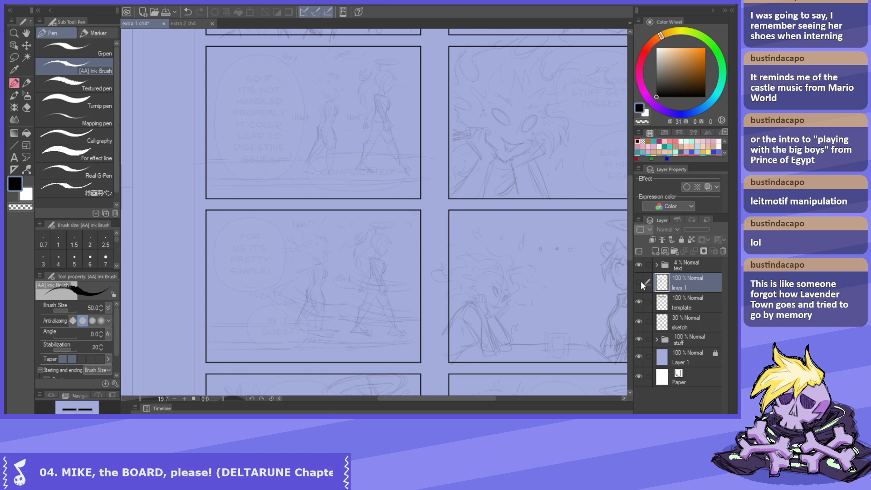
{"action": "left_click", "coordinate": [640, 281]}
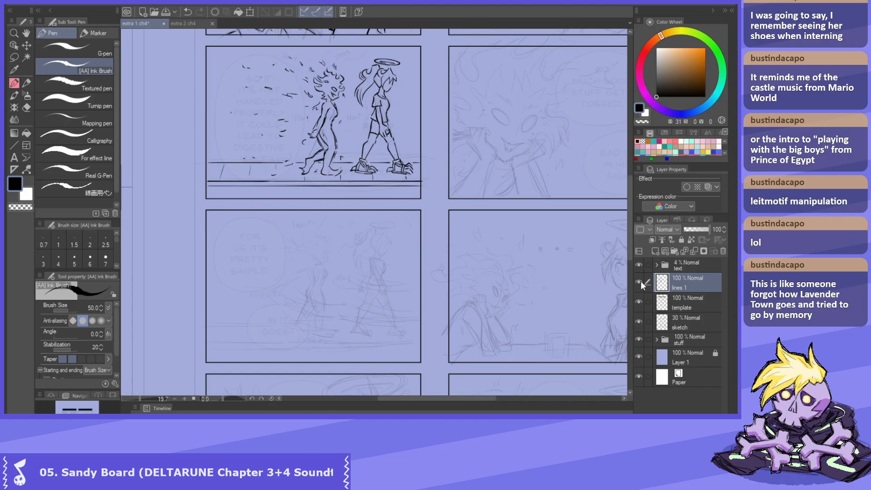
{"action": "left_click", "coordinate": [641, 282]}
{"action": "left_click", "coordinate": [641, 281]}
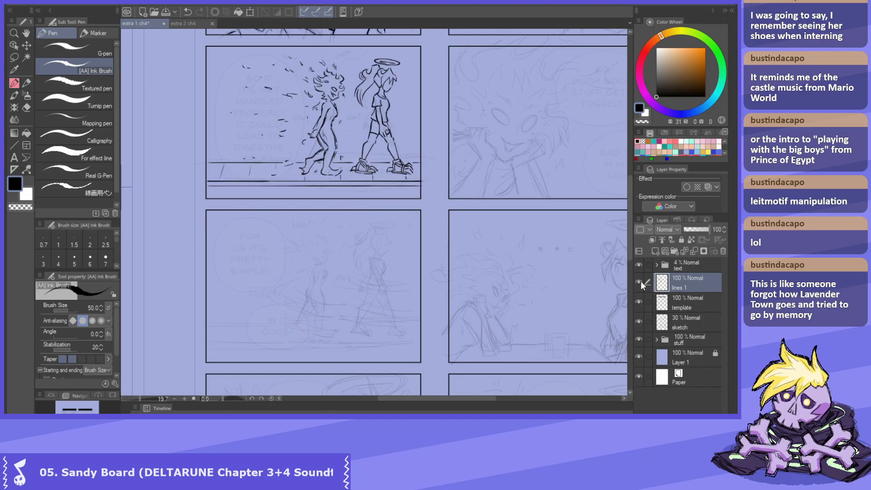
{"action": "left_click", "coordinate": [640, 281]}
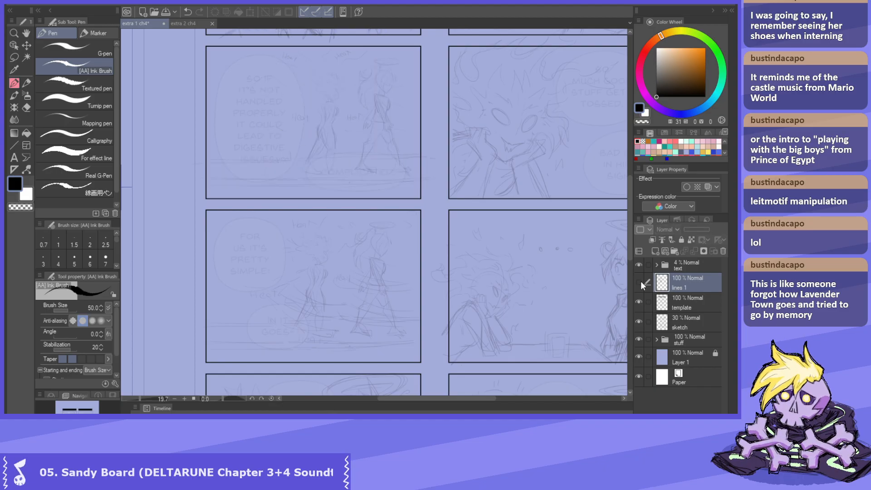
{"action": "left_click", "coordinate": [641, 282]}
{"action": "scroll", "coordinate": [177, 186], "scroll_direction": "down", "scroll_amount": 1}
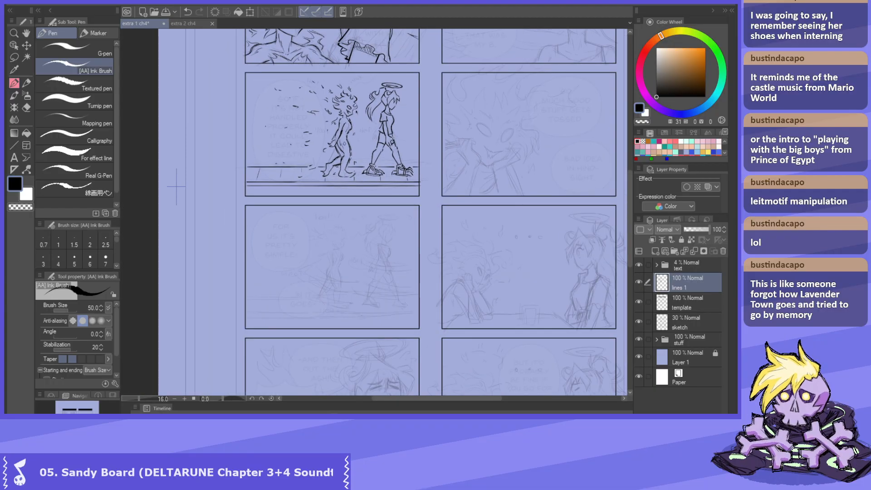
{"action": "scroll", "coordinate": [377, 149], "scroll_direction": "up", "scroll_amount": 3}
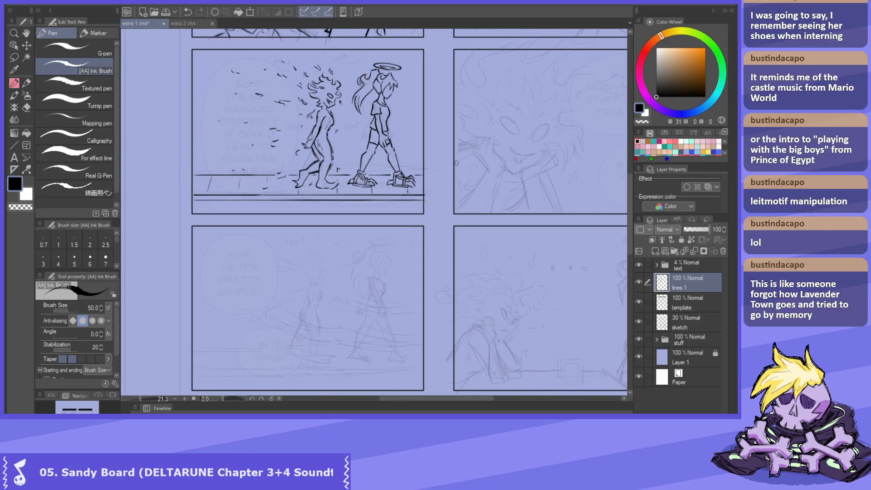
{"action": "scroll", "coordinate": [377, 150], "scroll_direction": "down", "scroll_amount": 4}
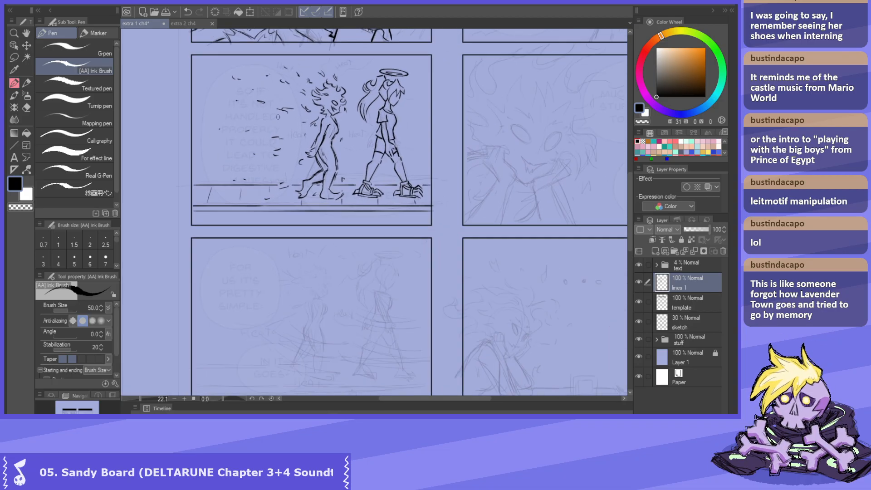
{"action": "scroll", "coordinate": [284, 100], "scroll_direction": "up", "scroll_amount": 2}
Step: Set the "text" folder's opacity to 100% to view the speech bubbles over the inked panels
{"action": "left_click", "coordinate": [694, 268]}
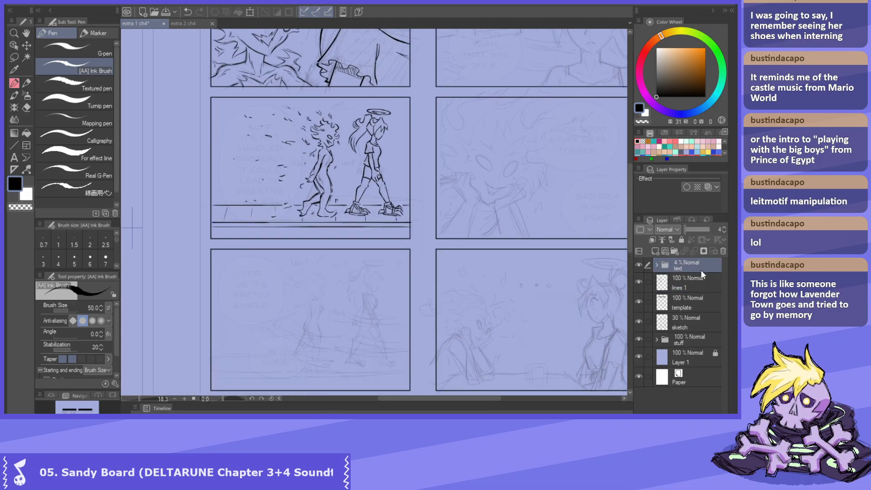
{"action": "left_click_drag", "start_coordinate": [689, 229], "coordinate": [712, 224]}
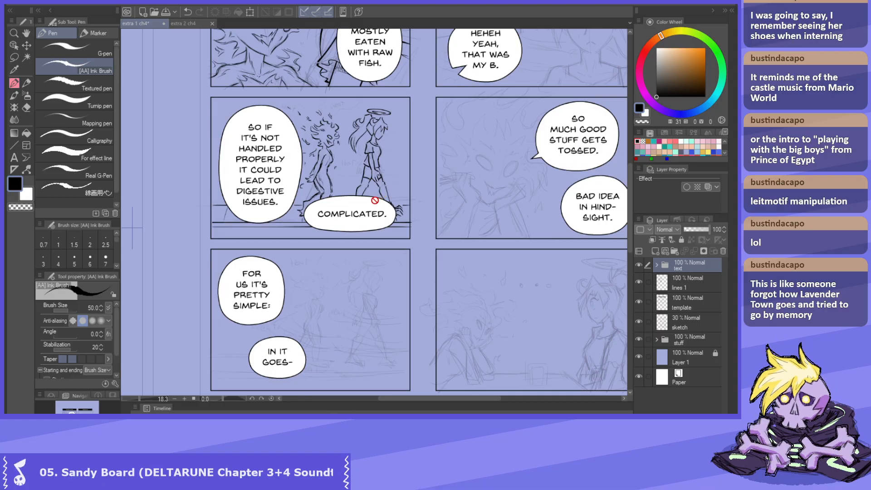
{"action": "scroll", "coordinate": [376, 199], "scroll_direction": "down", "scroll_amount": 2}
{"action": "scroll", "coordinate": [376, 198], "scroll_direction": "up", "scroll_amount": 2}
{"action": "scroll", "coordinate": [359, 196], "scroll_direction": "down", "scroll_amount": 2}
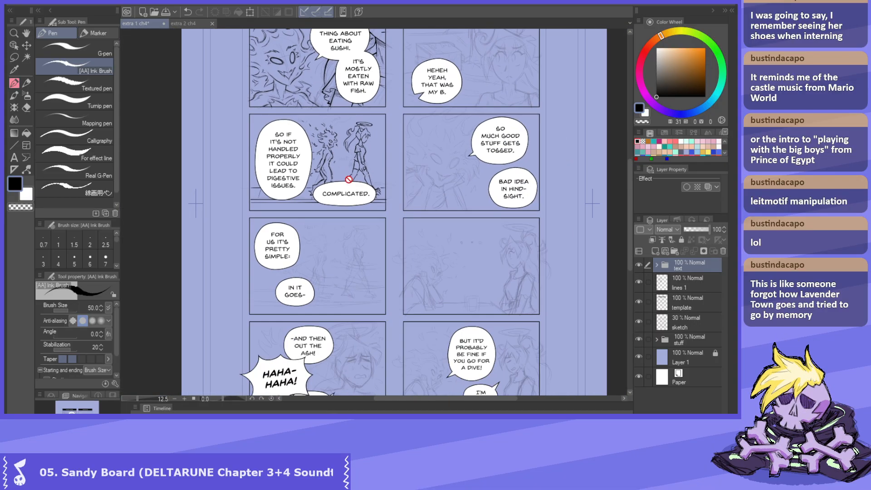
Step: Check how the speech bubbles cover the walking panels and hide the "text" folder
{"action": "scroll", "coordinate": [336, 175], "scroll_direction": "up", "scroll_amount": 1}
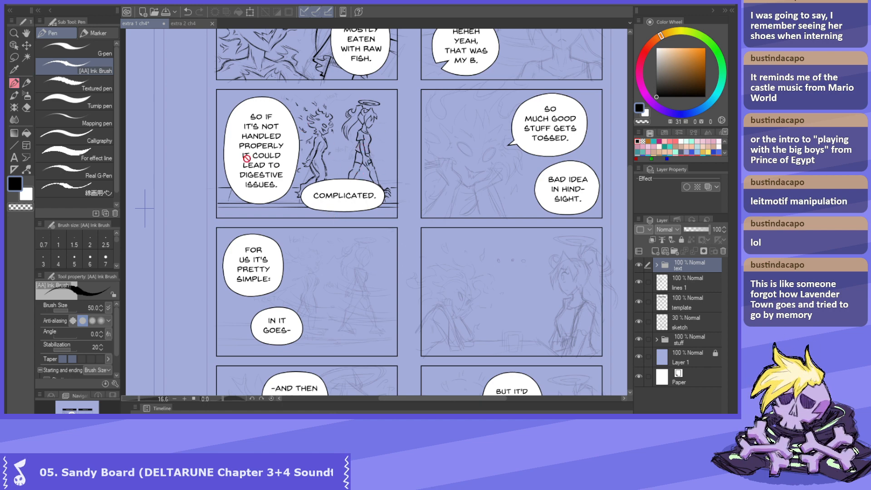
{"action": "scroll", "coordinate": [360, 353], "scroll_direction": "up", "scroll_amount": 1}
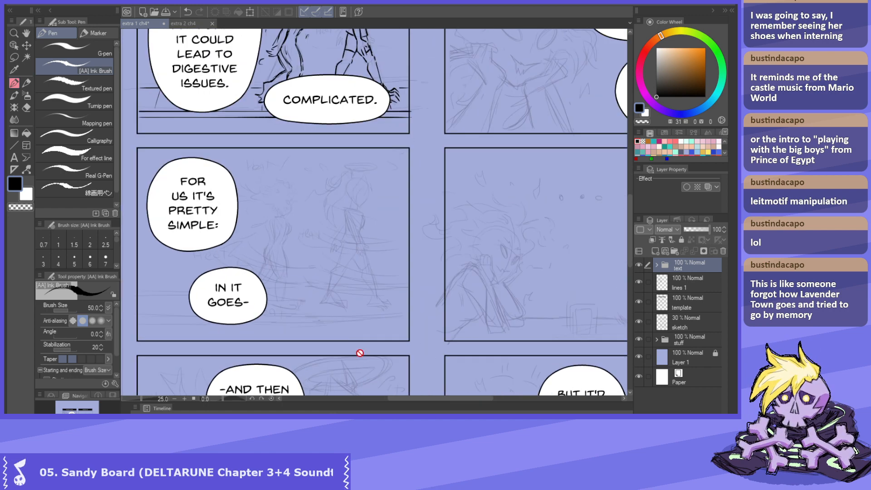
{"action": "scroll", "coordinate": [282, 298], "scroll_direction": "down", "scroll_amount": 2}
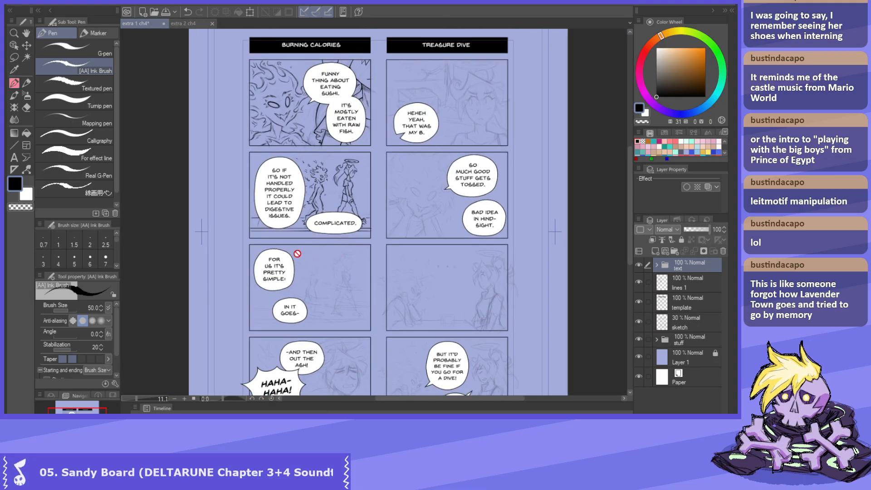
{"action": "scroll", "coordinate": [297, 253], "scroll_direction": "up", "scroll_amount": 1}
{"action": "left_click", "coordinate": [639, 264]}
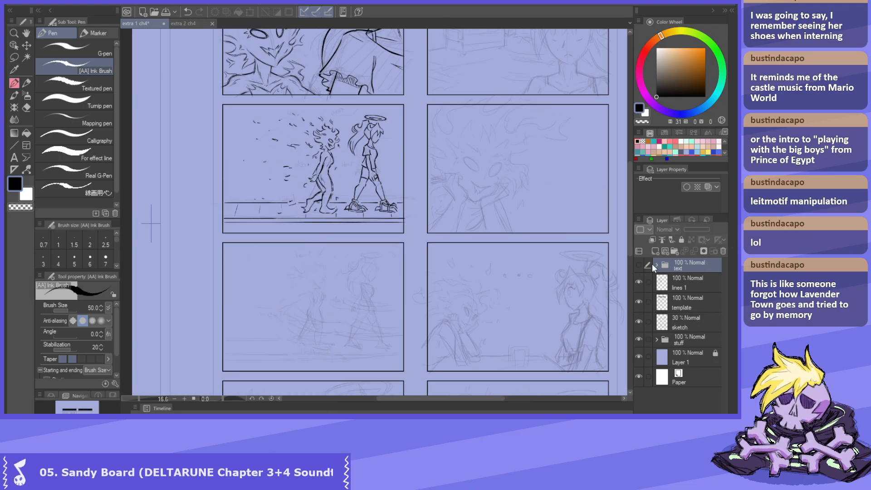
Step: On the lines 1 layer, make a rectangular selection around the inked panel of the two walking figures
{"action": "key", "text": "m"}
{"action": "scroll", "coordinate": [381, 181], "scroll_direction": "down", "scroll_amount": 1}
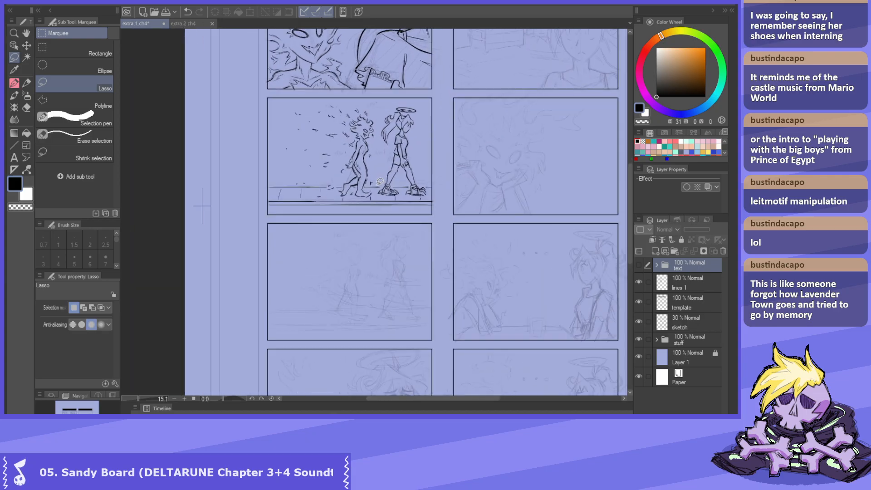
{"action": "left_click", "coordinate": [699, 279]}
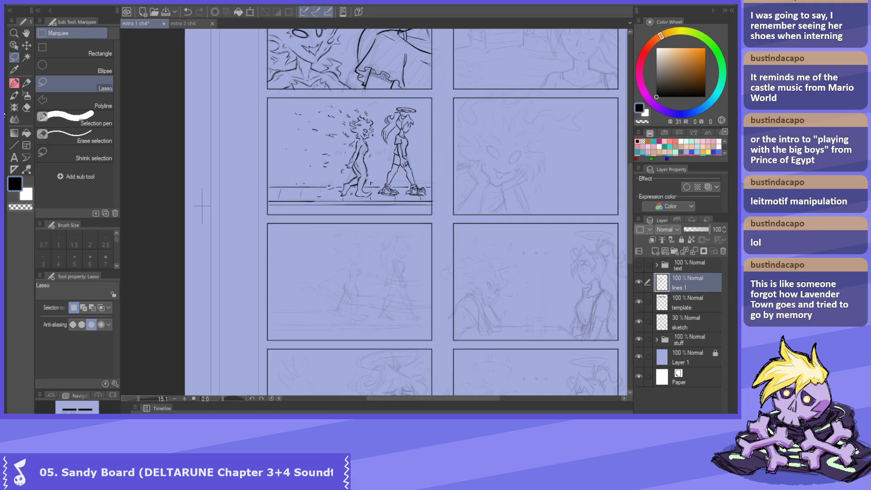
{"action": "left_click", "coordinate": [63, 45]}
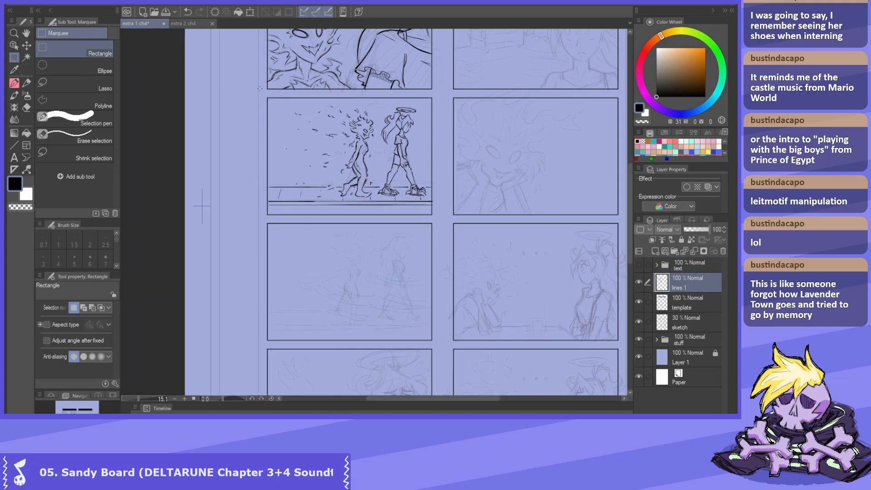
{"action": "left_click_drag", "start_coordinate": [260, 91], "coordinate": [401, 190]}
{"action": "left_click", "coordinate": [254, 104]}
{"action": "left_click_drag", "start_coordinate": [259, 94], "coordinate": [440, 218]}
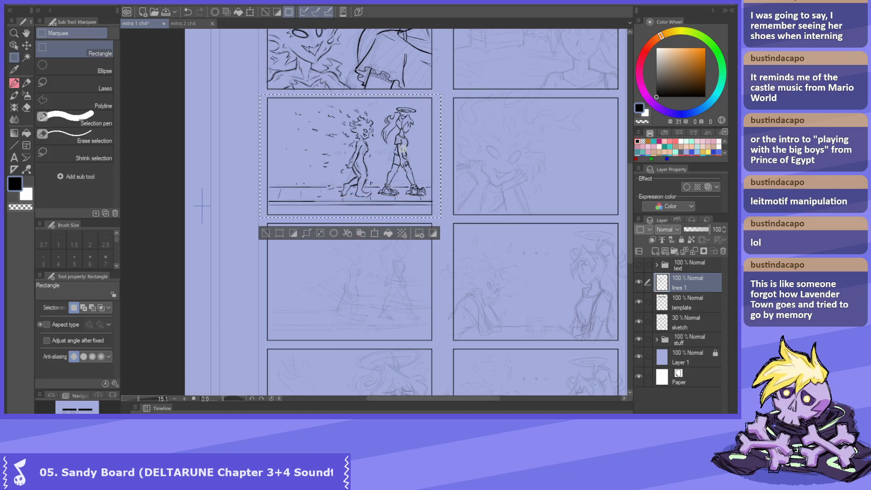
Step: Duplicate the selected line art into the panel directly below, aligned to its frame, and deselect
{"action": "key", "text": "k"}
{"action": "left_click_drag", "start_coordinate": [387, 192], "coordinate": [386, 305]}
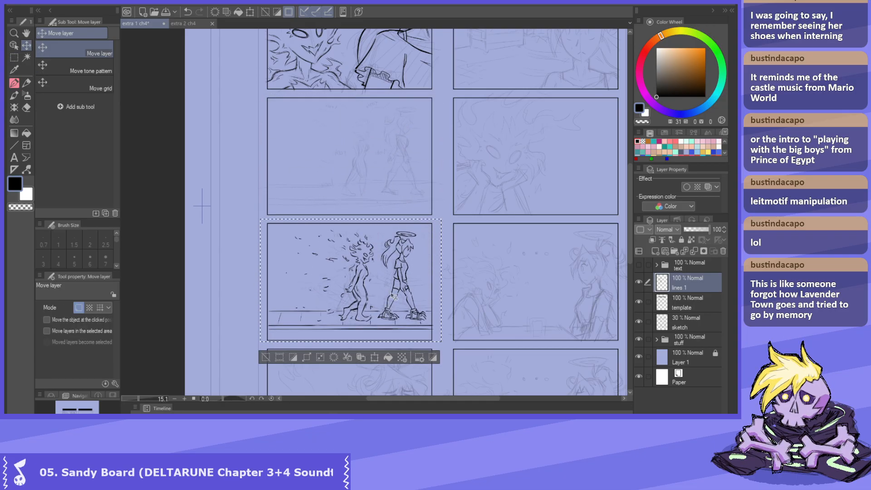
{"action": "key", "text": "ctrl+z"}
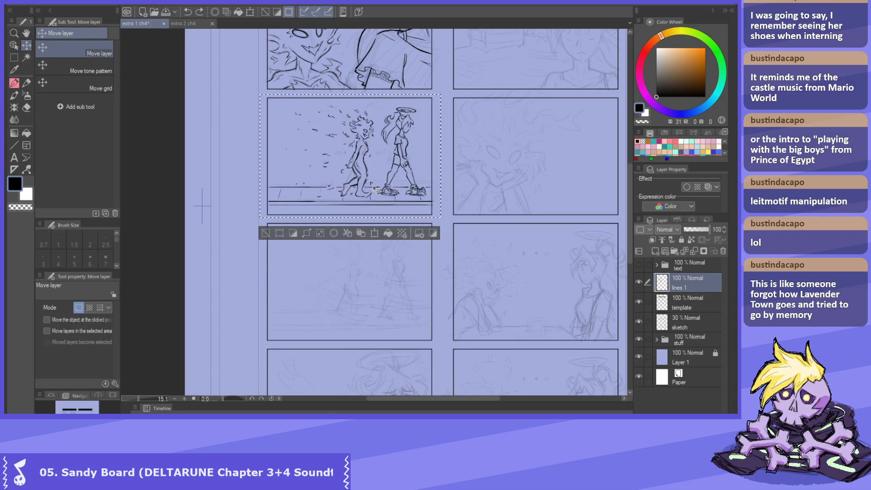
{"action": "left_click_drag", "start_coordinate": [373, 186], "coordinate": [389, 311]}
{"action": "key", "text": "ctrl+d"}
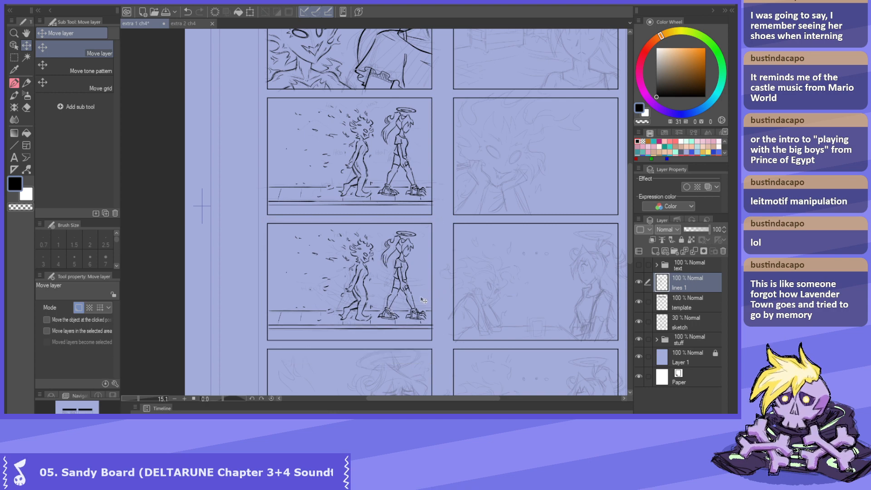
Step: Erase the ground lines that overshoot the right border of the upper walking panel and save the file
{"action": "scroll", "coordinate": [470, 313], "scroll_direction": "up", "scroll_amount": 6}
{"action": "key", "text": "e"}
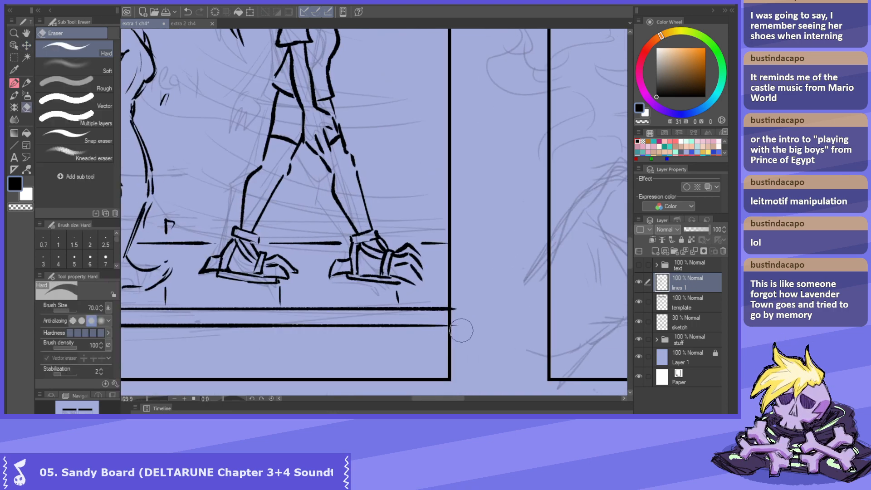
{"action": "mouse_move", "coordinate": [464, 325]}
{"action": "left_mouse_down"}
{"action": "mouse_move", "coordinate": [466, 341]}
{"action": "mouse_move", "coordinate": [460, 303]}
{"action": "left_mouse_up"}
{"action": "scroll", "coordinate": [461, 269], "scroll_direction": "down", "scroll_amount": 5}
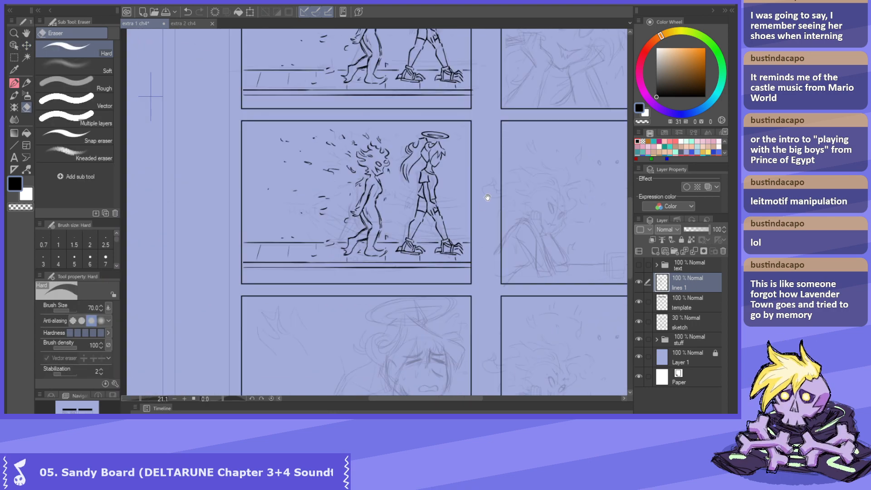
{"action": "scroll", "coordinate": [481, 191], "scroll_direction": "up", "scroll_amount": 4}
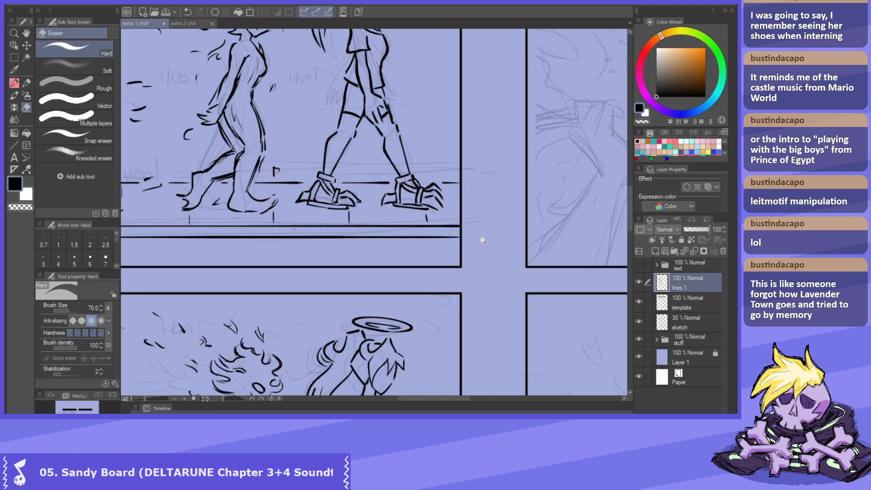
{"action": "scroll", "coordinate": [470, 240], "scroll_direction": "down", "scroll_amount": 5}
{"action": "key", "text": "ctrl+s"}
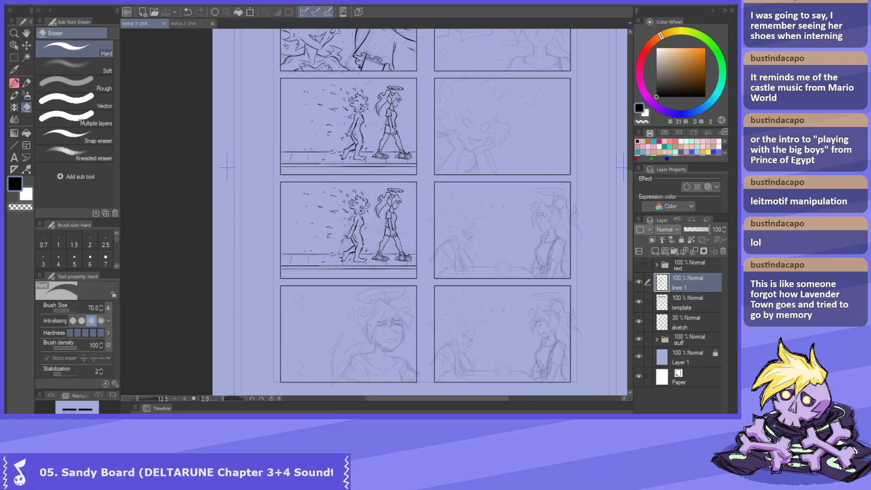
Step: Examine the duplicated walking panel up close and against the surrounding panels on the page
{"action": "scroll", "coordinate": [369, 237], "scroll_direction": "up", "scroll_amount": 3}
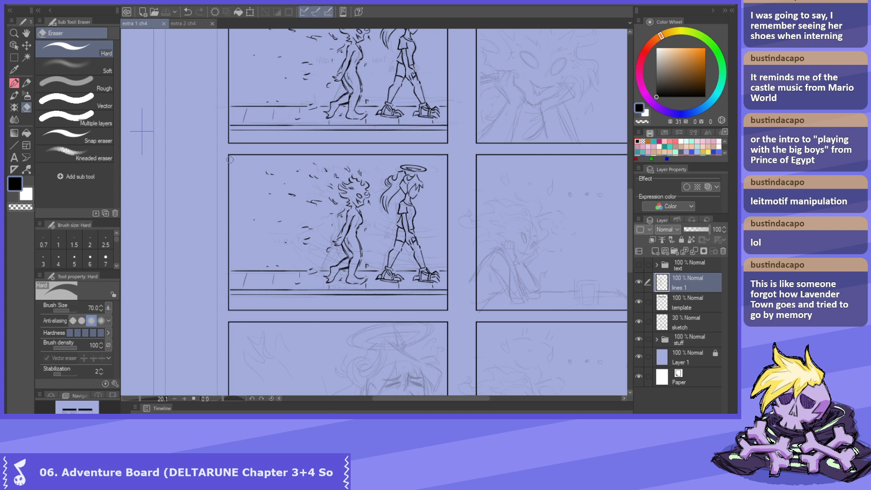
{"action": "scroll", "coordinate": [376, 174], "scroll_direction": "down", "scroll_amount": 2}
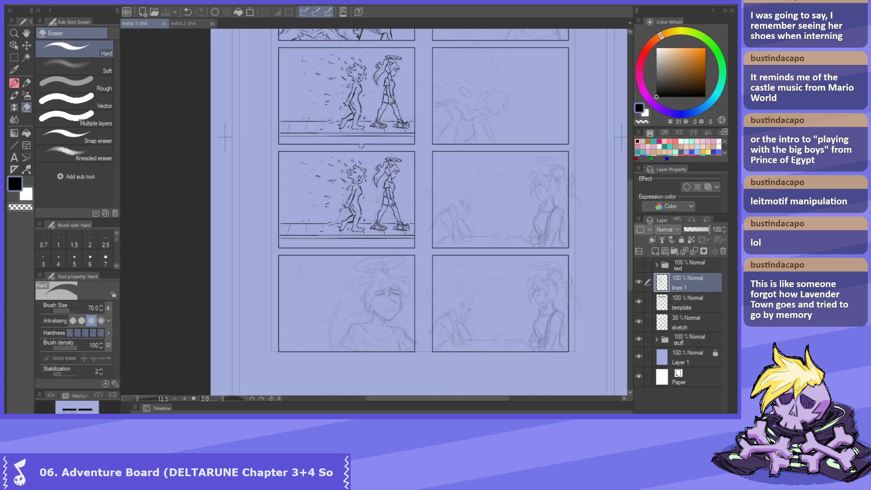
{"action": "scroll", "coordinate": [376, 174], "scroll_direction": "up", "scroll_amount": 1}
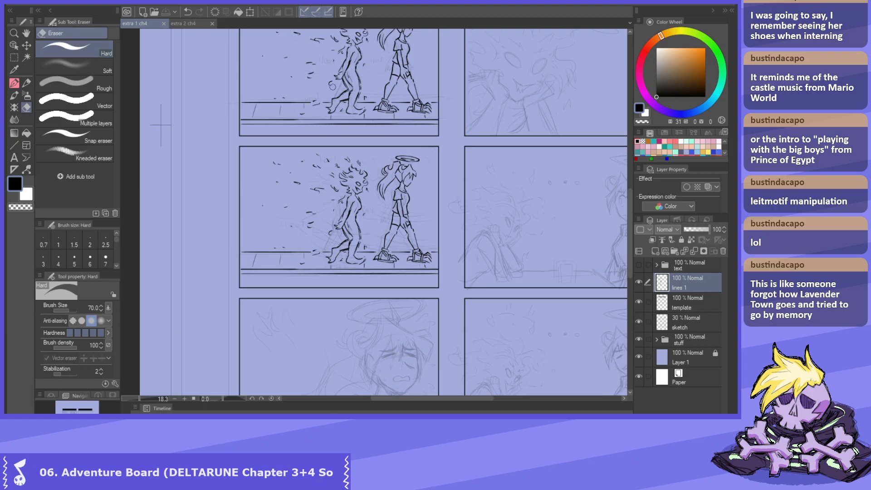
{"action": "scroll", "coordinate": [372, 156], "scroll_direction": "down", "scroll_amount": 9}
{"action": "left_click_drag", "start_coordinate": [376, 160], "coordinate": [367, 181]}
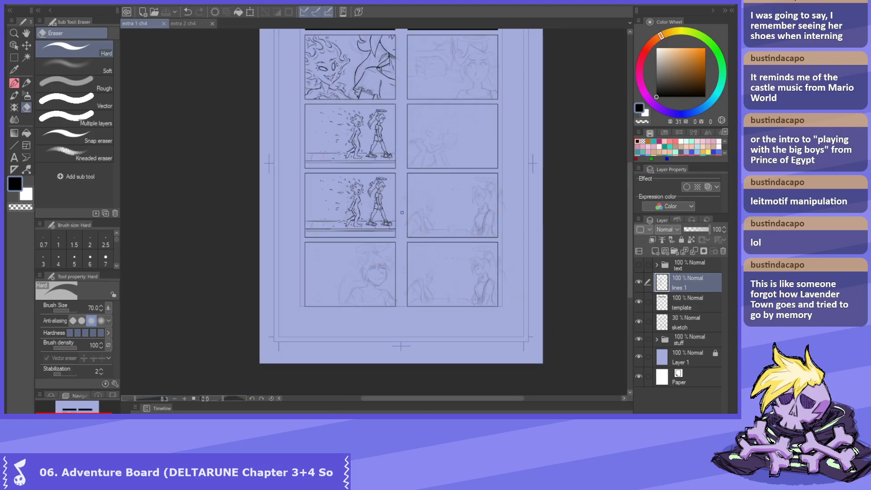
{"action": "scroll", "coordinate": [372, 218], "scroll_direction": "up", "scroll_amount": 6}
{"action": "scroll", "coordinate": [347, 183], "scroll_direction": "up", "scroll_amount": 3}
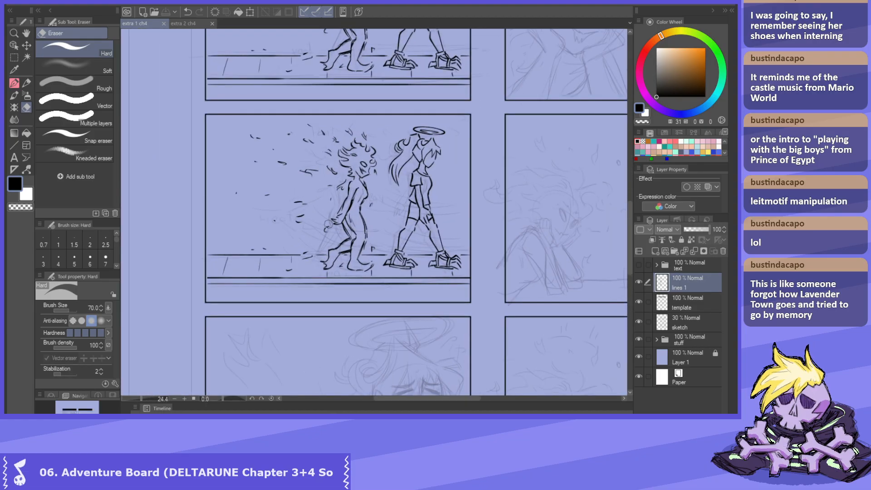
{"action": "mouse_move", "coordinate": [403, 211]}
{"action": "left_mouse_down"}
{"action": "mouse_move", "coordinate": [438, 254]}
{"action": "mouse_move", "coordinate": [424, 251]}
{"action": "mouse_move", "coordinate": [437, 225]}
{"action": "mouse_move", "coordinate": [467, 235]}
{"action": "left_mouse_up"}
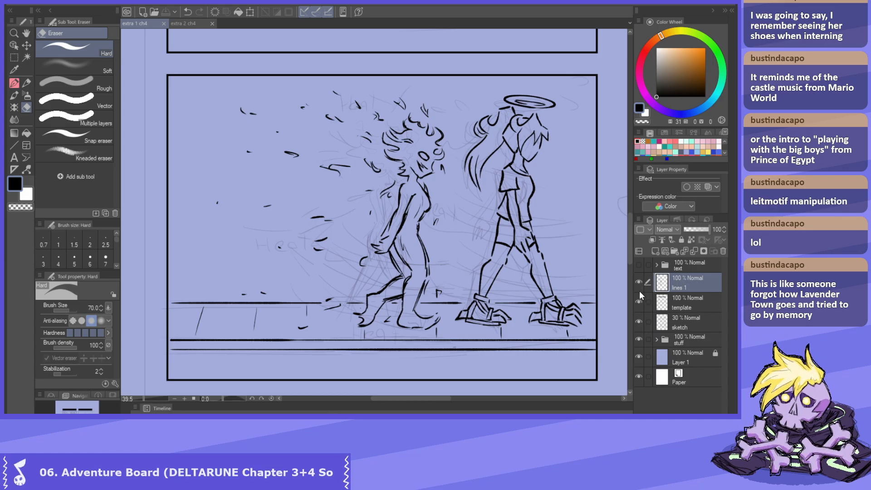
Step: Hide and reshow the lines 1 layer to compare the duplicated figures with the rough sketch underneath
{"action": "left_click_drag", "start_coordinate": [500, 193], "coordinate": [495, 199]}
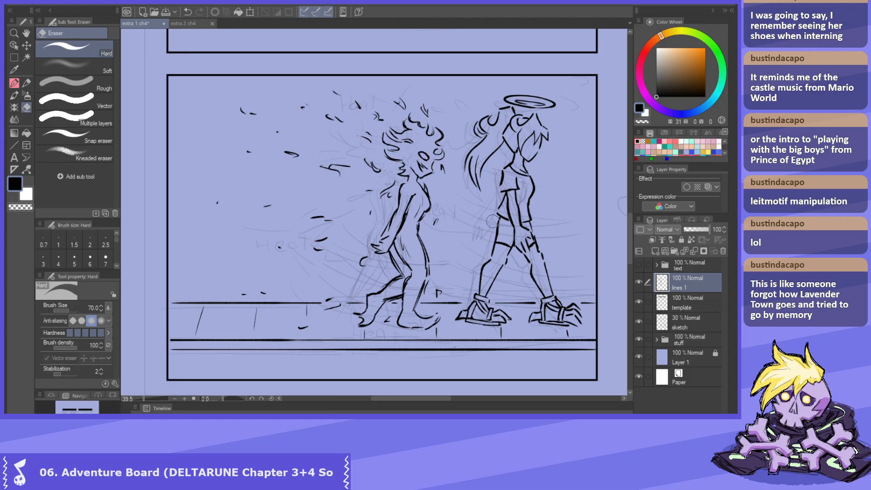
{"action": "key", "text": "c"}
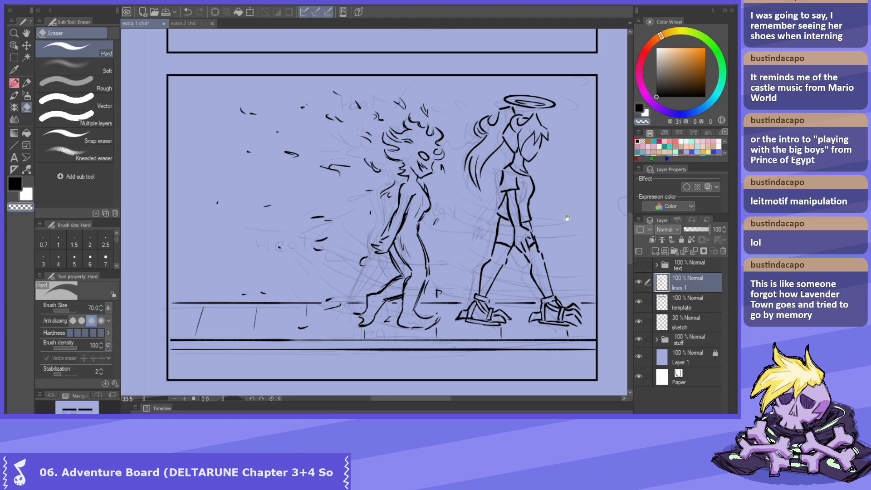
{"action": "left_click_drag", "start_coordinate": [569, 221], "coordinate": [527, 225]}
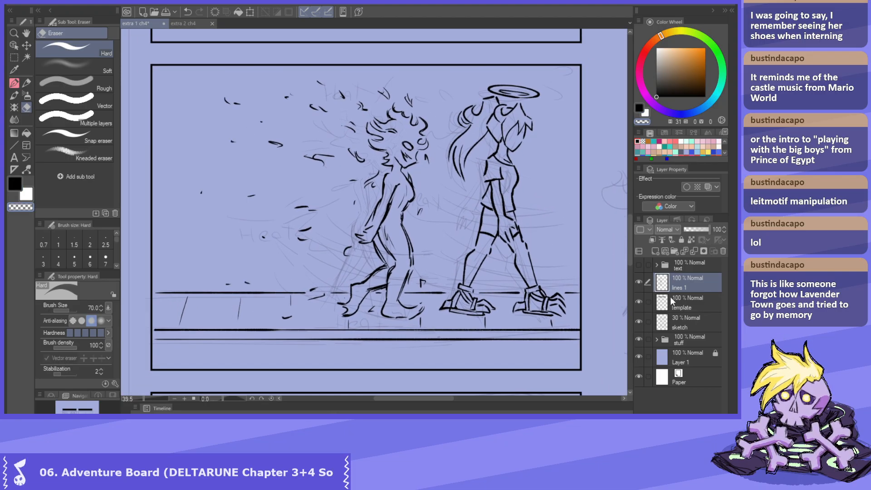
{"action": "left_click", "coordinate": [635, 280]}
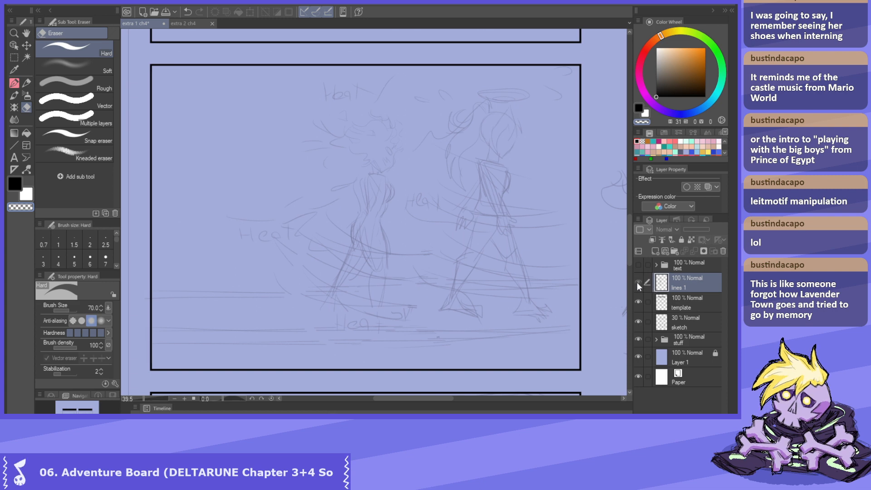
{"action": "left_click", "coordinate": [637, 283]}
Step: Lasso the flame-haired figure and its trailing embers in the lower walking panel, following closely around the feet
{"action": "key", "text": "m"}
{"action": "left_click_drag", "start_coordinate": [334, 191], "coordinate": [350, 189]}
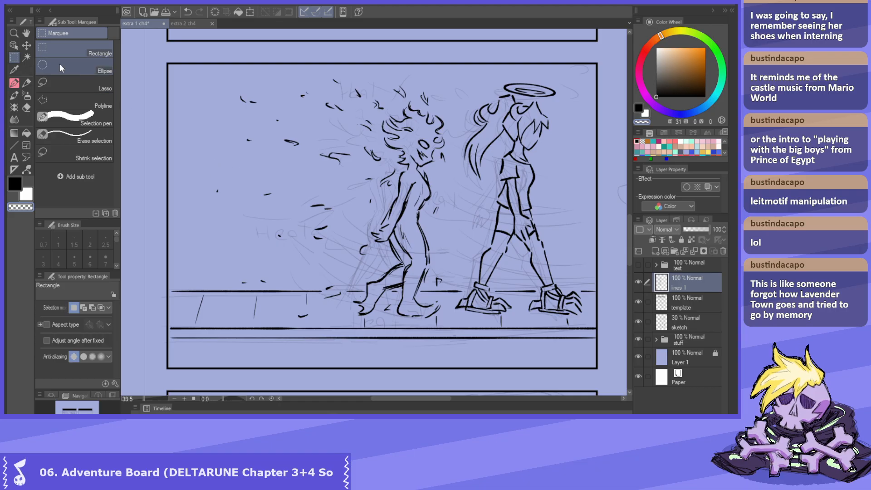
{"action": "left_click", "coordinate": [89, 88]}
{"action": "mouse_move", "coordinate": [217, 109]}
{"action": "left_mouse_down"}
{"action": "mouse_move", "coordinate": [266, 64]}
{"action": "mouse_move", "coordinate": [420, 76]}
{"action": "mouse_move", "coordinate": [460, 96]}
{"action": "mouse_move", "coordinate": [456, 184]}
{"action": "left_mouse_up"}
{"action": "mouse_move", "coordinate": [458, 272]}
{"action": "left_mouse_down"}
{"action": "mouse_move", "coordinate": [421, 289]}
{"action": "mouse_move", "coordinate": [446, 294]}
{"action": "mouse_move", "coordinate": [448, 308]}
{"action": "mouse_move", "coordinate": [424, 319]}
{"action": "mouse_move", "coordinate": [351, 310]}
{"action": "mouse_move", "coordinate": [366, 289]}
{"action": "mouse_move", "coordinate": [336, 252]}
{"action": "mouse_move", "coordinate": [335, 207]}
{"action": "mouse_move", "coordinate": [284, 183]}
{"action": "mouse_move", "coordinate": [216, 139]}
{"action": "left_mouse_up"}
{"action": "scroll", "coordinate": [377, 318], "scroll_direction": "up", "scroll_amount": 5}
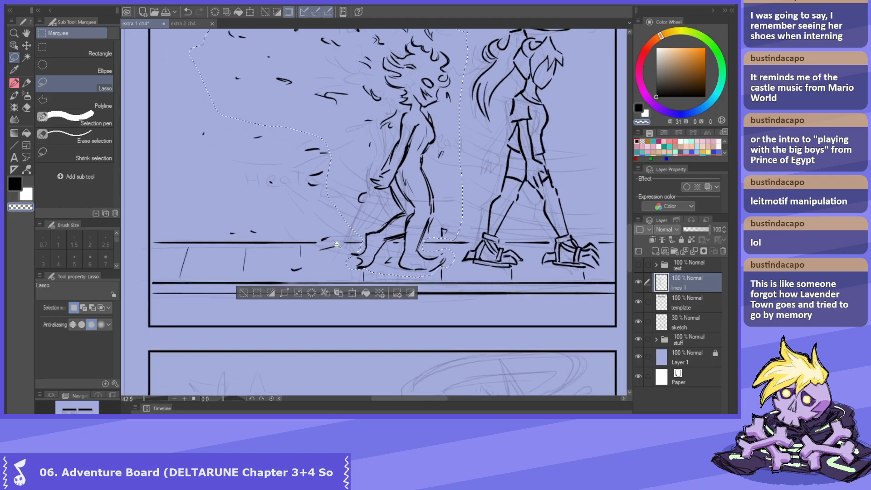
{"action": "scroll", "coordinate": [379, 249], "scroll_direction": "up", "scroll_amount": 1}
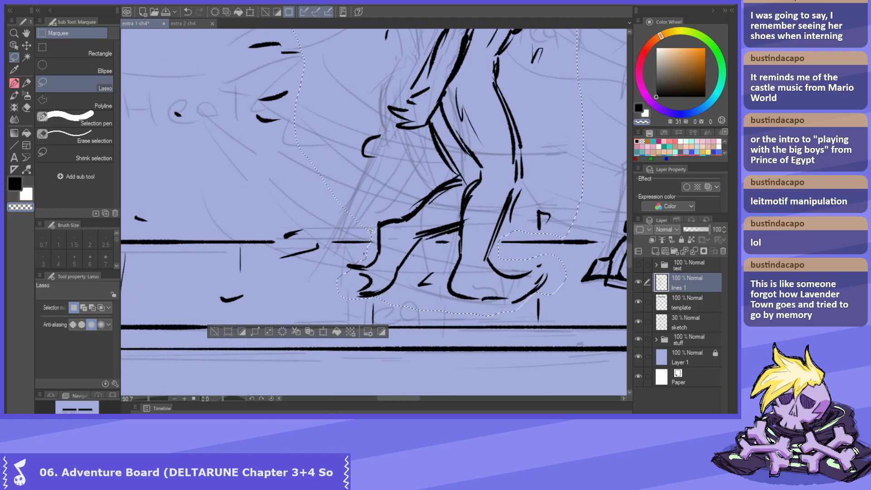
{"action": "scroll", "coordinate": [379, 248], "scroll_direction": "down", "scroll_amount": 6}
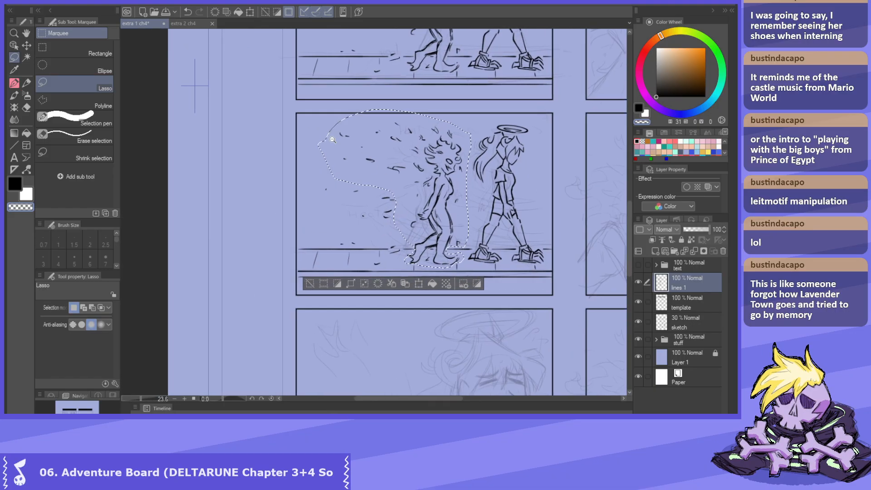
Step: Extend the lasso selection to take in the remaining embers behind the flame-haired figure and near the ground line
{"action": "mouse_move", "coordinate": [336, 180]}
{"action": "left_mouse_down"}
{"action": "mouse_move", "coordinate": [318, 232]}
{"action": "mouse_move", "coordinate": [395, 175]}
{"action": "mouse_move", "coordinate": [381, 166]}
{"action": "left_mouse_up"}
{"action": "mouse_move", "coordinate": [360, 268]}
{"action": "left_mouse_down"}
{"action": "mouse_move", "coordinate": [374, 206]}
{"action": "mouse_move", "coordinate": [402, 151]}
{"action": "mouse_move", "coordinate": [394, 160]}
{"action": "mouse_move", "coordinate": [405, 160]}
{"action": "mouse_move", "coordinate": [358, 153]}
{"action": "mouse_move", "coordinate": [372, 145]}
{"action": "left_mouse_up"}
{"action": "scroll", "coordinate": [402, 151], "scroll_direction": "up", "scroll_amount": 2}
{"action": "scroll", "coordinate": [358, 153], "scroll_direction": "up", "scroll_amount": 3}
{"action": "key", "text": "ctrl+z"}
{"action": "mouse_move", "coordinate": [447, 208]}
{"action": "left_mouse_down"}
{"action": "mouse_move", "coordinate": [427, 220]}
{"action": "mouse_move", "coordinate": [447, 207]}
{"action": "mouse_move", "coordinate": [460, 173]}
{"action": "mouse_move", "coordinate": [500, 152]}
{"action": "mouse_move", "coordinate": [472, 188]}
{"action": "mouse_move", "coordinate": [465, 182]}
{"action": "left_mouse_up"}
{"action": "mouse_move", "coordinate": [534, 176]}
{"action": "left_mouse_down"}
{"action": "mouse_move", "coordinate": [416, 188]}
{"action": "mouse_move", "coordinate": [479, 200]}
{"action": "mouse_move", "coordinate": [437, 207]}
{"action": "mouse_move", "coordinate": [453, 225]}
{"action": "mouse_move", "coordinate": [458, 205]}
{"action": "mouse_move", "coordinate": [448, 210]}
{"action": "left_mouse_up"}
{"action": "scroll", "coordinate": [458, 191], "scroll_direction": "up", "scroll_amount": 4}
{"action": "scroll", "coordinate": [486, 190], "scroll_direction": "down", "scroll_amount": 8}
{"action": "scroll", "coordinate": [472, 208], "scroll_direction": "up", "scroll_amount": 3}
{"action": "scroll", "coordinate": [456, 213], "scroll_direction": "down", "scroll_amount": 5}
Step: Copy the selected figure and embers to a new layer, delete them from lines 1, and deselect
{"action": "key", "text": "ctrl+c"}
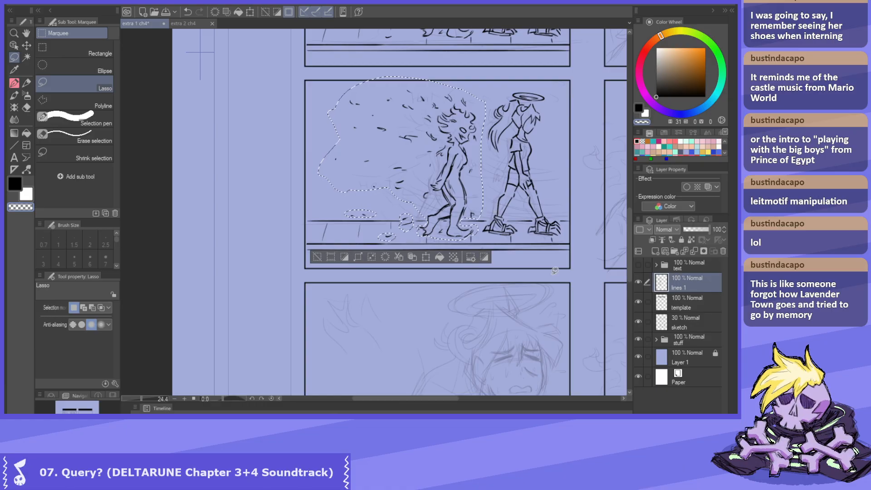
{"action": "key", "text": "ctrl+v"}
{"action": "left_click", "coordinate": [689, 304]}
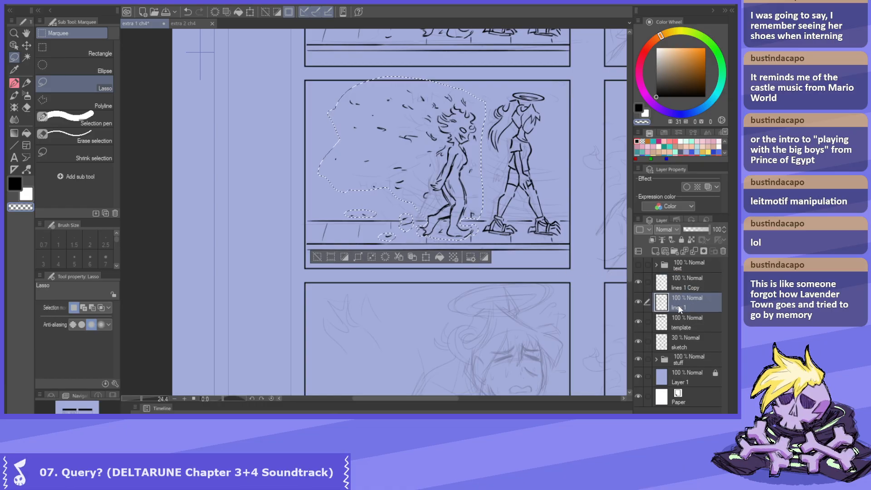
{"action": "key", "text": "Delete"}
{"action": "key", "text": "ctrl+d"}
Step: Check the pasted figure layer by toggling its visibility and lower its opacity to 18%
{"action": "left_click", "coordinate": [694, 287]}
{"action": "left_click", "coordinate": [638, 285]}
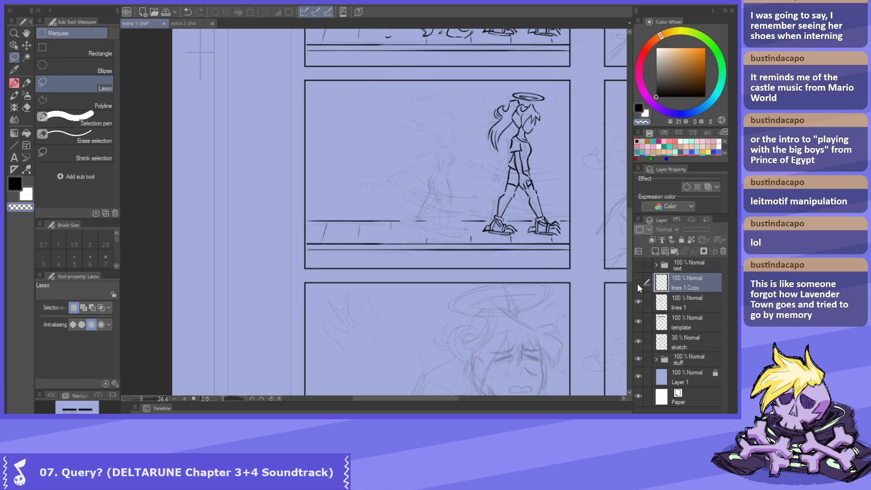
{"action": "left_click", "coordinate": [638, 285]}
{"action": "left_click", "coordinate": [681, 302]}
{"action": "left_click", "coordinate": [699, 286]}
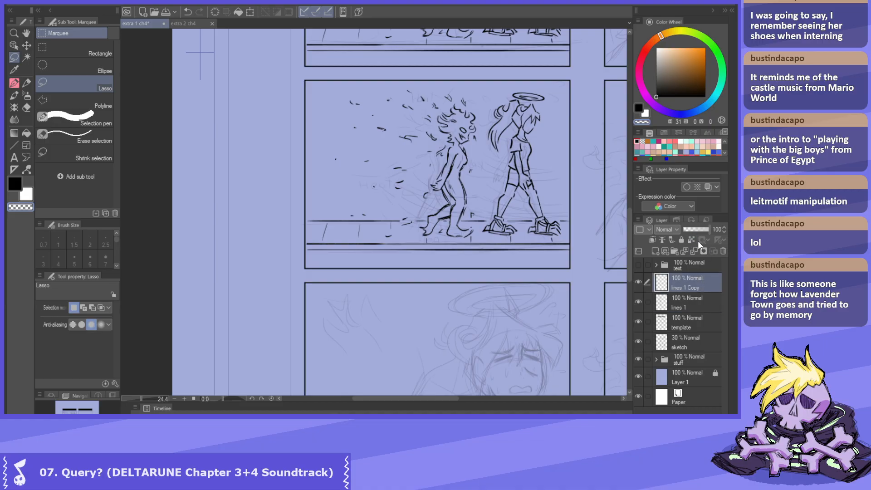
{"action": "left_click", "coordinate": [691, 229]}
{"action": "left_click", "coordinate": [725, 228]}
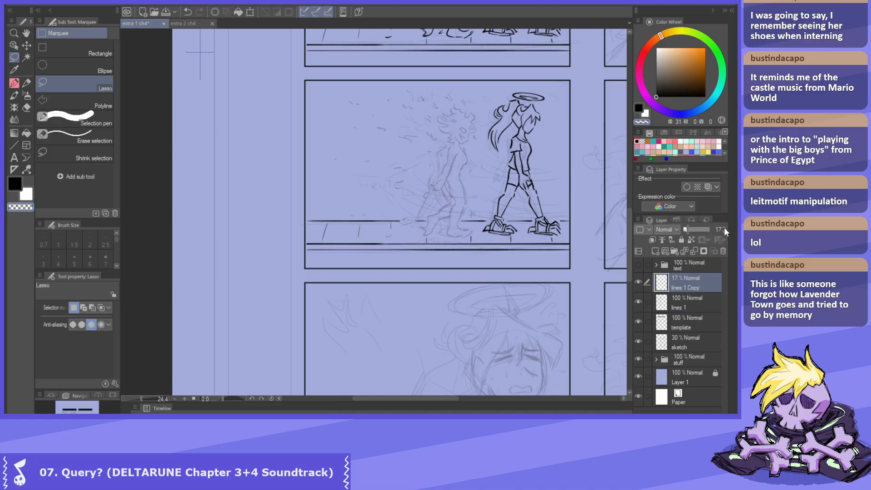
Step: Make lines 1 the active layer, toggle its visibility as a check, and switch to the [AA] Ink Brush
{"action": "left_click", "coordinate": [704, 310]}
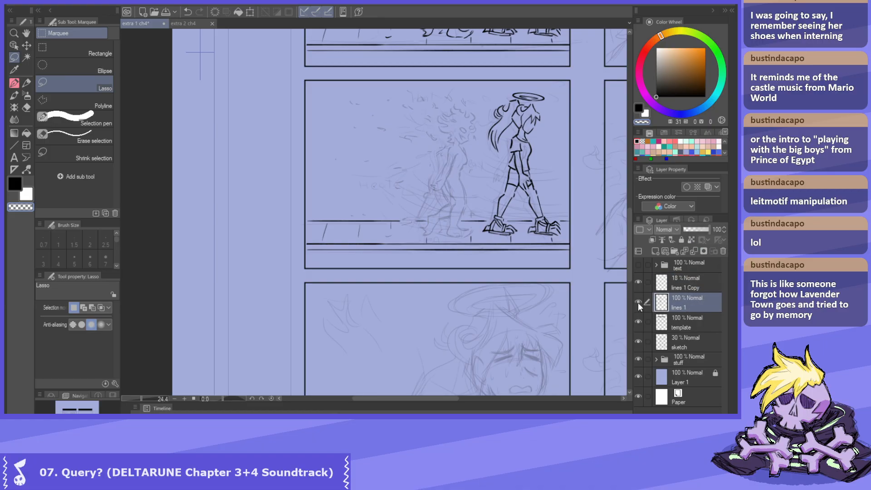
{"action": "left_click", "coordinate": [639, 302]}
{"action": "left_click", "coordinate": [639, 302]}
{"action": "key", "text": "p"}
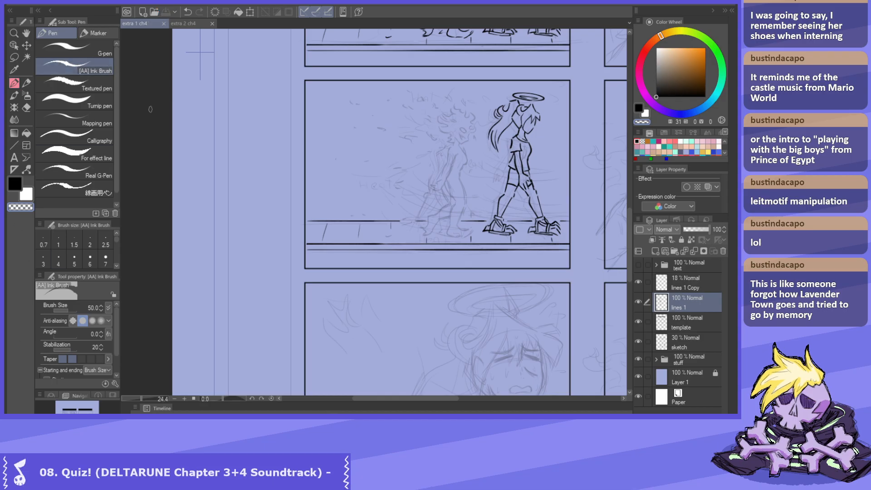
{"action": "scroll", "coordinate": [346, 201], "scroll_direction": "down", "scroll_amount": 4}
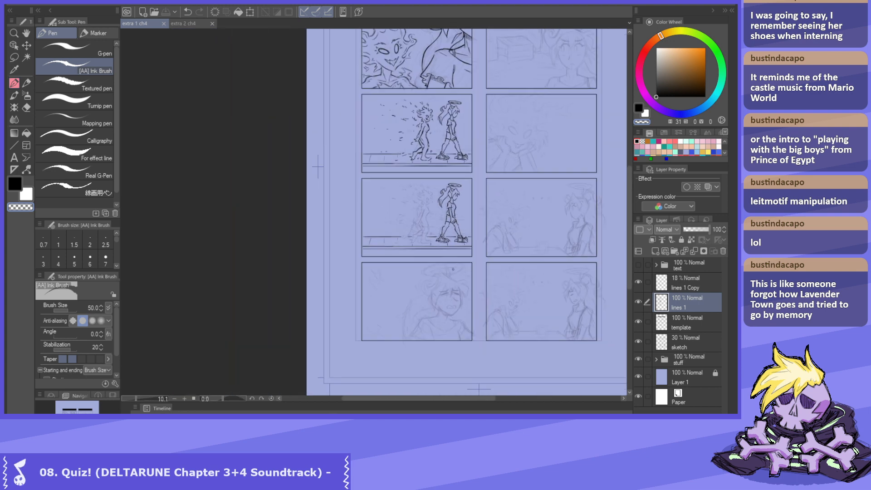
{"action": "scroll", "coordinate": [431, 271], "scroll_direction": "up", "scroll_amount": 1}
{"action": "scroll", "coordinate": [431, 272], "scroll_direction": "down", "scroll_amount": 1}
{"action": "scroll", "coordinate": [287, 233], "scroll_direction": "up", "scroll_amount": 1}
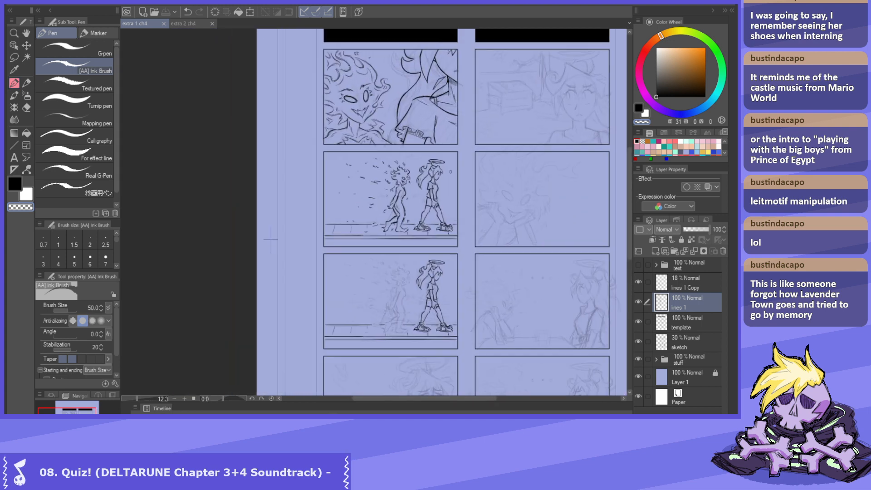
{"action": "scroll", "coordinate": [289, 232], "scroll_direction": "down", "scroll_amount": 1}
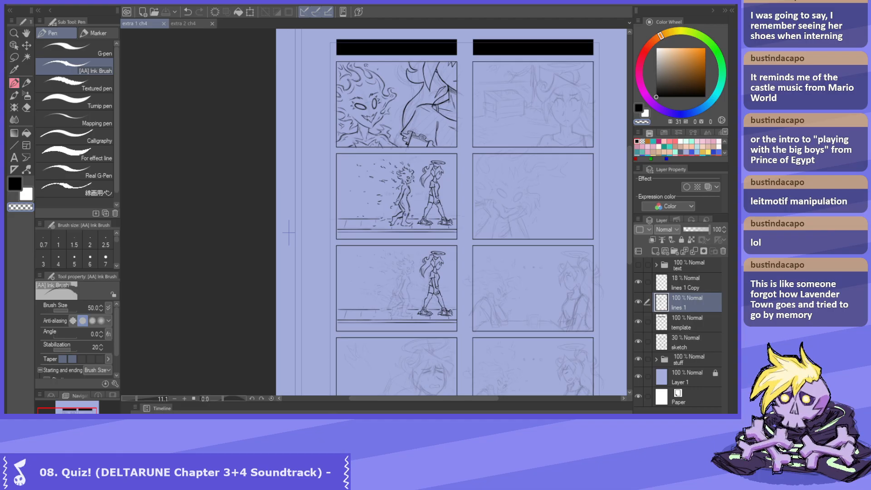
Step: Toggle the text folder's visibility to check the lettering against the last panel of the first column
{"action": "scroll", "coordinate": [422, 194], "scroll_direction": "down", "scroll_amount": 3}
{"action": "scroll", "coordinate": [442, 268], "scroll_direction": "up", "scroll_amount": 4}
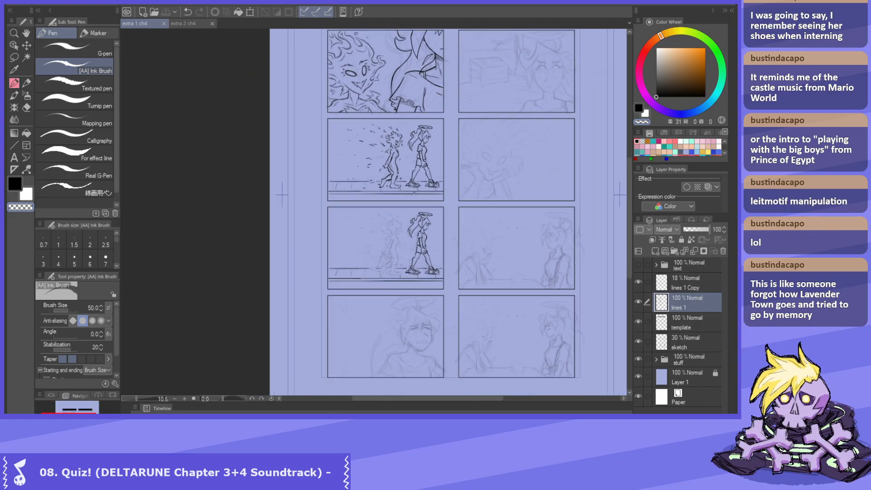
{"action": "scroll", "coordinate": [441, 262], "scroll_direction": "down", "scroll_amount": 2}
{"action": "scroll", "coordinate": [422, 282], "scroll_direction": "up", "scroll_amount": 5}
{"action": "scroll", "coordinate": [423, 282], "scroll_direction": "down", "scroll_amount": 3}
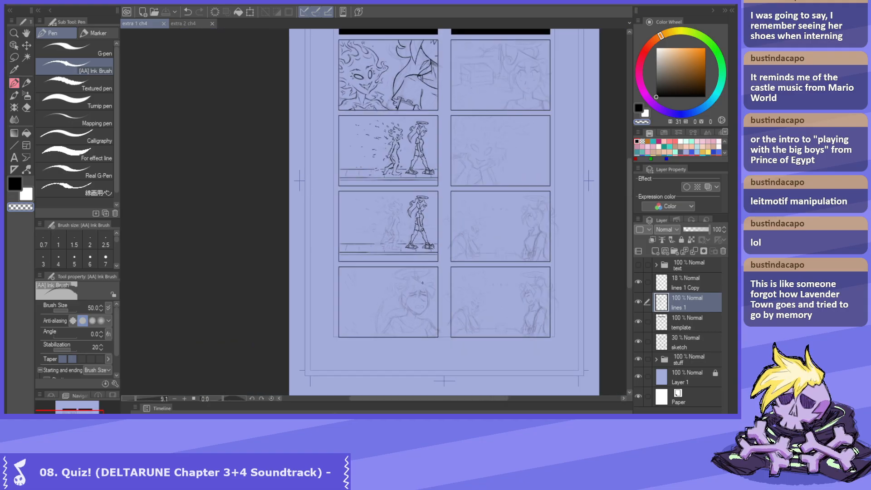
{"action": "scroll", "coordinate": [426, 275], "scroll_direction": "up", "scroll_amount": 5}
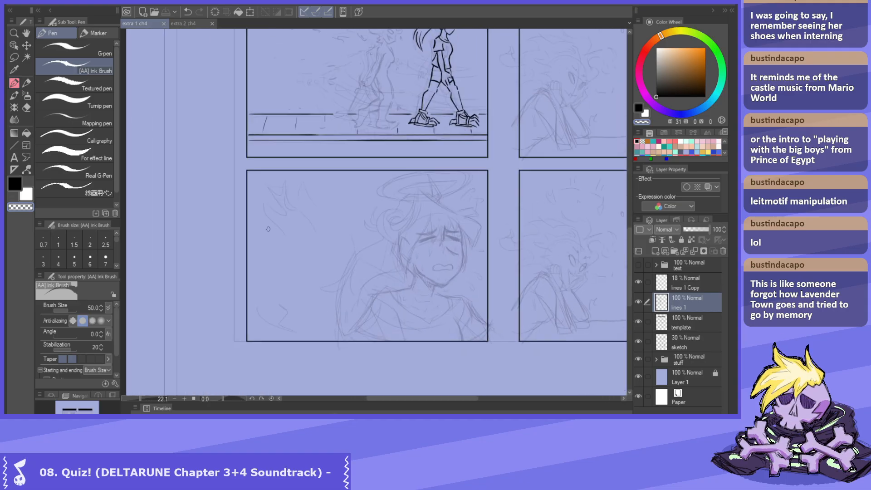
{"action": "left_click", "coordinate": [641, 265]}
{"action": "left_click", "coordinate": [641, 265]}
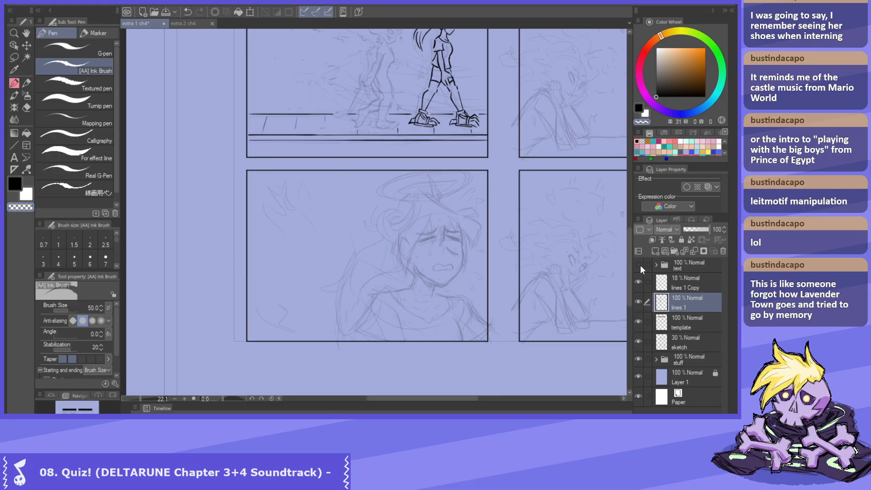
Step: Examine the inked panels and the remaining sketches across both columns of the page
{"action": "scroll", "coordinate": [433, 261], "scroll_direction": "down", "scroll_amount": 3}
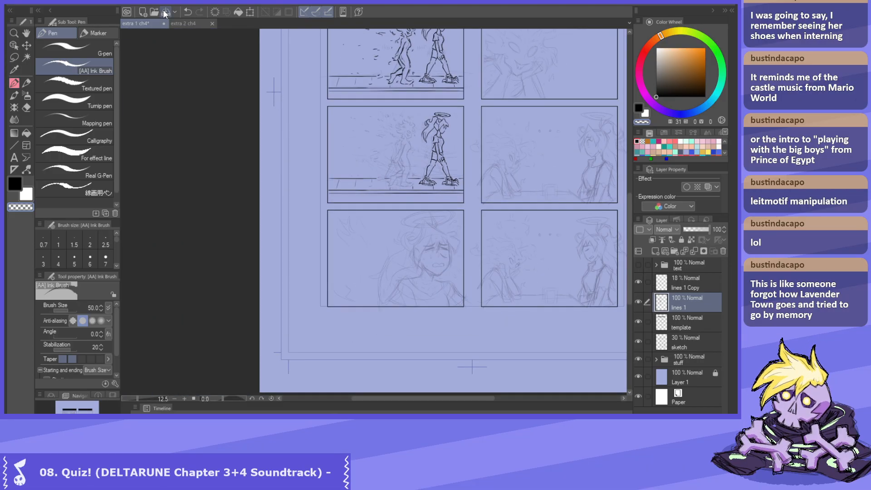
{"action": "scroll", "coordinate": [392, 297], "scroll_direction": "up", "scroll_amount": 2}
{"action": "scroll", "coordinate": [393, 298], "scroll_direction": "down", "scroll_amount": 2}
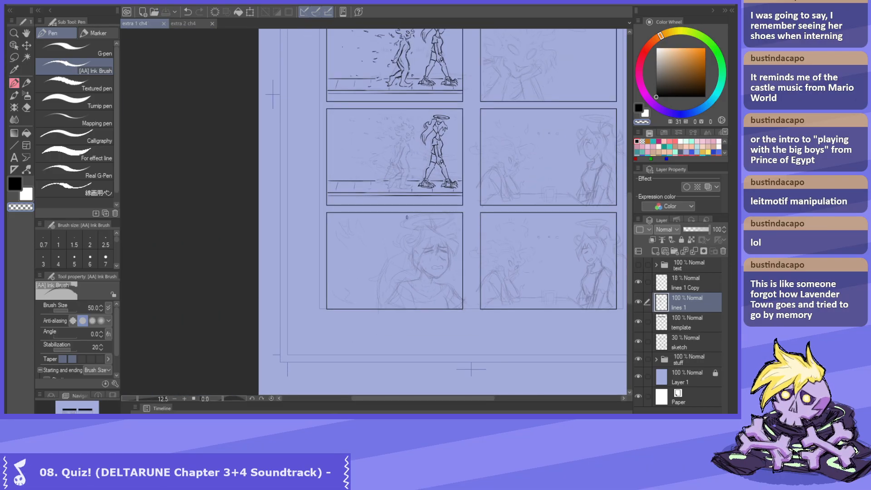
{"action": "scroll", "coordinate": [467, 347], "scroll_direction": "down", "scroll_amount": 2}
{"action": "scroll", "coordinate": [432, 136], "scroll_direction": "up", "scroll_amount": 3}
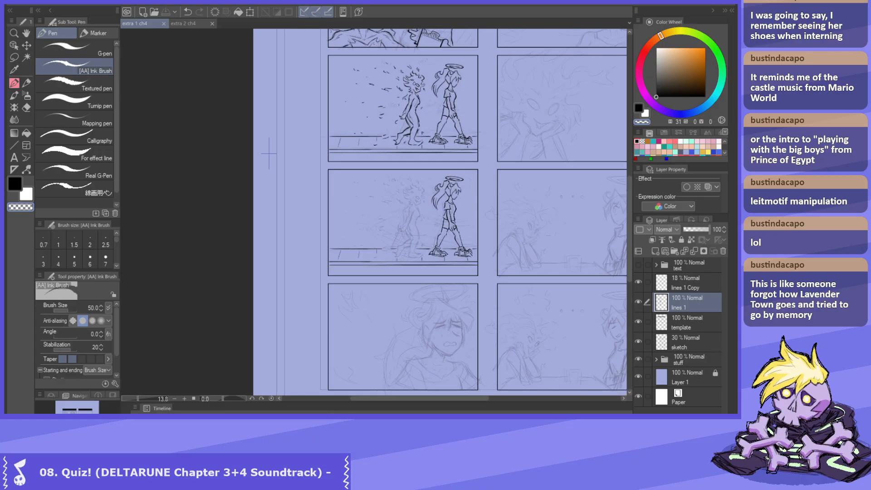
{"action": "scroll", "coordinate": [432, 141], "scroll_direction": "down", "scroll_amount": 3}
{"action": "scroll", "coordinate": [440, 300], "scroll_direction": "up", "scroll_amount": 3}
{"action": "scroll", "coordinate": [376, 179], "scroll_direction": "up", "scroll_amount": 5}
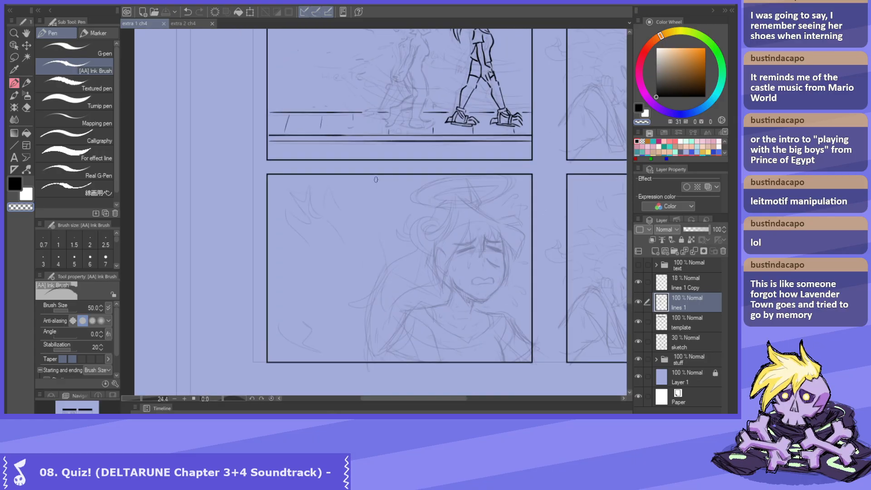
{"action": "scroll", "coordinate": [358, 332], "scroll_direction": "down", "scroll_amount": 6}
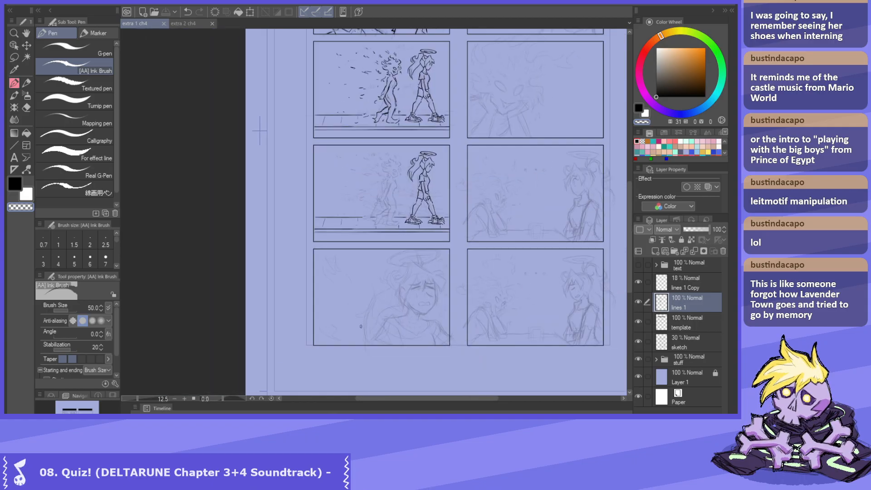
{"action": "scroll", "coordinate": [367, 238], "scroll_direction": "up", "scroll_amount": 2}
{"action": "scroll", "coordinate": [368, 238], "scroll_direction": "up", "scroll_amount": 4}
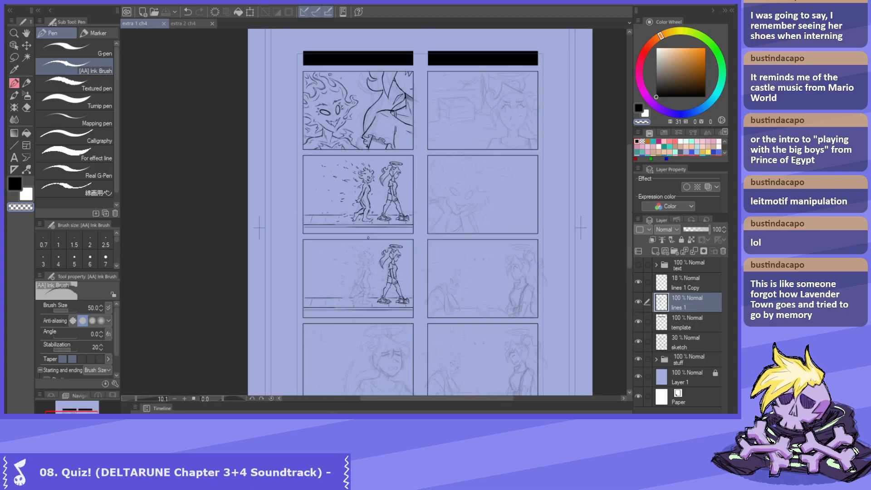
{"action": "scroll", "coordinate": [357, 320], "scroll_direction": "down", "scroll_amount": 4}
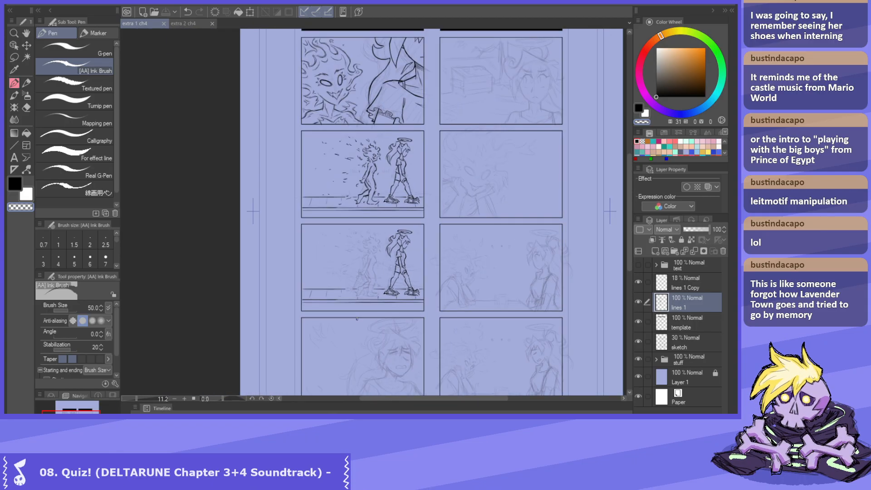
Step: View the extra 2 ch4 page for reference, then return to the walking panels of extra 1 ch4
{"action": "left_click", "coordinate": [198, 21]}
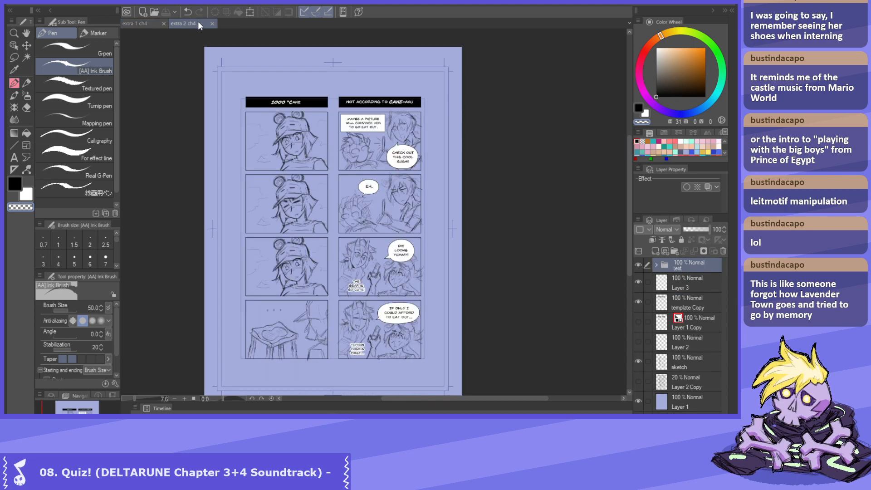
{"action": "left_click", "coordinate": [149, 23]}
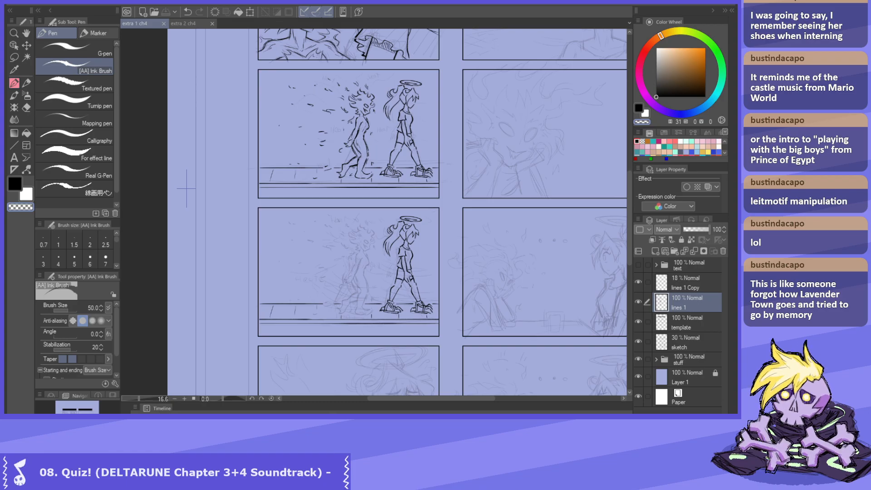
{"action": "scroll", "coordinate": [334, 246], "scroll_direction": "up", "scroll_amount": 3}
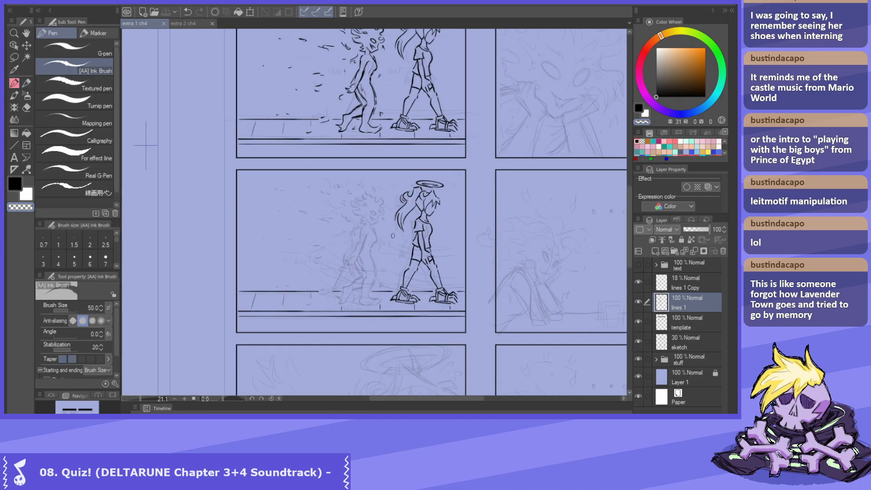
Step: Switch from transparent to black ink and outline the flame-haired figure's chin and jaw over the faded copy in the third panel
{"action": "key", "text": "c"}
{"action": "scroll", "coordinate": [404, 262], "scroll_direction": "up", "scroll_amount": 10}
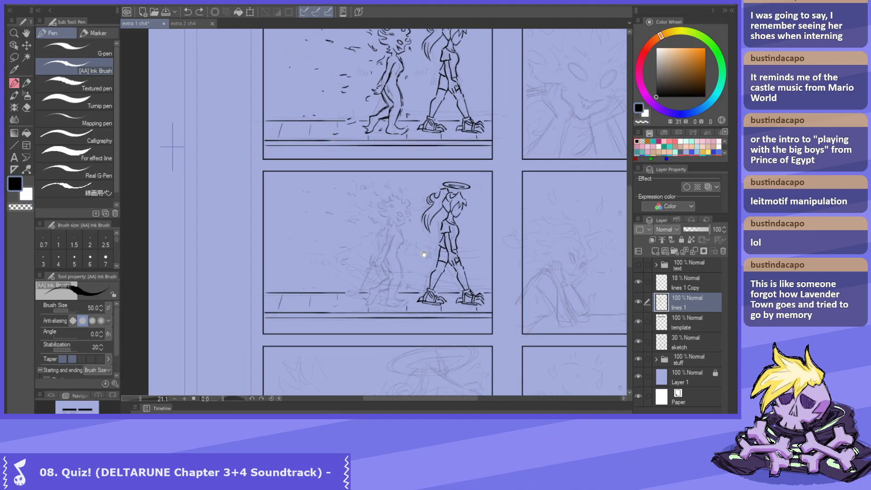
{"action": "mouse_move", "coordinate": [402, 216]}
{"action": "left_mouse_down"}
{"action": "mouse_move", "coordinate": [433, 255]}
{"action": "mouse_move", "coordinate": [420, 238]}
{"action": "mouse_move", "coordinate": [437, 255]}
{"action": "mouse_move", "coordinate": [455, 251]}
{"action": "mouse_move", "coordinate": [447, 256]}
{"action": "mouse_move", "coordinate": [484, 231]}
{"action": "mouse_move", "coordinate": [497, 192]}
{"action": "left_mouse_up"}
{"action": "key", "text": "ctrl+z"}
{"action": "key", "text": "ctrl+z"}
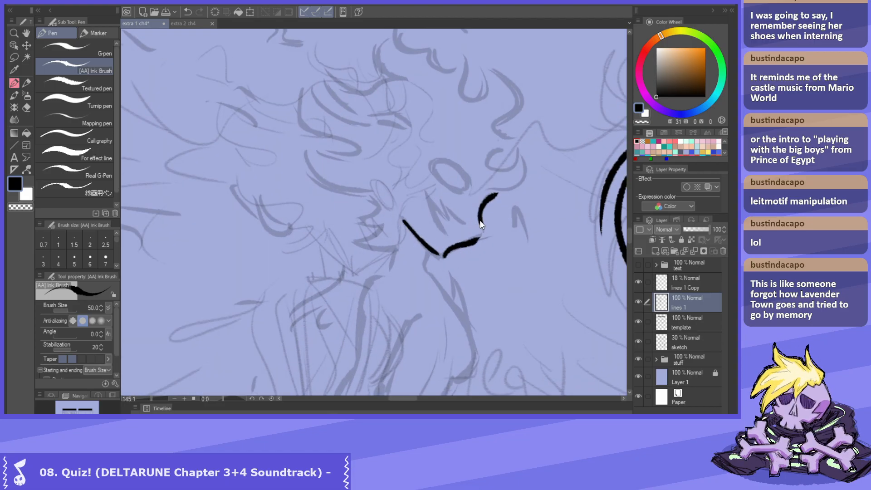
{"action": "key", "text": "ctrl+z"}
{"action": "mouse_move", "coordinate": [483, 236]}
{"action": "left_mouse_down"}
{"action": "mouse_move", "coordinate": [488, 198]}
{"action": "mouse_move", "coordinate": [470, 222]}
{"action": "left_mouse_up"}
{"action": "key", "text": "ctrl+z"}
Step: Ink the front edge of the flame-haired figure's face and the flame curls above it
{"action": "mouse_move", "coordinate": [450, 253]}
{"action": "left_mouse_down"}
{"action": "mouse_move", "coordinate": [454, 217]}
{"action": "mouse_move", "coordinate": [489, 208]}
{"action": "mouse_move", "coordinate": [495, 189]}
{"action": "mouse_move", "coordinate": [484, 179]}
{"action": "mouse_move", "coordinate": [469, 191]}
{"action": "mouse_move", "coordinate": [460, 180]}
{"action": "mouse_move", "coordinate": [468, 155]}
{"action": "left_mouse_up"}
{"action": "key", "text": "ctrl+z"}
{"action": "key", "text": "ctrl+z"}
{"action": "mouse_move", "coordinate": [471, 194]}
{"action": "left_mouse_down"}
{"action": "mouse_move", "coordinate": [460, 176]}
{"action": "mouse_move", "coordinate": [482, 165]}
{"action": "left_mouse_up"}
{"action": "mouse_move", "coordinate": [465, 147]}
{"action": "left_mouse_down"}
{"action": "mouse_move", "coordinate": [490, 158]}
{"action": "mouse_move", "coordinate": [483, 179]}
{"action": "left_mouse_up"}
{"action": "mouse_move", "coordinate": [492, 174]}
{"action": "left_mouse_down"}
{"action": "mouse_move", "coordinate": [509, 184]}
{"action": "mouse_move", "coordinate": [485, 157]}
{"action": "mouse_move", "coordinate": [474, 203]}
{"action": "left_mouse_up"}
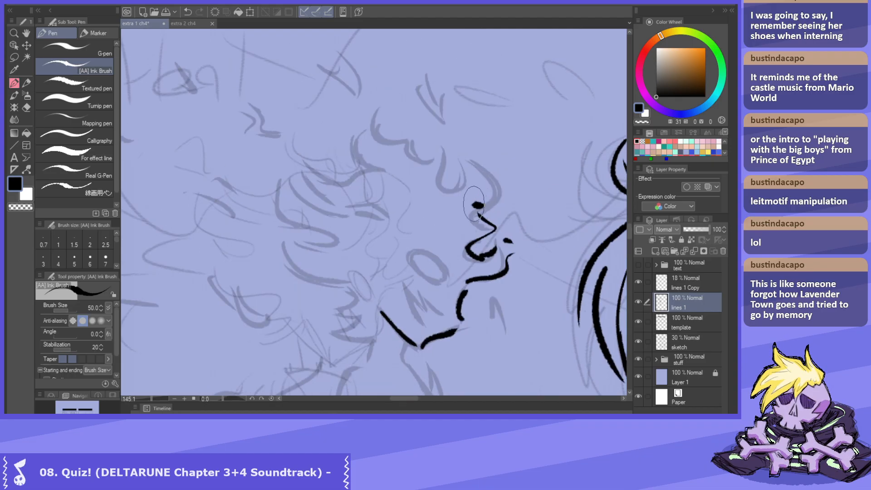
Step: Ink the flame hair's pointed locks across the top and down the back of the figure's head
{"action": "mouse_move", "coordinate": [437, 183]}
{"action": "left_mouse_down"}
{"action": "mouse_move", "coordinate": [458, 182]}
{"action": "mouse_move", "coordinate": [490, 140]}
{"action": "mouse_move", "coordinate": [445, 158]}
{"action": "mouse_move", "coordinate": [405, 126]}
{"action": "mouse_move", "coordinate": [384, 86]}
{"action": "mouse_move", "coordinate": [458, 114]}
{"action": "mouse_move", "coordinate": [450, 159]}
{"action": "mouse_move", "coordinate": [427, 182]}
{"action": "left_mouse_up"}
{"action": "key", "text": "ctrl+z"}
{"action": "key", "text": "ctrl+z"}
{"action": "left_click_drag", "start_coordinate": [414, 147], "coordinate": [451, 192]}
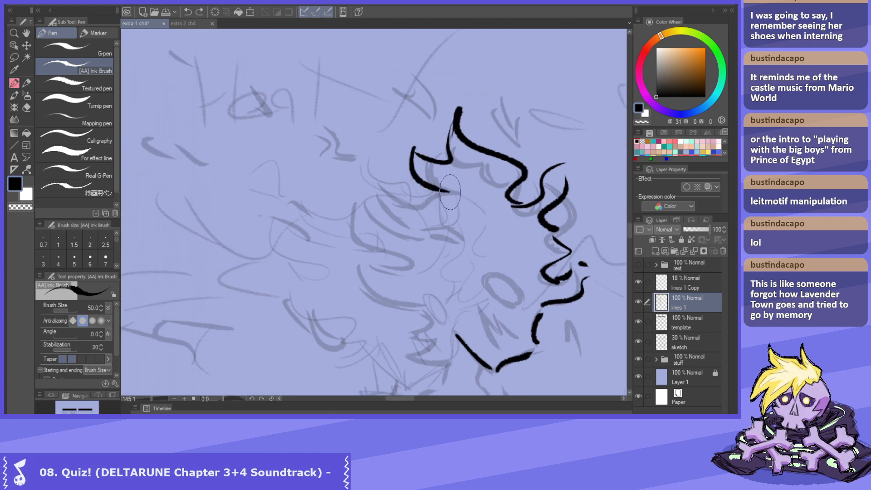
{"action": "mouse_move", "coordinate": [403, 208]}
{"action": "left_mouse_down"}
{"action": "mouse_move", "coordinate": [464, 168]}
{"action": "mouse_move", "coordinate": [415, 189]}
{"action": "mouse_move", "coordinate": [442, 186]}
{"action": "mouse_move", "coordinate": [439, 206]}
{"action": "mouse_move", "coordinate": [427, 200]}
{"action": "mouse_move", "coordinate": [431, 221]}
{"action": "mouse_move", "coordinate": [471, 229]}
{"action": "mouse_move", "coordinate": [417, 215]}
{"action": "mouse_move", "coordinate": [470, 224]}
{"action": "mouse_move", "coordinate": [491, 240]}
{"action": "mouse_move", "coordinate": [449, 247]}
{"action": "mouse_move", "coordinate": [441, 286]}
{"action": "mouse_move", "coordinate": [494, 280]}
{"action": "left_mouse_up"}
{"action": "key", "text": "ctrl+z"}
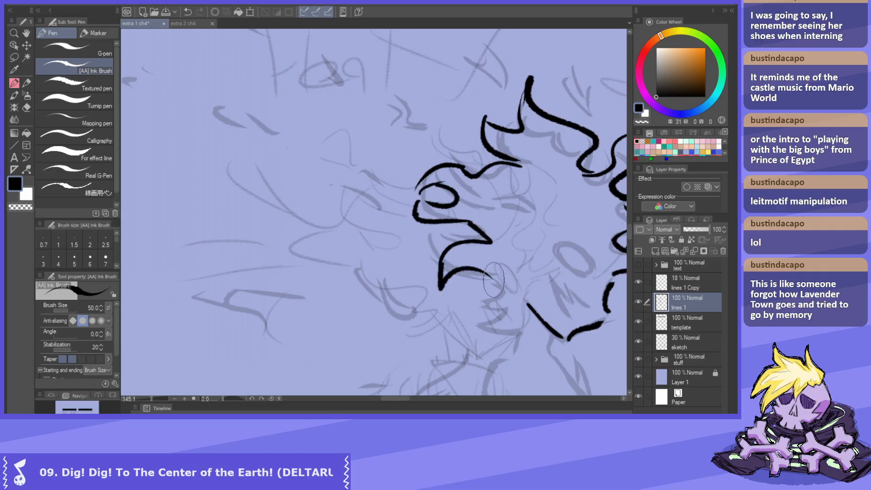
Step: Ink the small jagged locks at the figure's nape and the front neck line below the chin
{"action": "scroll", "coordinate": [495, 272], "scroll_direction": "down", "scroll_amount": 5}
{"action": "scroll", "coordinate": [534, 313], "scroll_direction": "up", "scroll_amount": 5}
{"action": "key", "text": "ctrl+z"}
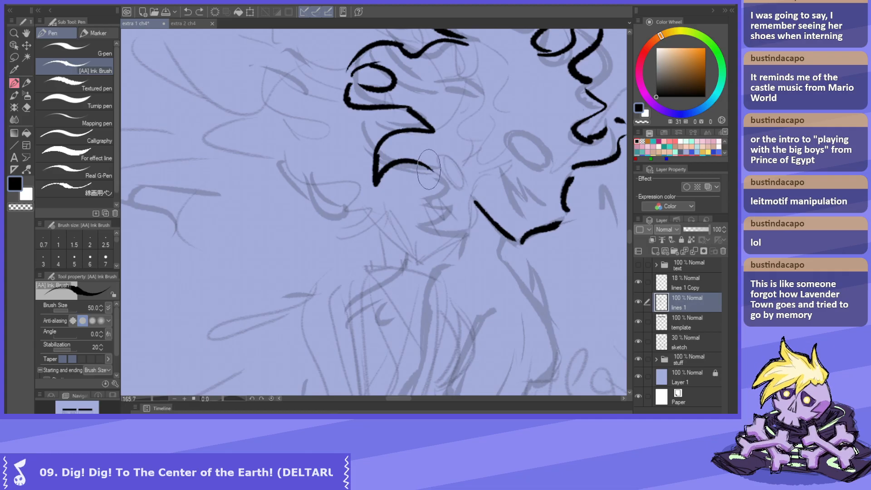
{"action": "mouse_move", "coordinate": [438, 175]}
{"action": "left_mouse_down"}
{"action": "mouse_move", "coordinate": [413, 211]}
{"action": "mouse_move", "coordinate": [411, 223]}
{"action": "mouse_move", "coordinate": [435, 216]}
{"action": "mouse_move", "coordinate": [418, 241]}
{"action": "mouse_move", "coordinate": [481, 237]}
{"action": "mouse_move", "coordinate": [424, 187]}
{"action": "mouse_move", "coordinate": [388, 192]}
{"action": "left_mouse_up"}
{"action": "key", "text": "ctrl+z"}
{"action": "mouse_move", "coordinate": [462, 203]}
{"action": "left_mouse_down"}
{"action": "mouse_move", "coordinate": [440, 169]}
{"action": "mouse_move", "coordinate": [445, 175]}
{"action": "left_mouse_up"}
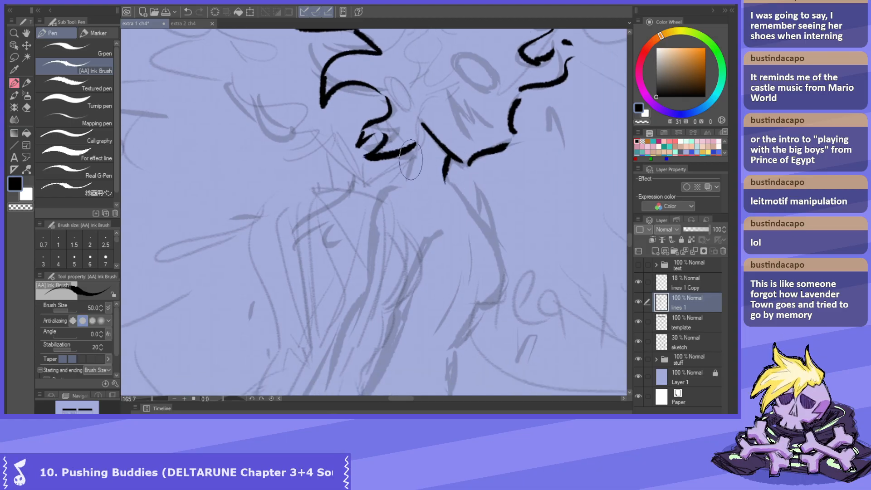
Step: Ink the back of the figure's neck, the rear shoulder and the upper chest contour
{"action": "mouse_move", "coordinate": [413, 145]}
{"action": "left_mouse_down"}
{"action": "mouse_move", "coordinate": [408, 172]}
{"action": "mouse_move", "coordinate": [380, 197]}
{"action": "mouse_move", "coordinate": [370, 246]}
{"action": "left_mouse_up"}
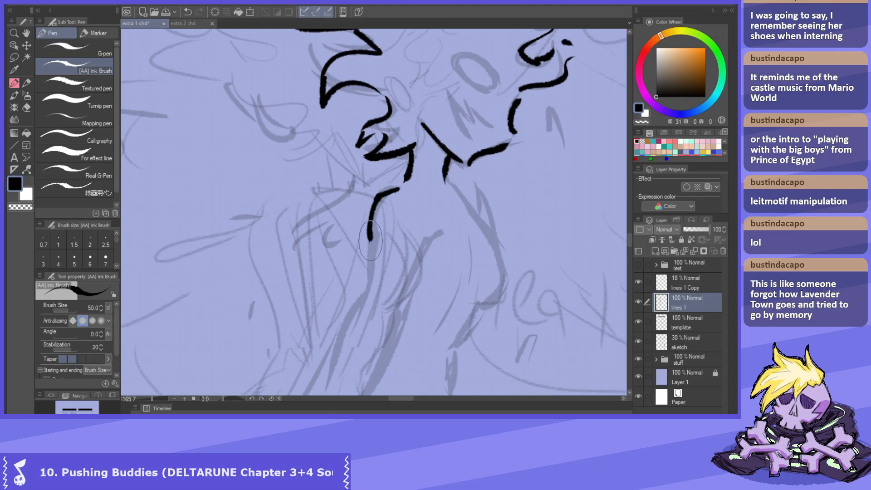
{"action": "mouse_move", "coordinate": [465, 207]}
{"action": "left_mouse_down"}
{"action": "mouse_move", "coordinate": [402, 185]}
{"action": "mouse_move", "coordinate": [413, 202]}
{"action": "left_mouse_up"}
{"action": "key", "text": "ctrl+z"}
{"action": "mouse_move", "coordinate": [387, 160]}
{"action": "left_mouse_down"}
{"action": "mouse_move", "coordinate": [415, 196]}
{"action": "mouse_move", "coordinate": [421, 184]}
{"action": "mouse_move", "coordinate": [440, 239]}
{"action": "left_mouse_up"}
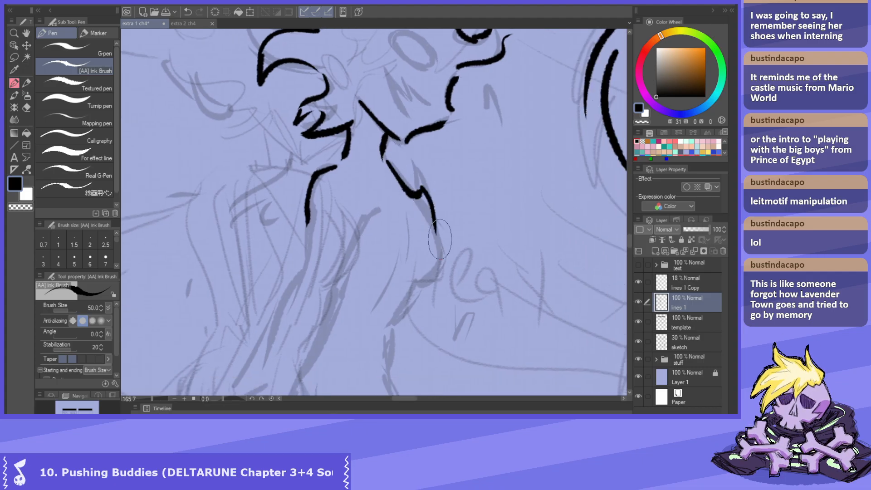
Step: Ink the figure's belly contour down to the waist and touch up the chest line
{"action": "mouse_move", "coordinate": [432, 209]}
{"action": "left_mouse_down"}
{"action": "mouse_move", "coordinate": [442, 256]}
{"action": "mouse_move", "coordinate": [407, 302]}
{"action": "mouse_move", "coordinate": [432, 220]}
{"action": "mouse_move", "coordinate": [449, 215]}
{"action": "left_mouse_up"}
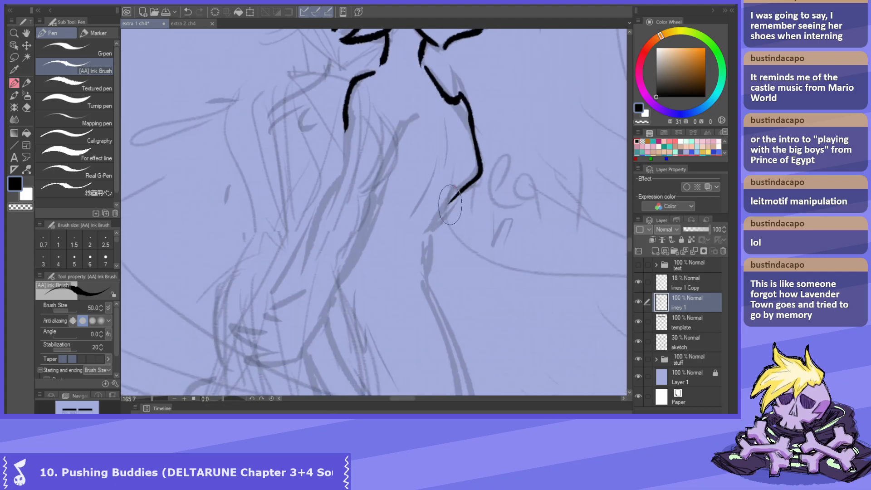
{"action": "mouse_move", "coordinate": [461, 121]}
{"action": "left_mouse_down"}
{"action": "mouse_move", "coordinate": [472, 136]}
{"action": "mouse_move", "coordinate": [482, 194]}
{"action": "left_mouse_up"}
{"action": "key", "text": "c"}
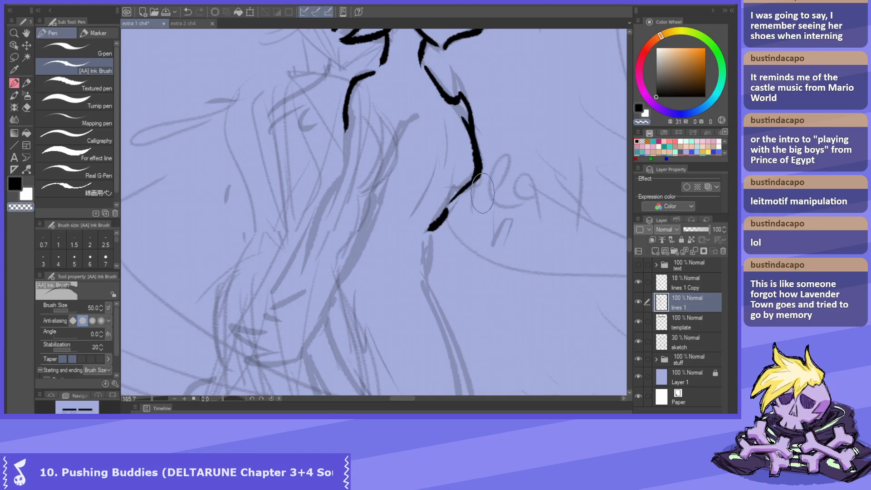
{"action": "key", "text": "c"}
{"action": "scroll", "coordinate": [459, 154], "scroll_direction": "down", "scroll_amount": 5}
{"action": "scroll", "coordinate": [438, 168], "scroll_direction": "up", "scroll_amount": 3}
{"action": "key", "text": "ctrl+z"}
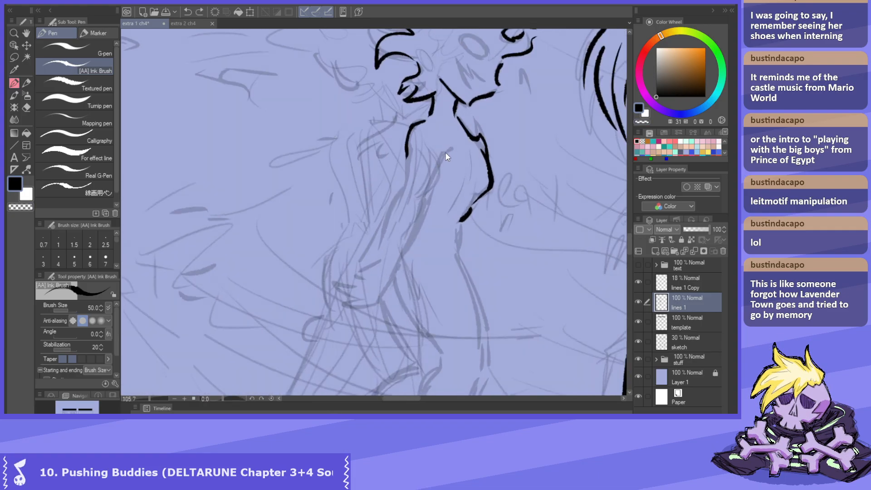
Step: Ink both edges of the figure's arm, then the waist and the front of the leading thigh down to the knee
{"action": "left_click_drag", "start_coordinate": [431, 178], "coordinate": [424, 198]}
{"action": "mouse_move", "coordinate": [407, 163]}
{"action": "left_mouse_down"}
{"action": "mouse_move", "coordinate": [380, 218]}
{"action": "mouse_move", "coordinate": [377, 258]}
{"action": "left_mouse_up"}
{"action": "mouse_move", "coordinate": [432, 249]}
{"action": "left_mouse_down"}
{"action": "mouse_move", "coordinate": [403, 198]}
{"action": "mouse_move", "coordinate": [401, 175]}
{"action": "left_mouse_up"}
{"action": "mouse_move", "coordinate": [432, 148]}
{"action": "left_mouse_down"}
{"action": "mouse_move", "coordinate": [430, 185]}
{"action": "mouse_move", "coordinate": [451, 243]}
{"action": "mouse_move", "coordinate": [446, 200]}
{"action": "left_mouse_up"}
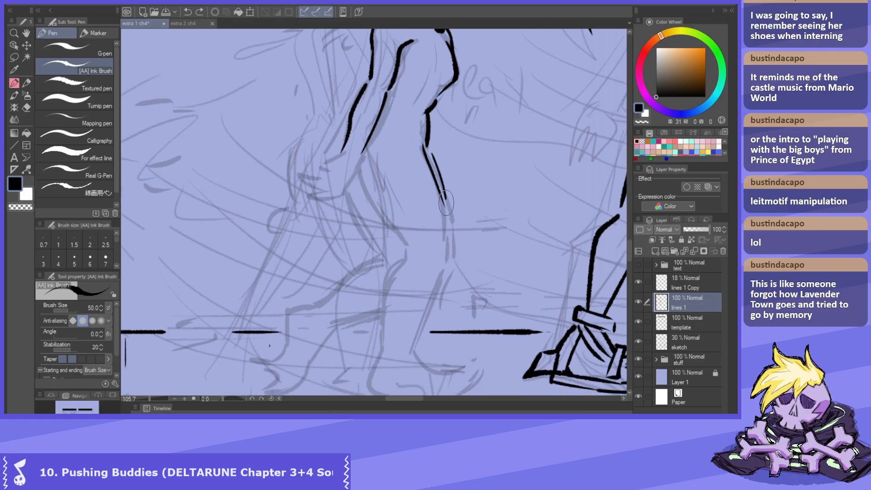
{"action": "left_click_drag", "start_coordinate": [449, 257], "coordinate": [481, 253]}
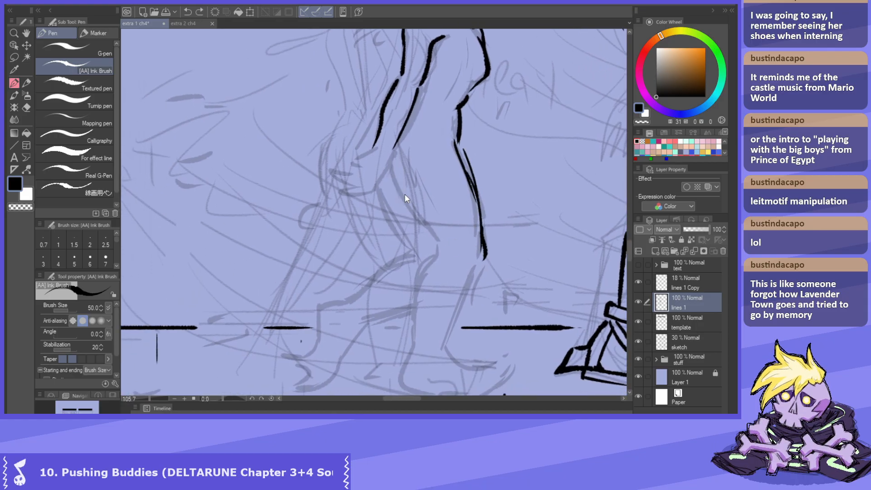
Step: Ink the back of the figure's leading leg from thigh to ankle and the shin line in front
{"action": "mouse_move", "coordinate": [391, 167]}
{"action": "left_mouse_down"}
{"action": "mouse_move", "coordinate": [440, 254]}
{"action": "mouse_move", "coordinate": [446, 207]}
{"action": "left_mouse_up"}
{"action": "key", "text": "ctrl+z"}
{"action": "mouse_move", "coordinate": [442, 175]}
{"action": "left_mouse_down"}
{"action": "mouse_move", "coordinate": [428, 190]}
{"action": "mouse_move", "coordinate": [413, 234]}
{"action": "left_mouse_up"}
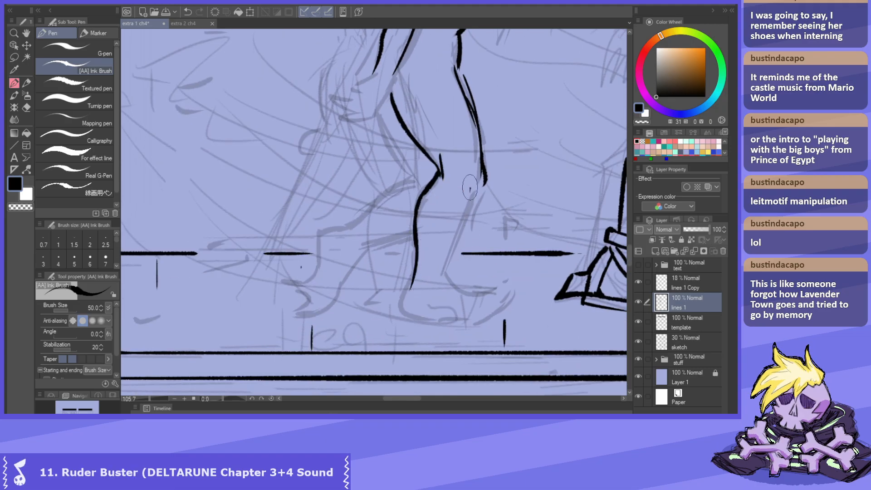
{"action": "left_click_drag", "start_coordinate": [472, 196], "coordinate": [440, 281]}
{"action": "mouse_move", "coordinate": [483, 176]}
{"action": "left_mouse_down"}
{"action": "mouse_move", "coordinate": [453, 263]}
{"action": "mouse_move", "coordinate": [441, 251]}
{"action": "mouse_move", "coordinate": [447, 247]}
{"action": "left_mouse_up"}
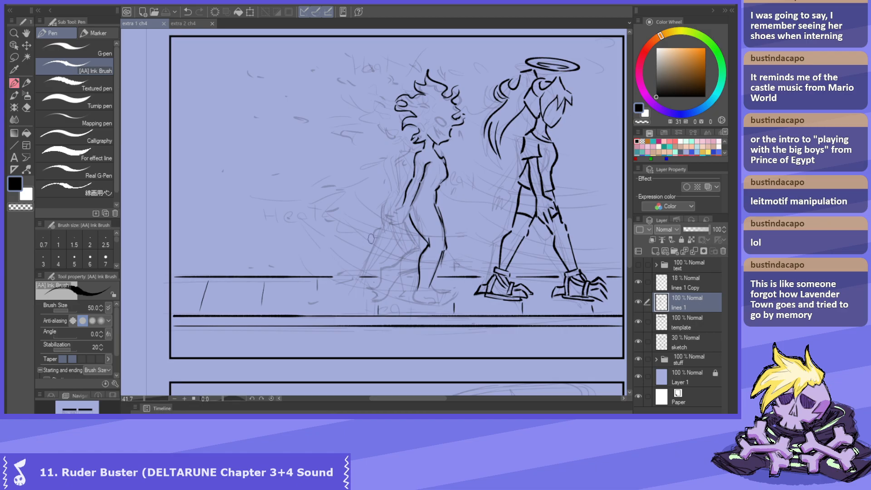
Step: Ink the figure's hand with its pointed fingers at the end of the arm
{"action": "scroll", "coordinate": [424, 268], "scroll_direction": "up", "scroll_amount": 4}
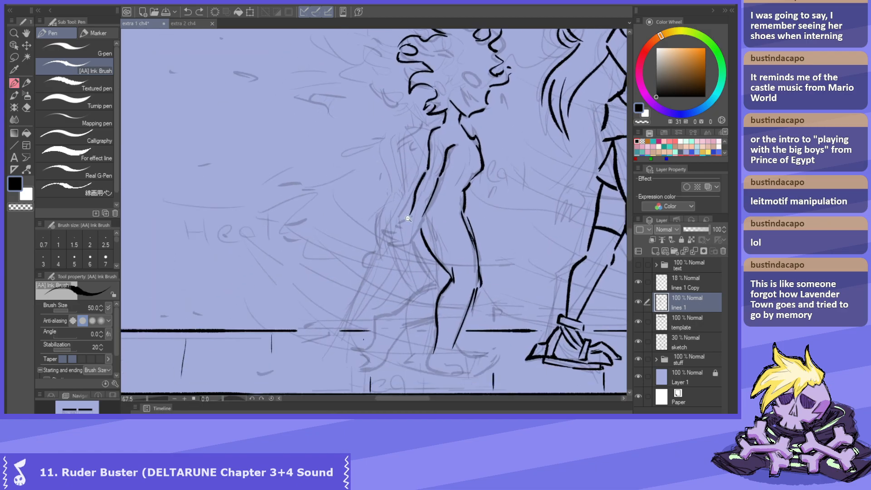
{"action": "mouse_move", "coordinate": [439, 217]}
{"action": "left_mouse_down"}
{"action": "mouse_move", "coordinate": [412, 251]}
{"action": "mouse_move", "coordinate": [377, 255]}
{"action": "mouse_move", "coordinate": [389, 247]}
{"action": "mouse_move", "coordinate": [373, 225]}
{"action": "mouse_move", "coordinate": [400, 235]}
{"action": "left_mouse_up"}
{"action": "key", "text": "ctrl+z"}
{"action": "mouse_move", "coordinate": [398, 231]}
{"action": "left_mouse_down"}
{"action": "mouse_move", "coordinate": [387, 222]}
{"action": "mouse_move", "coordinate": [412, 217]}
{"action": "left_mouse_up"}
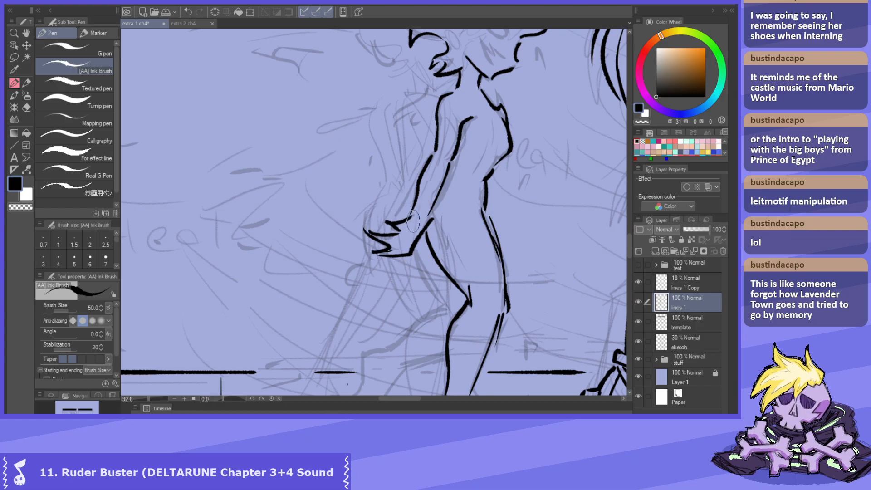
Step: Ink the flame-haired figure's trailing leg from the back of the thigh along the calf to the heel
{"action": "left_click_drag", "start_coordinate": [433, 273], "coordinate": [428, 141]}
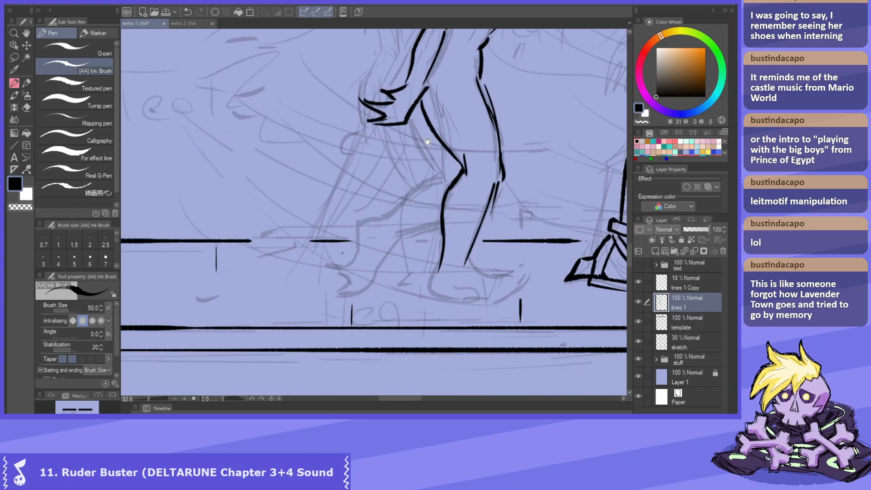
{"action": "left_click", "coordinate": [639, 282]}
{"action": "left_click", "coordinate": [638, 284]}
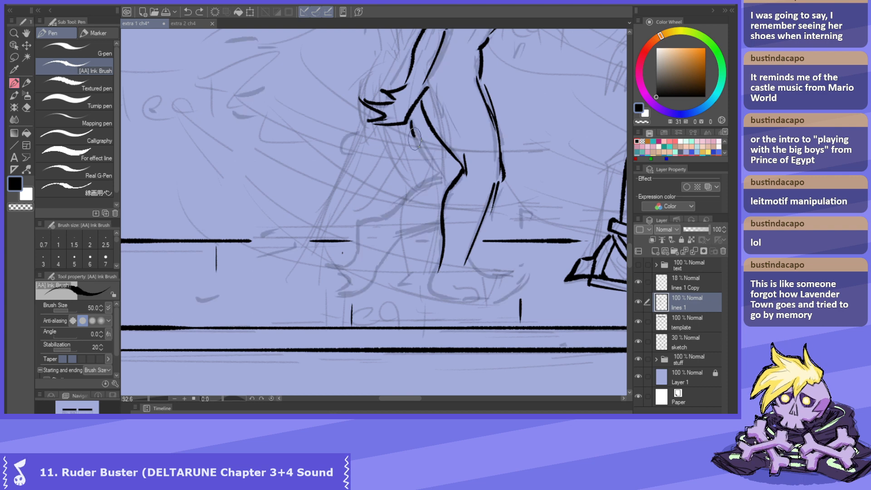
{"action": "key", "text": "ctrl+z"}
{"action": "left_click_drag", "start_coordinate": [410, 120], "coordinate": [442, 171]}
{"action": "mouse_move", "coordinate": [412, 128]}
{"action": "left_mouse_down"}
{"action": "mouse_move", "coordinate": [447, 178]}
{"action": "mouse_move", "coordinate": [363, 219]}
{"action": "mouse_move", "coordinate": [358, 226]}
{"action": "mouse_move", "coordinate": [383, 256]}
{"action": "mouse_move", "coordinate": [393, 207]}
{"action": "left_mouse_up"}
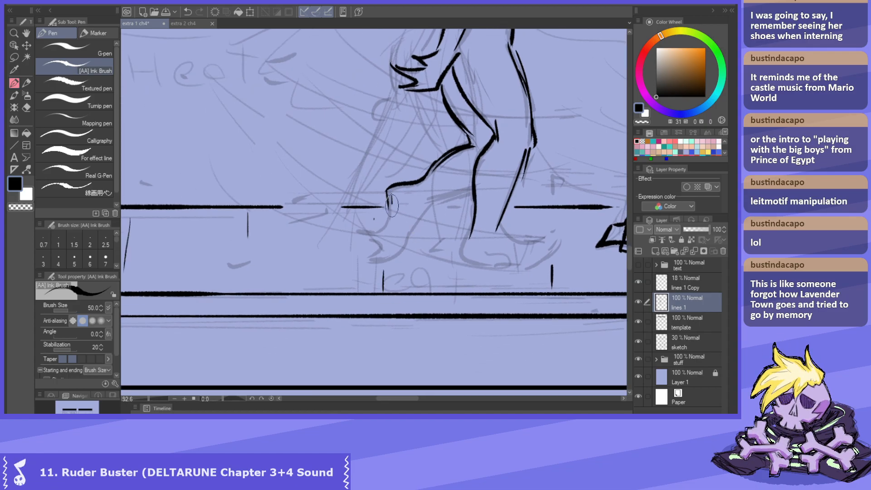
Step: Ink the underside of the trailing calf and the clawed toes and soles of both feet
{"action": "mouse_move", "coordinate": [471, 189]}
{"action": "left_mouse_down"}
{"action": "mouse_move", "coordinate": [419, 207]}
{"action": "mouse_move", "coordinate": [402, 242]}
{"action": "mouse_move", "coordinate": [351, 252]}
{"action": "mouse_move", "coordinate": [375, 245]}
{"action": "left_mouse_up"}
{"action": "left_click_drag", "start_coordinate": [360, 223], "coordinate": [380, 235]}
{"action": "left_click_drag", "start_coordinate": [499, 244], "coordinate": [410, 230]}
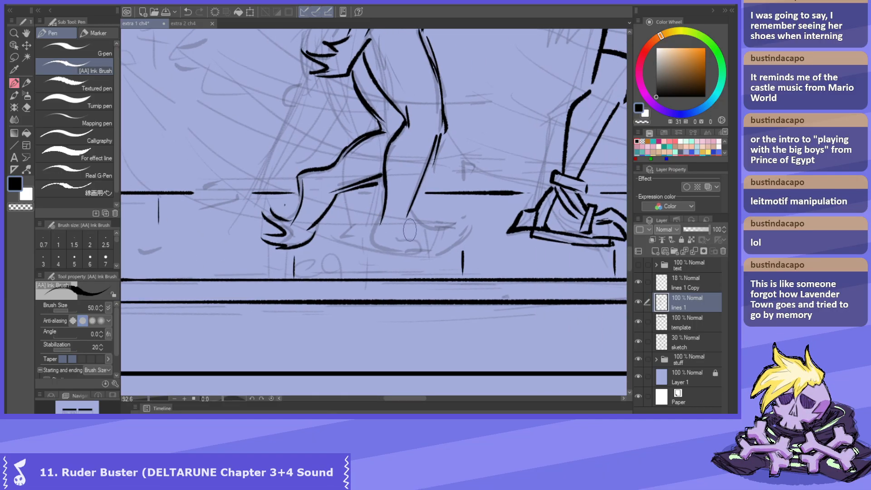
{"action": "mouse_move", "coordinate": [458, 212]}
{"action": "left_mouse_down"}
{"action": "mouse_move", "coordinate": [411, 253]}
{"action": "mouse_move", "coordinate": [388, 214]}
{"action": "mouse_move", "coordinate": [363, 241]}
{"action": "left_mouse_up"}
{"action": "mouse_move", "coordinate": [436, 202]}
{"action": "left_mouse_down"}
{"action": "mouse_move", "coordinate": [423, 240]}
{"action": "mouse_move", "coordinate": [399, 225]}
{"action": "mouse_move", "coordinate": [410, 255]}
{"action": "left_mouse_up"}
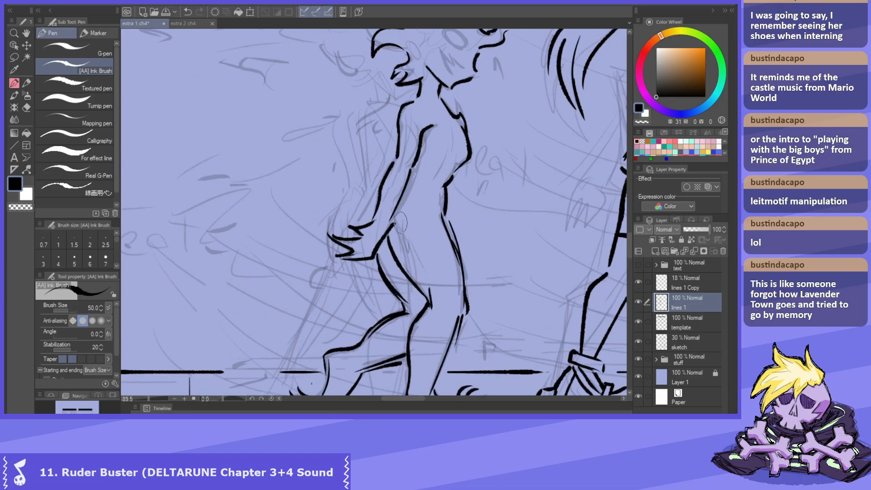
Step: Add short contour lines at the figure's hip and chest, and save the page
{"action": "left_click_drag", "start_coordinate": [402, 219], "coordinate": [411, 260]}
{"action": "left_click_drag", "start_coordinate": [450, 139], "coordinate": [440, 206]}
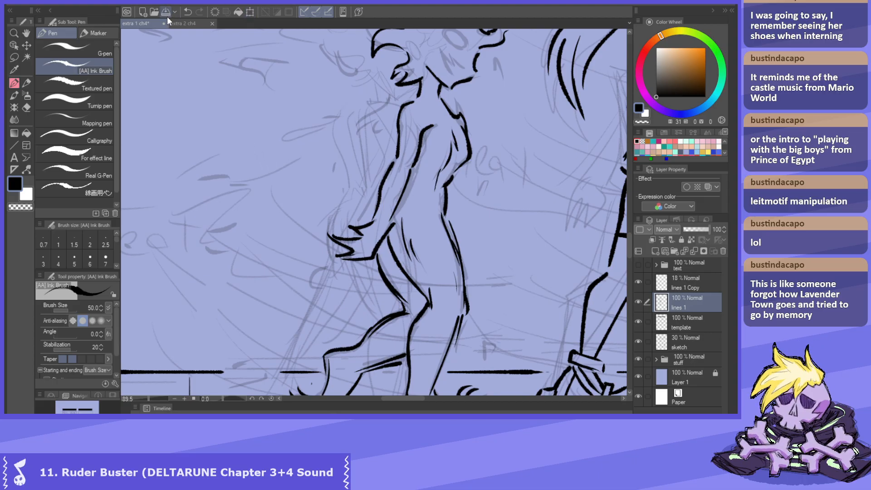
{"action": "key", "text": "ctrl+s"}
Step: Ink loose flame wisps trailing off behind the figure's neck and shoulder
{"action": "scroll", "coordinate": [344, 179], "scroll_direction": "down", "scroll_amount": 4}
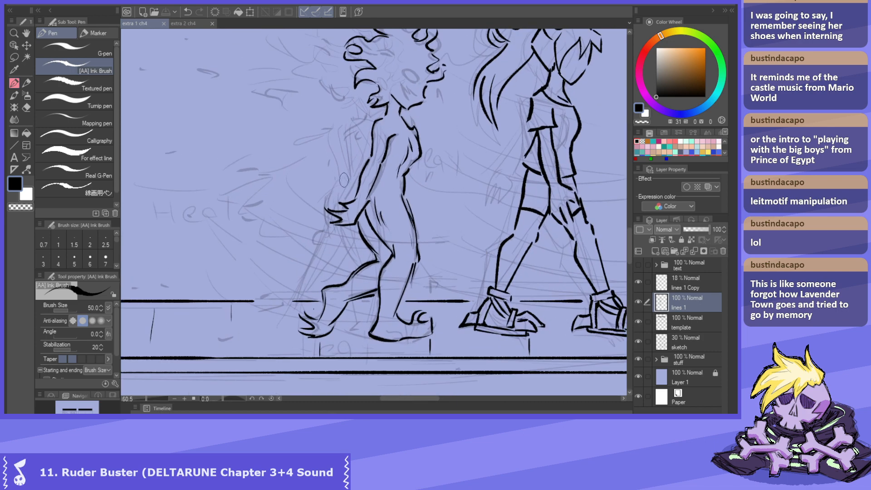
{"action": "scroll", "coordinate": [424, 179], "scroll_direction": "up", "scroll_amount": 3}
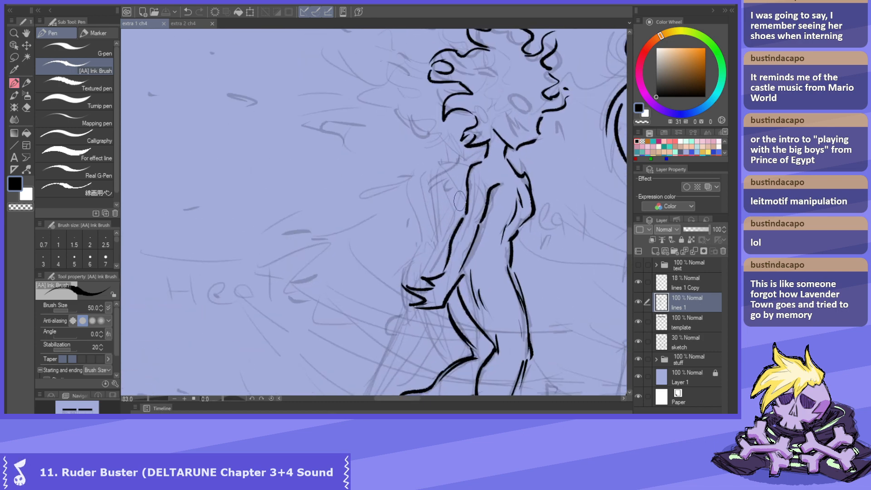
{"action": "left_click_drag", "start_coordinate": [455, 188], "coordinate": [428, 201]}
{"action": "left_click_drag", "start_coordinate": [425, 159], "coordinate": [448, 172]}
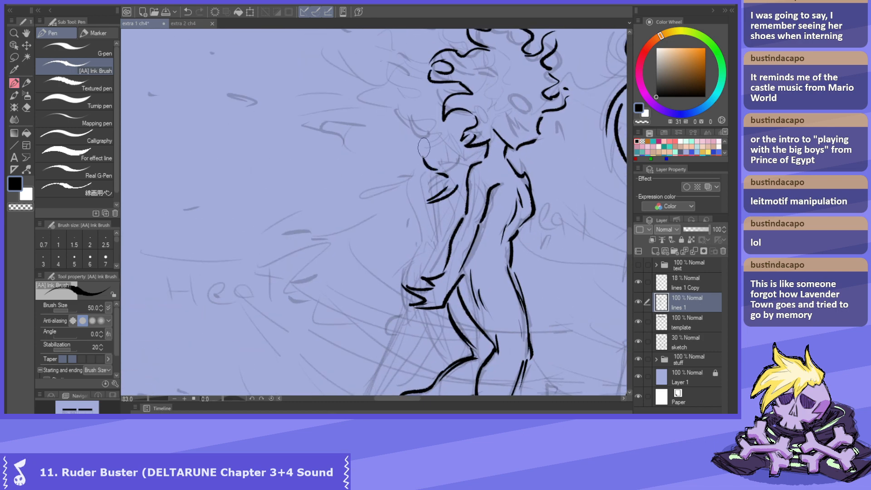
{"action": "scroll", "coordinate": [454, 150], "scroll_direction": "down", "scroll_amount": 5}
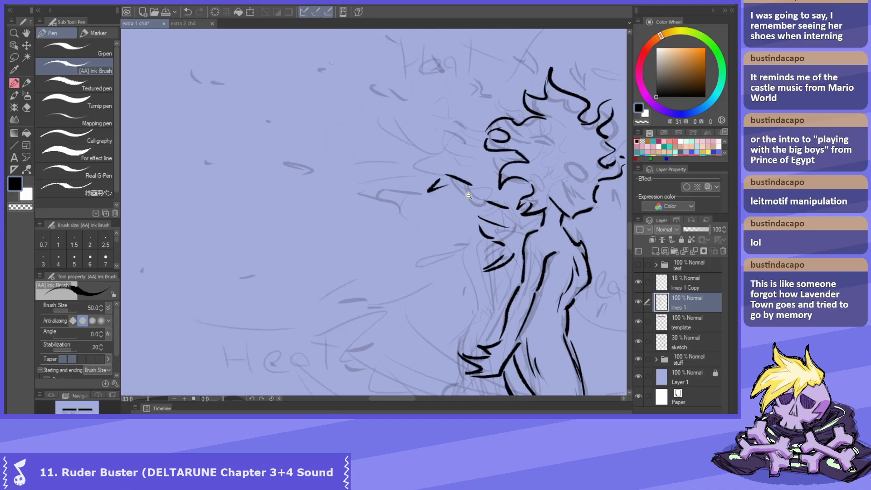
{"action": "left_click_drag", "start_coordinate": [473, 168], "coordinate": [465, 177]}
{"action": "left_click_drag", "start_coordinate": [425, 154], "coordinate": [442, 169]}
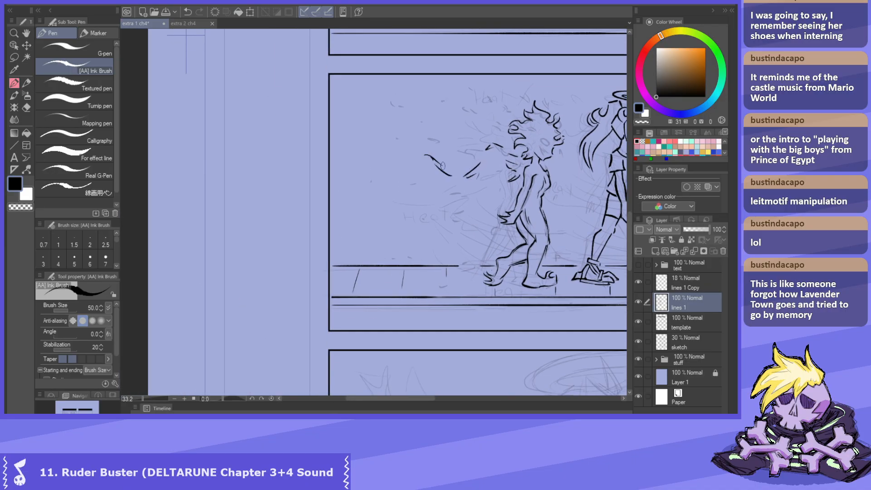
Step: Scatter short ember and flame strokes across the empty background behind the figure, from head height down to the pavement
{"action": "mouse_move", "coordinate": [434, 117]}
{"action": "left_mouse_down"}
{"action": "mouse_move", "coordinate": [450, 130]}
{"action": "mouse_move", "coordinate": [479, 111]}
{"action": "mouse_move", "coordinate": [420, 108]}
{"action": "left_mouse_up"}
{"action": "left_click_drag", "start_coordinate": [417, 109], "coordinate": [414, 116]}
{"action": "left_click_drag", "start_coordinate": [385, 146], "coordinate": [398, 160]}
{"action": "left_click_drag", "start_coordinate": [484, 218], "coordinate": [463, 216]}
{"action": "left_click_drag", "start_coordinate": [489, 186], "coordinate": [462, 196]}
{"action": "left_click_drag", "start_coordinate": [435, 207], "coordinate": [414, 208]}
{"action": "left_click_drag", "start_coordinate": [416, 210], "coordinate": [421, 211]}
{"action": "mouse_move", "coordinate": [426, 251]}
{"action": "left_mouse_down"}
{"action": "mouse_move", "coordinate": [485, 253]}
{"action": "mouse_move", "coordinate": [466, 264]}
{"action": "left_mouse_up"}
{"action": "mouse_move", "coordinate": [466, 262]}
{"action": "left_mouse_down"}
{"action": "mouse_move", "coordinate": [469, 274]}
{"action": "mouse_move", "coordinate": [440, 287]}
{"action": "left_mouse_up"}
{"action": "left_click_drag", "start_coordinate": [393, 243], "coordinate": [389, 239]}
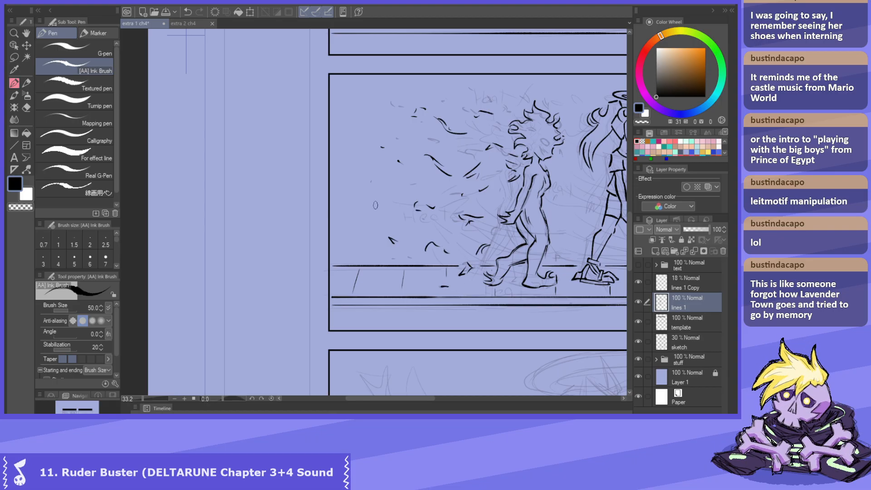
{"action": "left_click_drag", "start_coordinate": [377, 205], "coordinate": [375, 208]}
{"action": "left_click_drag", "start_coordinate": [368, 193], "coordinate": [373, 184]}
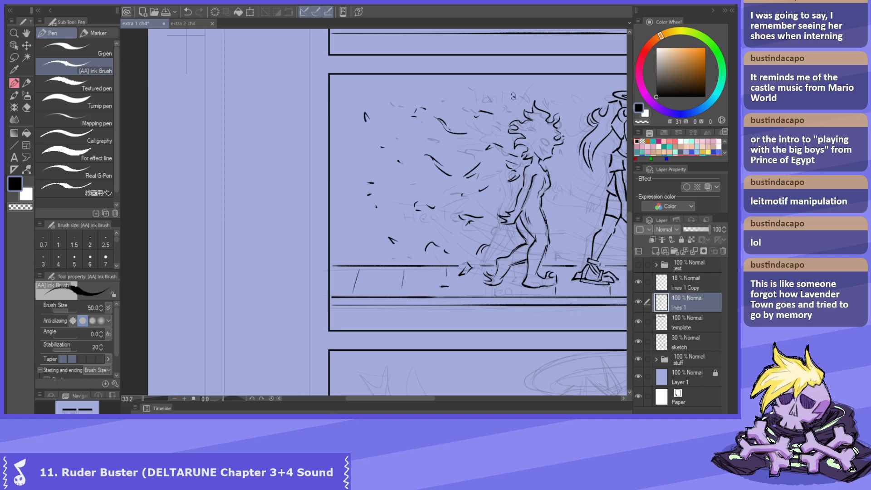
Step: Add a few small ember strokes in the gap between the flame-haired figure and the haloed one
{"action": "mouse_move", "coordinate": [564, 138]}
{"action": "left_mouse_down"}
{"action": "mouse_move", "coordinate": [465, 144]}
{"action": "mouse_move", "coordinate": [477, 151]}
{"action": "left_mouse_up"}
{"action": "scroll", "coordinate": [470, 168], "scroll_direction": "down", "scroll_amount": 3}
{"action": "scroll", "coordinate": [476, 178], "scroll_direction": "up", "scroll_amount": 5}
{"action": "left_click_drag", "start_coordinate": [454, 230], "coordinate": [470, 217]}
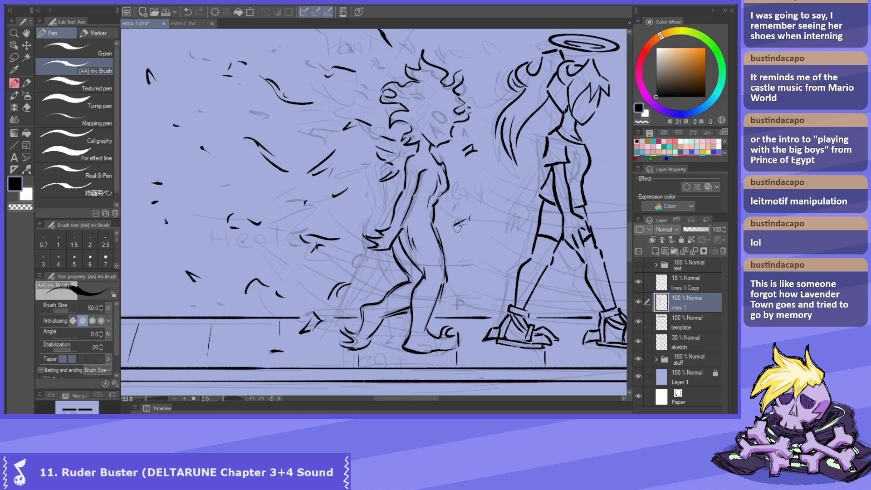
Step: Ink a slanted oval eye on the flame-haired figure's face over the sketch
{"action": "scroll", "coordinate": [445, 163], "scroll_direction": "up", "scroll_amount": 10}
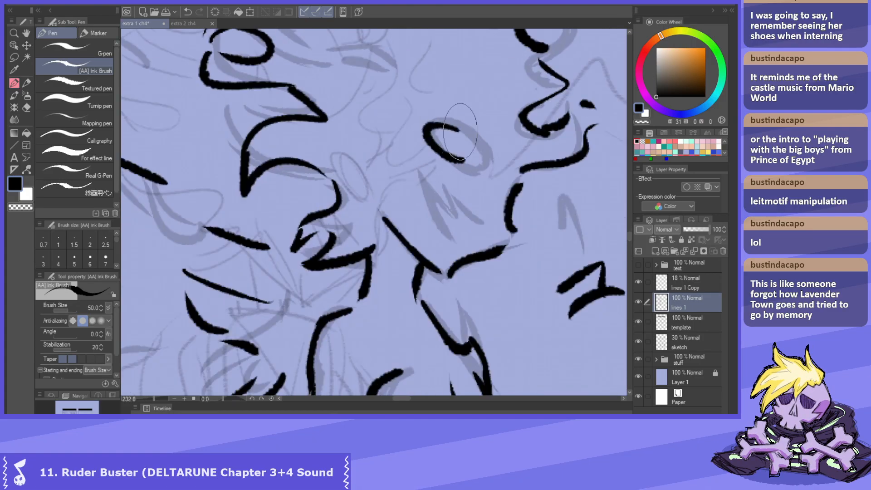
{"action": "mouse_move", "coordinate": [457, 162]}
{"action": "left_mouse_down"}
{"action": "mouse_move", "coordinate": [465, 140]}
{"action": "mouse_move", "coordinate": [478, 171]}
{"action": "mouse_move", "coordinate": [467, 184]}
{"action": "mouse_move", "coordinate": [499, 220]}
{"action": "mouse_move", "coordinate": [472, 193]}
{"action": "mouse_move", "coordinate": [489, 202]}
{"action": "mouse_move", "coordinate": [498, 219]}
{"action": "mouse_move", "coordinate": [452, 183]}
{"action": "mouse_move", "coordinate": [502, 215]}
{"action": "left_mouse_up"}
{"action": "key", "text": "ctrl+z"}
{"action": "scroll", "coordinate": [474, 158], "scroll_direction": "down", "scroll_amount": 10}
{"action": "scroll", "coordinate": [491, 164], "scroll_direction": "down", "scroll_amount": 8}
{"action": "scroll", "coordinate": [467, 182], "scroll_direction": "up", "scroll_amount": 14}
{"action": "scroll", "coordinate": [495, 208], "scroll_direction": "up", "scroll_amount": 4}
{"action": "key", "text": "ctrl+z"}
{"action": "key", "text": "ctrl+z"}
{"action": "left_click_drag", "start_coordinate": [478, 258], "coordinate": [454, 180]}
{"action": "left_click_drag", "start_coordinate": [448, 172], "coordinate": [450, 178]}
Step: Ink the jagged zigzag mouth below the flame-haired figure's eye
{"action": "left_click_drag", "start_coordinate": [423, 148], "coordinate": [442, 216]}
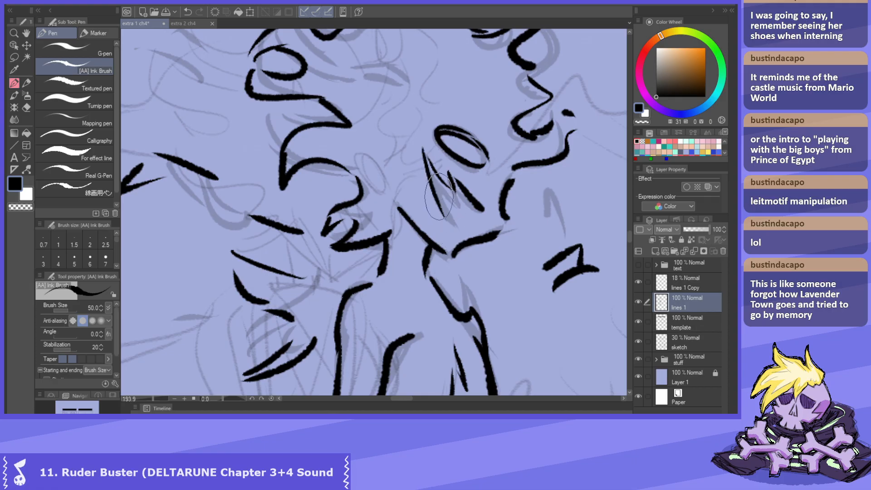
{"action": "key", "text": "ctrl+z"}
{"action": "left_click_drag", "start_coordinate": [425, 151], "coordinate": [451, 222]}
{"action": "key", "text": "ctrl+z"}
{"action": "mouse_move", "coordinate": [426, 153]}
{"action": "left_mouse_down"}
{"action": "mouse_move", "coordinate": [449, 220]}
{"action": "mouse_move", "coordinate": [453, 191]}
{"action": "mouse_move", "coordinate": [479, 203]}
{"action": "mouse_move", "coordinate": [463, 195]}
{"action": "left_mouse_up"}
Step: Review the whole second walking panel, checking it with the lines 1 layer hidden and shown
{"action": "mouse_move", "coordinate": [540, 205]}
{"action": "left_mouse_down"}
{"action": "mouse_move", "coordinate": [550, 208]}
{"action": "mouse_move", "coordinate": [516, 129]}
{"action": "mouse_move", "coordinate": [525, 148]}
{"action": "left_mouse_up"}
{"action": "left_click_drag", "start_coordinate": [462, 225], "coordinate": [468, 177]}
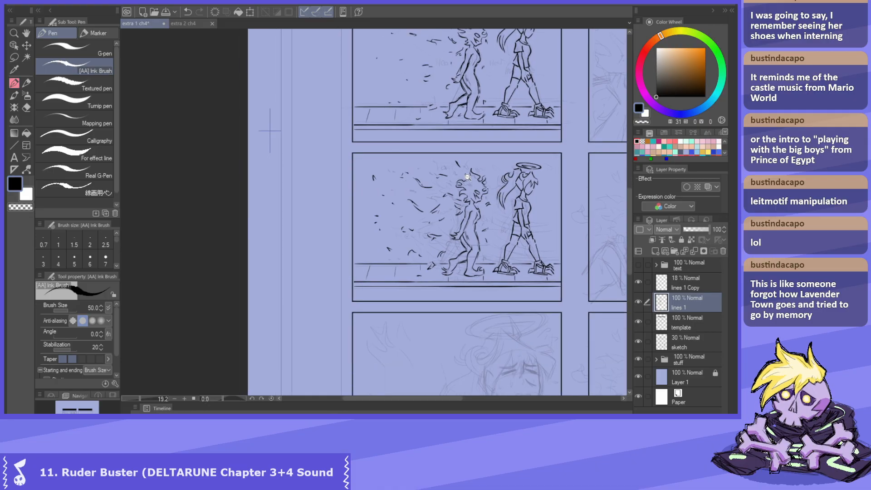
{"action": "left_click_drag", "start_coordinate": [489, 267], "coordinate": [472, 203]}
{"action": "left_click_drag", "start_coordinate": [475, 157], "coordinate": [495, 228]}
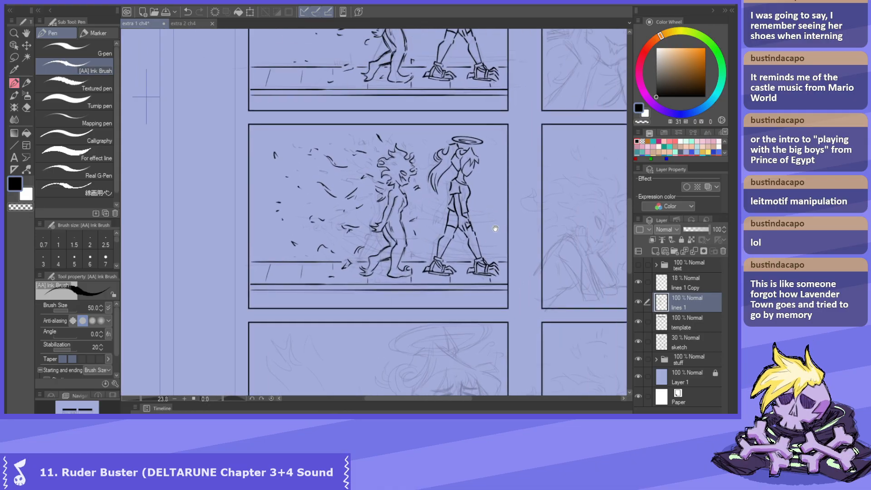
{"action": "mouse_move", "coordinate": [485, 108]}
{"action": "left_mouse_down"}
{"action": "mouse_move", "coordinate": [488, 208]}
{"action": "mouse_move", "coordinate": [540, 213]}
{"action": "left_mouse_up"}
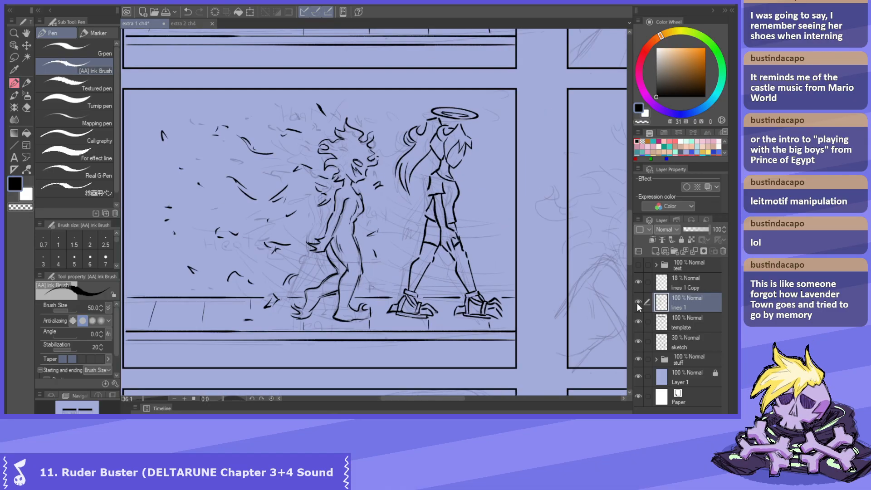
{"action": "left_click", "coordinate": [638, 302]}
{"action": "left_click", "coordinate": [637, 302]}
Step: Erase the haloed figure's sleeve, arm and hand from the inked lines
{"action": "left_click_drag", "start_coordinate": [418, 207], "coordinate": [467, 216]}
{"action": "mouse_move", "coordinate": [487, 241]}
{"action": "left_mouse_down"}
{"action": "mouse_move", "coordinate": [448, 239]}
{"action": "mouse_move", "coordinate": [435, 255]}
{"action": "mouse_move", "coordinate": [404, 190]}
{"action": "mouse_move", "coordinate": [420, 183]}
{"action": "left_mouse_up"}
{"action": "key", "text": "c"}
{"action": "mouse_move", "coordinate": [420, 232]}
{"action": "left_mouse_down"}
{"action": "mouse_move", "coordinate": [418, 204]}
{"action": "mouse_move", "coordinate": [425, 242]}
{"action": "left_mouse_up"}
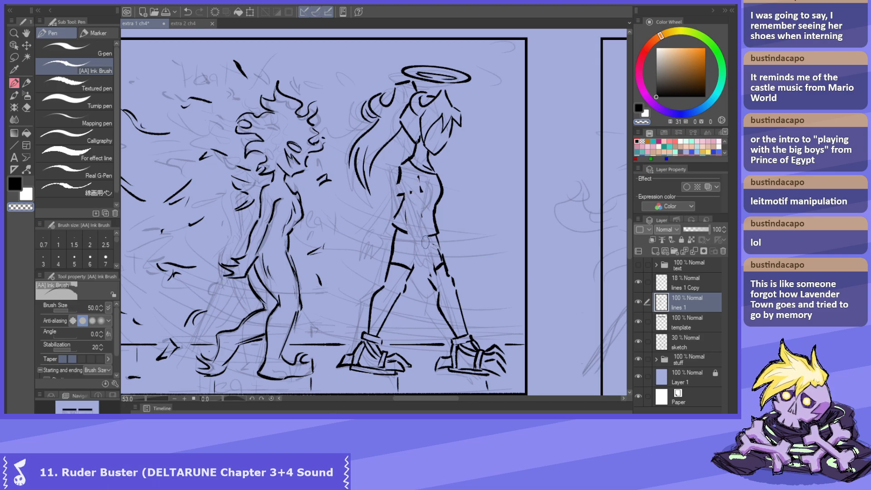
{"action": "mouse_move", "coordinate": [420, 187]}
{"action": "left_mouse_down"}
{"action": "mouse_move", "coordinate": [393, 192]}
{"action": "mouse_move", "coordinate": [421, 194]}
{"action": "mouse_move", "coordinate": [402, 197]}
{"action": "mouse_move", "coordinate": [428, 252]}
{"action": "mouse_move", "coordinate": [420, 193]}
{"action": "mouse_move", "coordinate": [408, 223]}
{"action": "left_mouse_up"}
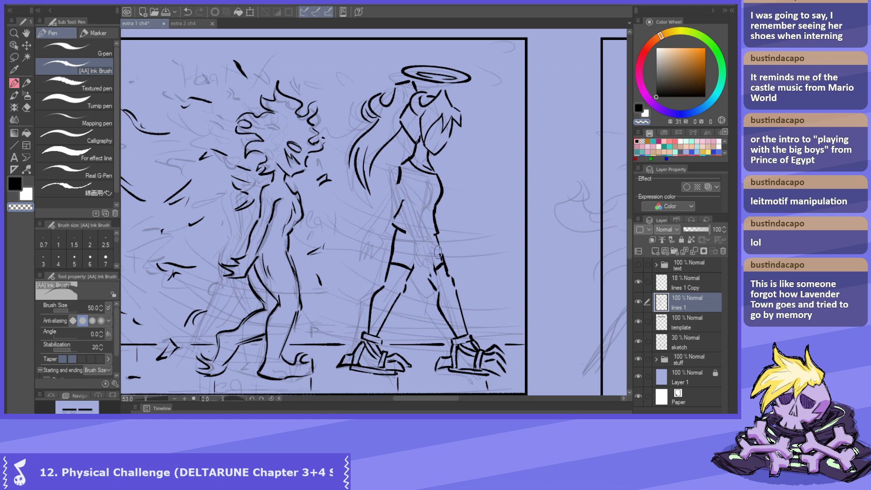
Step: Redraw the haloed figure's short sleeve hanging from the shoulder
{"action": "key", "text": "c"}
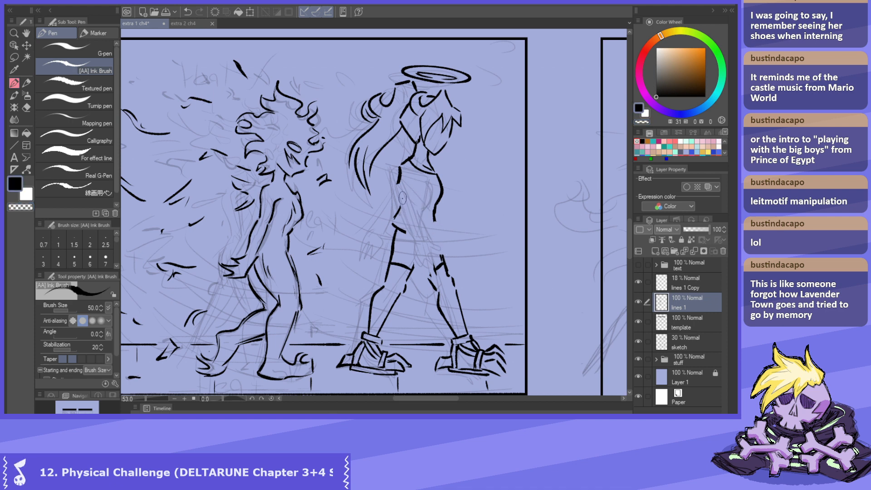
{"action": "left_click_drag", "start_coordinate": [418, 180], "coordinate": [421, 196]}
{"action": "mouse_move", "coordinate": [401, 169]}
{"action": "left_mouse_down"}
{"action": "mouse_move", "coordinate": [397, 190]}
{"action": "mouse_move", "coordinate": [431, 239]}
{"action": "left_mouse_up"}
{"action": "key", "text": "c"}
{"action": "key", "text": "c"}
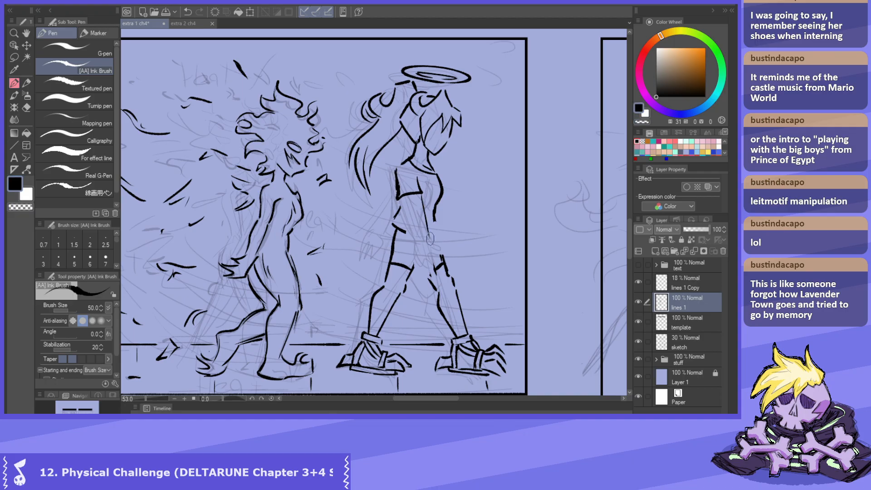
Step: Ink both edges of the haloed figure's arm, angled forward from the sleeve down to the wrist
{"action": "left_click_drag", "start_coordinate": [419, 195], "coordinate": [429, 228]}
{"action": "key", "text": "ctrl+z"}
{"action": "key", "text": "ctrl+z"}
{"action": "left_click_drag", "start_coordinate": [434, 230], "coordinate": [439, 237]}
{"action": "left_click_drag", "start_coordinate": [404, 198], "coordinate": [410, 215]}
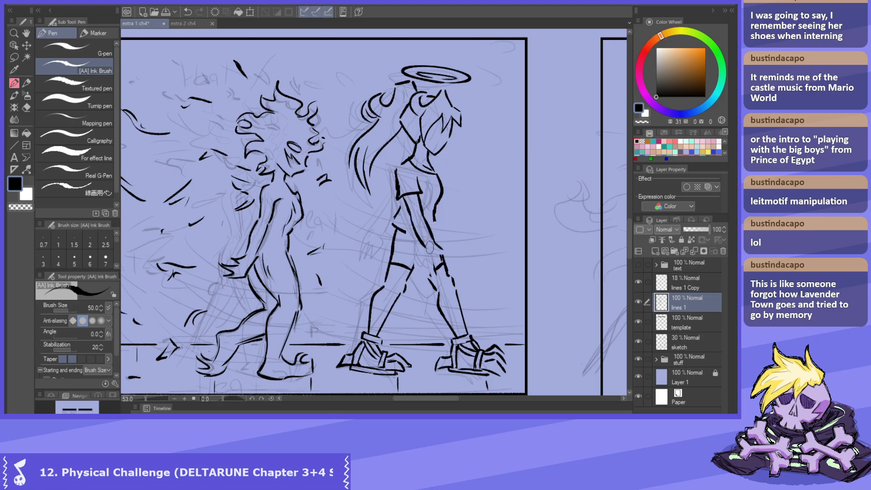
{"action": "key", "text": "c"}
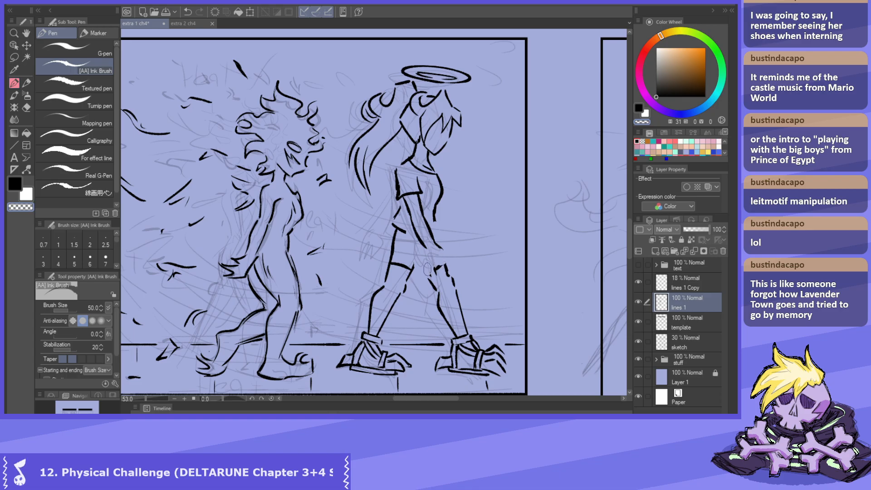
{"action": "key", "text": "c"}
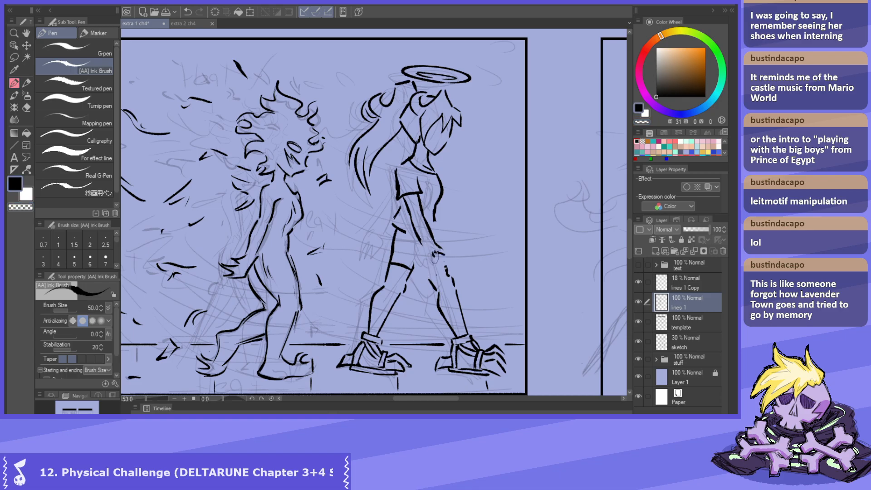
Step: Ink the haloed figure's hand and thumb at the wrist, erasing the overlapping lines around it
{"action": "key", "text": "ctrl+z"}
{"action": "key", "text": "ctrl+y"}
{"action": "key", "text": "c"}
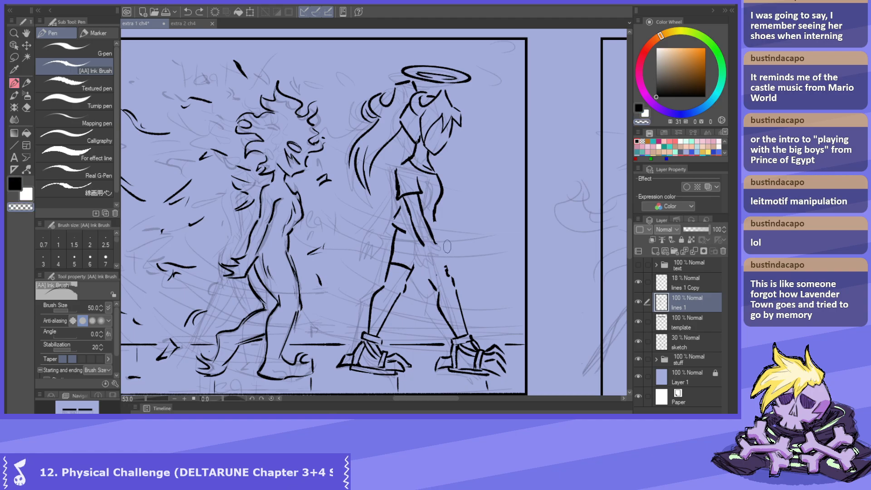
{"action": "key", "text": "c"}
{"action": "mouse_move", "coordinate": [433, 236]}
{"action": "left_mouse_down"}
{"action": "mouse_move", "coordinate": [453, 259]}
{"action": "mouse_move", "coordinate": [439, 270]}
{"action": "left_mouse_up"}
{"action": "key", "text": "c"}
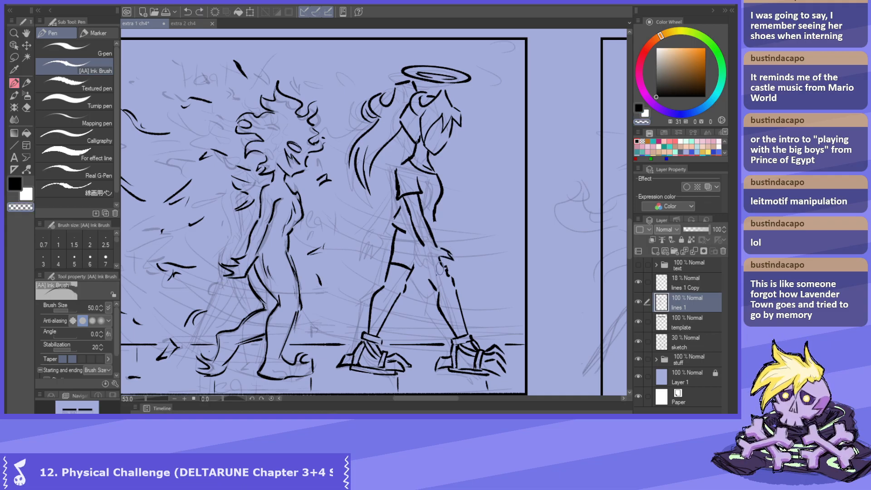
{"action": "key", "text": "c"}
{"action": "key", "text": "ctrl+z"}
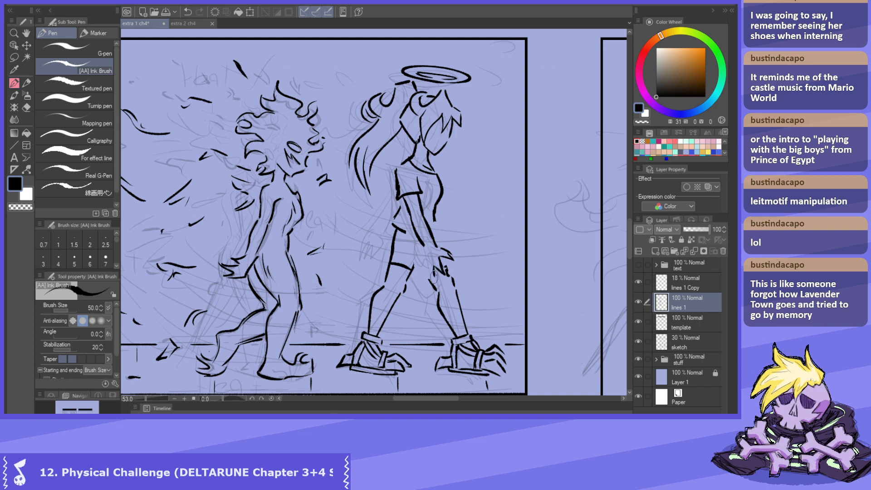
Step: Redo the fingers of the haloed figure's hand as longer pointed shapes
{"action": "scroll", "coordinate": [427, 260], "scroll_direction": "up", "scroll_amount": 4}
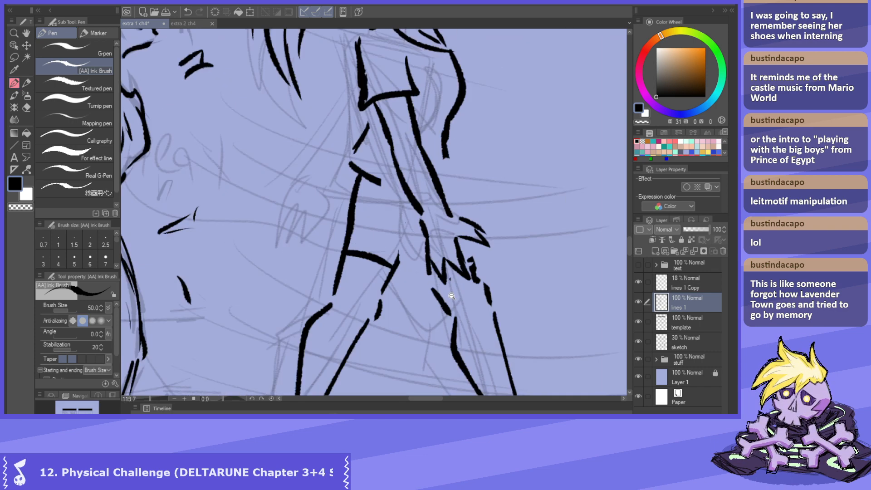
{"action": "key", "text": "ctrl+z"}
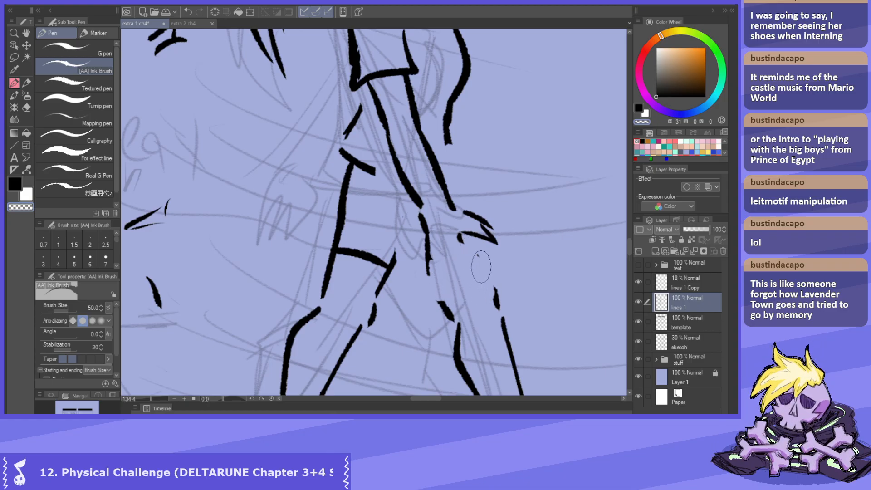
{"action": "mouse_move", "coordinate": [460, 229]}
{"action": "left_mouse_down"}
{"action": "mouse_move", "coordinate": [498, 279]}
{"action": "mouse_move", "coordinate": [463, 262]}
{"action": "mouse_move", "coordinate": [467, 300]}
{"action": "mouse_move", "coordinate": [433, 261]}
{"action": "mouse_move", "coordinate": [433, 280]}
{"action": "mouse_move", "coordinate": [460, 274]}
{"action": "mouse_move", "coordinate": [463, 295]}
{"action": "mouse_move", "coordinate": [426, 250]}
{"action": "left_mouse_up"}
{"action": "key", "text": "ctrl+z"}
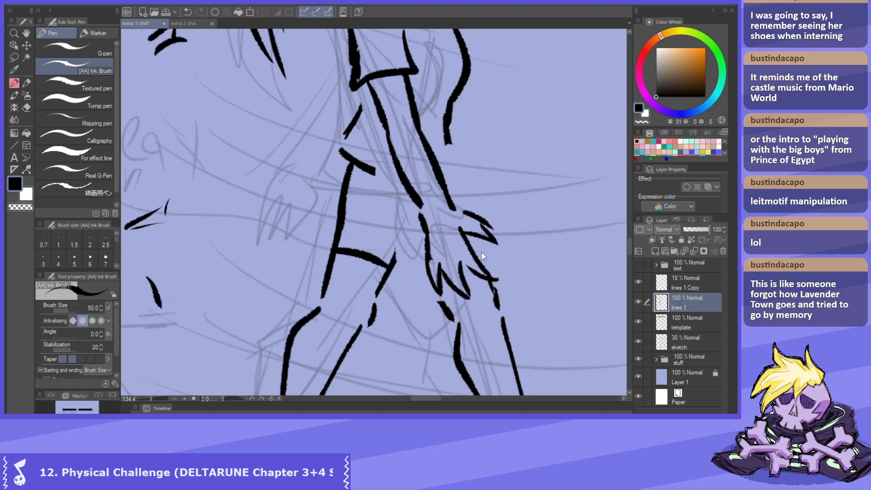
Step: Fill in the back, hem and front edge of the haloed figure's shirt around the new arm, and save the page
{"action": "scroll", "coordinate": [461, 222], "scroll_direction": "down", "scroll_amount": 3}
{"action": "scroll", "coordinate": [436, 179], "scroll_direction": "up", "scroll_amount": 1}
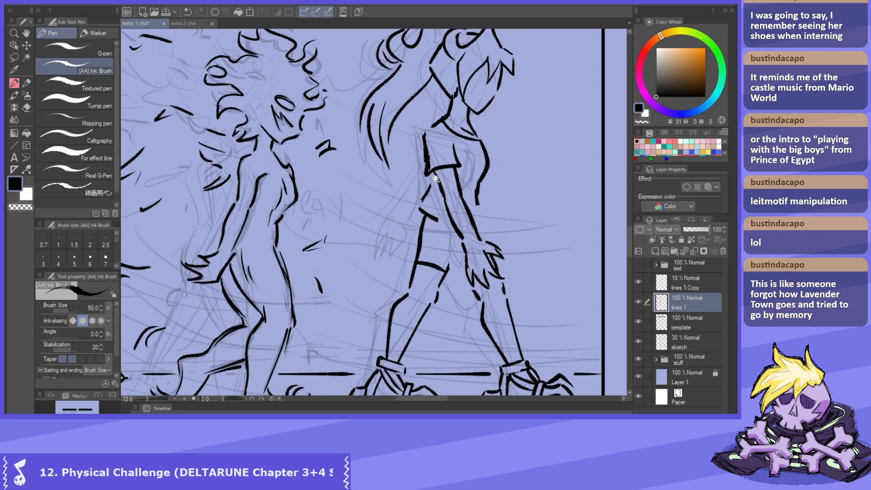
{"action": "mouse_move", "coordinate": [407, 171]}
{"action": "left_mouse_down"}
{"action": "mouse_move", "coordinate": [453, 222]}
{"action": "mouse_move", "coordinate": [498, 218]}
{"action": "left_mouse_up"}
{"action": "key", "text": "ctrl+s"}
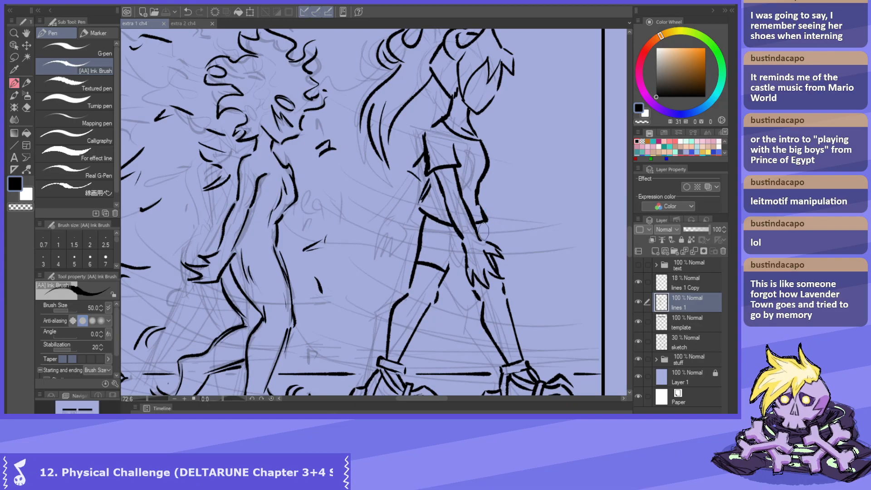
{"action": "scroll", "coordinate": [449, 236], "scroll_direction": "down", "scroll_amount": 2}
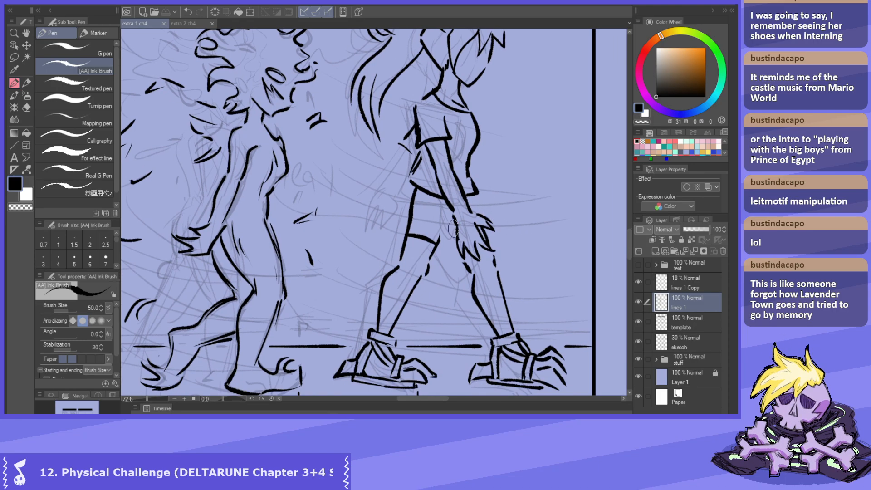
Step: Touch up the haloed figure's shorts, trimming the back edge and inking the front leg line up to the hand
{"action": "key", "text": "c"}
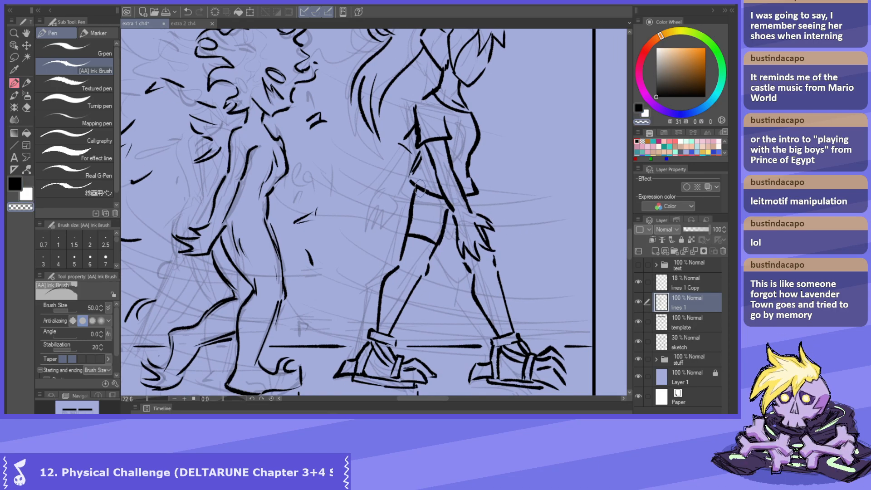
{"action": "left_click_drag", "start_coordinate": [413, 192], "coordinate": [408, 228]}
{"action": "key", "text": "c"}
{"action": "scroll", "coordinate": [417, 187], "scroll_direction": "up", "scroll_amount": 1}
{"action": "key", "text": "ctrl+z"}
{"action": "left_click_drag", "start_coordinate": [415, 184], "coordinate": [410, 196]}
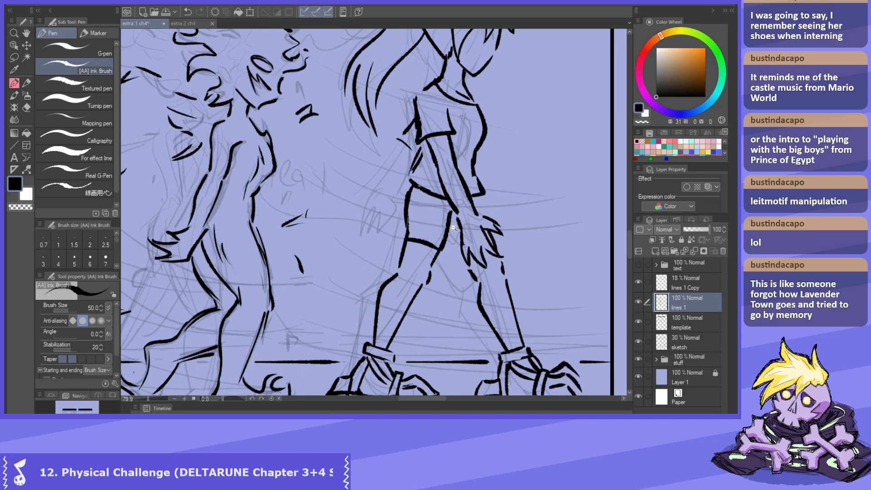
{"action": "key", "text": "ctrl+z"}
{"action": "mouse_move", "coordinate": [445, 237]}
{"action": "left_mouse_down"}
{"action": "mouse_move", "coordinate": [461, 276]}
{"action": "mouse_move", "coordinate": [471, 273]}
{"action": "mouse_move", "coordinate": [468, 262]}
{"action": "left_mouse_up"}
{"action": "key", "text": "ctrl+z"}
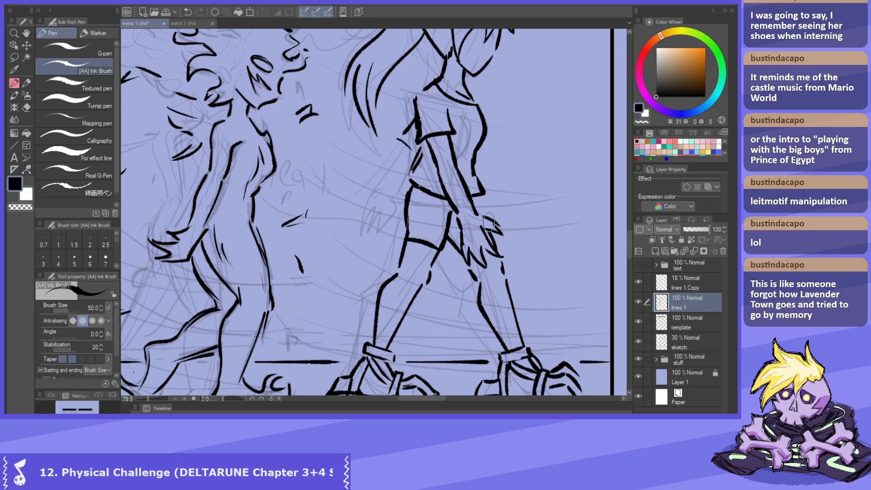
Step: Erase stray lines behind the haloed figure's sleeve and ink the edge of the rear arm swinging backward
{"action": "key", "text": "h"}
{"action": "left_click_drag", "start_coordinate": [355, 179], "coordinate": [450, 224]}
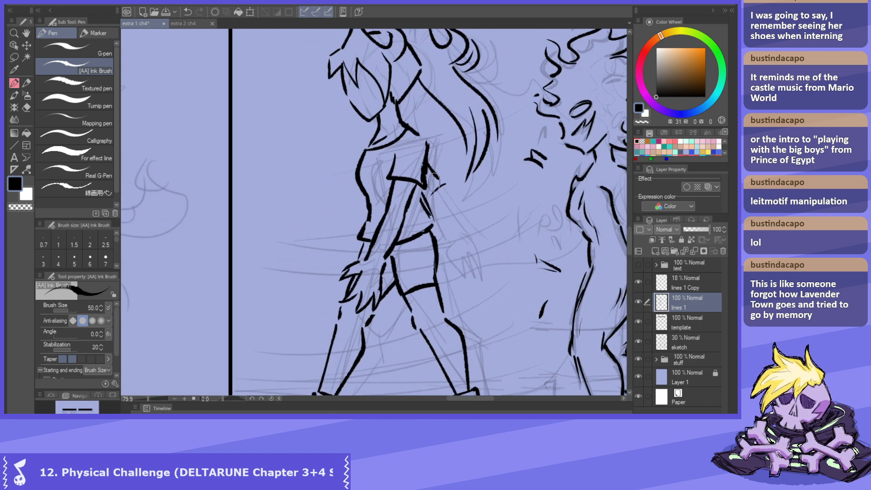
{"action": "key", "text": "c"}
{"action": "key", "text": "c"}
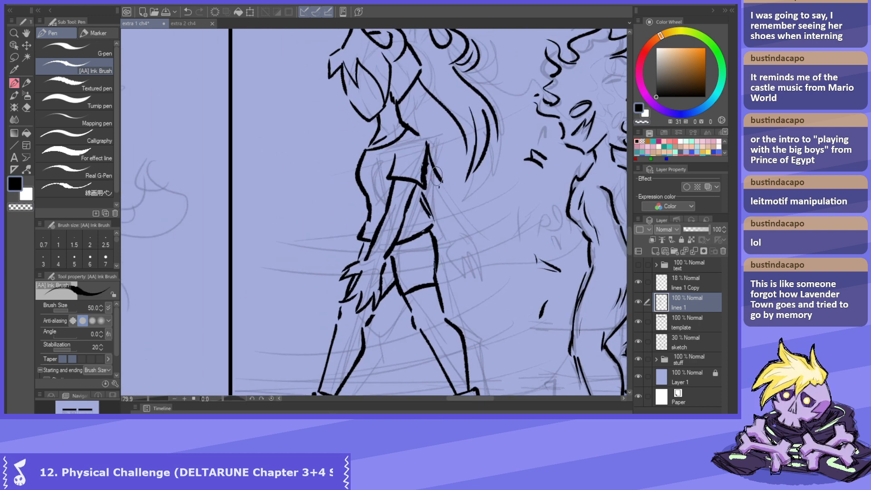
{"action": "mouse_move", "coordinate": [434, 182]}
{"action": "left_mouse_down"}
{"action": "mouse_move", "coordinate": [477, 251]}
{"action": "mouse_move", "coordinate": [465, 249]}
{"action": "mouse_move", "coordinate": [471, 271]}
{"action": "mouse_move", "coordinate": [459, 256]}
{"action": "left_mouse_up"}
{"action": "key", "text": "h"}
{"action": "mouse_move", "coordinate": [309, 223]}
{"action": "left_mouse_down"}
{"action": "mouse_move", "coordinate": [480, 210]}
{"action": "mouse_move", "coordinate": [471, 214]}
{"action": "left_mouse_up"}
{"action": "key", "text": "ctrl+z"}
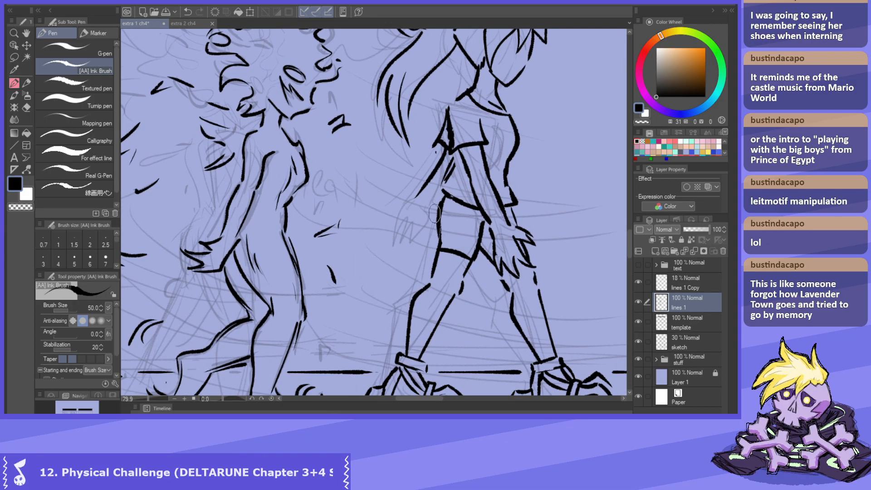
Step: Try to ink a pointed-finger hand at the end of the haloed figure's rear arm
{"action": "key", "text": "ctrl+z"}
{"action": "mouse_move", "coordinate": [420, 194]}
{"action": "left_mouse_down"}
{"action": "mouse_move", "coordinate": [405, 216]}
{"action": "mouse_move", "coordinate": [394, 214]}
{"action": "mouse_move", "coordinate": [393, 230]}
{"action": "mouse_move", "coordinate": [414, 223]}
{"action": "left_mouse_up"}
{"action": "key", "text": "ctrl+z"}
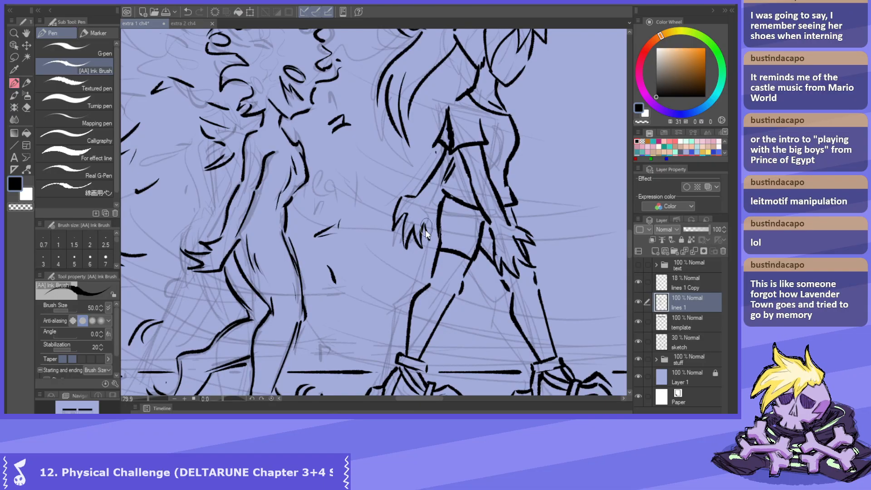
{"action": "key", "text": "ctrl+z"}
{"action": "key", "text": "ctrl+z"}
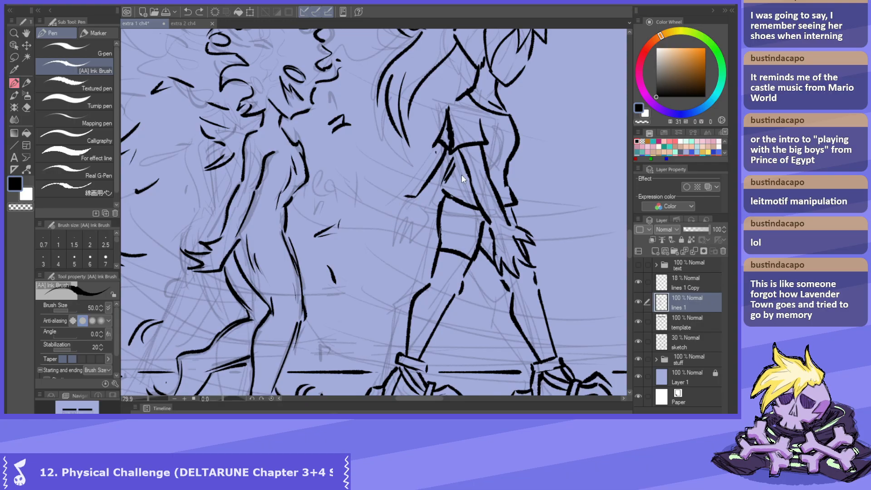
Step: Redraw the haloed figure's rear forearm lower and closer to the hip, ending in a hand with pointed fingers
{"action": "scroll", "coordinate": [462, 175], "scroll_direction": "down", "scroll_amount": 10}
{"action": "scroll", "coordinate": [460, 204], "scroll_direction": "up", "scroll_amount": 6}
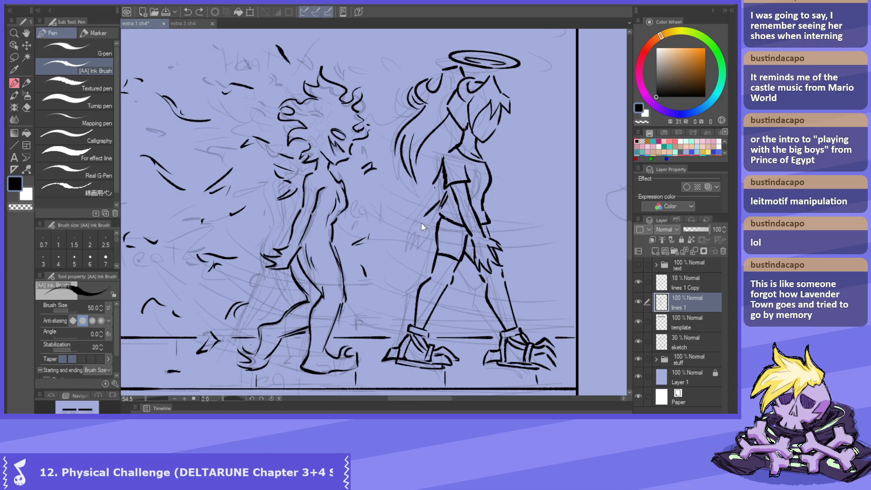
{"action": "mouse_move", "coordinate": [426, 213]}
{"action": "left_mouse_down"}
{"action": "mouse_move", "coordinate": [405, 237]}
{"action": "mouse_move", "coordinate": [417, 239]}
{"action": "mouse_move", "coordinate": [425, 213]}
{"action": "mouse_move", "coordinate": [410, 228]}
{"action": "mouse_move", "coordinate": [419, 235]}
{"action": "mouse_move", "coordinate": [409, 241]}
{"action": "mouse_move", "coordinate": [421, 230]}
{"action": "mouse_move", "coordinate": [417, 253]}
{"action": "mouse_move", "coordinate": [438, 227]}
{"action": "mouse_move", "coordinate": [423, 245]}
{"action": "mouse_move", "coordinate": [423, 232]}
{"action": "mouse_move", "coordinate": [417, 249]}
{"action": "mouse_move", "coordinate": [407, 245]}
{"action": "left_mouse_up"}
{"action": "key", "text": "ctrl+z"}
{"action": "key", "text": "ctrl+z"}
{"action": "key", "text": "ctrl+z"}
{"action": "key", "text": "ctrl+z"}
{"action": "scroll", "coordinate": [415, 235], "scroll_direction": "up", "scroll_amount": 3}
{"action": "key", "text": "c"}
{"action": "key", "text": "c"}
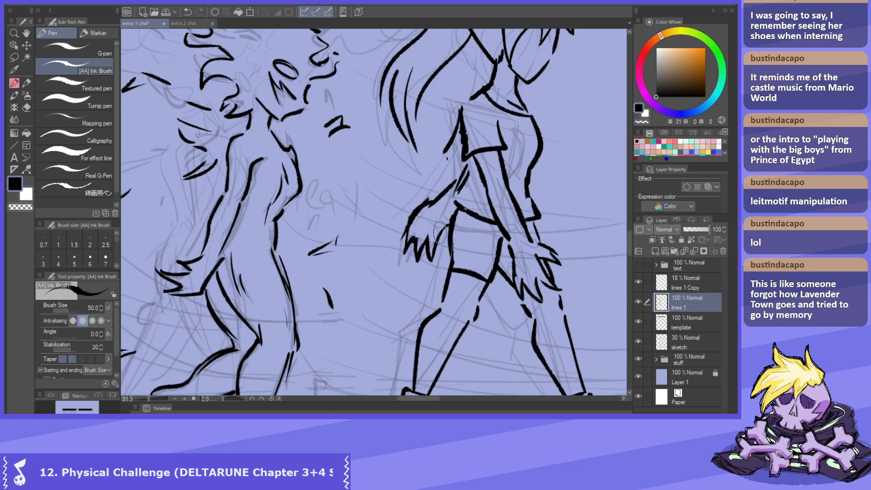
Step: Examine the rear arm's pose against the whole panel in both mirrored and normal view
{"action": "scroll", "coordinate": [431, 223], "scroll_direction": "down", "scroll_amount": 6}
{"action": "left_click_drag", "start_coordinate": [430, 221], "coordinate": [373, 228]}
{"action": "scroll", "coordinate": [374, 231], "scroll_direction": "up", "scroll_amount": 3}
{"action": "key", "text": "h"}
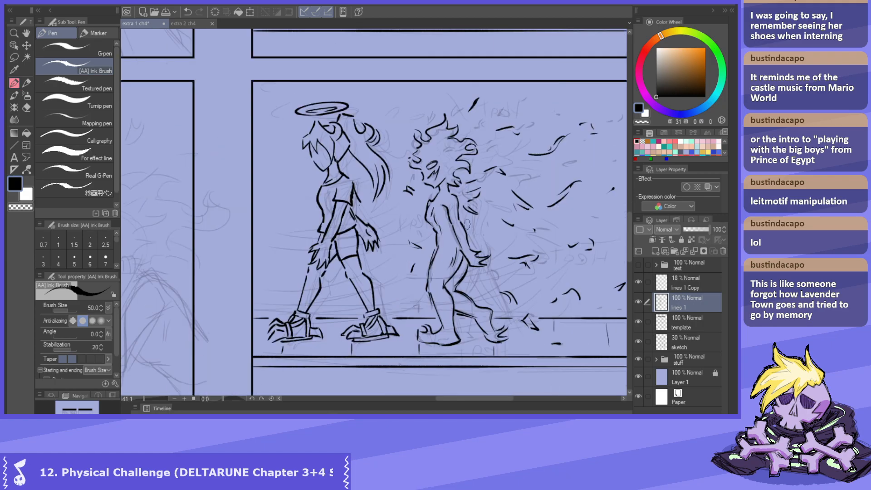
{"action": "key", "text": "h"}
{"action": "scroll", "coordinate": [411, 217], "scroll_direction": "up", "scroll_amount": 3}
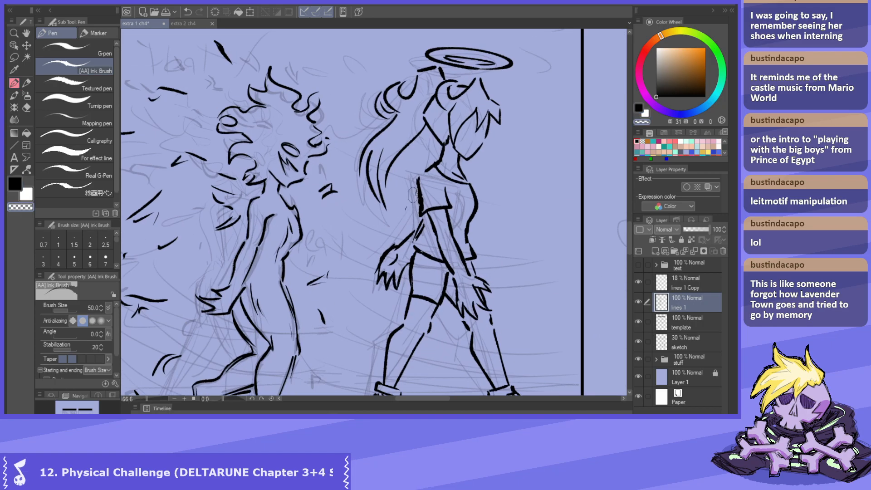
{"action": "key", "text": "c"}
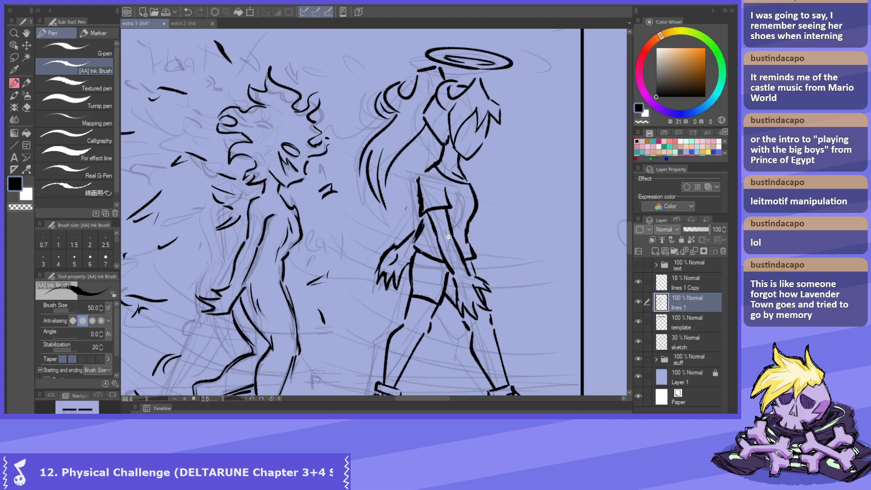
{"action": "scroll", "coordinate": [423, 221], "scroll_direction": "down", "scroll_amount": 4}
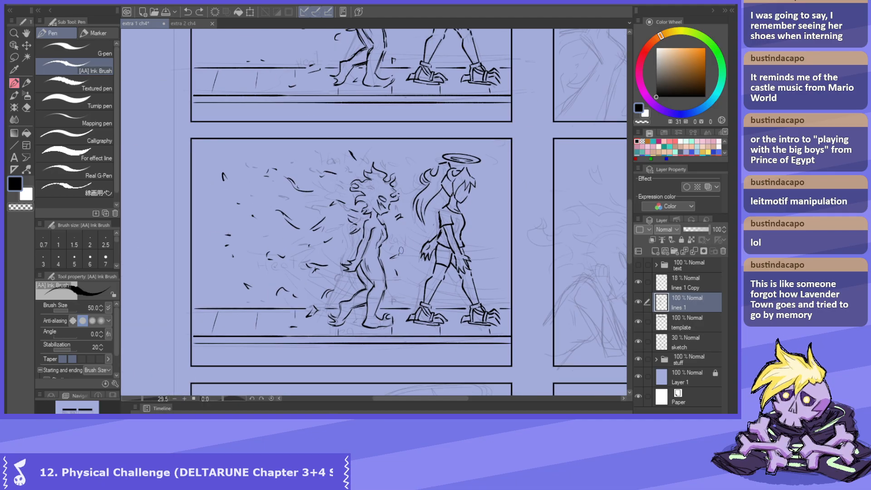
{"action": "key", "text": "h"}
{"action": "scroll", "coordinate": [396, 213], "scroll_direction": "up", "scroll_amount": 5}
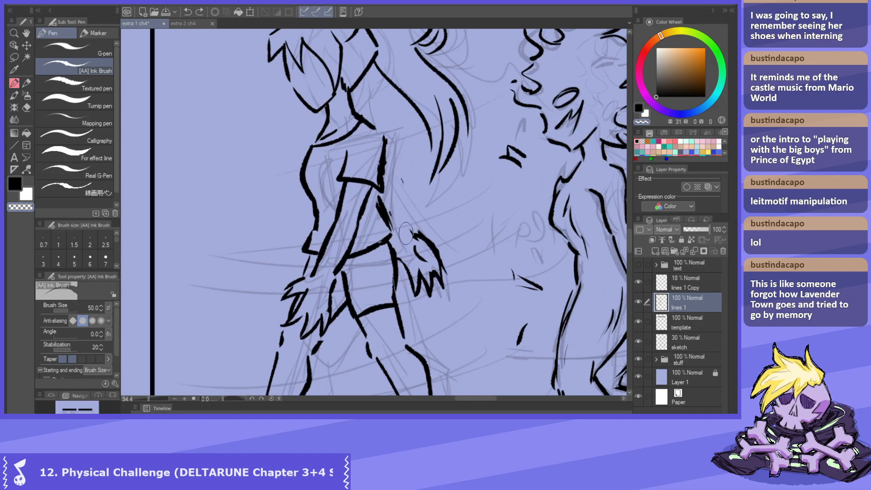
Step: Erase the rear arm's forearm and wrist lines and the stray mark above them, keeping the pointed fingers
{"action": "left_click_drag", "start_coordinate": [411, 231], "coordinate": [417, 240]}
{"action": "left_click_drag", "start_coordinate": [402, 180], "coordinate": [406, 190]}
{"action": "left_click_drag", "start_coordinate": [424, 244], "coordinate": [449, 268]}
{"action": "key", "text": "c"}
{"action": "key", "text": "c"}
{"action": "key", "text": "c"}
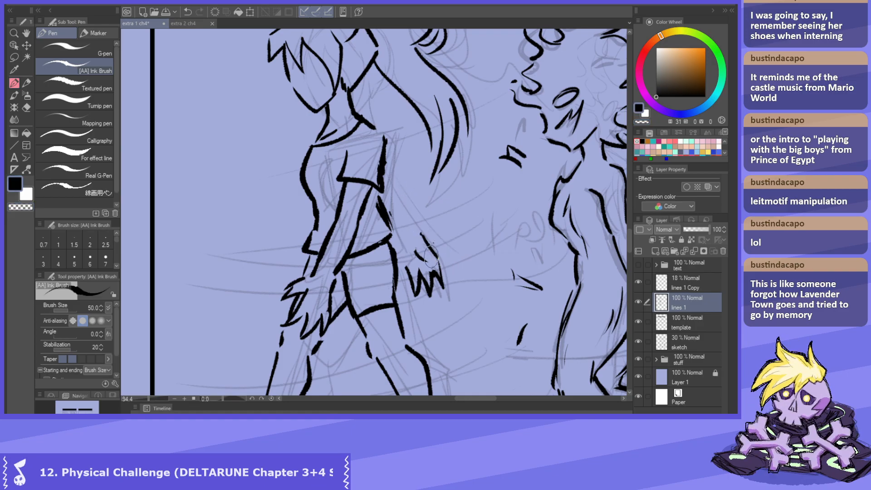
Step: Ink the haloed figure's rear arm as a straighter line from the sleeve down to the fingers
{"action": "mouse_move", "coordinate": [385, 193]}
{"action": "left_mouse_down"}
{"action": "mouse_move", "coordinate": [412, 249]}
{"action": "mouse_move", "coordinate": [405, 208]}
{"action": "mouse_move", "coordinate": [426, 240]}
{"action": "mouse_move", "coordinate": [418, 285]}
{"action": "left_mouse_up"}
{"action": "key", "text": "ctrl+z"}
{"action": "key", "text": "ctrl+z"}
{"action": "key", "text": "c"}
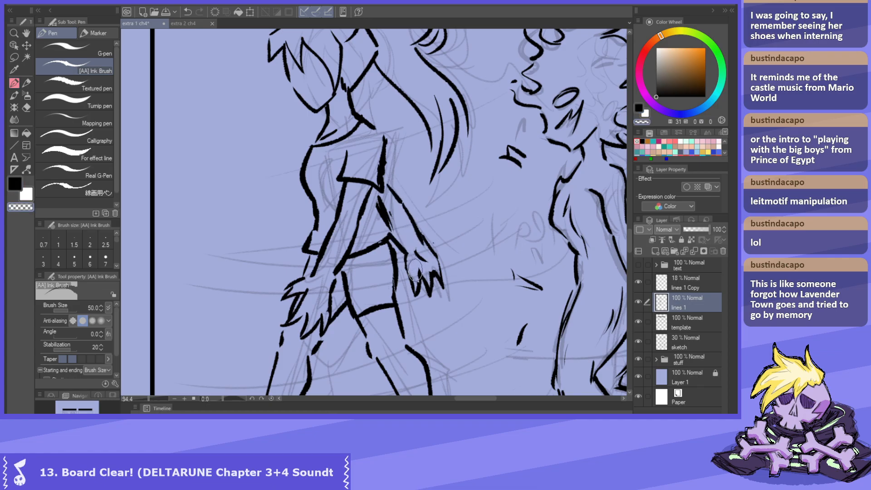
{"action": "key", "text": "c"}
{"action": "mouse_move", "coordinate": [405, 251]}
{"action": "left_mouse_down"}
{"action": "mouse_move", "coordinate": [412, 279]}
{"action": "mouse_move", "coordinate": [436, 275]}
{"action": "mouse_move", "coordinate": [438, 266]}
{"action": "left_mouse_up"}
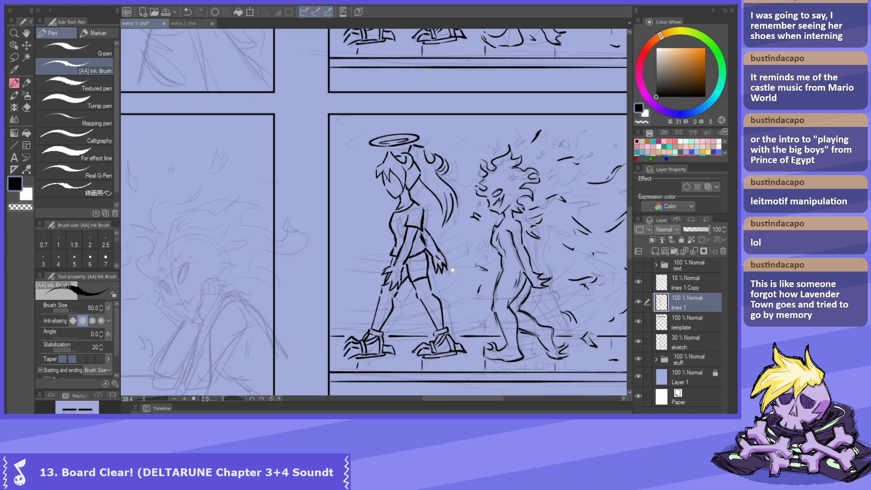
Step: Ink the thumb side of the rear hand beside the shorts and trim the neighbouring fingertips
{"action": "key", "text": "h"}
{"action": "left_click_drag", "start_coordinate": [311, 247], "coordinate": [451, 247]}
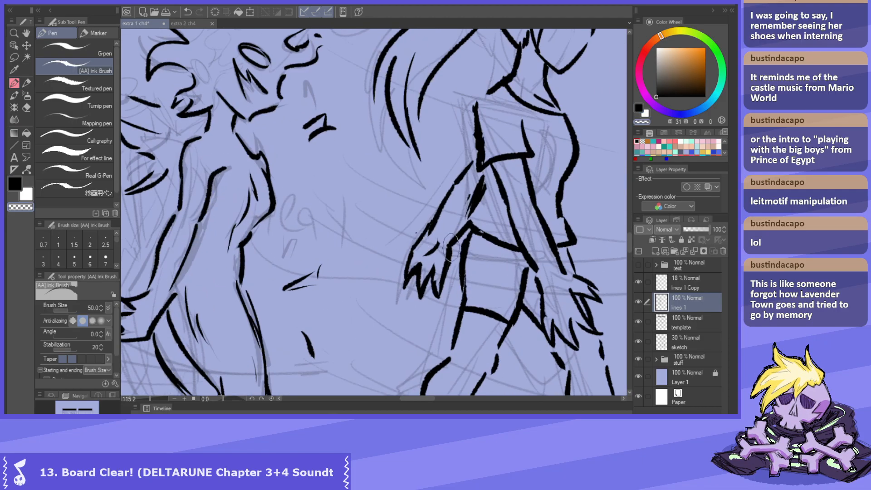
{"action": "left_click_drag", "start_coordinate": [452, 309], "coordinate": [443, 263]}
{"action": "left_click_drag", "start_coordinate": [449, 293], "coordinate": [442, 257]}
{"action": "key", "text": "c"}
{"action": "key", "text": "c"}
{"action": "key", "text": "c"}
{"action": "mouse_move", "coordinate": [444, 290]}
{"action": "left_mouse_down"}
{"action": "mouse_move", "coordinate": [436, 274]}
{"action": "mouse_move", "coordinate": [434, 295]}
{"action": "left_mouse_up"}
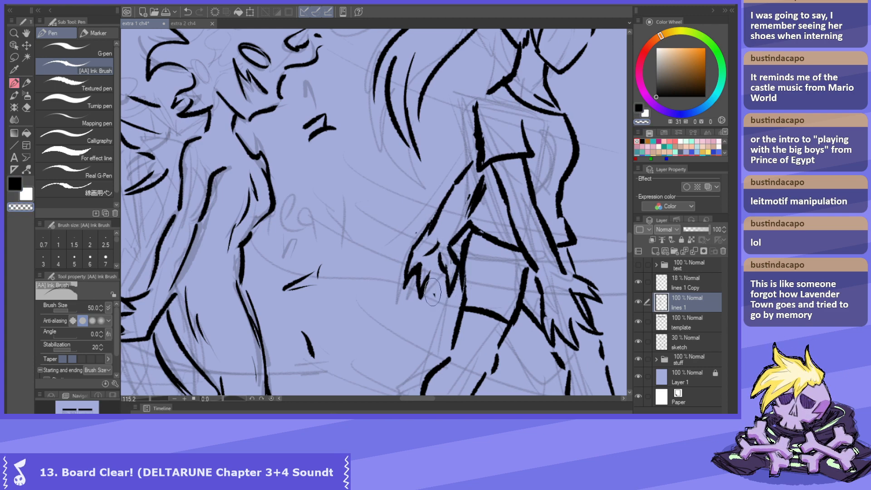
Step: Complete the rear hand's pointed fingers and clean up the knuckle marks on the back of the hand
{"action": "key", "text": "c"}
{"action": "mouse_move", "coordinate": [439, 264]}
{"action": "left_mouse_down"}
{"action": "mouse_move", "coordinate": [437, 299]}
{"action": "mouse_move", "coordinate": [429, 277]}
{"action": "left_mouse_up"}
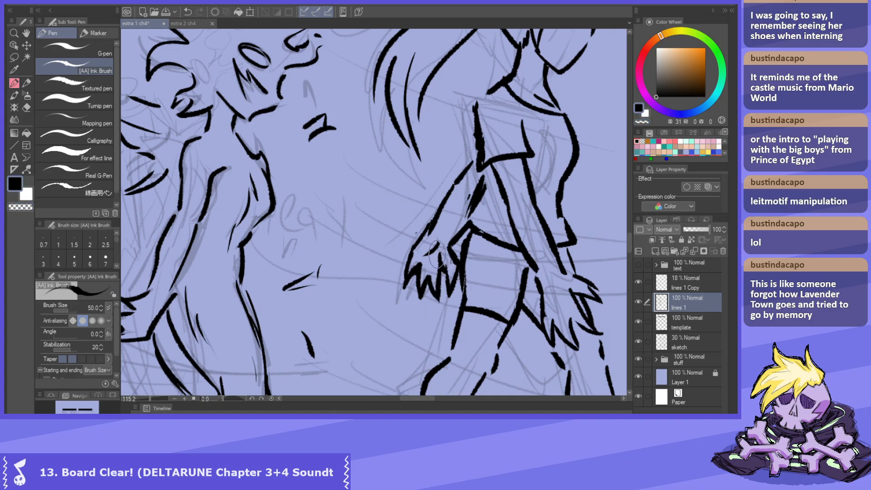
{"action": "key", "text": "c"}
{"action": "left_click_drag", "start_coordinate": [439, 243], "coordinate": [427, 254]}
{"action": "key", "text": "c"}
{"action": "key", "text": "c"}
{"action": "key", "text": "c"}
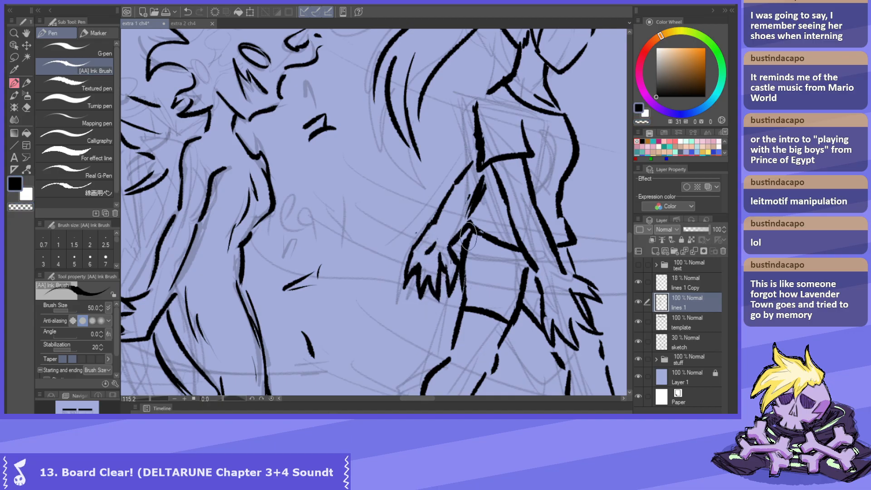
Step: Check the rear arm and hand at page and panel scale, in normal and mirrored view
{"action": "scroll", "coordinate": [436, 239], "scroll_direction": "down", "scroll_amount": 5}
{"action": "scroll", "coordinate": [397, 227], "scroll_direction": "up", "scroll_amount": 5}
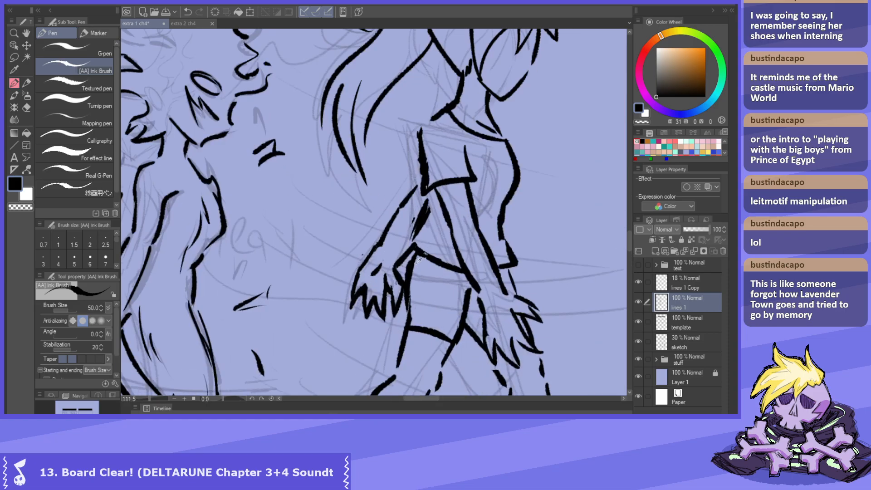
{"action": "key", "text": "c"}
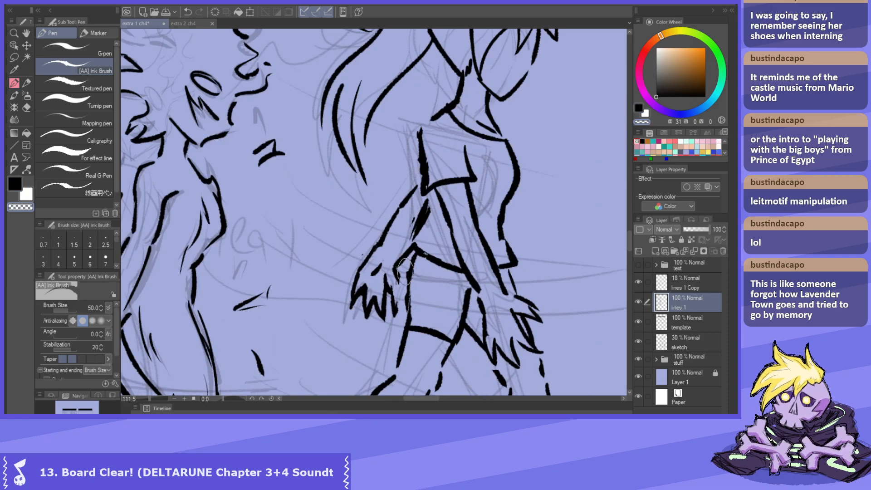
{"action": "key", "text": "c"}
{"action": "scroll", "coordinate": [489, 265], "scroll_direction": "down", "scroll_amount": 8}
{"action": "scroll", "coordinate": [399, 203], "scroll_direction": "up", "scroll_amount": 7}
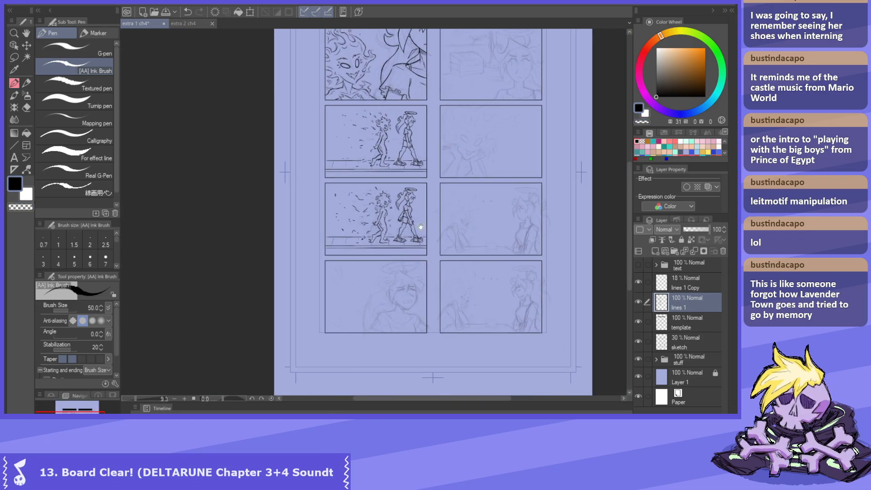
{"action": "key", "text": "c"}
{"action": "mouse_move", "coordinate": [439, 207]}
{"action": "left_mouse_down"}
{"action": "mouse_move", "coordinate": [419, 227]}
{"action": "mouse_move", "coordinate": [440, 223]}
{"action": "mouse_move", "coordinate": [437, 230]}
{"action": "mouse_move", "coordinate": [423, 221]}
{"action": "mouse_move", "coordinate": [414, 248]}
{"action": "mouse_move", "coordinate": [392, 227]}
{"action": "left_mouse_up"}
{"action": "key", "text": "c"}
{"action": "key", "text": "ctrl+z"}
{"action": "key", "text": "c"}
{"action": "key", "text": "c"}
{"action": "left_click_drag", "start_coordinate": [470, 245], "coordinate": [431, 255]}
{"action": "key", "text": "h"}
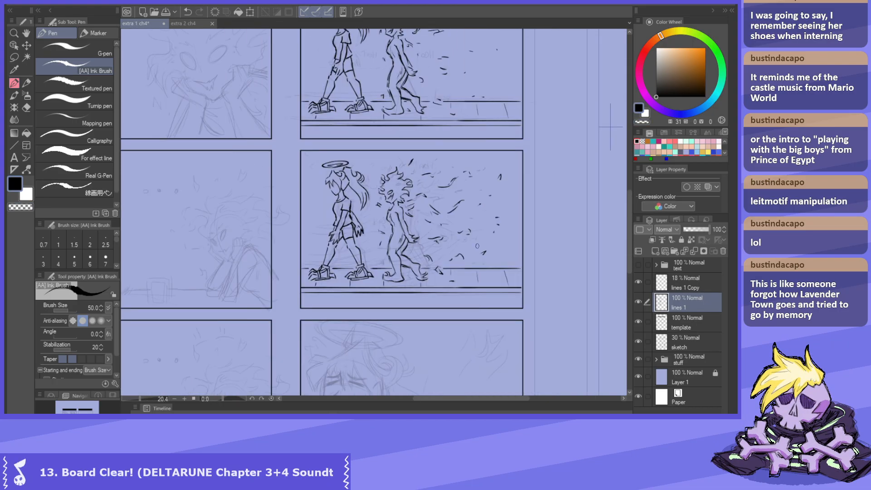
{"action": "key", "text": "h"}
{"action": "key", "text": "h"}
Step: Erase the upper part of the rear arm's outer edge and redraw it up to the sleeve
{"action": "left_click_drag", "start_coordinate": [359, 217], "coordinate": [401, 225]}
{"action": "mouse_move", "coordinate": [344, 223]}
{"action": "left_mouse_down"}
{"action": "mouse_move", "coordinate": [427, 233]}
{"action": "mouse_move", "coordinate": [421, 244]}
{"action": "mouse_move", "coordinate": [414, 217]}
{"action": "mouse_move", "coordinate": [420, 236]}
{"action": "left_mouse_up"}
{"action": "key", "text": "c"}
{"action": "left_click_drag", "start_coordinate": [415, 203], "coordinate": [421, 215]}
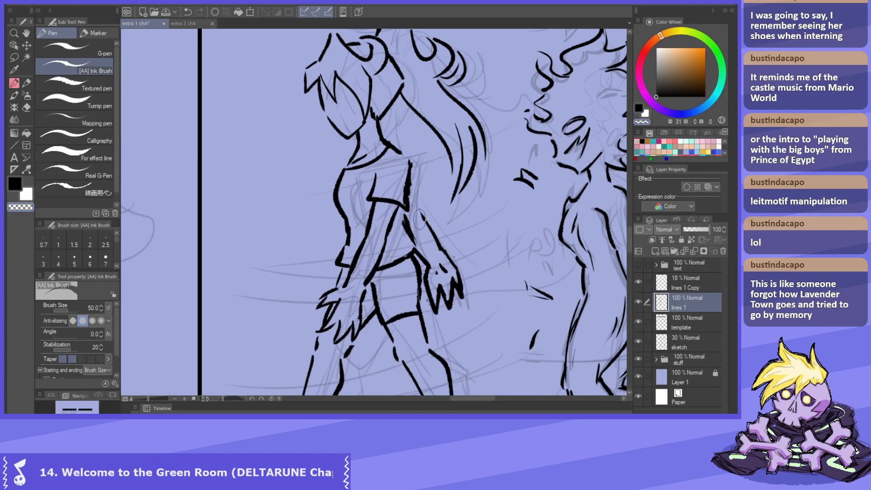
{"action": "key", "text": "c"}
{"action": "key", "text": "ctrl+z"}
{"action": "scroll", "coordinate": [429, 224], "scroll_direction": "up", "scroll_amount": 2}
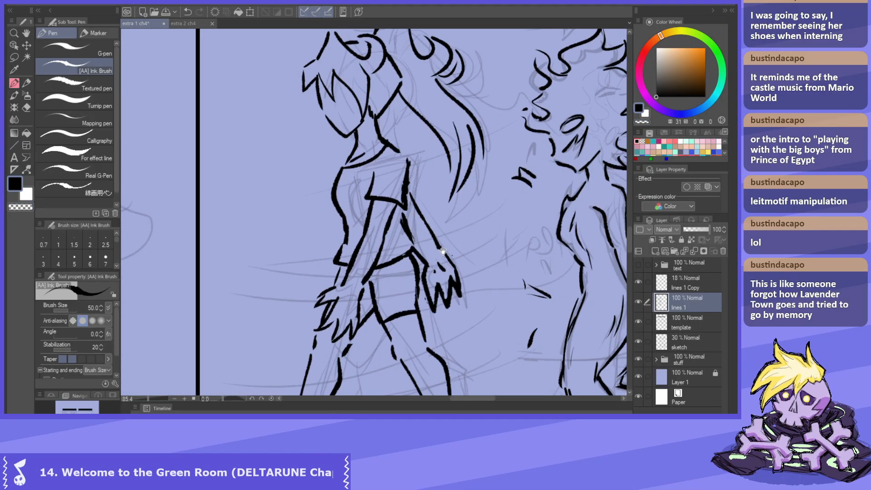
Step: Lasso the haloed figure's rear forearm and hand, shift them slightly upward to shorten the arm, and deselect
{"action": "key", "text": "m"}
{"action": "scroll", "coordinate": [431, 302], "scroll_direction": "up", "scroll_amount": 2}
{"action": "mouse_move", "coordinate": [431, 302]}
{"action": "left_mouse_down"}
{"action": "mouse_move", "coordinate": [411, 260]}
{"action": "mouse_move", "coordinate": [402, 148]}
{"action": "left_mouse_up"}
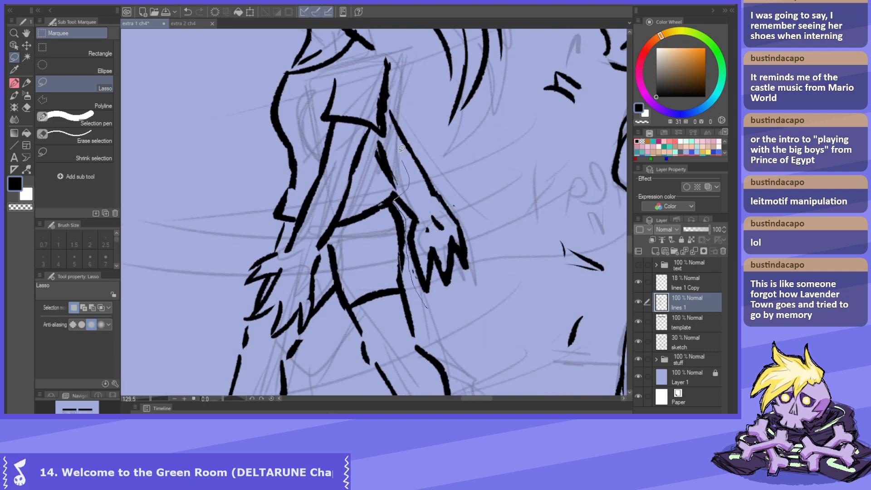
{"action": "mouse_move", "coordinate": [391, 117]}
{"action": "left_mouse_down"}
{"action": "mouse_move", "coordinate": [495, 305]}
{"action": "mouse_move", "coordinate": [433, 313]}
{"action": "left_mouse_up"}
{"action": "left_click_drag", "start_coordinate": [459, 286], "coordinate": [462, 272]}
{"action": "key", "text": "ctrl+d"}
{"action": "key", "text": "p"}
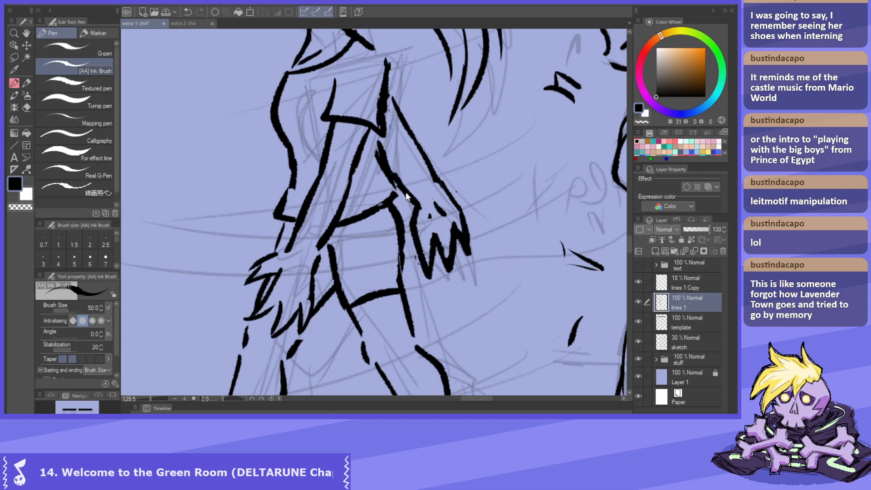
Step: Erase the rear arm's old inner edge and re-ink it from the sleeve to the wrist
{"action": "mouse_move", "coordinate": [385, 155]}
{"action": "left_mouse_down"}
{"action": "mouse_move", "coordinate": [382, 146]}
{"action": "mouse_move", "coordinate": [396, 189]}
{"action": "left_mouse_up"}
{"action": "key", "text": "c"}
{"action": "key", "text": "ctrl+z"}
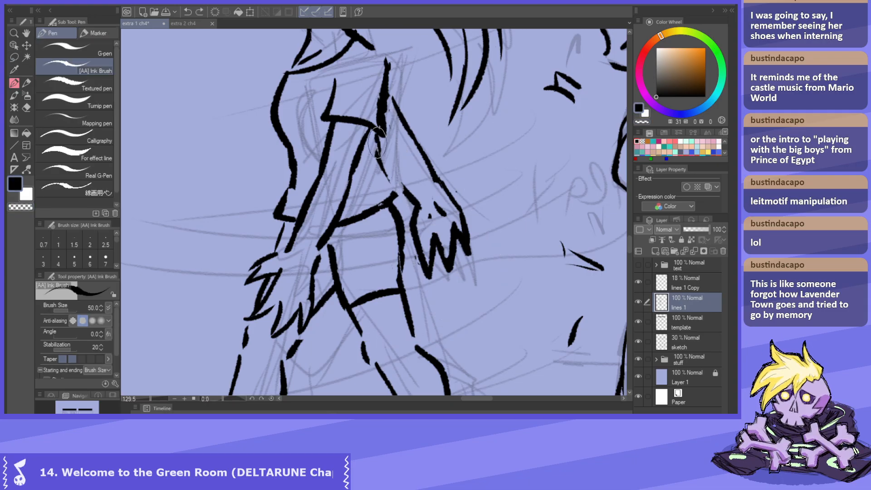
{"action": "left_click_drag", "start_coordinate": [376, 133], "coordinate": [396, 191]}
{"action": "key", "text": "ctrl+z"}
{"action": "left_click_drag", "start_coordinate": [382, 157], "coordinate": [422, 220]}
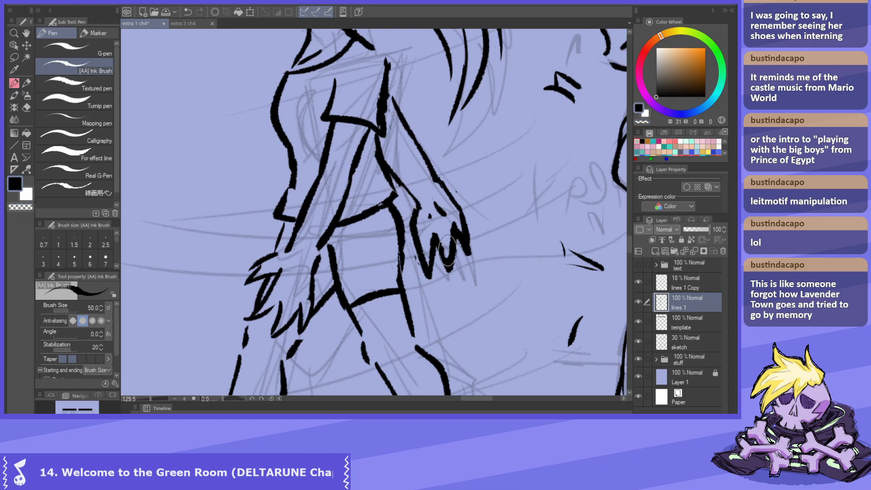
Step: Examine the shortened rear arm against the rest of the haloed figure in mirrored and normal view
{"action": "left_click_drag", "start_coordinate": [445, 252], "coordinate": [499, 252]}
{"action": "mouse_move", "coordinate": [468, 317]}
{"action": "left_mouse_down"}
{"action": "mouse_move", "coordinate": [394, 277]}
{"action": "mouse_move", "coordinate": [399, 319]}
{"action": "left_mouse_up"}
{"action": "key", "text": "ctrl+z"}
{"action": "left_click_drag", "start_coordinate": [456, 202], "coordinate": [399, 203]}
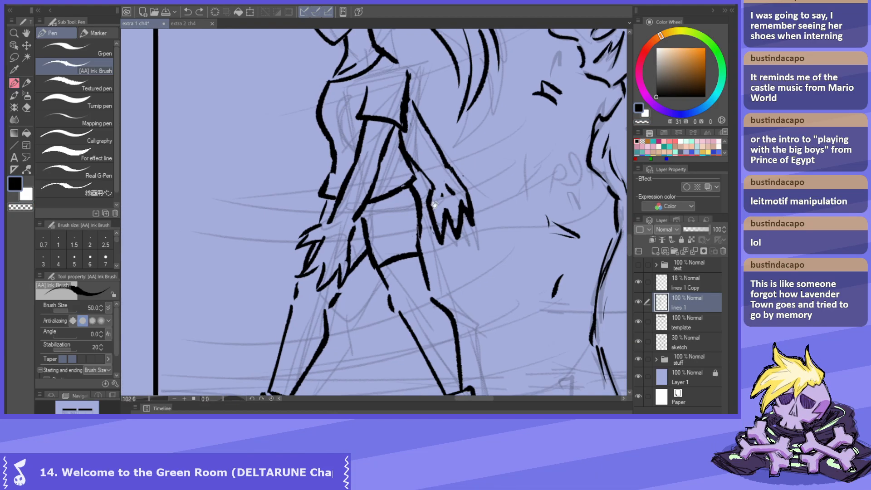
{"action": "left_click_drag", "start_coordinate": [390, 132], "coordinate": [435, 141]}
{"action": "mouse_move", "coordinate": [433, 213]}
{"action": "left_mouse_down"}
{"action": "mouse_move", "coordinate": [464, 251]}
{"action": "mouse_move", "coordinate": [400, 258]}
{"action": "left_mouse_up"}
{"action": "key", "text": "ctrl+z"}
{"action": "mouse_move", "coordinate": [473, 256]}
{"action": "left_mouse_down"}
{"action": "mouse_move", "coordinate": [483, 233]}
{"action": "mouse_move", "coordinate": [465, 199]}
{"action": "left_mouse_up"}
{"action": "scroll", "coordinate": [409, 149], "scroll_direction": "up", "scroll_amount": 3}
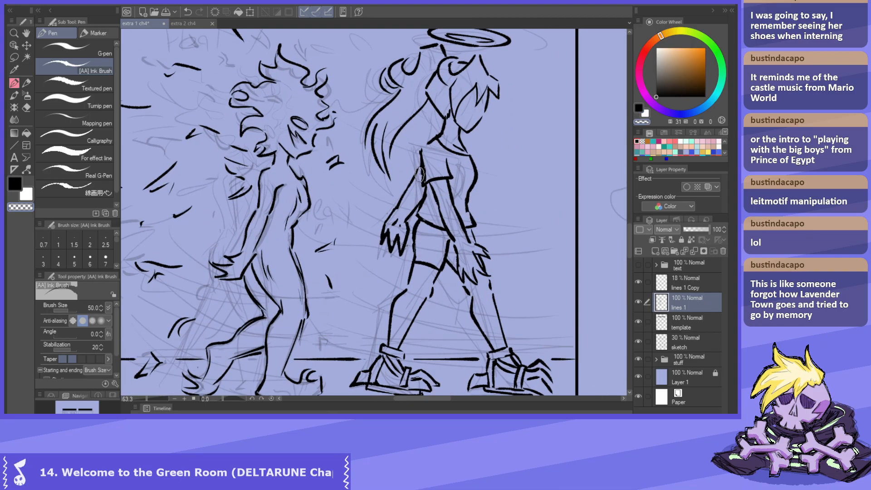
{"action": "key", "text": "c"}
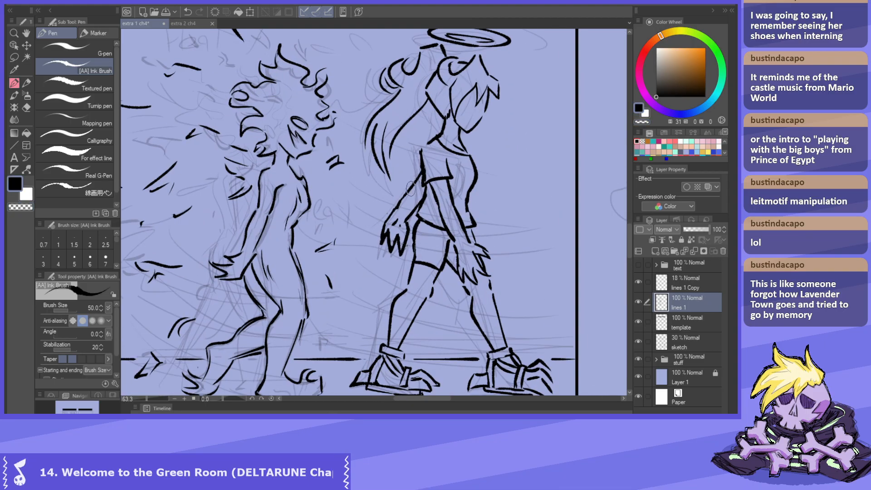
Step: Check both figures of the second walking panel in mirrored and normal view, and save the page
{"action": "mouse_move", "coordinate": [421, 171]}
{"action": "left_mouse_down"}
{"action": "mouse_move", "coordinate": [398, 207]}
{"action": "mouse_move", "coordinate": [464, 200]}
{"action": "left_mouse_up"}
{"action": "key", "text": "h"}
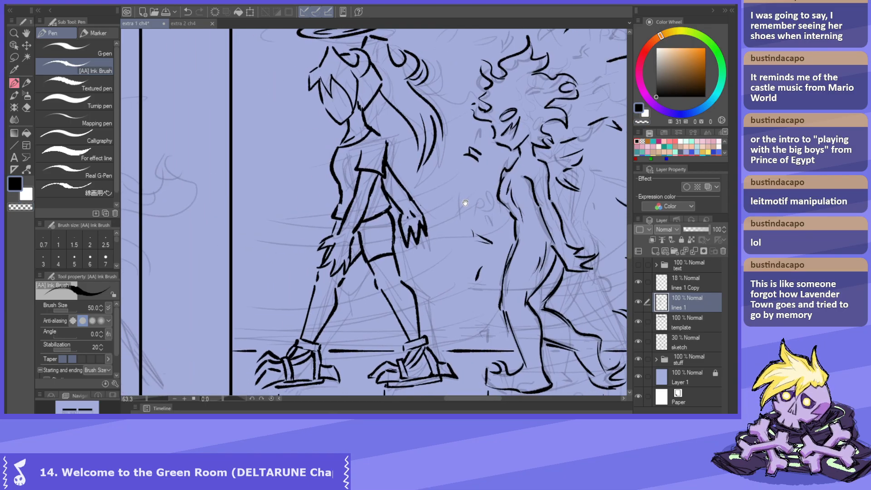
{"action": "mouse_move", "coordinate": [393, 183]}
{"action": "left_mouse_down"}
{"action": "mouse_move", "coordinate": [421, 182]}
{"action": "mouse_move", "coordinate": [443, 220]}
{"action": "mouse_move", "coordinate": [467, 223]}
{"action": "left_mouse_up"}
{"action": "scroll", "coordinate": [421, 183], "scroll_direction": "up", "scroll_amount": 1}
{"action": "key", "text": "ctrl+z"}
{"action": "key", "text": "h"}
{"action": "scroll", "coordinate": [461, 222], "scroll_direction": "down", "scroll_amount": 4}
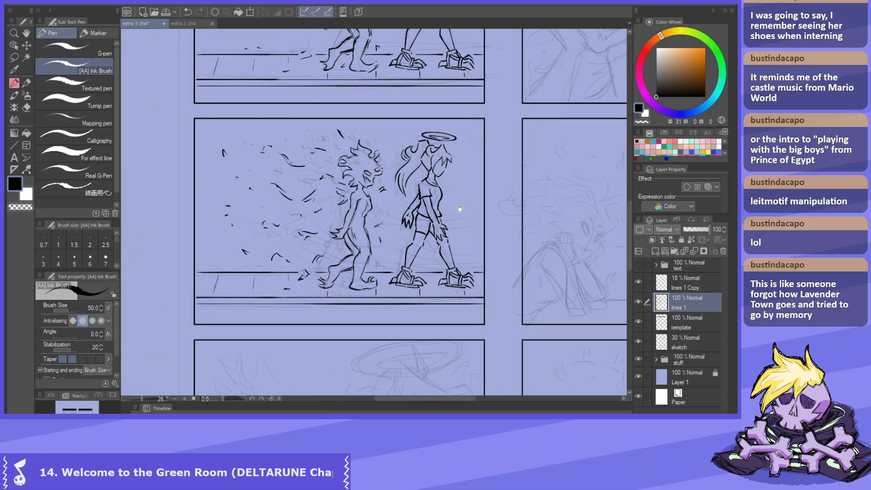
{"action": "key", "text": "h"}
{"action": "key", "text": "h"}
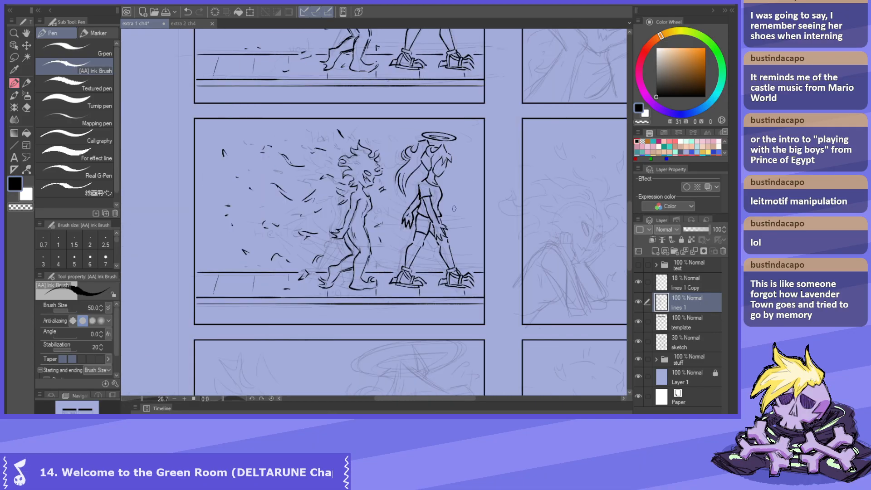
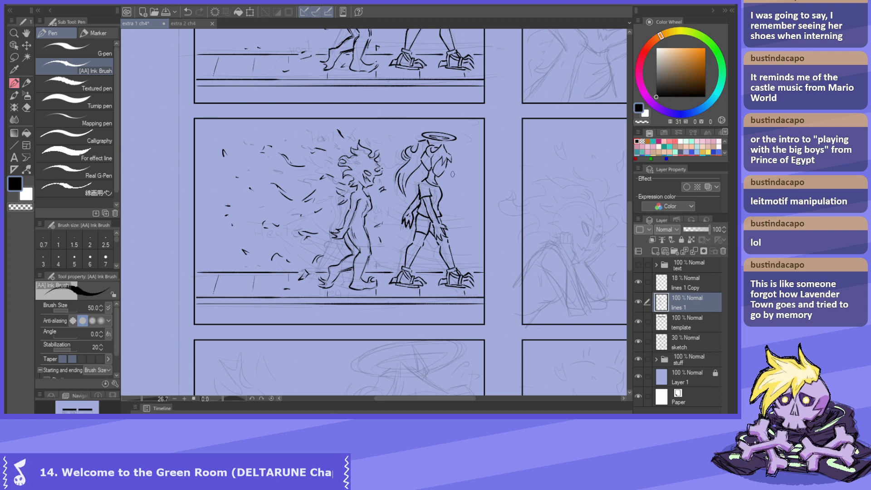
{"action": "key", "text": "ctrl+s"}
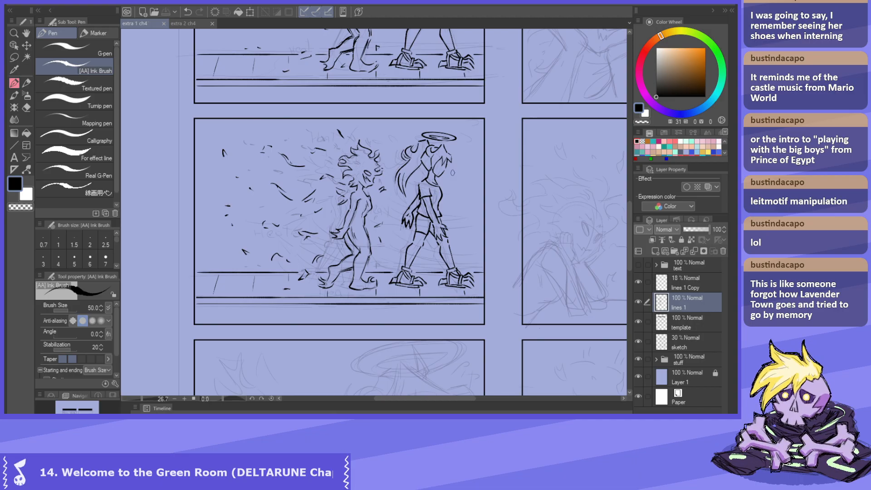
Step: Hide the sketch and lines 1 Copy layers so only the inked lines and panel template show
{"action": "scroll", "coordinate": [505, 164], "scroll_direction": "down", "scroll_amount": 3}
{"action": "scroll", "coordinate": [504, 163], "scroll_direction": "down", "scroll_amount": 3}
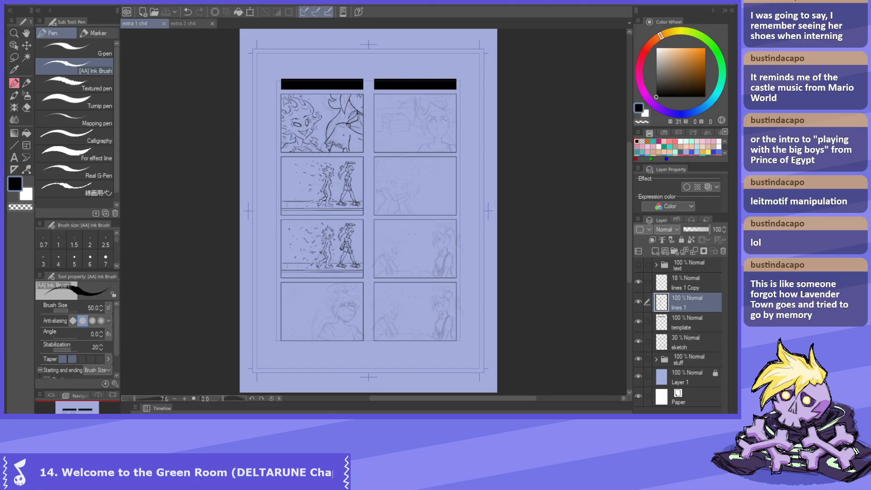
{"action": "scroll", "coordinate": [364, 202], "scroll_direction": "up", "scroll_amount": 1}
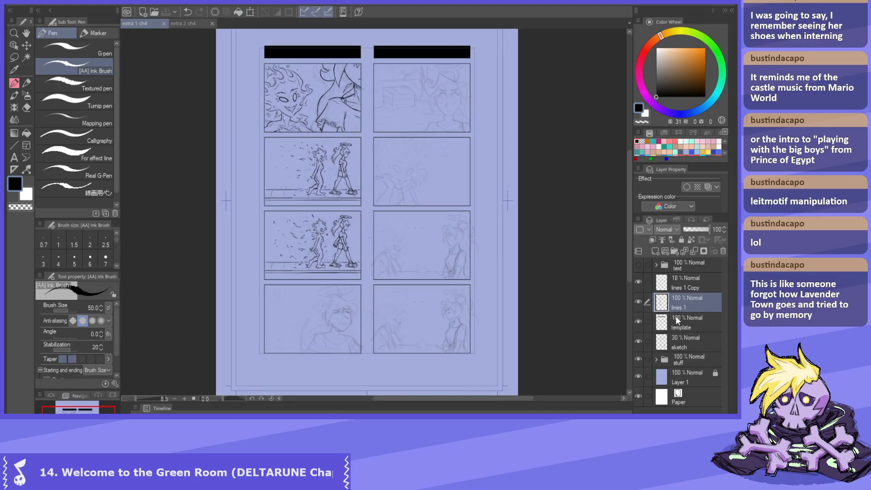
{"action": "left_click", "coordinate": [638, 342]}
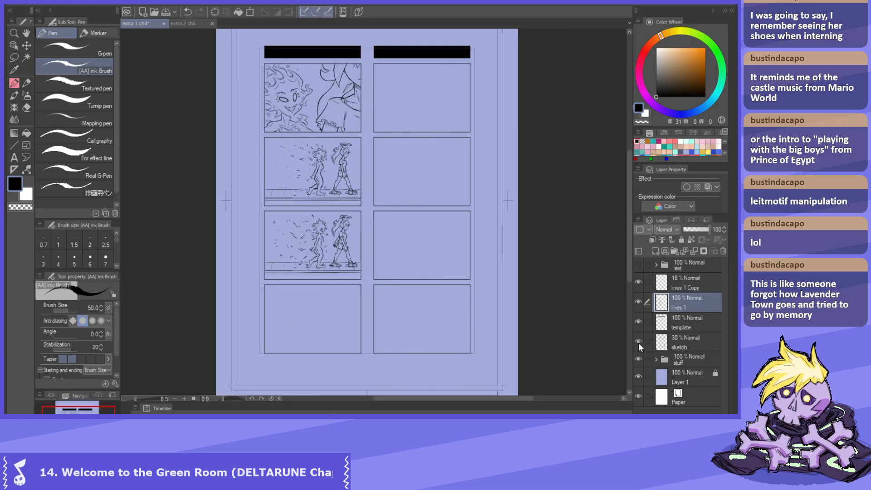
{"action": "scroll", "coordinate": [273, 115], "scroll_direction": "up", "scroll_amount": 1}
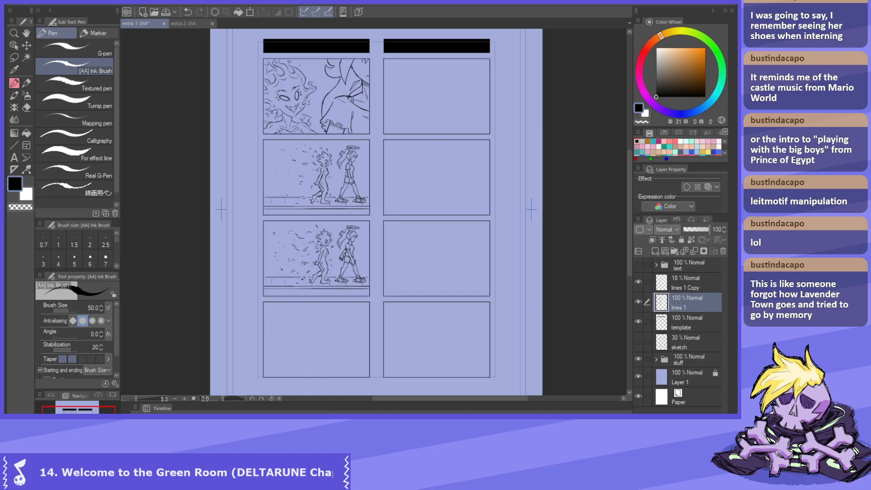
{"action": "scroll", "coordinate": [274, 115], "scroll_direction": "down", "scroll_amount": 1}
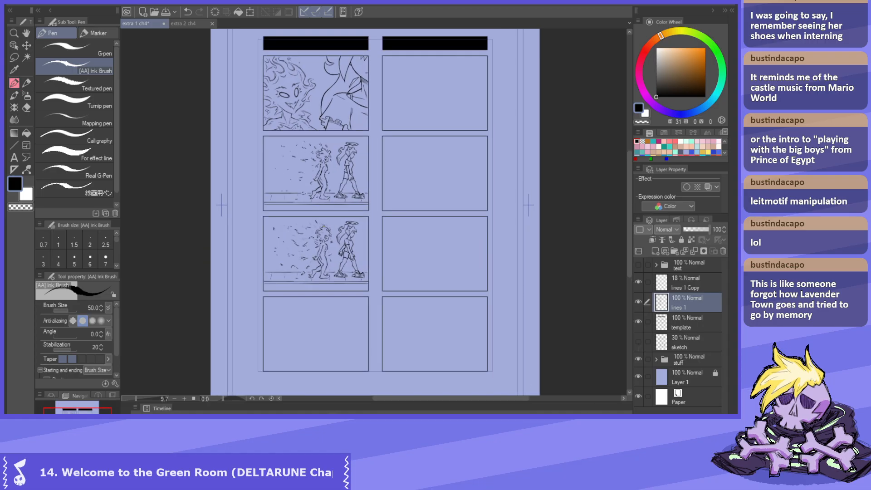
{"action": "scroll", "coordinate": [325, 150], "scroll_direction": "up", "scroll_amount": 5}
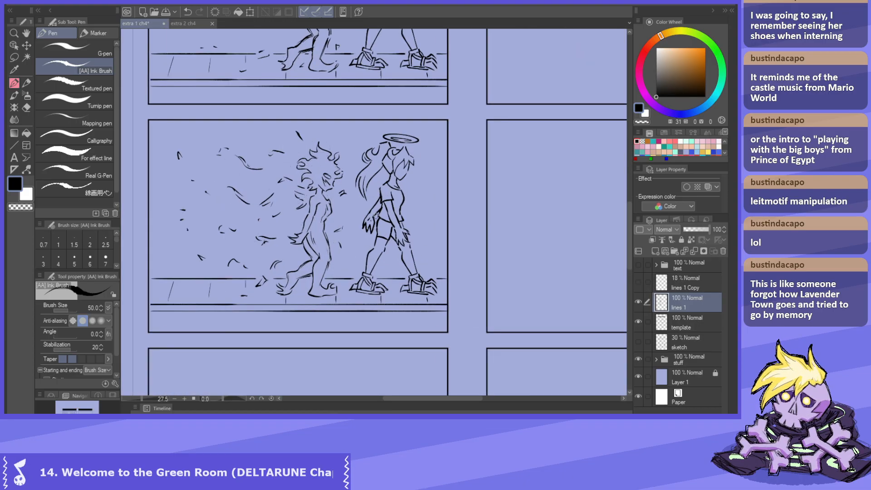
Step: Compare the inked panels up close and across the whole page, toggling the lines 1 layer's visibility
{"action": "scroll", "coordinate": [377, 216], "scroll_direction": "down", "scroll_amount": 6}
{"action": "scroll", "coordinate": [341, 194], "scroll_direction": "up", "scroll_amount": 3}
{"action": "scroll", "coordinate": [356, 173], "scroll_direction": "up", "scroll_amount": 2}
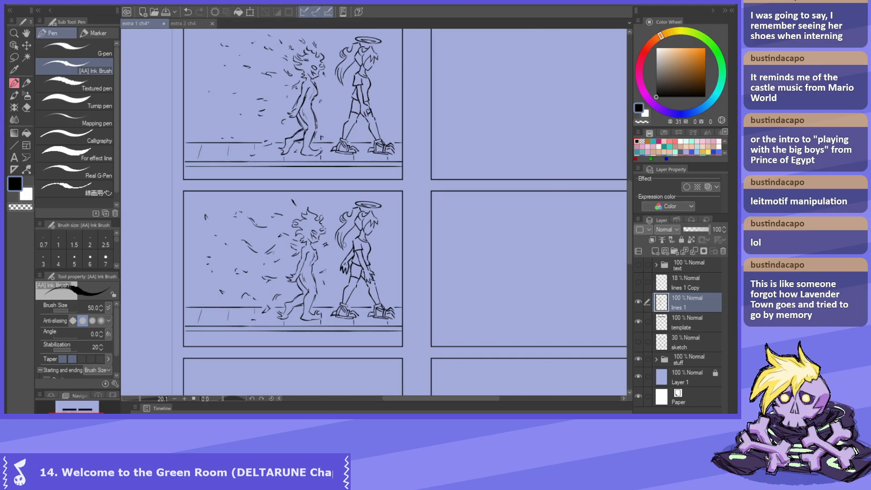
{"action": "scroll", "coordinate": [363, 204], "scroll_direction": "down", "scroll_amount": 3}
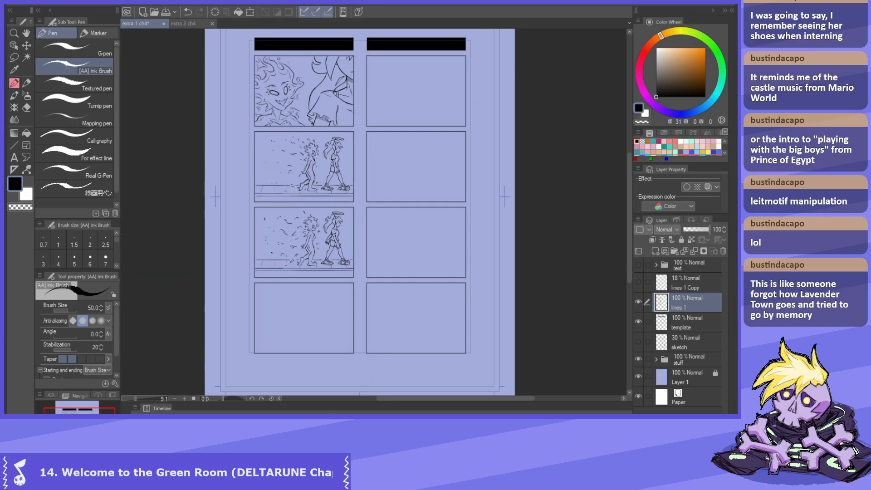
{"action": "scroll", "coordinate": [314, 173], "scroll_direction": "down", "scroll_amount": 1}
{"action": "scroll", "coordinate": [358, 204], "scroll_direction": "down", "scroll_amount": 1}
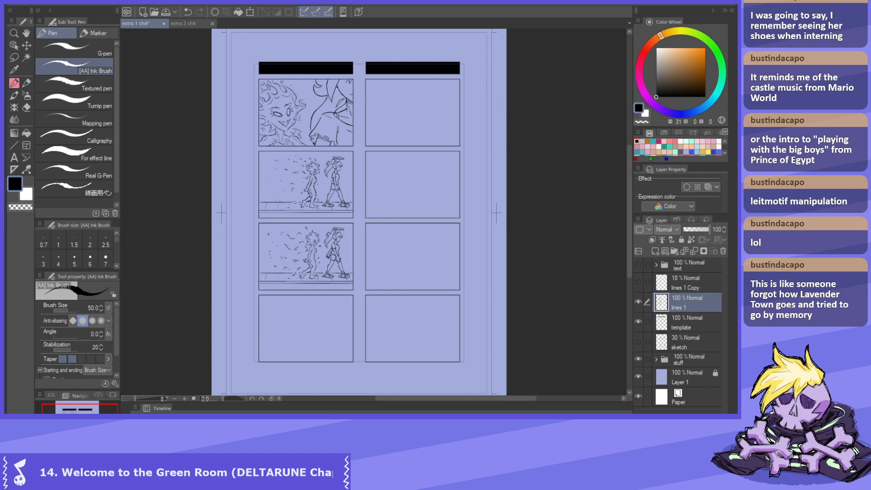
{"action": "scroll", "coordinate": [299, 280], "scroll_direction": "up", "scroll_amount": 5}
{"action": "scroll", "coordinate": [304, 273], "scroll_direction": "down", "scroll_amount": 5}
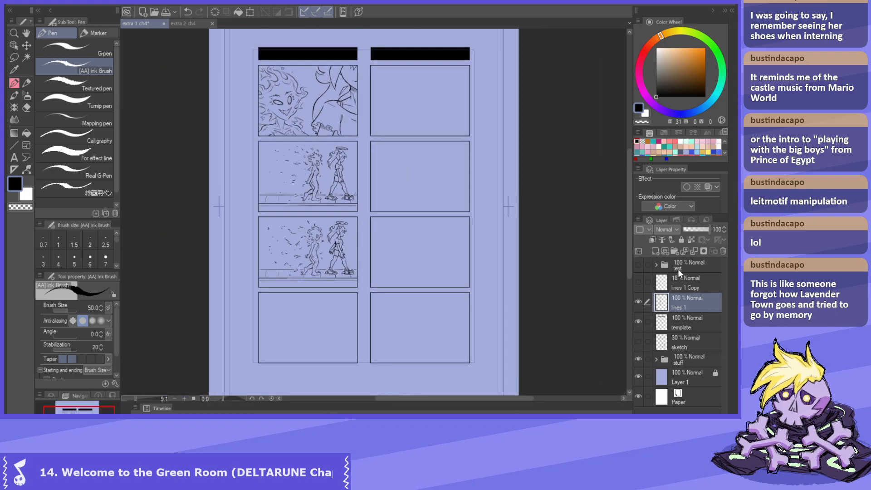
{"action": "left_click", "coordinate": [639, 302]}
{"action": "left_click", "coordinate": [639, 303]}
{"action": "scroll", "coordinate": [486, 228], "scroll_direction": "down", "scroll_amount": 1}
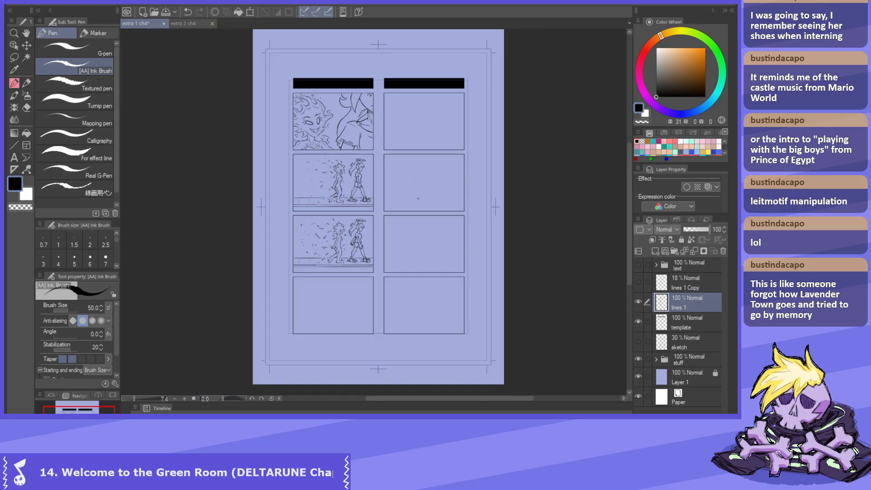
{"action": "scroll", "coordinate": [350, 182], "scroll_direction": "up", "scroll_amount": 2}
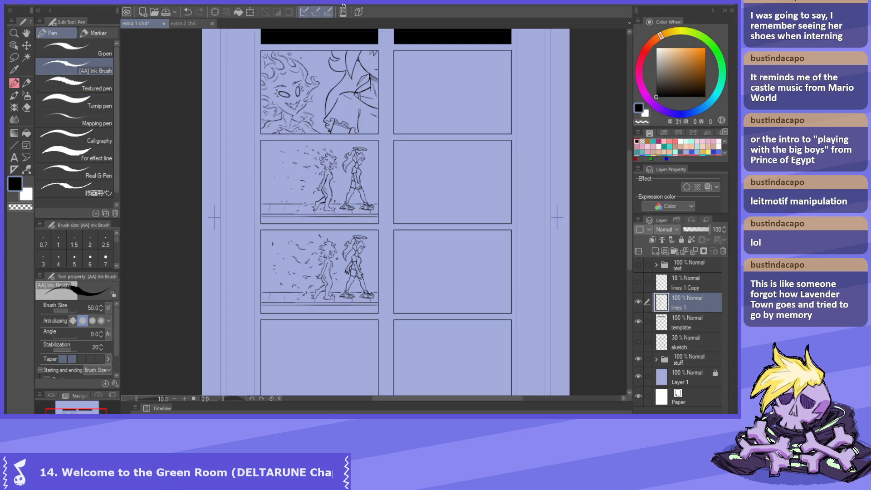
{"action": "scroll", "coordinate": [311, 305], "scroll_direction": "up", "scroll_amount": 4}
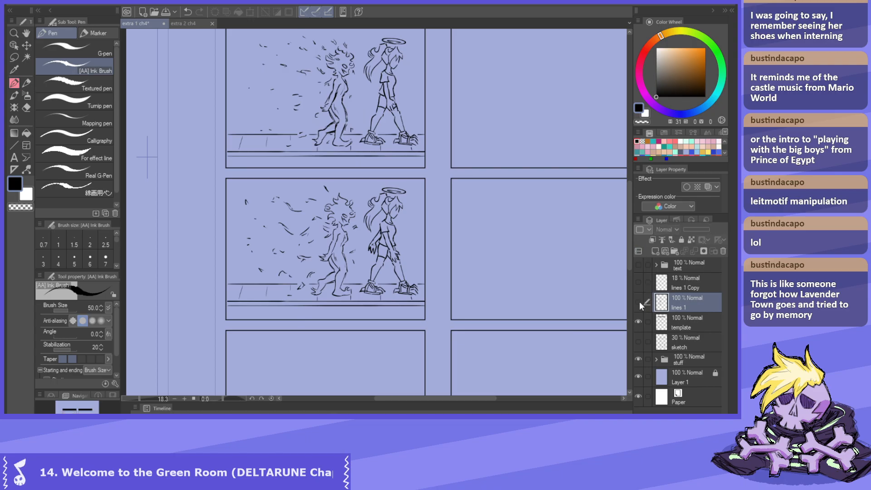
Step: Thicken the flame-haired figure's hair, shoulder and arm outlines in the second walking panel with ink strokes
{"action": "scroll", "coordinate": [265, 216], "scroll_direction": "up", "scroll_amount": 4}
{"action": "scroll", "coordinate": [414, 195], "scroll_direction": "up", "scroll_amount": 5}
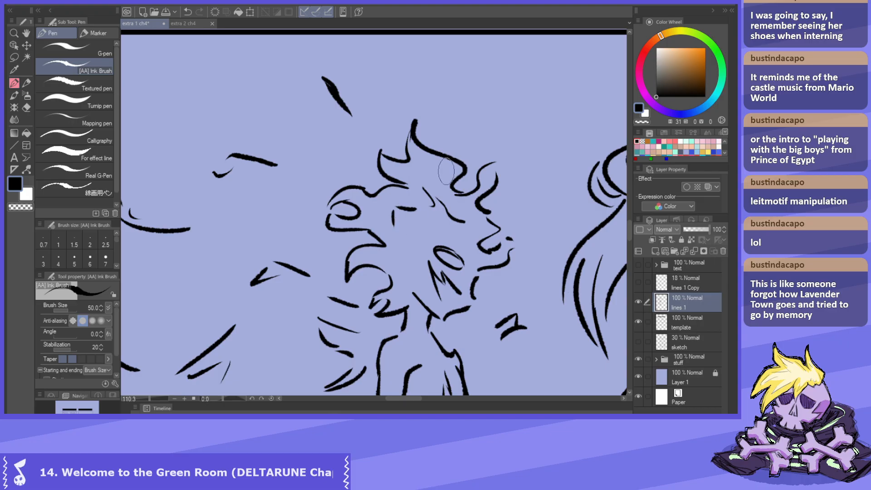
{"action": "left_click_drag", "start_coordinate": [459, 181], "coordinate": [517, 163]}
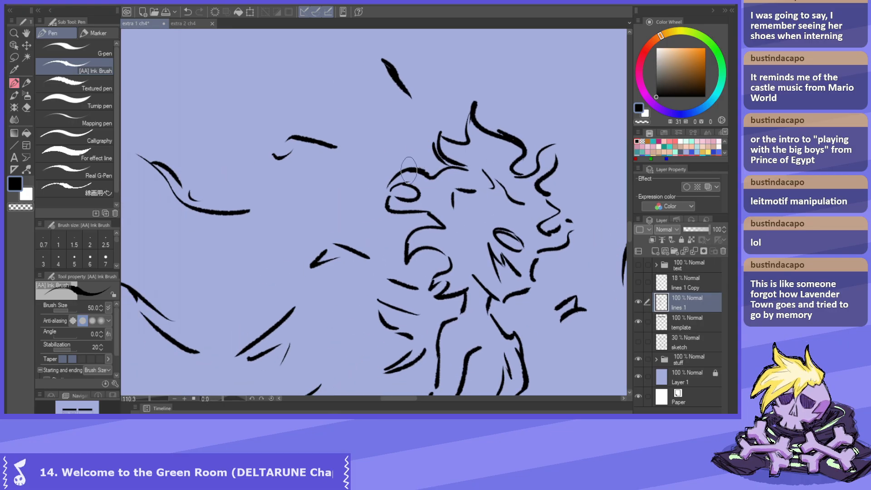
{"action": "left_click_drag", "start_coordinate": [425, 223], "coordinate": [384, 134]}
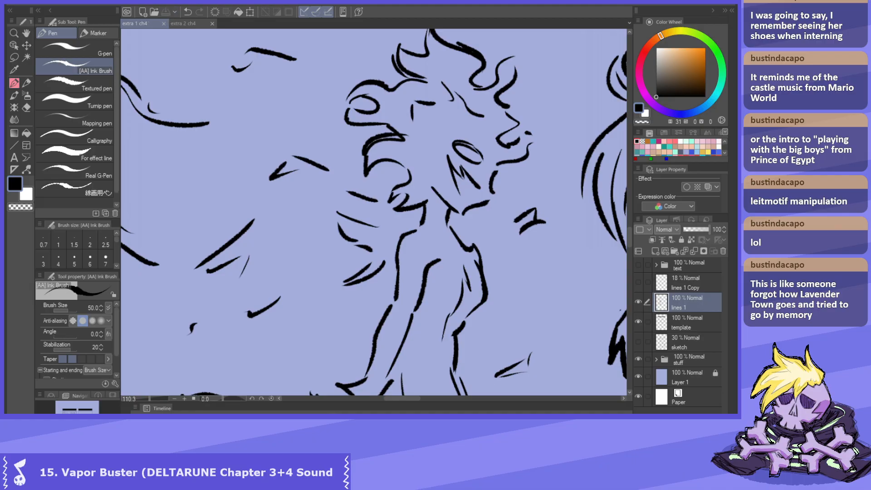
{"action": "left_click_drag", "start_coordinate": [443, 276], "coordinate": [496, 235]}
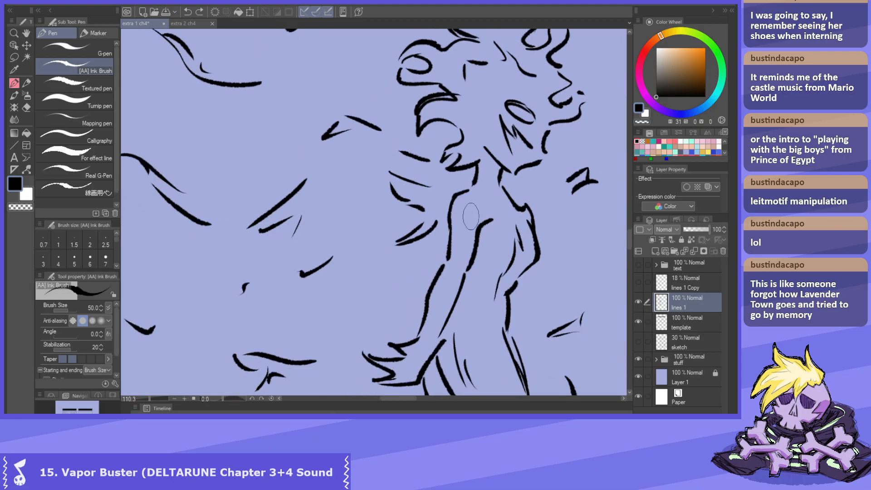
{"action": "left_click_drag", "start_coordinate": [449, 255], "coordinate": [461, 194]}
{"action": "mouse_move", "coordinate": [495, 244]}
{"action": "left_mouse_down"}
{"action": "mouse_move", "coordinate": [446, 197]}
{"action": "mouse_move", "coordinate": [430, 210]}
{"action": "mouse_move", "coordinate": [427, 182]}
{"action": "mouse_move", "coordinate": [464, 162]}
{"action": "left_mouse_up"}
{"action": "left_click_drag", "start_coordinate": [468, 222], "coordinate": [438, 222]}
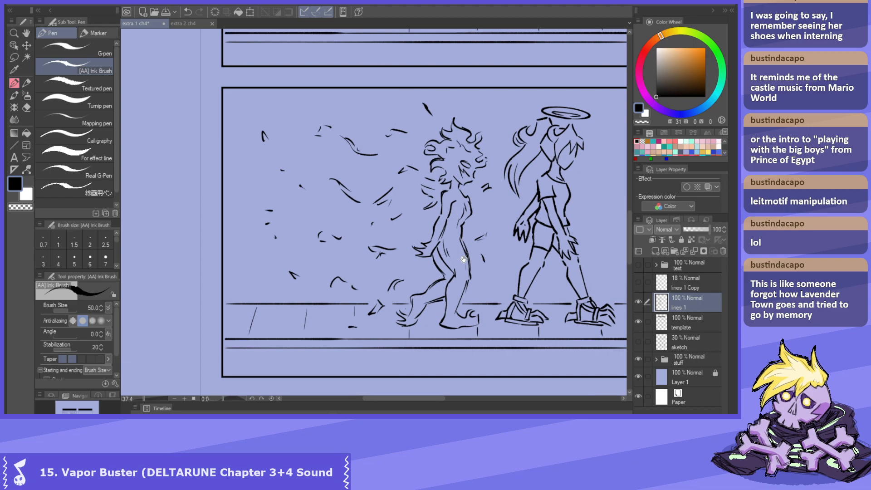
Step: Reinforce the flame-haired figure's leg and forearm outlines with heavier ink strokes
{"action": "mouse_move", "coordinate": [440, 291]}
{"action": "left_mouse_down"}
{"action": "mouse_move", "coordinate": [442, 253]}
{"action": "mouse_move", "coordinate": [454, 275]}
{"action": "left_mouse_up"}
{"action": "left_click_drag", "start_coordinate": [412, 233], "coordinate": [408, 276]}
{"action": "left_click_drag", "start_coordinate": [451, 253], "coordinate": [431, 283]}
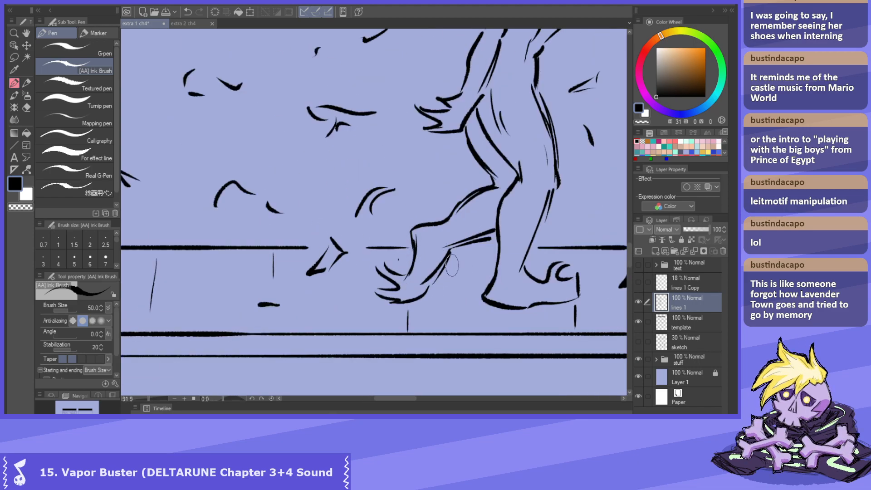
{"action": "mouse_move", "coordinate": [561, 226]}
{"action": "left_mouse_down"}
{"action": "mouse_move", "coordinate": [442, 257]}
{"action": "mouse_move", "coordinate": [406, 301]}
{"action": "left_mouse_up"}
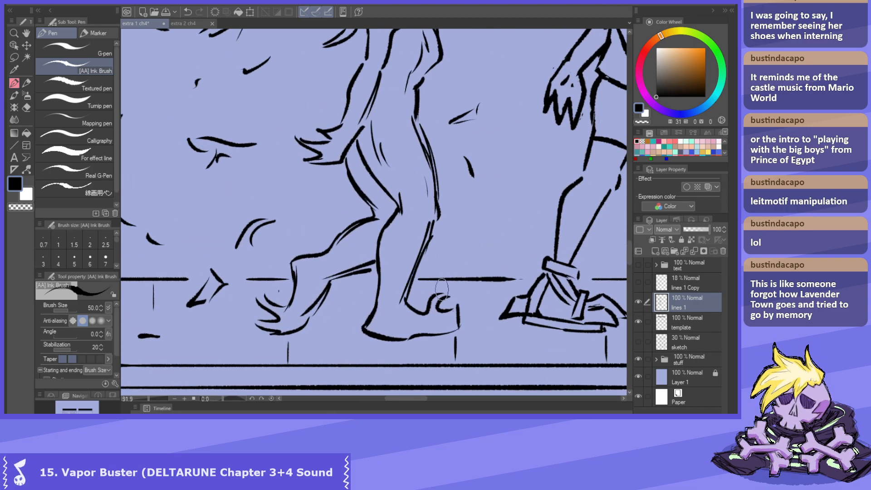
{"action": "left_click_drag", "start_coordinate": [409, 234], "coordinate": [445, 248]}
{"action": "left_click_drag", "start_coordinate": [395, 164], "coordinate": [416, 197]}
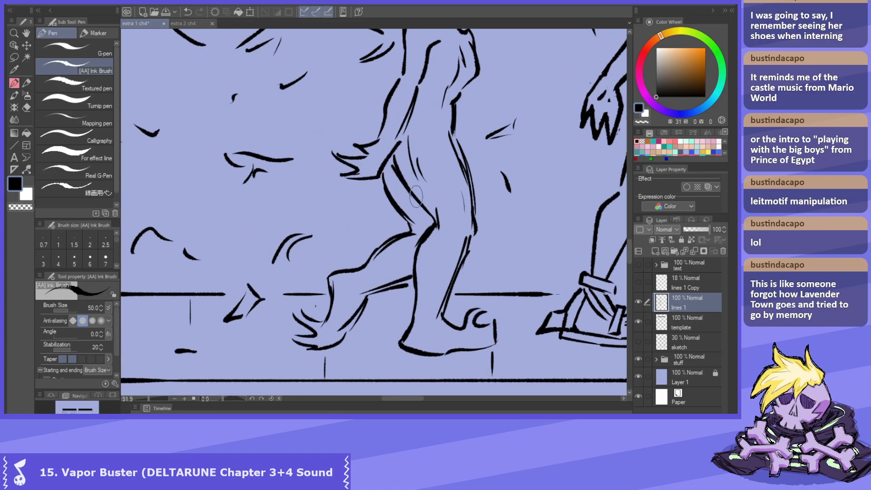
{"action": "mouse_move", "coordinate": [406, 104]}
{"action": "left_mouse_down"}
{"action": "mouse_move", "coordinate": [438, 213]}
{"action": "mouse_move", "coordinate": [416, 220]}
{"action": "left_mouse_up"}
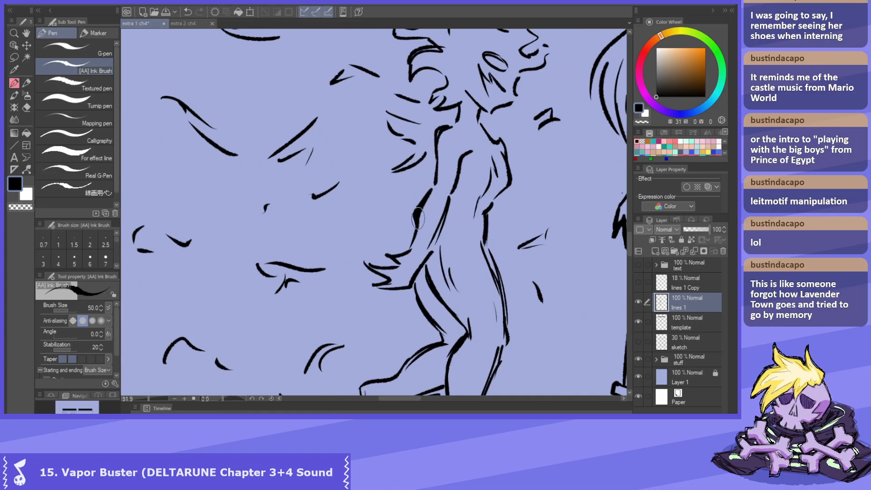
Step: Check the flame-haired figure's line weight against the haloed figure at several zoom levels, and save the page
{"action": "scroll", "coordinate": [460, 218], "scroll_direction": "down", "scroll_amount": 5}
{"action": "left_click_drag", "start_coordinate": [482, 254], "coordinate": [457, 228]}
{"action": "scroll", "coordinate": [461, 226], "scroll_direction": "up", "scroll_amount": 1}
{"action": "left_click_drag", "start_coordinate": [475, 176], "coordinate": [491, 228]}
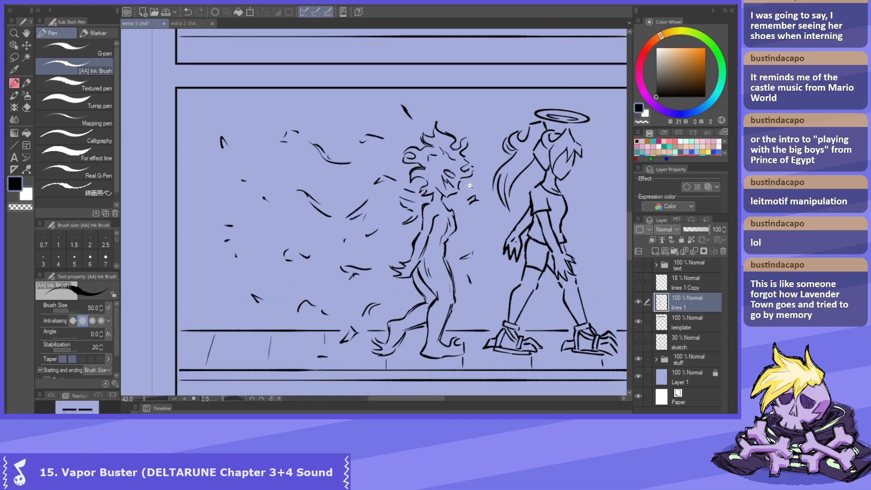
{"action": "scroll", "coordinate": [468, 165], "scroll_direction": "up", "scroll_amount": 4}
{"action": "scroll", "coordinate": [481, 169], "scroll_direction": "down", "scroll_amount": 5}
{"action": "scroll", "coordinate": [491, 213], "scroll_direction": "up", "scroll_amount": 5}
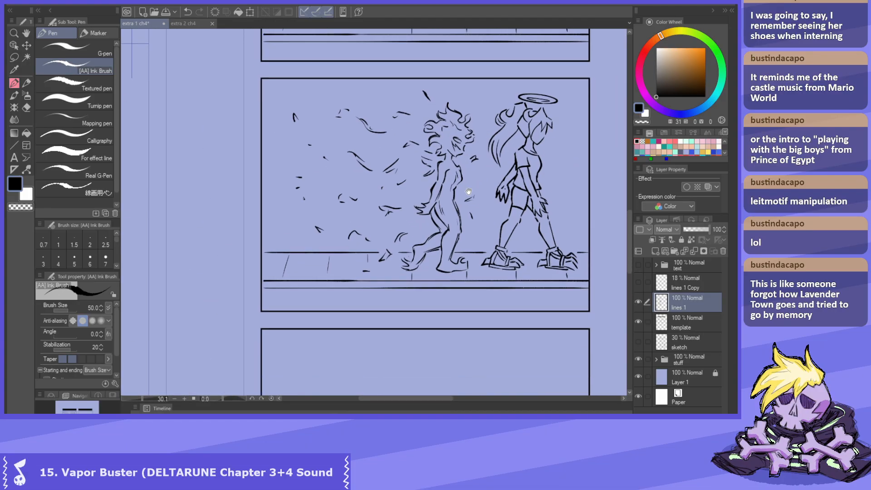
{"action": "scroll", "coordinate": [481, 159], "scroll_direction": "up", "scroll_amount": 3}
{"action": "scroll", "coordinate": [480, 159], "scroll_direction": "down", "scroll_amount": 8}
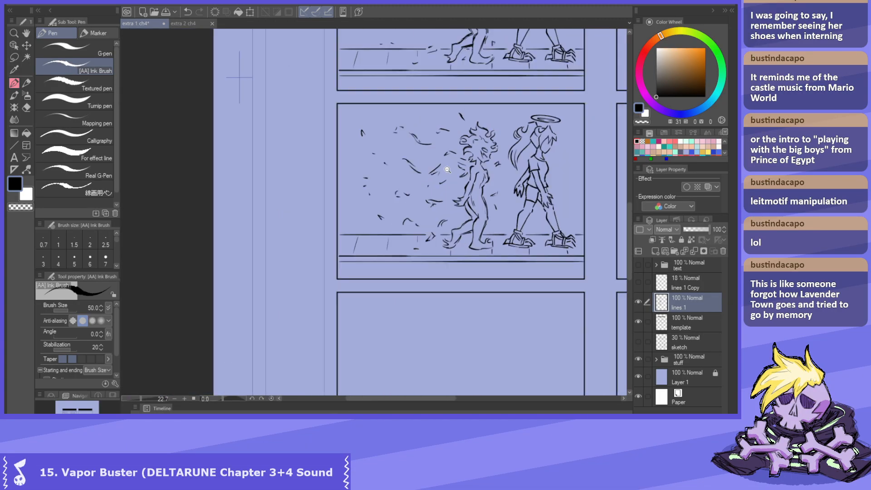
{"action": "scroll", "coordinate": [476, 168], "scroll_direction": "up", "scroll_amount": 12}
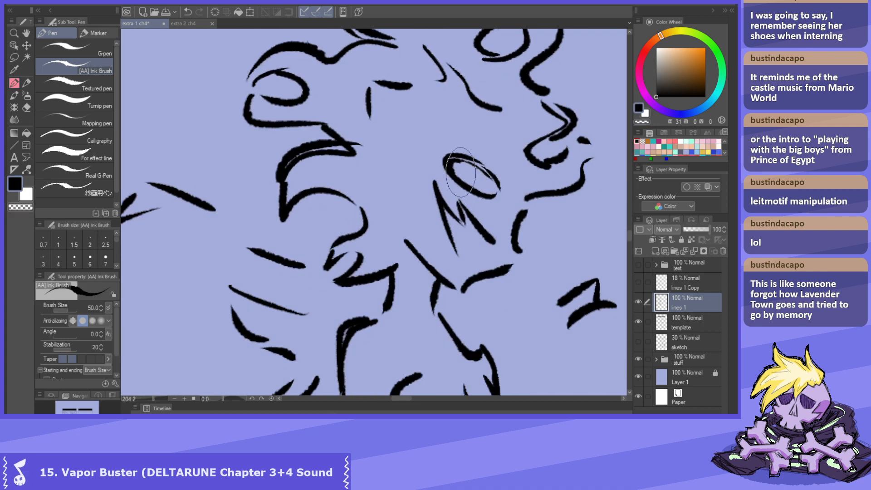
{"action": "scroll", "coordinate": [485, 176], "scroll_direction": "down", "scroll_amount": 10}
{"action": "left_click_drag", "start_coordinate": [526, 208], "coordinate": [496, 200]}
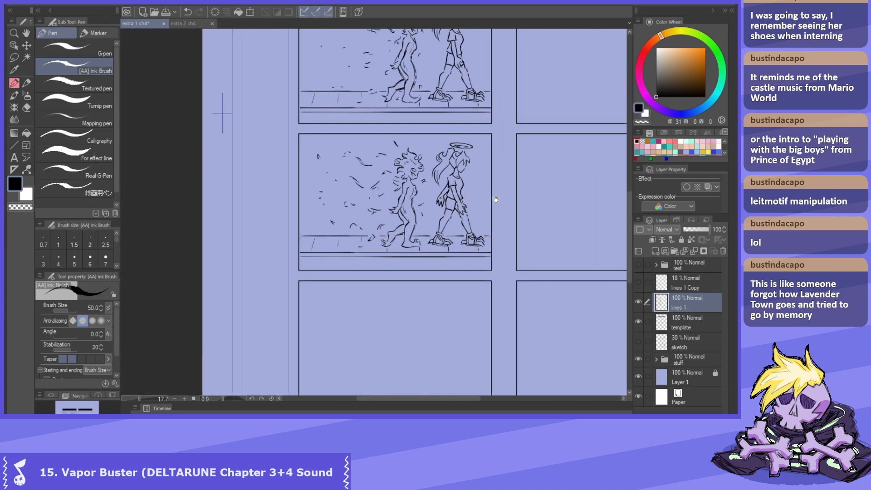
{"action": "key", "text": "ctrl+s"}
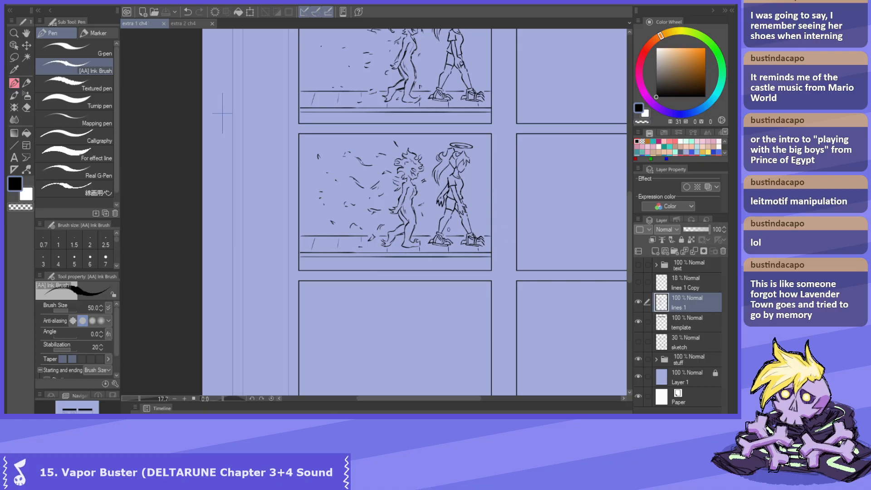
Step: Add a short curved particle stroke near the upper edge of the second walking panel, behind the flame-haired figure
{"action": "scroll", "coordinate": [222, 113], "scroll_direction": "up", "scroll_amount": 3}
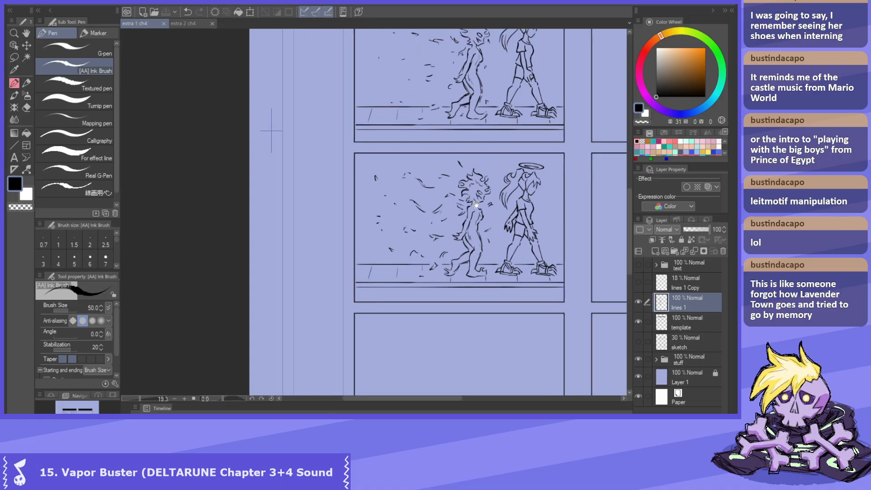
{"action": "left_click_drag", "start_coordinate": [458, 144], "coordinate": [473, 148]}
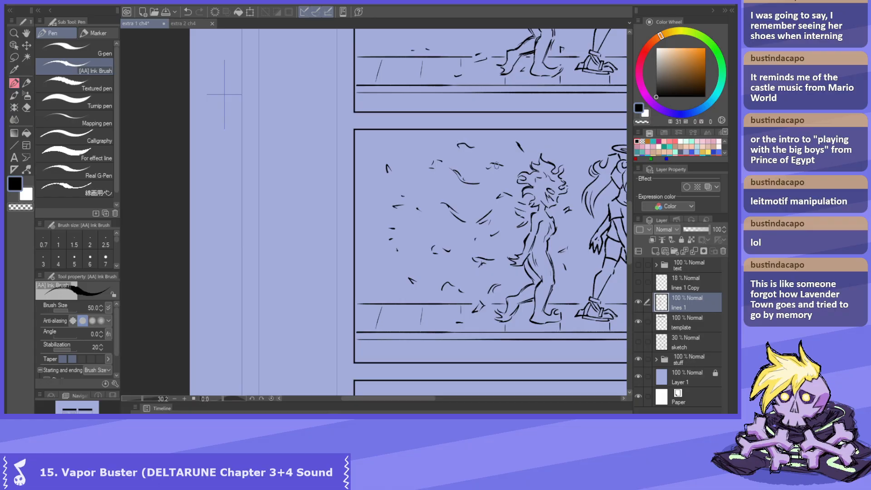
{"action": "left_click_drag", "start_coordinate": [560, 192], "coordinate": [439, 150]}
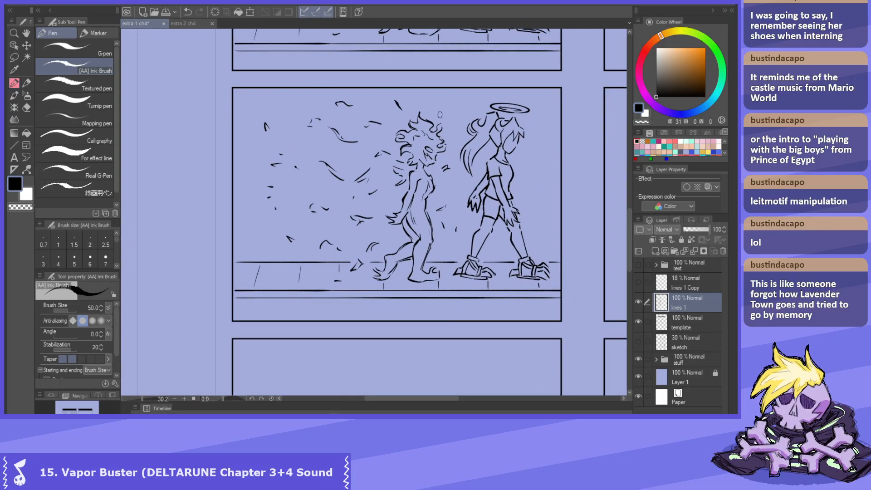
Step: Check the inked panels across the whole page, toggling the lines 1 layer's visibility, and save the page
{"action": "scroll", "coordinate": [362, 136], "scroll_direction": "down", "scroll_amount": 6}
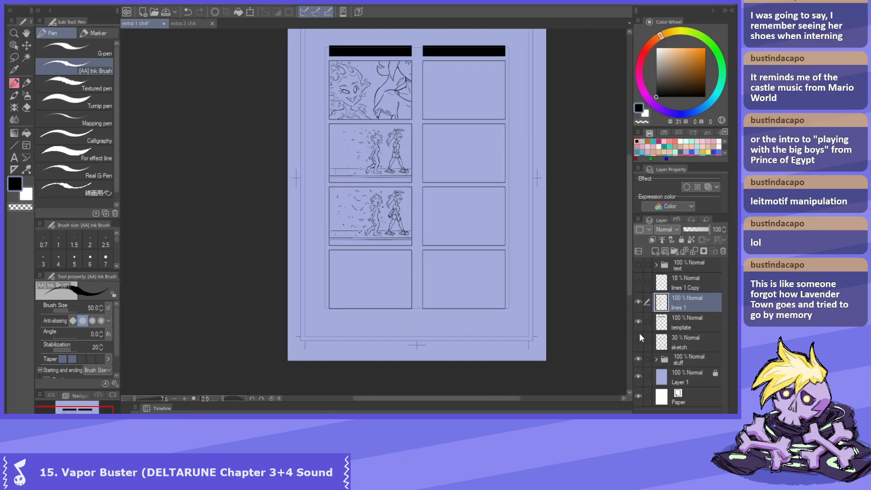
{"action": "left_click", "coordinate": [638, 357]}
{"action": "left_click", "coordinate": [640, 304]}
{"action": "left_click", "coordinate": [639, 303]}
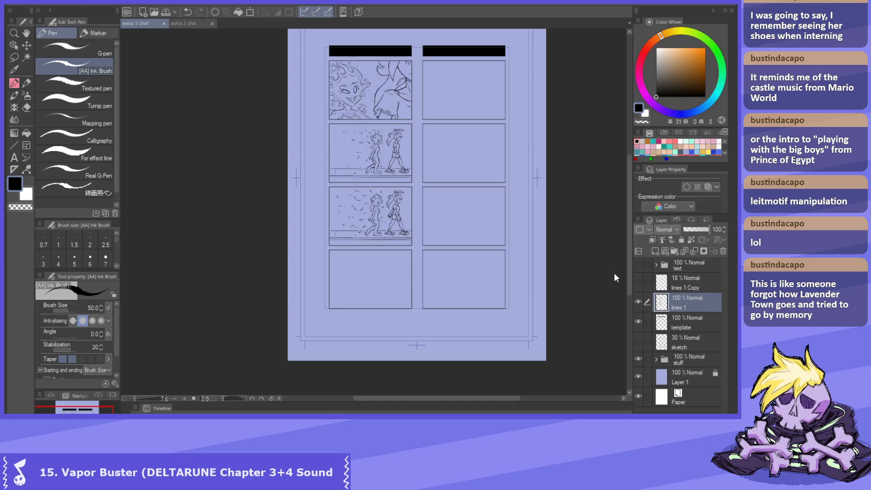
{"action": "scroll", "coordinate": [436, 163], "scroll_direction": "up", "scroll_amount": 3}
{"action": "scroll", "coordinate": [434, 204], "scroll_direction": "down", "scroll_amount": 3}
{"action": "scroll", "coordinate": [466, 85], "scroll_direction": "up", "scroll_amount": 1}
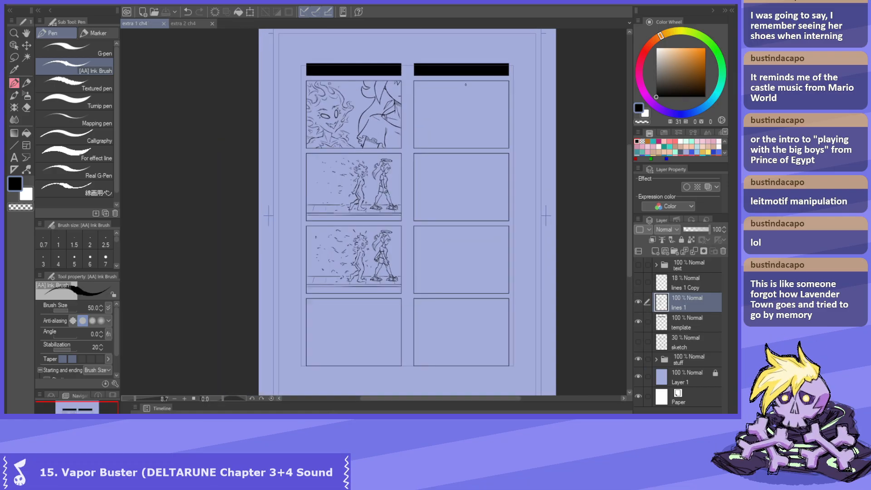
{"action": "scroll", "coordinate": [437, 167], "scroll_direction": "up", "scroll_amount": 2}
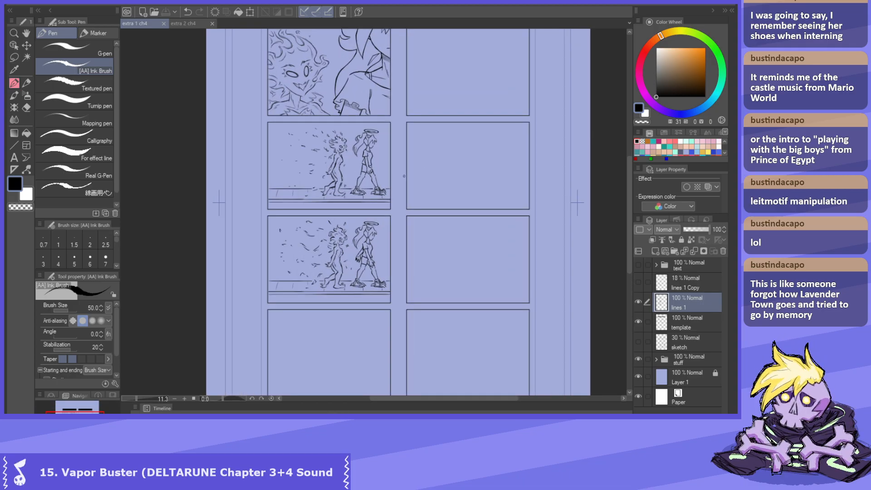
{"action": "scroll", "coordinate": [393, 160], "scroll_direction": "down", "scroll_amount": 2}
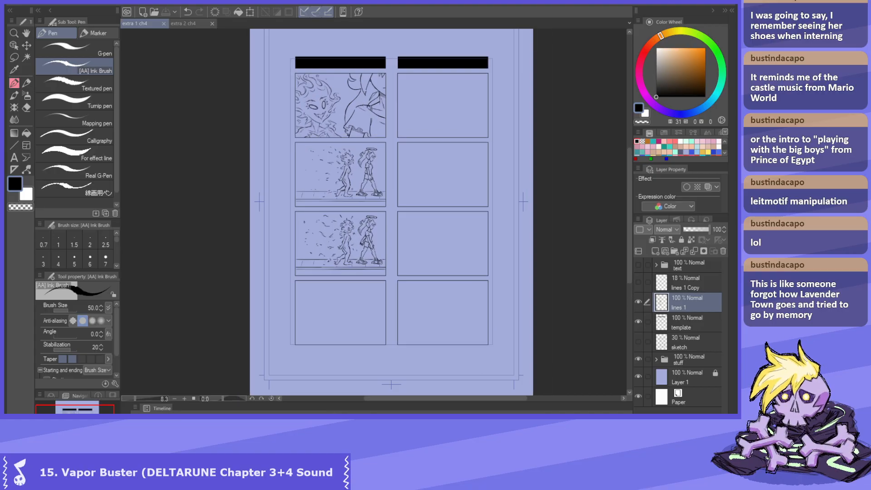
Step: Smooth the uneven join in the right-hand figure's shoulder line in the first panel, trimming excess ink with the transparent color
{"action": "scroll", "coordinate": [364, 91], "scroll_direction": "up", "scroll_amount": 4}
{"action": "scroll", "coordinate": [365, 93], "scroll_direction": "up", "scroll_amount": 1}
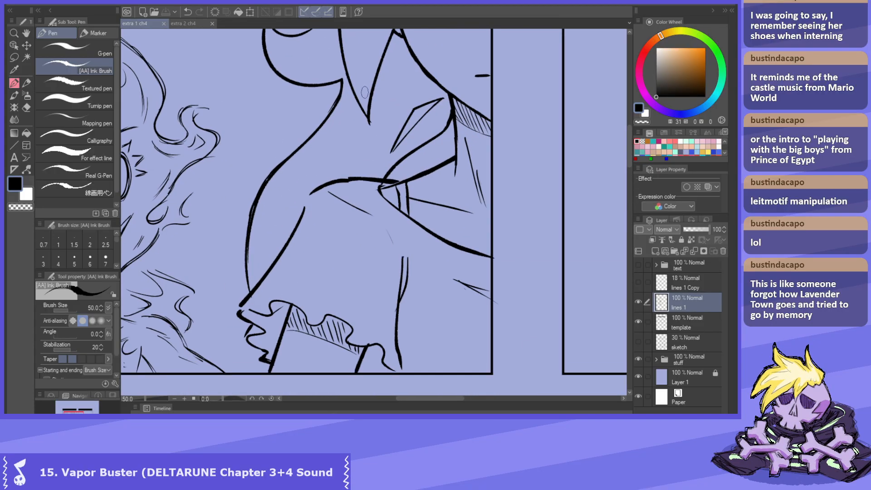
{"action": "left_click_drag", "start_coordinate": [343, 179], "coordinate": [428, 200]}
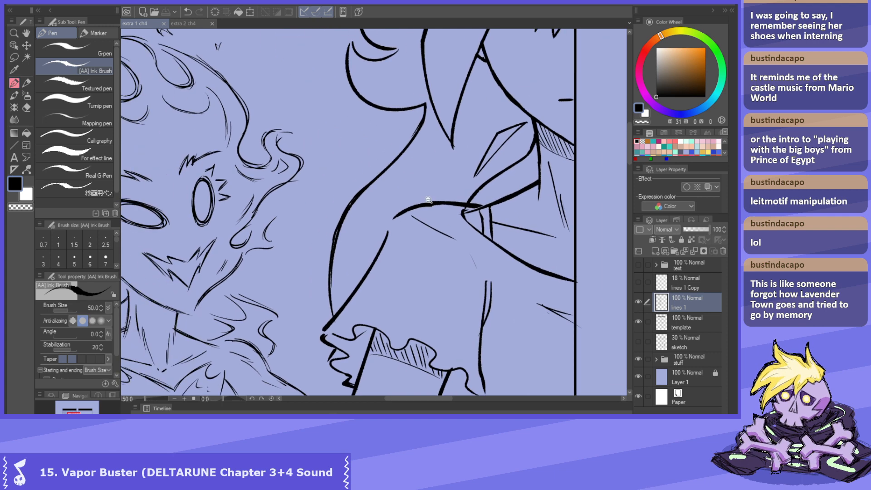
{"action": "scroll", "coordinate": [428, 194], "scroll_direction": "up", "scroll_amount": 3}
{"action": "left_click", "coordinate": [430, 221]}
{"action": "key", "text": "ctrl+z"}
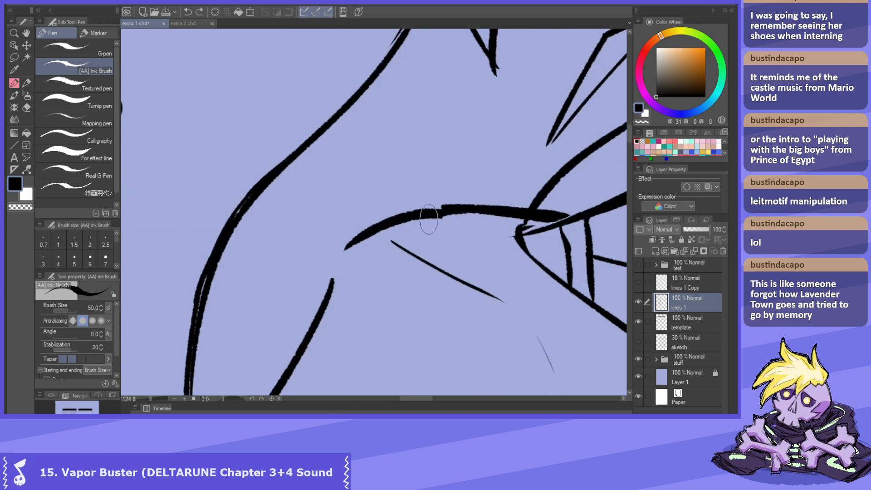
{"action": "key", "text": "b"}
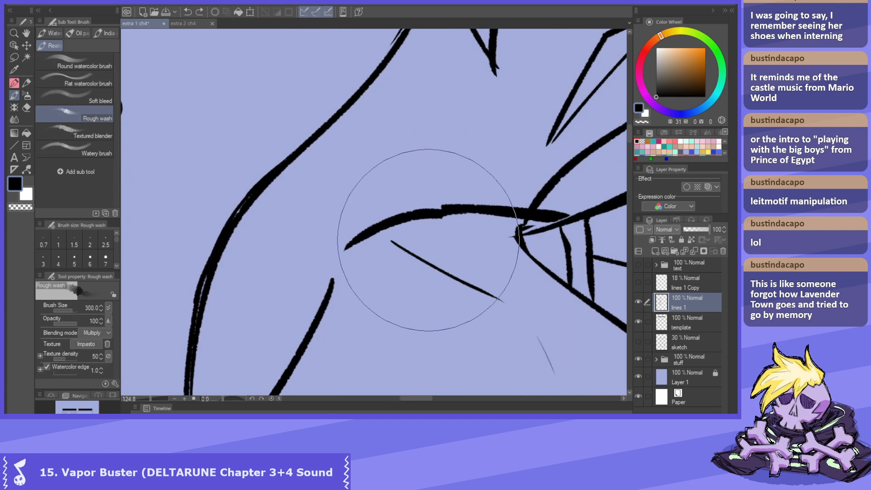
{"action": "key", "text": "p"}
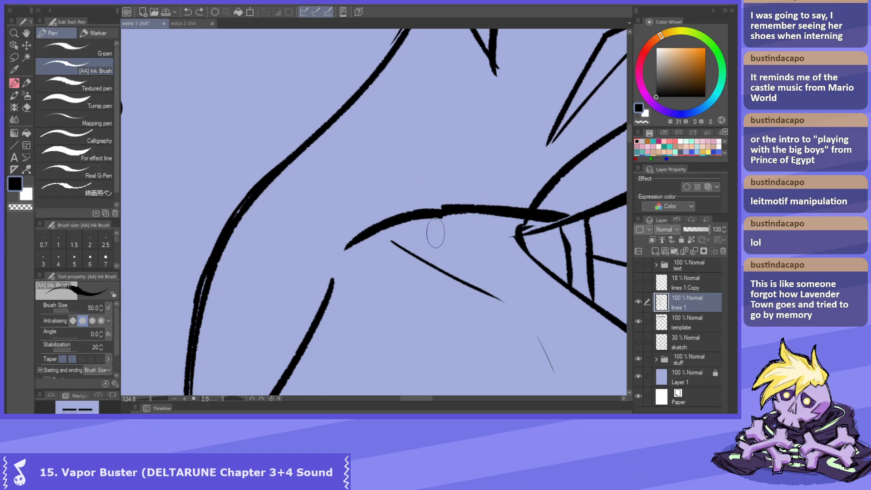
{"action": "key", "text": "c"}
{"action": "mouse_move", "coordinate": [423, 229]}
{"action": "left_mouse_down"}
{"action": "mouse_move", "coordinate": [476, 221]}
{"action": "mouse_move", "coordinate": [394, 219]}
{"action": "mouse_move", "coordinate": [464, 213]}
{"action": "mouse_move", "coordinate": [414, 219]}
{"action": "mouse_move", "coordinate": [451, 212]}
{"action": "mouse_move", "coordinate": [393, 222]}
{"action": "left_mouse_up"}
{"action": "key", "text": "c"}
{"action": "scroll", "coordinate": [458, 222], "scroll_direction": "down", "scroll_amount": 10}
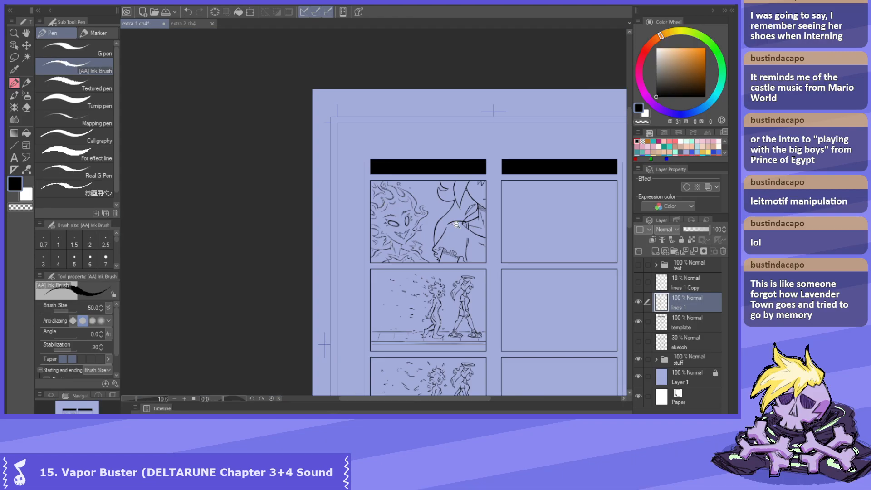
Step: Save the page and compare the line weight of the three inked panels at several zoom levels
{"action": "left_click_drag", "start_coordinate": [523, 260], "coordinate": [492, 212]}
{"action": "scroll", "coordinate": [441, 176], "scroll_direction": "up", "scroll_amount": 3}
{"action": "scroll", "coordinate": [473, 199], "scroll_direction": "down", "scroll_amount": 3}
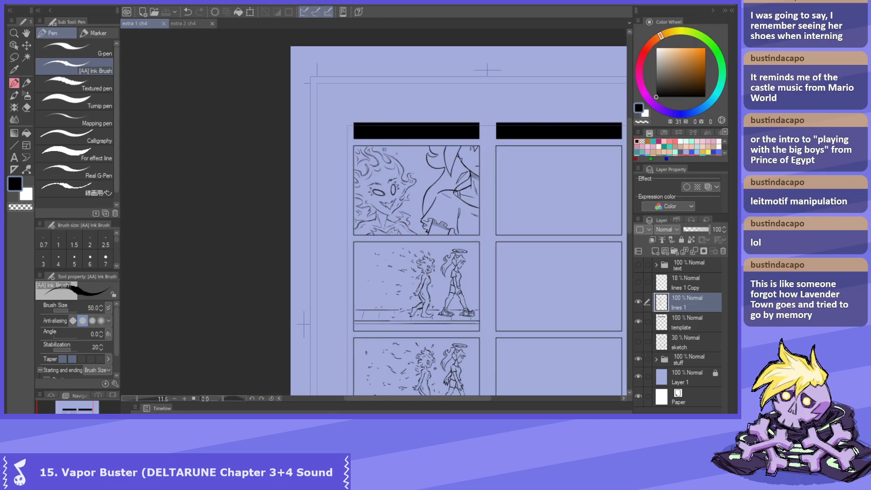
{"action": "scroll", "coordinate": [530, 235], "scroll_direction": "down", "scroll_amount": 4}
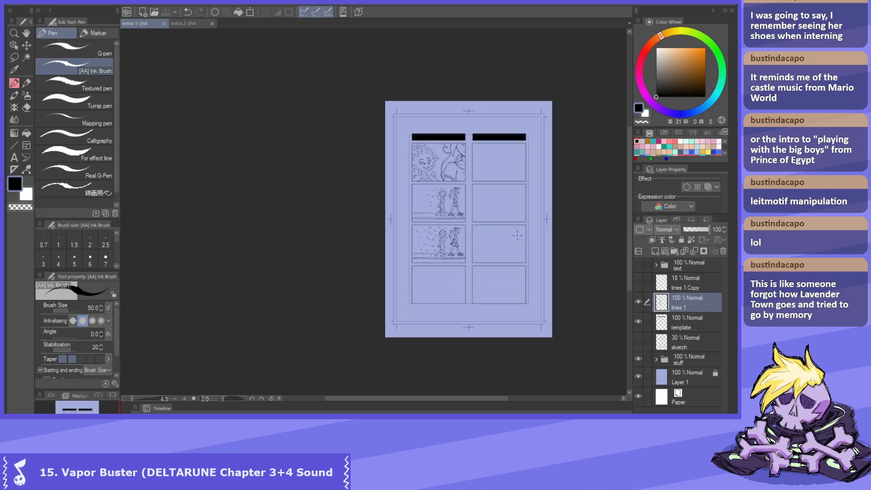
{"action": "scroll", "coordinate": [530, 235], "scroll_direction": "up", "scroll_amount": 1}
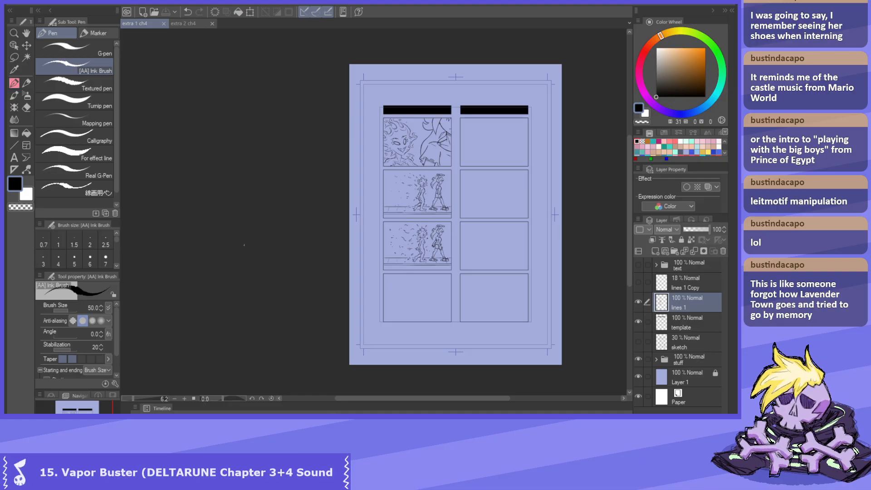
{"action": "scroll", "coordinate": [476, 144], "scroll_direction": "down", "scroll_amount": 3}
{"action": "scroll", "coordinate": [531, 165], "scroll_direction": "up", "scroll_amount": 7}
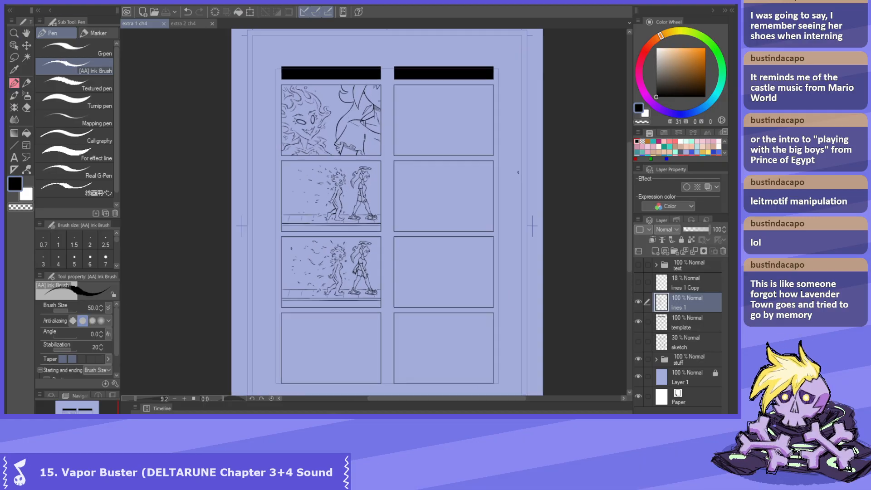
{"action": "scroll", "coordinate": [478, 143], "scroll_direction": "down", "scroll_amount": 2}
{"action": "scroll", "coordinate": [478, 143], "scroll_direction": "up", "scroll_amount": 1}
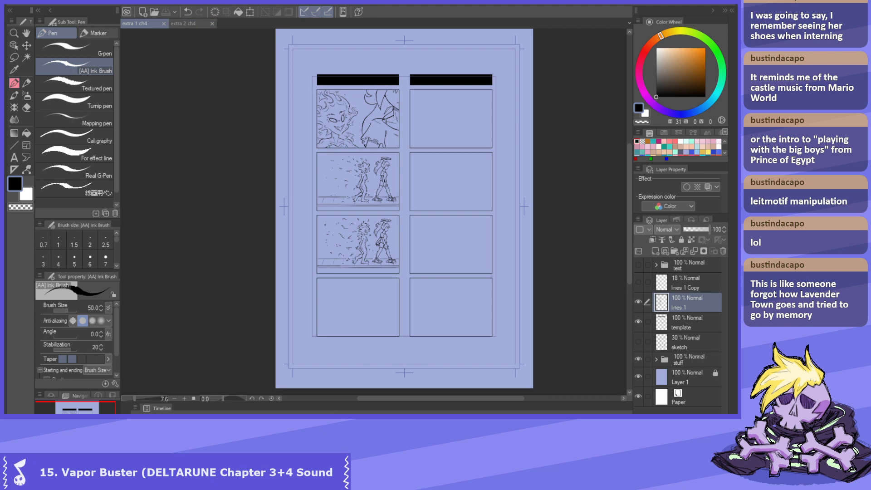
{"action": "scroll", "coordinate": [344, 105], "scroll_direction": "up", "scroll_amount": 3}
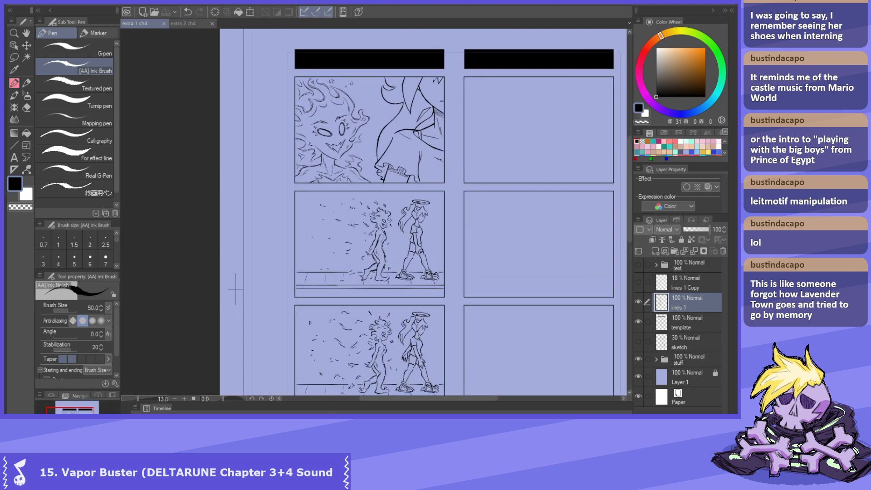
{"action": "scroll", "coordinate": [434, 143], "scroll_direction": "down", "scroll_amount": 2}
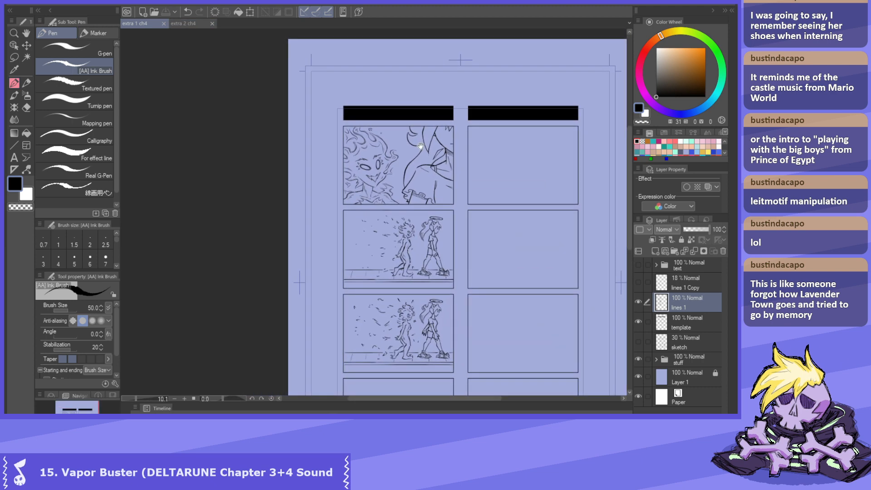
Step: Thicken the right-hand figure's outline from neck to back in the first panel, mirroring the canvas while inking
{"action": "scroll", "coordinate": [408, 136], "scroll_direction": "up", "scroll_amount": 8}
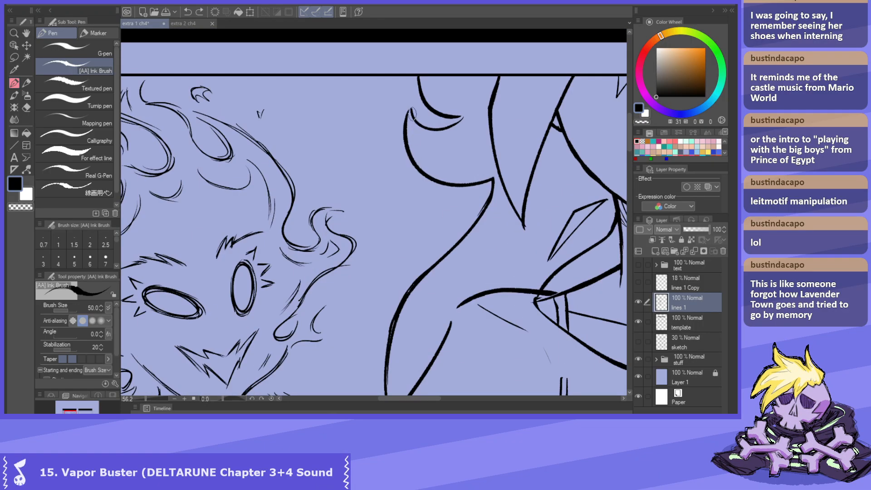
{"action": "key", "text": "ctrl+z"}
{"action": "mouse_move", "coordinate": [416, 169]}
{"action": "left_mouse_down"}
{"action": "mouse_move", "coordinate": [442, 185]}
{"action": "mouse_move", "coordinate": [463, 176]}
{"action": "mouse_move", "coordinate": [511, 203]}
{"action": "left_mouse_up"}
{"action": "scroll", "coordinate": [484, 196], "scroll_direction": "down", "scroll_amount": 6}
{"action": "scroll", "coordinate": [465, 178], "scroll_direction": "up", "scroll_amount": 4}
{"action": "key", "text": "h"}
{"action": "scroll", "coordinate": [511, 203], "scroll_direction": "up", "scroll_amount": 3}
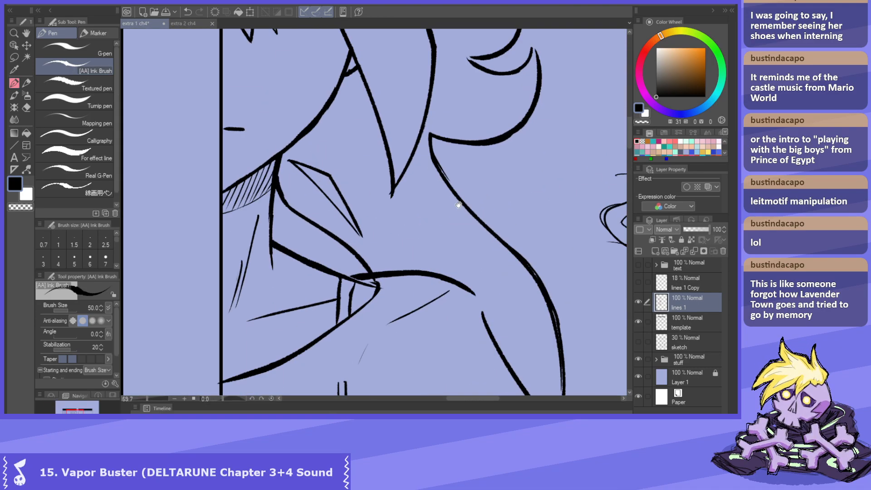
{"action": "left_click_drag", "start_coordinate": [437, 166], "coordinate": [468, 203]}
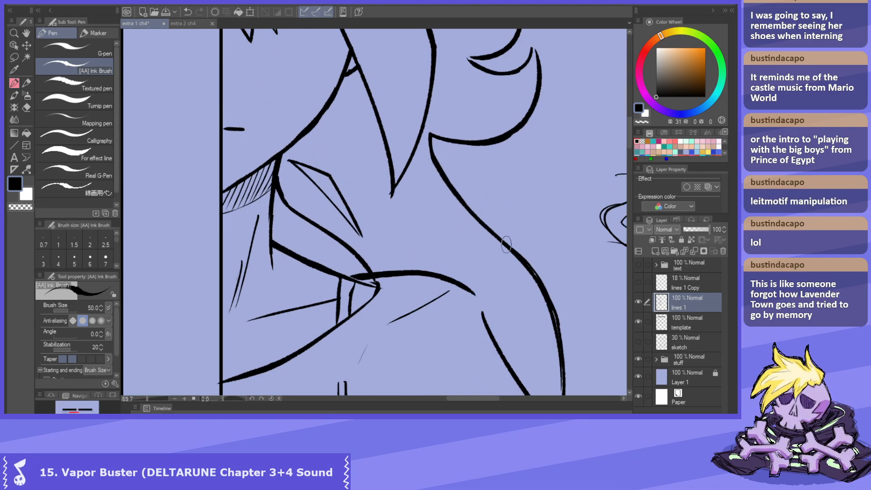
{"action": "key", "text": "h"}
{"action": "scroll", "coordinate": [437, 126], "scroll_direction": "down", "scroll_amount": 8}
{"action": "scroll", "coordinate": [436, 127], "scroll_direction": "up", "scroll_amount": 1}
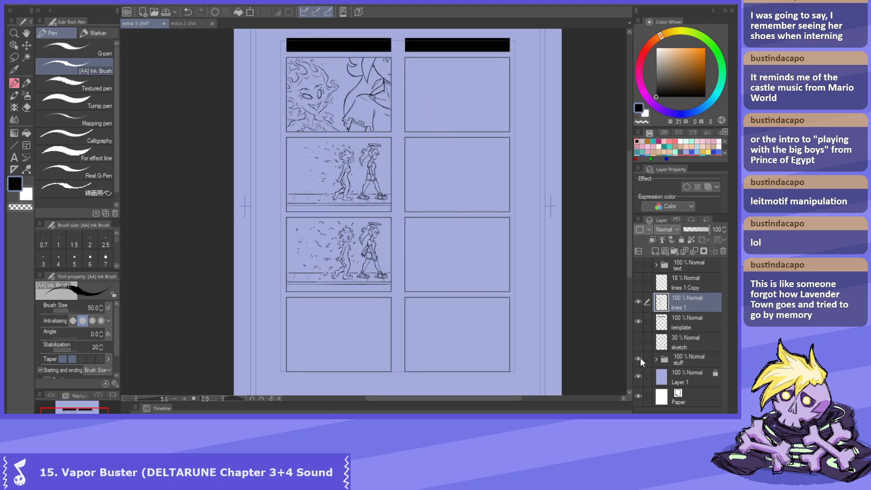
Step: Compare the inked panels with the sketch by toggling the sketch layer and the stuff folder, and save the page
{"action": "left_click", "coordinate": [638, 341]}
{"action": "left_click", "coordinate": [639, 341]}
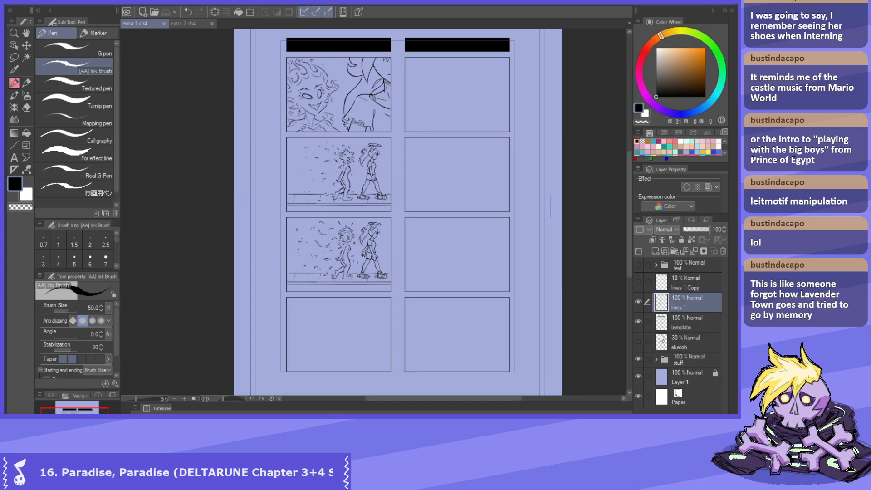
{"action": "left_click", "coordinate": [639, 360]}
{"action": "left_click", "coordinate": [639, 359]}
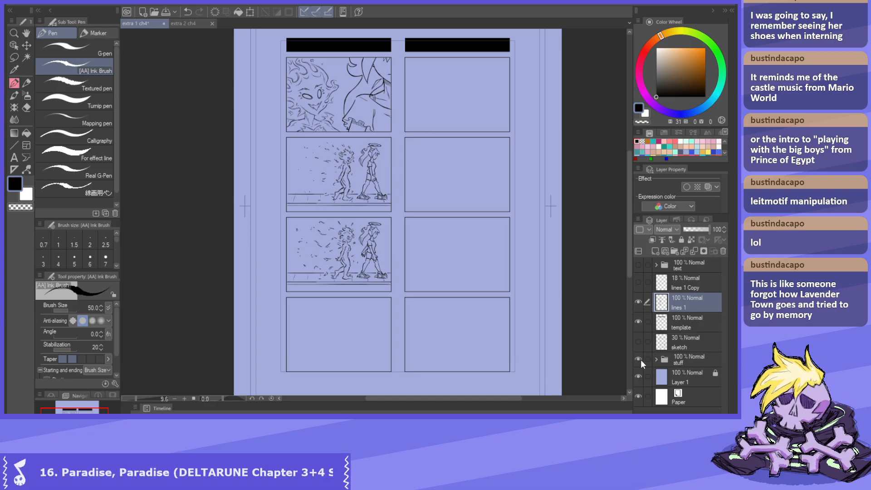
{"action": "left_click", "coordinate": [638, 340]}
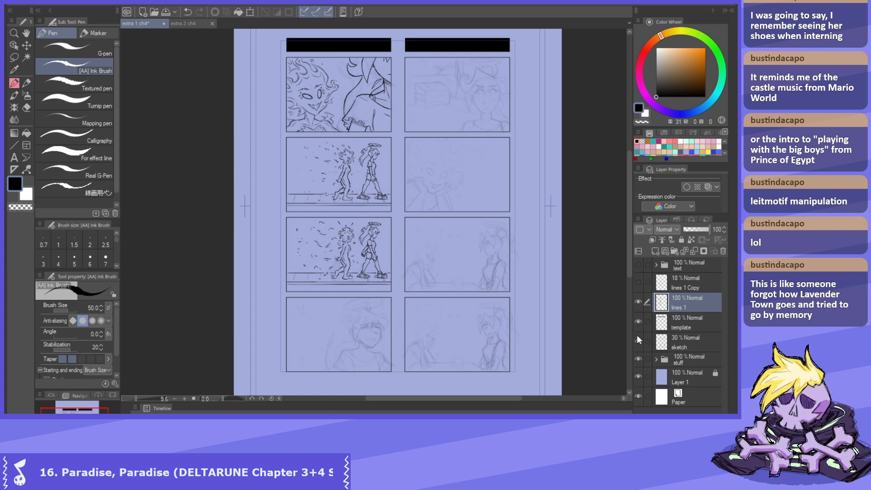
{"action": "left_click", "coordinate": [637, 338]}
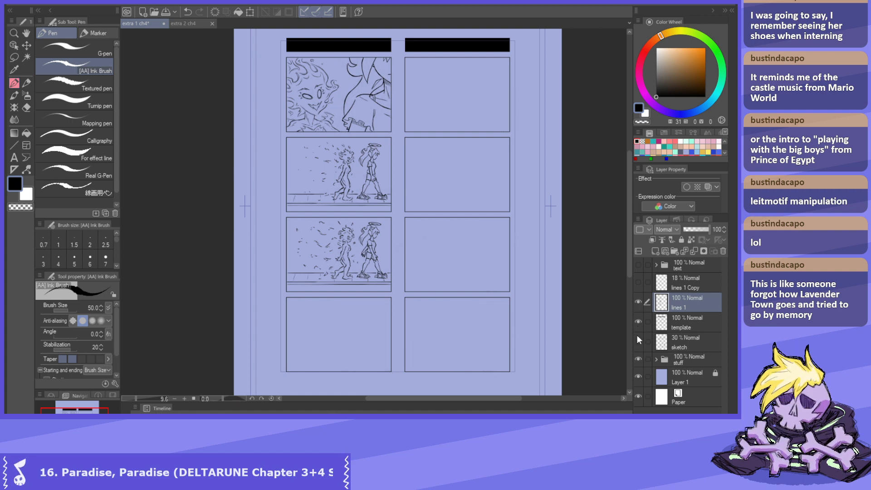
{"action": "scroll", "coordinate": [309, 79], "scroll_direction": "up", "scroll_amount": 8}
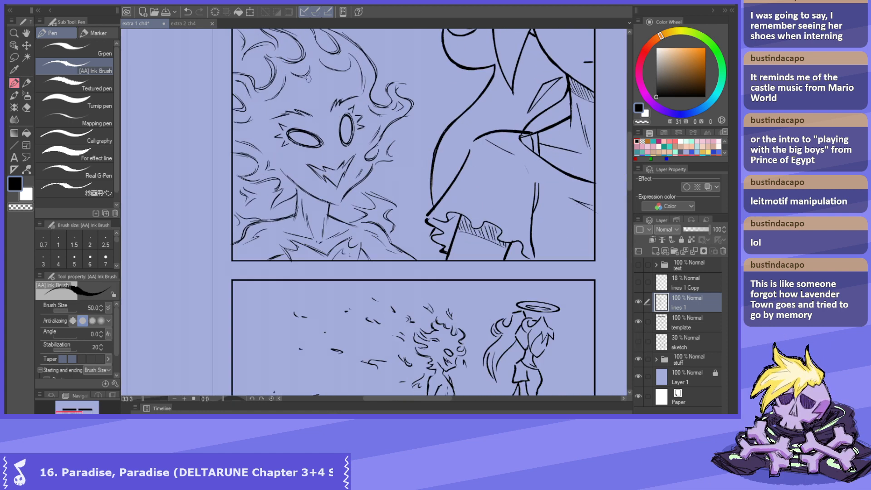
{"action": "scroll", "coordinate": [308, 79], "scroll_direction": "down", "scroll_amount": 8}
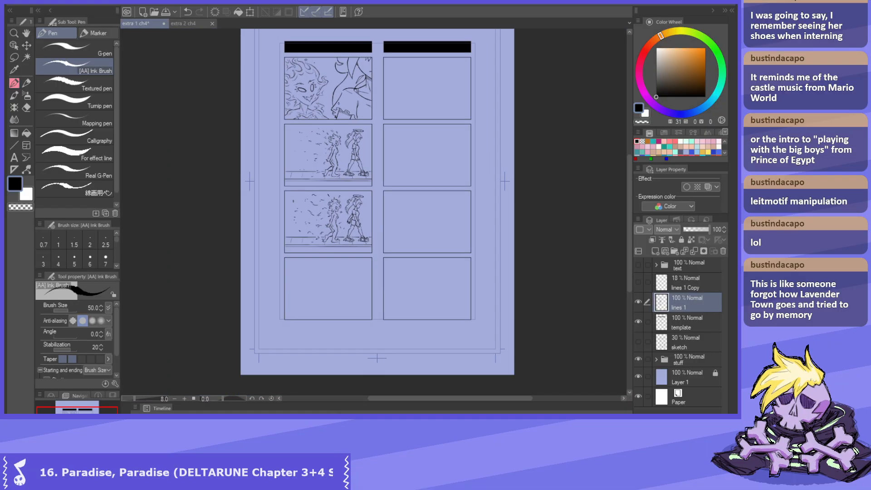
{"action": "scroll", "coordinate": [339, 103], "scroll_direction": "down", "scroll_amount": 1}
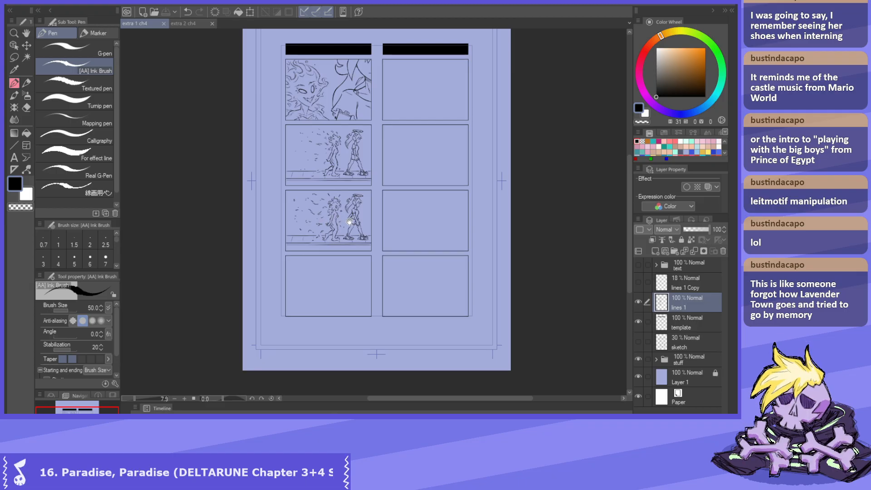
Step: Thicken the upper part of the right-hand figure's sleeve line in the first panel on the mirrored canvas, redoing the unsatisfactory strokes
{"action": "left_click_drag", "start_coordinate": [381, 142], "coordinate": [399, 190]}
{"action": "scroll", "coordinate": [370, 163], "scroll_direction": "up", "scroll_amount": 8}
{"action": "key", "text": "h"}
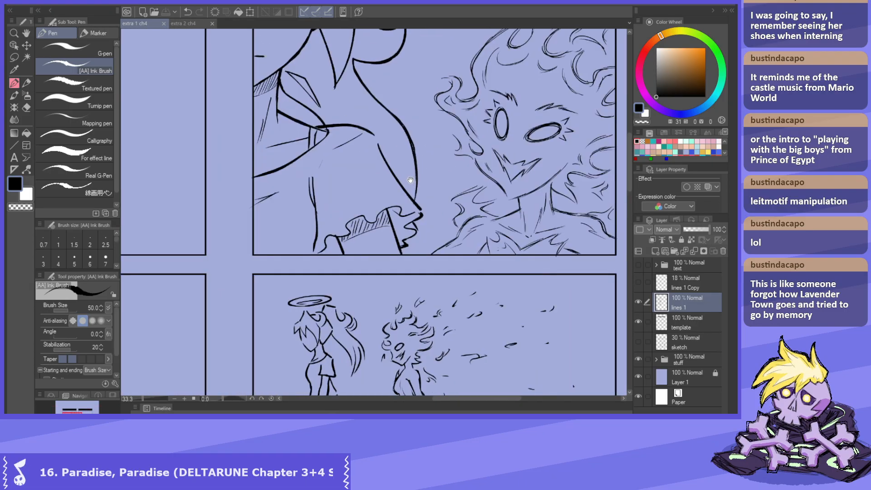
{"action": "scroll", "coordinate": [380, 146], "scroll_direction": "up", "scroll_amount": 3}
{"action": "left_click_drag", "start_coordinate": [379, 135], "coordinate": [415, 204]}
{"action": "key", "text": "ctrl+z"}
{"action": "key", "text": "ctrl+z"}
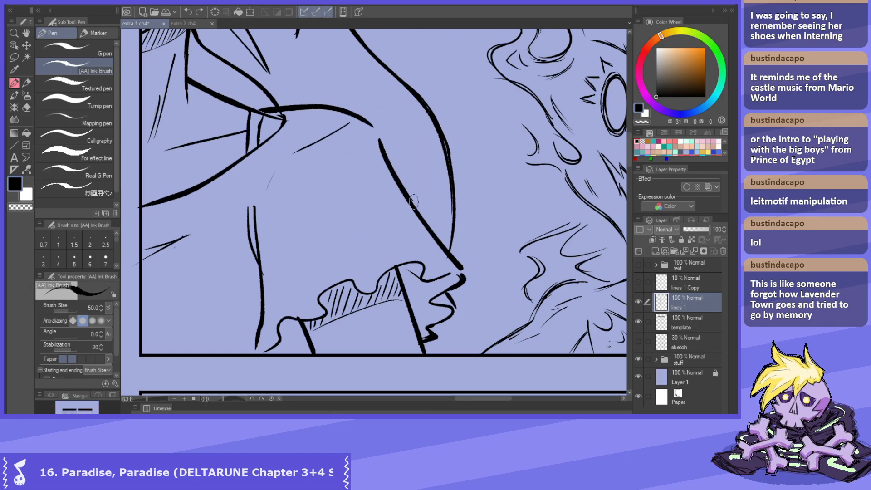
{"action": "left_click_drag", "start_coordinate": [387, 153], "coordinate": [404, 183]}
{"action": "left_click_drag", "start_coordinate": [381, 139], "coordinate": [397, 173]}
{"action": "key", "text": "h"}
{"action": "scroll", "coordinate": [424, 130], "scroll_direction": "down", "scroll_amount": 10}
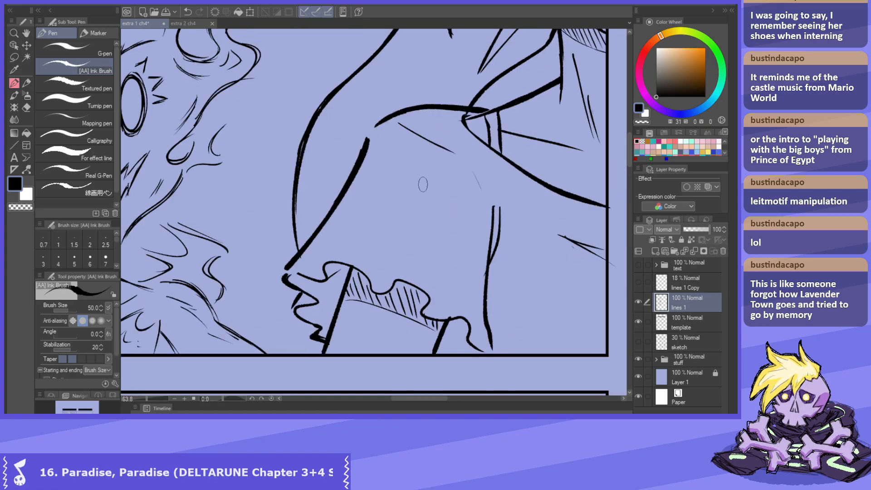
Step: Check the inked panels by toggling the lines 1 and template layers, and show the sketch layer again
{"action": "scroll", "coordinate": [410, 202], "scroll_direction": "up", "scroll_amount": 2}
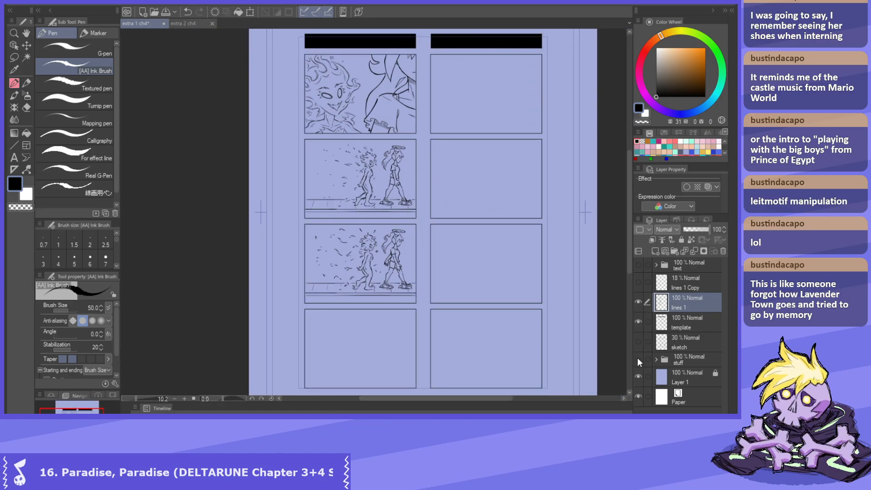
{"action": "left_click", "coordinate": [639, 301]}
{"action": "left_click", "coordinate": [639, 302]}
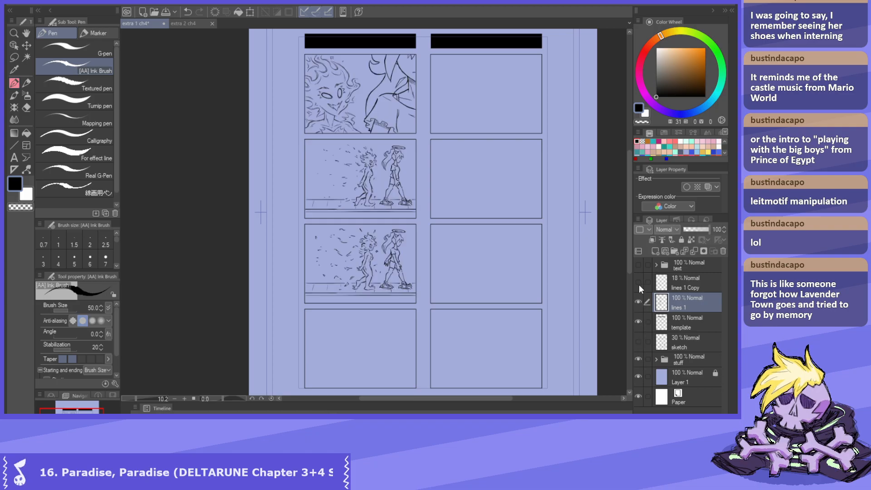
{"action": "left_click", "coordinate": [639, 341]}
{"action": "left_click", "coordinate": [639, 321]}
{"action": "left_click", "coordinate": [640, 322]}
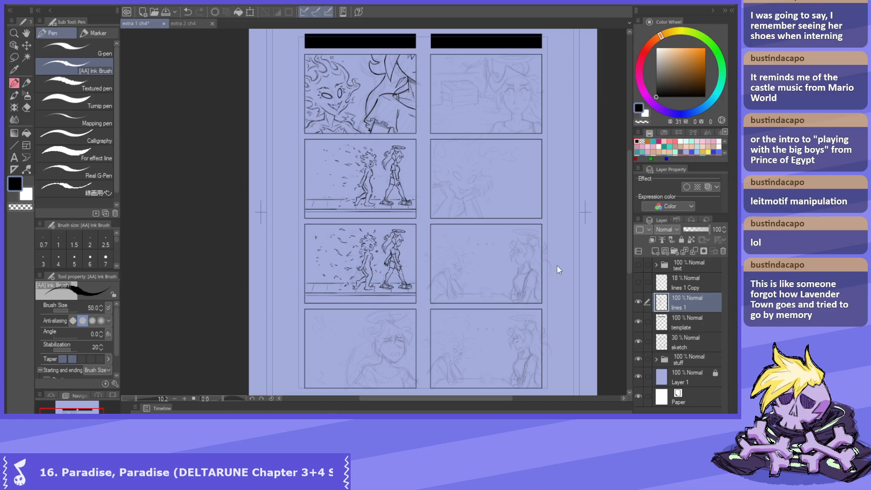
Step: Examine the remaining sketched panels against the three inked ones across the whole page at several zoom levels
{"action": "left_click_drag", "start_coordinate": [460, 317], "coordinate": [482, 199]}
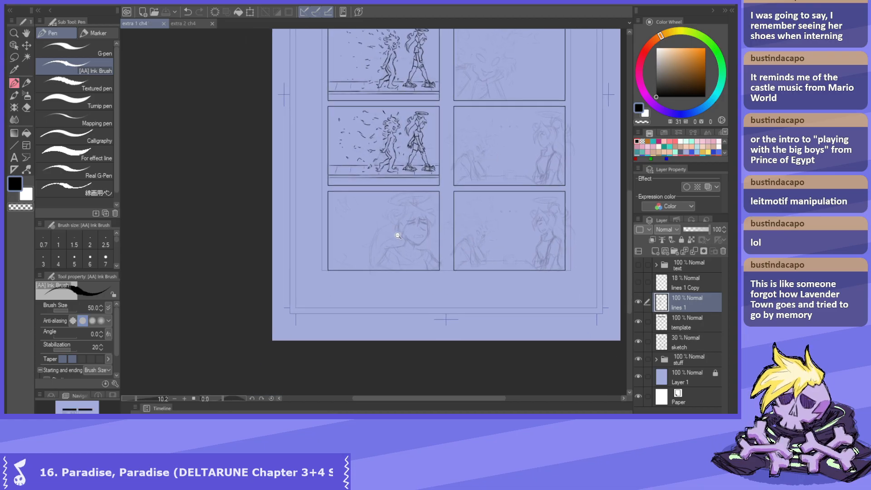
{"action": "mouse_move", "coordinate": [394, 235]}
{"action": "left_mouse_down"}
{"action": "mouse_move", "coordinate": [429, 246]}
{"action": "mouse_move", "coordinate": [395, 244]}
{"action": "left_mouse_up"}
{"action": "left_click_drag", "start_coordinate": [516, 241], "coordinate": [468, 271]}
{"action": "left_click_drag", "start_coordinate": [445, 248], "coordinate": [470, 250]}
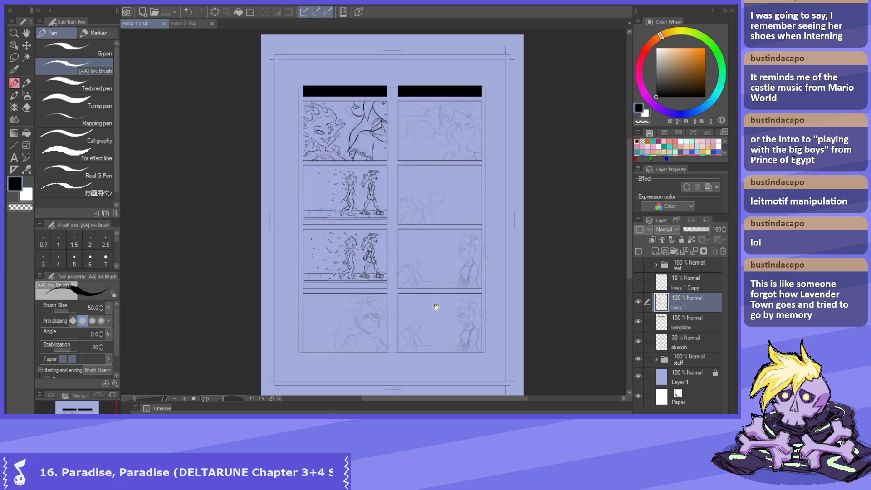
{"action": "left_click_drag", "start_coordinate": [362, 320], "coordinate": [411, 241]}
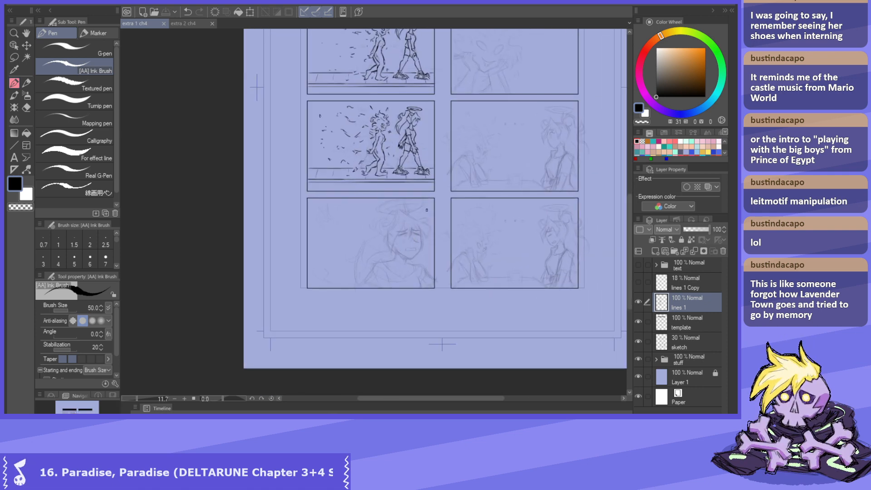
{"action": "scroll", "coordinate": [416, 269], "scroll_direction": "up", "scroll_amount": 2}
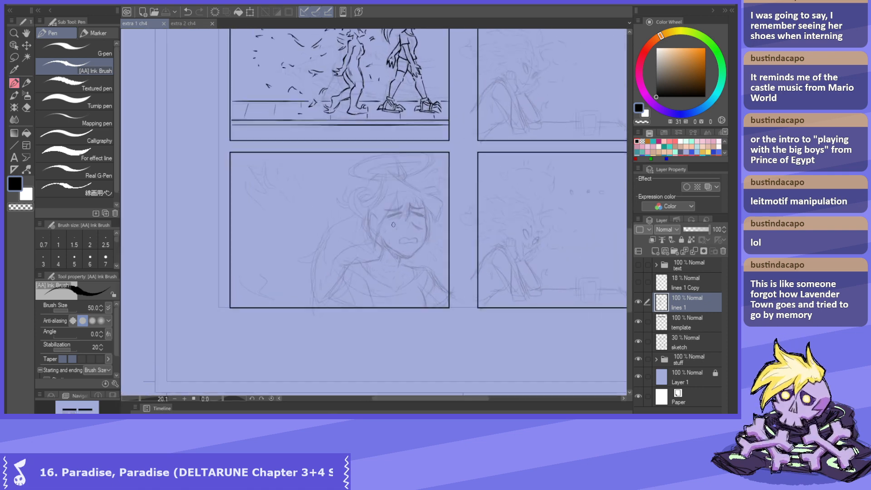
{"action": "scroll", "coordinate": [379, 245], "scroll_direction": "down", "scroll_amount": 3}
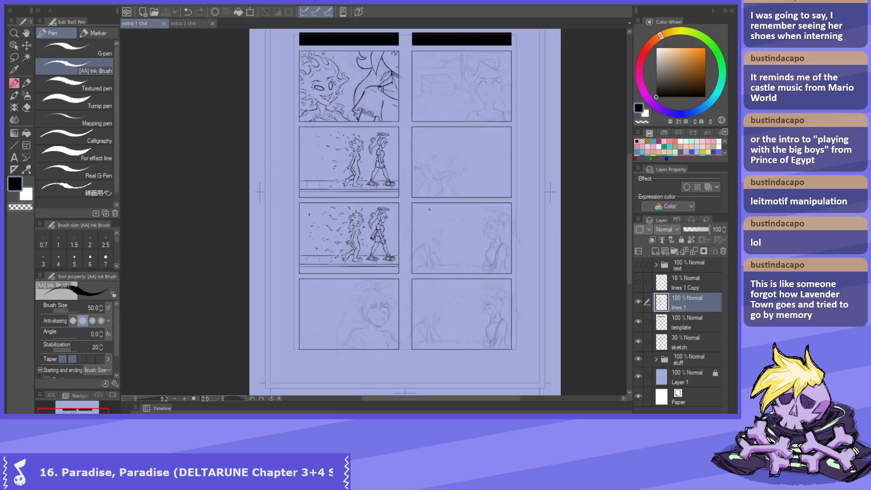
{"action": "scroll", "coordinate": [525, 54], "scroll_direction": "up", "scroll_amount": 2}
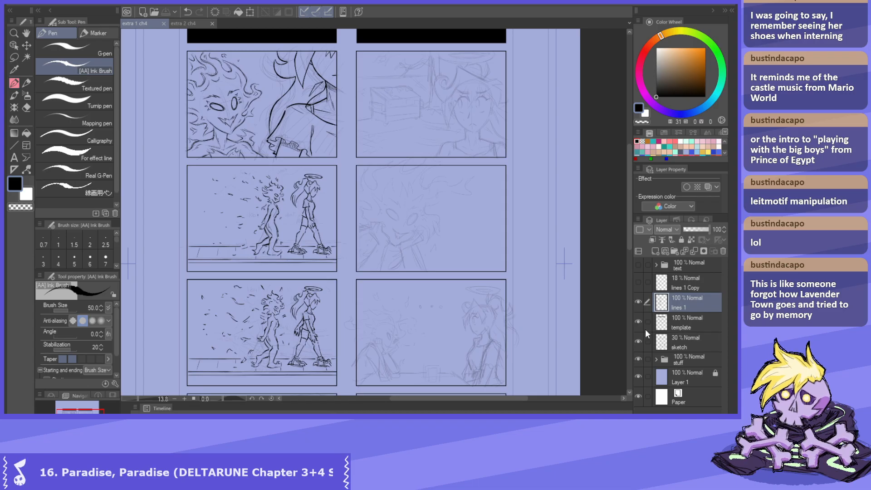
Step: Add a new layer named lines 2 above lines 1 and save the page
{"action": "left_click", "coordinate": [656, 251]}
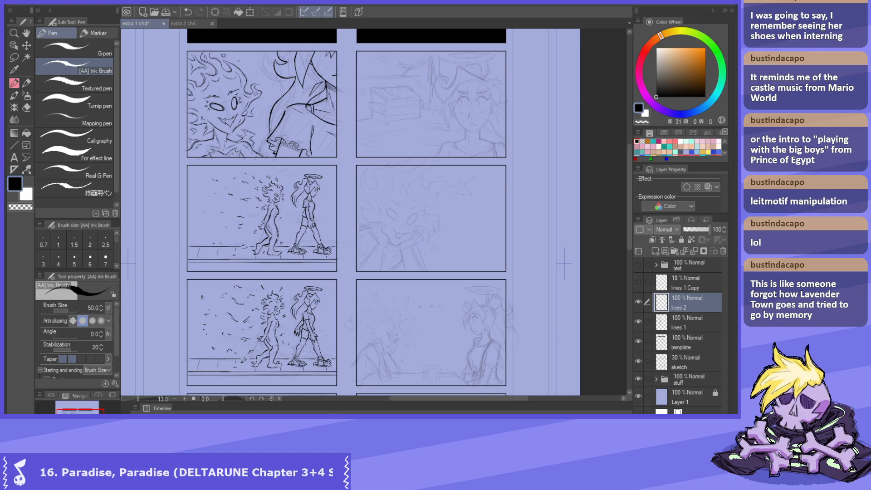
{"action": "left_click", "coordinate": [166, 14]}
{"action": "scroll", "coordinate": [250, 182], "scroll_direction": "down", "scroll_amount": 3}
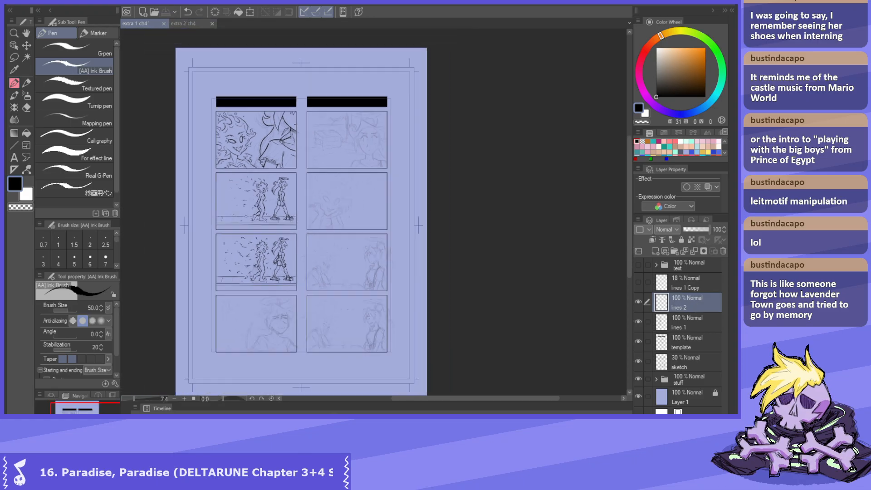
Step: Look over the sketches in the page's second column, from the haloed figure's portrait down to the last panel
{"action": "scroll", "coordinate": [272, 215], "scroll_direction": "up", "scroll_amount": 1}
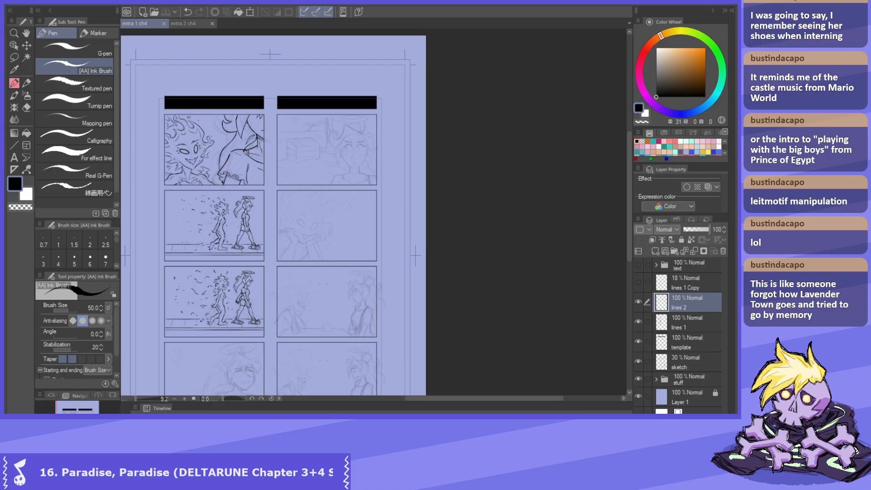
{"action": "scroll", "coordinate": [348, 212], "scroll_direction": "up", "scroll_amount": 3}
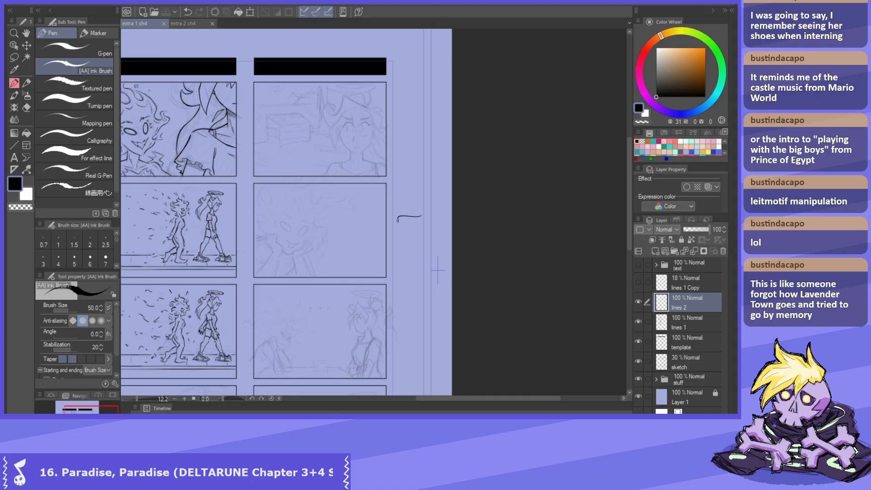
{"action": "left_click_drag", "start_coordinate": [316, 309], "coordinate": [330, 309]}
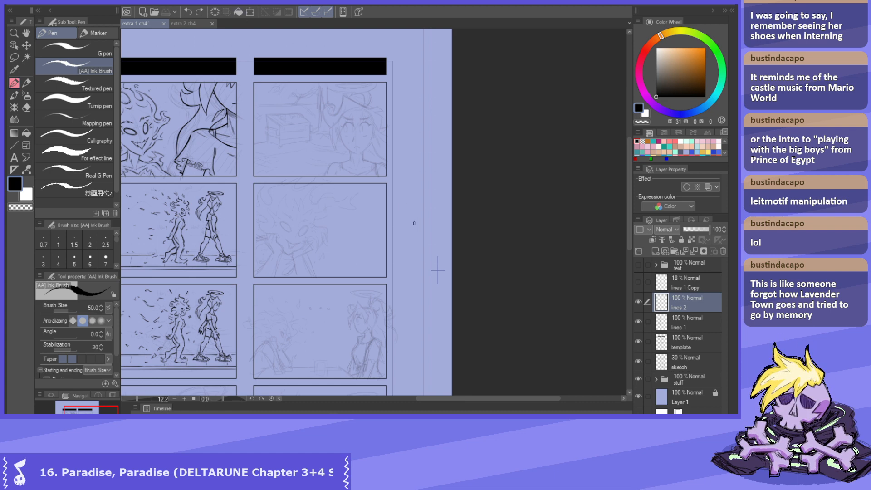
{"action": "scroll", "coordinate": [438, 270], "scroll_direction": "up", "scroll_amount": 2}
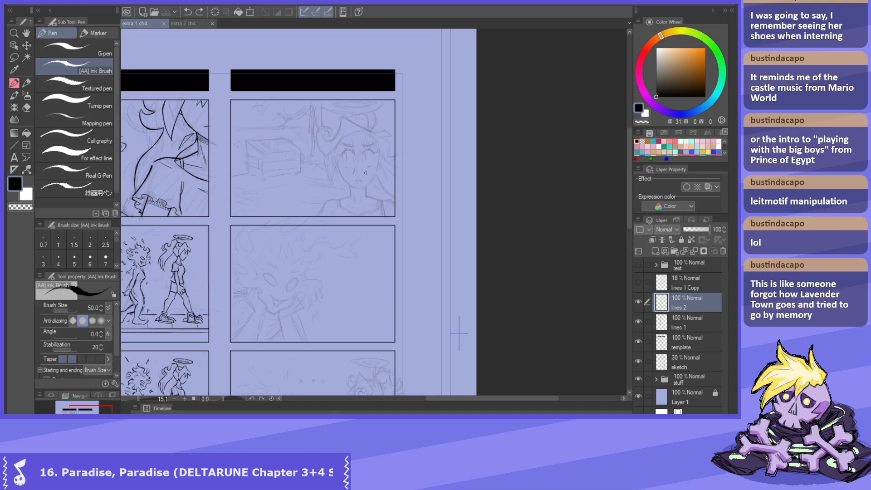
{"action": "left_click_drag", "start_coordinate": [362, 189], "coordinate": [382, 189]}
{"action": "scroll", "coordinate": [402, 148], "scroll_direction": "down", "scroll_amount": 4}
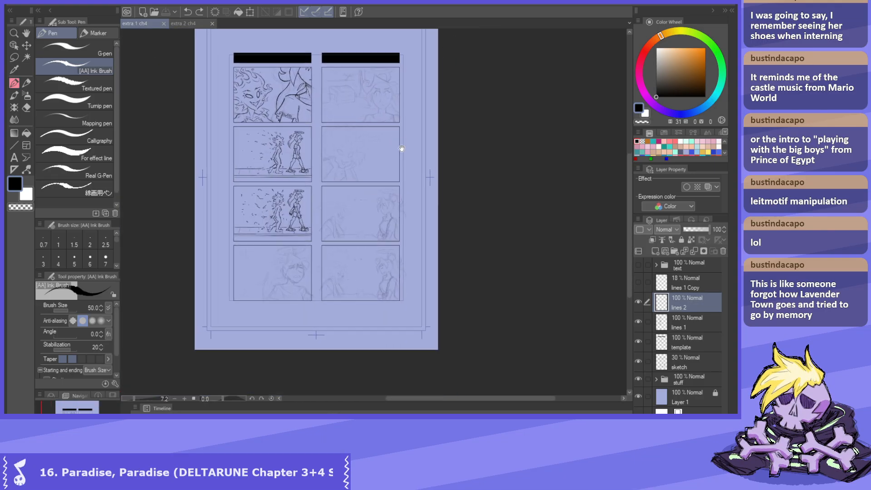
{"action": "scroll", "coordinate": [388, 137], "scroll_direction": "up", "scroll_amount": 2}
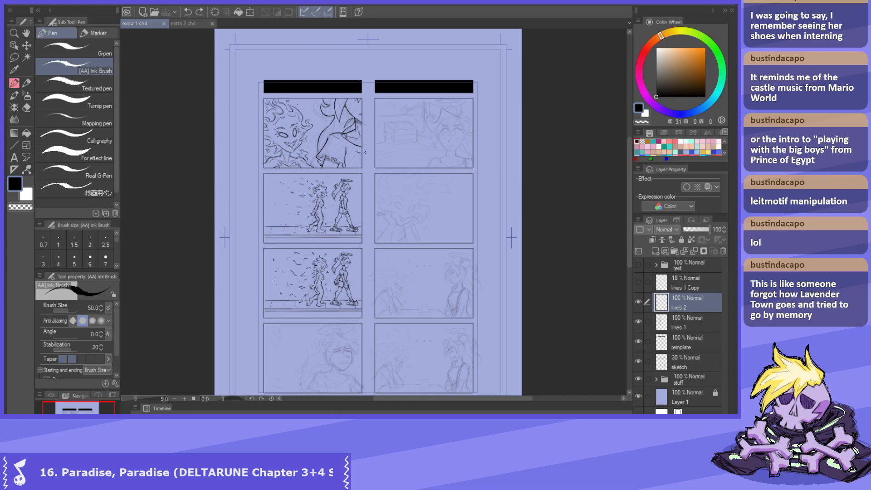
{"action": "left_click_drag", "start_coordinate": [408, 224], "coordinate": [448, 195]}
{"action": "mouse_move", "coordinate": [389, 191]}
{"action": "left_mouse_down"}
{"action": "mouse_move", "coordinate": [439, 195]}
{"action": "mouse_move", "coordinate": [410, 245]}
{"action": "mouse_move", "coordinate": [497, 272]}
{"action": "left_mouse_up"}
{"action": "key", "text": "ctrl+z"}
{"action": "scroll", "coordinate": [437, 224], "scroll_direction": "down", "scroll_amount": 5}
{"action": "left_click_drag", "start_coordinate": [485, 232], "coordinate": [377, 266]}
{"action": "scroll", "coordinate": [402, 149], "scroll_direction": "up", "scroll_amount": 3}
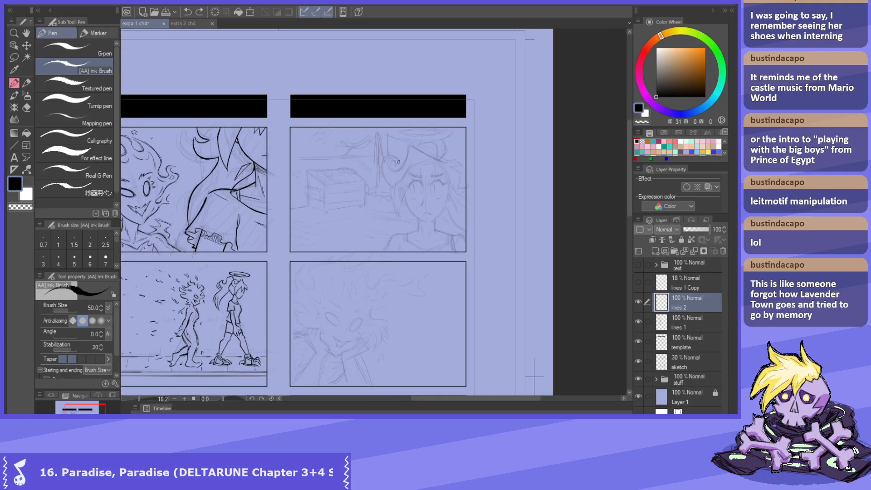
Step: Try the ink brush at size 100 with loose curved strokes over the second column's first panel, undoing each one
{"action": "key", "text": "bracketright"}
{"action": "key", "text": "bracketright"}
{"action": "key", "text": "bracketright"}
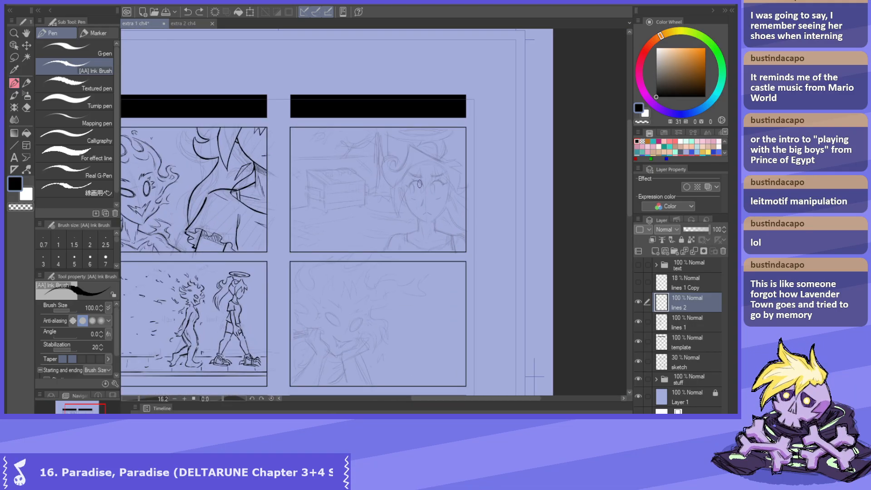
{"action": "scroll", "coordinate": [400, 188], "scroll_direction": "up", "scroll_amount": 4}
{"action": "mouse_move", "coordinate": [420, 242]}
{"action": "left_mouse_down"}
{"action": "mouse_move", "coordinate": [409, 208]}
{"action": "mouse_move", "coordinate": [440, 225]}
{"action": "left_mouse_up"}
{"action": "key", "text": "ctrl+z"}
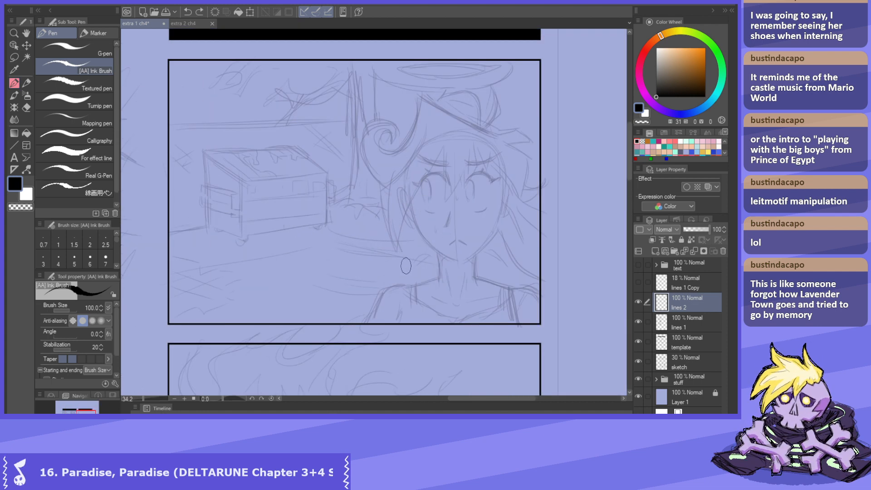
{"action": "mouse_move", "coordinate": [384, 263]}
{"action": "left_mouse_down"}
{"action": "mouse_move", "coordinate": [410, 208]}
{"action": "mouse_move", "coordinate": [410, 275]}
{"action": "mouse_move", "coordinate": [470, 193]}
{"action": "mouse_move", "coordinate": [481, 158]}
{"action": "left_mouse_up"}
{"action": "key", "text": "ctrl+z"}
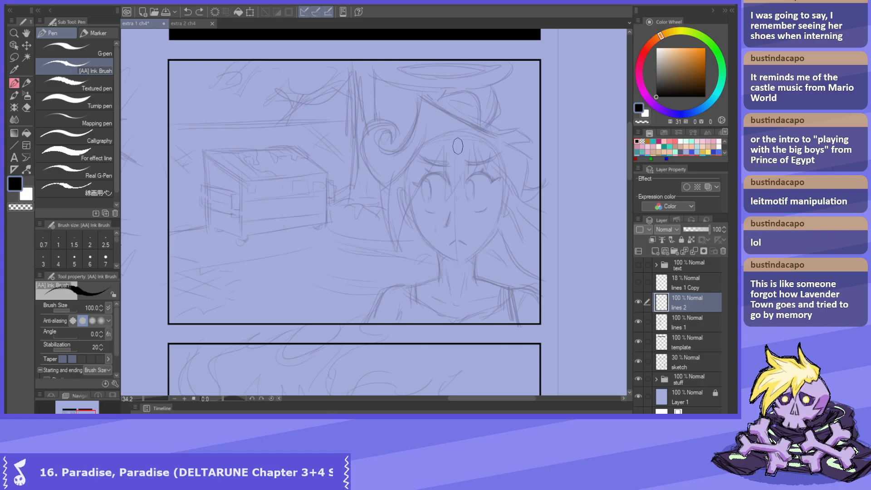
{"action": "mouse_move", "coordinate": [407, 166]}
{"action": "left_mouse_down"}
{"action": "mouse_move", "coordinate": [431, 189]}
{"action": "mouse_move", "coordinate": [360, 228]}
{"action": "mouse_move", "coordinate": [474, 200]}
{"action": "left_mouse_up"}
{"action": "scroll", "coordinate": [426, 176], "scroll_direction": "down", "scroll_amount": 4}
{"action": "scroll", "coordinate": [425, 176], "scroll_direction": "up", "scroll_amount": 3}
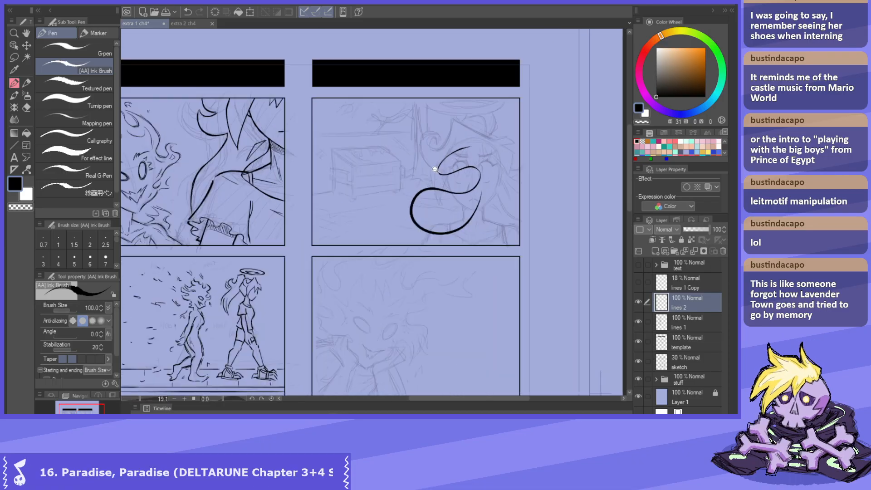
{"action": "key", "text": "ctrl+z"}
{"action": "mouse_move", "coordinate": [452, 171]}
{"action": "left_mouse_down"}
{"action": "mouse_move", "coordinate": [438, 150]}
{"action": "mouse_move", "coordinate": [466, 136]}
{"action": "left_mouse_up"}
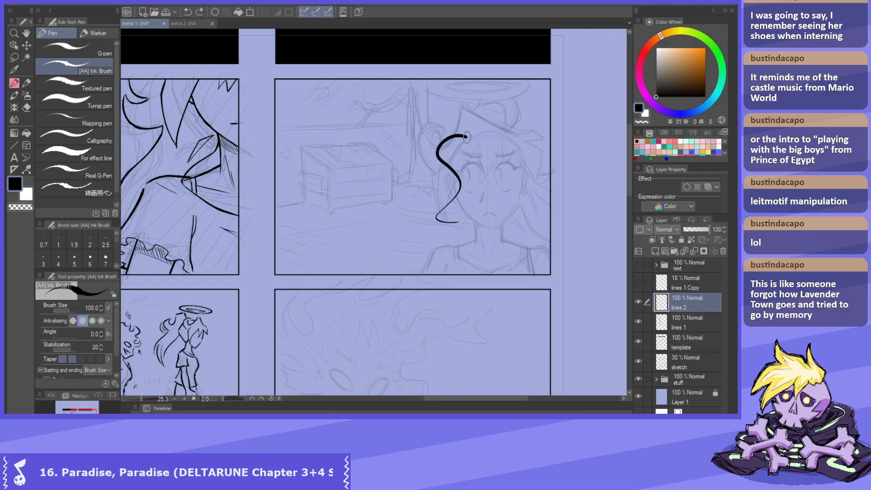
{"action": "mouse_move", "coordinate": [481, 200]}
{"action": "left_mouse_down"}
{"action": "mouse_move", "coordinate": [486, 229]}
{"action": "mouse_move", "coordinate": [459, 261]}
{"action": "left_mouse_up"}
{"action": "left_click_drag", "start_coordinate": [417, 221], "coordinate": [386, 150]}
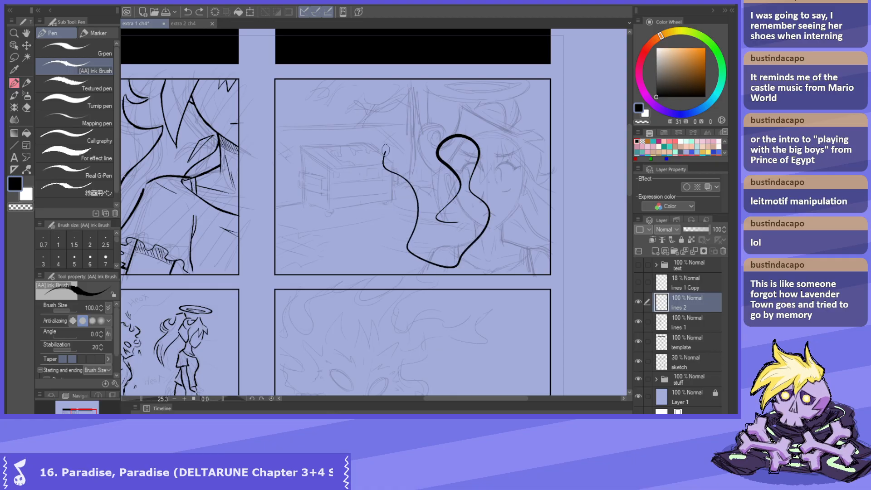
{"action": "key", "text": "ctrl+z"}
{"action": "left_click_drag", "start_coordinate": [425, 222], "coordinate": [390, 218]}
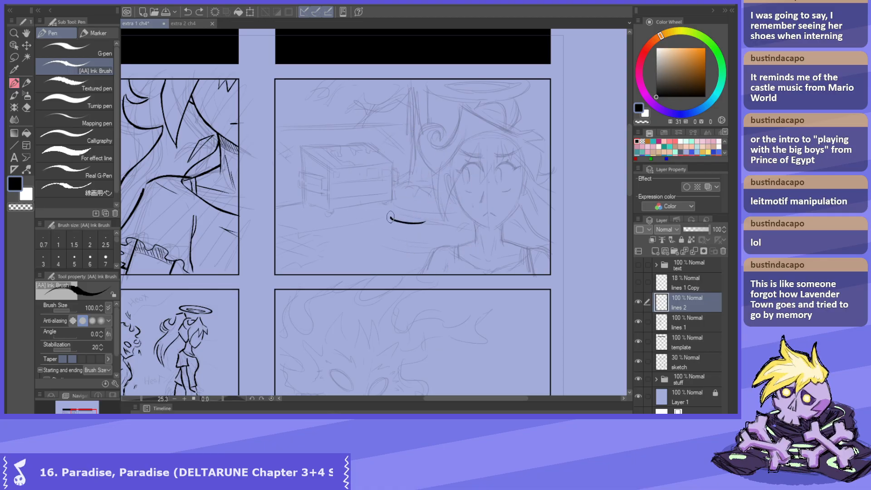
{"action": "mouse_move", "coordinate": [406, 152]}
{"action": "left_mouse_down"}
{"action": "mouse_move", "coordinate": [442, 148]}
{"action": "mouse_move", "coordinate": [443, 208]}
{"action": "mouse_move", "coordinate": [491, 185]}
{"action": "mouse_move", "coordinate": [463, 148]}
{"action": "mouse_move", "coordinate": [504, 148]}
{"action": "left_mouse_up"}
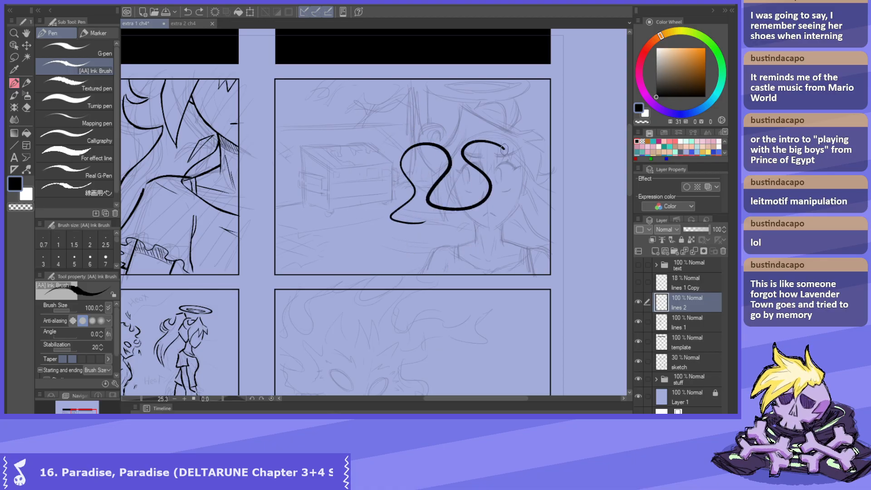
{"action": "mouse_move", "coordinate": [520, 221]}
{"action": "left_mouse_down"}
{"action": "mouse_move", "coordinate": [432, 256]}
{"action": "mouse_move", "coordinate": [367, 261]}
{"action": "mouse_move", "coordinate": [344, 130]}
{"action": "left_mouse_up"}
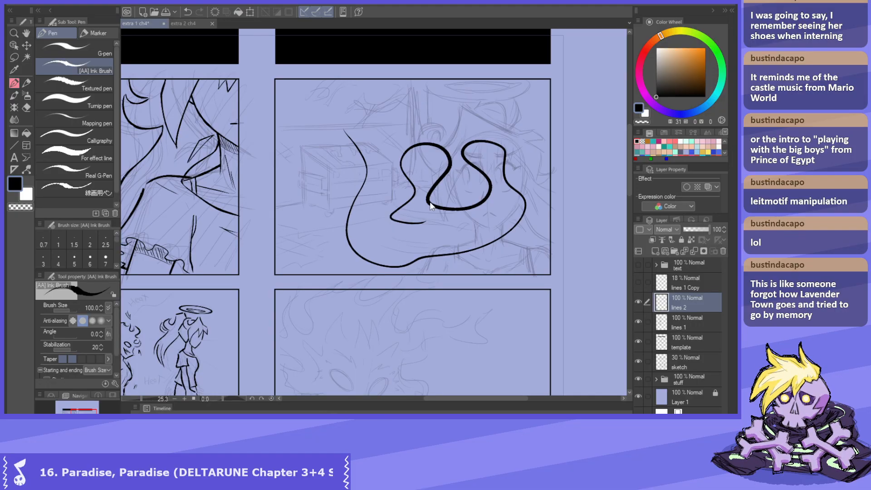
{"action": "key", "text": "ctrl+z"}
{"action": "mouse_move", "coordinate": [445, 185]}
{"action": "left_mouse_down"}
{"action": "mouse_move", "coordinate": [461, 217]}
{"action": "mouse_move", "coordinate": [465, 210]}
{"action": "left_mouse_up"}
{"action": "key", "text": "ctrl+z"}
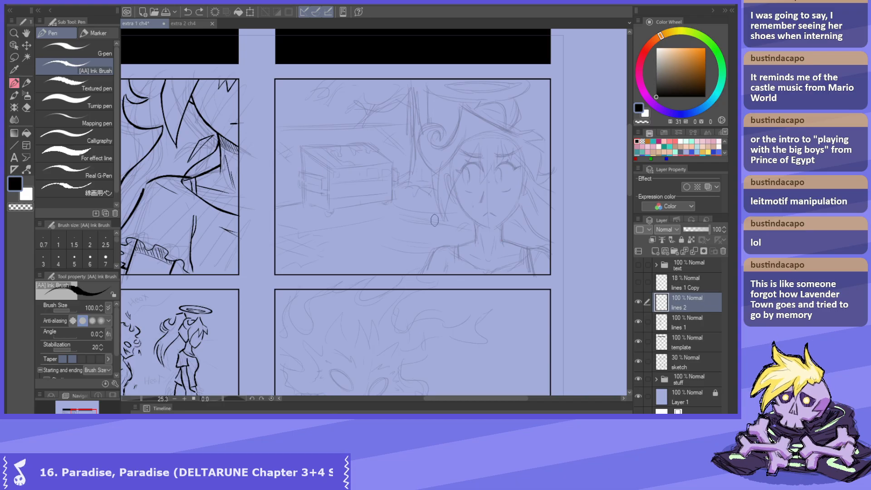
Step: Set the ink brush size to 50 and try loose strokes over the haloed figure's panel, undoing them
{"action": "key", "text": "bracketleft"}
{"action": "key", "text": "bracketleft"}
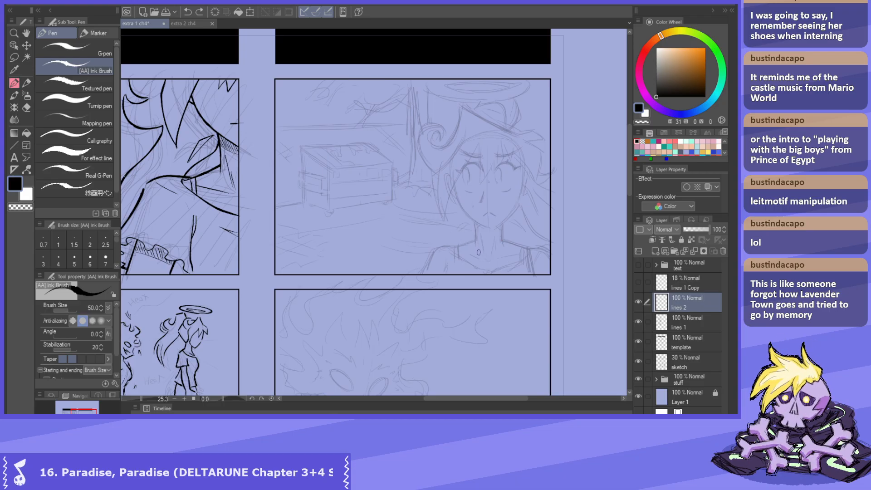
{"action": "left_click_drag", "start_coordinate": [450, 240], "coordinate": [434, 191]}
{"action": "mouse_move", "coordinate": [425, 161]}
{"action": "left_mouse_down"}
{"action": "mouse_move", "coordinate": [455, 196]}
{"action": "mouse_move", "coordinate": [435, 175]}
{"action": "mouse_move", "coordinate": [403, 169]}
{"action": "left_mouse_up"}
{"action": "key", "text": "ctrl+z"}
{"action": "mouse_move", "coordinate": [369, 112]}
{"action": "left_mouse_down"}
{"action": "mouse_move", "coordinate": [385, 176]}
{"action": "mouse_move", "coordinate": [393, 188]}
{"action": "mouse_move", "coordinate": [372, 134]}
{"action": "mouse_move", "coordinate": [417, 222]}
{"action": "left_mouse_up"}
{"action": "key", "text": "ctrl+z"}
{"action": "key", "text": "ctrl+z"}
Step: Ink the upper part of the haloed figure's left jawline on the lines 2 layer, redoing unsatisfactory strokes
{"action": "left_click", "coordinate": [445, 204], "text": "ctrl"}
{"action": "left_click", "coordinate": [444, 204], "text": "ctrl"}
{"action": "key", "text": "ctrl+z"}
{"action": "key", "text": "ctrl+z"}
{"action": "mouse_move", "coordinate": [370, 176]}
{"action": "left_mouse_down"}
{"action": "mouse_move", "coordinate": [428, 231]}
{"action": "mouse_move", "coordinate": [372, 181]}
{"action": "mouse_move", "coordinate": [445, 236]}
{"action": "mouse_move", "coordinate": [469, 247]}
{"action": "left_mouse_up"}
{"action": "key", "text": "ctrl+z"}
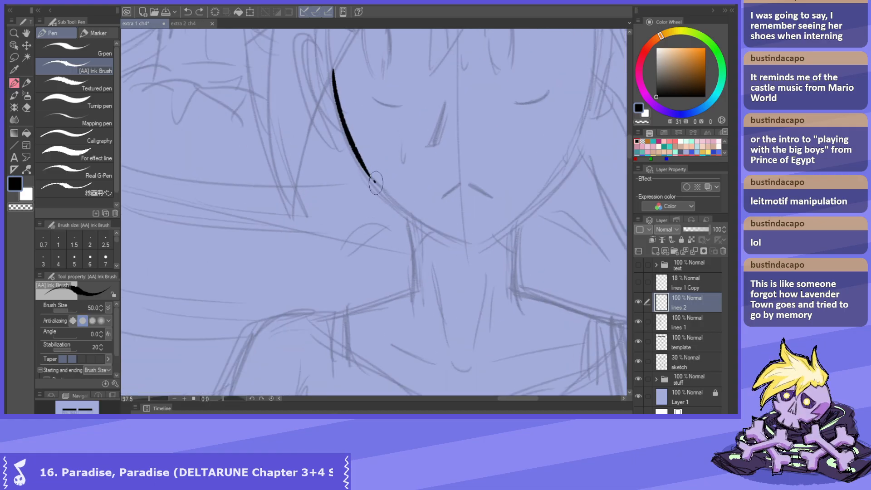
Step: Try several curves continuing the figure's left jawline down to the chin, undoing each attempt
{"action": "left_click_drag", "start_coordinate": [392, 198], "coordinate": [466, 241]}
{"action": "key", "text": "ctrl+z"}
{"action": "mouse_move", "coordinate": [371, 178]}
{"action": "left_mouse_down"}
{"action": "mouse_move", "coordinate": [410, 218]}
{"action": "mouse_move", "coordinate": [459, 243]}
{"action": "left_mouse_up"}
{"action": "key", "text": "ctrl+z"}
{"action": "left_click_drag", "start_coordinate": [430, 215], "coordinate": [430, 221]}
{"action": "left_click_drag", "start_coordinate": [373, 232], "coordinate": [419, 237]}
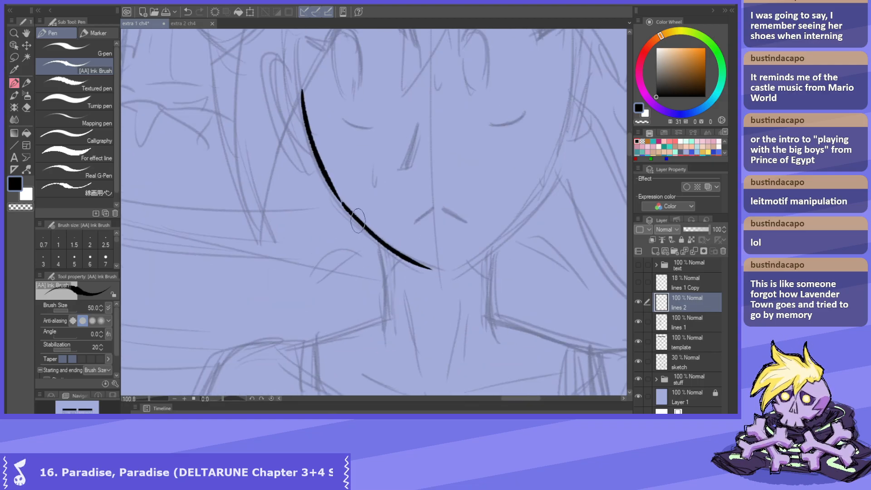
{"action": "key", "text": "ctrl+z"}
{"action": "left_click_drag", "start_coordinate": [343, 202], "coordinate": [444, 273]}
{"action": "key", "text": "ctrl+z"}
{"action": "key", "text": "ctrl+z"}
Step: Ink the lower left jawline down to the chin, trim its tip with transparent colour, and save the page
{"action": "mouse_move", "coordinate": [346, 208]}
{"action": "left_mouse_down"}
{"action": "mouse_move", "coordinate": [364, 235]}
{"action": "mouse_move", "coordinate": [447, 267]}
{"action": "left_mouse_up"}
{"action": "left_click_drag", "start_coordinate": [377, 237], "coordinate": [339, 236]}
{"action": "left_click_drag", "start_coordinate": [381, 239], "coordinate": [423, 248]}
{"action": "key", "text": "c"}
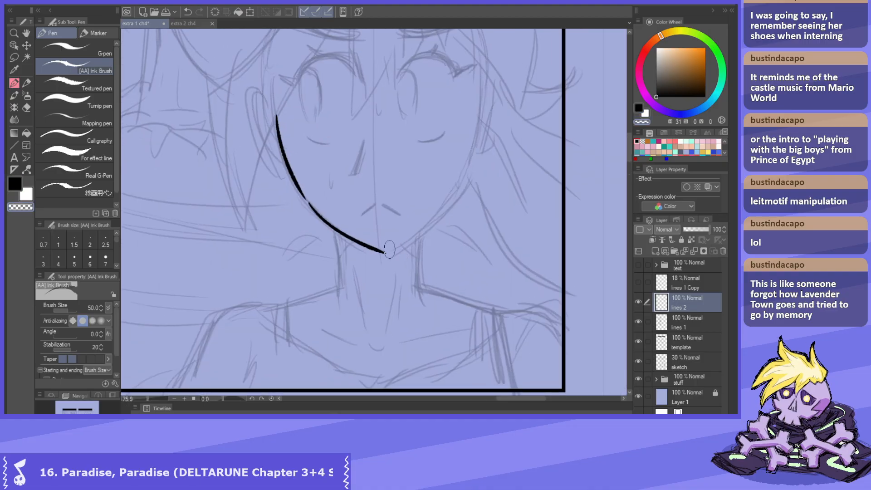
{"action": "key", "text": "c"}
{"action": "key", "text": "ctrl+s"}
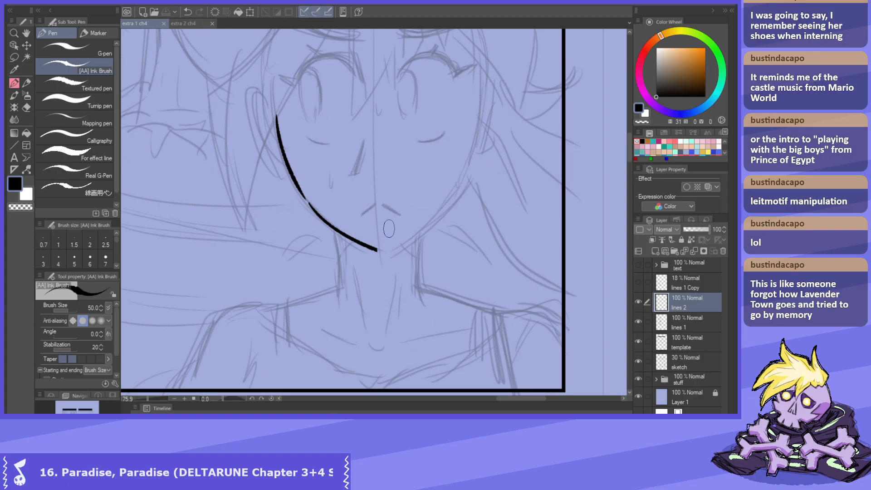
Step: Try strokes for the right side of the figure's face, undoing each attempt
{"action": "left_click_drag", "start_coordinate": [440, 206], "coordinate": [386, 226]}
{"action": "key", "text": "ctrl+z"}
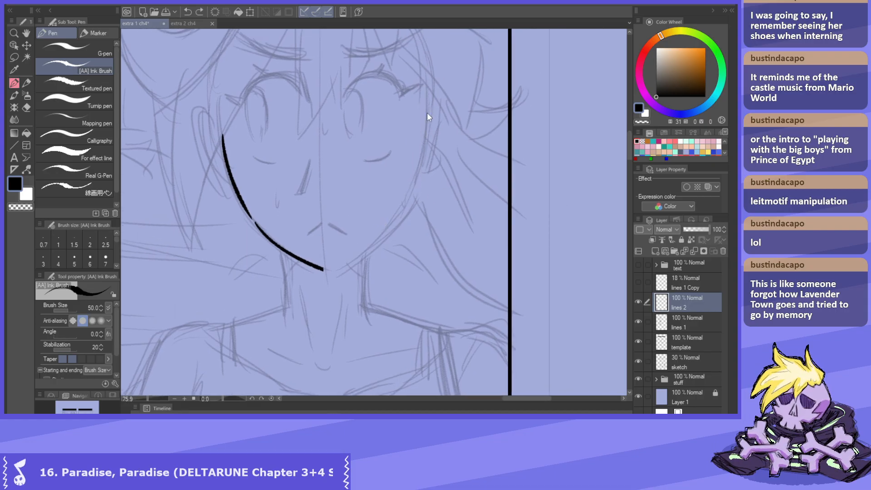
{"action": "left_click_drag", "start_coordinate": [427, 88], "coordinate": [410, 201]}
{"action": "key", "text": "ctrl+z"}
{"action": "key", "text": "ctrl+z"}
{"action": "key", "text": "ctrl+z"}
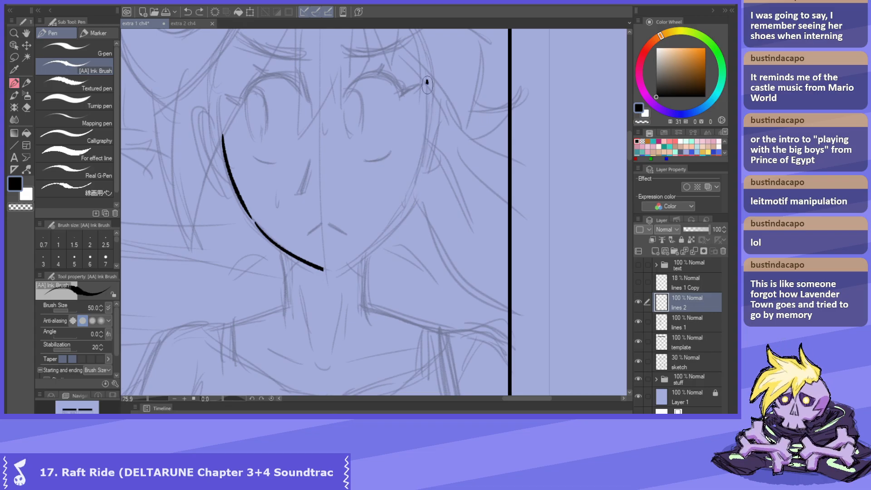
Step: Ink the figure's right cheek line on the lines 2 layer and thin its lower part with transparent colour in the flipped view
{"action": "left_click_drag", "start_coordinate": [430, 102], "coordinate": [411, 204]}
{"action": "key", "text": "h"}
{"action": "left_click_drag", "start_coordinate": [334, 161], "coordinate": [393, 148]}
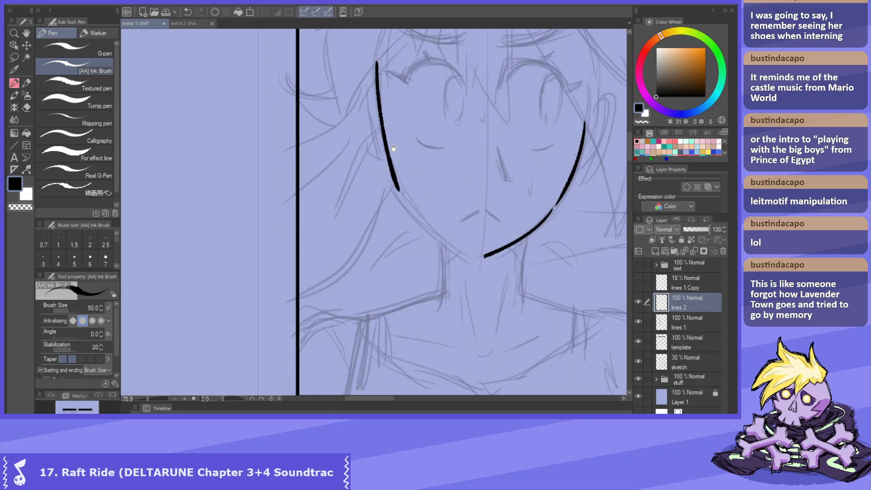
{"action": "scroll", "coordinate": [384, 83], "scroll_direction": "down", "scroll_amount": 1}
{"action": "key", "text": "c"}
{"action": "mouse_move", "coordinate": [383, 83]}
{"action": "left_mouse_down"}
{"action": "mouse_move", "coordinate": [395, 172]}
{"action": "mouse_move", "coordinate": [389, 143]}
{"action": "left_mouse_up"}
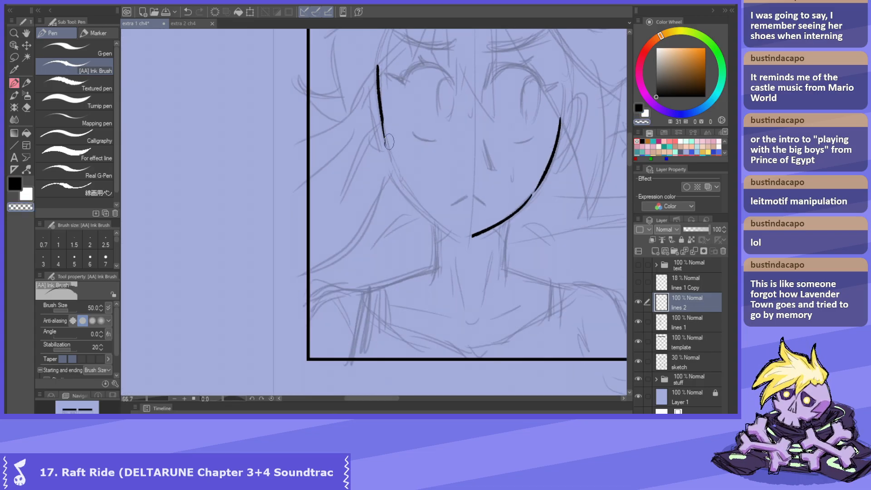
{"action": "key", "text": "c"}
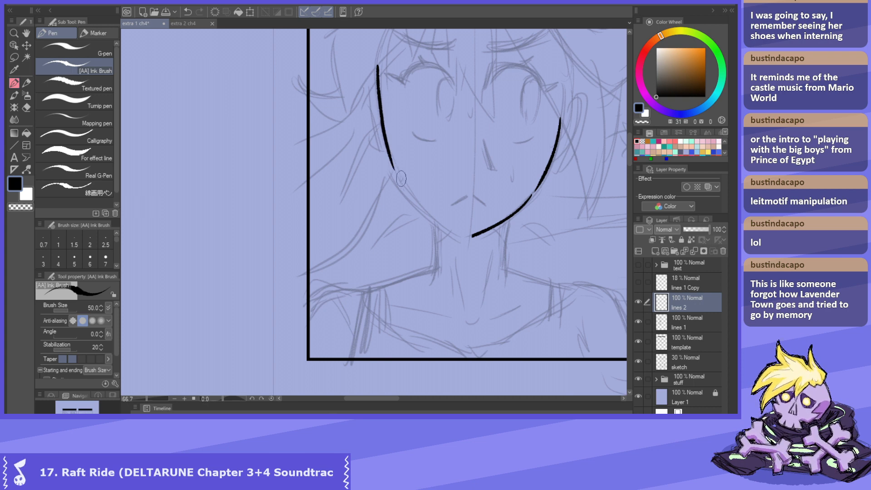
Step: Ink the lower right jawline down to the chin, redoing unsatisfactory strokes and trimming its join to the cheek line with transparent colour
{"action": "scroll", "coordinate": [401, 186], "scroll_direction": "up", "scroll_amount": 2}
{"action": "mouse_move", "coordinate": [396, 171]}
{"action": "left_mouse_down"}
{"action": "mouse_move", "coordinate": [423, 207]}
{"action": "mouse_move", "coordinate": [481, 250]}
{"action": "left_mouse_up"}
{"action": "key", "text": "ctrl+z"}
{"action": "key", "text": "ctrl+z"}
{"action": "key", "text": "ctrl+z"}
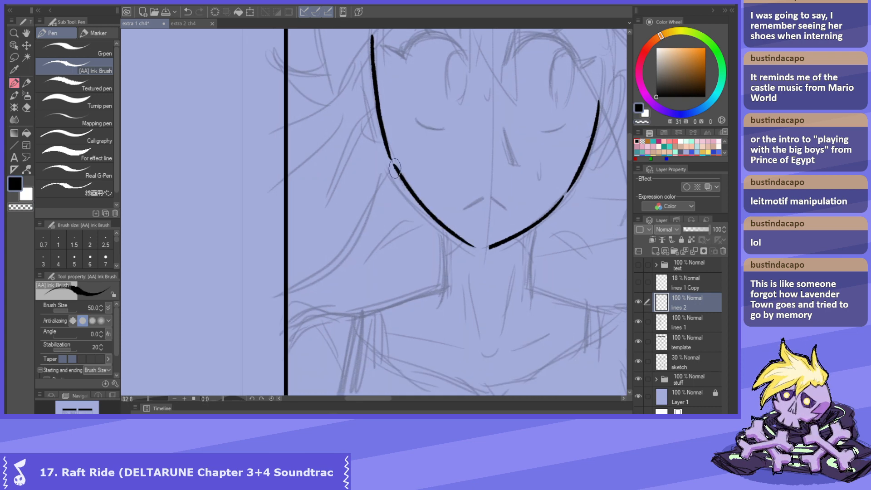
{"action": "left_click_drag", "start_coordinate": [394, 166], "coordinate": [449, 228]}
{"action": "key", "text": "c"}
{"action": "left_click_drag", "start_coordinate": [398, 162], "coordinate": [419, 189]}
{"action": "key", "text": "c"}
{"action": "key", "text": "h"}
{"action": "left_click_drag", "start_coordinate": [419, 189], "coordinate": [430, 189]}
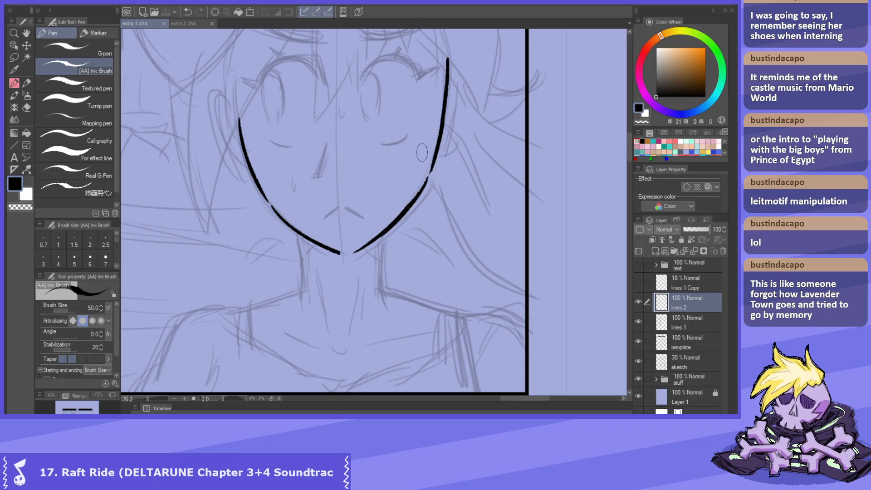
Step: Lasso the lower right jawline stroke and clear the selection
{"action": "scroll", "coordinate": [358, 195], "scroll_direction": "down", "scroll_amount": 3}
{"action": "scroll", "coordinate": [353, 210], "scroll_direction": "up", "scroll_amount": 2}
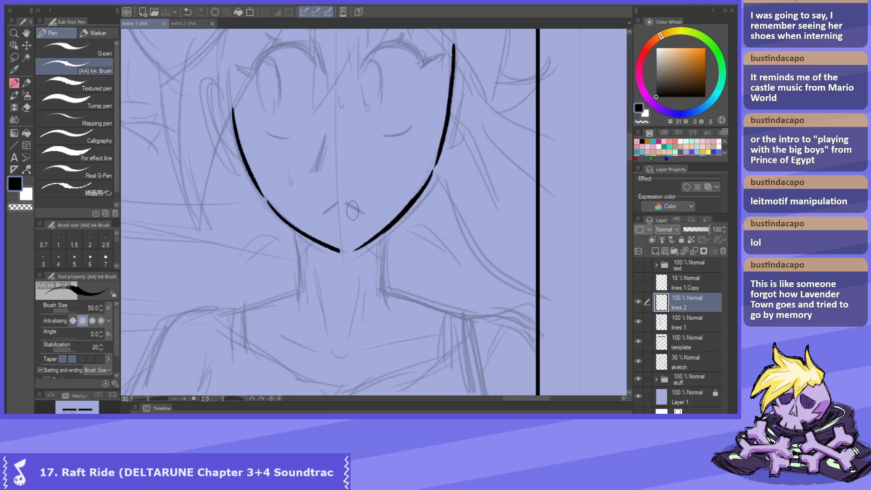
{"action": "key", "text": "m"}
{"action": "mouse_move", "coordinate": [424, 168]}
{"action": "left_mouse_down"}
{"action": "mouse_move", "coordinate": [452, 188]}
{"action": "mouse_move", "coordinate": [365, 279]}
{"action": "mouse_move", "coordinate": [345, 265]}
{"action": "mouse_move", "coordinate": [358, 213]}
{"action": "left_mouse_up"}
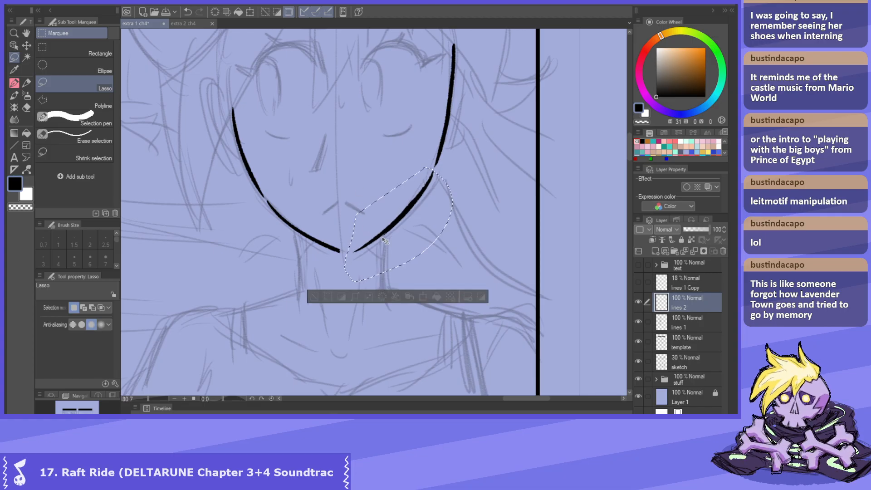
{"action": "key", "text": "ctrl+d"}
{"action": "key", "text": "p"}
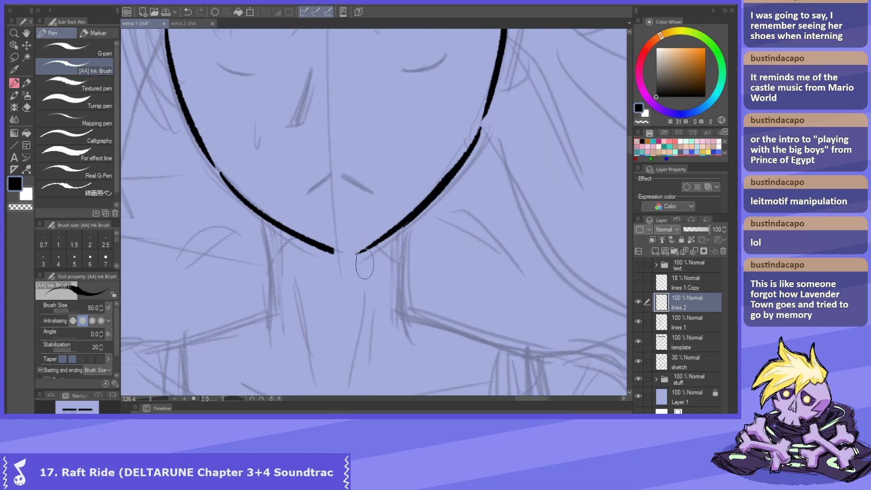
Step: Touch up the tip of the right jawline at the chin
{"action": "scroll", "coordinate": [377, 243], "scroll_direction": "up", "scroll_amount": 3}
{"action": "key", "text": "ctrl+z"}
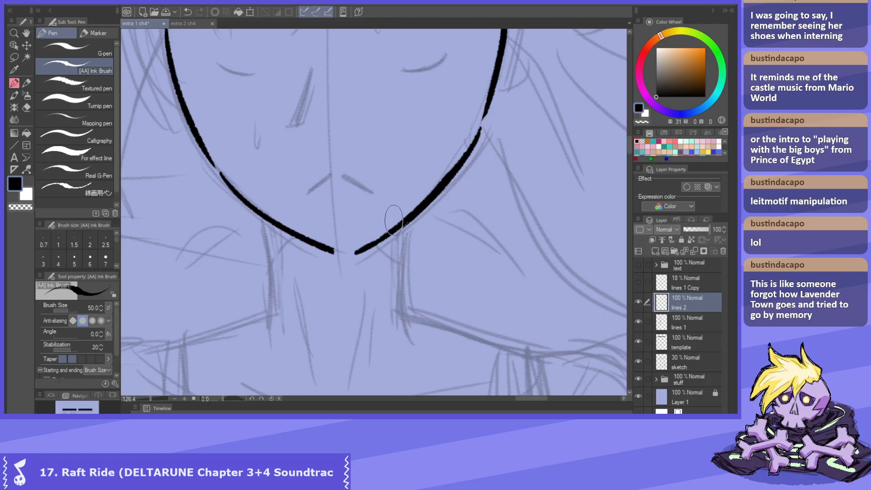
{"action": "scroll", "coordinate": [336, 299], "scroll_direction": "down", "scroll_amount": 6}
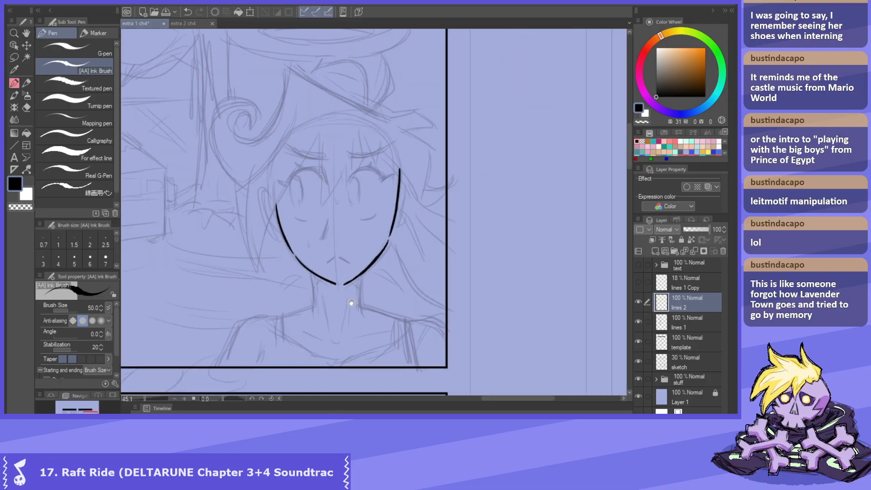
{"action": "mouse_move", "coordinate": [350, 302]}
{"action": "left_mouse_down"}
{"action": "mouse_move", "coordinate": [365, 225]}
{"action": "mouse_move", "coordinate": [400, 243]}
{"action": "left_mouse_up"}
{"action": "scroll", "coordinate": [340, 236], "scroll_direction": "up", "scroll_amount": 2}
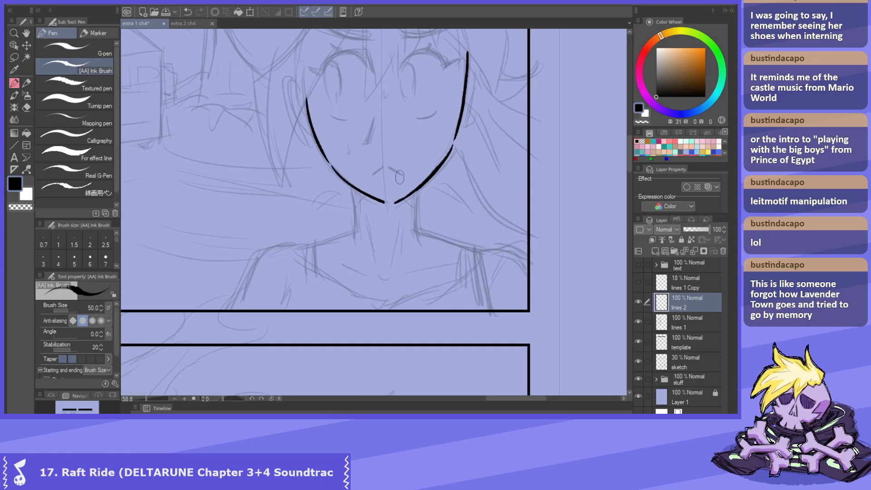
Step: Ink both sides of the figure's neck down from the jawline, thickening the right neck line with extra strokes
{"action": "scroll", "coordinate": [395, 219], "scroll_direction": "up", "scroll_amount": 5}
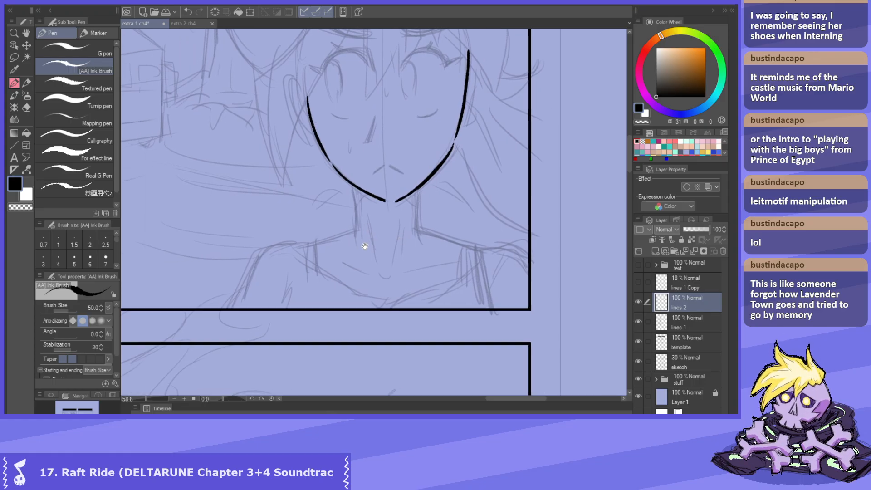
{"action": "left_click_drag", "start_coordinate": [395, 160], "coordinate": [407, 268]}
{"action": "mouse_move", "coordinate": [396, 156]}
{"action": "left_mouse_down"}
{"action": "mouse_move", "coordinate": [402, 193]}
{"action": "mouse_move", "coordinate": [401, 152]}
{"action": "mouse_move", "coordinate": [405, 192]}
{"action": "mouse_move", "coordinate": [404, 175]}
{"action": "mouse_move", "coordinate": [403, 194]}
{"action": "left_mouse_up"}
{"action": "left_click_drag", "start_coordinate": [403, 225], "coordinate": [408, 284]}
{"action": "left_click_drag", "start_coordinate": [546, 247], "coordinate": [412, 235]}
{"action": "key", "text": "ctrl+z"}
{"action": "mouse_move", "coordinate": [439, 144]}
{"action": "left_mouse_down"}
{"action": "mouse_move", "coordinate": [432, 260]}
{"action": "mouse_move", "coordinate": [435, 193]}
{"action": "mouse_move", "coordinate": [437, 210]}
{"action": "left_mouse_up"}
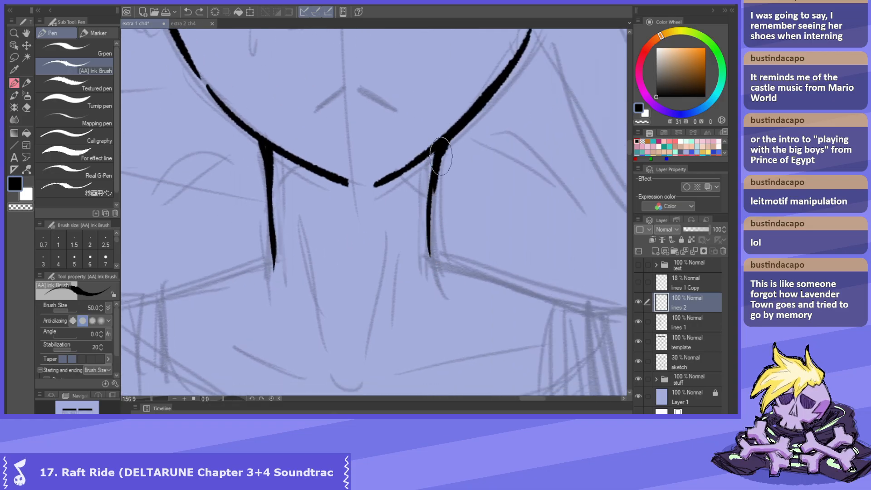
{"action": "left_click_drag", "start_coordinate": [442, 140], "coordinate": [434, 205]}
{"action": "left_click_drag", "start_coordinate": [442, 171], "coordinate": [432, 288]}
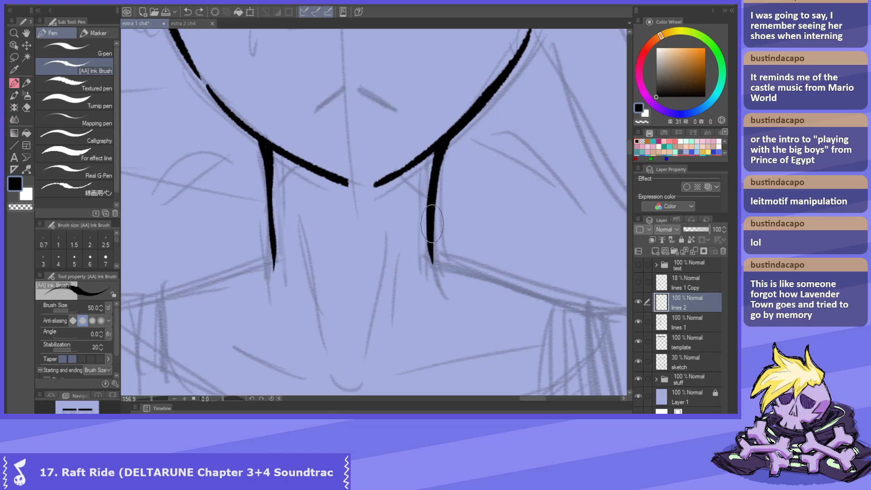
Step: Reshape the lower end of the left neck line with transparent colour and ink so it tapers towards the shoulder
{"action": "scroll", "coordinate": [432, 256], "scroll_direction": "down", "scroll_amount": 5}
{"action": "scroll", "coordinate": [412, 236], "scroll_direction": "up", "scroll_amount": 4}
{"action": "key", "text": "c"}
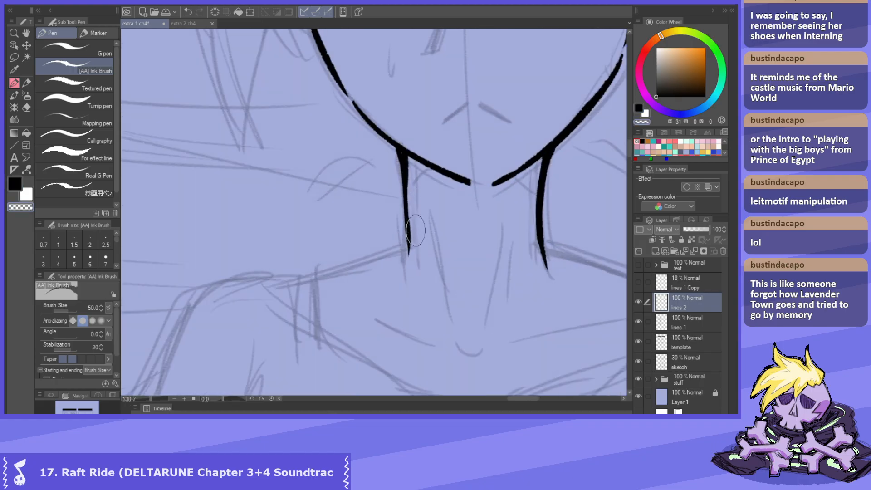
{"action": "left_click_drag", "start_coordinate": [410, 199], "coordinate": [405, 271]}
{"action": "key", "text": "ctrl+z"}
{"action": "left_click_drag", "start_coordinate": [411, 204], "coordinate": [404, 272]}
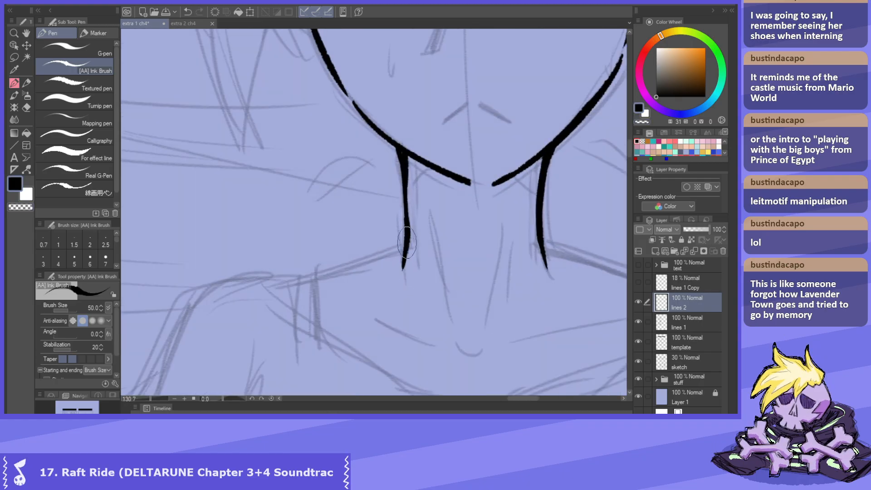
{"action": "left_click_drag", "start_coordinate": [412, 209], "coordinate": [404, 280]}
Step: Refine the lower end of the right neck line and save the page
{"action": "mouse_move", "coordinate": [528, 264]}
{"action": "left_mouse_down"}
{"action": "mouse_move", "coordinate": [419, 254]}
{"action": "mouse_move", "coordinate": [430, 288]}
{"action": "left_mouse_up"}
{"action": "key", "text": "c"}
{"action": "key", "text": "ctrl+z"}
{"action": "key", "text": "c"}
{"action": "key", "text": "c"}
{"action": "mouse_move", "coordinate": [412, 244]}
{"action": "left_mouse_down"}
{"action": "mouse_move", "coordinate": [430, 289]}
{"action": "mouse_move", "coordinate": [429, 275]}
{"action": "left_mouse_up"}
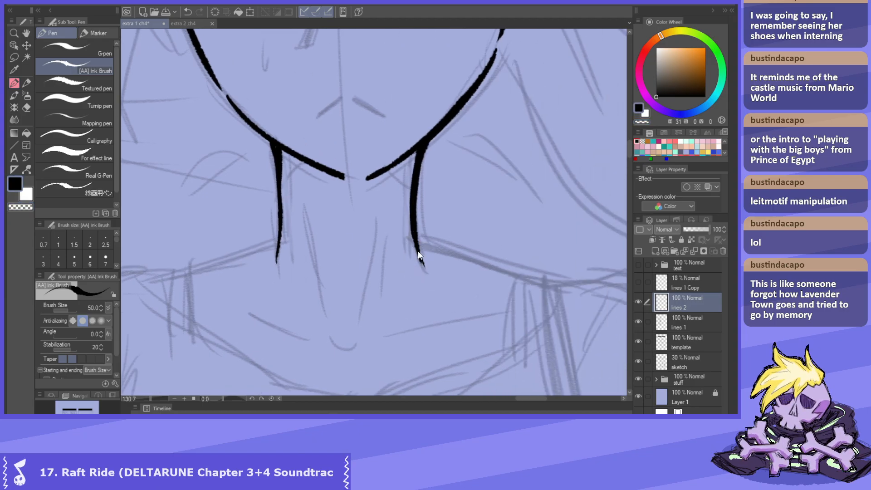
{"action": "scroll", "coordinate": [460, 267], "scroll_direction": "down", "scroll_amount": 5}
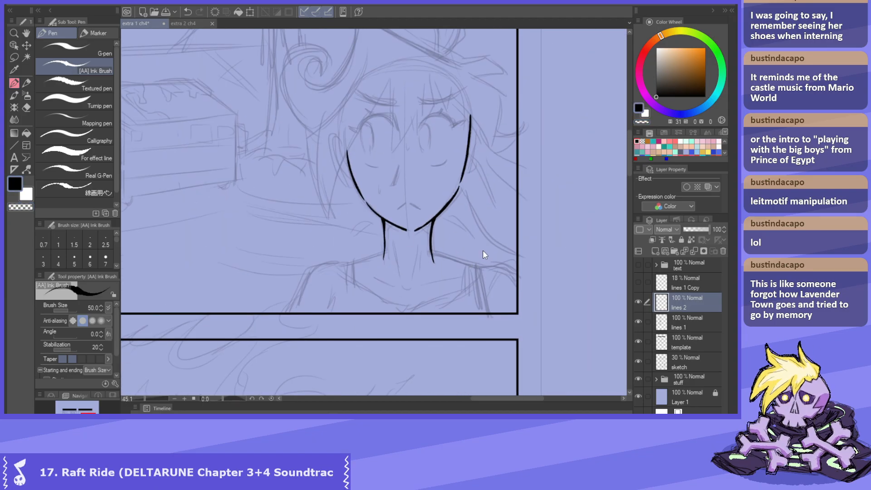
{"action": "key", "text": "ctrl+s"}
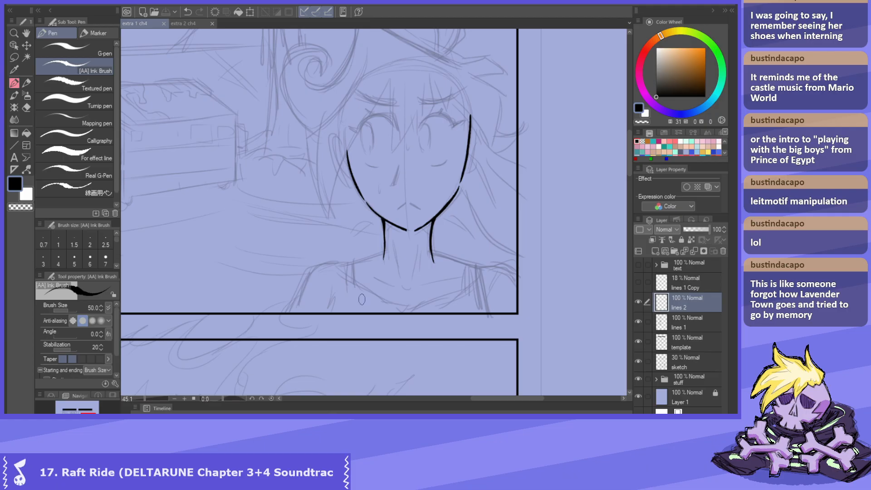
Step: Ink the right shoulder line outward from the base of the neck, redoing the unsatisfactory stroke
{"action": "left_click_drag", "start_coordinate": [429, 285], "coordinate": [414, 288]}
{"action": "mouse_move", "coordinate": [430, 255]}
{"action": "left_mouse_down"}
{"action": "mouse_move", "coordinate": [444, 265]}
{"action": "mouse_move", "coordinate": [433, 265]}
{"action": "left_mouse_up"}
{"action": "mouse_move", "coordinate": [435, 270]}
{"action": "left_mouse_down"}
{"action": "mouse_move", "coordinate": [417, 252]}
{"action": "mouse_move", "coordinate": [462, 260]}
{"action": "left_mouse_up"}
{"action": "left_click_drag", "start_coordinate": [399, 240], "coordinate": [466, 262]}
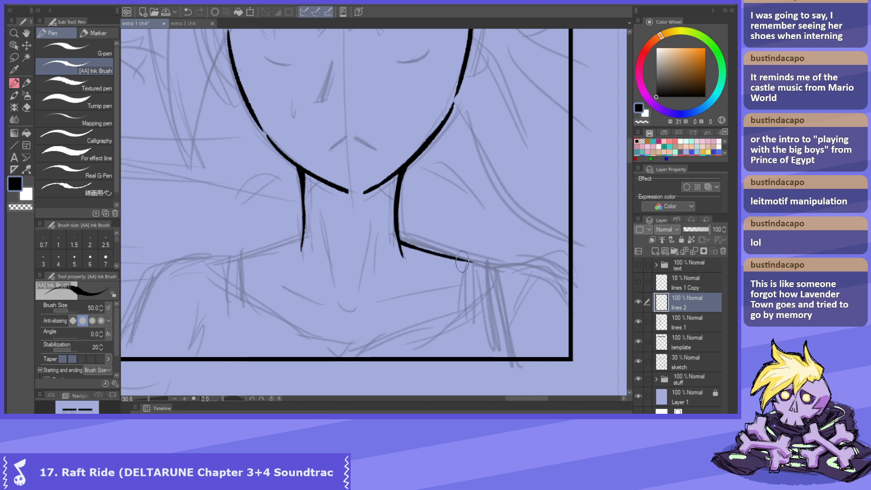
{"action": "key", "text": "ctrl+z"}
{"action": "left_click_drag", "start_coordinate": [413, 247], "coordinate": [466, 263]}
{"action": "scroll", "coordinate": [469, 255], "scroll_direction": "down", "scroll_amount": 3}
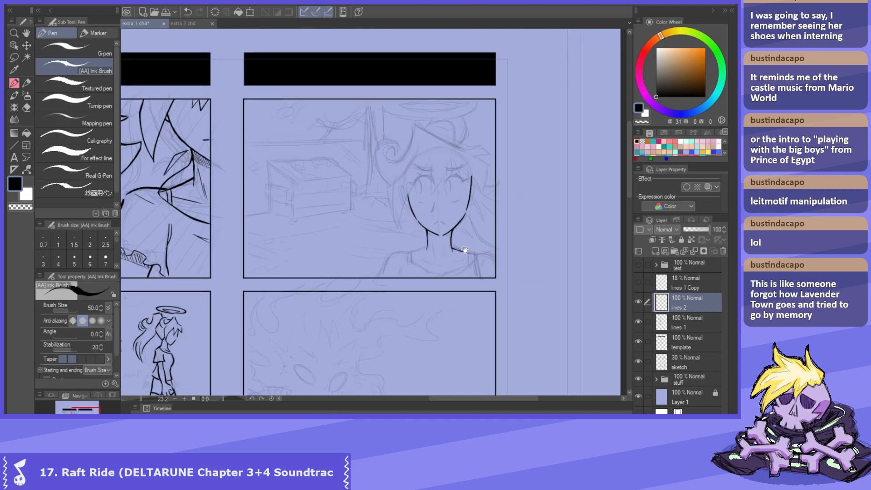
{"action": "scroll", "coordinate": [468, 253], "scroll_direction": "up", "scroll_amount": 2}
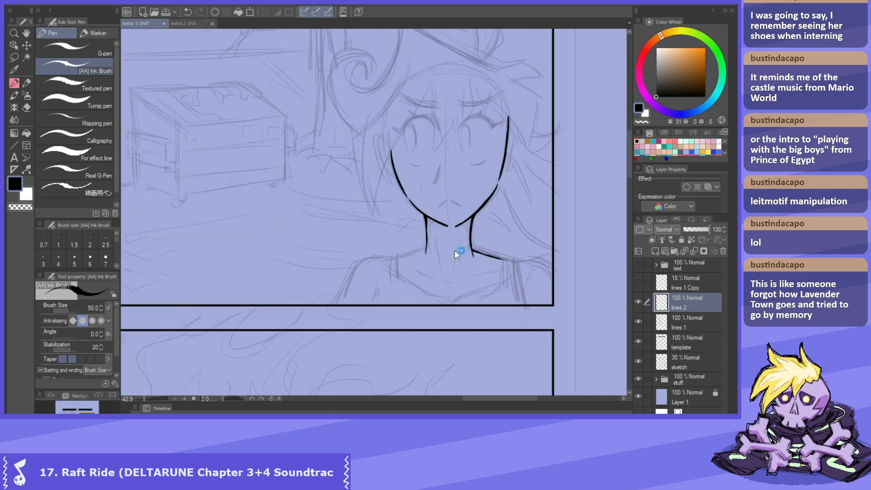
Step: Flip the canvas view and thicken the left neck line with extra ink strokes
{"action": "key", "text": "h"}
{"action": "left_click_drag", "start_coordinate": [377, 264], "coordinate": [455, 255]}
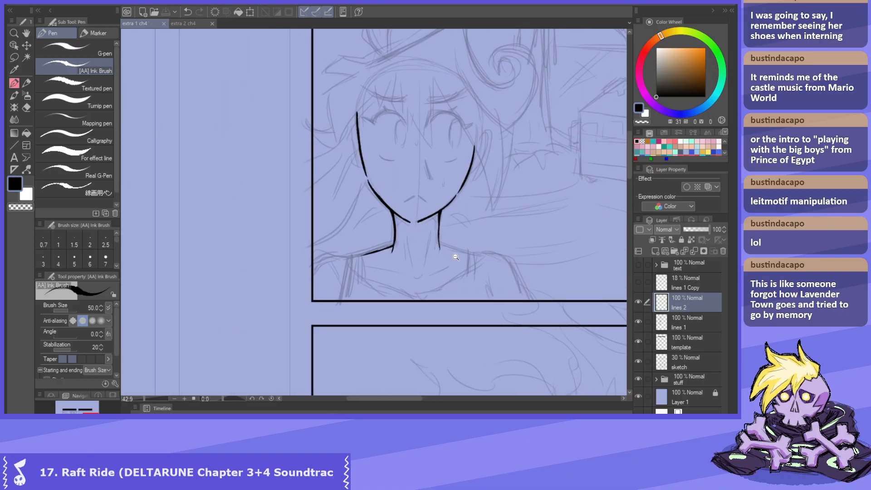
{"action": "scroll", "coordinate": [440, 249], "scroll_direction": "up", "scroll_amount": 5}
{"action": "left_click_drag", "start_coordinate": [435, 164], "coordinate": [433, 209]}
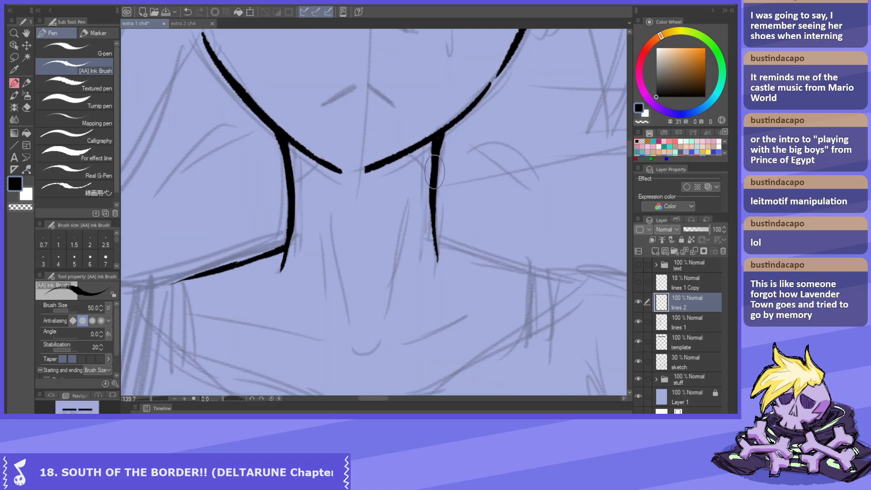
{"action": "left_click_drag", "start_coordinate": [436, 173], "coordinate": [434, 218]}
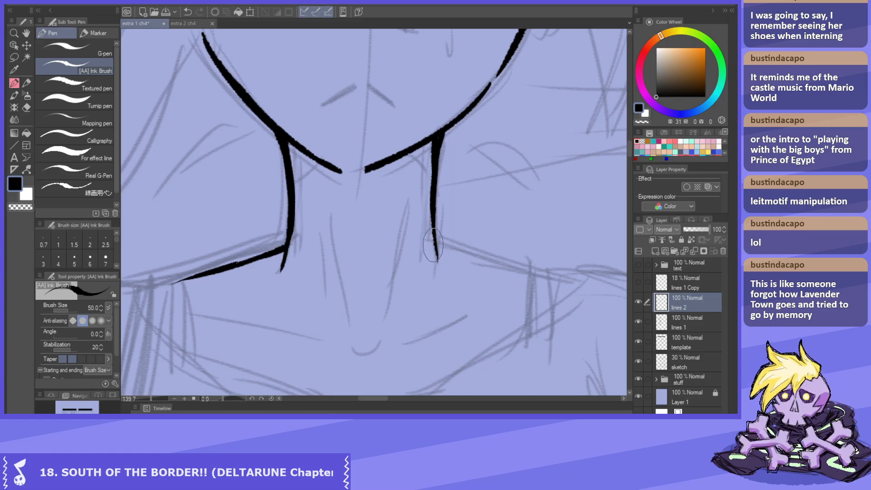
{"action": "key", "text": "ctrl+z"}
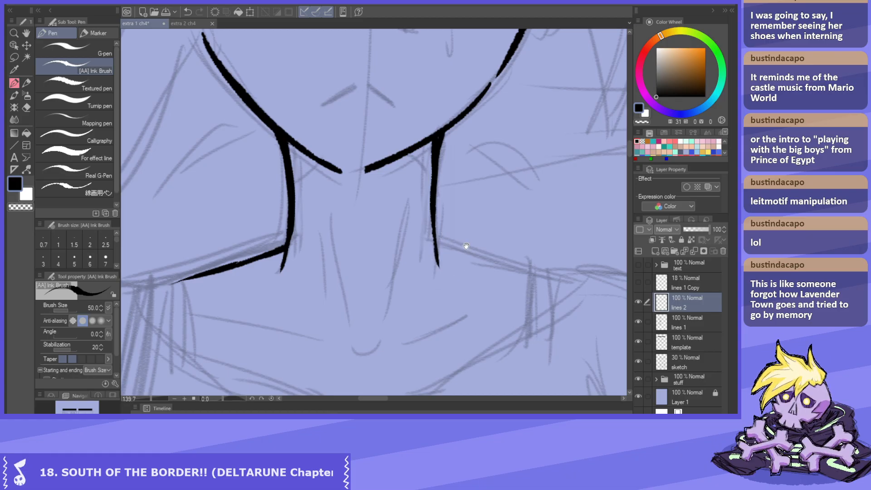
Step: Ink the left shoulder line outward from the base of the neck, redoing the first stroke, and save the page
{"action": "mouse_move", "coordinate": [461, 247]}
{"action": "left_mouse_down"}
{"action": "mouse_move", "coordinate": [409, 226]}
{"action": "mouse_move", "coordinate": [469, 243]}
{"action": "left_mouse_up"}
{"action": "key", "text": "ctrl+z"}
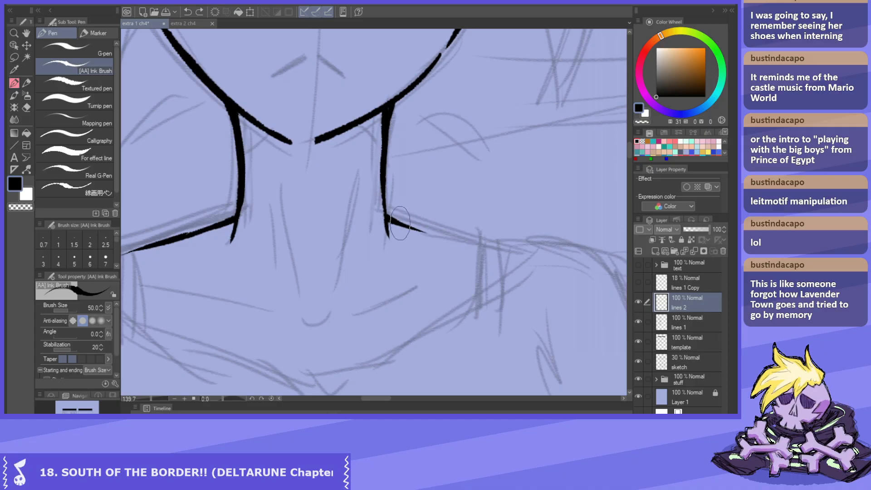
{"action": "left_click_drag", "start_coordinate": [388, 219], "coordinate": [485, 247]}
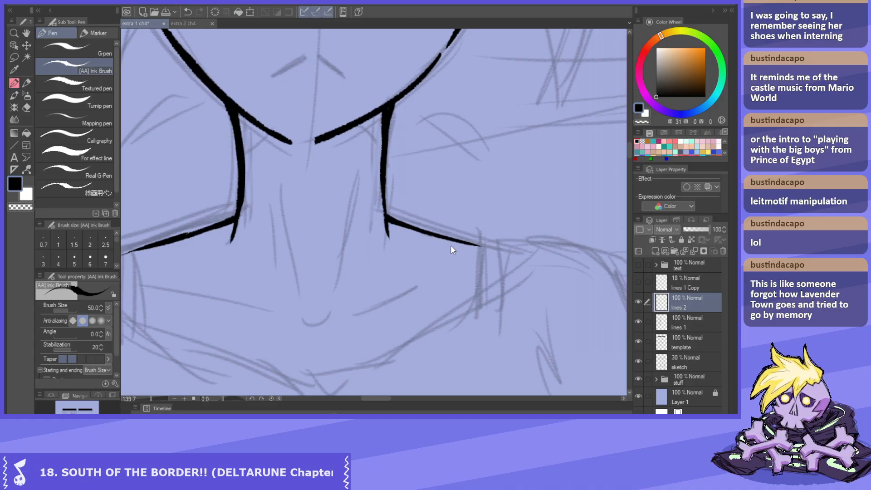
{"action": "key", "text": "ctrl+s"}
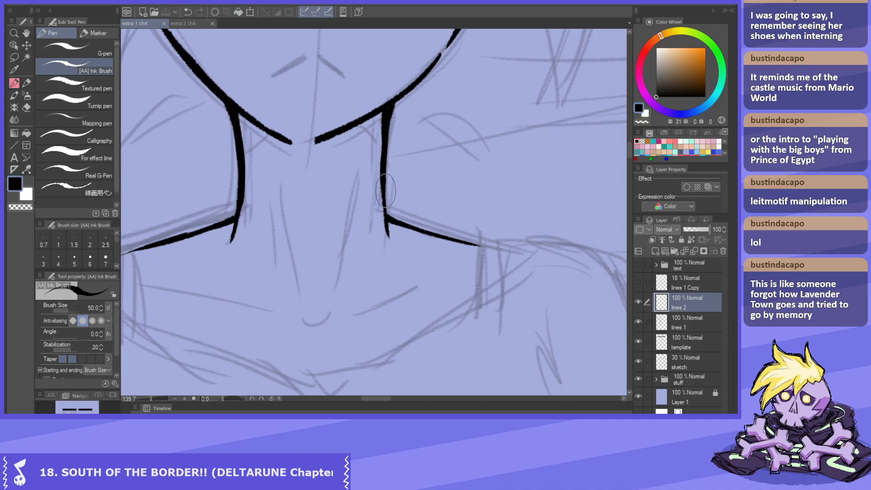
Step: Trim and smooth the outer end of the right shoulder line, then save the page
{"action": "left_click_drag", "start_coordinate": [384, 188], "coordinate": [429, 229]}
{"action": "left_click", "coordinate": [428, 229]}
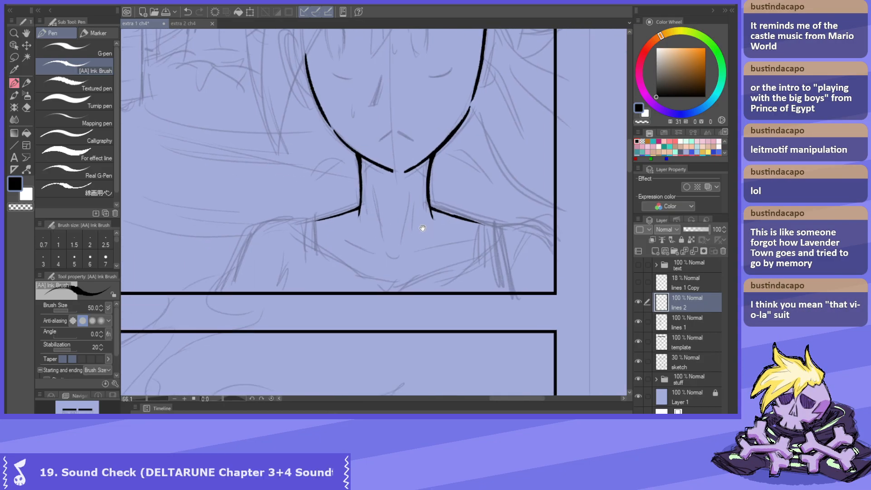
{"action": "left_click", "coordinate": [427, 229]}
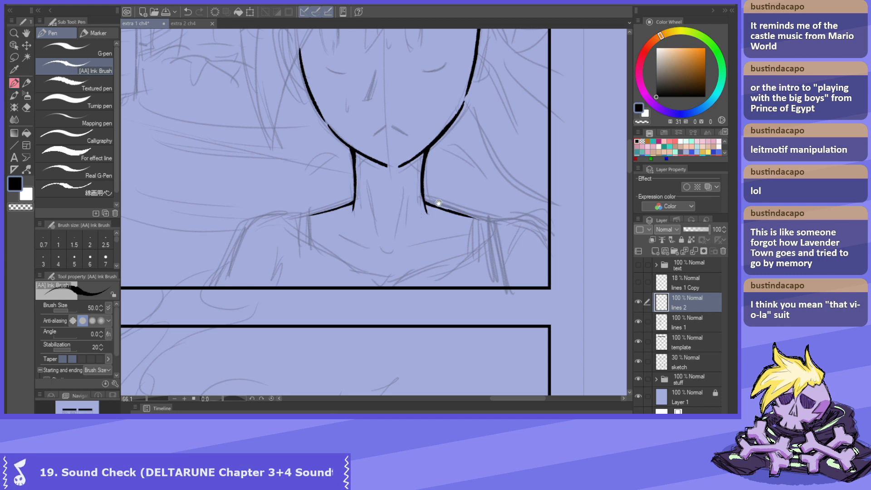
{"action": "scroll", "coordinate": [436, 201], "scroll_direction": "up", "scroll_amount": 2}
{"action": "scroll", "coordinate": [454, 202], "scroll_direction": "up", "scroll_amount": 2}
{"action": "key", "text": "c"}
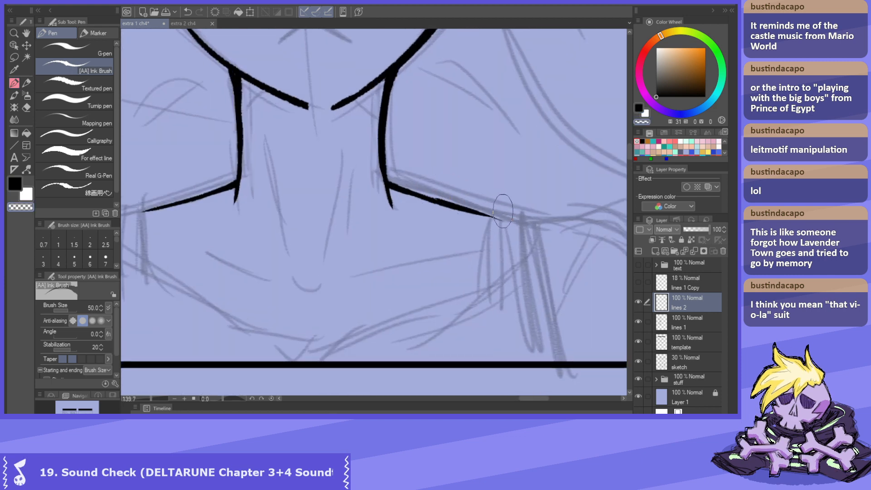
{"action": "key", "text": "c"}
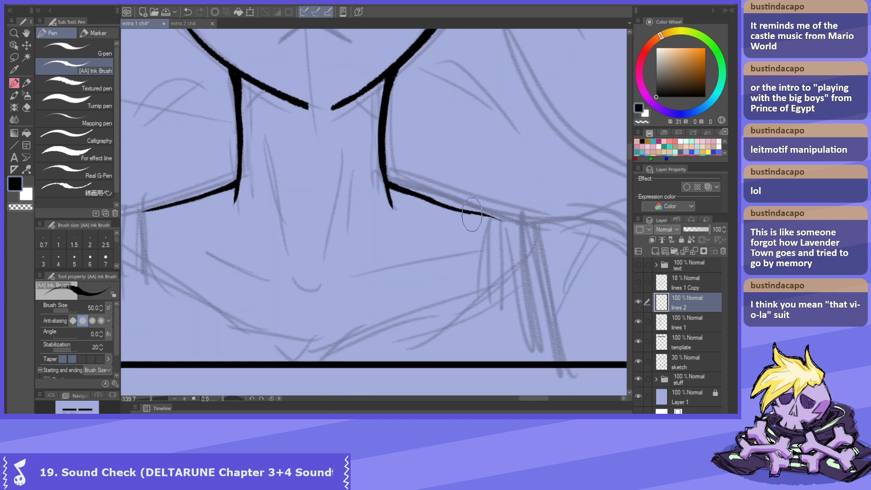
{"action": "left_click_drag", "start_coordinate": [429, 199], "coordinate": [465, 211]}
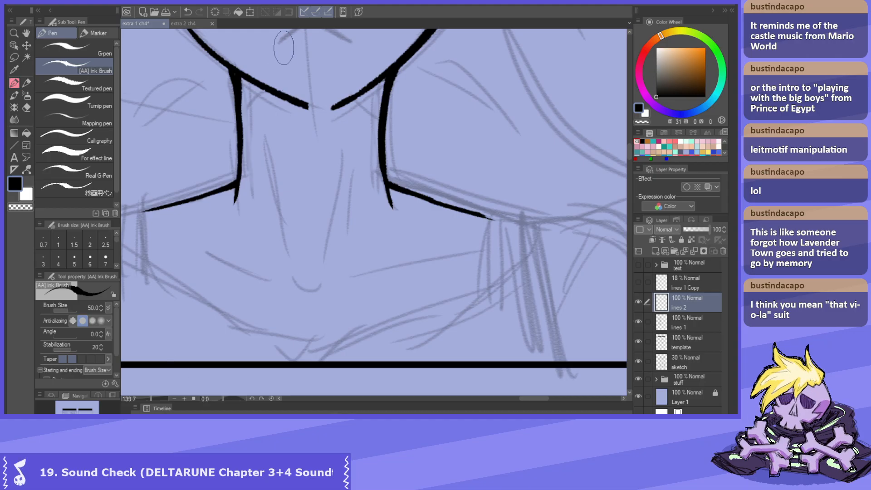
{"action": "left_click", "coordinate": [167, 13]}
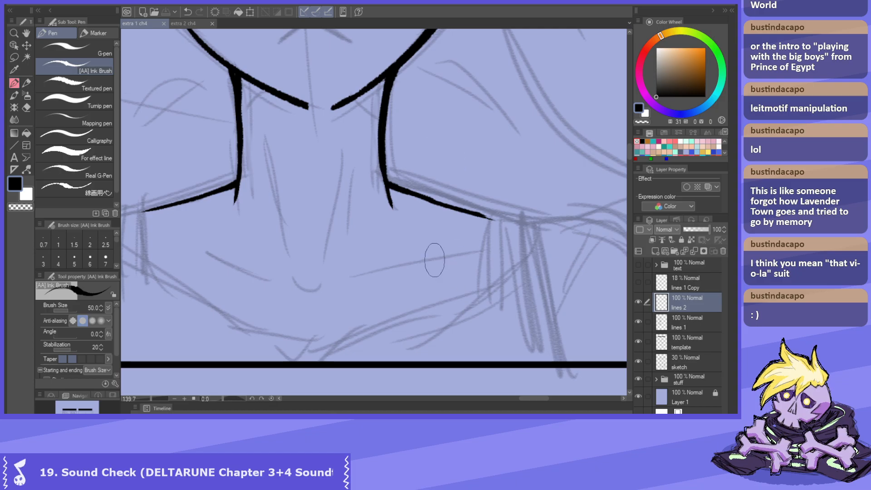
Step: Touch up the tip of the right shoulder line, undoing the unsatisfactory strokes
{"action": "scroll", "coordinate": [400, 245], "scroll_direction": "down", "scroll_amount": 2}
{"action": "scroll", "coordinate": [377, 241], "scroll_direction": "up", "scroll_amount": 2}
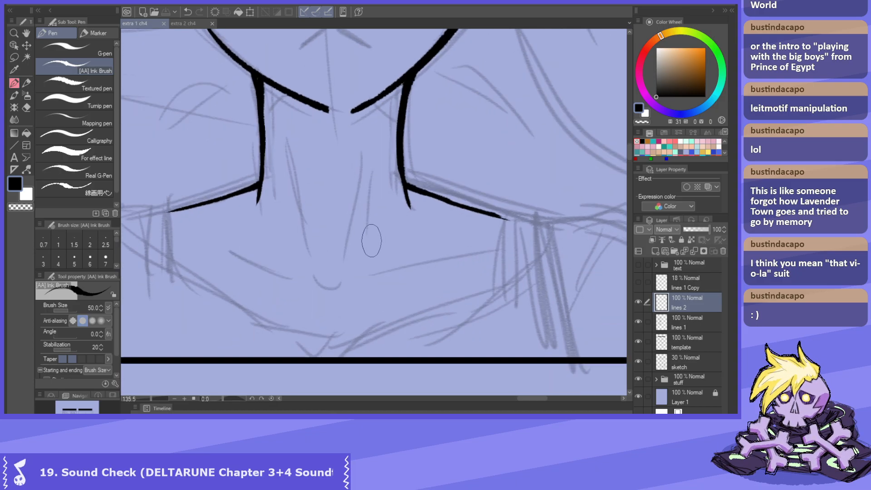
{"action": "left_click_drag", "start_coordinate": [422, 222], "coordinate": [395, 268]}
{"action": "key", "text": "ctrl+z"}
{"action": "scroll", "coordinate": [487, 201], "scroll_direction": "up", "scroll_amount": 4}
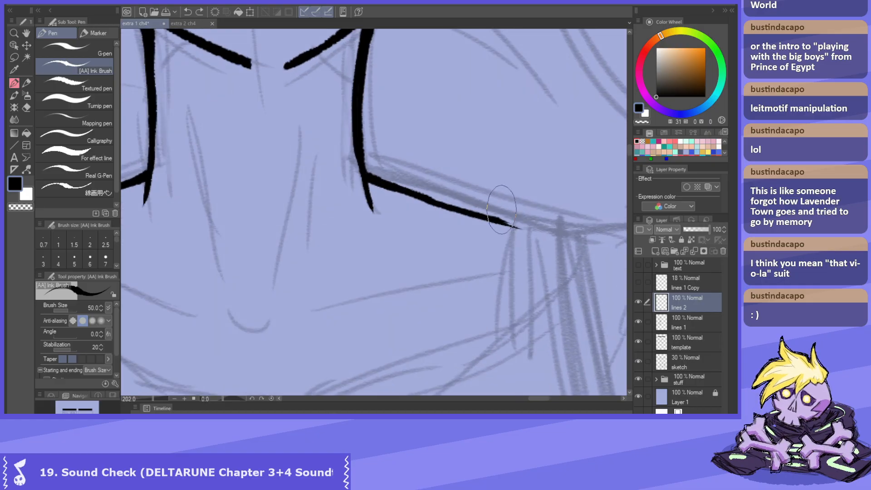
{"action": "key", "text": "c"}
{"action": "key", "text": "c"}
{"action": "scroll", "coordinate": [469, 220], "scroll_direction": "down", "scroll_amount": 12}
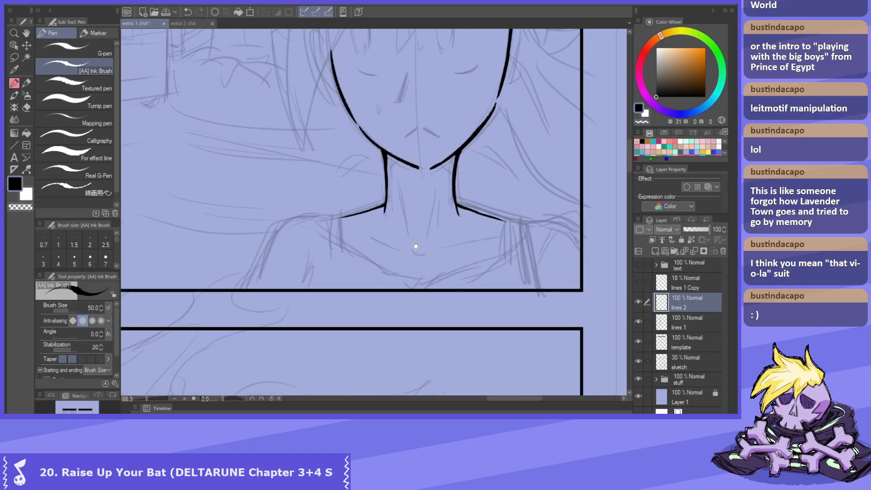
{"action": "scroll", "coordinate": [401, 203], "scroll_direction": "up", "scroll_amount": 3}
{"action": "key", "text": "ctrl+z"}
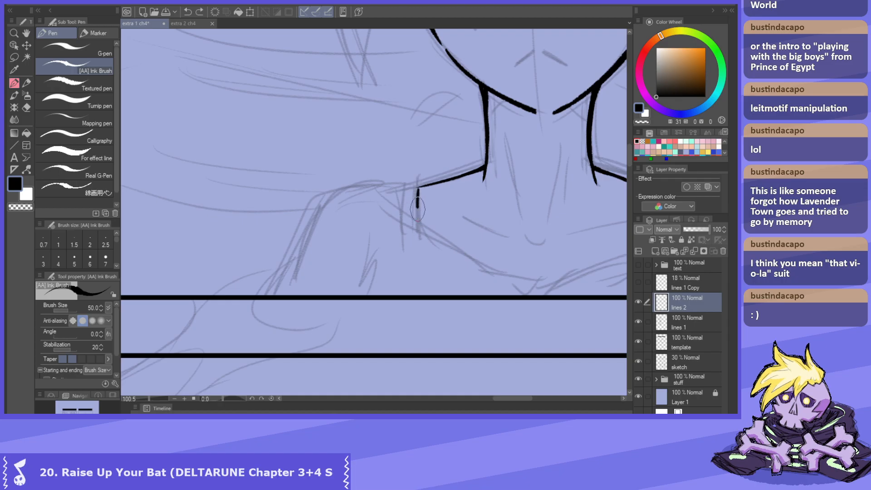
Step: Ink one short vertical strap edge down from the end of each shoulder line, redoing the right one
{"action": "left_click_drag", "start_coordinate": [416, 187], "coordinate": [418, 225]}
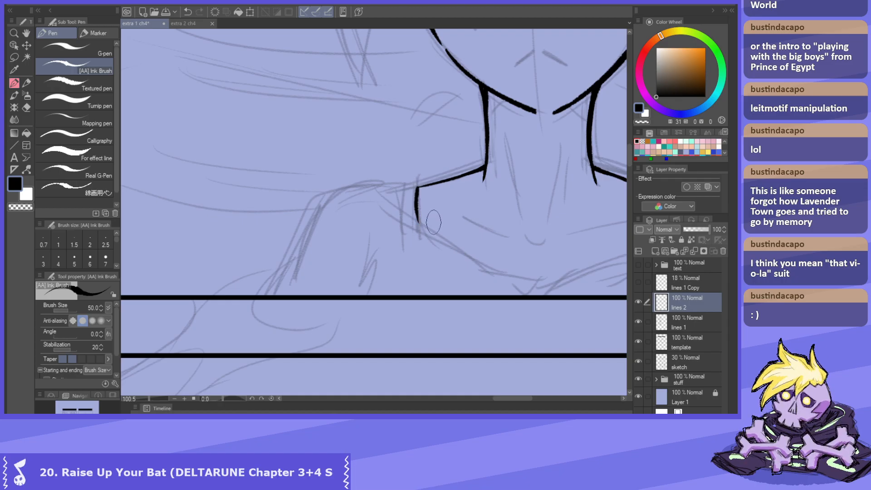
{"action": "left_click_drag", "start_coordinate": [565, 208], "coordinate": [396, 203]}
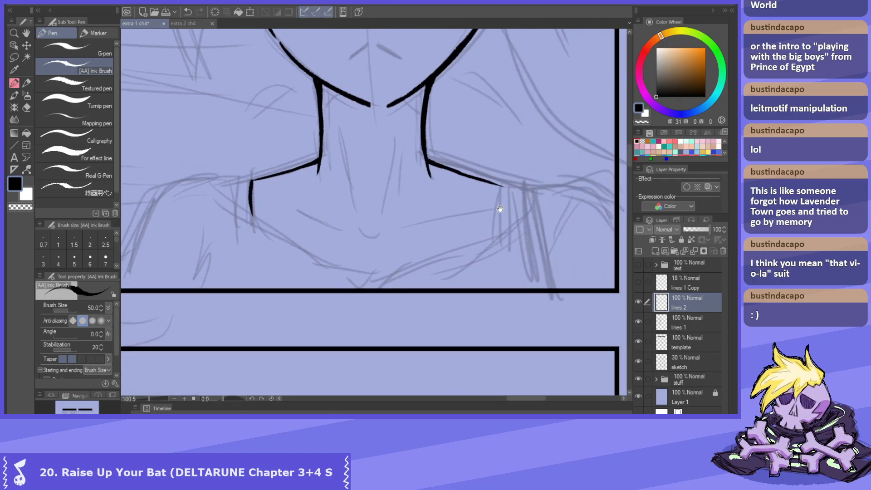
{"action": "left_click_drag", "start_coordinate": [500, 208], "coordinate": [540, 206]}
{"action": "left_click_drag", "start_coordinate": [459, 172], "coordinate": [463, 209]}
{"action": "key", "text": "ctrl+z"}
{"action": "mouse_move", "coordinate": [462, 177]}
{"action": "left_mouse_down"}
{"action": "mouse_move", "coordinate": [468, 215]}
{"action": "mouse_move", "coordinate": [443, 226]}
{"action": "mouse_move", "coordinate": [509, 221]}
{"action": "left_mouse_up"}
Step: Ink the left strap's outer edge and the small top edge of the right strap, then save the page
{"action": "left_click_drag", "start_coordinate": [407, 196], "coordinate": [463, 200]}
{"action": "mouse_move", "coordinate": [412, 236]}
{"action": "left_mouse_down"}
{"action": "mouse_move", "coordinate": [416, 195]}
{"action": "mouse_move", "coordinate": [431, 186]}
{"action": "left_mouse_up"}
{"action": "key", "text": "ctrl+z"}
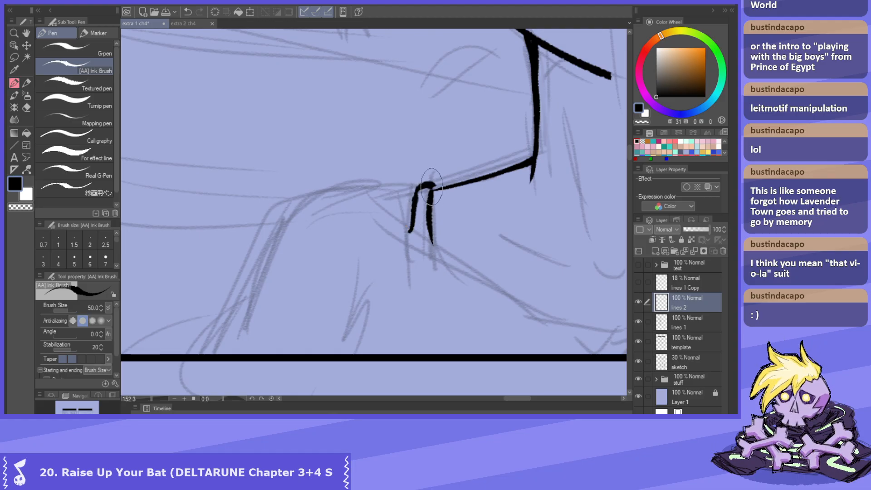
{"action": "left_click_drag", "start_coordinate": [535, 212], "coordinate": [478, 216]}
{"action": "scroll", "coordinate": [478, 216], "scroll_direction": "down", "scroll_amount": 6}
{"action": "mouse_move", "coordinate": [564, 220]}
{"action": "left_mouse_down"}
{"action": "mouse_move", "coordinate": [429, 206]}
{"action": "mouse_move", "coordinate": [445, 199]}
{"action": "left_mouse_up"}
{"action": "scroll", "coordinate": [428, 207], "scroll_direction": "up", "scroll_amount": 5}
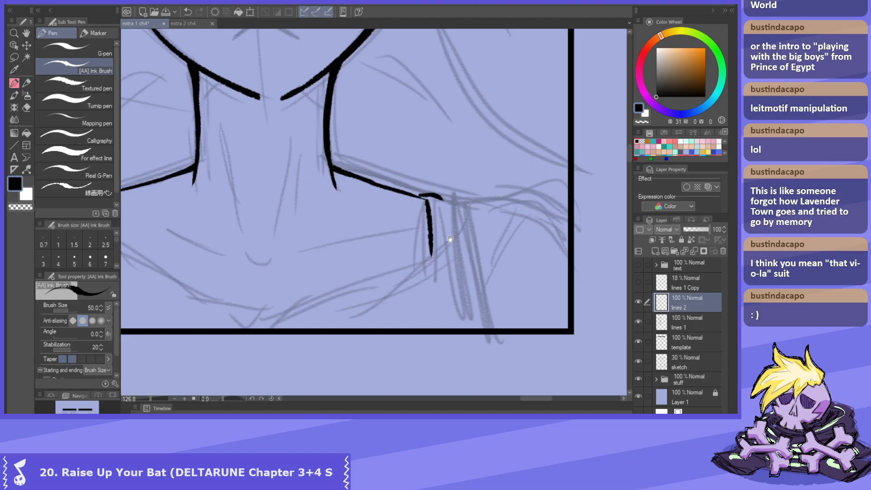
{"action": "left_click_drag", "start_coordinate": [457, 239], "coordinate": [460, 223]}
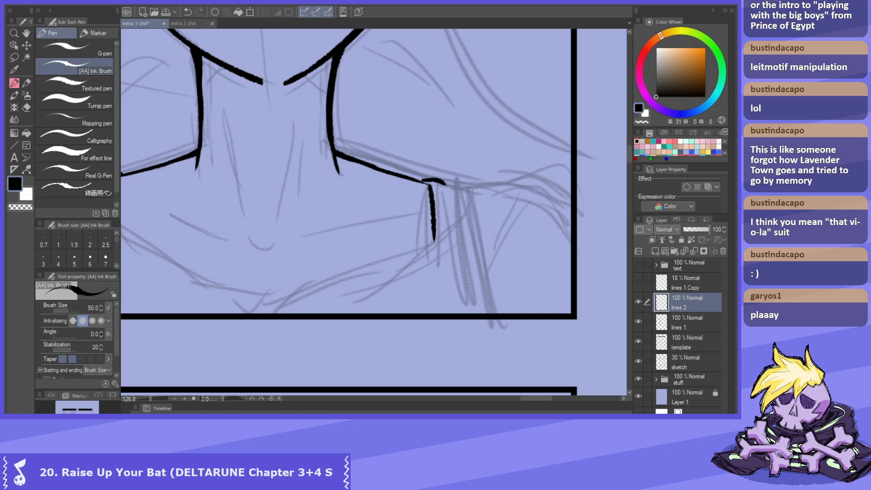
{"action": "left_click", "coordinate": [165, 16]}
Step: Examine the whole page and the haloed figure's panel from a distance
{"action": "scroll", "coordinate": [530, 332], "scroll_direction": "down", "scroll_amount": 8}
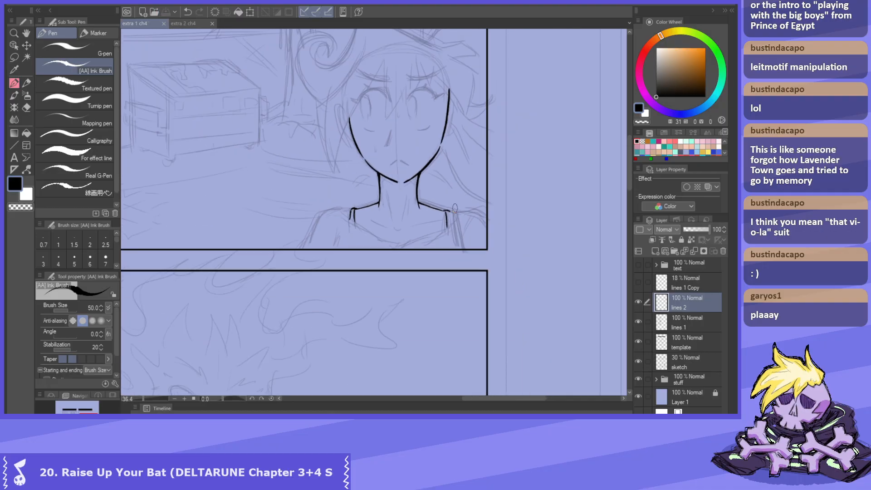
{"action": "scroll", "coordinate": [448, 155], "scroll_direction": "down", "scroll_amount": 3}
{"action": "scroll", "coordinate": [414, 227], "scroll_direction": "up", "scroll_amount": 2}
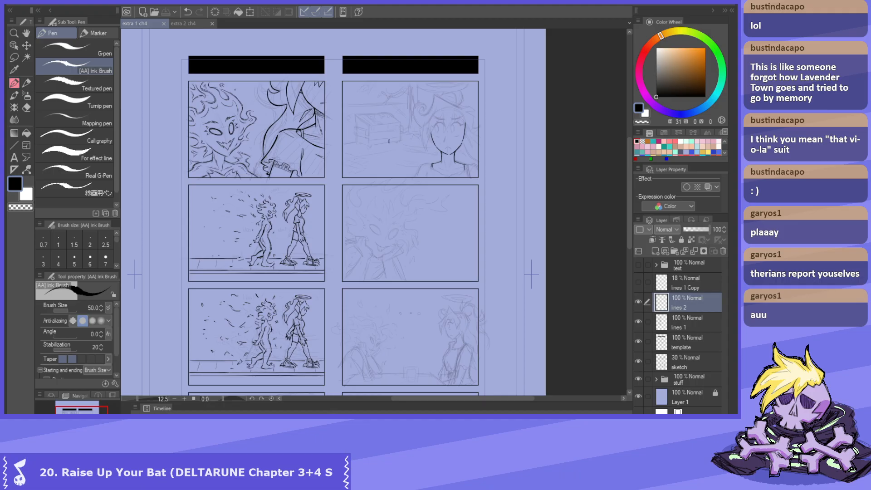
{"action": "scroll", "coordinate": [437, 146], "scroll_direction": "up", "scroll_amount": 1}
{"action": "scroll", "coordinate": [433, 152], "scroll_direction": "down", "scroll_amount": 2}
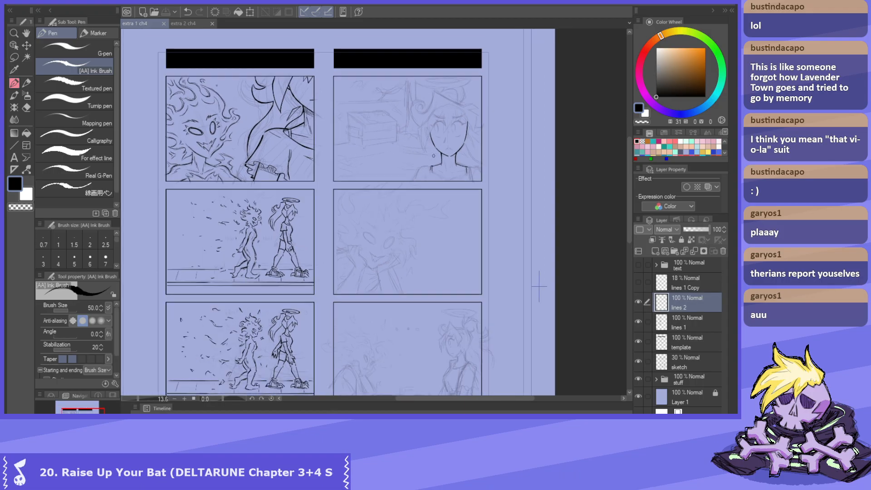
{"action": "scroll", "coordinate": [471, 126], "scroll_direction": "up", "scroll_amount": 2}
{"action": "scroll", "coordinate": [477, 114], "scroll_direction": "up", "scroll_amount": 1}
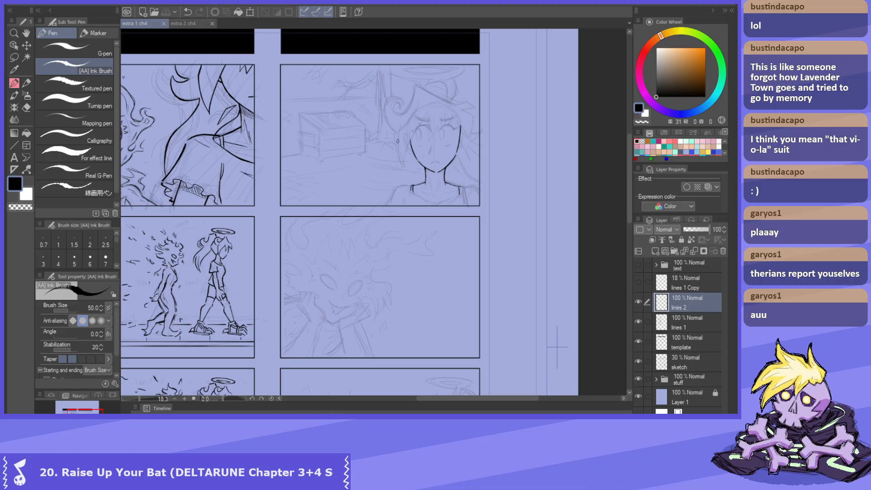
{"action": "scroll", "coordinate": [384, 140], "scroll_direction": "up", "scroll_amount": 4}
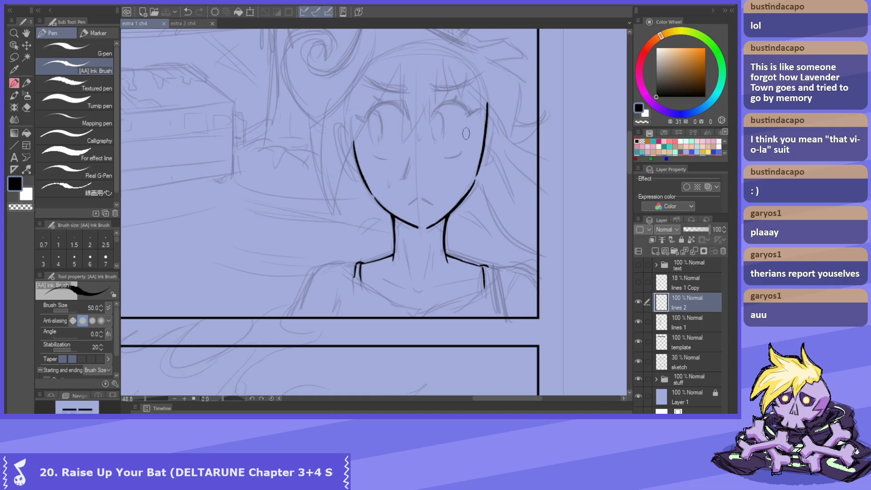
Step: Clean up the upper end of the right face outline with transparent and black ink, then save the page
{"action": "scroll", "coordinate": [416, 181], "scroll_direction": "up", "scroll_amount": 2}
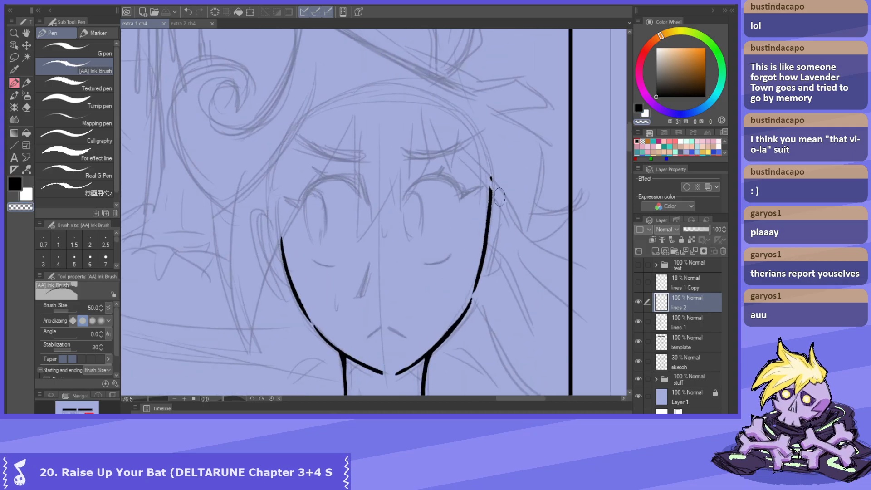
{"action": "key", "text": "c"}
{"action": "mouse_move", "coordinate": [489, 172]}
{"action": "left_mouse_down"}
{"action": "mouse_move", "coordinate": [497, 185]}
{"action": "mouse_move", "coordinate": [487, 167]}
{"action": "left_mouse_up"}
{"action": "scroll", "coordinate": [493, 183], "scroll_direction": "down", "scroll_amount": 2}
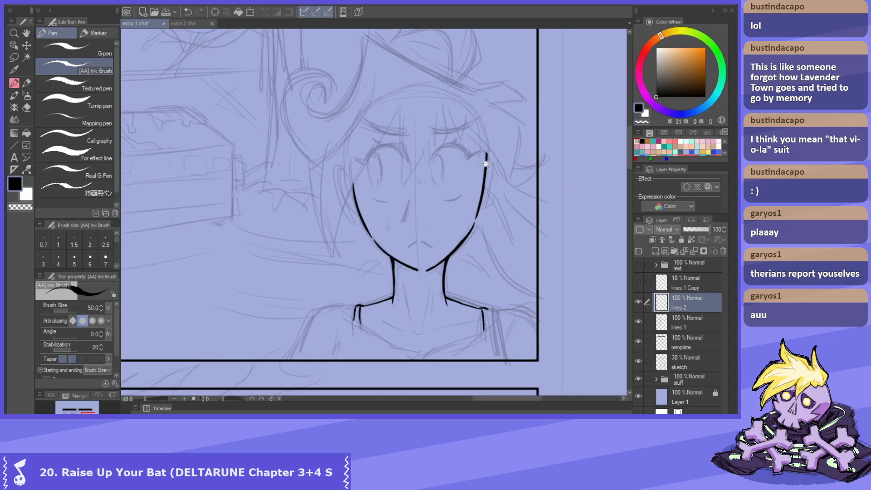
{"action": "scroll", "coordinate": [485, 159], "scroll_direction": "up", "scroll_amount": 2}
{"action": "key", "text": "c"}
{"action": "key", "text": "c"}
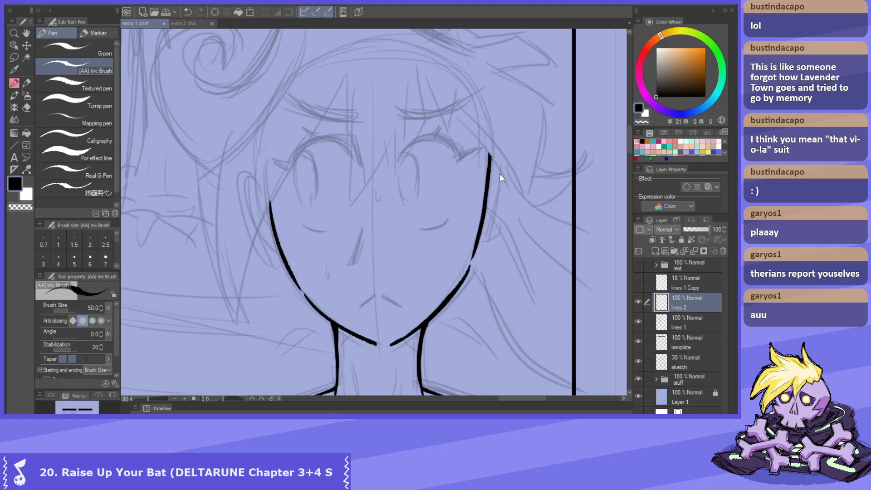
{"action": "key", "text": "ctrl+s"}
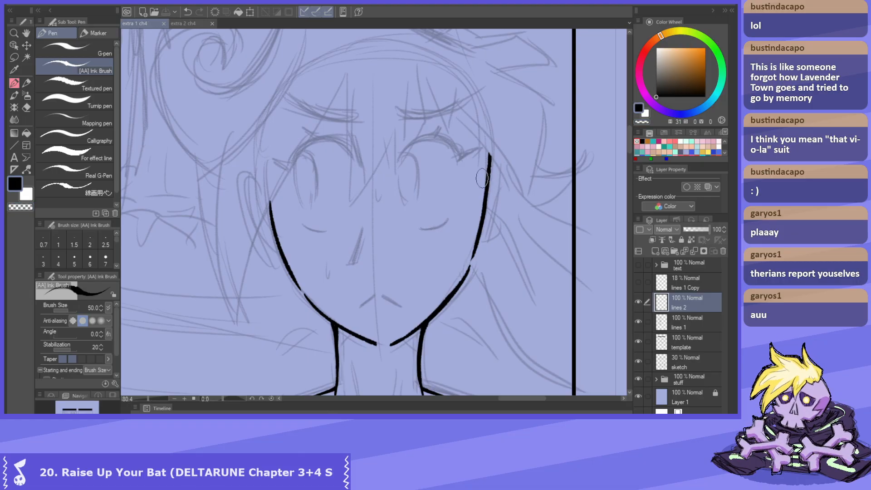
Step: Ink the small leaf-shaped form to the right of the neck below the jaw, redoing unsatisfactory strokes
{"action": "mouse_move", "coordinate": [434, 347]}
{"action": "left_mouse_down"}
{"action": "mouse_move", "coordinate": [426, 208]}
{"action": "mouse_move", "coordinate": [440, 215]}
{"action": "mouse_move", "coordinate": [461, 201]}
{"action": "mouse_move", "coordinate": [471, 207]}
{"action": "left_mouse_up"}
{"action": "key", "text": "ctrl+z"}
{"action": "key", "text": "ctrl+z"}
{"action": "mouse_move", "coordinate": [420, 178]}
{"action": "left_mouse_down"}
{"action": "mouse_move", "coordinate": [477, 216]}
{"action": "mouse_move", "coordinate": [444, 184]}
{"action": "mouse_move", "coordinate": [467, 182]}
{"action": "mouse_move", "coordinate": [516, 246]}
{"action": "left_mouse_up"}
{"action": "key", "text": "ctrl+z"}
{"action": "left_click_drag", "start_coordinate": [470, 184], "coordinate": [515, 239]}
{"action": "key", "text": "ctrl+z"}
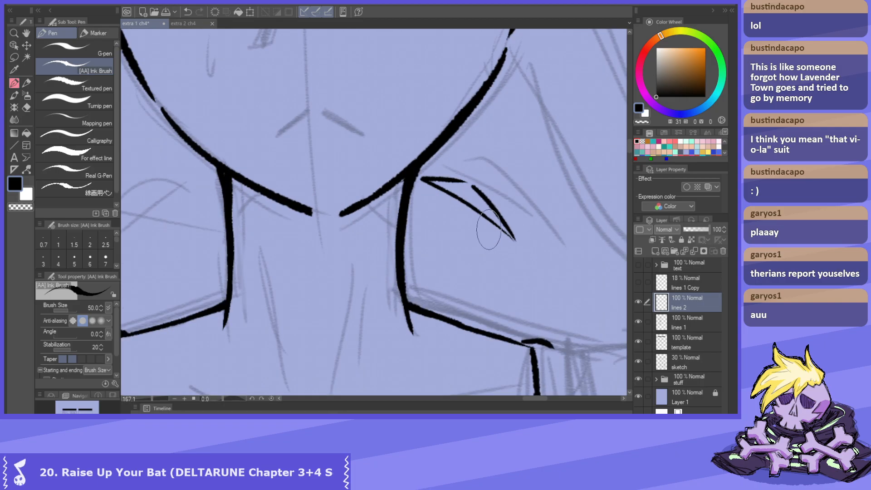
{"action": "mouse_move", "coordinate": [481, 213]}
{"action": "left_mouse_down"}
{"action": "mouse_move", "coordinate": [455, 205]}
{"action": "mouse_move", "coordinate": [473, 201]}
{"action": "left_mouse_up"}
{"action": "left_click_drag", "start_coordinate": [391, 182], "coordinate": [404, 183]}
Step: Flip the canvas view and ink the lower and upper edges of the matching leaf shape on the neck's left side
{"action": "key", "text": "h"}
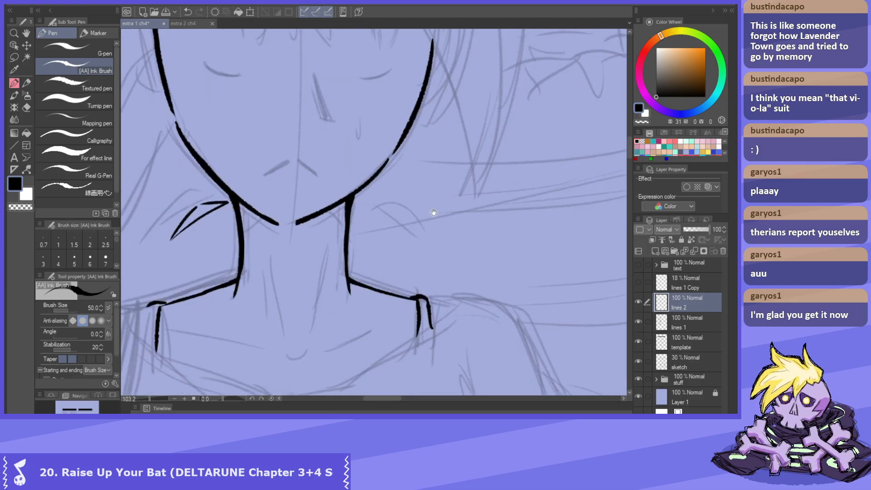
{"action": "left_click_drag", "start_coordinate": [369, 223], "coordinate": [417, 225]}
{"action": "left_click_drag", "start_coordinate": [402, 202], "coordinate": [474, 251]}
{"action": "key", "text": "ctrl+z"}
{"action": "key", "text": "ctrl+z"}
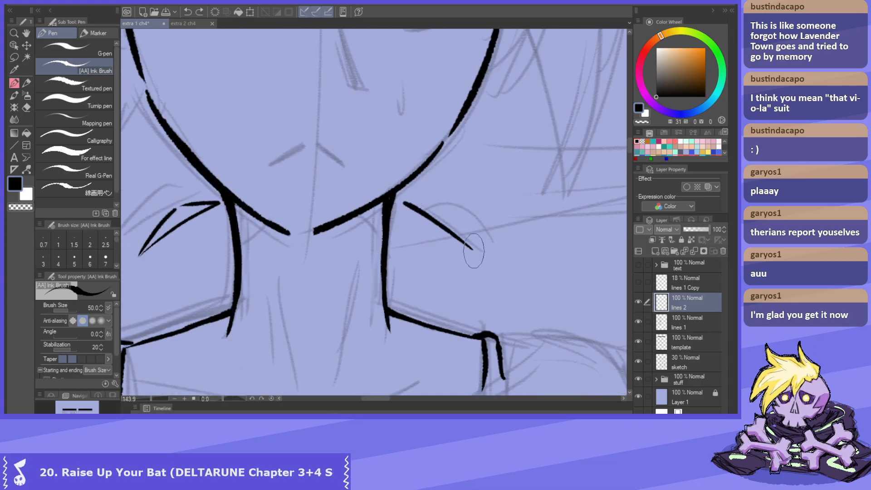
{"action": "key", "text": "ctrl+z"}
{"action": "mouse_move", "coordinate": [405, 201]}
{"action": "left_mouse_down"}
{"action": "mouse_move", "coordinate": [476, 251]}
{"action": "mouse_move", "coordinate": [443, 225]}
{"action": "mouse_move", "coordinate": [472, 245]}
{"action": "mouse_move", "coordinate": [447, 207]}
{"action": "left_mouse_up"}
{"action": "key", "text": "ctrl+z"}
{"action": "key", "text": "ctrl+z"}
Step: Ink the outer edge of the left leaf shape and reinforce its lower edge down to the pointed tip
{"action": "left_click_drag", "start_coordinate": [454, 212], "coordinate": [487, 257]}
{"action": "key", "text": "ctrl+z"}
{"action": "key", "text": "ctrl+z"}
{"action": "key", "text": "ctrl+z"}
{"action": "left_click_drag", "start_coordinate": [450, 228], "coordinate": [486, 256]}
{"action": "key", "text": "ctrl+z"}
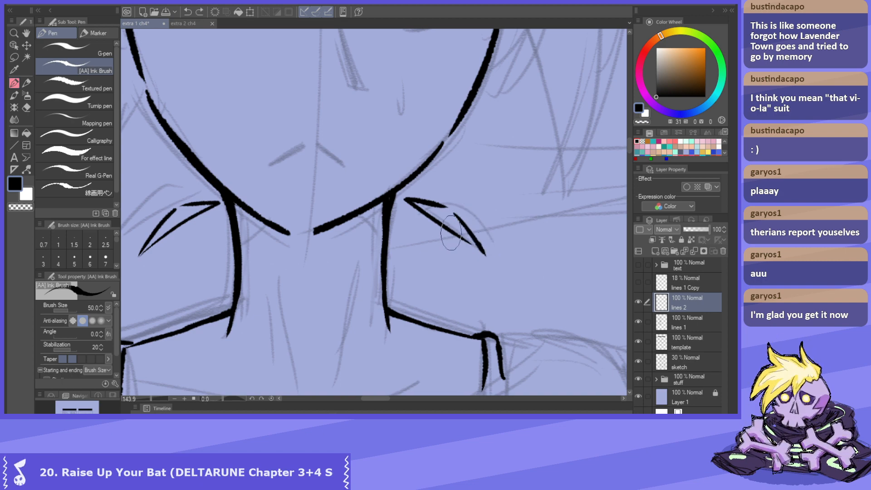
{"action": "left_click_drag", "start_coordinate": [447, 226], "coordinate": [486, 256]}
{"action": "scroll", "coordinate": [474, 255], "scroll_direction": "down", "scroll_amount": 4}
{"action": "scroll", "coordinate": [446, 213], "scroll_direction": "up", "scroll_amount": 2}
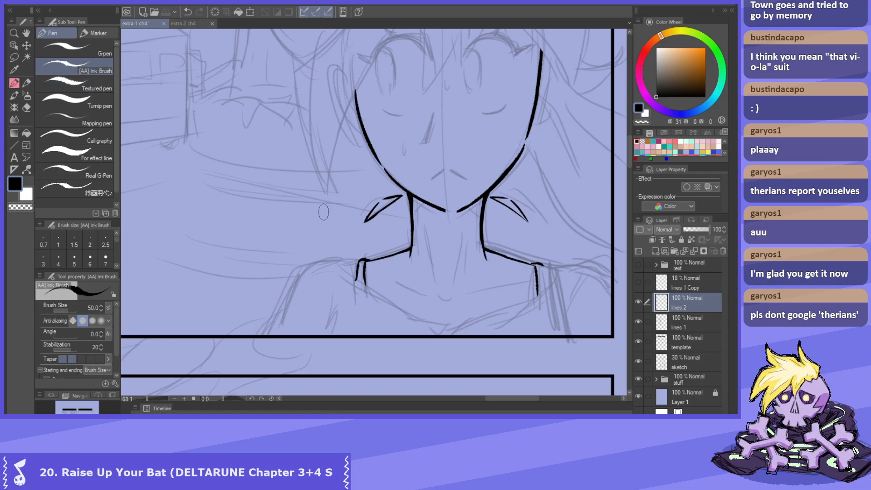
Step: Clean up the break in the left jaw line with transparent ink and save the page
{"action": "scroll", "coordinate": [382, 221], "scroll_direction": "down", "scroll_amount": 3}
{"action": "scroll", "coordinate": [465, 213], "scroll_direction": "up", "scroll_amount": 2}
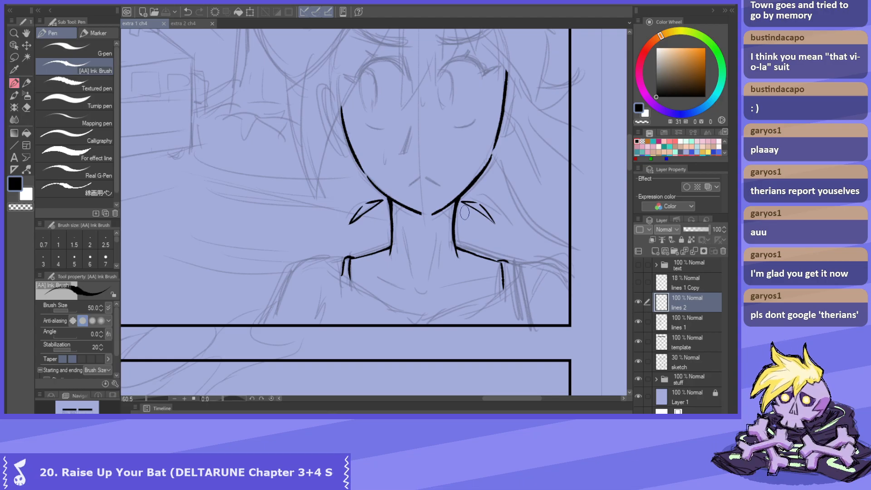
{"action": "scroll", "coordinate": [465, 213], "scroll_direction": "up", "scroll_amount": 4}
{"action": "scroll", "coordinate": [429, 213], "scroll_direction": "up", "scroll_amount": 2}
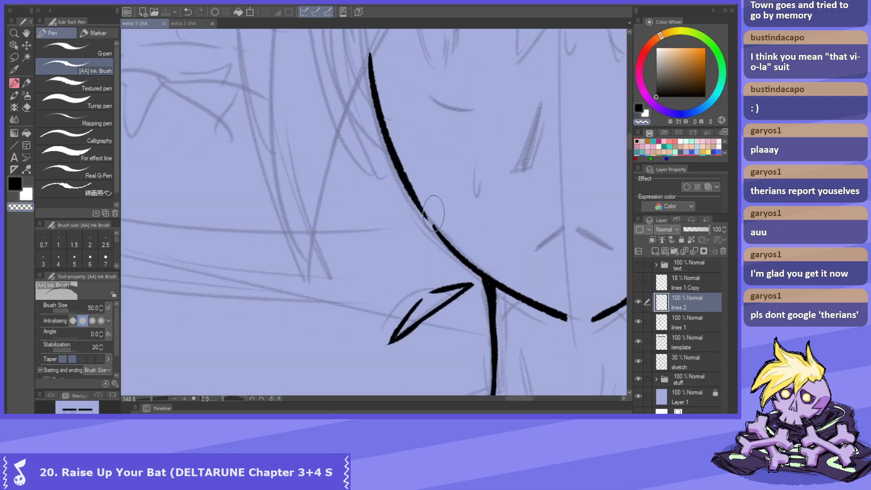
{"action": "mouse_move", "coordinate": [442, 224]}
{"action": "left_mouse_down"}
{"action": "mouse_move", "coordinate": [448, 230]}
{"action": "mouse_move", "coordinate": [414, 230]}
{"action": "left_mouse_up"}
{"action": "key", "text": "c"}
{"action": "left_click_drag", "start_coordinate": [514, 245], "coordinate": [466, 214]}
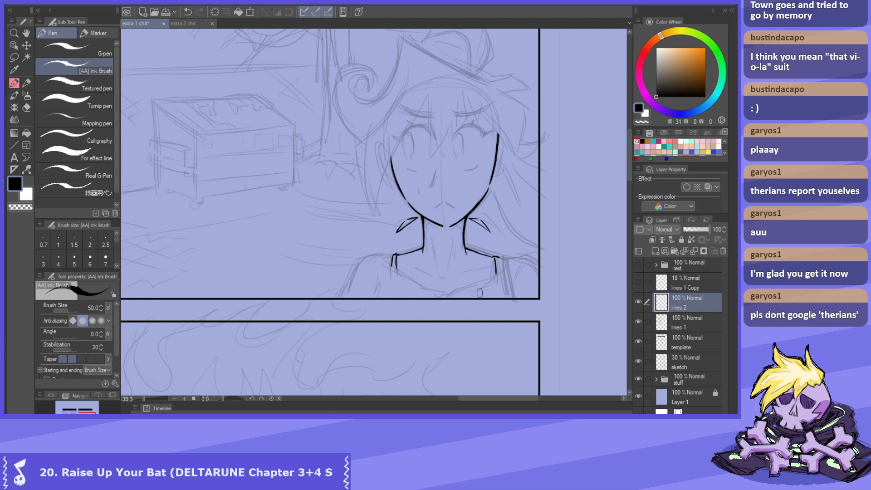
{"action": "key", "text": "ctrl+s"}
Step: Try inking the two slanted tendon lines down the front of the neck
{"action": "scroll", "coordinate": [460, 278], "scroll_direction": "up", "scroll_amount": 4}
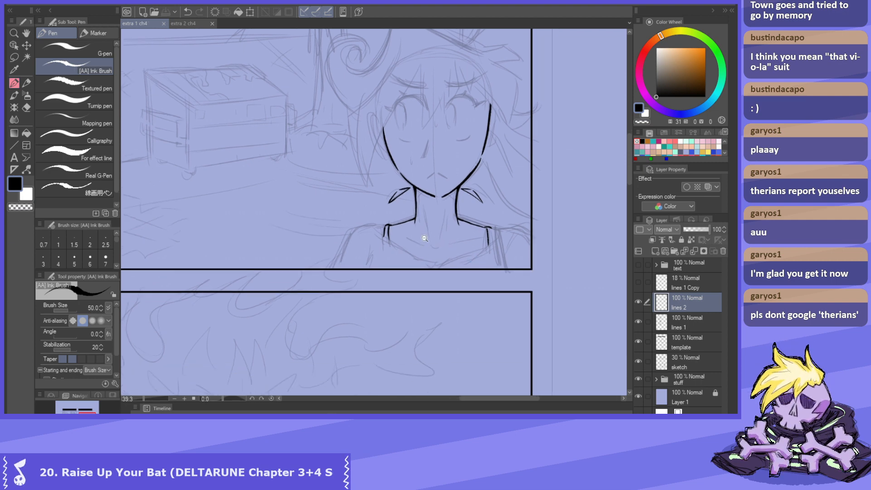
{"action": "left_click_drag", "start_coordinate": [421, 193], "coordinate": [436, 255]}
{"action": "key", "text": "ctrl+y"}
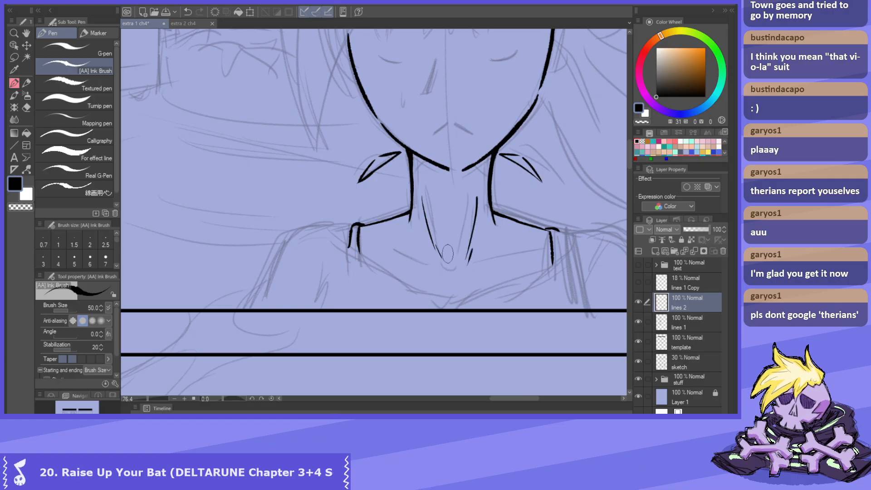
{"action": "scroll", "coordinate": [470, 252], "scroll_direction": "down", "scroll_amount": 3}
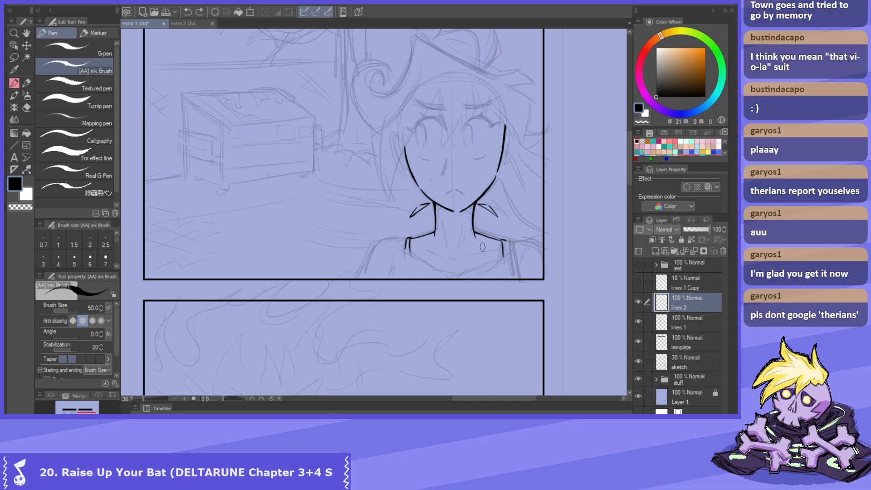
Step: Save the page and redraw the outer line of the strap on the right shoulder
{"action": "scroll", "coordinate": [492, 257], "scroll_direction": "down", "scroll_amount": 2}
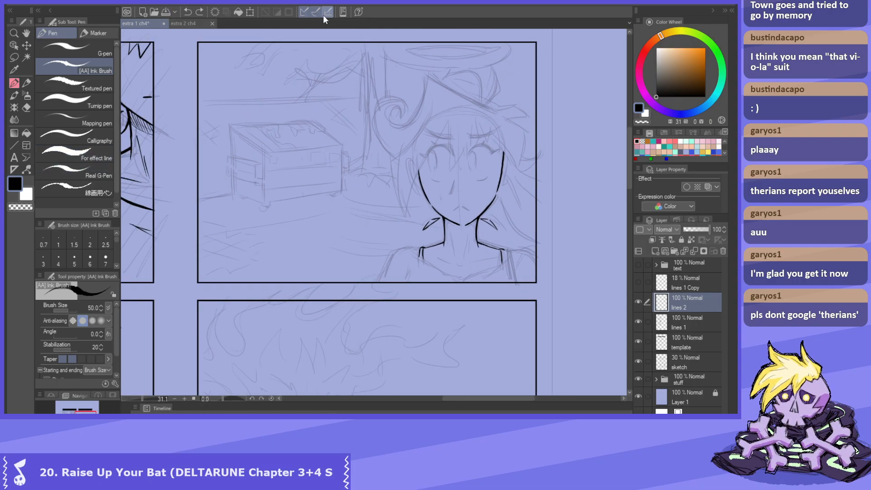
{"action": "left_click", "coordinate": [167, 10]}
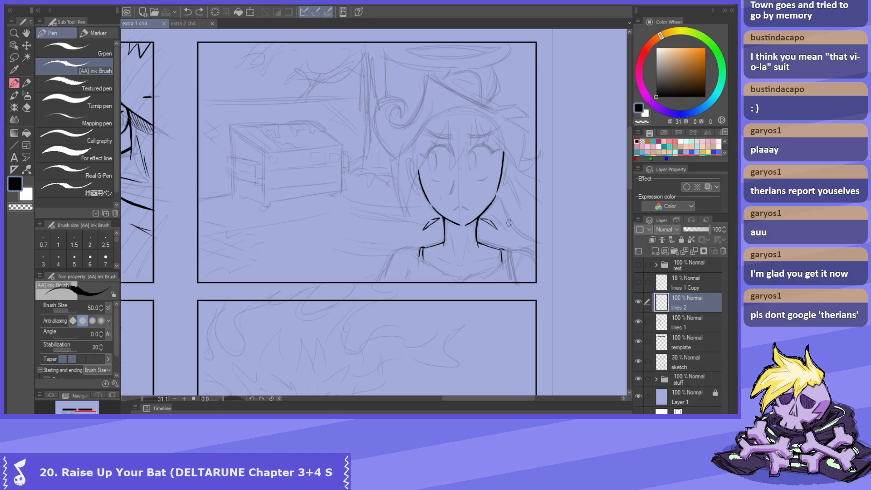
{"action": "scroll", "coordinate": [515, 227], "scroll_direction": "up", "scroll_amount": 2}
{"action": "left_click_drag", "start_coordinate": [465, 283], "coordinate": [456, 254]}
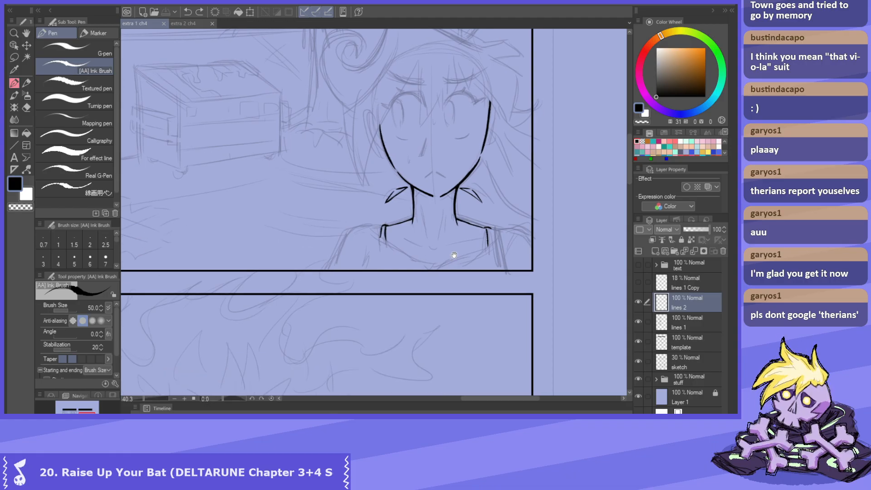
{"action": "scroll", "coordinate": [490, 234], "scroll_direction": "up", "scroll_amount": 4}
{"action": "key", "text": "ctrl+z"}
{"action": "left_click_drag", "start_coordinate": [498, 224], "coordinate": [503, 261]}
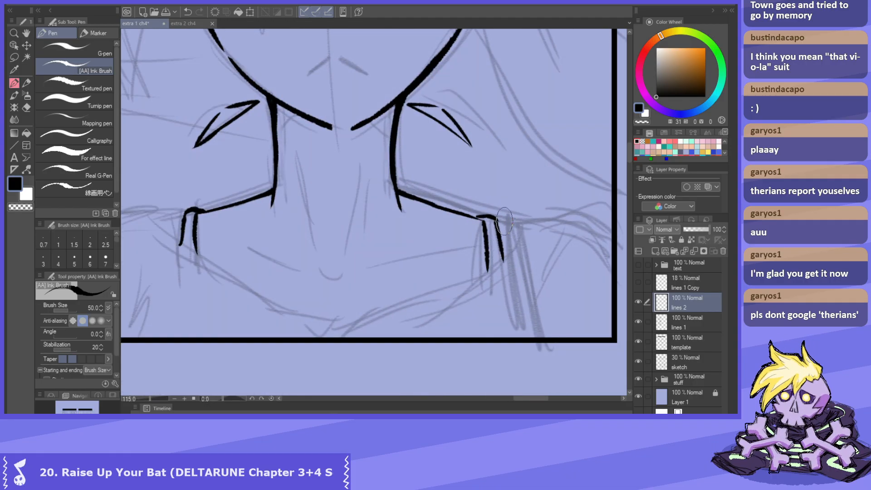
Step: Ink the shirt's neckline from the left strap down to the centre point and up to the right strap
{"action": "scroll", "coordinate": [497, 227], "scroll_direction": "down", "scroll_amount": 4}
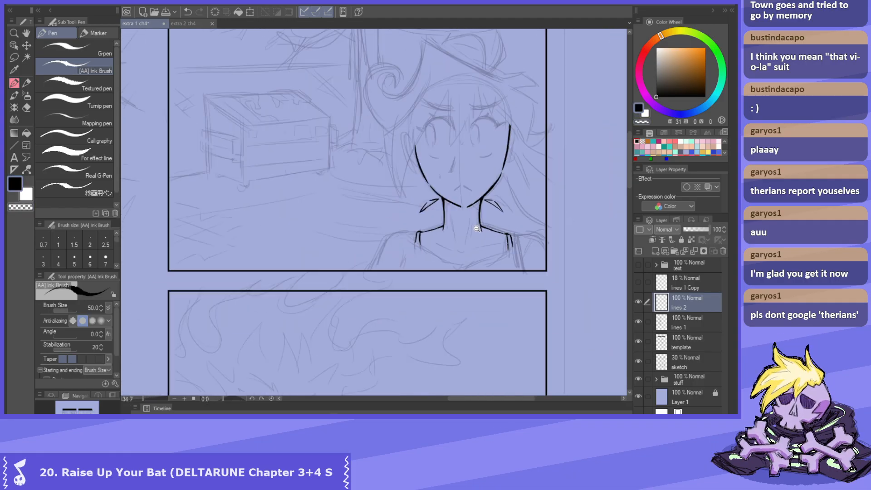
{"action": "left_click_drag", "start_coordinate": [476, 229], "coordinate": [531, 210]}
{"action": "scroll", "coordinate": [468, 222], "scroll_direction": "up", "scroll_amount": 2}
{"action": "key", "text": "ctrl+z"}
{"action": "mouse_move", "coordinate": [457, 201]}
{"action": "left_mouse_down"}
{"action": "mouse_move", "coordinate": [498, 244]}
{"action": "mouse_move", "coordinate": [548, 267]}
{"action": "left_mouse_up"}
{"action": "left_click_drag", "start_coordinate": [559, 267], "coordinate": [471, 267]}
{"action": "mouse_move", "coordinate": [464, 268]}
{"action": "left_mouse_down"}
{"action": "mouse_move", "coordinate": [537, 249]}
{"action": "mouse_move", "coordinate": [560, 225]}
{"action": "left_mouse_up"}
{"action": "key", "text": "ctrl+z"}
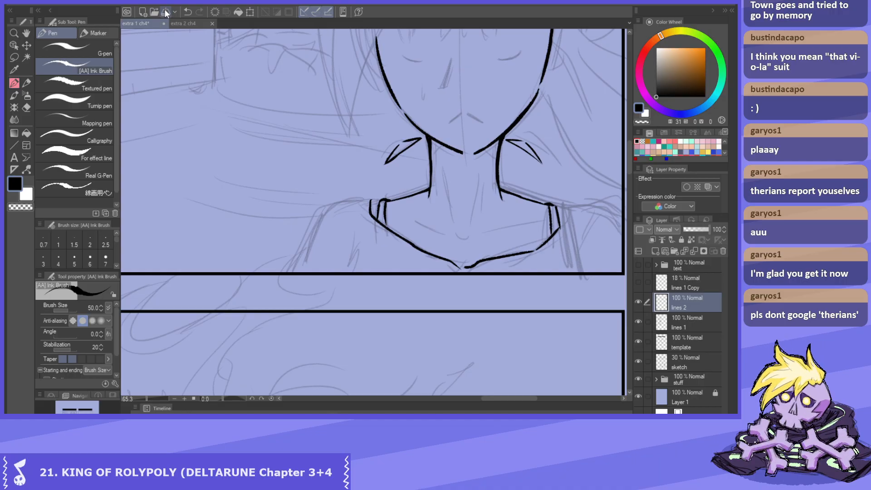
Step: Ink the top of the right shoulder from the neckline out towards the panel border
{"action": "scroll", "coordinate": [359, 257], "scroll_direction": "down", "scroll_amount": 3}
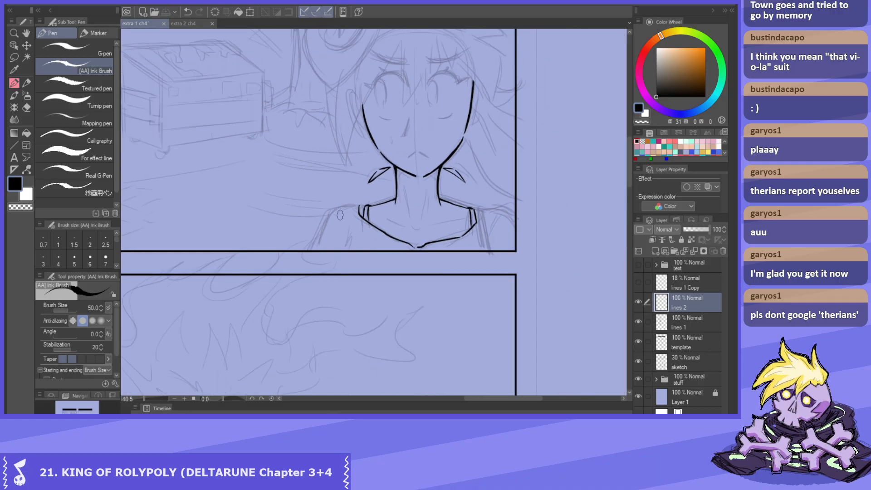
{"action": "left_click_drag", "start_coordinate": [449, 241], "coordinate": [425, 240]}
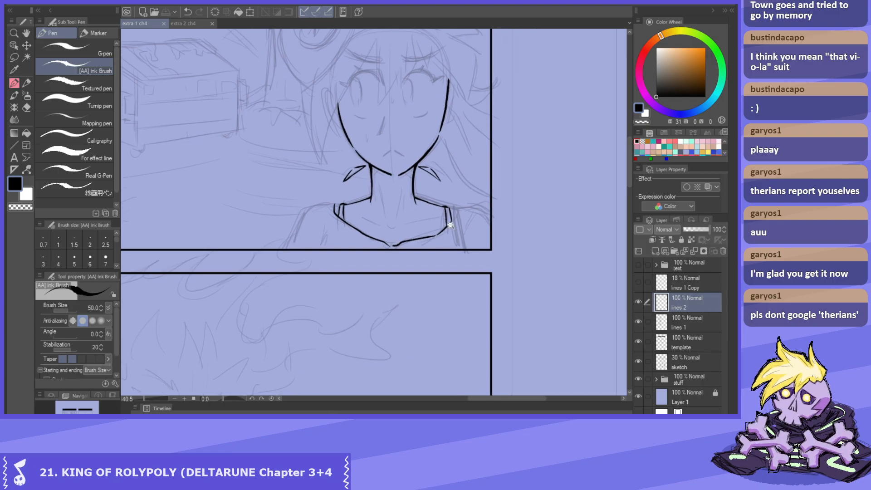
{"action": "scroll", "coordinate": [452, 219], "scroll_direction": "up", "scroll_amount": 5}
{"action": "left_click_drag", "start_coordinate": [456, 198], "coordinate": [462, 235]}
{"action": "key", "text": "ctrl+z"}
{"action": "mouse_move", "coordinate": [463, 199]}
{"action": "left_mouse_down"}
{"action": "mouse_move", "coordinate": [457, 220]}
{"action": "mouse_move", "coordinate": [509, 194]}
{"action": "mouse_move", "coordinate": [533, 208]}
{"action": "left_mouse_up"}
Step: Ink the top of the left shoulder and the arm's outer edge down to the panel's lower border
{"action": "scroll", "coordinate": [511, 210], "scroll_direction": "down", "scroll_amount": 7}
{"action": "mouse_move", "coordinate": [434, 212]}
{"action": "left_mouse_down"}
{"action": "mouse_move", "coordinate": [468, 208]}
{"action": "mouse_move", "coordinate": [440, 200]}
{"action": "mouse_move", "coordinate": [451, 201]}
{"action": "mouse_move", "coordinate": [415, 214]}
{"action": "mouse_move", "coordinate": [382, 278]}
{"action": "mouse_move", "coordinate": [386, 265]}
{"action": "mouse_move", "coordinate": [452, 244]}
{"action": "left_mouse_up"}
{"action": "scroll", "coordinate": [446, 200], "scroll_direction": "up", "scroll_amount": 6}
{"action": "key", "text": "ctrl+z"}
{"action": "key", "text": "ctrl+z"}
{"action": "key", "text": "ctrl+z"}
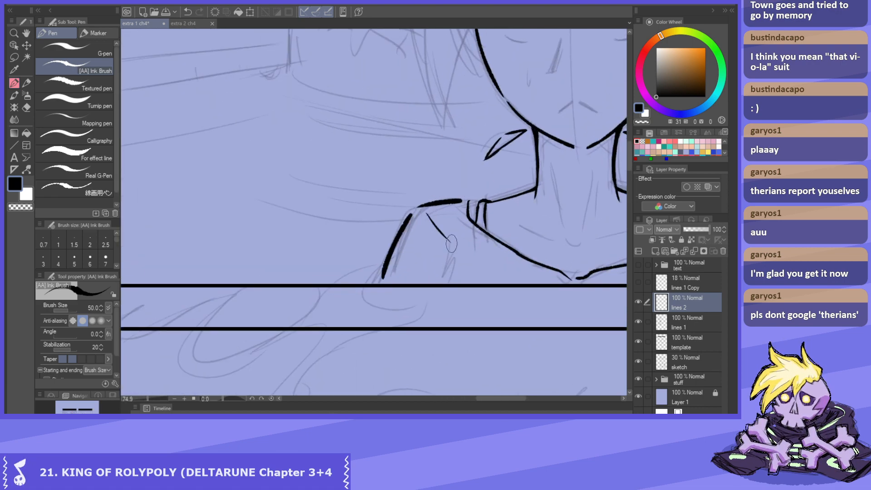
Step: Try inking the inner arm line below the left shoulder in two strokes
{"action": "key", "text": "ctrl+z"}
{"action": "key", "text": "ctrl+z"}
{"action": "left_click_drag", "start_coordinate": [422, 218], "coordinate": [463, 253]}
{"action": "left_click_drag", "start_coordinate": [464, 257], "coordinate": [468, 278]}
{"action": "scroll", "coordinate": [468, 255], "scroll_direction": "down", "scroll_amount": 4}
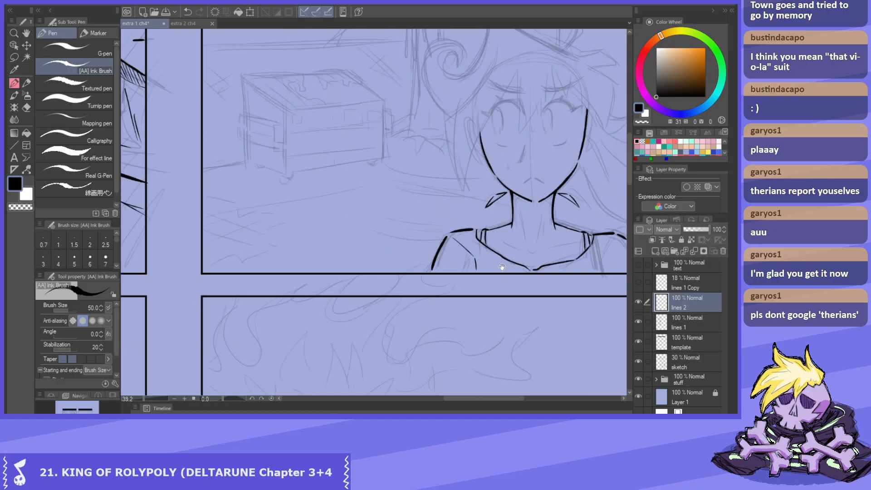
Step: Redraw the inner arm line below the left shoulder as a slanted stroke with a short downward end
{"action": "scroll", "coordinate": [467, 250], "scroll_direction": "up", "scroll_amount": 5}
{"action": "key", "text": "ctrl+z"}
{"action": "key", "text": "ctrl+z"}
{"action": "key", "text": "ctrl+z"}
{"action": "left_click_drag", "start_coordinate": [441, 216], "coordinate": [489, 259]}
{"action": "mouse_move", "coordinate": [492, 263]}
{"action": "left_mouse_down"}
{"action": "mouse_move", "coordinate": [494, 287]}
{"action": "mouse_move", "coordinate": [489, 246]}
{"action": "mouse_move", "coordinate": [428, 227]}
{"action": "left_mouse_up"}
{"action": "scroll", "coordinate": [499, 268], "scroll_direction": "down", "scroll_amount": 3}
{"action": "scroll", "coordinate": [504, 218], "scroll_direction": "down", "scroll_amount": 1}
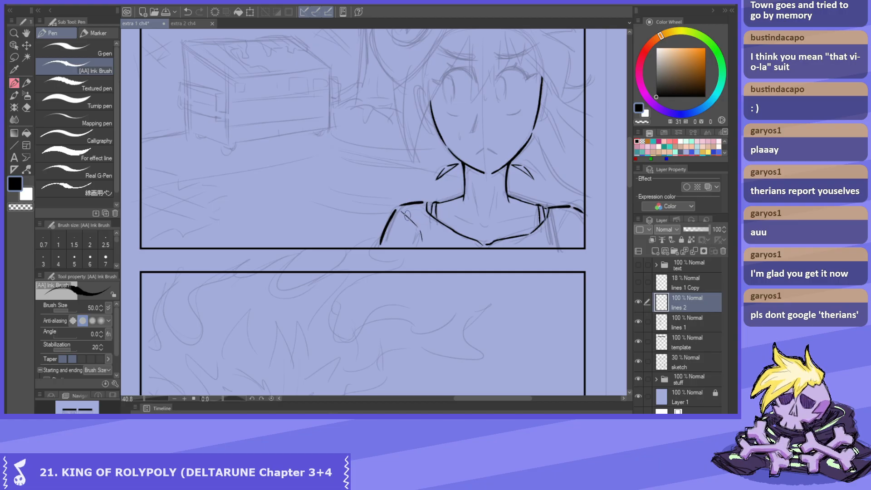
Step: Ink the matching inner arm line below the right shoulder, slanting down to the panel border
{"action": "scroll", "coordinate": [407, 215], "scroll_direction": "down", "scroll_amount": 3}
{"action": "scroll", "coordinate": [479, 261], "scroll_direction": "up", "scroll_amount": 1}
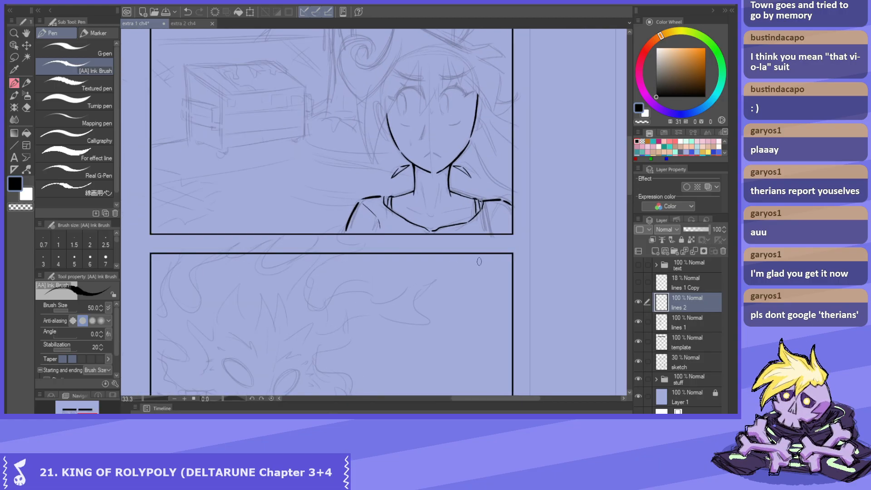
{"action": "scroll", "coordinate": [470, 251], "scroll_direction": "down", "scroll_amount": 2}
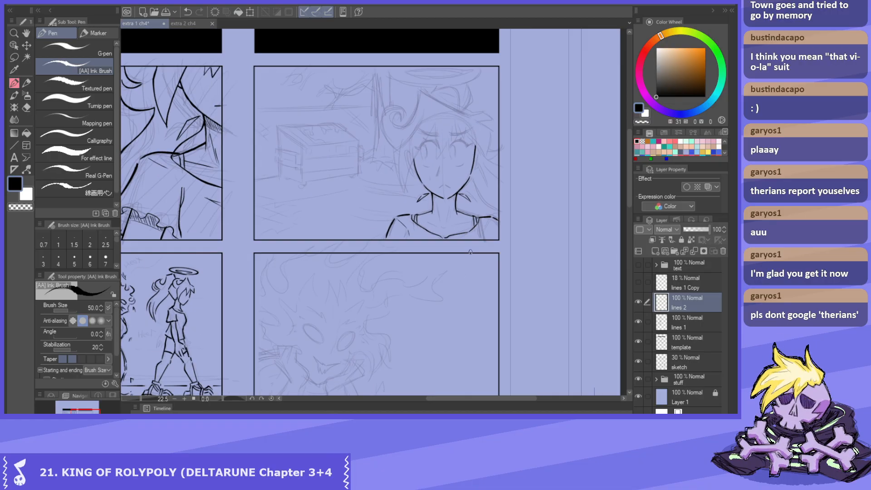
{"action": "scroll", "coordinate": [470, 251], "scroll_direction": "up", "scroll_amount": 4}
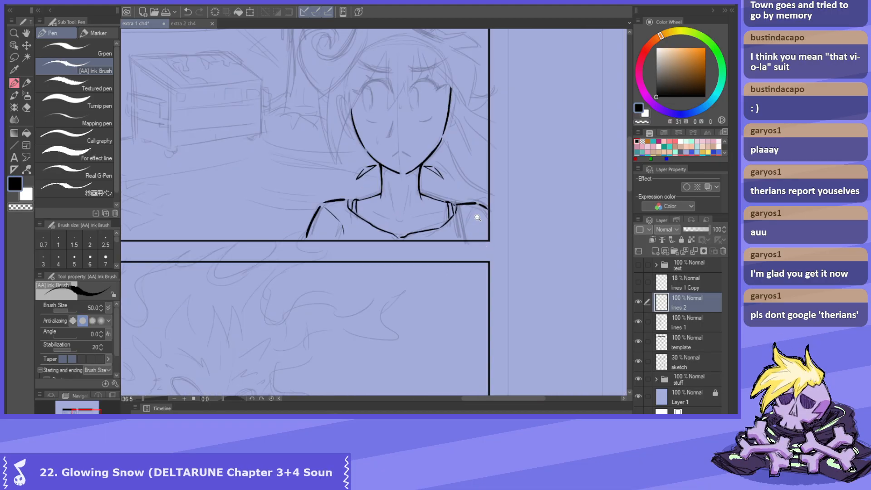
{"action": "key", "text": "ctrl+z"}
{"action": "left_click_drag", "start_coordinate": [476, 211], "coordinate": [470, 235]}
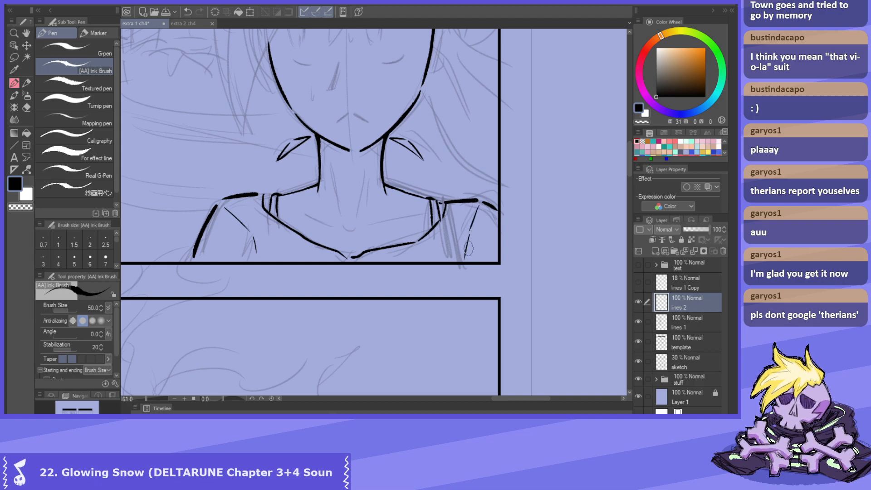
Step: Clean up the neckline beside the right strap with transparent ink and save the page
{"action": "scroll", "coordinate": [468, 237], "scroll_direction": "up", "scroll_amount": 5}
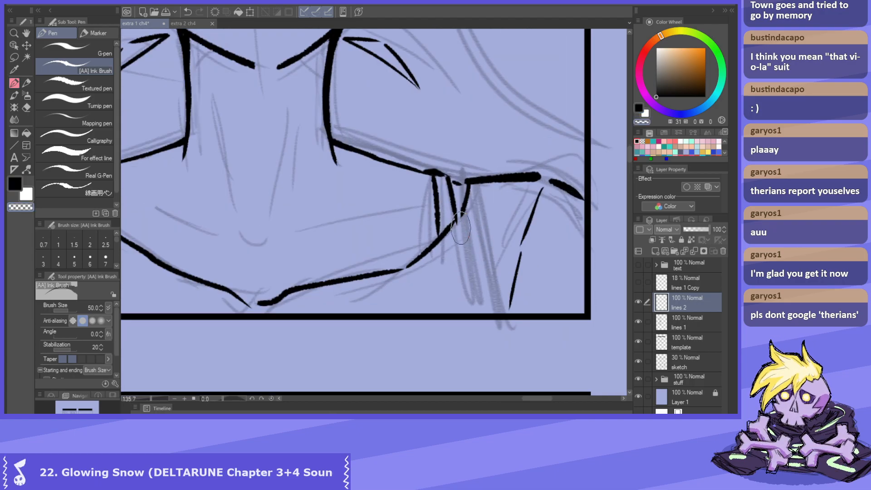
{"action": "key", "text": "c"}
{"action": "key", "text": "ctrl+s"}
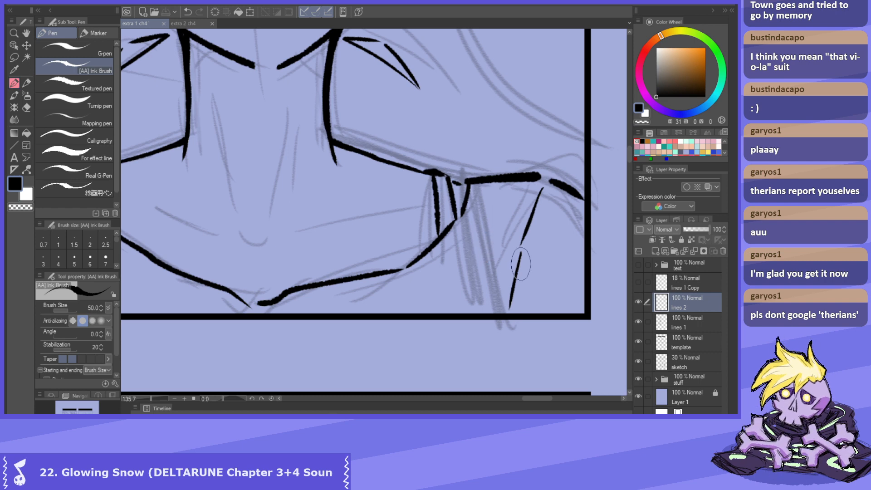
Step: Ink both collarbones with the trimmed notch between them and the left tendon line on the neck
{"action": "scroll", "coordinate": [492, 252], "scroll_direction": "down", "scroll_amount": 5}
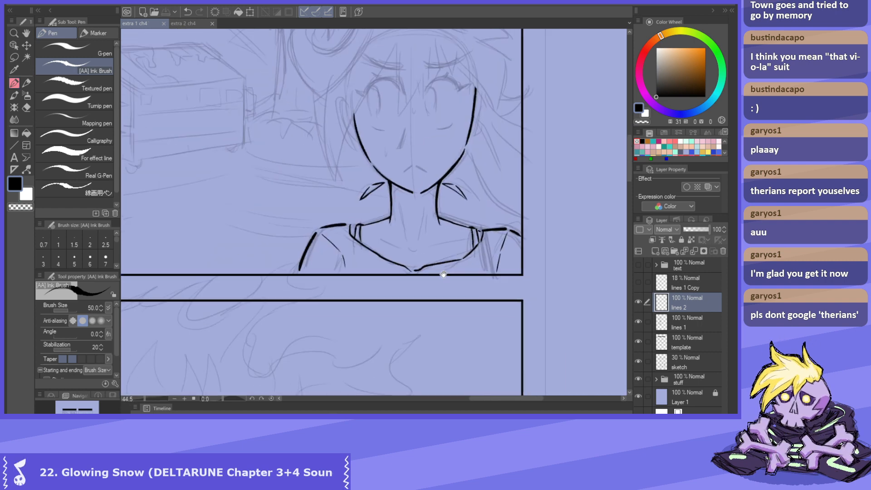
{"action": "scroll", "coordinate": [382, 224], "scroll_direction": "up", "scroll_amount": 4}
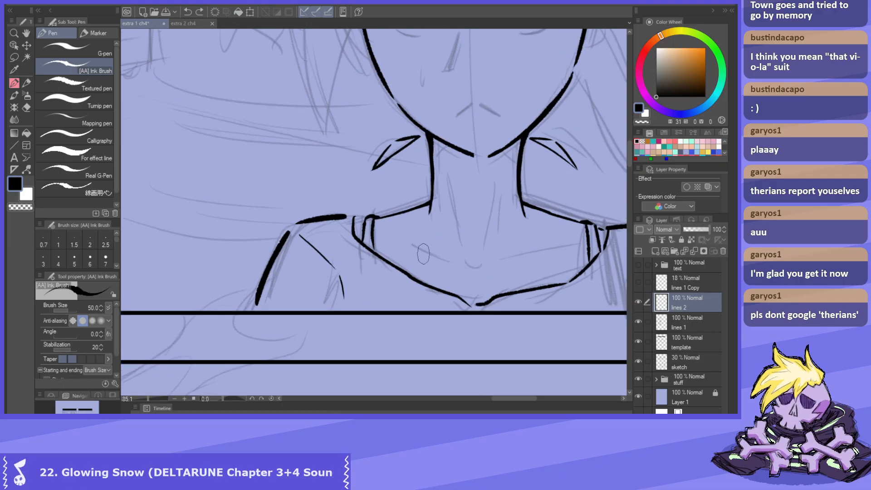
{"action": "left_click_drag", "start_coordinate": [427, 251], "coordinate": [482, 268]}
{"action": "key", "text": "c"}
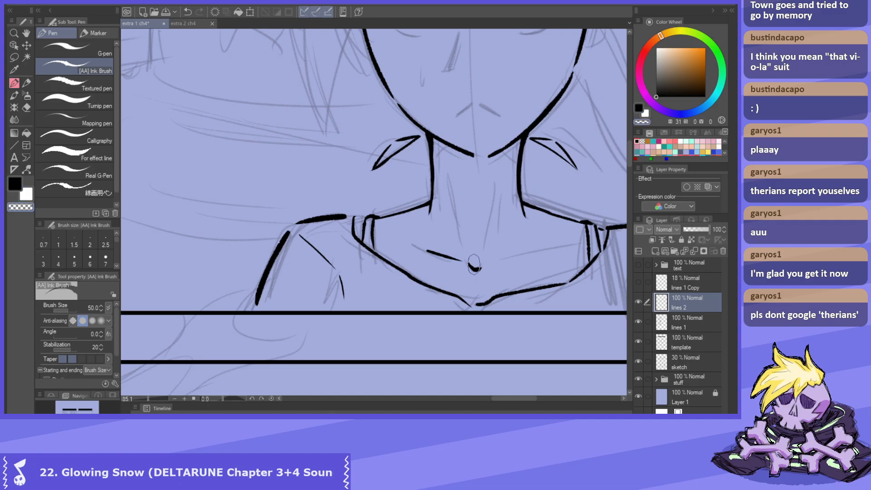
{"action": "key", "text": "c"}
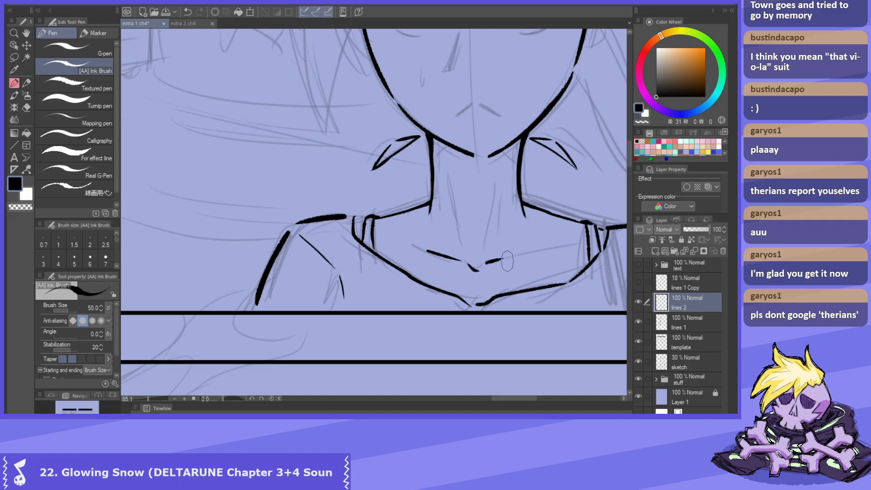
{"action": "mouse_move", "coordinate": [486, 263]}
{"action": "left_mouse_down"}
{"action": "mouse_move", "coordinate": [527, 255]}
{"action": "mouse_move", "coordinate": [442, 250]}
{"action": "left_mouse_up"}
{"action": "scroll", "coordinate": [519, 265], "scroll_direction": "down", "scroll_amount": 5}
{"action": "scroll", "coordinate": [445, 250], "scroll_direction": "up", "scroll_amount": 3}
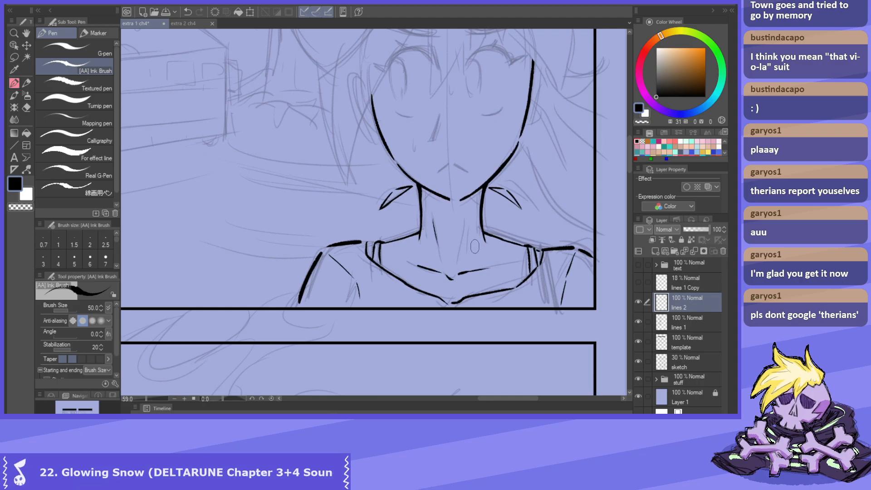
{"action": "scroll", "coordinate": [469, 246], "scroll_direction": "down", "scroll_amount": 5}
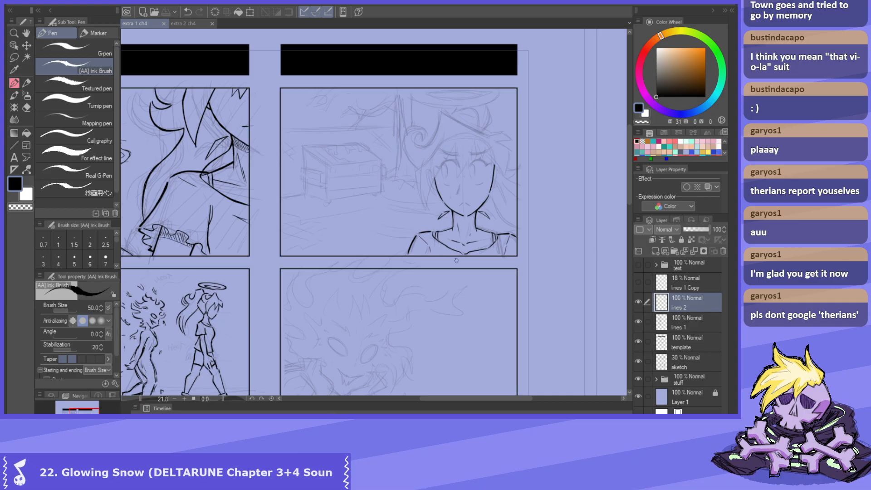
Step: Check the figure in mirrored view, ink a short tendon mark on the neck's right side and save the page
{"action": "scroll", "coordinate": [512, 238], "scroll_direction": "up", "scroll_amount": 2}
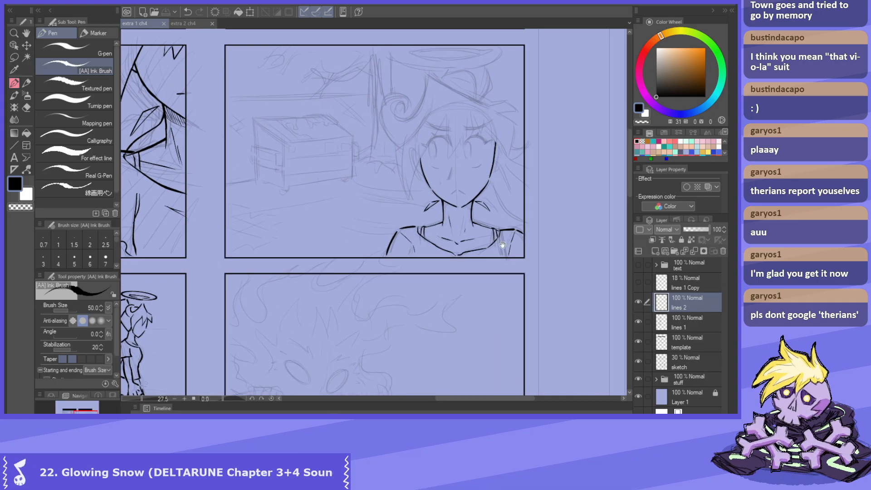
{"action": "key", "text": "h"}
{"action": "key", "text": "h"}
{"action": "scroll", "coordinate": [471, 214], "scroll_direction": "up", "scroll_amount": 3}
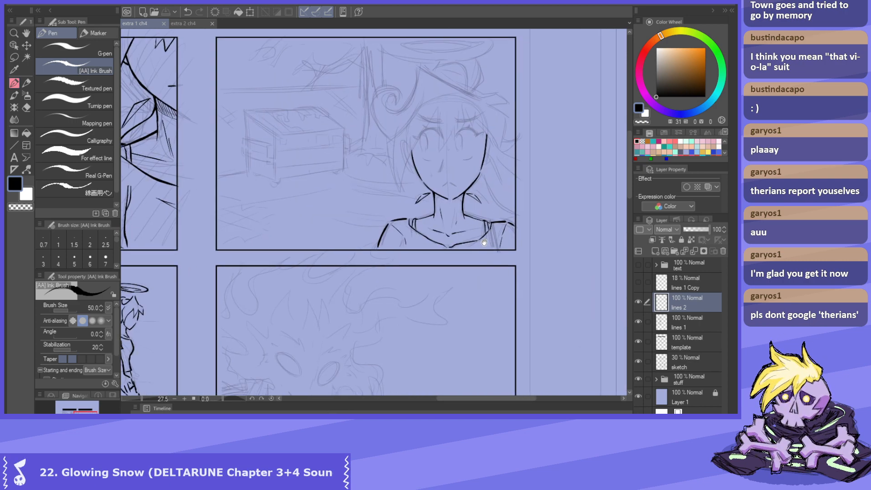
{"action": "left_click_drag", "start_coordinate": [470, 215], "coordinate": [476, 217]}
{"action": "left_click_drag", "start_coordinate": [424, 210], "coordinate": [492, 242]}
{"action": "key", "text": "ctrl+z"}
{"action": "key", "text": "ctrl+z"}
{"action": "left_click_drag", "start_coordinate": [446, 226], "coordinate": [491, 241]}
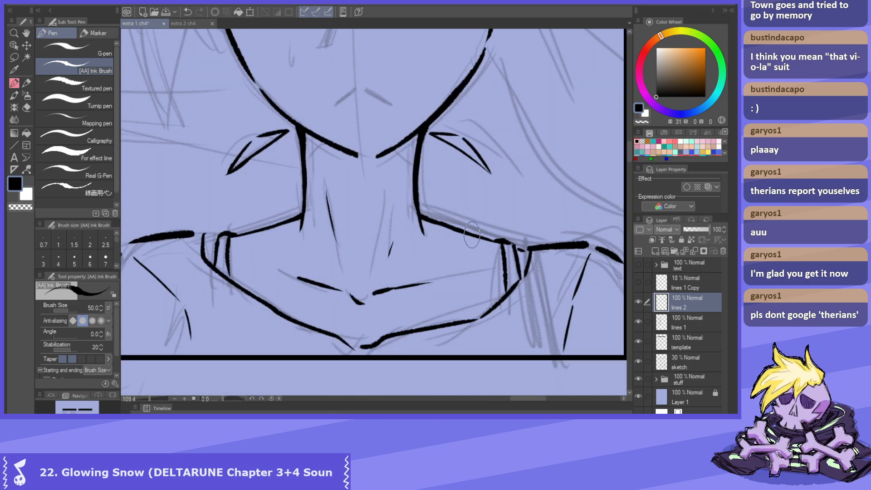
{"action": "key", "text": "h"}
{"action": "key", "text": "h"}
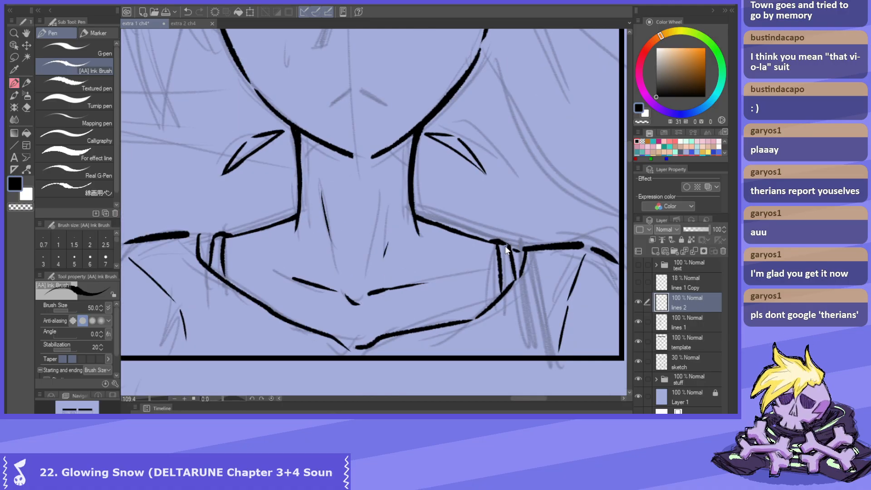
{"action": "key", "text": "ctrl+s"}
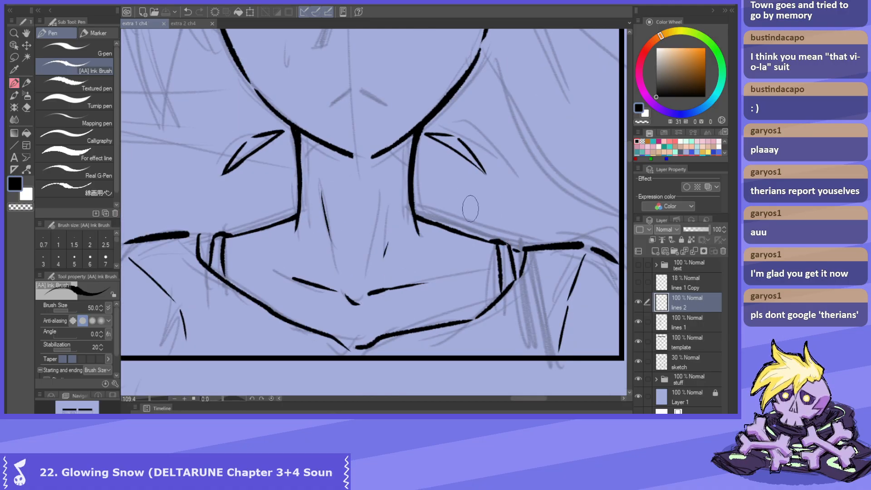
{"action": "left_click_drag", "start_coordinate": [482, 235], "coordinate": [525, 240]}
{"action": "mouse_move", "coordinate": [427, 195]}
{"action": "left_mouse_down"}
{"action": "mouse_move", "coordinate": [448, 248]}
{"action": "mouse_move", "coordinate": [455, 237]}
{"action": "mouse_move", "coordinate": [430, 237]}
{"action": "mouse_move", "coordinate": [471, 223]}
{"action": "mouse_move", "coordinate": [451, 240]}
{"action": "left_mouse_up"}
{"action": "key", "text": "ctrl+z"}
{"action": "key", "text": "ctrl+z"}
Step: Compare the neck and shoulders in mirrored and normal views to judge their symmetry
{"action": "mouse_move", "coordinate": [551, 237]}
{"action": "left_mouse_down"}
{"action": "mouse_move", "coordinate": [471, 225]}
{"action": "mouse_move", "coordinate": [546, 245]}
{"action": "left_mouse_up"}
{"action": "key", "text": "h"}
{"action": "left_click_drag", "start_coordinate": [461, 227], "coordinate": [461, 251]}
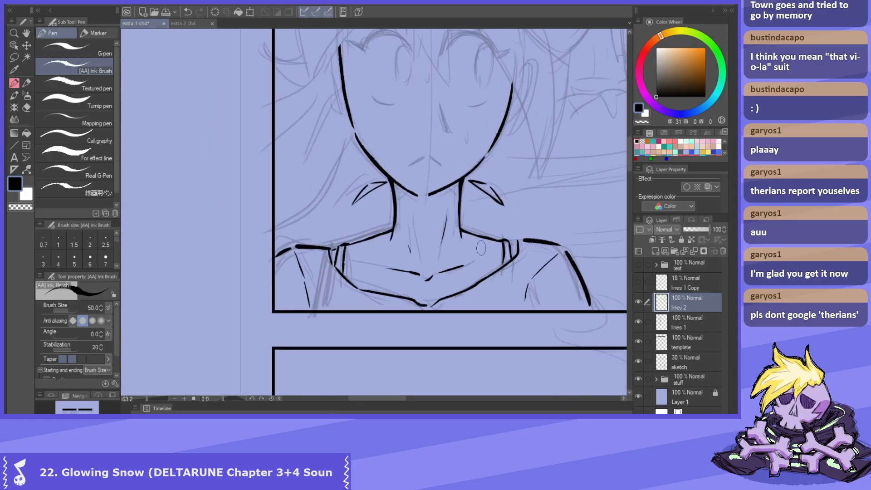
{"action": "scroll", "coordinate": [492, 252], "scroll_direction": "down", "scroll_amount": 6}
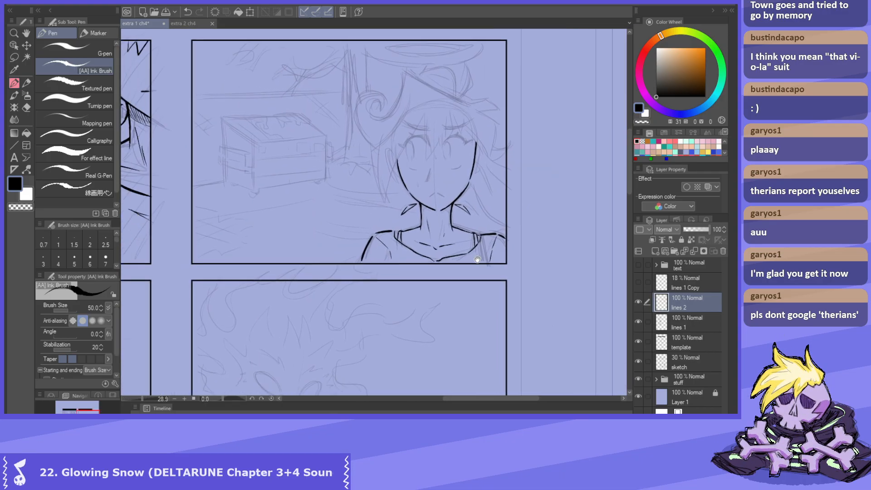
{"action": "left_click_drag", "start_coordinate": [490, 250], "coordinate": [515, 268]}
{"action": "key", "text": "h"}
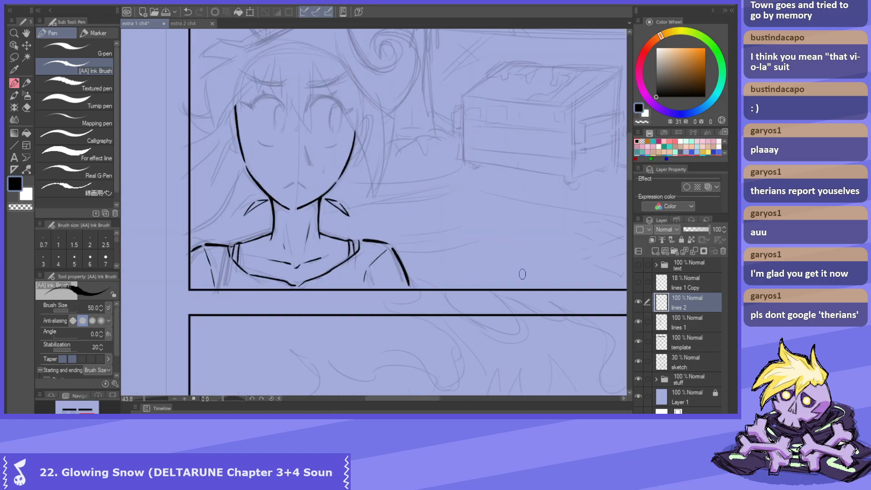
{"action": "key", "text": "h"}
{"action": "scroll", "coordinate": [508, 261], "scroll_direction": "up", "scroll_amount": 3}
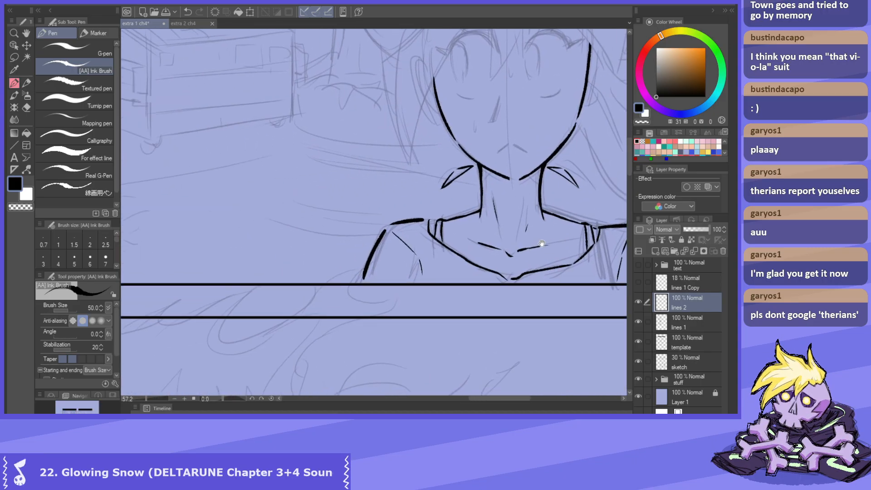
{"action": "mouse_move", "coordinate": [500, 254]}
{"action": "left_mouse_down"}
{"action": "mouse_move", "coordinate": [476, 249]}
{"action": "mouse_move", "coordinate": [509, 253]}
{"action": "left_mouse_up"}
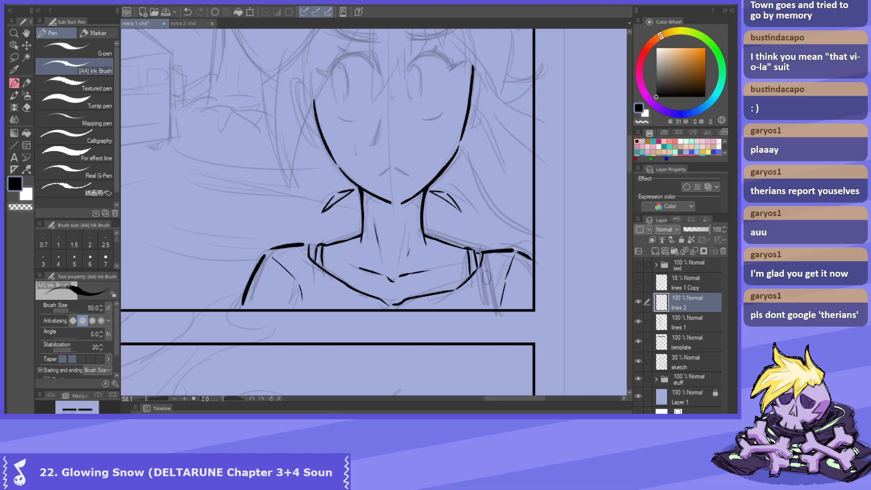
Step: Lasso the right strap, shoulder and inner arm line, shift them slightly towards the neck and deselect
{"action": "key", "text": "m"}
{"action": "mouse_move", "coordinate": [454, 326]}
{"action": "left_mouse_down"}
{"action": "mouse_move", "coordinate": [536, 307]}
{"action": "mouse_move", "coordinate": [496, 334]}
{"action": "left_mouse_up"}
{"action": "left_click_drag", "start_coordinate": [499, 311], "coordinate": [491, 307]}
{"action": "key", "text": "ctrl+d"}
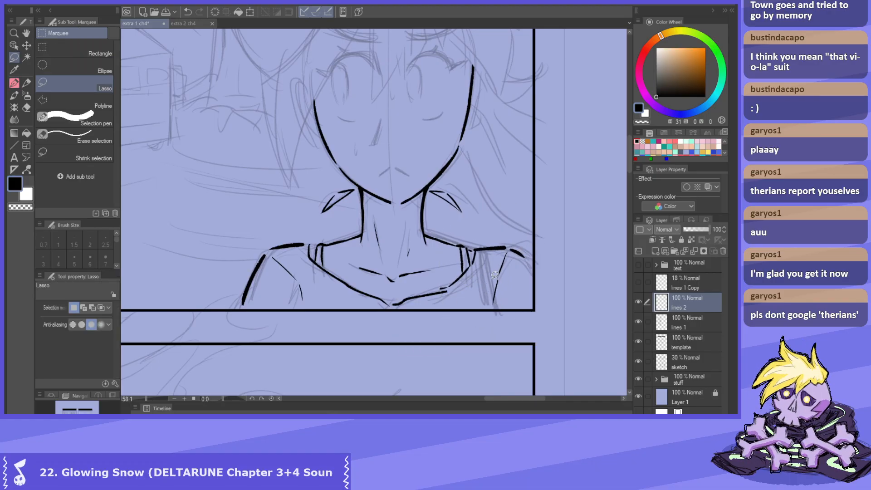
Step: Ink the outer curve of the right shoulder with the Ink Brush, extending it to the panel border and trimming the stroke
{"action": "key", "text": "p"}
{"action": "mouse_move", "coordinate": [467, 280]}
{"action": "left_mouse_down"}
{"action": "mouse_move", "coordinate": [468, 294]}
{"action": "mouse_move", "coordinate": [474, 273]}
{"action": "mouse_move", "coordinate": [494, 285]}
{"action": "left_mouse_up"}
{"action": "scroll", "coordinate": [469, 294], "scroll_direction": "up", "scroll_amount": 5}
{"action": "key", "text": "c"}
{"action": "key", "text": "ctrl+z"}
{"action": "scroll", "coordinate": [500, 283], "scroll_direction": "down", "scroll_amount": 3}
{"action": "scroll", "coordinate": [467, 234], "scroll_direction": "up", "scroll_amount": 2}
{"action": "key", "text": "c"}
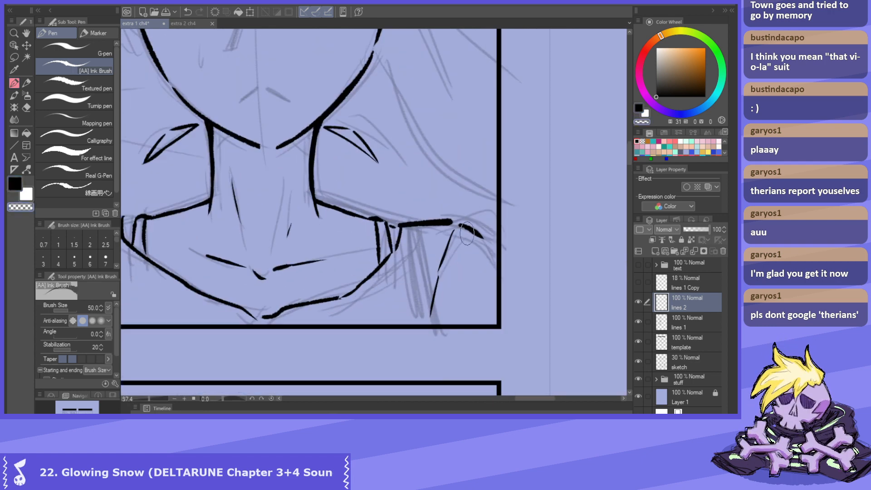
{"action": "key", "text": "c"}
{"action": "mouse_move", "coordinate": [459, 223]}
{"action": "left_mouse_down"}
{"action": "mouse_move", "coordinate": [485, 238]}
{"action": "mouse_move", "coordinate": [499, 262]}
{"action": "mouse_move", "coordinate": [482, 271]}
{"action": "left_mouse_up"}
{"action": "key", "text": "ctrl+z"}
{"action": "scroll", "coordinate": [519, 263], "scroll_direction": "down", "scroll_amount": 5}
{"action": "left_click_drag", "start_coordinate": [487, 236], "coordinate": [475, 239]}
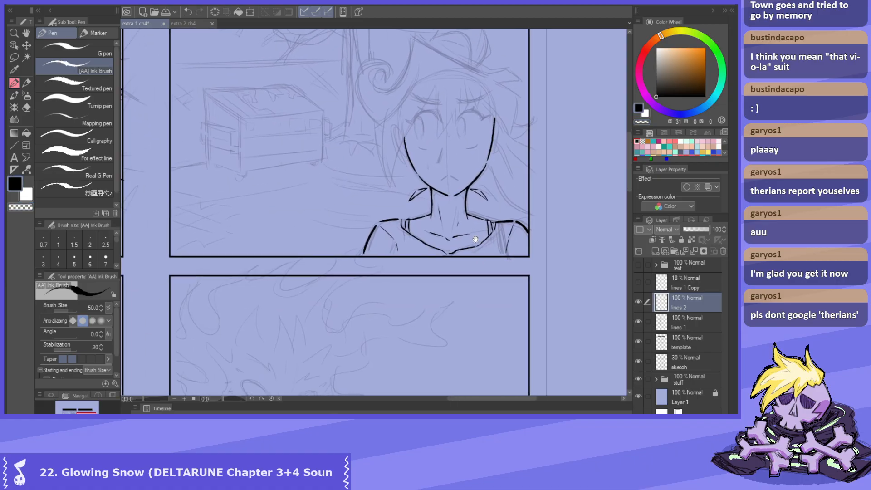
Step: Ink short slanted shadow marks under the jaw on both sides of the neck and save the page
{"action": "mouse_move", "coordinate": [437, 191]}
{"action": "left_mouse_down"}
{"action": "mouse_move", "coordinate": [486, 193]}
{"action": "mouse_move", "coordinate": [430, 216]}
{"action": "left_mouse_up"}
{"action": "key", "text": "ctrl+z"}
{"action": "scroll", "coordinate": [522, 213], "scroll_direction": "down", "scroll_amount": 2}
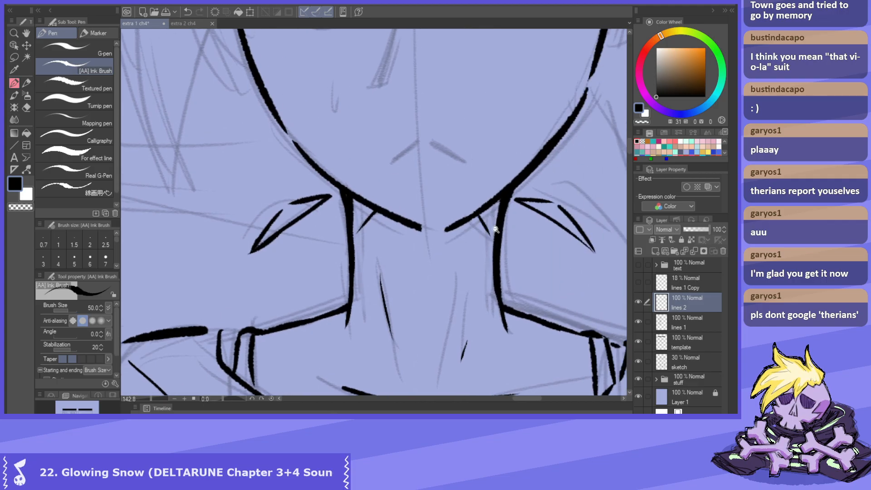
{"action": "scroll", "coordinate": [499, 231], "scroll_direction": "down", "scroll_amount": 3}
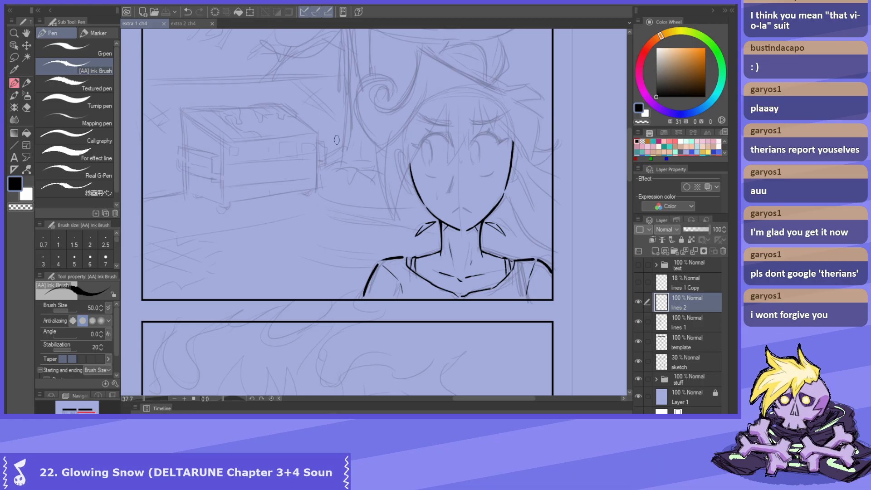
{"action": "scroll", "coordinate": [522, 264], "scroll_direction": "down", "scroll_amount": 2}
{"action": "scroll", "coordinate": [516, 223], "scroll_direction": "up", "scroll_amount": 3}
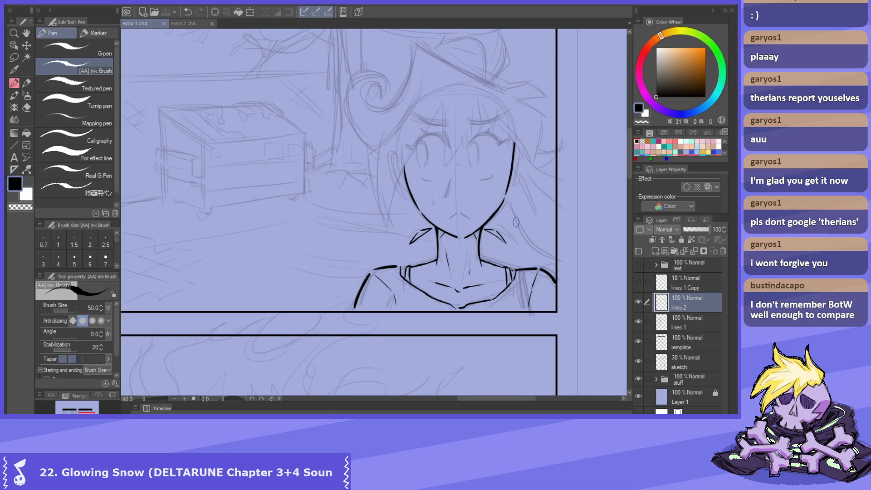
{"action": "key", "text": "ctrl+z"}
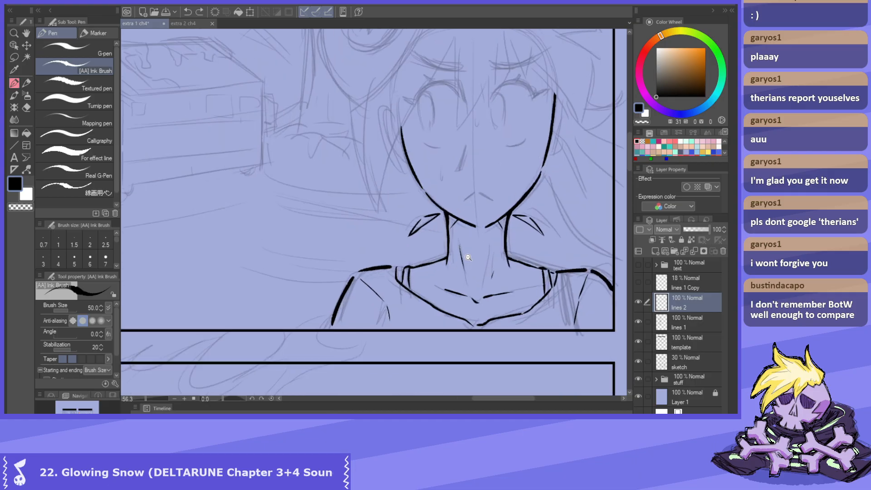
Step: Toggle the sketch layer's visibility to examine the inked head, neck and shoulders without the sketch
{"action": "scroll", "coordinate": [411, 267], "scroll_direction": "down", "scroll_amount": 3}
{"action": "scroll", "coordinate": [412, 267], "scroll_direction": "up", "scroll_amount": 1}
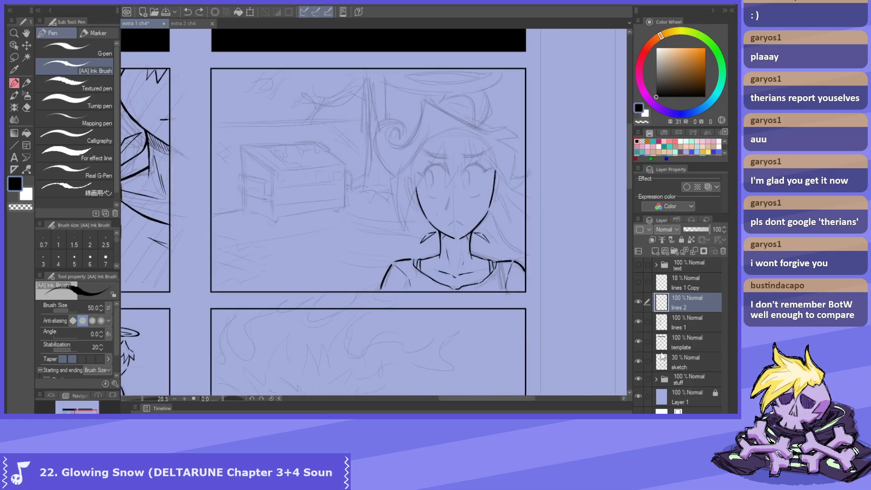
{"action": "left_click", "coordinate": [639, 362]}
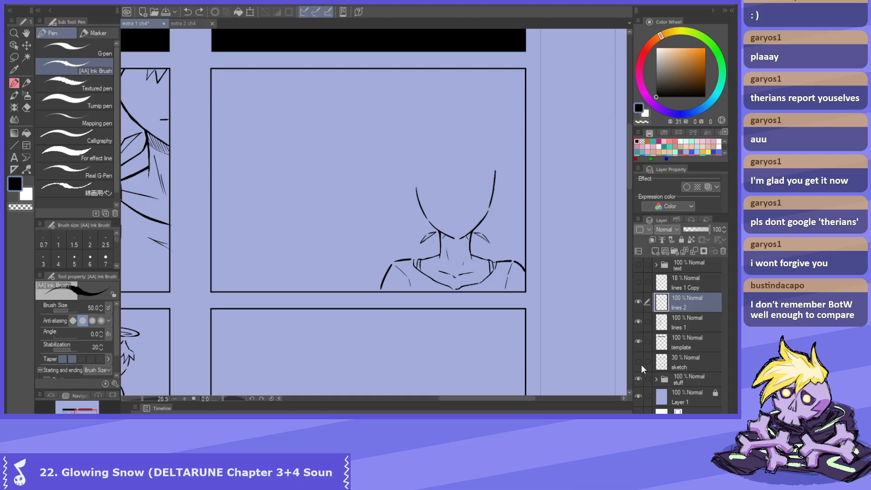
{"action": "left_click", "coordinate": [640, 363]}
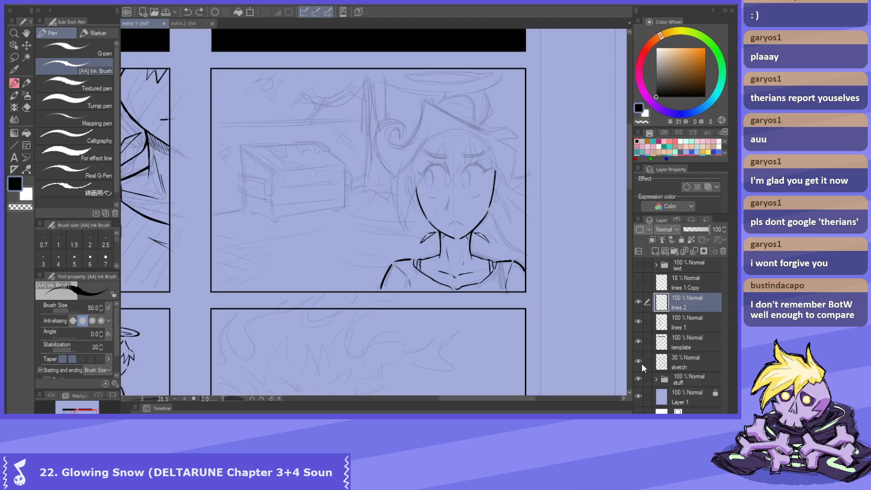
{"action": "left_click", "coordinate": [640, 363]}
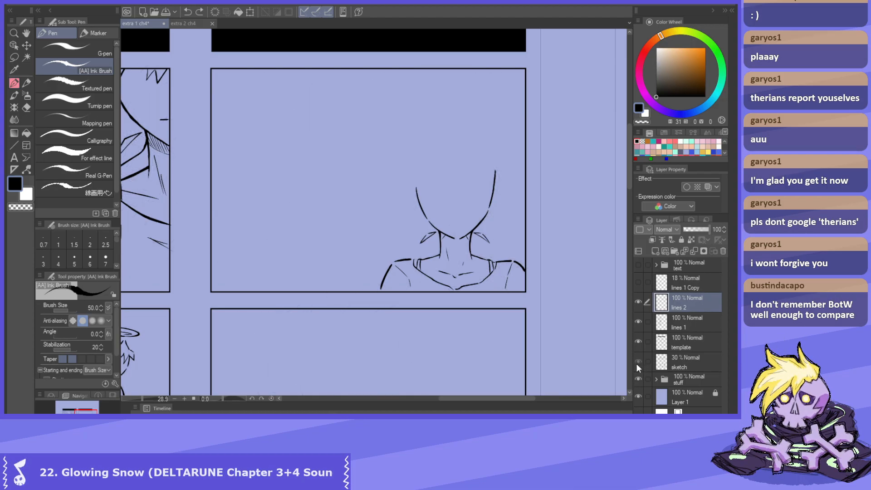
{"action": "left_click", "coordinate": [638, 362]}
Step: Add a short ink stroke to the left strap where it meets the neckline and save the page
{"action": "scroll", "coordinate": [417, 268], "scroll_direction": "up", "scroll_amount": 6}
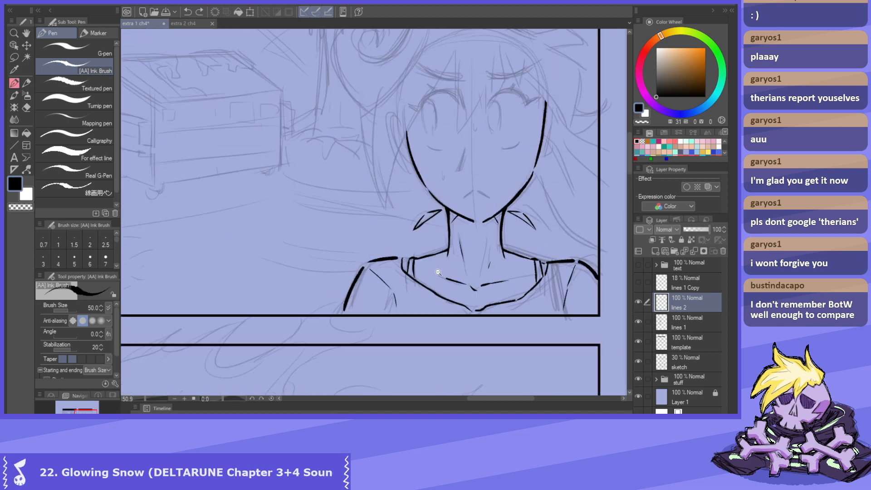
{"action": "left_click_drag", "start_coordinate": [416, 270], "coordinate": [403, 292]}
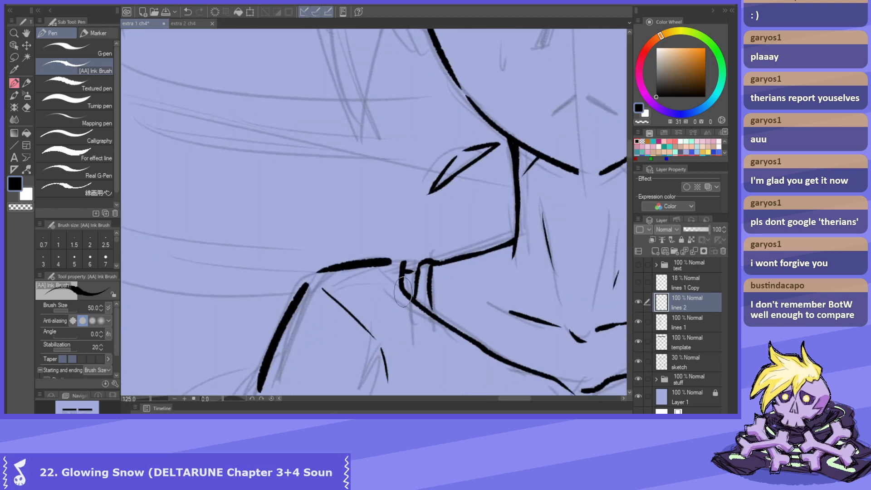
{"action": "scroll", "coordinate": [415, 292], "scroll_direction": "down", "scroll_amount": 6}
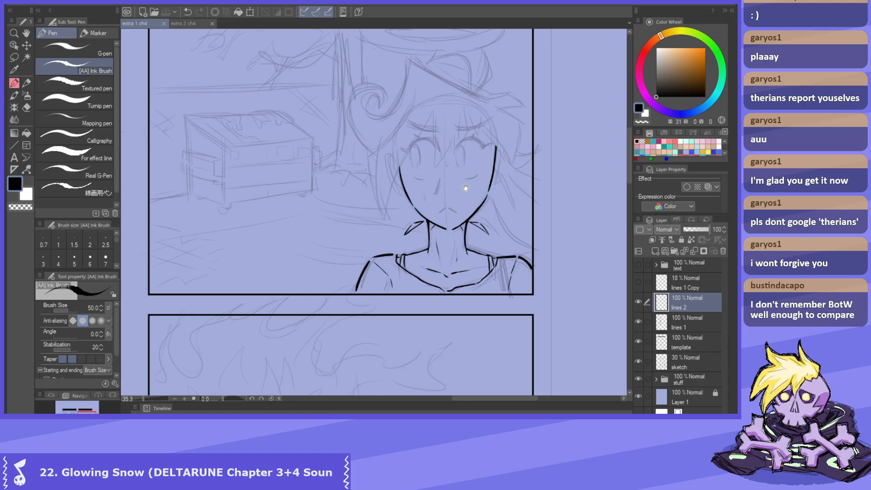
Step: Ink a tapered nose-bridge stroke beside the left eye's inner corner, redrawing it and trimming its edge with transparent colour
{"action": "scroll", "coordinate": [465, 188], "scroll_direction": "up", "scroll_amount": 3}
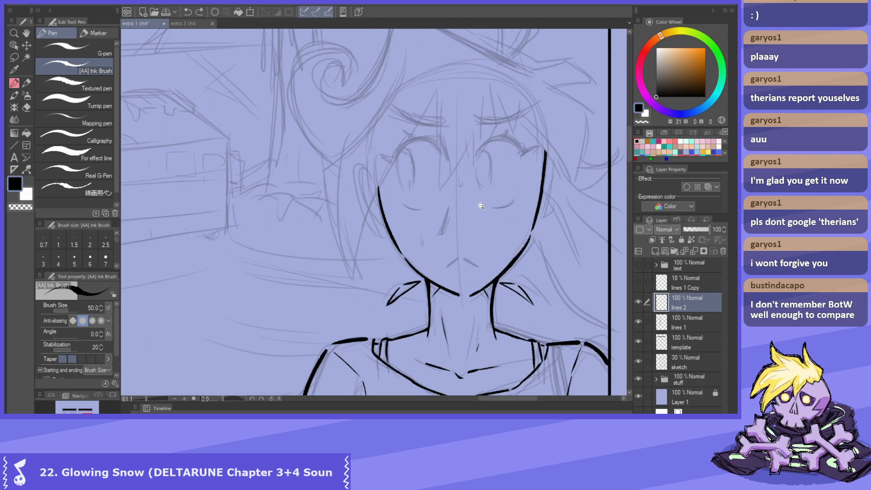
{"action": "scroll", "coordinate": [479, 203], "scroll_direction": "down", "scroll_amount": 2}
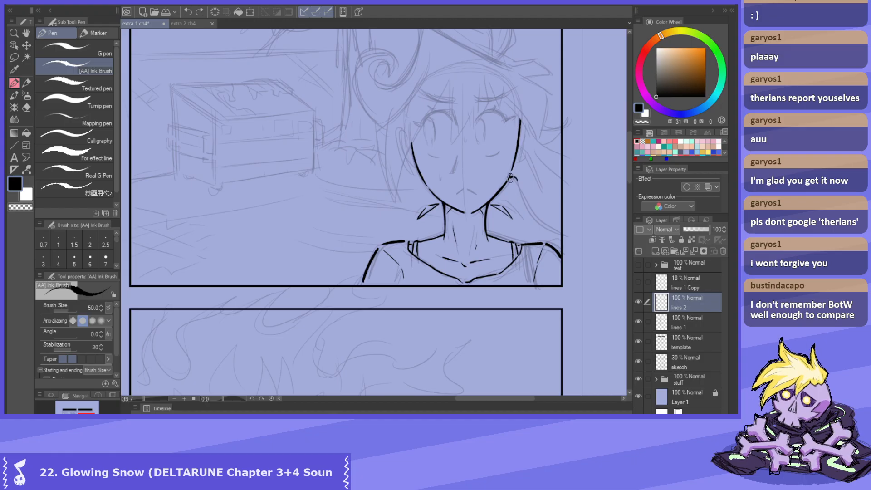
{"action": "scroll", "coordinate": [512, 242], "scroll_direction": "up", "scroll_amount": 2}
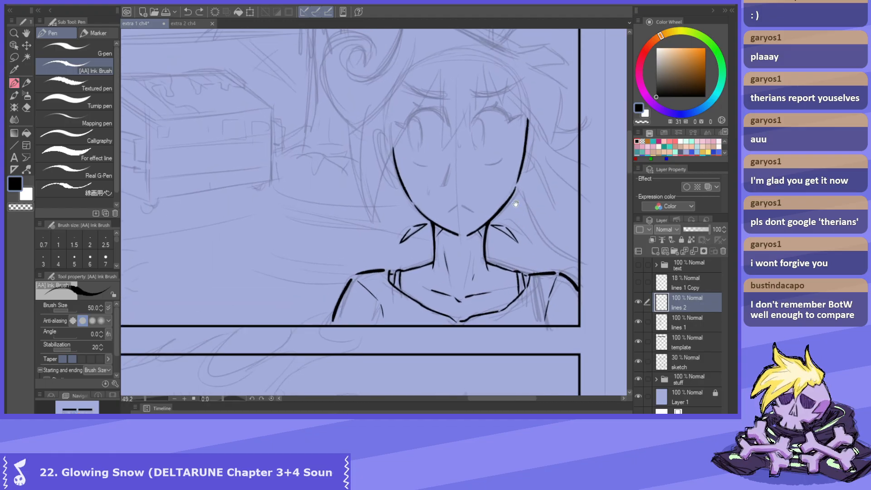
{"action": "left_click_drag", "start_coordinate": [472, 234], "coordinate": [474, 252]}
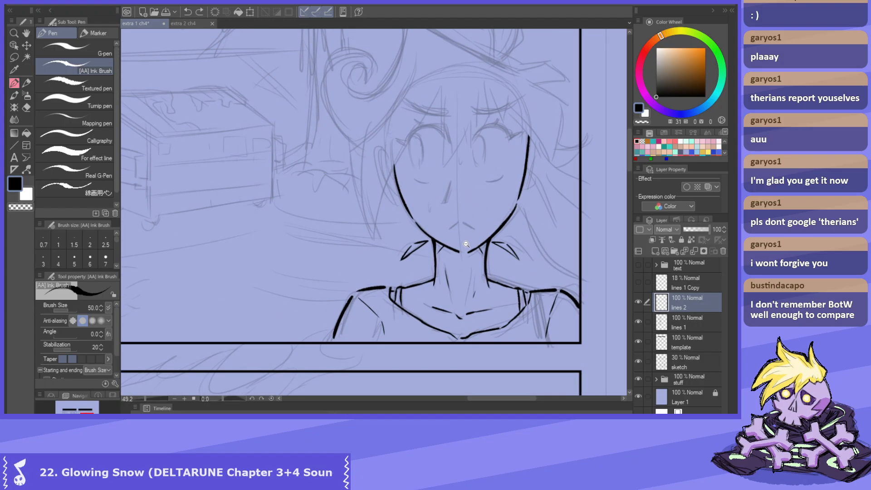
{"action": "scroll", "coordinate": [472, 213], "scroll_direction": "up", "scroll_amount": 3}
{"action": "scroll", "coordinate": [435, 125], "scroll_direction": "up", "scroll_amount": 2}
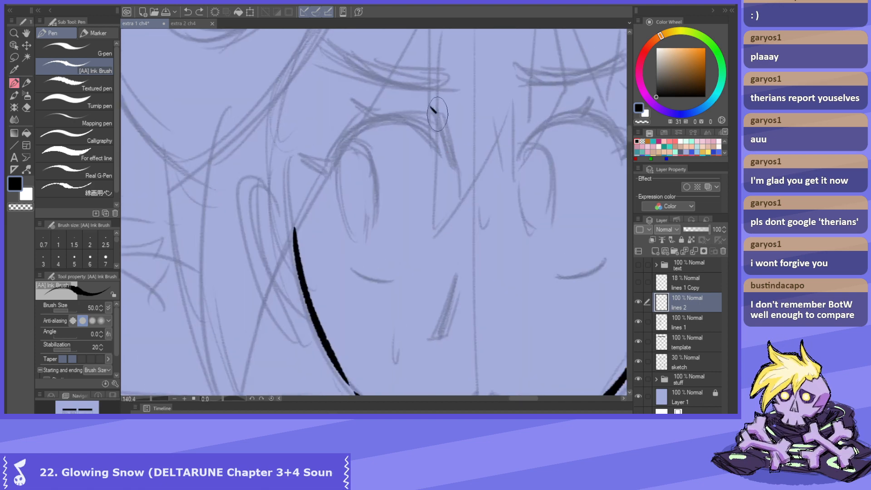
{"action": "left_click_drag", "start_coordinate": [445, 120], "coordinate": [457, 174]}
{"action": "left_click_drag", "start_coordinate": [437, 116], "coordinate": [457, 175]}
{"action": "key", "text": "ctrl+z"}
{"action": "key", "text": "ctrl+z"}
{"action": "key", "text": "c"}
{"action": "left_click_drag", "start_coordinate": [436, 130], "coordinate": [462, 198]}
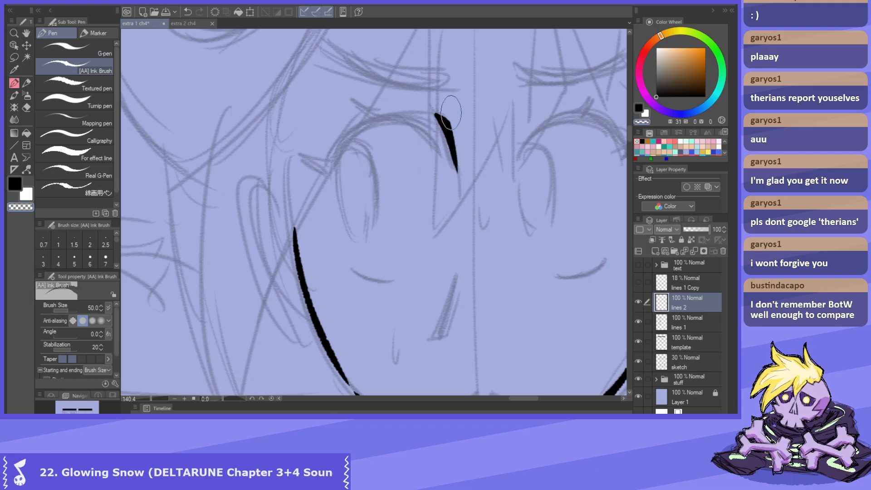
{"action": "key", "text": "c"}
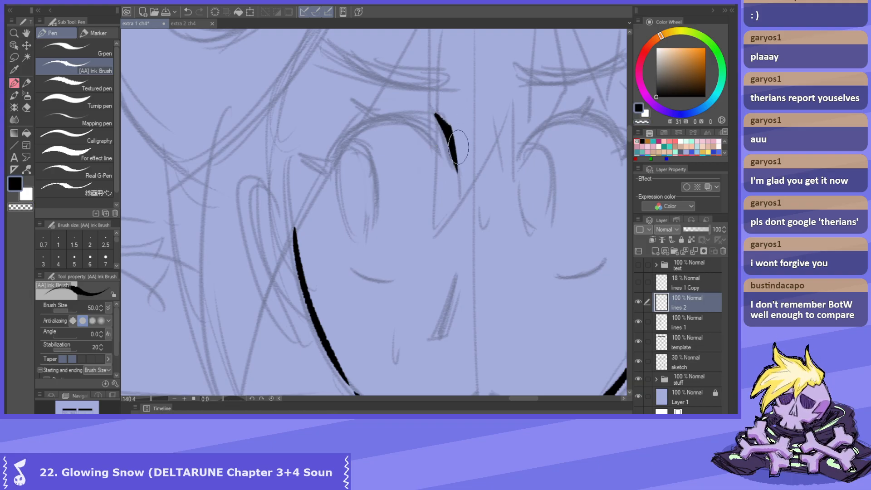
{"action": "mouse_move", "coordinate": [498, 175]}
{"action": "left_mouse_down"}
{"action": "mouse_move", "coordinate": [480, 184]}
{"action": "mouse_move", "coordinate": [494, 175]}
{"action": "left_mouse_up"}
{"action": "key", "text": "ctrl+z"}
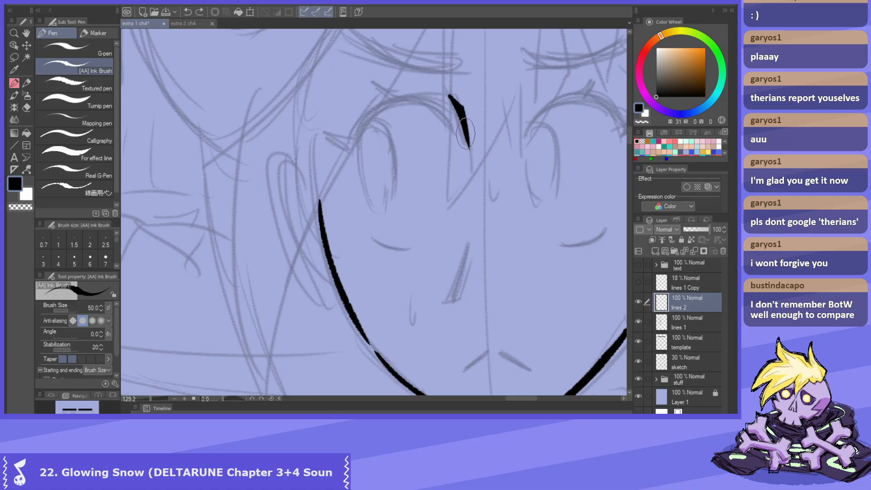
Step: Ink the slanted nose stroke over the sketch, check it in mirrored view and save the page
{"action": "mouse_move", "coordinate": [479, 212]}
{"action": "left_mouse_down"}
{"action": "mouse_move", "coordinate": [409, 225]}
{"action": "mouse_move", "coordinate": [461, 205]}
{"action": "mouse_move", "coordinate": [429, 217]}
{"action": "mouse_move", "coordinate": [420, 200]}
{"action": "mouse_move", "coordinate": [439, 247]}
{"action": "left_mouse_up"}
{"action": "key", "text": "h"}
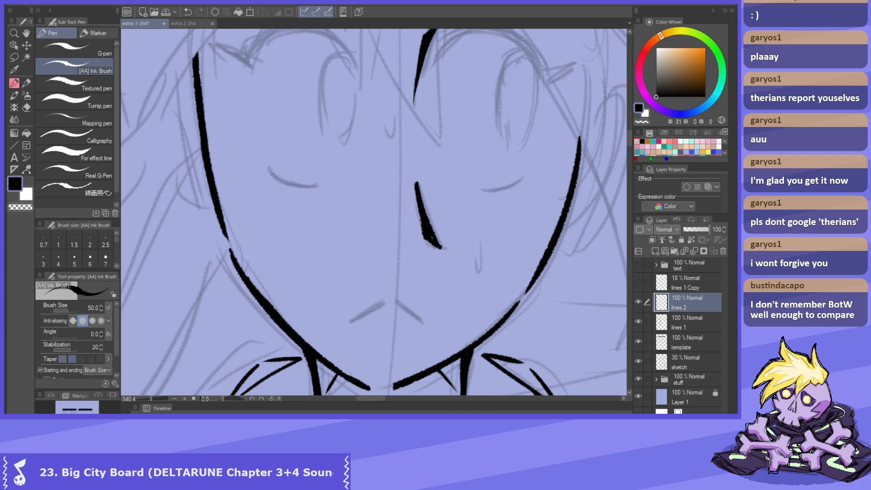
{"action": "left_click", "coordinate": [187, 12]}
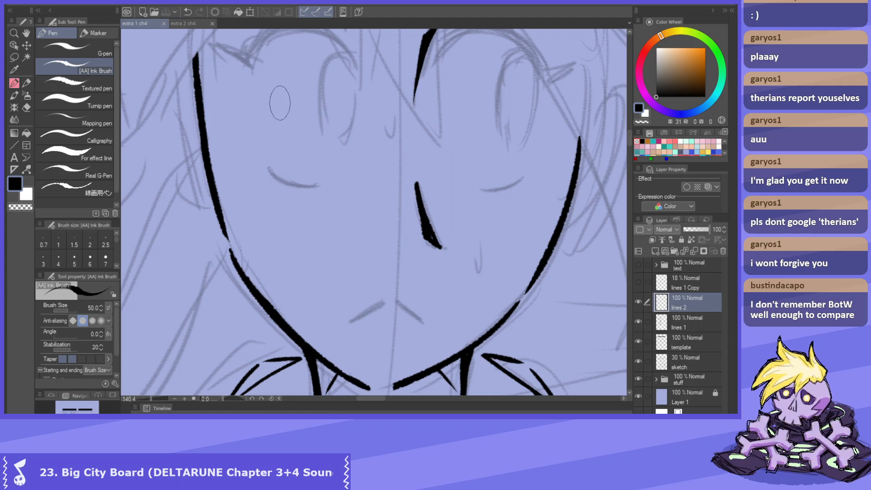
{"action": "scroll", "coordinate": [419, 185], "scroll_direction": "down", "scroll_amount": 2}
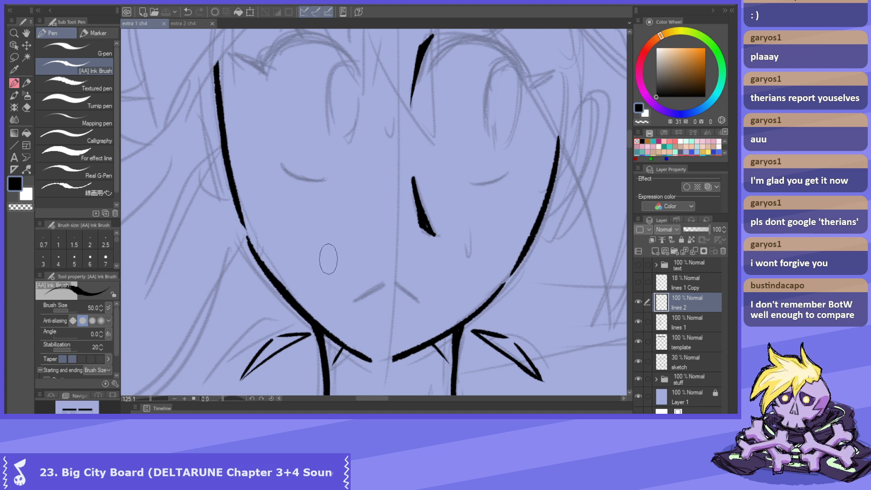
Step: Return to normal view, thicken the nose into a solid wedge and trim its upper tip and lower left edge
{"action": "key", "text": "h"}
{"action": "scroll", "coordinate": [410, 254], "scroll_direction": "up", "scroll_amount": 6}
{"action": "mouse_move", "coordinate": [366, 241]}
{"action": "left_mouse_down"}
{"action": "mouse_move", "coordinate": [413, 254]}
{"action": "mouse_move", "coordinate": [401, 260]}
{"action": "mouse_move", "coordinate": [410, 248]}
{"action": "left_mouse_up"}
{"action": "key", "text": "ctrl+z"}
{"action": "mouse_move", "coordinate": [424, 201]}
{"action": "left_mouse_down"}
{"action": "mouse_move", "coordinate": [405, 258]}
{"action": "mouse_move", "coordinate": [409, 252]}
{"action": "left_mouse_up"}
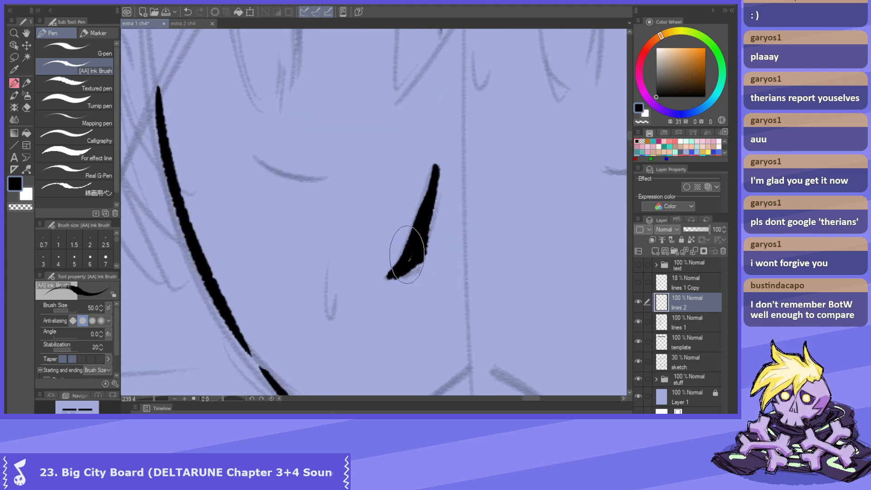
{"action": "left_click_drag", "start_coordinate": [430, 174], "coordinate": [414, 246]}
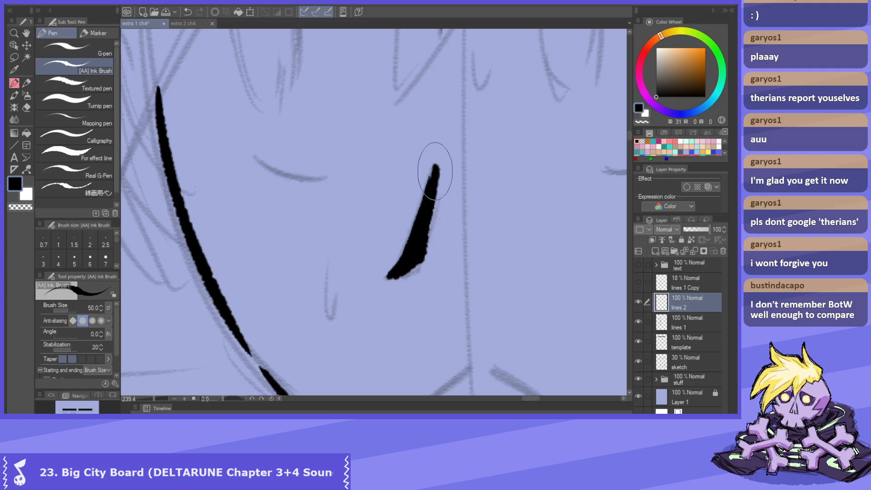
{"action": "key", "text": "c"}
{"action": "mouse_move", "coordinate": [443, 184]}
{"action": "left_mouse_down"}
{"action": "mouse_move", "coordinate": [443, 220]}
{"action": "mouse_move", "coordinate": [442, 157]}
{"action": "mouse_move", "coordinate": [442, 237]}
{"action": "mouse_move", "coordinate": [436, 182]}
{"action": "mouse_move", "coordinate": [427, 246]}
{"action": "mouse_move", "coordinate": [432, 152]}
{"action": "mouse_move", "coordinate": [414, 205]}
{"action": "left_mouse_up"}
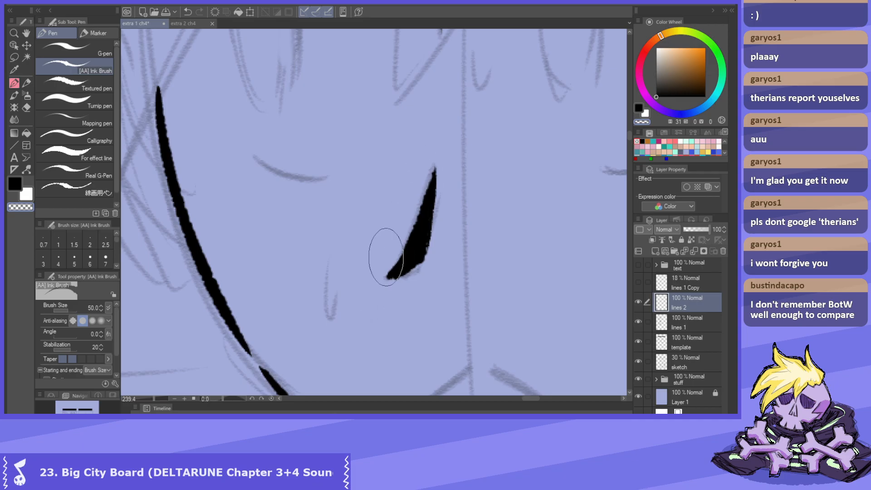
{"action": "mouse_move", "coordinate": [379, 249]}
{"action": "left_mouse_down"}
{"action": "mouse_move", "coordinate": [401, 239]}
{"action": "mouse_move", "coordinate": [400, 268]}
{"action": "left_mouse_up"}
{"action": "key", "text": "c"}
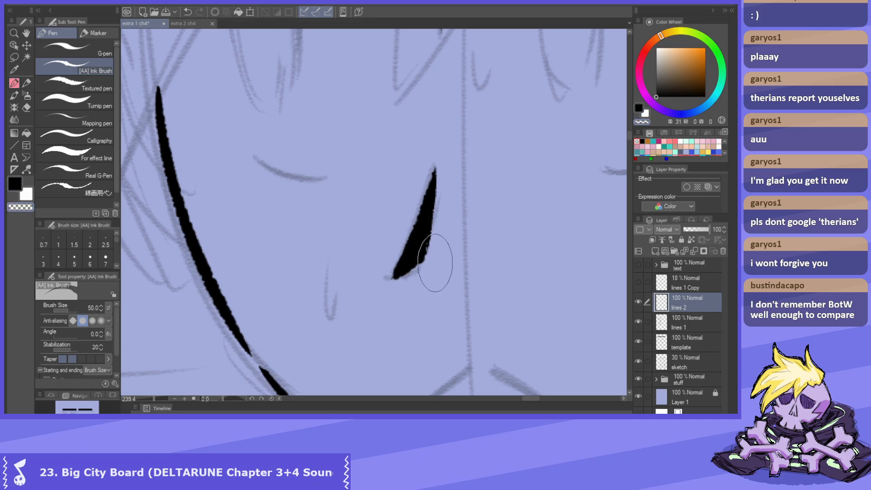
{"action": "mouse_move", "coordinate": [457, 244]}
{"action": "left_mouse_down"}
{"action": "mouse_move", "coordinate": [411, 273]}
{"action": "mouse_move", "coordinate": [425, 255]}
{"action": "left_mouse_up"}
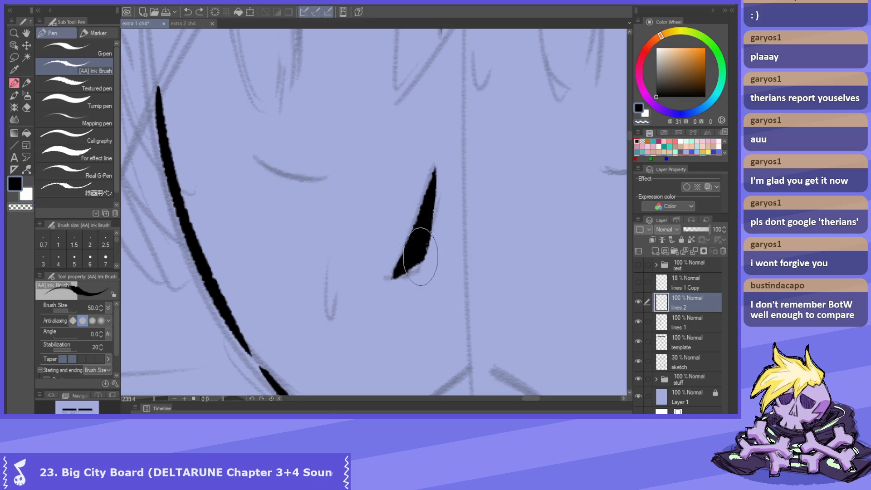
Step: Sharpen the nose's lower point, slim its upper tip with transparent colour and save the page
{"action": "scroll", "coordinate": [453, 232], "scroll_direction": "down", "scroll_amount": 6}
{"action": "scroll", "coordinate": [453, 233], "scroll_direction": "up", "scroll_amount": 5}
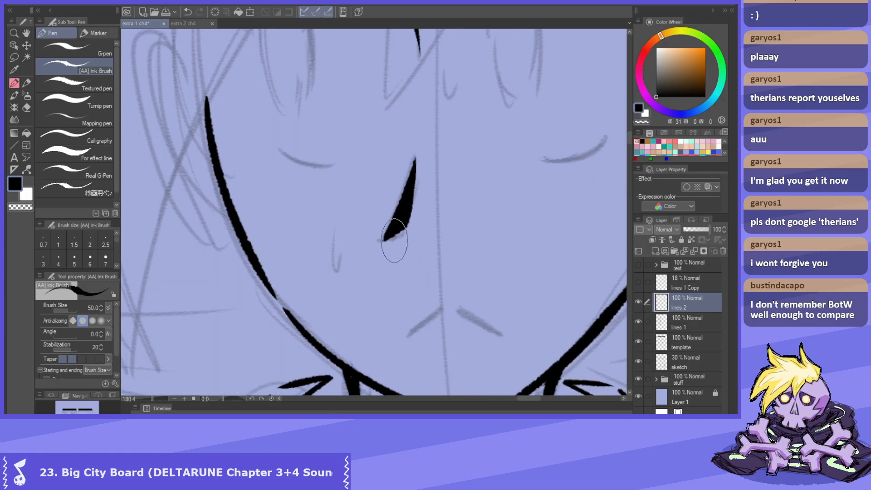
{"action": "left_click_drag", "start_coordinate": [389, 229], "coordinate": [386, 236]}
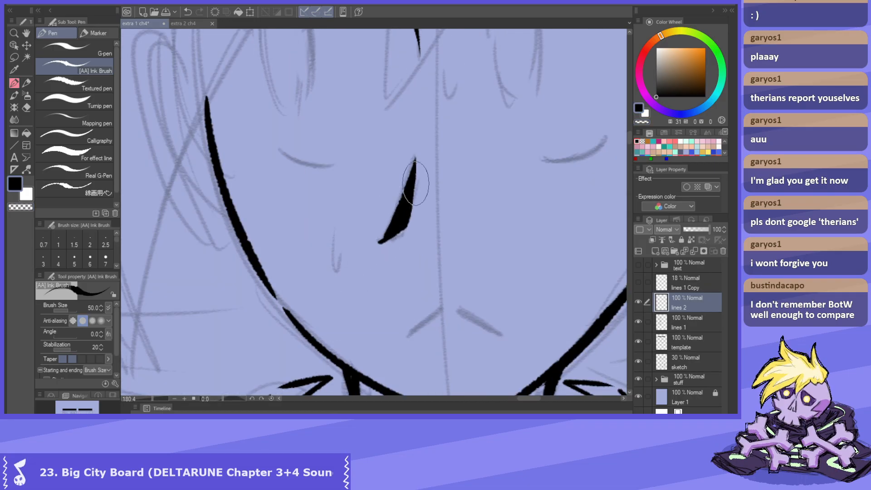
{"action": "left_click_drag", "start_coordinate": [381, 243], "coordinate": [400, 231]}
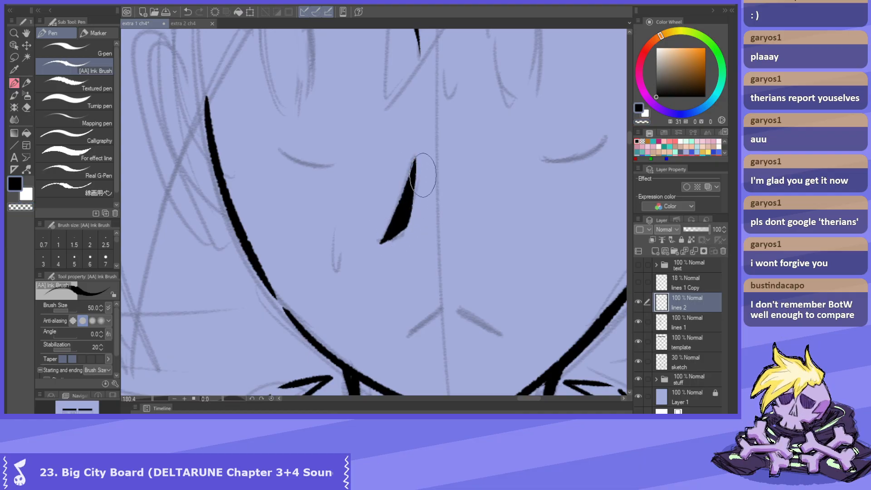
{"action": "key", "text": "c"}
{"action": "mouse_move", "coordinate": [415, 157]}
{"action": "left_mouse_down"}
{"action": "mouse_move", "coordinate": [408, 205]}
{"action": "mouse_move", "coordinate": [417, 156]}
{"action": "mouse_move", "coordinate": [415, 170]}
{"action": "left_mouse_up"}
{"action": "key", "text": "c"}
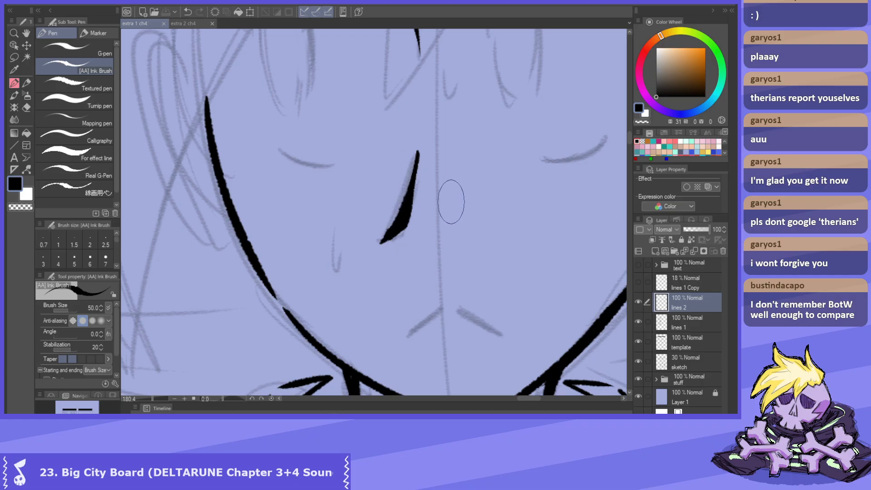
{"action": "scroll", "coordinate": [420, 156], "scroll_direction": "up", "scroll_amount": 1}
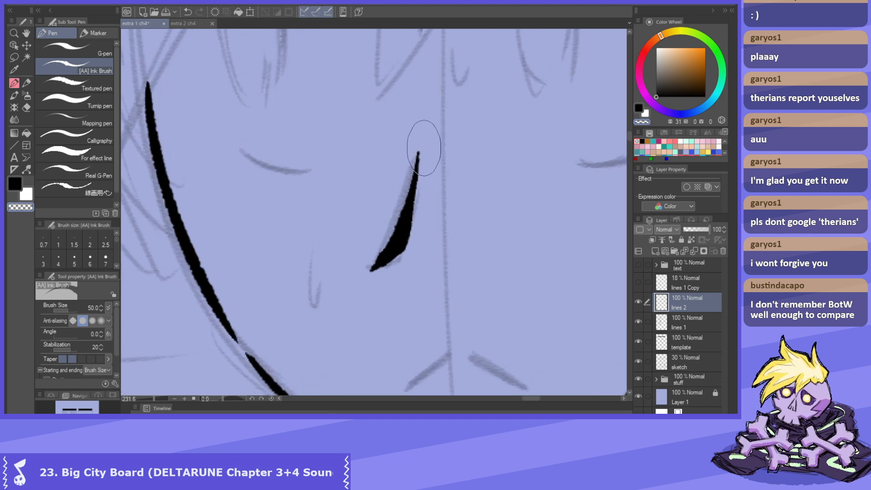
{"action": "scroll", "coordinate": [456, 198], "scroll_direction": "down", "scroll_amount": 5}
{"action": "scroll", "coordinate": [396, 246], "scroll_direction": "up", "scroll_amount": 5}
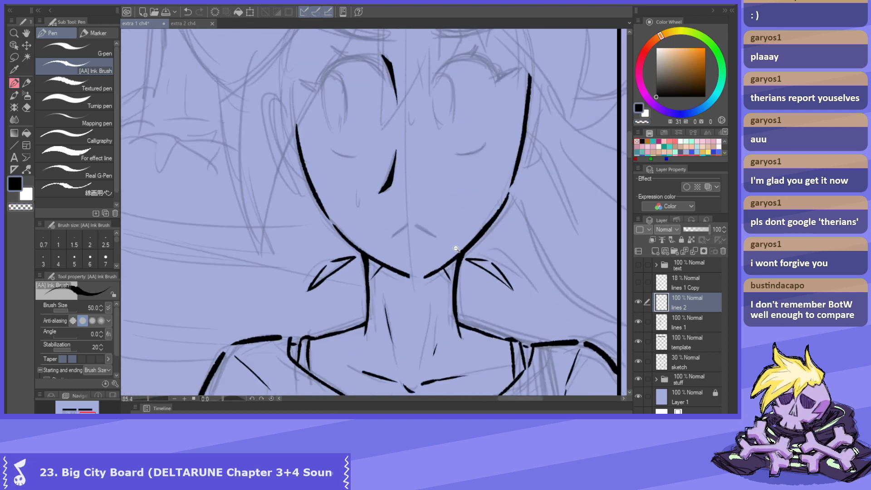
Step: Ink the frowning mouth as two short slanted strokes over the sketch on lines 2, redrawing the strokes as needed
{"action": "left_click", "coordinate": [369, 248]}
{"action": "left_click_drag", "start_coordinate": [376, 241], "coordinate": [399, 210]}
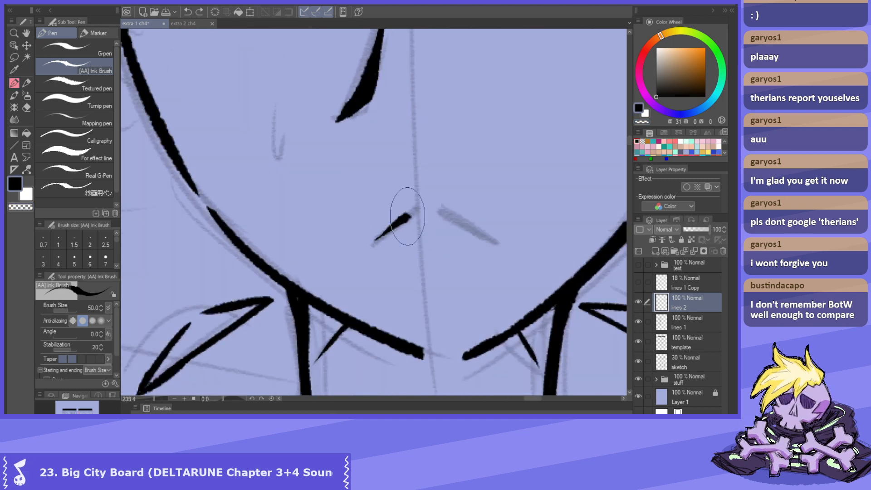
{"action": "key", "text": "ctrl+z"}
{"action": "mouse_move", "coordinate": [373, 244]}
{"action": "left_mouse_down"}
{"action": "mouse_move", "coordinate": [416, 208]}
{"action": "mouse_move", "coordinate": [491, 239]}
{"action": "mouse_move", "coordinate": [468, 226]}
{"action": "mouse_move", "coordinate": [492, 241]}
{"action": "left_mouse_up"}
{"action": "key", "text": "ctrl+z"}
{"action": "key", "text": "ctrl+z"}
{"action": "key", "text": "ctrl+z"}
Step: Trim the inner end of the mouth's right stroke with transparent colour and save the page
{"action": "key", "text": "c"}
{"action": "mouse_move", "coordinate": [443, 203]}
{"action": "left_mouse_down"}
{"action": "mouse_move", "coordinate": [504, 239]}
{"action": "mouse_move", "coordinate": [450, 217]}
{"action": "left_mouse_up"}
{"action": "key", "text": "c"}
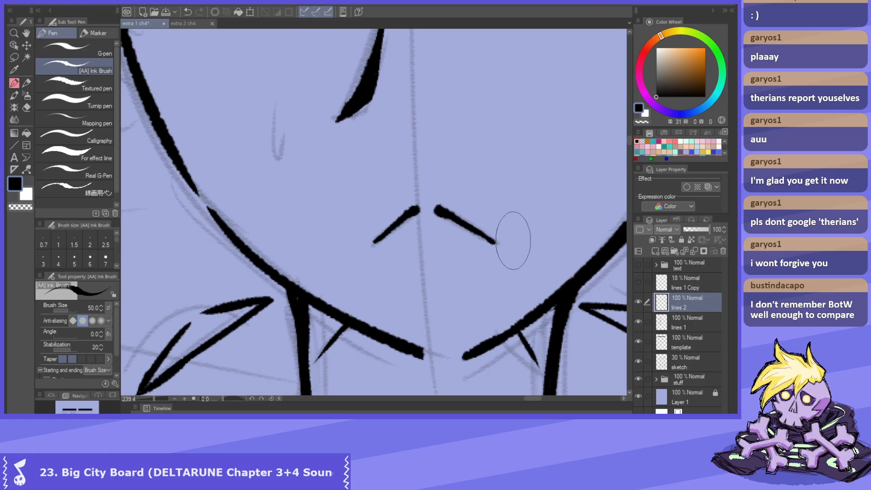
{"action": "key", "text": "ctrl+s"}
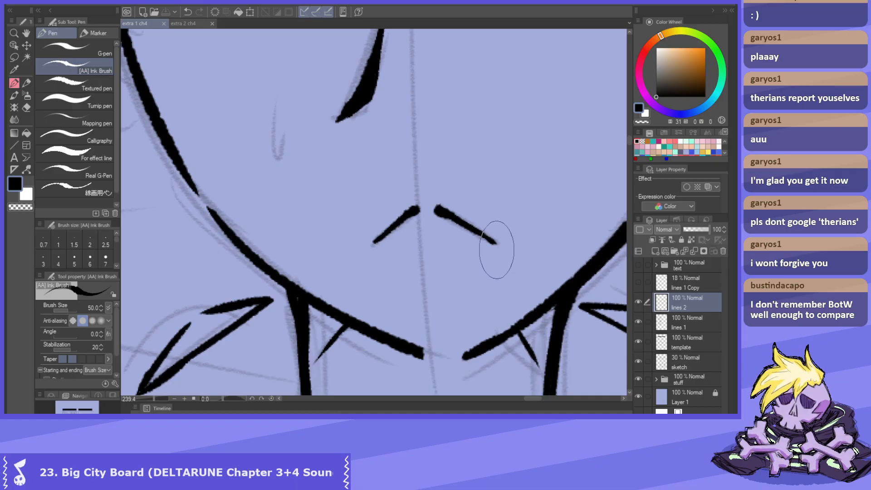
Step: Ink the small sweat drop on the left cheek beside the nose, redrawing it and cleaning its edge with transparent colour
{"action": "left_click_drag", "start_coordinate": [406, 217], "coordinate": [426, 235]}
{"action": "scroll", "coordinate": [416, 219], "scroll_direction": "up", "scroll_amount": 2}
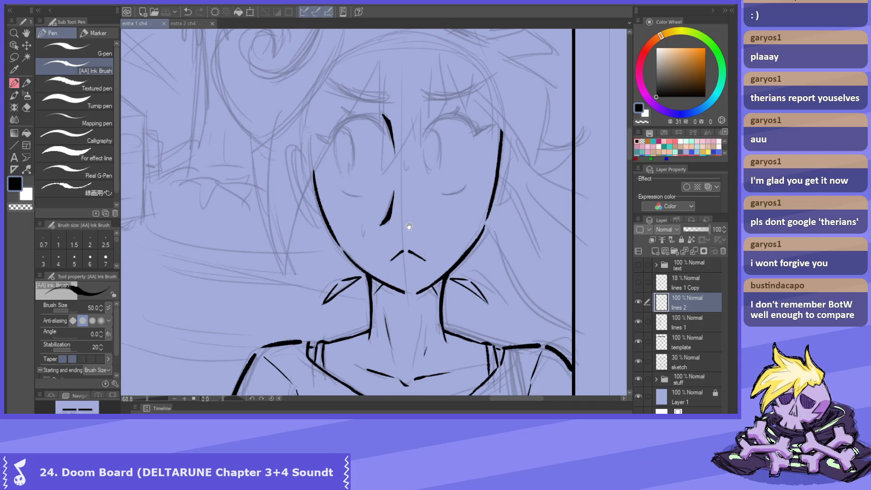
{"action": "scroll", "coordinate": [408, 216], "scroll_direction": "up", "scroll_amount": 5}
{"action": "key", "text": "ctrl+z"}
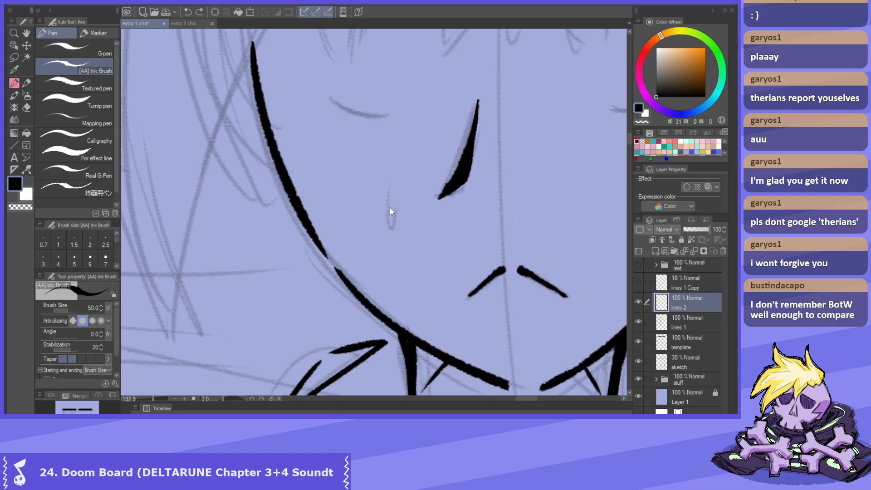
{"action": "mouse_move", "coordinate": [387, 207]}
{"action": "left_mouse_down"}
{"action": "mouse_move", "coordinate": [389, 224]}
{"action": "mouse_move", "coordinate": [398, 211]}
{"action": "mouse_move", "coordinate": [389, 223]}
{"action": "mouse_move", "coordinate": [397, 221]}
{"action": "mouse_move", "coordinate": [388, 222]}
{"action": "mouse_move", "coordinate": [387, 205]}
{"action": "mouse_move", "coordinate": [387, 215]}
{"action": "mouse_move", "coordinate": [436, 190]}
{"action": "mouse_move", "coordinate": [474, 198]}
{"action": "mouse_move", "coordinate": [404, 251]}
{"action": "left_mouse_up"}
{"action": "key", "text": "ctrl+z"}
{"action": "key", "text": "c"}
{"action": "mouse_move", "coordinate": [470, 188]}
{"action": "left_mouse_down"}
{"action": "mouse_move", "coordinate": [473, 216]}
{"action": "mouse_move", "coordinate": [473, 181]}
{"action": "mouse_move", "coordinate": [434, 178]}
{"action": "left_mouse_up"}
{"action": "key", "text": "c"}
Step: Hide and reshow the lines 2 layer to compare the inked face with the sketch
{"action": "left_click_drag", "start_coordinate": [548, 197], "coordinate": [447, 215]}
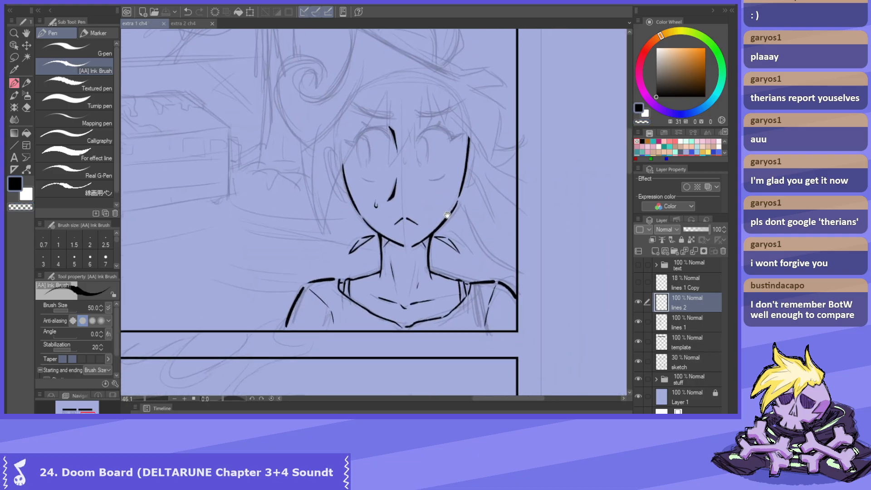
{"action": "left_click", "coordinate": [638, 303]}
{"action": "left_click", "coordinate": [637, 302]}
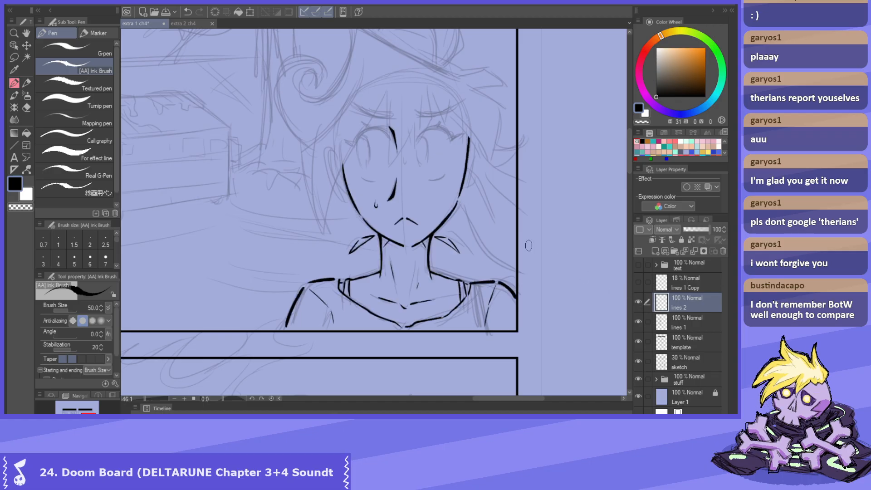
{"action": "scroll", "coordinate": [418, 205], "scroll_direction": "down", "scroll_amount": 1}
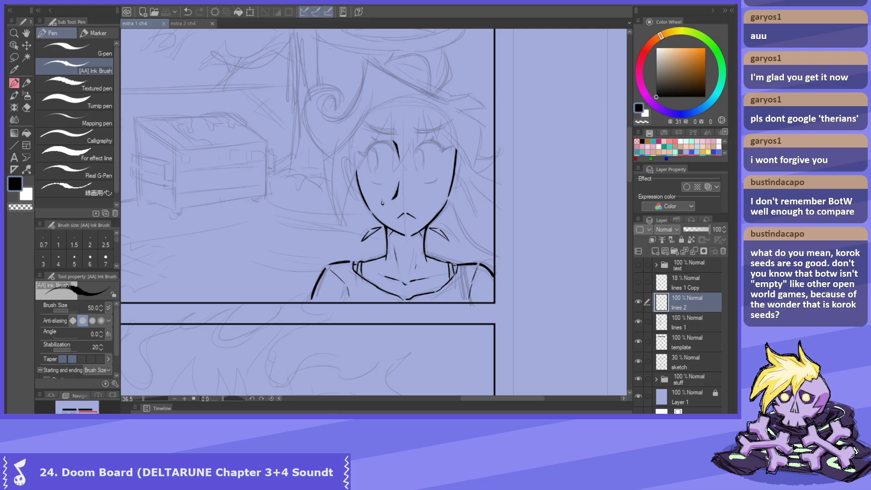
Step: Ink the pointed fringe strands crossing the forehead between the eyes, redrawing the long left strand from higher up
{"action": "key", "text": "ctrl+z"}
{"action": "mouse_move", "coordinate": [412, 168]}
{"action": "left_mouse_down"}
{"action": "mouse_move", "coordinate": [394, 209]}
{"action": "mouse_move", "coordinate": [414, 175]}
{"action": "left_mouse_up"}
{"action": "scroll", "coordinate": [426, 179], "scroll_direction": "up", "scroll_amount": 3}
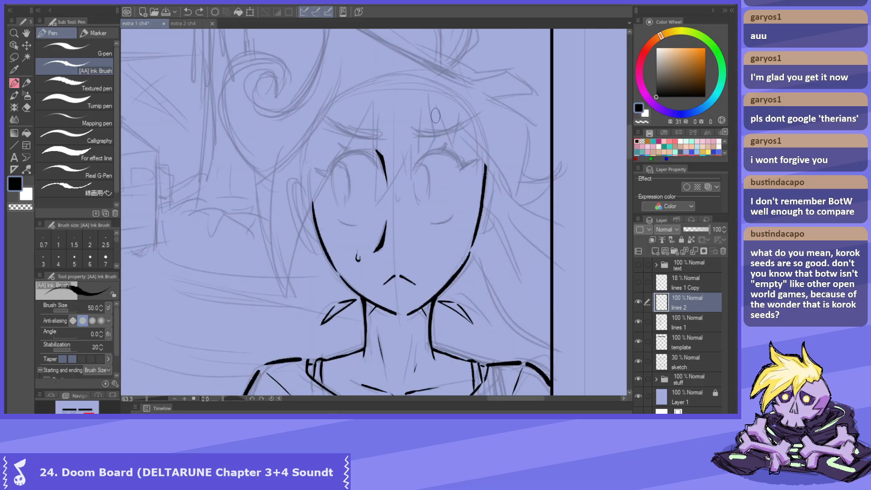
{"action": "mouse_move", "coordinate": [434, 127]}
{"action": "left_mouse_down"}
{"action": "mouse_move", "coordinate": [416, 169]}
{"action": "mouse_move", "coordinate": [412, 144]}
{"action": "mouse_move", "coordinate": [378, 195]}
{"action": "mouse_move", "coordinate": [378, 118]}
{"action": "mouse_move", "coordinate": [368, 113]}
{"action": "mouse_move", "coordinate": [373, 144]}
{"action": "left_mouse_up"}
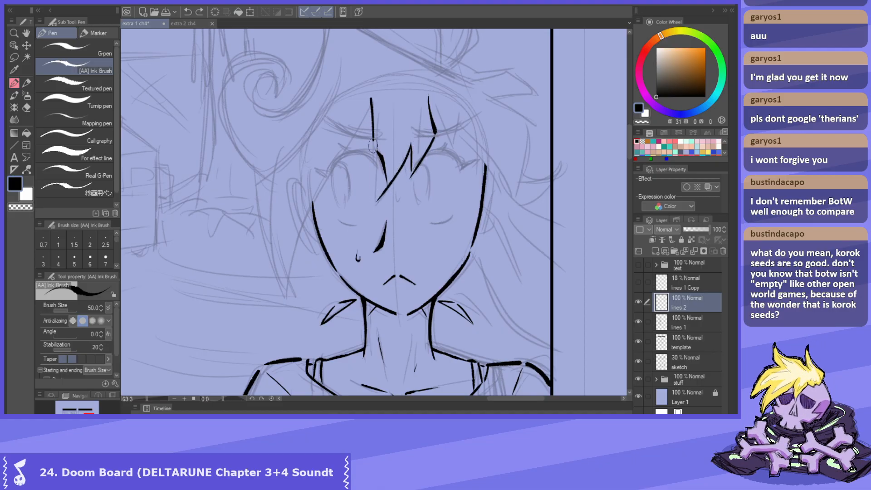
{"action": "key", "text": "ctrl+z"}
{"action": "left_click_drag", "start_coordinate": [370, 92], "coordinate": [373, 131]}
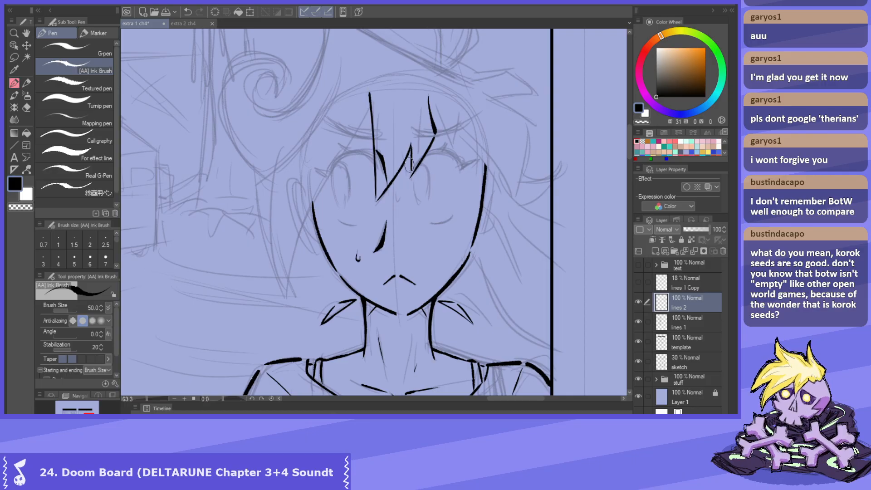
Step: Check the fringe in mirrored view and ink another pointed strand above the right eye, undoing unsatisfactory strokes
{"action": "key", "text": "h"}
{"action": "key", "text": "h"}
{"action": "mouse_move", "coordinate": [457, 160]}
{"action": "left_mouse_down"}
{"action": "mouse_move", "coordinate": [411, 164]}
{"action": "mouse_move", "coordinate": [412, 121]}
{"action": "mouse_move", "coordinate": [391, 137]}
{"action": "mouse_move", "coordinate": [412, 128]}
{"action": "mouse_move", "coordinate": [458, 195]}
{"action": "left_mouse_up"}
{"action": "key", "text": "ctrl+z"}
{"action": "key", "text": "ctrl+z"}
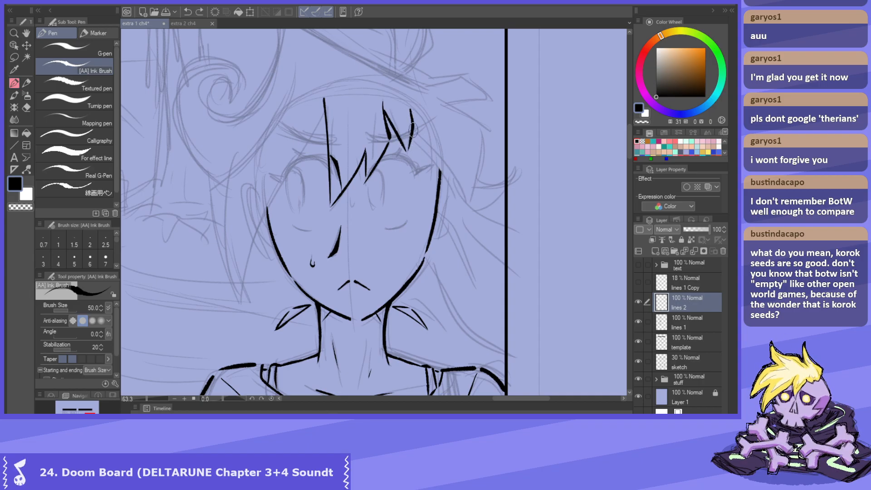
Step: Ink the long diagonal bang across the right temple and the upper and outer edges of the hair tuft beside it
{"action": "mouse_move", "coordinate": [414, 131]}
{"action": "left_mouse_down"}
{"action": "mouse_move", "coordinate": [468, 208]}
{"action": "mouse_move", "coordinate": [464, 200]}
{"action": "left_mouse_up"}
{"action": "key", "text": "ctrl+z"}
{"action": "key", "text": "ctrl+z"}
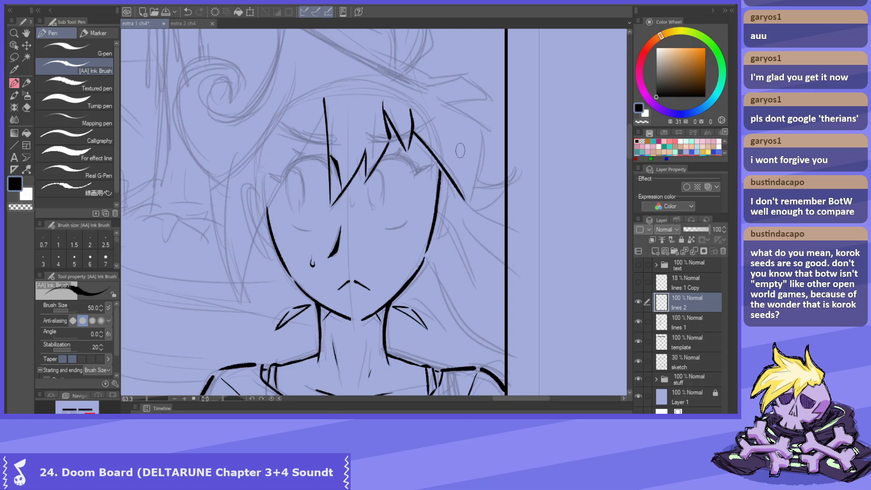
{"action": "mouse_move", "coordinate": [429, 166]}
{"action": "left_mouse_down", "text": "space"}
{"action": "mouse_move", "coordinate": [436, 175]}
{"action": "mouse_move", "coordinate": [465, 160]}
{"action": "mouse_move", "coordinate": [445, 173]}
{"action": "left_mouse_up", "text": "space"}
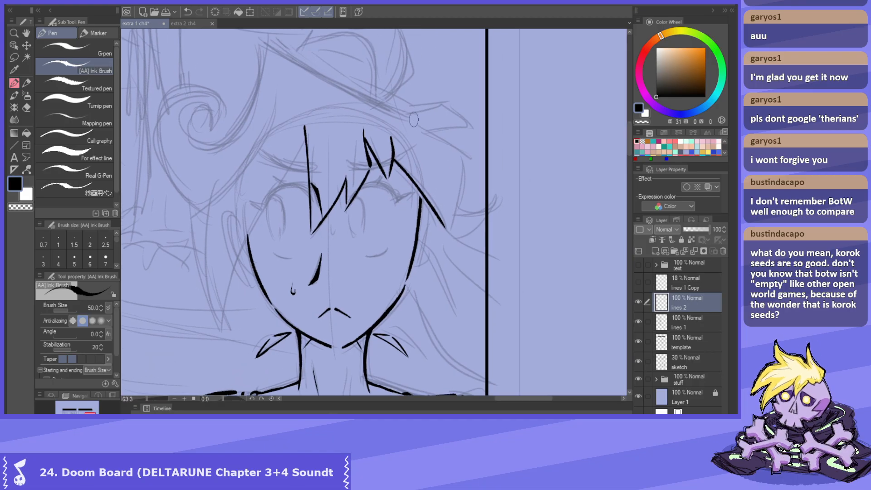
{"action": "left_click_drag", "start_coordinate": [426, 133], "coordinate": [467, 157]}
{"action": "key", "text": "ctrl+z"}
{"action": "mouse_move", "coordinate": [417, 126]}
{"action": "left_mouse_down"}
{"action": "mouse_move", "coordinate": [467, 157]}
{"action": "mouse_move", "coordinate": [436, 128]}
{"action": "mouse_move", "coordinate": [454, 127]}
{"action": "left_mouse_up"}
{"action": "left_click_drag", "start_coordinate": [445, 111], "coordinate": [428, 187]}
{"action": "key", "text": "ctrl+z"}
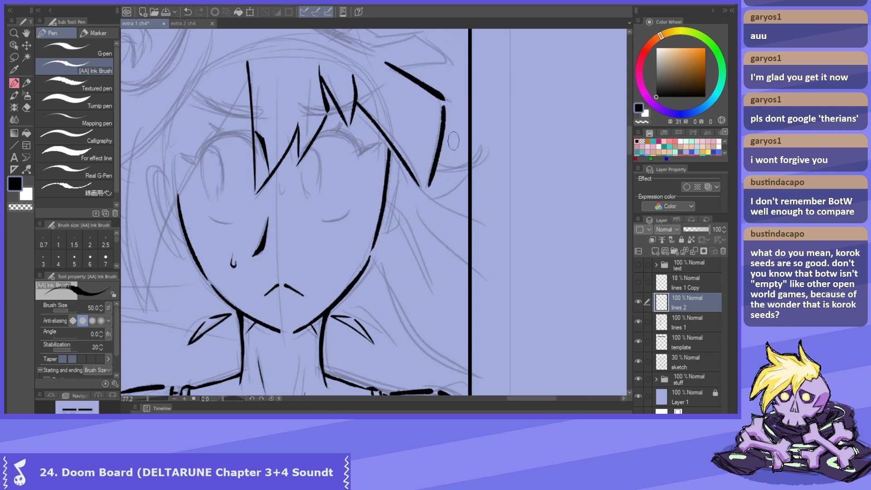
Step: Try a short horizontal stroke from the upper tip of the hair tuft
{"action": "left_click_drag", "start_coordinate": [462, 156], "coordinate": [435, 169], "text": "ctrl+space"}
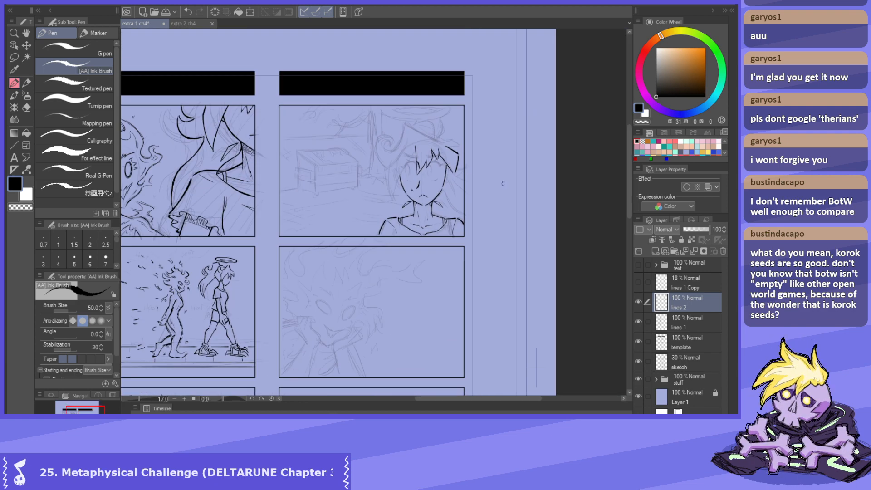
{"action": "left_click_drag", "start_coordinate": [456, 141], "coordinate": [497, 143], "text": "ctrl+space"}
{"action": "left_click_drag", "start_coordinate": [438, 158], "coordinate": [479, 160], "text": "ctrl+space"}
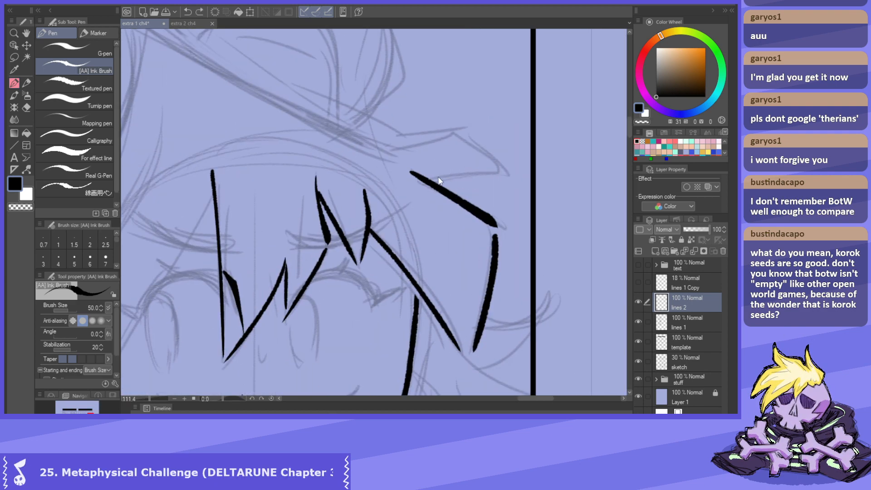
{"action": "left_click_drag", "start_coordinate": [414, 174], "coordinate": [489, 174]}
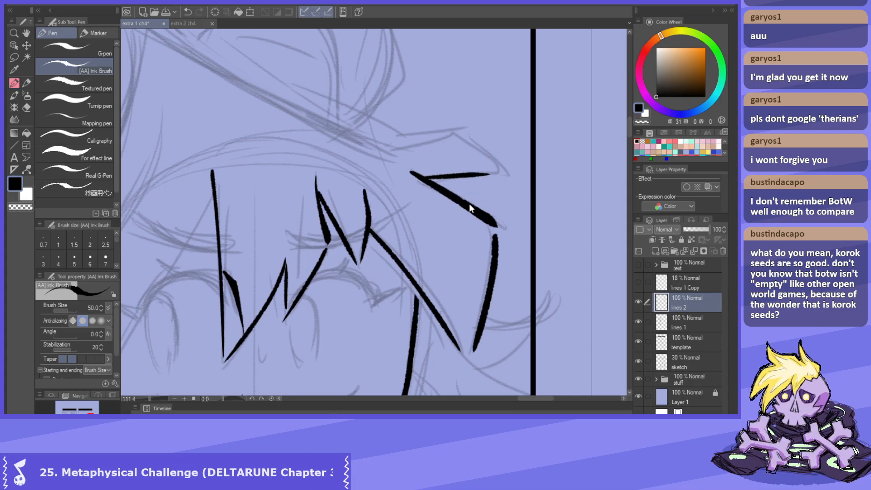
{"action": "key", "text": "ctrl+z"}
Step: Ink a second outline outside the hair tuft, running parallel to it and ending in a small pointed tip
{"action": "left_click_drag", "start_coordinate": [495, 203], "coordinate": [478, 198]}
{"action": "mouse_move", "coordinate": [427, 171]}
{"action": "left_mouse_down"}
{"action": "mouse_move", "coordinate": [484, 192]}
{"action": "mouse_move", "coordinate": [453, 152]}
{"action": "left_mouse_up"}
{"action": "key", "text": "ctrl+z"}
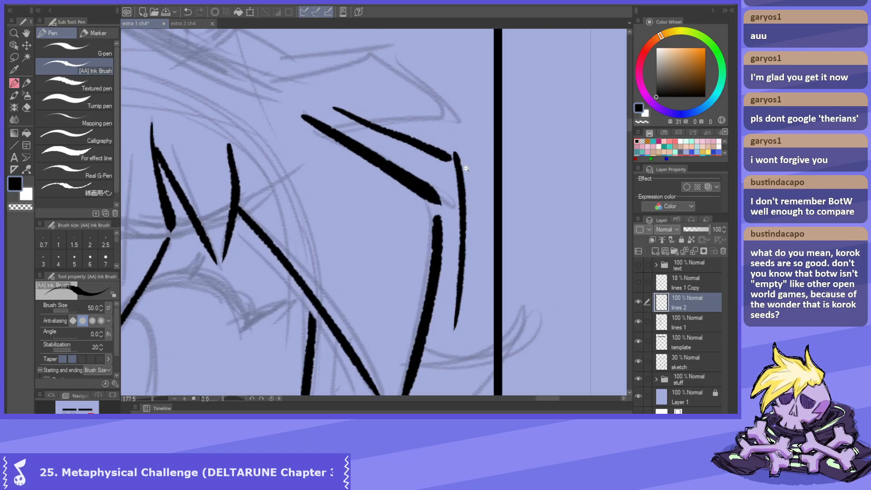
{"action": "scroll", "coordinate": [458, 164], "scroll_direction": "up", "scroll_amount": 2}
{"action": "scroll", "coordinate": [447, 157], "scroll_direction": "down", "scroll_amount": 2}
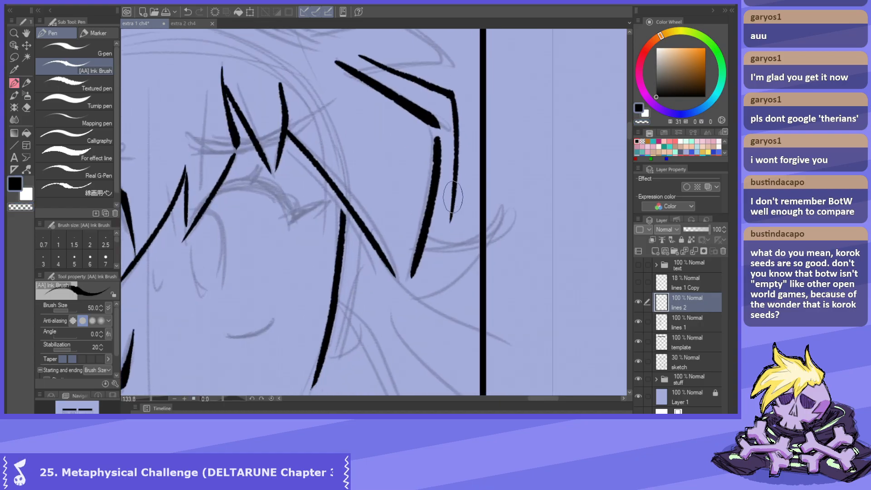
{"action": "left_click_drag", "start_coordinate": [449, 225], "coordinate": [437, 191]}
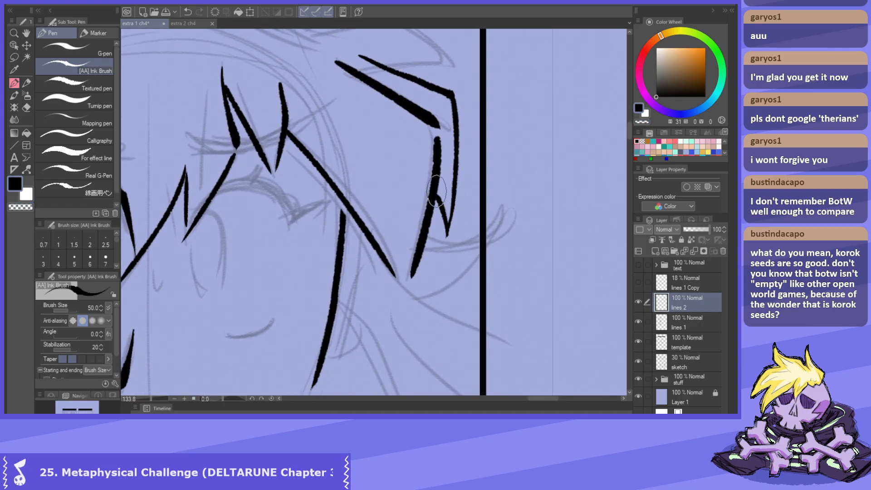
{"action": "mouse_move", "coordinate": [448, 232]}
{"action": "left_mouse_down"}
{"action": "mouse_move", "coordinate": [455, 186]}
{"action": "mouse_move", "coordinate": [431, 187]}
{"action": "left_mouse_up"}
{"action": "mouse_move", "coordinate": [492, 191]}
{"action": "left_mouse_down"}
{"action": "mouse_move", "coordinate": [488, 201]}
{"action": "mouse_move", "coordinate": [507, 188]}
{"action": "left_mouse_up"}
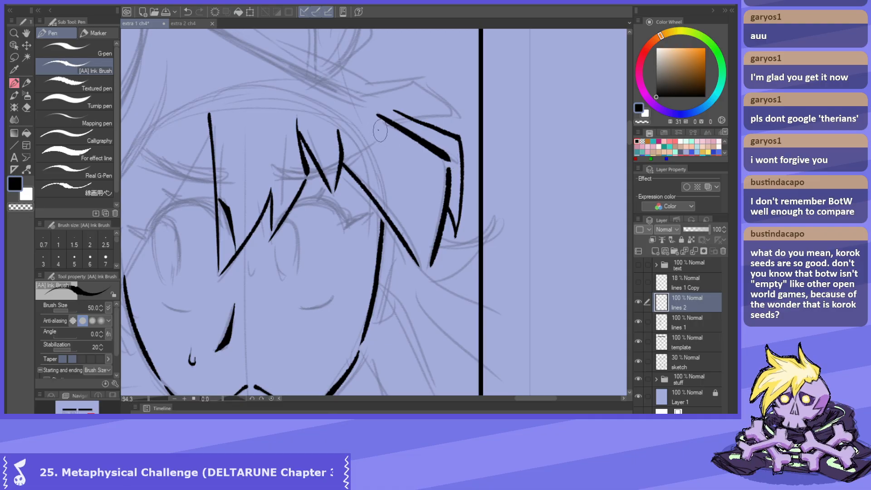
Step: Try extra parallel strokes along the inner side of the hair tuft
{"action": "mouse_move", "coordinate": [381, 130]}
{"action": "left_mouse_down"}
{"action": "mouse_move", "coordinate": [429, 157]}
{"action": "mouse_move", "coordinate": [420, 259]}
{"action": "left_mouse_up"}
{"action": "key", "text": "ctrl+z"}
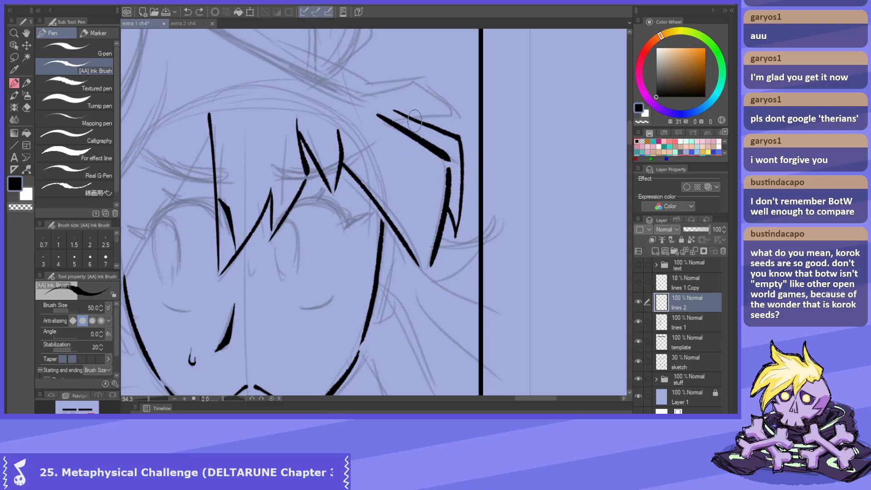
{"action": "key", "text": "c"}
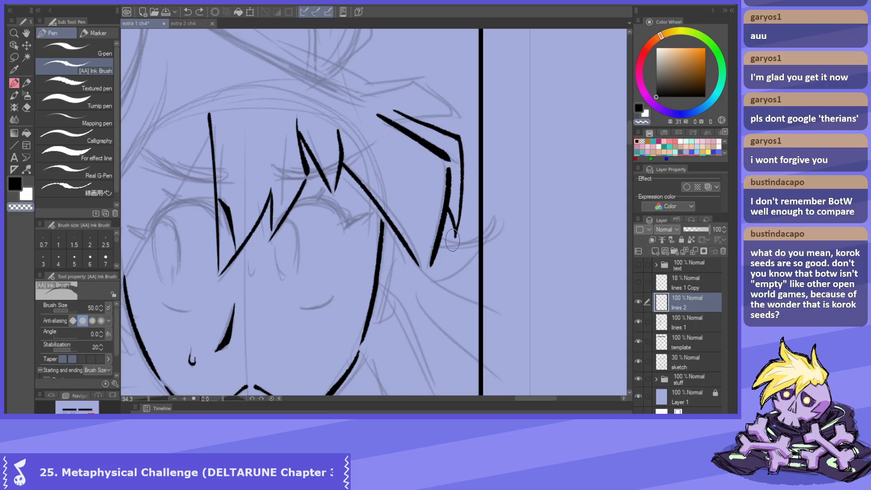
{"action": "key", "text": "c"}
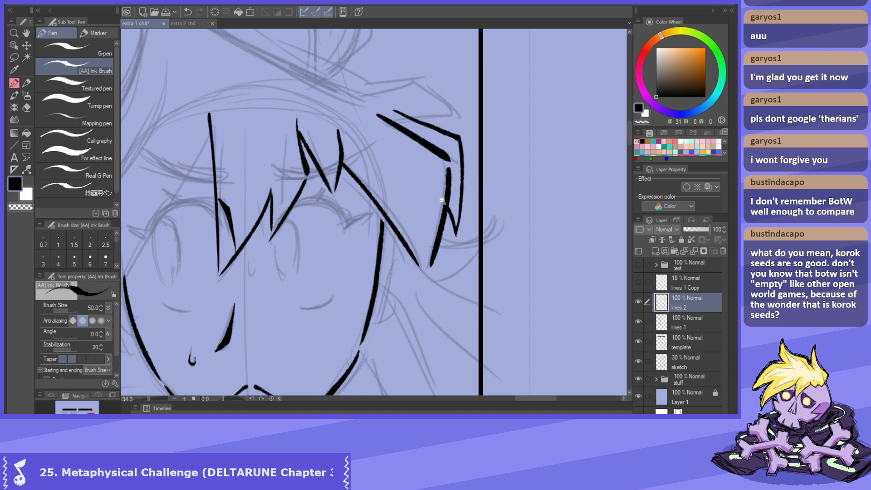
{"action": "scroll", "coordinate": [397, 136], "scroll_direction": "up", "scroll_amount": 1}
{"action": "left_click_drag", "start_coordinate": [372, 129], "coordinate": [438, 170]}
{"action": "left_click_drag", "start_coordinate": [437, 187], "coordinate": [428, 271]}
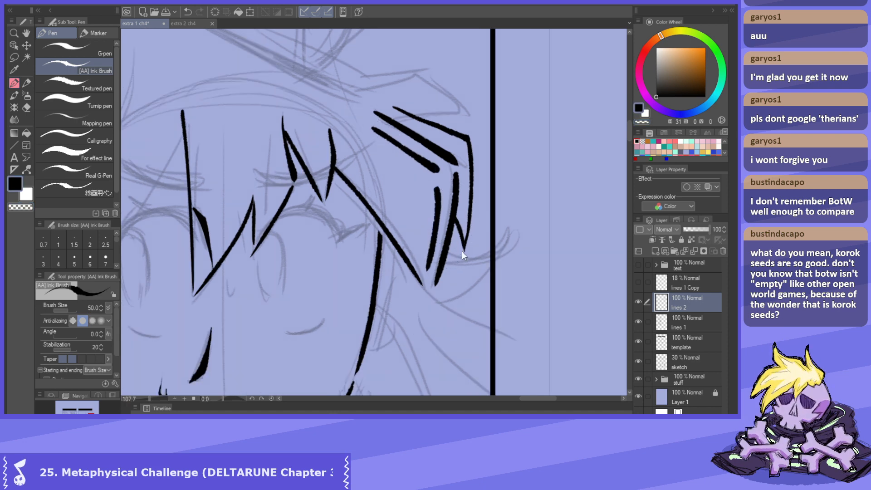
{"action": "key", "text": "ctrl+z"}
{"action": "key", "text": "ctrl+z"}
Step: Erase the second outline outside the hair tuft, keeping the original thick strokes
{"action": "key", "text": "c"}
{"action": "left_click_drag", "start_coordinate": [461, 237], "coordinate": [469, 216]}
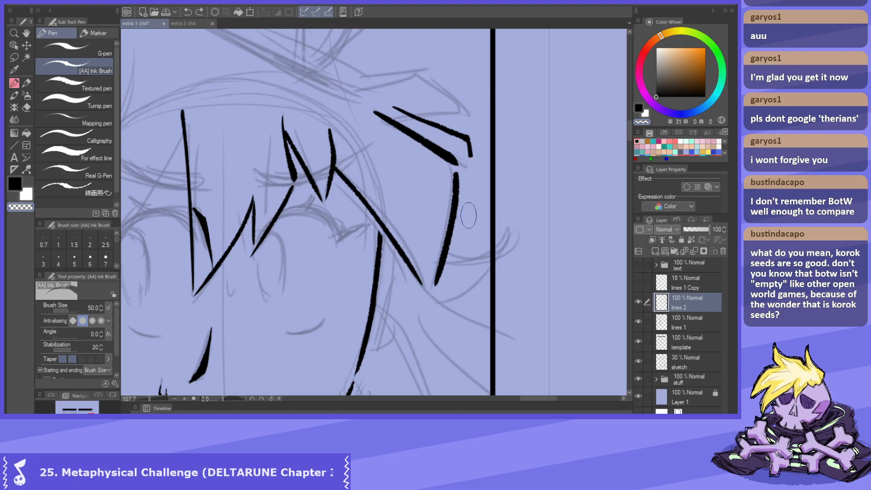
{"action": "mouse_move", "coordinate": [399, 112]}
{"action": "left_mouse_down"}
{"action": "mouse_move", "coordinate": [429, 122]}
{"action": "mouse_move", "coordinate": [413, 113]}
{"action": "left_mouse_up"}
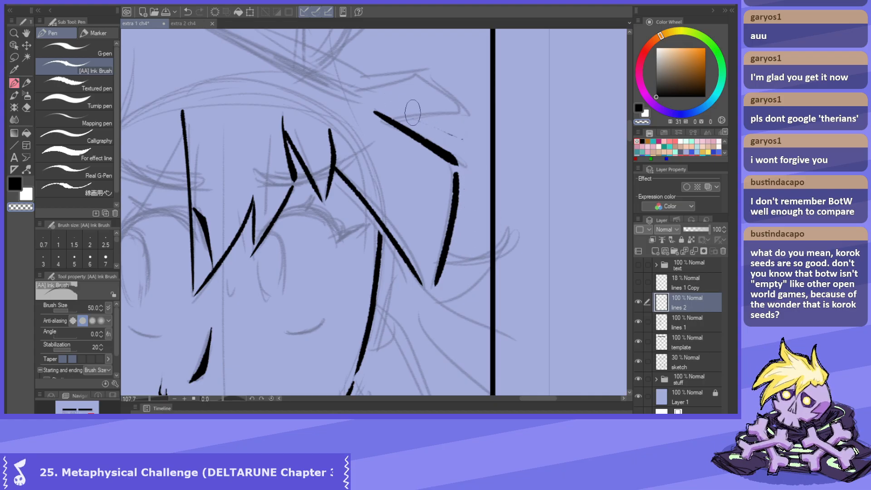
{"action": "key", "text": "c"}
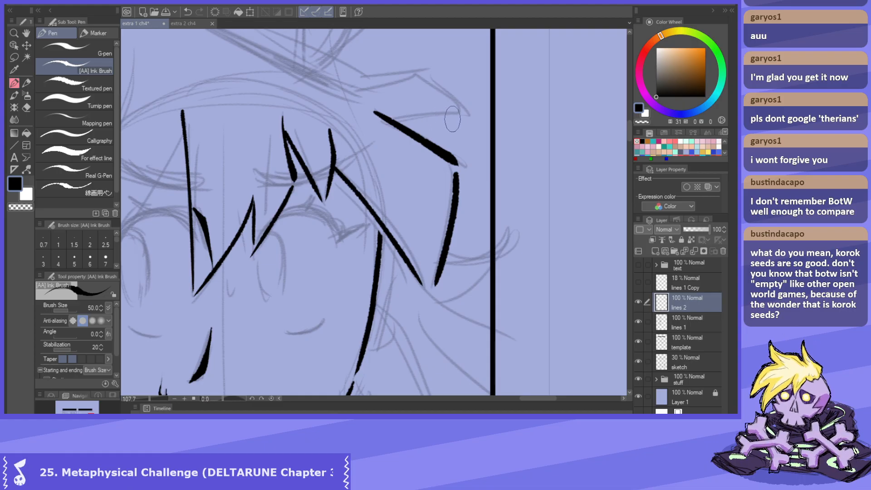
Step: Ink the upper hair spike above the tuft with a horizontal lower edge, a slanted top edge and an outer edge
{"action": "scroll", "coordinate": [448, 131], "scroll_direction": "down", "scroll_amount": 3}
{"action": "scroll", "coordinate": [436, 181], "scroll_direction": "up", "scroll_amount": 3}
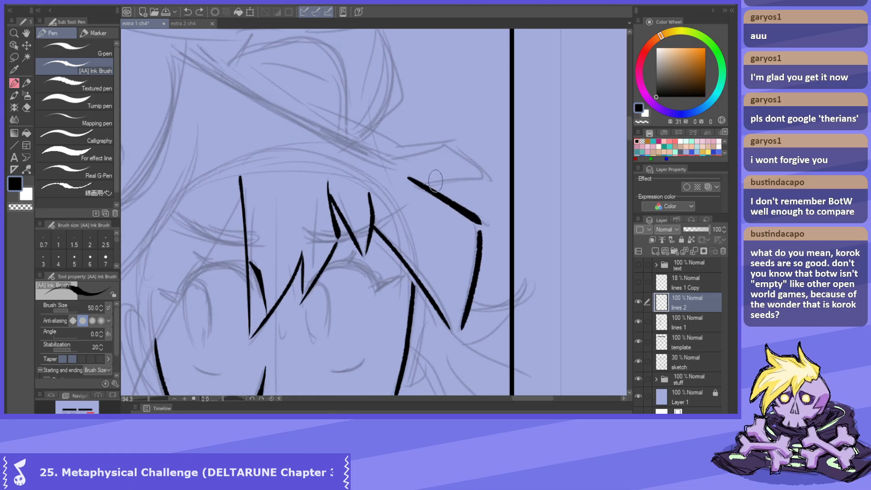
{"action": "left_click_drag", "start_coordinate": [420, 184], "coordinate": [486, 182]}
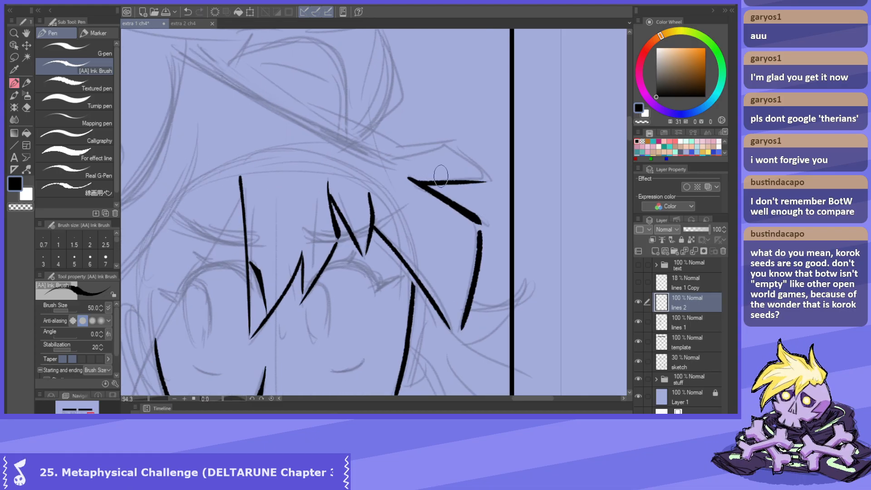
{"action": "left_click_drag", "start_coordinate": [410, 178], "coordinate": [475, 180]}
{"action": "mouse_move", "coordinate": [391, 162]}
{"action": "left_mouse_down"}
{"action": "mouse_move", "coordinate": [451, 149]}
{"action": "mouse_move", "coordinate": [486, 181]}
{"action": "left_mouse_up"}
{"action": "key", "text": "ctrl+z"}
{"action": "left_click_drag", "start_coordinate": [443, 147], "coordinate": [485, 182]}
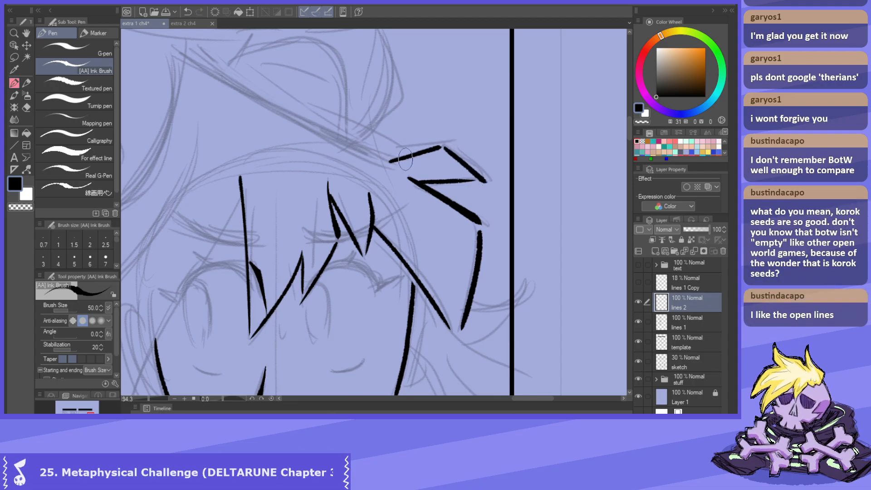
Step: Ink the long straight diagonal line from the hair's peak down to the spiky tuft, redrawing it until it fits the sketch
{"action": "scroll", "coordinate": [435, 166], "scroll_direction": "down", "scroll_amount": 3}
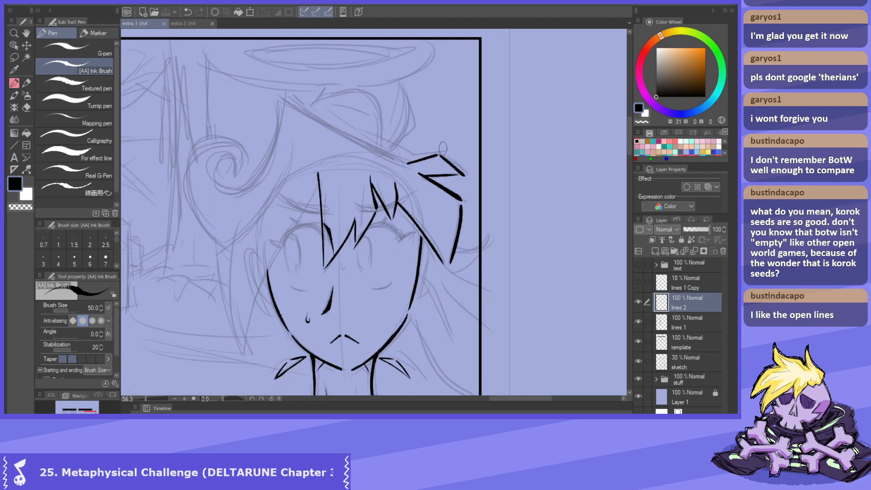
{"action": "mouse_move", "coordinate": [325, 101]}
{"action": "left_mouse_down"}
{"action": "mouse_move", "coordinate": [353, 132]}
{"action": "mouse_move", "coordinate": [431, 178]}
{"action": "left_mouse_up"}
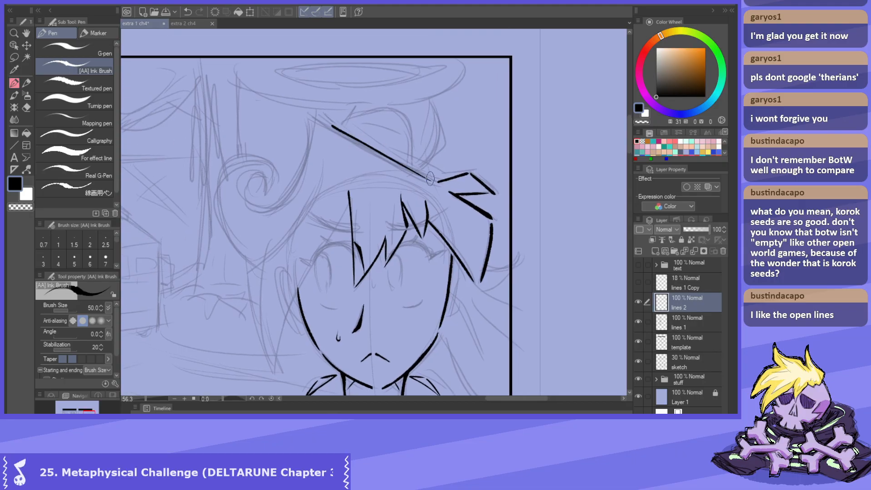
{"action": "key", "text": "ctrl+z"}
{"action": "left_click_drag", "start_coordinate": [323, 118], "coordinate": [436, 184]}
{"action": "key", "text": "ctrl+z"}
{"action": "key", "text": "ctrl+z"}
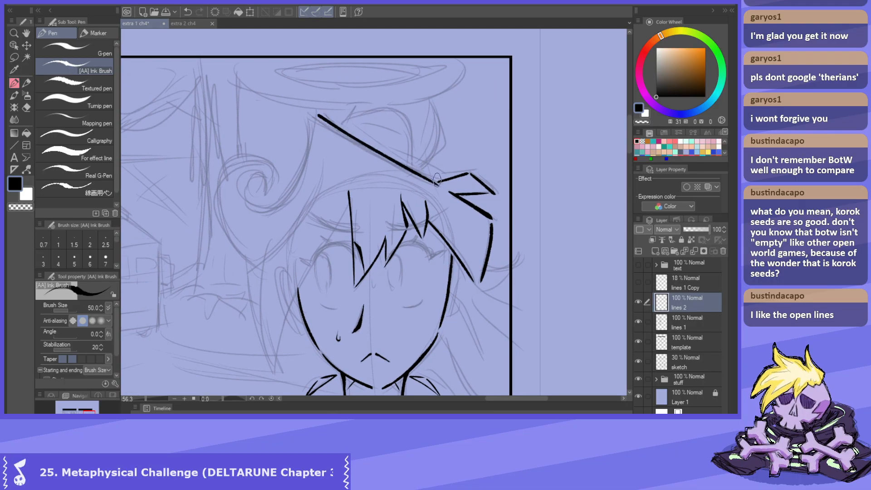
{"action": "key", "text": "ctrl+z"}
{"action": "left_click_drag", "start_coordinate": [318, 118], "coordinate": [430, 177]}
{"action": "key", "text": "c"}
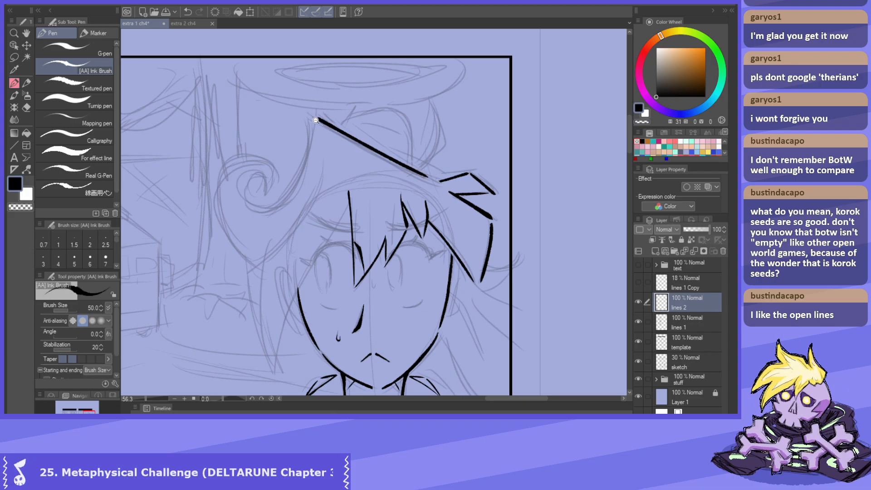
Step: Thicken the upper end of the long diagonal hair line and trim it into a clean pointed taper
{"action": "scroll", "coordinate": [318, 120], "scroll_direction": "up", "scroll_amount": 3}
{"action": "key", "text": "c"}
{"action": "key", "text": "c"}
{"action": "left_click_drag", "start_coordinate": [320, 119], "coordinate": [340, 125]}
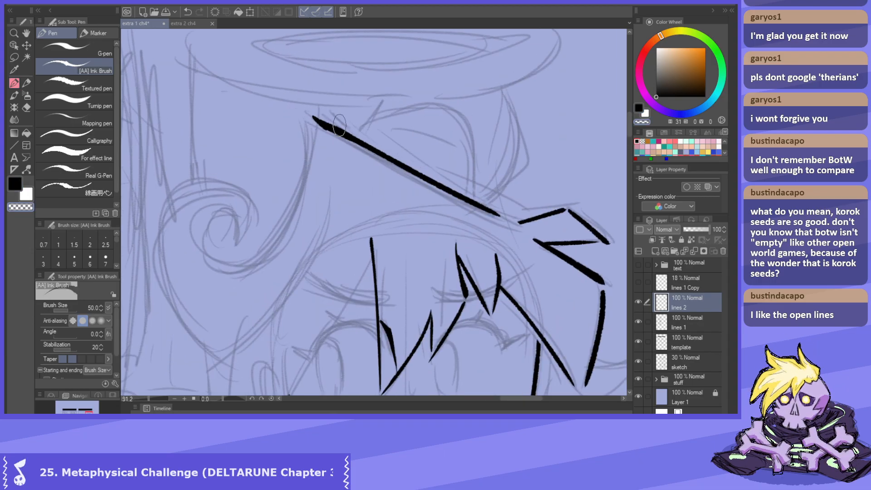
{"action": "key", "text": "c"}
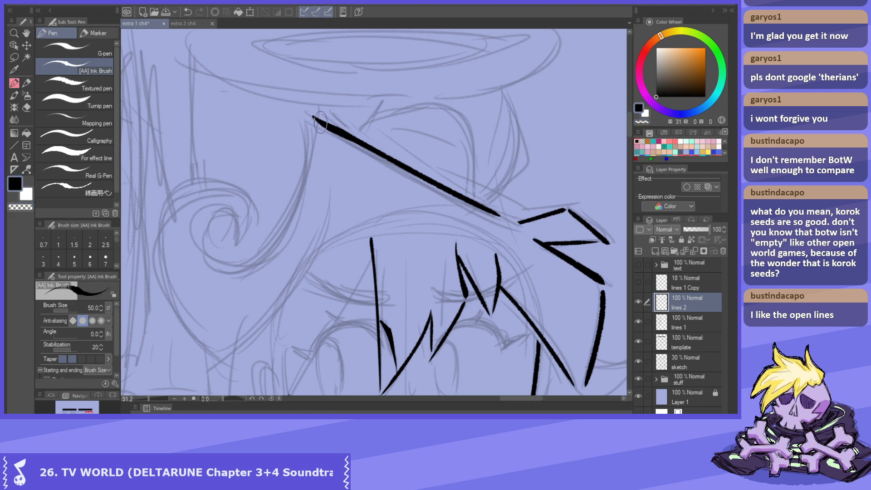
{"action": "mouse_move", "coordinate": [313, 117]}
{"action": "left_mouse_down"}
{"action": "mouse_move", "coordinate": [393, 157]}
{"action": "mouse_move", "coordinate": [336, 135]}
{"action": "mouse_move", "coordinate": [384, 155]}
{"action": "left_mouse_up"}
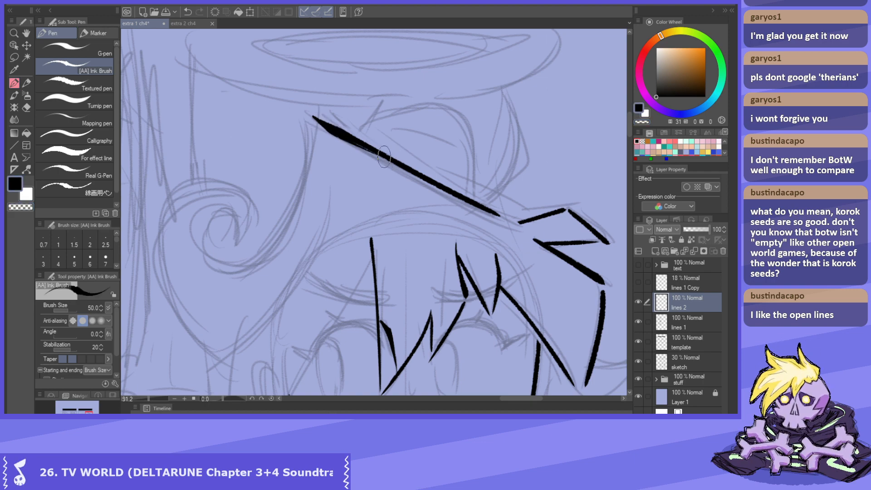
{"action": "key", "text": "c"}
{"action": "left_click_drag", "start_coordinate": [330, 136], "coordinate": [361, 152]}
{"action": "key", "text": "c"}
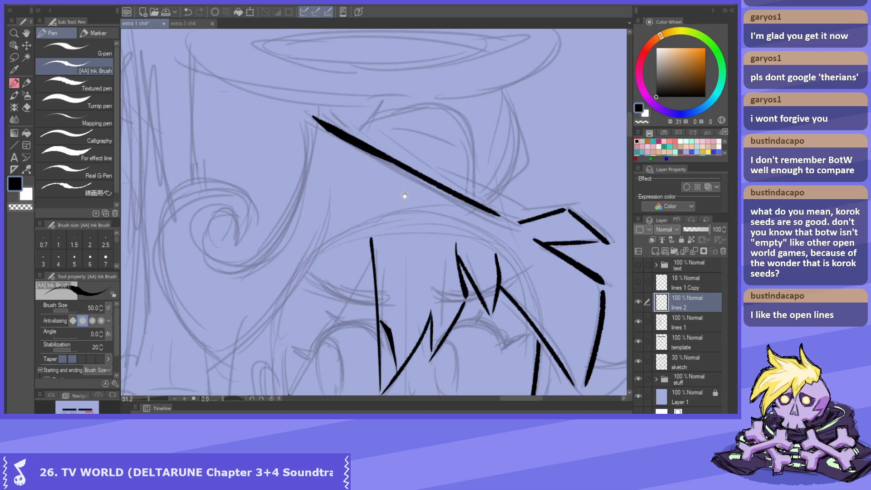
Step: Try several versions of a curved strand above the long diagonal hair line
{"action": "scroll", "coordinate": [407, 182], "scroll_direction": "down", "scroll_amount": 1}
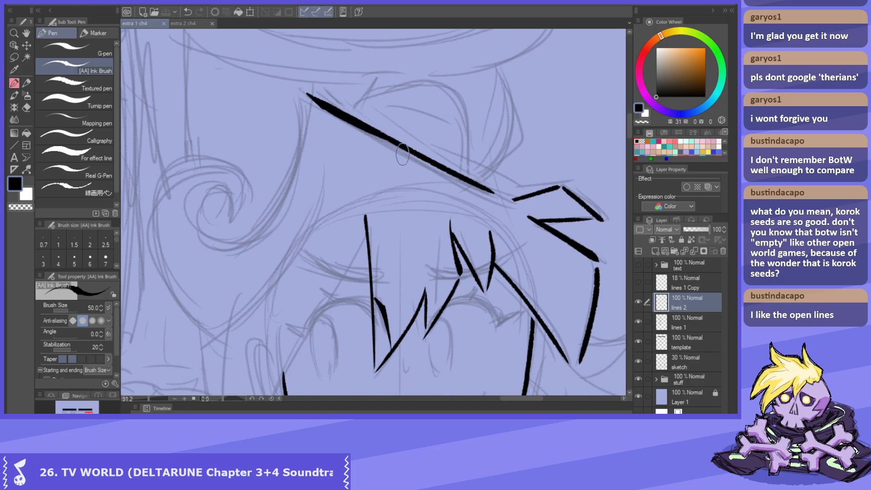
{"action": "scroll", "coordinate": [420, 176], "scroll_direction": "down", "scroll_amount": 5}
{"action": "mouse_move", "coordinate": [430, 177]}
{"action": "left_mouse_down"}
{"action": "mouse_move", "coordinate": [413, 171]}
{"action": "mouse_move", "coordinate": [439, 170]}
{"action": "left_mouse_up"}
{"action": "scroll", "coordinate": [391, 138], "scroll_direction": "up", "scroll_amount": 3}
{"action": "key", "text": "ctrl+z"}
{"action": "left_click_drag", "start_coordinate": [391, 154], "coordinate": [481, 196]}
{"action": "scroll", "coordinate": [434, 155], "scroll_direction": "down", "scroll_amount": 5}
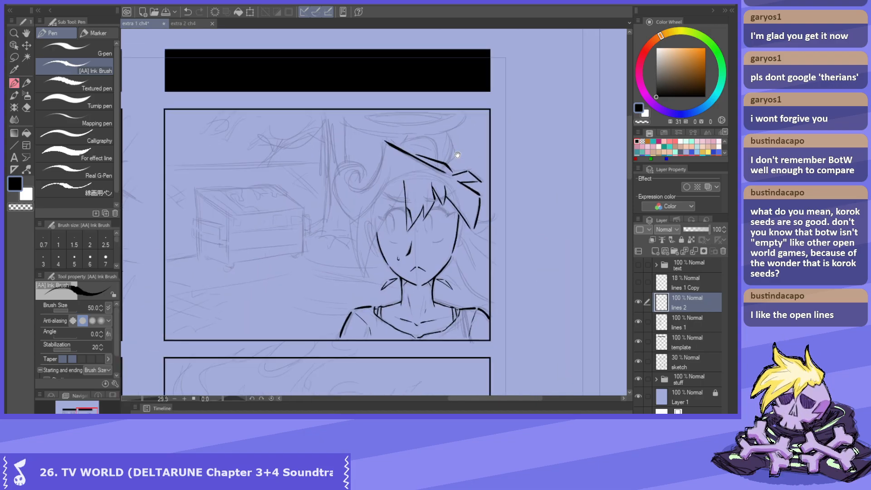
{"action": "mouse_move", "coordinate": [420, 150]}
{"action": "left_mouse_down"}
{"action": "mouse_move", "coordinate": [408, 129]}
{"action": "mouse_move", "coordinate": [481, 171]}
{"action": "mouse_move", "coordinate": [427, 146]}
{"action": "mouse_move", "coordinate": [466, 164]}
{"action": "mouse_move", "coordinate": [430, 164]}
{"action": "mouse_move", "coordinate": [436, 168]}
{"action": "left_mouse_up"}
{"action": "scroll", "coordinate": [408, 130], "scroll_direction": "up", "scroll_amount": 3}
{"action": "key", "text": "ctrl+z"}
{"action": "scroll", "coordinate": [468, 157], "scroll_direction": "down", "scroll_amount": 5}
{"action": "scroll", "coordinate": [454, 149], "scroll_direction": "up", "scroll_amount": 4}
{"action": "key", "text": "ctrl+z"}
{"action": "key", "text": "ctrl+z"}
{"action": "key", "text": "ctrl+z"}
{"action": "key", "text": "ctrl+z"}
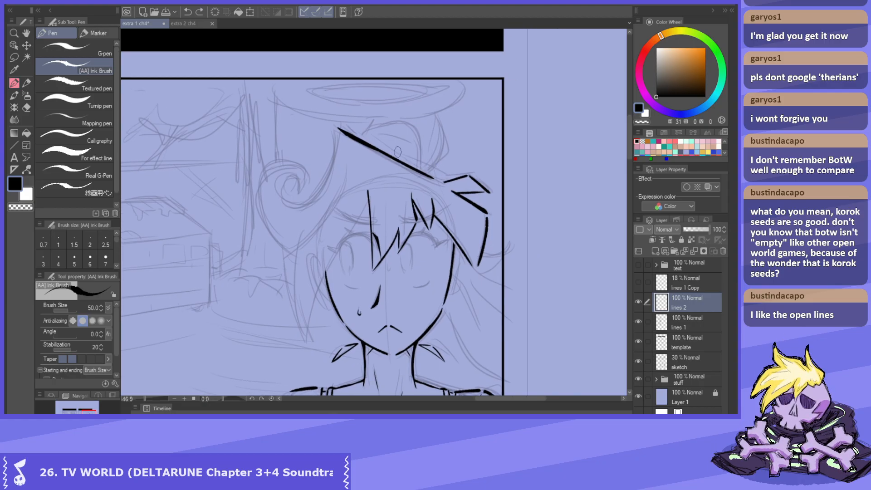
Step: Ink a curved strand above the lower half of the long diagonal hair line and check it in the mirrored view
{"action": "left_click_drag", "start_coordinate": [391, 150], "coordinate": [447, 170]}
{"action": "key", "text": "h"}
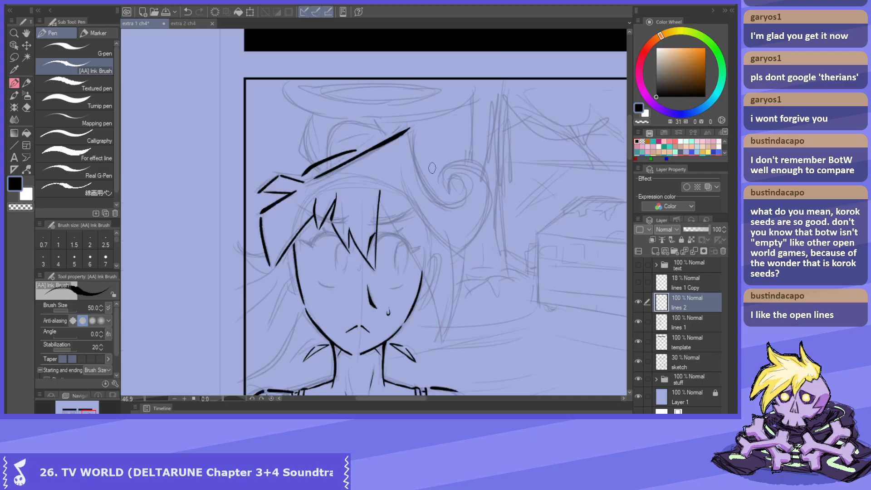
{"action": "key", "text": "h"}
Step: Mirror the canvas view and ink the large spiral curl sweeping down from the hair's peak
{"action": "mouse_move", "coordinate": [380, 159]}
{"action": "left_mouse_down"}
{"action": "mouse_move", "coordinate": [402, 135]}
{"action": "mouse_move", "coordinate": [454, 196]}
{"action": "mouse_move", "coordinate": [436, 194]}
{"action": "mouse_move", "coordinate": [394, 104]}
{"action": "left_mouse_up"}
{"action": "key", "text": "h"}
{"action": "scroll", "coordinate": [403, 135], "scroll_direction": "up", "scroll_amount": 1}
{"action": "key", "text": "ctrl+z"}
{"action": "key", "text": "ctrl+z"}
{"action": "left_click_drag", "start_coordinate": [437, 177], "coordinate": [448, 191]}
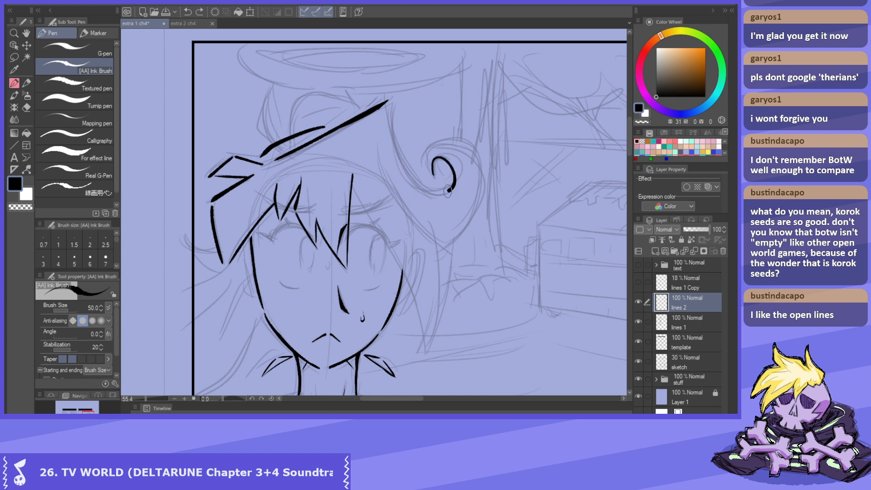
{"action": "scroll", "coordinate": [397, 100], "scroll_direction": "up", "scroll_amount": 2}
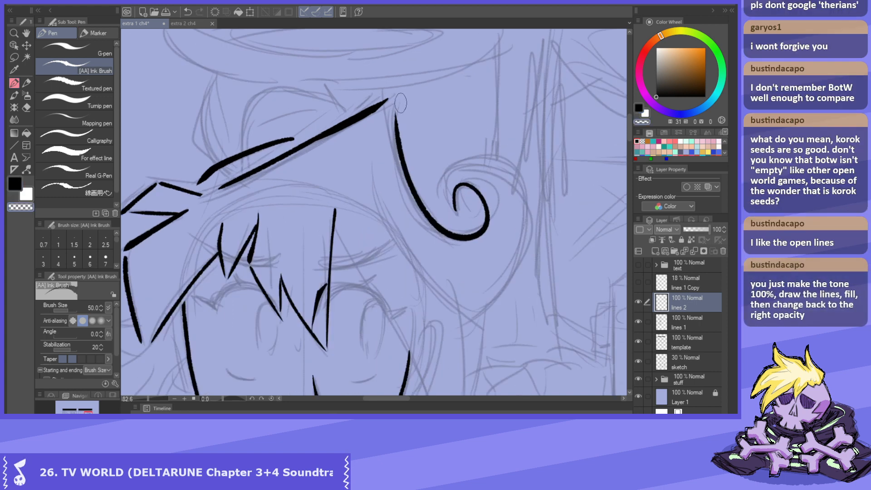
Step: Clean up the curl's upper end at the hair's peak, restore the unmirrored view and reinforce the spiral's inner tip
{"action": "mouse_move", "coordinate": [395, 105]}
{"action": "left_mouse_down"}
{"action": "mouse_move", "coordinate": [393, 123]}
{"action": "mouse_move", "coordinate": [396, 113]}
{"action": "mouse_move", "coordinate": [340, 129]}
{"action": "left_mouse_up"}
{"action": "key", "text": "c"}
{"action": "key", "text": "c"}
{"action": "key", "text": "h"}
{"action": "mouse_move", "coordinate": [403, 121]}
{"action": "left_mouse_down"}
{"action": "mouse_move", "coordinate": [398, 107]}
{"action": "mouse_move", "coordinate": [392, 181]}
{"action": "left_mouse_up"}
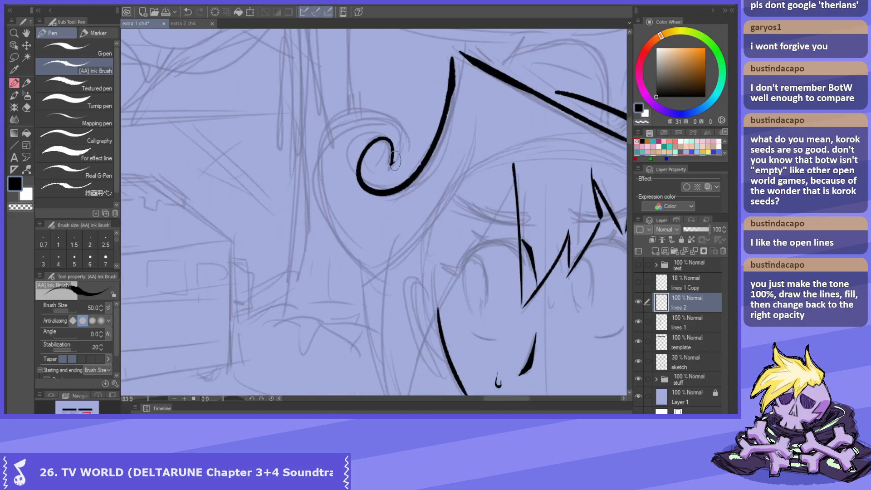
Step: Ink the spiral curl's outer arc from its inner tip around and down to a point below, redoing the stroke until it fits
{"action": "scroll", "coordinate": [424, 149], "scroll_direction": "down", "scroll_amount": 3}
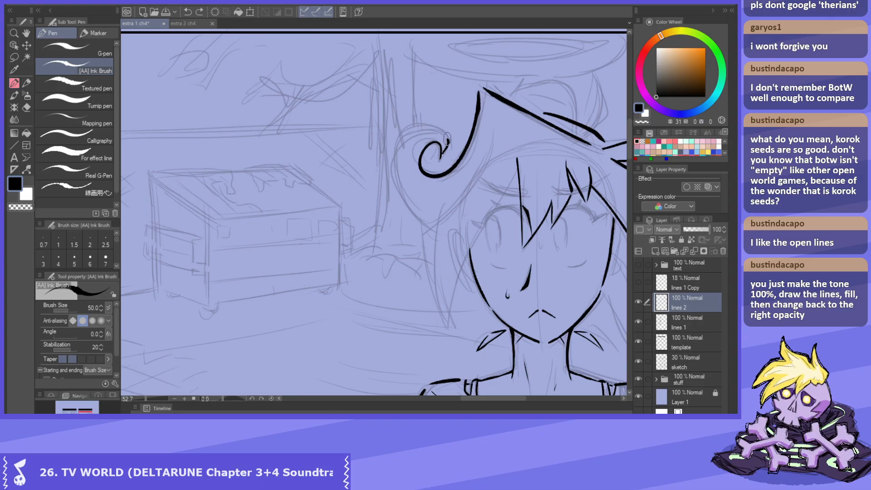
{"action": "mouse_move", "coordinate": [449, 134]}
{"action": "left_mouse_down"}
{"action": "mouse_move", "coordinate": [407, 134]}
{"action": "mouse_move", "coordinate": [432, 215]}
{"action": "left_mouse_up"}
{"action": "key", "text": "ctrl+z"}
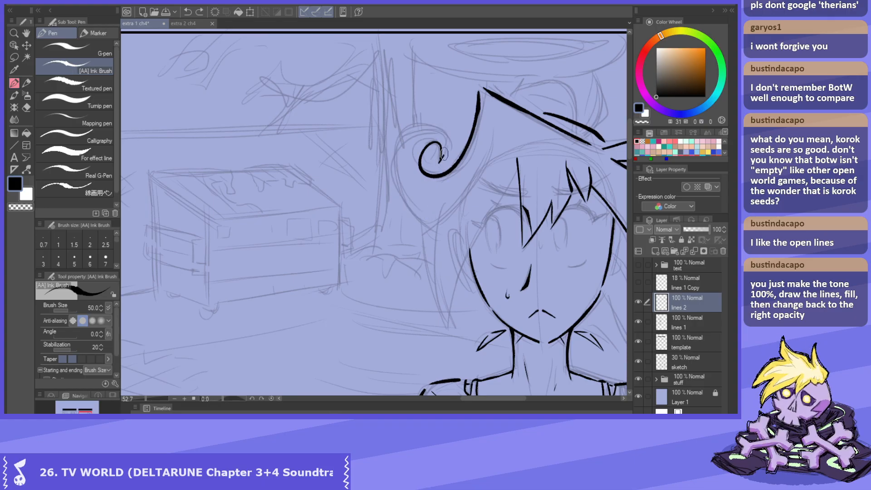
{"action": "mouse_move", "coordinate": [445, 138]}
{"action": "left_mouse_down"}
{"action": "mouse_move", "coordinate": [427, 126]}
{"action": "mouse_move", "coordinate": [394, 172]}
{"action": "left_mouse_up"}
{"action": "key", "text": "ctrl+z"}
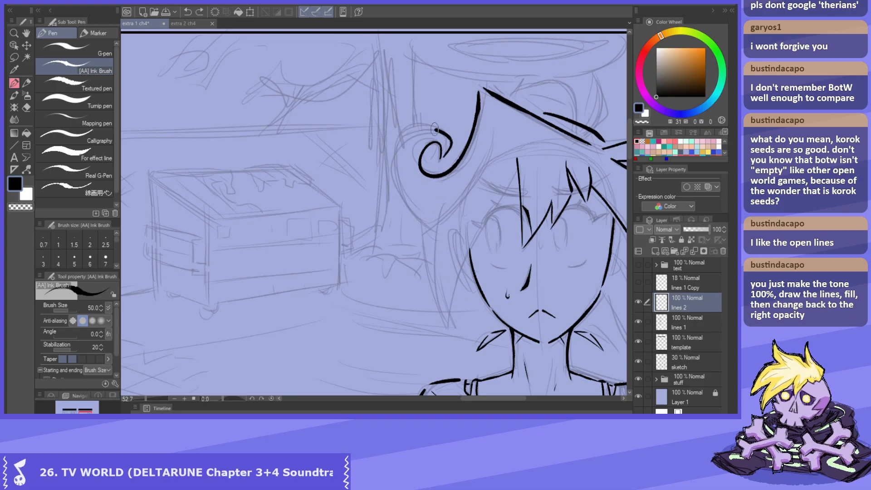
{"action": "mouse_move", "coordinate": [449, 139]}
{"action": "left_mouse_down"}
{"action": "mouse_move", "coordinate": [400, 149]}
{"action": "mouse_move", "coordinate": [439, 221]}
{"action": "left_mouse_up"}
{"action": "key", "text": "ctrl+z"}
{"action": "mouse_move", "coordinate": [447, 136]}
{"action": "left_mouse_down"}
{"action": "mouse_move", "coordinate": [397, 149]}
{"action": "mouse_move", "coordinate": [435, 226]}
{"action": "left_mouse_up"}
Step: Check the whole page in the mirrored view and save the file
{"action": "scroll", "coordinate": [434, 225], "scroll_direction": "down", "scroll_amount": 6}
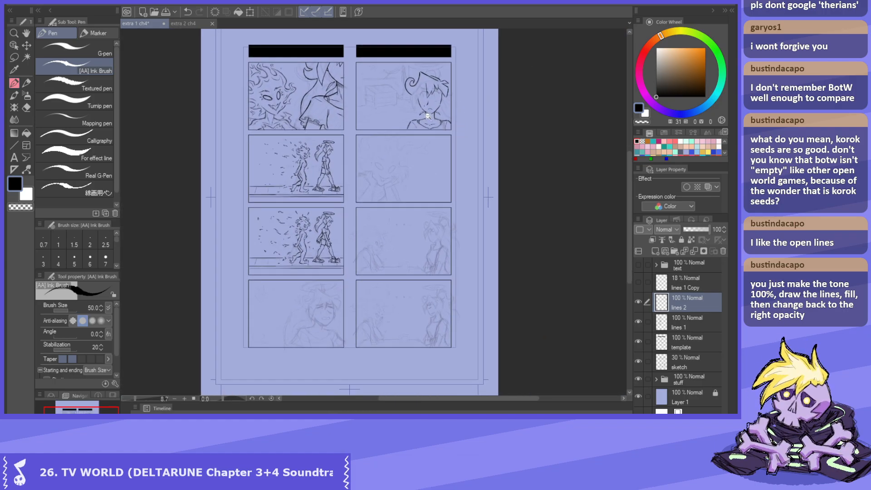
{"action": "key", "text": "h"}
{"action": "key", "text": "h"}
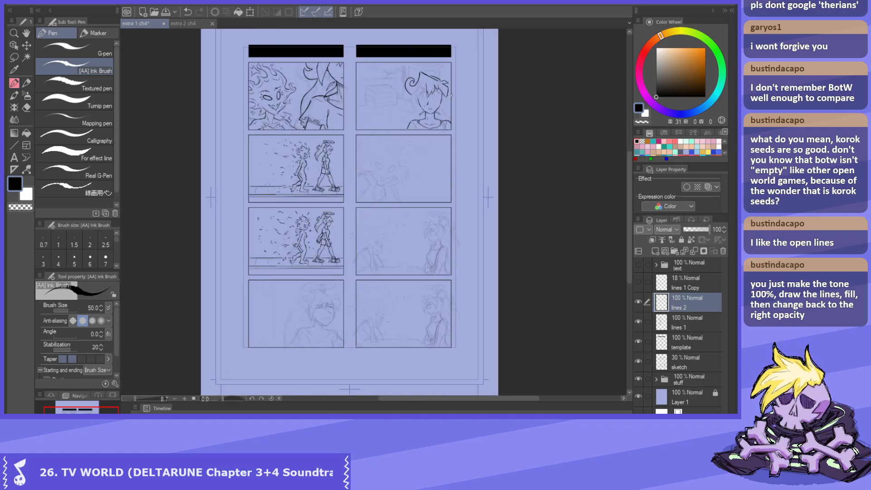
{"action": "key", "text": "ctrl+s"}
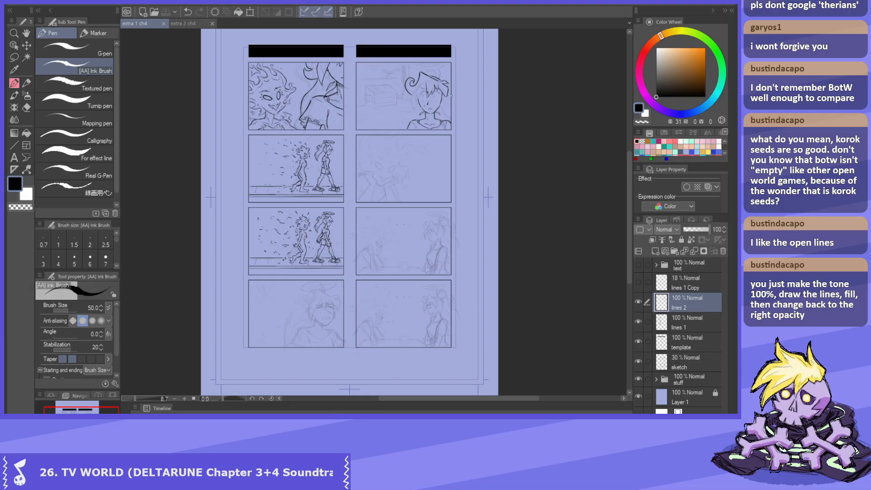
Step: Try a long curved side strand from the fringe's peak down past the cheek
{"action": "scroll", "coordinate": [435, 124], "scroll_direction": "up", "scroll_amount": 6}
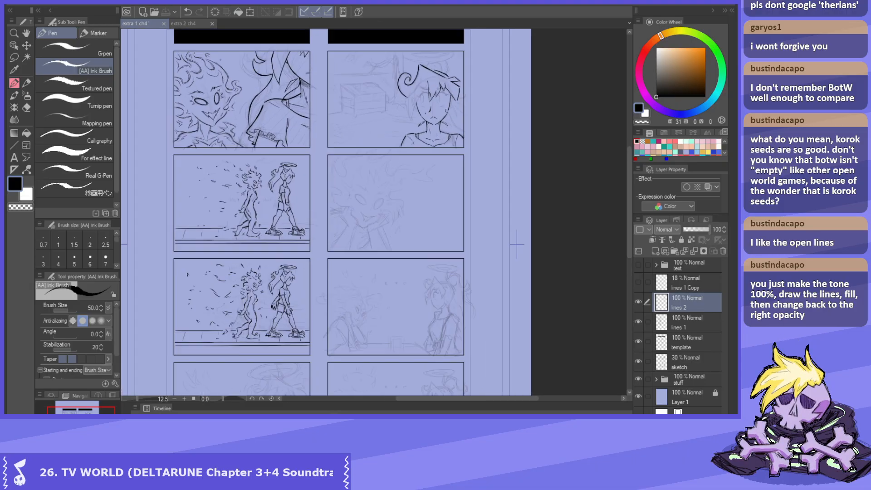
{"action": "scroll", "coordinate": [428, 97], "scroll_direction": "up", "scroll_amount": 2}
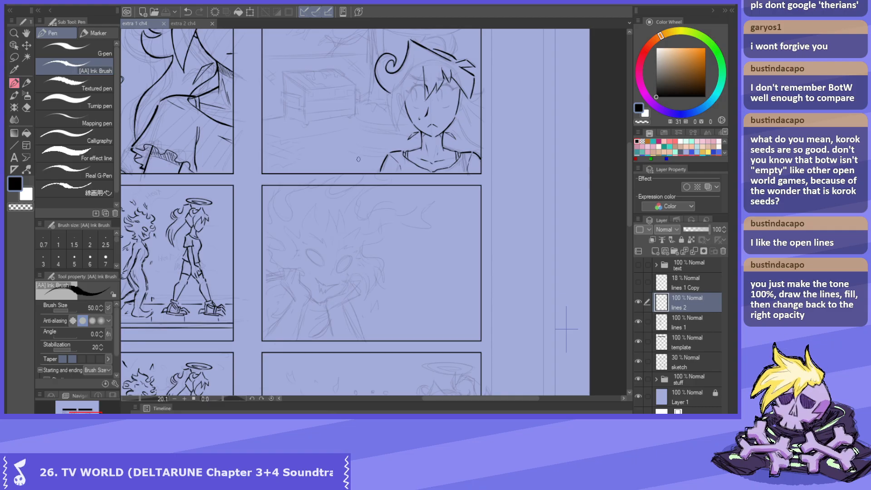
{"action": "scroll", "coordinate": [427, 59], "scroll_direction": "up", "scroll_amount": 1}
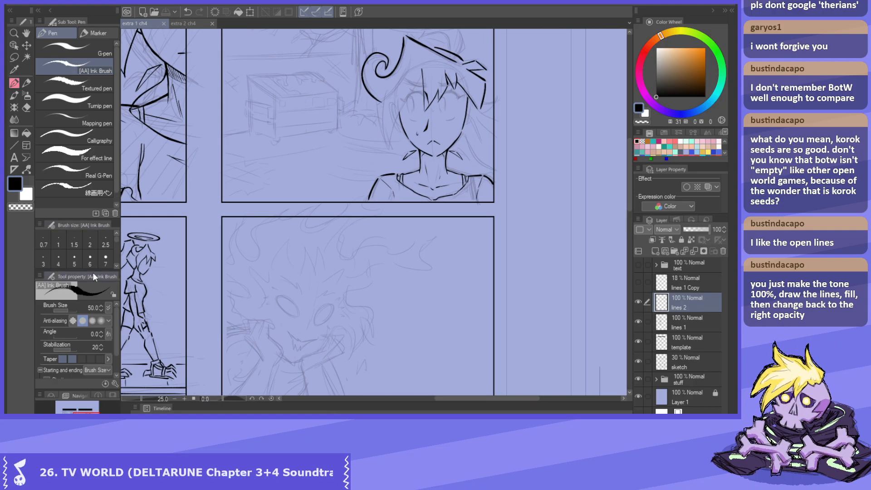
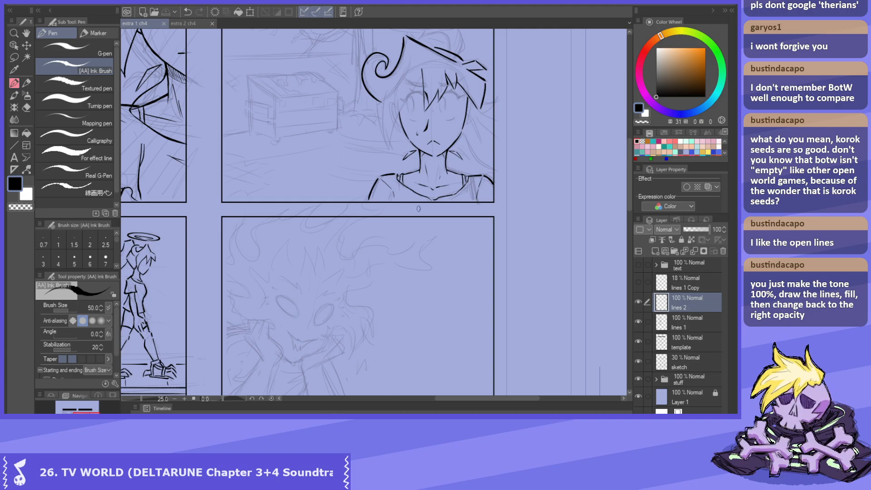
{"action": "left_click_drag", "start_coordinate": [418, 208], "coordinate": [416, 215]}
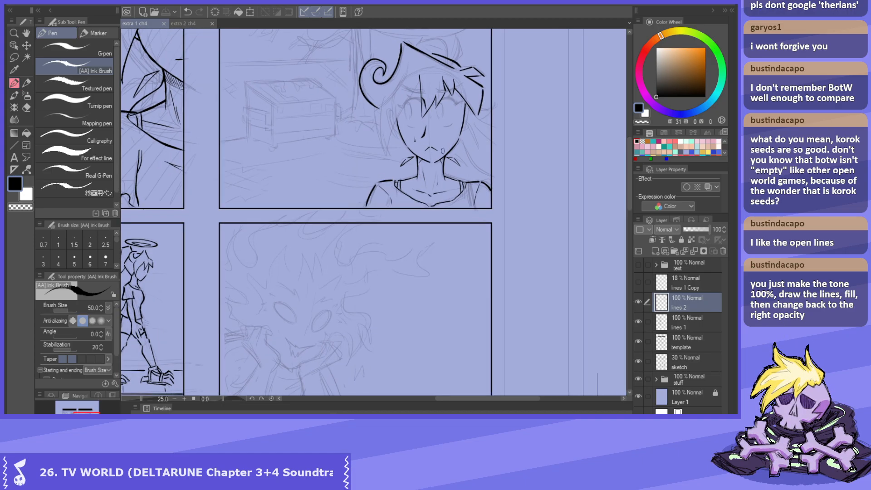
{"action": "left_click_drag", "start_coordinate": [376, 176], "coordinate": [411, 246]}
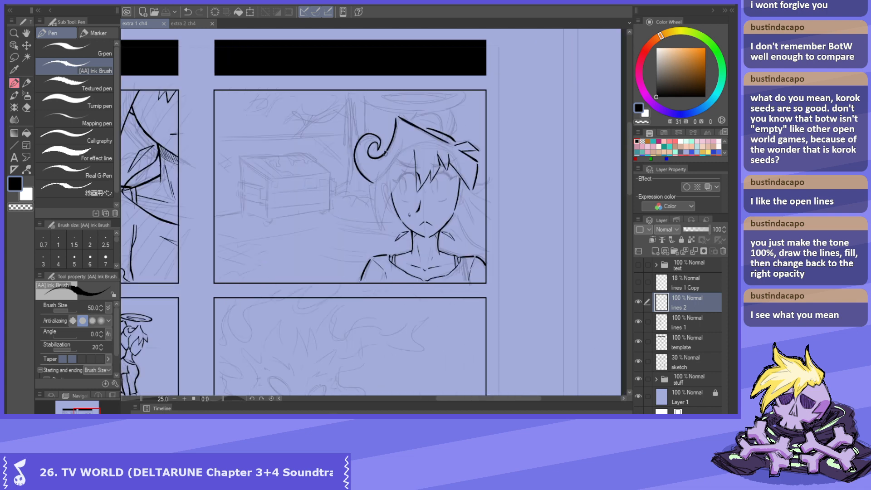
{"action": "scroll", "coordinate": [422, 143], "scroll_direction": "up", "scroll_amount": 5}
{"action": "mouse_move", "coordinate": [393, 178]}
{"action": "left_mouse_down"}
{"action": "mouse_move", "coordinate": [394, 230]}
{"action": "mouse_move", "coordinate": [405, 233]}
{"action": "mouse_move", "coordinate": [376, 153]}
{"action": "mouse_move", "coordinate": [385, 139]}
{"action": "mouse_move", "coordinate": [464, 331]}
{"action": "left_mouse_up"}
{"action": "key", "text": "c"}
{"action": "key", "text": "ctrl+z"}
Step: Mirror the canvas view and ink the long side strand from the fringe's peak past the cheek to beside the neck
{"action": "key", "text": "h"}
{"action": "scroll", "coordinate": [413, 240], "scroll_direction": "down", "scroll_amount": 3}
{"action": "scroll", "coordinate": [376, 154], "scroll_direction": "up", "scroll_amount": 1}
{"action": "key", "text": "ctrl+z"}
{"action": "left_click_drag", "start_coordinate": [382, 131], "coordinate": [463, 318]}
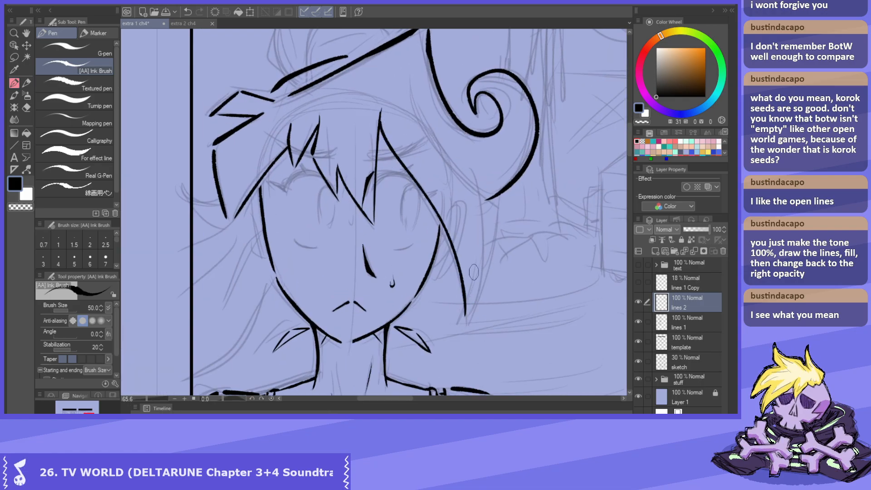
{"action": "key", "text": "ctrl+z"}
{"action": "left_click_drag", "start_coordinate": [382, 125], "coordinate": [459, 329]}
Step: Ink the curl's inner hair line from beside the fringe down to the outer arc's lower tip
{"action": "left_click_drag", "start_coordinate": [449, 185], "coordinate": [404, 177]}
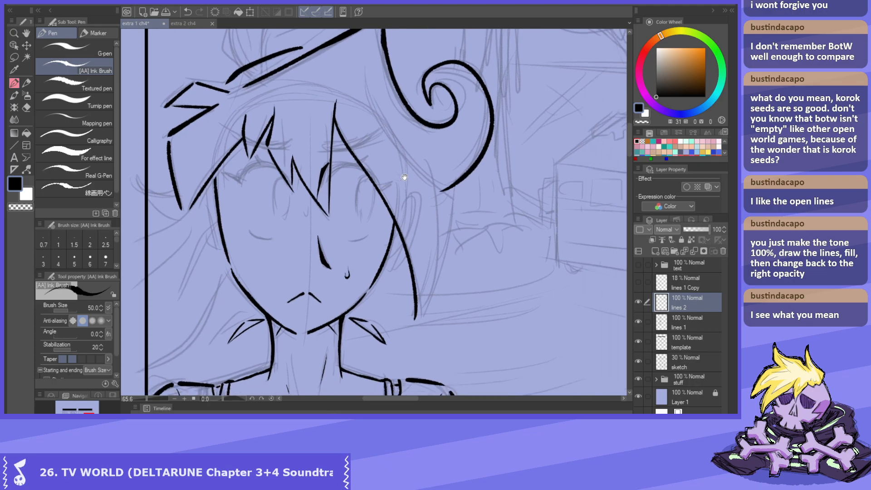
{"action": "key", "text": "ctrl+z"}
{"action": "left_click_drag", "start_coordinate": [372, 89], "coordinate": [419, 174]}
{"action": "left_click_drag", "start_coordinate": [449, 228], "coordinate": [445, 212]}
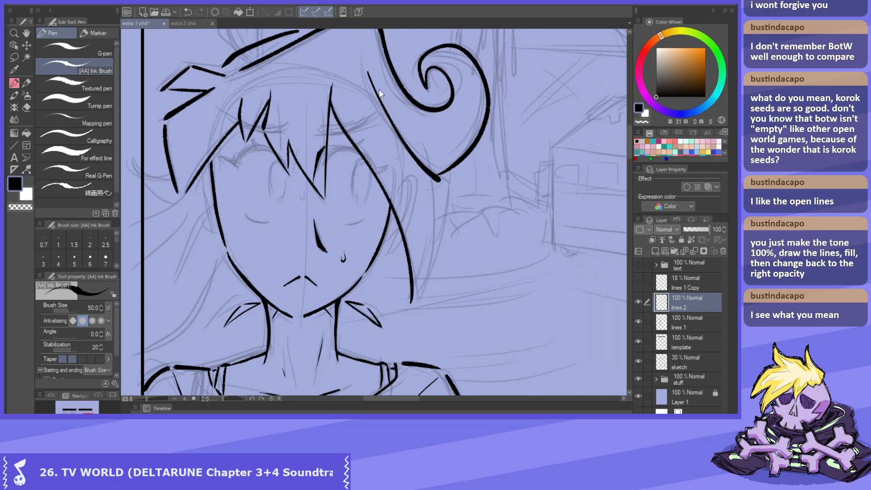
{"action": "key", "text": "ctrl+z"}
{"action": "mouse_move", "coordinate": [368, 62]}
{"action": "left_mouse_down"}
{"action": "mouse_move", "coordinate": [430, 167]}
{"action": "mouse_move", "coordinate": [438, 226]}
{"action": "left_mouse_up"}
{"action": "key", "text": "ctrl+z"}
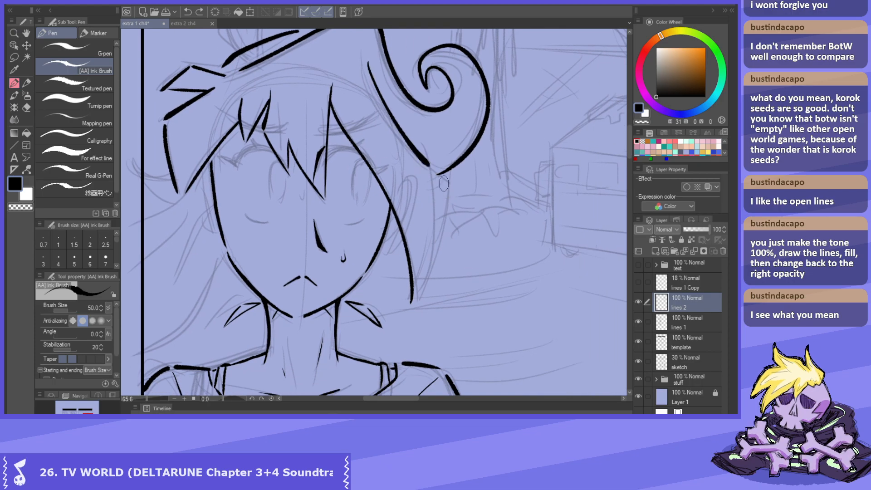
Step: Ink the side lock's outer edge below the curl, restore the unmirrored view and tidy the line ends where they meet
{"action": "left_click_drag", "start_coordinate": [446, 178], "coordinate": [409, 308]}
{"action": "key", "text": "h"}
{"action": "left_click_drag", "start_coordinate": [400, 243], "coordinate": [471, 249]}
{"action": "scroll", "coordinate": [375, 173], "scroll_direction": "up", "scroll_amount": 3}
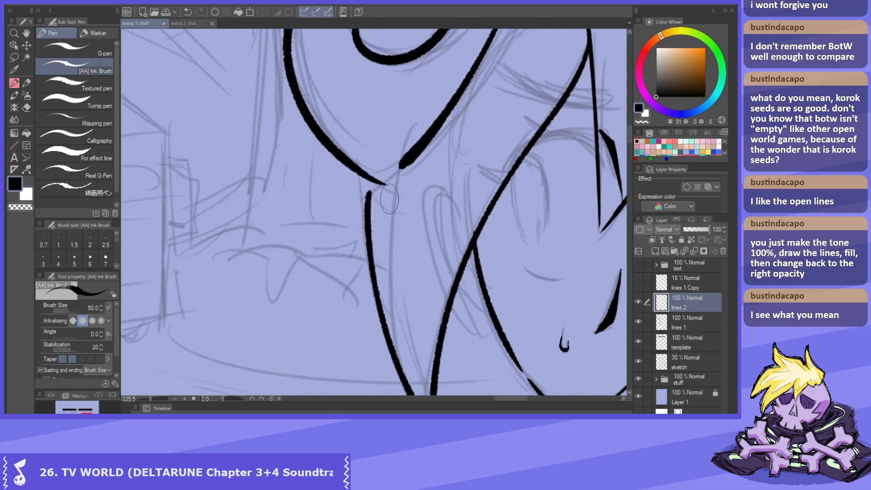
{"action": "left_click_drag", "start_coordinate": [391, 176], "coordinate": [406, 162]}
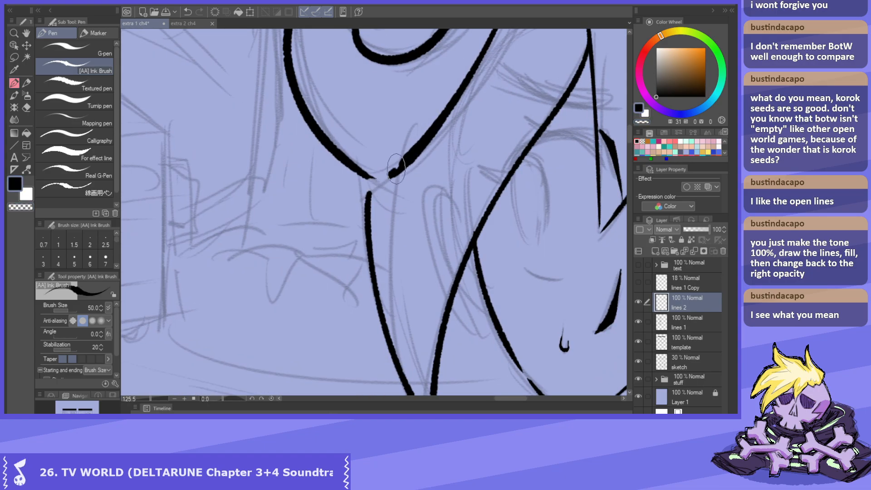
Step: Mirror the view and erase the curl's long upper line between the hair's peak and the spiral
{"action": "scroll", "coordinate": [424, 160], "scroll_direction": "down", "scroll_amount": 6}
{"action": "mouse_move", "coordinate": [459, 130]}
{"action": "left_mouse_down"}
{"action": "mouse_move", "coordinate": [429, 169]}
{"action": "mouse_move", "coordinate": [401, 177]}
{"action": "mouse_move", "coordinate": [403, 170]}
{"action": "mouse_move", "coordinate": [420, 182]}
{"action": "left_mouse_up"}
{"action": "scroll", "coordinate": [387, 171], "scroll_direction": "up", "scroll_amount": 3}
{"action": "key", "text": "c"}
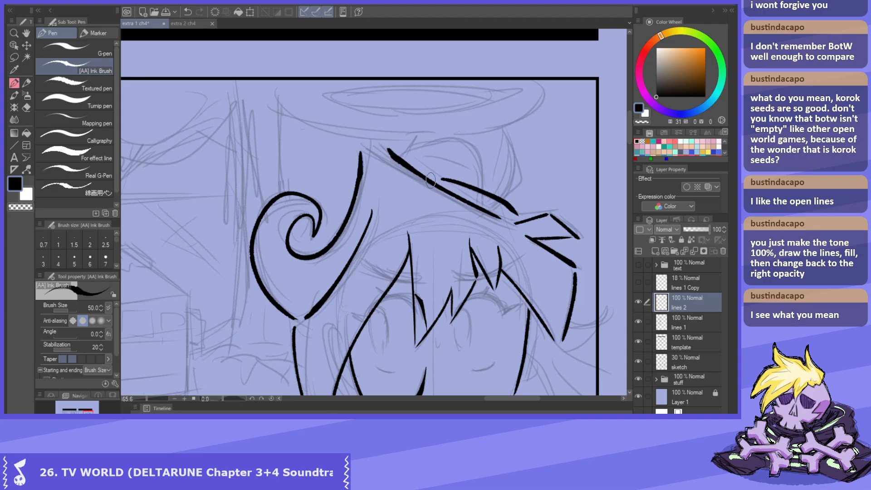
{"action": "key", "text": "h"}
{"action": "left_click_drag", "start_coordinate": [429, 186], "coordinate": [449, 159]}
{"action": "key", "text": "e"}
{"action": "mouse_move", "coordinate": [413, 132]}
{"action": "left_mouse_down"}
{"action": "mouse_move", "coordinate": [411, 175]}
{"action": "mouse_move", "coordinate": [408, 126]}
{"action": "mouse_move", "coordinate": [424, 233]}
{"action": "left_mouse_up"}
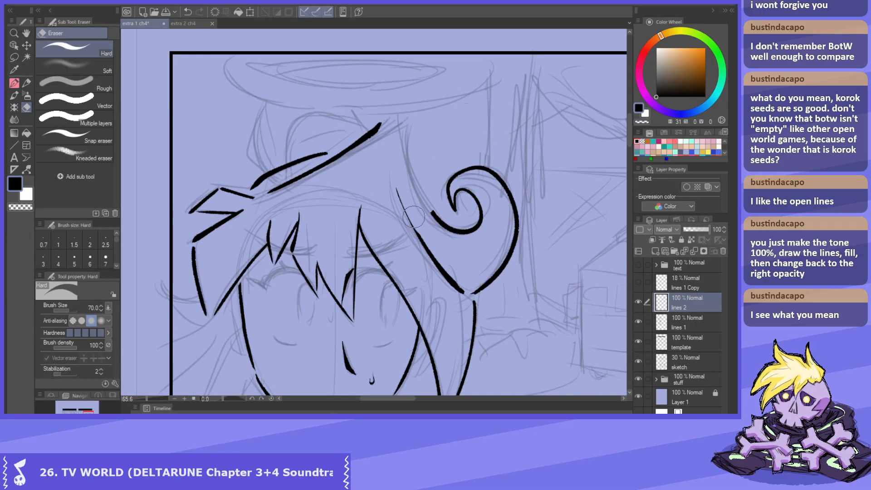
Step: Reinforce the inner line's upper end with the ink brush and redraw the curl's line from the hair's peak into the spiral
{"action": "key", "text": "p"}
{"action": "scroll", "coordinate": [396, 208], "scroll_direction": "up", "scroll_amount": 2}
{"action": "left_click_drag", "start_coordinate": [396, 182], "coordinate": [427, 241]}
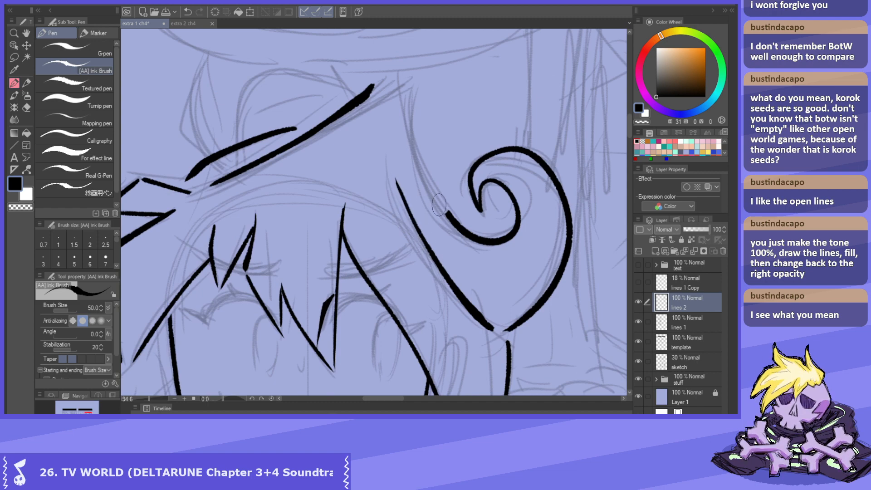
{"action": "left_click_drag", "start_coordinate": [394, 118], "coordinate": [413, 155]}
{"action": "key", "text": "ctrl+z"}
{"action": "mouse_move", "coordinate": [397, 90]}
{"action": "left_mouse_down"}
{"action": "mouse_move", "coordinate": [405, 136]}
{"action": "mouse_move", "coordinate": [461, 231]}
{"action": "mouse_move", "coordinate": [416, 172]}
{"action": "mouse_move", "coordinate": [450, 219]}
{"action": "left_mouse_up"}
{"action": "key", "text": "ctrl+z"}
{"action": "key", "text": "ctrl+z"}
{"action": "key", "text": "c"}
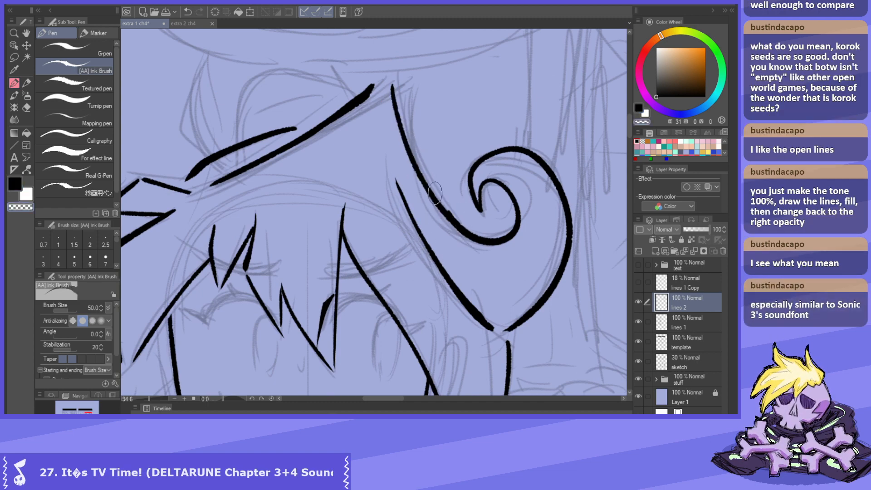
Step: Extend and shape the upper end of the redrawn curl line at the hair's peak
{"action": "scroll", "coordinate": [405, 124], "scroll_direction": "up", "scroll_amount": 2}
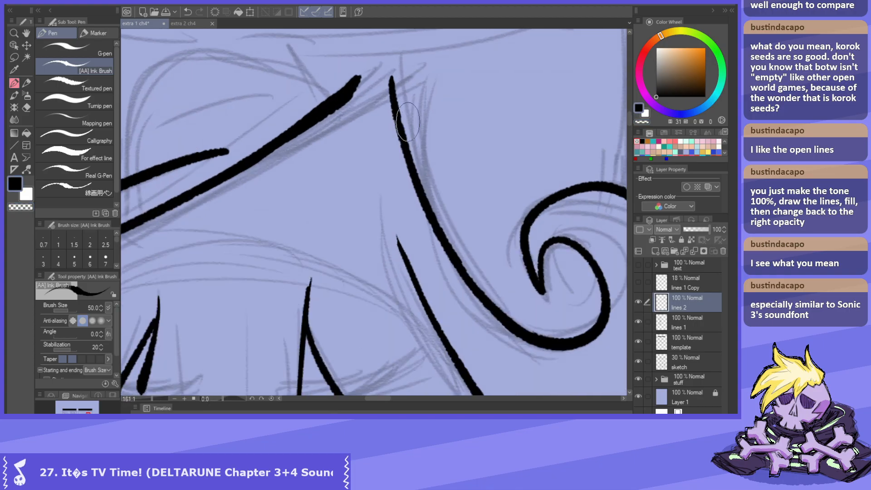
{"action": "mouse_move", "coordinate": [394, 96]}
{"action": "left_mouse_down"}
{"action": "mouse_move", "coordinate": [397, 132]}
{"action": "mouse_move", "coordinate": [444, 113]}
{"action": "left_mouse_up"}
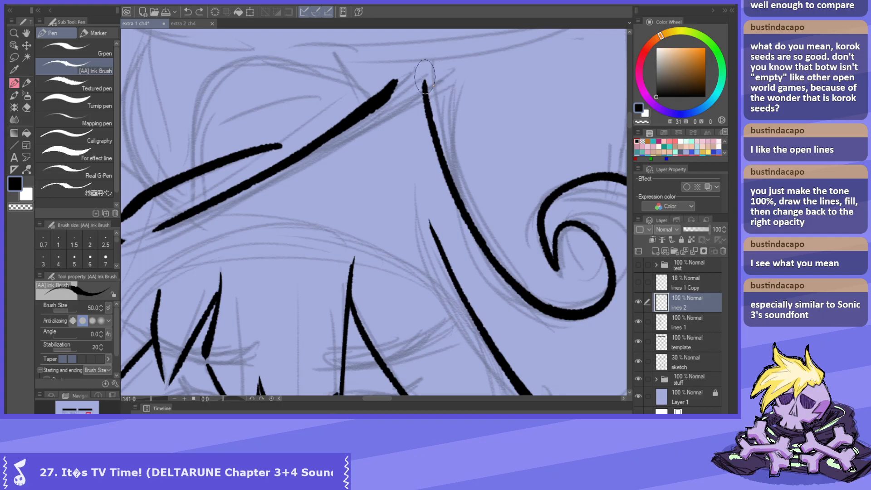
{"action": "left_click_drag", "start_coordinate": [423, 78], "coordinate": [433, 126]}
{"action": "key", "text": "c"}
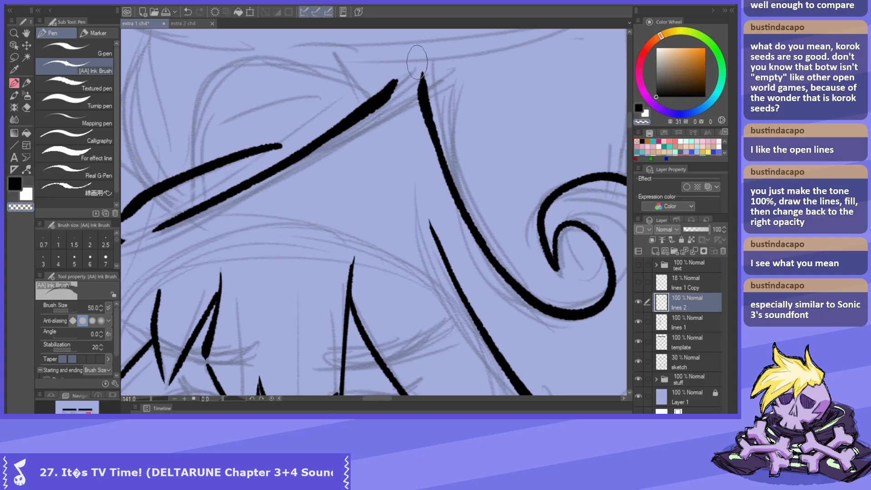
{"action": "mouse_move", "coordinate": [418, 80]}
{"action": "left_mouse_down"}
{"action": "mouse_move", "coordinate": [414, 128]}
{"action": "mouse_move", "coordinate": [470, 147]}
{"action": "left_mouse_up"}
{"action": "key", "text": "c"}
Step: Restore the unmirrored view and slim the upper end of the long diagonal hair line with transparent colour
{"action": "key", "text": "h"}
{"action": "key", "text": "ctrl+z"}
{"action": "mouse_move", "coordinate": [409, 101]}
{"action": "left_mouse_down"}
{"action": "mouse_move", "coordinate": [426, 129]}
{"action": "mouse_move", "coordinate": [420, 118]}
{"action": "mouse_move", "coordinate": [488, 171]}
{"action": "left_mouse_up"}
{"action": "key", "text": "ctrl+z"}
{"action": "key", "text": "c"}
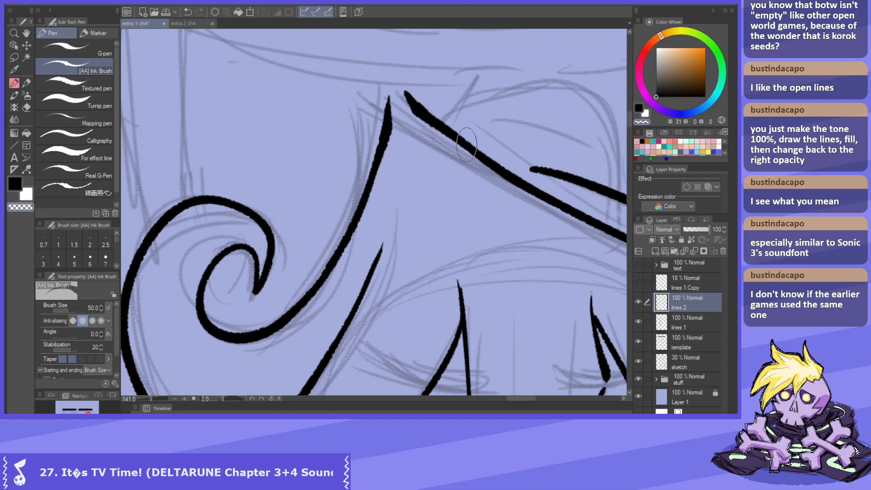
{"action": "key", "text": "c"}
{"action": "left_click_drag", "start_coordinate": [411, 87], "coordinate": [502, 159]}
{"action": "key", "text": "c"}
{"action": "left_click_drag", "start_coordinate": [432, 126], "coordinate": [523, 185]}
{"action": "key", "text": "c"}
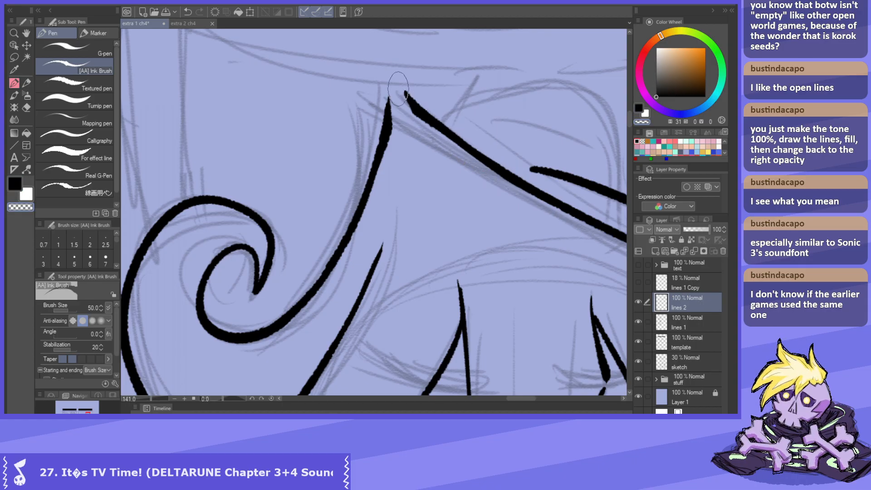
Step: Return to the black ink colour and save the file with the refined hair lines
{"action": "key", "text": "c"}
{"action": "scroll", "coordinate": [379, 107], "scroll_direction": "down", "scroll_amount": 5}
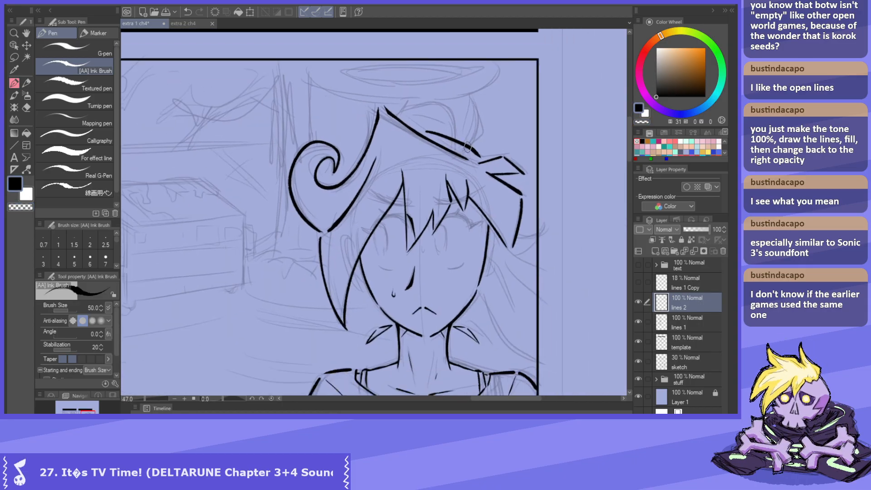
{"action": "key", "text": "ctrl+s"}
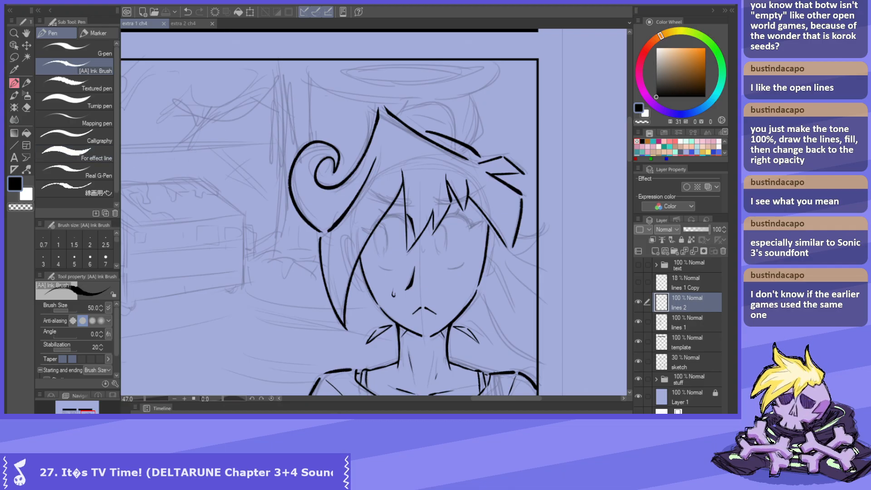
Step: Touch up the hair line work near the fringe with a small stroke and check the panel in the mirrored view
{"action": "scroll", "coordinate": [339, 157], "scroll_direction": "up", "scroll_amount": 1}
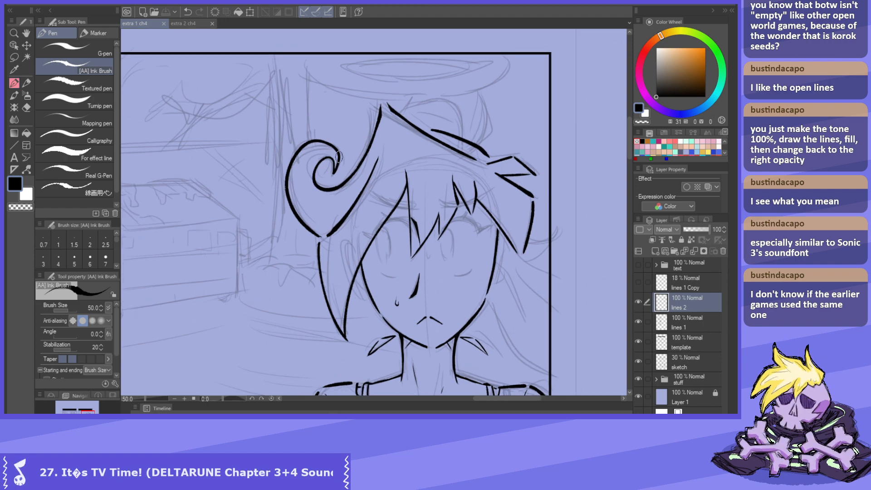
{"action": "left_click_drag", "start_coordinate": [401, 197], "coordinate": [483, 209]}
{"action": "scroll", "coordinate": [421, 186], "scroll_direction": "up", "scroll_amount": 4}
{"action": "mouse_move", "coordinate": [436, 195]}
{"action": "left_mouse_down"}
{"action": "mouse_move", "coordinate": [430, 163]}
{"action": "mouse_move", "coordinate": [446, 174]}
{"action": "mouse_move", "coordinate": [443, 195]}
{"action": "left_mouse_up"}
{"action": "key", "text": "c"}
{"action": "scroll", "coordinate": [481, 188], "scroll_direction": "down", "scroll_amount": 5}
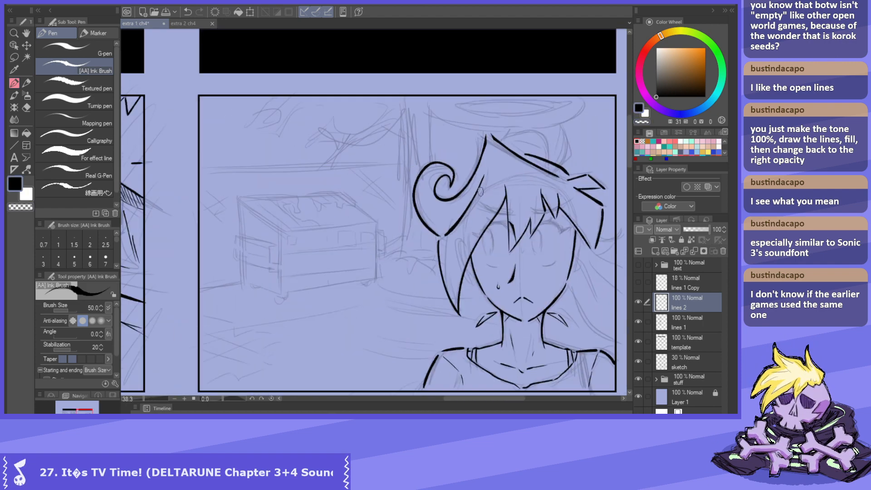
{"action": "scroll", "coordinate": [517, 180], "scroll_direction": "down", "scroll_amount": 4}
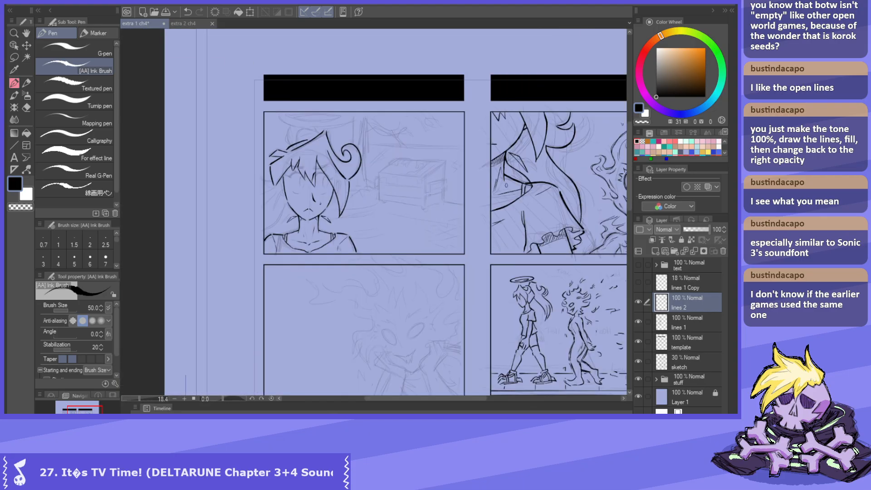
{"action": "scroll", "coordinate": [440, 135], "scroll_direction": "up", "scroll_amount": 3}
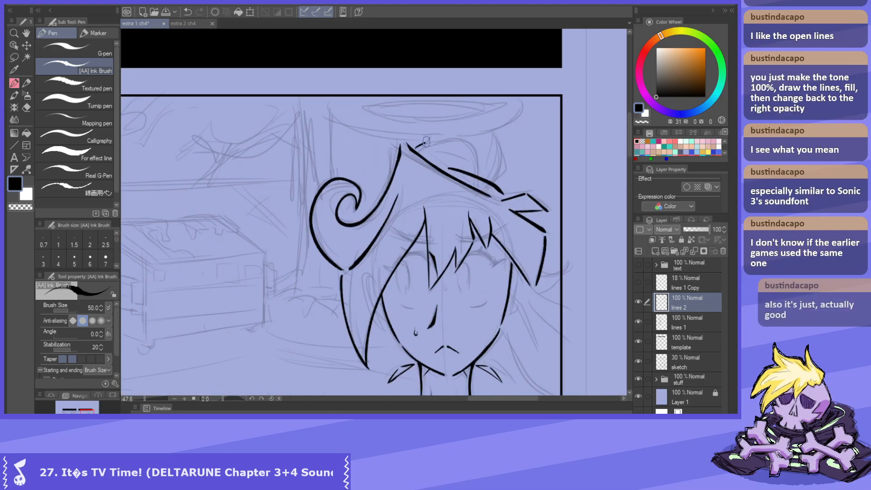
Step: Ink the back of the hair above the diagonal line as short curved strokes ending in a pointed tuft
{"action": "mouse_move", "coordinate": [429, 141]}
{"action": "left_mouse_down"}
{"action": "mouse_move", "coordinate": [470, 150]}
{"action": "mouse_move", "coordinate": [454, 139]}
{"action": "mouse_move", "coordinate": [462, 142]}
{"action": "mouse_move", "coordinate": [479, 163]}
{"action": "mouse_move", "coordinate": [494, 126]}
{"action": "mouse_move", "coordinate": [496, 160]}
{"action": "left_mouse_up"}
{"action": "key", "text": "ctrl+z"}
{"action": "left_click", "coordinate": [497, 166], "text": "alt"}
{"action": "left_click", "coordinate": [497, 166], "text": "alt"}
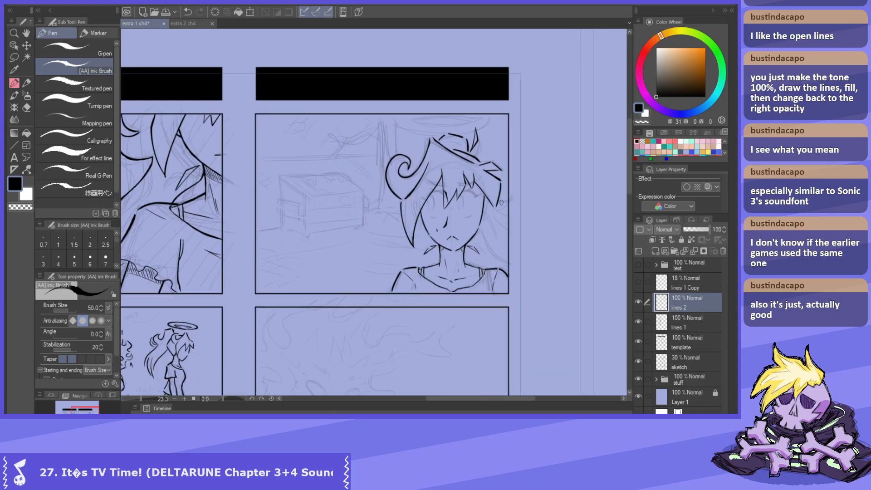
Step: Ink the lower edge of the ear between the side lock and the jaw
{"action": "mouse_move", "coordinate": [467, 220]}
{"action": "left_mouse_down"}
{"action": "mouse_move", "coordinate": [458, 181]}
{"action": "mouse_move", "coordinate": [433, 180]}
{"action": "mouse_move", "coordinate": [457, 180]}
{"action": "left_mouse_up"}
{"action": "left_click_drag", "start_coordinate": [406, 173], "coordinate": [435, 210]}
{"action": "left_click_drag", "start_coordinate": [558, 204], "coordinate": [370, 243]}
{"action": "key", "text": "ctrl+z"}
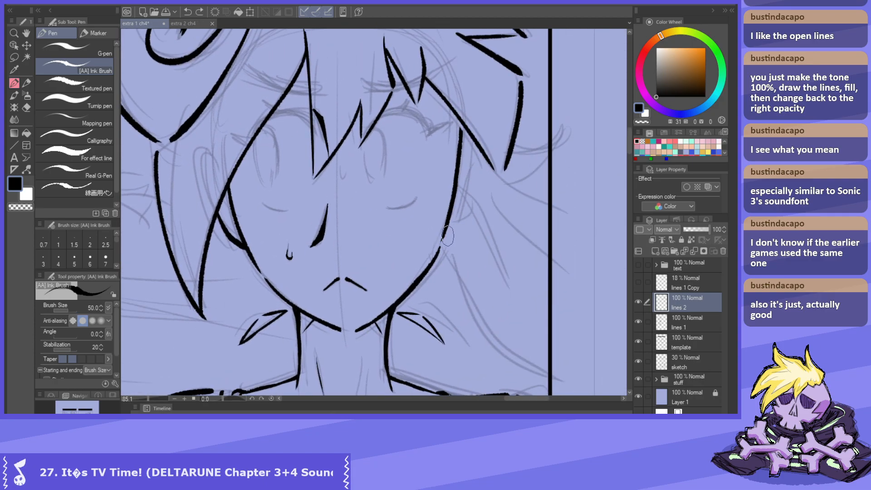
Step: Ink the outer edge of the ear beside the jaw, on the side nearest the panel border
{"action": "mouse_move", "coordinate": [450, 230]}
{"action": "left_mouse_down"}
{"action": "mouse_move", "coordinate": [467, 208]}
{"action": "mouse_move", "coordinate": [480, 161]}
{"action": "left_mouse_up"}
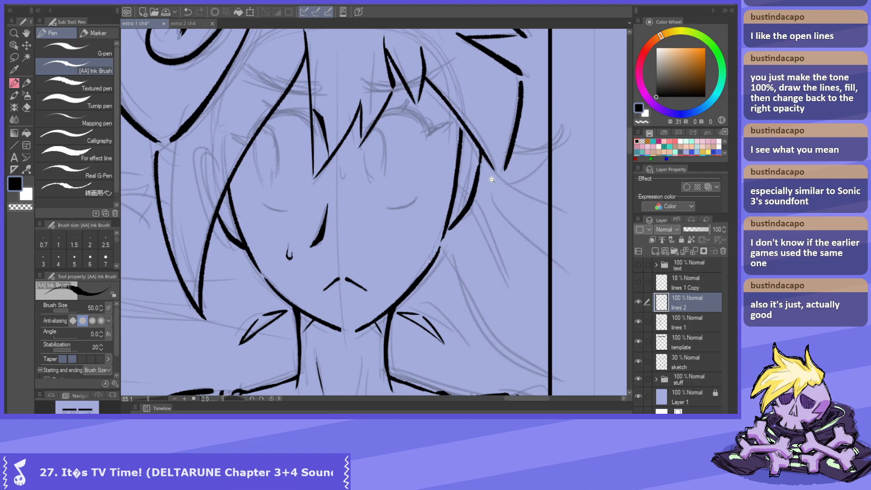
{"action": "scroll", "coordinate": [404, 138], "scroll_direction": "down", "scroll_amount": 3}
{"action": "scroll", "coordinate": [444, 155], "scroll_direction": "up", "scroll_amount": 2}
Step: Ink a narrow pointed hair lock hanging from the fringe over the ear near the panel border, redrawing strokes until they fit the sketch
{"action": "left_click_drag", "start_coordinate": [433, 128], "coordinate": [469, 244]}
{"action": "key", "text": "ctrl+z"}
{"action": "key", "text": "ctrl+z"}
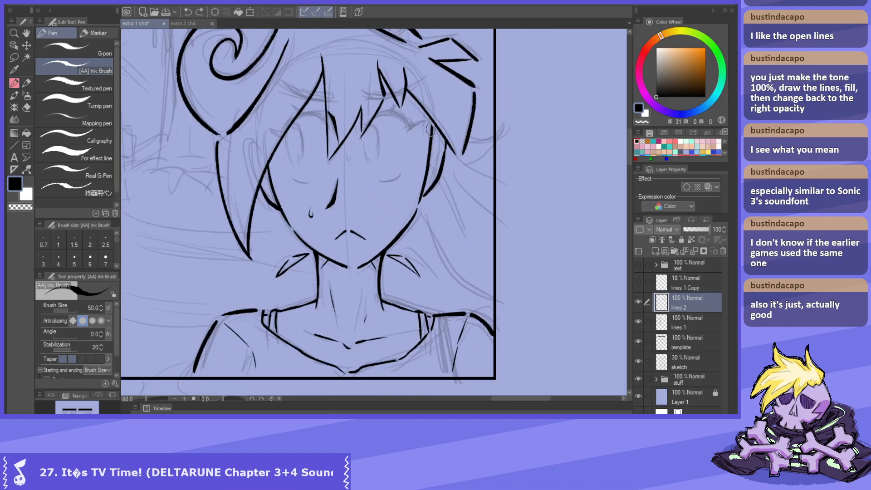
{"action": "key", "text": "ctrl+z"}
{"action": "mouse_move", "coordinate": [433, 132]}
{"action": "left_mouse_down"}
{"action": "mouse_move", "coordinate": [464, 236]}
{"action": "mouse_move", "coordinate": [460, 215]}
{"action": "left_mouse_up"}
{"action": "left_click_drag", "start_coordinate": [438, 142], "coordinate": [459, 220]}
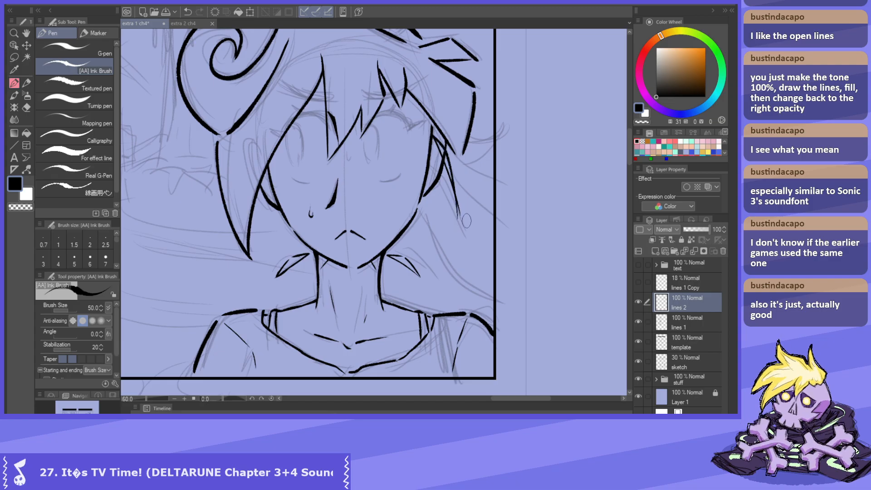
{"action": "key", "text": "ctrl+z"}
{"action": "scroll", "coordinate": [445, 152], "scroll_direction": "up", "scroll_amount": 2}
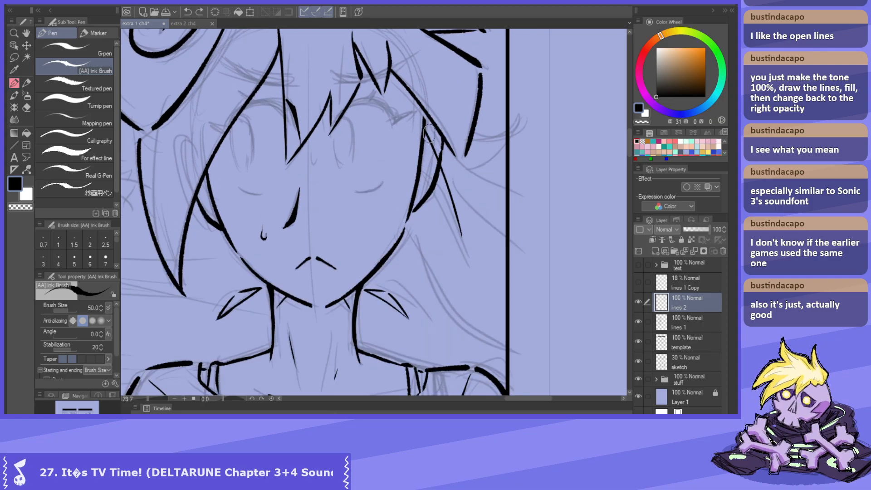
{"action": "key", "text": "ctrl+z"}
{"action": "mouse_move", "coordinate": [422, 126]}
{"action": "left_mouse_down"}
{"action": "mouse_move", "coordinate": [466, 209]}
{"action": "mouse_move", "coordinate": [447, 160]}
{"action": "mouse_move", "coordinate": [463, 243]}
{"action": "left_mouse_up"}
{"action": "key", "text": "ctrl+z"}
{"action": "scroll", "coordinate": [443, 157], "scroll_direction": "up", "scroll_amount": 3}
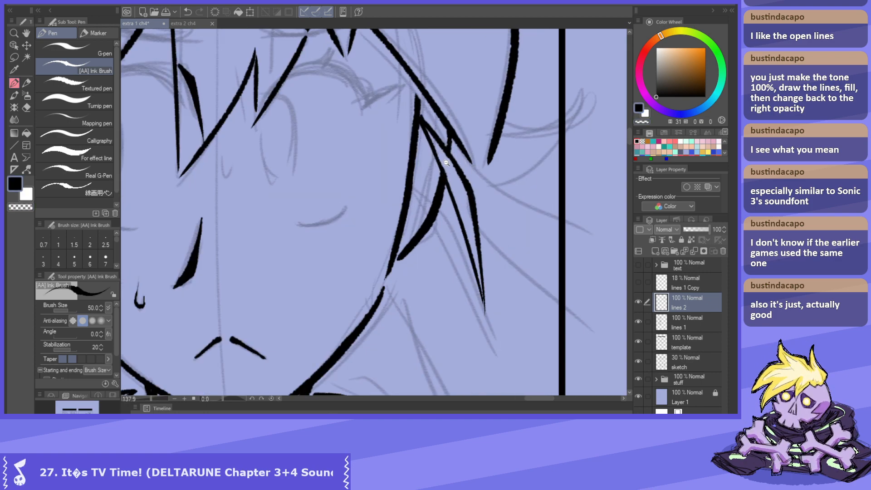
{"action": "scroll", "coordinate": [450, 179], "scroll_direction": "down", "scroll_amount": 7}
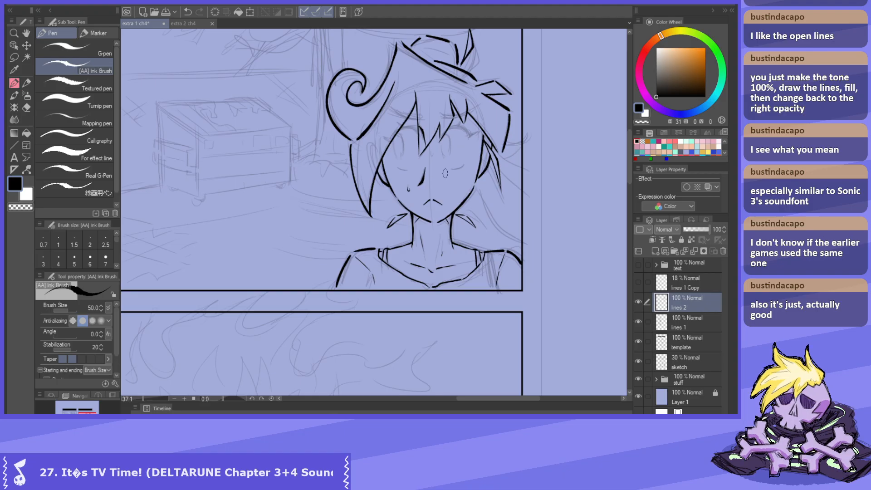
Step: Rework the top of the pointed hair lock where it meets the fringe and overlaps the ear
{"action": "left_click_drag", "start_coordinate": [479, 159], "coordinate": [503, 178]}
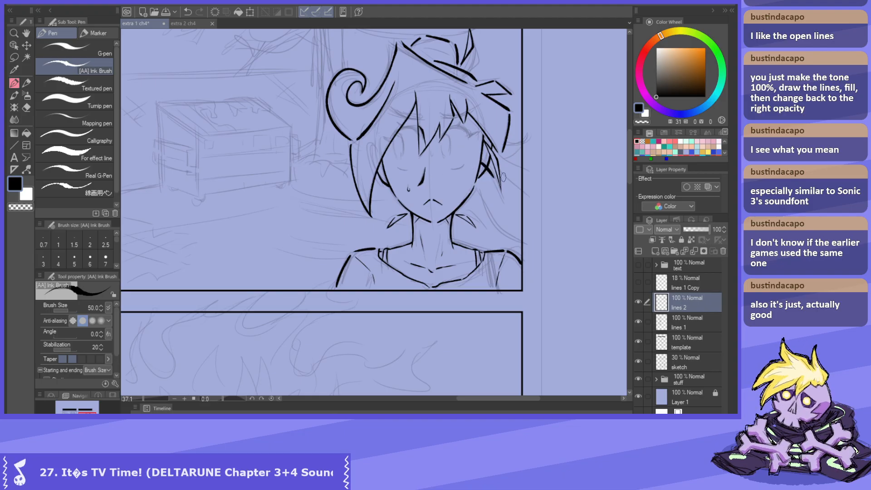
{"action": "scroll", "coordinate": [495, 145], "scroll_direction": "up", "scroll_amount": 3}
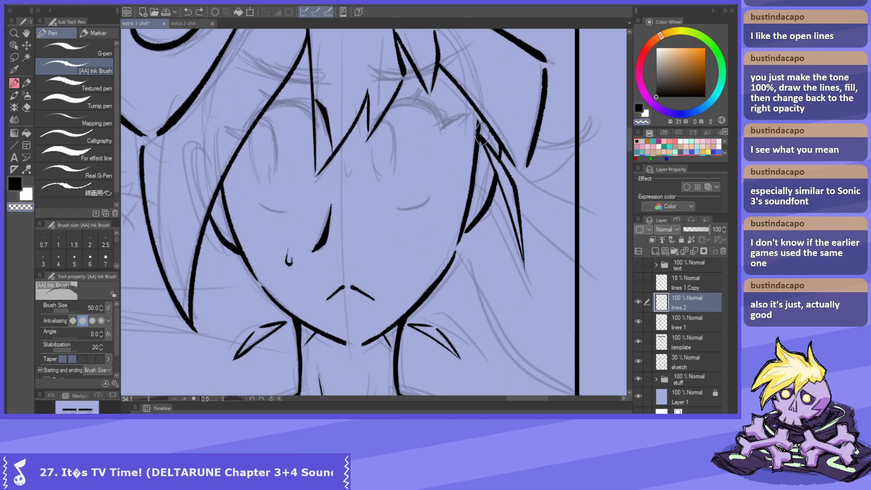
{"action": "left_click_drag", "start_coordinate": [482, 119], "coordinate": [510, 206]}
{"action": "key", "text": "ctrl+z"}
{"action": "key", "text": "ctrl+z"}
{"action": "left_click_drag", "start_coordinate": [476, 121], "coordinate": [505, 200]}
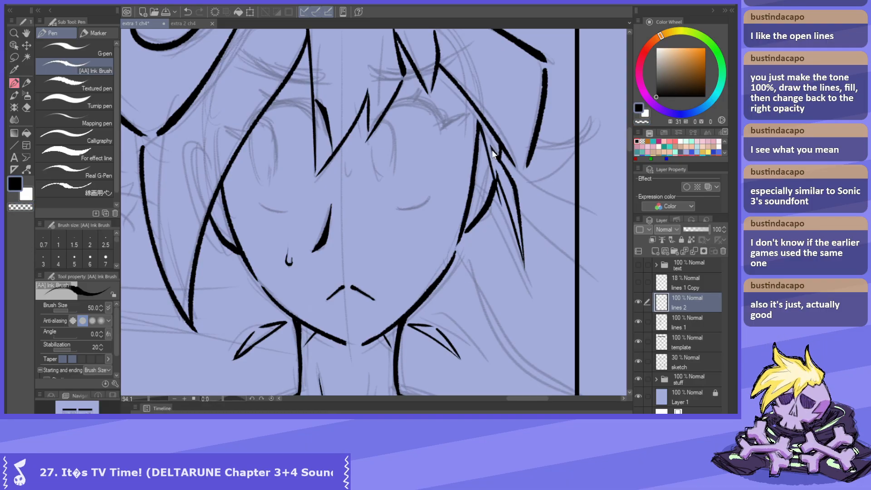
{"action": "key", "text": "ctrl+z"}
{"action": "left_click_drag", "start_coordinate": [477, 120], "coordinate": [503, 199]}
{"action": "key", "text": "ctrl+z"}
{"action": "key", "text": "ctrl+z"}
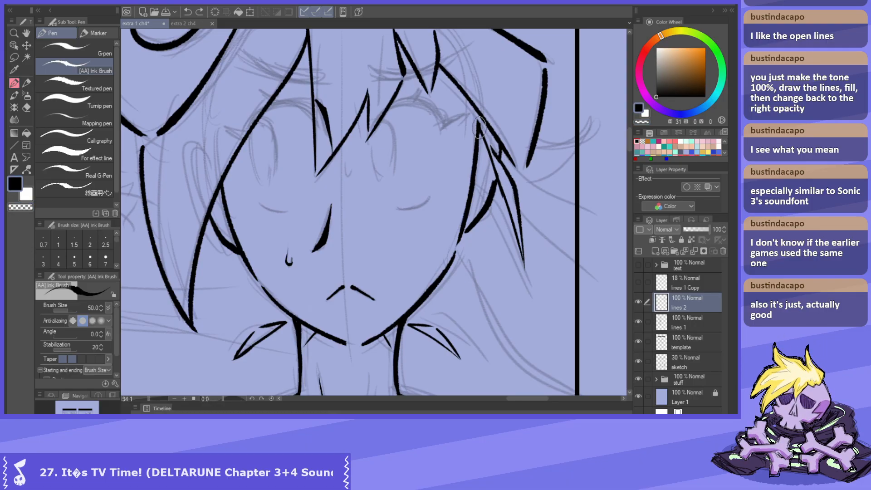
{"action": "left_click_drag", "start_coordinate": [502, 167], "coordinate": [492, 210]}
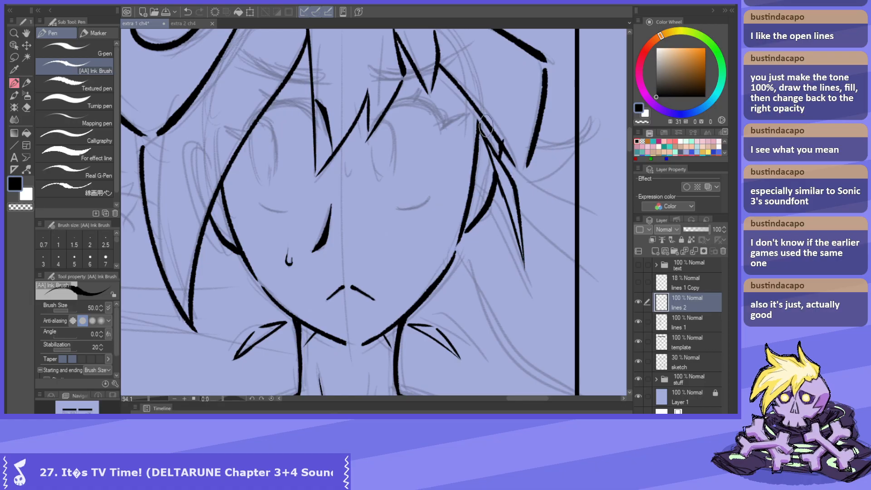
{"action": "scroll", "coordinate": [499, 149], "scroll_direction": "up", "scroll_amount": 3}
{"action": "scroll", "coordinate": [486, 160], "scroll_direction": "down", "scroll_amount": 4}
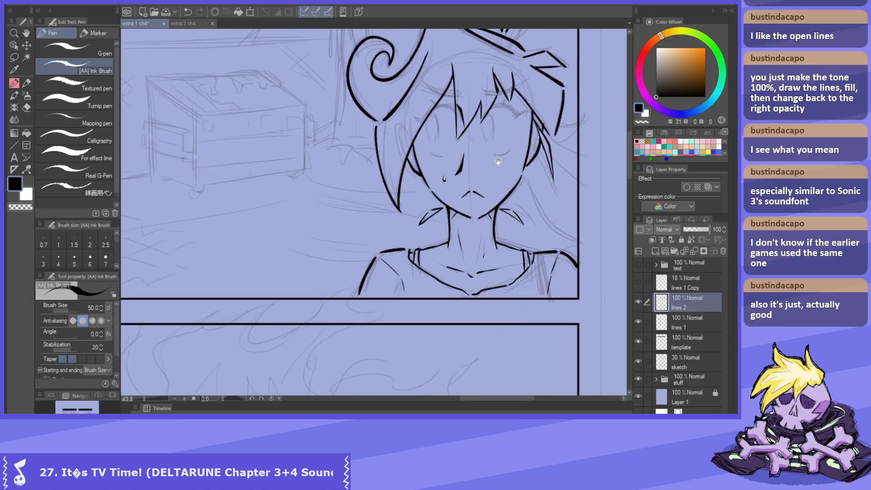
Step: Examine the inked head up close and across the whole page, with the sketch layer hidden and shown
{"action": "scroll", "coordinate": [493, 220], "scroll_direction": "down", "scroll_amount": 2}
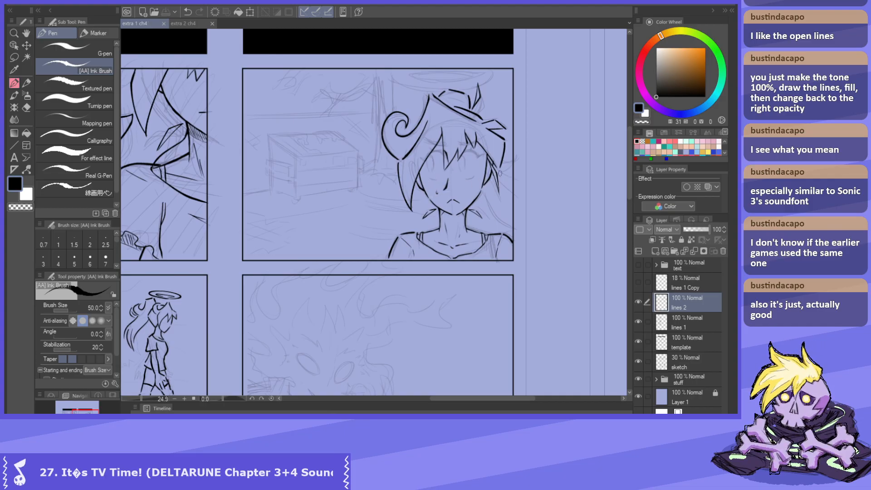
{"action": "scroll", "coordinate": [479, 157], "scroll_direction": "up", "scroll_amount": 2}
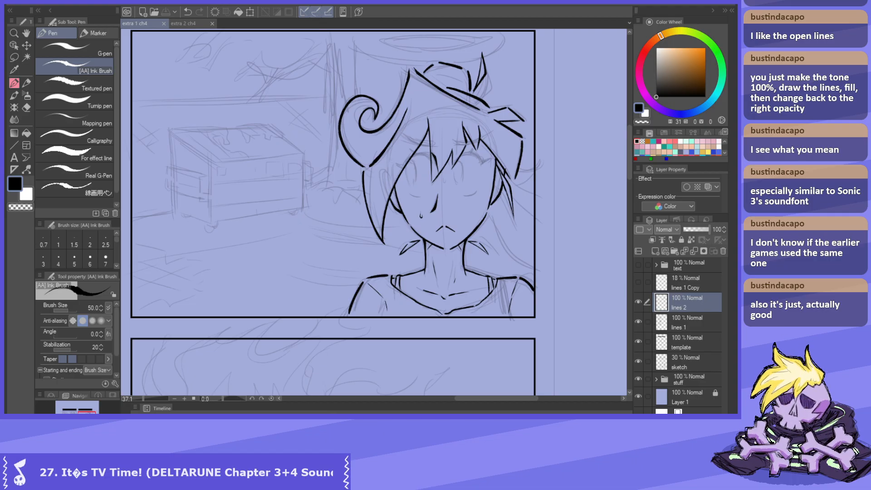
{"action": "scroll", "coordinate": [398, 171], "scroll_direction": "down", "scroll_amount": 1}
{"action": "scroll", "coordinate": [399, 171], "scroll_direction": "up", "scroll_amount": 1}
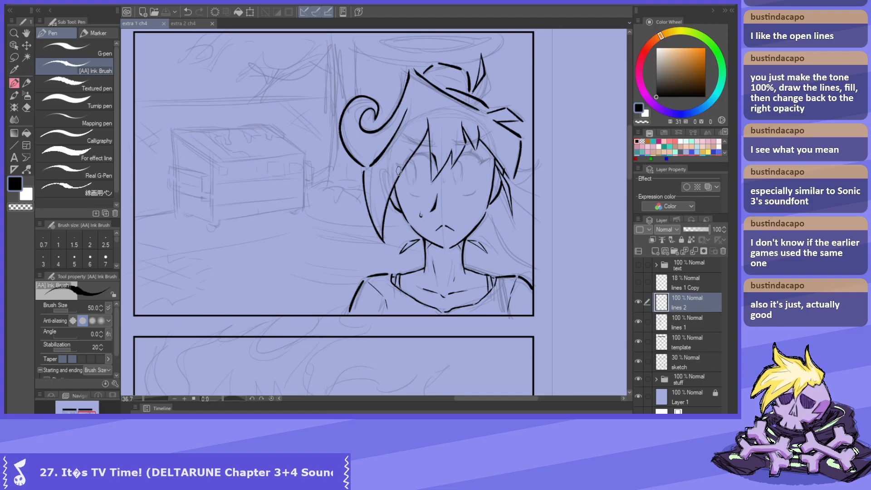
{"action": "scroll", "coordinate": [399, 171], "scroll_direction": "up", "scroll_amount": 3}
{"action": "scroll", "coordinate": [448, 248], "scroll_direction": "down", "scroll_amount": 4}
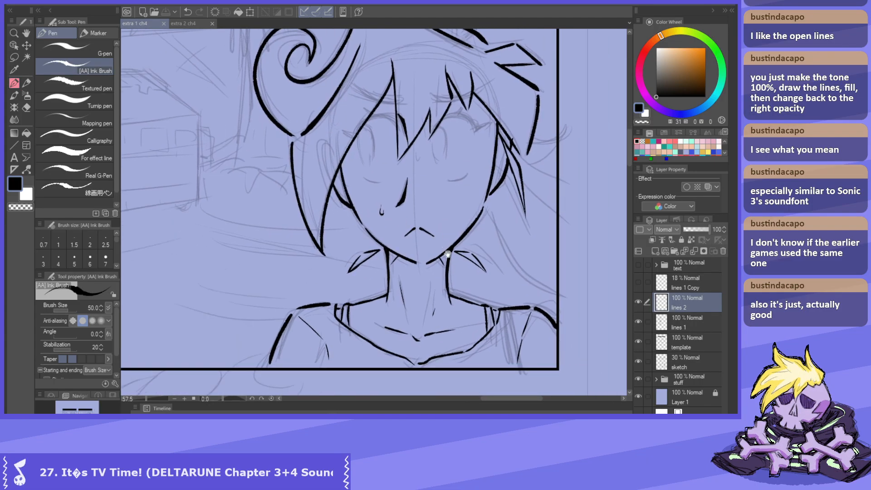
{"action": "scroll", "coordinate": [448, 260], "scroll_direction": "up", "scroll_amount": 1}
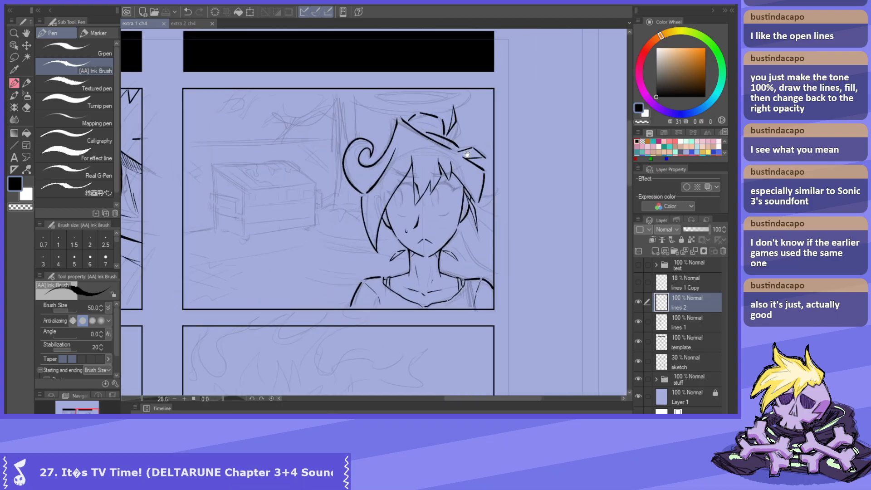
{"action": "left_click", "coordinate": [639, 363]}
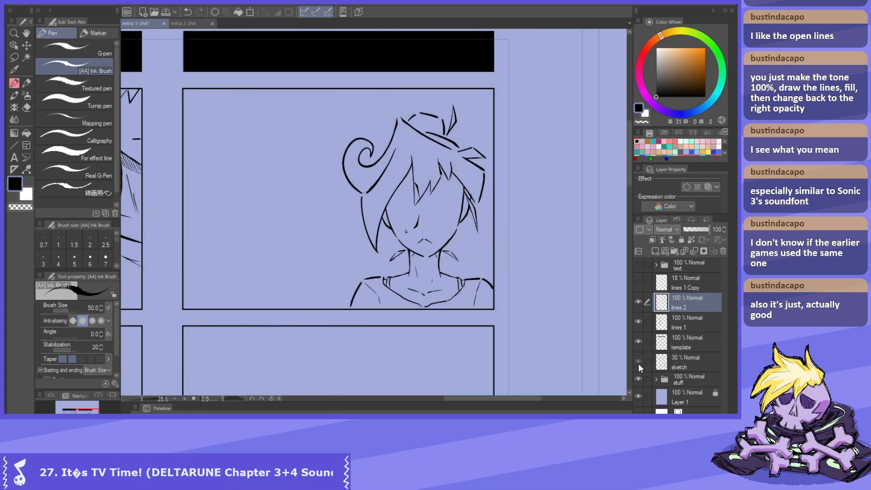
{"action": "left_click", "coordinate": [639, 363]}
{"action": "left_click_drag", "start_coordinate": [426, 210], "coordinate": [386, 212]}
{"action": "left_click_drag", "start_coordinate": [443, 239], "coordinate": [445, 163]}
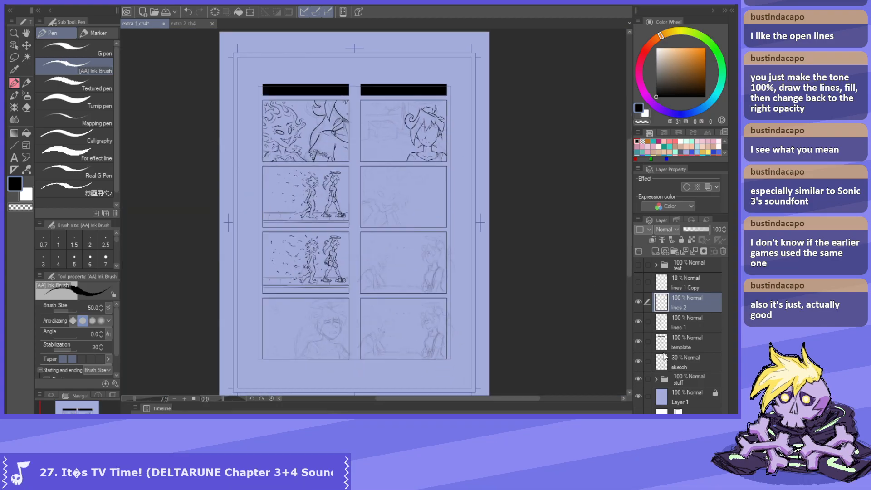
{"action": "left_click", "coordinate": [638, 362]}
{"action": "left_click", "coordinate": [638, 362]}
{"action": "scroll", "coordinate": [436, 117], "scroll_direction": "up", "scroll_amount": 1}
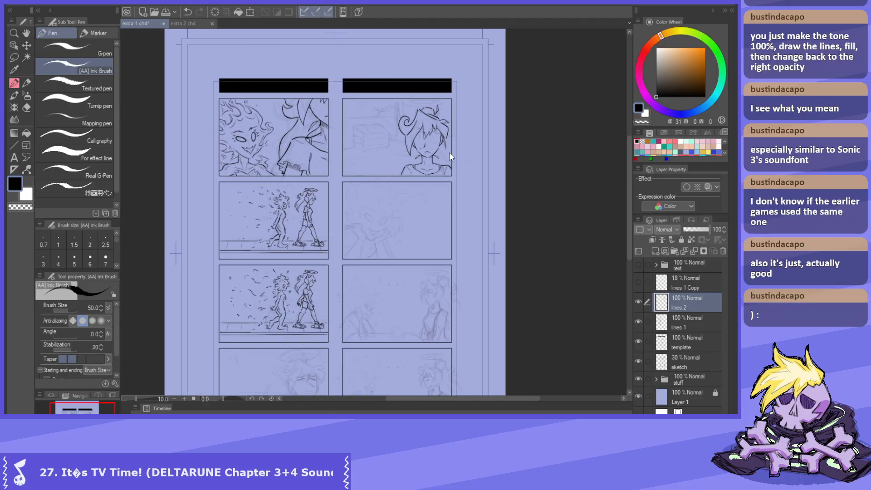
Step: Ink the long hair strand from the jaw to the panel border, add short strokes at the border, and save the file
{"action": "scroll", "coordinate": [461, 154], "scroll_direction": "up", "scroll_amount": 3}
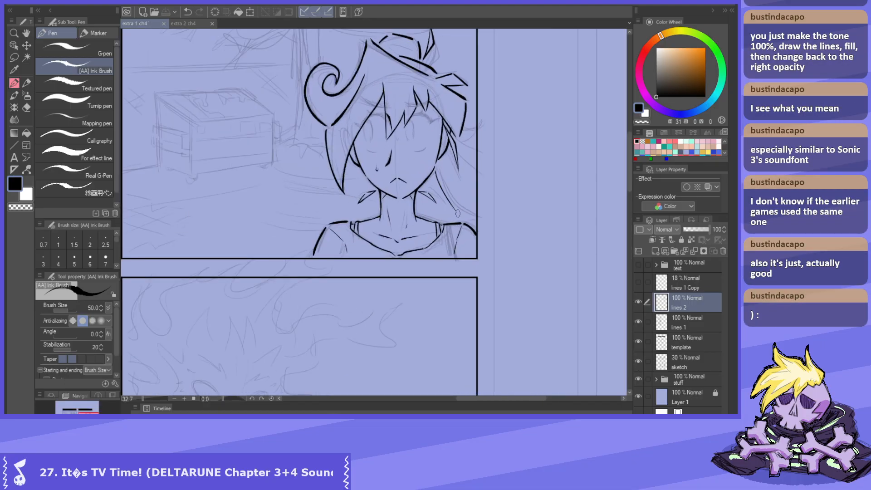
{"action": "scroll", "coordinate": [432, 179], "scroll_direction": "up", "scroll_amount": 2}
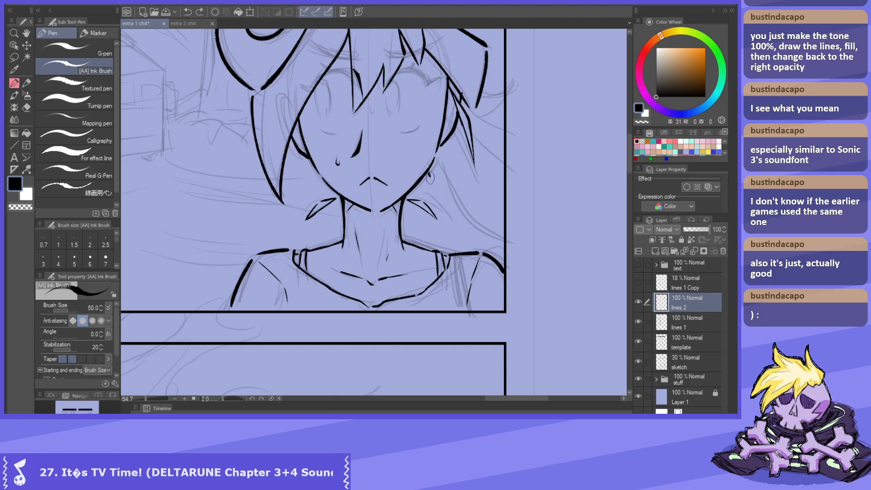
{"action": "scroll", "coordinate": [467, 191], "scroll_direction": "up", "scroll_amount": 3}
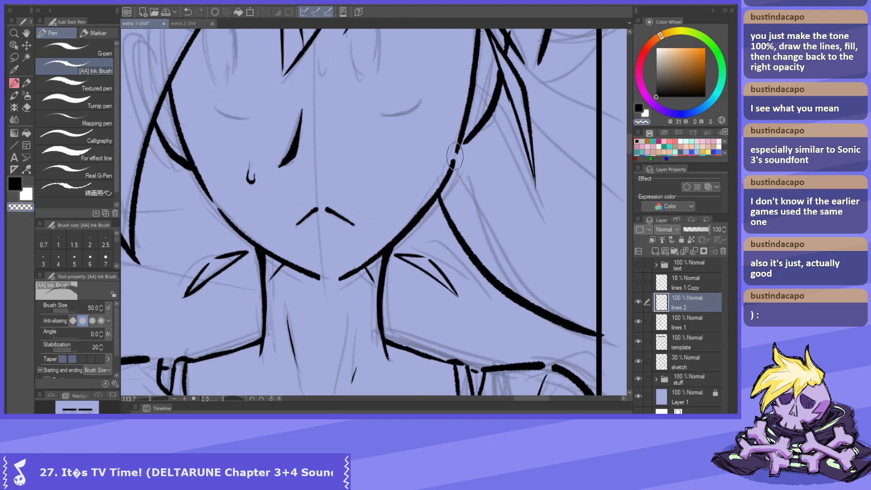
{"action": "scroll", "coordinate": [457, 159], "scroll_direction": "down", "scroll_amount": 4}
{"action": "scroll", "coordinate": [457, 187], "scroll_direction": "up", "scroll_amount": 1}
{"action": "key", "text": "ctrl+z"}
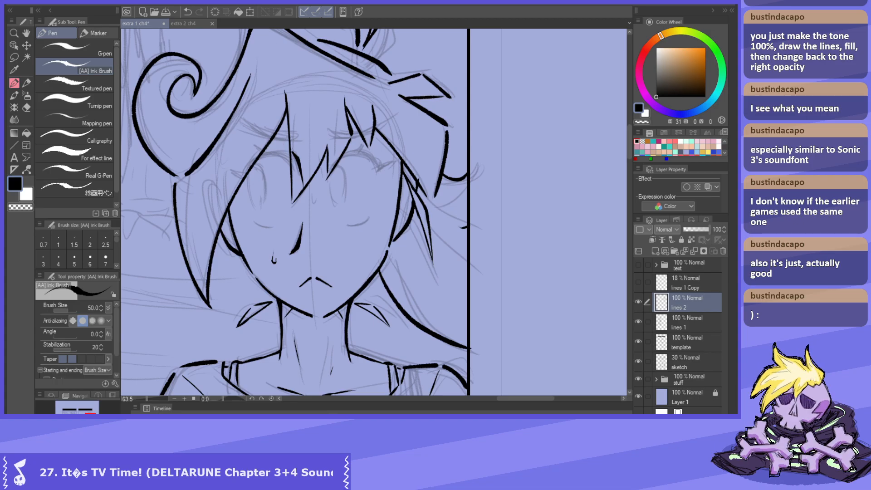
{"action": "left_click", "coordinate": [166, 12]}
Step: Touch up the start of the long hair strand where it meets the jaw line
{"action": "scroll", "coordinate": [329, 150], "scroll_direction": "down", "scroll_amount": 2}
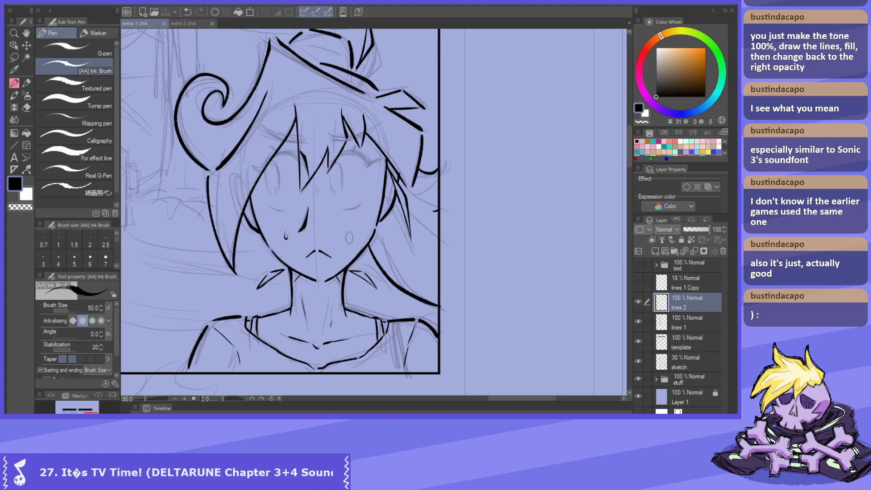
{"action": "left_click_drag", "start_coordinate": [391, 274], "coordinate": [399, 262]}
{"action": "scroll", "coordinate": [387, 210], "scroll_direction": "up", "scroll_amount": 6}
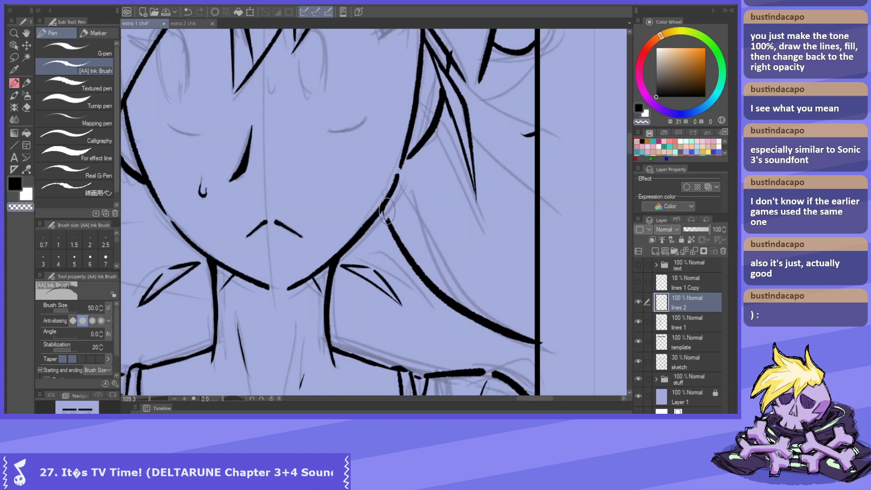
{"action": "mouse_move", "coordinate": [390, 223]}
{"action": "left_mouse_down"}
{"action": "mouse_move", "coordinate": [437, 285]}
{"action": "mouse_move", "coordinate": [387, 223]}
{"action": "mouse_move", "coordinate": [399, 245]}
{"action": "left_mouse_up"}
{"action": "key", "text": "c"}
{"action": "key", "text": "ctrl+z"}
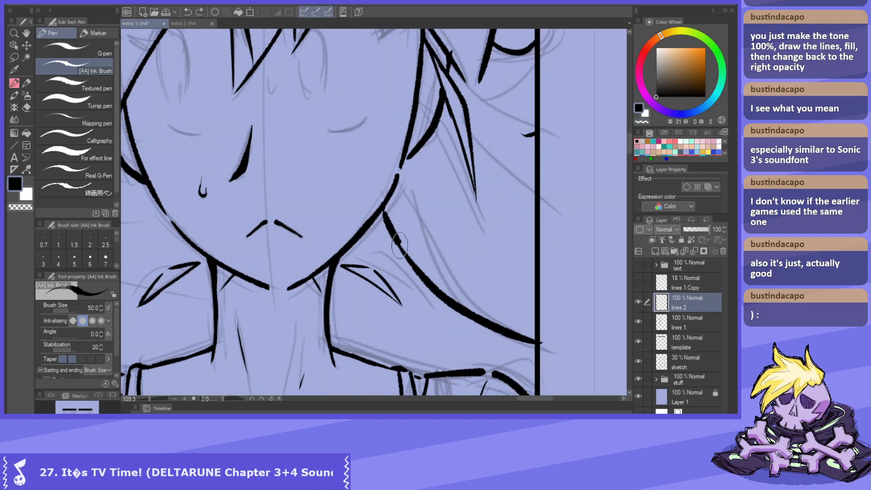
{"action": "scroll", "coordinate": [436, 219], "scroll_direction": "down", "scroll_amount": 5}
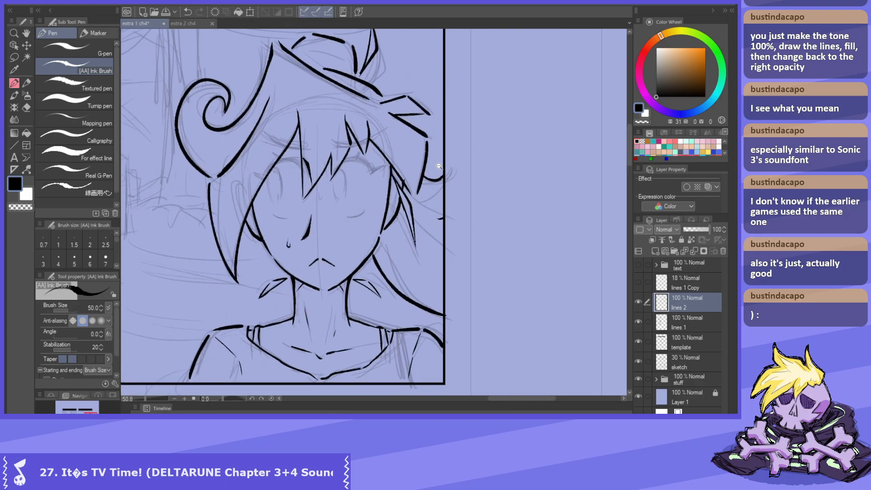
{"action": "scroll", "coordinate": [438, 152], "scroll_direction": "up", "scroll_amount": 3}
{"action": "scroll", "coordinate": [438, 152], "scroll_direction": "down", "scroll_amount": 3}
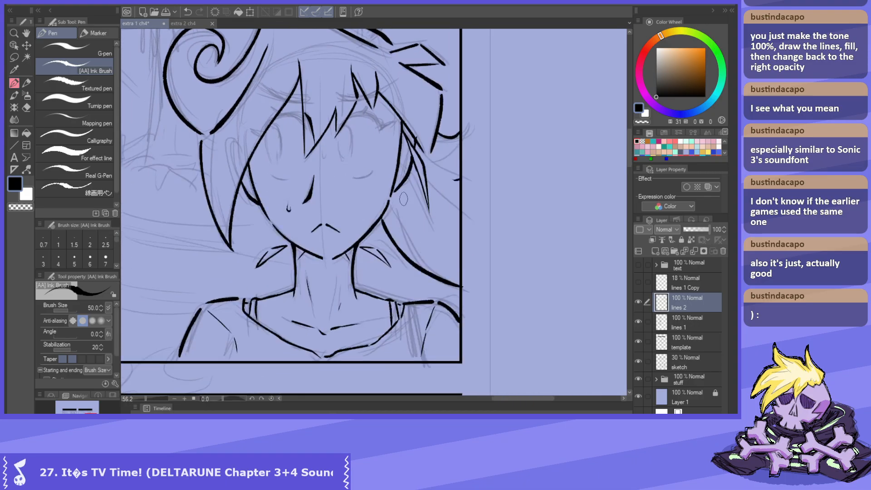
Step: Ink the halo's large outer ellipse above the hair, cropped by the panel's upper border
{"action": "scroll", "coordinate": [437, 153], "scroll_direction": "down", "scroll_amount": 5}
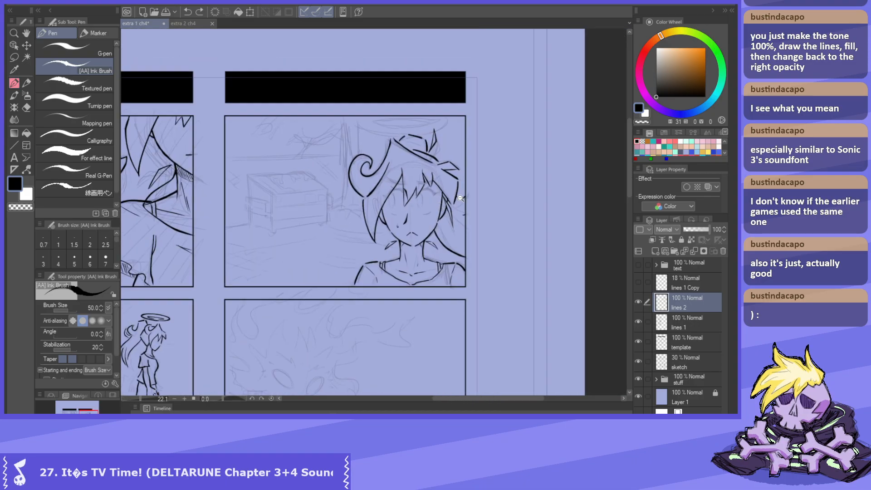
{"action": "scroll", "coordinate": [437, 153], "scroll_direction": "up", "scroll_amount": 3}
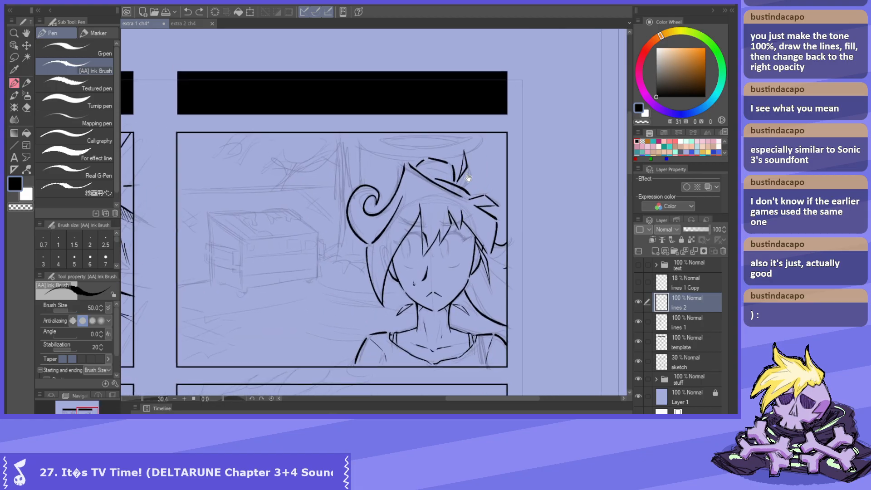
{"action": "mouse_move", "coordinate": [358, 135]}
{"action": "left_mouse_down"}
{"action": "mouse_move", "coordinate": [446, 161]}
{"action": "mouse_move", "coordinate": [500, 130]}
{"action": "mouse_move", "coordinate": [494, 123]}
{"action": "mouse_move", "coordinate": [423, 157]}
{"action": "mouse_move", "coordinate": [481, 166]}
{"action": "left_mouse_up"}
{"action": "scroll", "coordinate": [458, 155], "scroll_direction": "up", "scroll_amount": 2}
{"action": "key", "text": "ctrl+z"}
{"action": "scroll", "coordinate": [468, 145], "scroll_direction": "up", "scroll_amount": 2}
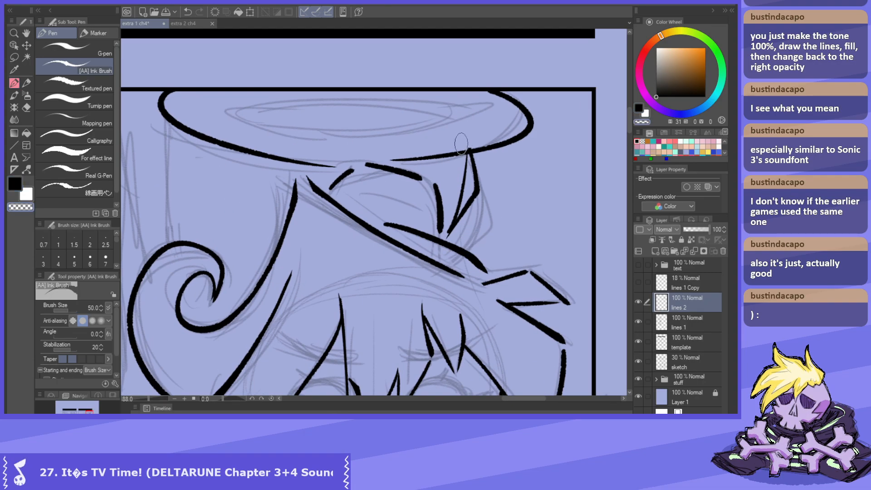
Step: Ink the halo's smaller inner ellipse inside the outer ring, undoing strokes that miss the sketch
{"action": "scroll", "coordinate": [463, 168], "scroll_direction": "down", "scroll_amount": 3}
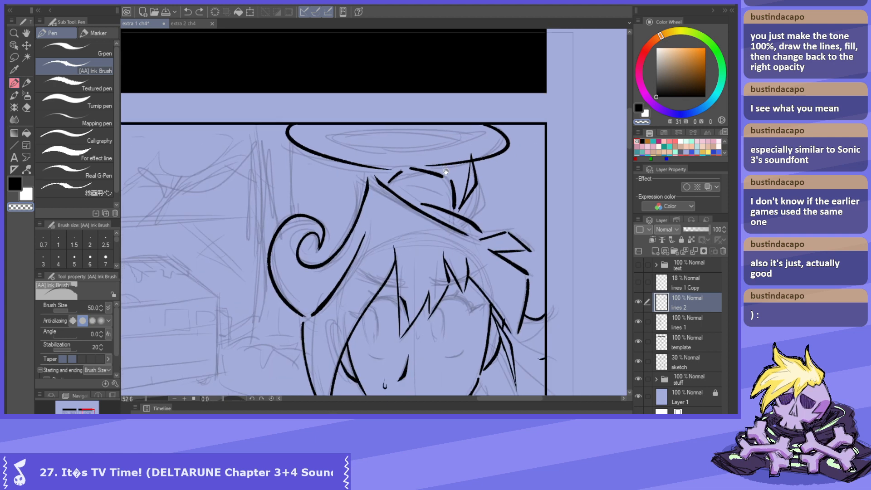
{"action": "mouse_move", "coordinate": [422, 171]}
{"action": "left_mouse_down"}
{"action": "mouse_move", "coordinate": [398, 151]}
{"action": "mouse_move", "coordinate": [362, 162]}
{"action": "mouse_move", "coordinate": [467, 153]}
{"action": "mouse_move", "coordinate": [400, 169]}
{"action": "mouse_move", "coordinate": [421, 148]}
{"action": "mouse_move", "coordinate": [457, 173]}
{"action": "left_mouse_up"}
{"action": "key", "text": "ctrl+z"}
{"action": "key", "text": "ctrl+z"}
{"action": "key", "text": "ctrl+z"}
{"action": "key", "text": "ctrl+z"}
{"action": "scroll", "coordinate": [481, 175], "scroll_direction": "down", "scroll_amount": 5}
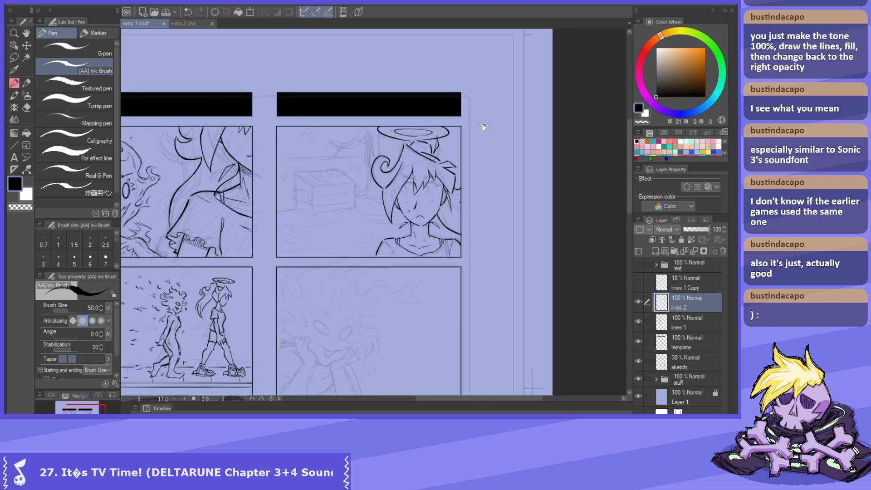
Step: Trim the inner edge of the halo's outer ellipse near the panel border with transparent ink, check it mirrored, and save the file
{"action": "key", "text": "h"}
{"action": "scroll", "coordinate": [463, 139], "scroll_direction": "up", "scroll_amount": 8}
{"action": "mouse_move", "coordinate": [434, 96]}
{"action": "left_mouse_down"}
{"action": "mouse_move", "coordinate": [460, 112]}
{"action": "mouse_move", "coordinate": [461, 142]}
{"action": "mouse_move", "coordinate": [424, 165]}
{"action": "left_mouse_up"}
{"action": "key", "text": "ctrl+z"}
{"action": "key", "text": "c"}
{"action": "mouse_move", "coordinate": [395, 98]}
{"action": "left_mouse_down"}
{"action": "mouse_move", "coordinate": [438, 116]}
{"action": "mouse_move", "coordinate": [421, 104]}
{"action": "mouse_move", "coordinate": [431, 146]}
{"action": "left_mouse_up"}
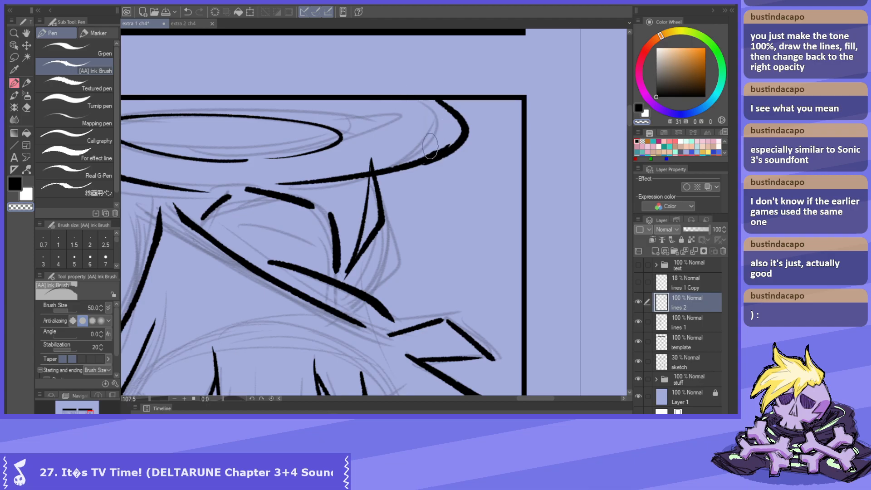
{"action": "mouse_move", "coordinate": [426, 104]}
{"action": "left_mouse_down"}
{"action": "mouse_move", "coordinate": [455, 132]}
{"action": "mouse_move", "coordinate": [448, 115]}
{"action": "mouse_move", "coordinate": [456, 111]}
{"action": "mouse_move", "coordinate": [418, 130]}
{"action": "mouse_move", "coordinate": [427, 131]}
{"action": "mouse_move", "coordinate": [416, 158]}
{"action": "mouse_move", "coordinate": [407, 140]}
{"action": "mouse_move", "coordinate": [428, 148]}
{"action": "left_mouse_up"}
{"action": "key", "text": "c"}
{"action": "key", "text": "h"}
{"action": "key", "text": "h"}
{"action": "key", "text": "h"}
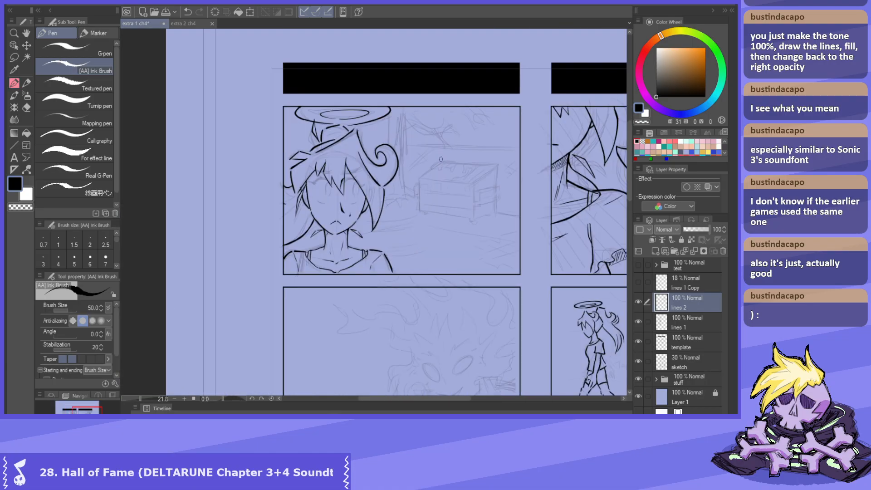
{"action": "key", "text": "h"}
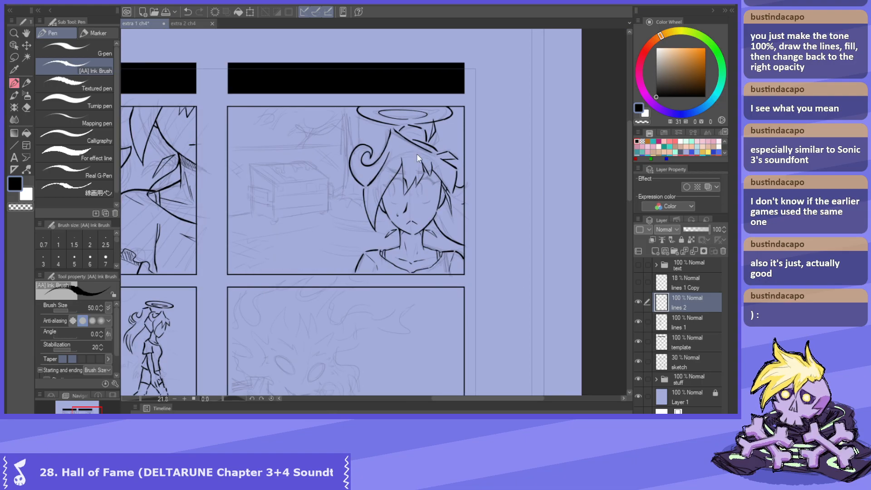
{"action": "key", "text": "ctrl+s"}
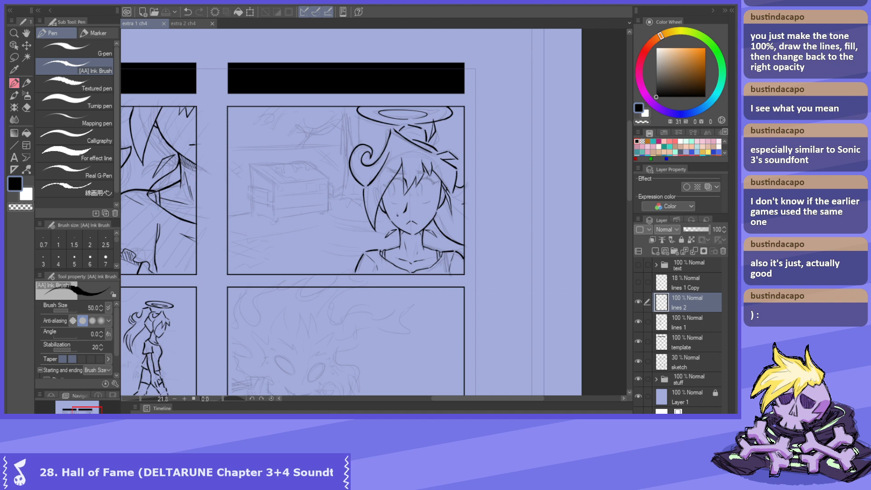
Step: Clean up the pointed tip of the long fringe strand over the forehead with transparent ink
{"action": "scroll", "coordinate": [374, 143], "scroll_direction": "down", "scroll_amount": 2}
{"action": "scroll", "coordinate": [370, 150], "scroll_direction": "down", "scroll_amount": 1}
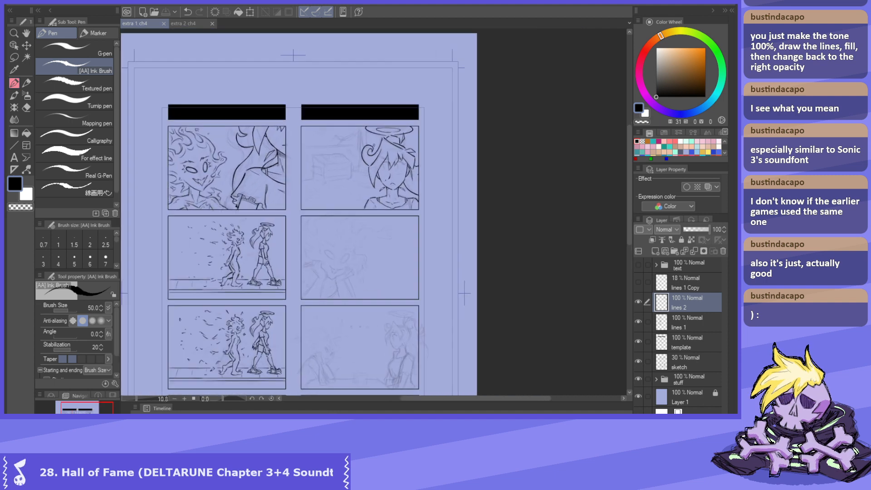
{"action": "left_click_drag", "start_coordinate": [381, 205], "coordinate": [383, 255]}
{"action": "left_click_drag", "start_coordinate": [417, 197], "coordinate": [427, 200]}
{"action": "left_click_drag", "start_coordinate": [400, 180], "coordinate": [423, 203]}
{"action": "mouse_move", "coordinate": [402, 174]}
{"action": "left_mouse_down"}
{"action": "mouse_move", "coordinate": [427, 132]}
{"action": "mouse_move", "coordinate": [449, 132]}
{"action": "left_mouse_up"}
{"action": "key", "text": "c"}
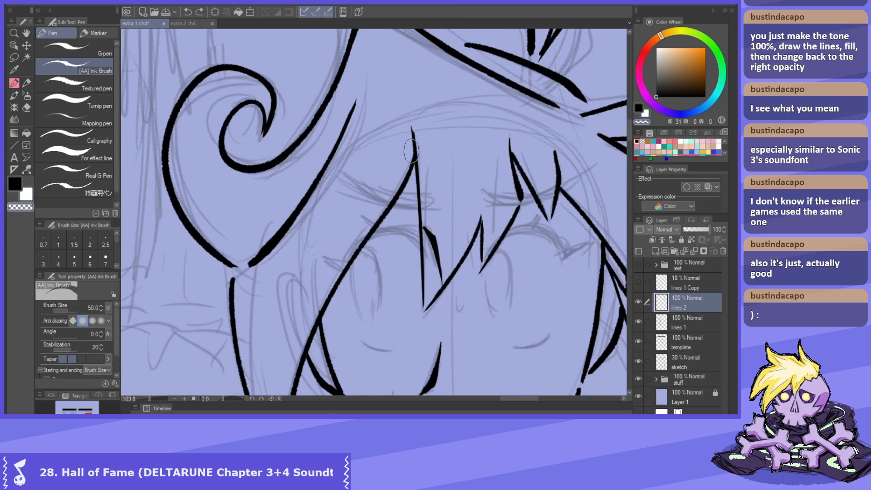
{"action": "key", "text": "c"}
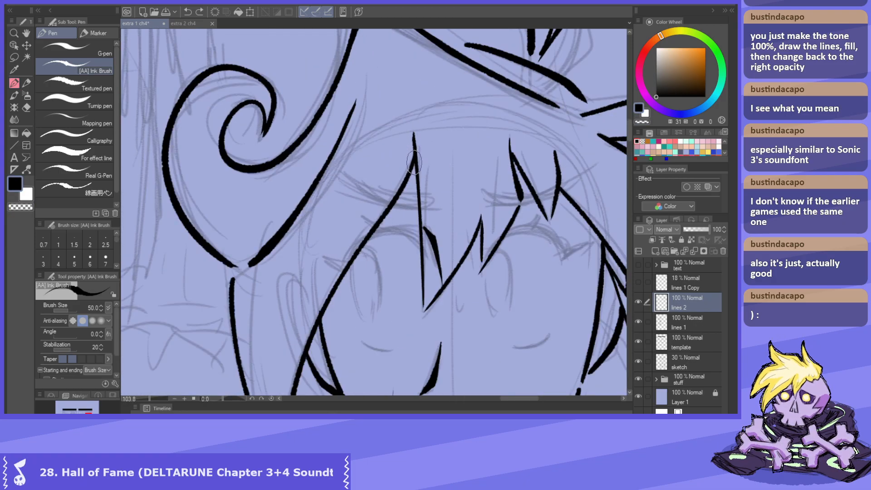
{"action": "left_click_drag", "start_coordinate": [476, 173], "coordinate": [467, 167]}
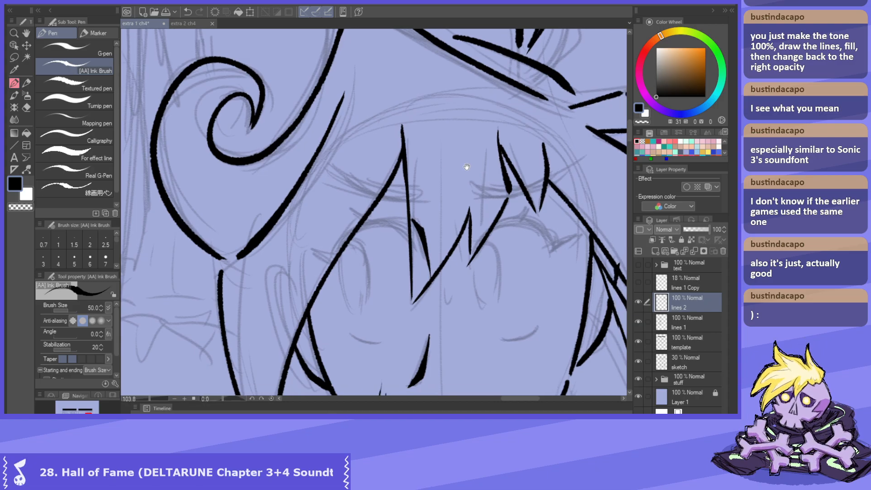
{"action": "left_click_drag", "start_coordinate": [383, 186], "coordinate": [425, 150]}
{"action": "left_click_drag", "start_coordinate": [443, 113], "coordinate": [440, 134]}
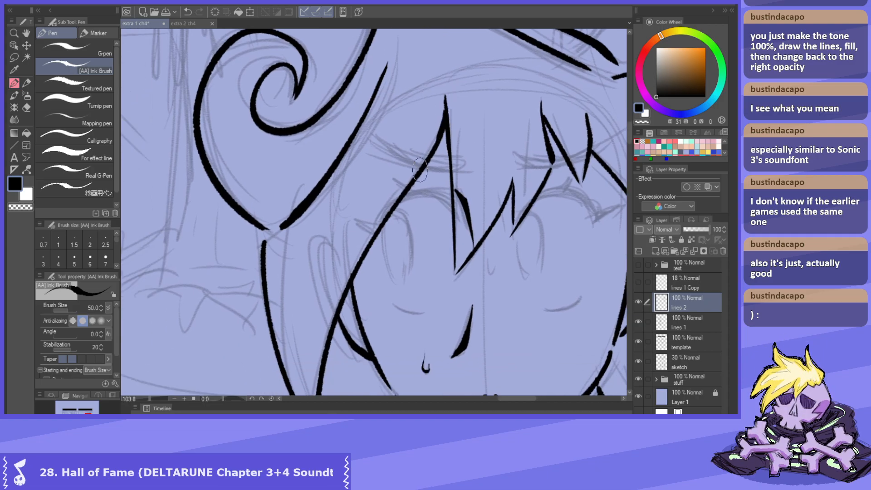
{"action": "scroll", "coordinate": [466, 155], "scroll_direction": "down", "scroll_amount": 8}
{"action": "left_click_drag", "start_coordinate": [495, 181], "coordinate": [466, 177]}
{"action": "scroll", "coordinate": [462, 168], "scroll_direction": "up", "scroll_amount": 1}
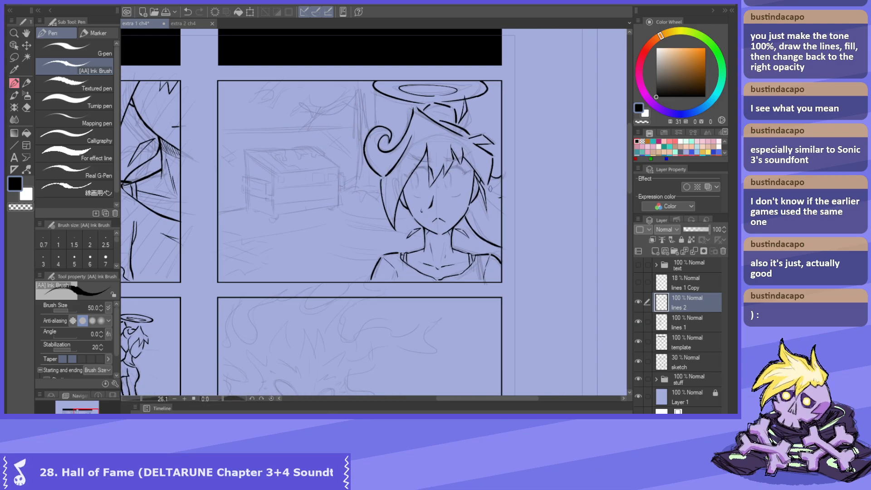
Step: Check the character's line art mirrored and with the lines 2 layer hidden and shown again, and save the file
{"action": "key", "text": "h"}
{"action": "key", "text": "h"}
{"action": "mouse_move", "coordinate": [459, 222]}
{"action": "left_mouse_down"}
{"action": "mouse_move", "coordinate": [451, 199]}
{"action": "mouse_move", "coordinate": [448, 223]}
{"action": "left_mouse_up"}
{"action": "key", "text": "h"}
{"action": "key", "text": "h"}
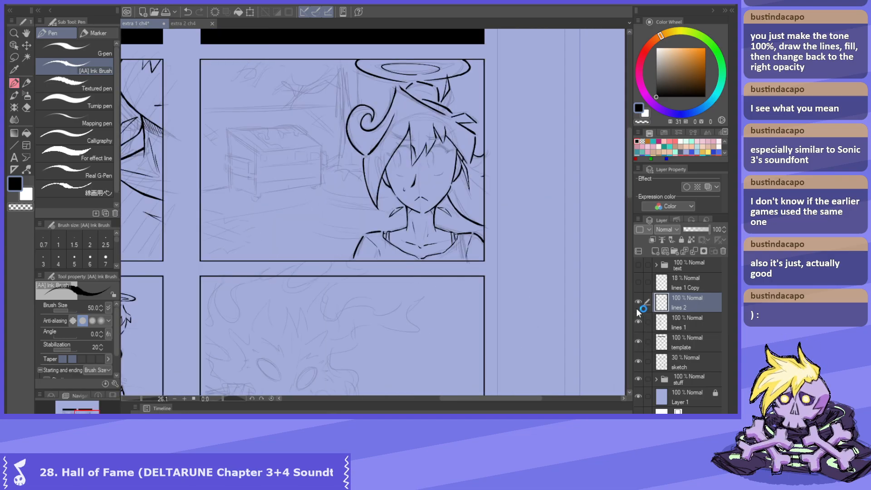
{"action": "left_click", "coordinate": [640, 302]}
{"action": "left_click", "coordinate": [639, 302]}
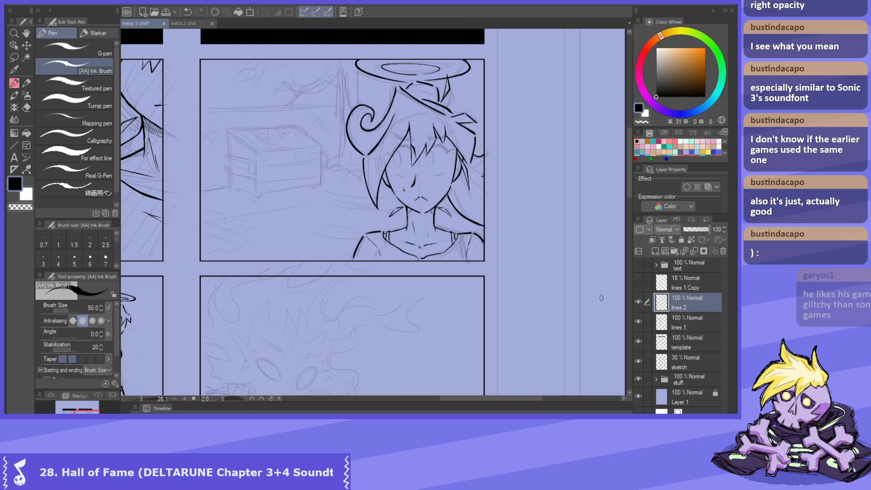
{"action": "key", "text": "ctrl+s"}
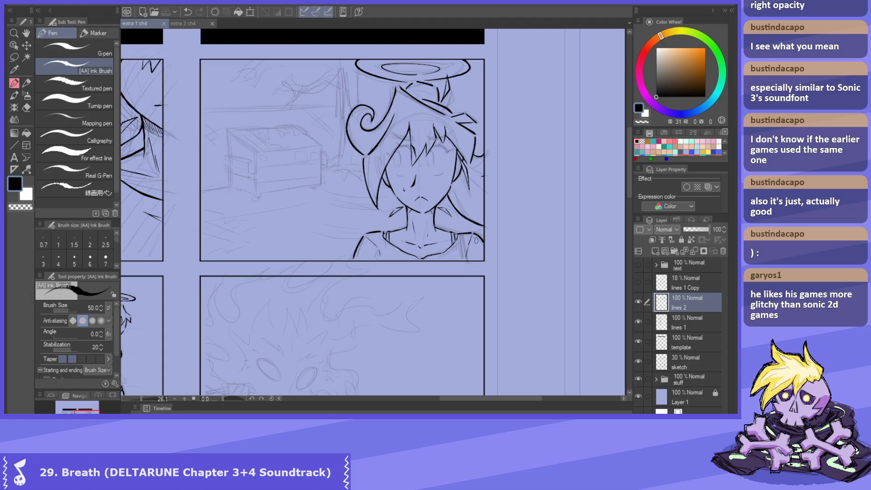
Step: Touch up the line of the side hair lock beneath the large curl, and save the file
{"action": "left_click_drag", "start_coordinate": [390, 203], "coordinate": [427, 221]}
{"action": "scroll", "coordinate": [427, 221], "scroll_direction": "up", "scroll_amount": 5}
{"action": "mouse_move", "coordinate": [400, 188]}
{"action": "left_mouse_down"}
{"action": "mouse_move", "coordinate": [404, 166]}
{"action": "mouse_move", "coordinate": [402, 183]}
{"action": "left_mouse_up"}
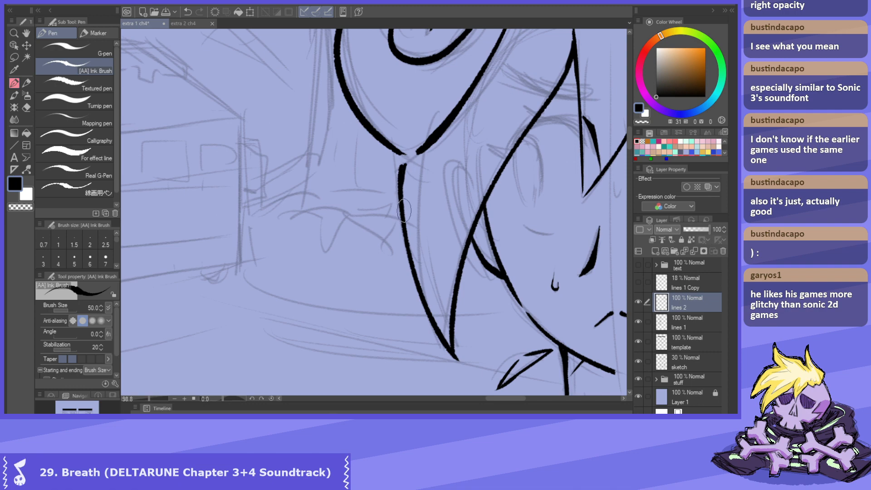
{"action": "scroll", "coordinate": [442, 219], "scroll_direction": "down", "scroll_amount": 5}
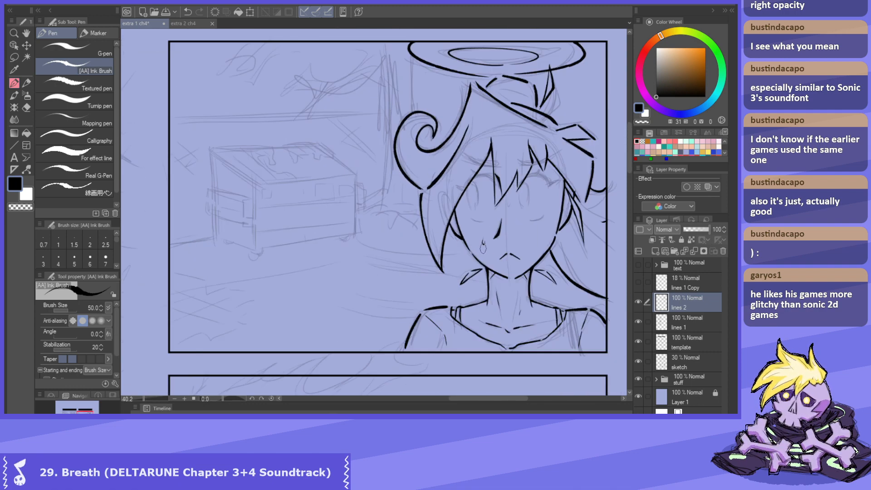
{"action": "key", "text": "ctrl+s"}
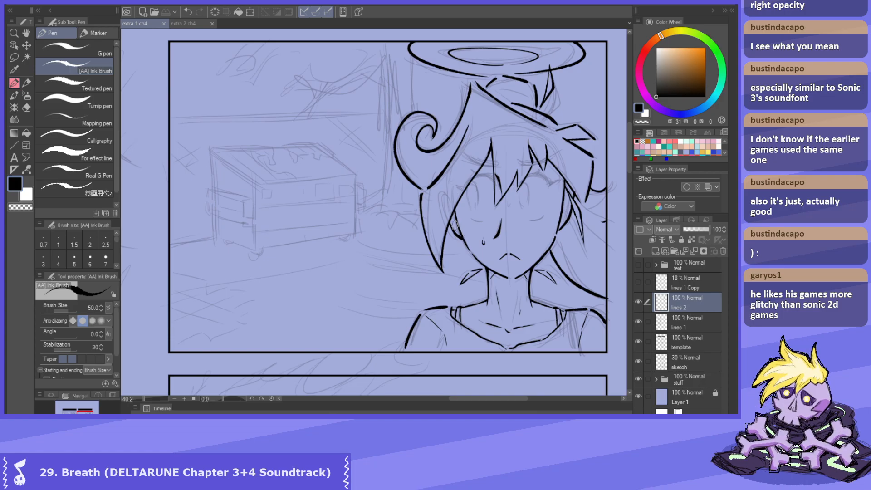
Step: Examine the haloed character's line art at several zoom levels and with the canvas mirrored
{"action": "scroll", "coordinate": [455, 226], "scroll_direction": "down", "scroll_amount": 2}
{"action": "scroll", "coordinate": [515, 174], "scroll_direction": "up", "scroll_amount": 1}
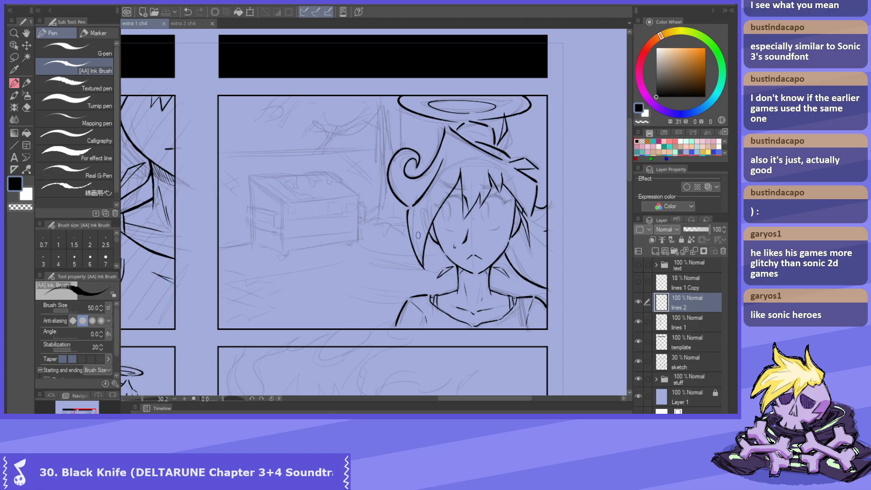
{"action": "scroll", "coordinate": [388, 222], "scroll_direction": "down", "scroll_amount": 4}
{"action": "scroll", "coordinate": [415, 237], "scroll_direction": "up", "scroll_amount": 2}
{"action": "scroll", "coordinate": [456, 235], "scroll_direction": "up", "scroll_amount": 2}
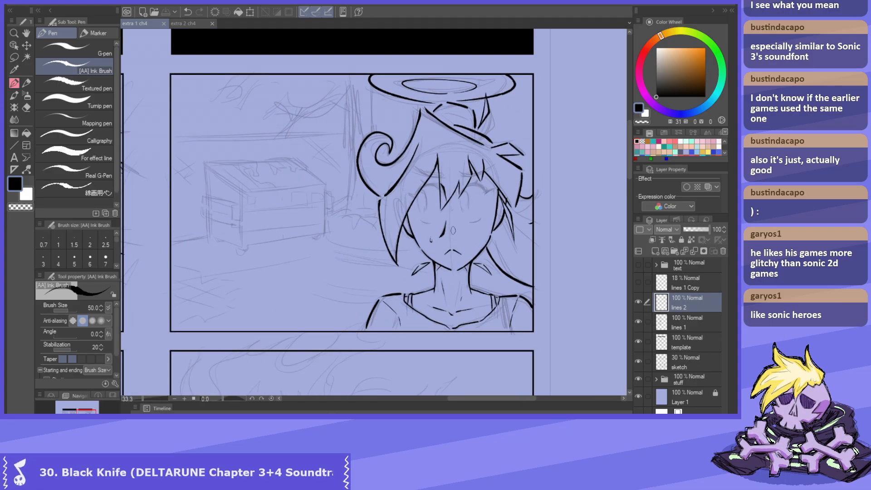
{"action": "left_click_drag", "start_coordinate": [473, 251], "coordinate": [465, 239]}
{"action": "key", "text": "h"}
{"action": "scroll", "coordinate": [404, 242], "scroll_direction": "up", "scroll_amount": 2}
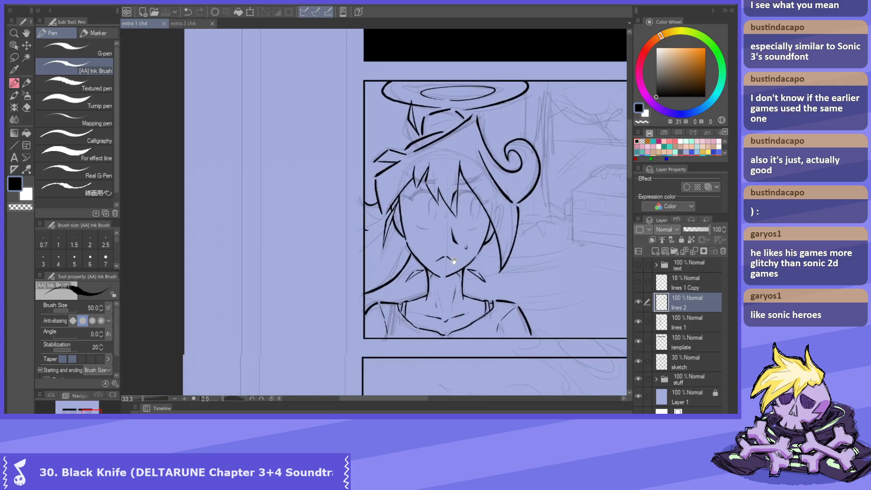
{"action": "key", "text": "h"}
Step: Refine the crossing thin hair strands over the ear near the panel border, undoing unwanted strokes, and save the file
{"action": "scroll", "coordinate": [411, 252], "scroll_direction": "up", "scroll_amount": 4}
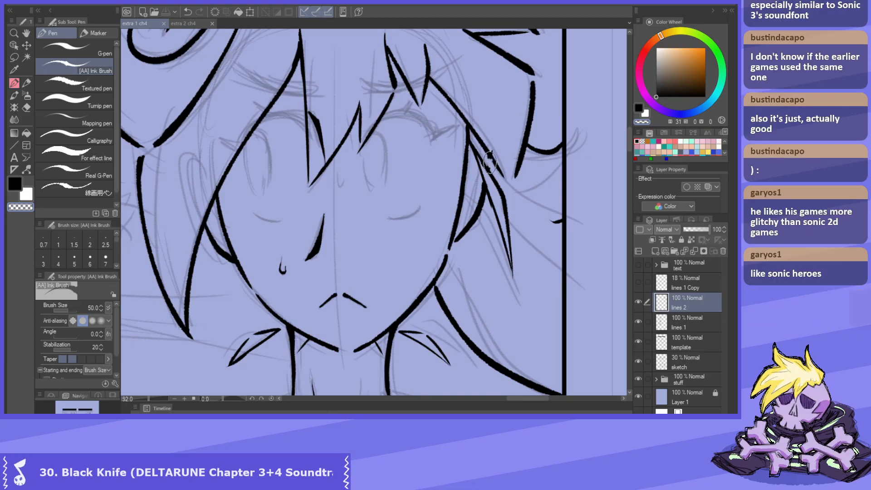
{"action": "left_click_drag", "start_coordinate": [491, 159], "coordinate": [491, 166]}
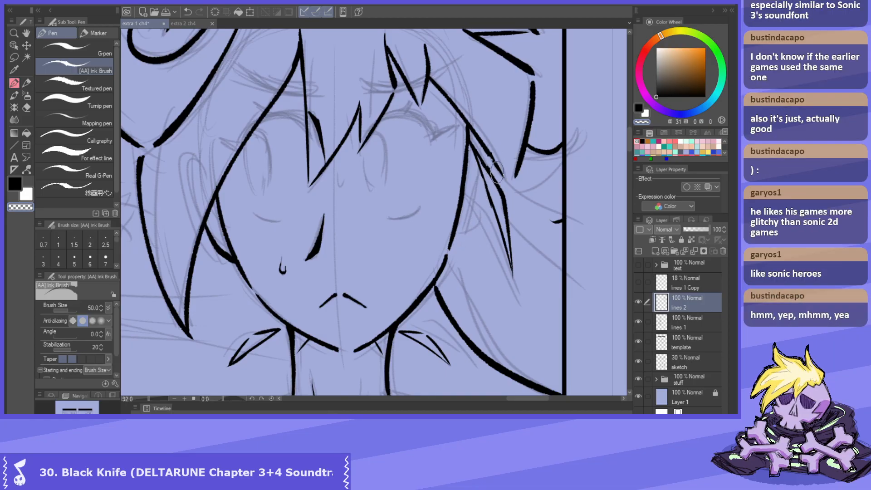
{"action": "key", "text": "c"}
{"action": "key", "text": "ctrl+z"}
{"action": "left_click_drag", "start_coordinate": [483, 143], "coordinate": [505, 177]}
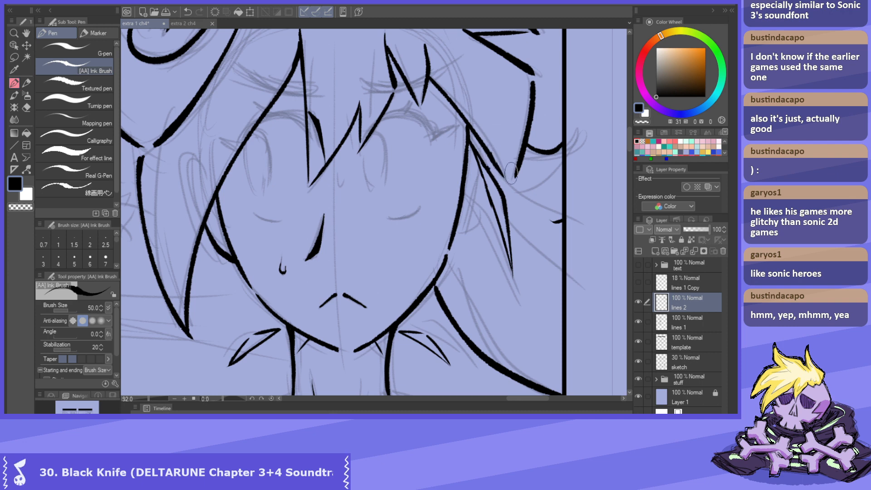
{"action": "left_click_drag", "start_coordinate": [450, 248], "coordinate": [489, 168]}
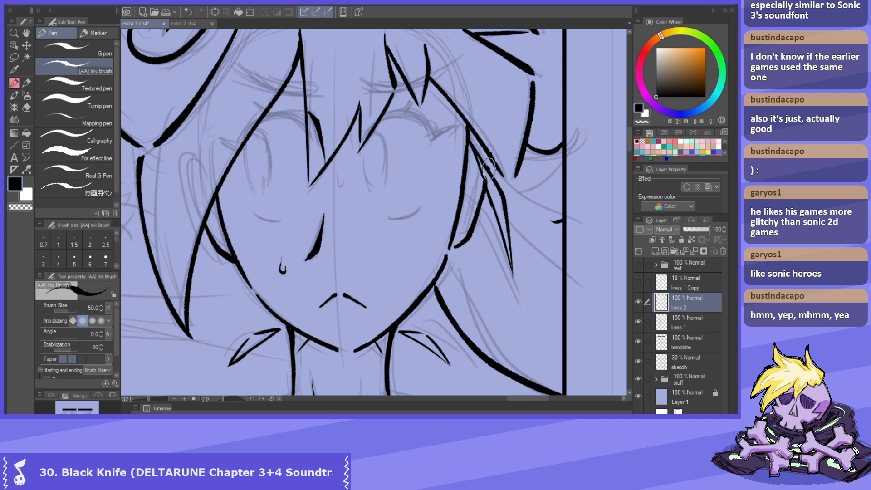
{"action": "key", "text": "ctrl+z"}
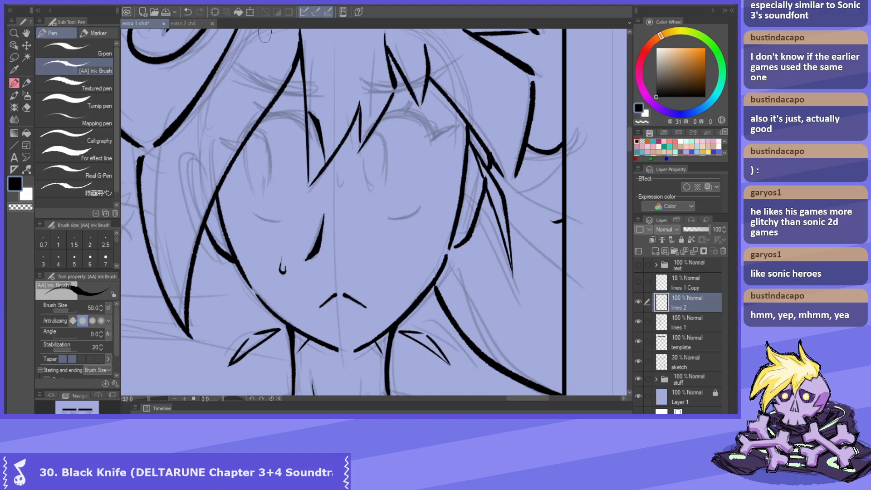
{"action": "left_click", "coordinate": [167, 14]}
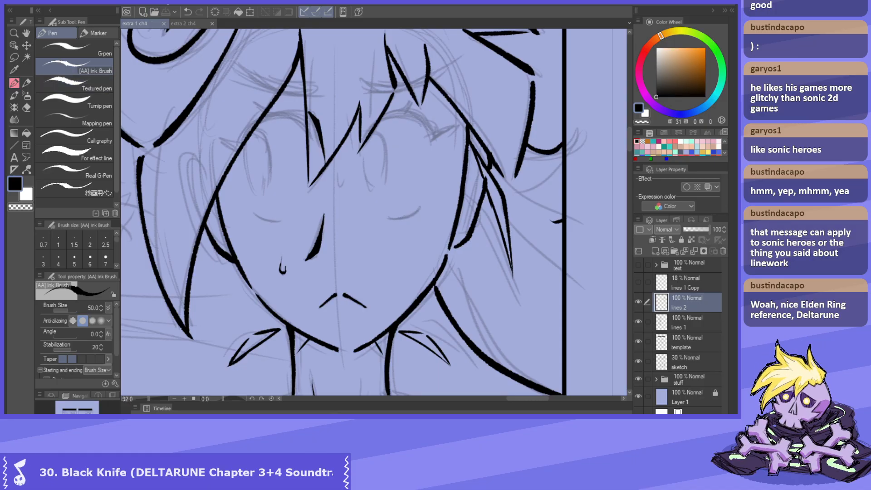
{"action": "scroll", "coordinate": [355, 206], "scroll_direction": "up", "scroll_amount": 2}
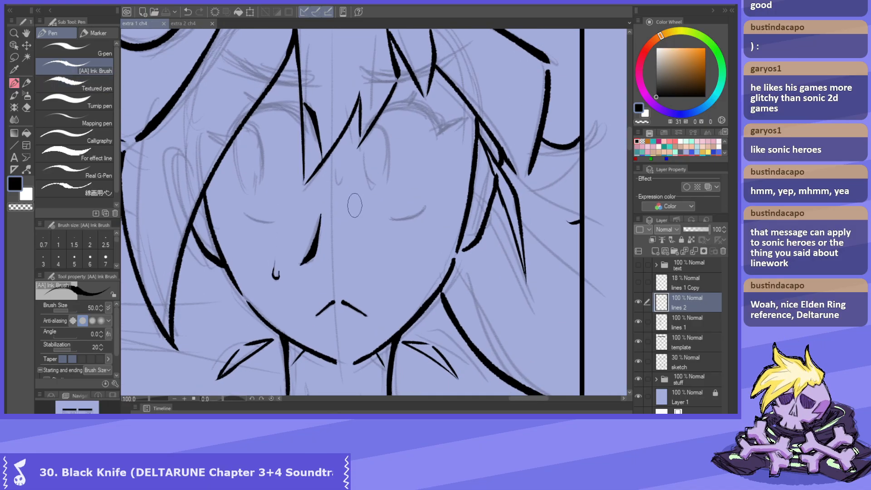
{"action": "left_click_drag", "start_coordinate": [396, 214], "coordinate": [379, 261]}
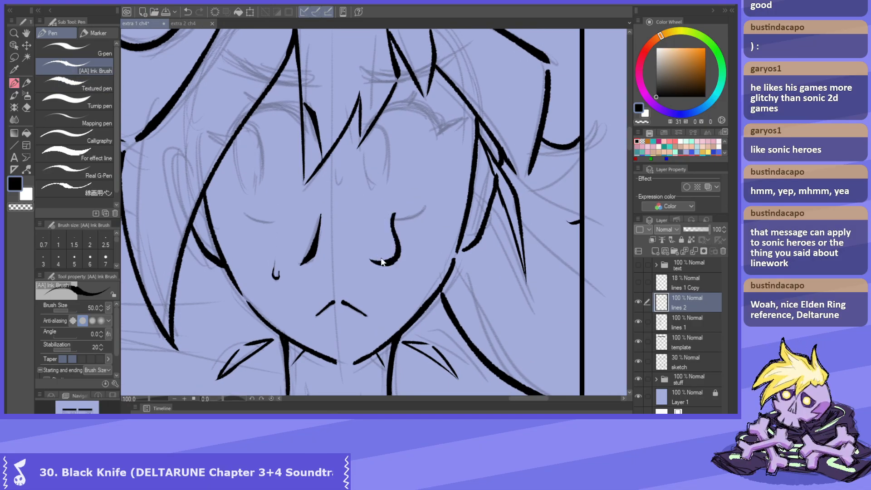
{"action": "key", "text": "ctrl+z"}
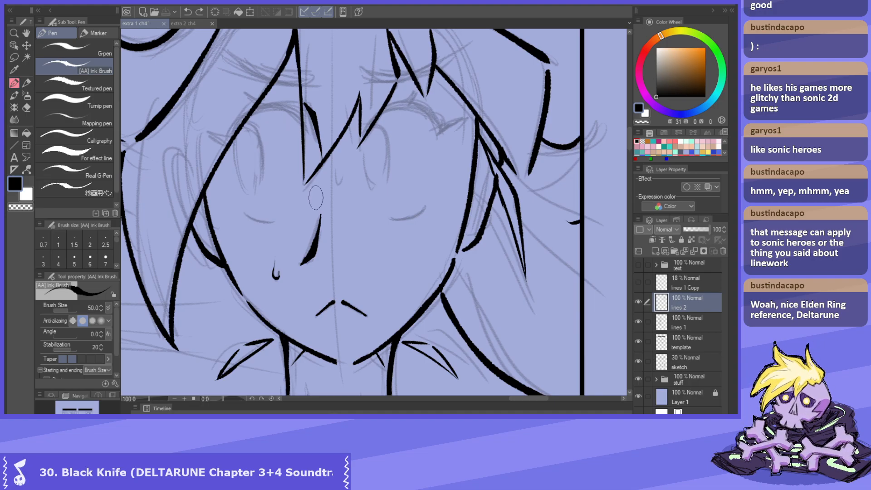
{"action": "scroll", "coordinate": [382, 200], "scroll_direction": "down", "scroll_amount": 1}
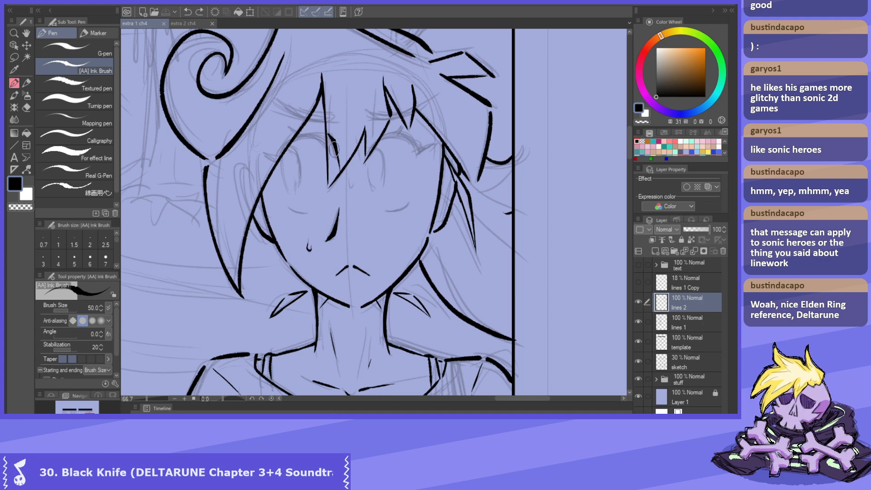
{"action": "scroll", "coordinate": [338, 153], "scroll_direction": "up", "scroll_amount": 1}
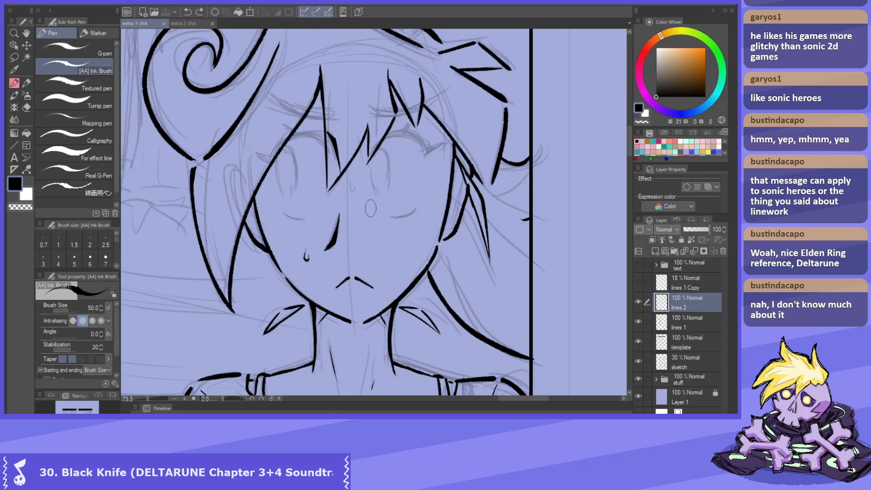
{"action": "left_click_drag", "start_coordinate": [382, 213], "coordinate": [394, 227]}
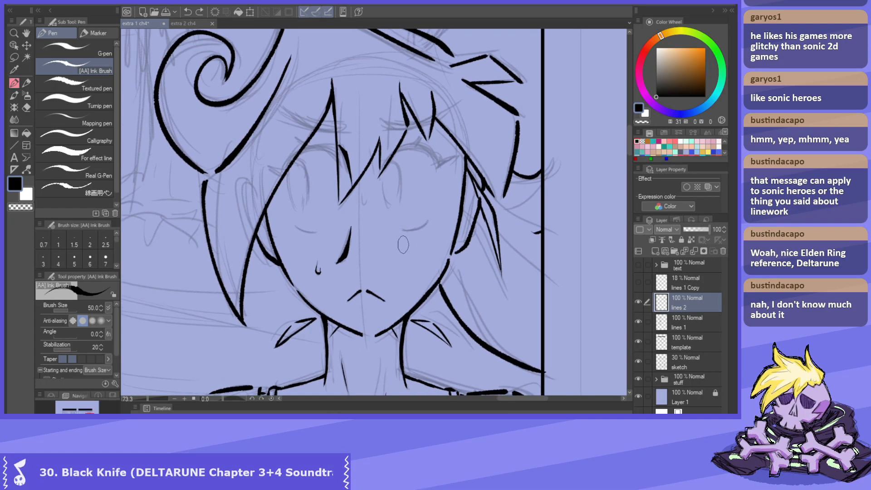
{"action": "key", "text": "ctrl+z"}
Step: Examine the face in mirrored and normal view at several zoom levels, focusing on the sketched eyes beneath the fringe
{"action": "key", "text": "h"}
{"action": "key", "text": "h"}
{"action": "mouse_move", "coordinate": [468, 228]}
{"action": "left_mouse_down"}
{"action": "mouse_move", "coordinate": [418, 249]}
{"action": "mouse_move", "coordinate": [434, 230]}
{"action": "left_mouse_up"}
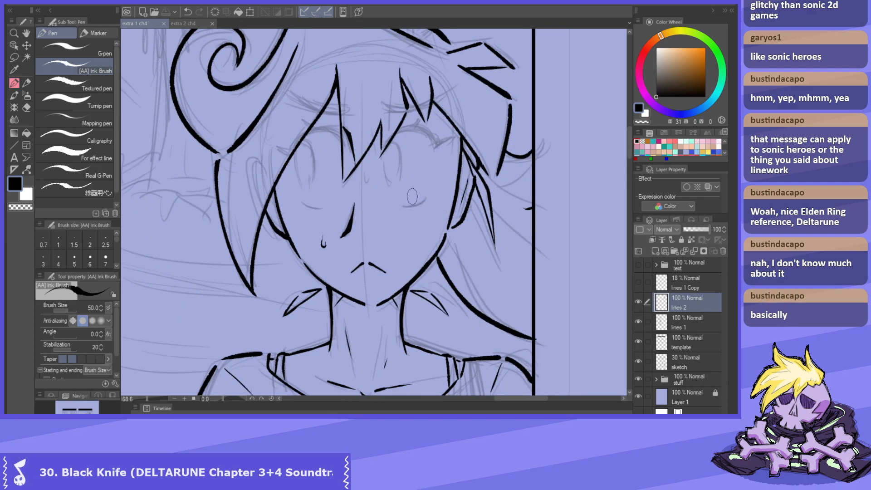
{"action": "scroll", "coordinate": [405, 196], "scroll_direction": "down", "scroll_amount": 2}
{"action": "scroll", "coordinate": [405, 196], "scroll_direction": "up", "scroll_amount": 1}
{"action": "scroll", "coordinate": [405, 196], "scroll_direction": "down", "scroll_amount": 1}
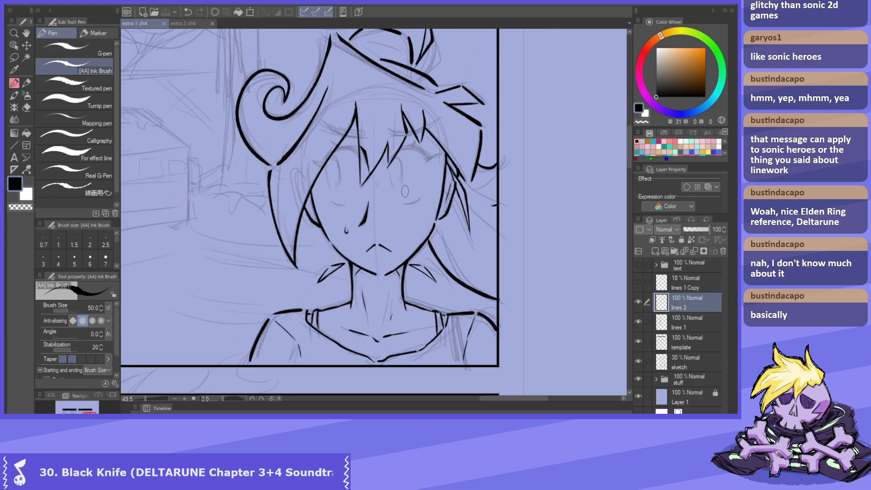
{"action": "scroll", "coordinate": [406, 192], "scroll_direction": "down", "scroll_amount": 3}
{"action": "scroll", "coordinate": [431, 232], "scroll_direction": "up", "scroll_amount": 4}
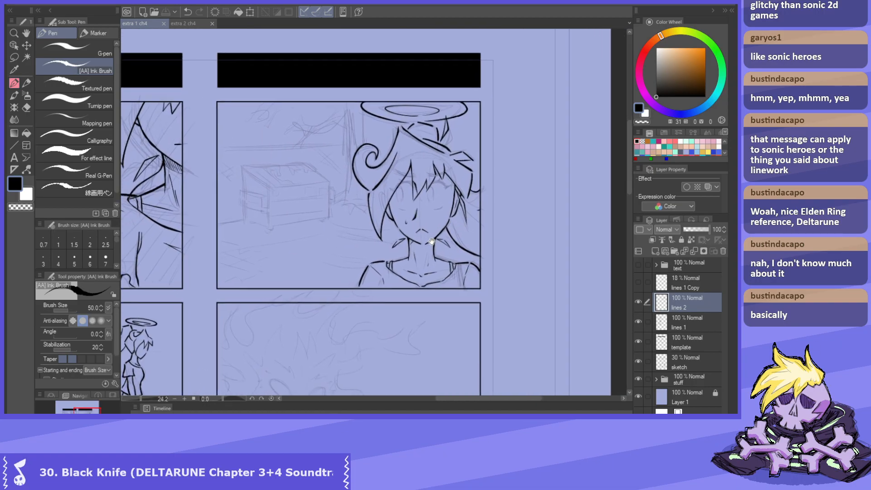
{"action": "scroll", "coordinate": [400, 214], "scroll_direction": "up", "scroll_amount": 4}
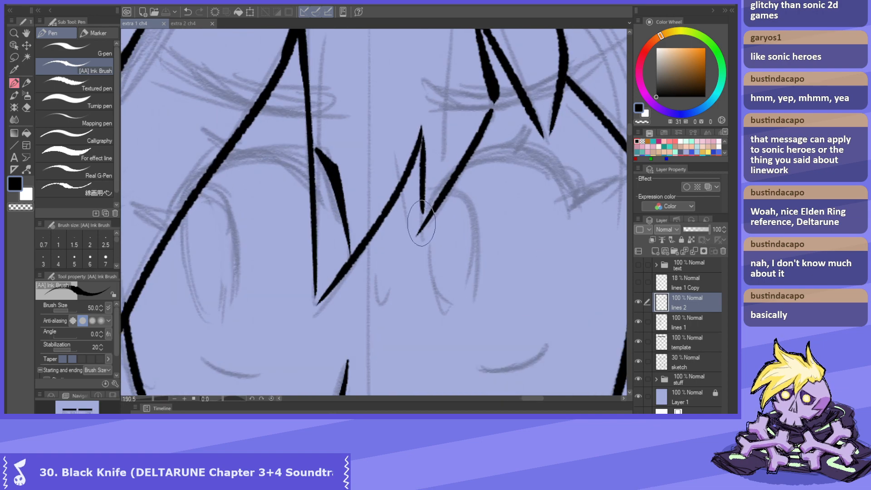
Step: Ink the tip of the short fringe strand between the eyes and compare the face with the lines 2 layer hidden and shown
{"action": "left_click_drag", "start_coordinate": [424, 202], "coordinate": [420, 233]}
{"action": "scroll", "coordinate": [463, 214], "scroll_direction": "down", "scroll_amount": 4}
{"action": "left_click", "coordinate": [638, 304]}
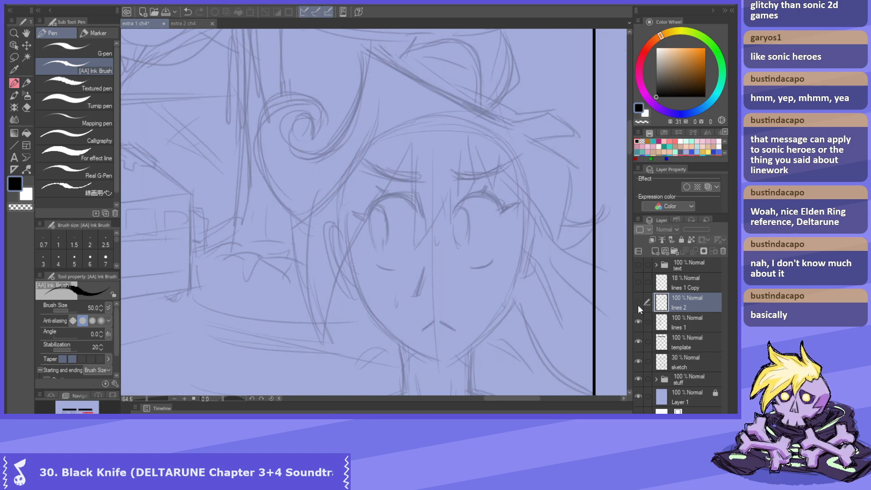
{"action": "left_click", "coordinate": [639, 304]}
{"action": "left_click_drag", "start_coordinate": [622, 300], "coordinate": [609, 277]}
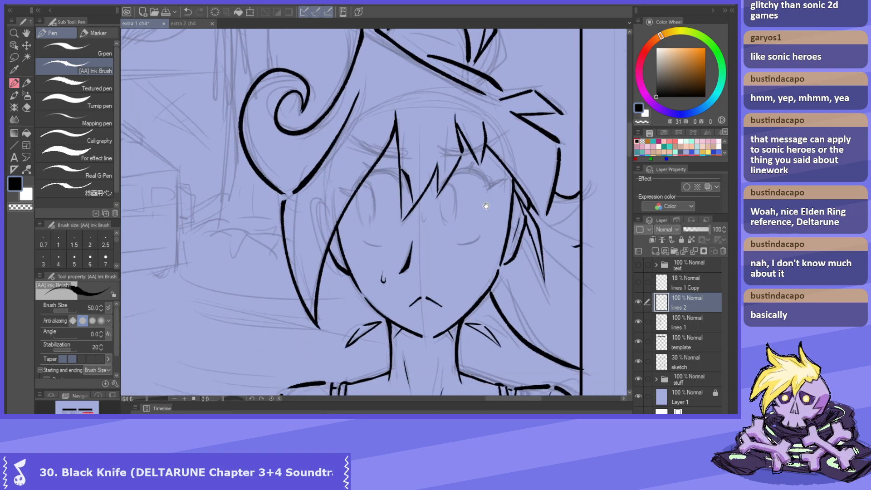
Step: Add a new layer above lines 2 for inking the eyes and save the file
{"action": "left_click", "coordinate": [654, 252]}
{"action": "mouse_move", "coordinate": [446, 196]}
{"action": "left_mouse_down"}
{"action": "mouse_move", "coordinate": [447, 221]}
{"action": "mouse_move", "coordinate": [441, 209]}
{"action": "mouse_move", "coordinate": [435, 217]}
{"action": "left_mouse_up"}
{"action": "key", "text": "ctrl+z"}
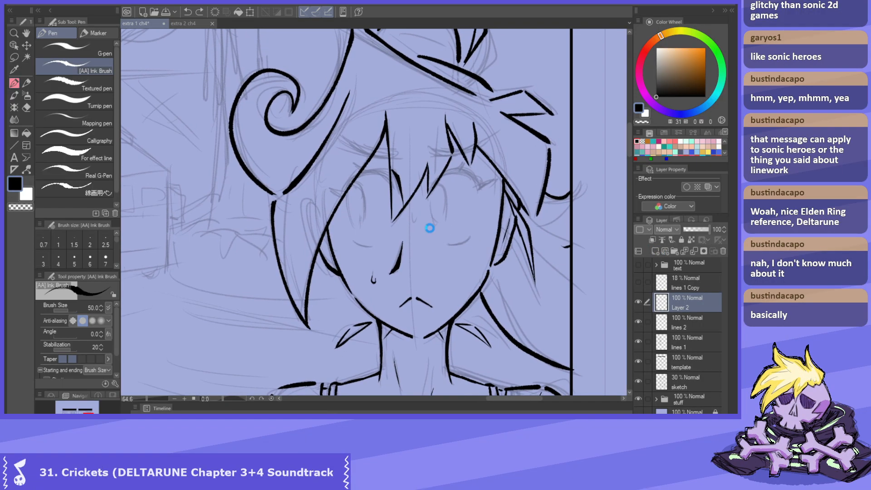
{"action": "scroll", "coordinate": [434, 213], "scroll_direction": "up", "scroll_amount": 3}
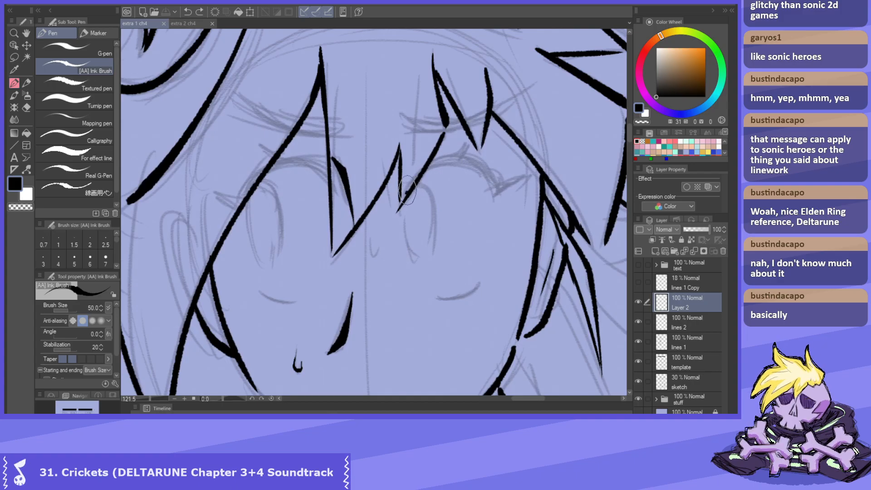
{"action": "mouse_move", "coordinate": [404, 206]}
{"action": "left_mouse_down"}
{"action": "mouse_move", "coordinate": [446, 160]}
{"action": "mouse_move", "coordinate": [448, 174]}
{"action": "mouse_move", "coordinate": [411, 184]}
{"action": "mouse_move", "coordinate": [439, 168]}
{"action": "left_mouse_up"}
{"action": "key", "text": "ctrl+z"}
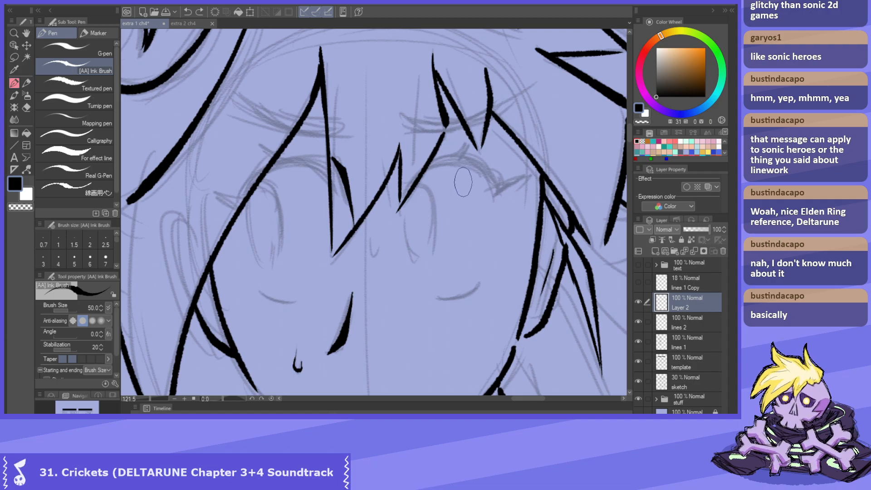
{"action": "mouse_move", "coordinate": [440, 177]}
{"action": "left_mouse_down"}
{"action": "mouse_move", "coordinate": [426, 149]}
{"action": "mouse_move", "coordinate": [415, 203]}
{"action": "mouse_move", "coordinate": [413, 164]}
{"action": "left_mouse_up"}
{"action": "key", "text": "ctrl+z"}
{"action": "mouse_move", "coordinate": [387, 194]}
{"action": "left_mouse_down"}
{"action": "mouse_move", "coordinate": [402, 169]}
{"action": "mouse_move", "coordinate": [395, 182]}
{"action": "mouse_move", "coordinate": [425, 150]}
{"action": "left_mouse_up"}
{"action": "key", "text": "ctrl+z"}
{"action": "key", "text": "ctrl+z"}
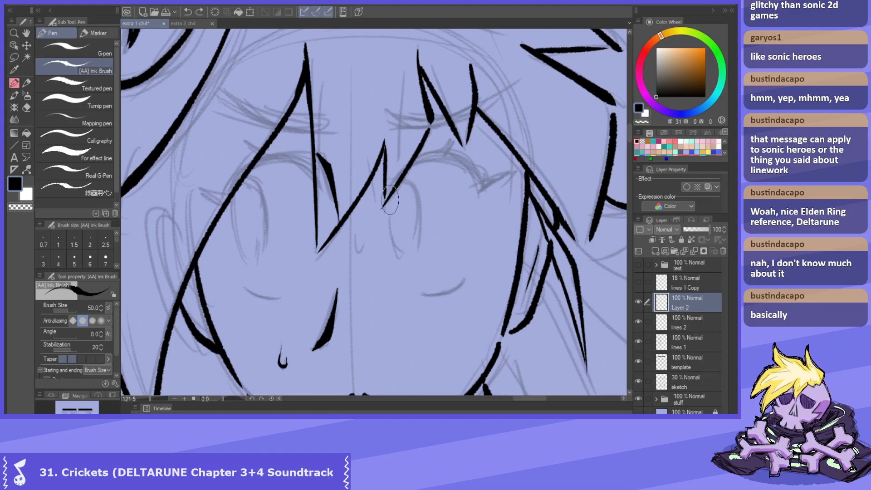
Step: Ink the thick arched upper lash line of the eye nearest the panel border, running from the fringe tip to the outer corner
{"action": "mouse_move", "coordinate": [386, 202]}
{"action": "left_mouse_down"}
{"action": "mouse_move", "coordinate": [414, 161]}
{"action": "mouse_move", "coordinate": [448, 158]}
{"action": "left_mouse_up"}
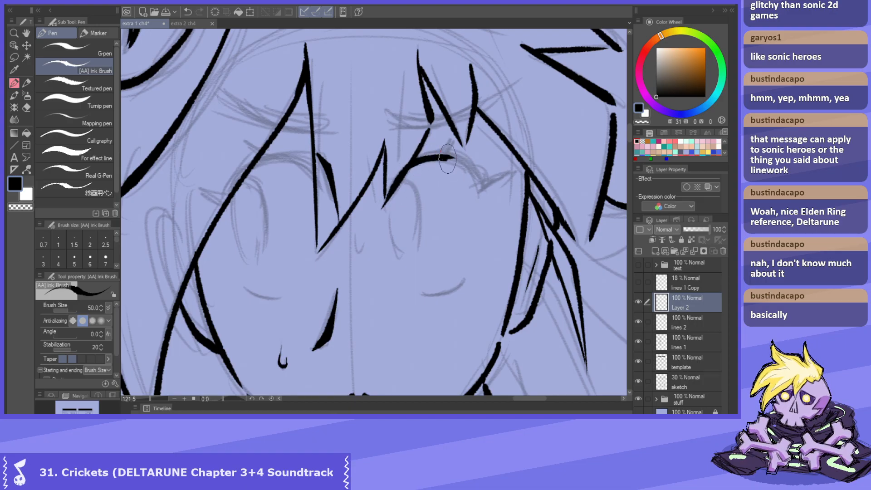
{"action": "mouse_move", "coordinate": [430, 129]}
{"action": "left_mouse_down"}
{"action": "mouse_move", "coordinate": [420, 156]}
{"action": "mouse_move", "coordinate": [462, 167]}
{"action": "mouse_move", "coordinate": [436, 157]}
{"action": "mouse_move", "coordinate": [480, 189]}
{"action": "left_mouse_up"}
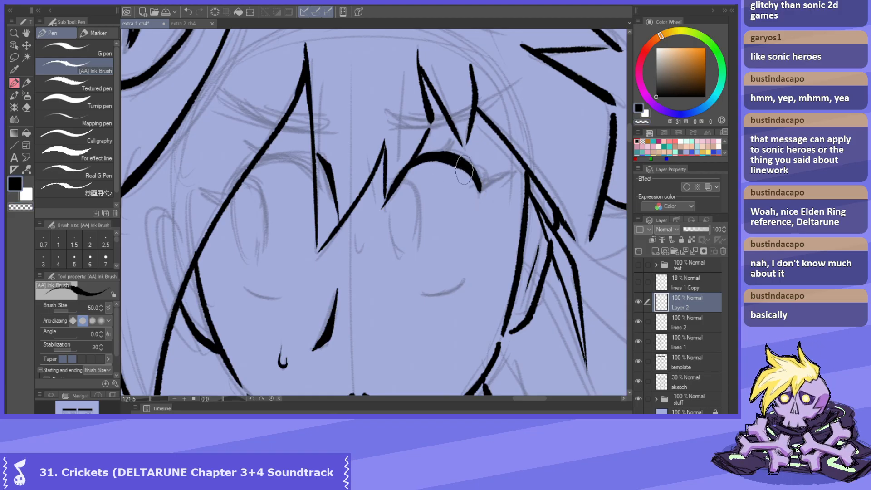
{"action": "left_click_drag", "start_coordinate": [459, 160], "coordinate": [484, 181]}
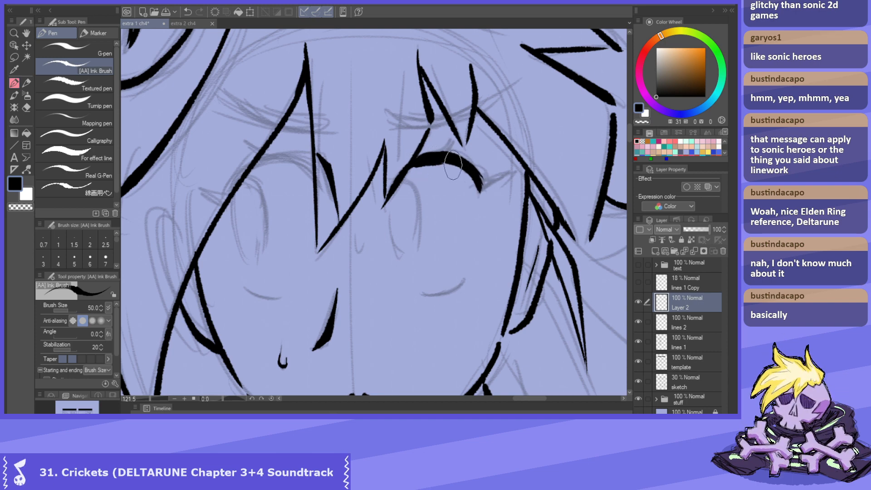
{"action": "scroll", "coordinate": [415, 167], "scroll_direction": "up", "scroll_amount": 2}
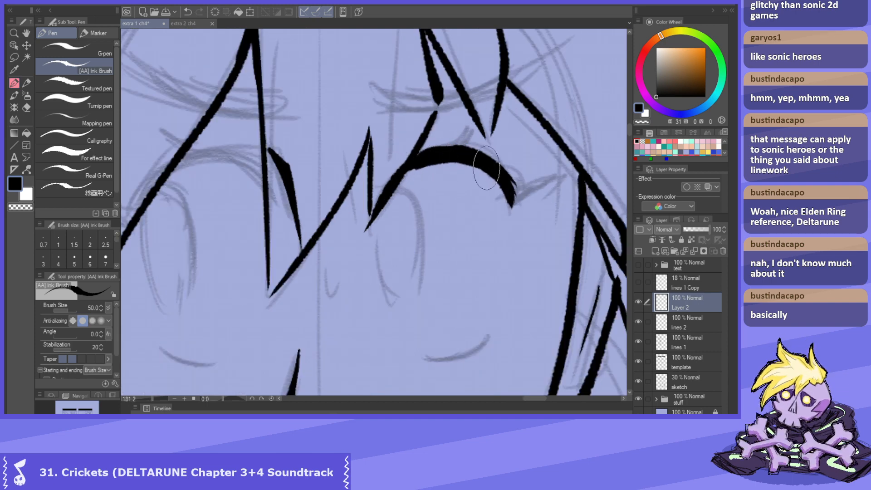
{"action": "mouse_move", "coordinate": [424, 166]}
{"action": "left_mouse_down"}
{"action": "mouse_move", "coordinate": [397, 187]}
{"action": "mouse_move", "coordinate": [405, 179]}
{"action": "mouse_move", "coordinate": [380, 224]}
{"action": "left_mouse_up"}
{"action": "mouse_move", "coordinate": [394, 178]}
{"action": "left_mouse_down"}
{"action": "mouse_move", "coordinate": [378, 207]}
{"action": "mouse_move", "coordinate": [389, 194]}
{"action": "left_mouse_up"}
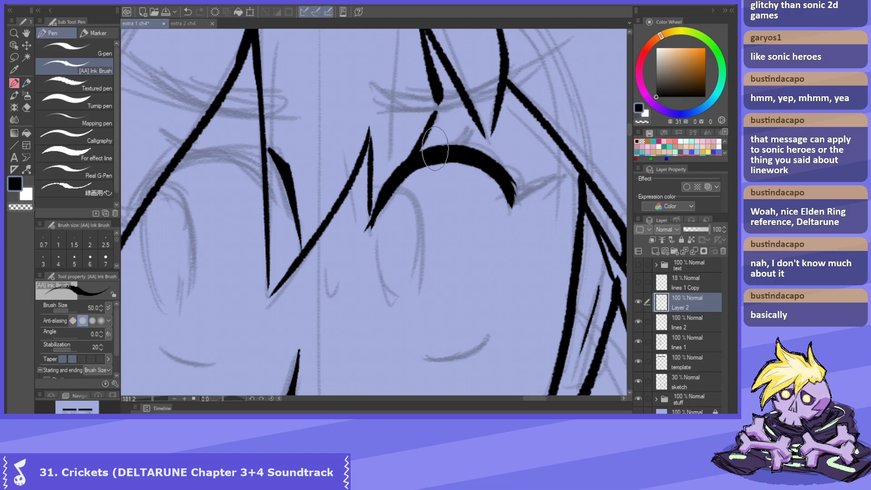
{"action": "left_click_drag", "start_coordinate": [507, 174], "coordinate": [489, 177]}
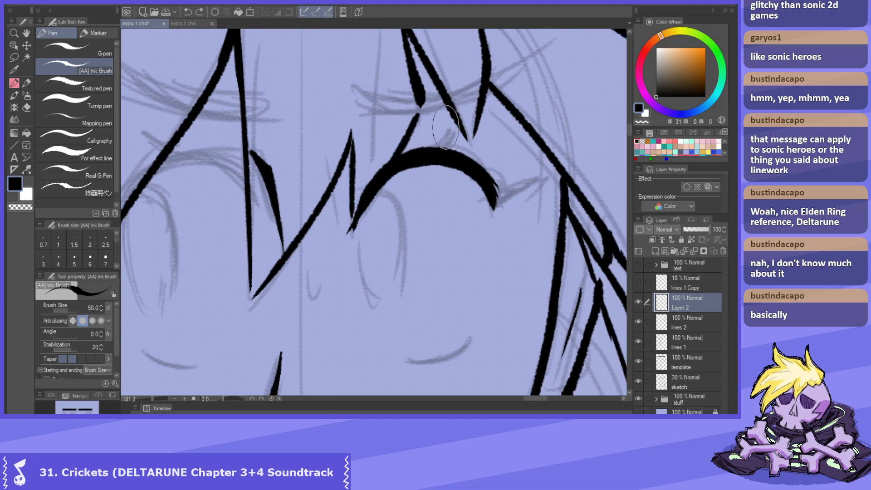
Step: Draw a small lash tuft on top of the upper lash line and carve thin gaps into it with transparent color
{"action": "left_click_drag", "start_coordinate": [421, 157], "coordinate": [446, 136]}
{"action": "key", "text": "ctrl+z"}
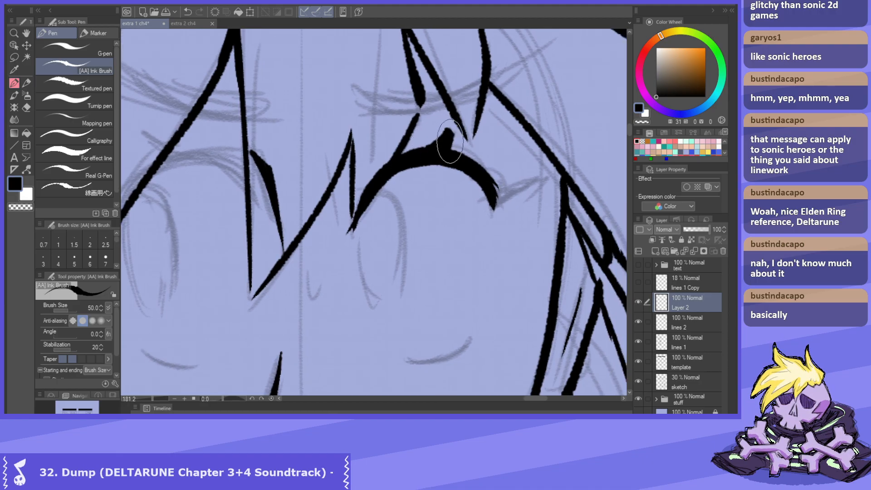
{"action": "key", "text": "c"}
{"action": "left_click_drag", "start_coordinate": [448, 135], "coordinate": [436, 150]}
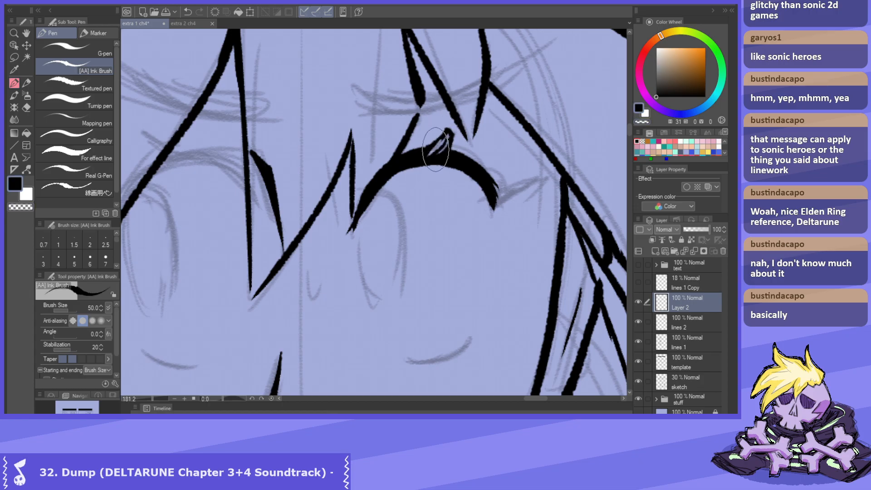
{"action": "key", "text": "c"}
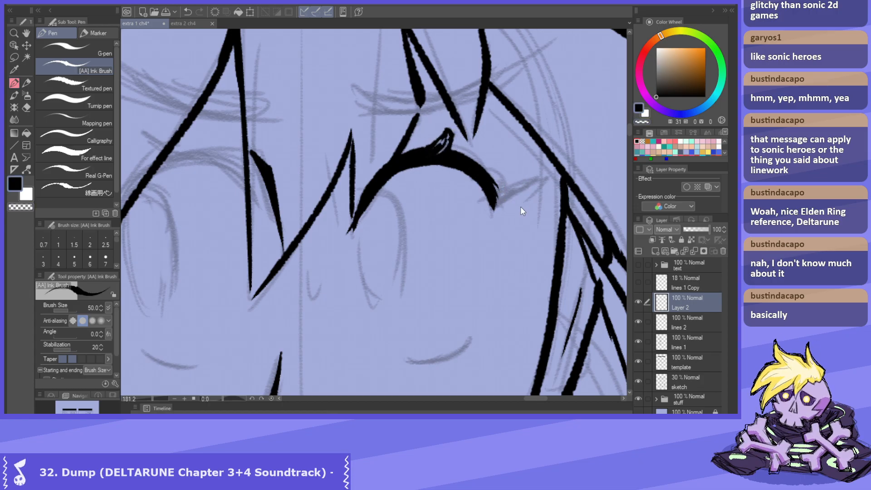
Step: Ink the pointed lash wing at the eye's outer corner with the canvas mirrored, undoing unwanted strokes
{"action": "left_click_drag", "start_coordinate": [467, 159], "coordinate": [495, 204]}
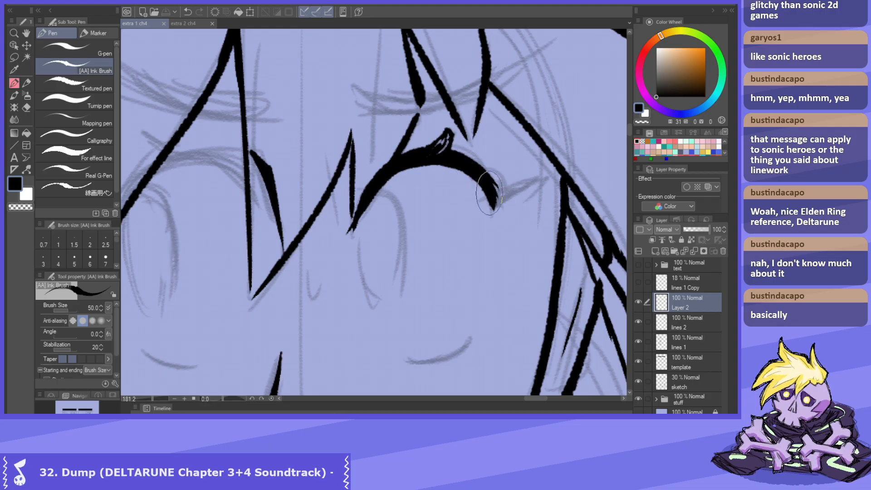
{"action": "key", "text": "ctrl+z"}
{"action": "key", "text": "h"}
{"action": "left_click_drag", "start_coordinate": [308, 193], "coordinate": [494, 209]}
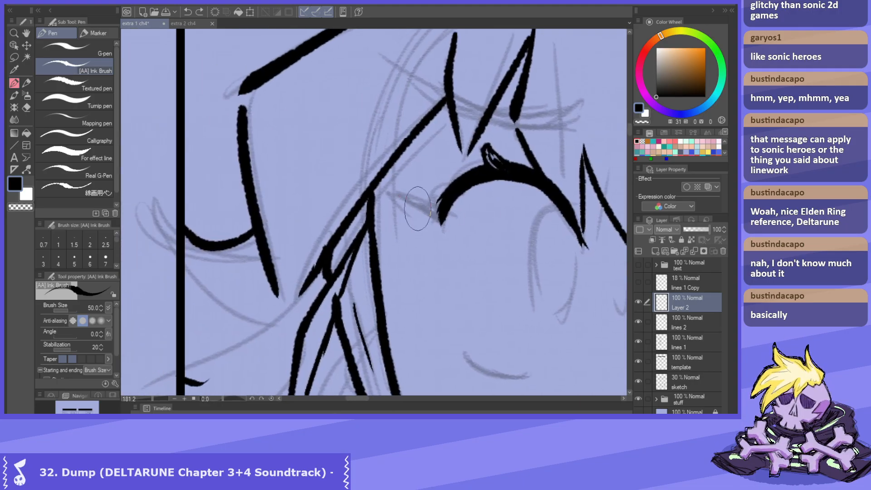
{"action": "left_click_drag", "start_coordinate": [442, 204], "coordinate": [442, 238]}
{"action": "key", "text": "ctrl+z"}
{"action": "key", "text": "ctrl+z"}
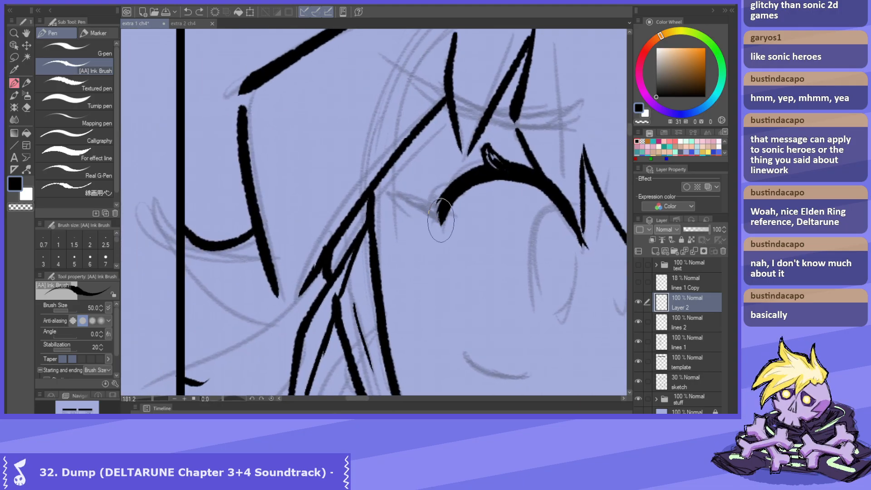
{"action": "mouse_move", "coordinate": [441, 205]}
{"action": "left_mouse_down"}
{"action": "mouse_move", "coordinate": [416, 207]}
{"action": "mouse_move", "coordinate": [429, 228]}
{"action": "left_mouse_up"}
{"action": "key", "text": "ctrl+z"}
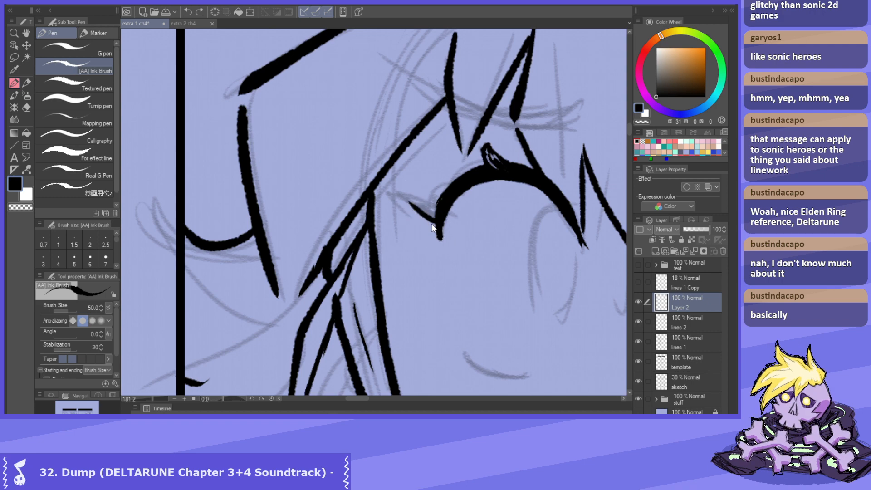
{"action": "left_click_drag", "start_coordinate": [404, 202], "coordinate": [439, 236]}
{"action": "key", "text": "ctrl+z"}
{"action": "mouse_move", "coordinate": [404, 202]}
{"action": "left_mouse_down"}
{"action": "mouse_move", "coordinate": [439, 225]}
{"action": "mouse_move", "coordinate": [418, 208]}
{"action": "mouse_move", "coordinate": [441, 215]}
{"action": "left_mouse_up"}
{"action": "key", "text": "h"}
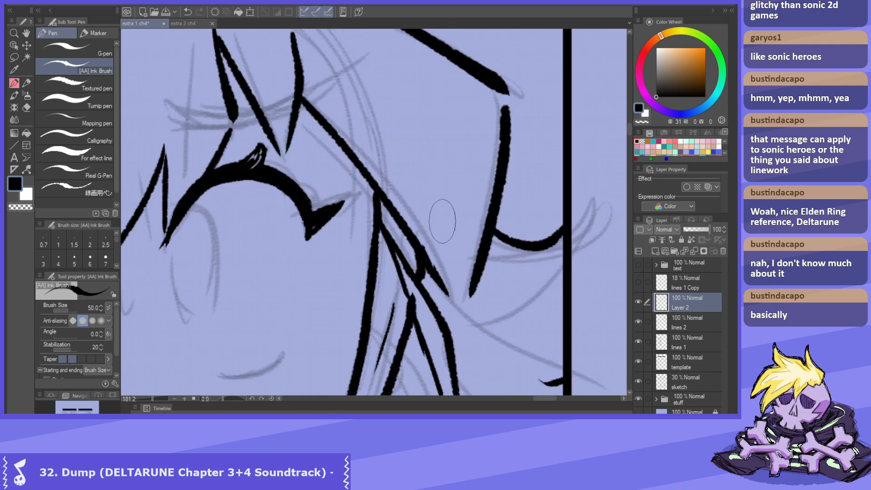
Step: Fill in and thicken the outer lash wing, smooth its join with the lash arch, and sharpen its tip in mirrored view
{"action": "left_click_drag", "start_coordinate": [367, 239], "coordinate": [507, 208]}
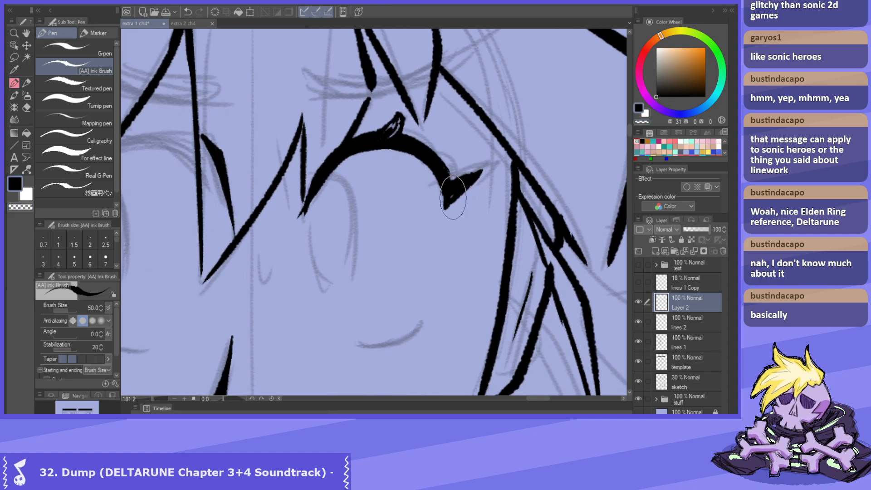
{"action": "mouse_move", "coordinate": [453, 199]}
{"action": "left_mouse_down"}
{"action": "mouse_move", "coordinate": [455, 181]}
{"action": "mouse_move", "coordinate": [447, 179]}
{"action": "mouse_move", "coordinate": [490, 167]}
{"action": "left_mouse_up"}
{"action": "mouse_move", "coordinate": [429, 154]}
{"action": "left_mouse_down"}
{"action": "mouse_move", "coordinate": [447, 172]}
{"action": "mouse_move", "coordinate": [445, 206]}
{"action": "left_mouse_up"}
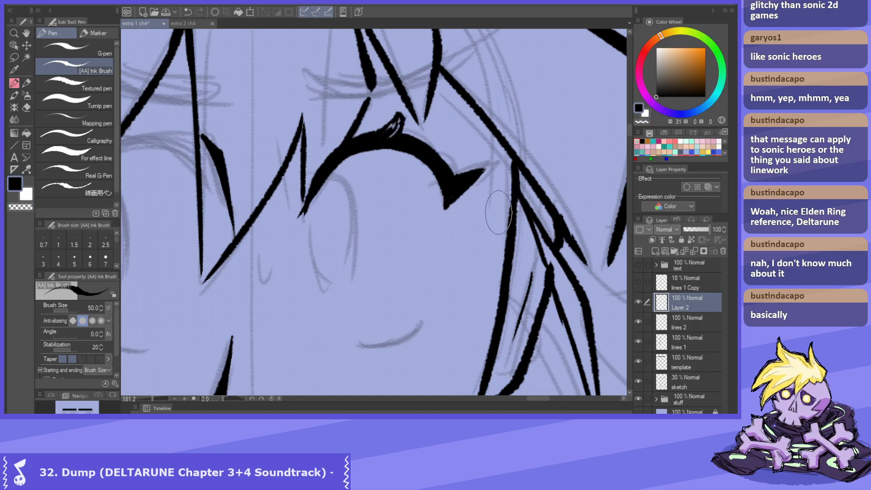
{"action": "key", "text": "h"}
{"action": "left_click_drag", "start_coordinate": [355, 197], "coordinate": [514, 211]}
{"action": "left_click_drag", "start_coordinate": [418, 182], "coordinate": [424, 185]}
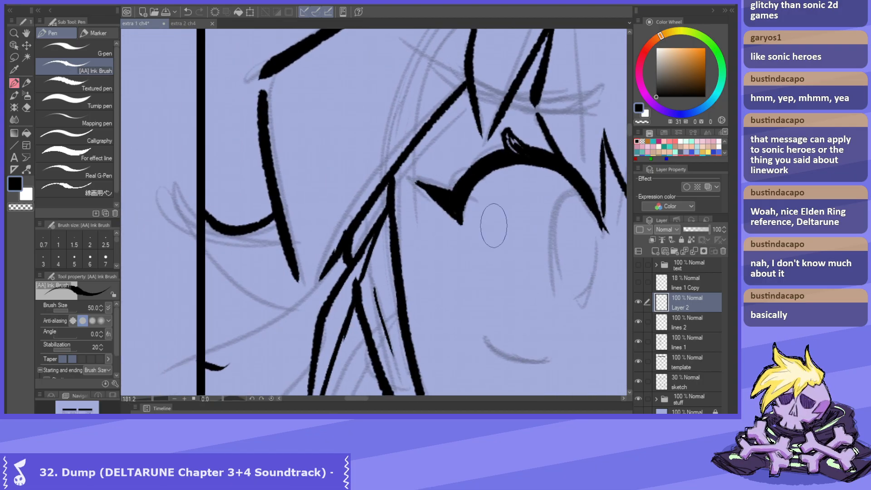
Step: Ink the short curved lower lid line beneath the same eye, check it in normal view, and save the file
{"action": "mouse_move", "coordinate": [519, 245]}
{"action": "left_mouse_down"}
{"action": "mouse_move", "coordinate": [459, 183]}
{"action": "mouse_move", "coordinate": [426, 175]}
{"action": "left_mouse_up"}
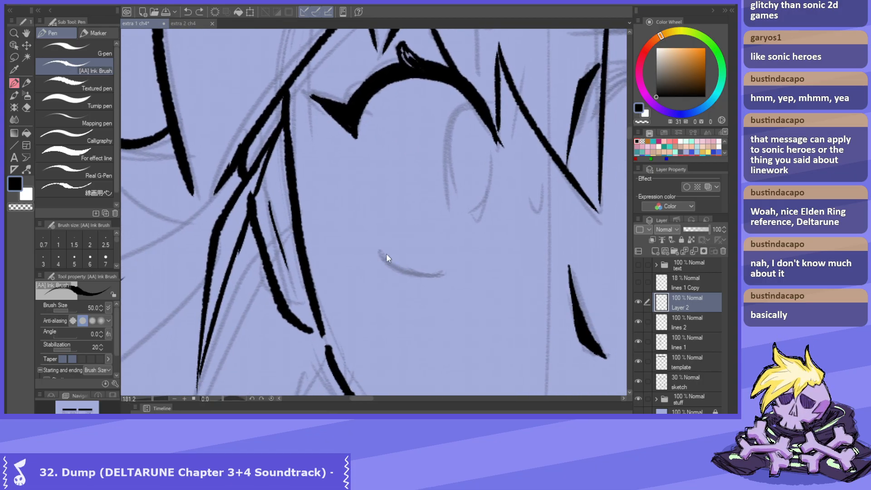
{"action": "left_click_drag", "start_coordinate": [378, 247], "coordinate": [443, 275]}
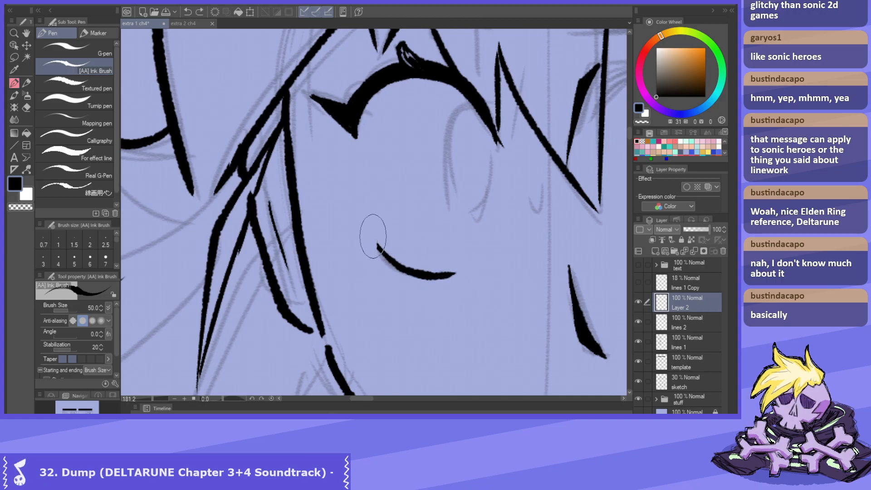
{"action": "key", "text": "h"}
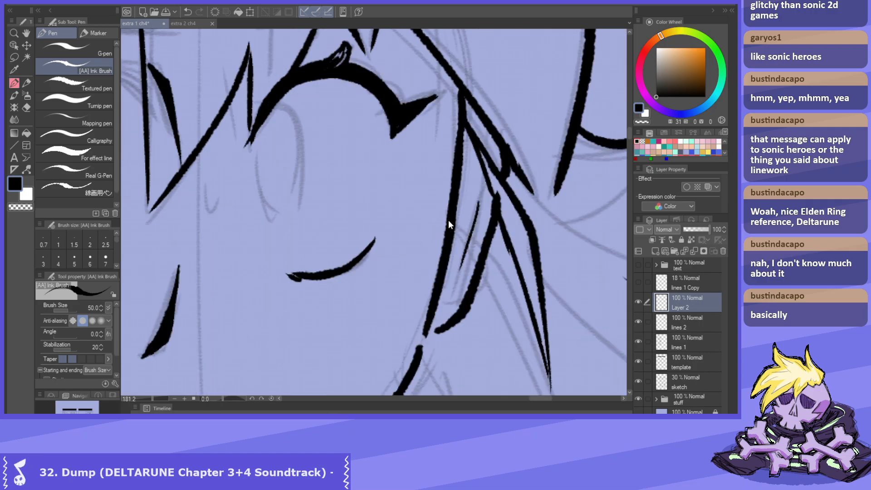
{"action": "key", "text": "ctrl+z"}
{"action": "scroll", "coordinate": [447, 229], "scroll_direction": "down", "scroll_amount": 6}
{"action": "left_click_drag", "start_coordinate": [448, 229], "coordinate": [478, 211]}
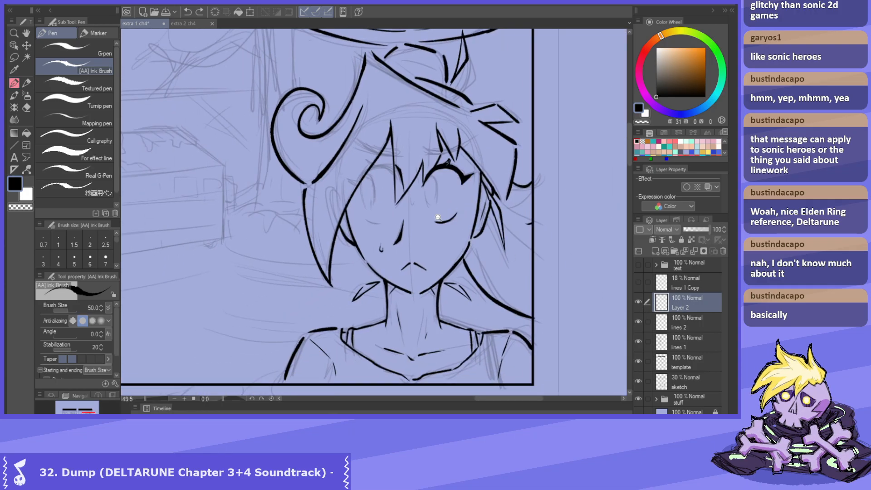
{"action": "scroll", "coordinate": [428, 207], "scroll_direction": "up", "scroll_amount": 3}
{"action": "left_click_drag", "start_coordinate": [428, 206], "coordinate": [451, 222]}
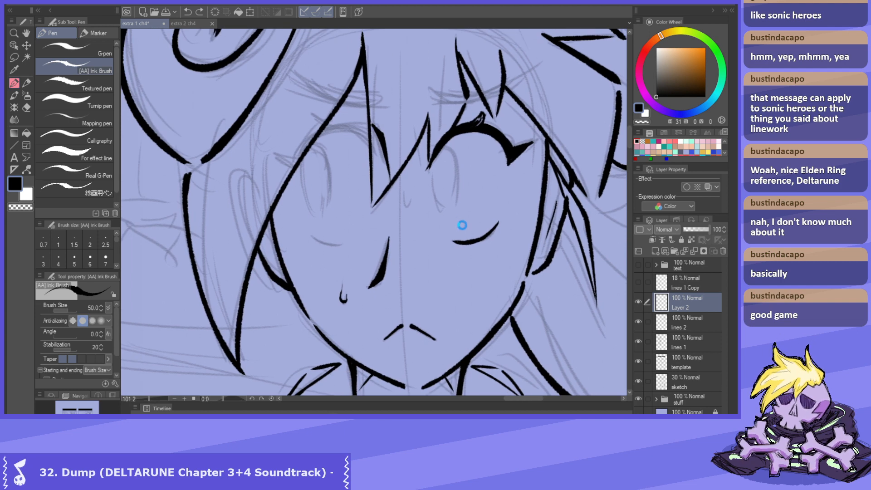
{"action": "key", "text": "ctrl+s"}
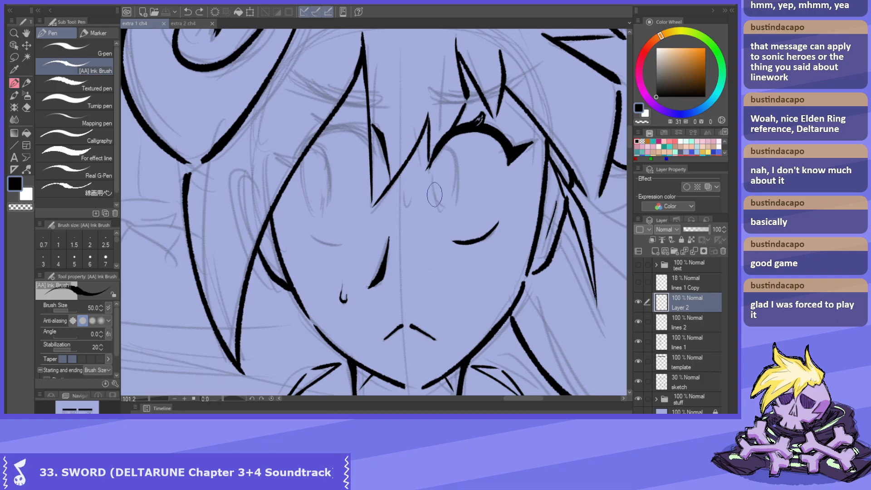
Step: Rework the small tuft above the upper lash line, undoing unwanted strokes
{"action": "left_click_drag", "start_coordinate": [366, 241], "coordinate": [337, 263]}
{"action": "key", "text": "ctrl+z"}
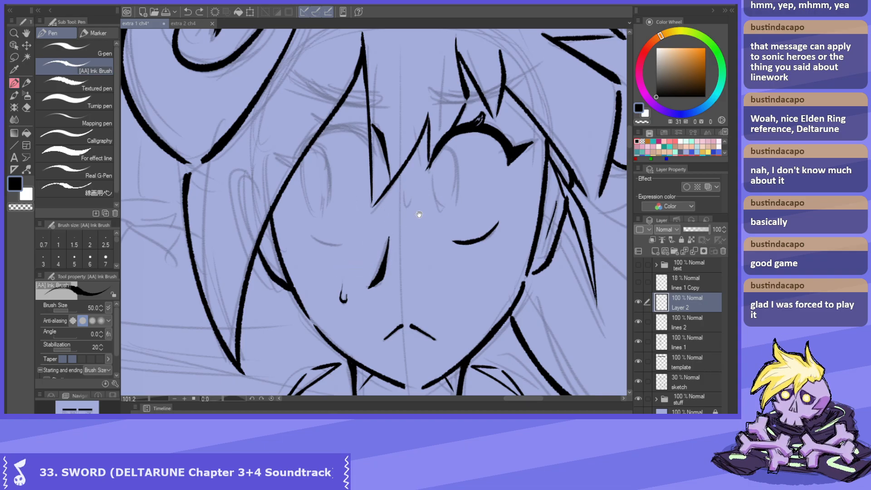
{"action": "scroll", "coordinate": [418, 208], "scroll_direction": "up", "scroll_amount": 1}
{"action": "scroll", "coordinate": [454, 159], "scroll_direction": "up", "scroll_amount": 1}
{"action": "left_click_drag", "start_coordinate": [447, 172], "coordinate": [457, 152]}
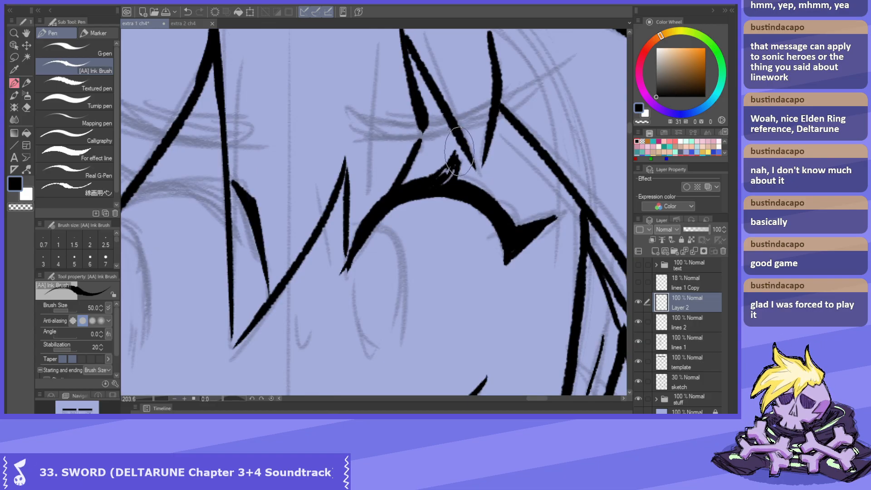
{"action": "key", "text": "ctrl+z"}
{"action": "mouse_move", "coordinate": [478, 197]}
{"action": "left_mouse_down"}
{"action": "mouse_move", "coordinate": [448, 190]}
{"action": "mouse_move", "coordinate": [468, 199]}
{"action": "left_mouse_up"}
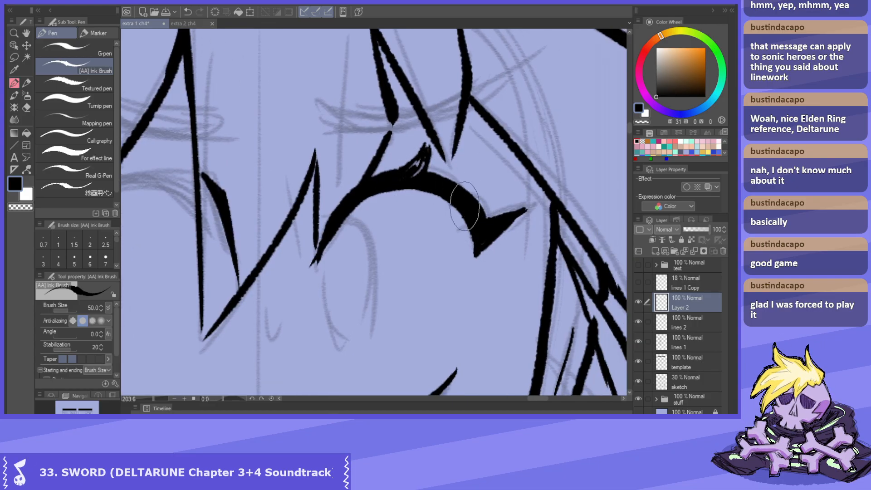
{"action": "left_click_drag", "start_coordinate": [428, 168], "coordinate": [429, 147]}
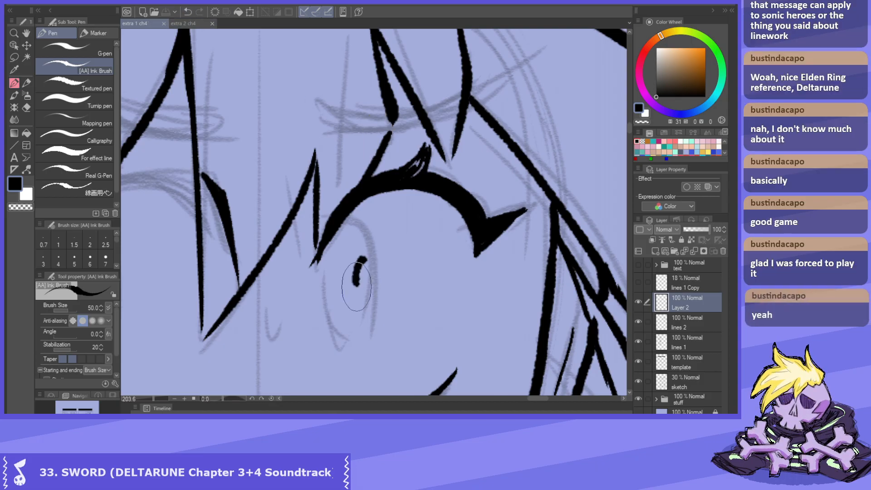
Step: Examine the inked eye at whole-panel scale and the other sketched eye beneath the fringe close up
{"action": "left_click_drag", "start_coordinate": [404, 244], "coordinate": [399, 218]}
{"action": "left_click_drag", "start_coordinate": [357, 193], "coordinate": [385, 213]}
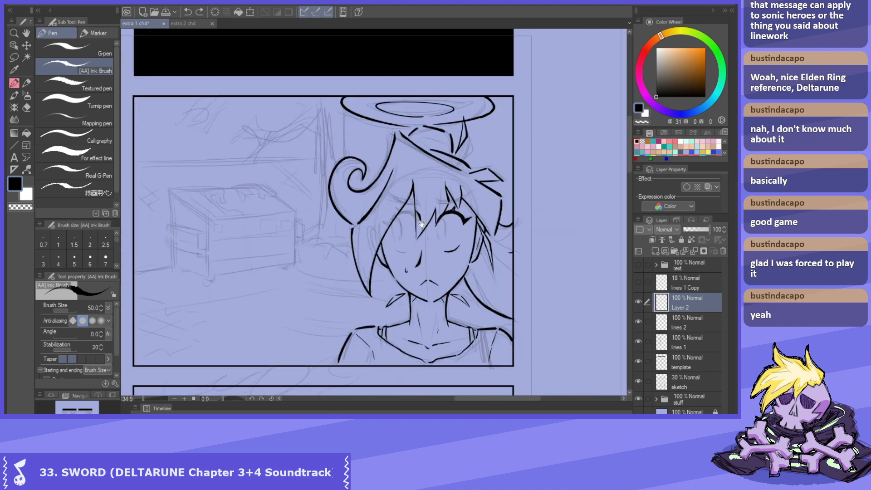
{"action": "mouse_move", "coordinate": [418, 241]}
{"action": "left_mouse_down"}
{"action": "mouse_move", "coordinate": [387, 210]}
{"action": "mouse_move", "coordinate": [416, 167]}
{"action": "mouse_move", "coordinate": [409, 194]}
{"action": "left_mouse_up"}
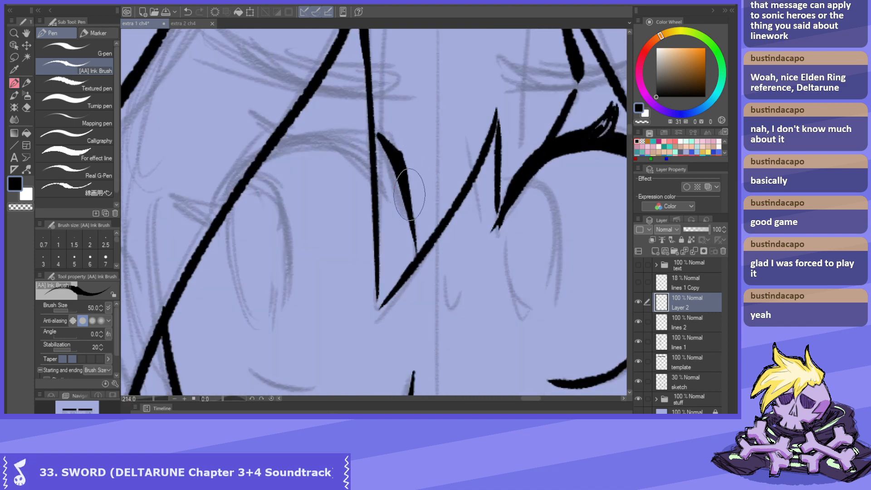
Step: Refine the short tapered stroke inside the fringe above the nose, undoing unwanted strokes, and save the file
{"action": "mouse_move", "coordinate": [394, 163]}
{"action": "left_mouse_down"}
{"action": "mouse_move", "coordinate": [410, 204]}
{"action": "mouse_move", "coordinate": [398, 177]}
{"action": "mouse_move", "coordinate": [411, 233]}
{"action": "left_mouse_up"}
{"action": "key", "text": "ctrl+z"}
{"action": "key", "text": "ctrl+z"}
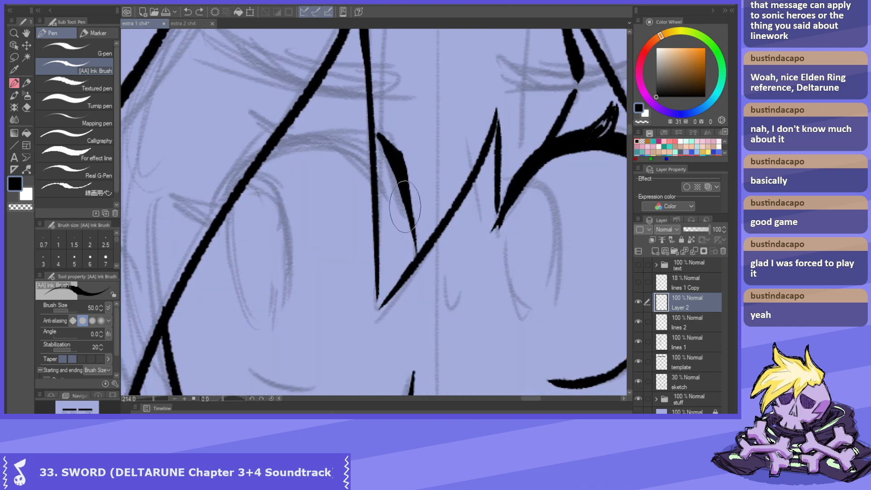
{"action": "left_click_drag", "start_coordinate": [403, 200], "coordinate": [412, 250]}
{"action": "left_click_drag", "start_coordinate": [430, 189], "coordinate": [406, 189]}
{"action": "left_click_drag", "start_coordinate": [449, 196], "coordinate": [434, 185]}
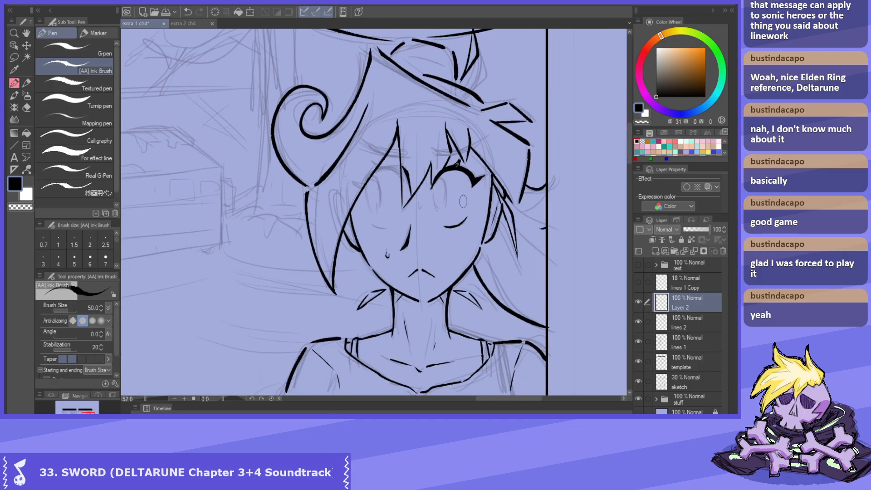
{"action": "key", "text": "ctrl+s"}
Step: Ink the outer curve of the iris beneath the finished lash arch, undoing and redrawing it over the sketch
{"action": "mouse_move", "coordinate": [449, 162]}
{"action": "left_mouse_down"}
{"action": "mouse_move", "coordinate": [435, 176]}
{"action": "mouse_move", "coordinate": [411, 157]}
{"action": "mouse_move", "coordinate": [433, 175]}
{"action": "left_mouse_up"}
{"action": "scroll", "coordinate": [437, 209], "scroll_direction": "up", "scroll_amount": 5}
{"action": "key", "text": "ctrl+z"}
{"action": "mouse_move", "coordinate": [418, 145]}
{"action": "left_mouse_down"}
{"action": "mouse_move", "coordinate": [436, 176]}
{"action": "mouse_move", "coordinate": [437, 200]}
{"action": "left_mouse_up"}
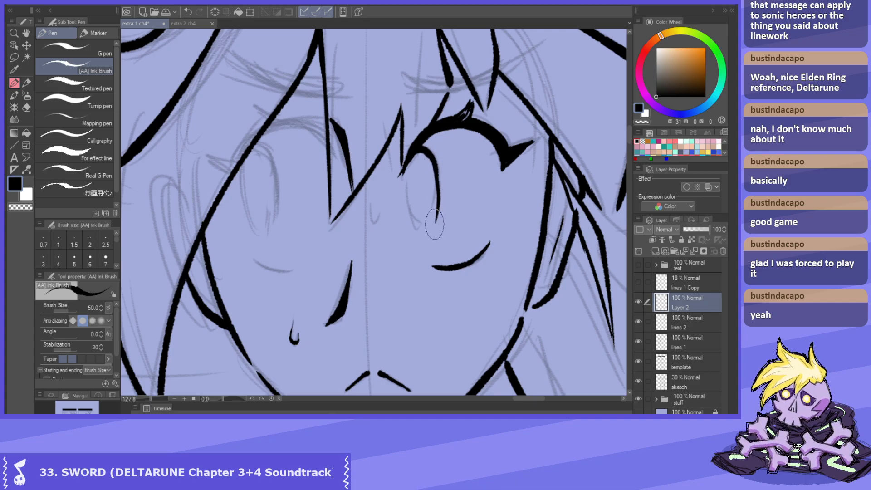
{"action": "key", "text": "ctrl+z"}
{"action": "key", "text": "ctrl+z"}
{"action": "mouse_move", "coordinate": [422, 144]}
{"action": "left_mouse_down"}
{"action": "mouse_move", "coordinate": [439, 187]}
{"action": "mouse_move", "coordinate": [430, 229]}
{"action": "left_mouse_up"}
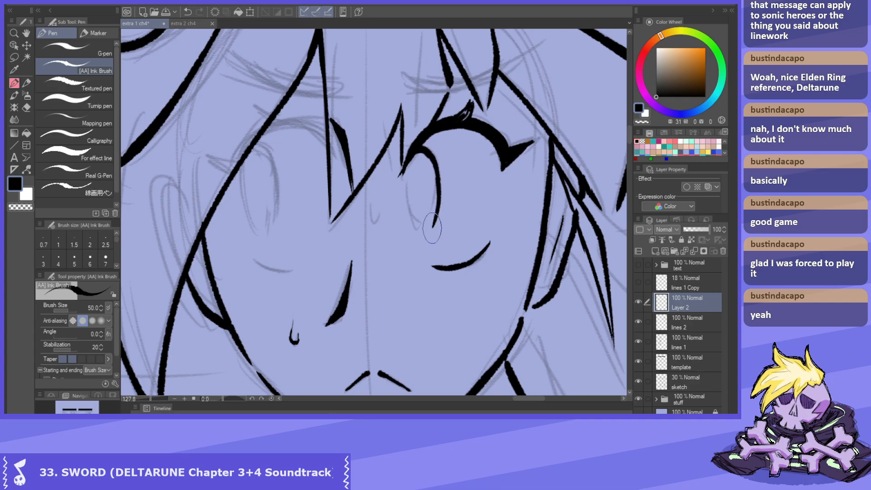
Step: Ink the inner curve of the same iris, leaving small gaps below the lash and at the base
{"action": "scroll", "coordinate": [408, 200], "scroll_direction": "up", "scroll_amount": 2}
{"action": "mouse_move", "coordinate": [400, 155]}
{"action": "left_mouse_down"}
{"action": "mouse_move", "coordinate": [392, 160]}
{"action": "mouse_move", "coordinate": [415, 233]}
{"action": "left_mouse_up"}
{"action": "key", "text": "ctrl+z"}
{"action": "key", "text": "ctrl+z"}
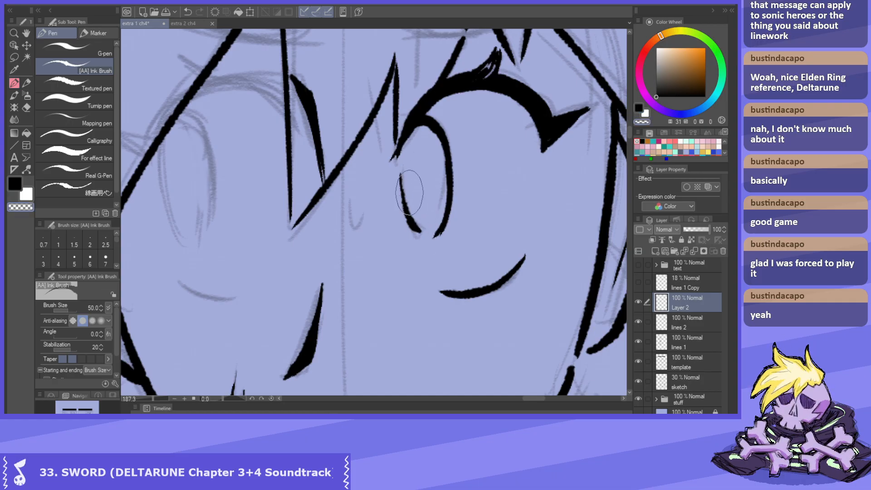
{"action": "left_click_drag", "start_coordinate": [395, 156], "coordinate": [411, 218]}
{"action": "left_click_drag", "start_coordinate": [398, 173], "coordinate": [416, 232]}
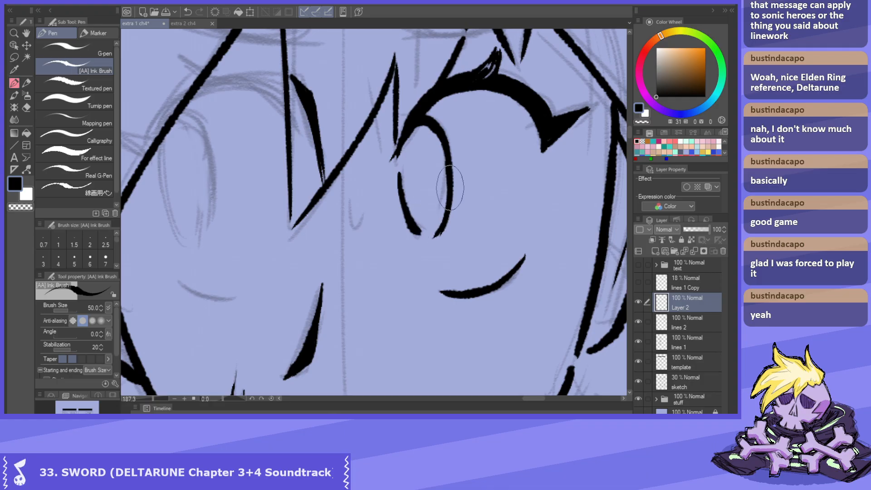
{"action": "scroll", "coordinate": [416, 226], "scroll_direction": "down", "scroll_amount": 5}
{"action": "scroll", "coordinate": [433, 170], "scroll_direction": "up", "scroll_amount": 4}
{"action": "scroll", "coordinate": [433, 171], "scroll_direction": "up", "scroll_amount": 2}
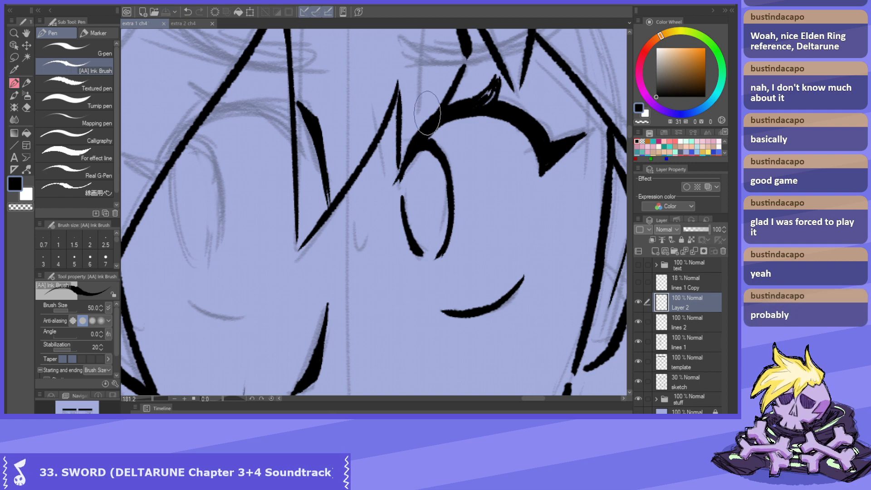
Step: Ink the upper lash arch of the other eye over the fringe strands, checking its shape in mirrored view
{"action": "left_click_drag", "start_coordinate": [372, 140], "coordinate": [349, 207]}
{"action": "scroll", "coordinate": [366, 195], "scroll_direction": "down", "scroll_amount": 3}
{"action": "key", "text": "h"}
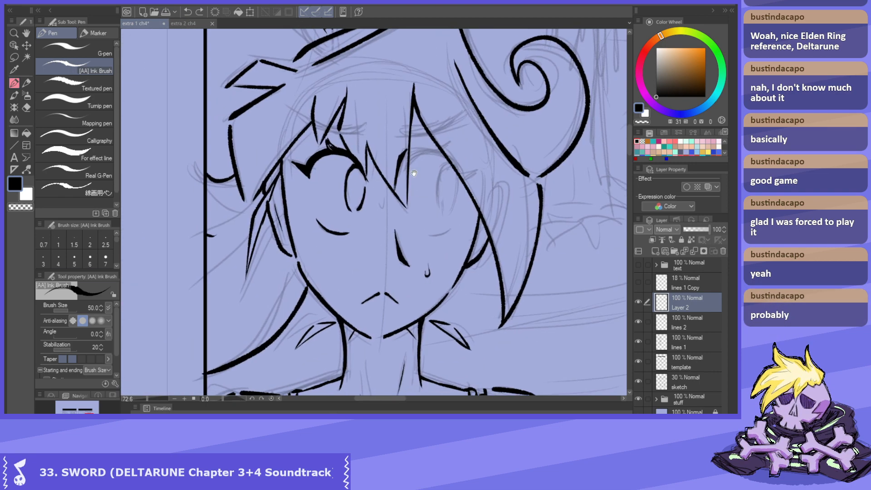
{"action": "scroll", "coordinate": [416, 182], "scroll_direction": "up", "scroll_amount": 2}
{"action": "mouse_move", "coordinate": [422, 155]}
{"action": "left_mouse_down"}
{"action": "mouse_move", "coordinate": [409, 181]}
{"action": "mouse_move", "coordinate": [438, 154]}
{"action": "left_mouse_up"}
{"action": "mouse_move", "coordinate": [403, 185]}
{"action": "left_mouse_down"}
{"action": "mouse_move", "coordinate": [412, 162]}
{"action": "mouse_move", "coordinate": [485, 173]}
{"action": "mouse_move", "coordinate": [468, 153]}
{"action": "mouse_move", "coordinate": [505, 195]}
{"action": "left_mouse_up"}
{"action": "key", "text": "ctrl+z"}
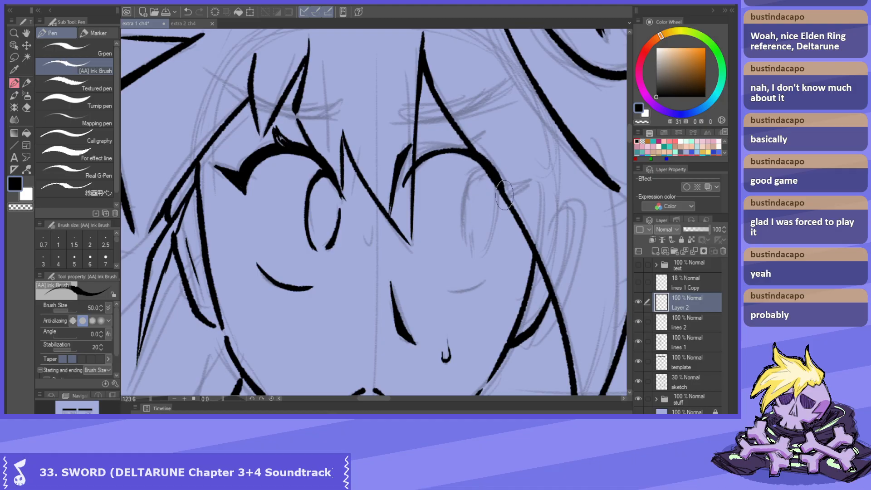
{"action": "key", "text": "h"}
{"action": "mouse_move", "coordinate": [268, 169]}
{"action": "left_mouse_down"}
{"action": "mouse_move", "coordinate": [396, 174]}
{"action": "mouse_move", "coordinate": [413, 149]}
{"action": "mouse_move", "coordinate": [456, 164]}
{"action": "mouse_move", "coordinate": [474, 188]}
{"action": "left_mouse_up"}
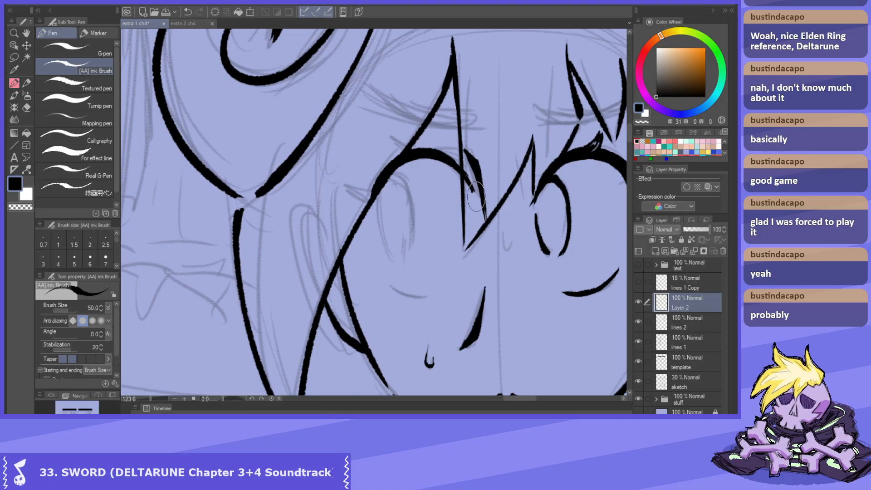
Step: Thicken the outer half of the new lash arch and add a small pointed tuft on top
{"action": "key", "text": "ctrl+z"}
{"action": "key", "text": "ctrl+z"}
{"action": "left_click_drag", "start_coordinate": [396, 136], "coordinate": [414, 143]}
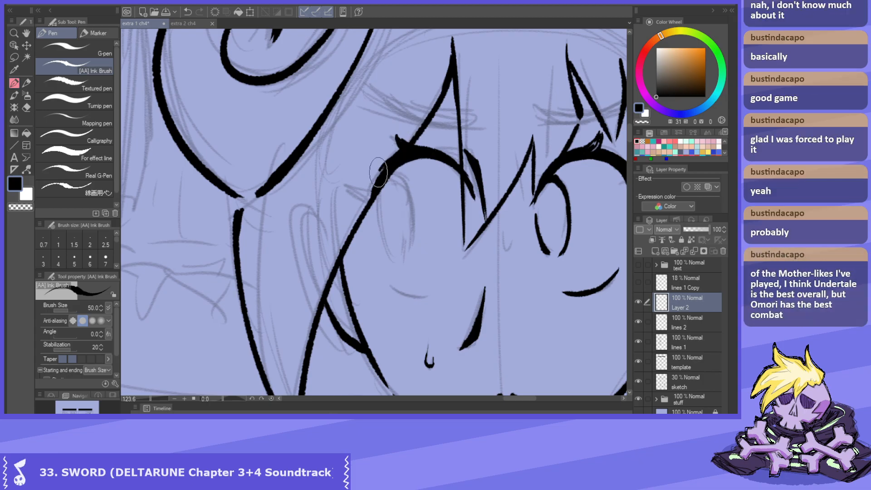
{"action": "left_click_drag", "start_coordinate": [395, 181], "coordinate": [437, 183]}
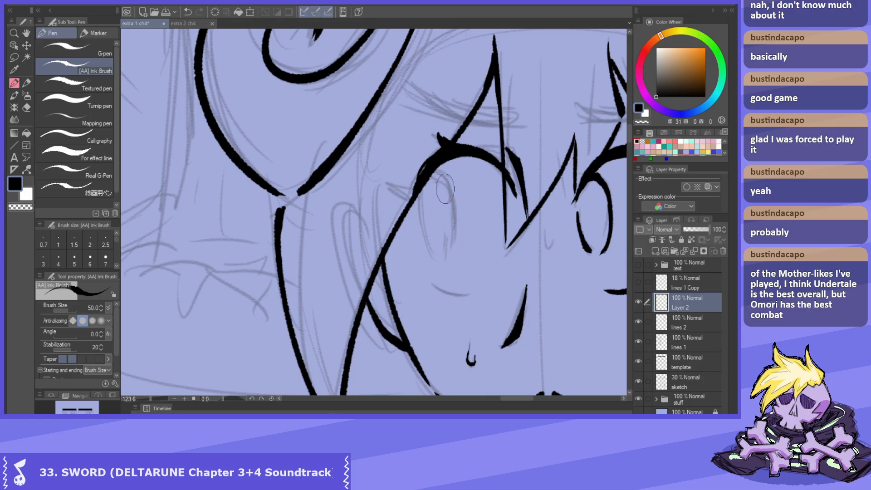
Step: Ink the first stroke of the outer lash wing at the end of the arch, undoing a misplaced stroke
{"action": "left_click_drag", "start_coordinate": [422, 183], "coordinate": [411, 211]}
{"action": "key", "text": "ctrl+z"}
{"action": "mouse_move", "coordinate": [427, 166]}
{"action": "left_mouse_down"}
{"action": "mouse_move", "coordinate": [415, 200]}
{"action": "mouse_move", "coordinate": [435, 157]}
{"action": "mouse_move", "coordinate": [425, 169]}
{"action": "mouse_move", "coordinate": [478, 157]}
{"action": "mouse_move", "coordinate": [457, 153]}
{"action": "mouse_move", "coordinate": [506, 164]}
{"action": "mouse_move", "coordinate": [505, 195]}
{"action": "mouse_move", "coordinate": [435, 192]}
{"action": "mouse_move", "coordinate": [489, 168]}
{"action": "left_mouse_up"}
{"action": "key", "text": "h"}
{"action": "scroll", "coordinate": [431, 153], "scroll_direction": "up", "scroll_amount": 2}
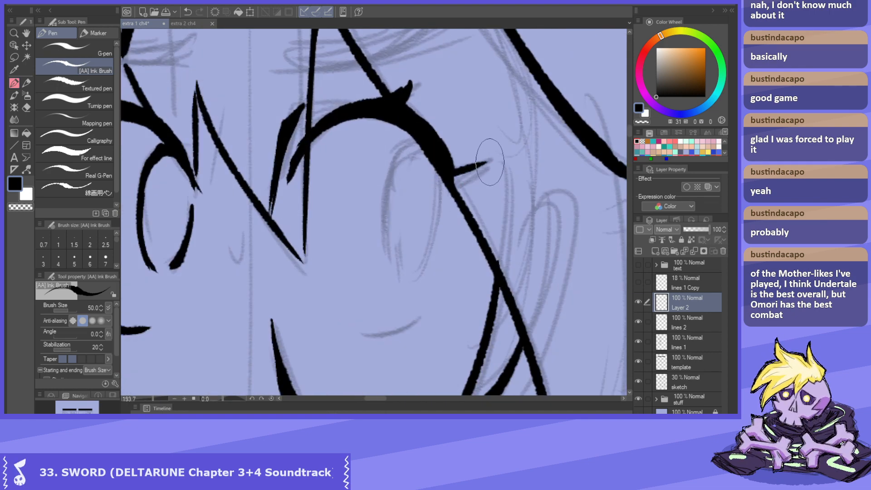
Step: Fill in the outer lash wing, trim its edges to a sharp point, and compare both eyes in normal view
{"action": "left_click_drag", "start_coordinate": [465, 184], "coordinate": [464, 179]}
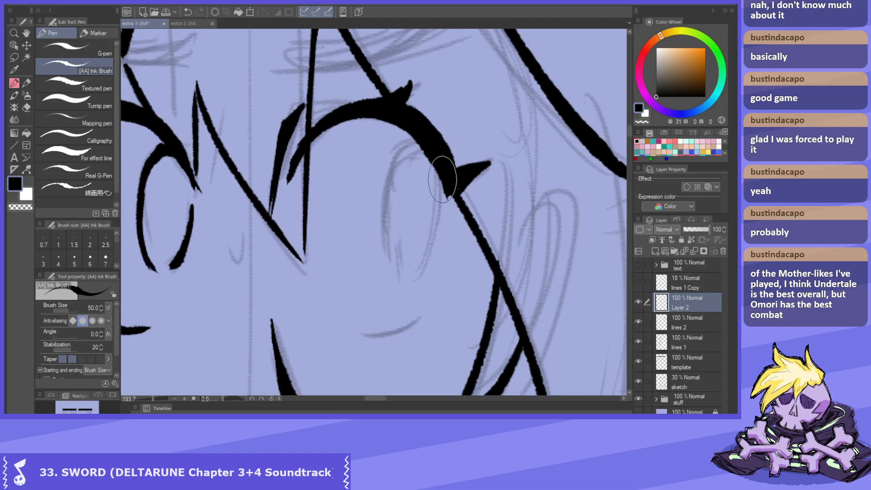
{"action": "left_click_drag", "start_coordinate": [472, 177], "coordinate": [483, 166]}
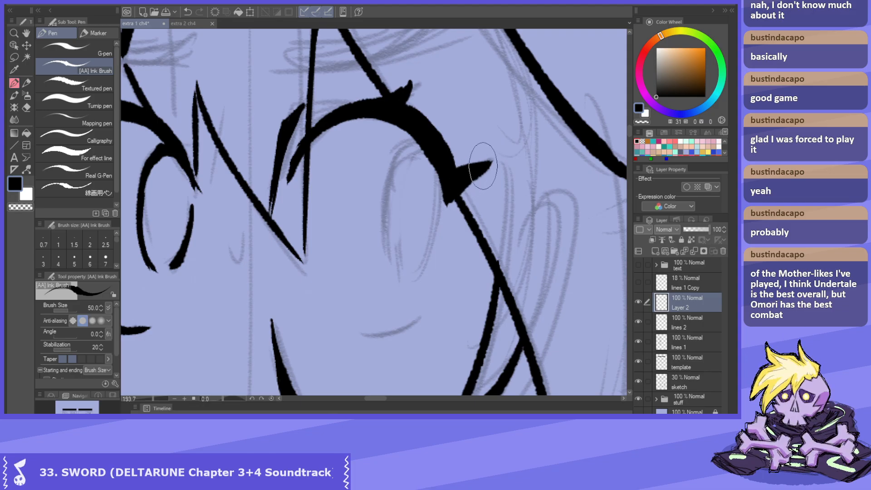
{"action": "key", "text": "c"}
{"action": "key", "text": "c"}
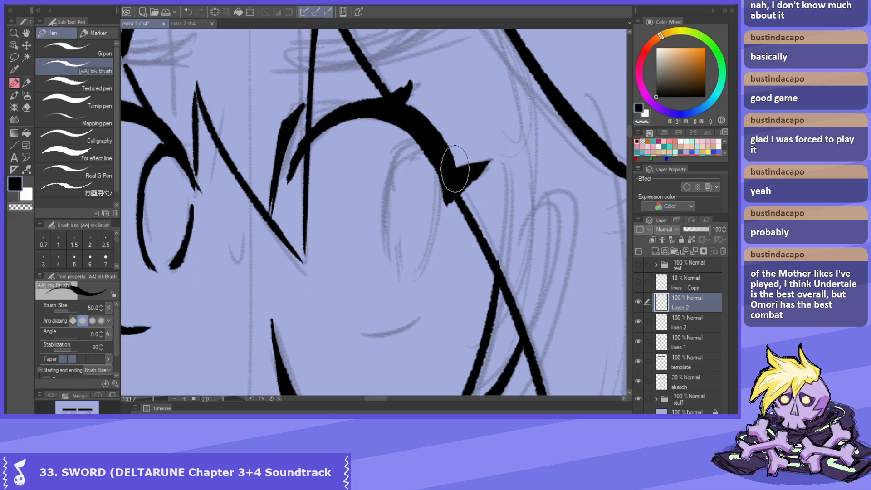
{"action": "mouse_move", "coordinate": [478, 166]}
{"action": "left_mouse_down"}
{"action": "mouse_move", "coordinate": [486, 165]}
{"action": "mouse_move", "coordinate": [411, 190]}
{"action": "left_mouse_up"}
{"action": "key", "text": "h"}
{"action": "left_click_drag", "start_coordinate": [414, 193], "coordinate": [416, 175]}
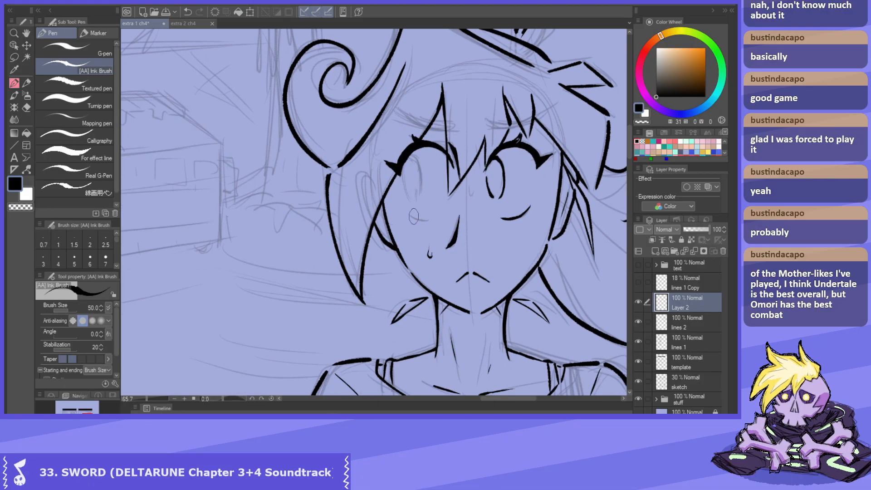
Step: Ink a short curved lower lid line beneath the second eye and clean up its edge
{"action": "scroll", "coordinate": [419, 229], "scroll_direction": "up", "scroll_amount": 5}
{"action": "scroll", "coordinate": [423, 231], "scroll_direction": "up", "scroll_amount": 1}
{"action": "mouse_move", "coordinate": [401, 230]}
{"action": "left_mouse_down"}
{"action": "mouse_move", "coordinate": [420, 244]}
{"action": "mouse_move", "coordinate": [446, 243]}
{"action": "mouse_move", "coordinate": [430, 248]}
{"action": "mouse_move", "coordinate": [419, 240]}
{"action": "mouse_move", "coordinate": [453, 247]}
{"action": "left_mouse_up"}
{"action": "key", "text": "ctrl+z"}
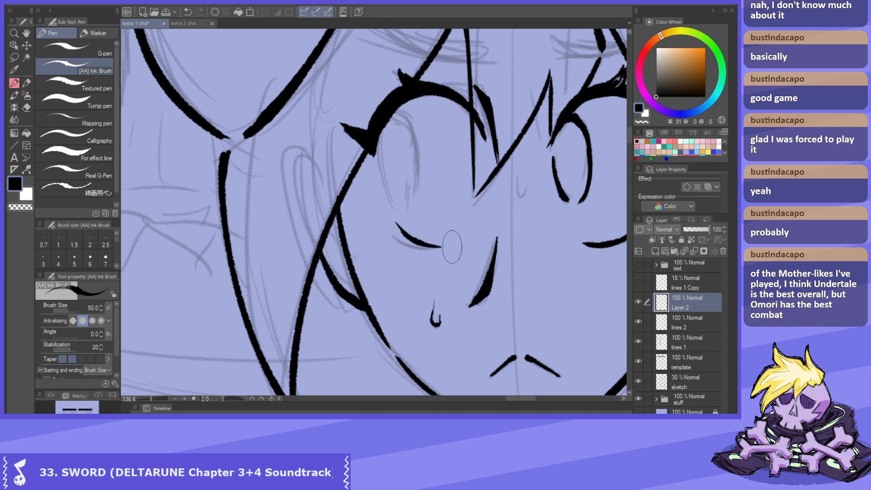
{"action": "scroll", "coordinate": [409, 241], "scroll_direction": "up", "scroll_amount": 2}
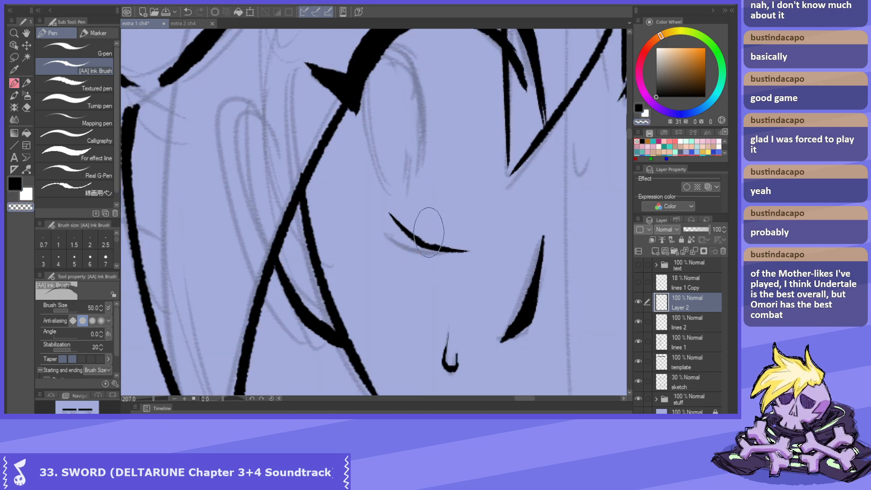
{"action": "left_click_drag", "start_coordinate": [440, 229], "coordinate": [469, 216]}
Step: Check the second eye's lower lid line in mirrored view, rework its curve, and save the file
{"action": "key", "text": "h"}
{"action": "key", "text": "h"}
{"action": "scroll", "coordinate": [360, 193], "scroll_direction": "up", "scroll_amount": 2}
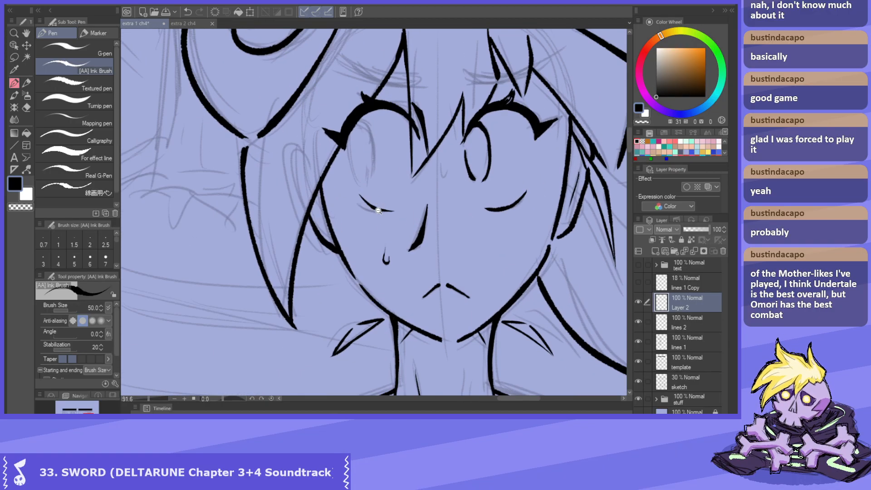
{"action": "scroll", "coordinate": [363, 194], "scroll_direction": "up", "scroll_amount": 3}
{"action": "key", "text": "ctrl+z"}
{"action": "left_click_drag", "start_coordinate": [367, 191], "coordinate": [401, 225]}
{"action": "key", "text": "h"}
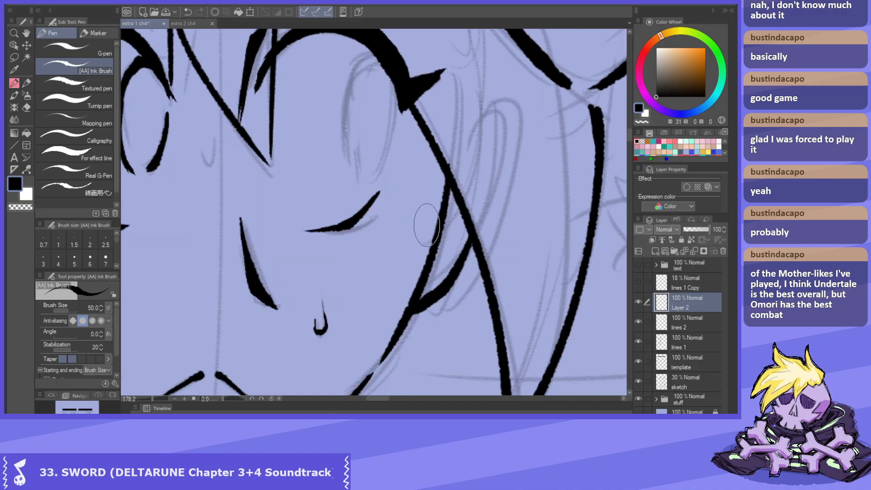
{"action": "key", "text": "ctrl+s"}
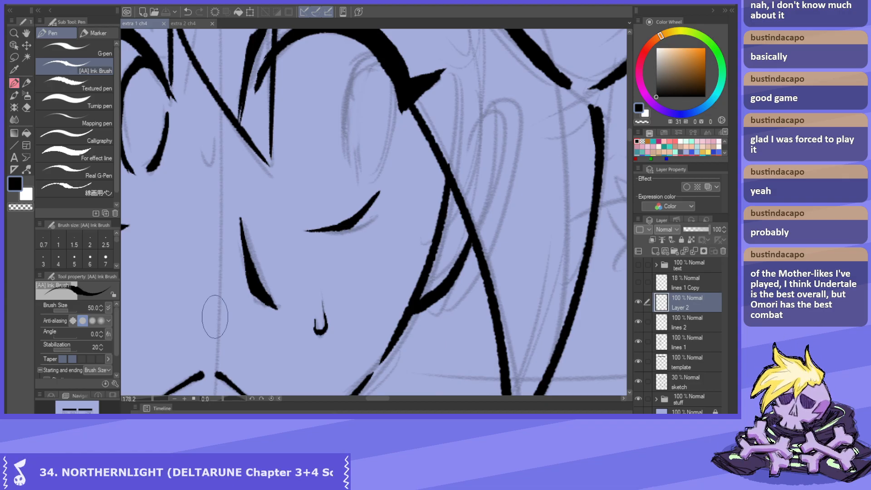
Step: Examine the lower lid lines and both eyes in mirrored and normal views at several scales
{"action": "scroll", "coordinate": [414, 162], "scroll_direction": "down", "scroll_amount": 2}
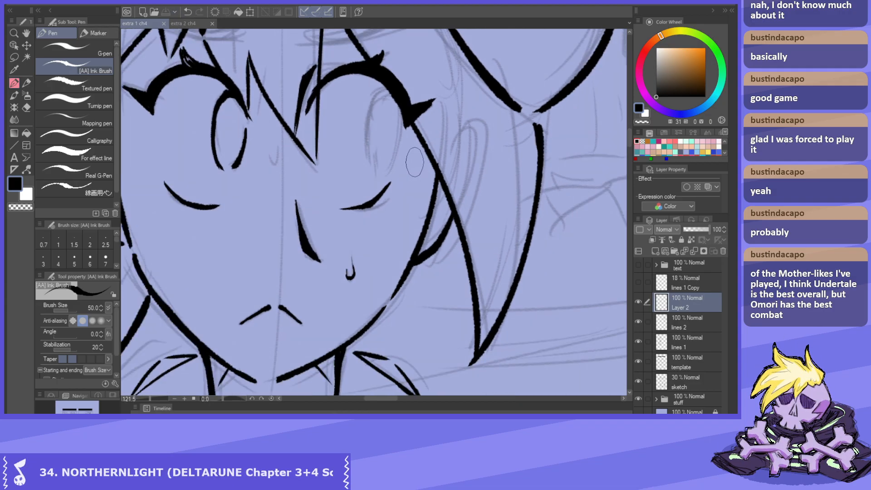
{"action": "left_click_drag", "start_coordinate": [392, 216], "coordinate": [396, 240]}
{"action": "key", "text": "ctrl+z"}
{"action": "key", "text": "h"}
{"action": "scroll", "coordinate": [429, 236], "scroll_direction": "down", "scroll_amount": 4}
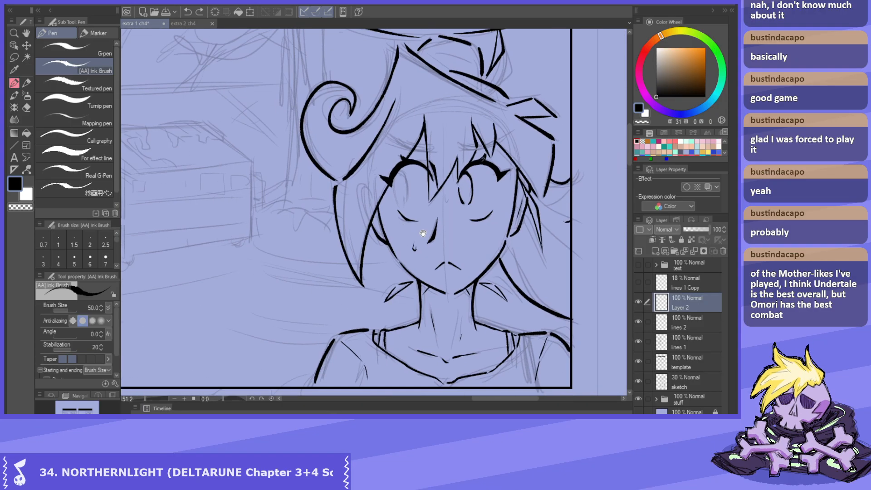
{"action": "scroll", "coordinate": [393, 211], "scroll_direction": "up", "scroll_amount": 3}
{"action": "scroll", "coordinate": [392, 210], "scroll_direction": "up", "scroll_amount": 3}
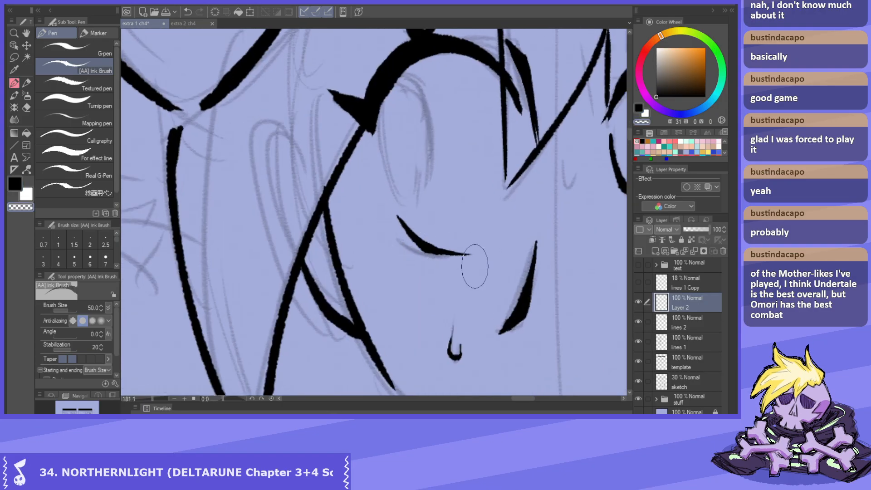
{"action": "scroll", "coordinate": [476, 259], "scroll_direction": "down", "scroll_amount": 4}
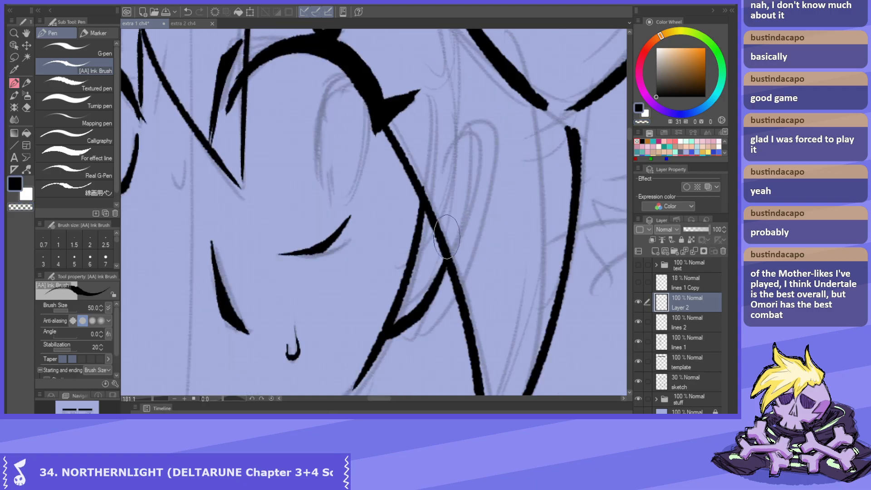
{"action": "scroll", "coordinate": [468, 178], "scroll_direction": "up", "scroll_amount": 3}
{"action": "scroll", "coordinate": [470, 175], "scroll_direction": "down", "scroll_amount": 5}
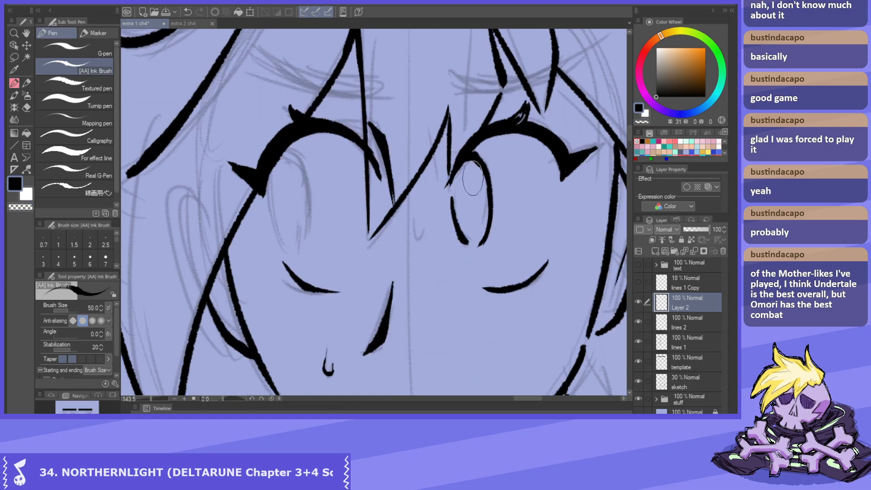
Step: Ink both curved sides of the second eye's iris over the sketch, redrawing unwanted strokes, and save the file
{"action": "scroll", "coordinate": [476, 164], "scroll_direction": "up", "scroll_amount": 2}
{"action": "scroll", "coordinate": [476, 163], "scroll_direction": "up", "scroll_amount": 2}
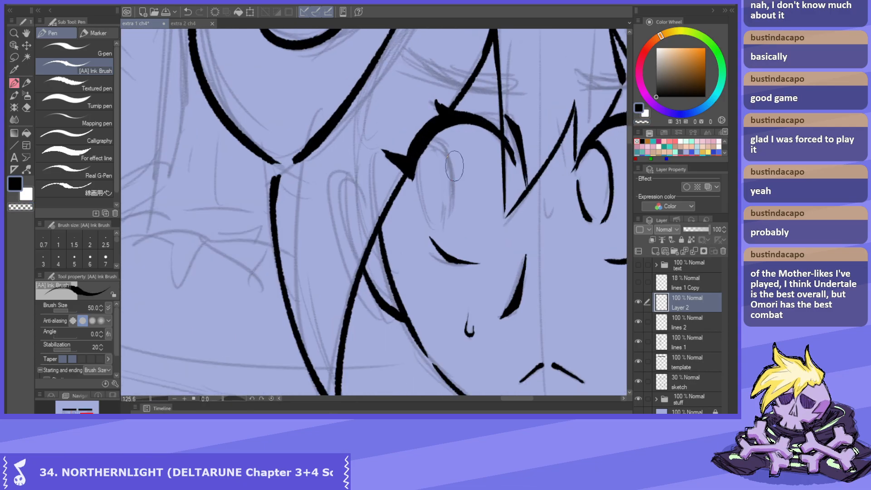
{"action": "mouse_move", "coordinate": [423, 150]}
{"action": "left_mouse_down"}
{"action": "mouse_move", "coordinate": [441, 148]}
{"action": "mouse_move", "coordinate": [439, 154]}
{"action": "mouse_move", "coordinate": [434, 142]}
{"action": "mouse_move", "coordinate": [436, 156]}
{"action": "mouse_move", "coordinate": [432, 147]}
{"action": "mouse_move", "coordinate": [447, 157]}
{"action": "mouse_move", "coordinate": [429, 143]}
{"action": "mouse_move", "coordinate": [452, 182]}
{"action": "mouse_move", "coordinate": [437, 144]}
{"action": "mouse_move", "coordinate": [447, 190]}
{"action": "mouse_move", "coordinate": [450, 176]}
{"action": "mouse_move", "coordinate": [448, 212]}
{"action": "left_mouse_up"}
{"action": "key", "text": "ctrl+z"}
{"action": "key", "text": "ctrl+z"}
{"action": "key", "text": "ctrl+z"}
{"action": "left_click_drag", "start_coordinate": [416, 171], "coordinate": [426, 204]}
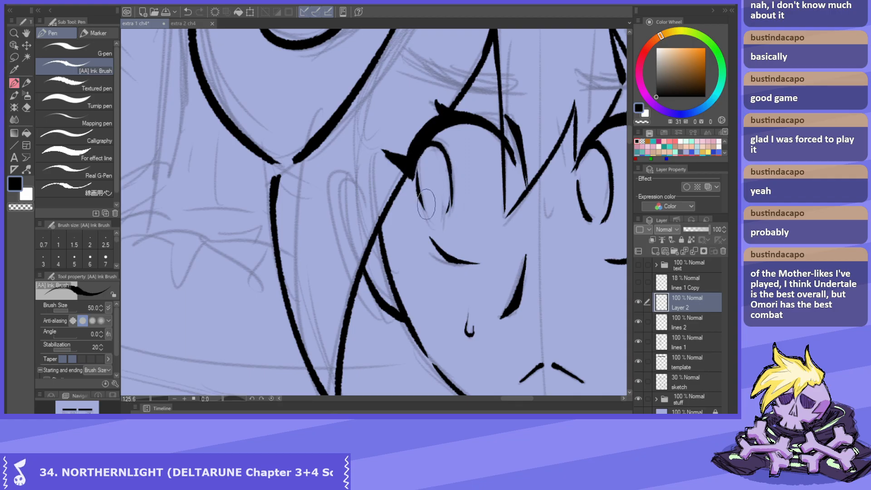
{"action": "mouse_move", "coordinate": [416, 173]}
{"action": "left_mouse_down"}
{"action": "mouse_move", "coordinate": [425, 208]}
{"action": "mouse_move", "coordinate": [441, 224]}
{"action": "left_mouse_up"}
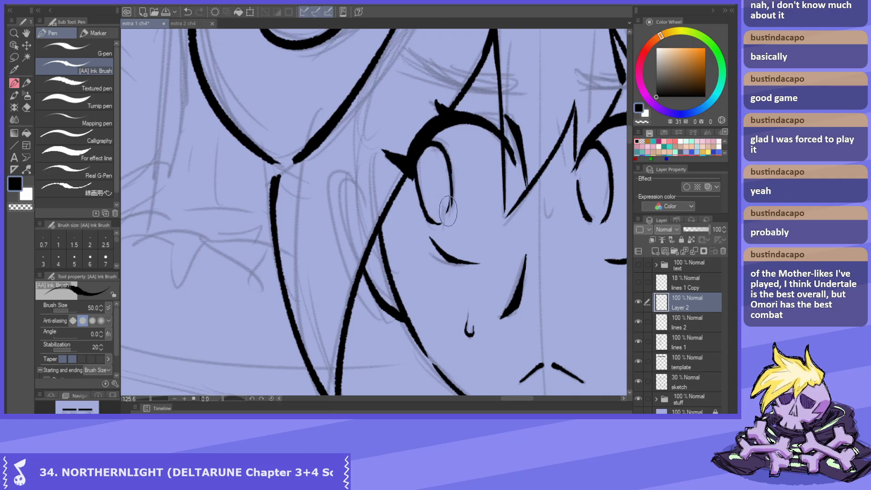
{"action": "left_click_drag", "start_coordinate": [452, 193], "coordinate": [447, 214]}
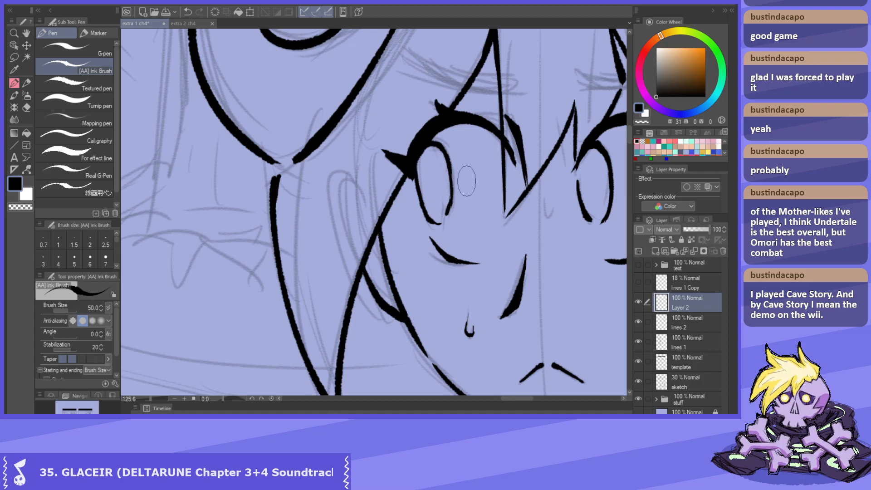
{"action": "left_click_drag", "start_coordinate": [448, 205], "coordinate": [429, 211]}
{"action": "scroll", "coordinate": [411, 151], "scroll_direction": "up", "scroll_amount": 3}
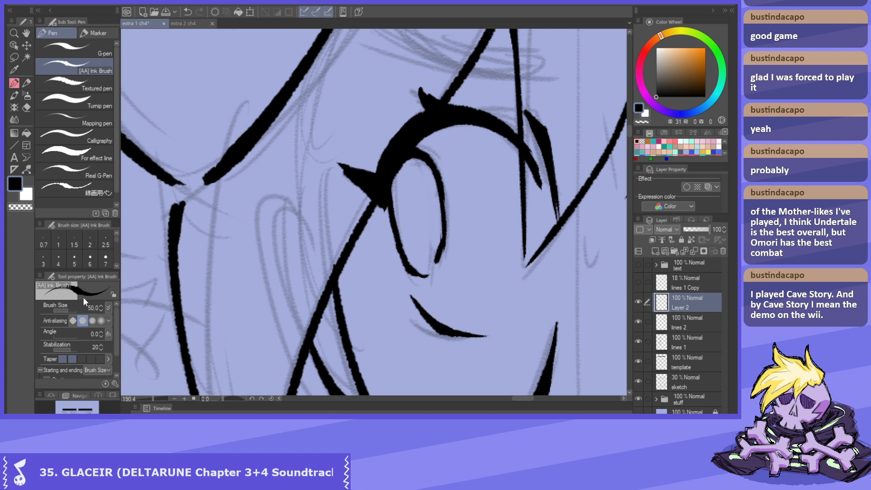
{"action": "left_click", "coordinate": [164, 12]}
Step: Trim the lower end of the second eye's inner iris line into a clean tapered point
{"action": "scroll", "coordinate": [262, 187], "scroll_direction": "down", "scroll_amount": 5}
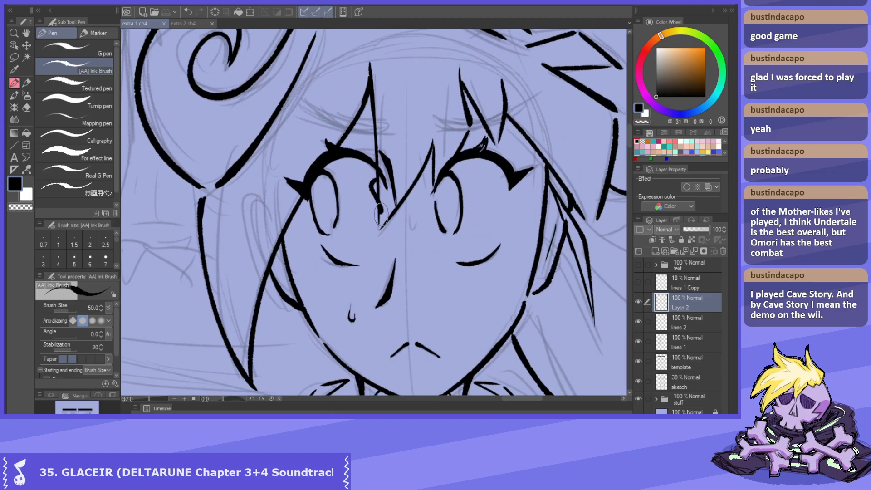
{"action": "scroll", "coordinate": [374, 181], "scroll_direction": "up", "scroll_amount": 6}
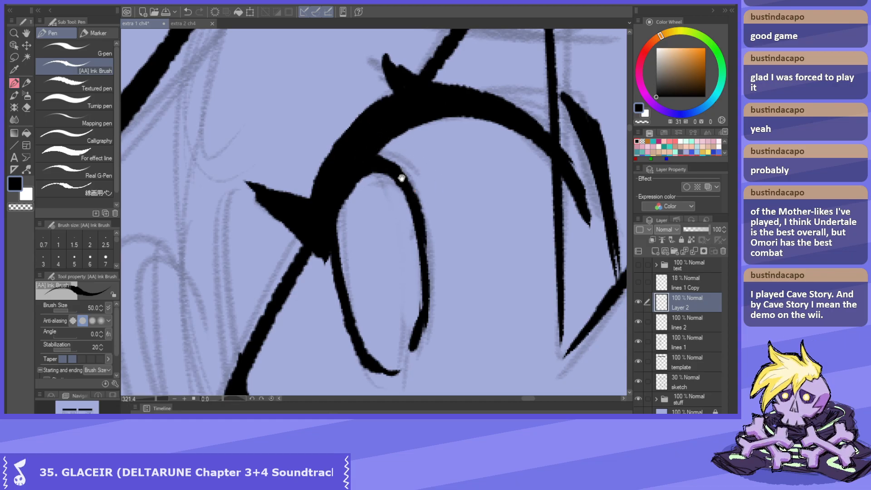
{"action": "mouse_move", "coordinate": [401, 179]}
{"action": "left_mouse_down"}
{"action": "mouse_move", "coordinate": [398, 145]}
{"action": "mouse_move", "coordinate": [416, 198]}
{"action": "left_mouse_up"}
{"action": "key", "text": "ctrl+z"}
{"action": "left_click_drag", "start_coordinate": [422, 227], "coordinate": [405, 106]}
{"action": "key", "text": "c"}
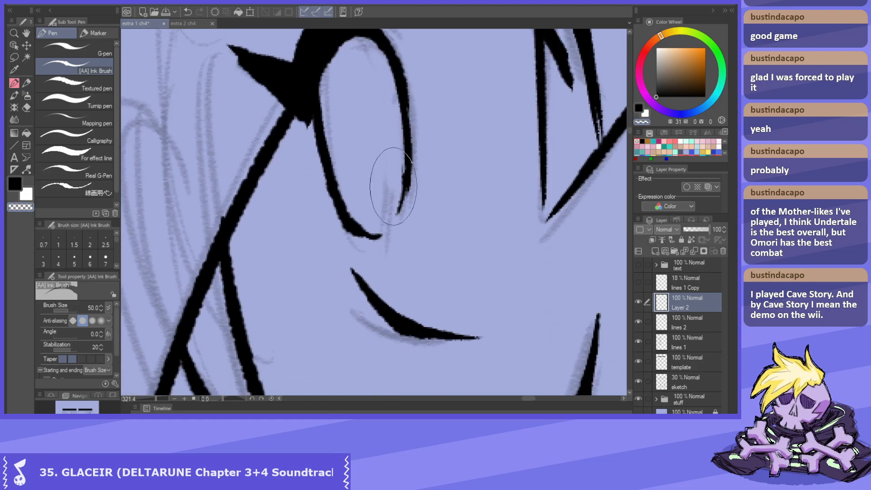
{"action": "key", "text": "c"}
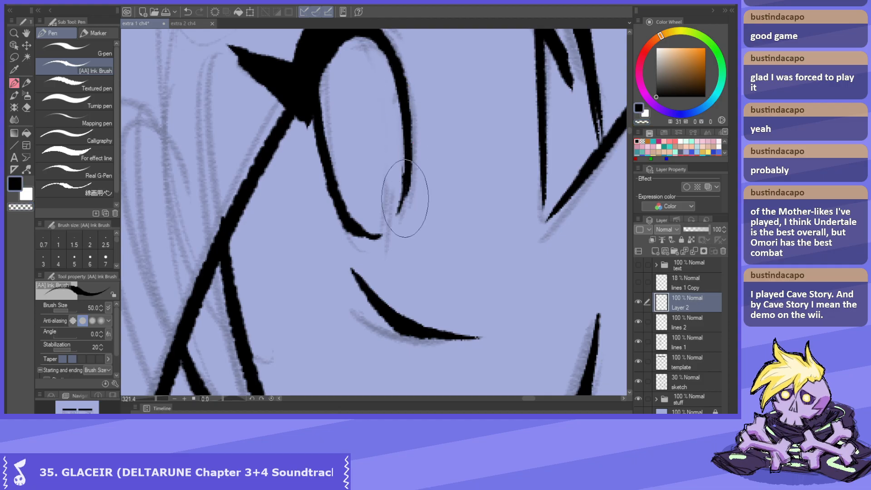
Step: Rework the lower end of the second eye's outer iris line so it tapers toward the gap under the iris
{"action": "mouse_move", "coordinate": [379, 236]}
{"action": "left_mouse_down"}
{"action": "mouse_move", "coordinate": [407, 250]}
{"action": "mouse_move", "coordinate": [358, 194]}
{"action": "left_mouse_up"}
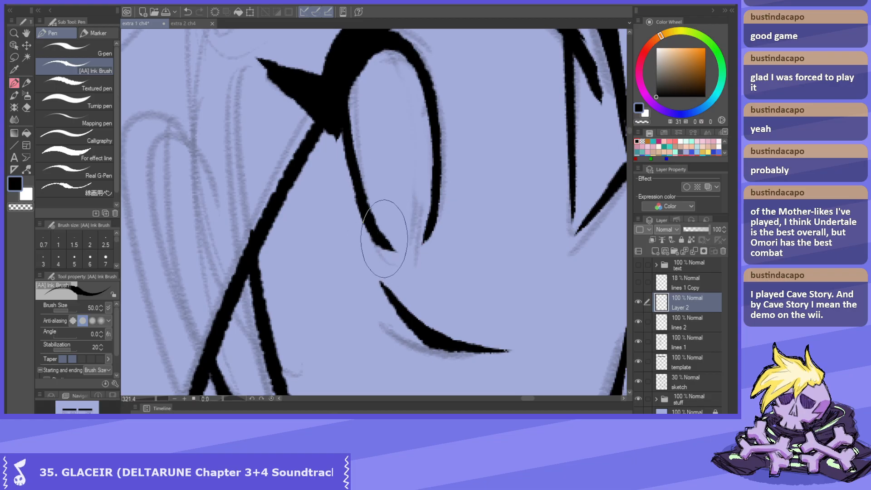
{"action": "key", "text": "c"}
{"action": "mouse_move", "coordinate": [368, 132]}
{"action": "left_mouse_down"}
{"action": "mouse_move", "coordinate": [354, 91]}
{"action": "mouse_move", "coordinate": [361, 113]}
{"action": "left_mouse_up"}
{"action": "key", "text": "c"}
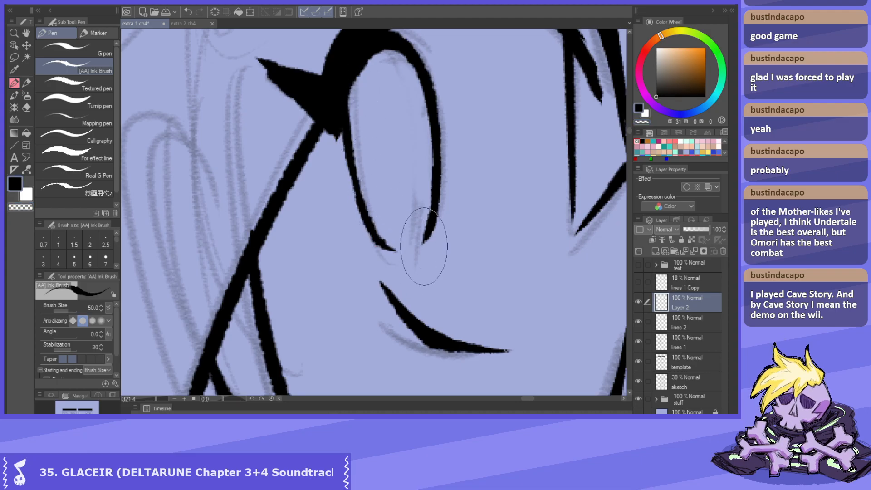
{"action": "left_click_drag", "start_coordinate": [403, 216], "coordinate": [419, 211]}
Step: Reshape the second eye's outer lash spike by extending its tip and trimming its edges to a sharper point
{"action": "left_click_drag", "start_coordinate": [353, 164], "coordinate": [369, 183]}
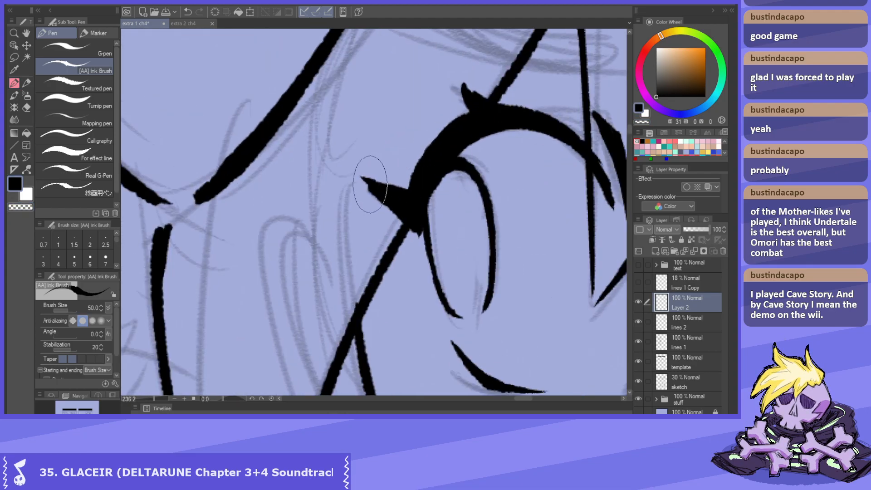
{"action": "key", "text": "c"}
{"action": "key", "text": "c"}
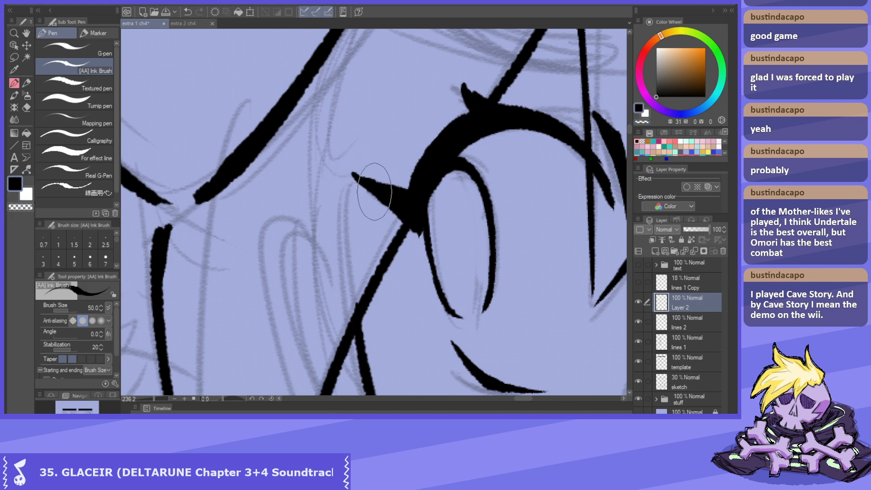
{"action": "key", "text": "c"}
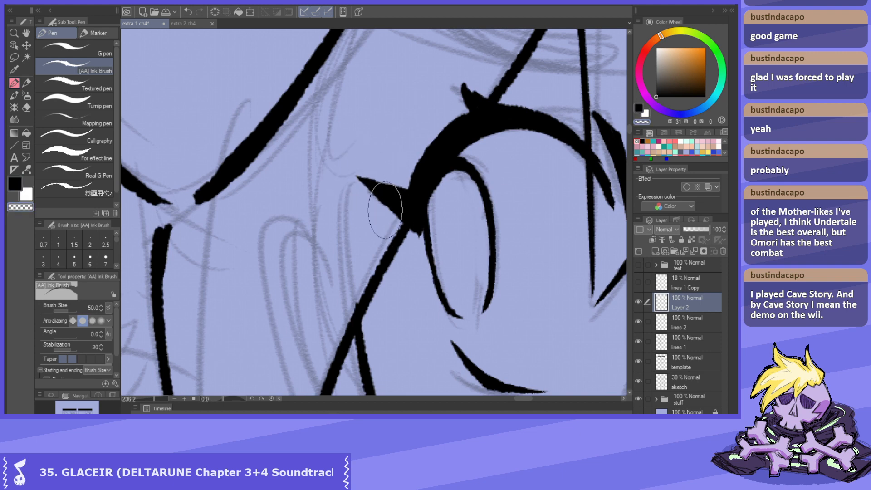
{"action": "key", "text": "c"}
{"action": "left_click_drag", "start_coordinate": [409, 199], "coordinate": [438, 187]}
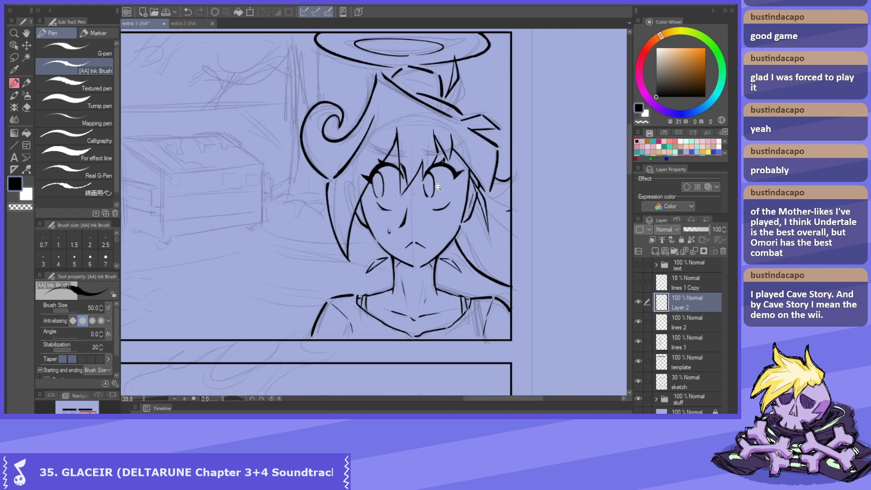
Step: Clean up the upper curve of the second eye's iris beneath the lash and save the file
{"action": "mouse_move", "coordinate": [372, 176]}
{"action": "left_mouse_down"}
{"action": "mouse_move", "coordinate": [397, 192]}
{"action": "mouse_move", "coordinate": [449, 190]}
{"action": "mouse_move", "coordinate": [400, 171]}
{"action": "mouse_move", "coordinate": [420, 178]}
{"action": "left_mouse_up"}
{"action": "key", "text": "ctrl+z"}
{"action": "key", "text": "c"}
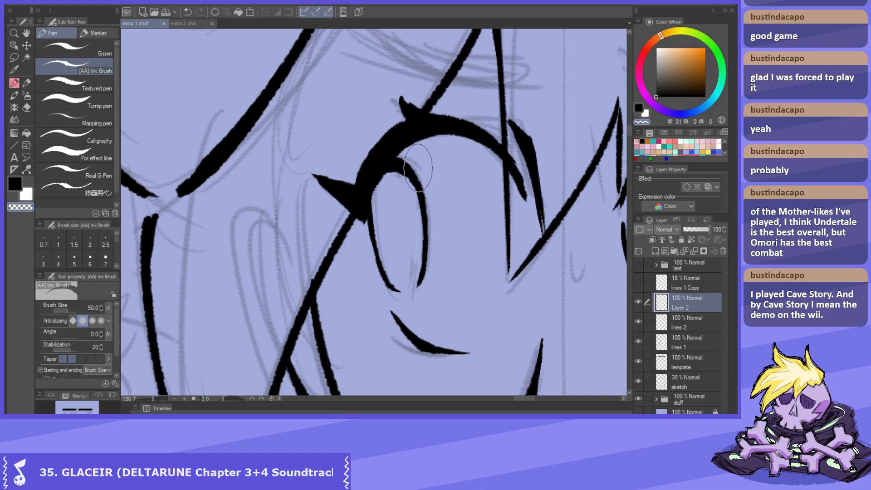
{"action": "key", "text": "c"}
{"action": "key", "text": "ctrl+s"}
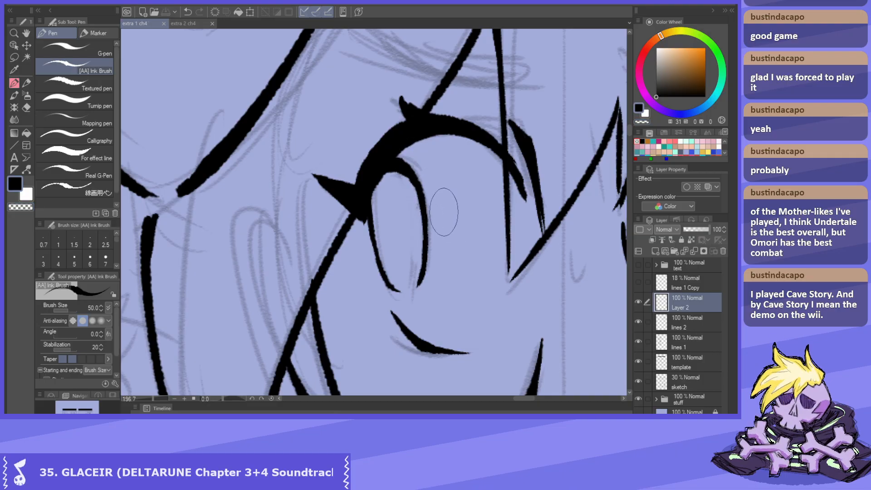
Step: Retry the lower end of the second eye's outer iris line, undoing the latest strokes and inking it again
{"action": "scroll", "coordinate": [413, 206], "scroll_direction": "down", "scroll_amount": 5}
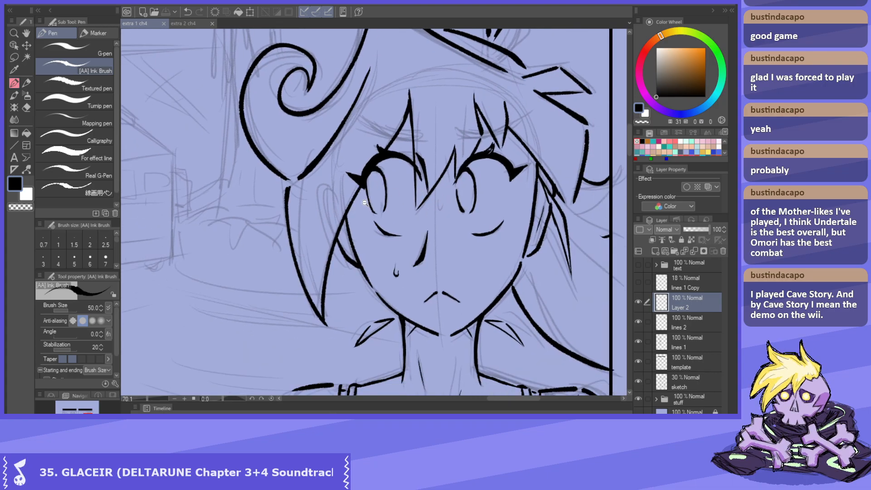
{"action": "scroll", "coordinate": [411, 231], "scroll_direction": "up", "scroll_amount": 5}
{"action": "key", "text": "c"}
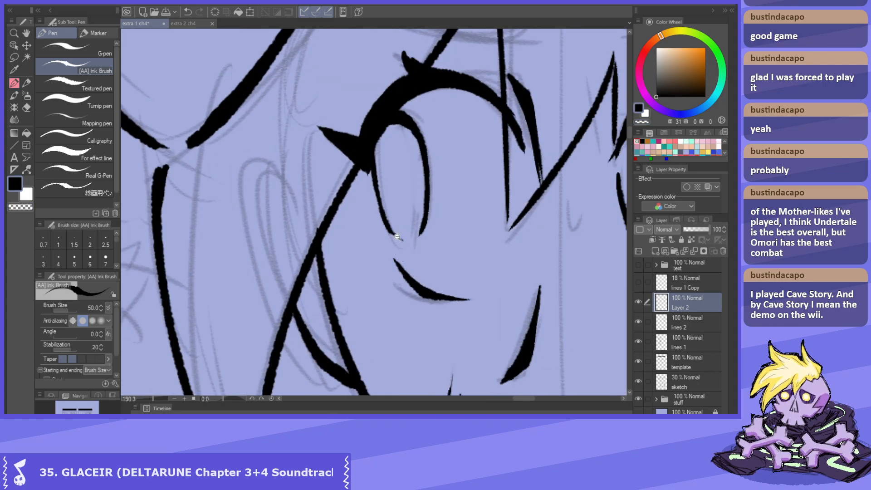
{"action": "scroll", "coordinate": [392, 229], "scroll_direction": "up", "scroll_amount": 4}
{"action": "key", "text": "c"}
{"action": "left_click_drag", "start_coordinate": [371, 191], "coordinate": [414, 247]}
{"action": "key", "text": "ctrl+z"}
{"action": "key", "text": "ctrl+z"}
{"action": "key", "text": "ctrl+z"}
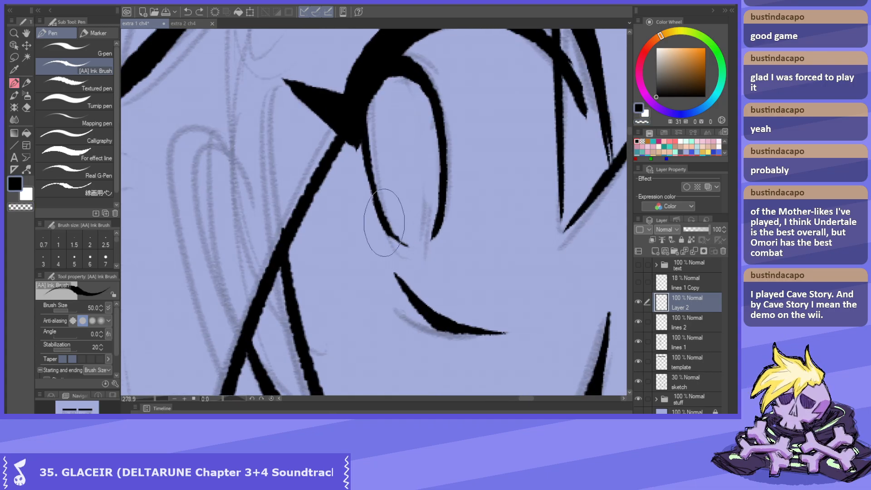
{"action": "left_click_drag", "start_coordinate": [383, 222], "coordinate": [415, 246]}
Step: Trim and re-ink the outer side of the second eye's iris into a smooth curve down to its lower tip
{"action": "scroll", "coordinate": [391, 225], "scroll_direction": "down", "scroll_amount": 8}
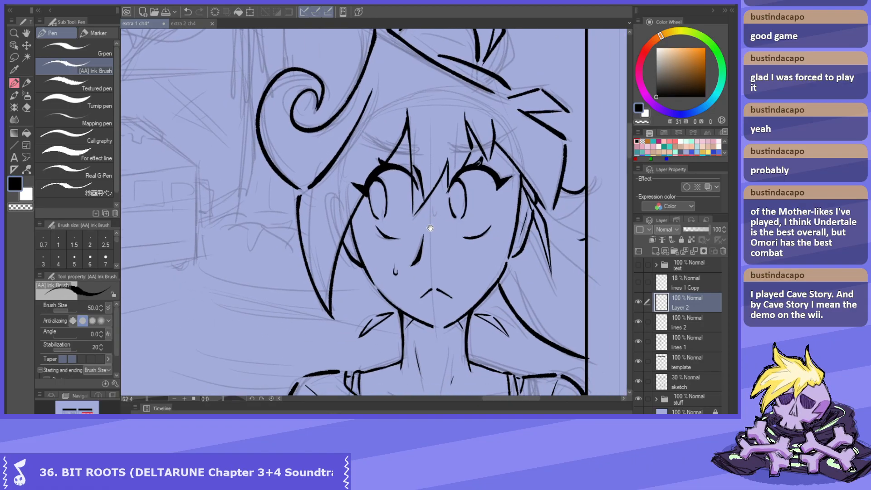
{"action": "scroll", "coordinate": [388, 217], "scroll_direction": "up", "scroll_amount": 7}
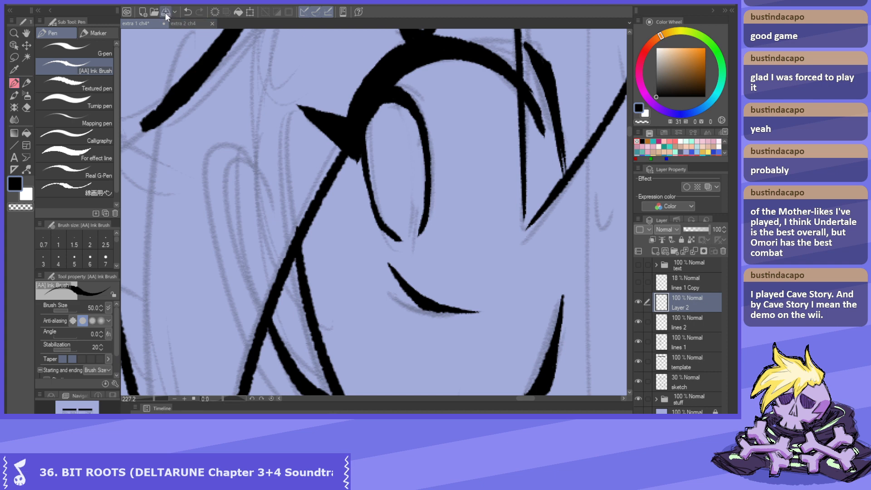
{"action": "scroll", "coordinate": [281, 146], "scroll_direction": "down", "scroll_amount": 5}
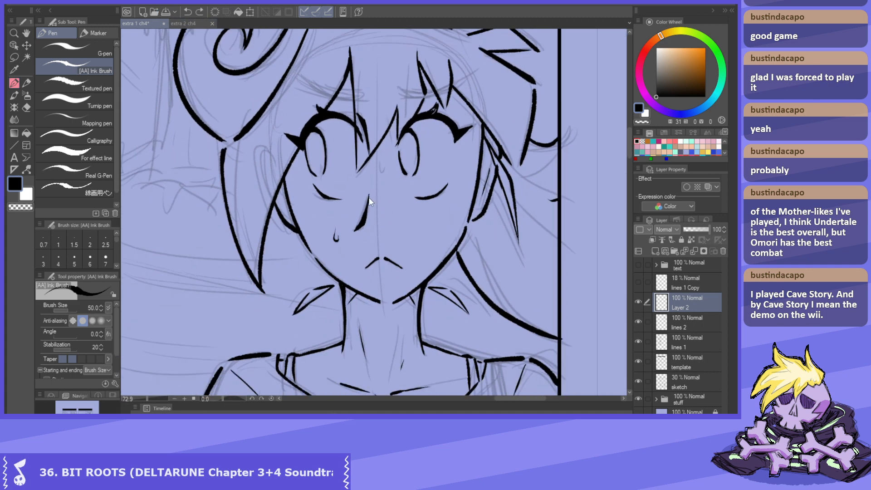
{"action": "scroll", "coordinate": [336, 216], "scroll_direction": "up", "scroll_amount": 5}
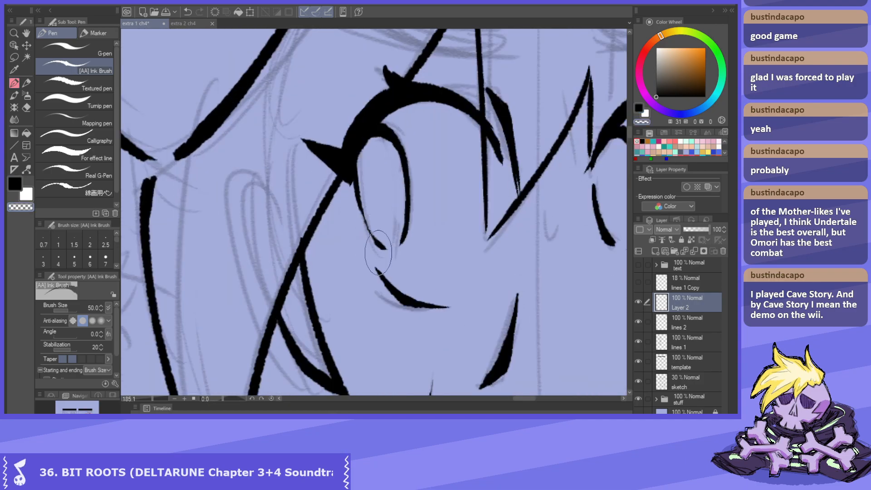
{"action": "left_click_drag", "start_coordinate": [355, 181], "coordinate": [384, 246]}
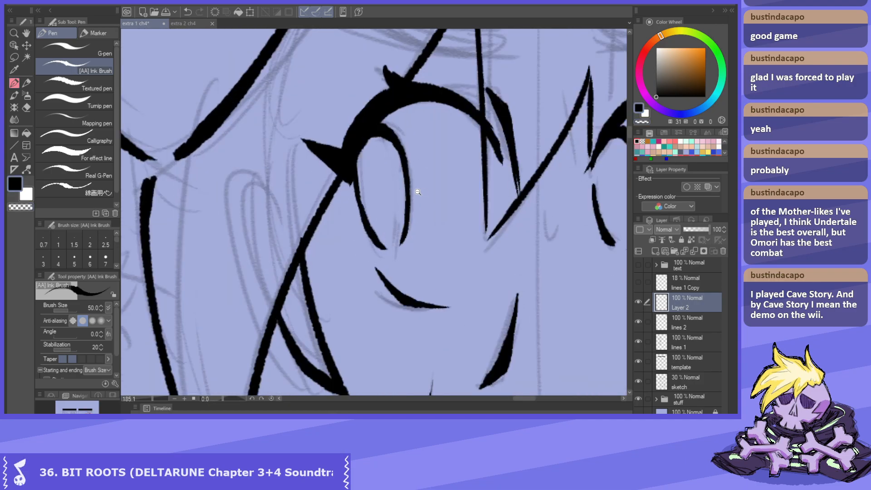
{"action": "scroll", "coordinate": [416, 186], "scroll_direction": "down", "scroll_amount": 5}
{"action": "scroll", "coordinate": [371, 191], "scroll_direction": "up", "scroll_amount": 6}
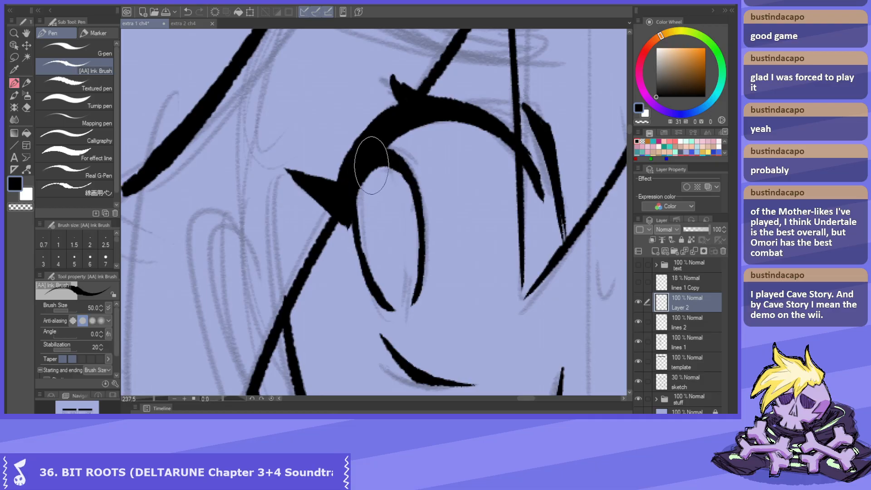
Step: Touch up the second eye's iris line near the outer lash in mirrored view and return to the normal view
{"action": "scroll", "coordinate": [368, 177], "scroll_direction": "down", "scroll_amount": 8}
{"action": "scroll", "coordinate": [417, 208], "scroll_direction": "up", "scroll_amount": 6}
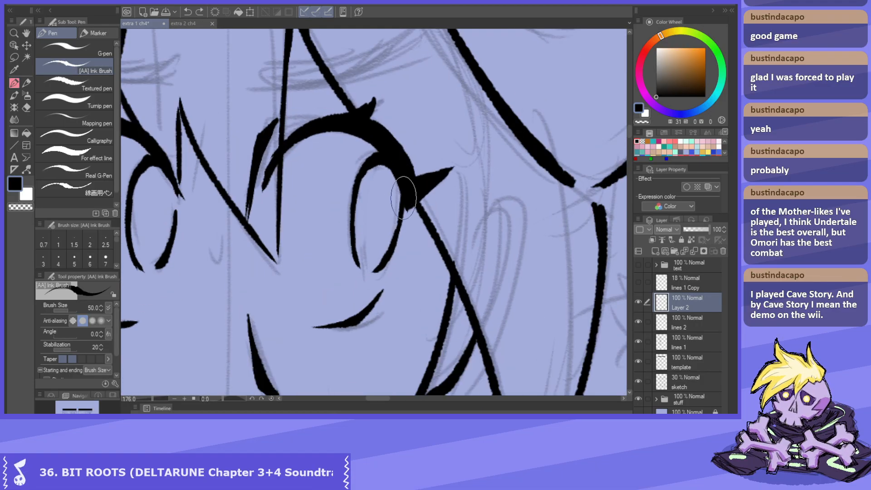
{"action": "mouse_move", "coordinate": [401, 184]}
{"action": "left_mouse_down"}
{"action": "mouse_move", "coordinate": [405, 214]}
{"action": "mouse_move", "coordinate": [388, 187]}
{"action": "left_mouse_up"}
{"action": "key", "text": "h"}
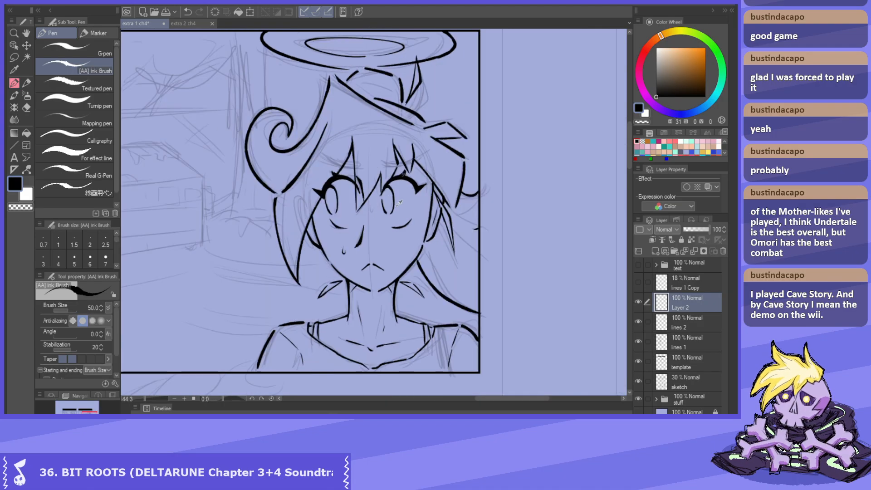
Step: Review the inked face in the whole panel with the sketch layer hidden, show the sketch again, and save the file
{"action": "left_click_drag", "start_coordinate": [394, 123], "coordinate": [282, 132]}
{"action": "left_click_drag", "start_coordinate": [391, 155], "coordinate": [415, 194]}
{"action": "scroll", "coordinate": [436, 201], "scroll_direction": "down", "scroll_amount": 4}
{"action": "scroll", "coordinate": [413, 184], "scroll_direction": "up", "scroll_amount": 2}
{"action": "left_click", "coordinate": [638, 381]}
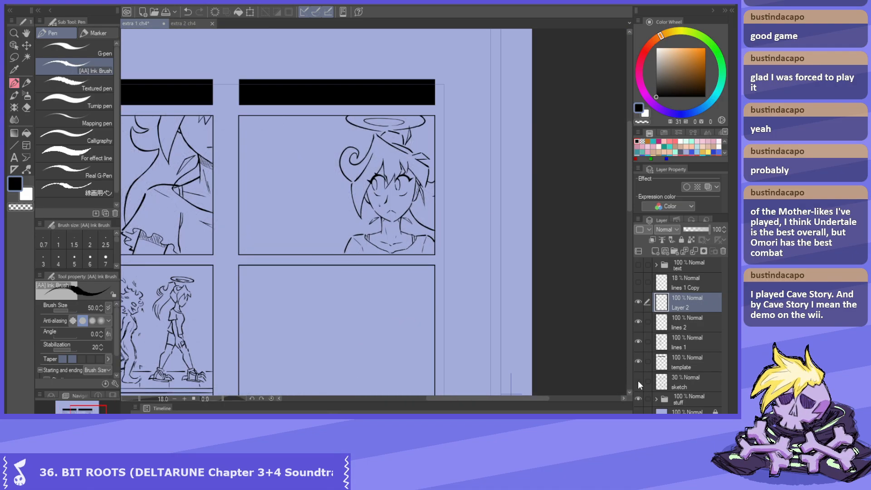
{"action": "left_click", "coordinate": [639, 380]}
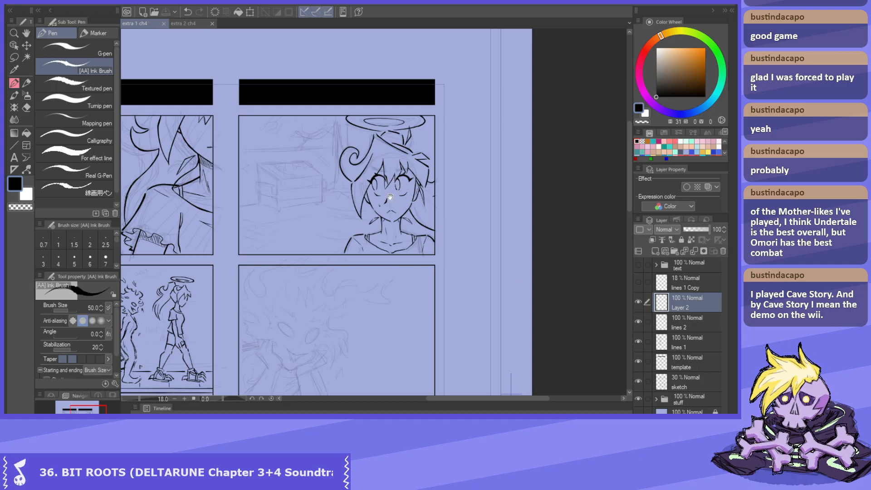
Step: Ink a thin tapered eyebrow over the sketch above the second eye, thickening it toward the nose
{"action": "scroll", "coordinate": [383, 182], "scroll_direction": "up", "scroll_amount": 5}
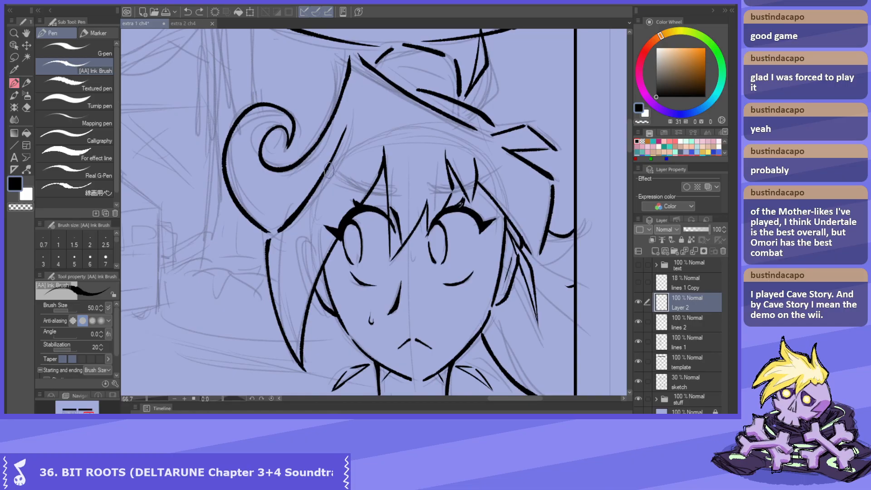
{"action": "mouse_move", "coordinate": [333, 180]}
{"action": "left_mouse_down"}
{"action": "mouse_move", "coordinate": [402, 190]}
{"action": "mouse_move", "coordinate": [381, 192]}
{"action": "left_mouse_up"}
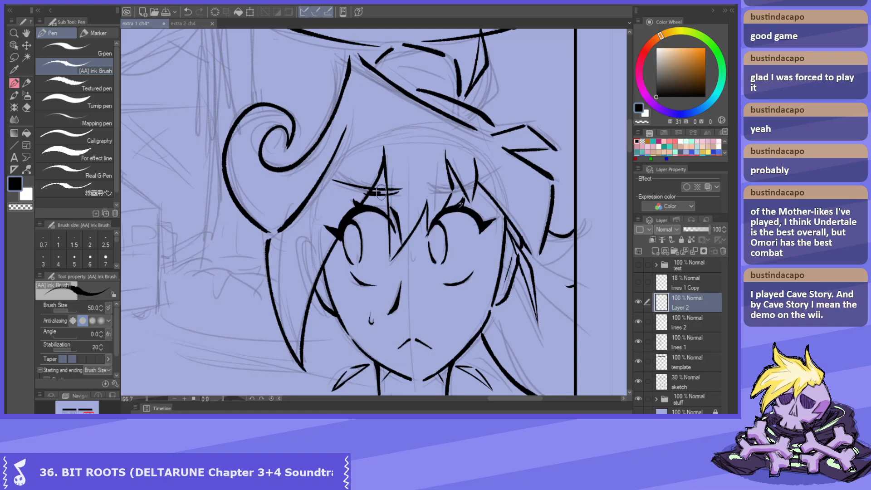
{"action": "left_click_drag", "start_coordinate": [333, 180], "coordinate": [398, 187]}
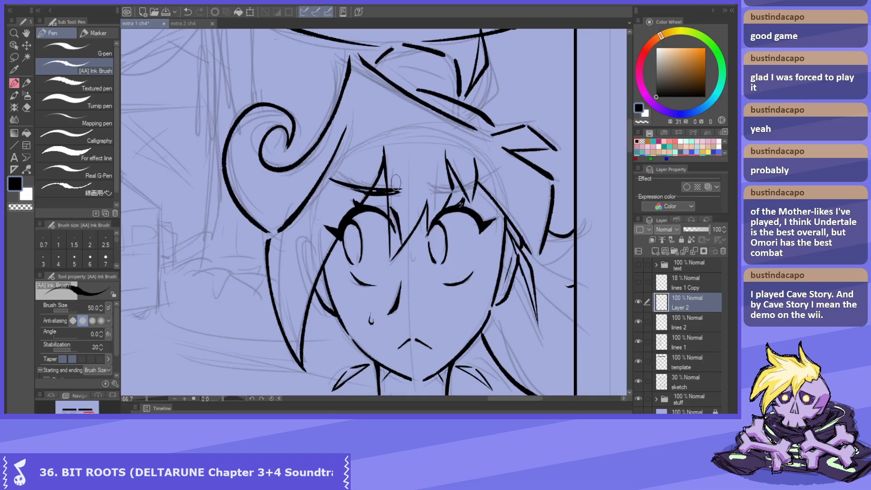
Step: Ink the matching eyebrow above the first eye in mirrored view, redo unwanted strokes, and check it in normal view
{"action": "key", "text": "h"}
{"action": "left_click_drag", "start_coordinate": [348, 196], "coordinate": [456, 204]}
{"action": "mouse_move", "coordinate": [391, 193]}
{"action": "left_mouse_down"}
{"action": "mouse_move", "coordinate": [428, 196]}
{"action": "mouse_move", "coordinate": [421, 199]}
{"action": "left_mouse_up"}
{"action": "key", "text": "ctrl+z"}
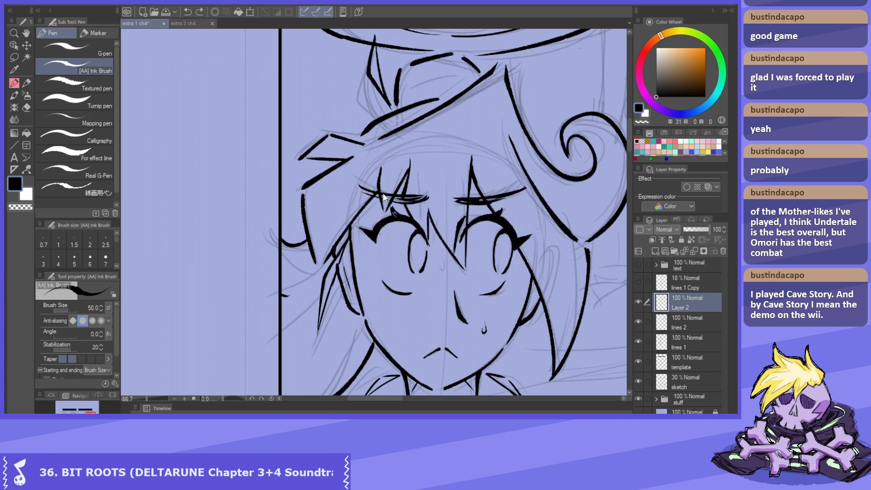
{"action": "mouse_move", "coordinate": [354, 185]}
{"action": "left_mouse_down"}
{"action": "mouse_move", "coordinate": [422, 202]}
{"action": "mouse_move", "coordinate": [400, 211]}
{"action": "mouse_move", "coordinate": [367, 202]}
{"action": "left_mouse_up"}
{"action": "key", "text": "h"}
{"action": "left_click_drag", "start_coordinate": [366, 201], "coordinate": [427, 185]}
{"action": "left_click", "coordinate": [639, 302]}
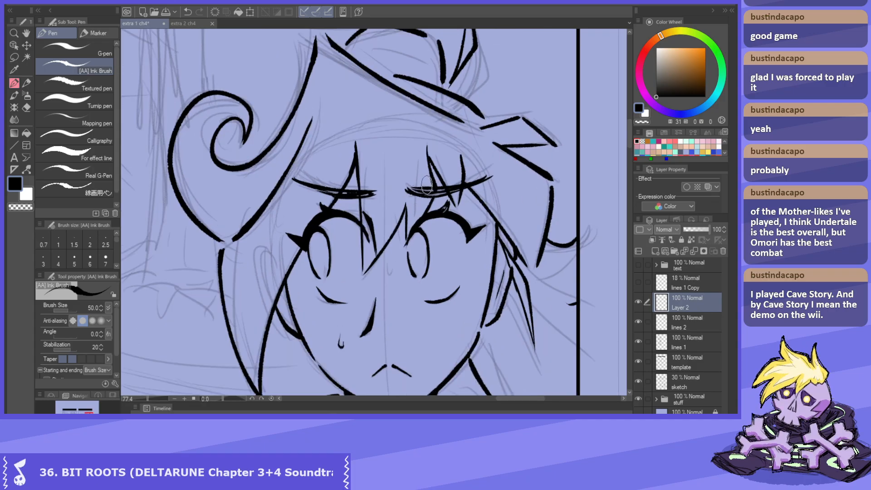
Step: Lasso the first eye's eyebrow, rotate it slightly clockwise with a transform, and clear the selection
{"action": "key", "text": "m"}
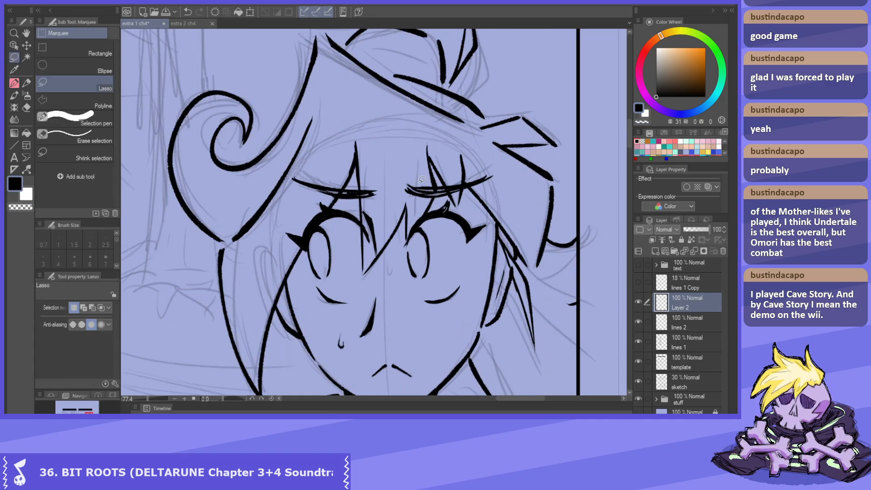
{"action": "mouse_move", "coordinate": [508, 196]}
{"action": "left_mouse_down"}
{"action": "mouse_move", "coordinate": [463, 200]}
{"action": "mouse_move", "coordinate": [514, 206]}
{"action": "left_mouse_up"}
{"action": "key", "text": "ctrl+t"}
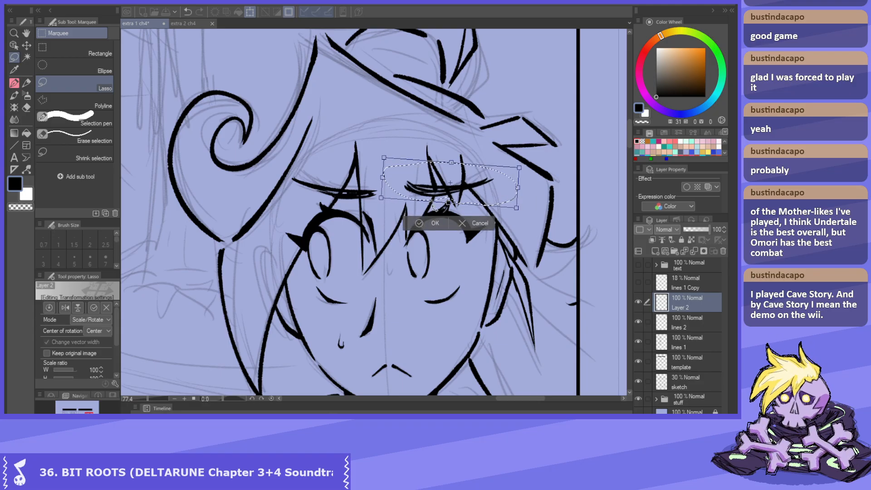
{"action": "left_click", "coordinate": [428, 226]}
{"action": "key", "text": "ctrl+d"}
Step: Lasso the second eye's eyebrow and rotate it slightly counterclockwise with a transform
{"action": "mouse_move", "coordinate": [370, 191]}
{"action": "left_mouse_down"}
{"action": "mouse_move", "coordinate": [439, 200]}
{"action": "mouse_move", "coordinate": [428, 213]}
{"action": "mouse_move", "coordinate": [338, 166]}
{"action": "left_mouse_up"}
{"action": "key", "text": "ctrl+t"}
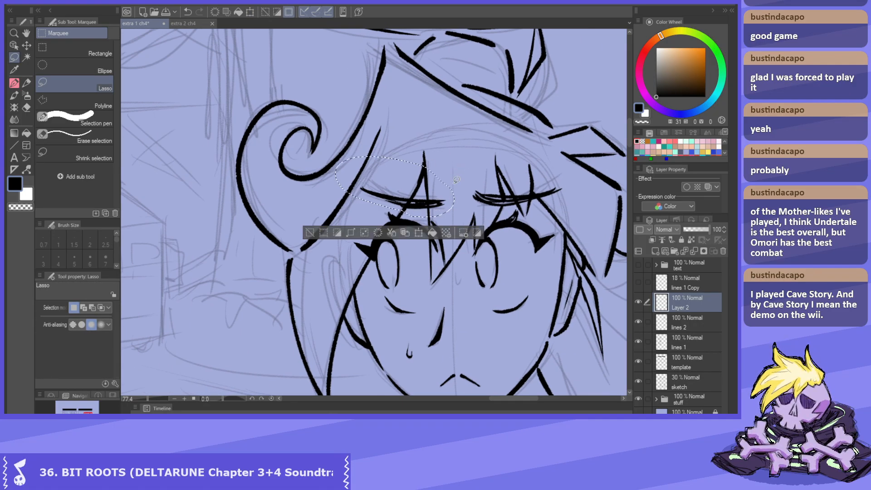
{"action": "left_click_drag", "start_coordinate": [487, 191], "coordinate": [486, 189]}
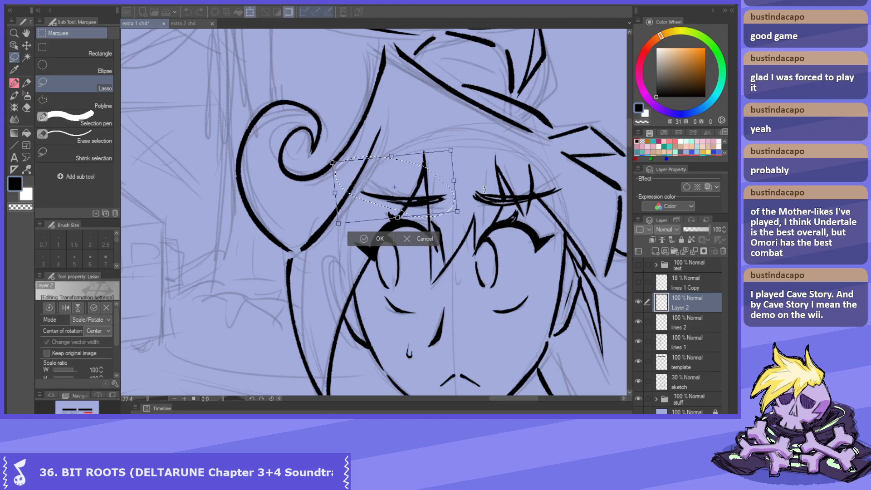
{"action": "key", "text": "Return"}
{"action": "scroll", "coordinate": [462, 175], "scroll_direction": "down", "scroll_amount": 5}
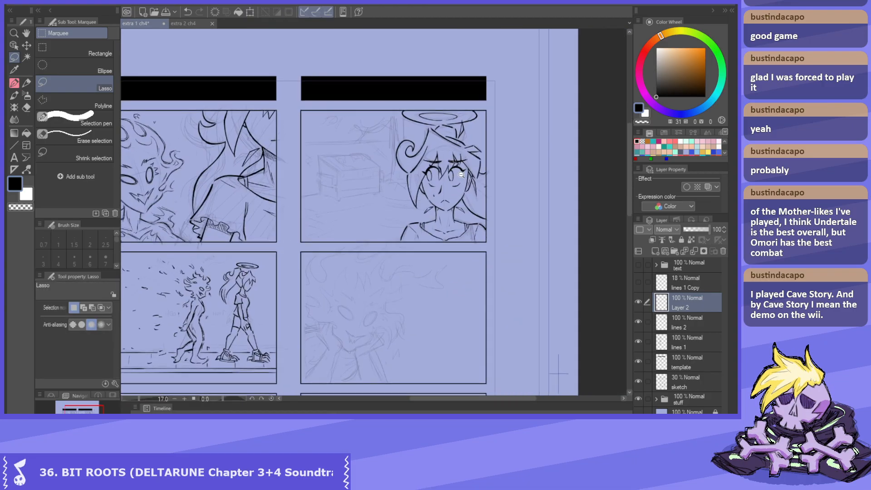
Step: Compare the inked eyes and eyebrows with the sketch layer and Layer 2 alternately hidden and shown
{"action": "scroll", "coordinate": [461, 175], "scroll_direction": "up", "scroll_amount": 2}
{"action": "left_click", "coordinate": [636, 380]}
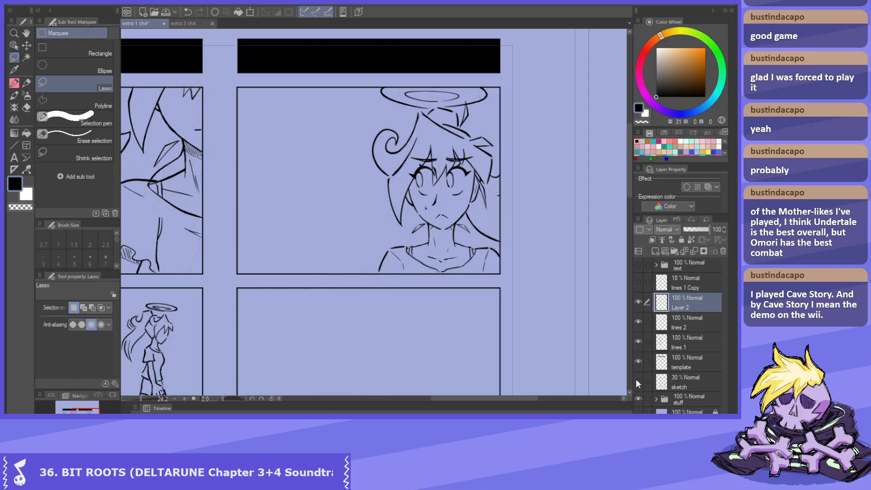
{"action": "left_click", "coordinate": [638, 381]}
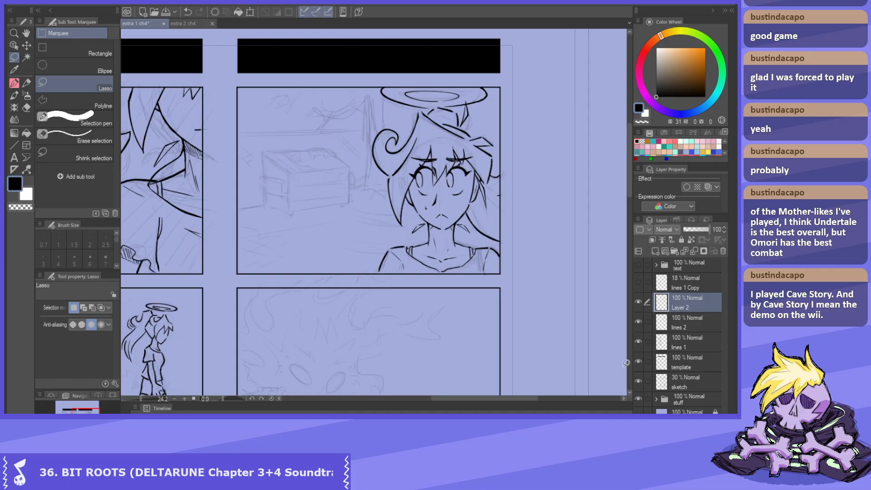
{"action": "left_click", "coordinate": [638, 302]}
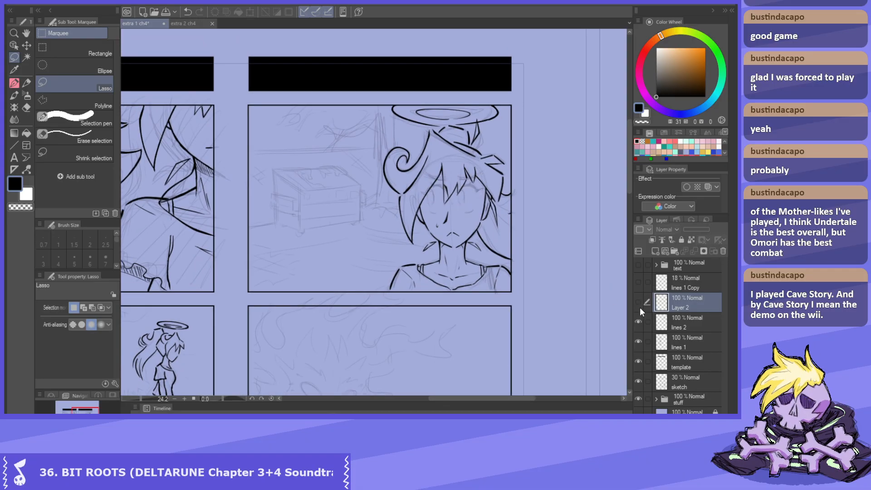
{"action": "left_click", "coordinate": [639, 302]}
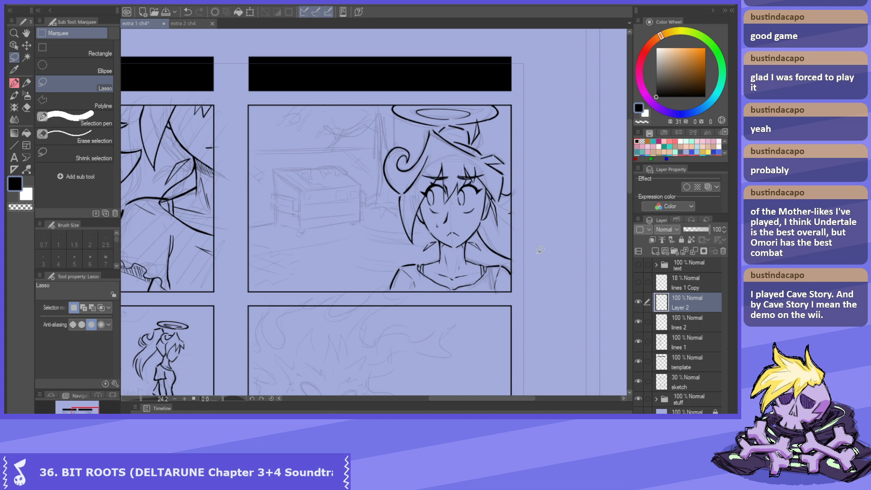
Step: With the ink brush on the lines 2 layer, ink a small sweat drop between the eyes, trim it, and save the document
{"action": "key", "text": "p"}
{"action": "left_click", "coordinate": [638, 308]}
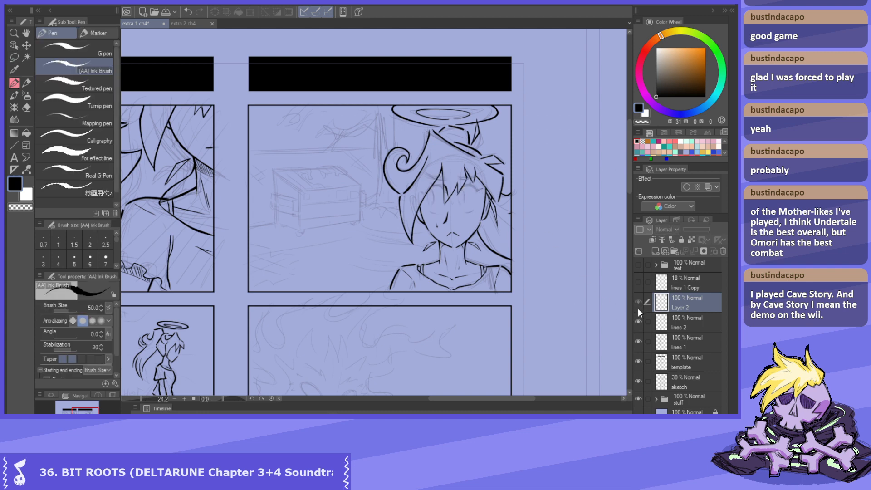
{"action": "left_click", "coordinate": [638, 309]}
{"action": "left_click", "coordinate": [639, 322]}
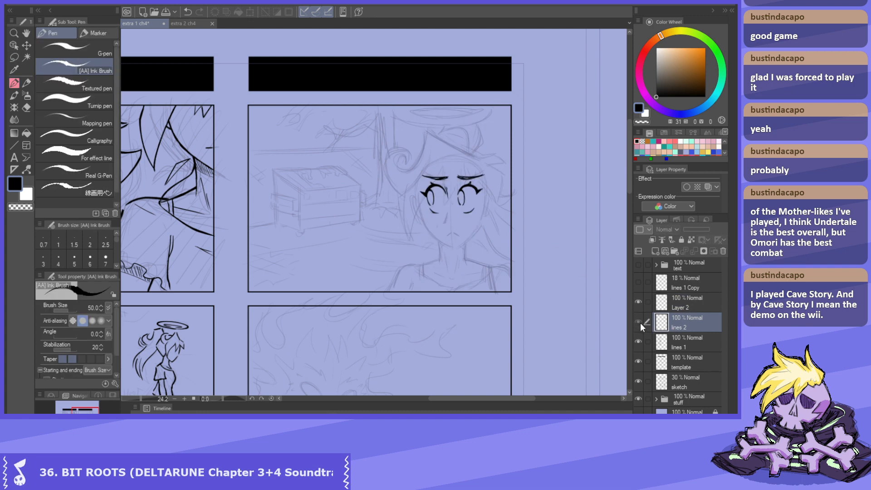
{"action": "left_click", "coordinate": [639, 322]}
{"action": "scroll", "coordinate": [428, 189], "scroll_direction": "up", "scroll_amount": 5}
{"action": "scroll", "coordinate": [429, 189], "scroll_direction": "up", "scroll_amount": 2}
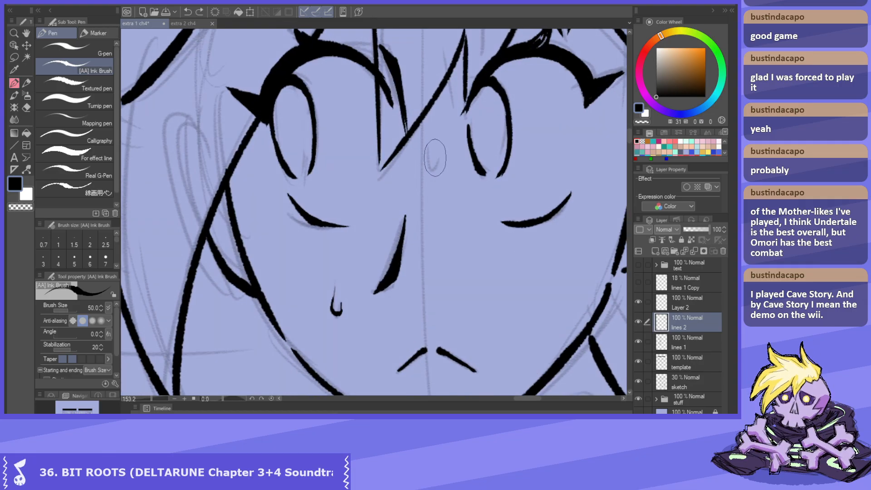
{"action": "left_click_drag", "start_coordinate": [423, 155], "coordinate": [423, 177]}
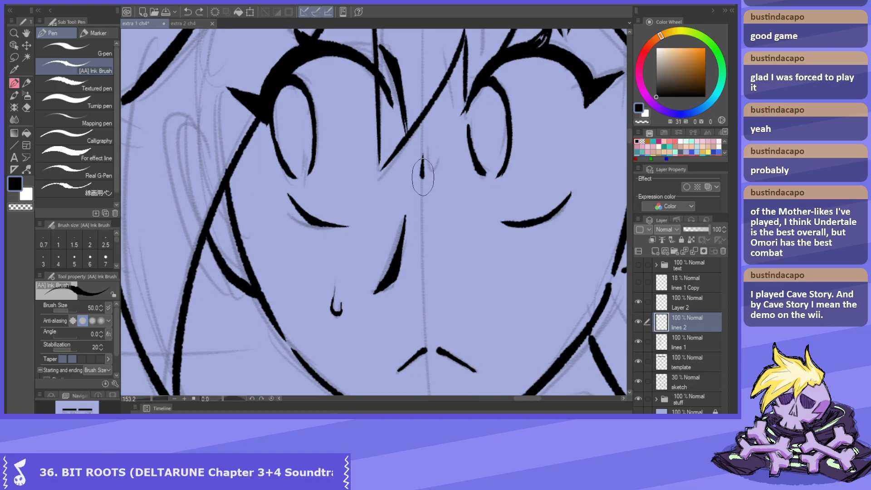
{"action": "key", "text": "c"}
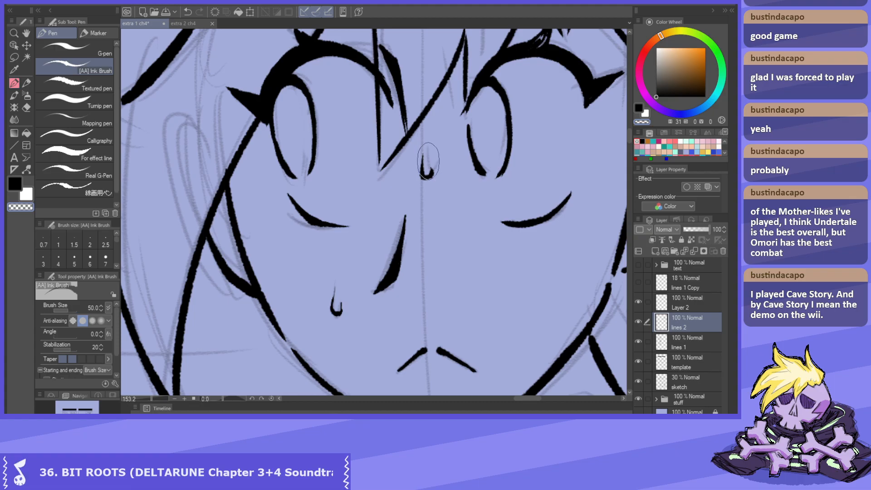
{"action": "key", "text": "c"}
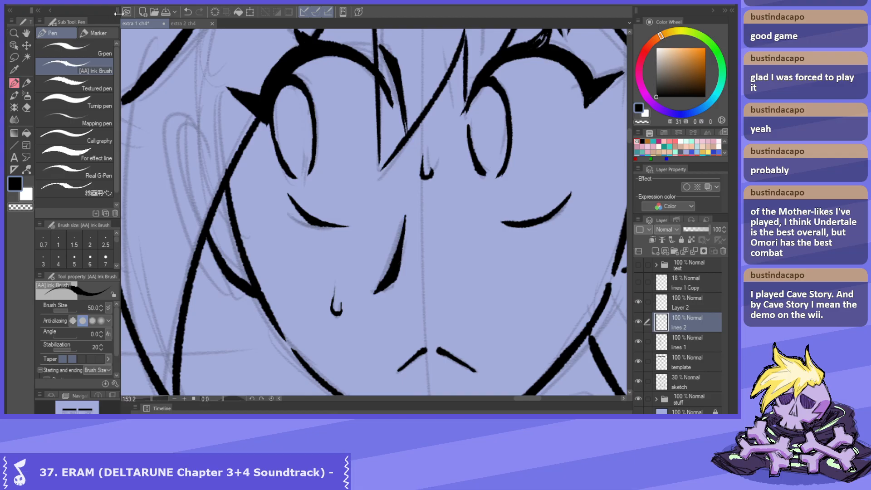
{"action": "left_click", "coordinate": [162, 13]}
Step: Touch up the line under the second eye with transparent colour and check the face with lines 2 hidden and shown
{"action": "scroll", "coordinate": [268, 180], "scroll_direction": "down", "scroll_amount": 3}
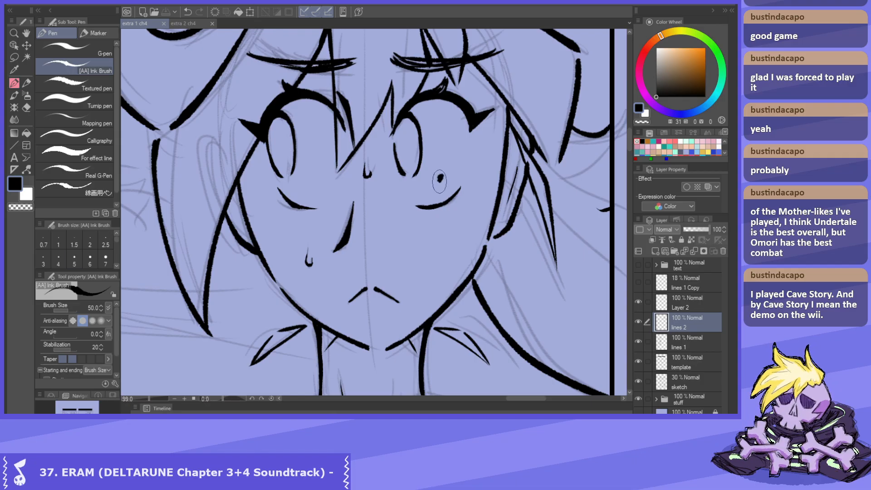
{"action": "key", "text": "ctrl+z"}
{"action": "mouse_move", "coordinate": [440, 182]}
{"action": "left_mouse_down"}
{"action": "mouse_move", "coordinate": [410, 213]}
{"action": "mouse_move", "coordinate": [456, 231]}
{"action": "left_mouse_up"}
{"action": "scroll", "coordinate": [425, 208], "scroll_direction": "down", "scroll_amount": 4}
{"action": "scroll", "coordinate": [419, 207], "scroll_direction": "up", "scroll_amount": 10}
{"action": "key", "text": "c"}
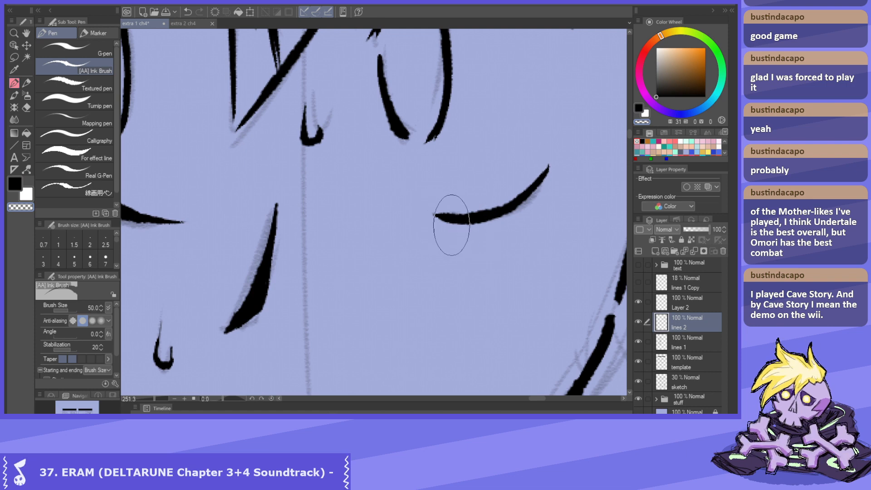
{"action": "scroll", "coordinate": [467, 234], "scroll_direction": "down", "scroll_amount": 6}
{"action": "left_click", "coordinate": [639, 322]}
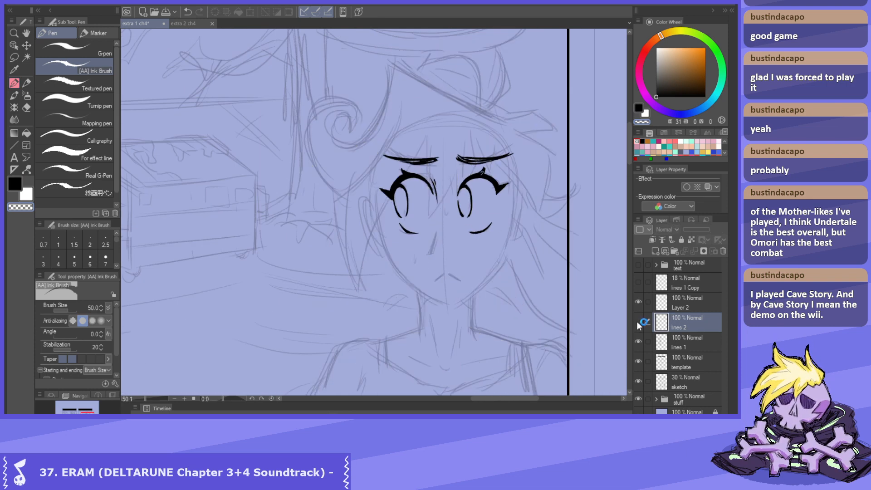
{"action": "left_click", "coordinate": [638, 322]}
{"action": "left_click", "coordinate": [637, 324]}
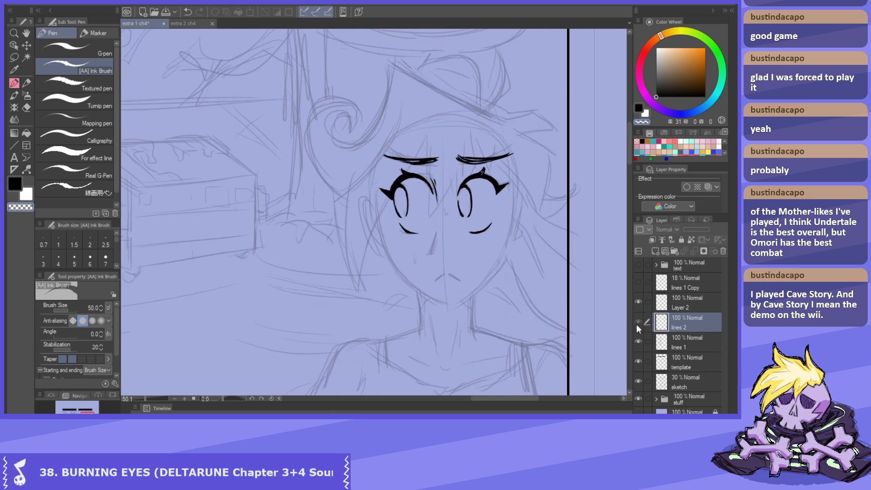
{"action": "left_click", "coordinate": [636, 325]}
Step: Reshape the sweat drop between the eyes, re-inking its rounded base and trimming its inner edge with transparent colour
{"action": "scroll", "coordinate": [440, 235], "scroll_direction": "up", "scroll_amount": 4}
{"action": "left_click_drag", "start_coordinate": [461, 152], "coordinate": [456, 163]}
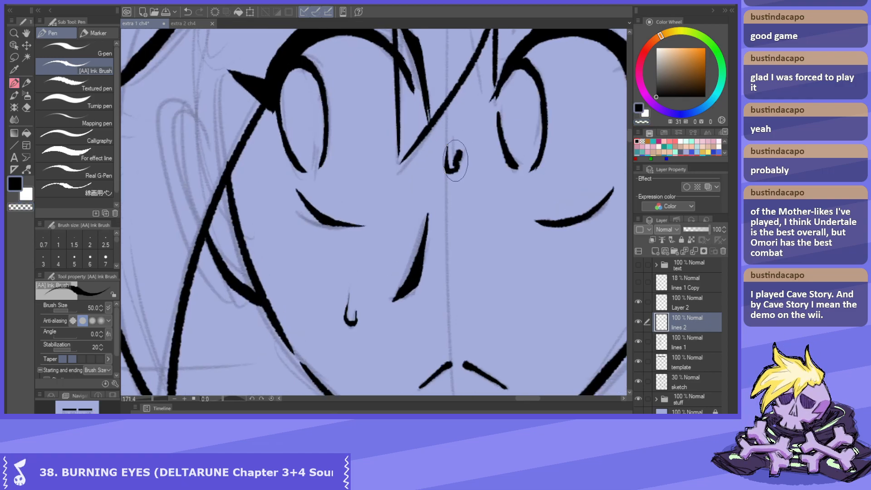
{"action": "key", "text": "ctrl+z"}
{"action": "key", "text": "c"}
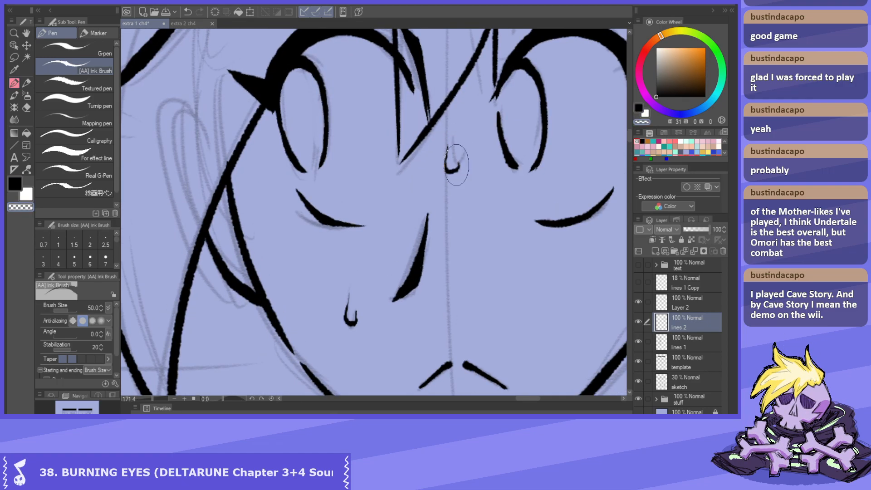
{"action": "key", "text": "c"}
{"action": "scroll", "coordinate": [448, 164], "scroll_direction": "up", "scroll_amount": 2}
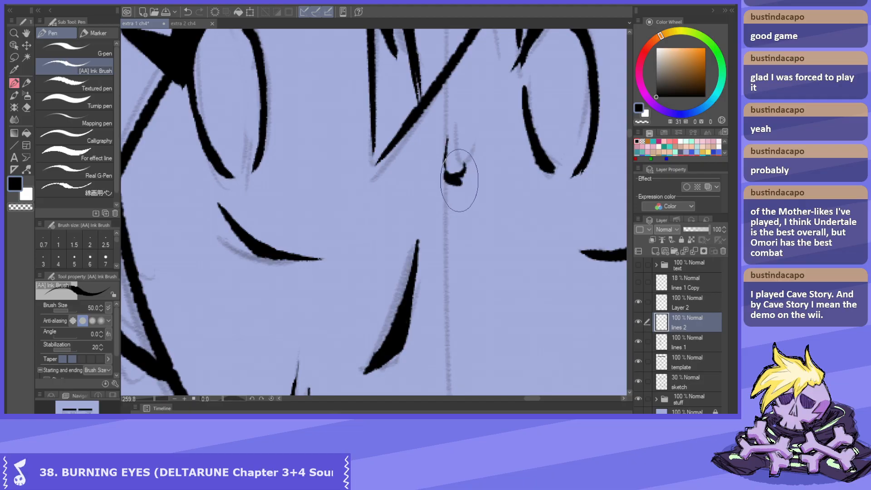
{"action": "key", "text": "c"}
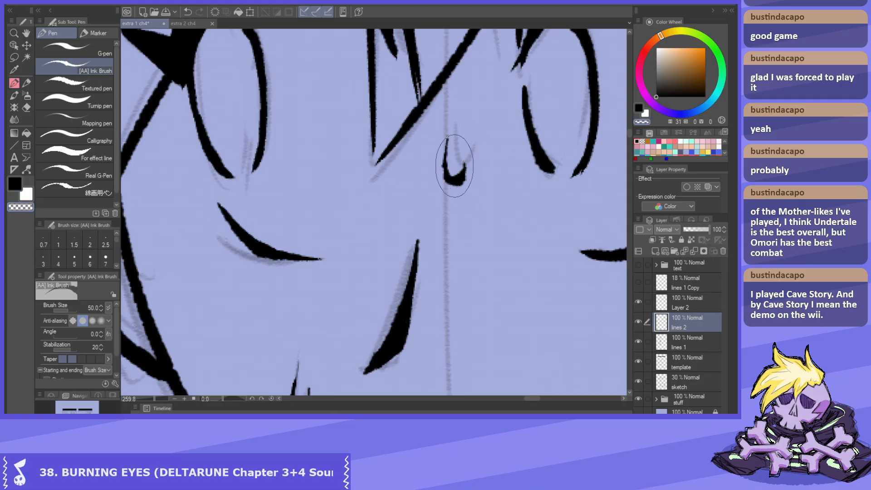
{"action": "key", "text": "c"}
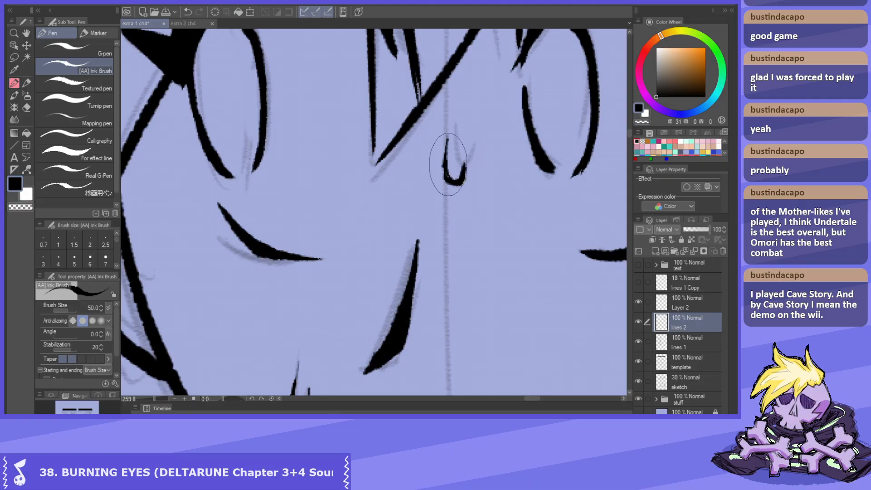
Step: Ink a long, narrow sweat drop on the cheek below the second eye and clean up its thin upper tail
{"action": "mouse_move", "coordinate": [474, 180]}
{"action": "left_mouse_down"}
{"action": "mouse_move", "coordinate": [514, 211]}
{"action": "mouse_move", "coordinate": [451, 188]}
{"action": "mouse_move", "coordinate": [460, 180]}
{"action": "mouse_move", "coordinate": [461, 232]}
{"action": "mouse_move", "coordinate": [457, 211]}
{"action": "left_mouse_up"}
{"action": "key", "text": "ctrl+z"}
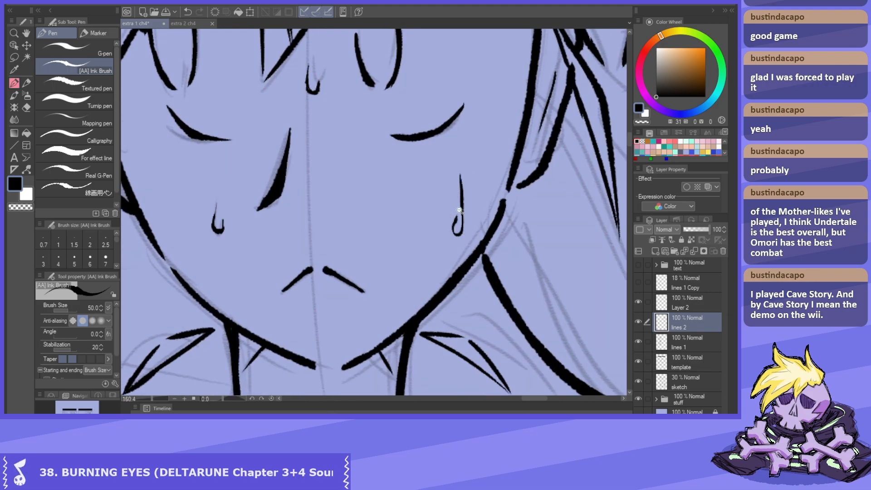
{"action": "scroll", "coordinate": [456, 217], "scroll_direction": "up", "scroll_amount": 4}
{"action": "key", "text": "c"}
{"action": "left_click_drag", "start_coordinate": [463, 155], "coordinate": [465, 184]}
{"action": "key", "text": "c"}
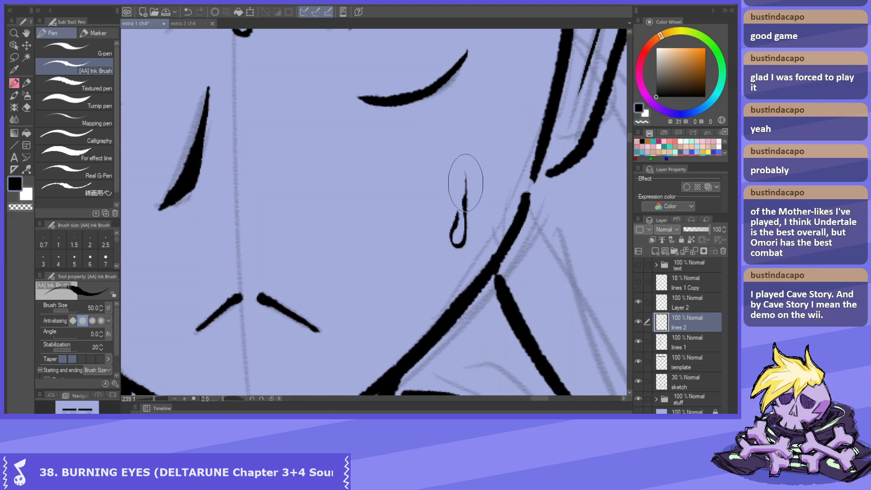
{"action": "key", "text": "c"}
{"action": "key", "text": "c"}
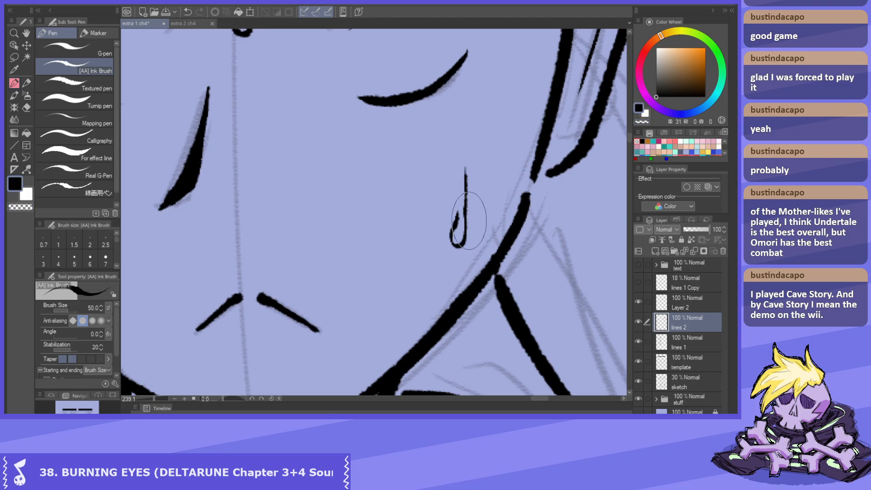
Step: Refine the rounded base of the second cheek's sweat drop, undo unwanted strokes, and check the panel with lines 2 toggled
{"action": "scroll", "coordinate": [462, 198], "scroll_direction": "down", "scroll_amount": 6}
{"action": "scroll", "coordinate": [508, 227], "scroll_direction": "up", "scroll_amount": 2}
{"action": "scroll", "coordinate": [474, 195], "scroll_direction": "up", "scroll_amount": 5}
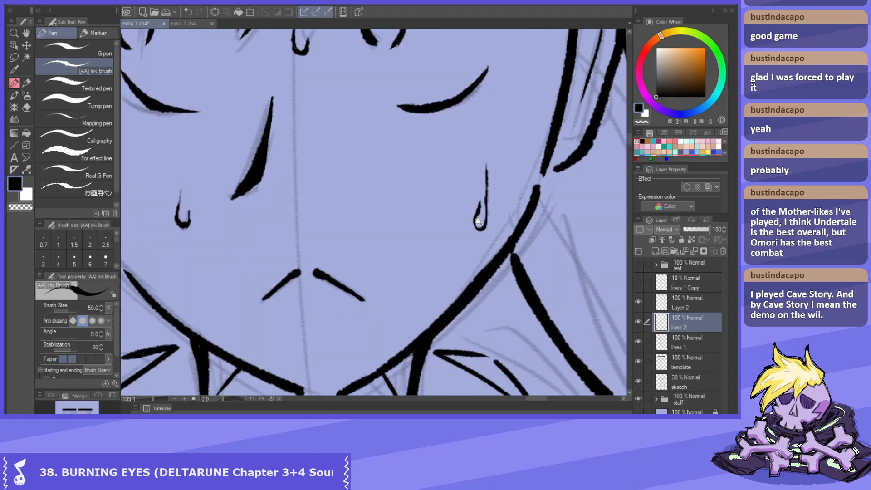
{"action": "key", "text": "ctrl+z"}
{"action": "mouse_move", "coordinate": [488, 211]}
{"action": "left_mouse_down"}
{"action": "mouse_move", "coordinate": [481, 225]}
{"action": "mouse_move", "coordinate": [495, 236]}
{"action": "mouse_move", "coordinate": [505, 195]}
{"action": "left_mouse_up"}
{"action": "key", "text": "ctrl+z"}
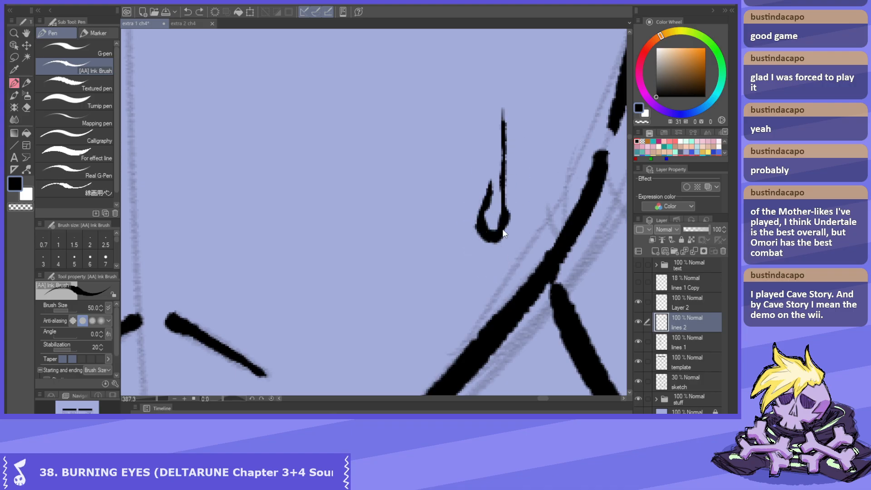
{"action": "scroll", "coordinate": [503, 224], "scroll_direction": "down", "scroll_amount": 9}
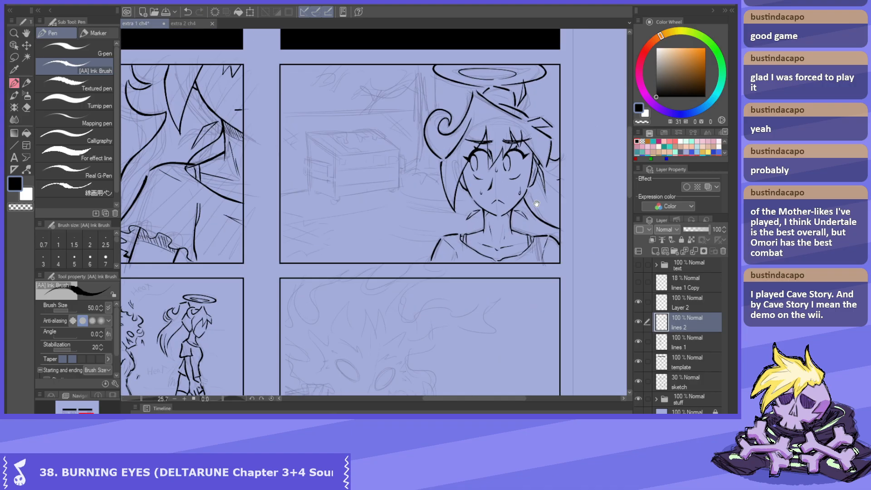
{"action": "scroll", "coordinate": [505, 221], "scroll_direction": "up", "scroll_amount": 3}
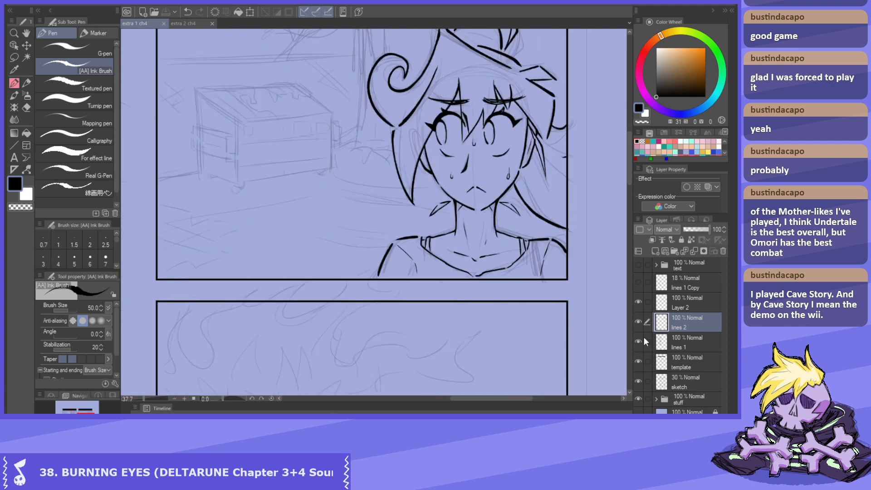
{"action": "left_click", "coordinate": [638, 321]}
{"action": "left_click", "coordinate": [638, 322]}
{"action": "scroll", "coordinate": [453, 162], "scroll_direction": "down", "scroll_amount": 3}
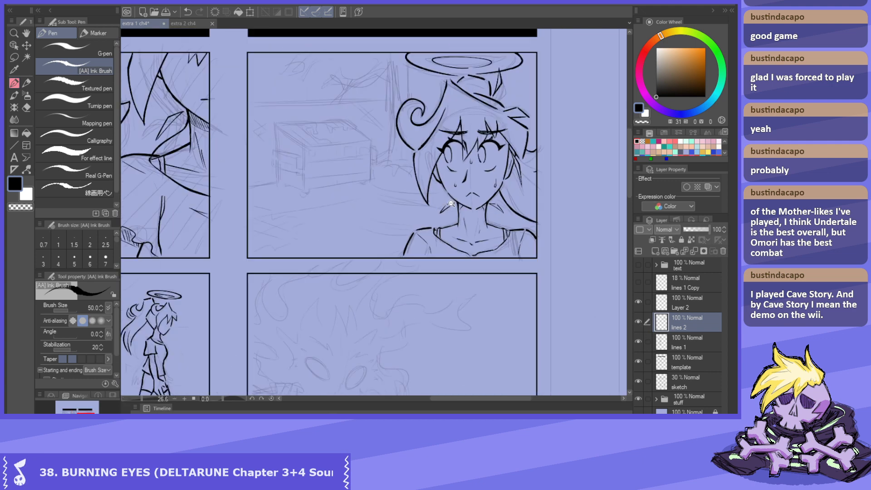
Step: Touch up the inked bangs beside the first eye and around the second eye's eyebrow on lines 2
{"action": "scroll", "coordinate": [452, 163], "scroll_direction": "up", "scroll_amount": 5}
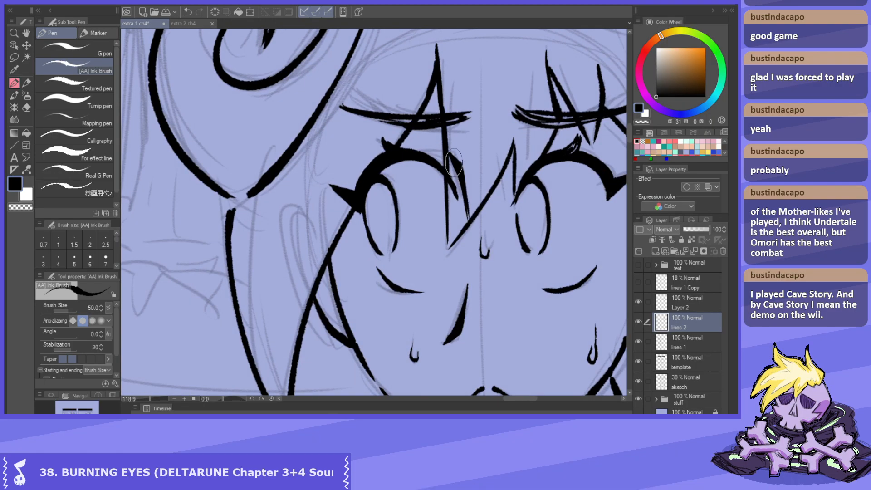
{"action": "left_click_drag", "start_coordinate": [438, 129], "coordinate": [461, 175]}
{"action": "scroll", "coordinate": [466, 166], "scroll_direction": "down", "scroll_amount": 3}
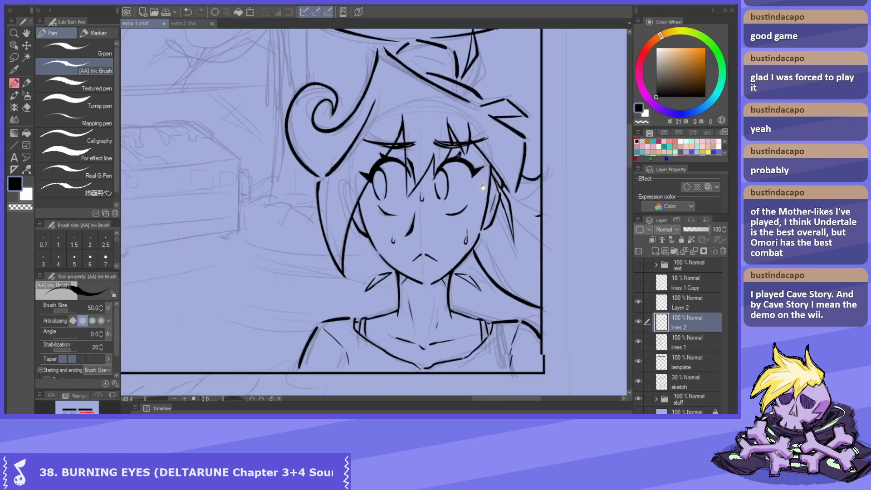
{"action": "left_click_drag", "start_coordinate": [464, 143], "coordinate": [493, 144]}
{"action": "mouse_move", "coordinate": [517, 179]}
{"action": "left_mouse_down"}
{"action": "mouse_move", "coordinate": [508, 210]}
{"action": "mouse_move", "coordinate": [490, 191]}
{"action": "left_mouse_up"}
{"action": "scroll", "coordinate": [490, 192], "scroll_direction": "down", "scroll_amount": 4}
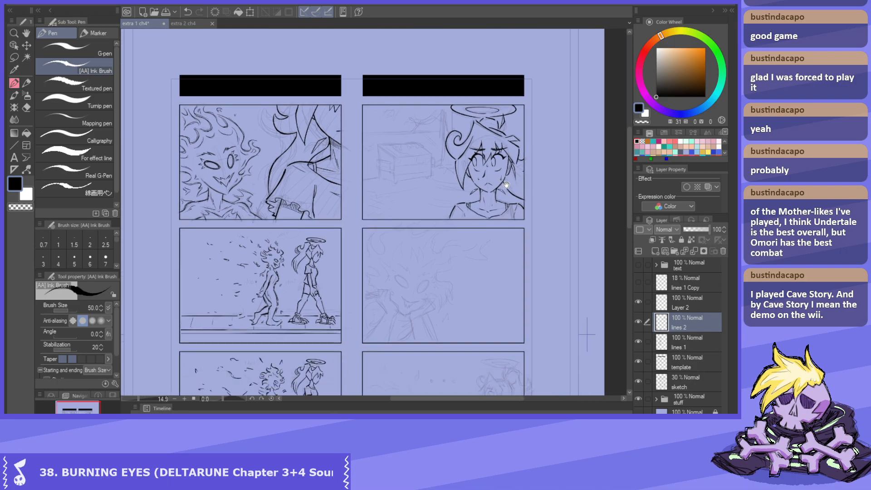
Step: Review the character's panel with lines 2 toggled and in mirrored view, and examine the remaining sketched panels on the page
{"action": "scroll", "coordinate": [490, 192], "scroll_direction": "up", "scroll_amount": 2}
{"action": "left_click", "coordinate": [638, 322]}
{"action": "left_click", "coordinate": [638, 320]}
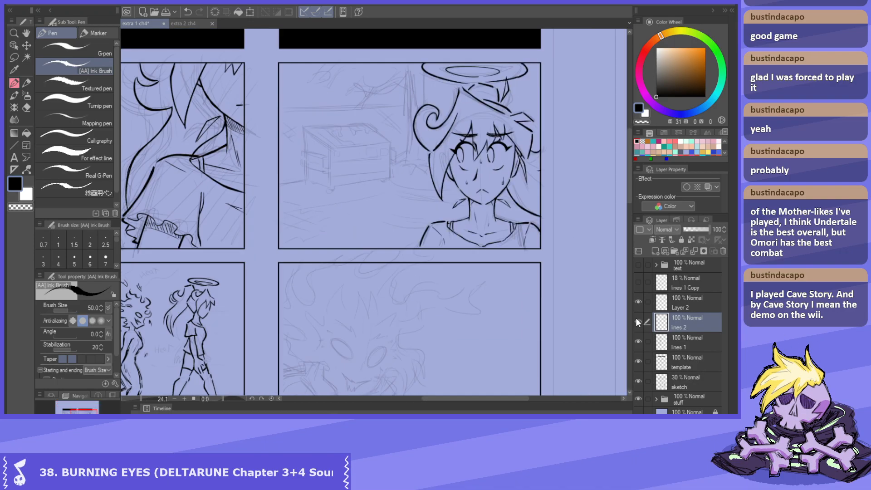
{"action": "key", "text": "h"}
{"action": "key", "text": "h"}
{"action": "scroll", "coordinate": [500, 202], "scroll_direction": "down", "scroll_amount": 3}
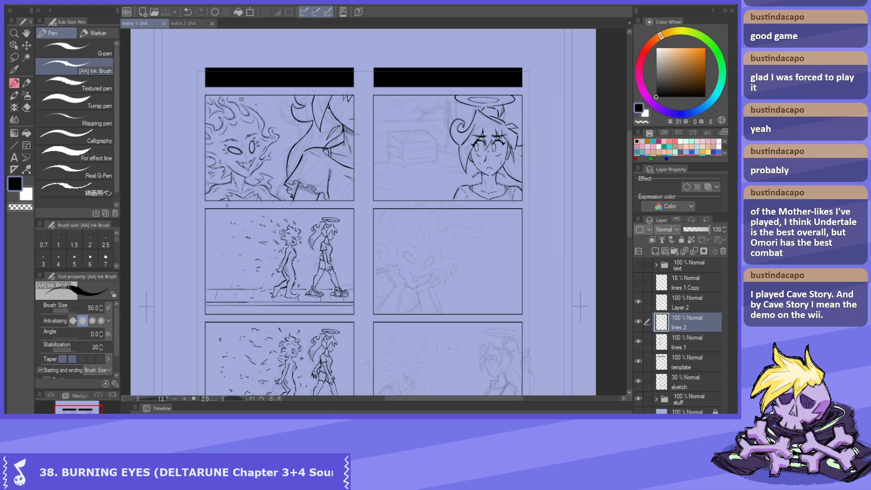
{"action": "scroll", "coordinate": [401, 184], "scroll_direction": "down", "scroll_amount": 4}
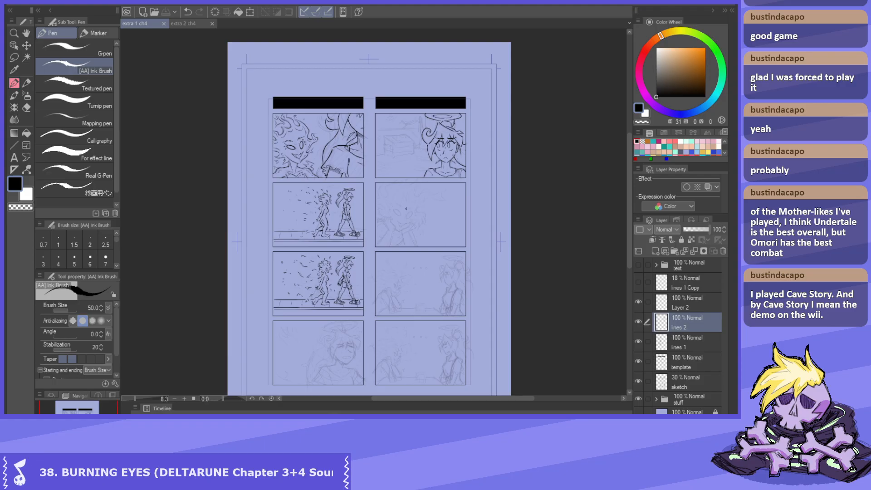
{"action": "scroll", "coordinate": [406, 209], "scroll_direction": "up", "scroll_amount": 2}
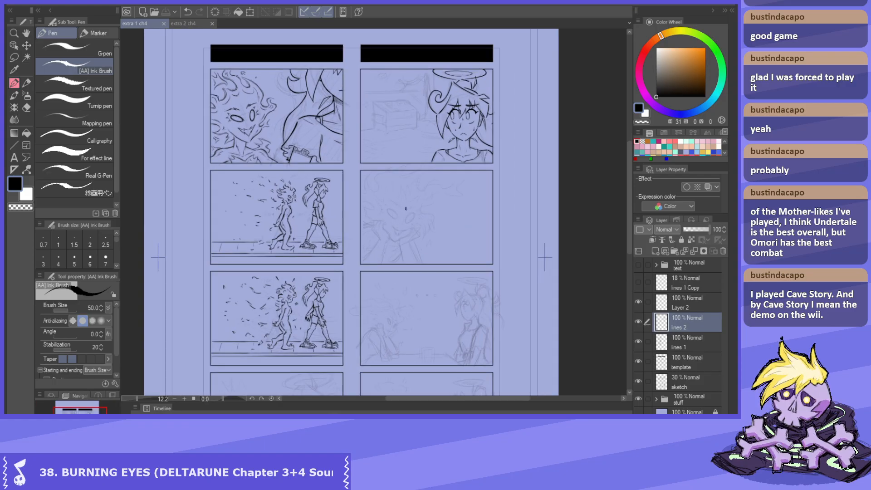
{"action": "left_click_drag", "start_coordinate": [439, 199], "coordinate": [430, 206]}
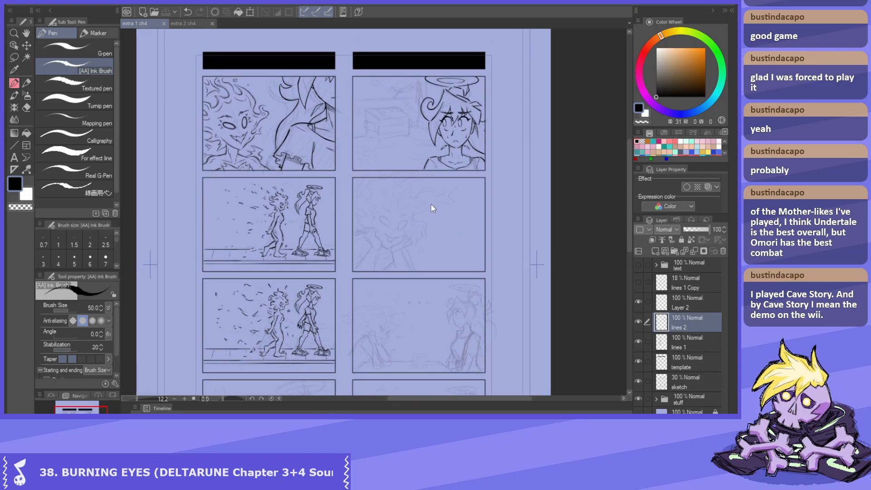
{"action": "scroll", "coordinate": [472, 176], "scroll_direction": "up", "scroll_amount": 3}
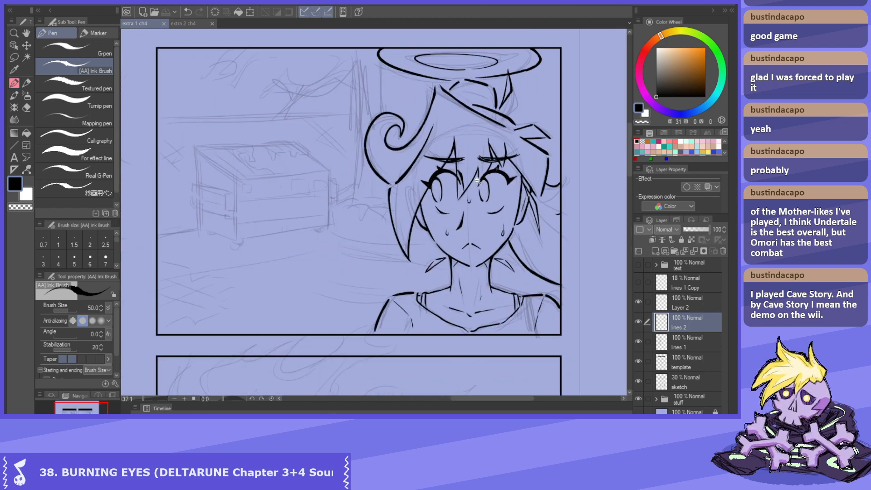
{"action": "scroll", "coordinate": [472, 176], "scroll_direction": "down", "scroll_amount": 5}
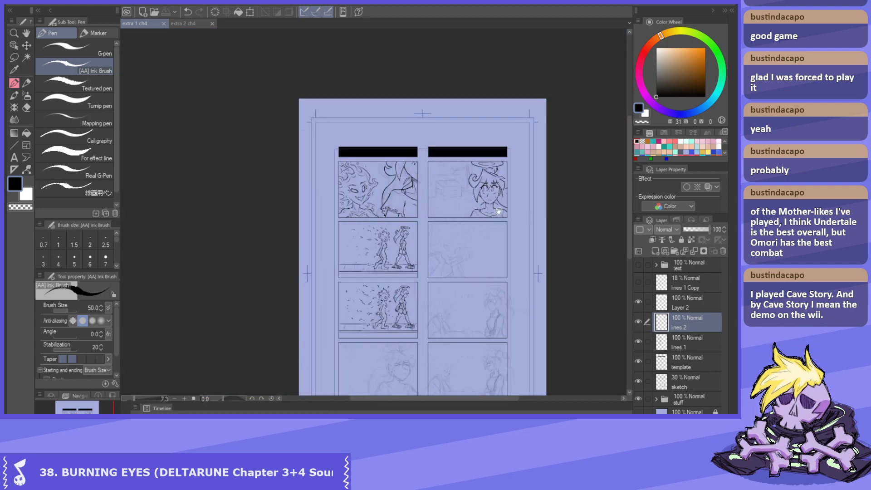
{"action": "scroll", "coordinate": [486, 149], "scroll_direction": "up", "scroll_amount": 2}
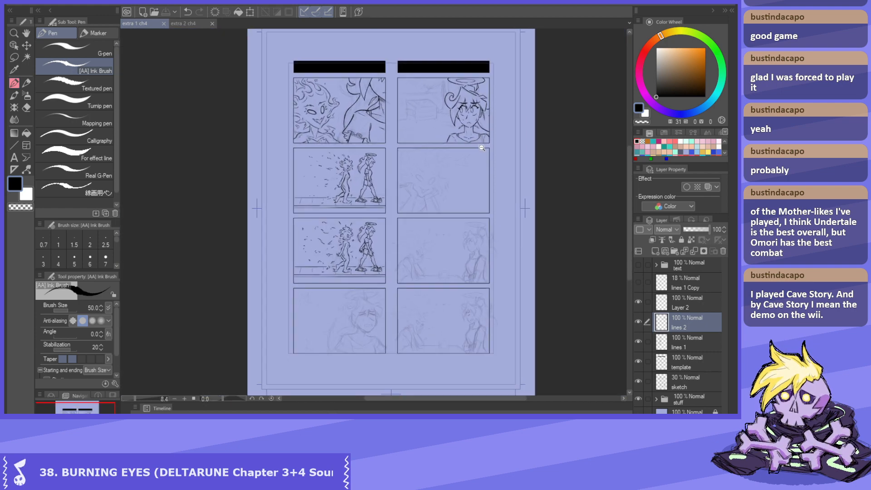
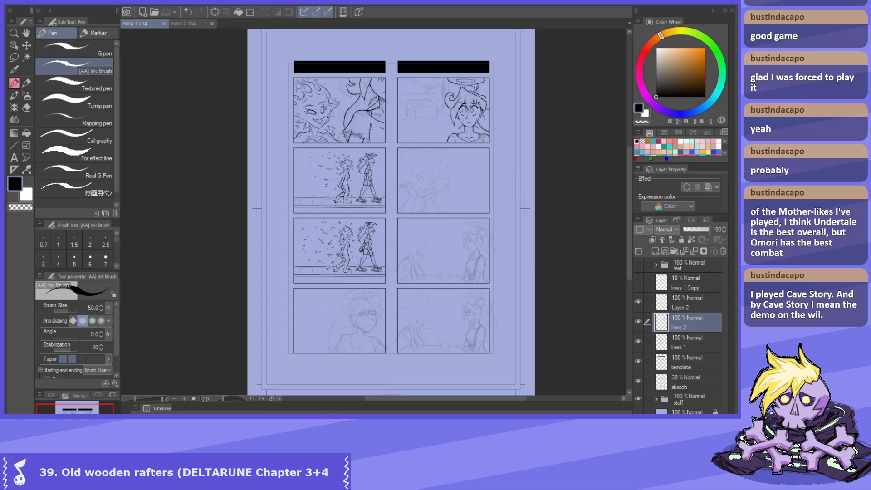
{"action": "scroll", "coordinate": [373, 89], "scroll_direction": "up", "scroll_amount": 3}
{"action": "left_click_drag", "start_coordinate": [493, 122], "coordinate": [450, 170]}
{"action": "key", "text": "ctrl+z"}
{"action": "scroll", "coordinate": [450, 132], "scroll_direction": "up", "scroll_amount": 2}
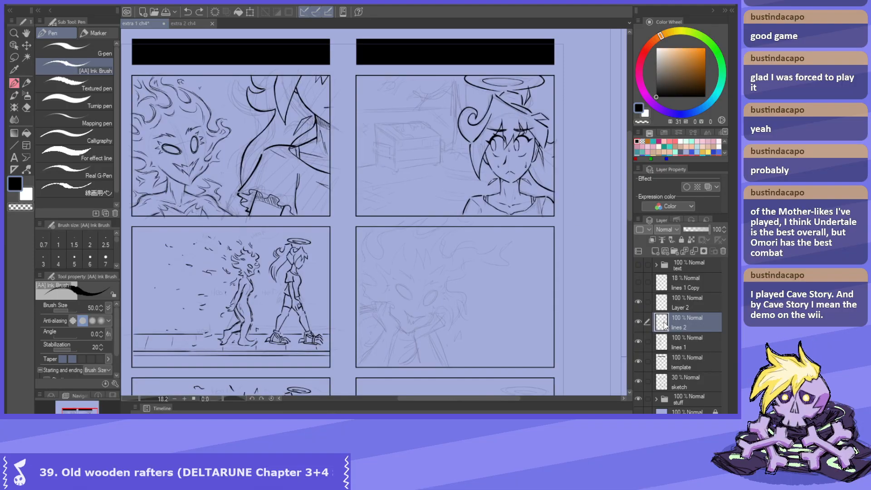
Step: Switch to Layer 2 and ink the vertical edge at the far end of the dumpster's long front face
{"action": "left_click", "coordinate": [686, 305]}
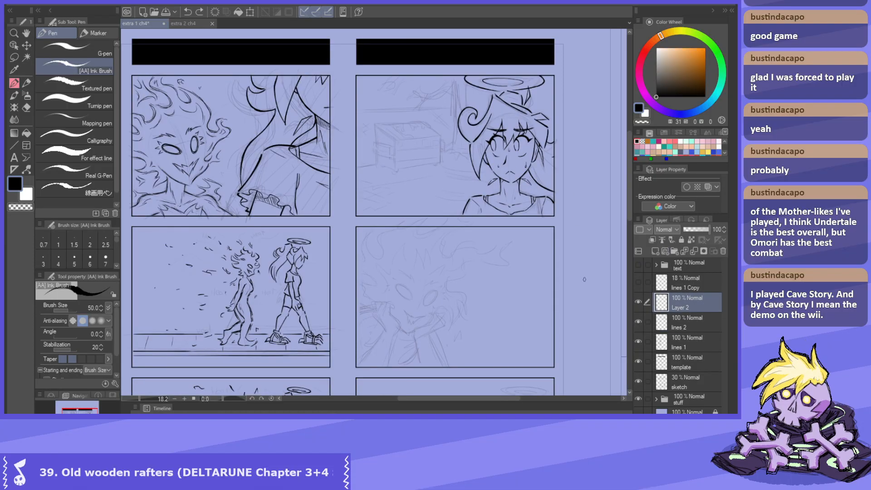
{"action": "left_click_drag", "start_coordinate": [423, 163], "coordinate": [475, 195]}
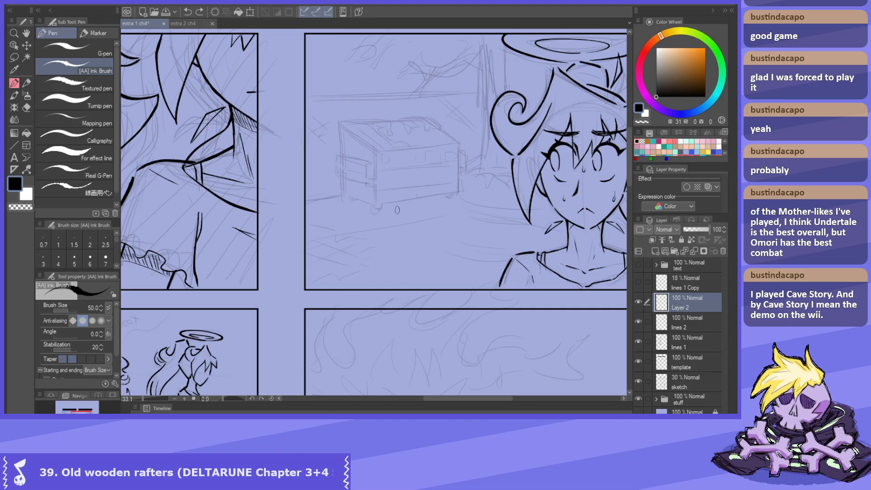
{"action": "left_click_drag", "start_coordinate": [411, 209], "coordinate": [411, 227]}
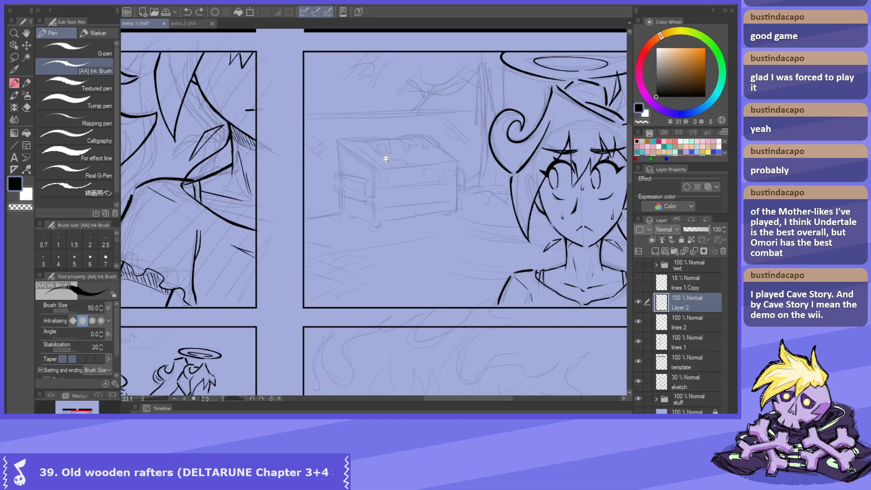
{"action": "left_click_drag", "start_coordinate": [384, 160], "coordinate": [403, 177]}
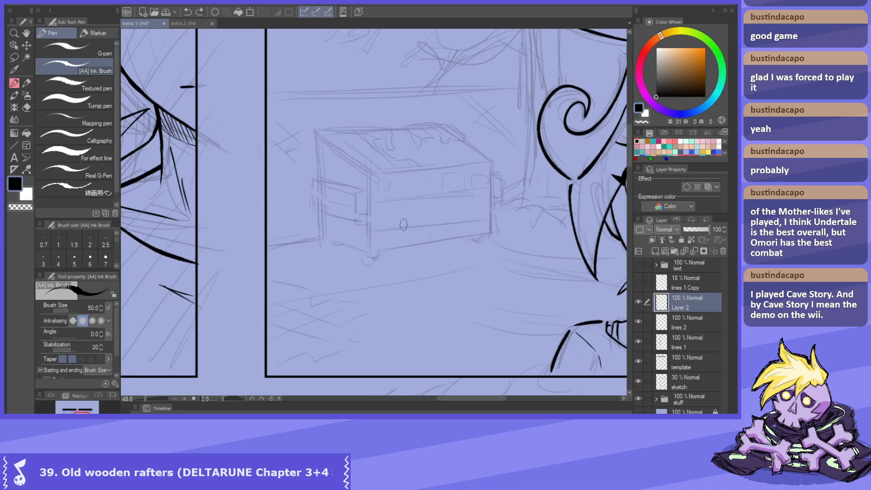
{"action": "scroll", "coordinate": [496, 211], "scroll_direction": "up", "scroll_amount": 3}
{"action": "scroll", "coordinate": [496, 211], "scroll_direction": "up", "scroll_amount": 2}
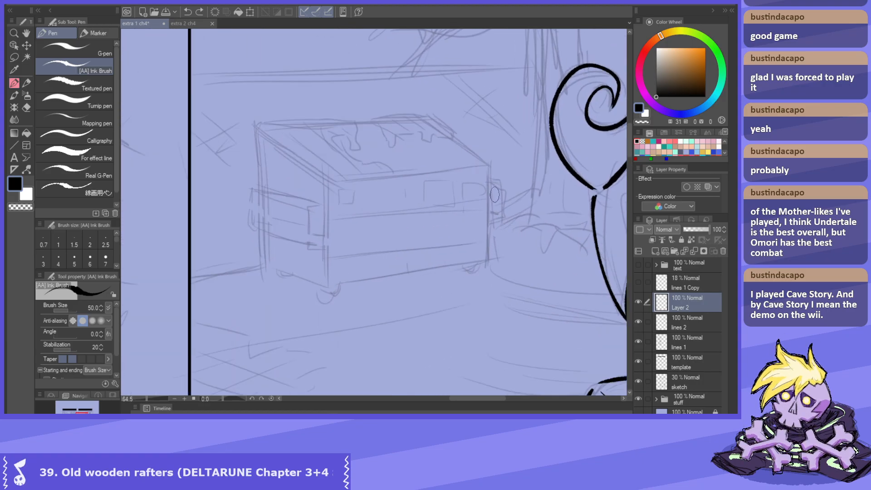
{"action": "key", "text": "ctrl+z"}
{"action": "left_click_drag", "start_coordinate": [488, 167], "coordinate": [493, 262]}
{"action": "key", "text": "ctrl+z"}
{"action": "key", "text": "ctrl+z"}
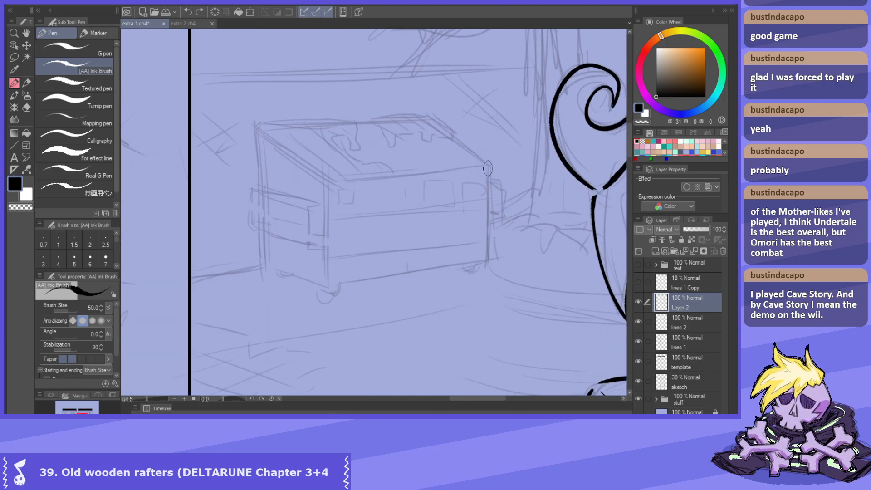
{"action": "key", "text": "ctrl+z"}
{"action": "left_click_drag", "start_coordinate": [488, 167], "coordinate": [488, 259]}
Step: Ink the vertical edge at the dumpster's near corner, redoing the stroke until it is straight
{"action": "left_click_drag", "start_coordinate": [410, 247], "coordinate": [515, 249]}
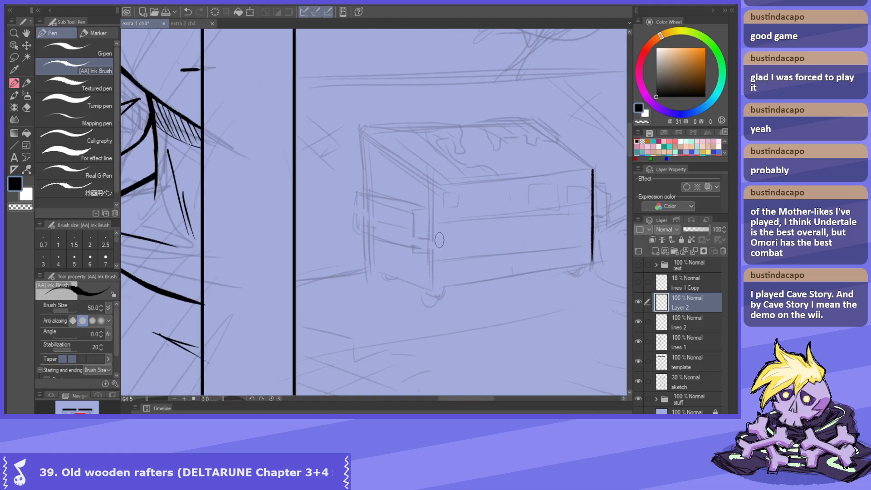
{"action": "left_click_drag", "start_coordinate": [431, 183], "coordinate": [434, 287]}
{"action": "key", "text": "ctrl+z"}
{"action": "key", "text": "ctrl+z"}
{"action": "key", "text": "ctrl+z"}
{"action": "key", "text": "ctrl+z"}
{"action": "left_click_drag", "start_coordinate": [431, 182], "coordinate": [434, 286]}
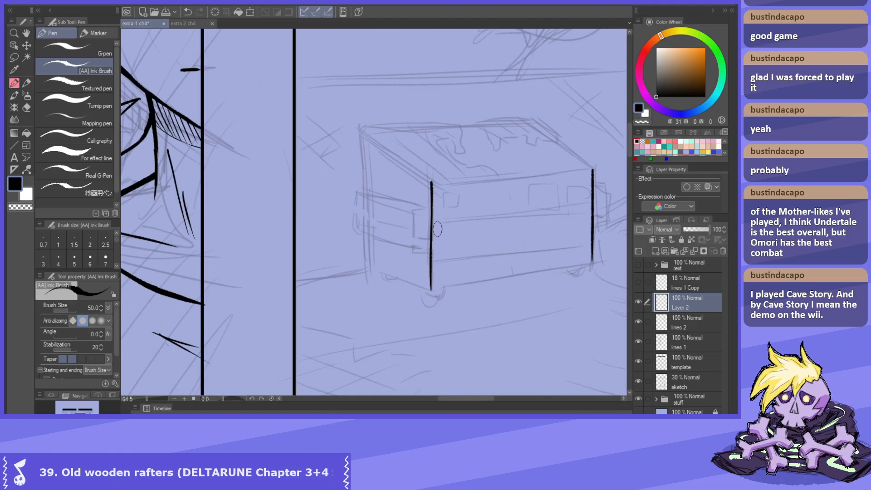
{"action": "key", "text": "ctrl+z"}
{"action": "mouse_move", "coordinate": [434, 184]}
{"action": "left_mouse_down"}
{"action": "mouse_move", "coordinate": [431, 278]}
{"action": "mouse_move", "coordinate": [470, 276]}
{"action": "left_mouse_up"}
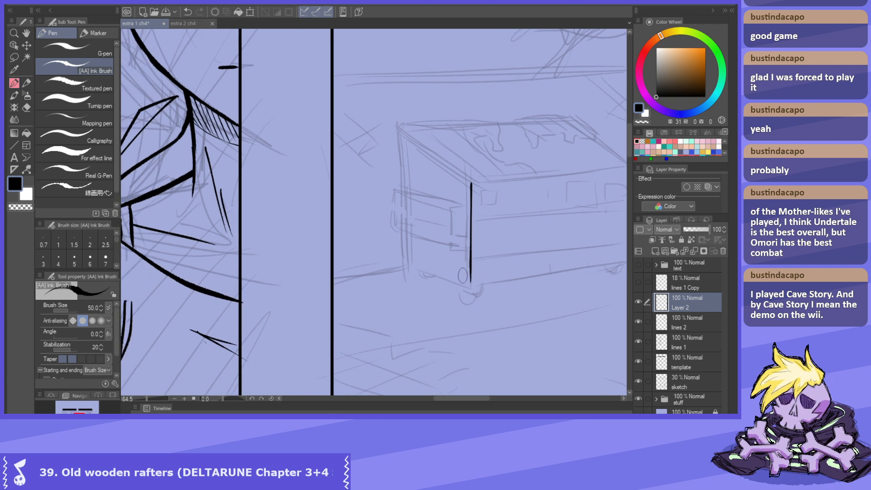
{"action": "key", "text": "ctrl+z"}
Step: Ink the bottom edges of the dumpster's short side and long front face, mirroring the view for the long stroke
{"action": "mouse_move", "coordinate": [403, 267]}
{"action": "left_mouse_down"}
{"action": "mouse_move", "coordinate": [464, 288]}
{"action": "mouse_move", "coordinate": [418, 276]}
{"action": "mouse_move", "coordinate": [494, 269]}
{"action": "left_mouse_up"}
{"action": "key", "text": "h"}
{"action": "scroll", "coordinate": [394, 252], "scroll_direction": "up", "scroll_amount": 3}
{"action": "left_click_drag", "start_coordinate": [376, 256], "coordinate": [474, 273]}
{"action": "key", "text": "ctrl+z"}
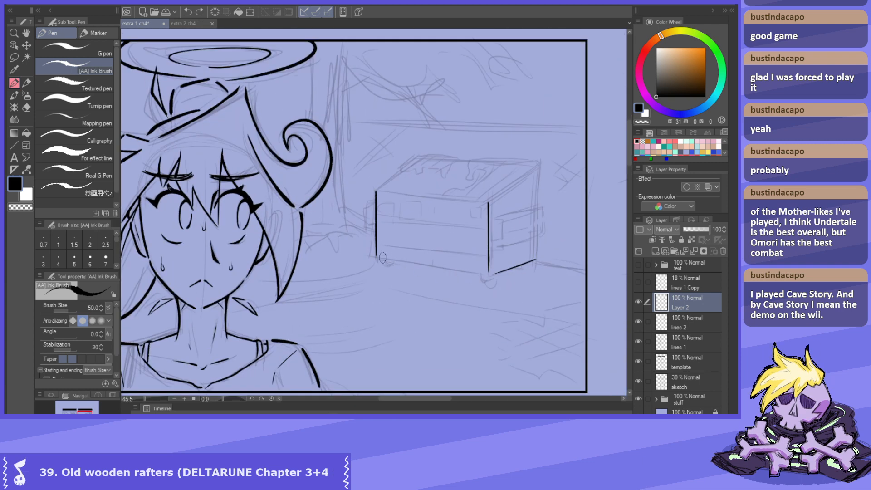
{"action": "left_click_drag", "start_coordinate": [377, 257], "coordinate": [480, 274]}
{"action": "key", "text": "ctrl+z"}
{"action": "left_click_drag", "start_coordinate": [378, 257], "coordinate": [488, 273]}
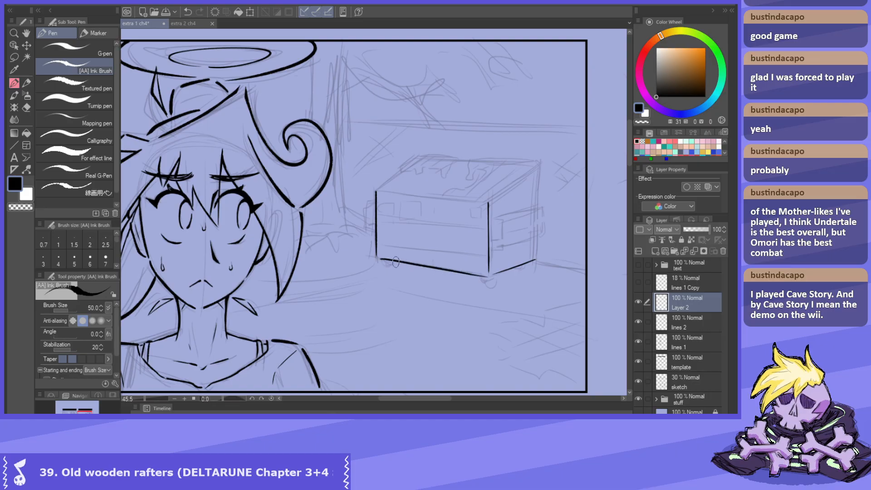
{"action": "key", "text": "ctrl+z"}
{"action": "left_click_drag", "start_coordinate": [377, 257], "coordinate": [485, 275]}
{"action": "key", "text": "ctrl+z"}
{"action": "left_click_drag", "start_coordinate": [377, 257], "coordinate": [487, 274]}
{"action": "key", "text": "h"}
Step: Ink the rear vertical edge of the dumpster's short side over the sketch, undoing and retrying crooked strokes
{"action": "left_click_drag", "start_coordinate": [355, 224], "coordinate": [542, 221]}
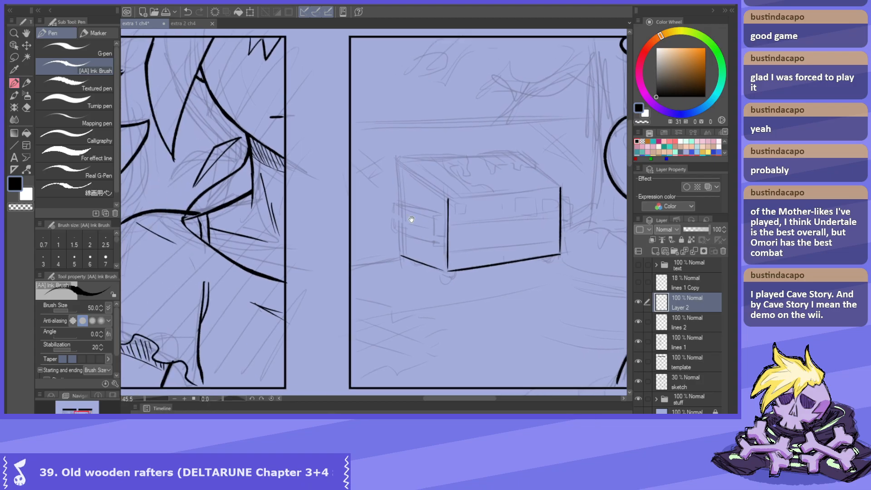
{"action": "scroll", "coordinate": [395, 213], "scroll_direction": "up", "scroll_amount": 3}
{"action": "left_click_drag", "start_coordinate": [402, 202], "coordinate": [454, 212]}
{"action": "key", "text": "ctrl+z"}
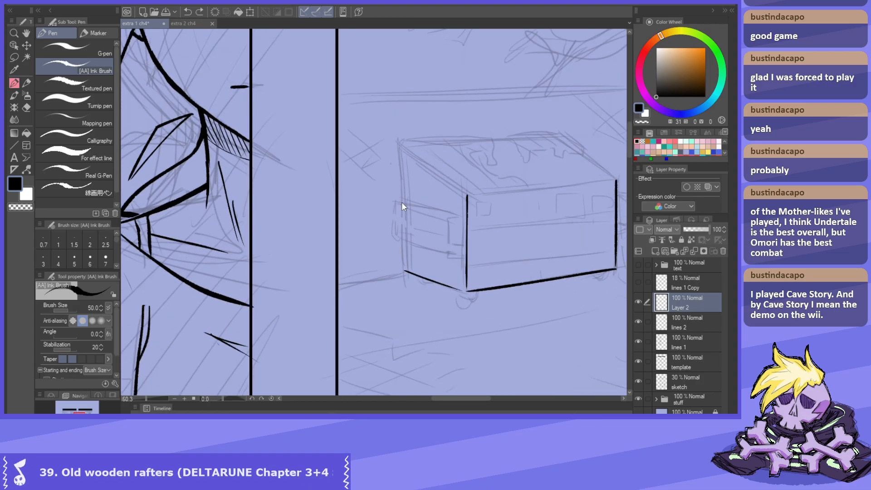
{"action": "left_click_drag", "start_coordinate": [400, 149], "coordinate": [401, 268]}
{"action": "key", "text": "ctrl+z"}
{"action": "left_click_drag", "start_coordinate": [399, 149], "coordinate": [402, 275]}
{"action": "key", "text": "ctrl+z"}
{"action": "left_click_drag", "start_coordinate": [400, 148], "coordinate": [402, 275]}
{"action": "key", "text": "ctrl+z"}
{"action": "left_click_drag", "start_coordinate": [400, 148], "coordinate": [402, 262]}
{"action": "key", "text": "ctrl+z"}
{"action": "key", "text": "ctrl+z"}
{"action": "scroll", "coordinate": [418, 197], "scroll_direction": "up", "scroll_amount": 2}
{"action": "key", "text": "ctrl+z"}
Step: Ink the slanted upper edge of the bracket on the dumpster's short side and save the file
{"action": "left_click_drag", "start_coordinate": [397, 201], "coordinate": [468, 218]}
{"action": "key", "text": "ctrl+z"}
{"action": "key", "text": "ctrl+z"}
{"action": "key", "text": "ctrl+s"}
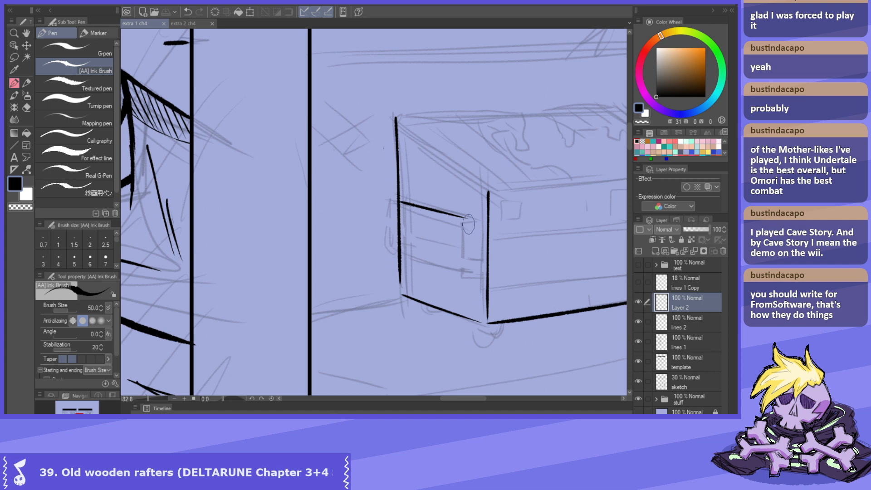
Step: Ink the end of the side bracket near the dumpster's corner with a vertical line and short horizontal returns
{"action": "left_click_drag", "start_coordinate": [475, 221], "coordinate": [459, 265]}
{"action": "key", "text": "ctrl+z"}
{"action": "left_click_drag", "start_coordinate": [475, 222], "coordinate": [460, 224]}
{"action": "left_click_drag", "start_coordinate": [475, 256], "coordinate": [461, 223]}
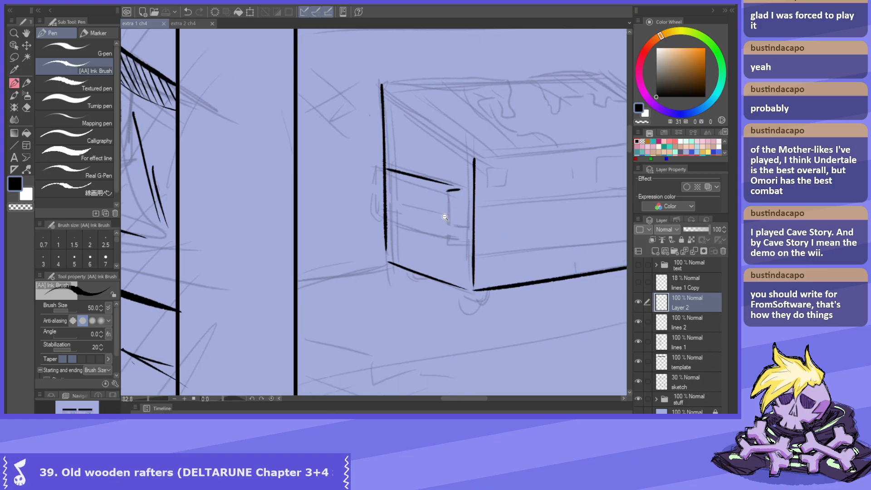
{"action": "scroll", "coordinate": [457, 217], "scroll_direction": "up", "scroll_amount": 2}
{"action": "mouse_move", "coordinate": [448, 188]}
{"action": "left_mouse_down"}
{"action": "mouse_move", "coordinate": [450, 240]}
{"action": "mouse_move", "coordinate": [469, 238]}
{"action": "mouse_move", "coordinate": [510, 257]}
{"action": "left_mouse_up"}
{"action": "key", "text": "ctrl+z"}
{"action": "key", "text": "ctrl+z"}
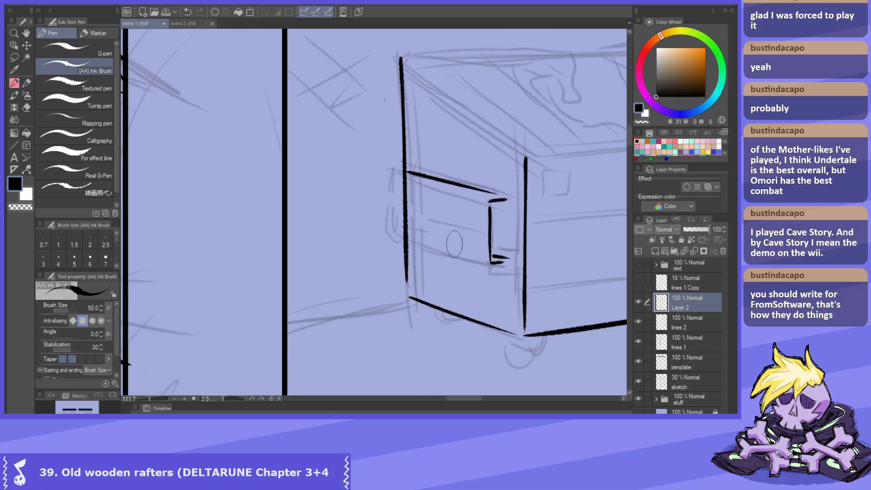
Step: Ink the side bracket's lower edge and outer end, and erase the dumpster's vertical edge where it crosses the bracket
{"action": "left_click_drag", "start_coordinate": [402, 236], "coordinate": [486, 262]}
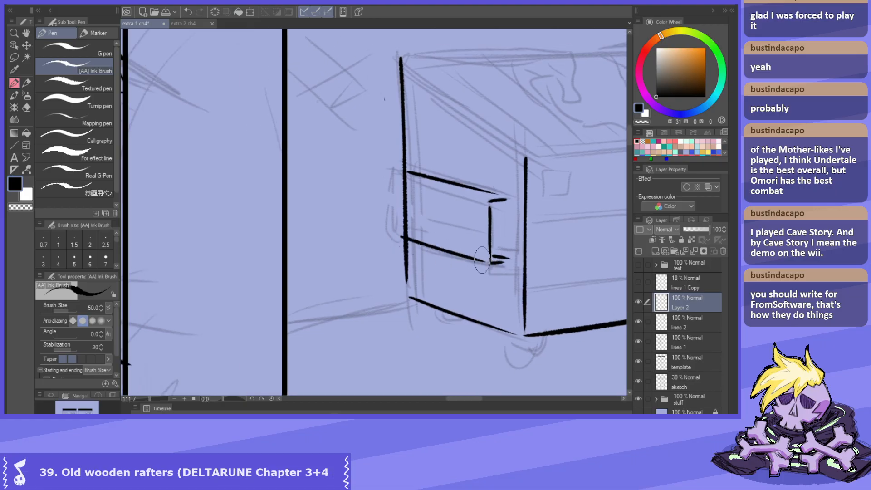
{"action": "left_click_drag", "start_coordinate": [393, 185], "coordinate": [395, 241]}
{"action": "key", "text": "ctrl+z"}
{"action": "key", "text": "ctrl+z"}
{"action": "left_click_drag", "start_coordinate": [393, 176], "coordinate": [394, 230]}
{"action": "key", "text": "c"}
{"action": "mouse_move", "coordinate": [411, 173]}
{"action": "left_mouse_down"}
{"action": "mouse_move", "coordinate": [420, 188]}
{"action": "mouse_move", "coordinate": [408, 180]}
{"action": "mouse_move", "coordinate": [411, 239]}
{"action": "mouse_move", "coordinate": [398, 236]}
{"action": "mouse_move", "coordinate": [420, 242]}
{"action": "mouse_move", "coordinate": [396, 235]}
{"action": "mouse_move", "coordinate": [424, 239]}
{"action": "left_mouse_up"}
{"action": "key", "text": "c"}
{"action": "key", "text": "c"}
{"action": "key", "text": "c"}
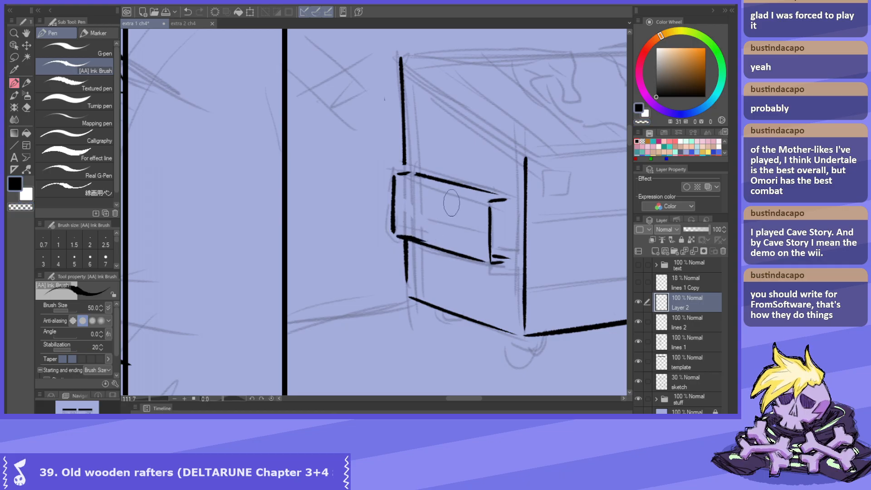
Step: Ink an inner line parallel to the side bracket's upper edge to show its thickness, and save the file
{"action": "left_click_drag", "start_coordinate": [399, 183], "coordinate": [472, 200]}
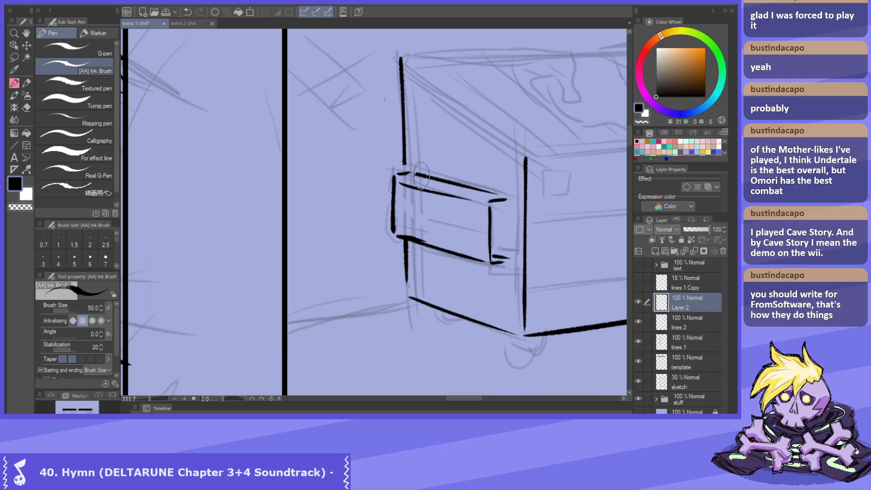
{"action": "left_click_drag", "start_coordinate": [356, 191], "coordinate": [327, 223]}
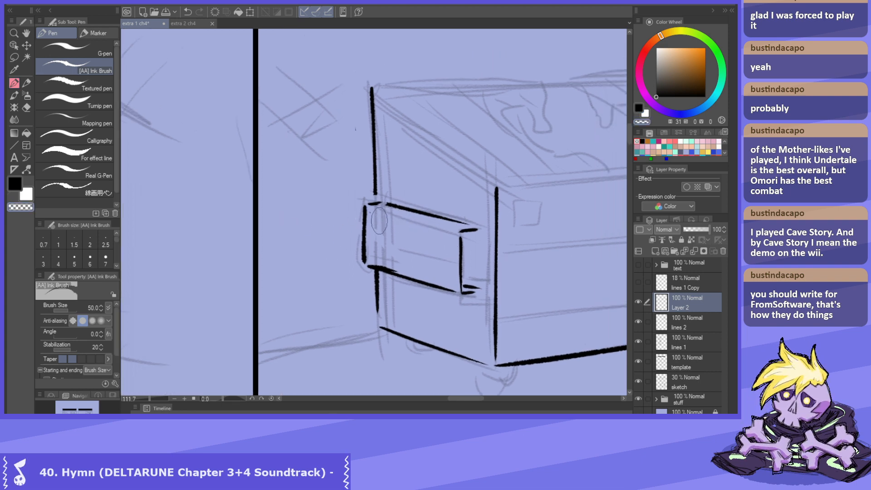
{"action": "key", "text": "c"}
{"action": "key", "text": "ctrl+z"}
{"action": "left_click_drag", "start_coordinate": [375, 213], "coordinate": [454, 230]}
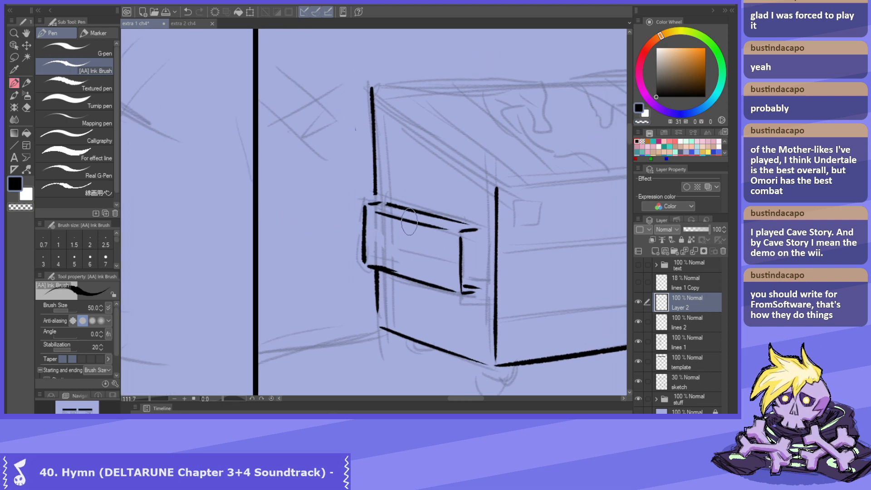
{"action": "key", "text": "ctrl+s"}
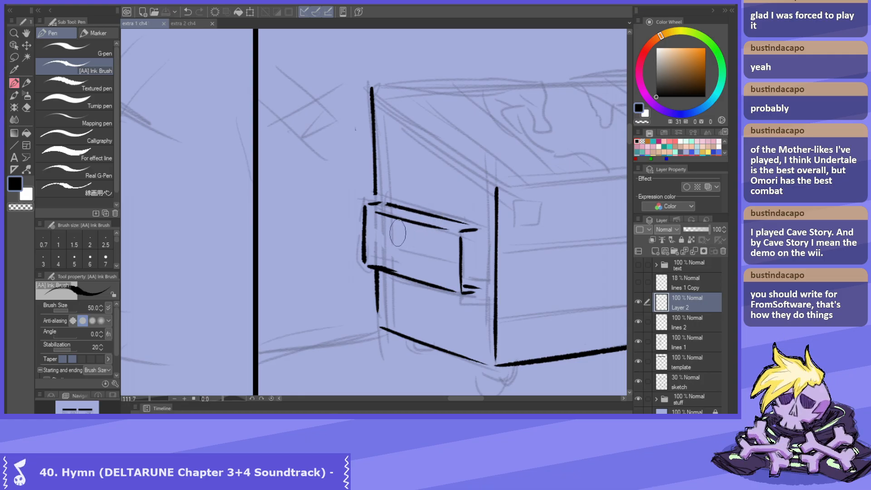
Step: Examine the inked dumpster sides and bracket against the sketched lid at several zoom levels
{"action": "scroll", "coordinate": [284, 231], "scroll_direction": "down", "scroll_amount": 3}
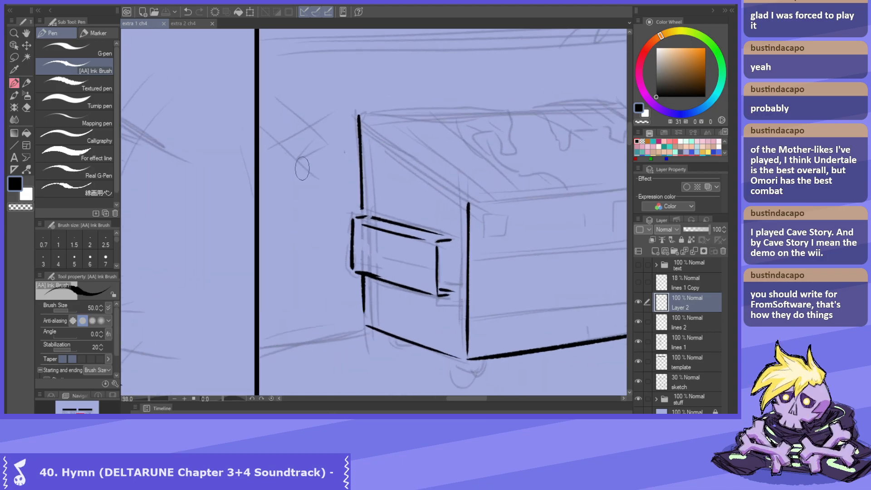
{"action": "left_click_drag", "start_coordinate": [420, 188], "coordinate": [393, 189]}
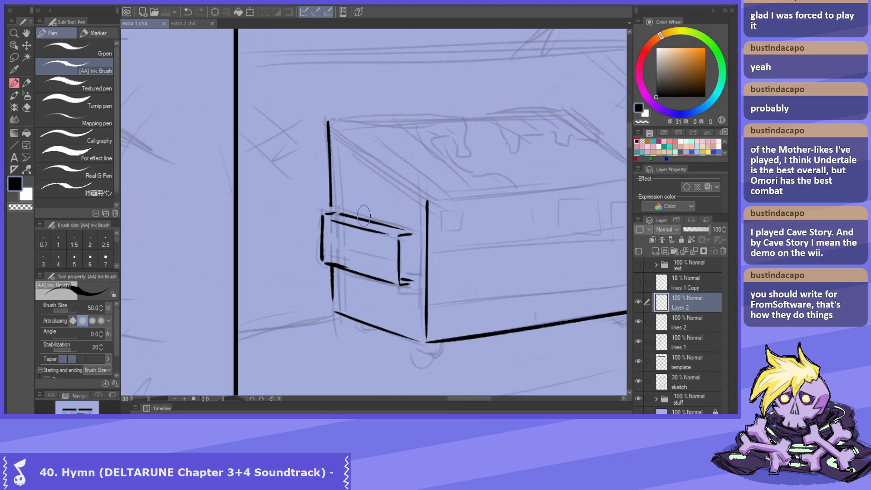
{"action": "scroll", "coordinate": [364, 217], "scroll_direction": "up", "scroll_amount": 1}
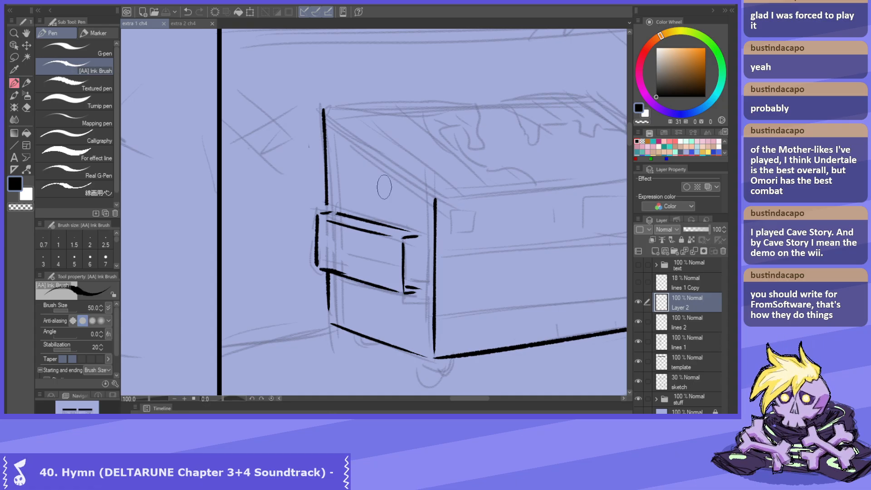
{"action": "scroll", "coordinate": [394, 181], "scroll_direction": "down", "scroll_amount": 2}
{"action": "scroll", "coordinate": [399, 179], "scroll_direction": "up", "scroll_amount": 1}
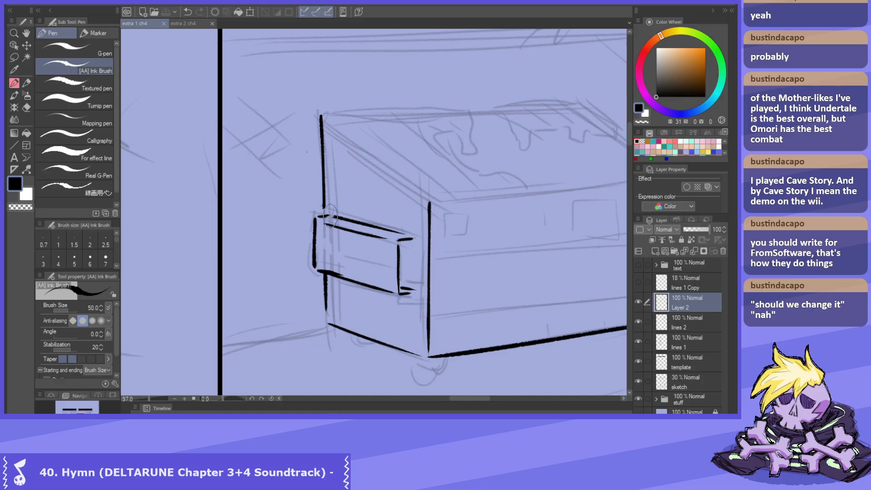
{"action": "scroll", "coordinate": [307, 151], "scroll_direction": "down", "scroll_amount": 3}
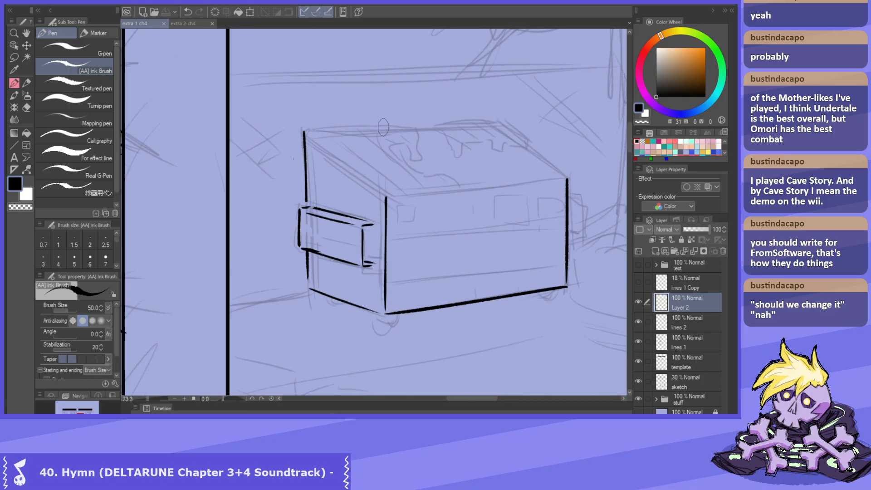
{"action": "scroll", "coordinate": [384, 127], "scroll_direction": "up", "scroll_amount": 2}
{"action": "scroll", "coordinate": [393, 149], "scroll_direction": "down", "scroll_amount": 3}
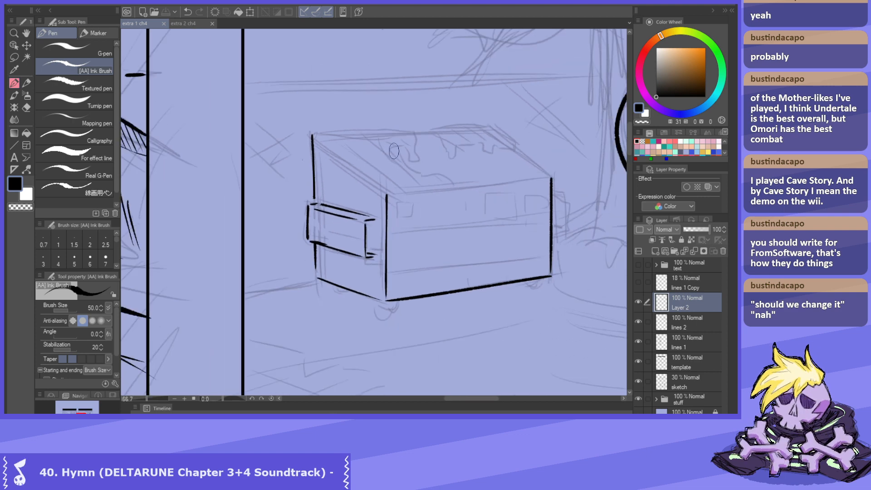
Step: Ink the sloping top edge of the dumpster's short side between the rear and near vertical edges
{"action": "mouse_move", "coordinate": [348, 199]}
{"action": "left_mouse_down"}
{"action": "mouse_move", "coordinate": [359, 236]}
{"action": "mouse_move", "coordinate": [340, 234]}
{"action": "left_mouse_up"}
{"action": "key", "text": "ctrl+z"}
{"action": "left_click_drag", "start_coordinate": [338, 165], "coordinate": [431, 201]}
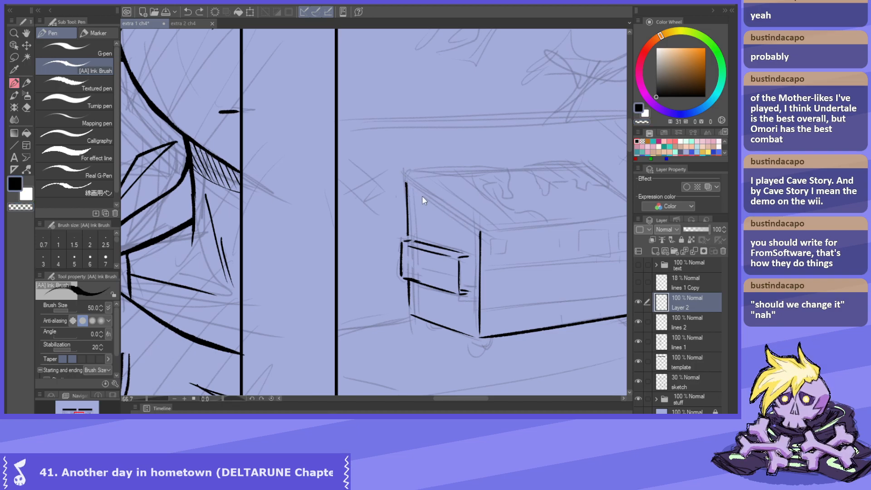
{"action": "left_click_drag", "start_coordinate": [406, 183], "coordinate": [481, 234]}
{"action": "key", "text": "ctrl+z"}
{"action": "left_click_drag", "start_coordinate": [407, 183], "coordinate": [481, 231]}
{"action": "key", "text": "ctrl+z"}
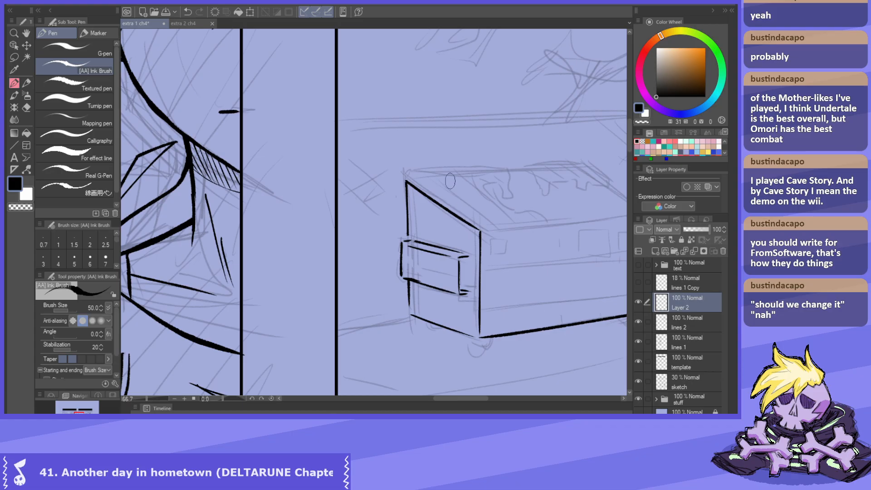
Step: Ink a short tick at the dumpster lid's rear corner and the lid's rear top edge running from it
{"action": "mouse_move", "coordinate": [403, 171]}
{"action": "left_mouse_down"}
{"action": "mouse_move", "coordinate": [402, 181]}
{"action": "mouse_move", "coordinate": [472, 171]}
{"action": "left_mouse_up"}
{"action": "key", "text": "h"}
{"action": "key", "text": "ctrl+z"}
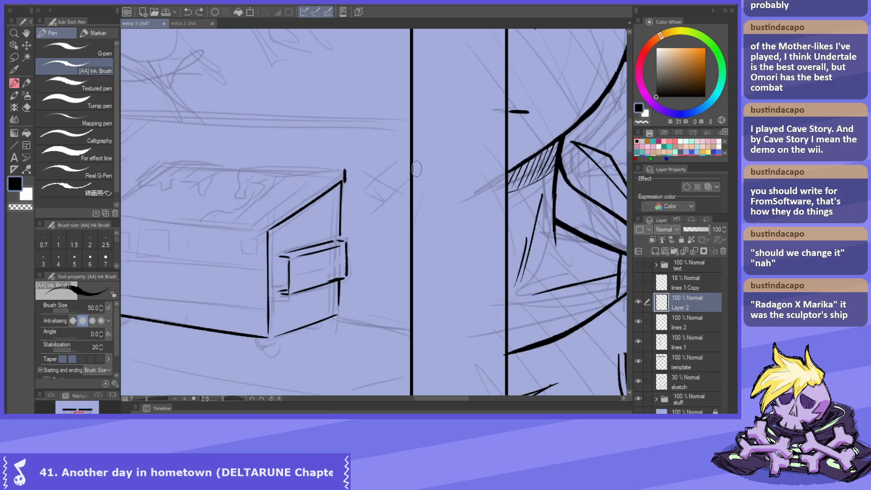
{"action": "scroll", "coordinate": [413, 170], "scroll_direction": "down", "scroll_amount": 4}
{"action": "left_click_drag", "start_coordinate": [389, 194], "coordinate": [449, 201]}
{"action": "scroll", "coordinate": [387, 187], "scroll_direction": "up", "scroll_amount": 2}
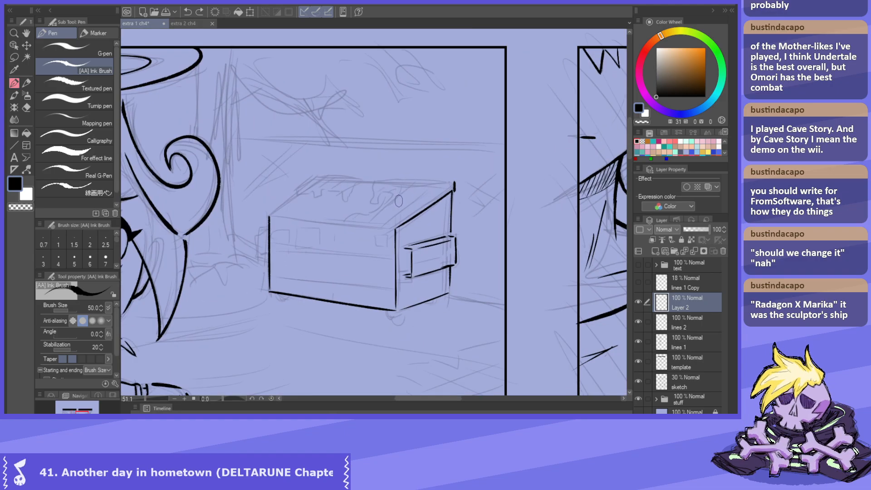
{"action": "scroll", "coordinate": [381, 196], "scroll_direction": "up", "scroll_amount": 2}
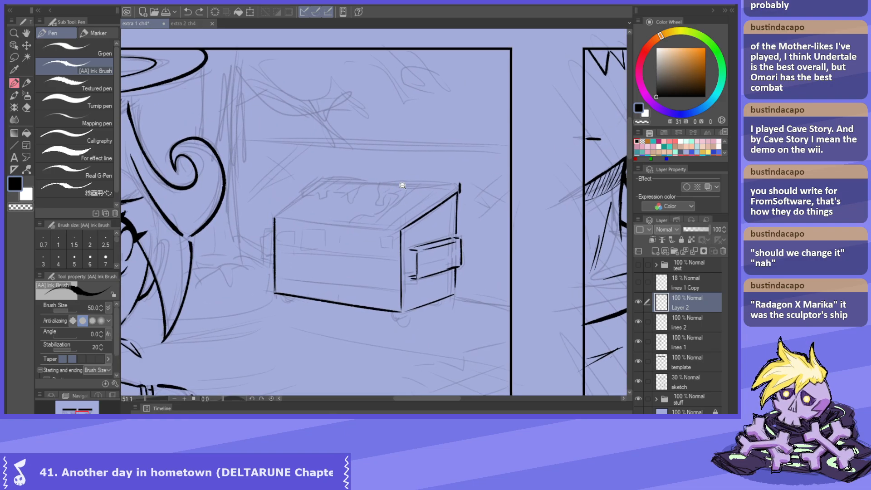
{"action": "key", "text": "ctrl+z"}
{"action": "left_click_drag", "start_coordinate": [370, 180], "coordinate": [468, 183]}
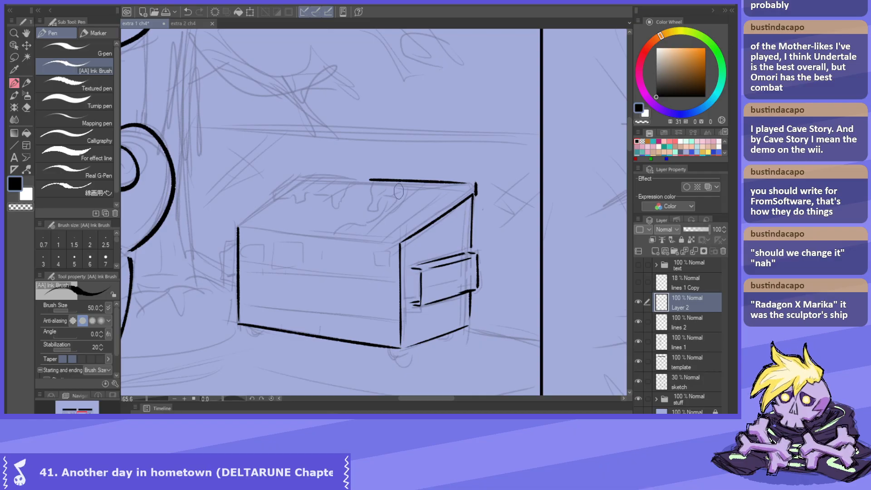
Step: Ink the wavy torn edge across the lid, from the end of the rear edge down to the front
{"action": "key", "text": "h"}
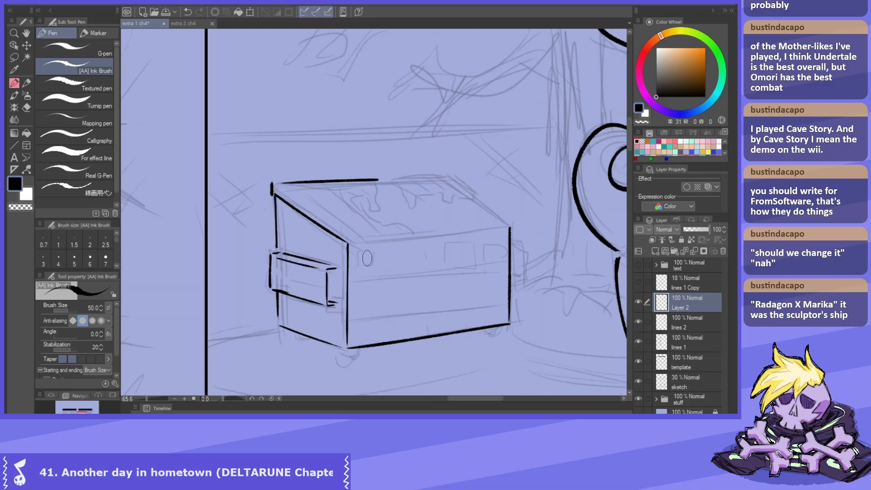
{"action": "mouse_move", "coordinate": [387, 186]}
{"action": "left_mouse_down"}
{"action": "mouse_move", "coordinate": [403, 197]}
{"action": "mouse_move", "coordinate": [404, 184]}
{"action": "mouse_move", "coordinate": [404, 205]}
{"action": "mouse_move", "coordinate": [415, 211]}
{"action": "mouse_move", "coordinate": [417, 199]}
{"action": "left_mouse_up"}
{"action": "key", "text": "c"}
{"action": "key", "text": "c"}
{"action": "left_click_drag", "start_coordinate": [400, 178], "coordinate": [414, 209]}
{"action": "key", "text": "ctrl+z"}
{"action": "mouse_move", "coordinate": [401, 177]}
{"action": "left_mouse_down"}
{"action": "mouse_move", "coordinate": [409, 230]}
{"action": "mouse_move", "coordinate": [407, 224]}
{"action": "mouse_move", "coordinate": [398, 233]}
{"action": "mouse_move", "coordinate": [384, 208]}
{"action": "mouse_move", "coordinate": [374, 207]}
{"action": "mouse_move", "coordinate": [363, 214]}
{"action": "mouse_move", "coordinate": [367, 228]}
{"action": "mouse_move", "coordinate": [401, 232]}
{"action": "mouse_move", "coordinate": [378, 203]}
{"action": "mouse_move", "coordinate": [359, 210]}
{"action": "mouse_move", "coordinate": [371, 229]}
{"action": "mouse_move", "coordinate": [470, 272]}
{"action": "left_mouse_up"}
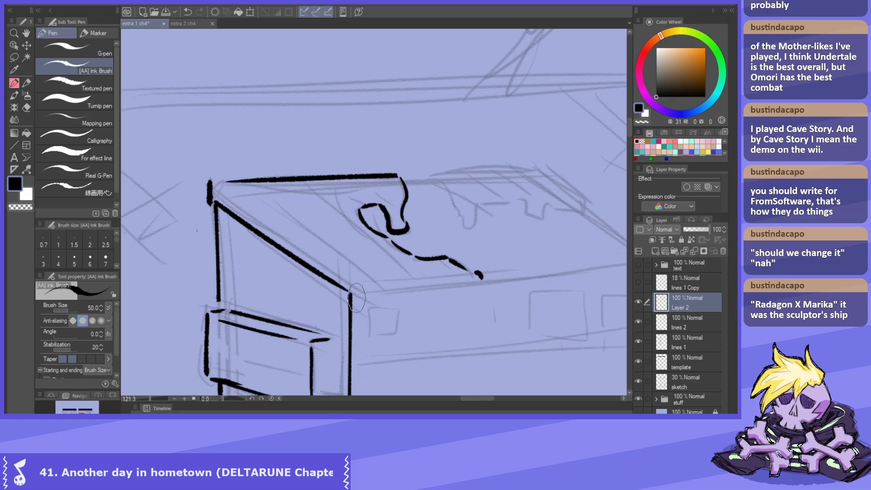
Step: Ink the lid's front edge from the dumpster's near corner to the end of the torn edge
{"action": "left_click_drag", "start_coordinate": [408, 305], "coordinate": [436, 290]}
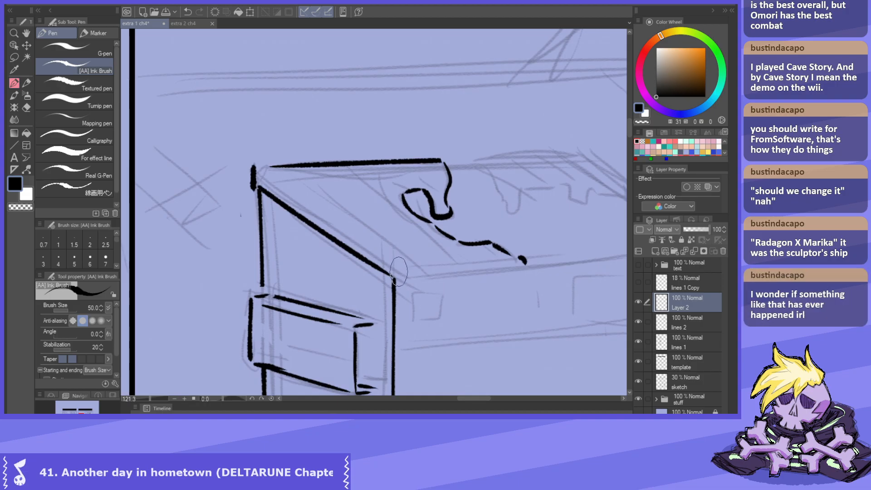
{"action": "left_click_drag", "start_coordinate": [379, 287], "coordinate": [335, 257]}
{"action": "key", "text": "ctrl+z"}
{"action": "key", "text": "h"}
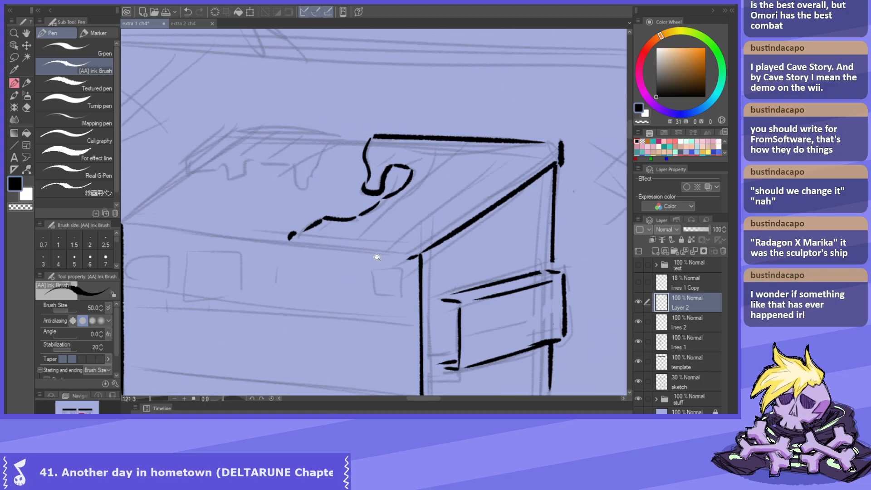
{"action": "scroll", "coordinate": [387, 254], "scroll_direction": "down", "scroll_amount": 3}
{"action": "scroll", "coordinate": [363, 253], "scroll_direction": "up", "scroll_amount": 2}
{"action": "key", "text": "ctrl+z"}
{"action": "left_click_drag", "start_coordinate": [331, 253], "coordinate": [429, 261]}
{"action": "key", "text": "ctrl+z"}
{"action": "left_click_drag", "start_coordinate": [332, 253], "coordinate": [431, 263]}
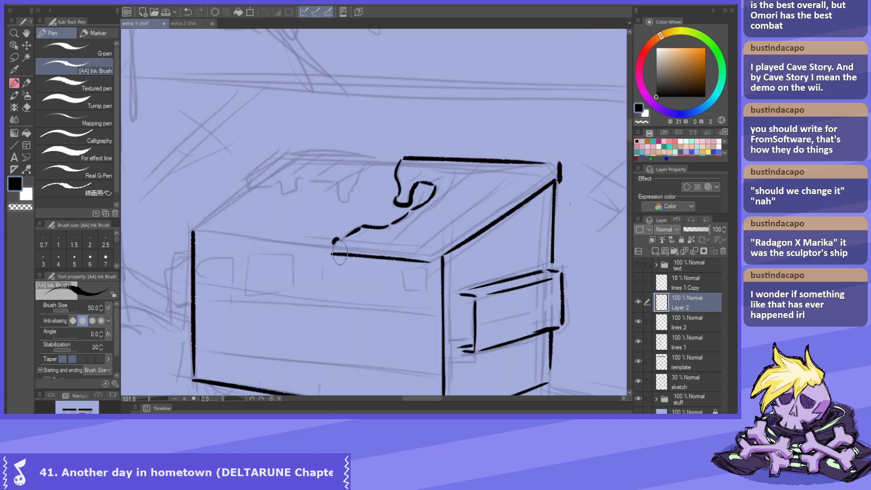
{"action": "key", "text": "ctrl+z"}
{"action": "left_click_drag", "start_coordinate": [335, 252], "coordinate": [430, 262]}
{"action": "key", "text": "h"}
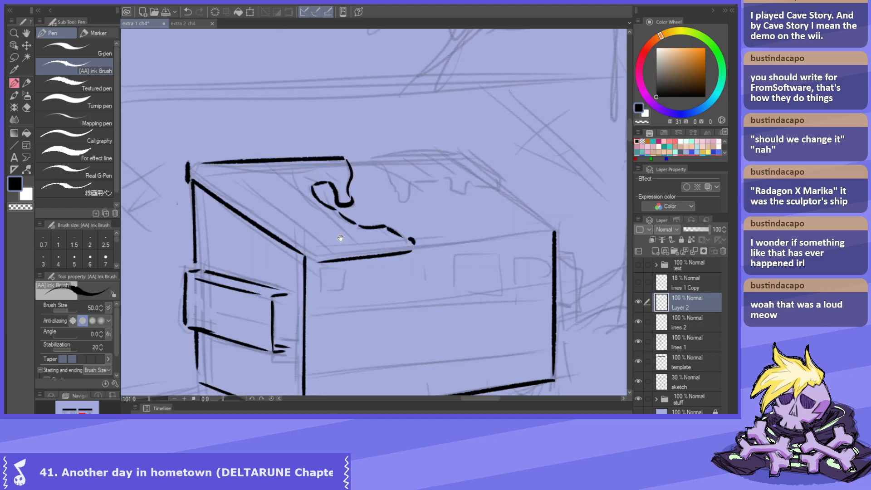
Step: Ink inner lines parallel to the lid's sloping side and front edge to show its thickness, and save the file
{"action": "left_click_drag", "start_coordinate": [317, 239], "coordinate": [457, 267]}
{"action": "scroll", "coordinate": [382, 235], "scroll_direction": "down", "scroll_amount": 2}
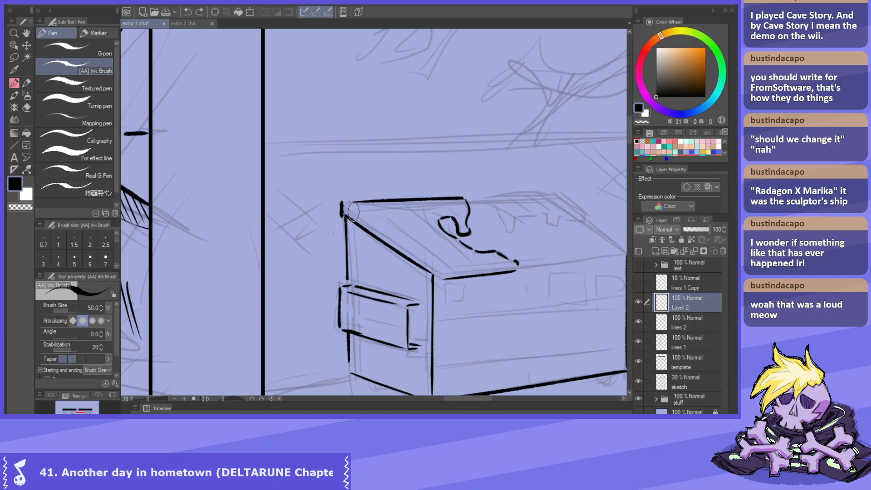
{"action": "key", "text": "h"}
{"action": "mouse_move", "coordinate": [300, 214]}
{"action": "left_mouse_down"}
{"action": "mouse_move", "coordinate": [400, 261]}
{"action": "mouse_move", "coordinate": [452, 269]}
{"action": "left_mouse_up"}
{"action": "scroll", "coordinate": [452, 270], "scroll_direction": "up", "scroll_amount": 4}
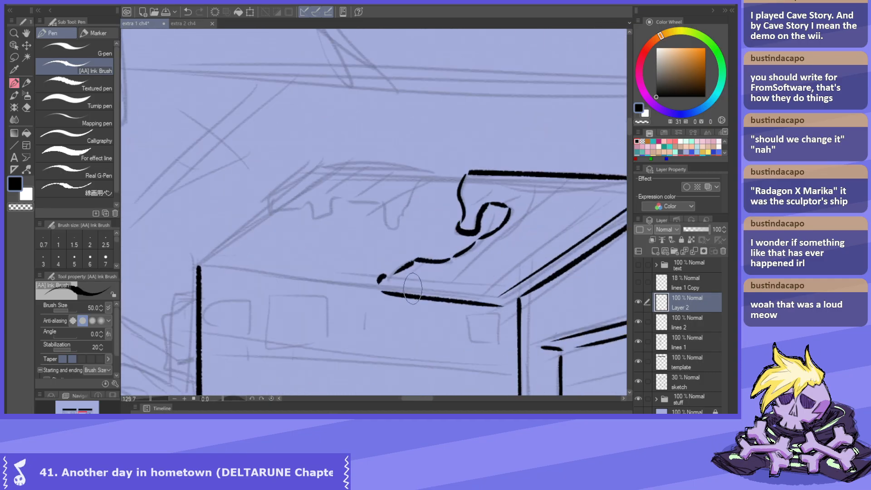
{"action": "left_click_drag", "start_coordinate": [392, 284], "coordinate": [492, 295]}
{"action": "key", "text": "ctrl+z"}
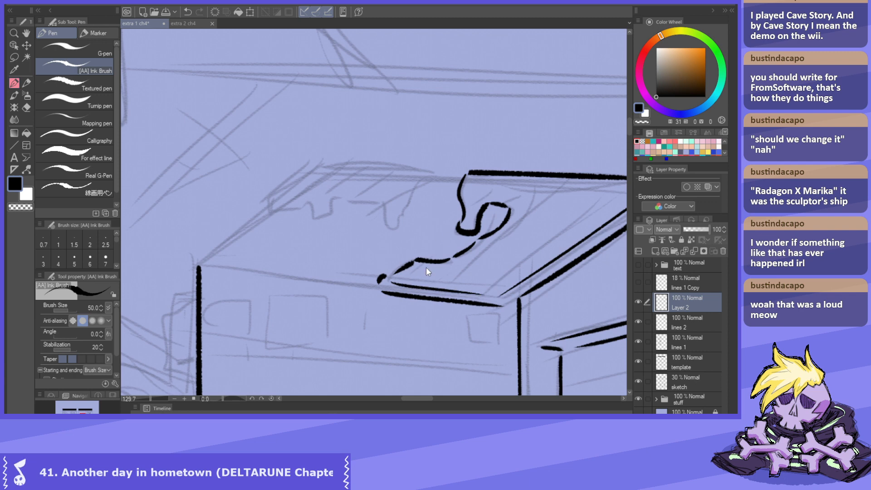
{"action": "key", "text": "ctrl+s"}
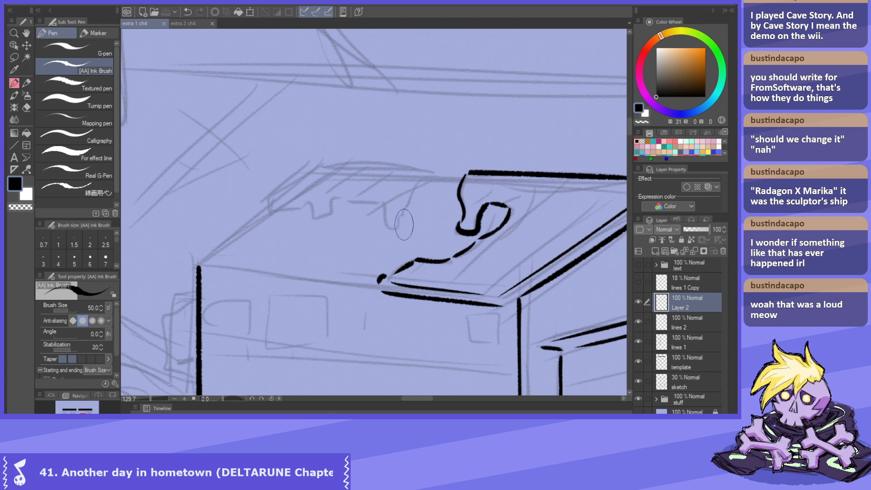
Step: Ink slanted ridge lines across the lid section between its sloping side and the torn edge
{"action": "key", "text": "h"}
{"action": "mouse_move", "coordinate": [419, 248]}
{"action": "left_mouse_down"}
{"action": "mouse_move", "coordinate": [398, 266]}
{"action": "mouse_move", "coordinate": [424, 229]}
{"action": "left_mouse_up"}
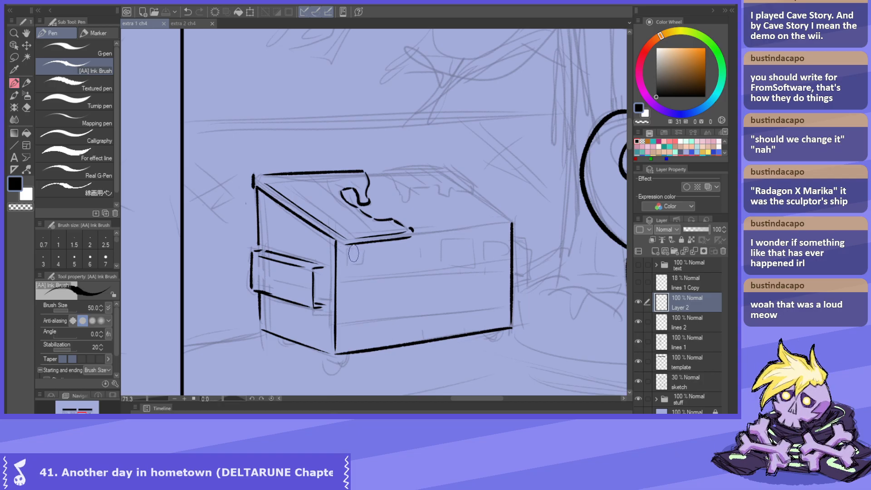
{"action": "left_click_drag", "start_coordinate": [331, 234], "coordinate": [345, 243]}
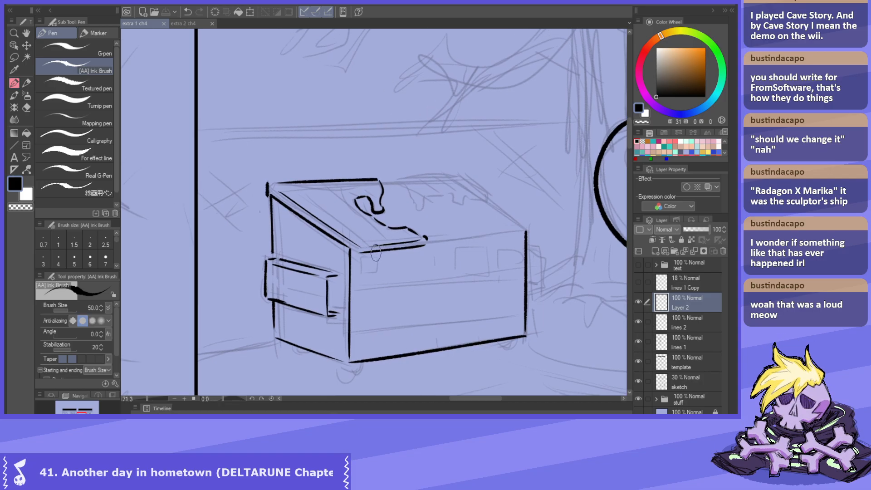
{"action": "left_click_drag", "start_coordinate": [350, 242], "coordinate": [385, 247]}
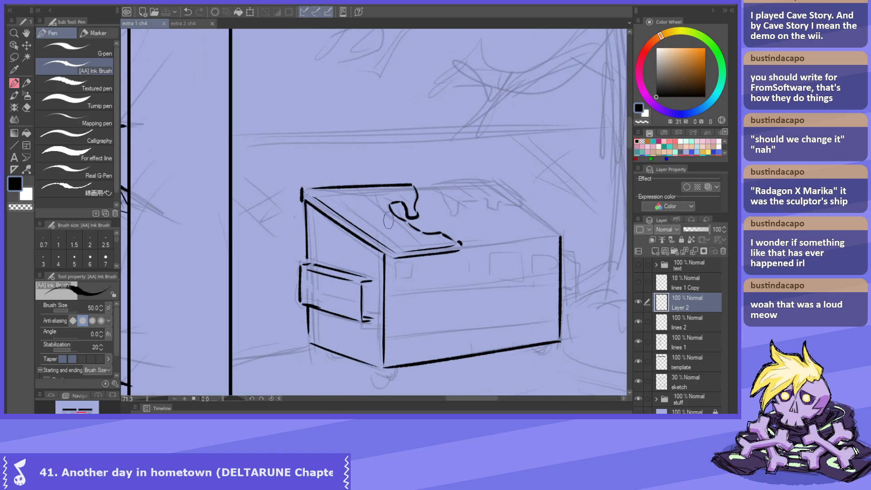
{"action": "mouse_move", "coordinate": [331, 194]}
{"action": "left_mouse_down"}
{"action": "mouse_move", "coordinate": [400, 249]}
{"action": "mouse_move", "coordinate": [369, 223]}
{"action": "mouse_move", "coordinate": [406, 242]}
{"action": "mouse_move", "coordinate": [389, 239]}
{"action": "mouse_move", "coordinate": [404, 248]}
{"action": "mouse_move", "coordinate": [398, 241]}
{"action": "left_mouse_up"}
{"action": "key", "text": "ctrl+z"}
{"action": "key", "text": "ctrl+z"}
{"action": "key", "text": "ctrl+z"}
{"action": "key", "text": "ctrl+z"}
{"action": "key", "text": "ctrl+z"}
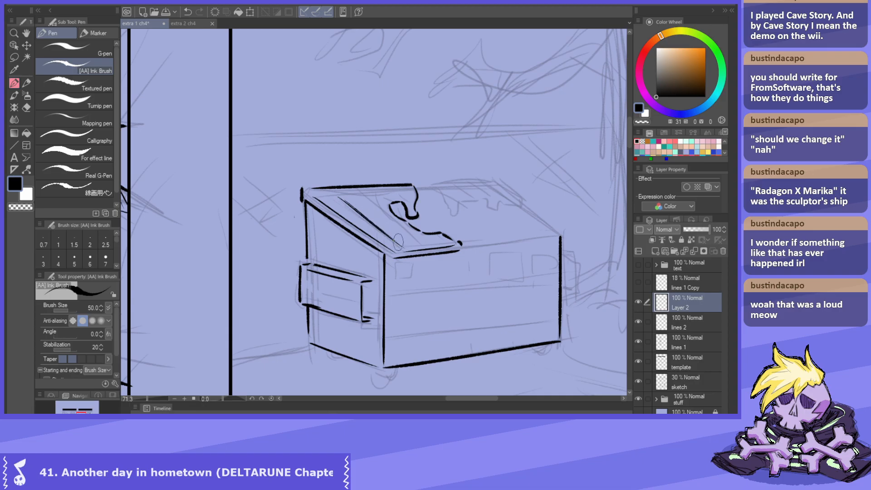
{"action": "key", "text": "ctrl+z"}
{"action": "left_click_drag", "start_coordinate": [358, 193], "coordinate": [412, 236]}
{"action": "mouse_move", "coordinate": [358, 194]}
{"action": "left_mouse_down"}
{"action": "mouse_move", "coordinate": [412, 235]}
{"action": "mouse_move", "coordinate": [374, 192]}
{"action": "mouse_move", "coordinate": [381, 200]}
{"action": "left_mouse_up"}
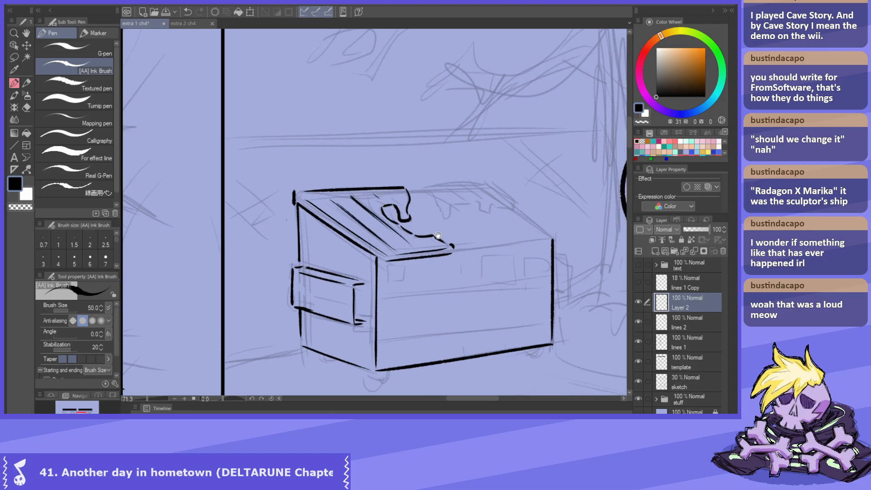
Step: Ink the outline of the lid's far remnant, with its ragged dripping lower edge and sloping outer side
{"action": "scroll", "coordinate": [393, 203], "scroll_direction": "down", "scroll_amount": 5}
{"action": "left_click_drag", "start_coordinate": [444, 218], "coordinate": [418, 226]}
{"action": "scroll", "coordinate": [387, 210], "scroll_direction": "up", "scroll_amount": 6}
{"action": "key", "text": "ctrl+z"}
{"action": "left_click_drag", "start_coordinate": [368, 186], "coordinate": [401, 227]}
{"action": "key", "text": "ctrl+z"}
{"action": "mouse_move", "coordinate": [363, 181]}
{"action": "left_mouse_down"}
{"action": "mouse_move", "coordinate": [397, 225]}
{"action": "mouse_move", "coordinate": [411, 208]}
{"action": "mouse_move", "coordinate": [437, 202]}
{"action": "mouse_move", "coordinate": [457, 218]}
{"action": "mouse_move", "coordinate": [471, 208]}
{"action": "mouse_move", "coordinate": [499, 210]}
{"action": "mouse_move", "coordinate": [463, 174]}
{"action": "left_mouse_up"}
{"action": "key", "text": "ctrl+z"}
{"action": "left_click_drag", "start_coordinate": [361, 177], "coordinate": [468, 179]}
{"action": "key", "text": "ctrl+z"}
{"action": "key", "text": "ctrl+z"}
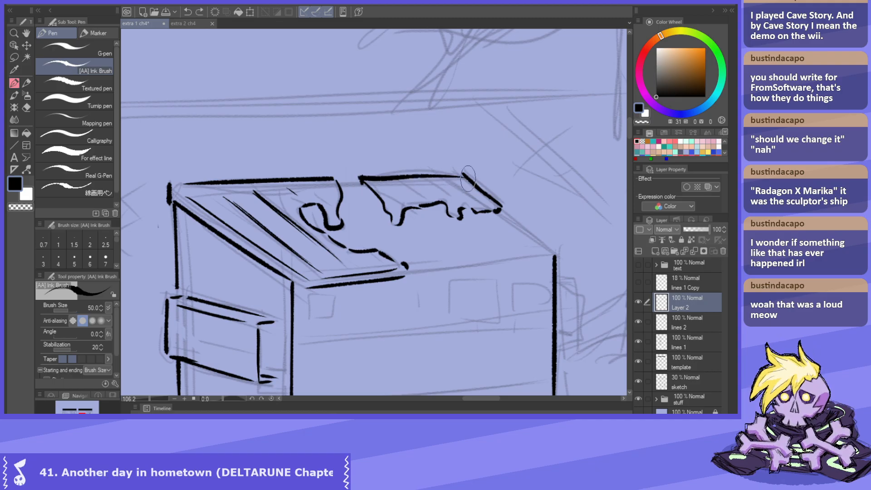
Step: Redraw the far lid remnant's rear edge, add short slanted ridge strokes inside it, and save the file
{"action": "key", "text": "ctrl+z"}
{"action": "left_click_drag", "start_coordinate": [364, 179], "coordinate": [468, 180]}
{"action": "key", "text": "ctrl+z"}
{"action": "left_click_drag", "start_coordinate": [359, 177], "coordinate": [468, 175]}
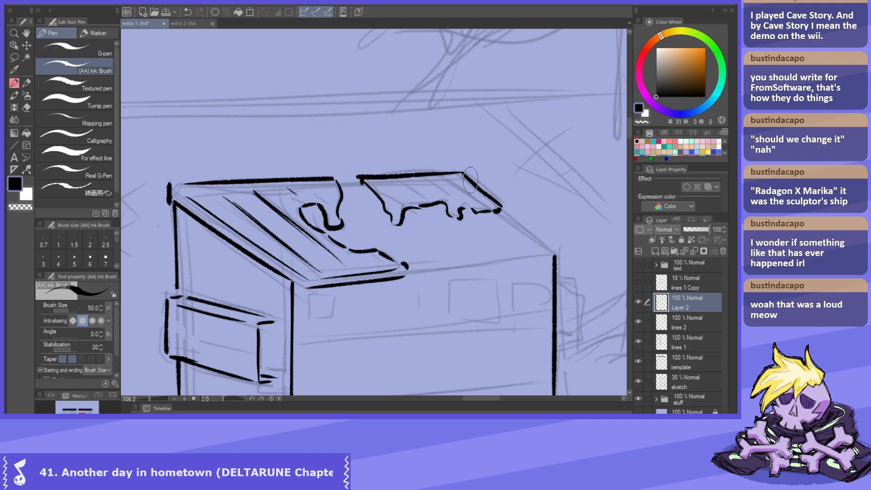
{"action": "left_click_drag", "start_coordinate": [395, 182], "coordinate": [416, 198]}
{"action": "left_click_drag", "start_coordinate": [407, 184], "coordinate": [464, 197]}
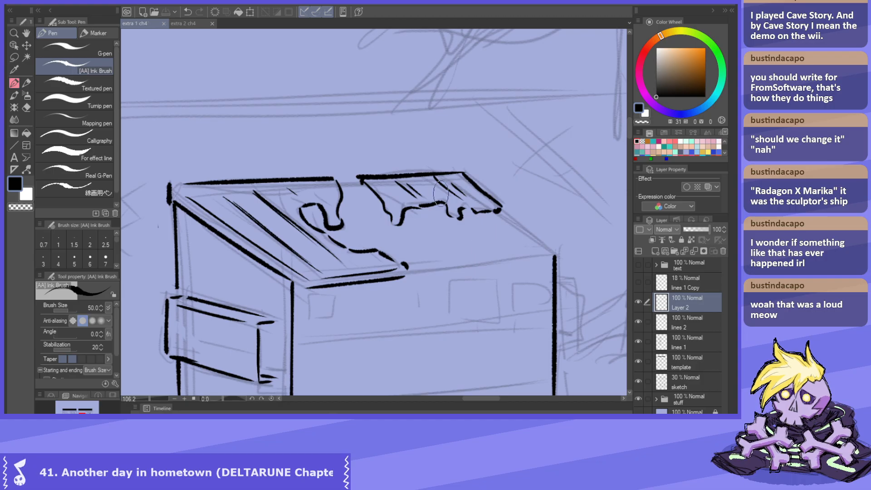
Step: Ink the dumpster's far sloping rim from the lid remnant to the front vertical edge, with a parallel inner line
{"action": "mouse_move", "coordinate": [498, 227]}
{"action": "left_mouse_down"}
{"action": "mouse_move", "coordinate": [415, 225]}
{"action": "mouse_move", "coordinate": [454, 246]}
{"action": "left_mouse_up"}
{"action": "key", "text": "ctrl+z"}
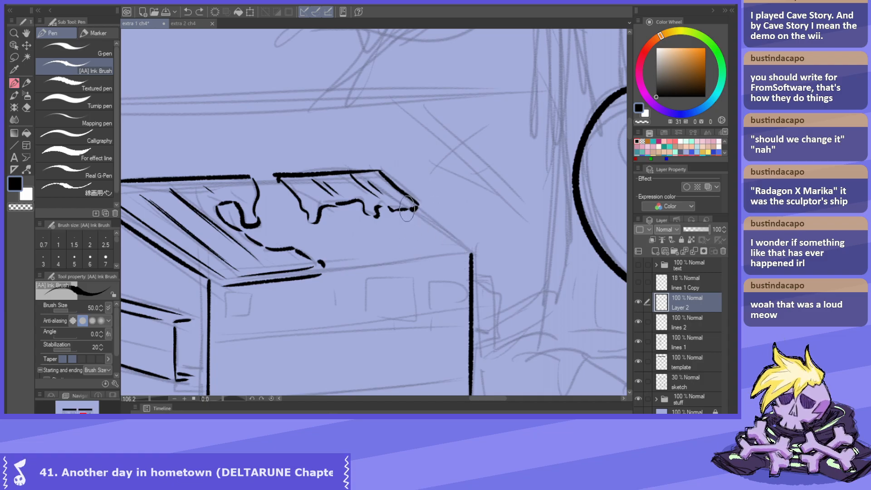
{"action": "left_click_drag", "start_coordinate": [416, 208], "coordinate": [473, 254]}
{"action": "key", "text": "ctrl+z"}
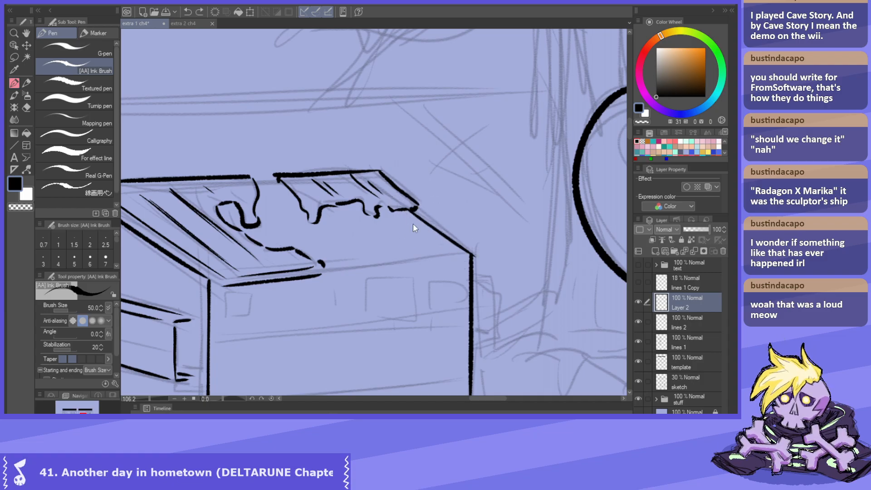
{"action": "left_click_drag", "start_coordinate": [399, 212], "coordinate": [449, 247]}
{"action": "key", "text": "h"}
{"action": "scroll", "coordinate": [375, 253], "scroll_direction": "down", "scroll_amount": 3}
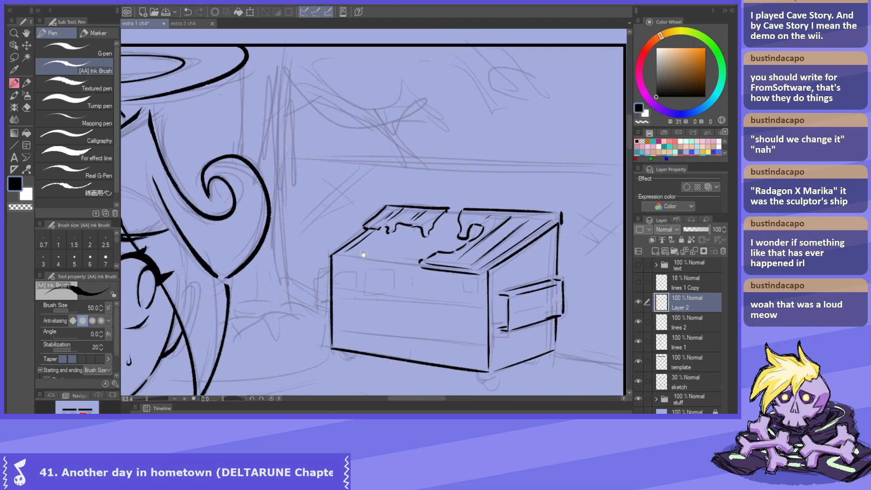
Step: Ink the inner front rim line of the dumpster's opening, from the far sloping rim to the torn lid, and save the file
{"action": "key", "text": "ctrl+z"}
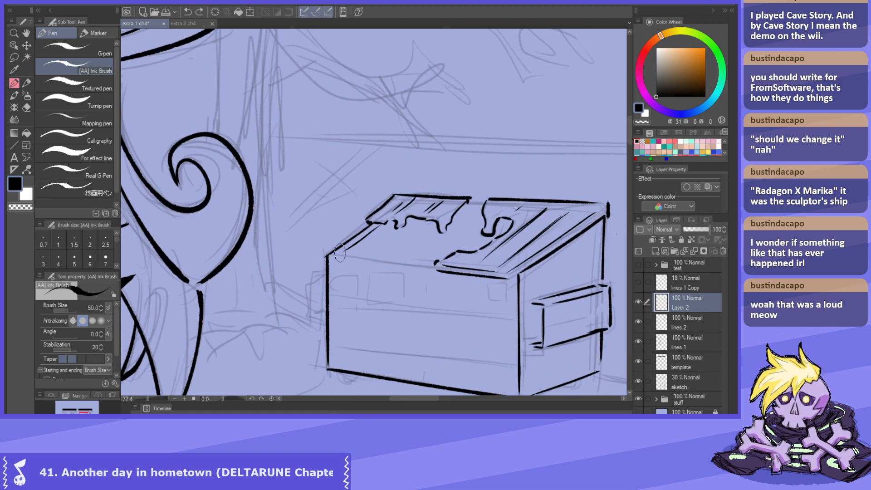
{"action": "key", "text": "ctrl+y"}
{"action": "key", "text": "ctrl+z"}
{"action": "key", "text": "ctrl+y"}
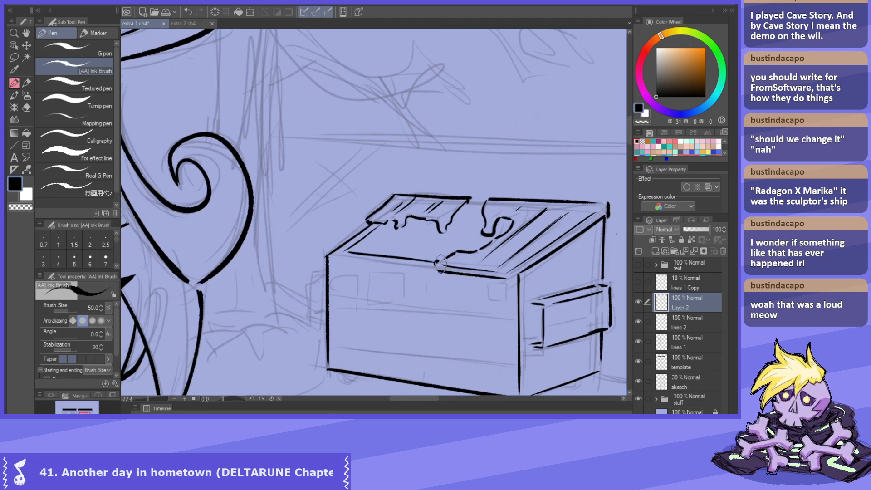
{"action": "key", "text": "ctrl+z"}
{"action": "left_click_drag", "start_coordinate": [346, 251], "coordinate": [435, 263]}
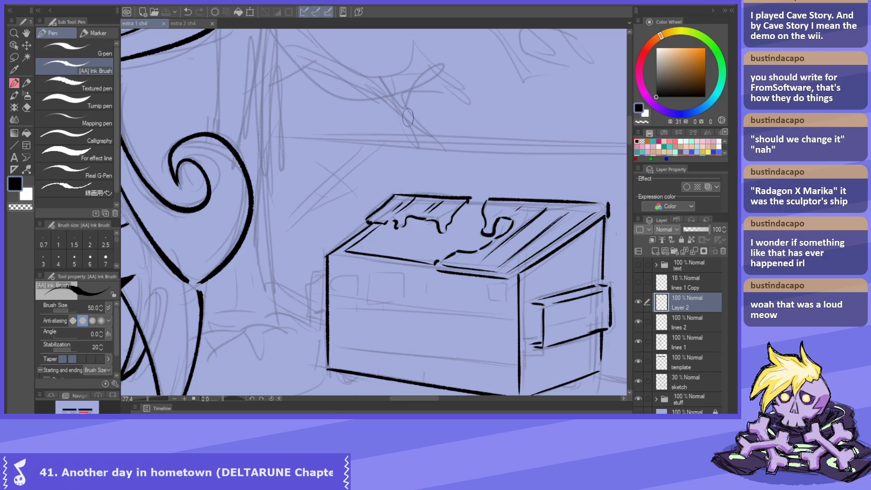
Step: Ink a short rear rim line bridging the gap between the two lid pieces
{"action": "key", "text": "h"}
{"action": "left_click_drag", "start_coordinate": [410, 269], "coordinate": [383, 267]}
{"action": "scroll", "coordinate": [381, 254], "scroll_direction": "down", "scroll_amount": 3}
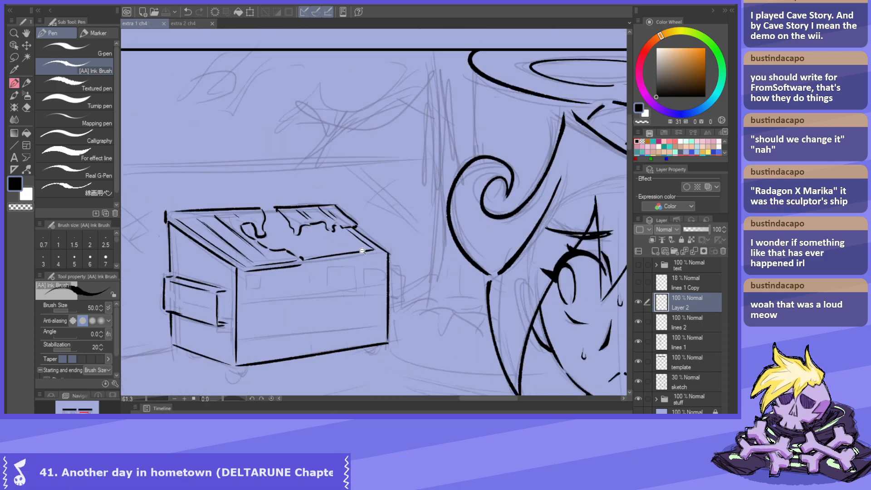
{"action": "left_click_drag", "start_coordinate": [318, 236], "coordinate": [401, 243]}
{"action": "scroll", "coordinate": [357, 211], "scroll_direction": "up", "scroll_amount": 10}
{"action": "left_click_drag", "start_coordinate": [349, 216], "coordinate": [388, 217]}
{"action": "key", "text": "ctrl+z"}
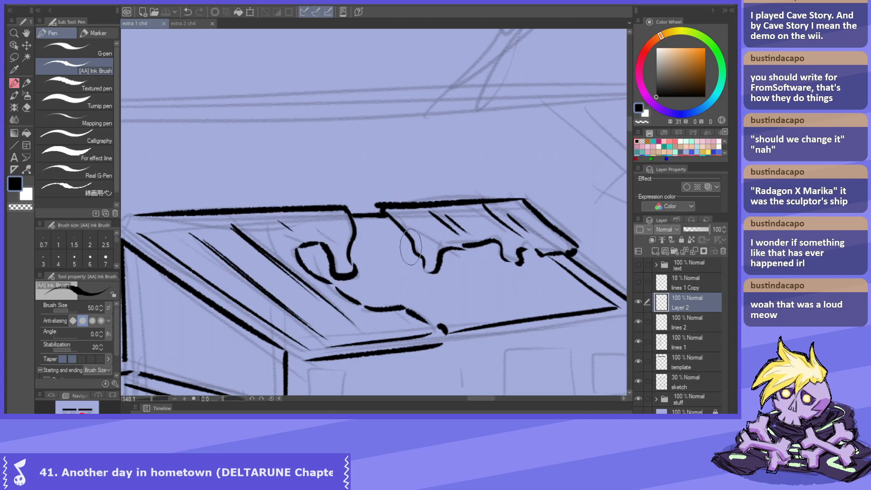
{"action": "scroll", "coordinate": [411, 248], "scroll_direction": "down", "scroll_amount": 6}
{"action": "scroll", "coordinate": [467, 245], "scroll_direction": "up", "scroll_amount": 2}
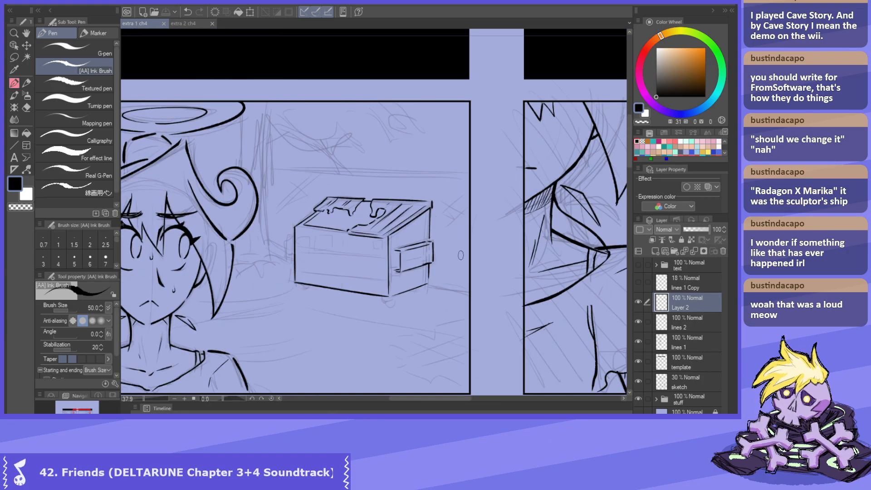
Step: Ink the caster wheels under the dumpster's near corner and the rear corner of its short side
{"action": "key", "text": "h"}
{"action": "scroll", "coordinate": [354, 269], "scroll_direction": "up", "scroll_amount": 5}
{"action": "mouse_move", "coordinate": [363, 299]}
{"action": "left_mouse_down"}
{"action": "mouse_move", "coordinate": [356, 269]}
{"action": "mouse_move", "coordinate": [375, 268]}
{"action": "mouse_move", "coordinate": [371, 285]}
{"action": "mouse_move", "coordinate": [347, 272]}
{"action": "mouse_move", "coordinate": [378, 279]}
{"action": "mouse_move", "coordinate": [369, 286]}
{"action": "mouse_move", "coordinate": [357, 286]}
{"action": "mouse_move", "coordinate": [356, 275]}
{"action": "left_mouse_up"}
{"action": "key", "text": "ctrl+z"}
{"action": "key", "text": "ctrl+z"}
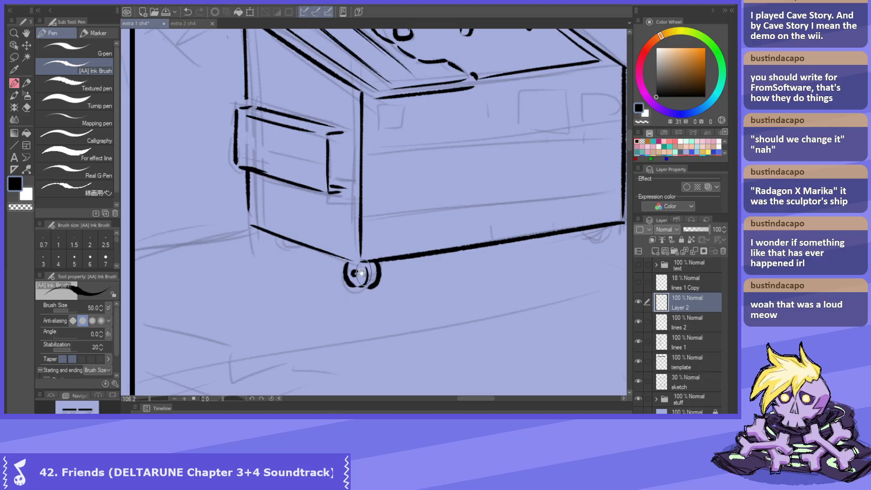
{"action": "left_click_drag", "start_coordinate": [266, 250], "coordinate": [369, 267]}
{"action": "key", "text": "ctrl+z"}
Step: Ink the caster wheel under the far end of the dumpster's long side
{"action": "scroll", "coordinate": [381, 259], "scroll_direction": "down", "scroll_amount": 8}
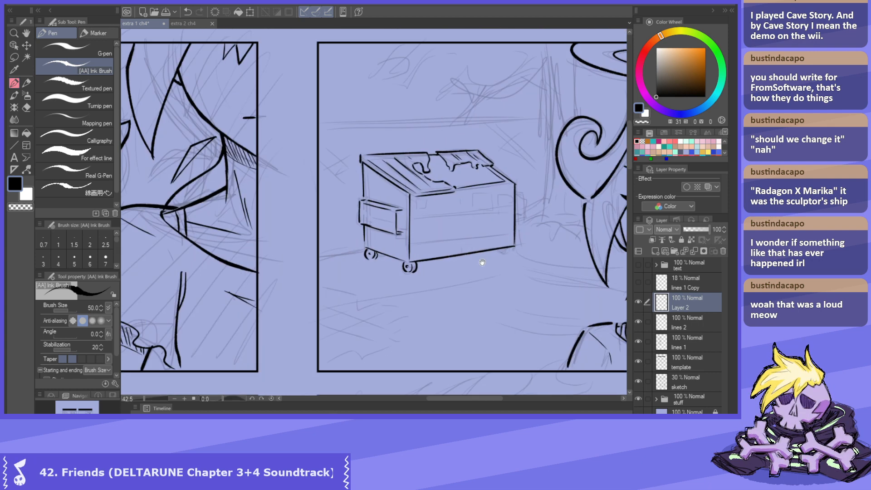
{"action": "scroll", "coordinate": [427, 267], "scroll_direction": "up", "scroll_amount": 8}
{"action": "mouse_move", "coordinate": [483, 263]}
{"action": "left_mouse_down"}
{"action": "mouse_move", "coordinate": [430, 275]}
{"action": "mouse_move", "coordinate": [404, 265]}
{"action": "mouse_move", "coordinate": [424, 244]}
{"action": "mouse_move", "coordinate": [410, 252]}
{"action": "left_mouse_up"}
{"action": "scroll", "coordinate": [411, 247], "scroll_direction": "down", "scroll_amount": 8}
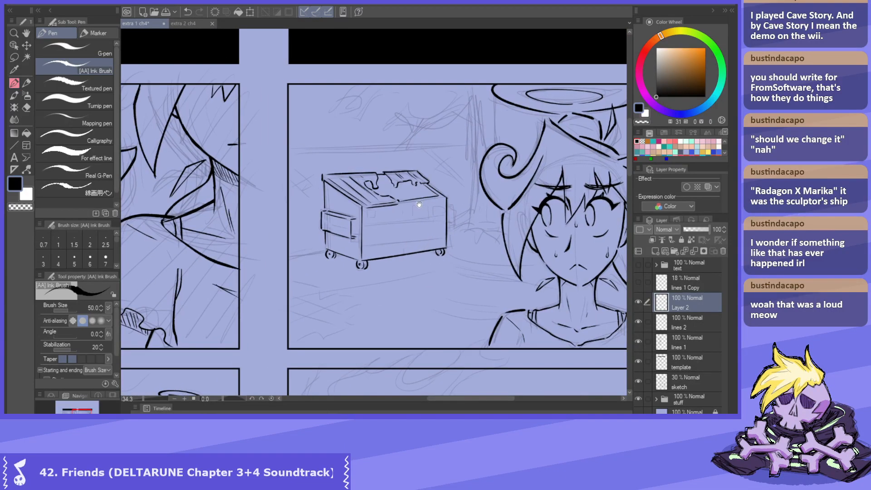
{"action": "key", "text": "h"}
{"action": "left_click_drag", "start_coordinate": [374, 218], "coordinate": [437, 219]}
{"action": "key", "text": "h"}
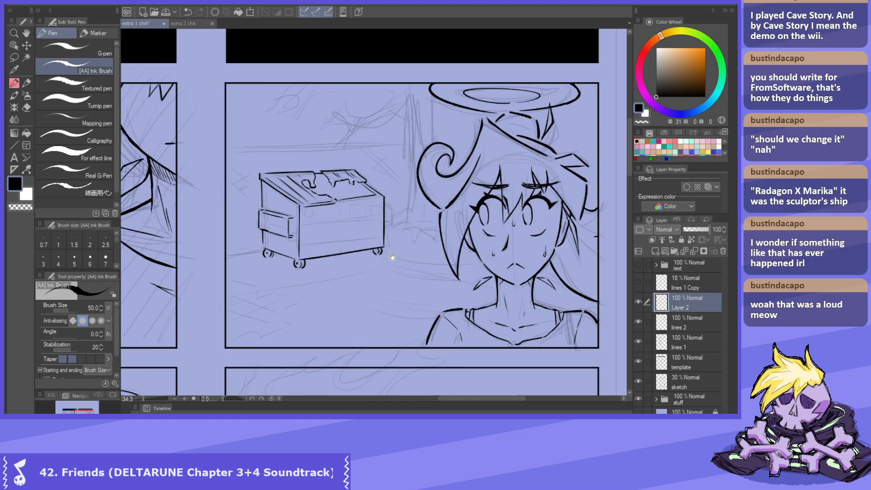
Step: Save the comic page file
{"action": "mouse_move", "coordinate": [287, 232]}
{"action": "left_mouse_down"}
{"action": "mouse_move", "coordinate": [394, 236]}
{"action": "mouse_move", "coordinate": [414, 253]}
{"action": "left_mouse_up"}
{"action": "scroll", "coordinate": [394, 236], "scroll_direction": "up", "scroll_amount": 10}
{"action": "scroll", "coordinate": [414, 252], "scroll_direction": "down", "scroll_amount": 8}
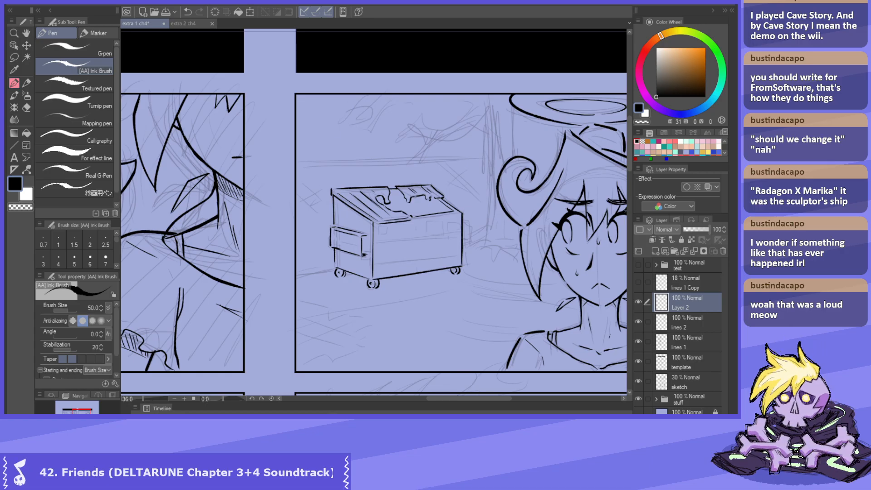
{"action": "left_click", "coordinate": [167, 12]}
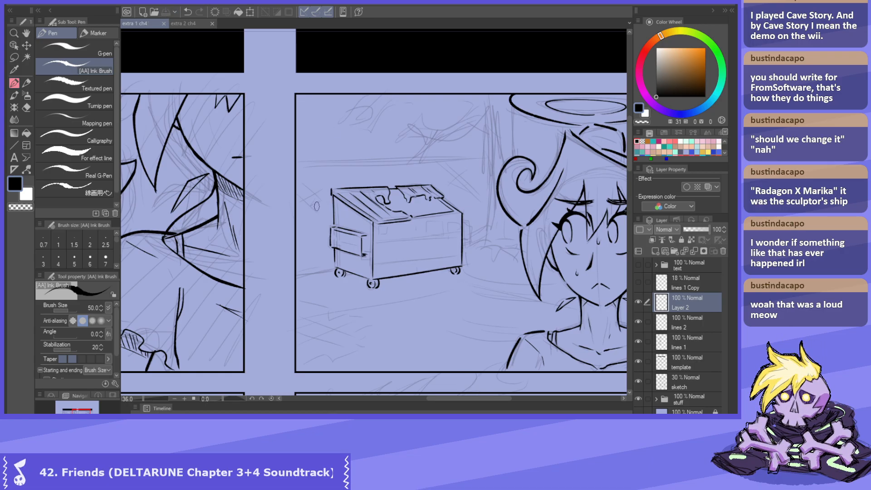
Step: Ink two roughly parallel ridge lines running lengthwise across the dumpster's long side
{"action": "scroll", "coordinate": [472, 250], "scroll_direction": "up", "scroll_amount": 1}
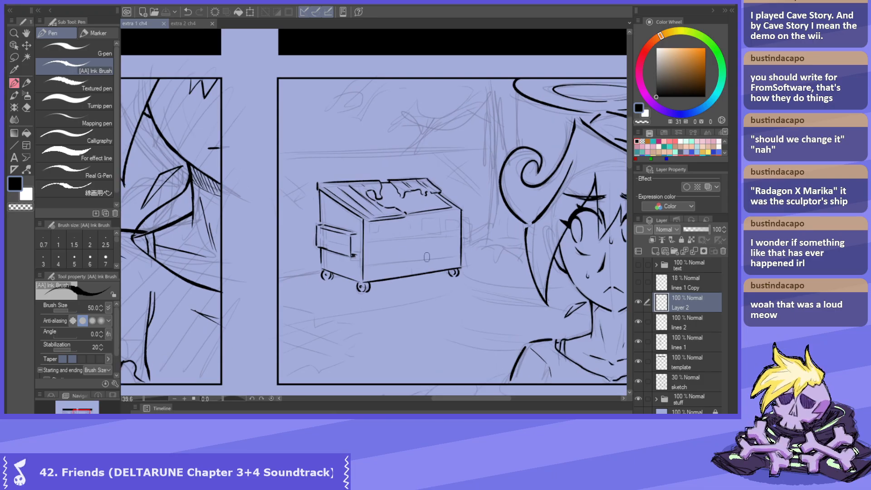
{"action": "key", "text": "h"}
{"action": "left_click_drag", "start_coordinate": [371, 253], "coordinate": [449, 258]}
{"action": "key", "text": "ctrl+z"}
{"action": "left_click_drag", "start_coordinate": [366, 242], "coordinate": [441, 248]}
{"action": "left_click_drag", "start_coordinate": [373, 241], "coordinate": [451, 244]}
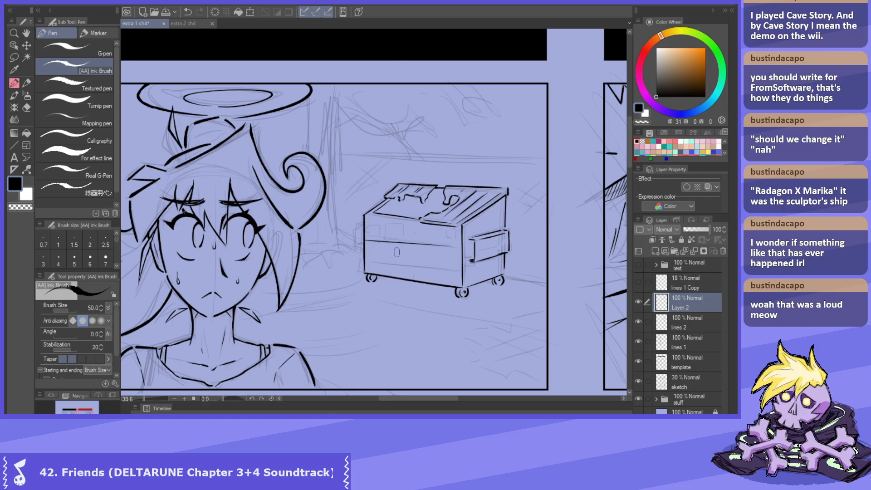
{"action": "left_click_drag", "start_coordinate": [387, 243], "coordinate": [453, 247]}
{"action": "key", "text": "ctrl+z"}
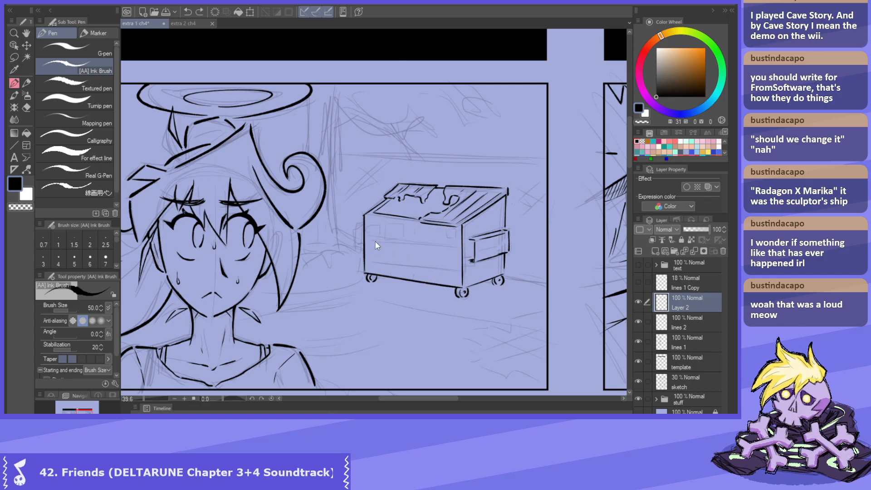
{"action": "key", "text": "ctrl+z"}
{"action": "key", "text": "ctrl+z"}
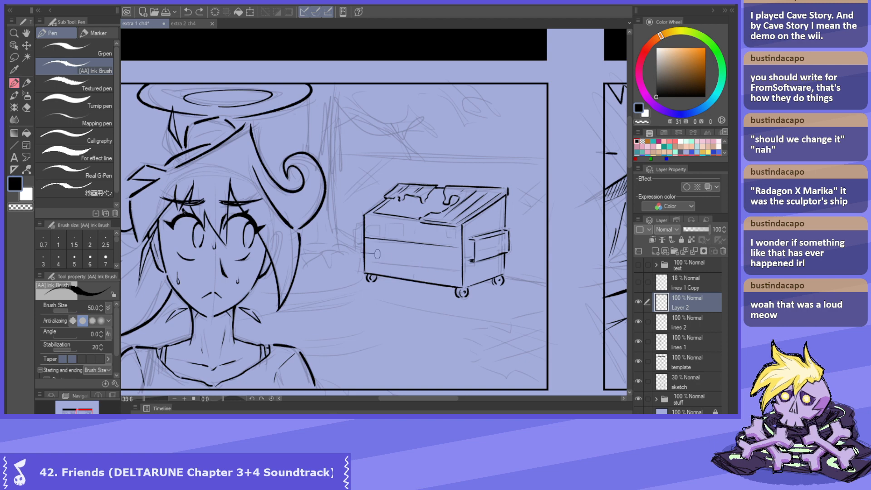
{"action": "key", "text": "ctrl+z"}
{"action": "key", "text": "h"}
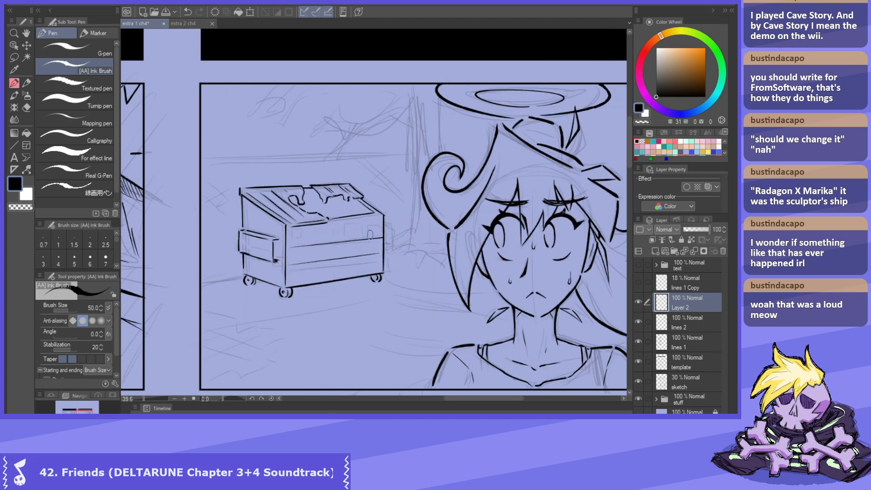
{"action": "left_click_drag", "start_coordinate": [294, 251], "coordinate": [423, 248]}
Step: Ink a small square plate on the dumpster's long side by the near corner, under the rim, and save the file
{"action": "mouse_move", "coordinate": [422, 236]}
{"action": "left_mouse_down"}
{"action": "mouse_move", "coordinate": [425, 225]}
{"action": "mouse_move", "coordinate": [444, 249]}
{"action": "mouse_move", "coordinate": [445, 240]}
{"action": "left_mouse_up"}
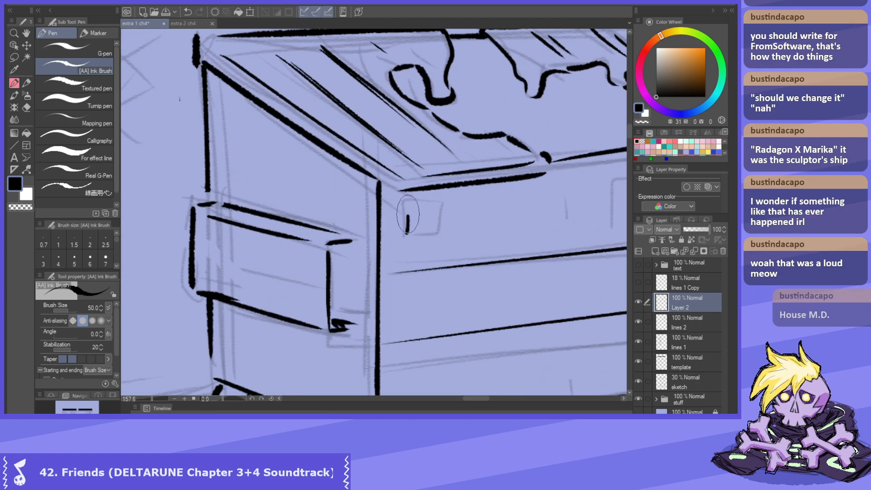
{"action": "mouse_move", "coordinate": [404, 207]}
{"action": "left_mouse_down"}
{"action": "mouse_move", "coordinate": [403, 240]}
{"action": "mouse_move", "coordinate": [441, 202]}
{"action": "mouse_move", "coordinate": [443, 237]}
{"action": "left_mouse_up"}
{"action": "scroll", "coordinate": [423, 212], "scroll_direction": "down", "scroll_amount": 5}
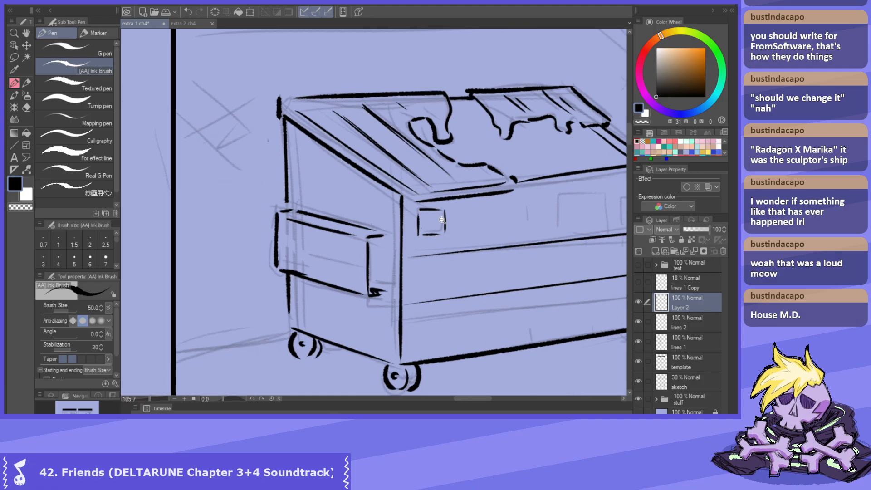
{"action": "scroll", "coordinate": [423, 213], "scroll_direction": "up", "scroll_amount": 6}
{"action": "key", "text": "ctrl+s"}
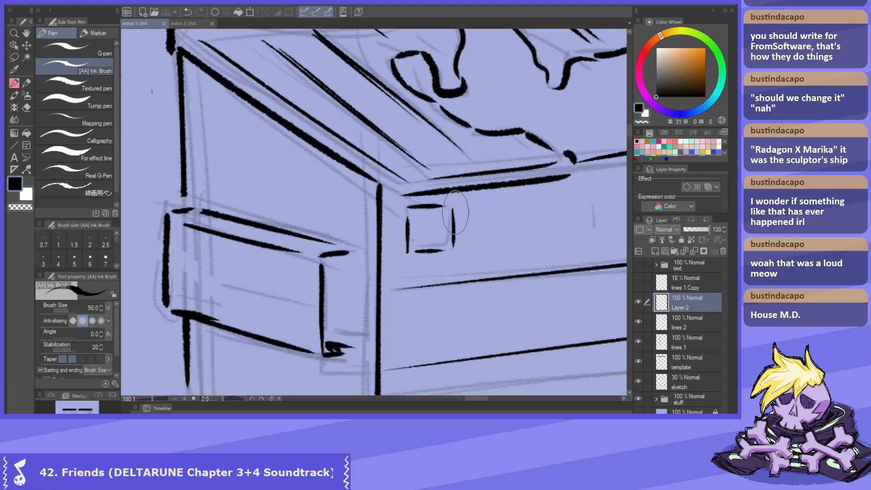
Step: Ink a larger rectangular plate above the ridge lines, toward the far end of the dumpster's long side
{"action": "scroll", "coordinate": [432, 229], "scroll_direction": "down", "scroll_amount": 6}
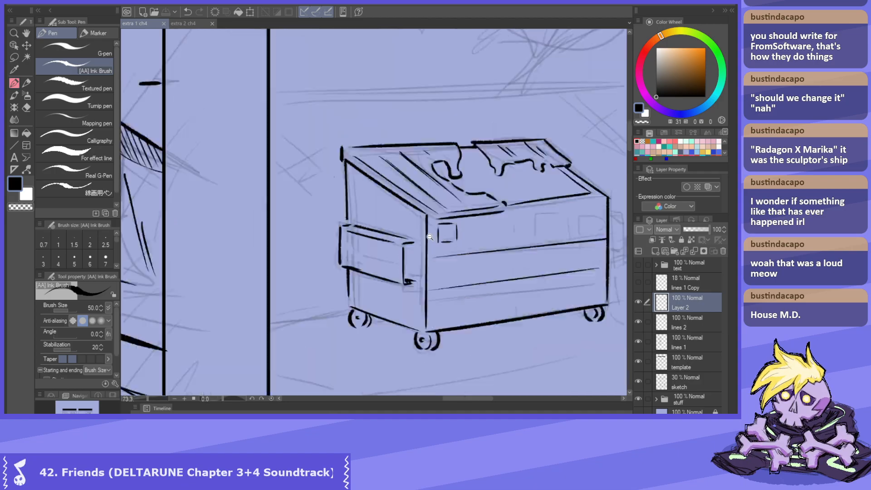
{"action": "left_click_drag", "start_coordinate": [418, 250], "coordinate": [419, 215]}
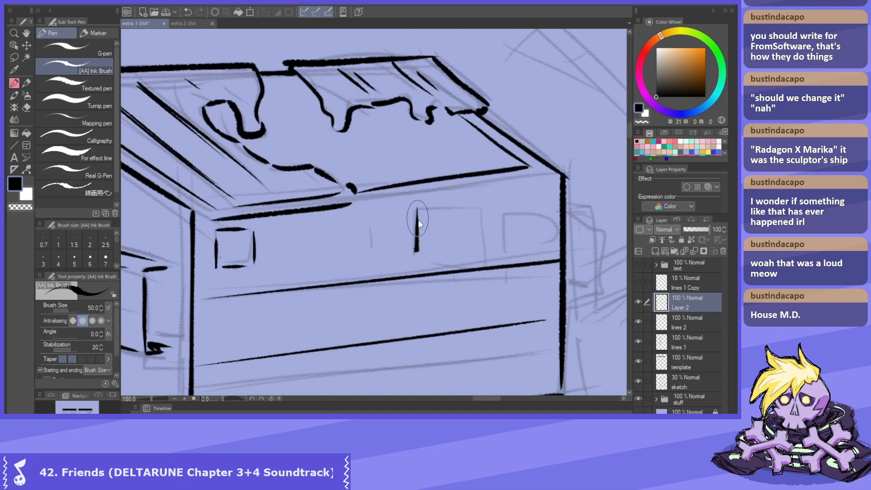
{"action": "key", "text": "ctrl+z"}
{"action": "mouse_move", "coordinate": [422, 249]}
{"action": "left_mouse_down"}
{"action": "mouse_move", "coordinate": [418, 221]}
{"action": "mouse_move", "coordinate": [421, 202]}
{"action": "mouse_move", "coordinate": [488, 201]}
{"action": "left_mouse_up"}
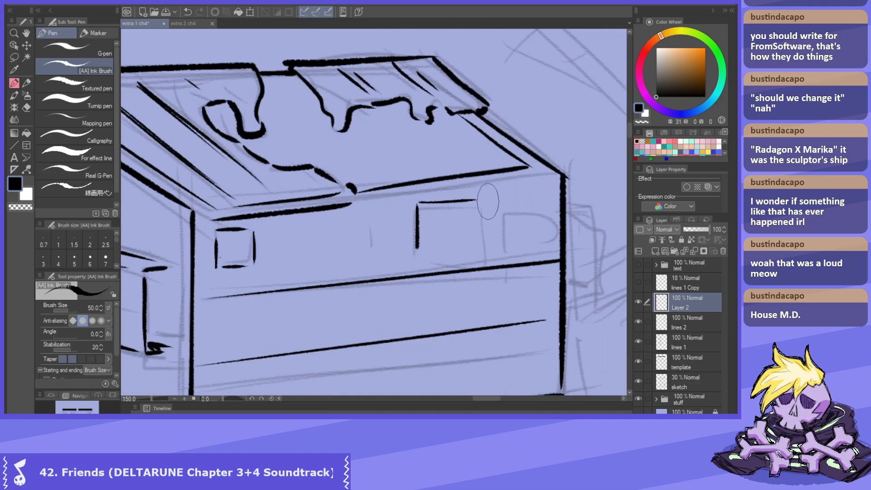
{"action": "mouse_move", "coordinate": [423, 205]}
{"action": "left_mouse_down"}
{"action": "mouse_move", "coordinate": [481, 198]}
{"action": "mouse_move", "coordinate": [483, 246]}
{"action": "left_mouse_up"}
{"action": "key", "text": "ctrl+z"}
{"action": "left_click_drag", "start_coordinate": [426, 252], "coordinate": [471, 249]}
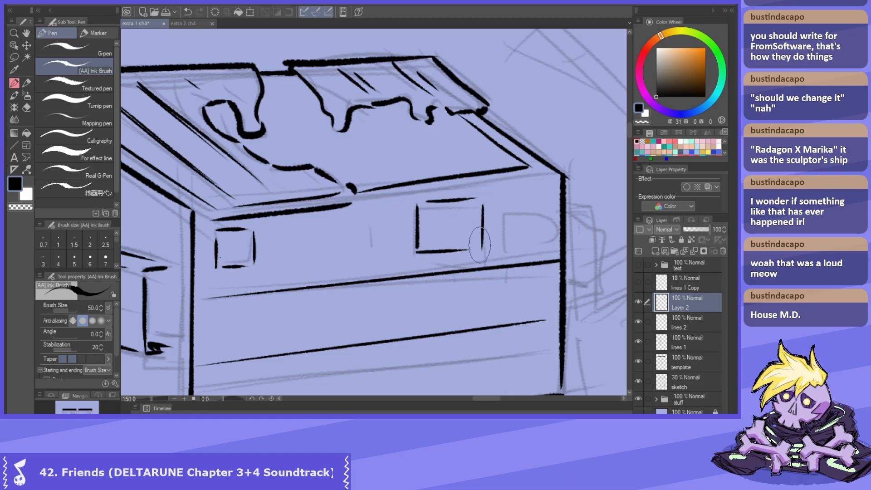
Step: Ink a small rectangle between the large plate and the dumpster's far corner, and save the file
{"action": "scroll", "coordinate": [462, 190], "scroll_direction": "up", "scroll_amount": 2}
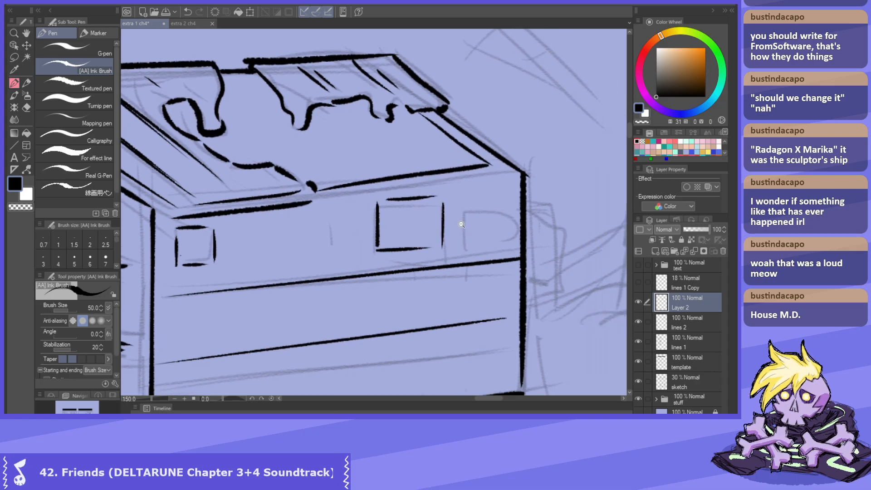
{"action": "left_click_drag", "start_coordinate": [458, 195], "coordinate": [457, 224]}
{"action": "key", "text": "ctrl+z"}
{"action": "mouse_move", "coordinate": [459, 193]}
{"action": "left_mouse_down"}
{"action": "mouse_move", "coordinate": [511, 191]}
{"action": "mouse_move", "coordinate": [456, 217]}
{"action": "mouse_move", "coordinate": [508, 179]}
{"action": "mouse_move", "coordinate": [512, 210]}
{"action": "left_mouse_up"}
{"action": "key", "text": "ctrl+z"}
{"action": "key", "text": "ctrl+z"}
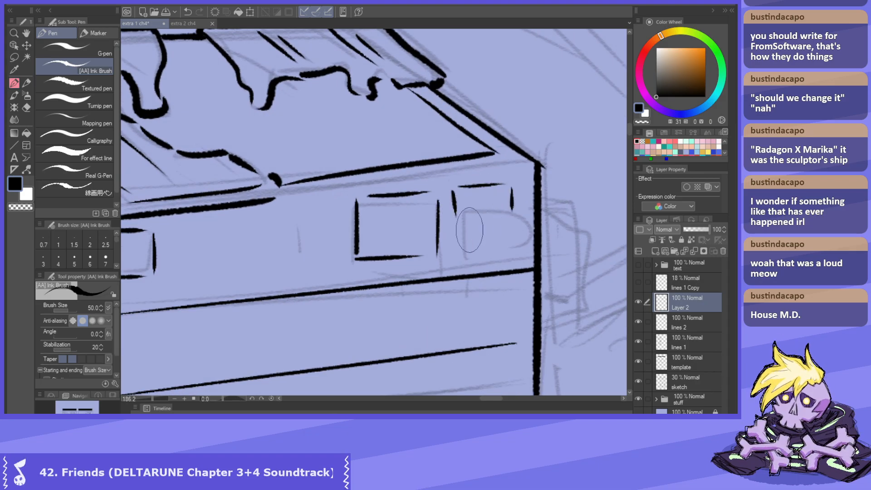
{"action": "left_click_drag", "start_coordinate": [460, 225], "coordinate": [512, 226]}
{"action": "key", "text": "ctrl+z"}
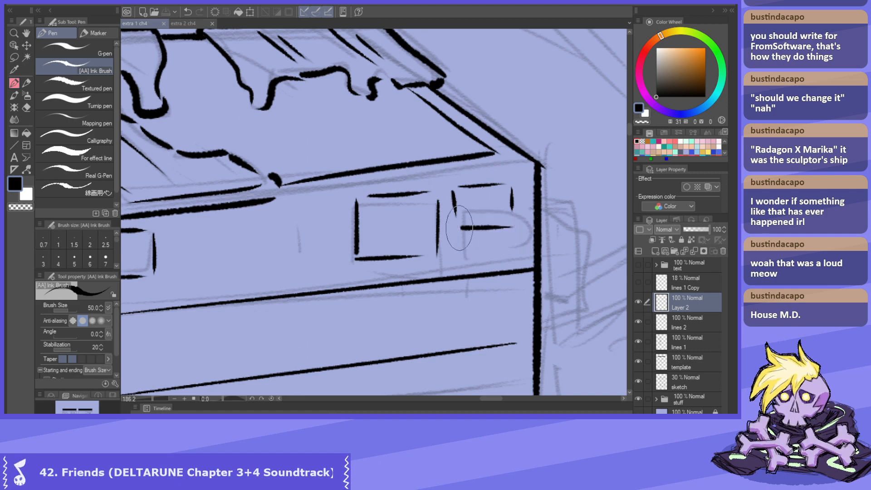
Step: Hatch the dark interior showing through the torn lid hole and the gap between the two lid pieces with diagonal strokes
{"action": "scroll", "coordinate": [452, 248], "scroll_direction": "down", "scroll_amount": 3}
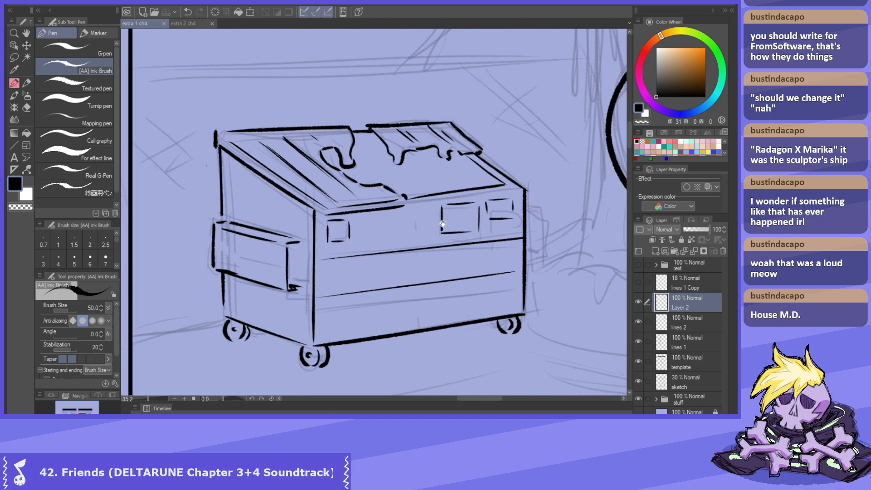
{"action": "scroll", "coordinate": [421, 150], "scroll_direction": "up", "scroll_amount": 3}
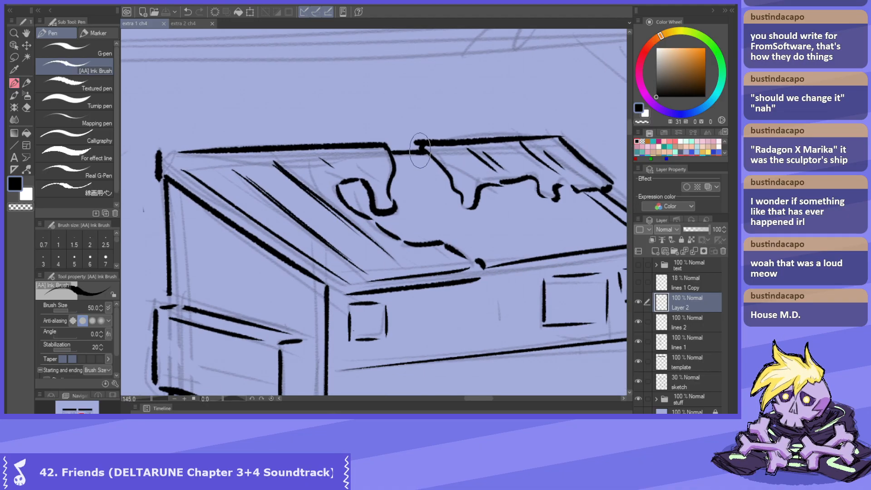
{"action": "scroll", "coordinate": [428, 166], "scroll_direction": "down", "scroll_amount": 3}
{"action": "scroll", "coordinate": [428, 165], "scroll_direction": "up", "scroll_amount": 2}
{"action": "left_click_drag", "start_coordinate": [383, 187], "coordinate": [411, 209]}
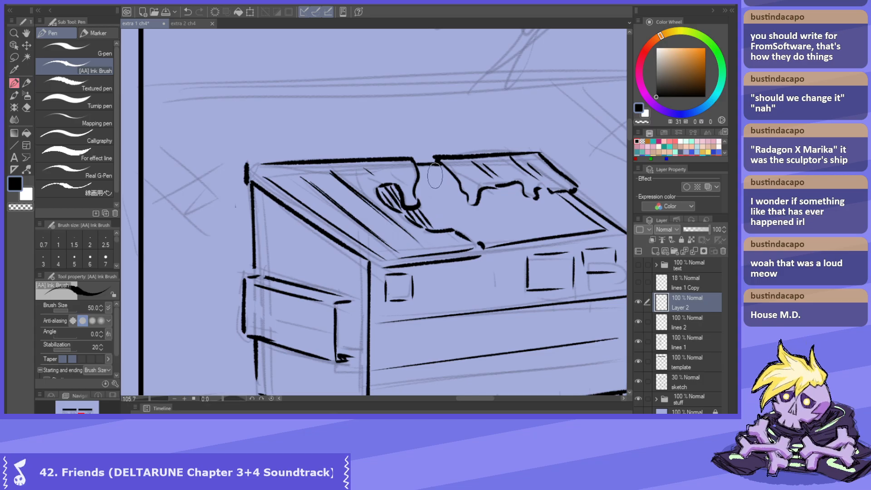
{"action": "left_click_drag", "start_coordinate": [436, 162], "coordinate": [463, 178]}
{"action": "mouse_move", "coordinate": [421, 209]}
{"action": "left_mouse_down"}
{"action": "mouse_move", "coordinate": [433, 219]}
{"action": "mouse_move", "coordinate": [436, 209]}
{"action": "mouse_move", "coordinate": [442, 227]}
{"action": "left_mouse_up"}
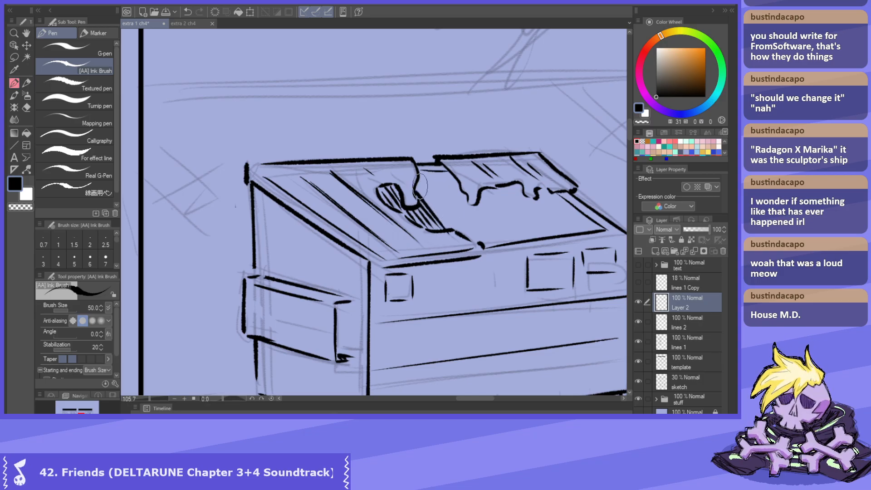
{"action": "key", "text": "ctrl+z"}
{"action": "left_click_drag", "start_coordinate": [421, 195], "coordinate": [446, 229]}
{"action": "left_click_drag", "start_coordinate": [440, 199], "coordinate": [458, 223]}
{"action": "left_click_drag", "start_coordinate": [433, 174], "coordinate": [471, 236]}
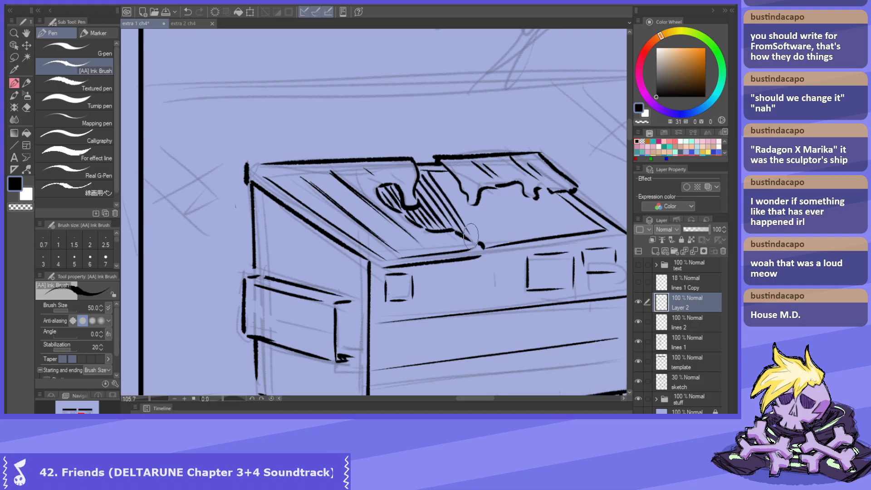
{"action": "left_click_drag", "start_coordinate": [443, 173], "coordinate": [465, 205]}
Step: Continue the diagonal hatching under the dripping edge of the far lid piece, and save the file
{"action": "left_click_drag", "start_coordinate": [502, 229], "coordinate": [450, 212]}
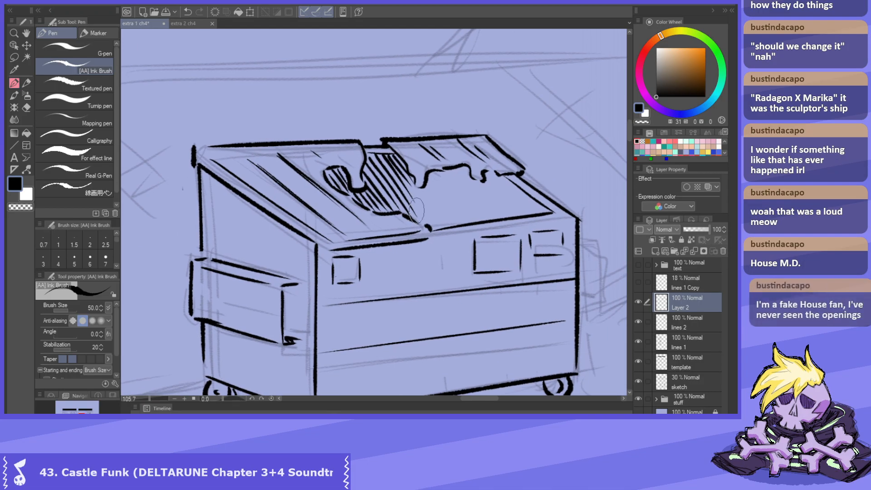
{"action": "left_click_drag", "start_coordinate": [401, 180], "coordinate": [438, 226]}
{"action": "left_click_drag", "start_coordinate": [426, 189], "coordinate": [453, 225]}
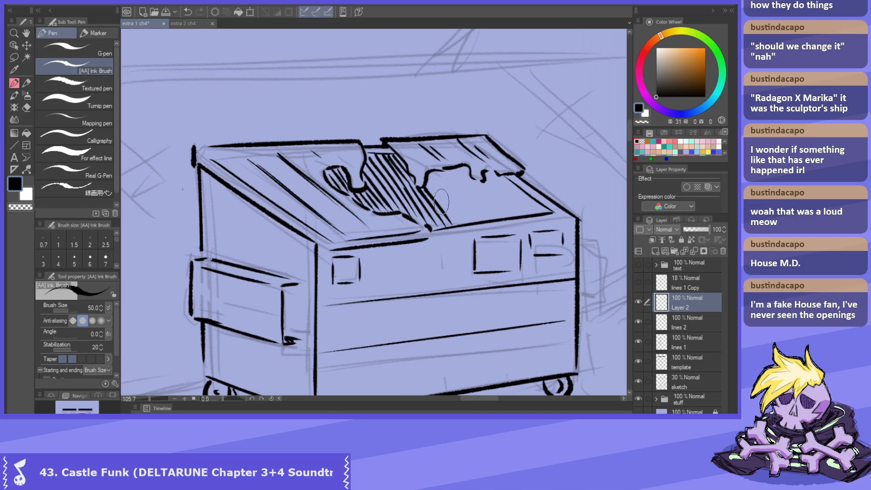
{"action": "left_click_drag", "start_coordinate": [429, 180], "coordinate": [457, 224]}
{"action": "left_click_drag", "start_coordinate": [440, 189], "coordinate": [464, 222]}
{"action": "left_click_drag", "start_coordinate": [450, 185], "coordinate": [482, 213]}
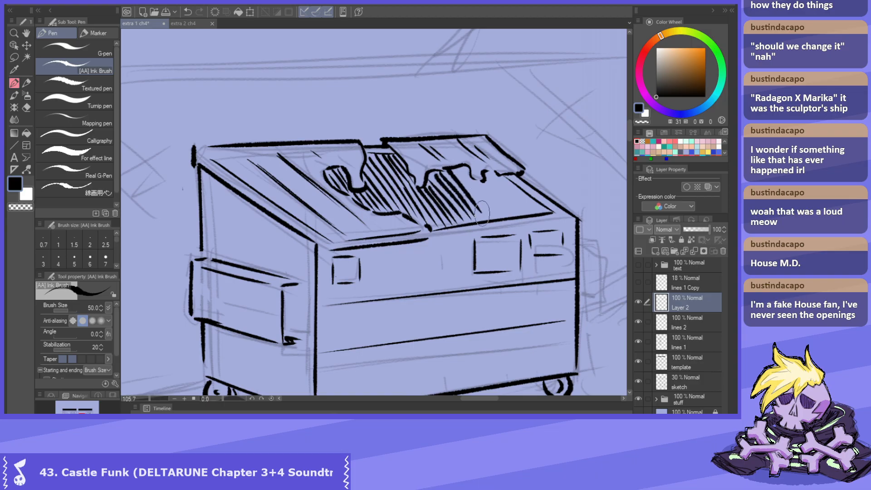
{"action": "mouse_move", "coordinate": [462, 170]}
{"action": "left_mouse_down"}
{"action": "mouse_move", "coordinate": [502, 200]}
{"action": "mouse_move", "coordinate": [428, 192]}
{"action": "mouse_move", "coordinate": [416, 187]}
{"action": "mouse_move", "coordinate": [412, 164]}
{"action": "mouse_move", "coordinate": [443, 206]}
{"action": "left_mouse_up"}
{"action": "key", "text": "ctrl+z"}
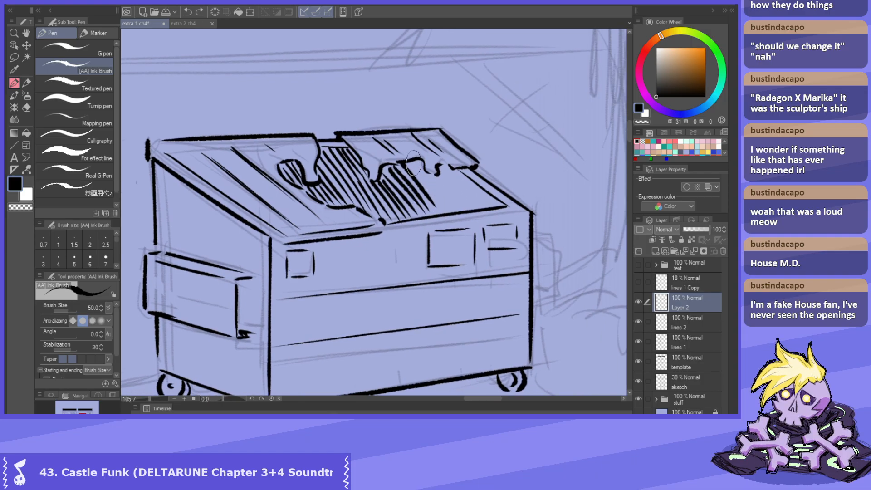
{"action": "mouse_move", "coordinate": [417, 164]}
{"action": "left_mouse_down"}
{"action": "mouse_move", "coordinate": [449, 206]}
{"action": "mouse_move", "coordinate": [459, 204]}
{"action": "left_mouse_up"}
{"action": "mouse_move", "coordinate": [434, 166]}
{"action": "left_mouse_down"}
{"action": "mouse_move", "coordinate": [475, 219]}
{"action": "mouse_move", "coordinate": [472, 210]}
{"action": "mouse_move", "coordinate": [488, 220]}
{"action": "mouse_move", "coordinate": [443, 200]}
{"action": "left_mouse_up"}
{"action": "left_click_drag", "start_coordinate": [513, 218], "coordinate": [489, 188]}
{"action": "left_click_drag", "start_coordinate": [489, 188], "coordinate": [473, 152]}
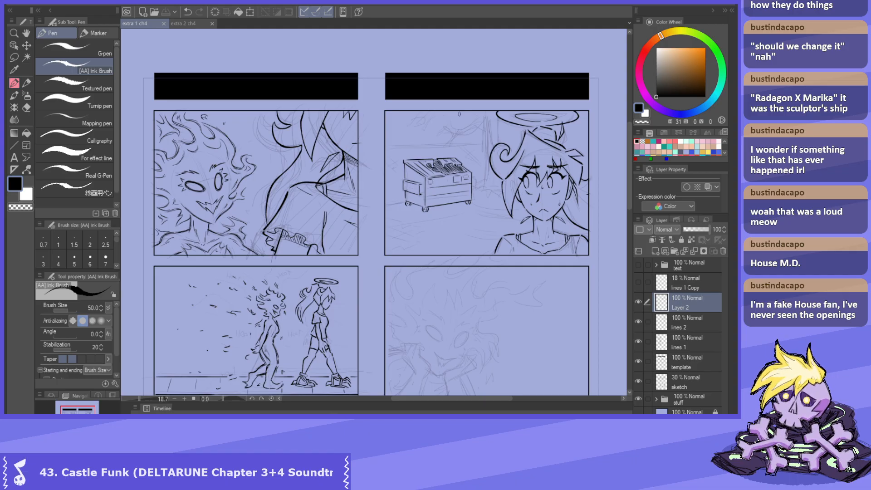
Step: Ink the double ground line behind the dumpster, from its short side's rear wheel to the panel border
{"action": "scroll", "coordinate": [494, 202], "scroll_direction": "up", "scroll_amount": 3}
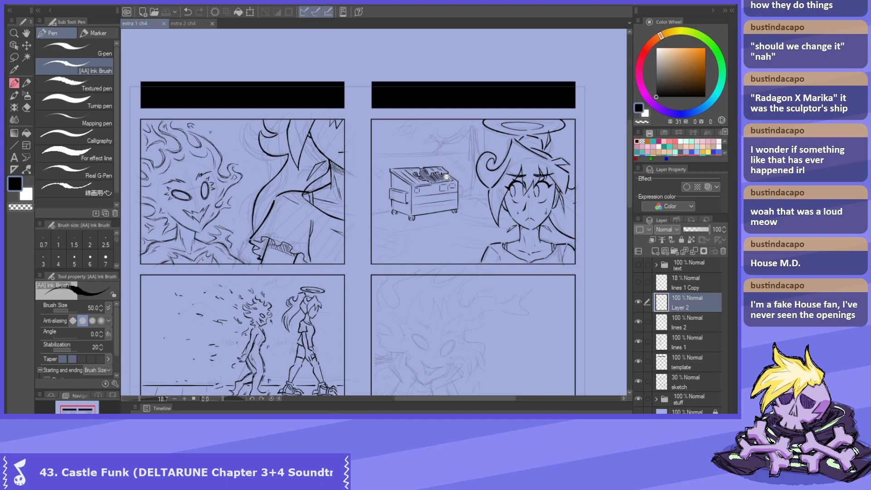
{"action": "left_click_drag", "start_coordinate": [495, 201], "coordinate": [490, 206]}
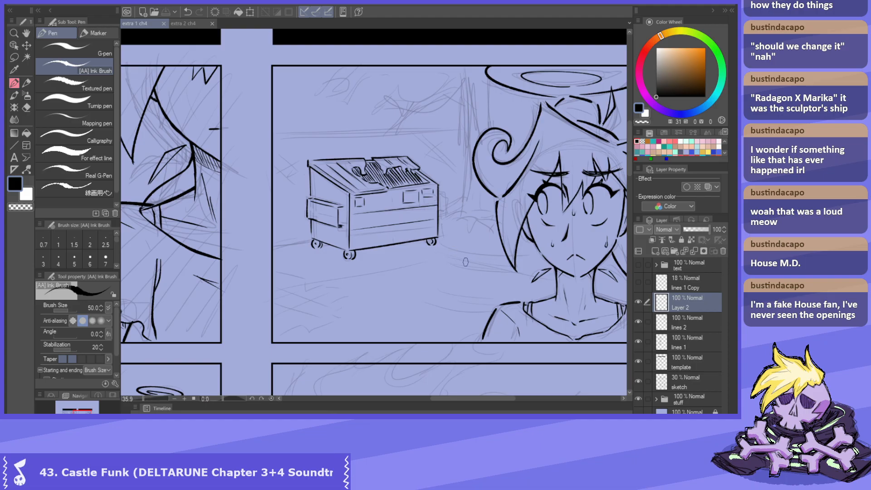
{"action": "key", "text": "ctrl+z"}
{"action": "key", "text": "h"}
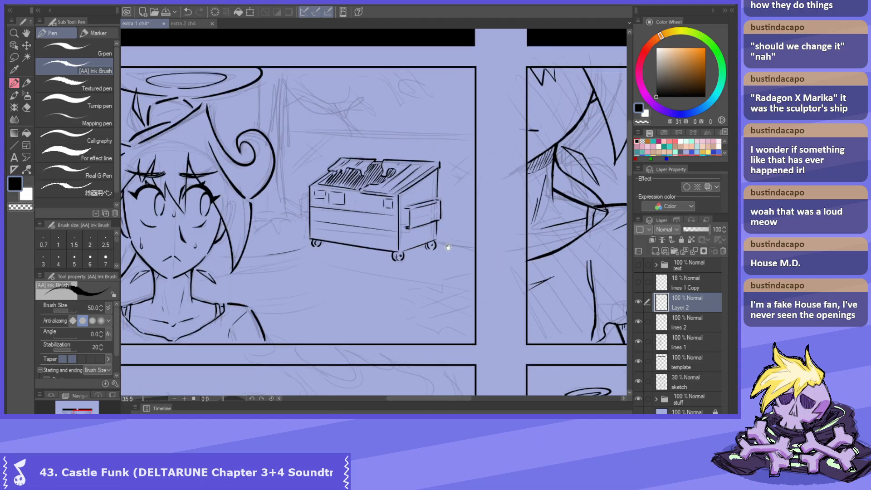
{"action": "left_click_drag", "start_coordinate": [447, 247], "coordinate": [464, 257]}
{"action": "scroll", "coordinate": [455, 254], "scroll_direction": "up", "scroll_amount": 2}
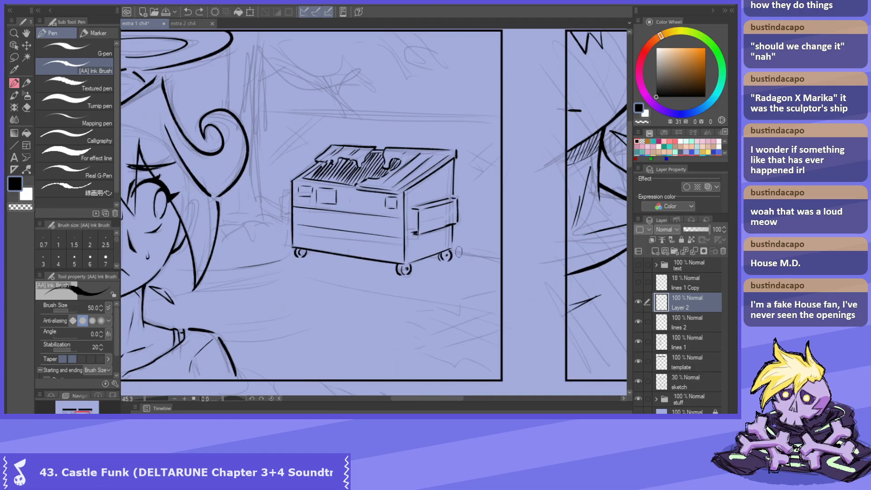
{"action": "left_click_drag", "start_coordinate": [457, 243], "coordinate": [502, 251]}
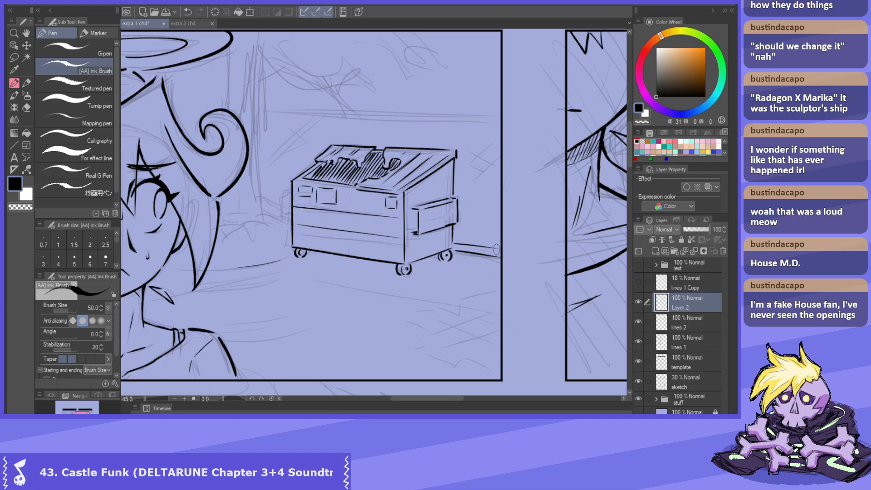
Step: Ink two long, nearly horizontal background lines above the dumpster, extending to the panel border
{"action": "key", "text": "h"}
{"action": "scroll", "coordinate": [470, 224], "scroll_direction": "down", "scroll_amount": 3}
{"action": "left_click_drag", "start_coordinate": [468, 214], "coordinate": [490, 236]}
{"action": "key", "text": "h"}
{"action": "left_click_drag", "start_coordinate": [362, 193], "coordinate": [431, 207]}
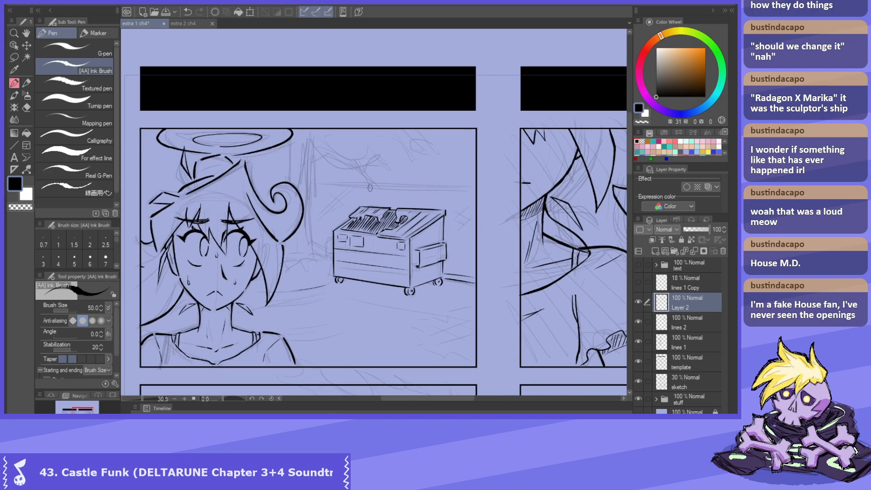
{"action": "scroll", "coordinate": [400, 179], "scroll_direction": "left", "scroll_amount": 2}
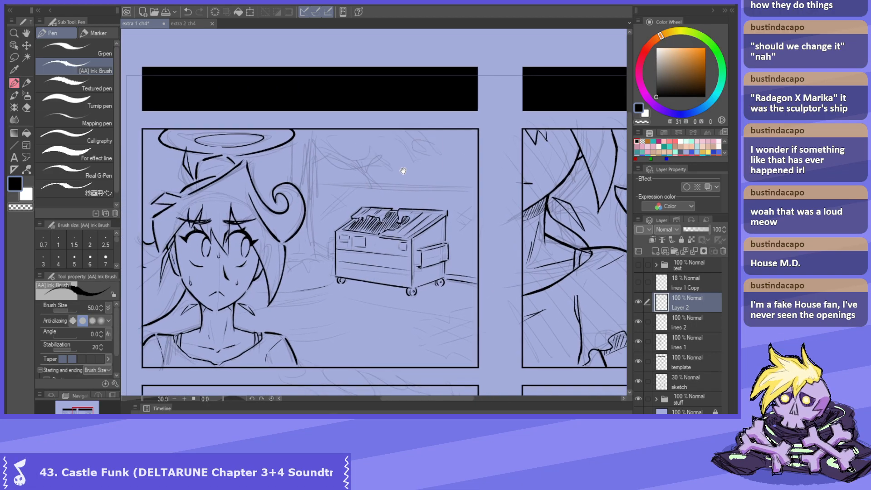
{"action": "left_click_drag", "start_coordinate": [460, 186], "coordinate": [517, 190]}
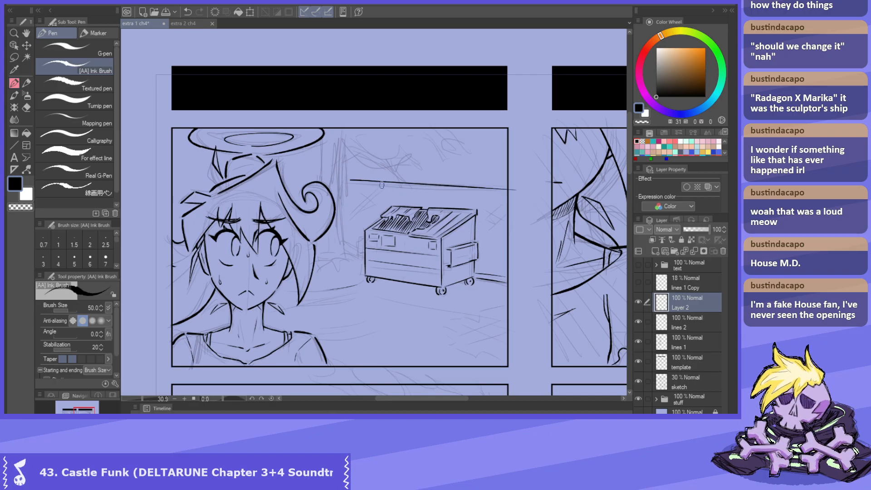
{"action": "left_click_drag", "start_coordinate": [353, 181], "coordinate": [506, 192]}
{"action": "left_click_drag", "start_coordinate": [357, 181], "coordinate": [509, 183]}
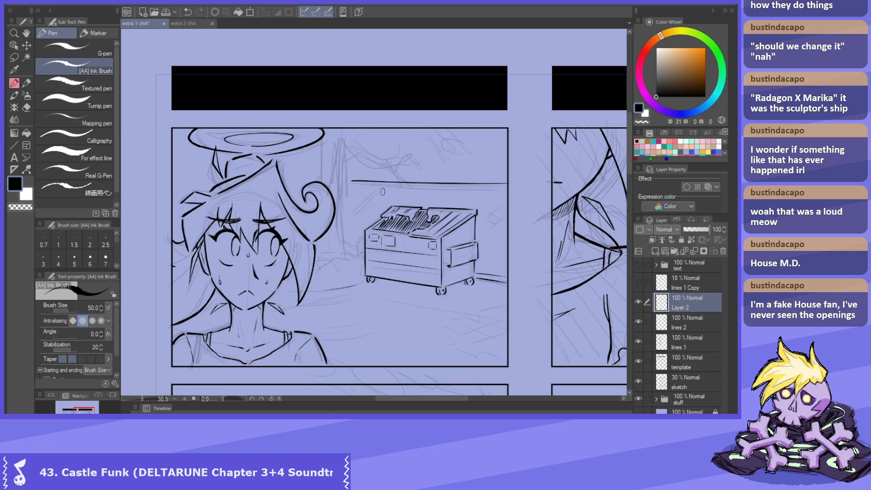
{"action": "left_click_drag", "start_coordinate": [354, 181], "coordinate": [517, 186]}
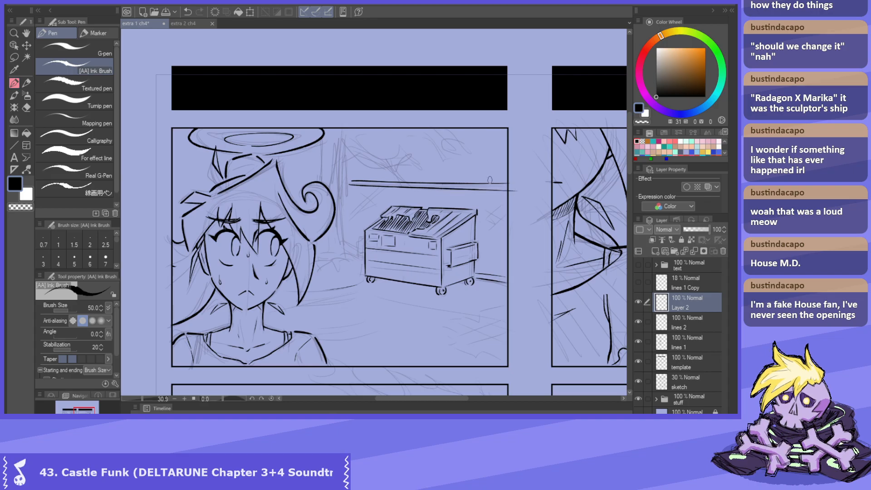
Step: Erase the ends of the long background lines that overshoot the panel border beside the dumpster
{"action": "key", "text": "h"}
{"action": "left_click_drag", "start_coordinate": [441, 236], "coordinate": [554, 230]}
{"action": "left_click_drag", "start_coordinate": [553, 230], "coordinate": [521, 237]}
{"action": "left_click_drag", "start_coordinate": [432, 219], "coordinate": [450, 211]}
{"action": "key", "text": "c"}
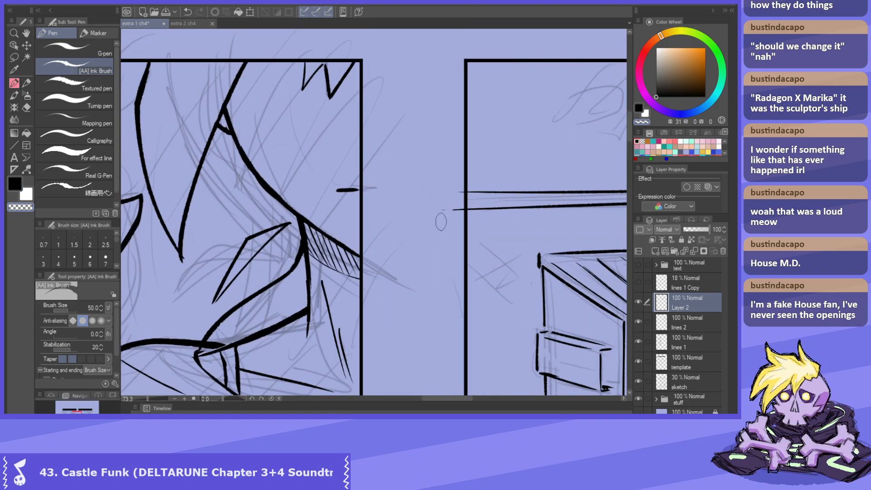
{"action": "key", "text": "c"}
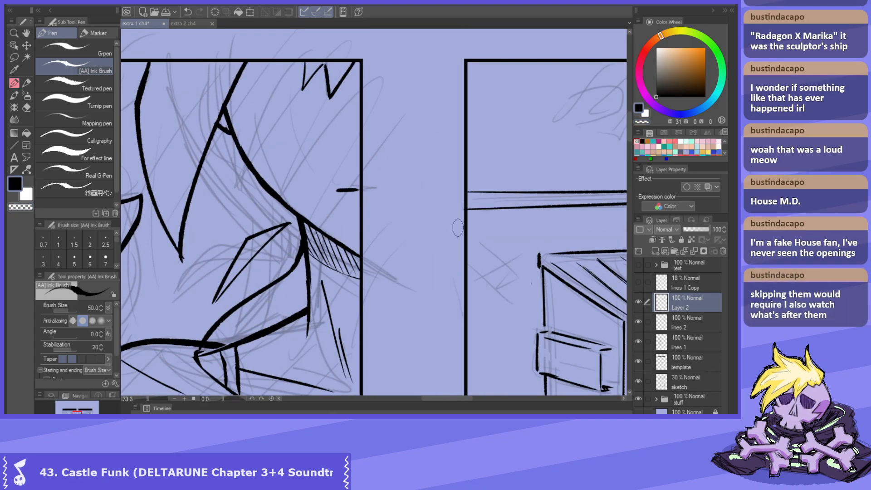
Step: Ink a patch of thin parallel diagonal hatch strokes on the wall beside the dumpster, redoing misplaced strokes
{"action": "scroll", "coordinate": [485, 240], "scroll_direction": "down", "scroll_amount": 3}
{"action": "scroll", "coordinate": [485, 240], "scroll_direction": "up", "scroll_amount": 2}
{"action": "key", "text": "ctrl+z"}
{"action": "left_click_drag", "start_coordinate": [392, 162], "coordinate": [424, 210]}
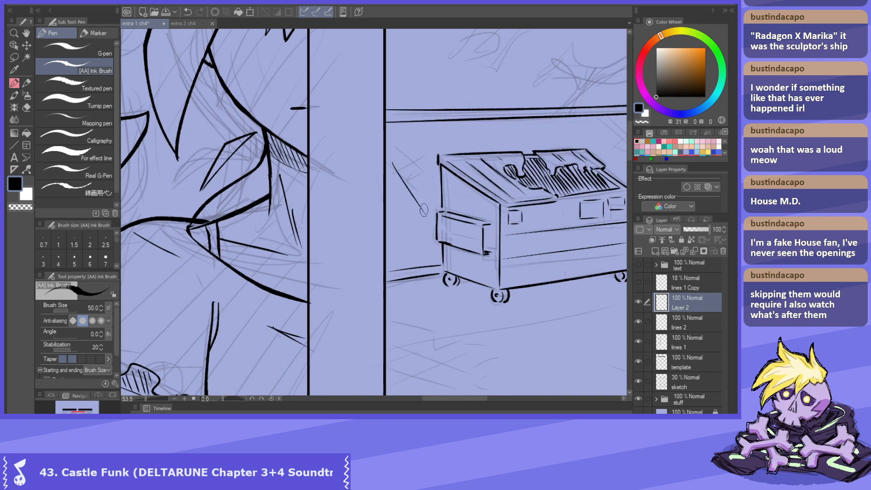
{"action": "key", "text": "ctrl+z"}
{"action": "scroll", "coordinate": [402, 200], "scroll_direction": "up", "scroll_amount": 2}
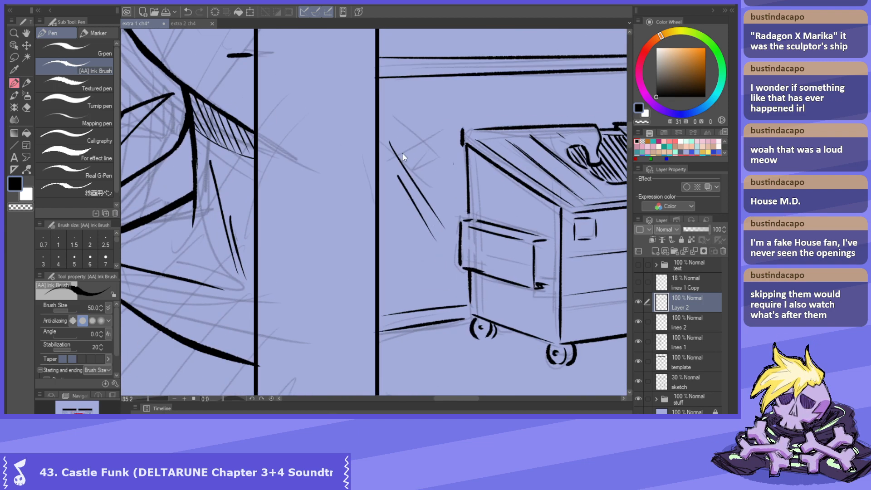
{"action": "left_click_drag", "start_coordinate": [396, 139], "coordinate": [438, 196]}
{"action": "key", "text": "ctrl+z"}
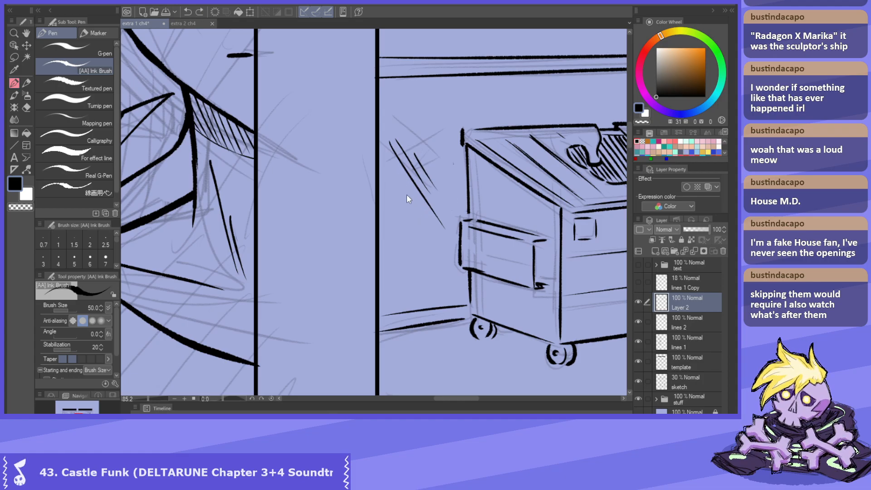
{"action": "left_click_drag", "start_coordinate": [394, 167], "coordinate": [426, 217]}
{"action": "mouse_move", "coordinate": [398, 190]}
{"action": "left_mouse_down"}
{"action": "mouse_move", "coordinate": [419, 227]}
{"action": "mouse_move", "coordinate": [457, 254]}
{"action": "left_mouse_up"}
Step: Cross the wall hatching with opposing diagonal strokes while the canvas view is mirrored, and restore the normal view
{"action": "key", "text": "h"}
{"action": "scroll", "coordinate": [390, 222], "scroll_direction": "down", "scroll_amount": 2}
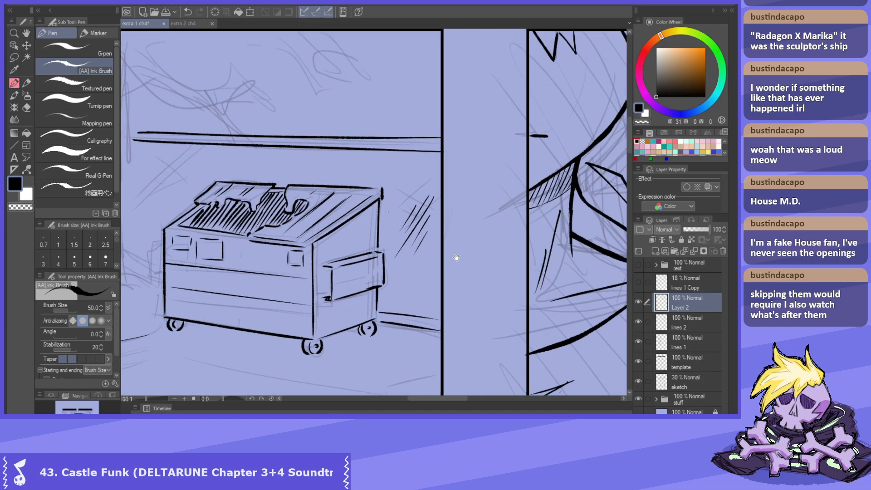
{"action": "scroll", "coordinate": [390, 212], "scroll_direction": "up", "scroll_amount": 2}
{"action": "left_click_drag", "start_coordinate": [391, 212], "coordinate": [443, 261]}
{"action": "key", "text": "ctrl+z"}
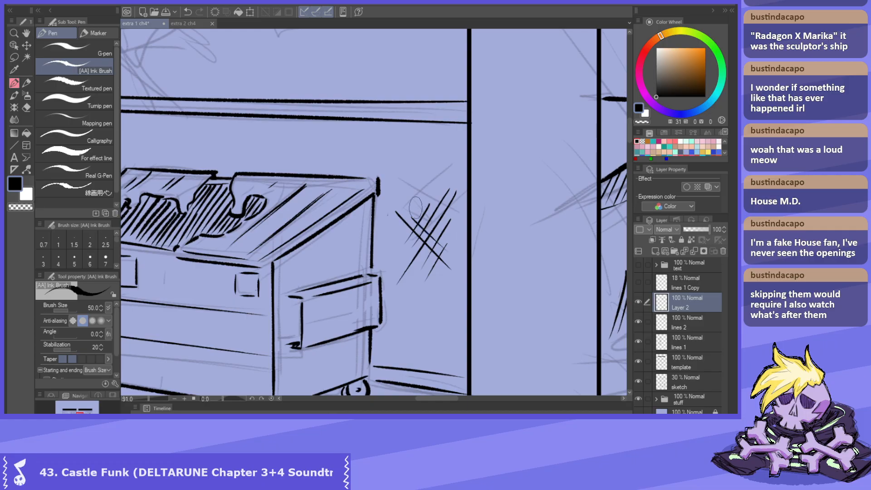
{"action": "key", "text": "h"}
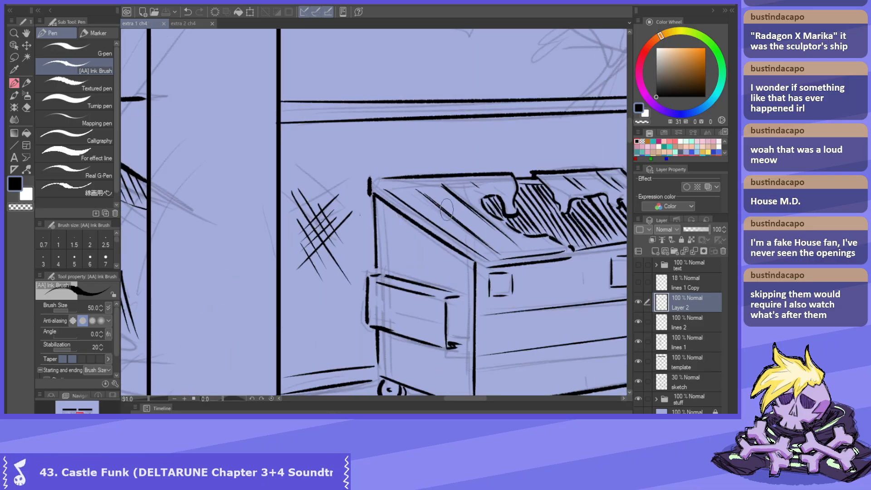
Step: Examine the inked dumpster panel at several magnifications alongside the neighbouring panels
{"action": "scroll", "coordinate": [447, 209], "scroll_direction": "down", "scroll_amount": 5}
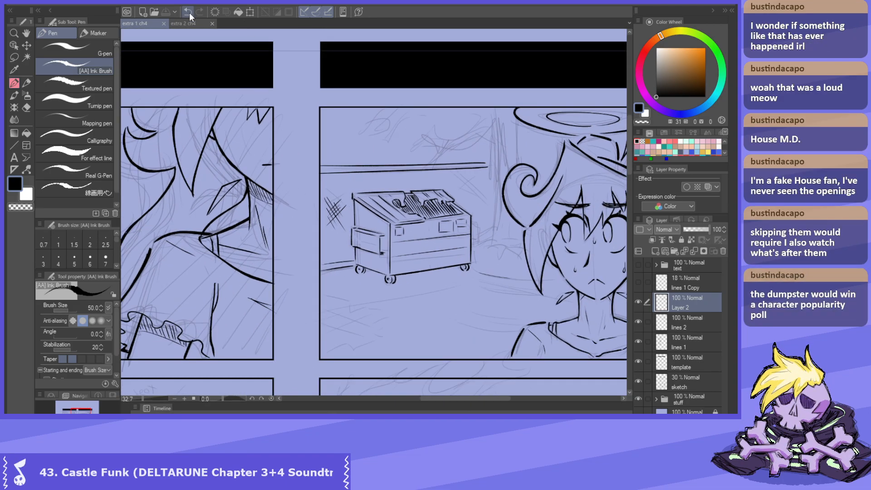
{"action": "scroll", "coordinate": [458, 159], "scroll_direction": "down", "scroll_amount": 2}
{"action": "scroll", "coordinate": [459, 157], "scroll_direction": "up", "scroll_amount": 2}
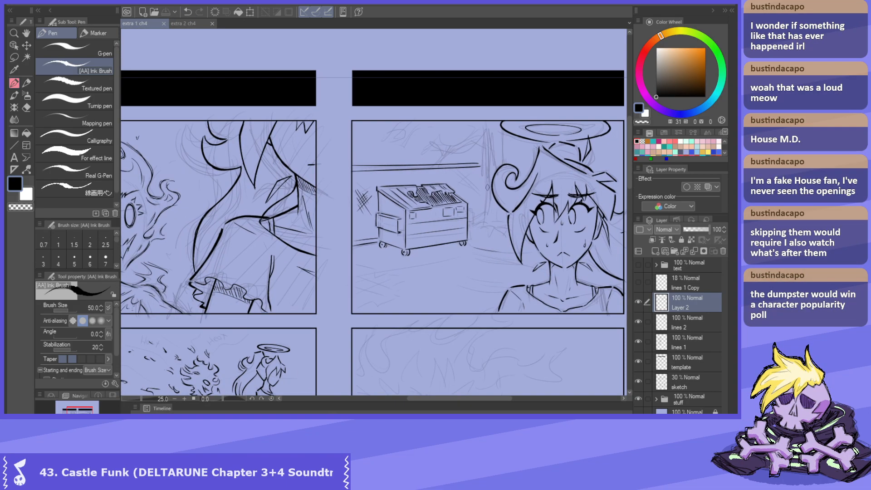
{"action": "scroll", "coordinate": [488, 190], "scroll_direction": "down", "scroll_amount": 2}
{"action": "scroll", "coordinate": [450, 191], "scroll_direction": "up", "scroll_amount": 1}
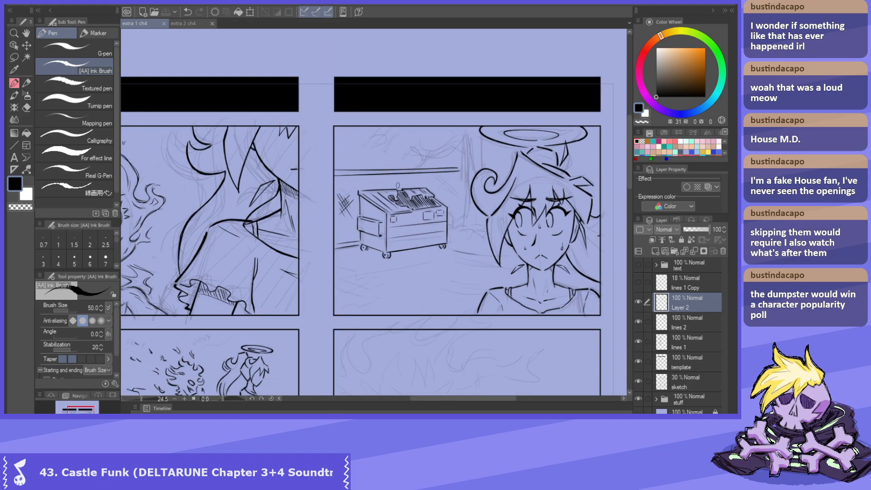
{"action": "scroll", "coordinate": [378, 179], "scroll_direction": "up", "scroll_amount": 1}
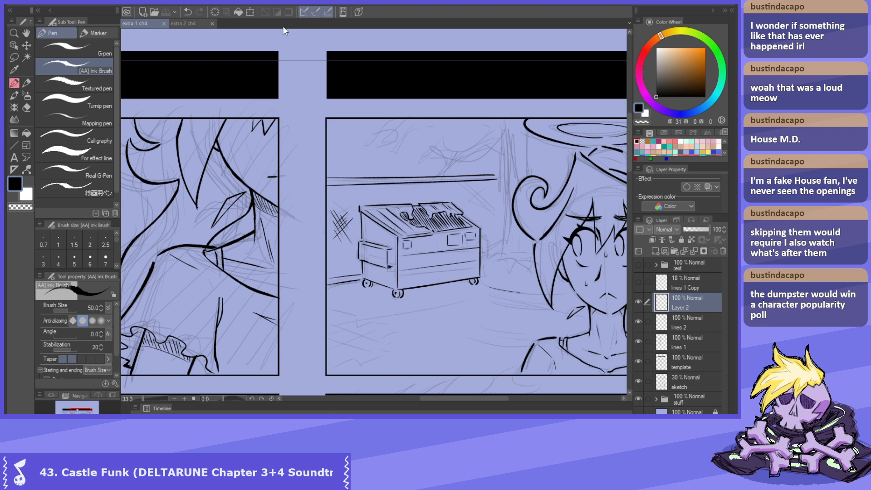
{"action": "scroll", "coordinate": [307, 170], "scroll_direction": "down", "scroll_amount": 1}
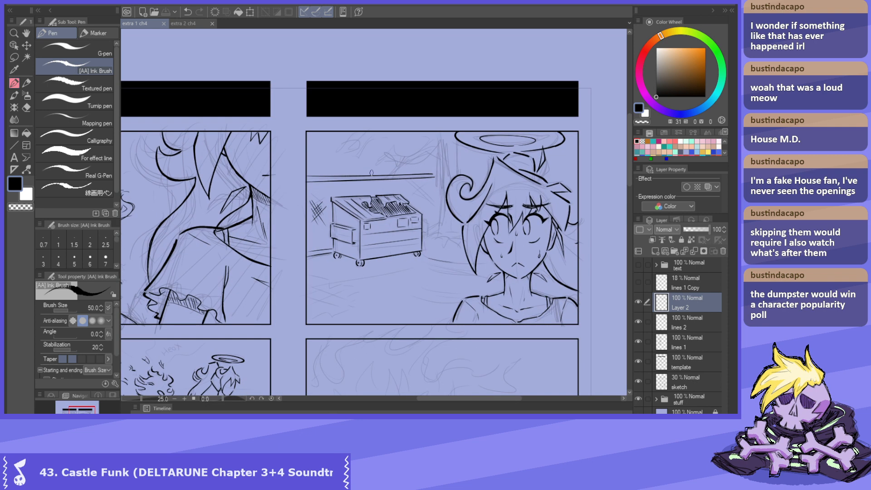
{"action": "left_click_drag", "start_coordinate": [439, 235], "coordinate": [487, 270]}
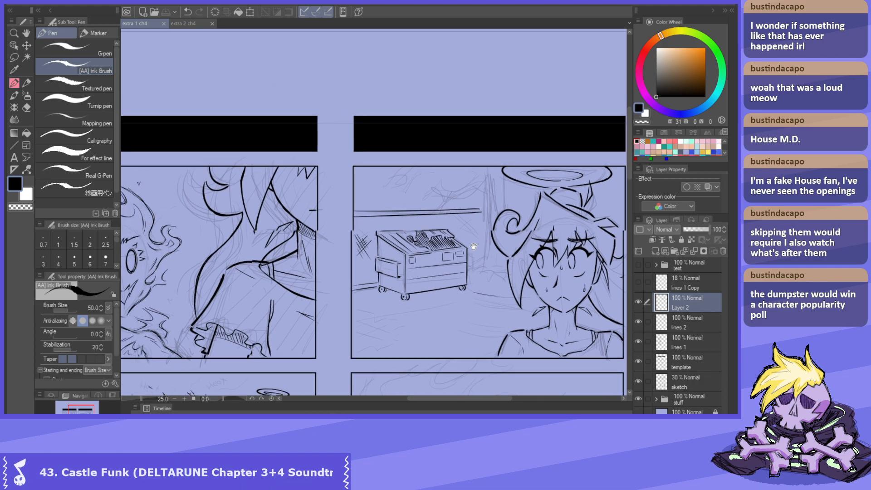
{"action": "mouse_move", "coordinate": [413, 218]}
{"action": "left_mouse_down"}
{"action": "mouse_move", "coordinate": [438, 226]}
{"action": "mouse_move", "coordinate": [431, 235]}
{"action": "left_mouse_up"}
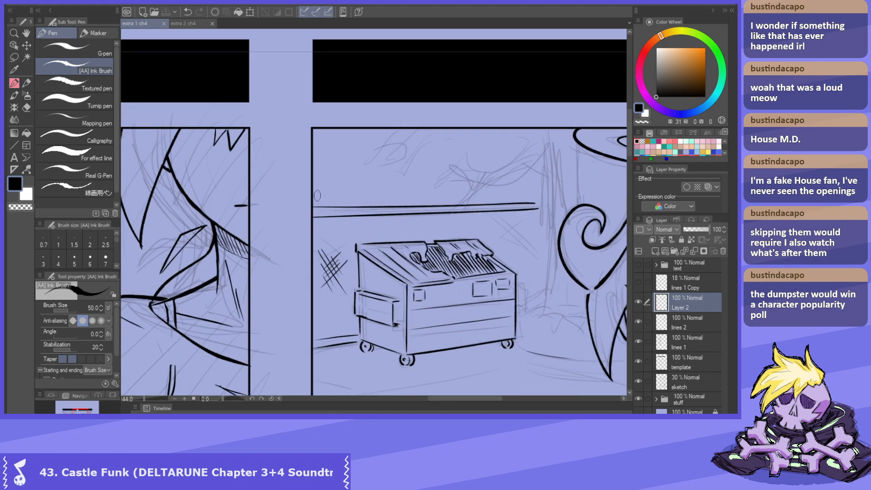
Step: Select the upper of the two wall lines behind the dumpster with a polyline marquee, shift it slightly down and deselect
{"action": "key", "text": "m"}
{"action": "left_click", "coordinate": [75, 100]}
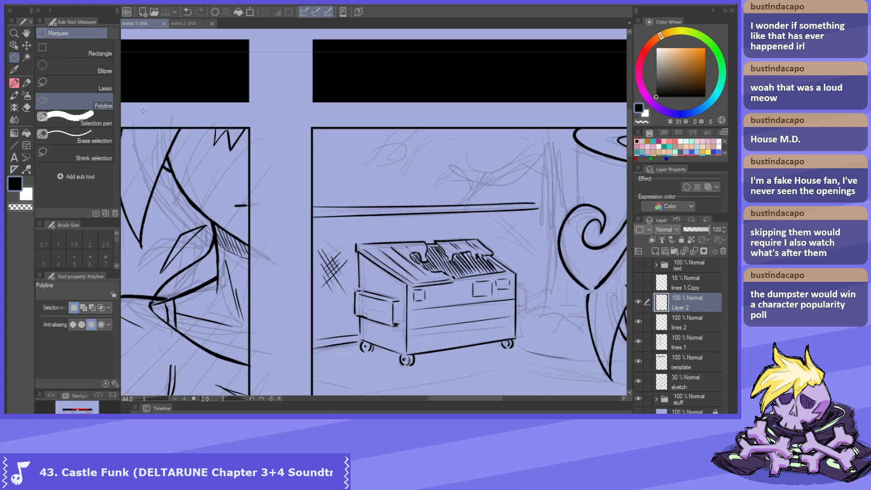
{"action": "left_click", "coordinate": [303, 217]}
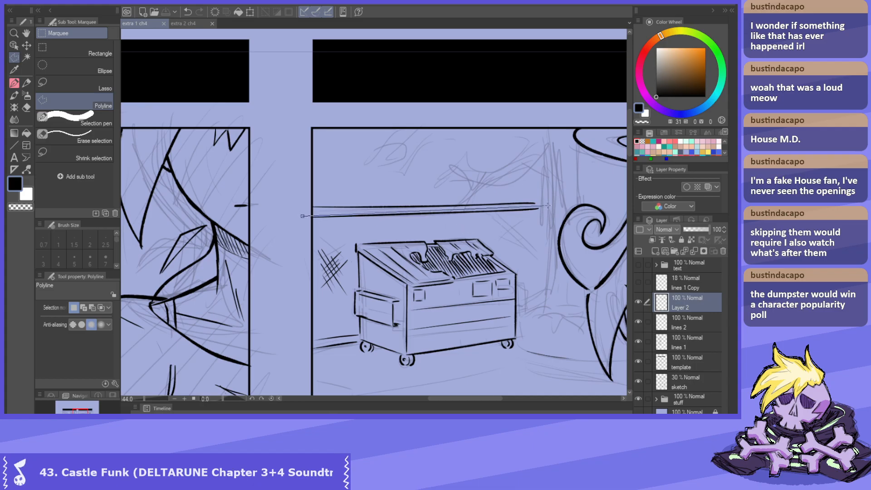
{"action": "left_click", "coordinate": [439, 183]}
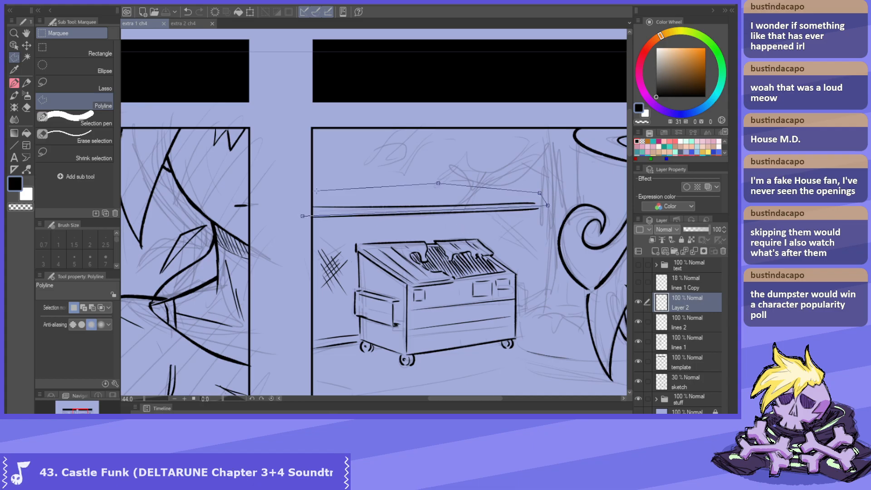
{"action": "left_click", "coordinate": [302, 217]}
{"action": "key", "text": "k"}
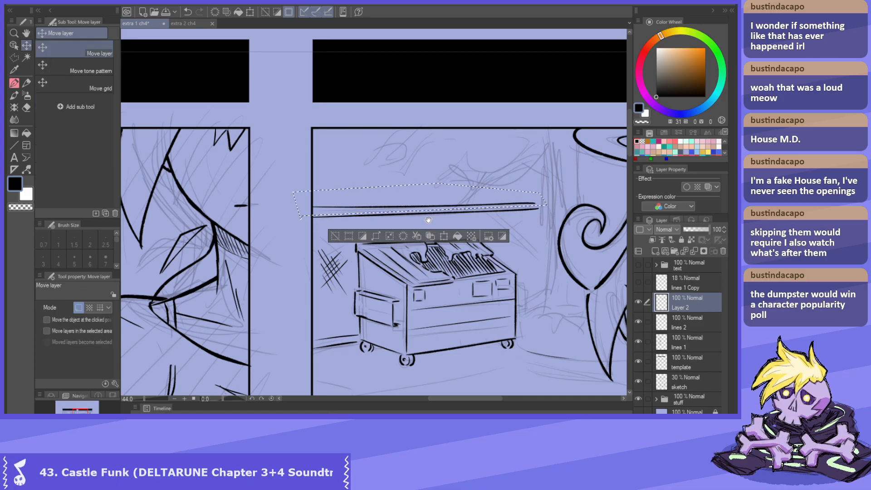
{"action": "scroll", "coordinate": [431, 215], "scroll_direction": "up", "scroll_amount": 2}
{"action": "left_click_drag", "start_coordinate": [430, 205], "coordinate": [430, 208]}
{"action": "key", "text": "ctrl+shift+a"}
{"action": "key", "text": "p"}
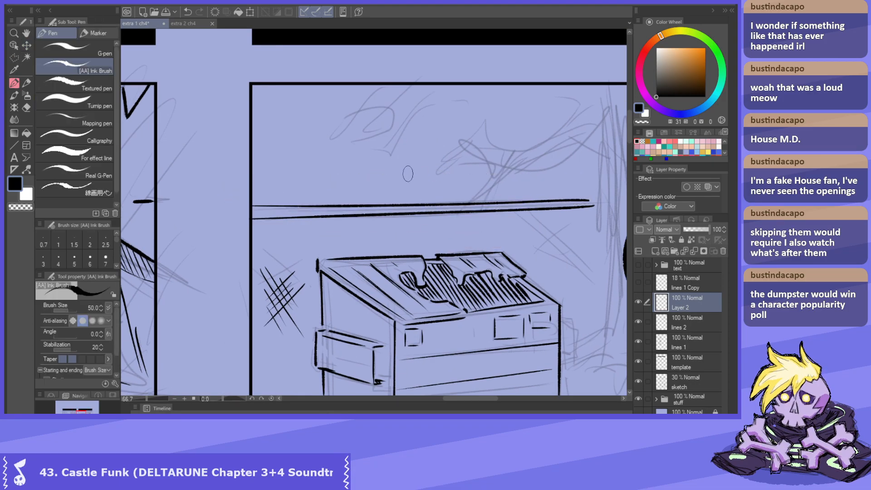
Step: Undo the last pen stroke and save the comic page
{"action": "key", "text": "ctrl+z"}
{"action": "scroll", "coordinate": [424, 200], "scroll_direction": "down", "scroll_amount": 2}
{"action": "left_click_drag", "start_coordinate": [501, 240], "coordinate": [429, 212]}
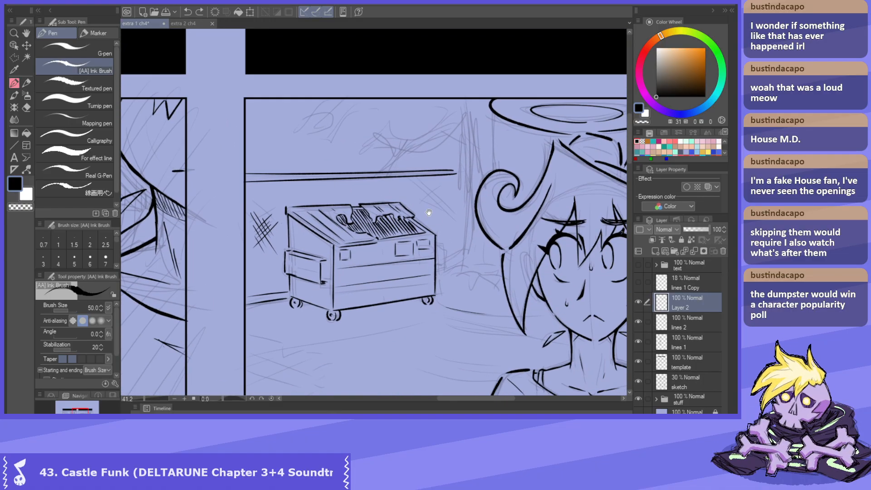
{"action": "key", "text": "ctrl+s"}
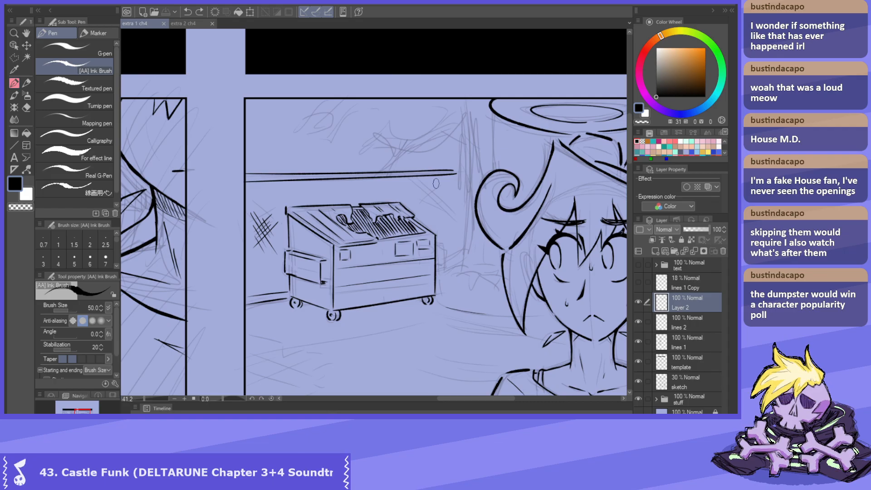
Step: Check the panel mirrored and try short diagonal shading strokes across the front of the dumpster
{"action": "key", "text": "h"}
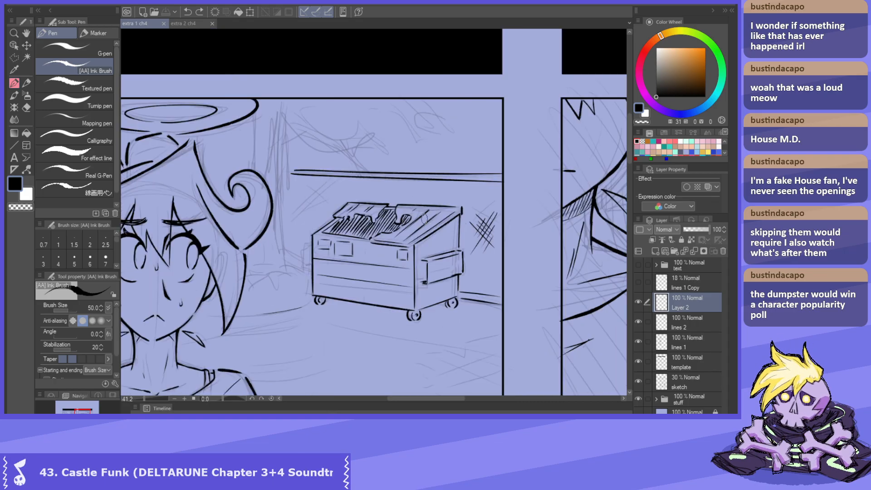
{"action": "key", "text": "h"}
{"action": "left_click_drag", "start_coordinate": [437, 209], "coordinate": [404, 212]}
{"action": "left_click_drag", "start_coordinate": [474, 241], "coordinate": [444, 200]}
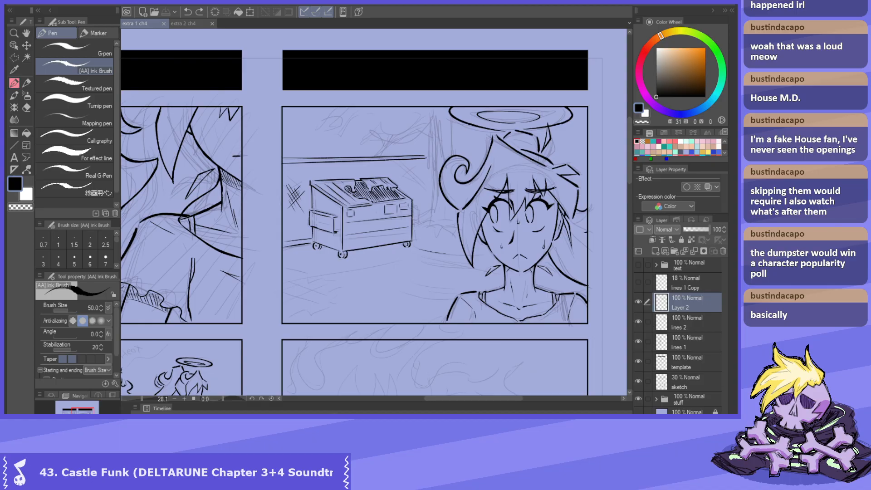
{"action": "left_click_drag", "start_coordinate": [394, 219], "coordinate": [438, 220]}
{"action": "left_click_drag", "start_coordinate": [400, 227], "coordinate": [425, 257]}
{"action": "left_click_drag", "start_coordinate": [396, 232], "coordinate": [432, 250]}
{"action": "left_click_drag", "start_coordinate": [420, 232], "coordinate": [439, 250]}
{"action": "left_click_drag", "start_coordinate": [394, 237], "coordinate": [411, 253]}
{"action": "mouse_move", "coordinate": [493, 243]}
{"action": "left_mouse_down"}
{"action": "mouse_move", "coordinate": [422, 232]}
{"action": "mouse_move", "coordinate": [438, 213]}
{"action": "mouse_move", "coordinate": [443, 230]}
{"action": "left_mouse_up"}
{"action": "mouse_move", "coordinate": [442, 207]}
{"action": "left_mouse_down"}
{"action": "mouse_move", "coordinate": [455, 228]}
{"action": "mouse_move", "coordinate": [512, 233]}
{"action": "mouse_move", "coordinate": [500, 213]}
{"action": "mouse_move", "coordinate": [470, 242]}
{"action": "left_mouse_up"}
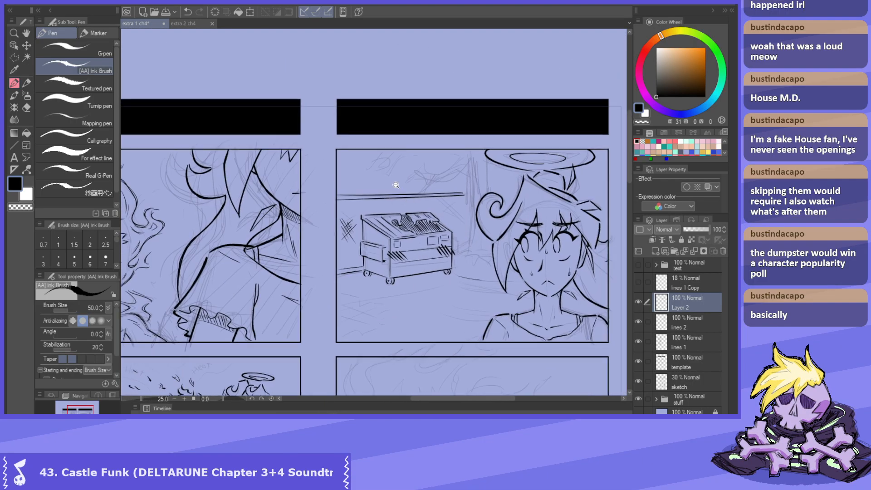
Step: Try a curved trunk line beside the dumpster, and undo it together with the shading on the dumpster's front
{"action": "left_click_drag", "start_coordinate": [395, 185], "coordinate": [482, 201]}
{"action": "left_click_drag", "start_coordinate": [482, 201], "coordinate": [401, 200]}
{"action": "left_click_drag", "start_coordinate": [427, 287], "coordinate": [430, 237]}
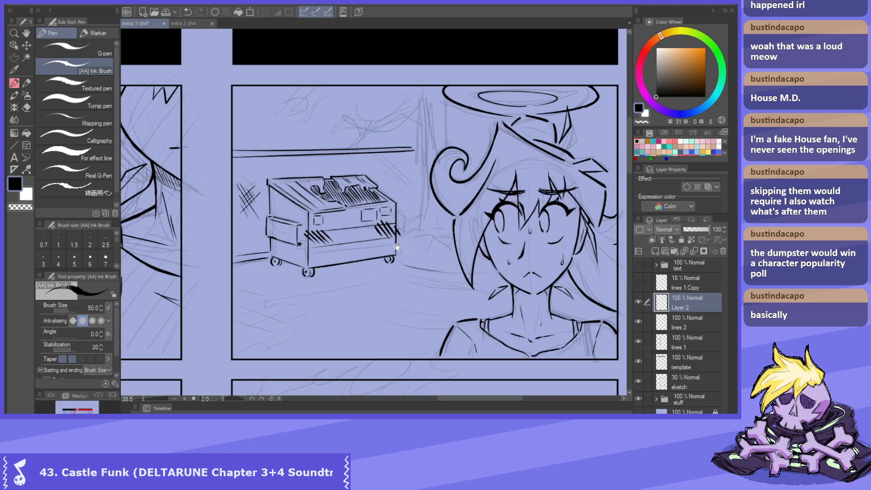
{"action": "scroll", "coordinate": [391, 215], "scroll_direction": "up", "scroll_amount": 2}
{"action": "mouse_move", "coordinate": [439, 240]}
{"action": "left_mouse_down"}
{"action": "mouse_move", "coordinate": [420, 277]}
{"action": "mouse_move", "coordinate": [405, 261]}
{"action": "left_mouse_up"}
{"action": "key", "text": "ctrl+z"}
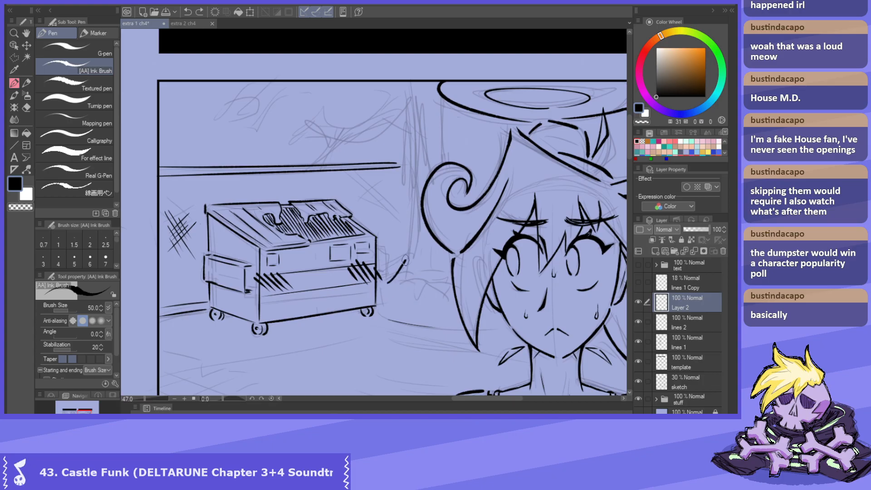
{"action": "key", "text": "ctrl+z"}
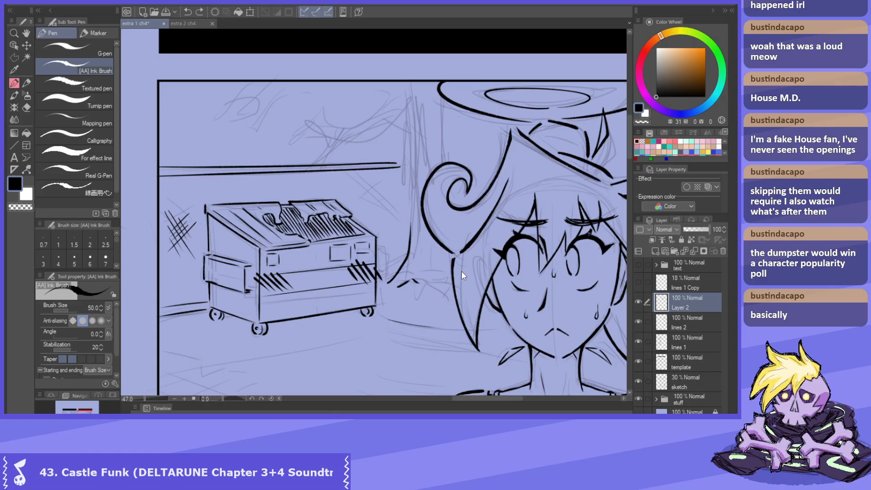
{"action": "key", "text": "ctrl+z"}
{"action": "key", "text": "ctrl+z"}
{"action": "key", "text": "ctrl+z"}
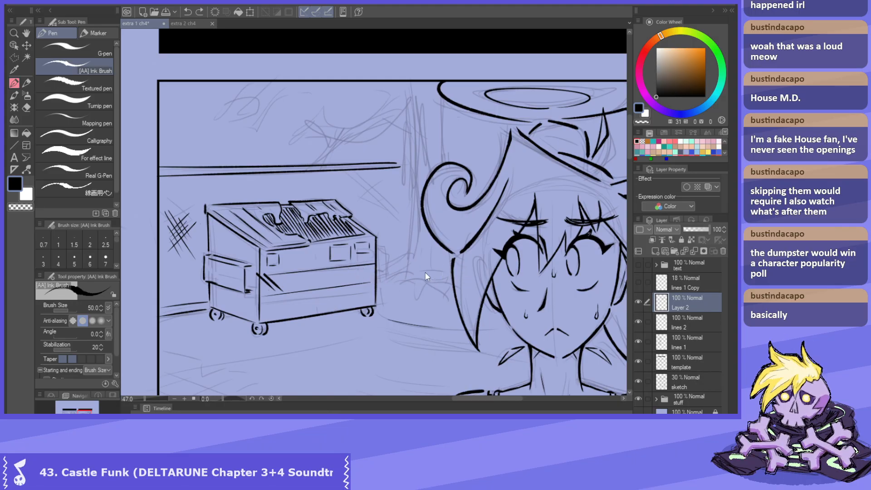
Step: Ink the tree trunk's flared lower edge behind the dumpster and the small ground marks around its base
{"action": "left_click_drag", "start_coordinate": [386, 281], "coordinate": [416, 193]}
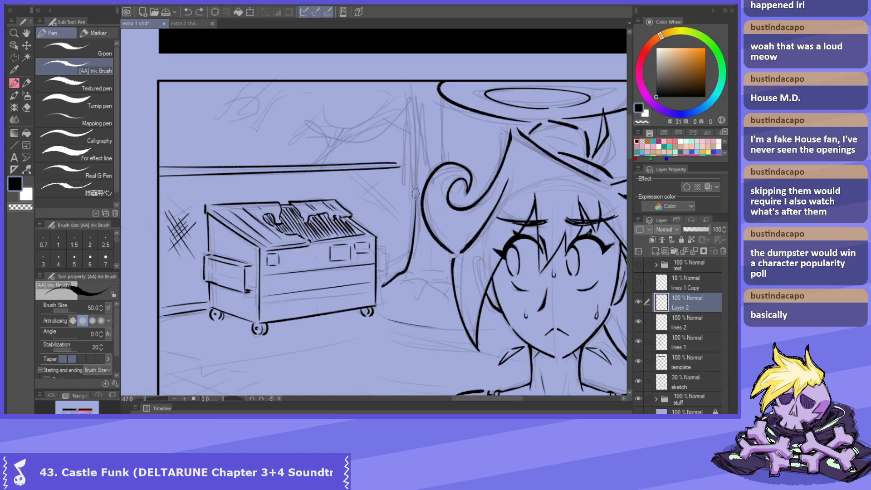
{"action": "mouse_move", "coordinate": [393, 293]}
{"action": "left_mouse_down"}
{"action": "mouse_move", "coordinate": [430, 278]}
{"action": "mouse_move", "coordinate": [427, 299]}
{"action": "mouse_move", "coordinate": [444, 301]}
{"action": "left_mouse_up"}
{"action": "key", "text": "ctrl+z"}
{"action": "key", "text": "ctrl+z"}
{"action": "key", "text": "ctrl+z"}
Step: Ink both vertical sides of the upper tree trunk between the dumpster and the haloed character
{"action": "left_click_drag", "start_coordinate": [413, 93], "coordinate": [416, 191]}
{"action": "left_click_drag", "start_coordinate": [438, 103], "coordinate": [440, 160]}
{"action": "key", "text": "ctrl+z"}
{"action": "key", "text": "ctrl+z"}
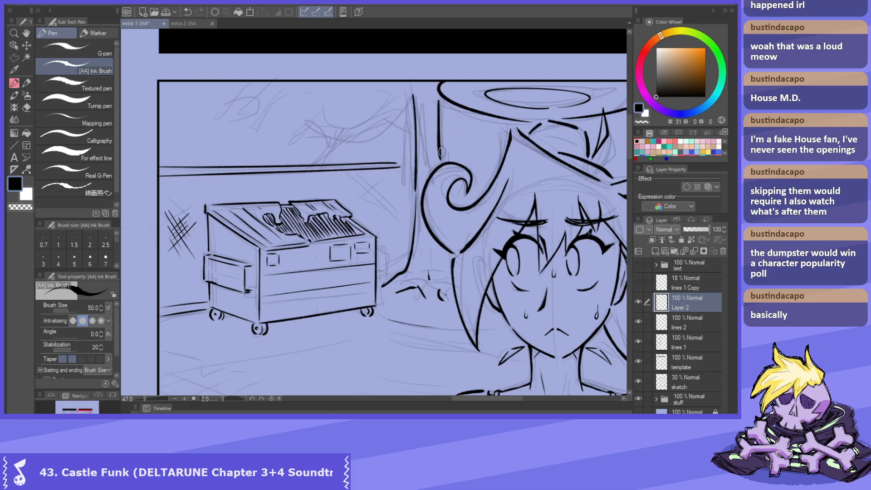
Step: Ink a crooked, forked bare branch reaching from the top of the trunk over the wall lines
{"action": "left_click_drag", "start_coordinate": [435, 191], "coordinate": [522, 244]}
{"action": "left_click_drag", "start_coordinate": [502, 150], "coordinate": [494, 146]}
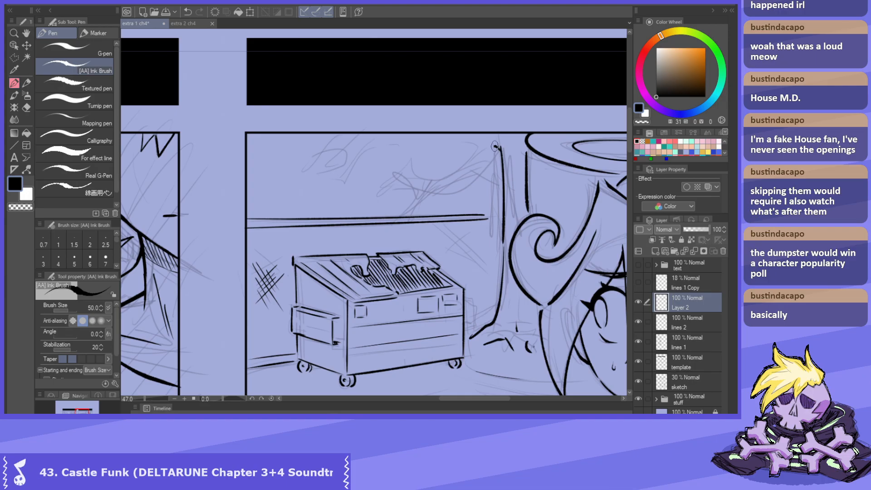
{"action": "mouse_move", "coordinate": [448, 187]}
{"action": "left_mouse_down"}
{"action": "mouse_move", "coordinate": [400, 209]}
{"action": "mouse_move", "coordinate": [377, 184]}
{"action": "mouse_move", "coordinate": [406, 162]}
{"action": "mouse_move", "coordinate": [419, 183]}
{"action": "mouse_move", "coordinate": [445, 180]}
{"action": "mouse_move", "coordinate": [471, 138]}
{"action": "mouse_move", "coordinate": [490, 133]}
{"action": "left_mouse_up"}
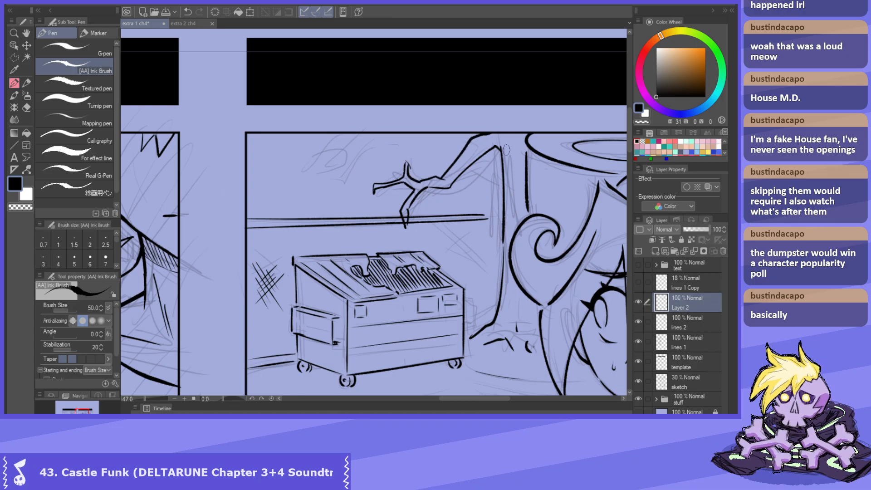
Step: Ink a second jagged branch hanging from the panel's upper border above the dumpster, undoing misplaced strokes
{"action": "left_click_drag", "start_coordinate": [398, 180], "coordinate": [473, 183]}
{"action": "key", "text": "ctrl+z"}
{"action": "mouse_move", "coordinate": [445, 135]}
{"action": "left_mouse_down"}
{"action": "mouse_move", "coordinate": [425, 178]}
{"action": "mouse_move", "coordinate": [407, 158]}
{"action": "mouse_move", "coordinate": [389, 174]}
{"action": "mouse_move", "coordinate": [387, 148]}
{"action": "mouse_move", "coordinate": [404, 142]}
{"action": "mouse_move", "coordinate": [406, 151]}
{"action": "mouse_move", "coordinate": [421, 135]}
{"action": "left_mouse_up"}
{"action": "key", "text": "ctrl+z"}
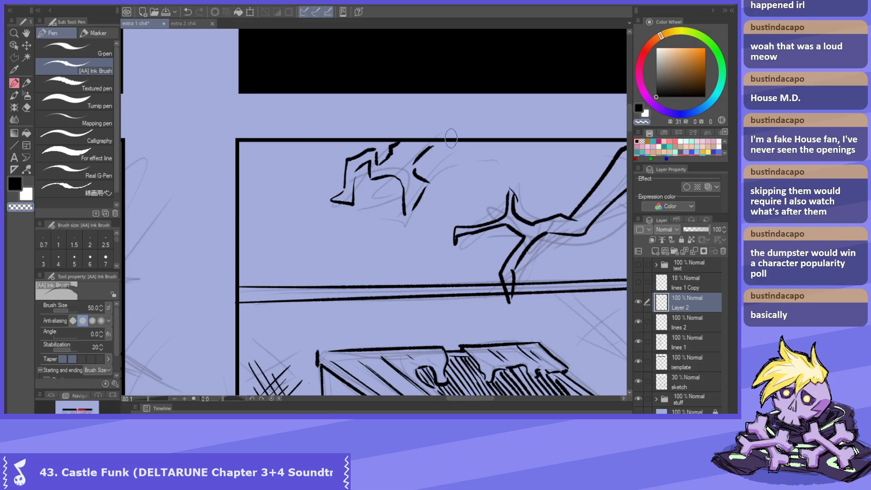
Step: Erase the stray strokes beside the hanging branch with the transparent colour and redraw its outer edge in black
{"action": "key", "text": "c"}
{"action": "mouse_move", "coordinate": [439, 139]}
{"action": "left_mouse_down"}
{"action": "mouse_move", "coordinate": [423, 153]}
{"action": "mouse_move", "coordinate": [418, 182]}
{"action": "mouse_move", "coordinate": [415, 173]}
{"action": "mouse_move", "coordinate": [426, 190]}
{"action": "mouse_move", "coordinate": [413, 217]}
{"action": "left_mouse_up"}
{"action": "key", "text": "c"}
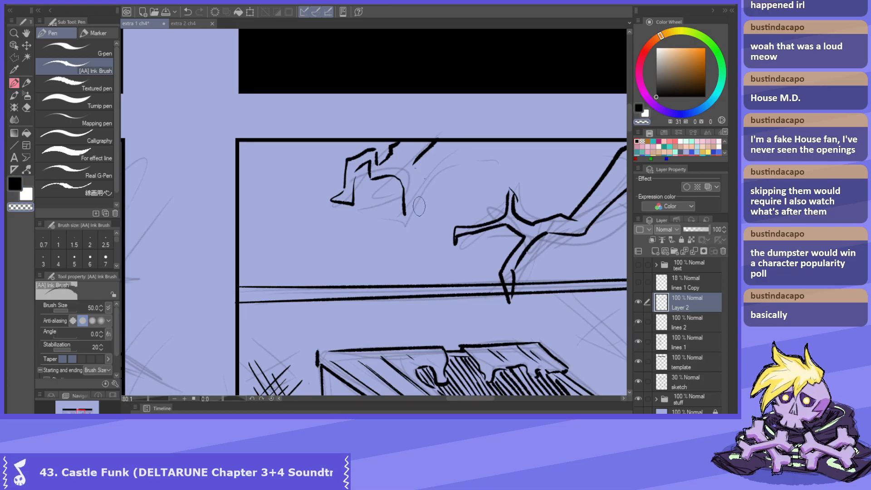
{"action": "key", "text": "c"}
{"action": "left_click_drag", "start_coordinate": [414, 165], "coordinate": [407, 224]}
{"action": "scroll", "coordinate": [400, 200], "scroll_direction": "down", "scroll_amount": 8}
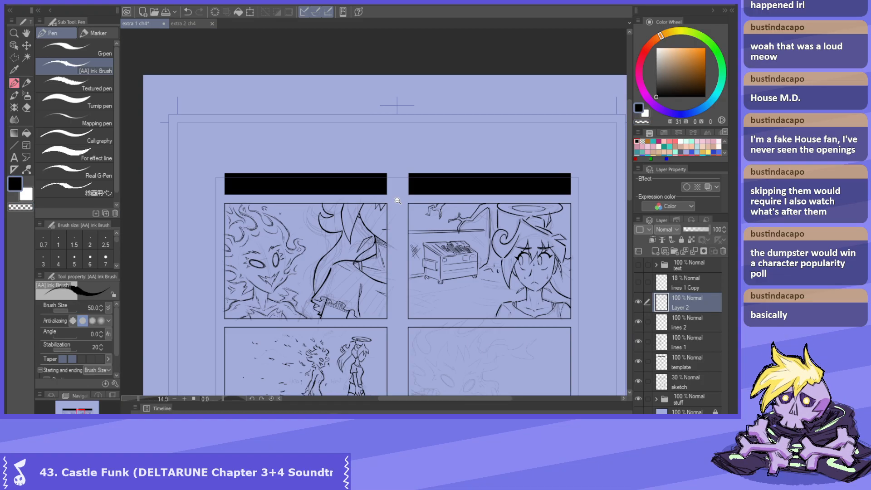
{"action": "scroll", "coordinate": [467, 181], "scroll_direction": "up", "scroll_amount": 6}
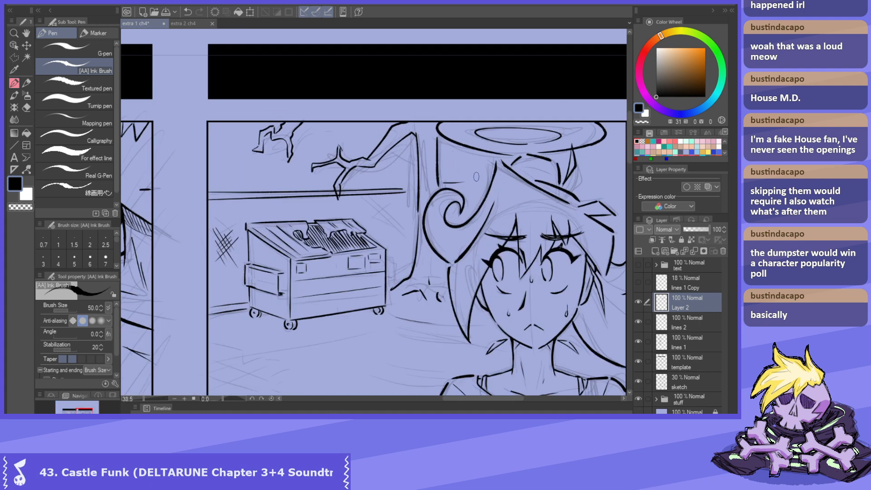
Step: Ink a jagged-edged patch of ground crossed by diagonal crack lines in the panel's lower left corner below the dumpster
{"action": "left_click_drag", "start_coordinate": [452, 187], "coordinate": [465, 186]}
{"action": "scroll", "coordinate": [444, 191], "scroll_direction": "down", "scroll_amount": 5}
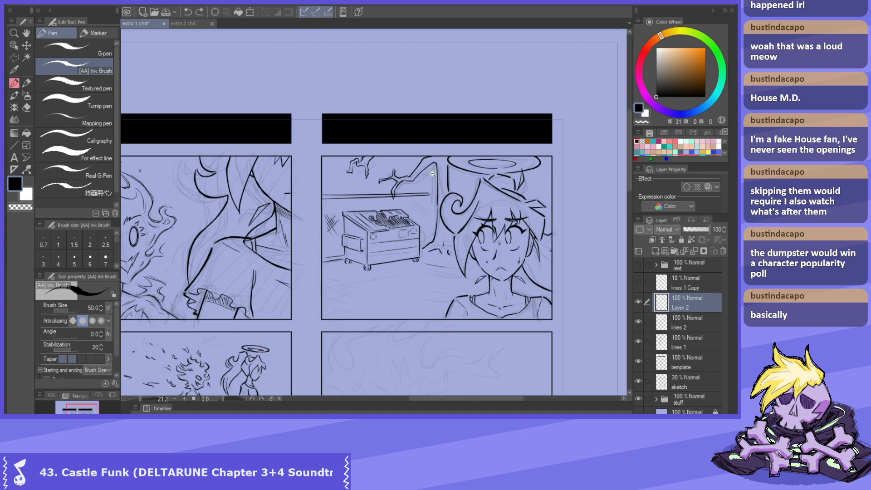
{"action": "scroll", "coordinate": [441, 172], "scroll_direction": "up", "scroll_amount": 5}
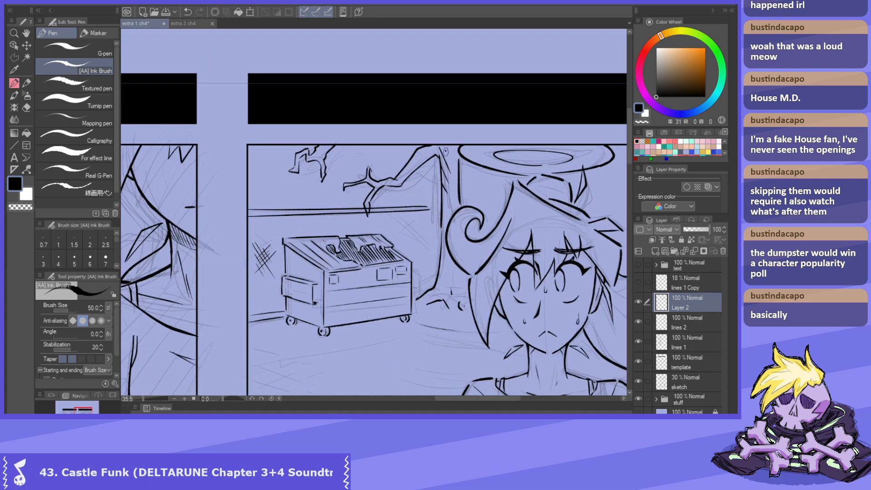
{"action": "scroll", "coordinate": [443, 177], "scroll_direction": "down", "scroll_amount": 5}
{"action": "scroll", "coordinate": [437, 192], "scroll_direction": "up", "scroll_amount": 3}
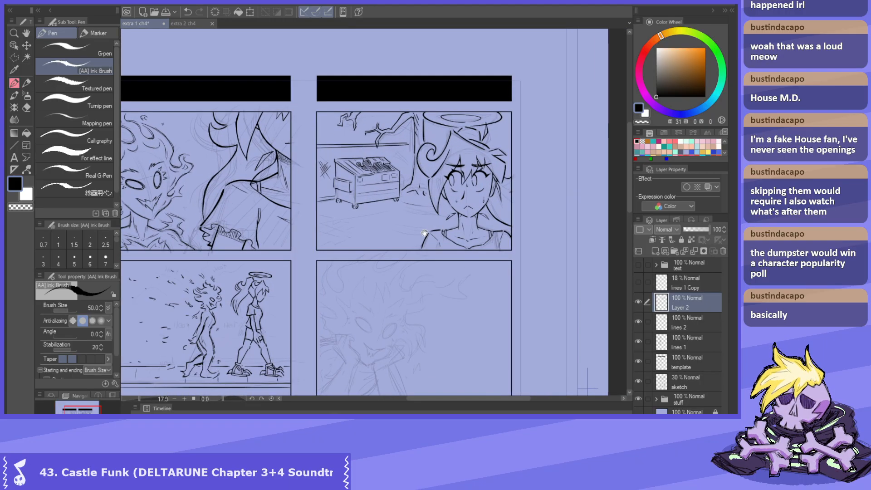
{"action": "scroll", "coordinate": [422, 232], "scroll_direction": "up", "scroll_amount": 4}
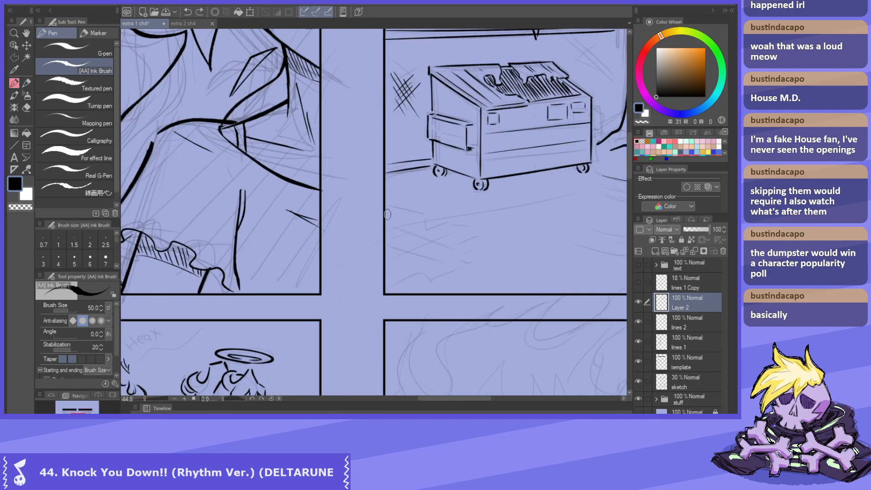
{"action": "mouse_move", "coordinate": [387, 212]}
{"action": "left_mouse_down"}
{"action": "mouse_move", "coordinate": [472, 235]}
{"action": "mouse_move", "coordinate": [438, 279]}
{"action": "mouse_move", "coordinate": [400, 289]}
{"action": "left_mouse_up"}
{"action": "left_click_drag", "start_coordinate": [385, 262], "coordinate": [428, 270]}
{"action": "left_click_drag", "start_coordinate": [387, 244], "coordinate": [428, 257]}
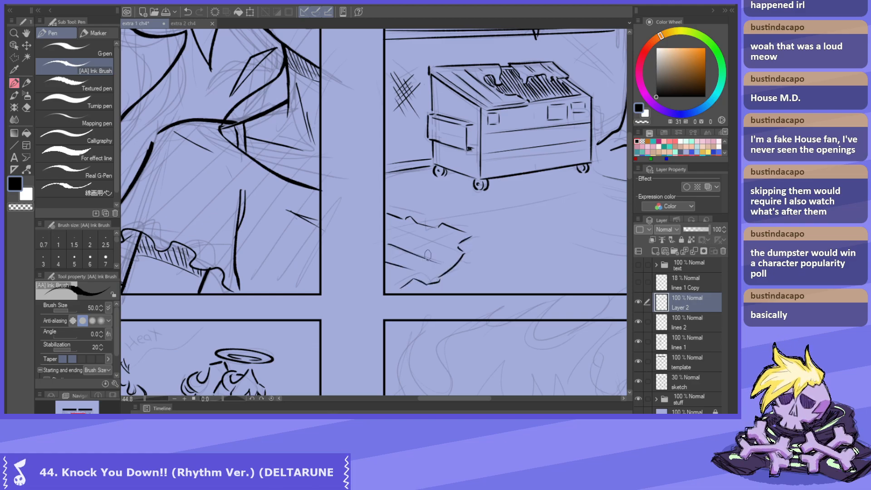
{"action": "left_click_drag", "start_coordinate": [386, 277], "coordinate": [428, 247]}
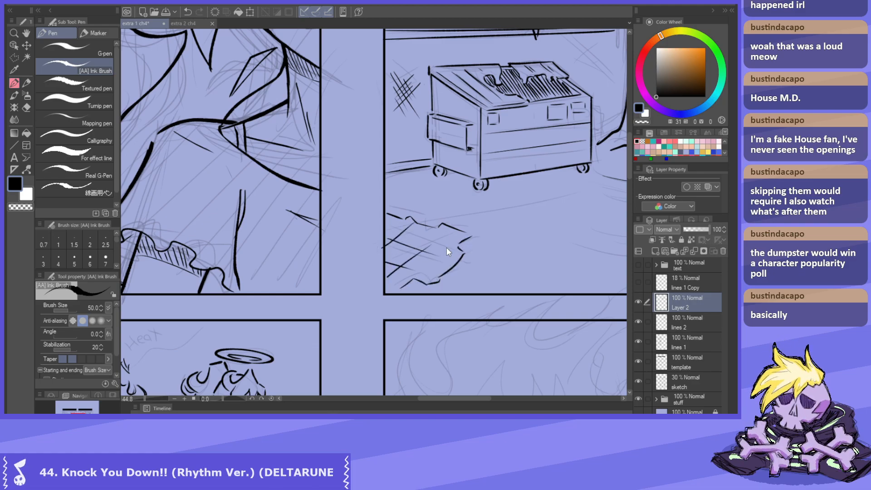
{"action": "key", "text": "c"}
{"action": "key", "text": "c"}
{"action": "scroll", "coordinate": [380, 245], "scroll_direction": "down", "scroll_amount": 5}
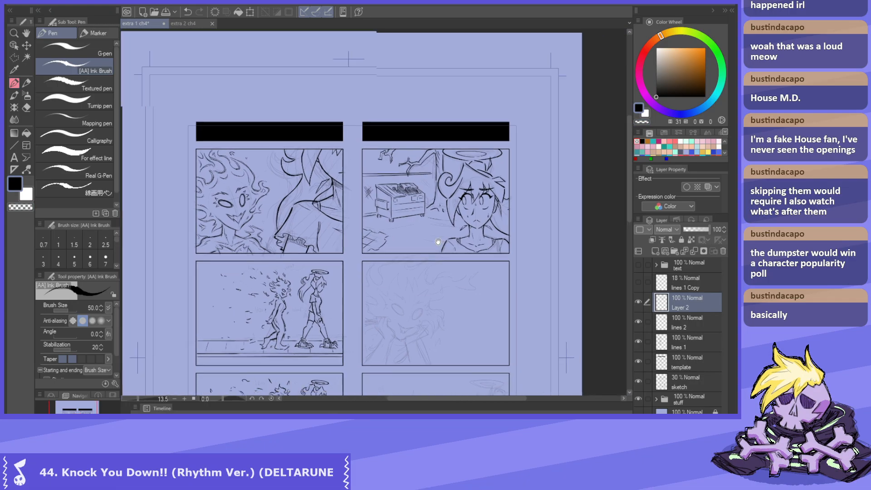
{"action": "scroll", "coordinate": [482, 233], "scroll_direction": "up", "scroll_amount": 2}
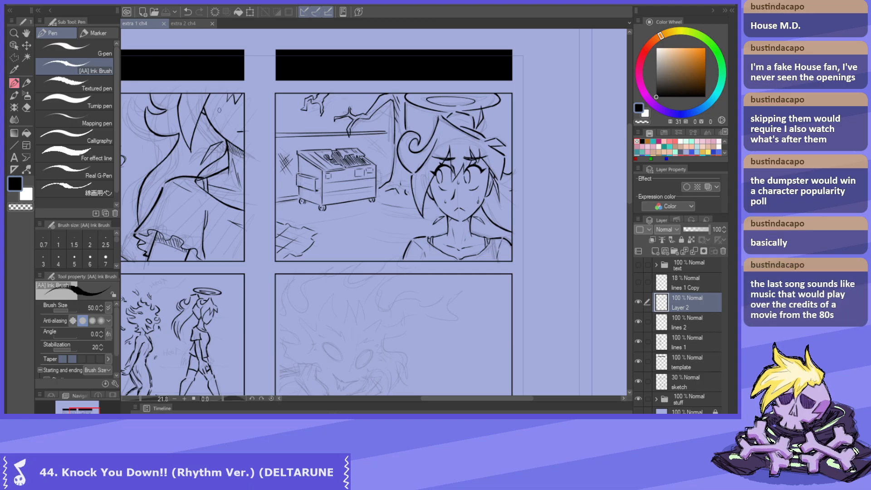
Step: Show the text layer folder so the strip titles and speech balloons appear over the inked panels
{"action": "left_click", "coordinate": [189, 24]}
{"action": "scroll", "coordinate": [519, 342], "scroll_direction": "up", "scroll_amount": 1}
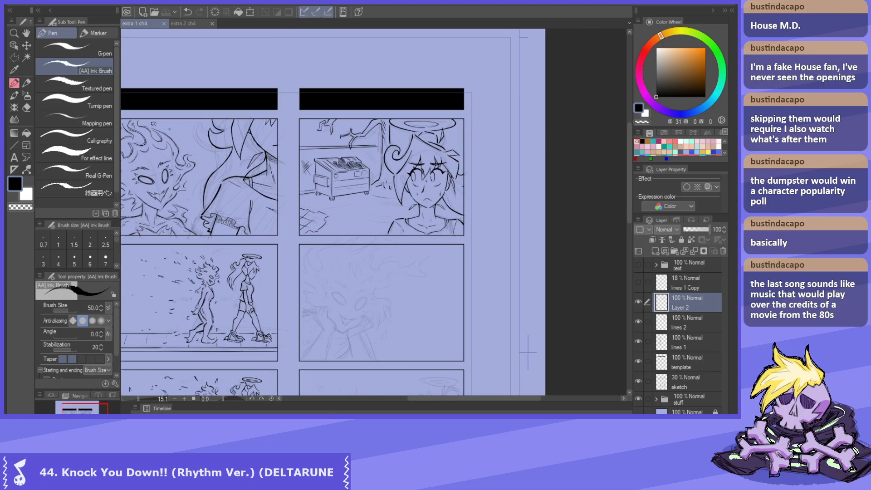
{"action": "left_click", "coordinate": [639, 266]}
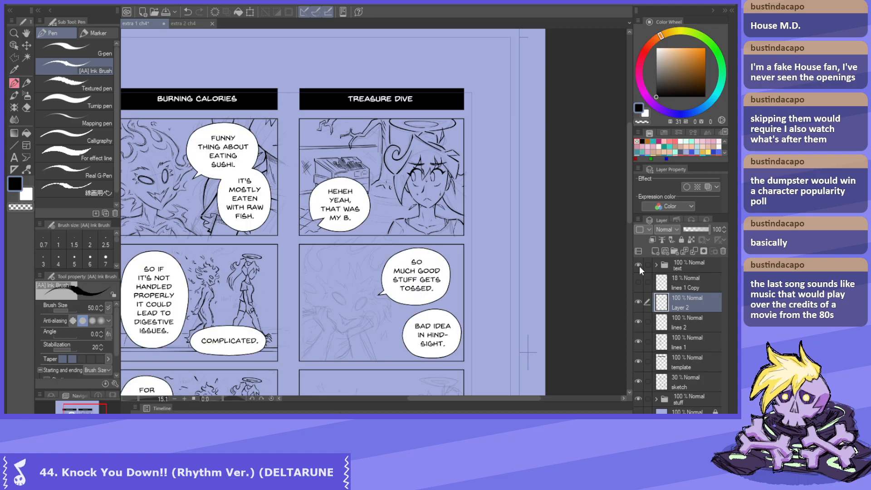
{"action": "left_click", "coordinate": [639, 266]}
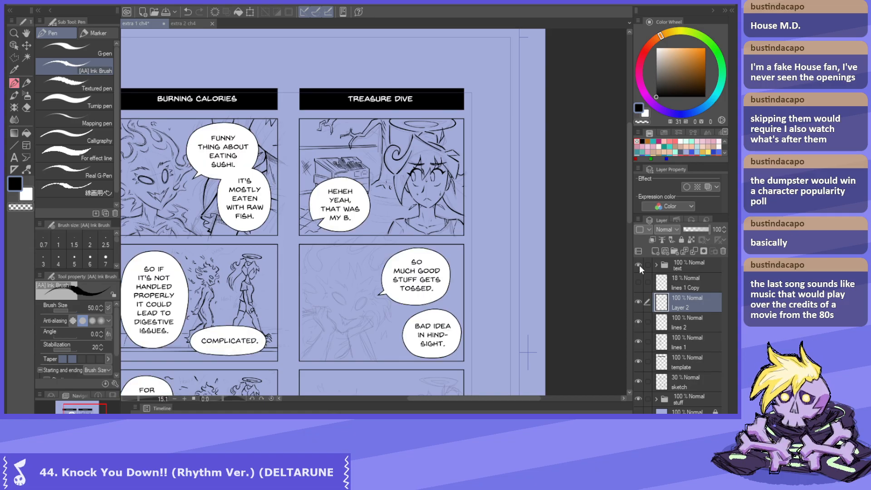
Step: Open the speech balloon text in the first "Treasure Dive" panel for editing
{"action": "scroll", "coordinate": [335, 198], "scroll_direction": "up", "scroll_amount": 5}
{"action": "key", "text": "o"}
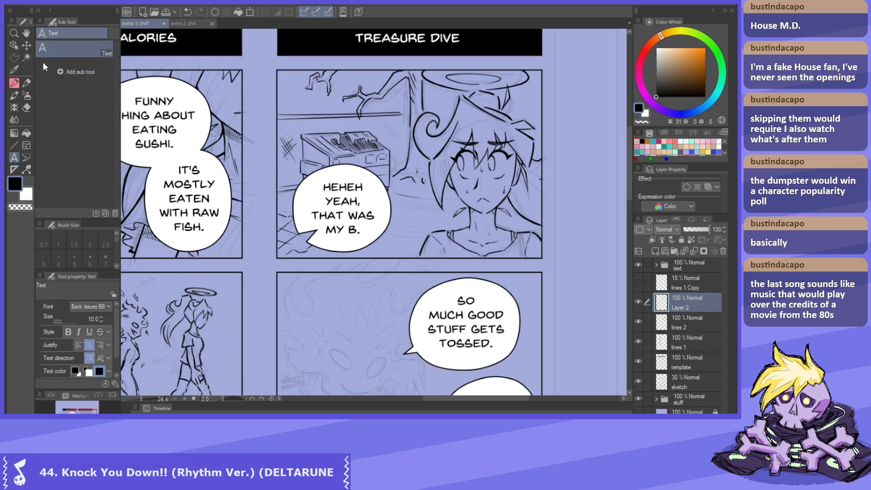
{"action": "scroll", "coordinate": [341, 234], "scroll_direction": "up", "scroll_amount": 3}
{"action": "key", "text": "t"}
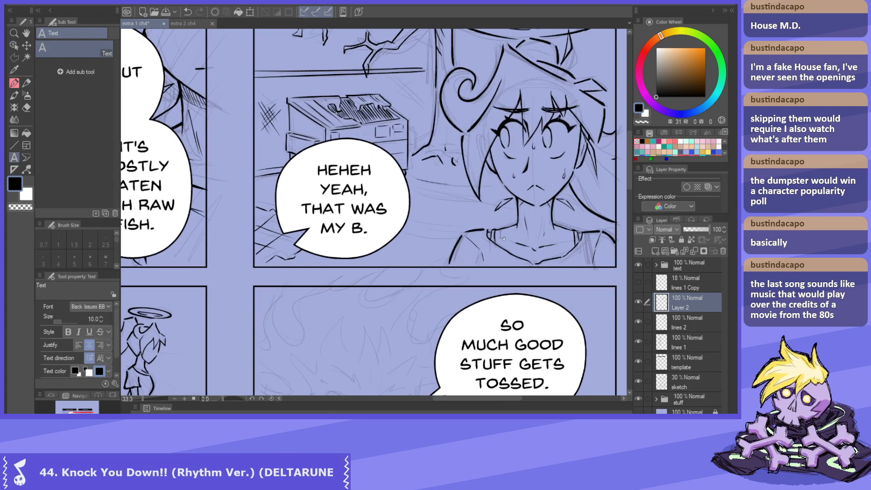
{"action": "scroll", "coordinate": [459, 222], "scroll_direction": "down", "scroll_amount": 3}
{"action": "scroll", "coordinate": [401, 214], "scroll_direction": "up", "scroll_amount": 1}
{"action": "left_click", "coordinate": [375, 212]}
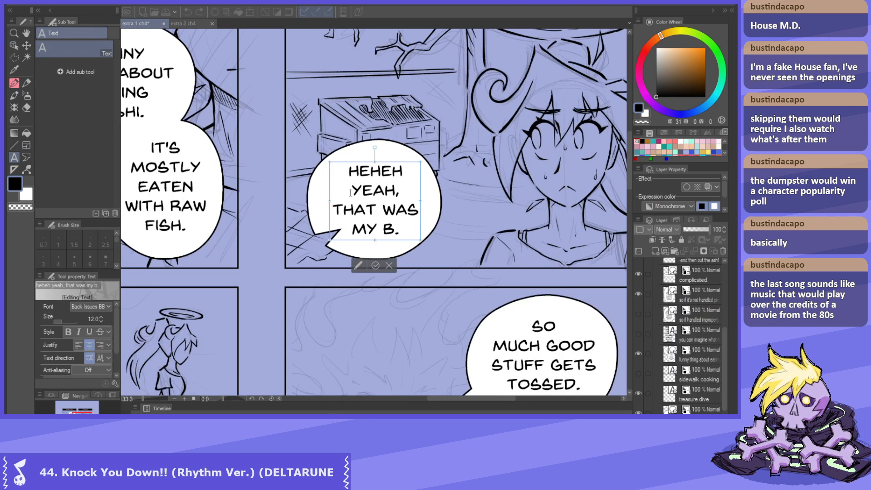
Step: Try joining "HEHEH" and "YEAH," on one line of the balloon text
{"action": "key", "text": "BackSpace"}
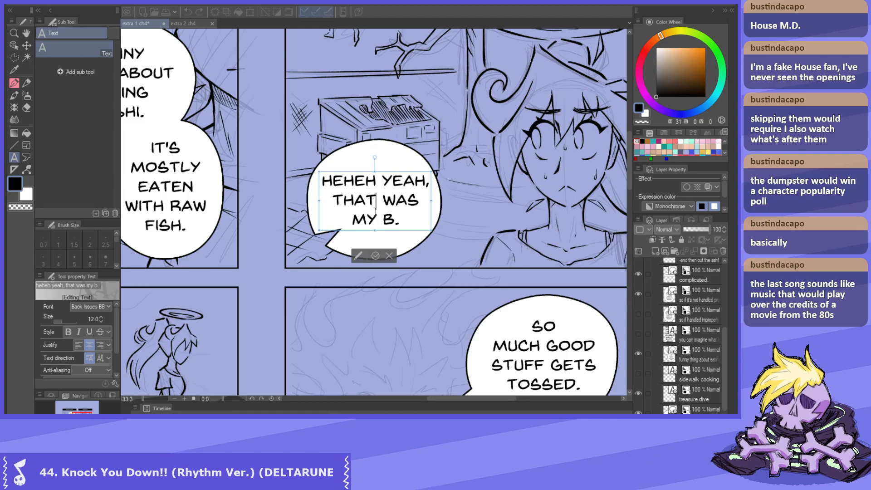
{"action": "key", "text": "BackSpace"}
{"action": "key", "text": "Return"}
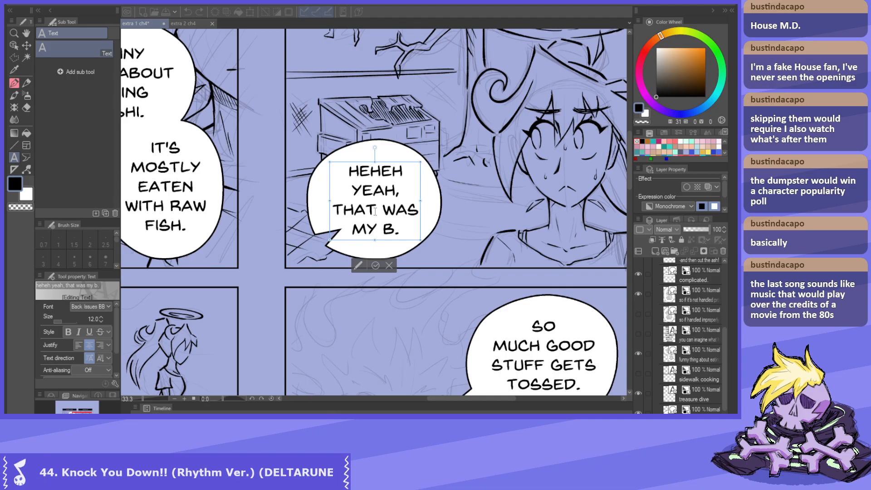
Step: Rebreak the balloon text into the lines "HEHEH", "YEAH, THAT" and "WAS MY B.", and nudge it slightly down
{"action": "key", "text": "BackSpace"}
{"action": "key", "text": "Right"}
{"action": "key", "text": "Right"}
{"action": "key", "text": "Right"}
{"action": "key", "text": "Right"}
{"action": "key", "text": "Right"}
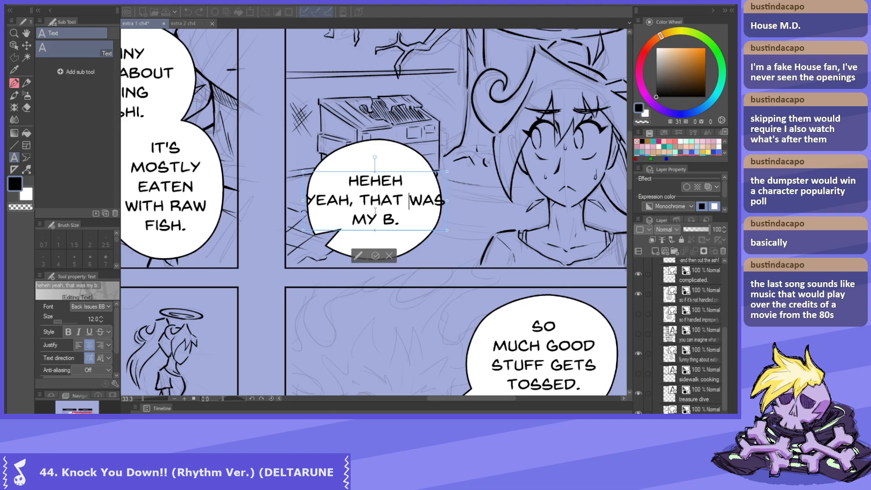
{"action": "key", "text": "Return"}
{"action": "key", "text": "Right"}
{"action": "key", "text": "Right"}
{"action": "key", "text": "Right"}
{"action": "key", "text": "Delete"}
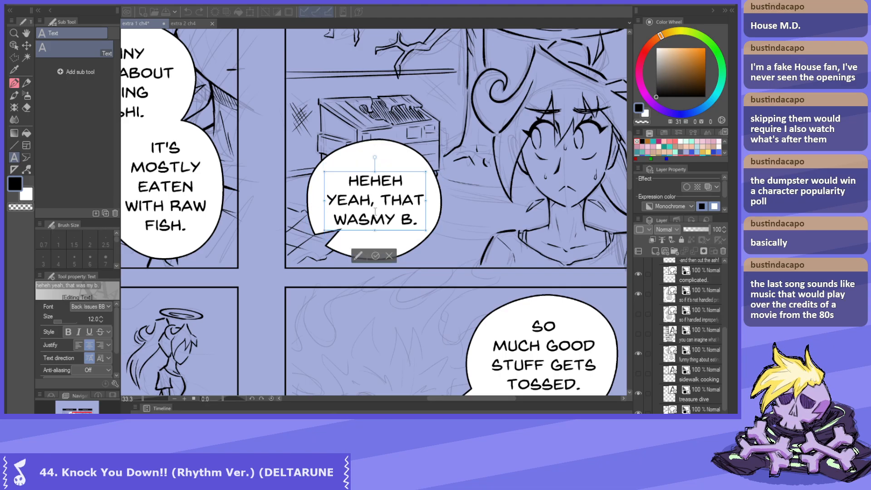
{"action": "left_click", "coordinate": [376, 255]}
{"action": "left_click_drag", "start_coordinate": [399, 173], "coordinate": [399, 176]}
Step: Shorten the speech balloon around its three lines of text and shift both toward the haloed character
{"action": "left_click", "coordinate": [17, 45]}
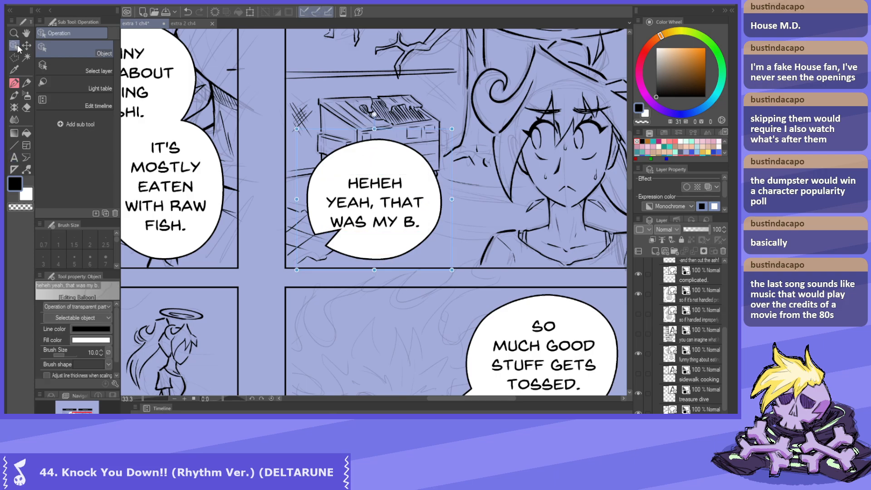
{"action": "left_click_drag", "start_coordinate": [375, 129], "coordinate": [375, 161]}
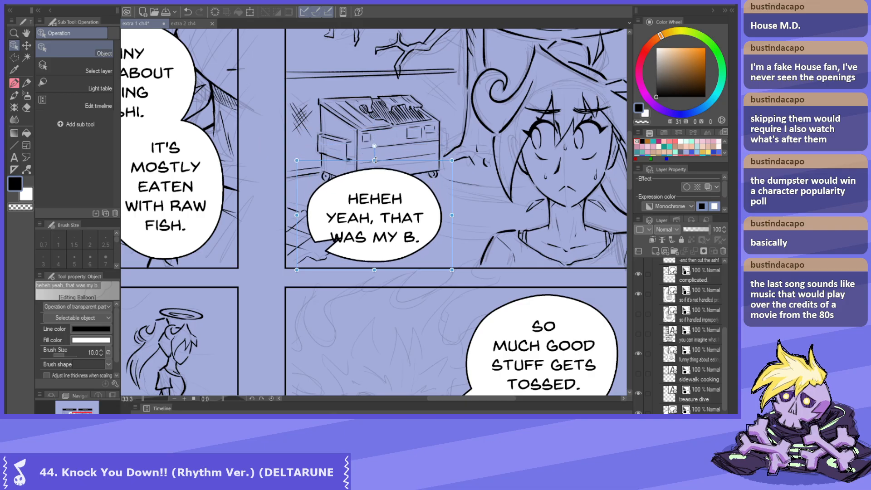
{"action": "left_click", "coordinate": [381, 218]}
{"action": "left_click_drag", "start_coordinate": [379, 216], "coordinate": [379, 214]}
{"action": "left_click", "coordinate": [389, 180]}
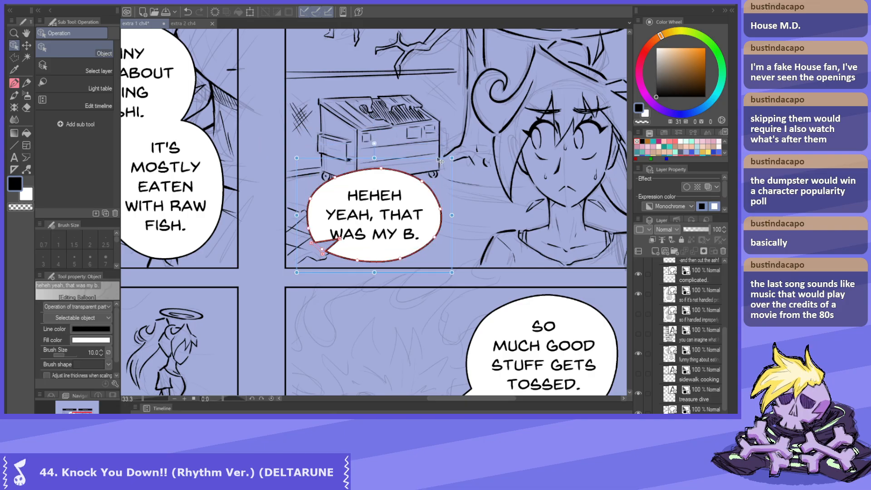
{"action": "left_click_drag", "start_coordinate": [453, 155], "coordinate": [457, 150]}
{"action": "left_click_drag", "start_coordinate": [361, 177], "coordinate": [385, 176]}
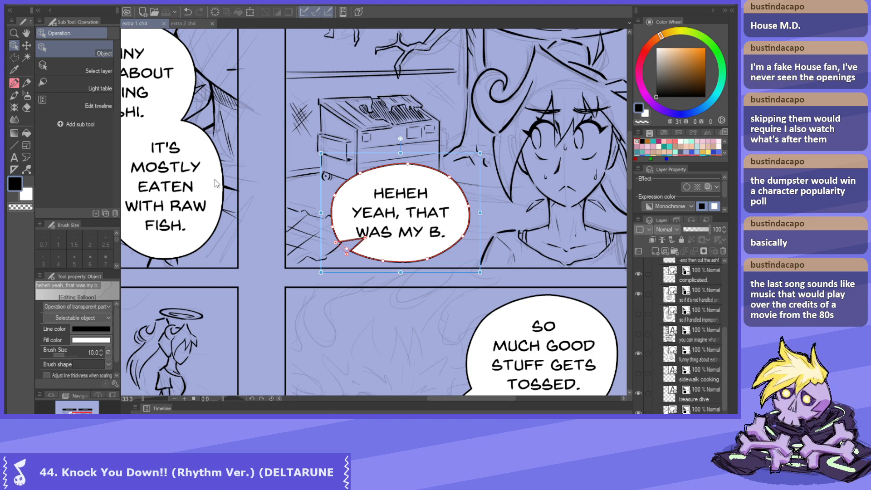
Step: Move the balloon's tail up onto its left edge, adjust the tail's shape, and save the page
{"action": "scroll", "coordinate": [394, 256], "scroll_direction": "up", "scroll_amount": 6}
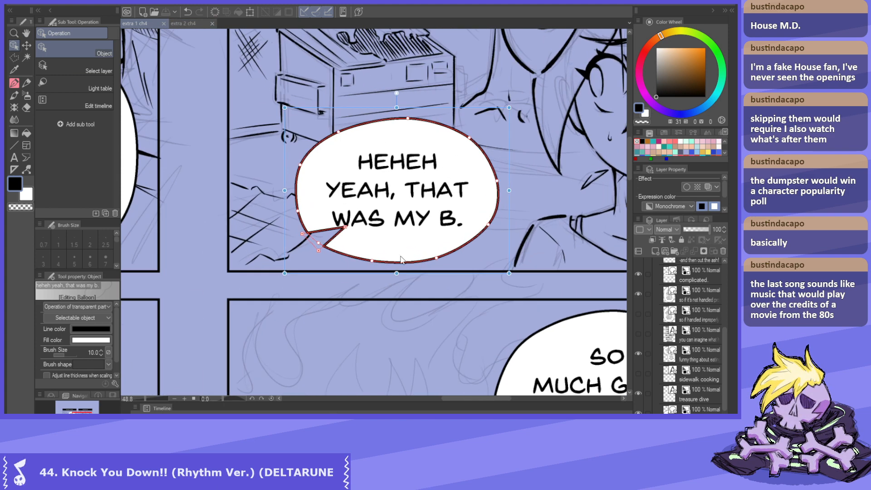
{"action": "left_click_drag", "start_coordinate": [325, 237], "coordinate": [352, 234]}
{"action": "left_click_drag", "start_coordinate": [289, 237], "coordinate": [306, 262]}
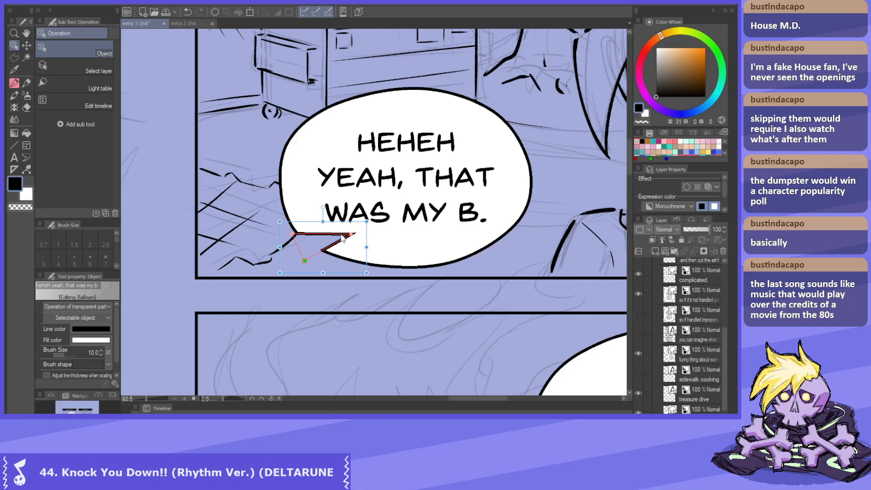
{"action": "left_click_drag", "start_coordinate": [342, 239], "coordinate": [361, 237]}
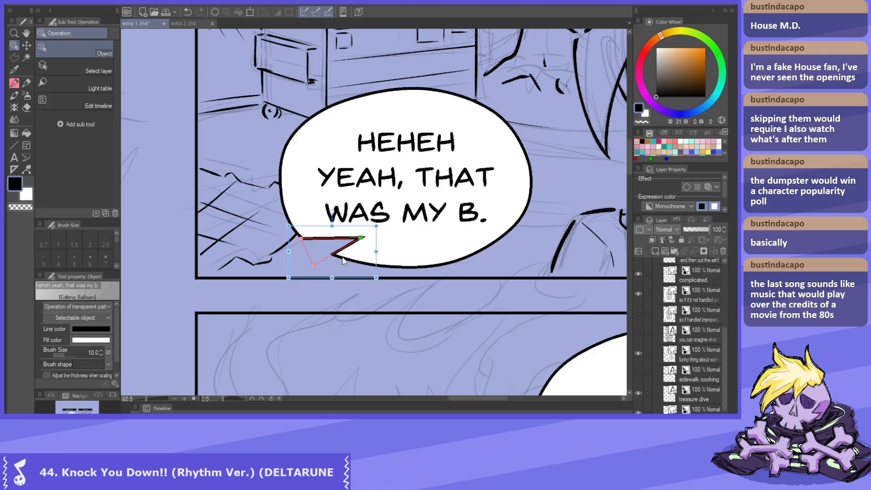
{"action": "left_click", "coordinate": [168, 14]}
{"action": "left_click_drag", "start_coordinate": [337, 236], "coordinate": [270, 228]}
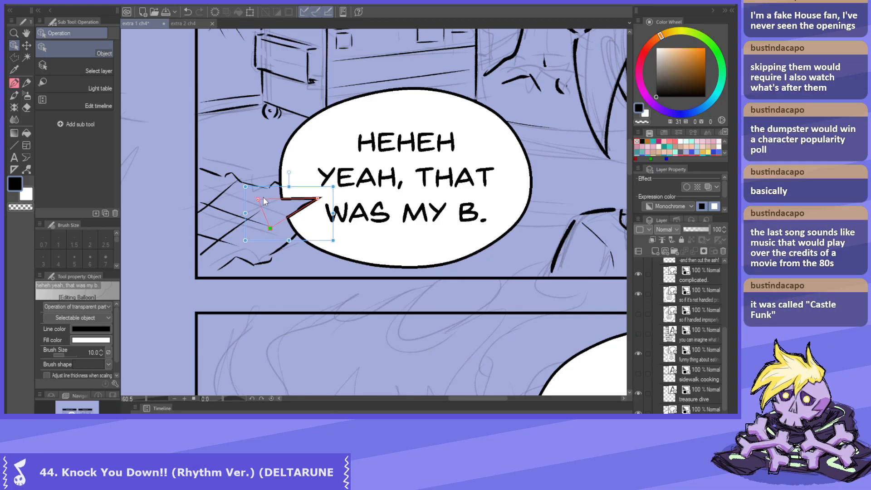
{"action": "left_click_drag", "start_coordinate": [259, 198], "coordinate": [277, 194]}
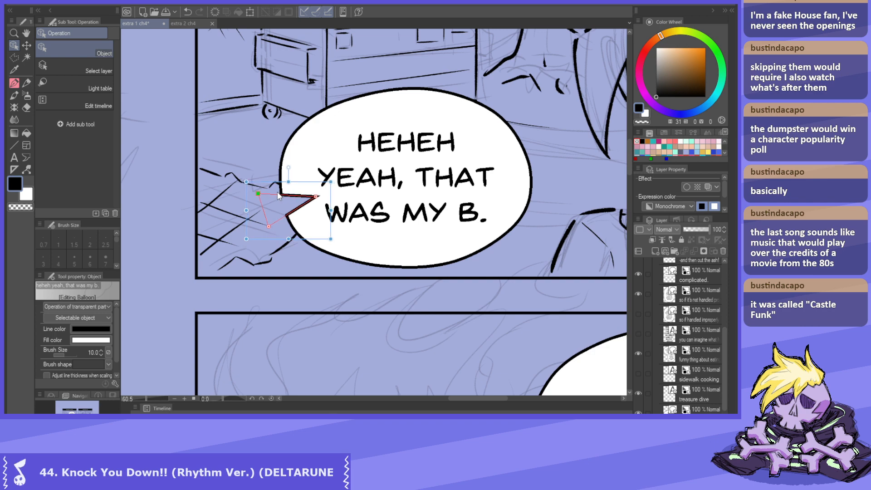
{"action": "left_click", "coordinate": [166, 14]}
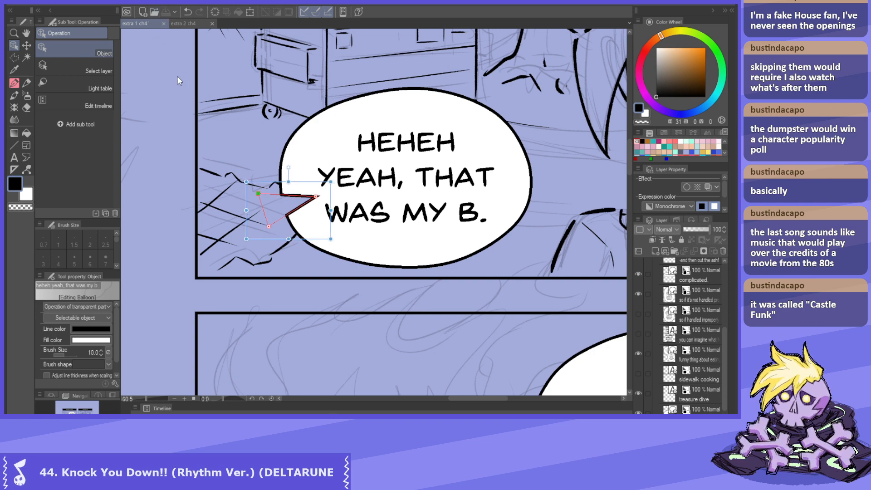
Step: Collapse the text layer folder in the layer list and select the folder itself
{"action": "scroll", "coordinate": [367, 212], "scroll_direction": "down", "scroll_amount": 3}
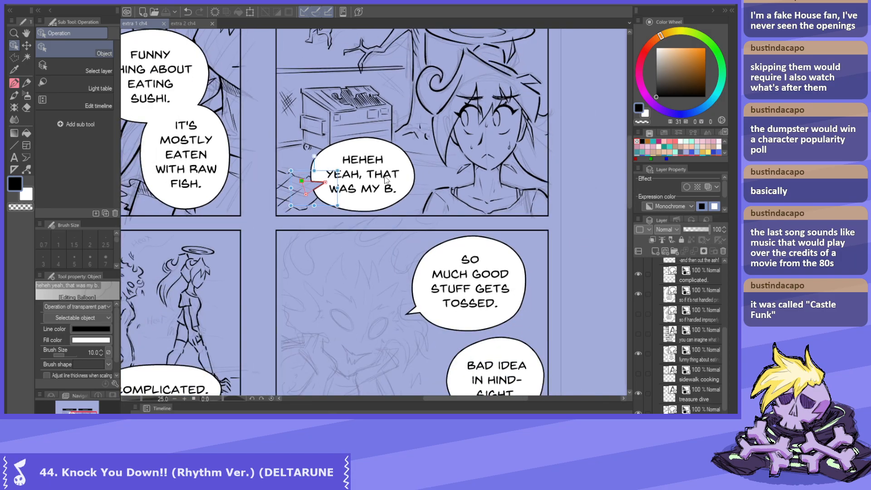
{"action": "scroll", "coordinate": [385, 177], "scroll_direction": "down", "scroll_amount": 1}
{"action": "scroll", "coordinate": [693, 313], "scroll_direction": "up", "scroll_amount": 5}
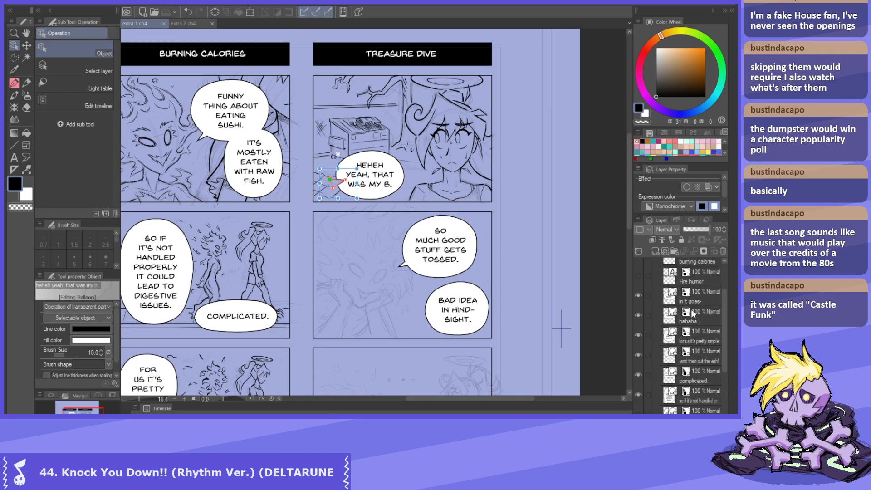
{"action": "left_click", "coordinate": [685, 271]}
{"action": "left_click", "coordinate": [655, 266]}
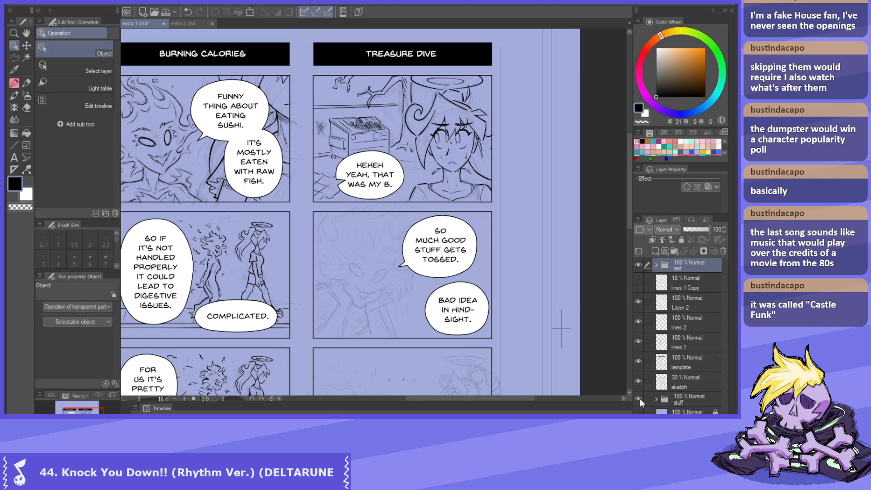
Step: Check the inking progress across the whole page by hiding the sketch layer and showing it again
{"action": "scroll", "coordinate": [426, 140], "scroll_direction": "down", "scroll_amount": 4}
{"action": "scroll", "coordinate": [418, 199], "scroll_direction": "up", "scroll_amount": 3}
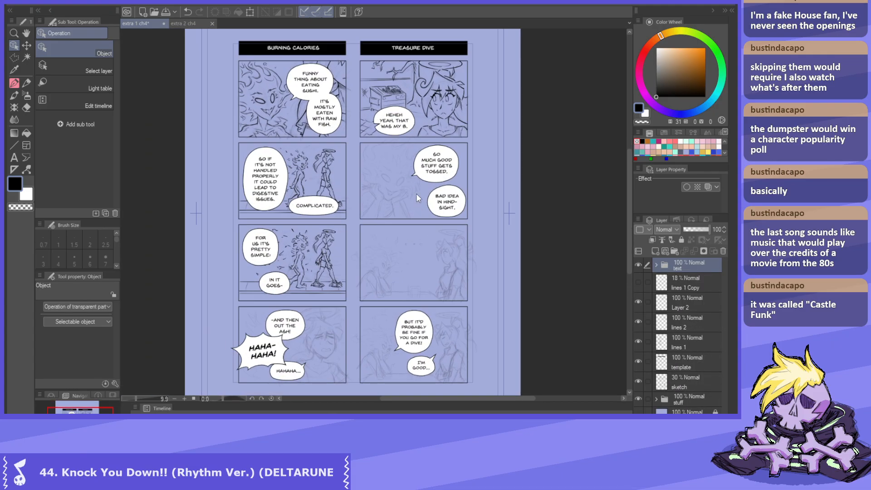
{"action": "scroll", "coordinate": [418, 199], "scroll_direction": "down", "scroll_amount": 1}
{"action": "left_click", "coordinate": [640, 382]}
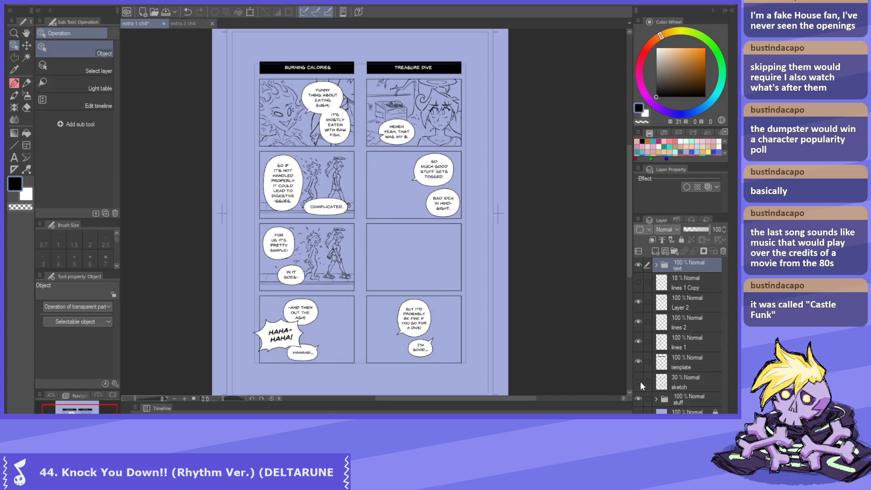
{"action": "left_click", "coordinate": [640, 382]}
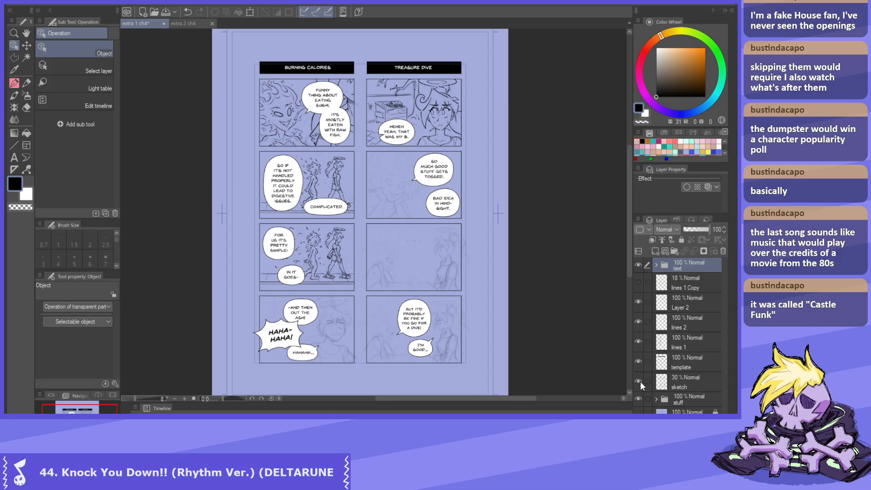
{"action": "scroll", "coordinate": [427, 124], "scroll_direction": "up", "scroll_amount": 5}
{"action": "scroll", "coordinate": [358, 144], "scroll_direction": "up", "scroll_amount": 2}
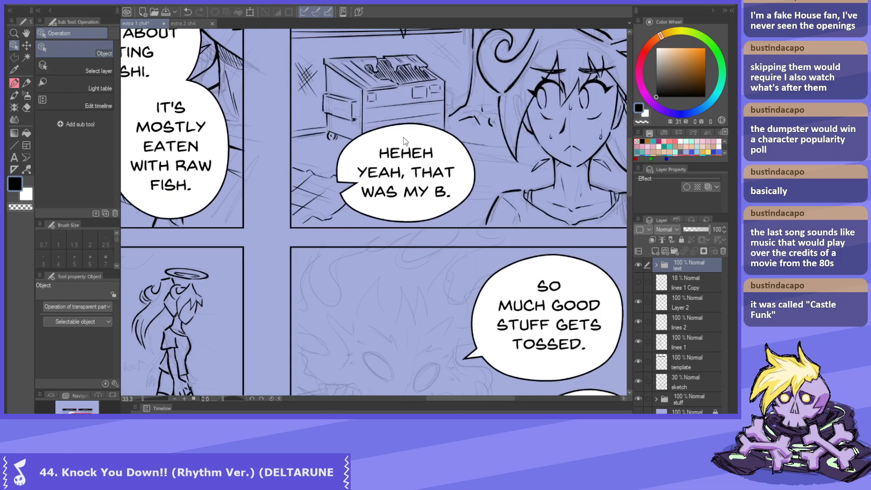
Step: Nudge the "HEHEH YEAH, THAT WAS MY B." balloon and its text slightly upward, and save the page
{"action": "left_click", "coordinate": [403, 137]}
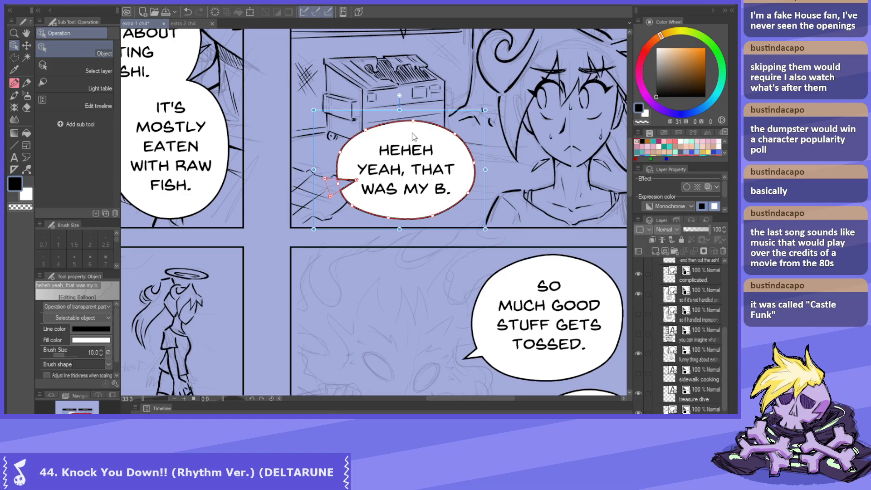
{"action": "scroll", "coordinate": [414, 137], "scroll_direction": "down", "scroll_amount": 2}
{"action": "left_click", "coordinate": [166, 11]}
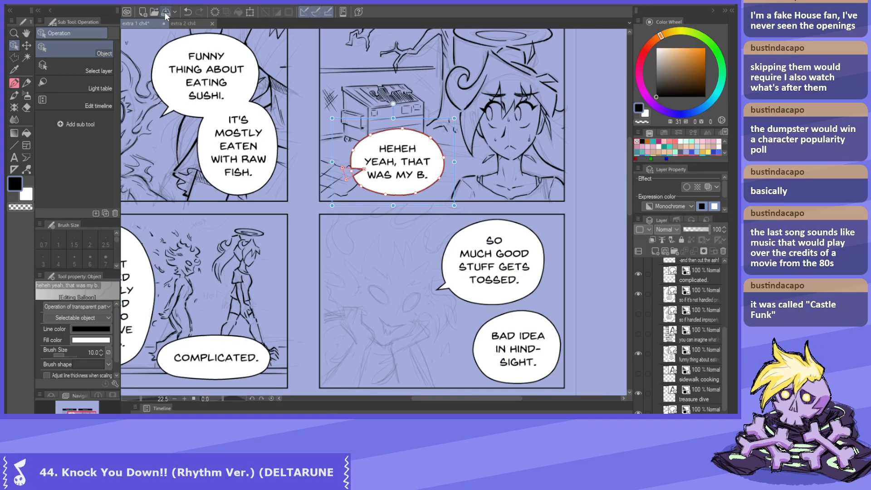
{"action": "scroll", "coordinate": [376, 107], "scroll_direction": "down", "scroll_amount": 3}
{"action": "scroll", "coordinate": [376, 110], "scroll_direction": "down", "scroll_amount": 1}
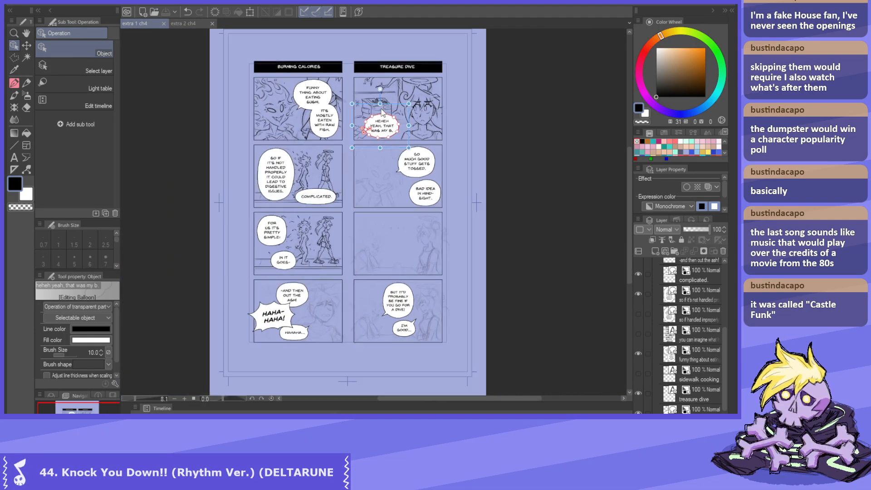
{"action": "scroll", "coordinate": [696, 299], "scroll_direction": "up", "scroll_amount": 5}
Step: Collapse the text folder, and check what Layer 2 contains by switching its visibility off and on
{"action": "left_click", "coordinate": [656, 266]}
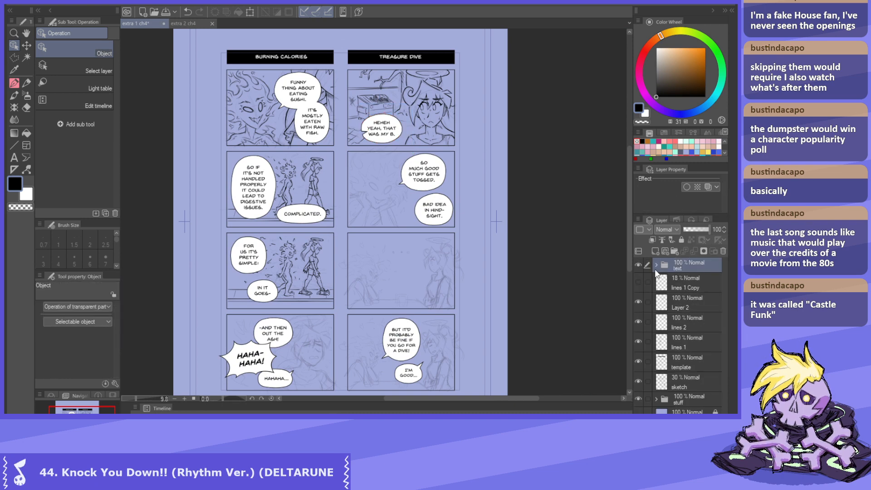
{"action": "left_click", "coordinate": [687, 303]}
{"action": "left_click", "coordinate": [639, 302]}
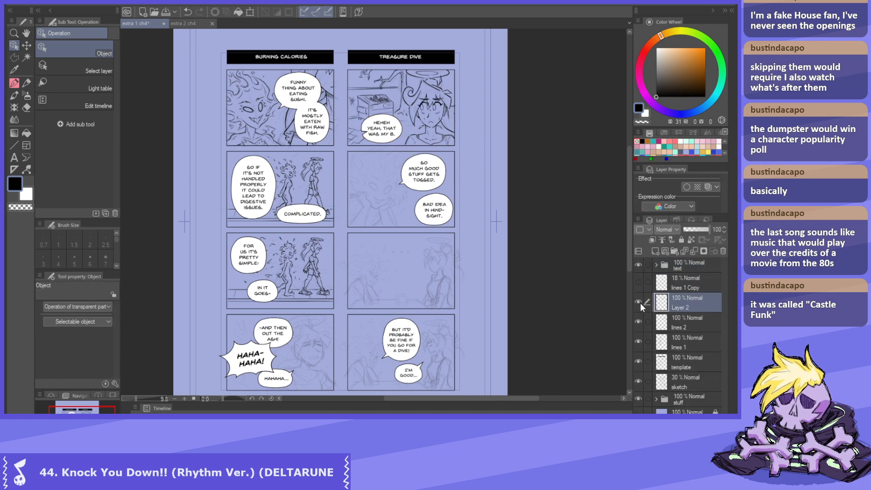
{"action": "left_click", "coordinate": [636, 301]}
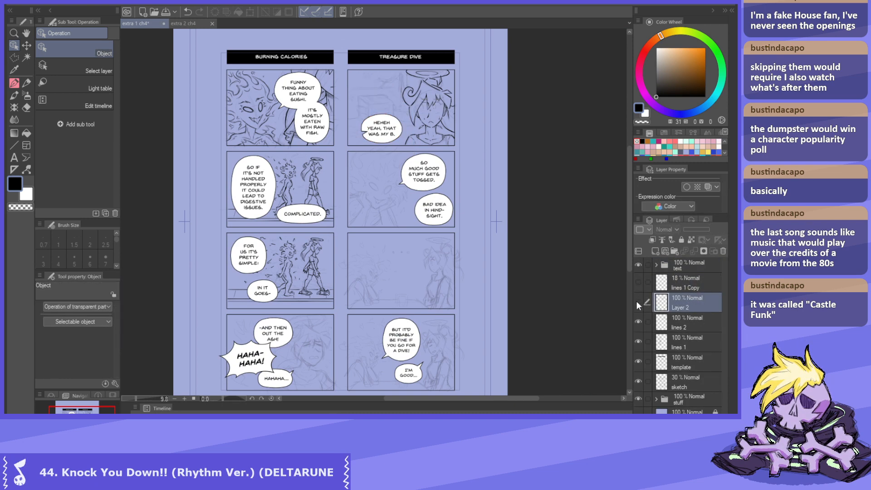
{"action": "left_click", "coordinate": [636, 301]}
{"action": "left_click", "coordinate": [636, 301]}
{"action": "left_click", "coordinate": [636, 301]}
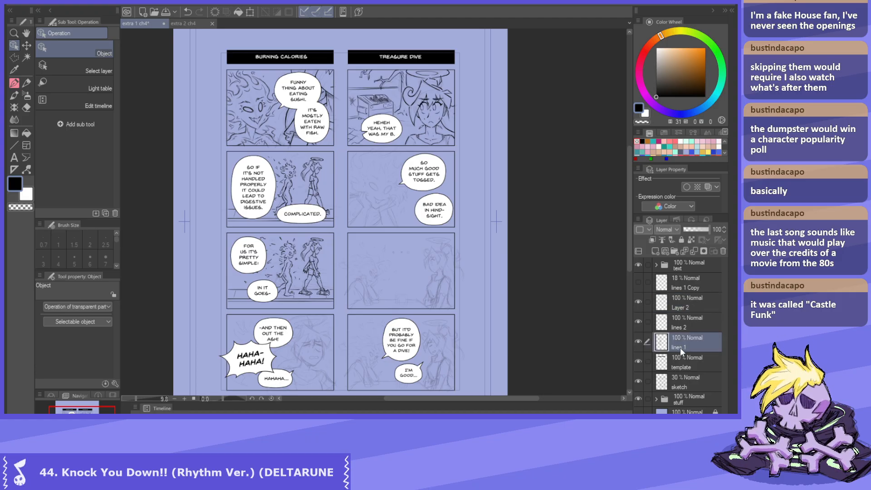
Step: Group Layer 2 and lines 2 in a new folder named lines 2, and select the lines 2 layer inside it
{"action": "left_click", "coordinate": [675, 251]}
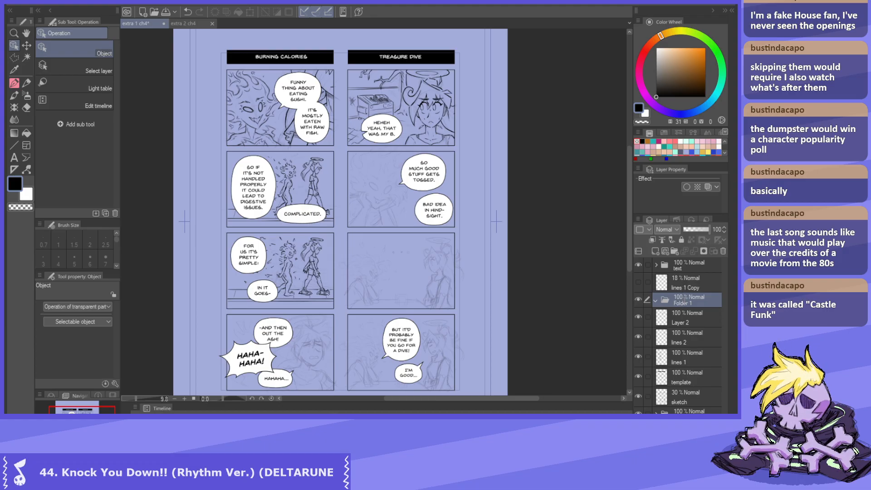
{"action": "left_click", "coordinate": [691, 333]}
{"action": "left_click", "coordinate": [689, 314], "text": "shift"}
{"action": "left_click_drag", "start_coordinate": [689, 312], "coordinate": [664, 302]}
{"action": "left_click", "coordinate": [663, 302]}
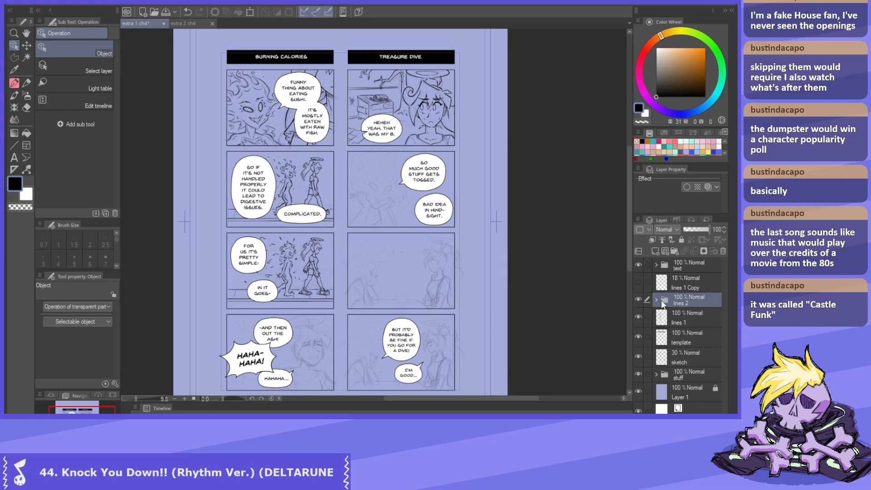
{"action": "left_click", "coordinate": [656, 300]}
{"action": "left_click", "coordinate": [695, 336]}
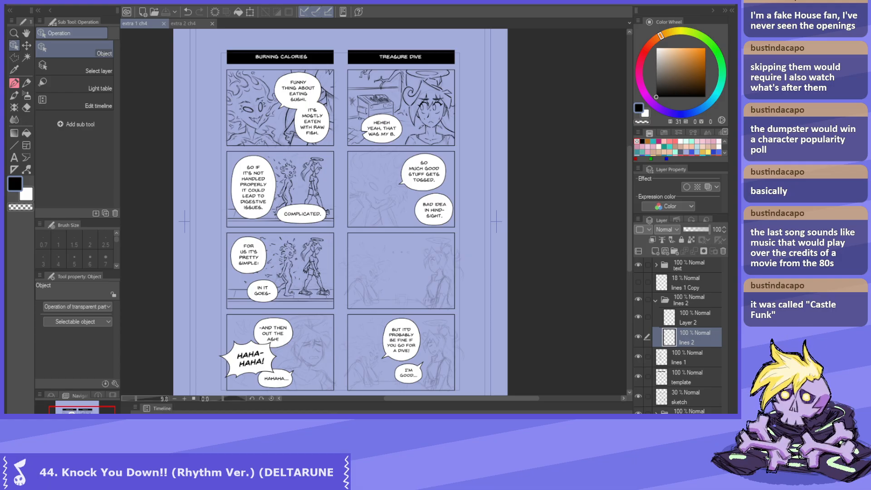
Step: Compare the inks on lines 2 and Layer 2 by toggling each layer's visibility, ending with lines 2 selected
{"action": "scroll", "coordinate": [363, 178], "scroll_direction": "down", "scroll_amount": 2}
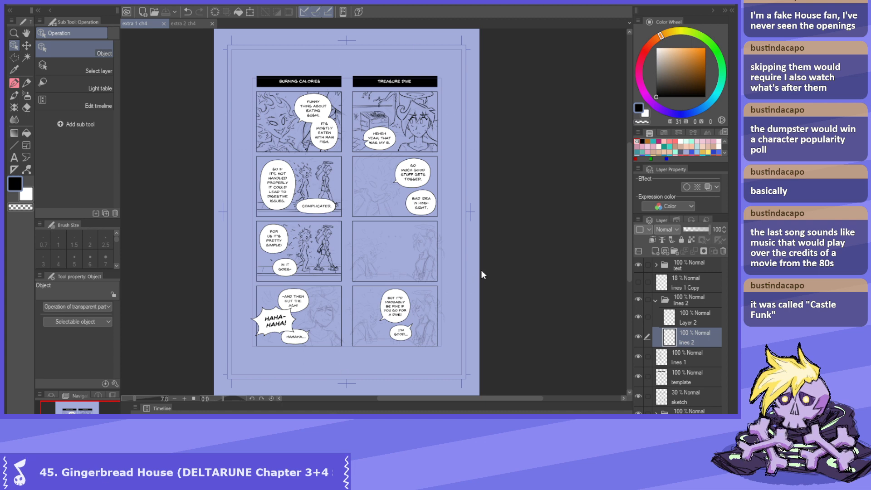
{"action": "scroll", "coordinate": [415, 156], "scroll_direction": "down", "scroll_amount": 1}
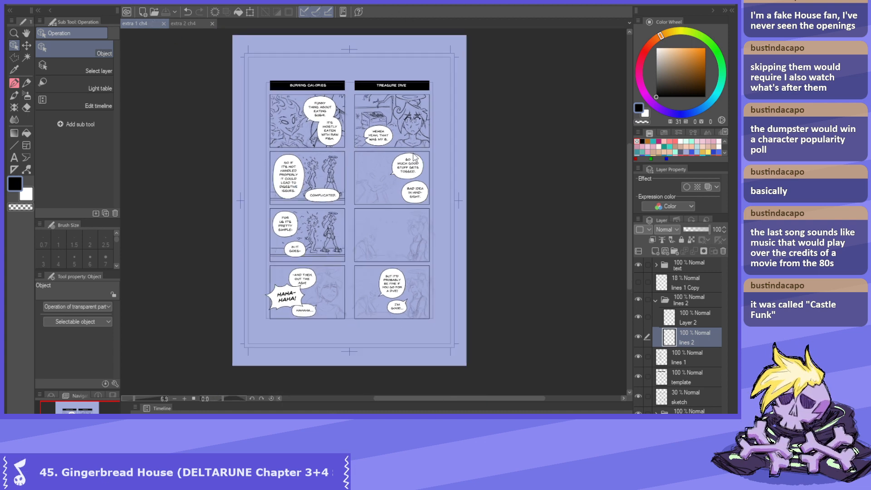
{"action": "scroll", "coordinate": [426, 253], "scroll_direction": "up", "scroll_amount": 2}
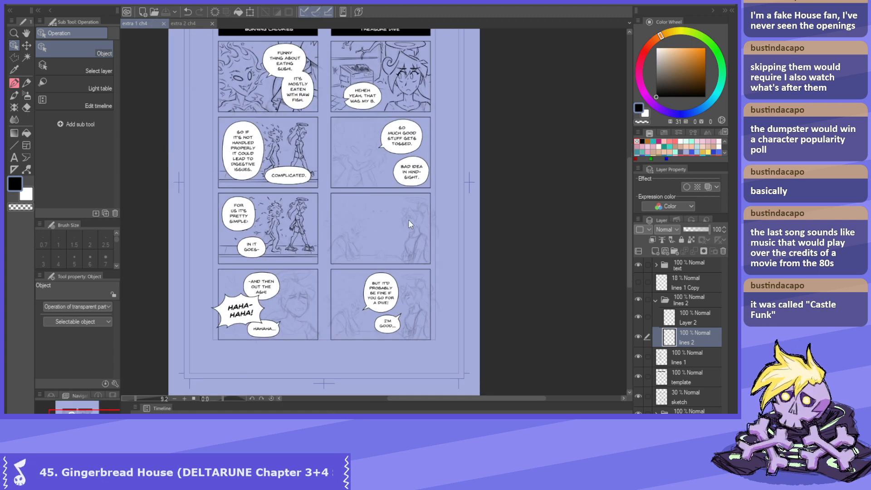
{"action": "scroll", "coordinate": [380, 165], "scroll_direction": "up", "scroll_amount": 2}
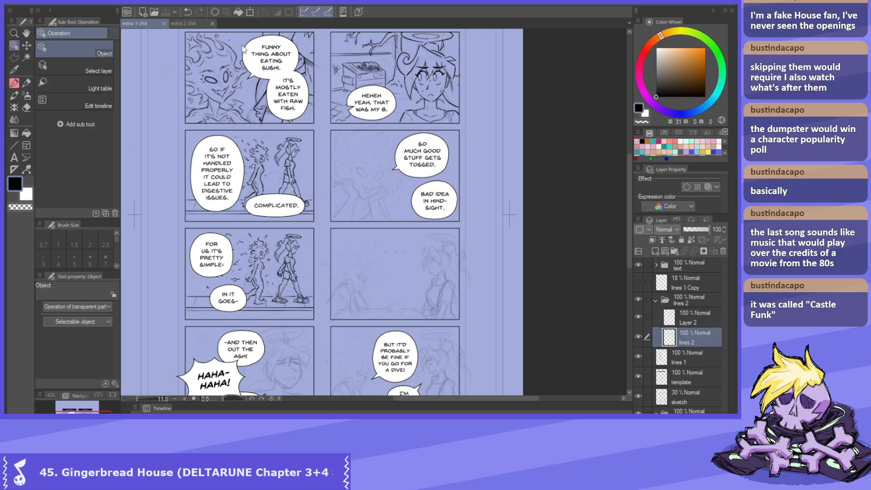
{"action": "scroll", "coordinate": [368, 167], "scroll_direction": "up", "scroll_amount": 3}
{"action": "scroll", "coordinate": [367, 168], "scroll_direction": "down", "scroll_amount": 3}
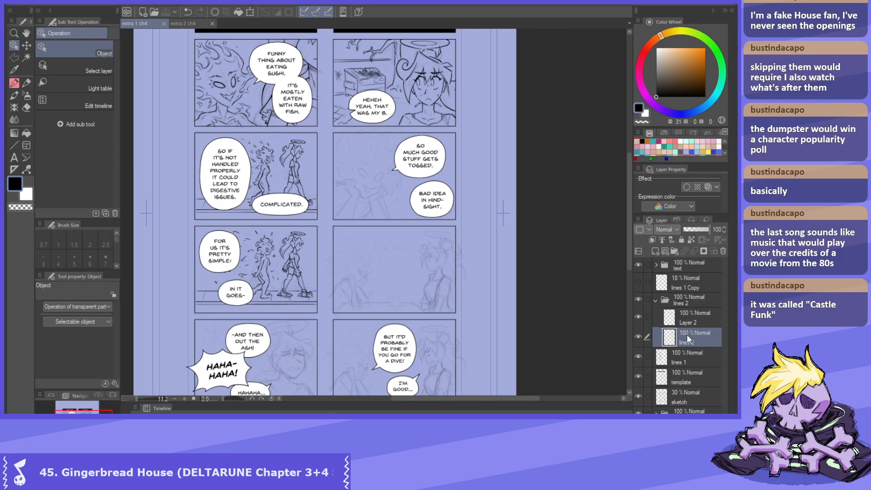
{"action": "left_click", "coordinate": [638, 339]}
{"action": "left_click", "coordinate": [638, 339]}
{"action": "scroll", "coordinate": [488, 216], "scroll_direction": "down", "scroll_amount": 1}
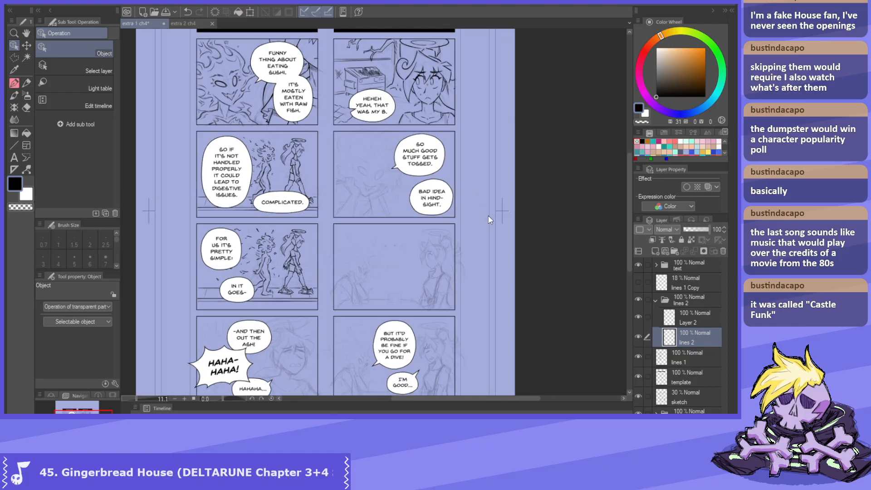
{"action": "left_click", "coordinate": [638, 317]}
{"action": "left_click", "coordinate": [638, 318]}
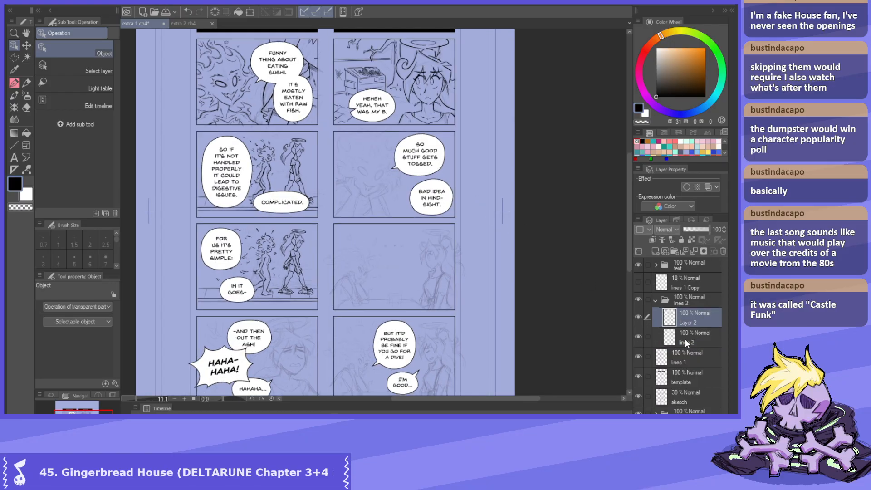
{"action": "left_click", "coordinate": [689, 337]}
Step: Try a Rough pencil stroke in the second Treasure Dive panel, undo it, and switch to the [AA] Ink Brush
{"action": "scroll", "coordinate": [256, 215], "scroll_direction": "down", "scroll_amount": 3}
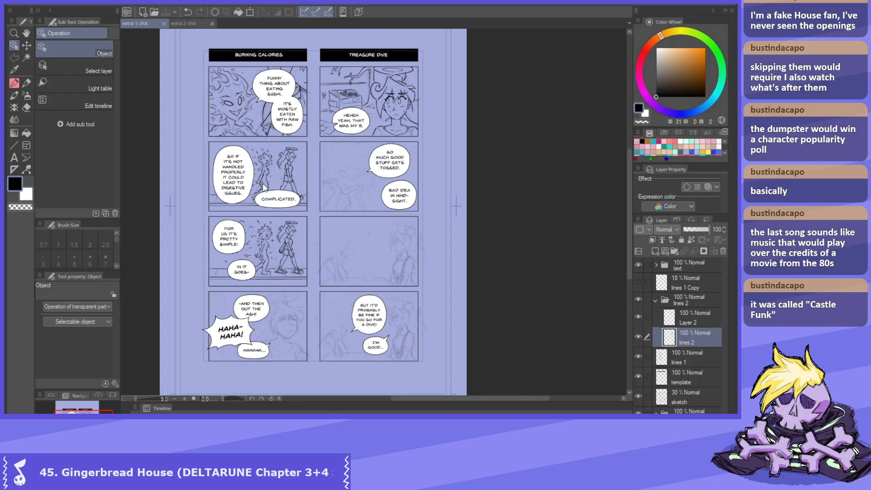
{"action": "scroll", "coordinate": [256, 215], "scroll_direction": "up", "scroll_amount": 4}
{"action": "scroll", "coordinate": [256, 215], "scroll_direction": "down", "scroll_amount": 1}
{"action": "scroll", "coordinate": [216, 203], "scroll_direction": "down", "scroll_amount": 1}
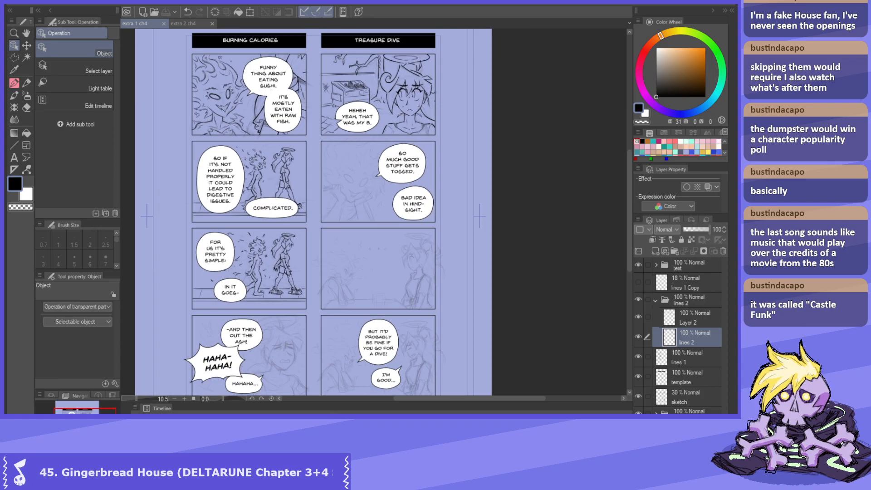
{"action": "scroll", "coordinate": [402, 229], "scroll_direction": "up", "scroll_amount": 4}
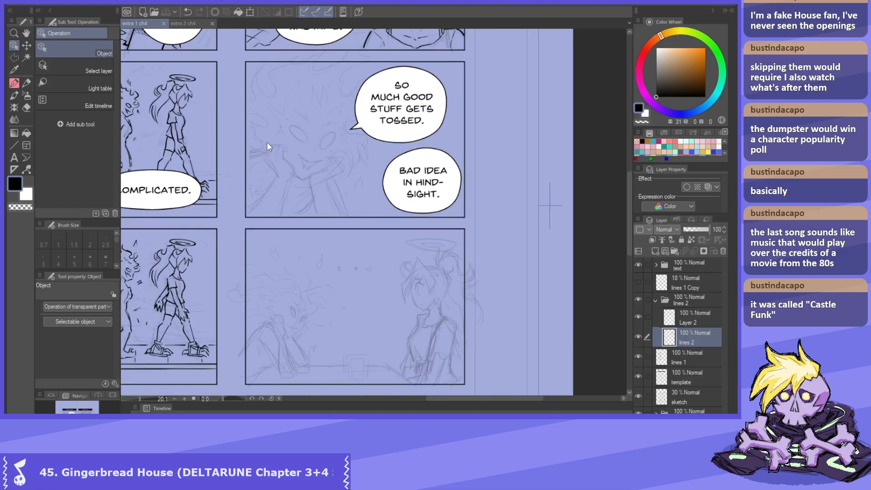
{"action": "key", "text": "p"}
{"action": "left_click_drag", "start_coordinate": [334, 162], "coordinate": [347, 202]}
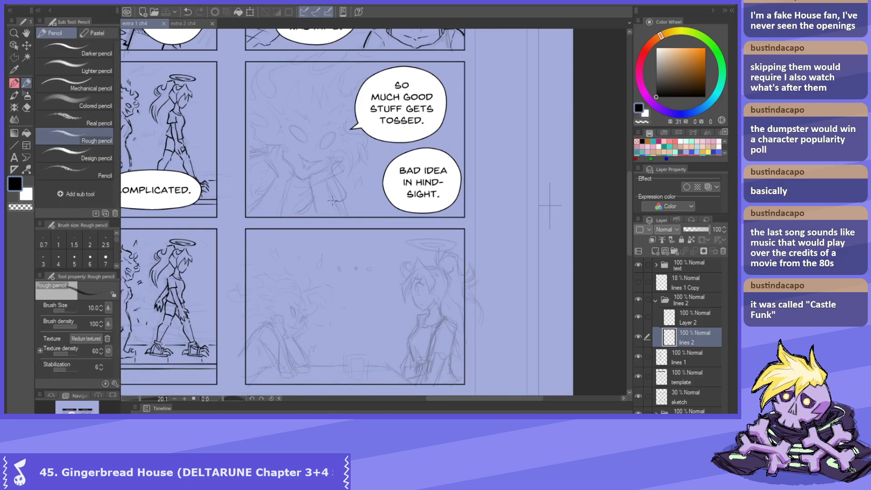
{"action": "key", "text": "ctrl+z"}
{"action": "key", "text": "p"}
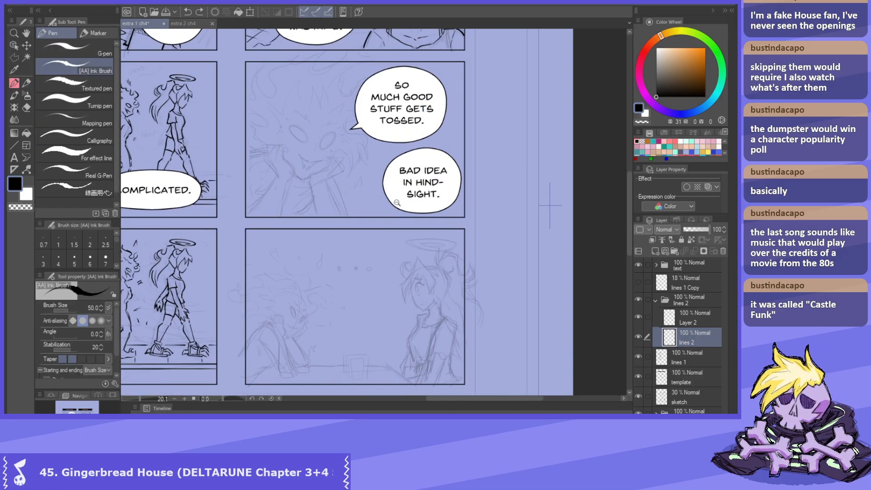
Step: Hide the text folder to inspect the remaining uninked panels, and save the page
{"action": "scroll", "coordinate": [431, 209], "scroll_direction": "down", "scroll_amount": 4}
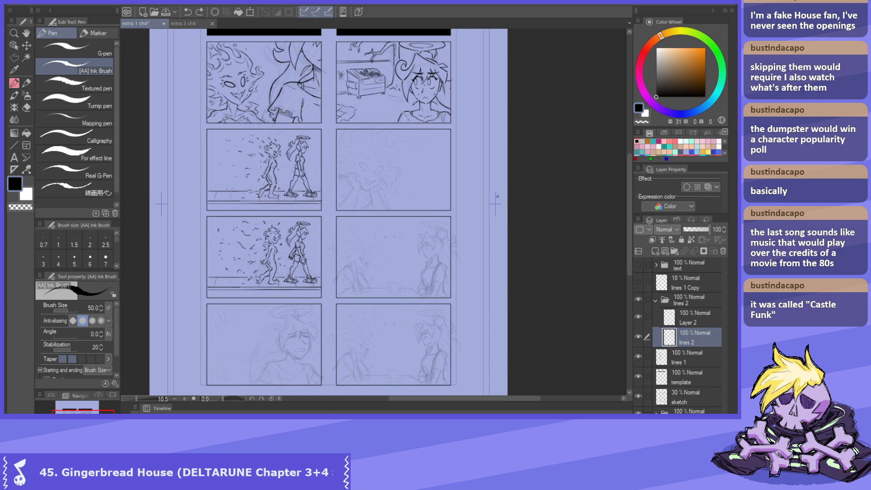
{"action": "scroll", "coordinate": [483, 198], "scroll_direction": "down", "scroll_amount": 2}
{"action": "scroll", "coordinate": [477, 182], "scroll_direction": "up", "scroll_amount": 2}
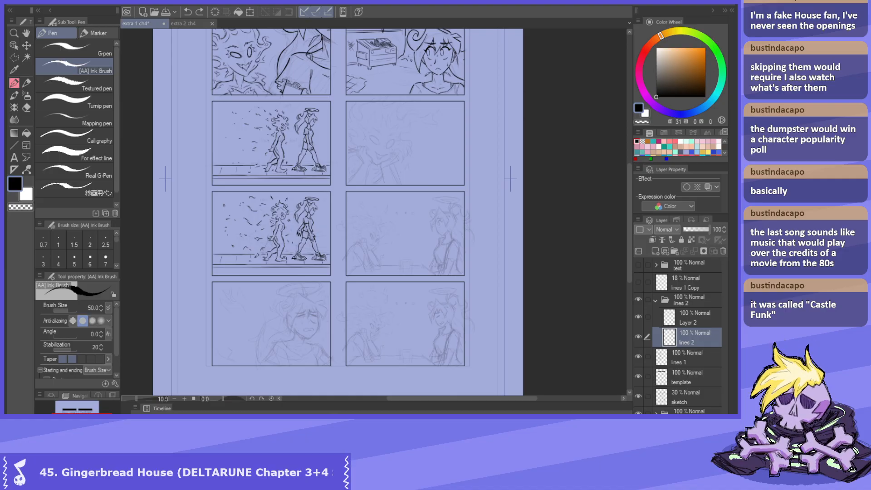
{"action": "scroll", "coordinate": [422, 377], "scroll_direction": "up", "scroll_amount": 1}
{"action": "scroll", "coordinate": [254, 181], "scroll_direction": "up", "scroll_amount": 1}
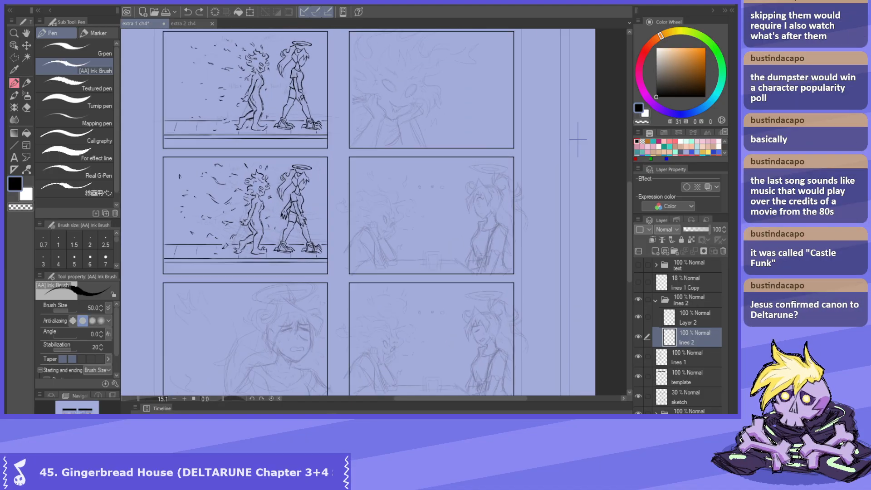
{"action": "scroll", "coordinate": [295, 236], "scroll_direction": "down", "scroll_amount": 2}
{"action": "scroll", "coordinate": [295, 236], "scroll_direction": "up", "scroll_amount": 1}
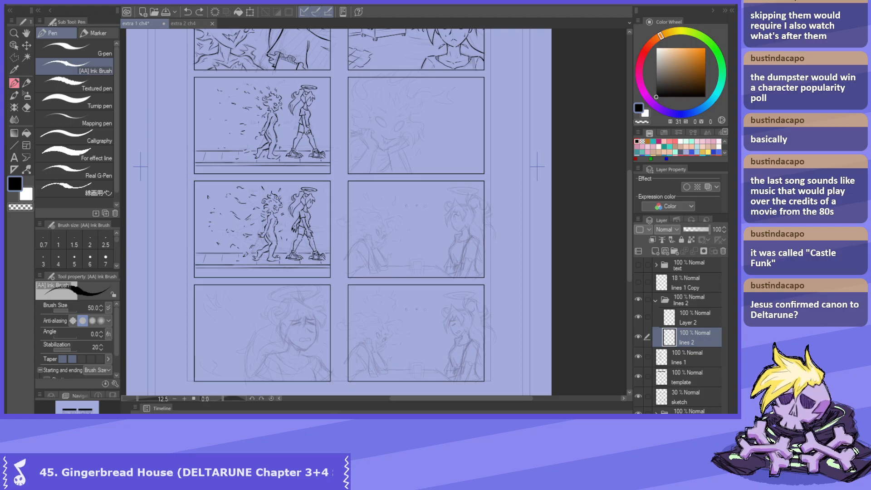
{"action": "left_click", "coordinate": [164, 12]}
Step: Try an ink stroke in the third Treasure Dive panel, undo it, and save the page
{"action": "scroll", "coordinate": [419, 231], "scroll_direction": "down", "scroll_amount": 4}
{"action": "scroll", "coordinate": [429, 217], "scroll_direction": "up", "scroll_amount": 4}
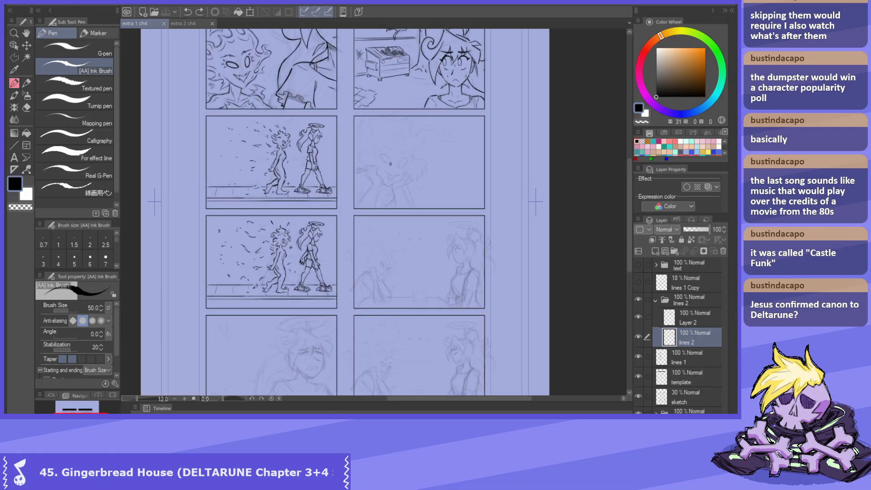
{"action": "scroll", "coordinate": [392, 186], "scroll_direction": "up", "scroll_amount": 2}
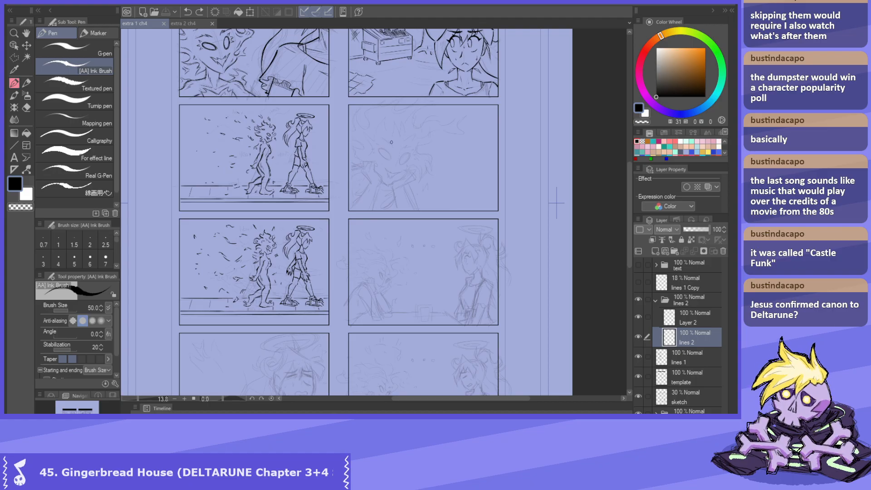
{"action": "scroll", "coordinate": [572, 206], "scroll_direction": "up", "scroll_amount": 1}
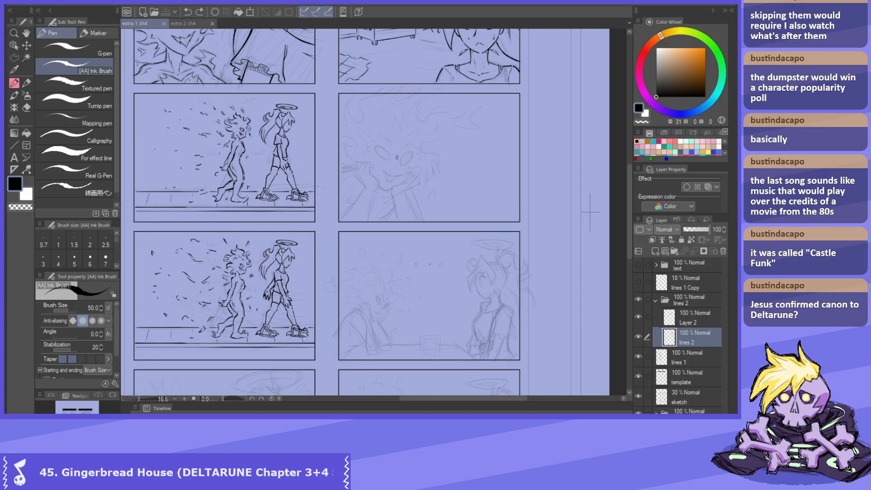
{"action": "scroll", "coordinate": [413, 170], "scroll_direction": "up", "scroll_amount": 1}
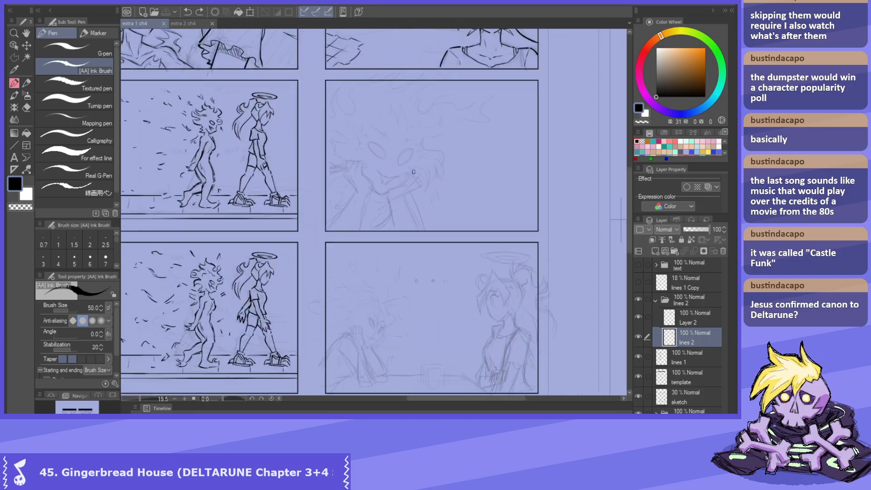
{"action": "left_click_drag", "start_coordinate": [419, 256], "coordinate": [401, 294]}
{"action": "key", "text": "ctrl+z"}
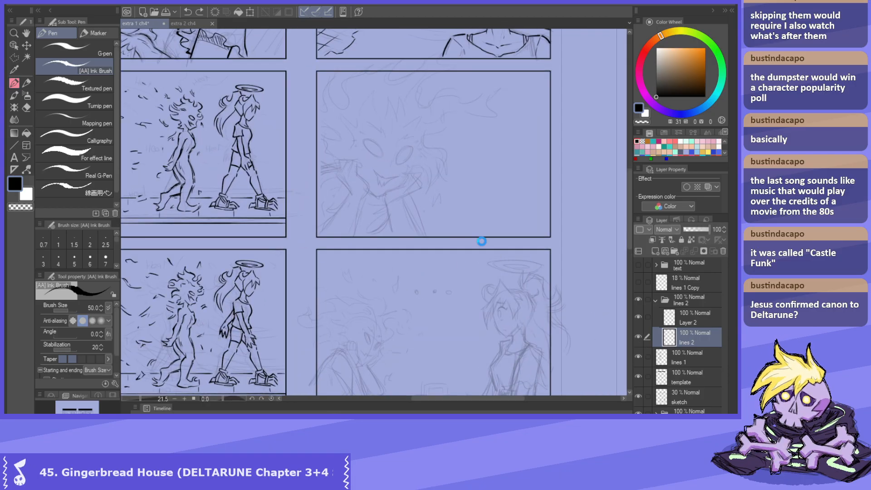
{"action": "key", "text": "ctrl+s"}
Step: Ink the flaming character's left eye as a slanted oval with several overlapping strokes in the uninked close-up panel
{"action": "scroll", "coordinate": [436, 227], "scroll_direction": "down", "scroll_amount": 2}
{"action": "scroll", "coordinate": [440, 213], "scroll_direction": "up", "scroll_amount": 1}
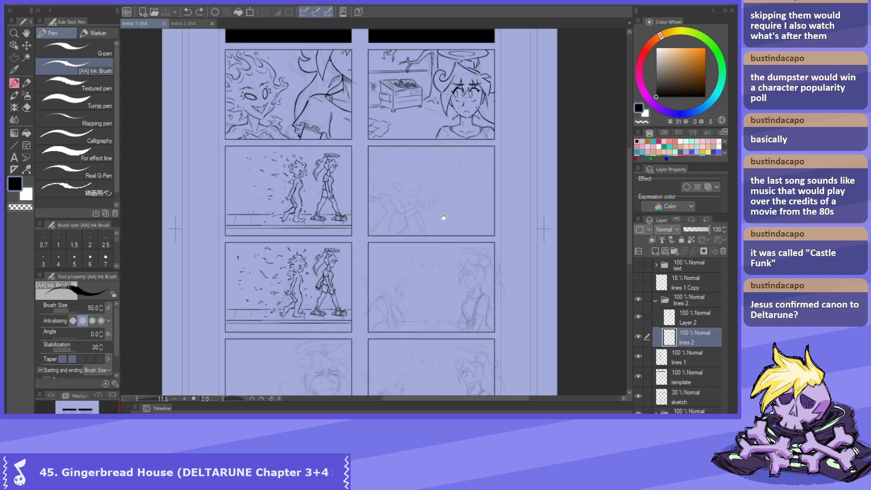
{"action": "scroll", "coordinate": [408, 182], "scroll_direction": "up", "scroll_amount": 3}
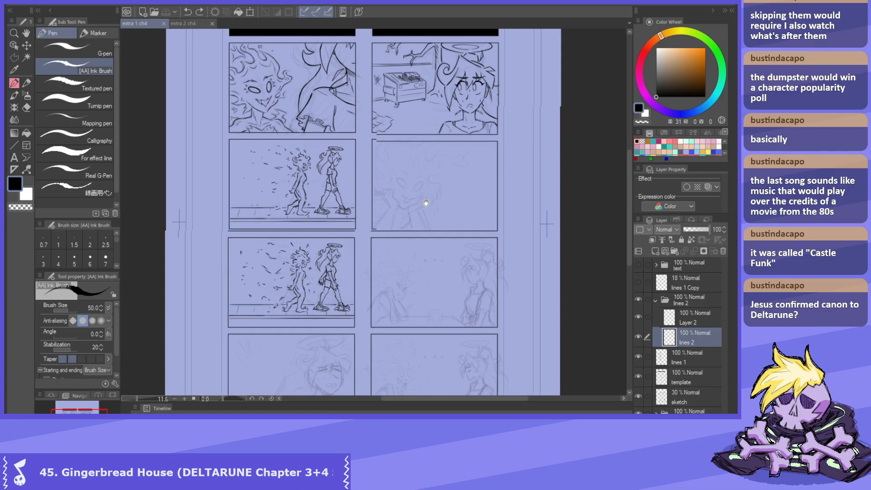
{"action": "scroll", "coordinate": [405, 175], "scroll_direction": "up", "scroll_amount": 6}
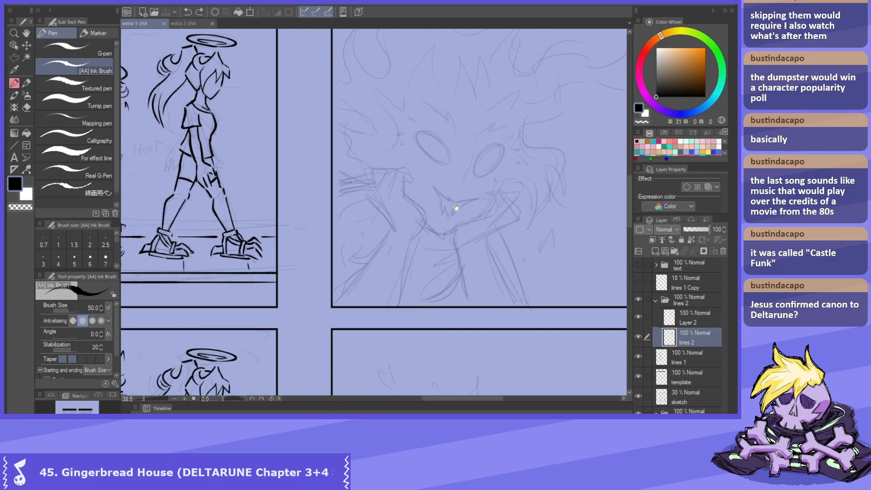
{"action": "scroll", "coordinate": [444, 159], "scroll_direction": "up", "scroll_amount": 1}
{"action": "mouse_move", "coordinate": [461, 190]}
{"action": "left_mouse_down"}
{"action": "mouse_move", "coordinate": [414, 152]}
{"action": "mouse_move", "coordinate": [474, 174]}
{"action": "mouse_move", "coordinate": [426, 176]}
{"action": "mouse_move", "coordinate": [436, 133]}
{"action": "mouse_move", "coordinate": [477, 187]}
{"action": "left_mouse_up"}
{"action": "key", "text": "ctrl+z"}
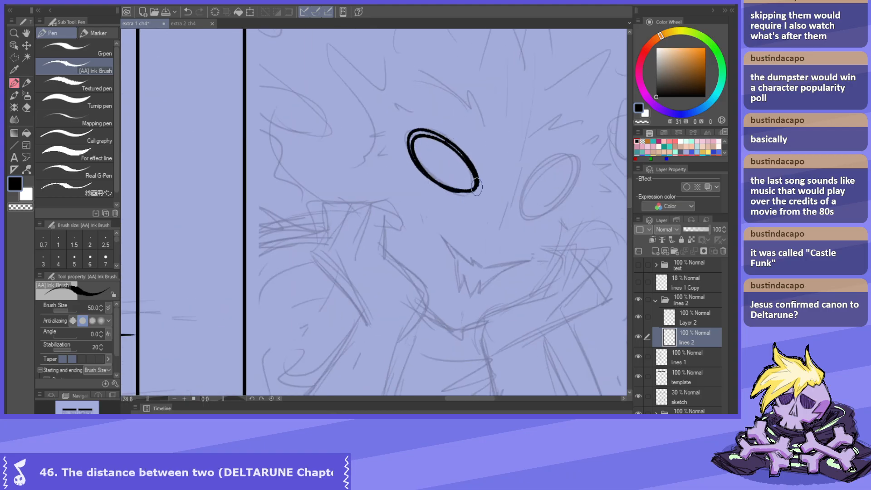
{"action": "mouse_move", "coordinate": [424, 171]}
{"action": "left_mouse_down"}
{"action": "mouse_move", "coordinate": [406, 151]}
{"action": "mouse_move", "coordinate": [440, 133]}
{"action": "left_mouse_up"}
{"action": "left_click_drag", "start_coordinate": [431, 255], "coordinate": [435, 246]}
{"action": "left_click_drag", "start_coordinate": [413, 151], "coordinate": [454, 183]}
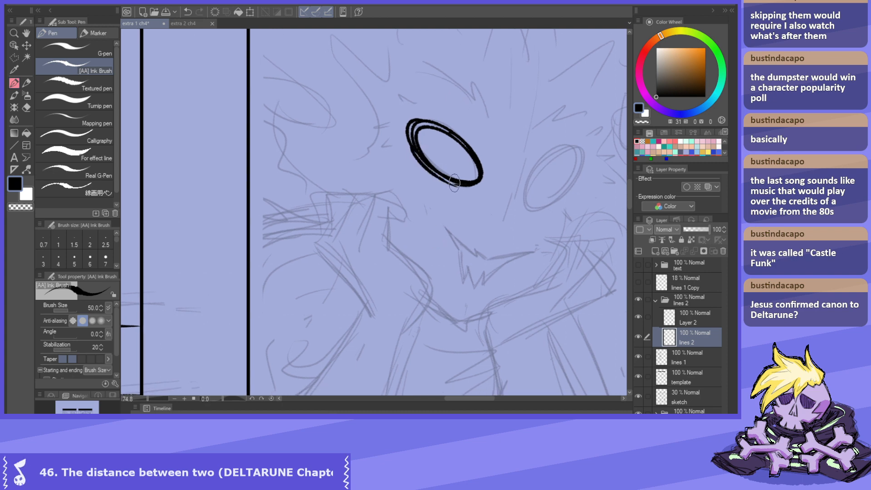
{"action": "left_click_drag", "start_coordinate": [417, 158], "coordinate": [462, 186]}
{"action": "mouse_move", "coordinate": [412, 146]}
{"action": "left_mouse_down"}
{"action": "mouse_move", "coordinate": [481, 183]}
{"action": "mouse_move", "coordinate": [442, 226]}
{"action": "left_mouse_up"}
{"action": "key", "text": "ctrl+z"}
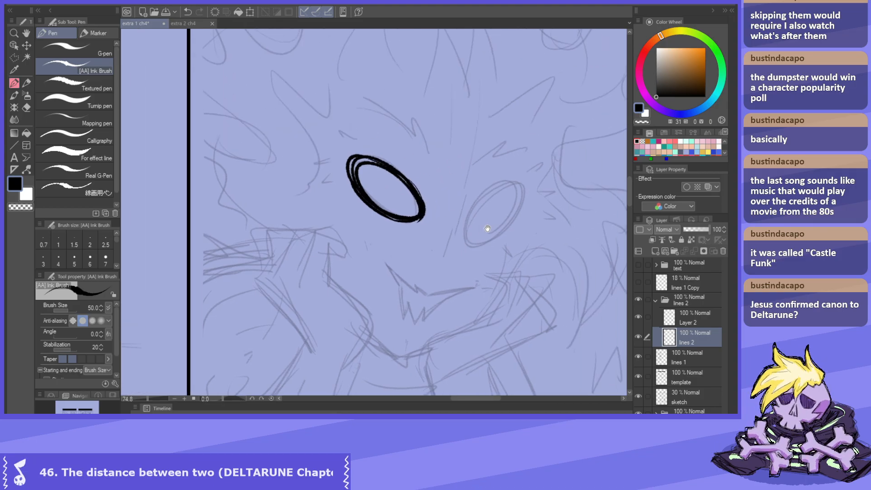
Step: Compare the lines 2 ink by toggling its visibility, and ink the character's right eye as a slanted oval
{"action": "left_click", "coordinate": [496, 235], "text": "alt"}
{"action": "left_click", "coordinate": [495, 235], "text": "alt"}
{"action": "left_click", "coordinate": [453, 168], "text": "alt"}
{"action": "left_click_drag", "start_coordinate": [494, 232], "coordinate": [628, 332]}
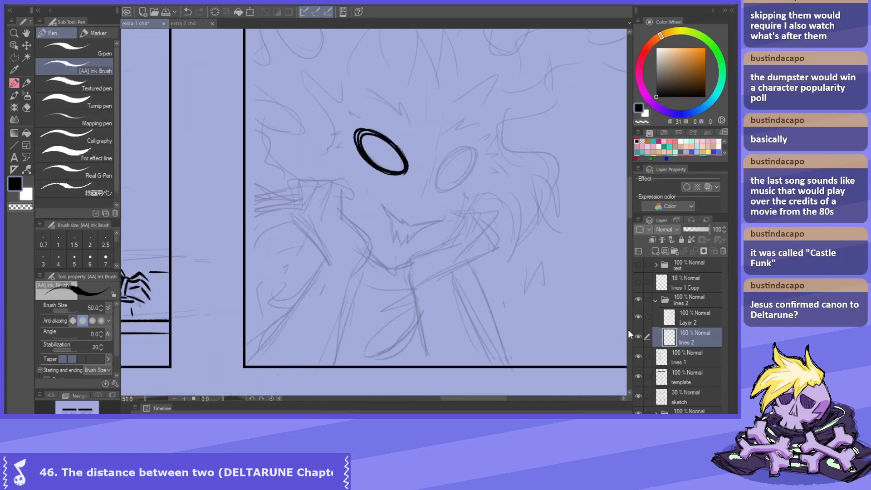
{"action": "left_click", "coordinate": [639, 337]}
{"action": "left_click", "coordinate": [640, 336]}
{"action": "mouse_move", "coordinate": [454, 171]}
{"action": "left_mouse_down"}
{"action": "mouse_move", "coordinate": [422, 159]}
{"action": "mouse_move", "coordinate": [504, 208]}
{"action": "left_mouse_up"}
{"action": "mouse_move", "coordinate": [439, 203]}
{"action": "left_mouse_down"}
{"action": "mouse_move", "coordinate": [489, 178]}
{"action": "mouse_move", "coordinate": [482, 142]}
{"action": "mouse_move", "coordinate": [443, 202]}
{"action": "left_mouse_up"}
Step: Ink jagged eyebrows above both of the flaming character's eyes and save the page
{"action": "mouse_move", "coordinate": [458, 136]}
{"action": "left_mouse_down"}
{"action": "mouse_move", "coordinate": [491, 146]}
{"action": "mouse_move", "coordinate": [493, 184]}
{"action": "mouse_move", "coordinate": [456, 121]}
{"action": "mouse_move", "coordinate": [429, 116]}
{"action": "left_mouse_up"}
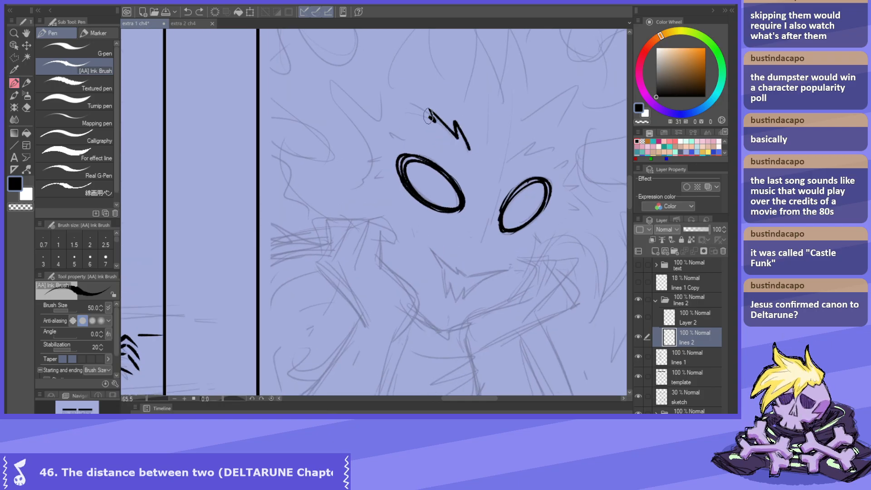
{"action": "mouse_move", "coordinate": [519, 156]}
{"action": "left_mouse_down"}
{"action": "mouse_move", "coordinate": [459, 142]}
{"action": "mouse_move", "coordinate": [486, 141]}
{"action": "left_mouse_up"}
{"action": "scroll", "coordinate": [500, 168], "scroll_direction": "down", "scroll_amount": 3}
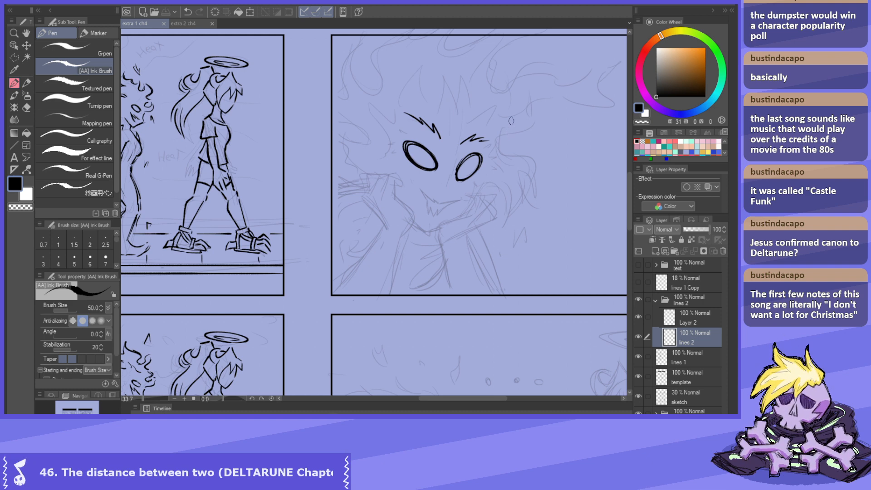
Step: Ink the uppermost pointed lash beside the right eye and save the page
{"action": "scroll", "coordinate": [514, 163], "scroll_direction": "up", "scroll_amount": 8}
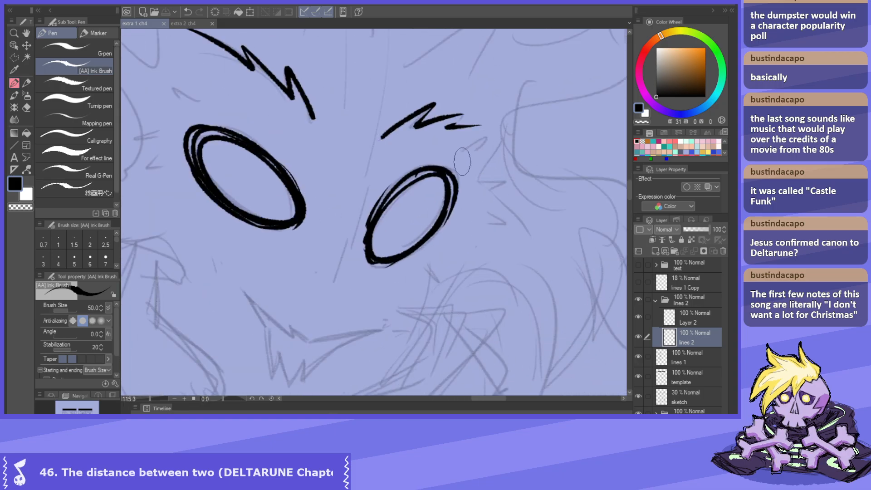
{"action": "key", "text": "ctrl+z"}
{"action": "mouse_move", "coordinate": [463, 161]}
{"action": "left_mouse_down"}
{"action": "mouse_move", "coordinate": [482, 157]}
{"action": "mouse_move", "coordinate": [470, 173]}
{"action": "mouse_move", "coordinate": [483, 159]}
{"action": "mouse_move", "coordinate": [479, 181]}
{"action": "mouse_move", "coordinate": [491, 162]}
{"action": "left_mouse_up"}
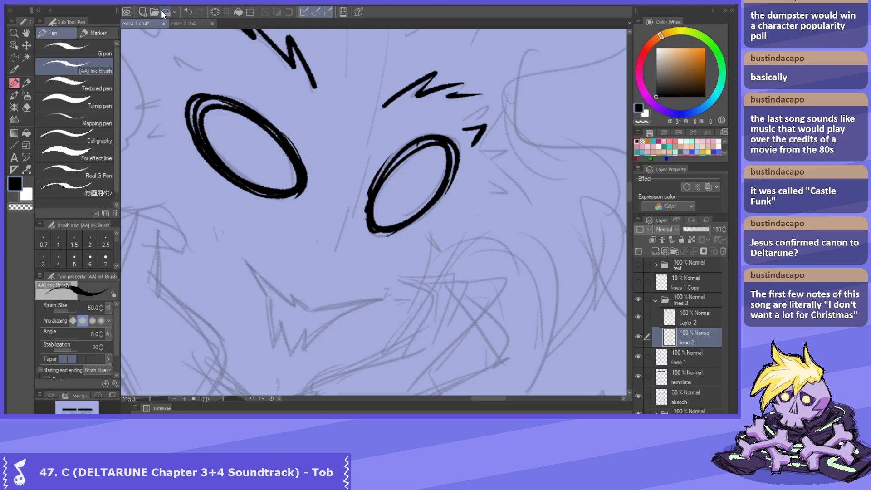
{"action": "key", "text": "ctrl+s"}
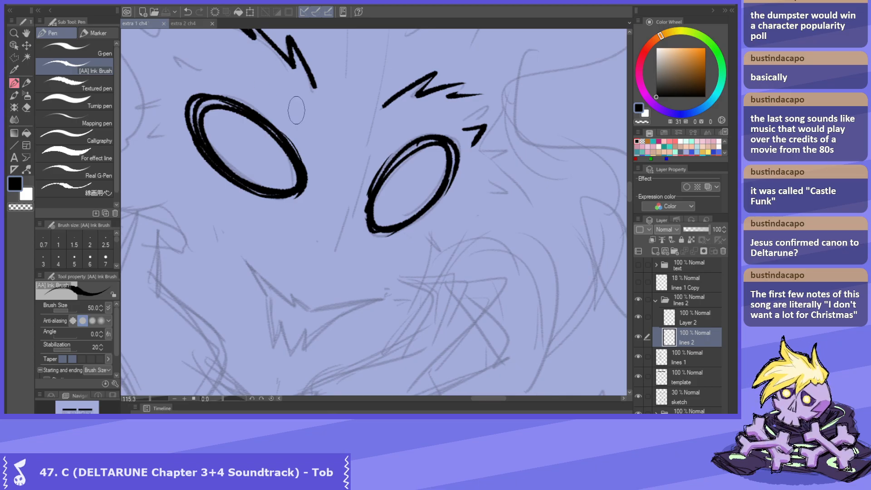
Step: Ink the middle and lower pointed lashes beside the right eye, undoing unwanted strokes
{"action": "left_click_drag", "start_coordinate": [395, 272], "coordinate": [369, 300]}
{"action": "key", "text": "ctrl+z"}
{"action": "scroll", "coordinate": [476, 167], "scroll_direction": "up", "scroll_amount": 2}
{"action": "left_click_drag", "start_coordinate": [472, 157], "coordinate": [495, 171]}
{"action": "key", "text": "ctrl+z"}
{"action": "key", "text": "ctrl+z"}
{"action": "key", "text": "ctrl+z"}
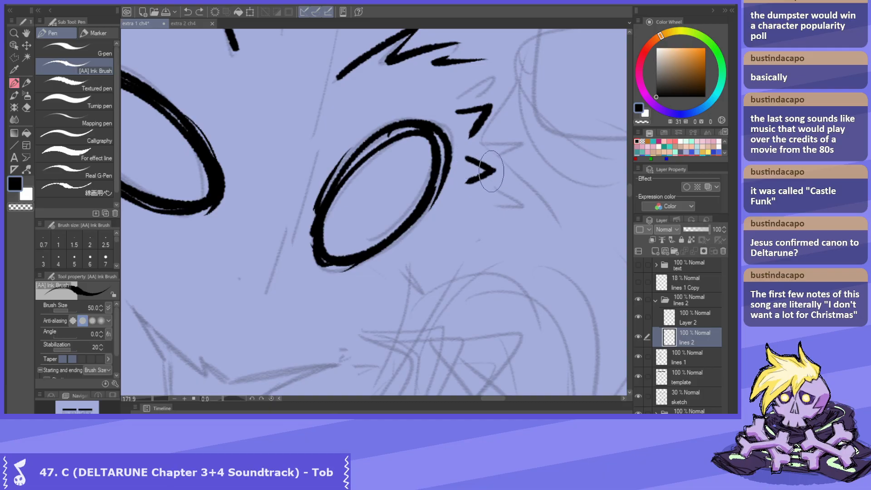
{"action": "left_click_drag", "start_coordinate": [487, 188], "coordinate": [501, 183]}
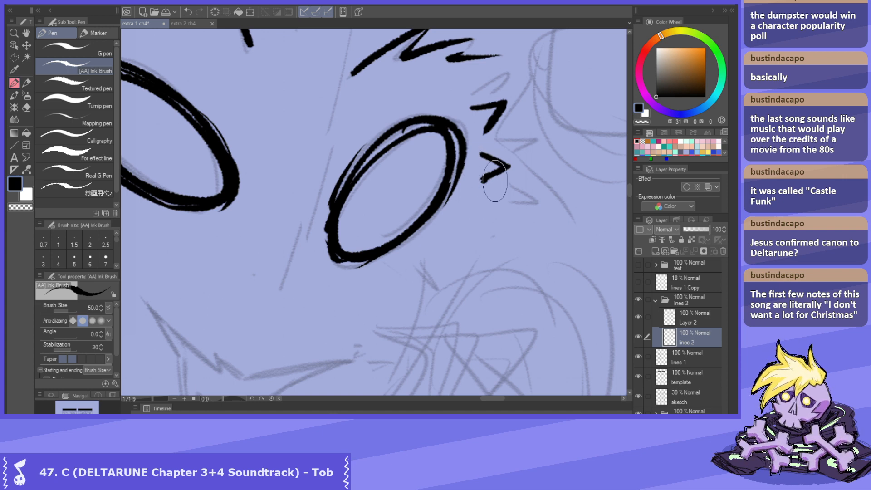
{"action": "left_click_drag", "start_coordinate": [464, 201], "coordinate": [489, 220]}
{"action": "key", "text": "ctrl+z"}
Step: Refine the right eye's middle lash by alternating black ink with transparent colour, and save the page
{"action": "key", "text": "c"}
{"action": "key", "text": "c"}
{"action": "key", "text": "c"}
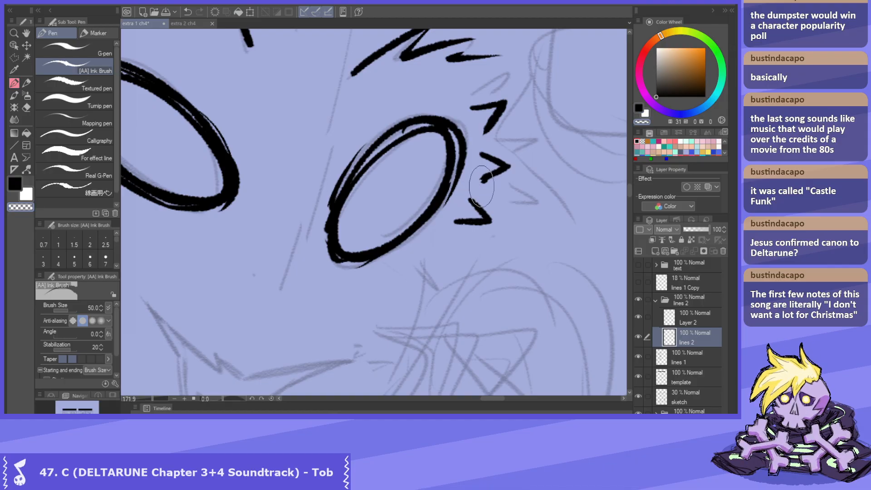
{"action": "key", "text": "c"}
{"action": "left_click_drag", "start_coordinate": [479, 184], "coordinate": [515, 168]}
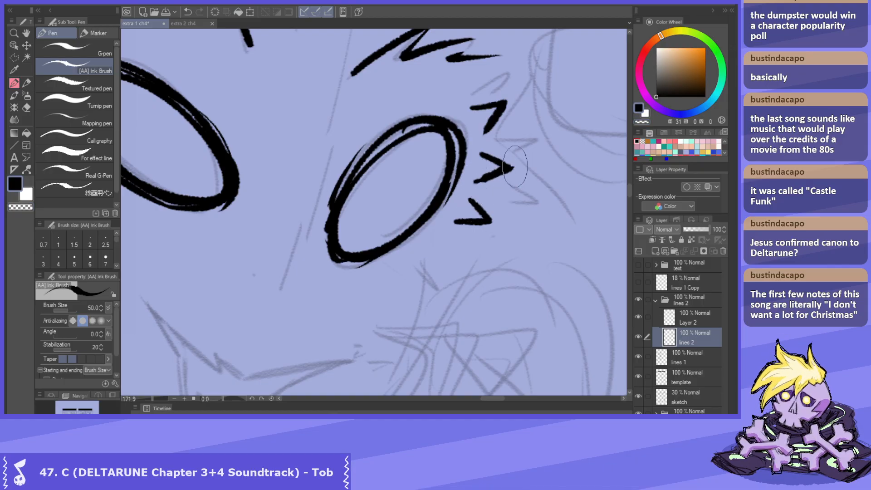
{"action": "key", "text": "c"}
{"action": "key", "text": "c"}
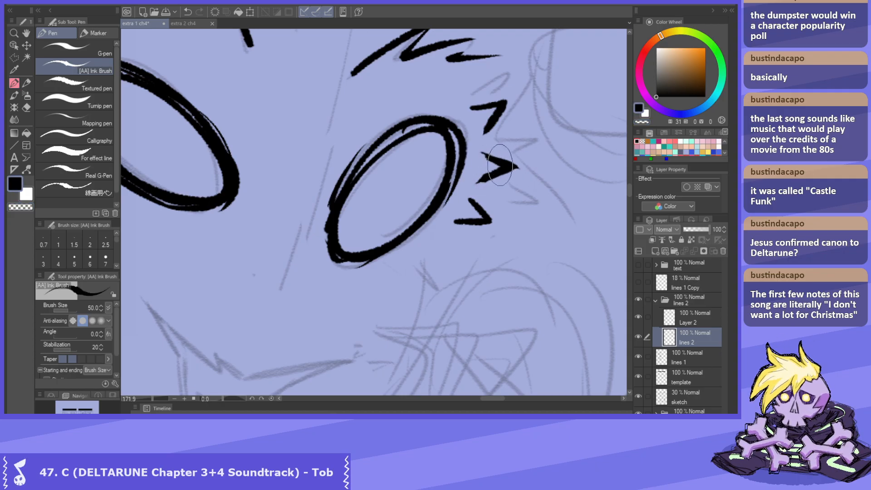
{"action": "scroll", "coordinate": [495, 158], "scroll_direction": "down", "scroll_amount": 4}
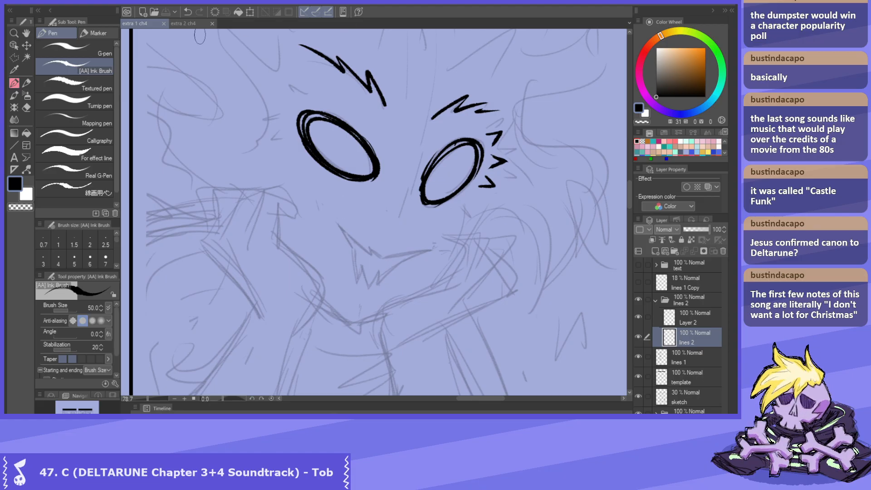
Step: Ink three pointed lashes beside the left eye, redoing strokes that miss the intended shape
{"action": "left_click_drag", "start_coordinate": [431, 224], "coordinate": [391, 220]}
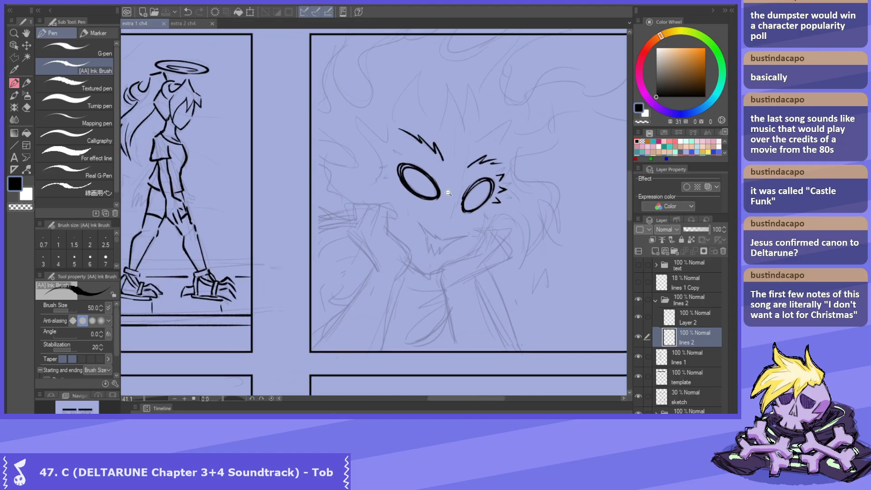
{"action": "mouse_move", "coordinate": [395, 159]}
{"action": "left_mouse_down"}
{"action": "mouse_move", "coordinate": [454, 160]}
{"action": "mouse_move", "coordinate": [400, 166]}
{"action": "mouse_move", "coordinate": [365, 182]}
{"action": "mouse_move", "coordinate": [383, 201]}
{"action": "left_mouse_up"}
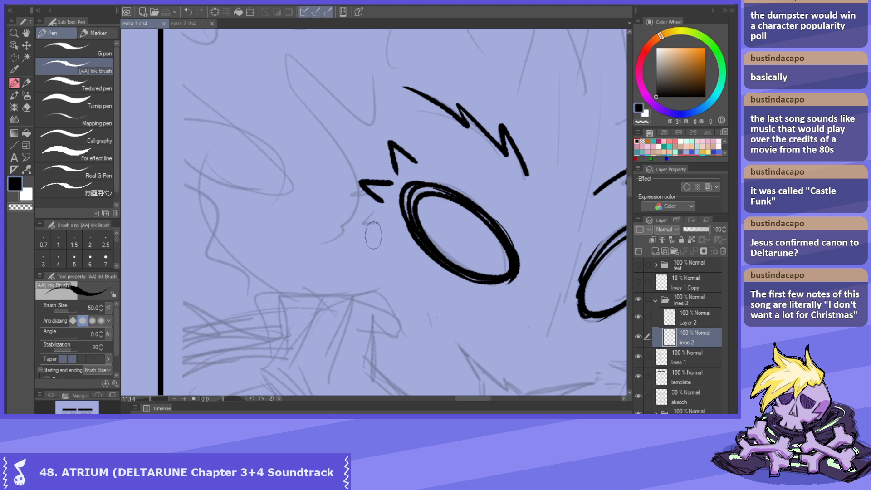
{"action": "scroll", "coordinate": [376, 232], "scroll_direction": "up", "scroll_amount": 3}
{"action": "key", "text": "ctrl+z"}
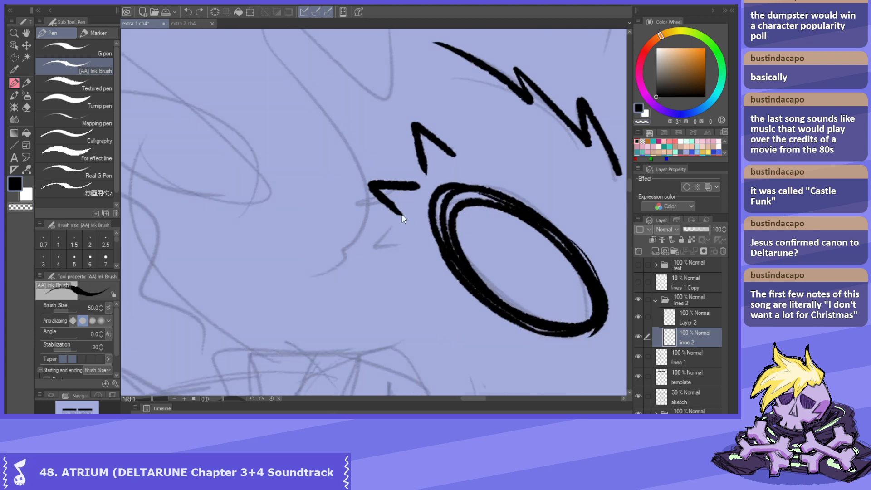
{"action": "key", "text": "ctrl+z"}
{"action": "mouse_move", "coordinate": [414, 238]}
{"action": "left_mouse_down"}
{"action": "mouse_move", "coordinate": [388, 255]}
{"action": "mouse_move", "coordinate": [420, 257]}
{"action": "mouse_move", "coordinate": [398, 251]}
{"action": "mouse_move", "coordinate": [390, 262]}
{"action": "mouse_move", "coordinate": [426, 261]}
{"action": "mouse_move", "coordinate": [384, 263]}
{"action": "mouse_move", "coordinate": [427, 268]}
{"action": "mouse_move", "coordinate": [386, 267]}
{"action": "mouse_move", "coordinate": [416, 239]}
{"action": "left_mouse_up"}
{"action": "key", "text": "ctrl+z"}
{"action": "key", "text": "ctrl+z"}
{"action": "key", "text": "ctrl+z"}
{"action": "key", "text": "ctrl+z"}
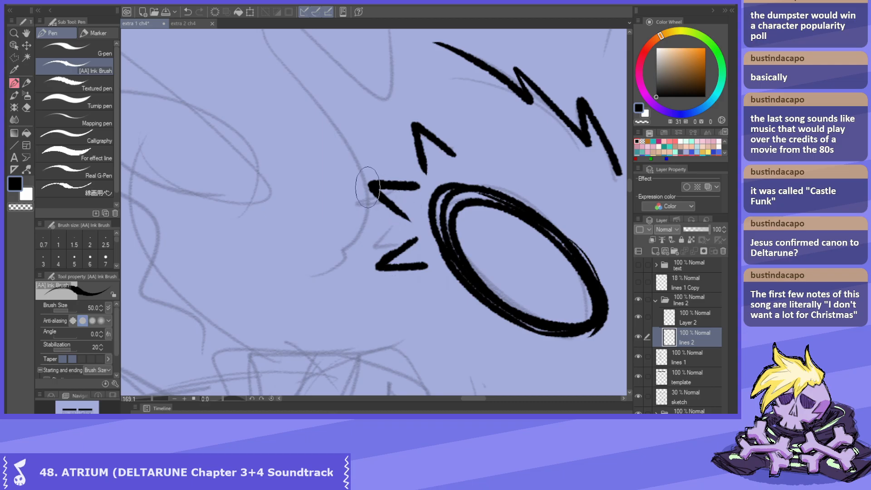
{"action": "key", "text": "ctrl+z"}
Step: Check the lines 2 ink by toggling its visibility, and thin the left eye's outline with transparent colour
{"action": "scroll", "coordinate": [422, 166], "scroll_direction": "down", "scroll_amount": 8}
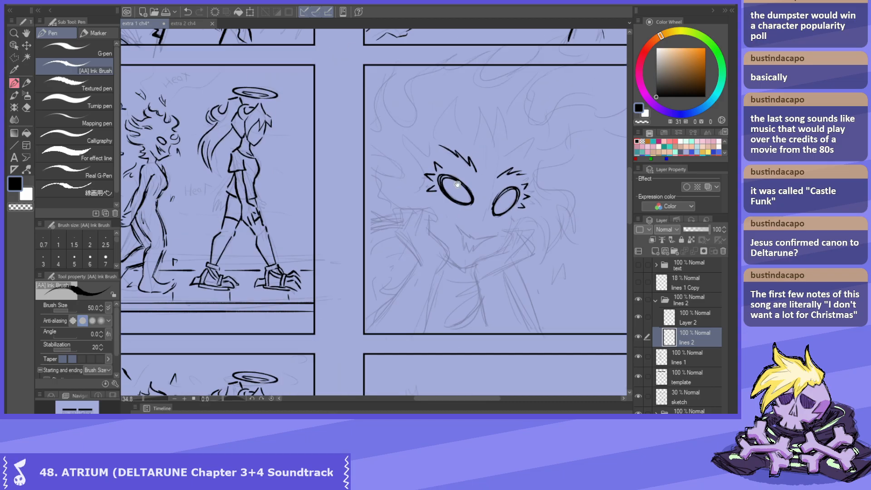
{"action": "left_click_drag", "start_coordinate": [509, 191], "coordinate": [459, 190]}
{"action": "scroll", "coordinate": [460, 190], "scroll_direction": "down", "scroll_amount": 3}
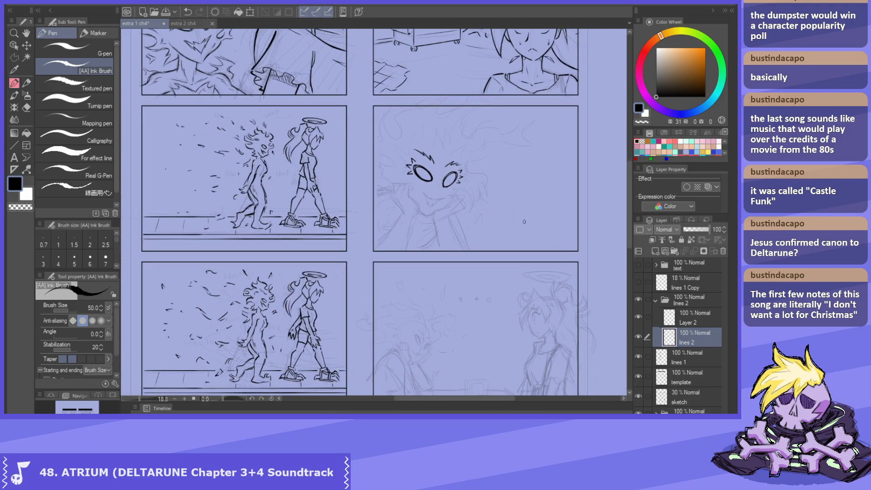
{"action": "left_click", "coordinate": [638, 337]}
{"action": "left_click", "coordinate": [638, 337]}
{"action": "scroll", "coordinate": [403, 153], "scroll_direction": "up", "scroll_amount": 5}
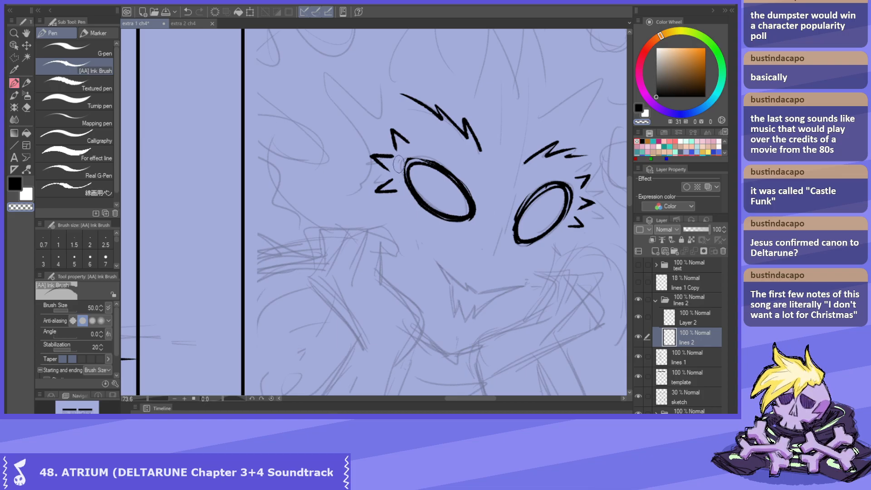
{"action": "key", "text": "c"}
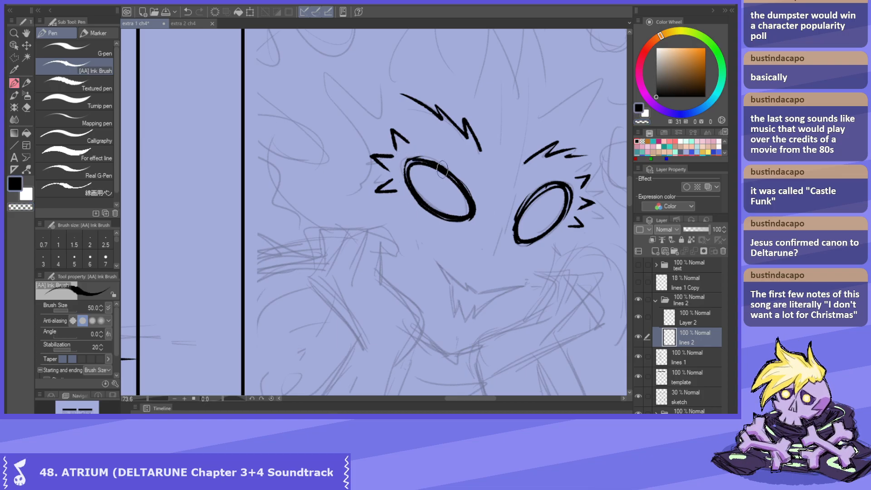
{"action": "key", "text": "c"}
{"action": "mouse_move", "coordinate": [460, 186]}
{"action": "left_mouse_down"}
{"action": "mouse_move", "coordinate": [464, 215]}
{"action": "mouse_move", "coordinate": [445, 212]}
{"action": "left_mouse_up"}
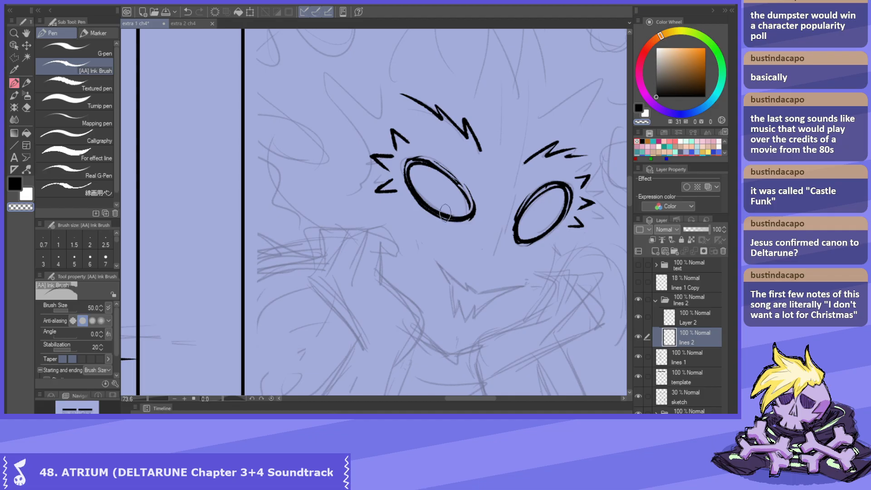
{"action": "key", "text": "c"}
{"action": "key", "text": "c"}
{"action": "left_click_drag", "start_coordinate": [409, 183], "coordinate": [422, 207]}
Step: Even out the left eye's outline with additional black strokes and transparent touch-ups
{"action": "key", "text": "c"}
{"action": "left_click_drag", "start_coordinate": [408, 169], "coordinate": [414, 162]}
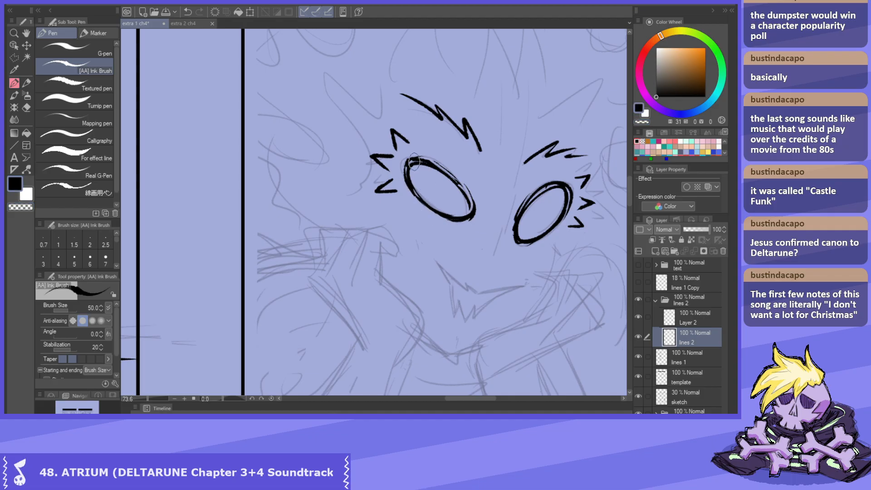
{"action": "key", "text": "ctrl+z"}
{"action": "key", "text": "c"}
{"action": "key", "text": "c"}
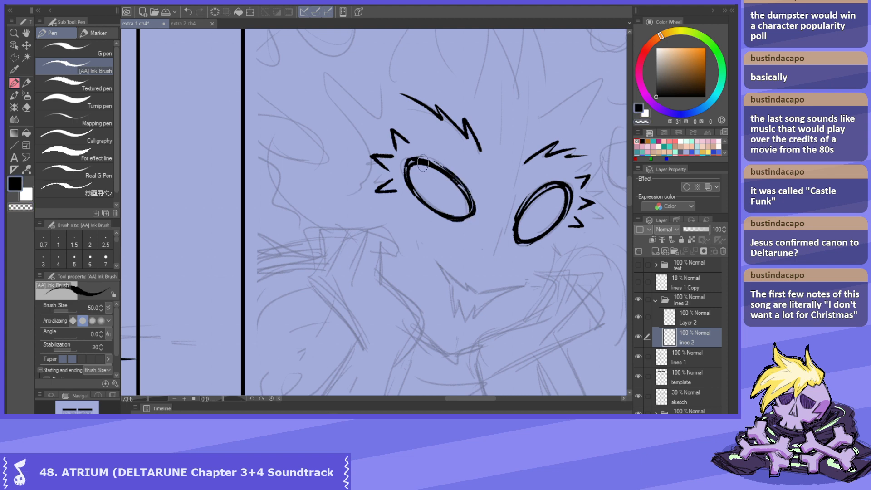
{"action": "mouse_move", "coordinate": [473, 205]}
{"action": "left_mouse_down"}
{"action": "mouse_move", "coordinate": [472, 201]}
{"action": "mouse_move", "coordinate": [436, 193]}
{"action": "mouse_move", "coordinate": [470, 220]}
{"action": "left_mouse_up"}
{"action": "mouse_move", "coordinate": [411, 168]}
{"action": "left_mouse_down"}
{"action": "mouse_move", "coordinate": [415, 160]}
{"action": "mouse_move", "coordinate": [464, 185]}
{"action": "left_mouse_up"}
{"action": "key", "text": "c"}
{"action": "key", "text": "c"}
{"action": "scroll", "coordinate": [471, 177], "scroll_direction": "down", "scroll_amount": 6}
{"action": "left_click_drag", "start_coordinate": [492, 189], "coordinate": [462, 180]}
{"action": "scroll", "coordinate": [446, 166], "scroll_direction": "up", "scroll_amount": 4}
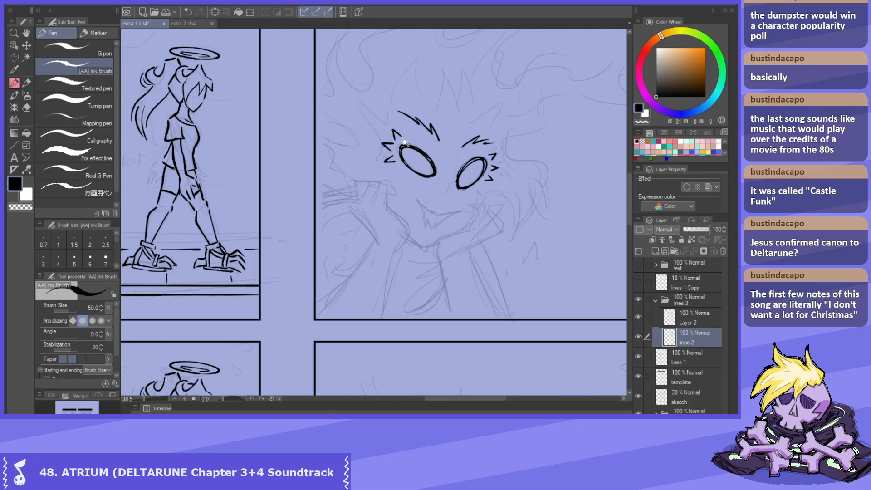
{"action": "scroll", "coordinate": [439, 163], "scroll_direction": "up", "scroll_amount": 5}
{"action": "key", "text": "m"}
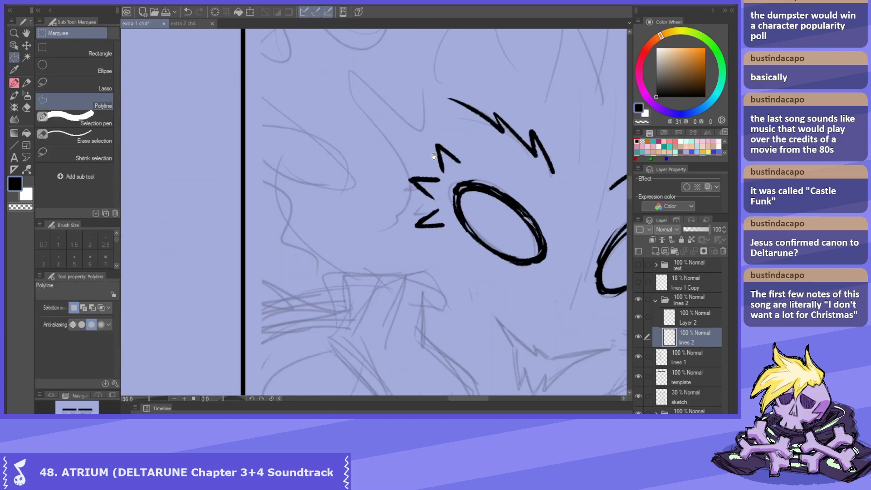
{"action": "left_click", "coordinate": [463, 174]}
{"action": "left_click", "coordinate": [453, 177]}
{"action": "key", "text": "ctrl+d"}
Step: Reposition the three lashes beside the left eye using Lasso selections, clear the selection, and save the page
{"action": "left_click", "coordinate": [53, 82]}
{"action": "mouse_move", "coordinate": [451, 176]}
{"action": "left_mouse_down"}
{"action": "mouse_move", "coordinate": [473, 155]}
{"action": "mouse_move", "coordinate": [454, 176]}
{"action": "left_mouse_up"}
{"action": "left_click_drag", "start_coordinate": [447, 162], "coordinate": [456, 164]}
{"action": "key", "text": "ctrl+d"}
{"action": "mouse_move", "coordinate": [434, 204]}
{"action": "left_mouse_down"}
{"action": "mouse_move", "coordinate": [416, 211]}
{"action": "mouse_move", "coordinate": [438, 204]}
{"action": "mouse_move", "coordinate": [434, 226]}
{"action": "mouse_move", "coordinate": [419, 201]}
{"action": "mouse_move", "coordinate": [444, 172]}
{"action": "mouse_move", "coordinate": [438, 206]}
{"action": "mouse_move", "coordinate": [433, 191]}
{"action": "left_mouse_up"}
{"action": "key", "text": "ctrl+d"}
{"action": "key", "text": "ctrl+d"}
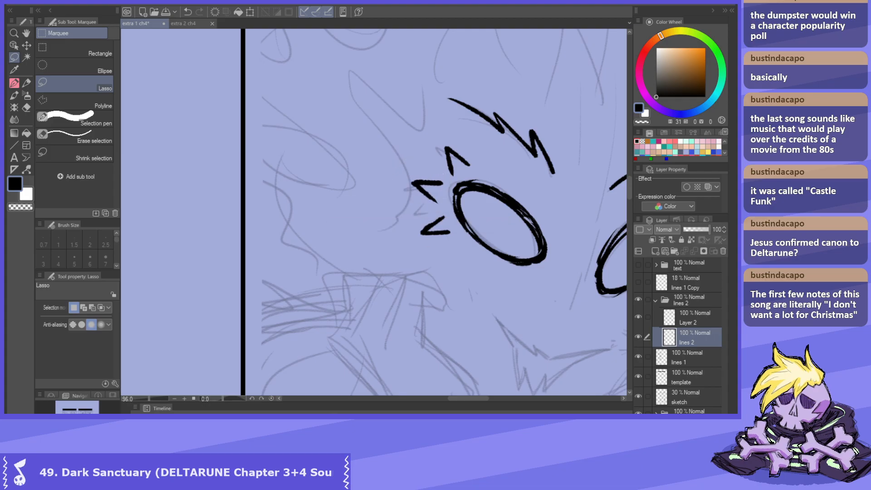
{"action": "left_click", "coordinate": [166, 13]}
Step: Return to the [AA] Ink Brush and trim the left eye's middle lash with transparent colour
{"action": "scroll", "coordinate": [237, 56], "scroll_direction": "down", "scroll_amount": 5}
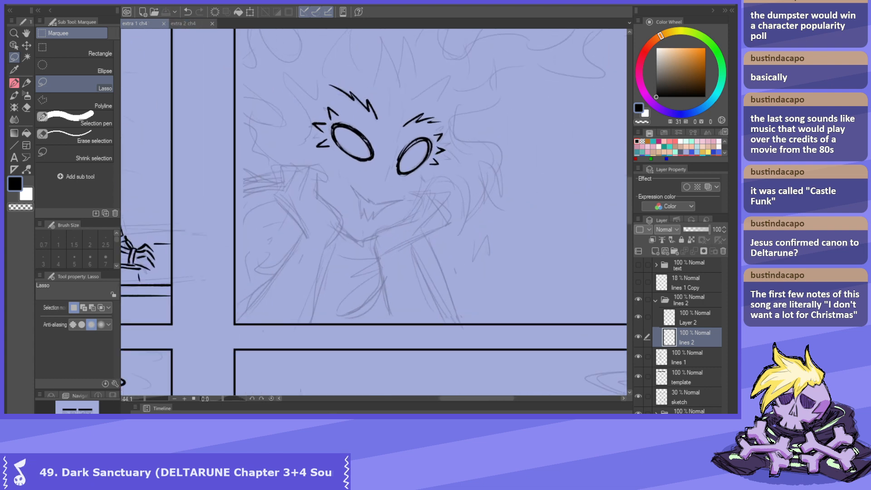
{"action": "key", "text": "p"}
{"action": "left_click_drag", "start_coordinate": [366, 223], "coordinate": [355, 243]}
{"action": "key", "text": "ctrl+z"}
{"action": "scroll", "coordinate": [288, 109], "scroll_direction": "up", "scroll_amount": 5}
{"action": "key", "text": "c"}
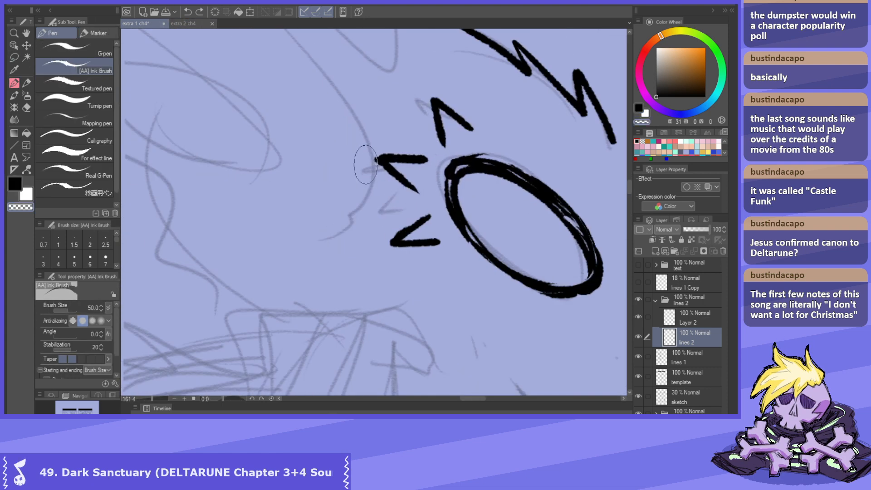
{"action": "left_click_drag", "start_coordinate": [382, 171], "coordinate": [419, 203]}
{"action": "key", "text": "c"}
{"action": "scroll", "coordinate": [424, 193], "scroll_direction": "down", "scroll_amount": 5}
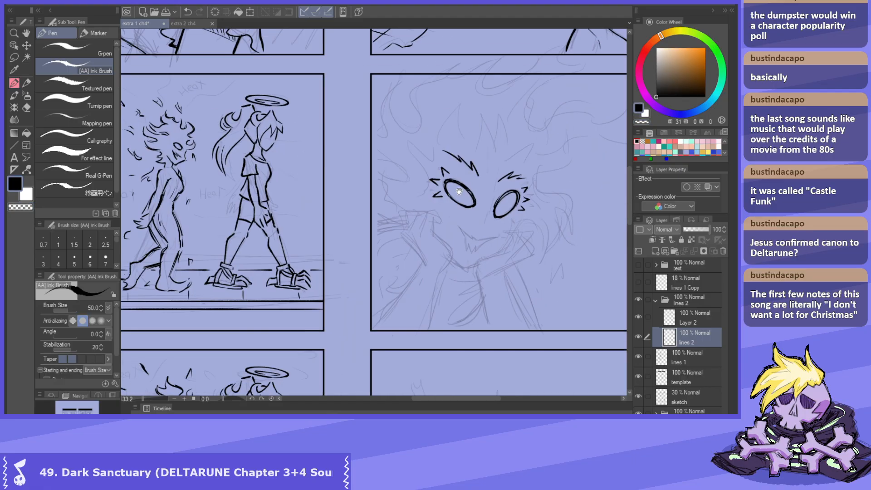
Step: Ink the upper line of the close-up character's mouth, with a small zigzag fang notch near the middle
{"action": "scroll", "coordinate": [421, 186], "scroll_direction": "up", "scroll_amount": 5}
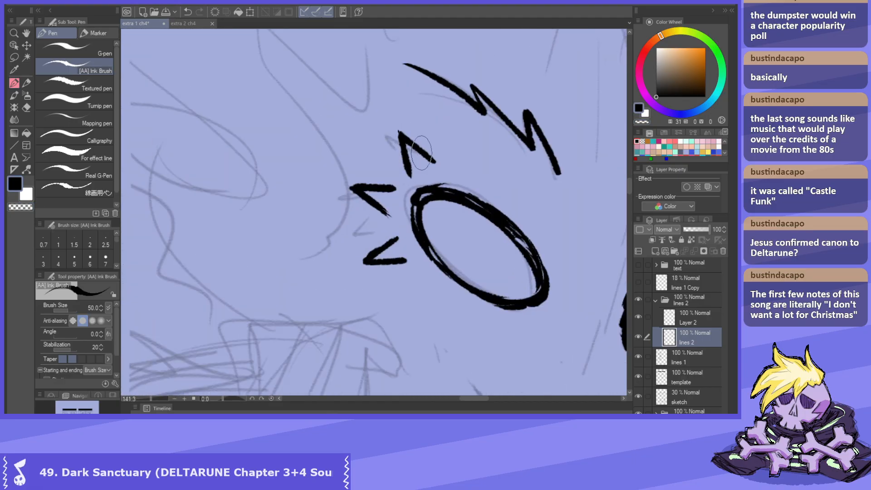
{"action": "scroll", "coordinate": [399, 158], "scroll_direction": "down", "scroll_amount": 5}
{"action": "left_click_drag", "start_coordinate": [443, 220], "coordinate": [452, 192]}
{"action": "scroll", "coordinate": [452, 192], "scroll_direction": "up", "scroll_amount": 4}
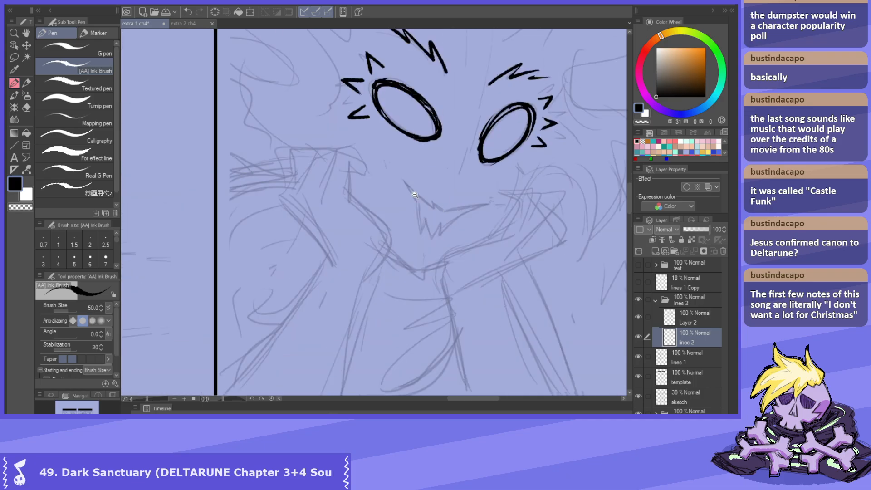
{"action": "mouse_move", "coordinate": [405, 178]}
{"action": "left_mouse_down"}
{"action": "mouse_move", "coordinate": [446, 216]}
{"action": "mouse_move", "coordinate": [416, 186]}
{"action": "mouse_move", "coordinate": [418, 197]}
{"action": "mouse_move", "coordinate": [443, 203]}
{"action": "mouse_move", "coordinate": [505, 192]}
{"action": "left_mouse_up"}
{"action": "key", "text": "ctrl+z"}
{"action": "key", "text": "ctrl+z"}
{"action": "key", "text": "ctrl+z"}
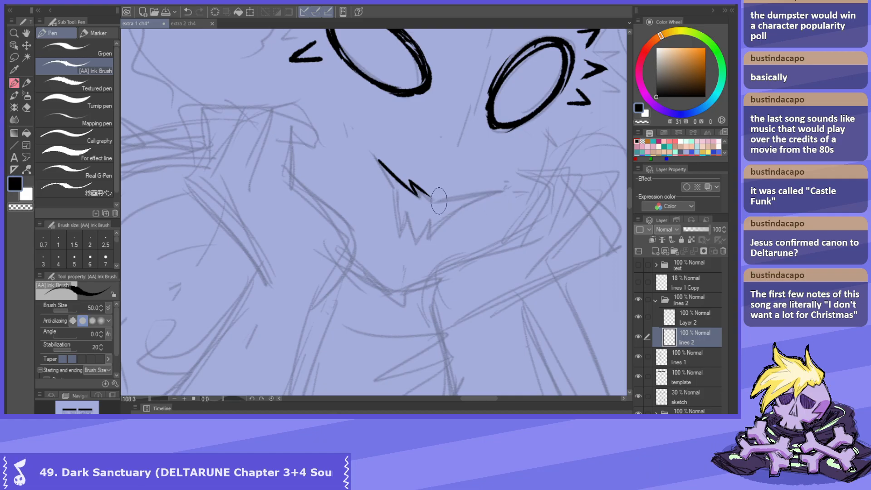
{"action": "left_click_drag", "start_coordinate": [433, 200], "coordinate": [503, 192]}
Step: Ink the mouth's pointed left corner, the jagged teeth along its lower edge and the lower lip running up to the right corner
{"action": "scroll", "coordinate": [336, 211], "scroll_direction": "up", "scroll_amount": 2}
{"action": "left_click_drag", "start_coordinate": [391, 142], "coordinate": [410, 180]}
{"action": "key", "text": "ctrl+z"}
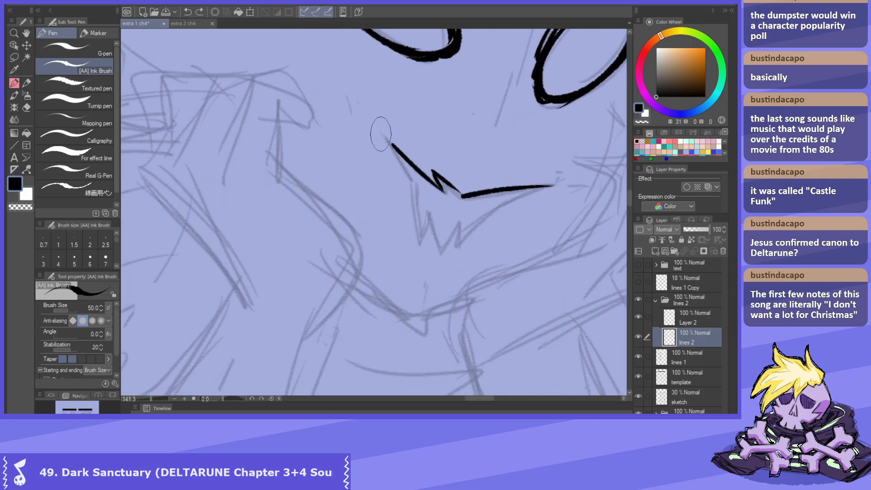
{"action": "key", "text": "ctrl+z"}
{"action": "mouse_move", "coordinate": [381, 135]}
{"action": "left_mouse_down"}
{"action": "mouse_move", "coordinate": [419, 171]}
{"action": "mouse_move", "coordinate": [382, 136]}
{"action": "left_mouse_up"}
{"action": "key", "text": "ctrl+z"}
{"action": "left_click_drag", "start_coordinate": [418, 188], "coordinate": [405, 129]}
{"action": "mouse_move", "coordinate": [396, 131]}
{"action": "left_mouse_down"}
{"action": "mouse_move", "coordinate": [406, 184]}
{"action": "mouse_move", "coordinate": [414, 155]}
{"action": "mouse_move", "coordinate": [426, 195]}
{"action": "mouse_move", "coordinate": [445, 161]}
{"action": "left_mouse_up"}
{"action": "left_click_drag", "start_coordinate": [435, 205], "coordinate": [497, 120]}
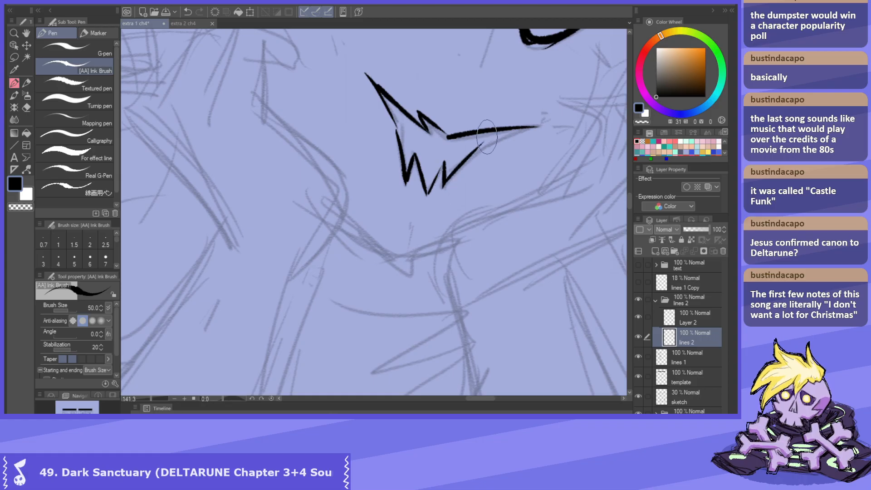
{"action": "key", "text": "ctrl+z"}
{"action": "left_click_drag", "start_coordinate": [437, 202], "coordinate": [497, 127]}
{"action": "left_click_drag", "start_coordinate": [472, 168], "coordinate": [565, 108]}
Step: Check the inked mouth with the canvas view mirrored and restored, and save the page
{"action": "scroll", "coordinate": [472, 154], "scroll_direction": "down", "scroll_amount": 6}
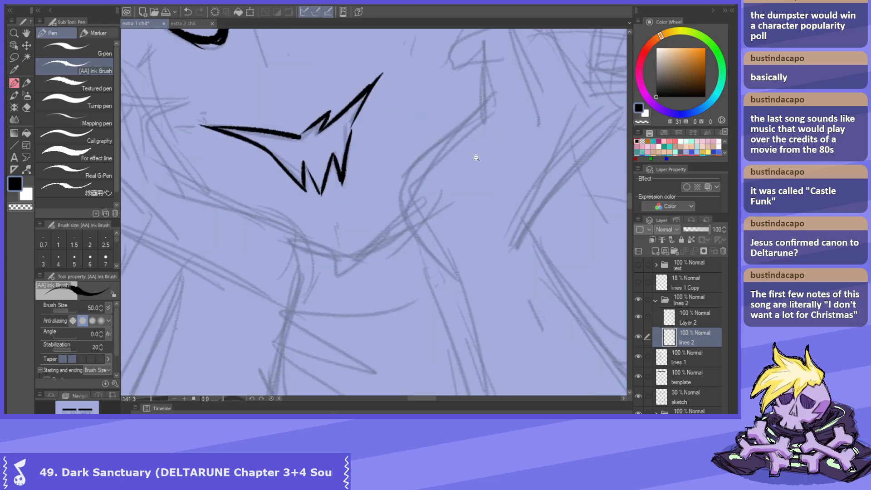
{"action": "scroll", "coordinate": [471, 155], "scroll_direction": "up", "scroll_amount": 5}
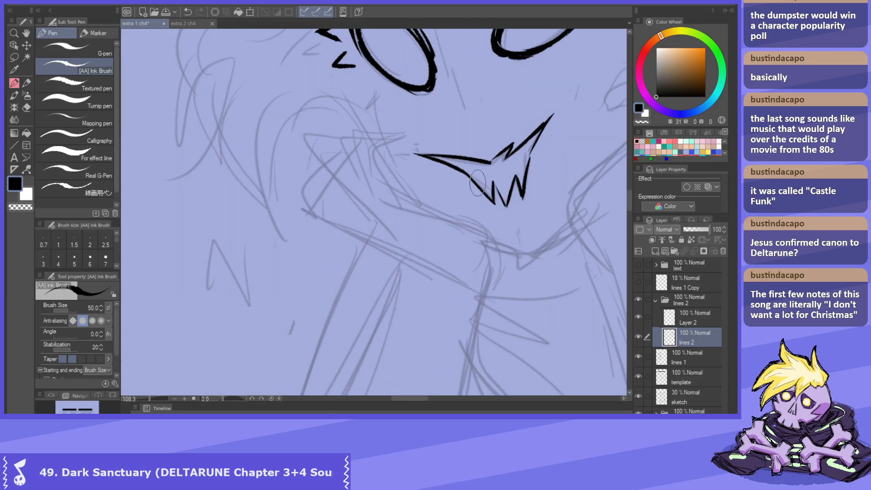
{"action": "key", "text": "h"}
{"action": "scroll", "coordinate": [489, 200], "scroll_direction": "down", "scroll_amount": 4}
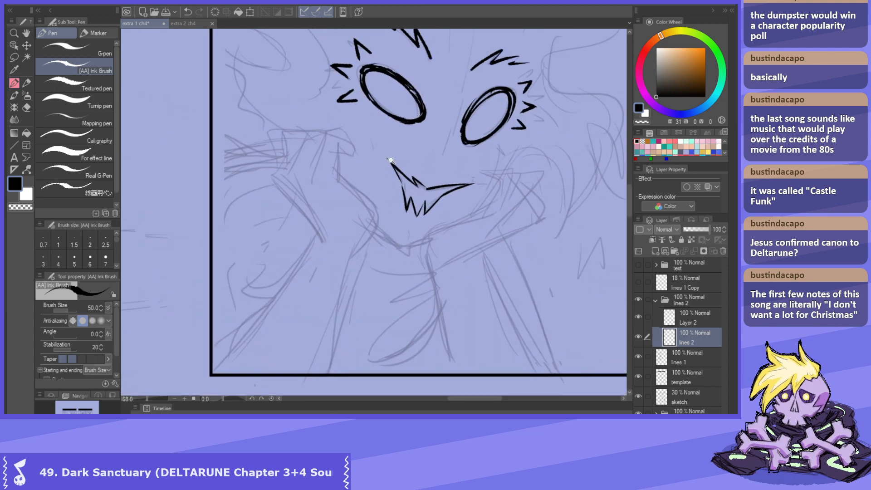
{"action": "scroll", "coordinate": [398, 165], "scroll_direction": "up", "scroll_amount": 4}
{"action": "scroll", "coordinate": [397, 166], "scroll_direction": "up", "scroll_amount": 2}
{"action": "scroll", "coordinate": [408, 174], "scroll_direction": "down", "scroll_amount": 7}
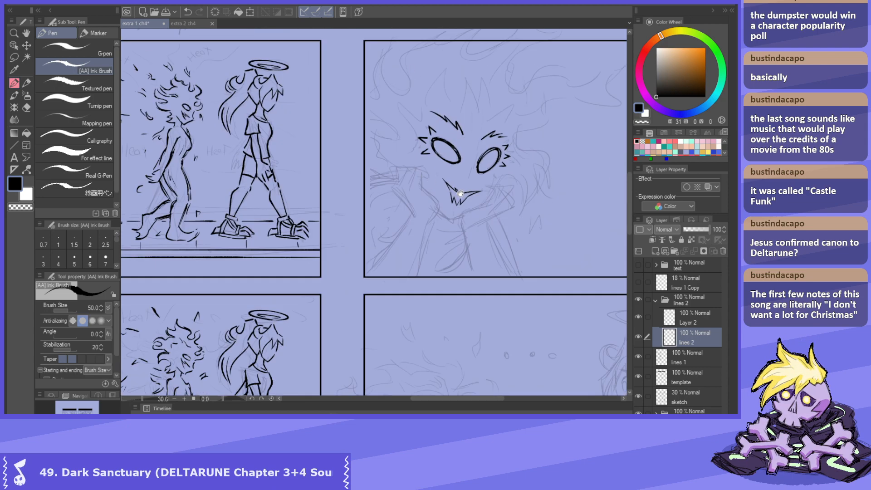
{"action": "scroll", "coordinate": [511, 192], "scroll_direction": "up", "scroll_amount": 1}
{"action": "key", "text": "ctrl+s"}
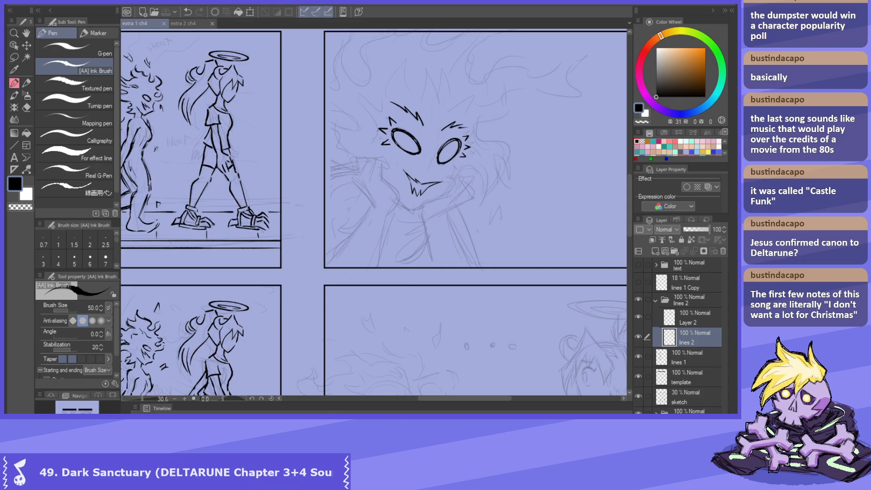
Step: Compare the face ink with the sketch by toggling the lines 2 layer's visibility, and save the page
{"action": "key", "text": "ctrl+minus"}
{"action": "key", "text": "ctrl+minus"}
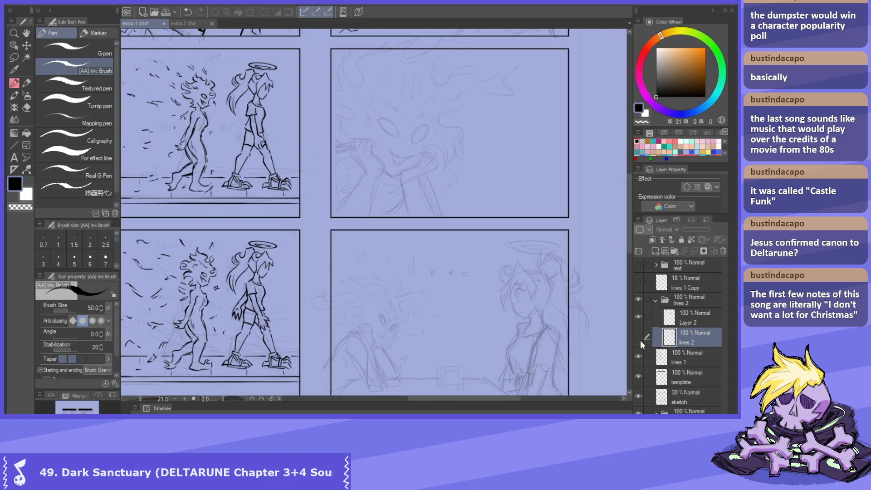
{"action": "key", "text": "ctrl+minus"}
{"action": "key", "text": "ctrl+minus"}
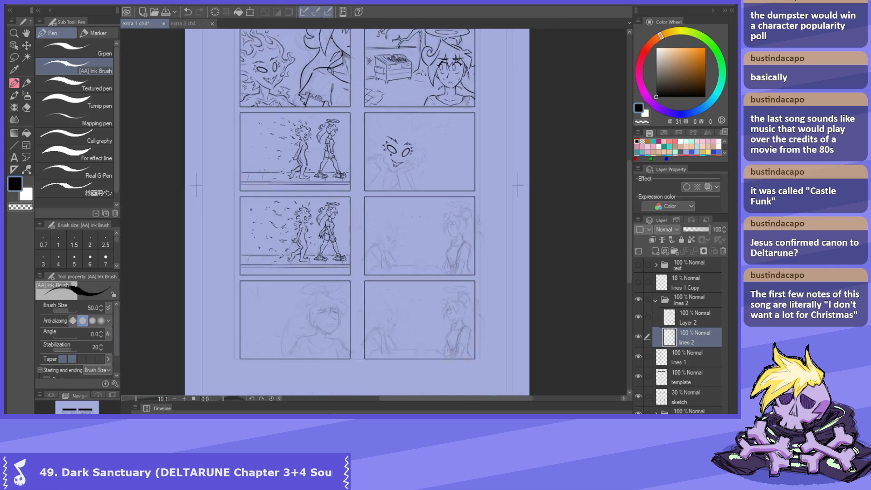
{"action": "key", "text": "ctrl+s"}
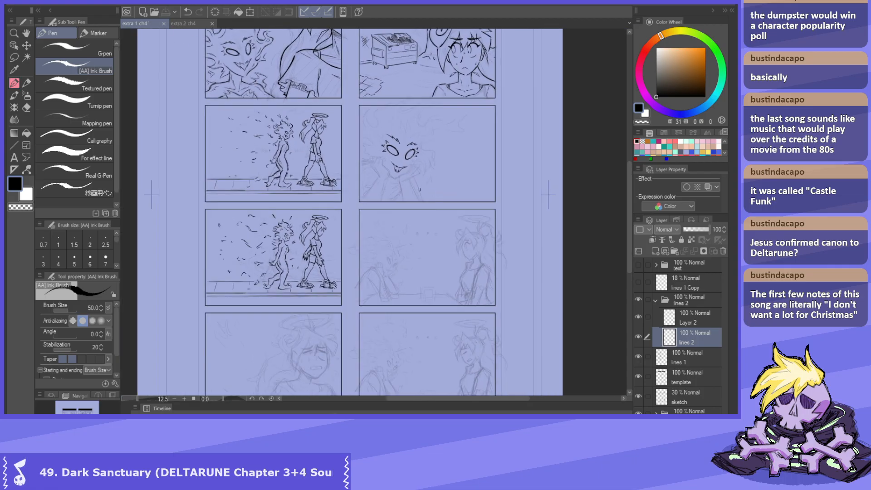
Step: Ink the inner and outer contours of the left forearm, from the wrist down to the panel's lower border
{"action": "scroll", "coordinate": [391, 162], "scroll_direction": "up", "scroll_amount": 5}
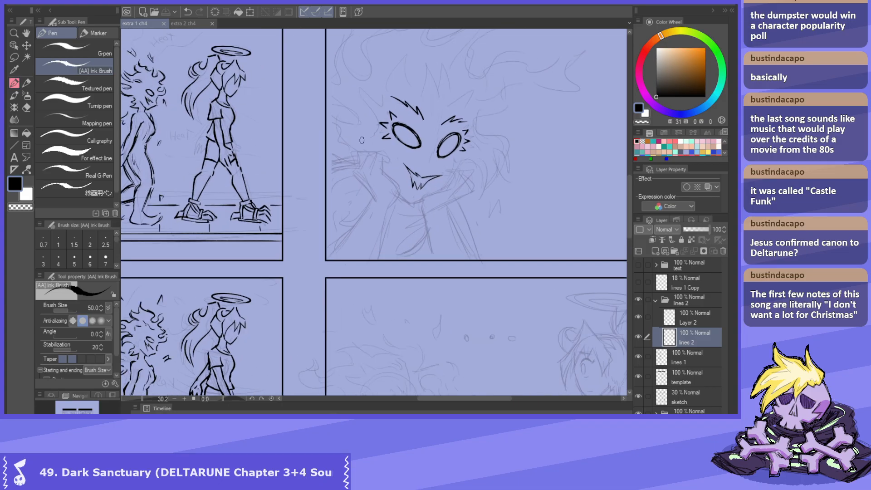
{"action": "scroll", "coordinate": [392, 162], "scroll_direction": "up", "scroll_amount": 3}
{"action": "key", "text": "ctrl+z"}
{"action": "mouse_move", "coordinate": [395, 177]}
{"action": "left_mouse_down"}
{"action": "mouse_move", "coordinate": [419, 198]}
{"action": "mouse_move", "coordinate": [421, 217]}
{"action": "mouse_move", "coordinate": [400, 258]}
{"action": "mouse_move", "coordinate": [388, 325]}
{"action": "left_mouse_up"}
{"action": "left_click_drag", "start_coordinate": [378, 282], "coordinate": [427, 242]}
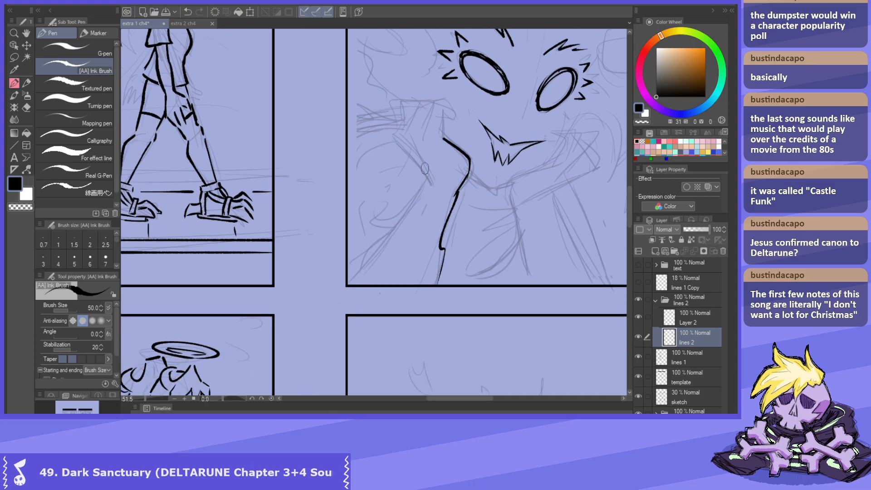
{"action": "key", "text": "ctrl+z"}
{"action": "mouse_move", "coordinate": [414, 203]}
{"action": "left_mouse_down"}
{"action": "mouse_move", "coordinate": [384, 223]}
{"action": "mouse_move", "coordinate": [385, 208]}
{"action": "mouse_move", "coordinate": [375, 209]}
{"action": "mouse_move", "coordinate": [374, 227]}
{"action": "mouse_move", "coordinate": [385, 230]}
{"action": "mouse_move", "coordinate": [354, 270]}
{"action": "left_mouse_up"}
{"action": "key", "text": "ctrl+z"}
{"action": "left_click_drag", "start_coordinate": [390, 227], "coordinate": [352, 271]}
Step: Add small flame curls on the left forearm's outer edge and thin accent strokes near its base
{"action": "left_click_drag", "start_coordinate": [403, 213], "coordinate": [397, 240]}
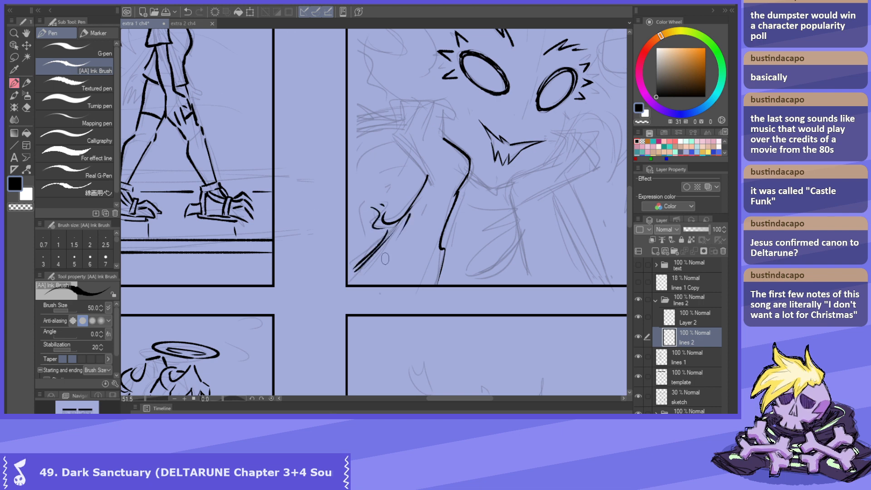
{"action": "left_click_drag", "start_coordinate": [452, 229], "coordinate": [437, 193]}
{"action": "left_click_drag", "start_coordinate": [412, 237], "coordinate": [408, 246]}
{"action": "left_click_drag", "start_coordinate": [422, 249], "coordinate": [425, 237]}
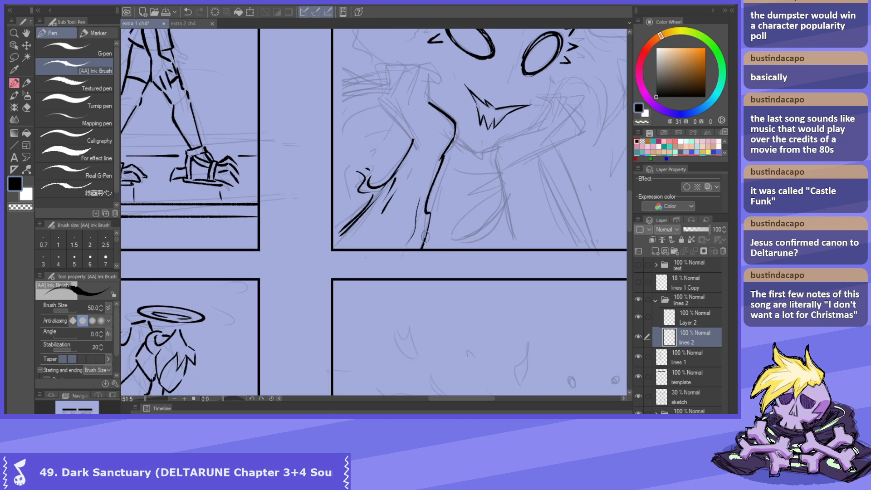
{"action": "mouse_move", "coordinate": [430, 195]}
{"action": "left_mouse_down"}
{"action": "mouse_move", "coordinate": [449, 153]}
{"action": "mouse_move", "coordinate": [431, 183]}
{"action": "mouse_move", "coordinate": [443, 211]}
{"action": "left_mouse_up"}
Step: Ink the curled fingers and knuckle marks of the left hand resting against the cheek
{"action": "scroll", "coordinate": [430, 167], "scroll_direction": "up", "scroll_amount": 2}
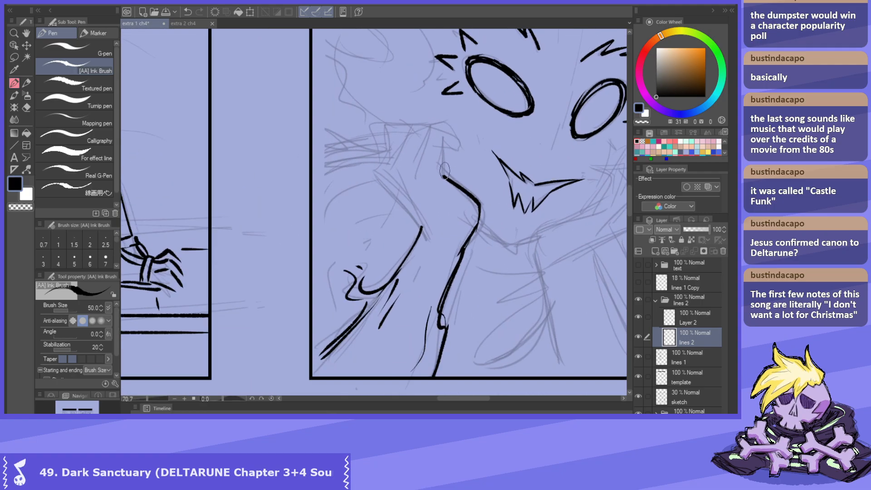
{"action": "mouse_move", "coordinate": [447, 175]}
{"action": "left_mouse_down"}
{"action": "mouse_move", "coordinate": [462, 139]}
{"action": "mouse_move", "coordinate": [429, 132]}
{"action": "mouse_move", "coordinate": [441, 131]}
{"action": "mouse_move", "coordinate": [429, 131]}
{"action": "mouse_move", "coordinate": [420, 159]}
{"action": "left_mouse_up"}
{"action": "left_click_drag", "start_coordinate": [418, 157], "coordinate": [451, 181]}
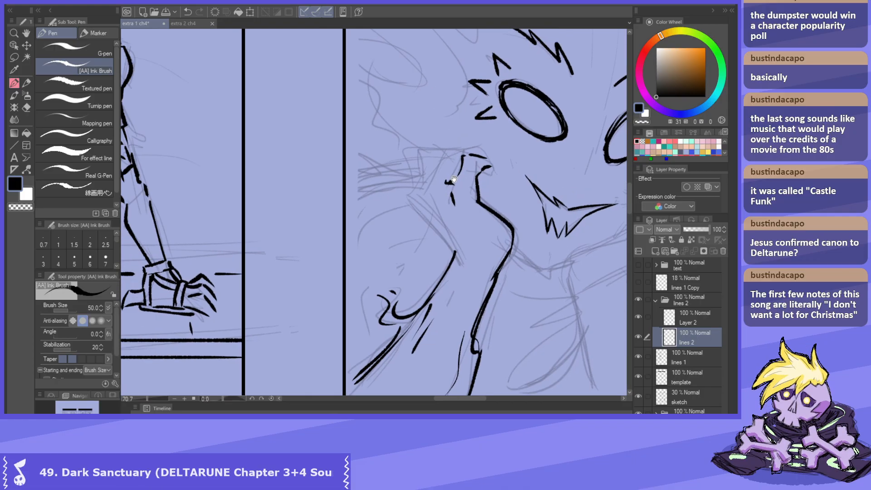
{"action": "mouse_move", "coordinate": [442, 149]}
{"action": "left_mouse_down"}
{"action": "mouse_move", "coordinate": [432, 181]}
{"action": "mouse_move", "coordinate": [450, 148]}
{"action": "left_mouse_up"}
{"action": "key", "text": "ctrl+z"}
{"action": "key", "text": "ctrl+z"}
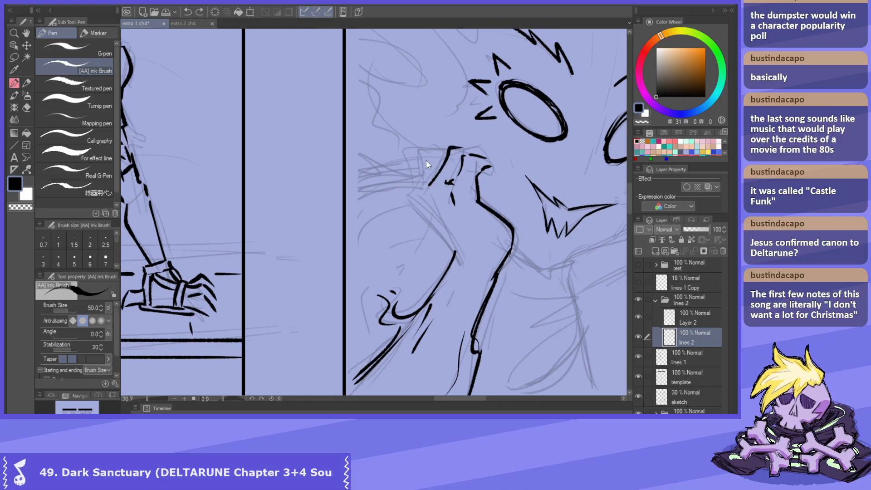
{"action": "key", "text": "ctrl+z"}
Step: Ink the outer edge of the left wrist, joining the hand to the forearm contour
{"action": "left_click_drag", "start_coordinate": [414, 204], "coordinate": [461, 260]}
{"action": "left_click_drag", "start_coordinate": [427, 220], "coordinate": [466, 263]}
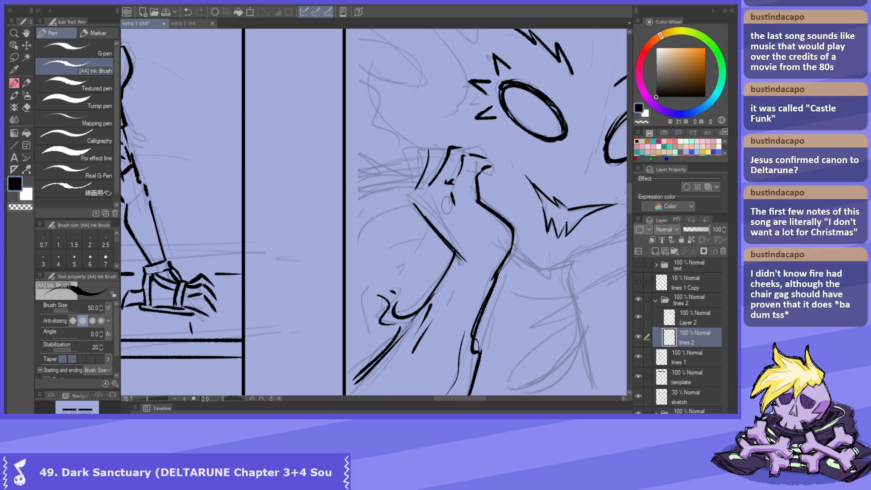
{"action": "key", "text": "ctrl+z"}
Step: Ink the bent outermost finger of the left hand in mirrored view, and restore the normal view
{"action": "key", "text": "h"}
{"action": "scroll", "coordinate": [444, 179], "scroll_direction": "down", "scroll_amount": 6}
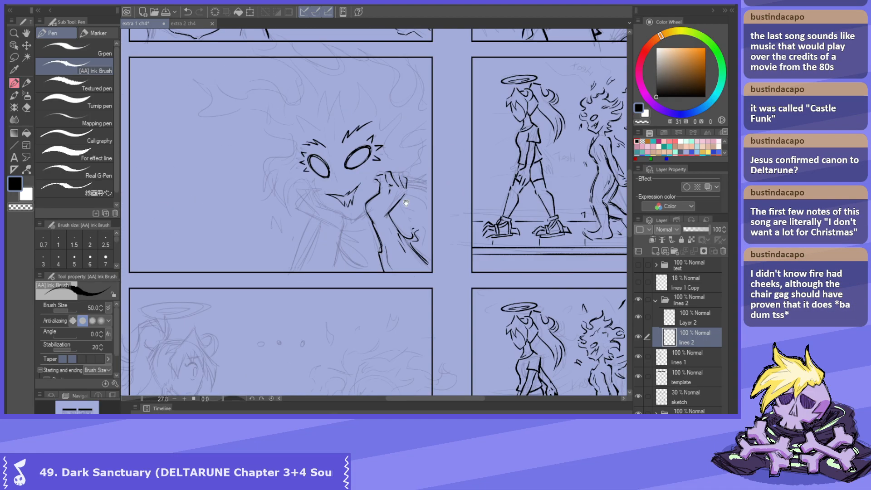
{"action": "scroll", "coordinate": [408, 188], "scroll_direction": "up", "scroll_amount": 8}
{"action": "left_click_drag", "start_coordinate": [449, 161], "coordinate": [464, 188]}
{"action": "left_click_drag", "start_coordinate": [434, 146], "coordinate": [436, 161]}
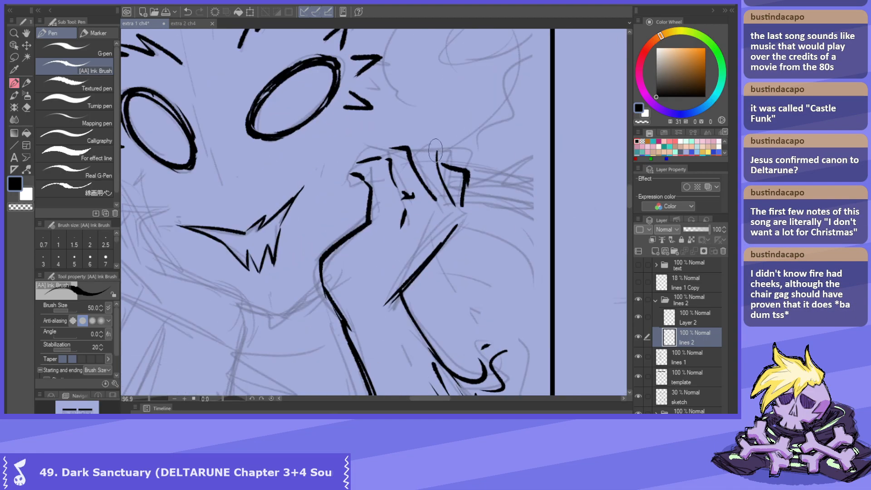
{"action": "scroll", "coordinate": [427, 149], "scroll_direction": "down", "scroll_amount": 5}
{"action": "key", "text": "h"}
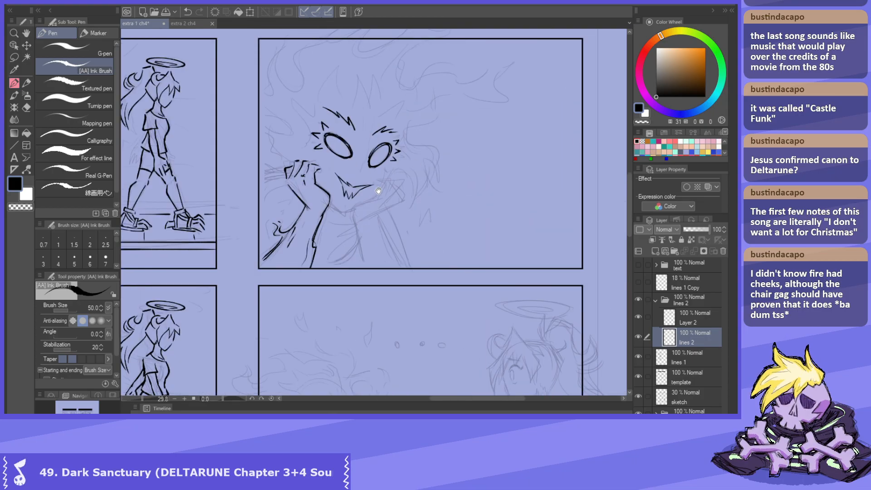
Step: Ink the jawline from the left wrist toward the chin, and mirror the canvas view
{"action": "left_click_drag", "start_coordinate": [396, 190], "coordinate": [404, 180]}
{"action": "scroll", "coordinate": [404, 180], "scroll_direction": "up", "scroll_amount": 4}
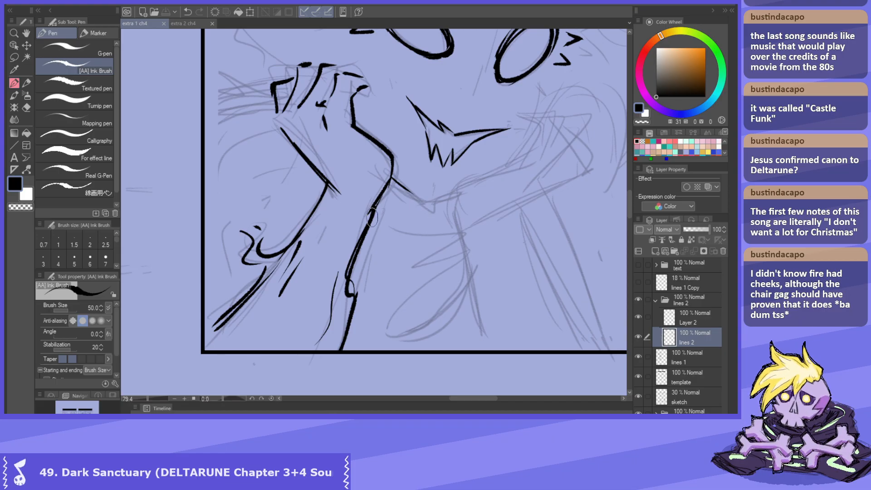
{"action": "mouse_move", "coordinate": [394, 181]}
{"action": "left_mouse_down"}
{"action": "mouse_move", "coordinate": [425, 202]}
{"action": "mouse_move", "coordinate": [402, 185]}
{"action": "left_mouse_up"}
{"action": "key", "text": "ctrl+z"}
{"action": "key", "text": "ctrl+z"}
{"action": "key", "text": "h"}
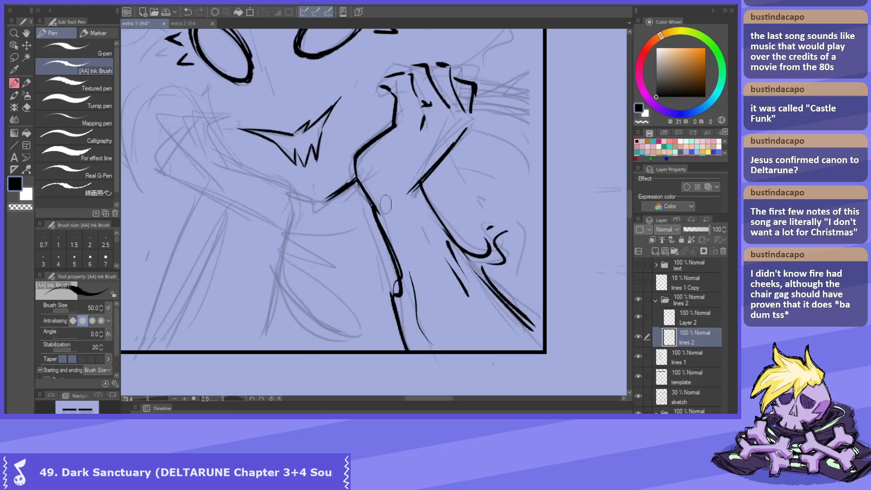
Step: Redraw the curved contour of the right wrist below the mouth until it bends smoothly down into the forearm
{"action": "left_click_drag", "start_coordinate": [302, 198], "coordinate": [459, 213]}
{"action": "mouse_move", "coordinate": [388, 178]}
{"action": "left_mouse_down"}
{"action": "mouse_move", "coordinate": [421, 188]}
{"action": "mouse_move", "coordinate": [454, 222]}
{"action": "left_mouse_up"}
{"action": "key", "text": "ctrl+z"}
{"action": "key", "text": "ctrl+z"}
{"action": "left_click_drag", "start_coordinate": [392, 180], "coordinate": [449, 222]}
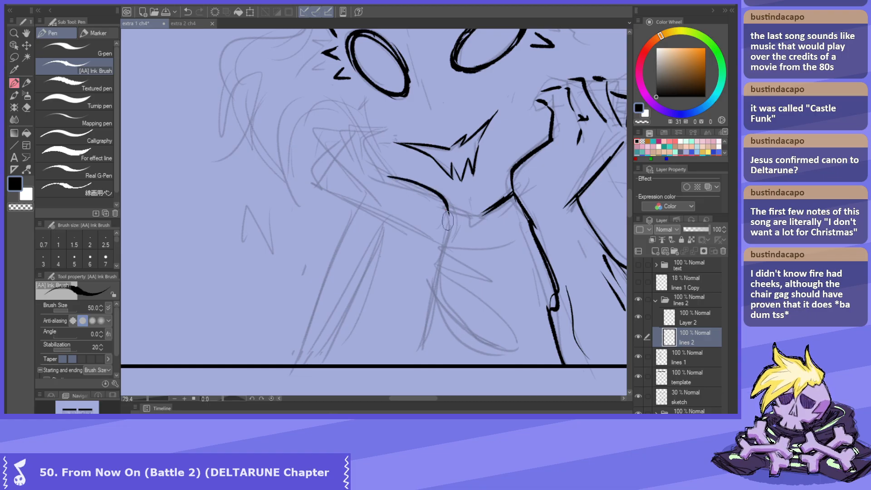
{"action": "key", "text": "ctrl+z"}
{"action": "key", "text": "ctrl+z"}
{"action": "mouse_move", "coordinate": [386, 181]}
{"action": "left_mouse_down"}
{"action": "mouse_move", "coordinate": [443, 203]}
{"action": "mouse_move", "coordinate": [453, 244]}
{"action": "left_mouse_up"}
Step: Restore the normal view and ink the right forearm's inner and outer contours down toward the panel's lower border
{"action": "key", "text": "h"}
{"action": "mouse_move", "coordinate": [454, 213]}
{"action": "left_mouse_down"}
{"action": "mouse_move", "coordinate": [404, 247]}
{"action": "mouse_move", "coordinate": [403, 197]}
{"action": "mouse_move", "coordinate": [412, 194]}
{"action": "mouse_move", "coordinate": [423, 236]}
{"action": "left_mouse_up"}
{"action": "key", "text": "ctrl+z"}
{"action": "left_click_drag", "start_coordinate": [412, 176], "coordinate": [431, 258]}
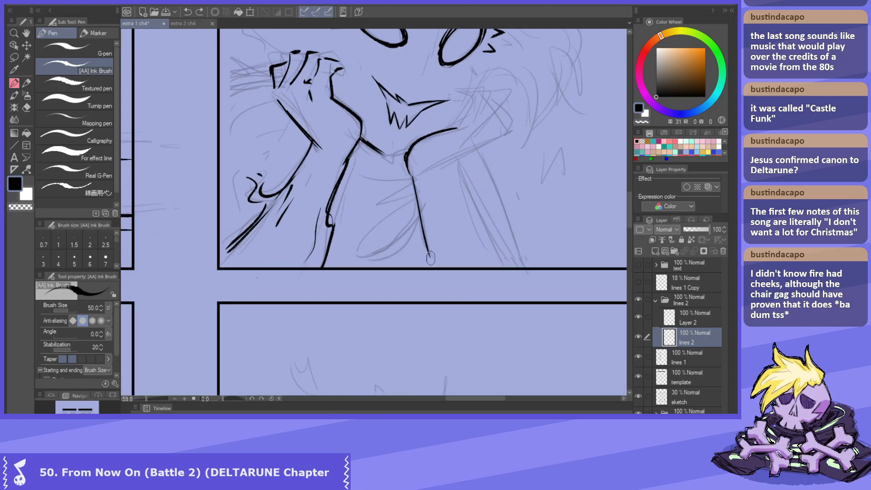
{"action": "mouse_move", "coordinate": [449, 168]}
{"action": "left_mouse_down"}
{"action": "mouse_move", "coordinate": [467, 213]}
{"action": "mouse_move", "coordinate": [512, 257]}
{"action": "left_mouse_up"}
{"action": "key", "text": "ctrl+z"}
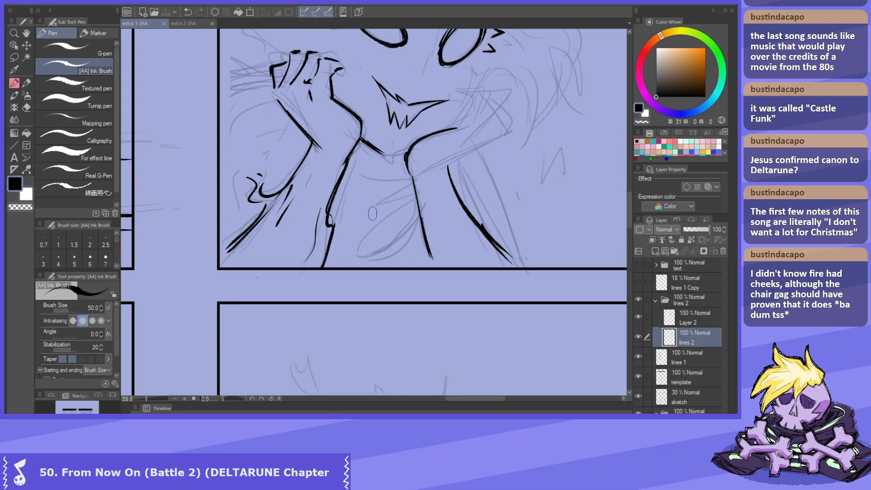
Step: Review the inked close-up within the whole page, glance at the extra 2 ch4 document, and return to extra 1 ch4
{"action": "scroll", "coordinate": [372, 214], "scroll_direction": "down", "scroll_amount": 8}
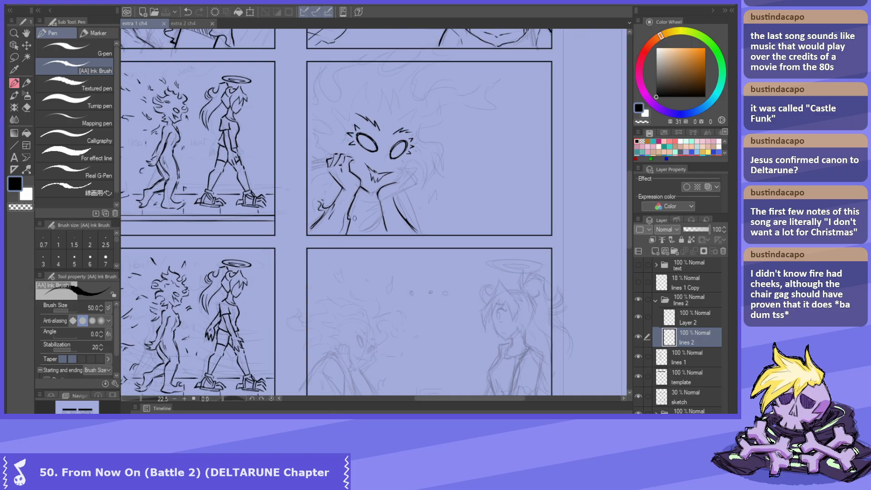
{"action": "scroll", "coordinate": [402, 177], "scroll_direction": "up", "scroll_amount": 3}
{"action": "scroll", "coordinate": [283, 91], "scroll_direction": "down", "scroll_amount": 3}
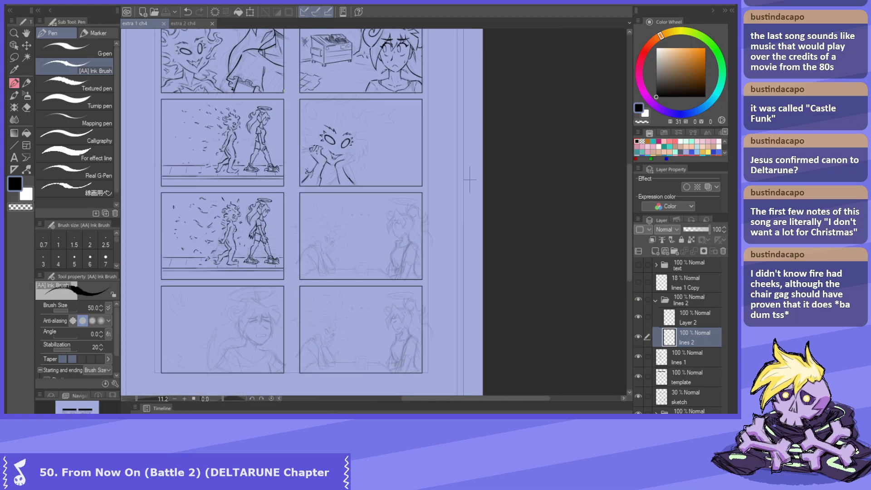
{"action": "scroll", "coordinate": [283, 90], "scroll_direction": "up", "scroll_amount": 1}
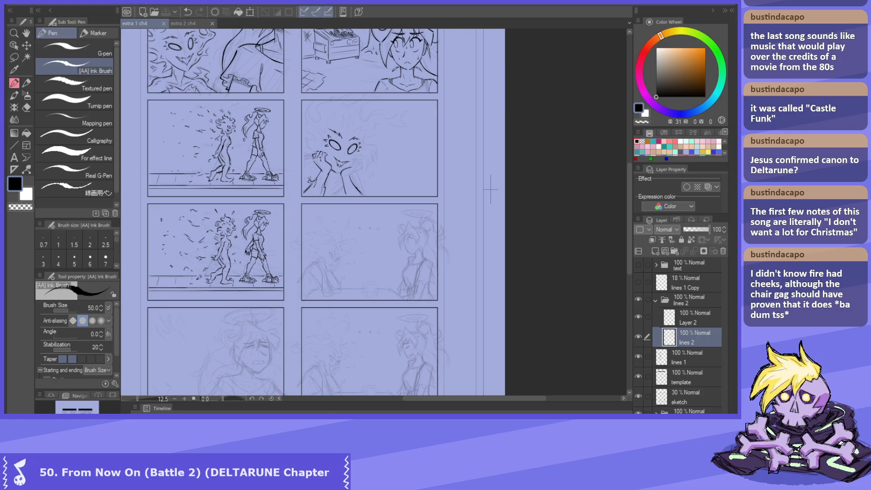
{"action": "left_click", "coordinate": [188, 23]}
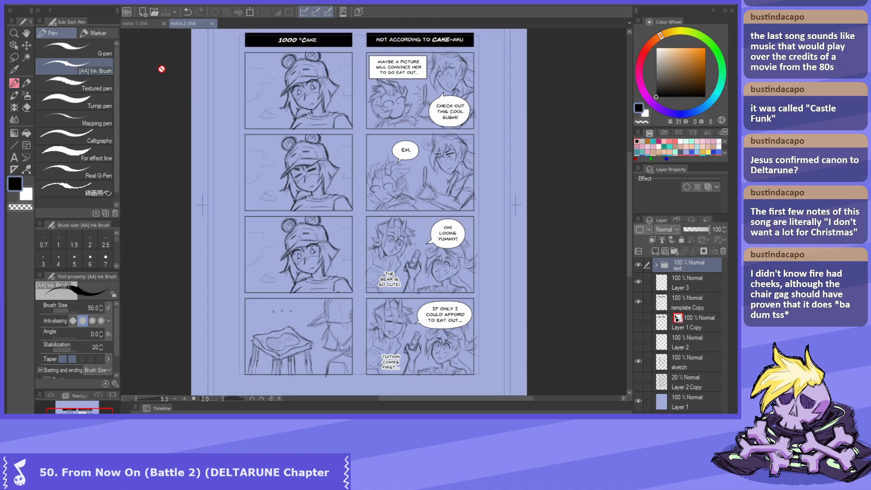
{"action": "left_click", "coordinate": [136, 24]}
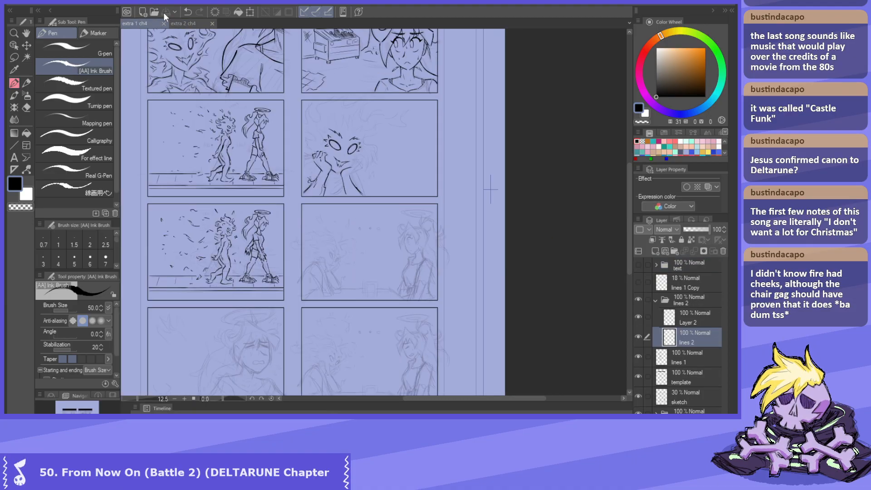
{"action": "scroll", "coordinate": [289, 115], "scroll_direction": "down", "scroll_amount": 1}
{"action": "scroll", "coordinate": [319, 153], "scroll_direction": "up", "scroll_amount": 4}
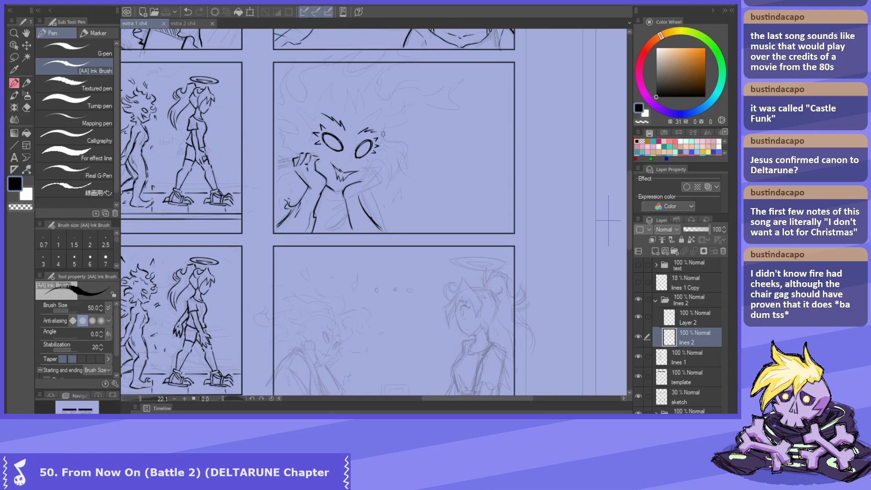
Step: Ink the fingers, knuckles and lower palm edge of the right hand beside the mouth, redrawing strokes that miss the sketch
{"action": "mouse_move", "coordinate": [392, 167]}
{"action": "left_mouse_down"}
{"action": "mouse_move", "coordinate": [397, 185]}
{"action": "mouse_move", "coordinate": [368, 196]}
{"action": "left_mouse_up"}
{"action": "key", "text": "ctrl+z"}
{"action": "scroll", "coordinate": [370, 188], "scroll_direction": "up", "scroll_amount": 5}
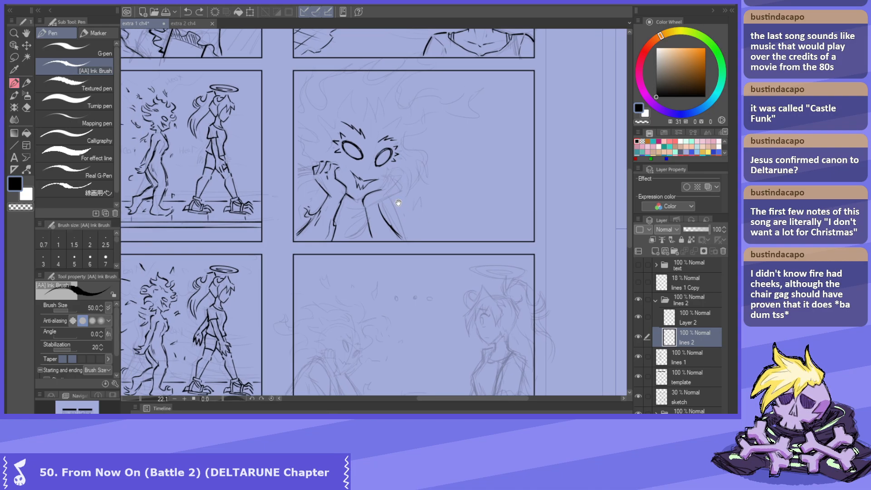
{"action": "key", "text": "ctrl+z"}
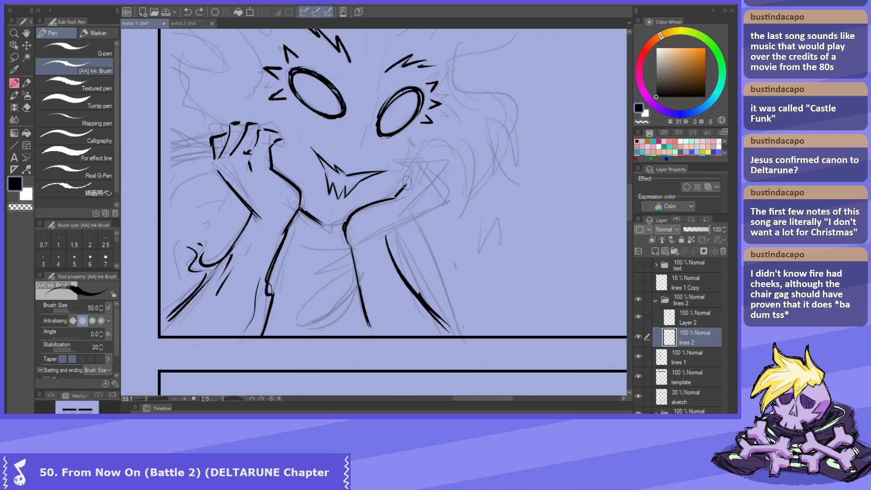
{"action": "key", "text": "ctrl+z"}
{"action": "mouse_move", "coordinate": [394, 158]}
{"action": "left_mouse_down"}
{"action": "mouse_move", "coordinate": [423, 186]}
{"action": "mouse_move", "coordinate": [415, 208]}
{"action": "left_mouse_up"}
{"action": "key", "text": "ctrl+z"}
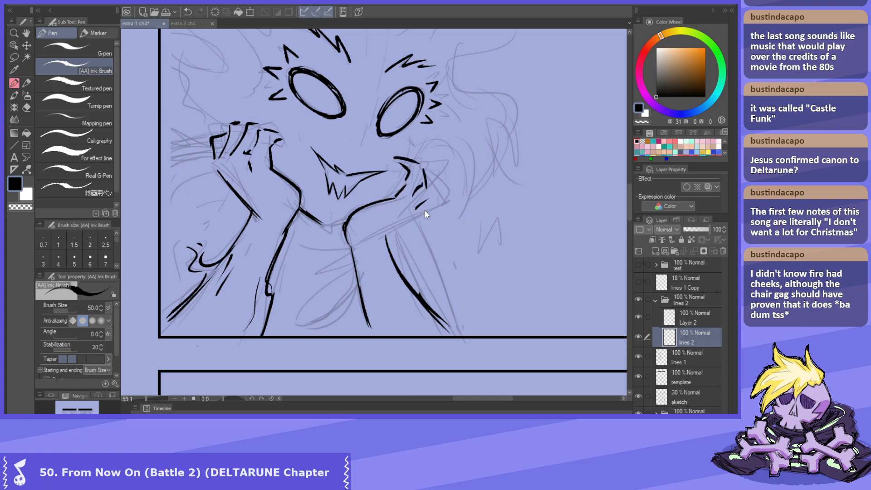
{"action": "mouse_move", "coordinate": [376, 239]}
{"action": "left_mouse_down"}
{"action": "mouse_move", "coordinate": [433, 220]}
{"action": "mouse_move", "coordinate": [402, 227]}
{"action": "mouse_move", "coordinate": [440, 208]}
{"action": "mouse_move", "coordinate": [428, 188]}
{"action": "mouse_move", "coordinate": [440, 177]}
{"action": "mouse_move", "coordinate": [422, 163]}
{"action": "left_mouse_up"}
{"action": "key", "text": "ctrl+z"}
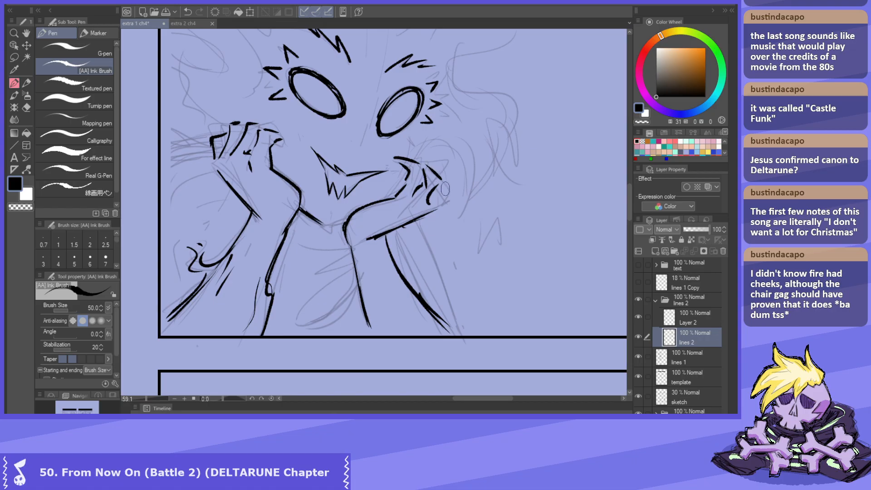
Step: Close the right hand's outer edge and the chin line between the wrists, checking both in mirrored view and against the hidden layer
{"action": "scroll", "coordinate": [431, 218], "scroll_direction": "down", "scroll_amount": 3}
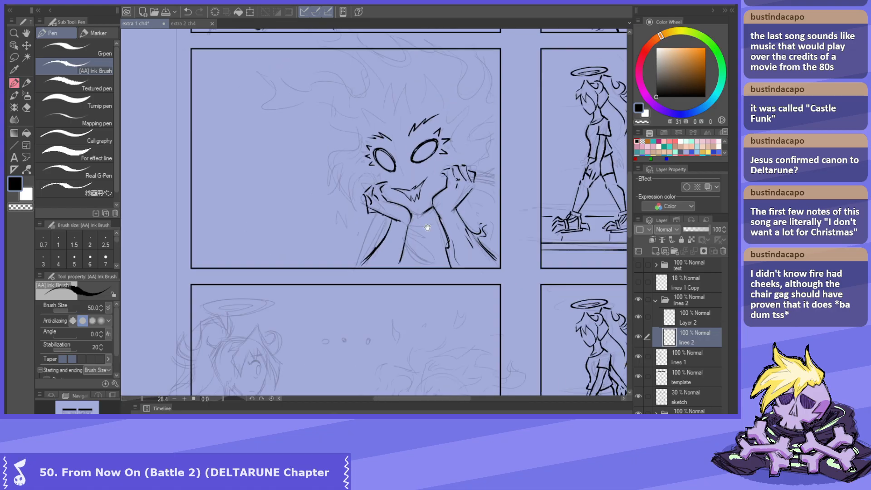
{"action": "left_click_drag", "start_coordinate": [431, 193], "coordinate": [408, 181]}
{"action": "scroll", "coordinate": [384, 201], "scroll_direction": "up", "scroll_amount": 2}
{"action": "key", "text": "ctrl+z"}
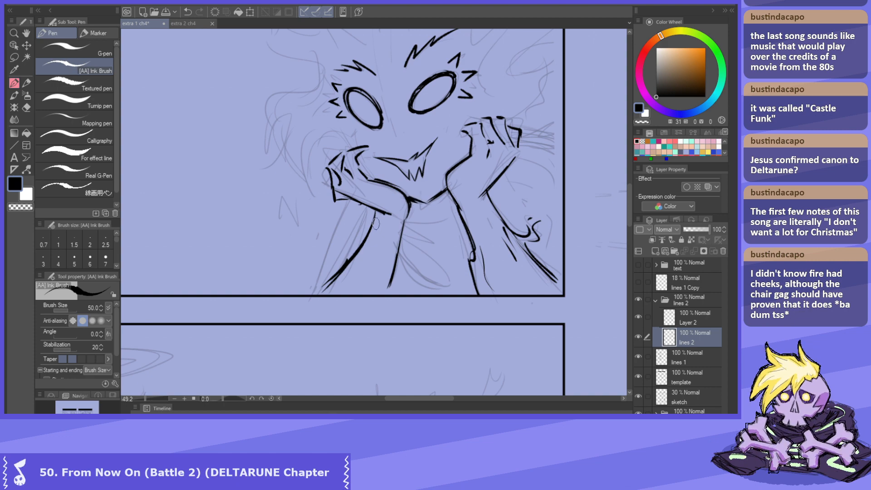
{"action": "scroll", "coordinate": [415, 214], "scroll_direction": "down", "scroll_amount": 3}
{"action": "scroll", "coordinate": [384, 211], "scroll_direction": "up", "scroll_amount": 2}
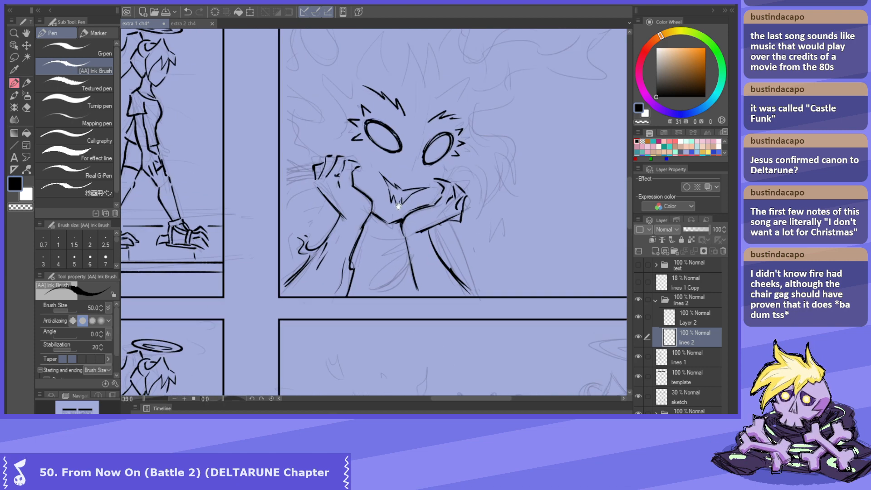
{"action": "left_click", "coordinate": [639, 336]}
{"action": "left_click", "coordinate": [639, 336]}
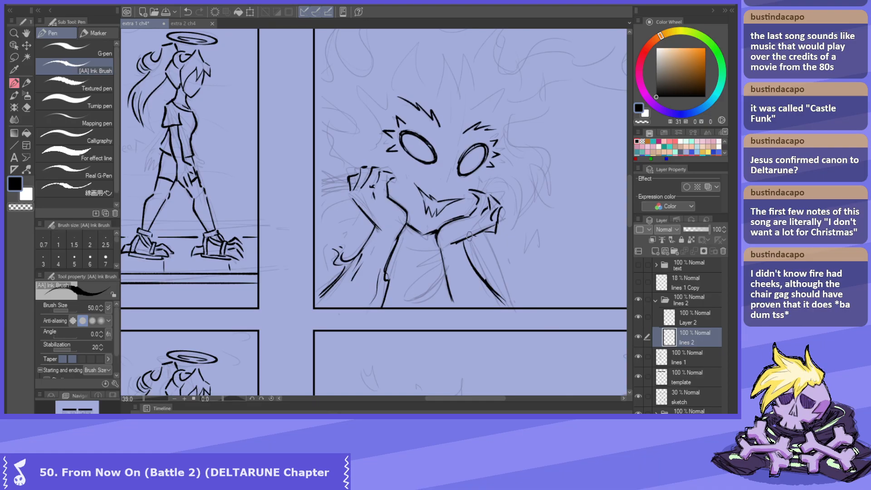
Step: Ink the curled fingertip of the left hand beside the cheek and trim its overlapping ink with the transparent colour
{"action": "left_click_drag", "start_coordinate": [436, 191], "coordinate": [504, 212]}
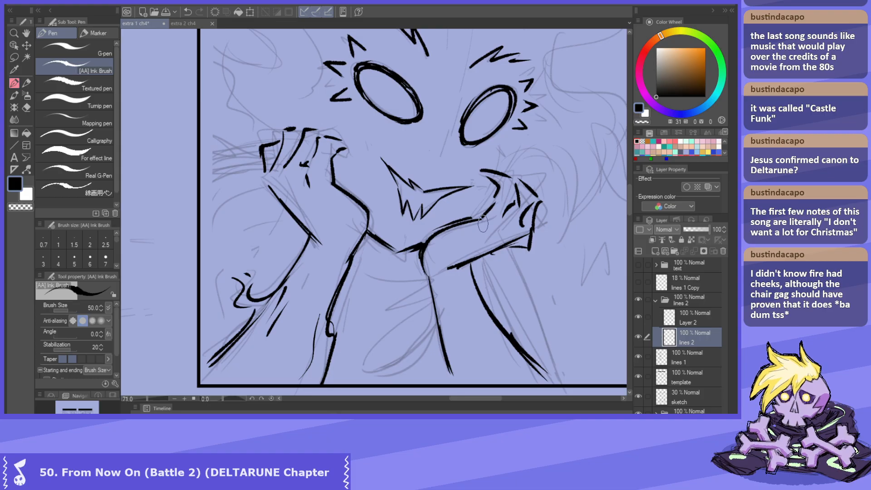
{"action": "left_click_drag", "start_coordinate": [400, 236], "coordinate": [513, 273]}
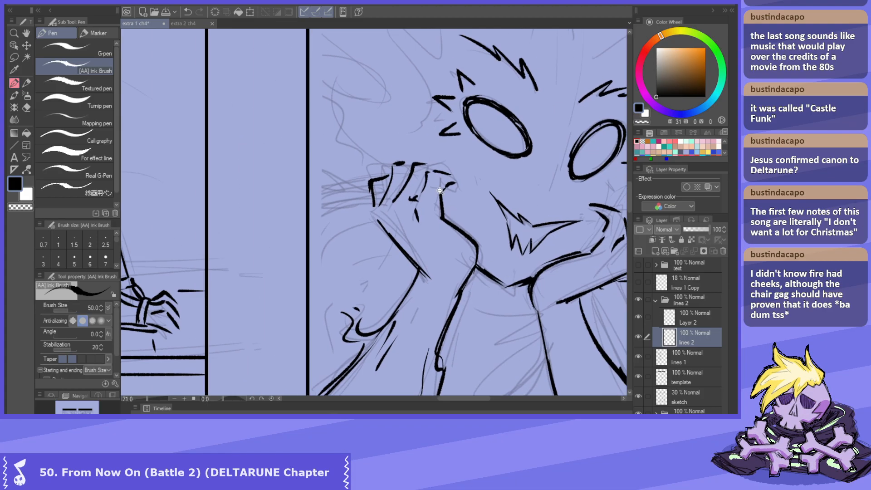
{"action": "left_click_drag", "start_coordinate": [442, 190], "coordinate": [458, 191]}
{"action": "key", "text": "c"}
{"action": "mouse_move", "coordinate": [439, 167]}
{"action": "left_mouse_down"}
{"action": "mouse_move", "coordinate": [462, 174]}
{"action": "mouse_move", "coordinate": [455, 163]}
{"action": "left_mouse_up"}
{"action": "key", "text": "c"}
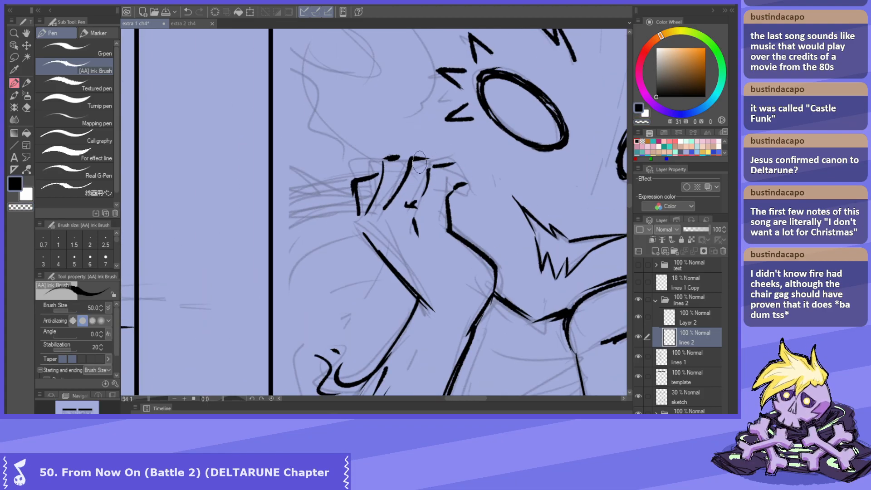
{"action": "scroll", "coordinate": [434, 175], "scroll_direction": "down", "scroll_amount": 5}
{"action": "scroll", "coordinate": [434, 175], "scroll_direction": "up", "scroll_amount": 4}
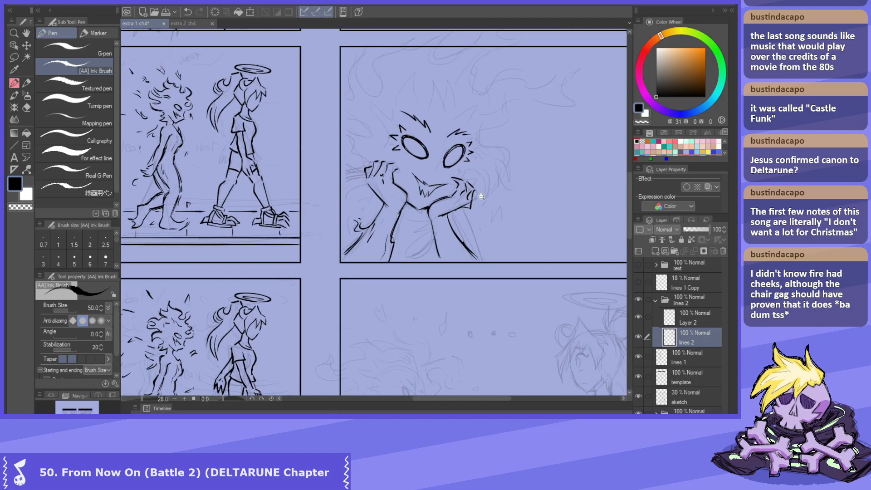
Step: Trim stray ink around the right hand's fingers and upper wrist line with the transparent colour, and restore black as the drawing colour
{"action": "key", "text": "c"}
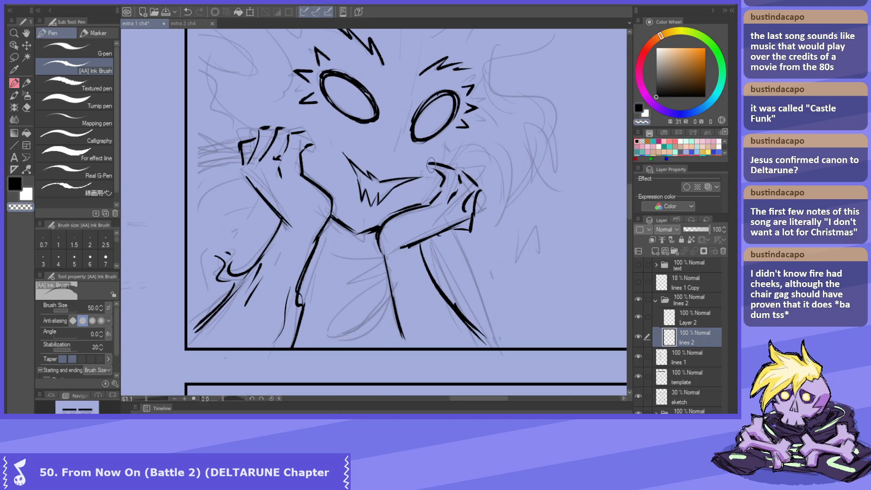
{"action": "key", "text": "c"}
{"action": "scroll", "coordinate": [479, 197], "scroll_direction": "down", "scroll_amount": 4}
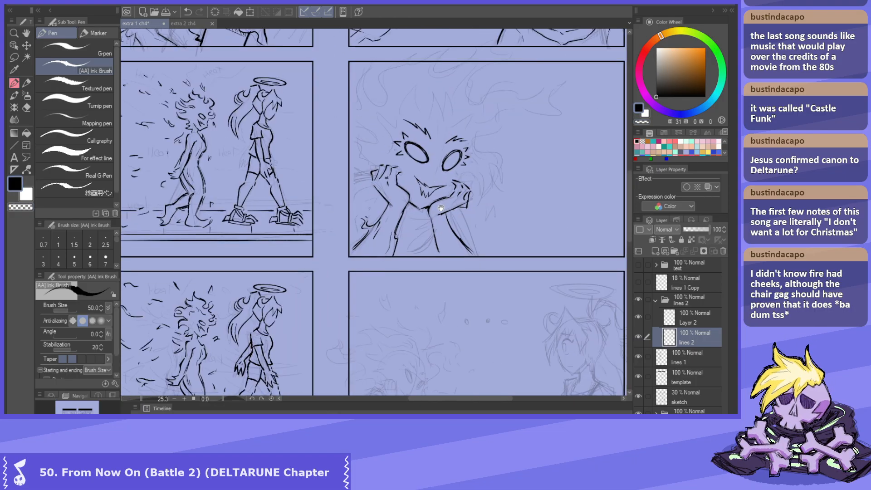
{"action": "scroll", "coordinate": [480, 191], "scroll_direction": "up", "scroll_amount": 4}
{"action": "key", "text": "c"}
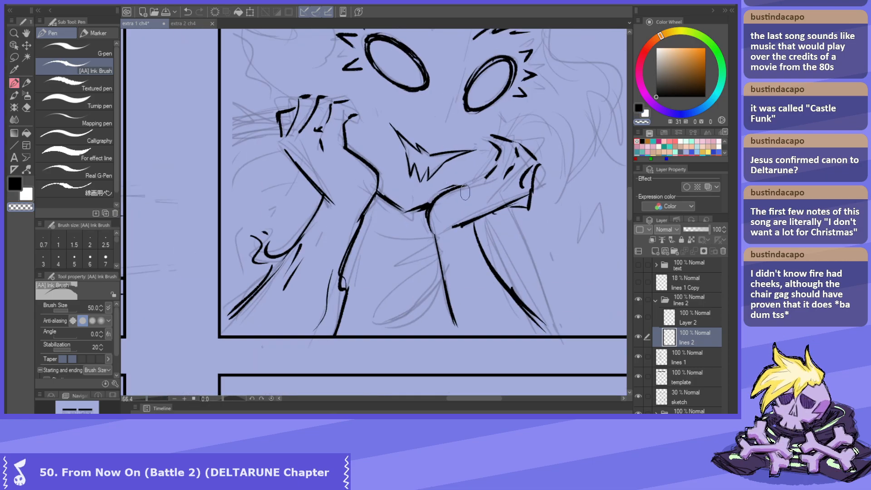
{"action": "key", "text": "c"}
{"action": "scroll", "coordinate": [433, 236], "scroll_direction": "down", "scroll_amount": 4}
Step: Check the close-up's face and hands in mirrored view, restore the normal view and save the document
{"action": "key", "text": "h"}
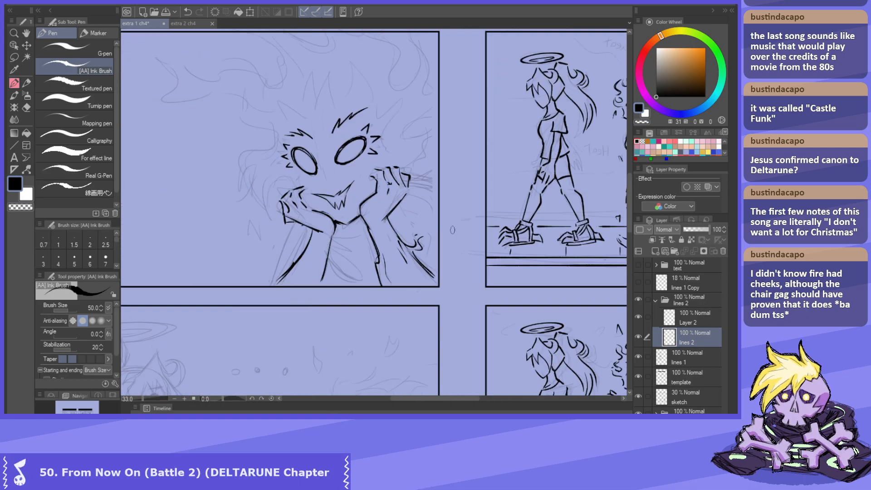
{"action": "key", "text": "h"}
{"action": "left_click_drag", "start_coordinate": [381, 201], "coordinate": [447, 210]}
{"action": "scroll", "coordinate": [447, 209], "scroll_direction": "up", "scroll_amount": 3}
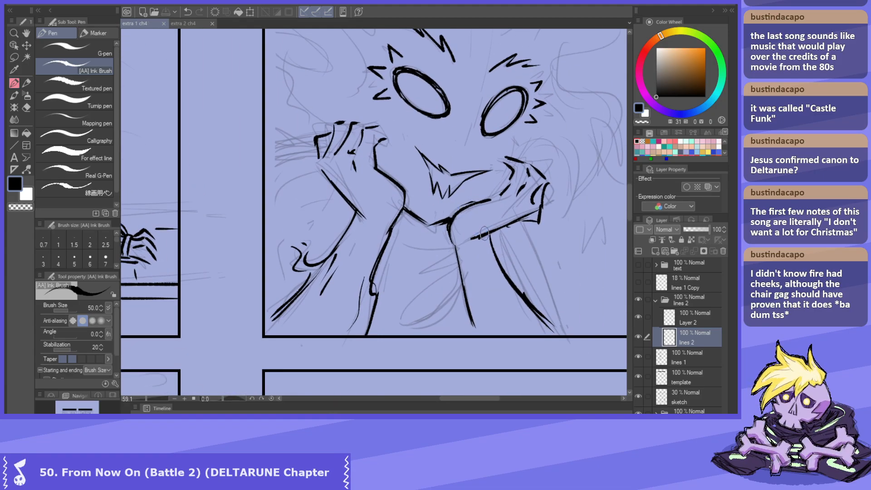
{"action": "key", "text": "ctrl+s"}
{"action": "mouse_move", "coordinate": [512, 241]}
{"action": "left_mouse_down"}
{"action": "mouse_move", "coordinate": [478, 253]}
{"action": "mouse_move", "coordinate": [470, 286]}
{"action": "left_mouse_up"}
{"action": "scroll", "coordinate": [472, 241], "scroll_direction": "up", "scroll_amount": 1}
{"action": "key", "text": "ctrl+z"}
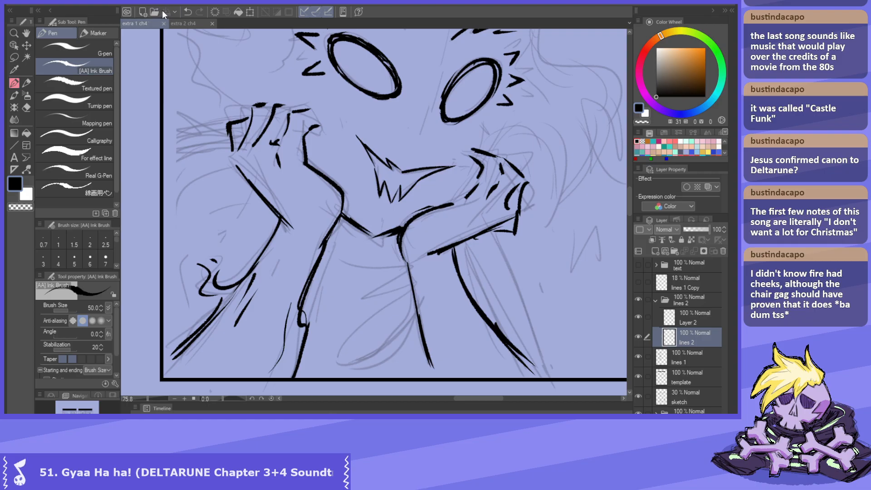
{"action": "left_click_drag", "start_coordinate": [363, 280], "coordinate": [363, 309]}
{"action": "key", "text": "ctrl+z"}
{"action": "key", "text": "h"}
{"action": "left_click_drag", "start_coordinate": [399, 279], "coordinate": [389, 282]}
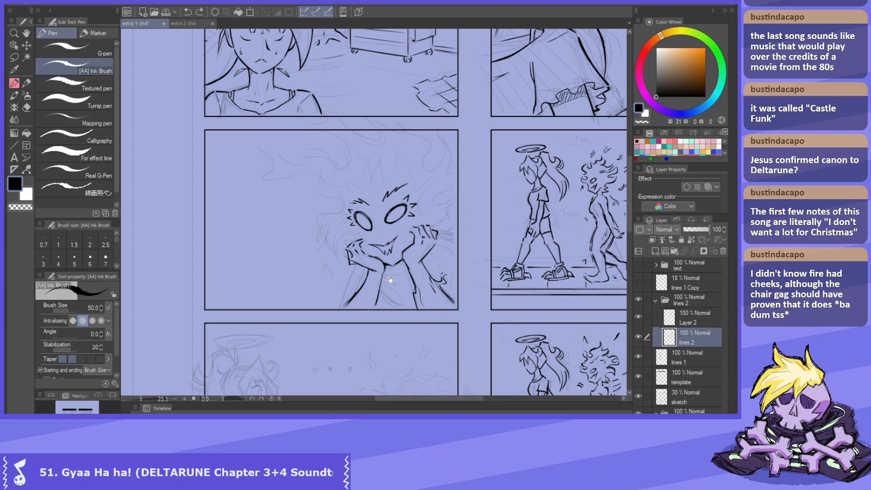
{"action": "scroll", "coordinate": [374, 254], "scroll_direction": "up", "scroll_amount": 7}
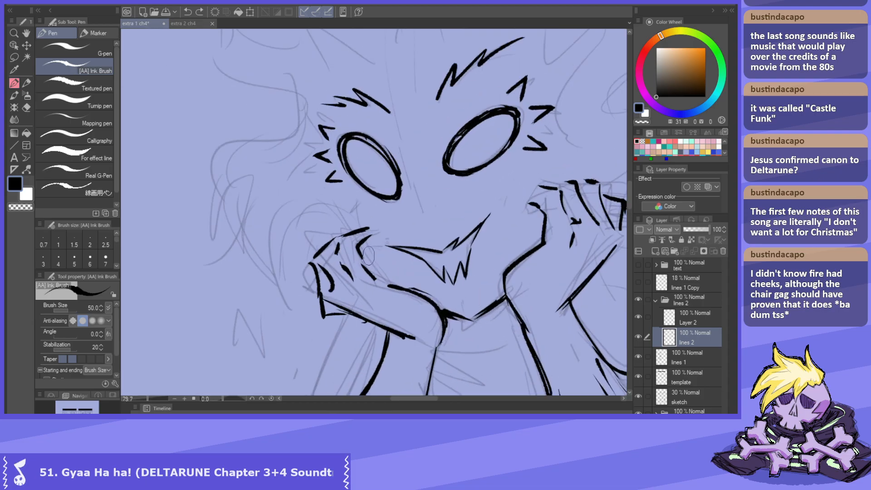
{"action": "left_click_drag", "start_coordinate": [367, 262], "coordinate": [385, 285]}
{"action": "key", "text": "h"}
{"action": "scroll", "coordinate": [429, 254], "scroll_direction": "down", "scroll_amount": 7}
{"action": "mouse_move", "coordinate": [428, 253]}
{"action": "left_mouse_down"}
{"action": "mouse_move", "coordinate": [422, 237]}
{"action": "mouse_move", "coordinate": [450, 260]}
{"action": "mouse_move", "coordinate": [448, 271]}
{"action": "left_mouse_up"}
{"action": "scroll", "coordinate": [422, 235], "scroll_direction": "up", "scroll_amount": 7}
{"action": "key", "text": "ctrl+z"}
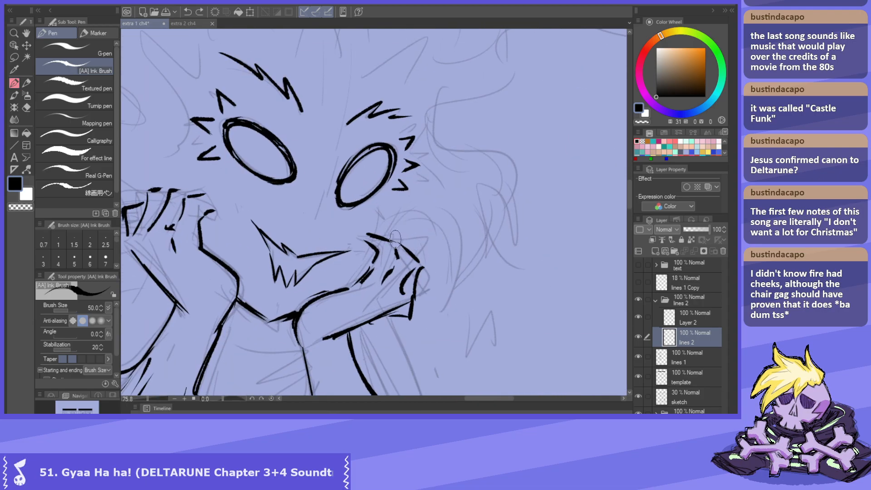
Step: Ink the wavy flame contour rising from the right hand past the right eye toward the upper part of the panel
{"action": "mouse_move", "coordinate": [388, 247]}
{"action": "left_mouse_down"}
{"action": "mouse_move", "coordinate": [447, 281]}
{"action": "mouse_move", "coordinate": [488, 248]}
{"action": "mouse_move", "coordinate": [522, 172]}
{"action": "mouse_move", "coordinate": [432, 127]}
{"action": "left_mouse_up"}
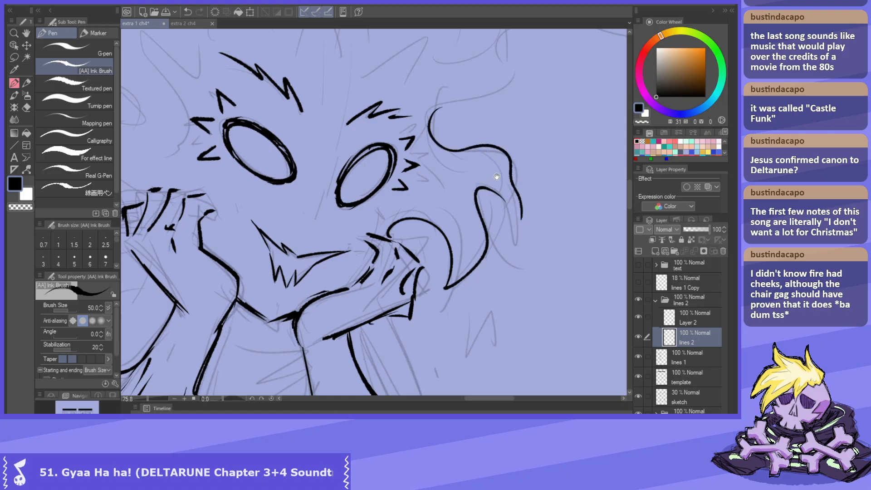
{"action": "scroll", "coordinate": [451, 248], "scroll_direction": "down", "scroll_amount": 5}
{"action": "scroll", "coordinate": [429, 228], "scroll_direction": "up", "scroll_amount": 3}
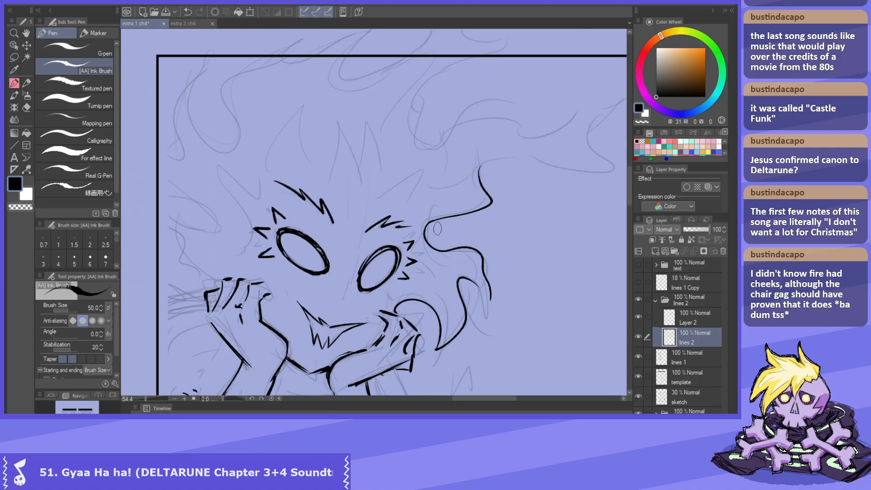
{"action": "key", "text": "ctrl+z"}
{"action": "left_click_drag", "start_coordinate": [426, 236], "coordinate": [486, 202]}
Step: Ink the forked flame tongue stretching right above the head, with its curled tips, wavy upper edge and the adjoining rising curve
{"action": "mouse_move", "coordinate": [548, 173]}
{"action": "left_mouse_down"}
{"action": "mouse_move", "coordinate": [431, 207]}
{"action": "mouse_move", "coordinate": [503, 208]}
{"action": "left_mouse_up"}
{"action": "left_click_drag", "start_coordinate": [492, 143], "coordinate": [479, 157]}
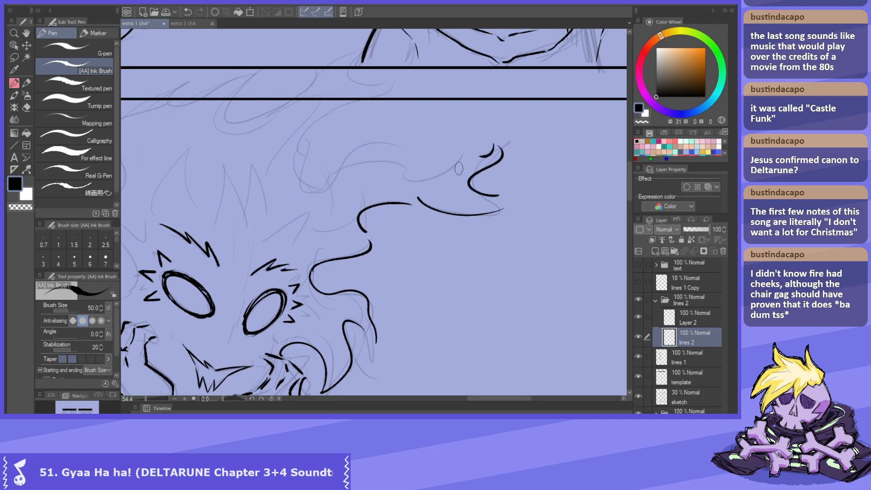
{"action": "left_click_drag", "start_coordinate": [407, 182], "coordinate": [496, 194]}
{"action": "mouse_move", "coordinate": [495, 173]}
{"action": "left_mouse_down"}
{"action": "mouse_move", "coordinate": [423, 183]}
{"action": "mouse_move", "coordinate": [386, 161]}
{"action": "mouse_move", "coordinate": [424, 202]}
{"action": "left_mouse_up"}
{"action": "left_click_drag", "start_coordinate": [408, 191], "coordinate": [438, 151]}
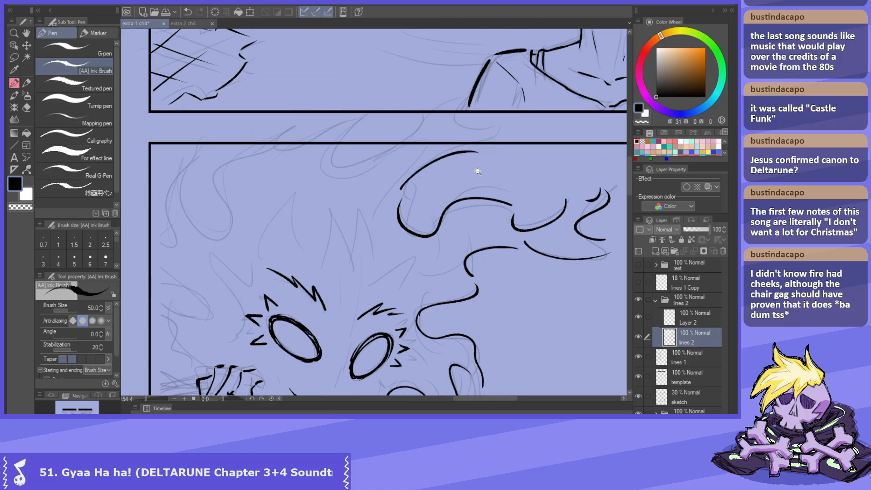
Step: Redraw the flame curve above the forked tongue so it sweeps up and curls past the panel's top border
{"action": "scroll", "coordinate": [477, 171], "scroll_direction": "down", "scroll_amount": 4}
{"action": "scroll", "coordinate": [464, 175], "scroll_direction": "up", "scroll_amount": 1}
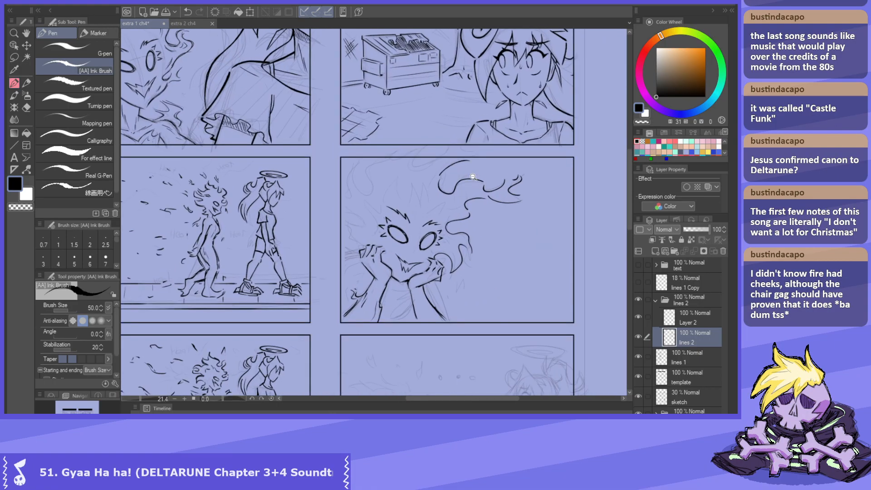
{"action": "scroll", "coordinate": [468, 175], "scroll_direction": "up", "scroll_amount": 3}
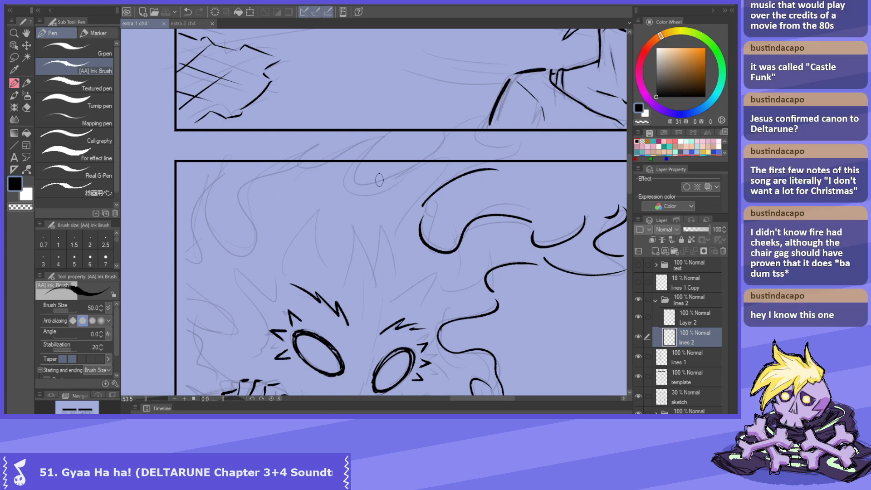
{"action": "key", "text": "ctrl+z"}
{"action": "mouse_move", "coordinate": [423, 205]}
{"action": "left_mouse_down"}
{"action": "mouse_move", "coordinate": [497, 164]}
{"action": "mouse_move", "coordinate": [457, 177]}
{"action": "mouse_move", "coordinate": [513, 141]}
{"action": "mouse_move", "coordinate": [469, 135]}
{"action": "mouse_move", "coordinate": [473, 118]}
{"action": "mouse_move", "coordinate": [480, 122]}
{"action": "mouse_move", "coordinate": [448, 131]}
{"action": "left_mouse_up"}
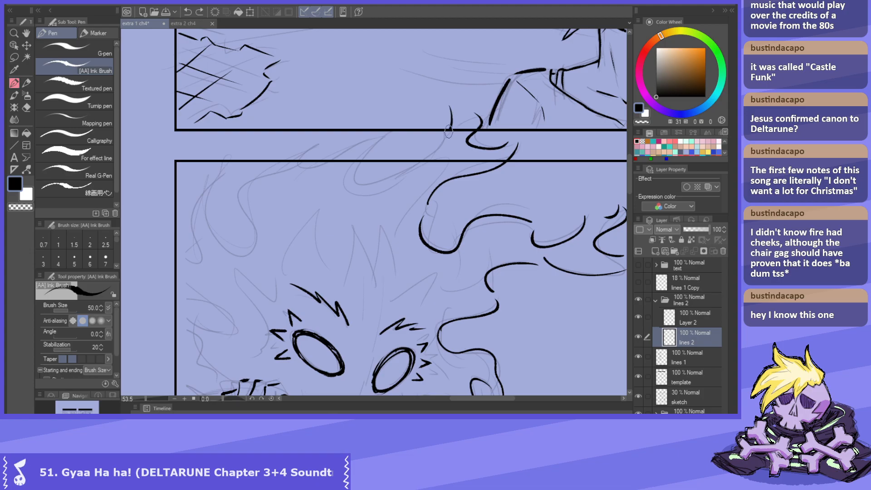
Step: Mirror the canvas view and ink the long flame lock that dips across the panel's top border above the head
{"action": "key", "text": "h"}
{"action": "left_click_drag", "start_coordinate": [388, 179], "coordinate": [460, 201]}
{"action": "key", "text": "ctrl+z"}
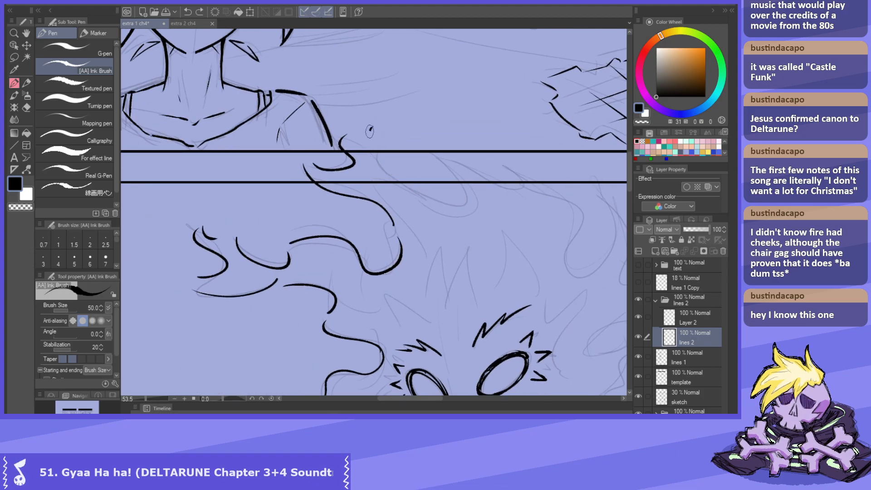
{"action": "mouse_move", "coordinate": [371, 128]}
{"action": "left_mouse_down"}
{"action": "mouse_move", "coordinate": [406, 184]}
{"action": "mouse_move", "coordinate": [485, 186]}
{"action": "mouse_move", "coordinate": [459, 174]}
{"action": "mouse_move", "coordinate": [452, 145]}
{"action": "mouse_move", "coordinate": [470, 196]}
{"action": "left_mouse_up"}
{"action": "key", "text": "ctrl+z"}
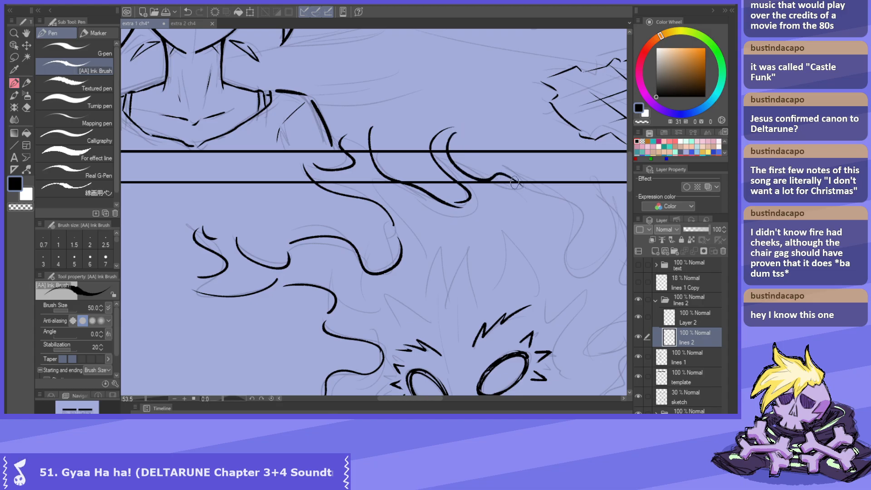
{"action": "key", "text": "ctrl+z"}
{"action": "key", "text": "ctrl+z"}
{"action": "mouse_move", "coordinate": [447, 135]}
{"action": "left_mouse_down"}
{"action": "mouse_move", "coordinate": [436, 162]}
{"action": "mouse_move", "coordinate": [460, 207]}
{"action": "left_mouse_up"}
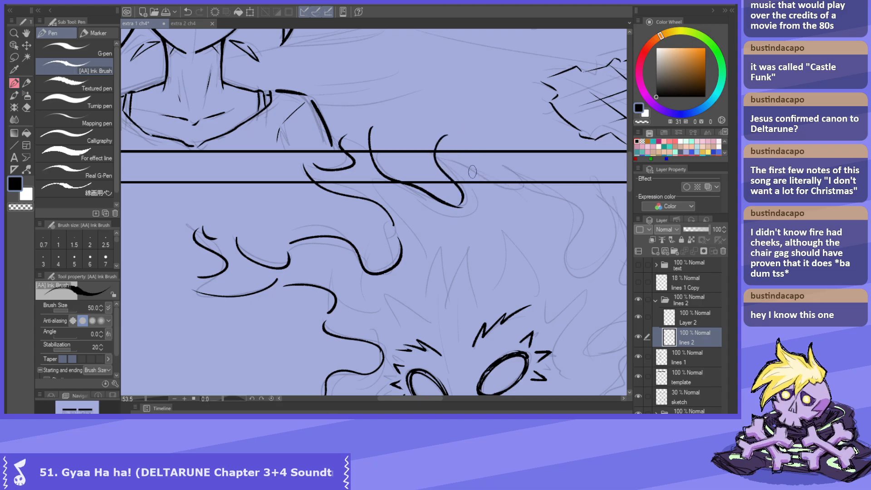
Step: Redraw the flame curl next to the long lock and extend its contour down into the panel toward the side of the head
{"action": "mouse_move", "coordinate": [450, 144]}
{"action": "left_mouse_down"}
{"action": "mouse_move", "coordinate": [455, 168]}
{"action": "mouse_move", "coordinate": [508, 183]}
{"action": "mouse_move", "coordinate": [501, 162]}
{"action": "left_mouse_up"}
{"action": "key", "text": "ctrl+z"}
{"action": "key", "text": "ctrl+z"}
{"action": "key", "text": "ctrl+z"}
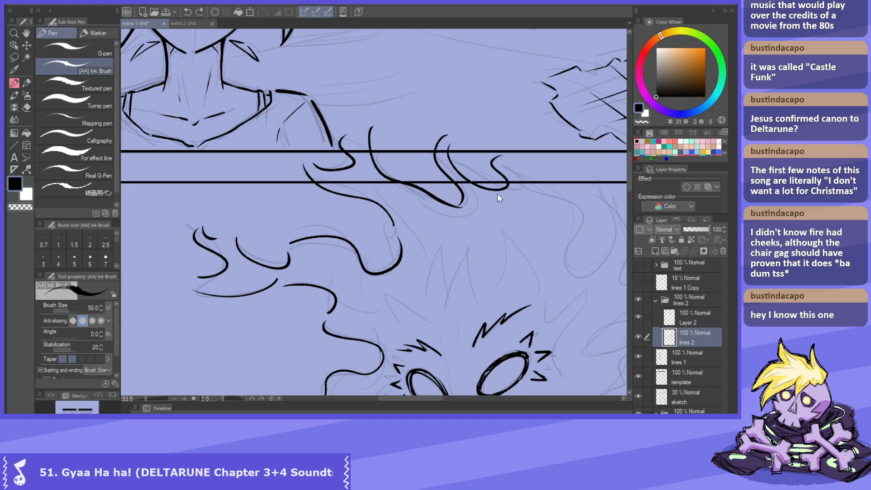
{"action": "mouse_move", "coordinate": [463, 202]}
{"action": "left_mouse_down"}
{"action": "mouse_move", "coordinate": [444, 147]}
{"action": "mouse_move", "coordinate": [526, 174]}
{"action": "left_mouse_up"}
{"action": "key", "text": "ctrl+z"}
{"action": "key", "text": "ctrl+z"}
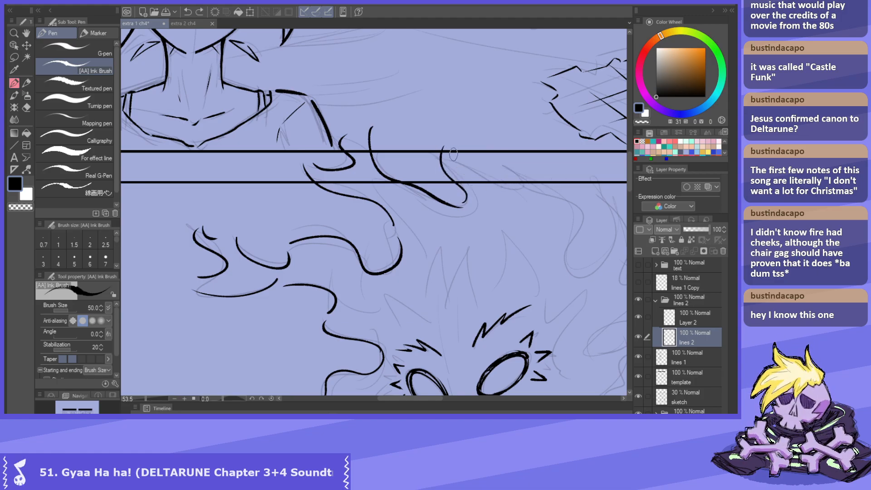
{"action": "mouse_move", "coordinate": [451, 157]}
{"action": "left_mouse_down"}
{"action": "mouse_move", "coordinate": [512, 192]}
{"action": "mouse_move", "coordinate": [521, 173]}
{"action": "mouse_move", "coordinate": [582, 219]}
{"action": "left_mouse_up"}
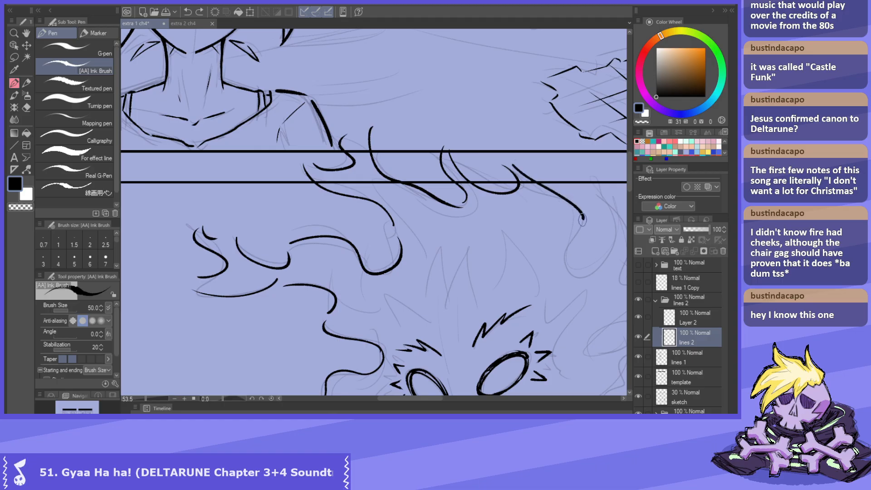
Step: Unmirror the canvas view and ink the deep flame curl near the panel's upper-left corner, with the hooked flame tongue beside it
{"action": "key", "text": "h"}
{"action": "scroll", "coordinate": [484, 224], "scroll_direction": "down", "scroll_amount": 5}
{"action": "left_click_drag", "start_coordinate": [417, 237], "coordinate": [488, 159]}
{"action": "scroll", "coordinate": [474, 164], "scroll_direction": "up", "scroll_amount": 4}
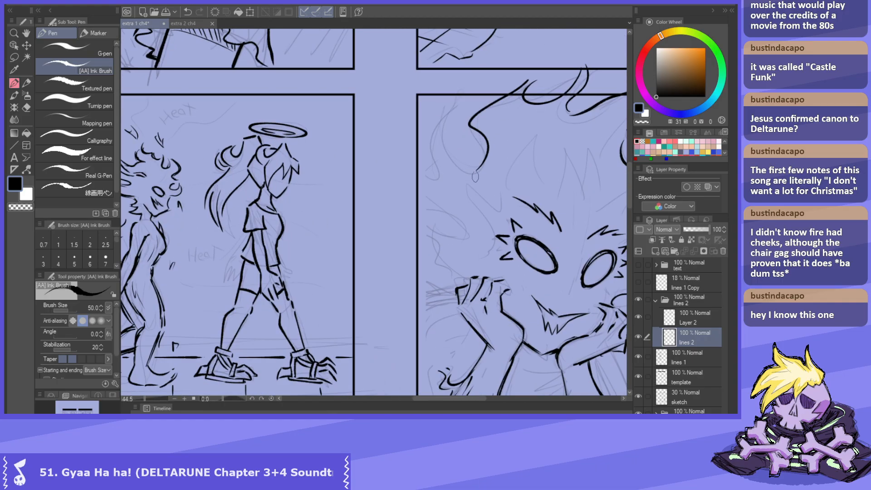
{"action": "key", "text": "ctrl+z"}
{"action": "key", "text": "ctrl+z"}
{"action": "left_click_drag", "start_coordinate": [470, 167], "coordinate": [446, 153]}
{"action": "key", "text": "ctrl+z"}
{"action": "mouse_move", "coordinate": [460, 108]}
{"action": "left_mouse_down"}
{"action": "mouse_move", "coordinate": [425, 131]}
{"action": "mouse_move", "coordinate": [453, 110]}
{"action": "mouse_move", "coordinate": [425, 174]}
{"action": "left_mouse_up"}
{"action": "key", "text": "ctrl+z"}
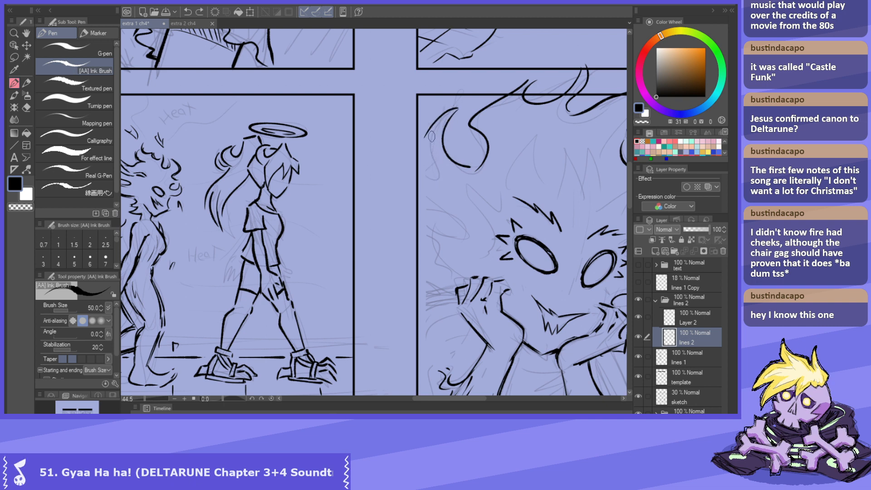
Step: Ink the outer flame tongue and wavy flame edges along the panel's left border down to the raised hand, and save the file
{"action": "key", "text": "ctrl+z"}
{"action": "mouse_move", "coordinate": [429, 136]}
{"action": "left_mouse_down"}
{"action": "mouse_move", "coordinate": [439, 171]}
{"action": "mouse_move", "coordinate": [424, 170]}
{"action": "left_mouse_up"}
{"action": "mouse_move", "coordinate": [437, 209]}
{"action": "left_mouse_down"}
{"action": "mouse_move", "coordinate": [423, 154]}
{"action": "mouse_move", "coordinate": [465, 179]}
{"action": "mouse_move", "coordinate": [444, 182]}
{"action": "left_mouse_up"}
{"action": "key", "text": "ctrl+z"}
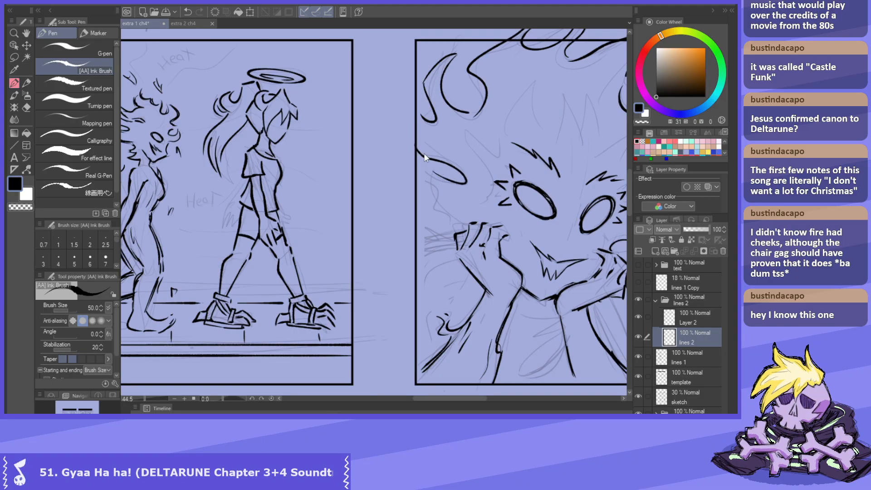
{"action": "key", "text": "ctrl+z"}
{"action": "mouse_move", "coordinate": [418, 147]}
{"action": "left_mouse_down"}
{"action": "mouse_move", "coordinate": [466, 182]}
{"action": "mouse_move", "coordinate": [432, 188]}
{"action": "left_mouse_up"}
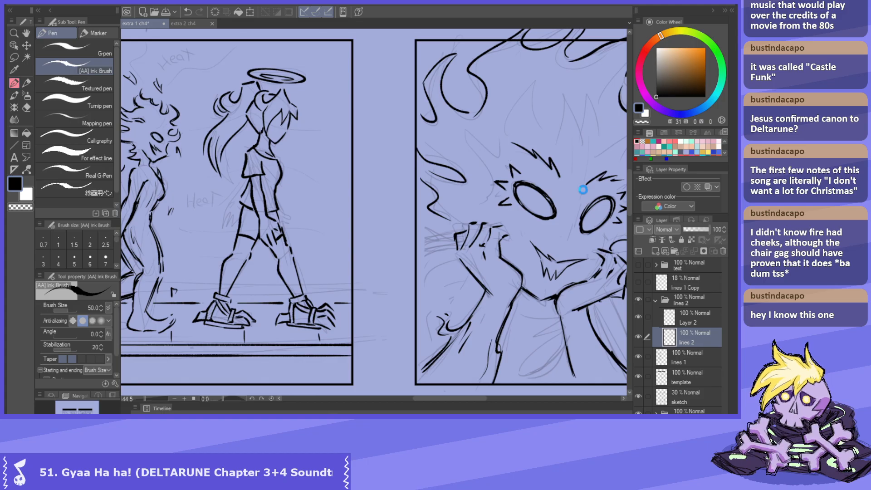
{"action": "key", "text": "ctrl+s"}
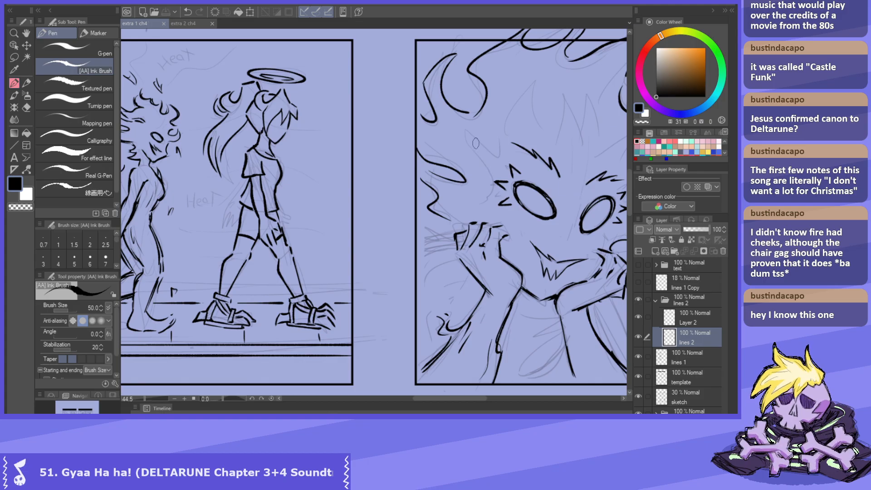
Step: Check the page in mirrored view and ink small jagged debris marks on the ground of the dumpster panel above
{"action": "scroll", "coordinate": [475, 158], "scroll_direction": "down", "scroll_amount": 10}
{"action": "scroll", "coordinate": [496, 163], "scroll_direction": "up", "scroll_amount": 3}
{"action": "key", "text": "h"}
{"action": "key", "text": "h"}
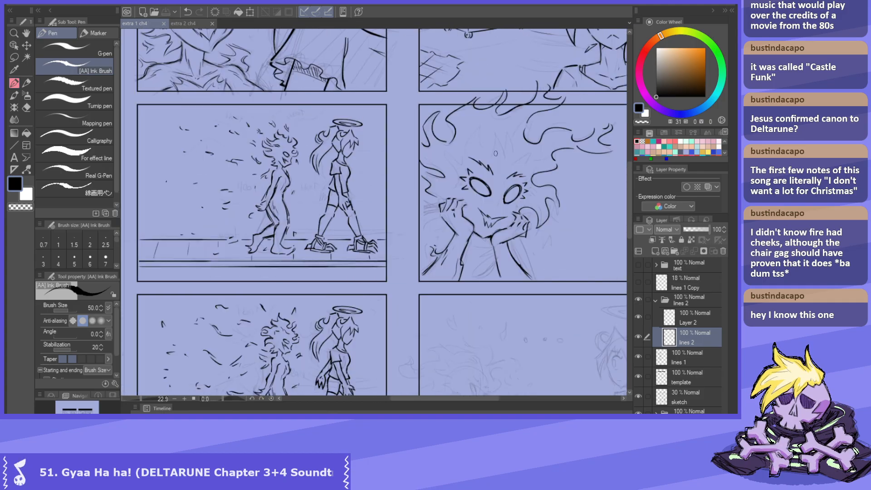
{"action": "scroll", "coordinate": [457, 144], "scroll_direction": "up", "scroll_amount": 4}
{"action": "mouse_move", "coordinate": [461, 139]}
{"action": "left_mouse_down"}
{"action": "mouse_move", "coordinate": [469, 119]}
{"action": "mouse_move", "coordinate": [478, 123]}
{"action": "mouse_move", "coordinate": [472, 143]}
{"action": "left_mouse_up"}
{"action": "left_click_drag", "start_coordinate": [535, 112], "coordinate": [475, 151]}
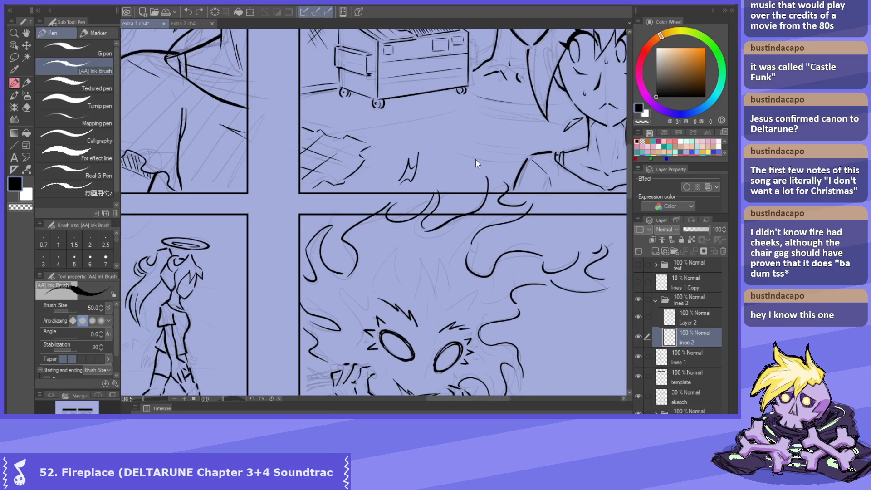
{"action": "scroll", "coordinate": [495, 161], "scroll_direction": "down", "scroll_amount": 5}
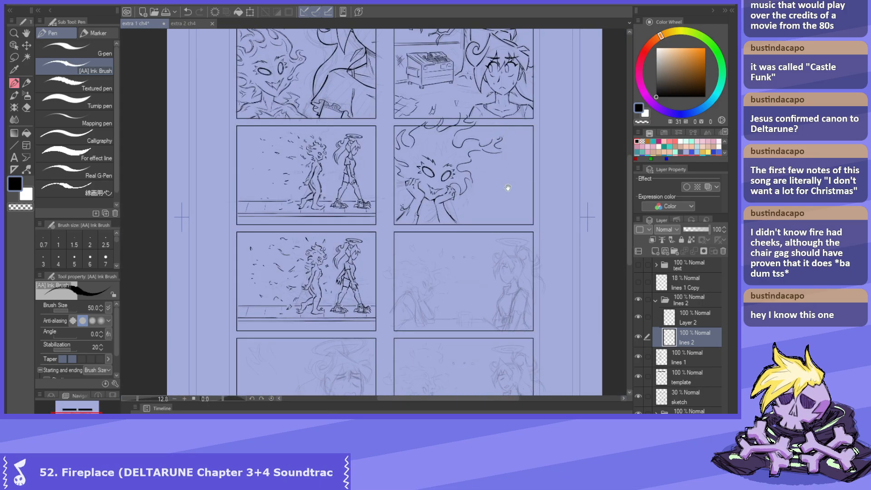
{"action": "scroll", "coordinate": [454, 157], "scroll_direction": "up", "scroll_amount": 3}
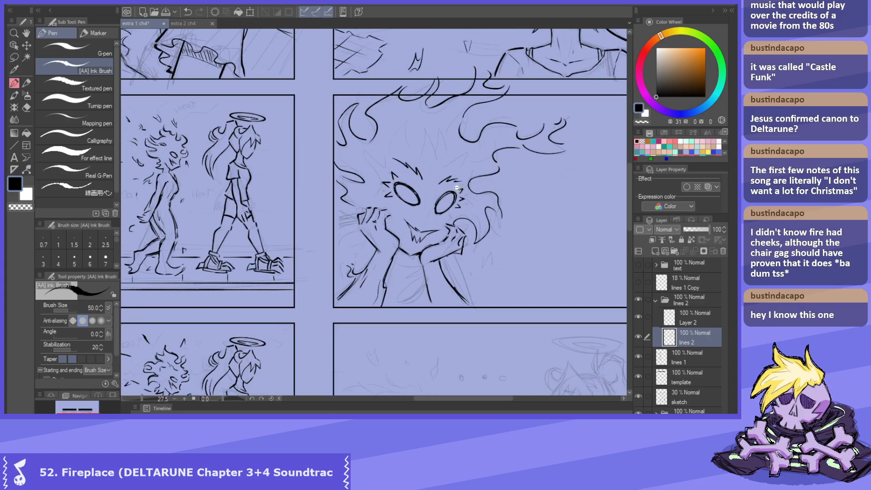
Step: Rework the ink contour of the forearm beneath the hand resting on the character's right-side cheek
{"action": "scroll", "coordinate": [486, 204], "scroll_direction": "up", "scroll_amount": 3}
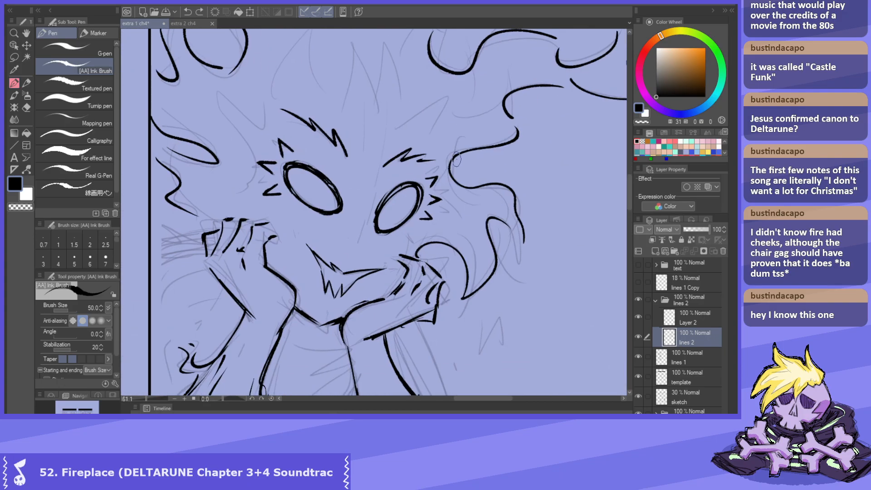
{"action": "key", "text": "ctrl+z"}
{"action": "left_click_drag", "start_coordinate": [454, 156], "coordinate": [517, 189]}
{"action": "left_click_drag", "start_coordinate": [509, 231], "coordinate": [490, 278]}
{"action": "mouse_move", "coordinate": [477, 249]}
{"action": "left_mouse_down"}
{"action": "mouse_move", "coordinate": [513, 173]}
{"action": "mouse_move", "coordinate": [533, 184]}
{"action": "left_mouse_up"}
{"action": "key", "text": "ctrl+z"}
{"action": "key", "text": "ctrl+z"}
{"action": "mouse_move", "coordinate": [454, 178]}
{"action": "left_mouse_down"}
{"action": "mouse_move", "coordinate": [504, 200]}
{"action": "mouse_move", "coordinate": [505, 212]}
{"action": "left_mouse_up"}
{"action": "left_click_drag", "start_coordinate": [433, 212], "coordinate": [621, 228]}
Step: Ink the shoulder lines running from behind the raised hand to the panel's side border, and check them by briefly hiding the lines 2 layer
{"action": "key", "text": "h"}
{"action": "scroll", "coordinate": [443, 211], "scroll_direction": "down", "scroll_amount": 4}
{"action": "left_click_drag", "start_coordinate": [415, 226], "coordinate": [489, 205]}
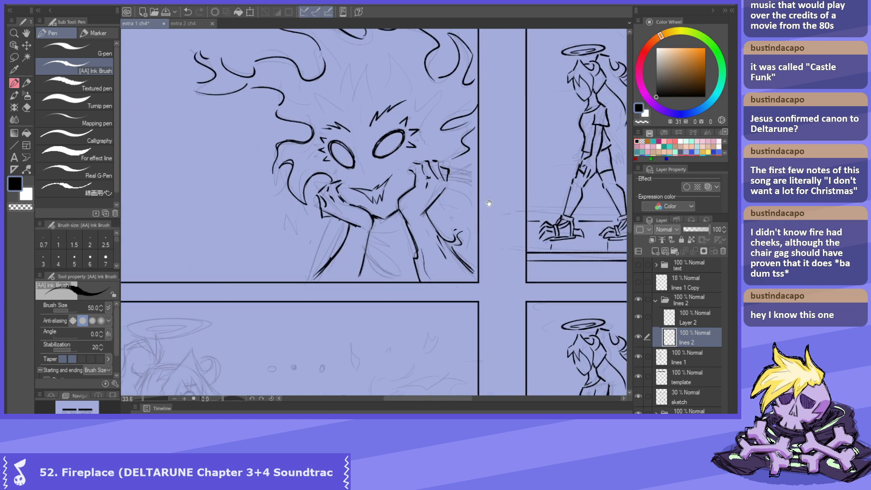
{"action": "scroll", "coordinate": [427, 192], "scroll_direction": "up", "scroll_amount": 2}
{"action": "left_click_drag", "start_coordinate": [456, 172], "coordinate": [488, 181]}
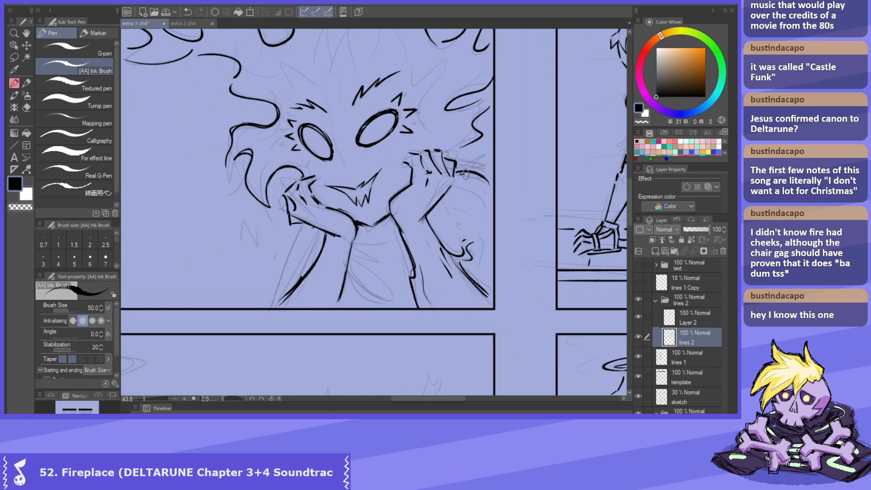
{"action": "scroll", "coordinate": [448, 202], "scroll_direction": "down", "scroll_amount": 5}
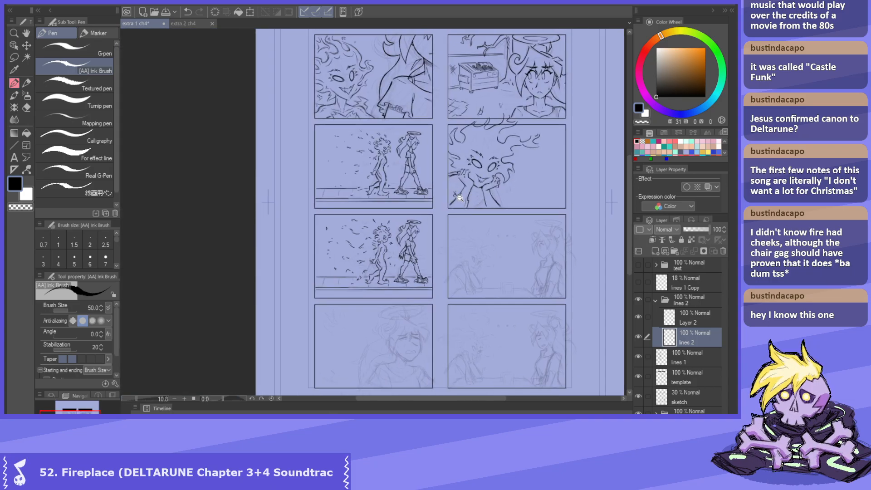
{"action": "scroll", "coordinate": [431, 211], "scroll_direction": "up", "scroll_amount": 4}
{"action": "left_click", "coordinate": [638, 336]}
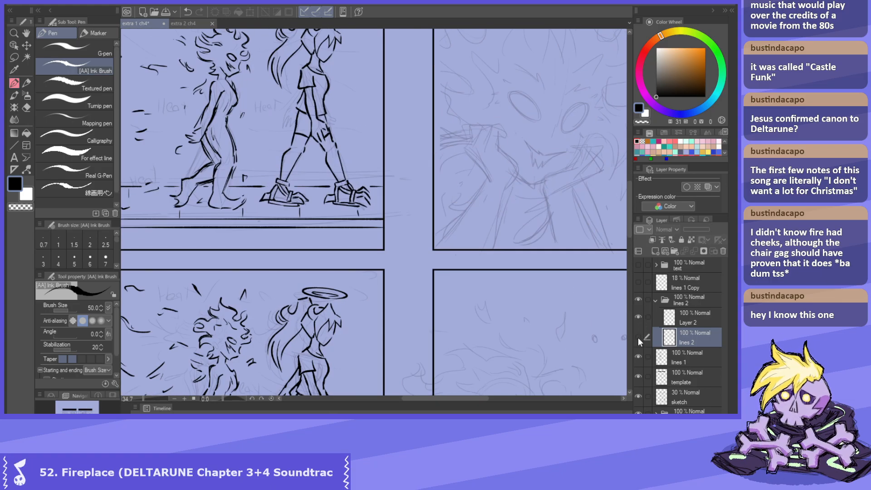
{"action": "left_click", "coordinate": [637, 338]}
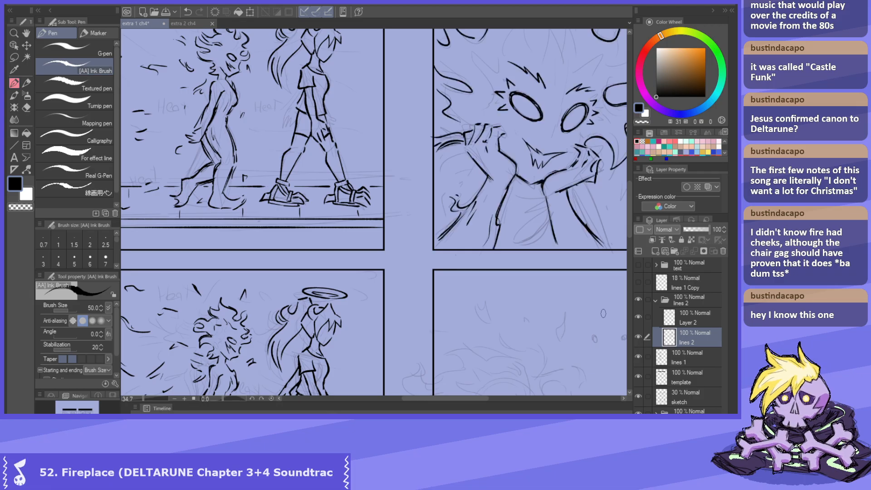
Step: Ink the remaining sleeve and arm contours and the shirt folds between the forearms, checking them in mirrored and normal view
{"action": "key", "text": "h"}
{"action": "key", "text": "h"}
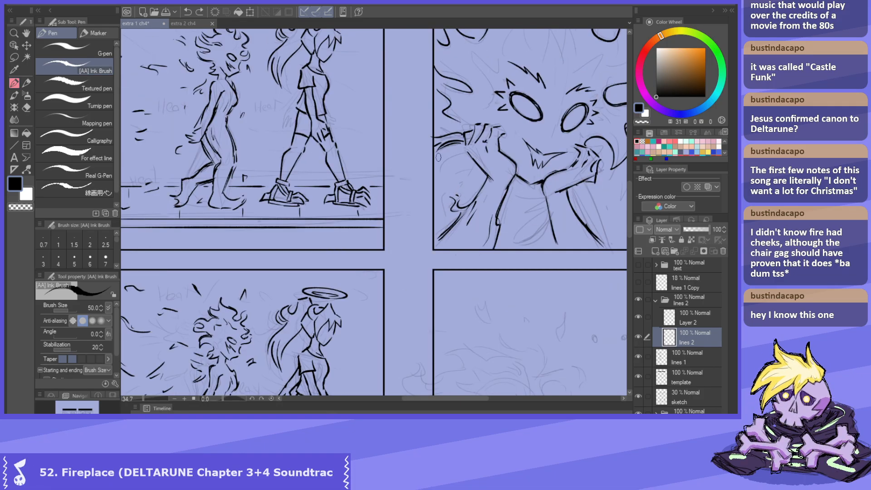
{"action": "left_click_drag", "start_coordinate": [401, 190], "coordinate": [363, 192]}
{"action": "left_click_drag", "start_coordinate": [463, 200], "coordinate": [499, 200]}
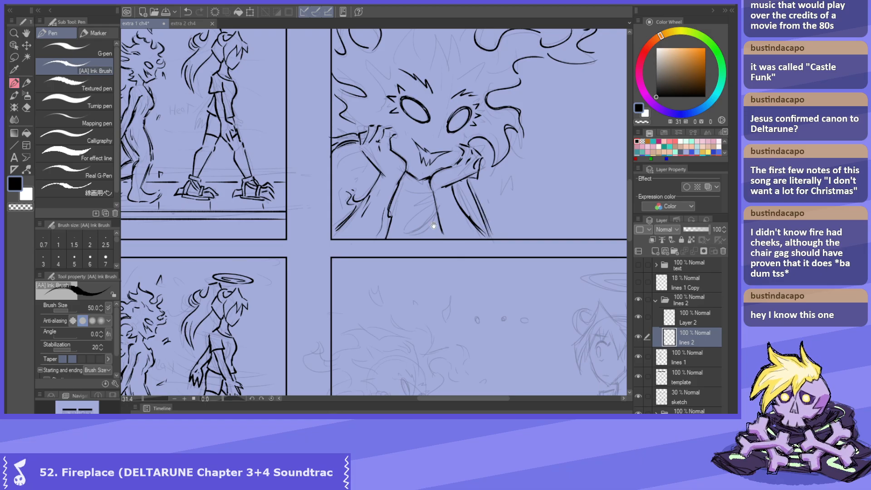
{"action": "key", "text": "h"}
{"action": "left_click_drag", "start_coordinate": [465, 217], "coordinate": [510, 230]}
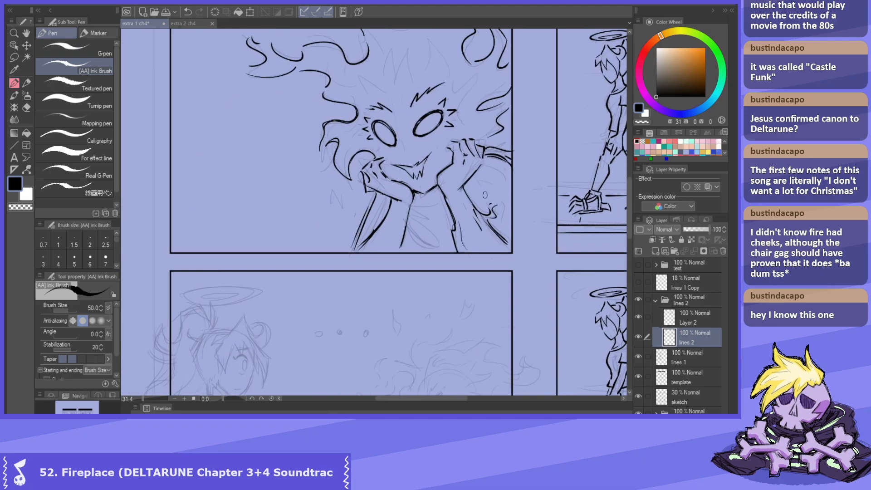
{"action": "mouse_move", "coordinate": [479, 193]}
{"action": "left_mouse_down"}
{"action": "mouse_move", "coordinate": [510, 232]}
{"action": "mouse_move", "coordinate": [410, 233]}
{"action": "mouse_move", "coordinate": [467, 218]}
{"action": "mouse_move", "coordinate": [476, 233]}
{"action": "left_mouse_up"}
{"action": "key", "text": "h"}
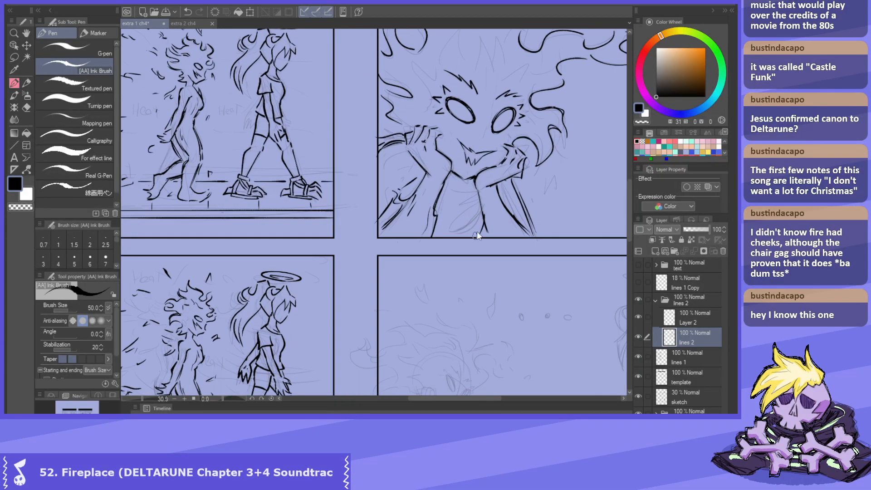
{"action": "key", "text": "ctrl+z"}
{"action": "key", "text": "h"}
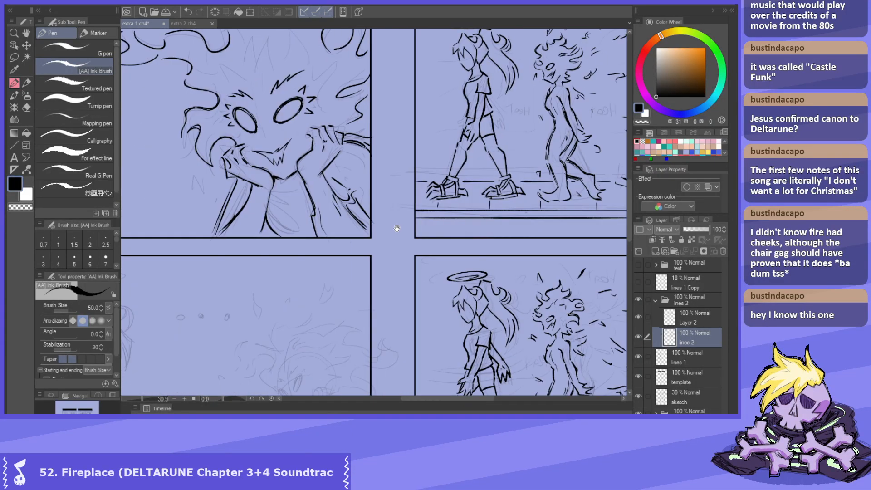
{"action": "mouse_move", "coordinate": [276, 212]}
{"action": "left_mouse_down"}
{"action": "mouse_move", "coordinate": [412, 221]}
{"action": "mouse_move", "coordinate": [423, 210]}
{"action": "mouse_move", "coordinate": [501, 197]}
{"action": "mouse_move", "coordinate": [489, 207]}
{"action": "left_mouse_up"}
{"action": "key", "text": "h"}
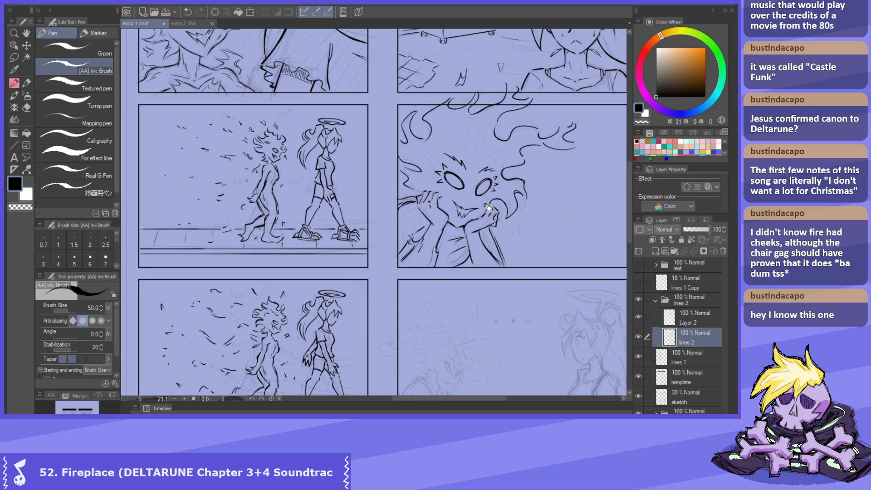
Step: Toggle the visibility of the lines 2 layer repeatedly to compare the inked close-up with the sketch underneath
{"action": "left_click", "coordinate": [638, 337]}
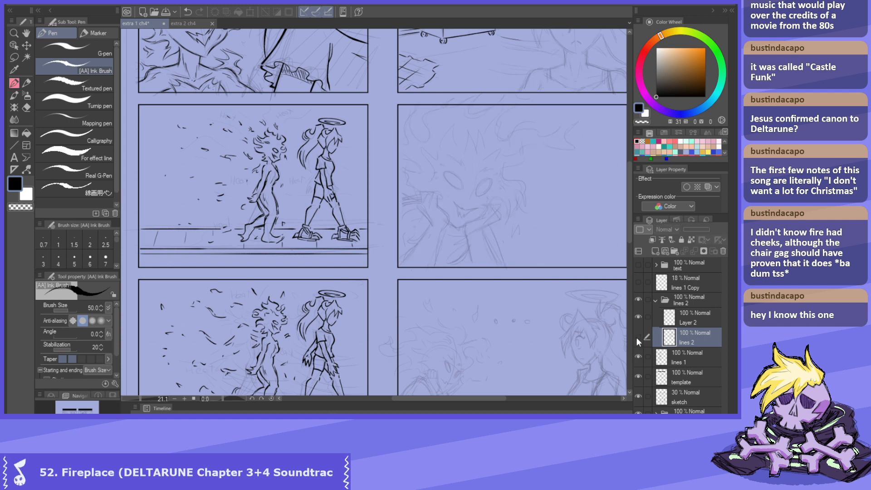
{"action": "left_click", "coordinate": [638, 337]}
{"action": "left_click", "coordinate": [638, 337]}
{"action": "left_click", "coordinate": [638, 337]}
{"action": "left_click", "coordinate": [638, 337]}
{"action": "left_click", "coordinate": [639, 336]}
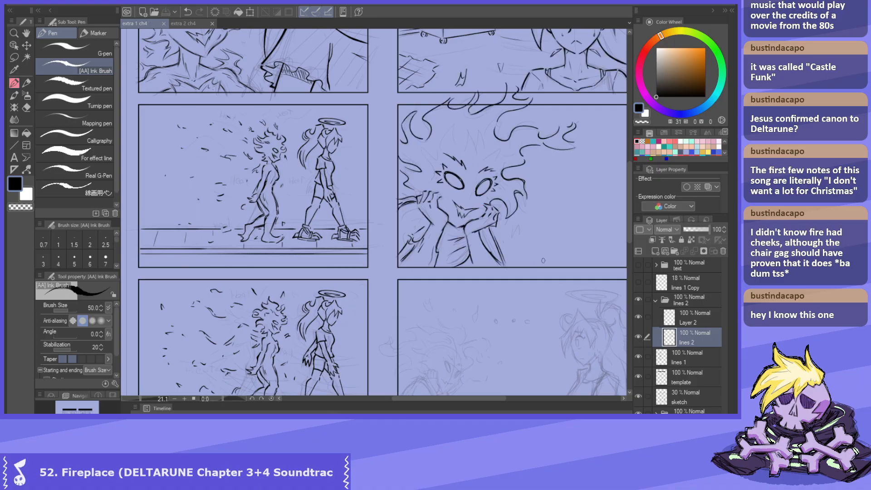
Step: Redraw the curved flame wisp beside the forearm as a pointed flicker and add small sparks next to the flame hair
{"action": "scroll", "coordinate": [483, 221], "scroll_direction": "up", "scroll_amount": 3}
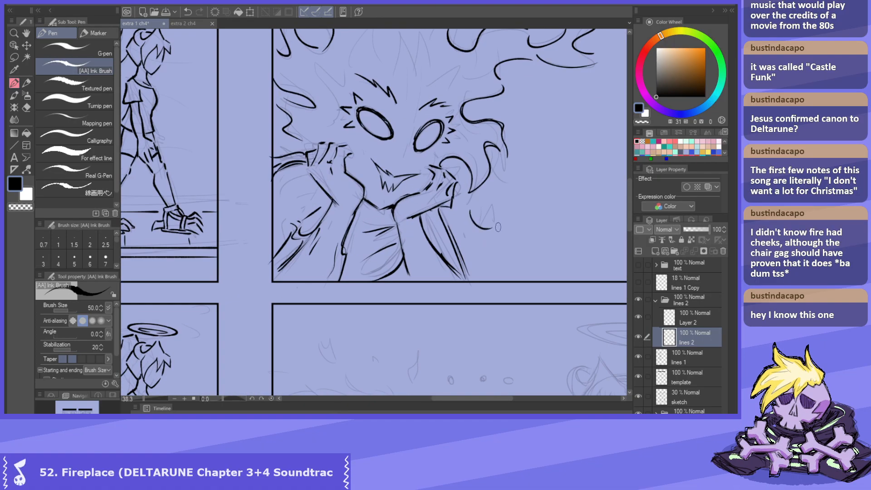
{"action": "key", "text": "ctrl+z"}
{"action": "mouse_move", "coordinate": [475, 242]}
{"action": "left_mouse_down"}
{"action": "mouse_move", "coordinate": [468, 220]}
{"action": "mouse_move", "coordinate": [484, 246]}
{"action": "left_mouse_up"}
{"action": "left_click_drag", "start_coordinate": [509, 197], "coordinate": [516, 192]}
{"action": "scroll", "coordinate": [549, 170], "scroll_direction": "down", "scroll_amount": 5}
{"action": "scroll", "coordinate": [522, 227], "scroll_direction": "up", "scroll_amount": 2}
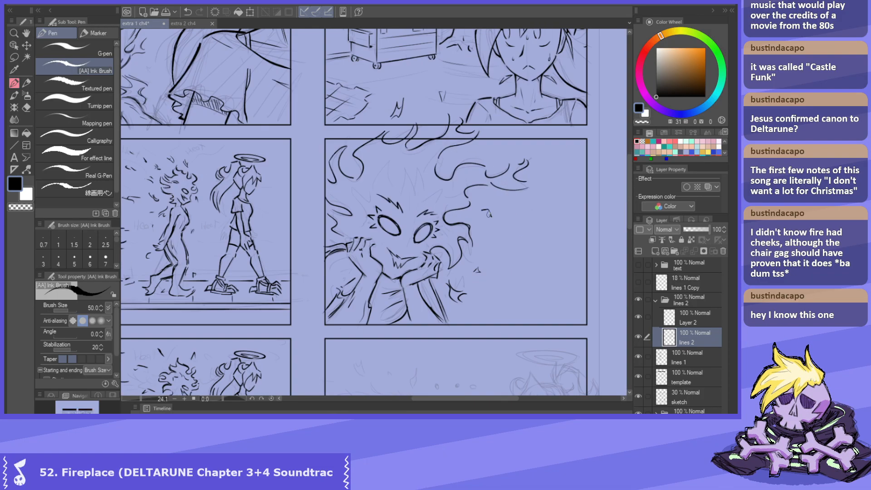
Step: Ink small chevron-shaped sparks scattered across the panel's empty right side, and save the file
{"action": "scroll", "coordinate": [506, 236], "scroll_direction": "down", "scroll_amount": 1}
{"action": "scroll", "coordinate": [506, 236], "scroll_direction": "up", "scroll_amount": 3}
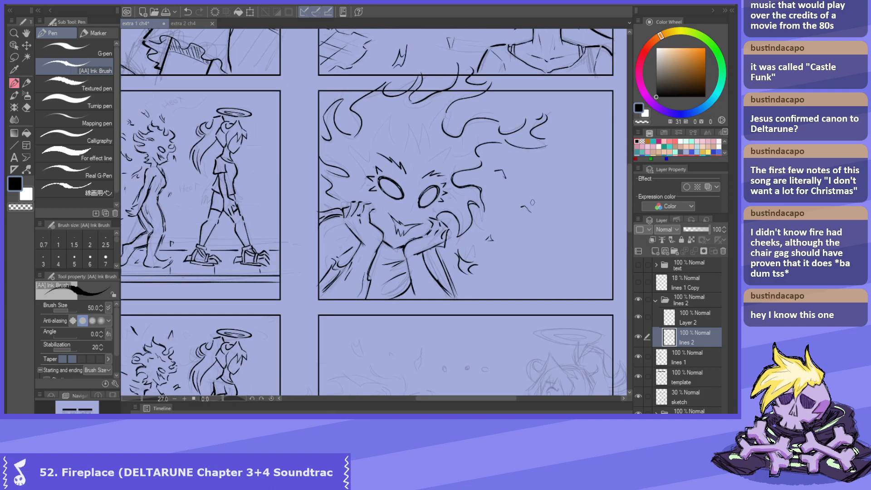
{"action": "left_click_drag", "start_coordinate": [503, 135], "coordinate": [512, 134]}
{"action": "left_click_drag", "start_coordinate": [570, 231], "coordinate": [527, 207]}
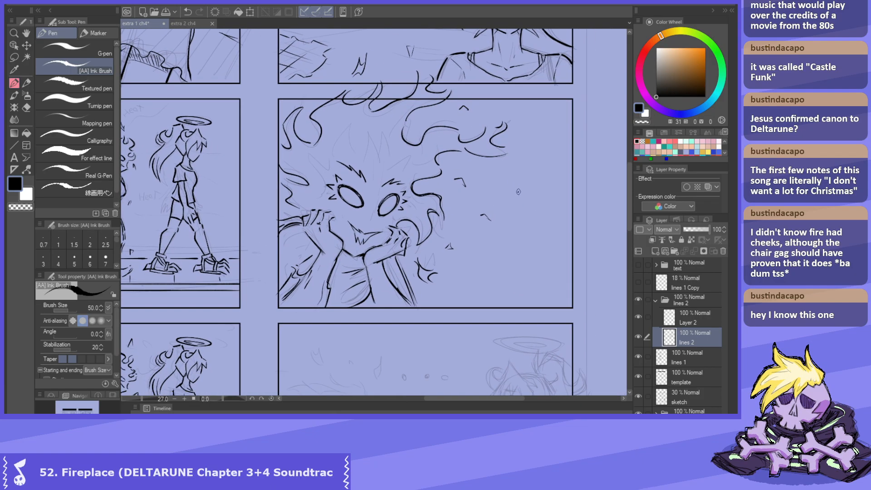
{"action": "scroll", "coordinate": [494, 288], "scroll_direction": "down", "scroll_amount": 2}
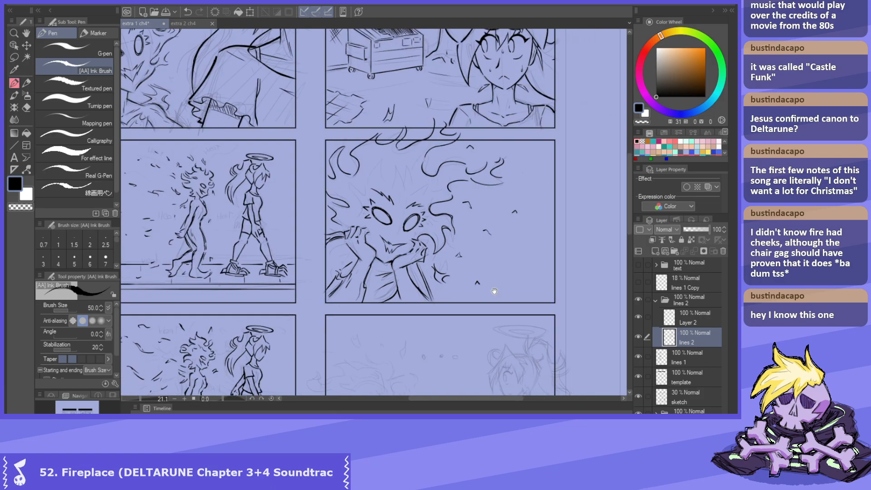
{"action": "key", "text": "ctrl+s"}
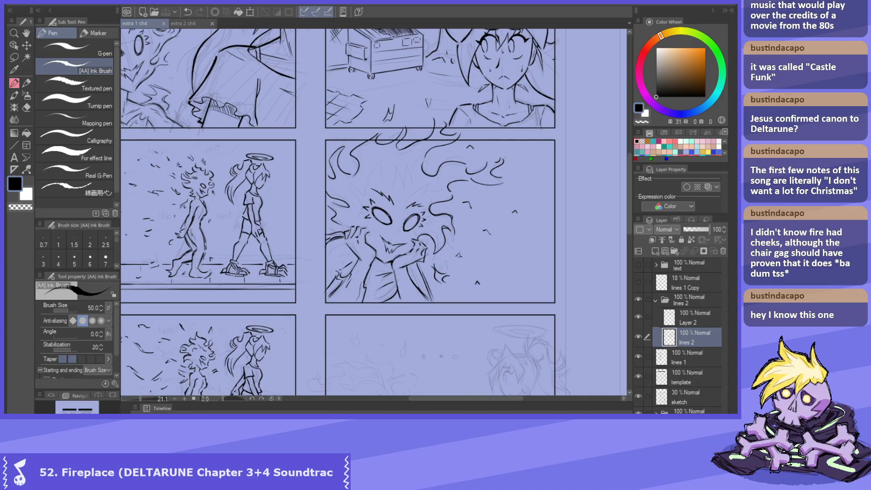
Step: Ink short curved inner flame contours within the close-up character's hair on the lines 2 layer, following the sketch
{"action": "scroll", "coordinate": [617, 273], "scroll_direction": "down", "scroll_amount": 2}
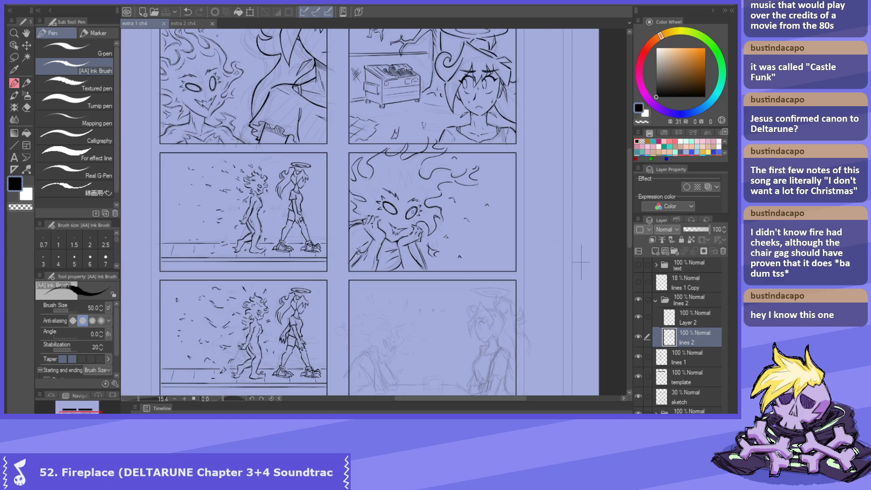
{"action": "left_click", "coordinate": [640, 338]}
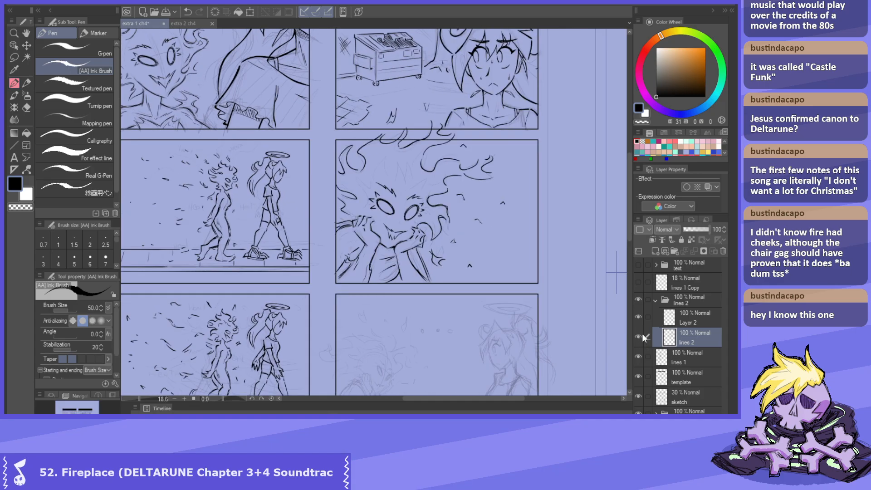
{"action": "mouse_move", "coordinate": [347, 186]}
{"action": "left_mouse_down"}
{"action": "mouse_move", "coordinate": [403, 204]}
{"action": "mouse_move", "coordinate": [398, 196]}
{"action": "mouse_move", "coordinate": [451, 194]}
{"action": "left_mouse_up"}
{"action": "scroll", "coordinate": [403, 205], "scroll_direction": "up", "scroll_amount": 5}
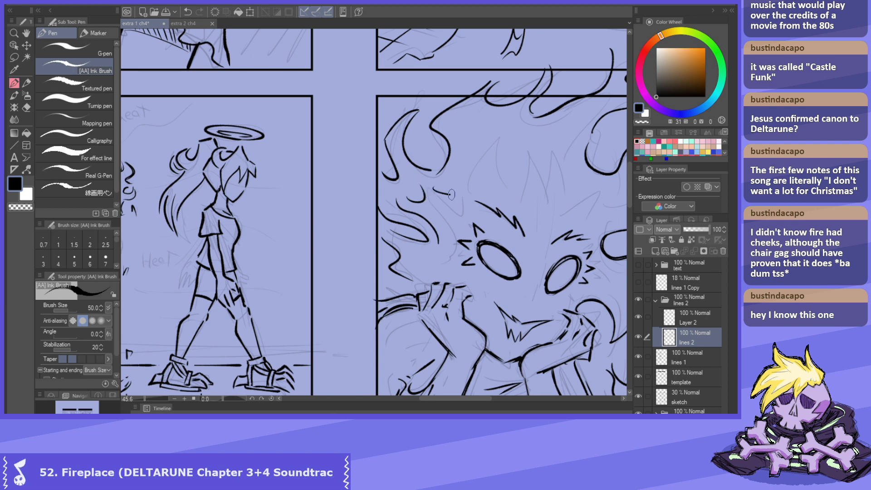
{"action": "mouse_move", "coordinate": [482, 113]}
{"action": "left_mouse_down"}
{"action": "mouse_move", "coordinate": [491, 135]}
{"action": "mouse_move", "coordinate": [512, 131]}
{"action": "left_mouse_up"}
{"action": "key", "text": "ctrl+z"}
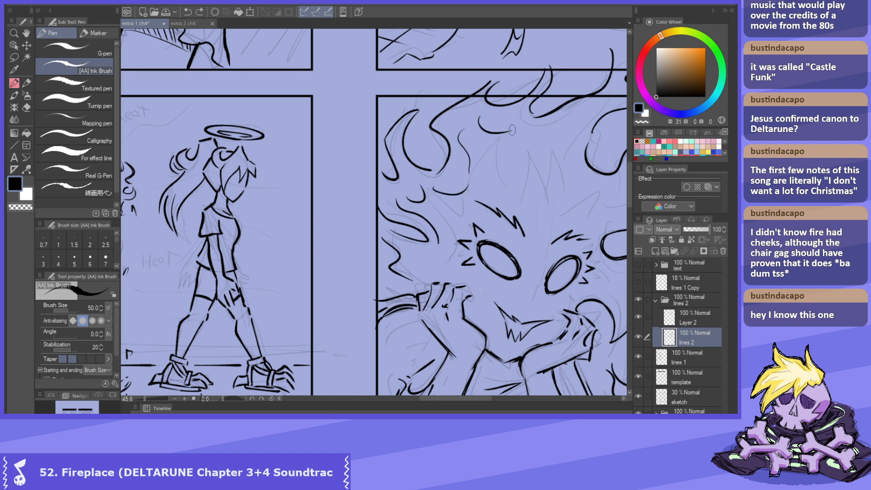
{"action": "left_click_drag", "start_coordinate": [581, 143], "coordinate": [489, 141]}
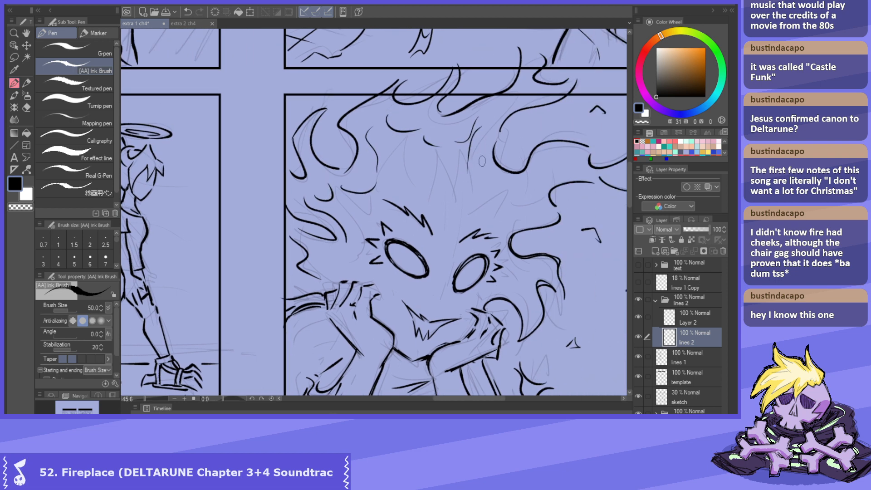
{"action": "mouse_move", "coordinate": [478, 172]}
{"action": "left_mouse_down"}
{"action": "mouse_move", "coordinate": [539, 187]}
{"action": "mouse_move", "coordinate": [533, 173]}
{"action": "mouse_move", "coordinate": [490, 188]}
{"action": "left_mouse_up"}
{"action": "mouse_move", "coordinate": [497, 191]}
{"action": "left_mouse_down"}
{"action": "mouse_move", "coordinate": [547, 176]}
{"action": "mouse_move", "coordinate": [483, 153]}
{"action": "mouse_move", "coordinate": [502, 141]}
{"action": "left_mouse_up"}
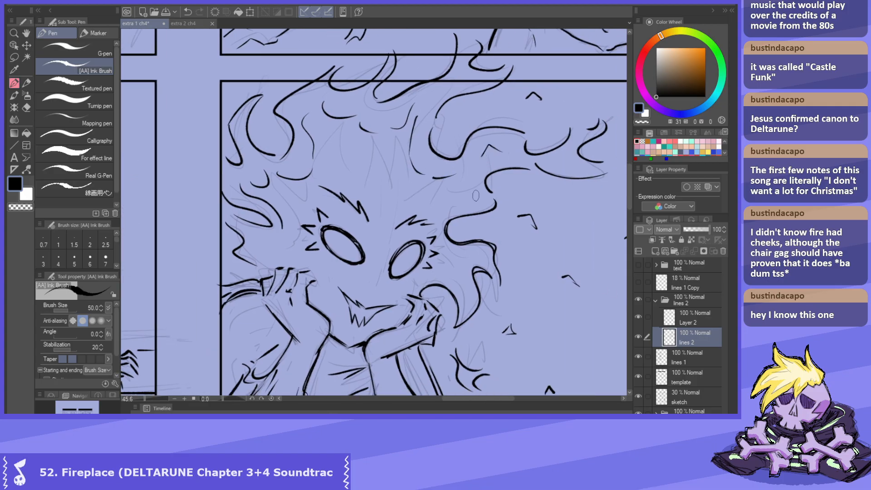
Step: Ink the inner hair contours between the forehead and the outer flame locks, undoing the misplaced strokes
{"action": "mouse_move", "coordinate": [448, 155]}
{"action": "left_mouse_down"}
{"action": "mouse_move", "coordinate": [500, 171]}
{"action": "mouse_move", "coordinate": [494, 164]}
{"action": "mouse_move", "coordinate": [449, 216]}
{"action": "mouse_move", "coordinate": [464, 223]}
{"action": "mouse_move", "coordinate": [437, 207]}
{"action": "left_mouse_up"}
{"action": "key", "text": "ctrl+z"}
{"action": "left_click_drag", "start_coordinate": [444, 192], "coordinate": [502, 157]}
{"action": "mouse_move", "coordinate": [454, 132]}
{"action": "left_mouse_down"}
{"action": "mouse_move", "coordinate": [484, 147]}
{"action": "mouse_move", "coordinate": [433, 186]}
{"action": "mouse_move", "coordinate": [474, 175]}
{"action": "mouse_move", "coordinate": [443, 183]}
{"action": "mouse_move", "coordinate": [487, 161]}
{"action": "mouse_move", "coordinate": [484, 154]}
{"action": "mouse_move", "coordinate": [456, 192]}
{"action": "left_mouse_up"}
{"action": "key", "text": "ctrl+z"}
{"action": "mouse_move", "coordinate": [479, 153]}
{"action": "left_mouse_down"}
{"action": "mouse_move", "coordinate": [451, 177]}
{"action": "mouse_move", "coordinate": [468, 213]}
{"action": "mouse_move", "coordinate": [436, 189]}
{"action": "mouse_move", "coordinate": [427, 171]}
{"action": "left_mouse_up"}
{"action": "key", "text": "ctrl+z"}
{"action": "left_click_drag", "start_coordinate": [425, 214], "coordinate": [446, 147]}
{"action": "mouse_move", "coordinate": [443, 154]}
{"action": "left_mouse_down"}
{"action": "mouse_move", "coordinate": [422, 214]}
{"action": "mouse_move", "coordinate": [474, 249]}
{"action": "left_mouse_up"}
{"action": "key", "text": "ctrl+z"}
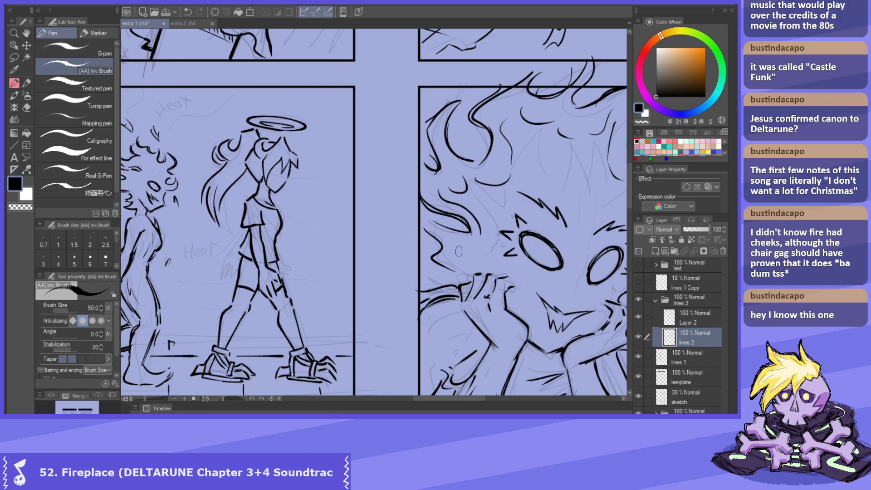
Step: Add small flame strokes along the hair beside the panel border and a small curl near the outer flame tips
{"action": "left_click_drag", "start_coordinate": [431, 229], "coordinate": [433, 246]}
{"action": "scroll", "coordinate": [434, 246], "scroll_direction": "down", "scroll_amount": 4}
{"action": "scroll", "coordinate": [424, 167], "scroll_direction": "up", "scroll_amount": 5}
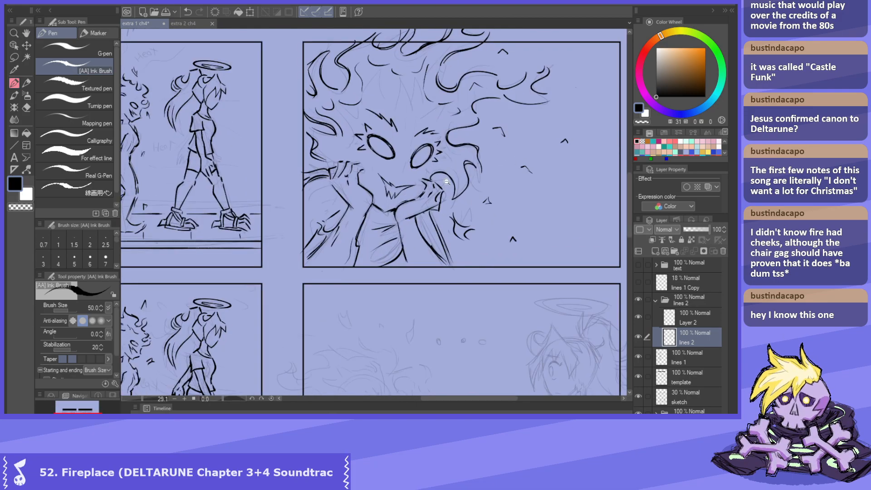
{"action": "mouse_move", "coordinate": [425, 167]}
{"action": "left_mouse_down"}
{"action": "mouse_move", "coordinate": [470, 210]}
{"action": "mouse_move", "coordinate": [529, 137]}
{"action": "left_mouse_up"}
{"action": "scroll", "coordinate": [506, 132], "scroll_direction": "down", "scroll_amount": 4}
{"action": "scroll", "coordinate": [483, 219], "scroll_direction": "up", "scroll_amount": 5}
{"action": "left_click_drag", "start_coordinate": [590, 141], "coordinate": [465, 187]}
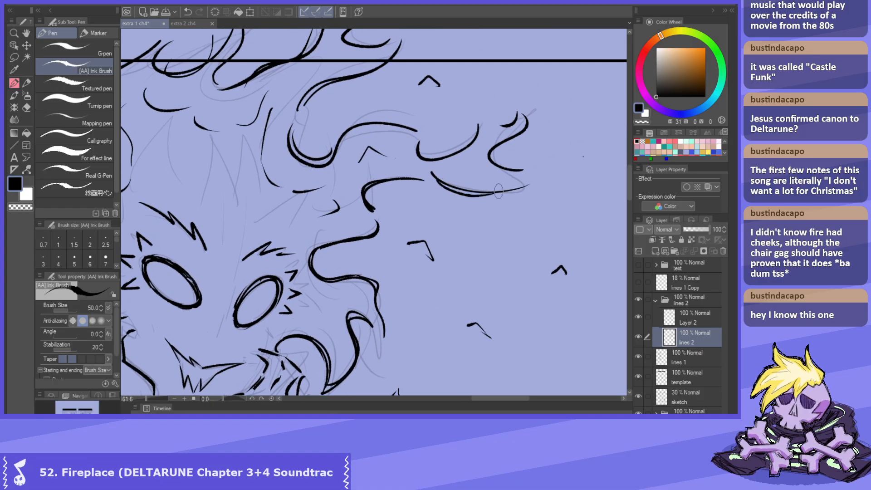
Step: Undo the last stroke and ink a short accent beside the jagged brow on the outer-flame side
{"action": "scroll", "coordinate": [464, 187], "scroll_direction": "down", "scroll_amount": 5}
{"action": "scroll", "coordinate": [499, 172], "scroll_direction": "up", "scroll_amount": 1}
{"action": "scroll", "coordinate": [513, 167], "scroll_direction": "up", "scroll_amount": 6}
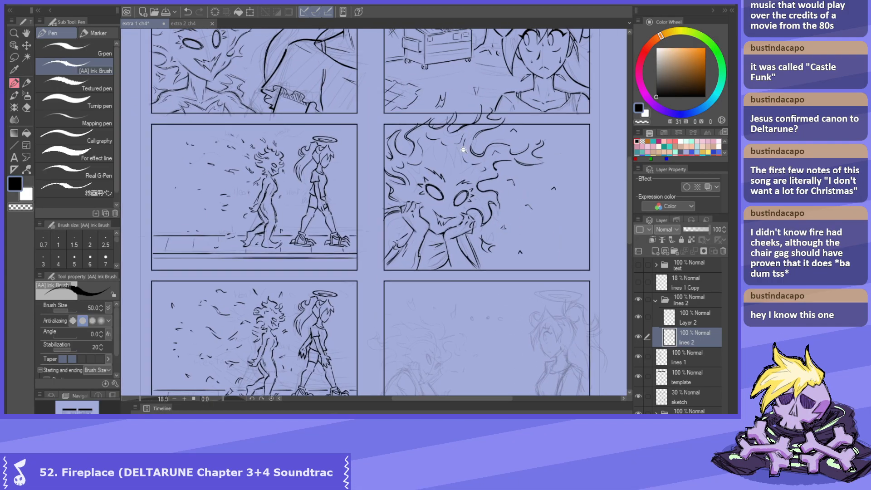
{"action": "key", "text": "ctrl+z"}
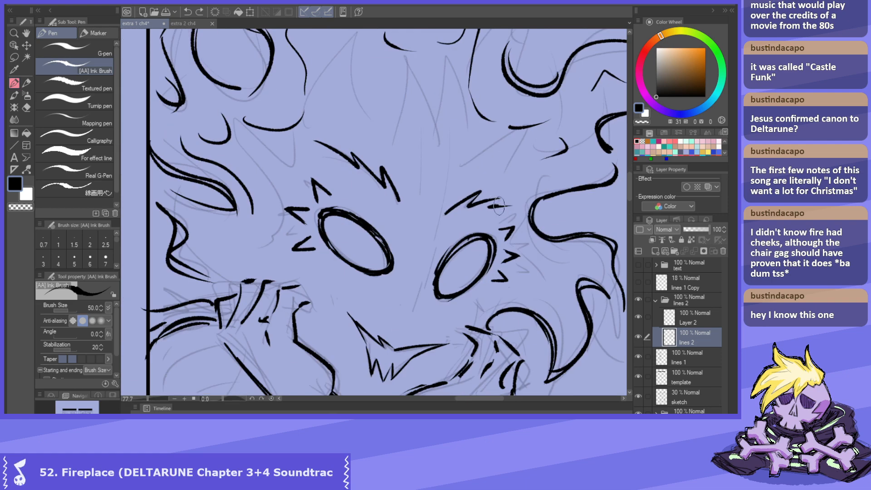
{"action": "left_click_drag", "start_coordinate": [498, 196], "coordinate": [474, 202]}
Step: Compare the inked close-up with the underlying sketch by hiding and showing the lines 2 layer in mirrored and normal view
{"action": "scroll", "coordinate": [443, 218], "scroll_direction": "down", "scroll_amount": 6}
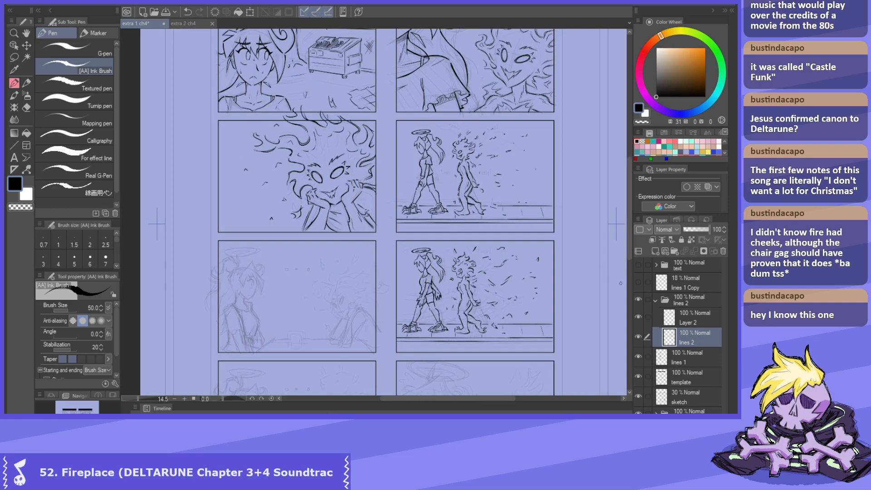
{"action": "left_click", "coordinate": [638, 336]}
{"action": "left_click", "coordinate": [638, 337]}
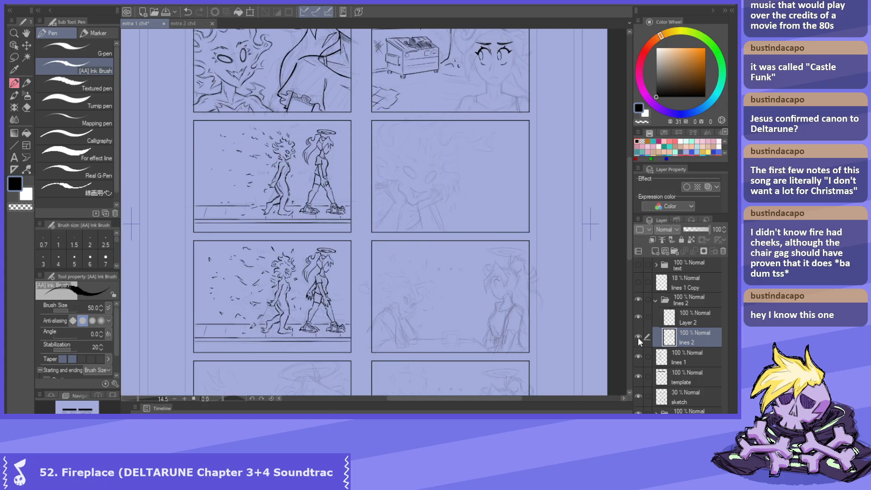
{"action": "left_click", "coordinate": [639, 337]}
{"action": "left_click", "coordinate": [640, 336]}
Step: Ink the pointed inner flame strokes rising above the forehead in the middle of the hair
{"action": "scroll", "coordinate": [366, 118], "scroll_direction": "up", "scroll_amount": 3}
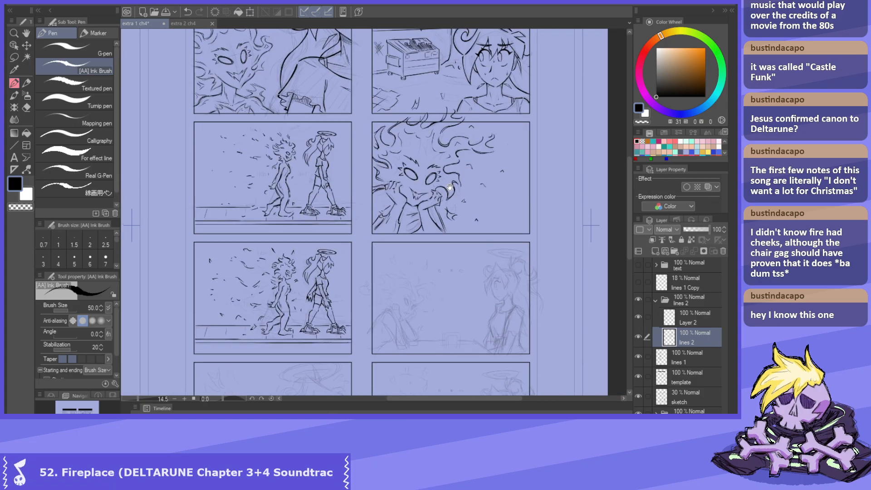
{"action": "key", "text": "e"}
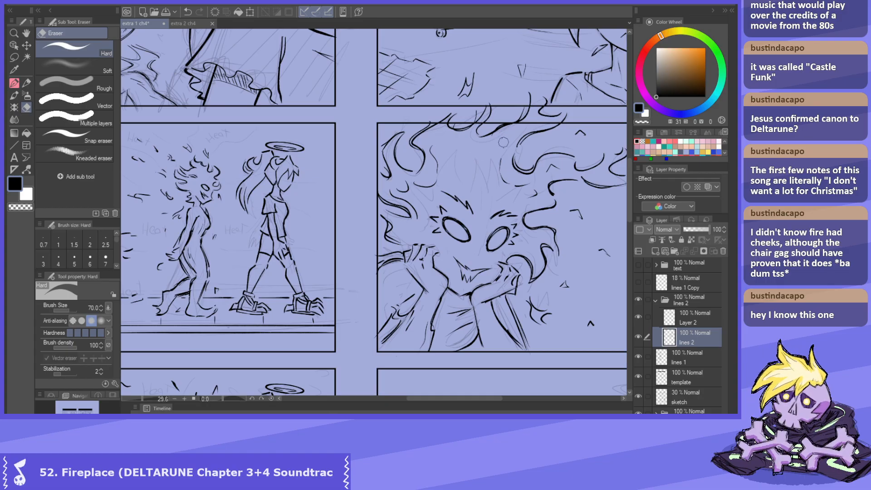
{"action": "key", "text": "p"}
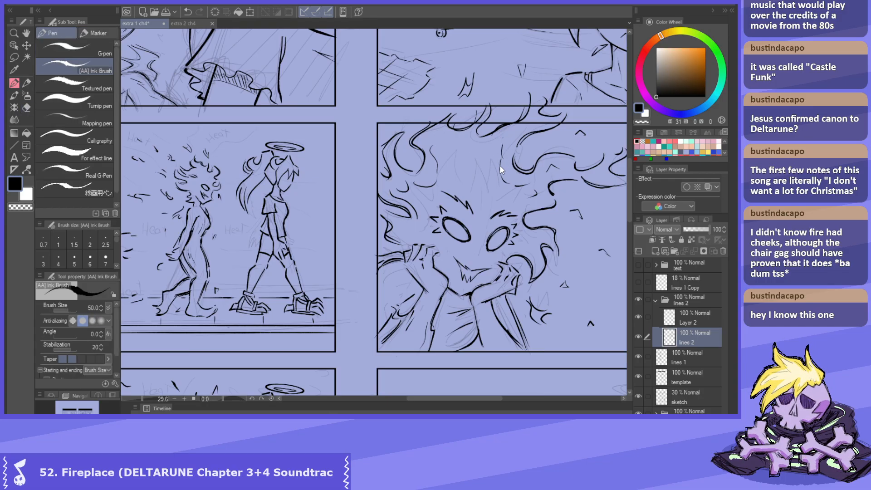
{"action": "left_click_drag", "start_coordinate": [480, 148], "coordinate": [472, 187]}
{"action": "mouse_move", "coordinate": [482, 150]}
{"action": "left_mouse_down"}
{"action": "mouse_move", "coordinate": [479, 185]}
{"action": "mouse_move", "coordinate": [462, 151]}
{"action": "left_mouse_up"}
{"action": "mouse_move", "coordinate": [464, 137]}
{"action": "left_mouse_down"}
{"action": "mouse_move", "coordinate": [446, 143]}
{"action": "mouse_move", "coordinate": [475, 163]}
{"action": "mouse_move", "coordinate": [460, 150]}
{"action": "mouse_move", "coordinate": [475, 184]}
{"action": "left_mouse_up"}
{"action": "scroll", "coordinate": [424, 125], "scroll_direction": "down", "scroll_amount": 5}
Step: Ink short tick marks between the eye and the outer flame hair, checking the panel in mirrored and normal view
{"action": "key", "text": "h"}
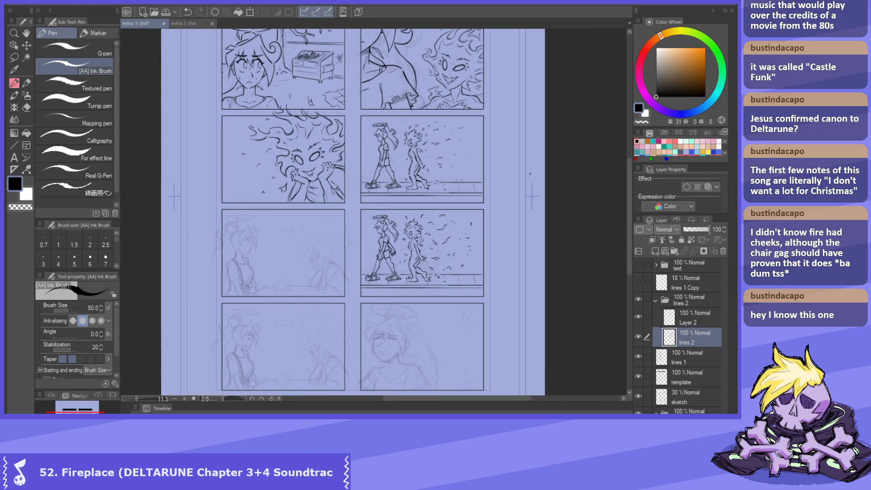
{"action": "key", "text": "h"}
{"action": "scroll", "coordinate": [464, 133], "scroll_direction": "up", "scroll_amount": 5}
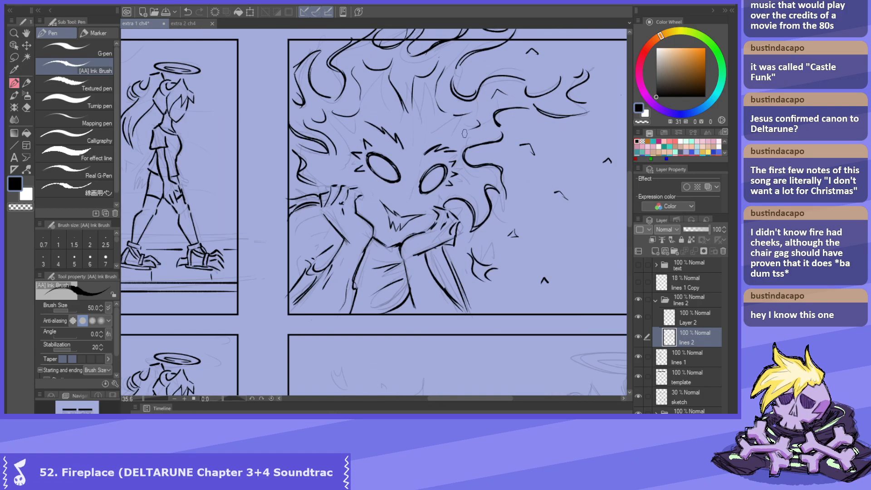
{"action": "left_click_drag", "start_coordinate": [466, 177], "coordinate": [475, 178]}
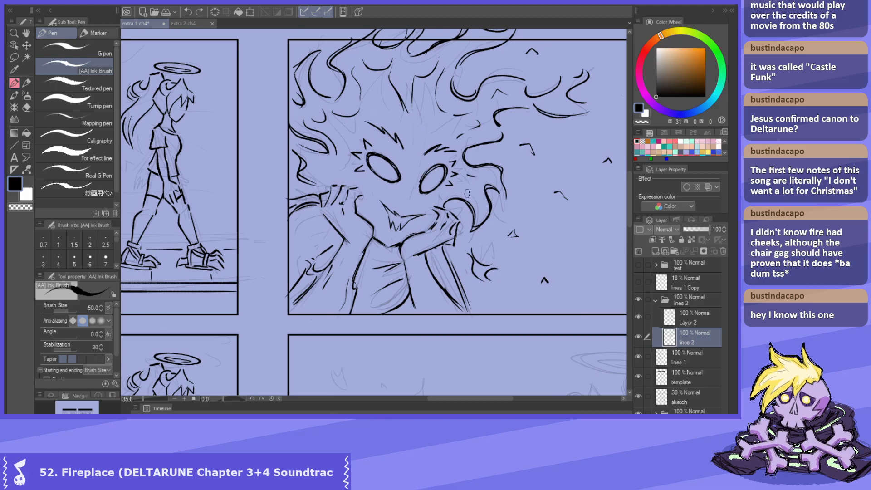
{"action": "scroll", "coordinate": [508, 204], "scroll_direction": "down", "scroll_amount": 3}
{"action": "key", "text": "h"}
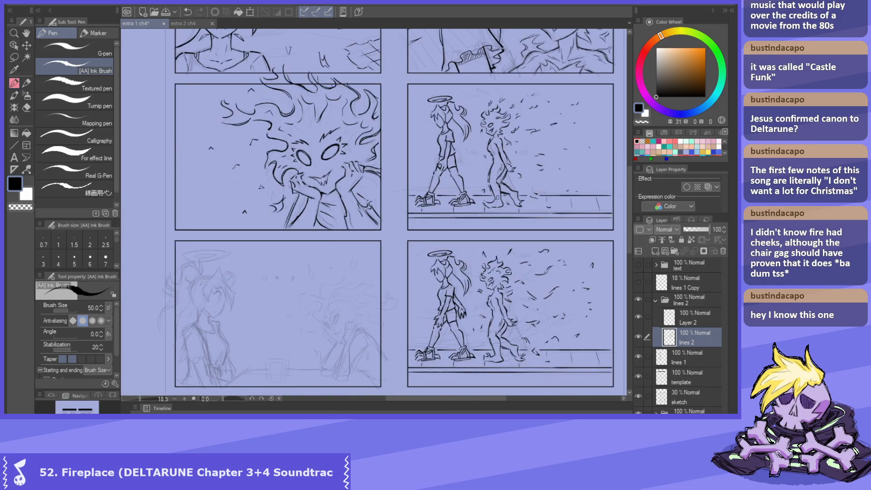
{"action": "key", "text": "h"}
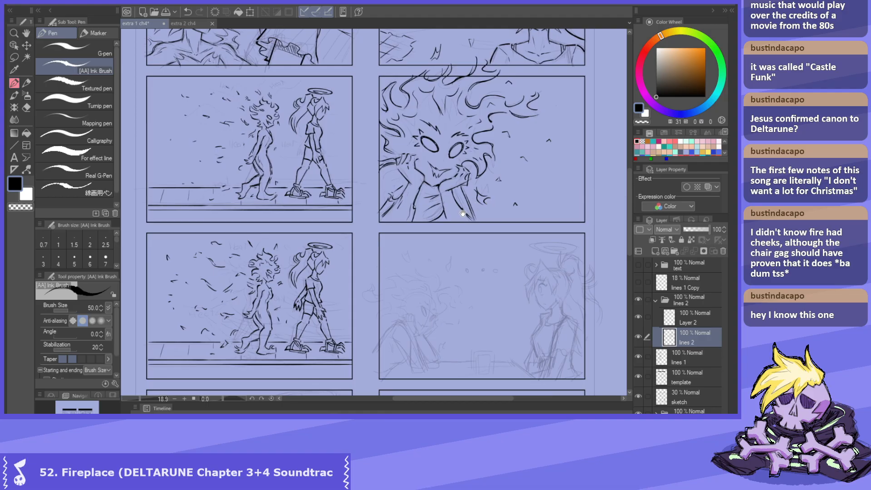
Step: Erase the knuckle lines of the hand nearest the panel border and re-ink its fingers with short angular strokes
{"action": "scroll", "coordinate": [457, 187], "scroll_direction": "up", "scroll_amount": 5}
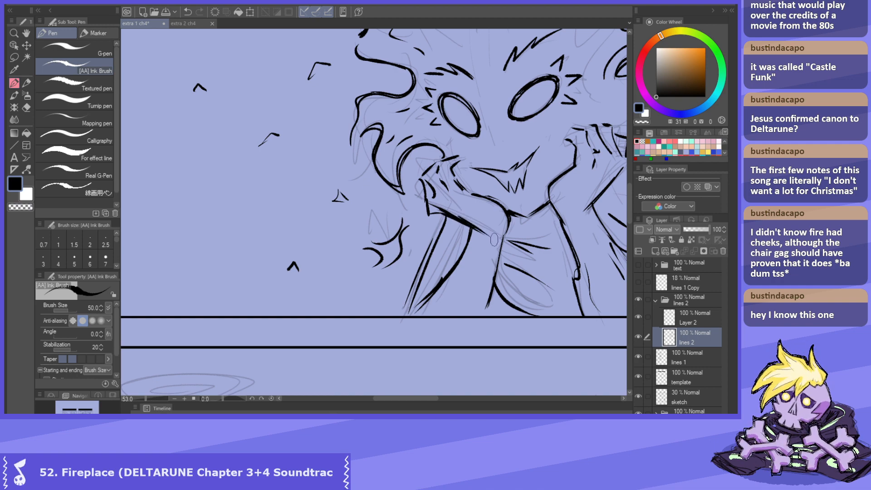
{"action": "key", "text": "h"}
{"action": "left_click_drag", "start_coordinate": [490, 231], "coordinate": [524, 201]}
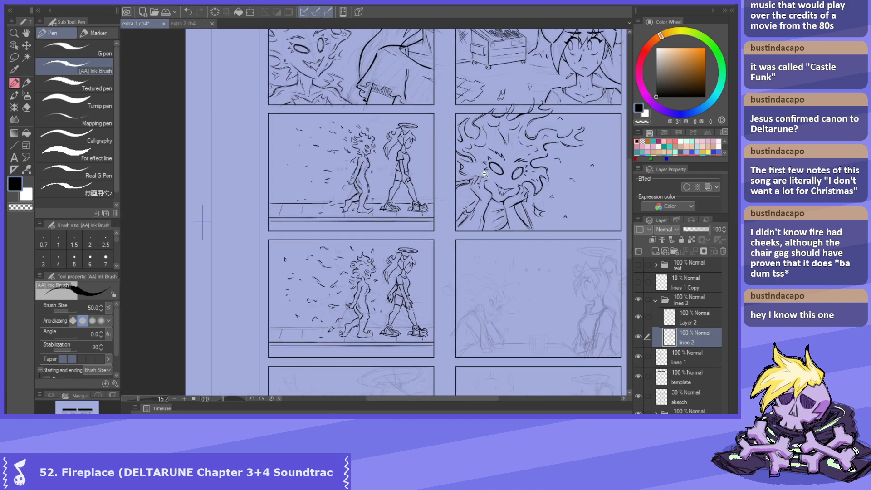
{"action": "left_click_drag", "start_coordinate": [485, 174], "coordinate": [511, 209]}
{"action": "left_click_drag", "start_coordinate": [469, 161], "coordinate": [490, 161]}
{"action": "key", "text": "e"}
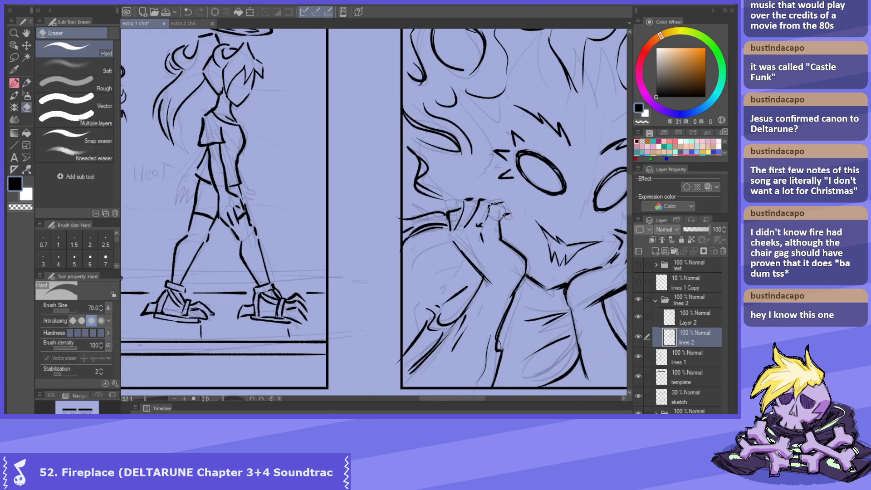
{"action": "key", "text": "p"}
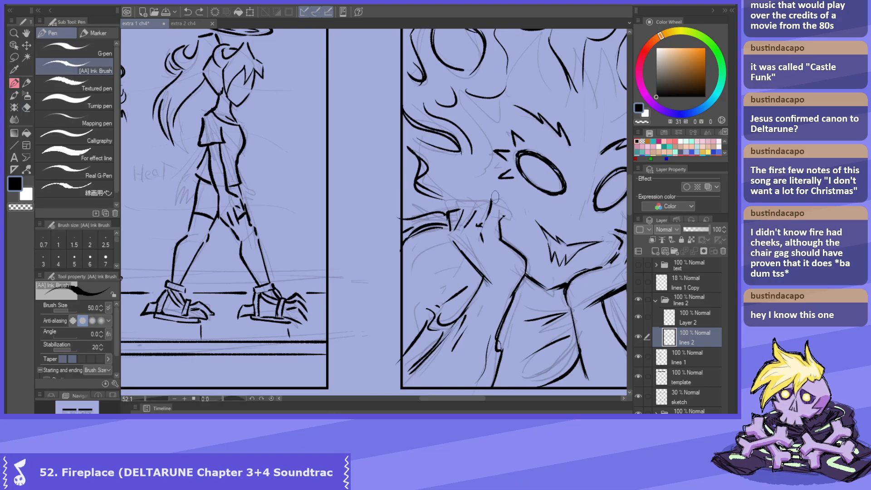
{"action": "left_click_drag", "start_coordinate": [463, 202], "coordinate": [462, 192]}
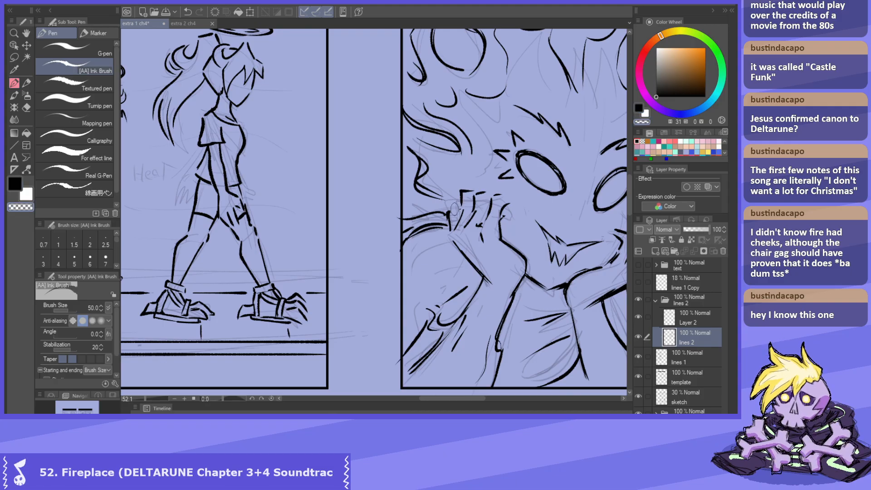
Step: Check the redrawn hand in mirrored view, clean up the other hand's finger lines with transparent colour, and save the file
{"action": "scroll", "coordinate": [470, 202], "scroll_direction": "down", "scroll_amount": 10}
{"action": "left_click_drag", "start_coordinate": [582, 222], "coordinate": [535, 212]}
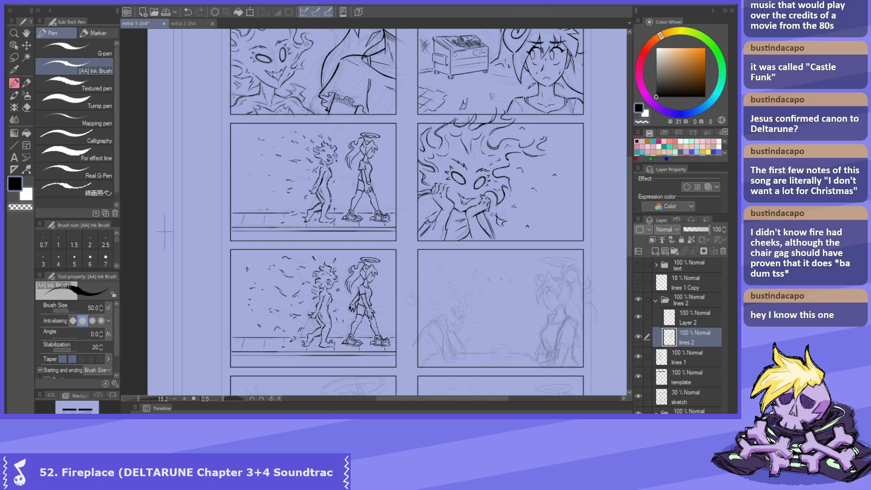
{"action": "key", "text": "h"}
{"action": "key", "text": "h"}
{"action": "scroll", "coordinate": [485, 194], "scroll_direction": "up", "scroll_amount": 10}
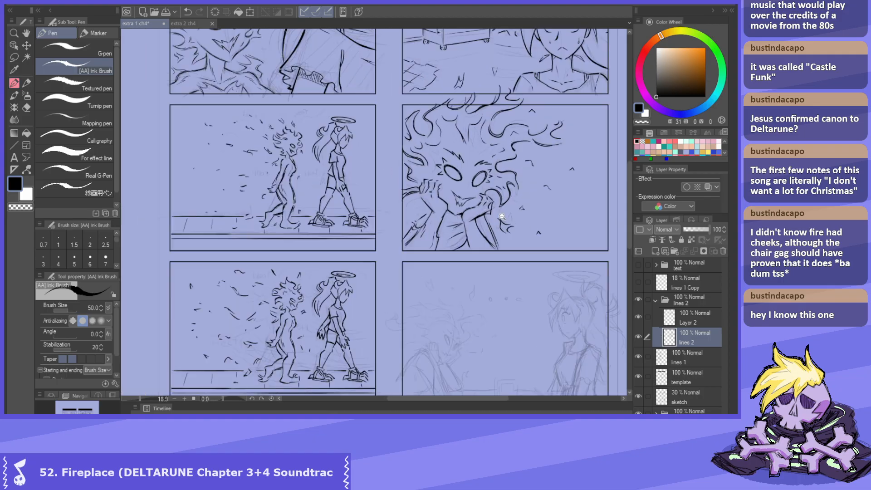
{"action": "key", "text": "c"}
{"action": "left_click_drag", "start_coordinate": [470, 184], "coordinate": [509, 195]}
{"action": "key", "text": "c"}
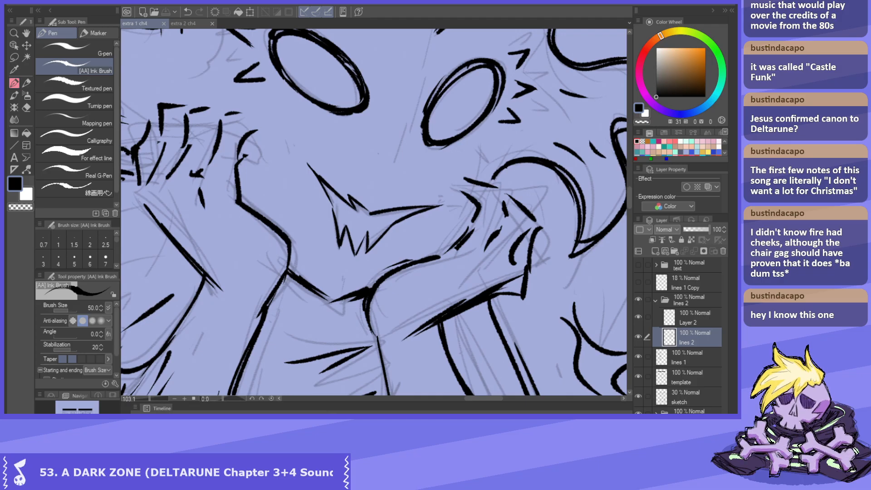
Step: Examine the finished close-up at several zoom levels and alongside the neighbouring panels
{"action": "scroll", "coordinate": [282, 172], "scroll_direction": "down", "scroll_amount": 2}
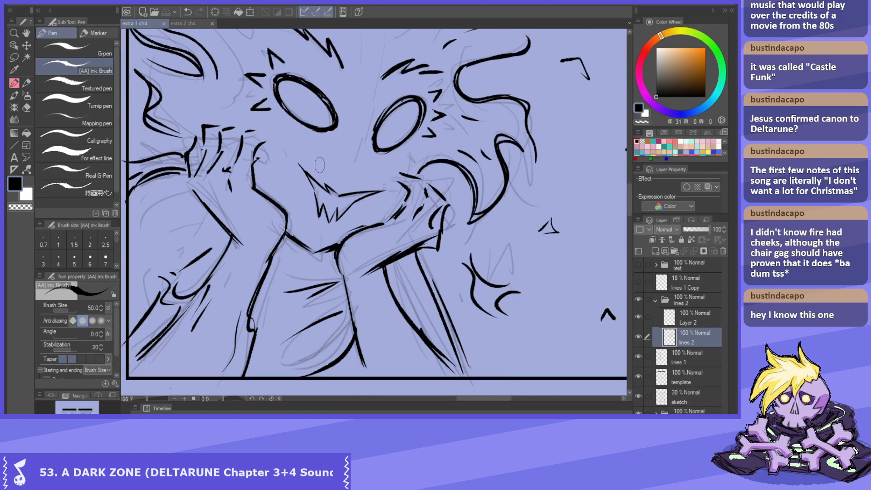
{"action": "scroll", "coordinate": [294, 152], "scroll_direction": "down", "scroll_amount": 3}
{"action": "scroll", "coordinate": [355, 150], "scroll_direction": "up", "scroll_amount": 1}
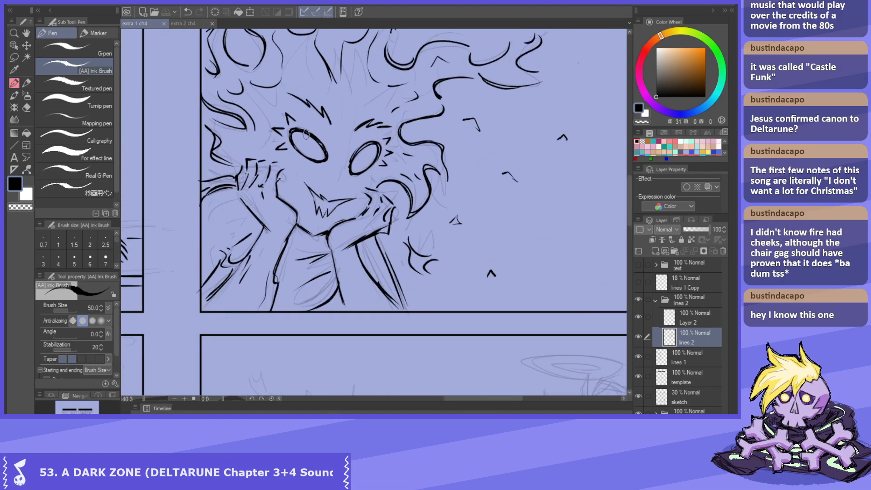
{"action": "scroll", "coordinate": [355, 150], "scroll_direction": "down", "scroll_amount": 1}
{"action": "scroll", "coordinate": [355, 149], "scroll_direction": "up", "scroll_amount": 1}
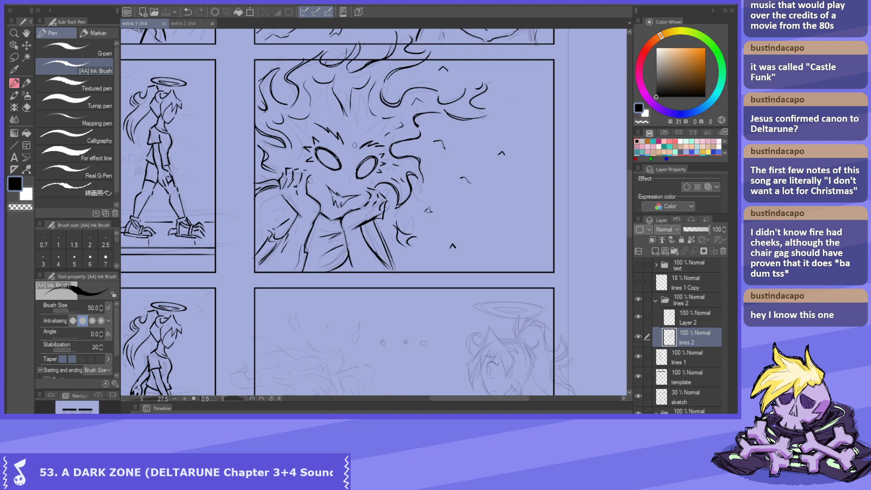
{"action": "scroll", "coordinate": [351, 144], "scroll_direction": "down", "scroll_amount": 1}
{"action": "scroll", "coordinate": [313, 77], "scroll_direction": "up", "scroll_amount": 1}
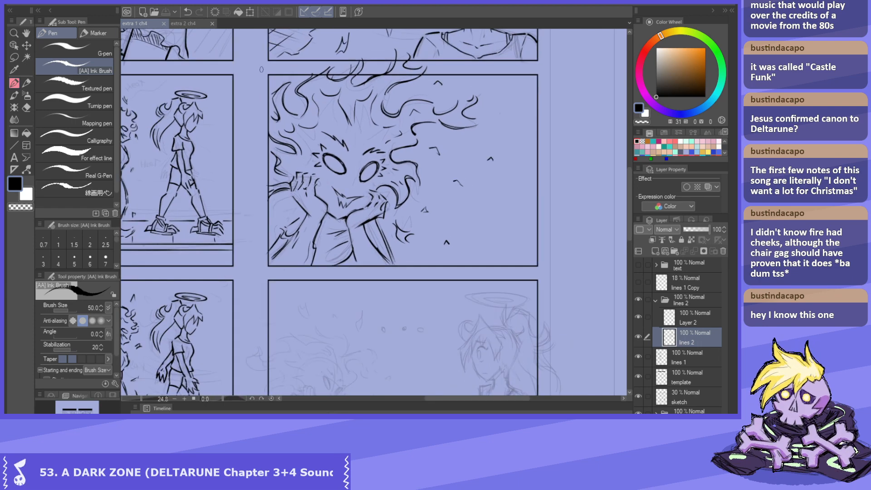
{"action": "scroll", "coordinate": [518, 218], "scroll_direction": "down", "scroll_amount": 2}
{"action": "scroll", "coordinate": [519, 218], "scroll_direction": "down", "scroll_amount": 1}
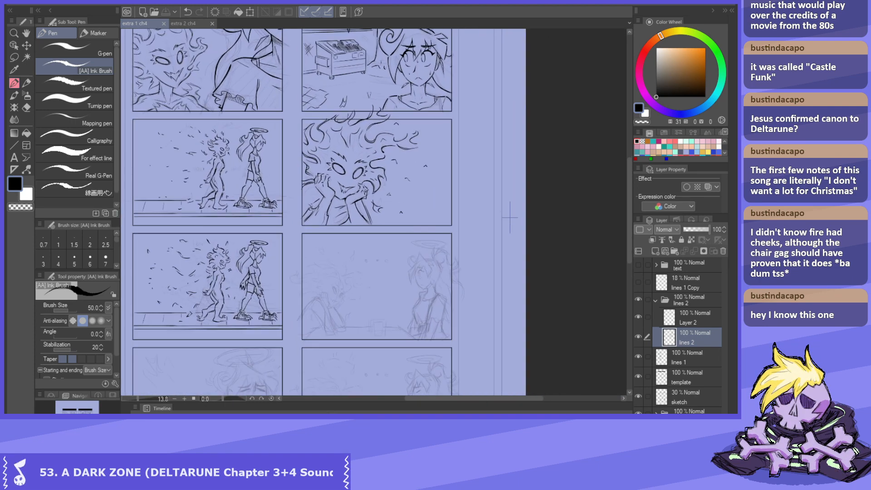
{"action": "scroll", "coordinate": [510, 217], "scroll_direction": "up", "scroll_amount": 2}
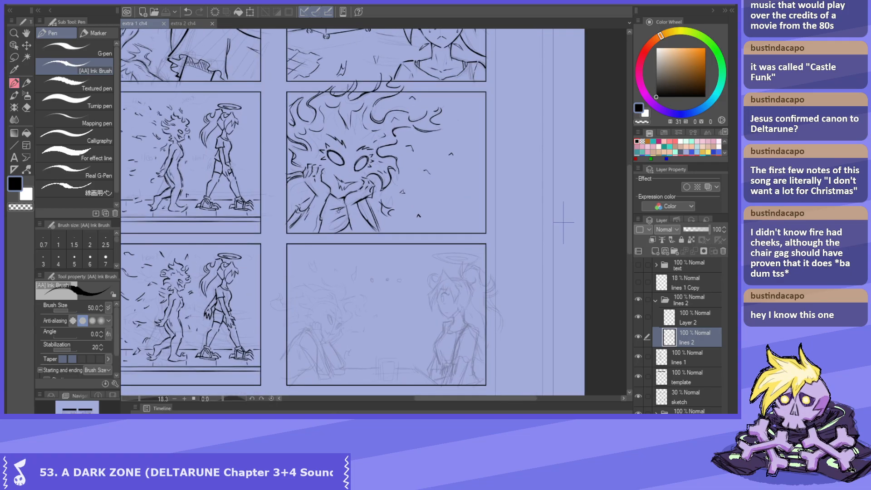
Step: Ink short fold strokes on the sleeve beside the hand nearest the panel border in mirrored view, undoing unwanted strokes, and save the file
{"action": "scroll", "coordinate": [563, 222], "scroll_direction": "down", "scroll_amount": 1}
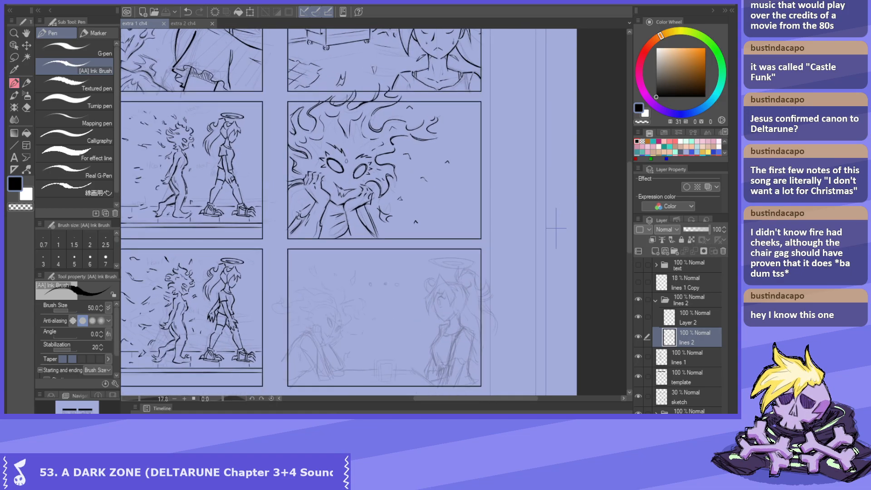
{"action": "key", "text": "h"}
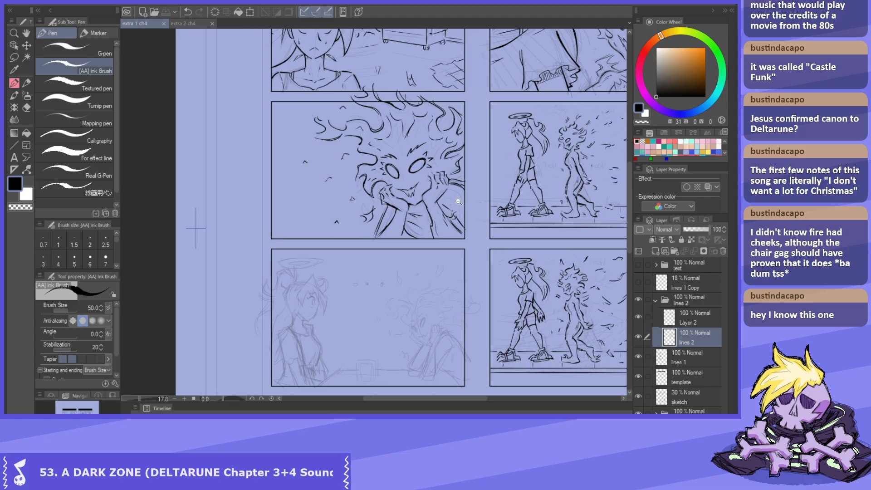
{"action": "scroll", "coordinate": [458, 196], "scroll_direction": "up", "scroll_amount": 5}
{"action": "left_click_drag", "start_coordinate": [435, 187], "coordinate": [467, 192]}
{"action": "key", "text": "ctrl+z"}
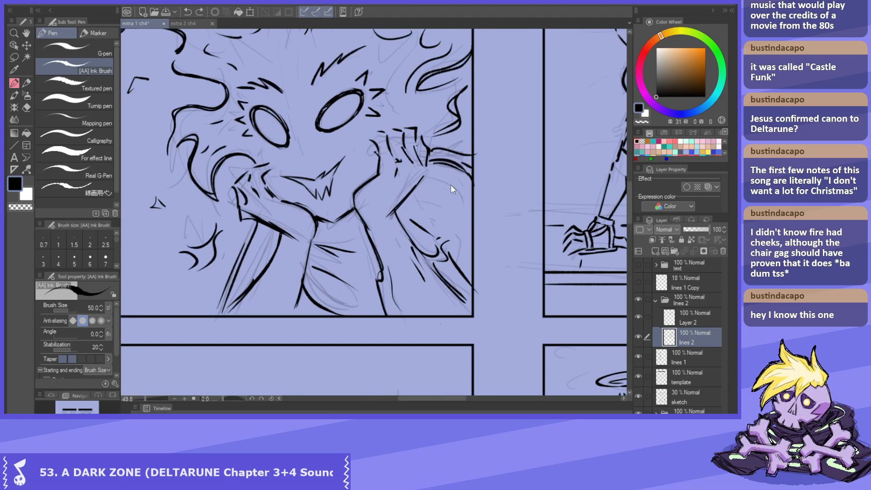
{"action": "key", "text": "ctrl+z"}
{"action": "mouse_move", "coordinate": [429, 182]}
{"action": "left_mouse_down"}
{"action": "mouse_move", "coordinate": [469, 189]}
{"action": "mouse_move", "coordinate": [453, 188]}
{"action": "left_mouse_up"}
{"action": "left_click_drag", "start_coordinate": [450, 256], "coordinate": [467, 260]}
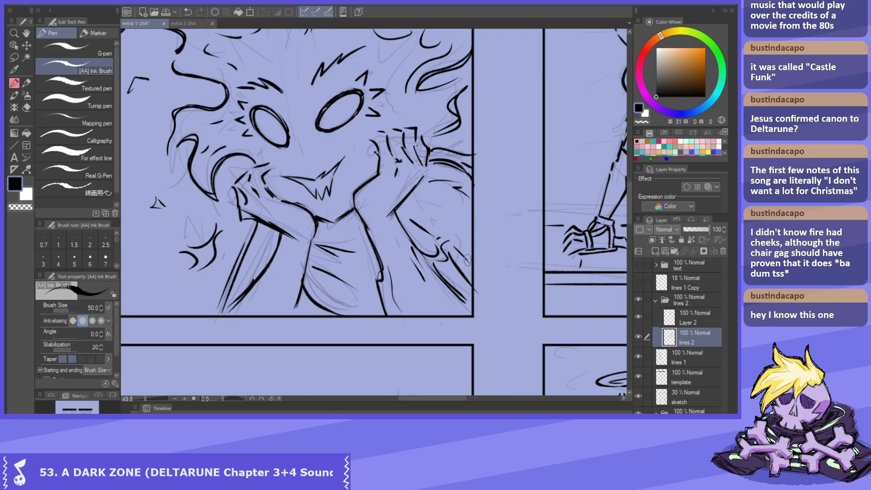
{"action": "key", "text": "ctrl+z"}
{"action": "scroll", "coordinate": [446, 245], "scroll_direction": "down", "scroll_amount": 5}
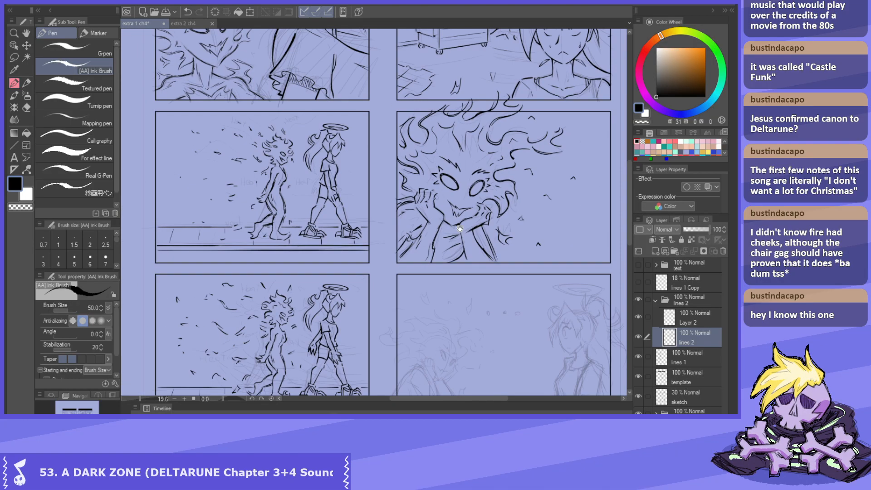
{"action": "key", "text": "ctrl+s"}
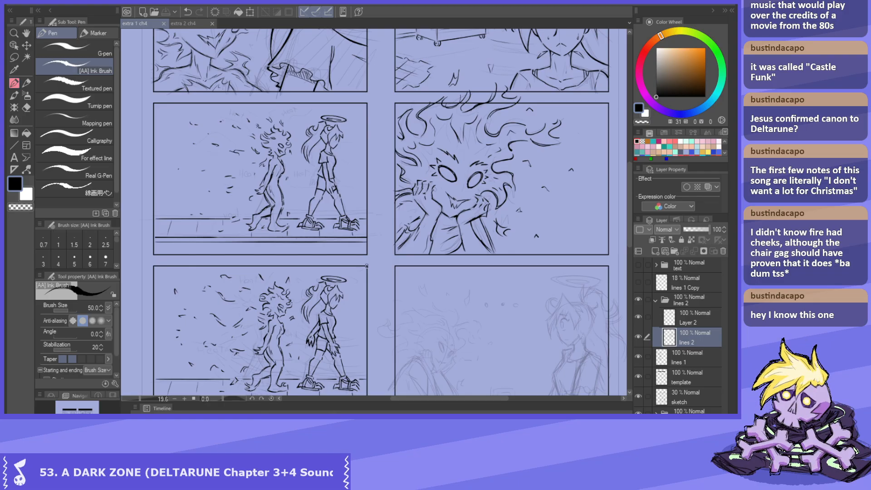
Step: Erase the stray mark beside the thumb of the flaming character's hand nearest the panel border using transparent colour
{"action": "scroll", "coordinate": [387, 242], "scroll_direction": "down", "scroll_amount": 2}
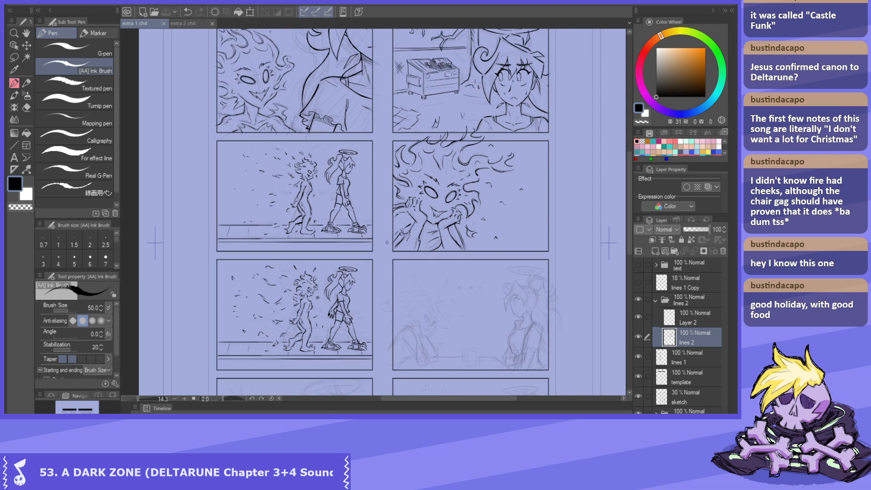
{"action": "scroll", "coordinate": [418, 238], "scroll_direction": "up", "scroll_amount": 1}
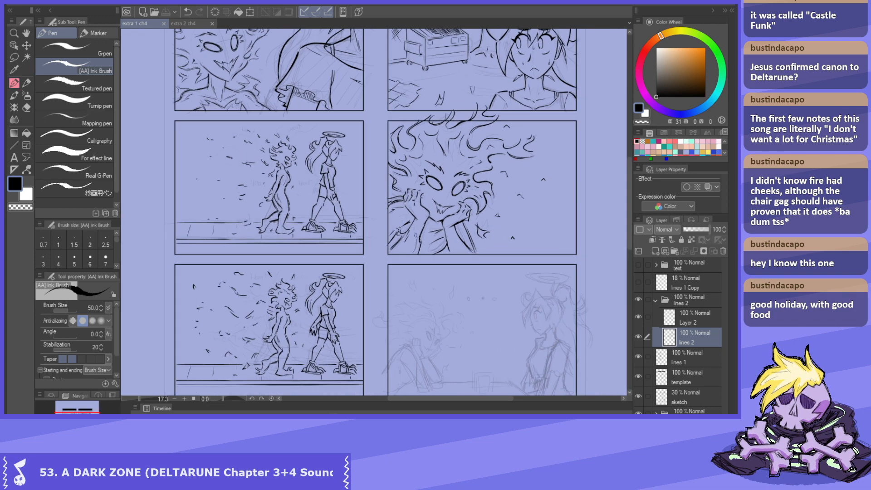
{"action": "scroll", "coordinate": [444, 222], "scroll_direction": "up", "scroll_amount": 6}
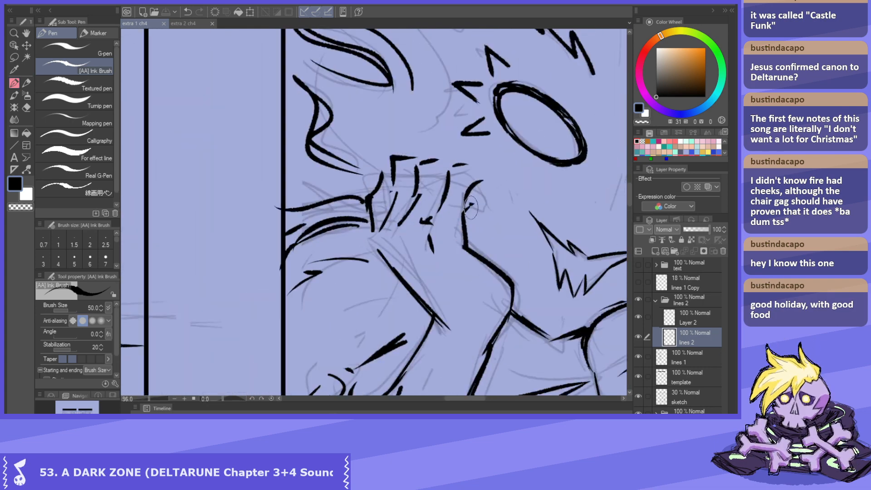
{"action": "key", "text": "c"}
{"action": "left_click_drag", "start_coordinate": [465, 208], "coordinate": [469, 250]}
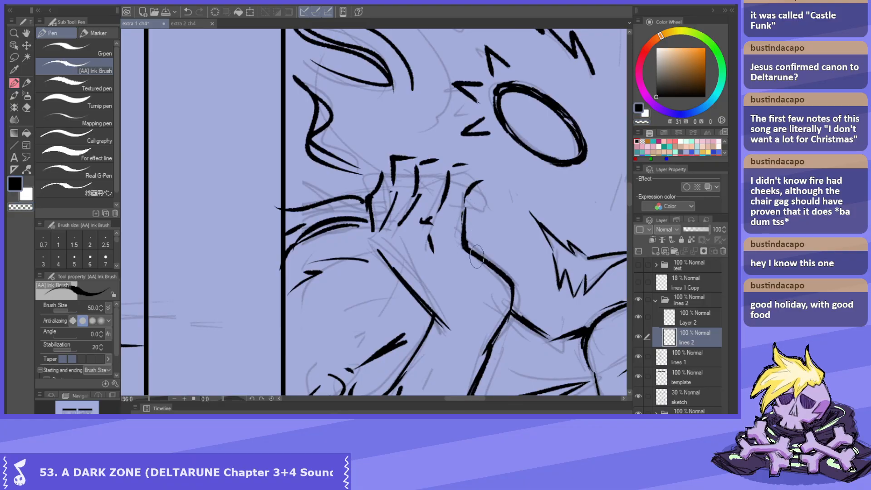
{"action": "mouse_move", "coordinate": [520, 290]}
{"action": "left_mouse_down"}
{"action": "mouse_move", "coordinate": [485, 199]}
{"action": "mouse_move", "coordinate": [475, 216]}
{"action": "left_mouse_up"}
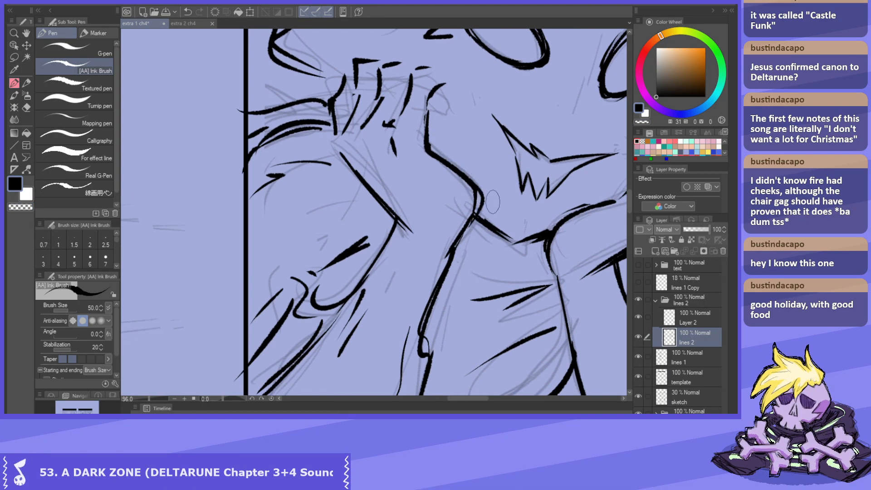
Step: Touch up the wrist line where the hand meets the flaming character's chin and check the panel in mirrored view
{"action": "scroll", "coordinate": [454, 206], "scroll_direction": "down", "scroll_amount": 4}
{"action": "scroll", "coordinate": [447, 178], "scroll_direction": "up", "scroll_amount": 4}
{"action": "key", "text": "c"}
{"action": "key", "text": "c"}
{"action": "mouse_move", "coordinate": [472, 175]}
{"action": "left_mouse_down"}
{"action": "mouse_move", "coordinate": [467, 218]}
{"action": "mouse_move", "coordinate": [450, 229]}
{"action": "mouse_move", "coordinate": [483, 238]}
{"action": "left_mouse_up"}
{"action": "scroll", "coordinate": [479, 202], "scroll_direction": "down", "scroll_amount": 6}
{"action": "scroll", "coordinate": [507, 241], "scroll_direction": "down", "scroll_amount": 3}
{"action": "key", "text": "h"}
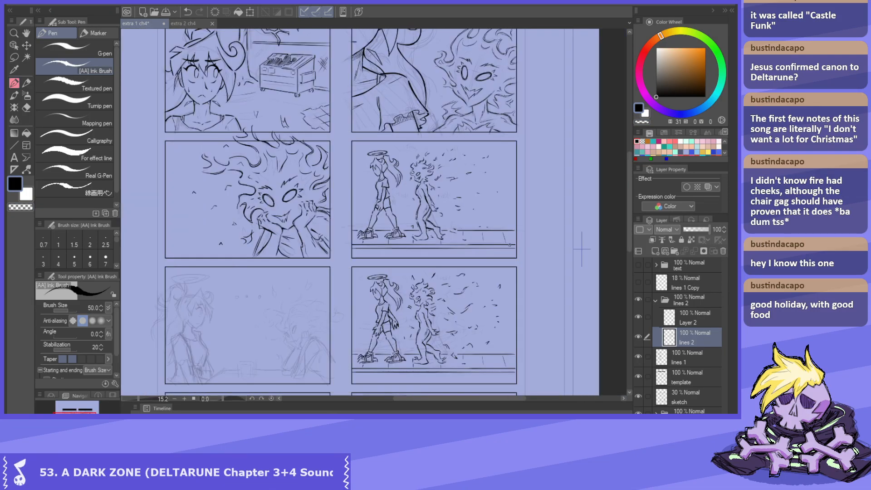
{"action": "key", "text": "h"}
Step: Refine the line along the forearm farther from the panel border in the flaming character's close-up
{"action": "scroll", "coordinate": [499, 251], "scroll_direction": "up", "scroll_amount": 4}
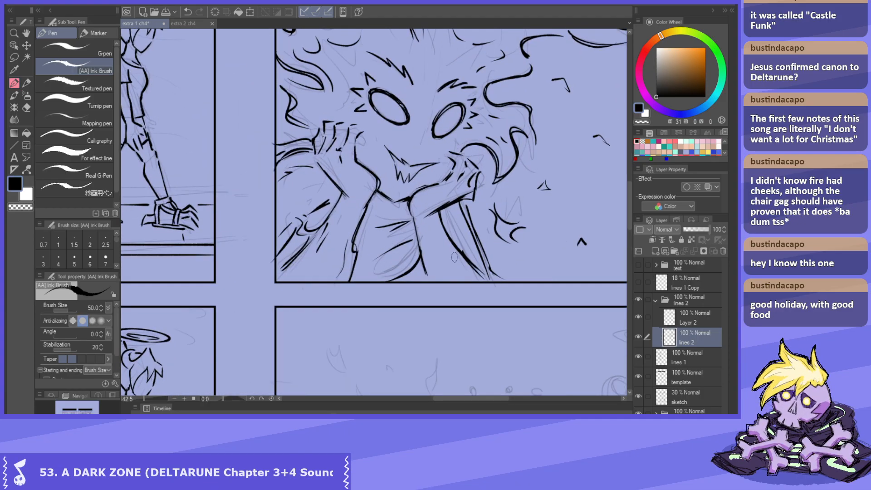
{"action": "left_click_drag", "start_coordinate": [445, 232], "coordinate": [473, 280]}
{"action": "left_click_drag", "start_coordinate": [422, 273], "coordinate": [528, 284]}
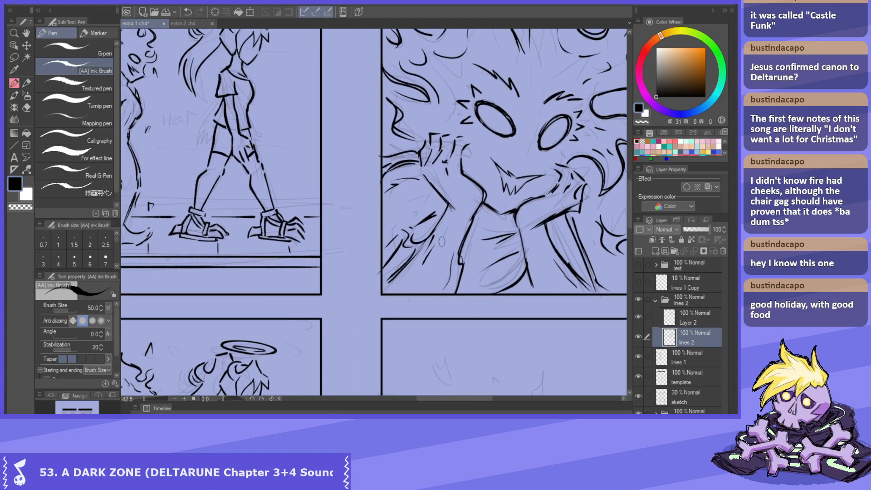
{"action": "scroll", "coordinate": [442, 241], "scroll_direction": "down", "scroll_amount": 2}
{"action": "scroll", "coordinate": [473, 237], "scroll_direction": "down", "scroll_amount": 3}
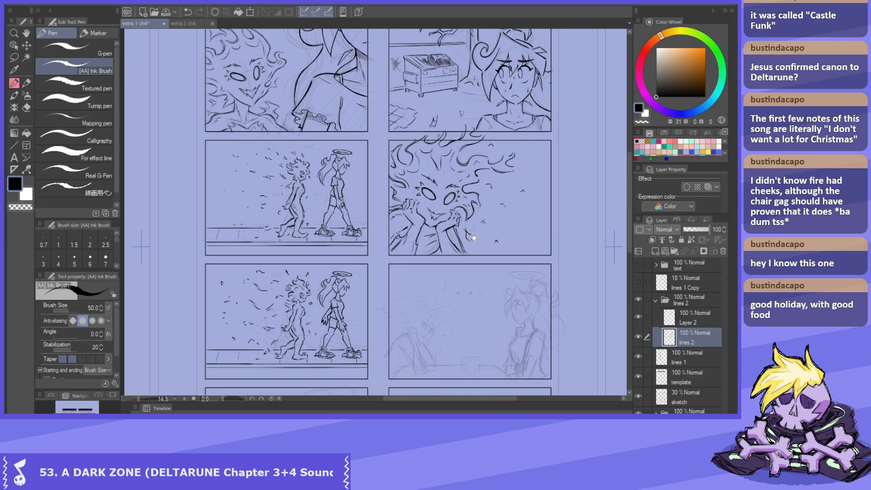
Step: Ink a small spark in the upper empty area of the close-up panel, beyond the tips of the flame hair
{"action": "scroll", "coordinate": [473, 237], "scroll_direction": "up", "scroll_amount": 2}
{"action": "scroll", "coordinate": [484, 235], "scroll_direction": "up", "scroll_amount": 1}
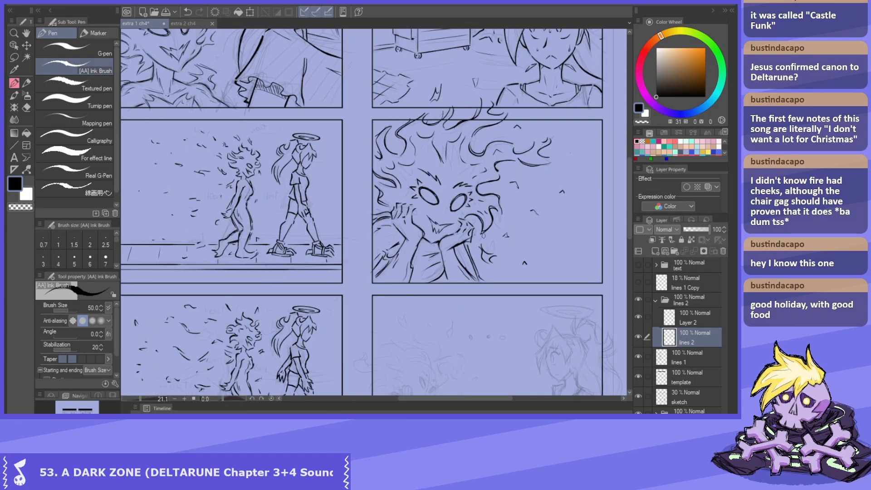
{"action": "left_click_drag", "start_coordinate": [532, 254], "coordinate": [493, 234]}
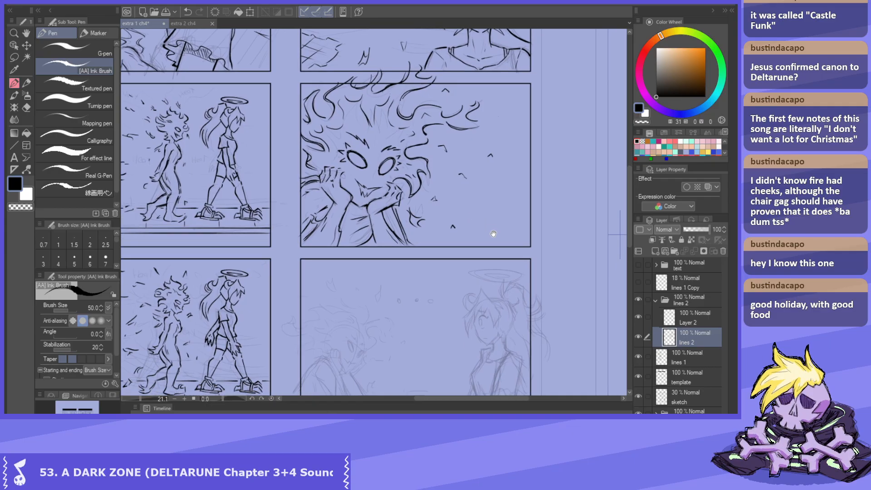
{"action": "scroll", "coordinate": [472, 218], "scroll_direction": "down", "scroll_amount": 3}
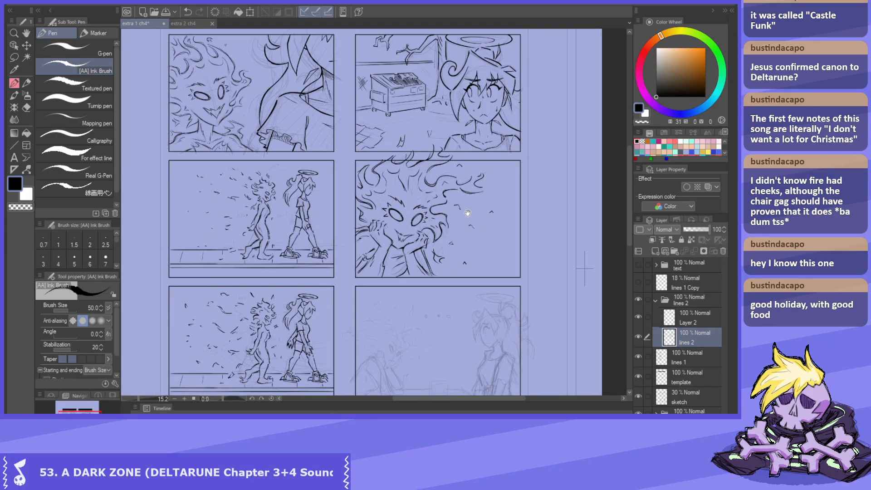
{"action": "scroll", "coordinate": [426, 151], "scroll_direction": "up", "scroll_amount": 3}
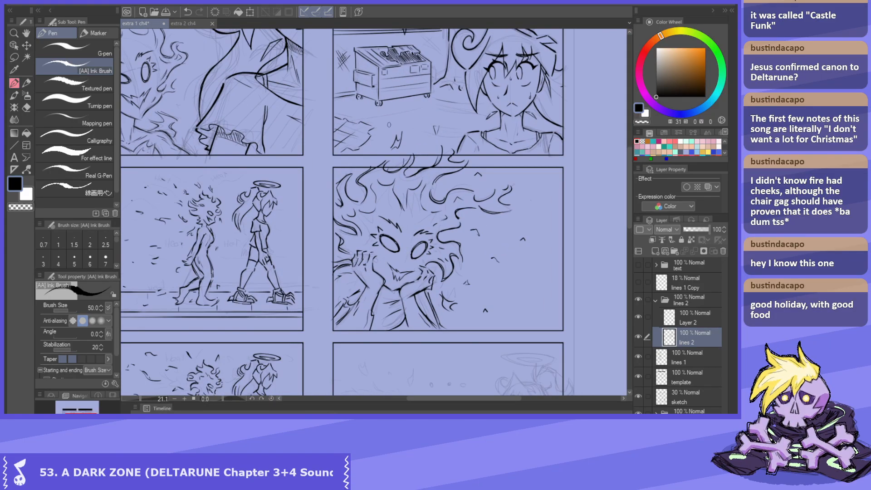
{"action": "scroll", "coordinate": [490, 207], "scroll_direction": "down", "scroll_amount": 4}
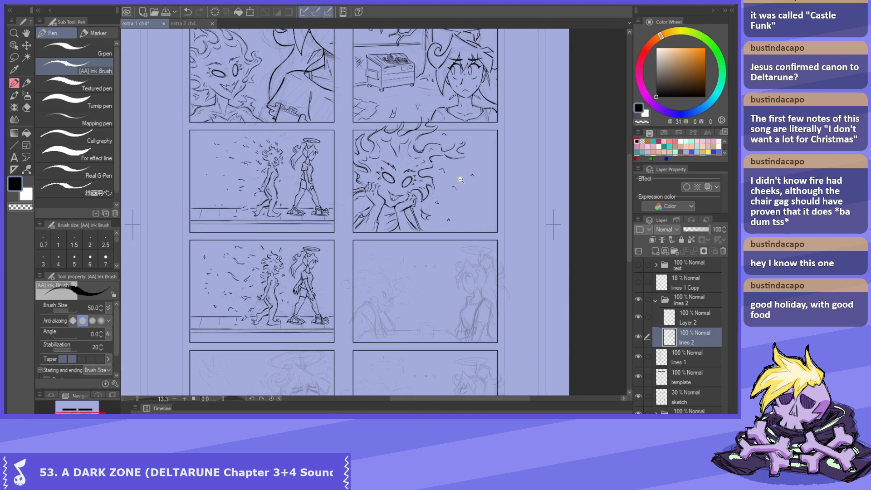
{"action": "scroll", "coordinate": [471, 134], "scroll_direction": "up", "scroll_amount": 4}
{"action": "key", "text": "ctrl+z"}
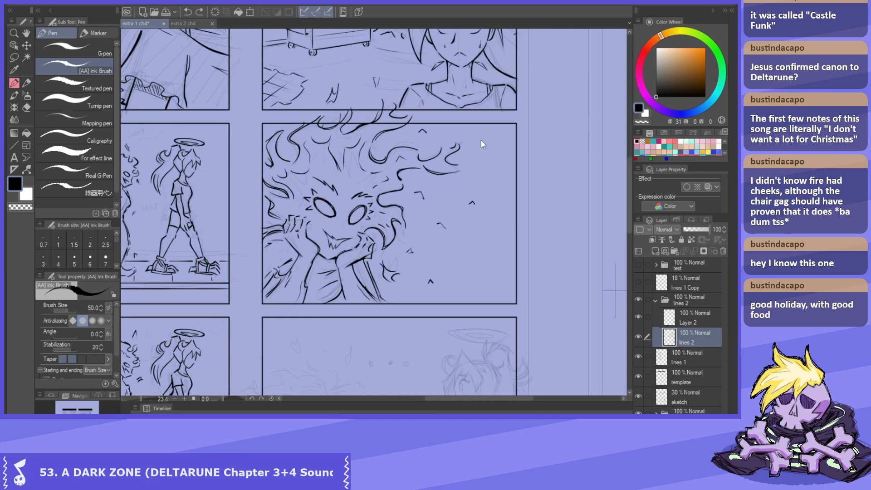
{"action": "scroll", "coordinate": [484, 150], "scroll_direction": "down", "scroll_amount": 3}
{"action": "scroll", "coordinate": [496, 150], "scroll_direction": "up", "scroll_amount": 4}
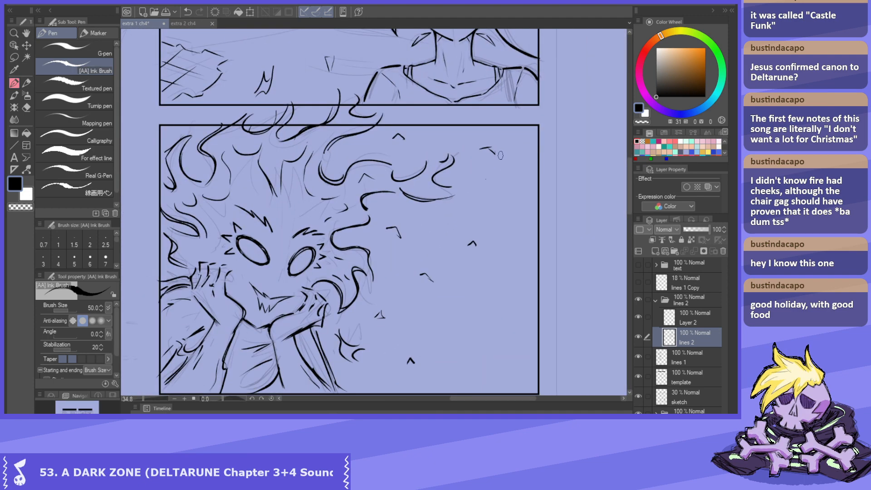
{"action": "left_click_drag", "start_coordinate": [491, 146], "coordinate": [497, 155]}
{"action": "scroll", "coordinate": [512, 208], "scroll_direction": "down", "scroll_amount": 3}
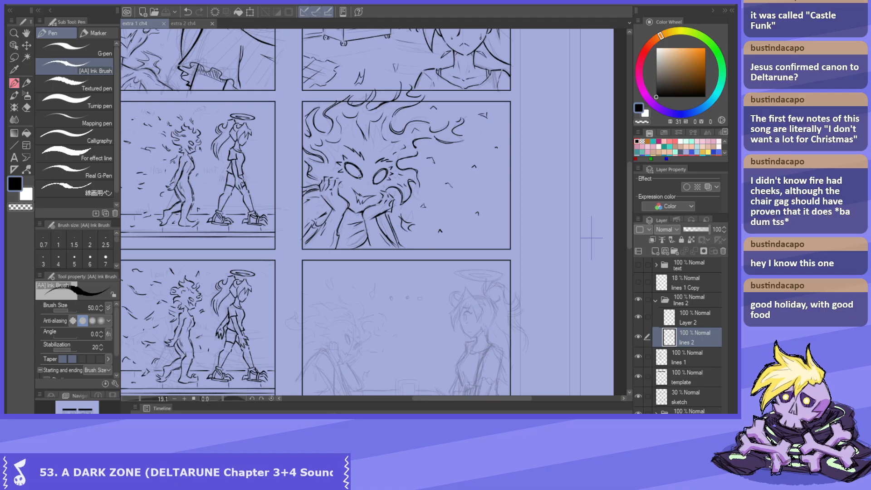
Step: Examine the whole comic page at several zoom levels, comparing the inked panels with the ones still in sketch
{"action": "key", "text": "ctrl+minus"}
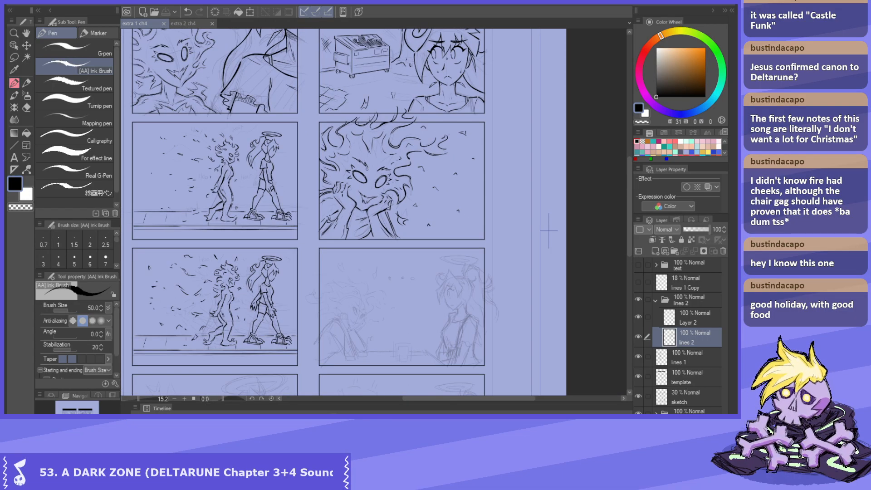
{"action": "key", "text": "ctrl+minus"}
{"action": "key", "text": "ctrl+minus"}
{"action": "key", "text": "ctrl+minus"}
{"action": "key", "text": "ctrl+minus"}
{"action": "scroll", "coordinate": [399, 105], "scroll_direction": "up", "scroll_amount": 4}
{"action": "scroll", "coordinate": [433, 182], "scroll_direction": "down", "scroll_amount": 2}
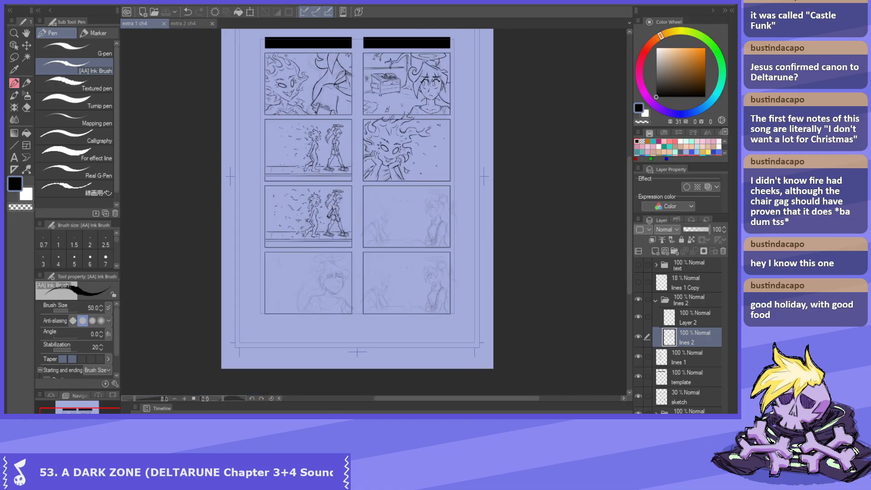
{"action": "scroll", "coordinate": [372, 153], "scroll_direction": "down", "scroll_amount": 2}
{"action": "scroll", "coordinate": [361, 95], "scroll_direction": "up", "scroll_amount": 1}
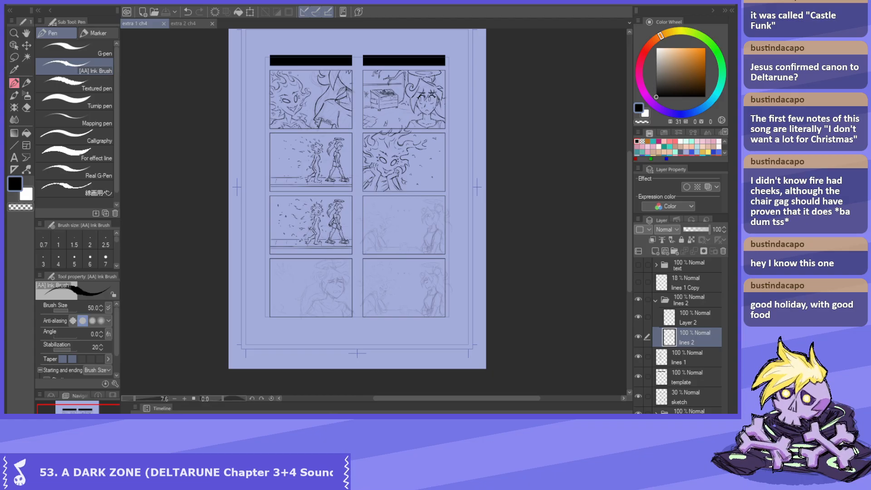
{"action": "scroll", "coordinate": [321, 49], "scroll_direction": "up", "scroll_amount": 2}
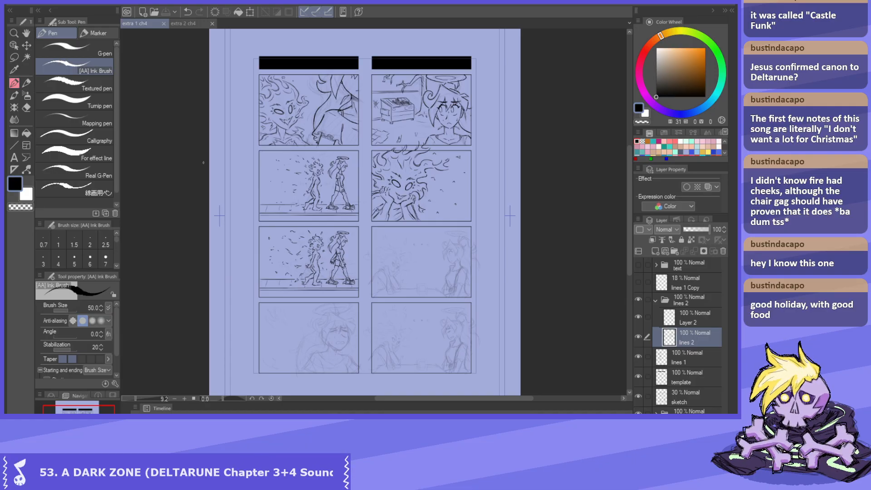
{"action": "scroll", "coordinate": [300, 149], "scroll_direction": "down", "scroll_amount": 4}
{"action": "scroll", "coordinate": [335, 144], "scroll_direction": "up", "scroll_amount": 6}
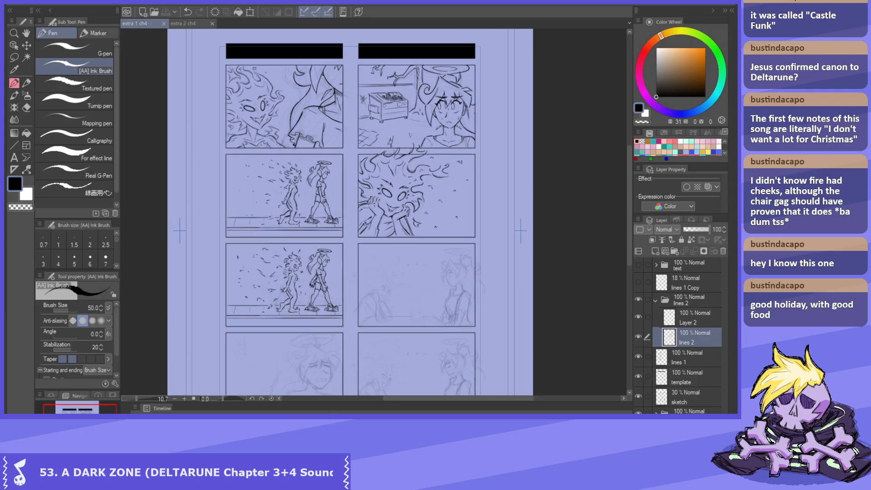
{"action": "scroll", "coordinate": [358, 159], "scroll_direction": "up", "scroll_amount": 2}
{"action": "scroll", "coordinate": [358, 159], "scroll_direction": "down", "scroll_amount": 3}
{"action": "scroll", "coordinate": [358, 159], "scroll_direction": "up", "scroll_amount": 3}
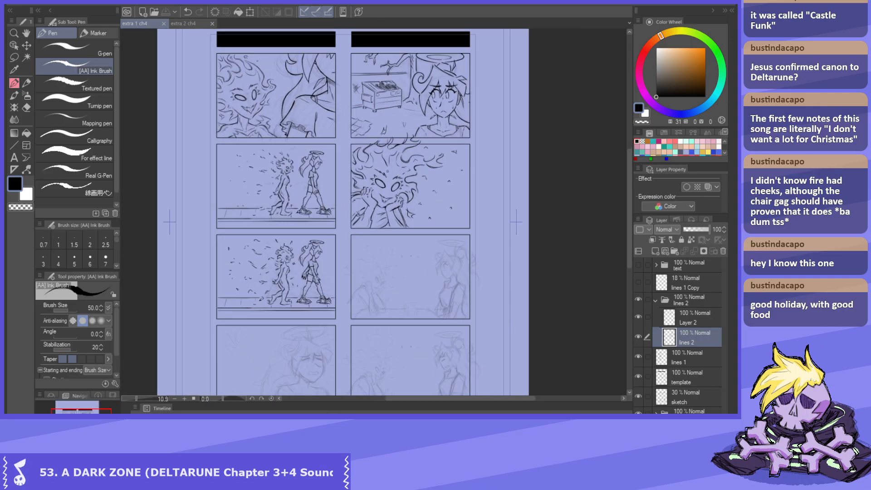
{"action": "scroll", "coordinate": [358, 159], "scroll_direction": "down", "scroll_amount": 3}
{"action": "scroll", "coordinate": [358, 159], "scroll_direction": "up", "scroll_amount": 1}
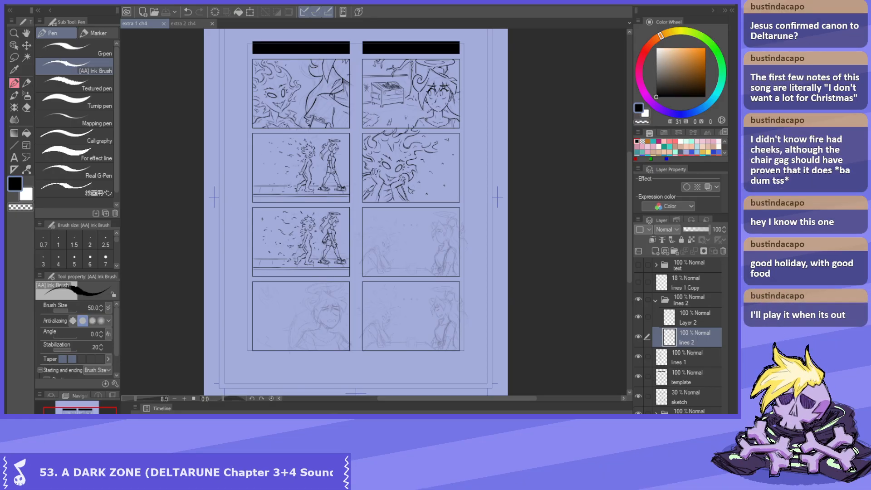
{"action": "scroll", "coordinate": [413, 319], "scroll_direction": "down", "scroll_amount": 2}
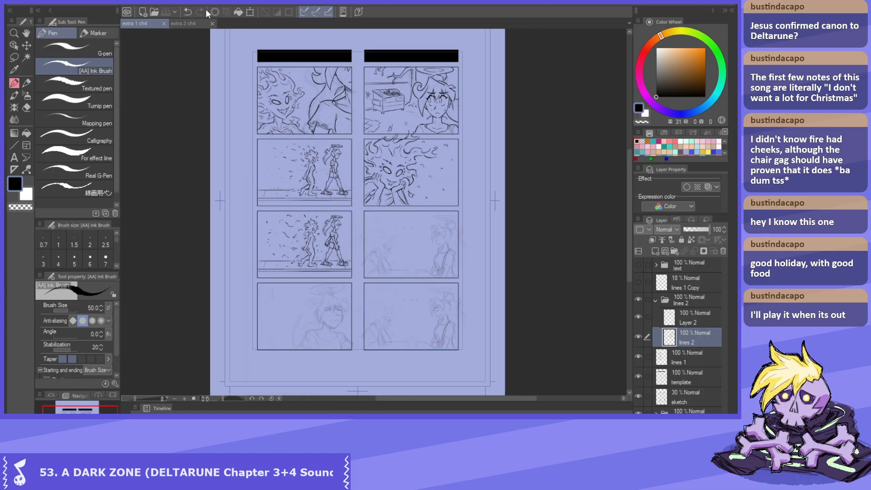
Step: Compare the page with the extra 2 ch4 document and view that document's sushi panel closely
{"action": "left_click", "coordinate": [187, 22]}
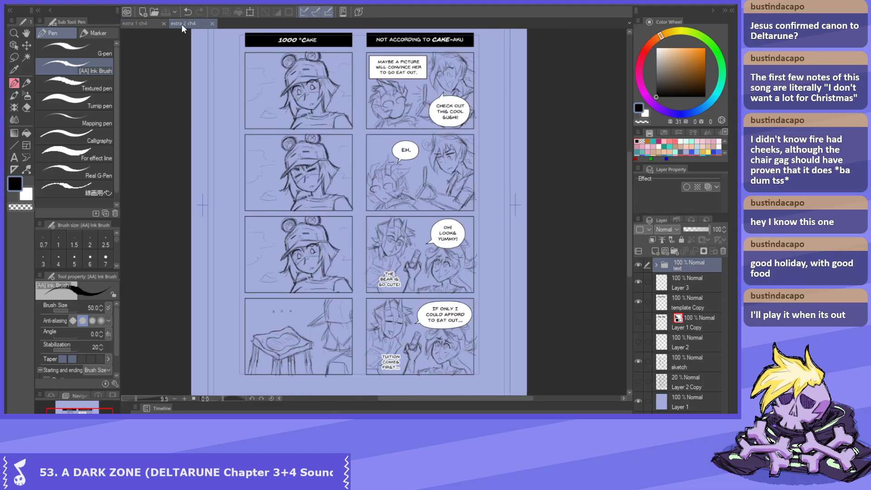
{"action": "left_click", "coordinate": [141, 23]}
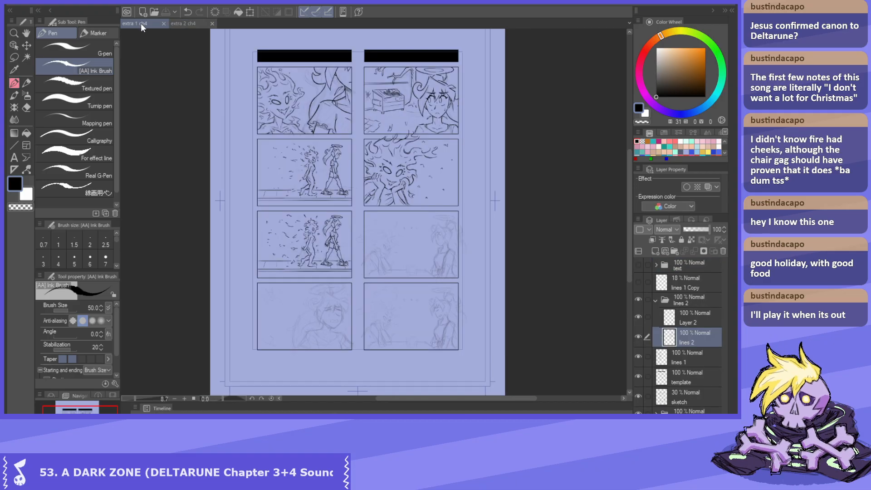
{"action": "left_click", "coordinate": [195, 25]}
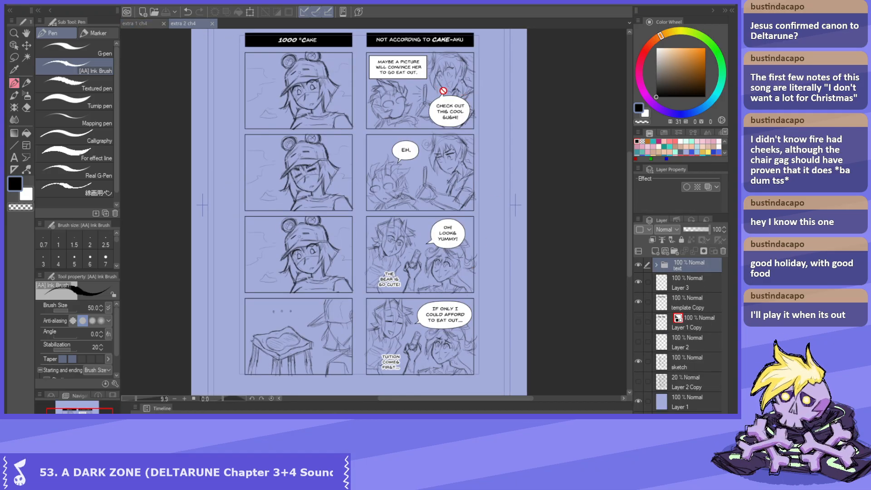
{"action": "scroll", "coordinate": [358, 121], "scroll_direction": "up", "scroll_amount": 6}
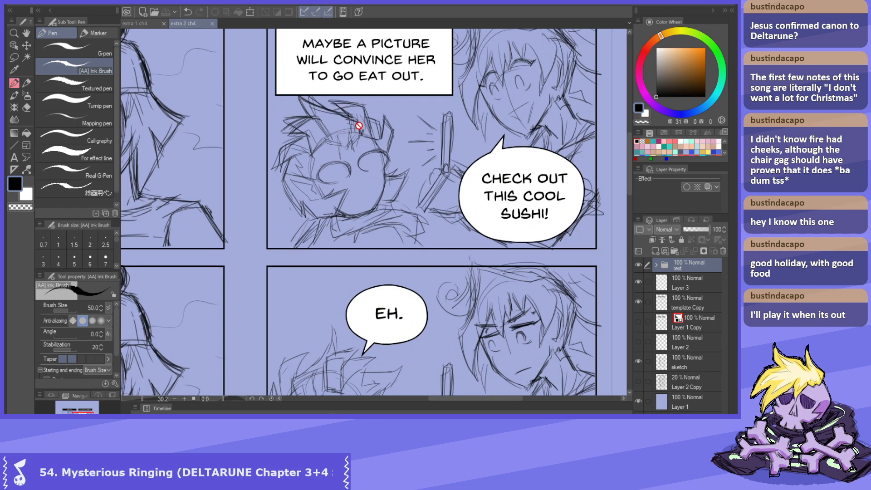
Step: Examine the extra 2 ch4 page from the sushi panel out to the full layout, comparing it with the extra 1 ch4 page
{"action": "scroll", "coordinate": [359, 123], "scroll_direction": "down", "scroll_amount": 5}
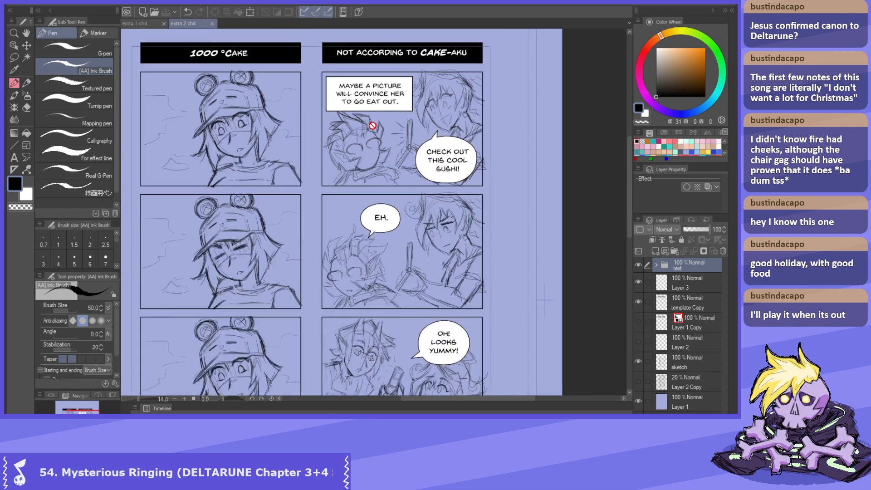
{"action": "scroll", "coordinate": [376, 120], "scroll_direction": "up", "scroll_amount": 4}
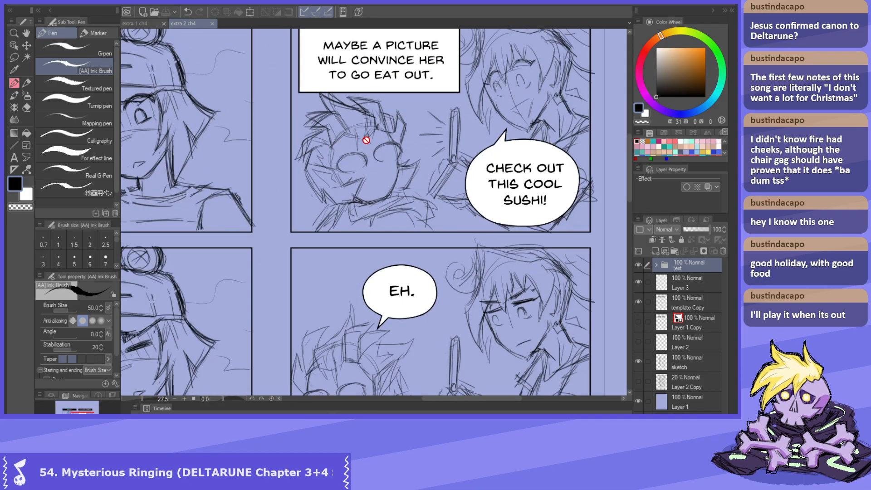
{"action": "scroll", "coordinate": [366, 138], "scroll_direction": "down", "scroll_amount": 5}
{"action": "scroll", "coordinate": [276, 191], "scroll_direction": "up", "scroll_amount": 2}
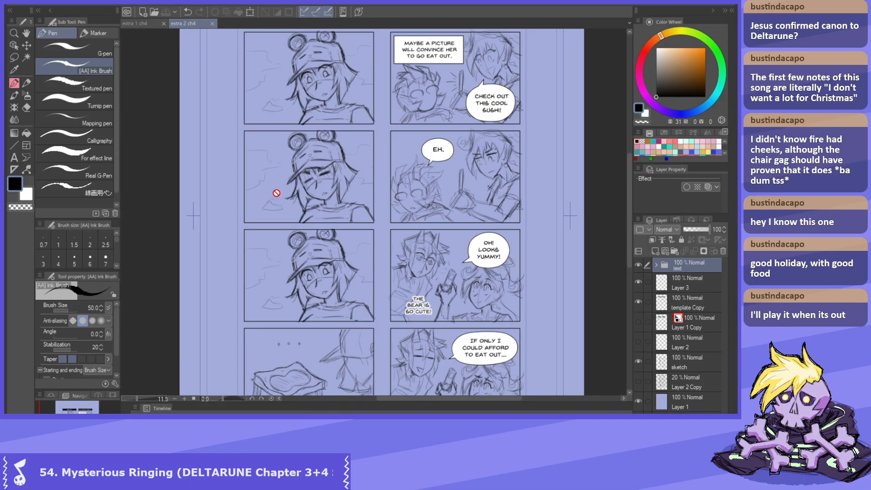
{"action": "scroll", "coordinate": [305, 134], "scroll_direction": "down", "scroll_amount": 2}
{"action": "scroll", "coordinate": [395, 152], "scroll_direction": "up", "scroll_amount": 1}
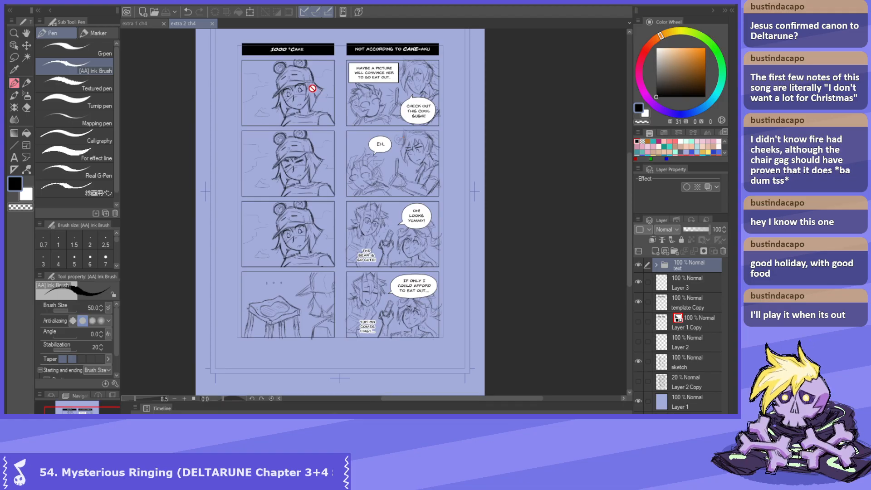
{"action": "left_click", "coordinate": [144, 23]}
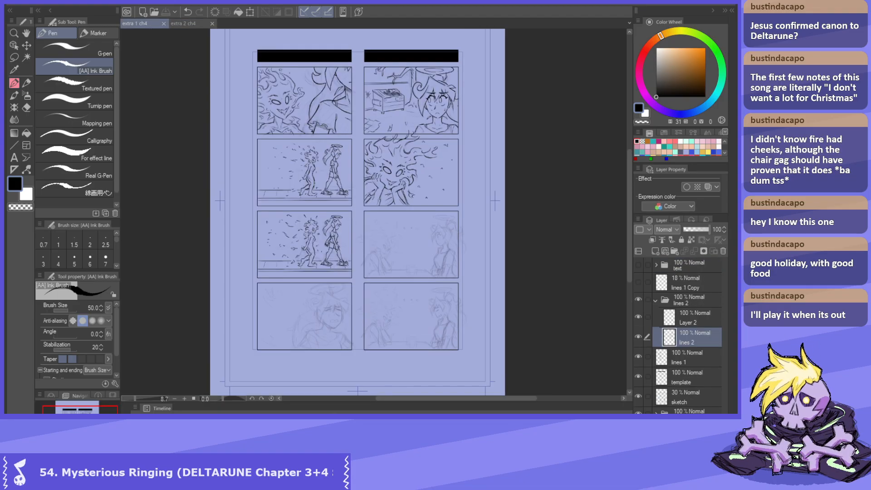
{"action": "left_click", "coordinate": [179, 22]}
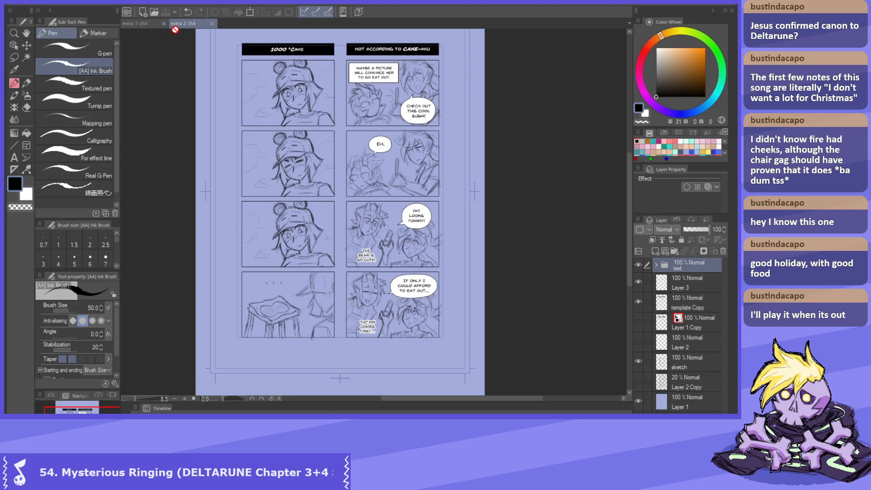
Step: Look over the lower and middle panels of the extra 2 ch4 page, checking the sketches and their dialogue
{"action": "scroll", "coordinate": [389, 350], "scroll_direction": "up", "scroll_amount": 4}
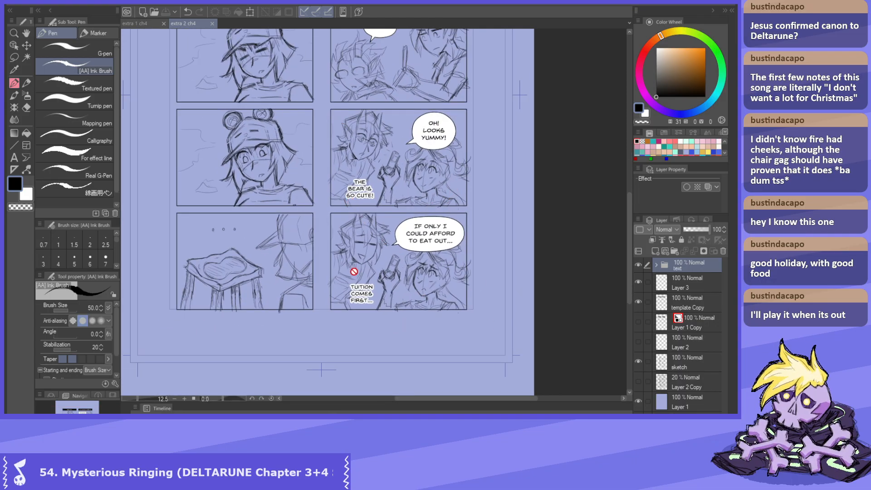
{"action": "scroll", "coordinate": [361, 266], "scroll_direction": "up", "scroll_amount": 3}
{"action": "scroll", "coordinate": [367, 276], "scroll_direction": "up", "scroll_amount": 1}
{"action": "scroll", "coordinate": [367, 276], "scroll_direction": "down", "scroll_amount": 5}
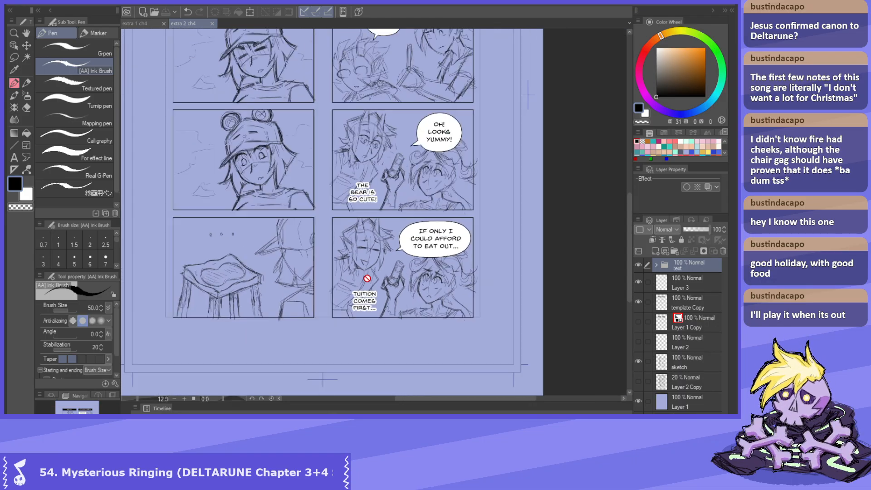
{"action": "scroll", "coordinate": [377, 118], "scroll_direction": "up", "scroll_amount": 4}
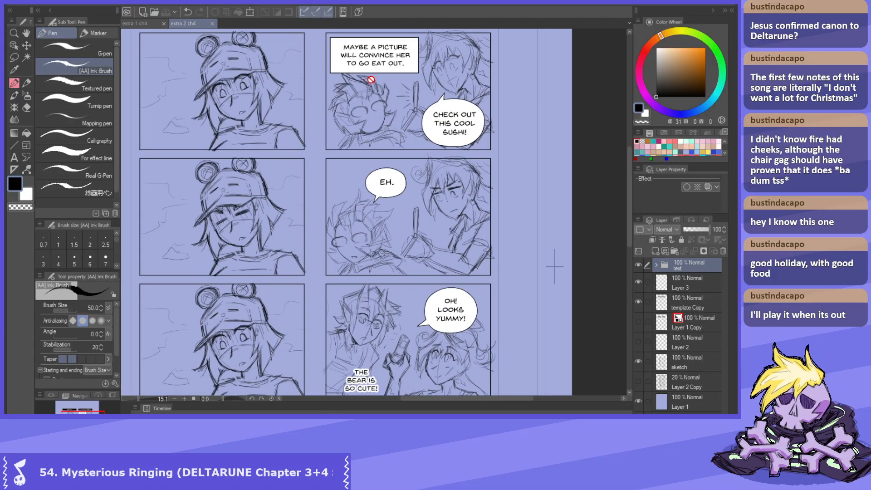
{"action": "scroll", "coordinate": [368, 77], "scroll_direction": "down", "scroll_amount": 2}
{"action": "scroll", "coordinate": [348, 151], "scroll_direction": "up", "scroll_amount": 2}
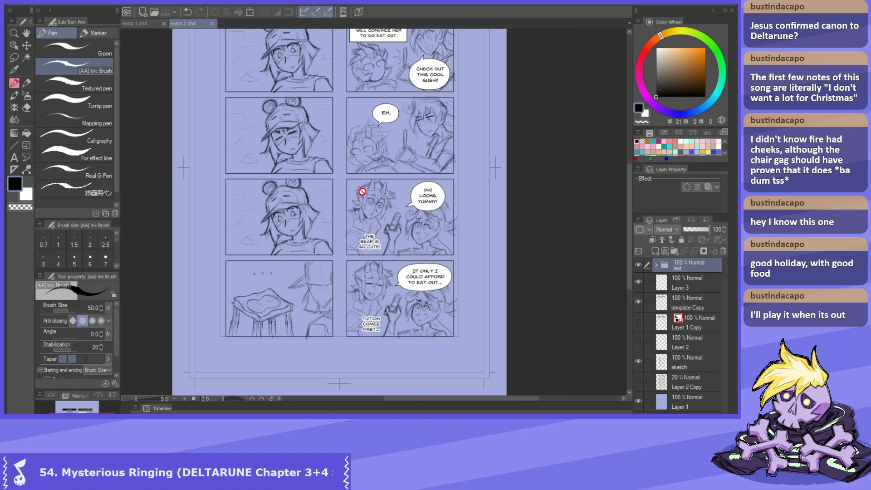
{"action": "scroll", "coordinate": [348, 151], "scroll_direction": "down", "scroll_amount": 1}
Step: Return to the extra 1 ch4 page, show the text folder with its titles and speech bubbles, and save the document
{"action": "left_click", "coordinate": [136, 21]}
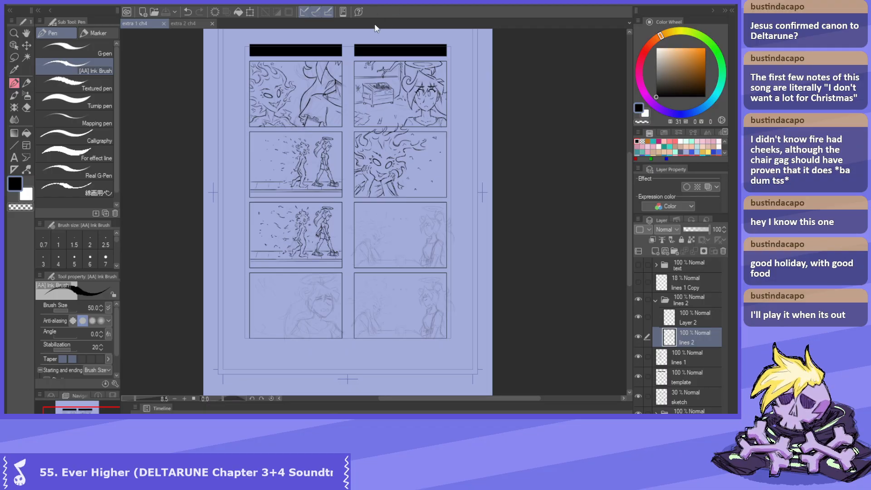
{"action": "scroll", "coordinate": [372, 158], "scroll_direction": "down", "scroll_amount": 1}
{"action": "scroll", "coordinate": [295, 45], "scroll_direction": "up", "scroll_amount": 3}
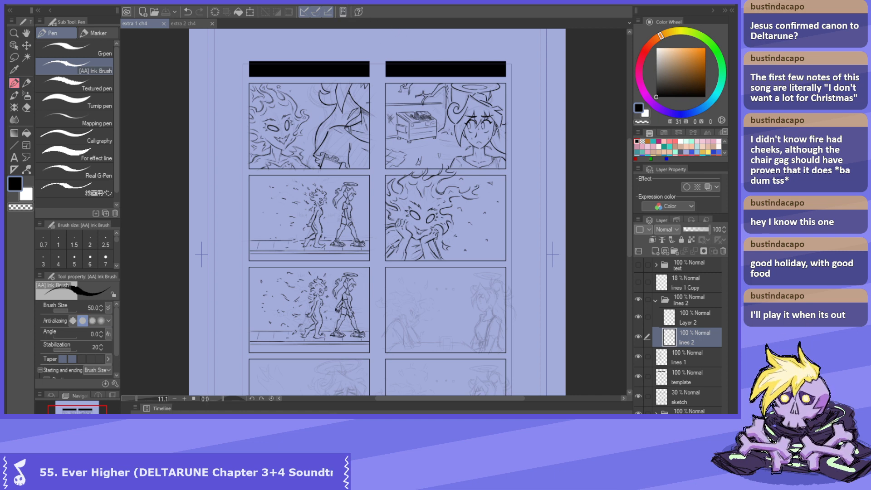
{"action": "scroll", "coordinate": [346, 63], "scroll_direction": "down", "scroll_amount": 3}
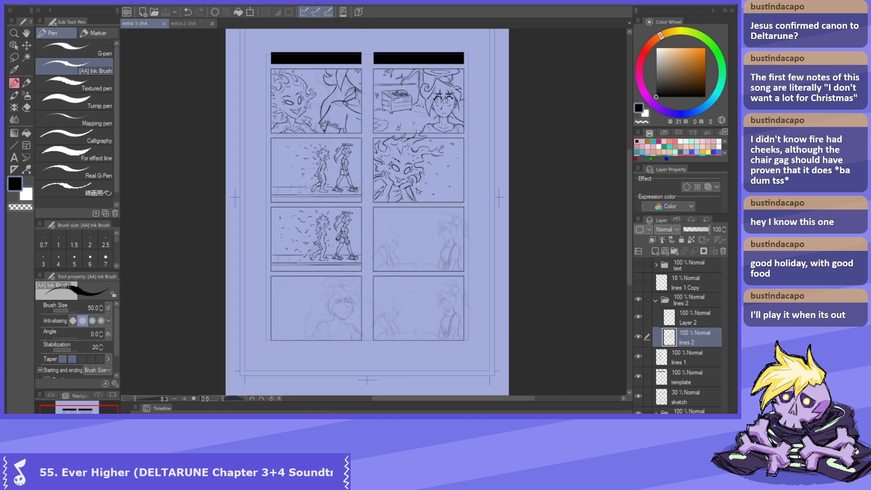
{"action": "left_click", "coordinate": [638, 265]}
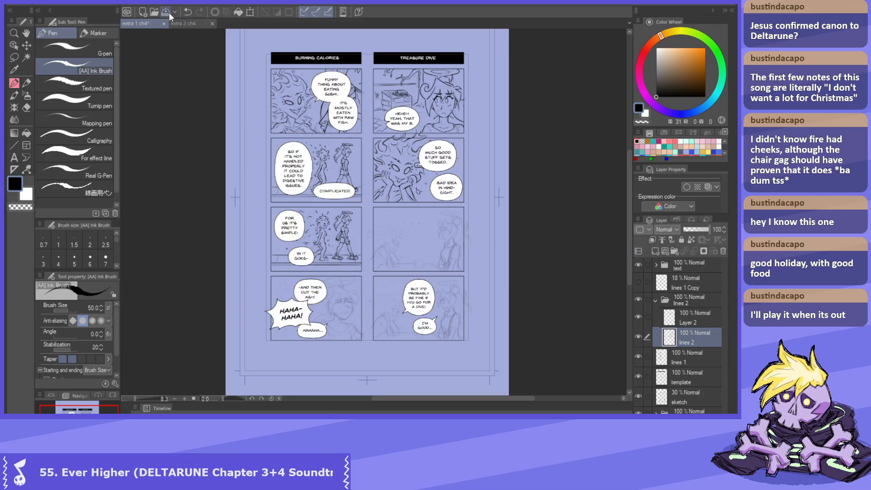
Step: Review the lettered Burning Calories and Treasure Dive strips, checking how the speech bubbles sit over the inked panels and the flaming character's close-up
{"action": "scroll", "coordinate": [363, 86], "scroll_direction": "up", "scroll_amount": 2}
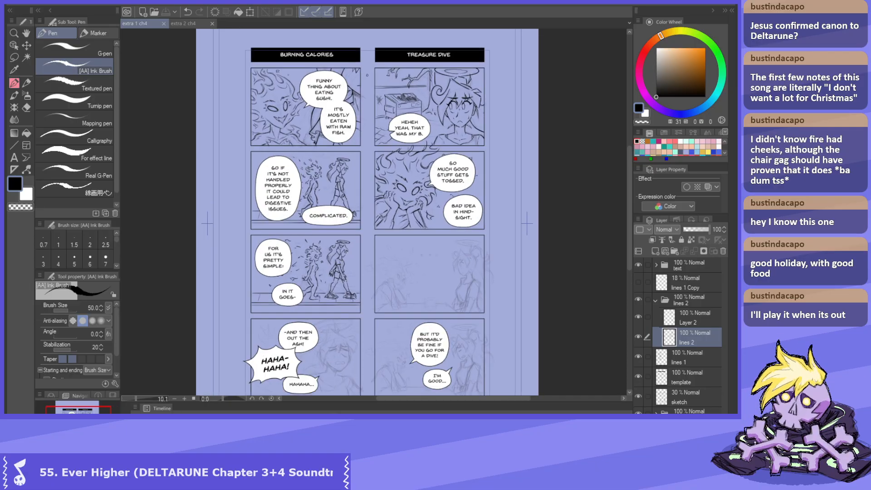
{"action": "scroll", "coordinate": [342, 54], "scroll_direction": "down", "scroll_amount": 2}
{"action": "scroll", "coordinate": [384, 109], "scroll_direction": "up", "scroll_amount": 1}
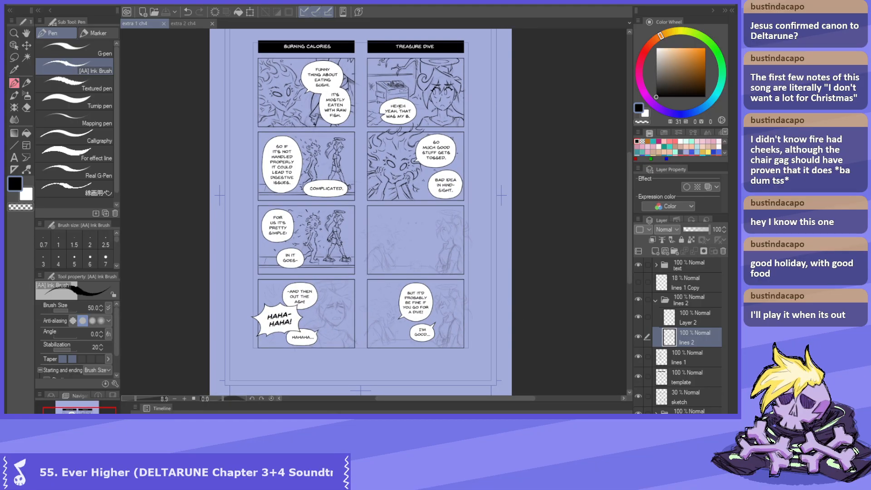
{"action": "scroll", "coordinate": [285, 58], "scroll_direction": "up", "scroll_amount": 3}
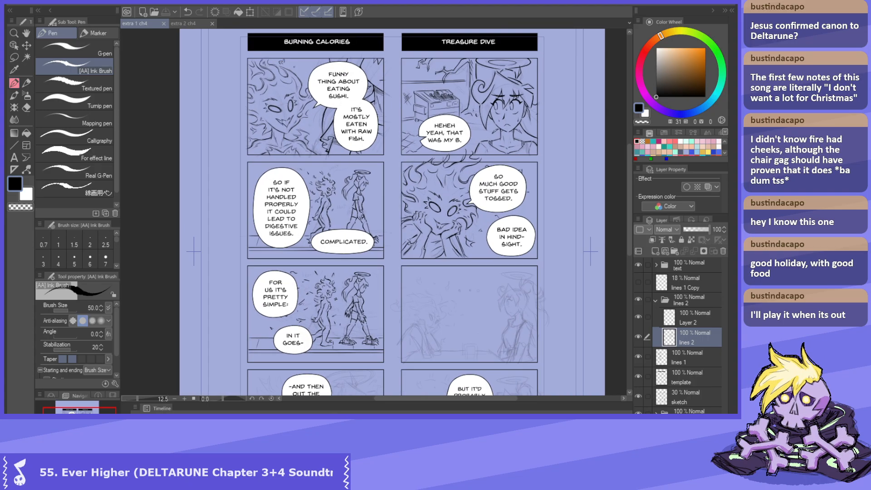
{"action": "scroll", "coordinate": [293, 58], "scroll_direction": "down", "scroll_amount": 3}
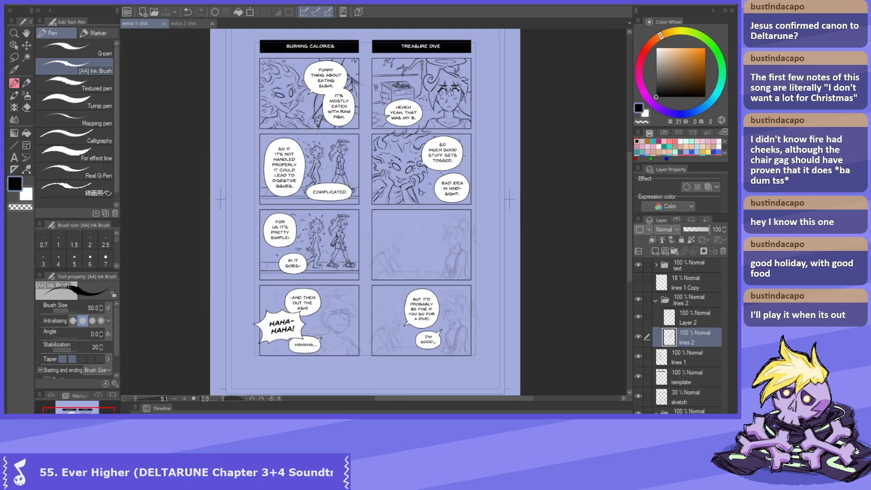
{"action": "scroll", "coordinate": [332, 105], "scroll_direction": "up", "scroll_amount": 1}
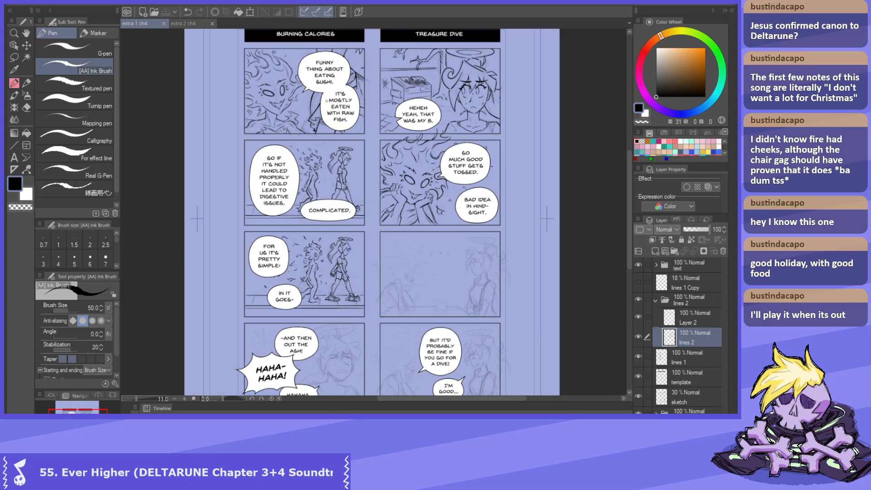
{"action": "scroll", "coordinate": [332, 109], "scroll_direction": "up", "scroll_amount": 1}
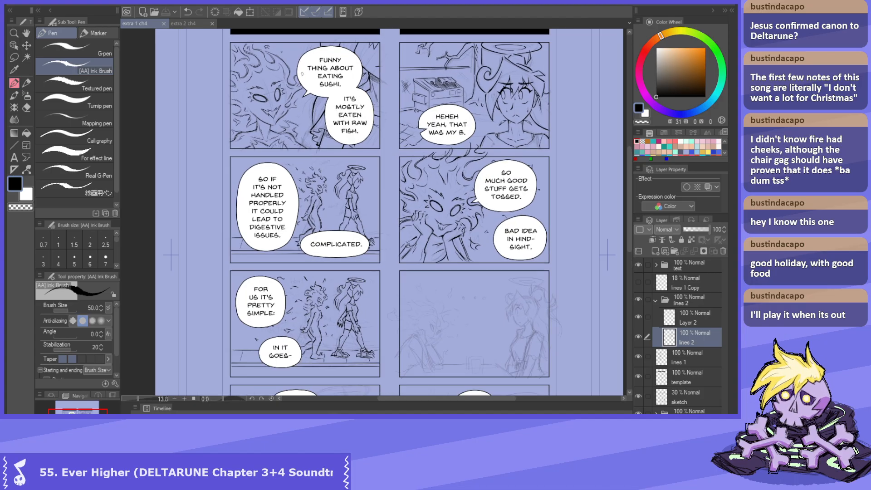
{"action": "scroll", "coordinate": [331, 122], "scroll_direction": "down", "scroll_amount": 1}
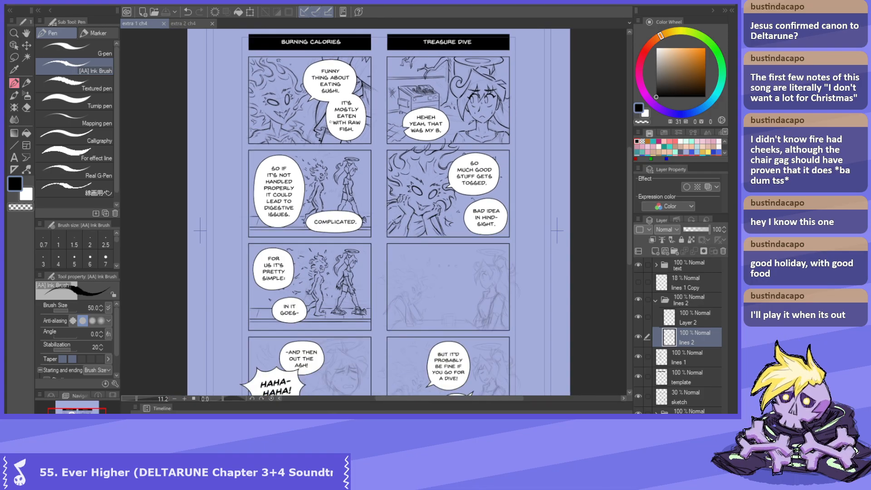
{"action": "scroll", "coordinate": [257, 114], "scroll_direction": "down", "scroll_amount": 1}
{"action": "scroll", "coordinate": [257, 113], "scroll_direction": "up", "scroll_amount": 2}
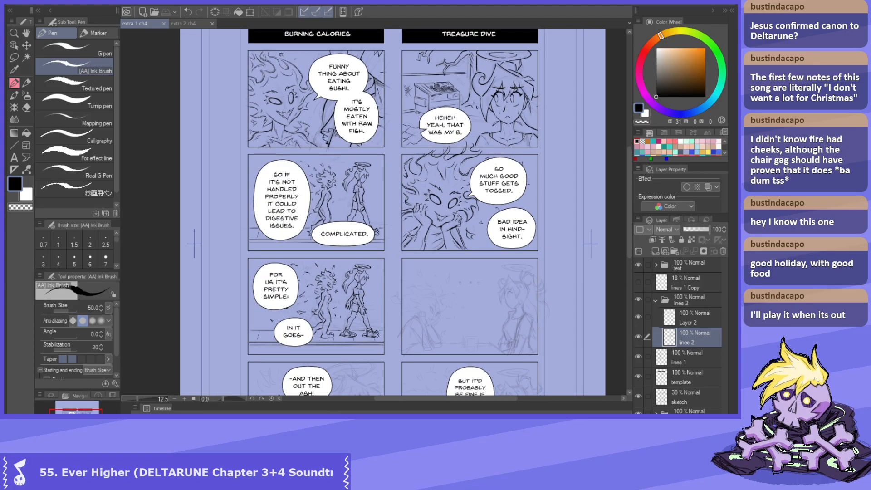
{"action": "scroll", "coordinate": [421, 170], "scroll_direction": "down", "scroll_amount": 2}
{"action": "scroll", "coordinate": [443, 147], "scroll_direction": "up", "scroll_amount": 2}
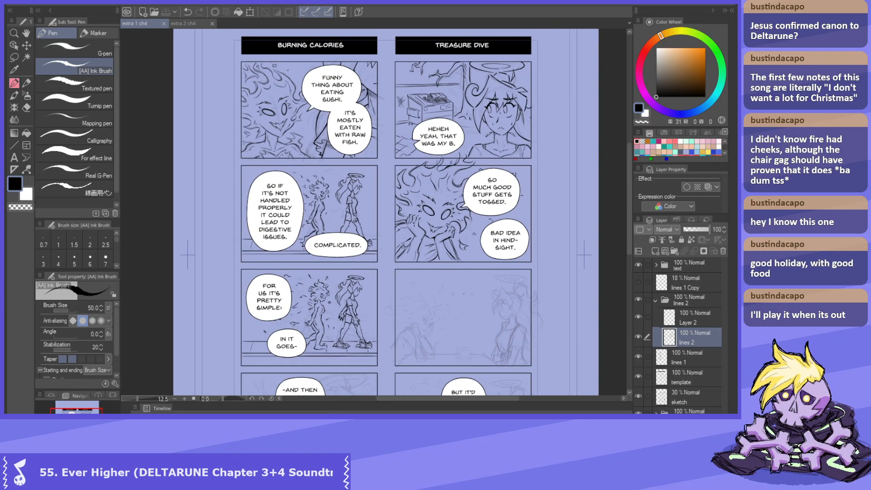
{"action": "scroll", "coordinate": [381, 87], "scroll_direction": "up", "scroll_amount": 2}
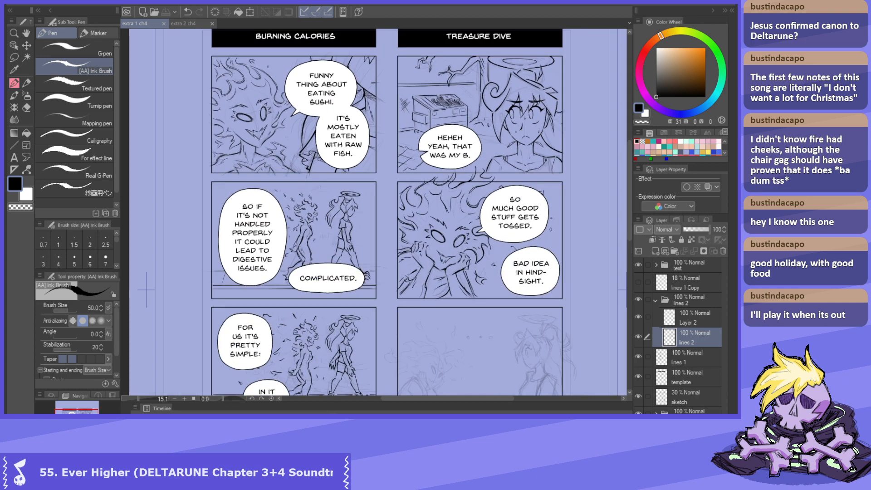
{"action": "scroll", "coordinate": [537, 196], "scroll_direction": "up", "scroll_amount": 3}
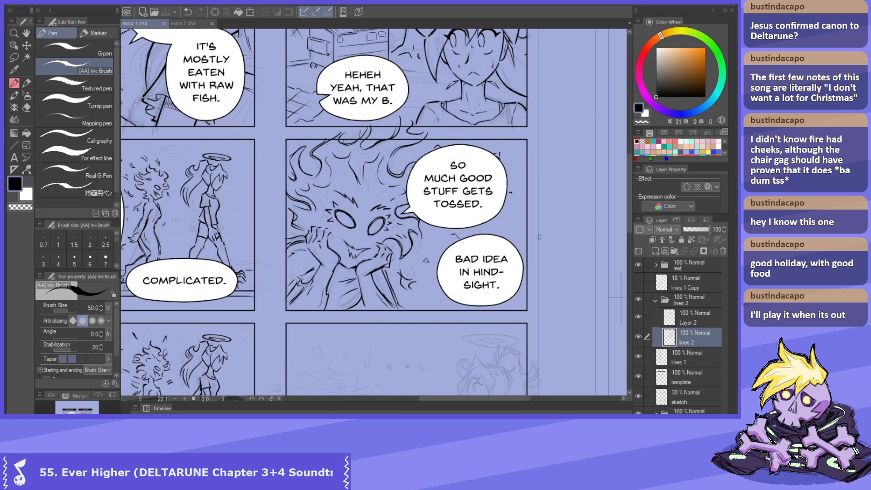
Step: Collapse the lines 2 folder and toggle its visibility off and back on to check the inked lines
{"action": "left_click", "coordinate": [657, 301]}
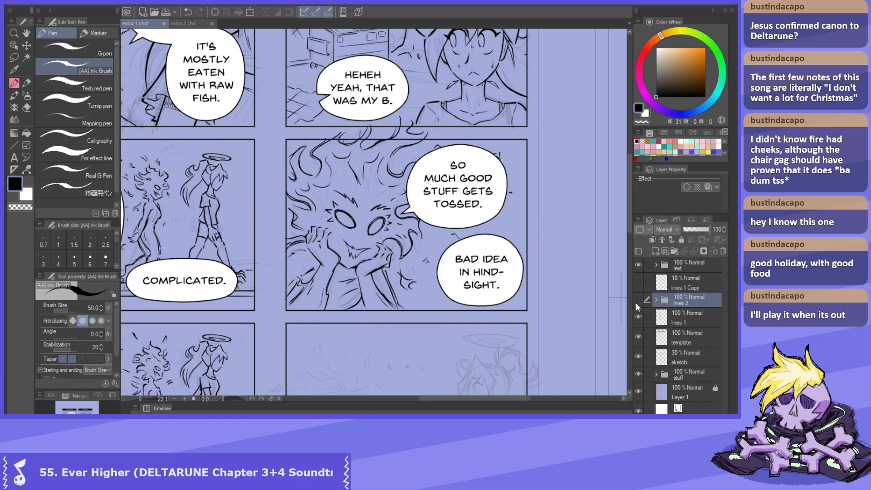
{"action": "left_click", "coordinate": [636, 301]}
{"action": "left_click", "coordinate": [636, 301]}
Step: Hide the text folder to inspect the flaming character's close-up without speech bubbles, show the text again, and save the document
{"action": "left_click", "coordinate": [638, 265]}
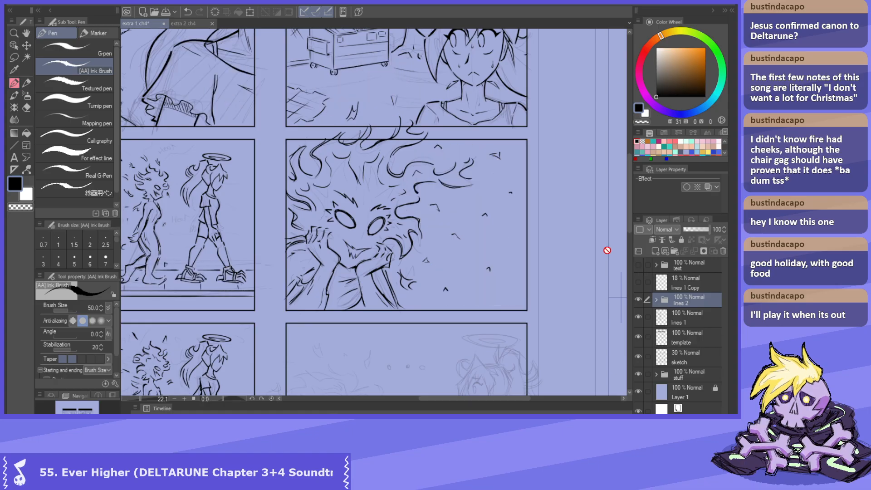
{"action": "scroll", "coordinate": [441, 177], "scroll_direction": "up", "scroll_amount": 2}
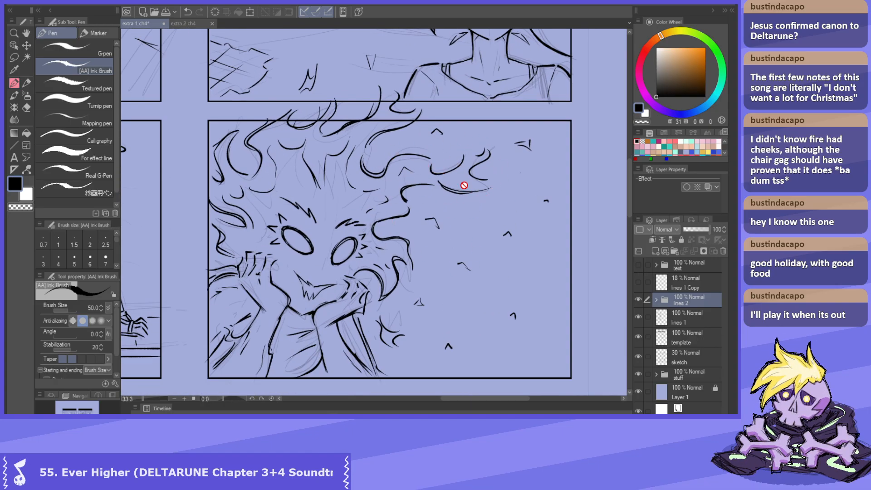
{"action": "scroll", "coordinate": [492, 154], "scroll_direction": "down", "scroll_amount": 2}
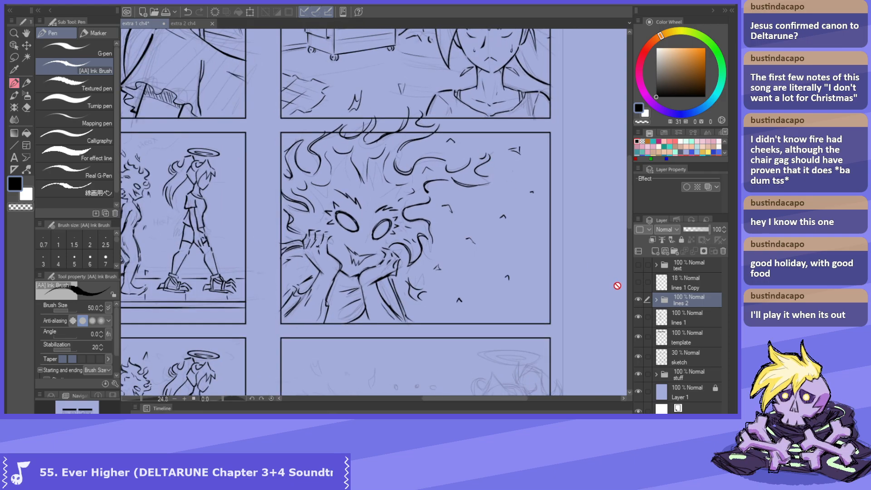
{"action": "left_click", "coordinate": [639, 266]}
{"action": "scroll", "coordinate": [515, 221], "scroll_direction": "down", "scroll_amount": 5}
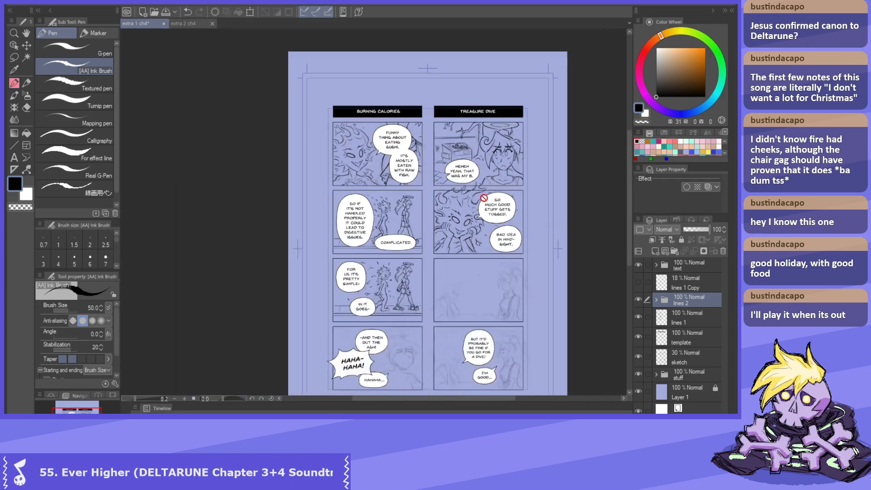
{"action": "left_click", "coordinate": [166, 12]}
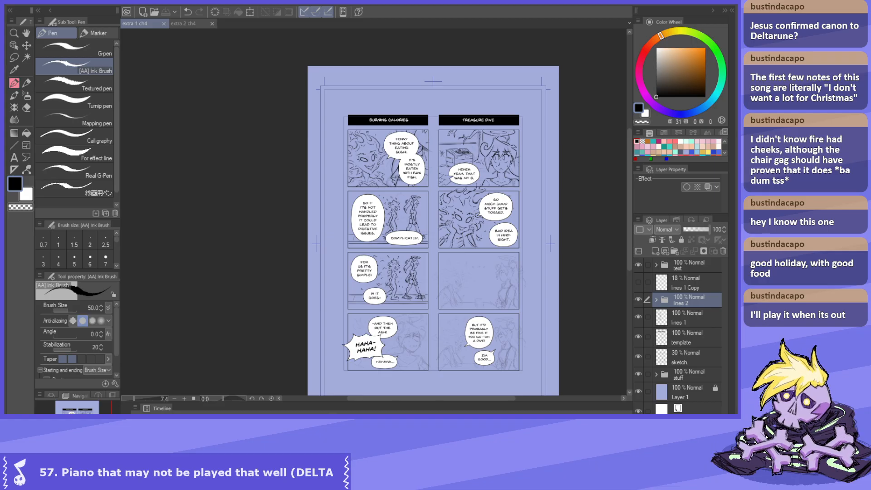
Step: Look over the entire lettered extra 1 ch4 page, comparing the inked panels with those still in sketch
{"action": "scroll", "coordinate": [282, 253], "scroll_direction": "down", "scroll_amount": 2}
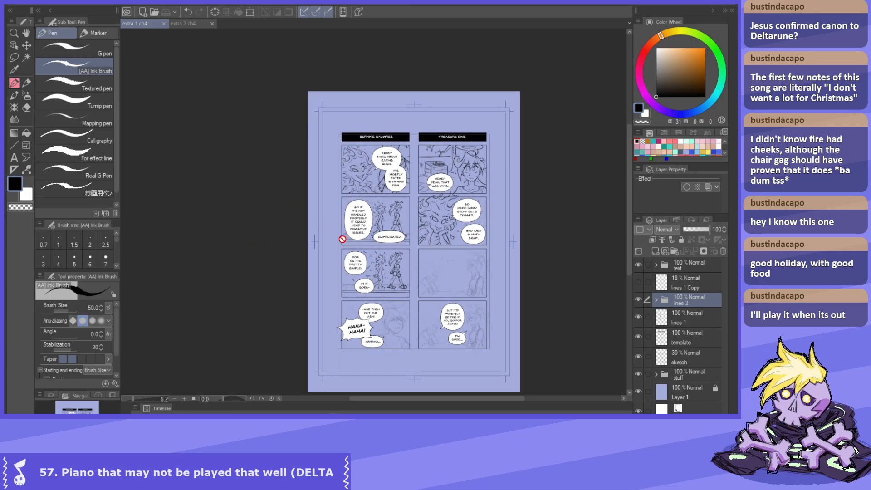
{"action": "scroll", "coordinate": [428, 286], "scroll_direction": "up", "scroll_amount": 3}
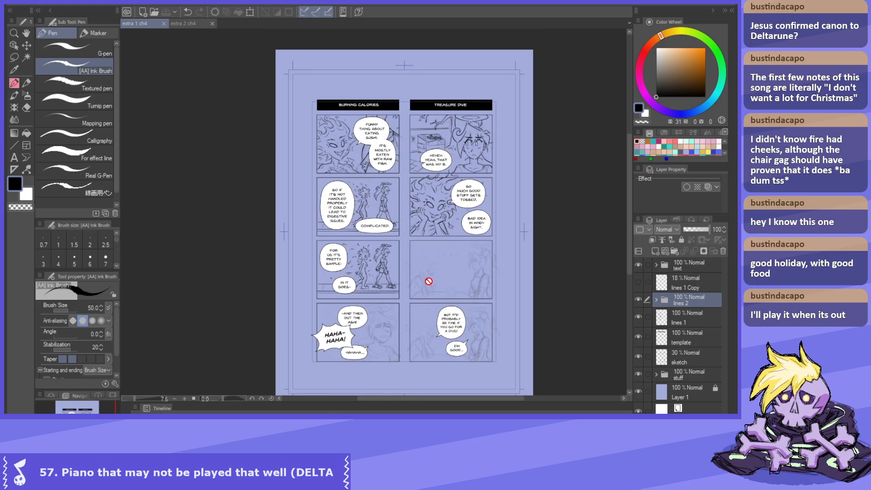
{"action": "scroll", "coordinate": [390, 199], "scroll_direction": "down", "scroll_amount": 2}
{"action": "scroll", "coordinate": [390, 213], "scroll_direction": "up", "scroll_amount": 1}
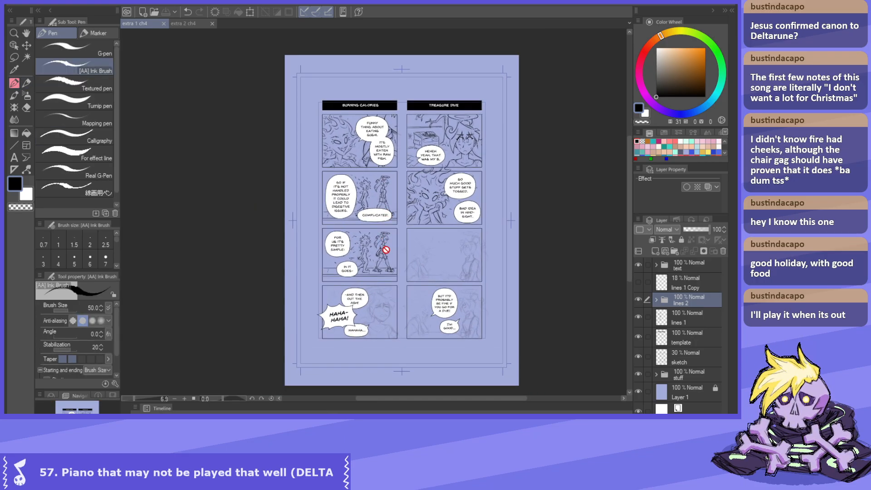
{"action": "scroll", "coordinate": [430, 271], "scroll_direction": "up", "scroll_amount": 2}
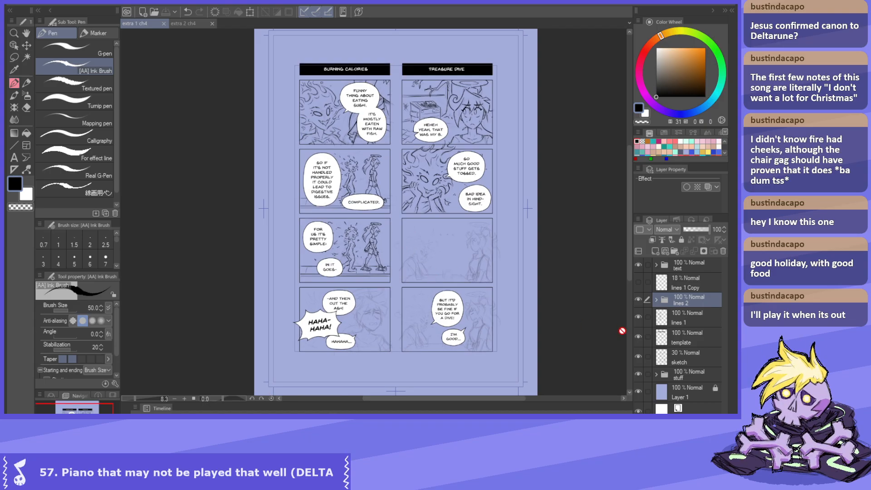
Step: Expand the lines 2 folder and select its lines 2 layer for inking with the [AA] Ink Brush
{"action": "scroll", "coordinate": [478, 284], "scroll_direction": "up", "scroll_amount": 3}
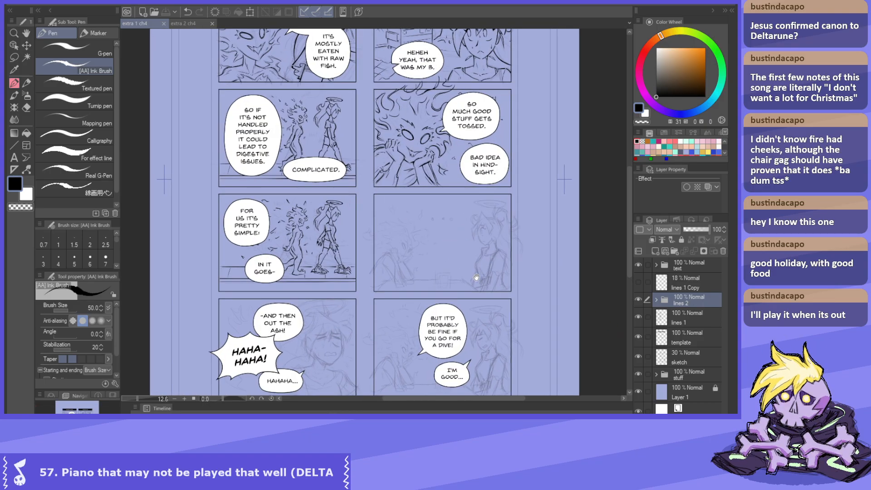
{"action": "scroll", "coordinate": [478, 285], "scroll_direction": "down", "scroll_amount": 3}
{"action": "scroll", "coordinate": [500, 259], "scroll_direction": "up", "scroll_amount": 4}
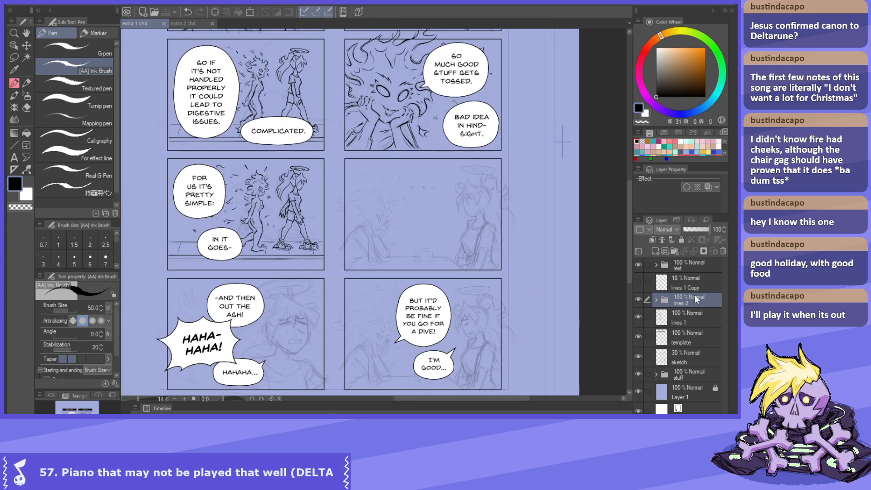
{"action": "left_click", "coordinate": [656, 300]}
{"action": "left_click", "coordinate": [689, 338]}
{"action": "key", "text": "p"}
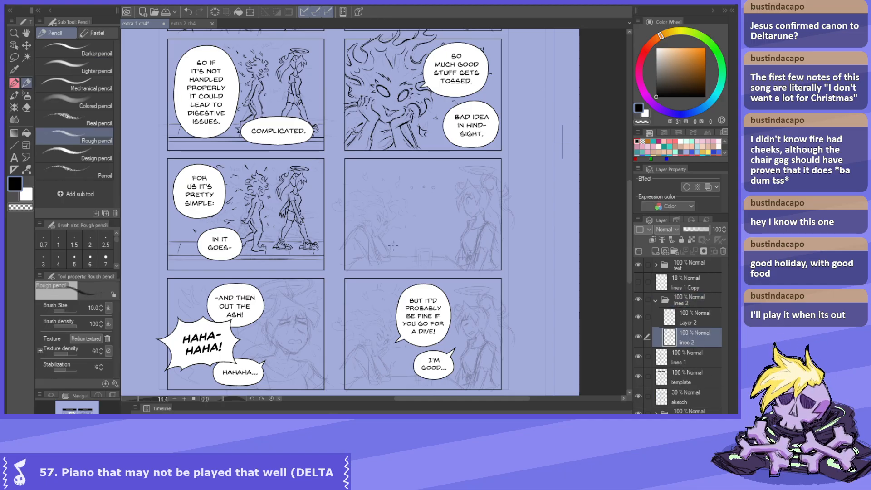
{"action": "key", "text": "p"}
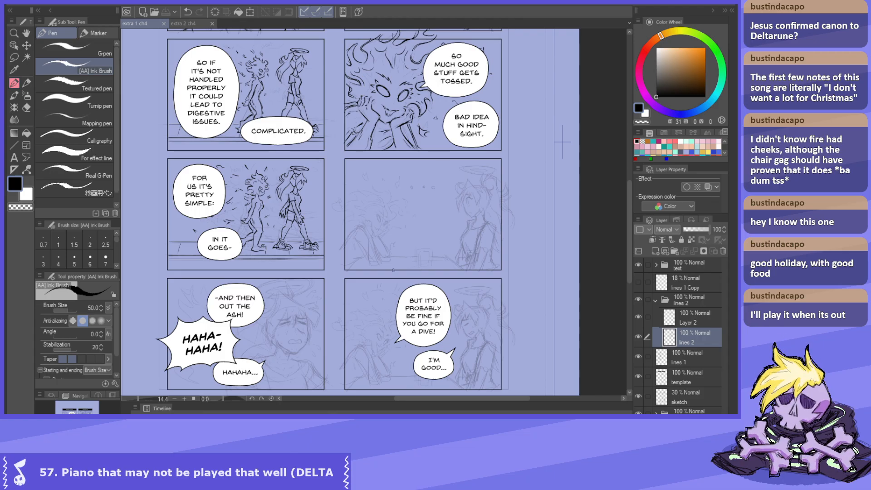
{"action": "key", "text": "ctrl+z"}
{"action": "left_click_drag", "start_coordinate": [421, 187], "coordinate": [388, 258]}
{"action": "key", "text": "ctrl+z"}
{"action": "left_click_drag", "start_coordinate": [422, 178], "coordinate": [428, 210]}
{"action": "key", "text": "ctrl+z"}
{"action": "mouse_move", "coordinate": [469, 242]}
{"action": "left_mouse_down"}
{"action": "mouse_move", "coordinate": [435, 230]}
{"action": "mouse_move", "coordinate": [463, 206]}
{"action": "mouse_move", "coordinate": [438, 206]}
{"action": "mouse_move", "coordinate": [452, 197]}
{"action": "left_mouse_up"}
{"action": "left_click_drag", "start_coordinate": [424, 160], "coordinate": [447, 164]}
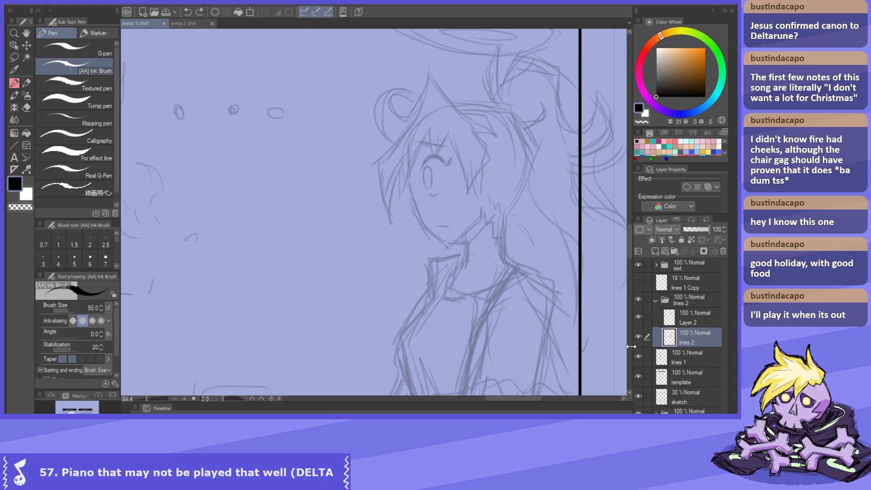
{"action": "left_click_drag", "start_coordinate": [457, 223], "coordinate": [443, 248]}
{"action": "key", "text": "ctrl+z"}
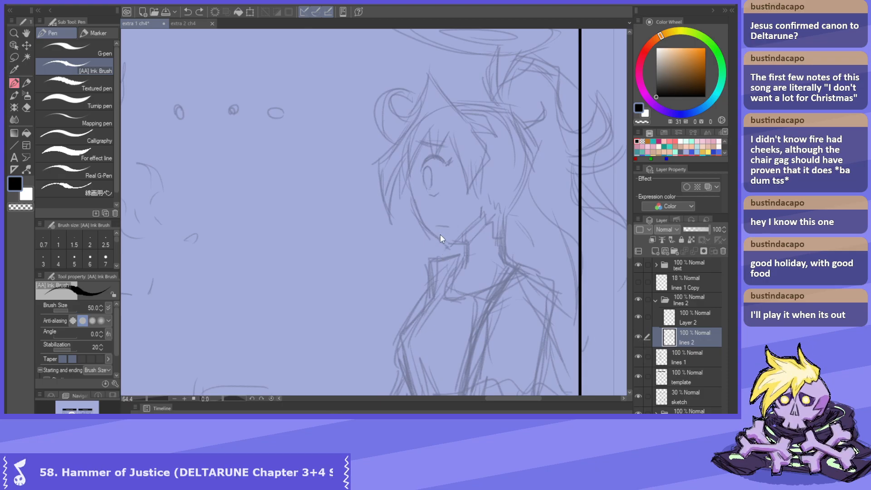
{"action": "key", "text": "ctrl+s"}
{"action": "mouse_move", "coordinate": [420, 220]}
{"action": "left_mouse_down"}
{"action": "mouse_move", "coordinate": [433, 240]}
{"action": "mouse_move", "coordinate": [414, 225]}
{"action": "left_mouse_up"}
{"action": "key", "text": "ctrl+z"}
{"action": "left_click_drag", "start_coordinate": [461, 242], "coordinate": [432, 231]}
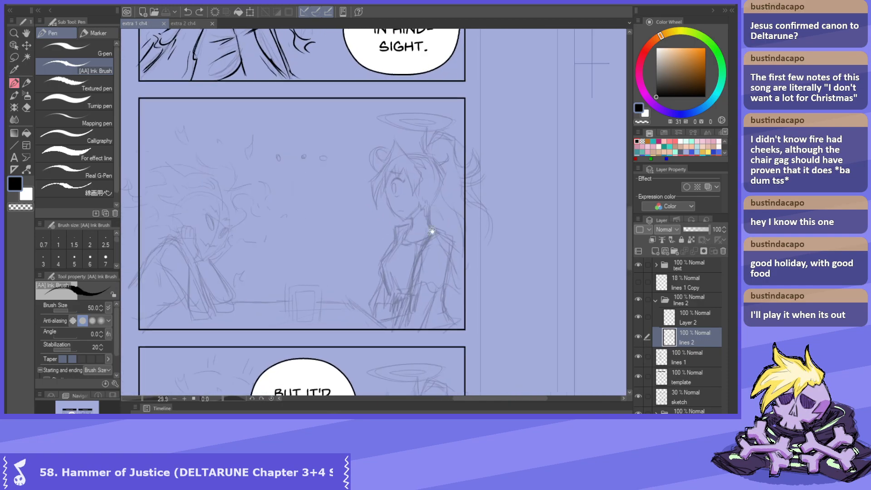
Step: Ink the haloed character's front face contour from the cheek down to the chin in the third Treasure Dive panel
{"action": "left_click_drag", "start_coordinate": [394, 199], "coordinate": [413, 198]}
{"action": "left_click_drag", "start_coordinate": [374, 172], "coordinate": [392, 228]}
{"action": "key", "text": "ctrl+z"}
{"action": "key", "text": "ctrl+z"}
{"action": "mouse_move", "coordinate": [373, 181]}
{"action": "left_mouse_down"}
{"action": "mouse_move", "coordinate": [394, 234]}
{"action": "mouse_move", "coordinate": [391, 224]}
{"action": "mouse_move", "coordinate": [414, 255]}
{"action": "mouse_move", "coordinate": [385, 211]}
{"action": "mouse_move", "coordinate": [419, 255]}
{"action": "left_mouse_up"}
{"action": "key", "text": "ctrl+z"}
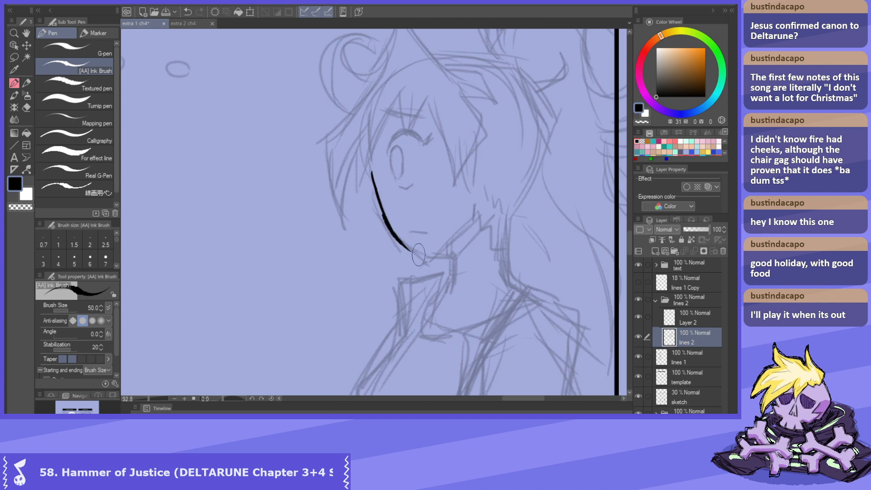
{"action": "key", "text": "ctrl+z"}
{"action": "left_click_drag", "start_coordinate": [387, 217], "coordinate": [420, 254]}
{"action": "mouse_move", "coordinate": [382, 214]}
{"action": "left_mouse_down"}
{"action": "mouse_move", "coordinate": [410, 252]}
{"action": "mouse_move", "coordinate": [425, 258]}
{"action": "left_mouse_up"}
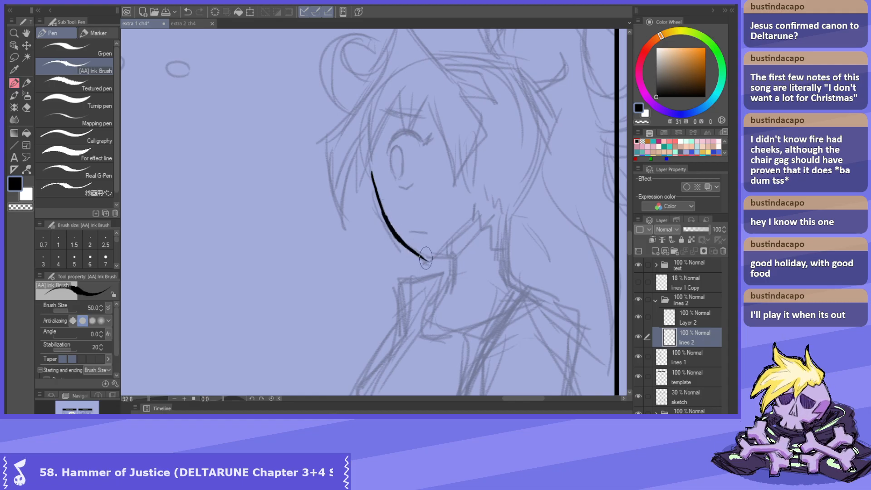
{"action": "key", "text": "ctrl+z"}
{"action": "scroll", "coordinate": [394, 235], "scroll_direction": "up", "scroll_amount": 3}
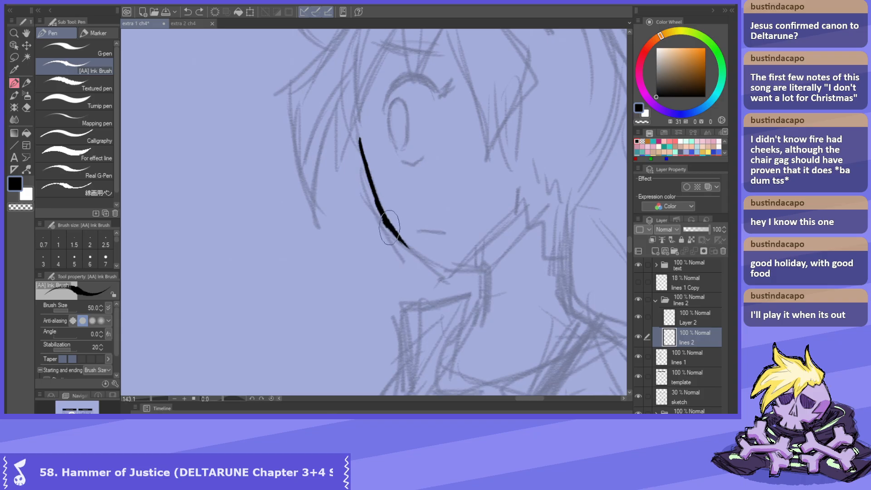
{"action": "mouse_move", "coordinate": [388, 225]}
{"action": "left_mouse_down"}
{"action": "mouse_move", "coordinate": [447, 271]}
{"action": "mouse_move", "coordinate": [432, 249]}
{"action": "mouse_move", "coordinate": [395, 242]}
{"action": "mouse_move", "coordinate": [518, 245]}
{"action": "left_mouse_up"}
Step: Ink the back jawline of the haloed character's face in mirrored view and trim its thickness with the transparent color
{"action": "key", "text": "h"}
{"action": "scroll", "coordinate": [398, 242], "scroll_direction": "up", "scroll_amount": 2}
{"action": "mouse_move", "coordinate": [398, 212]}
{"action": "left_mouse_down"}
{"action": "mouse_move", "coordinate": [408, 240]}
{"action": "mouse_move", "coordinate": [396, 202]}
{"action": "mouse_move", "coordinate": [413, 243]}
{"action": "mouse_move", "coordinate": [454, 274]}
{"action": "left_mouse_up"}
{"action": "scroll", "coordinate": [399, 231], "scroll_direction": "up", "scroll_amount": 2}
{"action": "key", "text": "ctrl+z"}
{"action": "key", "text": "ctrl+z"}
{"action": "key", "text": "ctrl+z"}
{"action": "key", "text": "ctrl+z"}
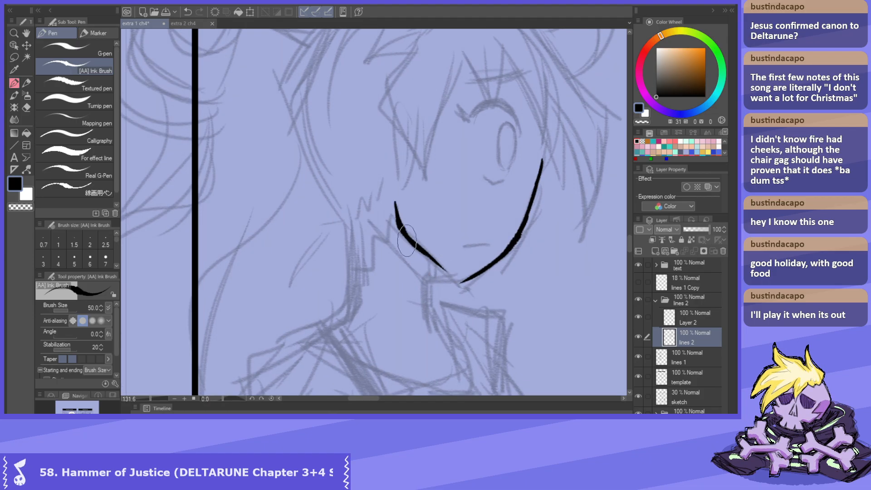
{"action": "key", "text": "c"}
{"action": "left_click_drag", "start_coordinate": [406, 243], "coordinate": [431, 265]}
{"action": "key", "text": "c"}
{"action": "key", "text": "h"}
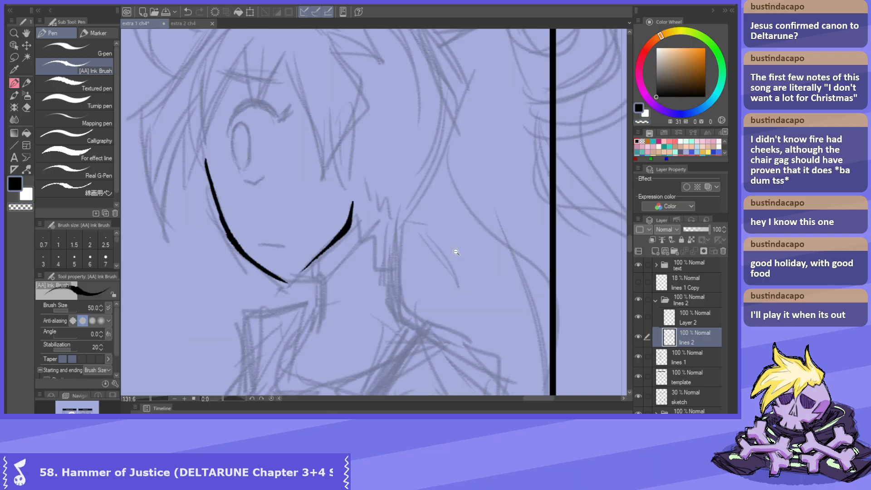
Step: Ink the short line beneath the chin and the front of the haloed character's neck
{"action": "scroll", "coordinate": [447, 218], "scroll_direction": "down", "scroll_amount": 5}
{"action": "scroll", "coordinate": [406, 227], "scroll_direction": "up", "scroll_amount": 5}
{"action": "mouse_move", "coordinate": [396, 230]}
{"action": "left_mouse_down"}
{"action": "mouse_move", "coordinate": [415, 233]}
{"action": "mouse_move", "coordinate": [403, 284]}
{"action": "mouse_move", "coordinate": [410, 232]}
{"action": "mouse_move", "coordinate": [400, 233]}
{"action": "mouse_move", "coordinate": [429, 239]}
{"action": "left_mouse_up"}
{"action": "key", "text": "ctrl+z"}
{"action": "key", "text": "ctrl+z"}
{"action": "key", "text": "c"}
{"action": "scroll", "coordinate": [394, 235], "scroll_direction": "up", "scroll_amount": 4}
{"action": "key", "text": "c"}
{"action": "key", "text": "ctrl+z"}
{"action": "key", "text": "h"}
{"action": "scroll", "coordinate": [455, 234], "scroll_direction": "down", "scroll_amount": 4}
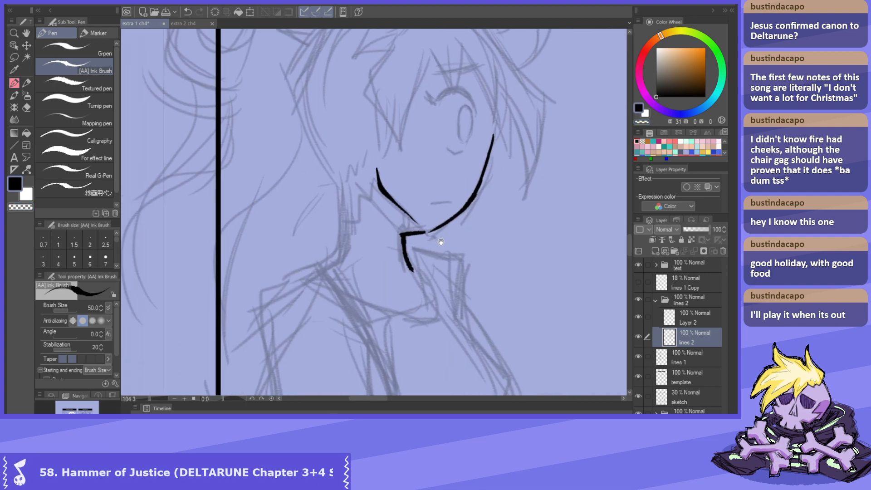
Step: Fill the shadow under the haloed character's jaw with hatching lines, then toggle the lines 2 layer's visibility to check it
{"action": "scroll", "coordinate": [386, 210], "scroll_direction": "up", "scroll_amount": 2}
{"action": "key", "text": "ctrl+z"}
{"action": "left_click_drag", "start_coordinate": [384, 186], "coordinate": [408, 242]}
{"action": "key", "text": "ctrl+z"}
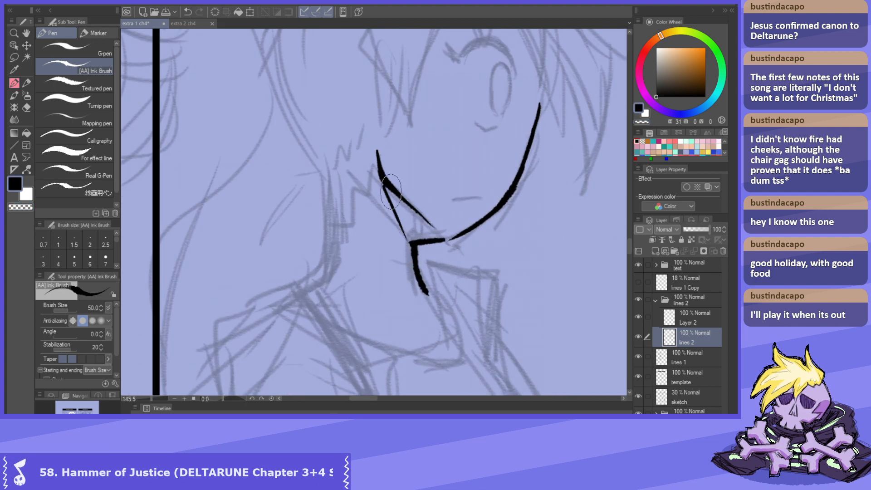
{"action": "left_click_drag", "start_coordinate": [397, 194], "coordinate": [411, 248]}
{"action": "mouse_move", "coordinate": [419, 216]}
{"action": "left_mouse_down"}
{"action": "mouse_move", "coordinate": [431, 236]}
{"action": "mouse_move", "coordinate": [421, 239]}
{"action": "left_mouse_up"}
{"action": "mouse_move", "coordinate": [421, 215]}
{"action": "left_mouse_down"}
{"action": "mouse_move", "coordinate": [436, 246]}
{"action": "mouse_move", "coordinate": [420, 247]}
{"action": "mouse_move", "coordinate": [446, 247]}
{"action": "left_mouse_up"}
{"action": "key", "text": "c"}
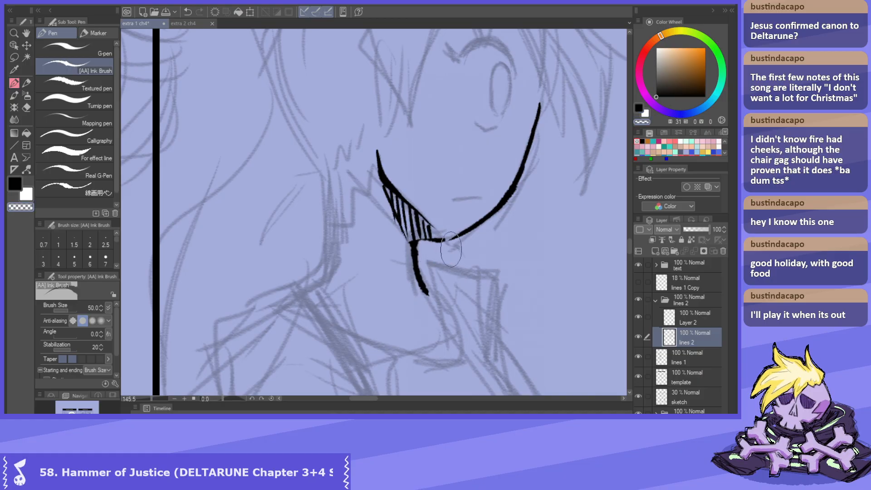
{"action": "key", "text": "c"}
{"action": "left_click", "coordinate": [638, 336]}
{"action": "left_click", "coordinate": [638, 335]}
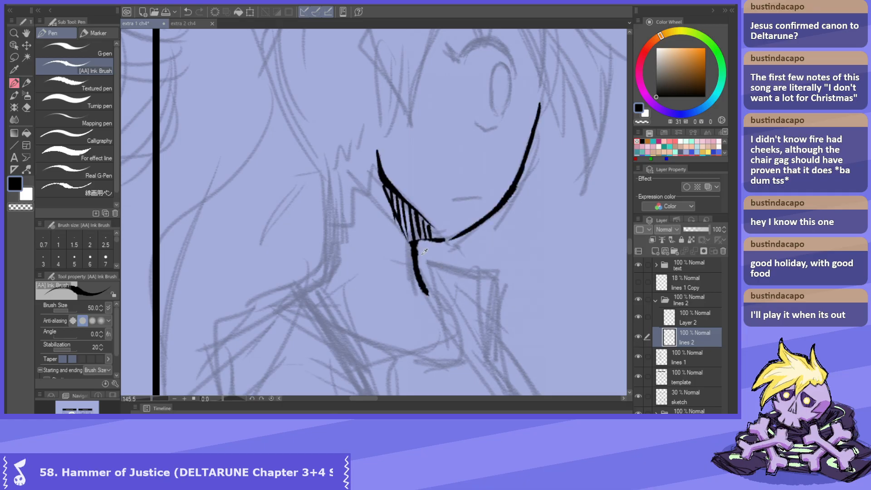
Step: Clean up the corner where the chin's underside meets the front neck line, leaving a small gap between them
{"action": "scroll", "coordinate": [411, 241], "scroll_direction": "up", "scroll_amount": 1}
{"action": "mouse_move", "coordinate": [412, 241]}
{"action": "left_mouse_down"}
{"action": "mouse_move", "coordinate": [458, 245]}
{"action": "mouse_move", "coordinate": [413, 233]}
{"action": "mouse_move", "coordinate": [463, 238]}
{"action": "left_mouse_up"}
{"action": "key", "text": "c"}
{"action": "key", "text": "ctrl+z"}
{"action": "key", "text": "ctrl+z"}
{"action": "key", "text": "ctrl+z"}
{"action": "key", "text": "ctrl+z"}
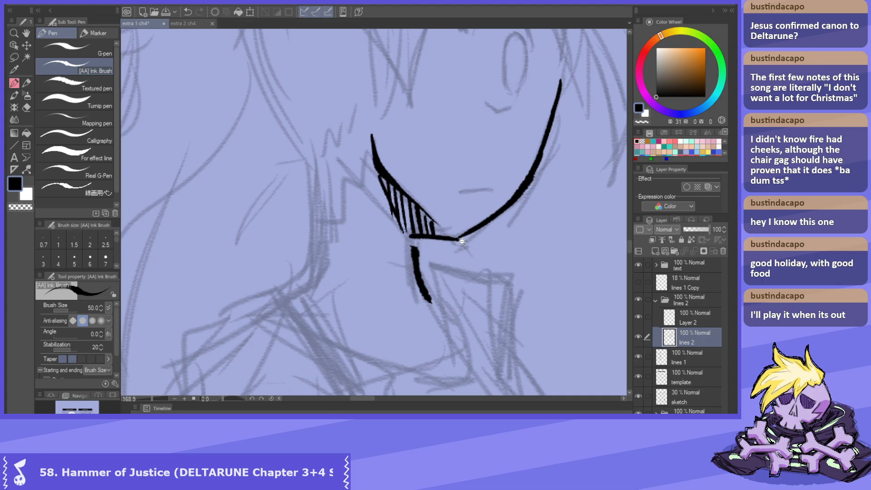
{"action": "scroll", "coordinate": [458, 228], "scroll_direction": "down", "scroll_amount": 7}
Step: Ink the back of the haloed character's neck with short hair strokes at the nape and the jagged edge behind the jaw
{"action": "key", "text": "h"}
{"action": "left_click_drag", "start_coordinate": [321, 243], "coordinate": [408, 222]}
{"action": "scroll", "coordinate": [407, 218], "scroll_direction": "up", "scroll_amount": 5}
{"action": "key", "text": "ctrl+z"}
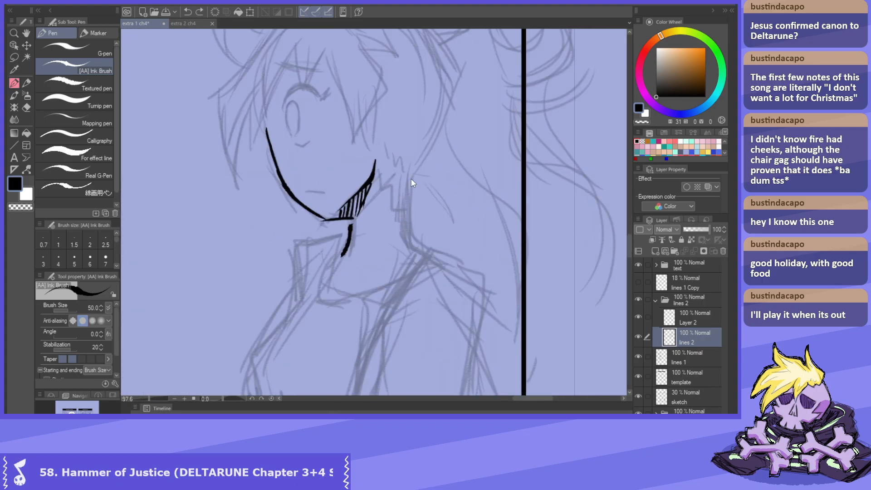
{"action": "mouse_move", "coordinate": [409, 179]}
{"action": "left_mouse_down"}
{"action": "mouse_move", "coordinate": [418, 246]}
{"action": "mouse_move", "coordinate": [409, 239]}
{"action": "mouse_move", "coordinate": [425, 252]}
{"action": "left_mouse_up"}
{"action": "key", "text": "ctrl+z"}
{"action": "left_click_drag", "start_coordinate": [433, 203], "coordinate": [453, 242]}
{"action": "left_click_drag", "start_coordinate": [431, 200], "coordinate": [415, 197]}
{"action": "mouse_move", "coordinate": [398, 180]}
{"action": "left_mouse_down"}
{"action": "mouse_move", "coordinate": [410, 211]}
{"action": "mouse_move", "coordinate": [407, 196]}
{"action": "mouse_move", "coordinate": [414, 214]}
{"action": "mouse_move", "coordinate": [419, 204]}
{"action": "mouse_move", "coordinate": [429, 222]}
{"action": "left_mouse_up"}
{"action": "key", "text": "ctrl+z"}
{"action": "left_click_drag", "start_coordinate": [407, 236], "coordinate": [413, 241]}
{"action": "scroll", "coordinate": [414, 237], "scroll_direction": "up", "scroll_amount": 2}
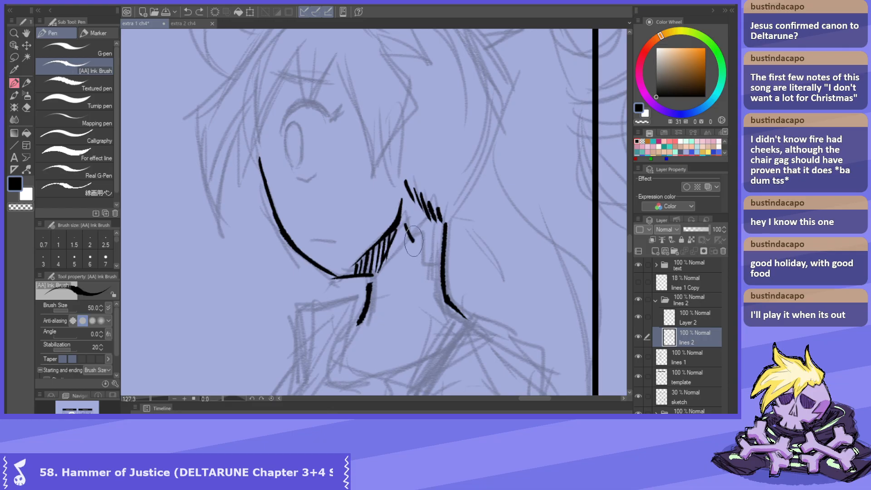
{"action": "scroll", "coordinate": [447, 257], "scroll_direction": "down", "scroll_amount": 5}
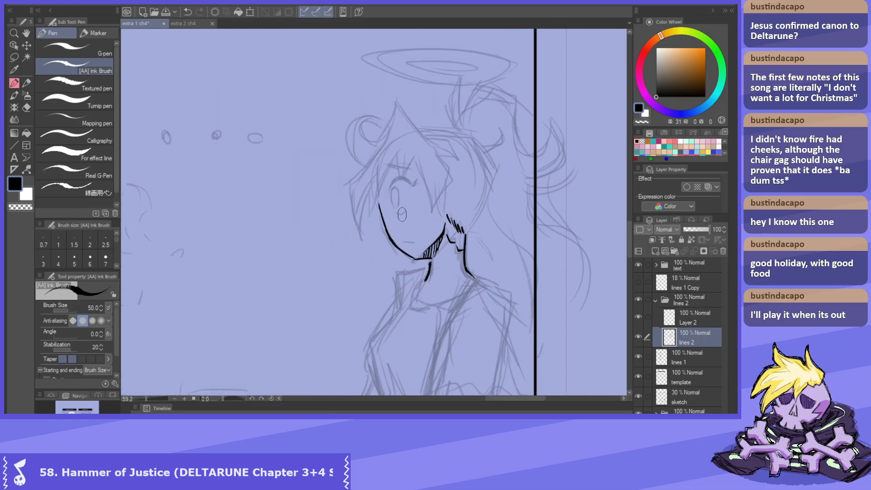
{"action": "scroll", "coordinate": [402, 212], "scroll_direction": "up", "scroll_amount": 5}
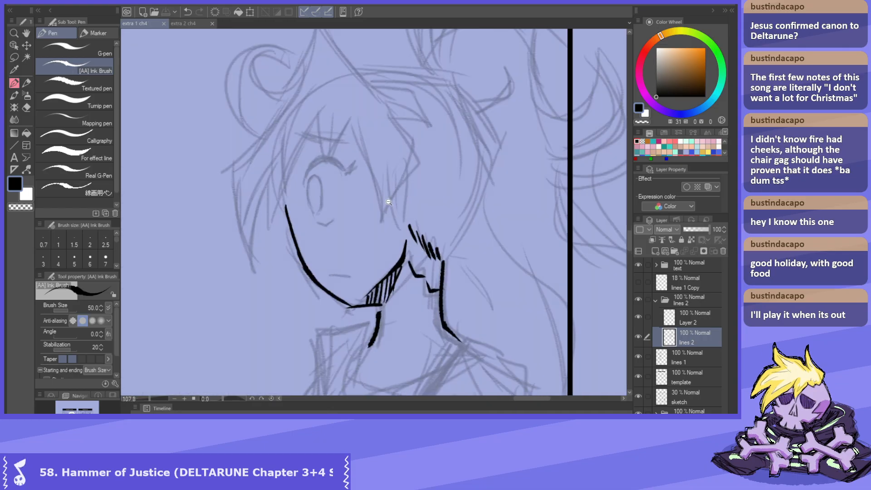
Step: Ink the small lock by the haloed character's temple and the large pointed bang beside the face
{"action": "left_click_drag", "start_coordinate": [395, 209], "coordinate": [404, 232]}
{"action": "key", "text": "ctrl+z"}
{"action": "key", "text": "ctrl+z"}
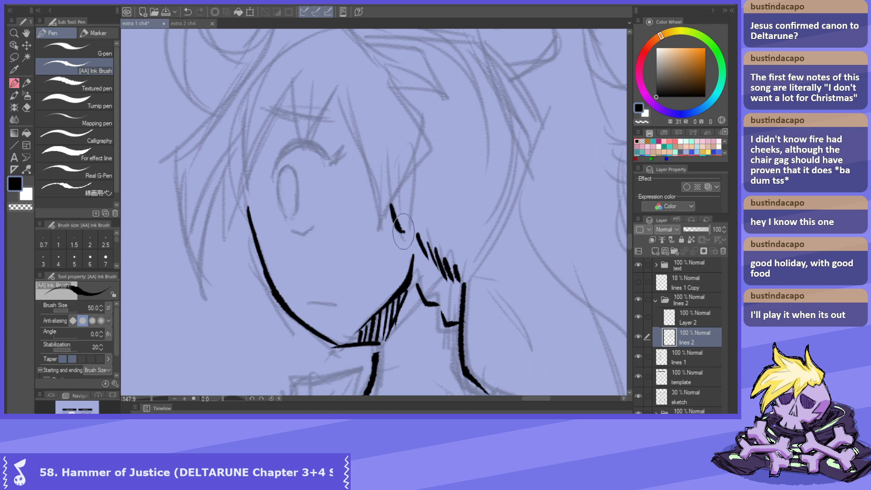
{"action": "scroll", "coordinate": [413, 200], "scroll_direction": "down", "scroll_amount": 4}
{"action": "mouse_move", "coordinate": [413, 203]}
{"action": "left_mouse_down"}
{"action": "mouse_move", "coordinate": [415, 187]}
{"action": "mouse_move", "coordinate": [418, 213]}
{"action": "left_mouse_up"}
{"action": "scroll", "coordinate": [401, 201], "scroll_direction": "up", "scroll_amount": 2}
{"action": "key", "text": "ctrl+z"}
{"action": "mouse_move", "coordinate": [391, 168]}
{"action": "left_mouse_down"}
{"action": "mouse_move", "coordinate": [417, 228]}
{"action": "mouse_move", "coordinate": [452, 194]}
{"action": "left_mouse_up"}
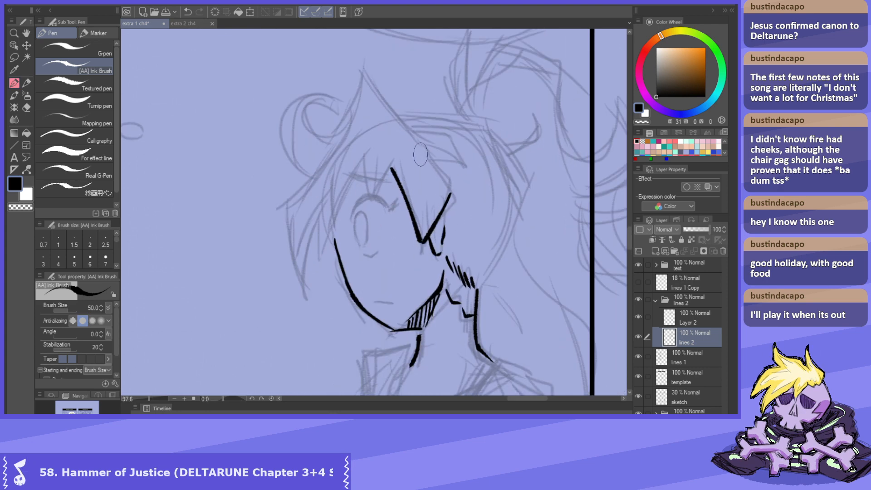
{"action": "key", "text": "ctrl+z"}
{"action": "left_click_drag", "start_coordinate": [418, 151], "coordinate": [436, 172]}
{"action": "left_click_drag", "start_coordinate": [447, 143], "coordinate": [472, 179]}
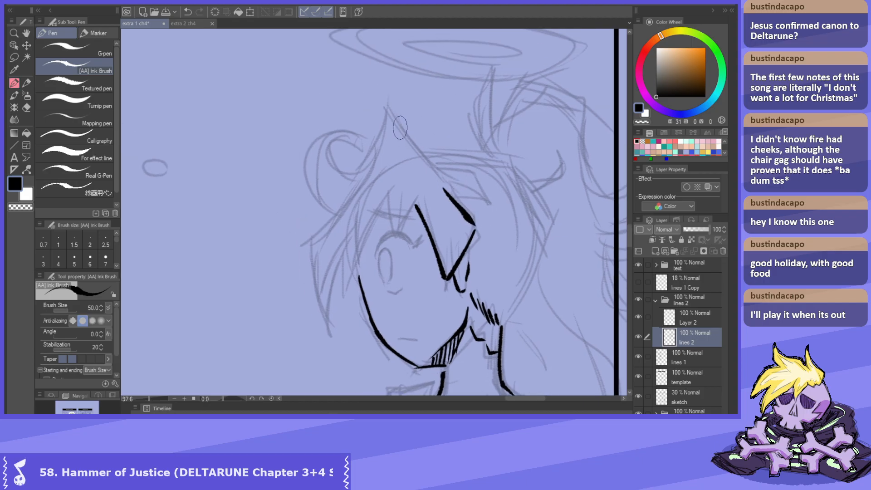
Step: Ink the back edge of the tall hair spike and the jagged tuft beneath it on the haloed character's head
{"action": "mouse_move", "coordinate": [387, 105]}
{"action": "left_mouse_down"}
{"action": "mouse_move", "coordinate": [436, 173]}
{"action": "mouse_move", "coordinate": [463, 174]}
{"action": "mouse_move", "coordinate": [490, 201]}
{"action": "mouse_move", "coordinate": [472, 176]}
{"action": "mouse_move", "coordinate": [489, 201]}
{"action": "left_mouse_up"}
{"action": "key", "text": "c"}
{"action": "key", "text": "c"}
{"action": "key", "text": "ctrl+z"}
{"action": "key", "text": "ctrl+z"}
{"action": "key", "text": "c"}
{"action": "key", "text": "c"}
{"action": "key", "text": "ctrl+z"}
{"action": "mouse_move", "coordinate": [445, 196]}
{"action": "left_mouse_down"}
{"action": "mouse_move", "coordinate": [490, 175]}
{"action": "mouse_move", "coordinate": [493, 197]}
{"action": "mouse_move", "coordinate": [456, 173]}
{"action": "mouse_move", "coordinate": [441, 197]}
{"action": "left_mouse_up"}
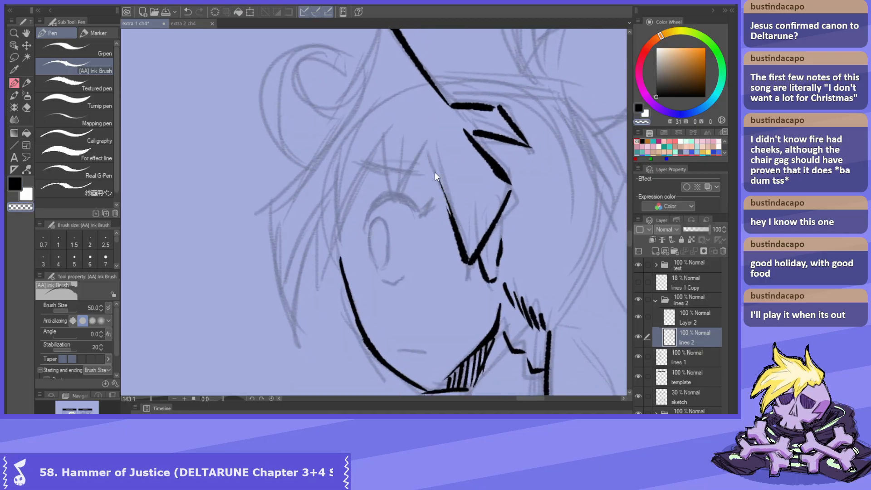
Step: Ink the pointed bangs across the haloed character's forehead down to the front cheek
{"action": "key", "text": "ctrl+z"}
{"action": "key", "text": "c"}
{"action": "left_click_drag", "start_coordinate": [427, 151], "coordinate": [444, 192]}
{"action": "key", "text": "ctrl+z"}
{"action": "mouse_move", "coordinate": [426, 147]}
{"action": "left_mouse_down"}
{"action": "mouse_move", "coordinate": [454, 208]}
{"action": "mouse_move", "coordinate": [403, 189]}
{"action": "mouse_move", "coordinate": [428, 210]}
{"action": "left_mouse_up"}
{"action": "key", "text": "ctrl+z"}
{"action": "key", "text": "h"}
{"action": "mouse_move", "coordinate": [413, 175]}
{"action": "left_mouse_down"}
{"action": "mouse_move", "coordinate": [420, 215]}
{"action": "mouse_move", "coordinate": [418, 177]}
{"action": "left_mouse_up"}
{"action": "scroll", "coordinate": [451, 206], "scroll_direction": "down", "scroll_amount": 3}
{"action": "scroll", "coordinate": [409, 162], "scroll_direction": "up", "scroll_amount": 1}
{"action": "mouse_move", "coordinate": [402, 148]}
{"action": "left_mouse_down"}
{"action": "mouse_move", "coordinate": [416, 161]}
{"action": "mouse_move", "coordinate": [429, 223]}
{"action": "left_mouse_up"}
{"action": "left_click_drag", "start_coordinate": [424, 148], "coordinate": [439, 240]}
{"action": "key", "text": "ctrl+z"}
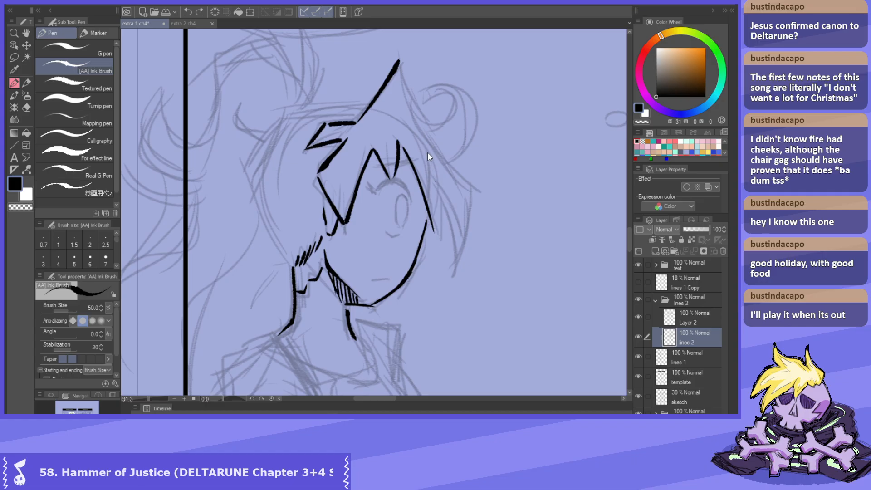
Step: Ink the inner strands of the side lock hanging in front of the haloed character's face
{"action": "left_click_drag", "start_coordinate": [422, 139], "coordinate": [443, 190]}
{"action": "left_click_drag", "start_coordinate": [444, 193], "coordinate": [440, 225]}
{"action": "key", "text": "ctrl+z"}
{"action": "left_click_drag", "start_coordinate": [446, 193], "coordinate": [442, 243]}
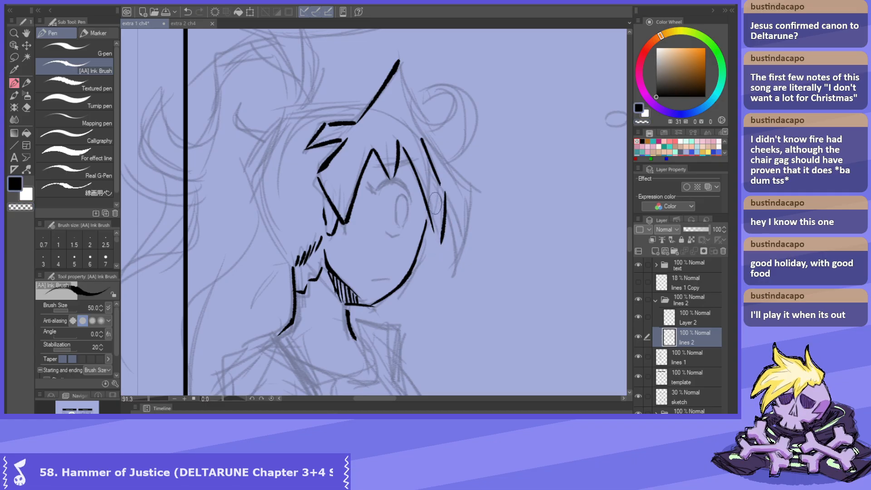
{"action": "scroll", "coordinate": [428, 222], "scroll_direction": "down", "scroll_amount": 1}
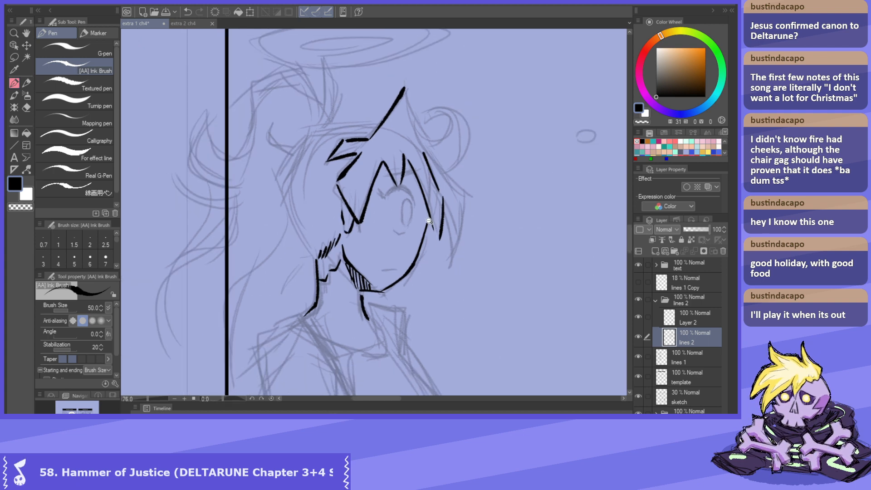
{"action": "key", "text": "h"}
{"action": "left_click_drag", "start_coordinate": [371, 222], "coordinate": [444, 197]}
{"action": "scroll", "coordinate": [382, 195], "scroll_direction": "up", "scroll_amount": 2}
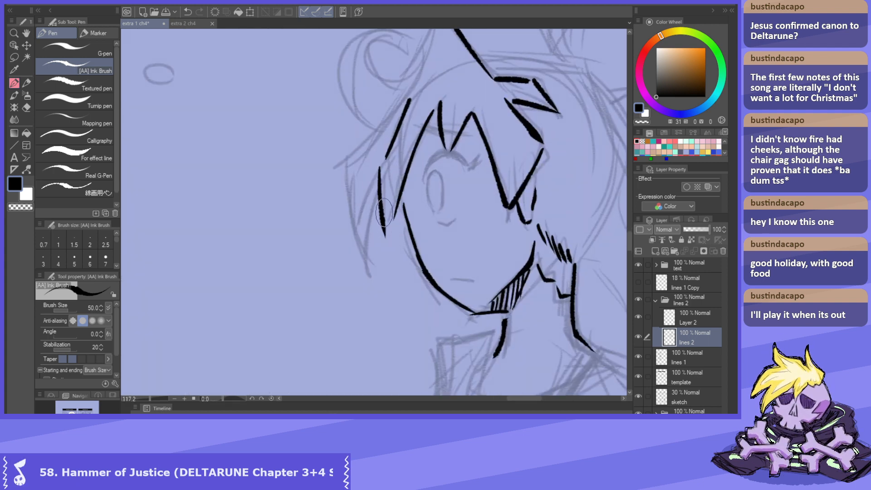
{"action": "key", "text": "ctrl+z"}
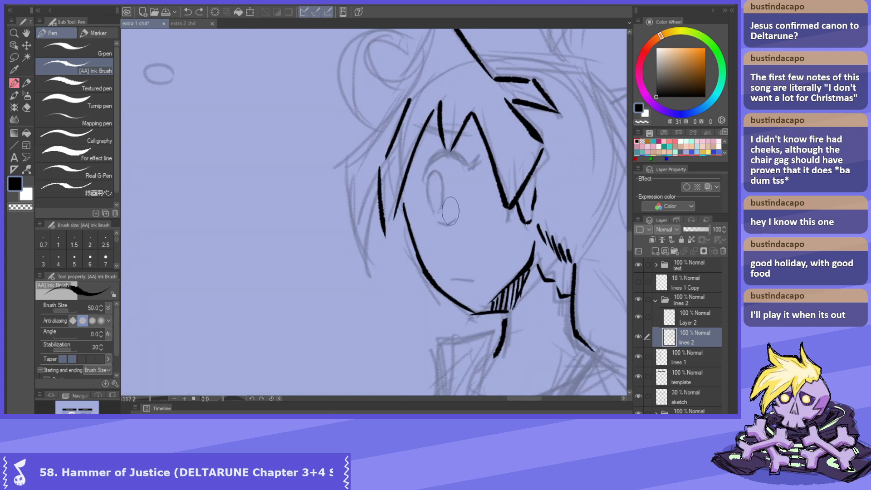
{"action": "left_click_drag", "start_coordinate": [412, 201], "coordinate": [414, 266]}
Step: Ink the front outline of the haloed character's hair from the top spike down to the side lock
{"action": "key", "text": "h"}
{"action": "scroll", "coordinate": [396, 222], "scroll_direction": "down", "scroll_amount": 4}
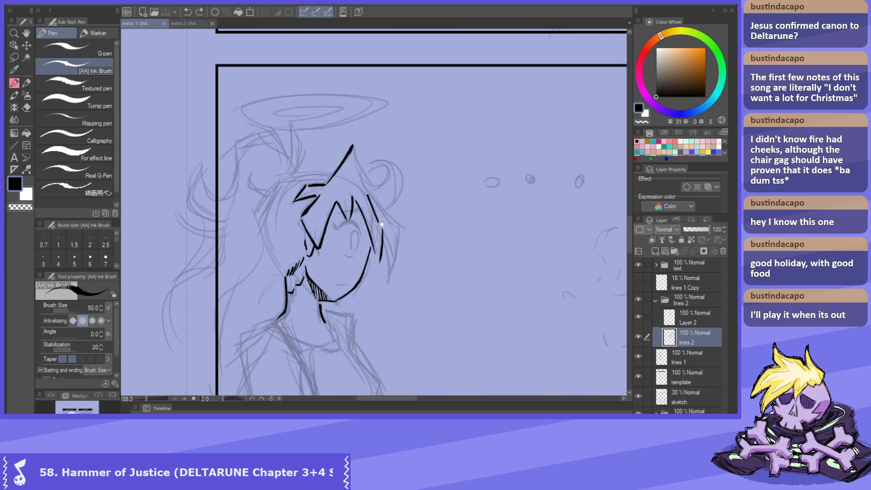
{"action": "scroll", "coordinate": [376, 195], "scroll_direction": "up", "scroll_amount": 2}
{"action": "key", "text": "ctrl+z"}
{"action": "mouse_move", "coordinate": [376, 185]}
{"action": "left_mouse_down"}
{"action": "mouse_move", "coordinate": [366, 153]}
{"action": "mouse_move", "coordinate": [421, 232]}
{"action": "left_mouse_up"}
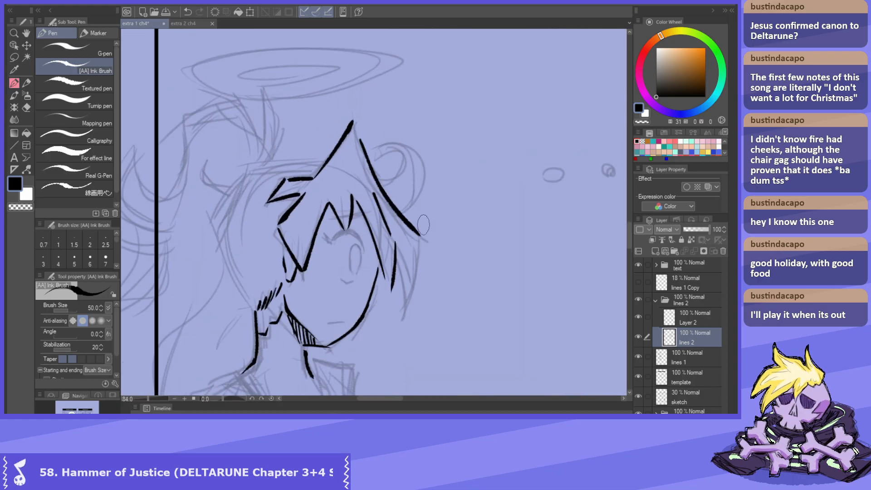
{"action": "key", "text": "ctrl+z"}
{"action": "mouse_move", "coordinate": [359, 136]}
{"action": "left_mouse_down"}
{"action": "mouse_move", "coordinate": [415, 232]}
{"action": "mouse_move", "coordinate": [403, 238]}
{"action": "mouse_move", "coordinate": [412, 237]}
{"action": "mouse_move", "coordinate": [400, 296]}
{"action": "left_mouse_up"}
{"action": "key", "text": "ctrl+z"}
{"action": "left_click_drag", "start_coordinate": [392, 233], "coordinate": [404, 279]}
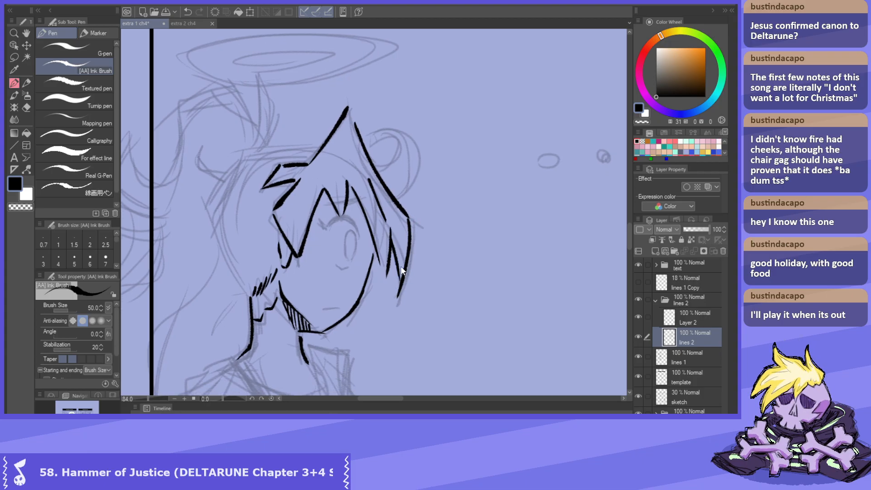
Step: Redraw the outer edge and pointed tip of the front side lock, checking the hair shape in both mirrored and normal view
{"action": "key", "text": "ctrl+z"}
{"action": "key", "text": "ctrl+z"}
{"action": "mouse_move", "coordinate": [412, 222]}
{"action": "left_mouse_down"}
{"action": "mouse_move", "coordinate": [406, 280]}
{"action": "mouse_move", "coordinate": [395, 299]}
{"action": "left_mouse_up"}
{"action": "key", "text": "ctrl+z"}
{"action": "left_click_drag", "start_coordinate": [398, 258], "coordinate": [398, 269]}
{"action": "key", "text": "ctrl+z"}
{"action": "mouse_move", "coordinate": [394, 245]}
{"action": "left_mouse_down"}
{"action": "mouse_move", "coordinate": [395, 299]}
{"action": "mouse_move", "coordinate": [395, 250]}
{"action": "left_mouse_up"}
{"action": "scroll", "coordinate": [395, 250], "scroll_direction": "up", "scroll_amount": 2}
{"action": "key", "text": "ctrl+z"}
{"action": "left_click_drag", "start_coordinate": [386, 208], "coordinate": [396, 295]}
{"action": "key", "text": "h"}
{"action": "scroll", "coordinate": [396, 247], "scroll_direction": "down", "scroll_amount": 5}
{"action": "scroll", "coordinate": [396, 255], "scroll_direction": "up", "scroll_amount": 5}
{"action": "key", "text": "c"}
{"action": "key", "text": "c"}
{"action": "scroll", "coordinate": [419, 234], "scroll_direction": "down", "scroll_amount": 5}
{"action": "scroll", "coordinate": [389, 144], "scroll_direction": "up", "scroll_amount": 4}
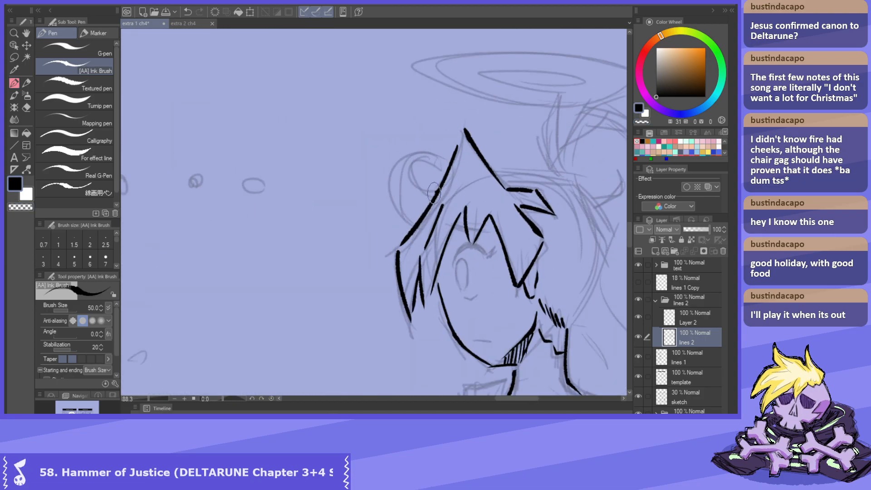
Step: Ink the inner spiral and rounded outer edge of the curled lock at the front of the haloed character's hair
{"action": "mouse_move", "coordinate": [445, 174]}
{"action": "left_mouse_down"}
{"action": "mouse_move", "coordinate": [429, 167]}
{"action": "mouse_move", "coordinate": [425, 225]}
{"action": "left_mouse_up"}
{"action": "key", "text": "c"}
{"action": "key", "text": "c"}
{"action": "key", "text": "ctrl+z"}
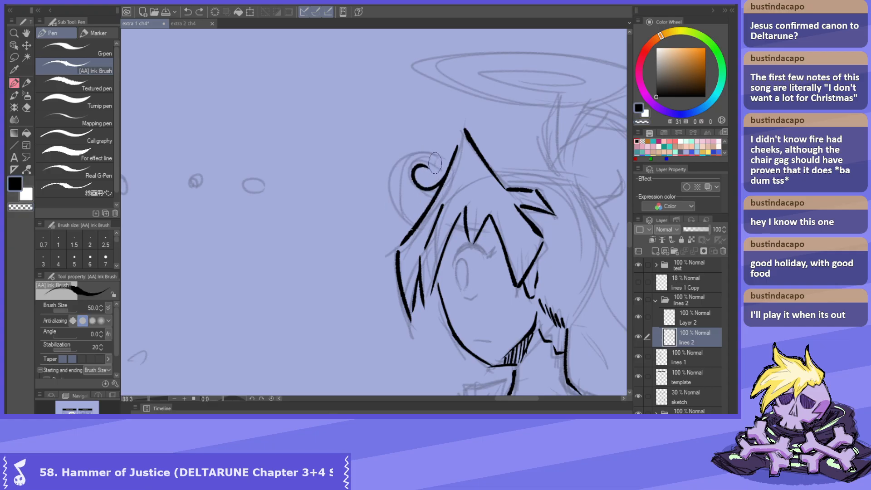
{"action": "left_click_drag", "start_coordinate": [393, 172], "coordinate": [416, 230]}
{"action": "scroll", "coordinate": [416, 225], "scroll_direction": "up", "scroll_amount": 3}
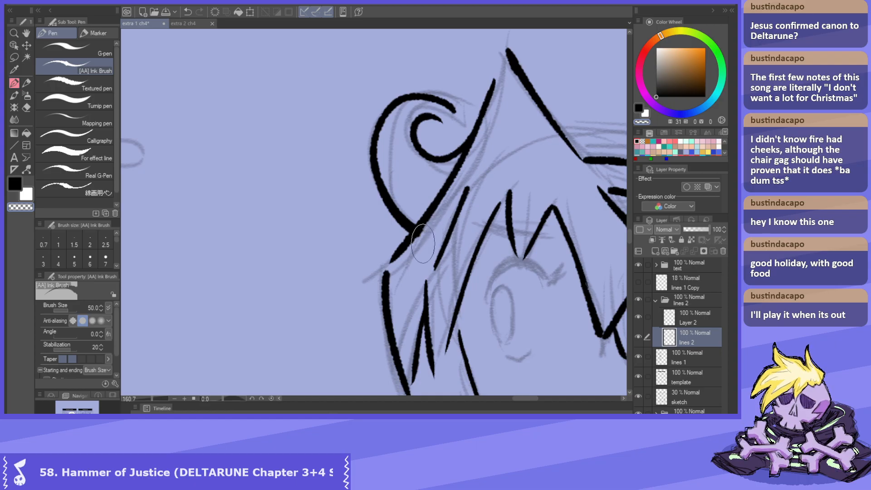
{"action": "scroll", "coordinate": [446, 221], "scroll_direction": "down", "scroll_amount": 5}
{"action": "scroll", "coordinate": [440, 173], "scroll_direction": "up", "scroll_amount": 5}
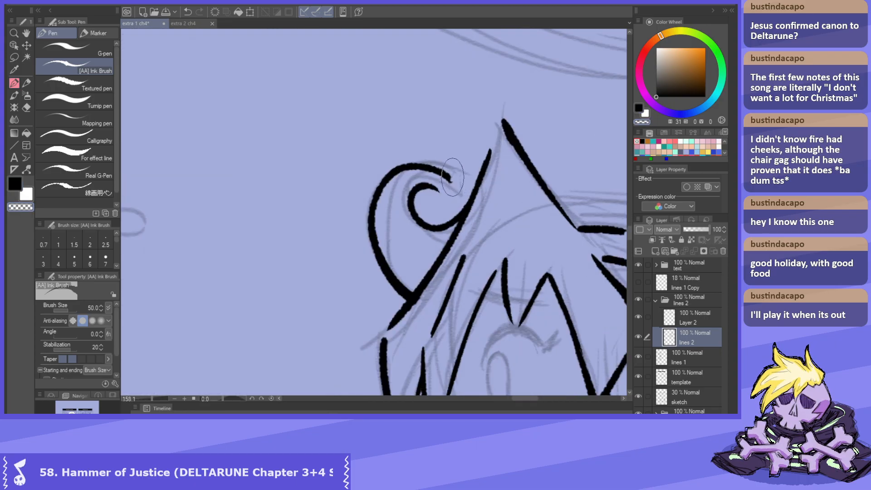
Step: Redraw the tip of the curled lock so its outer line meets the inner spiral, and save the page
{"action": "key", "text": "c"}
{"action": "key", "text": "ctrl+z"}
{"action": "left_click_drag", "start_coordinate": [423, 166], "coordinate": [448, 191]}
{"action": "key", "text": "c"}
{"action": "key", "text": "c"}
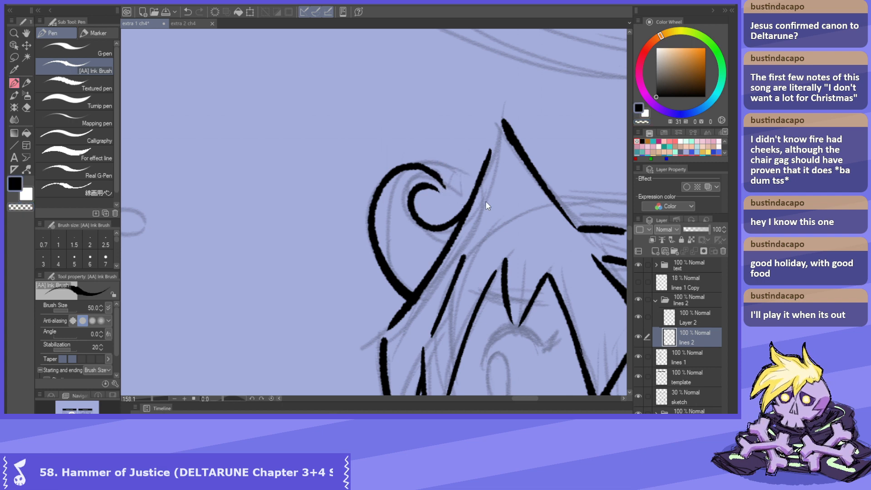
{"action": "key", "text": "ctrl+s"}
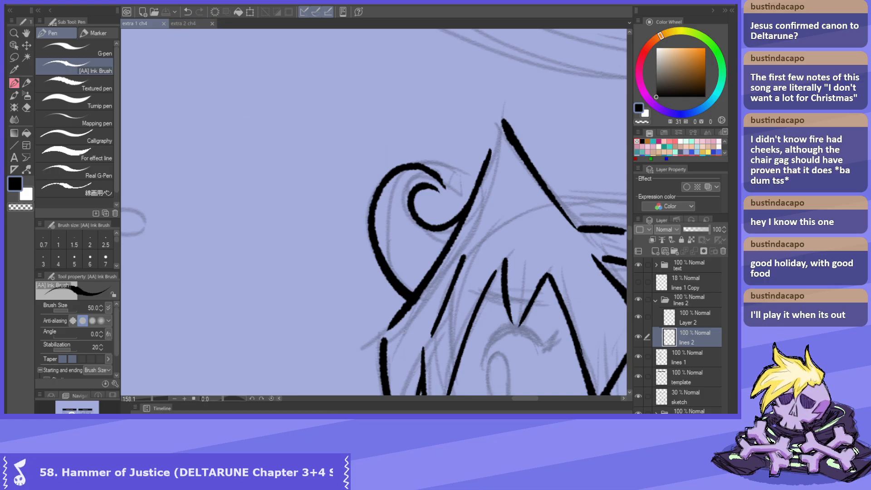
Step: Examine the whole comic page, comparing Treasure Dive's partly inked third panel with the finished and still sketched panels
{"action": "scroll", "coordinate": [479, 143], "scroll_direction": "down", "scroll_amount": 10}
{"action": "scroll", "coordinate": [328, 209], "scroll_direction": "down", "scroll_amount": 4}
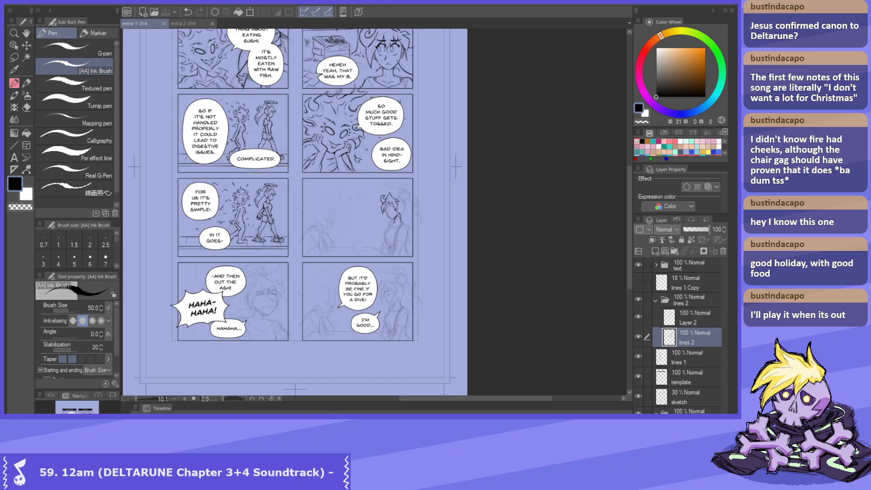
{"action": "scroll", "coordinate": [295, 204], "scroll_direction": "down", "scroll_amount": 3}
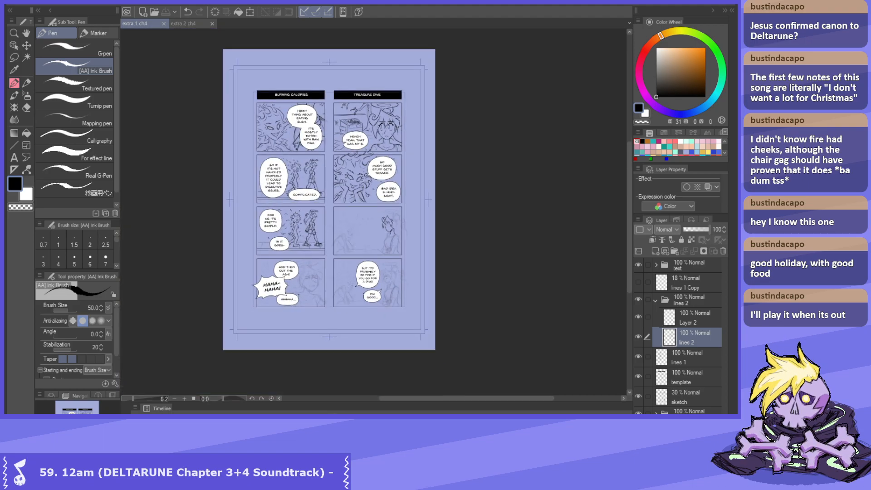
{"action": "scroll", "coordinate": [328, 199], "scroll_direction": "up", "scroll_amount": 1}
{"action": "scroll", "coordinate": [328, 200], "scroll_direction": "up", "scroll_amount": 1}
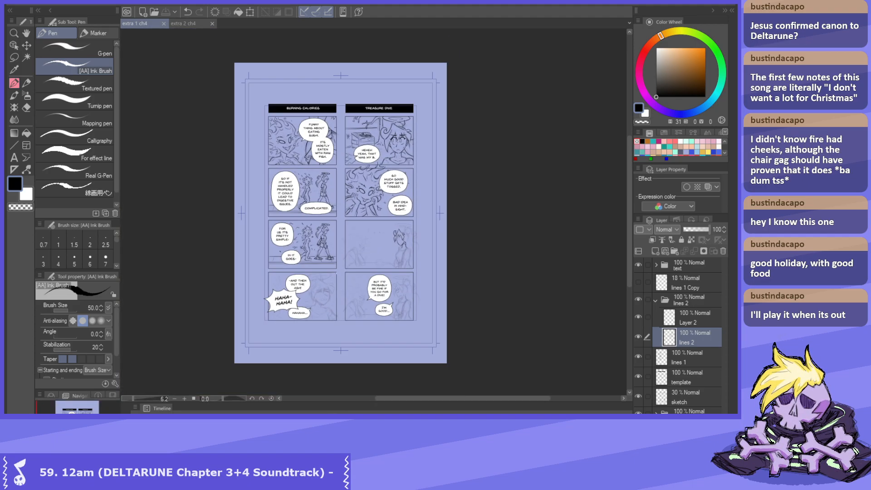
{"action": "scroll", "coordinate": [395, 252], "scroll_direction": "up", "scroll_amount": 4}
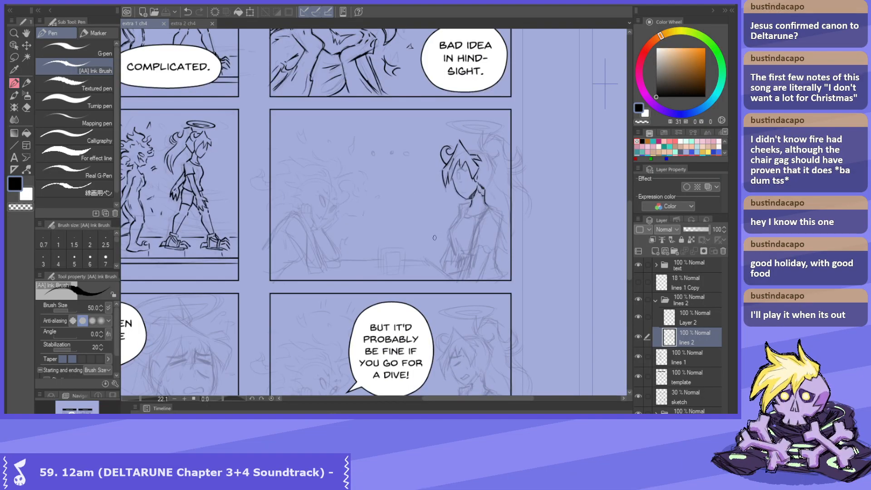
{"action": "scroll", "coordinate": [374, 211], "scroll_direction": "down", "scroll_amount": 5}
{"action": "scroll", "coordinate": [375, 211], "scroll_direction": "up", "scroll_amount": 2}
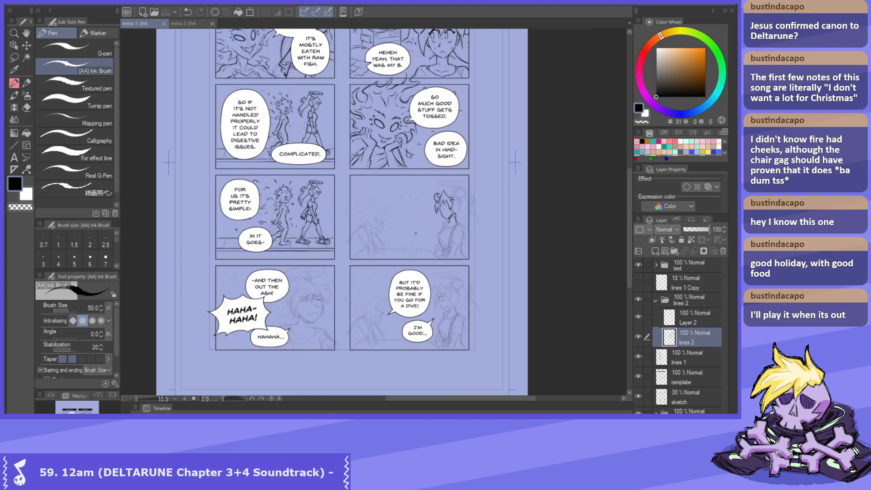
{"action": "scroll", "coordinate": [352, 159], "scroll_direction": "down", "scroll_amount": 2}
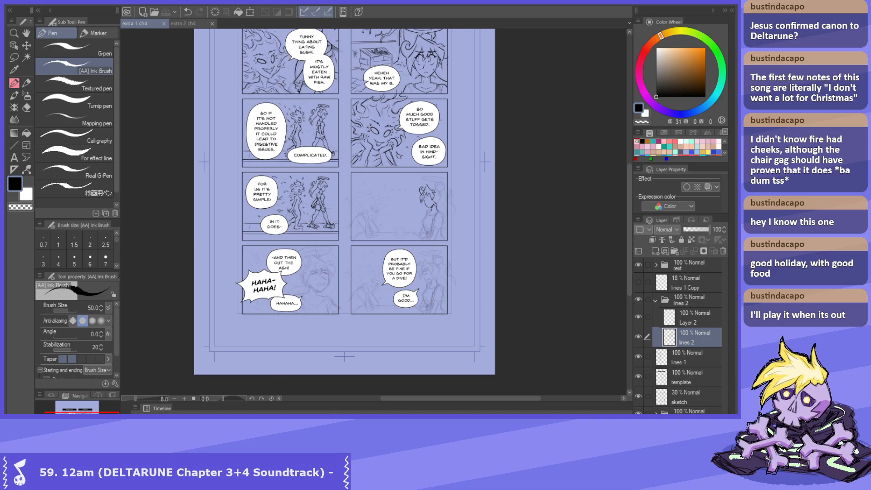
{"action": "scroll", "coordinate": [347, 225], "scroll_direction": "down", "scroll_amount": 3}
{"action": "scroll", "coordinate": [341, 132], "scroll_direction": "up", "scroll_amount": 3}
{"action": "scroll", "coordinate": [341, 134], "scroll_direction": "up", "scroll_amount": 1}
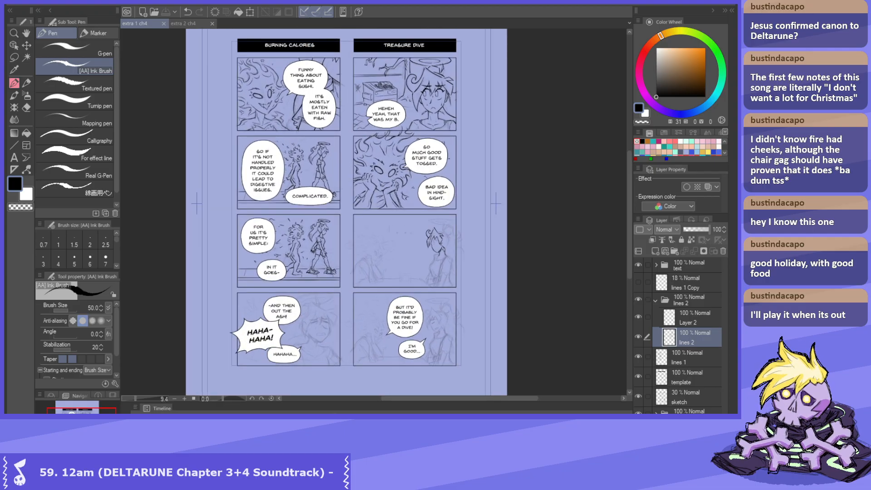